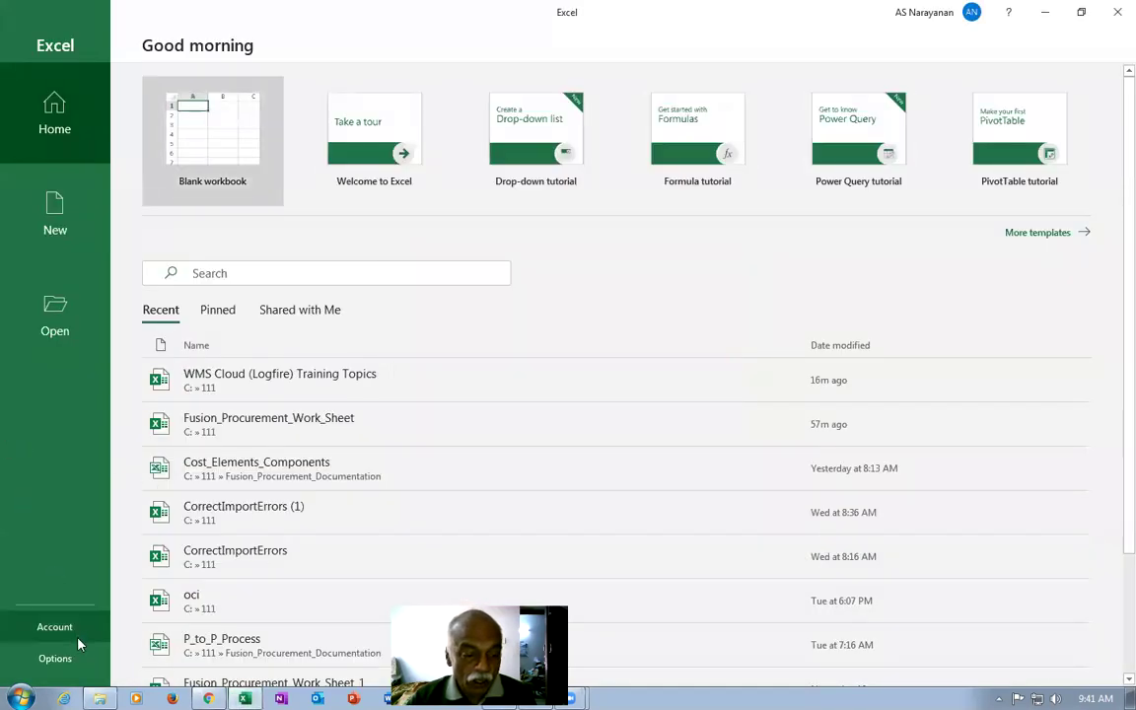
Open Fusion_Procurement_Work_Sheet from folder 111 in Excel.
key(alt+Tab)
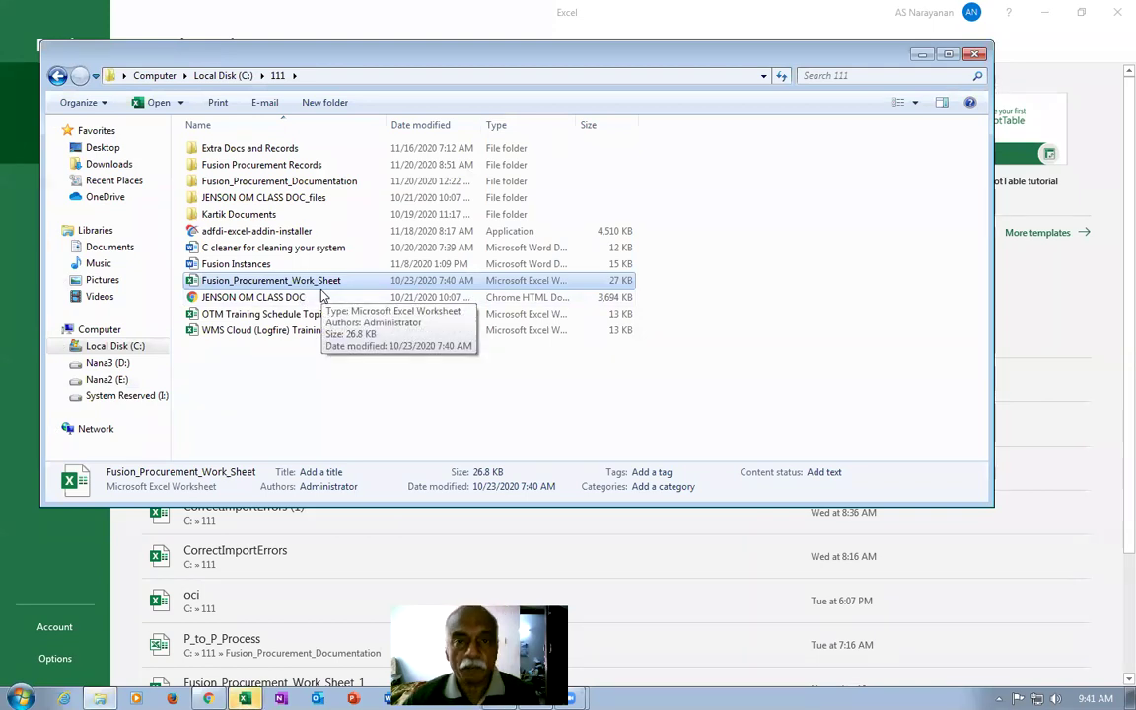
click(314, 297)
click(299, 285)
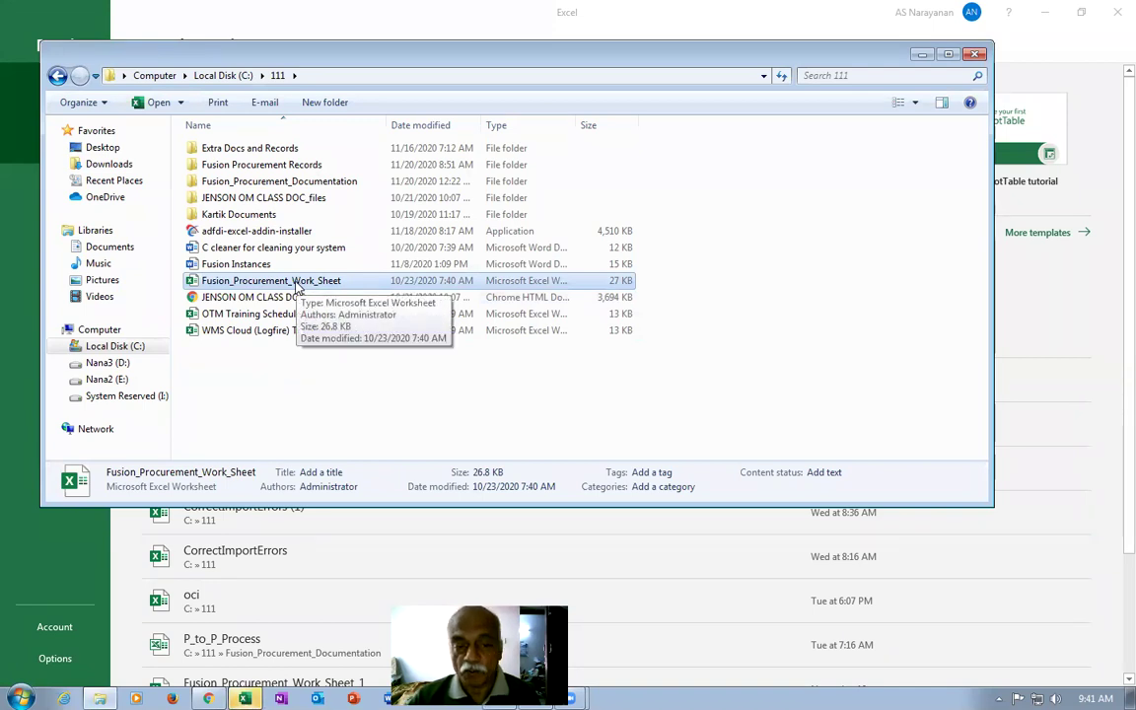
double_click(297, 281)
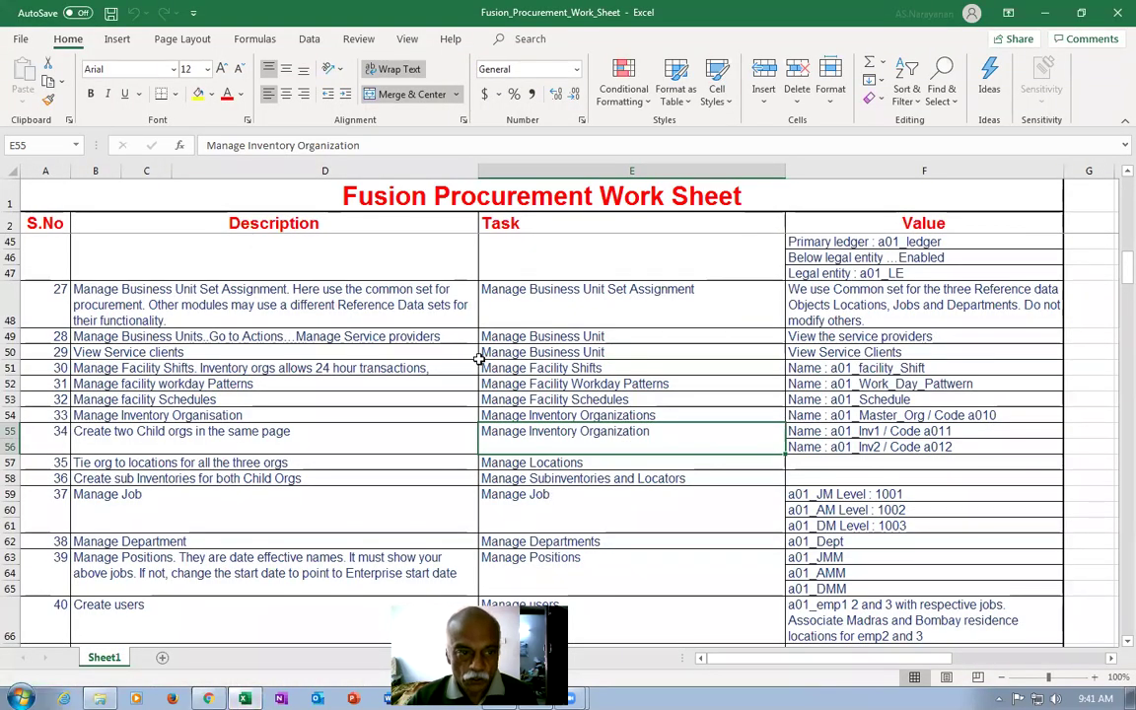
Strike through the completed Create Implementation users task in cell E4.
ctrl+scroll(350, 335, up, 1)
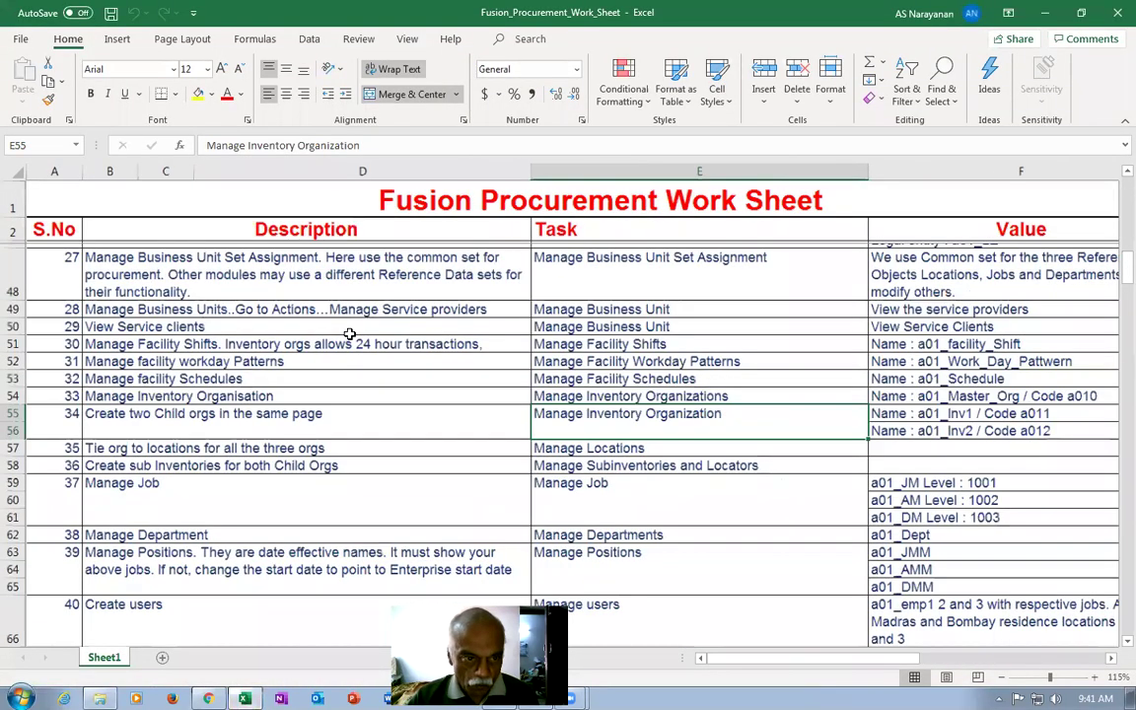
ctrl+scroll(351, 335, up, 1)
scroll(355, 333, up, 12)
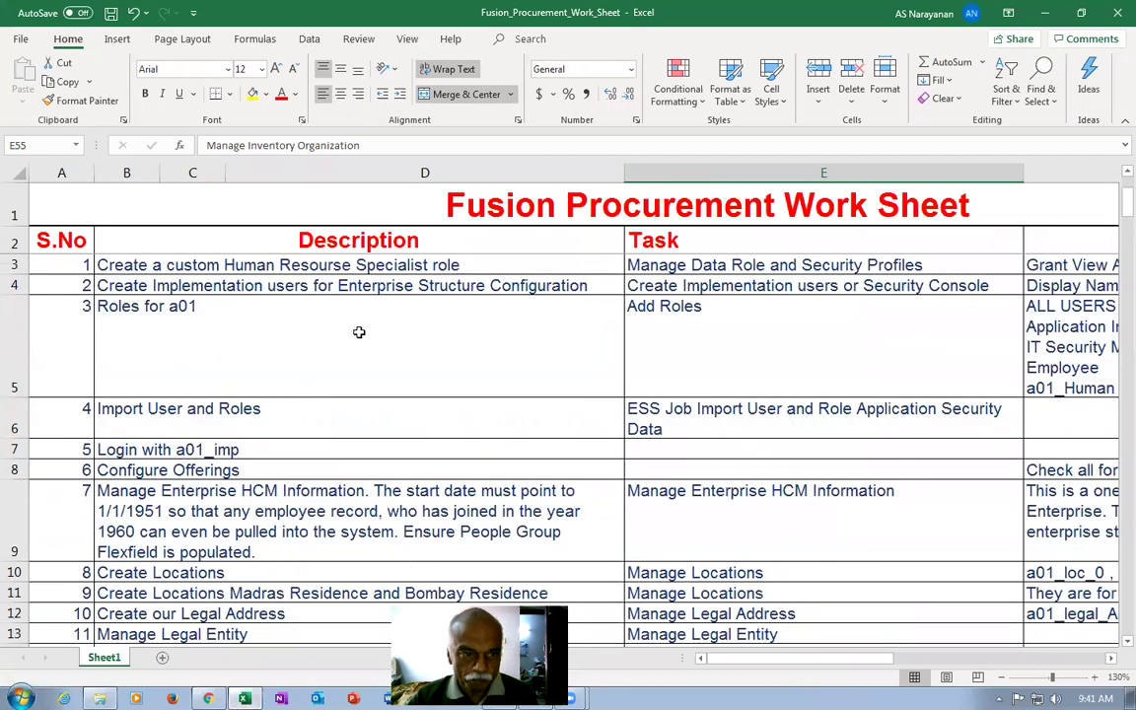
click(272, 266)
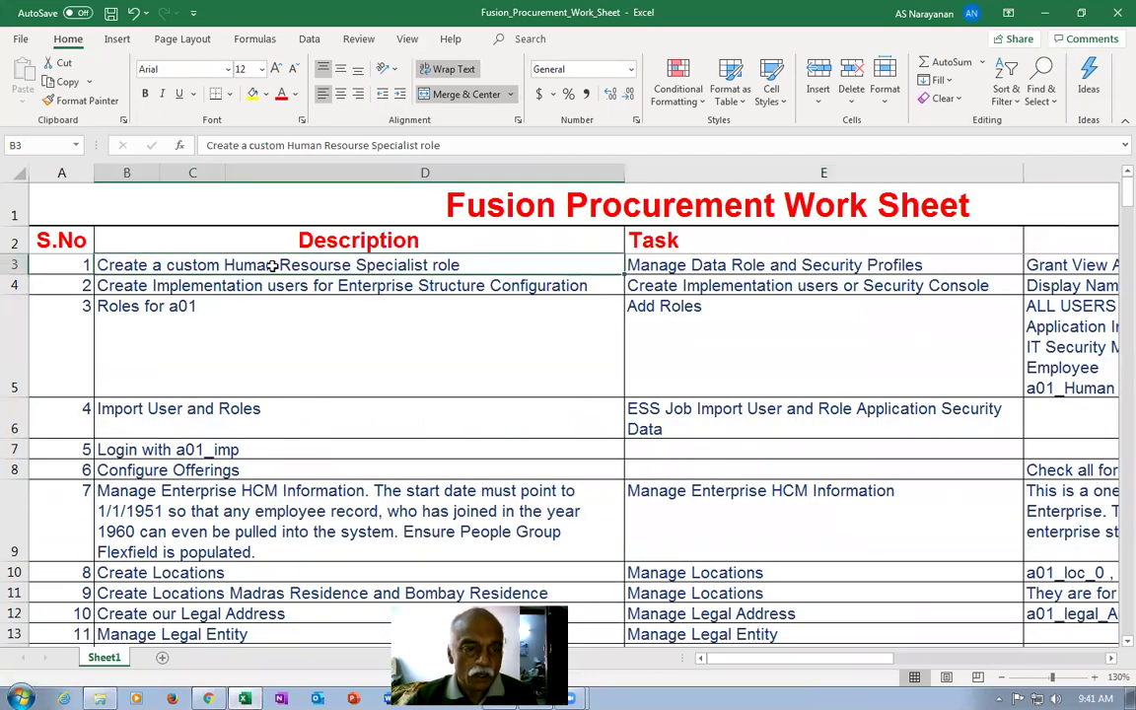
click(636, 264)
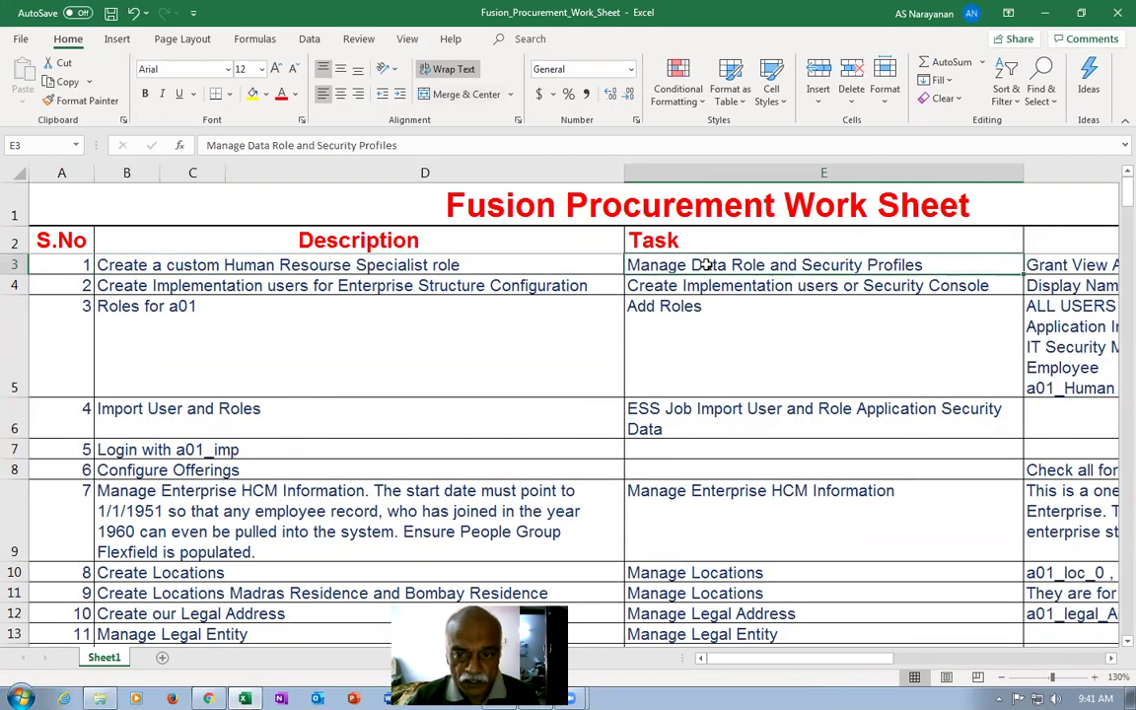
click(712, 285)
key(ctrl+5)
click(708, 330)
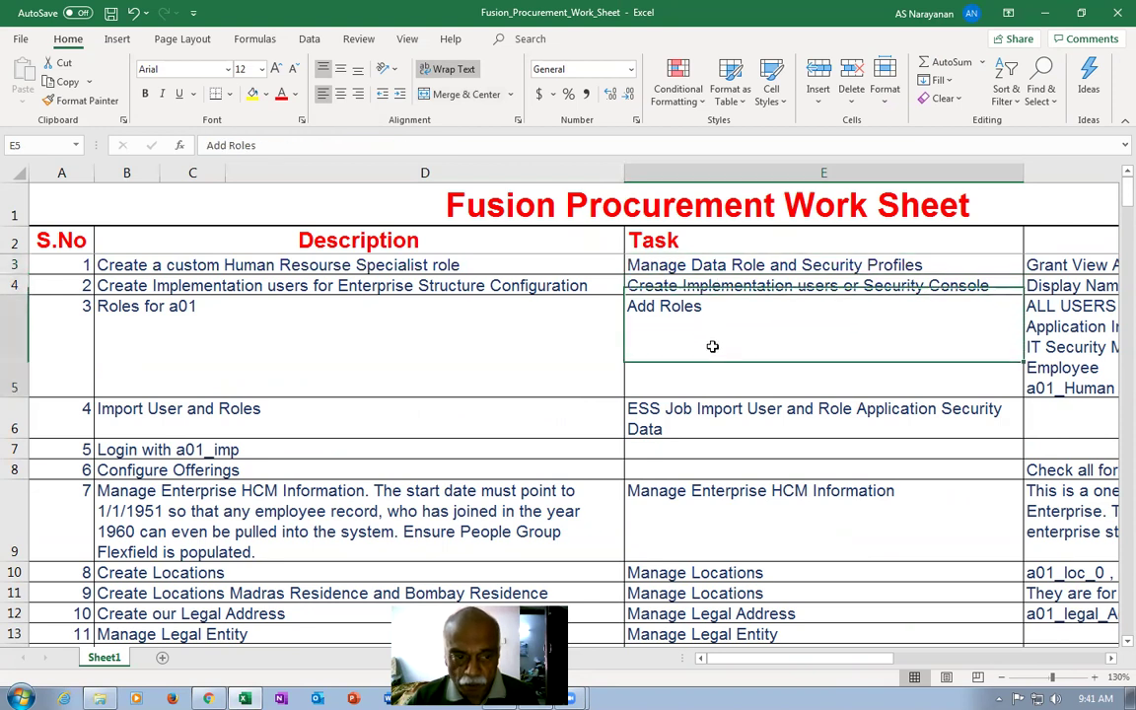
Copy the Manage Locations task name from E10 and return to the Oracle page in Chrome.
scroll(710, 346, down, 1)
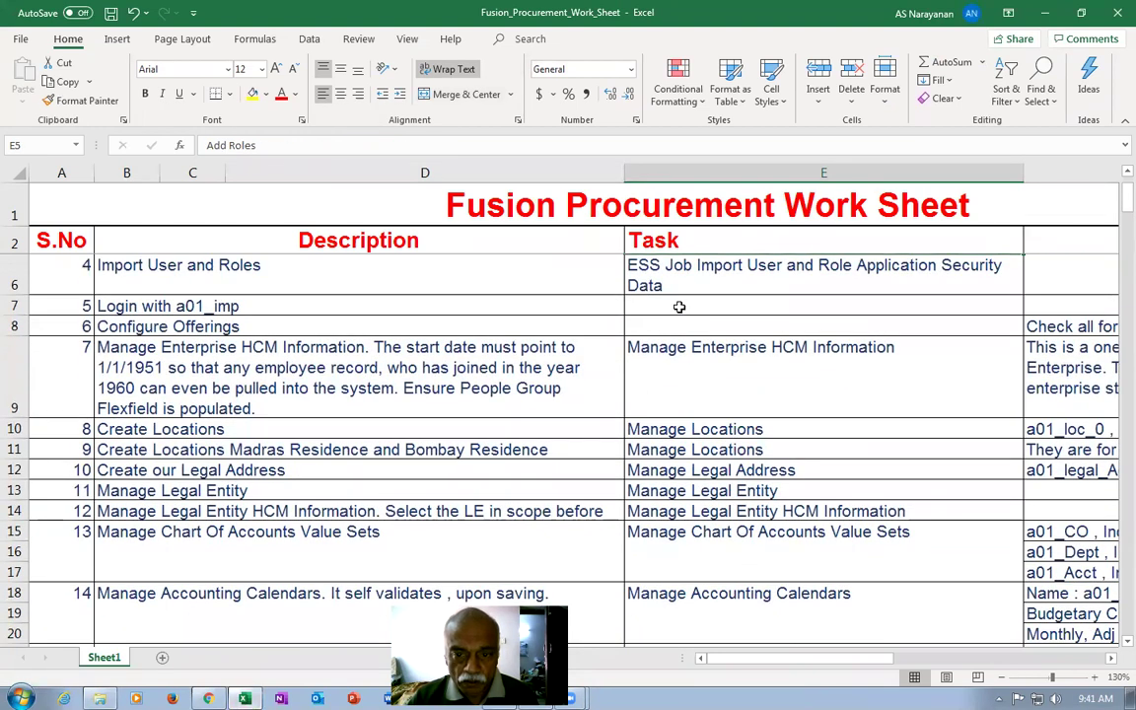
click(687, 381)
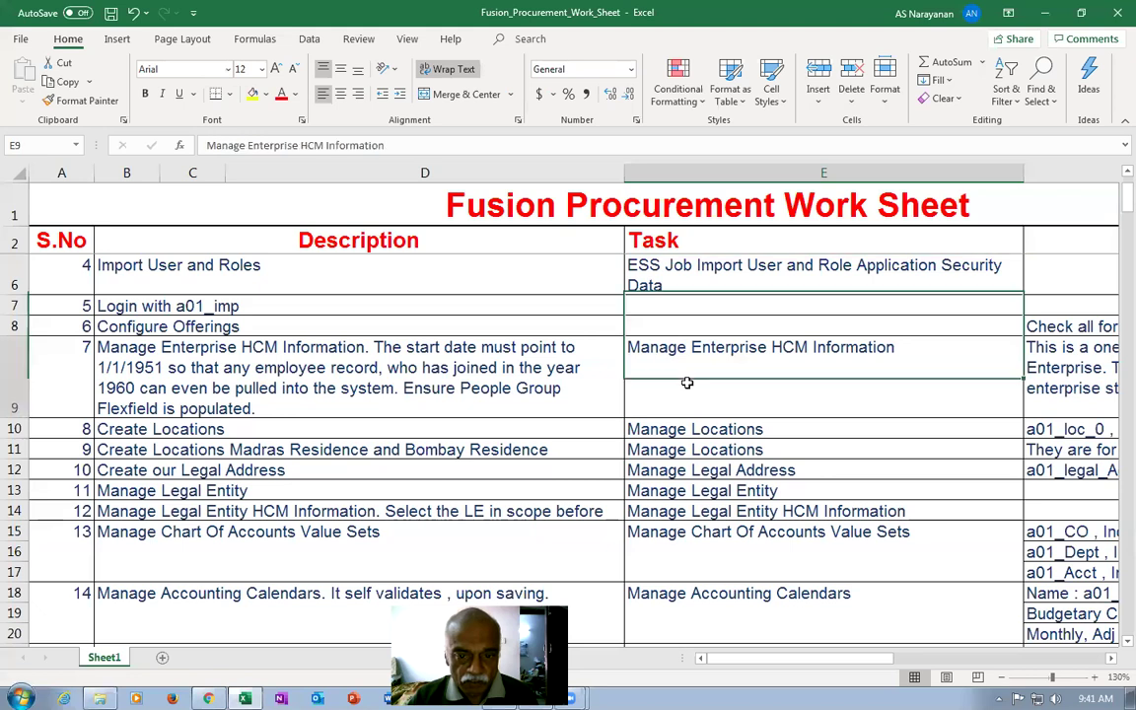
click(284, 431)
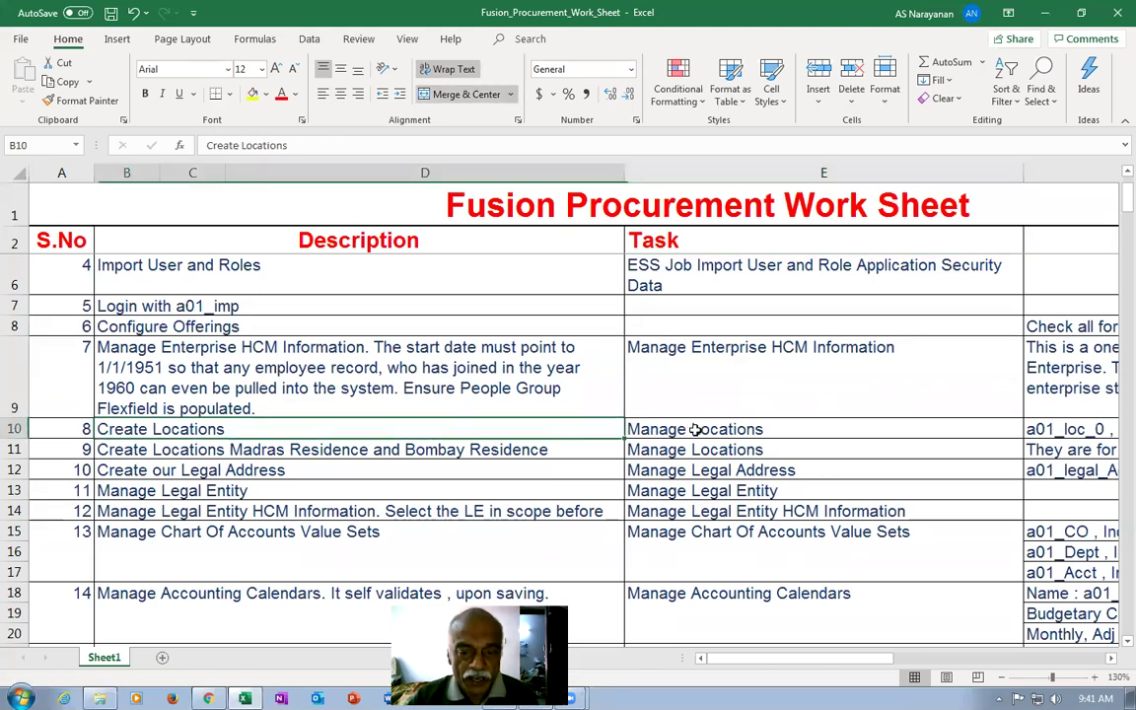
click(695, 430)
key(ctrl+c)
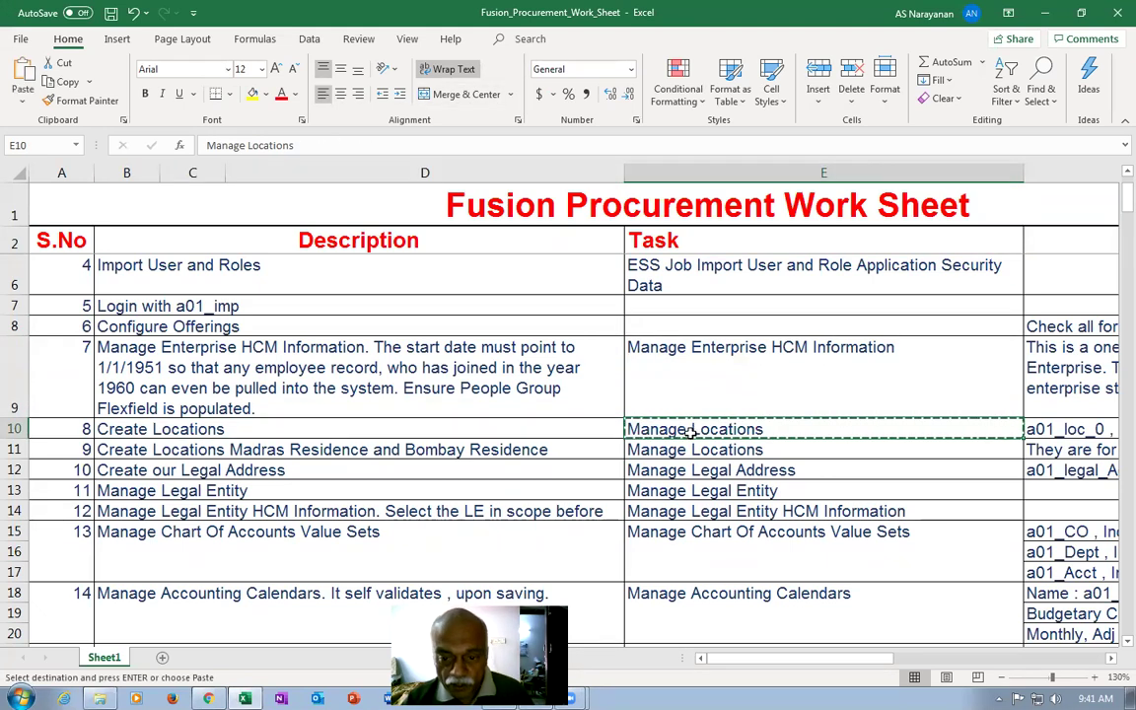
key(alt+Tab)
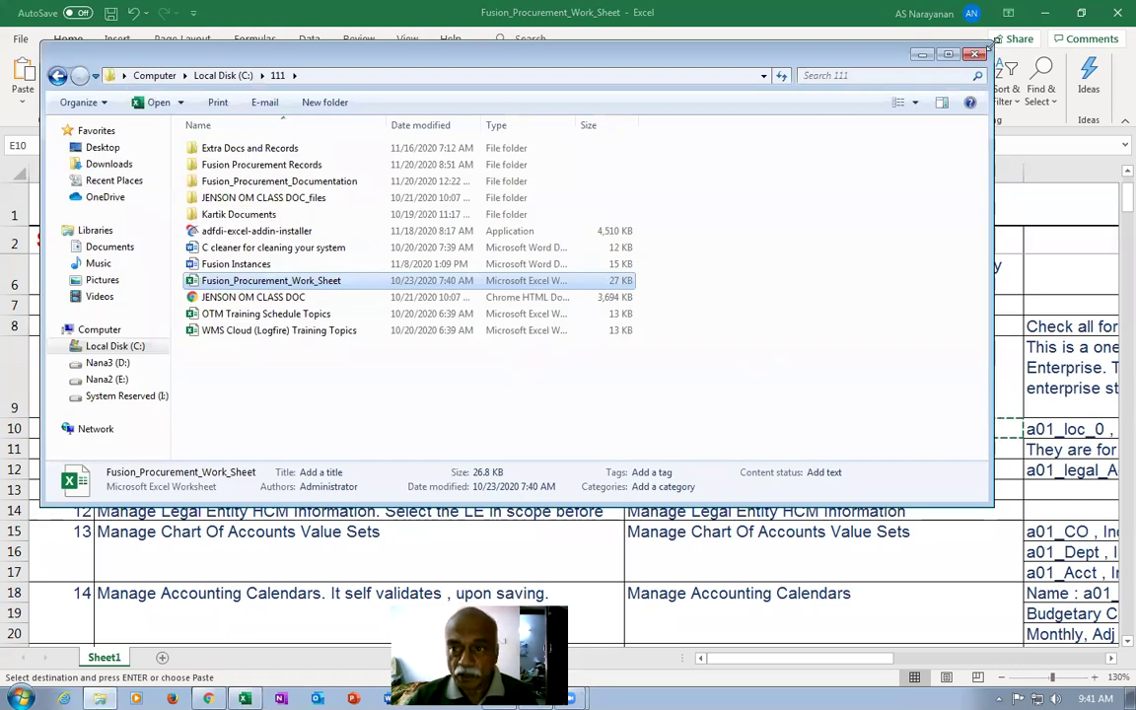
key(alt+Tab)
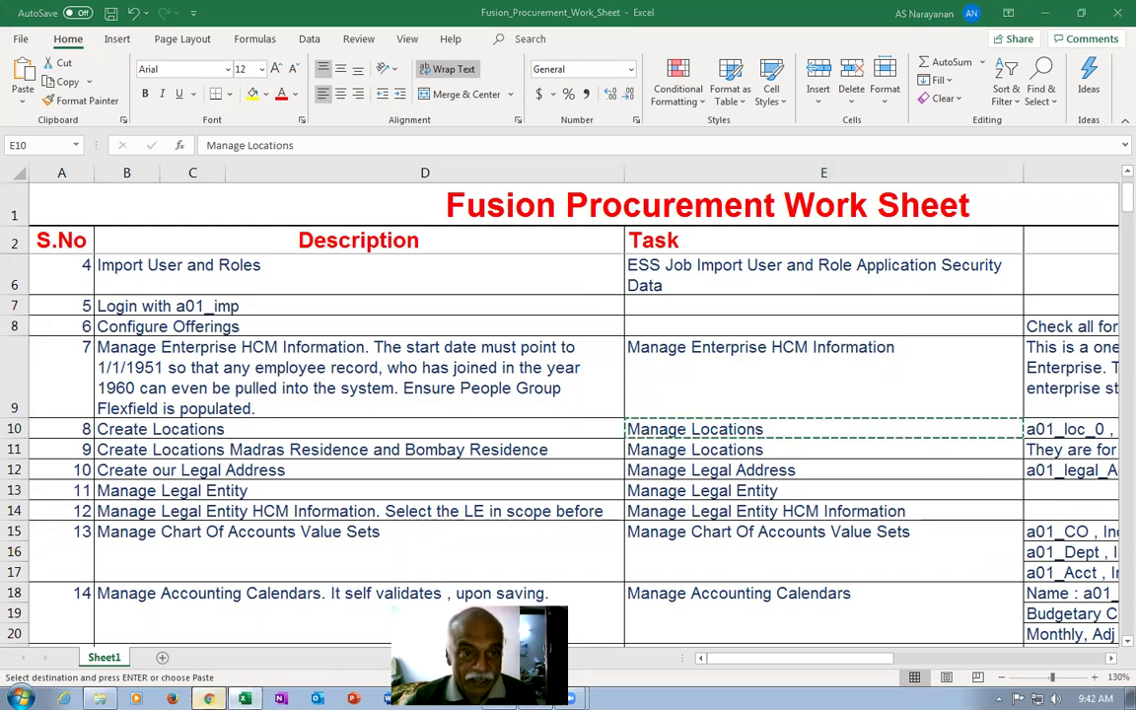
click(209, 698)
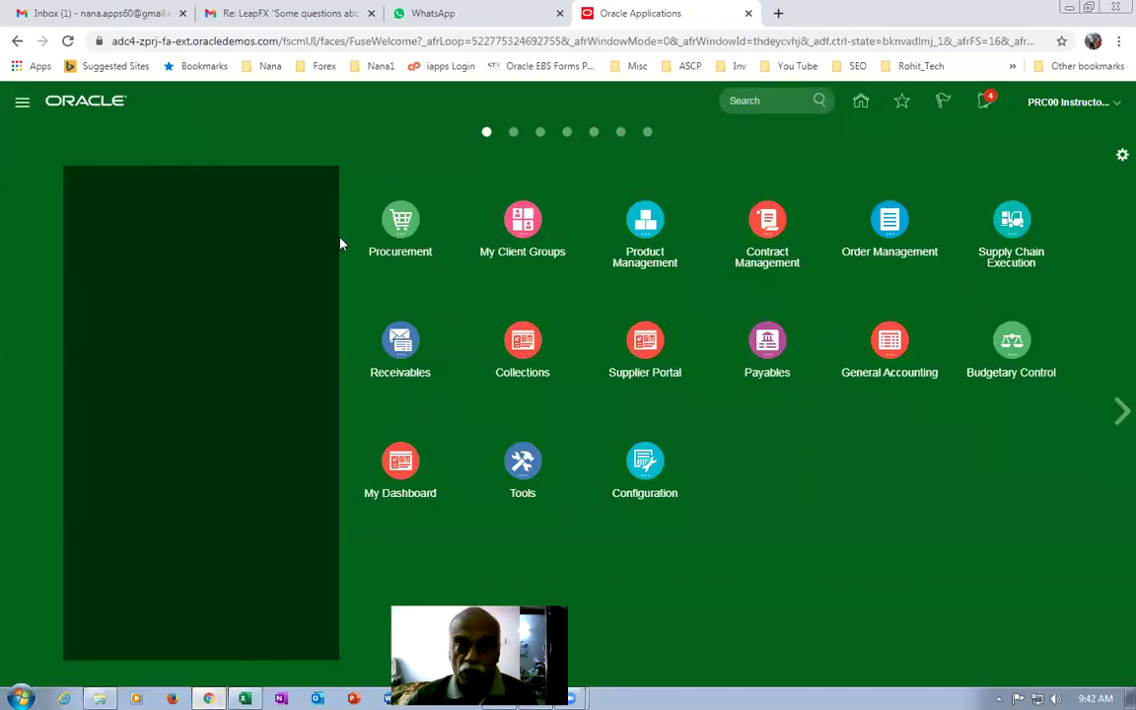
Go to Setup and Maintenance and bring up the task search page.
click(1065, 105)
click(828, 337)
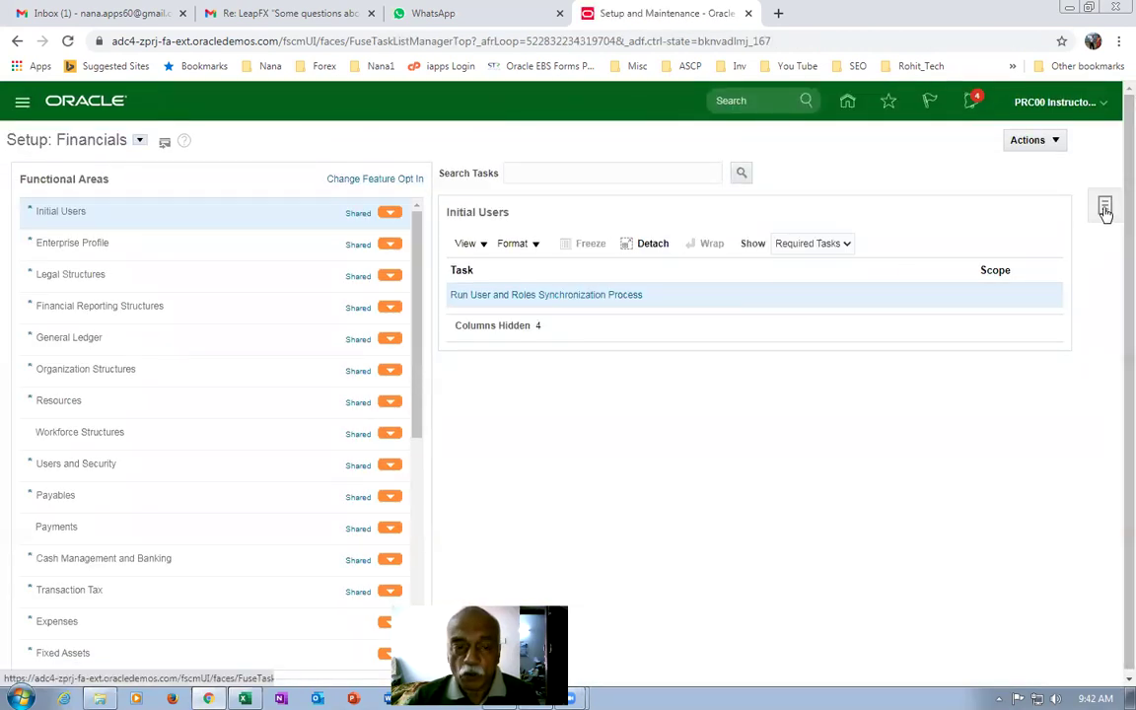
click(1106, 209)
click(979, 257)
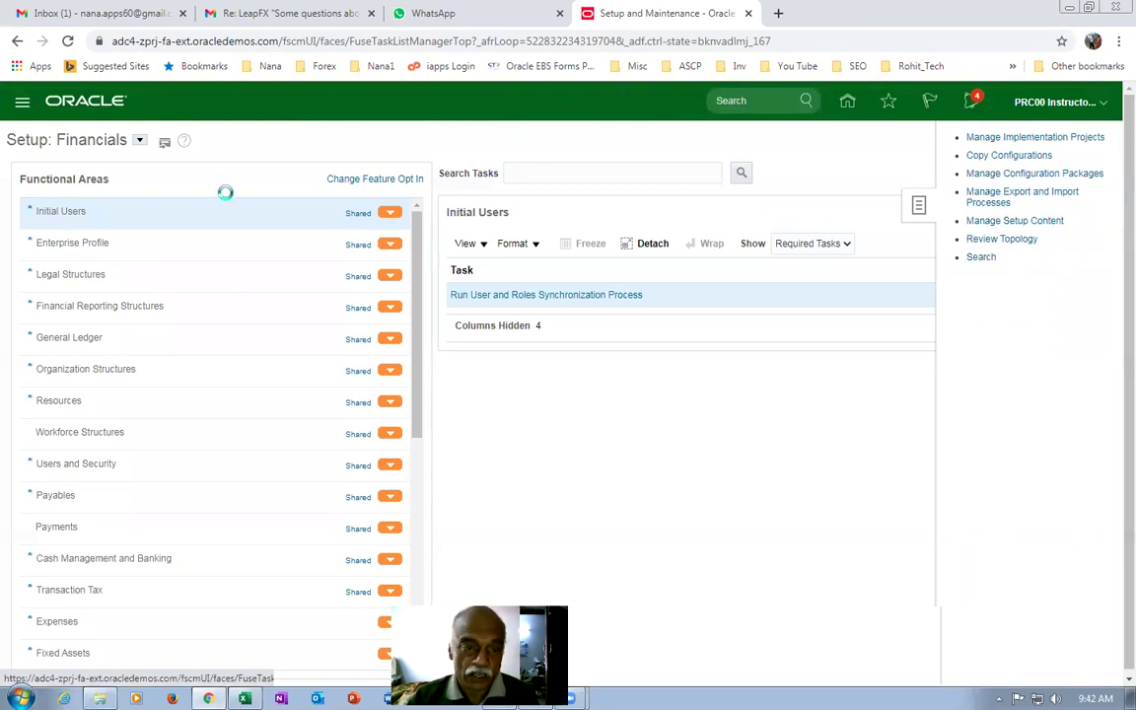
Search for the Manage Locations task, open it, and begin a new location.
click(249, 178)
key(ctrl+v)
key(Return)
click(15, 255)
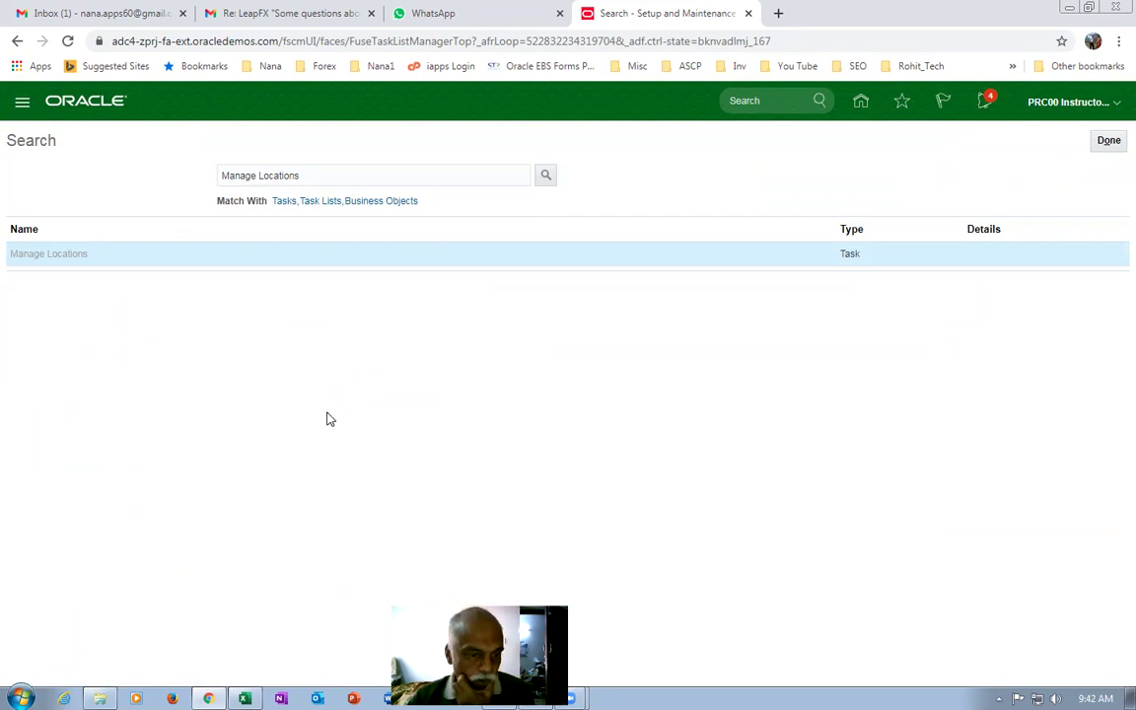
click(170, 519)
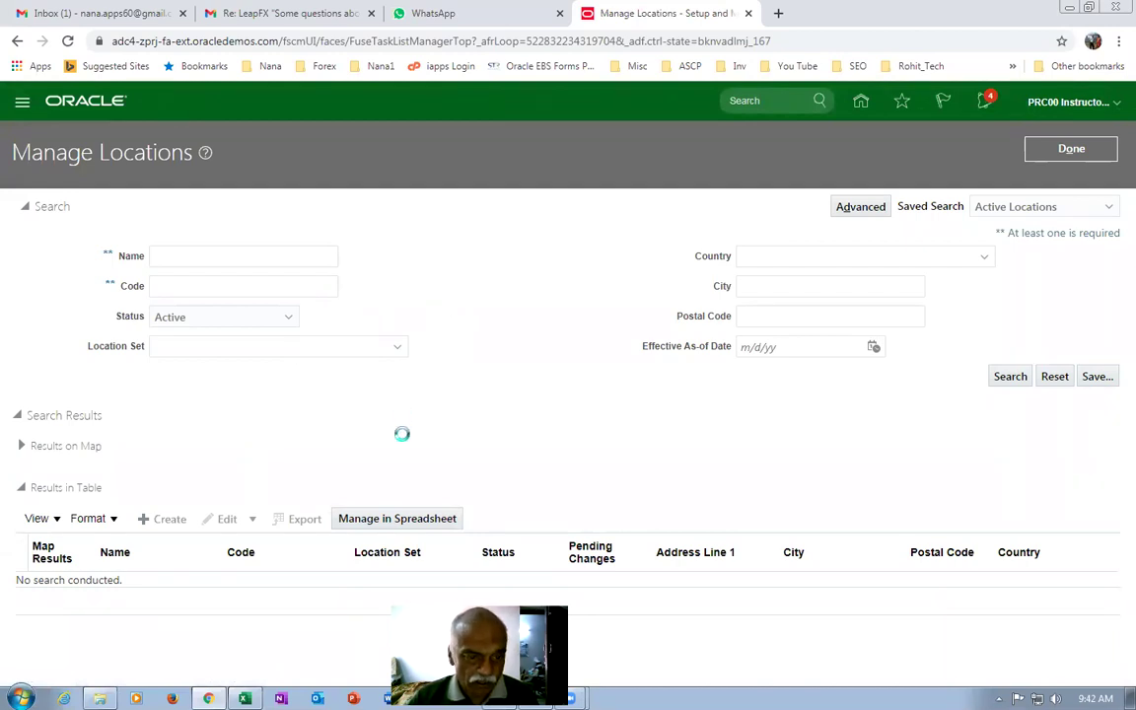
Enter b01_loc_0 as the location's Name, Code and Description.
click(216, 454)
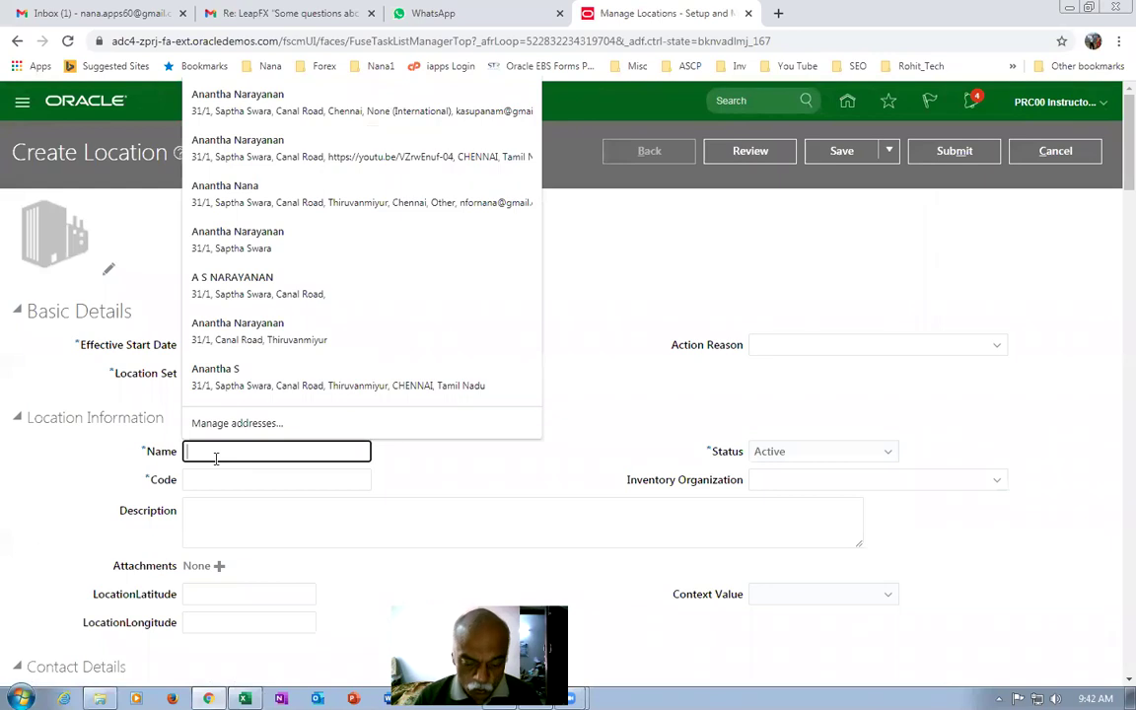
text(b01_loc_0)
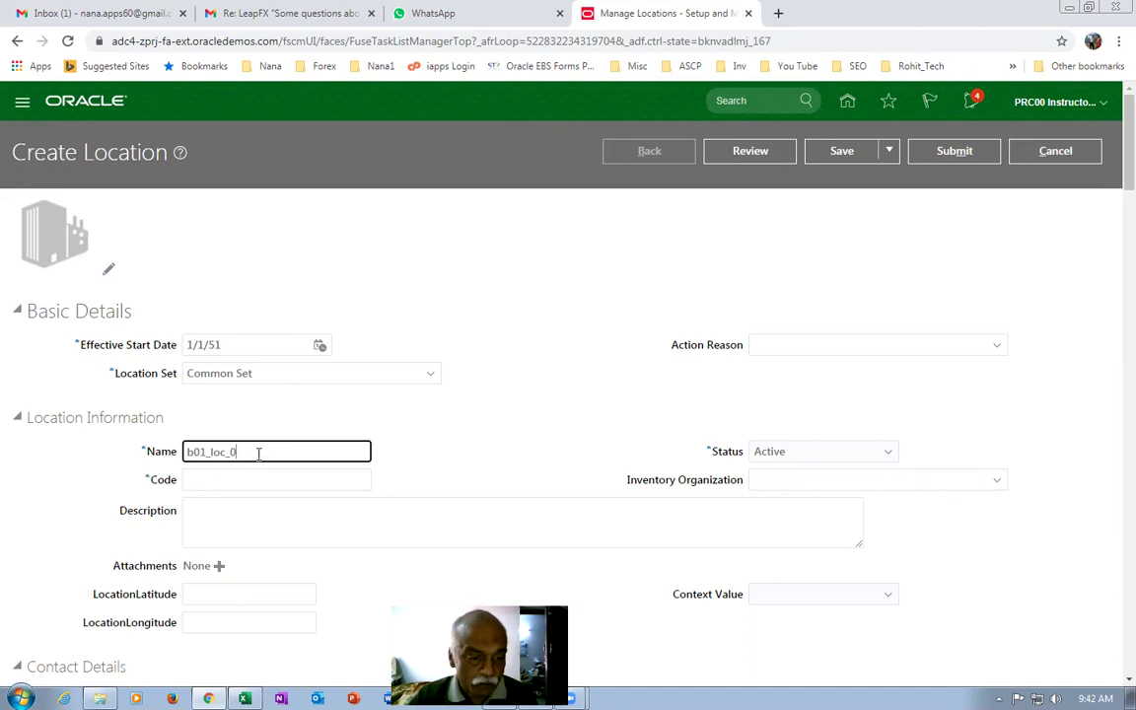
drag(258, 454, 33, 475)
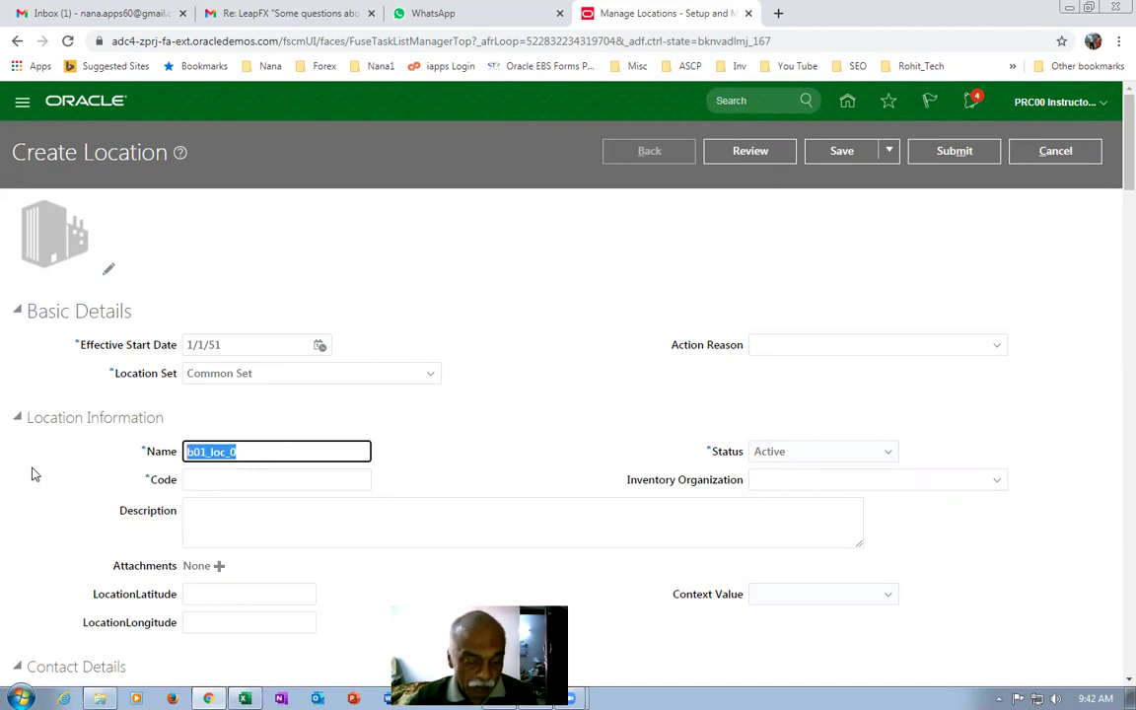
click(218, 478)
key(ctrl+v)
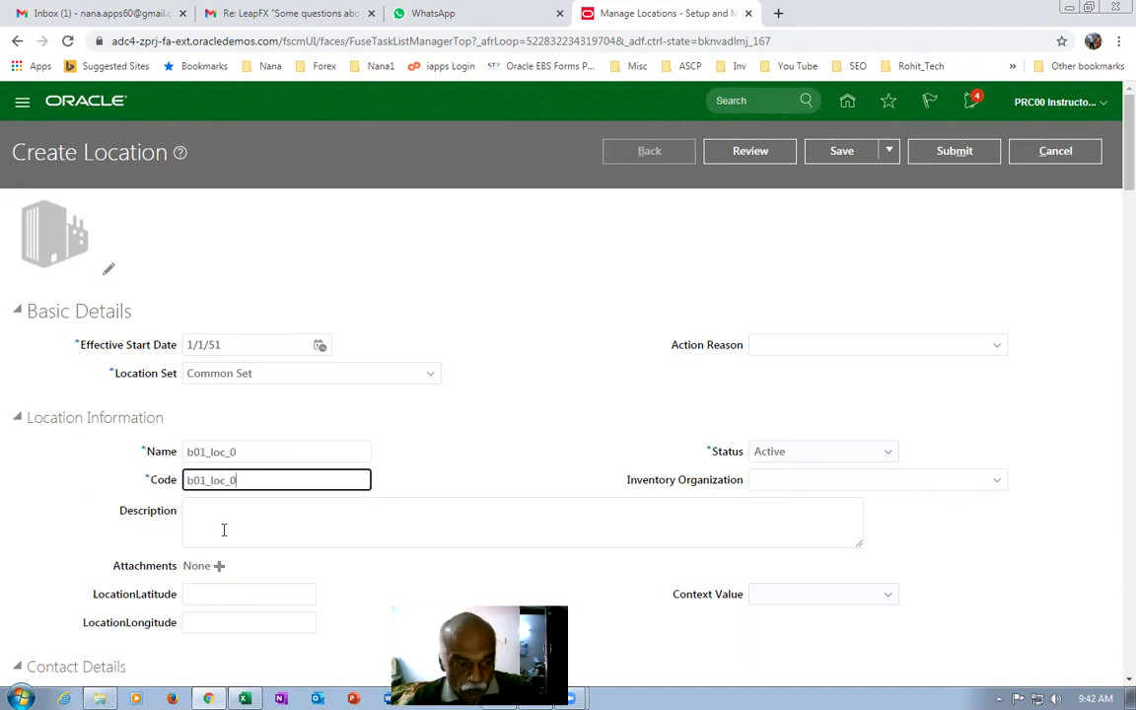
click(227, 533)
key(ctrl+v)
click(442, 417)
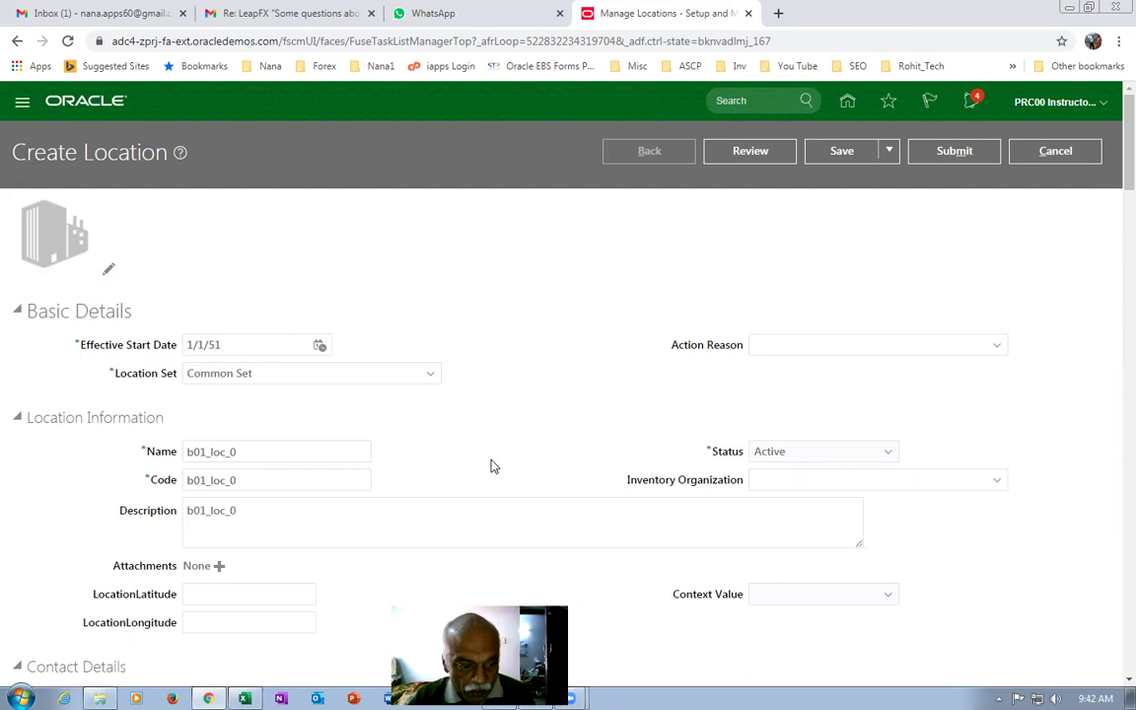
Enter b01 addr 0 as Address Line 1.
scroll(429, 478, down, 3)
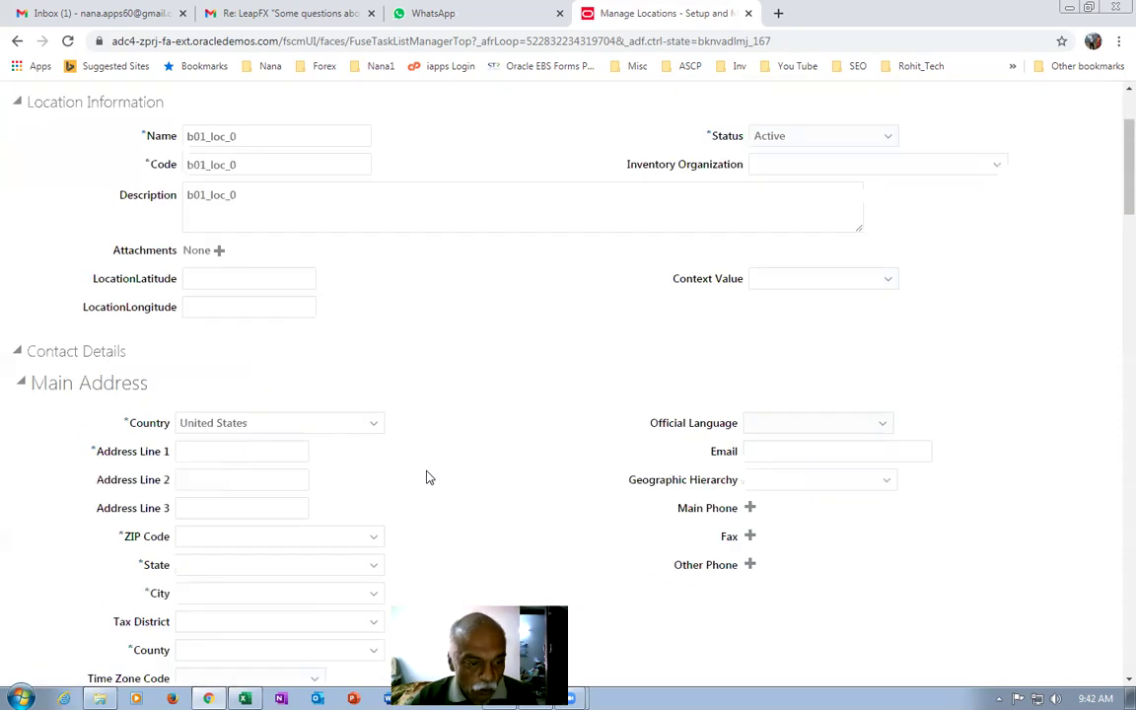
click(207, 453)
text(b01 addr 0)
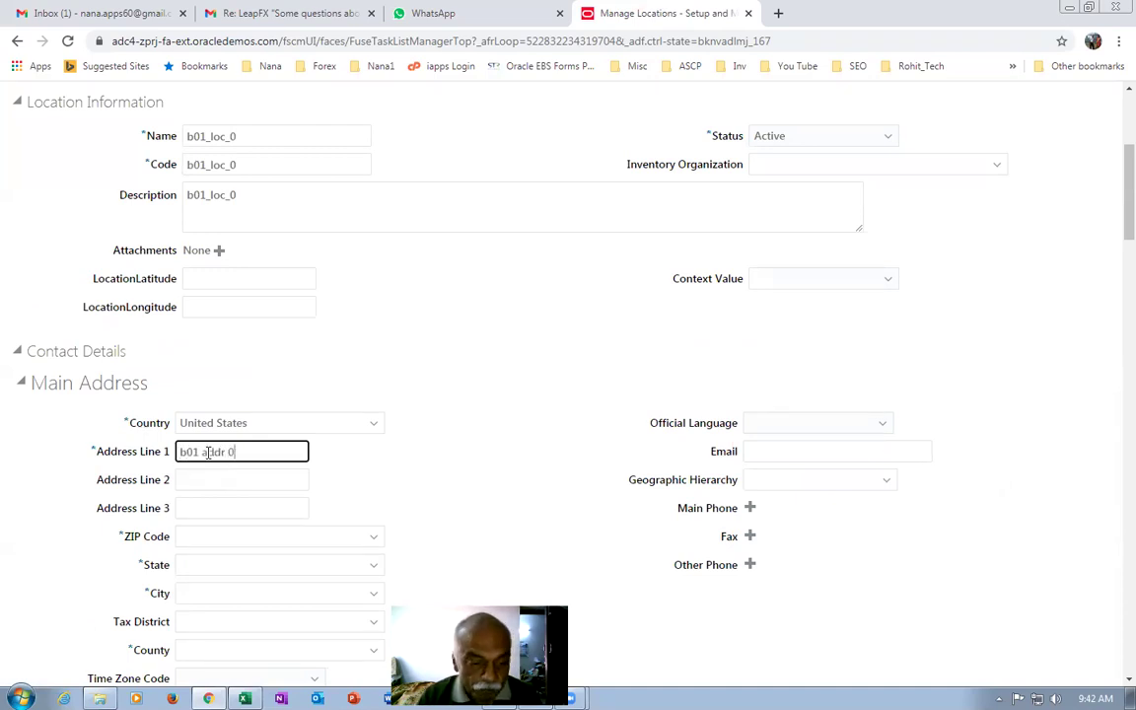
scroll(222, 564, down, 3)
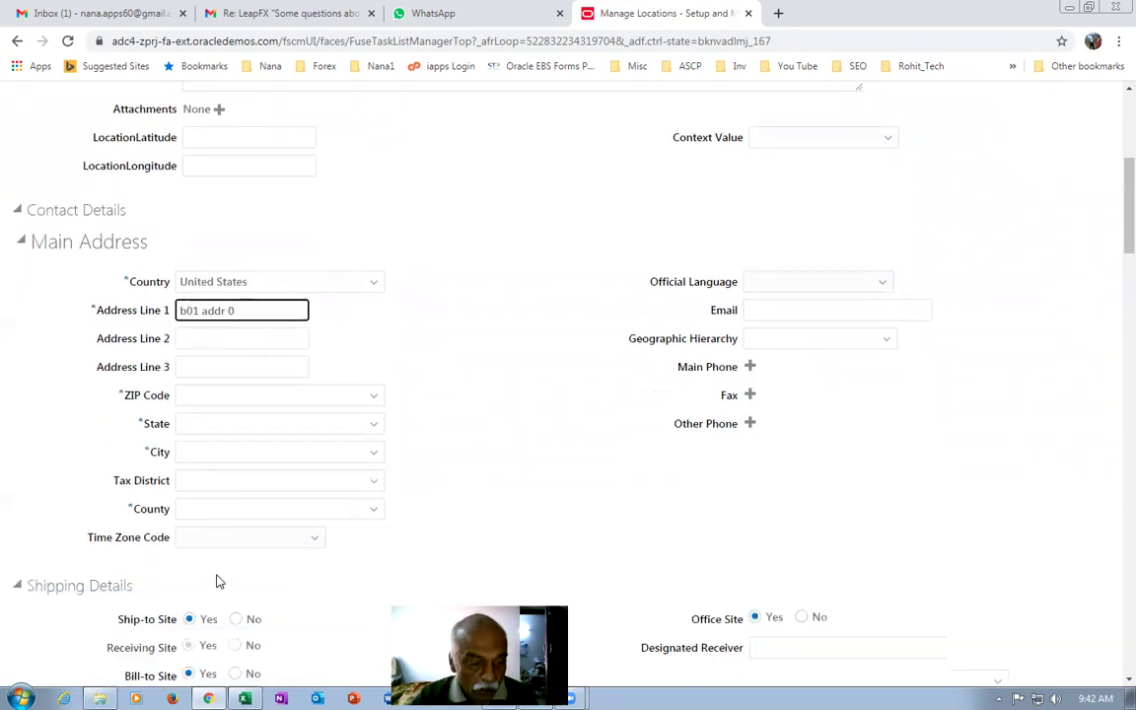
click(210, 381)
Set ZIP 10020 (Manhattan, New York) and submit location b01_loc_0, confirming both prompts.
text(10020)
key(Tab)
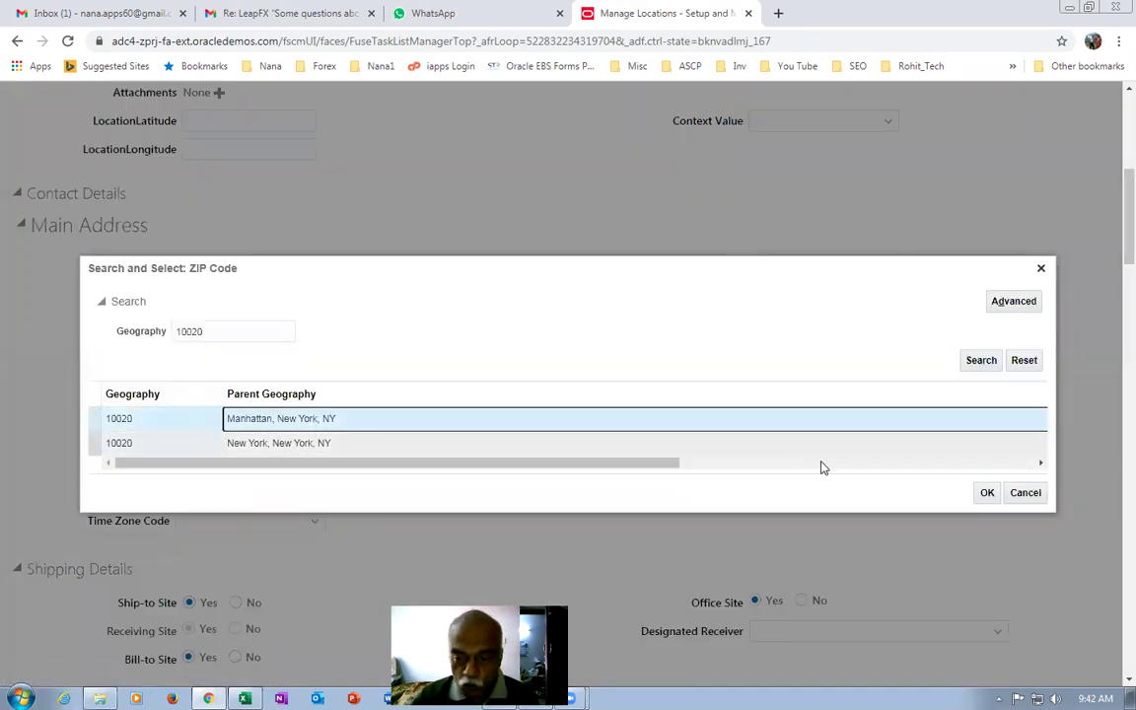
click(976, 492)
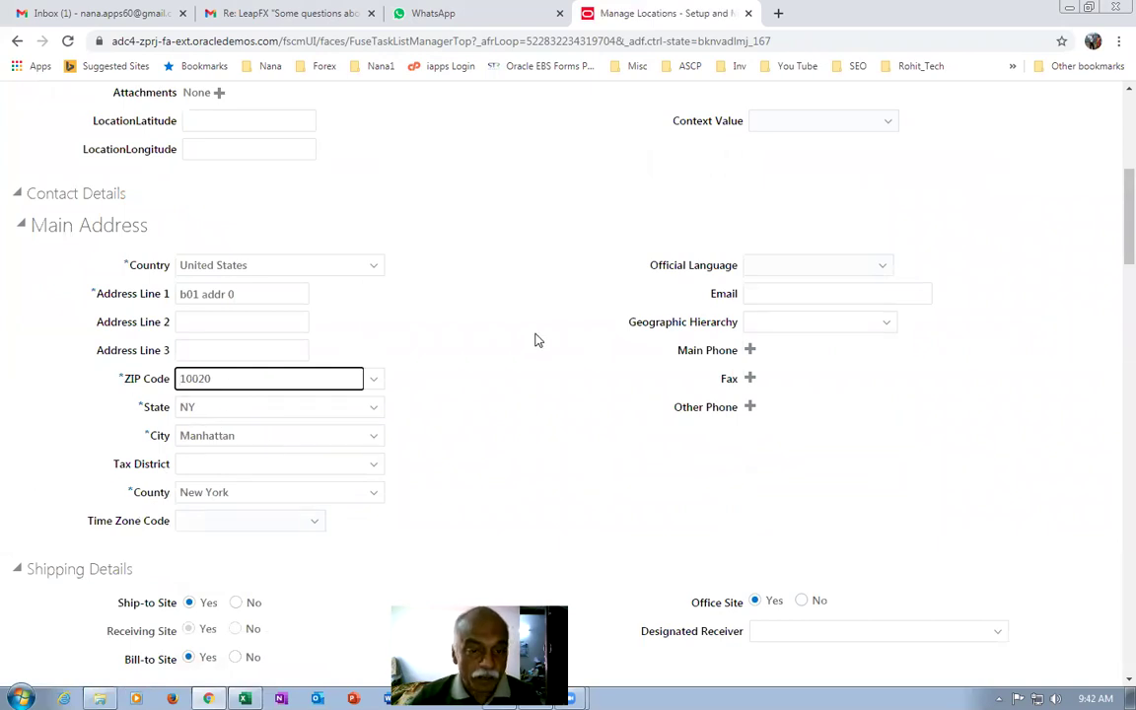
scroll(582, 350, up, 5)
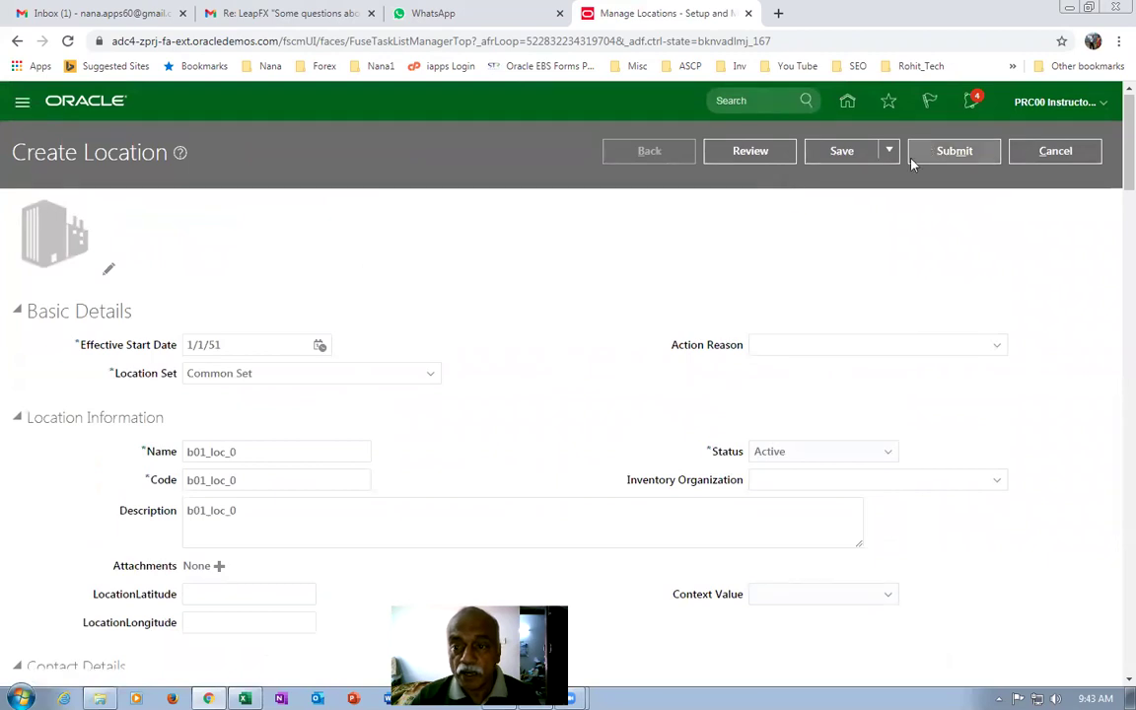
click(946, 154)
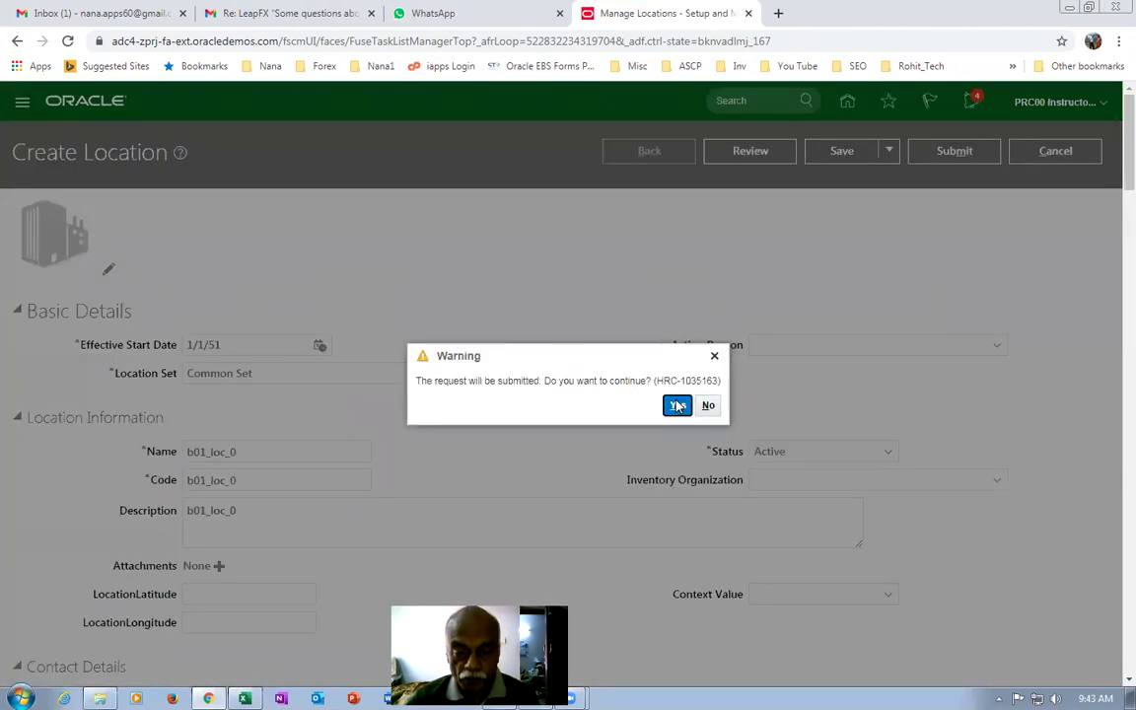
click(677, 405)
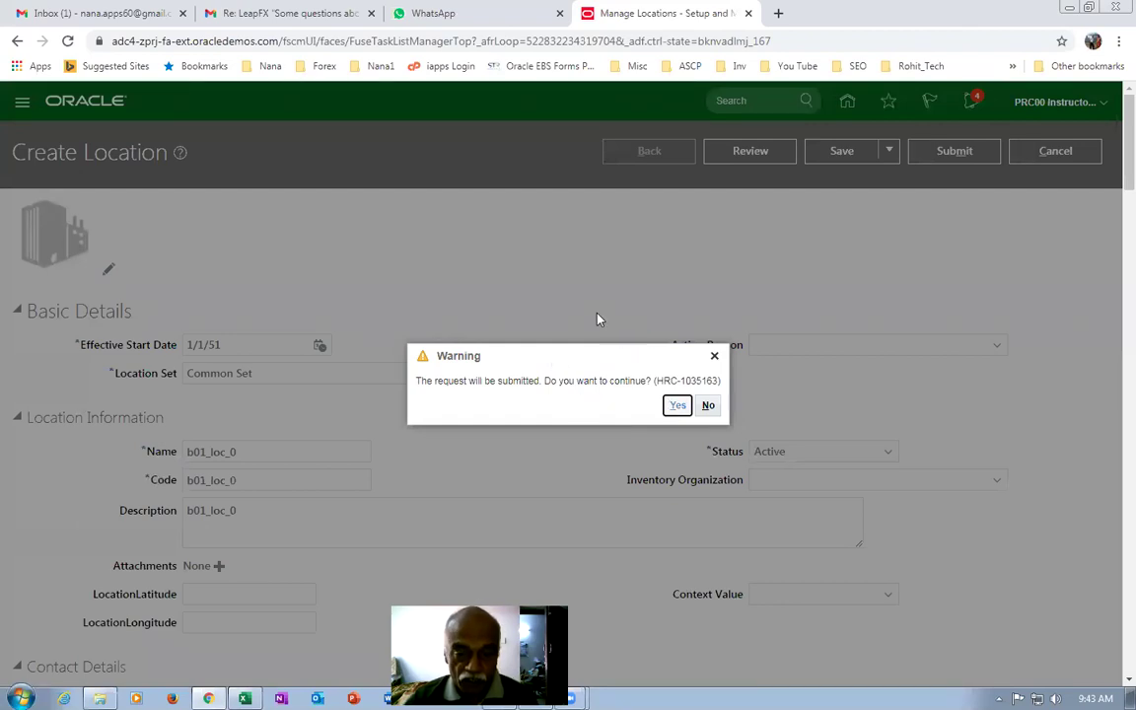
click(611, 406)
Search locations by name b01 to list b01_loc_0.
click(224, 254)
text(b01)
key(Return)
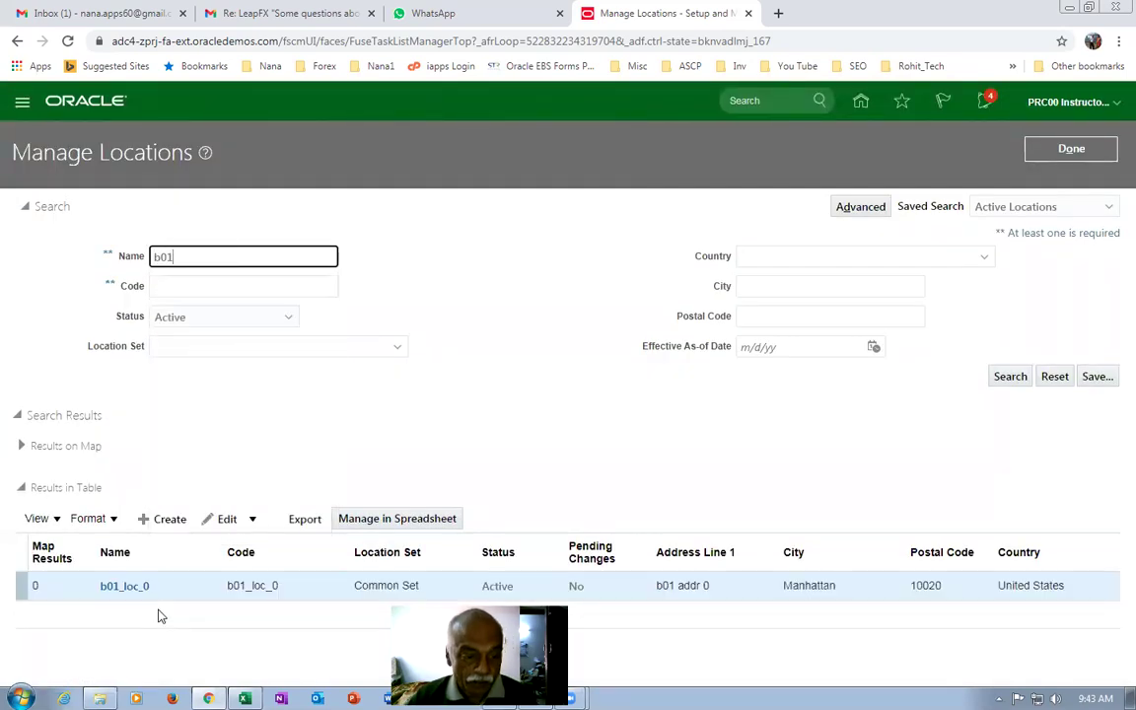
click(164, 519)
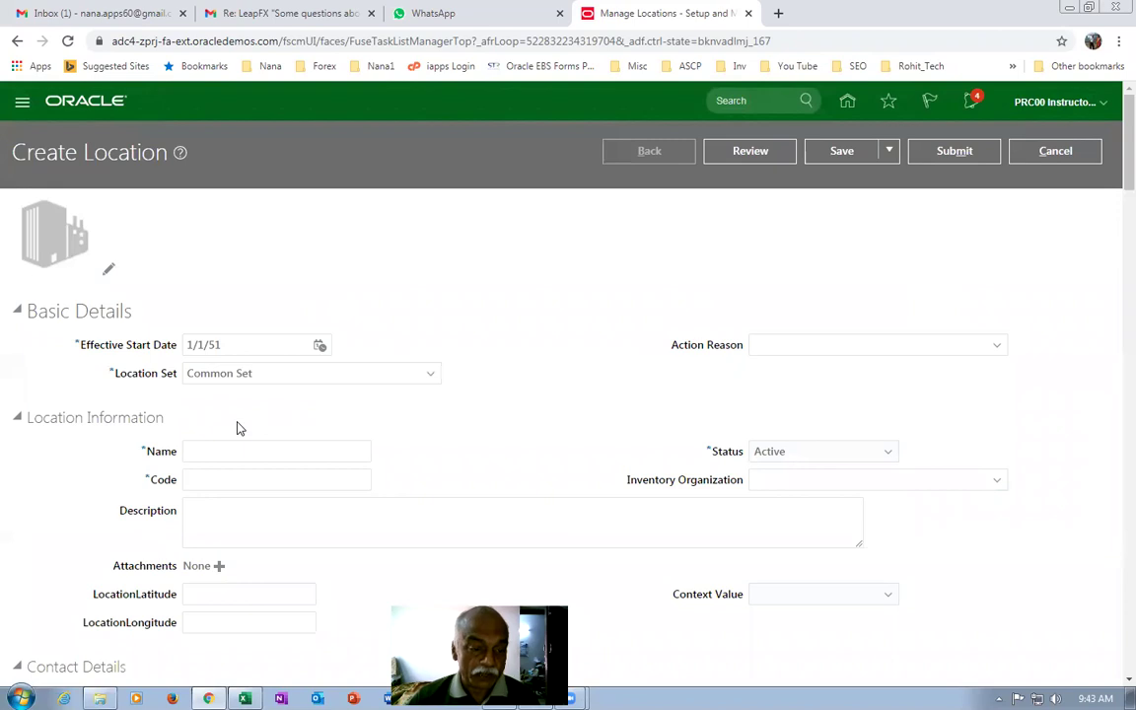
Enter b01_loc_1 as the new location's Name, Code and Description.
click(243, 451)
text(b01_loc_1)
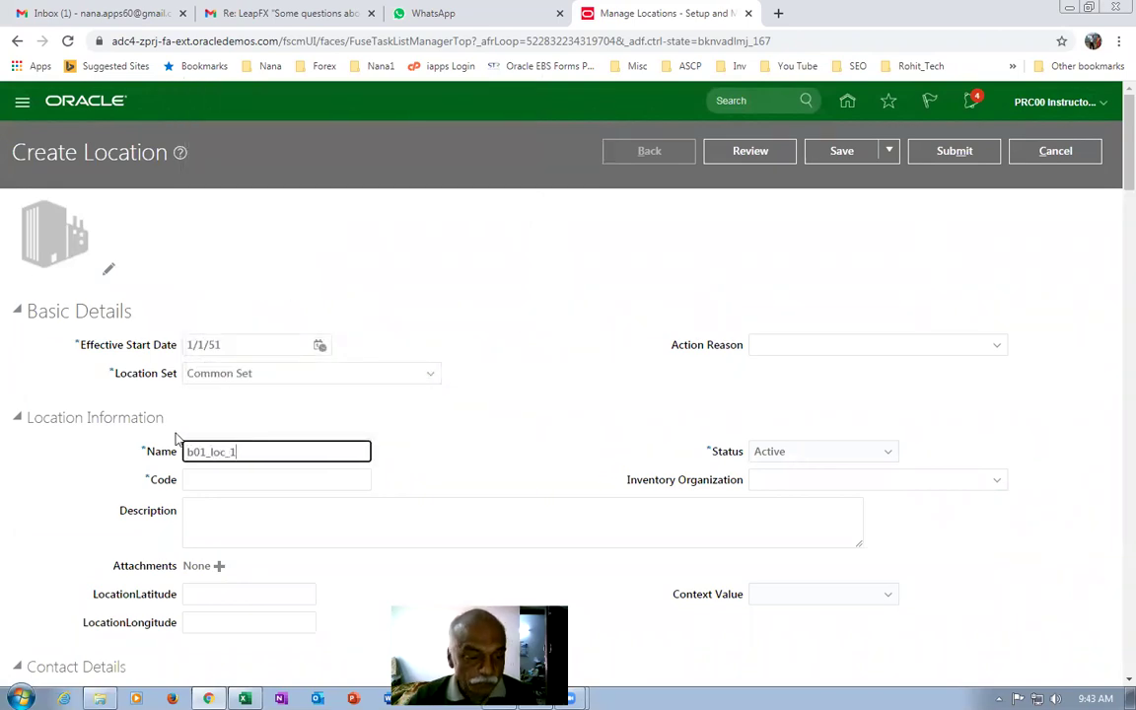
drag(254, 450, 114, 449)
key(ctrl+c)
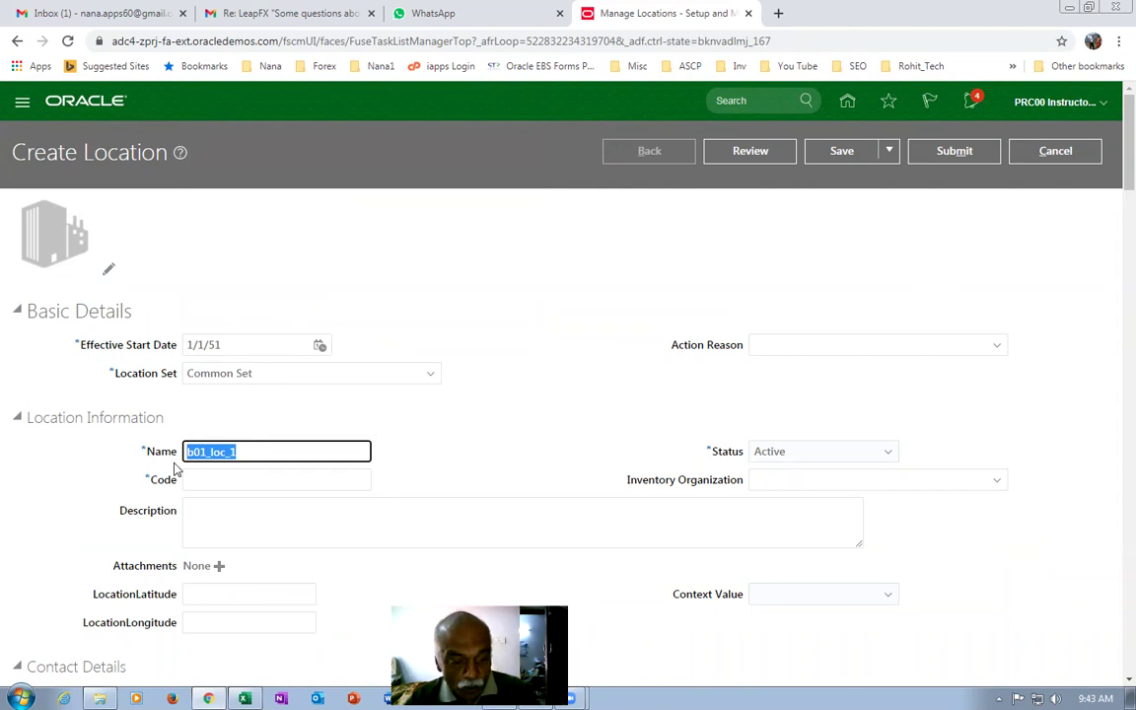
click(251, 481)
key(ctrl+v)
click(243, 524)
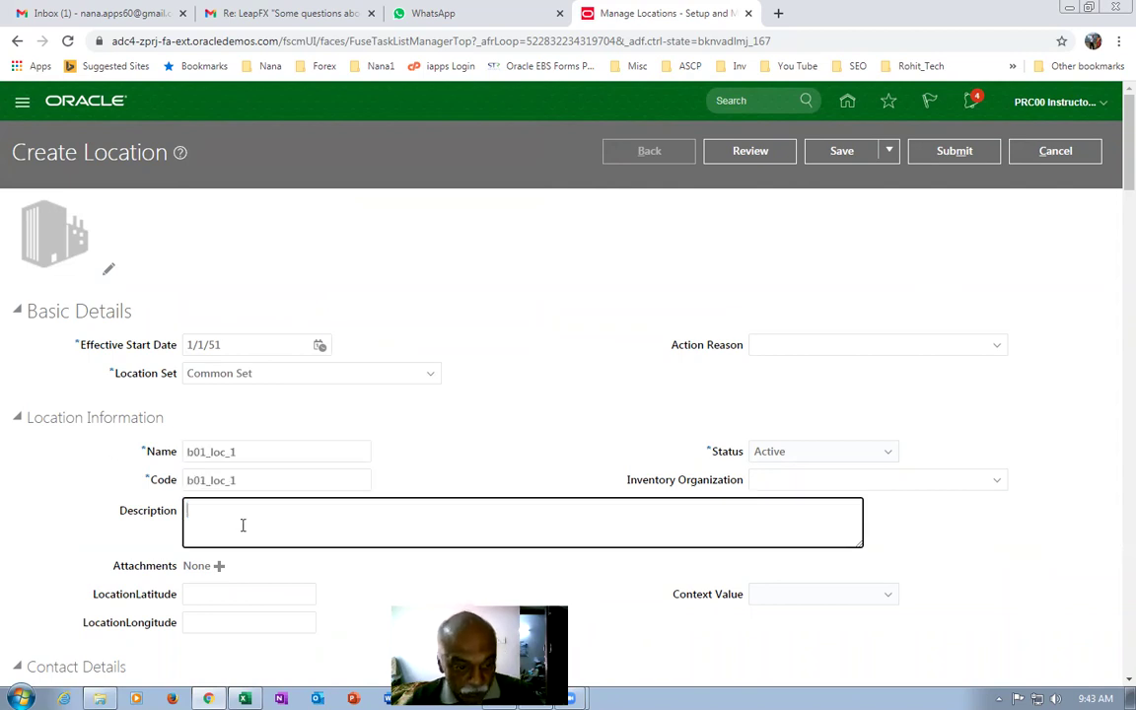
key(ctrl+v)
Choose ZIP 10020 in Manhattan, New York and enter b01 addr 1 as Address Line 1.
scroll(253, 519, down, 4)
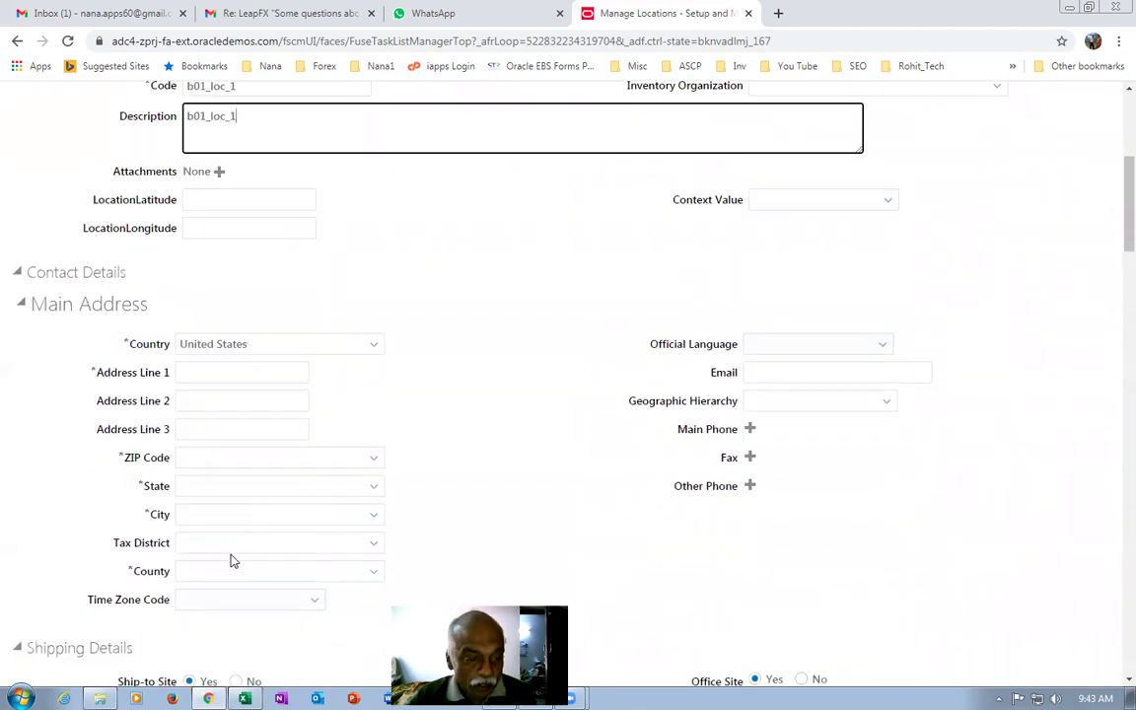
click(209, 453)
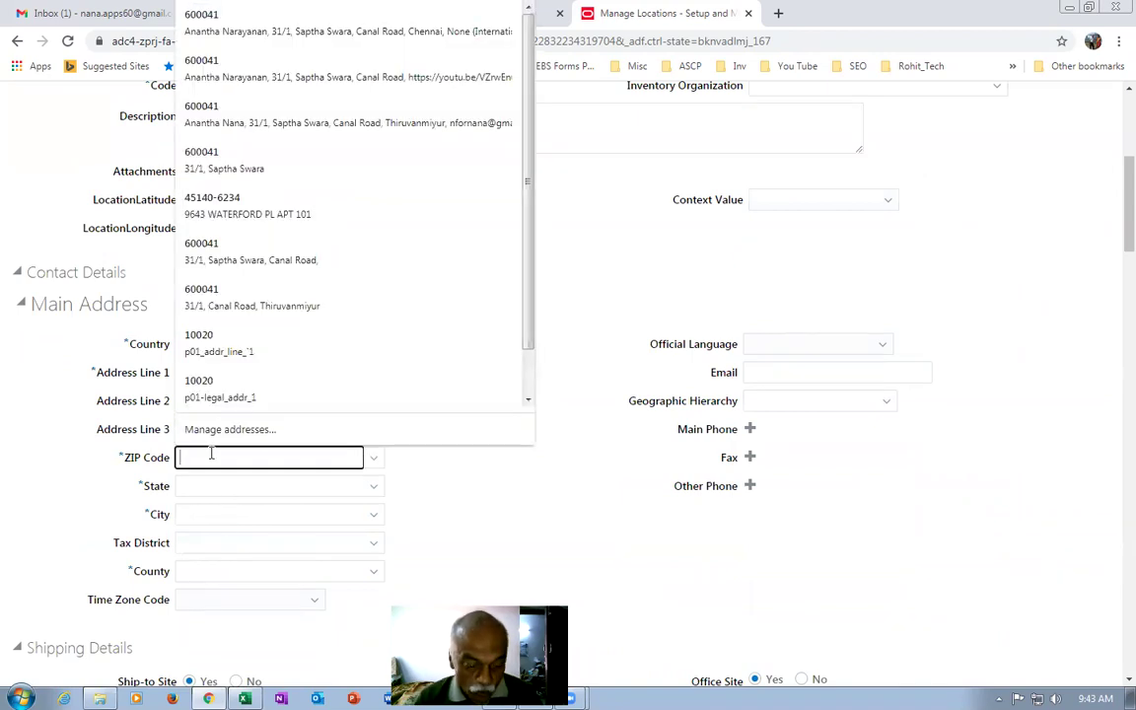
text(10020)
key(Tab)
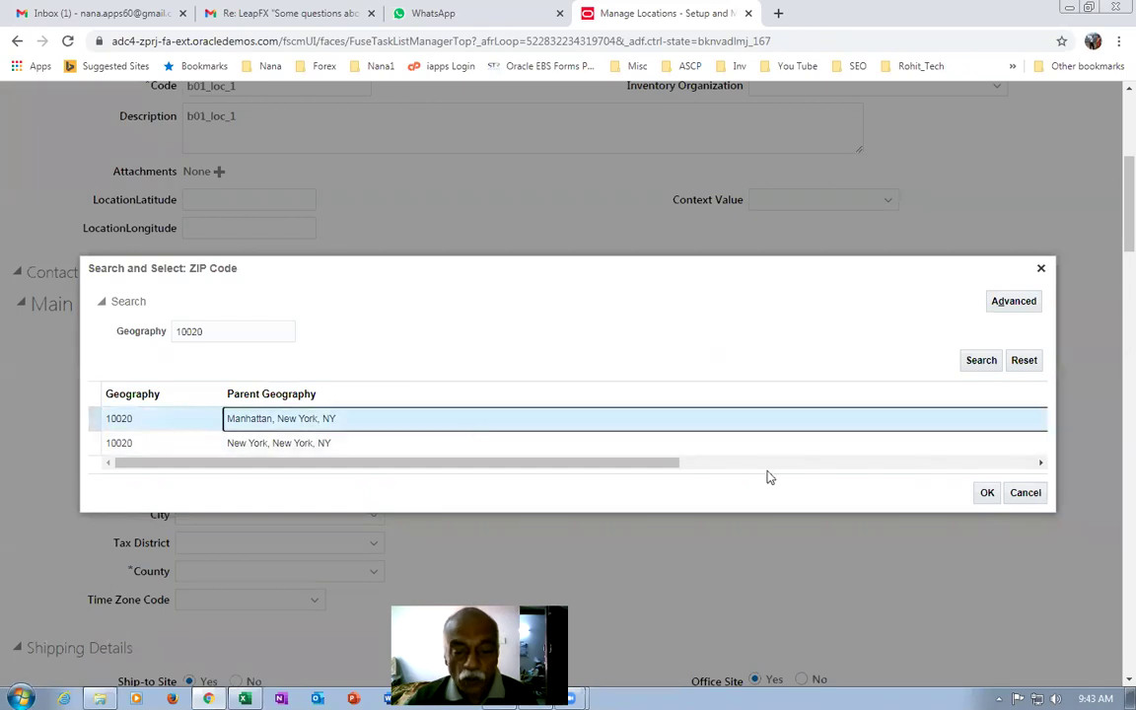
click(987, 492)
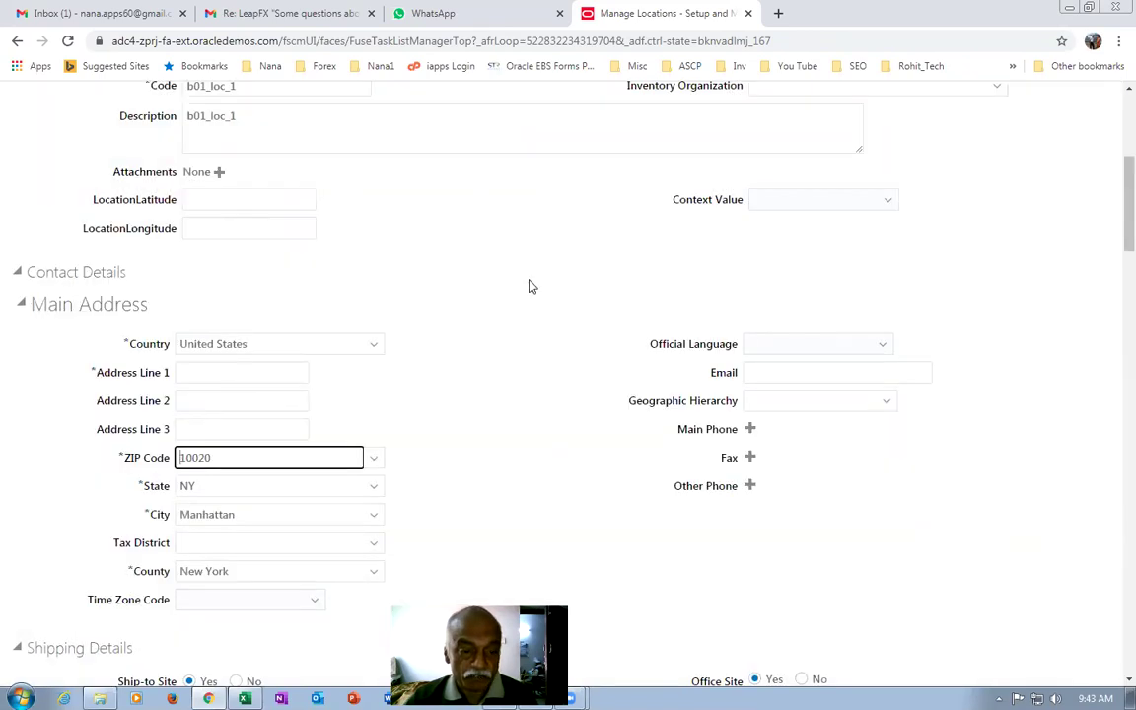
scroll(501, 333, down, 15)
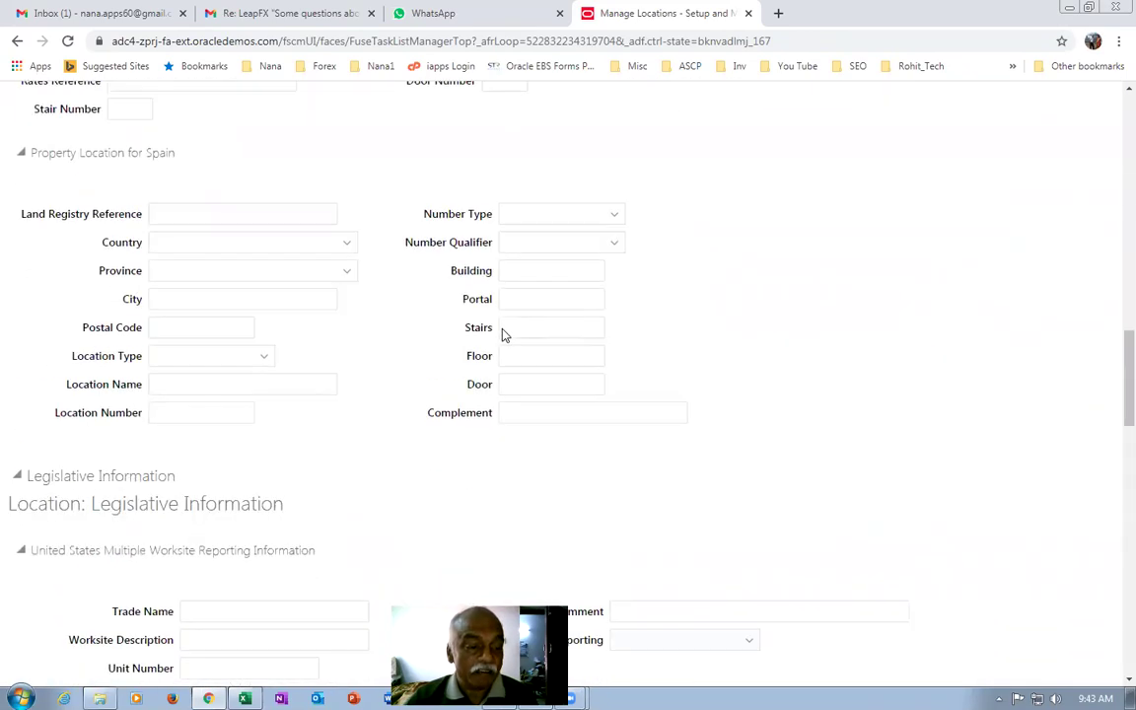
scroll(504, 327, down, 5)
scroll(503, 330, up, 20)
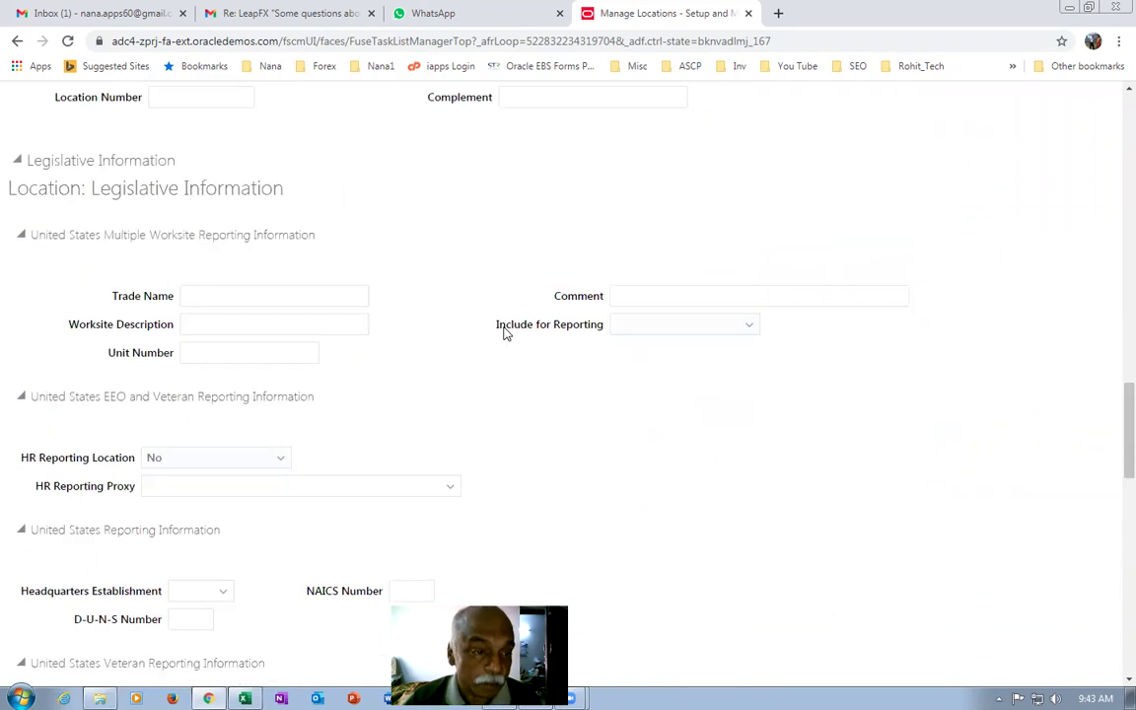
scroll(506, 328, up, 15)
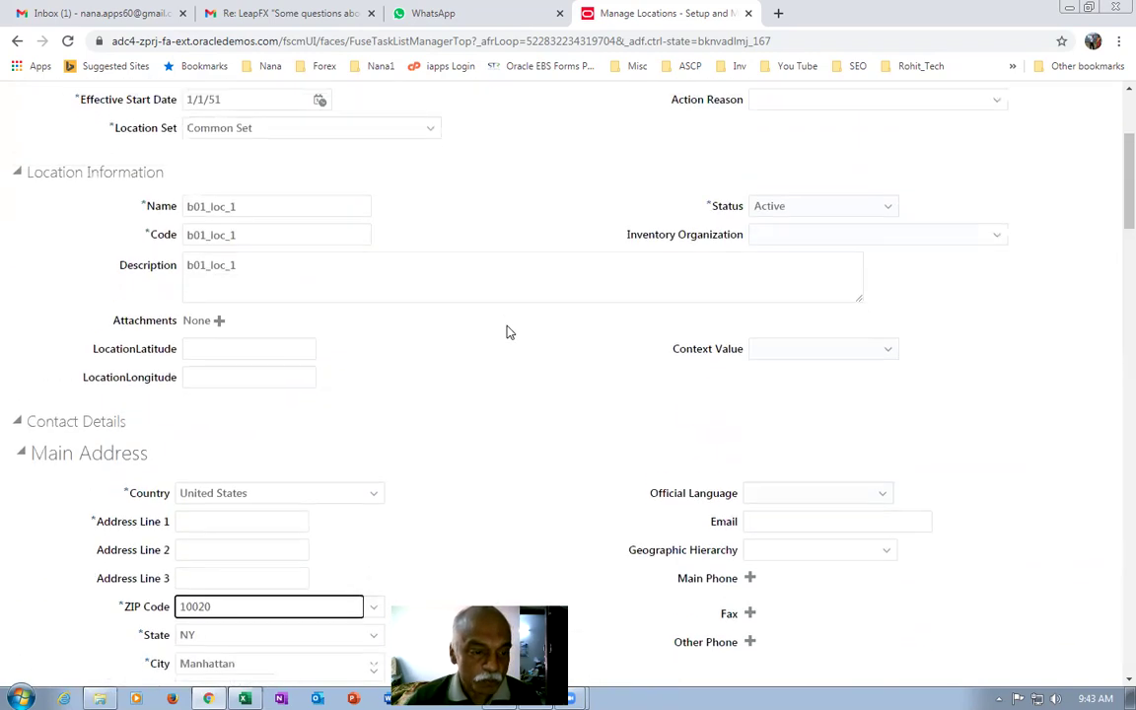
click(231, 531)
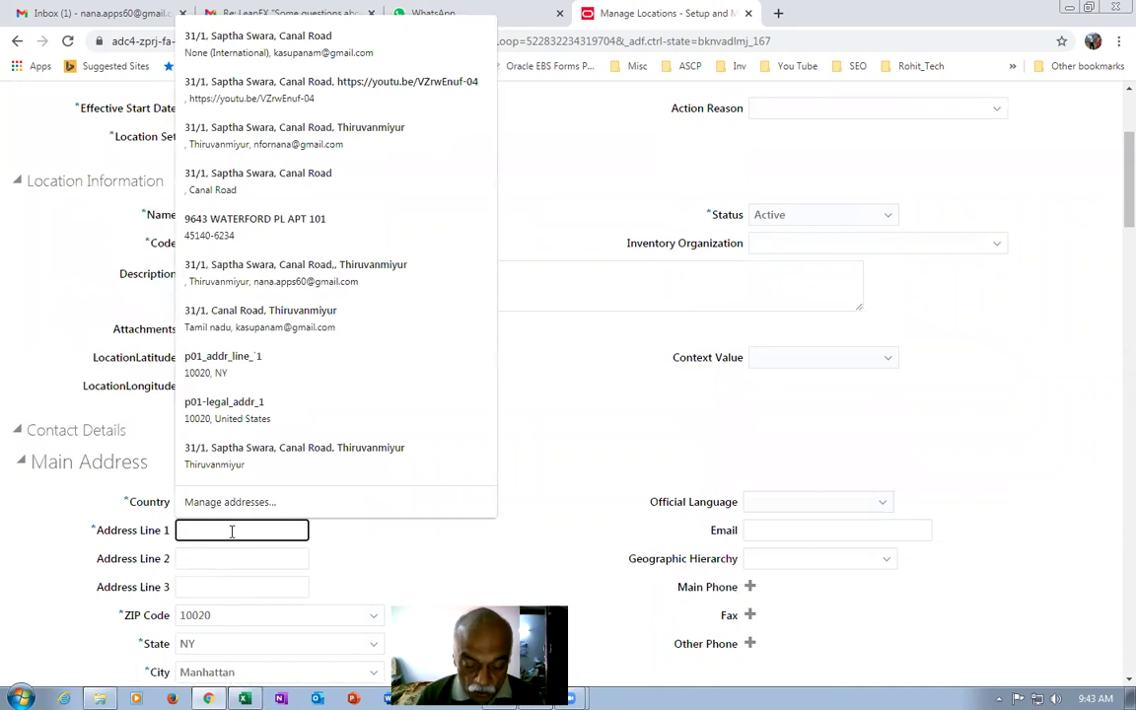
text(b01 addr 1)
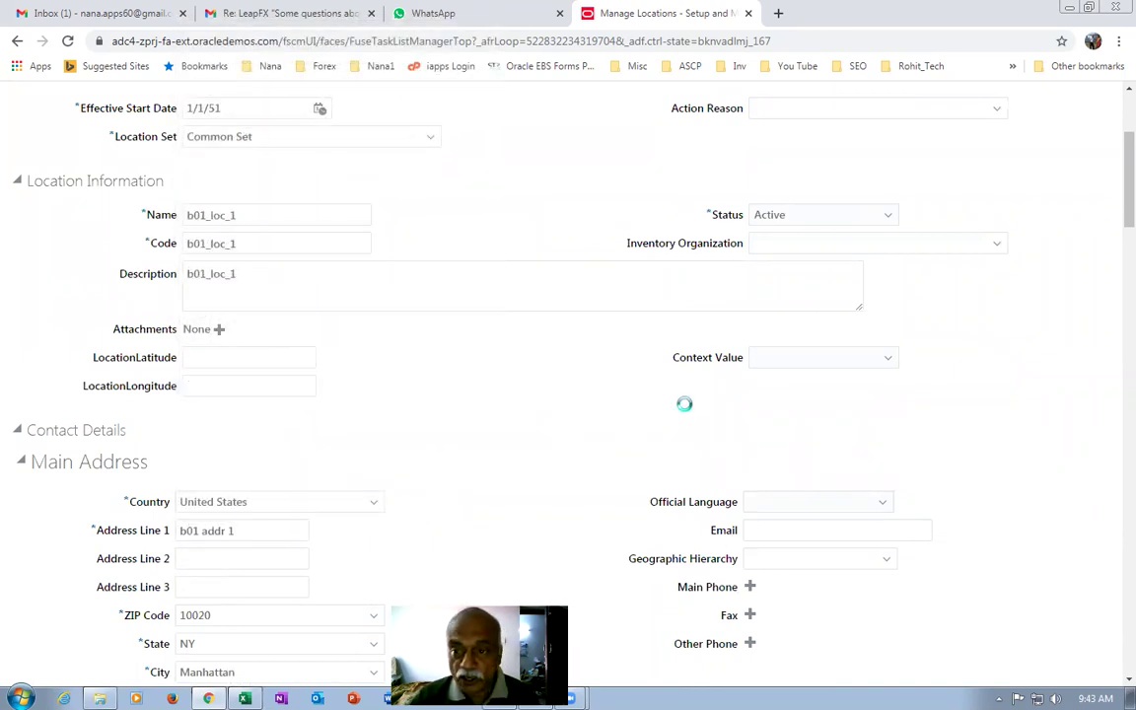
Submit b01_loc_1, confirm the prompts, and rerun the search to list both b01 locations.
scroll(680, 400, up, 3)
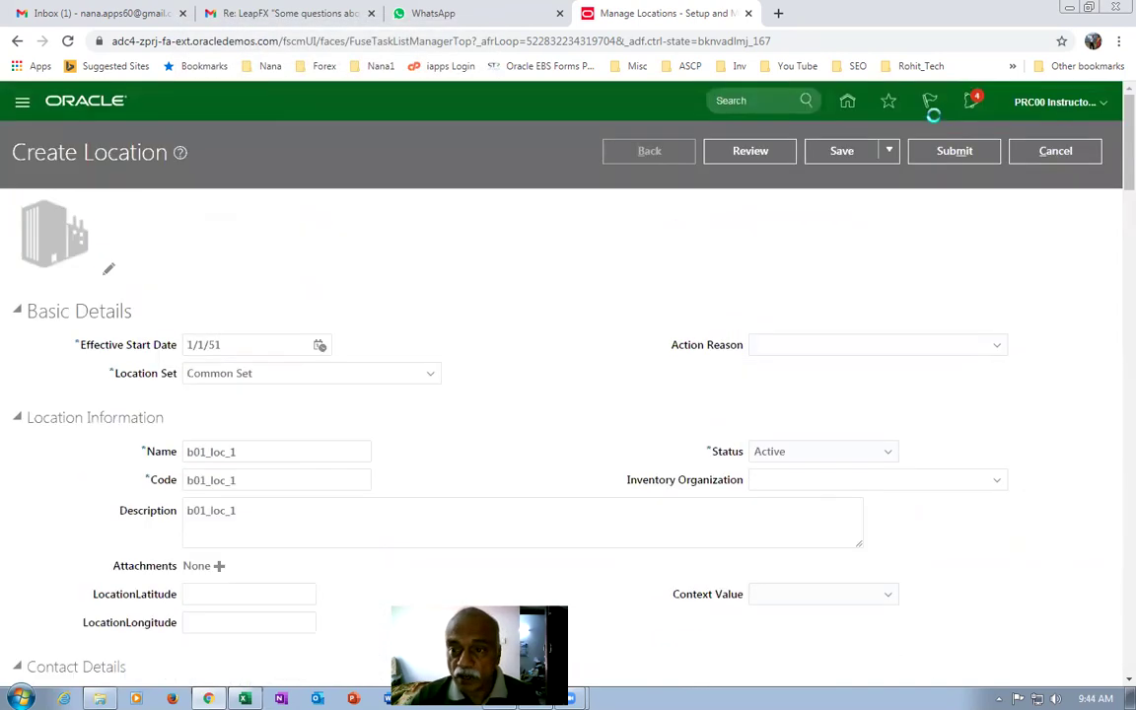
click(959, 158)
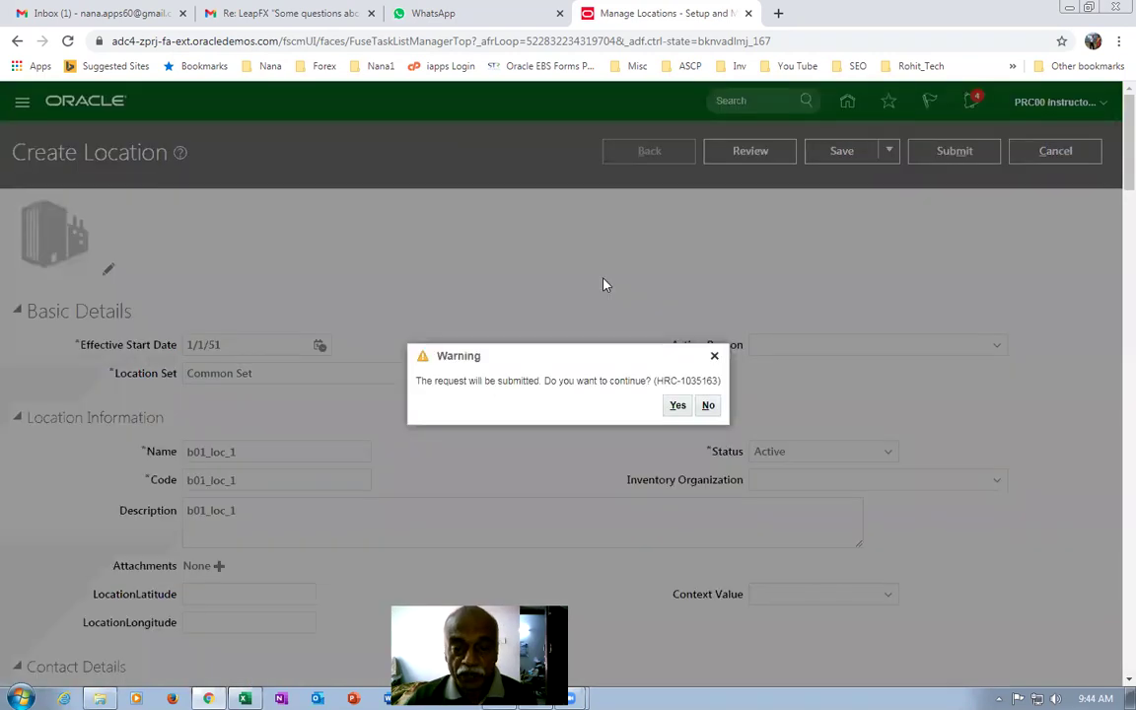
click(675, 407)
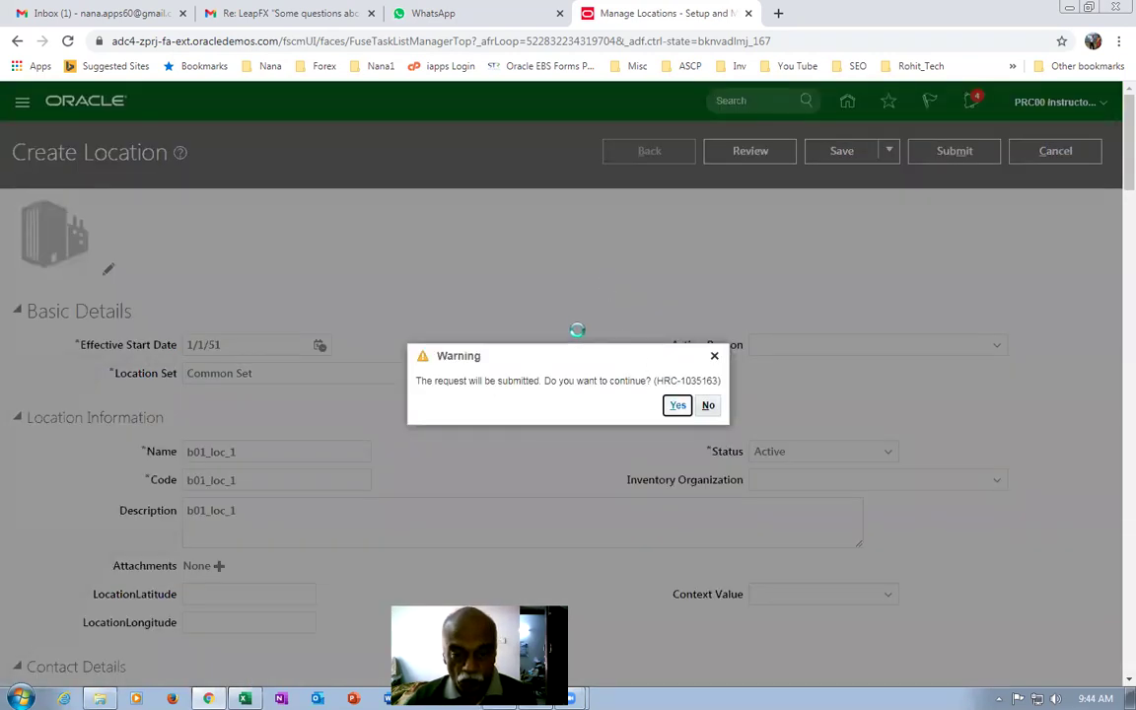
key(ctrl+a)
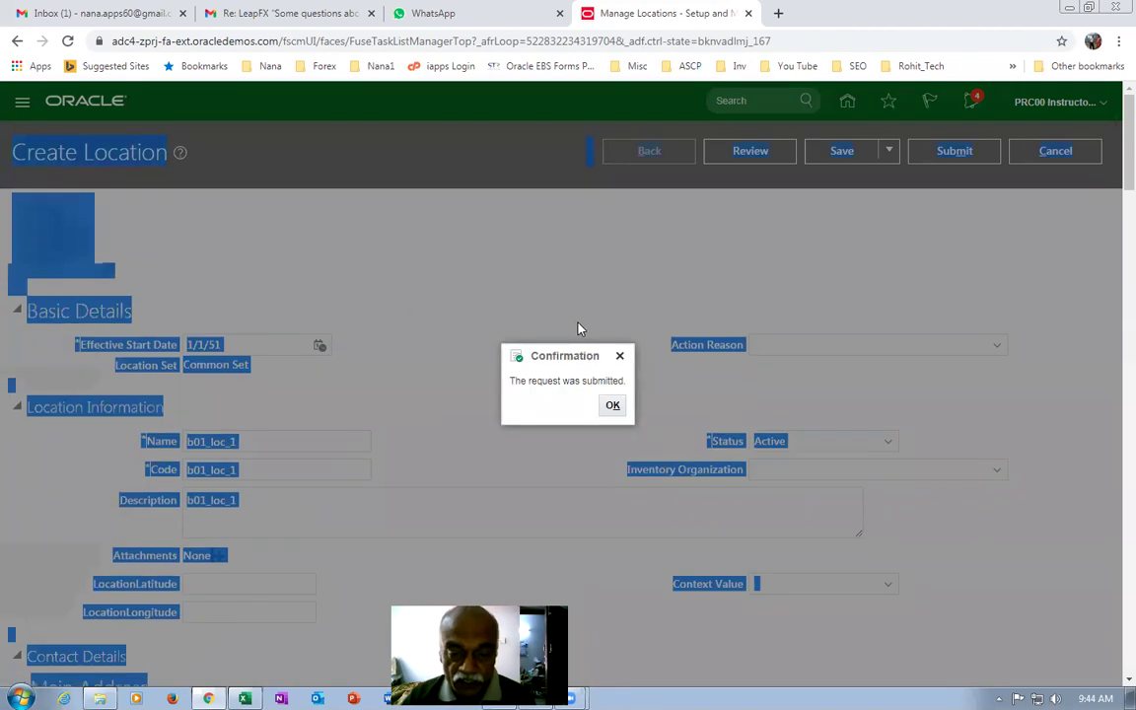
key(Return)
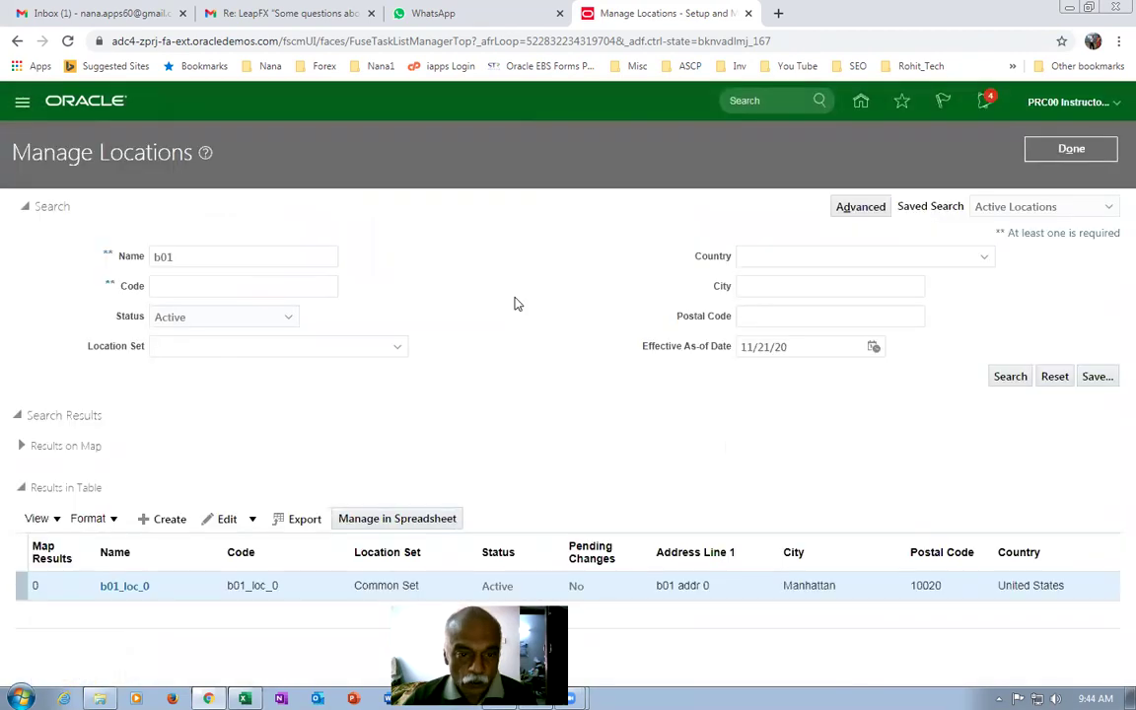
click(1006, 379)
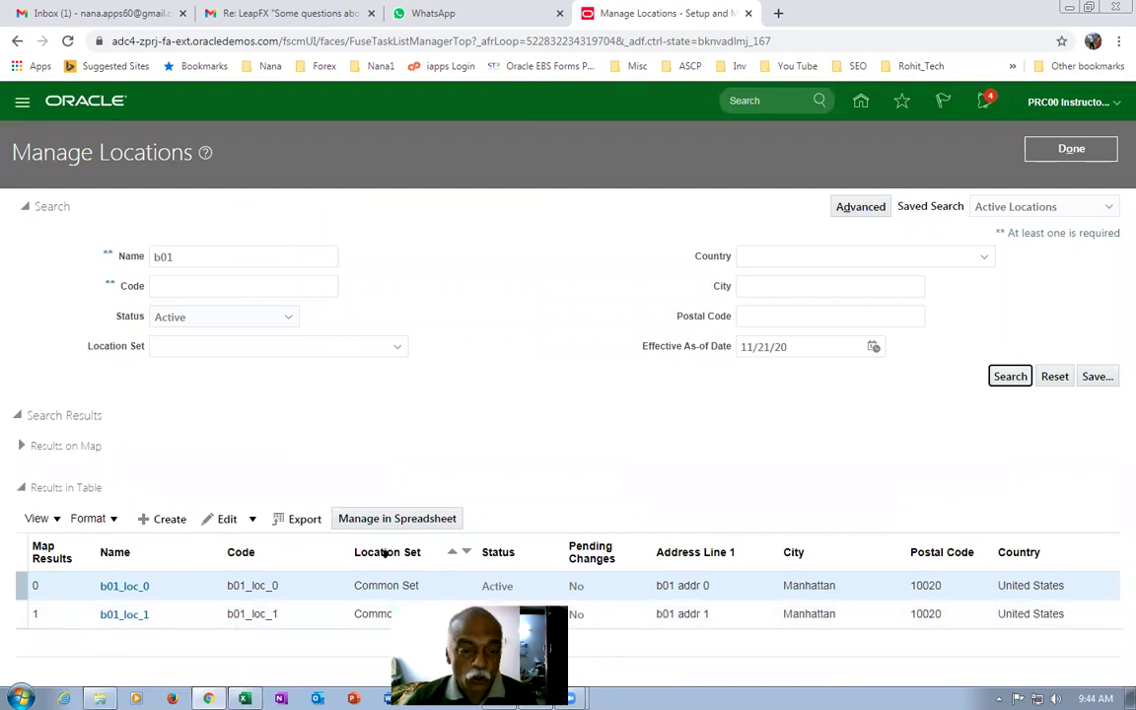
key(alt+Tab)
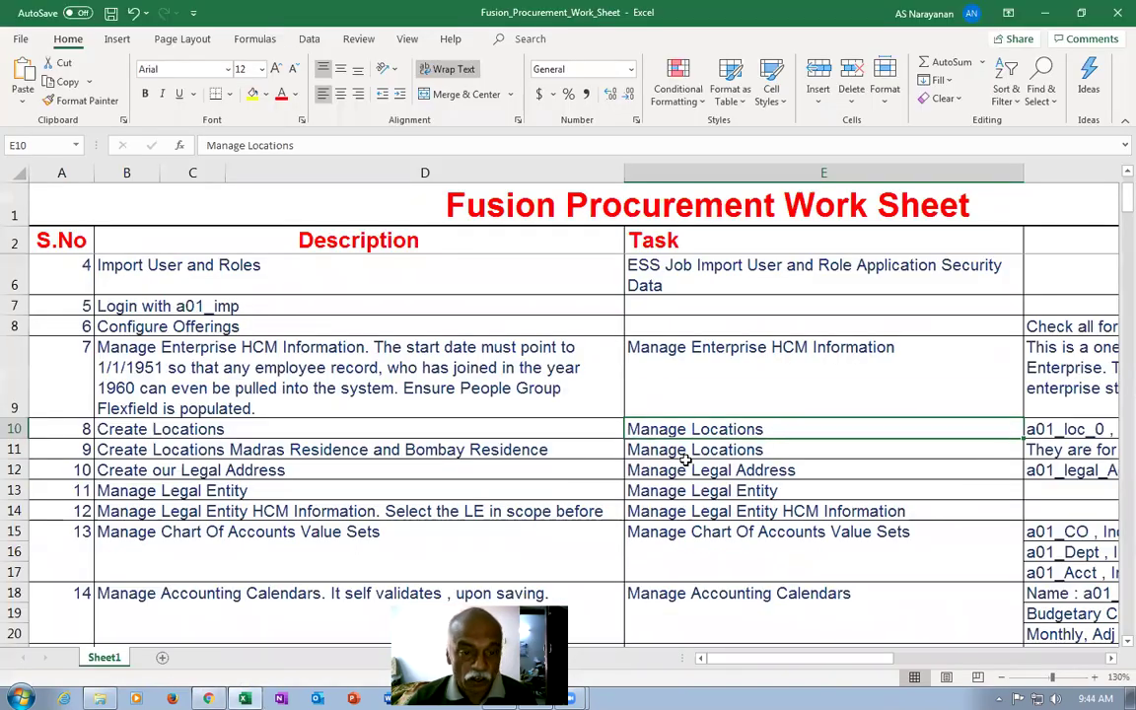
Copy the Manage Chart Of Accounts Value Sets task name from E15 and return to Oracle.
click(725, 451)
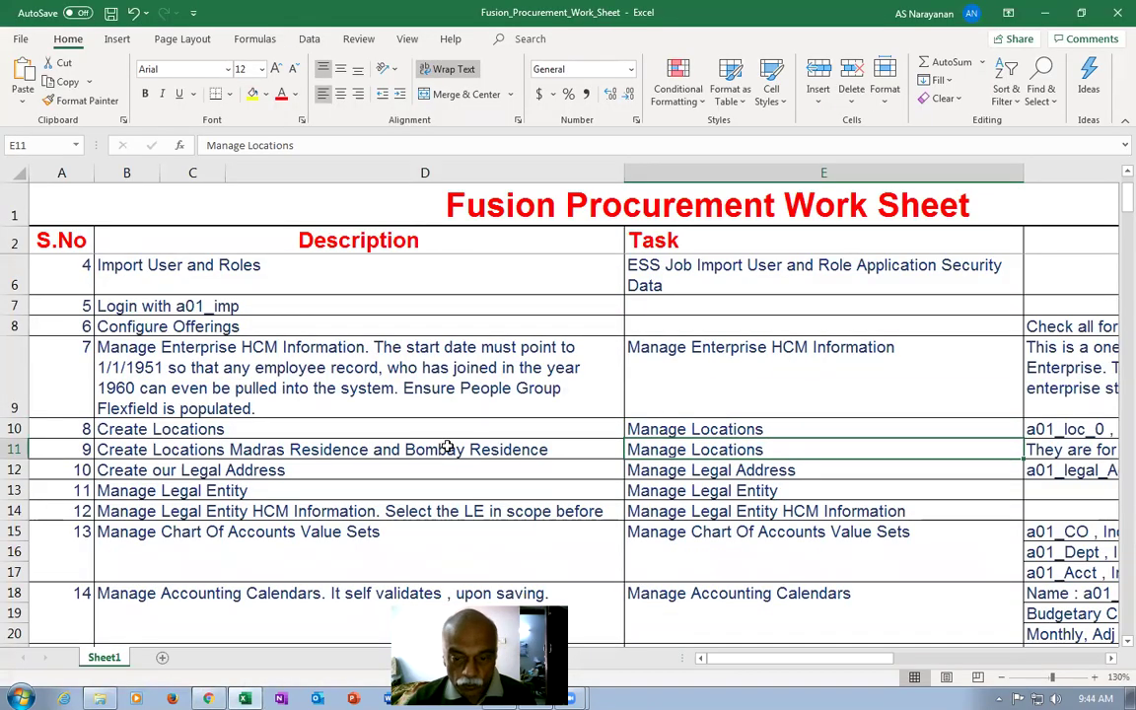
scroll(446, 447, down, 2)
click(673, 391)
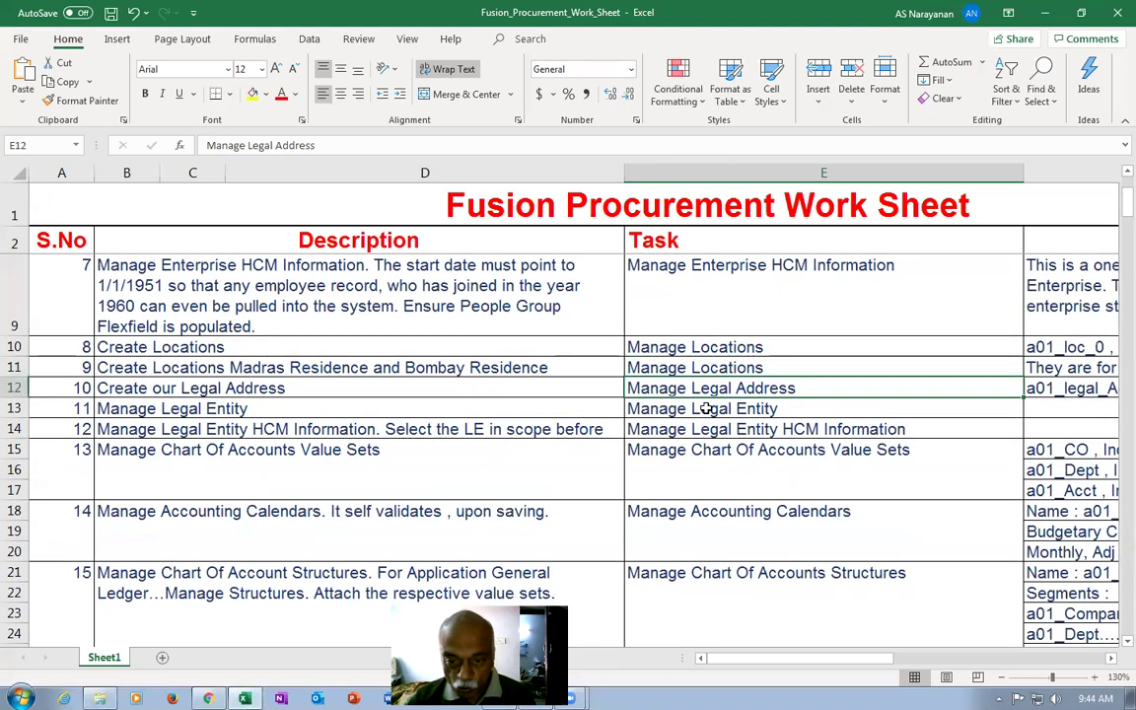
click(706, 409)
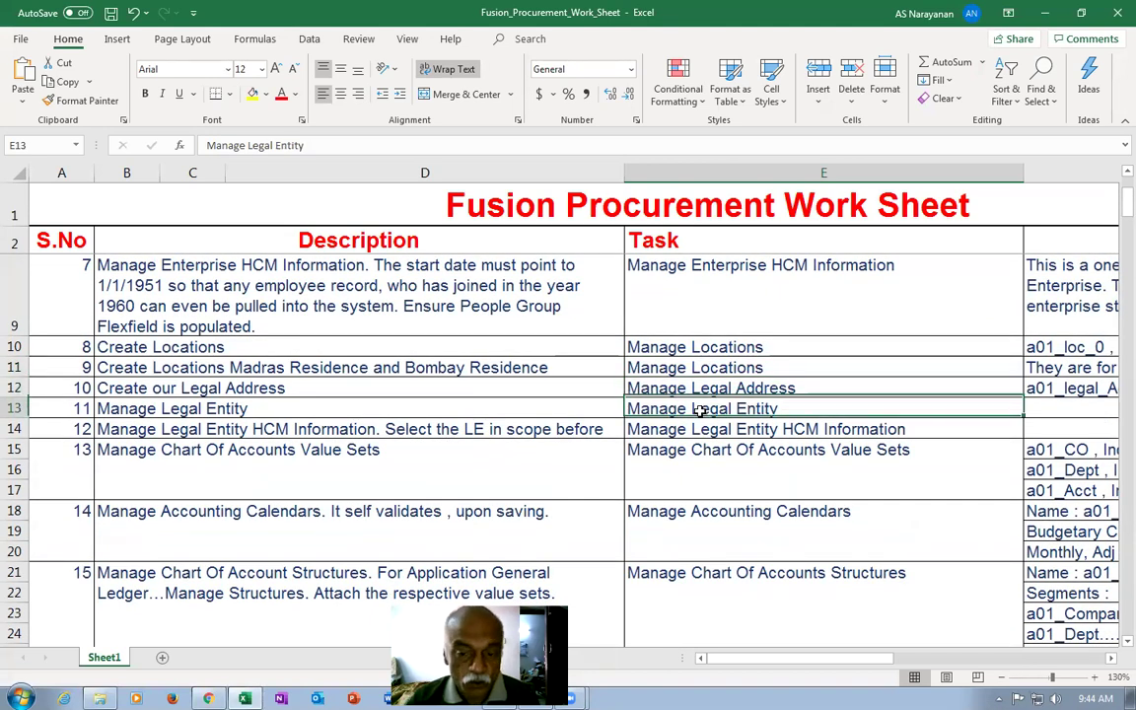
click(699, 474)
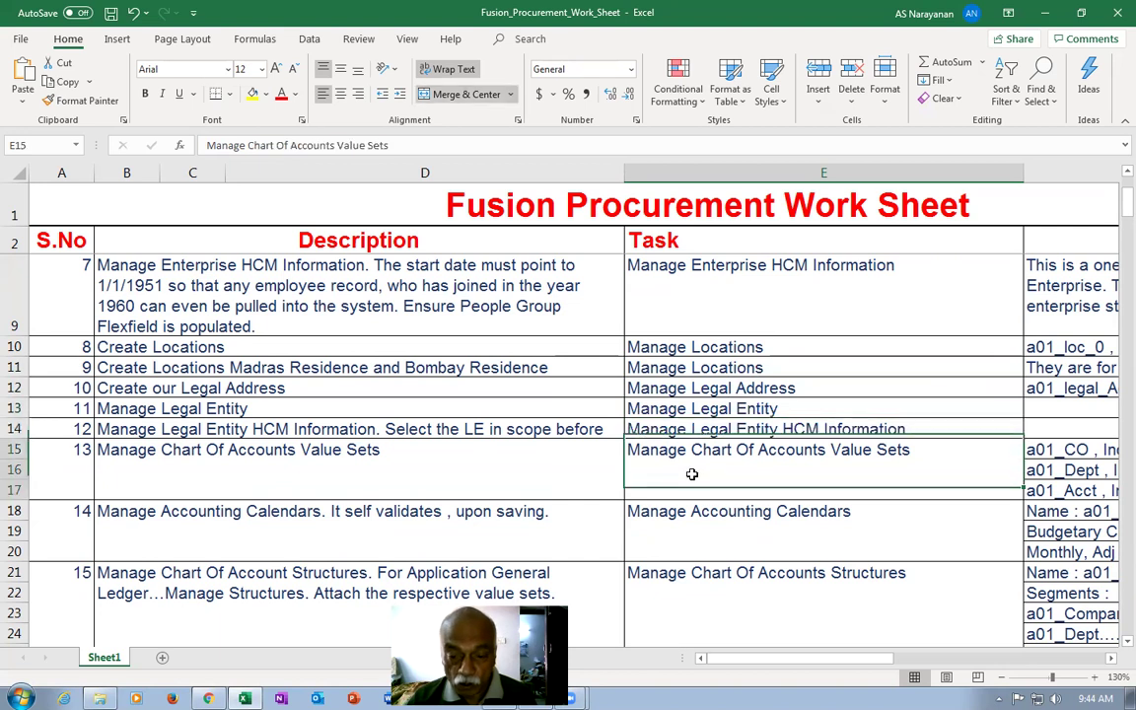
key(ctrl+c)
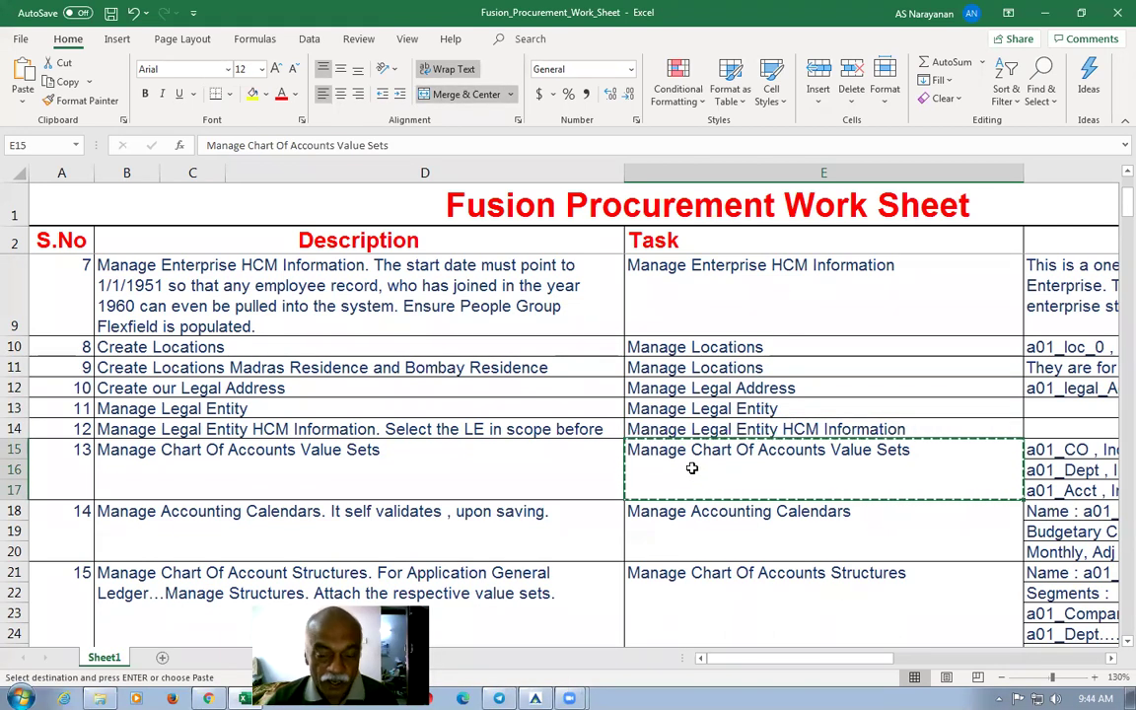
key(alt+Tab)
click(1067, 154)
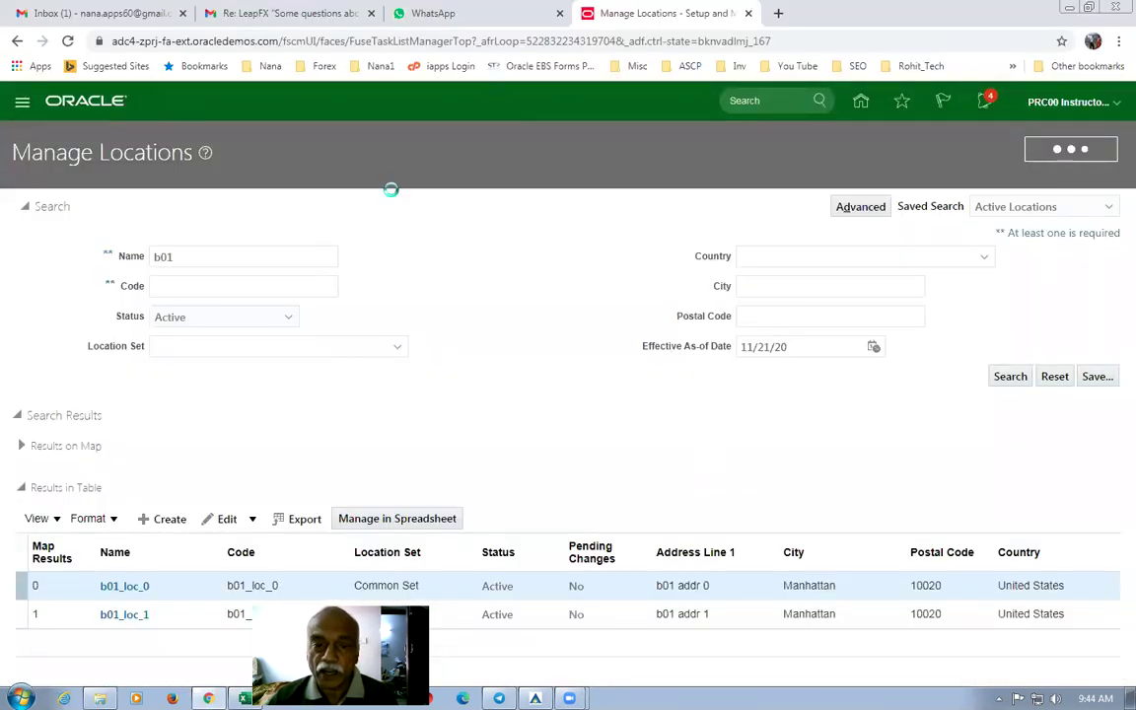
Find and open the Manage Chart of Accounts Value Sets task and begin a new value set.
triple_click(423, 174)
key(ctrl+v)
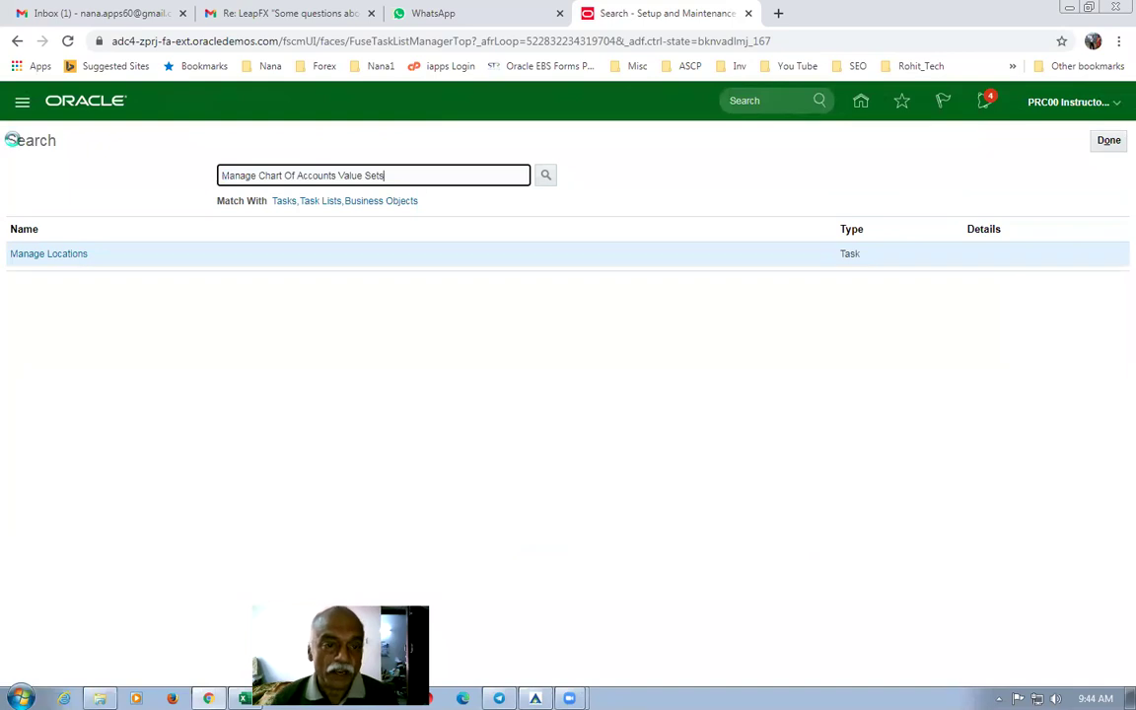
key(Return)
click(61, 253)
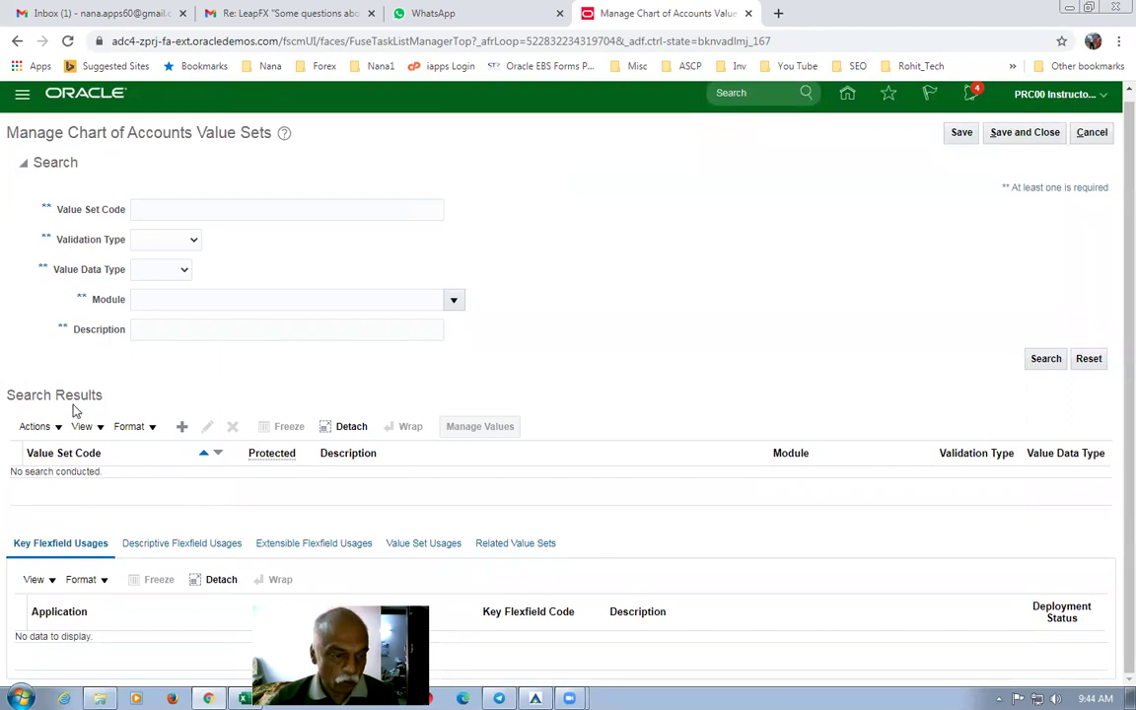
click(182, 427)
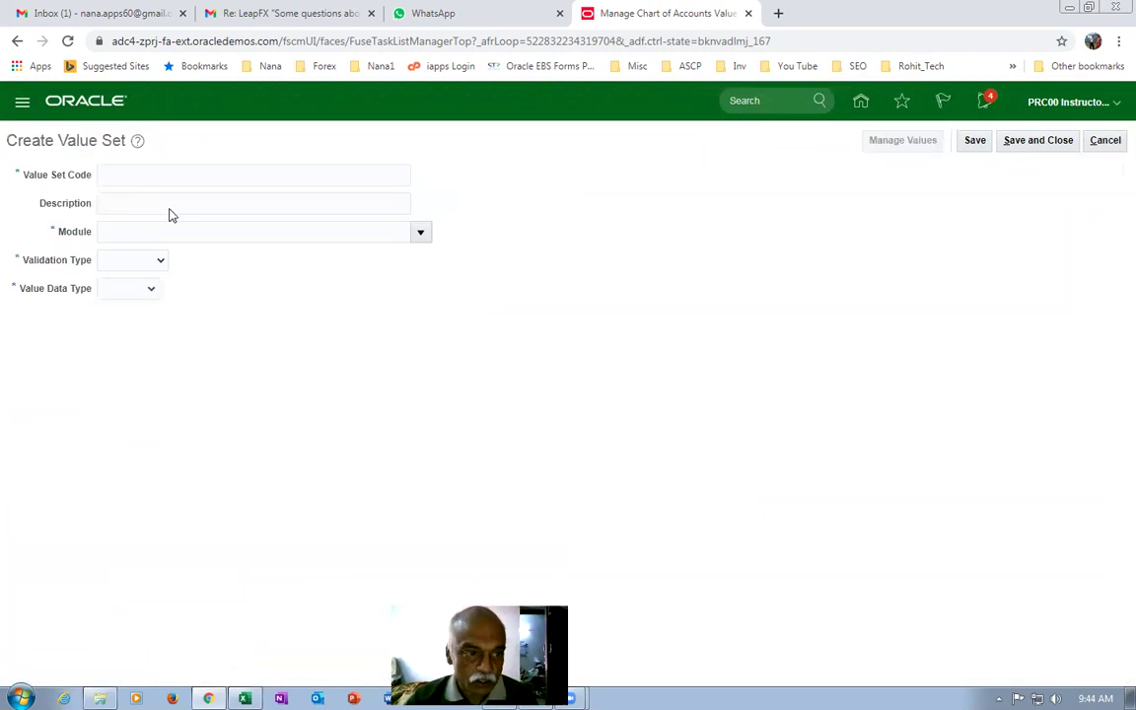
Enter b01_Company_VS_1 as code and description, with General Ledger as the module.
click(166, 178)
text(b)
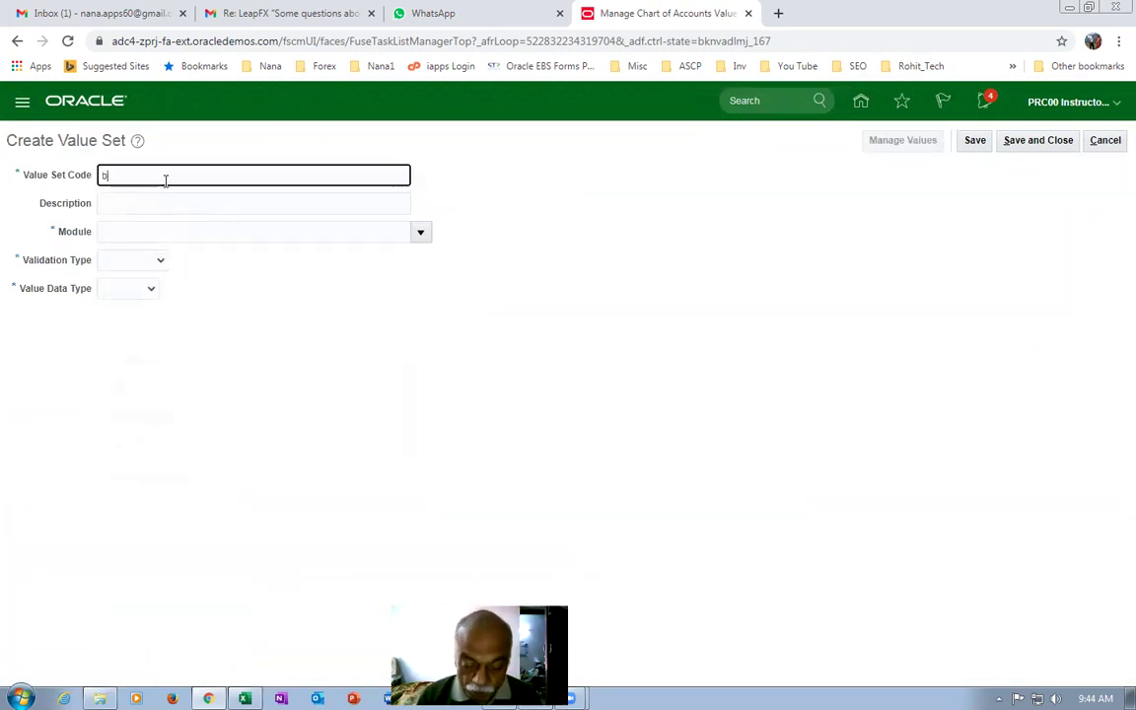
text(01_Company_VS)
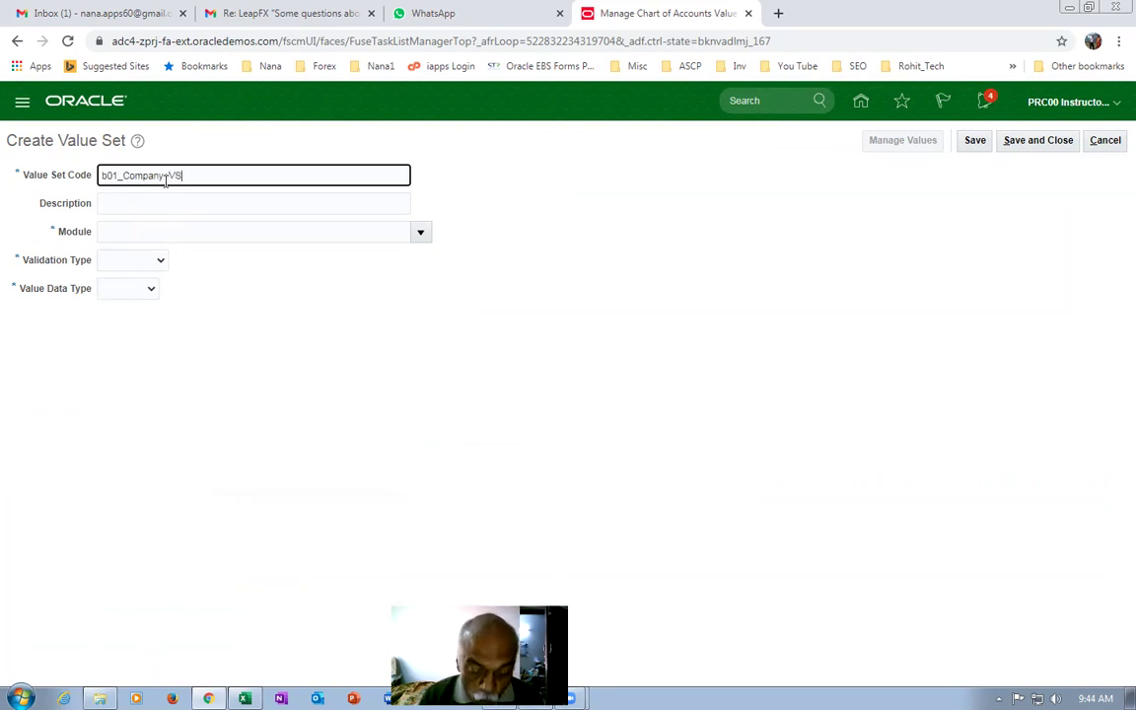
text(y+VS_1)
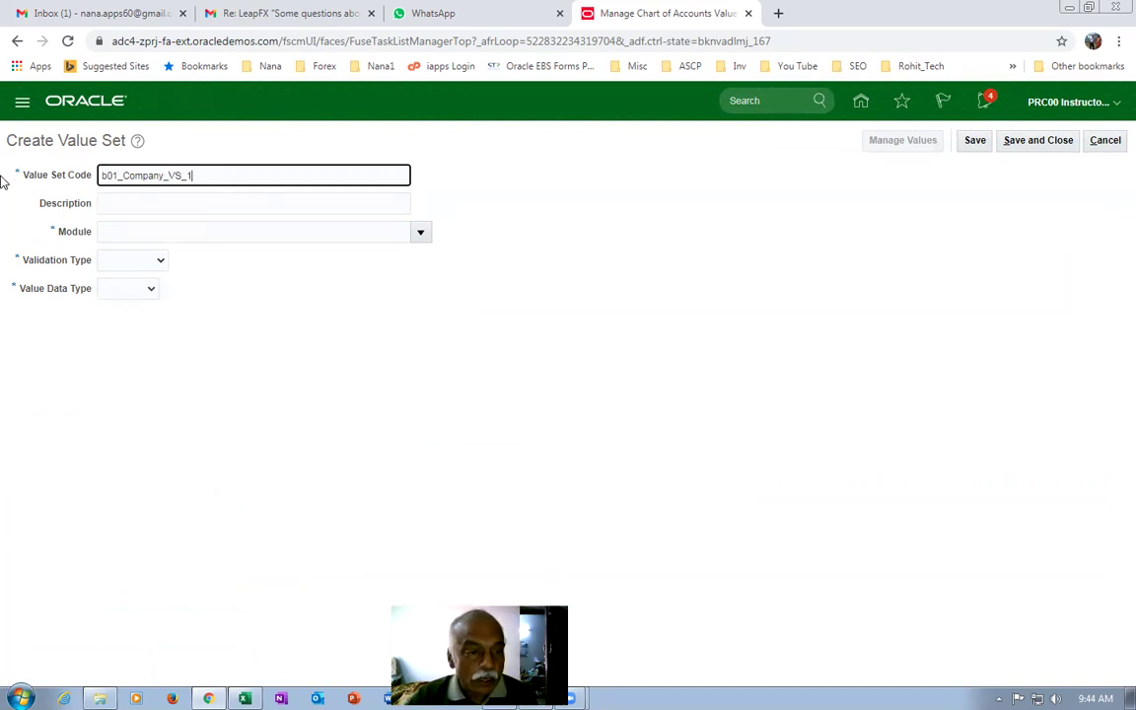
key(ctrl+a)
click(129, 201)
key(ctrl+v)
click(420, 232)
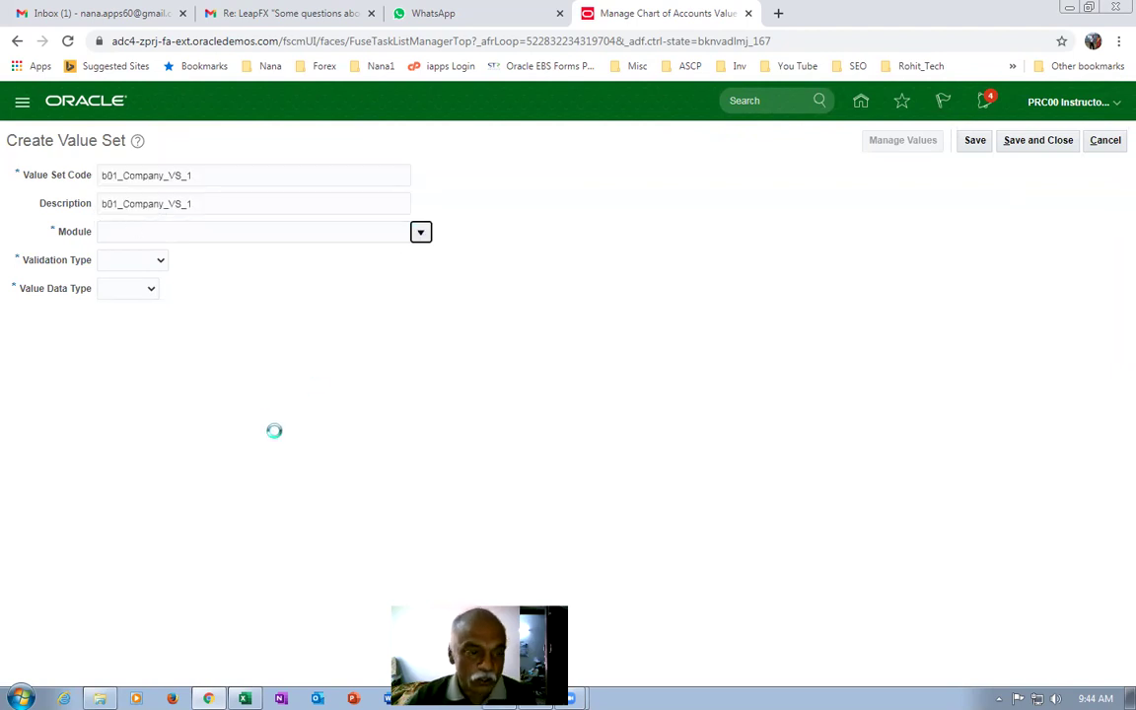
click(207, 450)
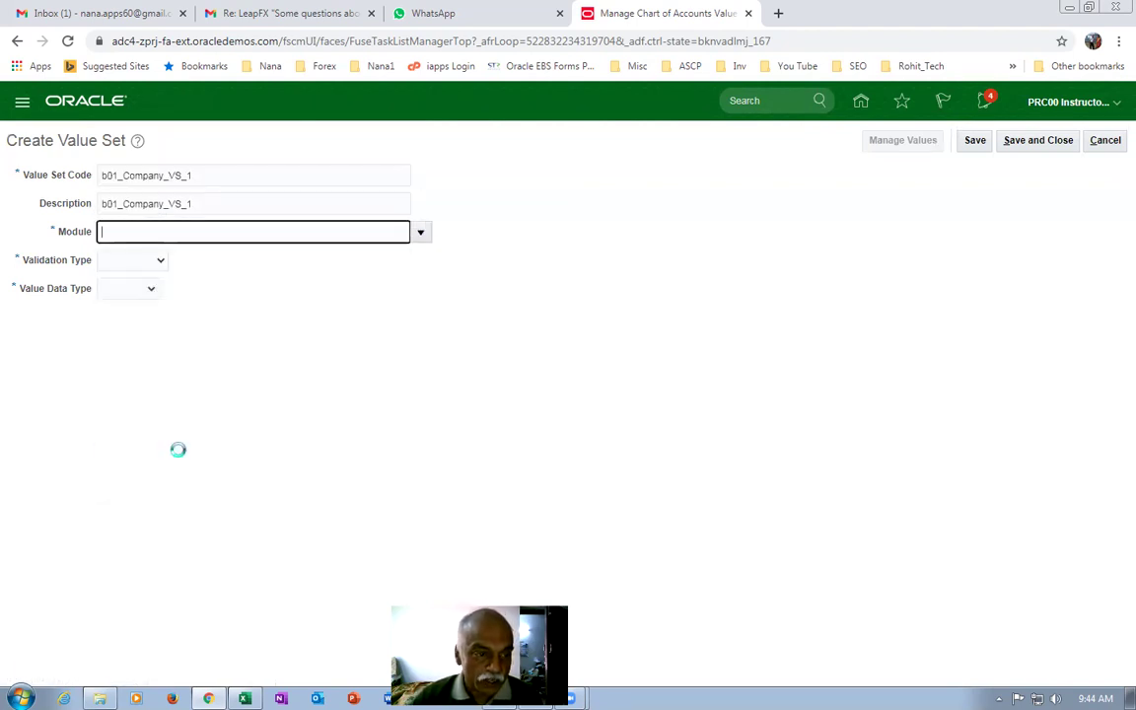
Make it Independent, Character, Text with maximum length 2, then save and close.
click(134, 259)
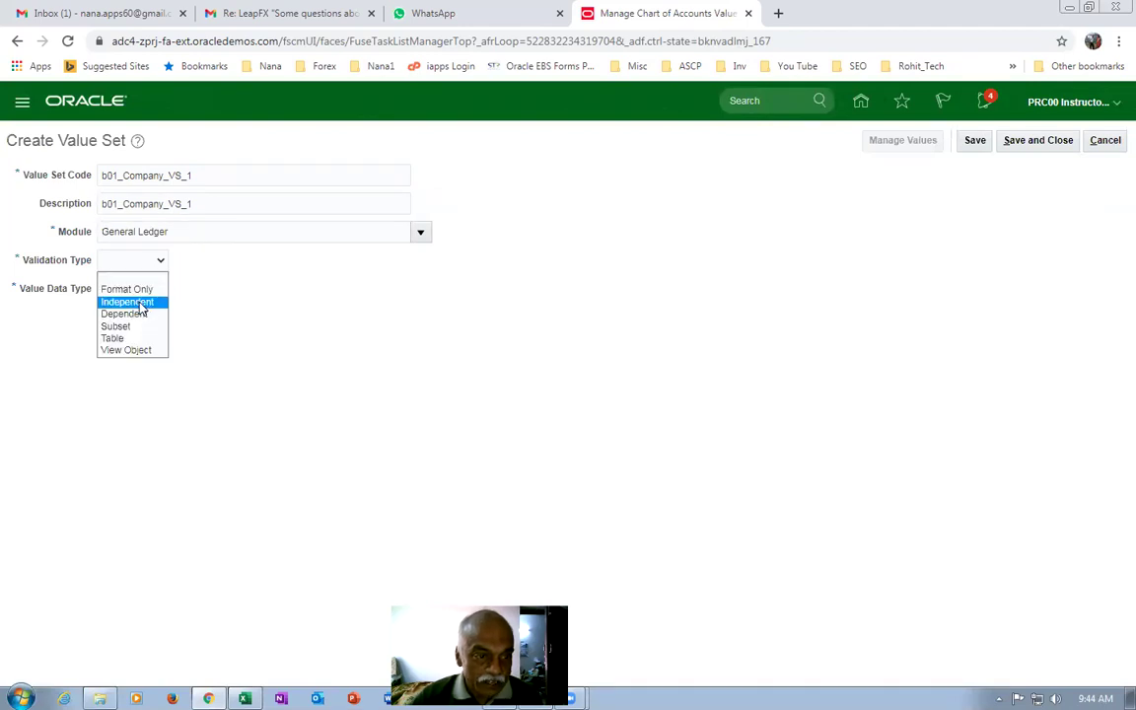
click(126, 301)
click(183, 288)
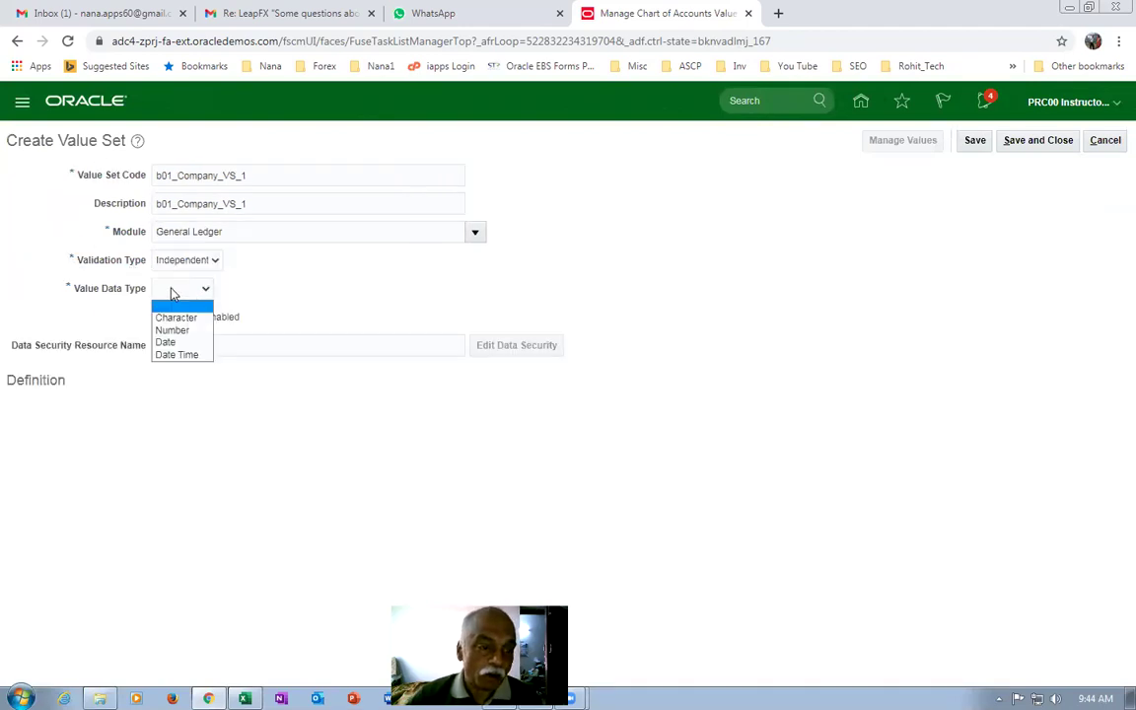
click(163, 315)
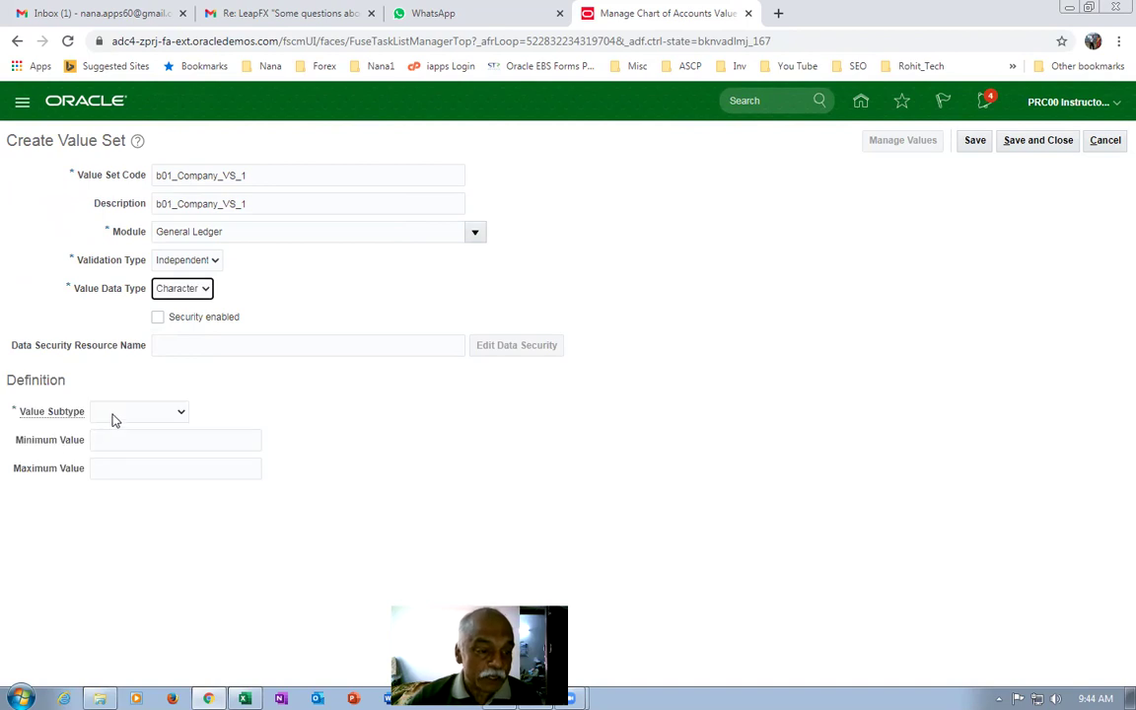
click(138, 411)
click(114, 433)
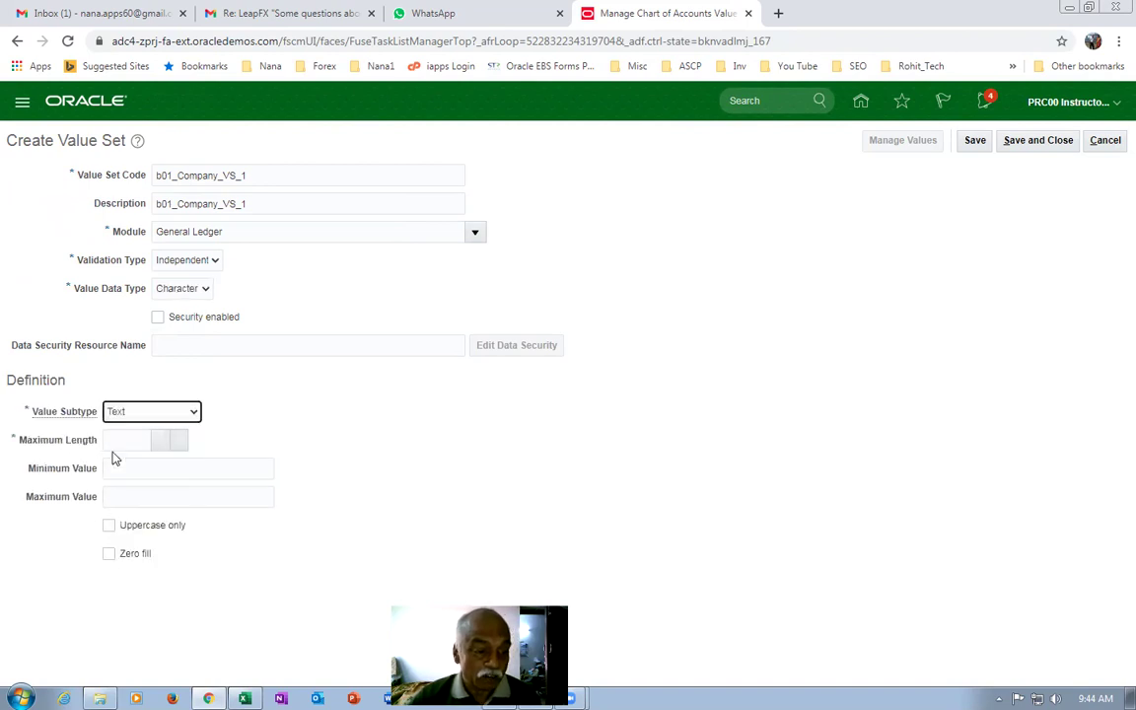
click(123, 439)
text(2)
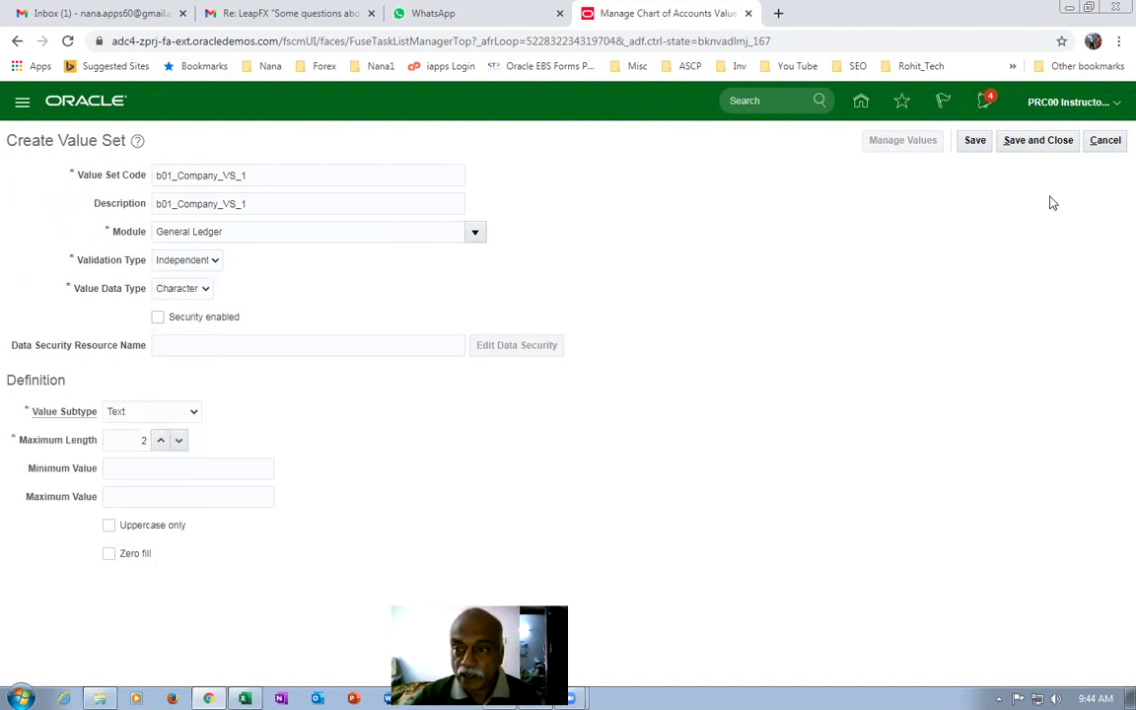
click(1038, 140)
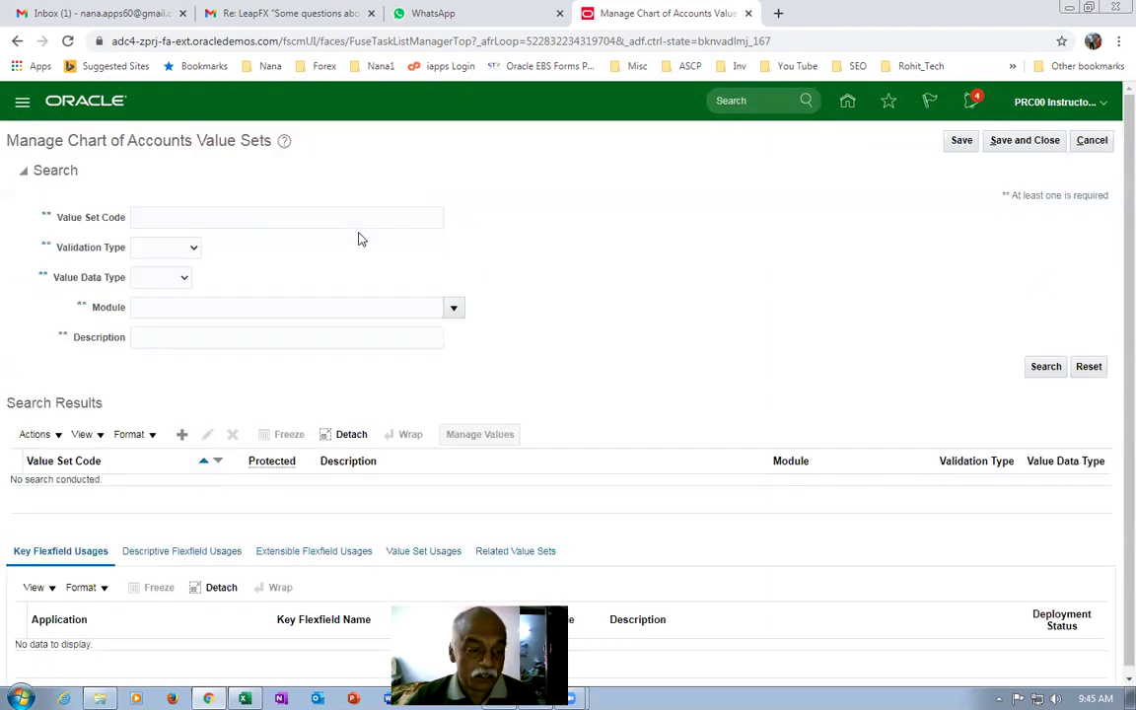
Search value sets for b01 and begin another new value set.
click(153, 219)
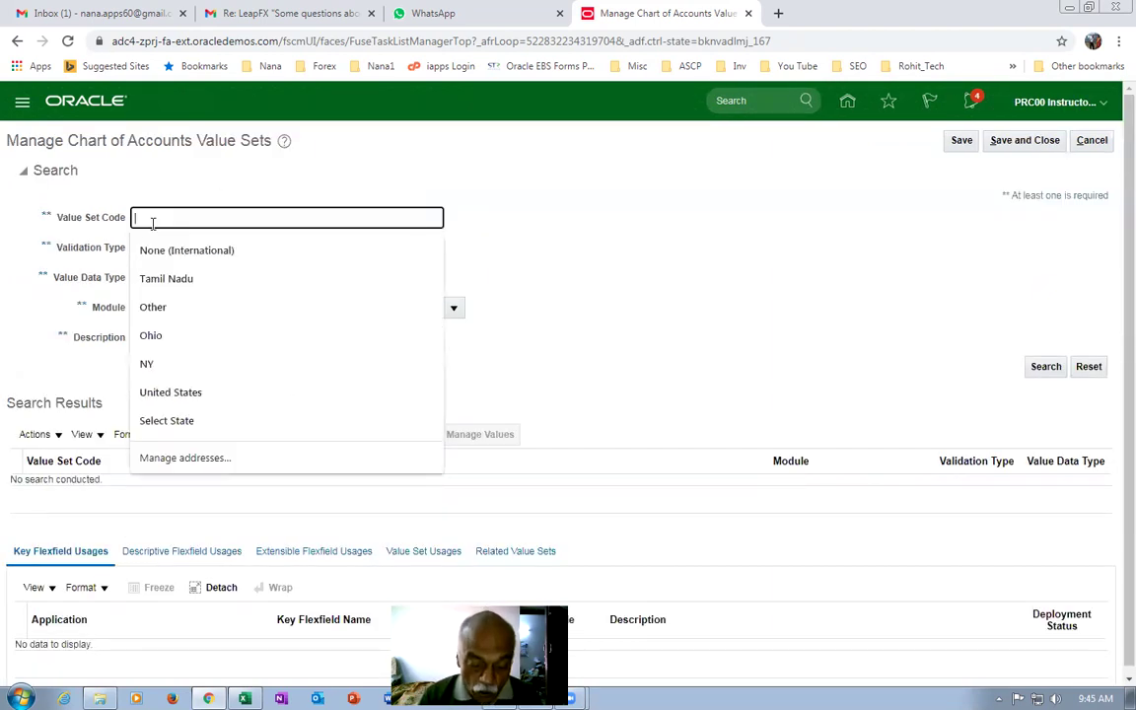
text(b01)
key(Return)
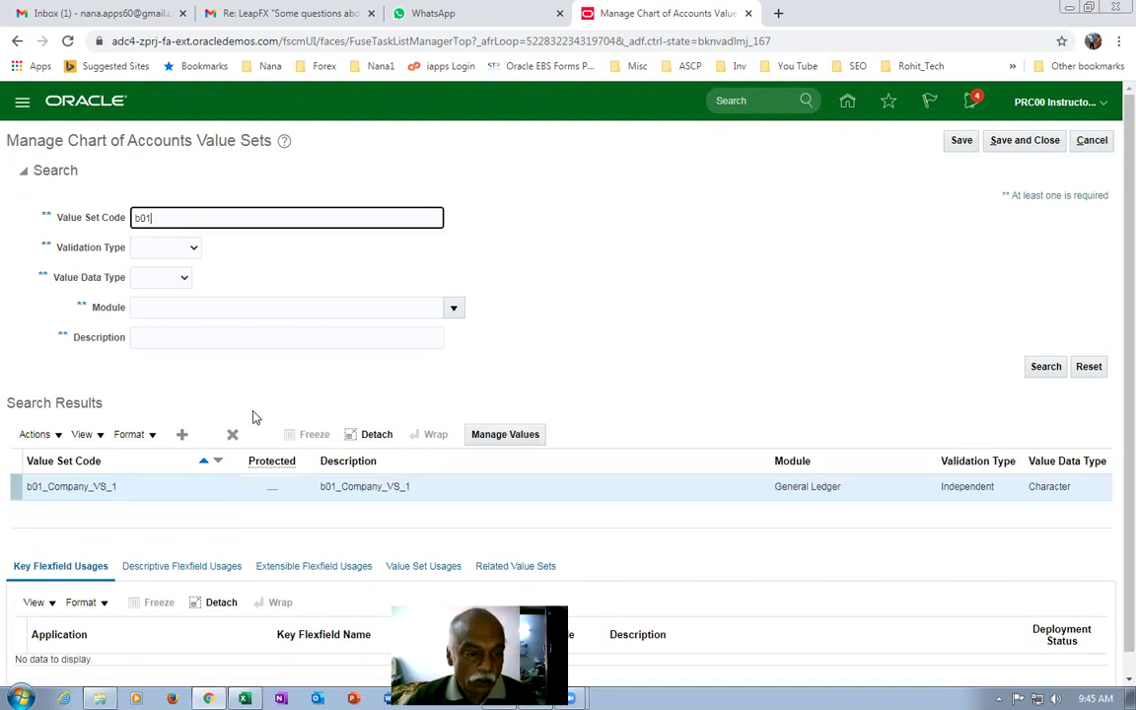
click(182, 434)
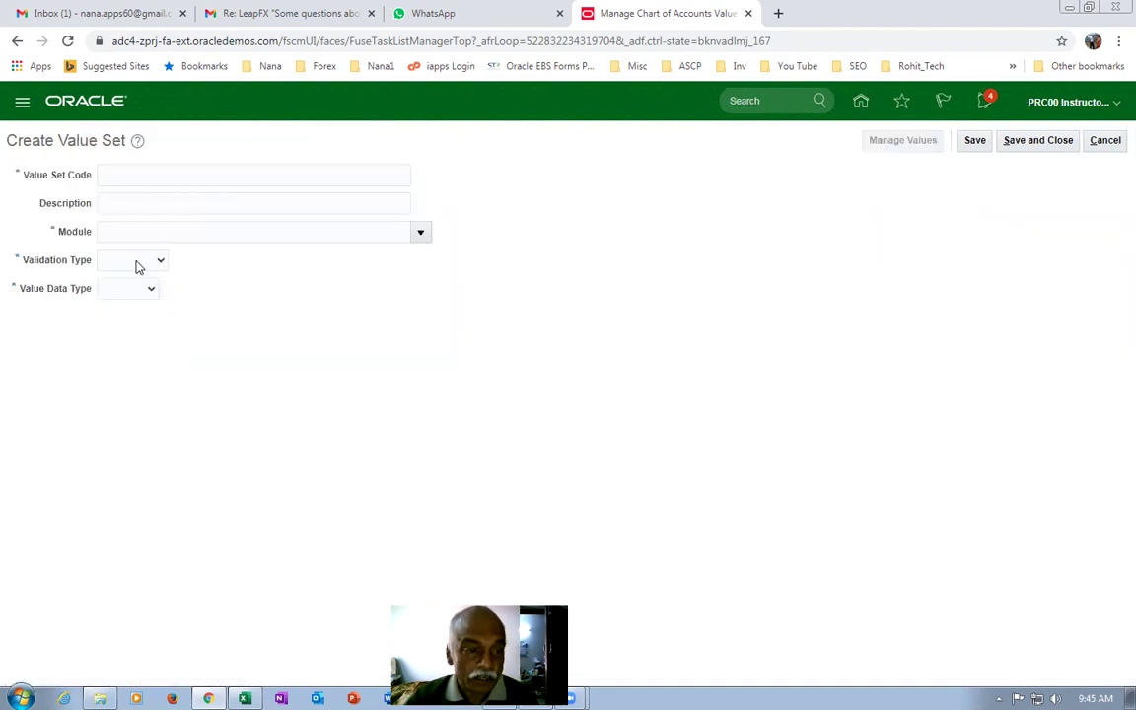
Enter b01_dept_VS_2 as code and description, with General Ledger as the module.
click(153, 175)
text(b01_dept)
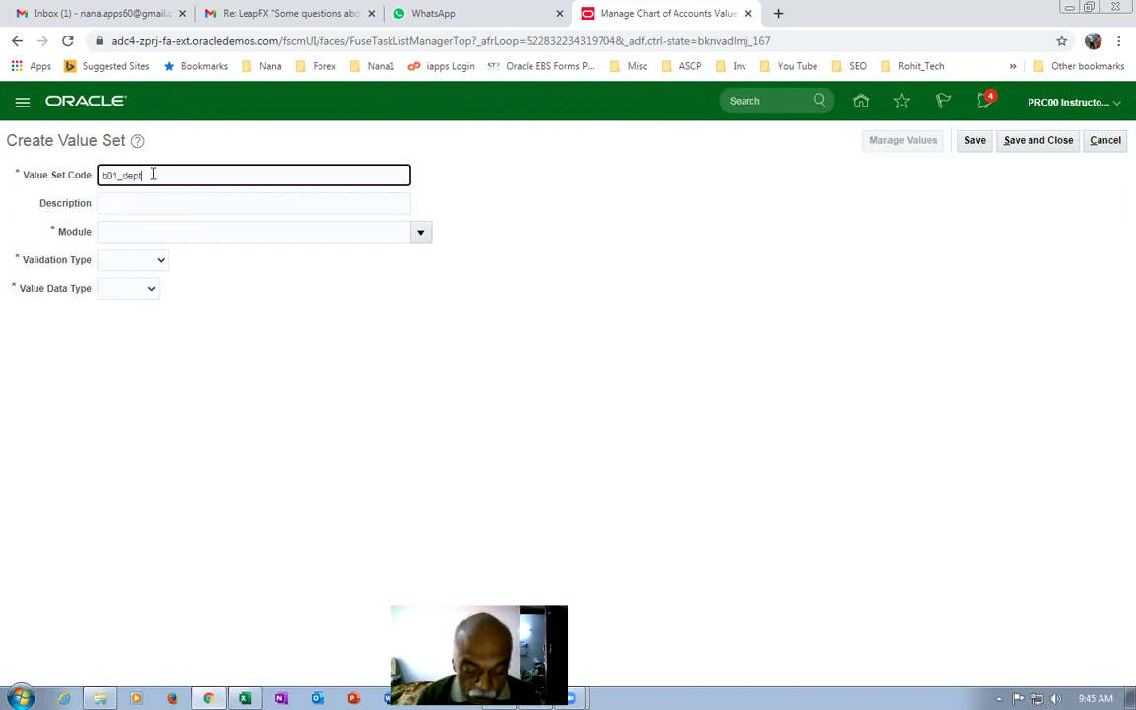
text(_VS_2)
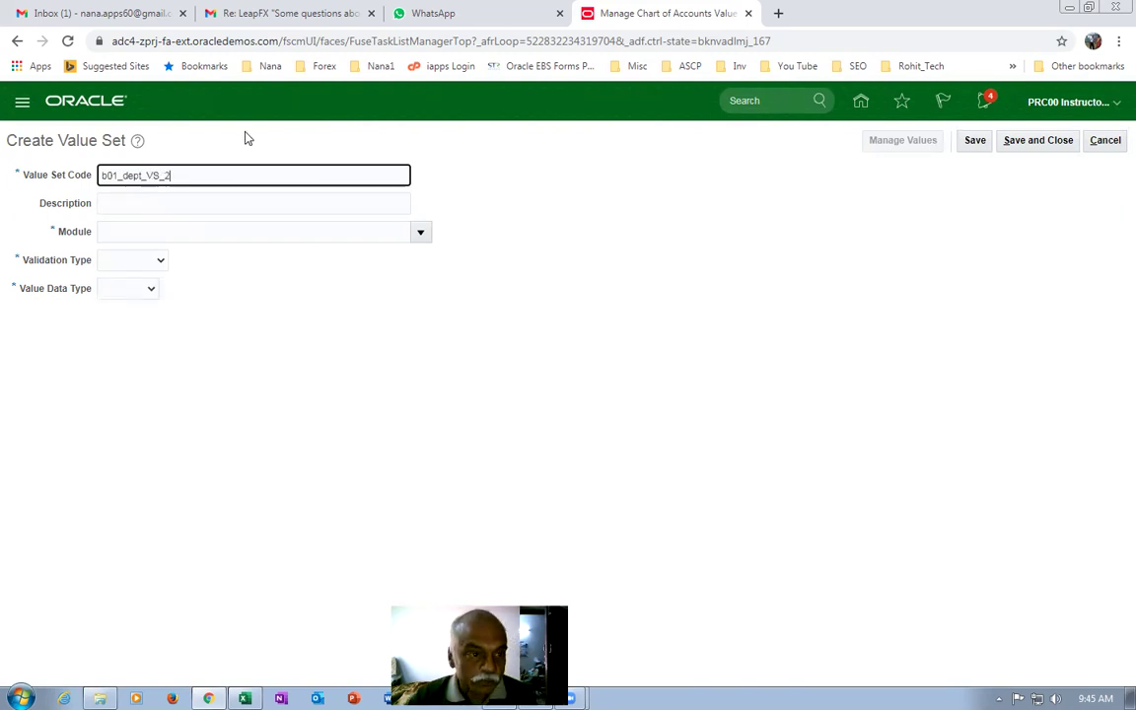
drag(210, 172, 3, 162)
key(ctrl+c)
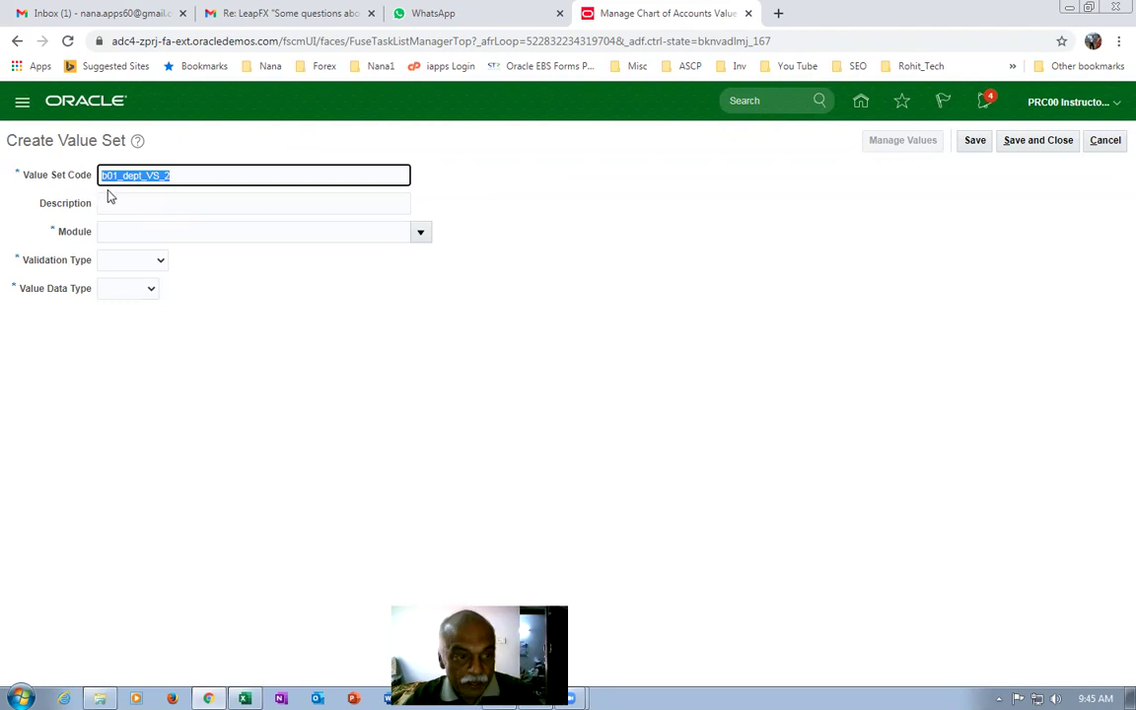
click(127, 202)
key(ctrl+v)
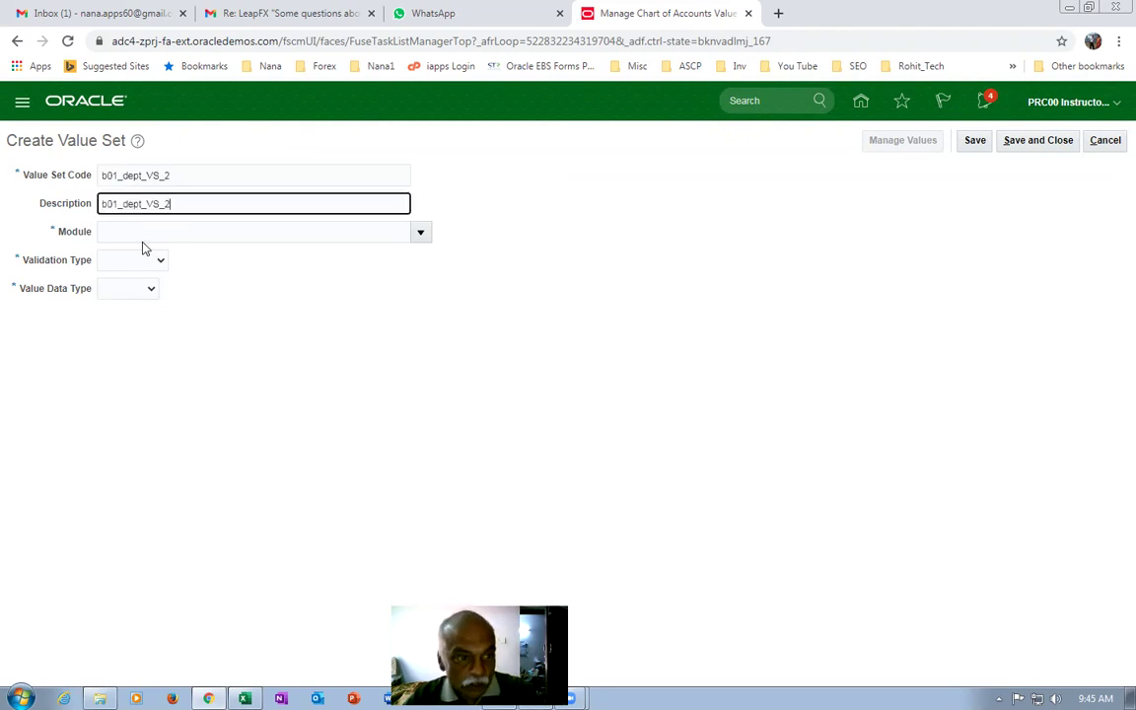
click(420, 232)
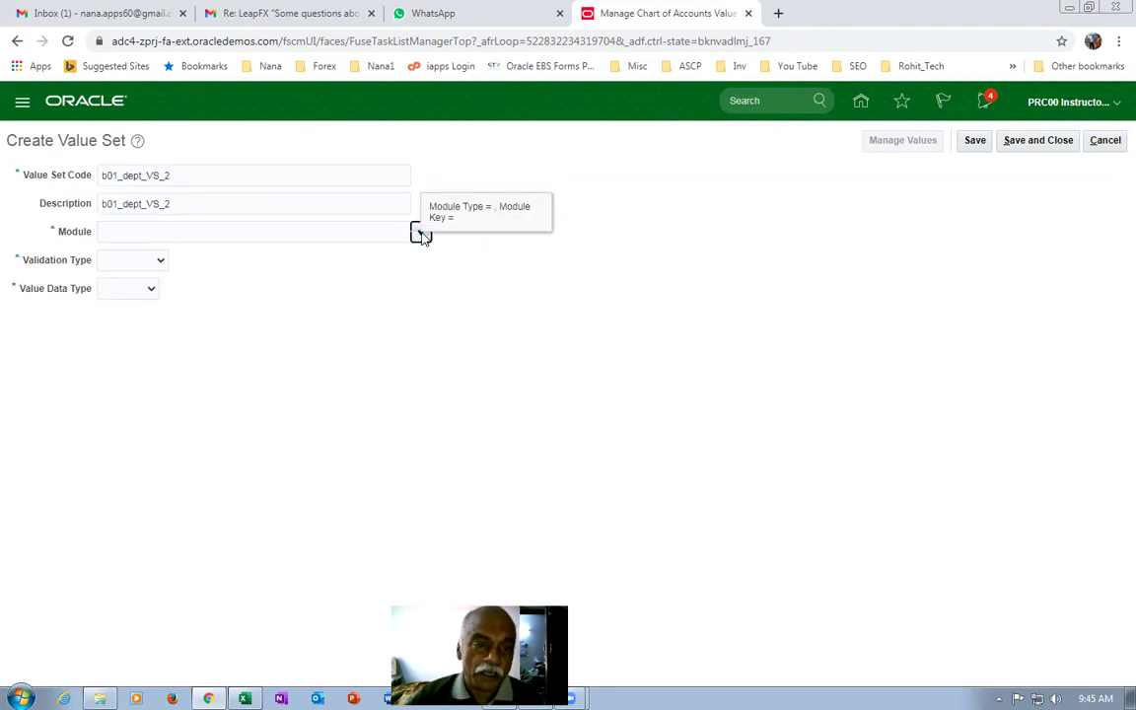
click(217, 447)
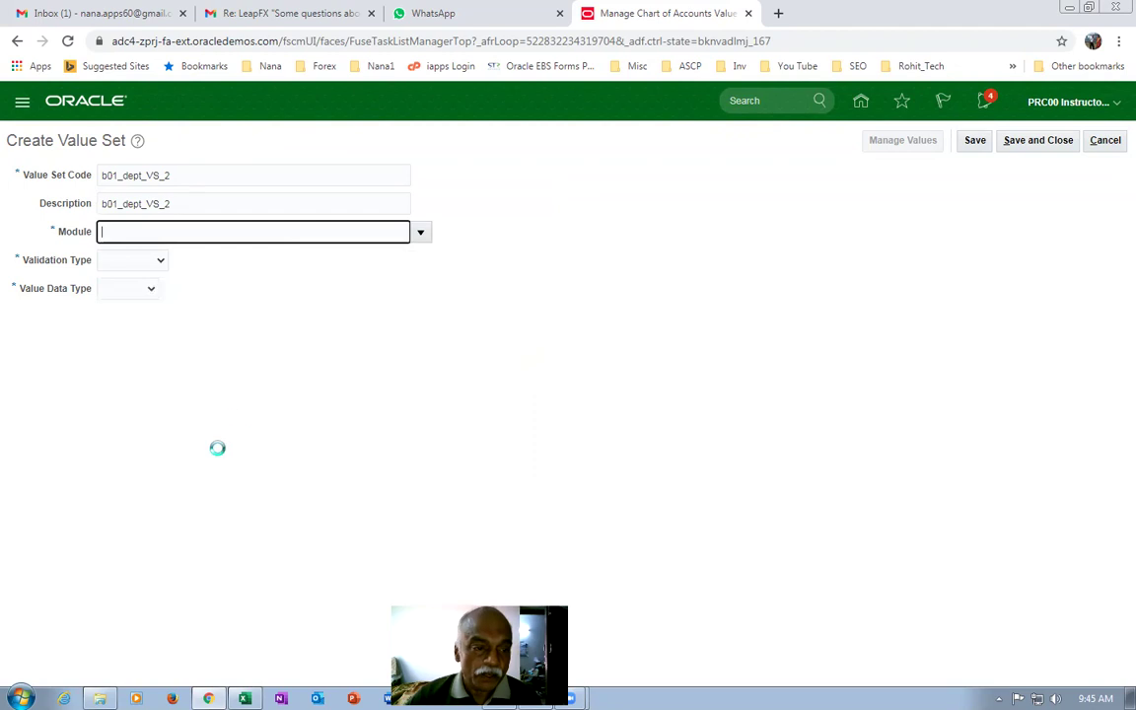
Set validation type Independent, data type Character and subtype Text.
click(117, 262)
click(129, 303)
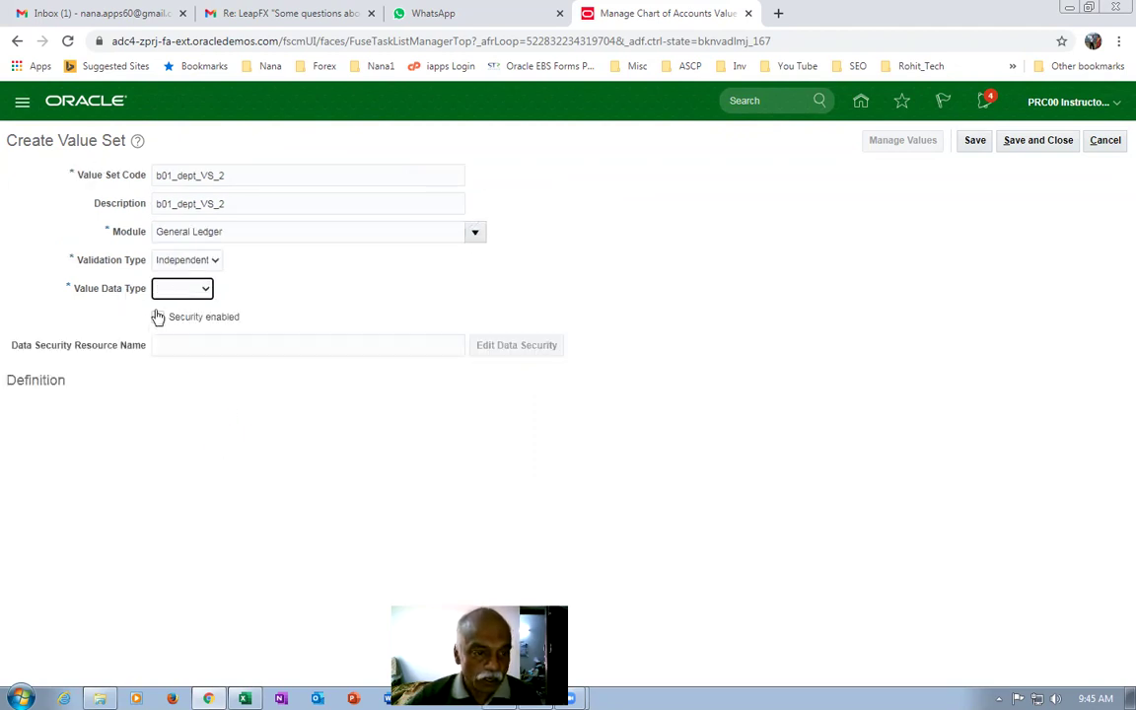
click(175, 293)
click(178, 321)
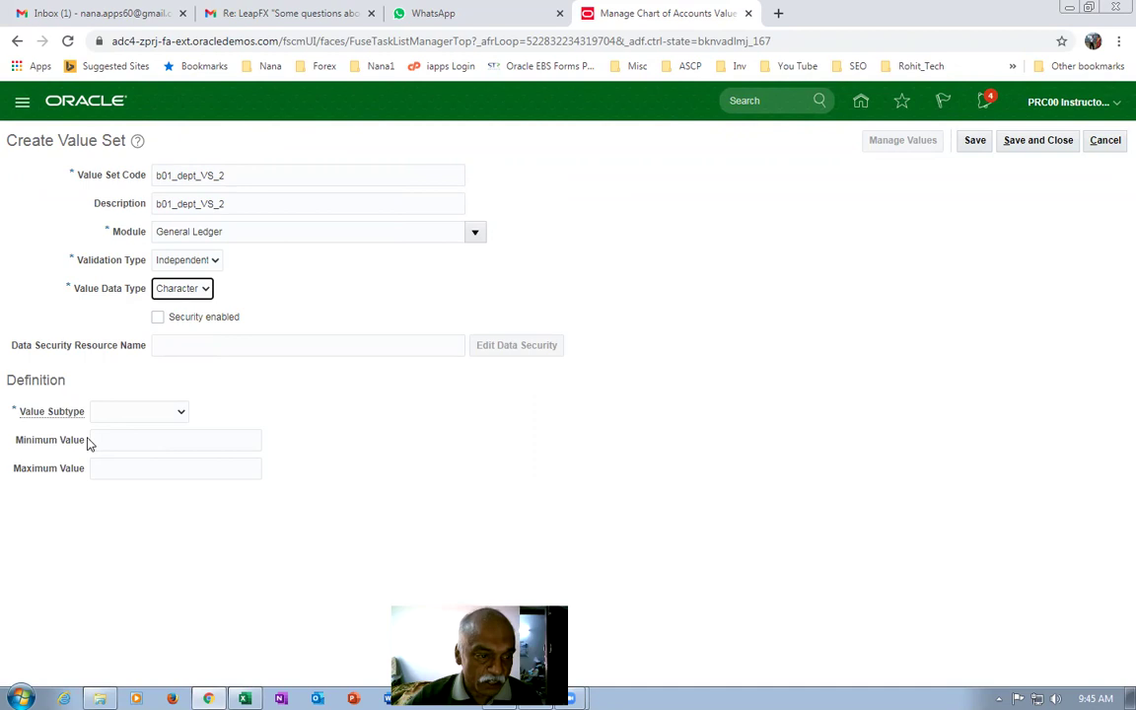
click(105, 414)
click(113, 442)
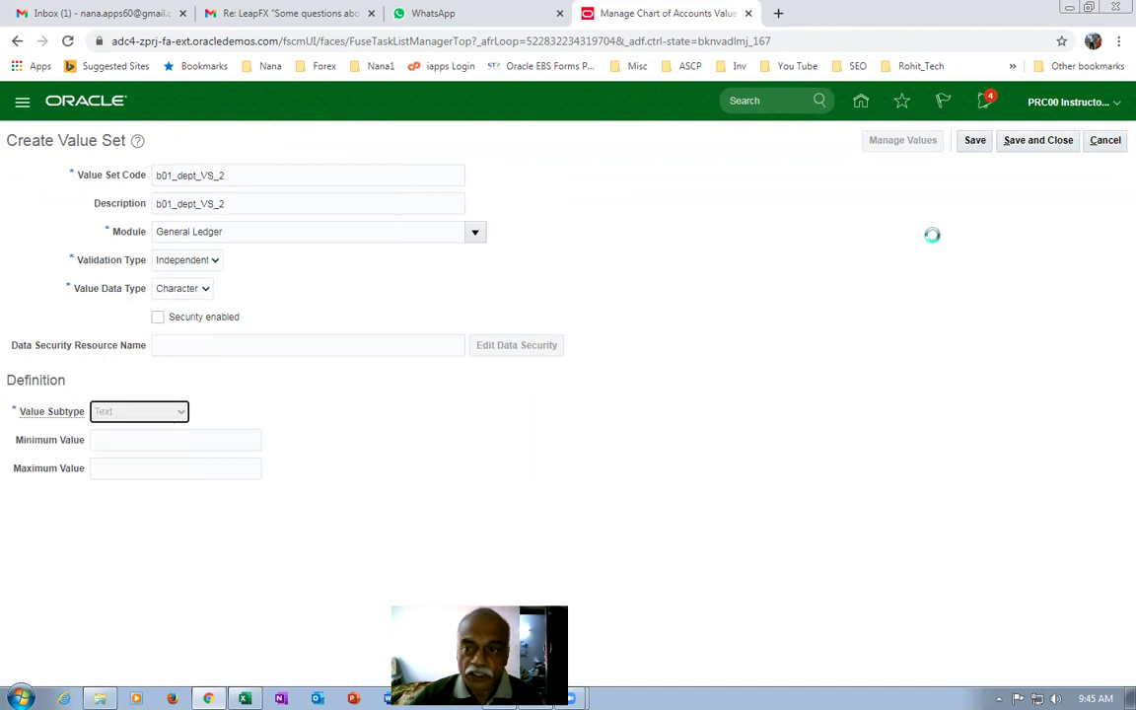
Add the missing maximum length of 3, save and close, and rerun the b01 search.
click(1039, 140)
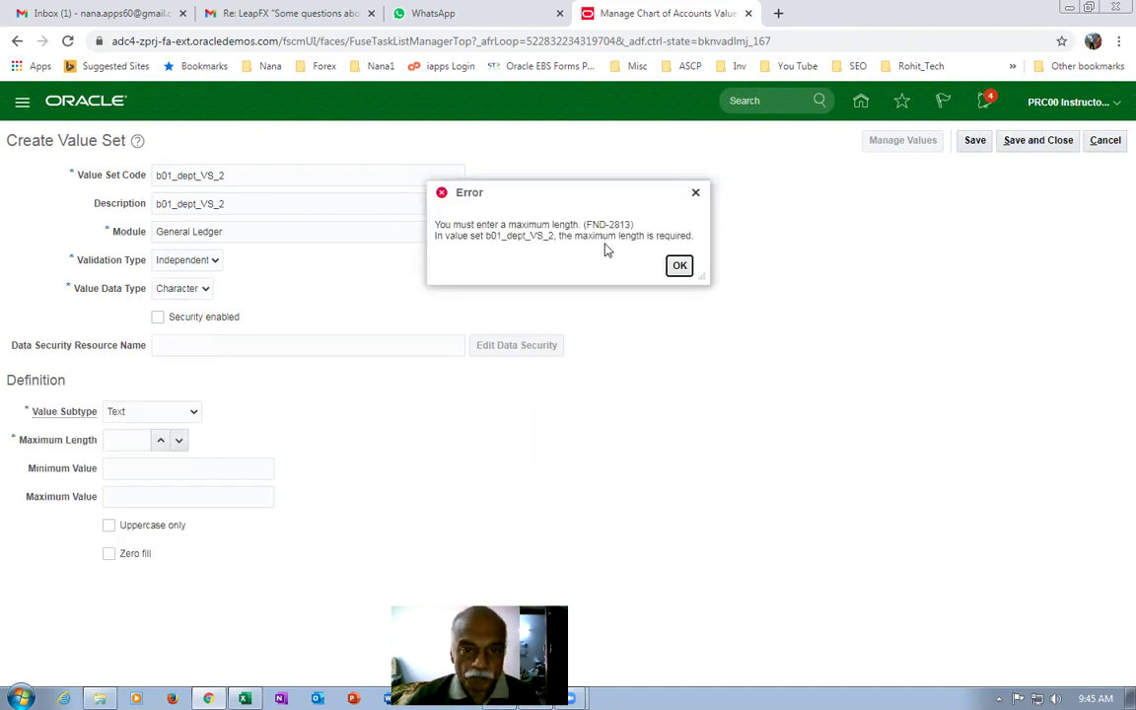
click(680, 265)
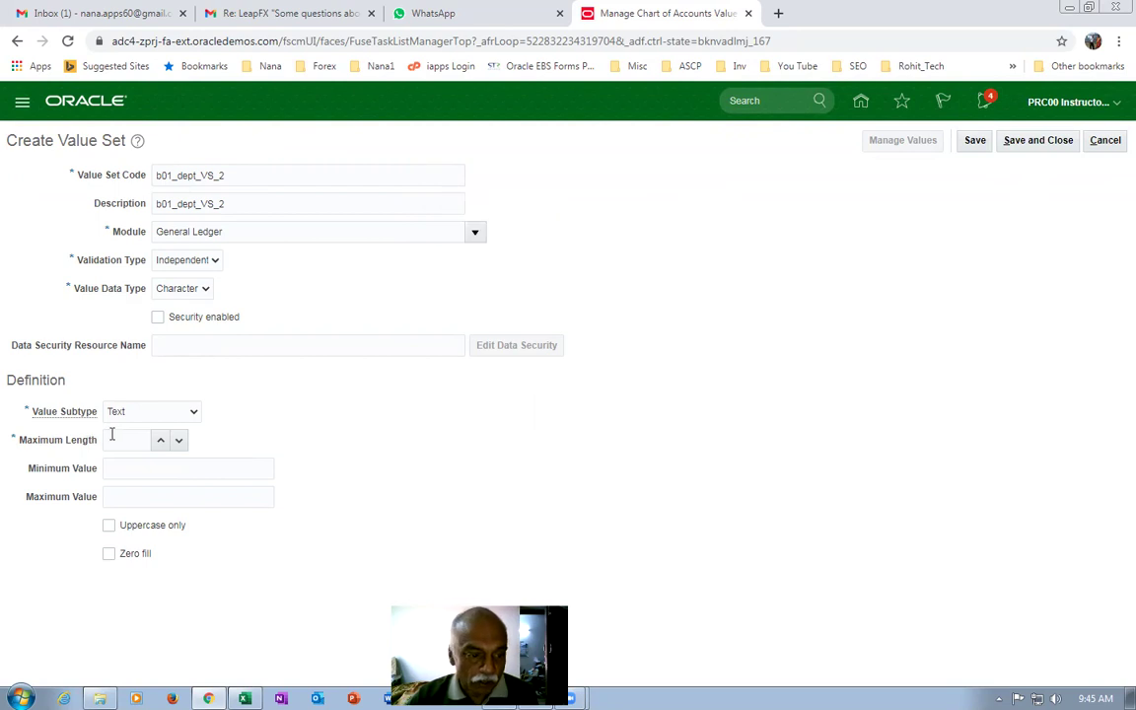
click(125, 437)
text(3)
click(1039, 141)
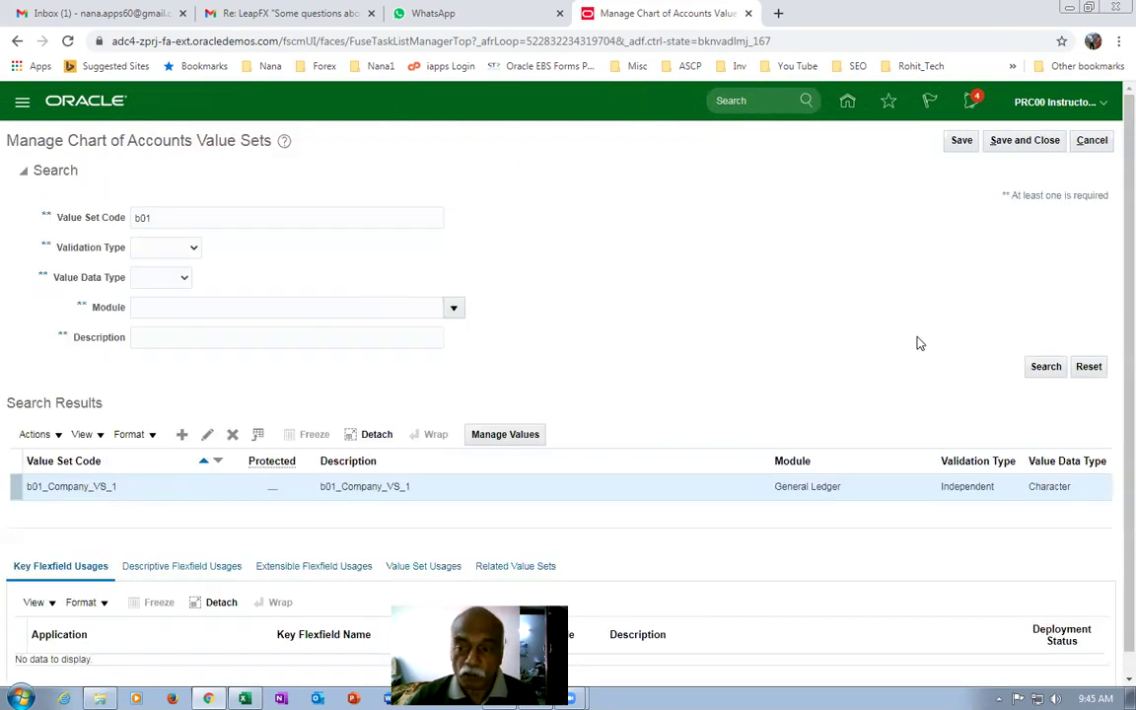
click(1038, 366)
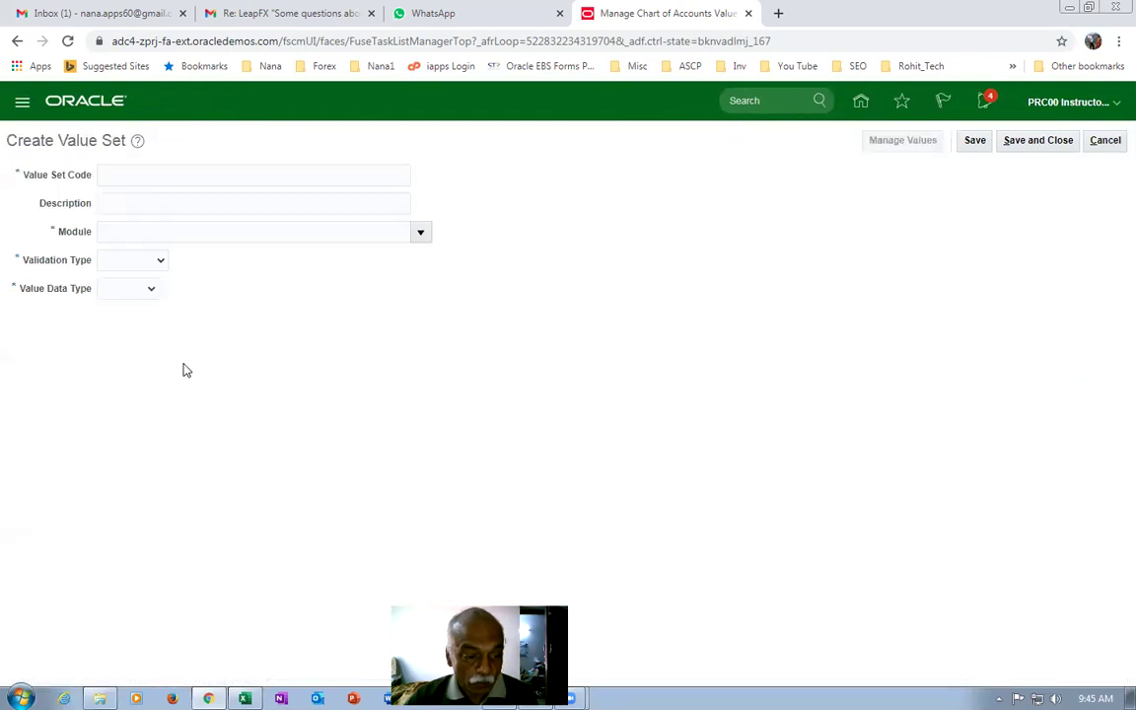
Enter b01_Acctg_VS_3 as the value set code and reuse it as the description.
click(152, 175)
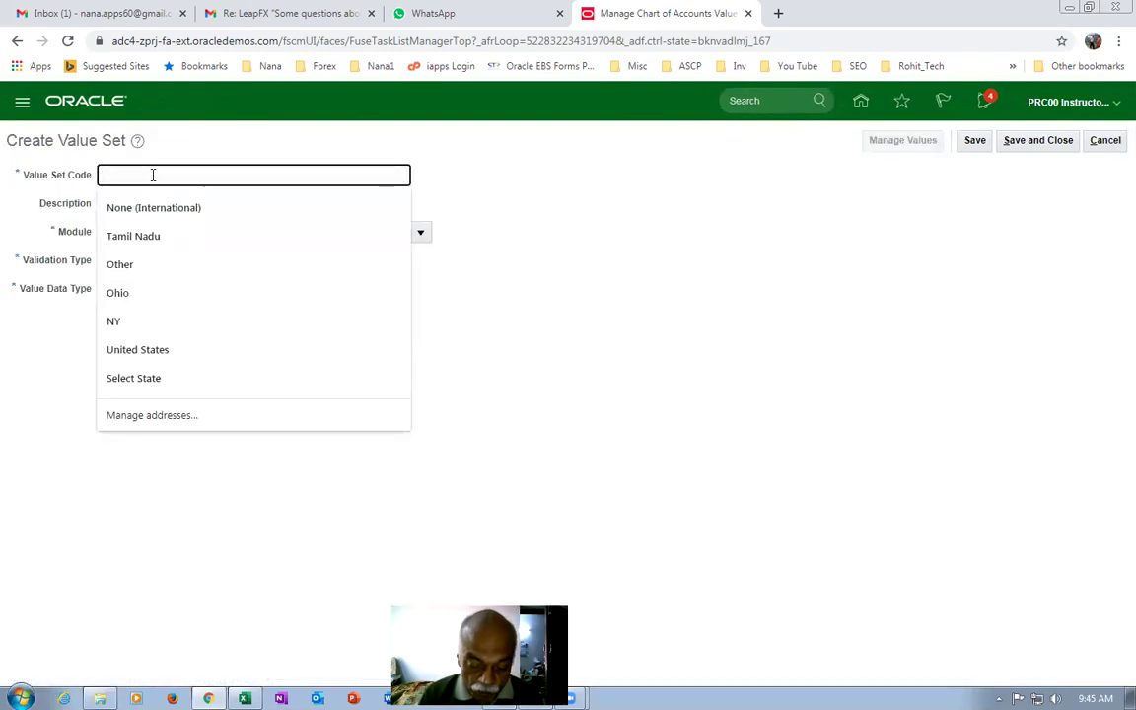
text(b01-Acctg-VS_3)
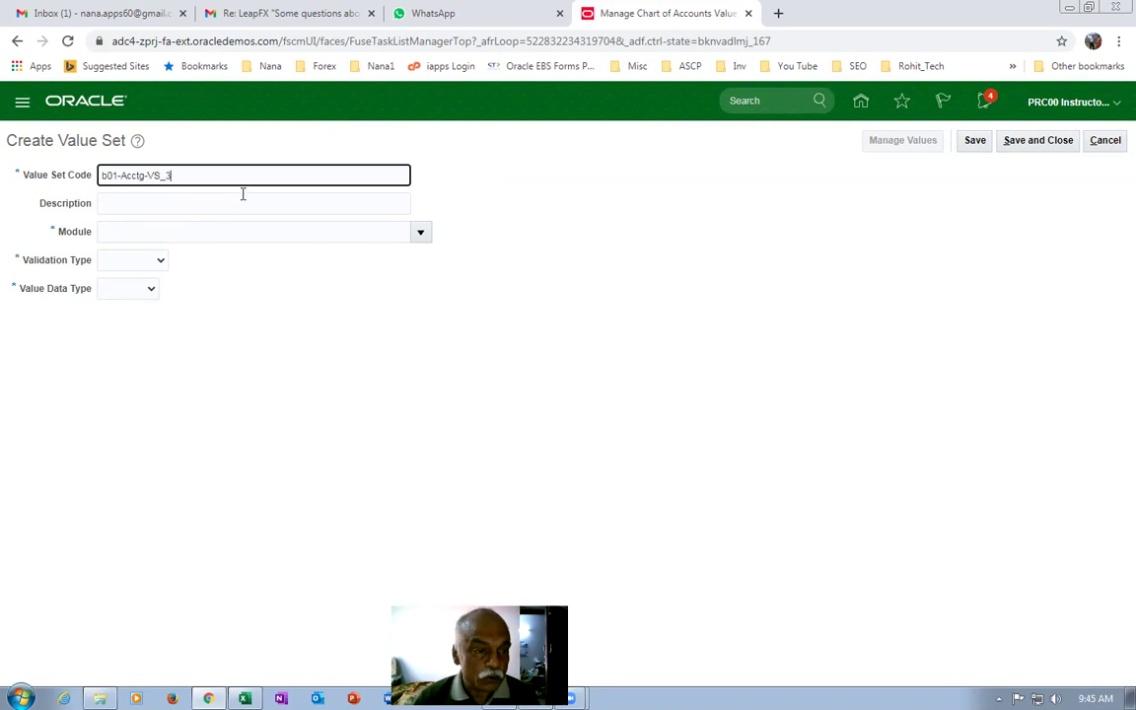
key(BackSpace)
text(_)
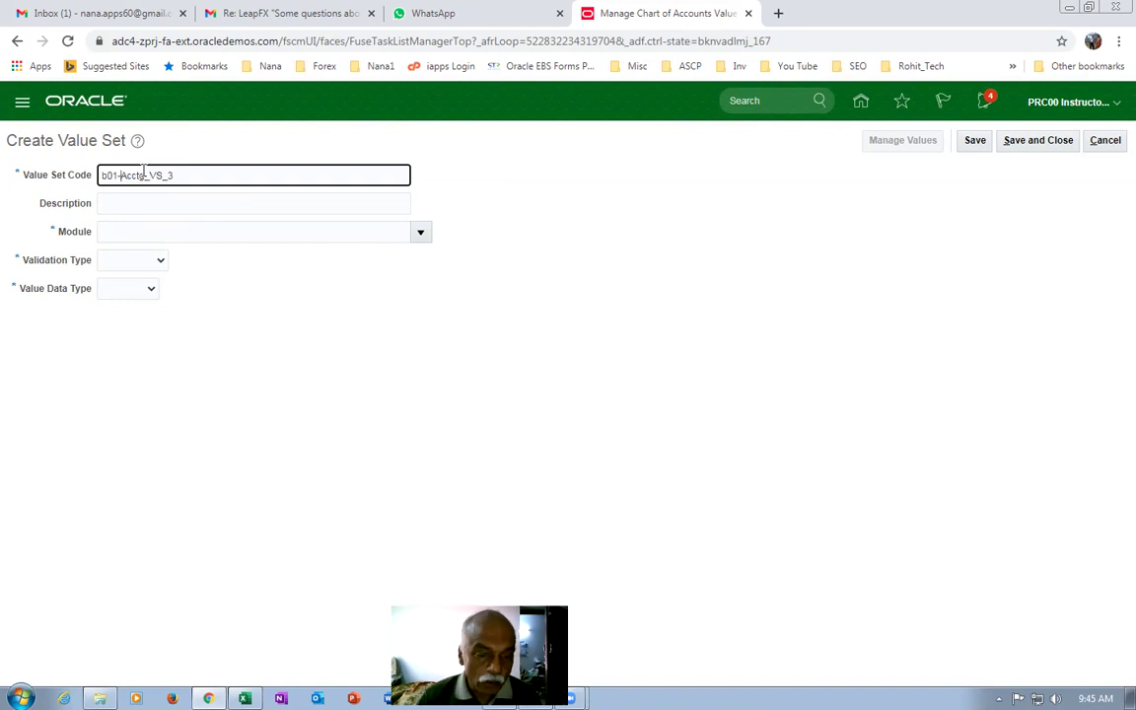
key(BackSpace)
text(_)
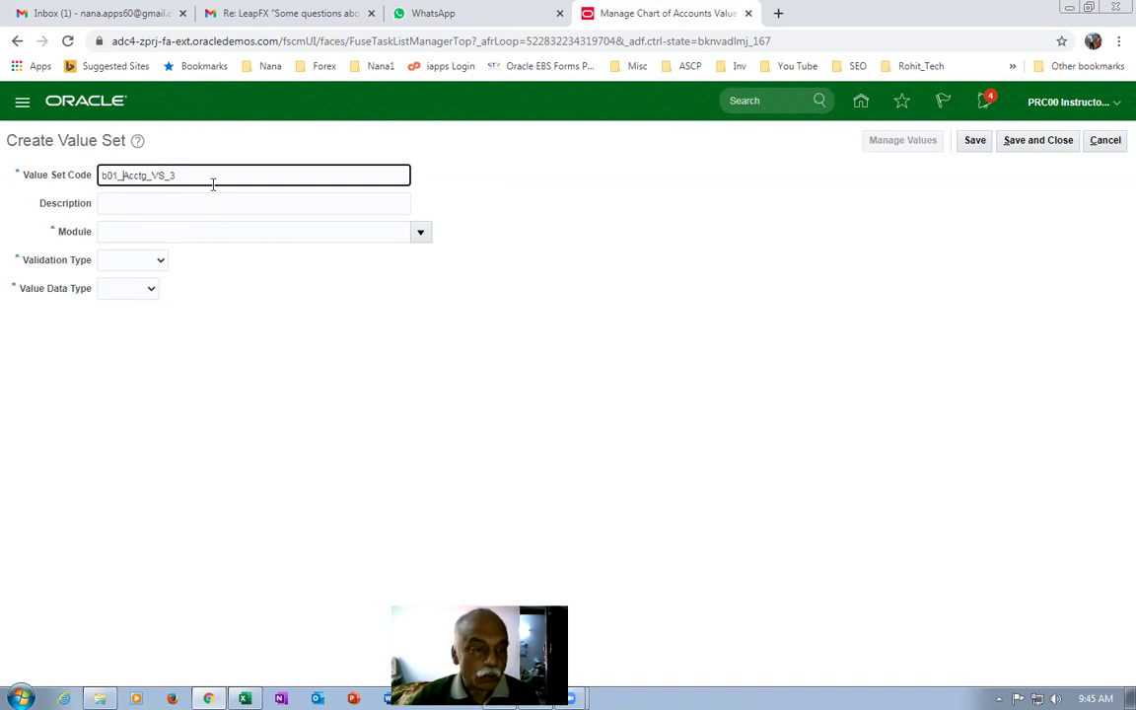
drag(212, 185, 3, 173)
key(ctrl+c)
click(164, 202)
key(ctrl+v)
Set module General Ledger, Independent validation, Character data type, Text subtype, then save and re-search.
click(157, 238)
click(422, 231)
click(281, 229)
click(138, 262)
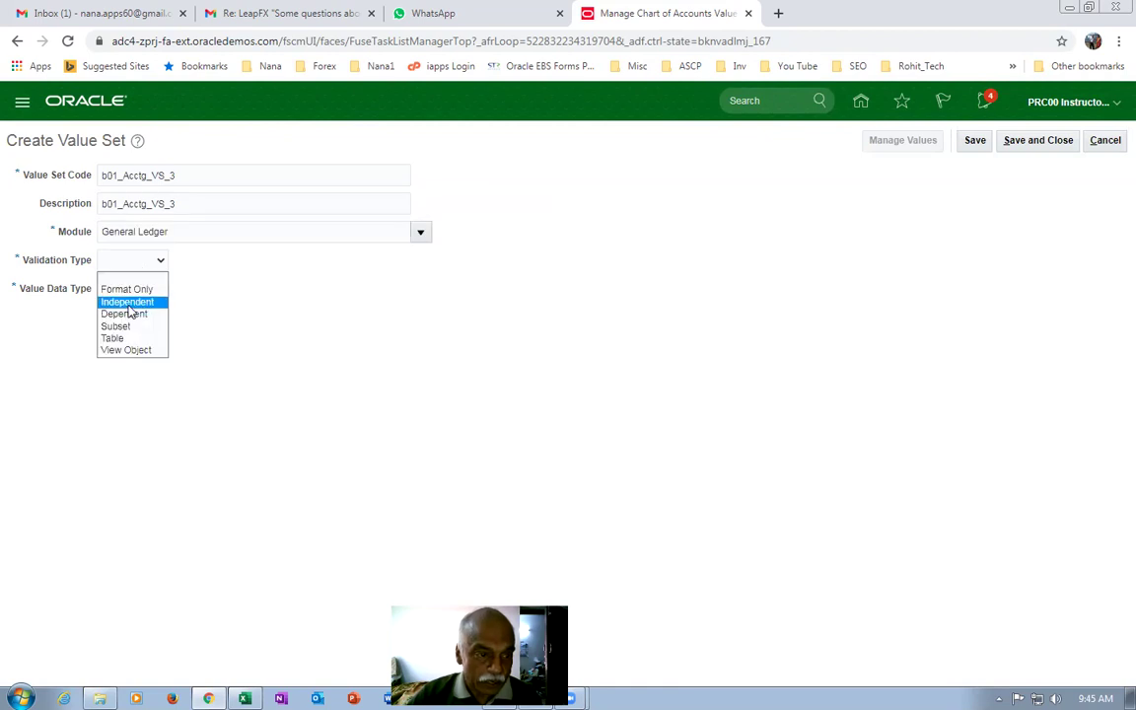
click(128, 300)
click(170, 286)
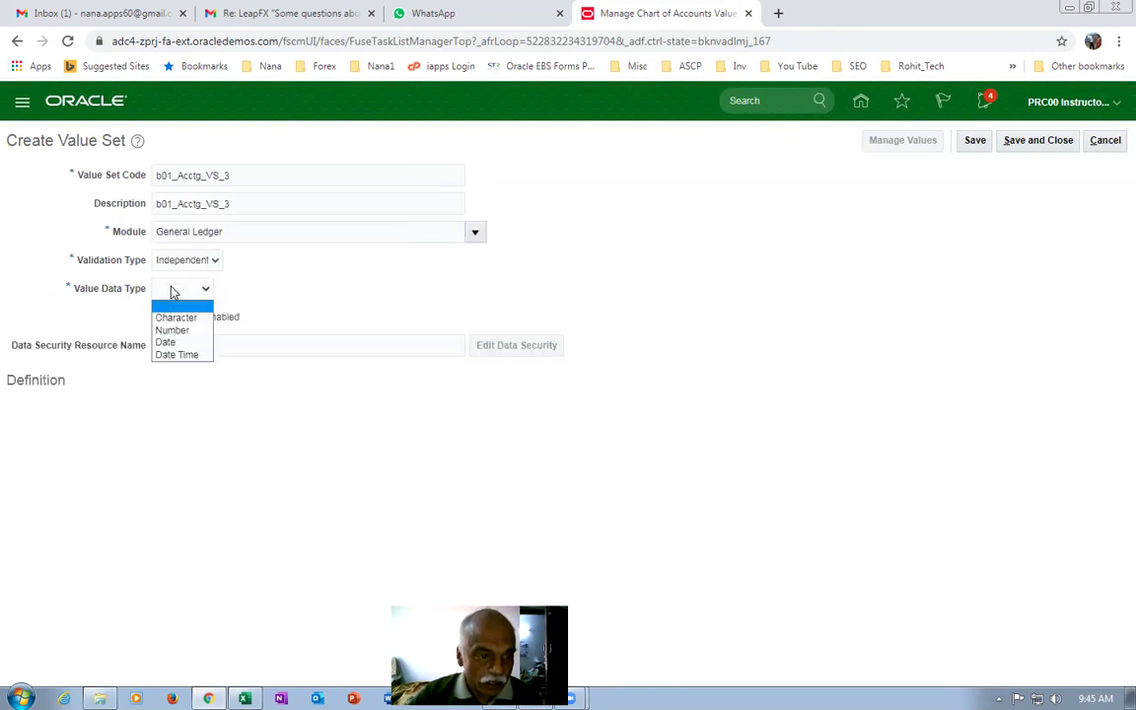
click(172, 317)
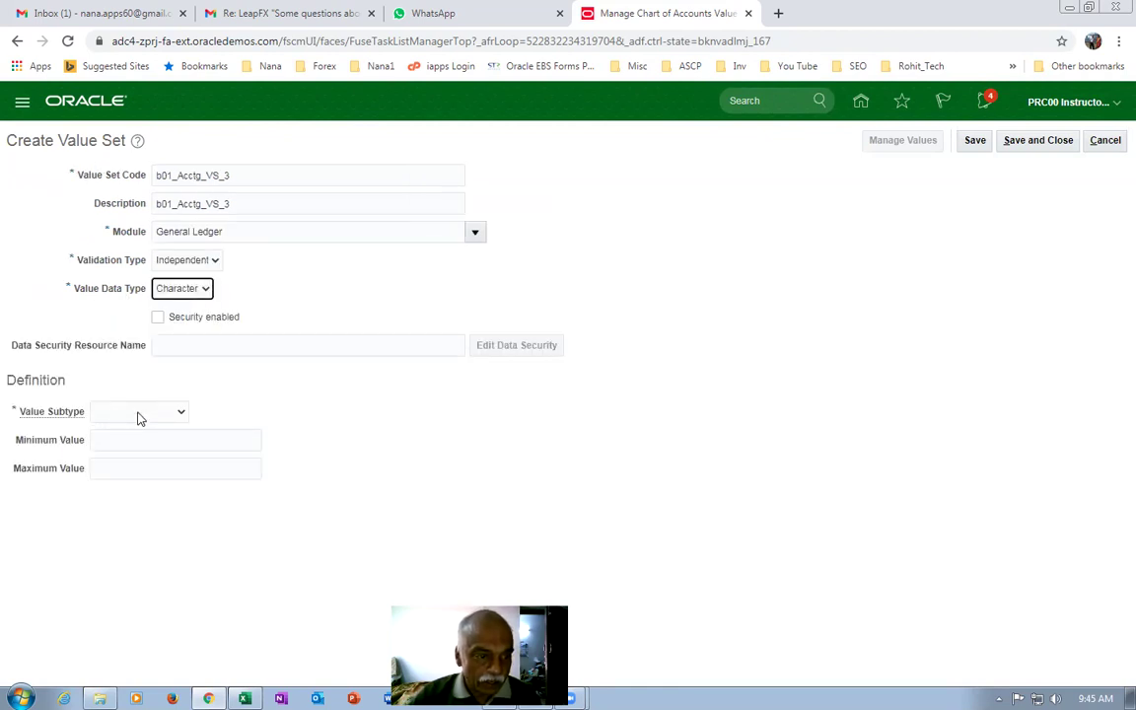
click(138, 412)
click(114, 436)
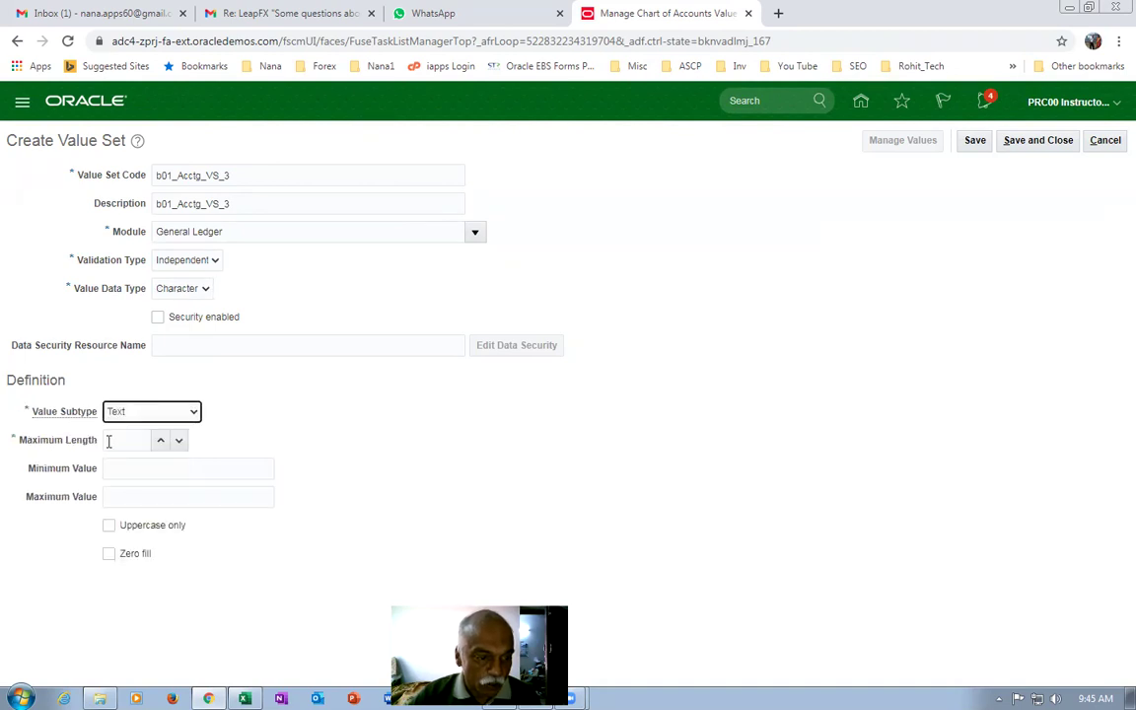
click(108, 440)
click(1031, 143)
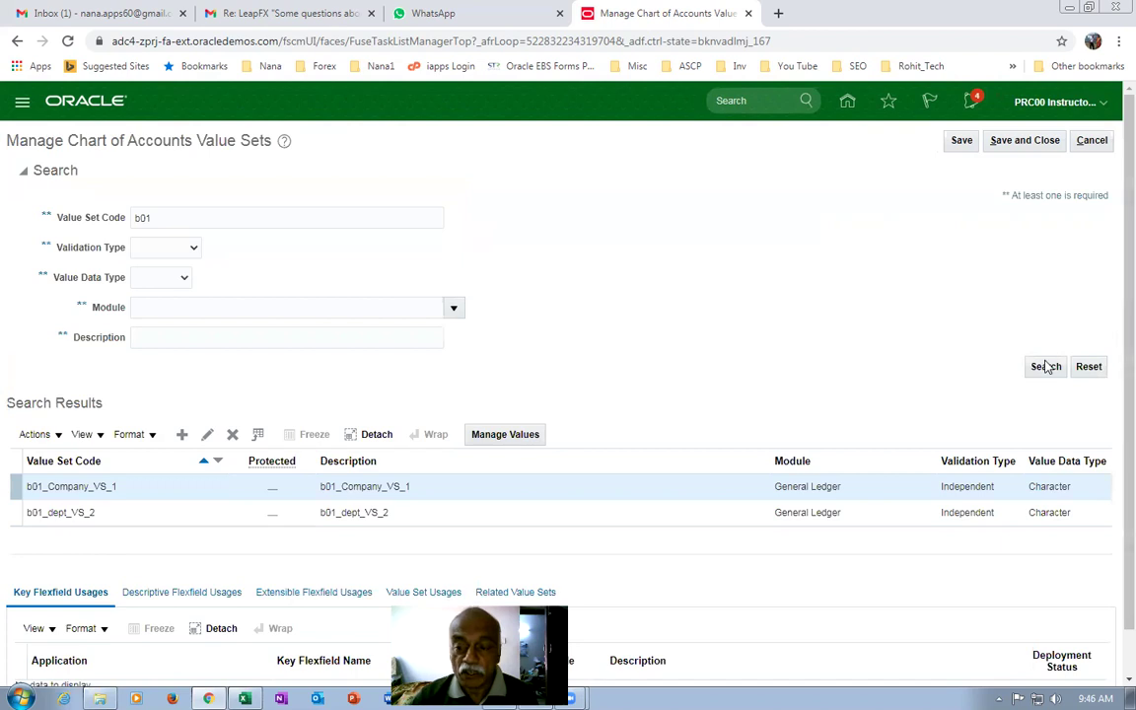
click(1045, 365)
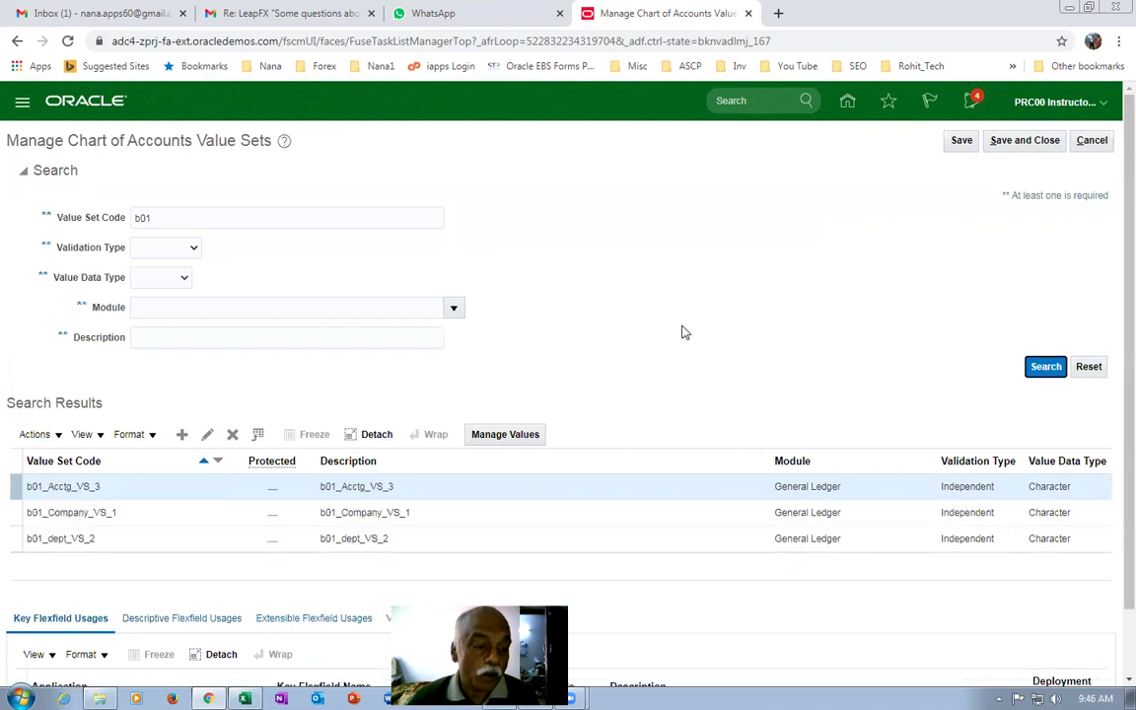
Copy the Manage Accounting Calendars task name from the Excel worksheet and return to Oracle.
key(alt+Tab)
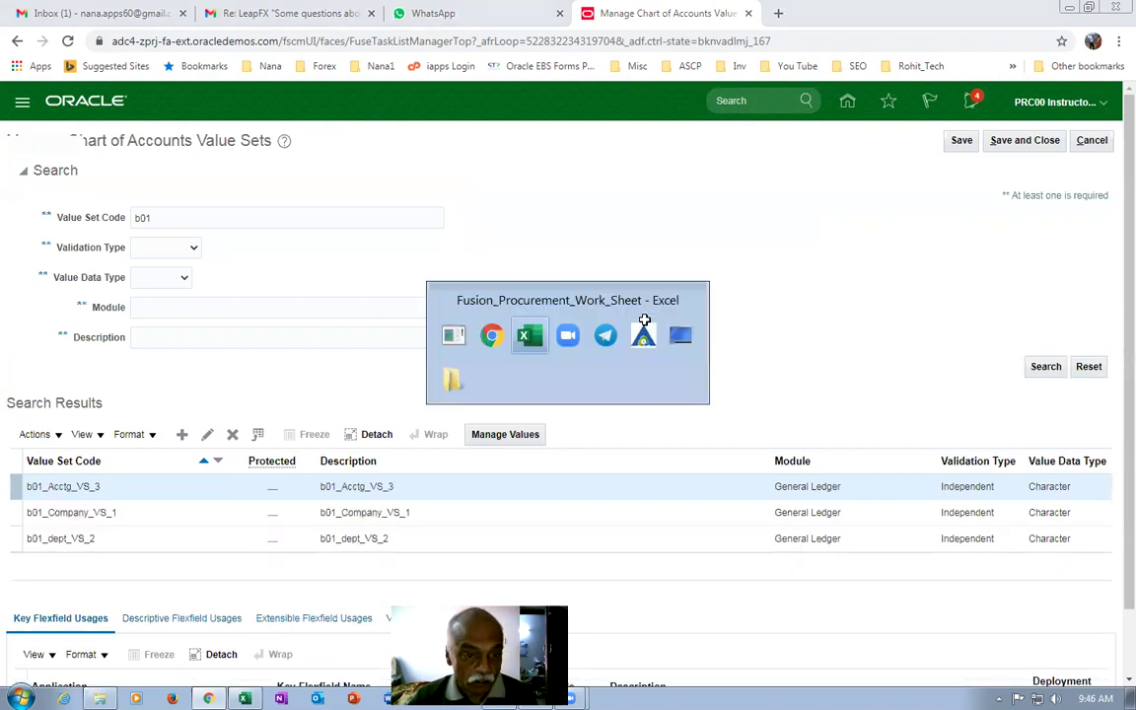
click(738, 520)
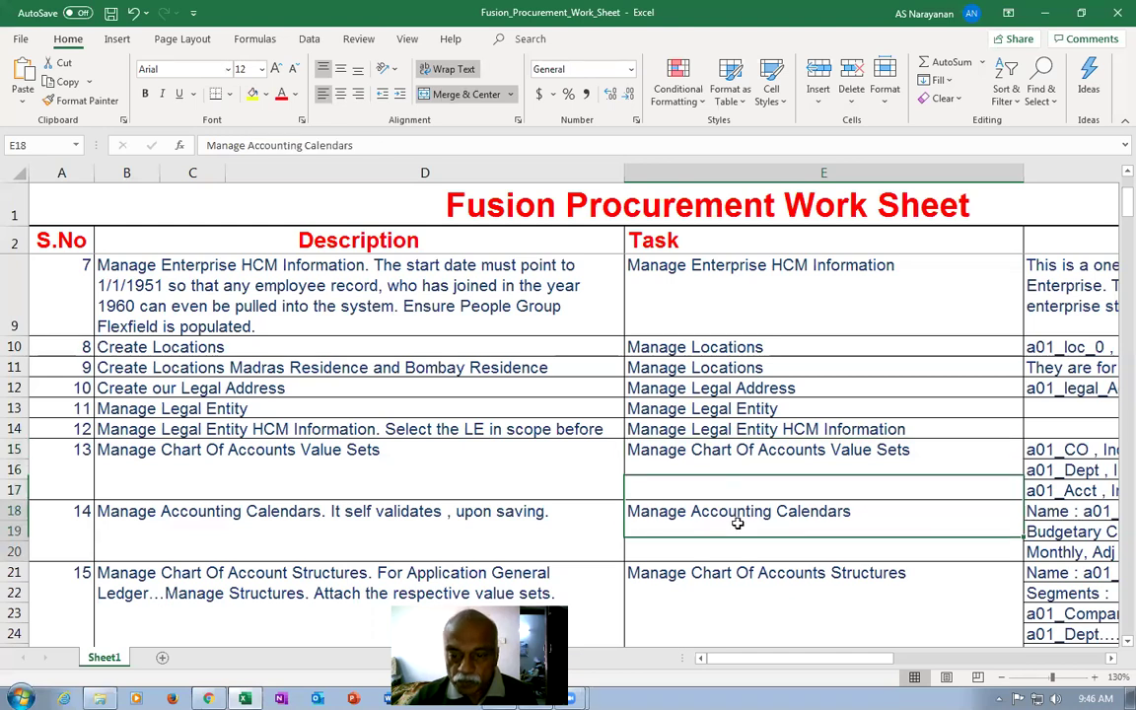
scroll(644, 444, down, 2)
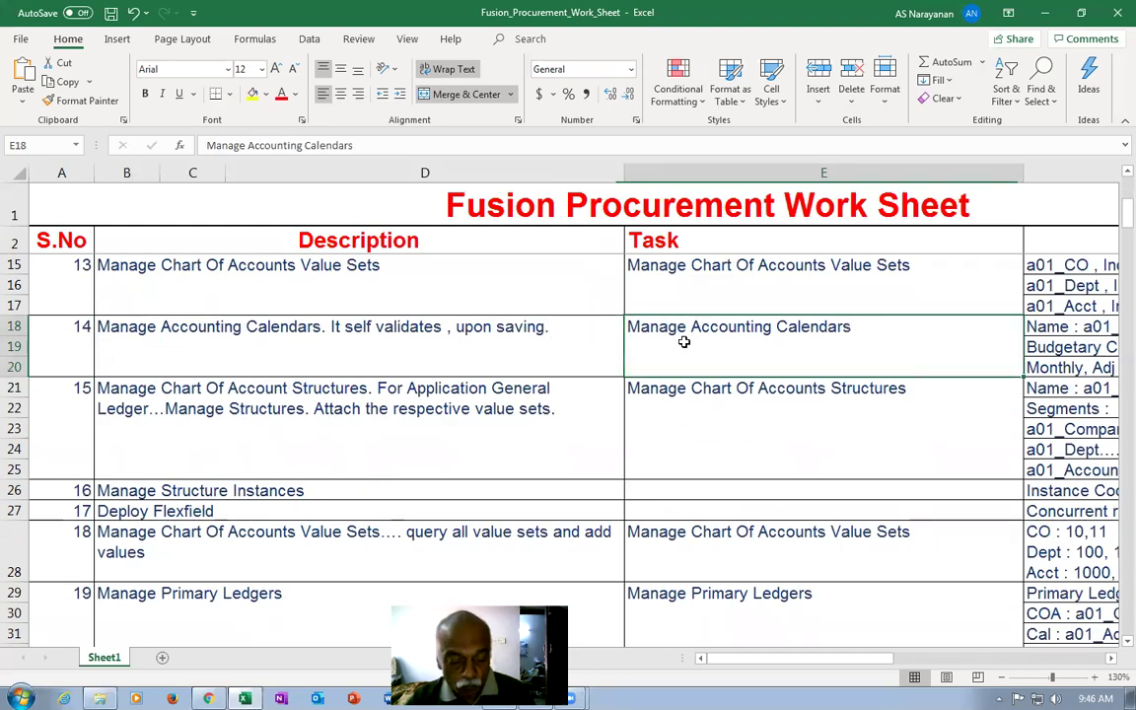
key(ctrl+c)
key(alt+Tab)
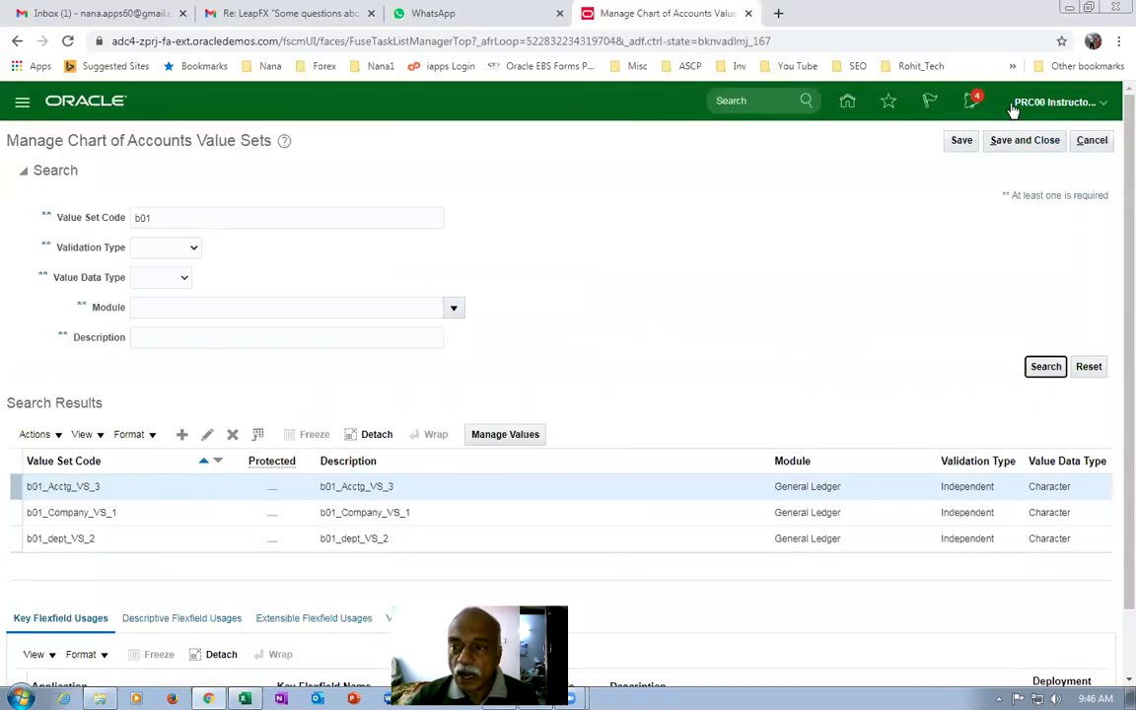
Close the value sets page and open the Manage Accounting Calendars task via task search.
click(1021, 143)
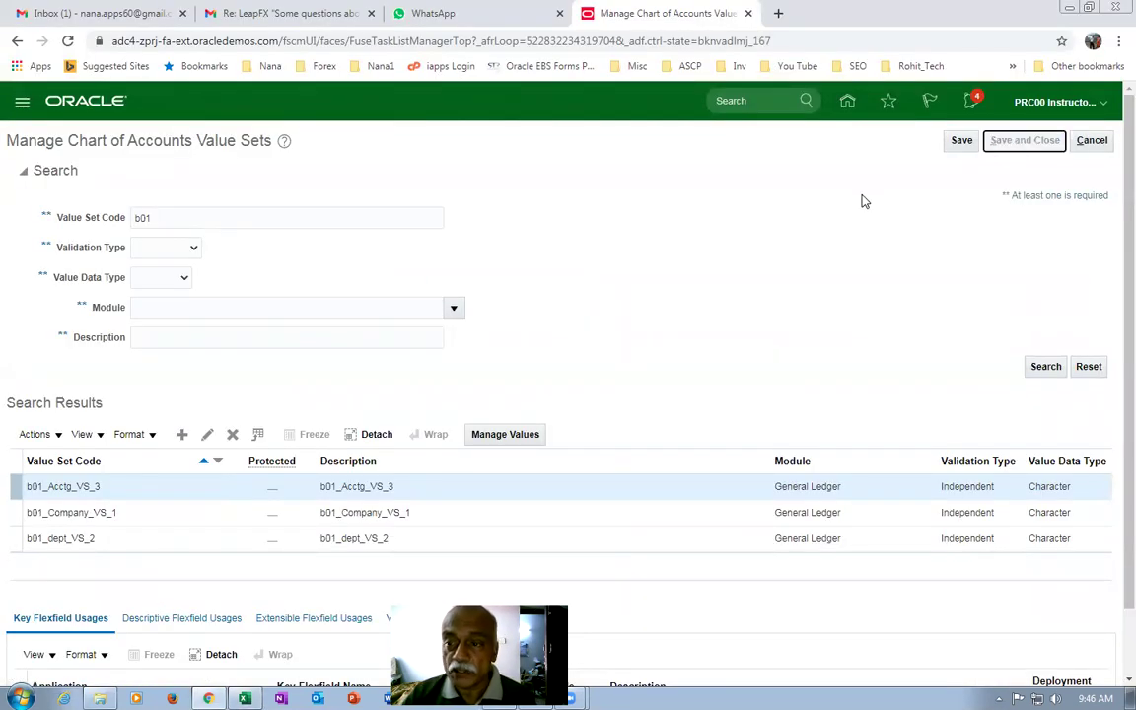
drag(382, 175, 18, 196)
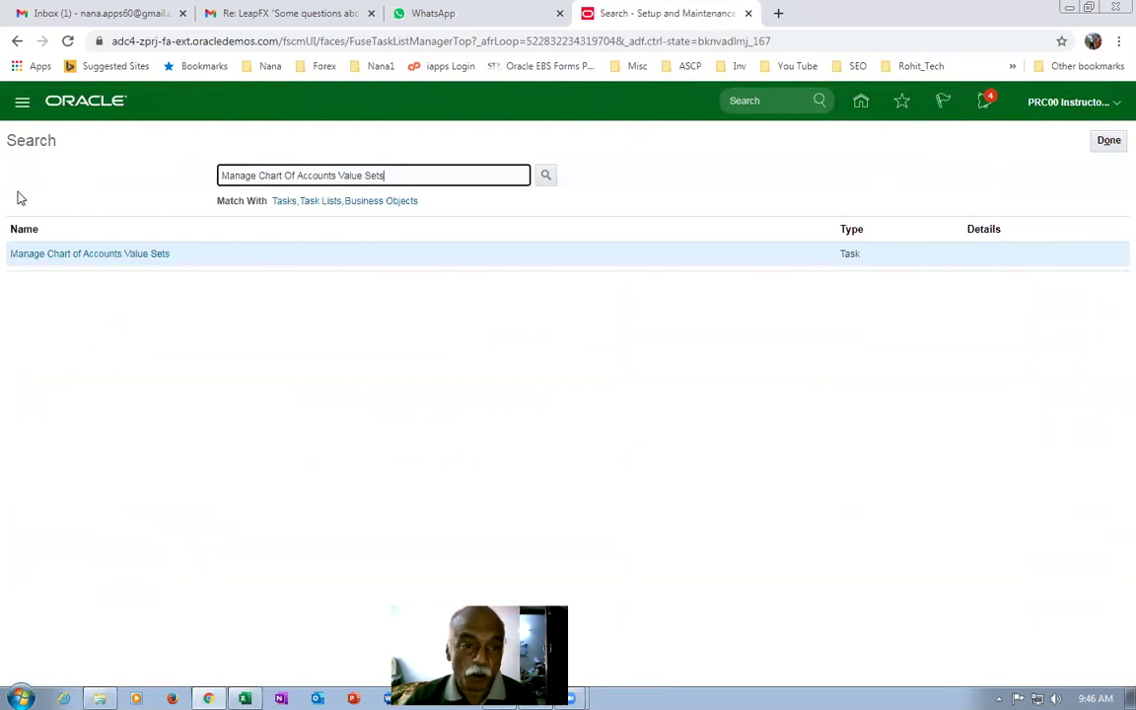
key(ctrl+v)
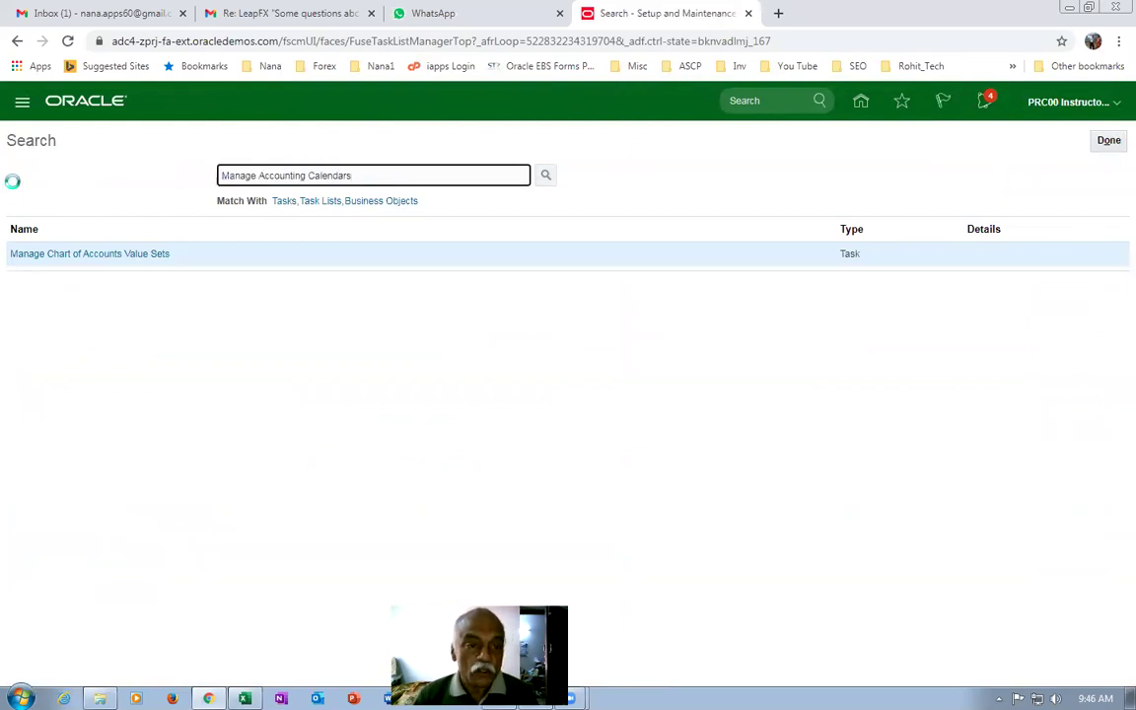
key(Return)
click(127, 255)
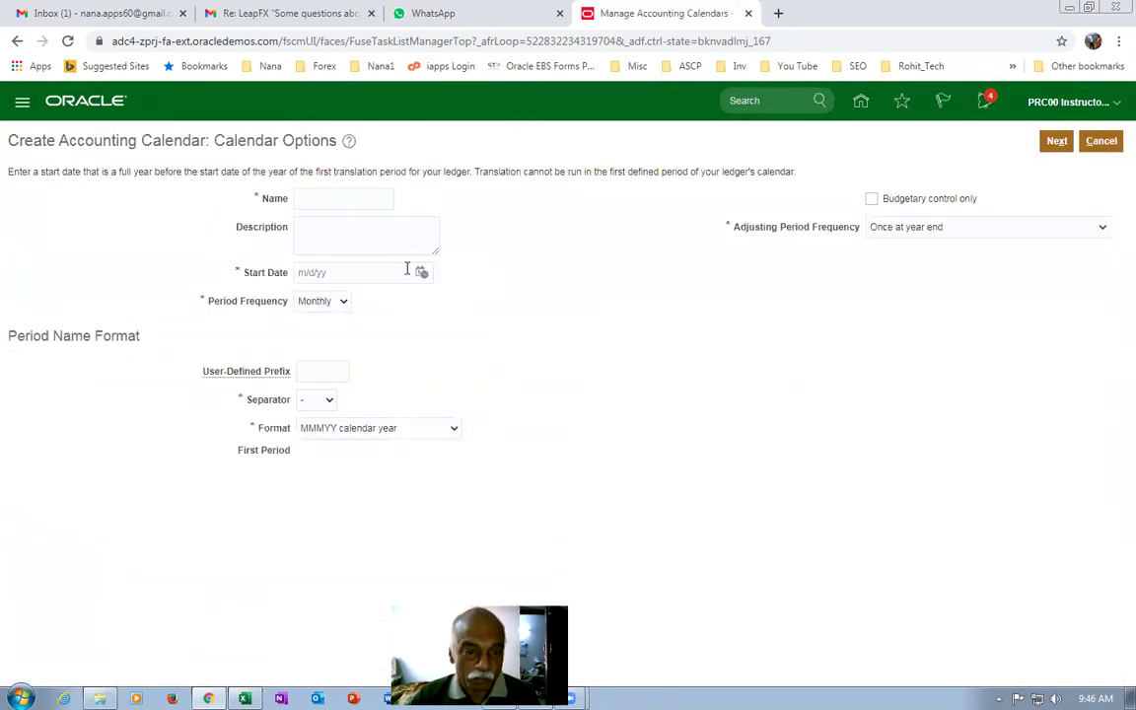
Define calendar b01_Acctg_cal_1 starting 1/1/20 with one adjusting period at year end, then continue.
click(365, 200)
text(b01_Acctg_cal_1)
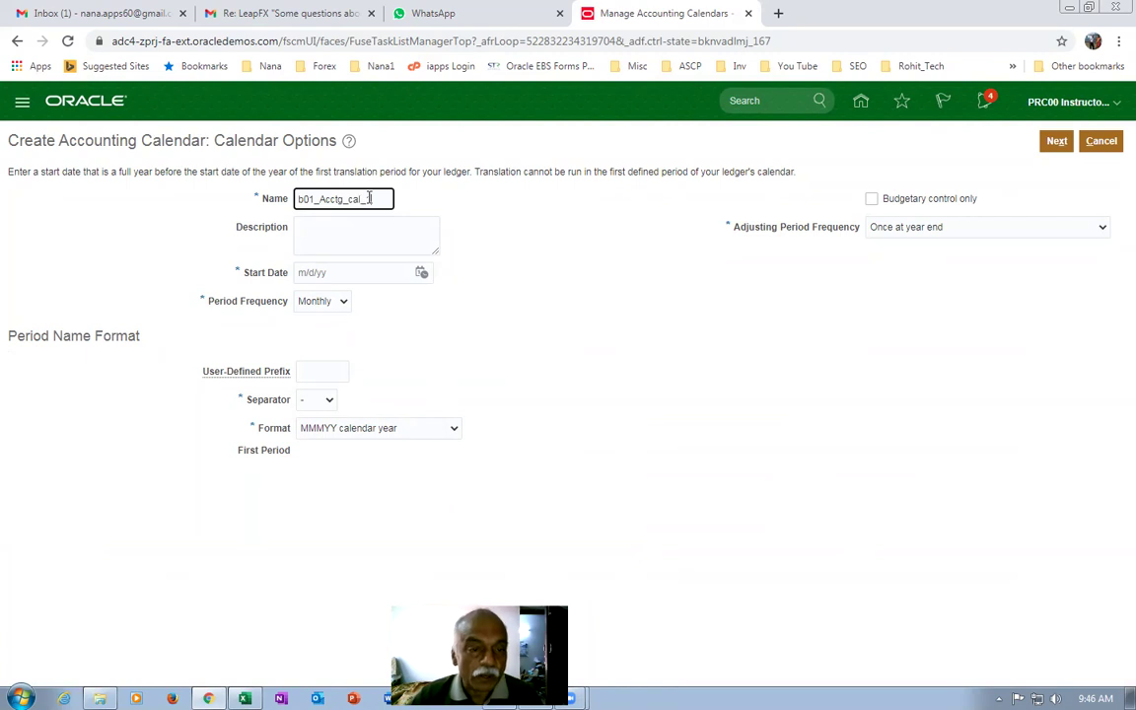
drag(372, 199, 150, 193)
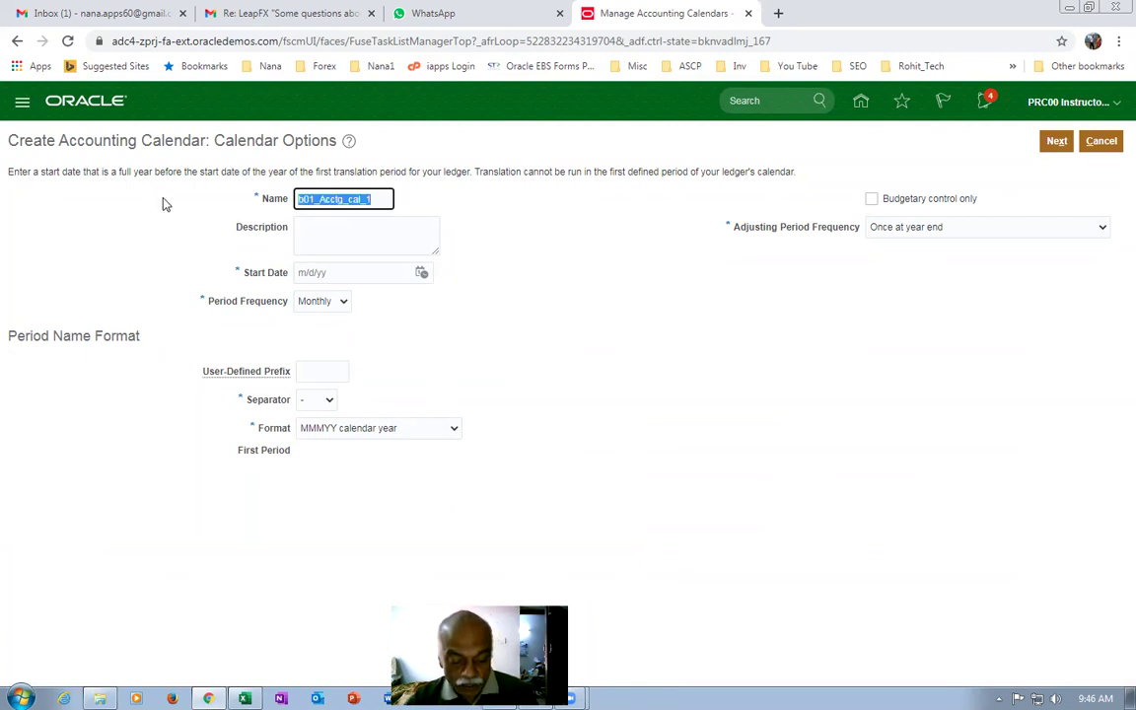
click(316, 228)
key(ctrl+v)
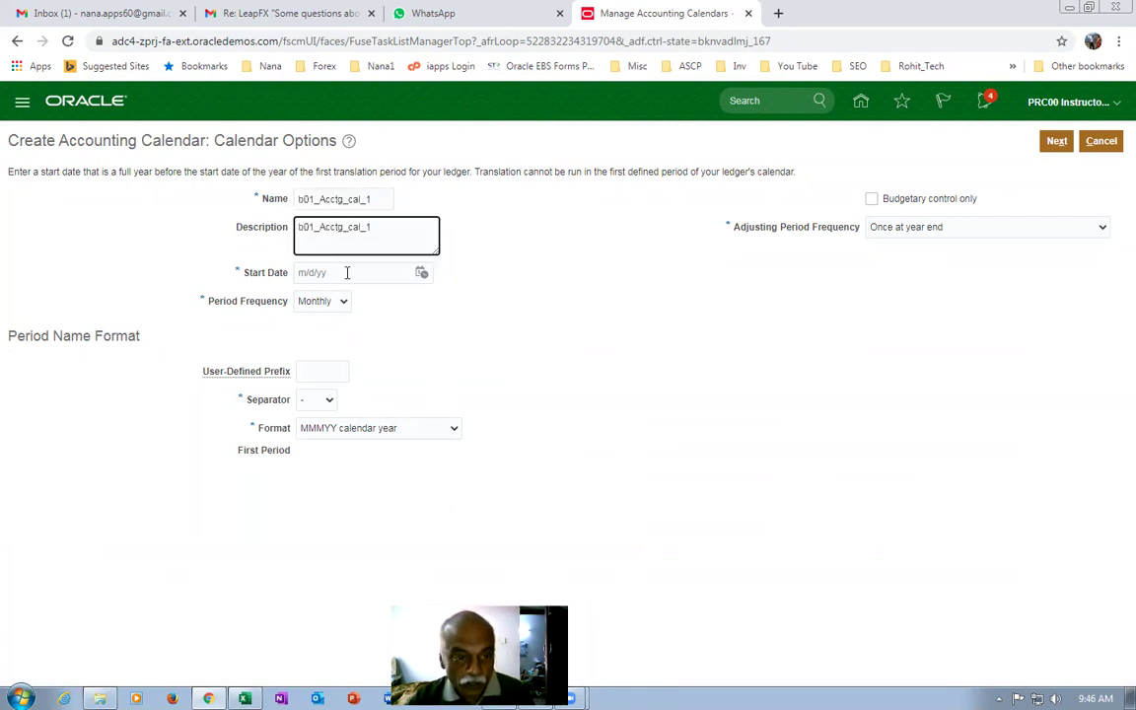
click(347, 273)
text(1/1/20)
key(Tab)
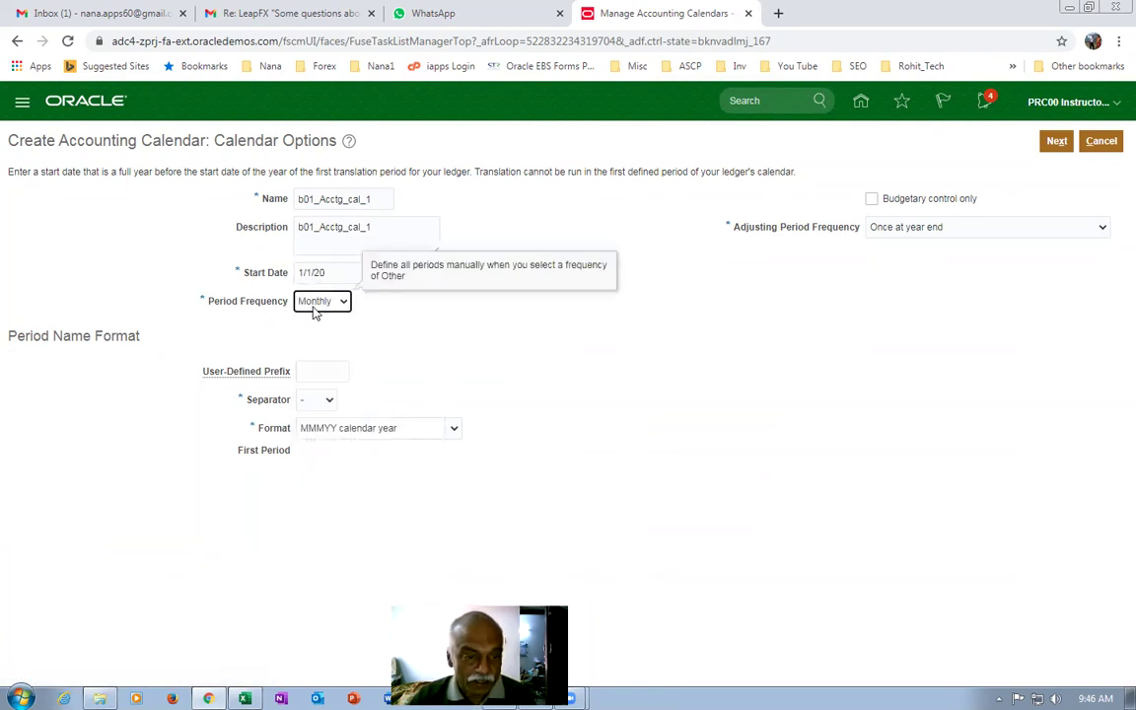
click(918, 227)
click(922, 281)
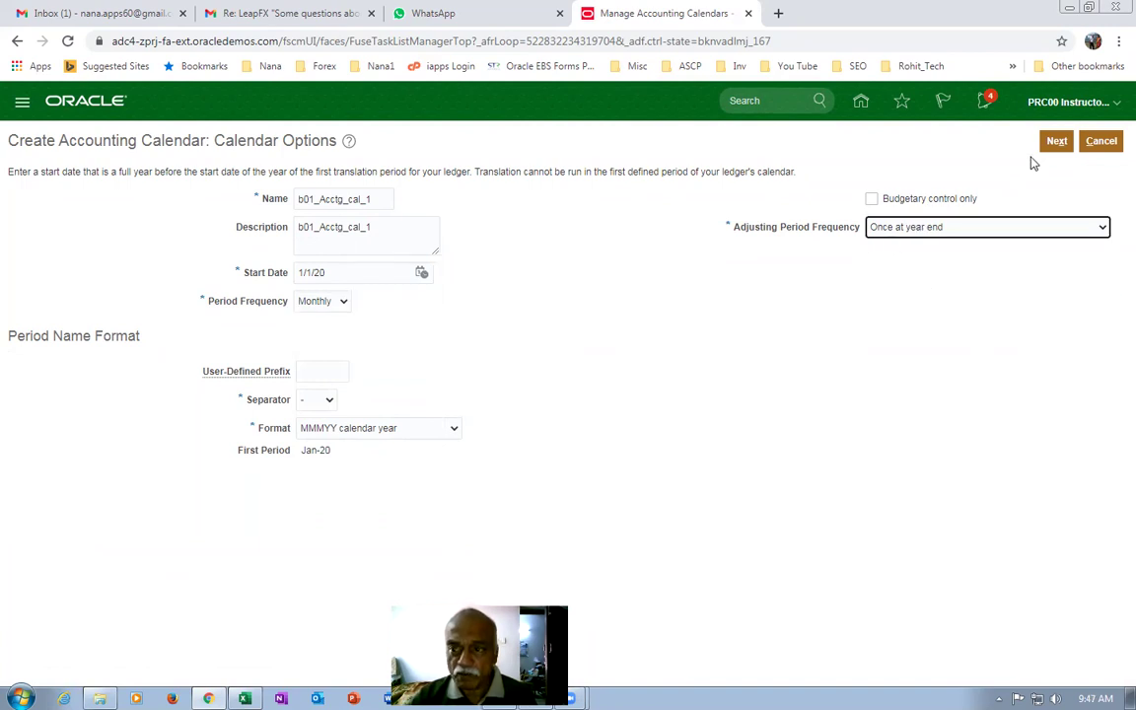
click(1056, 141)
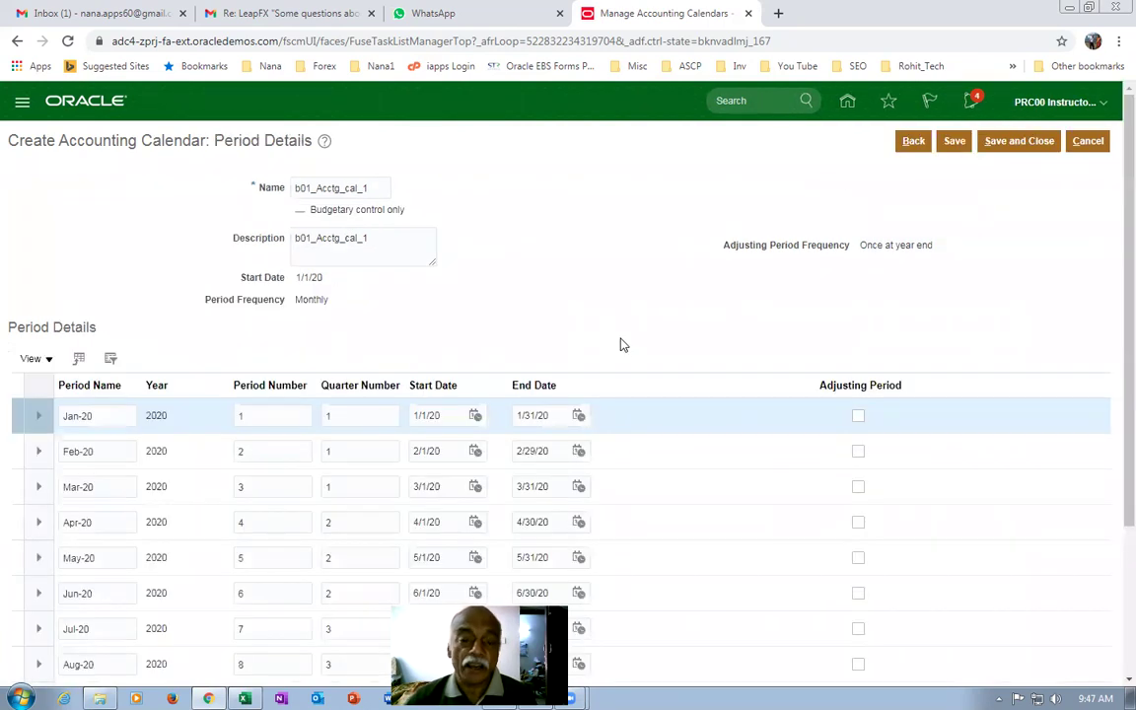
Review the Jan-20 to Dec-20 and 13_Dec-20 periods, then save the calendar.
scroll(621, 342, down, 3)
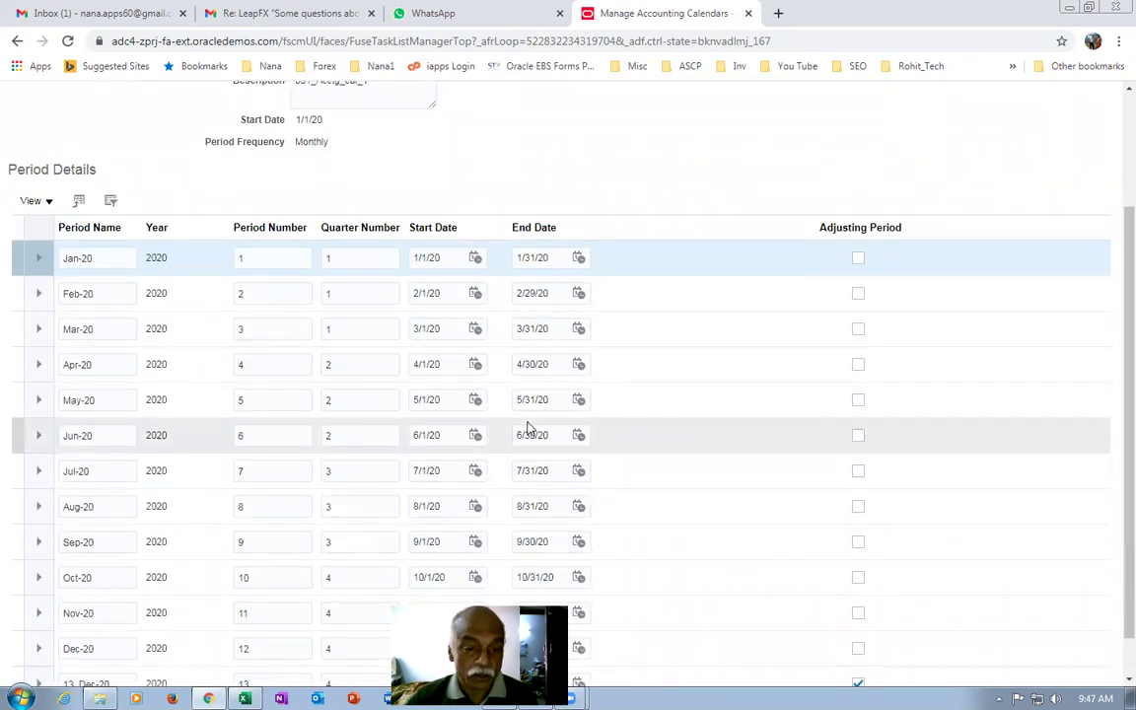
scroll(528, 431, down, 2)
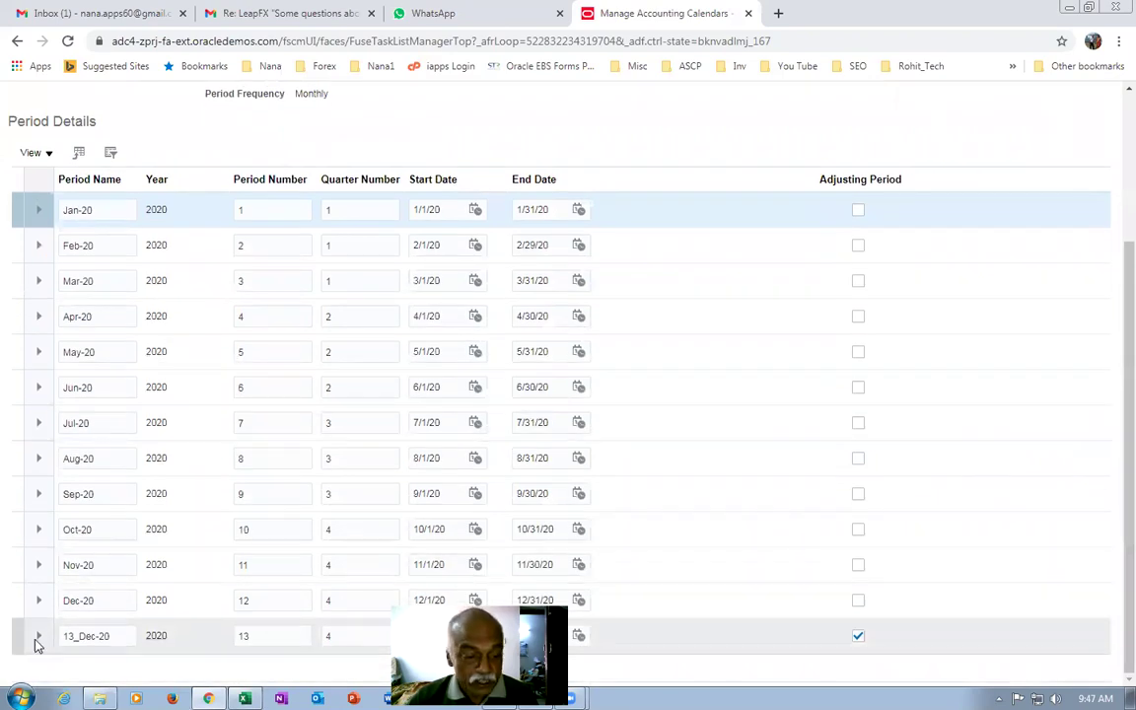
scroll(1004, 160, up, 5)
click(1019, 141)
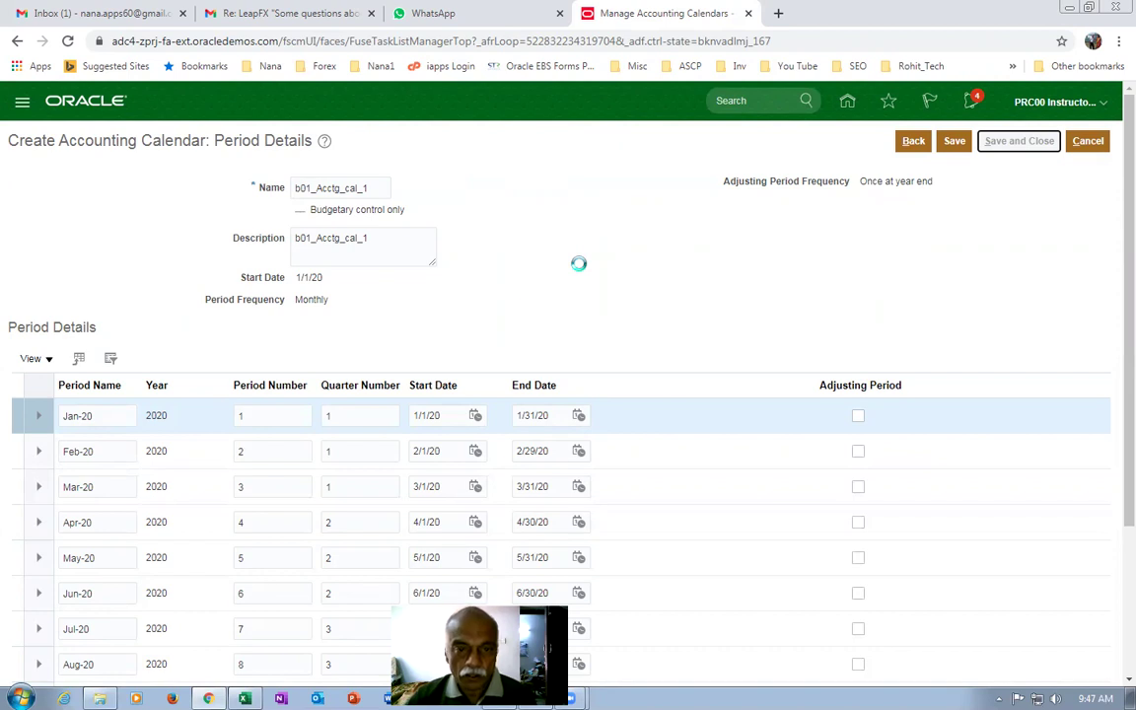
key(alt+Tab)
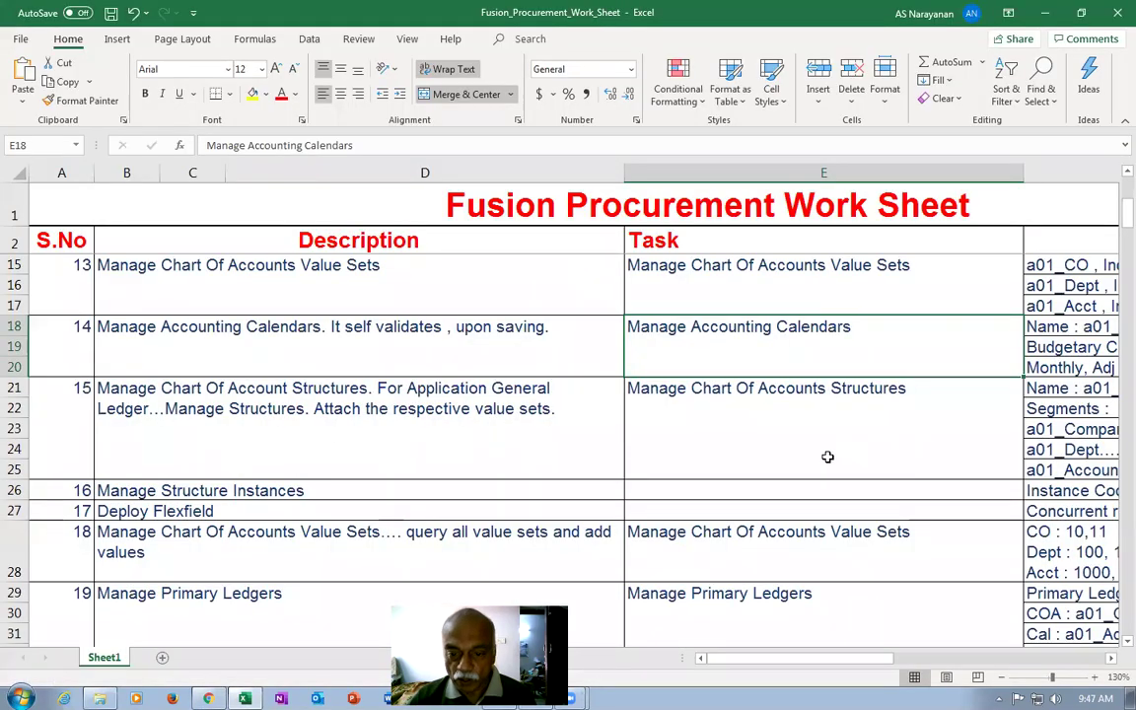
click(815, 422)
click(791, 357)
click(794, 421)
click(507, 394)
click(775, 425)
key(ctrl+c)
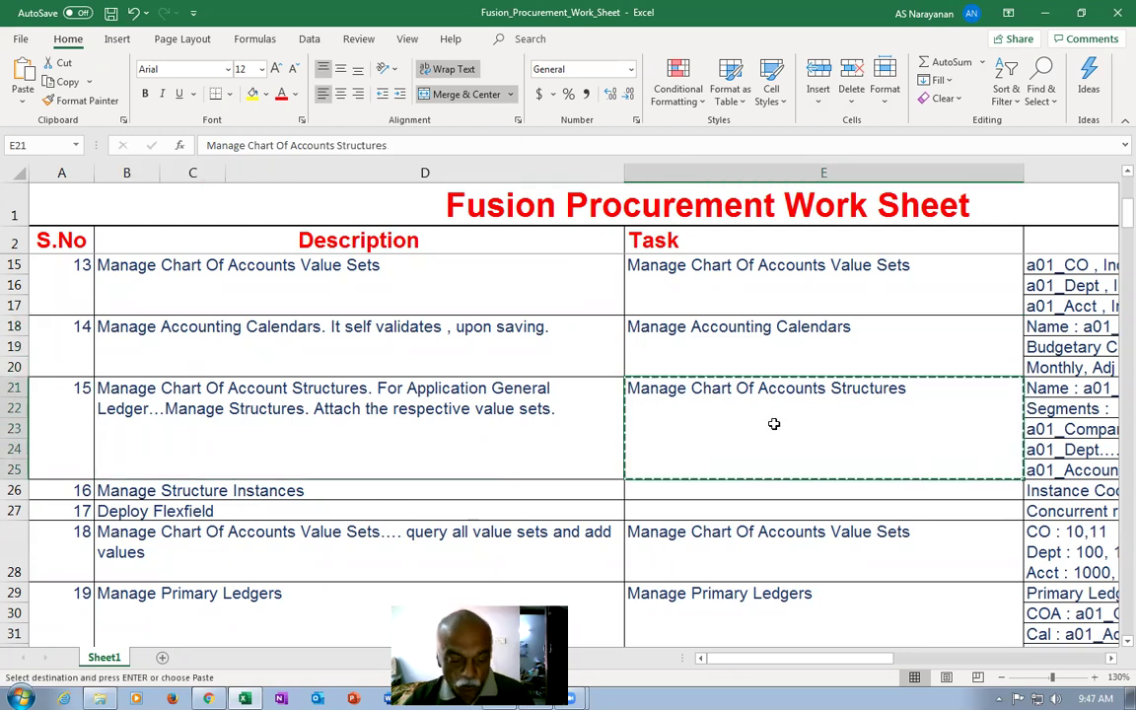
key(alt+Tab)
click(94, 213)
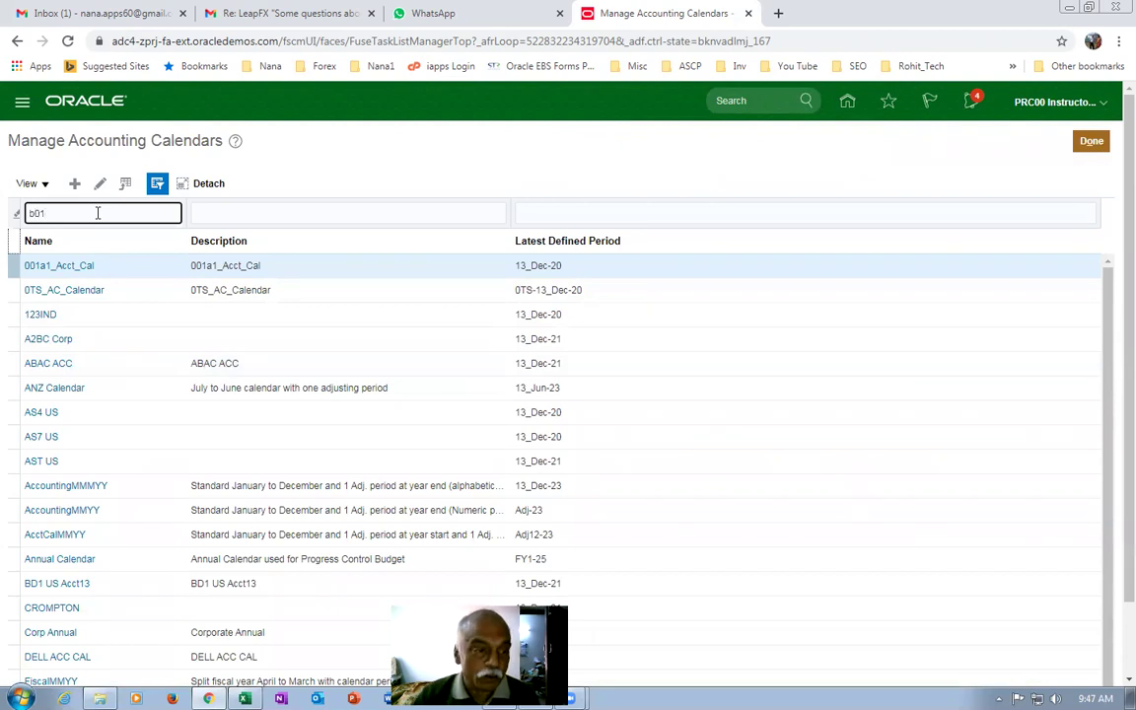
Filter the calendar list to b01 names and finish the accounting calendars task.
key(Return)
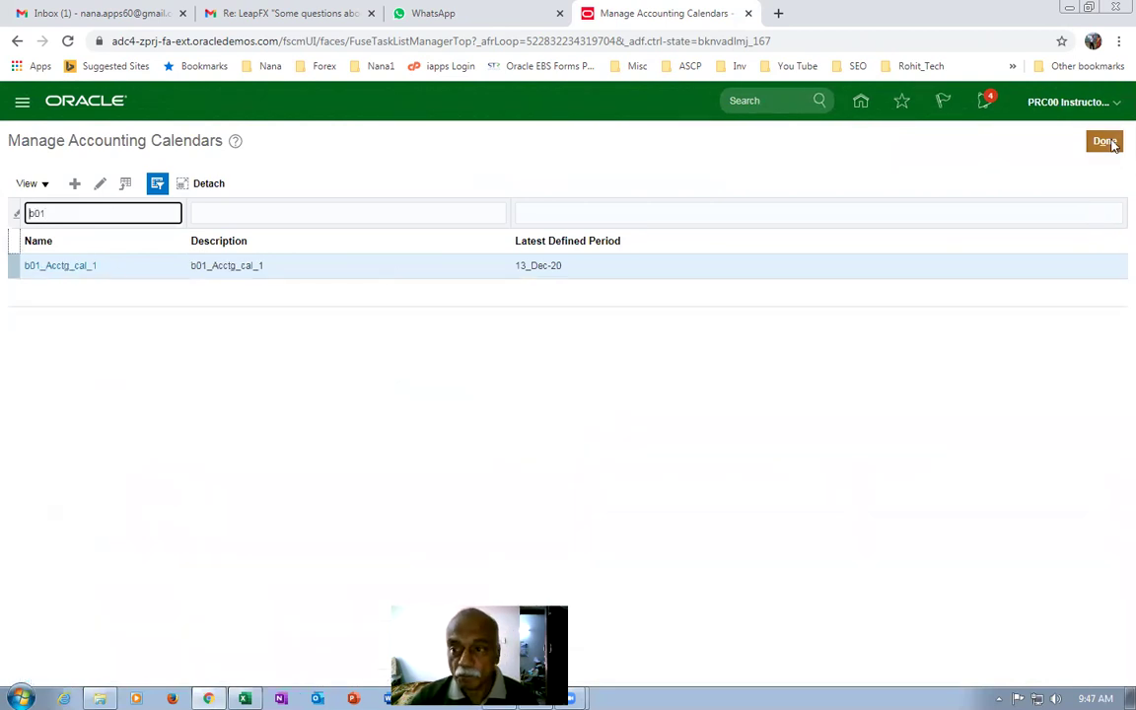
click(1106, 142)
key(alt+Tab)
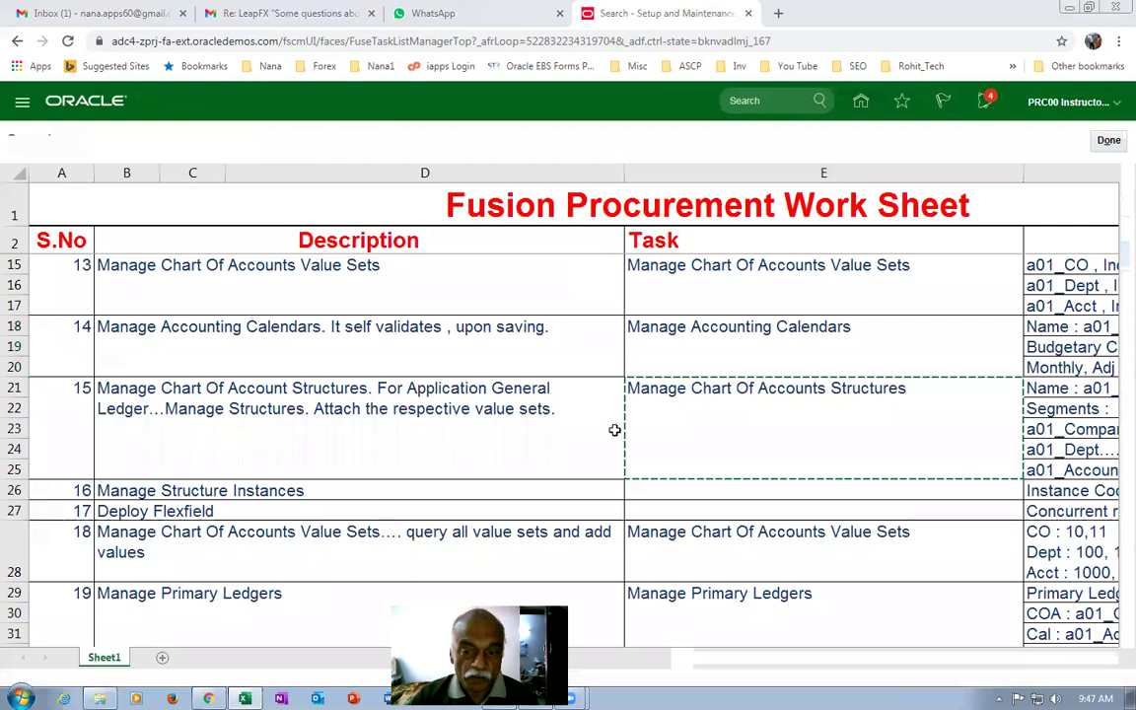
key(alt+Tab)
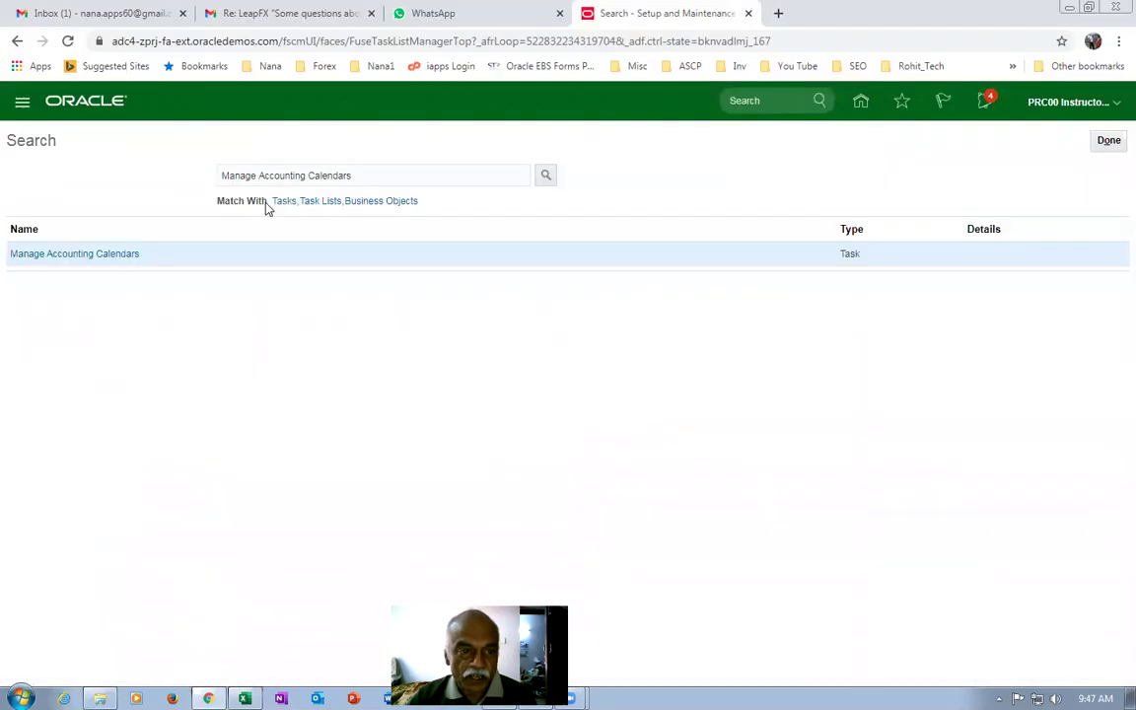
Open Manage Chart of Accounts Structures and manage the Accounting Flexfield's structures.
drag(388, 175, 13, 160)
key(ctrl+v)
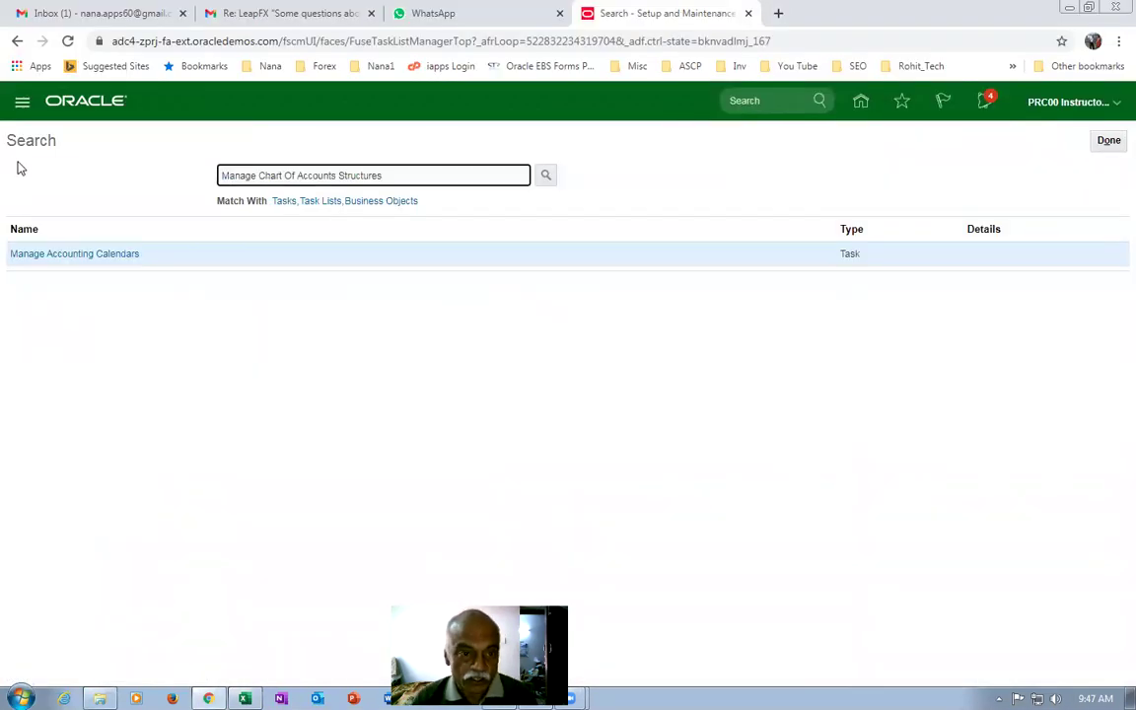
key(Return)
click(69, 256)
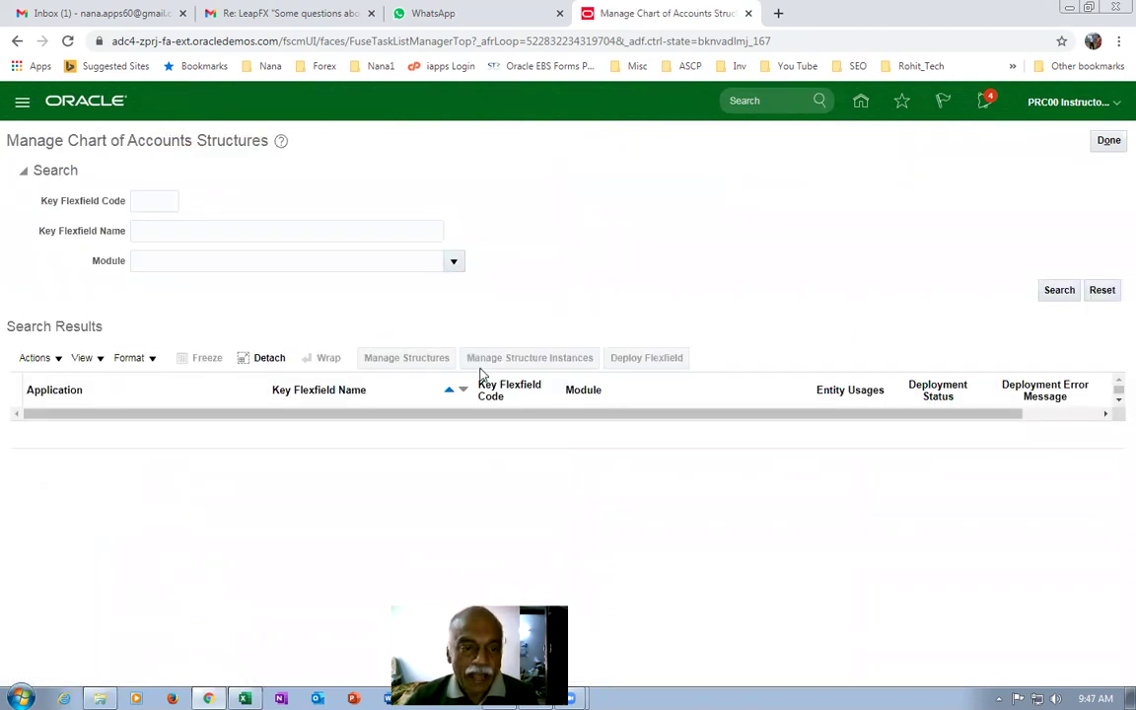
click(1060, 291)
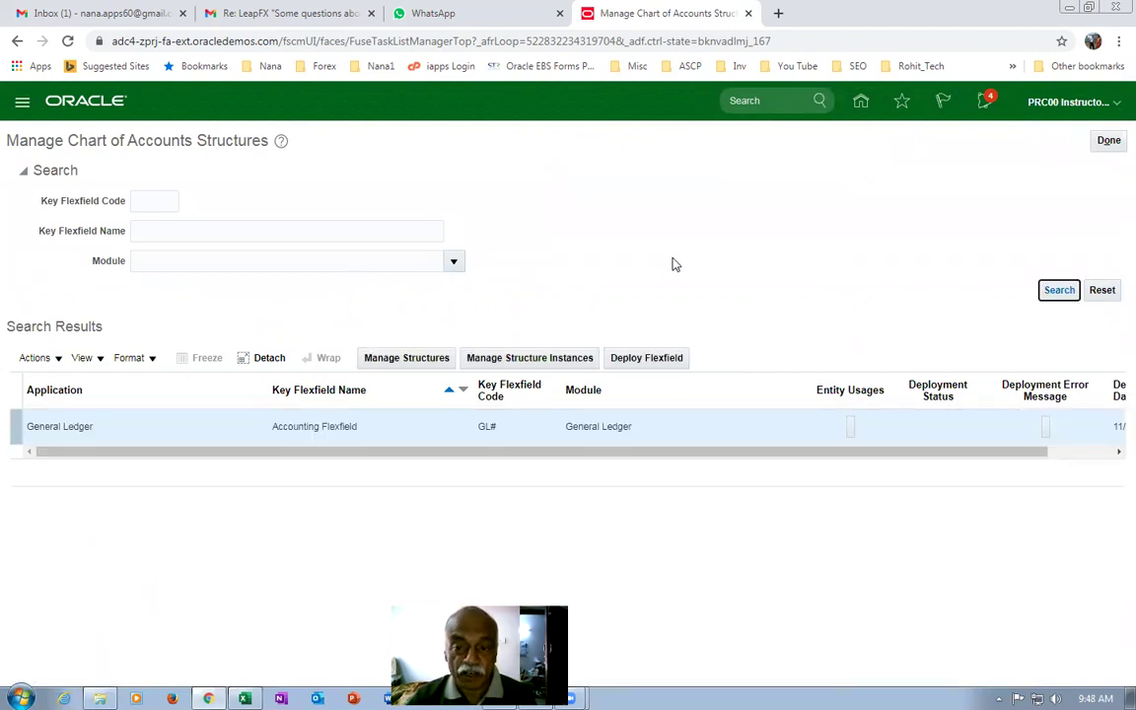
click(402, 361)
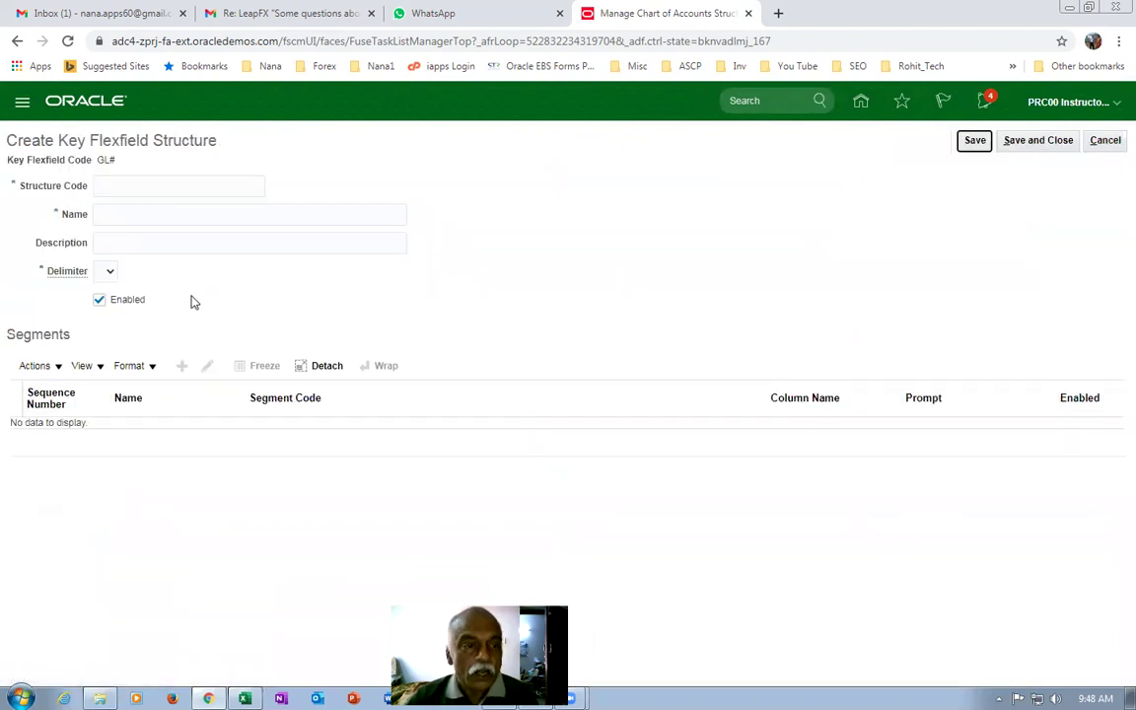
Enter b01_Structure as the structure code, name and description.
click(135, 187)
text(b01_Structure)
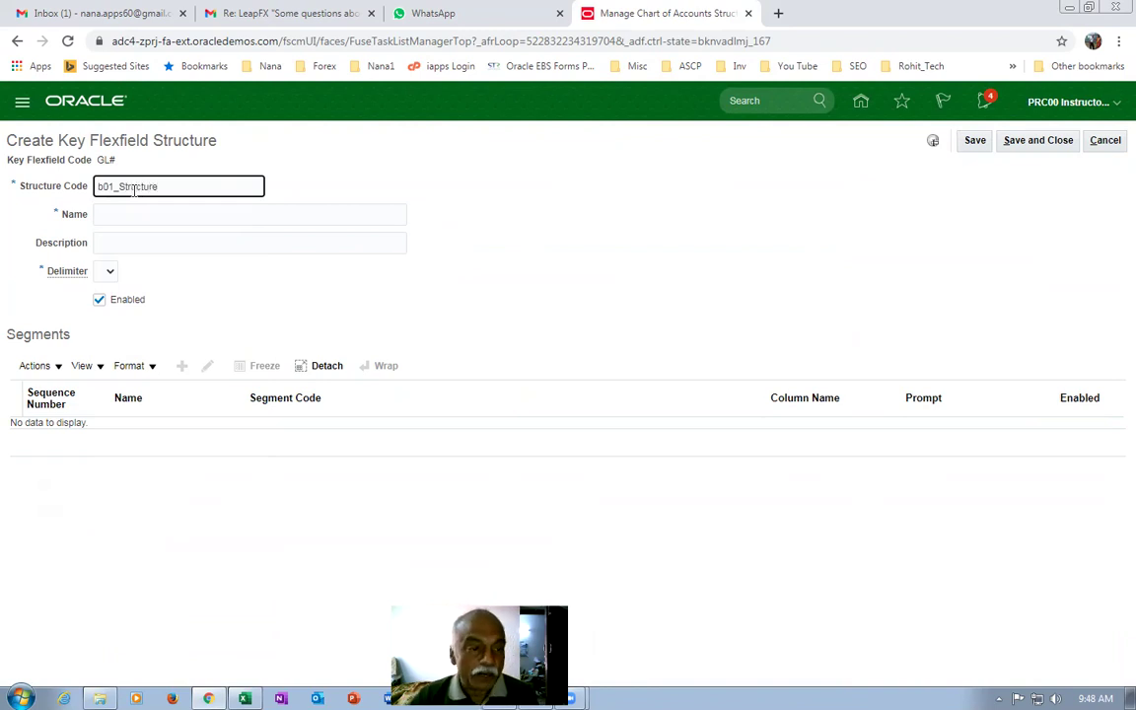
drag(210, 187, 5, 181)
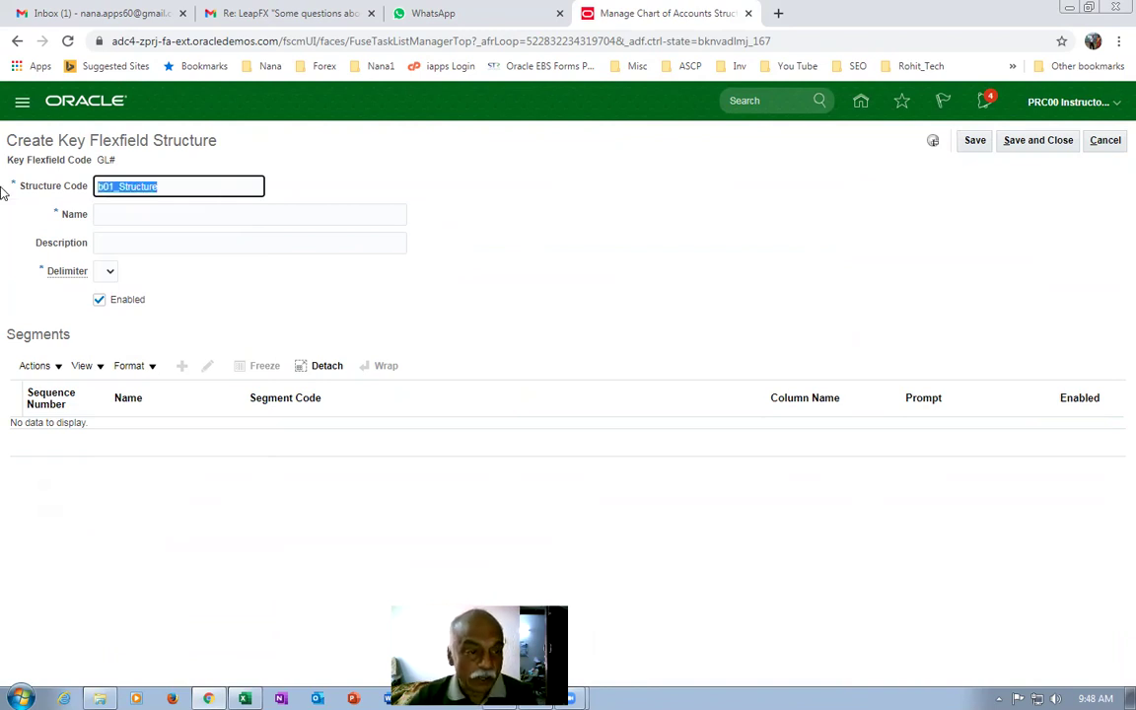
key(ctrl+c)
click(164, 219)
key(ctrl+v)
click(155, 246)
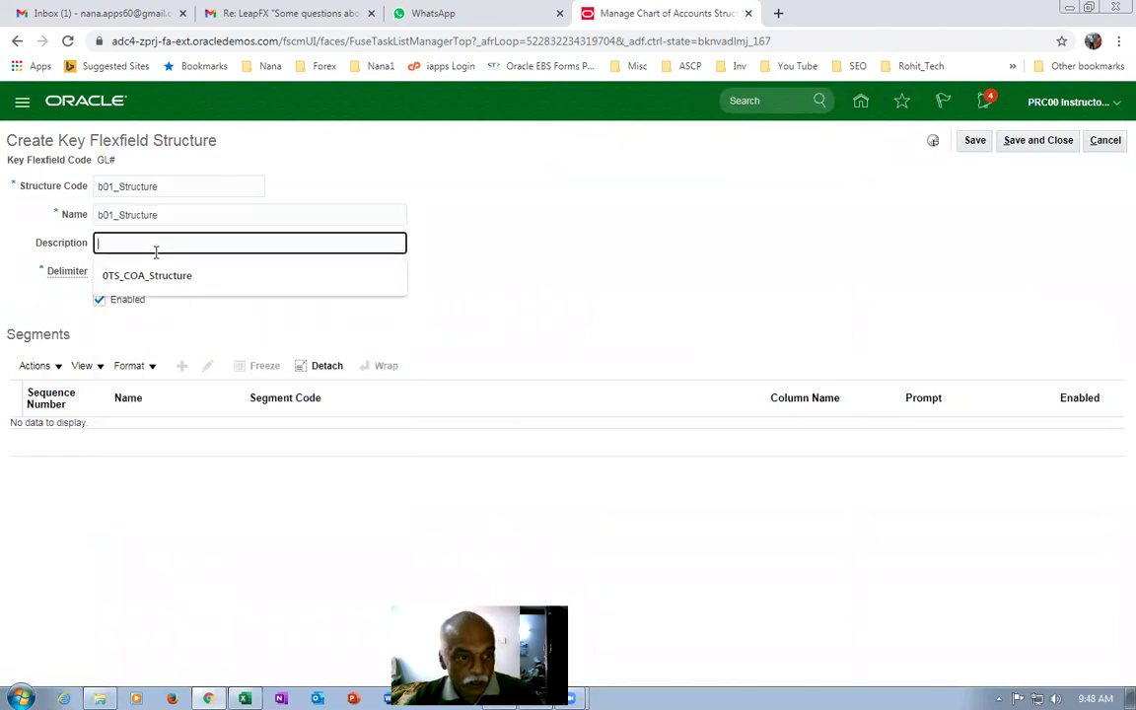
key(ctrl+v)
Choose '-' as the delimiter and save the structure.
click(108, 272)
click(108, 329)
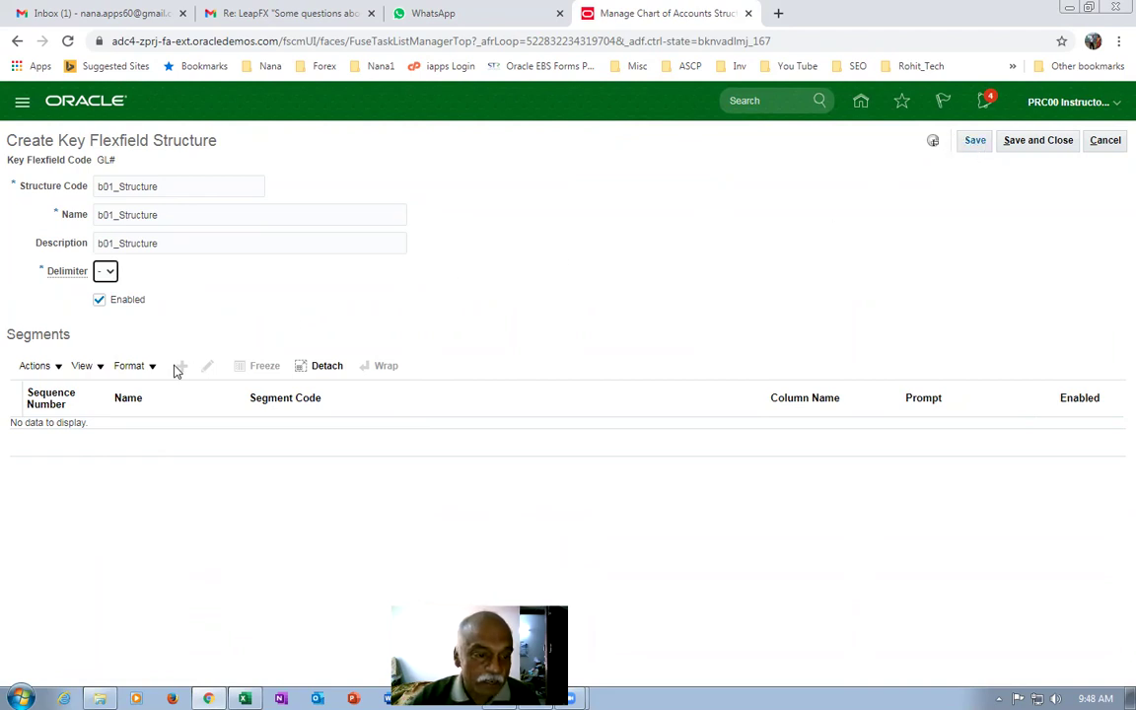
click(975, 141)
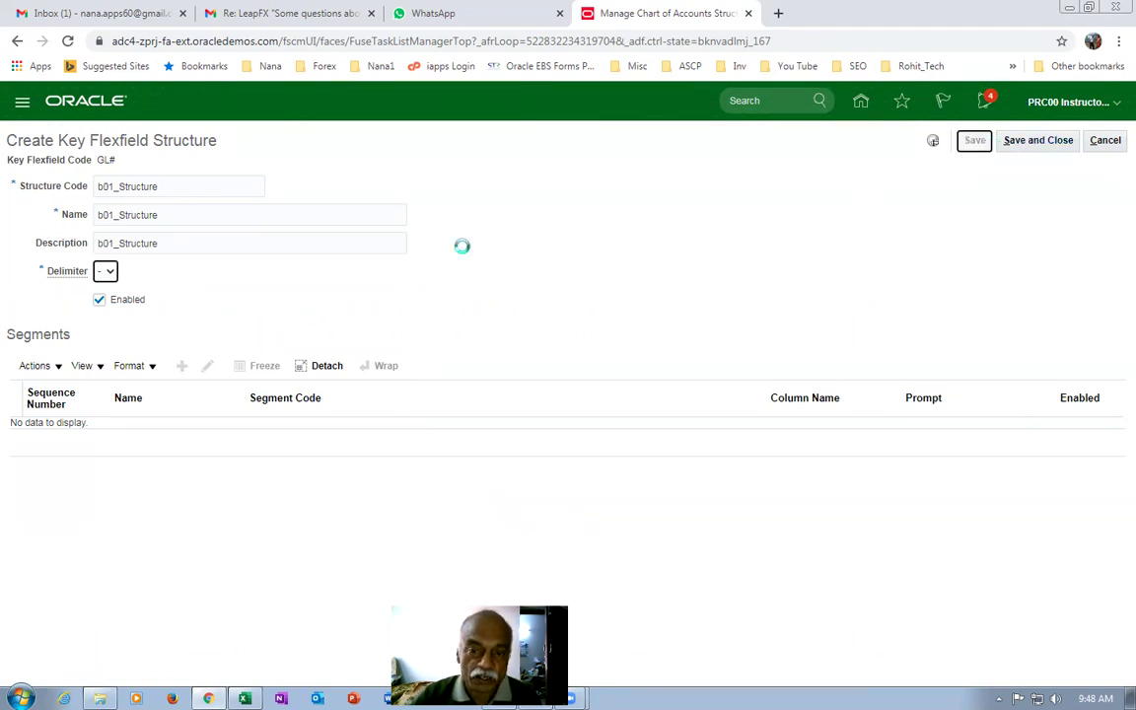
click(182, 359)
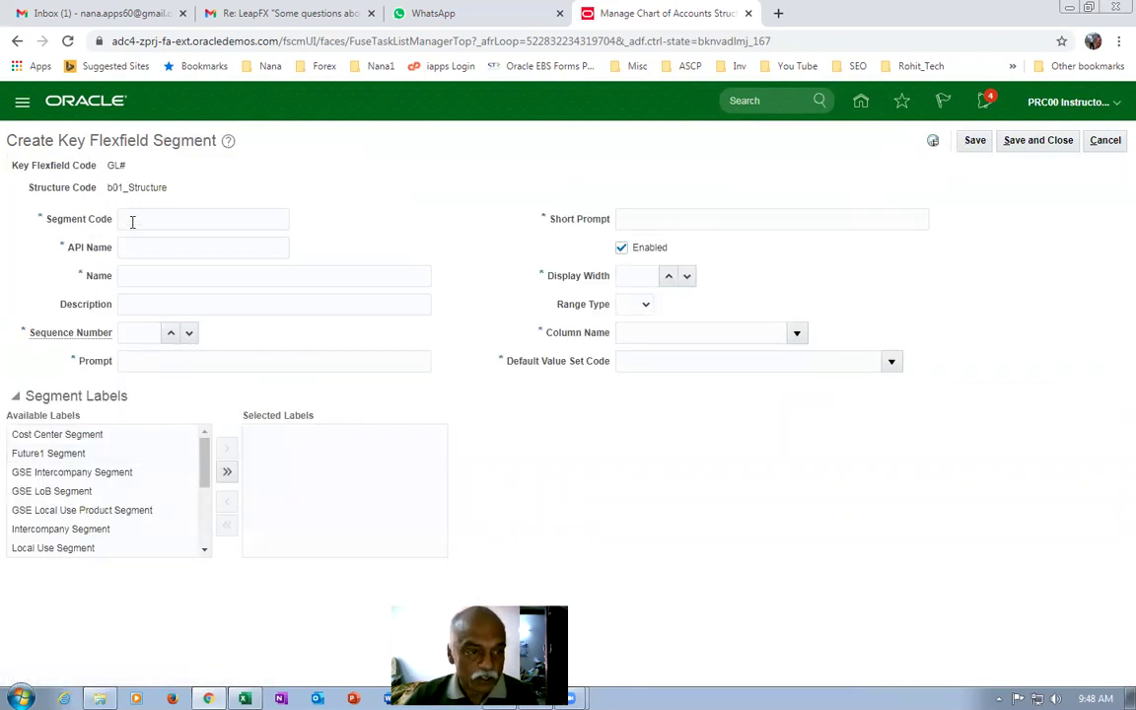
Fill segment code, name, description, prompt and short prompt with b01_Company, sequence 1.
click(135, 218)
text(b01_Company)
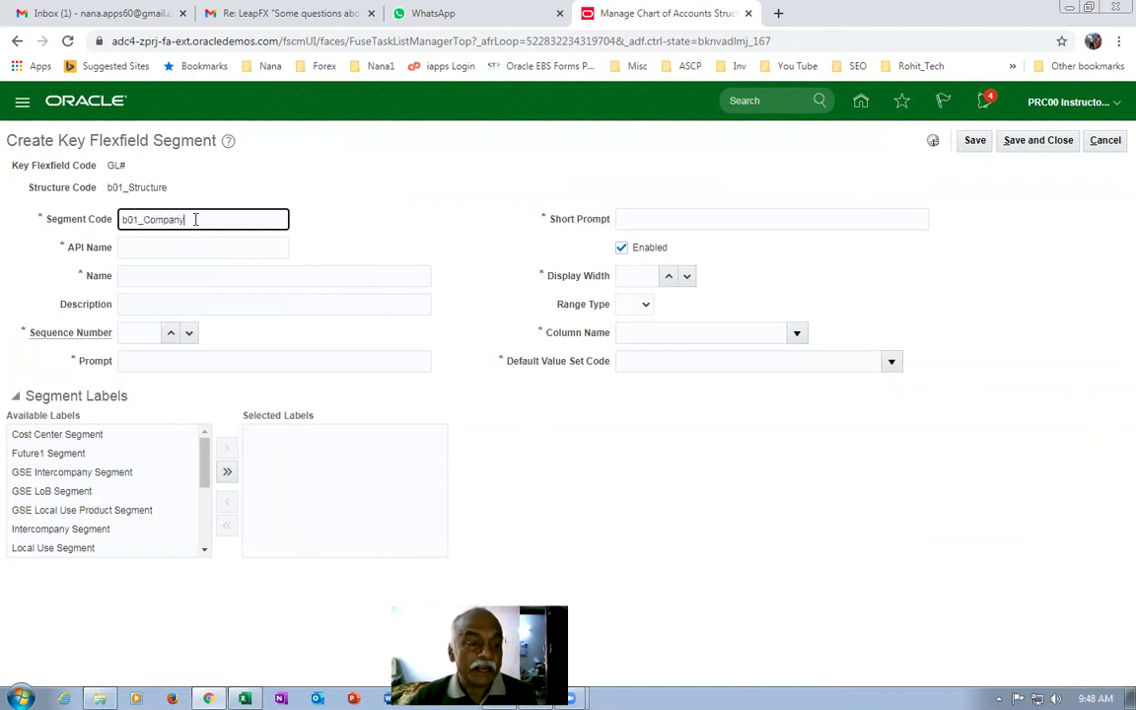
drag(197, 219, 24, 210)
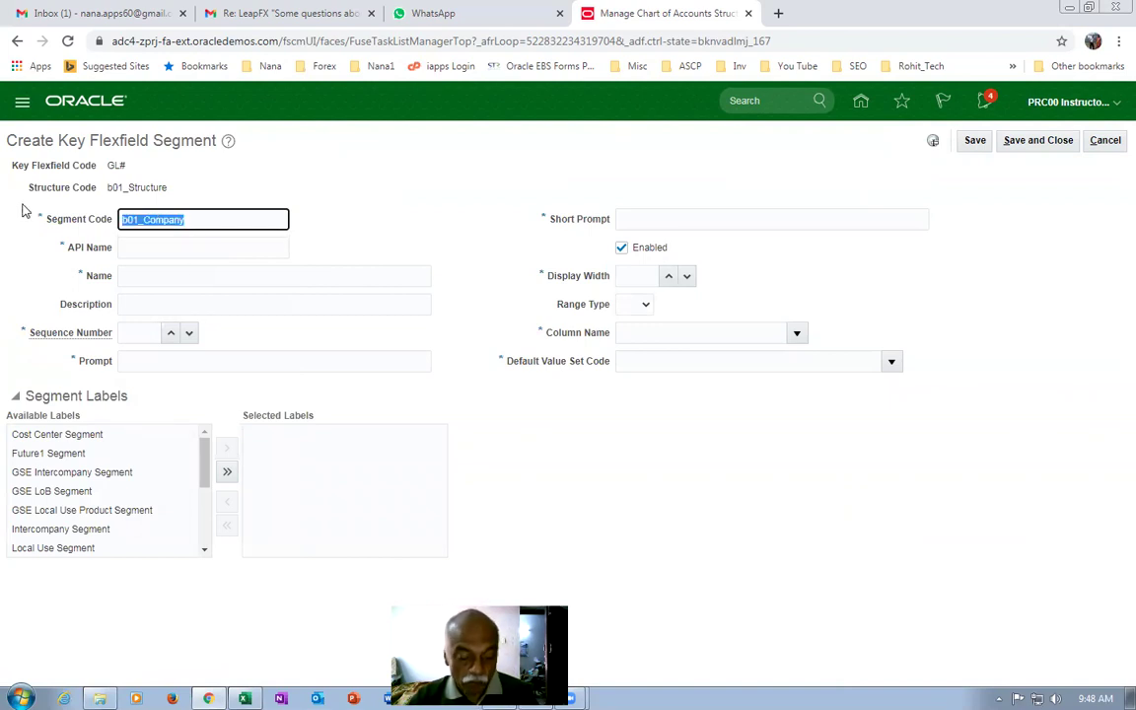
click(155, 248)
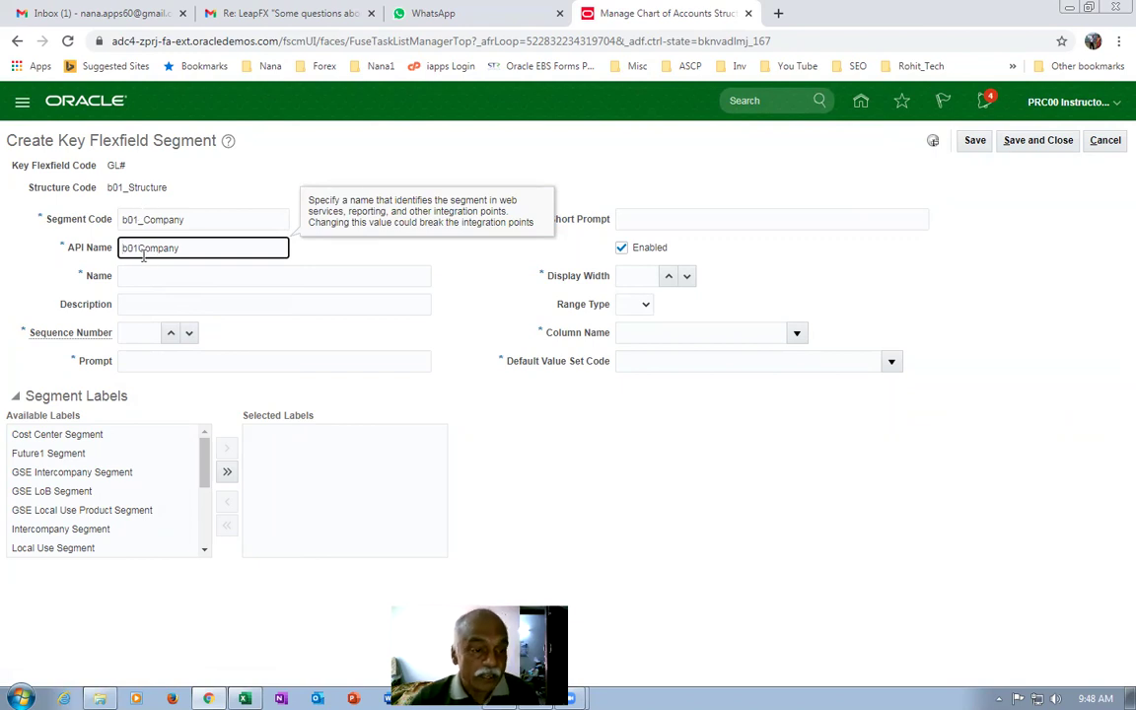
click(146, 275)
key(ctrl+v)
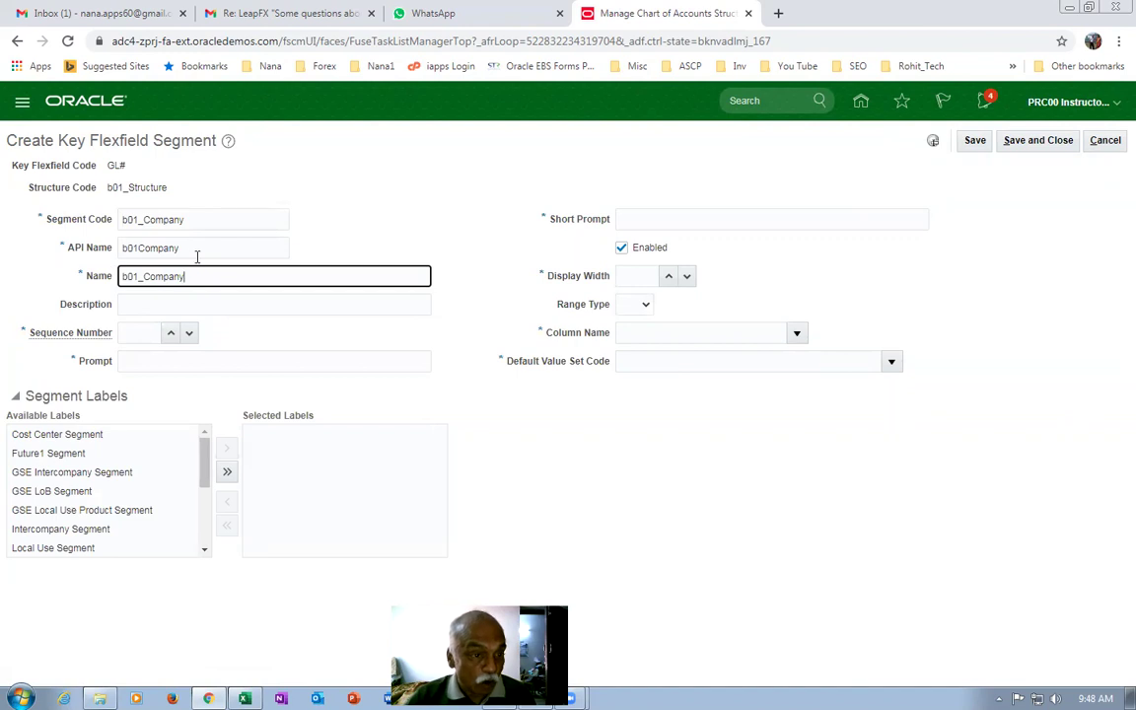
click(174, 305)
key(ctrl+v)
click(139, 335)
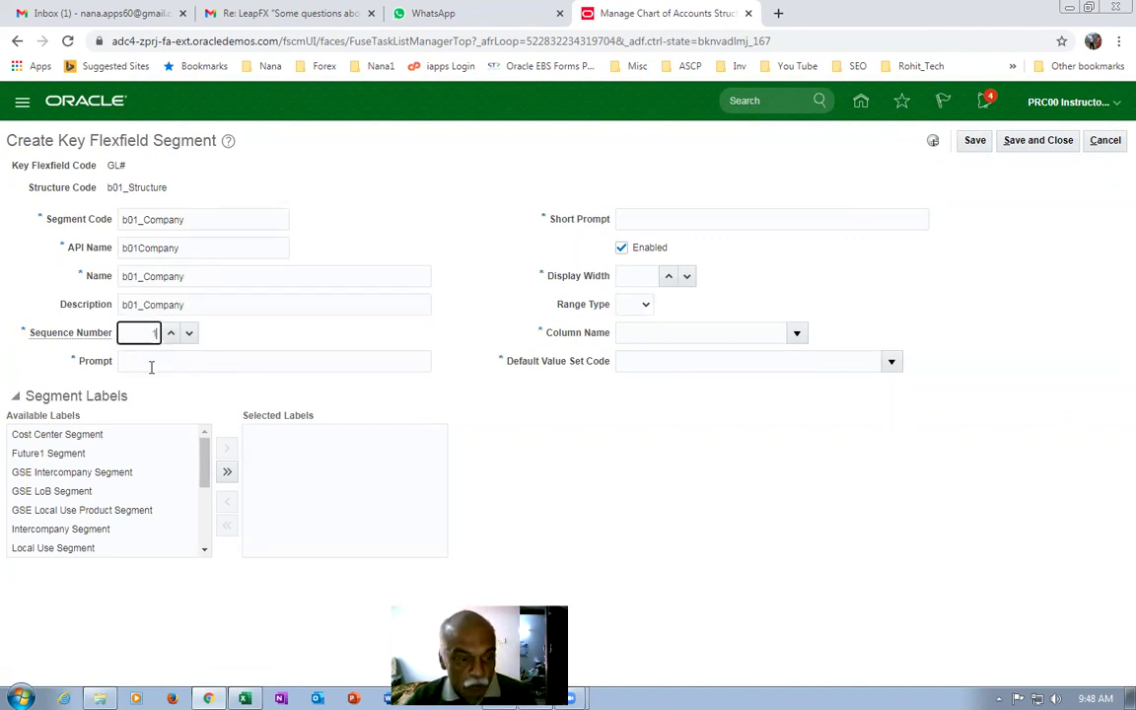
click(150, 367)
key(ctrl+v)
click(641, 219)
key(ctrl+v)
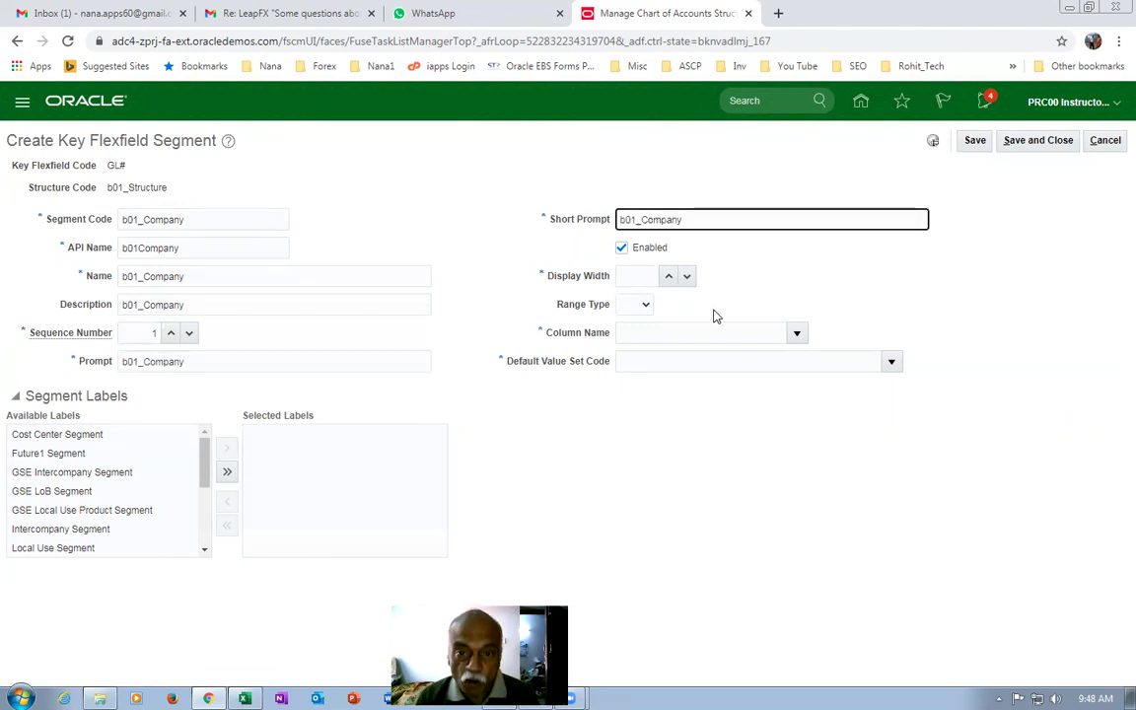
Set display width 20 and map the segment to column SEGMENT1.
click(625, 275)
text(20)
key(Tab)
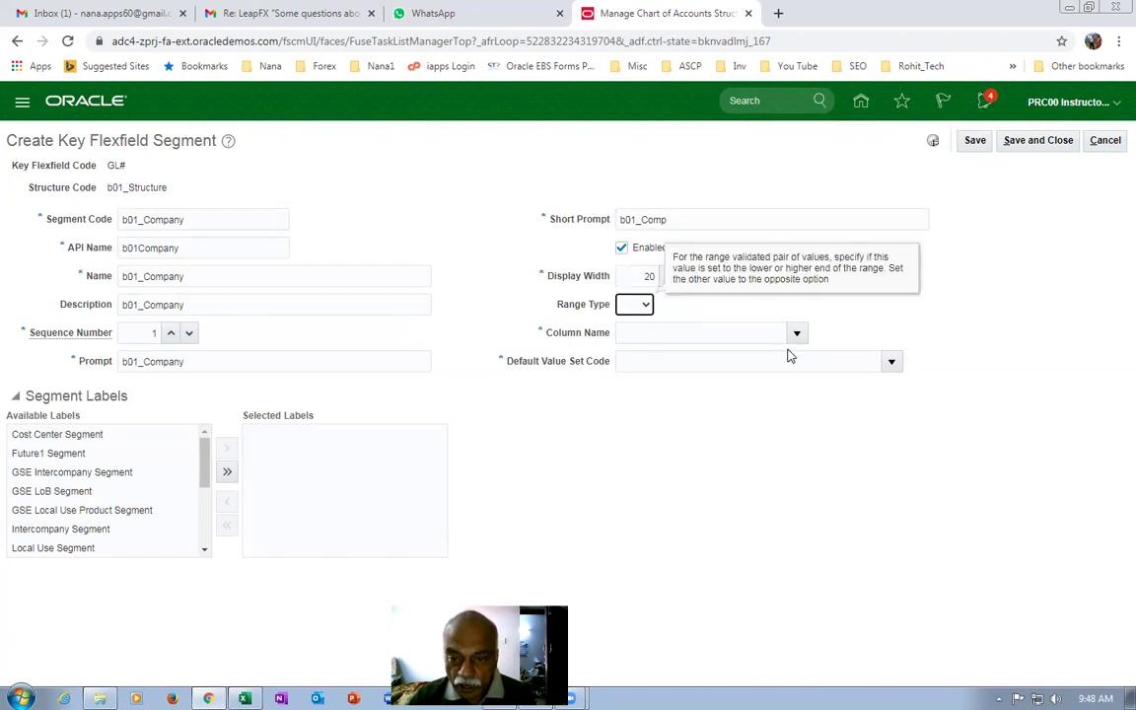
click(797, 332)
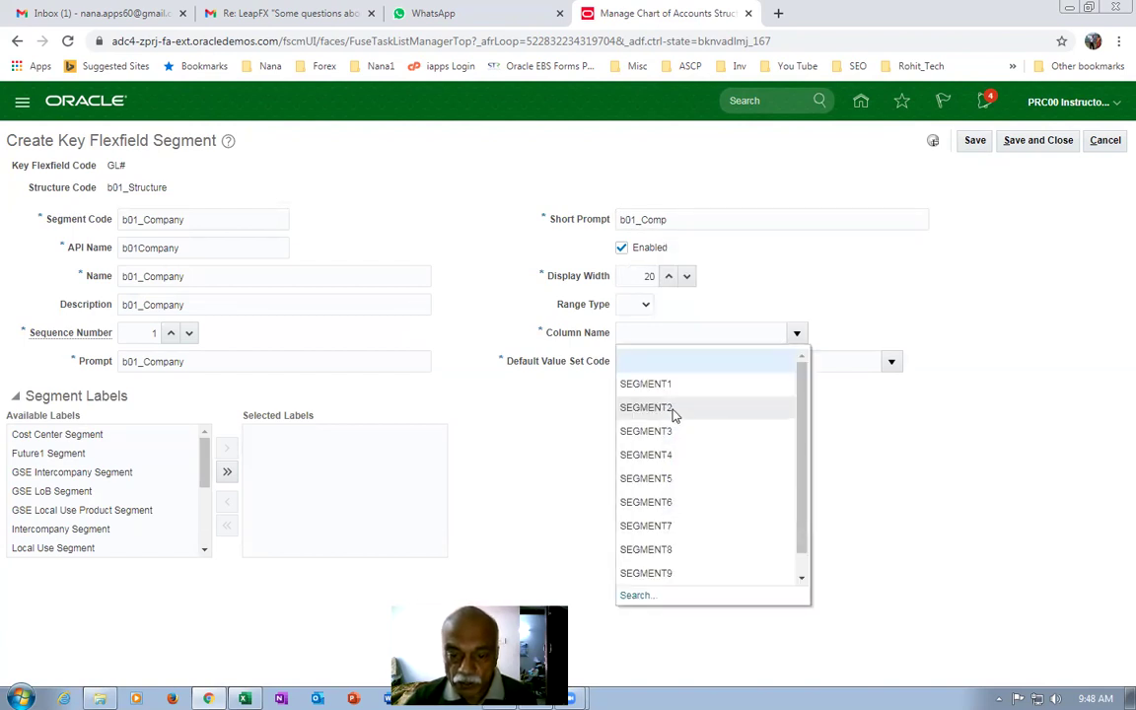
click(646, 384)
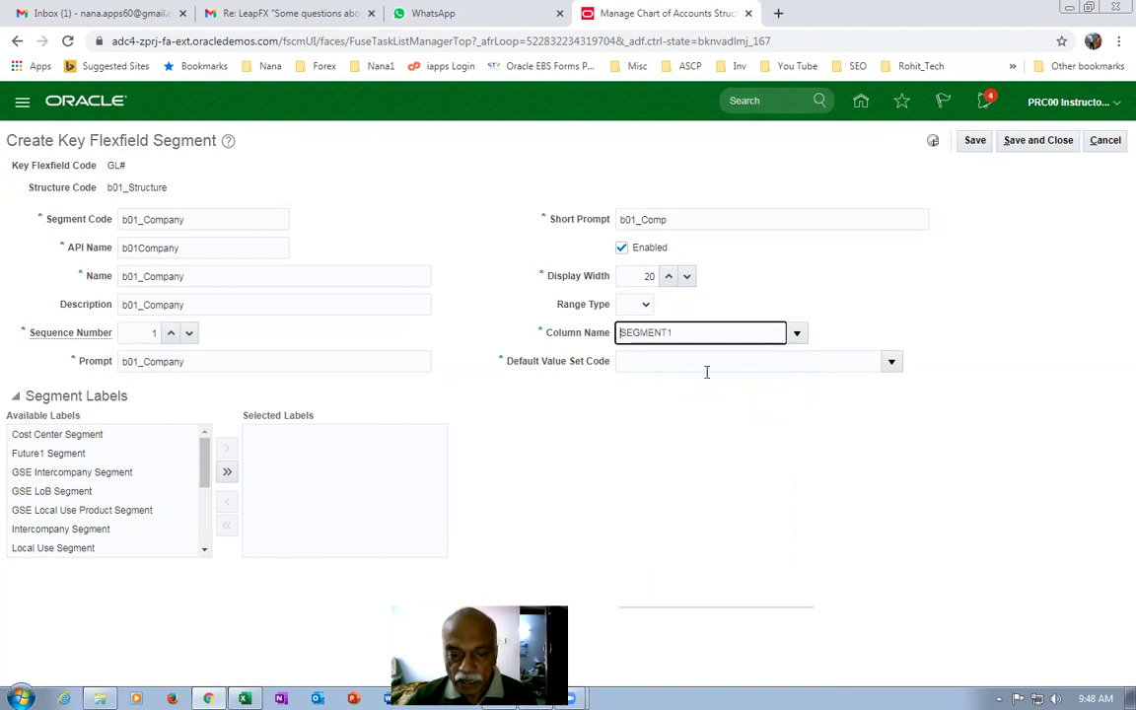
Search for b01 value sets and choose b01_Company_VS_1 as the default value set.
click(891, 362)
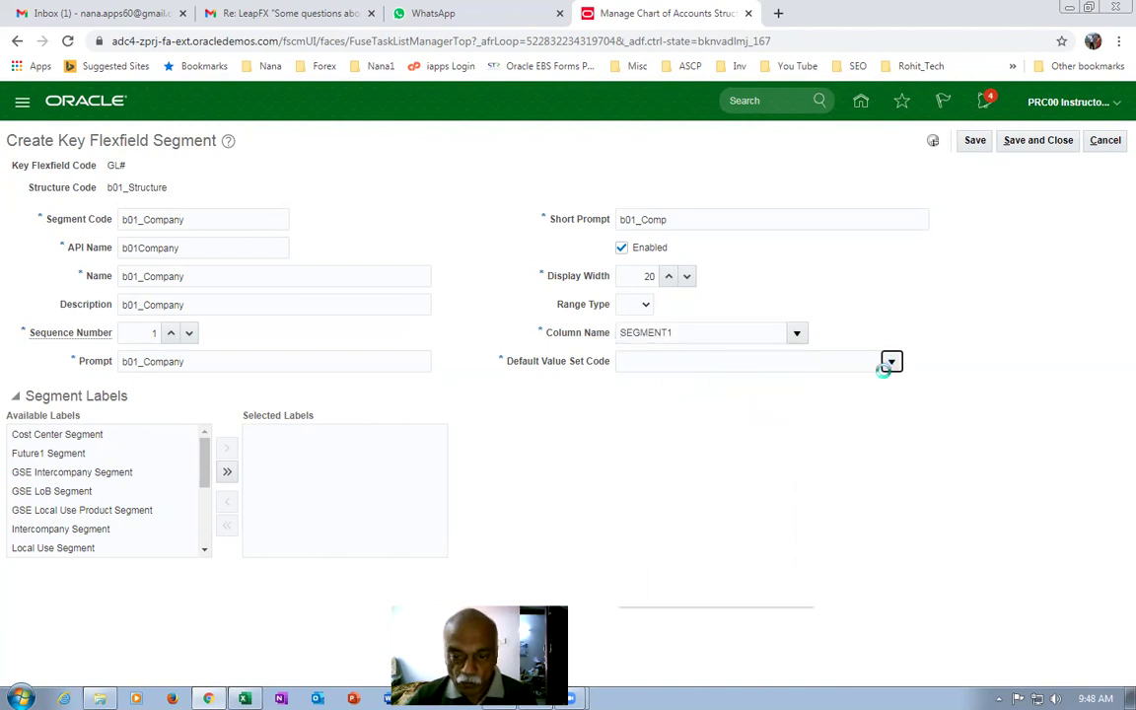
scroll(677, 536, down, 1)
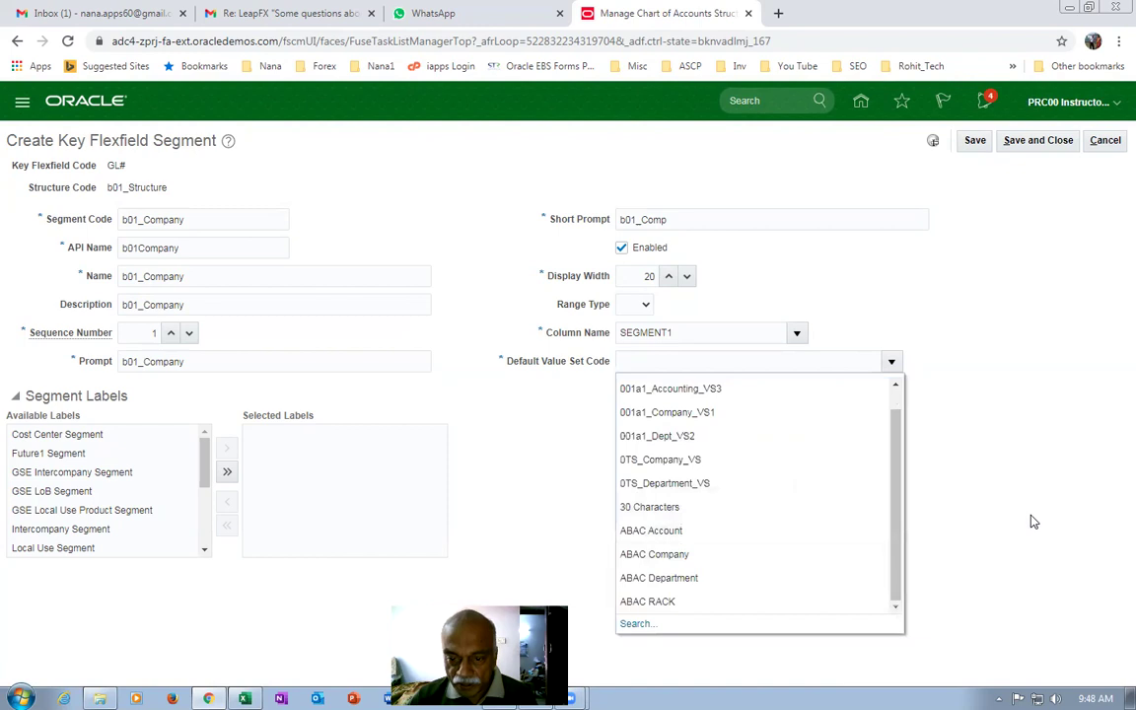
click(706, 360)
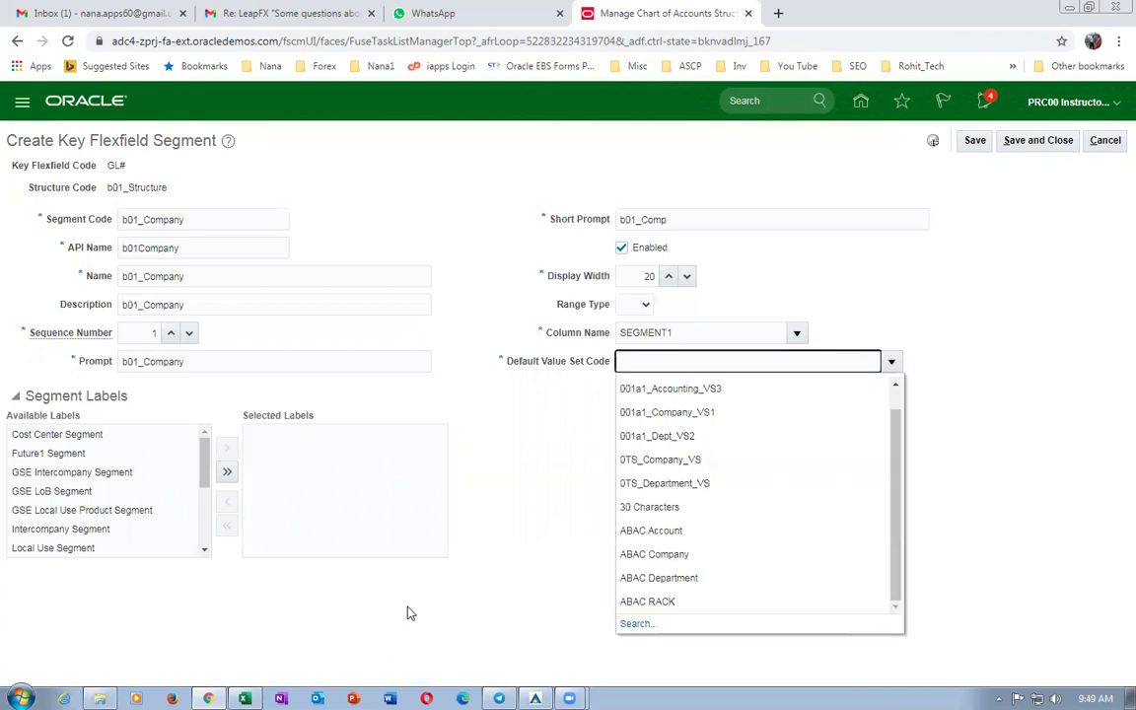
click(630, 624)
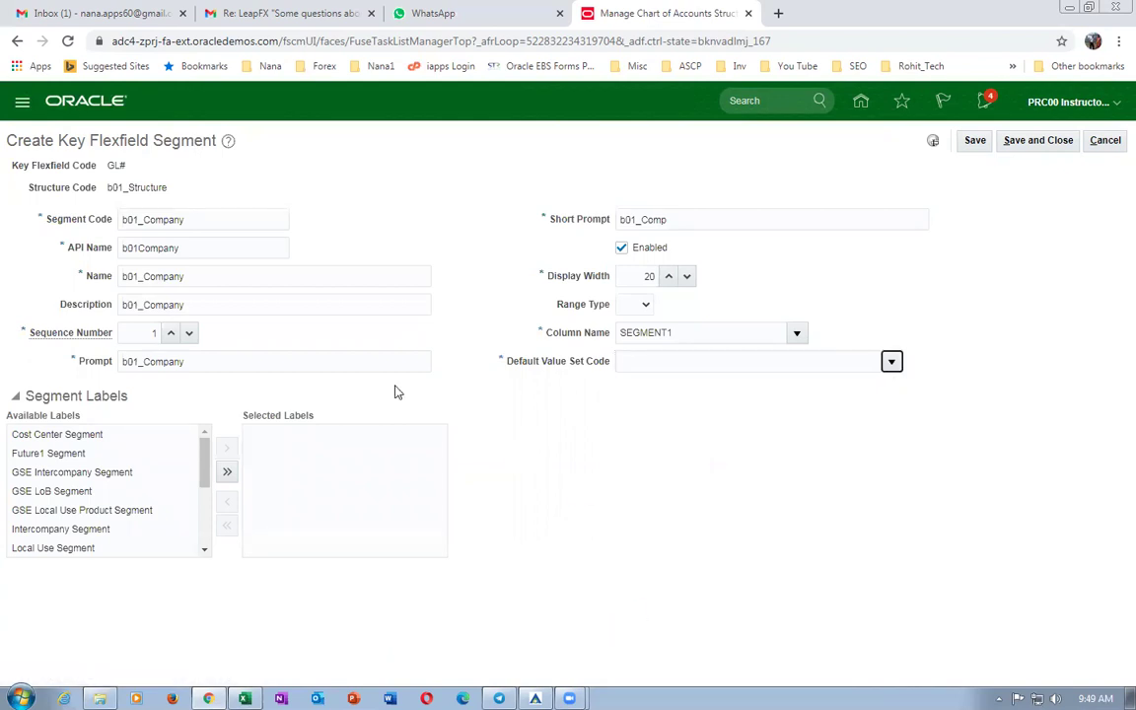
click(285, 307)
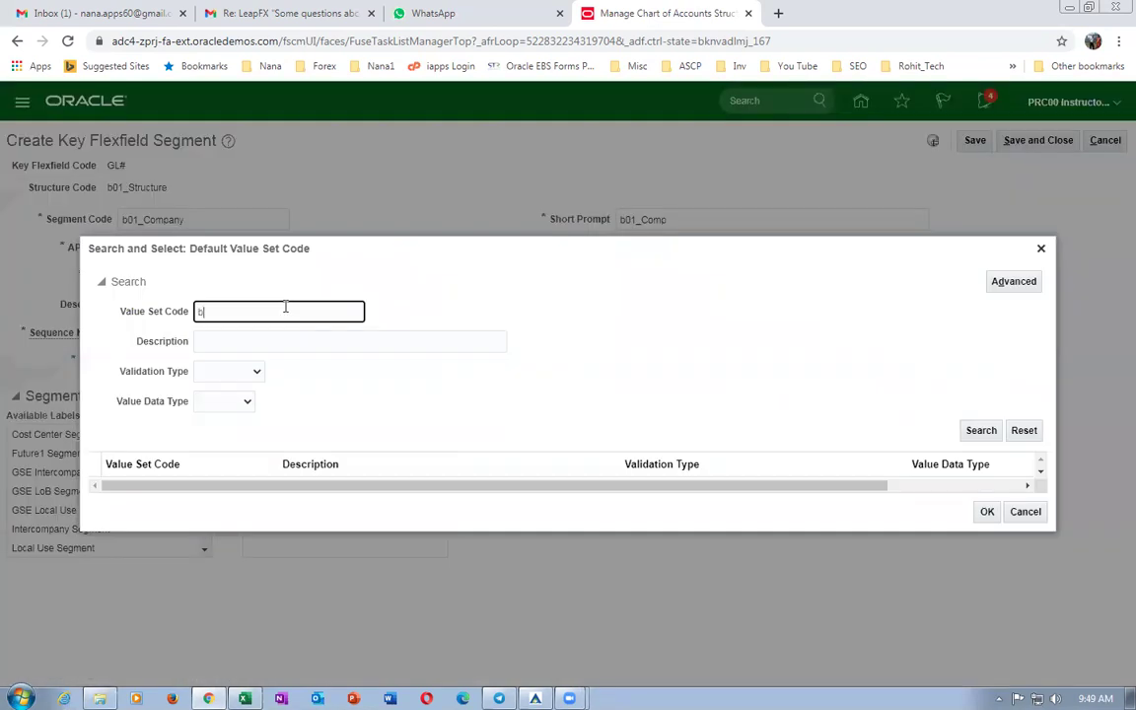
key(Return)
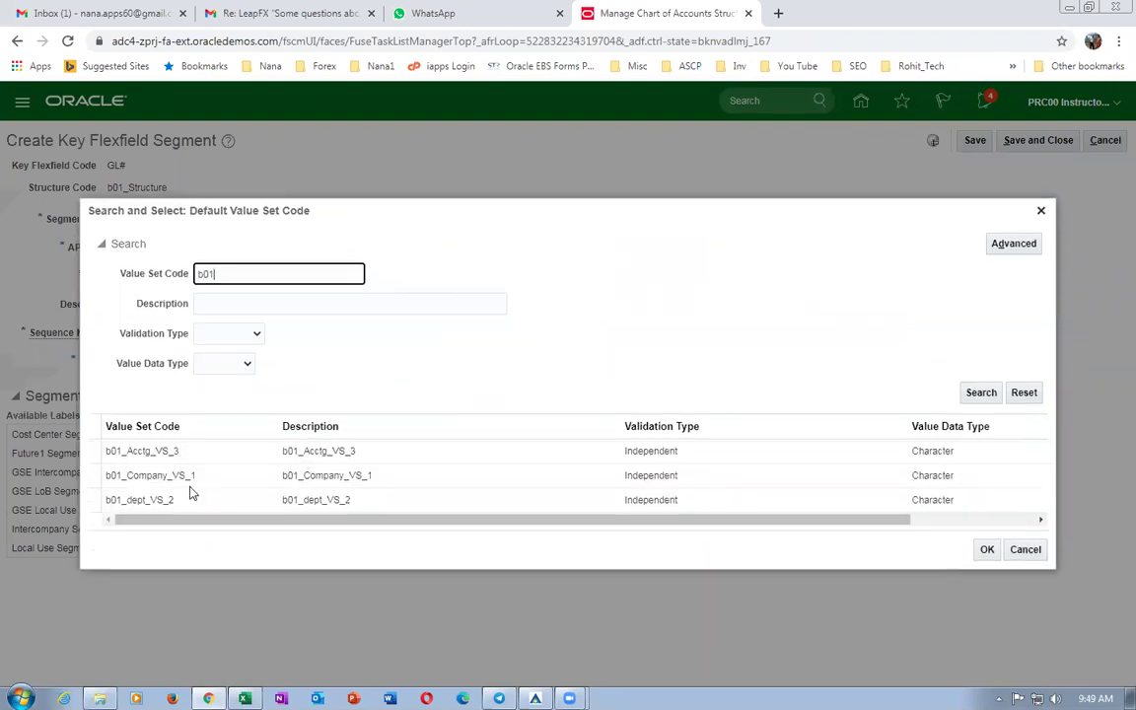
click(95, 477)
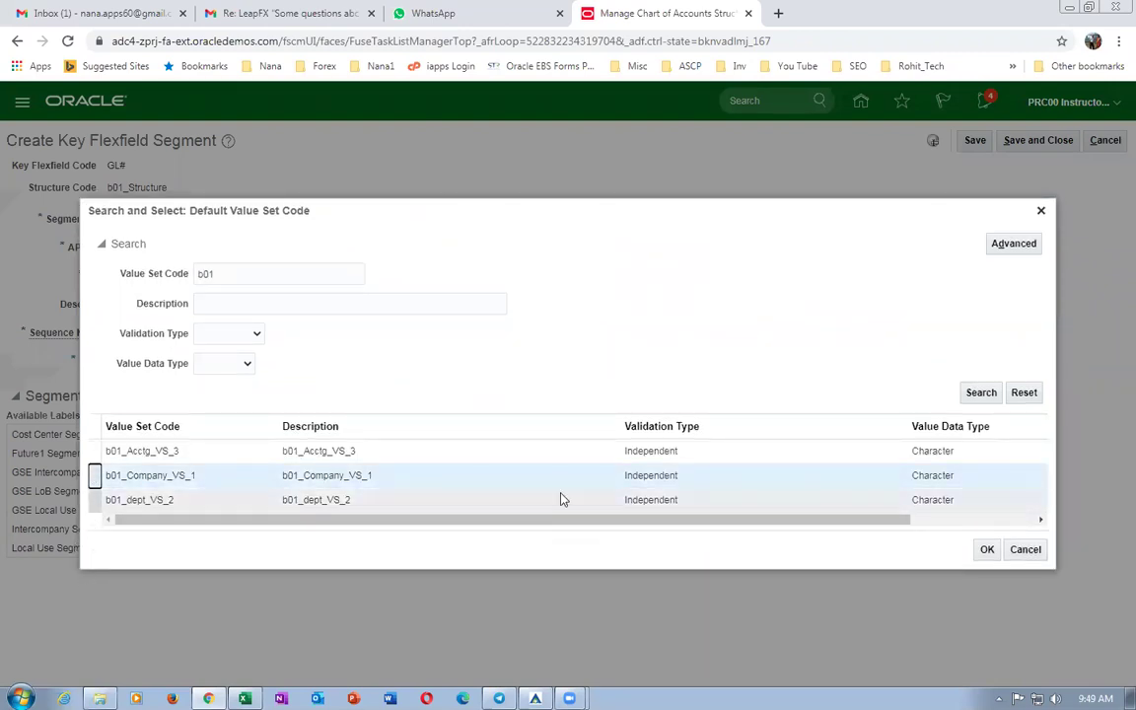
click(986, 549)
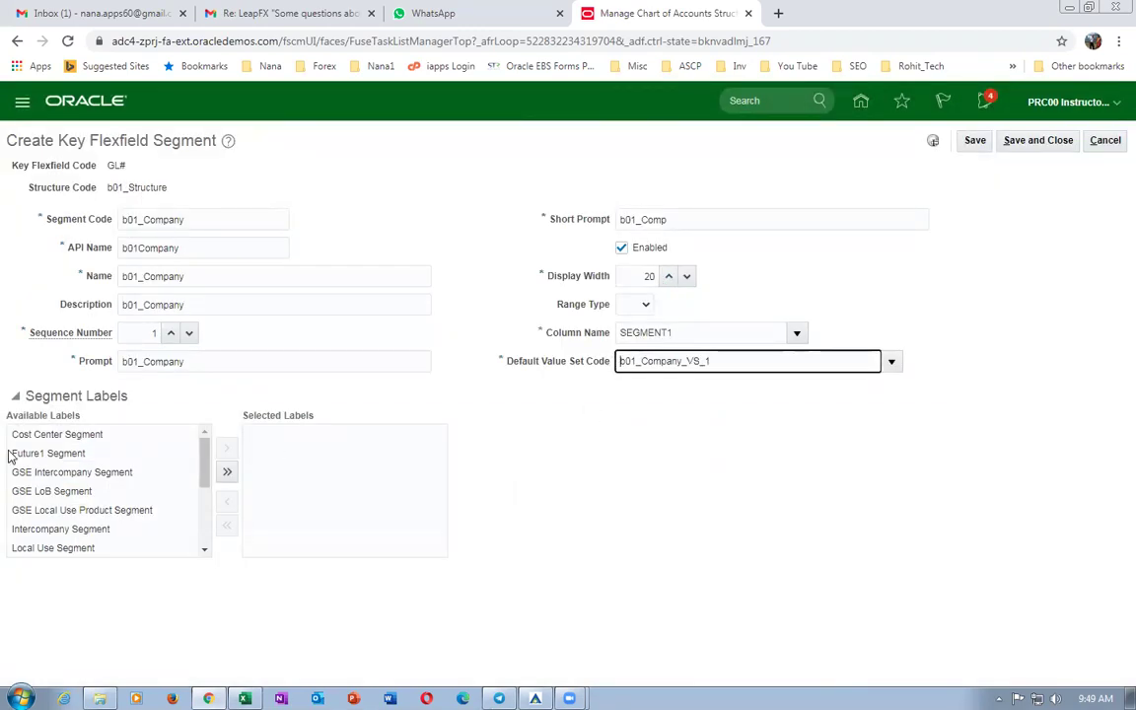
Assign the Primary Balancing Segment label and save the segment.
drag(208, 480, 218, 527)
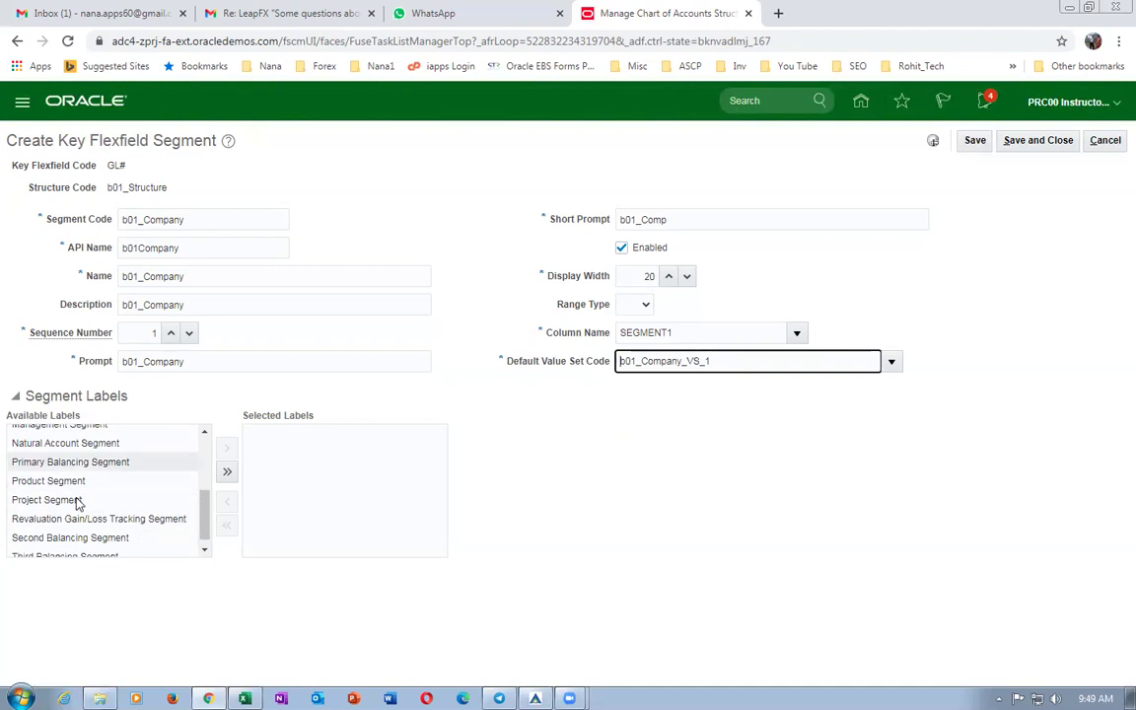
click(94, 462)
click(233, 448)
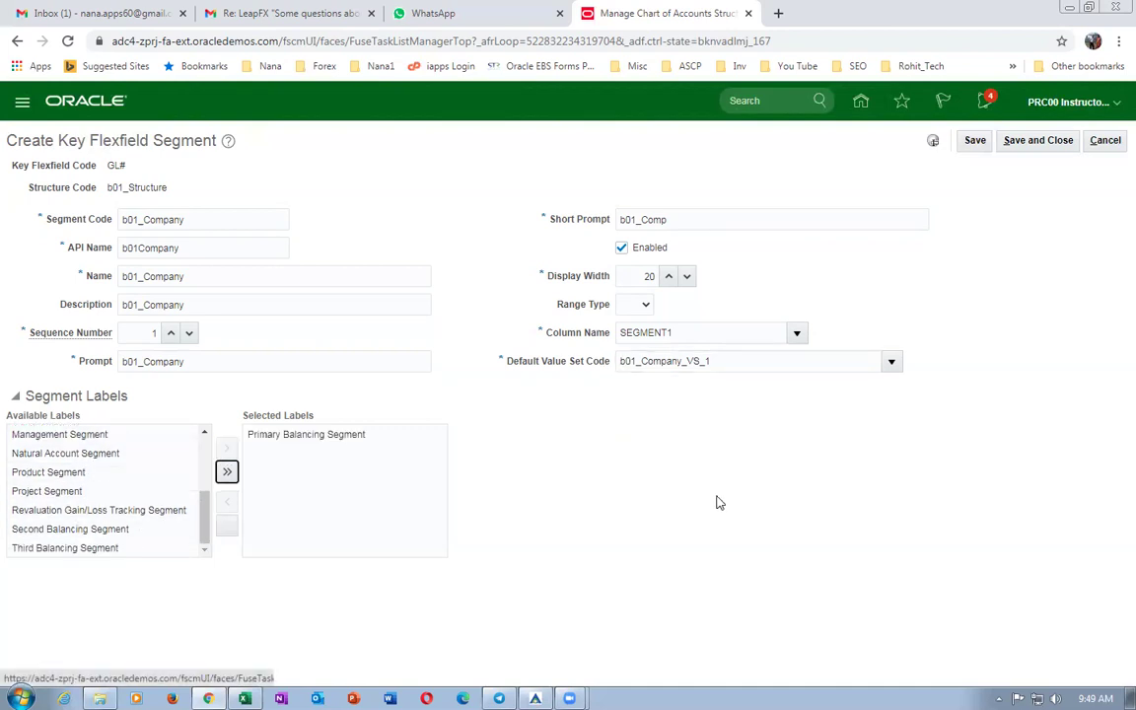
click(1031, 143)
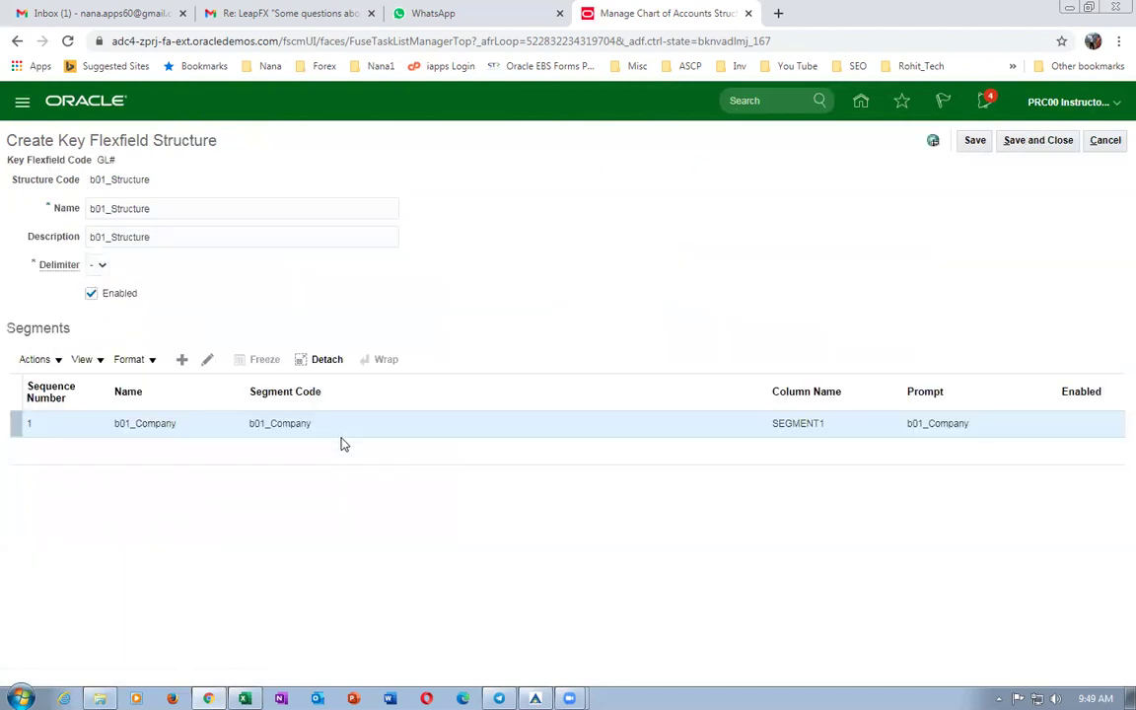
Add a segment with code, name, description, prompt and short prompt b01_Dept, sequence 2.
click(181, 361)
click(171, 211)
text(b01_Dep)
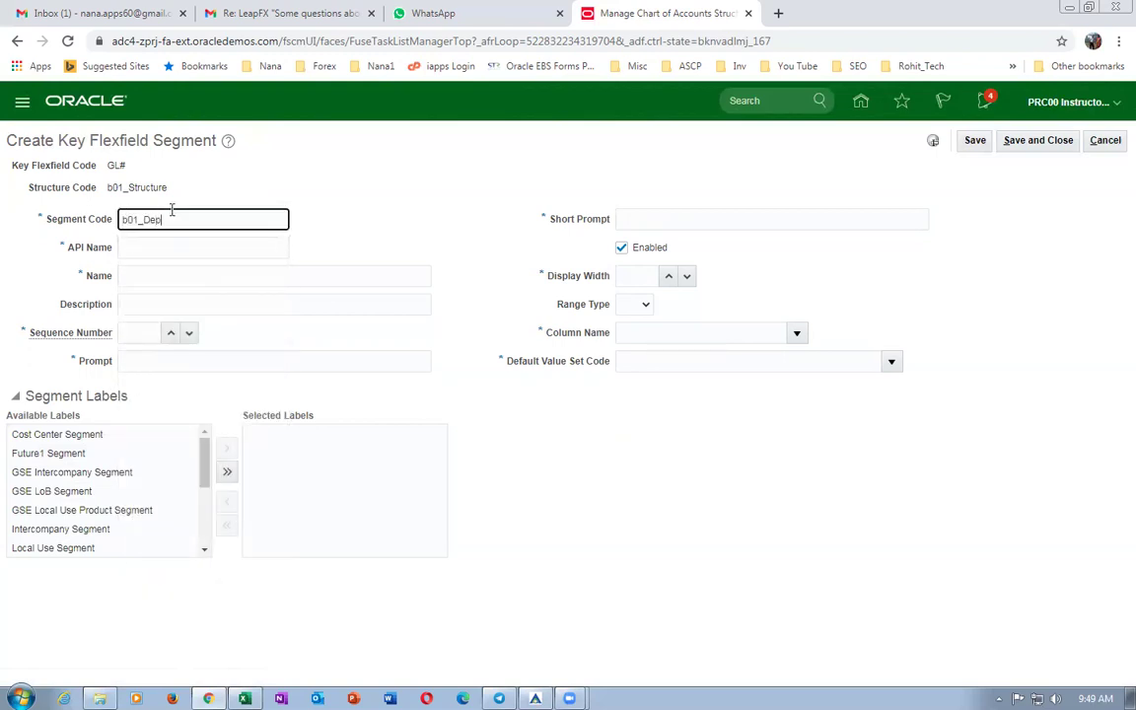
drag(200, 218, 6, 201)
key(ctrl+c)
click(138, 252)
click(149, 277)
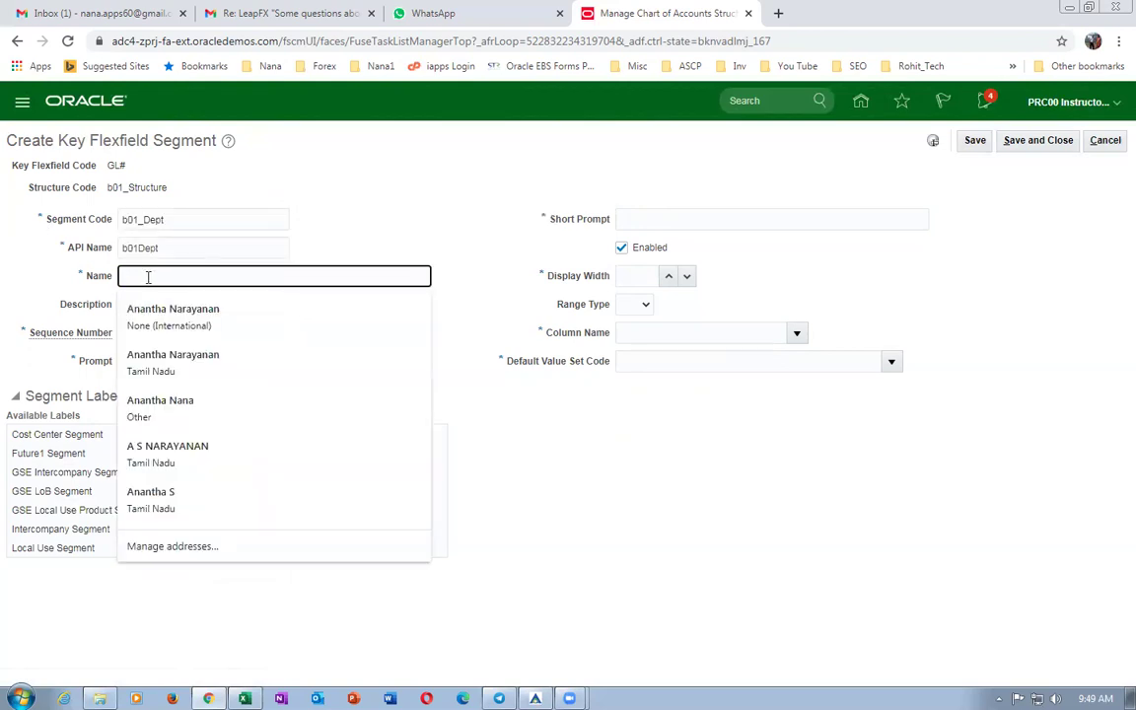
key(ctrl+v)
click(148, 295)
key(ctrl+v)
click(132, 336)
click(148, 361)
key(ctrl+v)
click(705, 219)
key(ctrl+v)
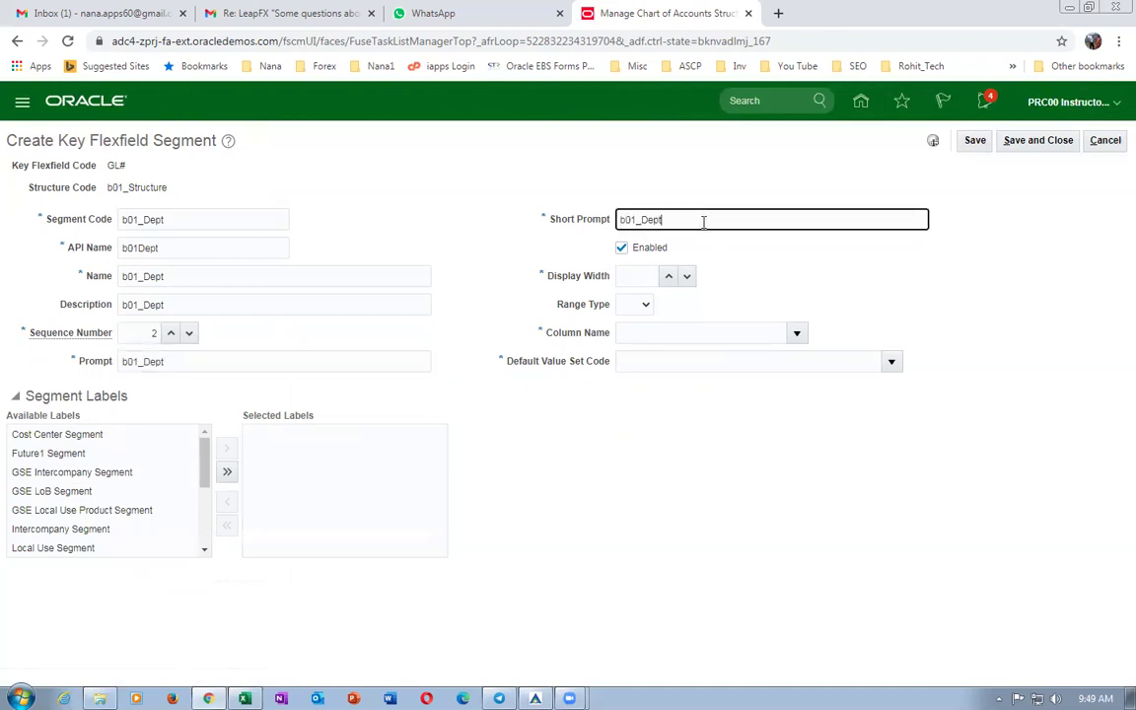
Set display width 20, column SEGMENT2 and default value set b01_dept_VS_2.
click(631, 276)
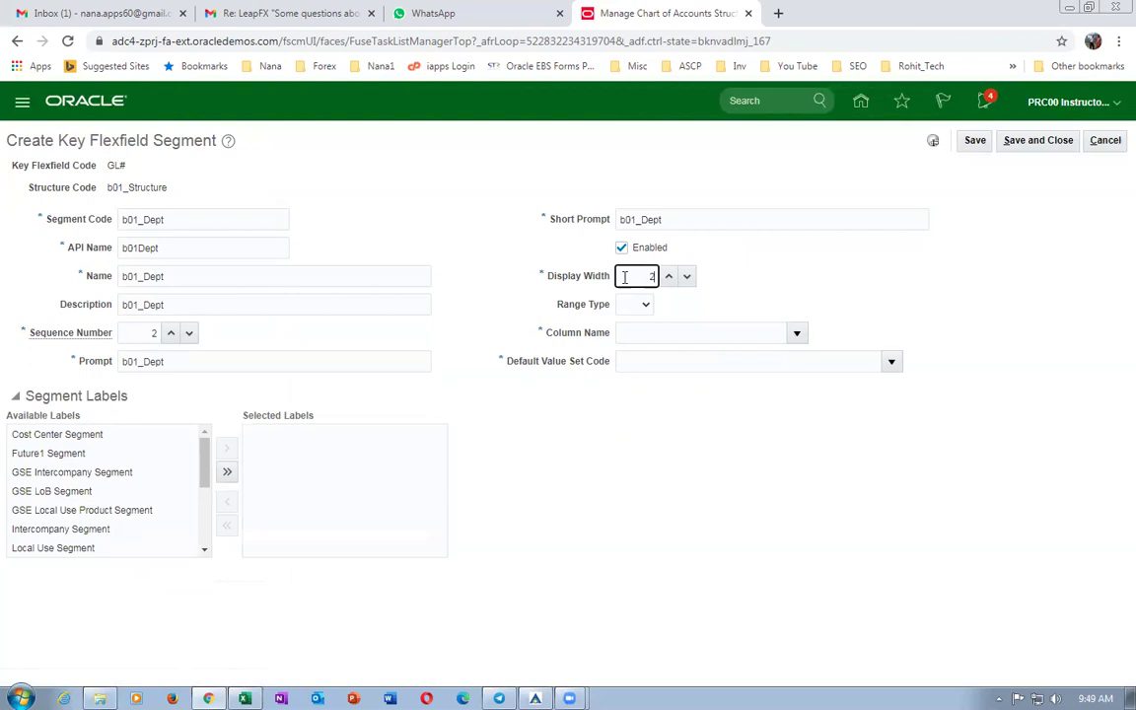
click(797, 333)
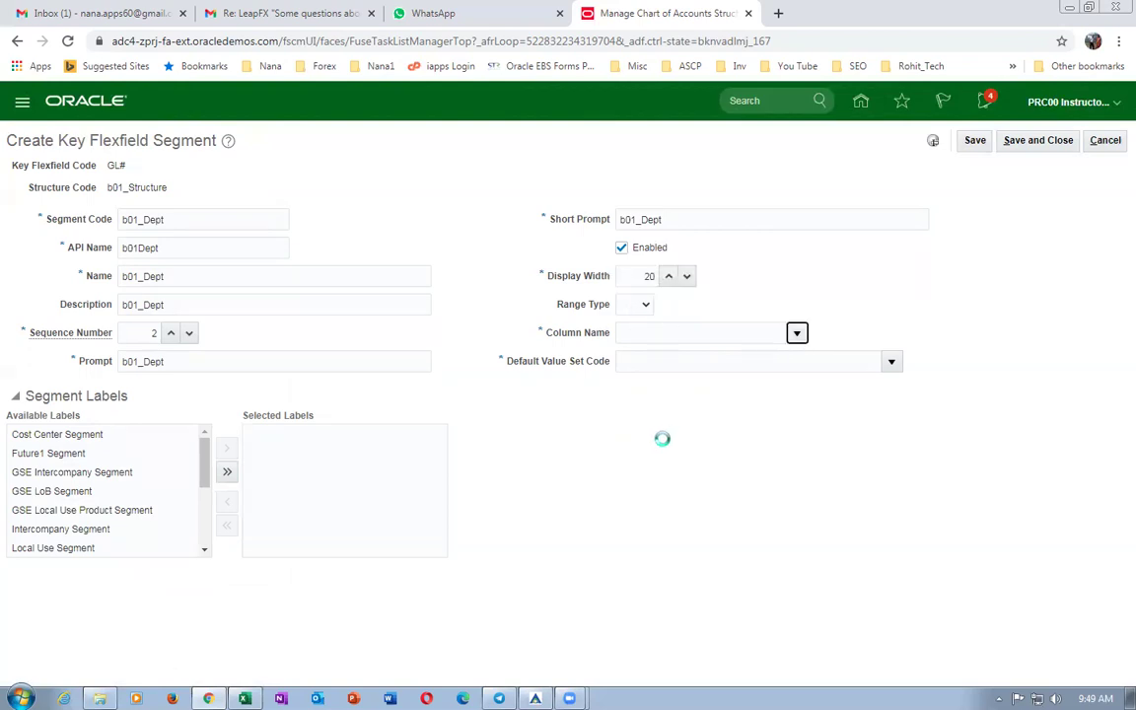
click(652, 409)
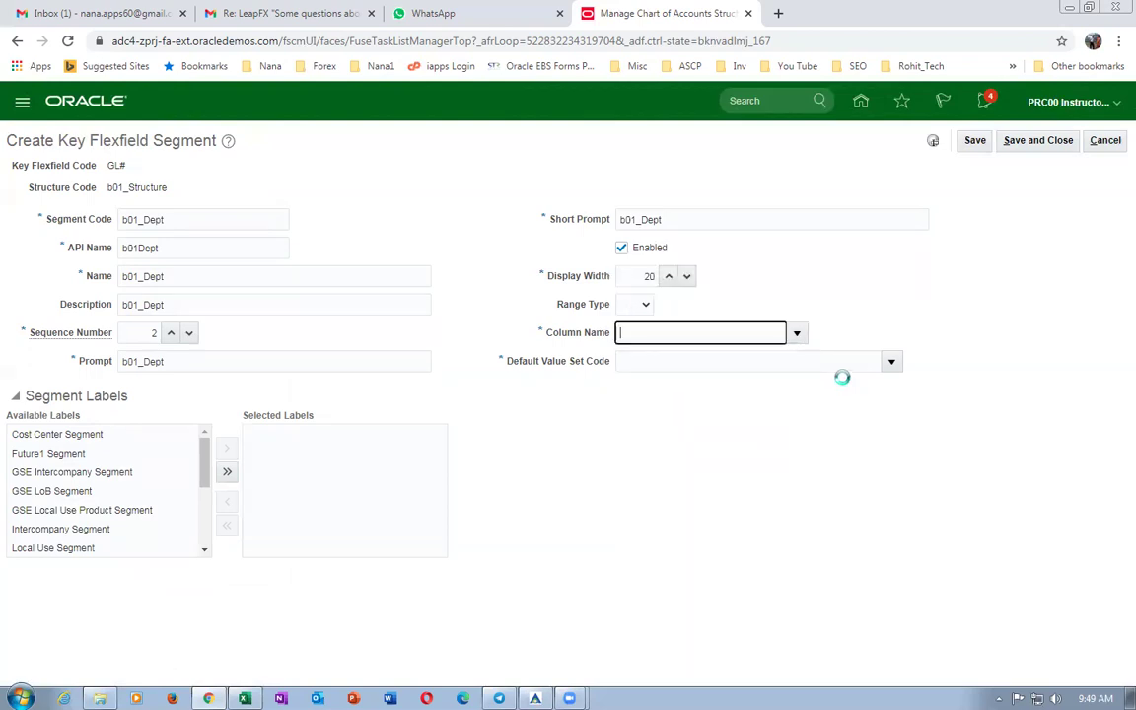
click(891, 361)
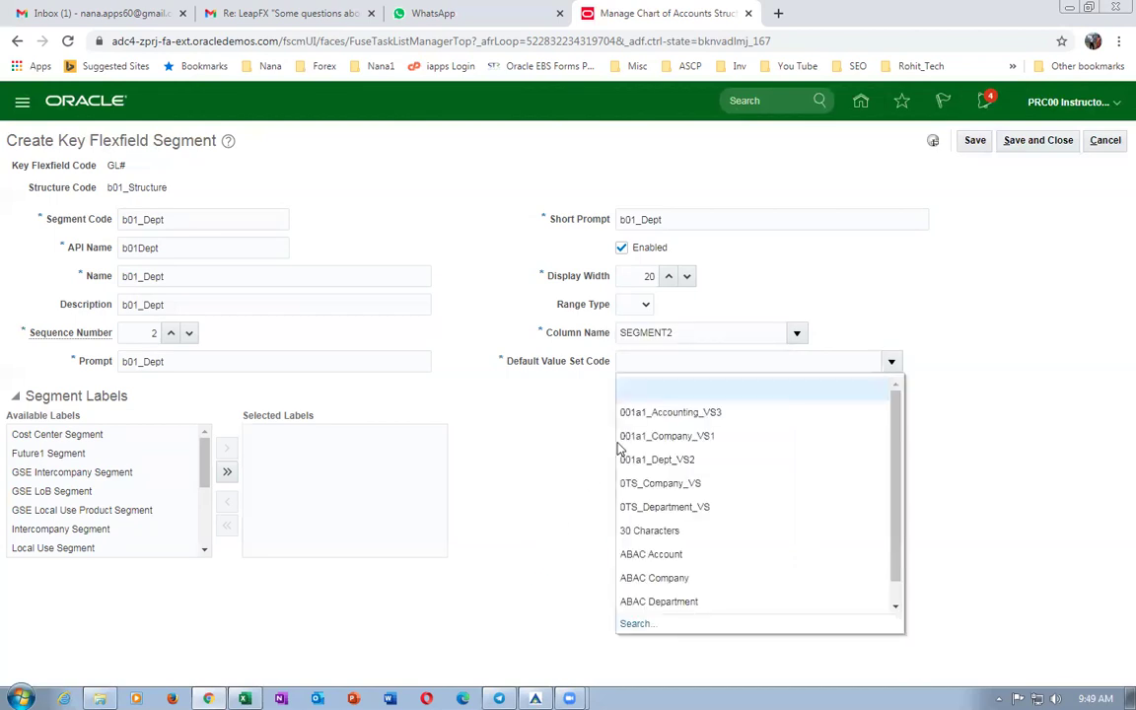
click(623, 622)
click(329, 311)
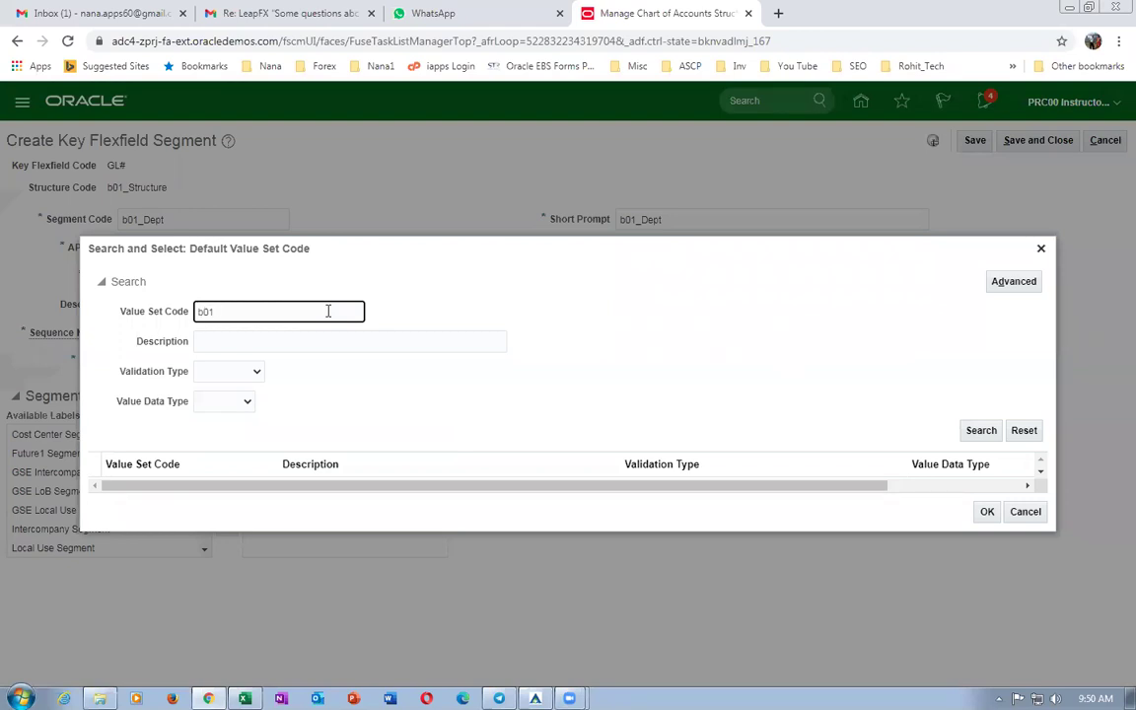
text(b01)
key(Return)
click(138, 500)
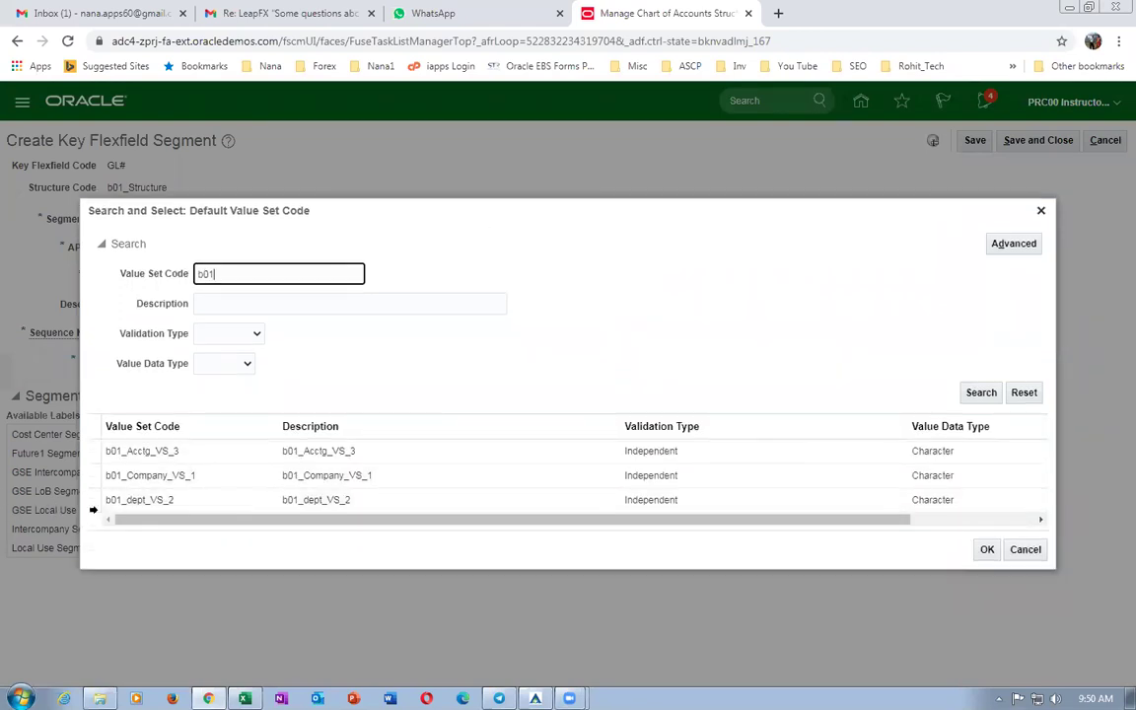
click(984, 549)
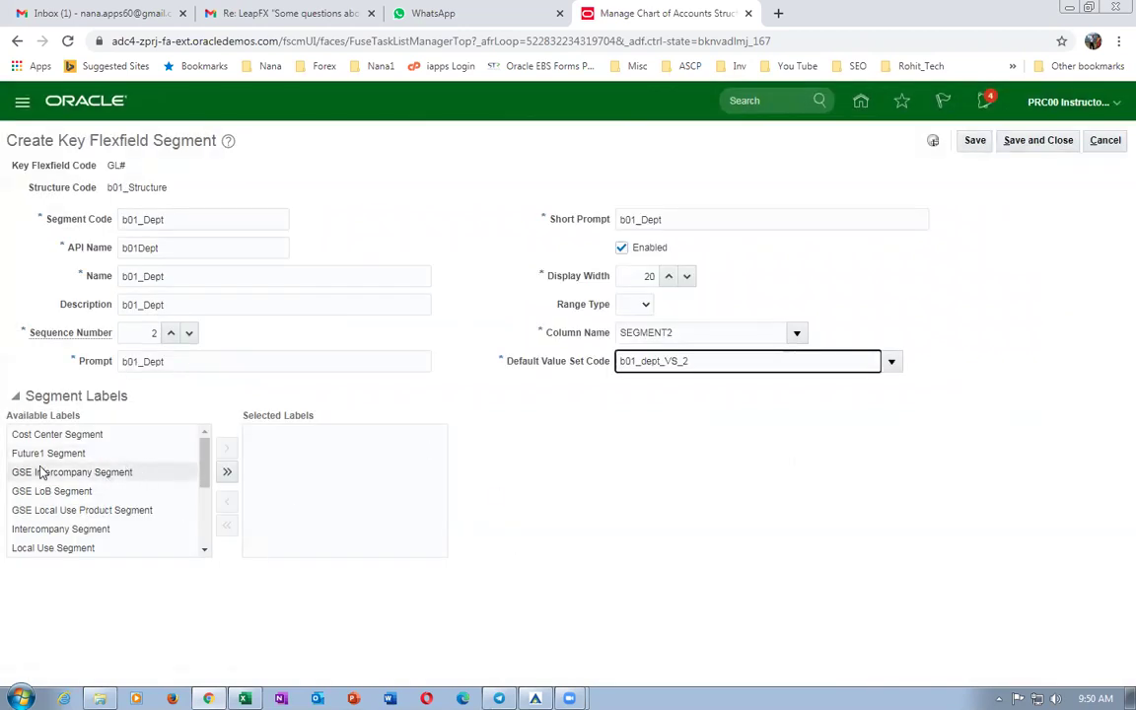
Assign the Cost Center Segment label and save the department segment.
click(45, 437)
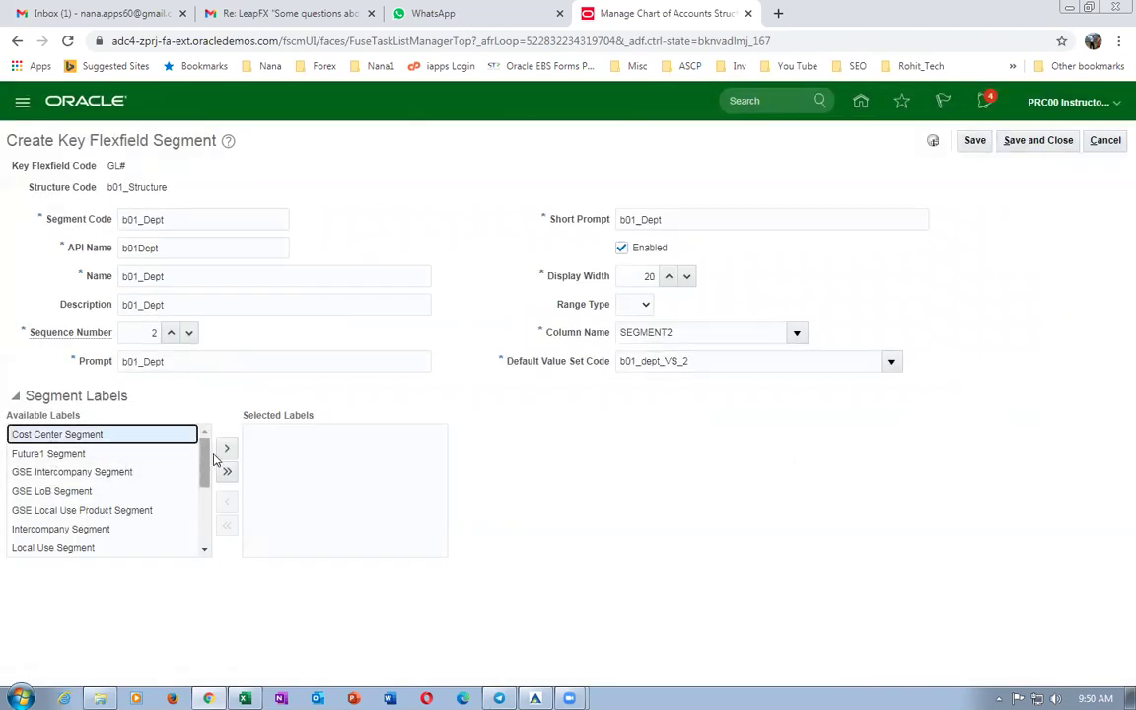
click(226, 448)
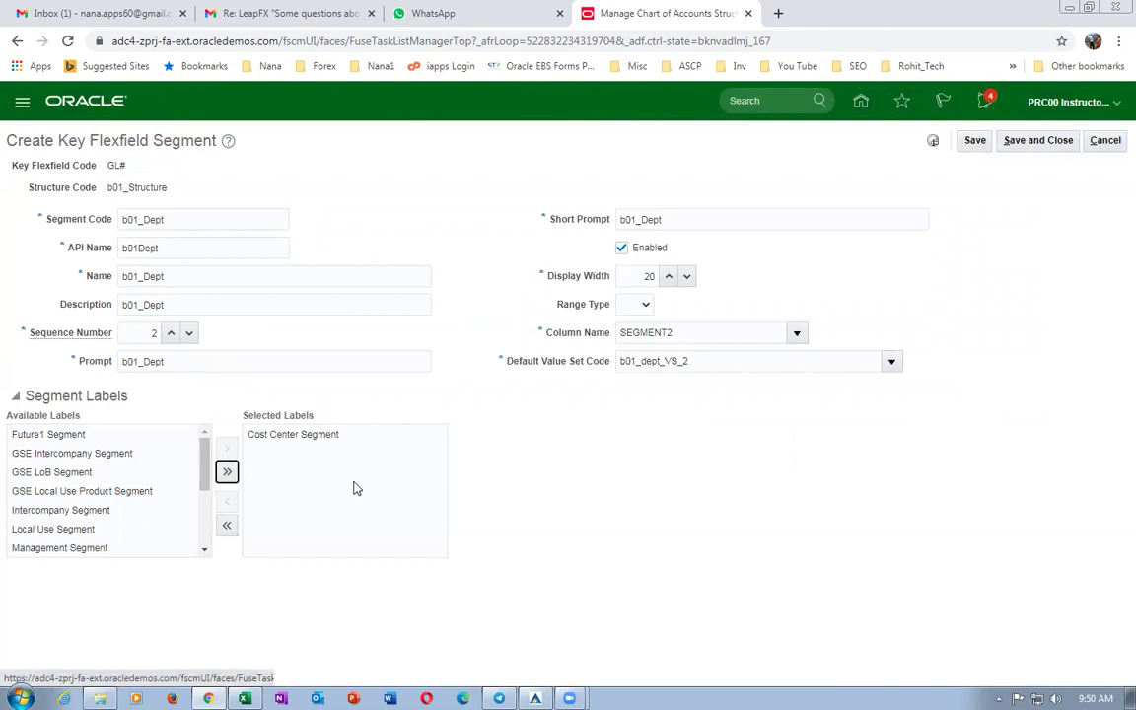
click(1045, 140)
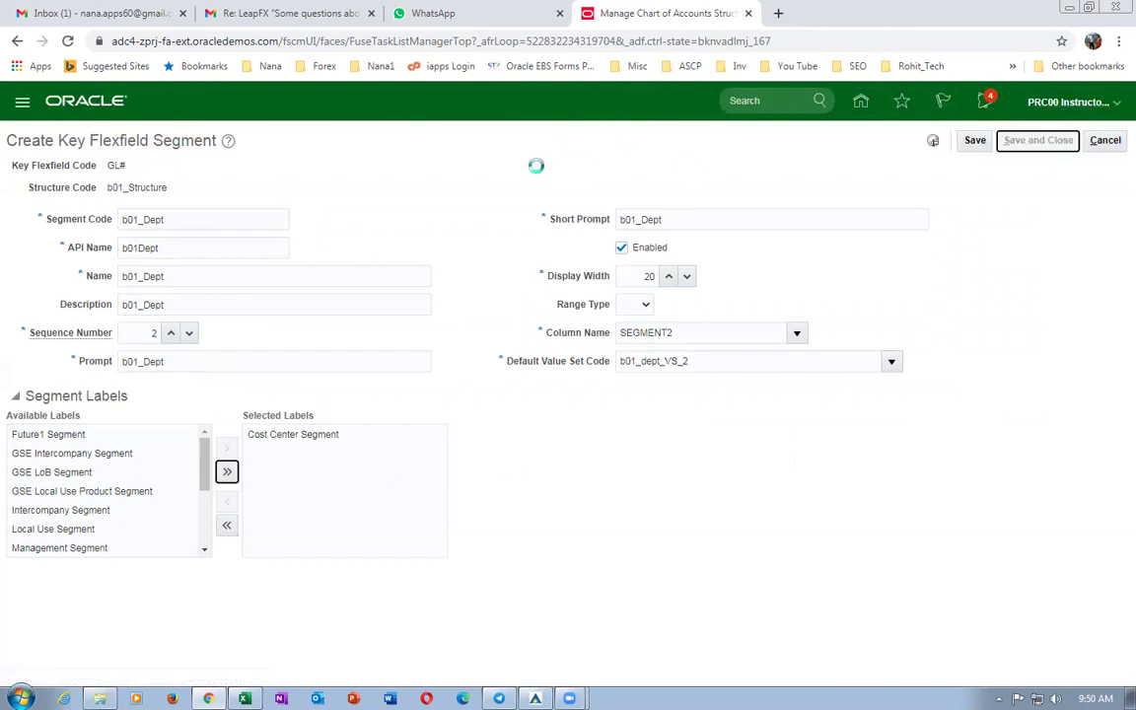
click(179, 359)
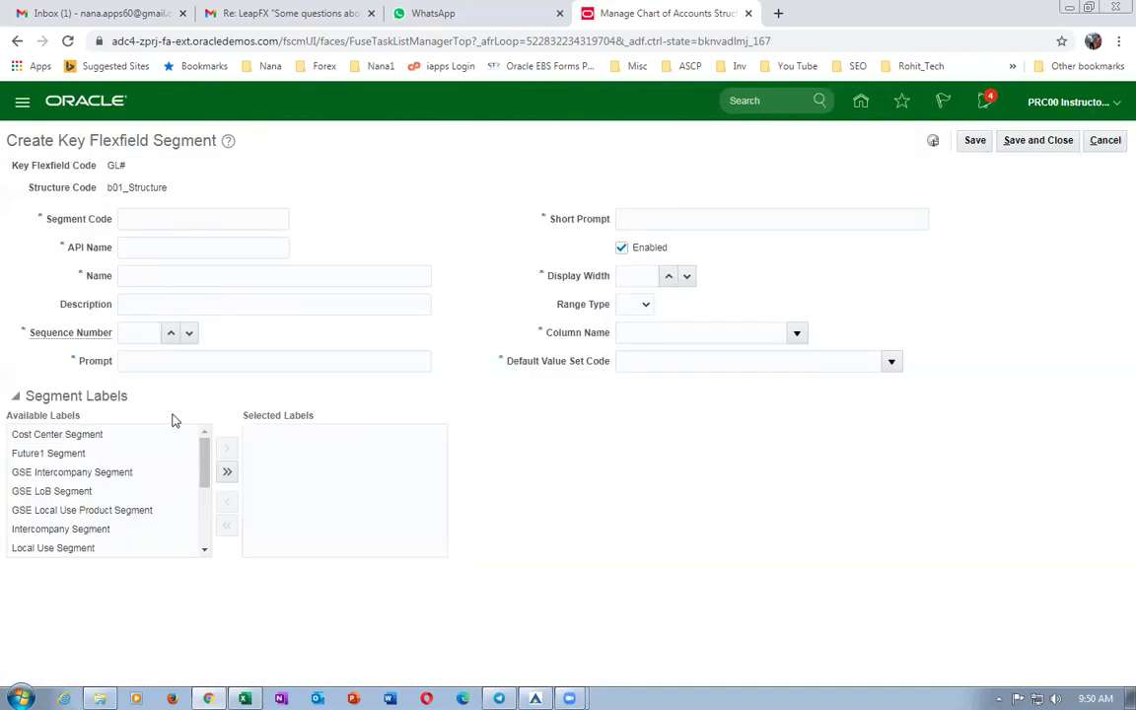
Enter segment code b01_Accounting and reuse it for the API name, name, description, prompt and short prompt.
click(194, 217)
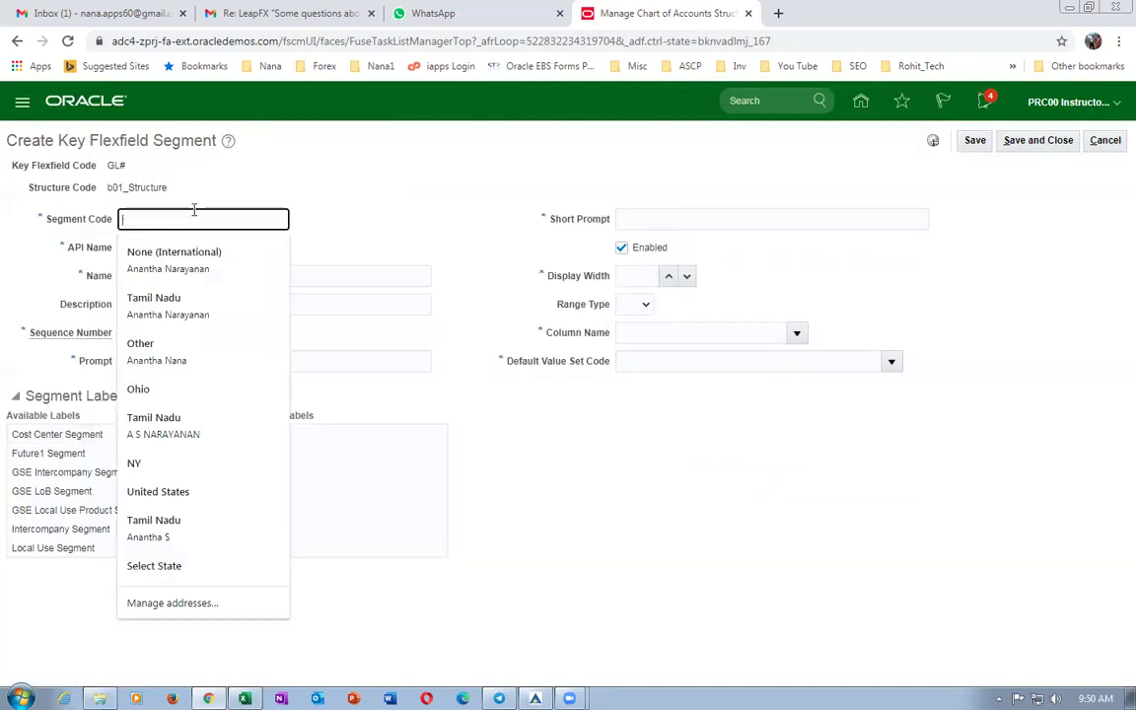
text(b01)
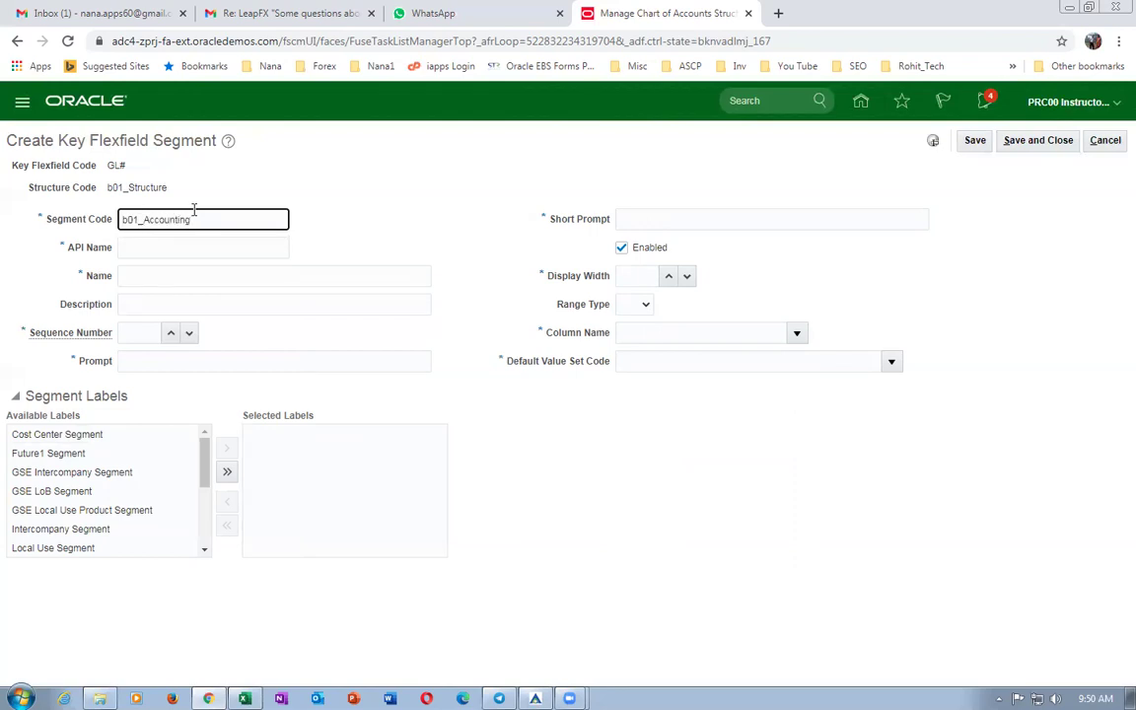
text(_Accounting)
drag(260, 223, 3, 185)
key(ctrl+c)
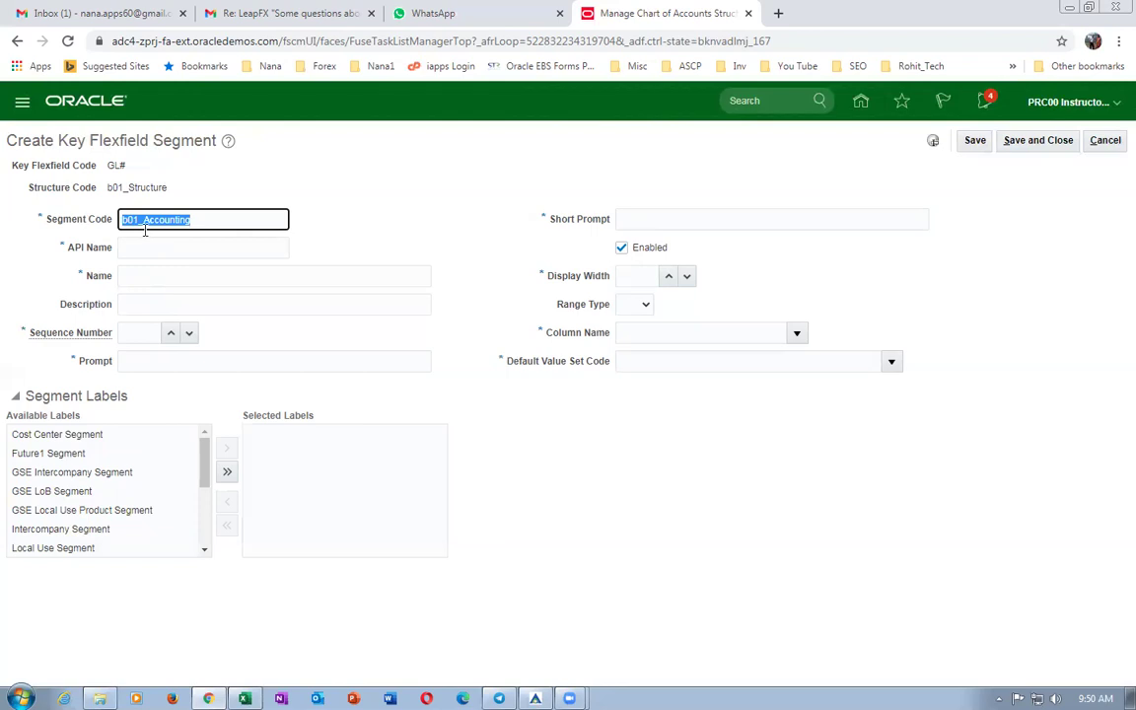
click(143, 248)
click(158, 278)
key(ctrl+v)
click(164, 304)
key(ctrl+v)
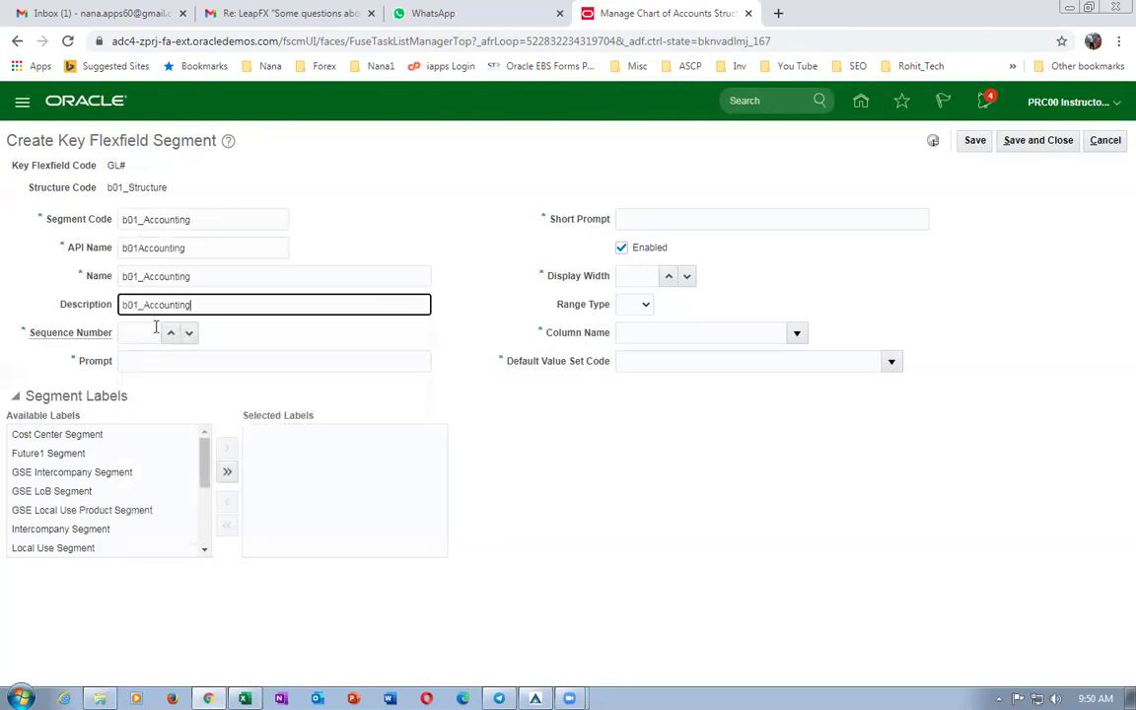
click(153, 333)
click(148, 360)
key(ctrl+v)
click(697, 218)
key(ctrl+v)
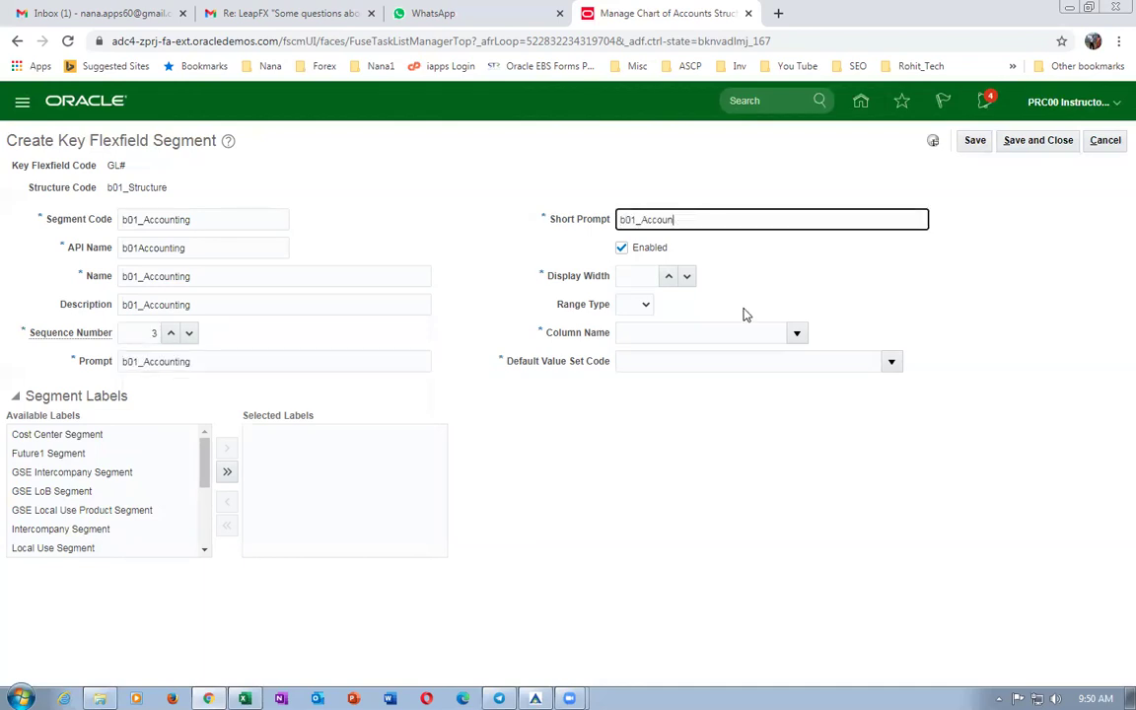
key(BackSpace)
key(BackSpace)
key(BackSpace)
text(t)
Set the display width to 20 and assign column name SEGMENT3.
click(640, 277)
text(20)
key(Tab)
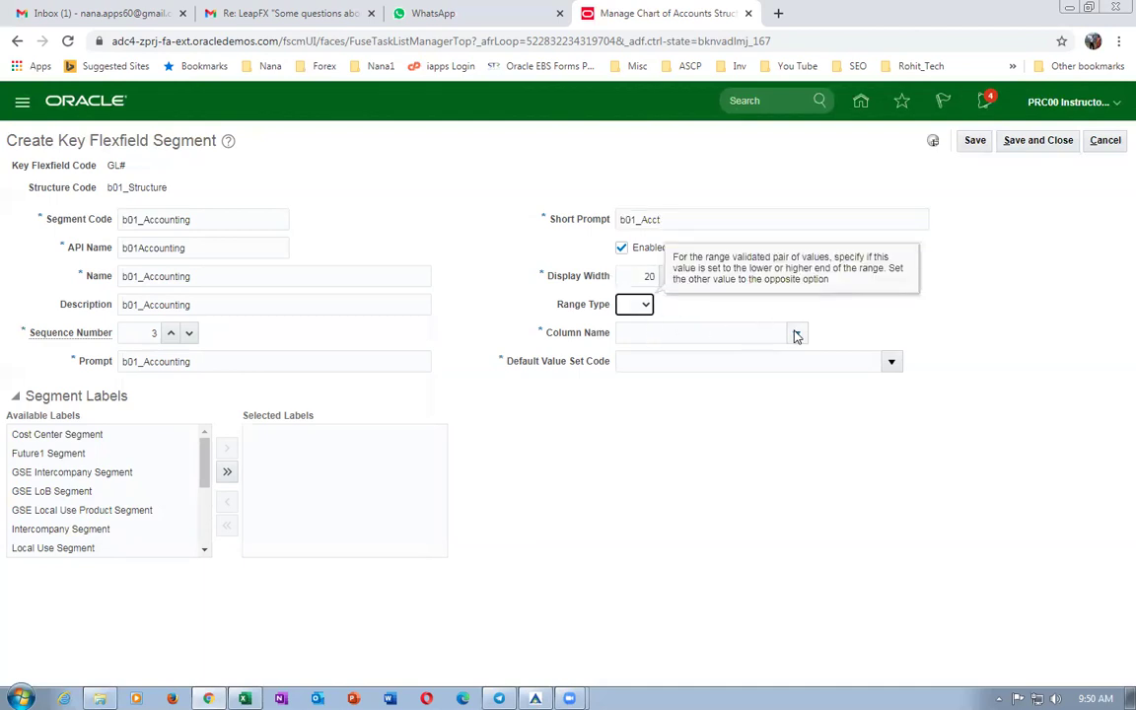
key(Tab)
click(644, 432)
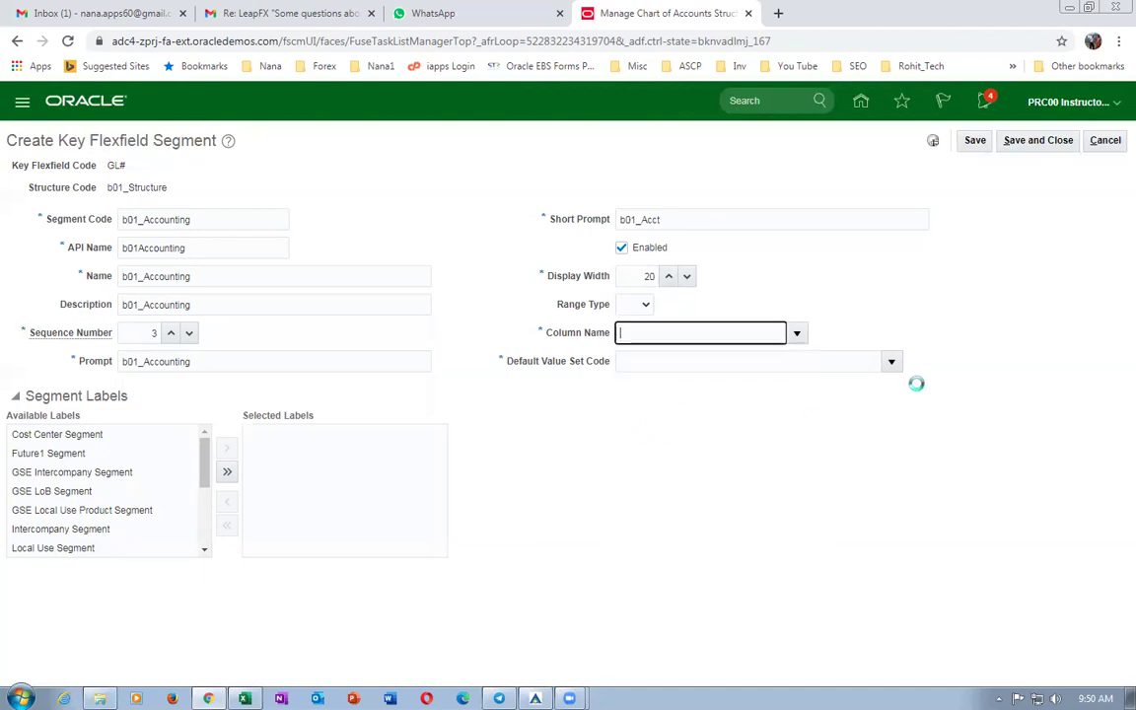
click(719, 360)
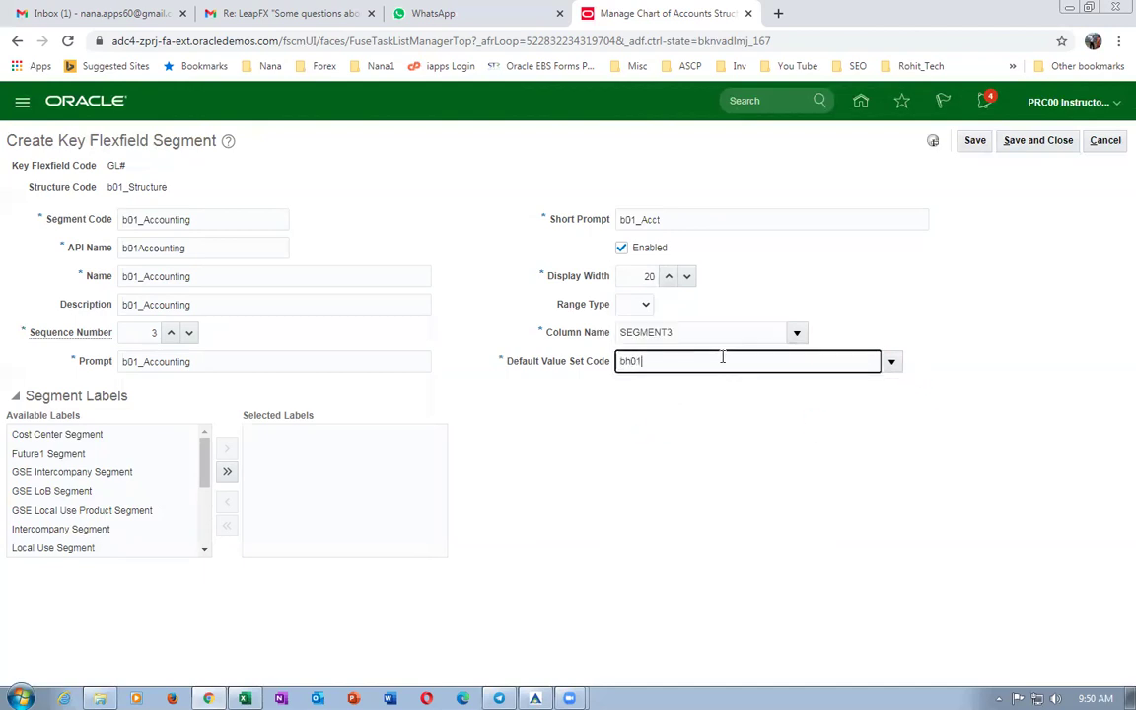
Search value sets for b01 and choose b01_Acctg_VS_3 as the default value set.
text(b01)
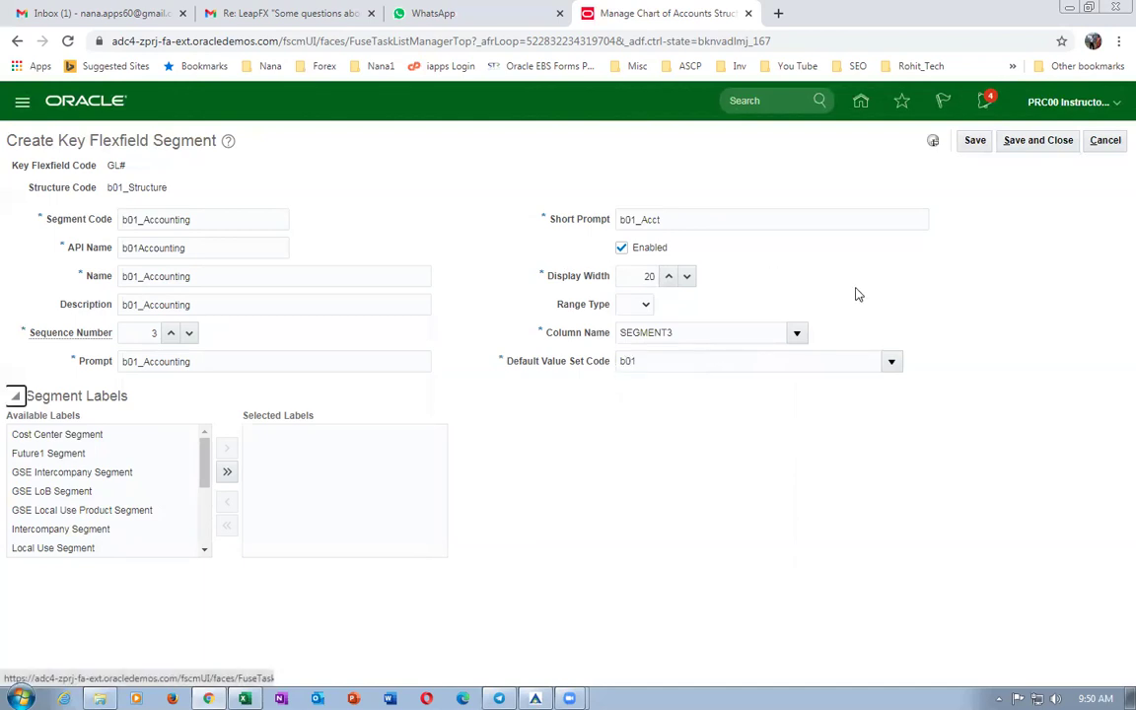
click(892, 362)
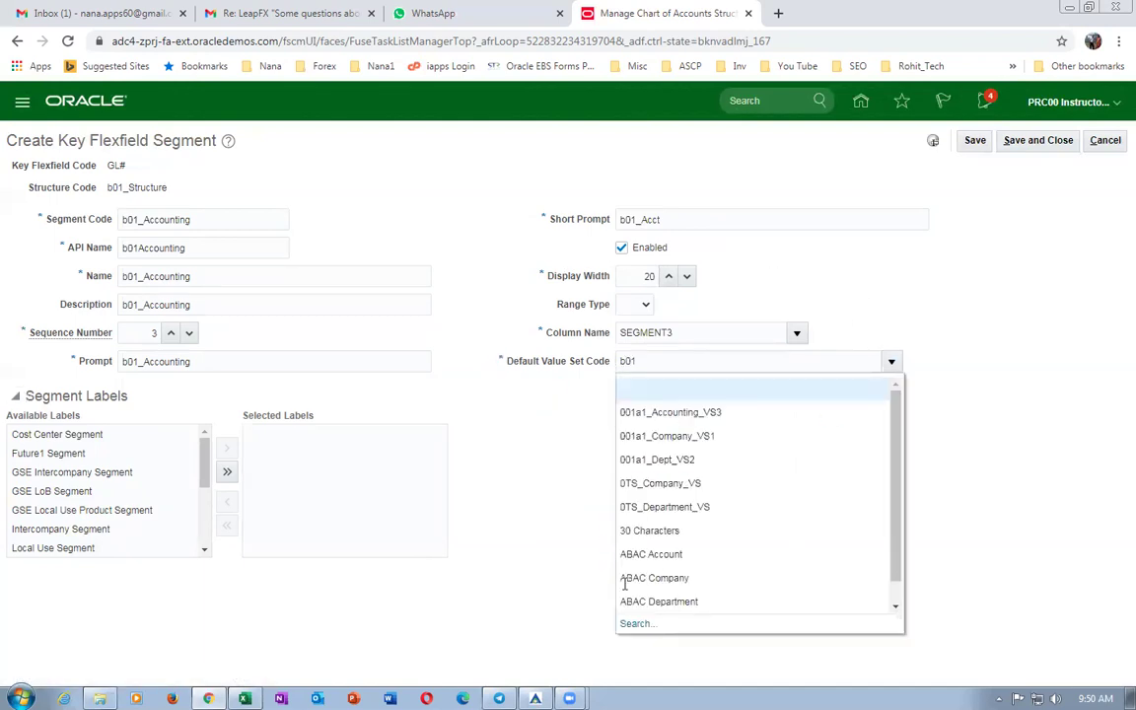
click(627, 623)
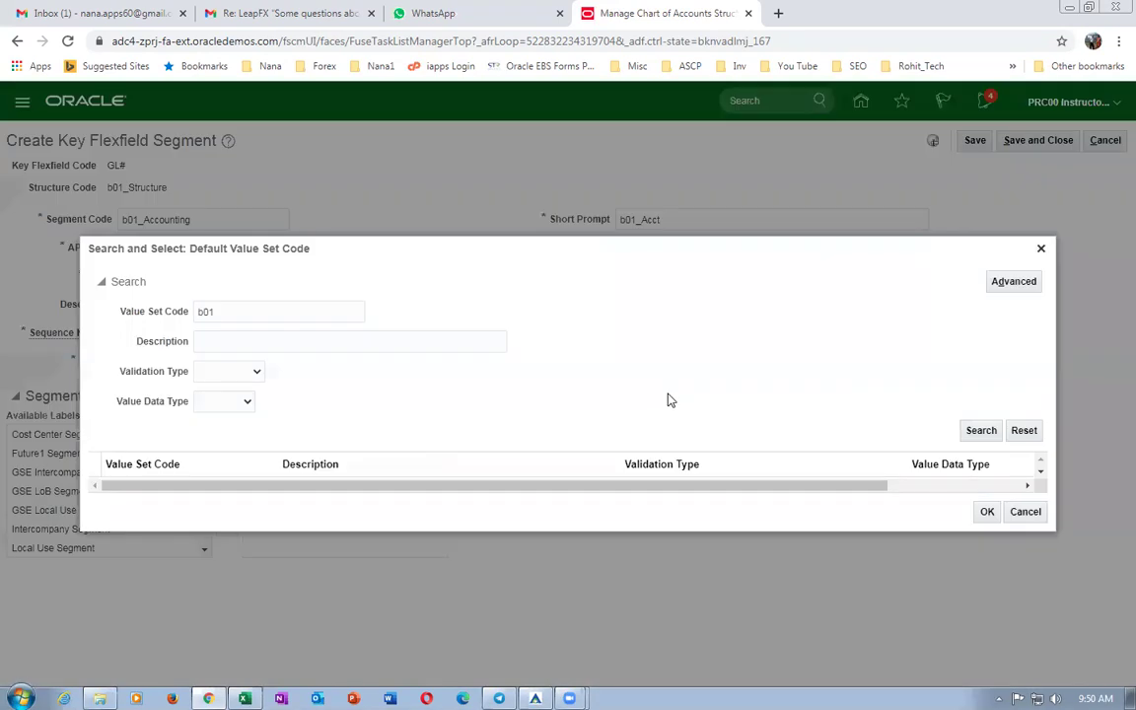
click(976, 434)
click(86, 451)
click(990, 552)
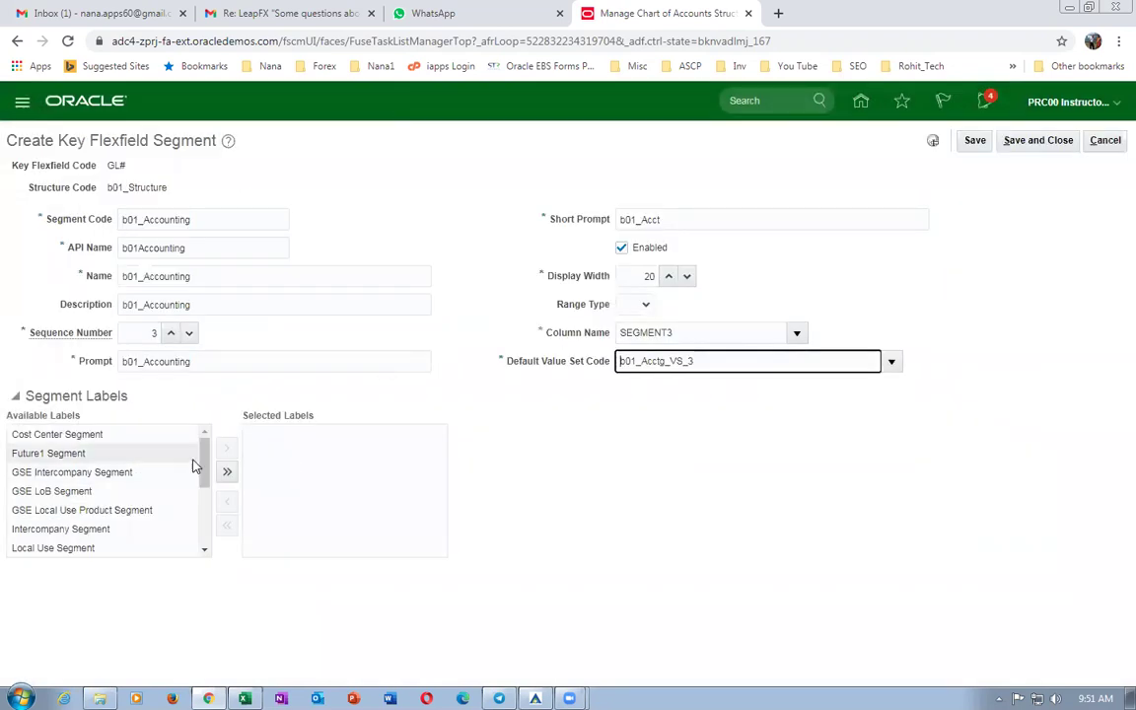
Add the Natural Account Segment label and save the b01_Accounting segment.
scroll(205, 481, down, 1)
scroll(204, 481, down, 1)
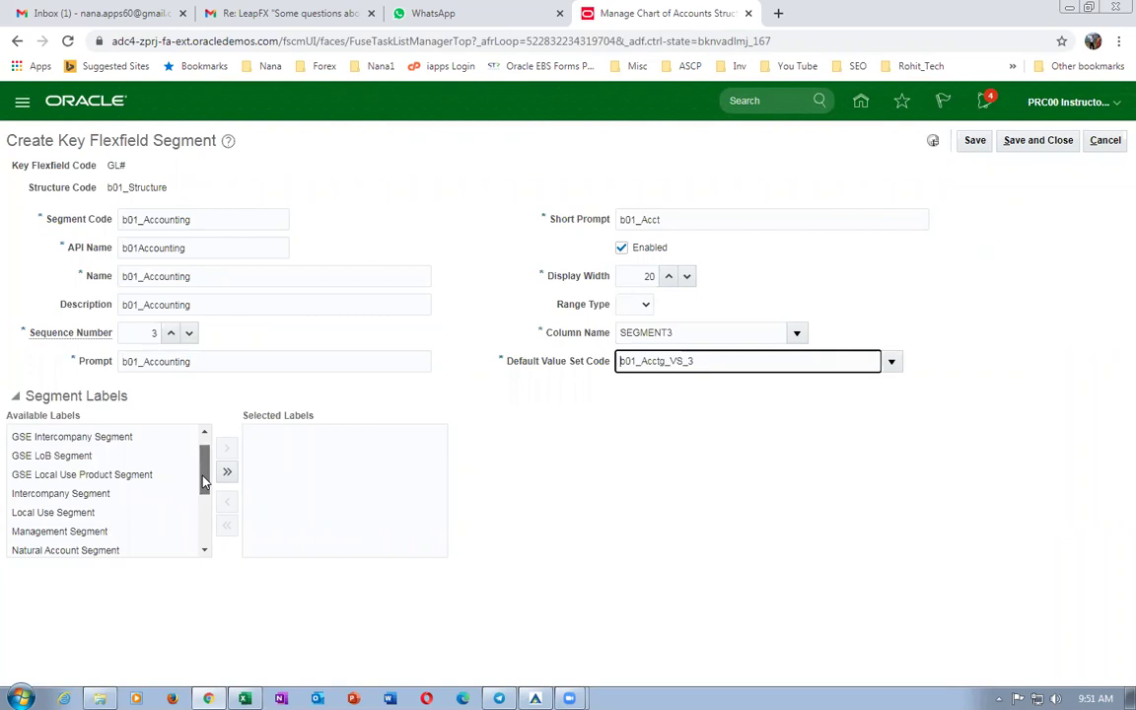
click(150, 536)
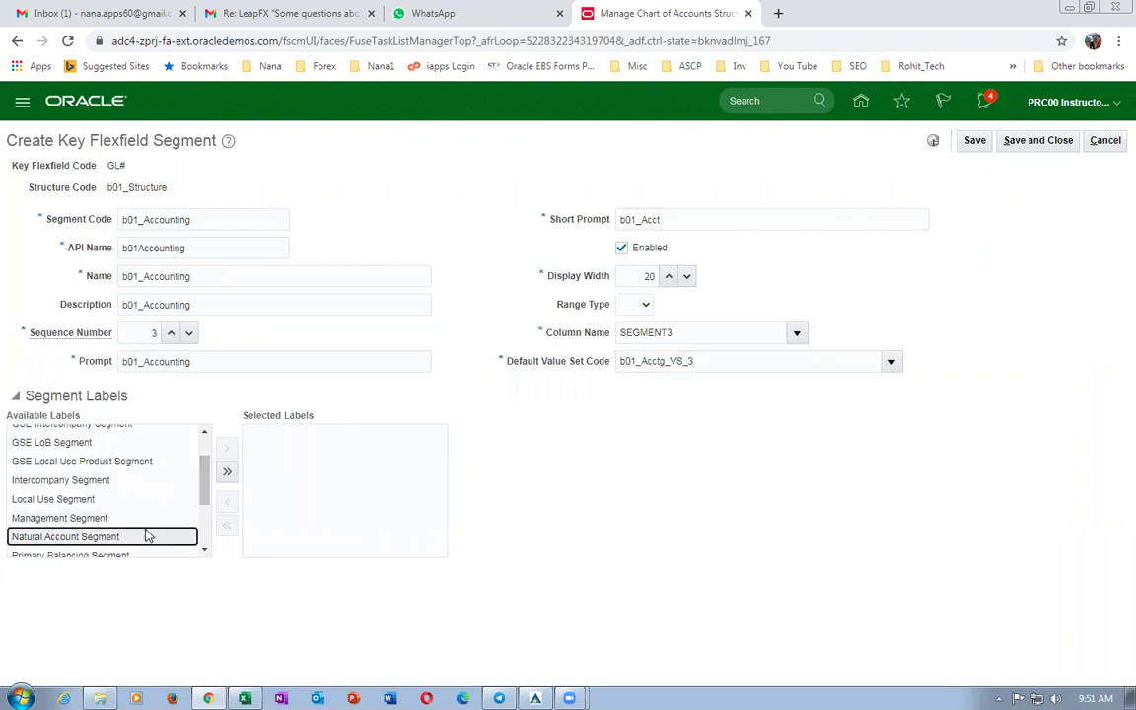
click(228, 450)
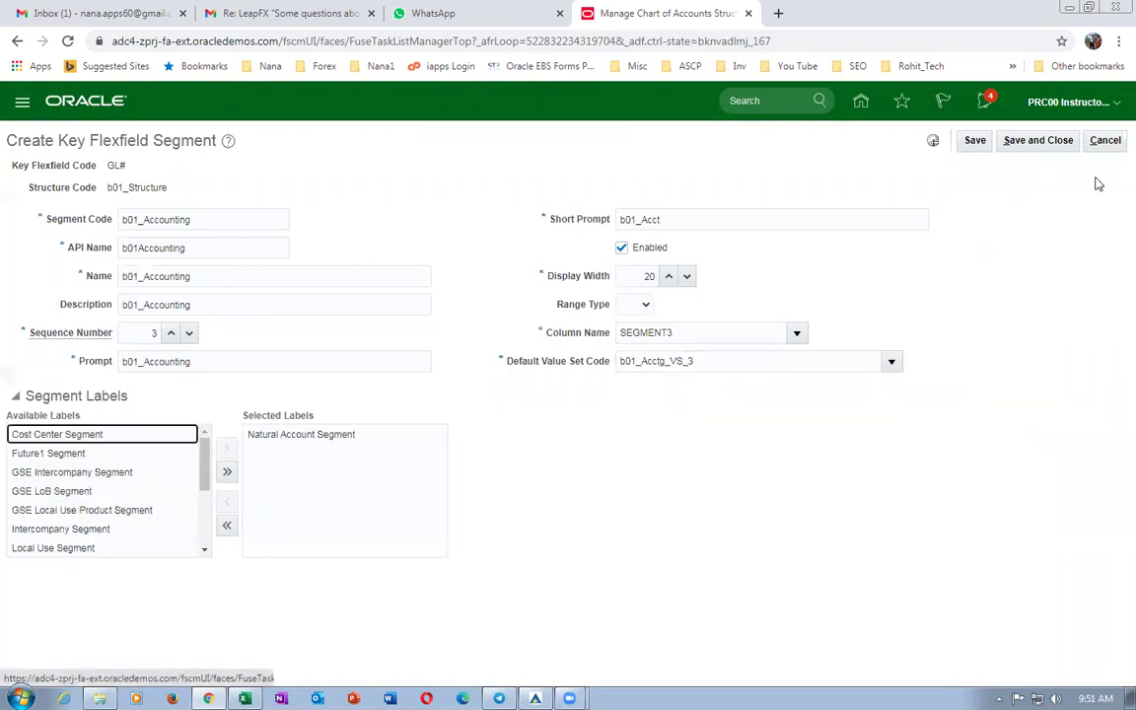
click(1040, 145)
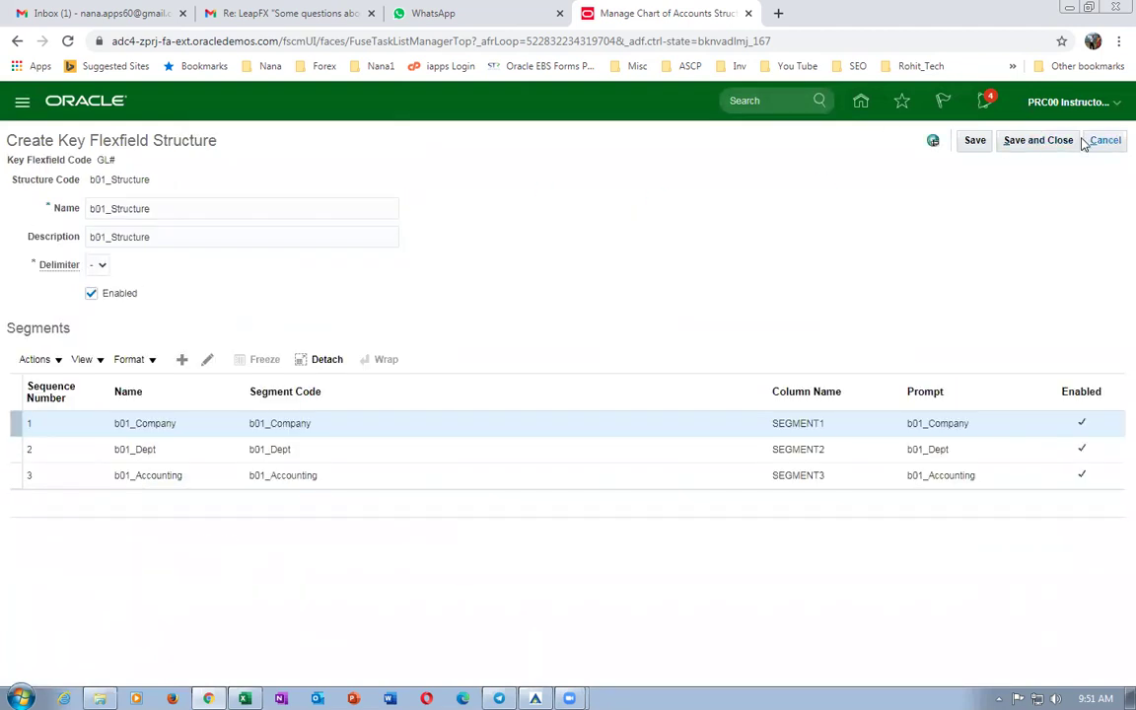
Save b01_Structure, search structure code b01 to confirm it, and return to the structures list.
click(1039, 140)
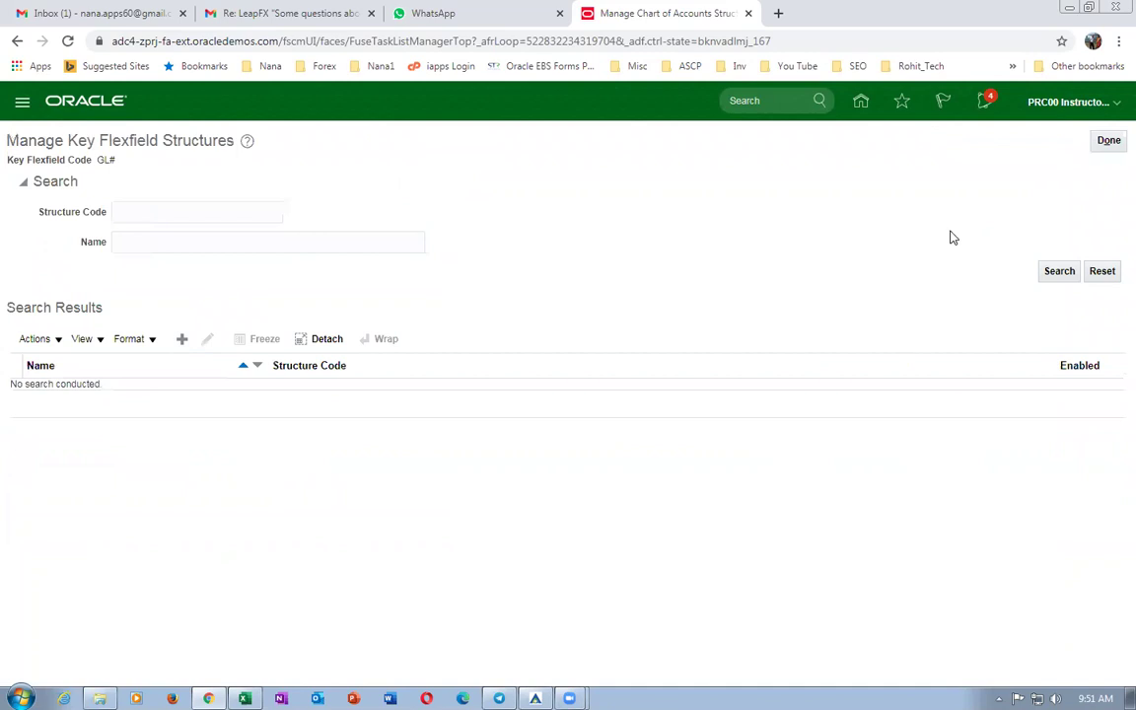
click(204, 210)
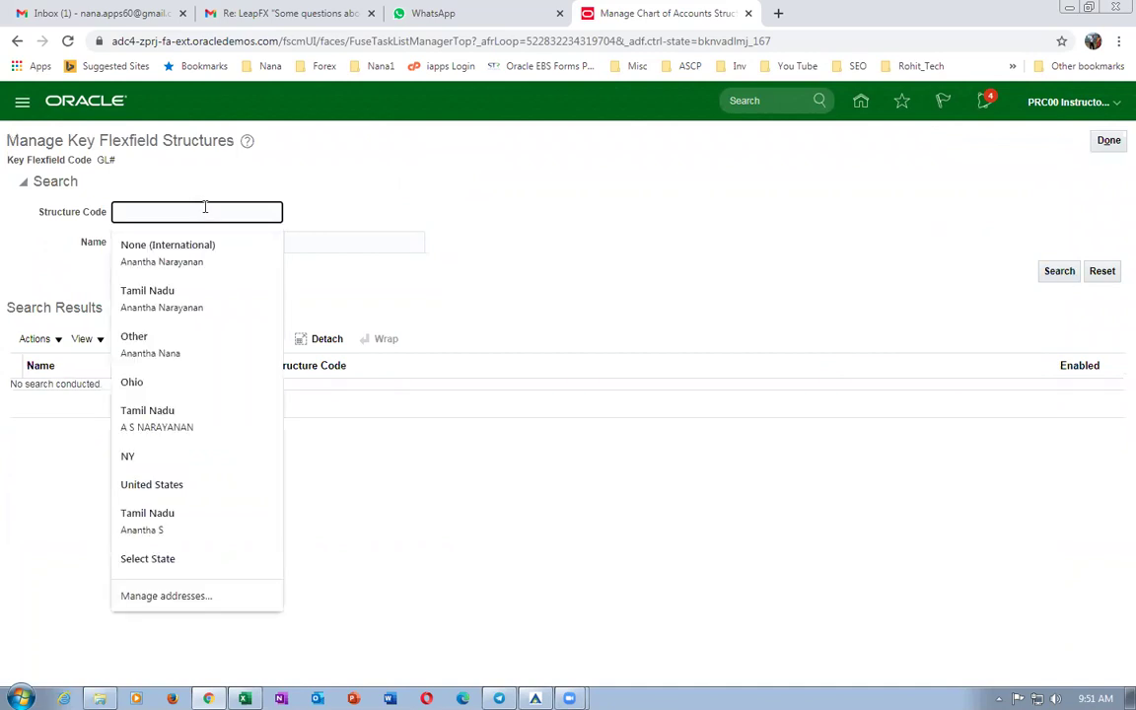
text(b01)
key(Return)
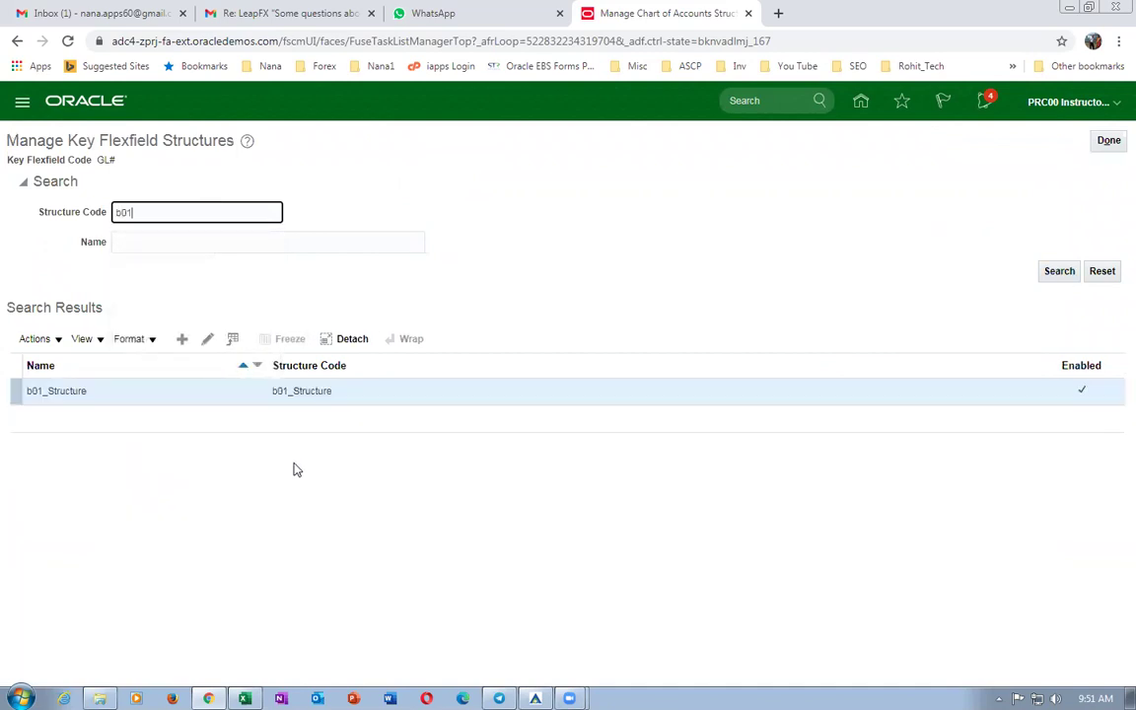
click(1108, 140)
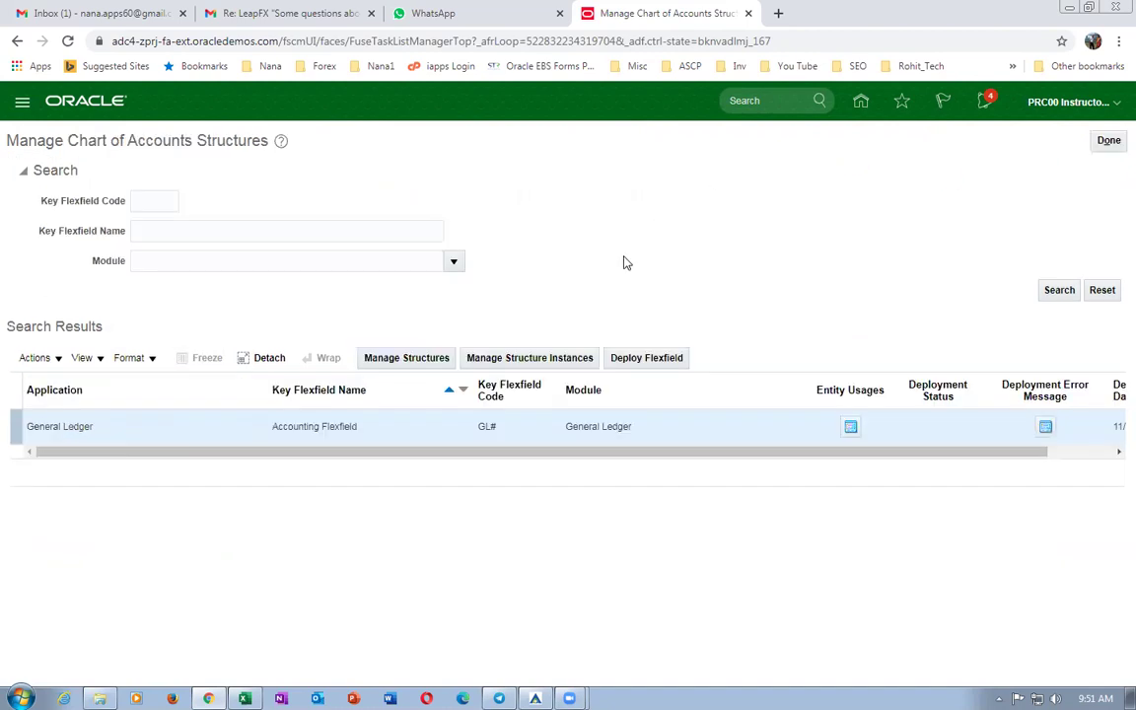
Create a new Accounting Flexfield structure instance with code, name and description b01_COA.
click(517, 361)
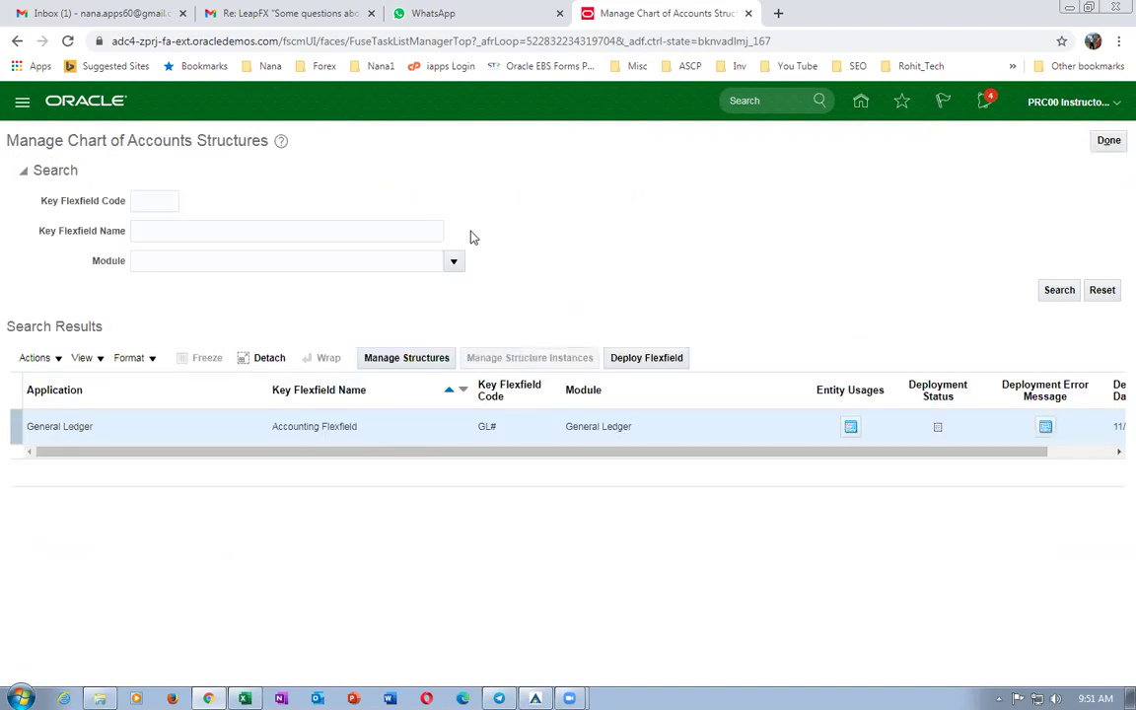
click(181, 369)
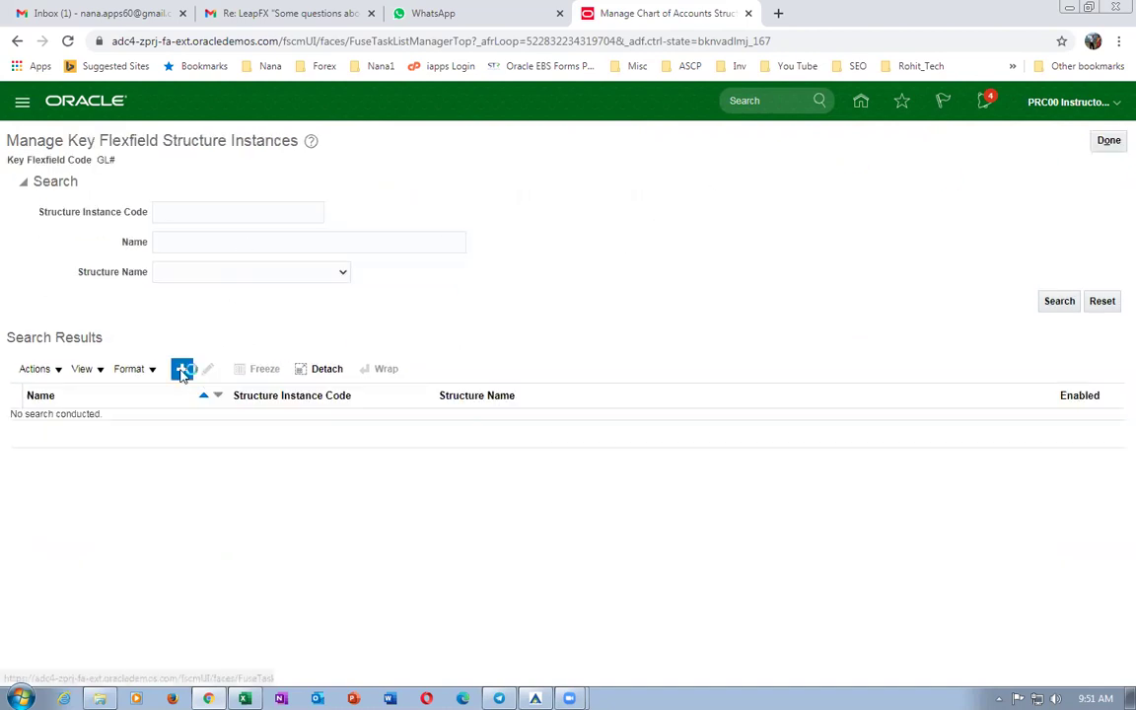
click(175, 192)
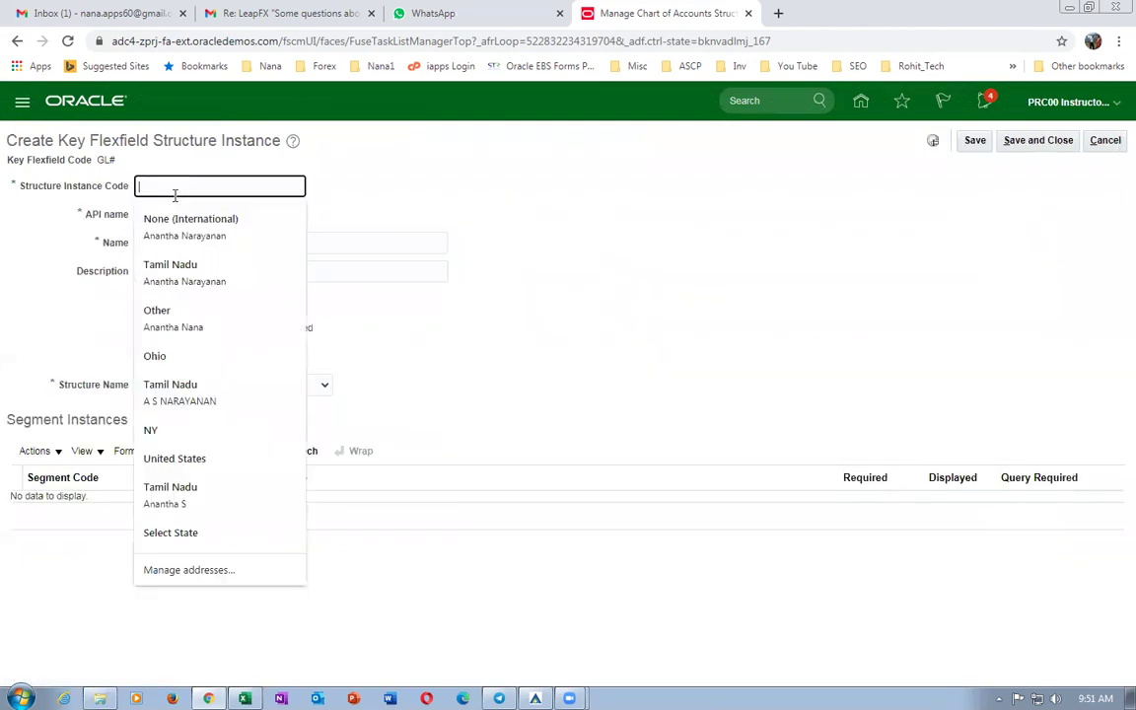
text(b01)
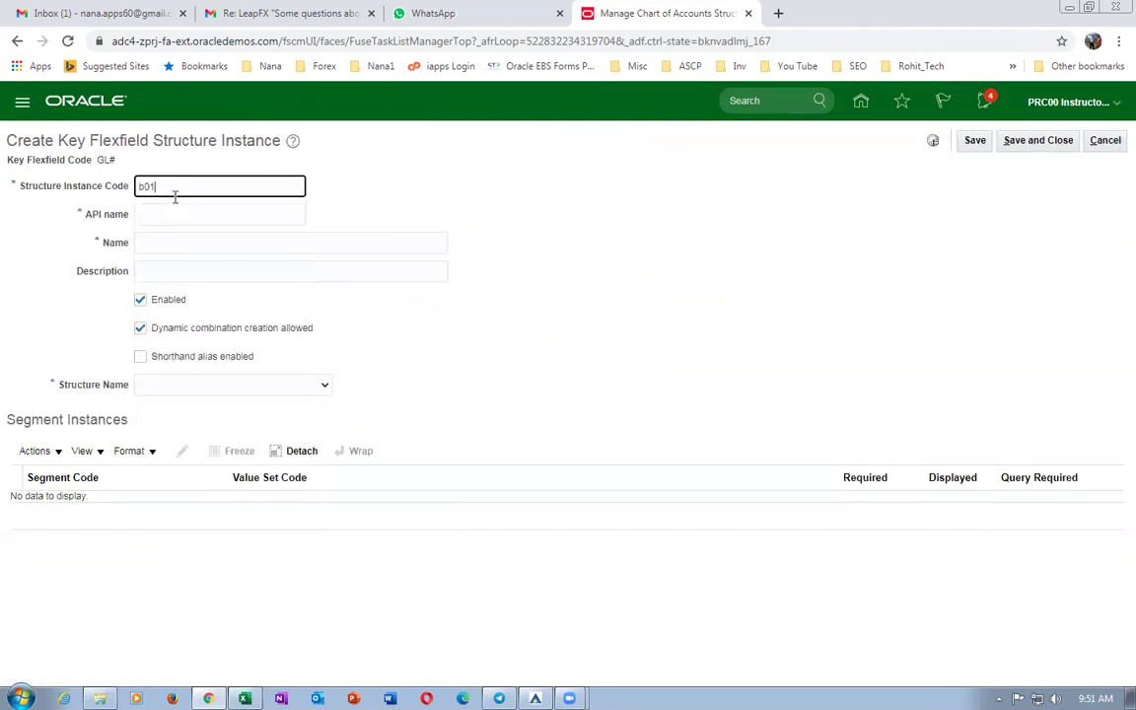
text(_COA)
key(ctrl+a)
key(ctrl+c)
click(173, 219)
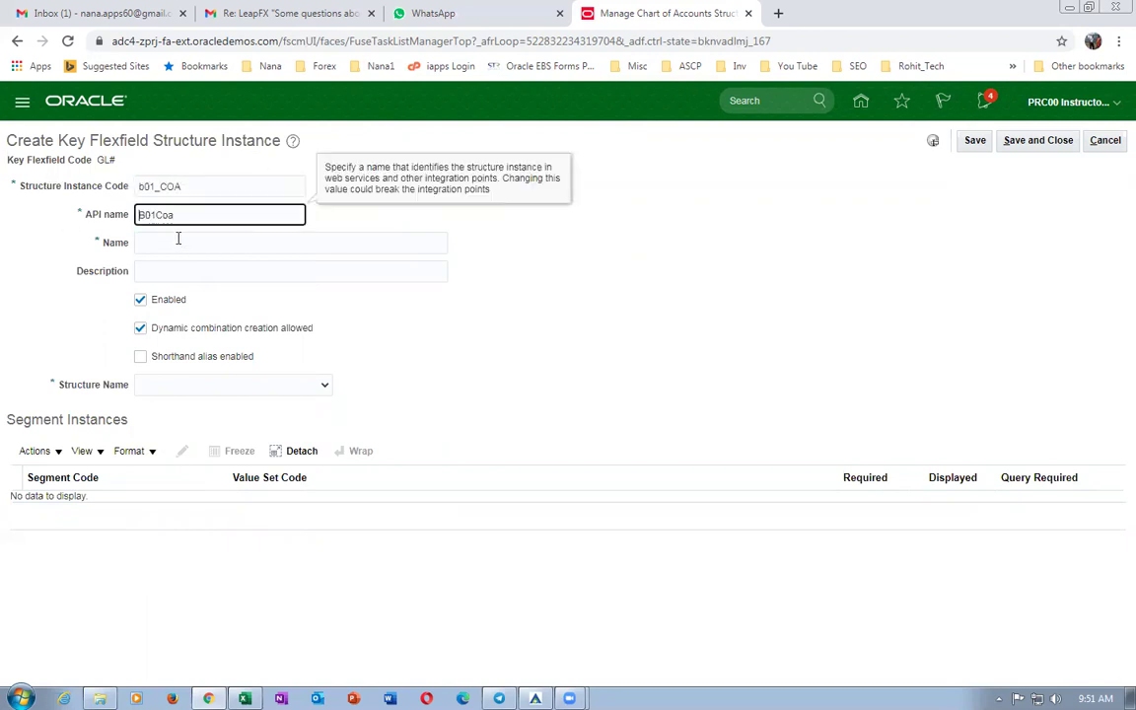
click(178, 242)
key(ctrl+v)
click(172, 274)
key(ctrl+v)
Allow dynamic combination creation and base the instance on b01_Structure.
click(140, 328)
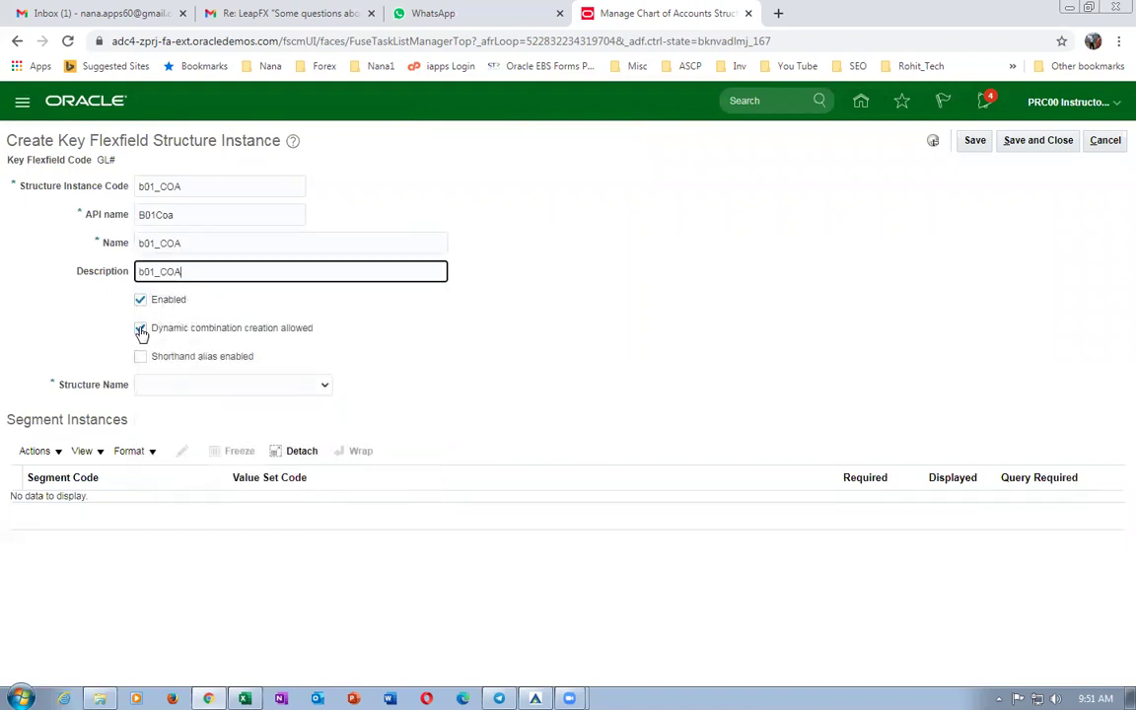
click(168, 384)
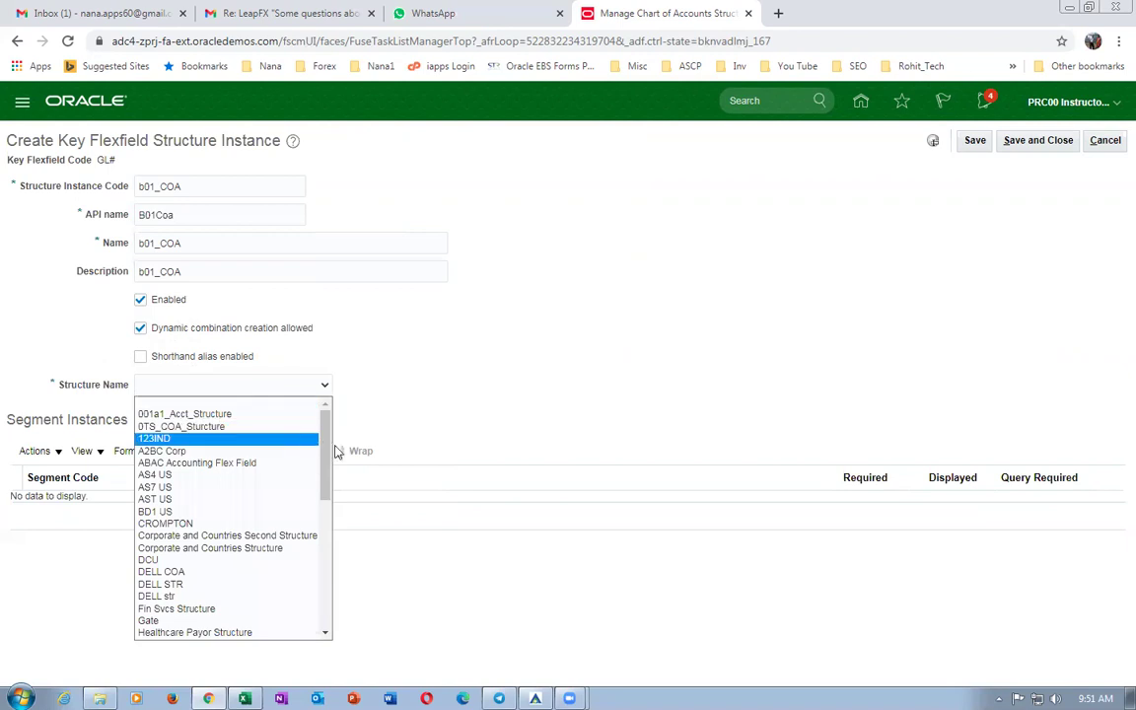
scroll(326, 454, down, 4)
scroll(316, 558, up, 4)
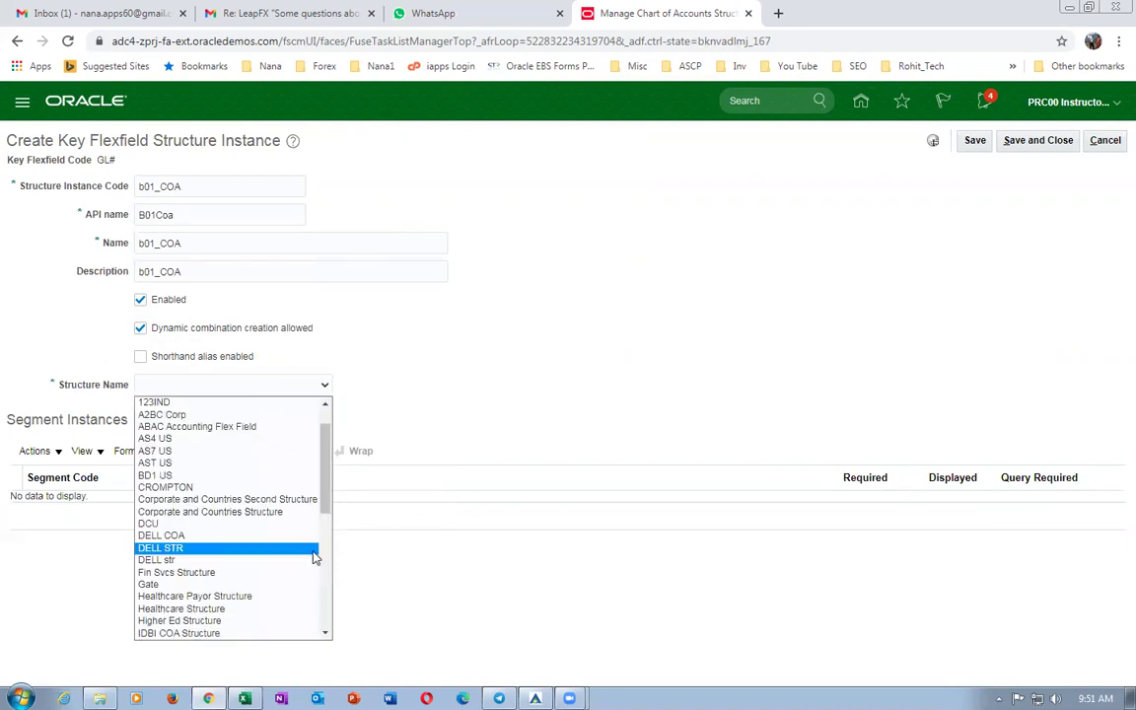
scroll(322, 526, down, 5)
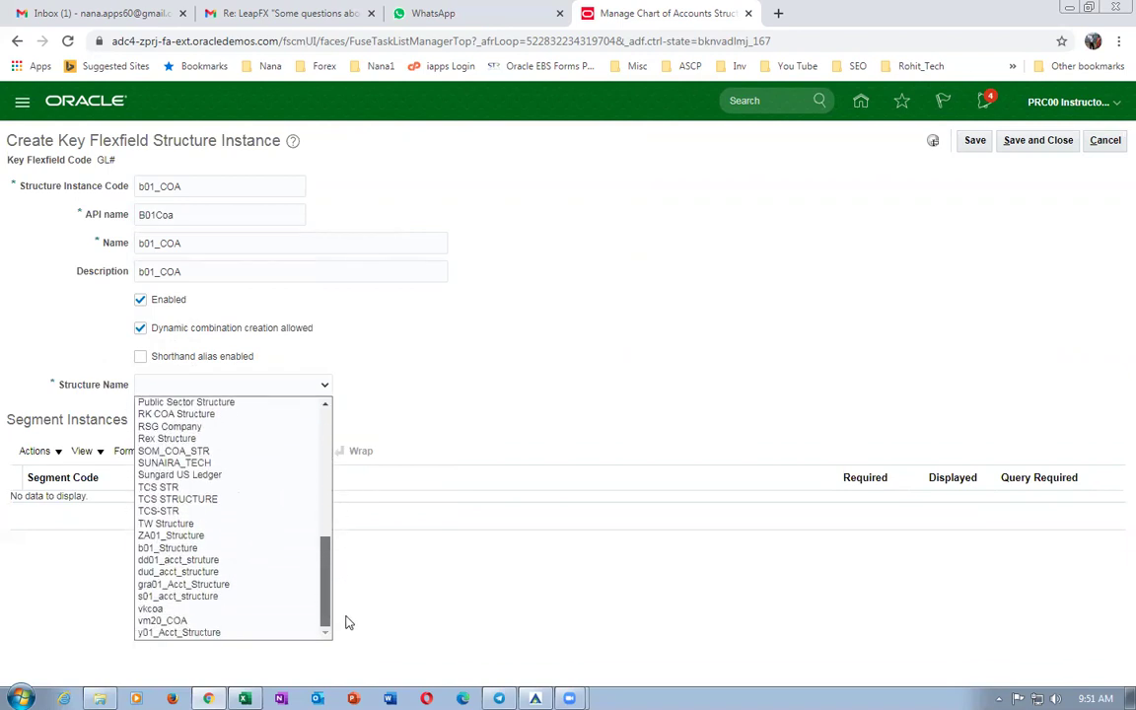
scroll(344, 602, up, 5)
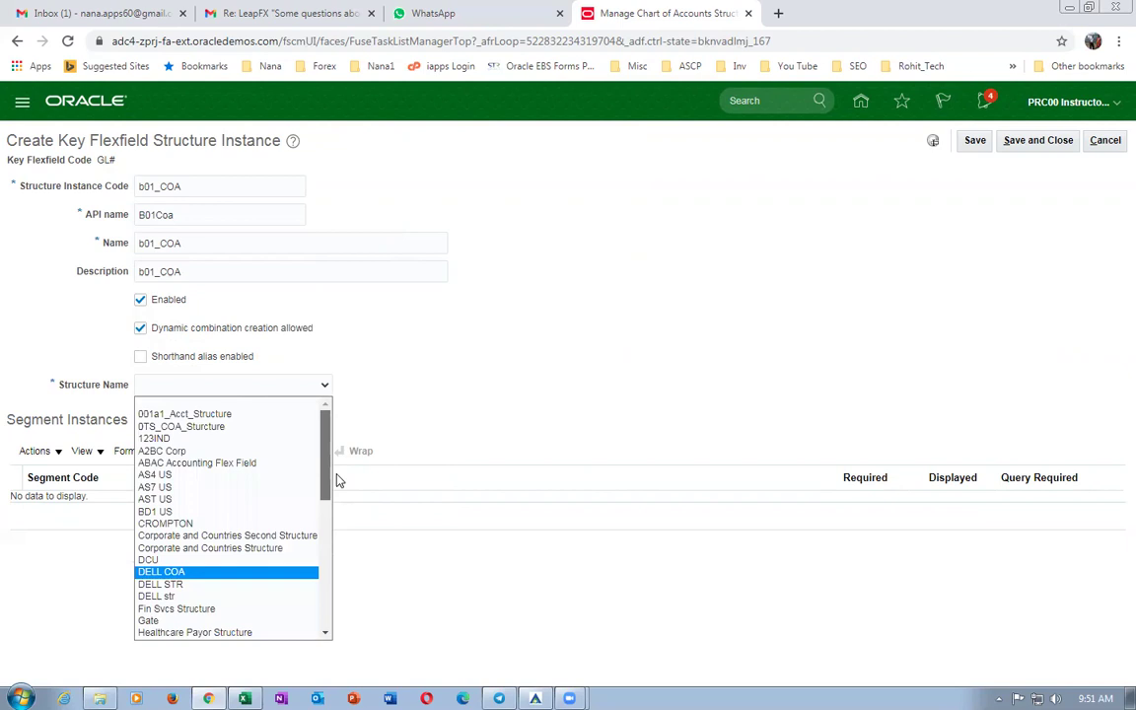
drag(333, 487, 340, 595)
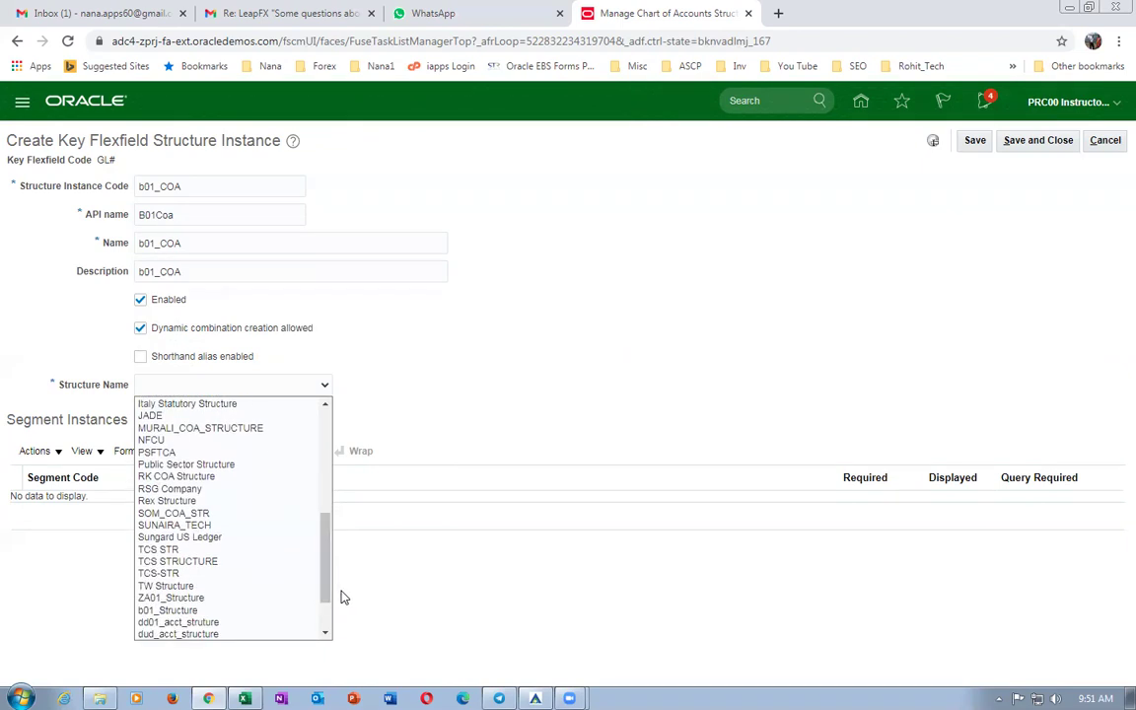
click(239, 610)
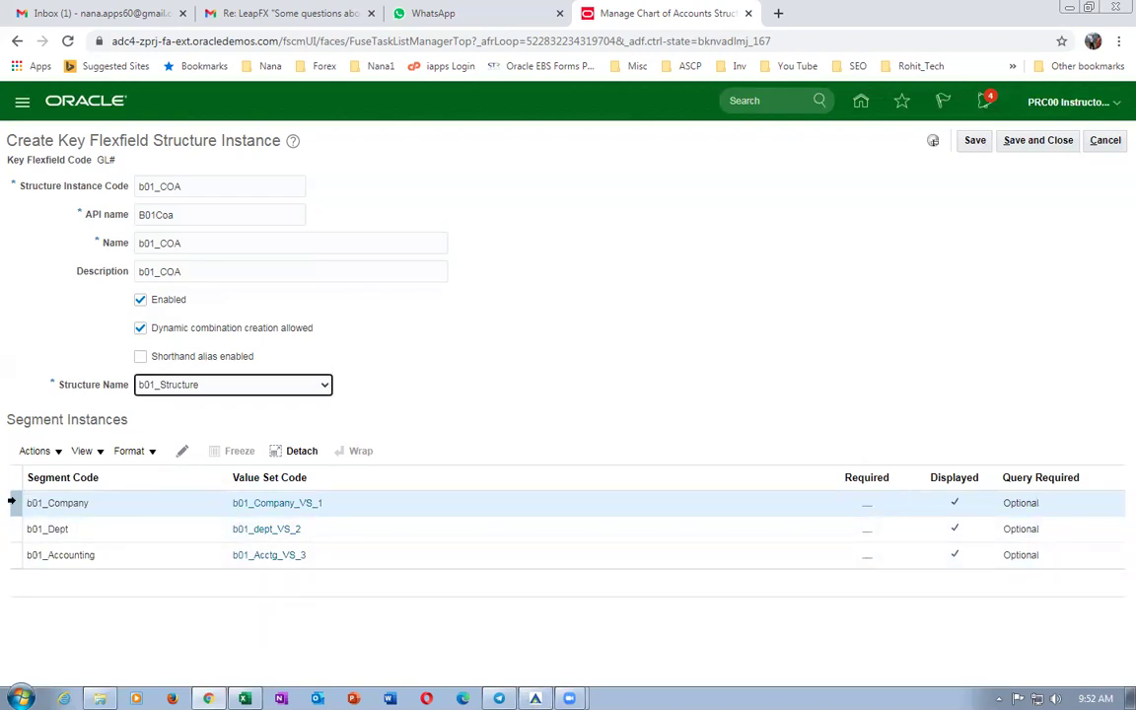
Mark the b01_Company, b01_Dept and b01_Accounting segment instances Required, then save b01_COA.
click(181, 451)
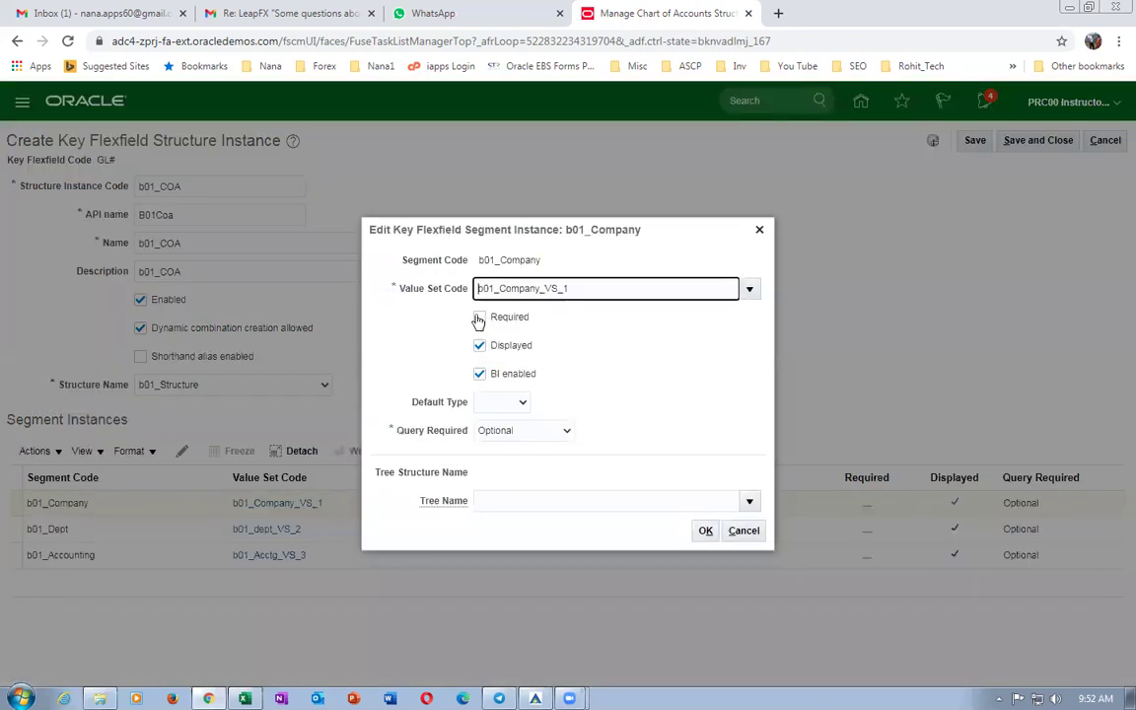
click(479, 317)
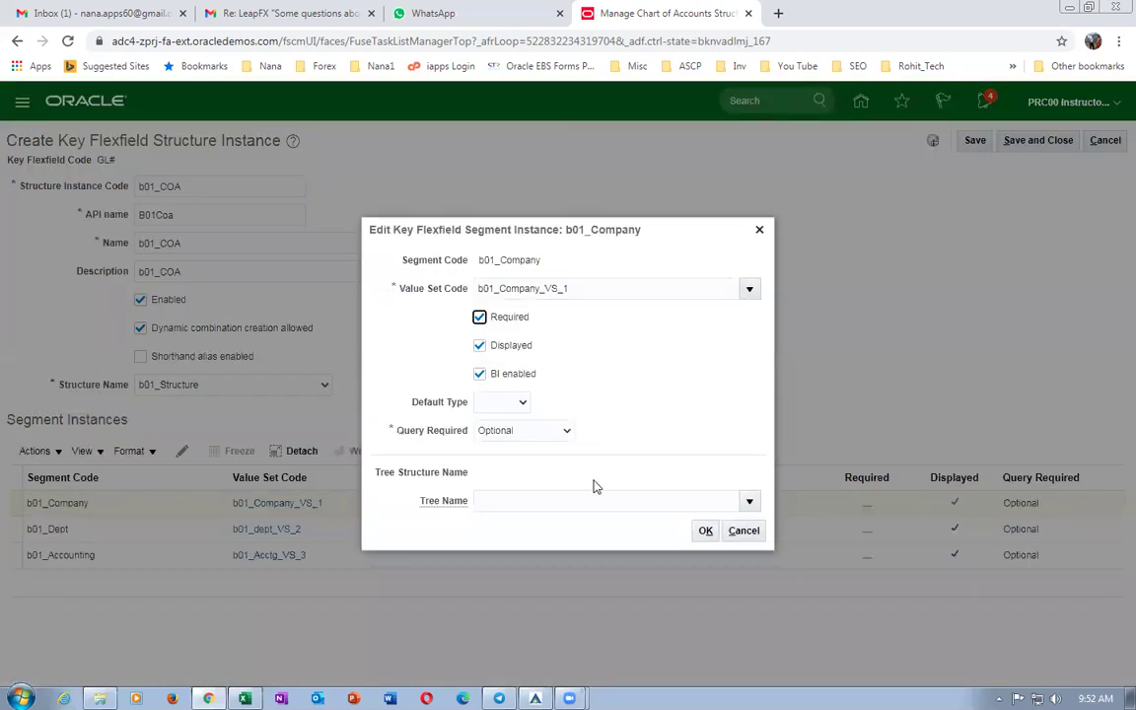
click(702, 531)
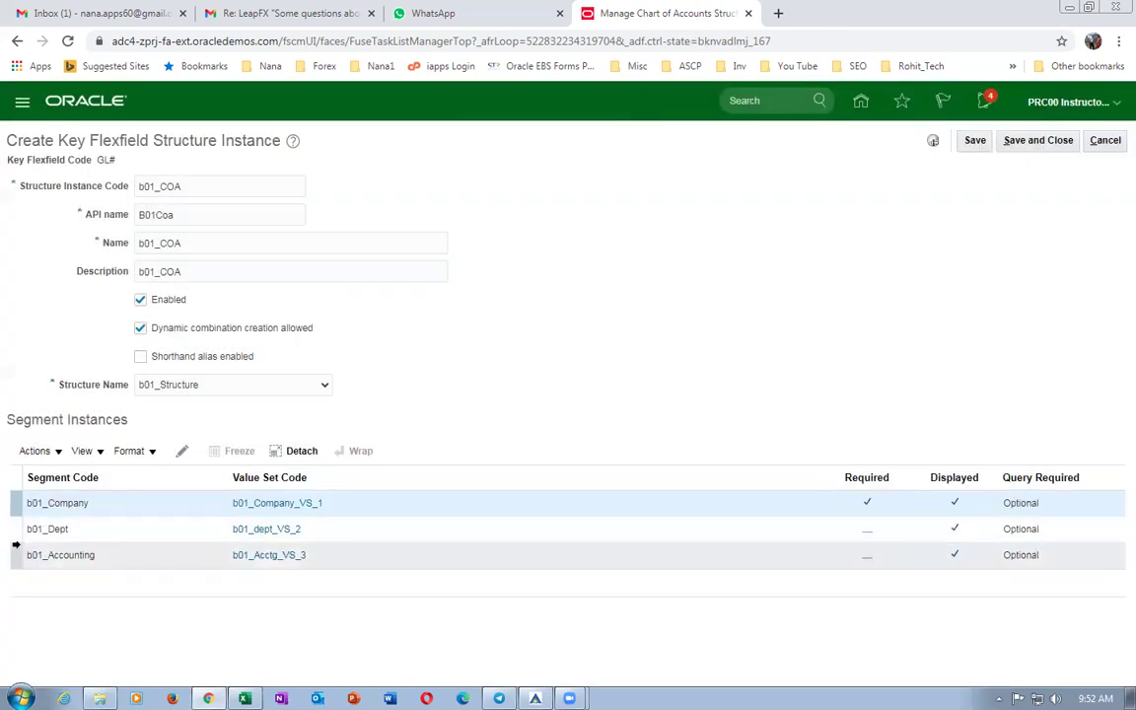
click(17, 530)
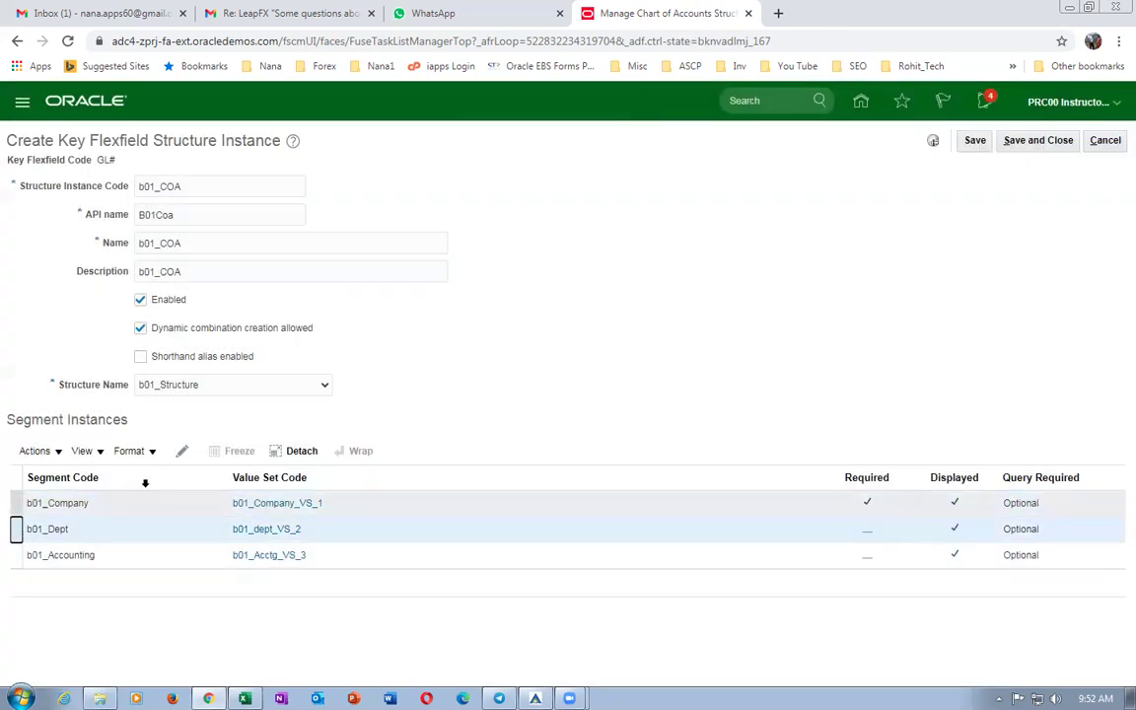
click(181, 451)
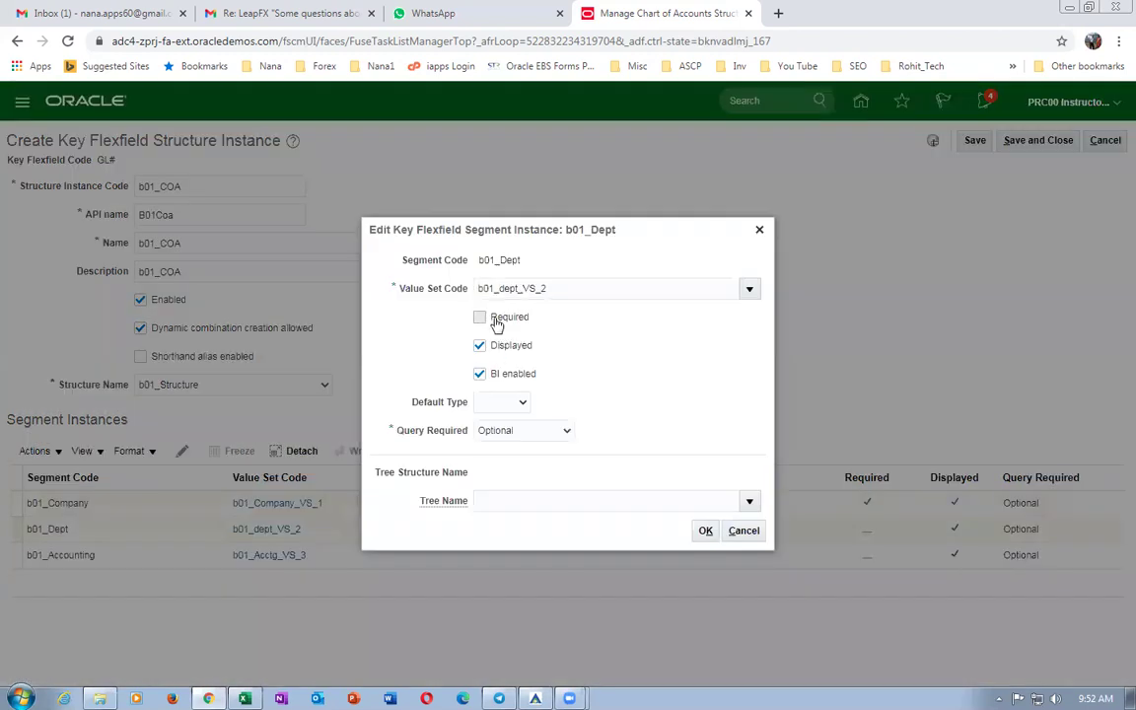
click(479, 317)
click(705, 531)
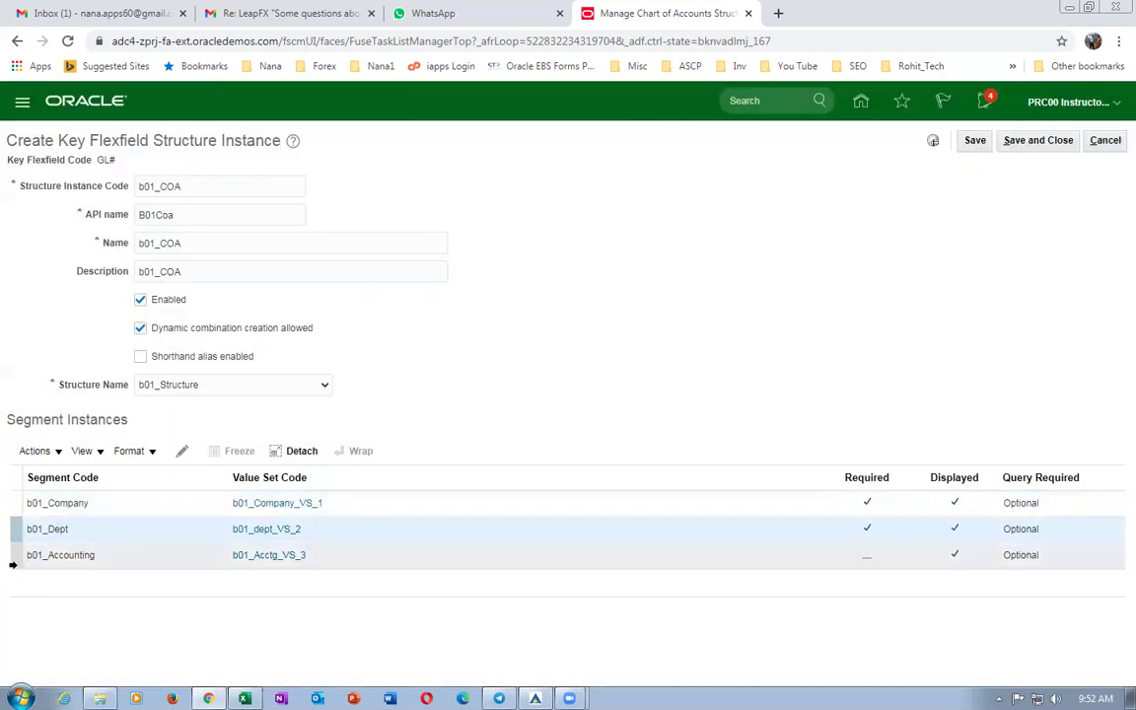
click(13, 556)
click(189, 449)
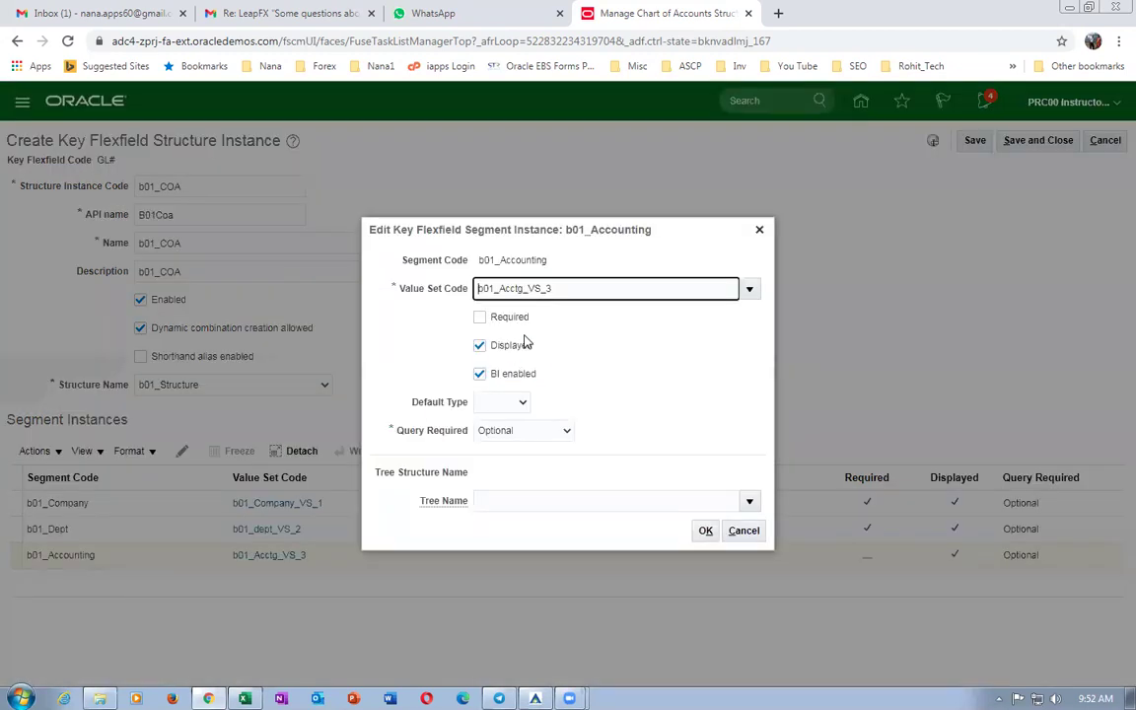
click(479, 317)
click(705, 533)
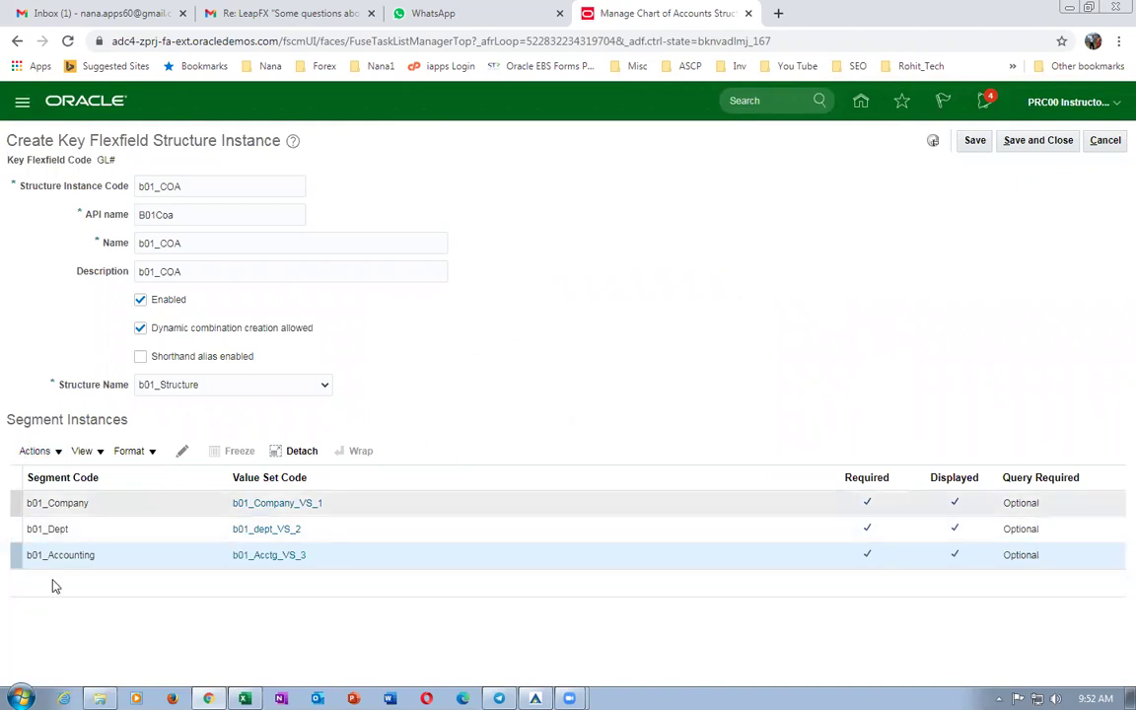
click(1044, 144)
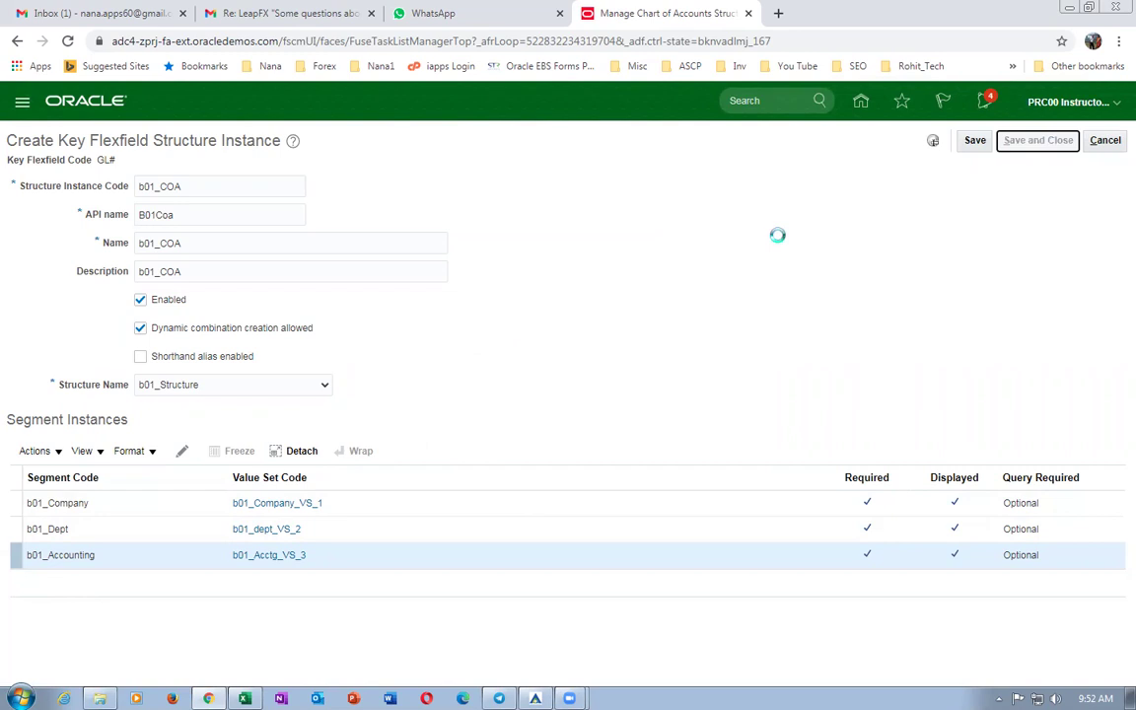
Search instance codes starting with b to confirm b01_COA, then deploy the Accounting Flexfield.
click(169, 207)
text(b01)
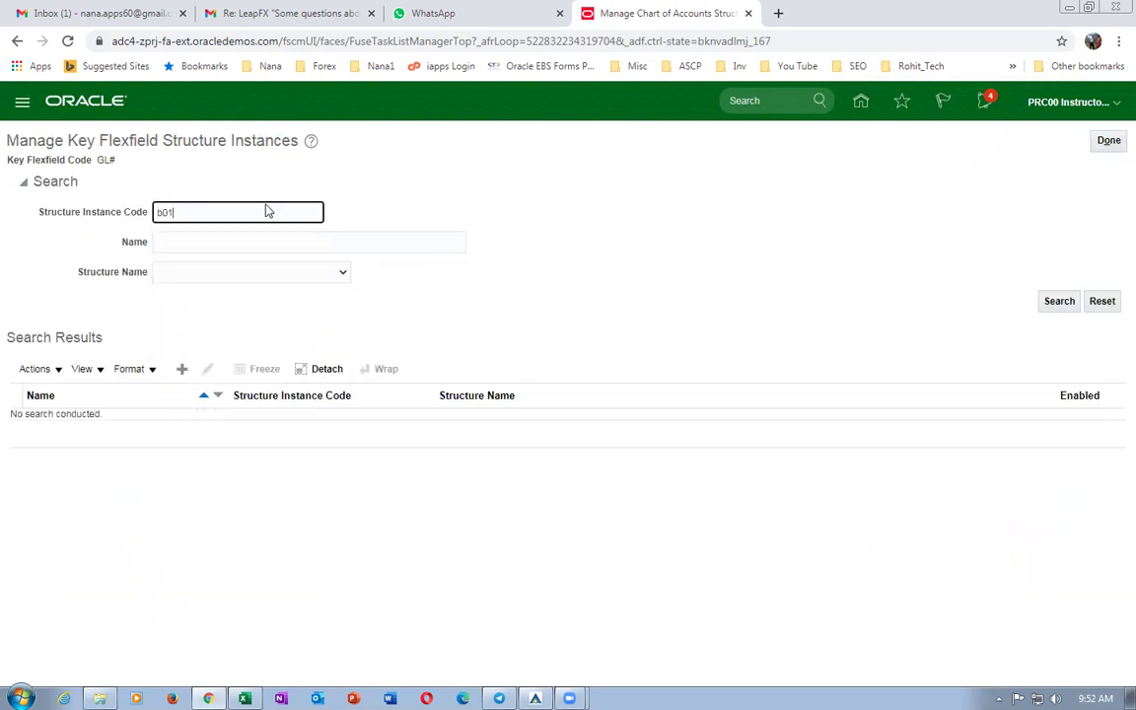
key(Return)
click(1108, 140)
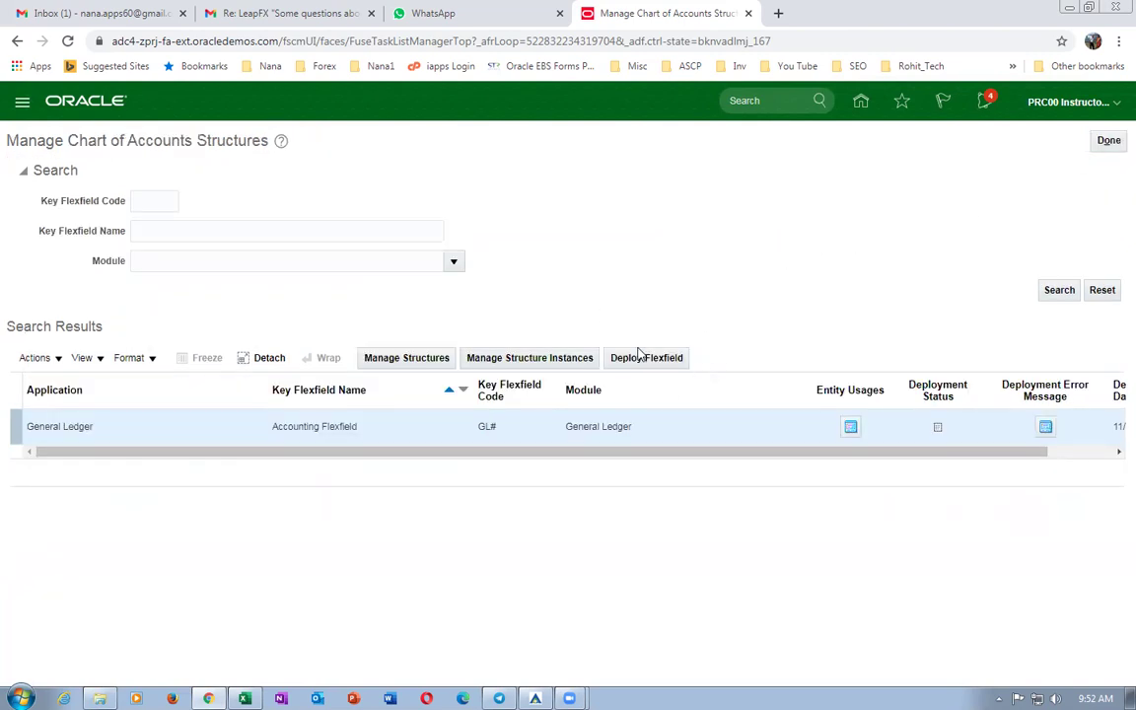
click(646, 357)
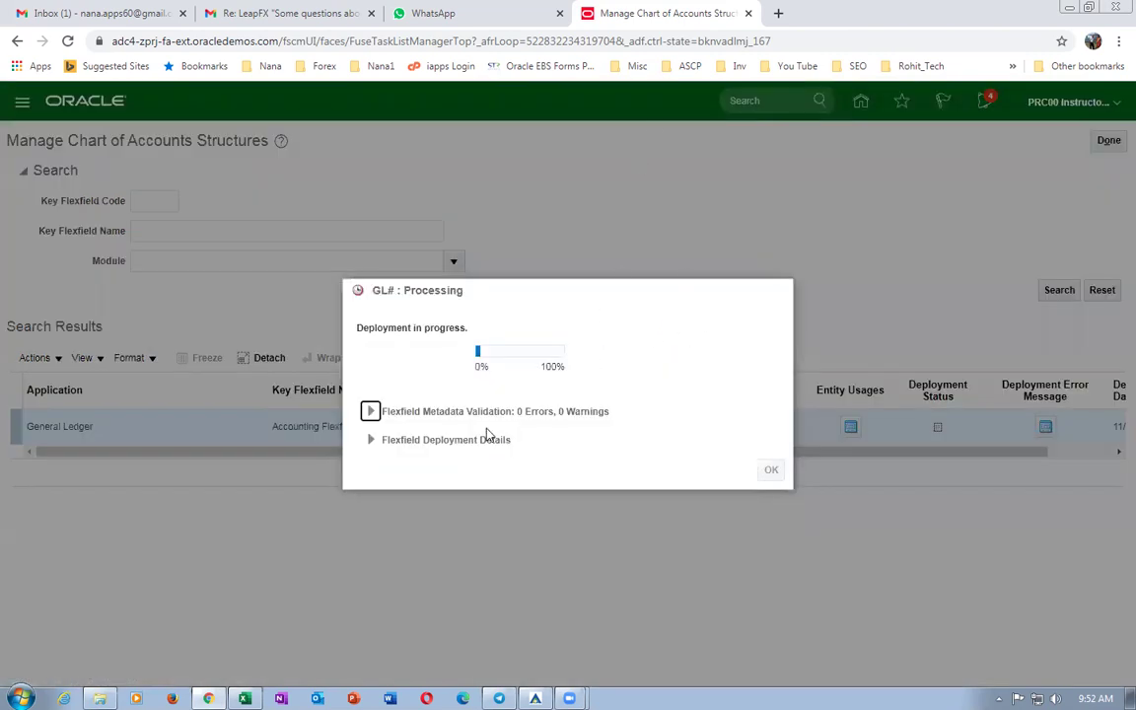
Duplicate the structures tab and copy the 'Manage Chart Of Accounts Value Sets' task name from Excel.
right_click(655, 24)
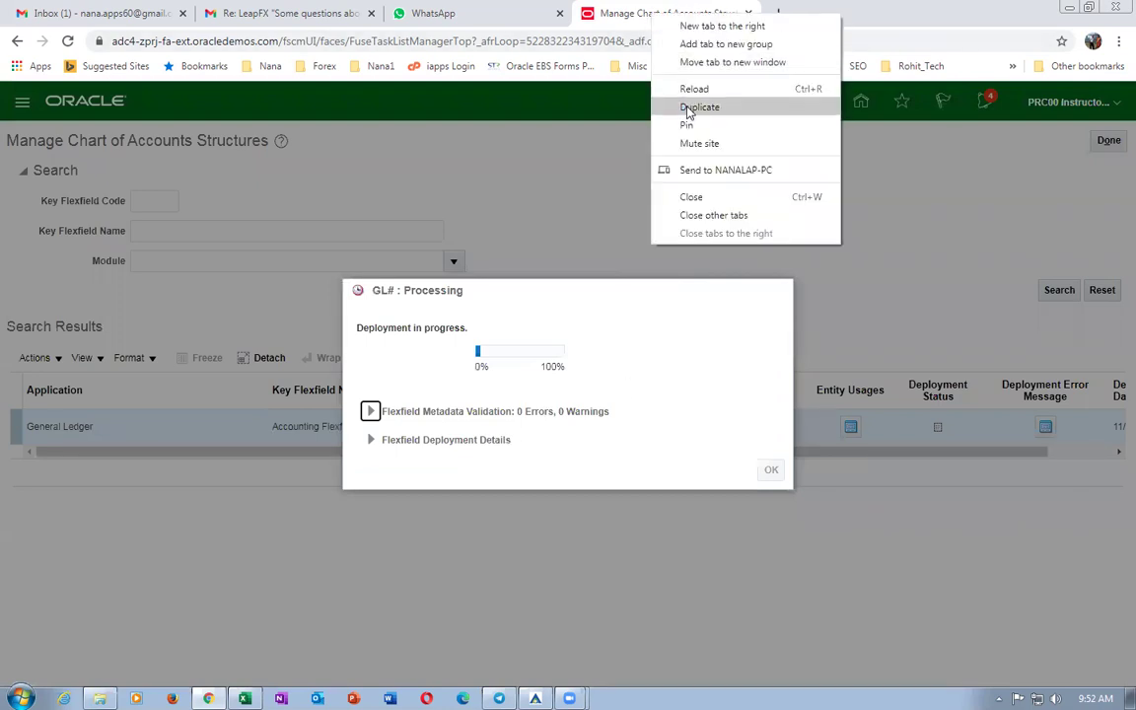
click(671, 105)
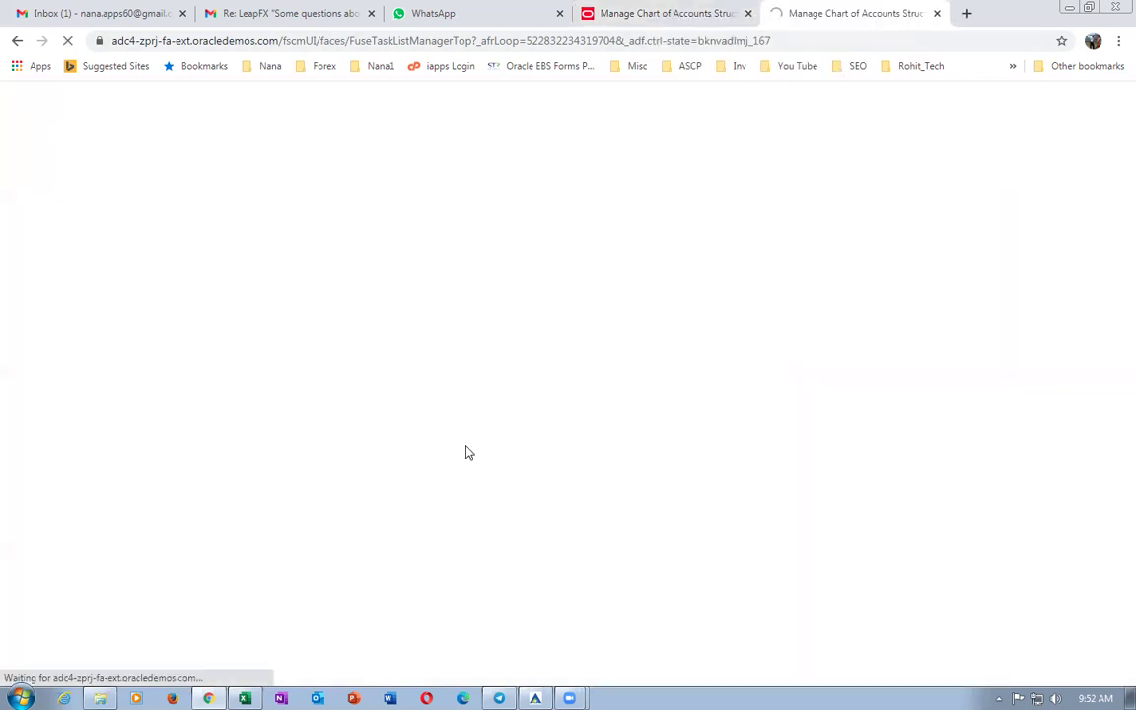
key(alt+Tab)
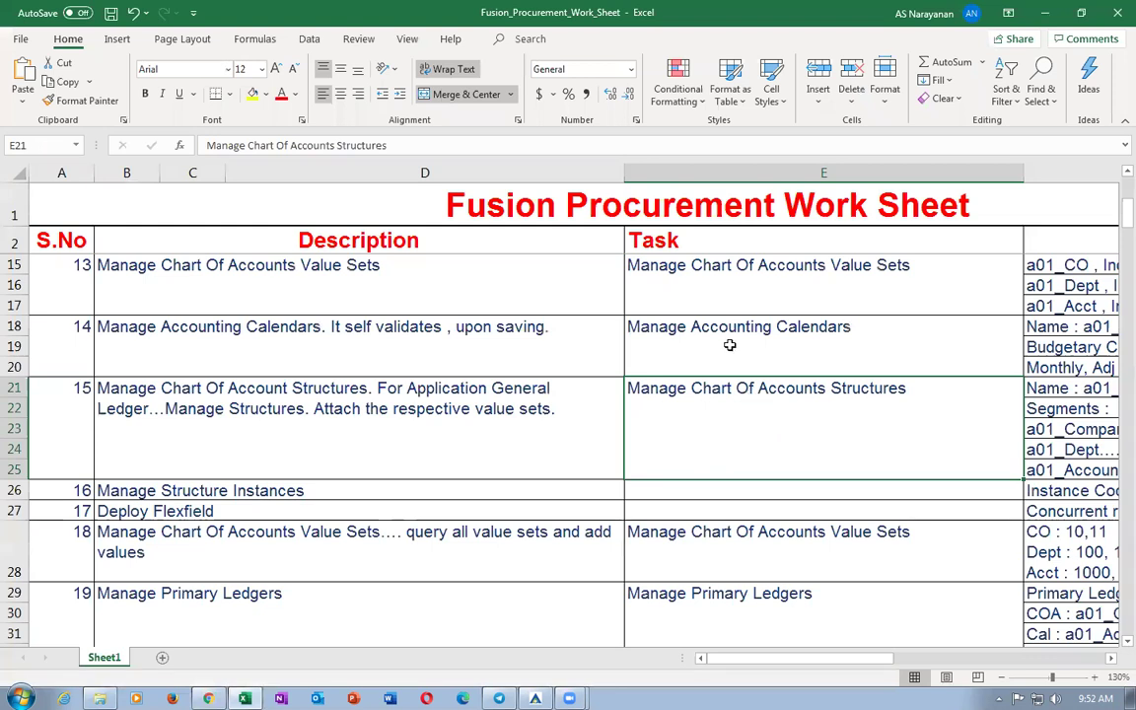
click(700, 294)
key(ctrl+c)
key(alt+Tab)
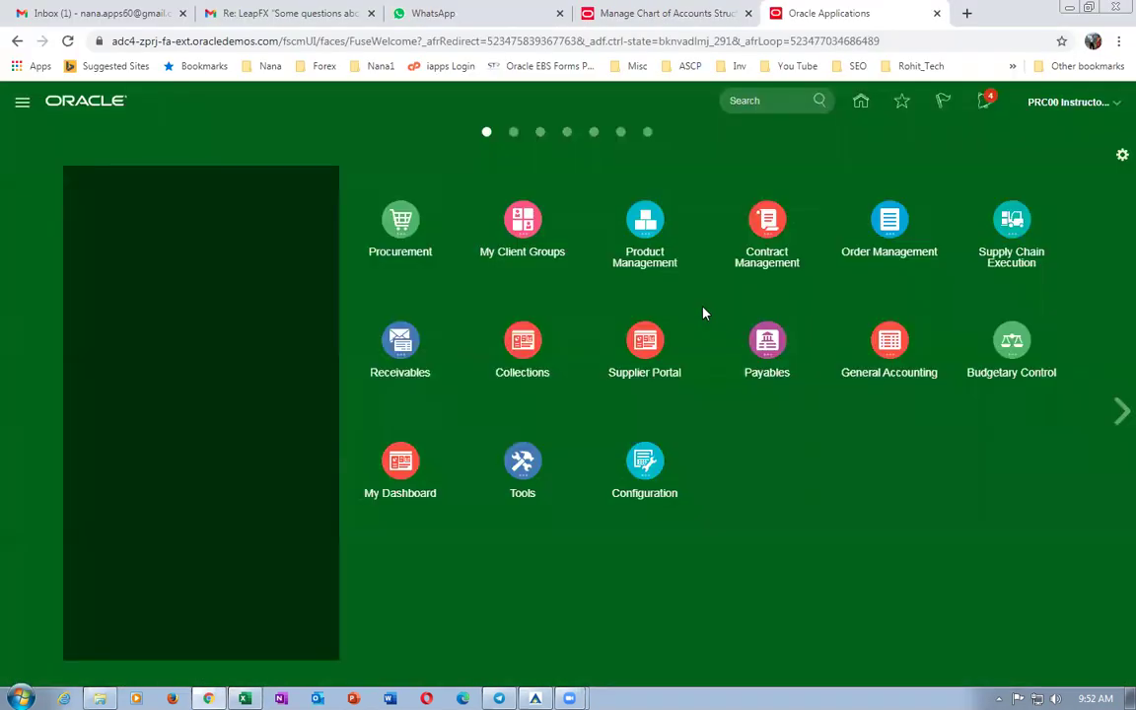
In Setup and Maintenance, search for and open the Manage Chart of Accounts Value Sets task.
click(1070, 102)
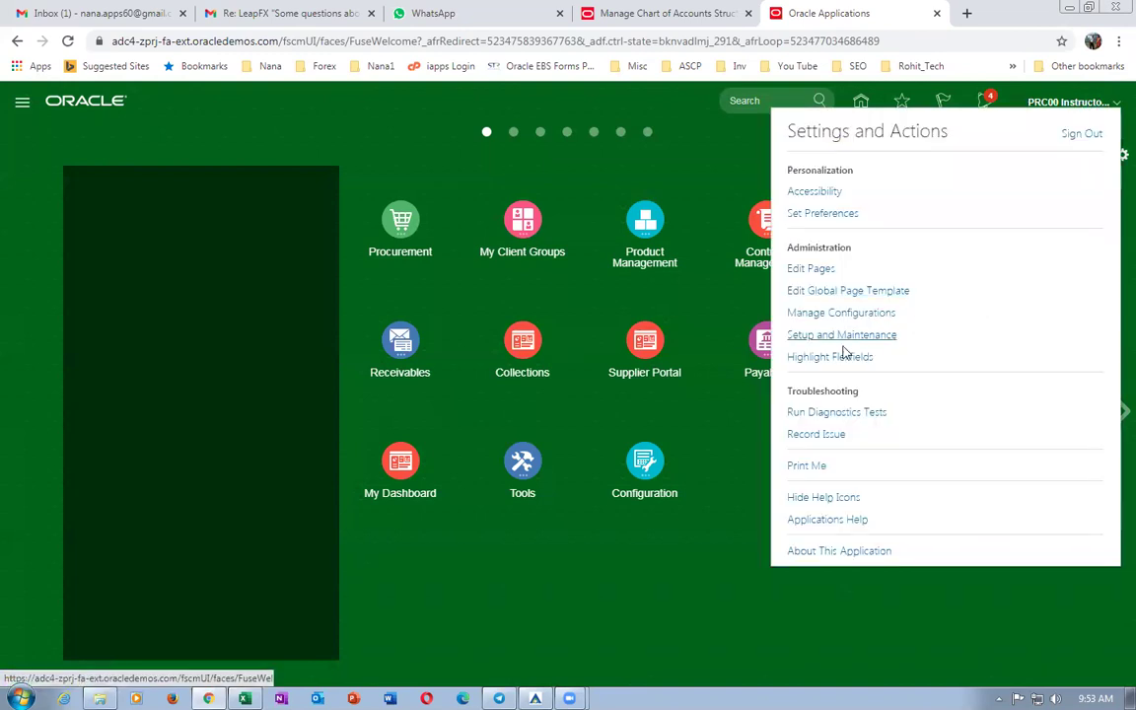
click(841, 336)
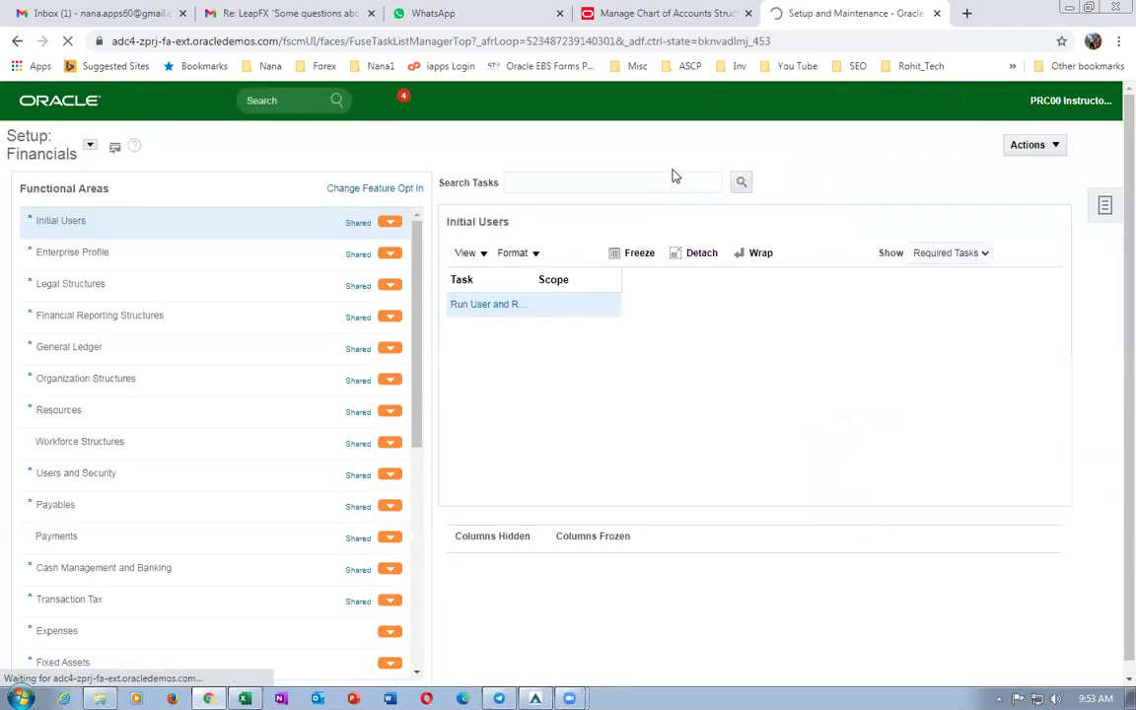
click(1107, 202)
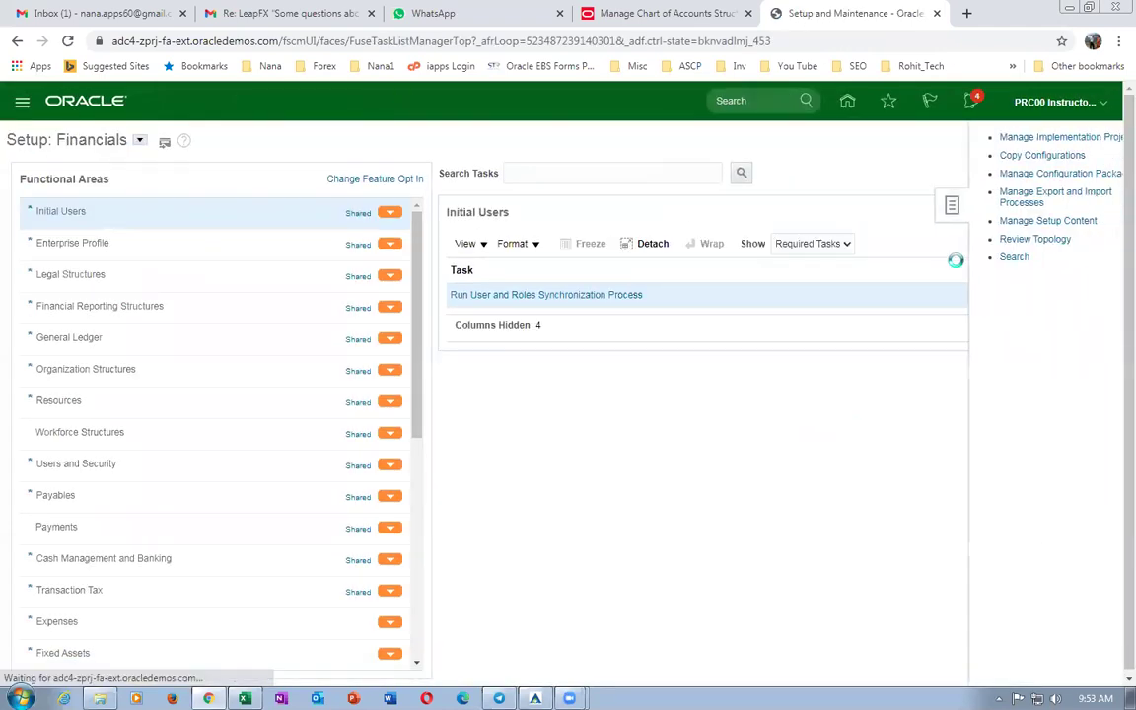
click(981, 258)
click(316, 174)
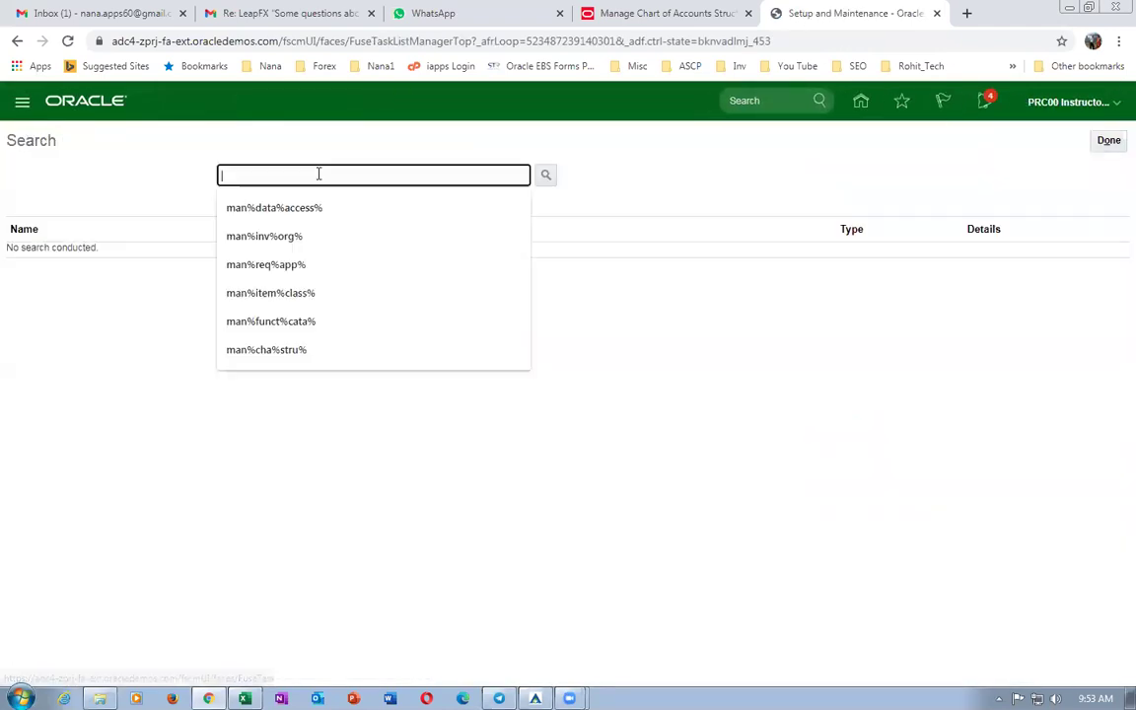
key(ctrl+v)
key(Return)
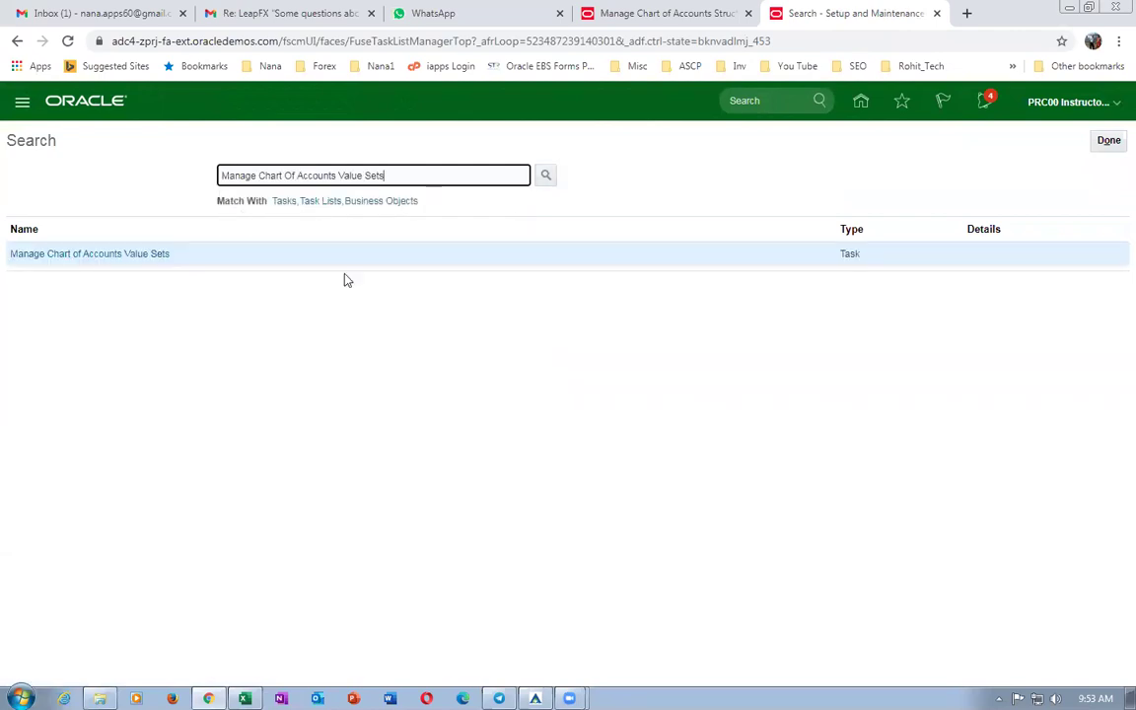
click(52, 256)
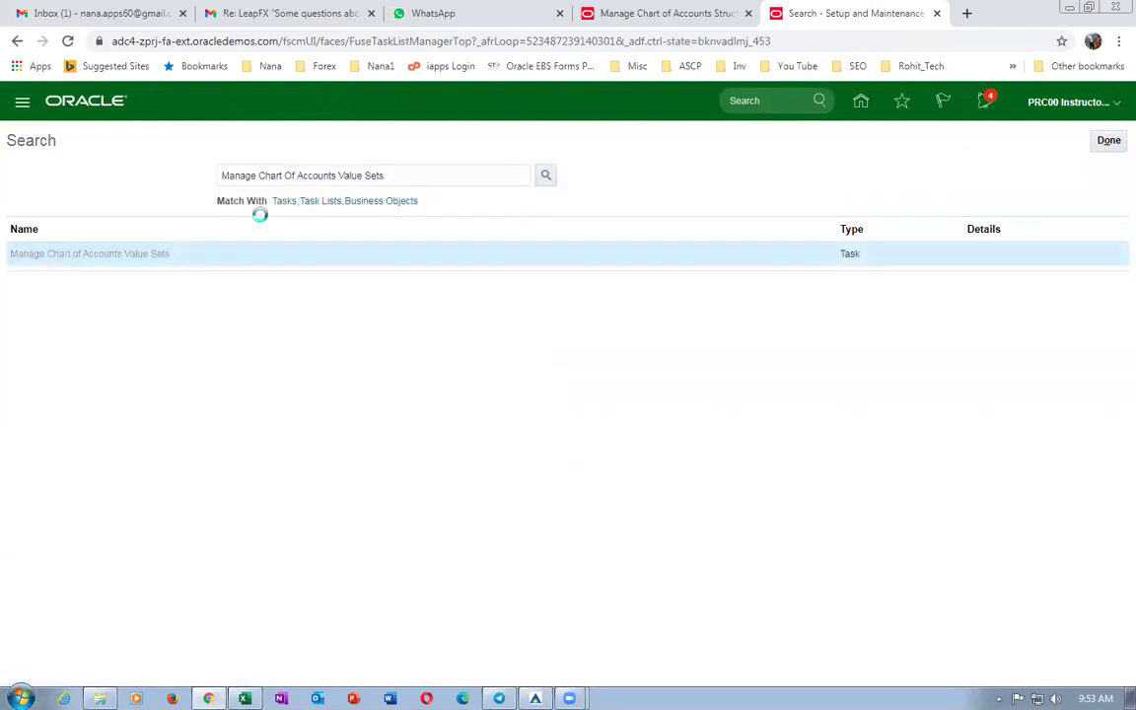
click(163, 216)
Search value set code b01 and inspect b01_Company_VS_1 and b01_dept_VS_2.
text(b01)
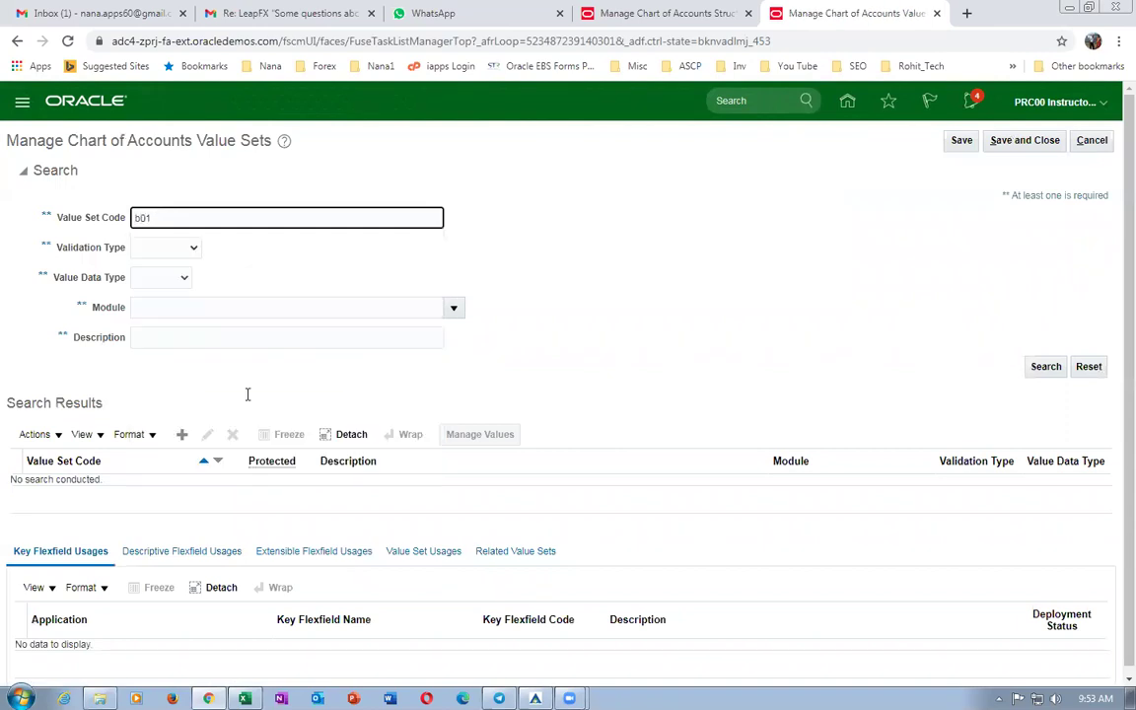
key(Return)
scroll(165, 528, down, 1)
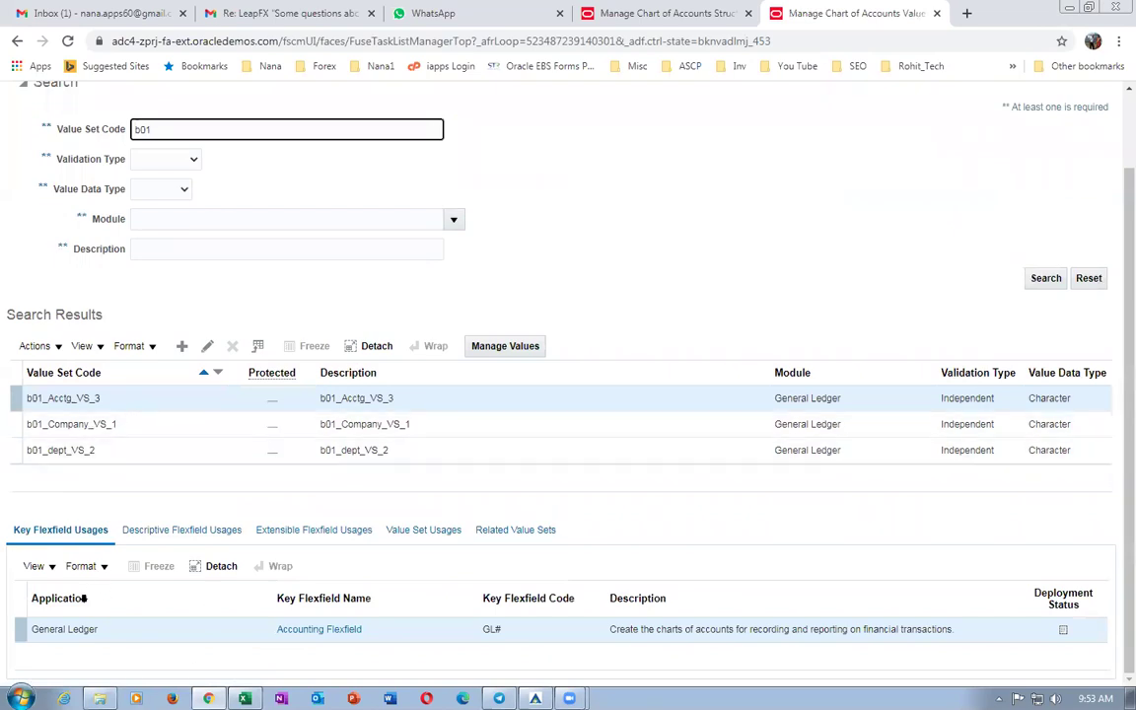
click(16, 426)
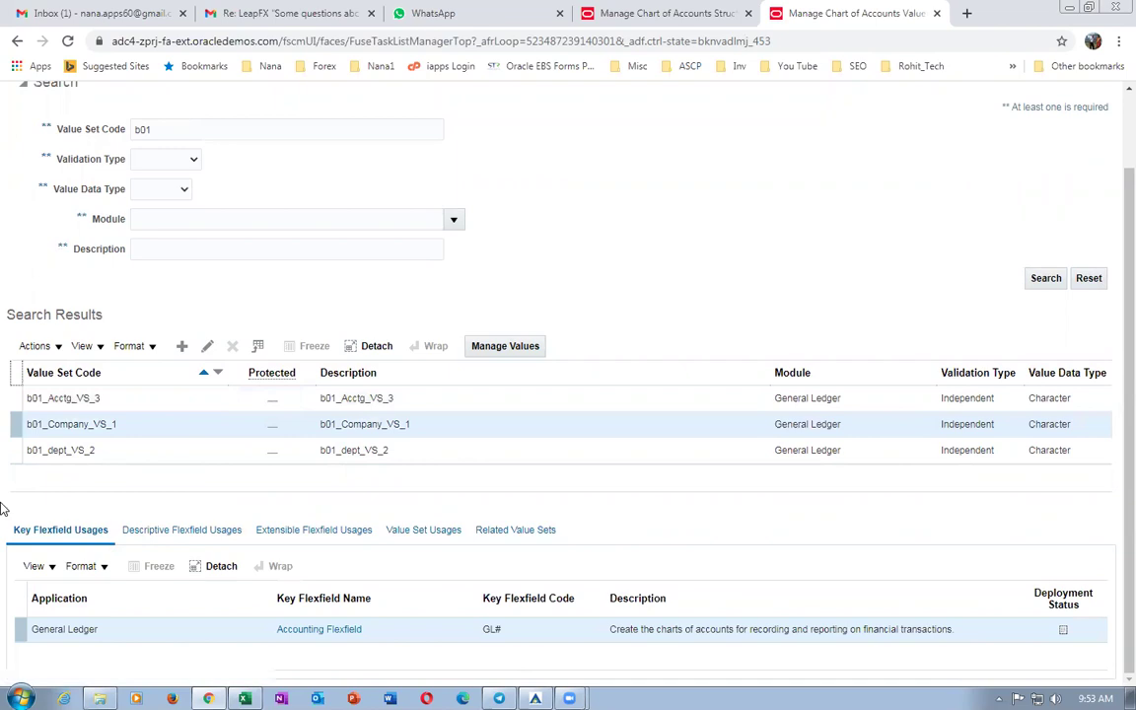
click(15, 450)
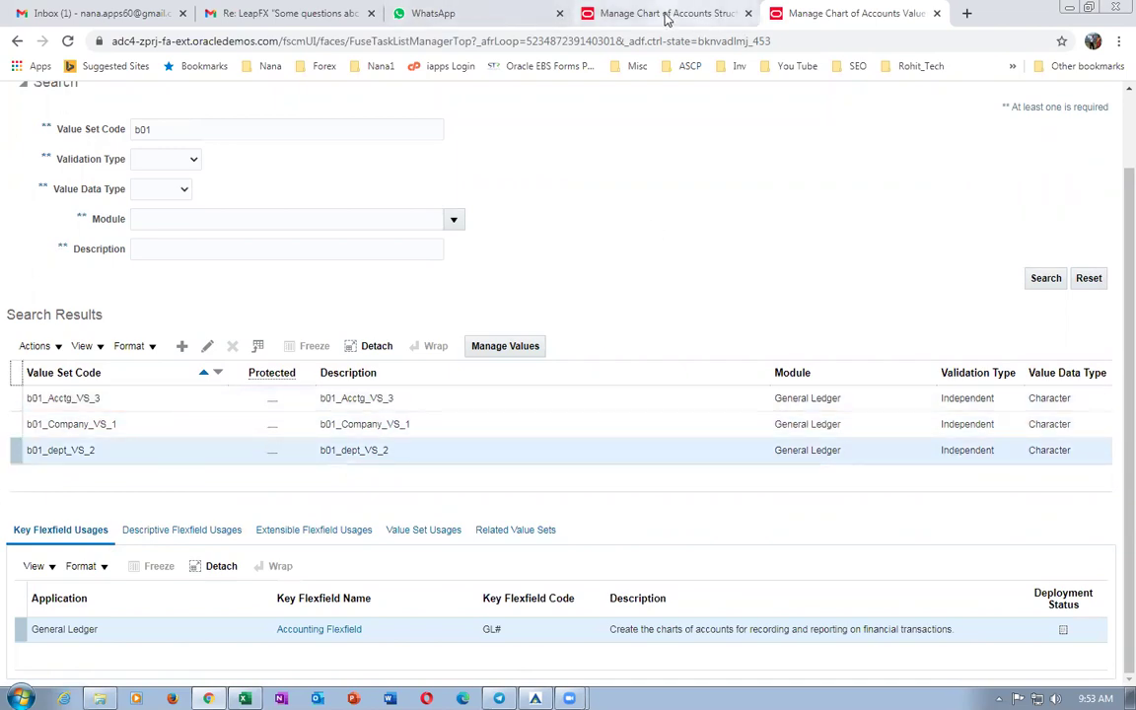
Check the flexfield deployment progress, then review the structures step in the Excel worksheet.
click(647, 13)
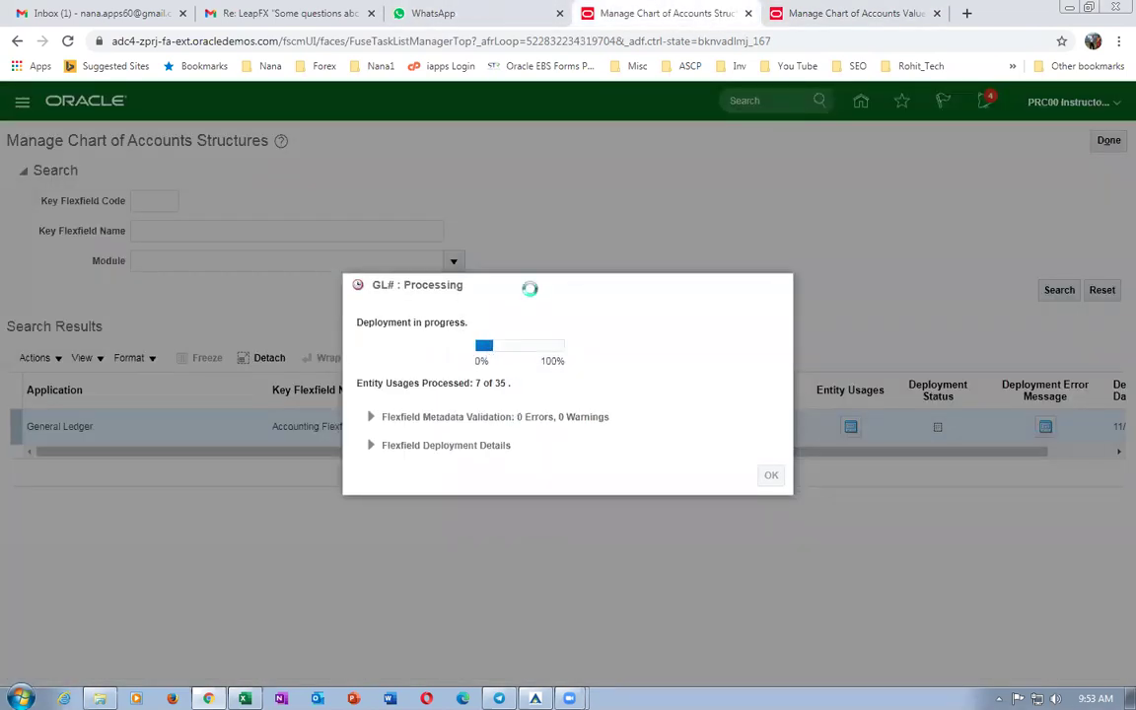
click(831, 17)
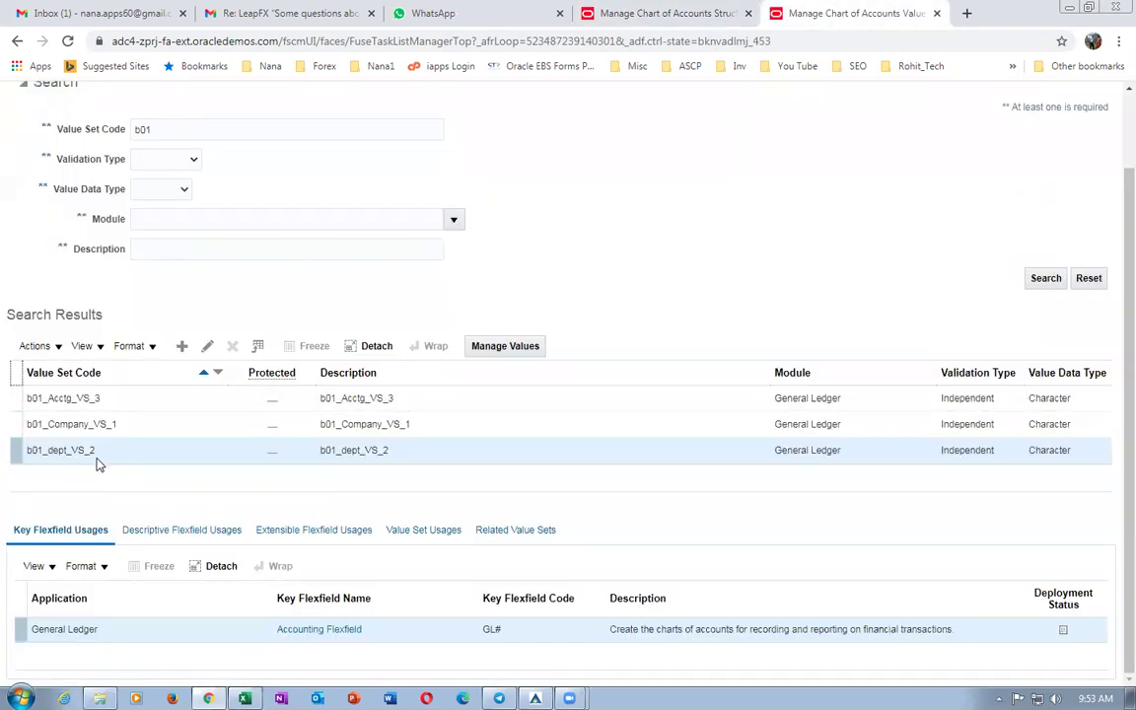
key(alt+Tab)
click(680, 444)
click(396, 449)
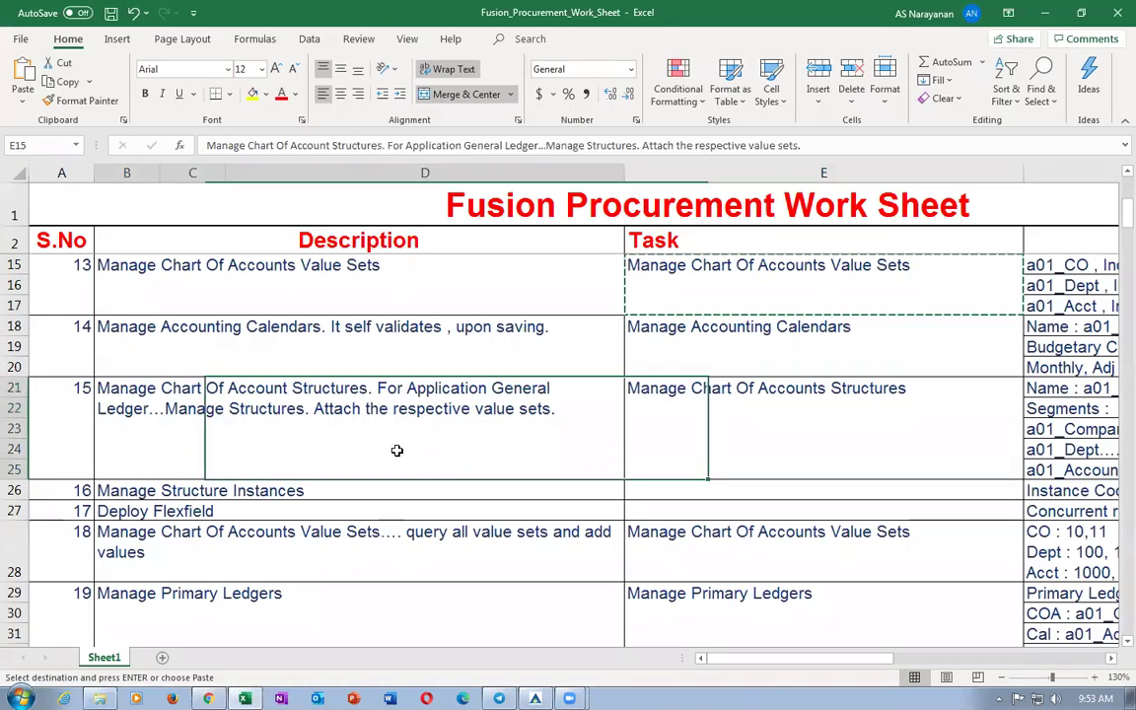
Scroll Excel to step 18 on querying value sets, then return to Oracle.
scroll(523, 454, down, 1)
click(689, 486)
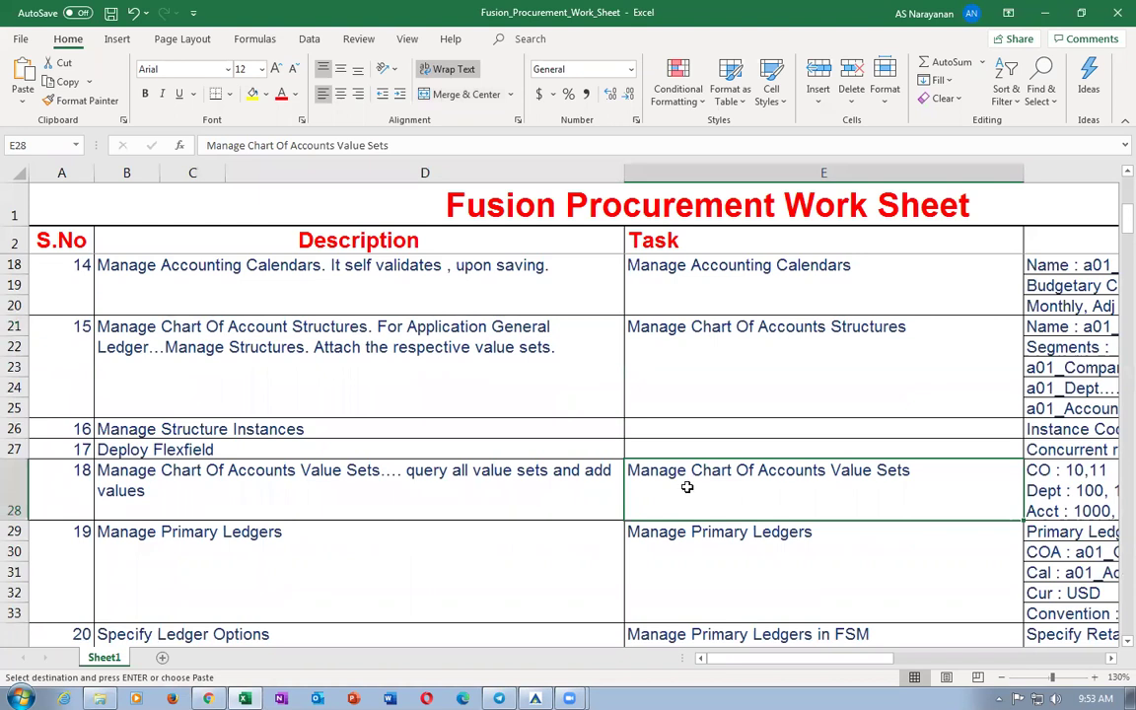
key(alt+Tab)
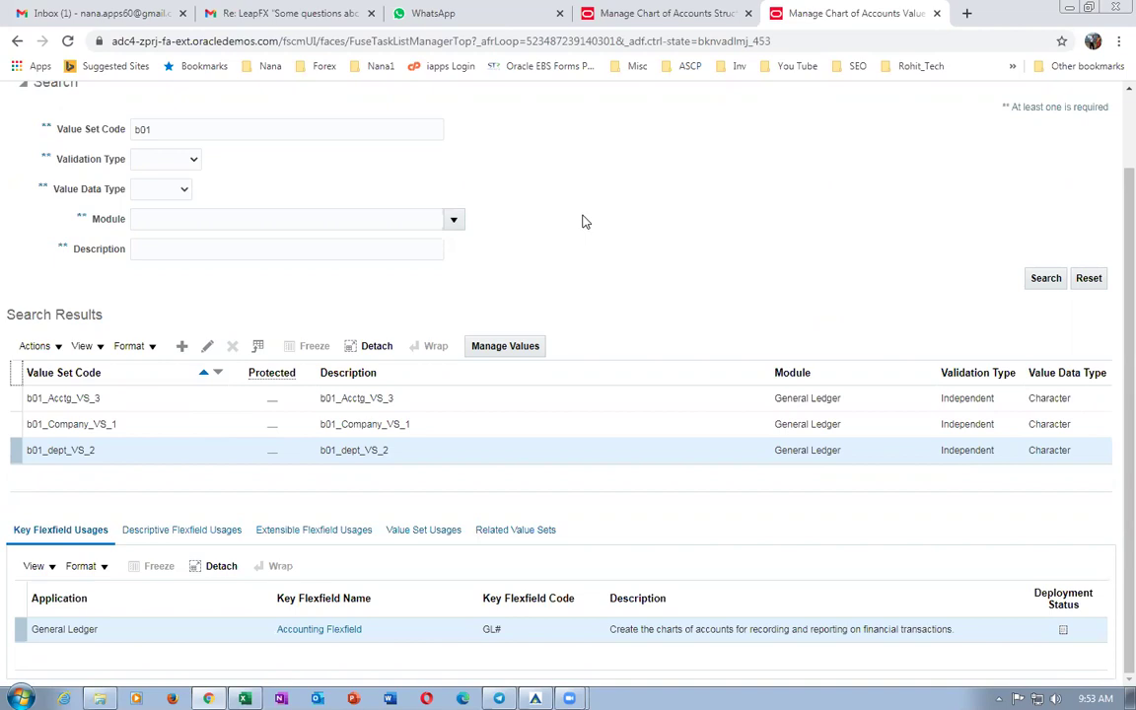
Select b01_Company_VS_1, check deployment at 26 of 35 entity usages, then return to Excel.
right_click(589, 20)
key(Escape)
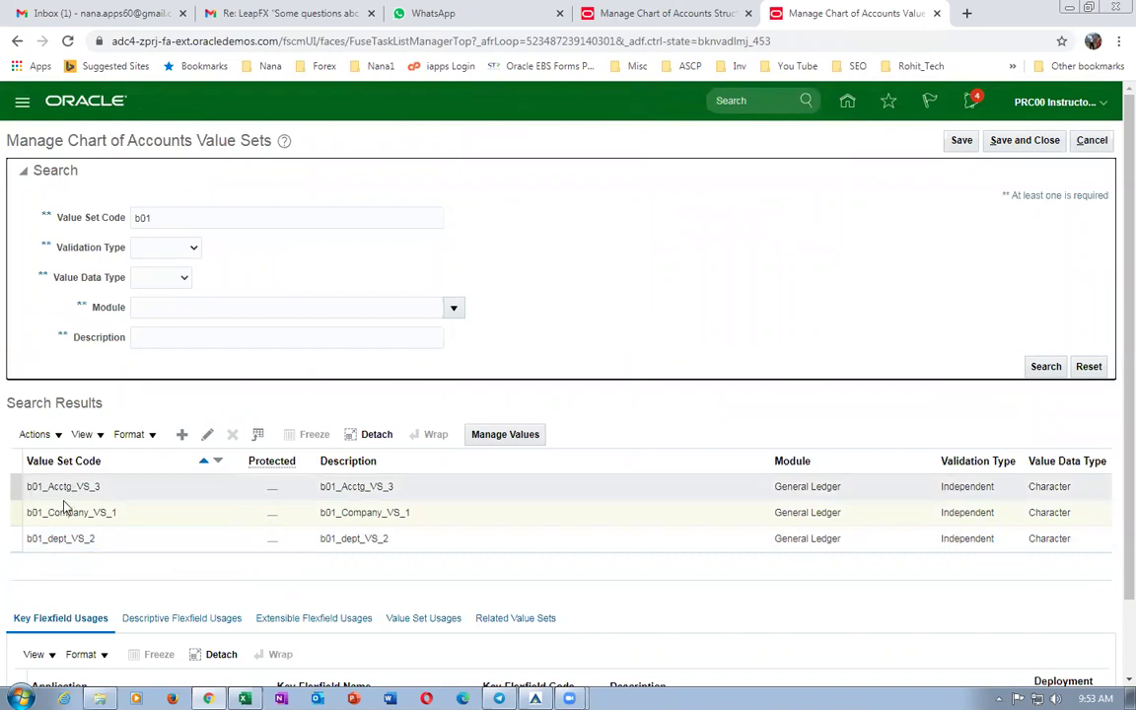
click(15, 512)
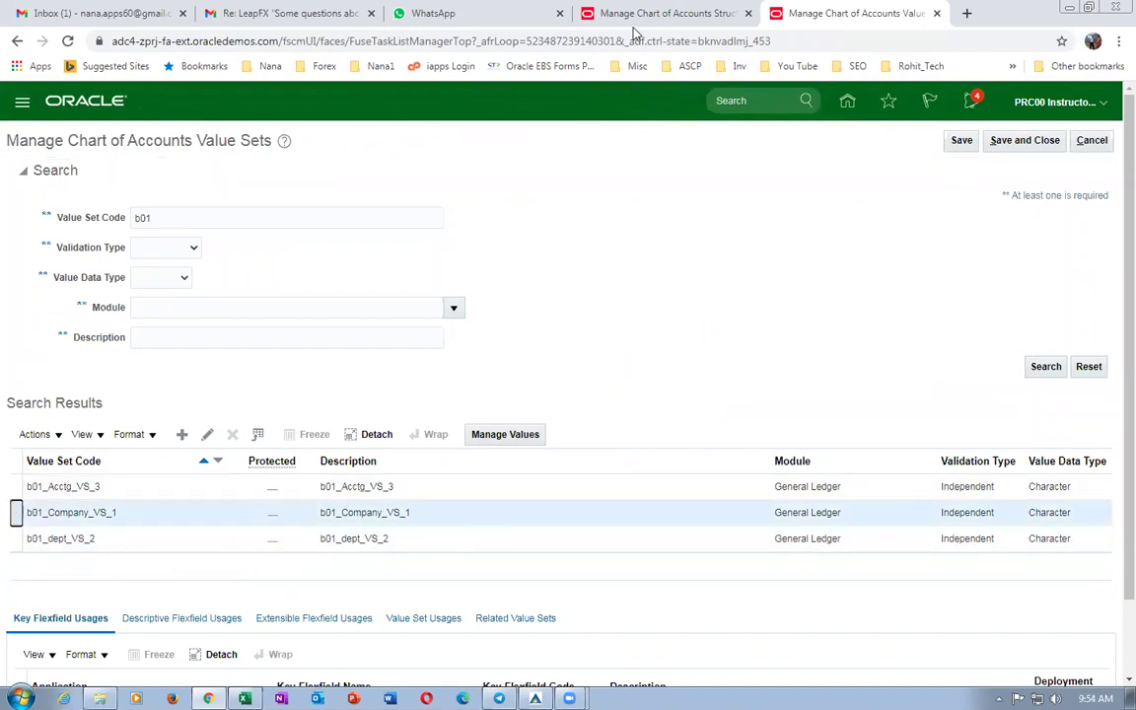
click(639, 14)
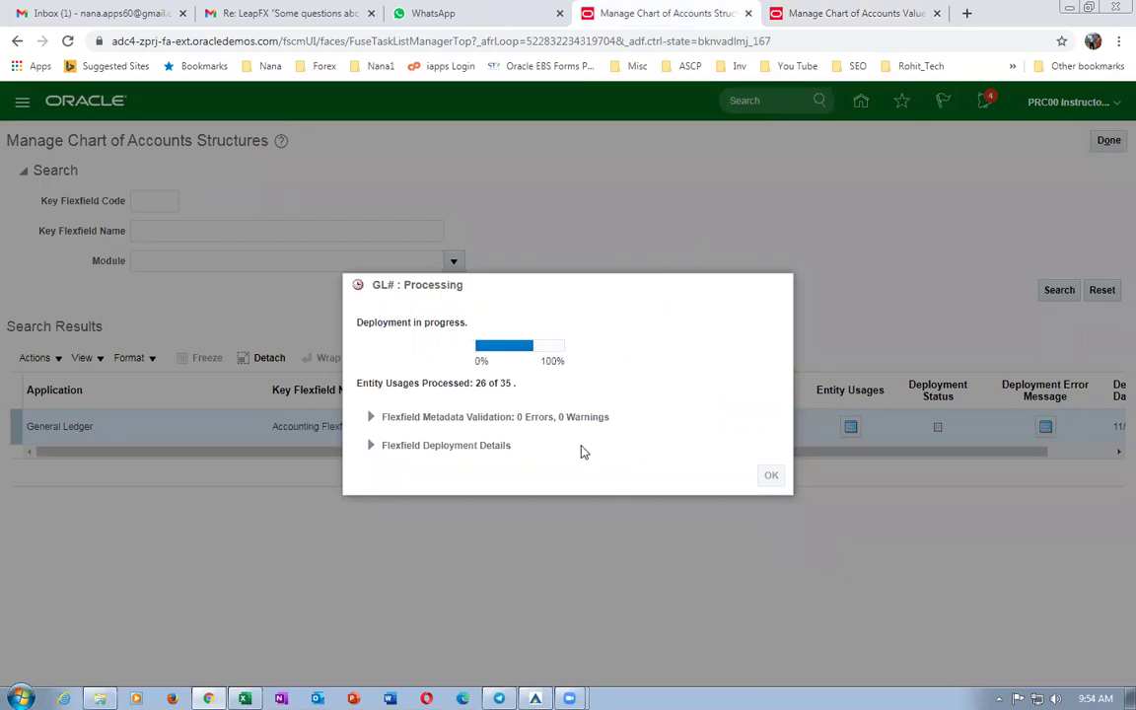
key(alt+Tab)
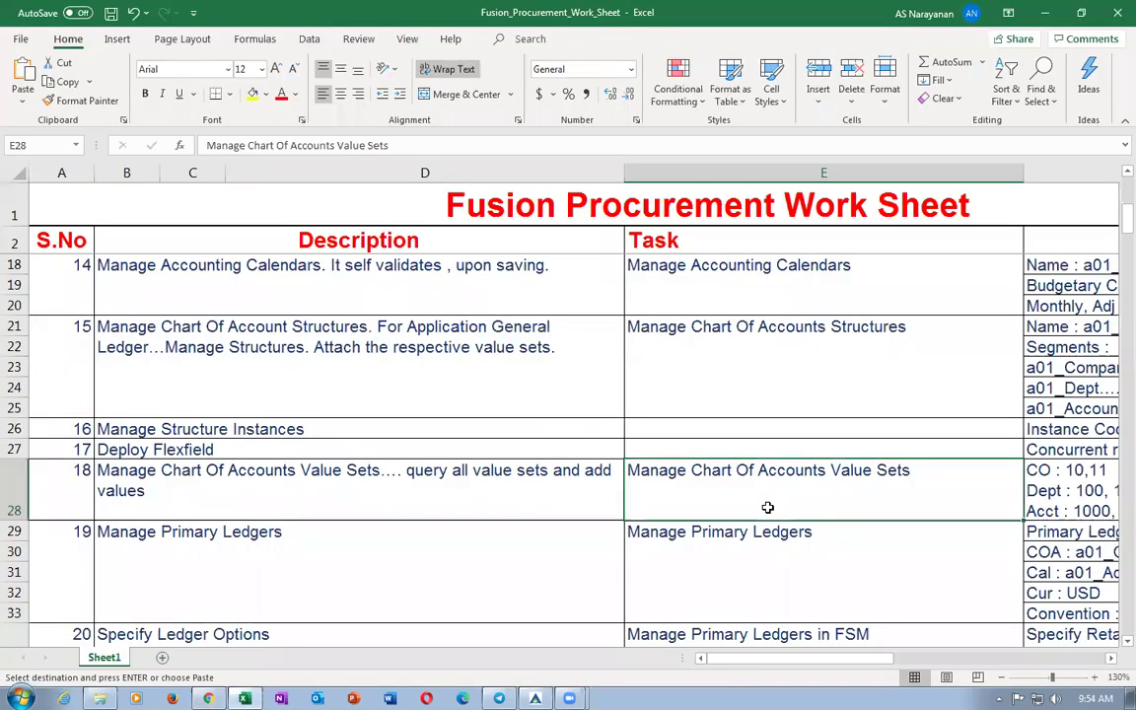
Review the Manage Primary Ledgers and Specify Ledger Options steps, then return to the Oracle deployment.
click(710, 557)
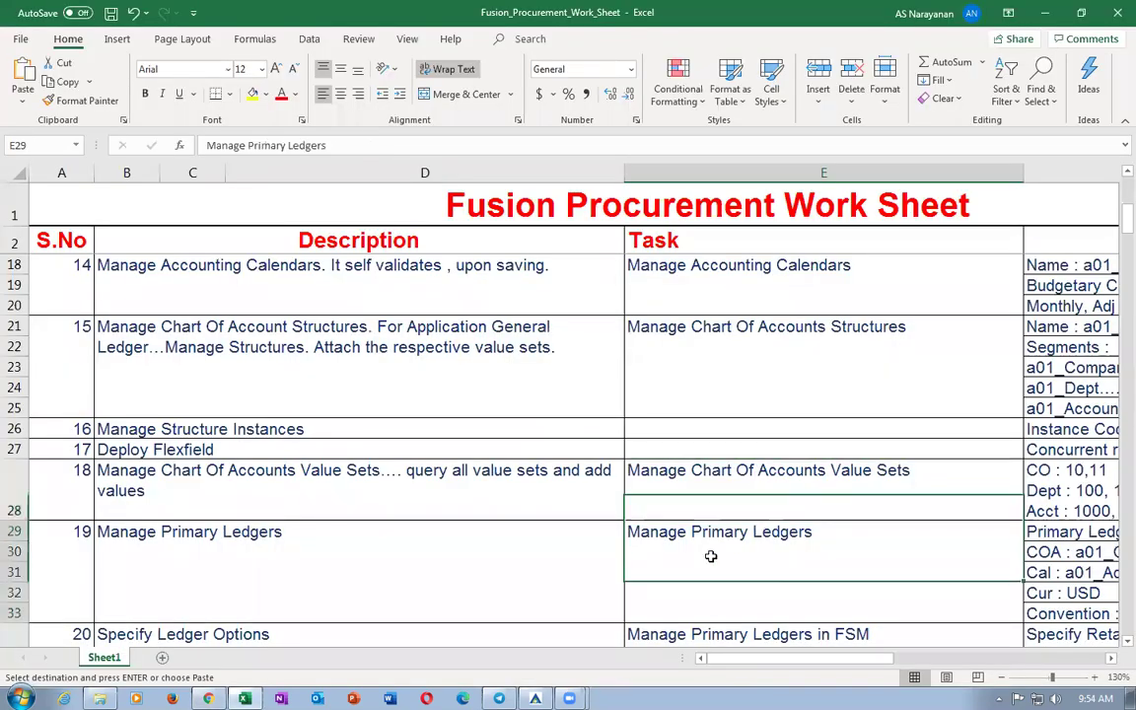
click(718, 479)
scroll(717, 489, down, 3)
click(707, 372)
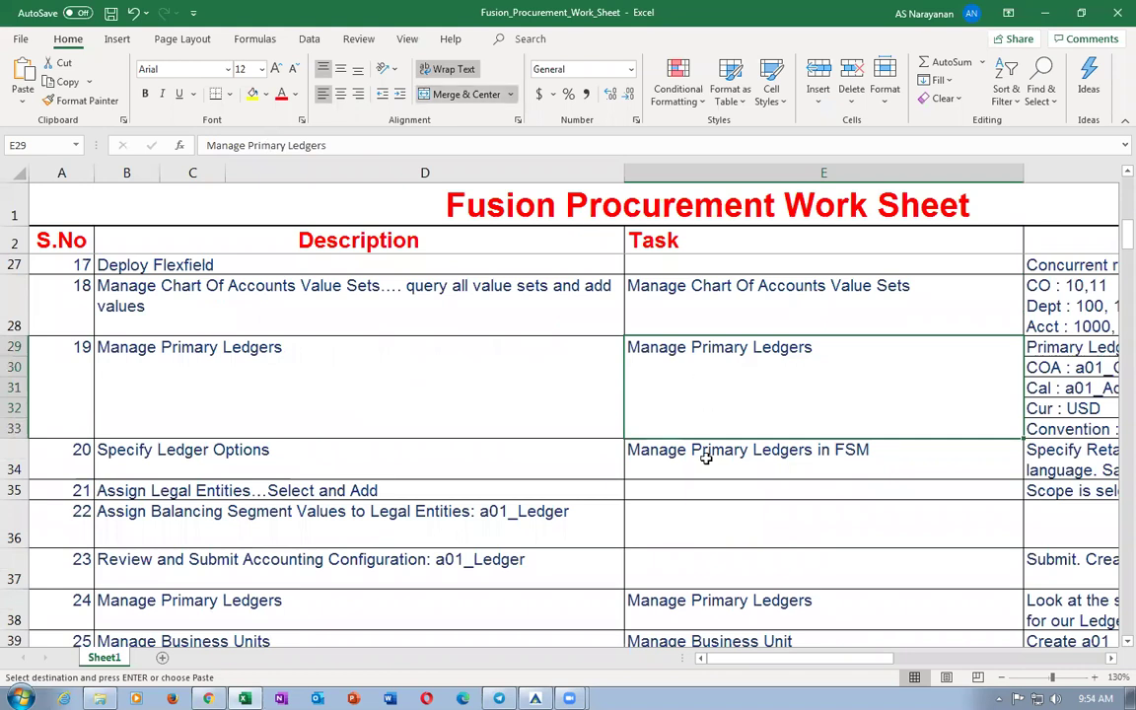
click(226, 463)
click(672, 463)
click(700, 391)
scroll(702, 396, up, 2)
click(722, 442)
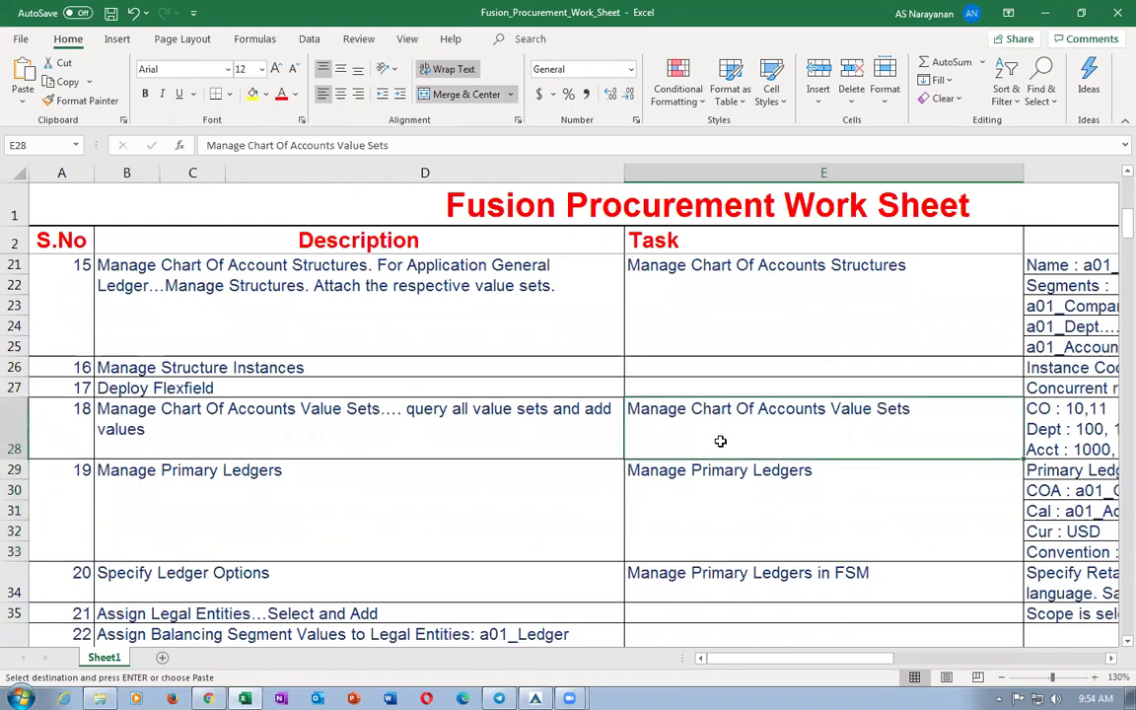
key(alt+Tab)
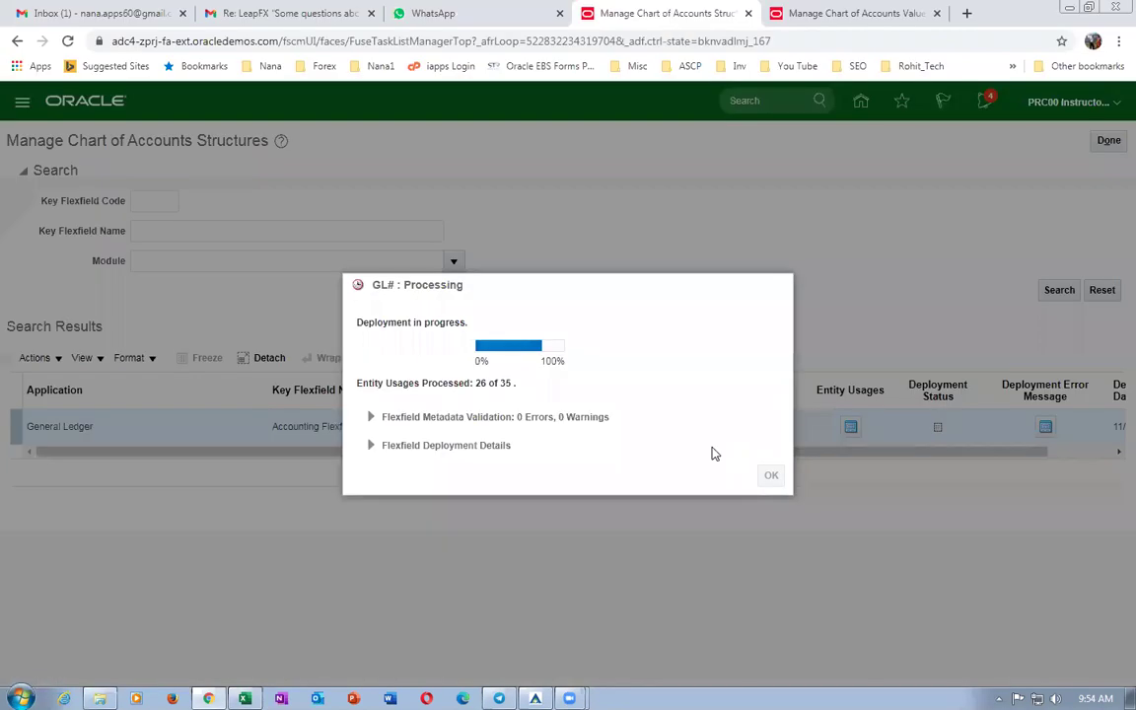
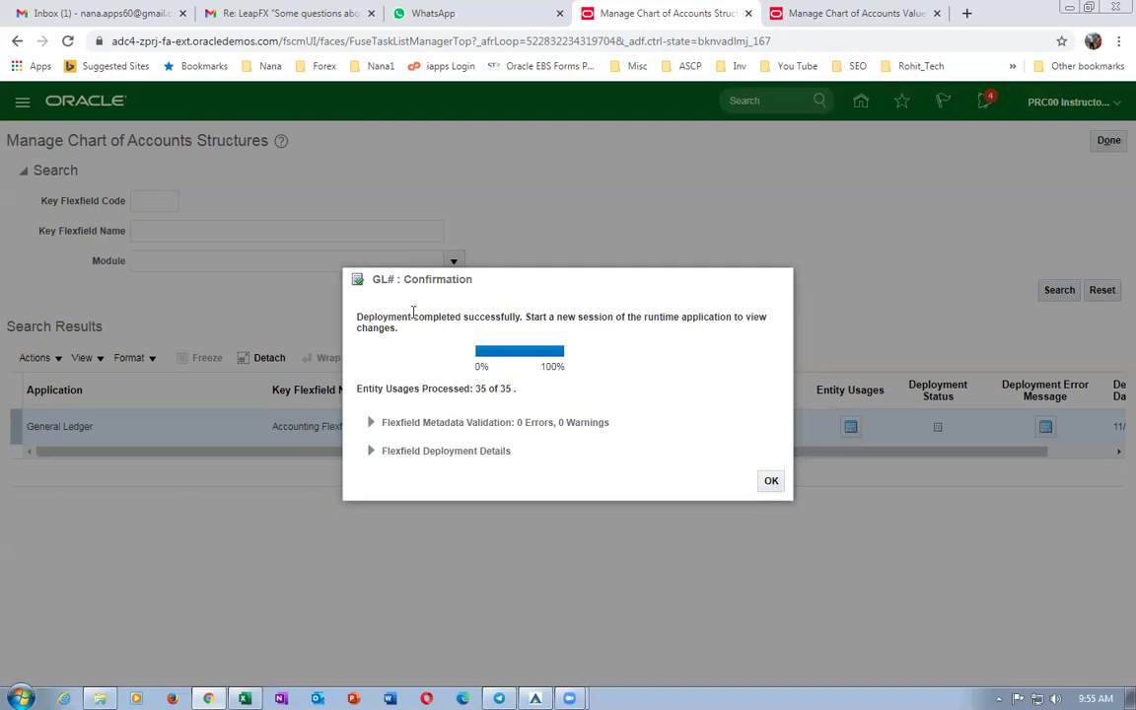
Dismiss the GL# deployment confirmation and open the values of b01_Company_VS_1.
drag(367, 317, 461, 317)
click(771, 481)
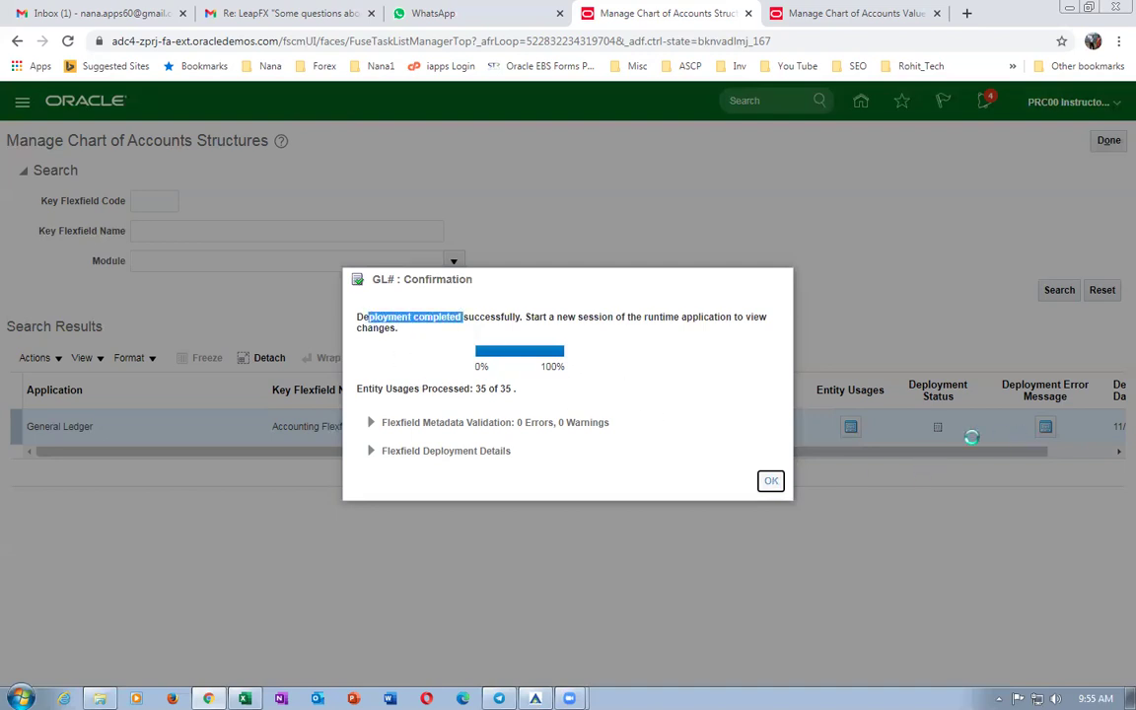
click(812, 18)
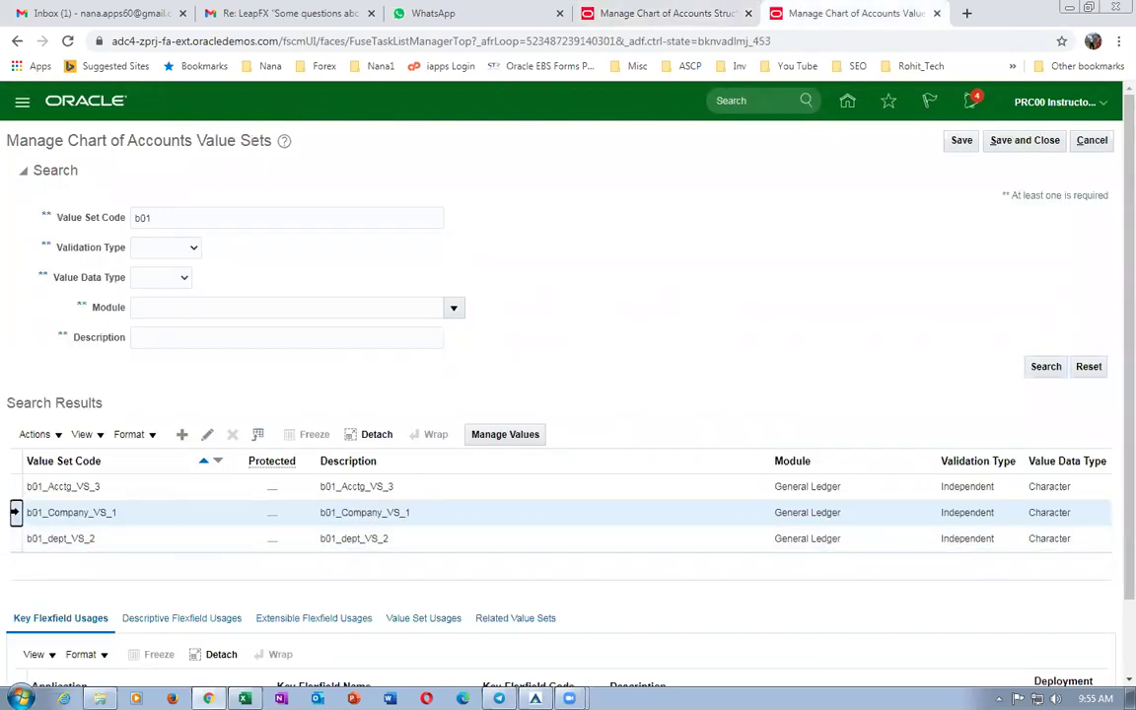
click(503, 434)
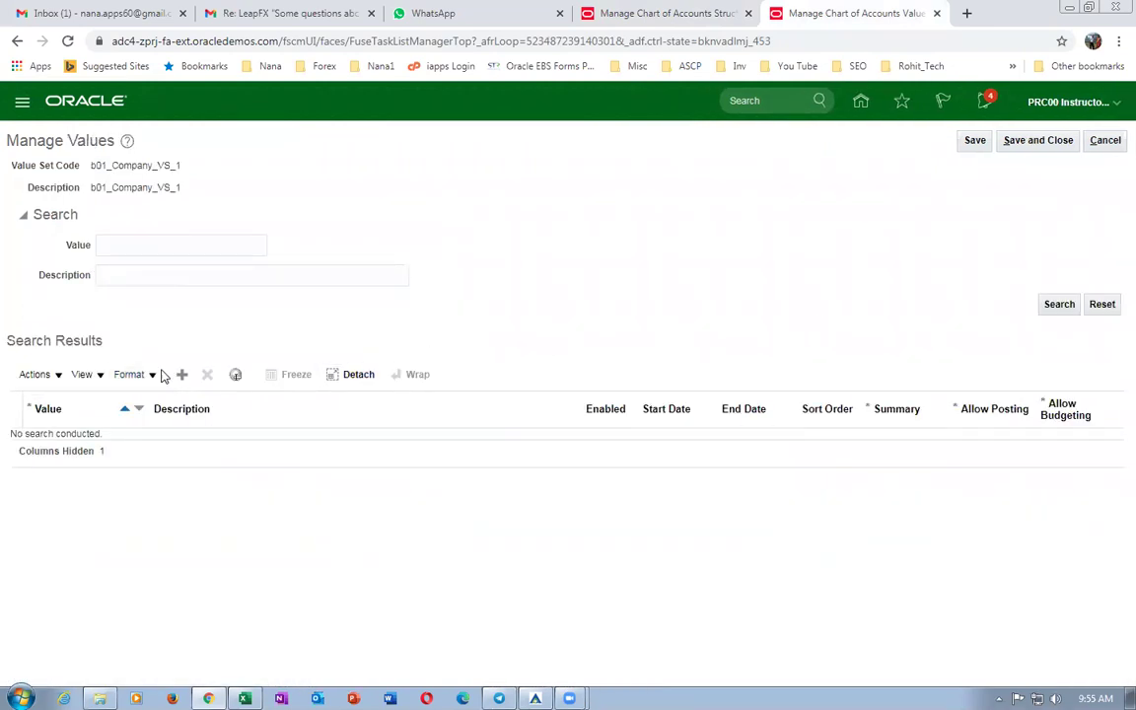
Add company value 10 with description 10.
click(184, 376)
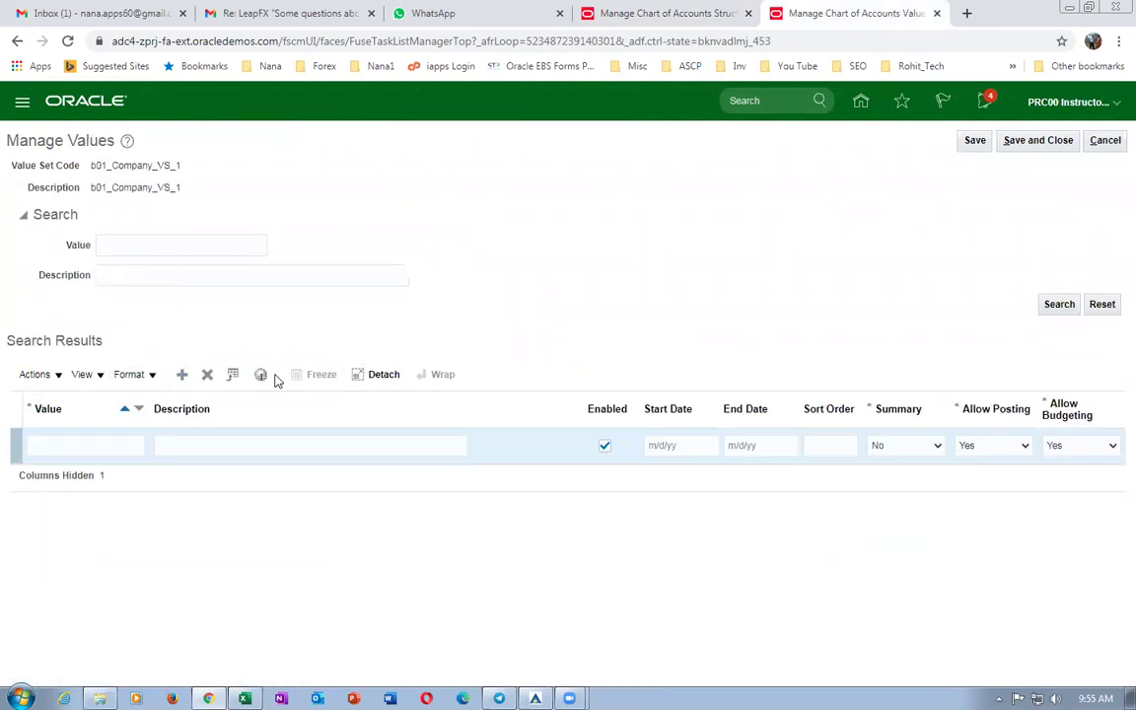
click(76, 450)
text(10)
key(Tab)
text(10)
key(Tab)
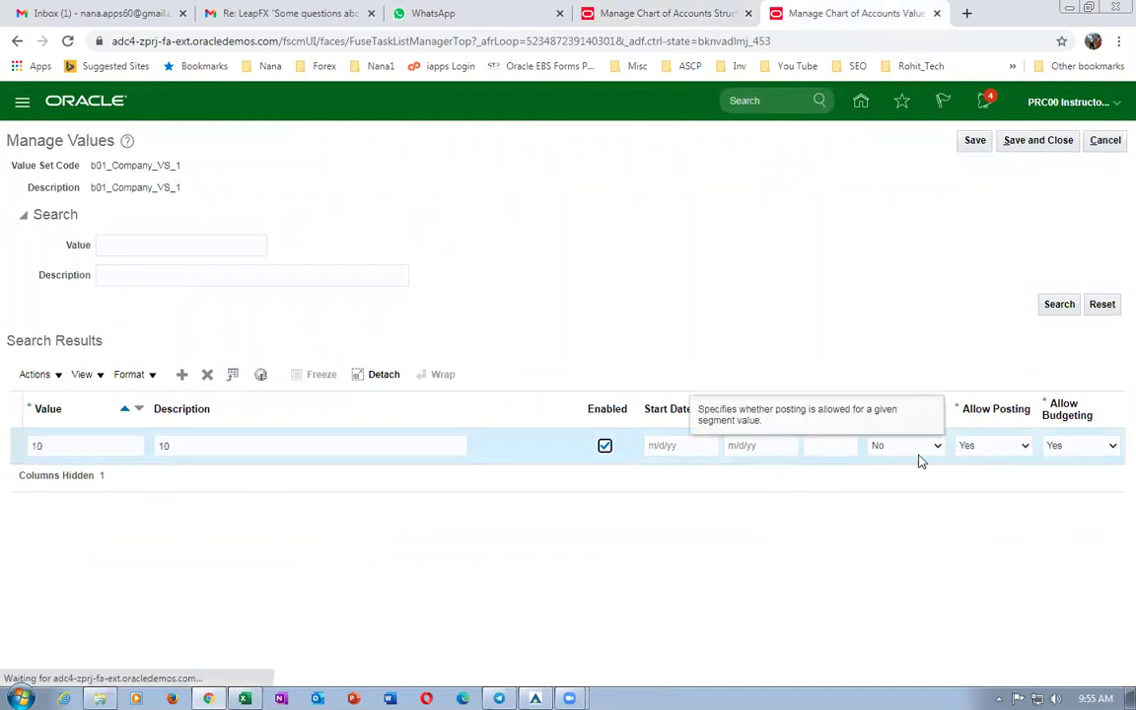
Add company value 11, save the values, and open the values of b01_dept_VS_2.
click(181, 374)
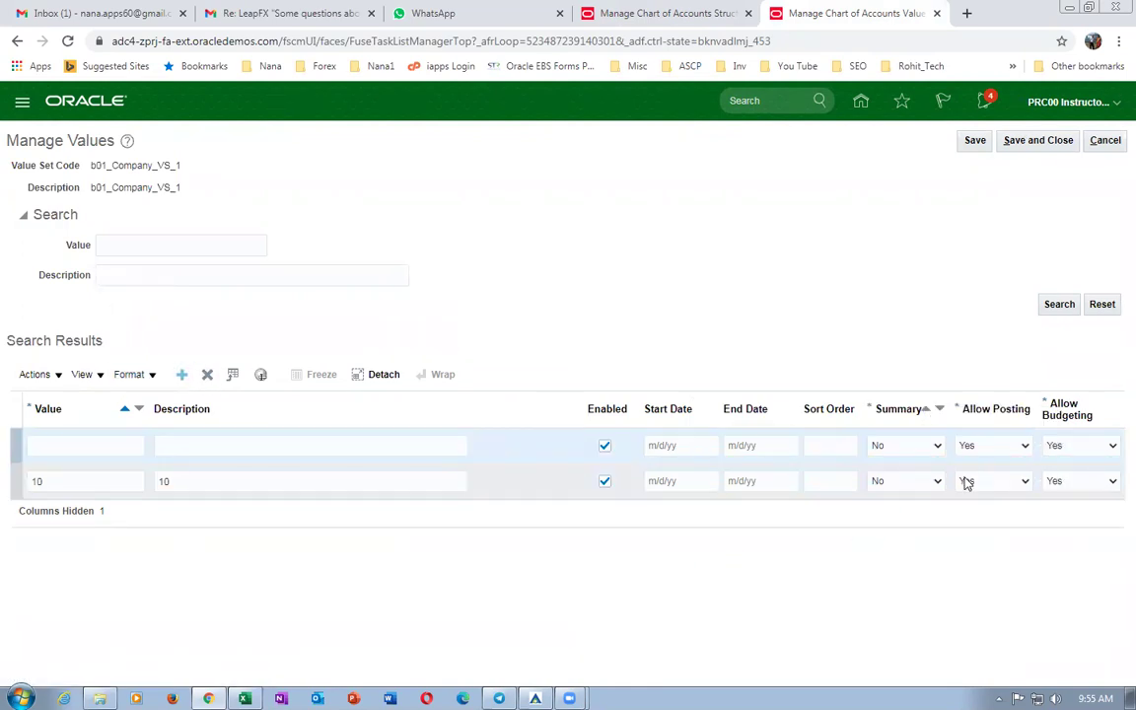
click(119, 443)
text(11)
key(Tab)
text(11)
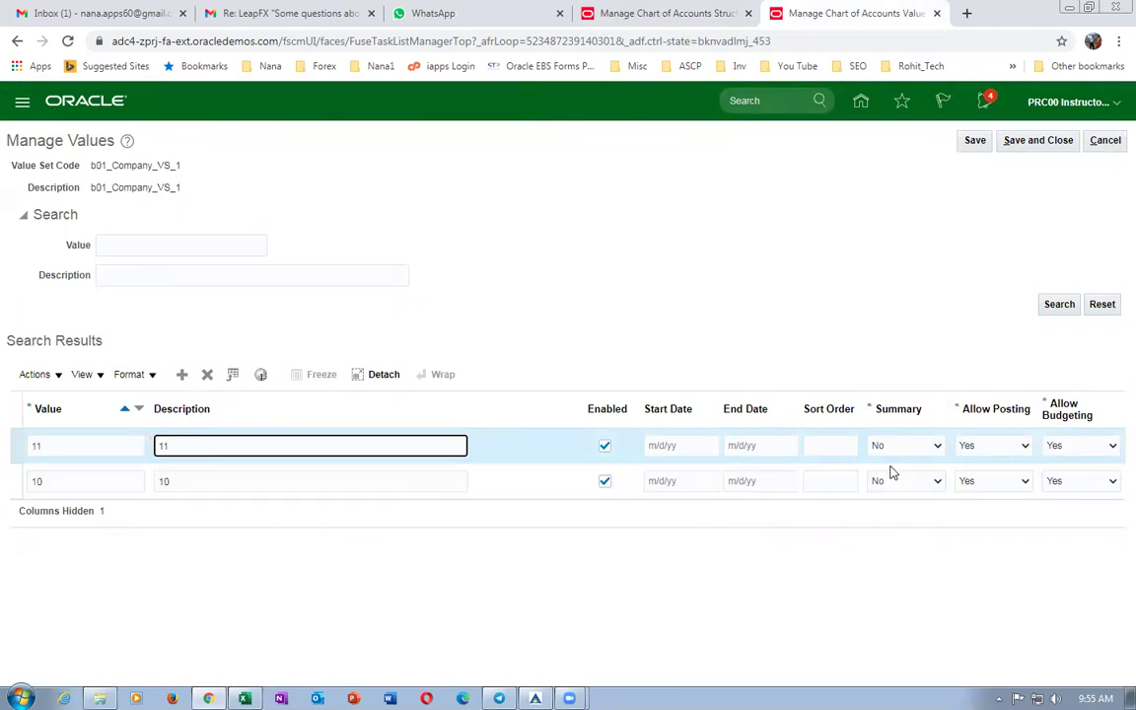
click(644, 263)
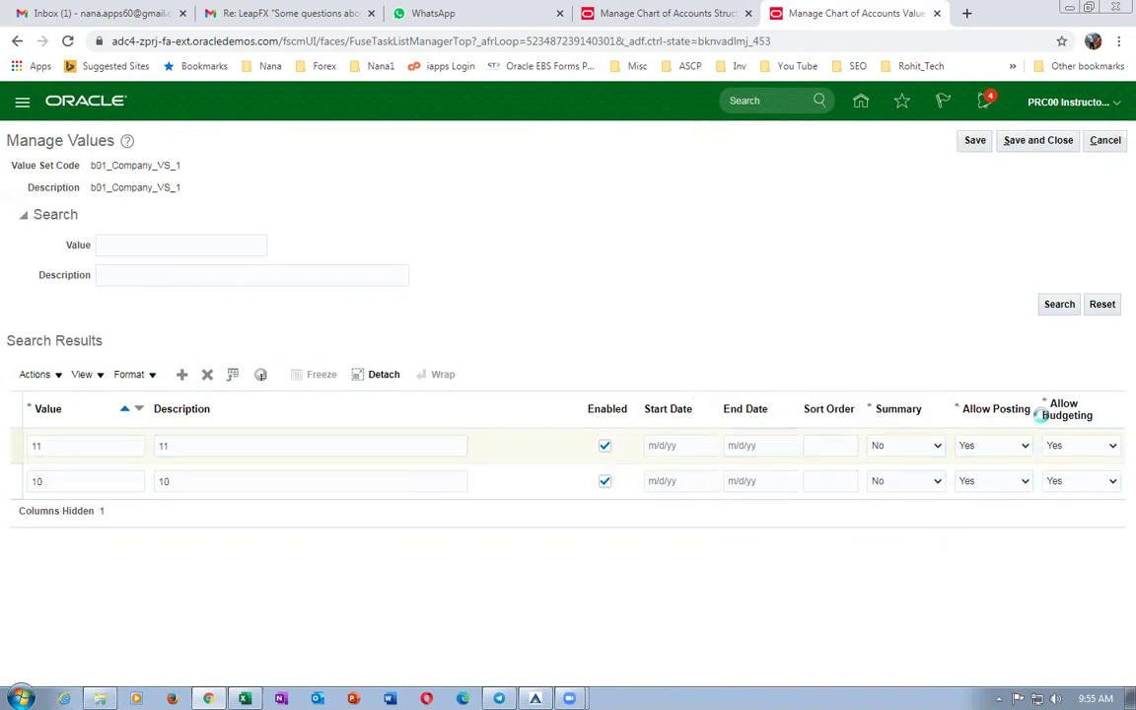
click(1041, 139)
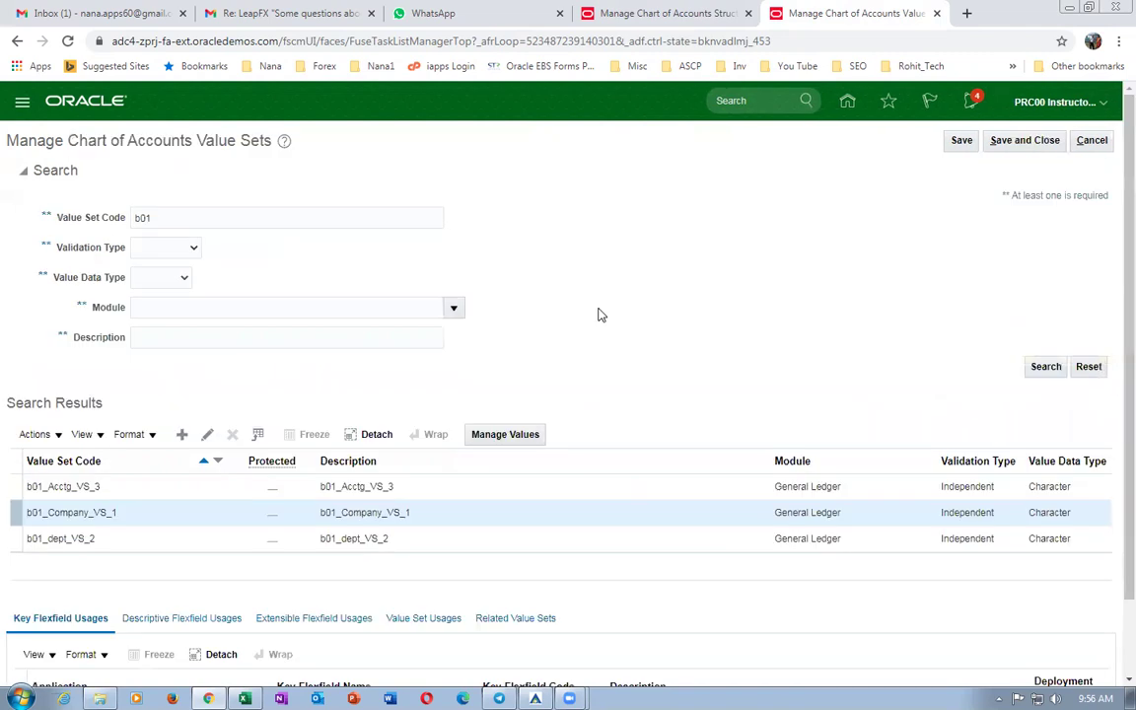
click(14, 538)
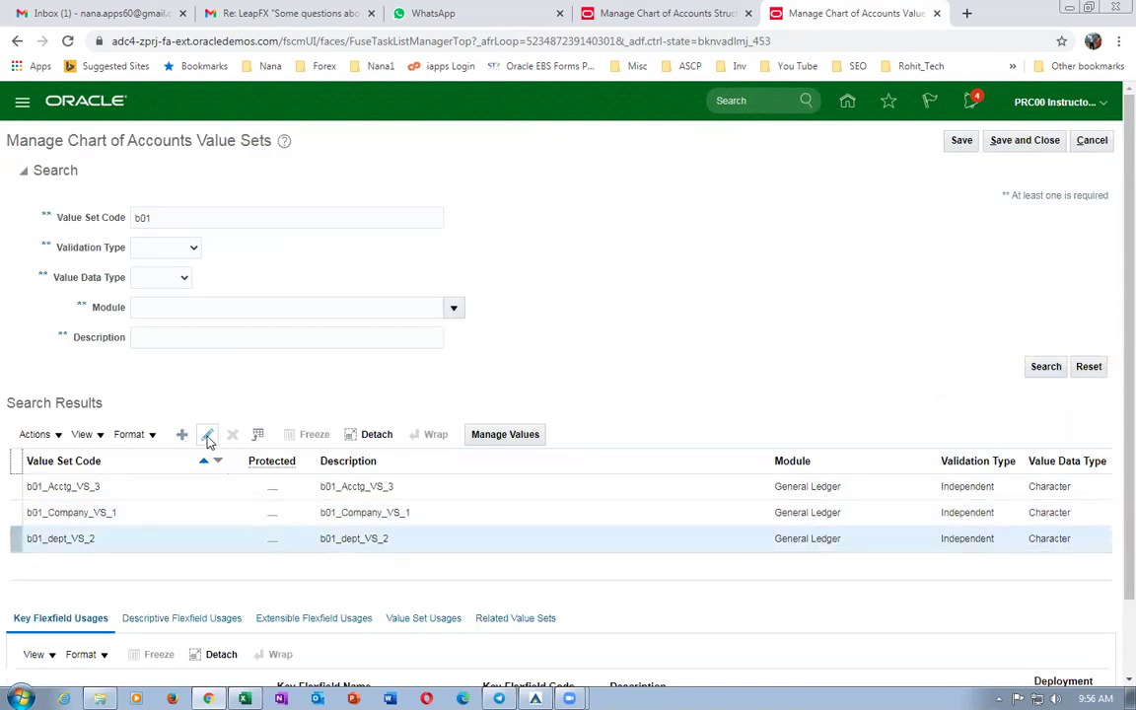
click(505, 434)
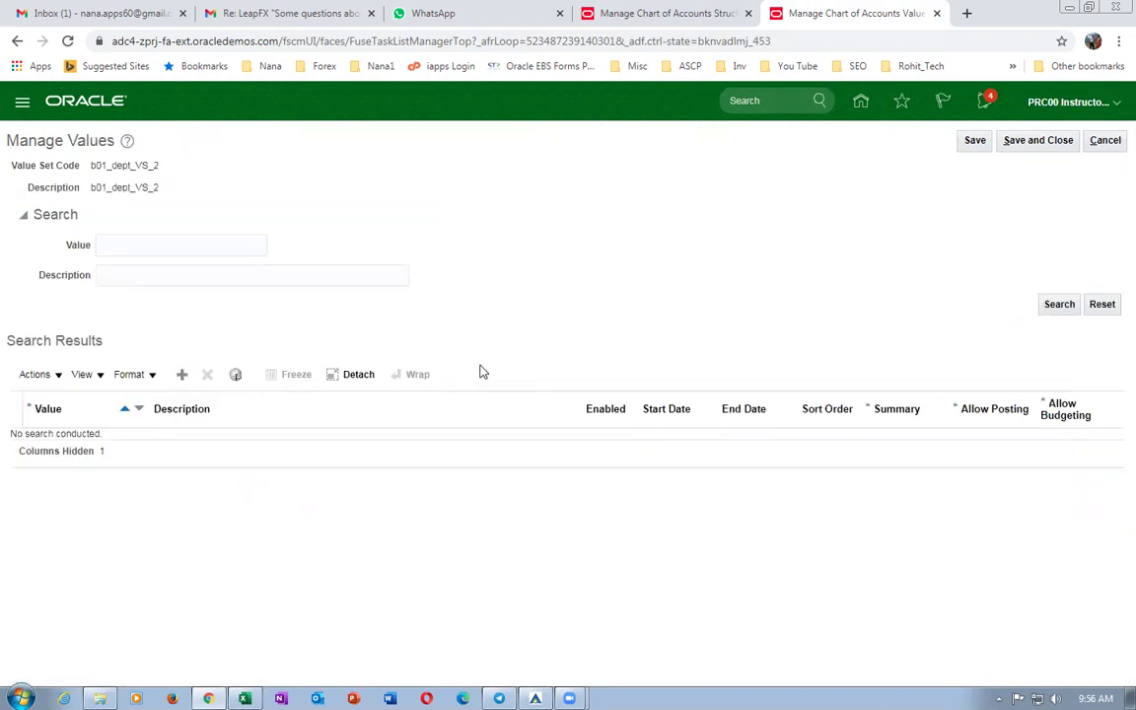
Add department value 100 with description 100.
click(181, 376)
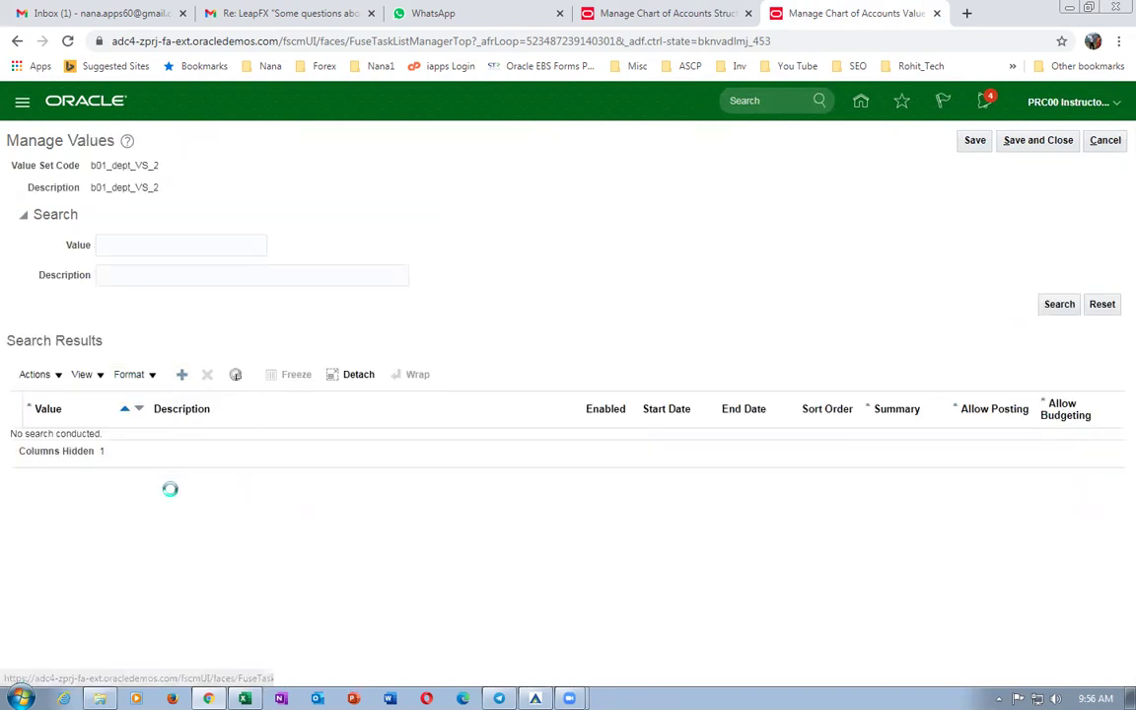
text(100)
key(Tab)
text(100)
key(Tab)
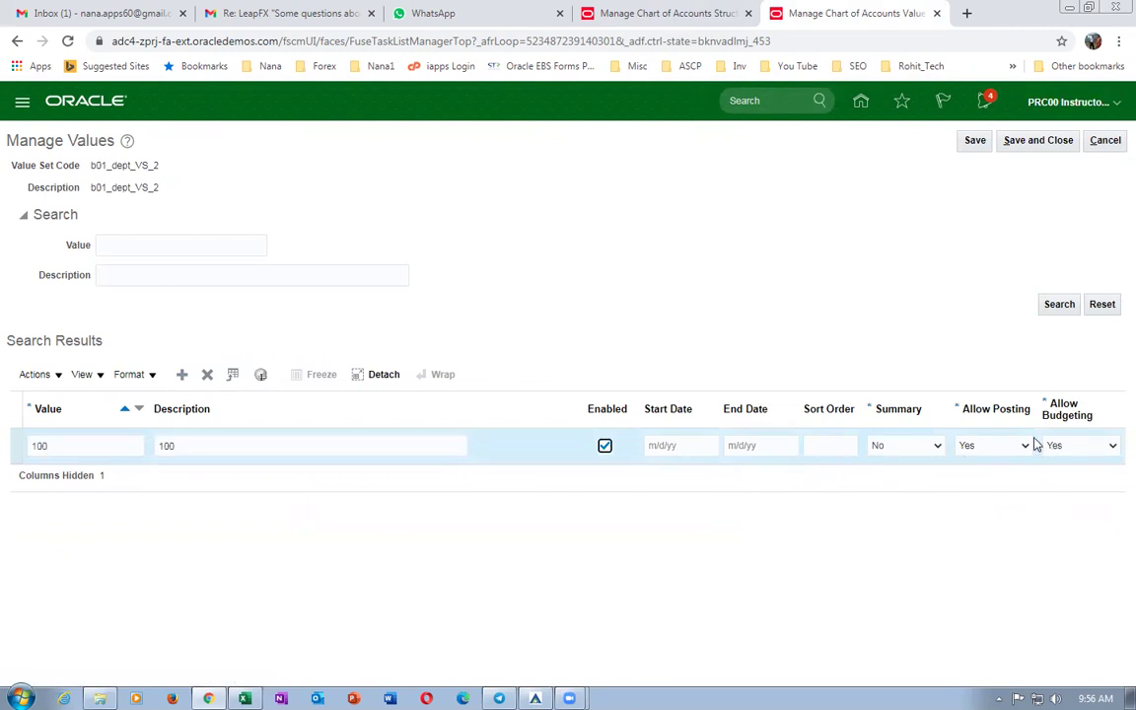
Add department value 101, save, and open the values of b01_Acctg_VS_3.
click(181, 376)
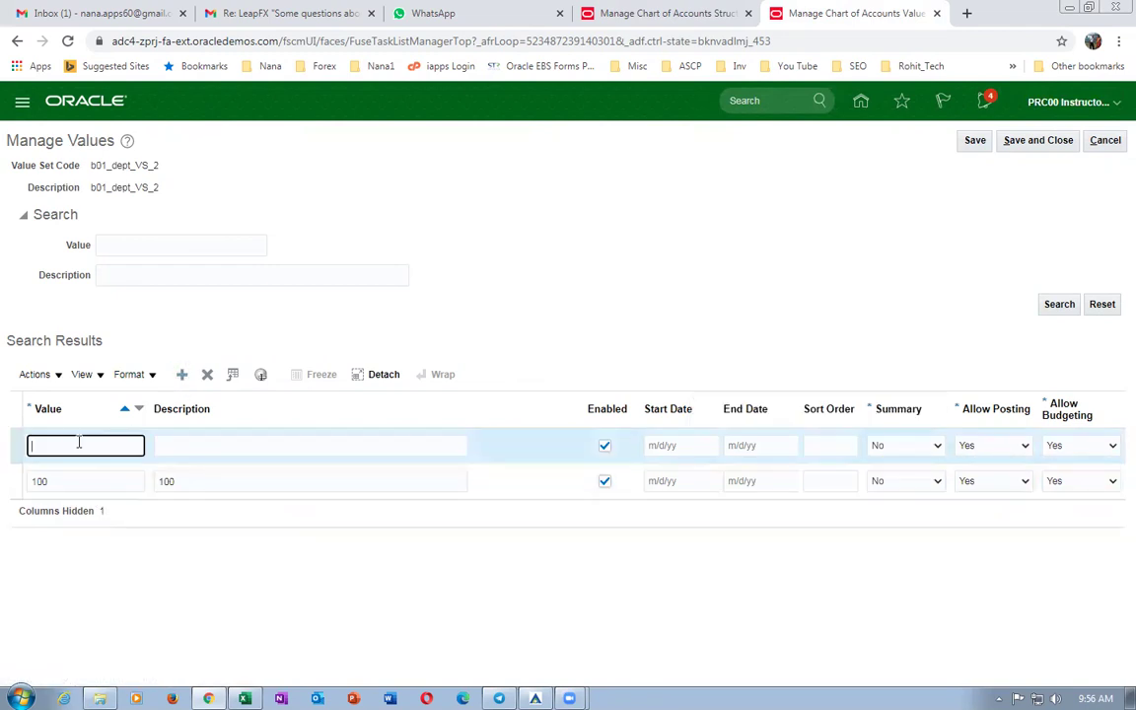
text(101)
key(Tab)
text(101)
key(Tab)
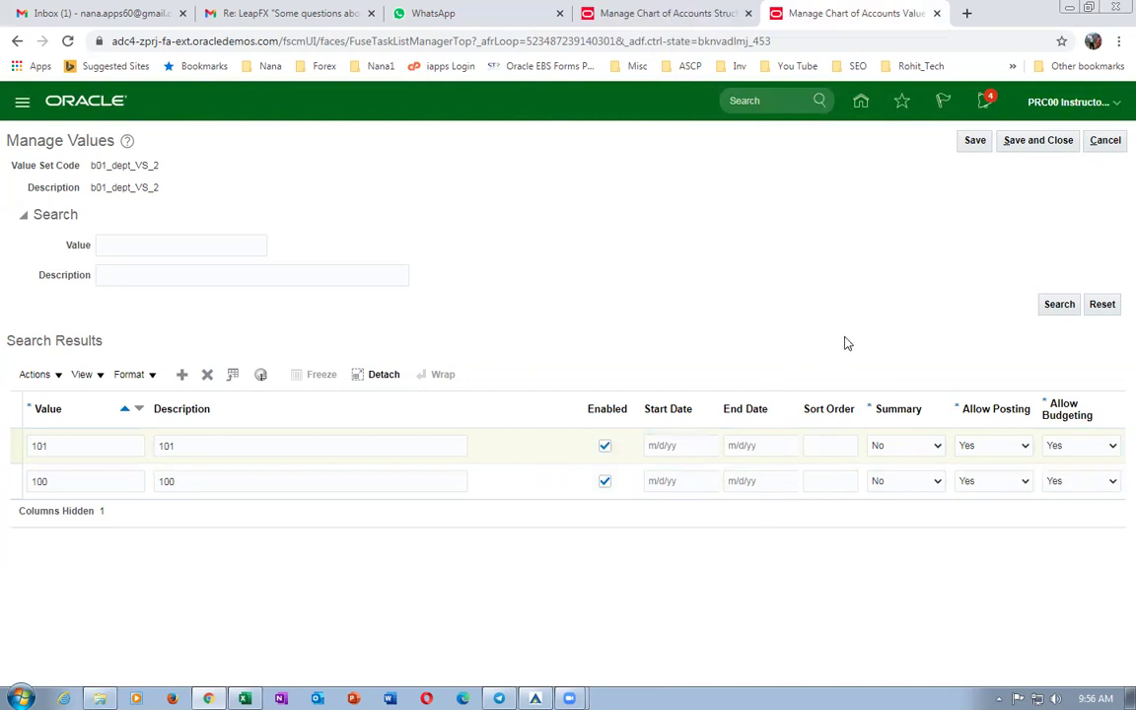
click(1037, 140)
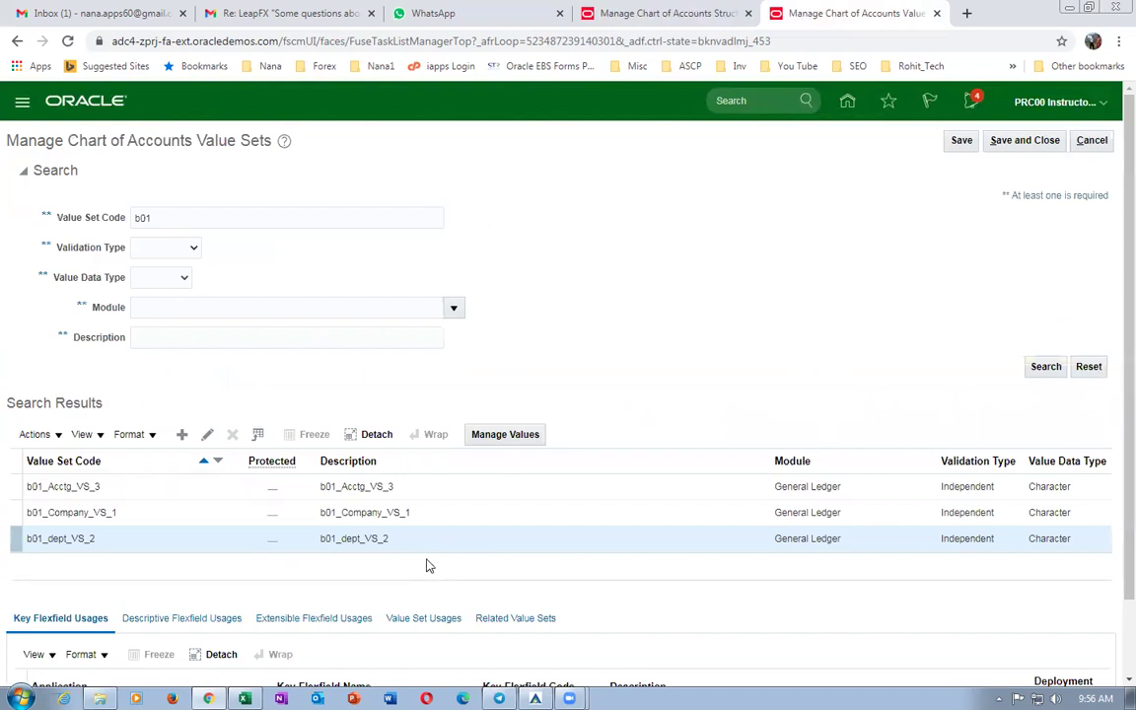
click(29, 483)
click(495, 438)
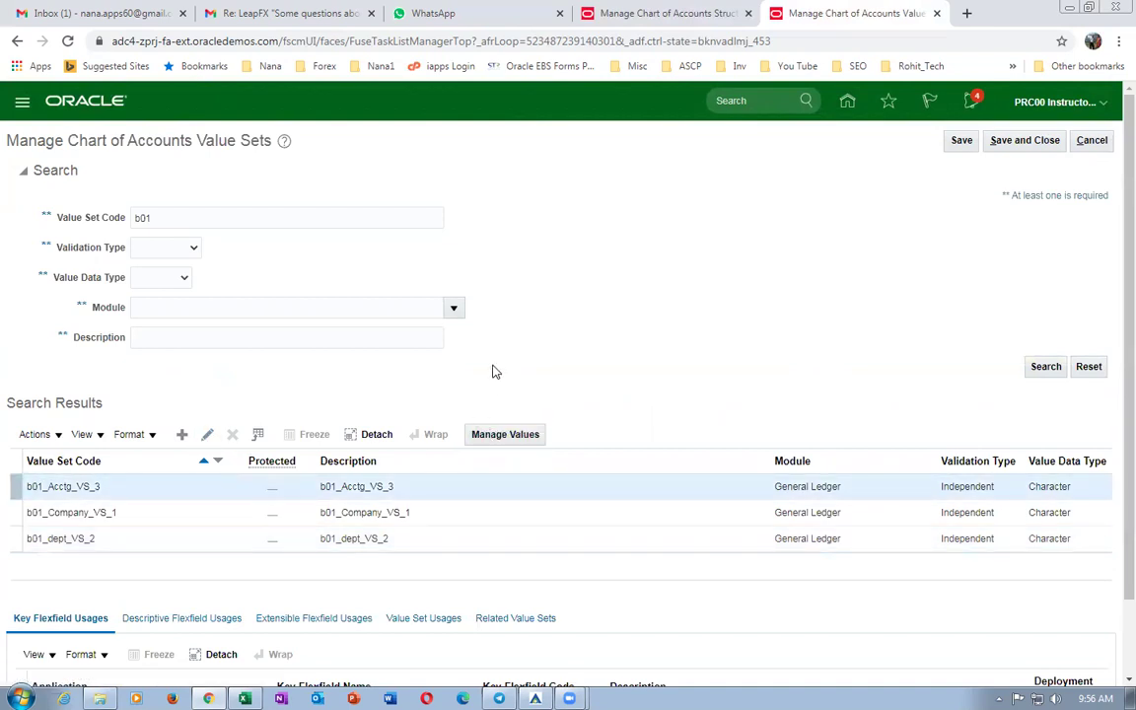
Add account value 1000 with account type Asset.
click(517, 431)
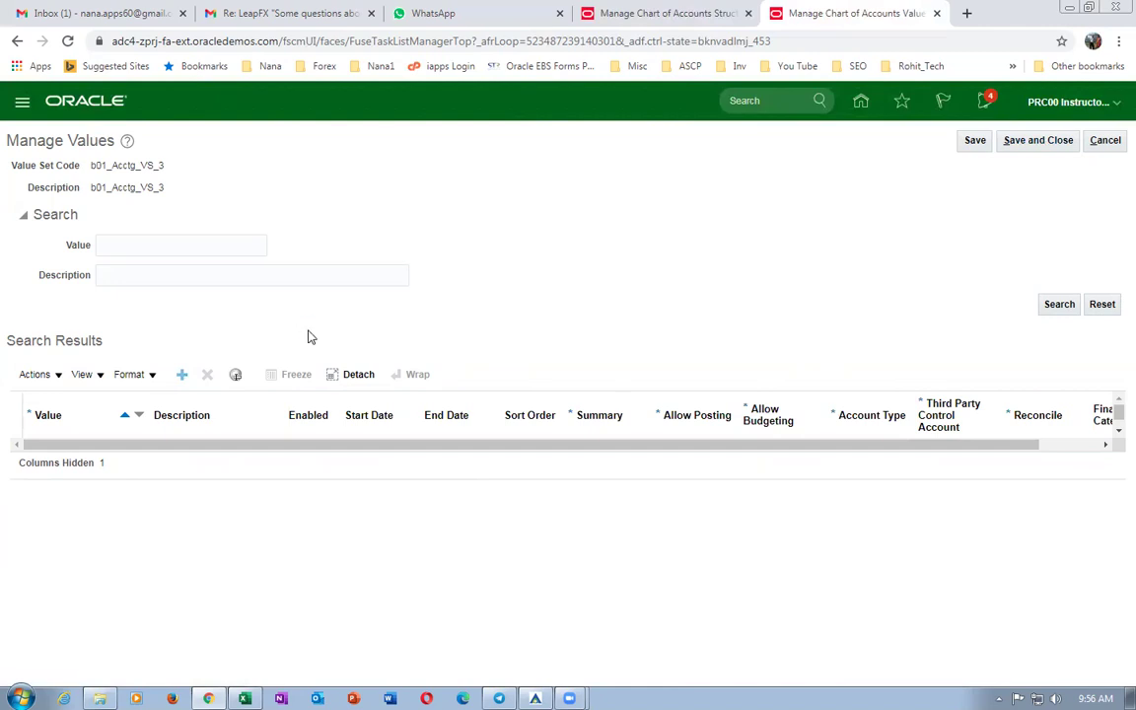
click(181, 374)
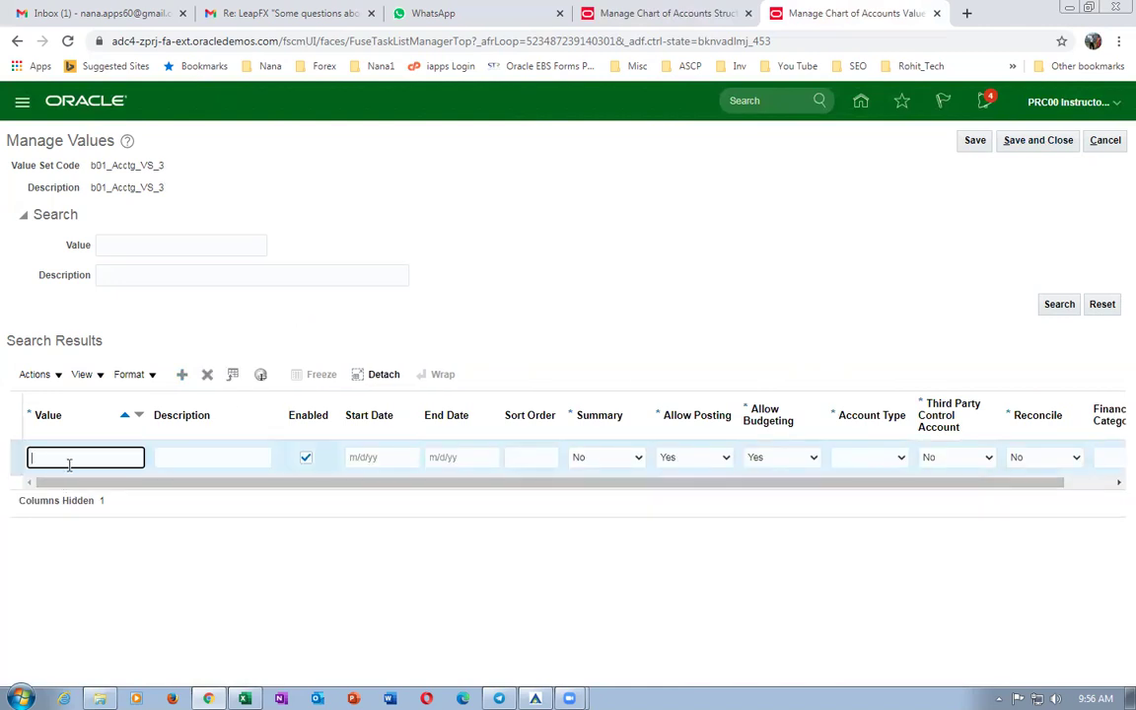
key(Tab)
text(1000)
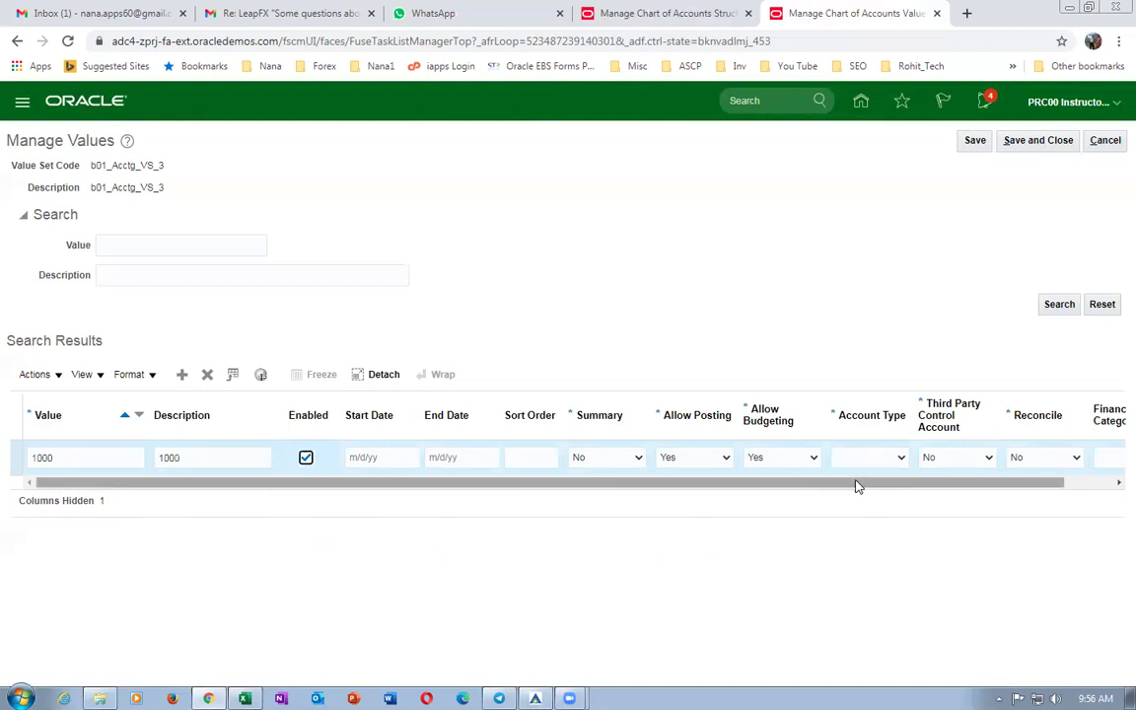
click(860, 459)
click(846, 487)
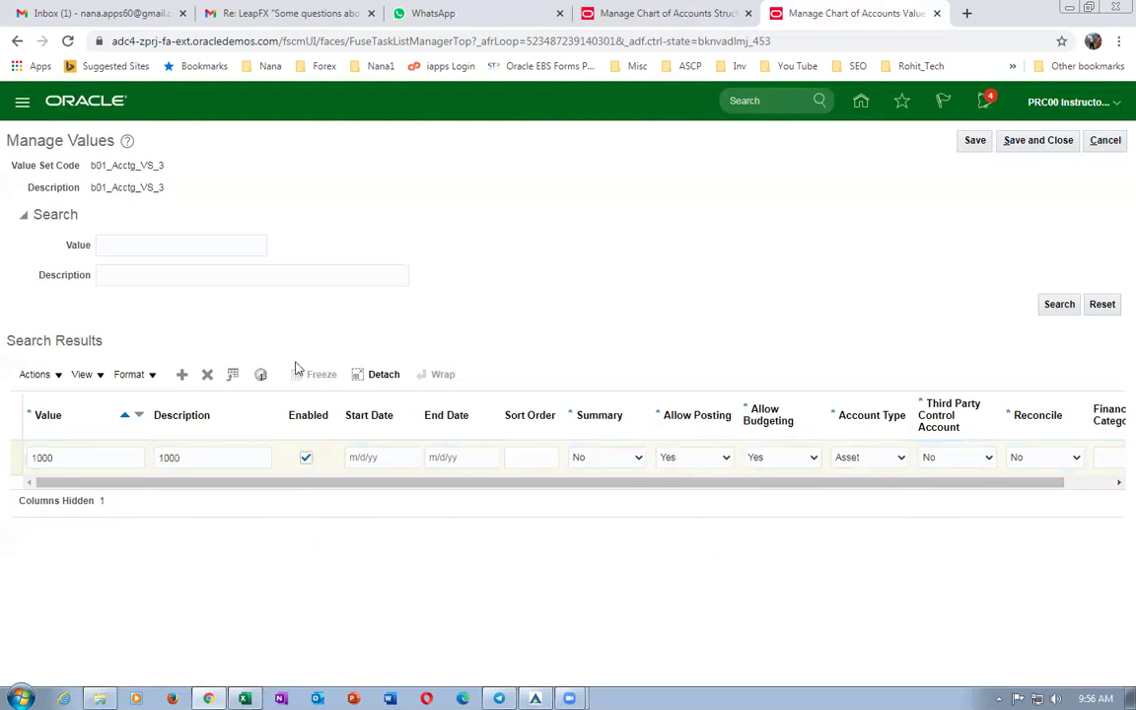
Add account value 1001, description 1001, with account type Liability.
click(181, 374)
click(101, 460)
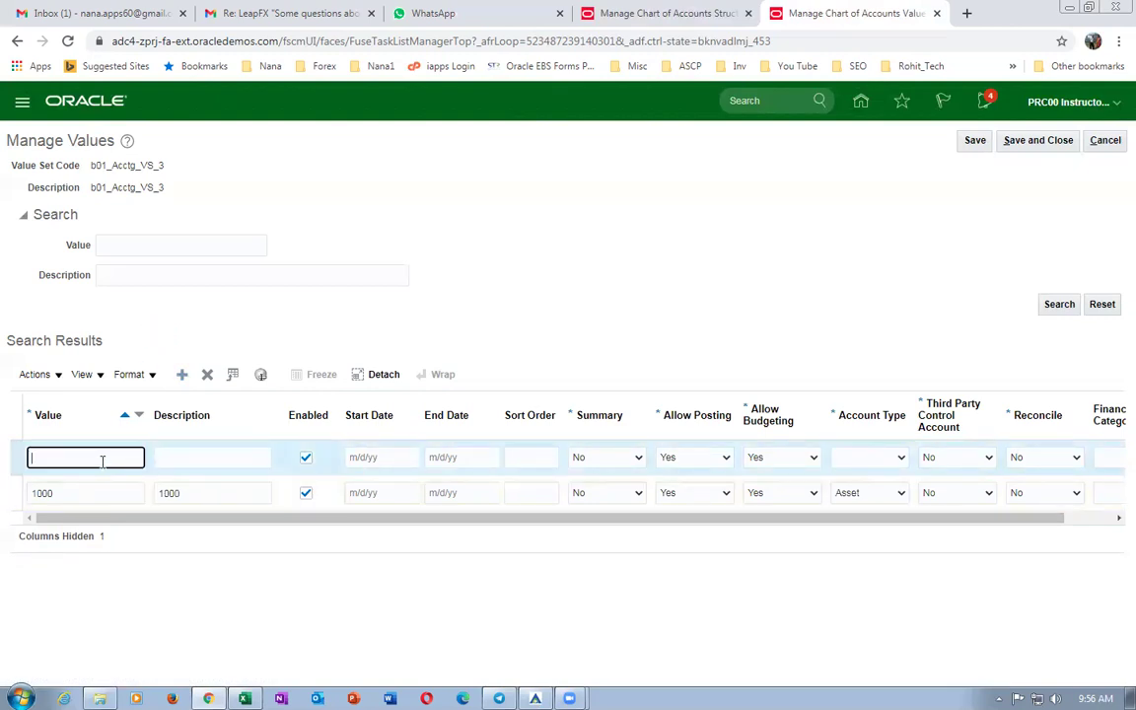
text(1001)
key(Tab)
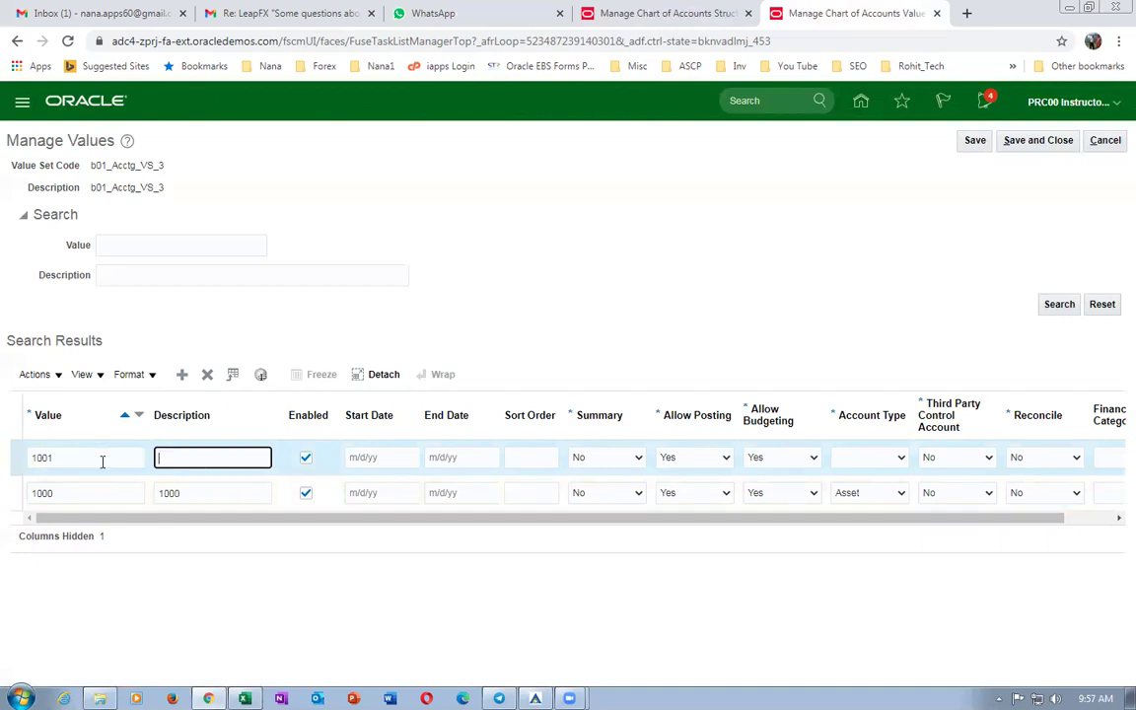
text(1001)
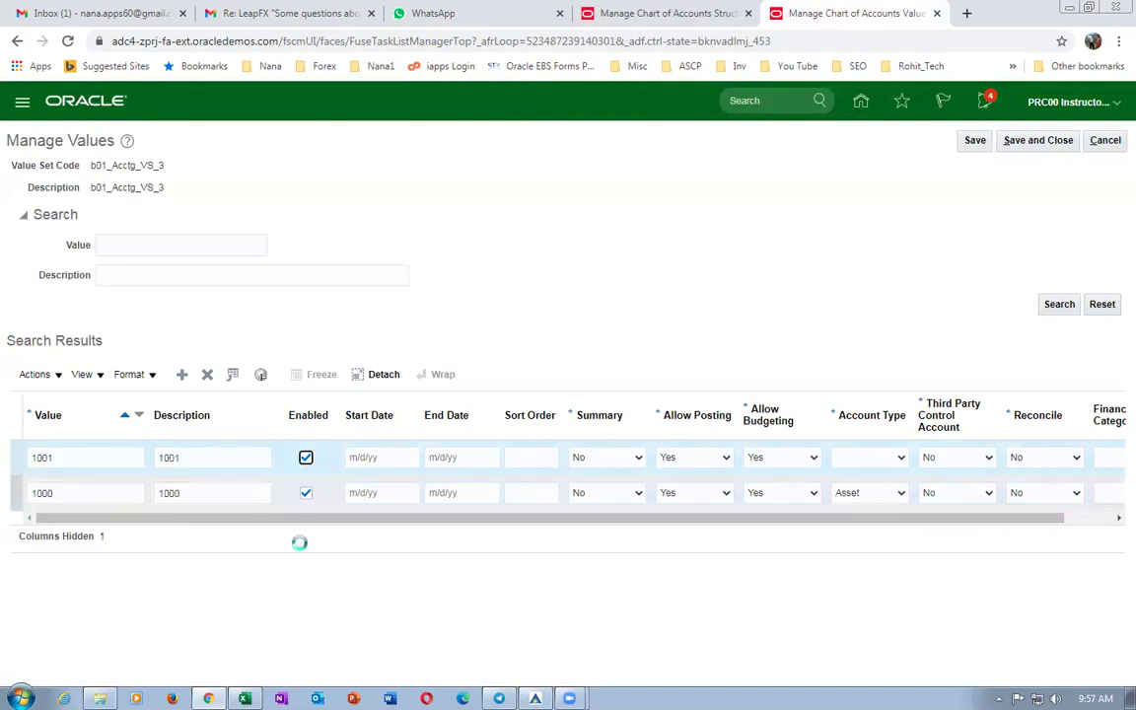
click(874, 459)
key(Down)
key(Down)
key(Down)
key(Down)
key(Down)
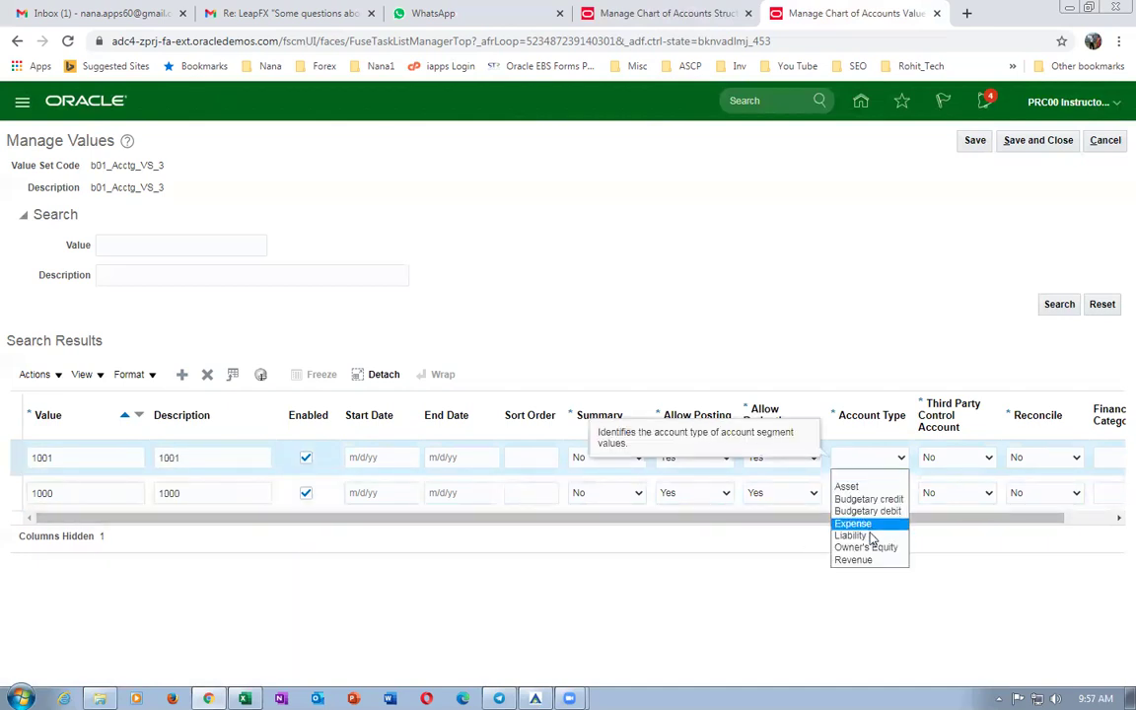
key(Return)
double_click(649, 322)
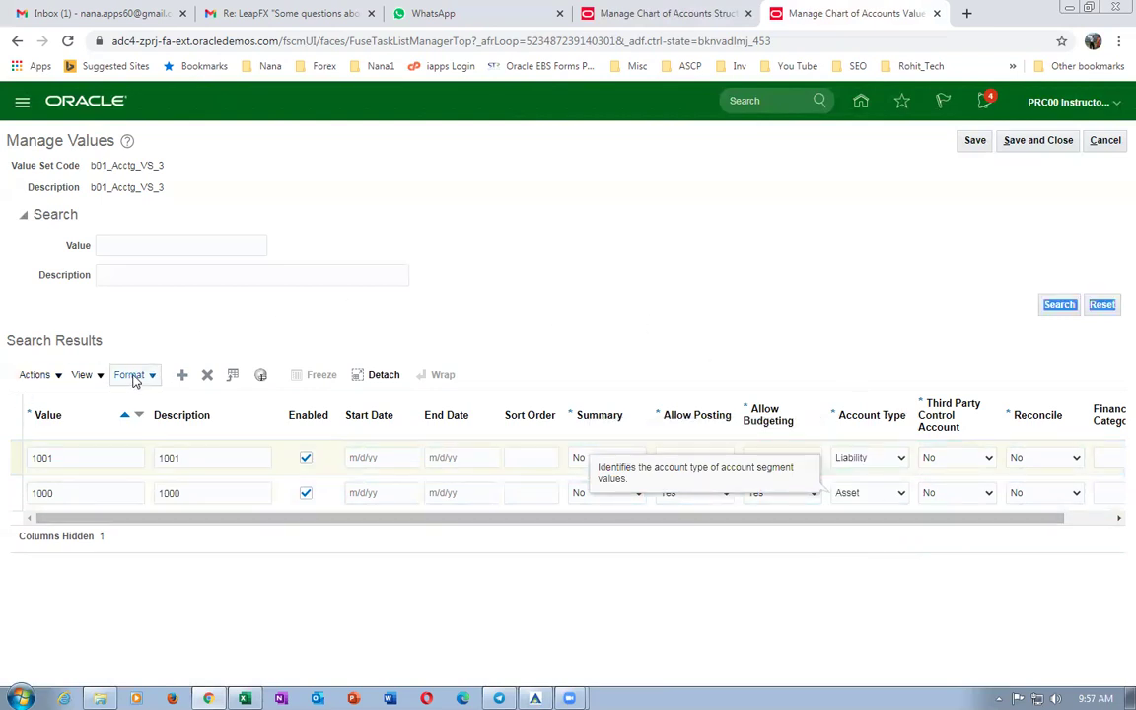
Add account value 1002 with account type Expense.
click(182, 375)
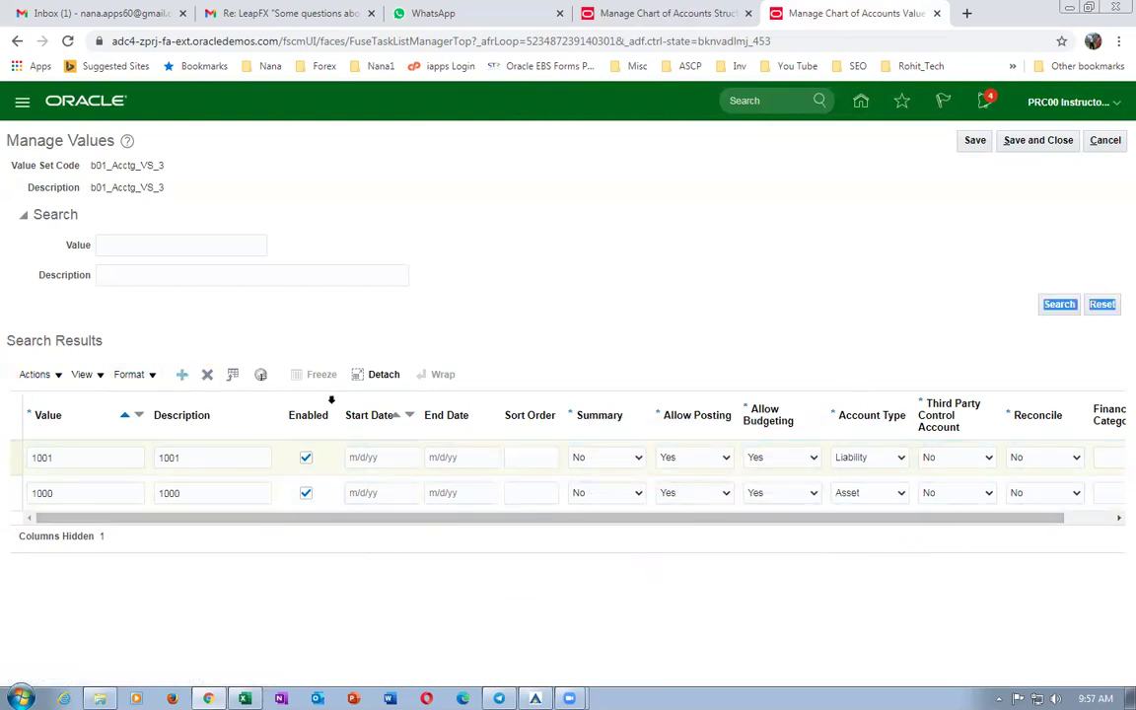
key(Tab)
text(1002)
key(Tab)
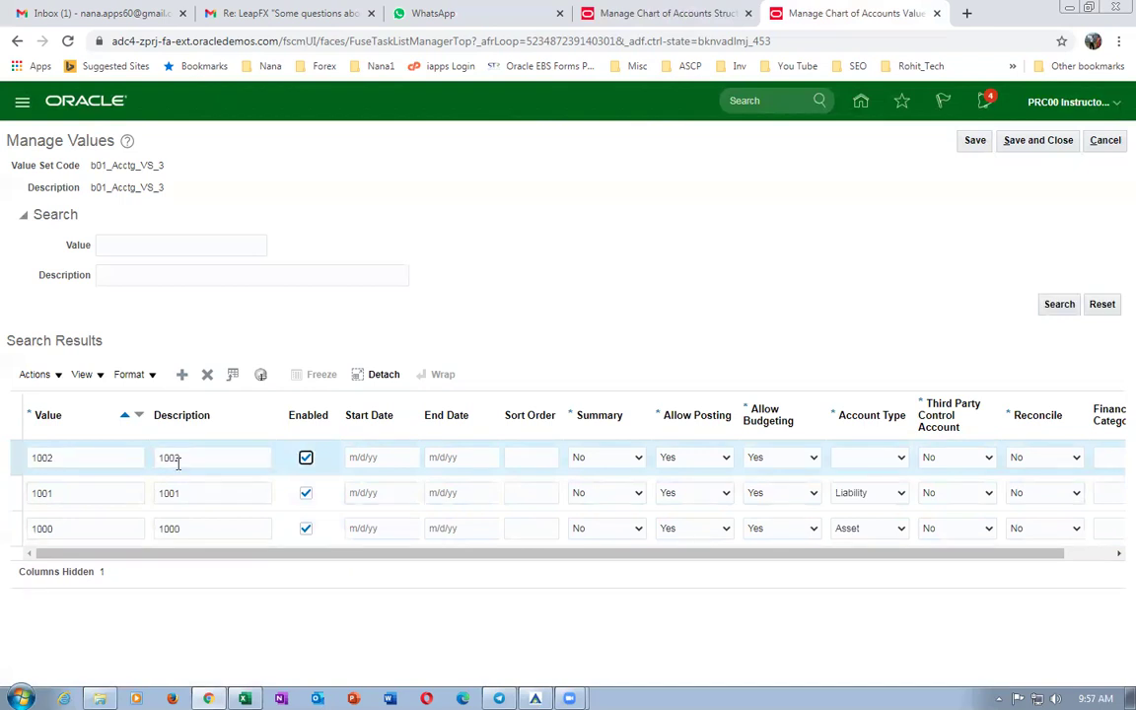
click(854, 458)
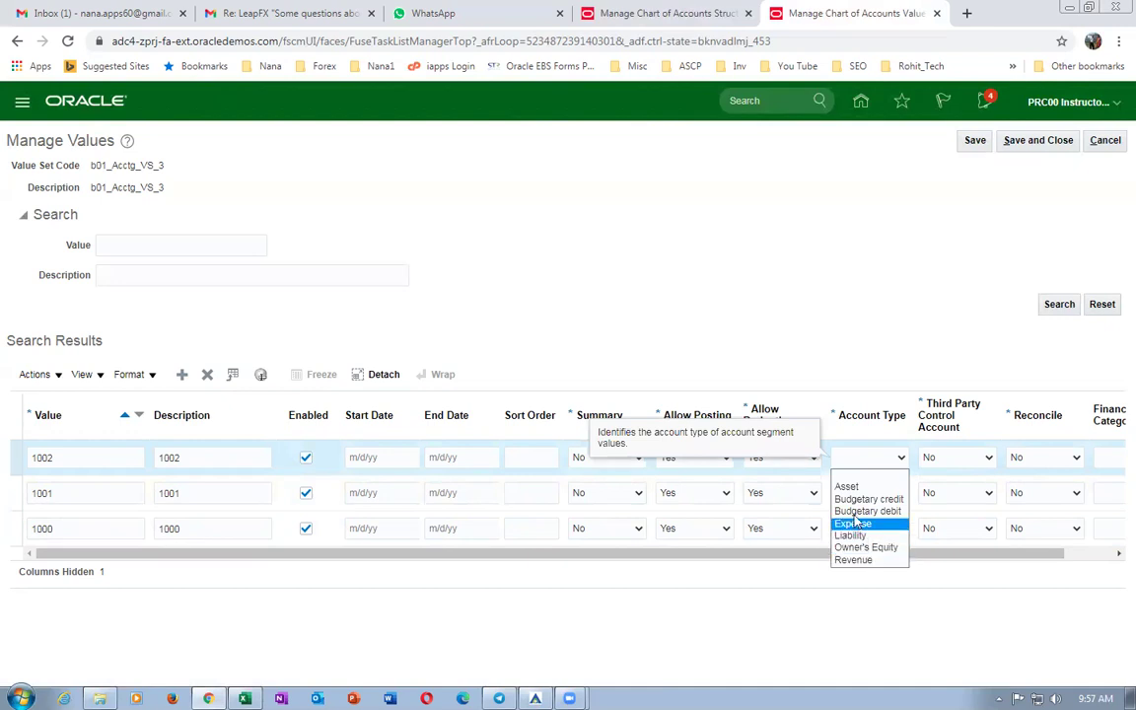
click(853, 523)
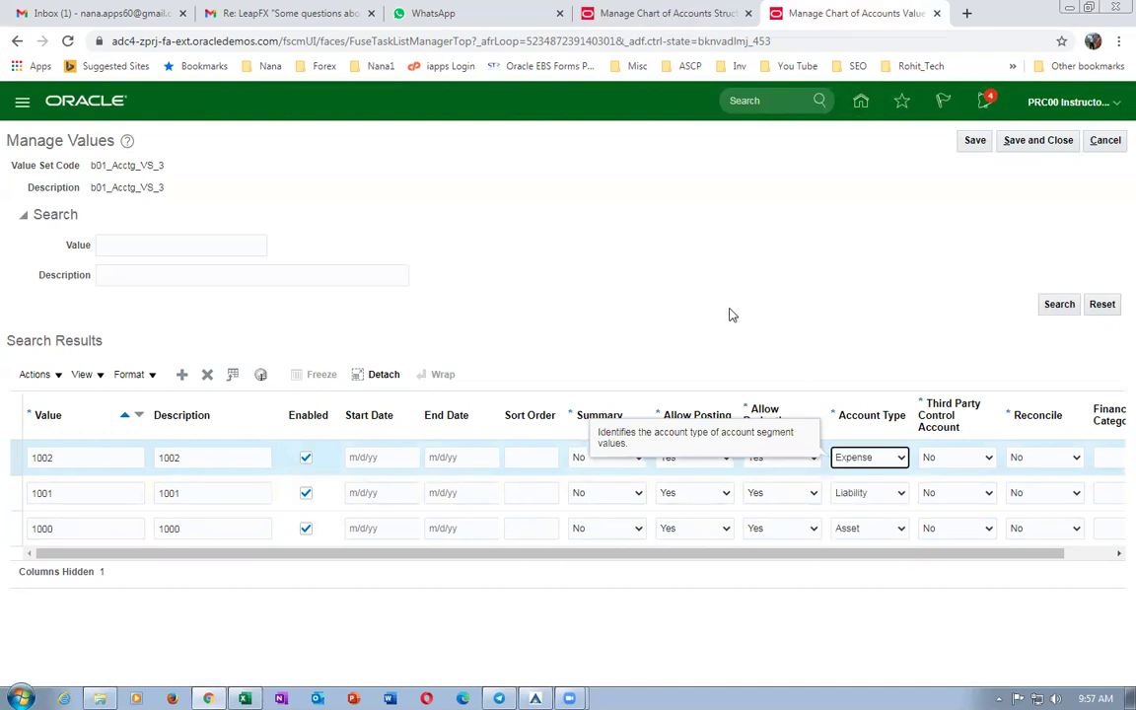
Add account value 1003 as Owner's Equity and save the account values.
click(182, 375)
click(87, 458)
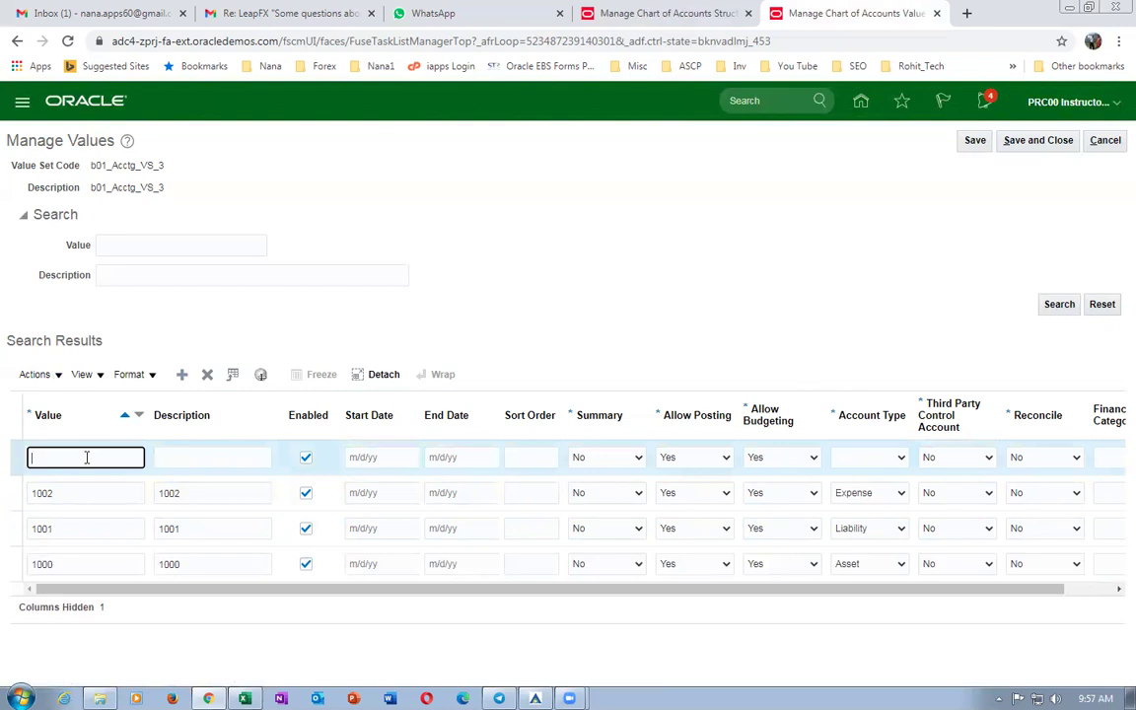
text(1003)
key(Tab)
text(1003)
key(Tab)
click(883, 459)
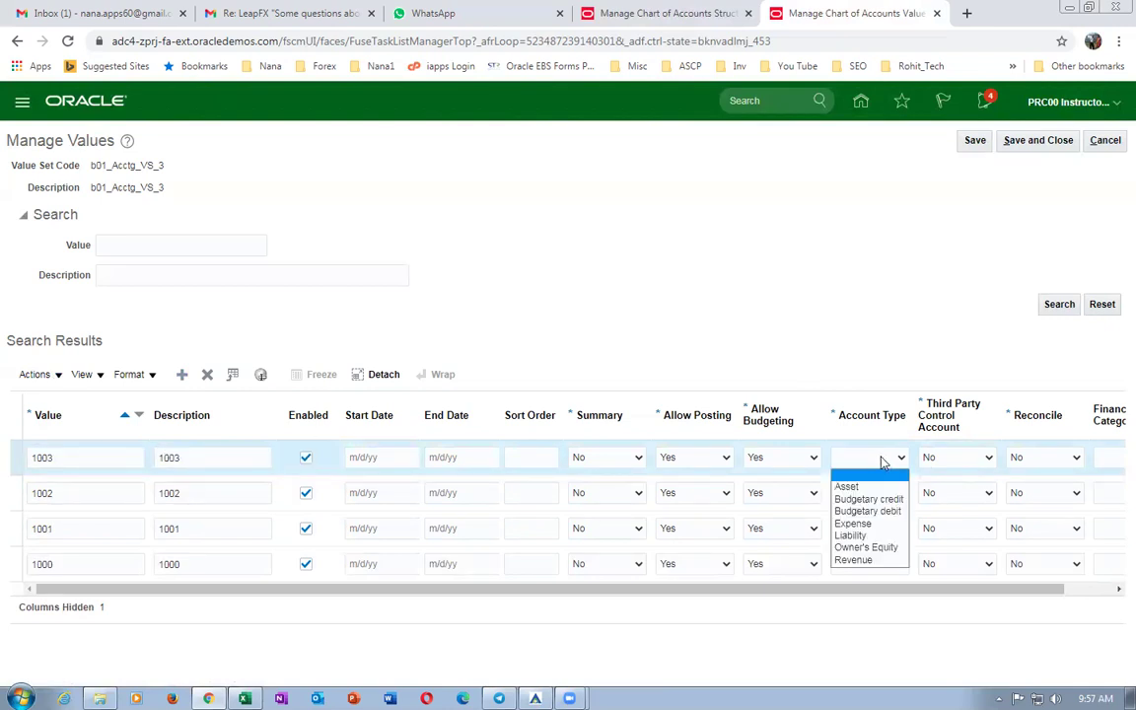
click(887, 548)
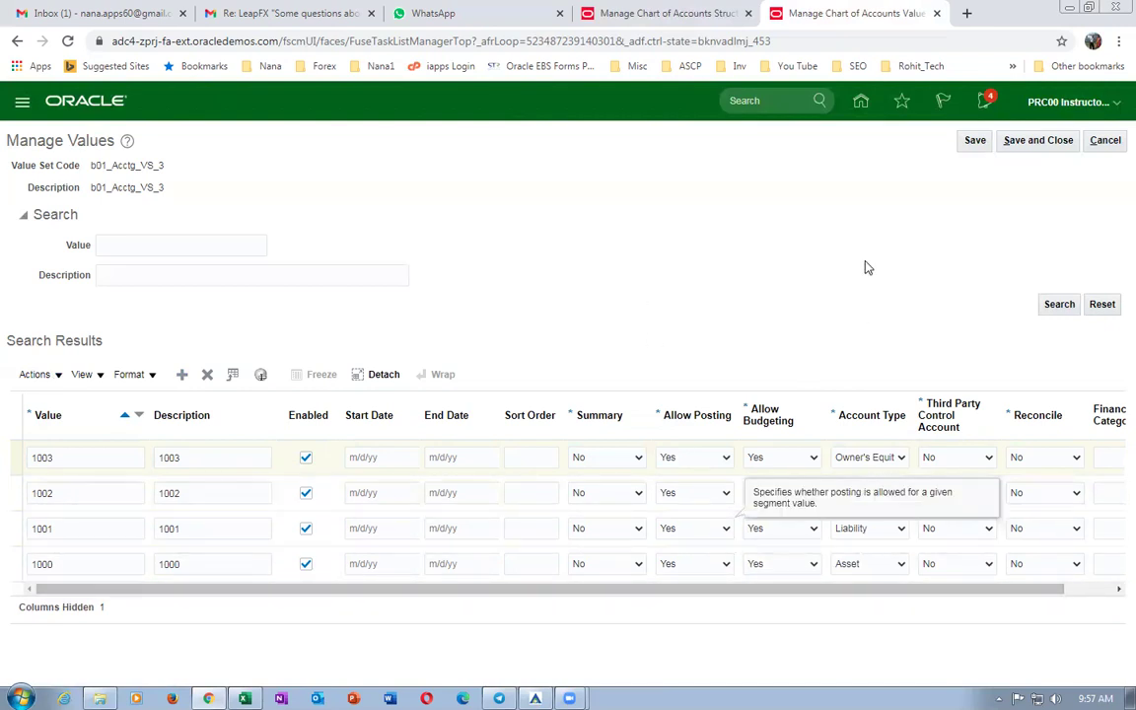
click(1037, 140)
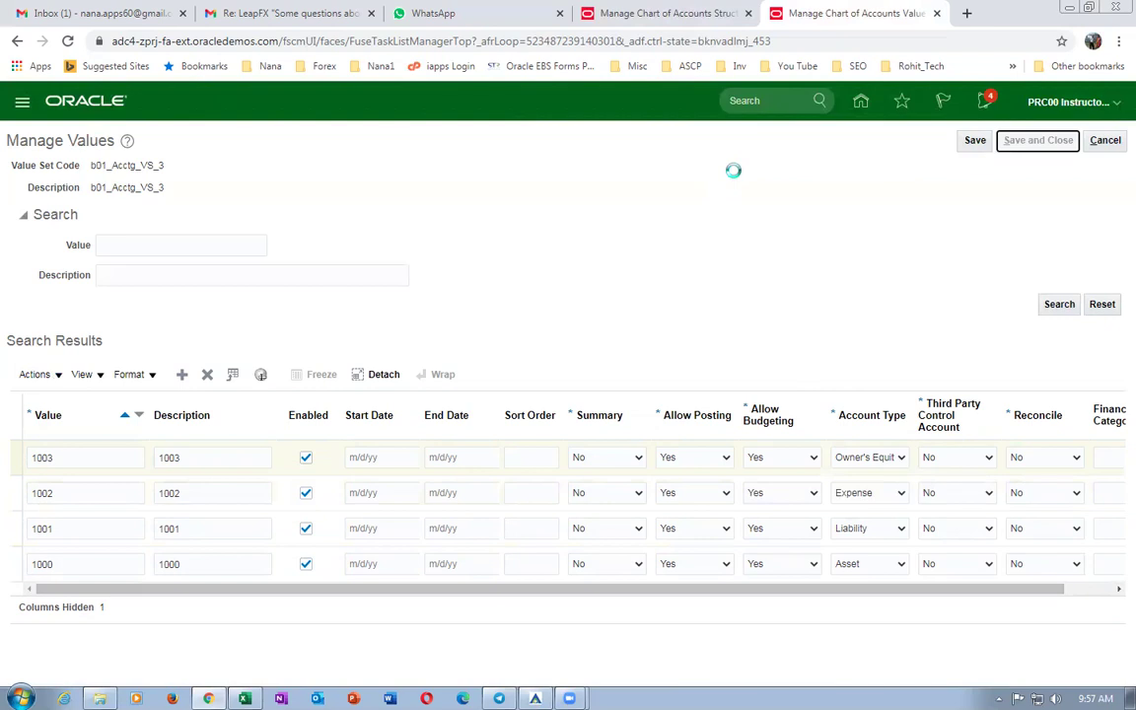
Switch to the setup worksheet and locate the Manage Primary Ledgers row.
click(1017, 141)
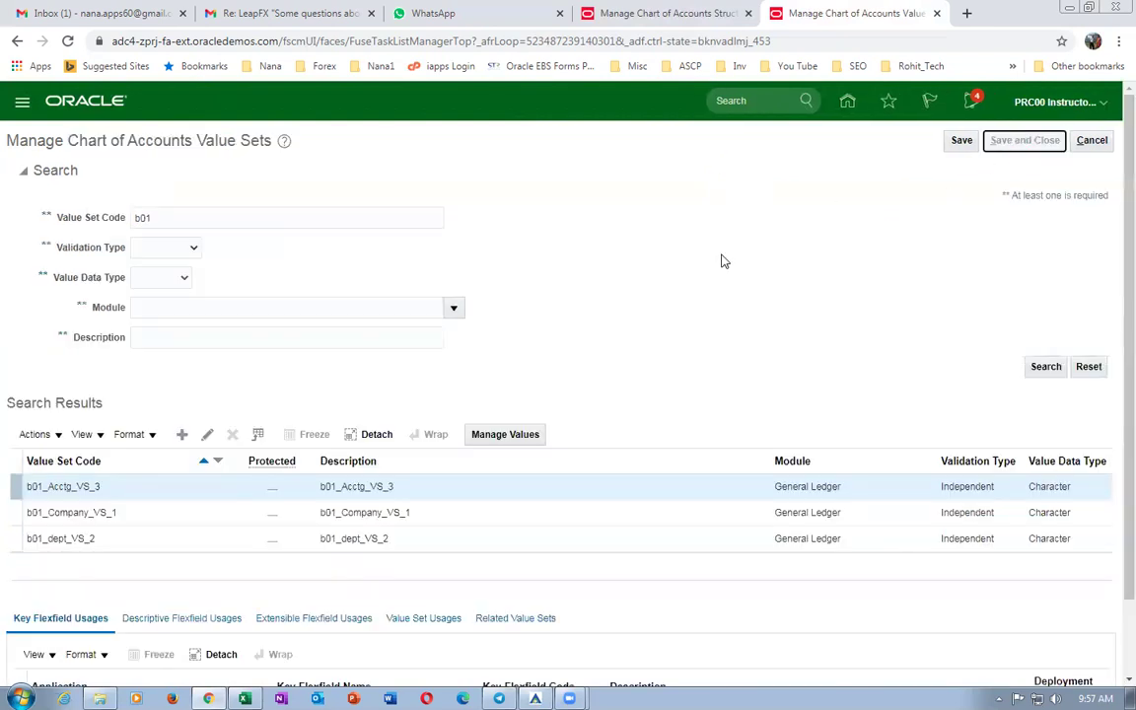
key(alt+Tab)
click(783, 523)
click(753, 436)
Review the value set and Manage Primary Ledgers task rows in the worksheet.
click(747, 512)
click(707, 417)
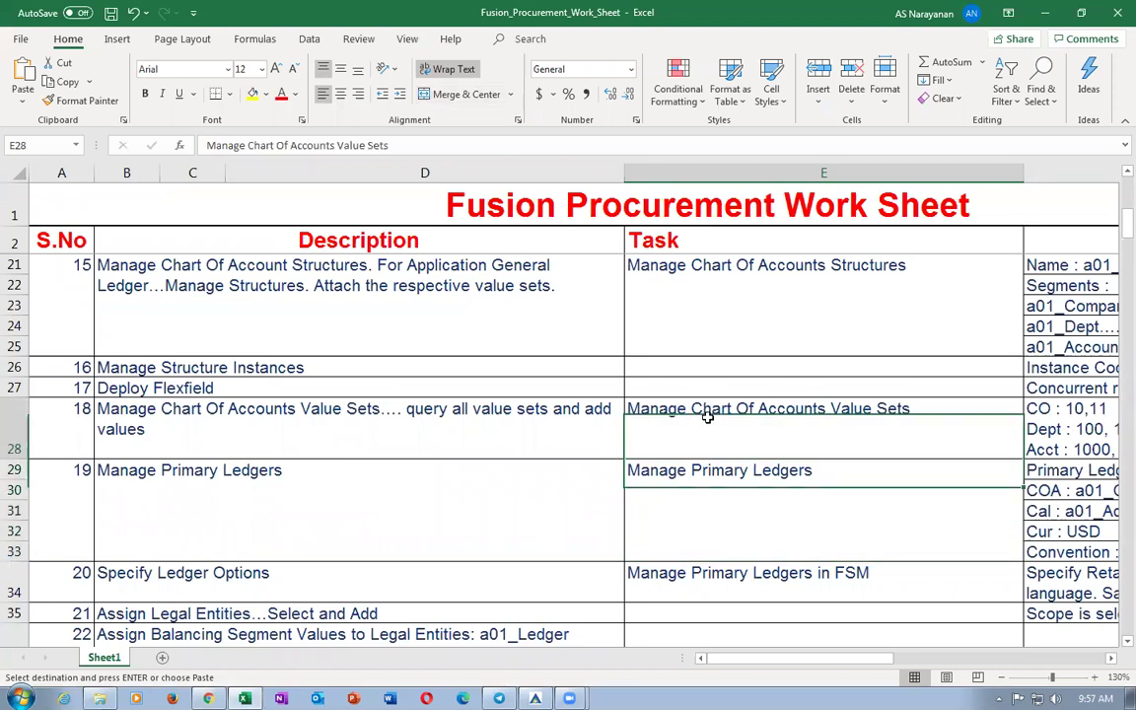
drag(725, 663, 759, 664)
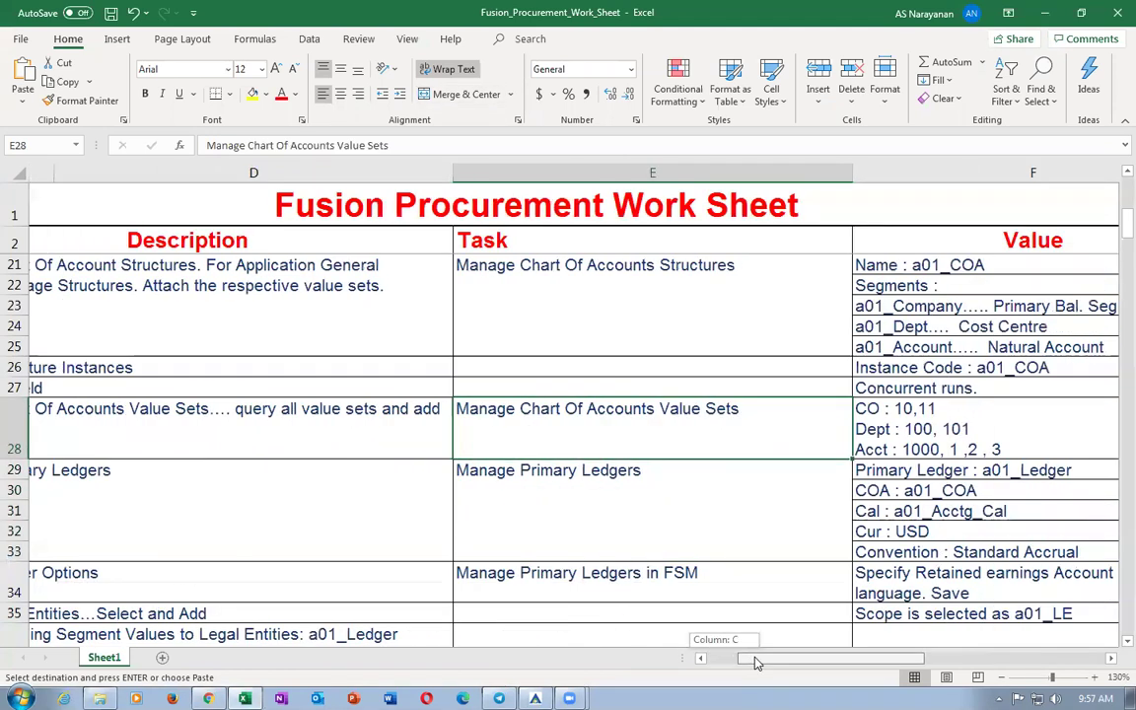
click(893, 434)
click(599, 453)
click(577, 490)
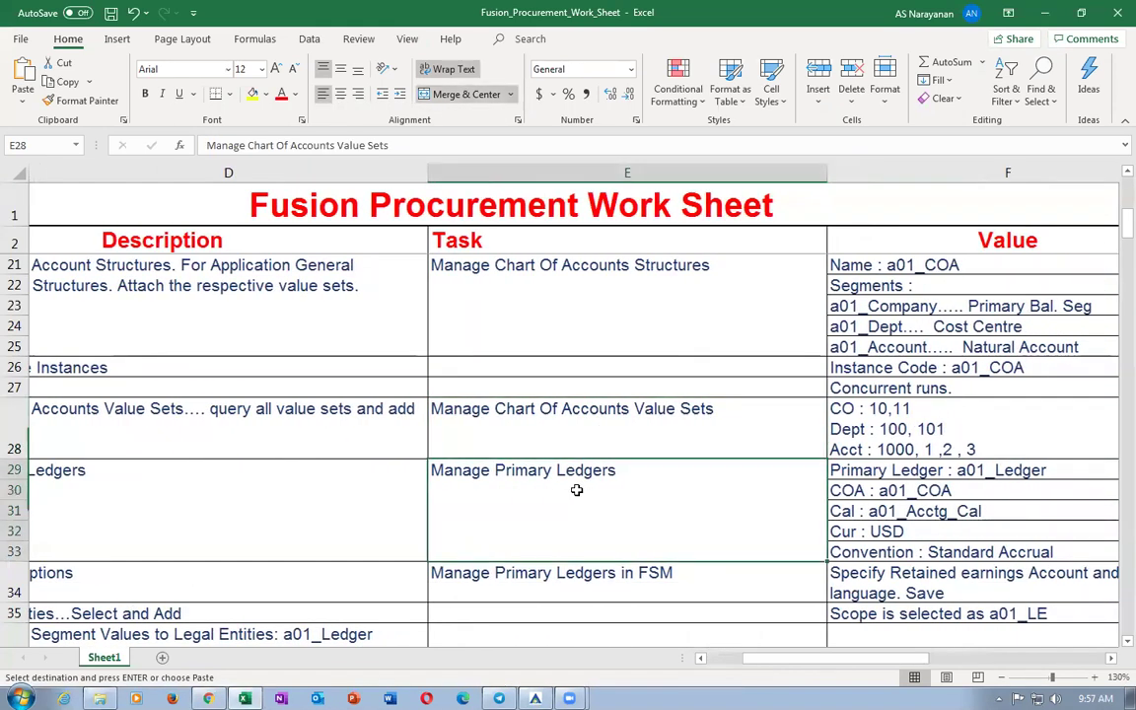
Back in Oracle, search for Manage Primary Ledgers and open that task.
key(alt+Tab)
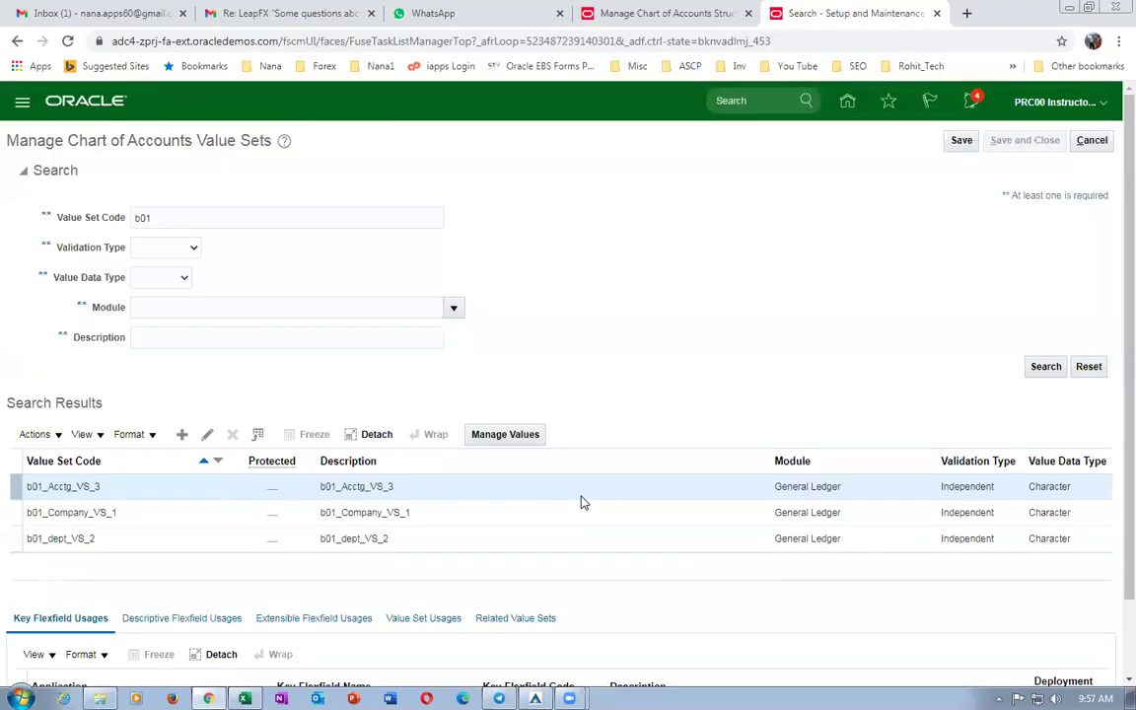
click(1093, 139)
drag(421, 174, 17, 138)
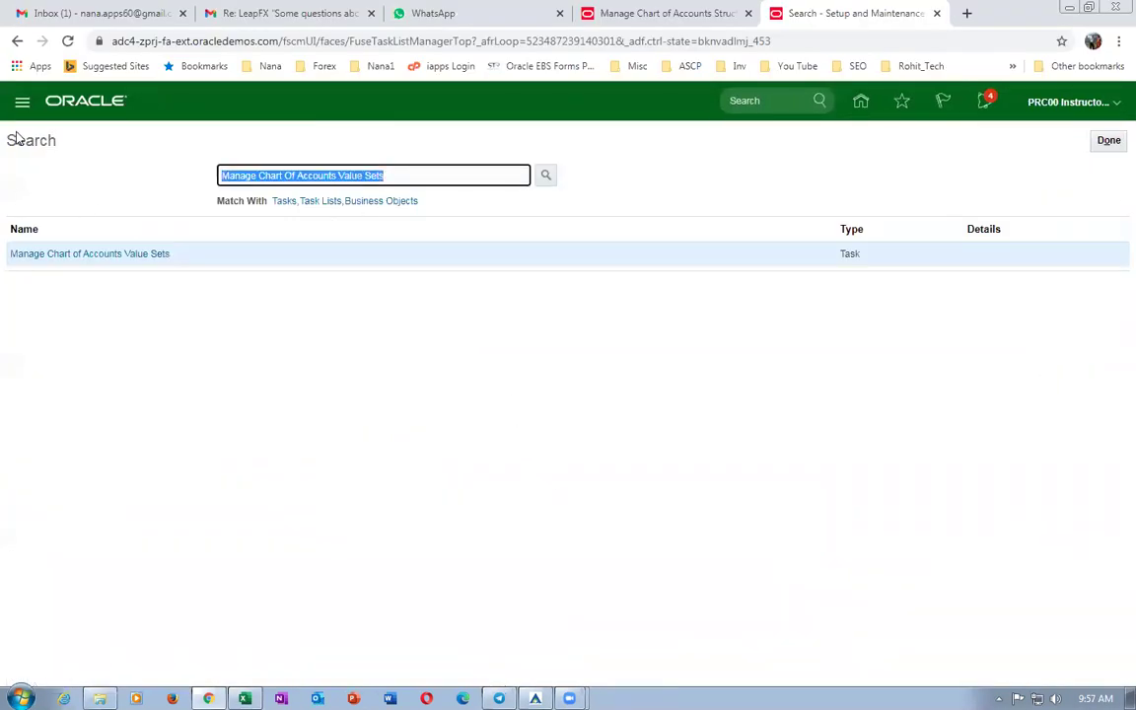
text(Manage Primary Ledgers)
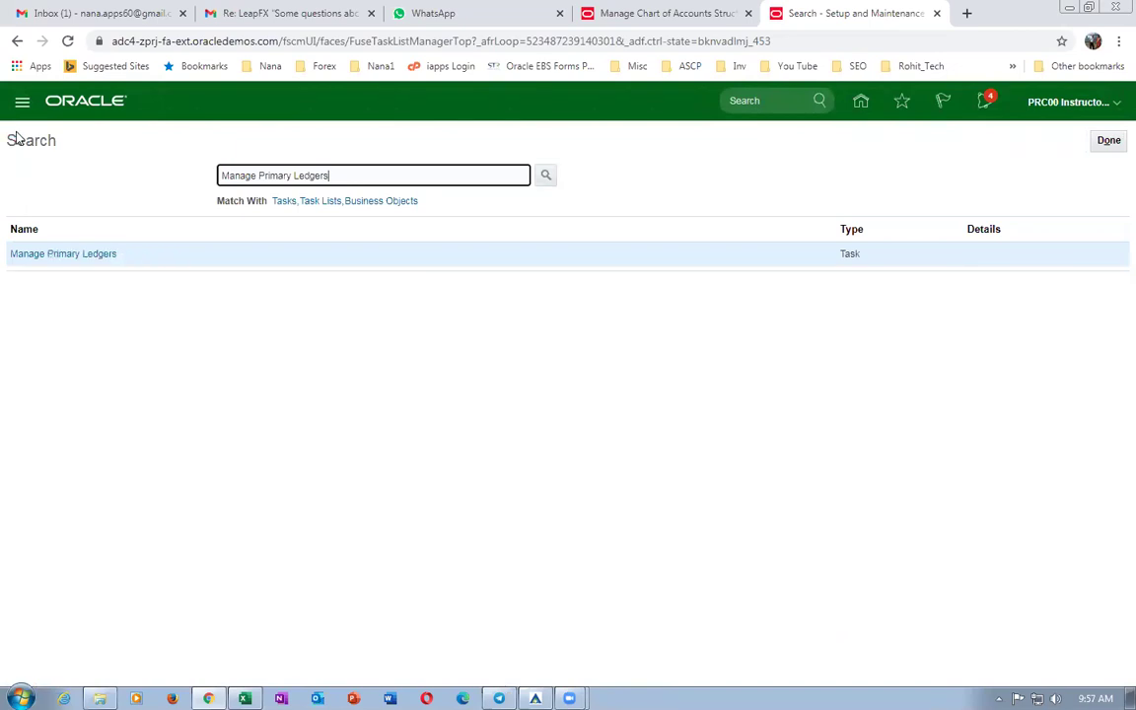
click(94, 255)
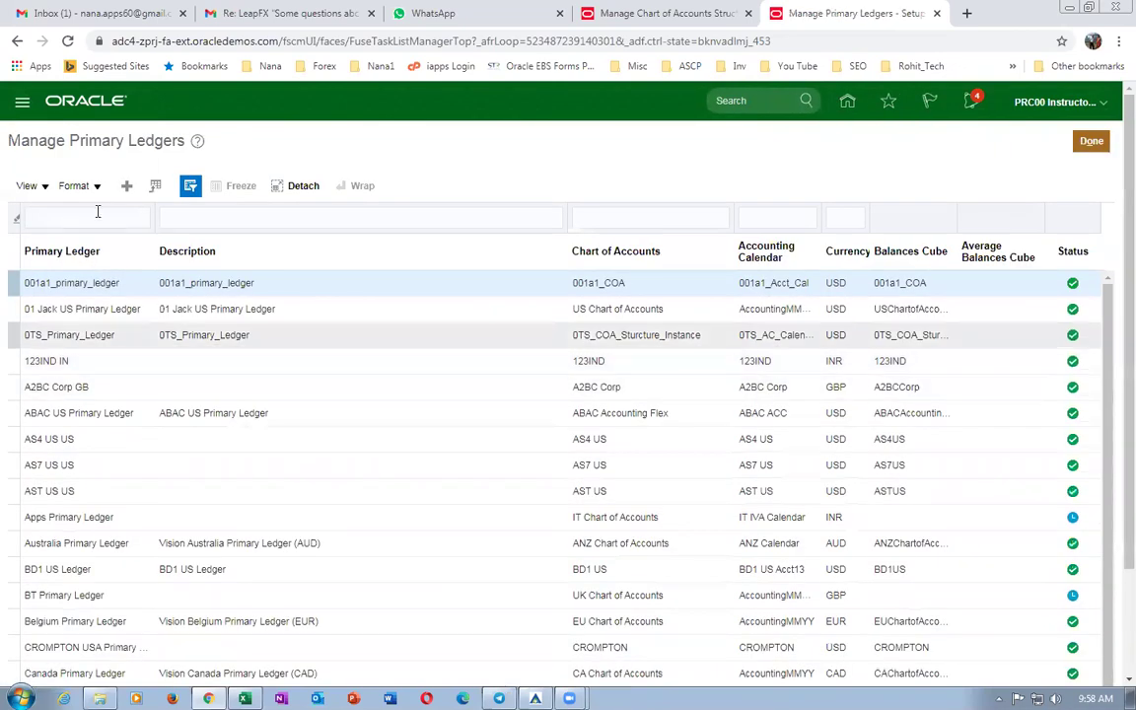
Start a new primary ledger named b01_primary_ledger, reusing the name as its description.
click(125, 190)
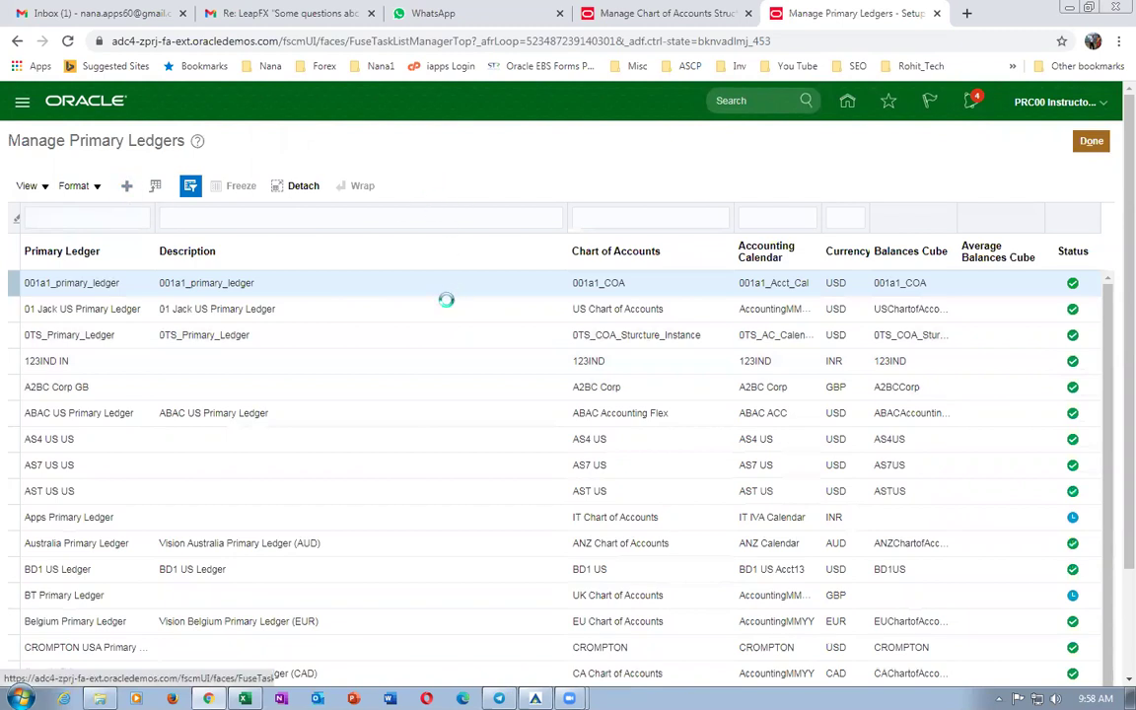
click(405, 213)
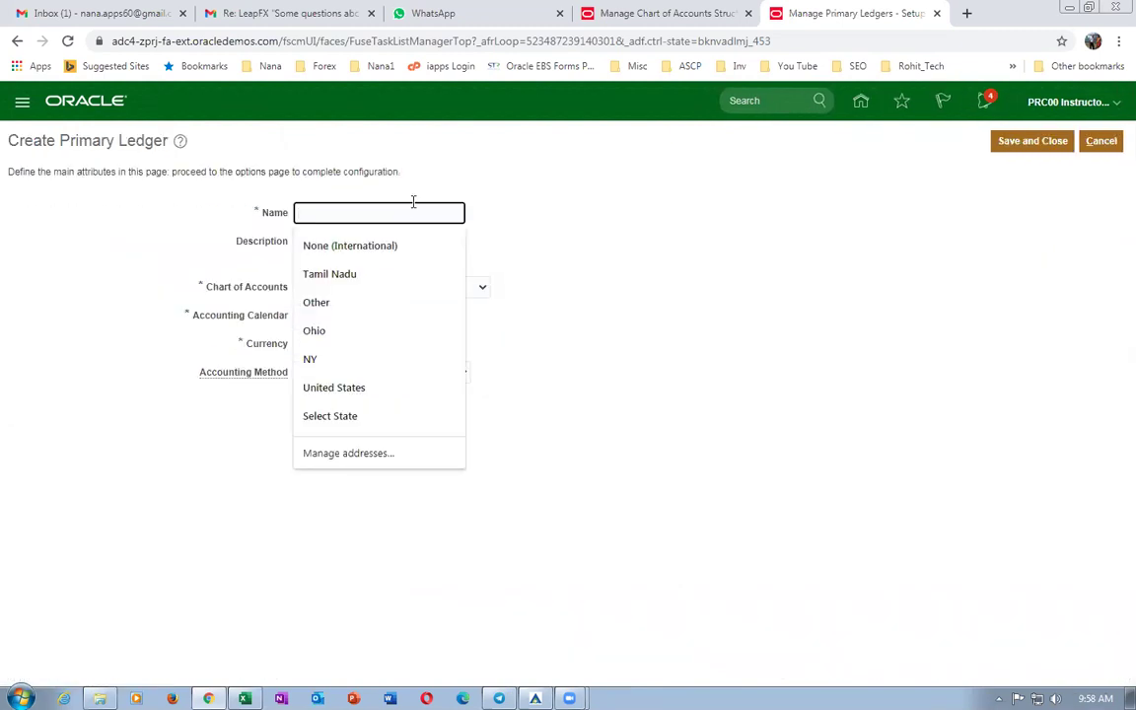
text(B01_PRIMARY_LEDGER)
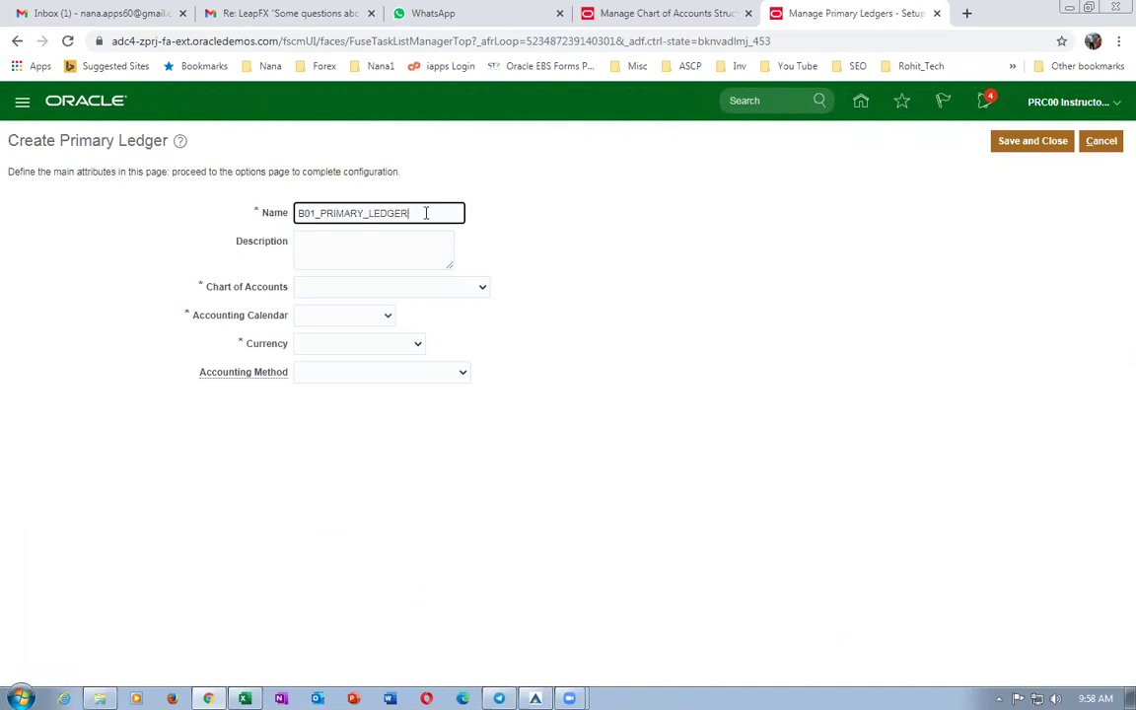
key(BackSpace)
key(BackSpace)
key(BackSpace)
key(BackSpace)
key(BackSpace)
key(BackSpace)
key(BackSpace)
key(BackSpace)
key(BackSpace)
key(BackSpace)
key(BackSpace)
key(BackSpace)
key(BackSpace)
key(BackSpace)
key(BackSpace)
key(BackSpace)
key(BackSpace)
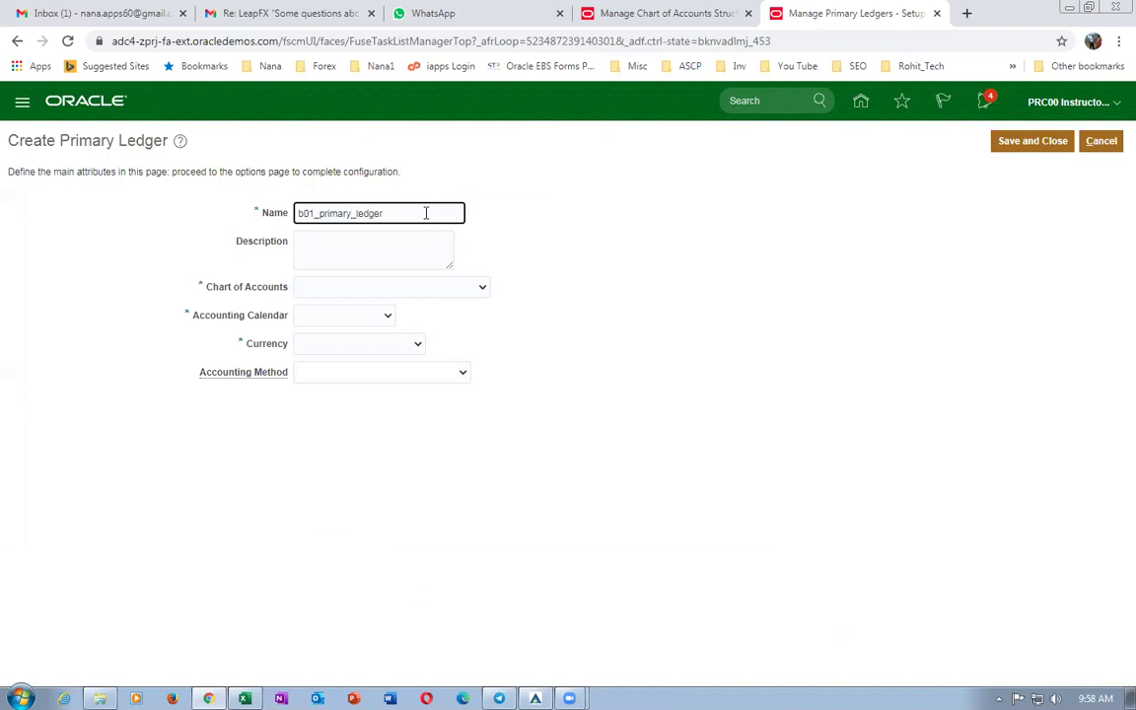
drag(413, 209, 168, 218)
key(ctrl+c)
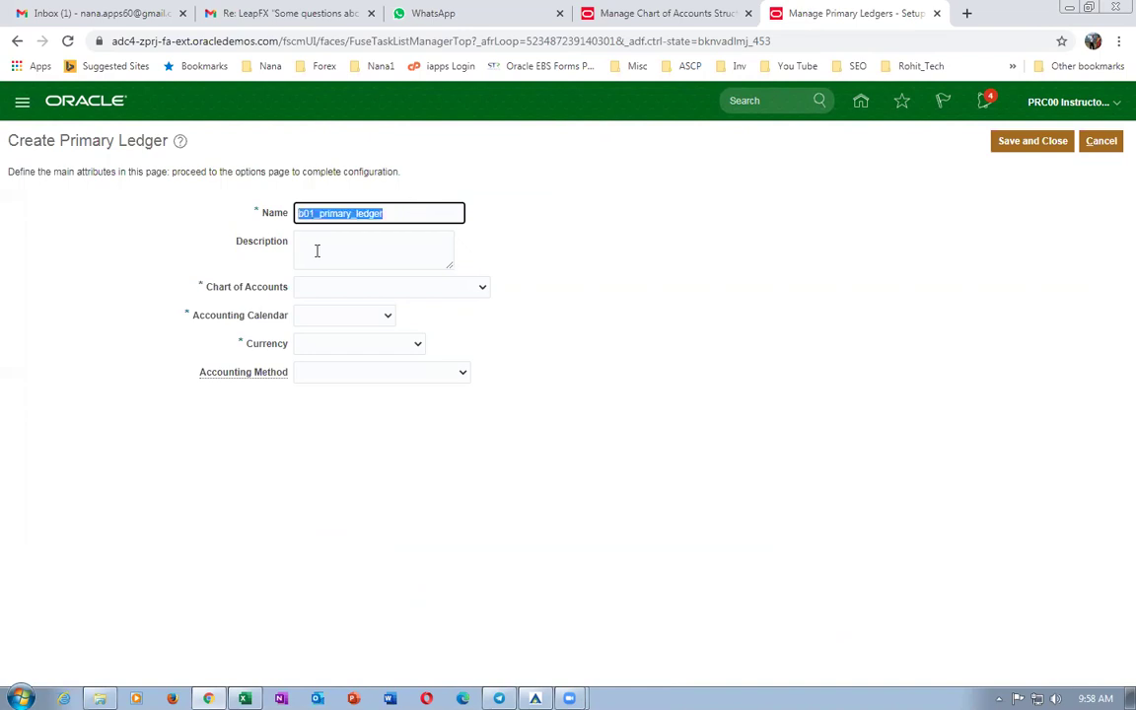
click(316, 250)
key(ctrl+v)
Set chart of accounts b01_COA and accounting calendar b01_Acctg_cal_1.
click(330, 289)
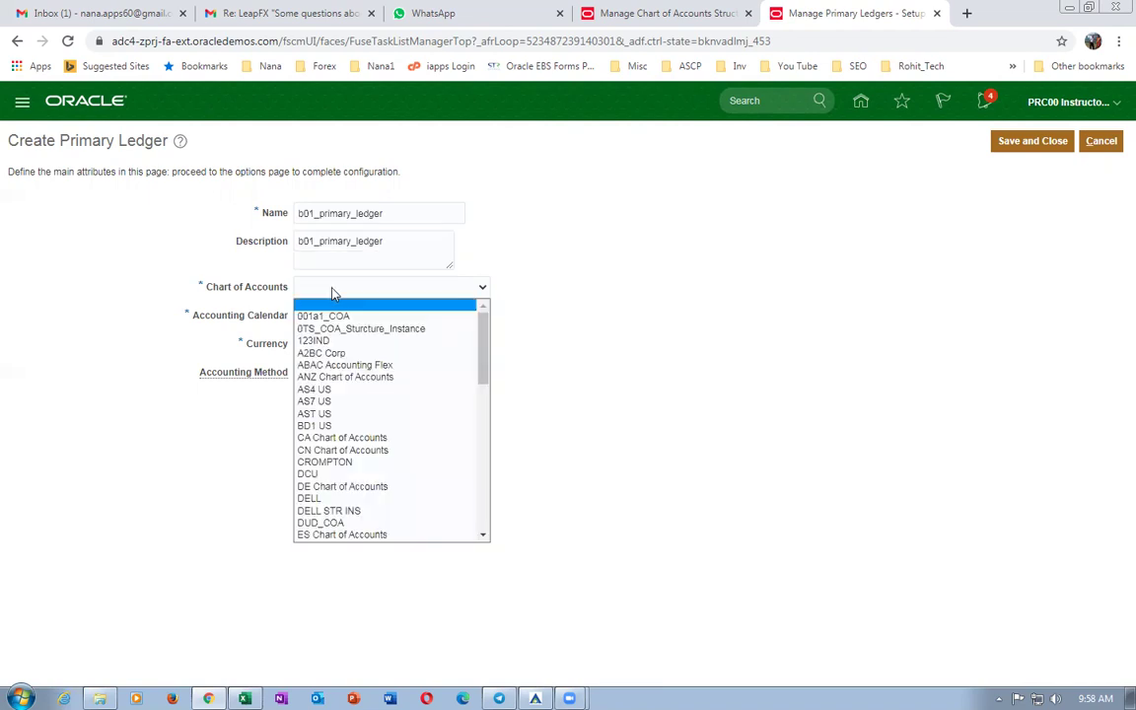
drag(482, 357, 487, 509)
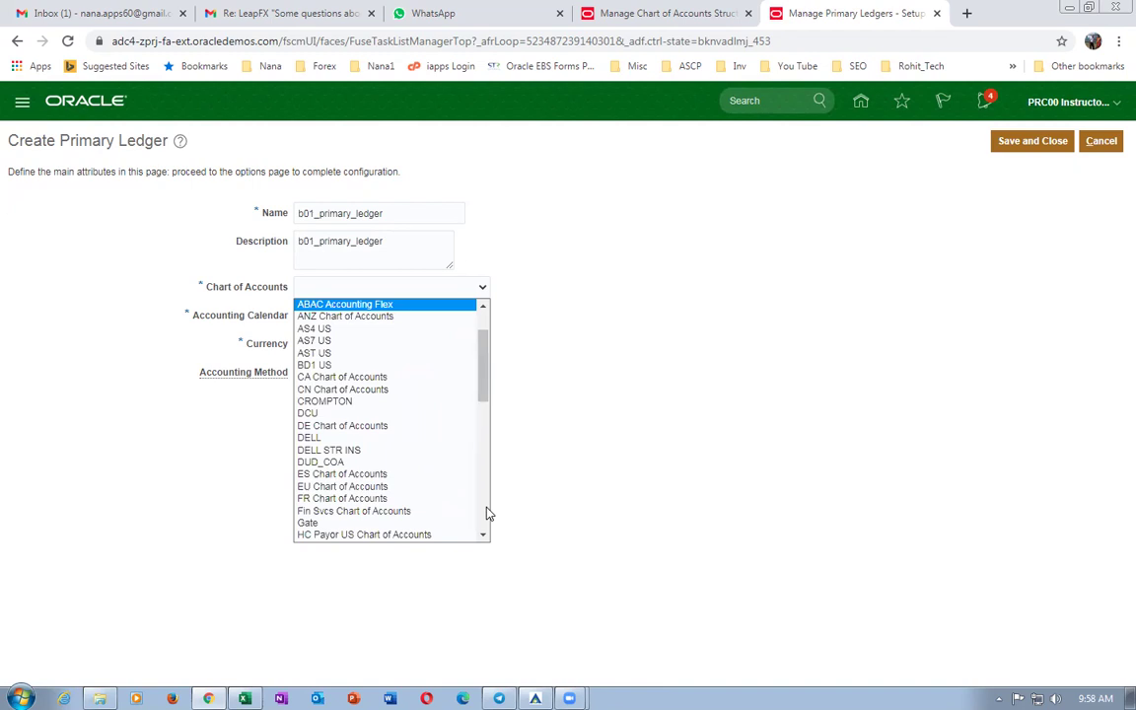
scroll(490, 464, down, 3)
drag(482, 429, 482, 512)
click(399, 521)
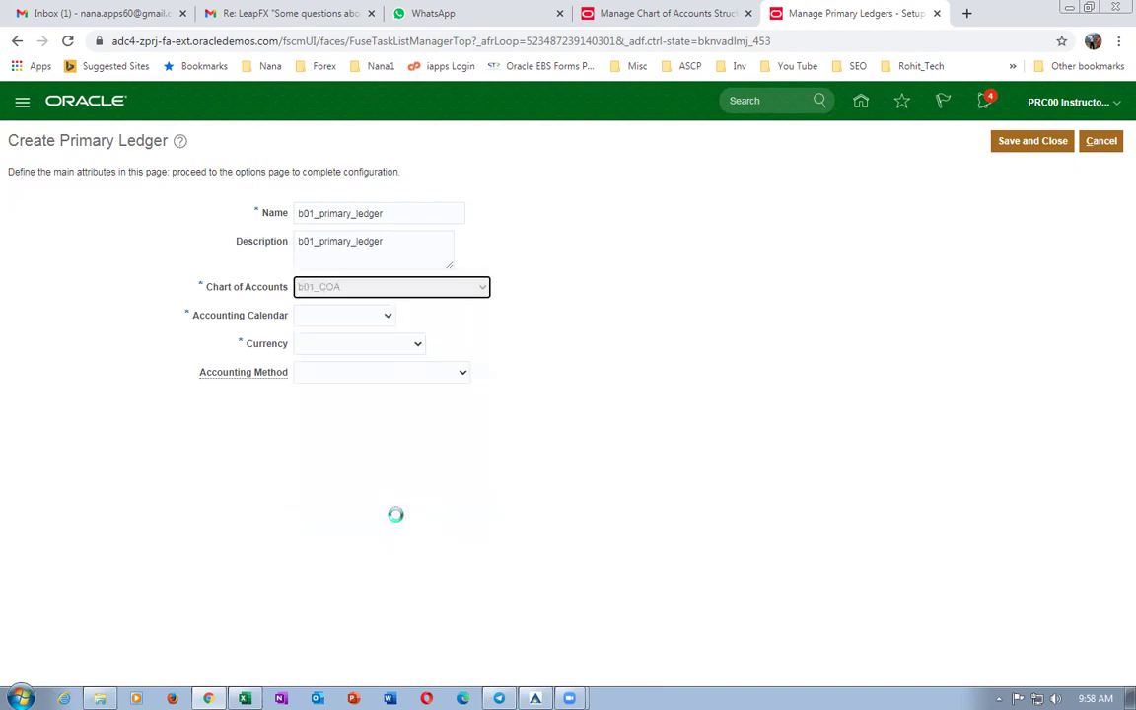
click(337, 317)
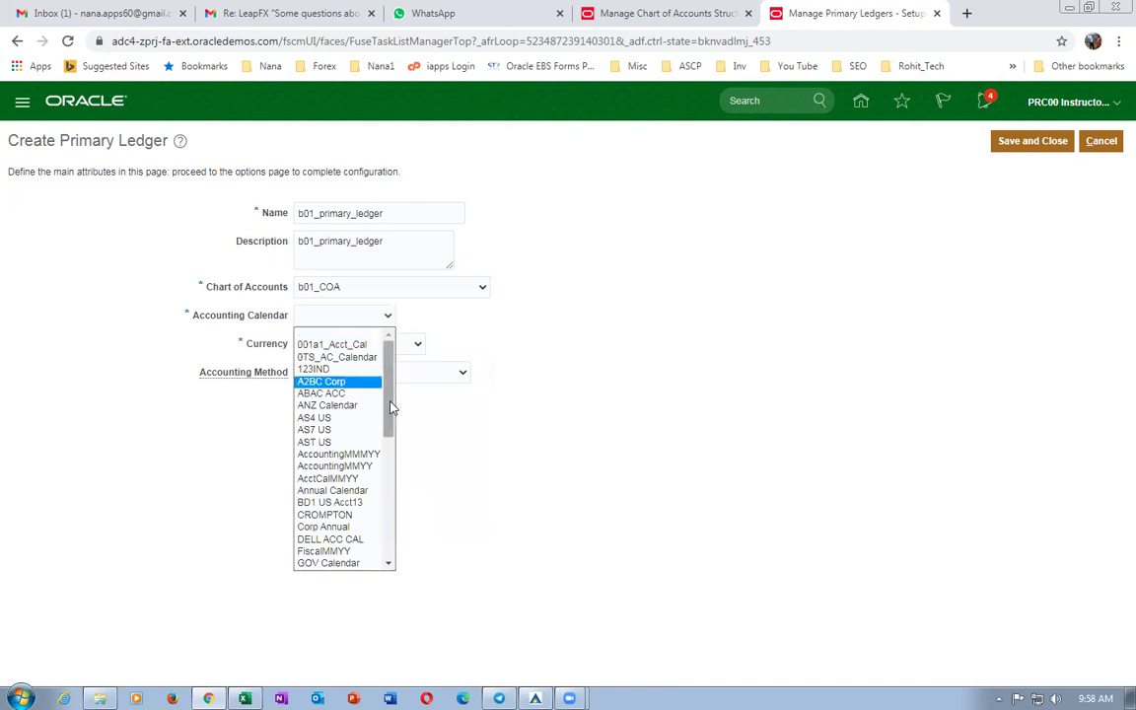
drag(394, 411, 410, 505)
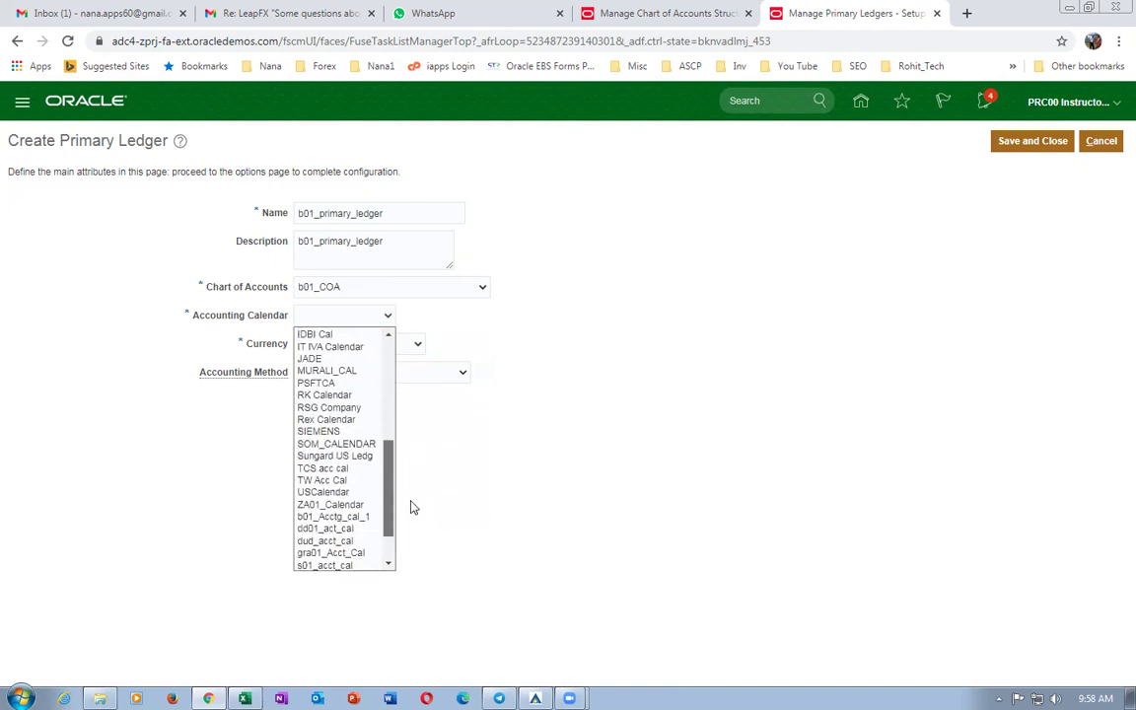
click(341, 517)
Set currency USD - US Dollar and Standard Accrual method, then save the ledger.
click(346, 347)
click(349, 374)
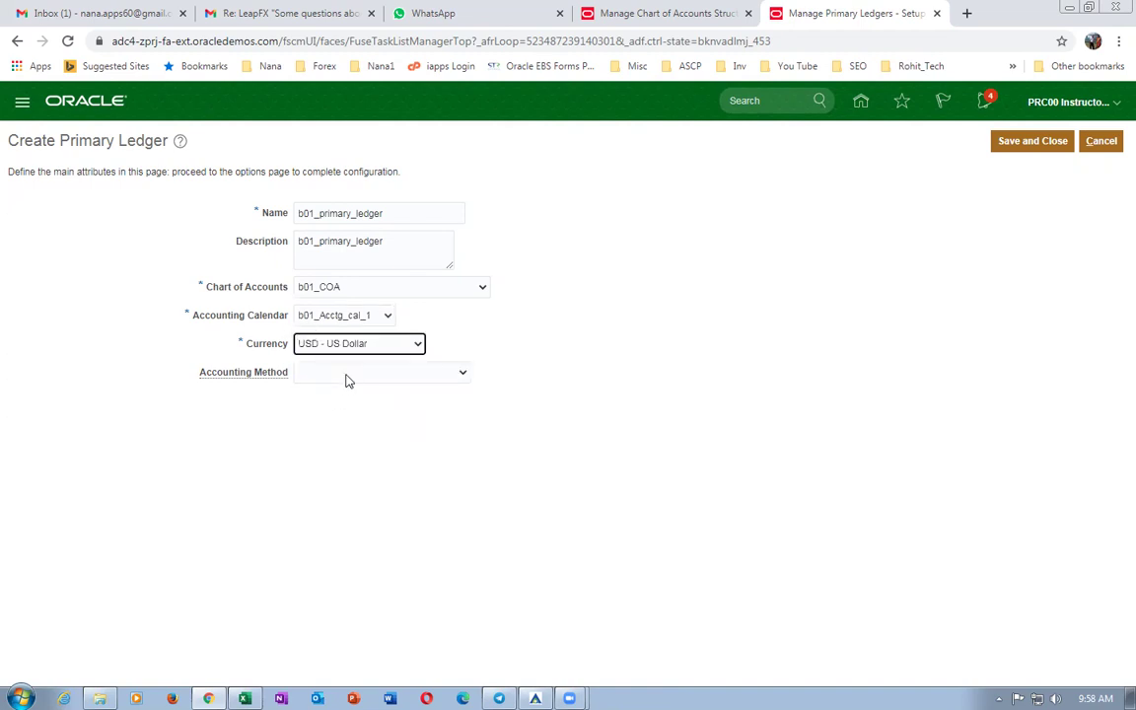
click(346, 374)
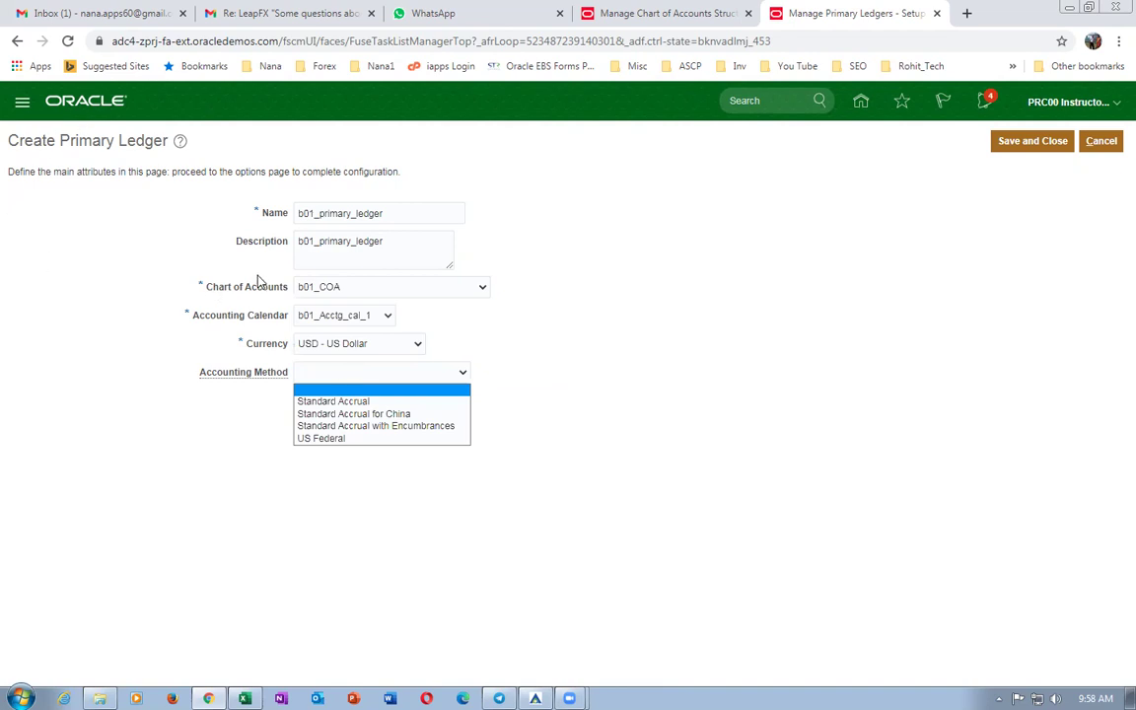
click(359, 402)
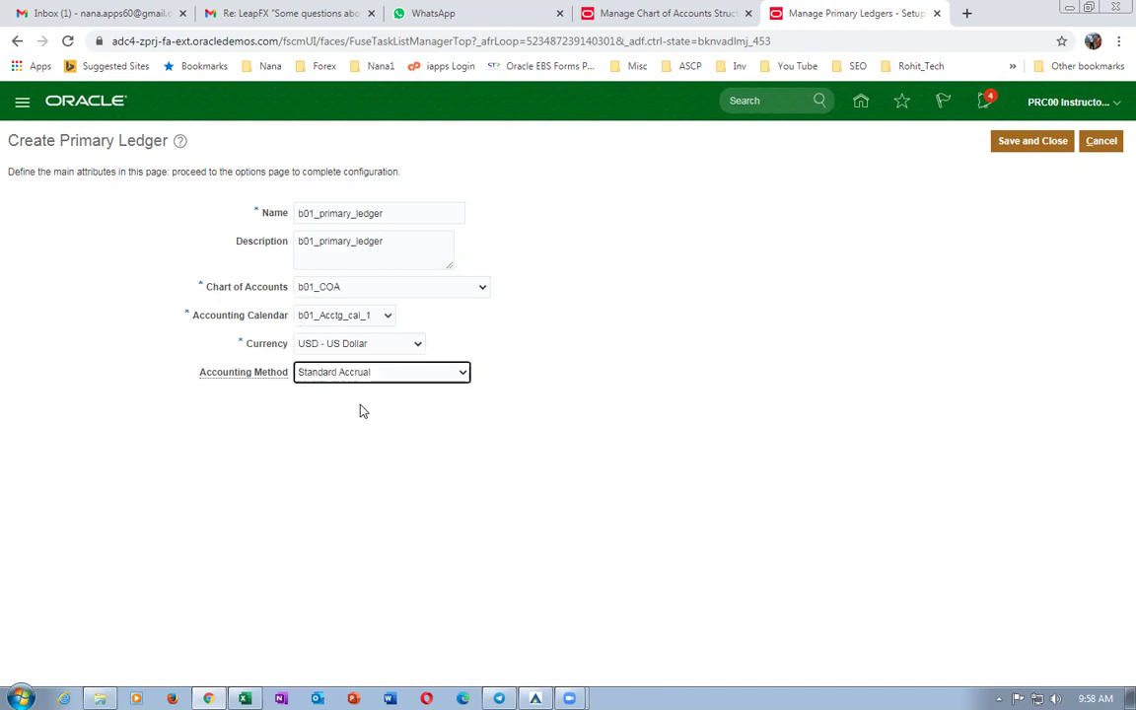
click(693, 454)
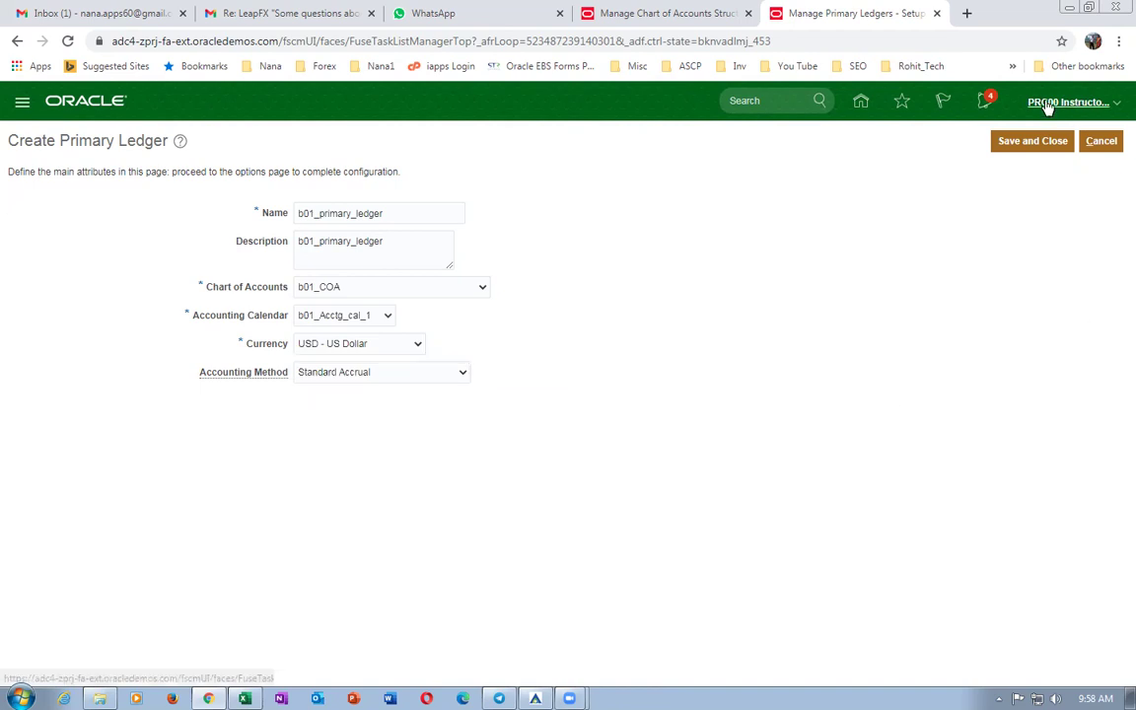
click(1022, 141)
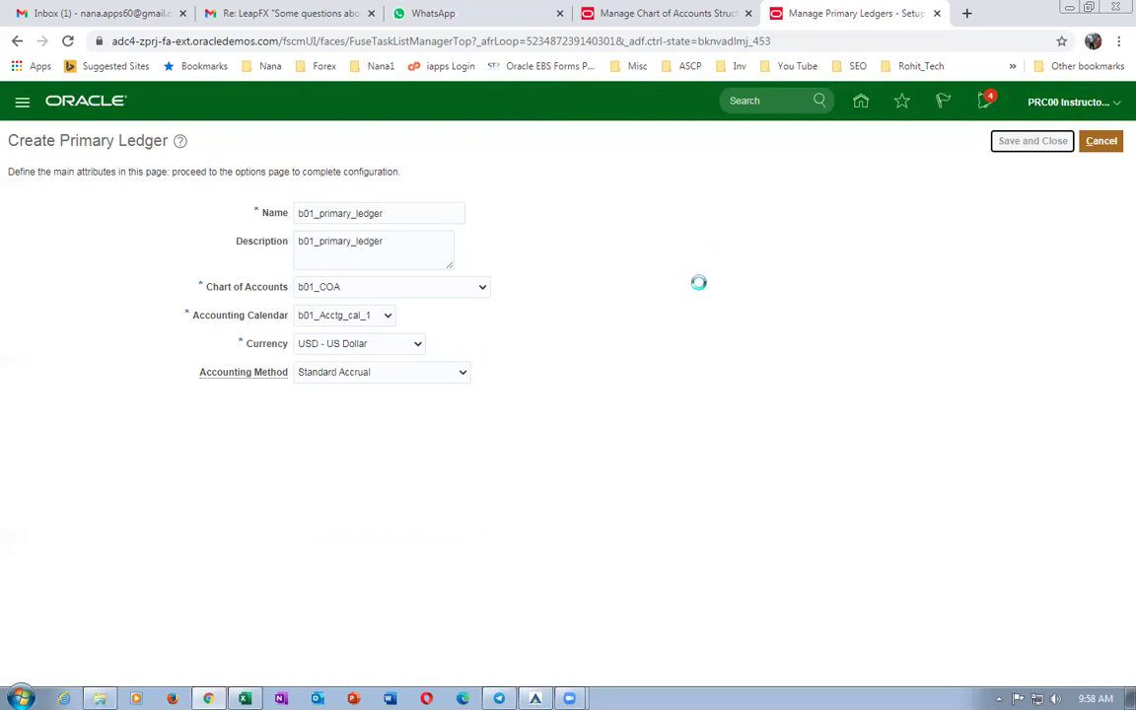
Review the Manage Primary Ledgers and Specify Ledger Options rows in the worksheet, then return to Oracle setup.
key(alt+Tab)
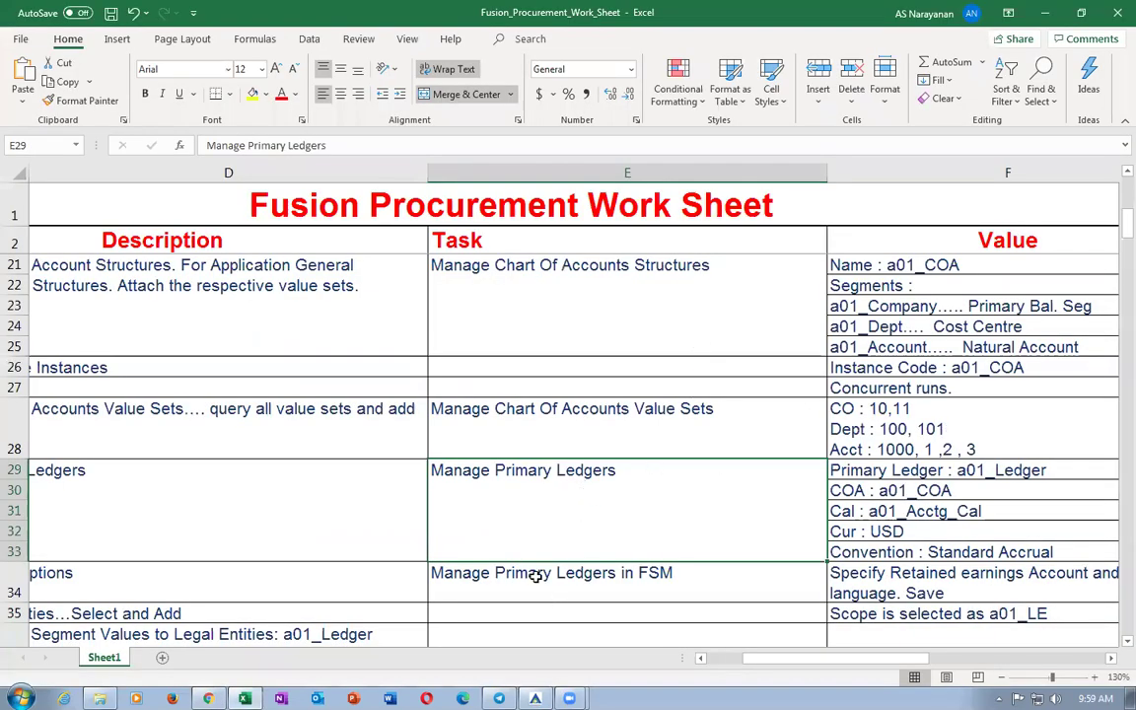
click(535, 577)
click(228, 551)
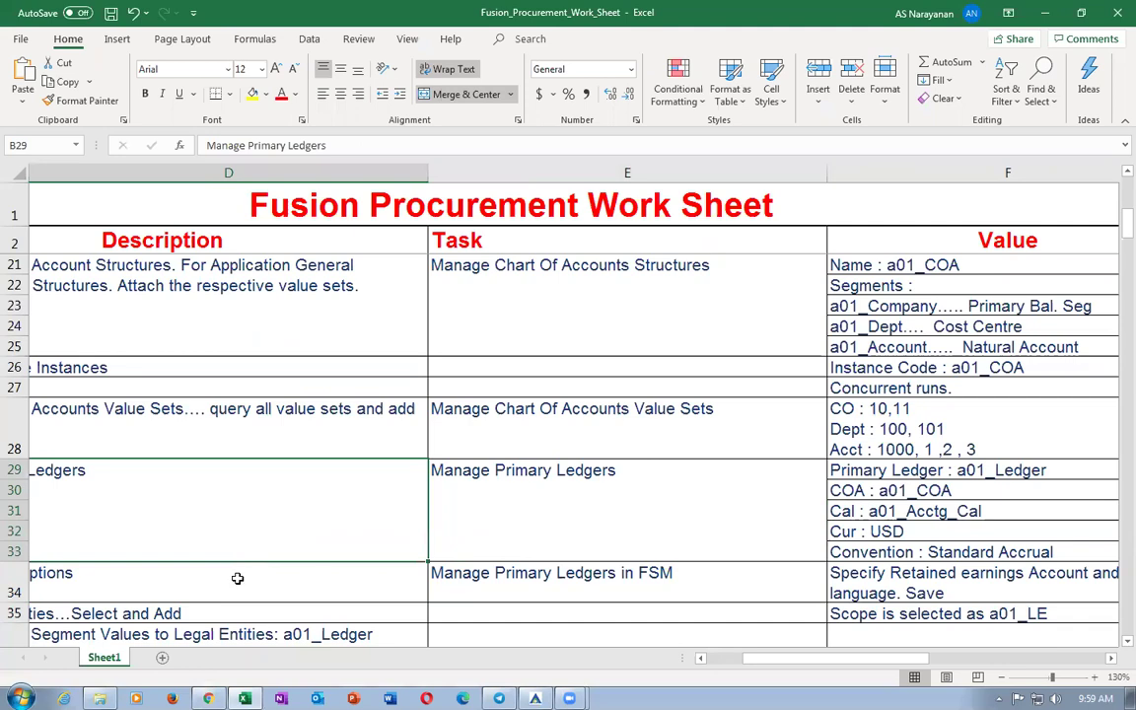
click(240, 580)
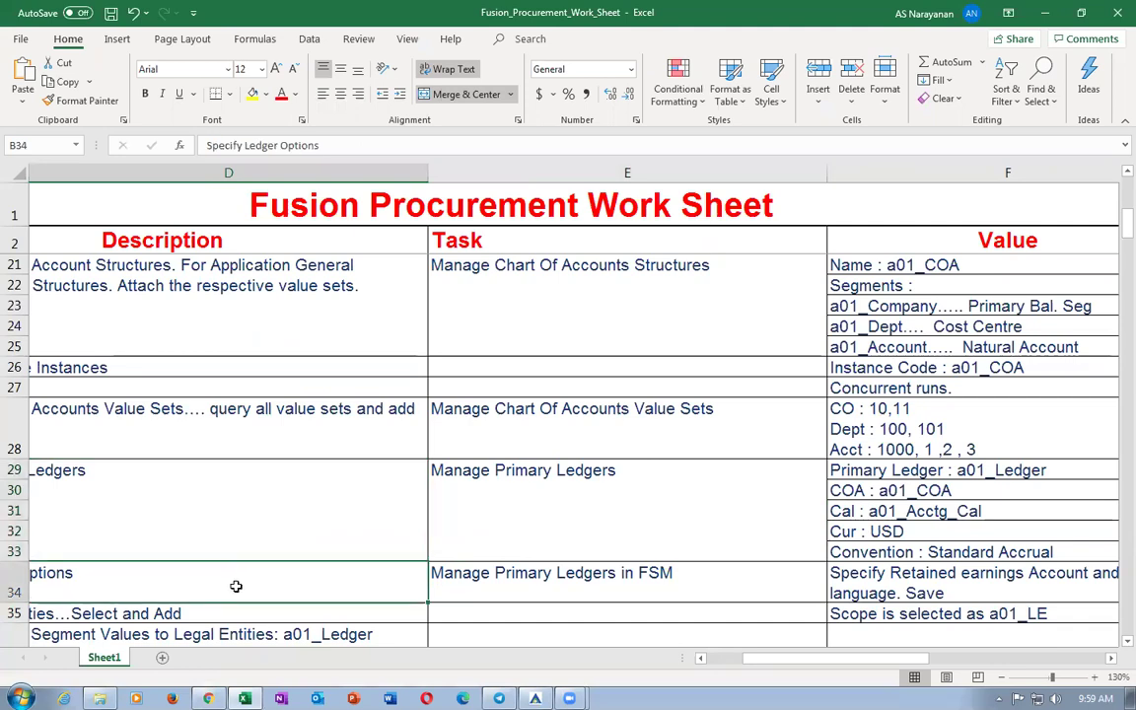
scroll(236, 586, down, 1)
drag(759, 665, 733, 664)
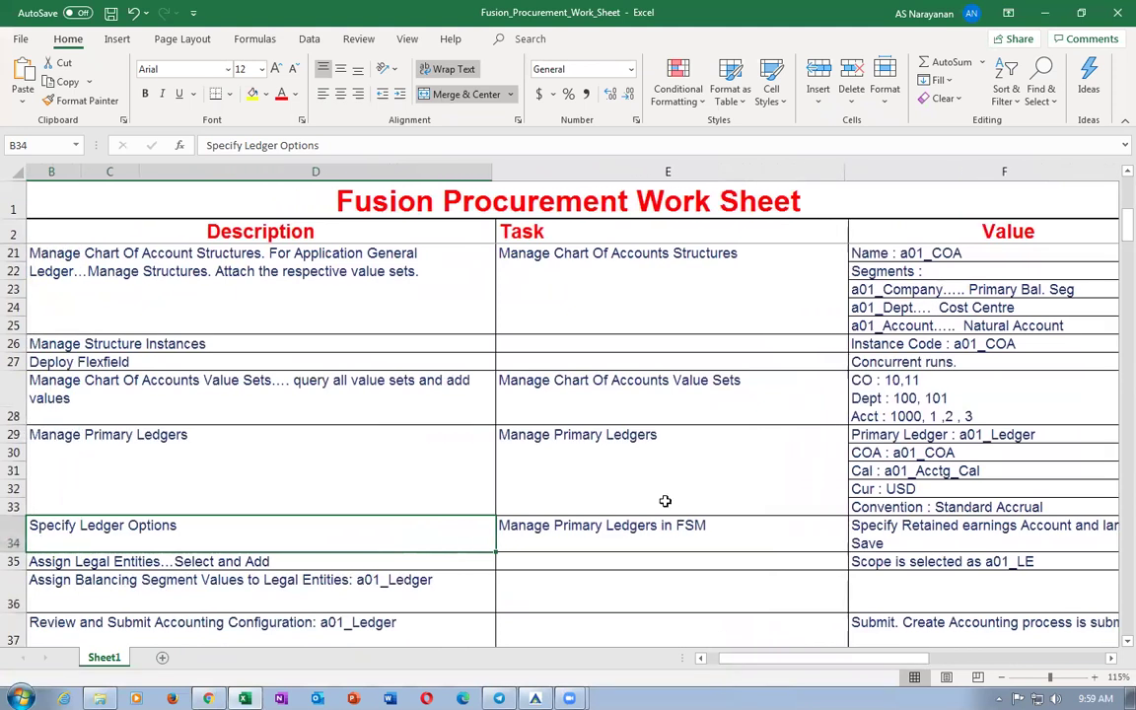
click(617, 531)
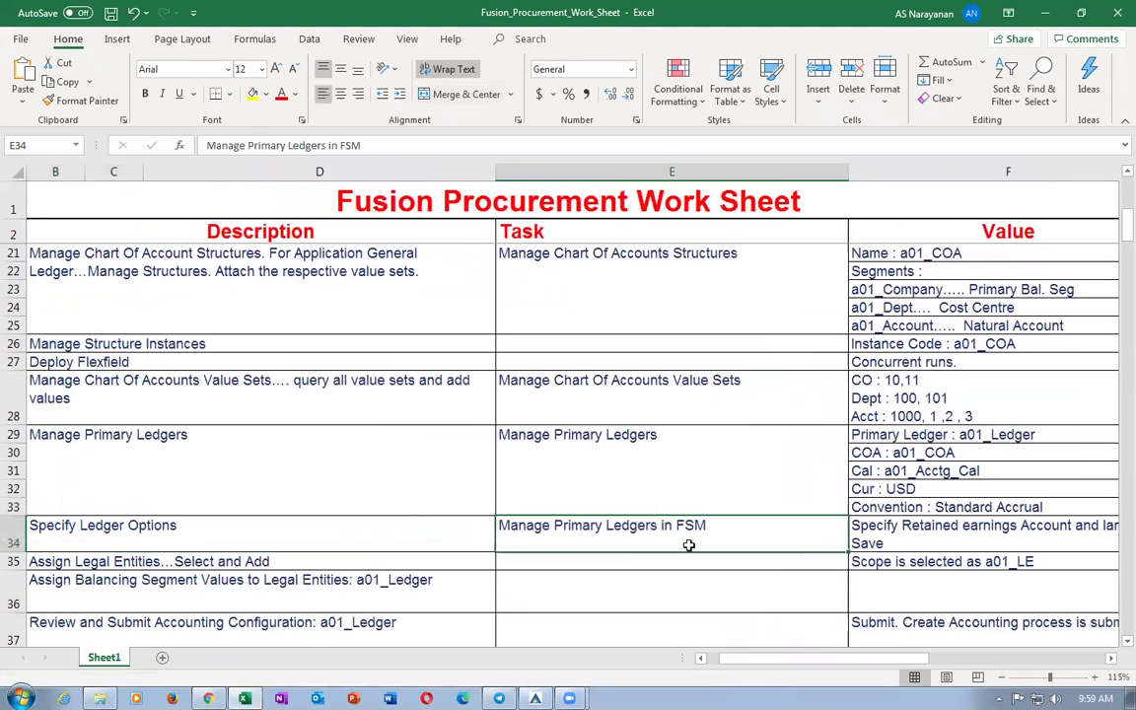
key(alt+Tab)
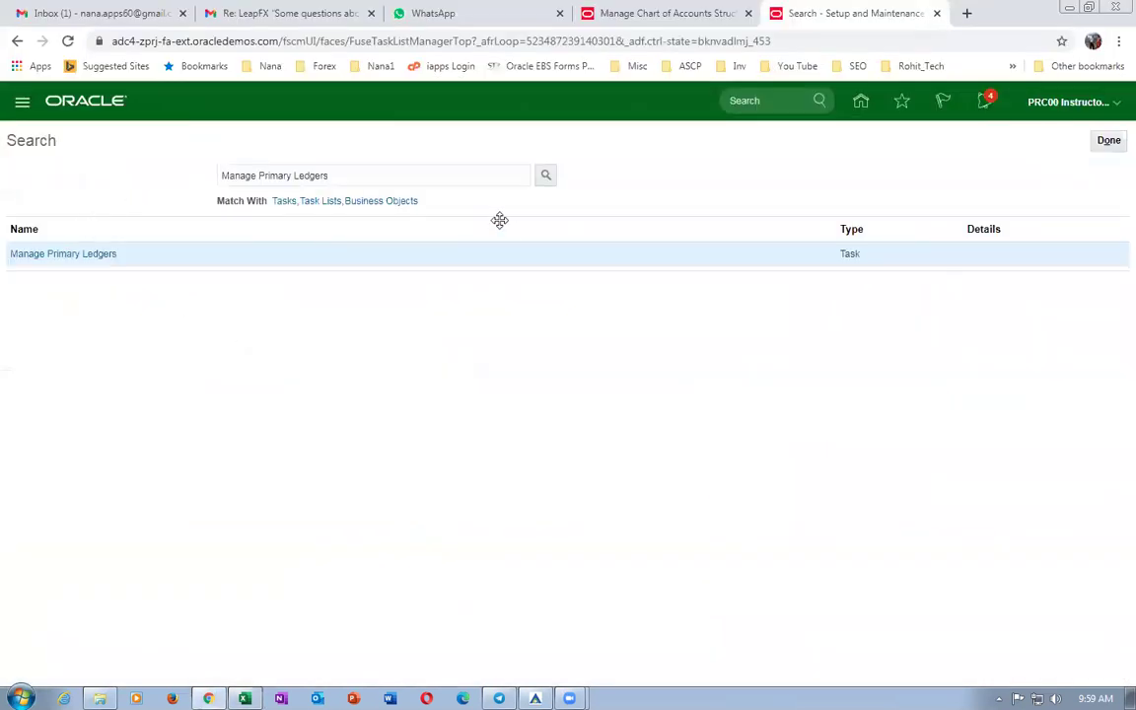
click(1106, 140)
Search the Financials setup tasks for man%prim%.
click(1073, 112)
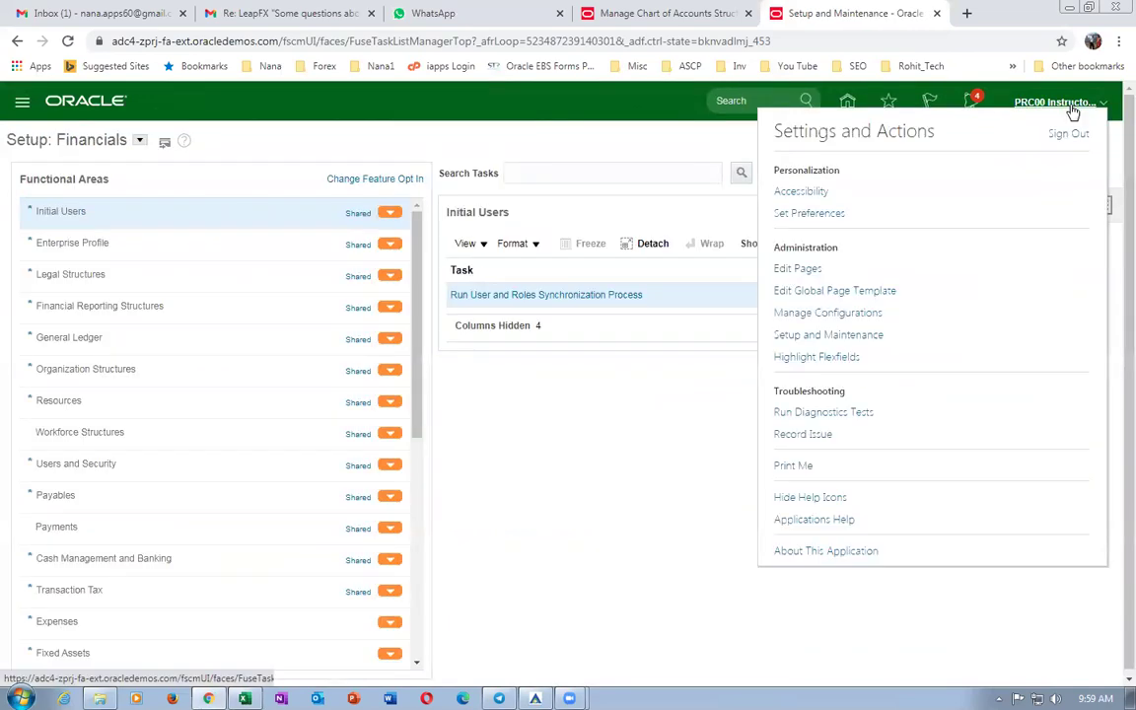
click(115, 148)
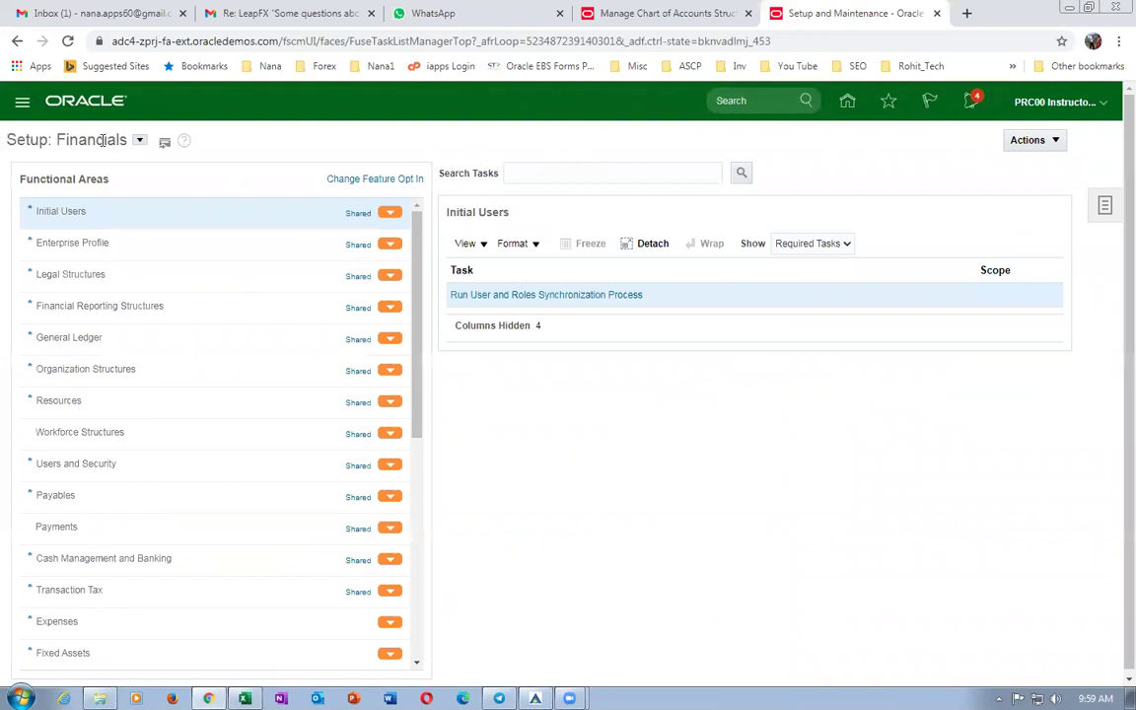
click(558, 172)
text(man%prim%led%)
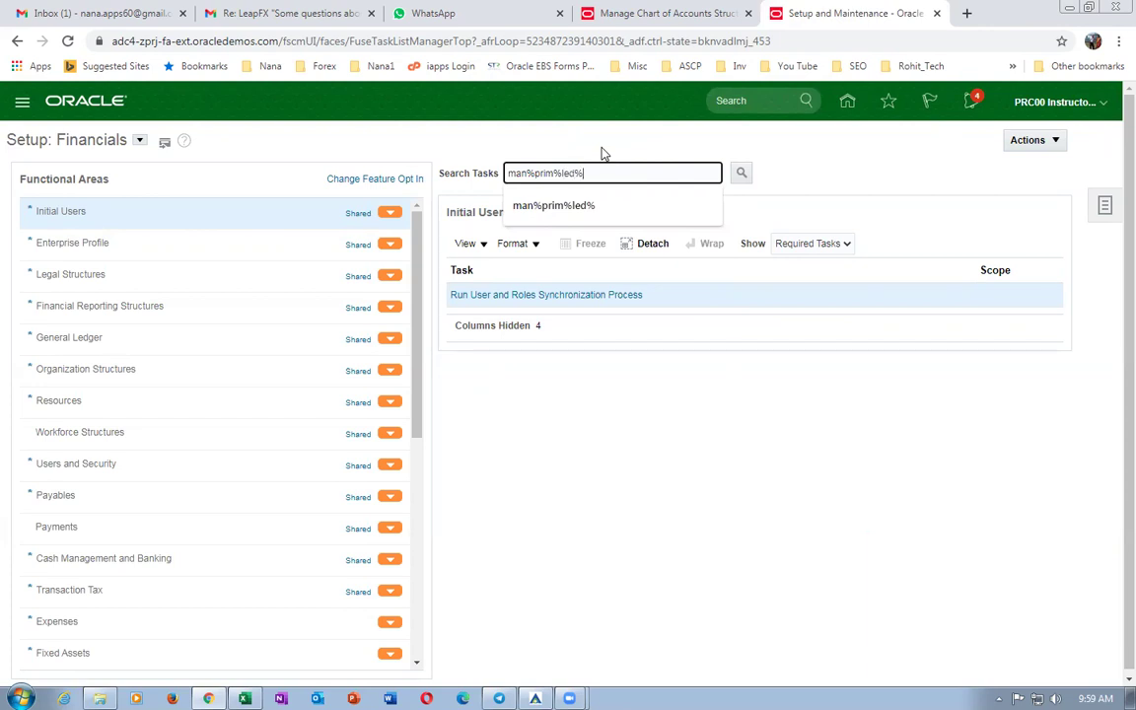
key(Return)
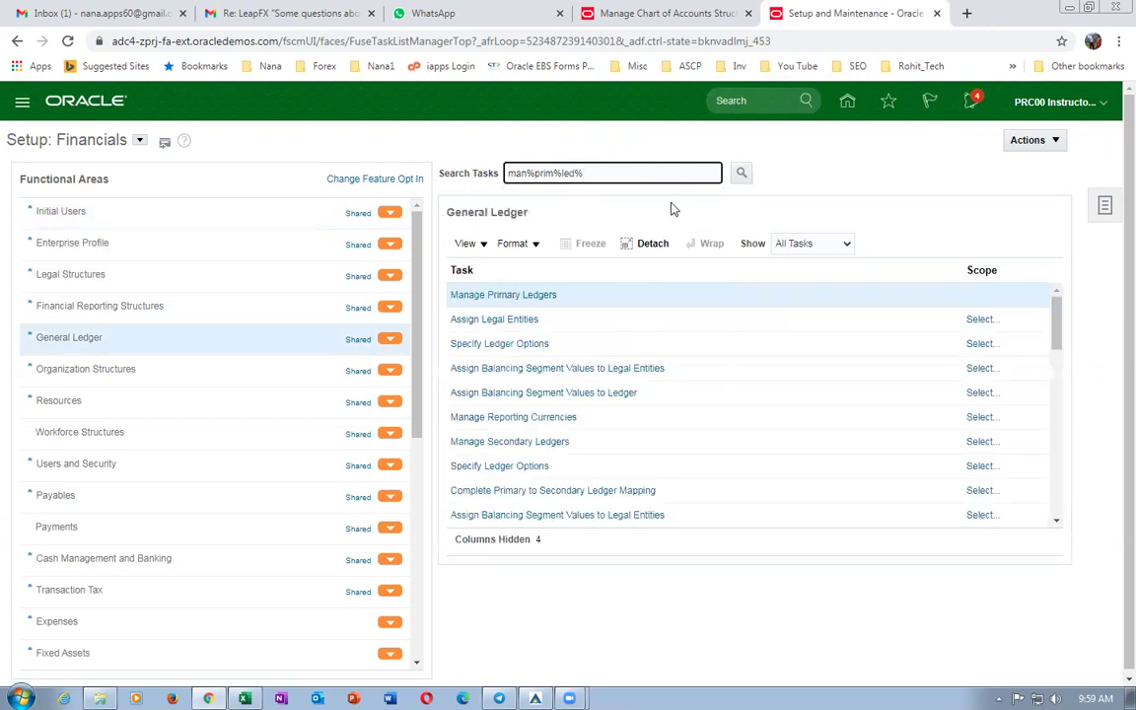
Check the Specify Ledger Options step in worksheet row 34, then return to Oracle.
key(alt+Tab)
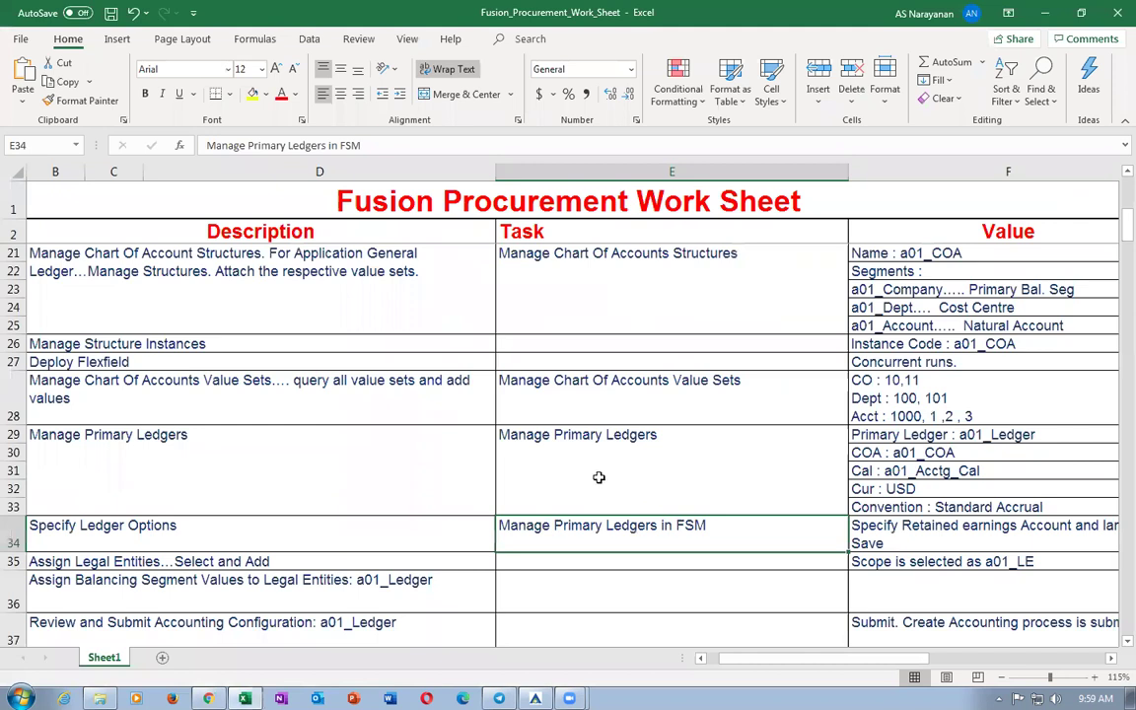
click(181, 529)
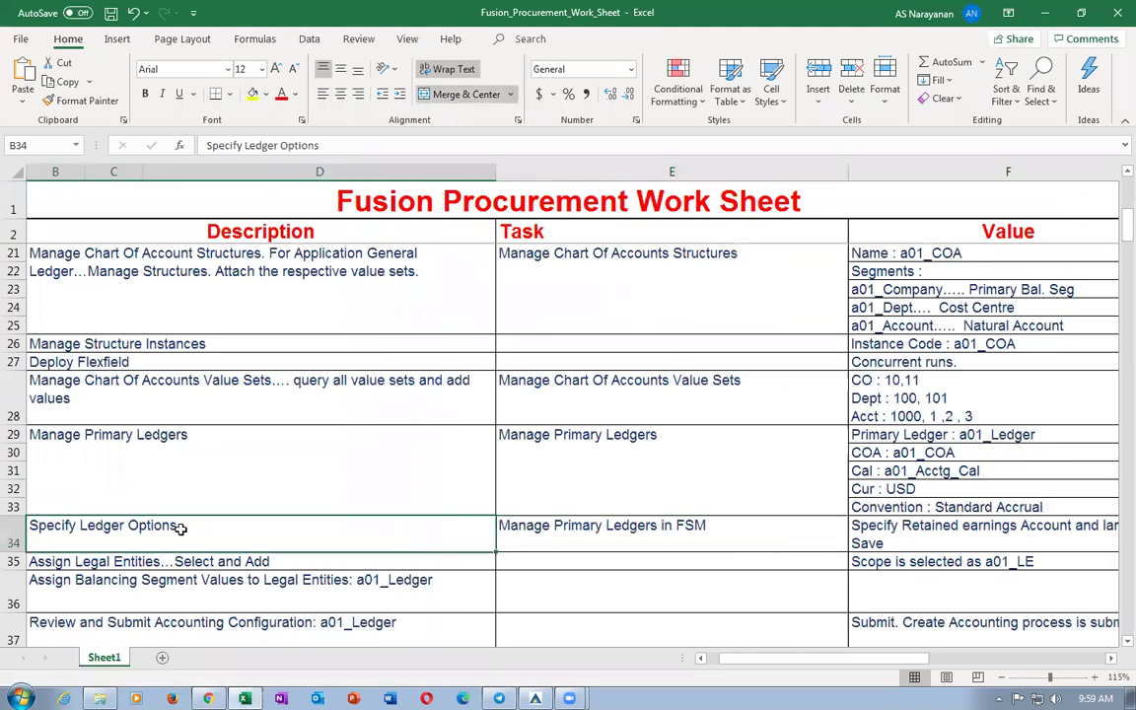
click(580, 534)
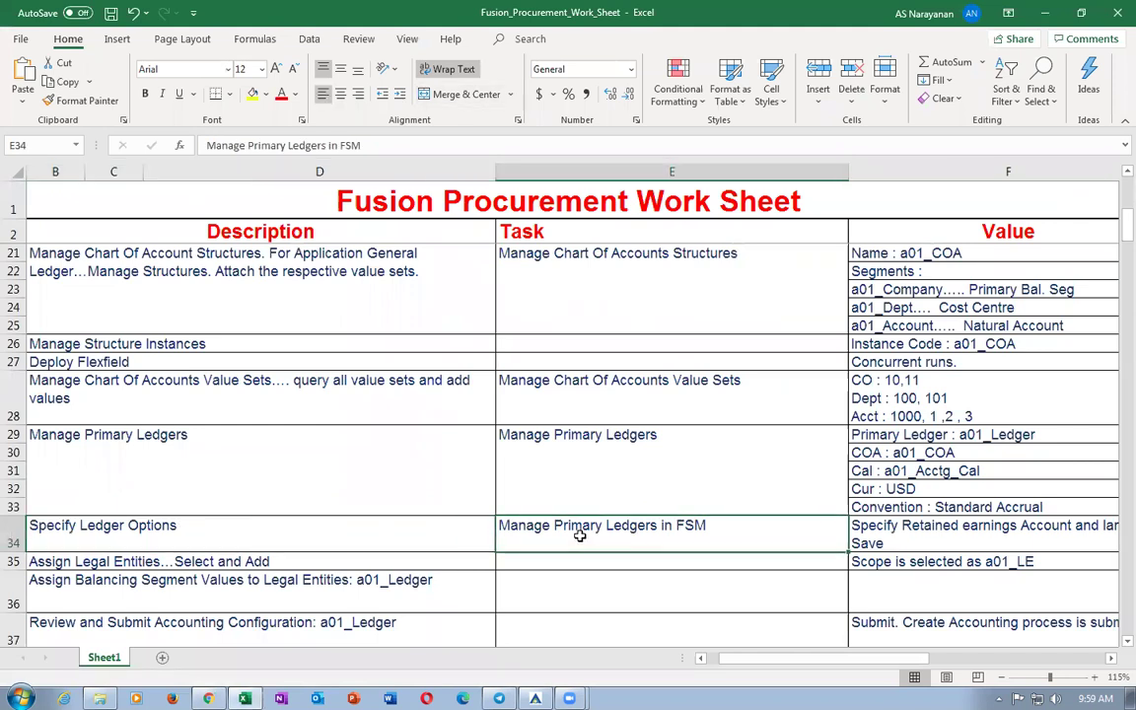
click(104, 540)
key(alt+Tab)
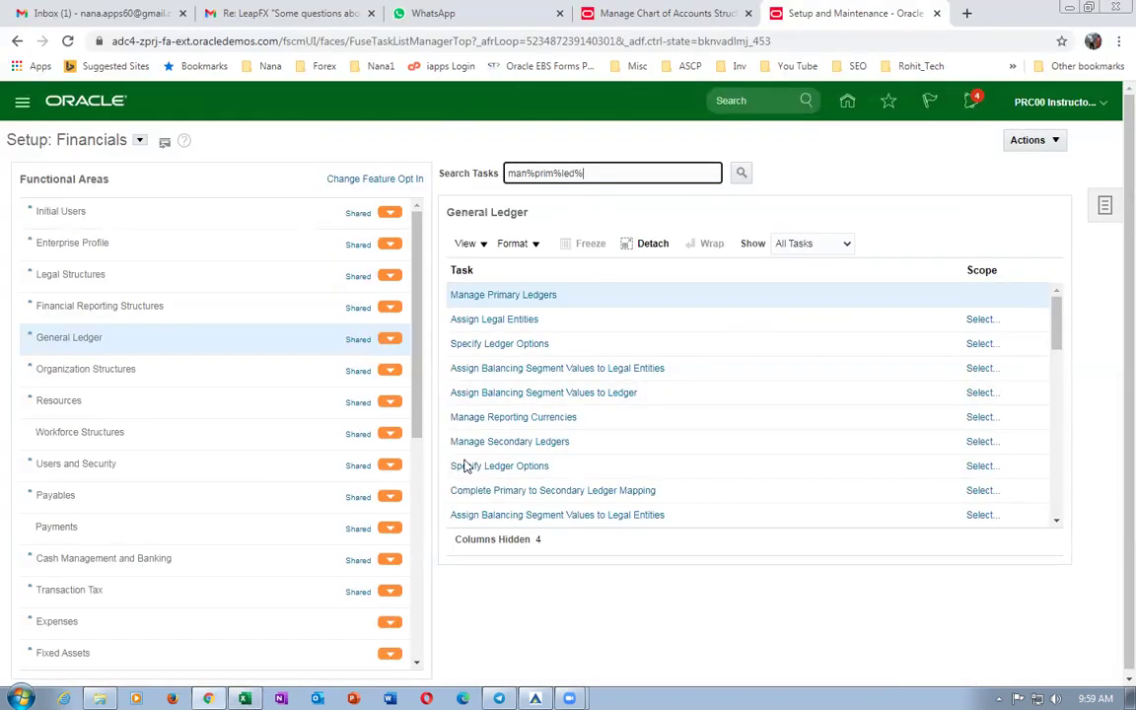
Launch Specify Ledger Options via Select and Add, filtering by b01 and choosing b01_primary_ledger.
click(979, 343)
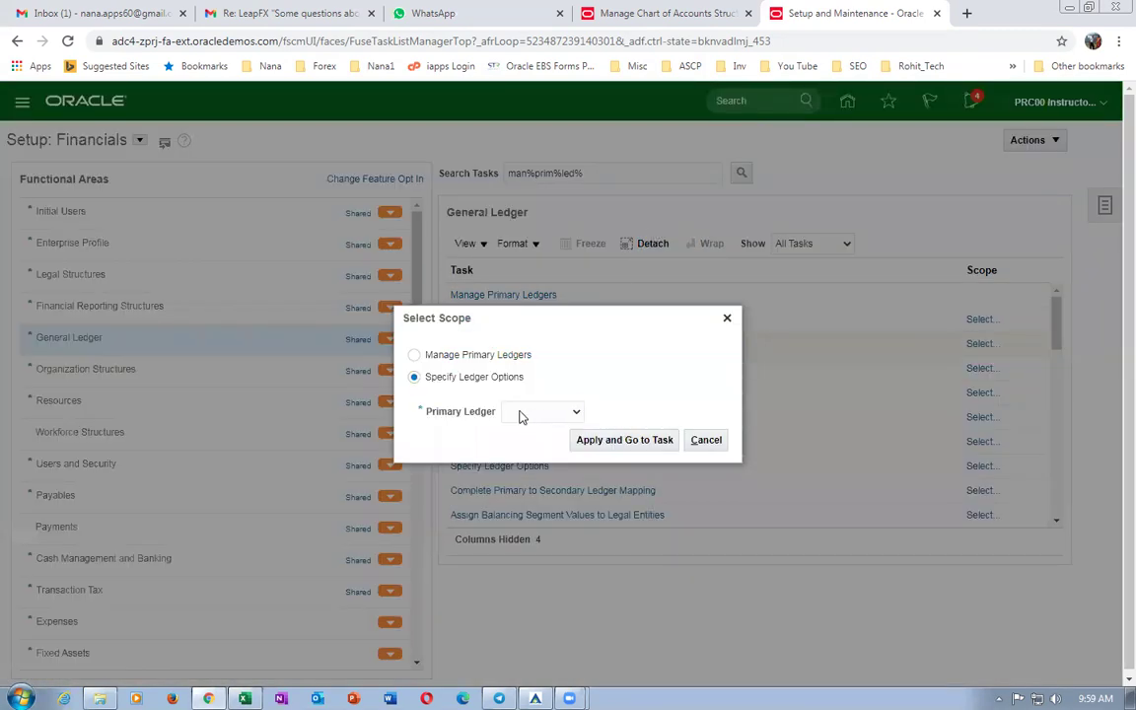
click(522, 412)
click(528, 450)
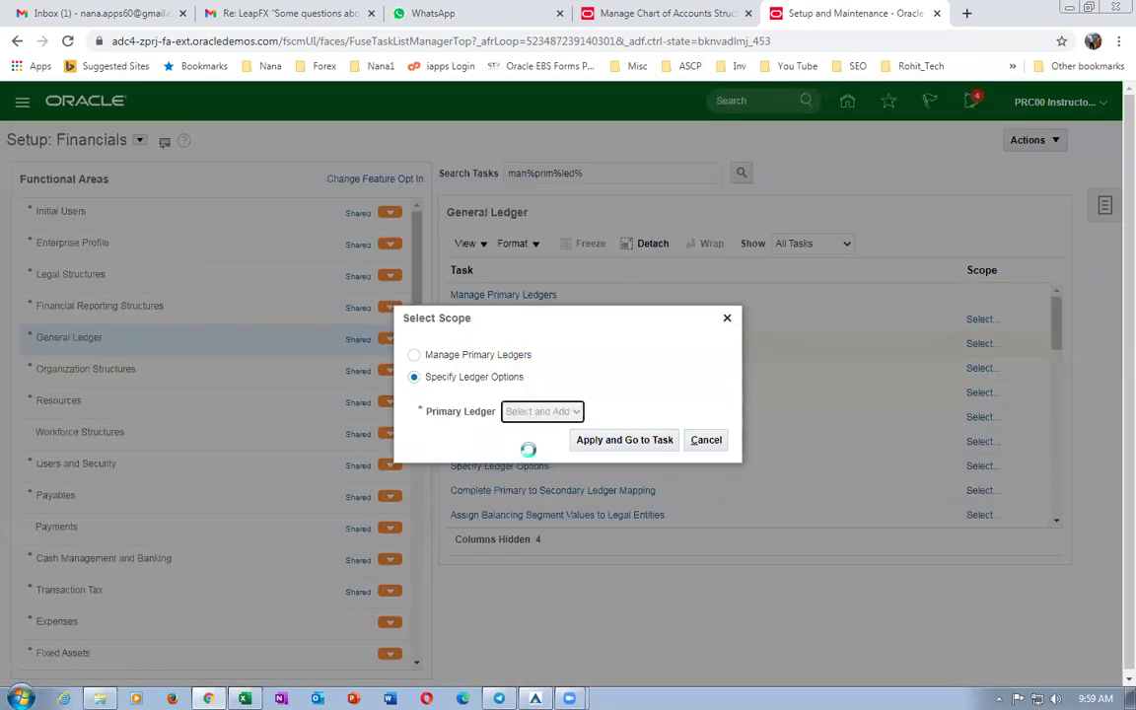
click(627, 440)
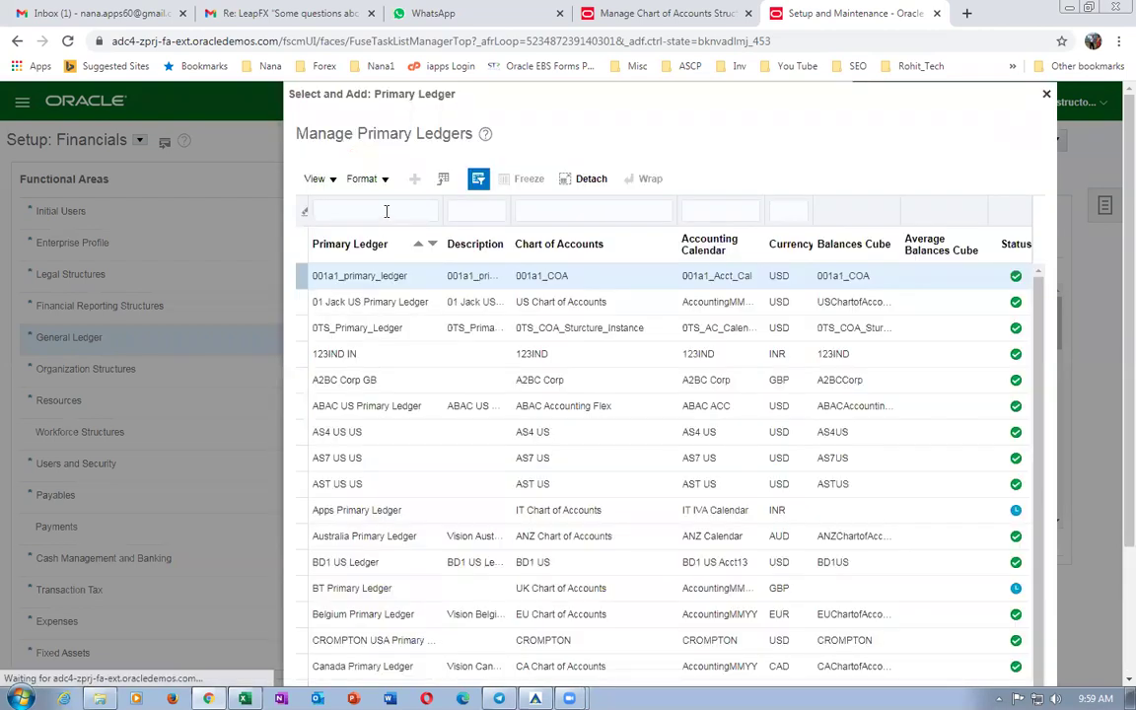
click(367, 210)
text(b)
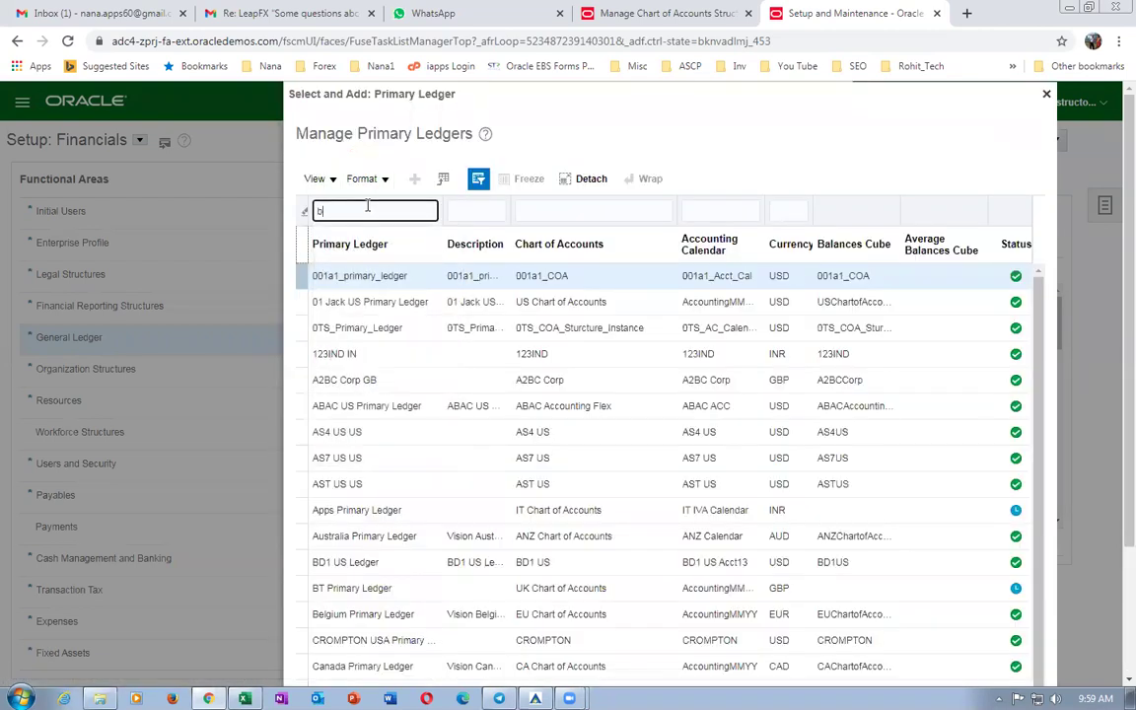
text(01)
key(Return)
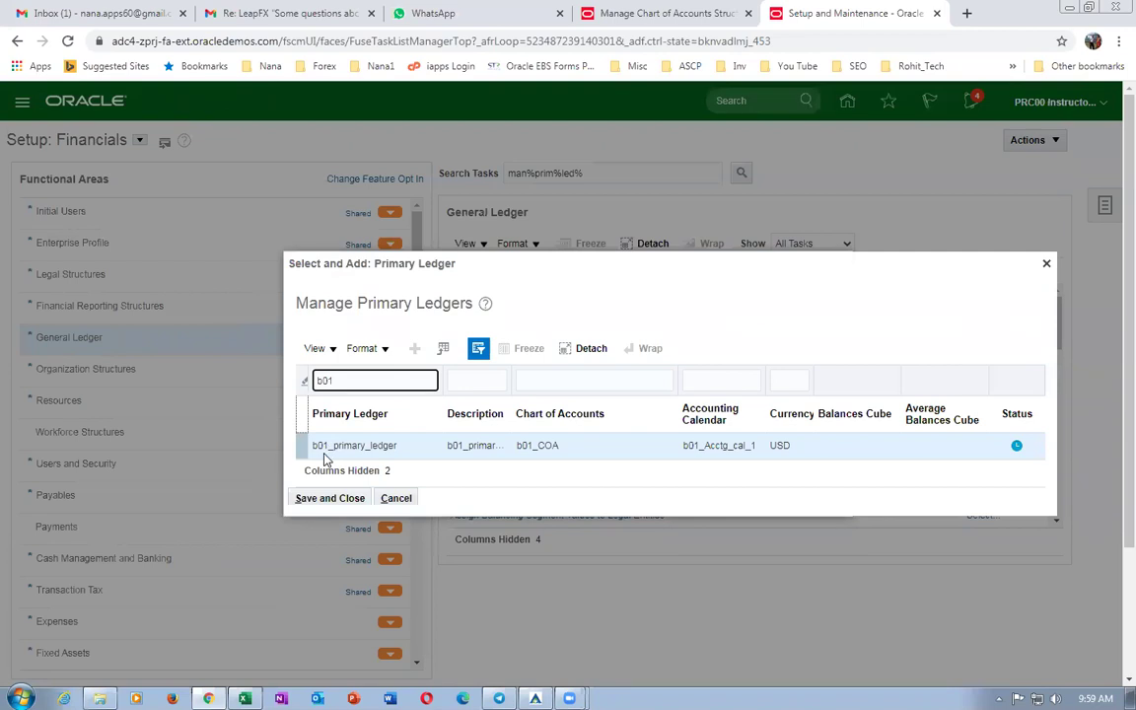
click(300, 446)
click(329, 498)
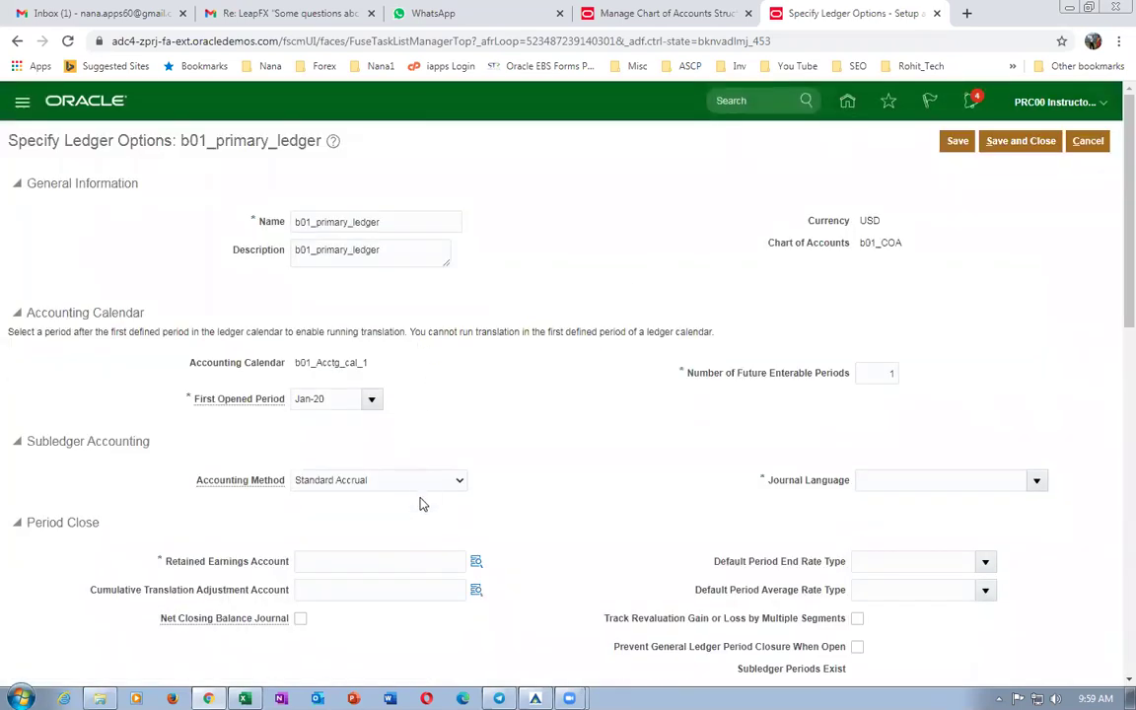
Enter 10-100-1003 as the retained earnings account.
scroll(395, 501, down, 1)
click(324, 484)
text(1)
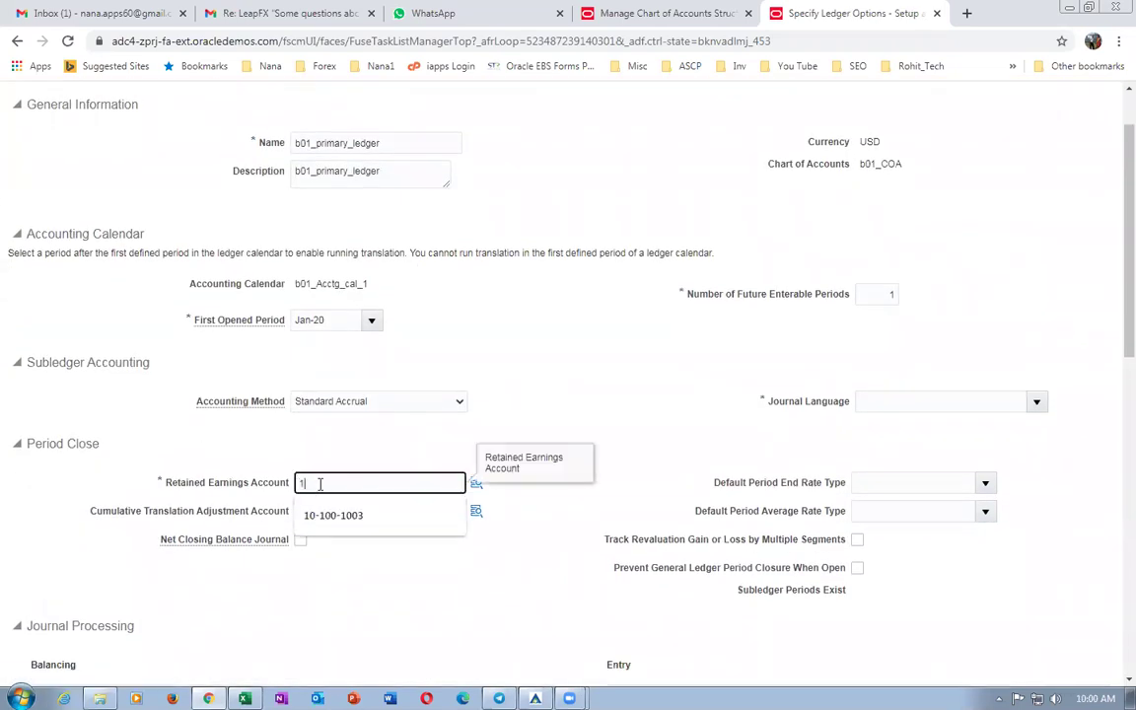
text(0-100-1003)
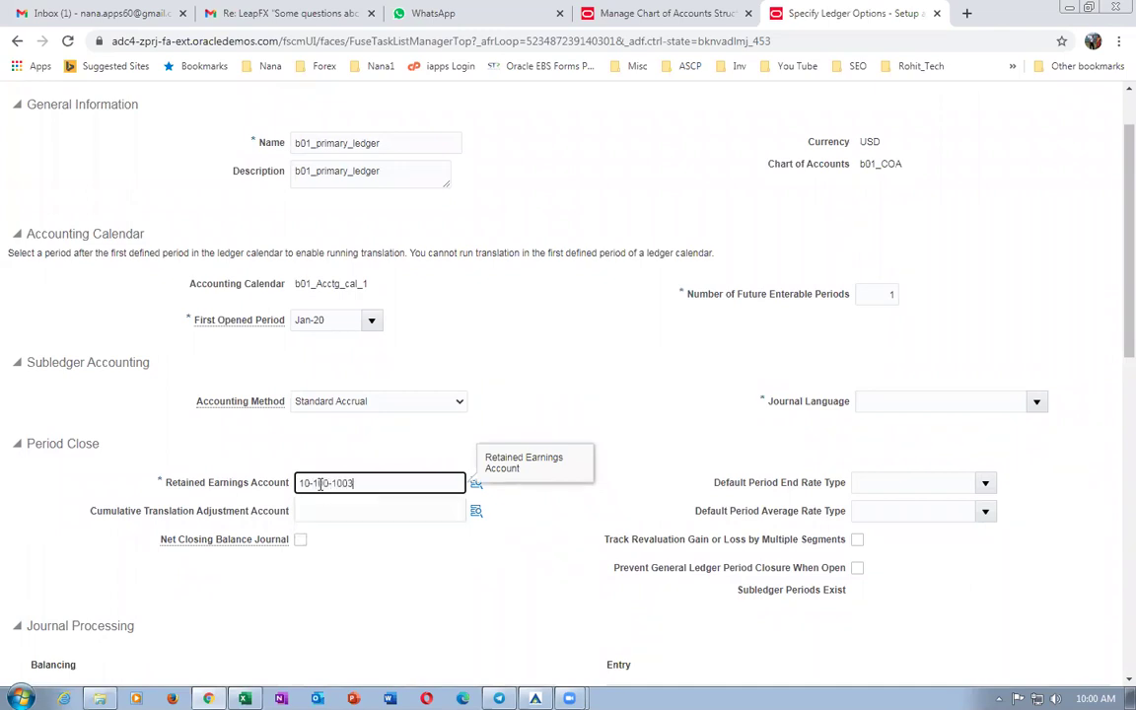
key(Tab)
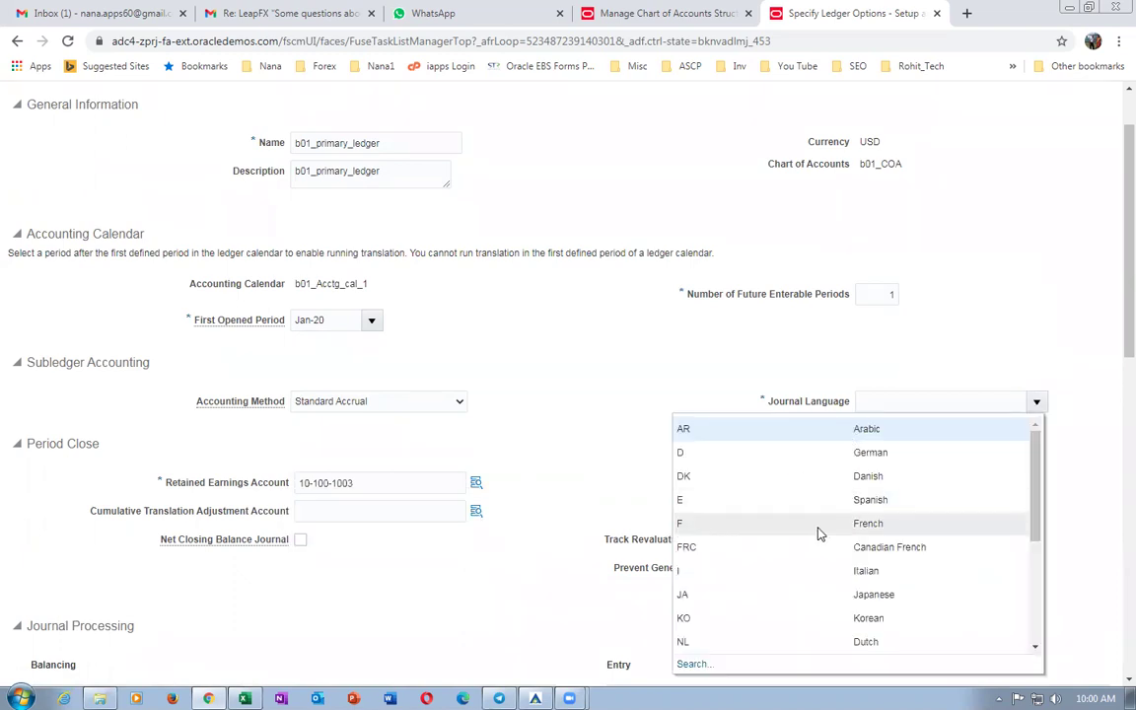
Set journal language to American English, review the page, and save the ledger options.
drag(1035, 493, 1050, 626)
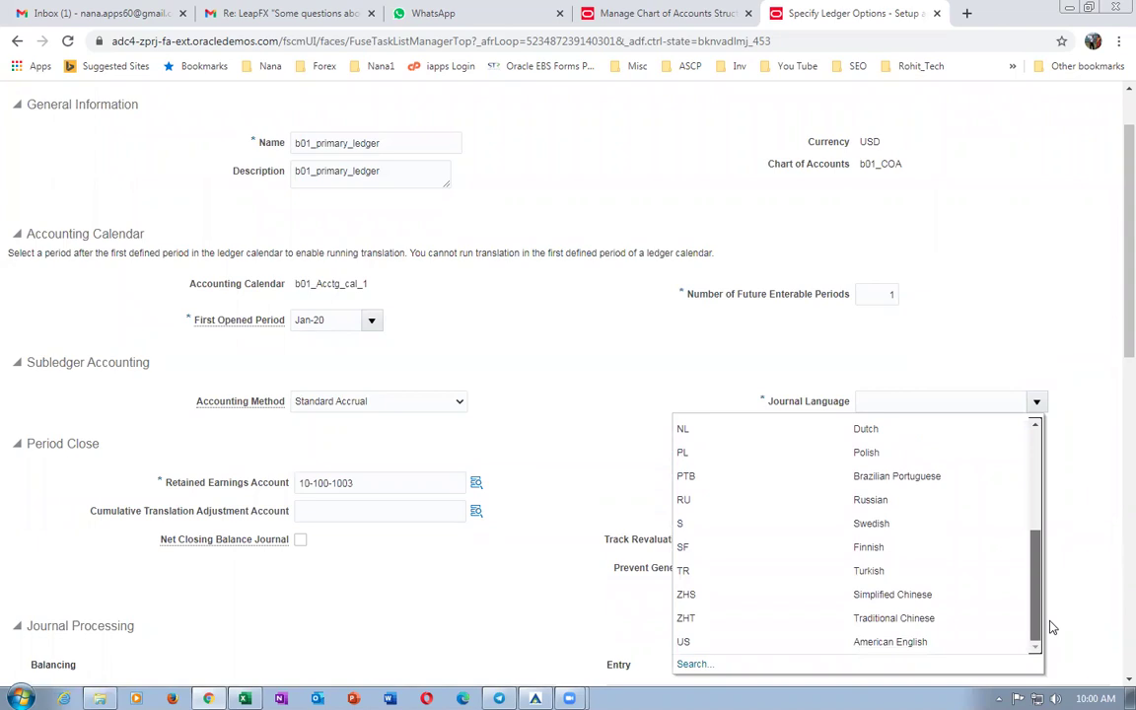
click(969, 645)
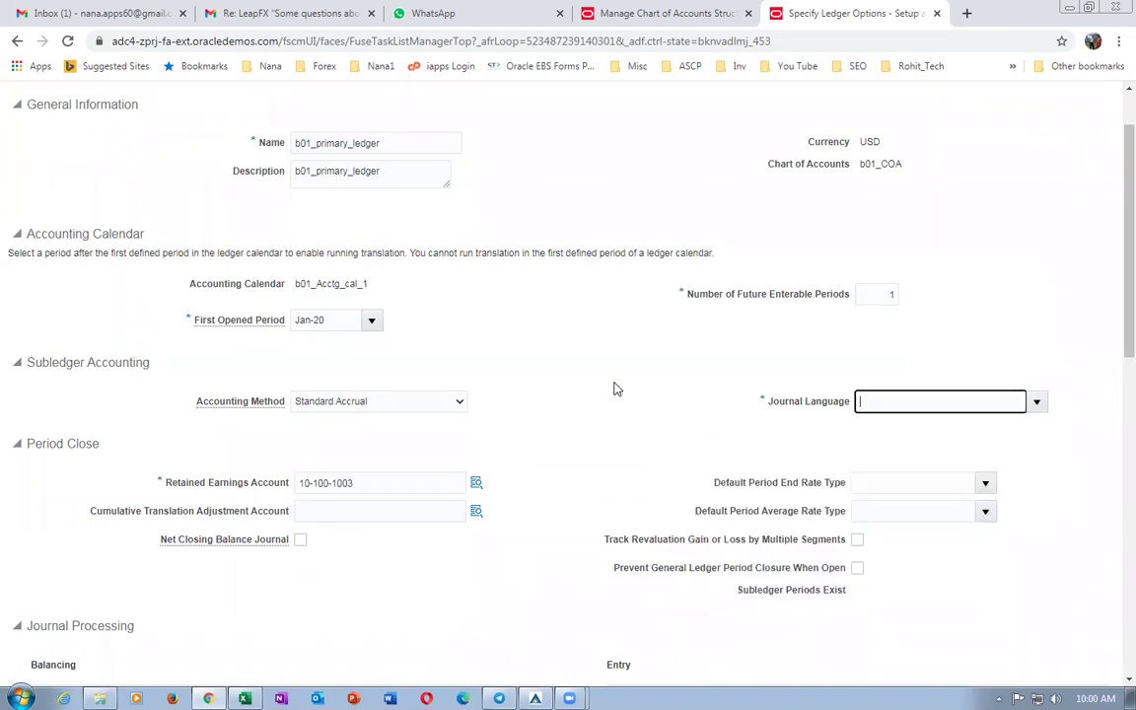
scroll(99, 535, down, 3)
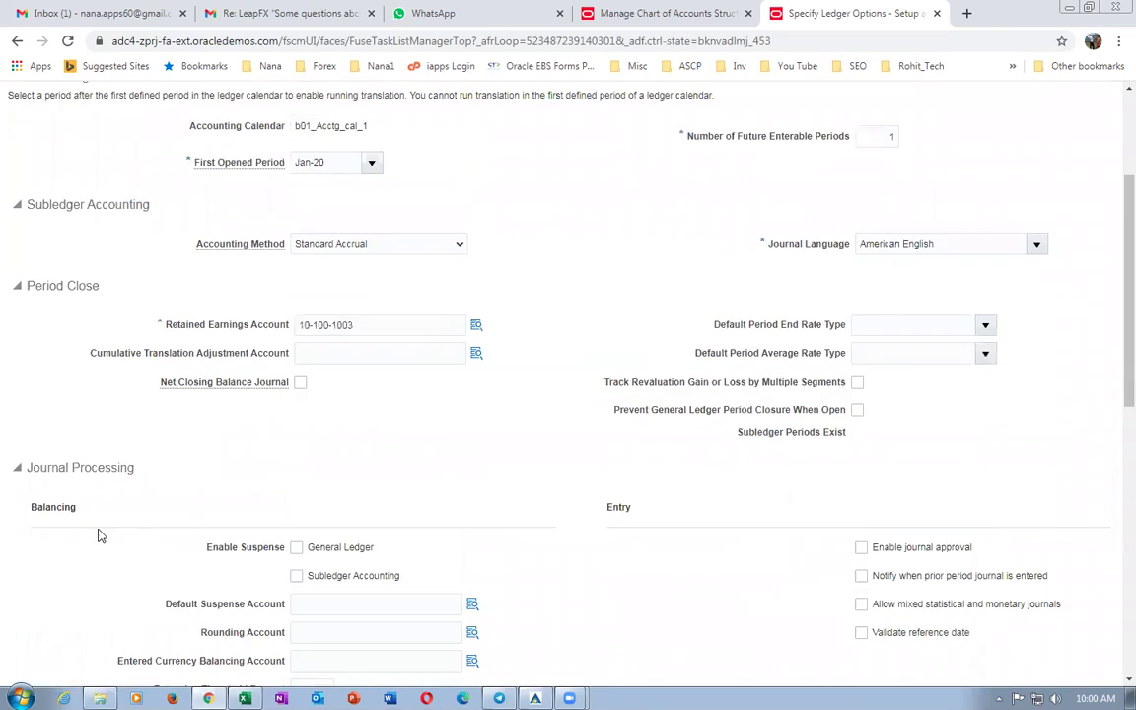
scroll(344, 478, down, 9)
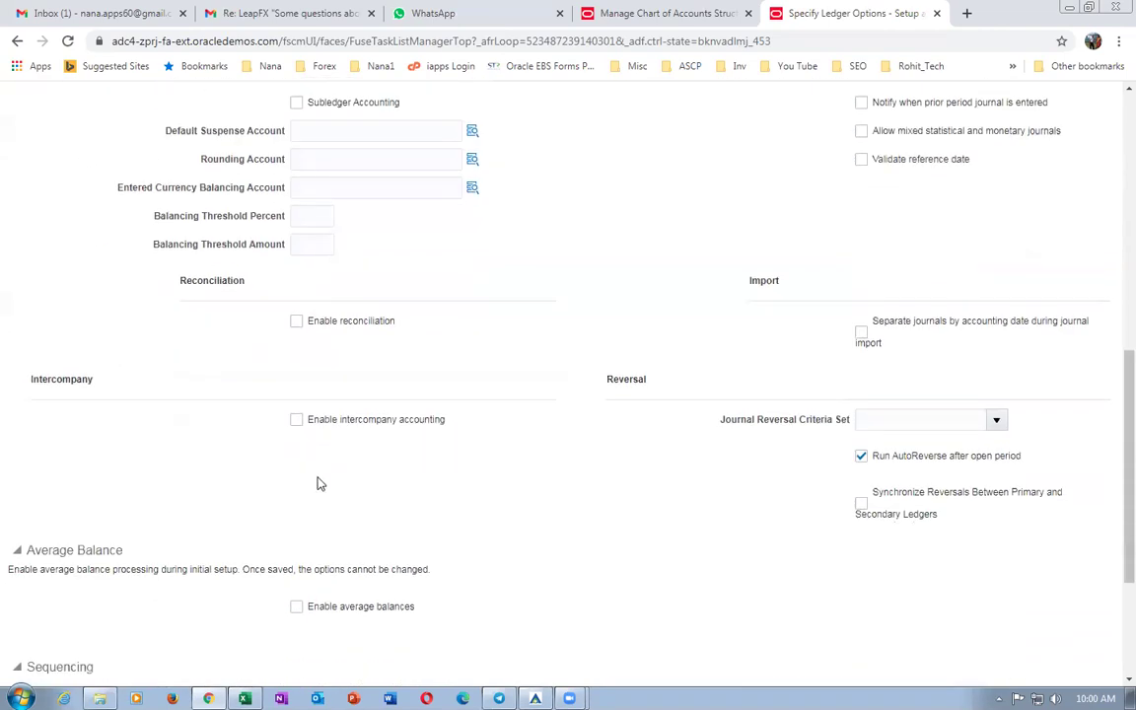
scroll(174, 554, down, 4)
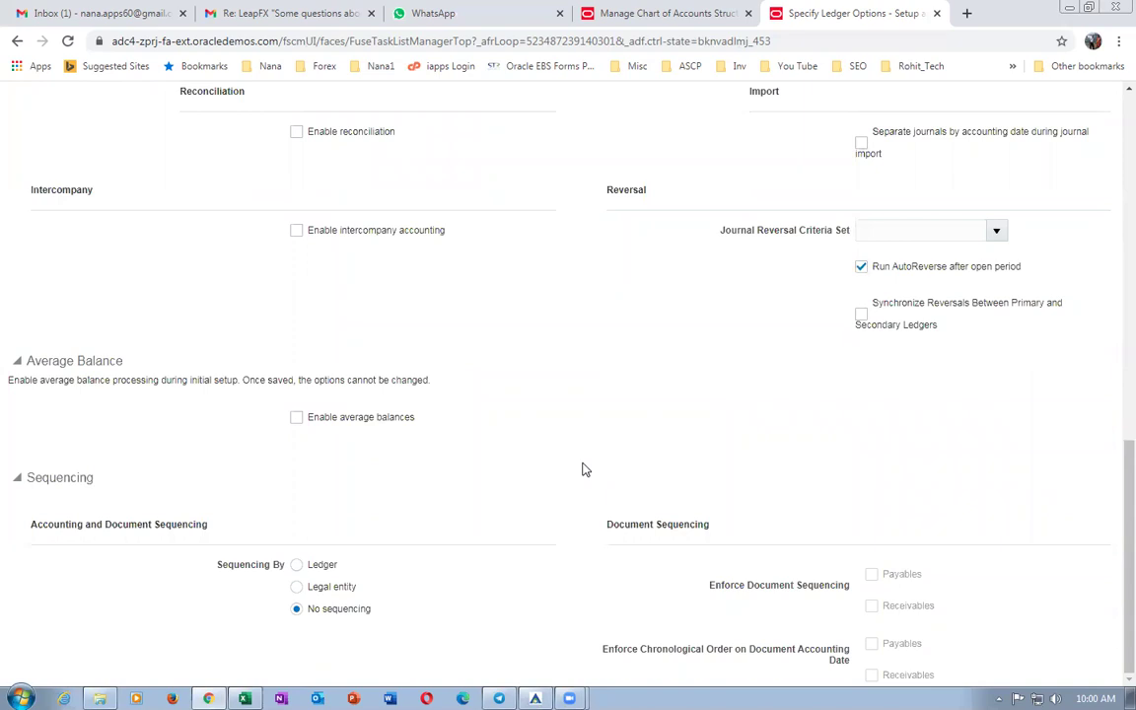
scroll(584, 470, up, 15)
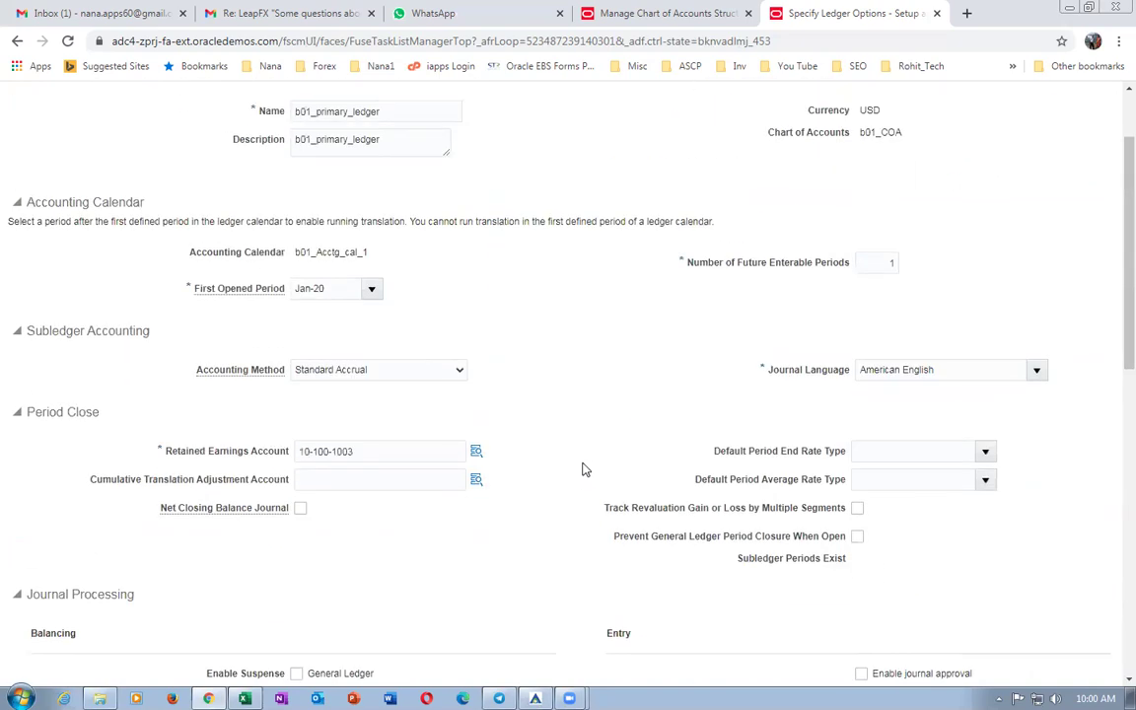
scroll(584, 469, up, 2)
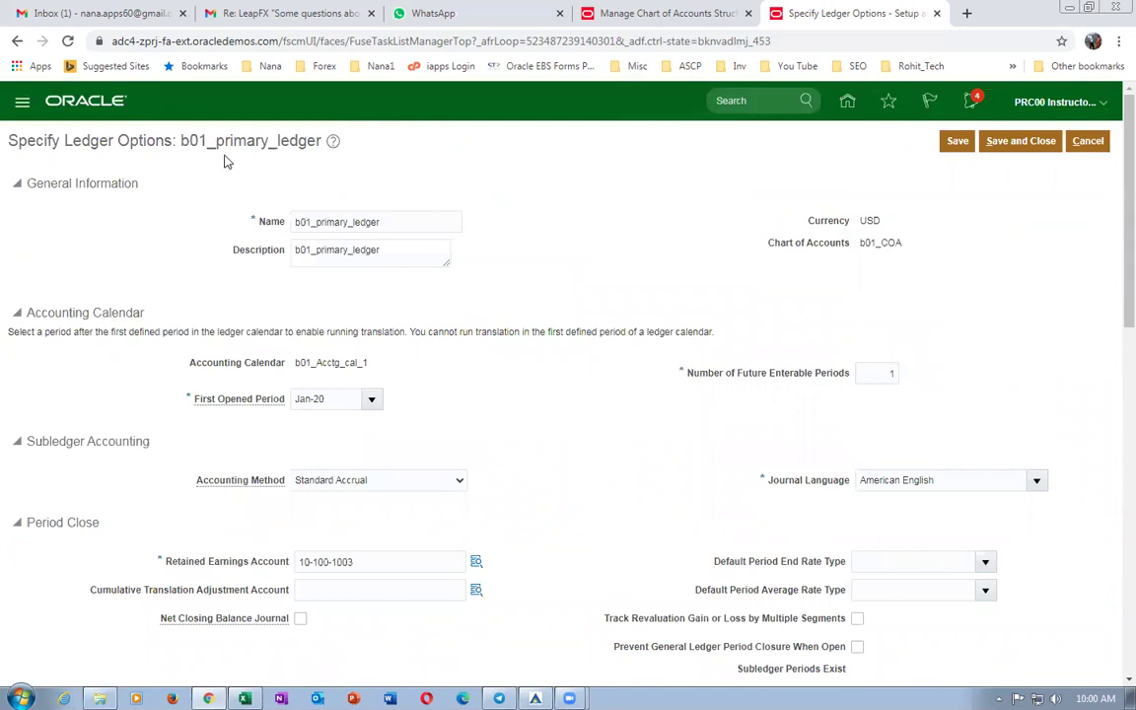
click(1024, 141)
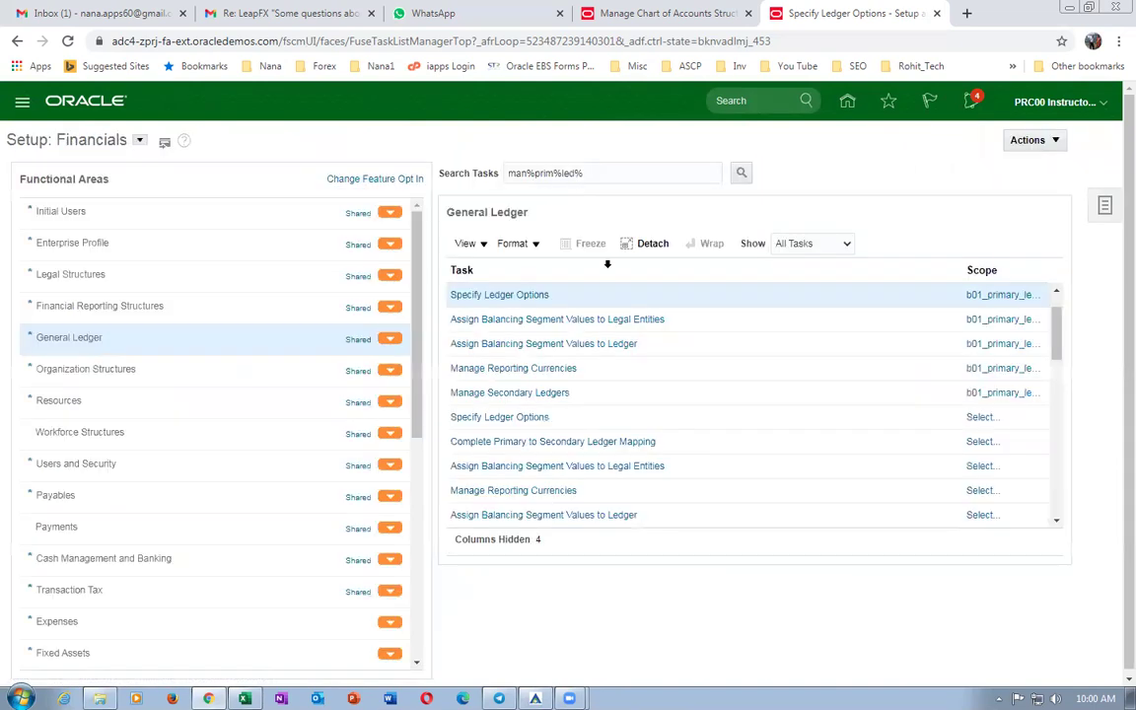
key(alt+Tab)
Read worksheet cells E34, B34 and B35 to find the next step, Assign Legal Entities.
click(586, 529)
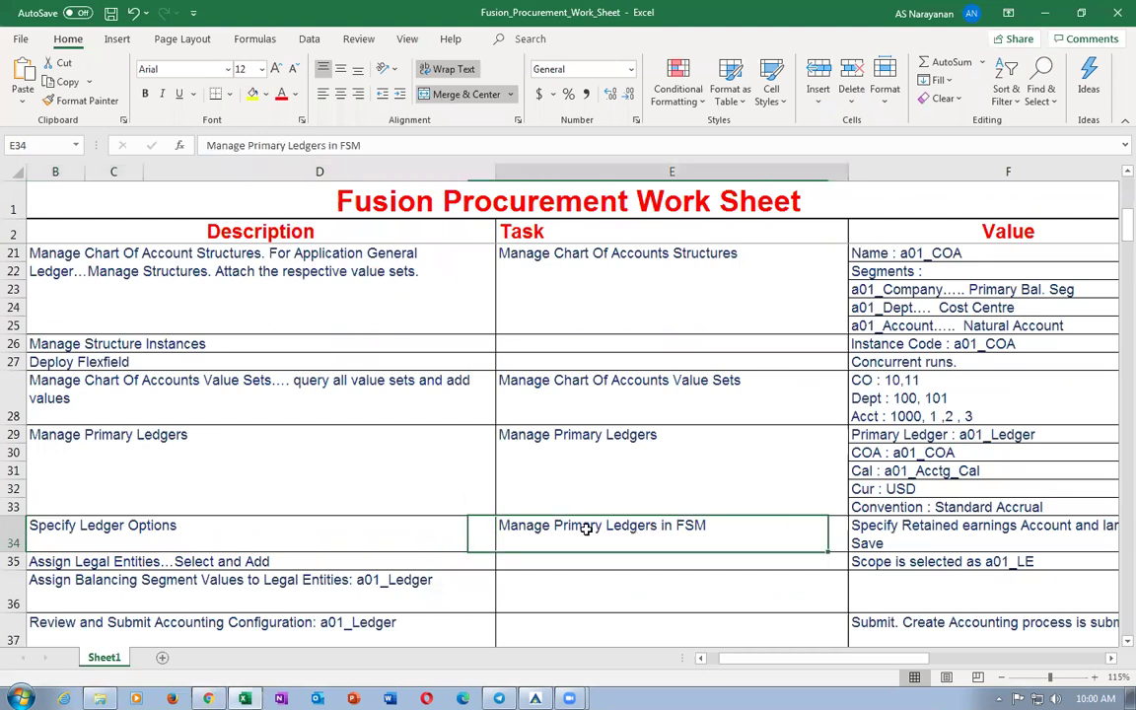
click(228, 527)
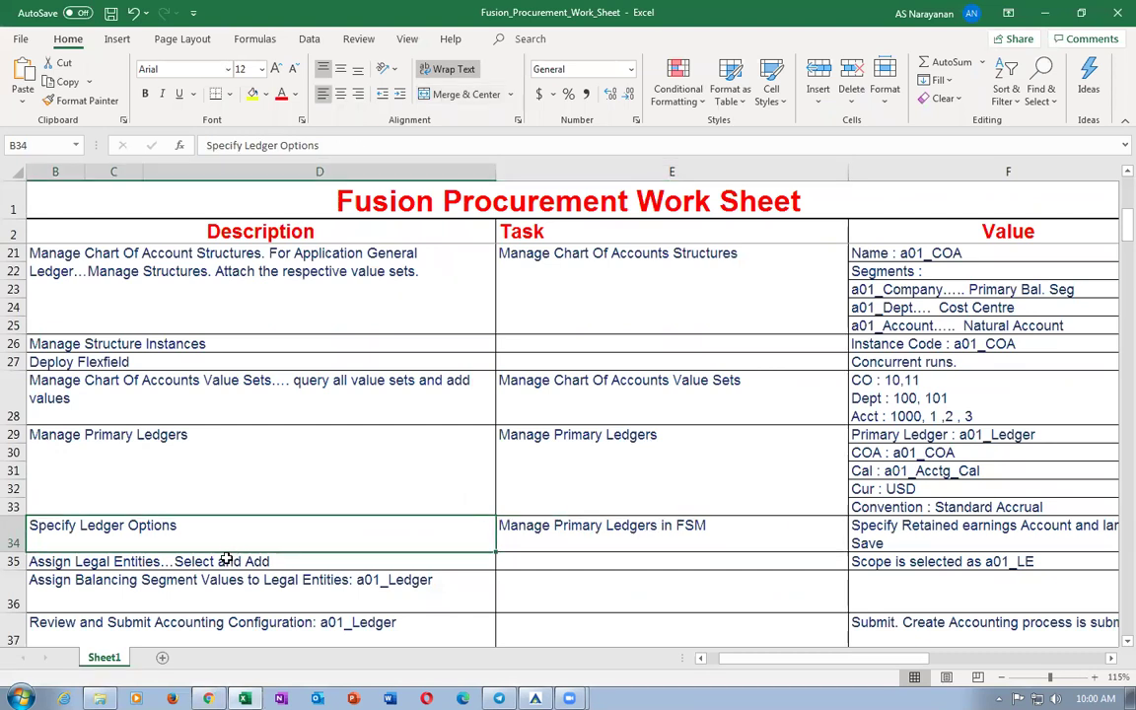
click(226, 560)
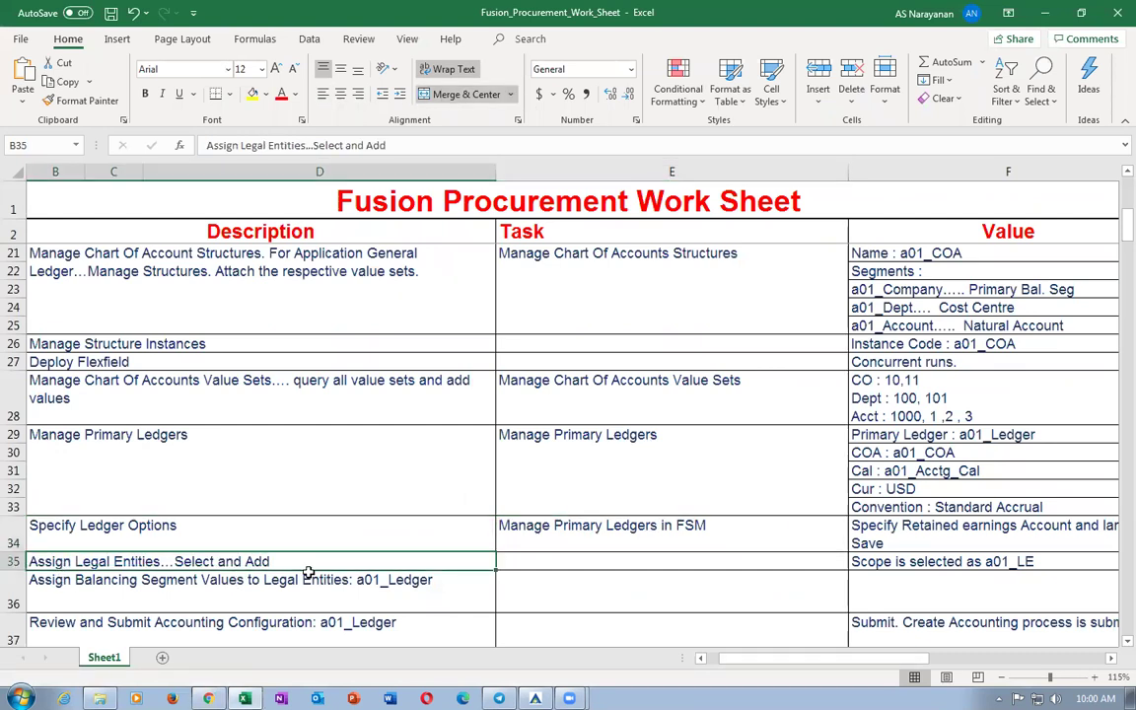
key(alt+Tab)
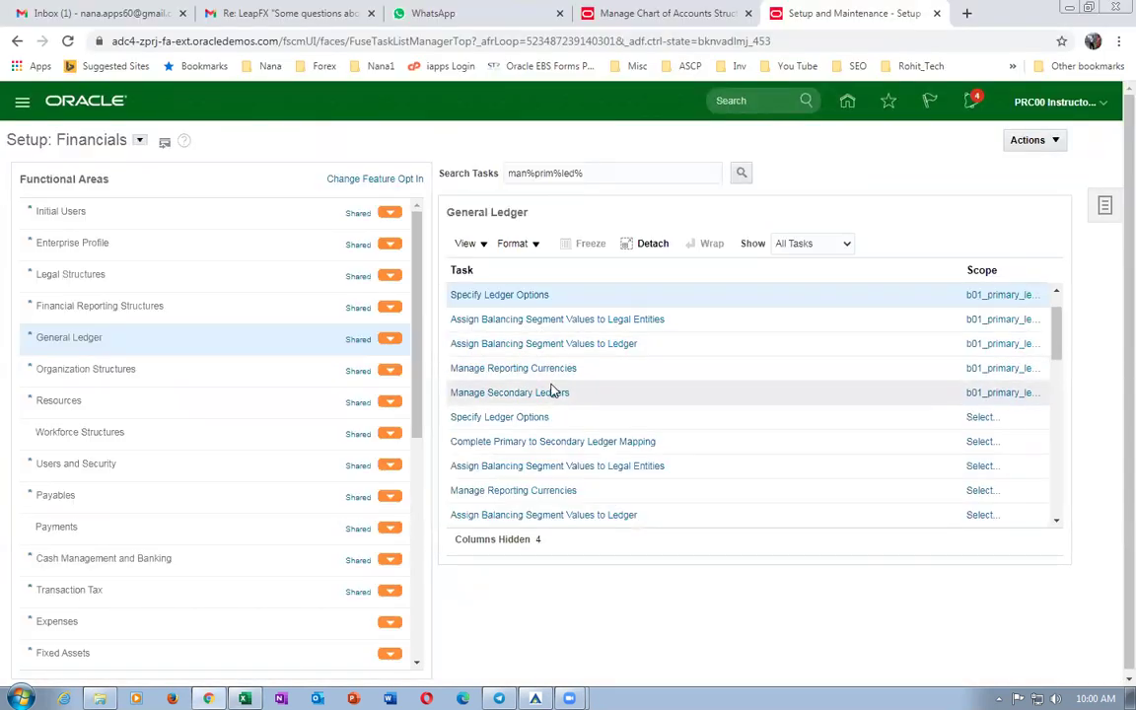
Open Assign Legal Entities and search for legal entities matching 'US'.
click(485, 330)
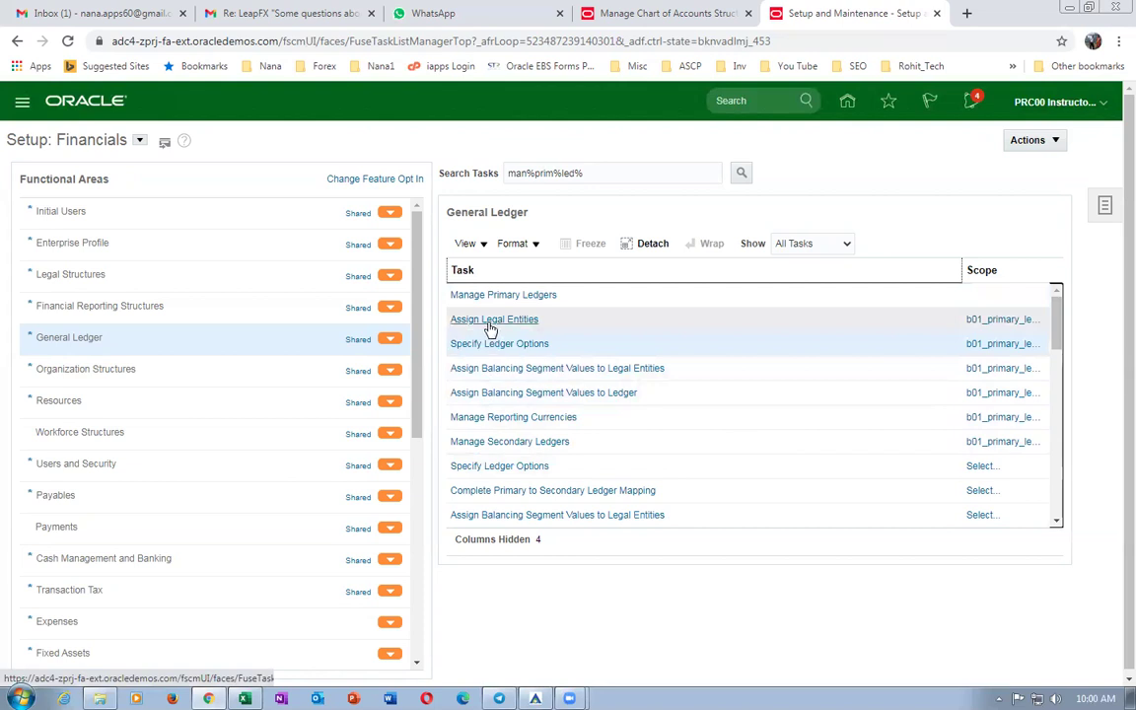
click(493, 322)
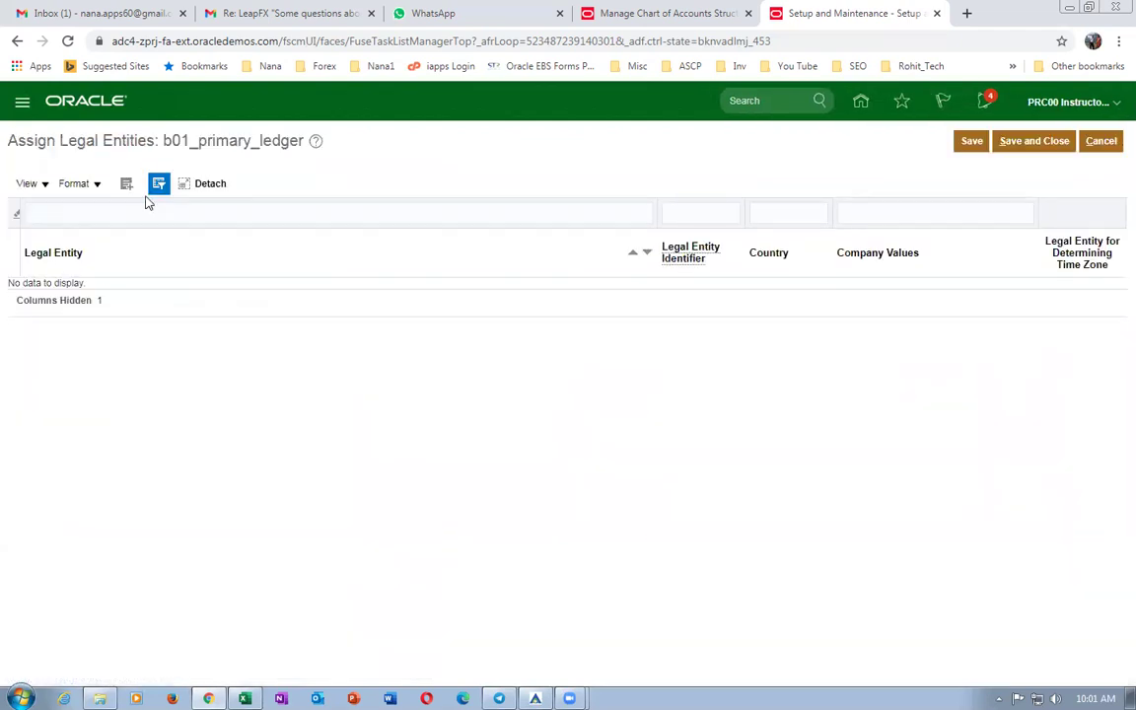
click(126, 183)
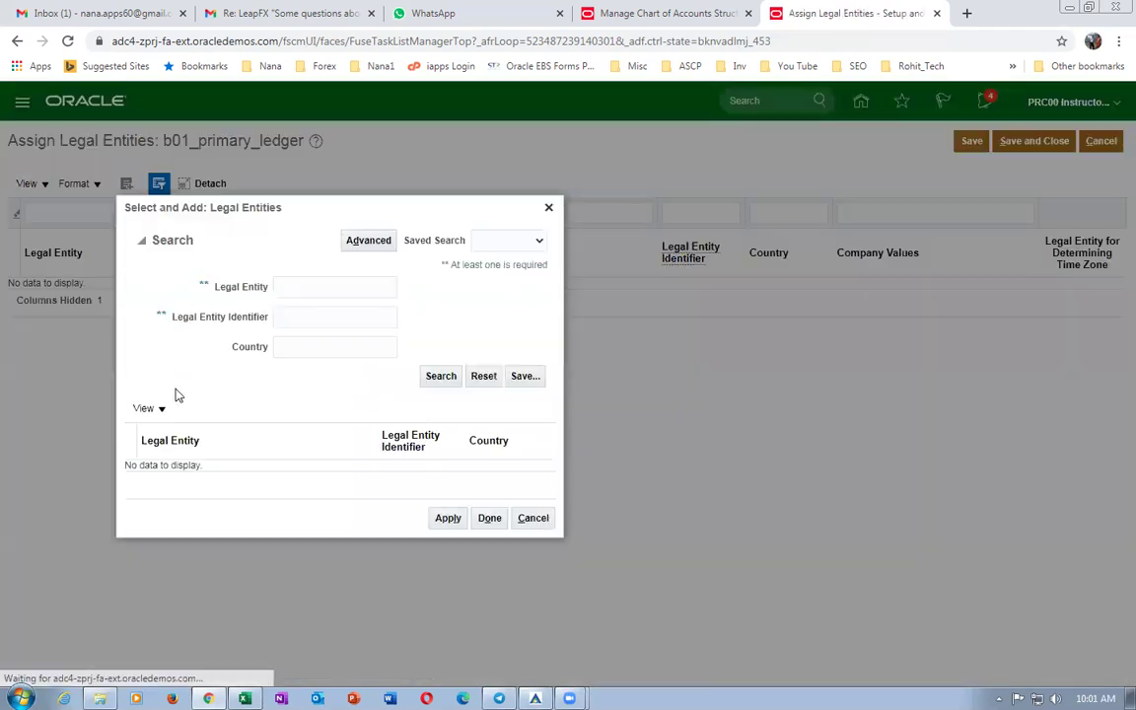
click(343, 285)
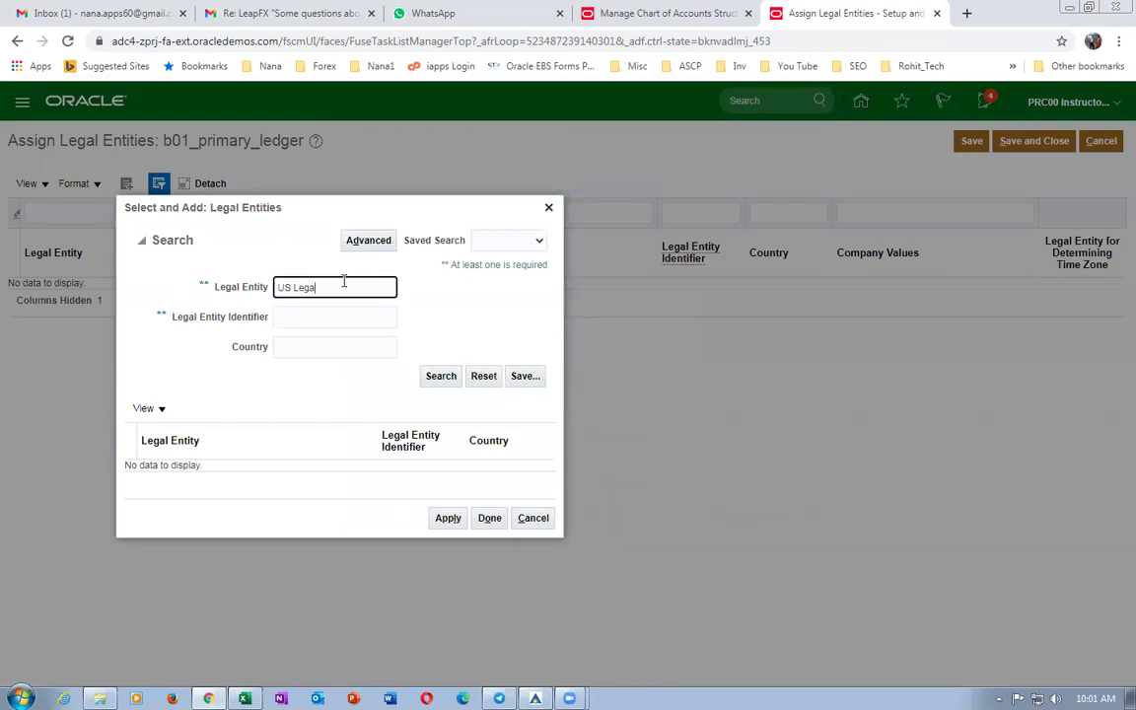
click(438, 381)
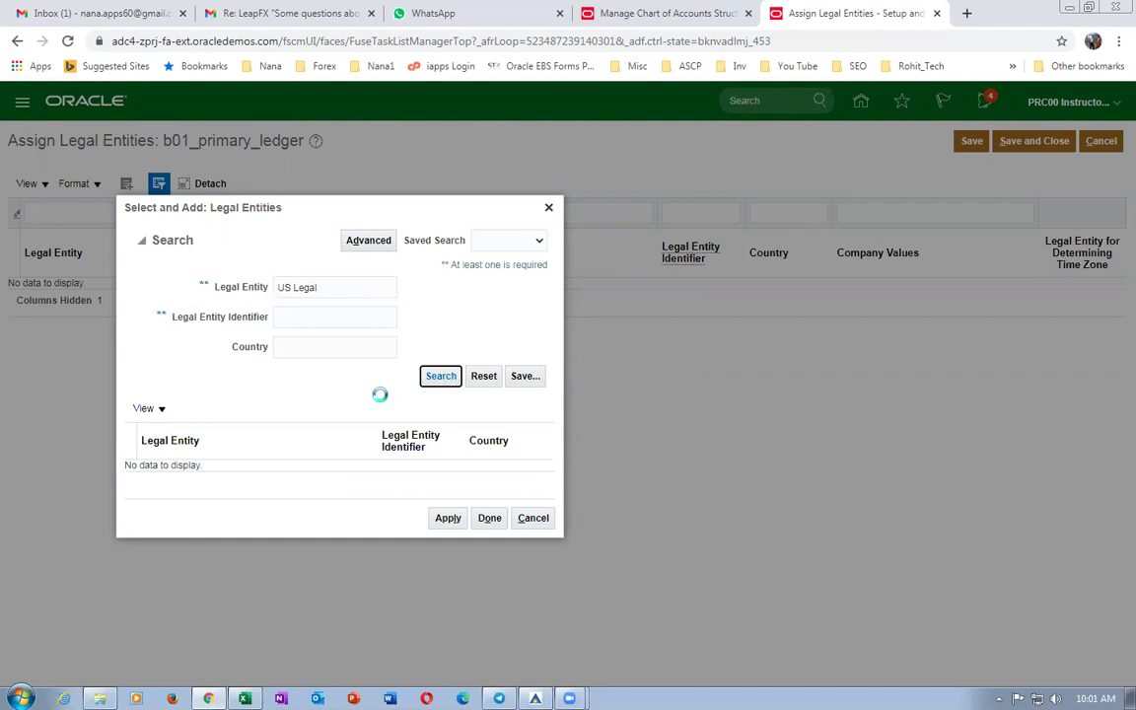
Add US3 Legal Entity to b01_primary_ledger and save the assignment.
click(340, 288)
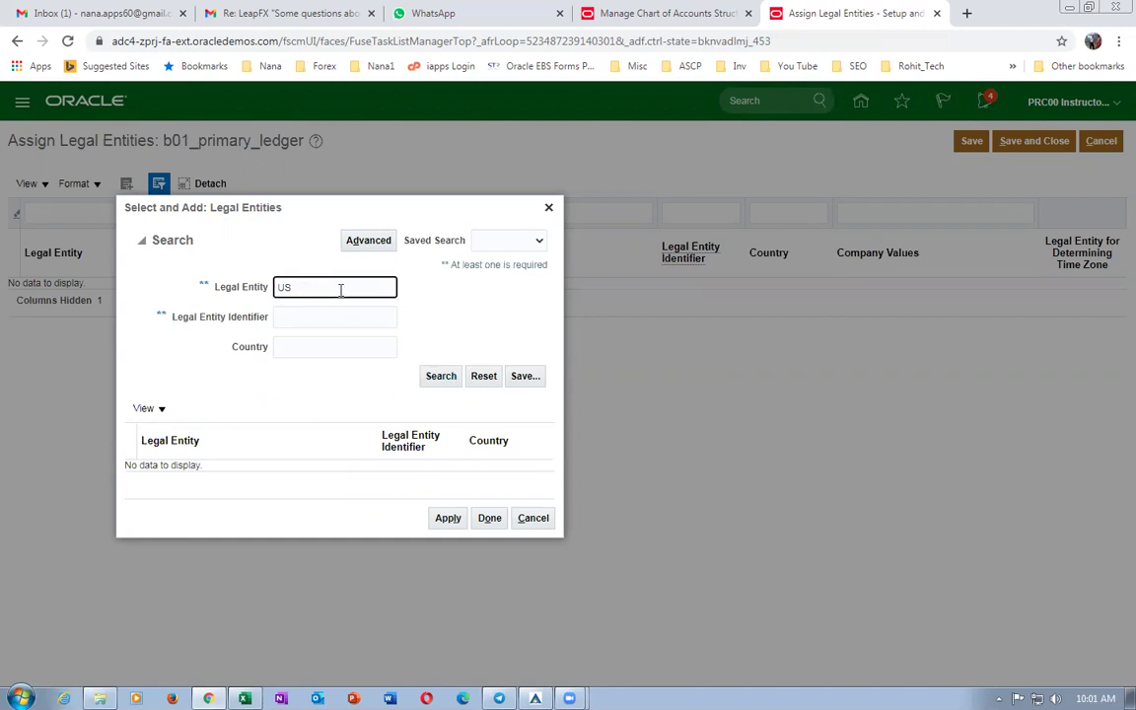
click(440, 379)
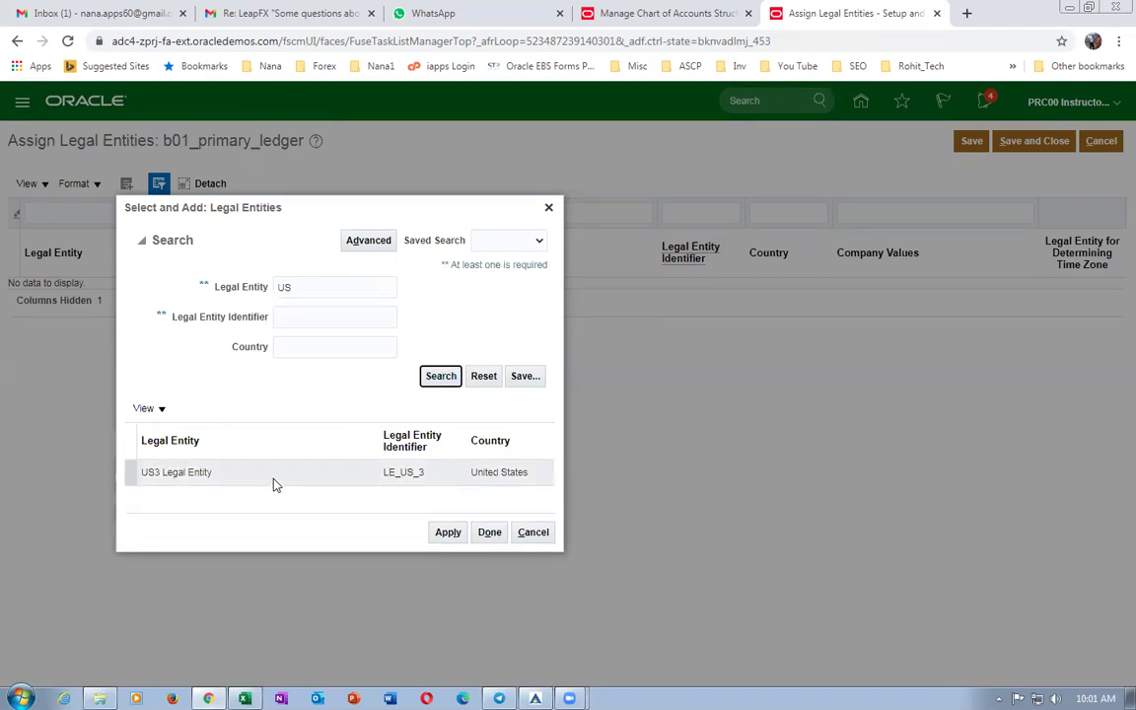
click(272, 483)
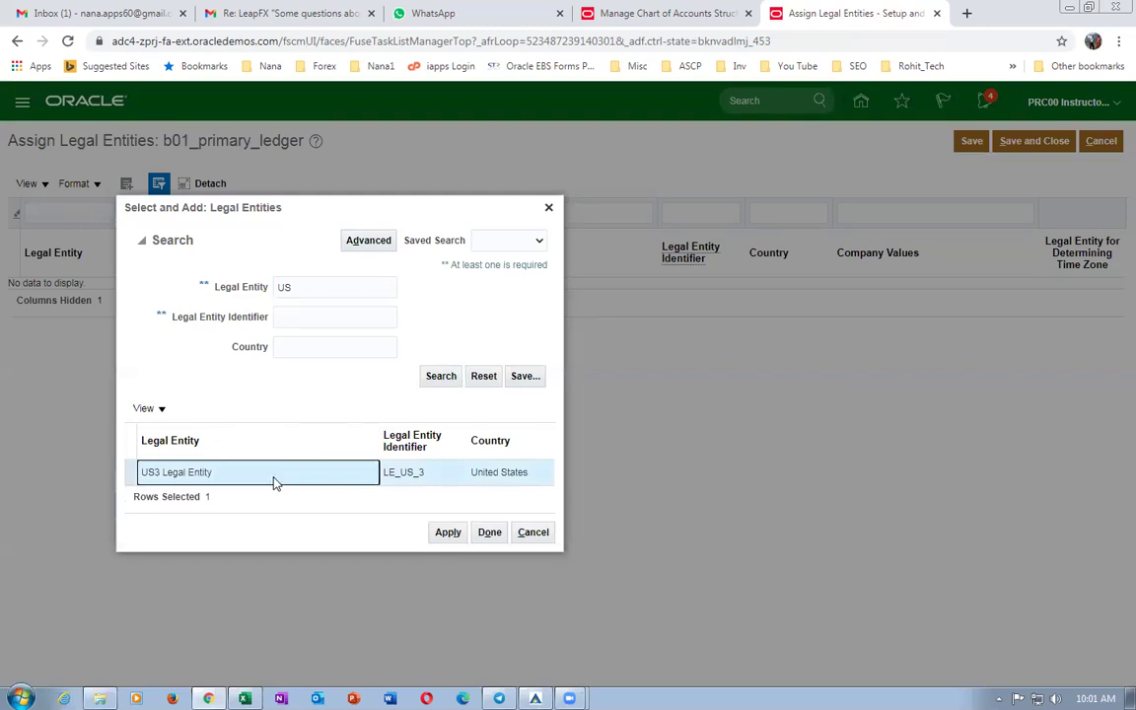
click(439, 538)
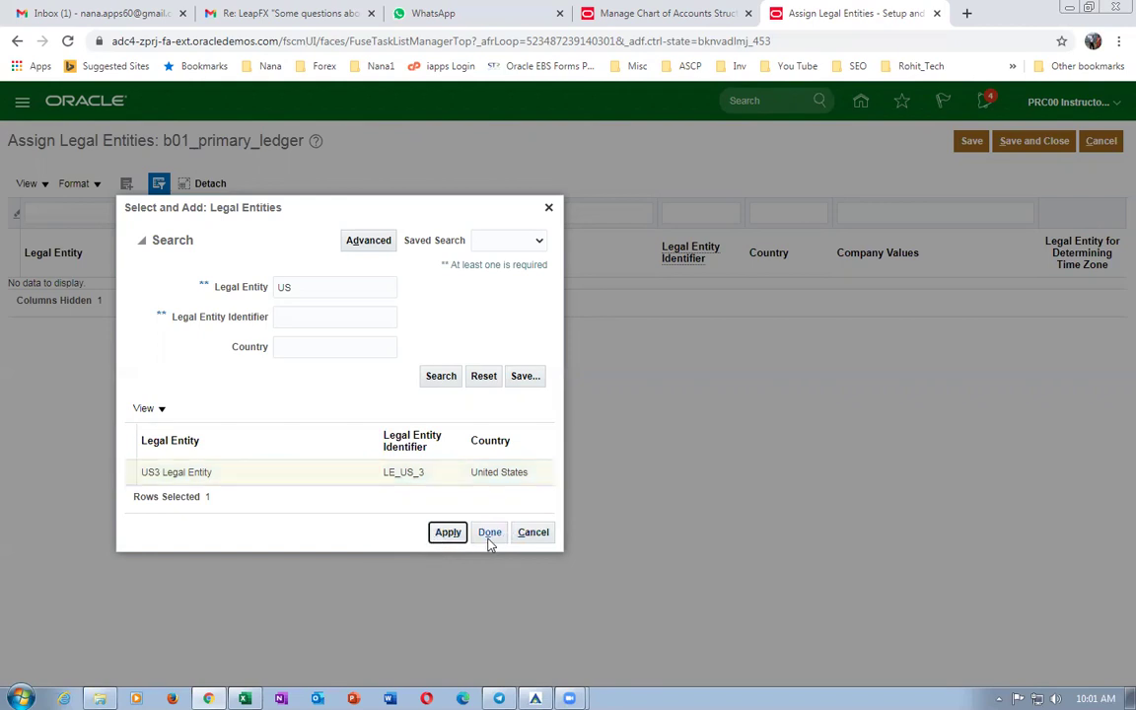
click(490, 534)
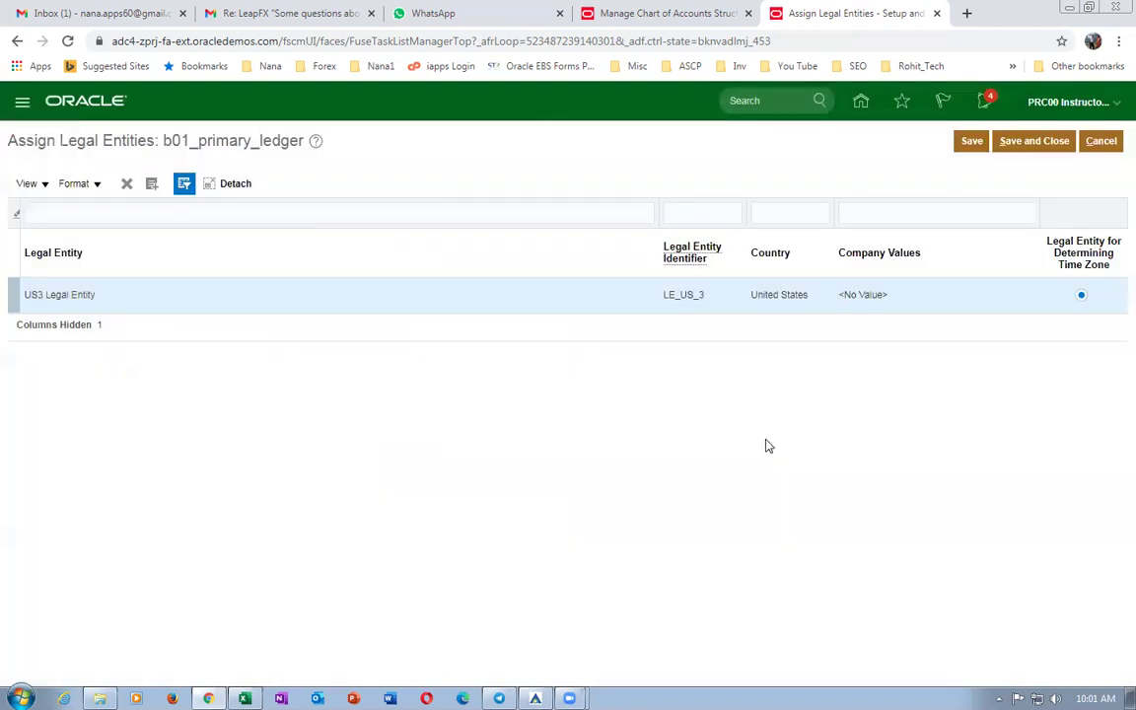
click(1033, 147)
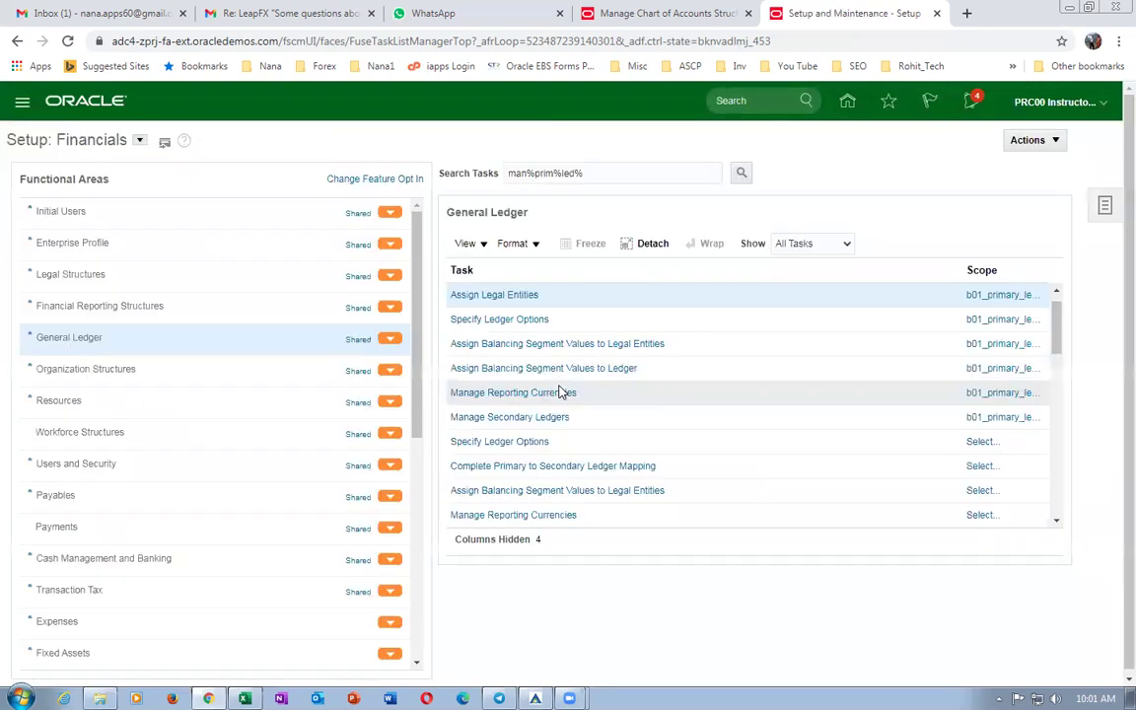
key(alt+Tab)
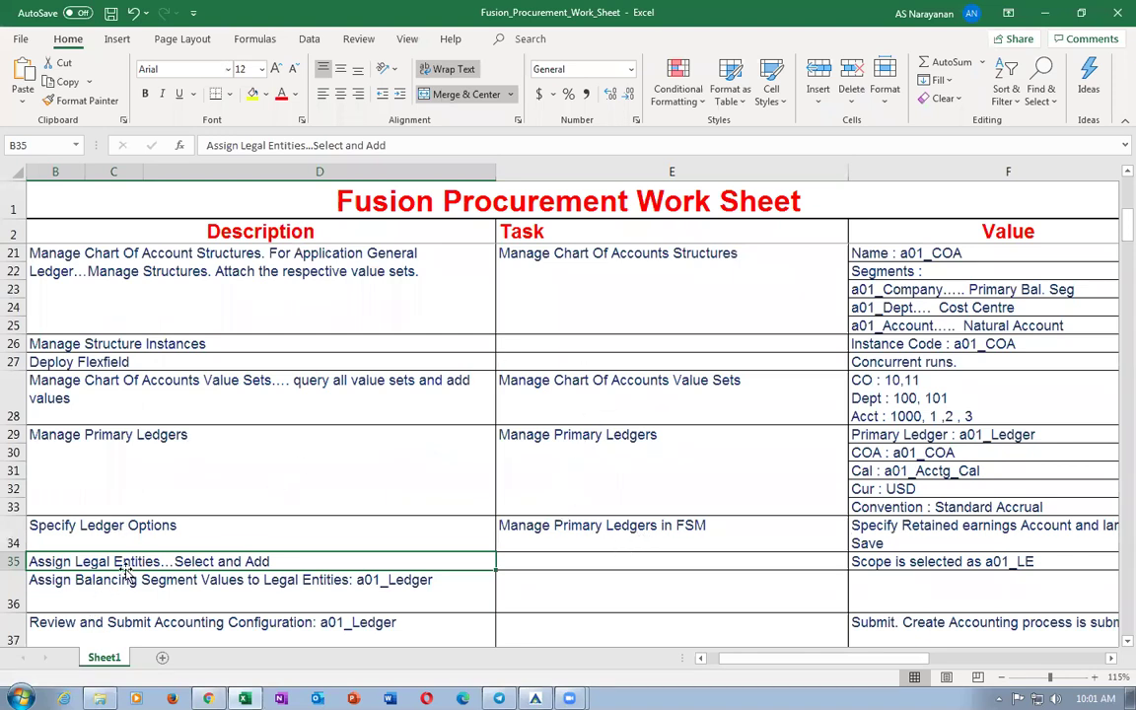
Read cell B36, Assign Balancing Segment Values to Legal Entities, then return to Oracle.
click(99, 594)
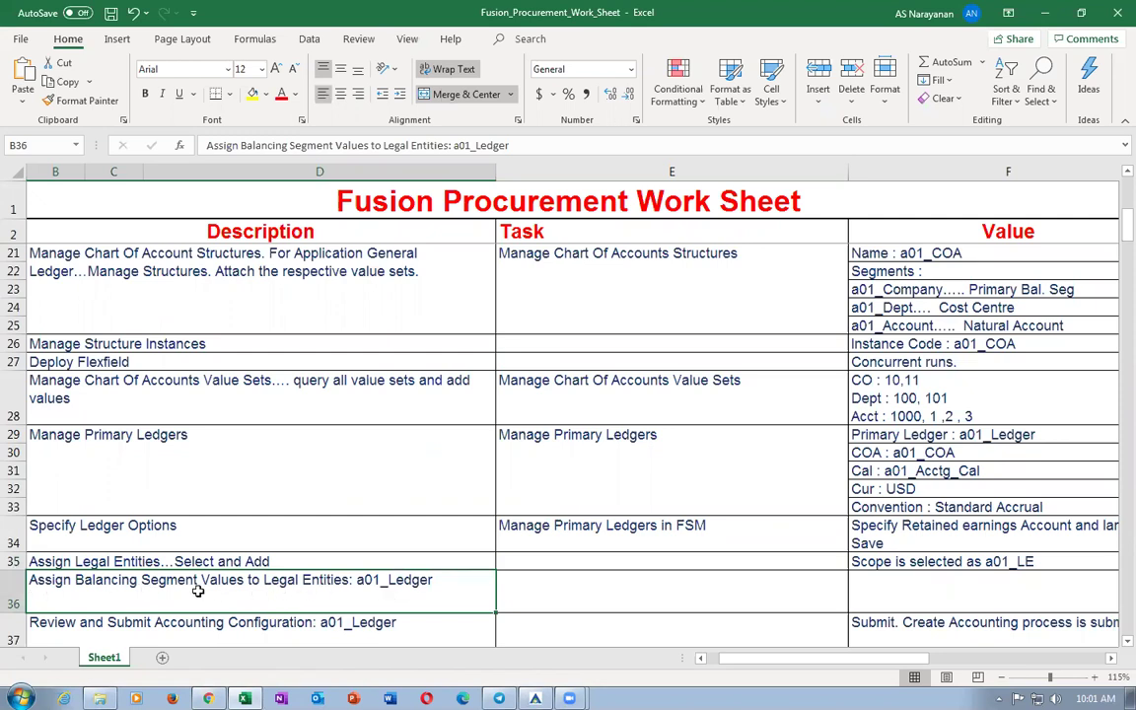
key(alt+Tab)
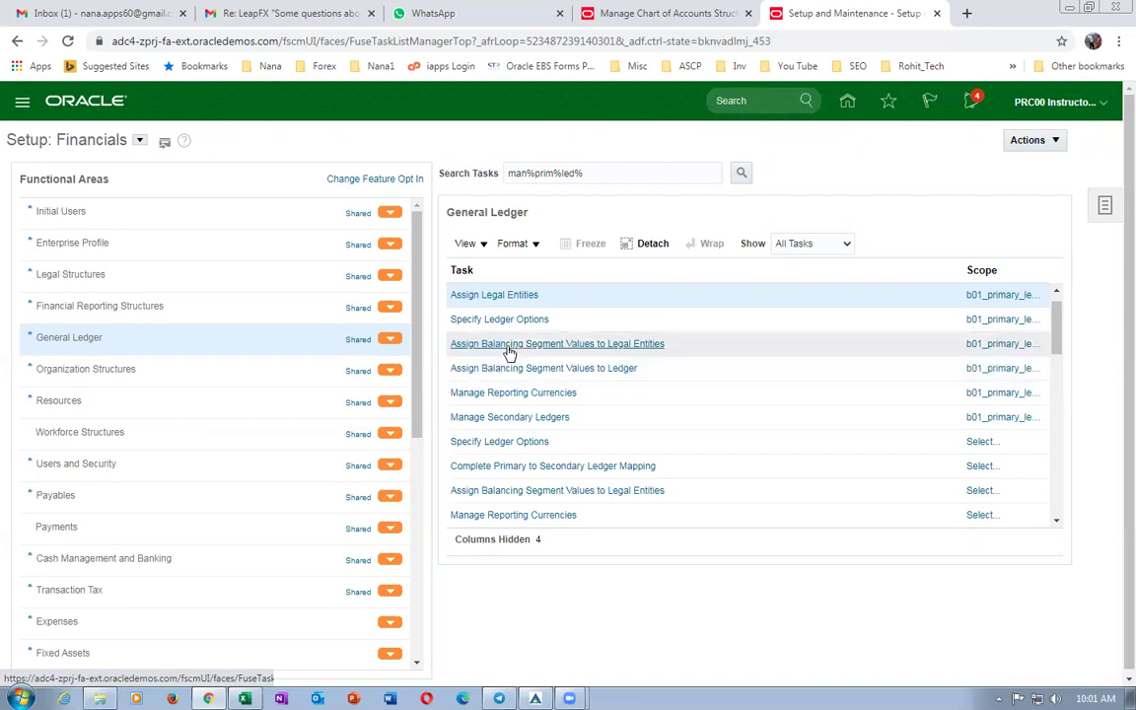
Add Company Value 10 for US3 Legal Entity on b01_primary_ledger and save.
click(598, 343)
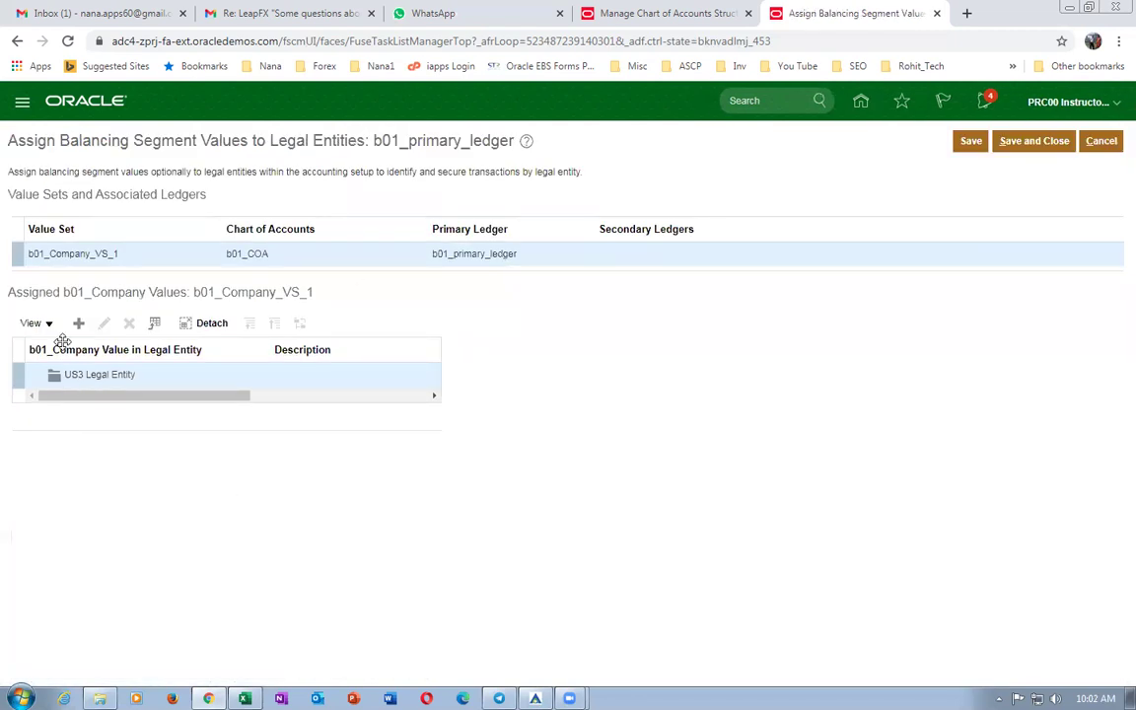
click(78, 324)
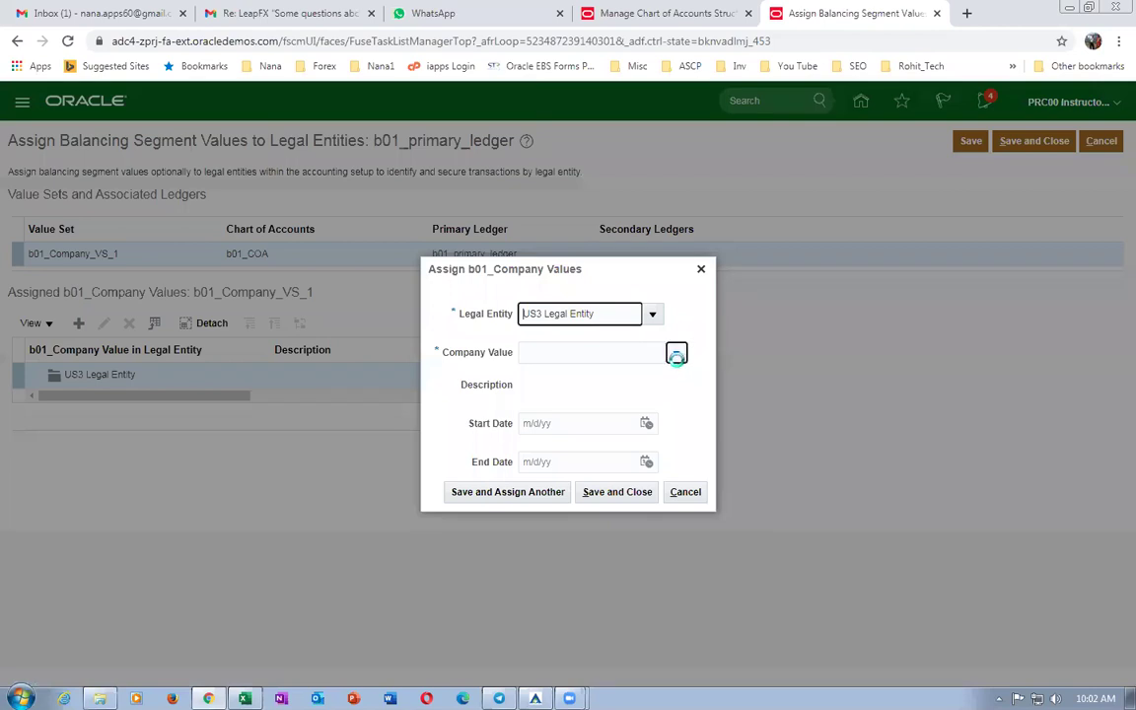
click(677, 353)
text(10)
click(613, 497)
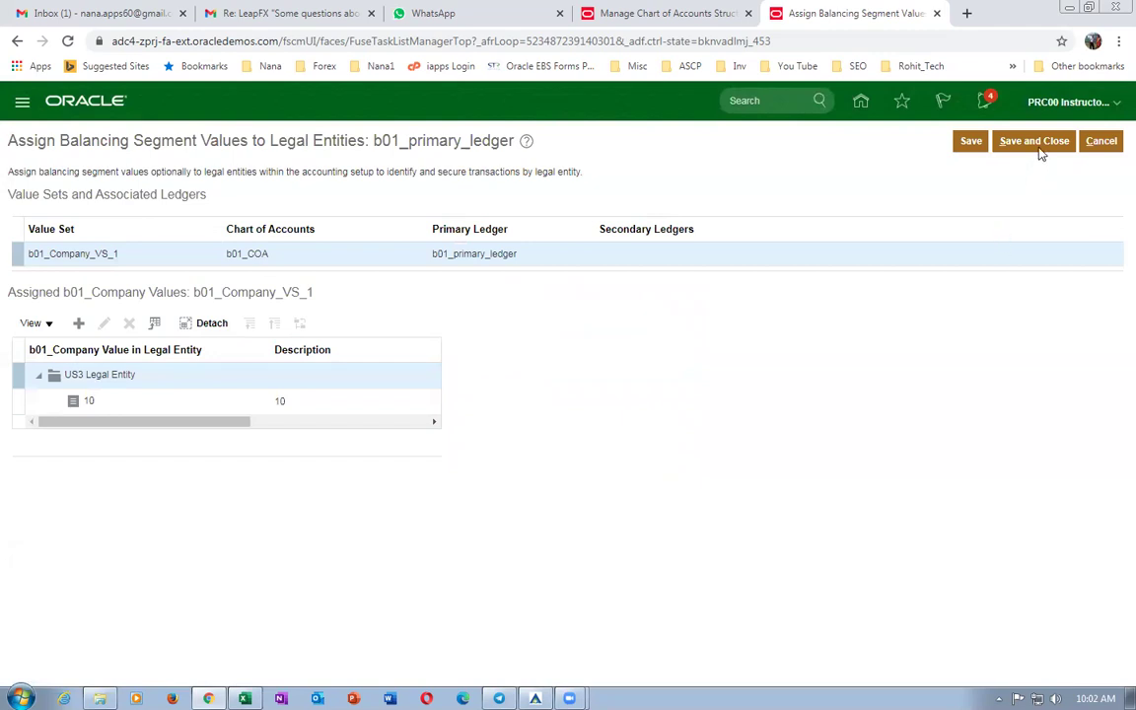
click(1034, 141)
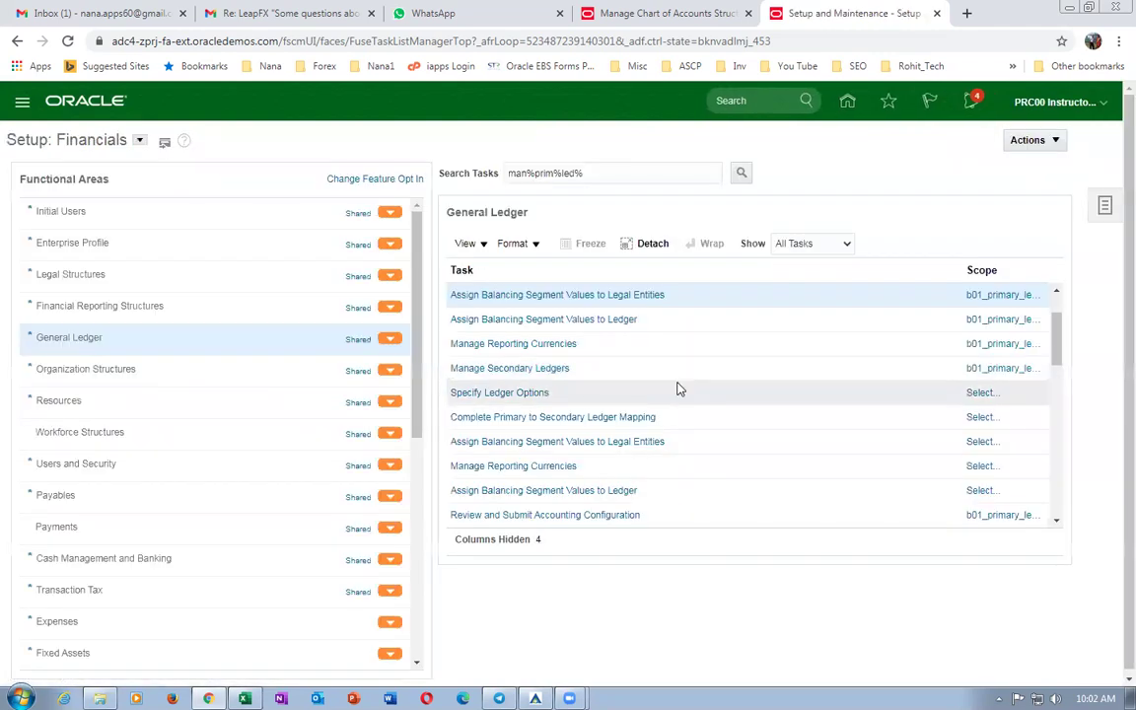
key(alt+Tab)
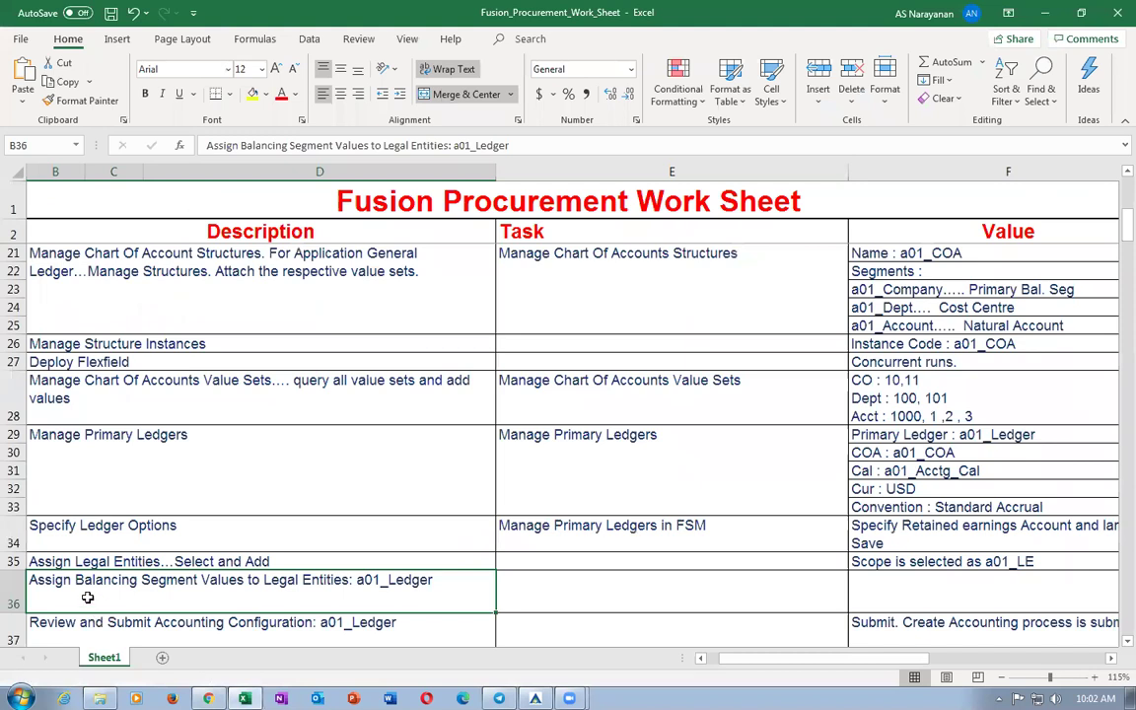
Read cell B37, Review and Submit Accounting Configuration, then return to Oracle.
scroll(89, 597, down, 1)
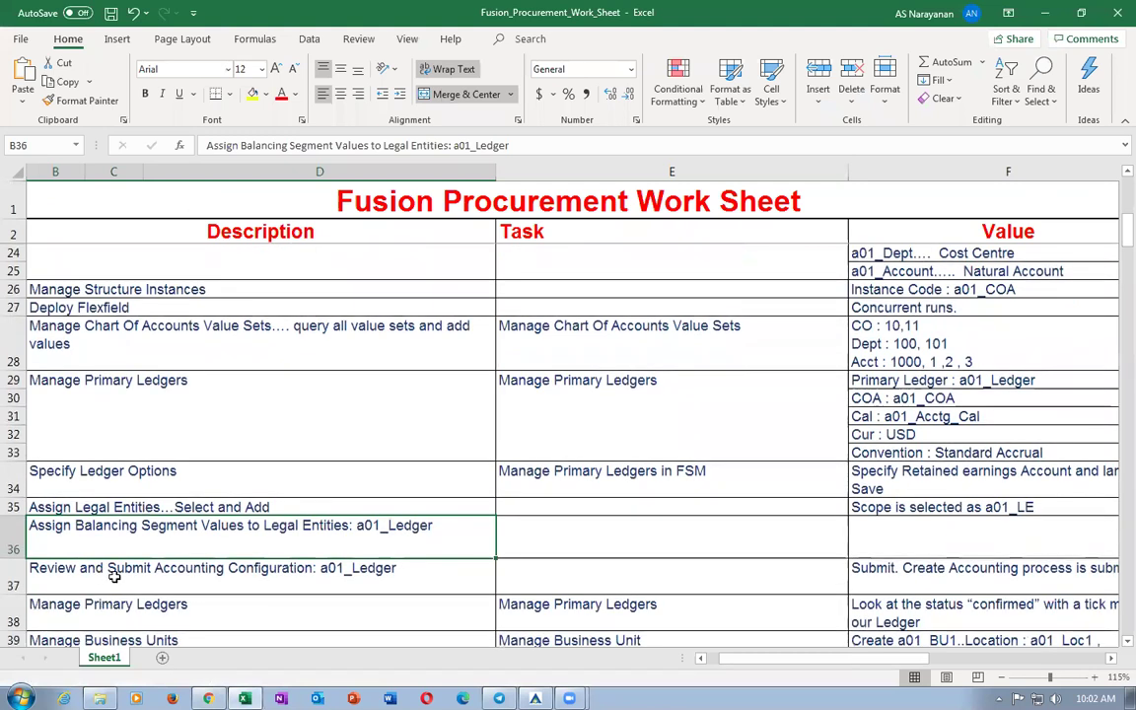
click(113, 576)
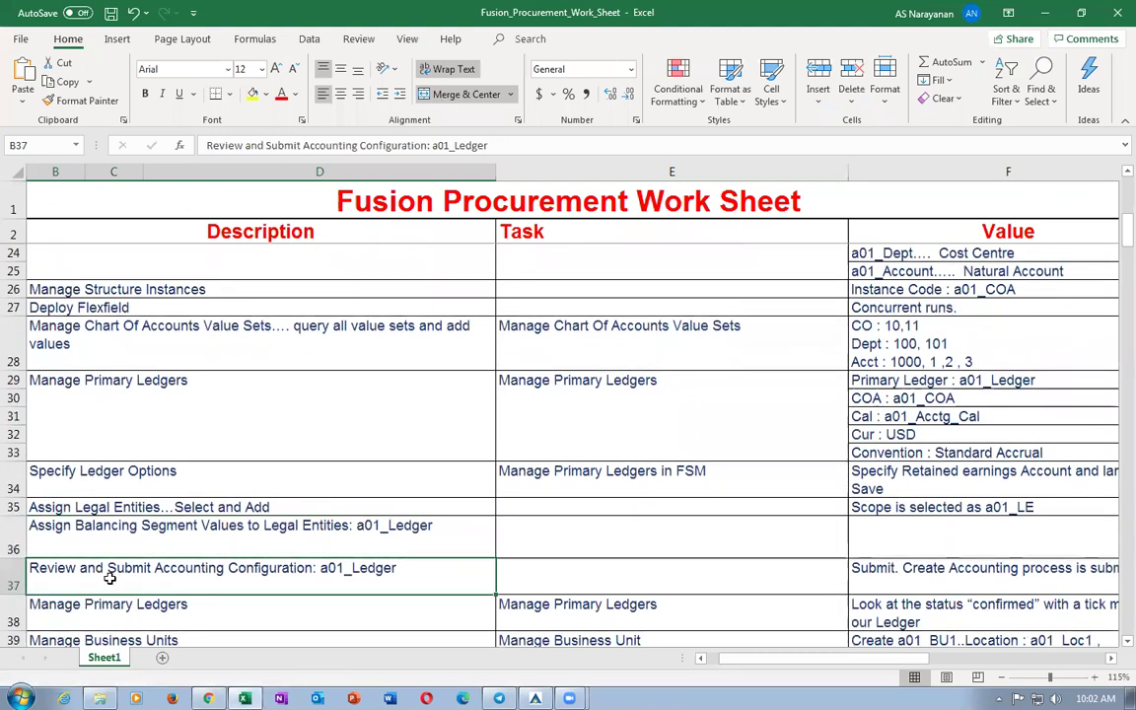
key(alt+Tab)
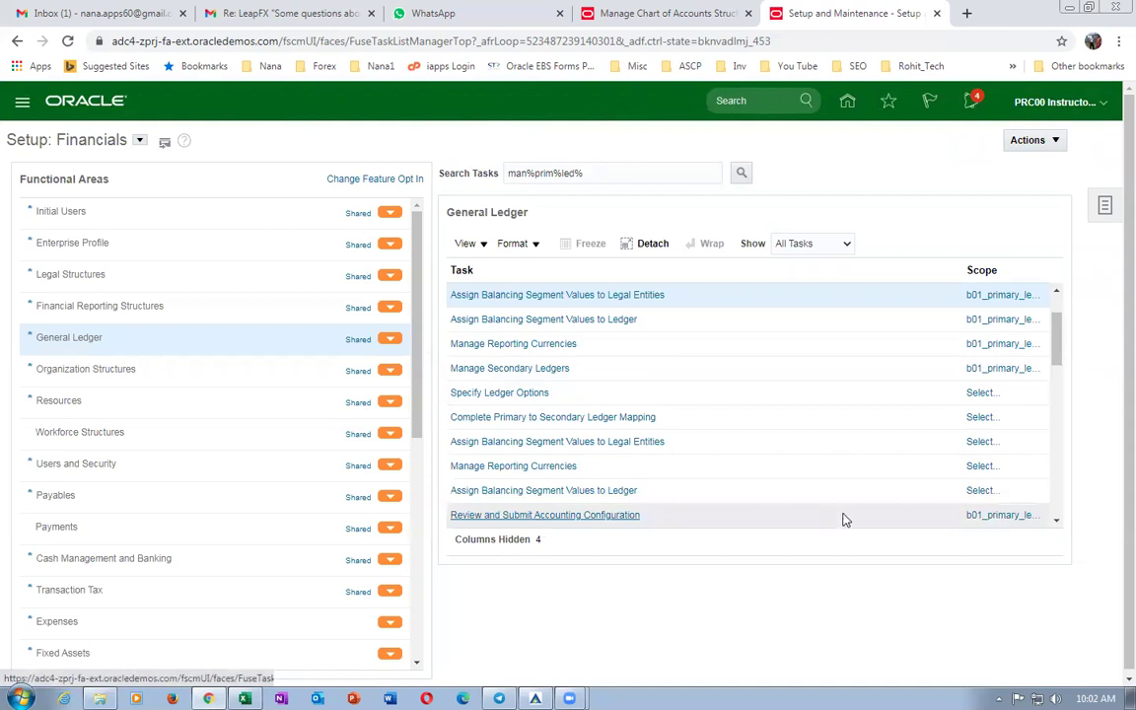
Submit the b01_primary_ledger accounting configuration and acknowledge the confirmation.
click(576, 516)
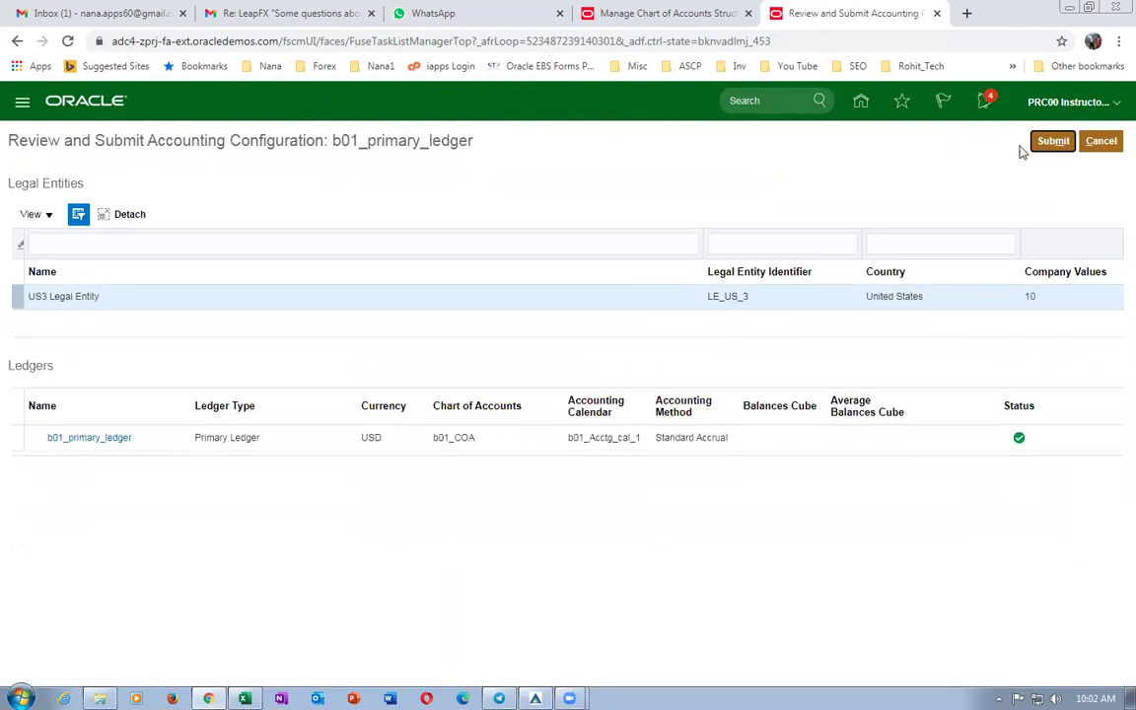
click(1054, 141)
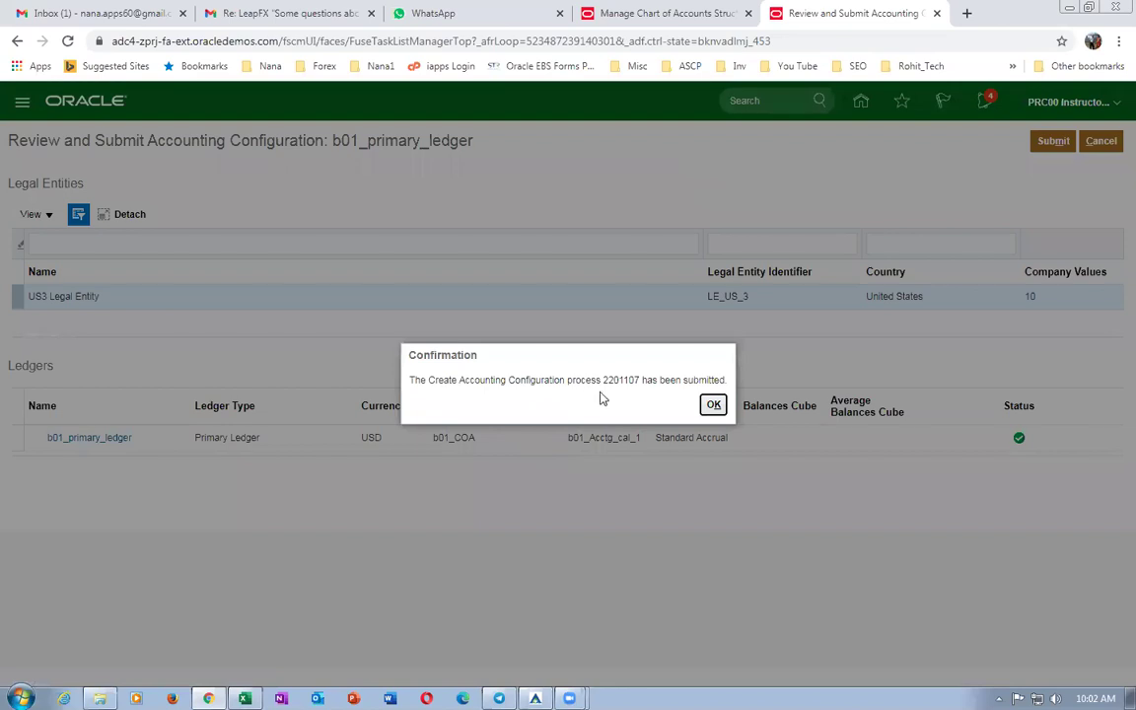
click(713, 404)
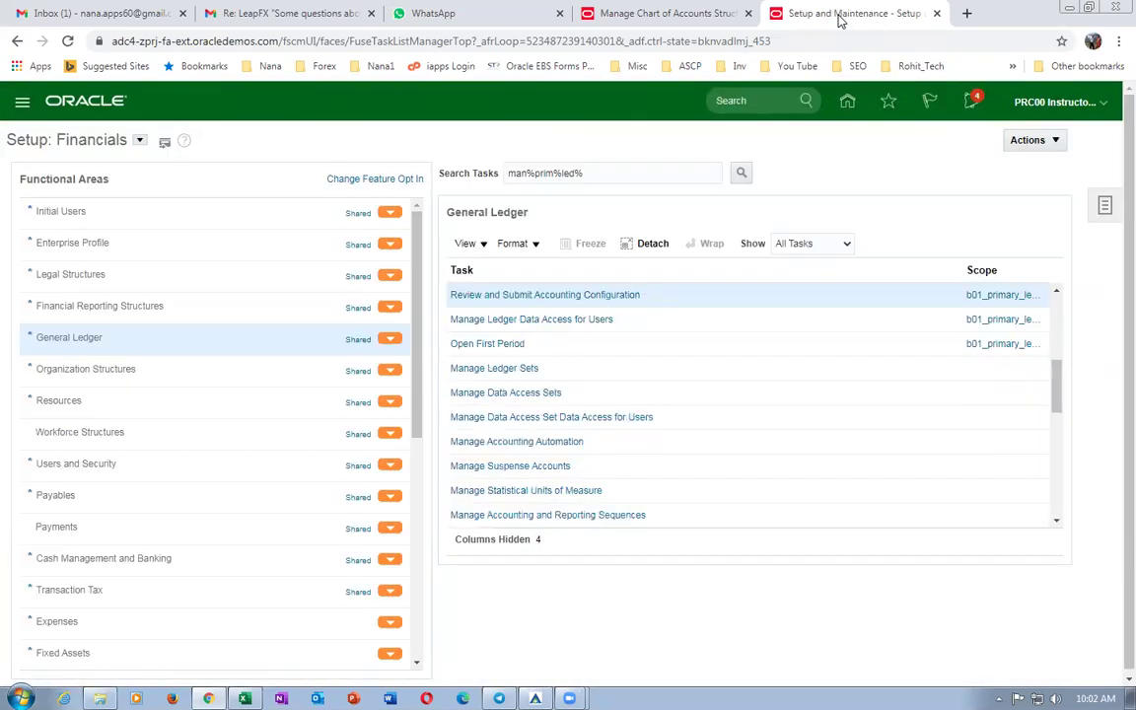
right_click(839, 18)
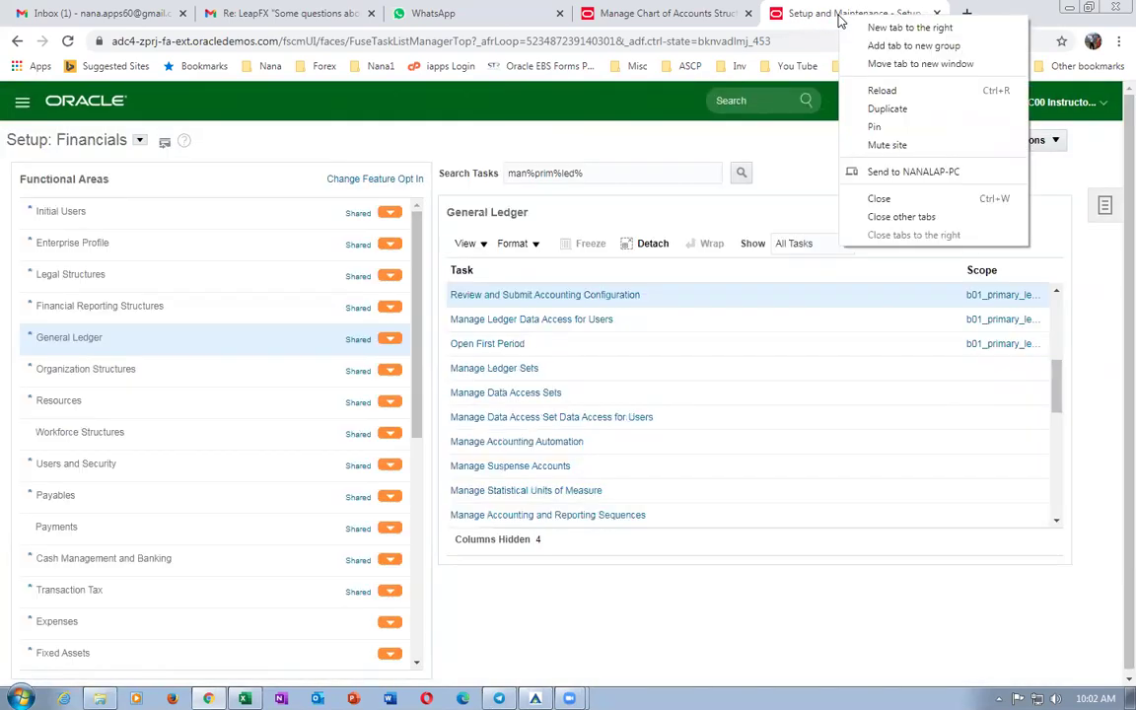
In a duplicated tab, open Scheduled Processes and refresh the accounting configuration job statuses.
click(886, 109)
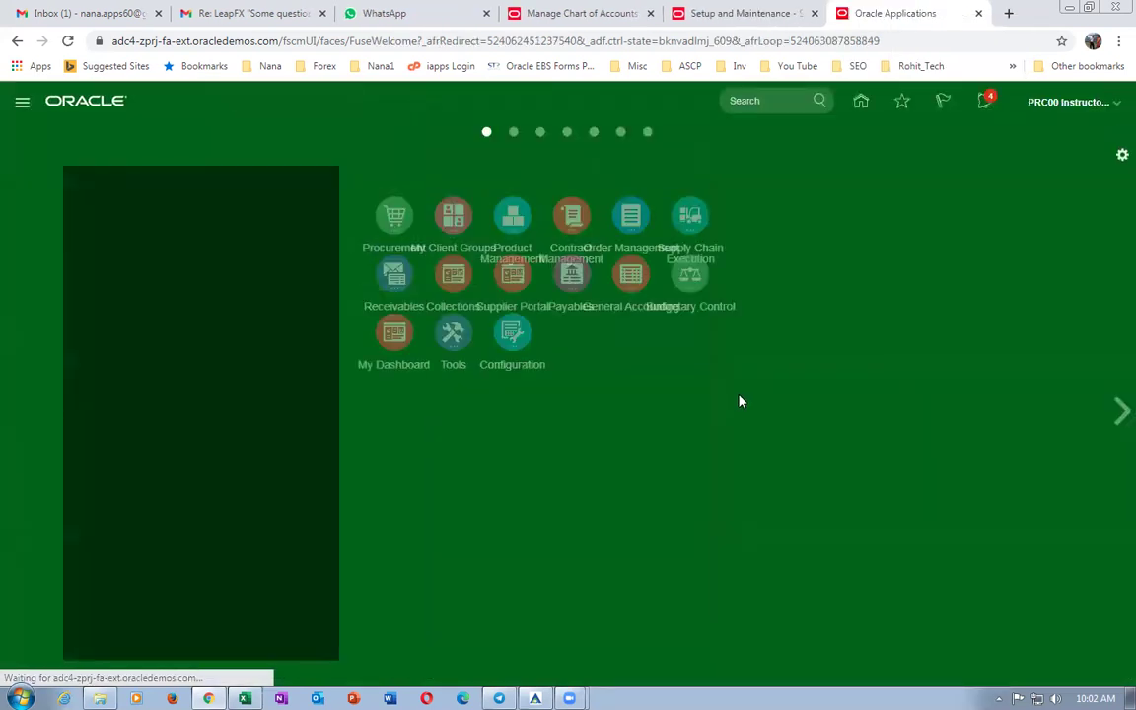
click(520, 462)
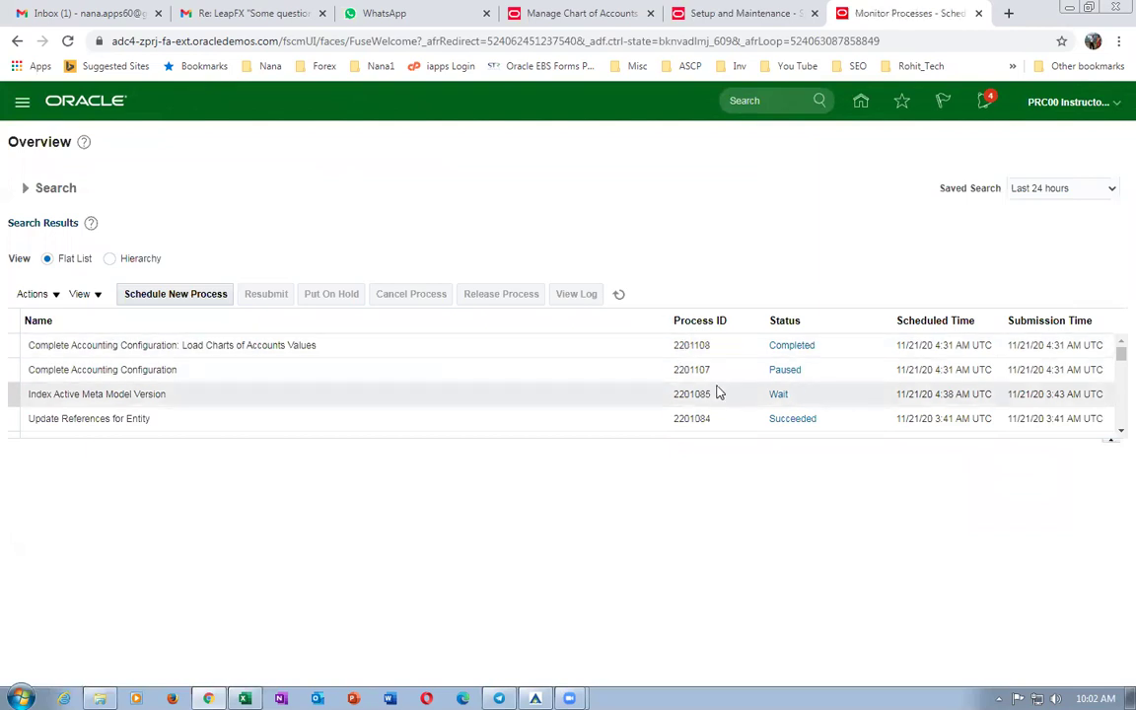
click(619, 295)
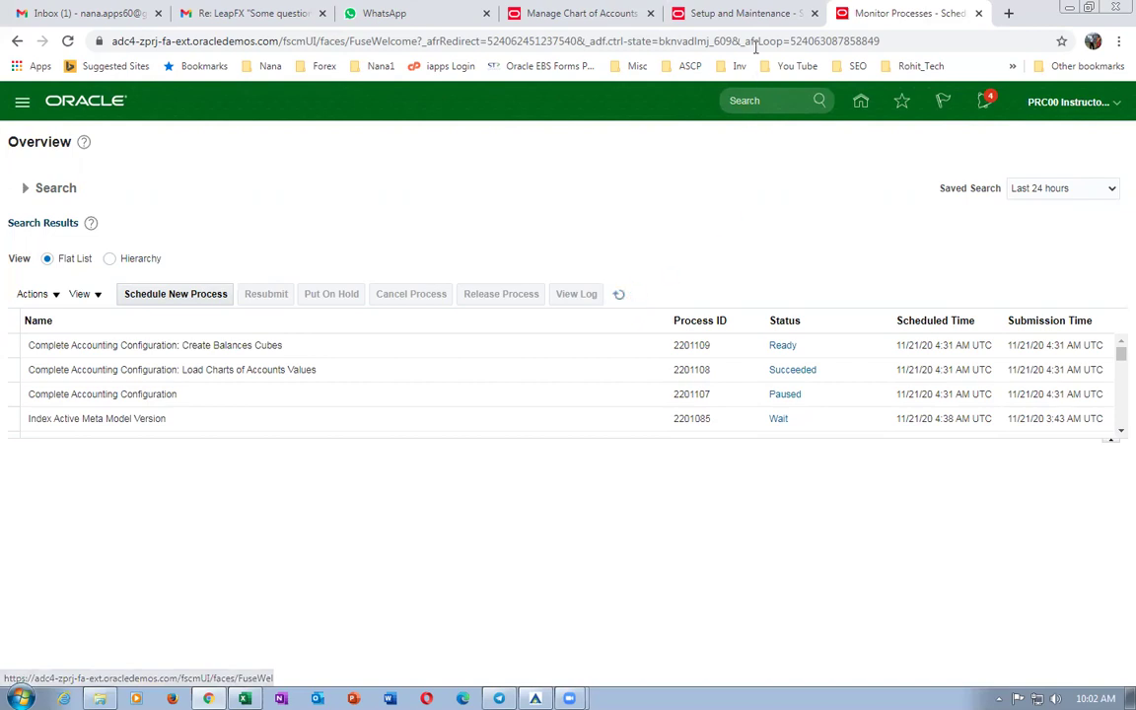
click(741, 18)
drag(1060, 385, 1075, 323)
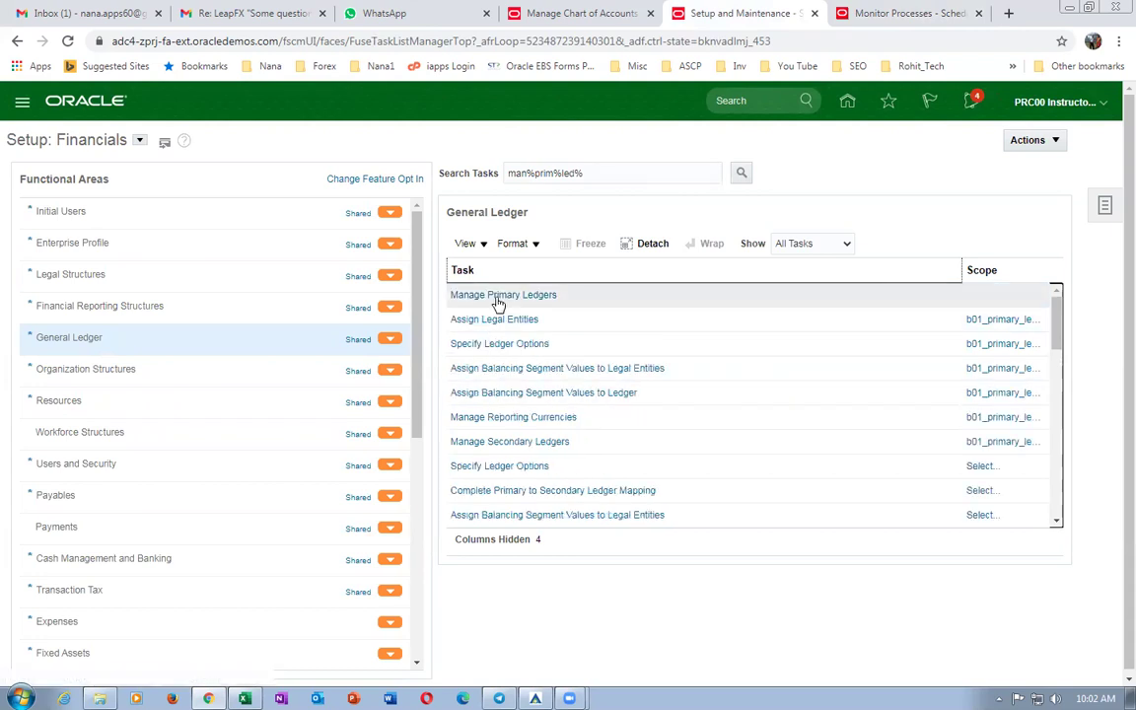
Filter Manage Primary Ledgers by 'b0' to find b01_primary_ledger.
click(496, 295)
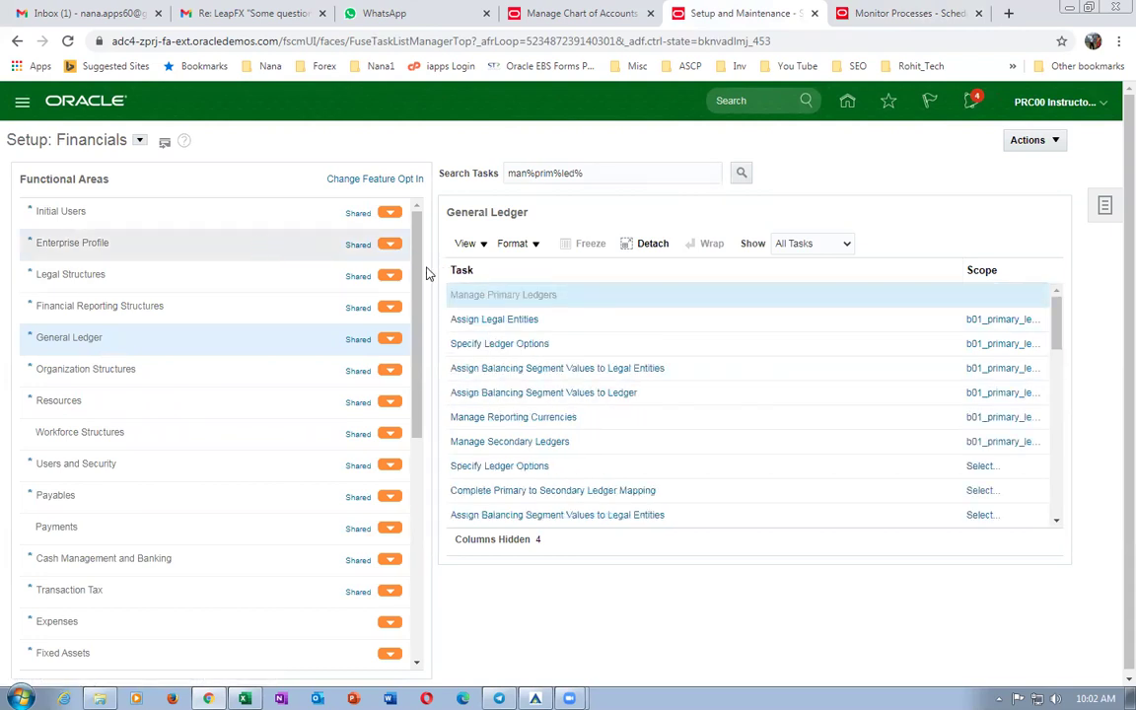
click(111, 215)
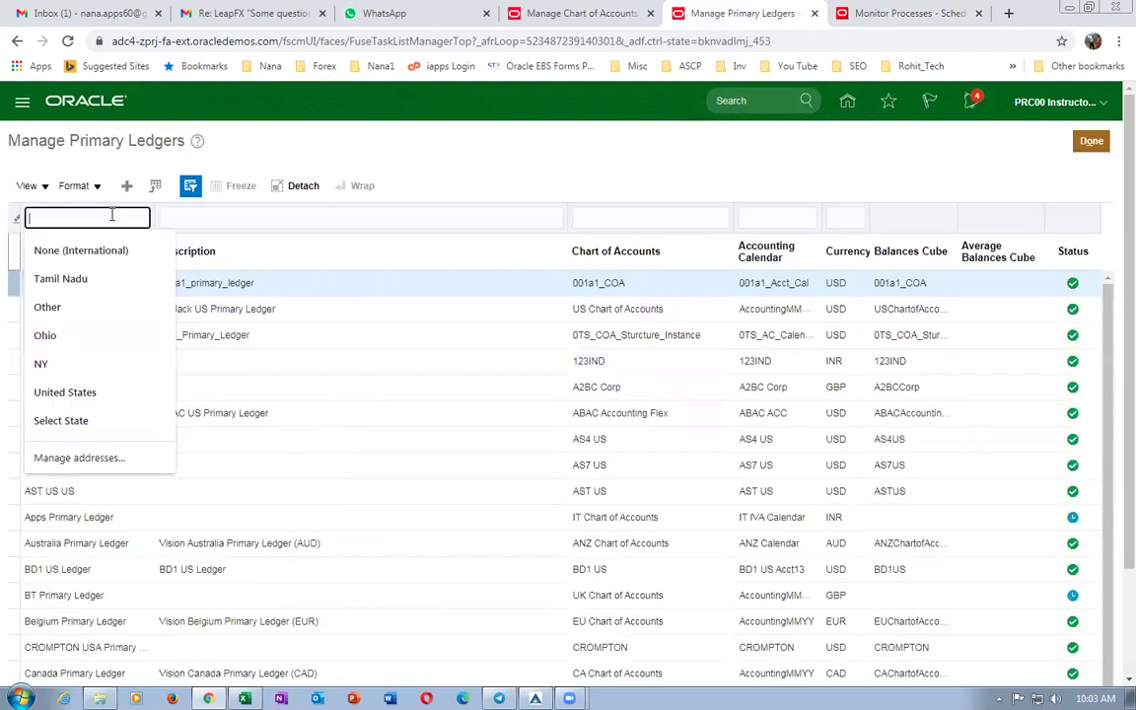
text(b01)
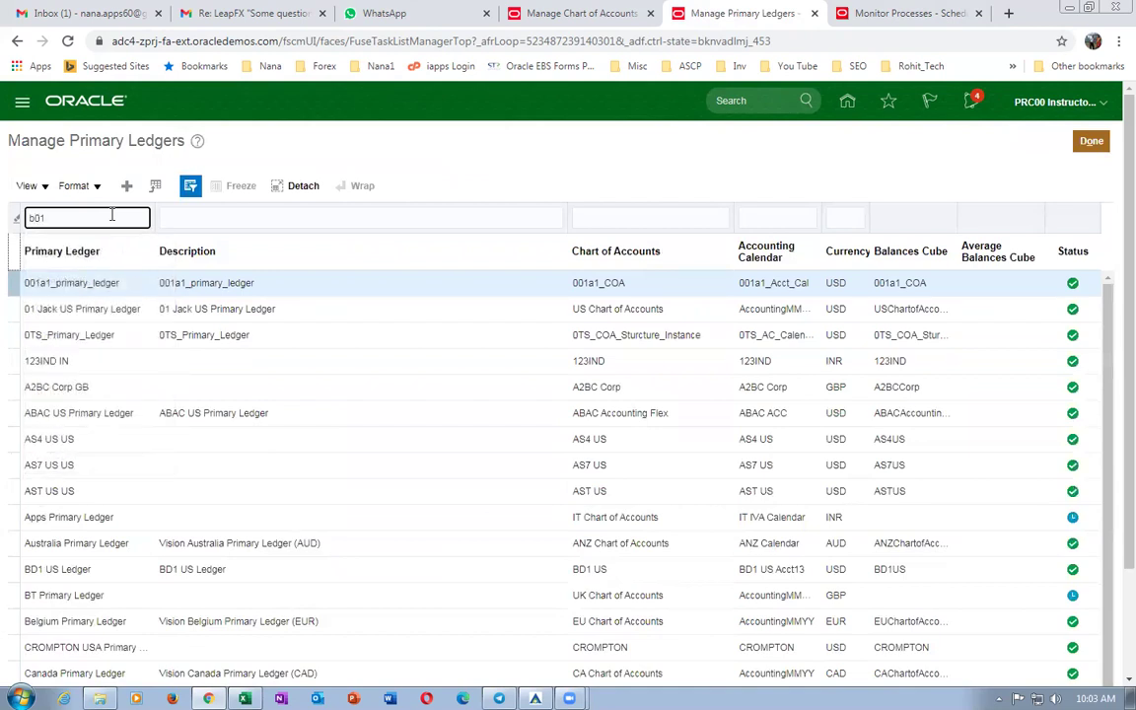
key(Return)
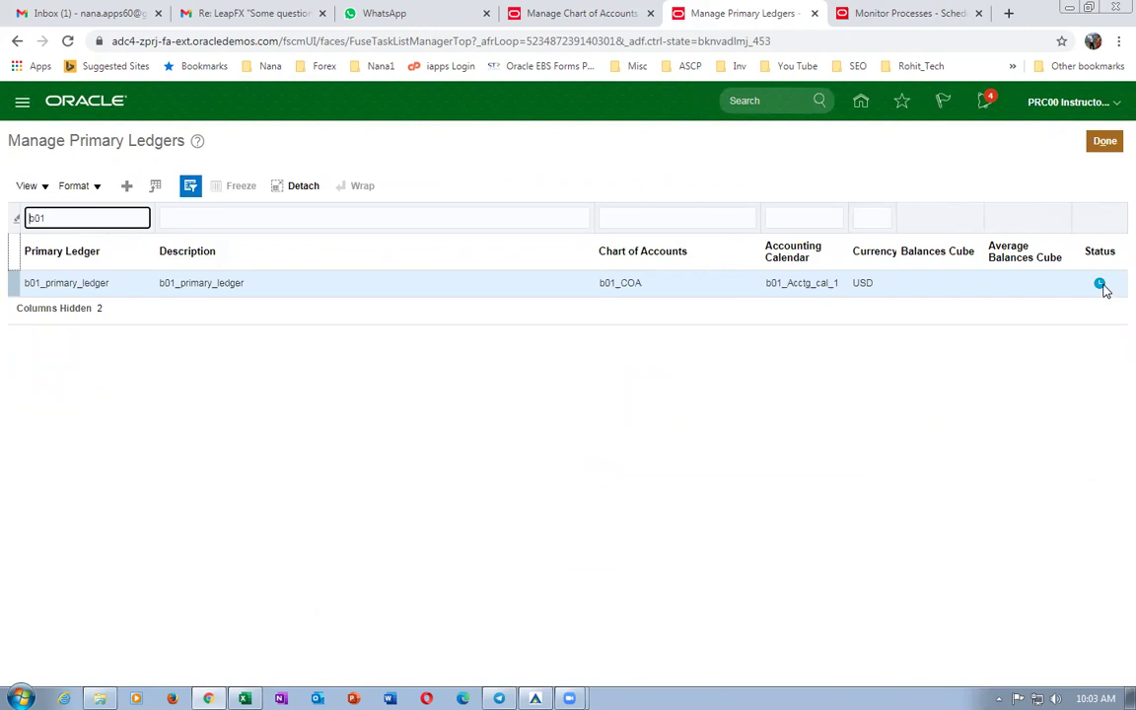
Refresh Monitor Processes repeatedly until Create Balances Cubes shows Running.
click(915, 13)
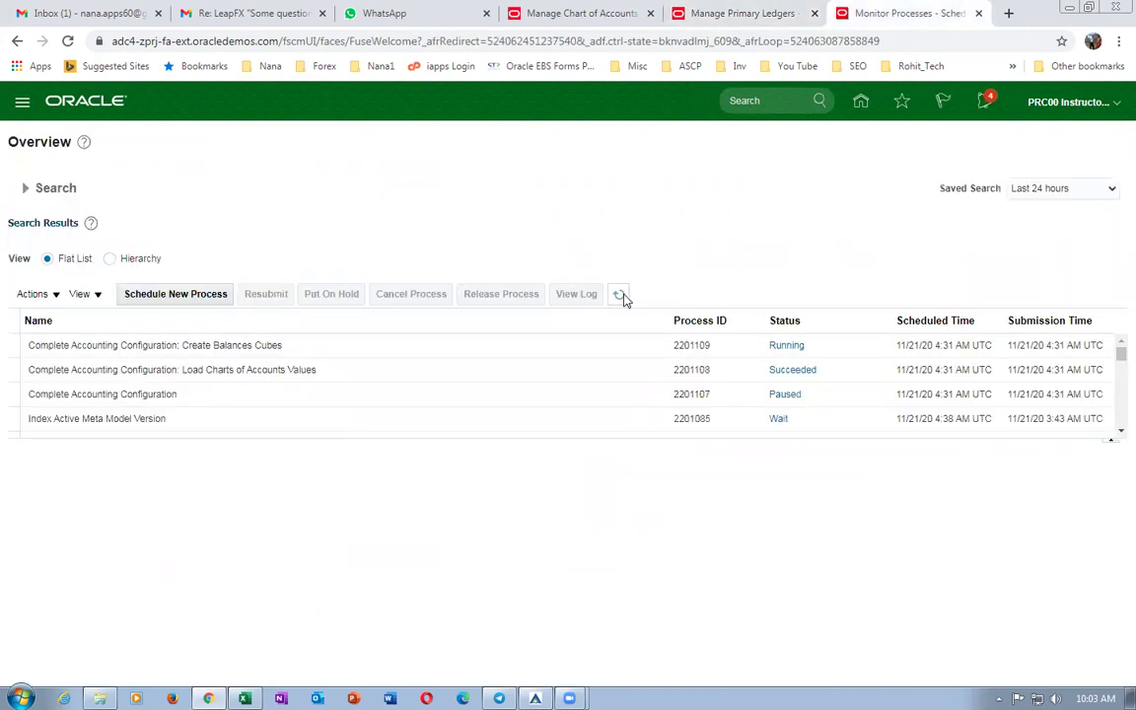
click(619, 295)
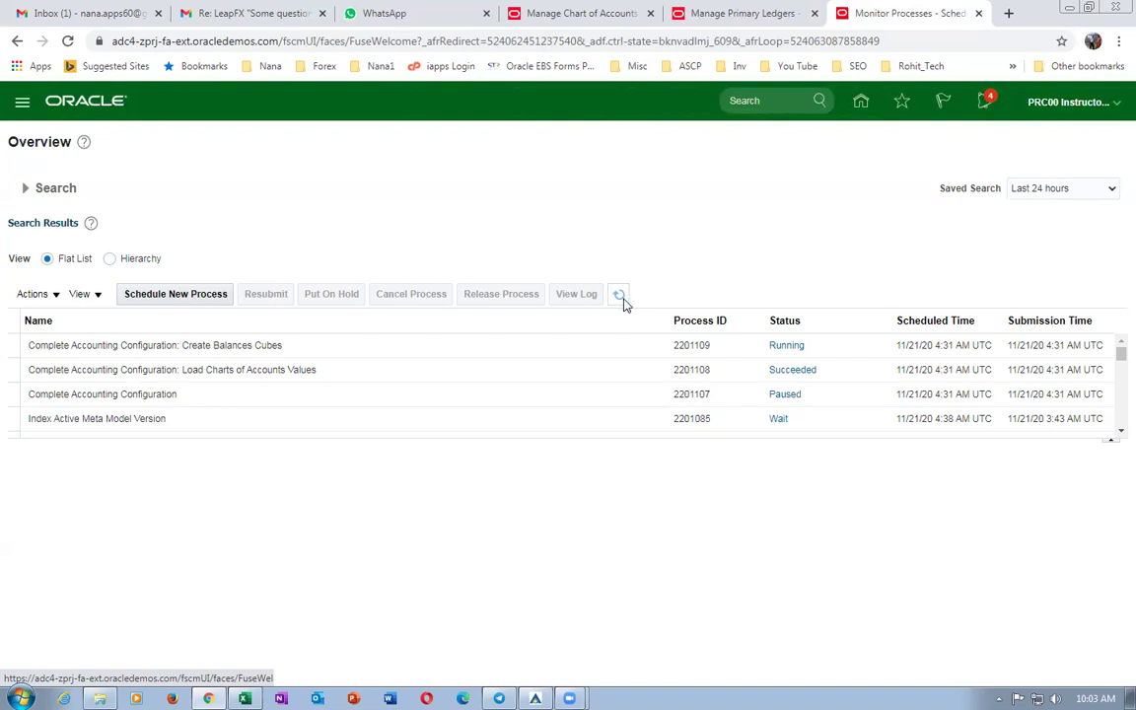
click(620, 298)
click(619, 298)
click(1008, 12)
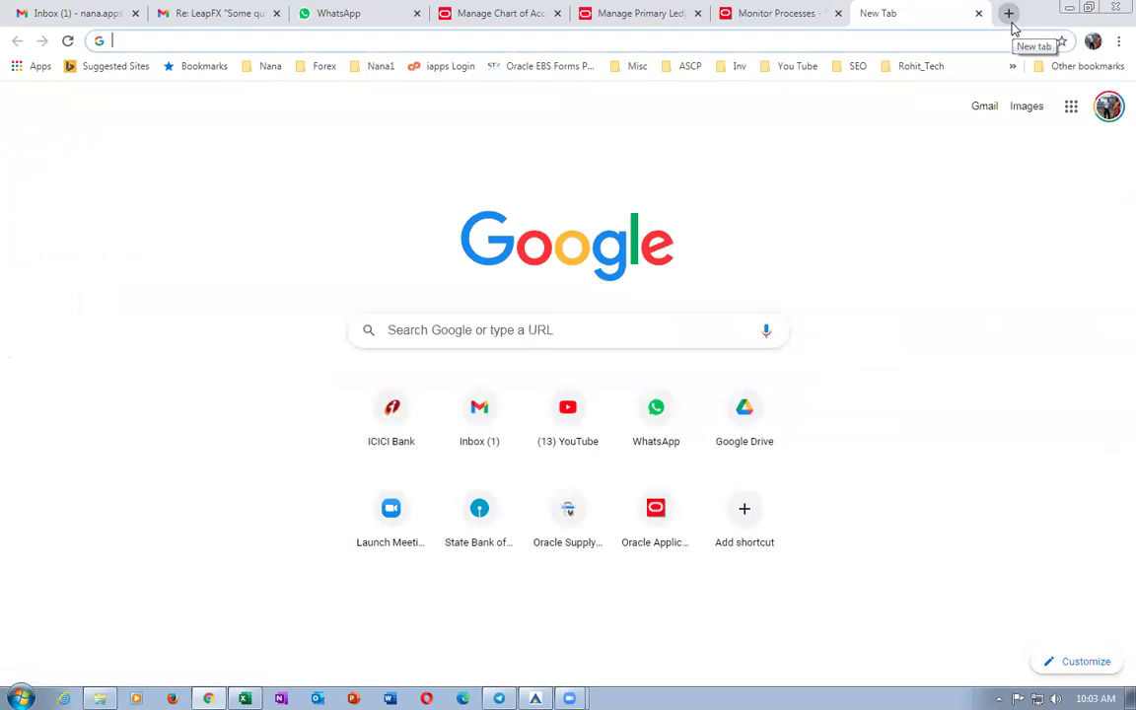
Open Google Drive's Fusion Procurement Oct 2020 folder and its Rapid Implementation upto OM Setups subfolder.
text(drive)
key(Return)
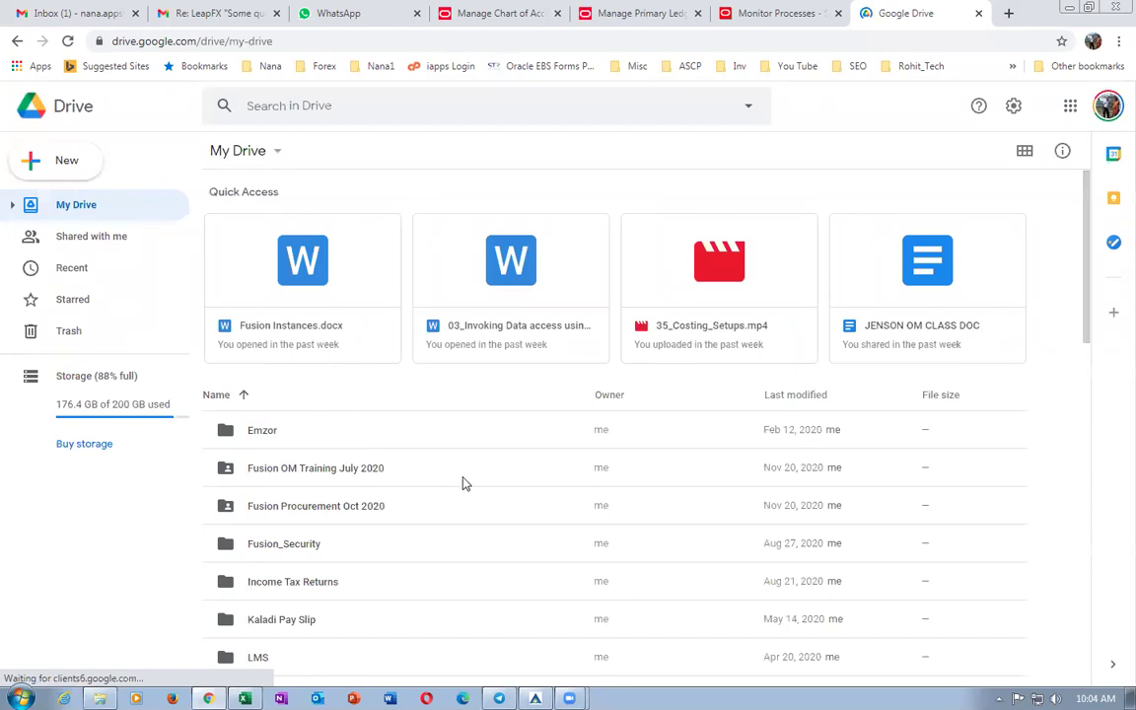
double_click(403, 514)
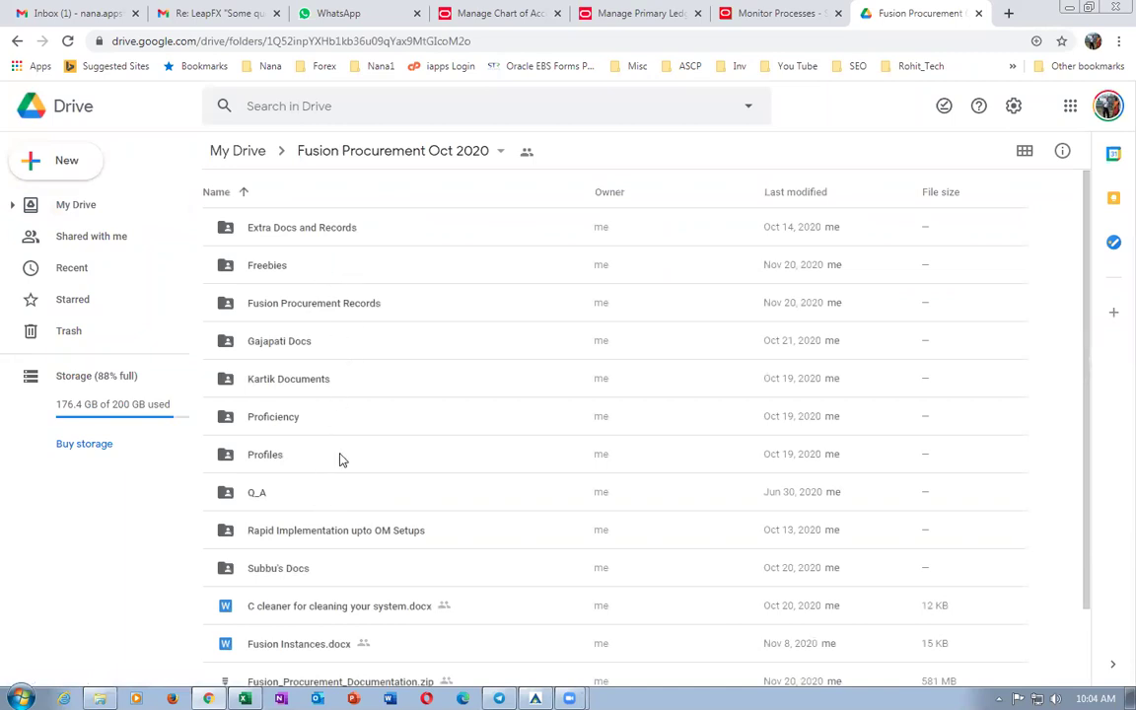
click(458, 535)
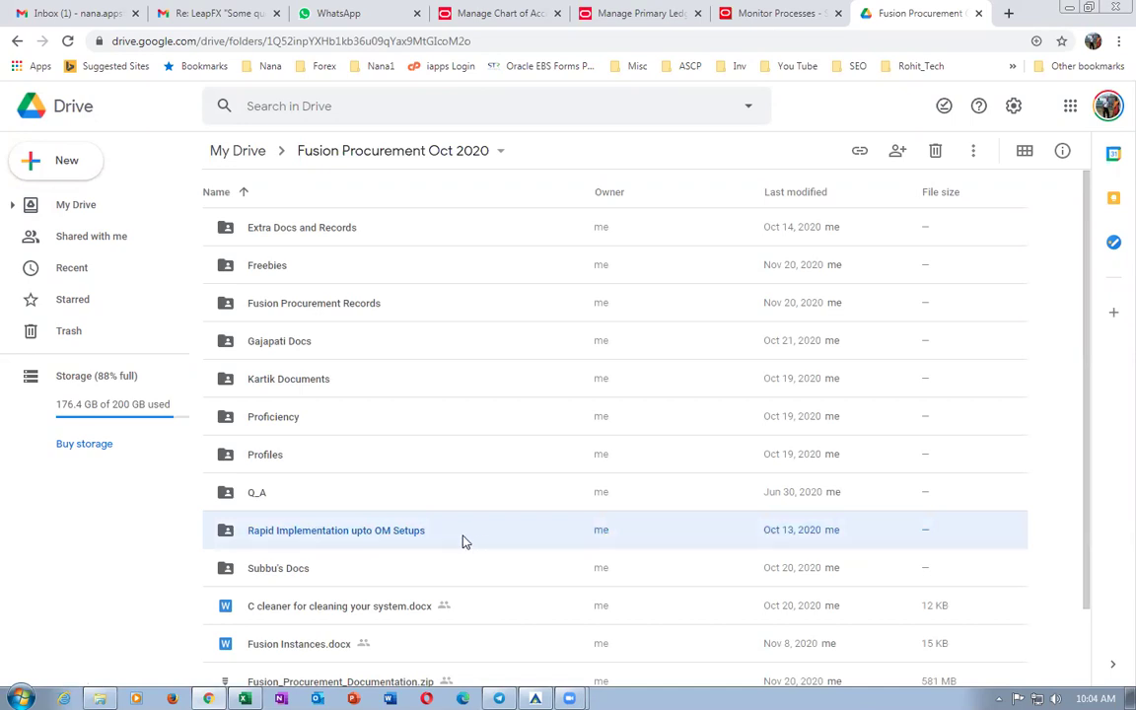
double_click(464, 540)
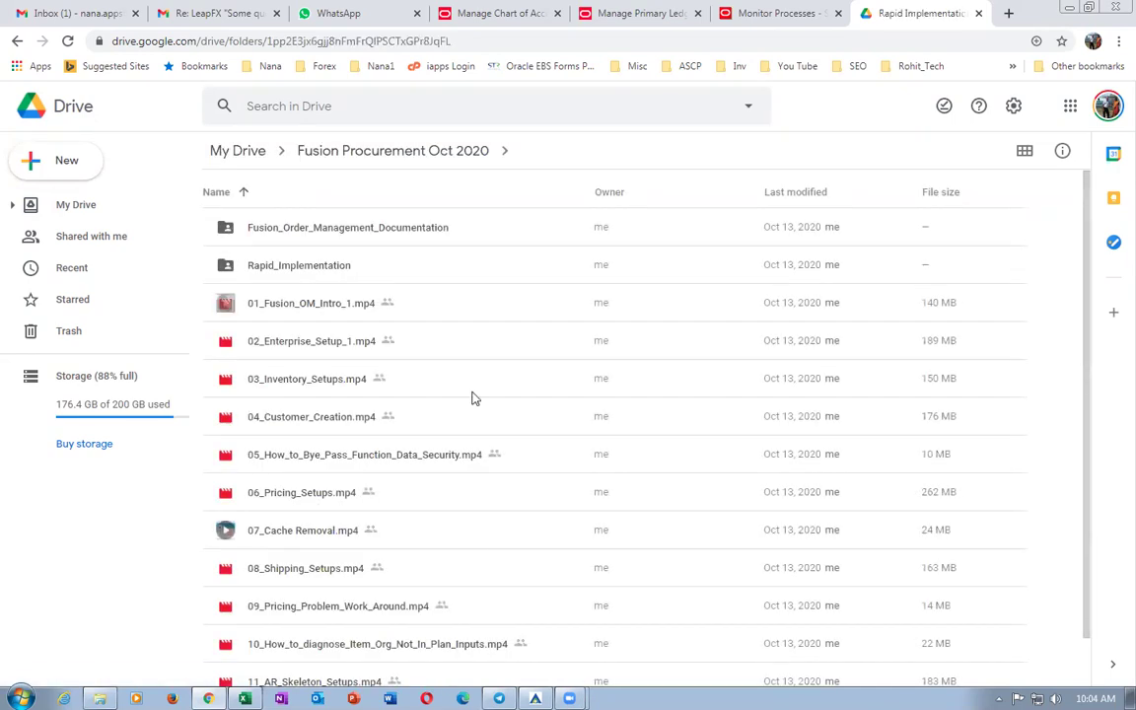
Return to the Fusion Procurement Oct 2020 folder, then back to Monitor Processes.
scroll(460, 316, down, 2)
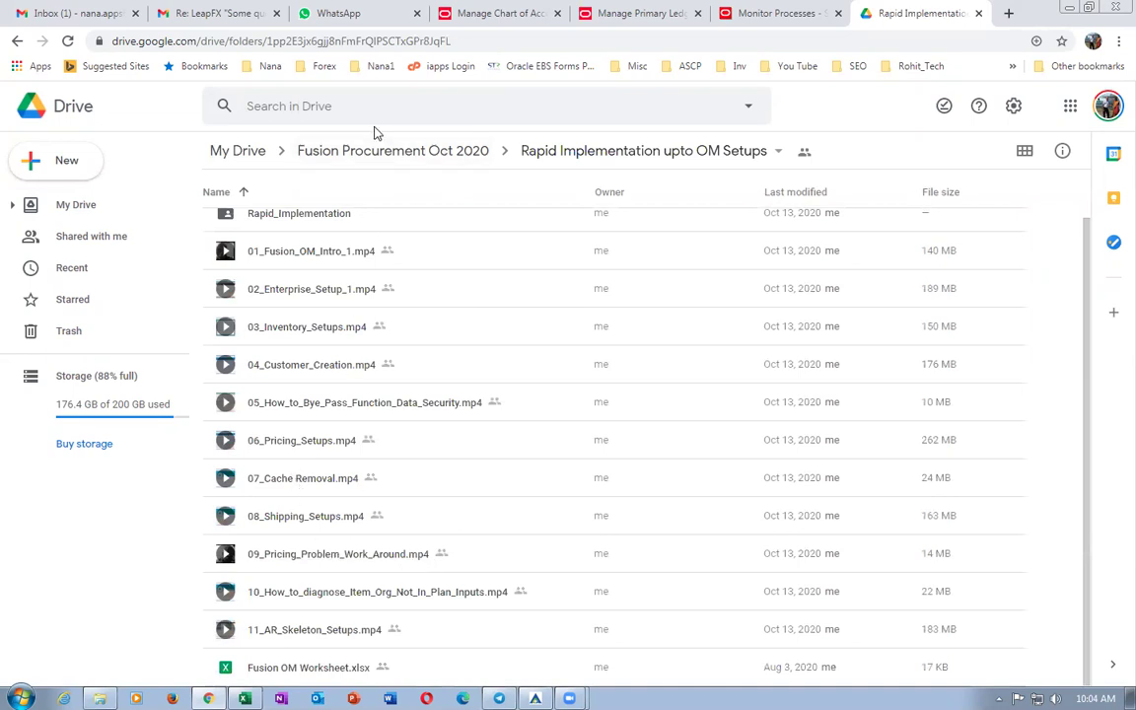
click(370, 152)
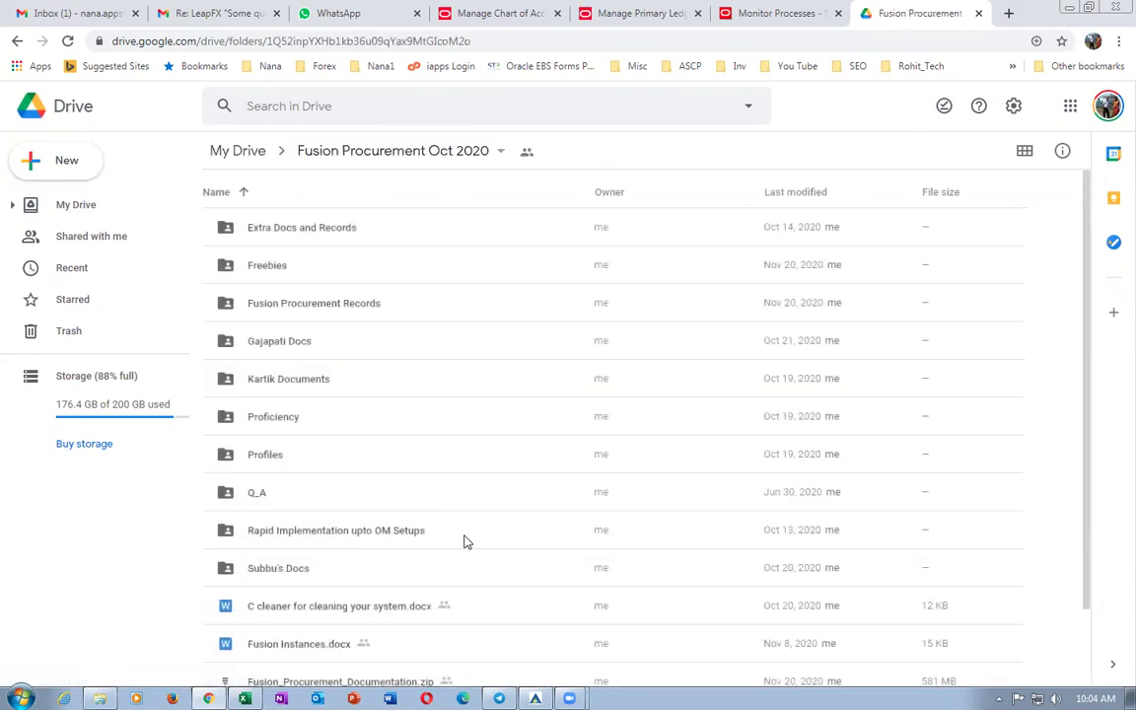
click(467, 537)
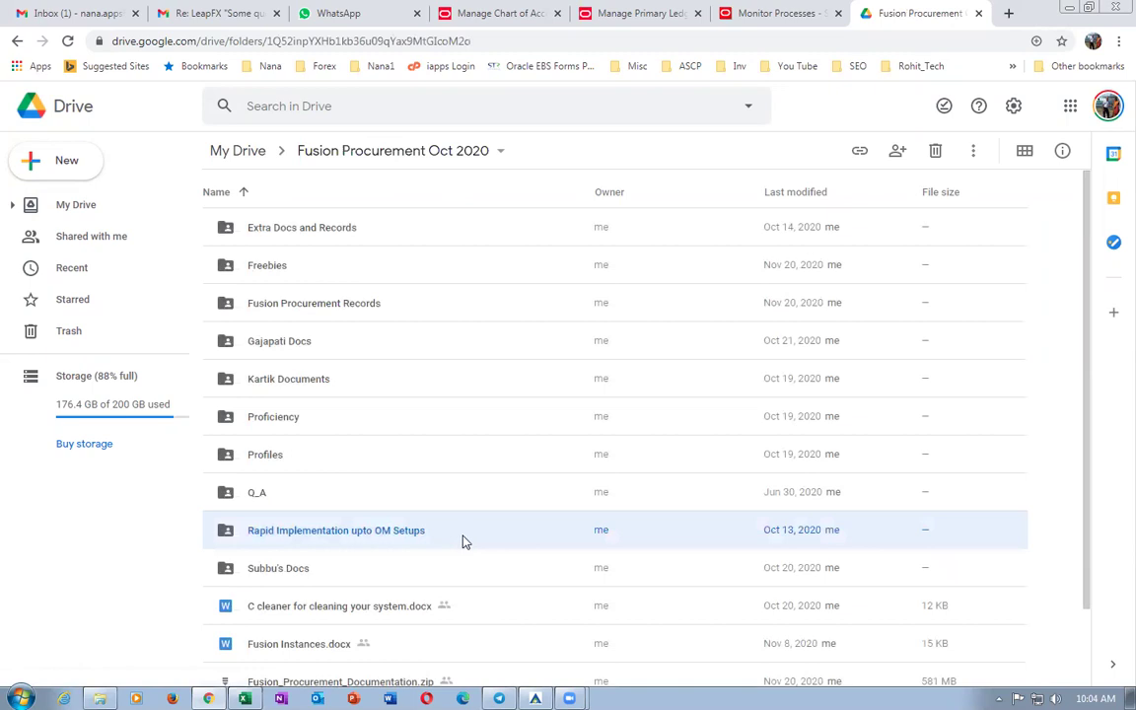
key(alt+Tab)
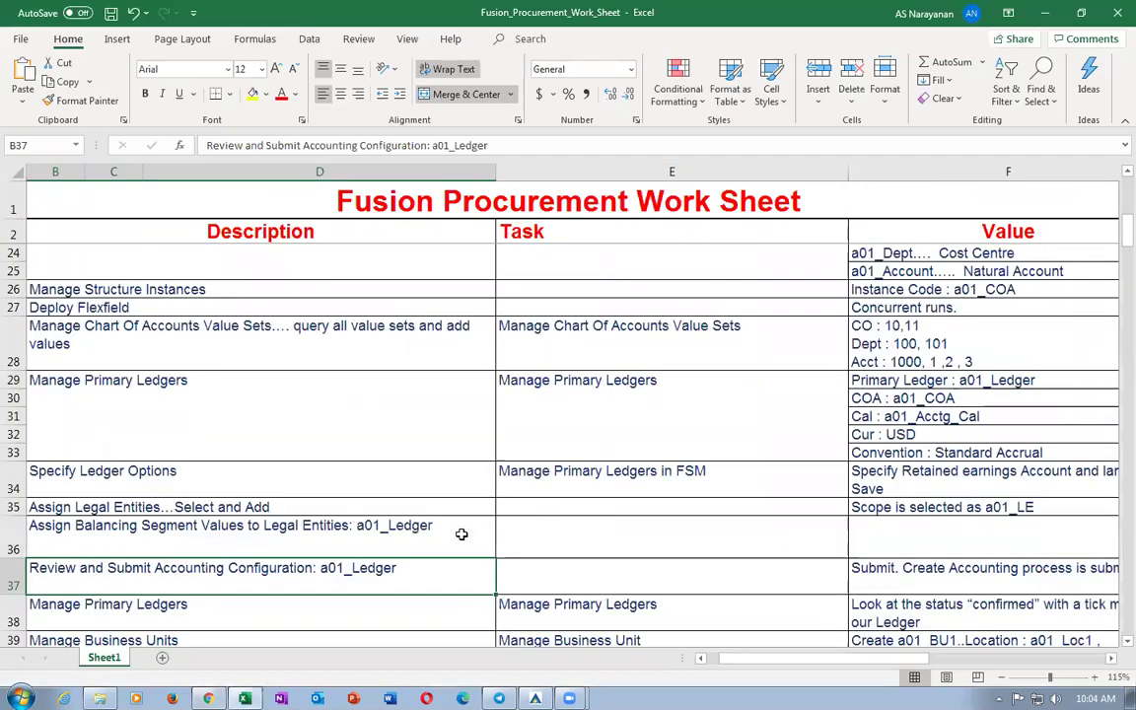
key(alt+Tab)
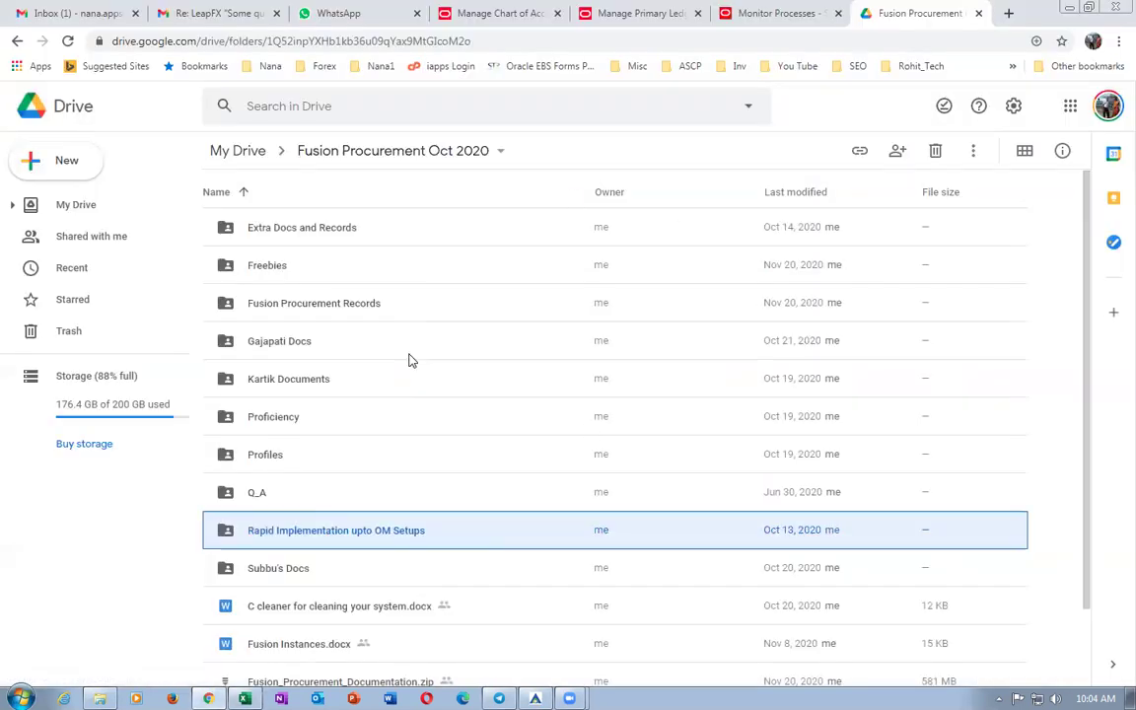
click(749, 13)
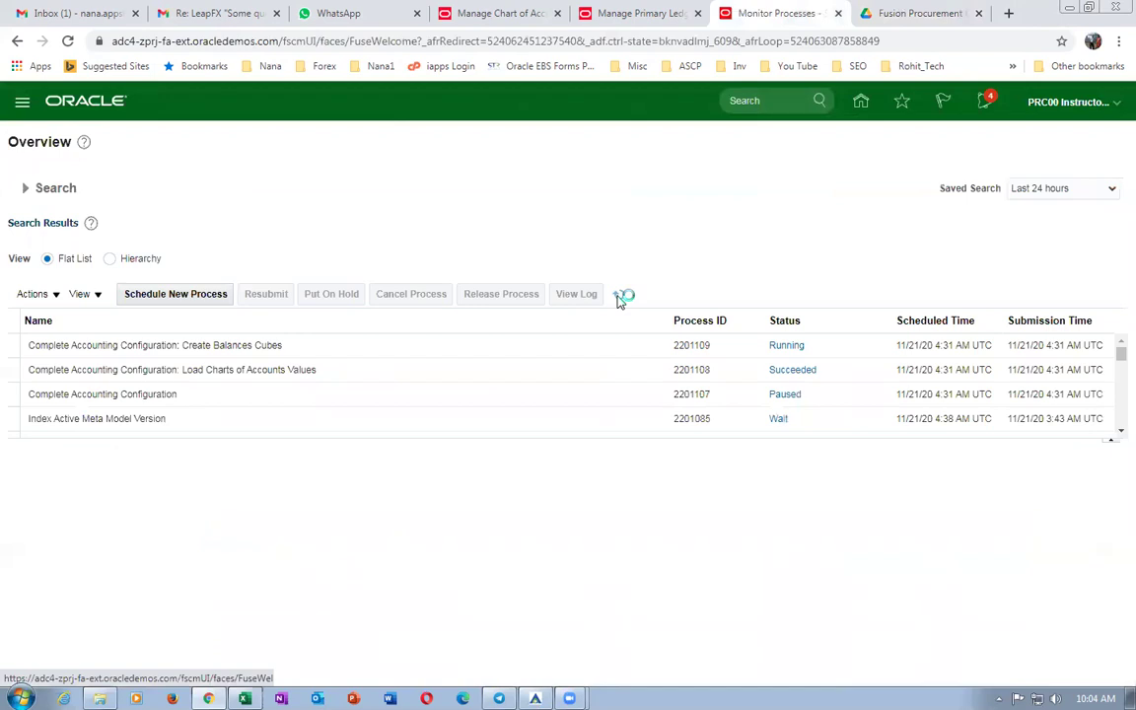
Refresh process statuses and re-query b01_primary_ledger to confirm its configuration, then finish.
click(624, 295)
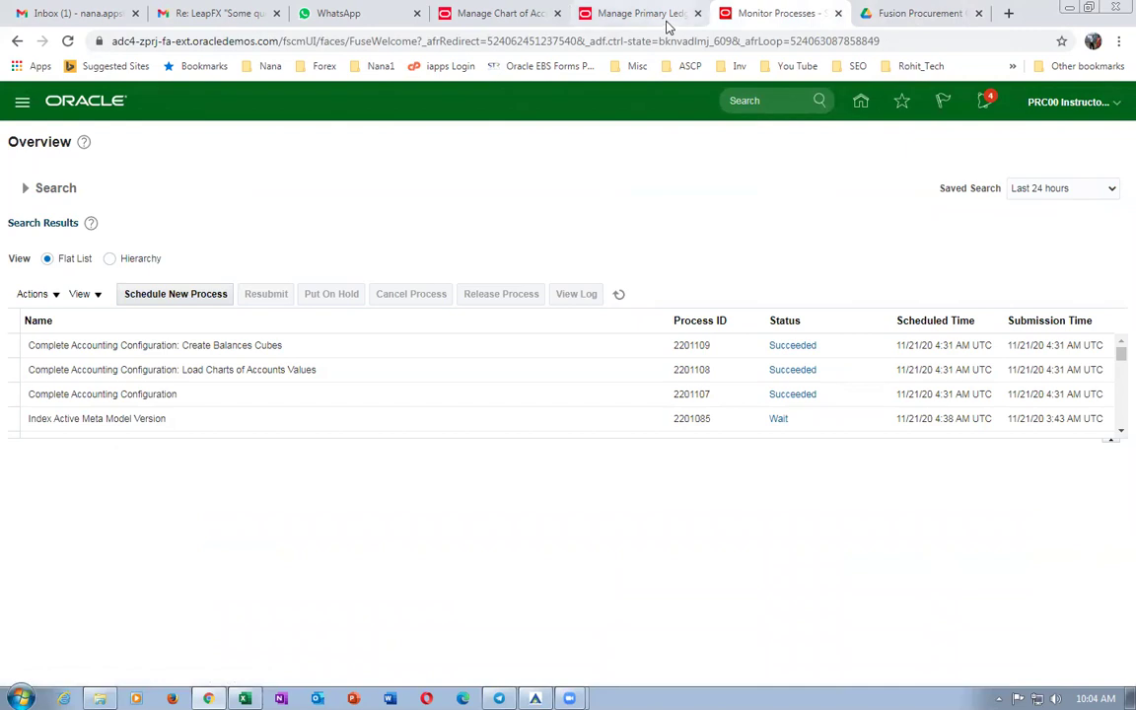
click(656, 14)
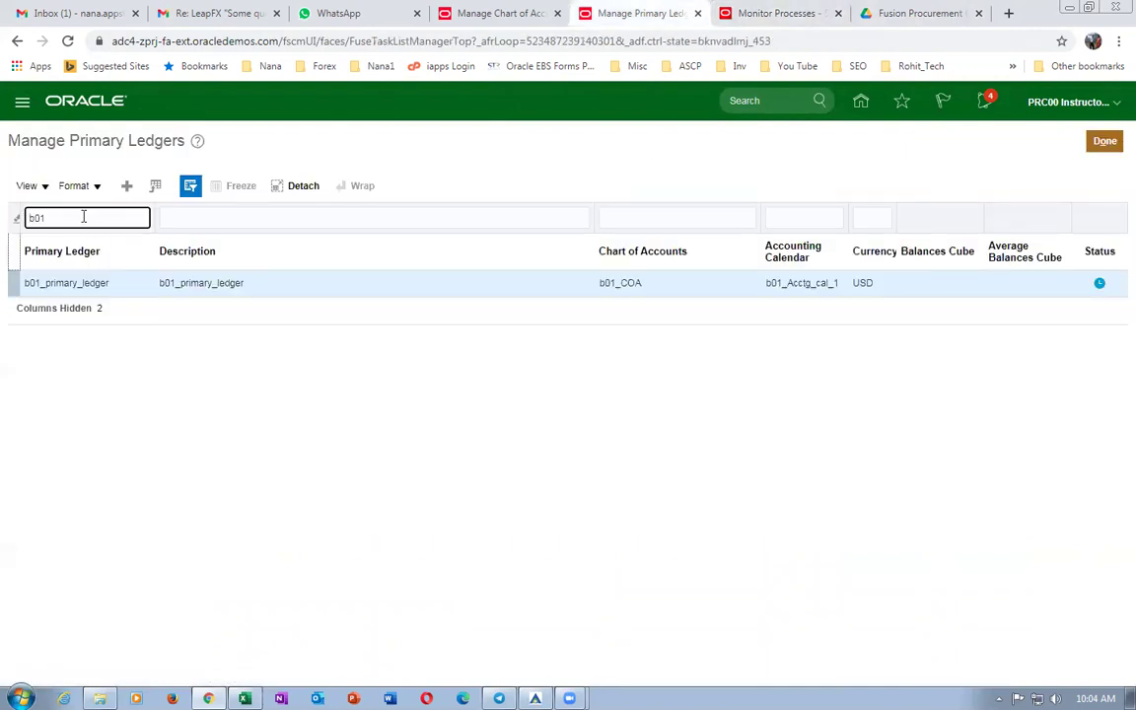
key(Return)
click(1105, 141)
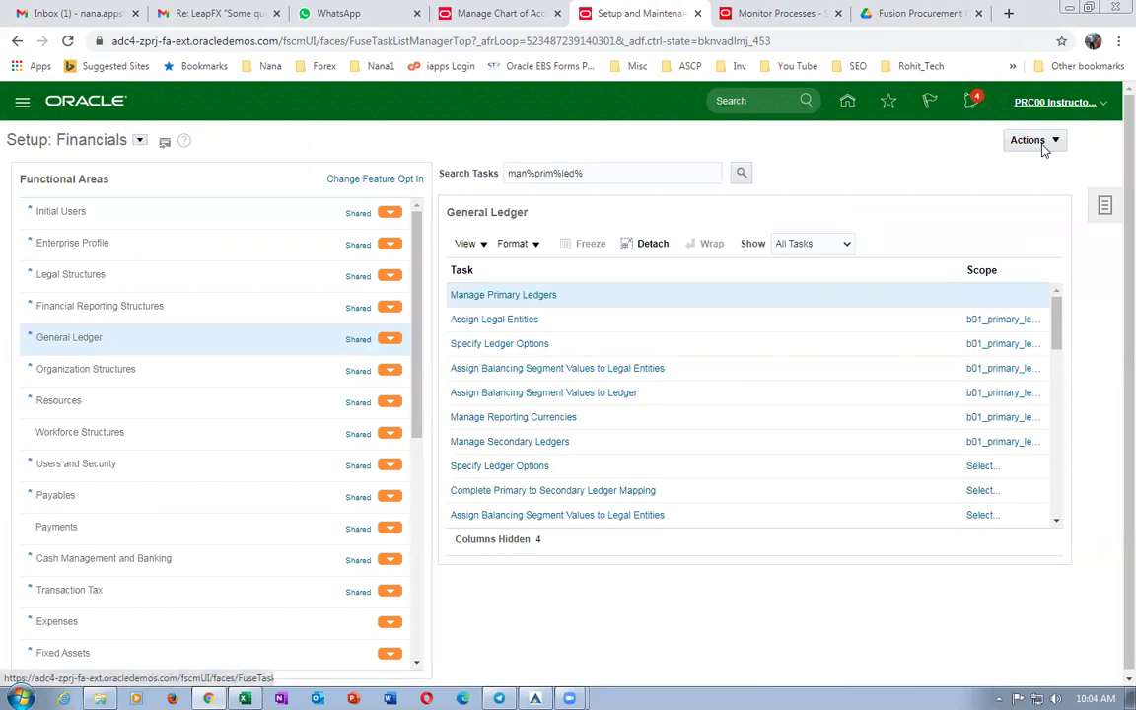
Sign out of Oracle Fusion Cloud, sign back in, and return to the worksheet.
click(1057, 102)
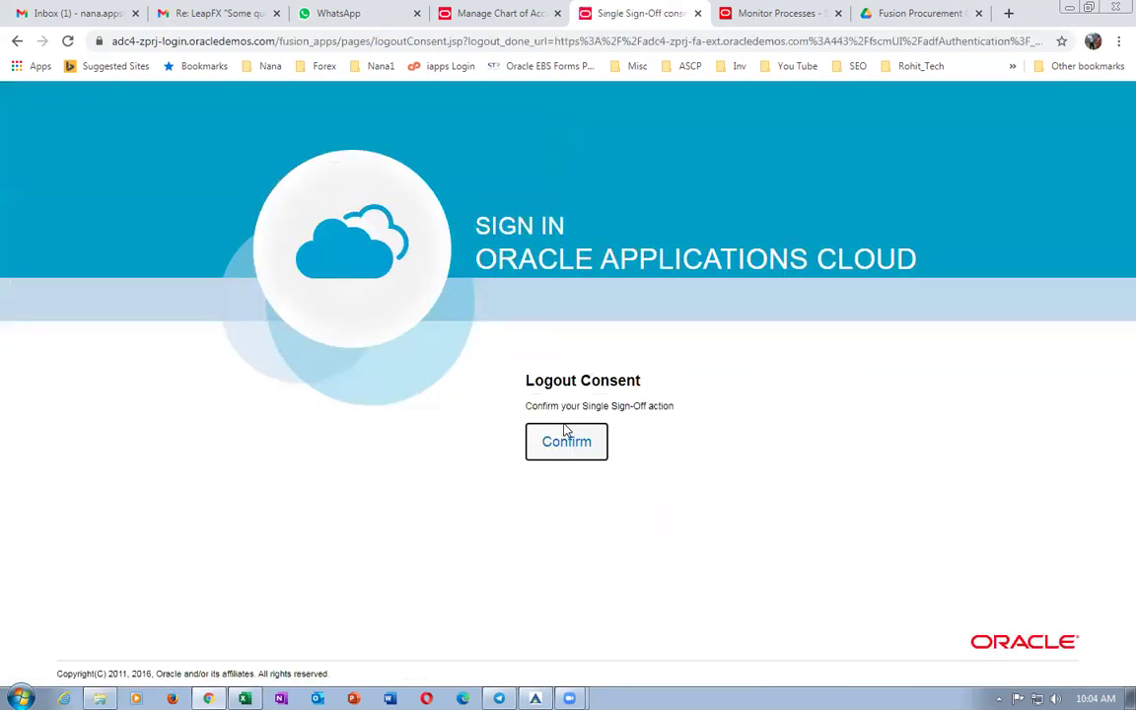
click(568, 438)
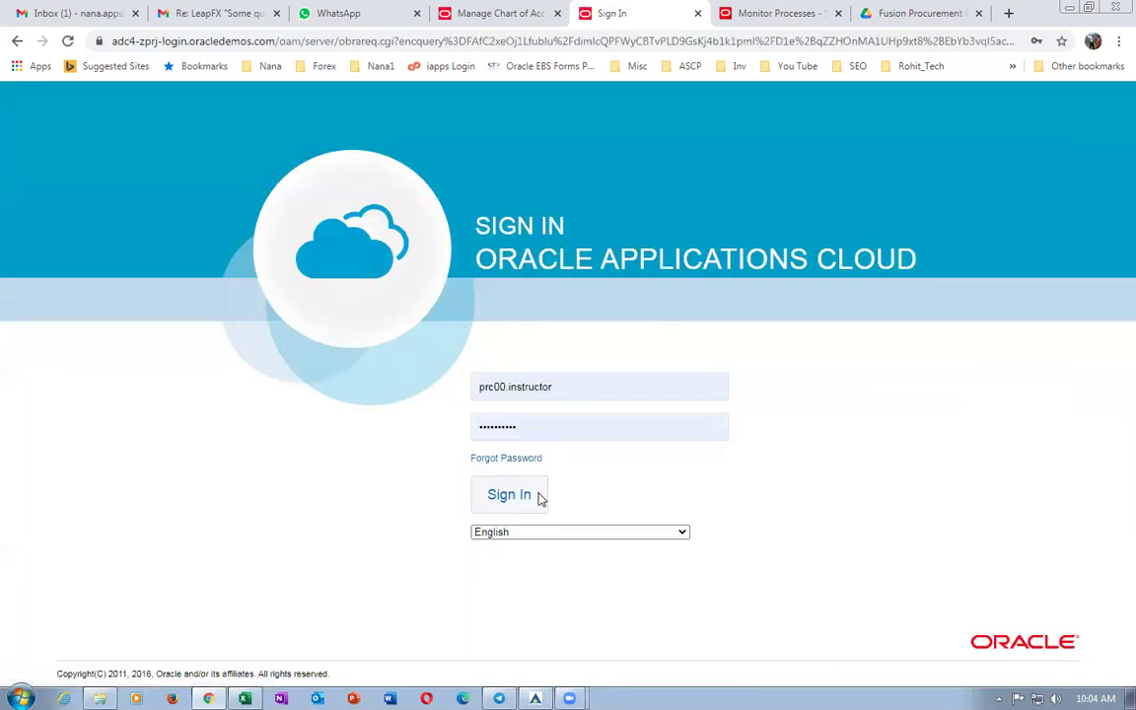
click(538, 498)
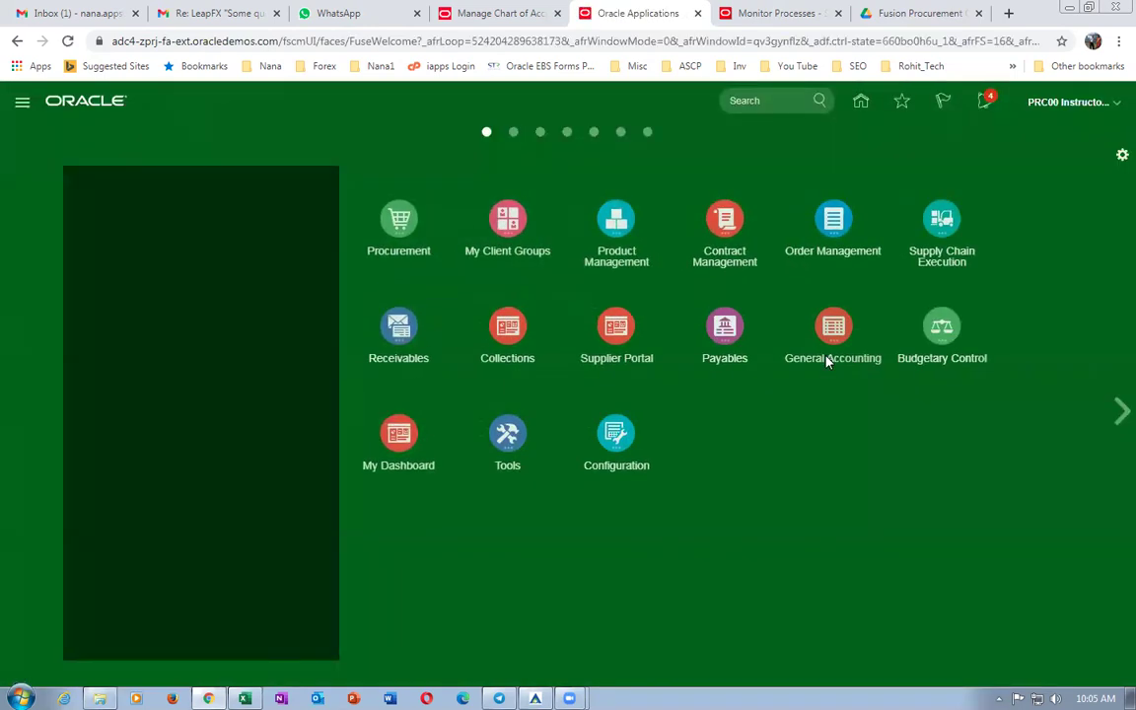
key(alt+Tab)
click(552, 521)
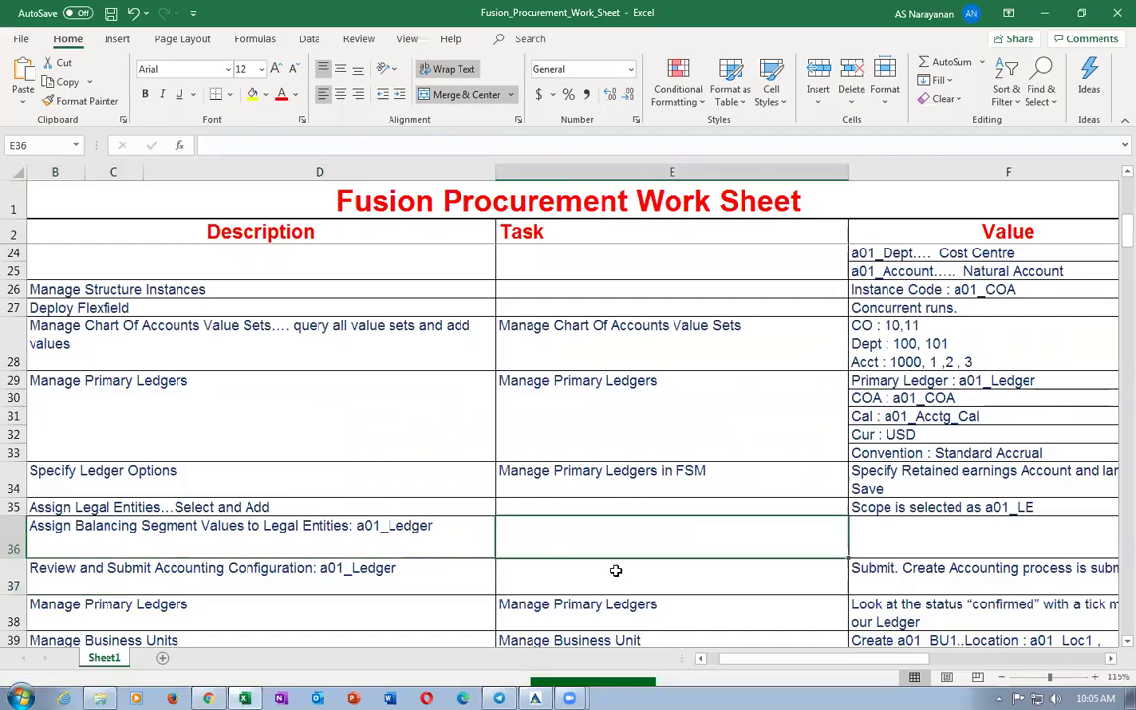
Copy the Manage Business Unit task name from cell E39 and return to Oracle.
scroll(557, 513, down, 2)
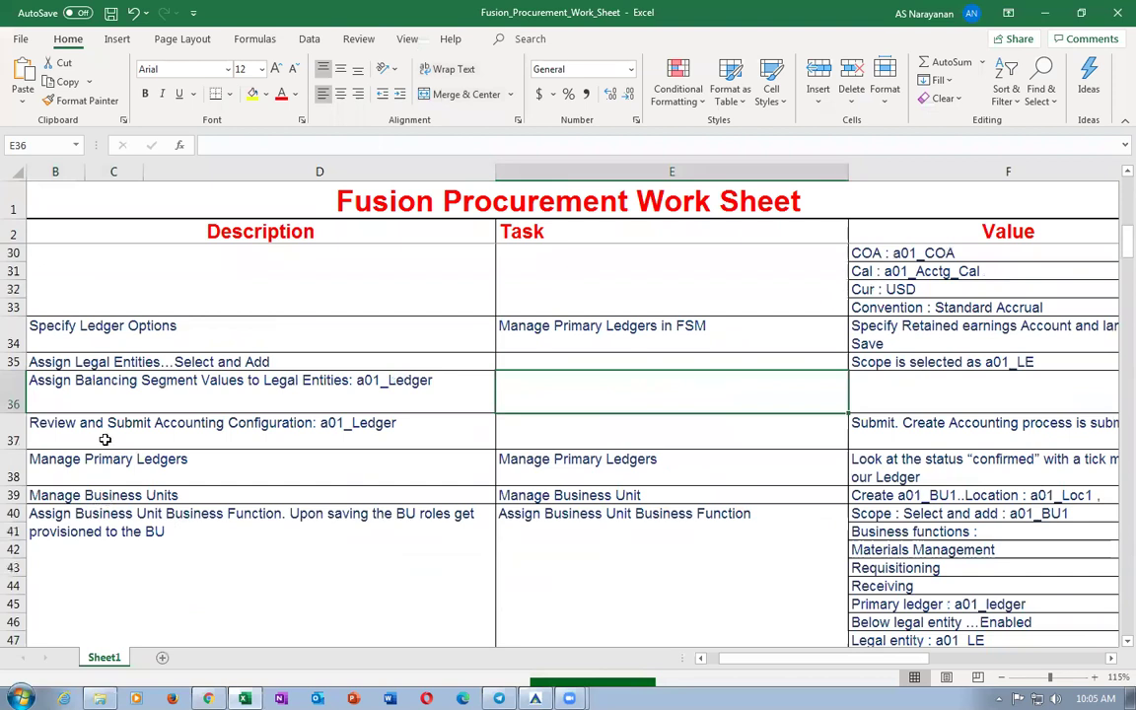
click(464, 468)
click(529, 502)
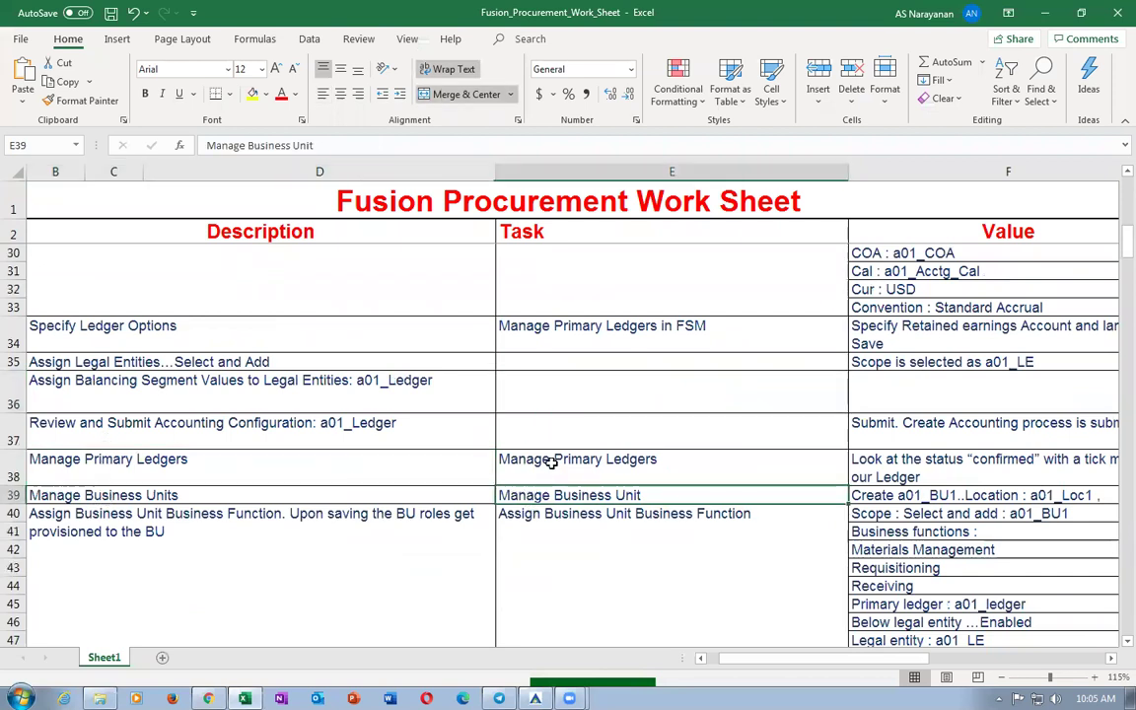
click(555, 462)
click(957, 471)
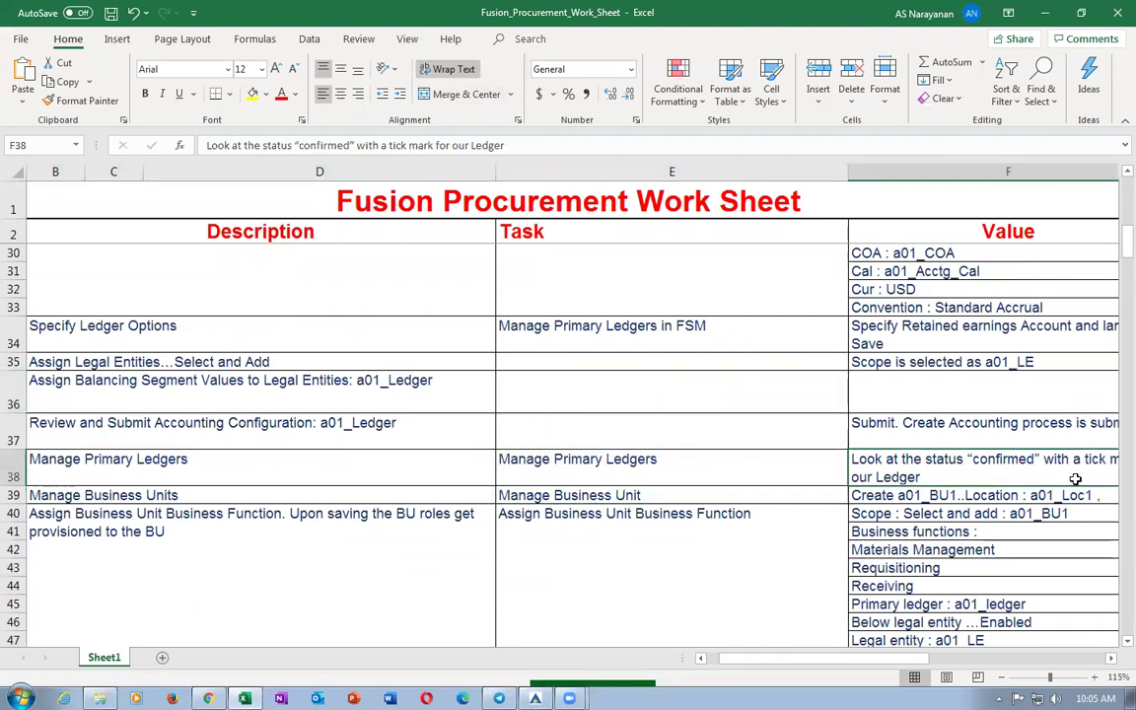
click(641, 500)
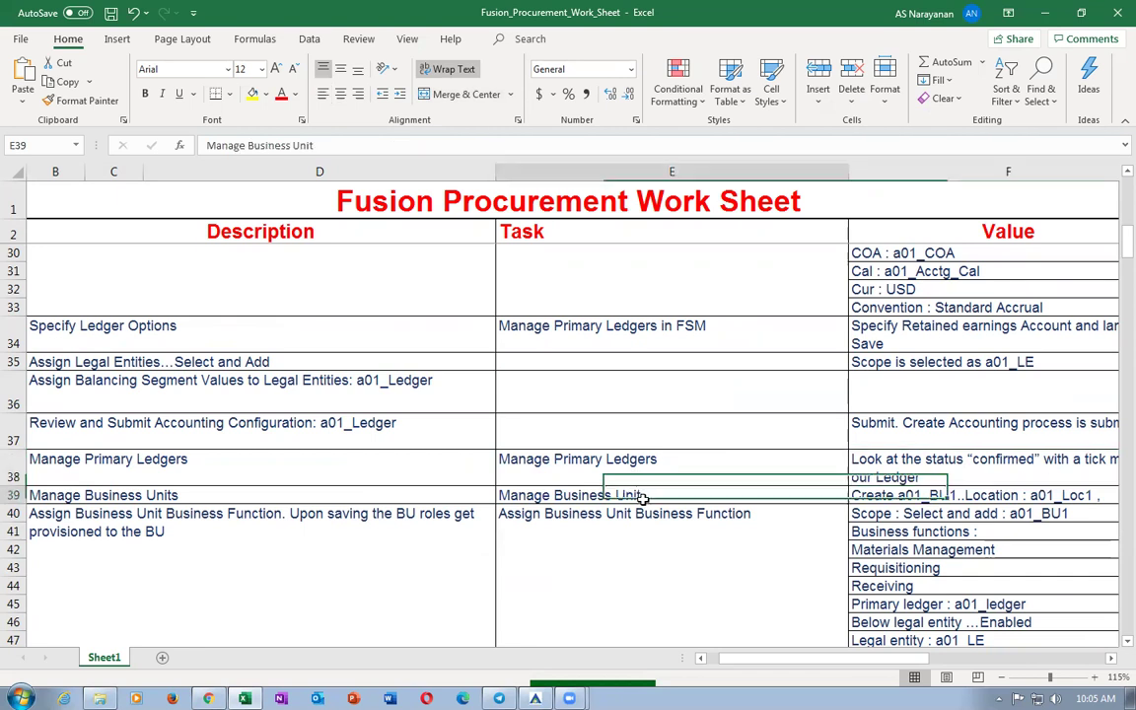
key(ctrl+c)
key(alt+Tab)
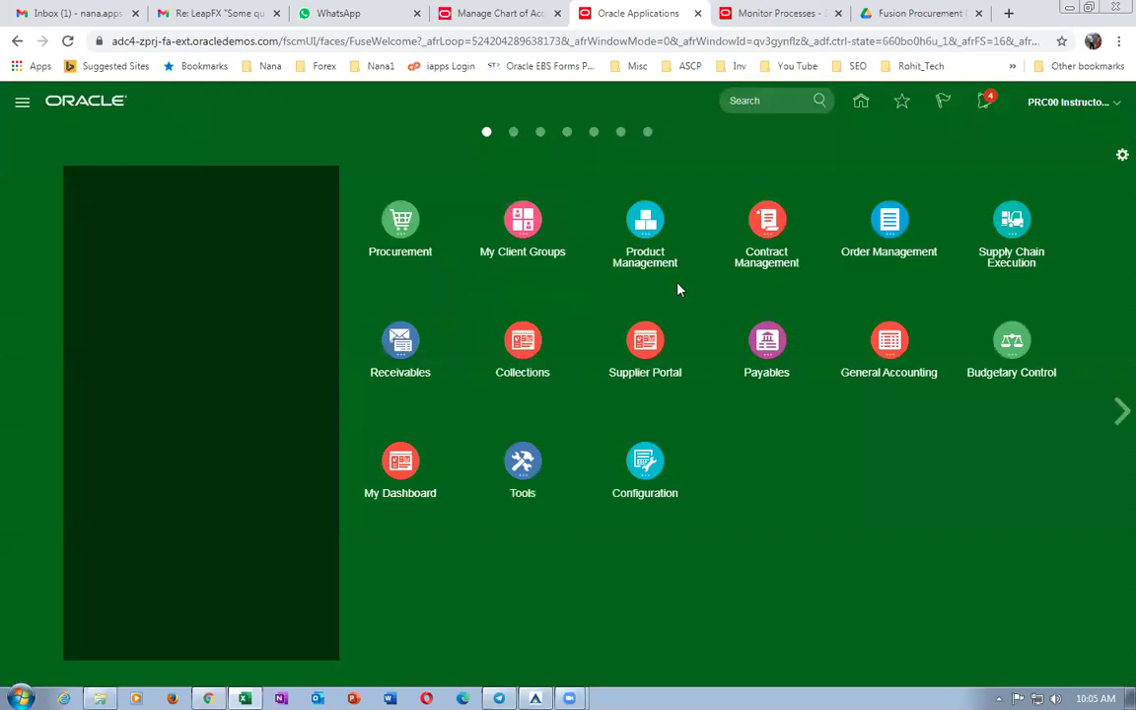
Go to the Setup and Maintenance work area and show its task panel.
click(1093, 107)
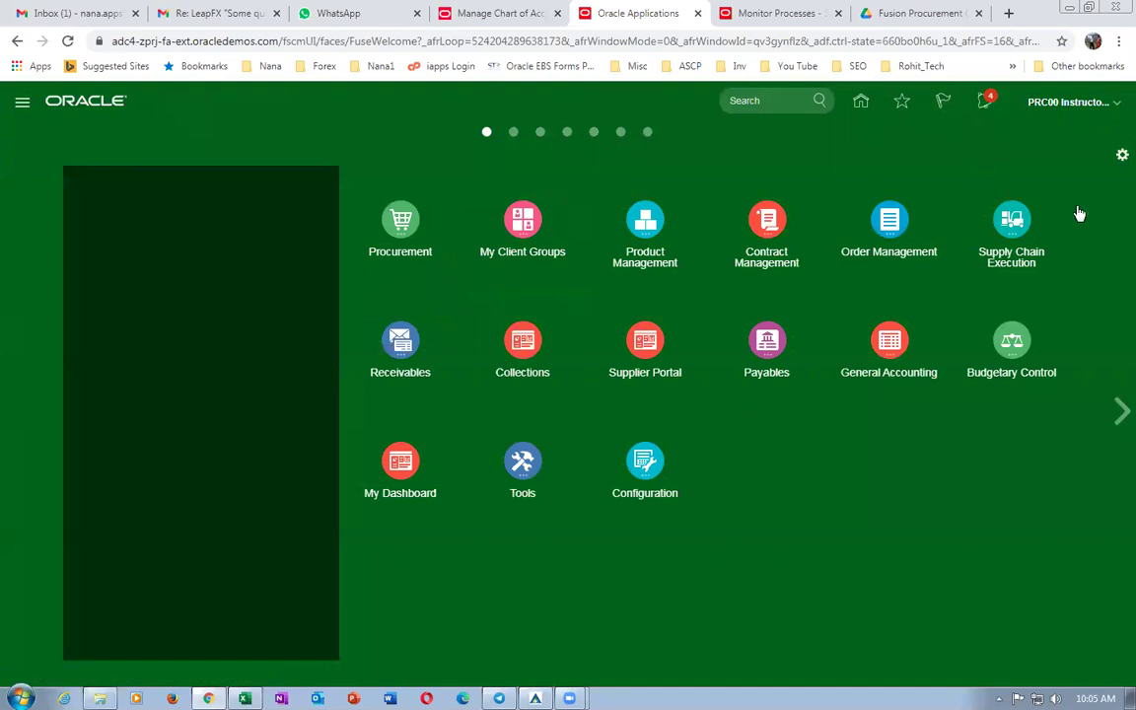
click(828, 337)
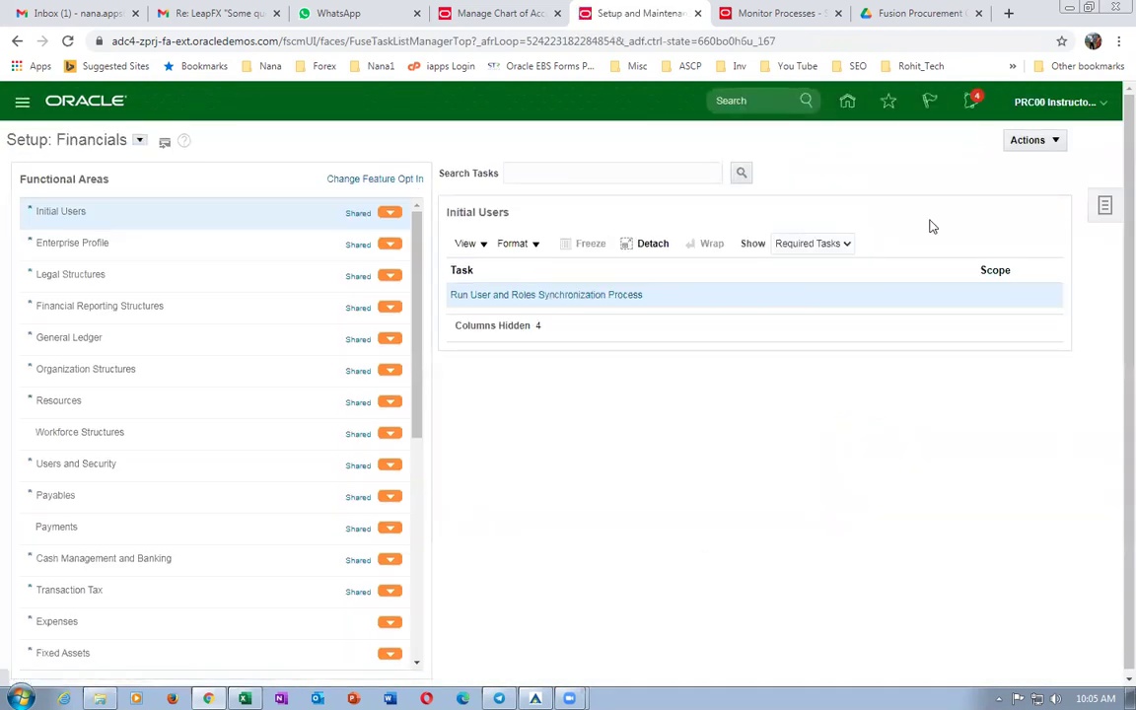
click(1106, 207)
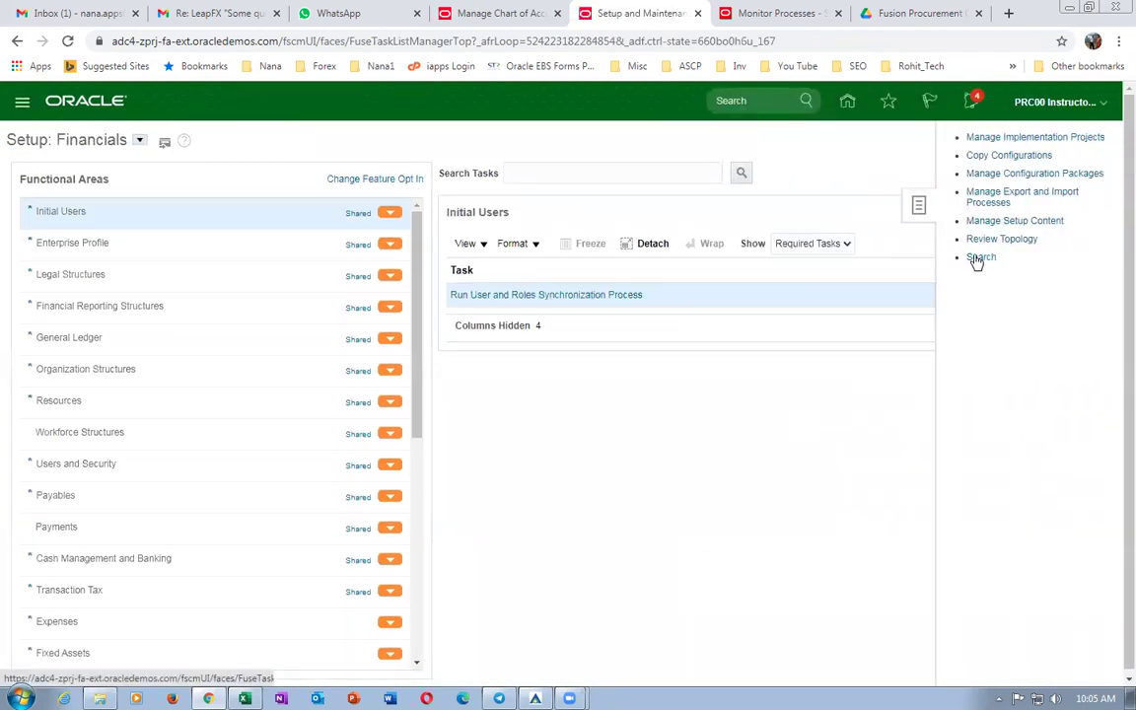
Search setup tasks for Manage Business Unit and open that task.
click(272, 174)
key(ctrl+v)
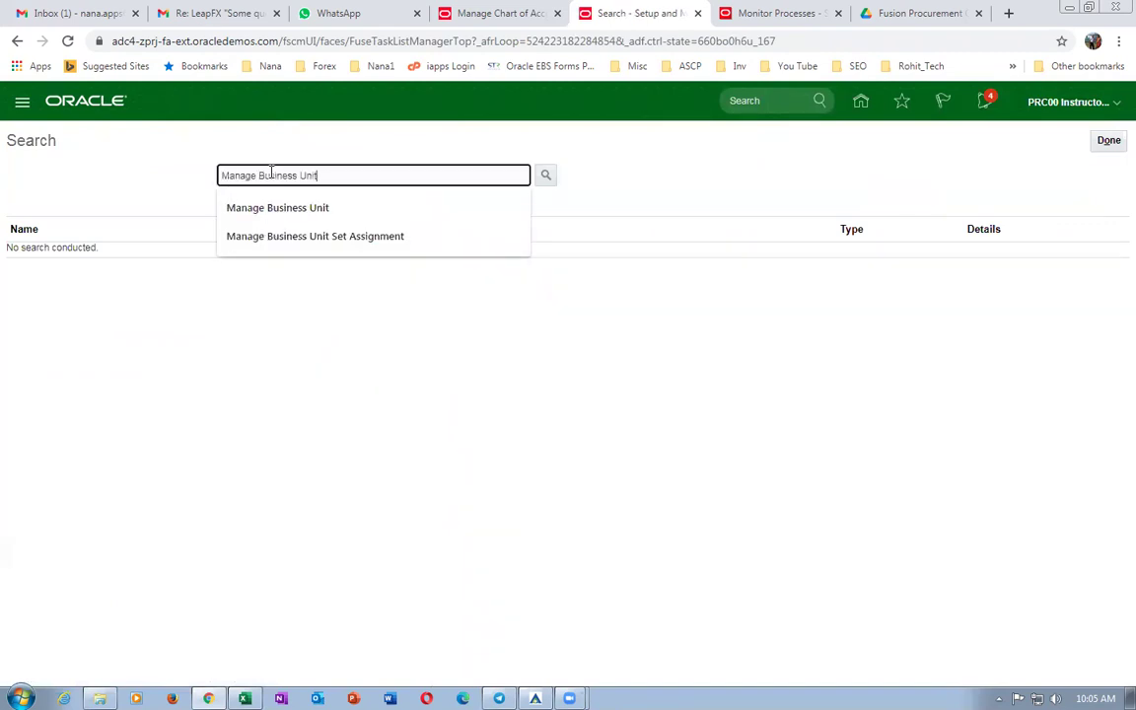
key(Return)
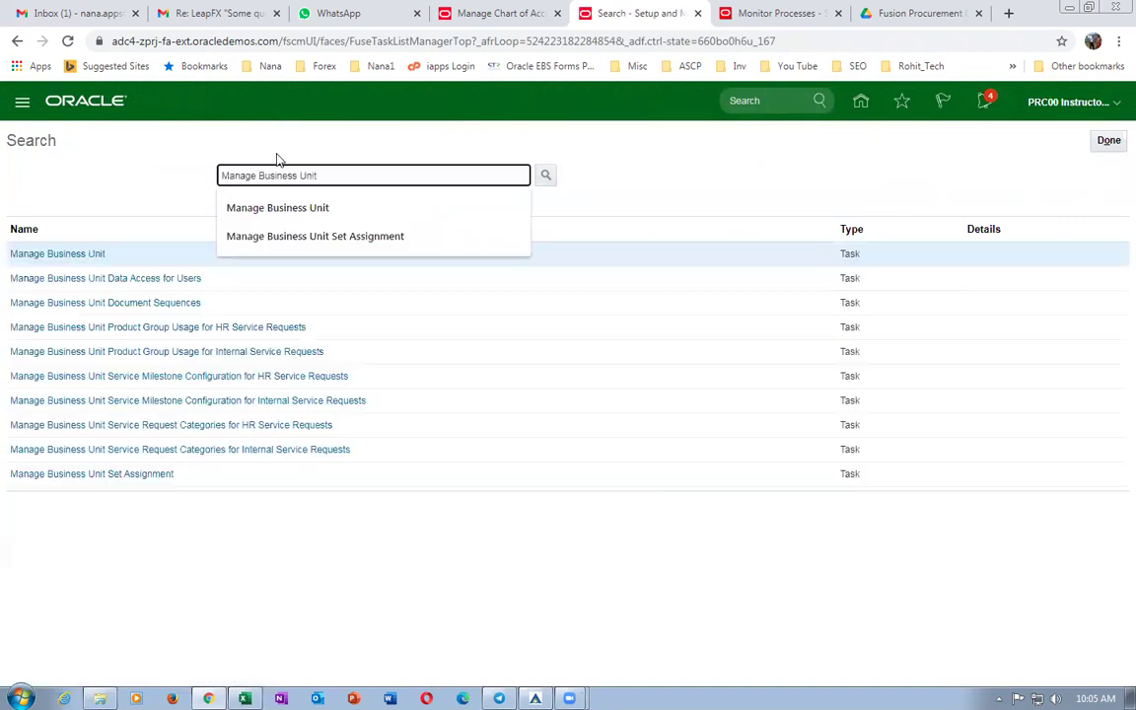
click(67, 259)
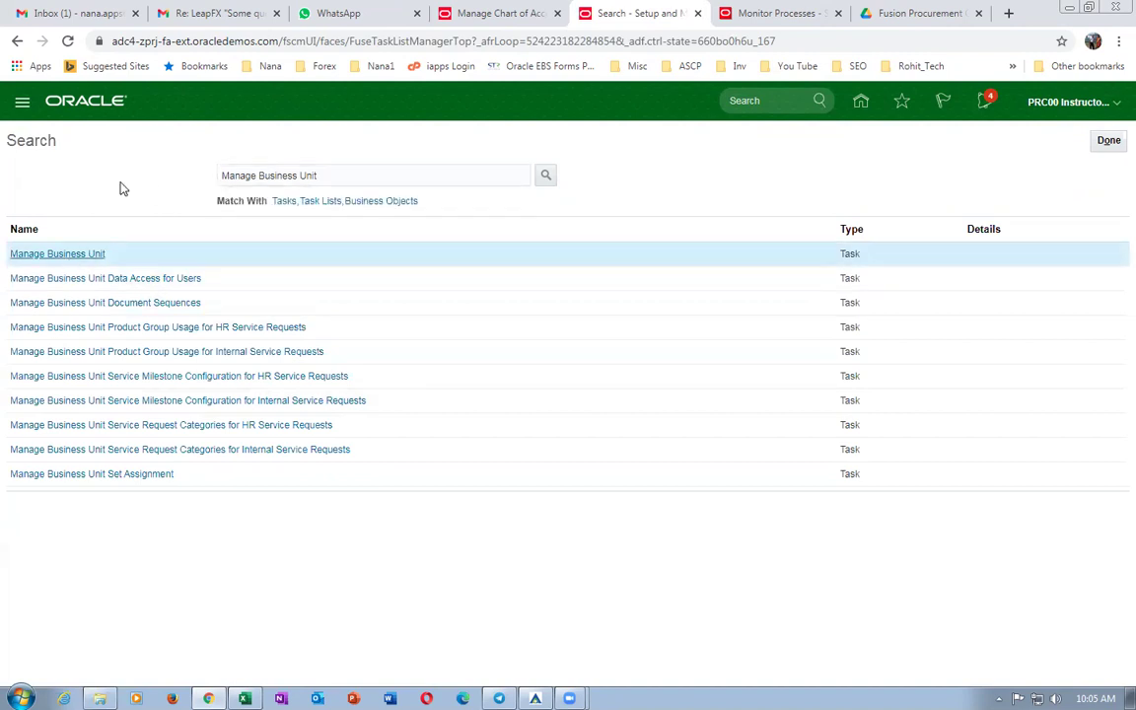
click(88, 256)
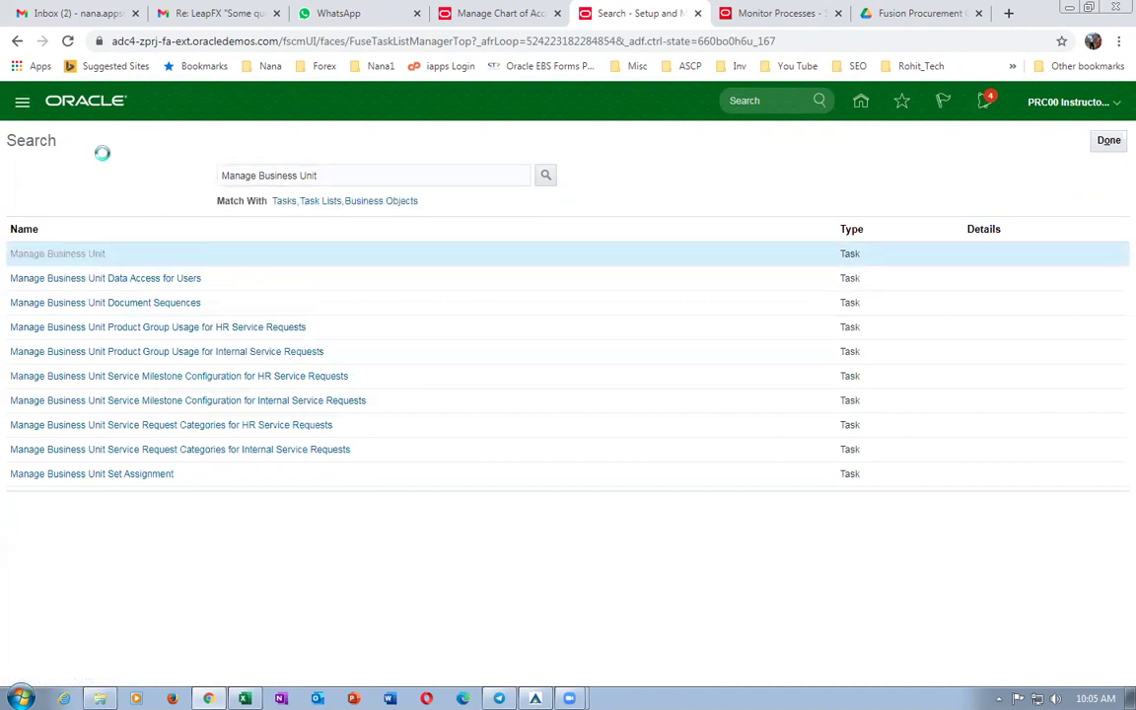
click(129, 234)
Search the business units by name for US1.
text(UDS1)
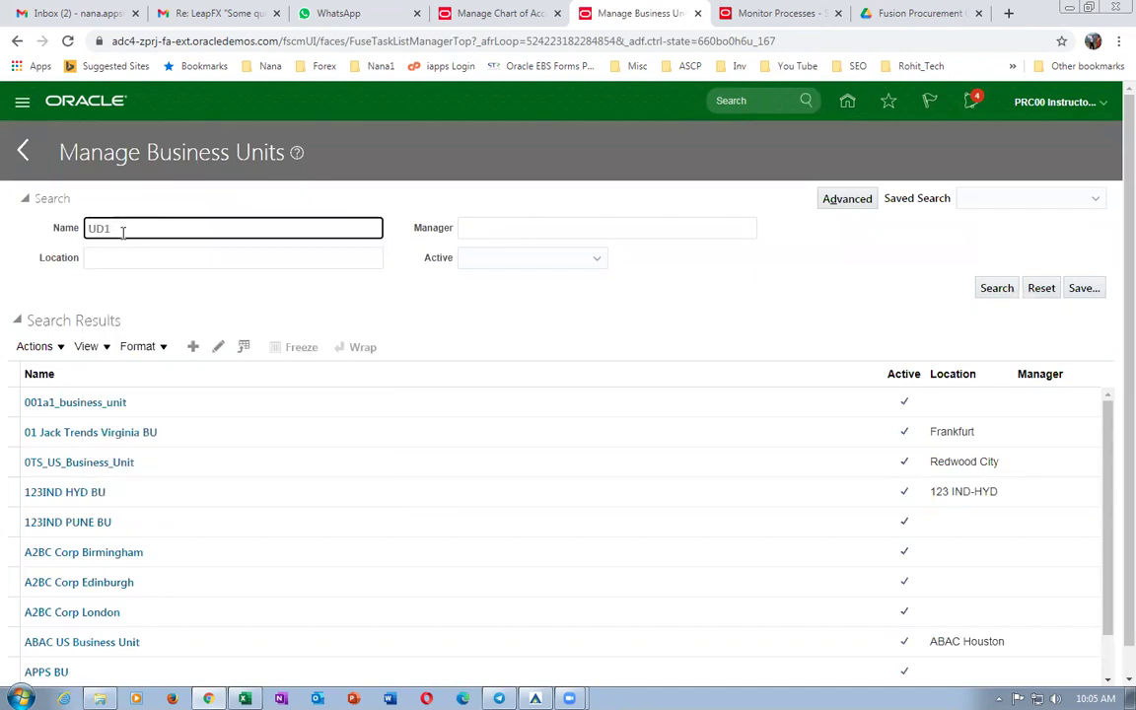
key(Return)
key(BackSpace)
key(BackSpace)
text(S1)
key(Return)
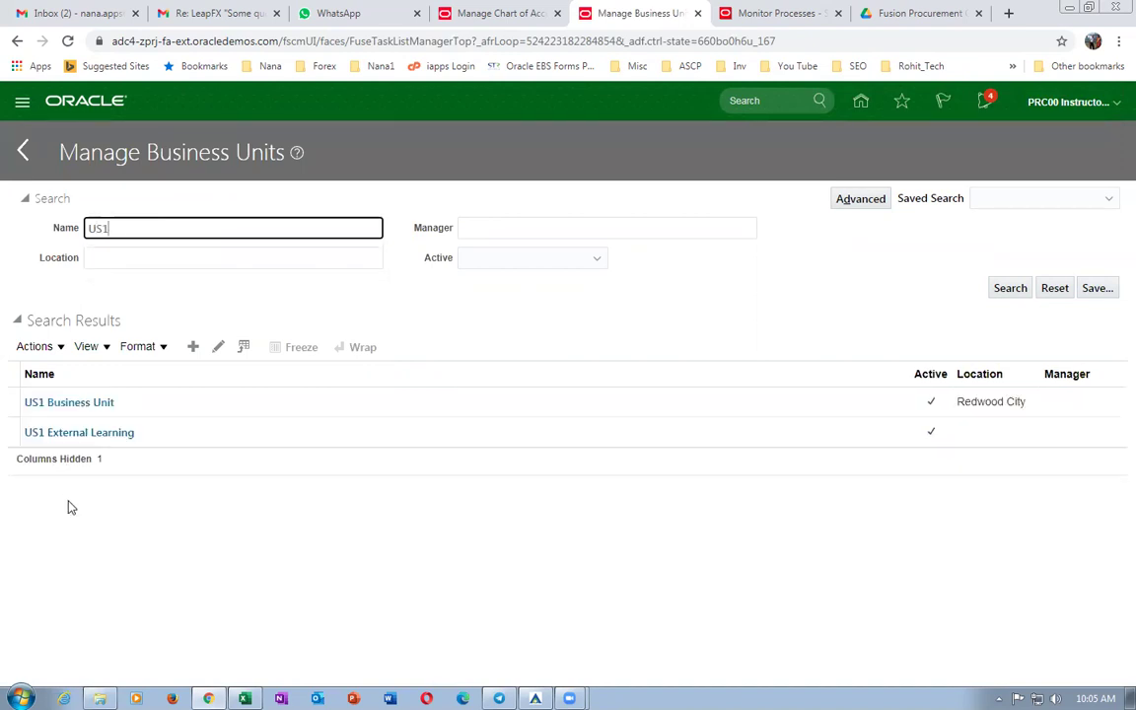
Review the US1 Business Unit, cancel without changes, and start a new business unit.
click(56, 406)
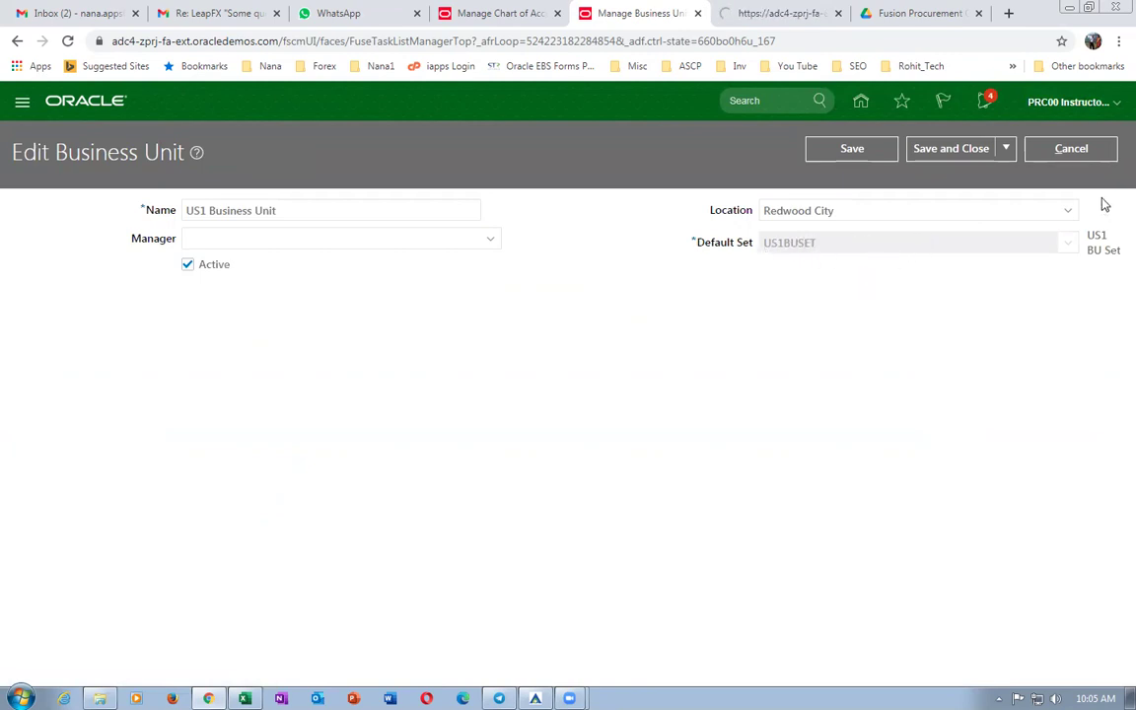
click(1072, 148)
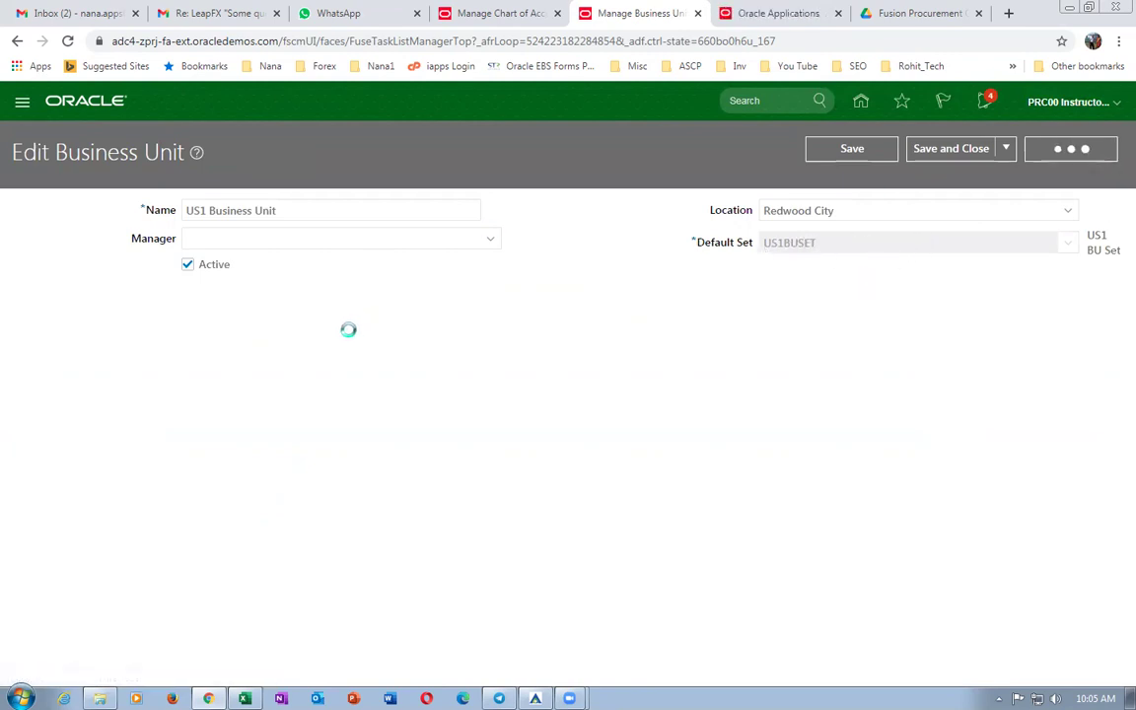
click(79, 255)
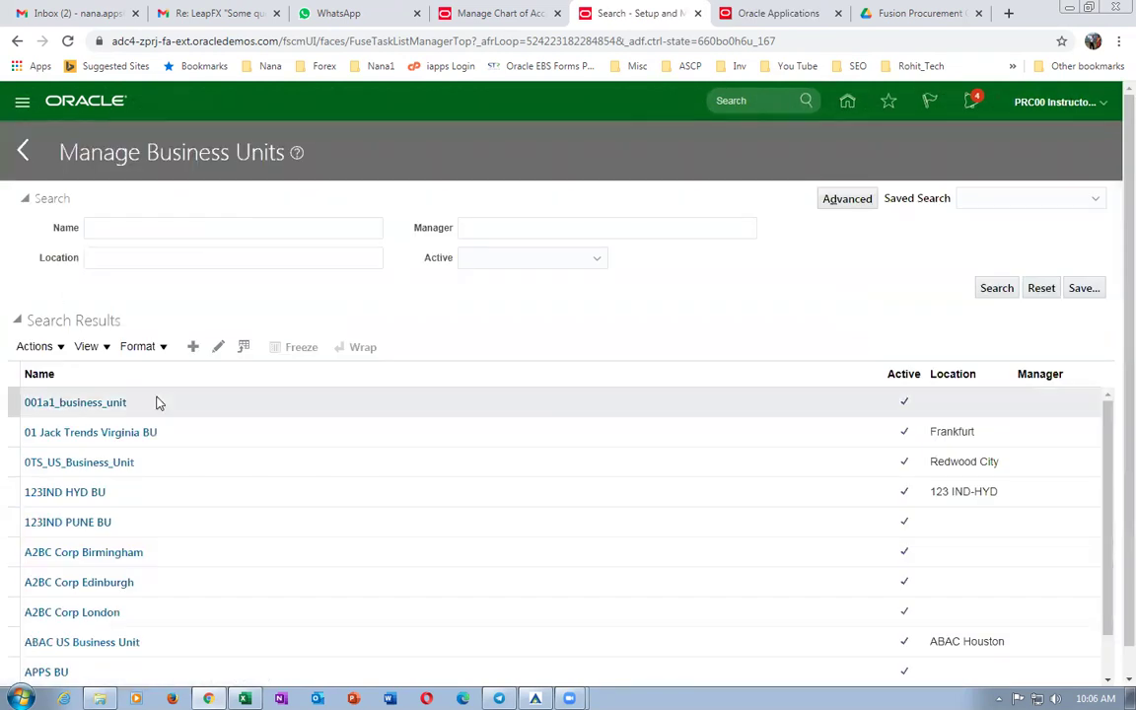
click(193, 348)
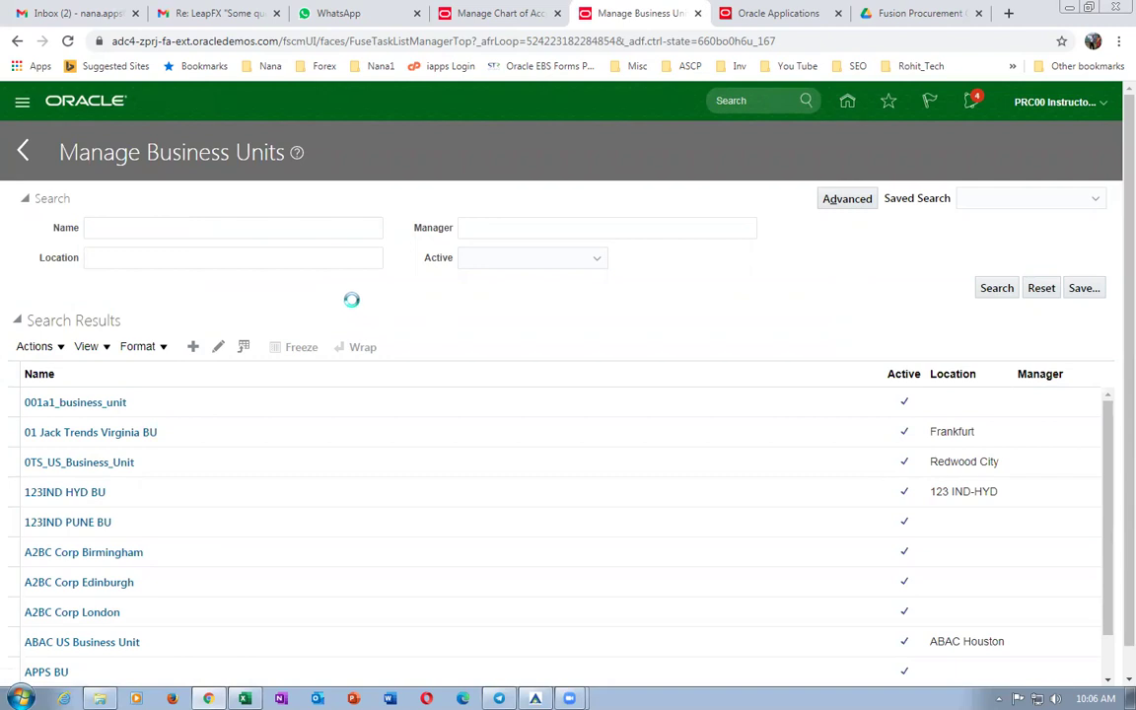
Enter name b01_business_unit and location b01_loc_0 for the new business unit.
click(208, 205)
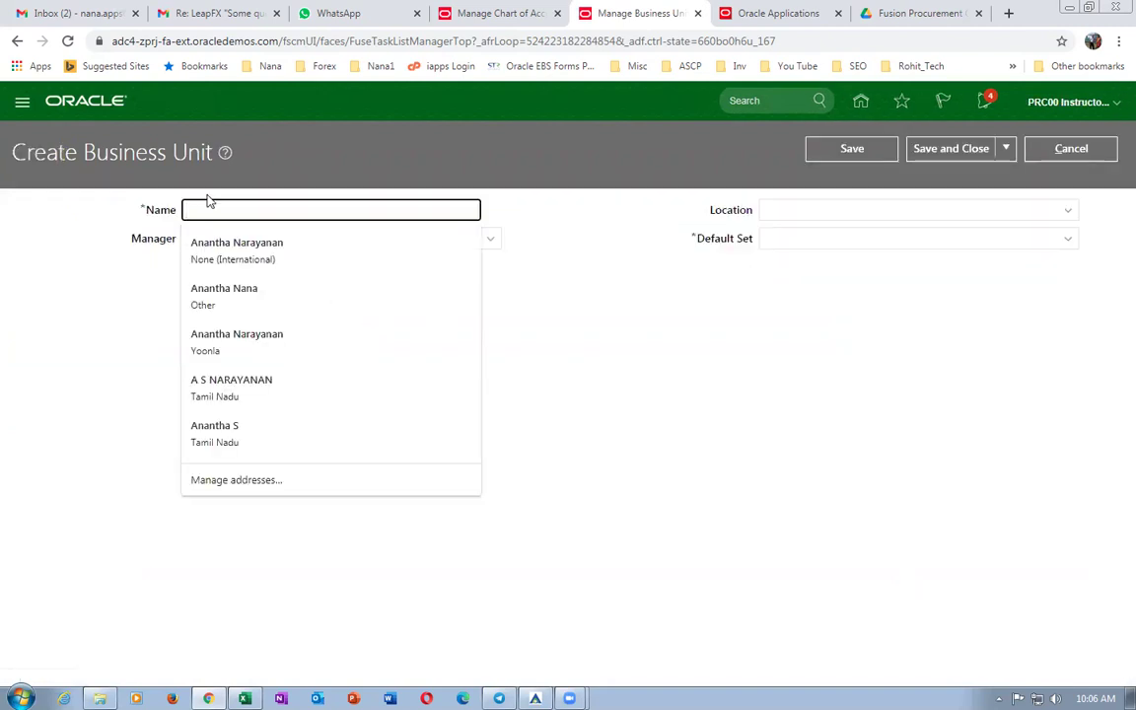
text(b01_B)
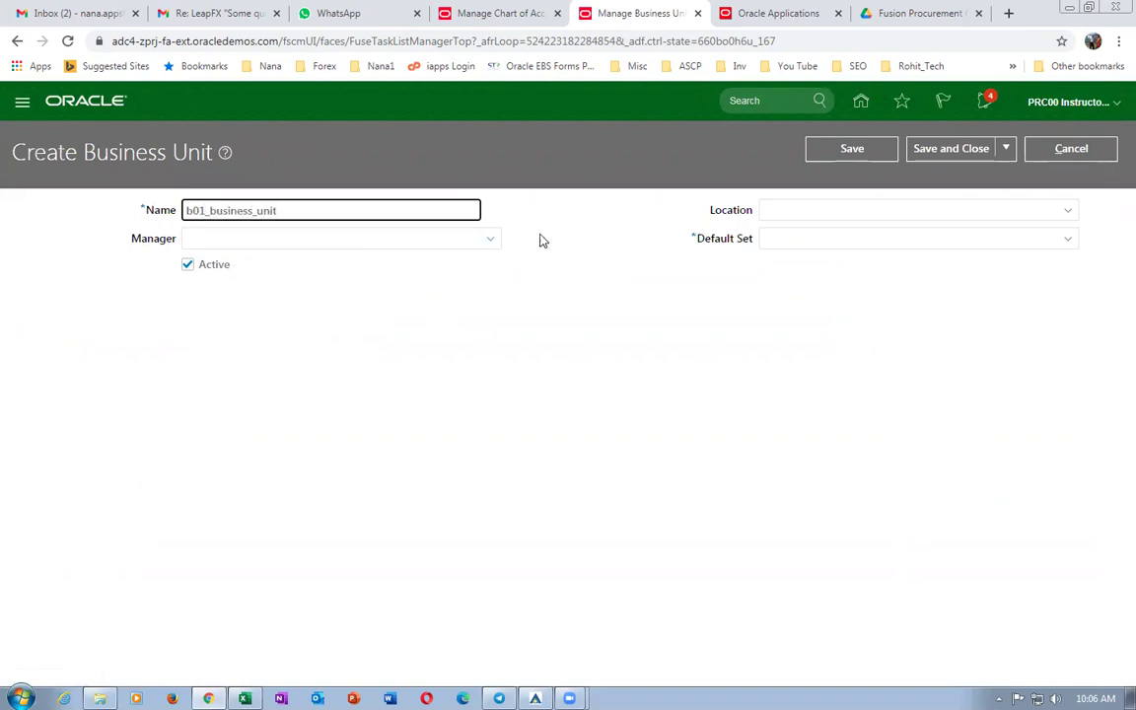
click(811, 210)
text(b01)
key(Tab)
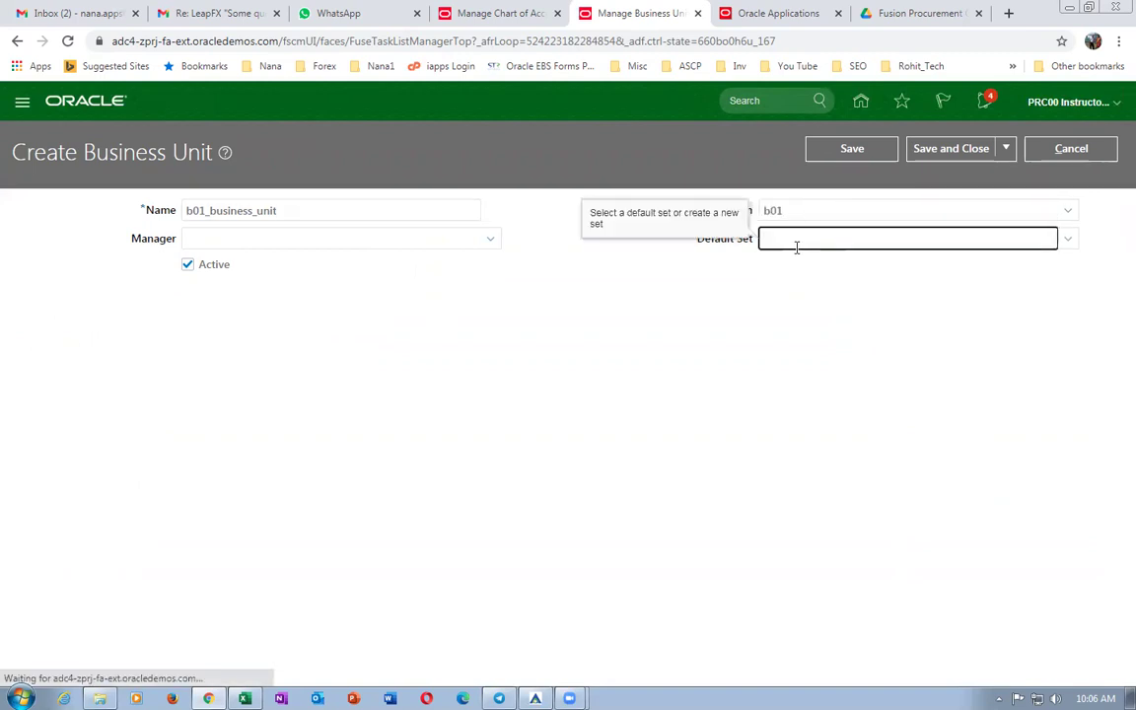
click(814, 211)
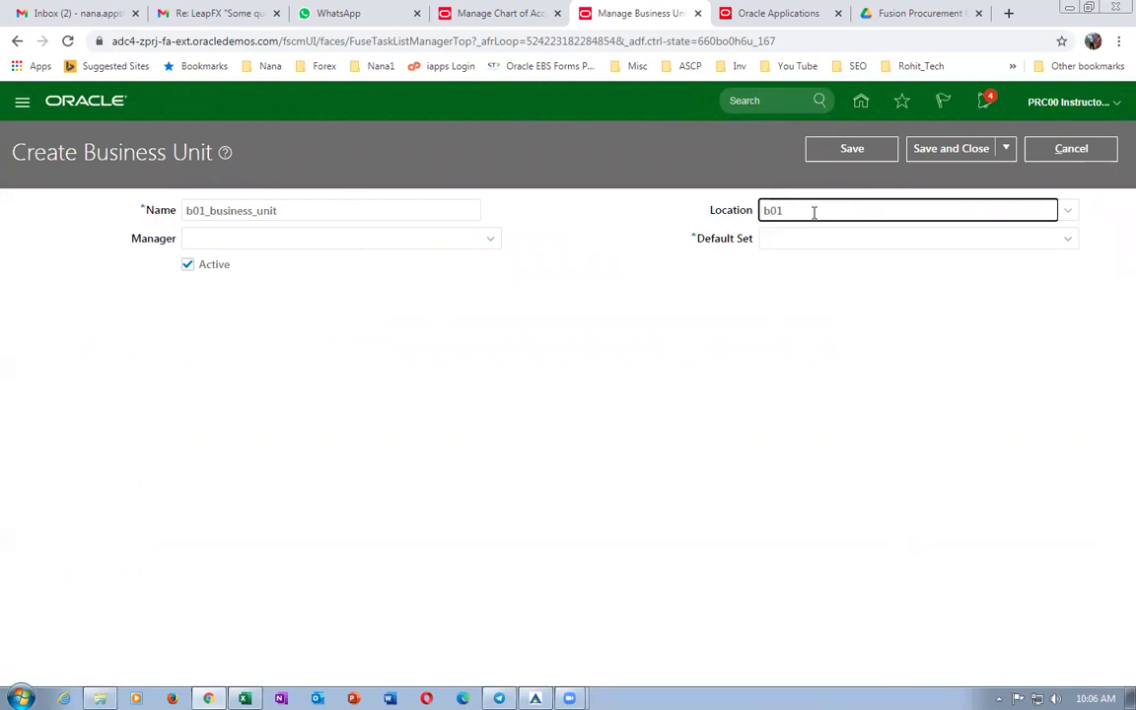
text(_loc_0)
key(Tab)
click(818, 299)
Enter US1 as the business unit's default set.
click(797, 238)
text(US1)
key(Tab)
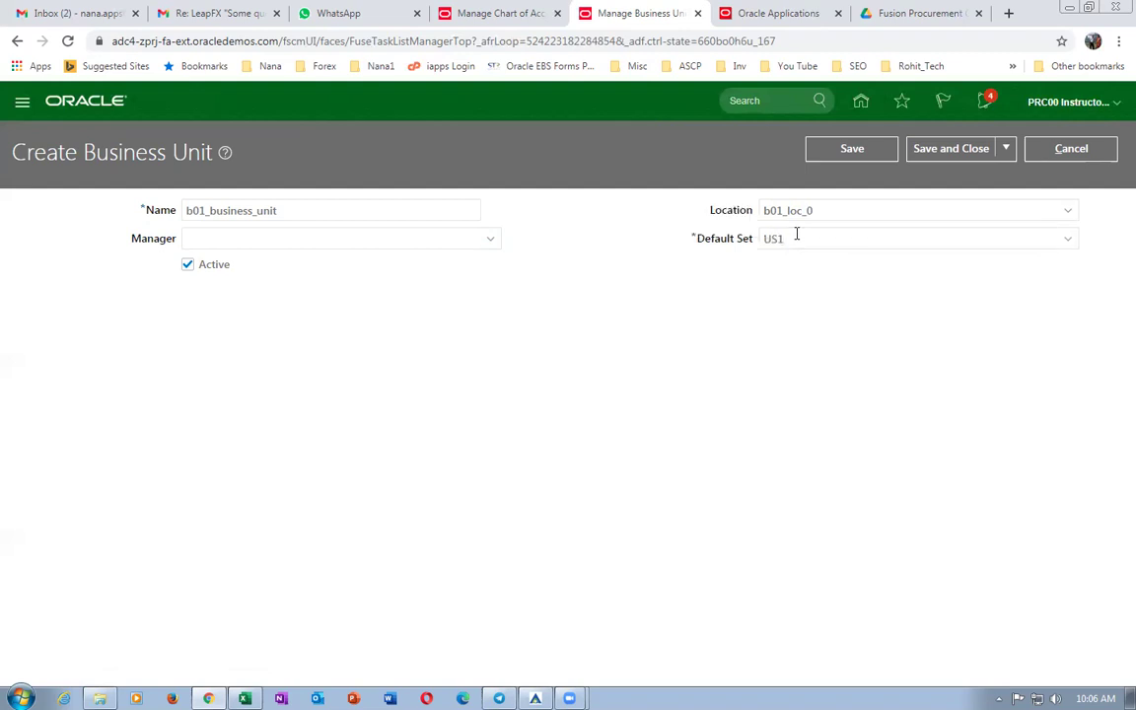
click(1068, 239)
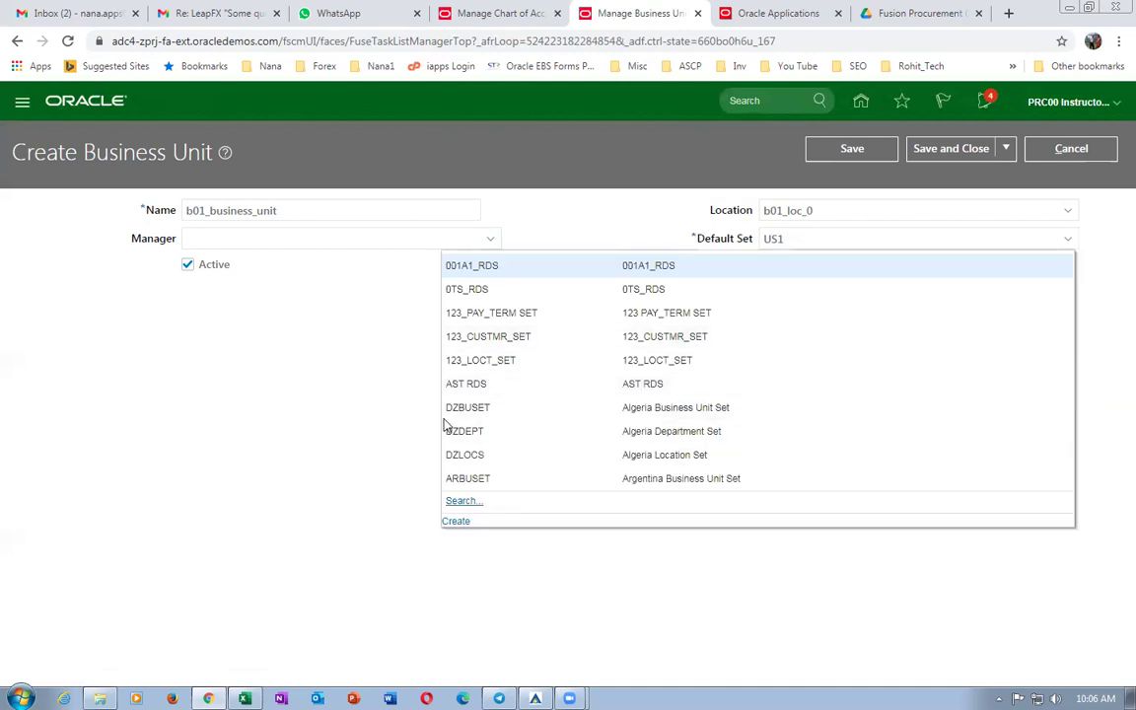
Start a new reference data set, entering US1 for its code and name.
click(457, 523)
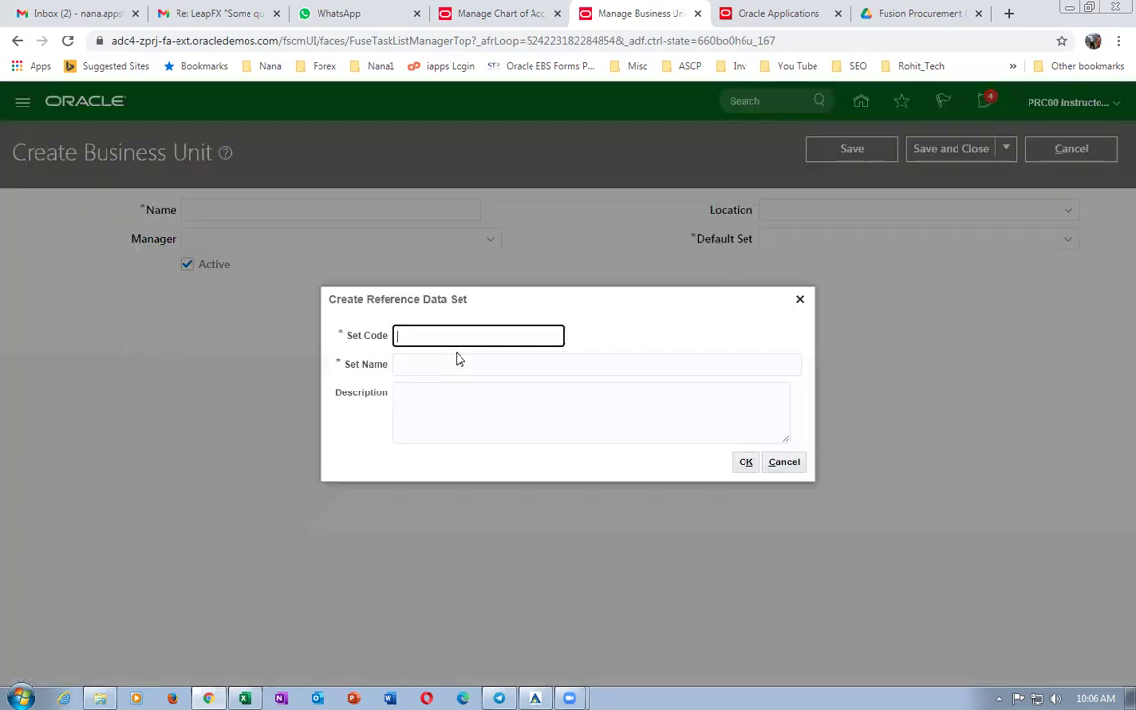
text(US1)
click(745, 462)
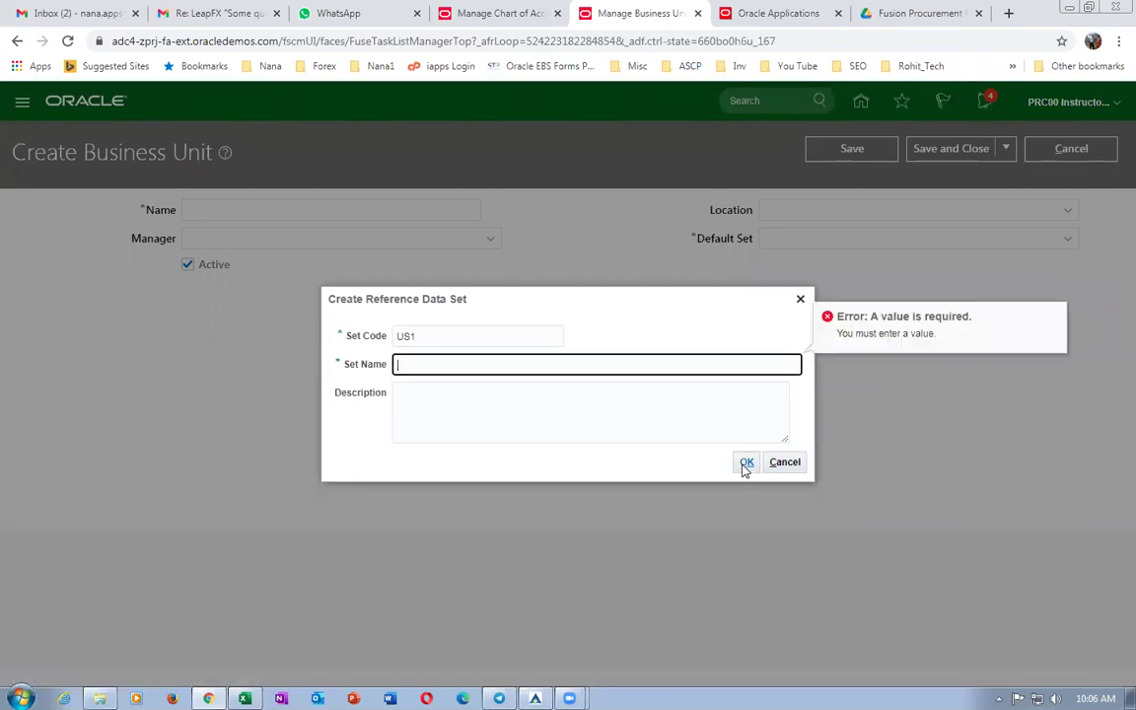
text(US1)
key(shift+Tab)
key(BackSpace)
click(742, 461)
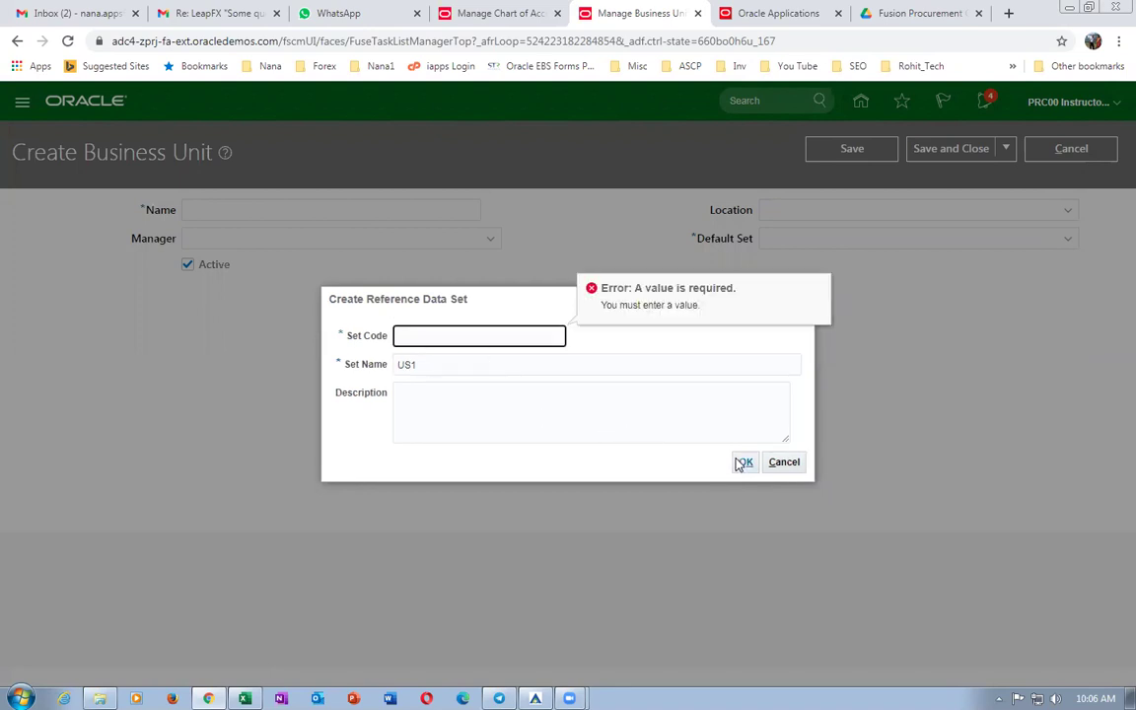
click(746, 463)
Fill in the missing set code and confirm the US1 reference data set.
click(430, 364)
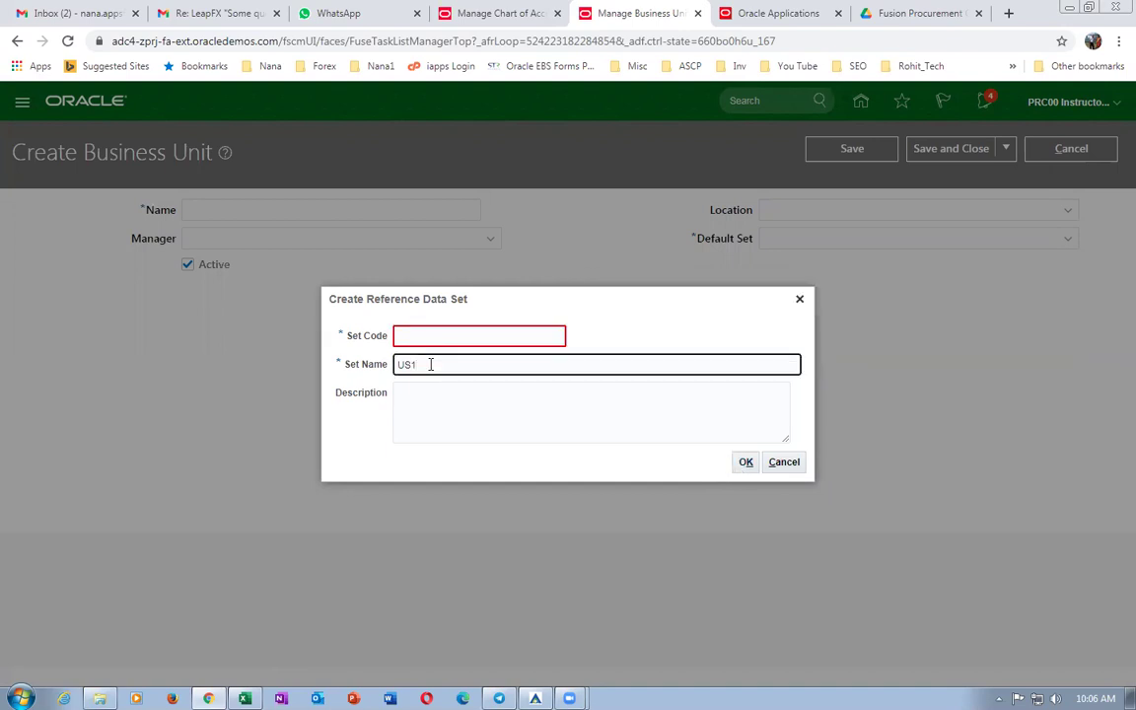
drag(430, 363, 353, 369)
click(456, 368)
click(315, 395)
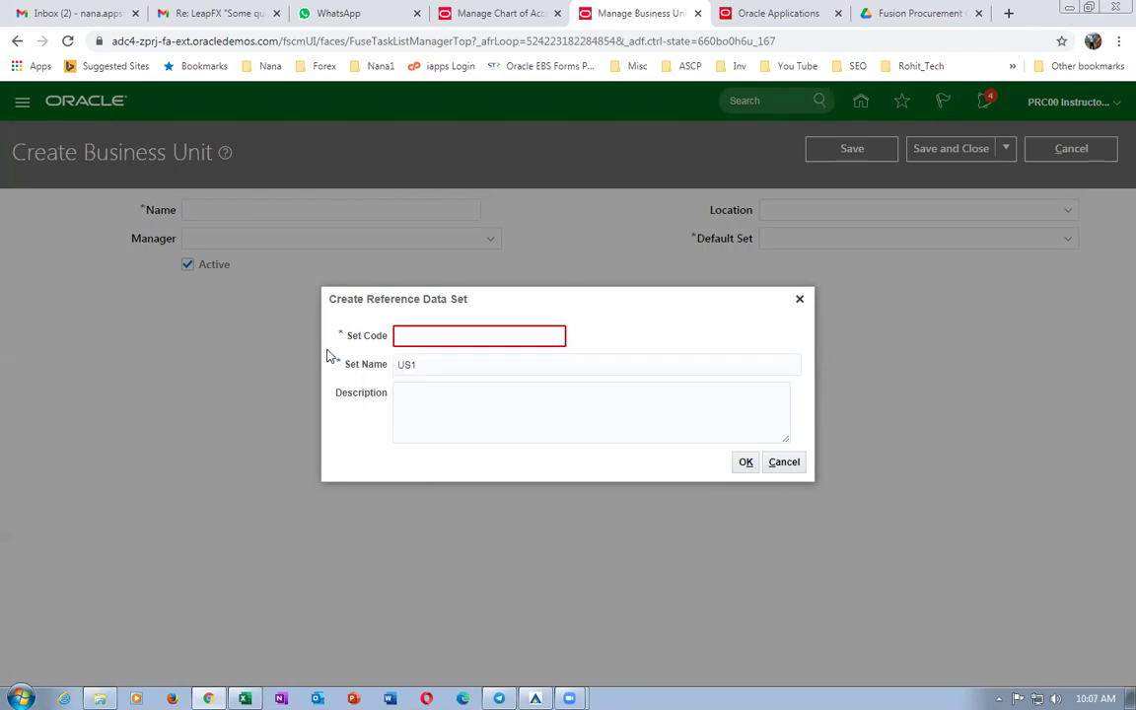
click(469, 337)
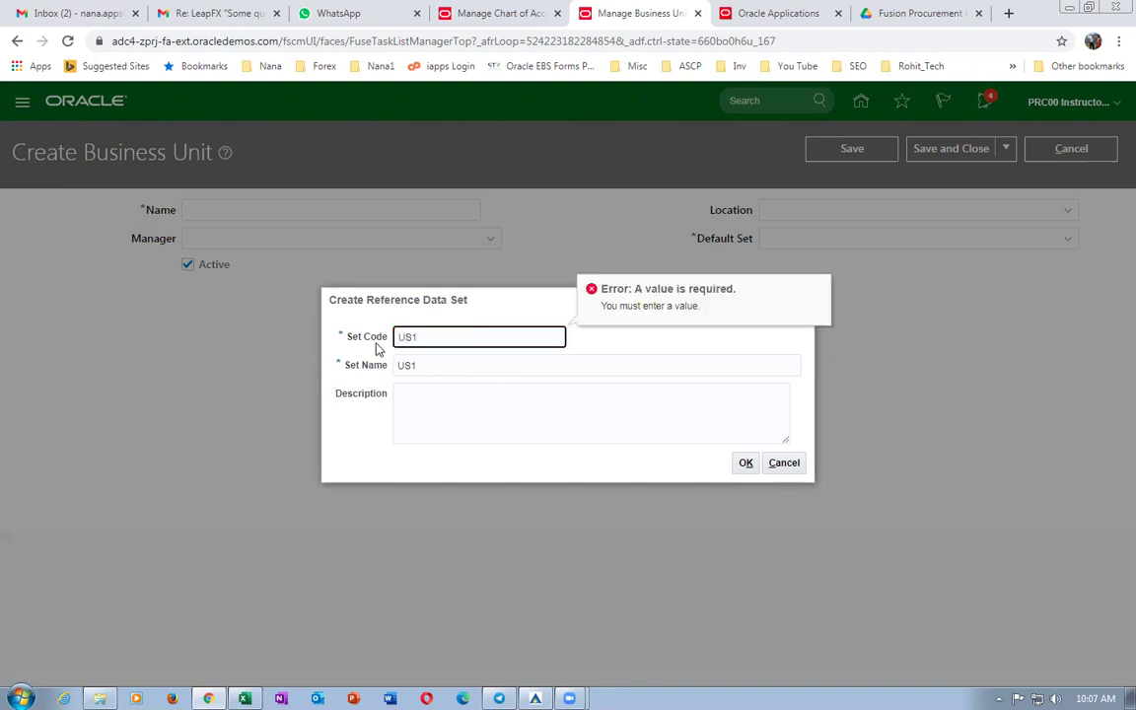
click(746, 464)
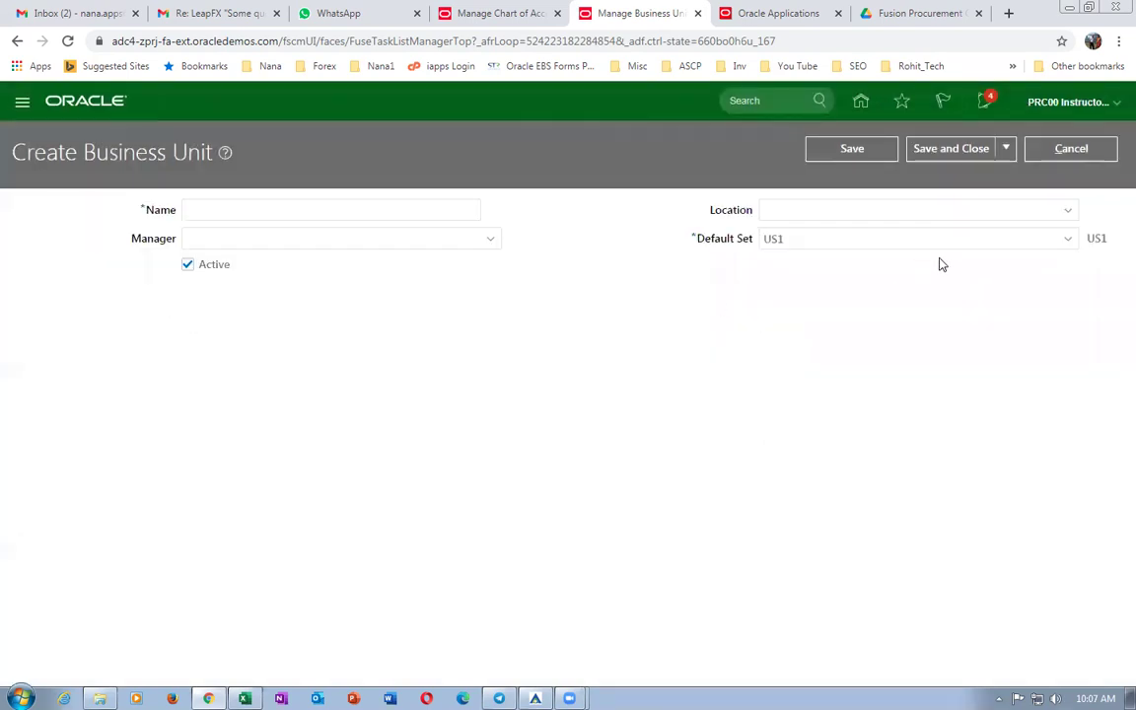
click(1068, 238)
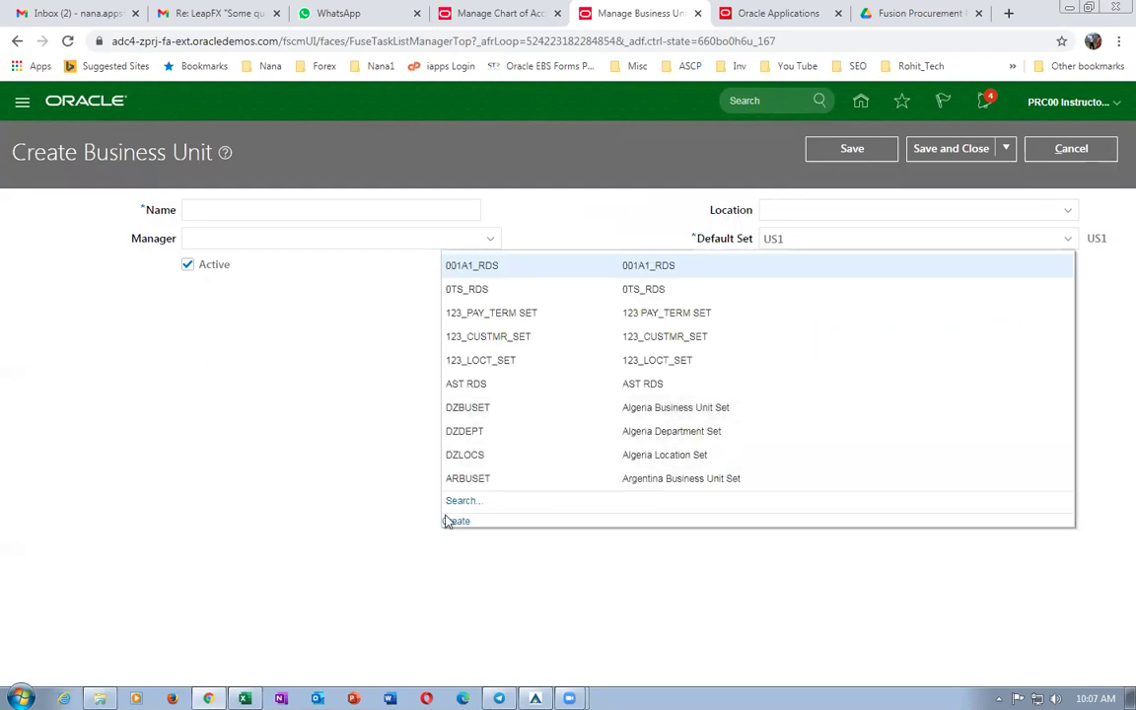
Search default sets by code US1 and choose US1BUSET.
click(459, 502)
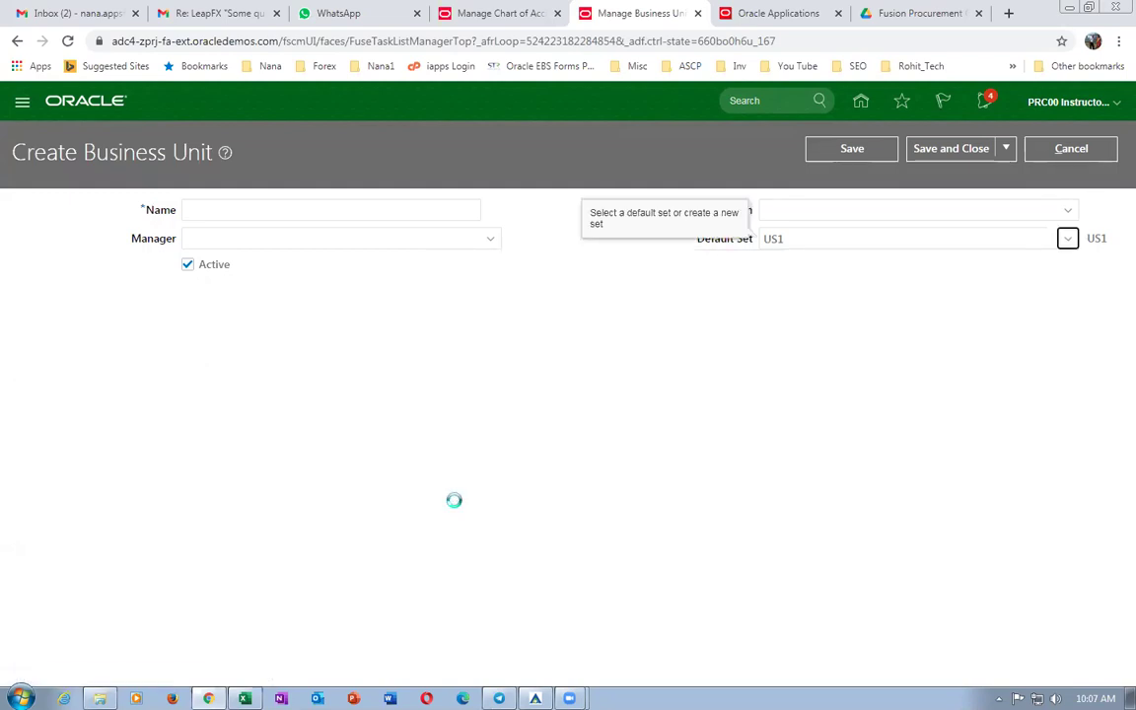
click(480, 329)
click(822, 416)
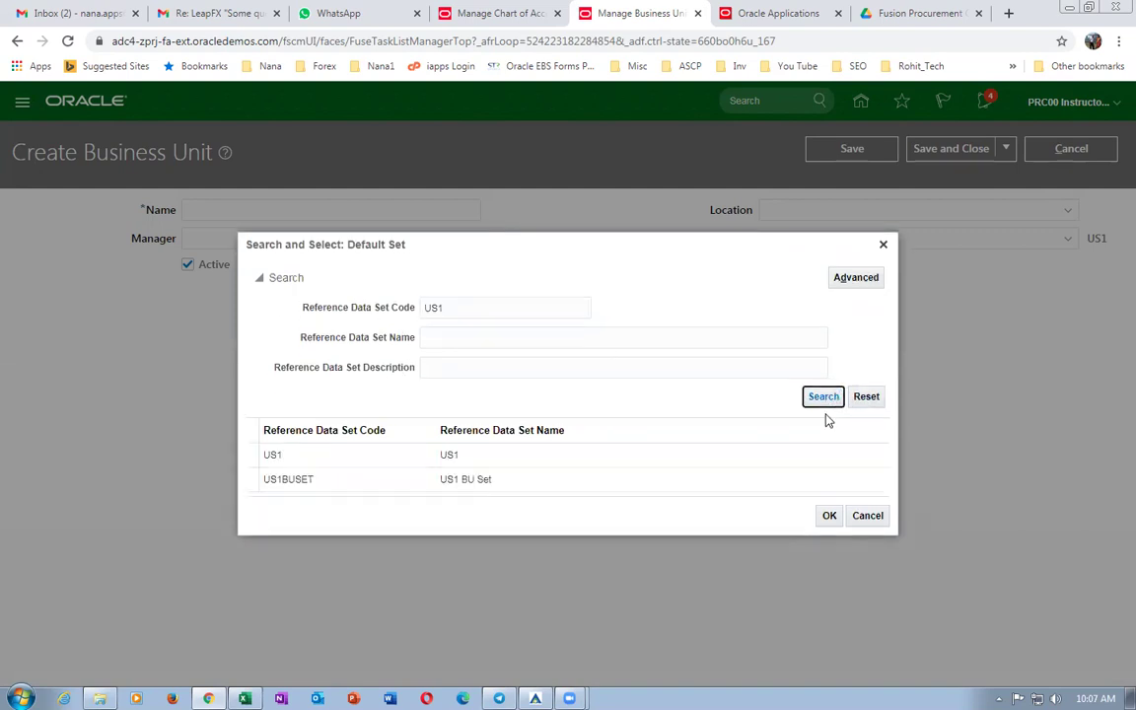
click(313, 479)
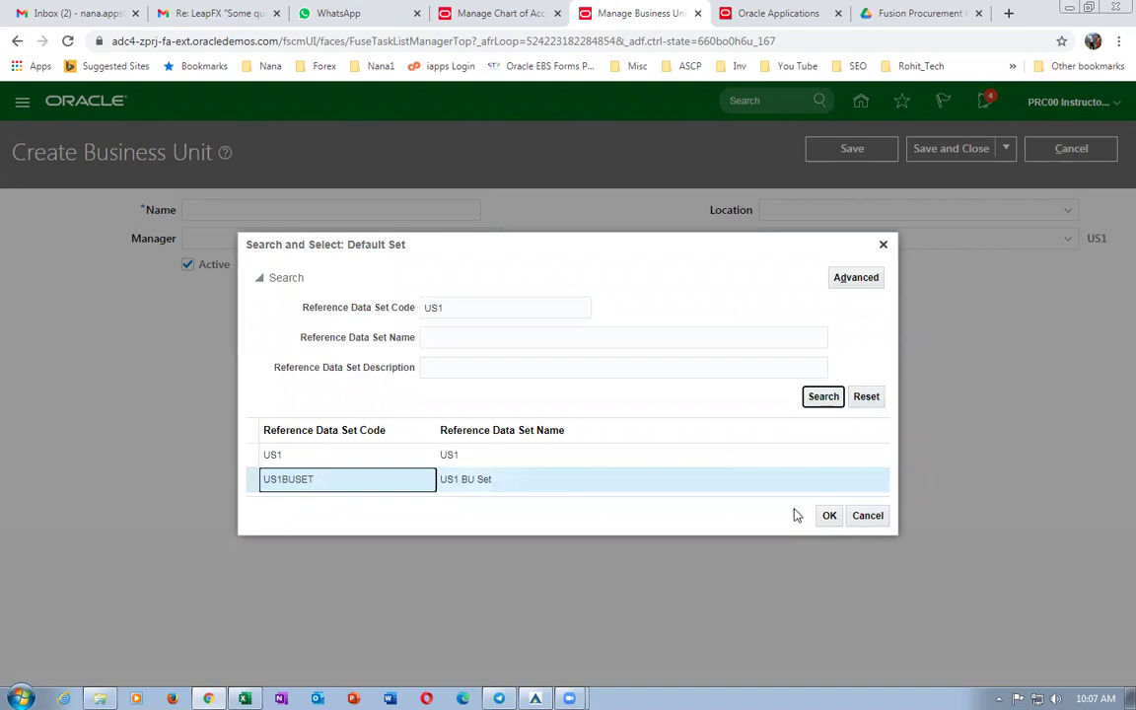
click(828, 516)
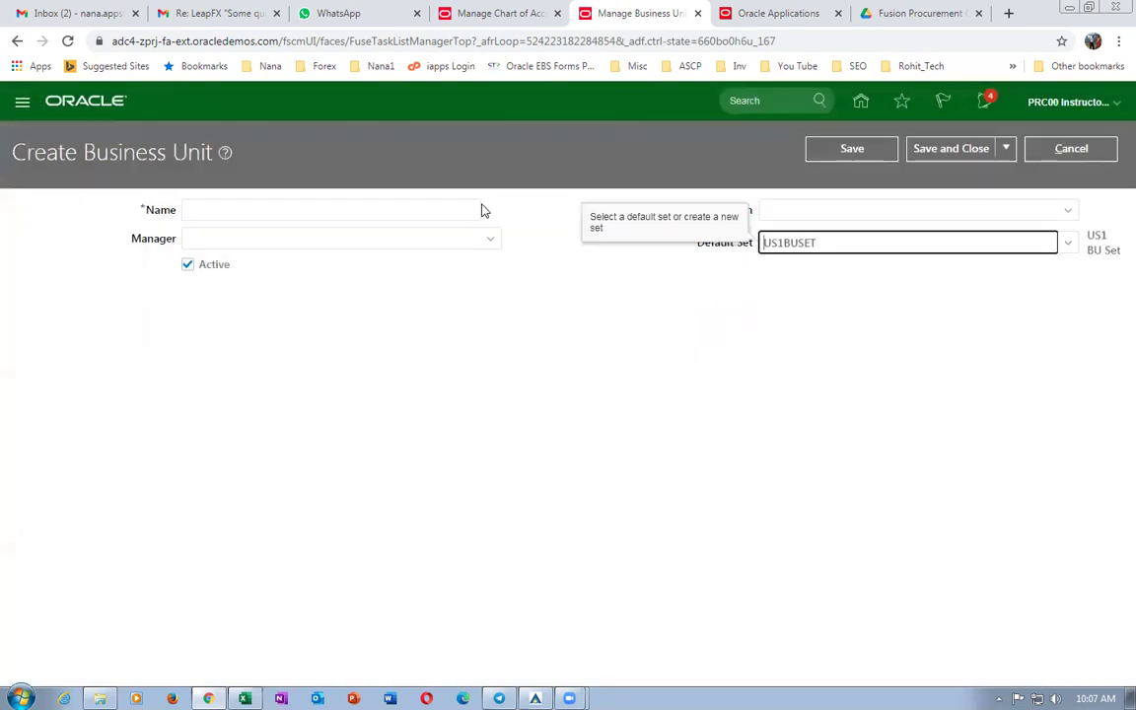
Re-enter the name b01_business_unit and save the new business unit.
click(210, 217)
text(b01_business)
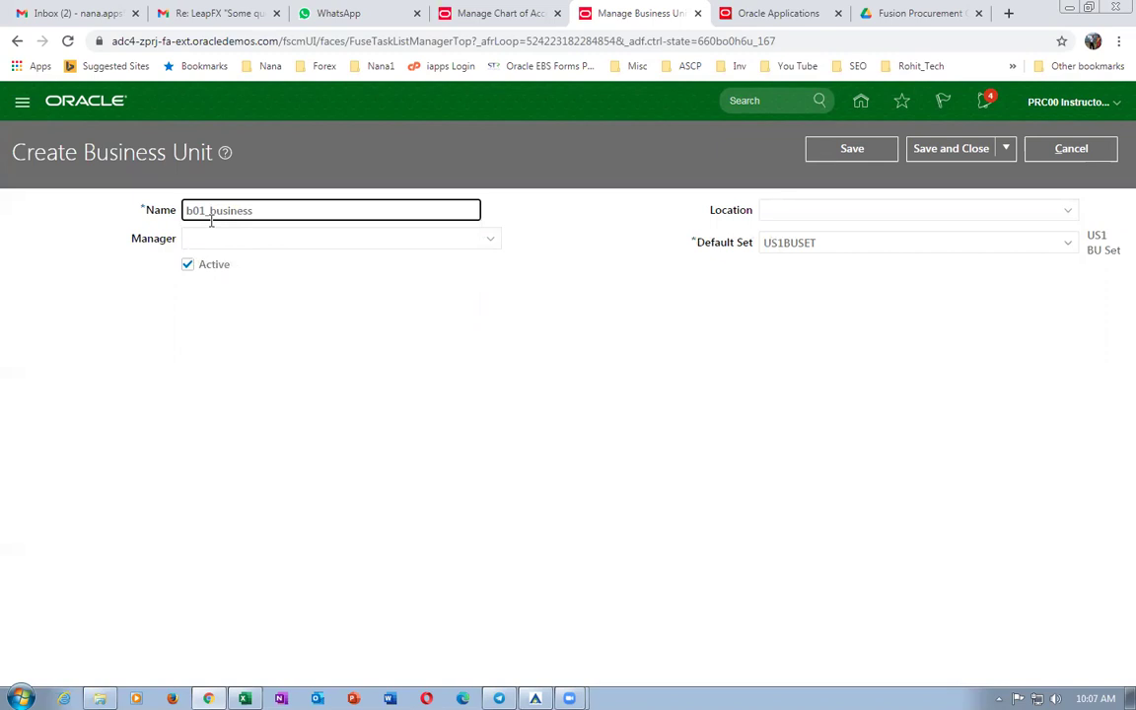
text(_unit)
click(937, 149)
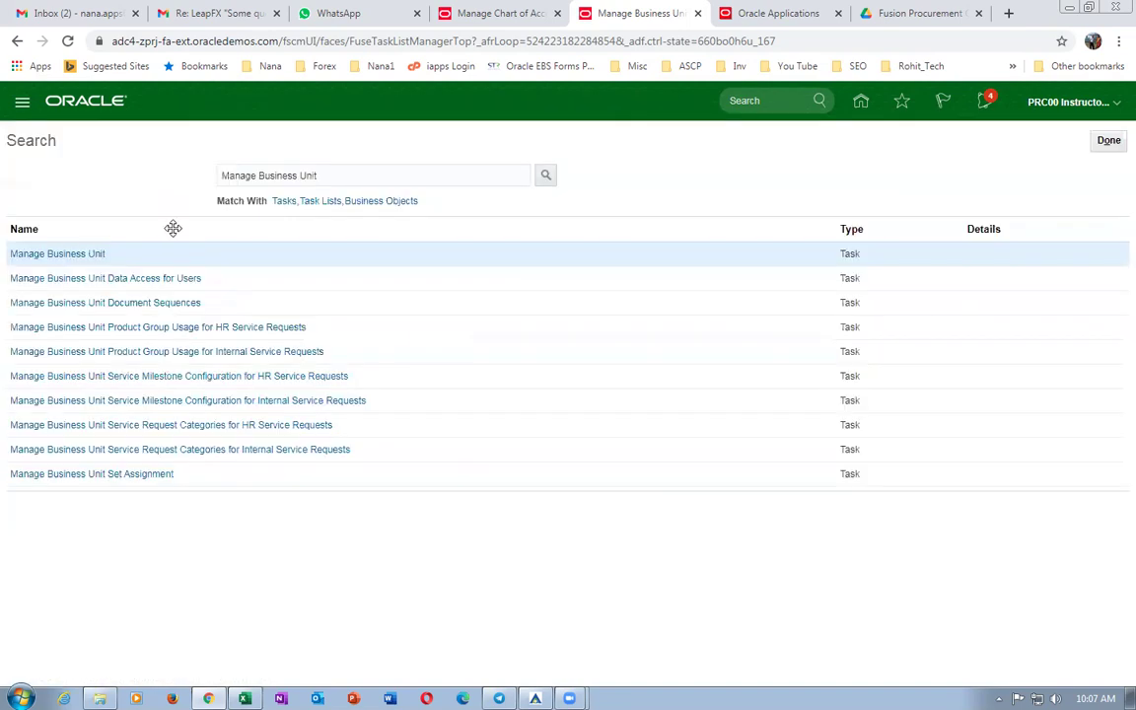
Take the Assign Business Unit Business Function task name from cell E40 and return to Oracle.
key(alt+Tab)
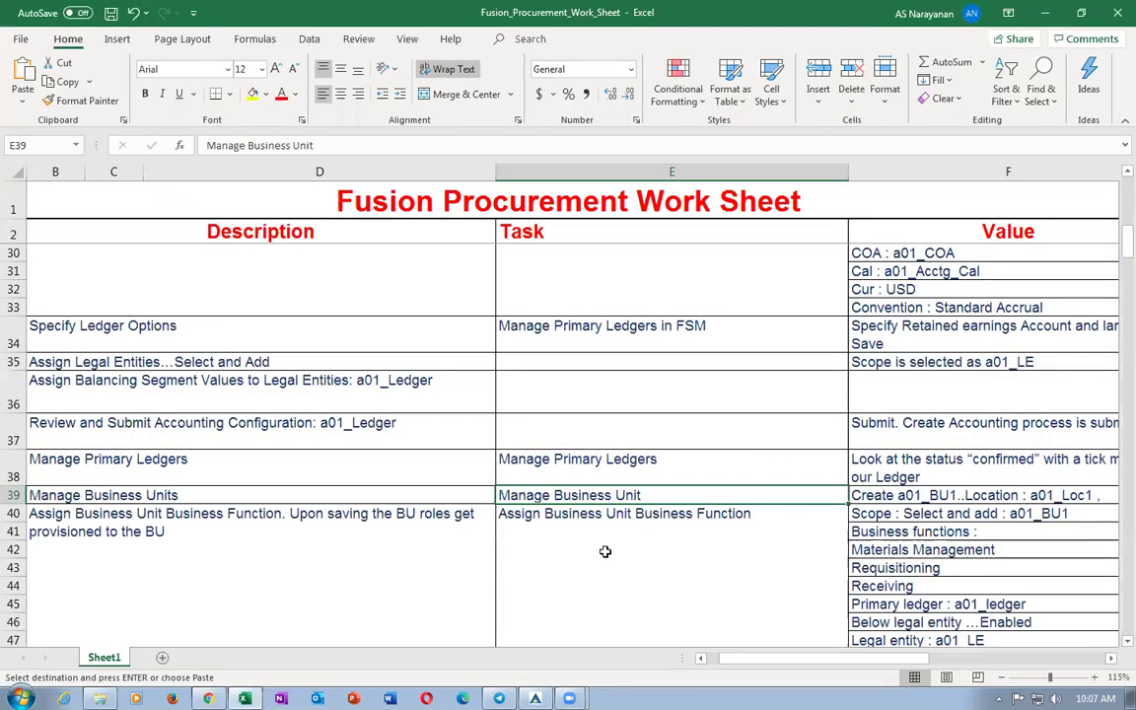
click(533, 562)
click(488, 574)
click(584, 567)
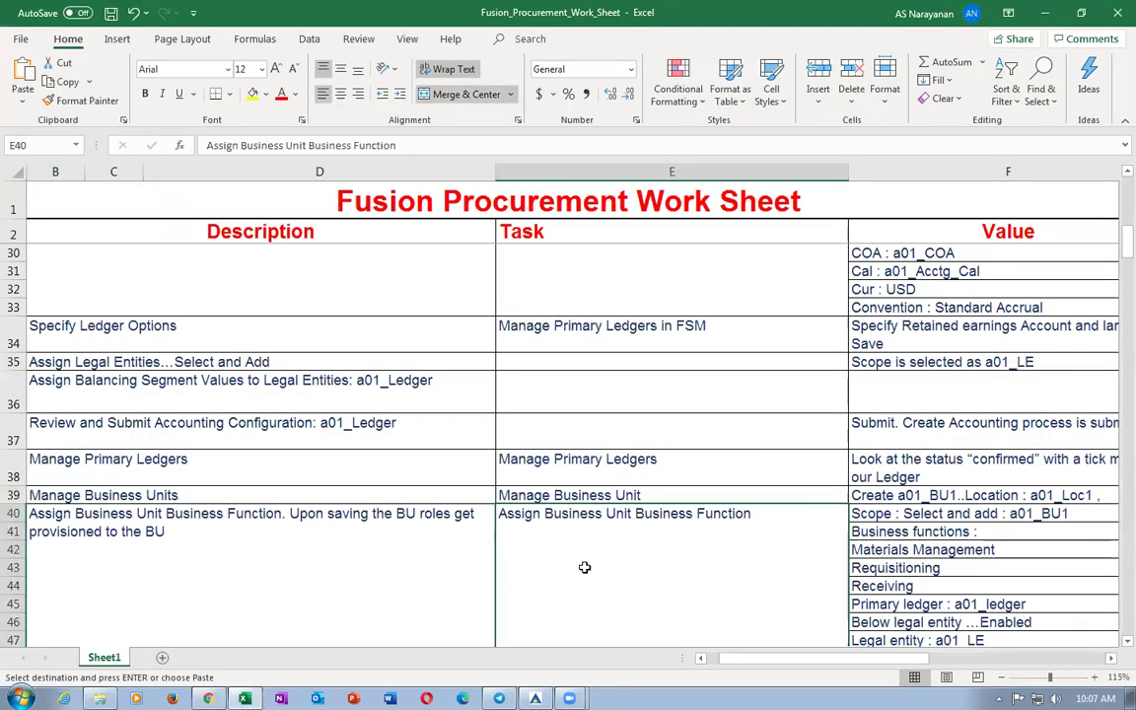
key(alt+Tab)
click(1109, 140)
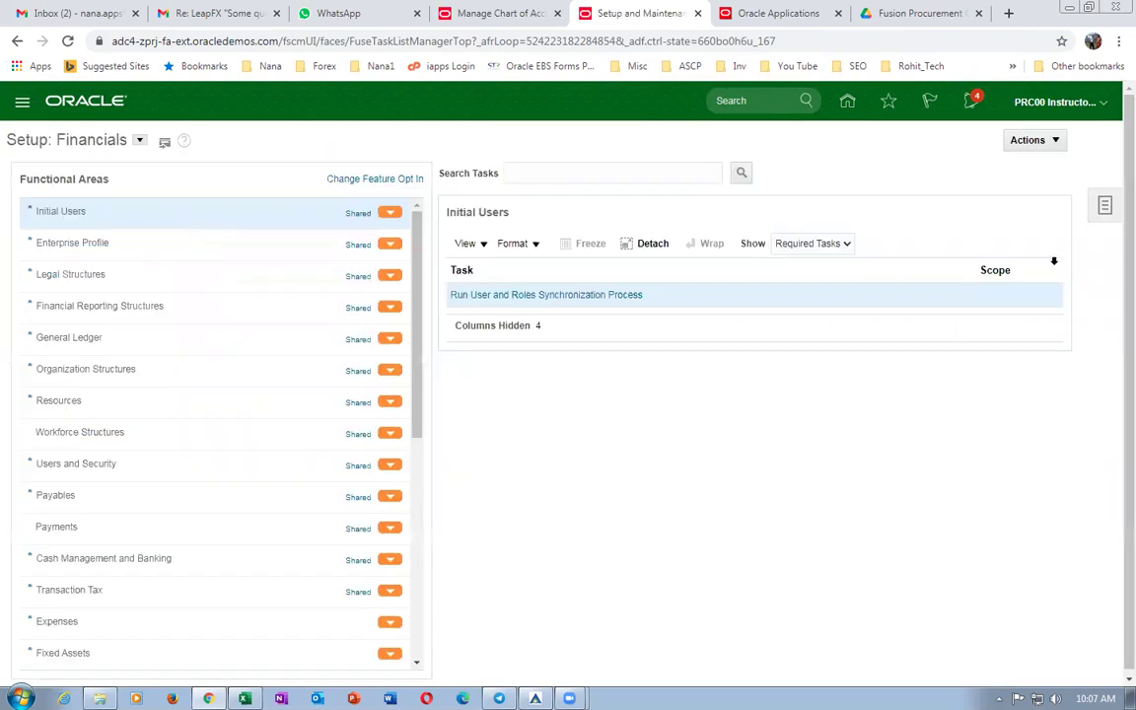
Try opening Assign Business Unit Business Function, then cancel after the missing business unit error.
click(1105, 205)
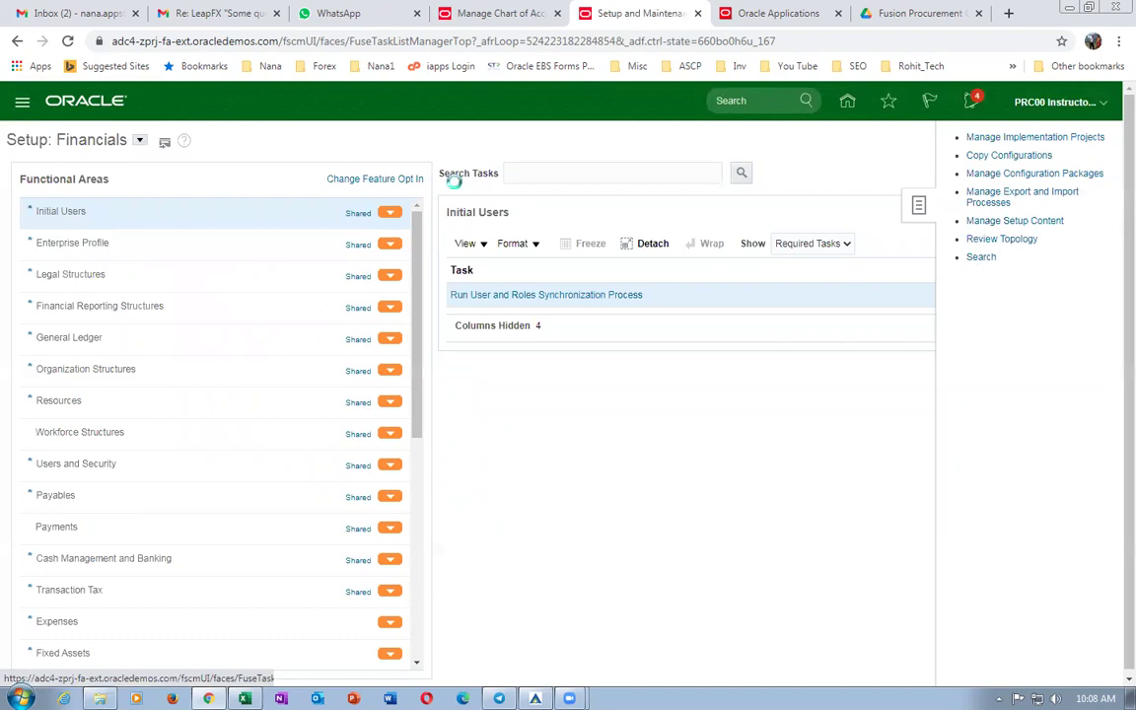
click(347, 173)
text(Assign Business Unit Business Function)
key(Return)
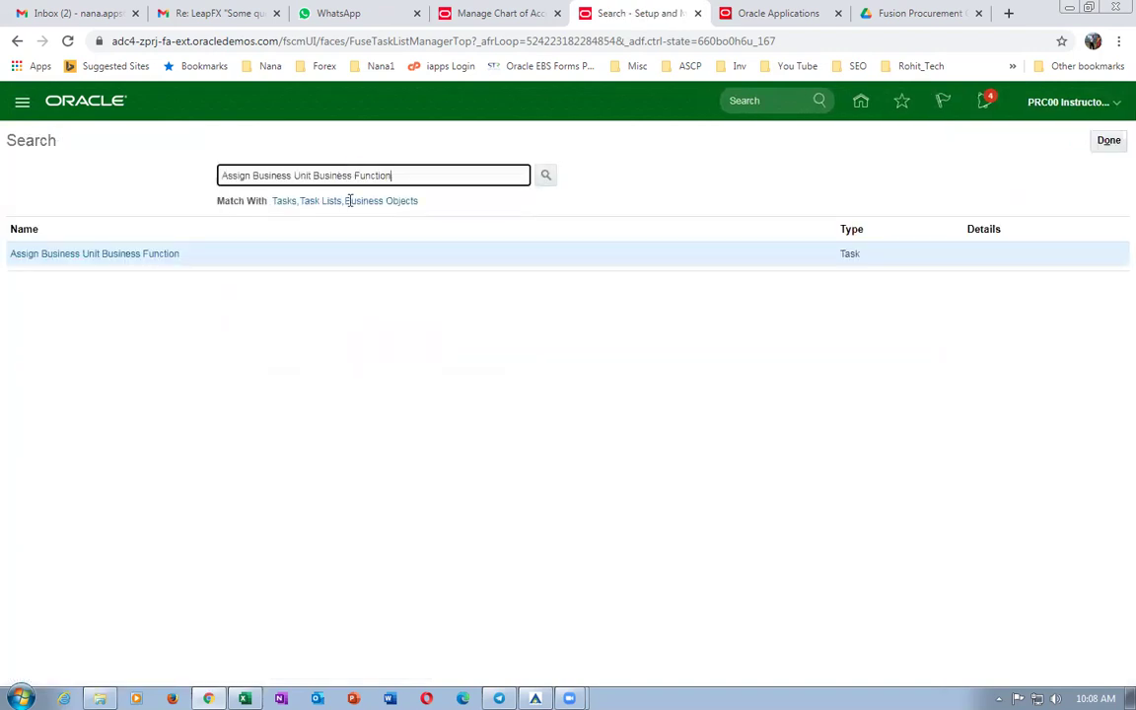
click(56, 254)
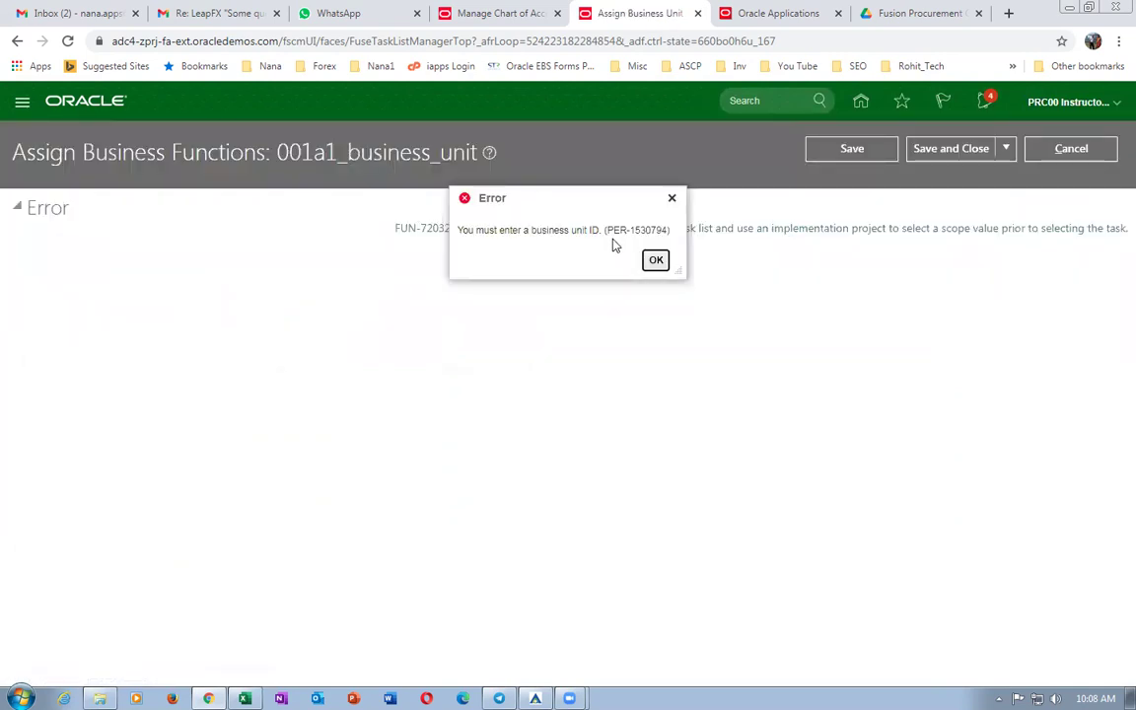
click(654, 259)
click(1071, 148)
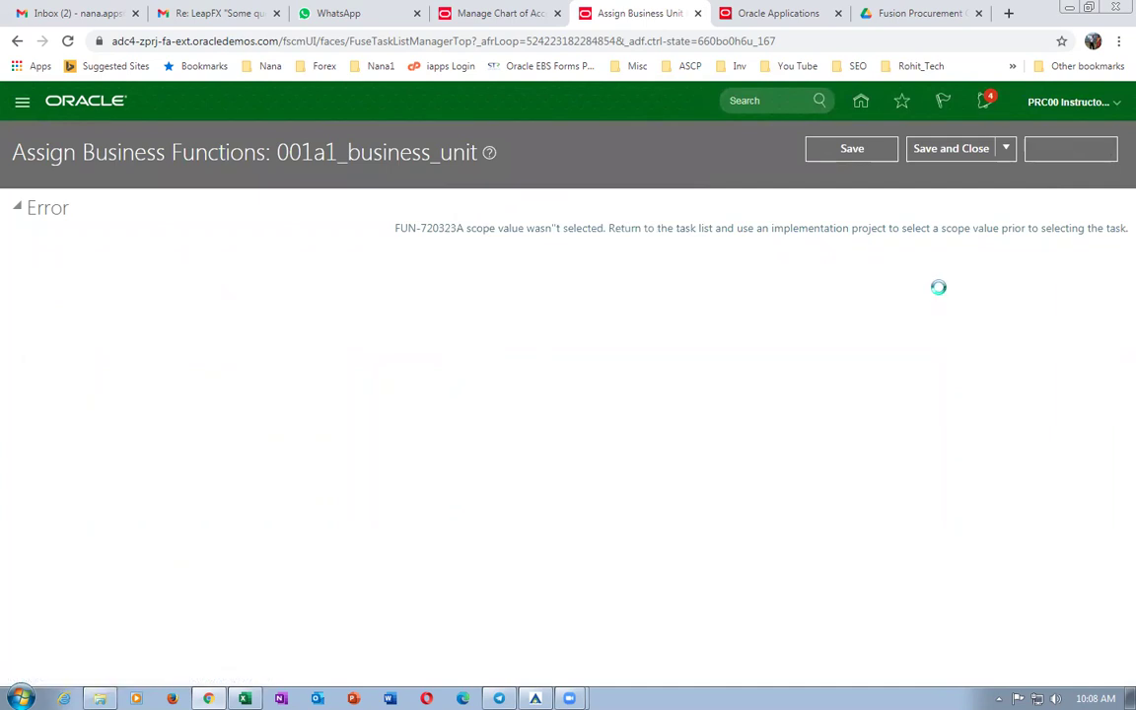
click(1105, 141)
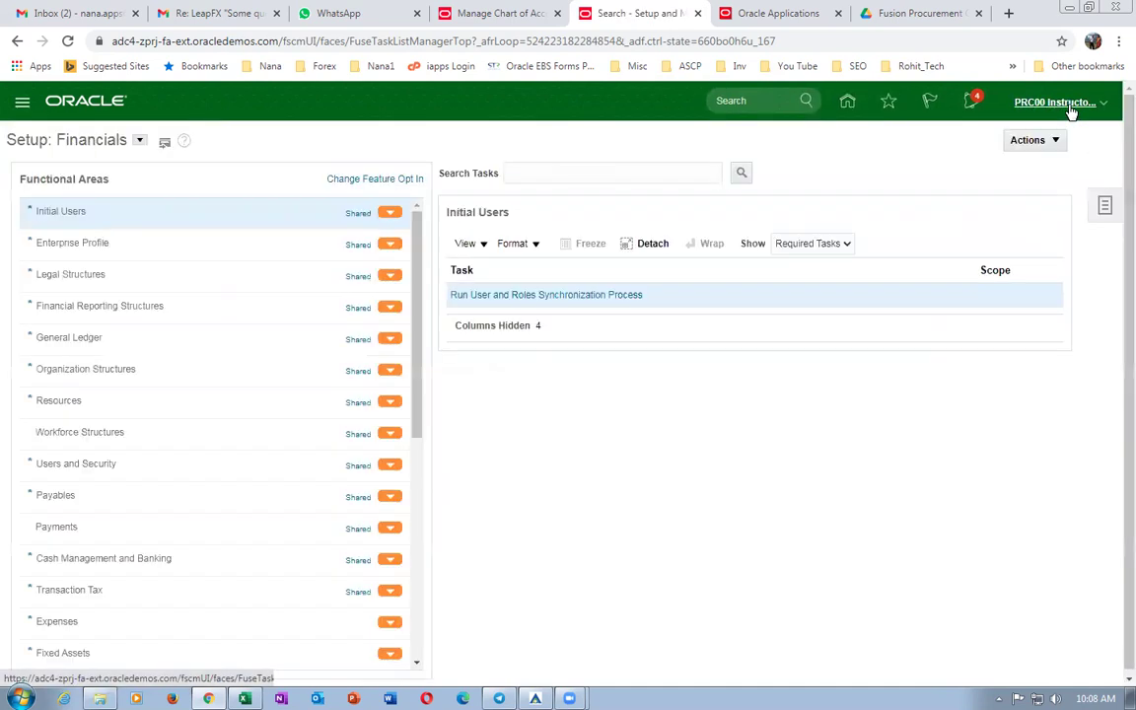
Search tasks again for Assign Business Unit Business Function.
click(1065, 103)
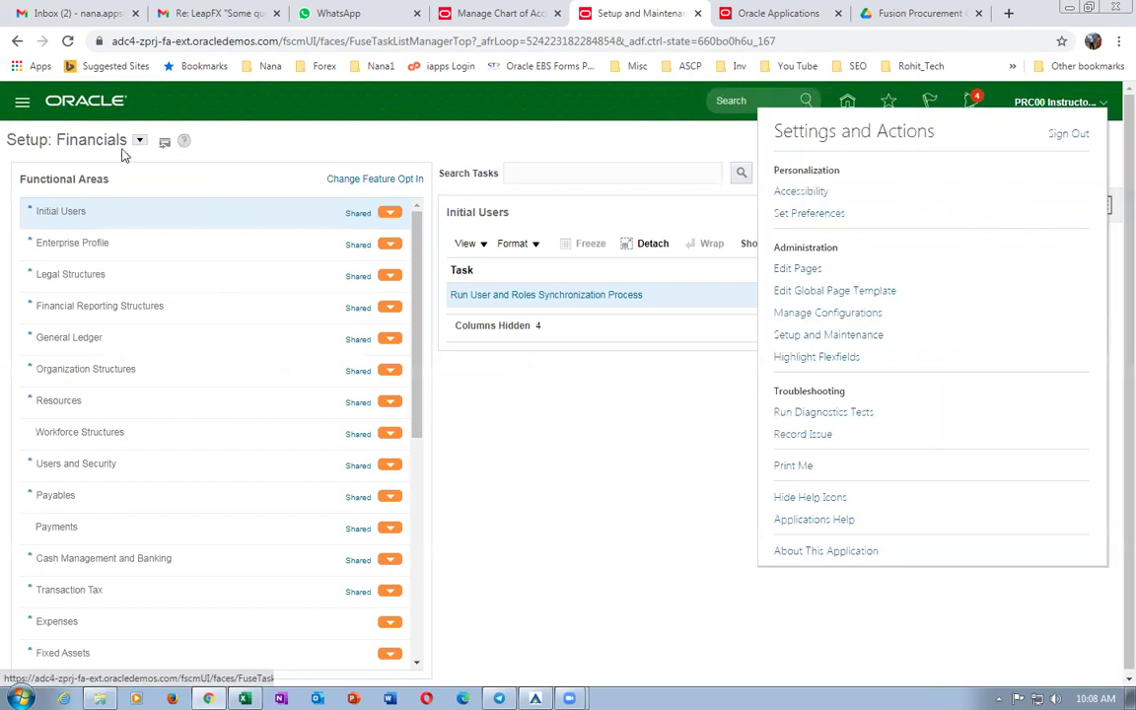
click(543, 174)
text(Assign Business Unit Business Function)
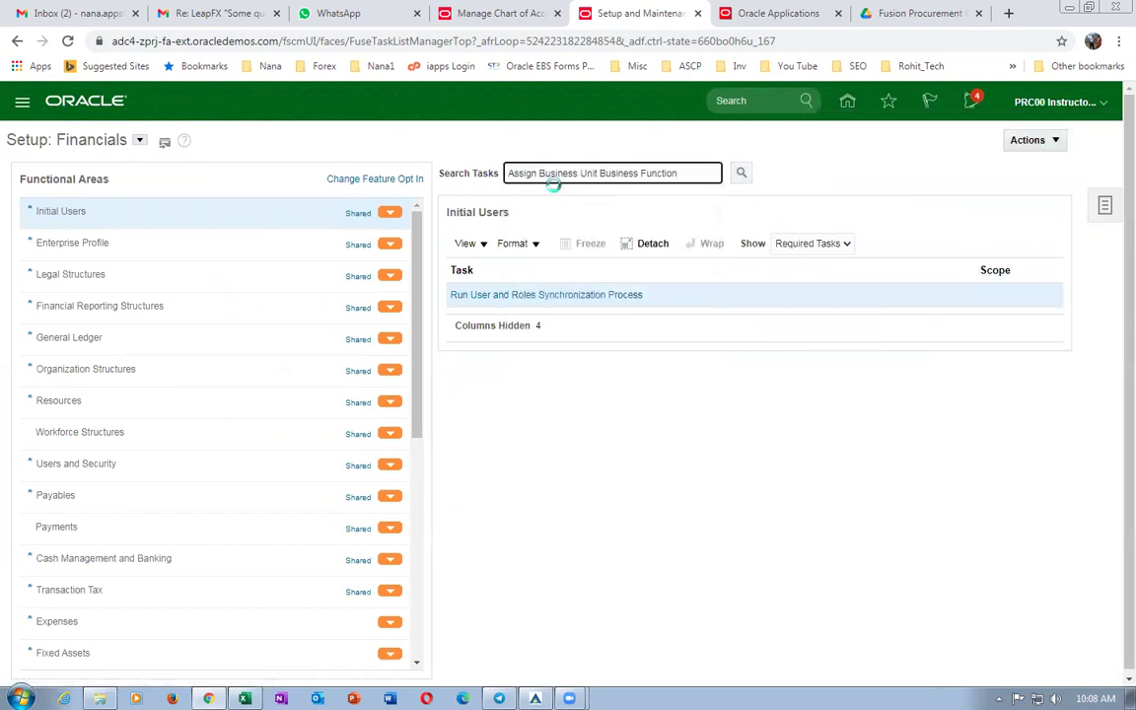
key(Return)
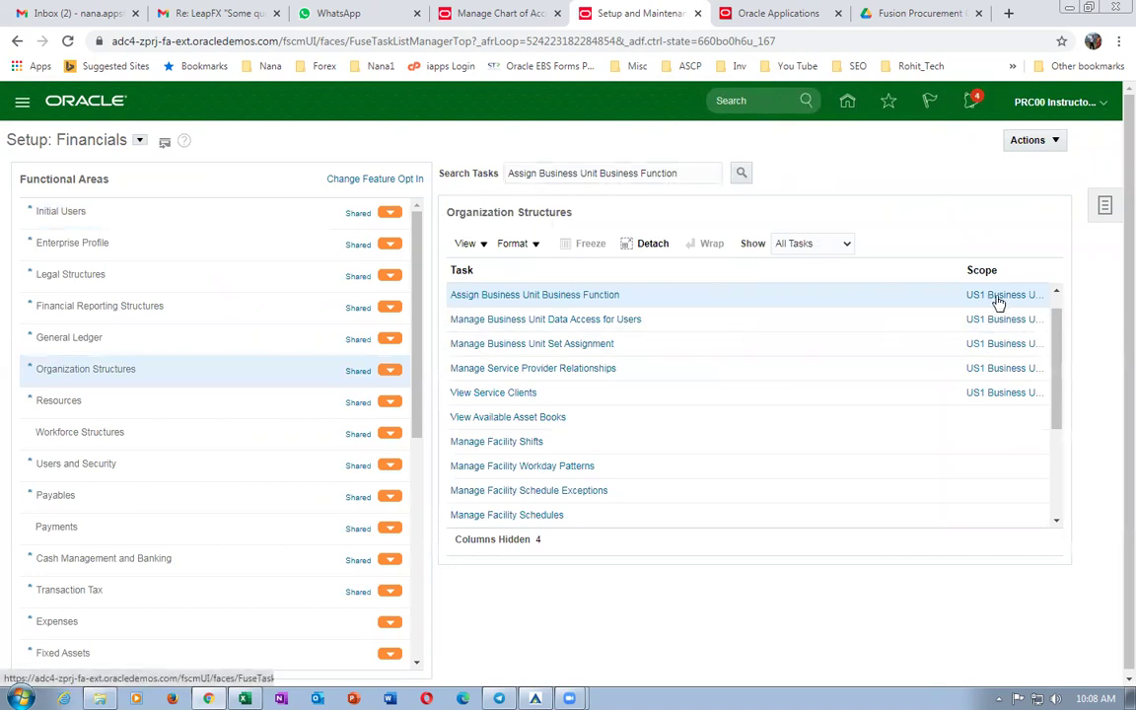
Select and add b01_business_unit as the task's scope and save it.
mouse_move(1002, 302)
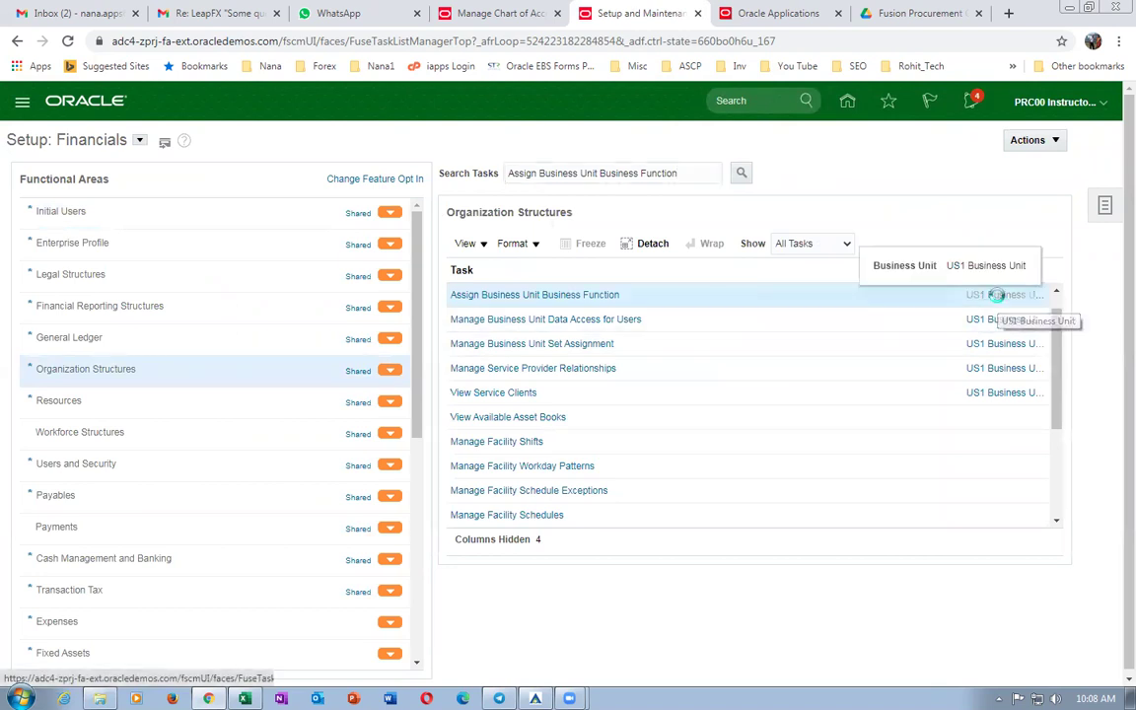
click(999, 299)
click(547, 411)
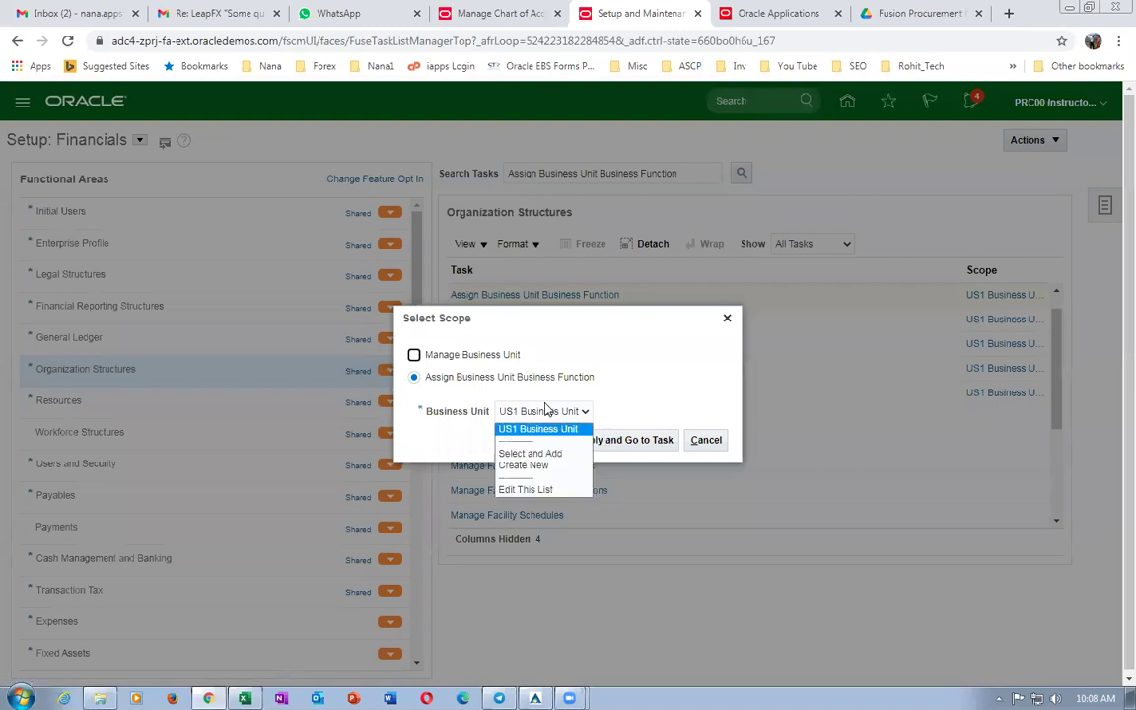
click(535, 453)
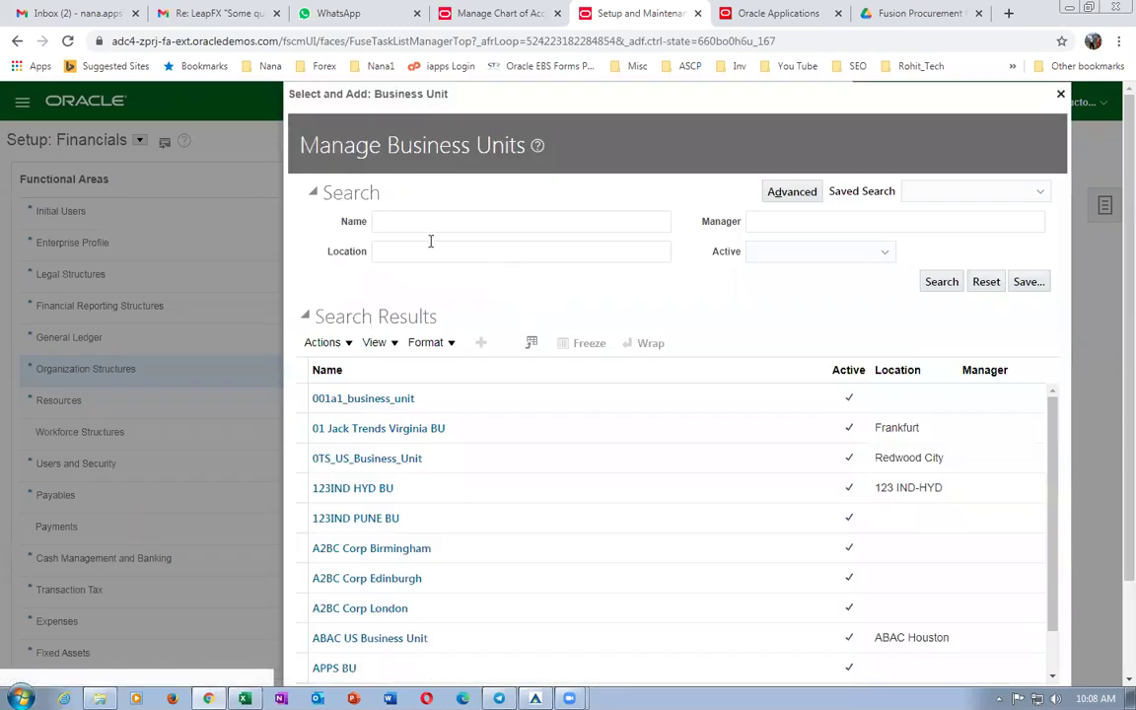
click(428, 219)
text(b0)
key(Return)
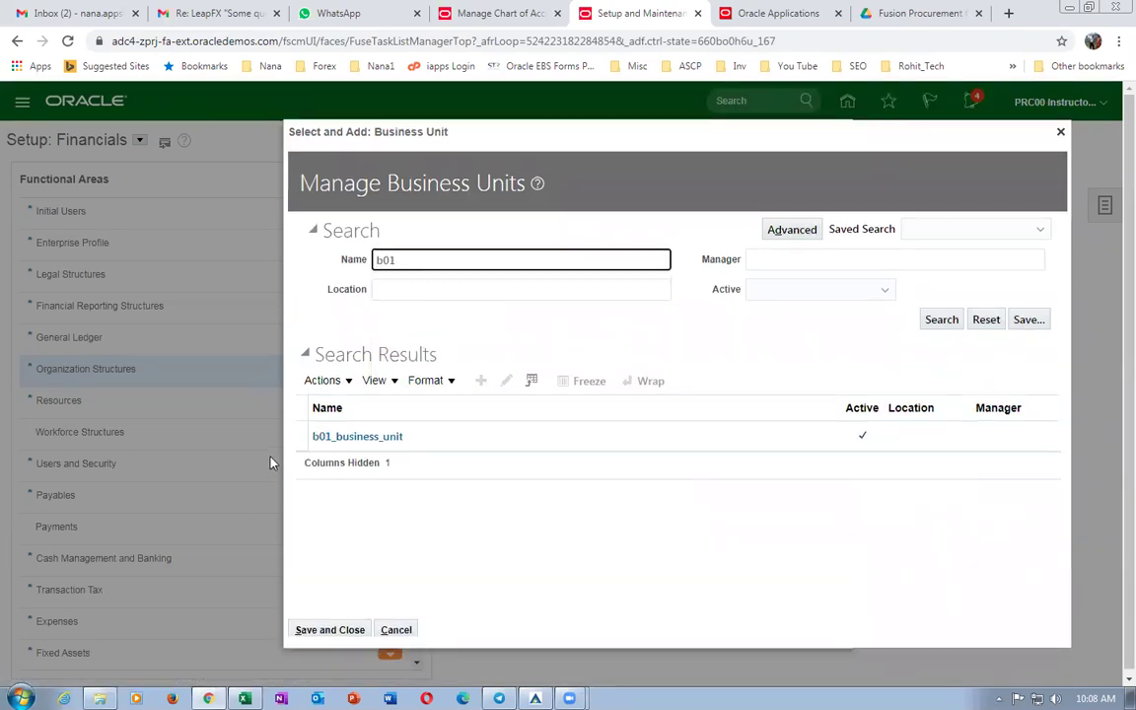
click(296, 436)
click(329, 630)
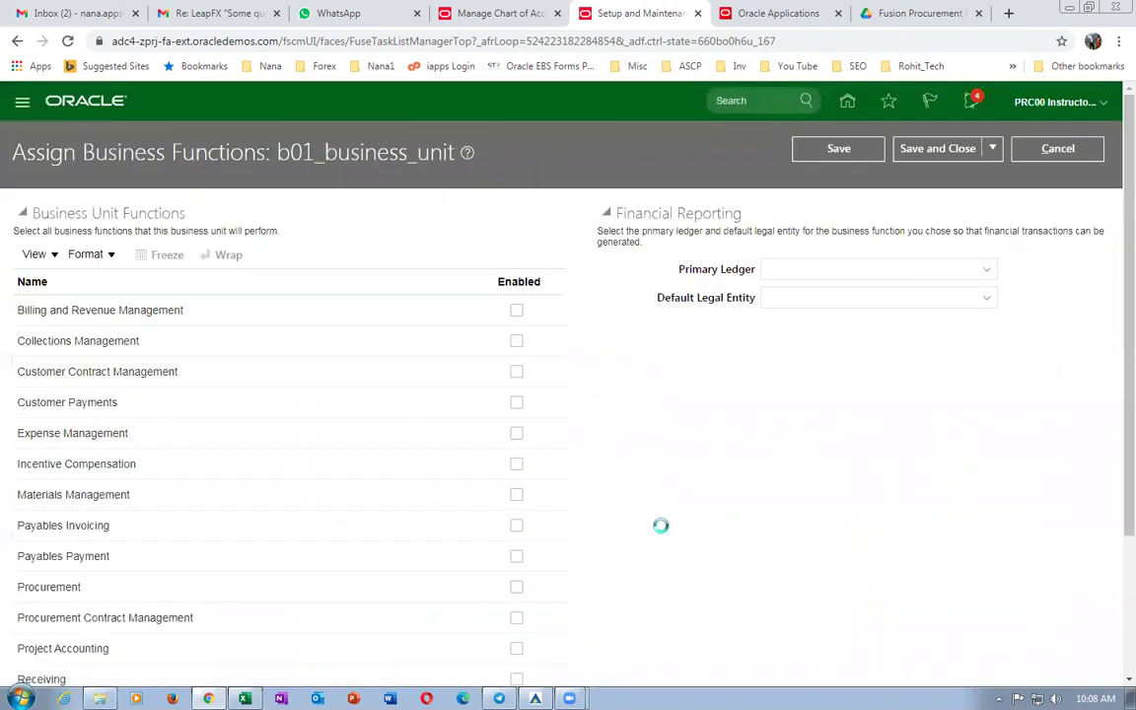
Enable Billing and Revenue, Collections, Customer Contract, Customer Payments, Expense Management and Incentive Compensation.
click(516, 313)
click(516, 343)
click(517, 373)
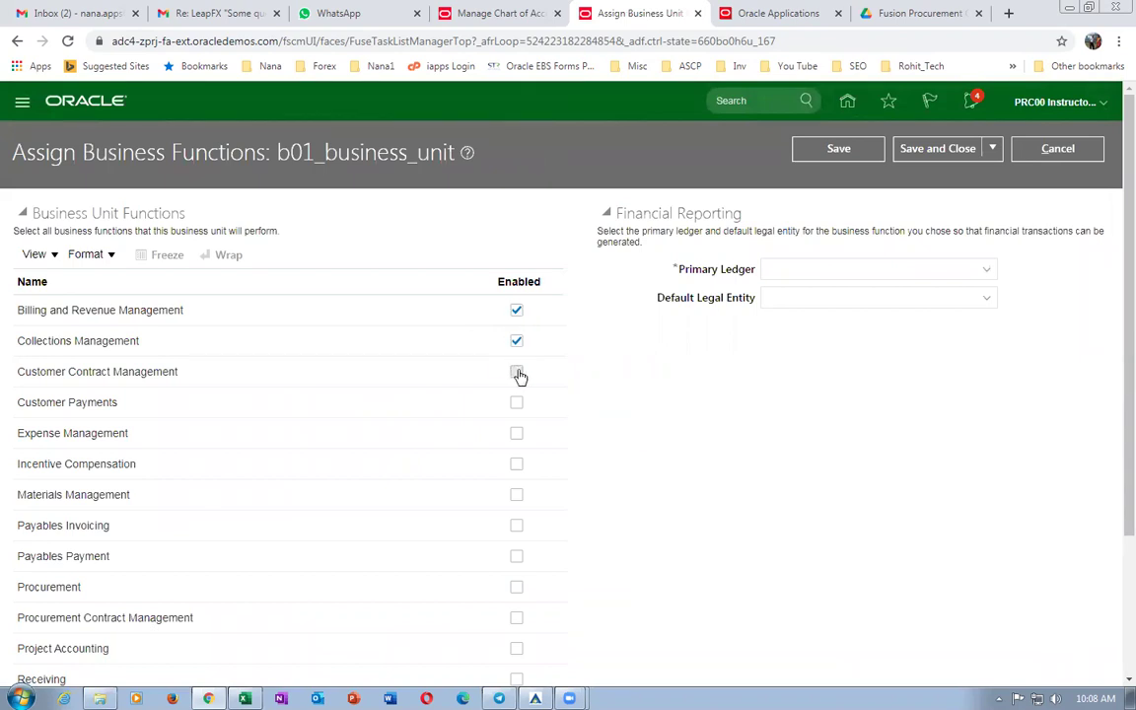
click(517, 403)
click(517, 435)
click(517, 467)
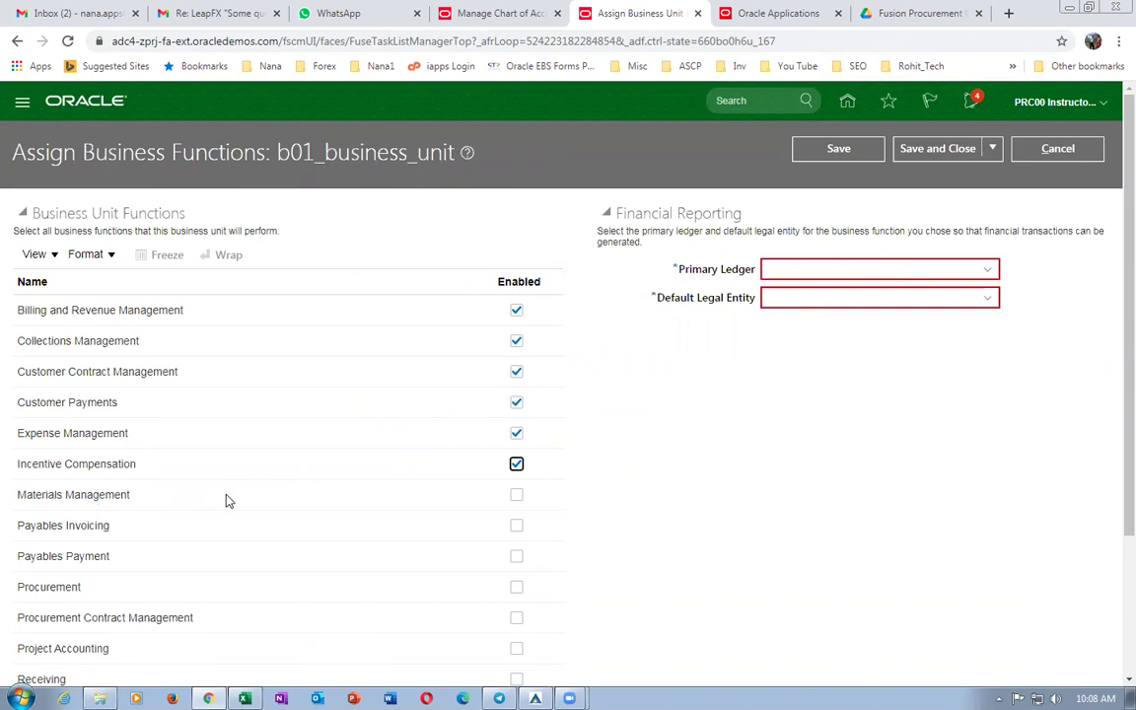
Enable Payables Invoicing and Payment, Procurement Contracts, Project Accounting, Revenue Compliance, Sales and Service Requests.
scroll(226, 501, down, 3)
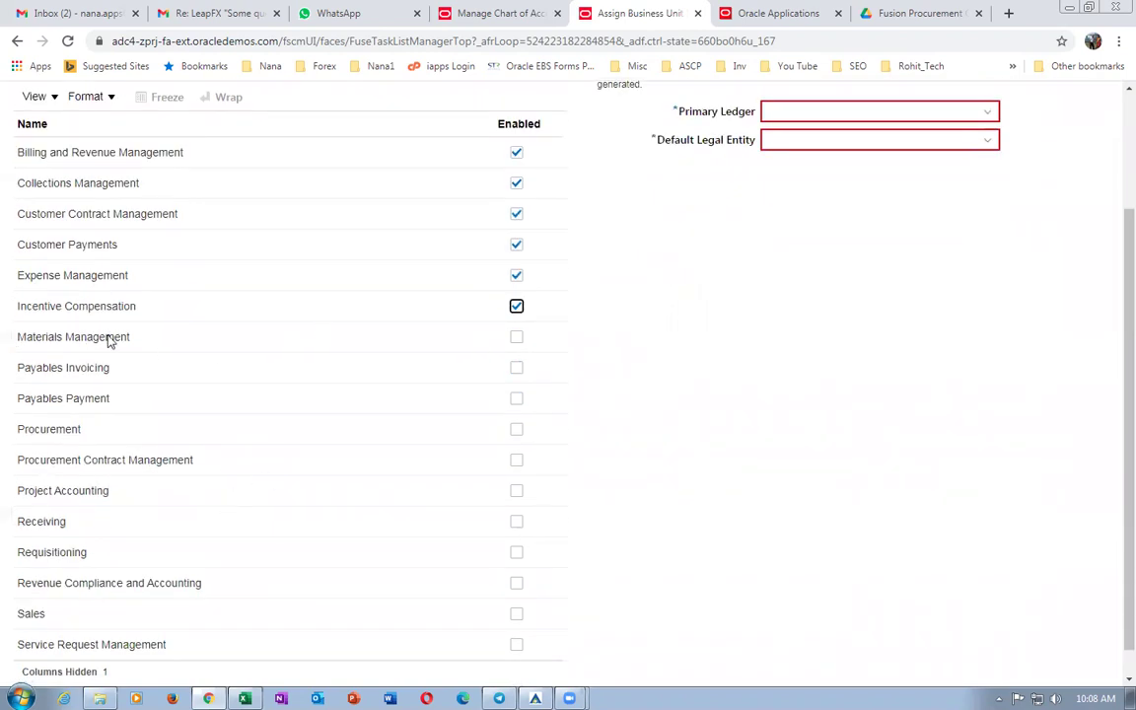
click(516, 368)
click(517, 398)
click(517, 462)
click(517, 492)
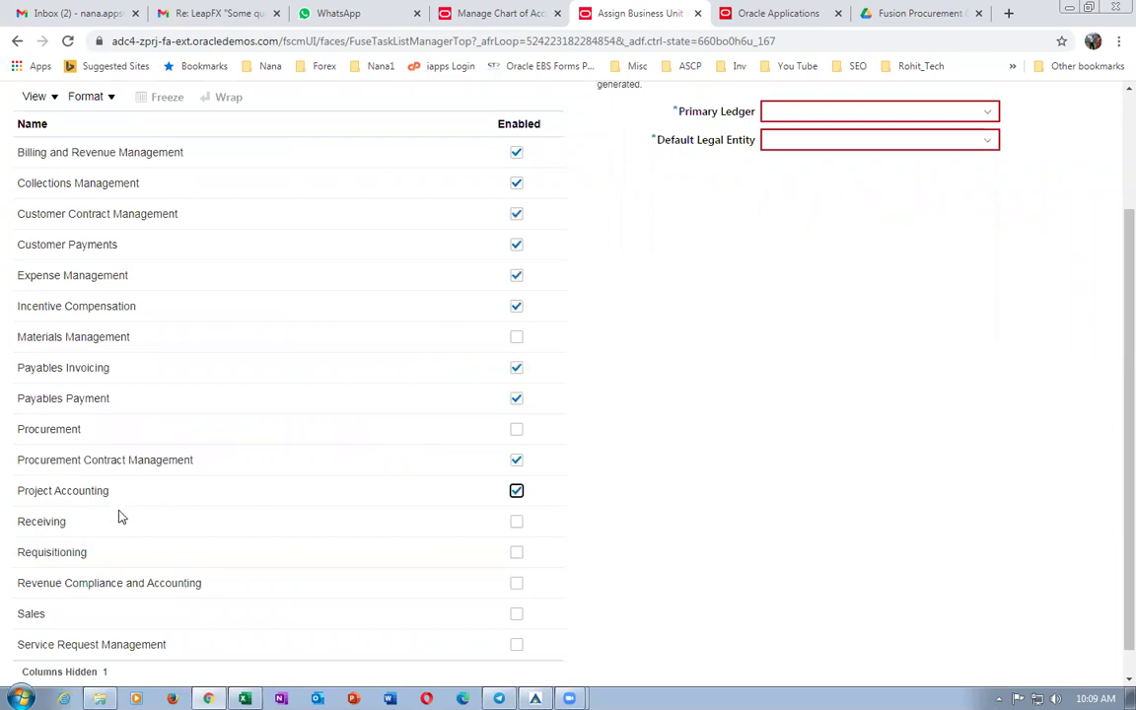
scroll(532, 528, down, 1)
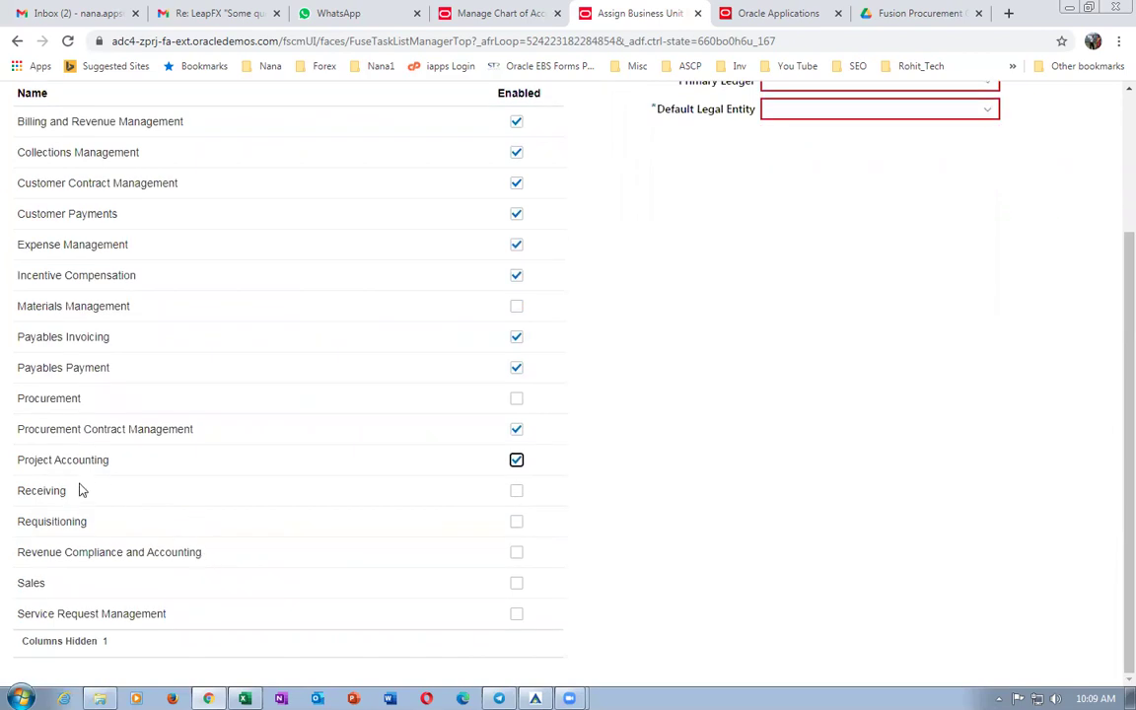
click(517, 553)
click(517, 583)
click(517, 613)
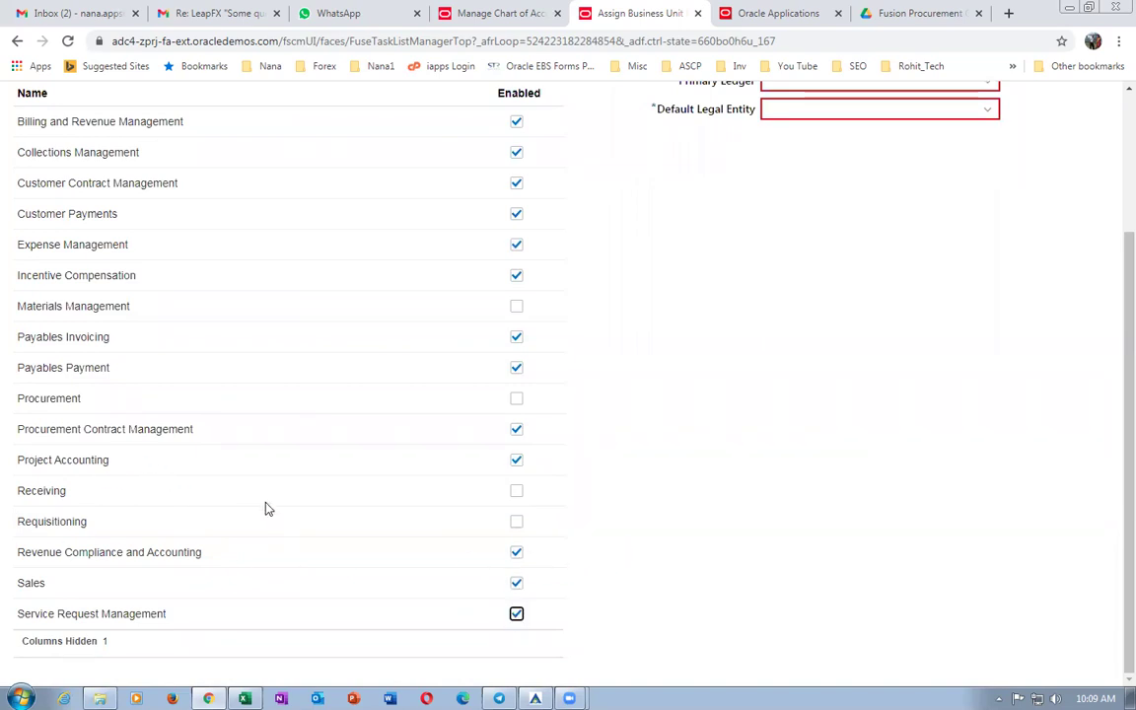
scroll(691, 454, up, 3)
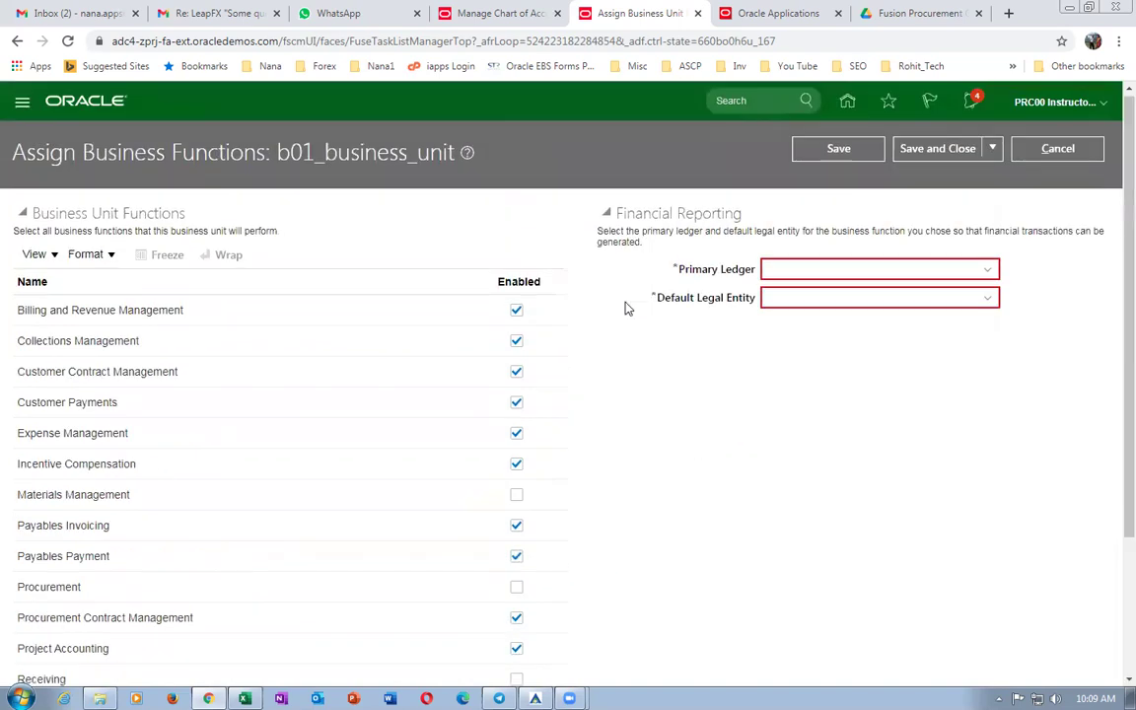
Set b01_primary_ledger as the primary ledger and save the business function assignments.
click(946, 271)
text(b01)
key(Tab)
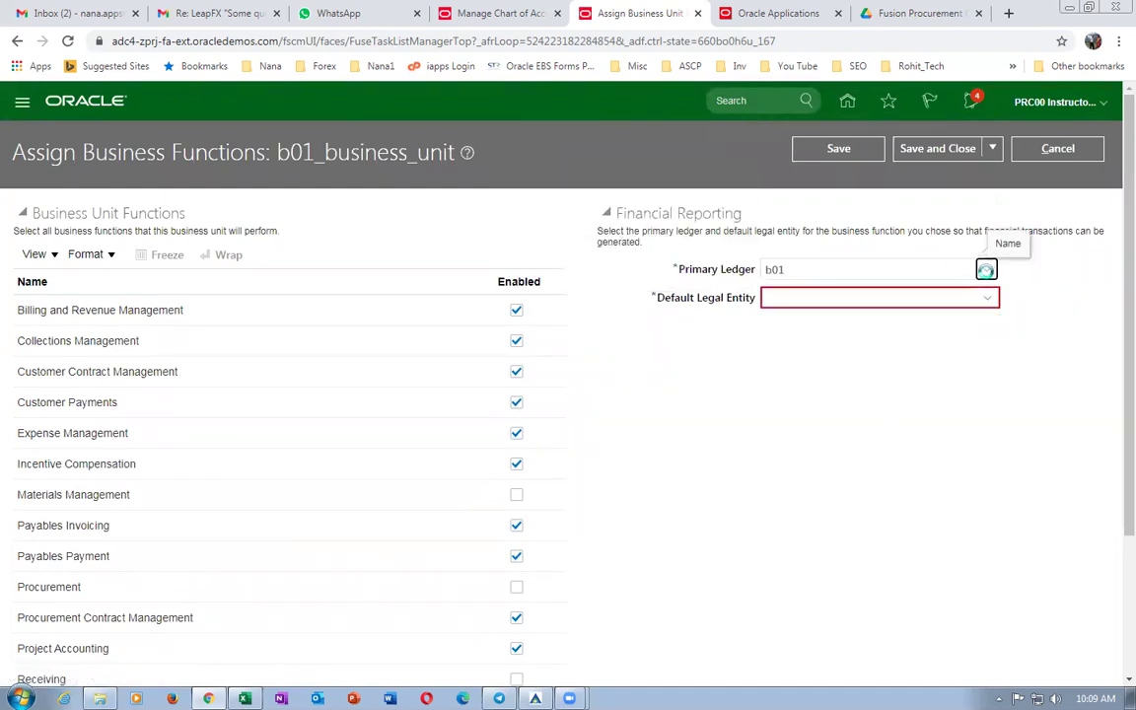
click(986, 275)
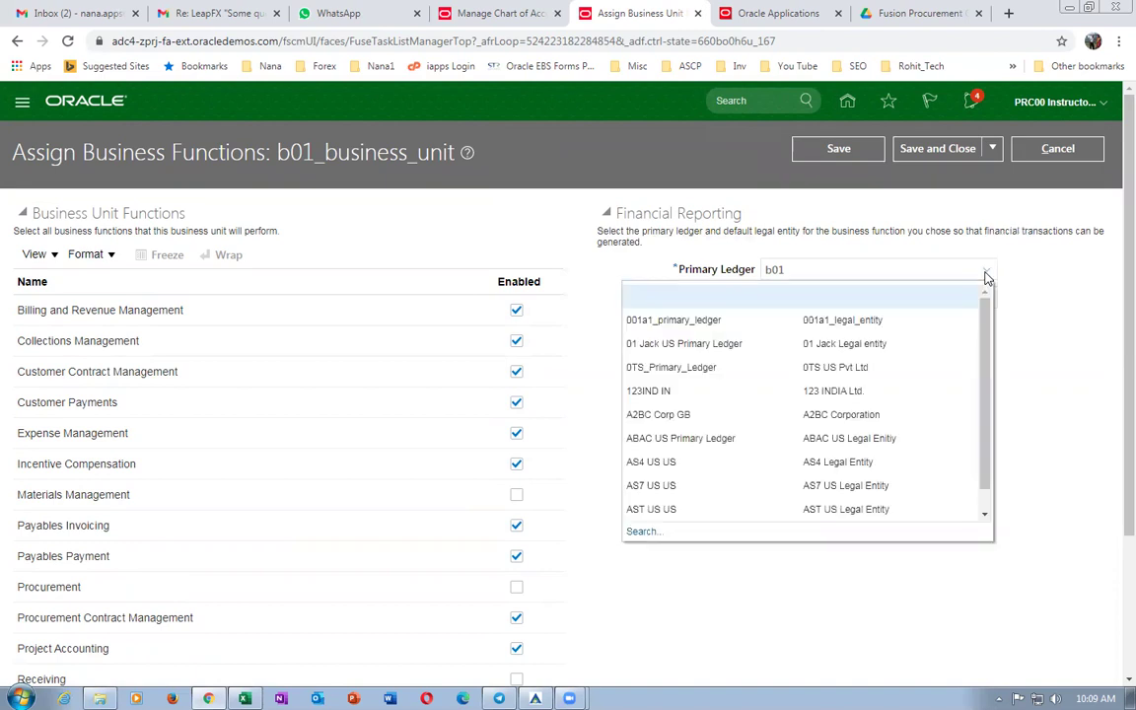
click(637, 532)
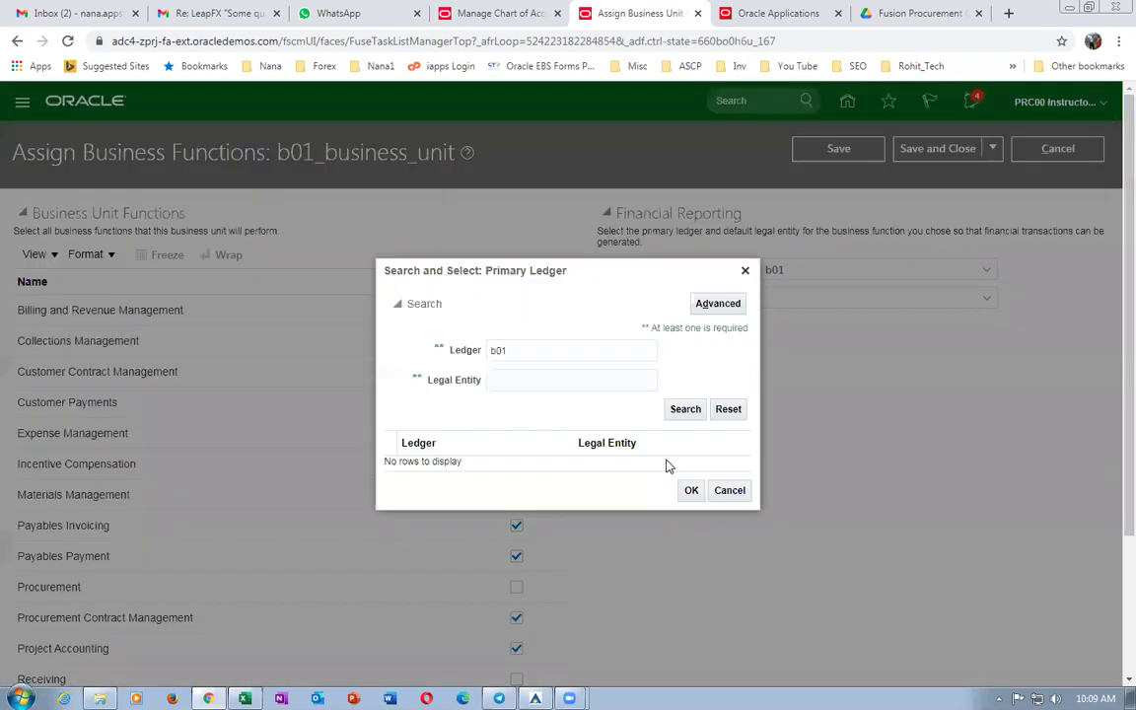
click(685, 410)
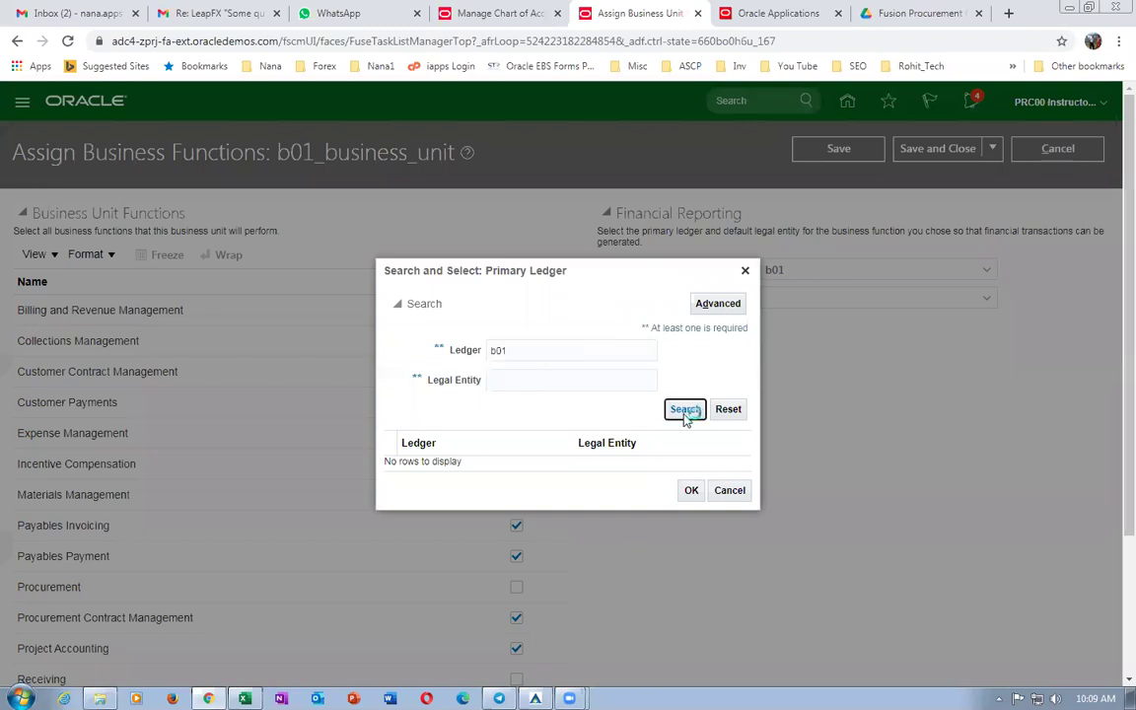
click(590, 463)
click(690, 497)
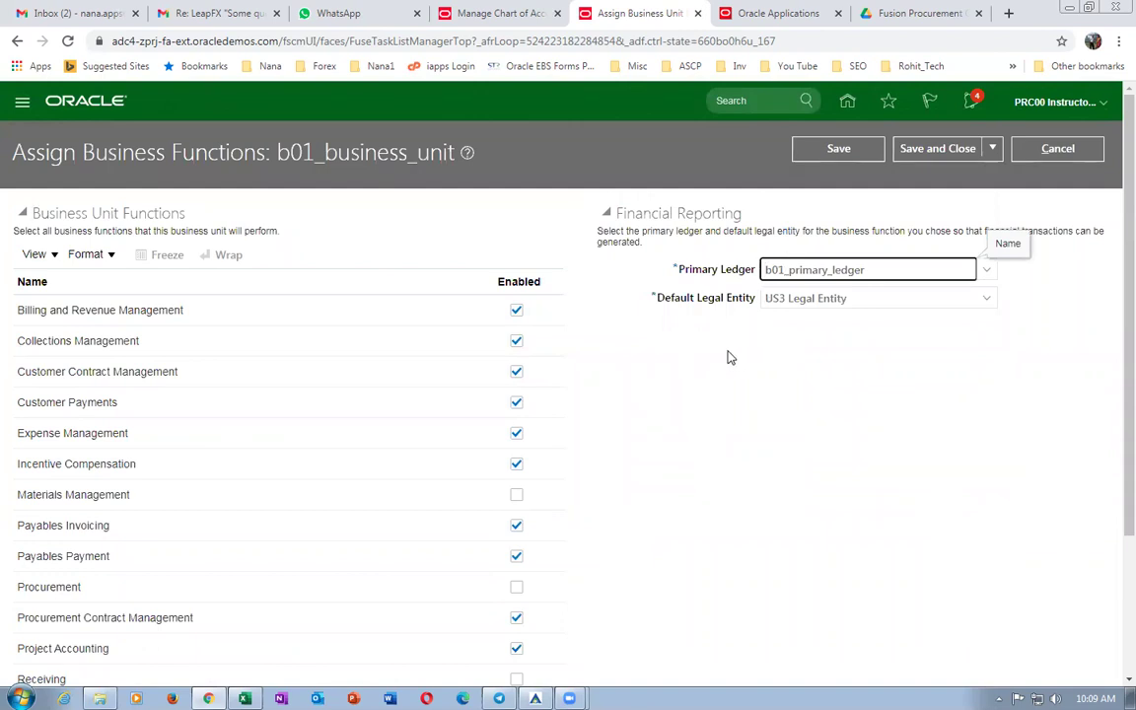
scroll(669, 455, down, 3)
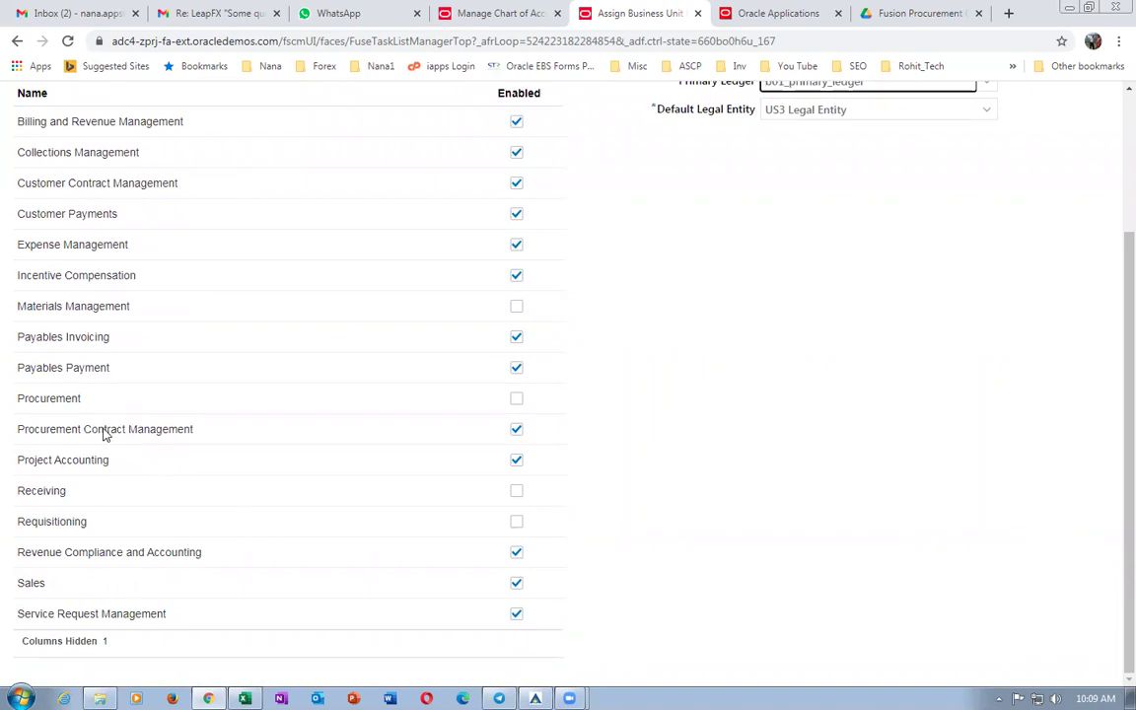
scroll(922, 350, up, 3)
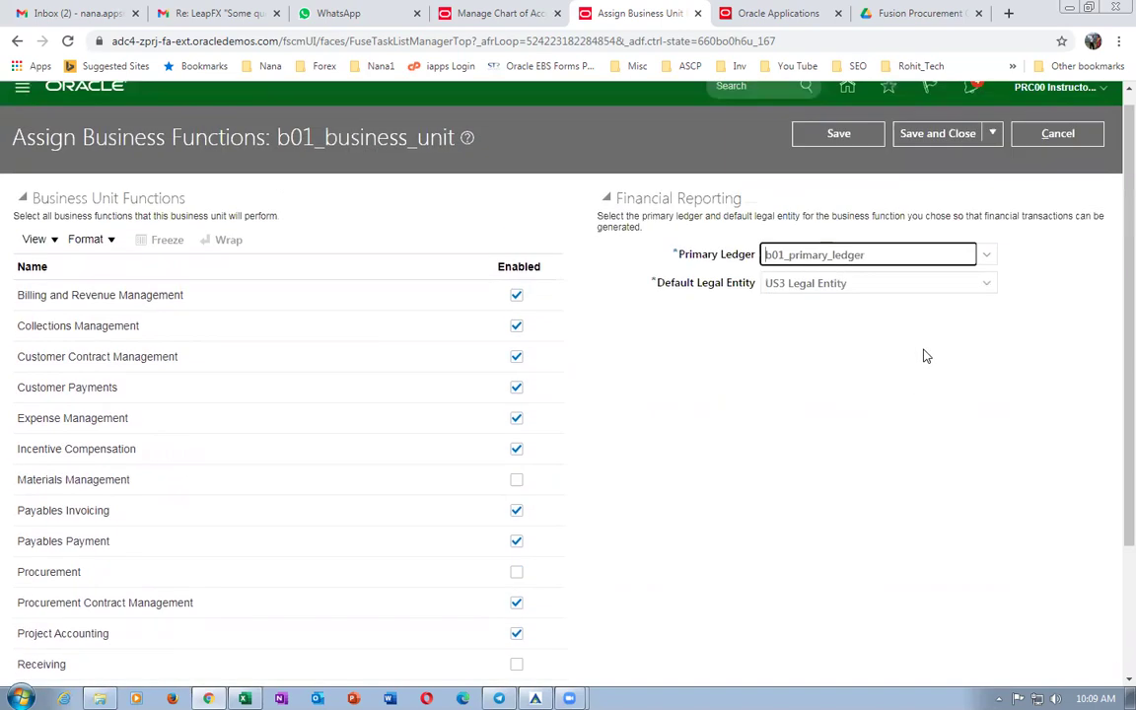
click(940, 150)
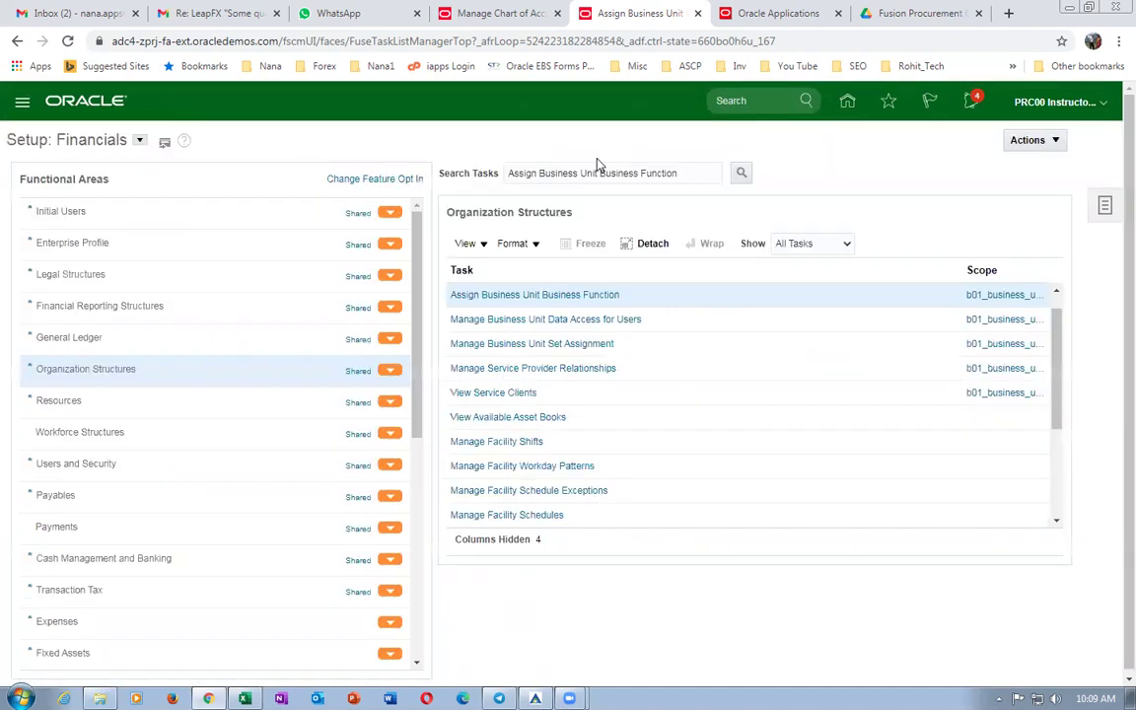
Copy the Manage Inventory Organizations task name from cell E54 in Excel.
key(alt+Tab)
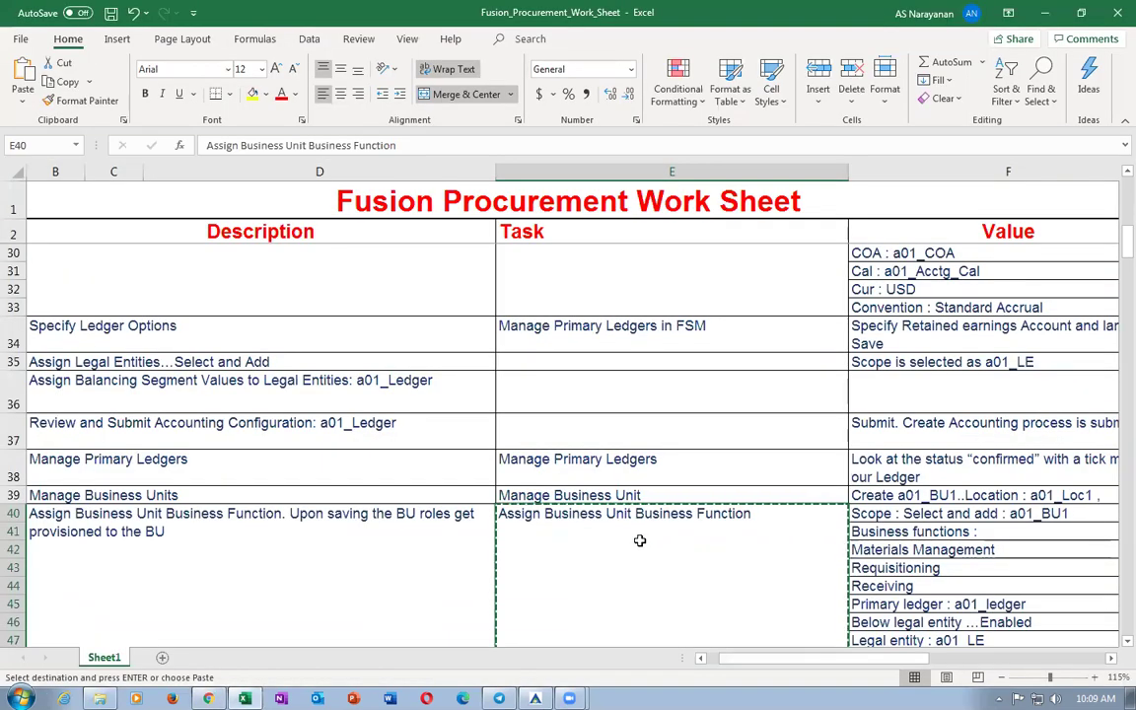
scroll(642, 547, down, 3)
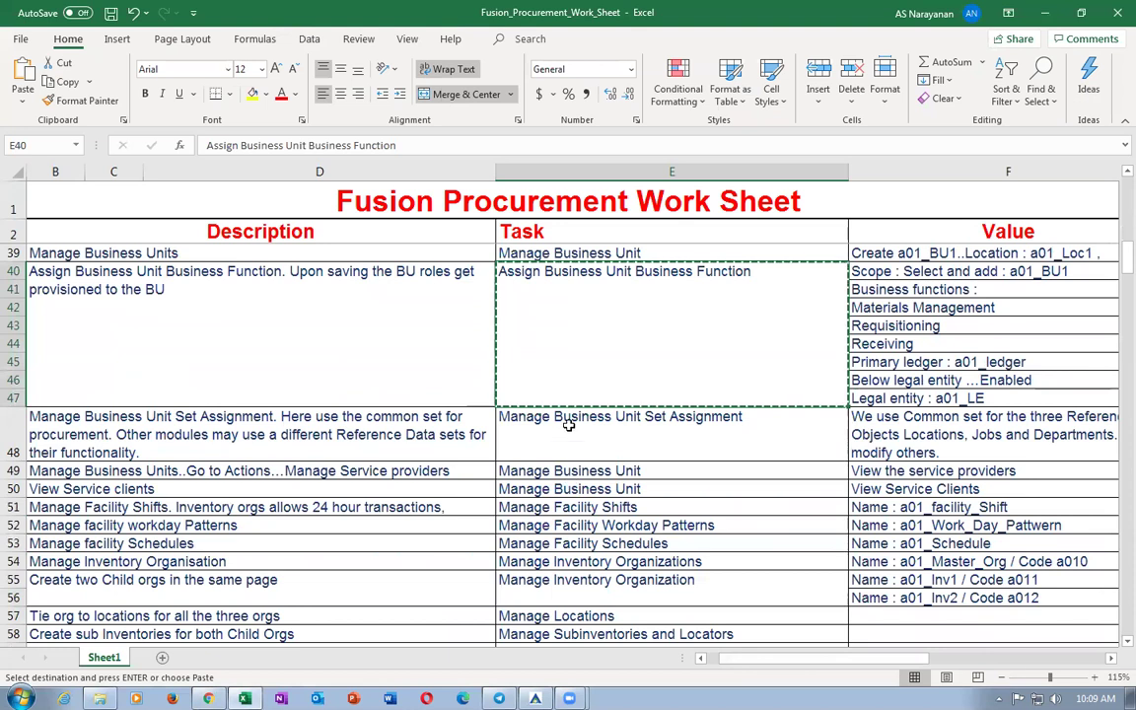
click(567, 443)
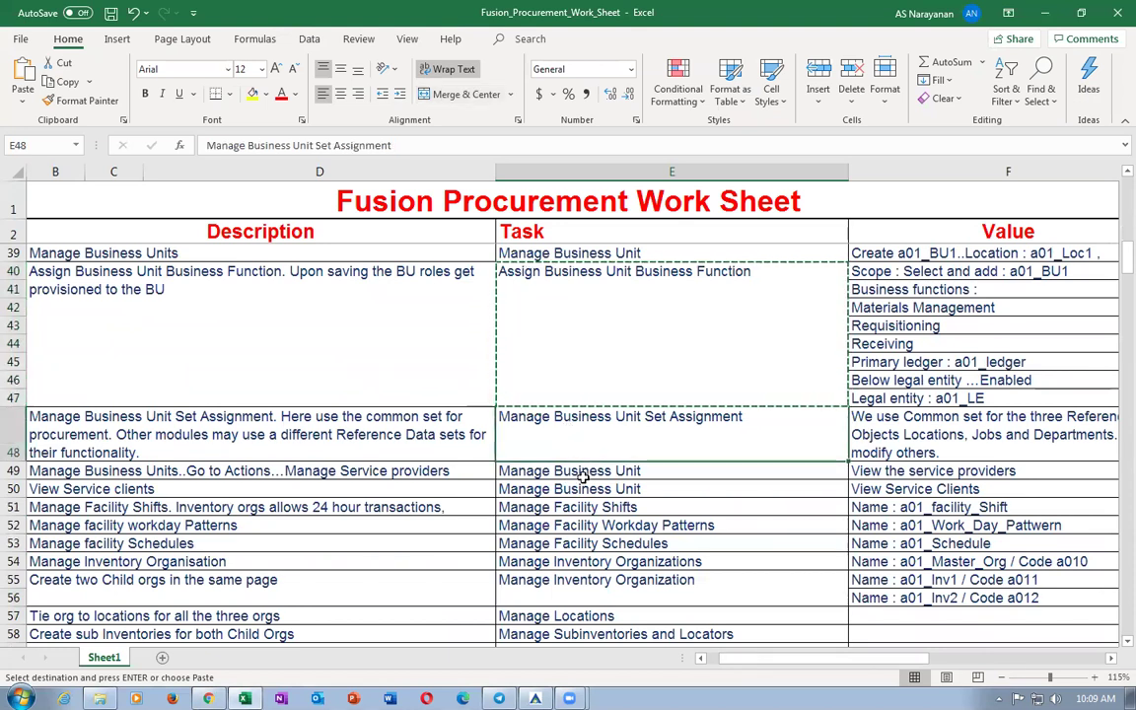
click(580, 472)
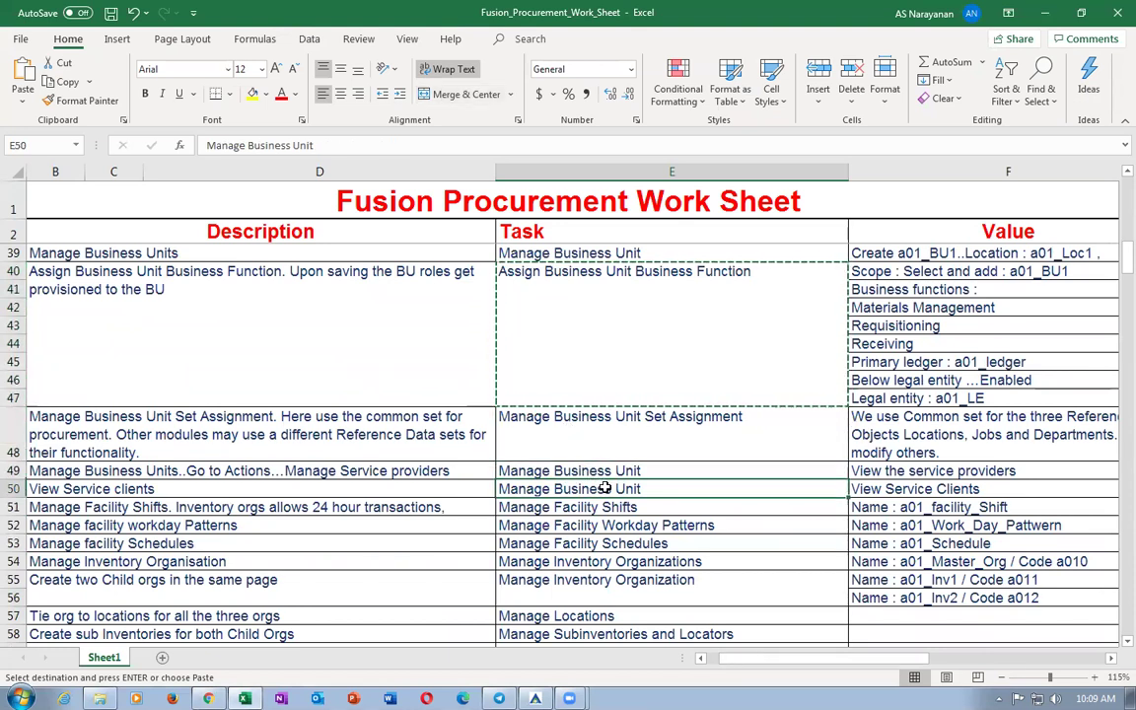
click(592, 490)
click(603, 508)
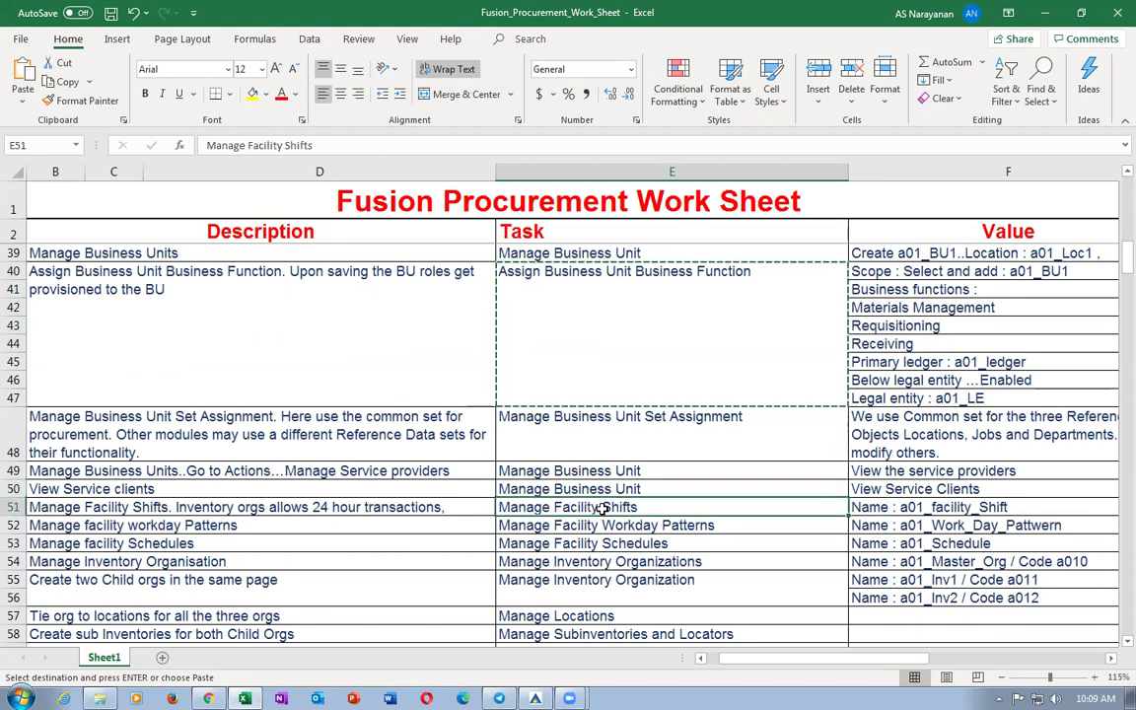
click(602, 524)
click(608, 543)
click(614, 561)
key(ctrl+c)
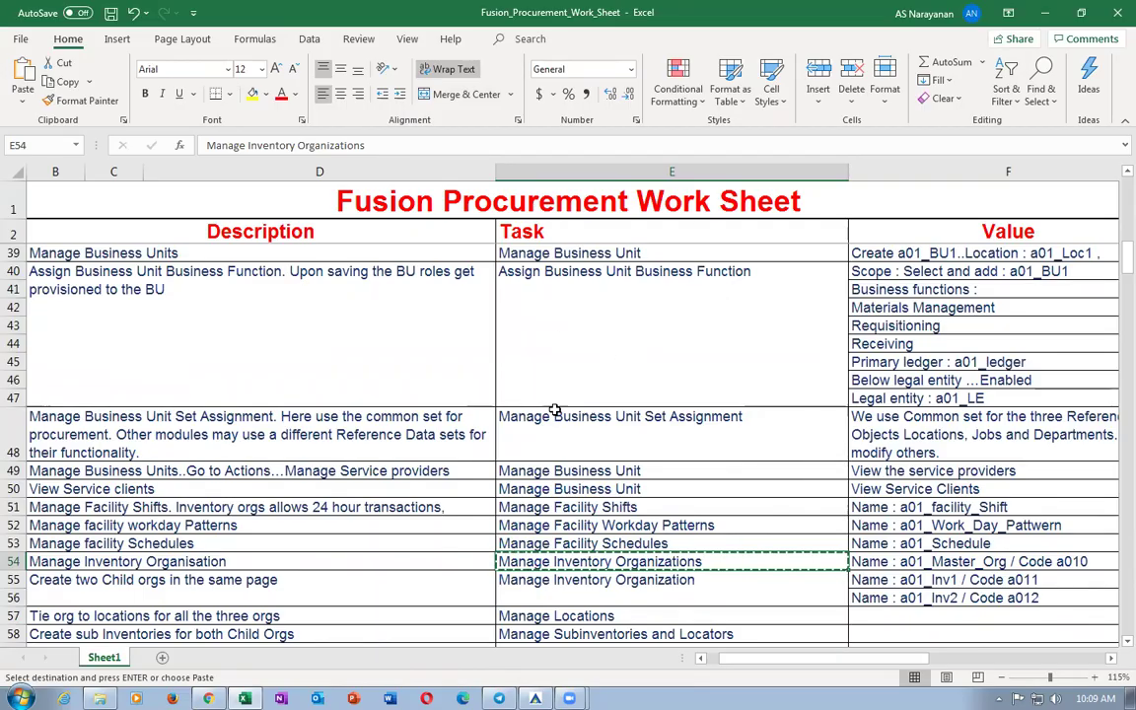
Return to Oracle and bring up the setup task search page.
key(alt+Tab)
click(1107, 205)
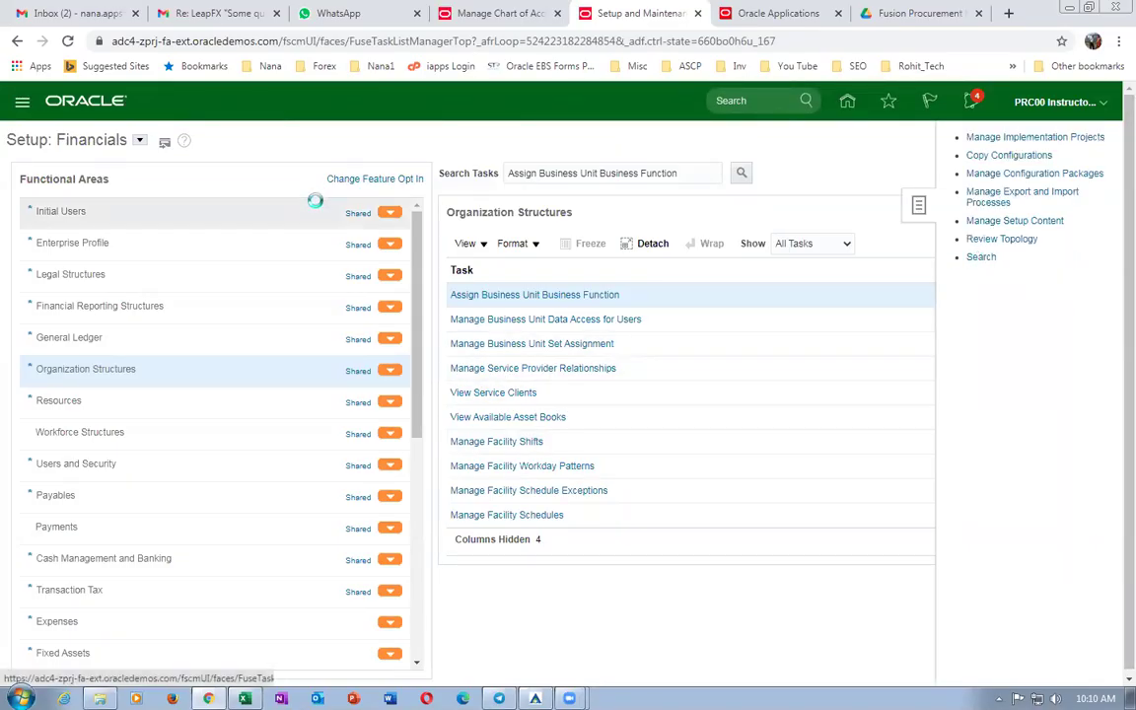
click(385, 177)
Open Manage Inventory Organizations and enter name b01_master_org with organization B010.
key(ctrl+v)
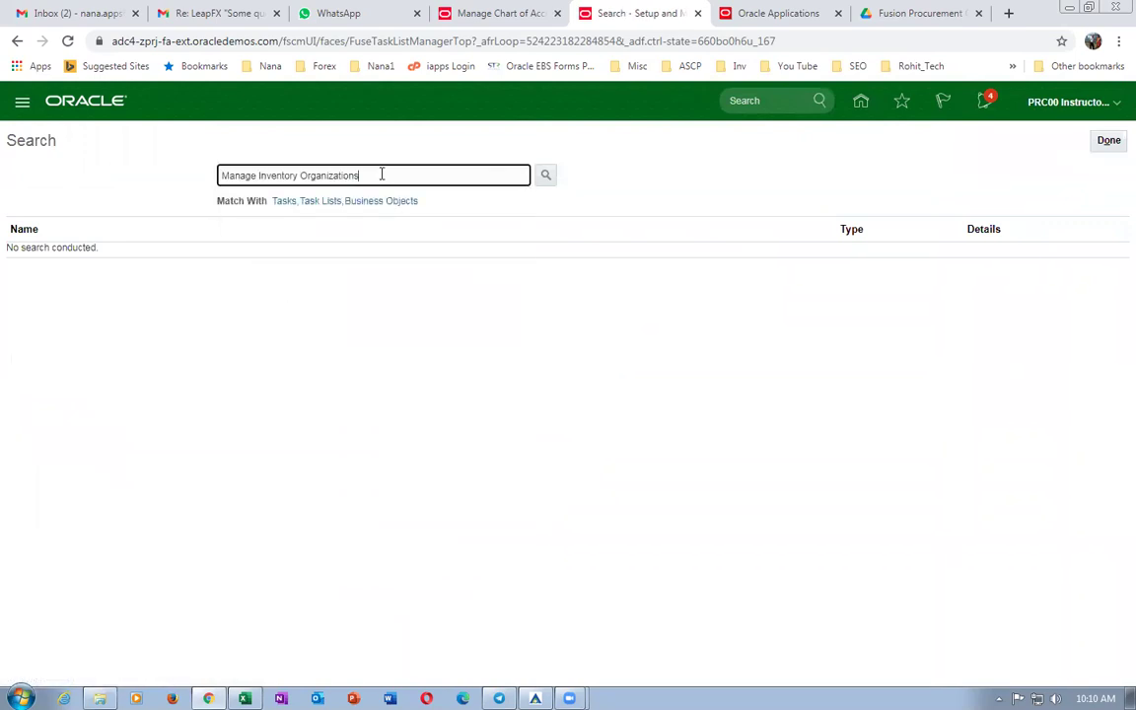
key(Return)
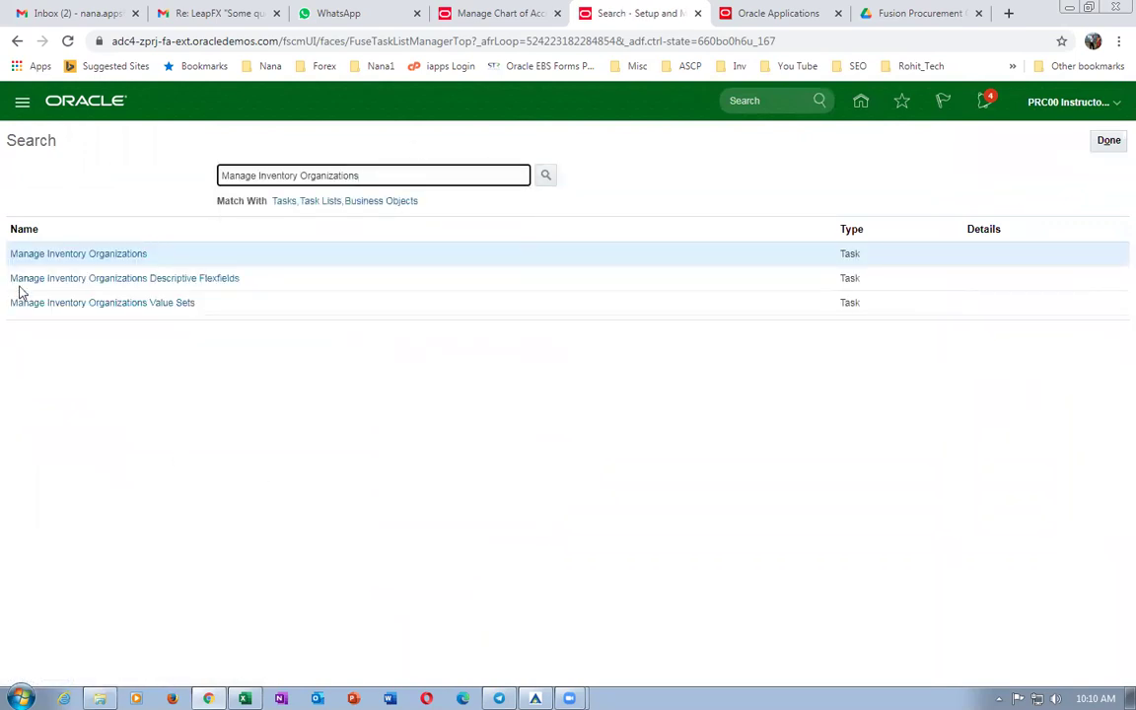
click(50, 255)
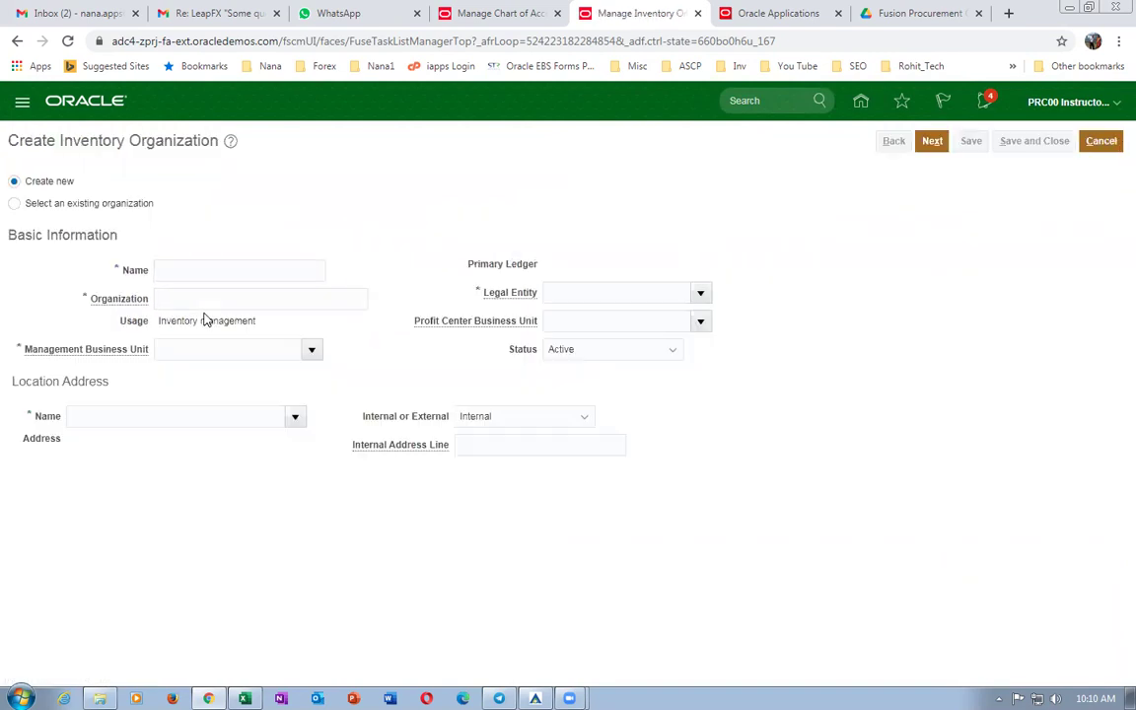
click(200, 272)
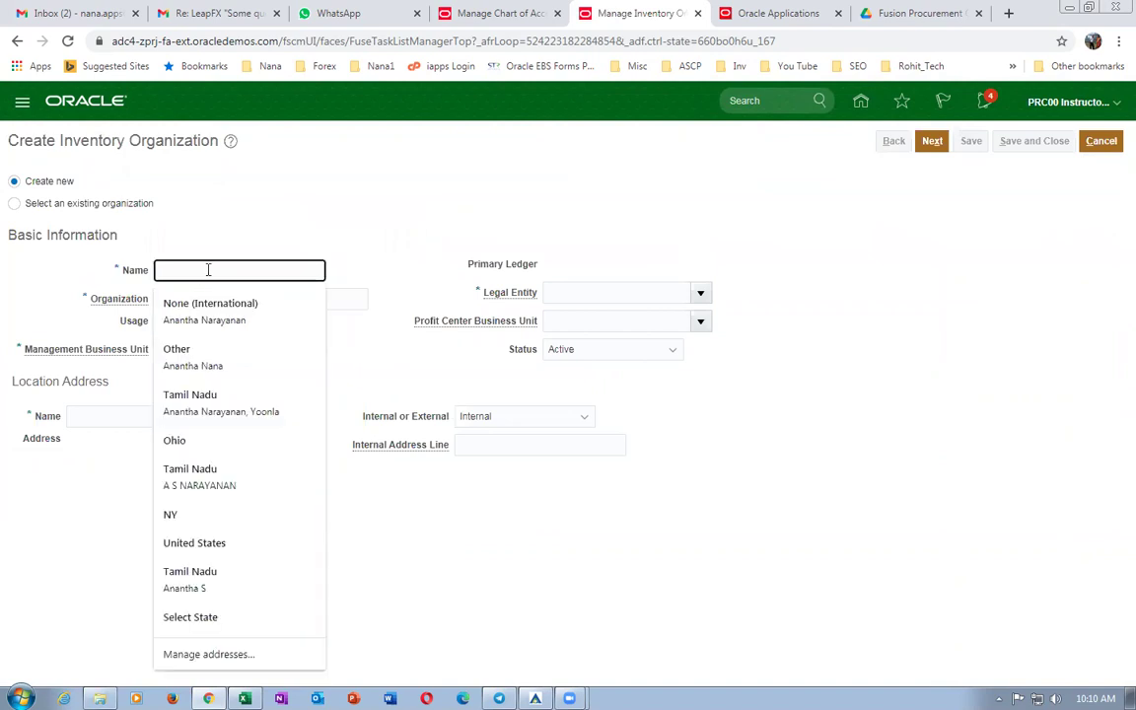
text(b01_master_org)
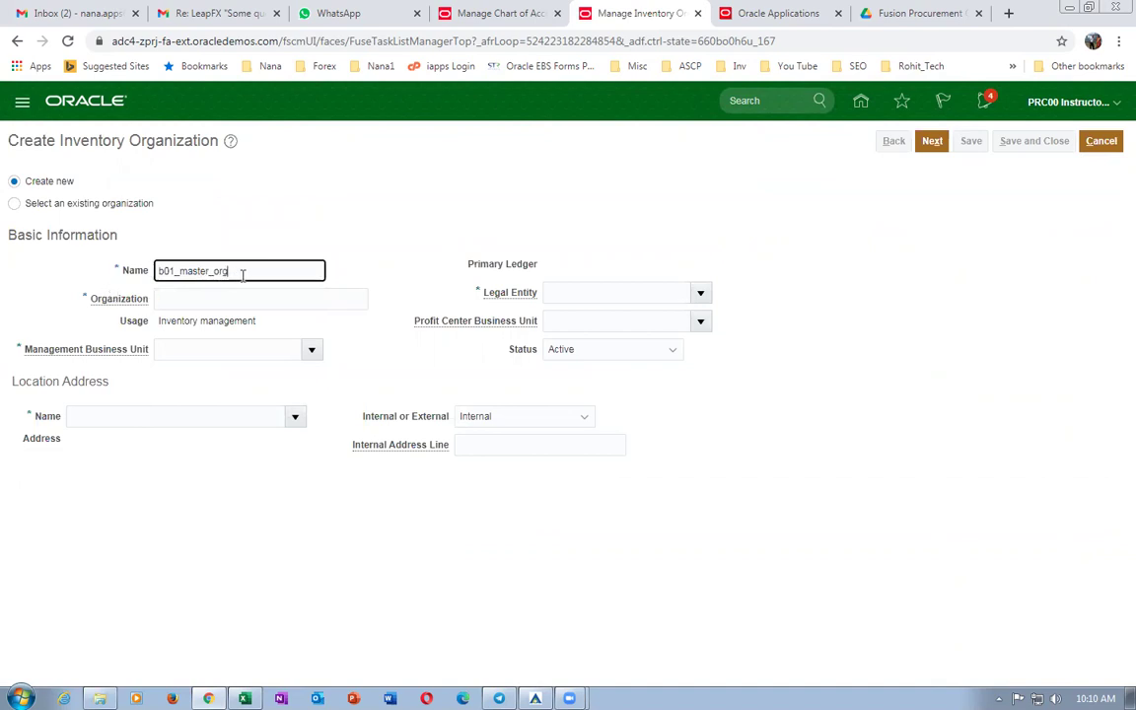
drag(242, 274, 87, 301)
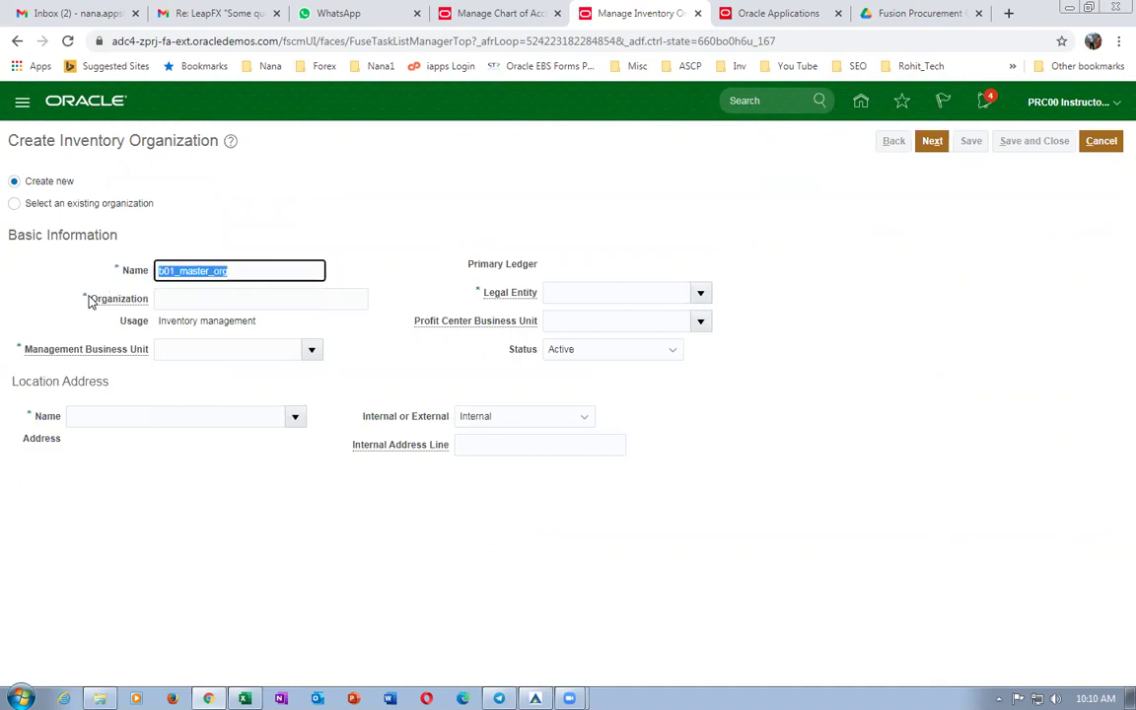
click(163, 302)
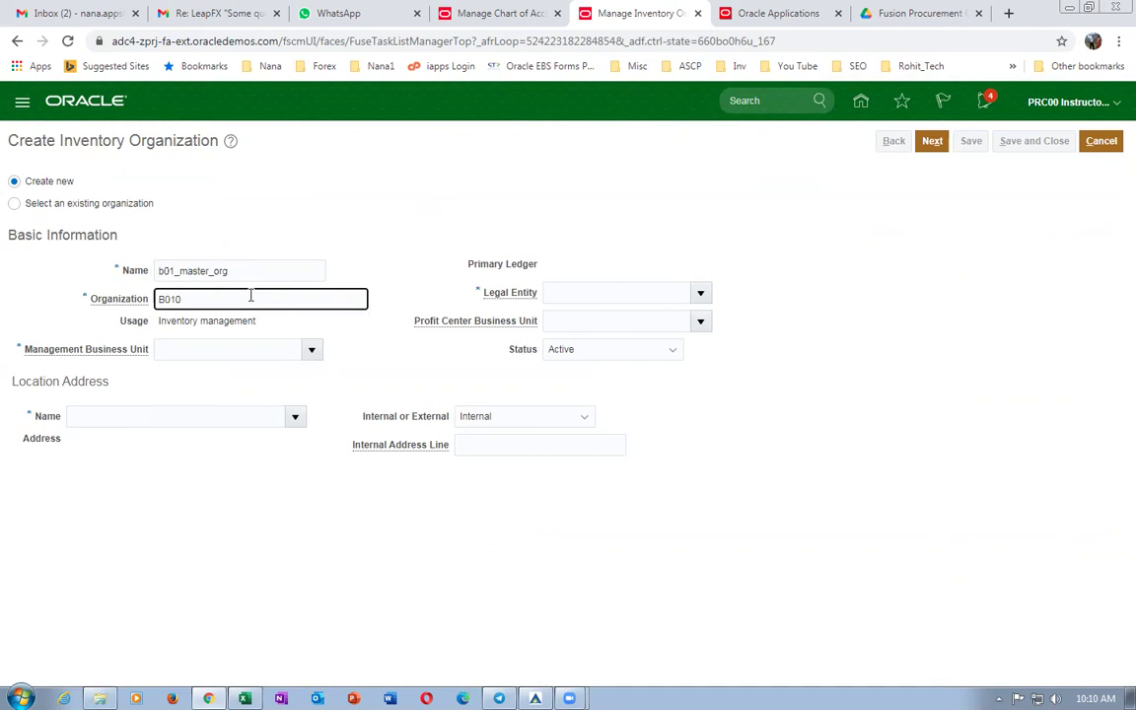
Enter b01 as the management business unit, then dismiss the business unit lookup.
click(224, 356)
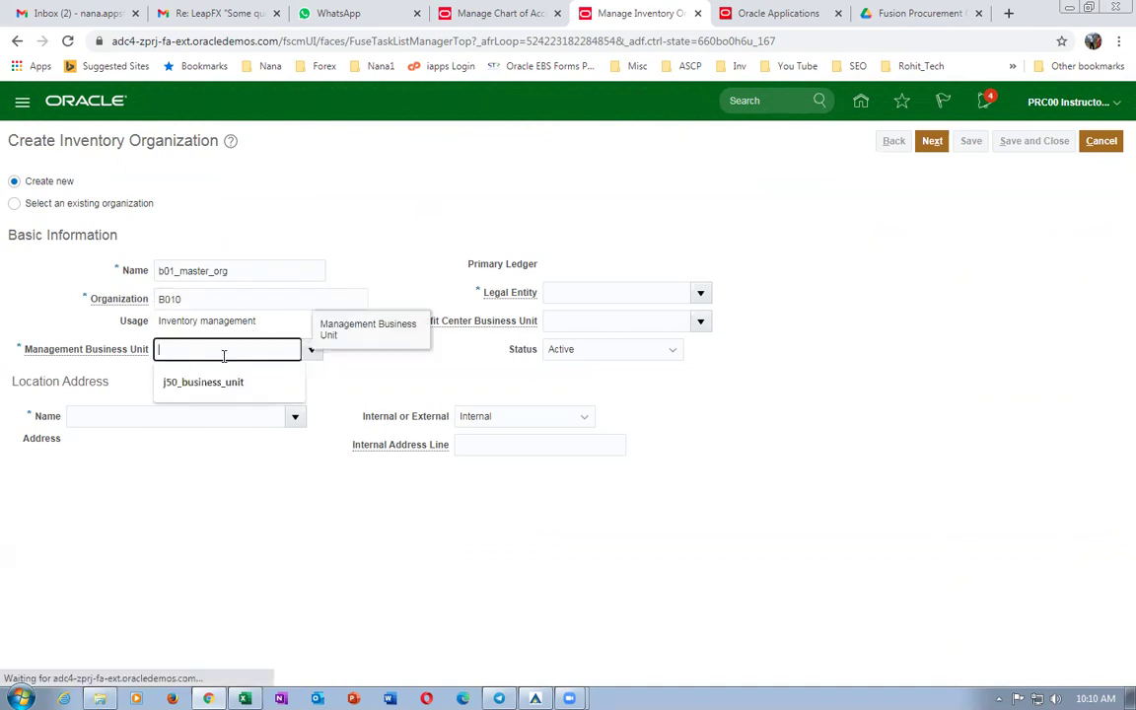
text(b01)
key(Tab)
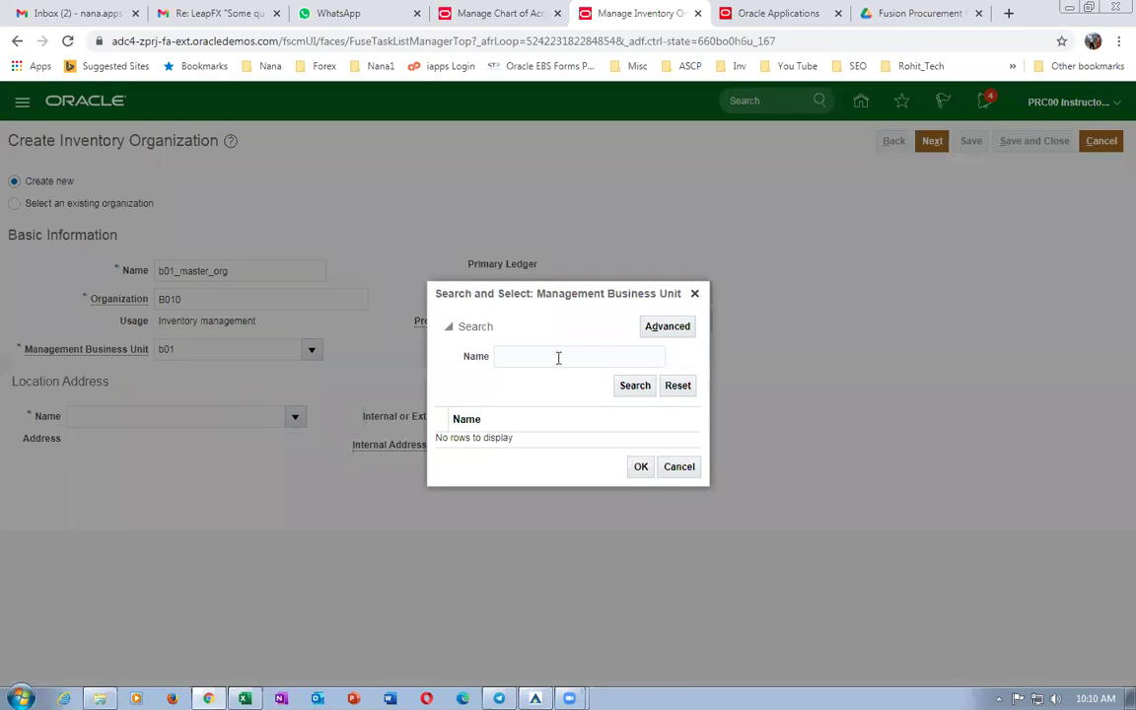
click(553, 355)
text(b01)
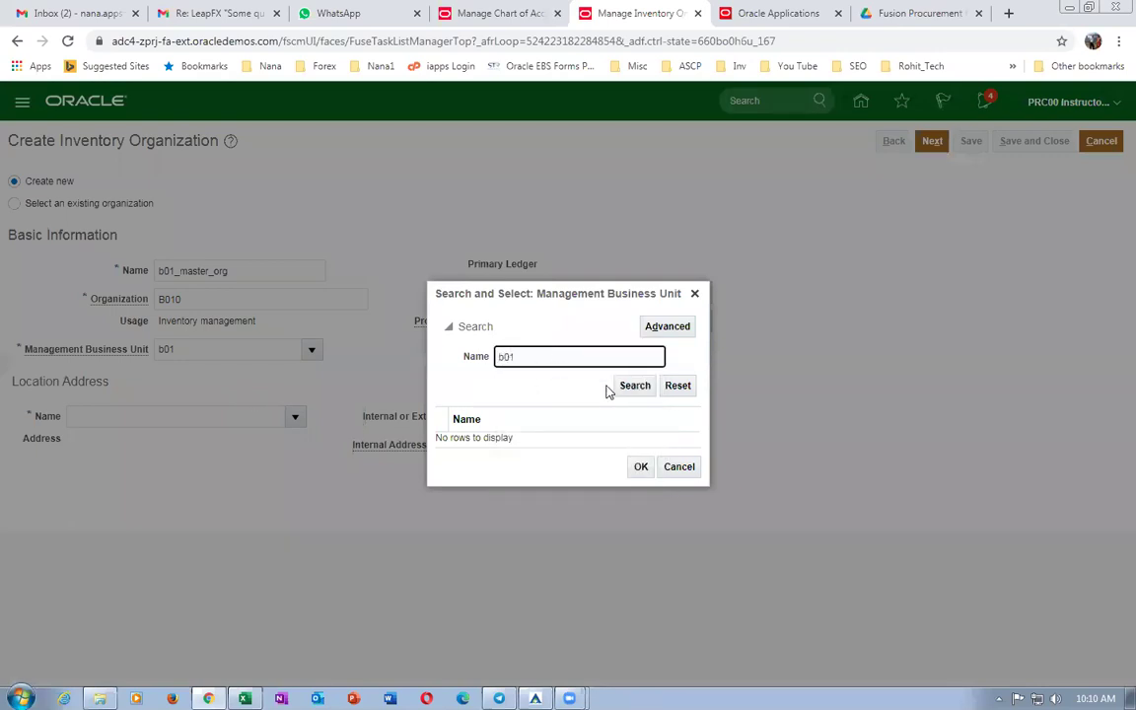
click(631, 388)
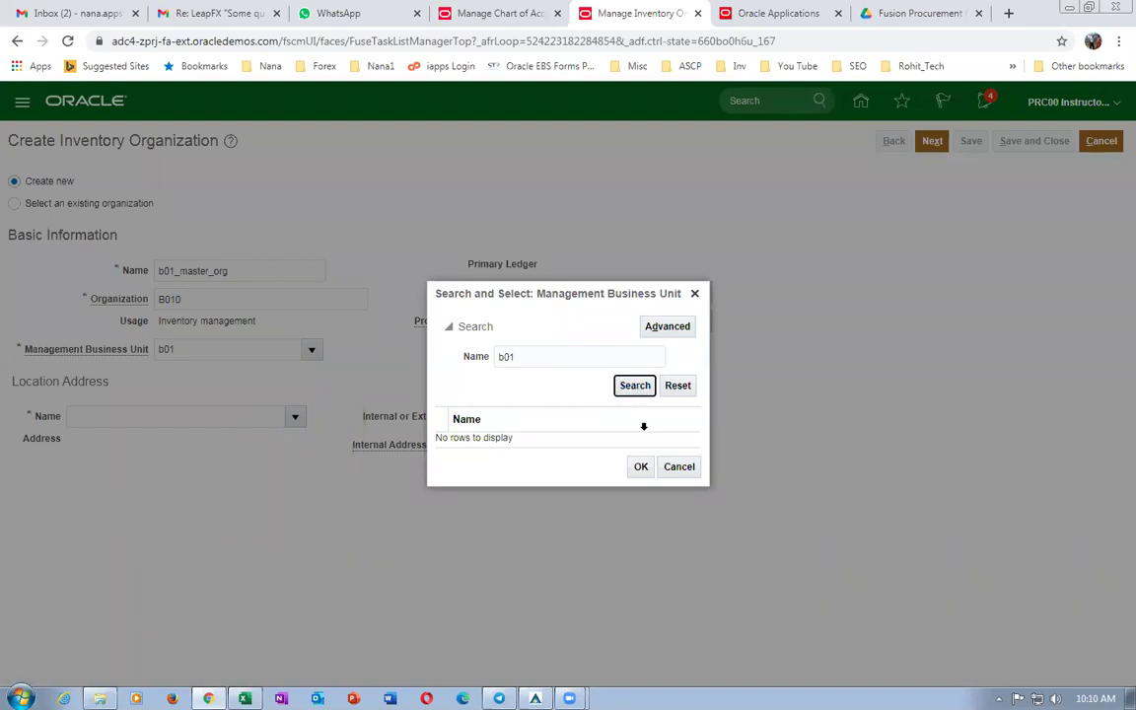
click(677, 469)
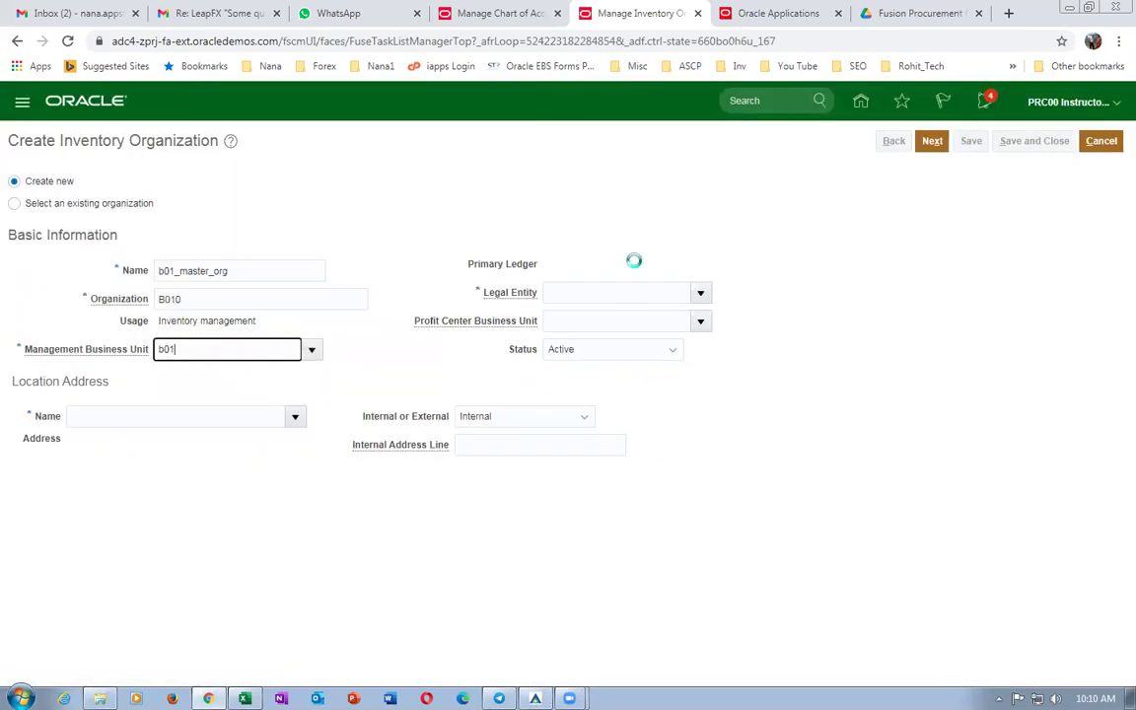
Go to Setup and Maintenance in the Oracle Applications tab, leaving the task search empty.
right_click(639, 14)
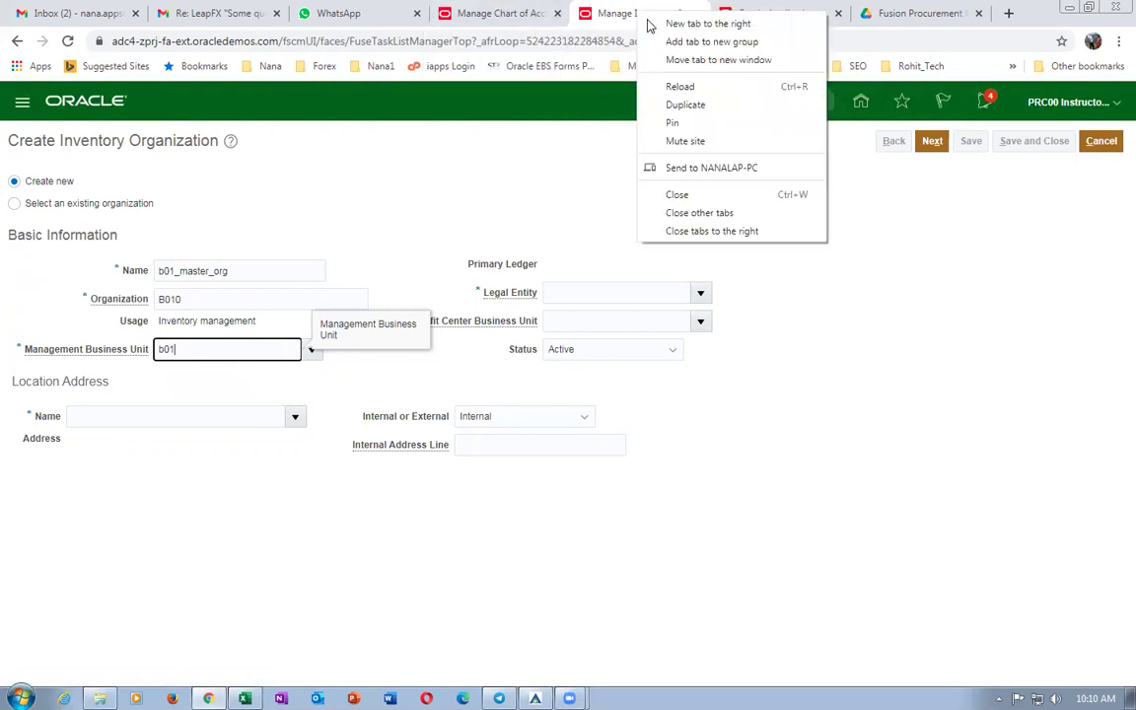
click(804, 14)
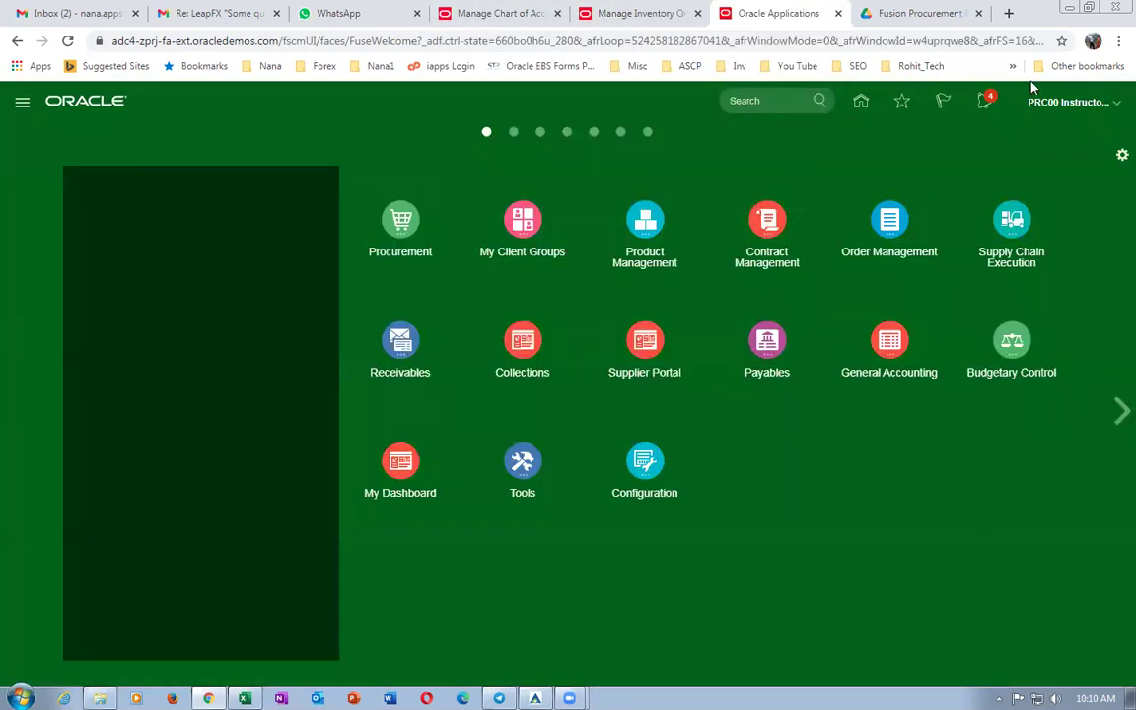
click(1057, 105)
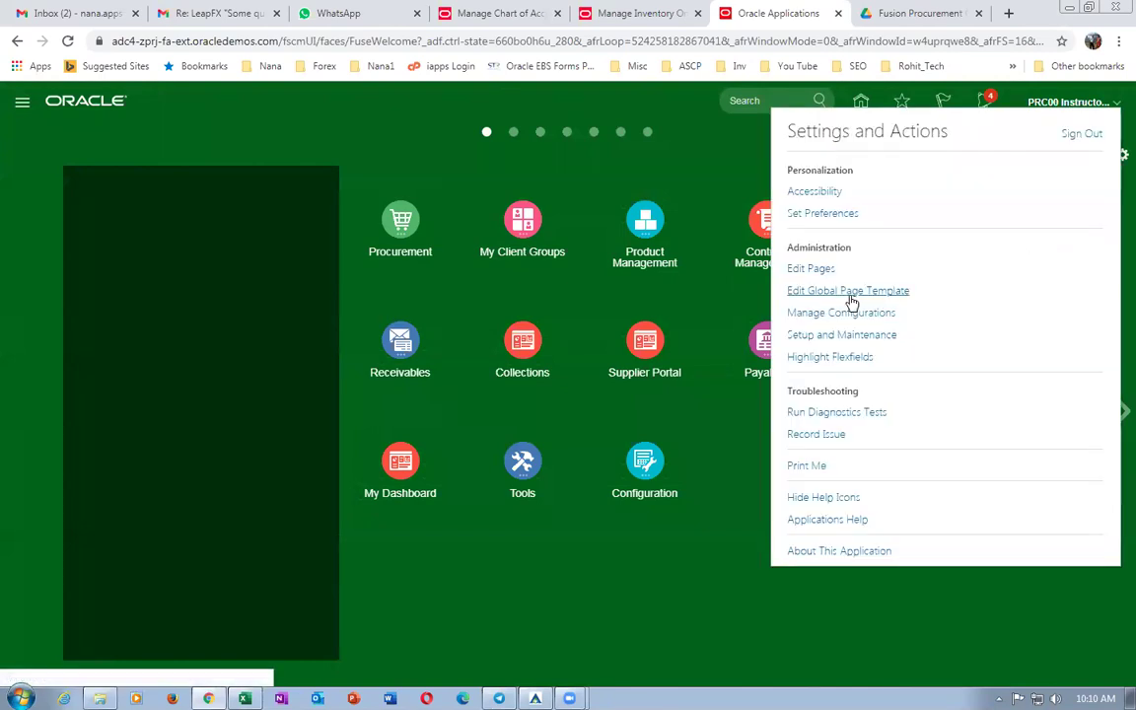
click(845, 336)
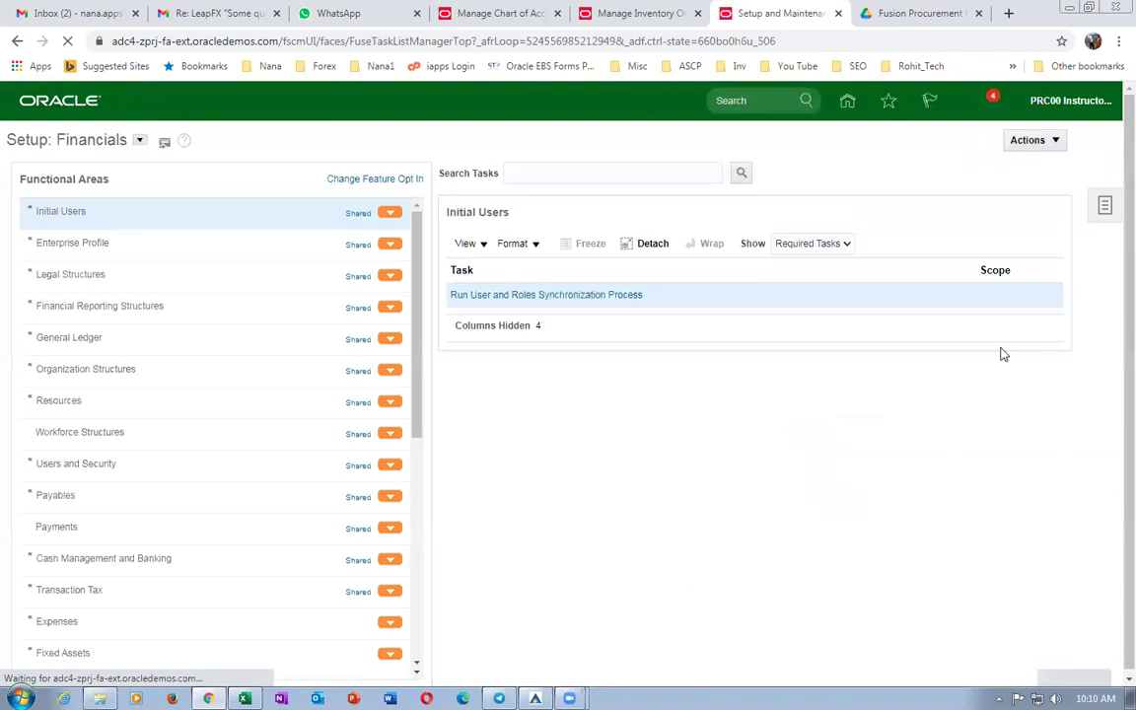
click(555, 179)
key(ctrl+v)
key(BackSpace)
key(BackSpace)
key(BackSpace)
key(BackSpace)
key(BackSpace)
key(BackSpace)
key(BackSpace)
key(BackSpace)
key(BackSpace)
key(BackSpace)
key(BackSpace)
key(BackSpace)
key(BackSpace)
key(BackSpace)
key(BackSpace)
key(BackSpace)
key(BackSpace)
key(BackSpace)
key(BackSpace)
key(BackSpace)
Copy the Assign Business Unit Business Function task name from cell E40 in Excel.
key(alt+Tab)
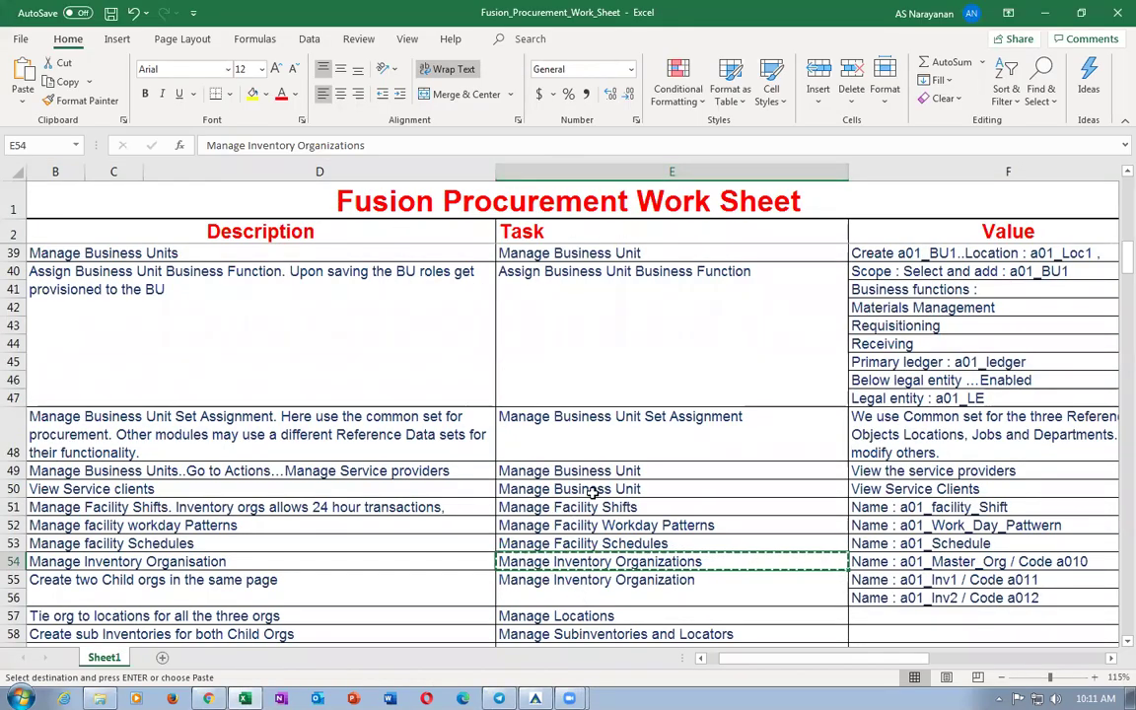
scroll(609, 444, up, 1)
click(612, 440)
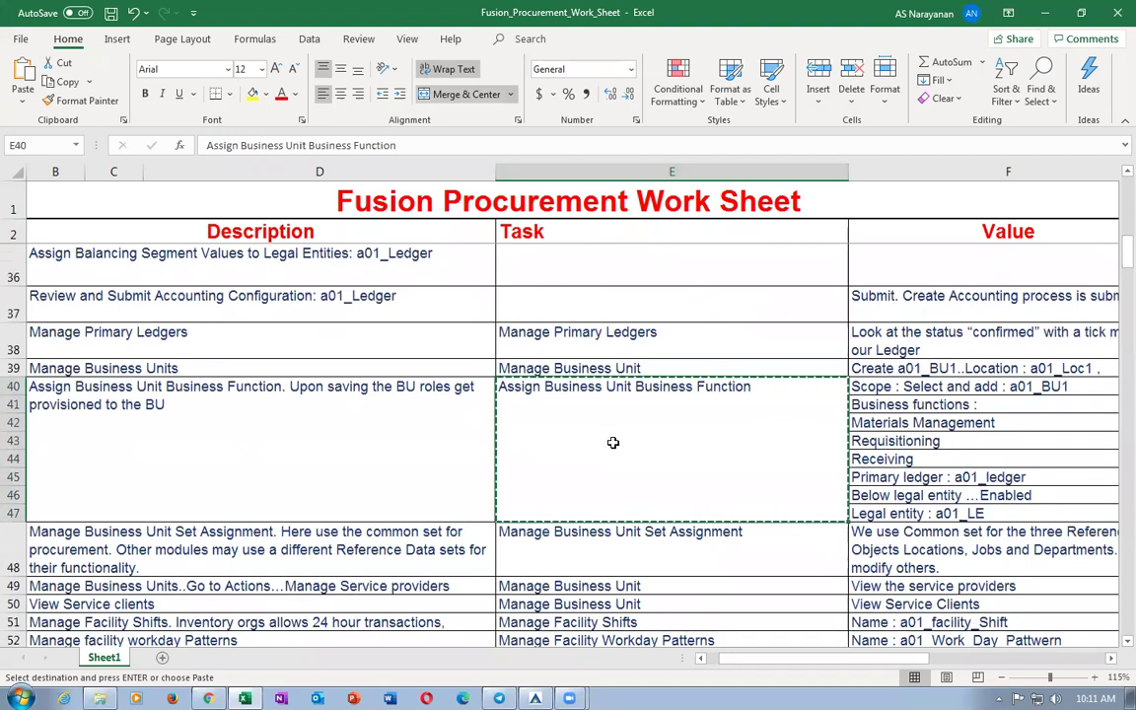
key(alt+Tab)
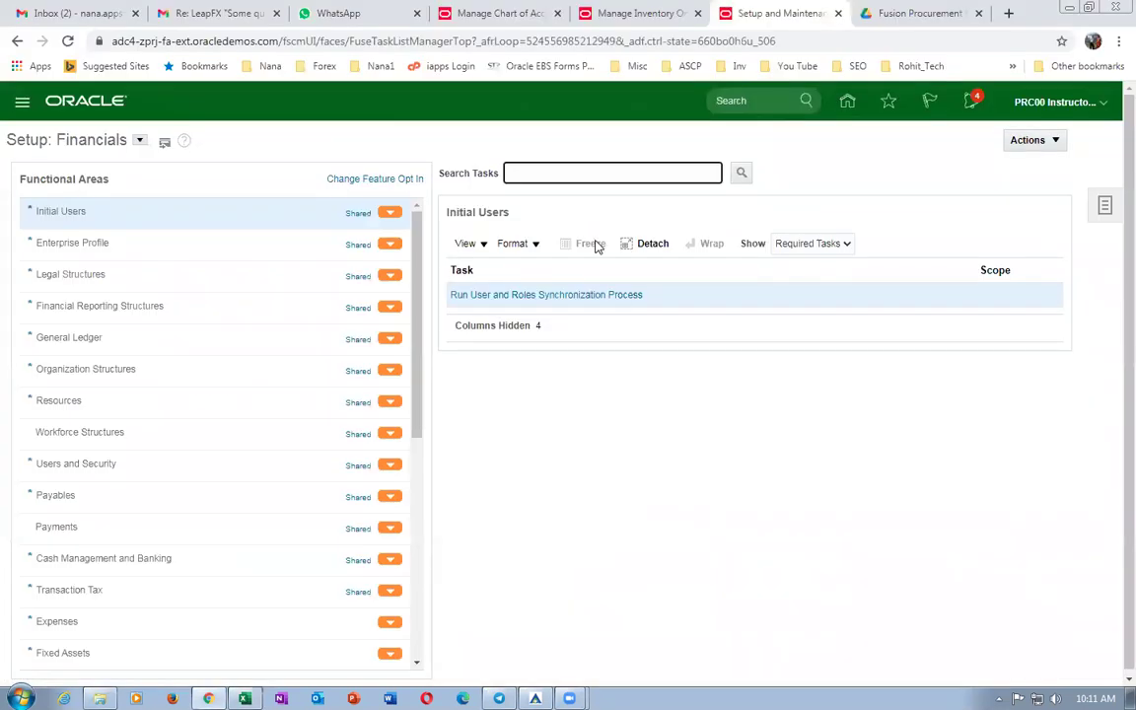
Open Assign Business Unit Business Function and tick Materials Management for b01_business_unit.
text(Assign Business Unit Business Function)
key(Return)
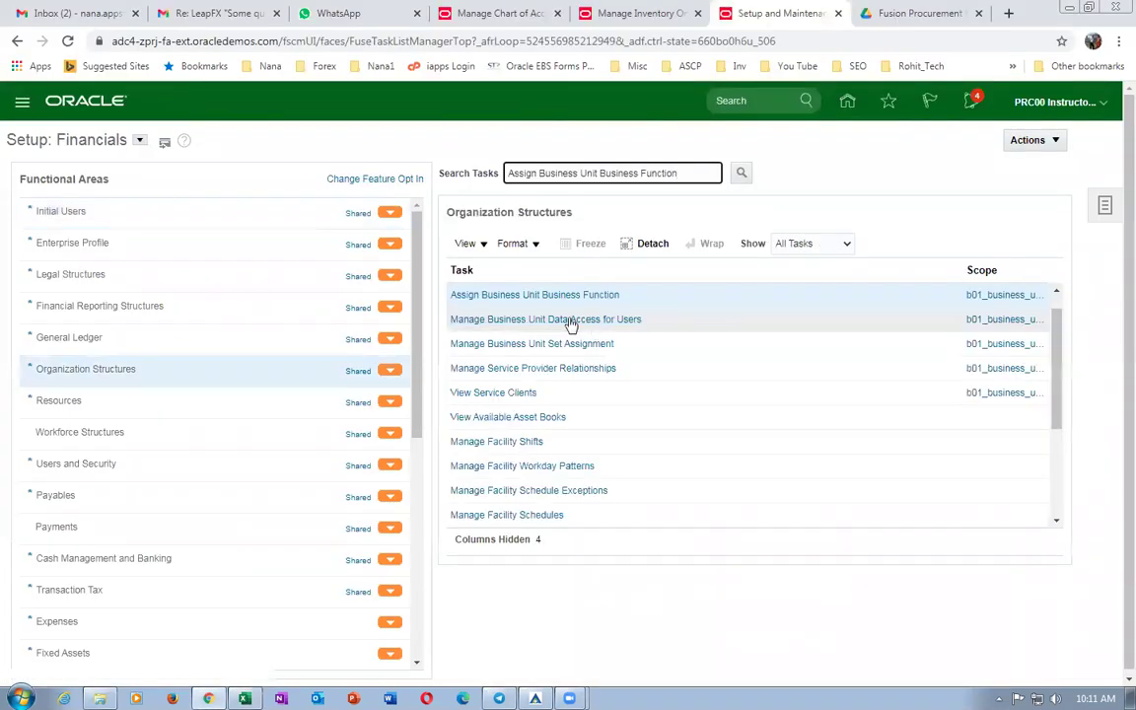
click(552, 295)
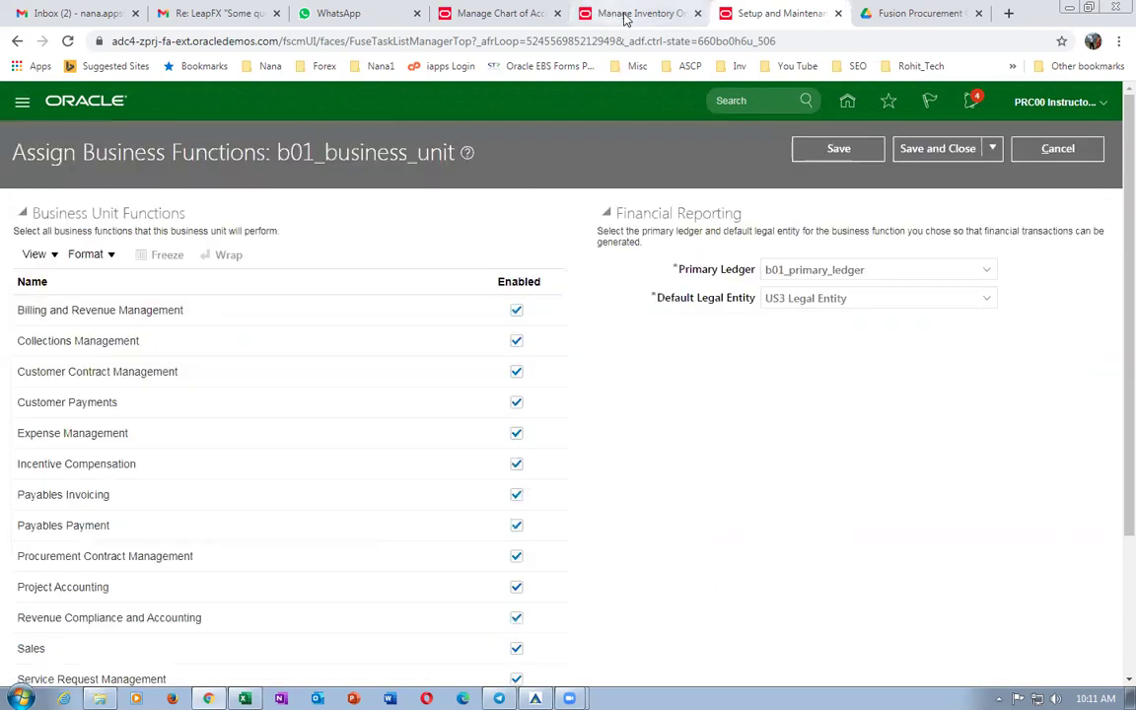
key(ctrl+shift+Tab)
click(770, 13)
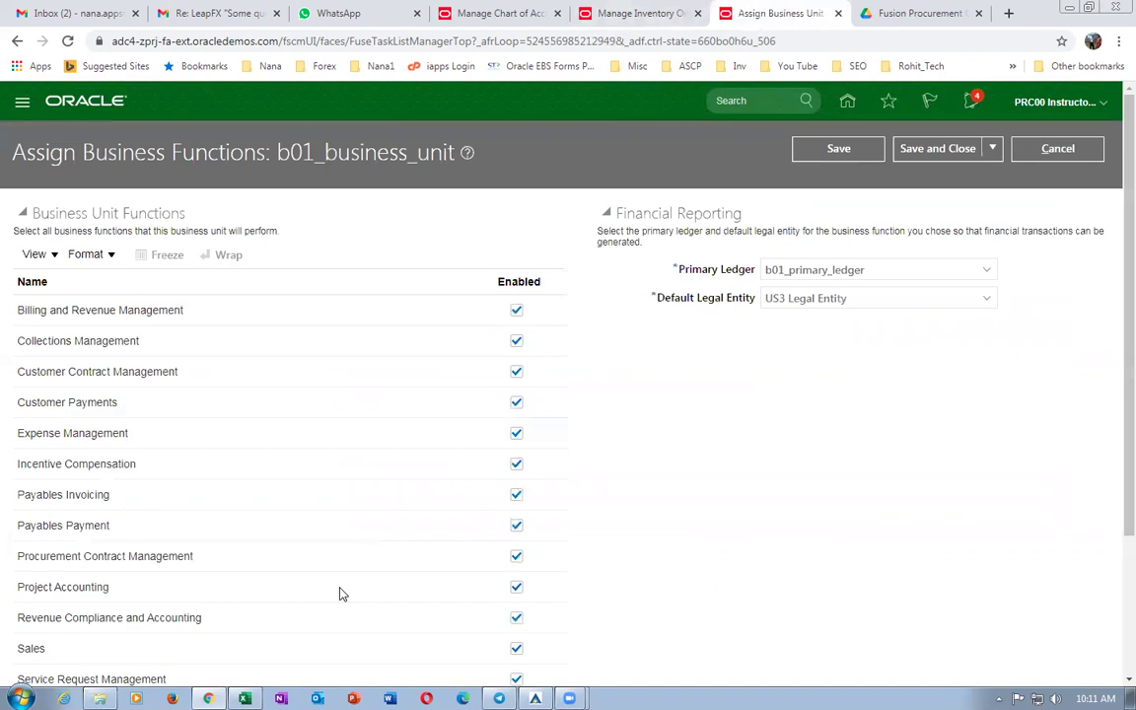
scroll(143, 534, down, 2)
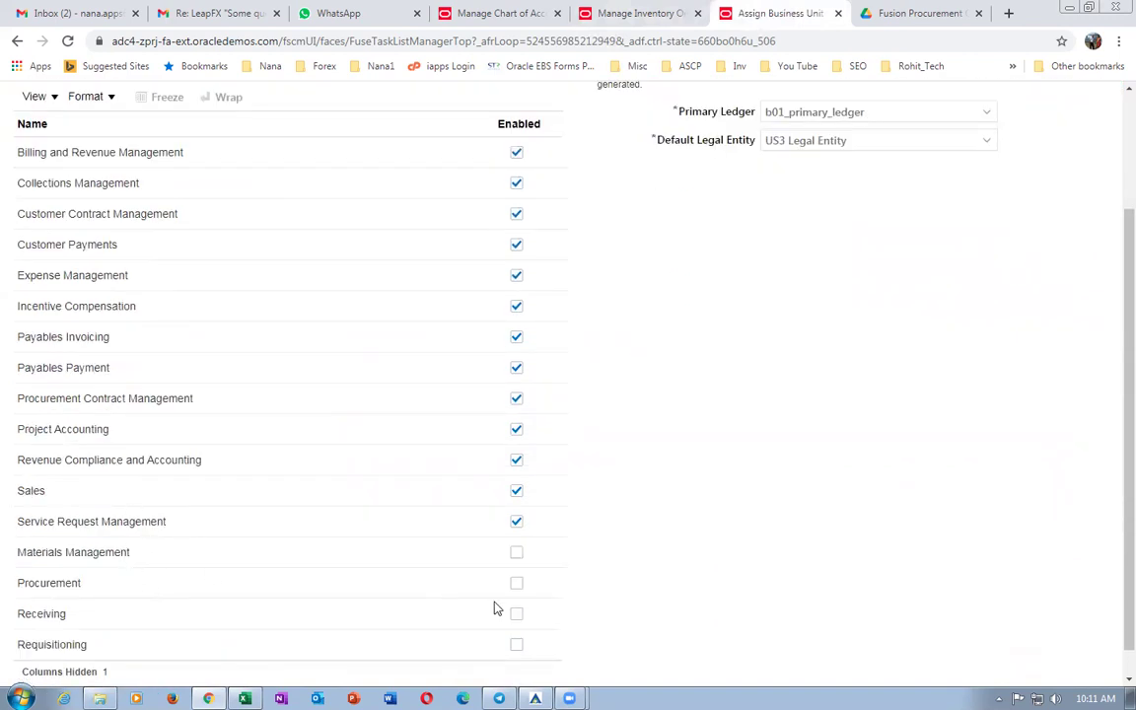
click(515, 553)
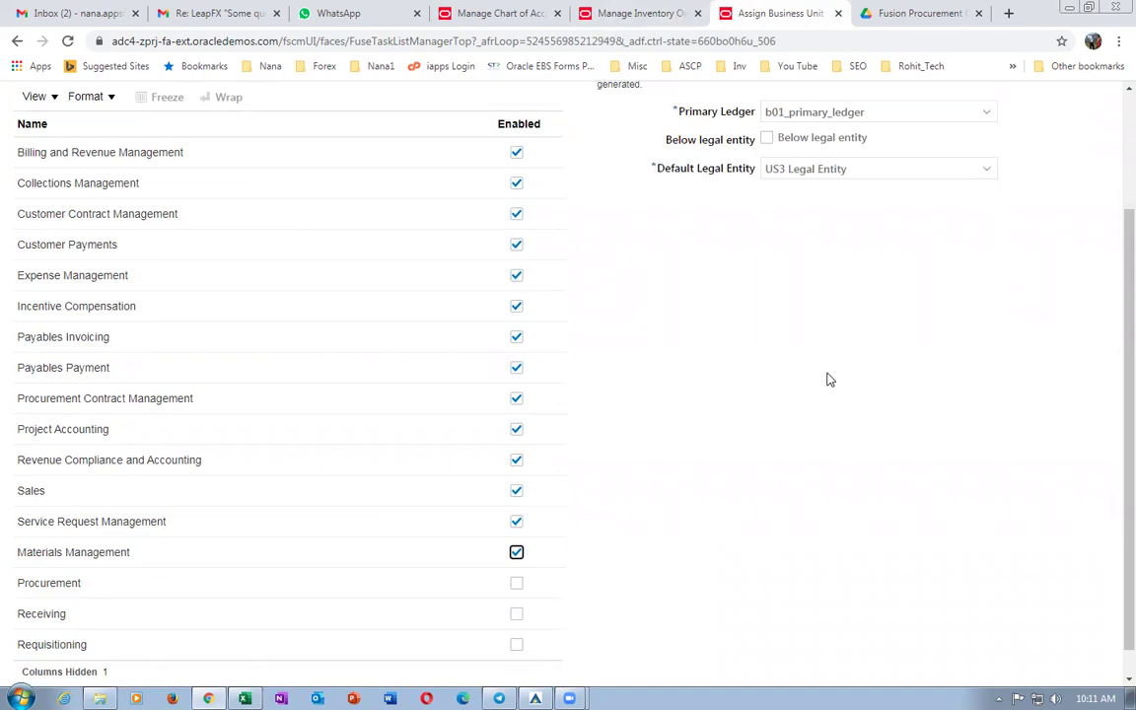
scroll(702, 221, up, 2)
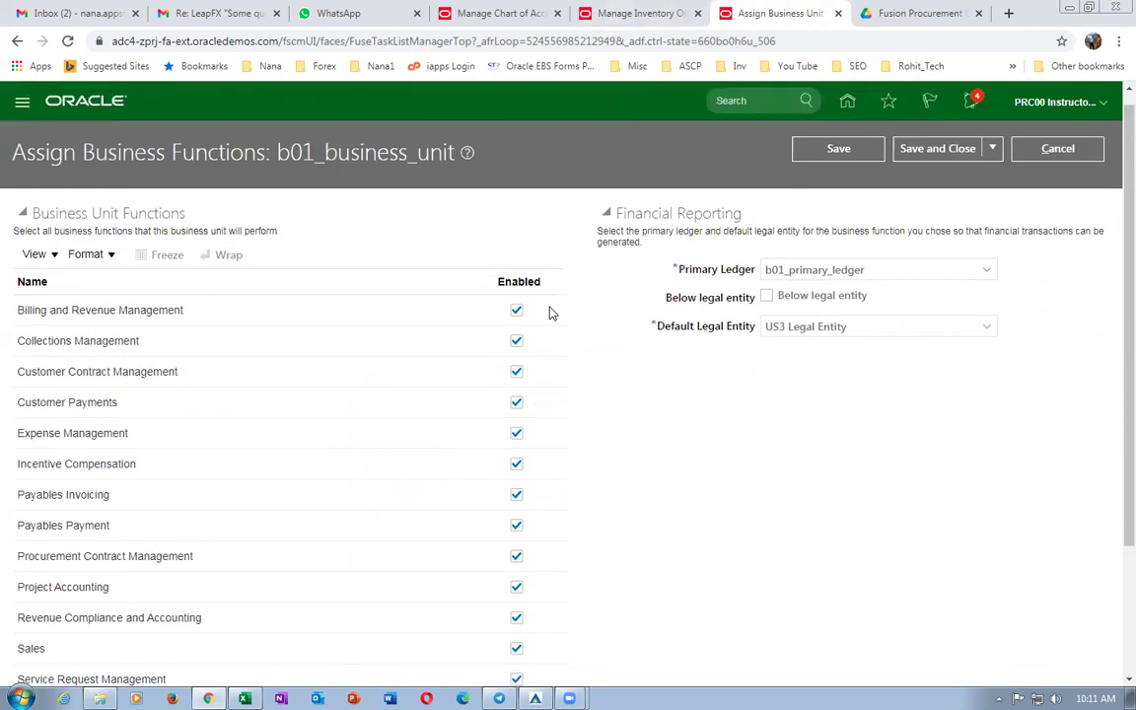
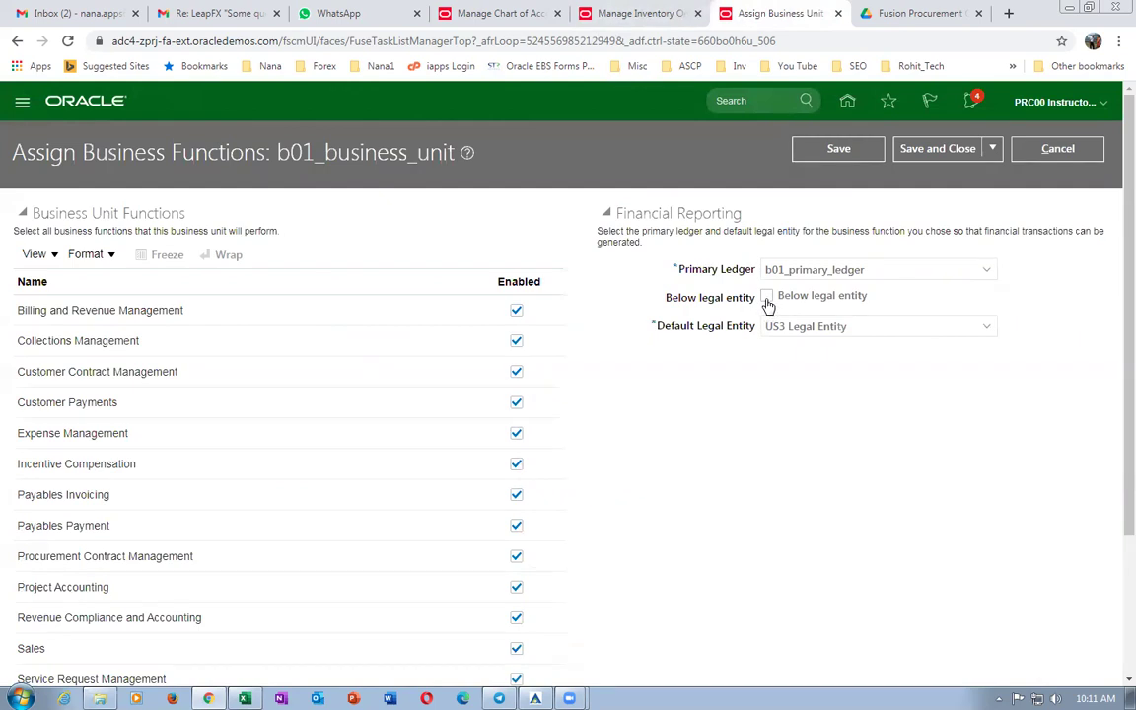
Save b01_business_unit's functions with financial reporting 'Below legal entity', accepting the warning.
click(768, 303)
scroll(470, 615, down, 1)
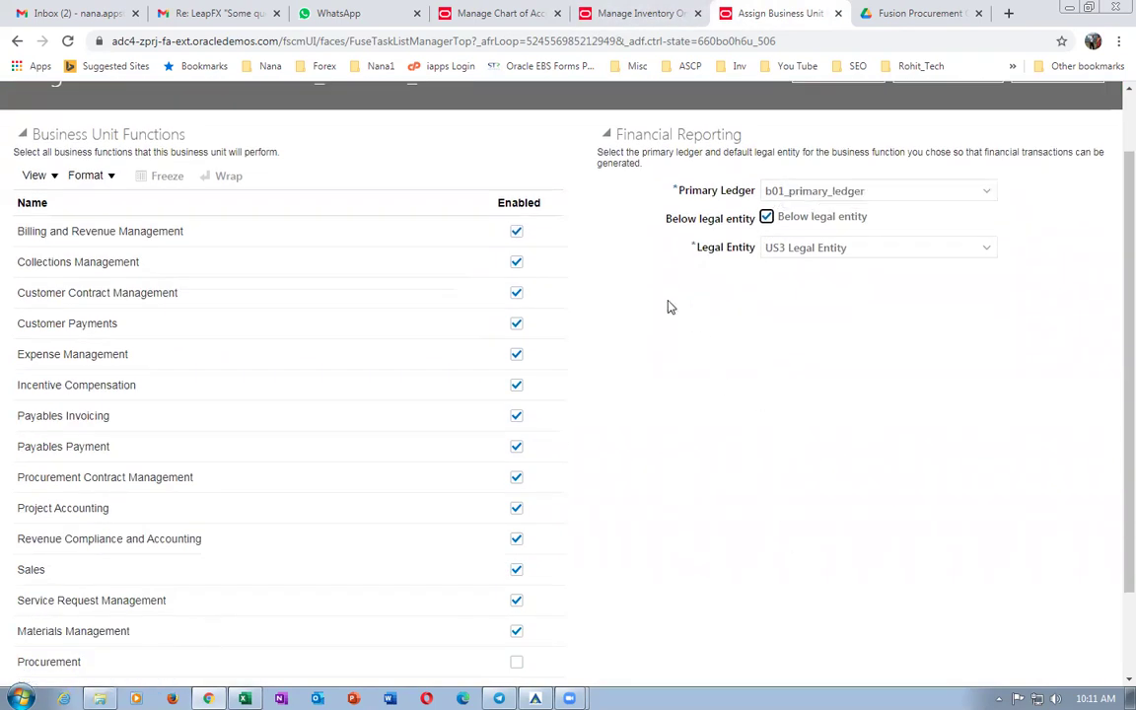
scroll(868, 403, up, 1)
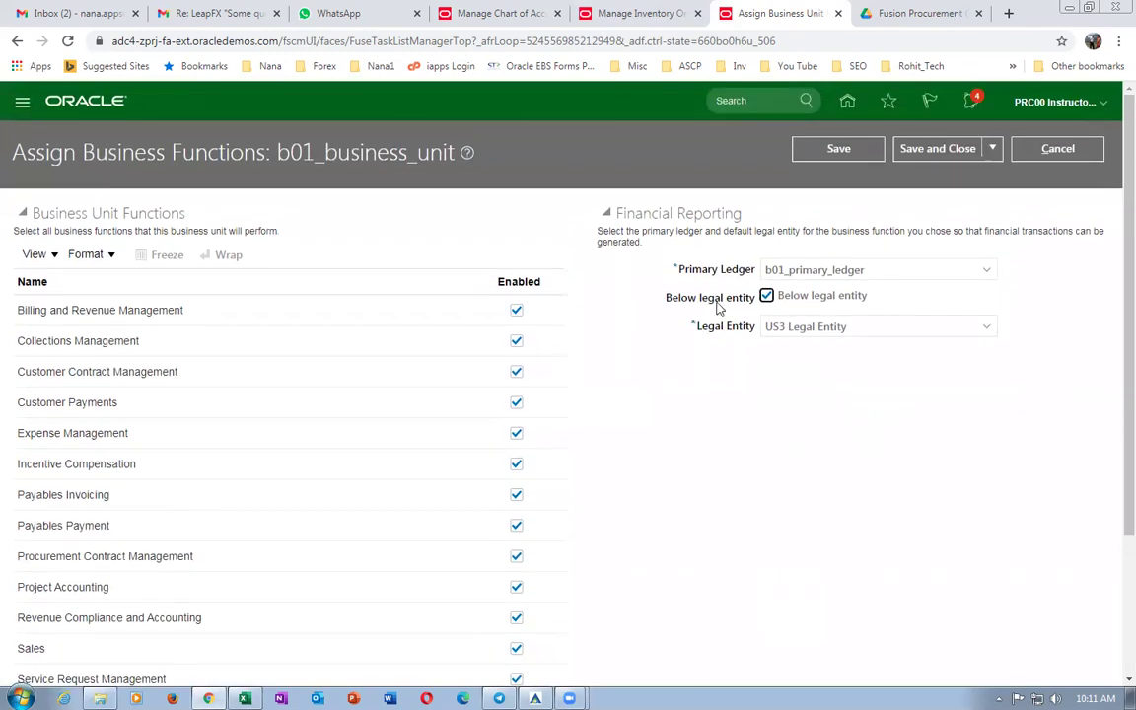
click(933, 154)
click(1058, 414)
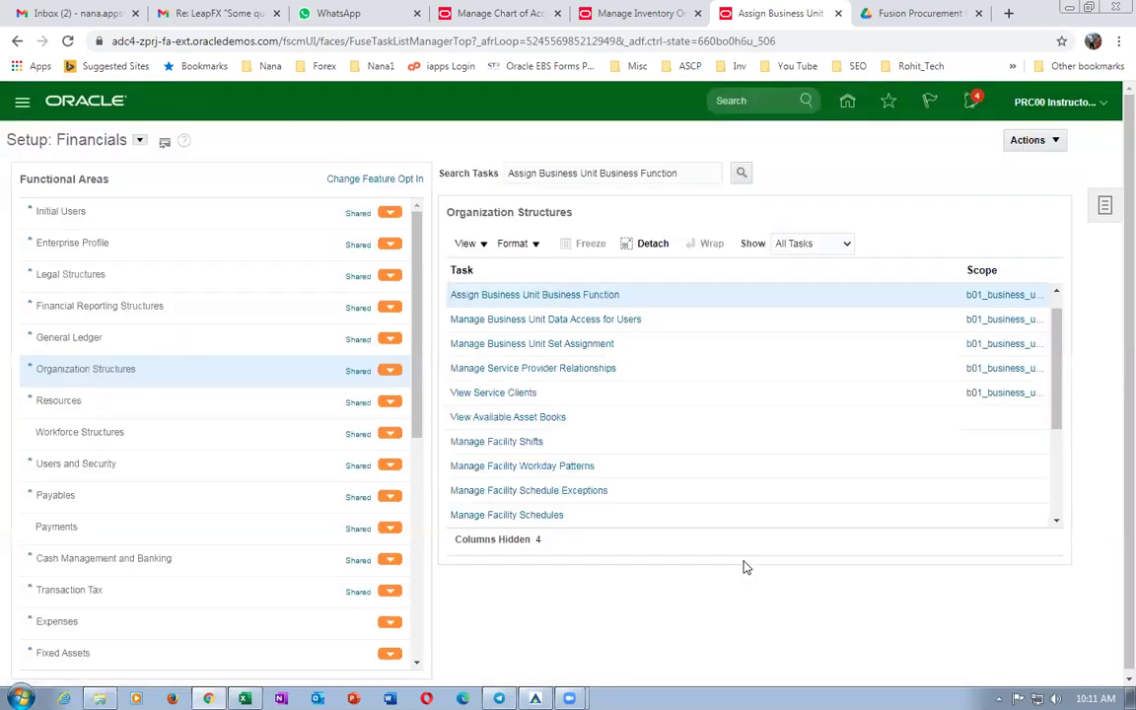
click(643, 14)
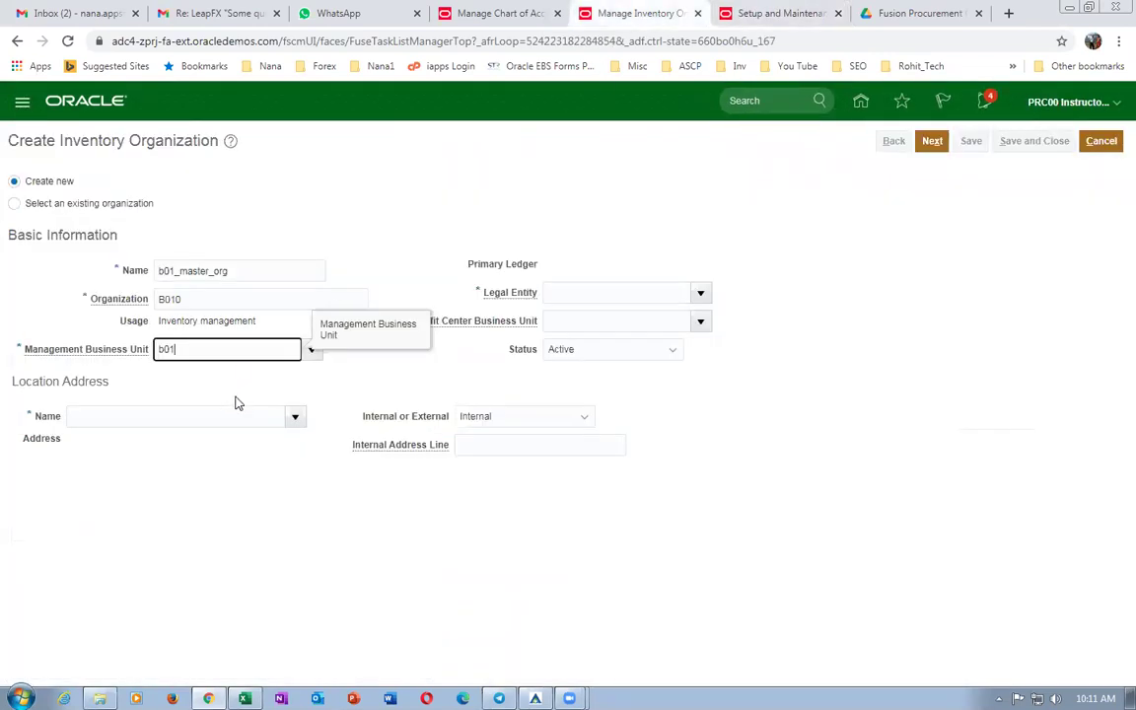
Set b01_master_org's management business unit to b01_business_unit.
click(311, 351)
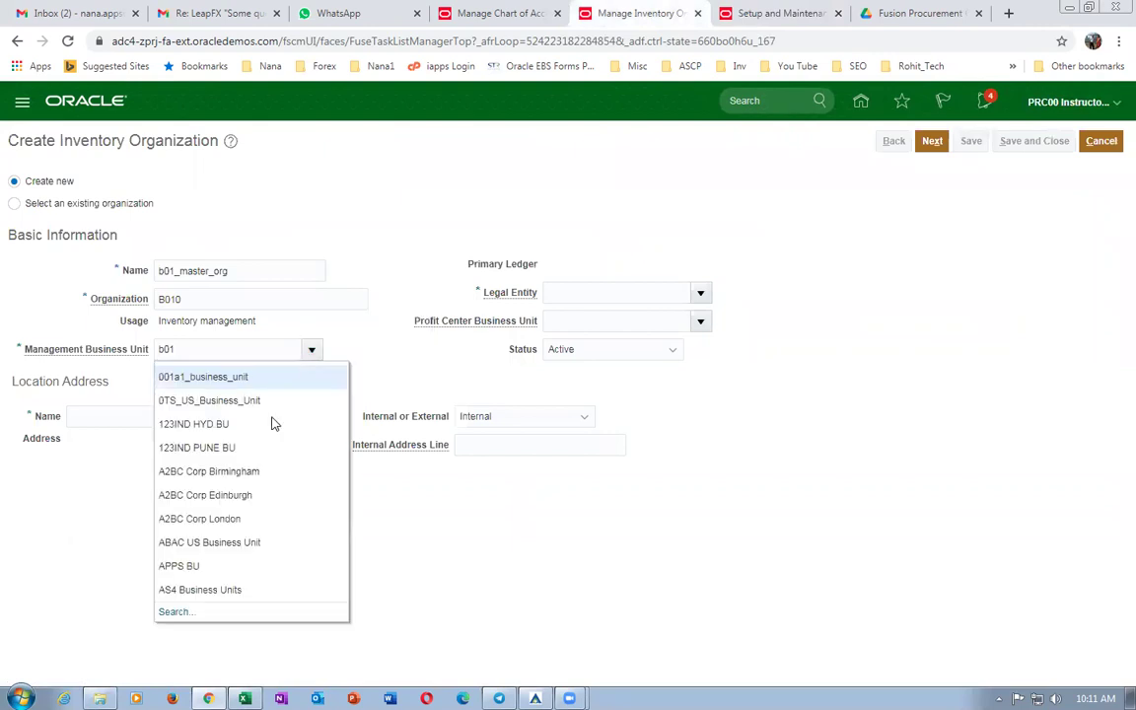
click(172, 611)
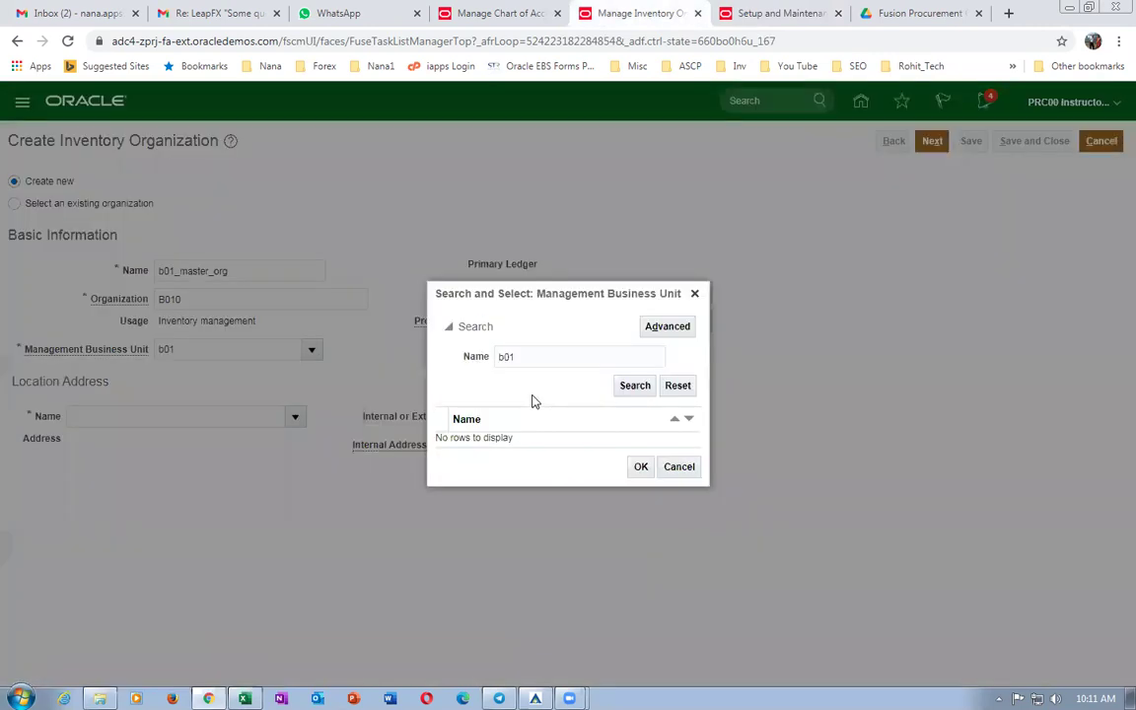
click(634, 385)
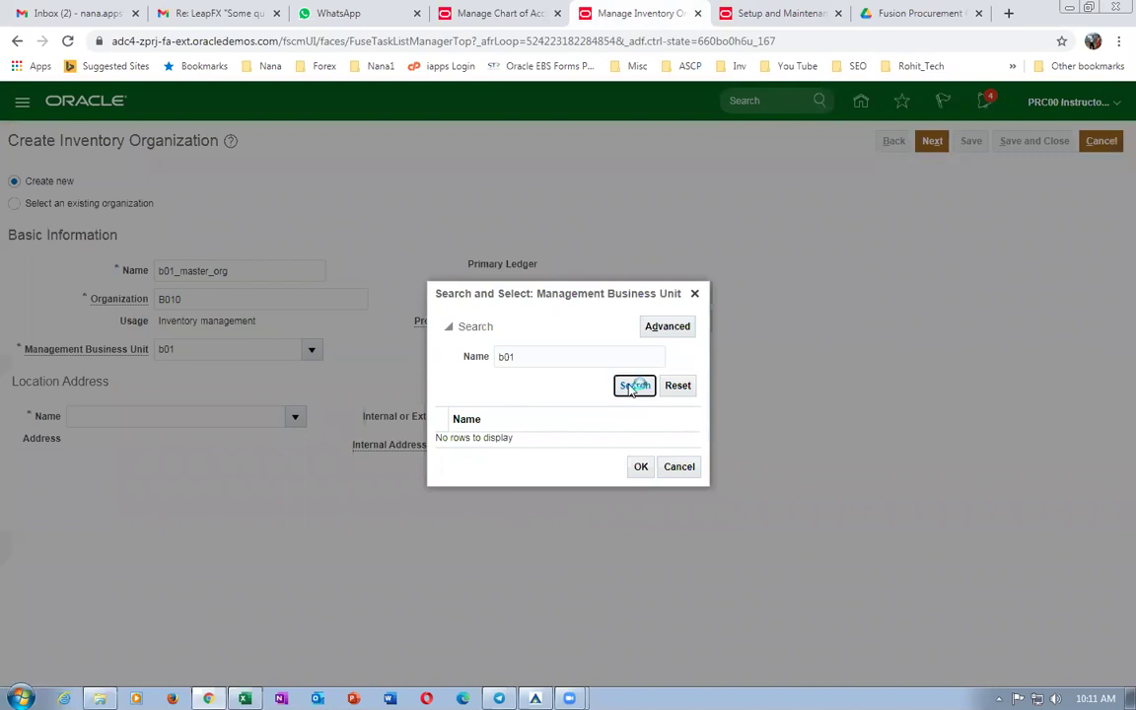
click(589, 444)
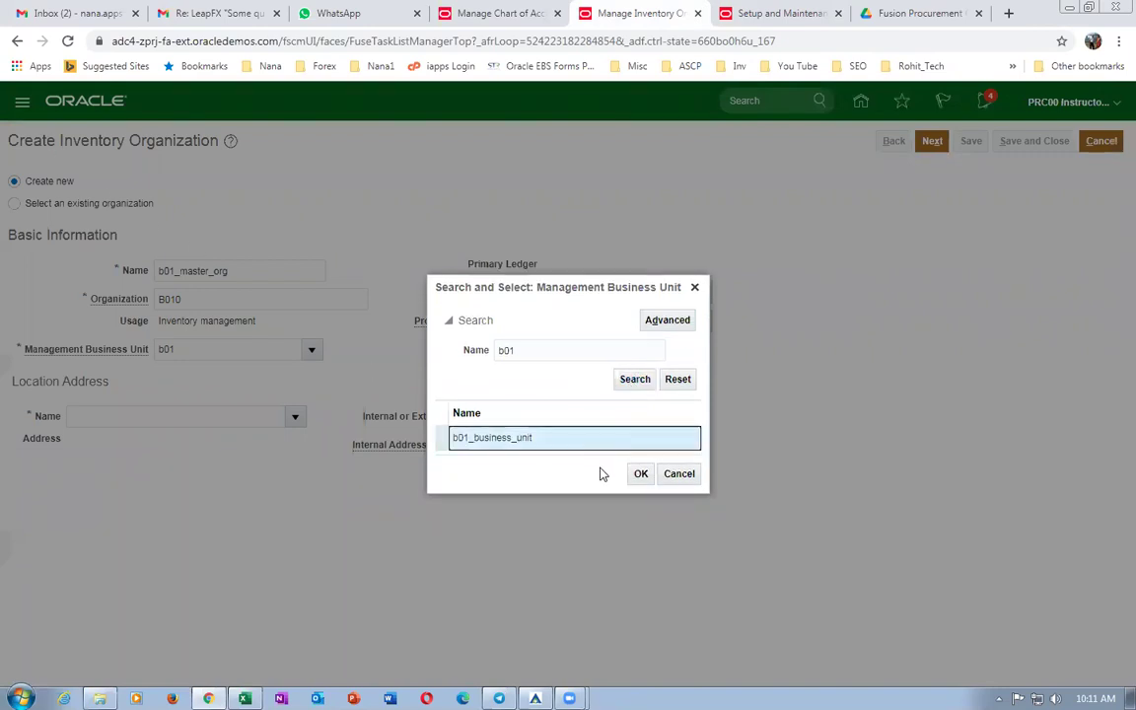
click(640, 473)
Set the organization's location to b01_loc_0.
click(112, 419)
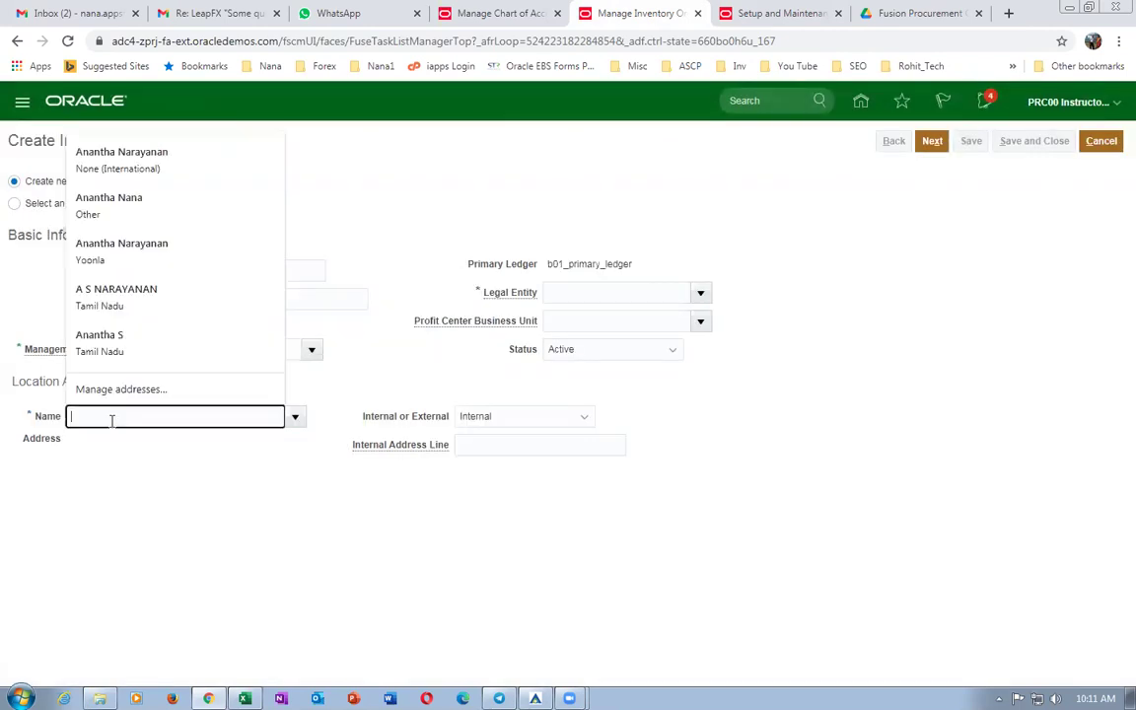
text(b01)
key(Tab)
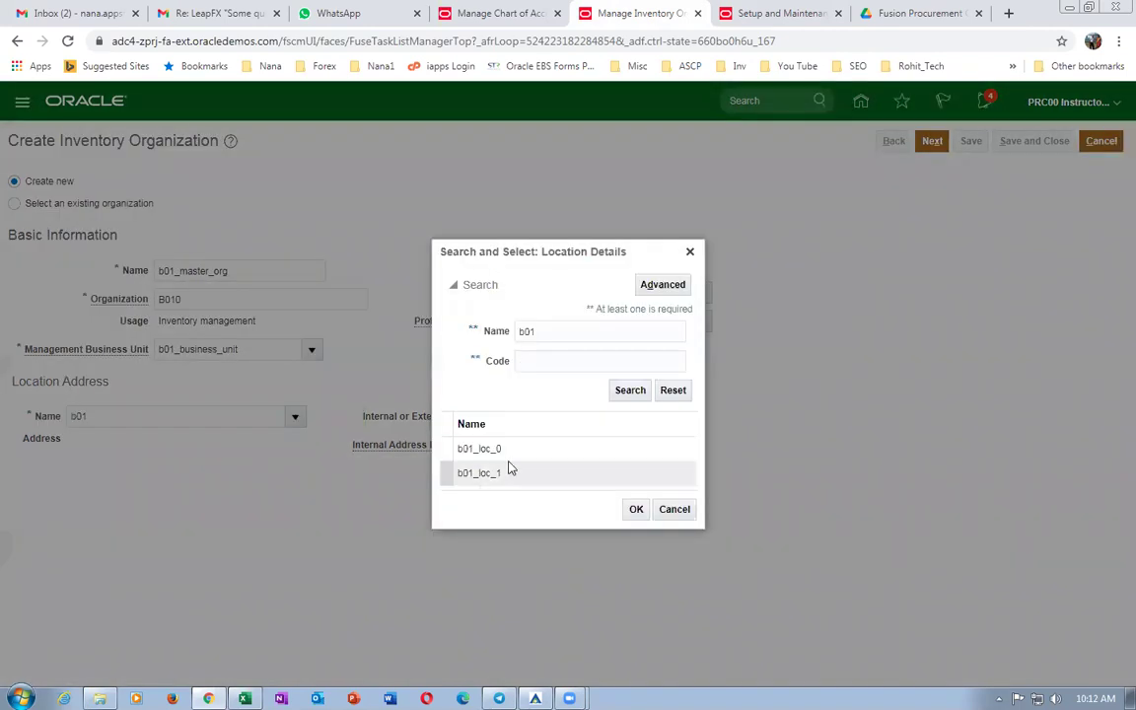
click(637, 509)
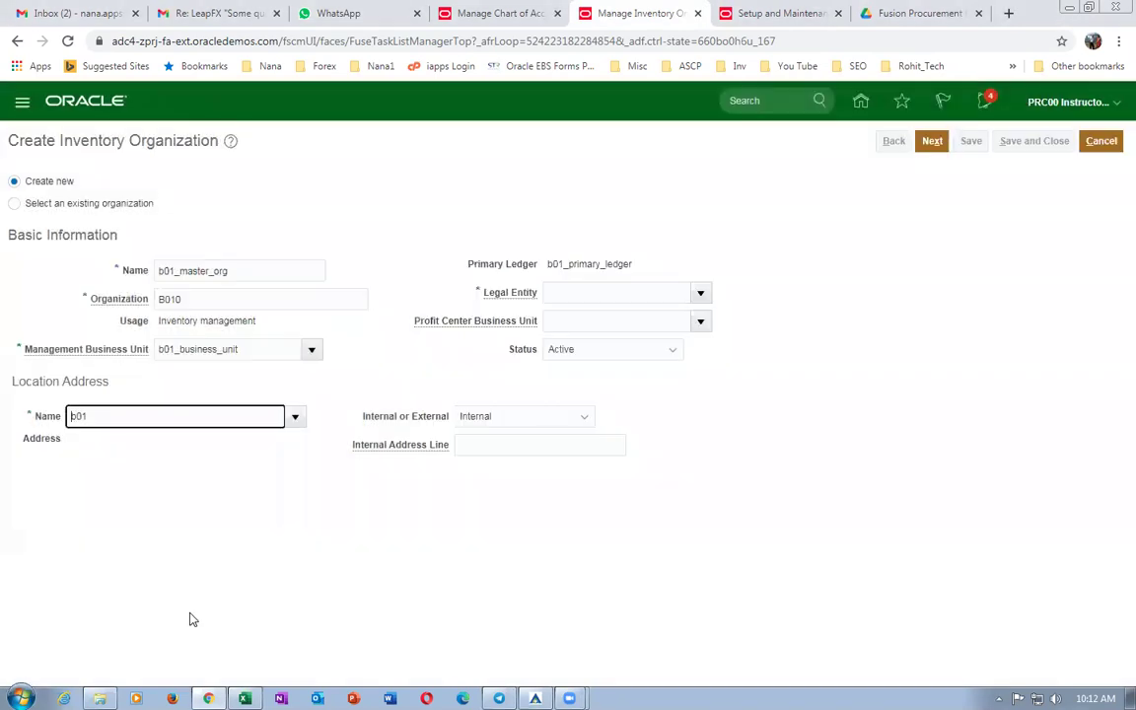
click(932, 141)
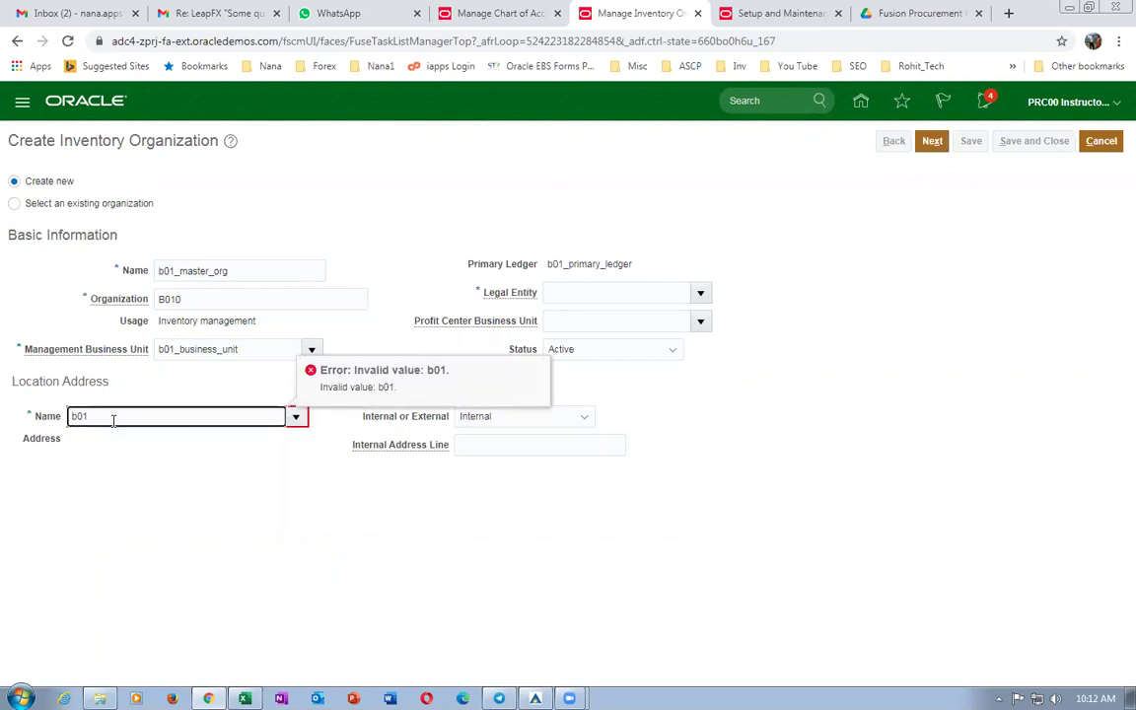
key(Tab)
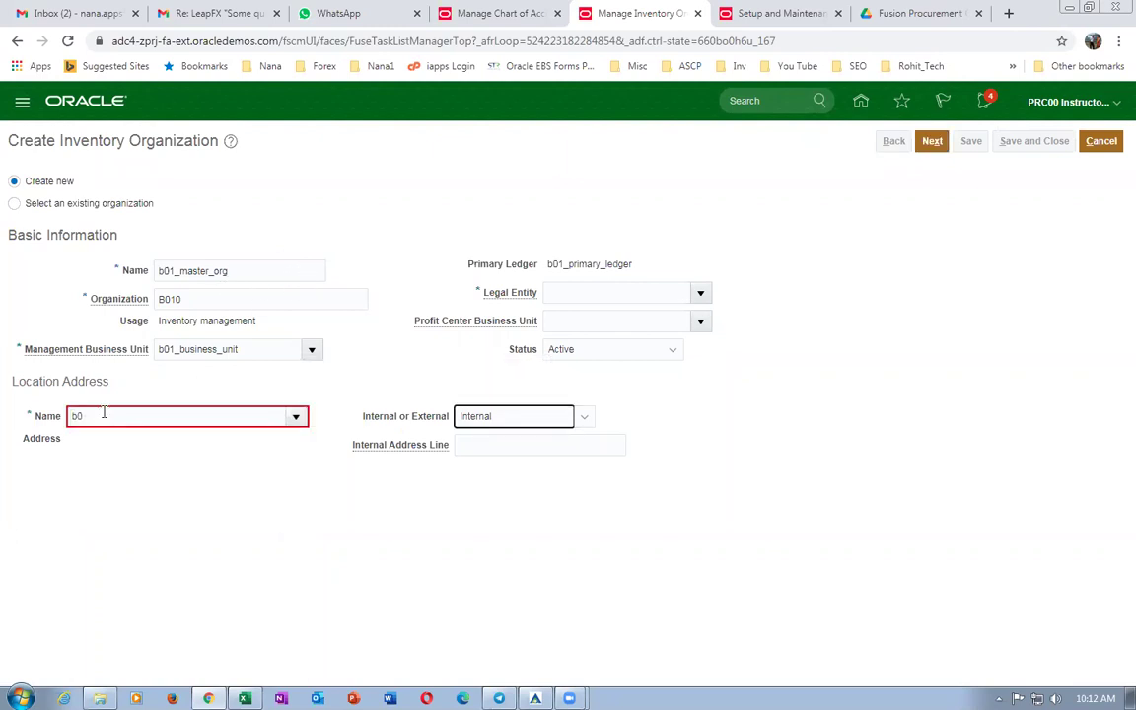
click(577, 449)
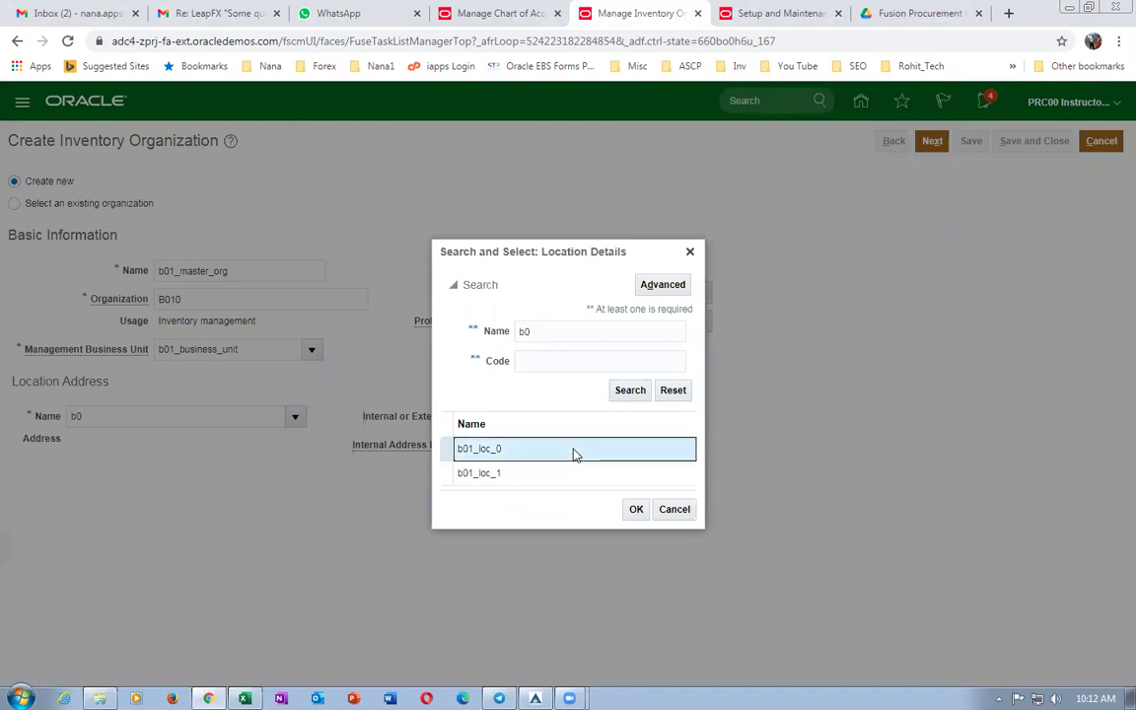
click(636, 509)
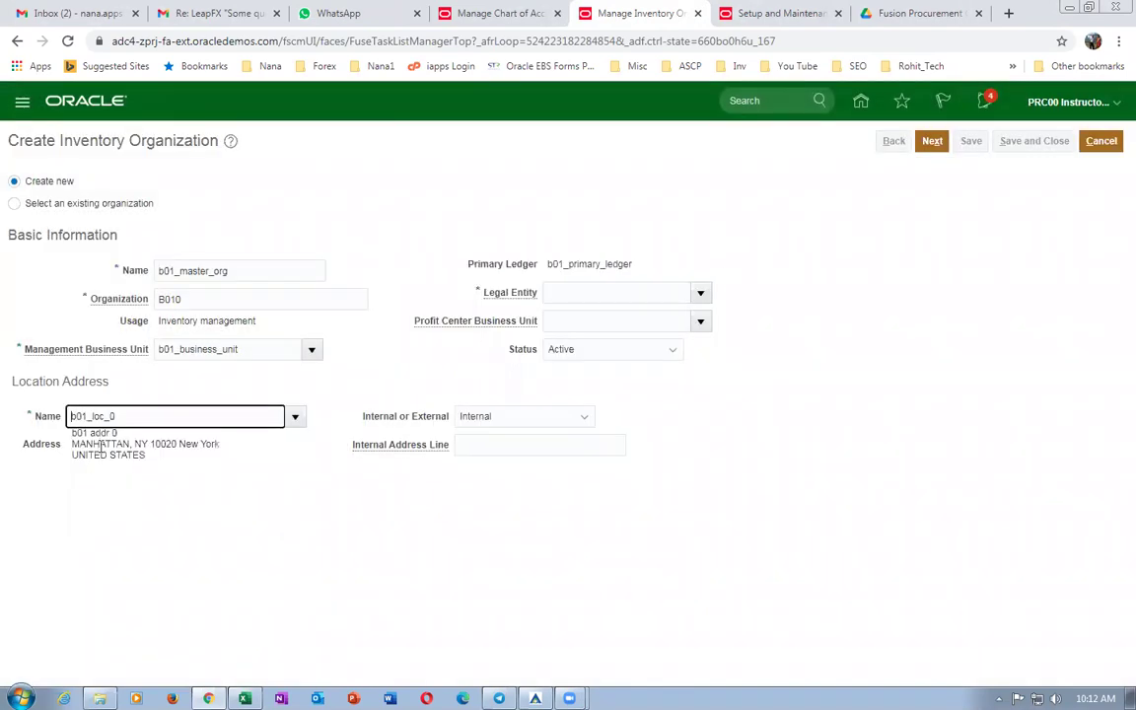
Choose US3 Legal Entity as legal entity and continue to the parameters.
click(701, 293)
click(632, 320)
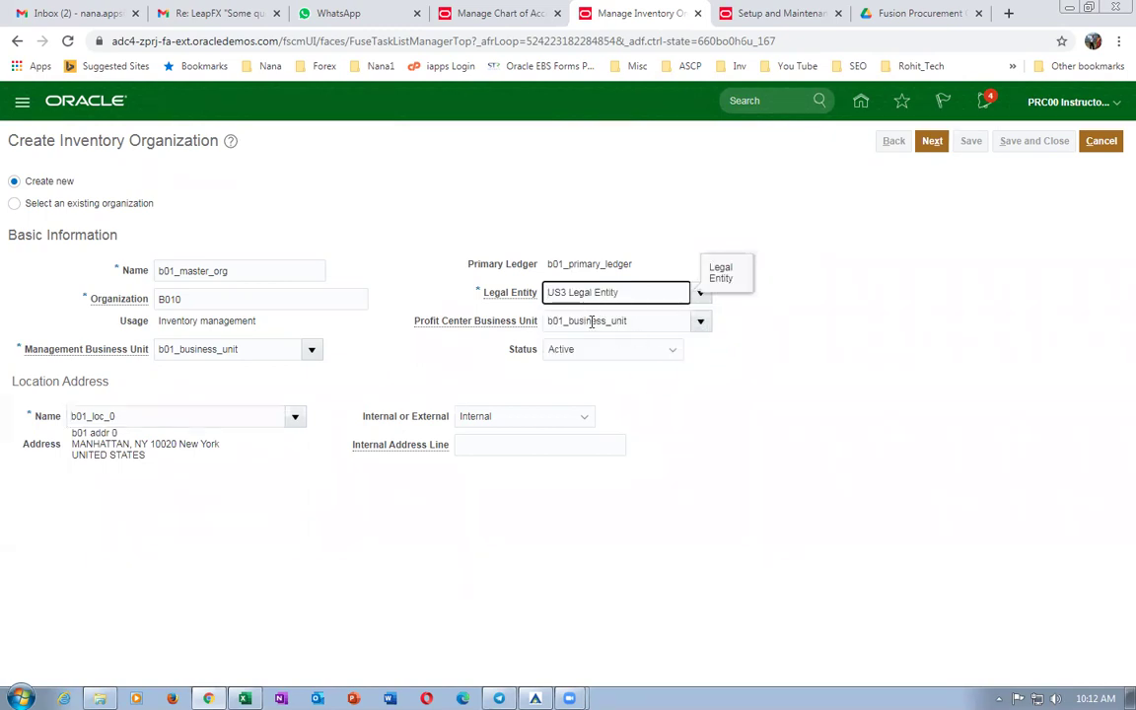
click(932, 141)
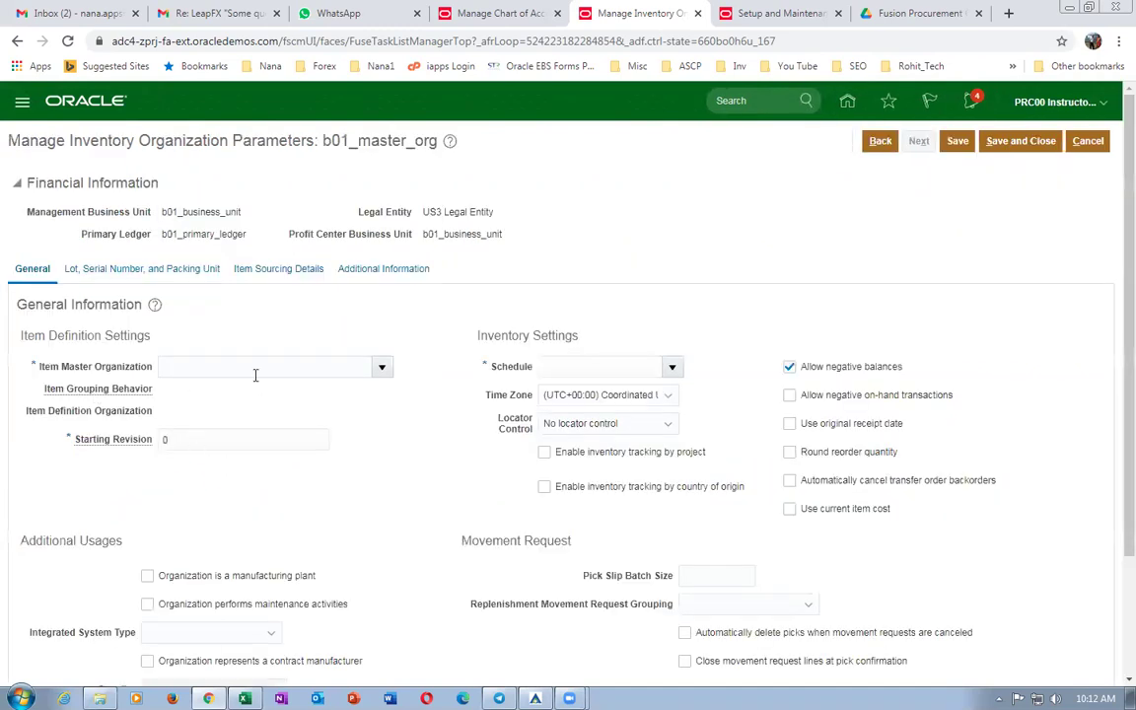
Make b01_master_org its own item master organization with the Operations schedule.
click(263, 373)
text(b01)
key(Tab)
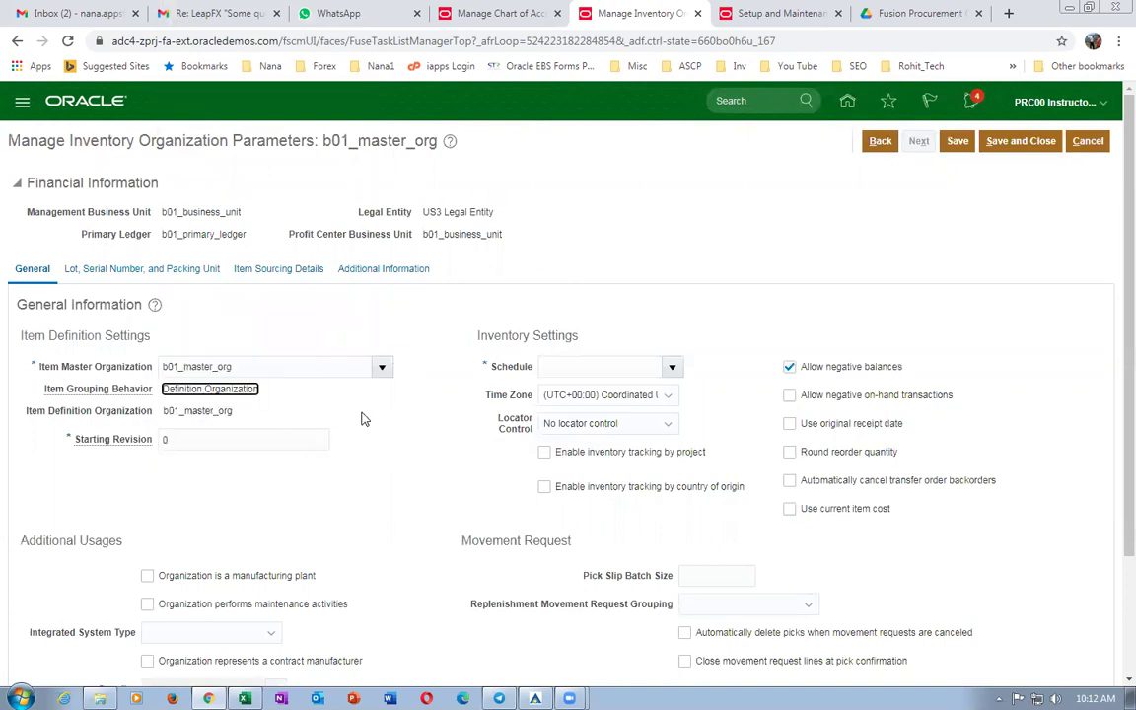
click(614, 368)
text(Operat)
key(Tab)
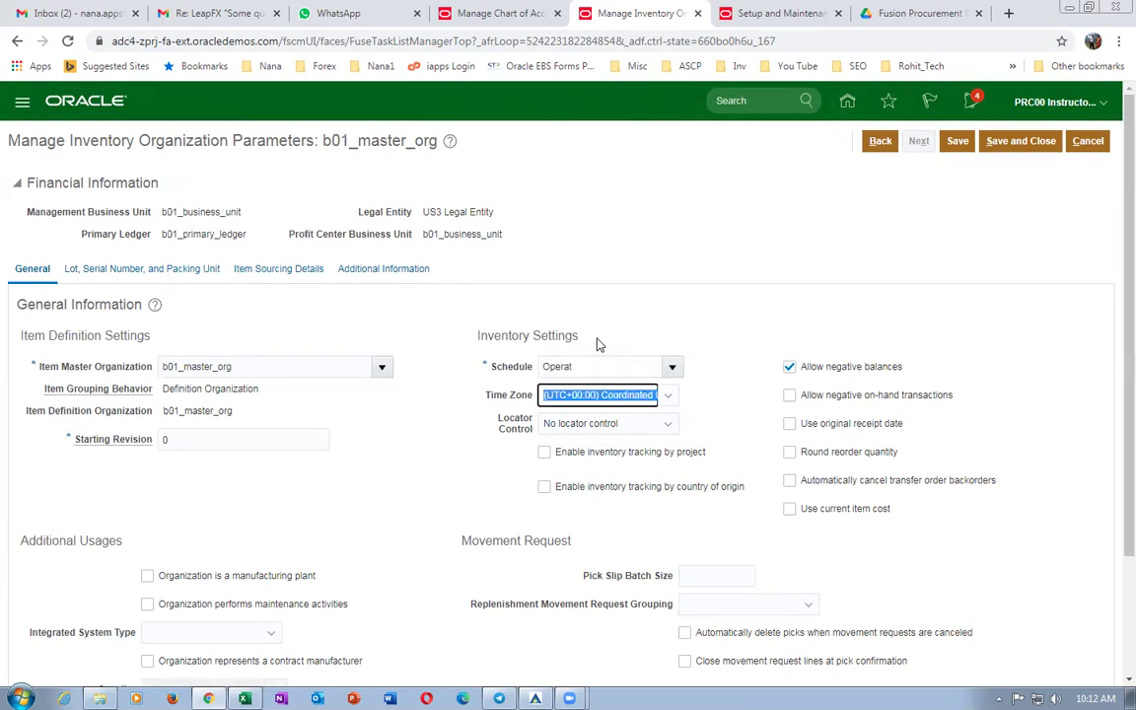
click(671, 367)
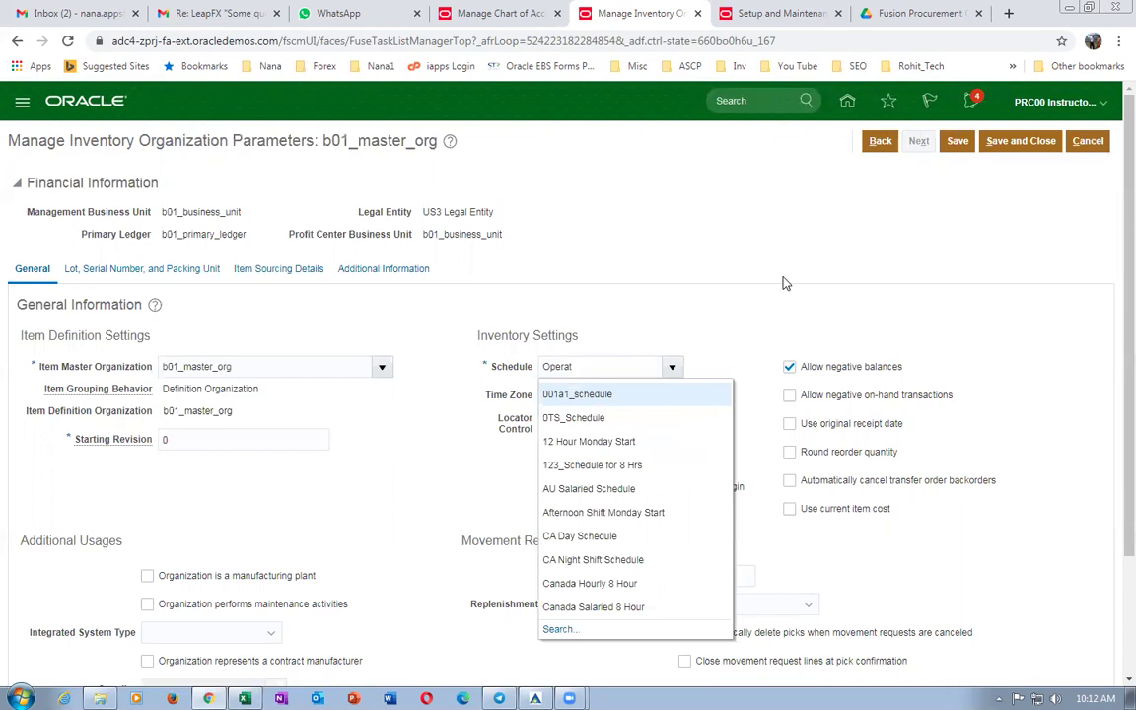
click(555, 629)
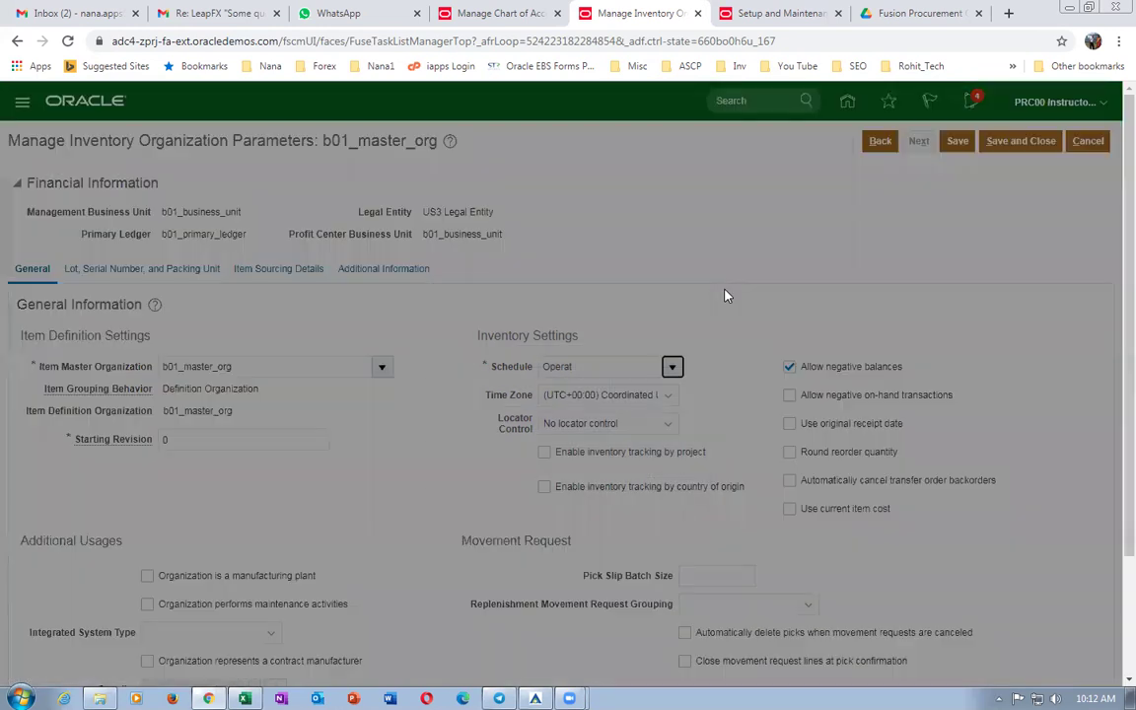
click(628, 387)
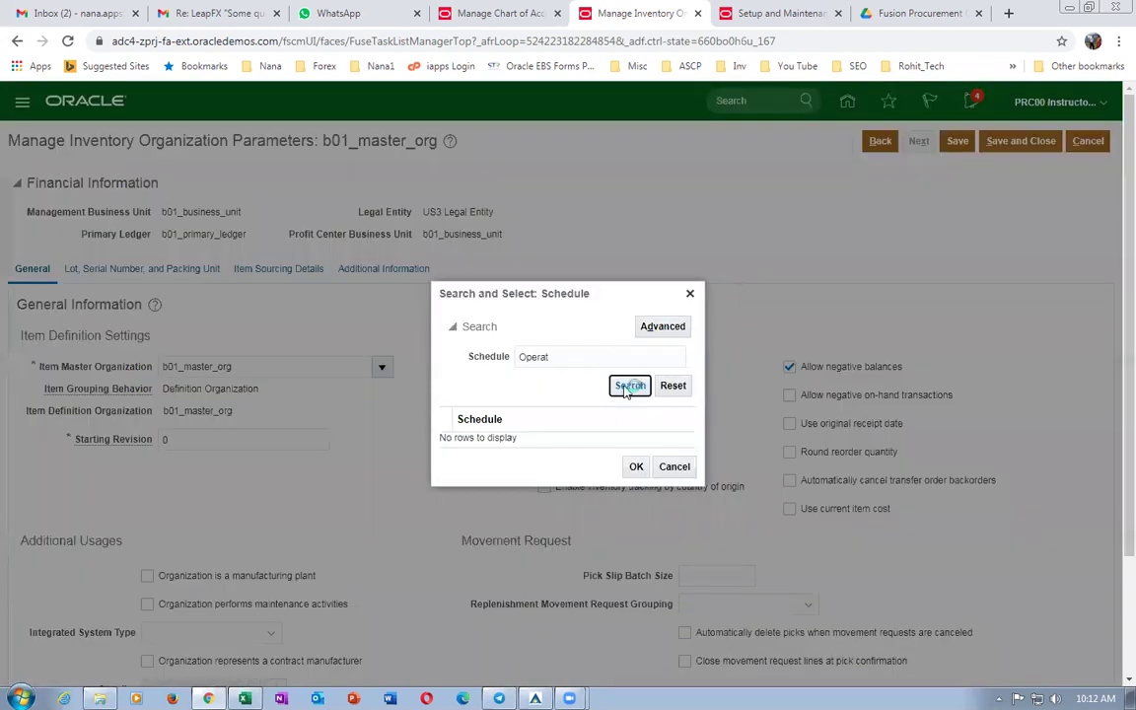
click(558, 435)
click(695, 287)
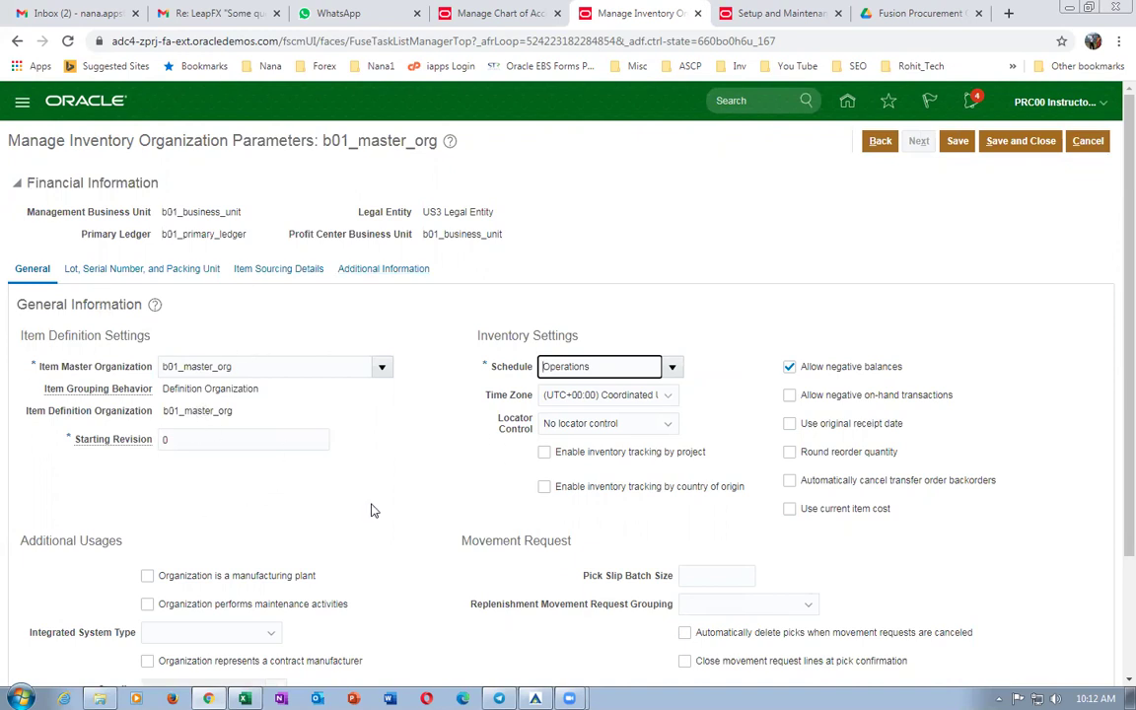
Set locator control to subinventory level and save the parameters.
click(591, 423)
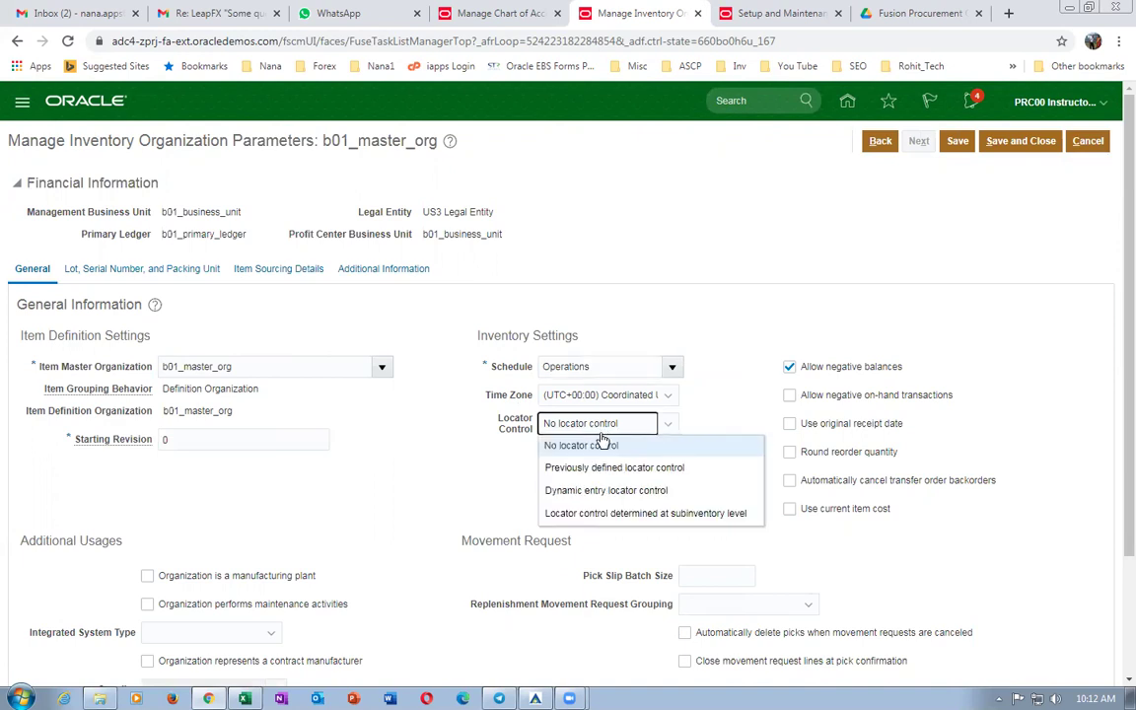
click(617, 515)
click(698, 314)
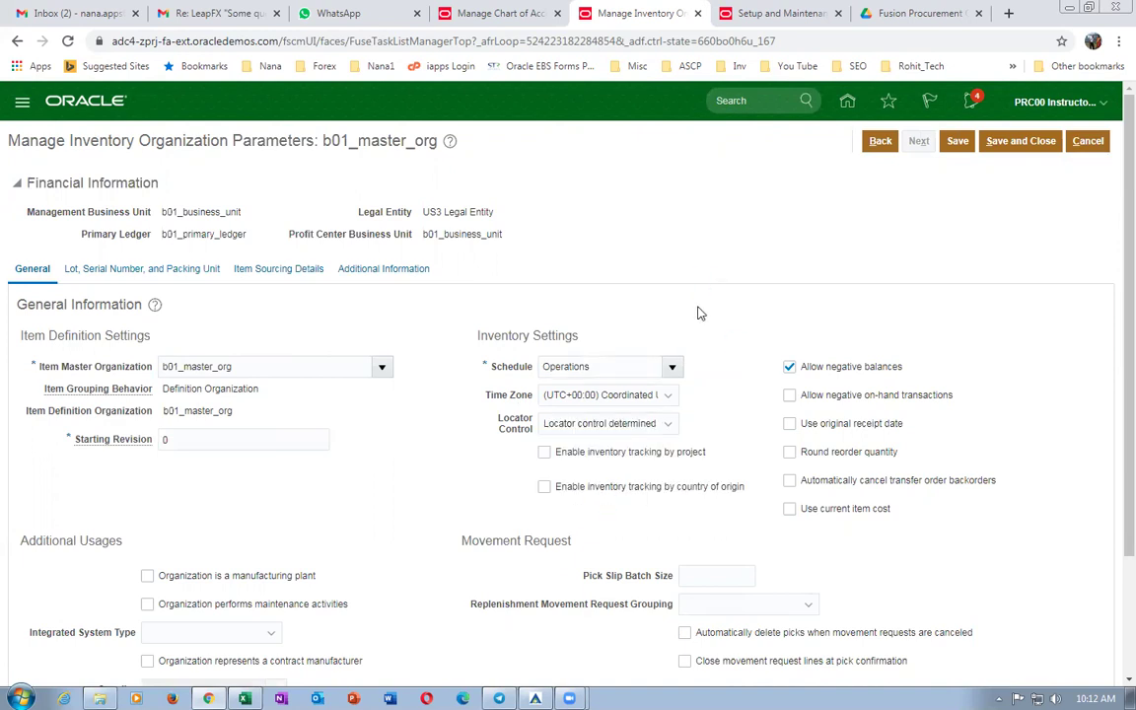
click(1031, 141)
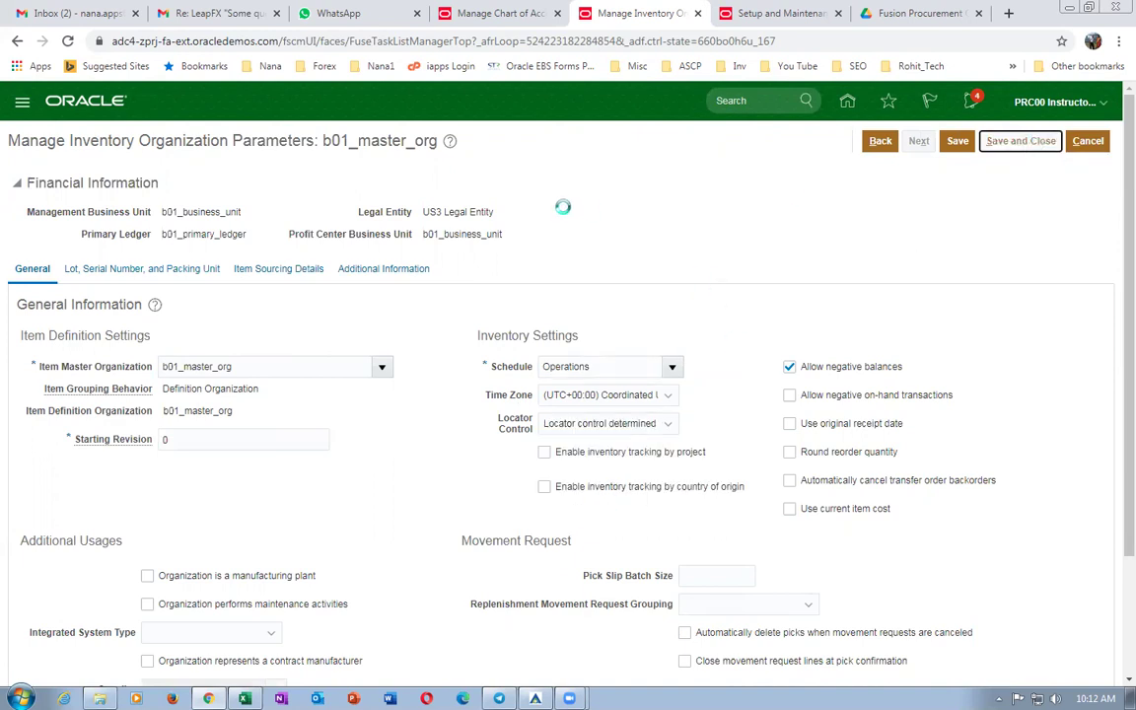
click(195, 249)
Create inventory organization b01_child_1 with code B011 under business unit b01_business_unit.
text(001)
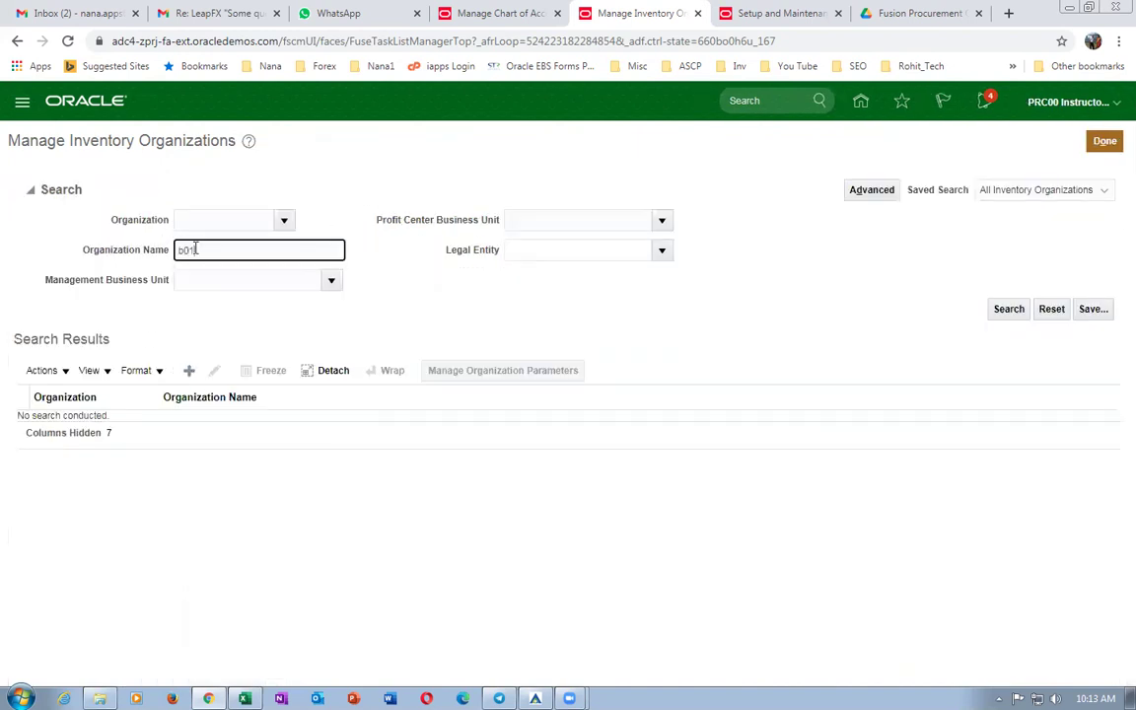
key(Return)
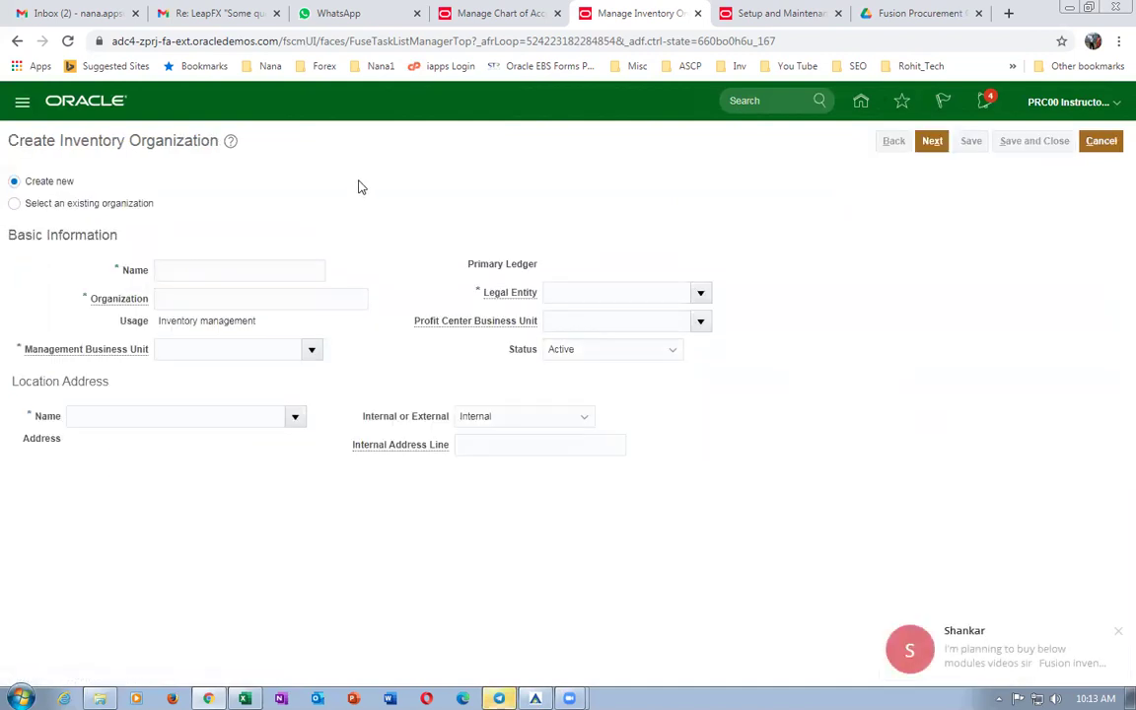
click(241, 261)
text(b)
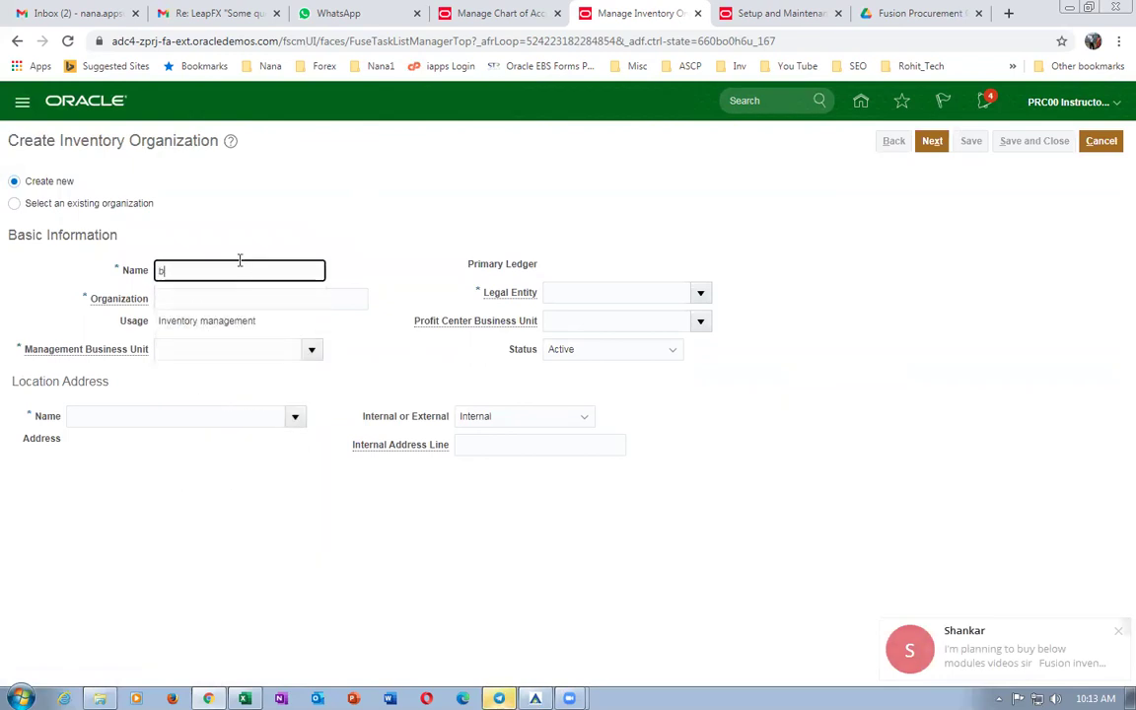
text(01_child_1)
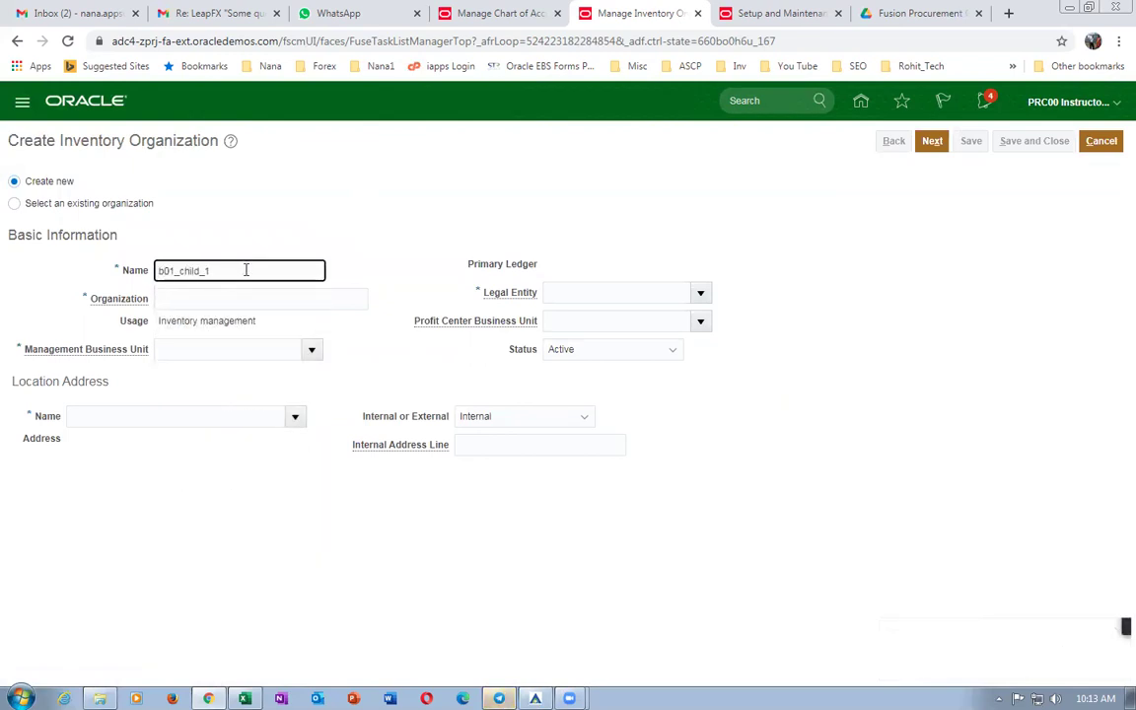
double_click(245, 270)
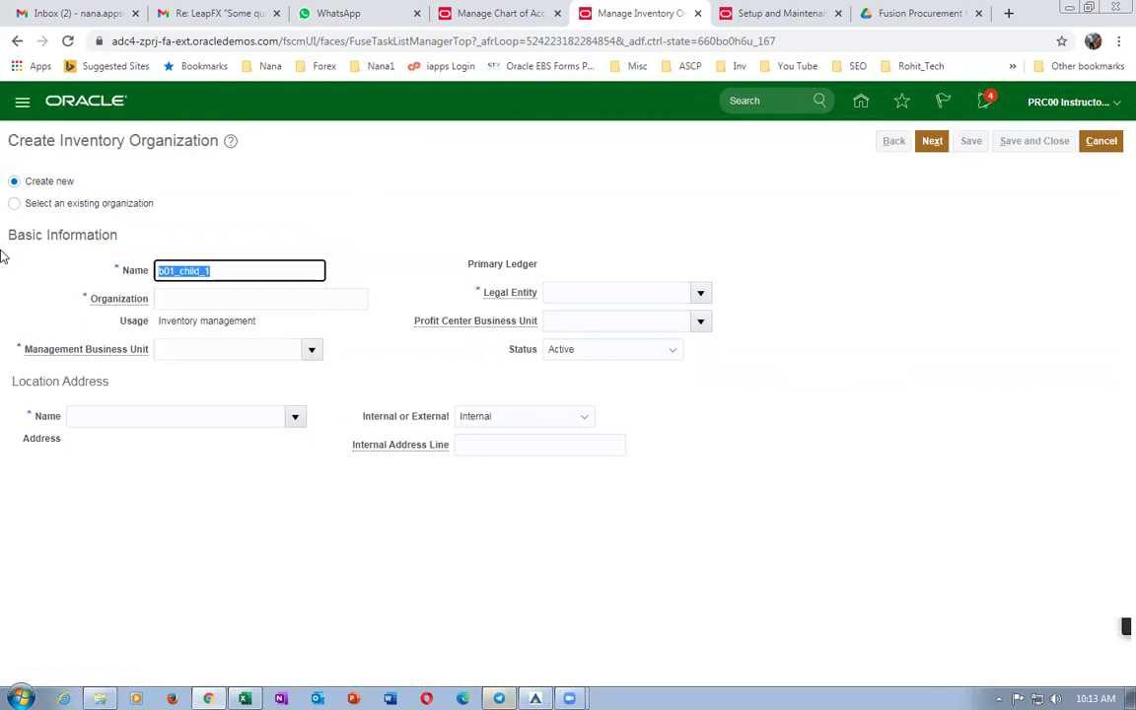
click(207, 297)
text(B)
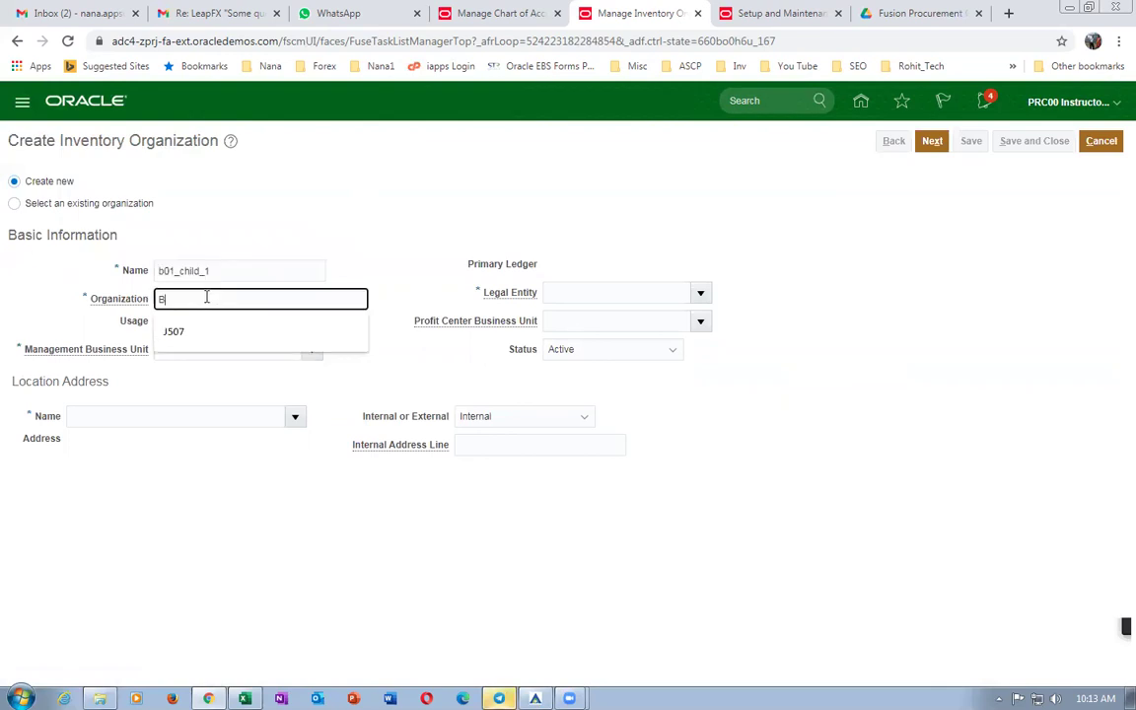
click(182, 348)
text(b01)
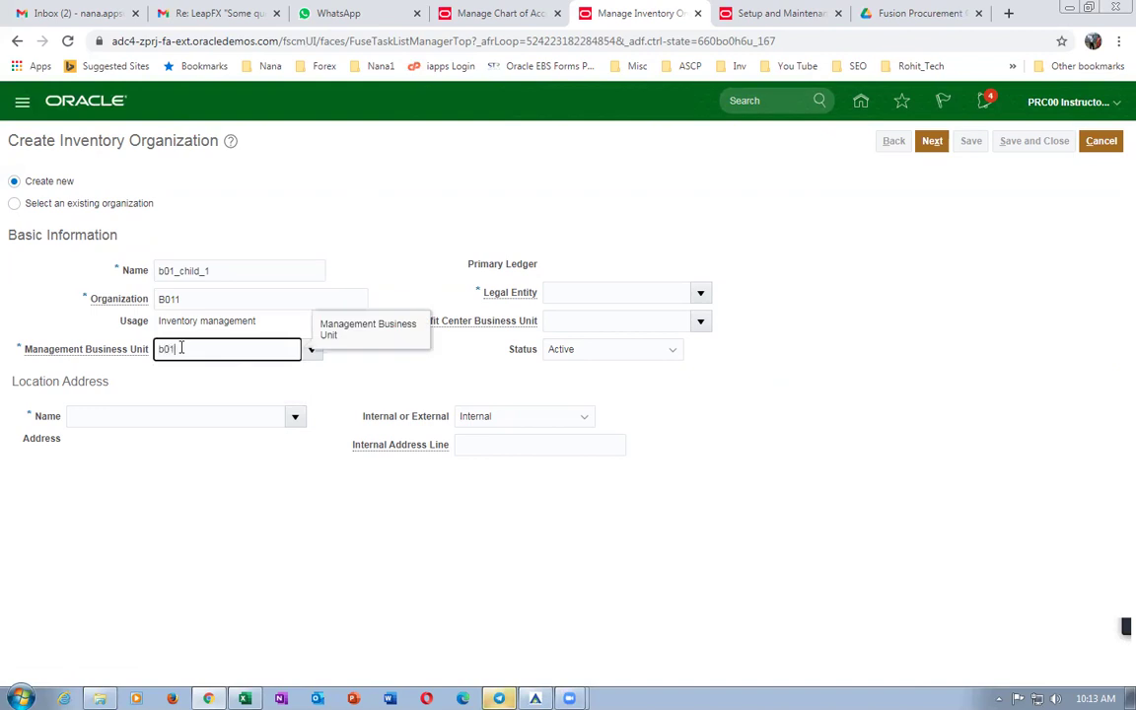
key(Tab)
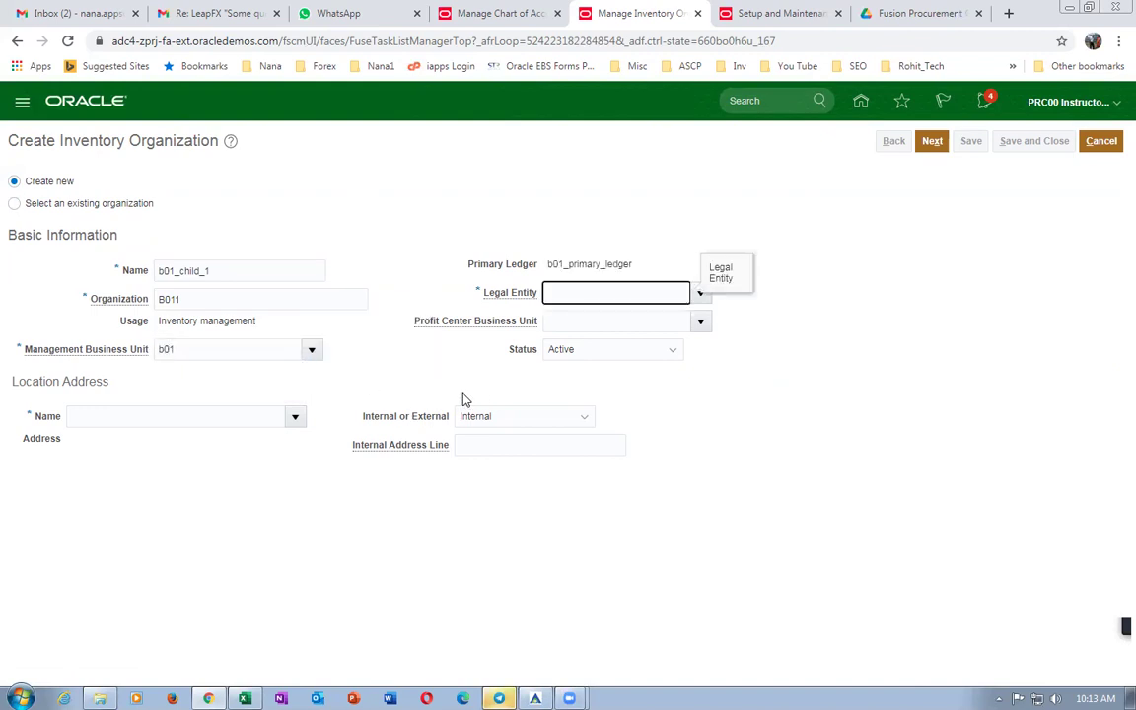
Give b01_child_1 location b01_loc_1 and US3 Legal Entity, then continue to parameters.
click(124, 419)
text(b01)
key(Tab)
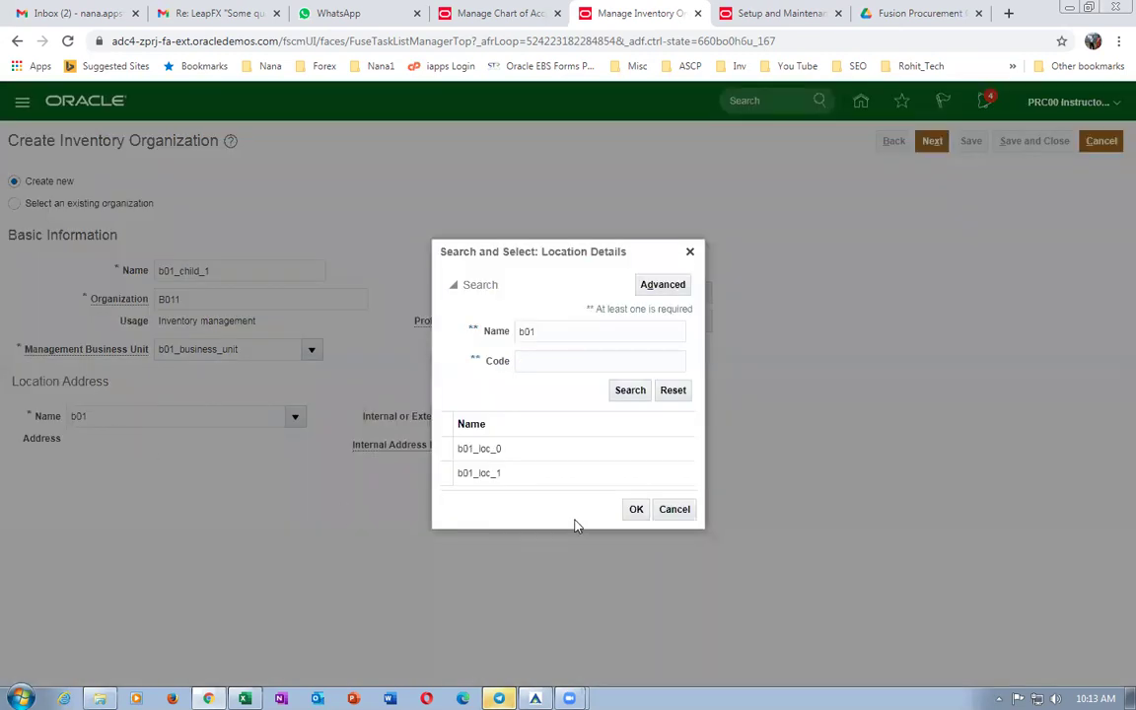
click(546, 475)
click(635, 509)
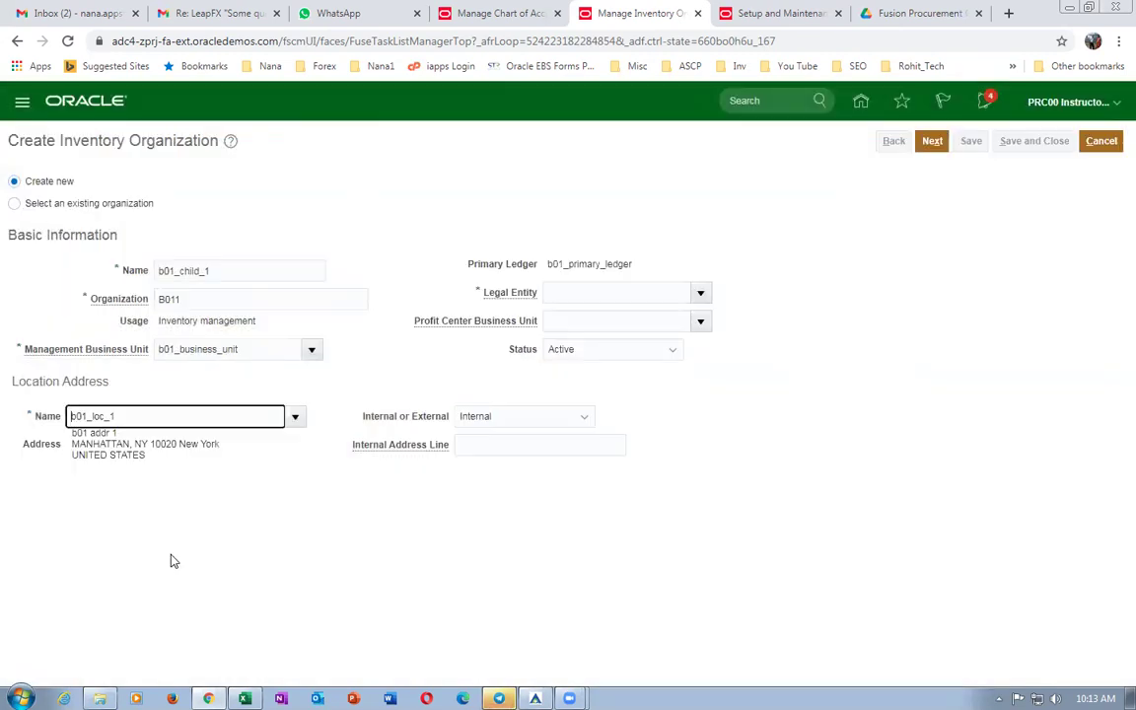
click(701, 293)
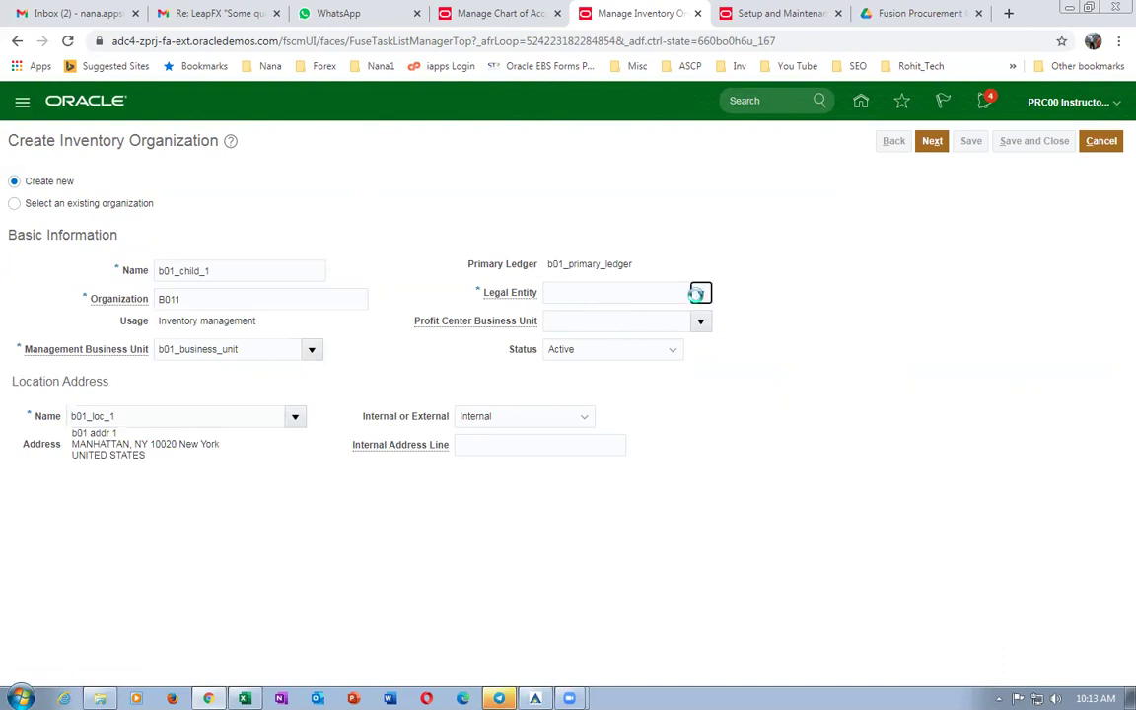
click(649, 321)
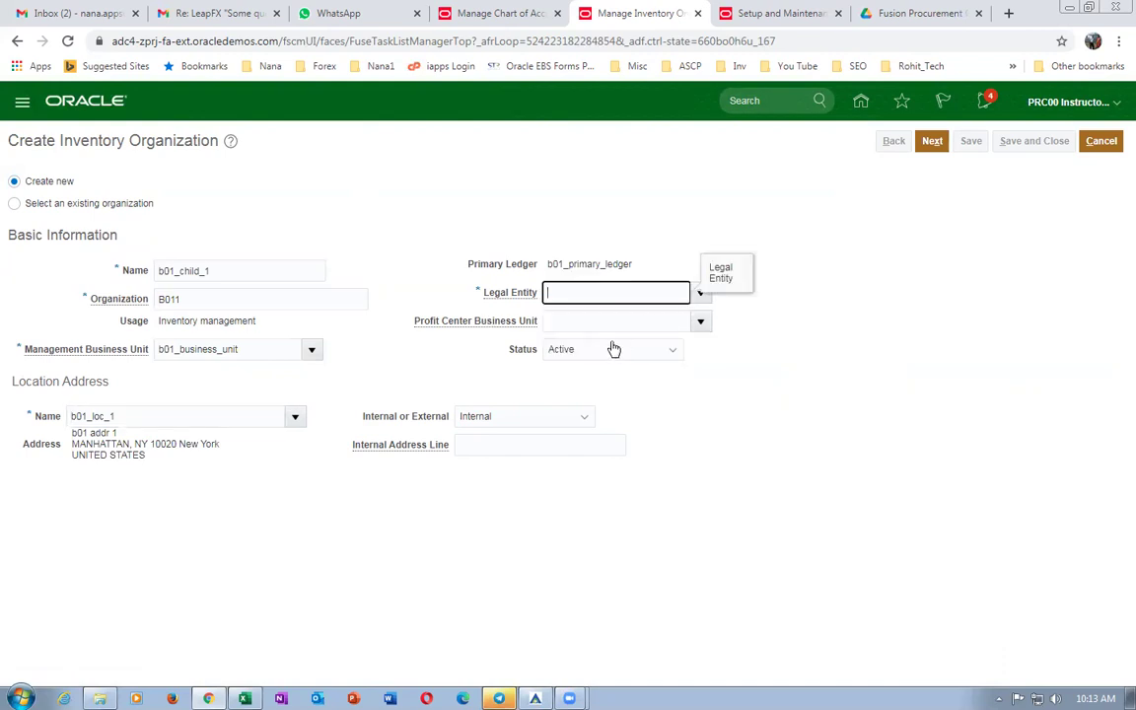
click(932, 141)
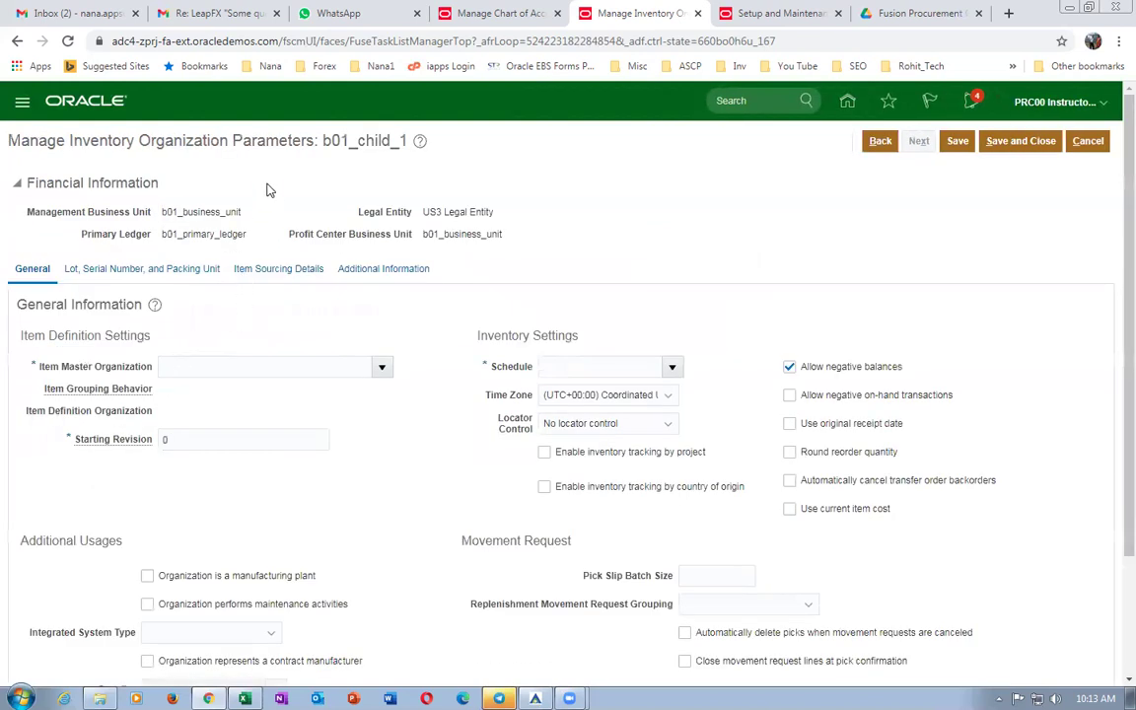
Save b01_child_1 with item master b01_master_org, Definition Organization grouping and Operations schedule.
click(179, 365)
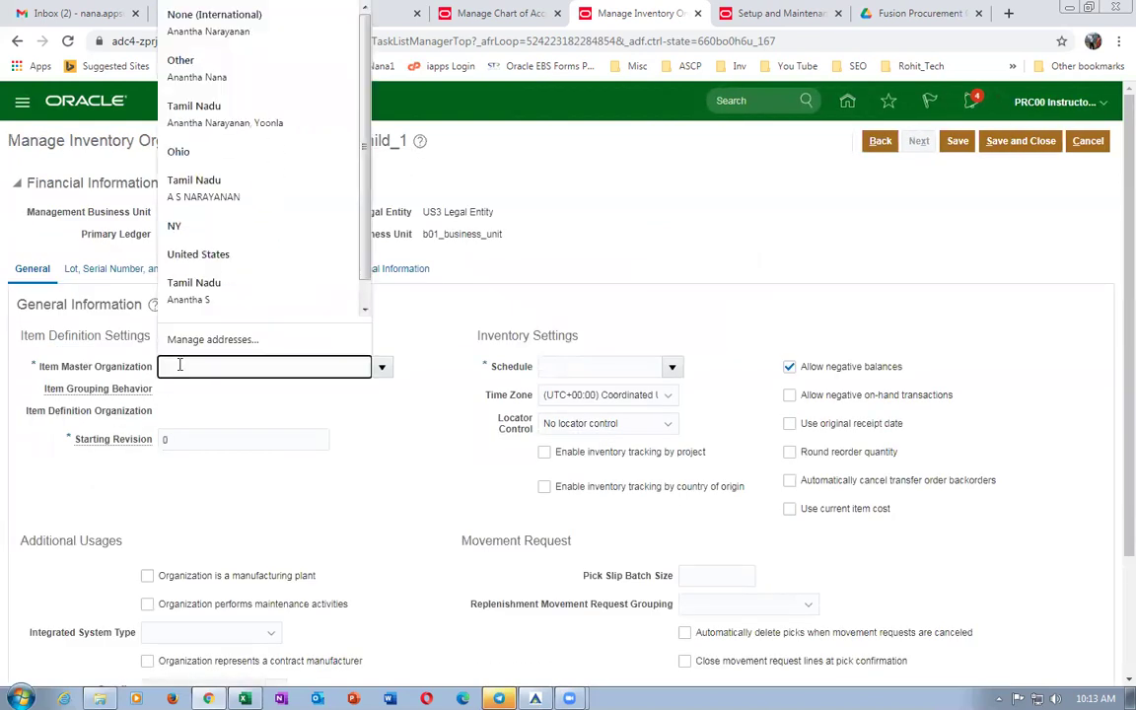
text(b01)
click(587, 366)
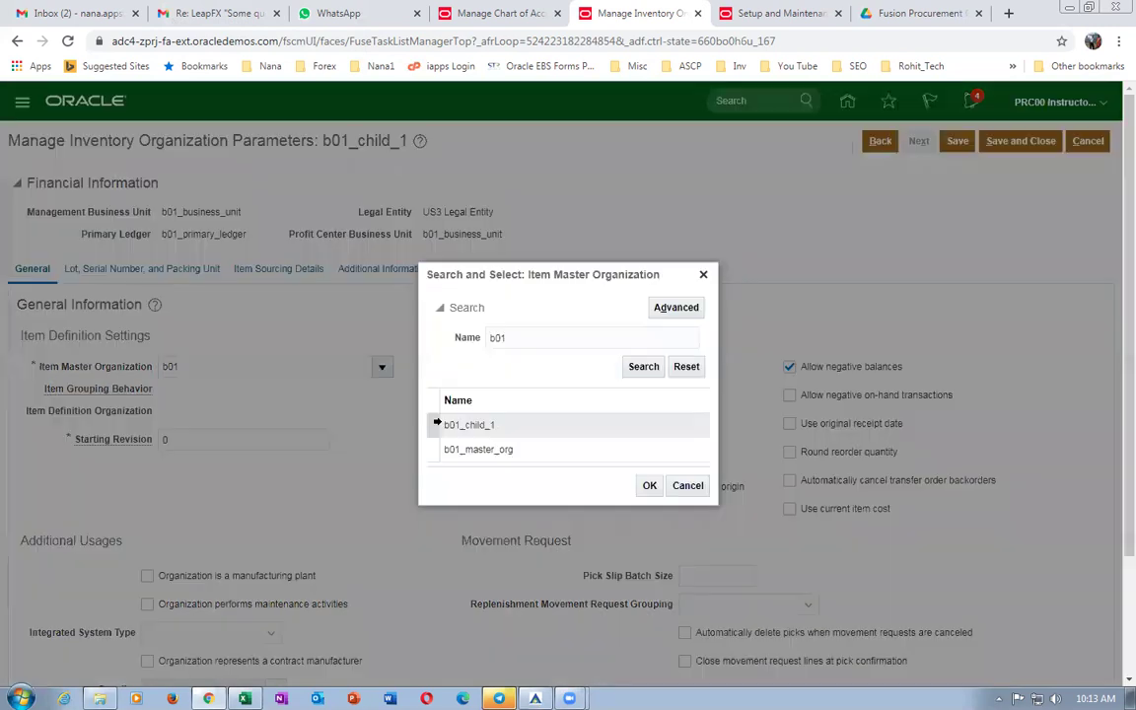
click(483, 449)
click(649, 486)
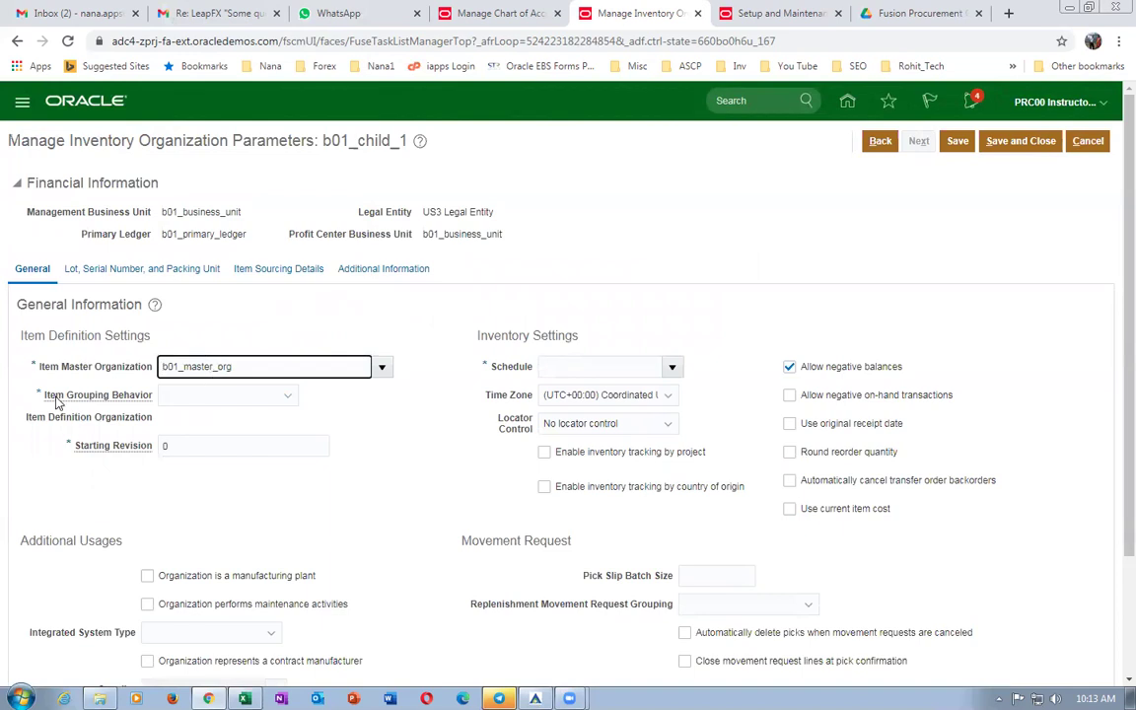
click(216, 399)
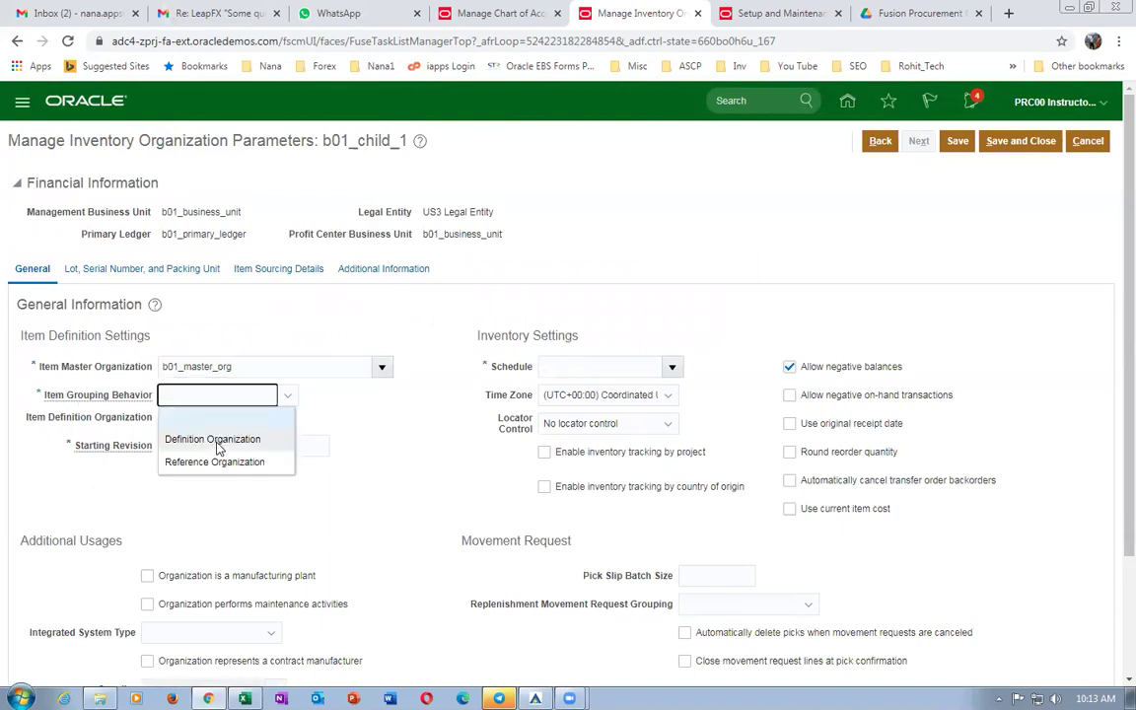
click(213, 436)
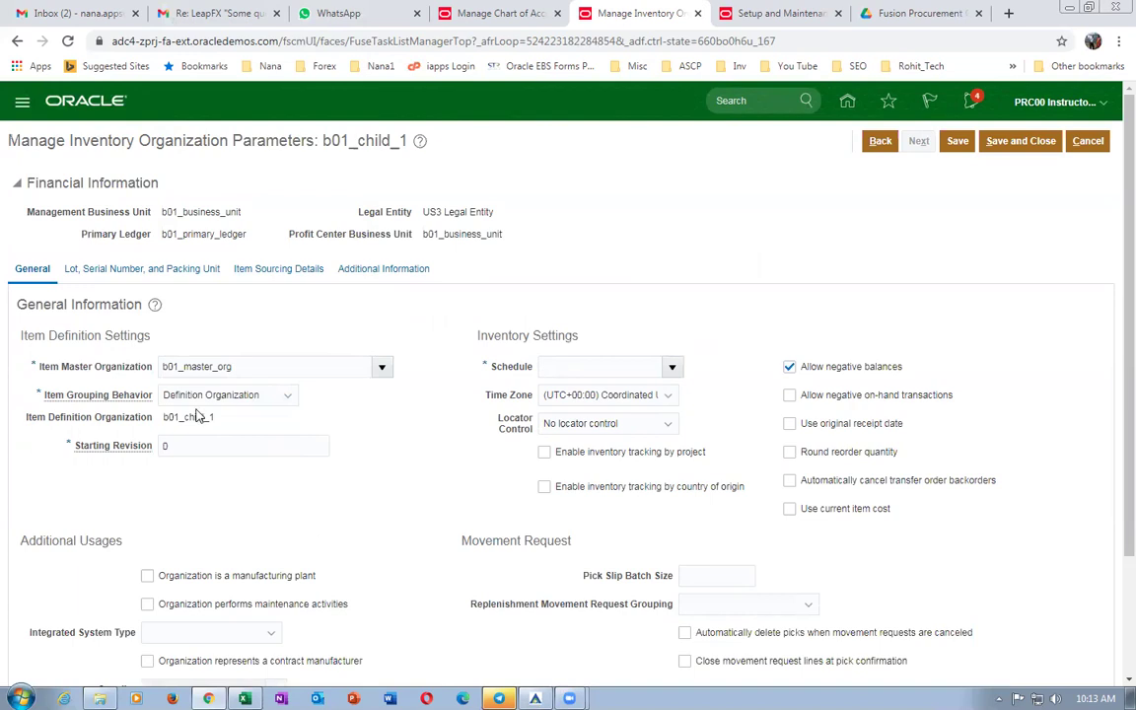
click(579, 366)
text(op)
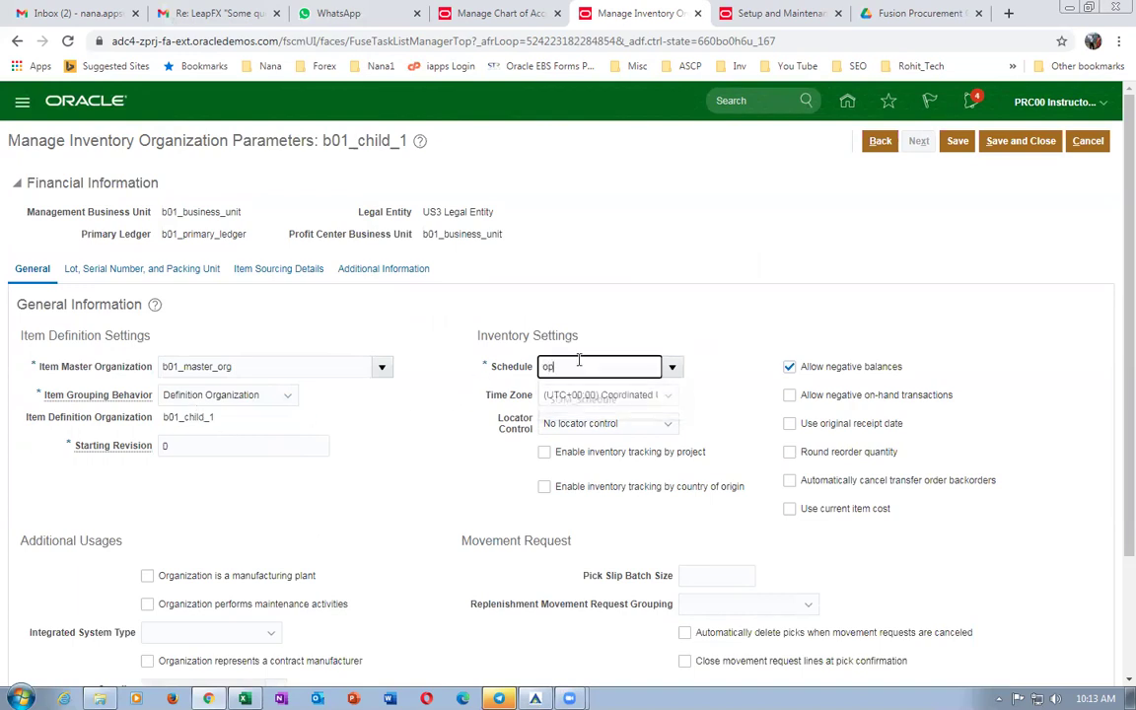
text(erations)
key(Tab)
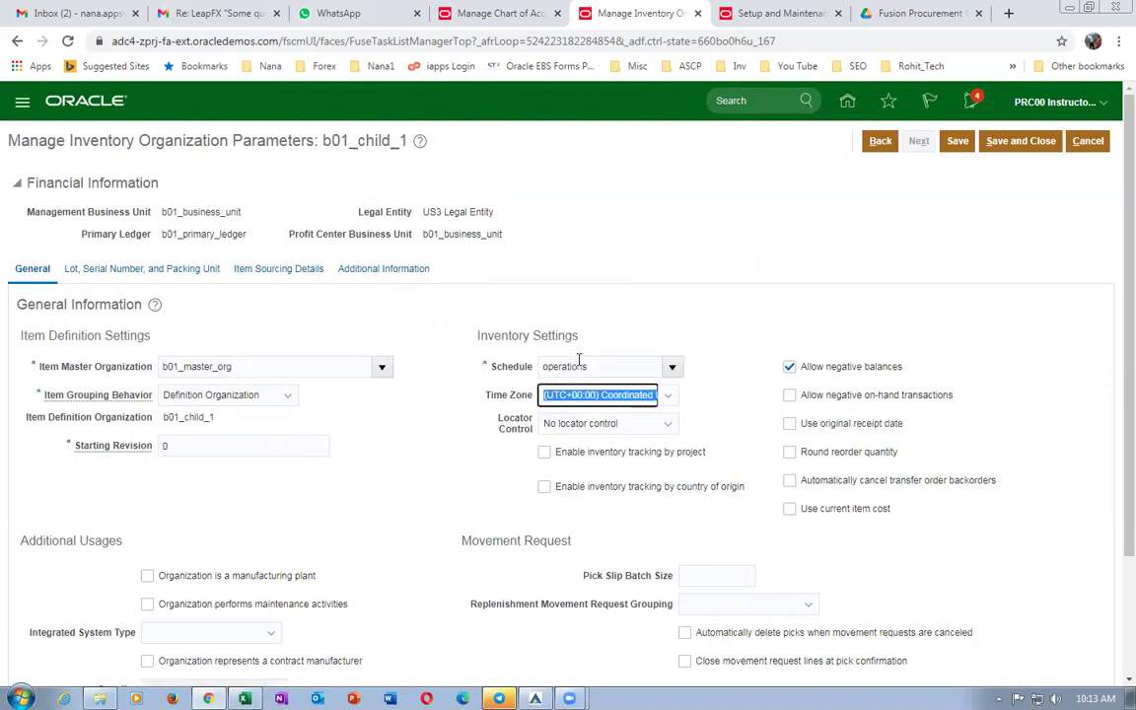
click(1032, 143)
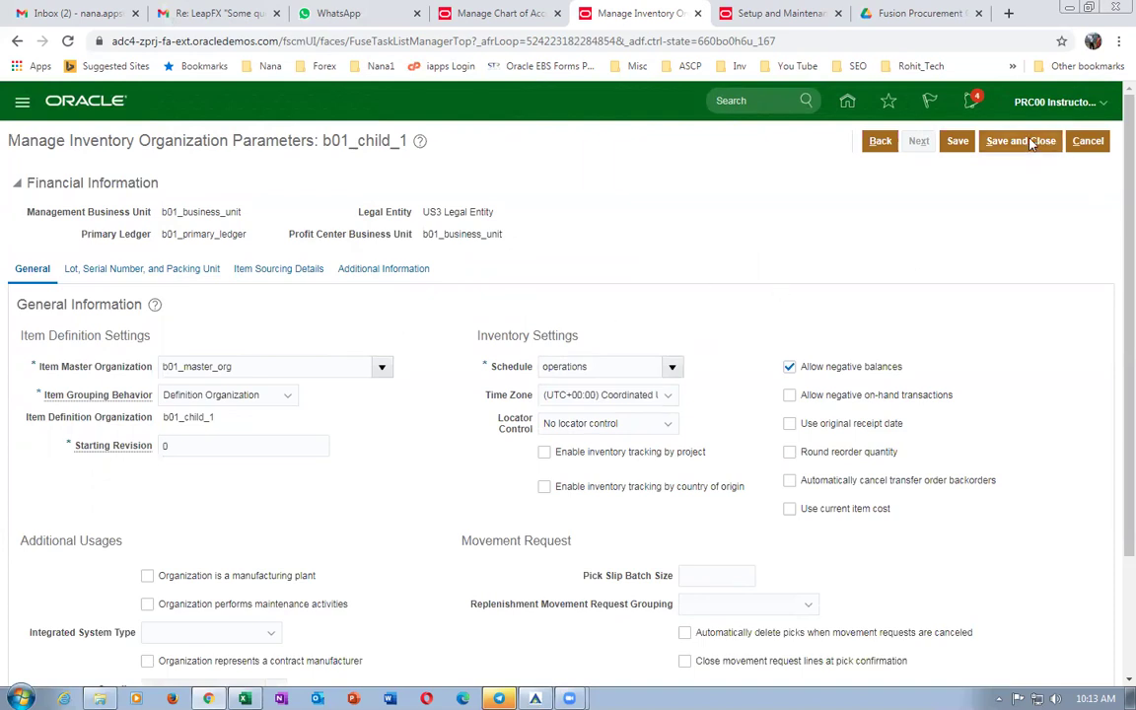
click(1032, 141)
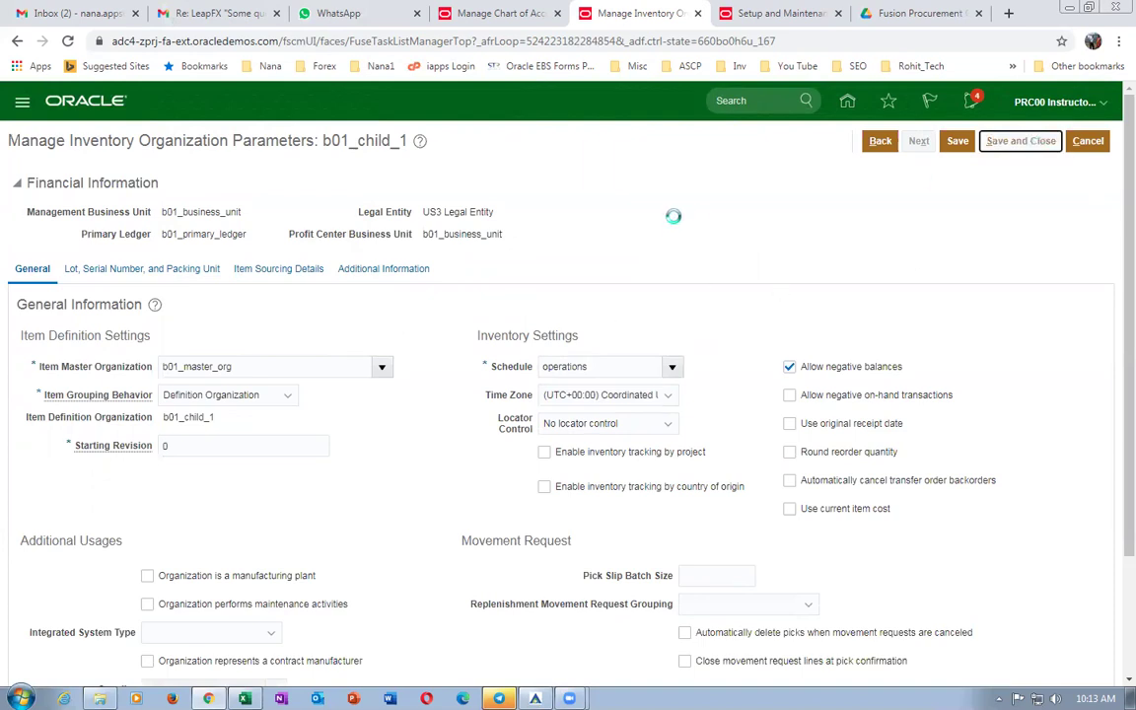
Reopen b01_child_1's parameters, set locator control to subinventory level and save.
click(1016, 311)
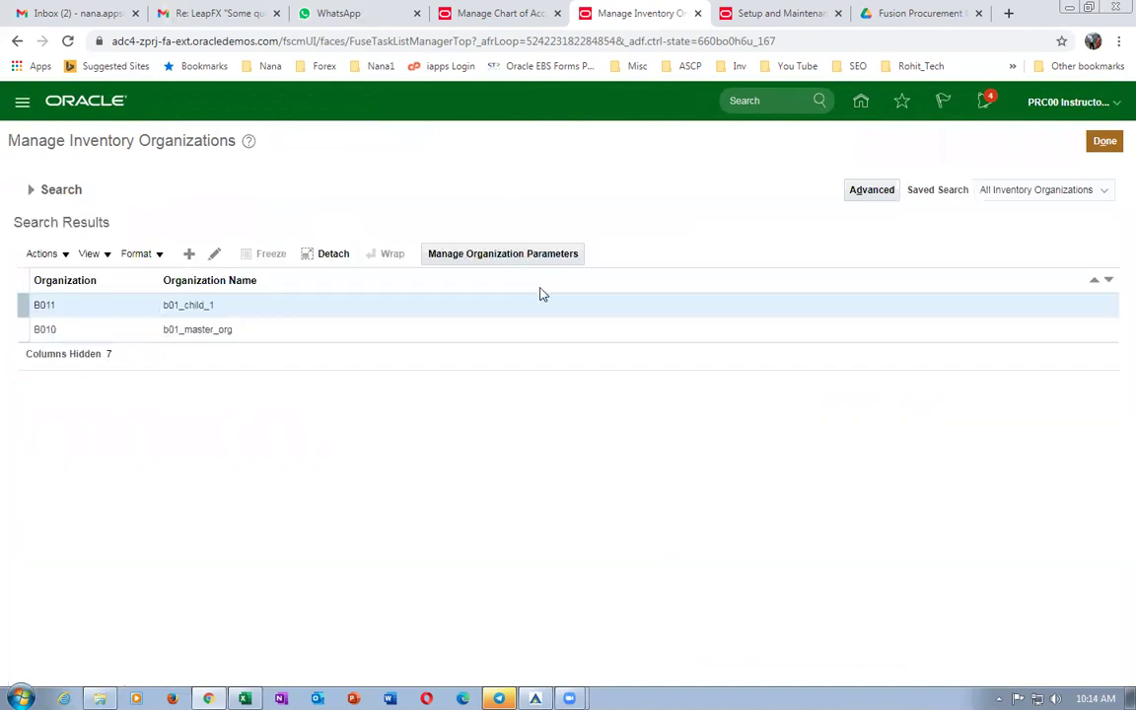
key(alt+Tab)
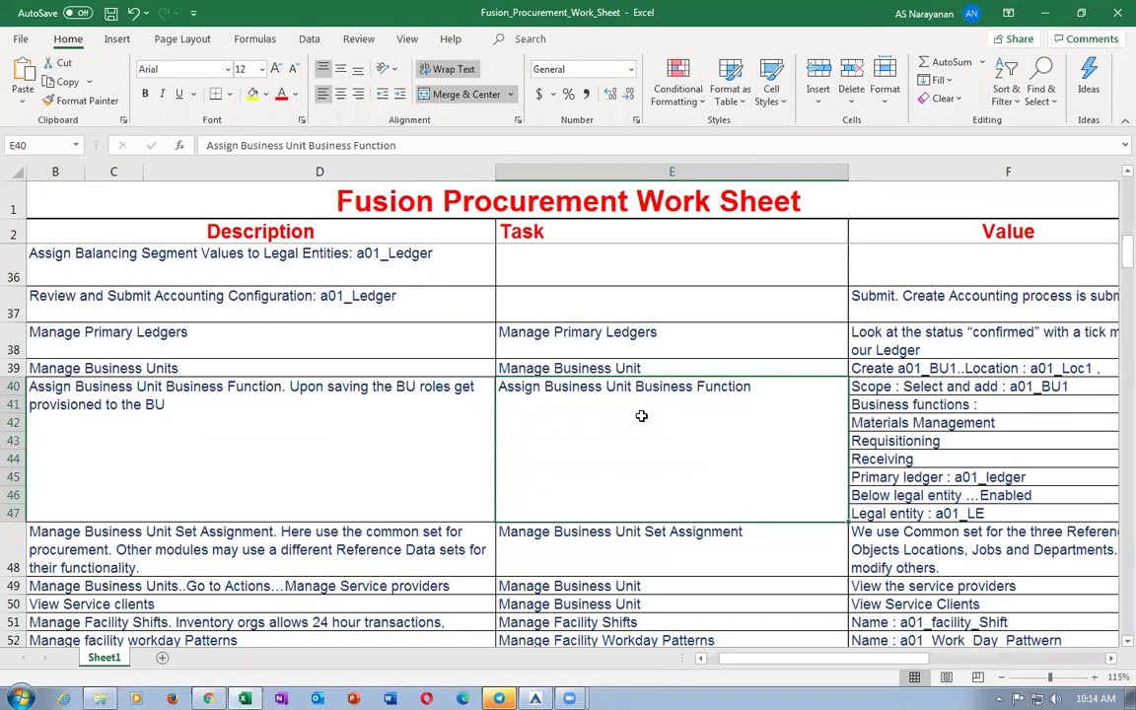
click(444, 541)
key(alt+Tab)
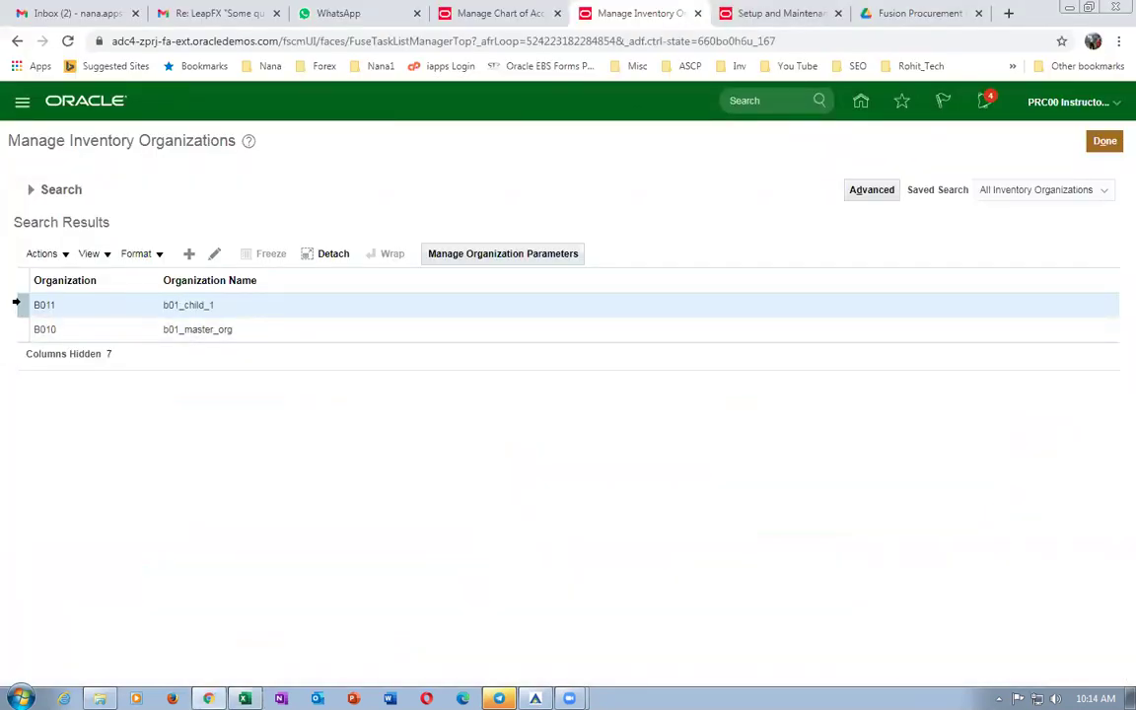
click(528, 254)
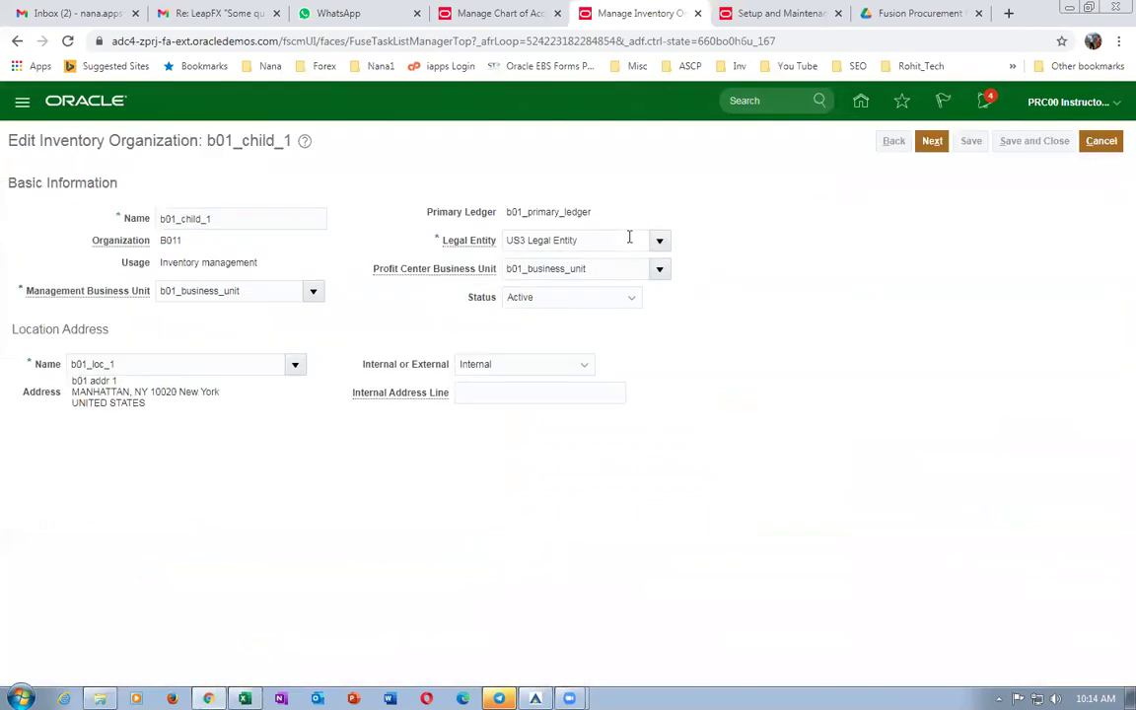
click(929, 144)
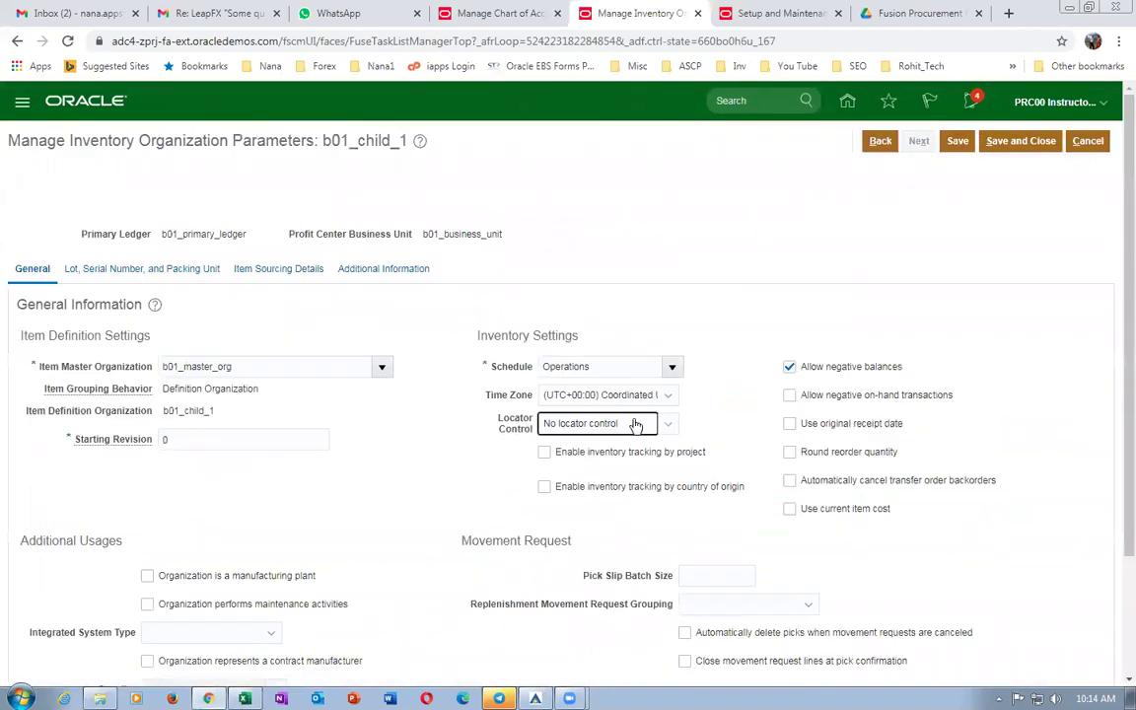
click(636, 424)
click(653, 513)
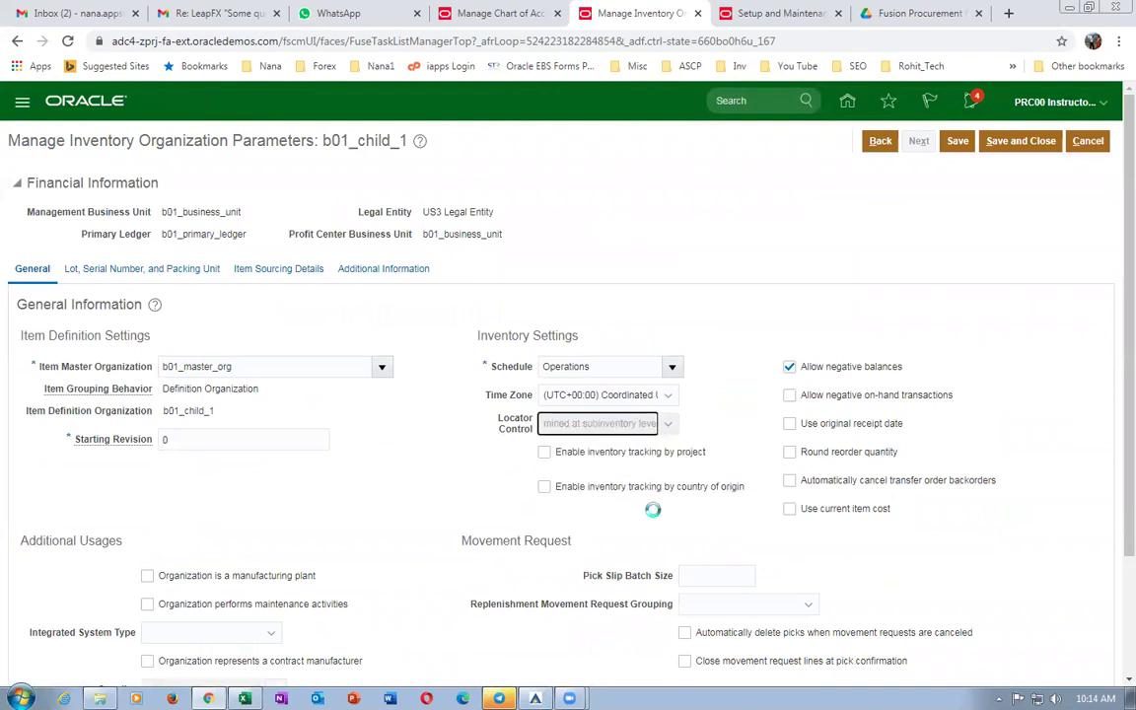
click(745, 235)
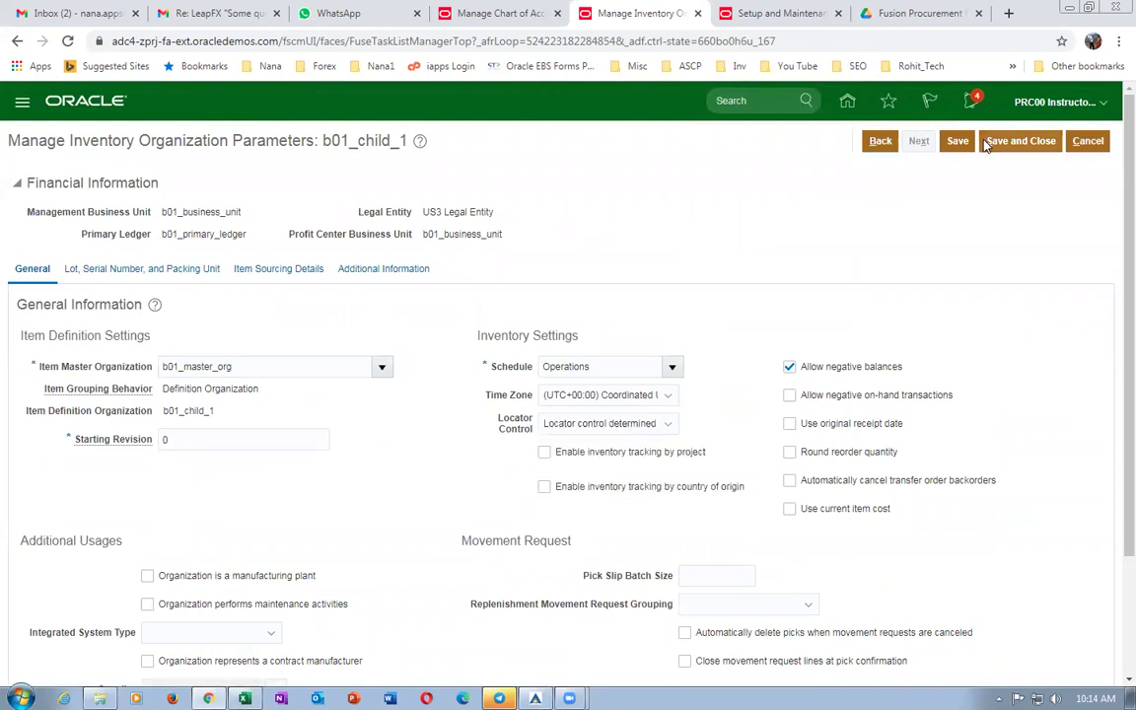
click(1021, 141)
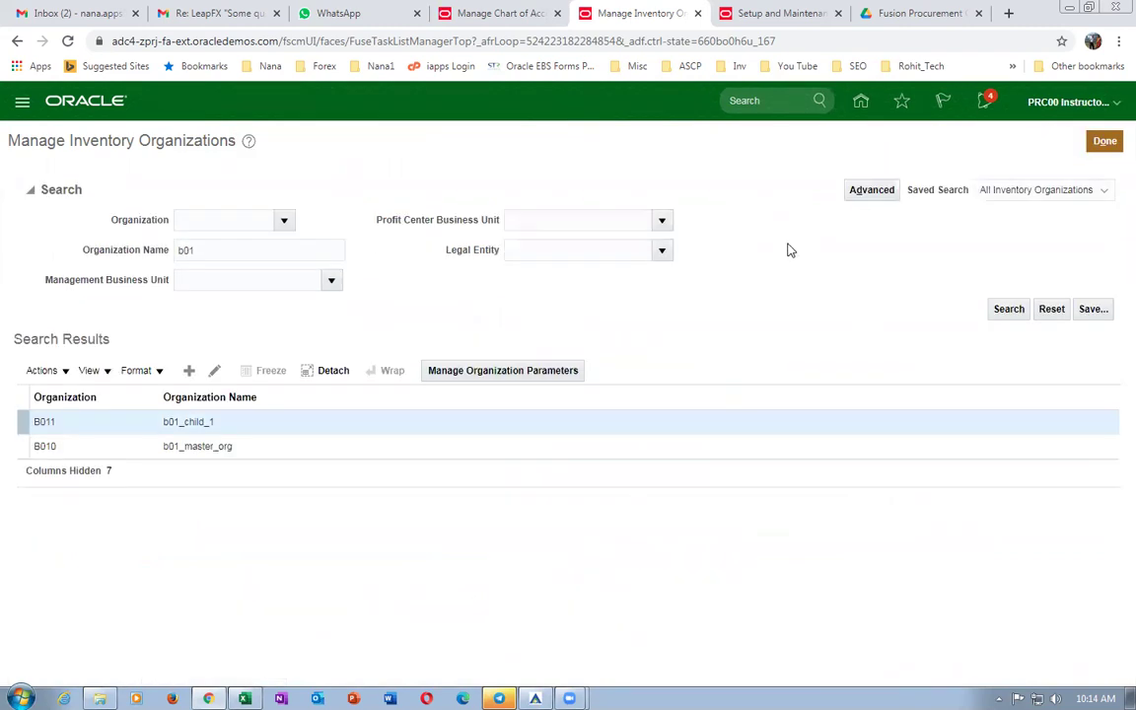
Copy the Manage Locations task name from cell E57 and close Manage Inventory Organizations.
key(alt+Tab)
click(556, 559)
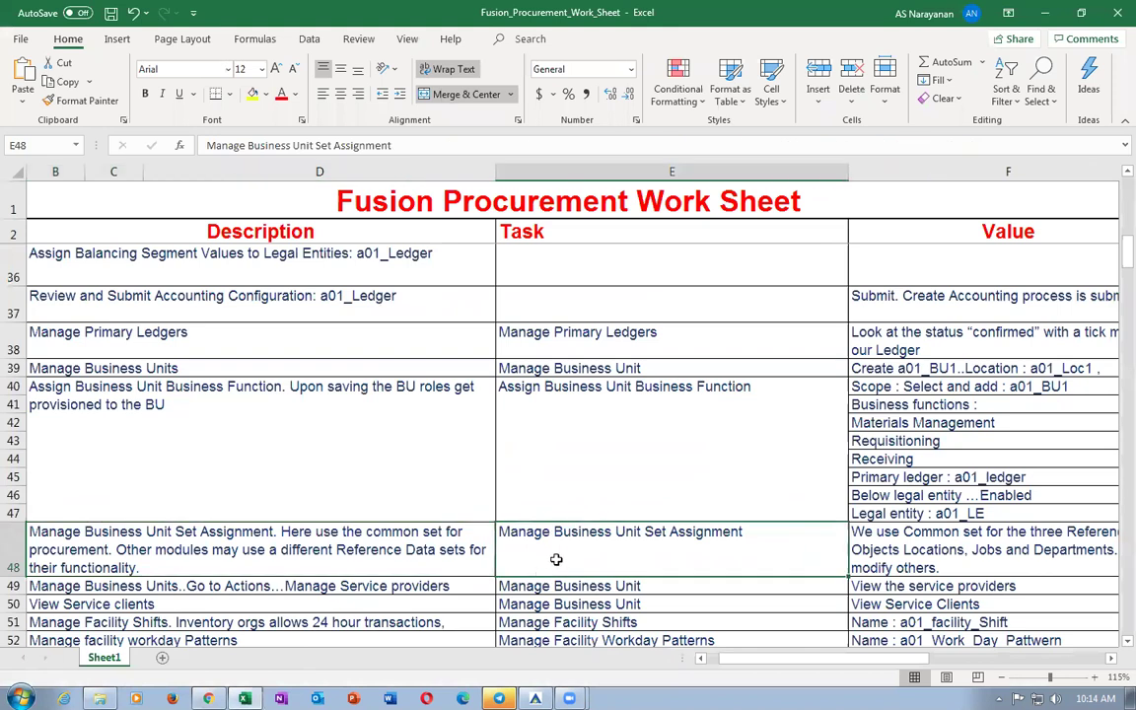
scroll(556, 560, down, 2)
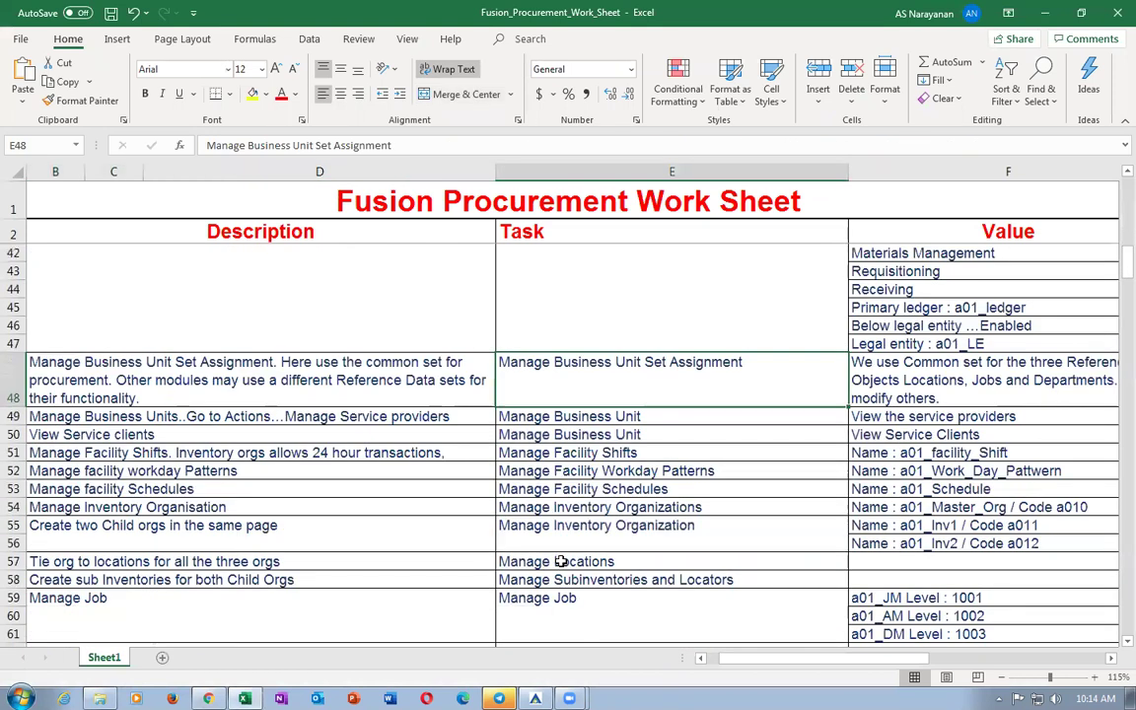
click(236, 580)
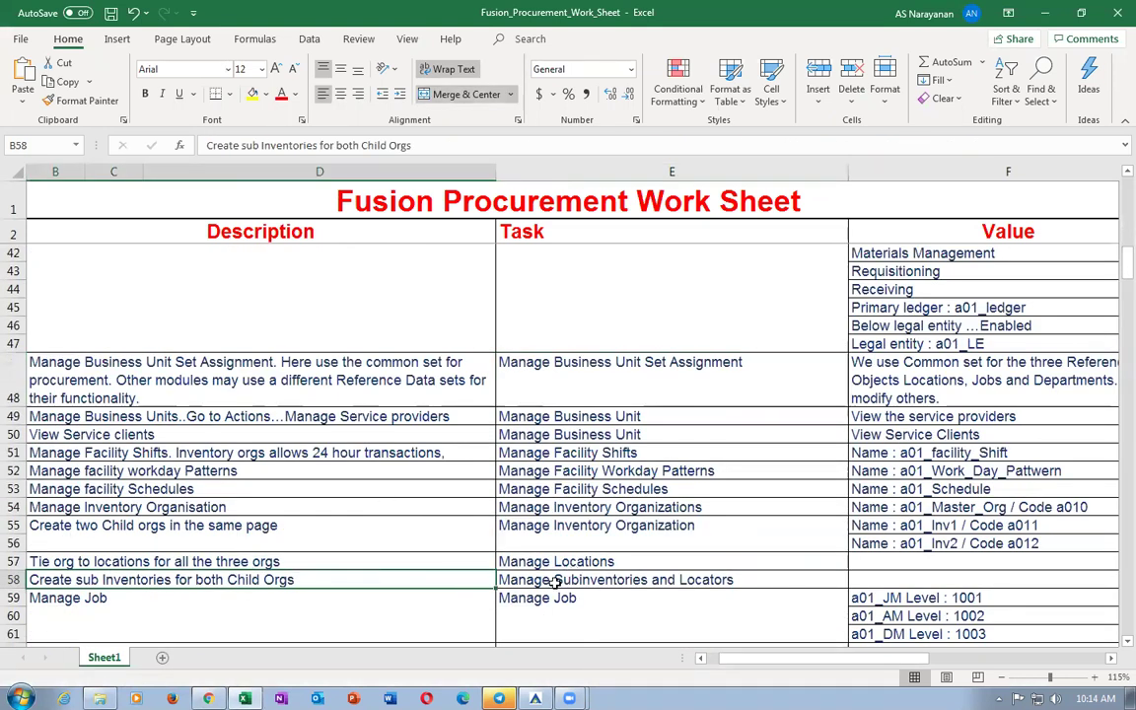
click(577, 561)
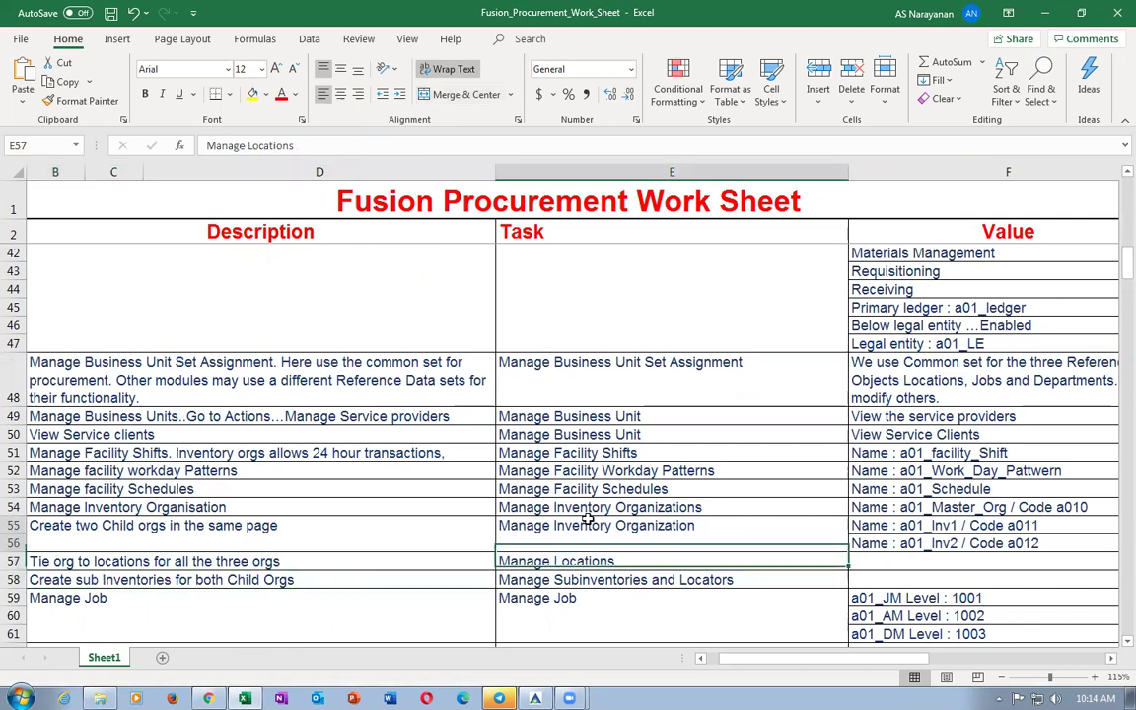
click(598, 526)
click(641, 563)
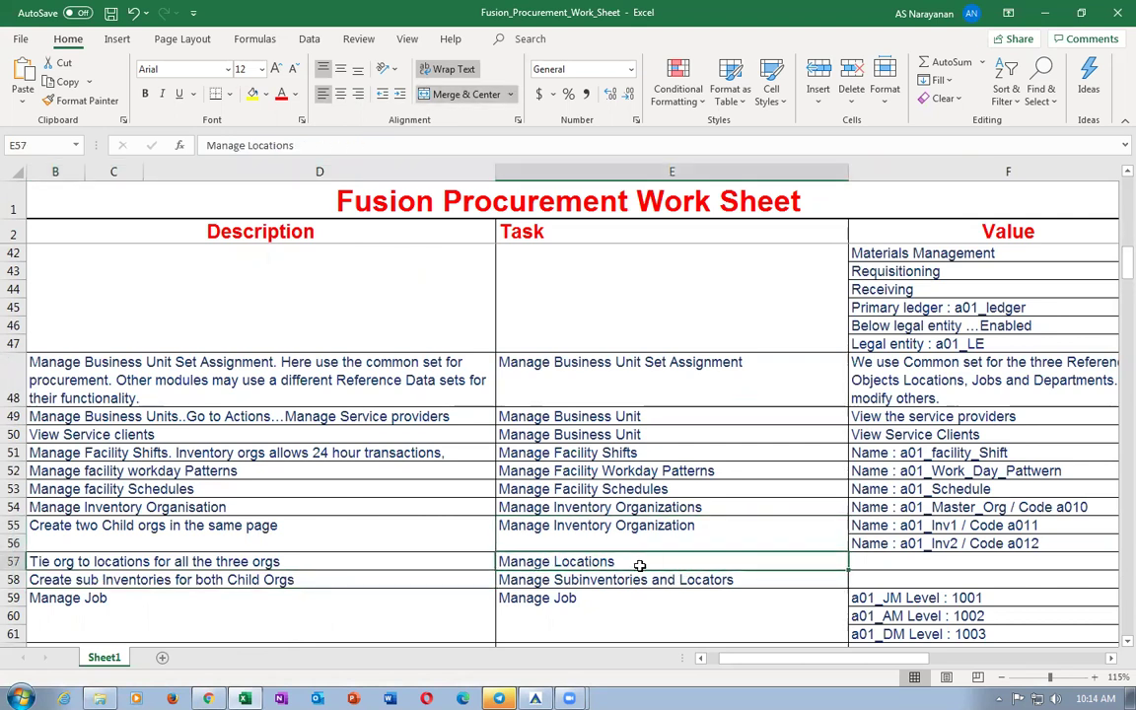
key(ctrl+c)
key(alt+Tab)
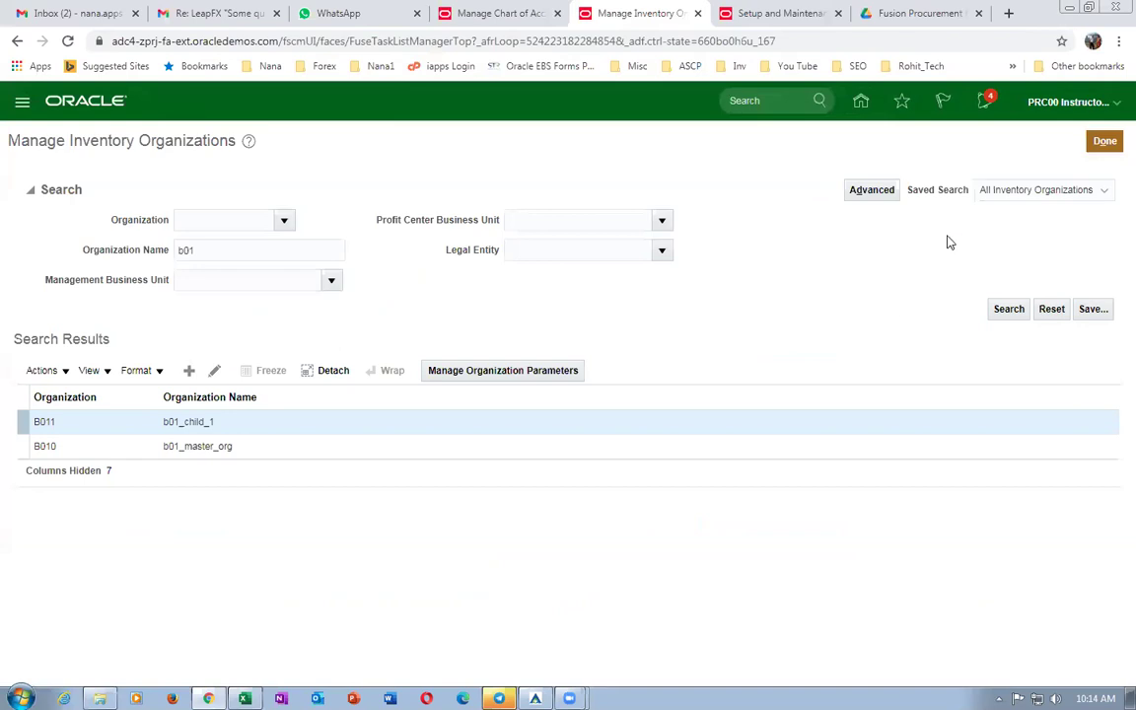
click(1105, 141)
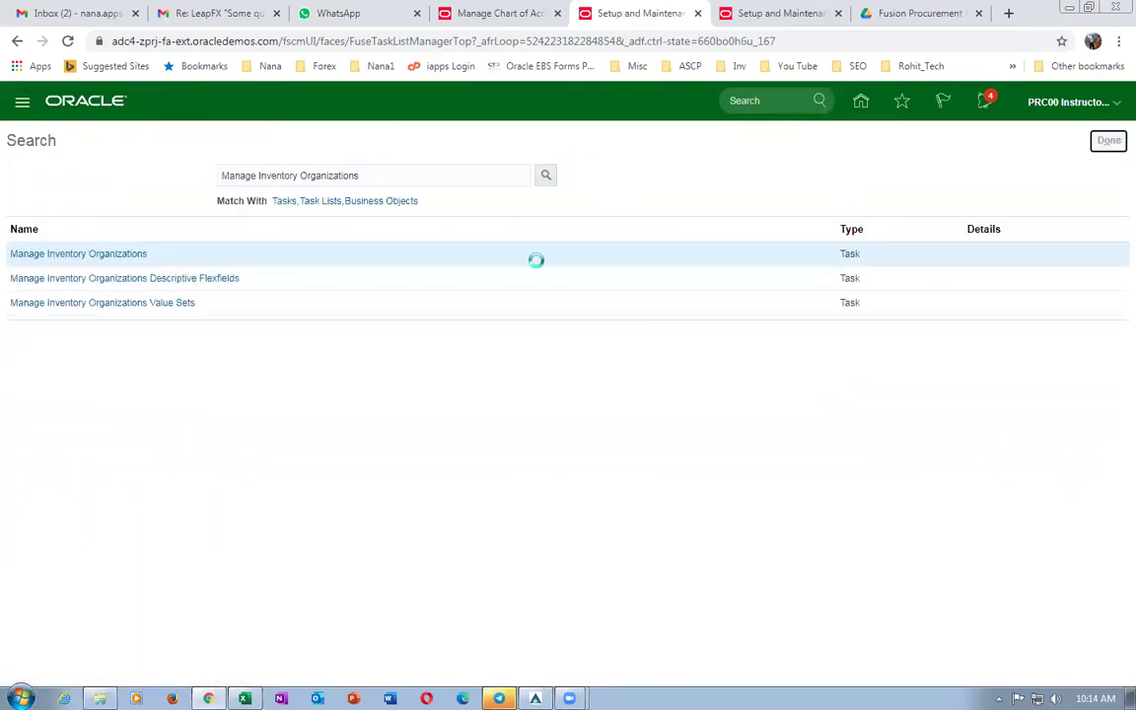
Find and open the Manage Locations setup task using the pasted task name.
click(1105, 209)
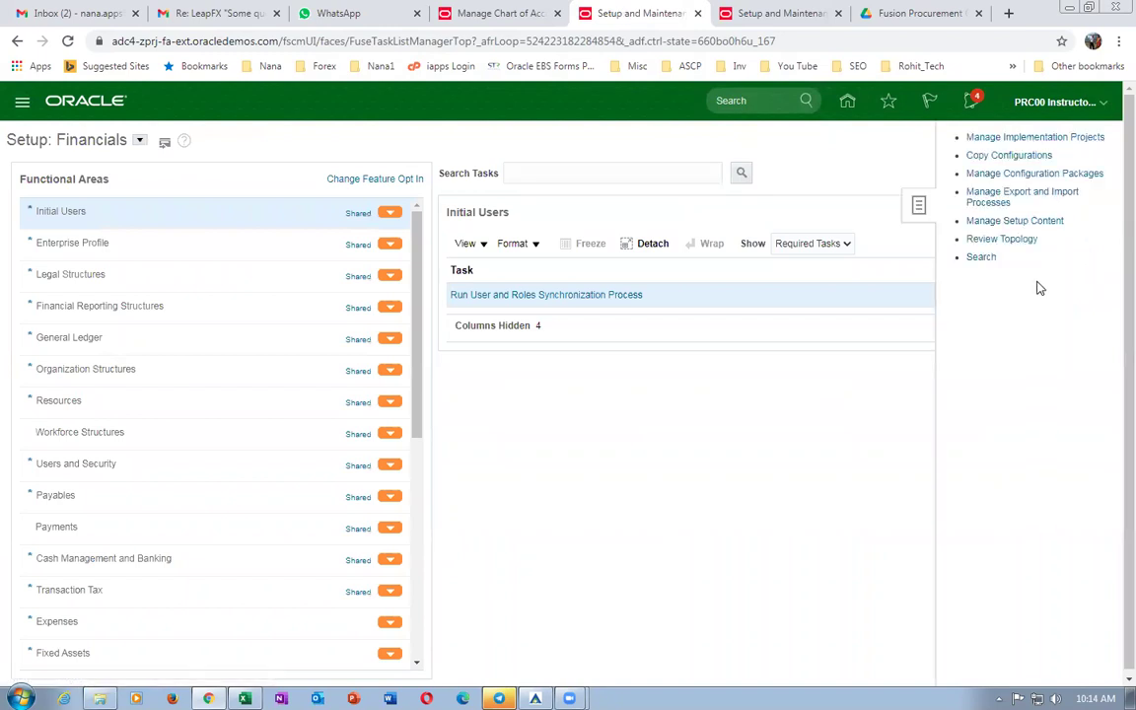
click(989, 258)
click(385, 173)
key(ctrl+v)
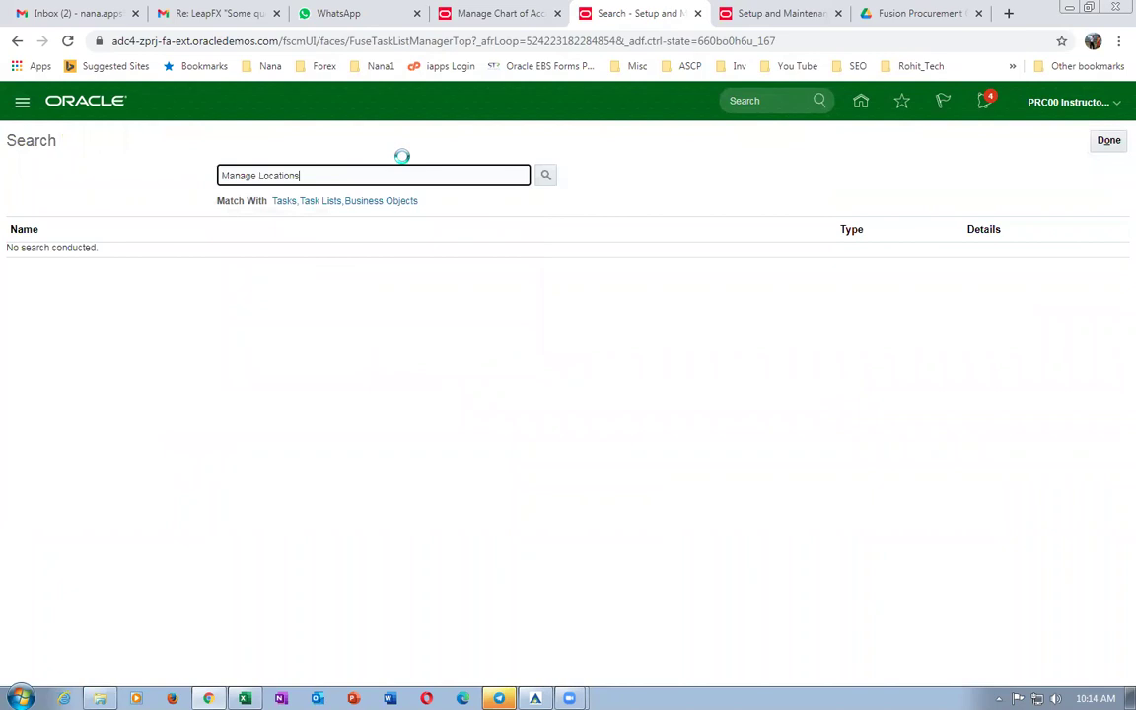
click(26, 254)
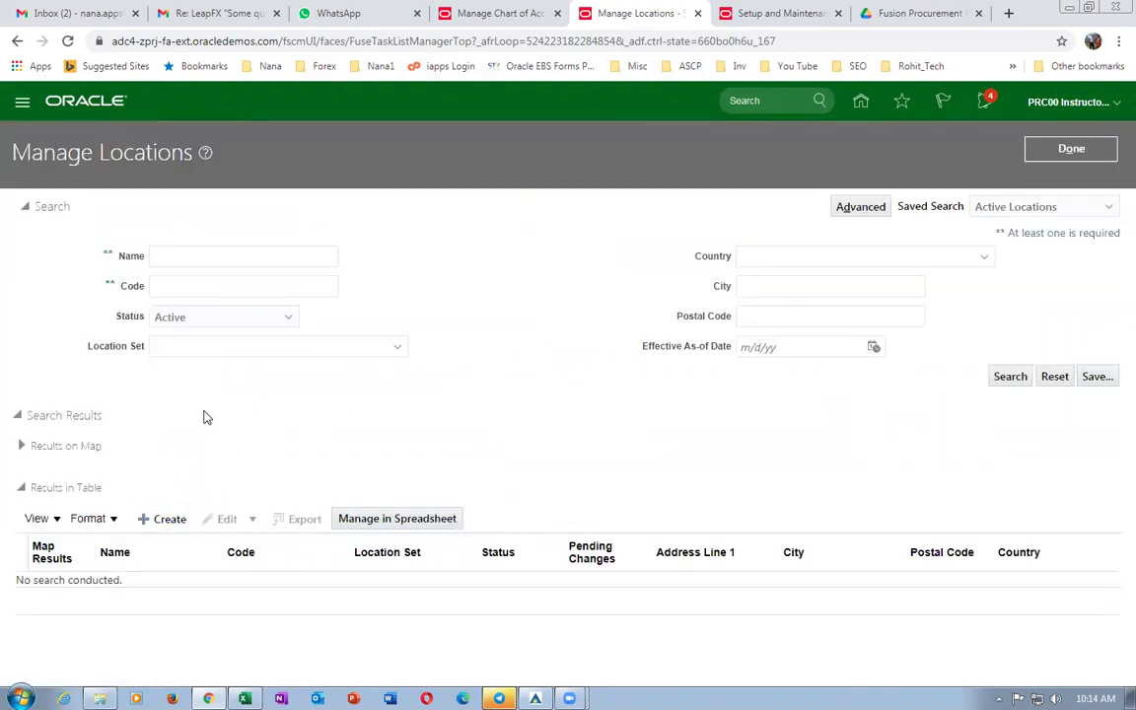
Search b01 locations and start updating b01_loc_0 effective 11/21/20.
click(206, 255)
text(b01)
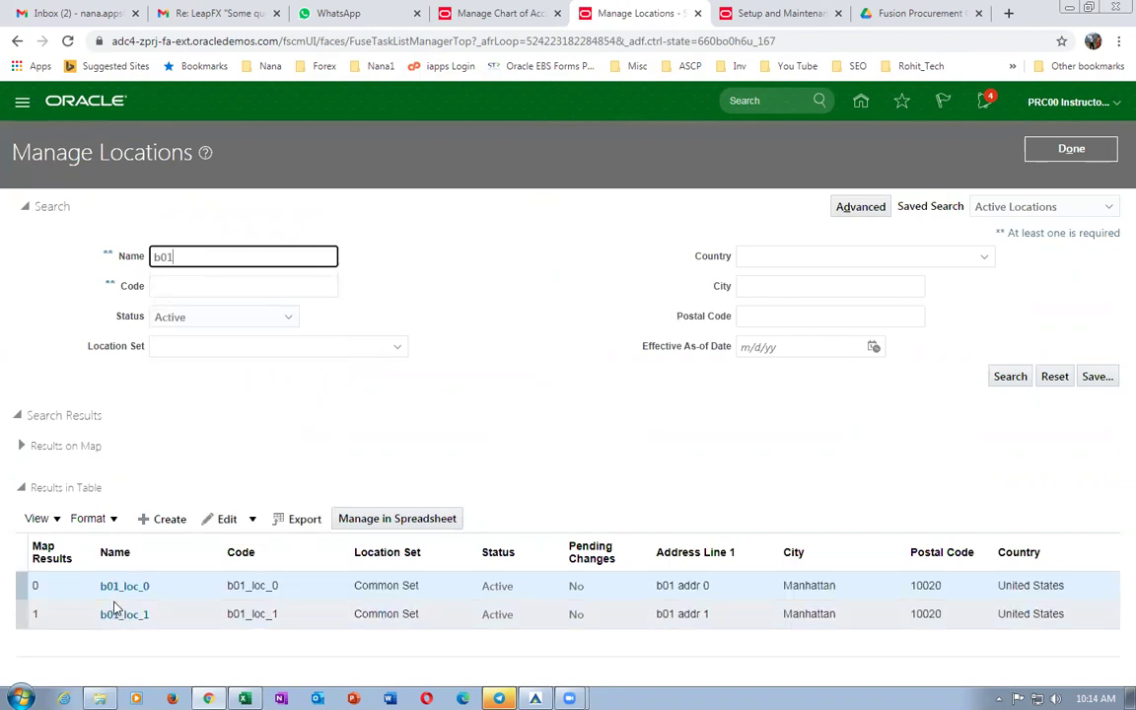
click(20, 584)
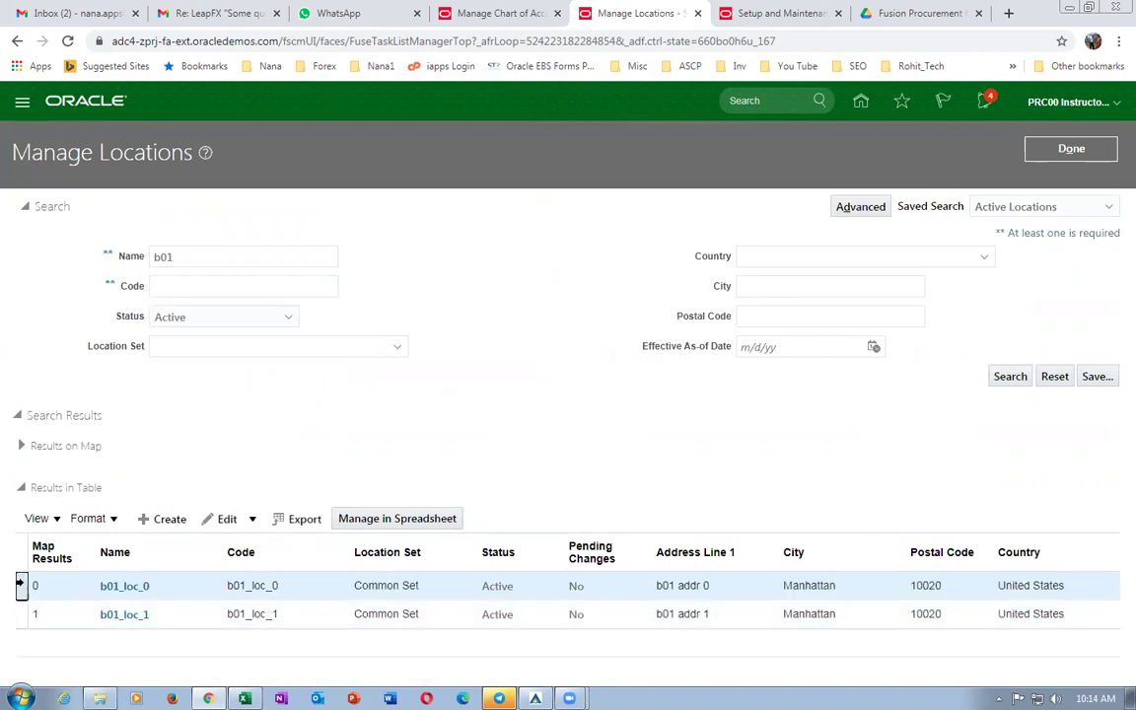
click(221, 518)
click(233, 542)
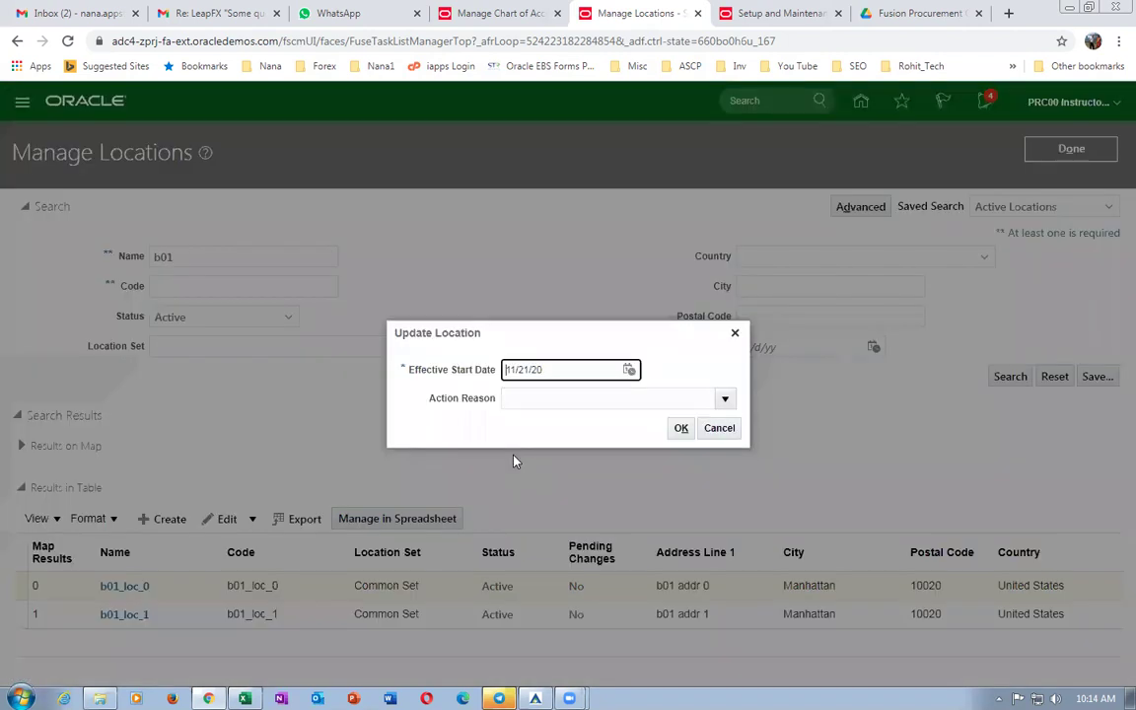
click(681, 428)
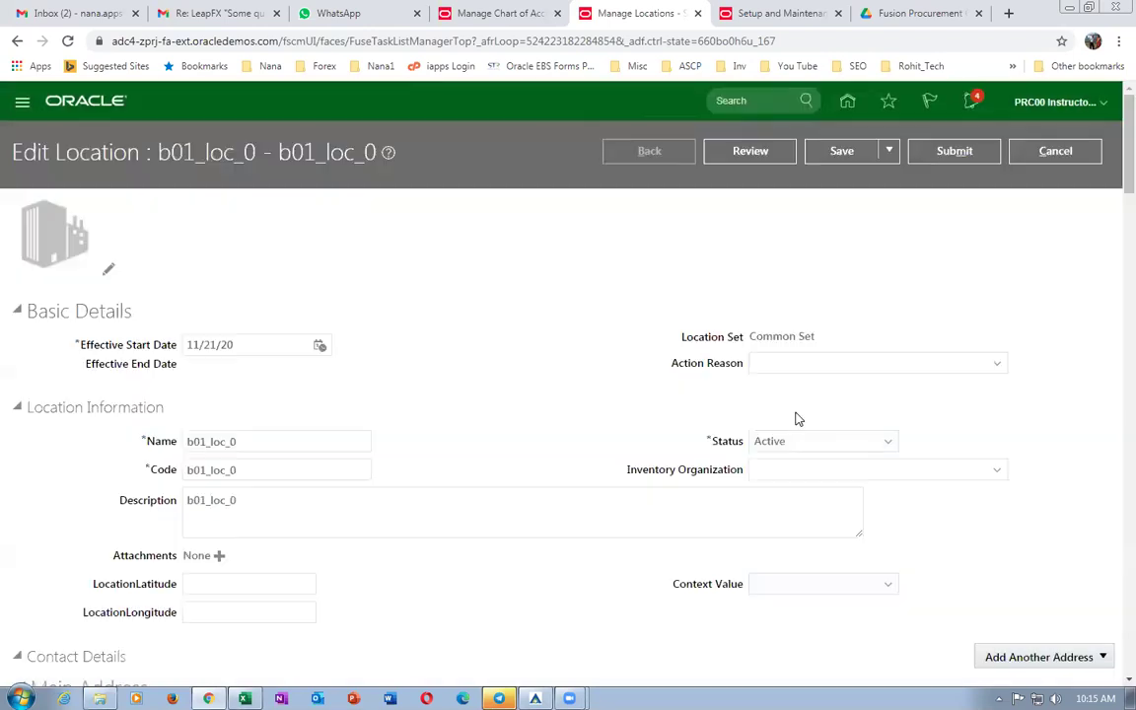
Set b01_loc_0's inventory organization to b01_master_org and submit the change.
click(789, 471)
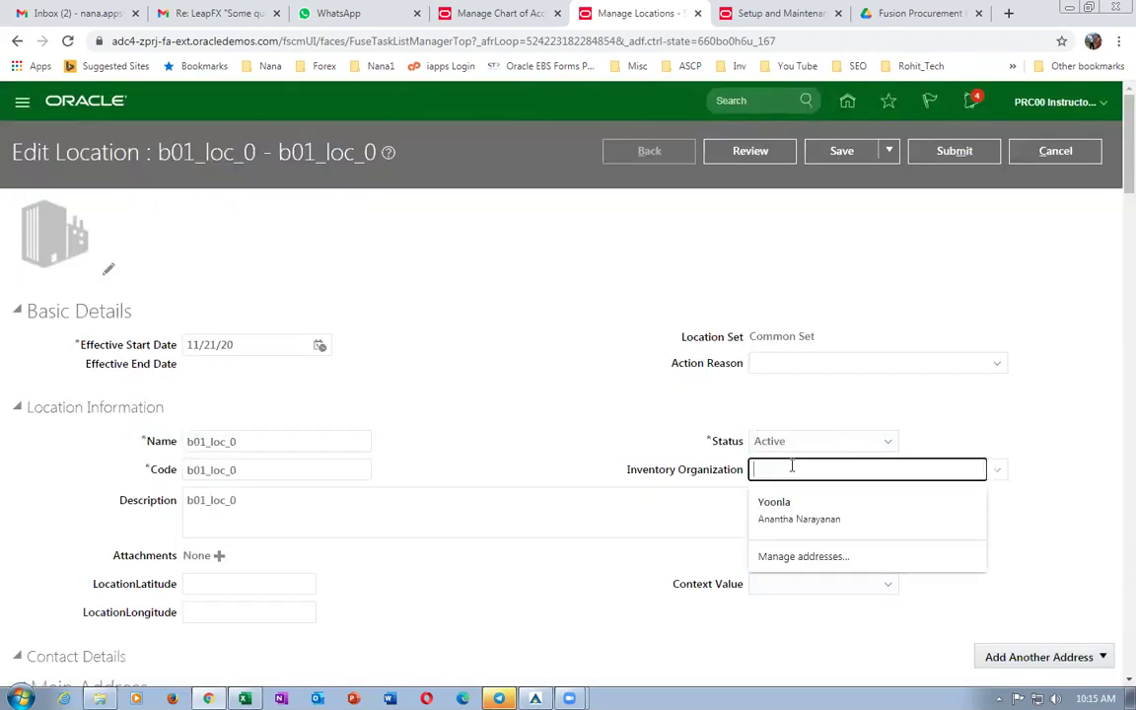
text(b01)
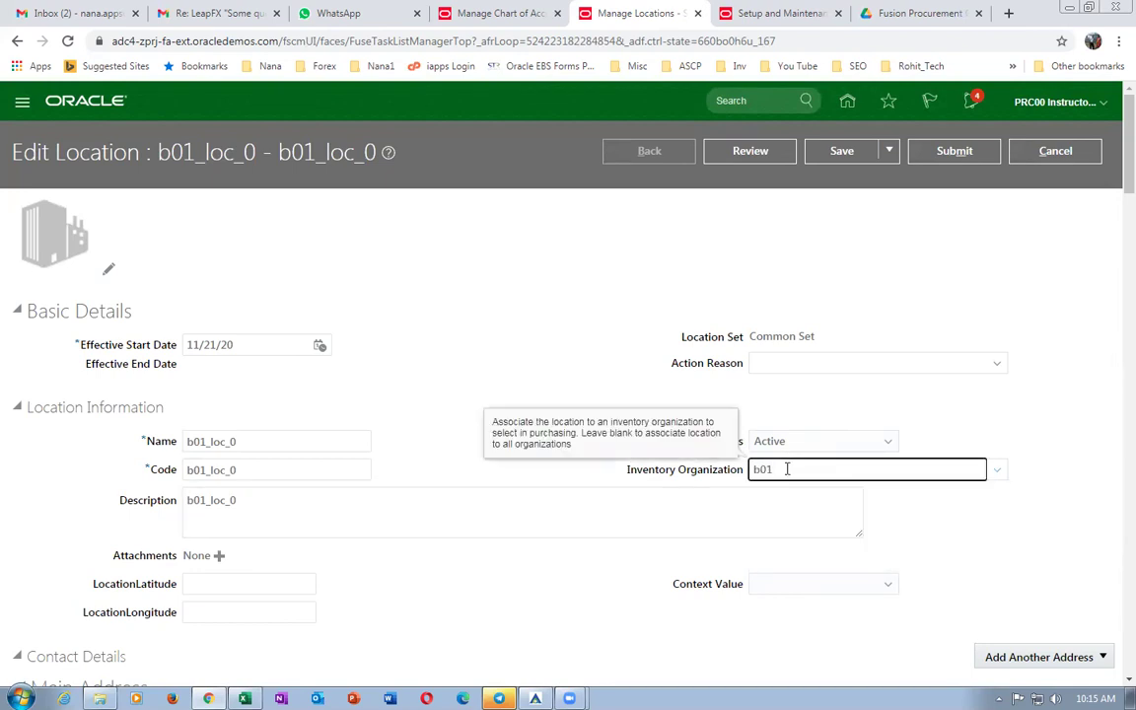
key(Tab)
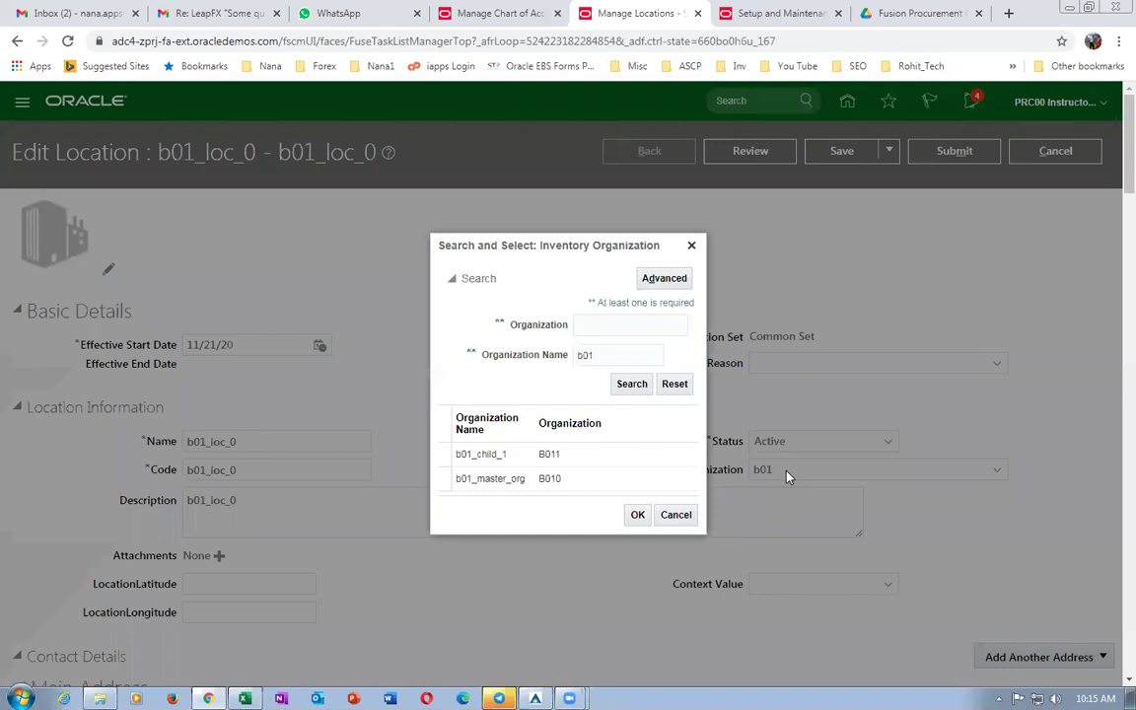
click(622, 481)
click(638, 515)
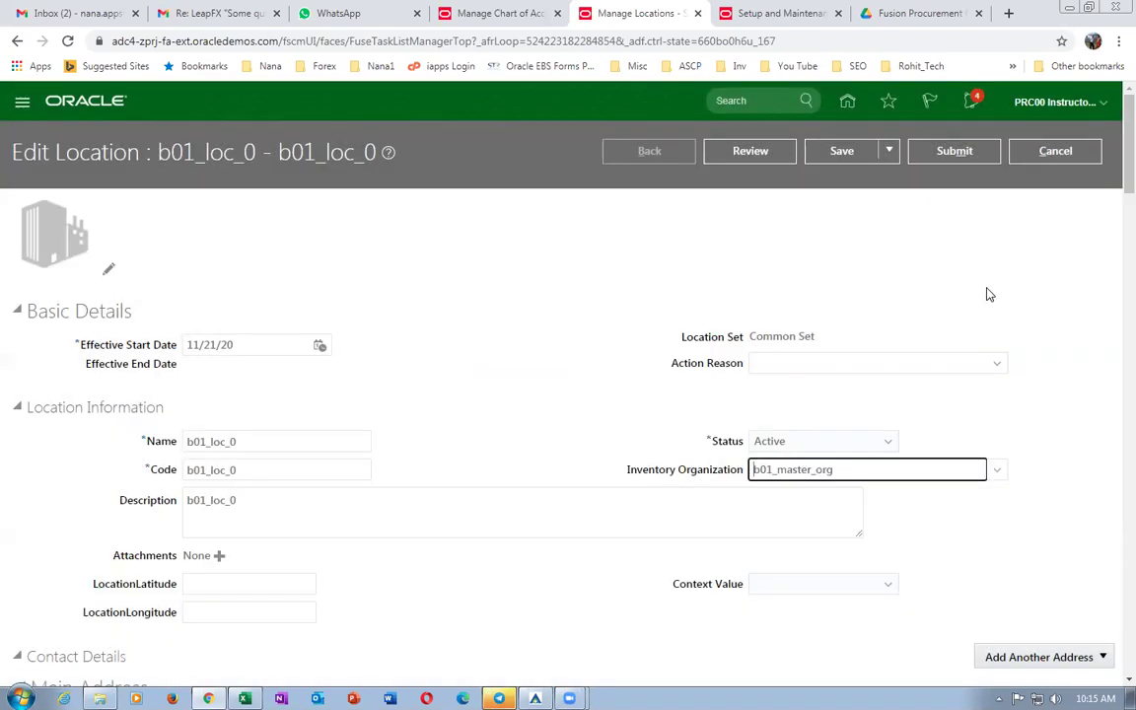
click(954, 150)
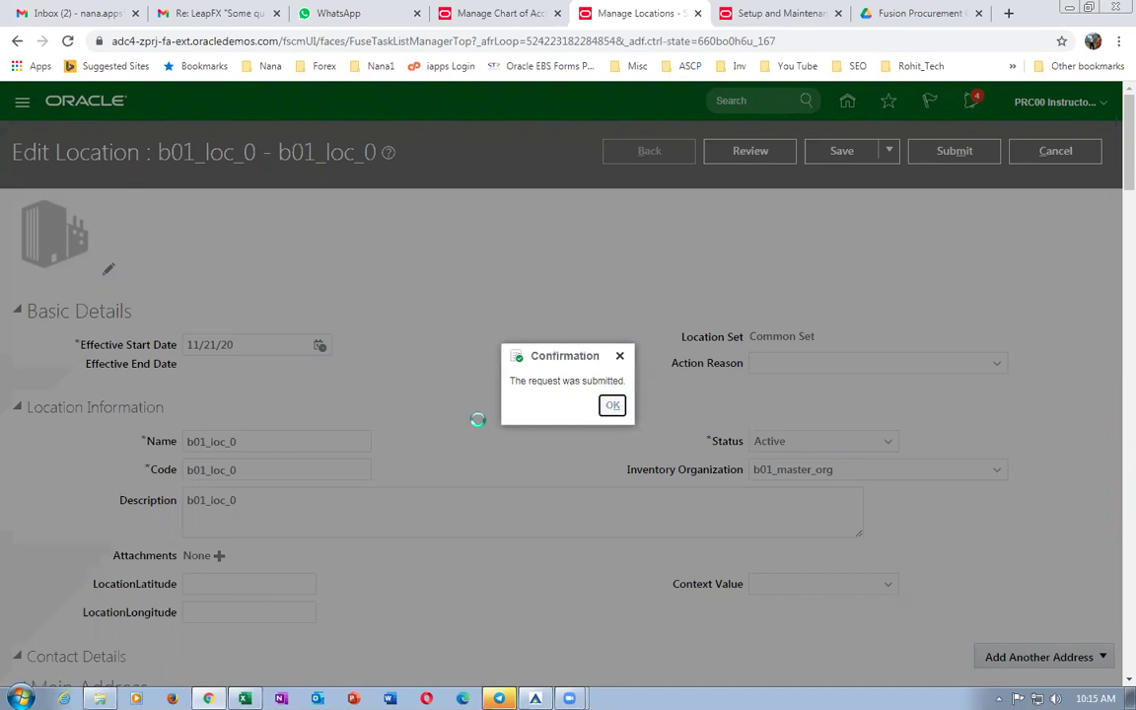
key(Return)
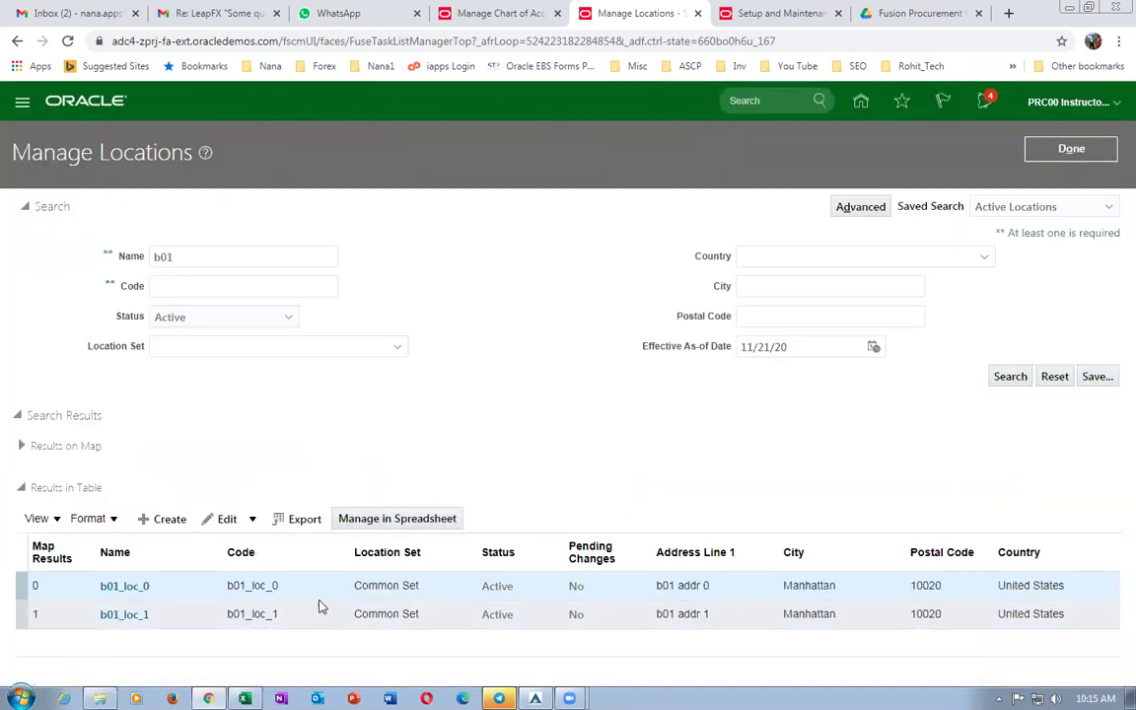
Update location b01_loc_1 with inventory organization b01_child_1, submit and confirm.
click(253, 519)
click(445, 385)
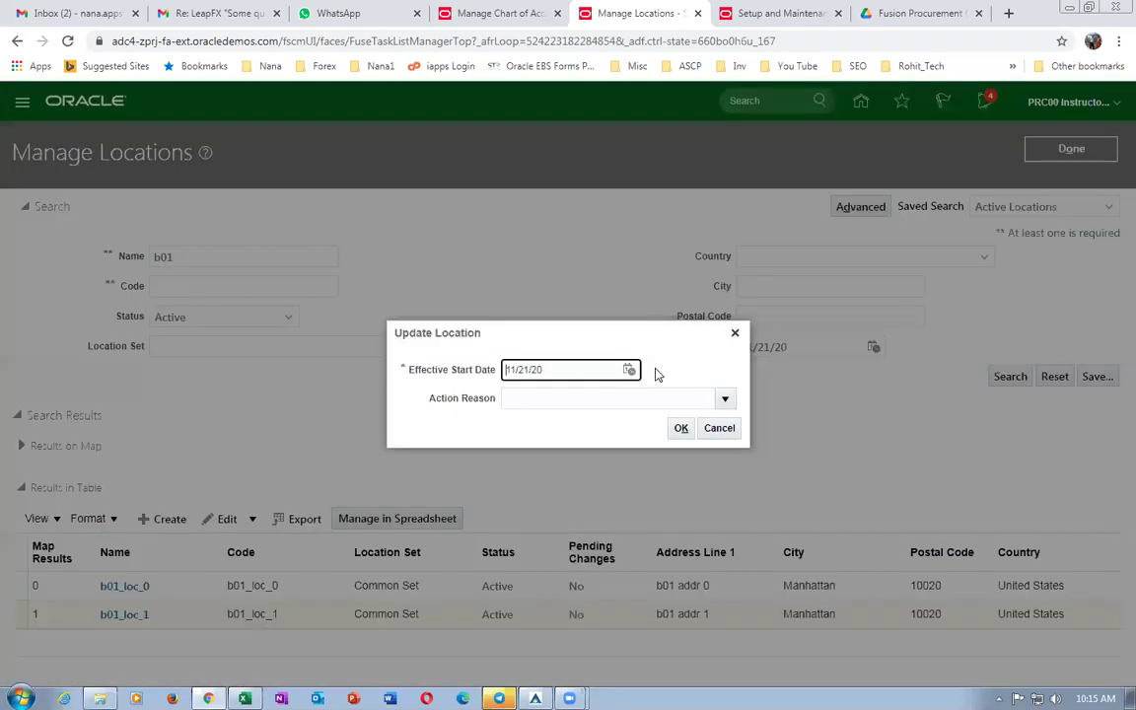
click(680, 427)
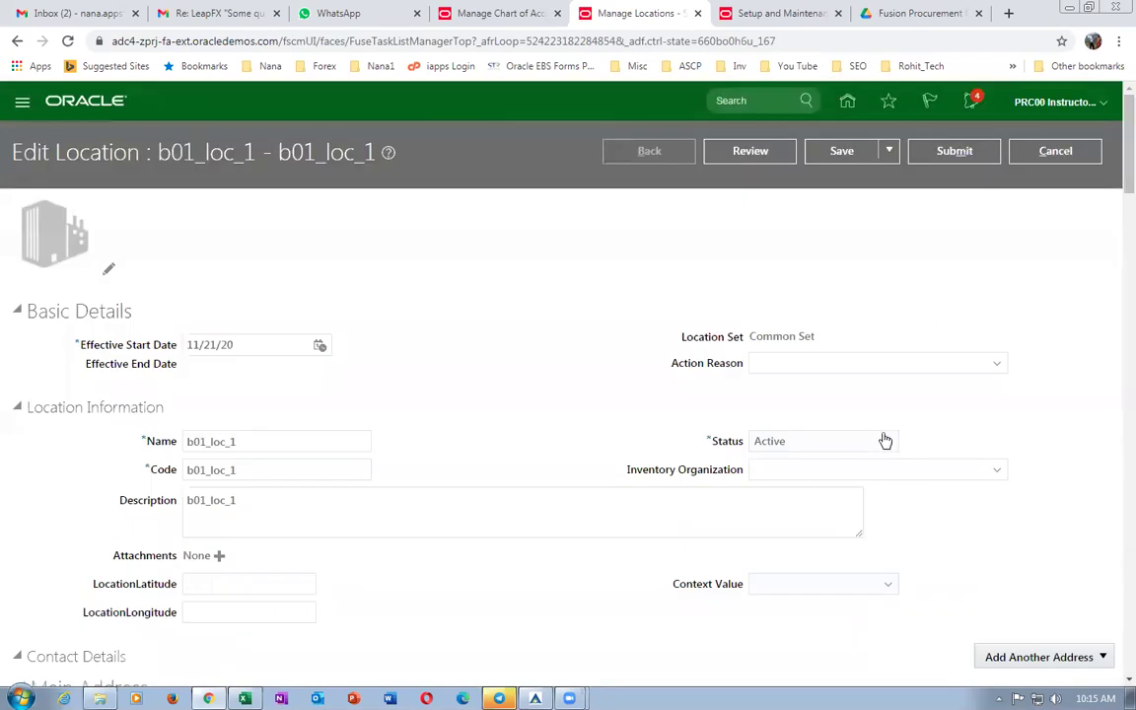
click(773, 470)
text(b01)
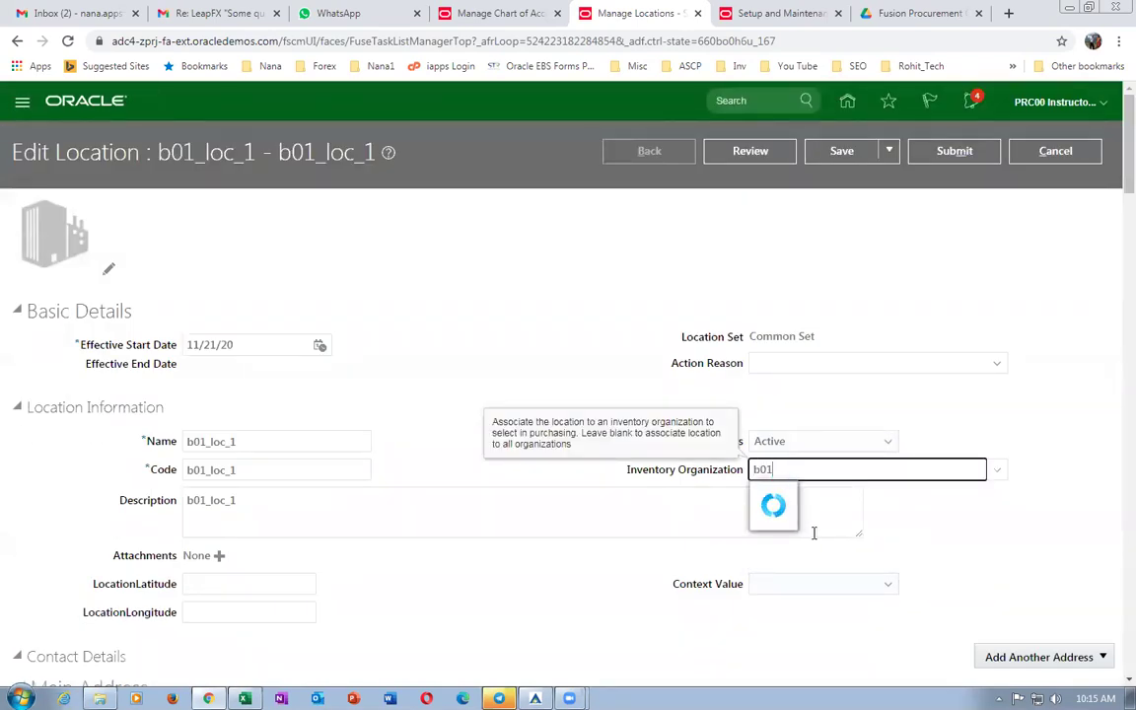
click(805, 497)
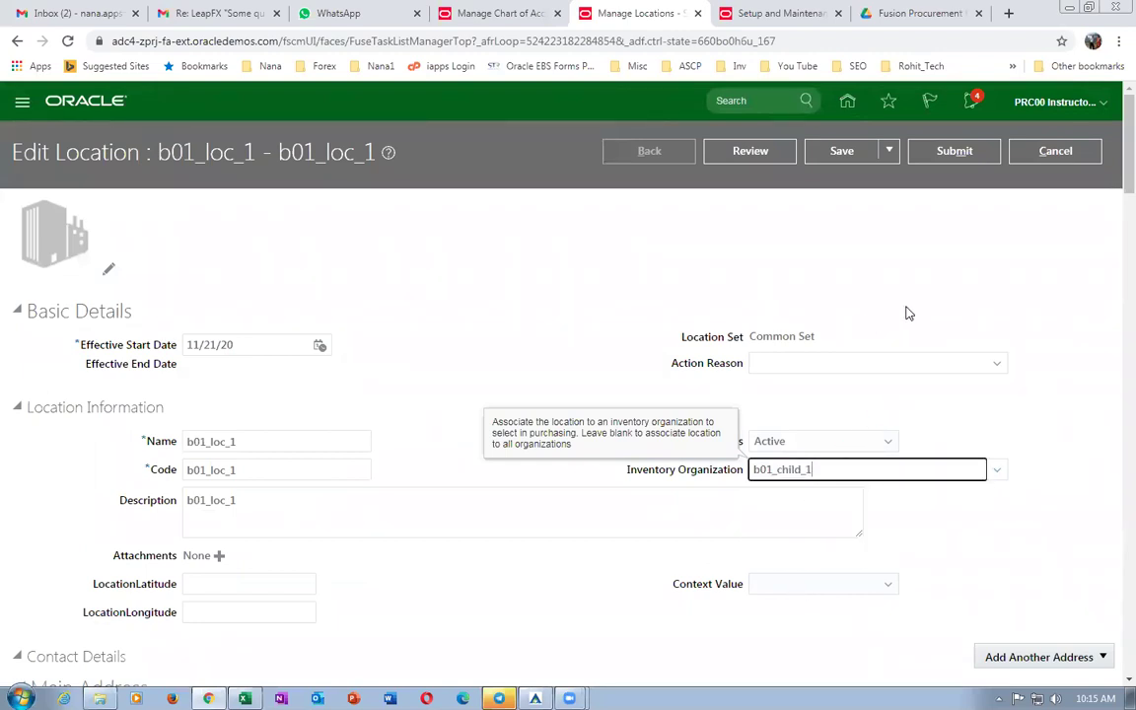
click(953, 151)
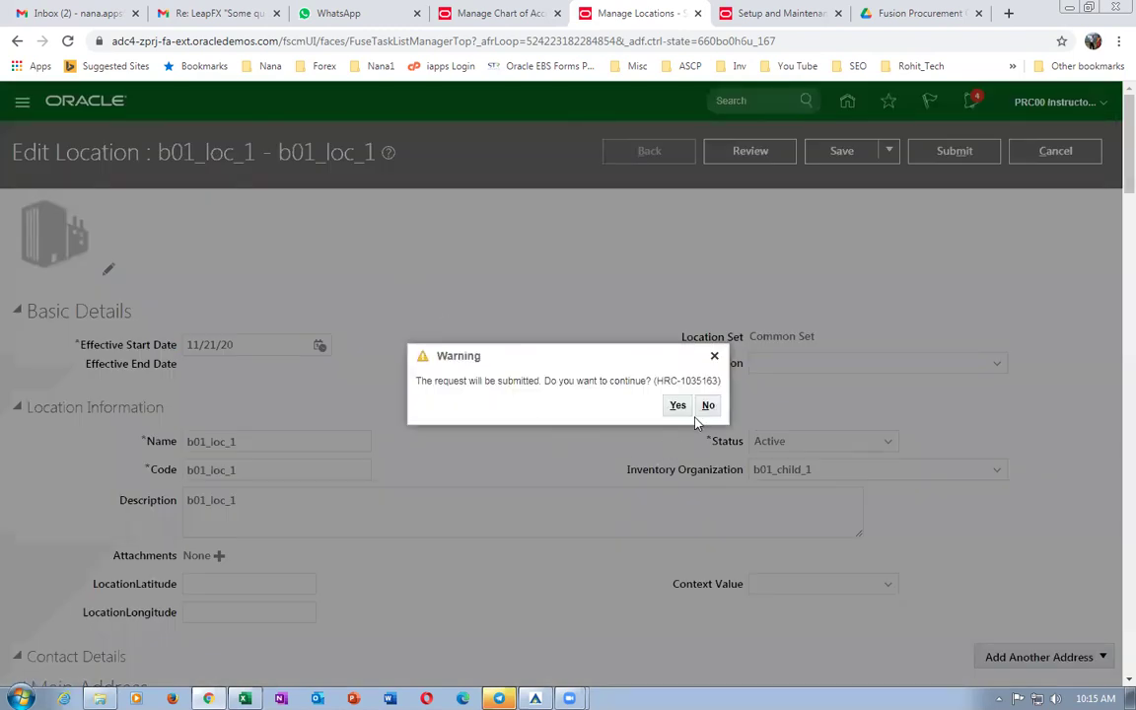
click(678, 405)
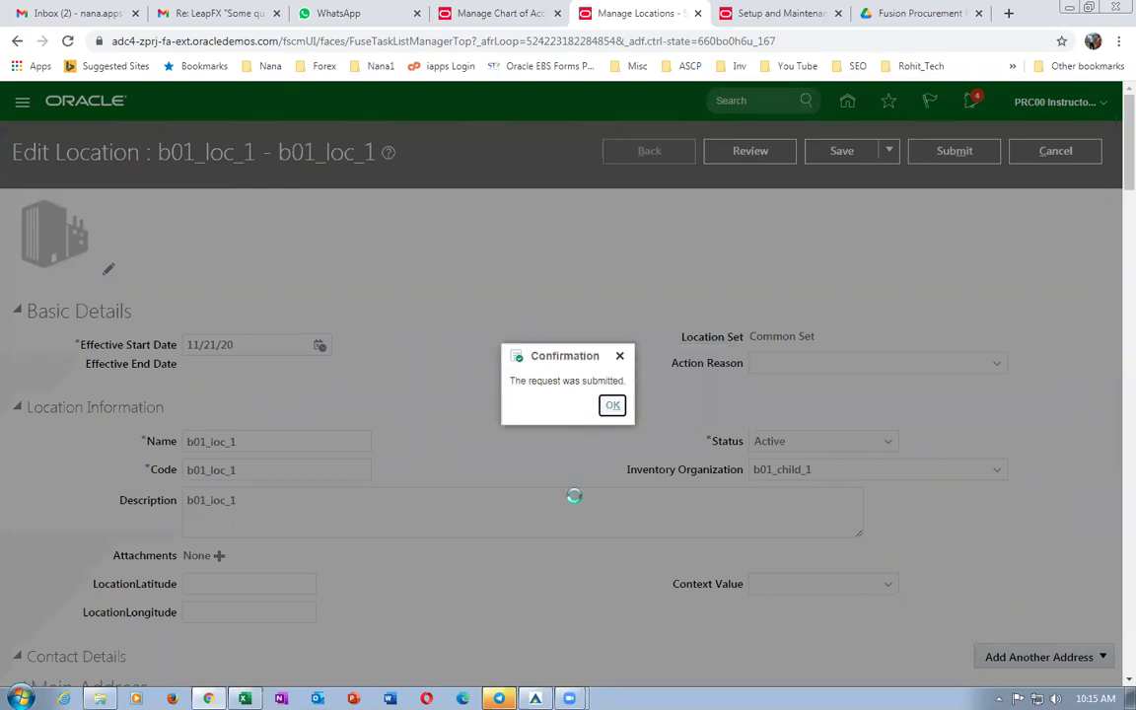
key(Return)
key(alt+Tab)
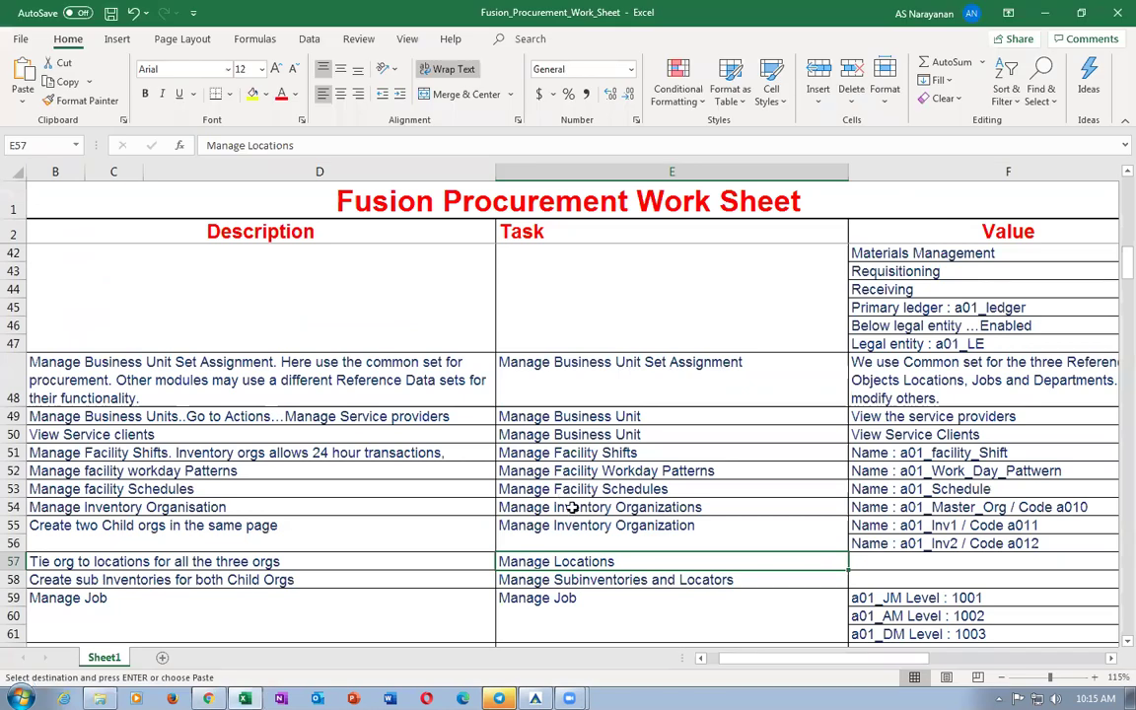
Copy the Manage Subinventories and Locators task from cell E58 and open it in Oracle.
click(89, 559)
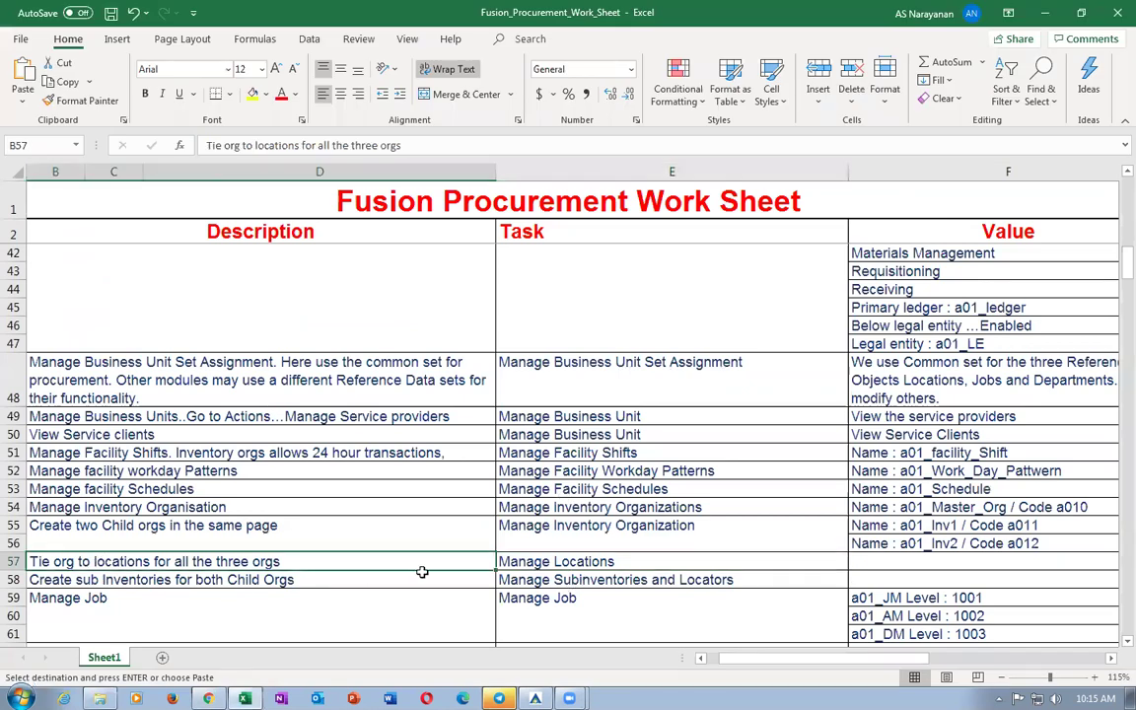
click(92, 581)
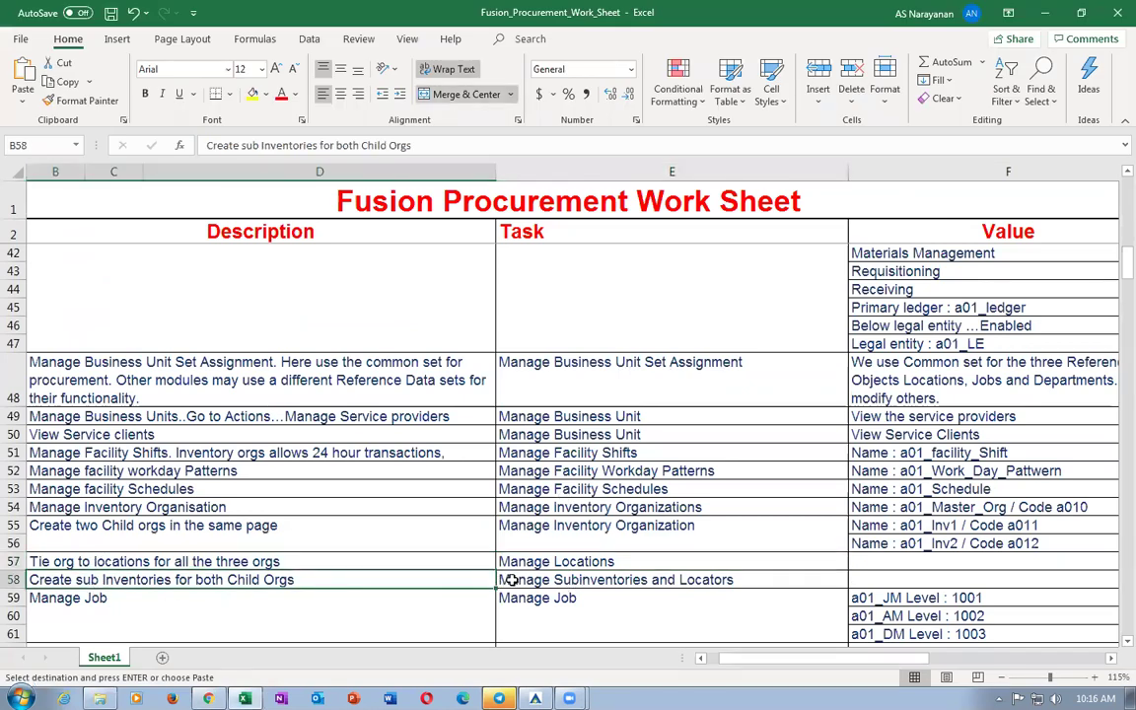
click(510, 581)
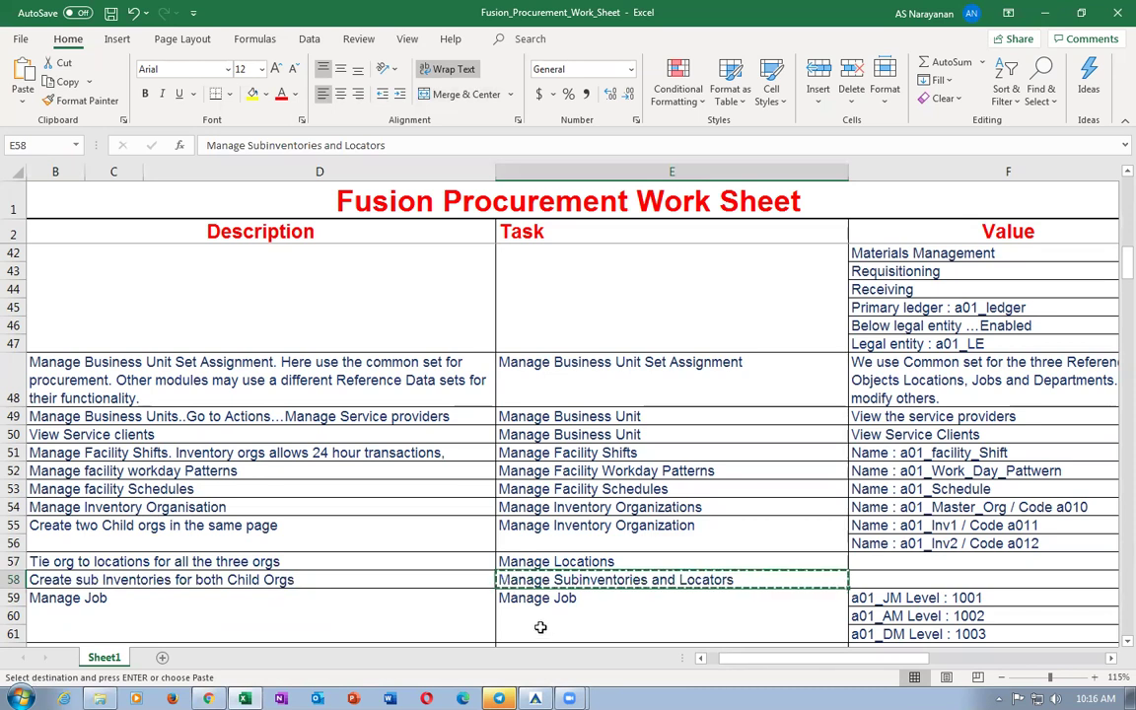
key(alt+Tab)
click(1071, 148)
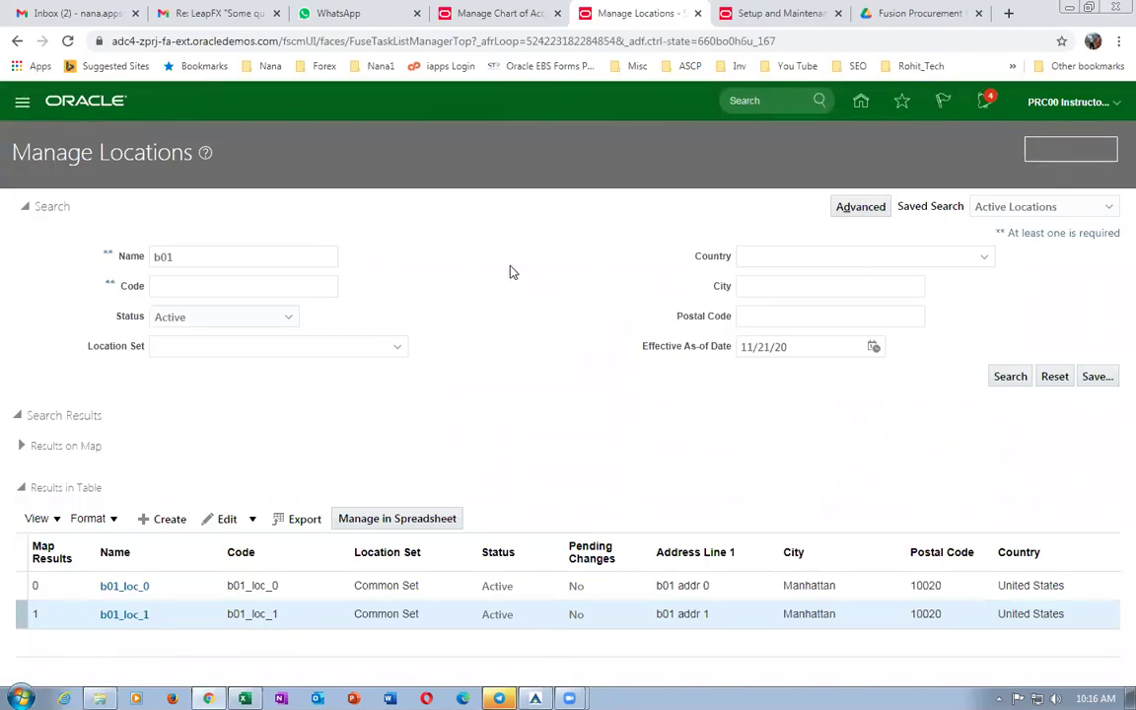
drag(297, 176, 3, 139)
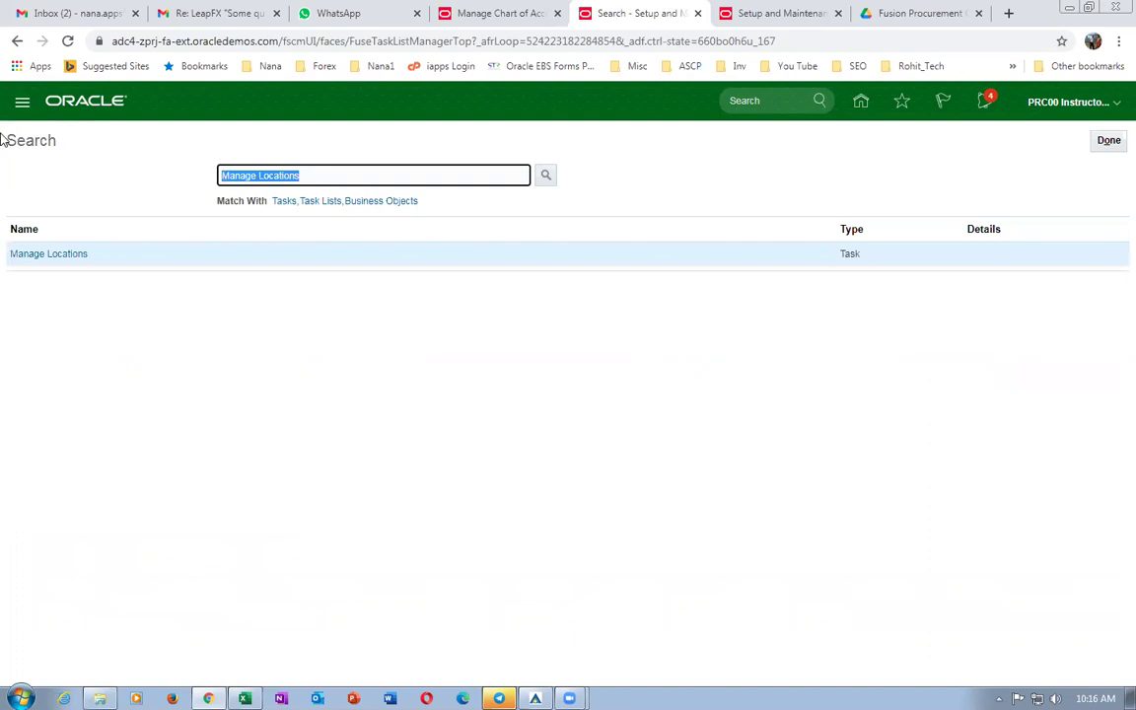
text(Manage Subinventories and Locators)
key(Return)
click(30, 256)
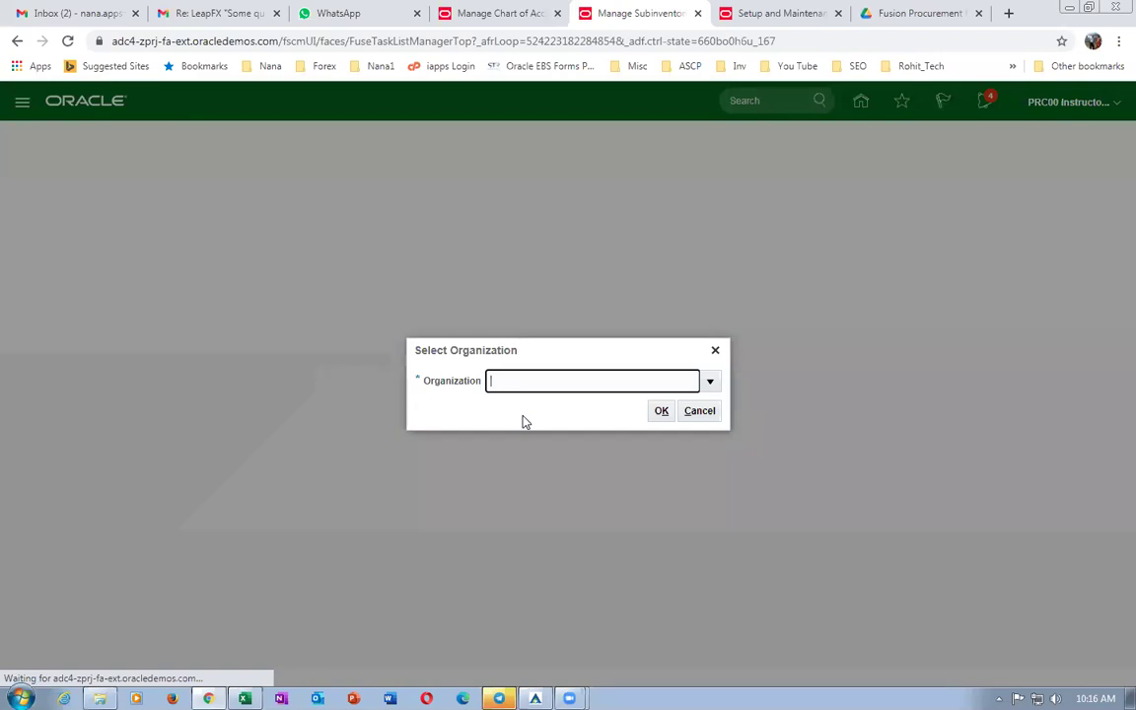
Choose B011 as the working inventory organization.
text(B011)
key(Tab)
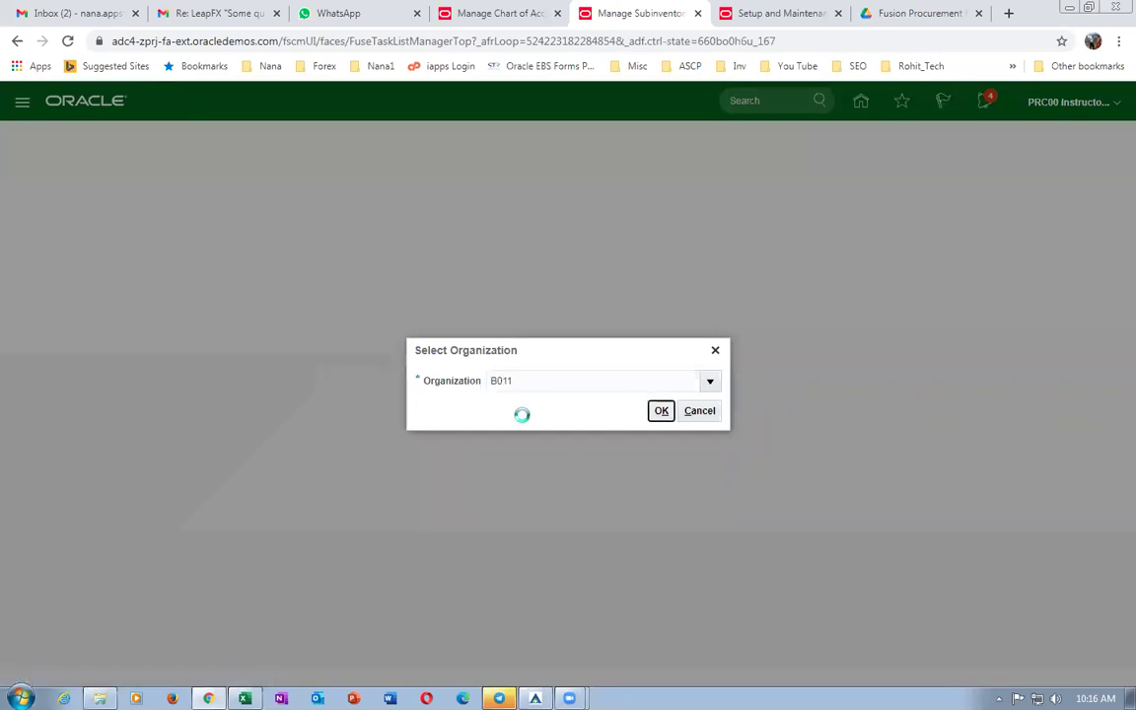
click(660, 412)
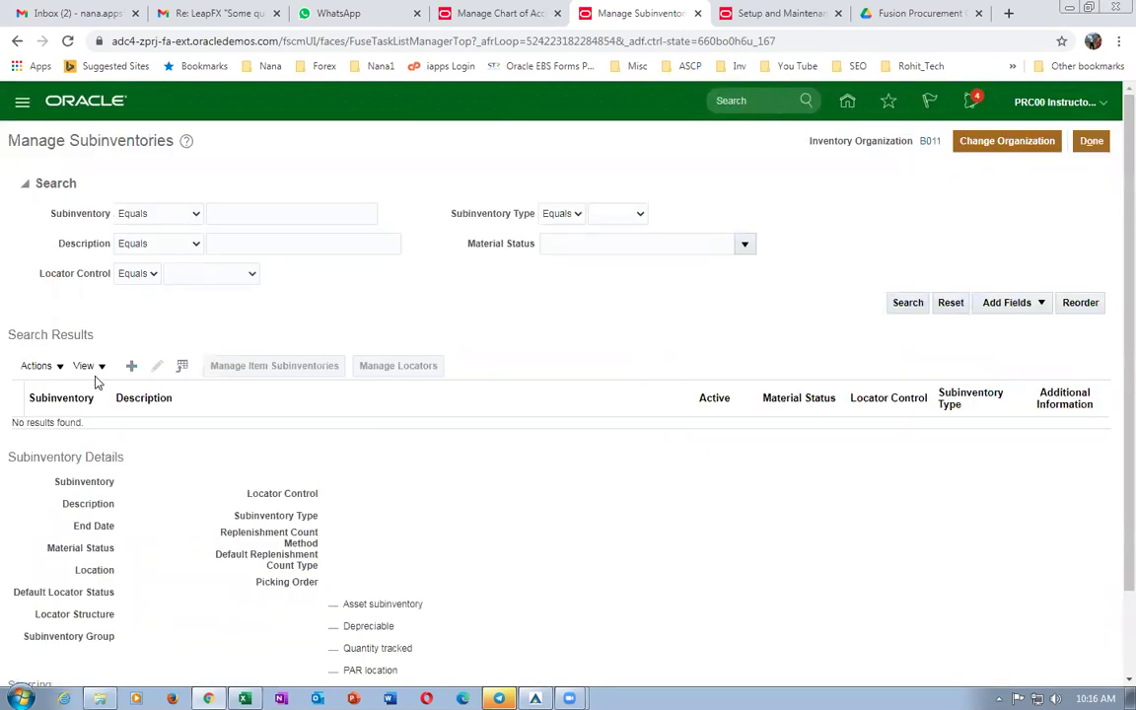
Start a new subinventory named RMS 1.
click(131, 364)
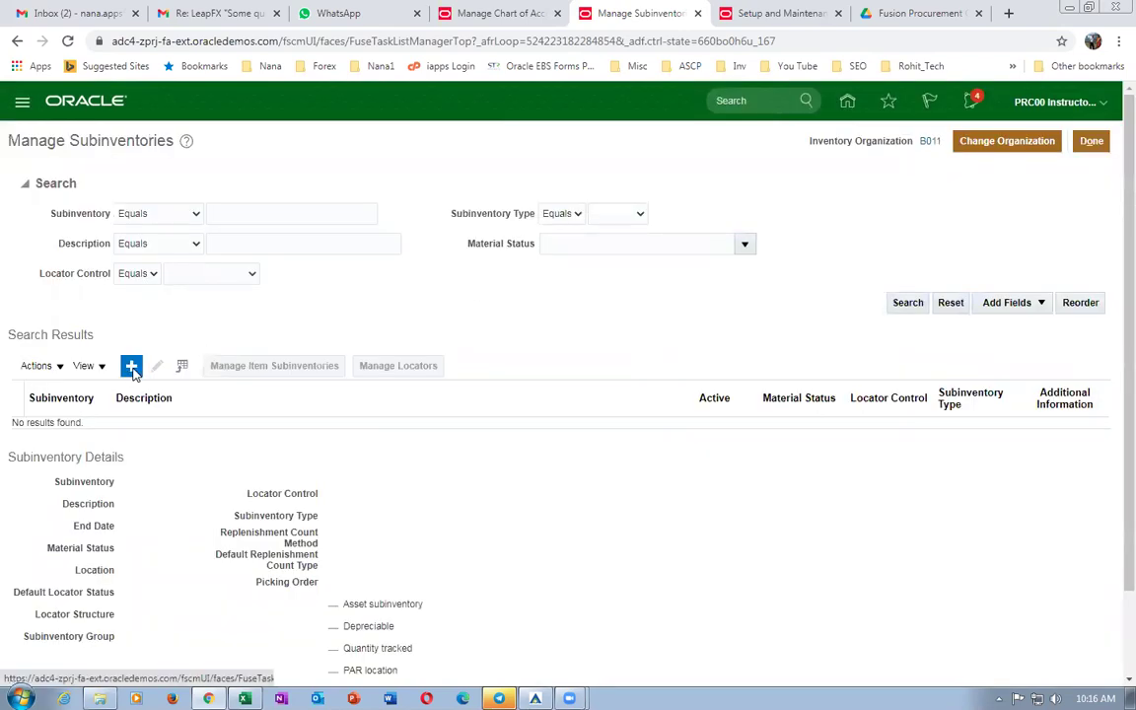
click(255, 213)
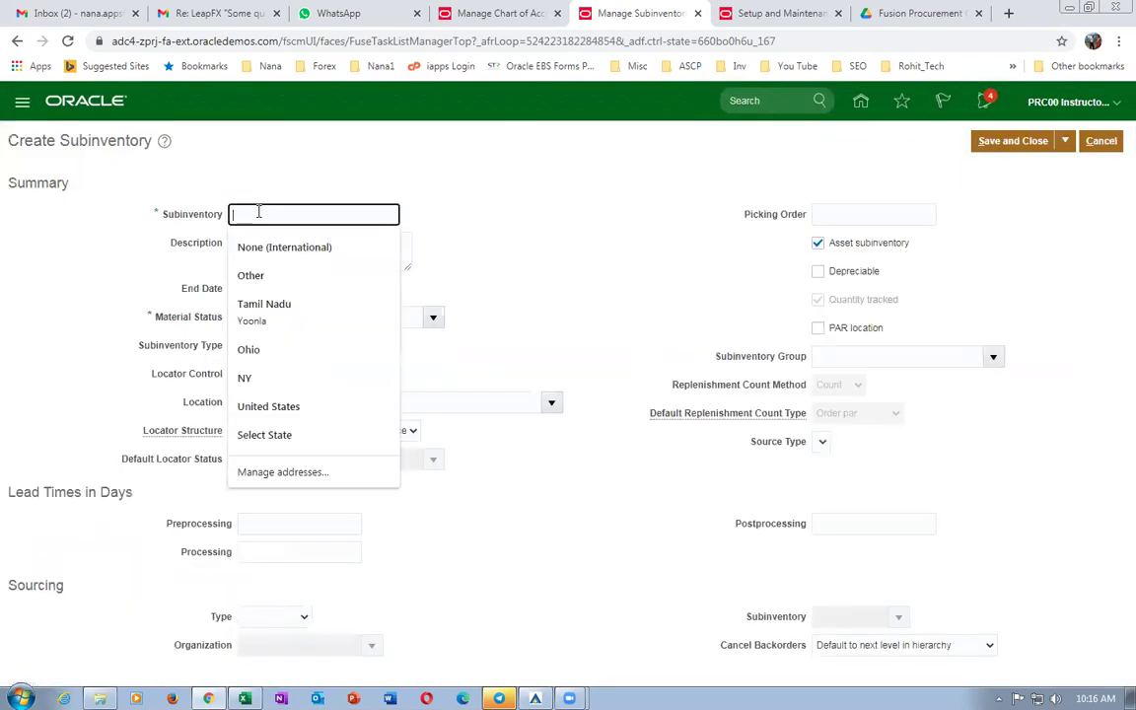
text(SUB 1)
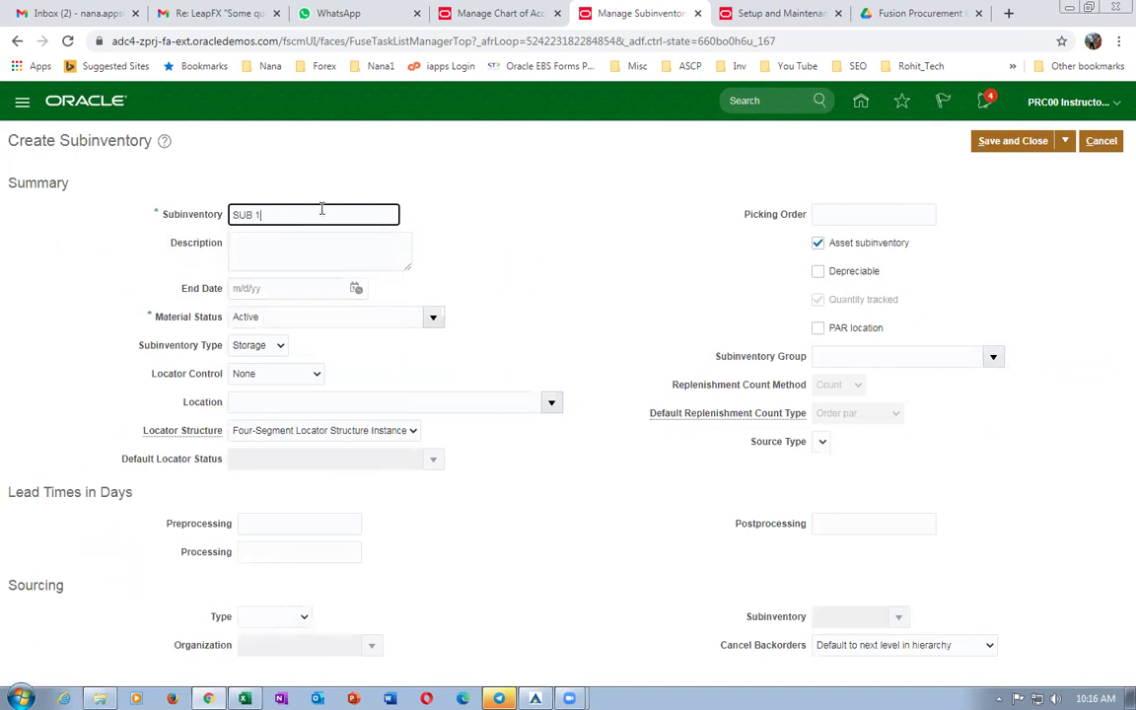
drag(322, 209, 112, 224)
text(RMS 1)
drag(312, 221, 134, 209)
key(ctrl+c)
Give it description RMS 1 and location b01_loc_1, then save it and finish.
click(245, 248)
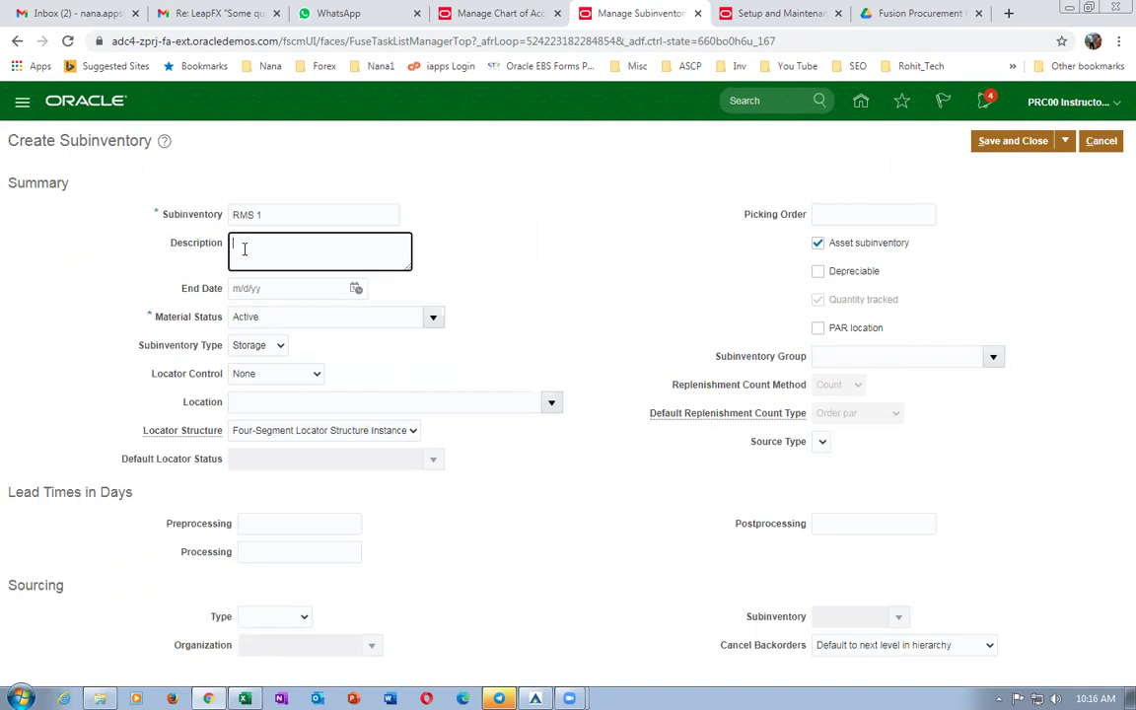
key(ctrl+v)
click(283, 405)
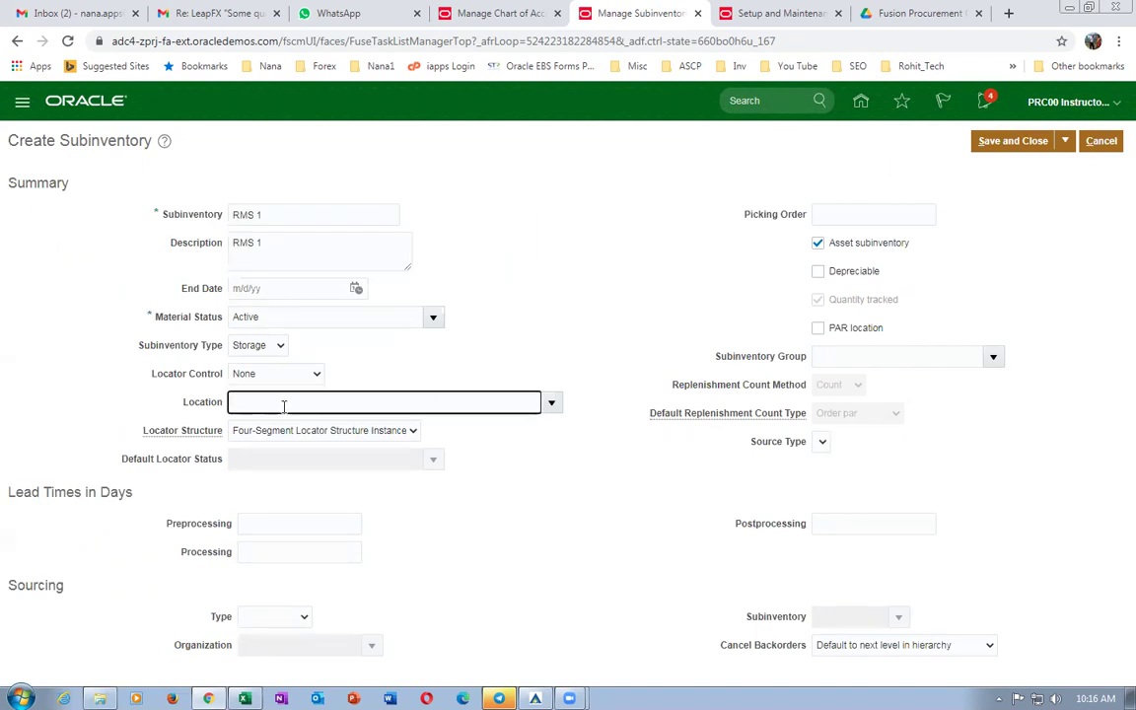
key(Tab)
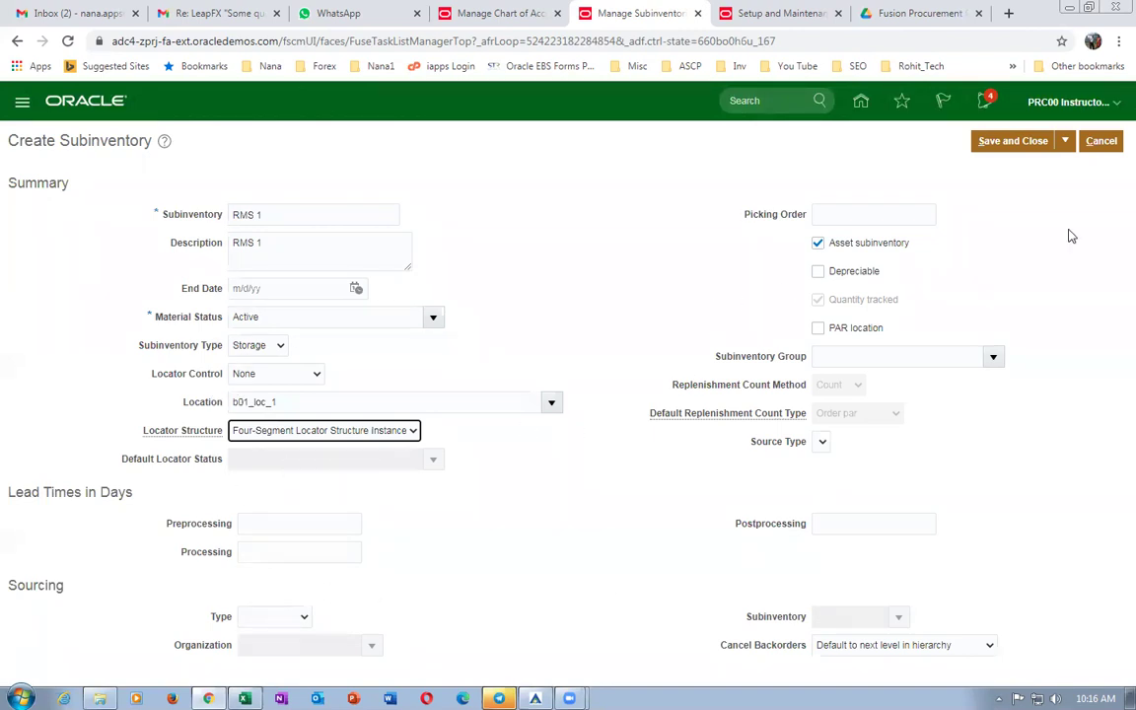
click(1015, 146)
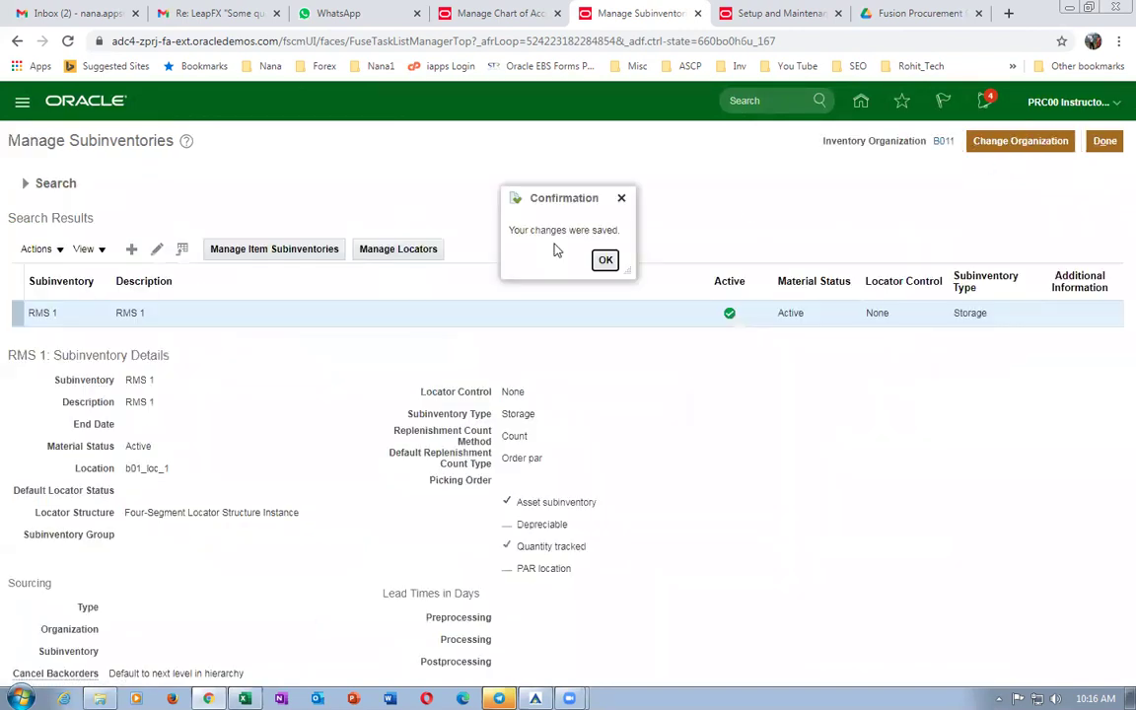
click(605, 260)
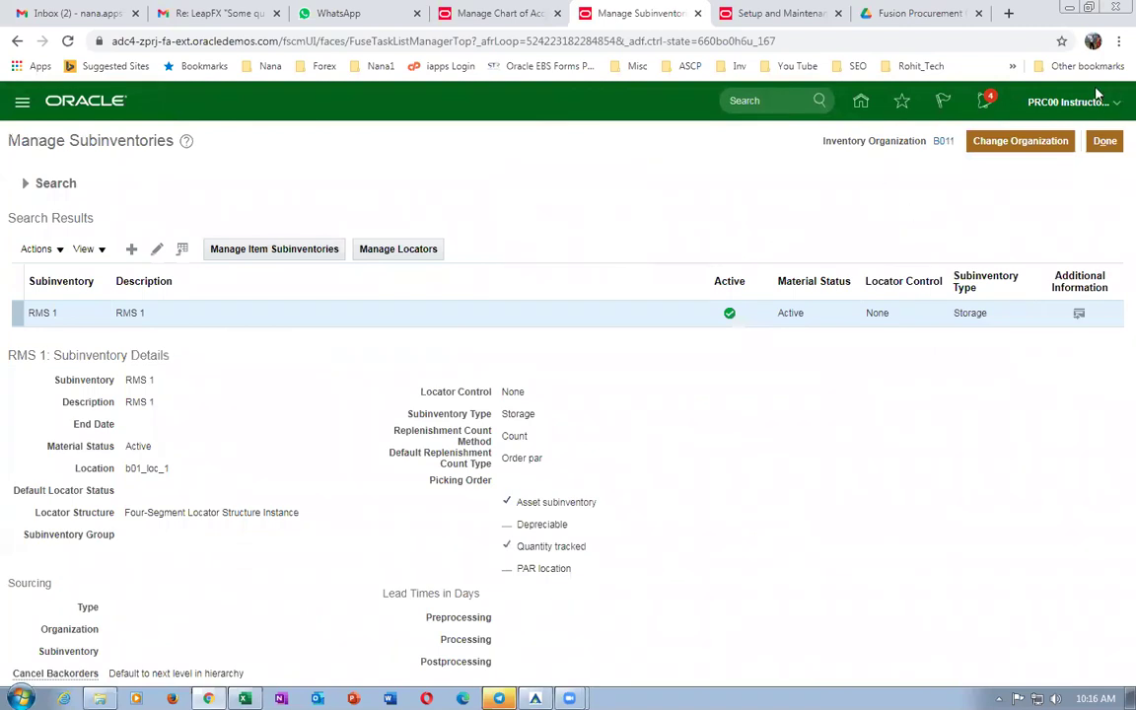
click(1104, 141)
Copy Manage Job from cell E59 of the work sheet into Oracle's setup task search.
key(alt+Tab)
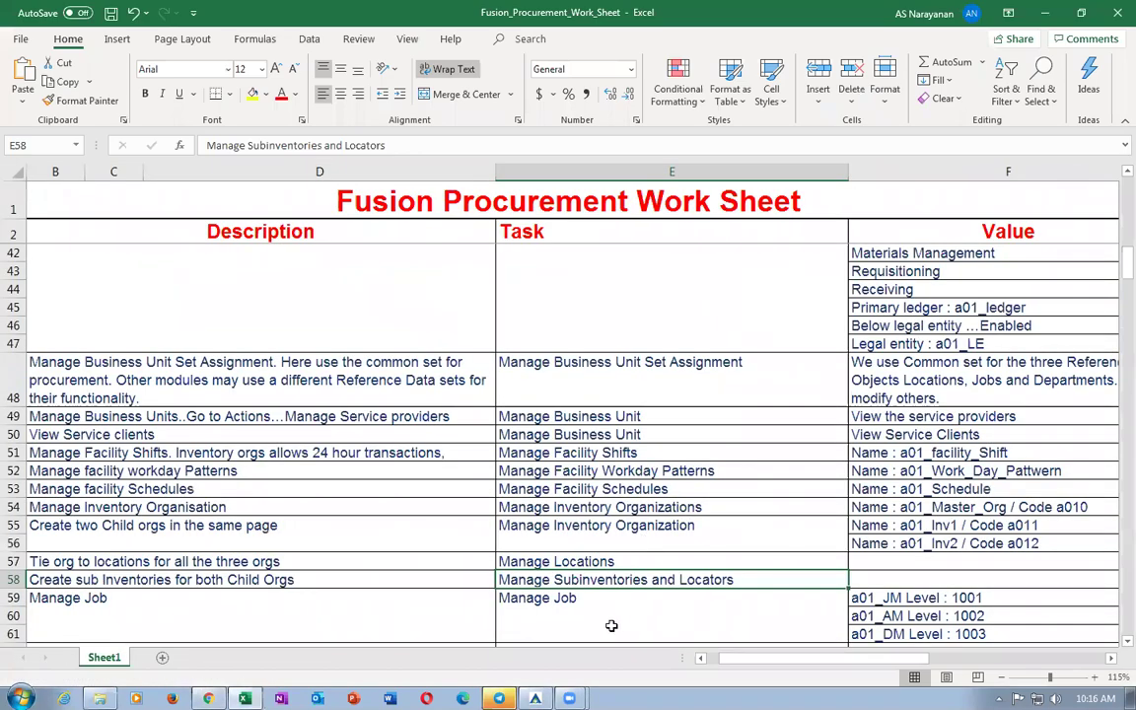
scroll(247, 567, down, 2)
click(178, 499)
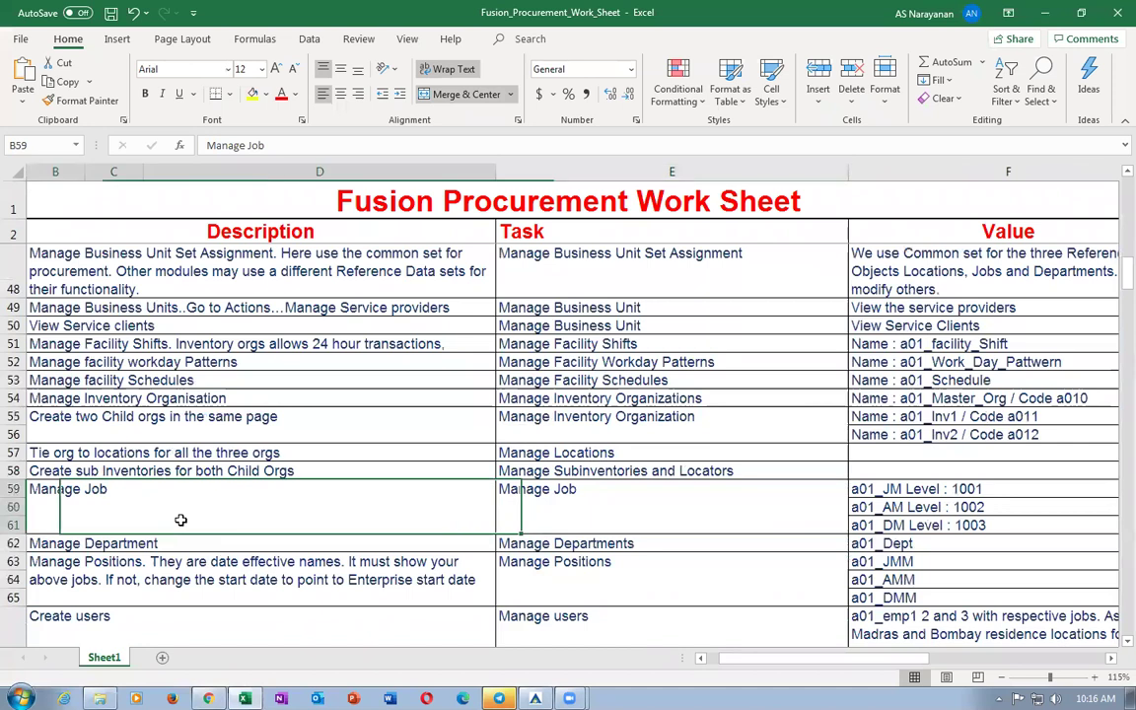
click(585, 526)
key(ctrl+c)
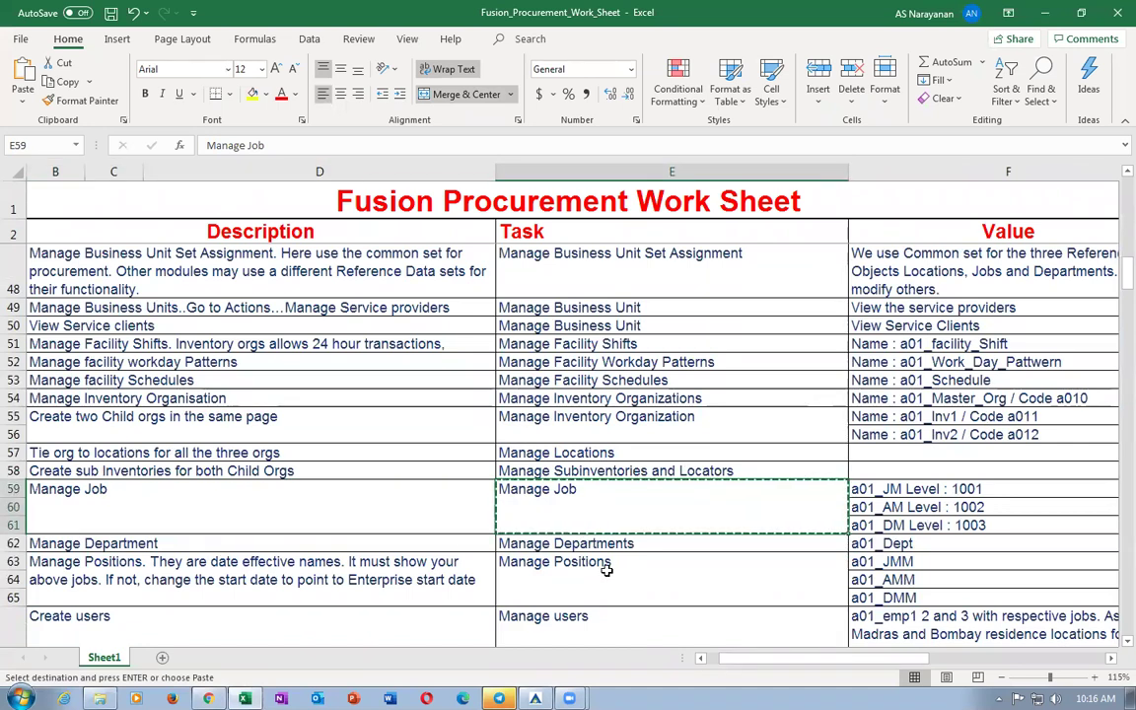
key(alt+Tab)
drag(400, 176, 18, 160)
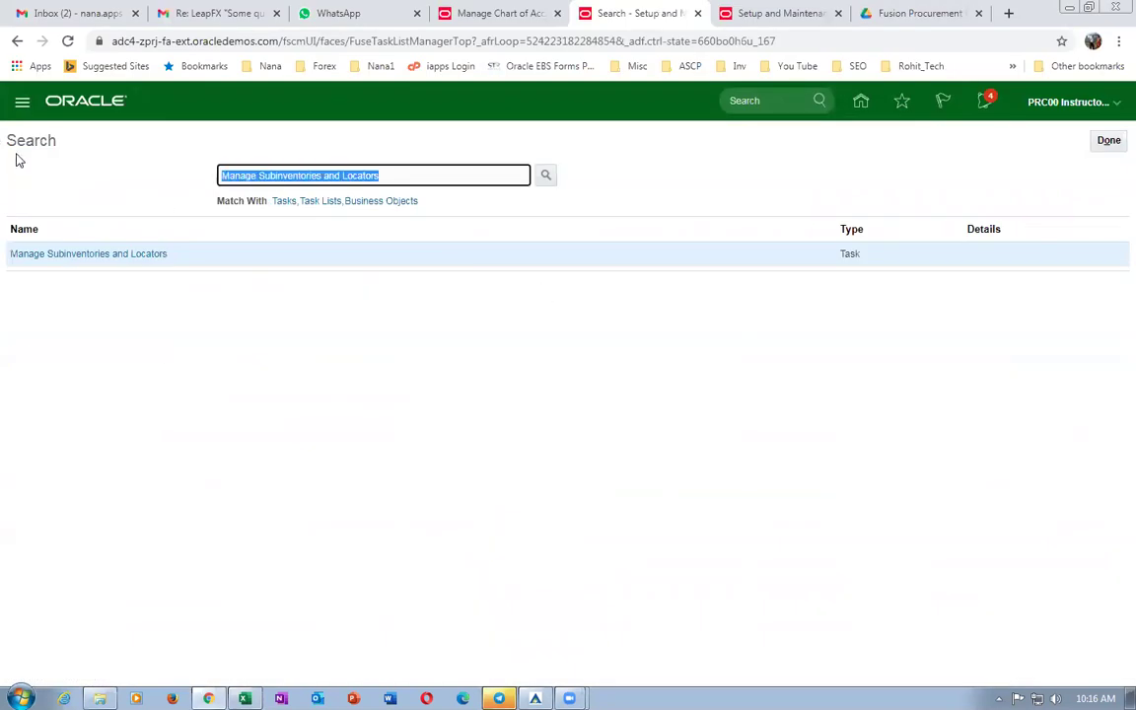
key(ctrl+v)
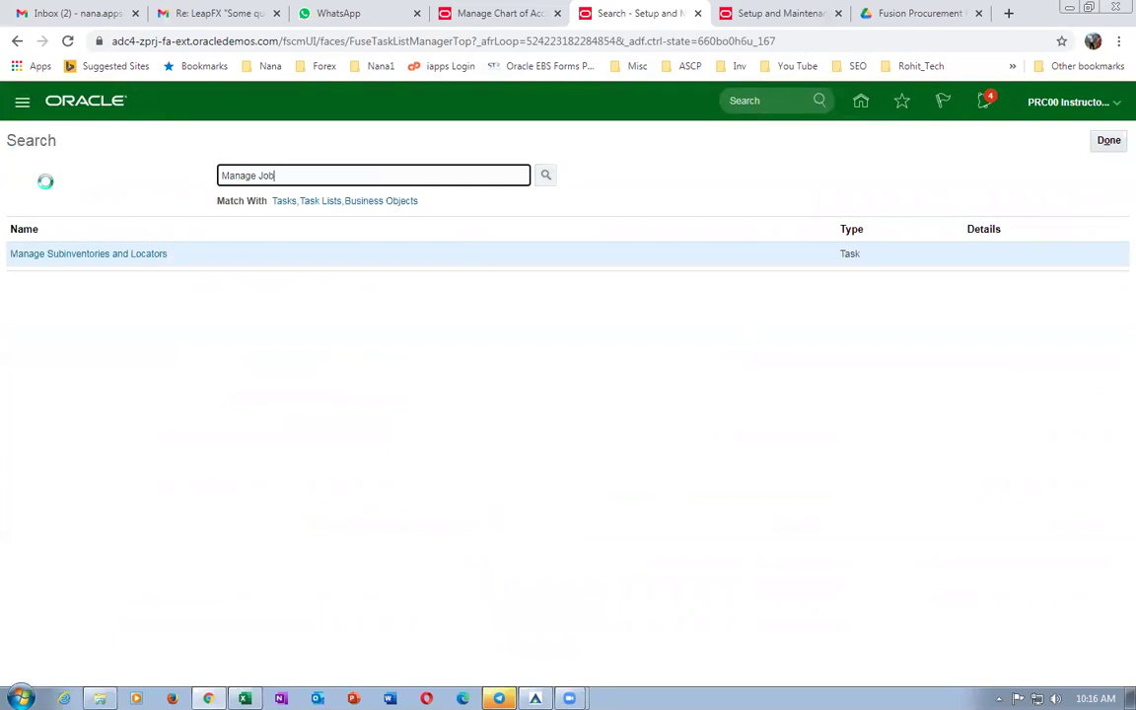
Start a new job with name and code b01_JM.
click(40, 255)
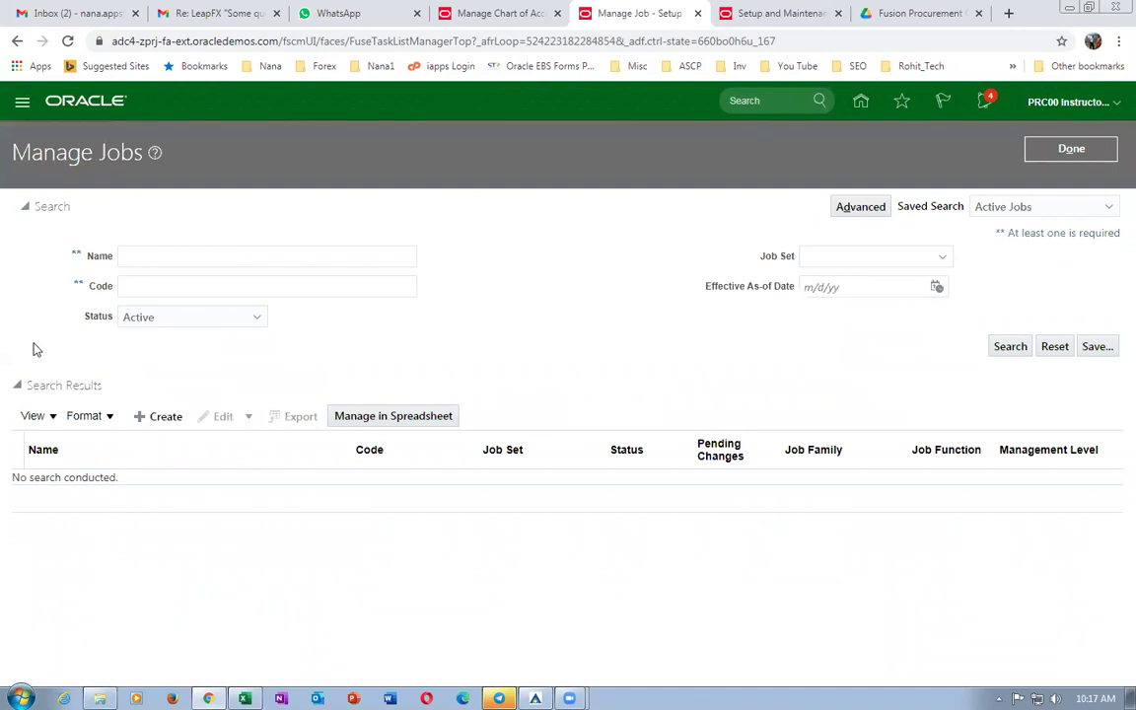
click(148, 419)
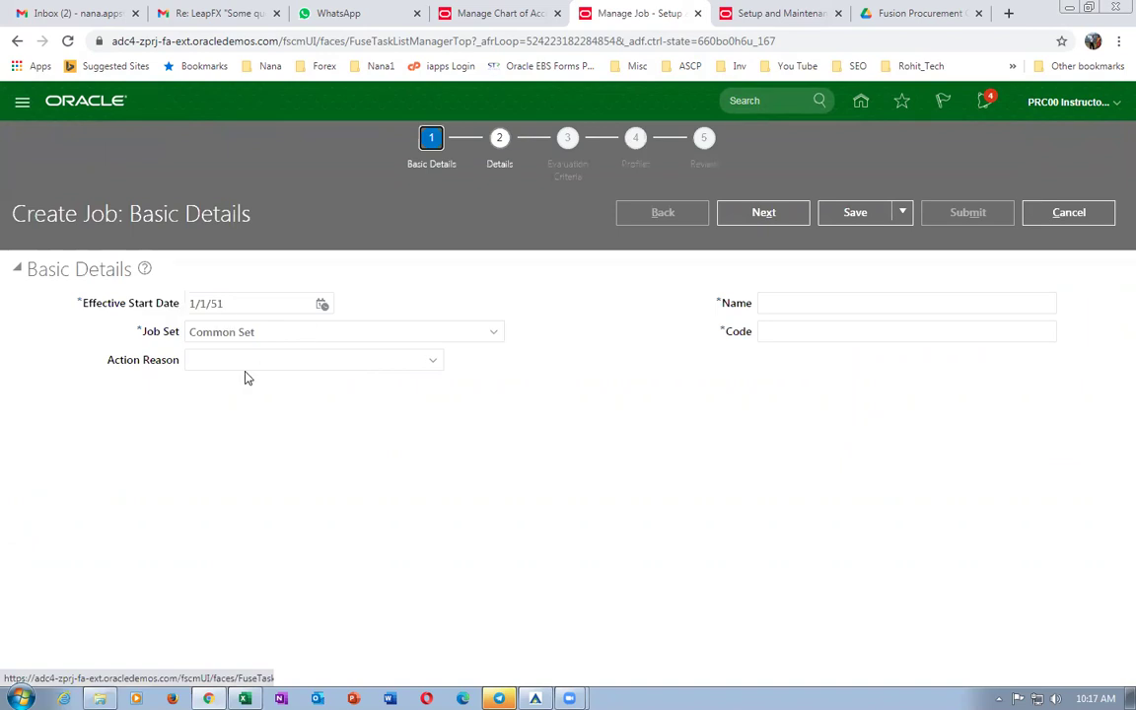
click(769, 302)
text(b01_JM)
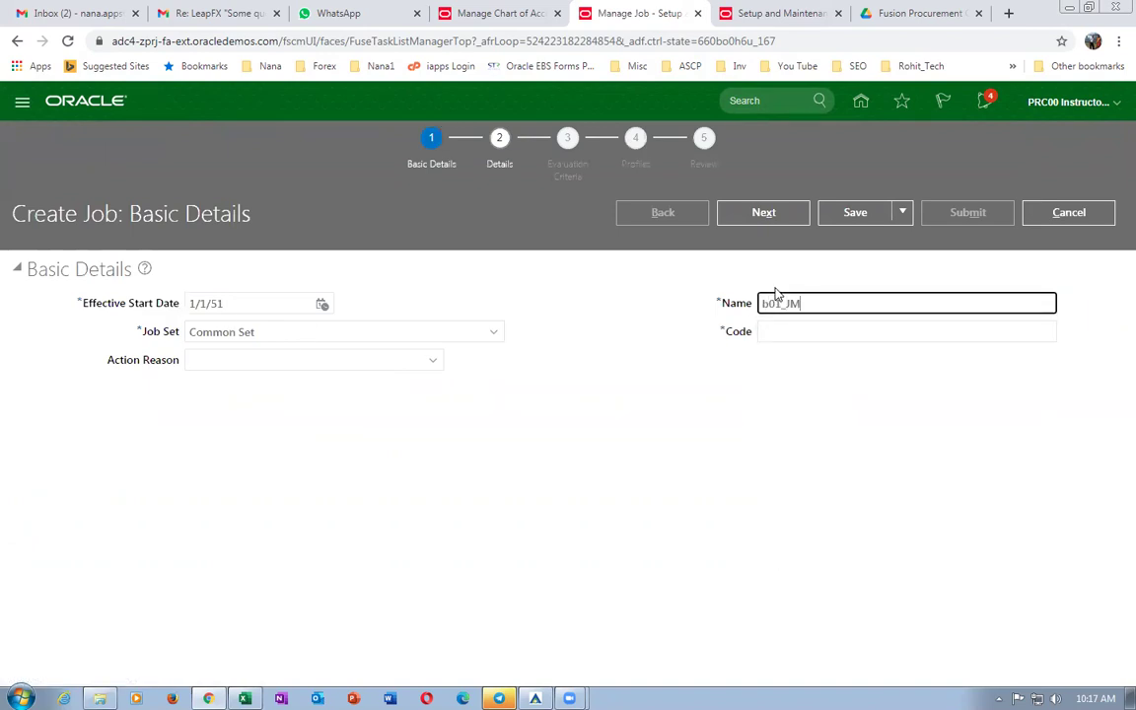
drag(808, 302, 659, 307)
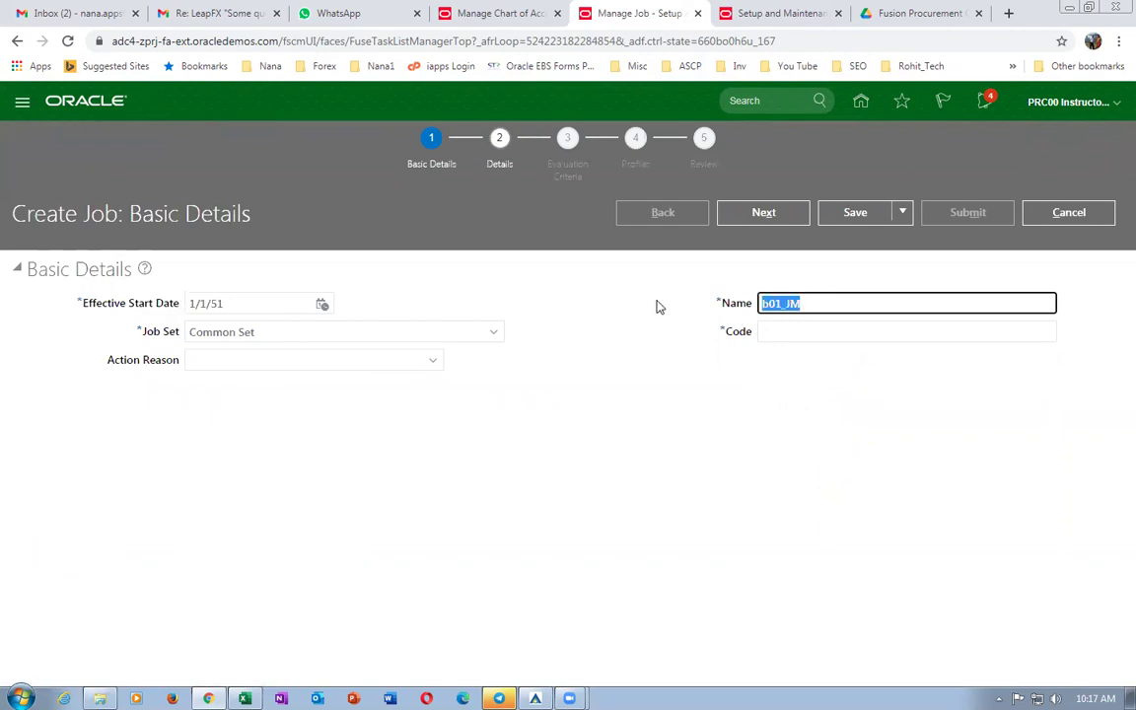
click(802, 336)
key(ctrl+v)
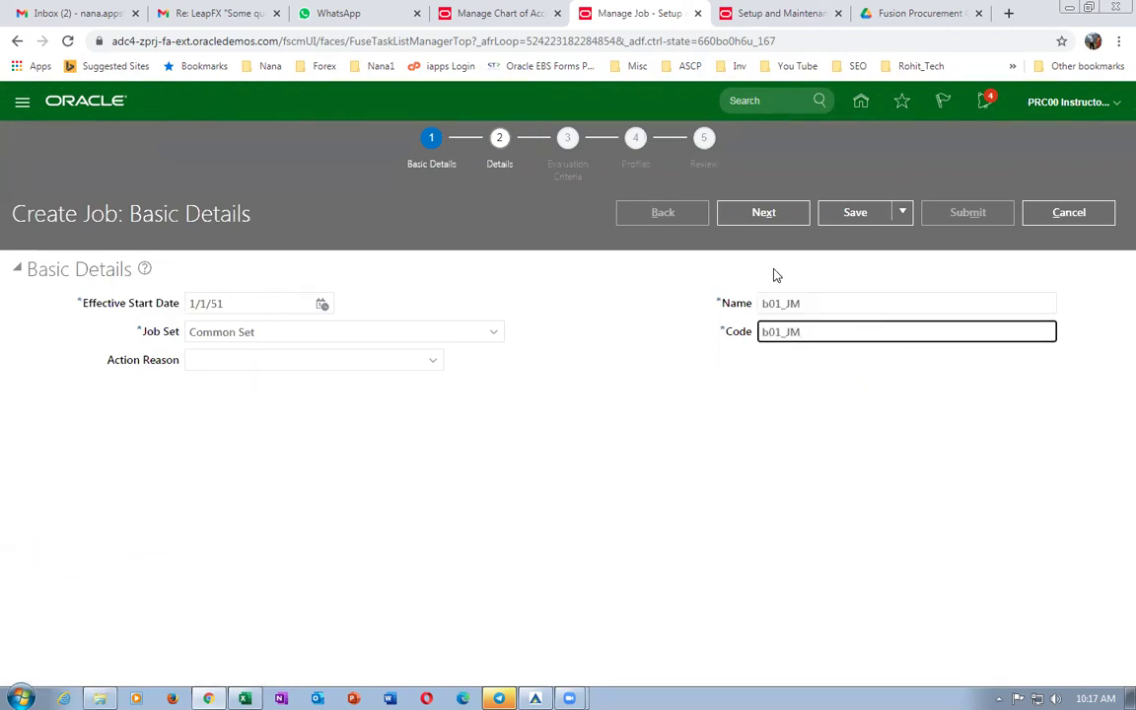
click(763, 213)
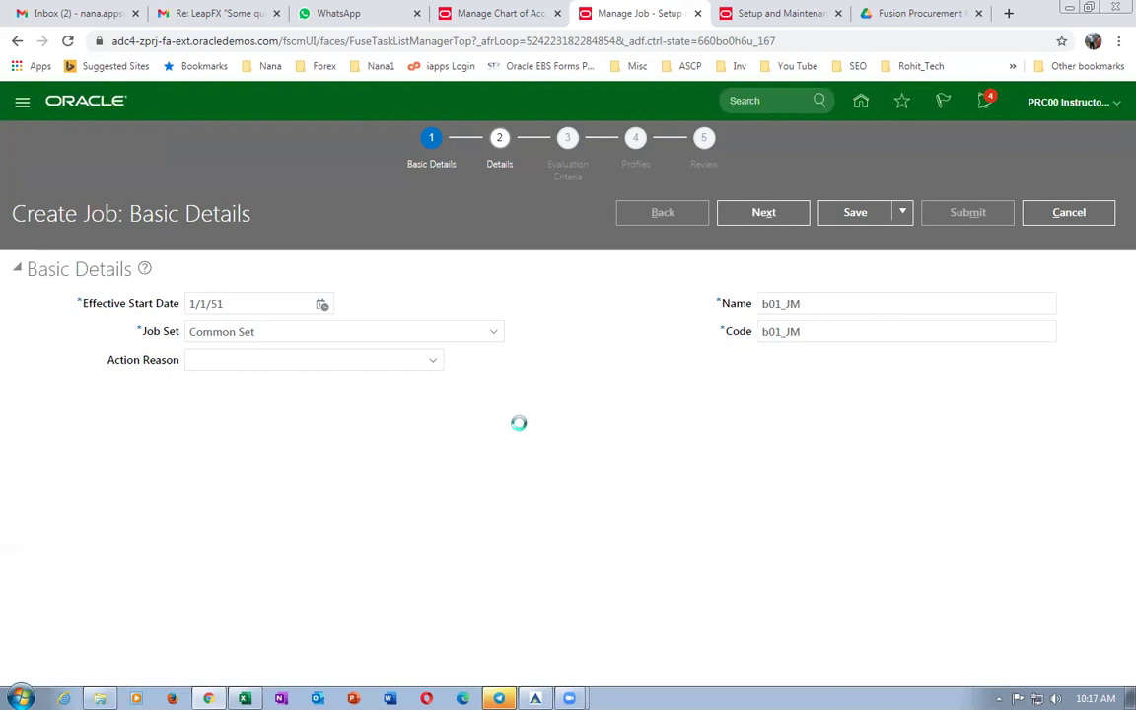
Make the job full time, regular, level 1001, and submit it.
click(203, 390)
click(224, 432)
click(226, 421)
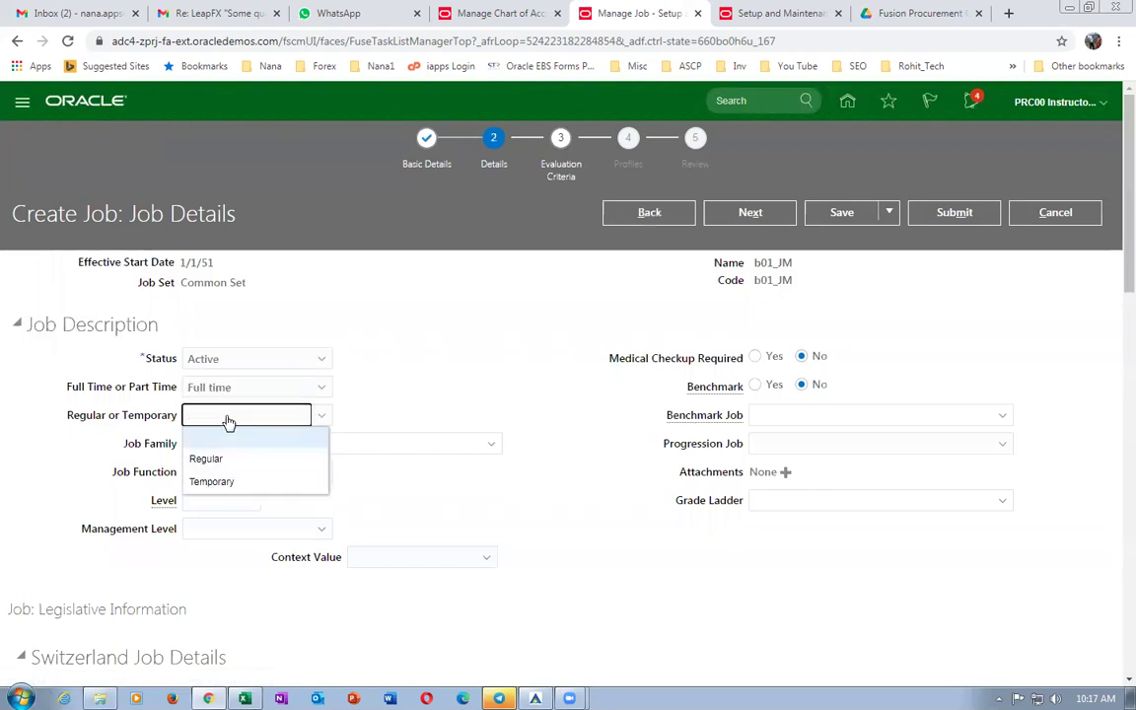
click(223, 458)
click(213, 502)
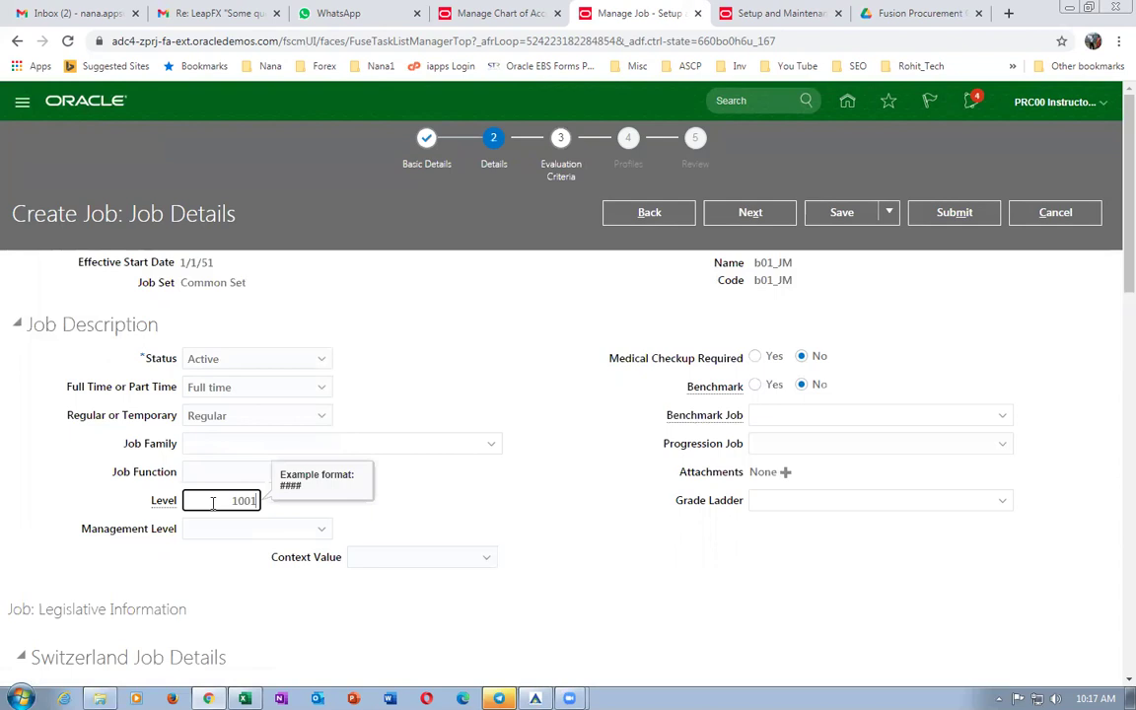
click(503, 509)
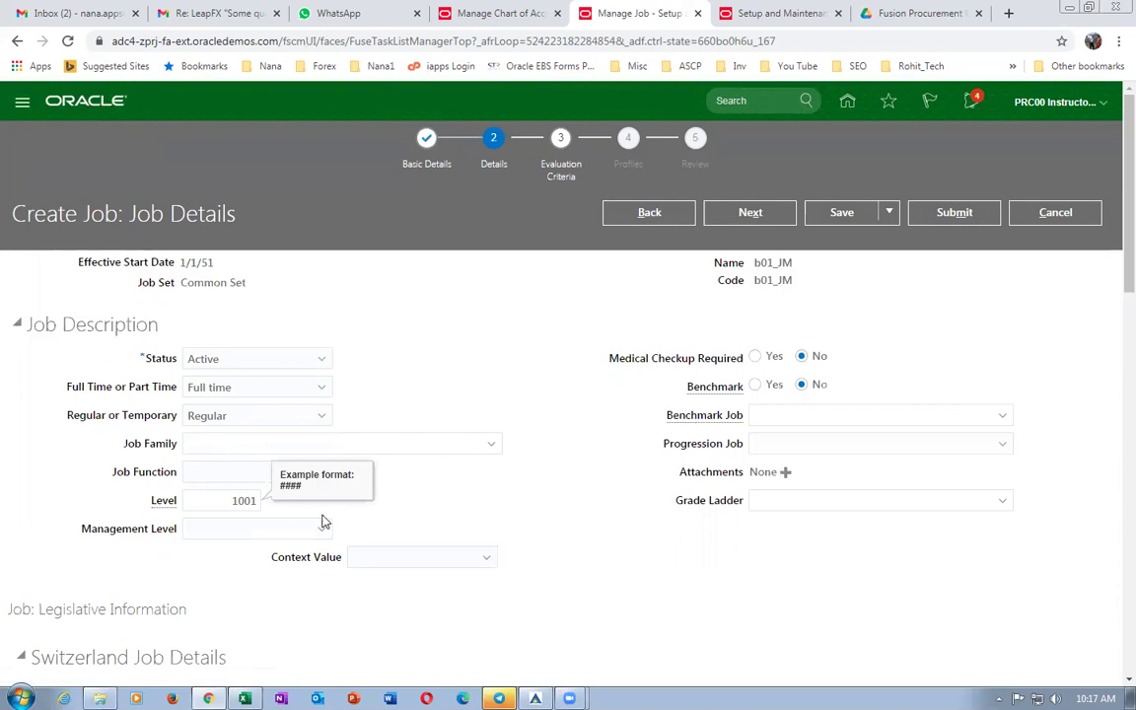
scroll(424, 493, down, 3)
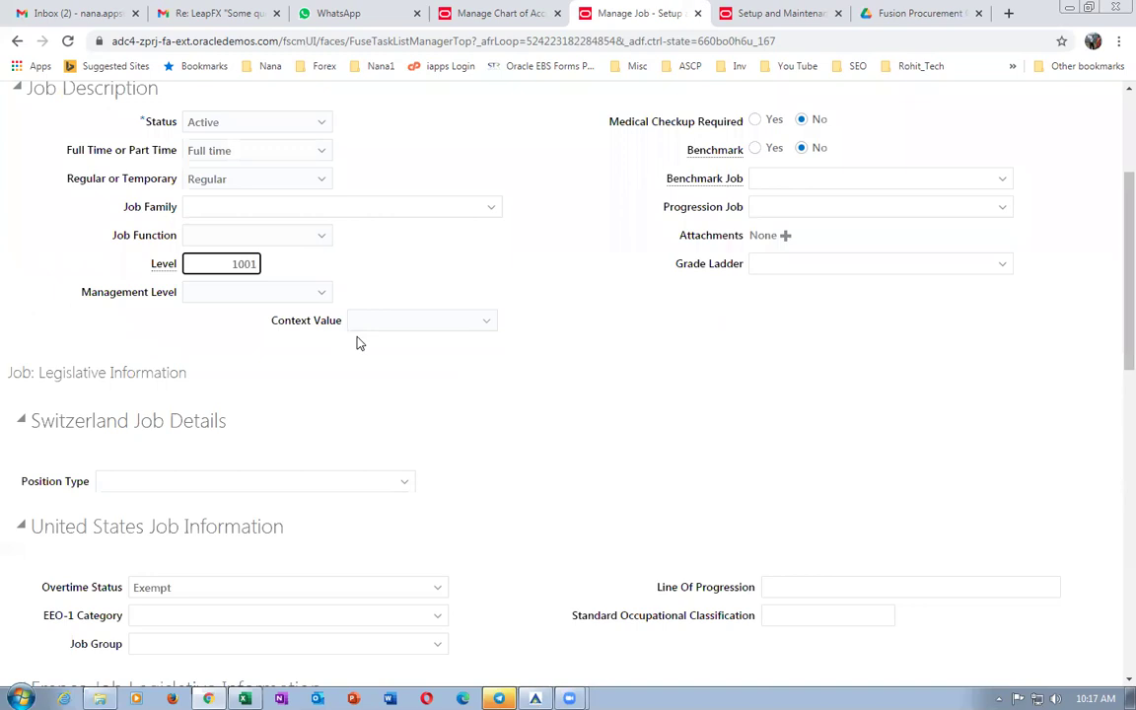
scroll(370, 336, up, 3)
click(949, 219)
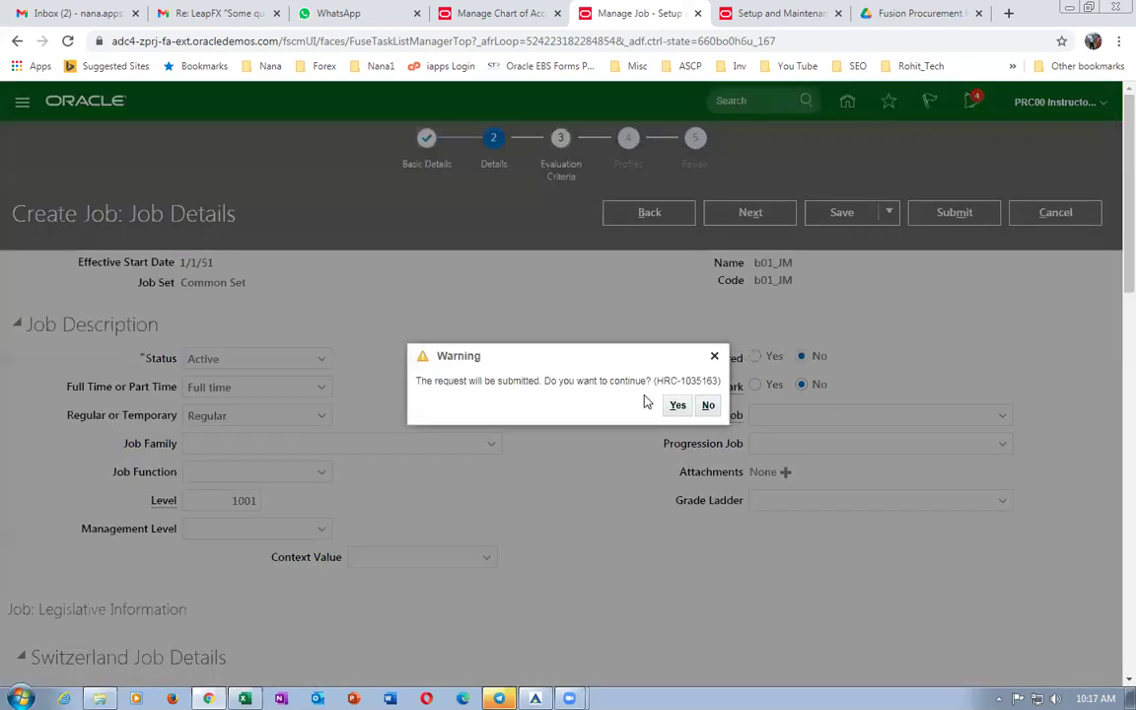
click(675, 405)
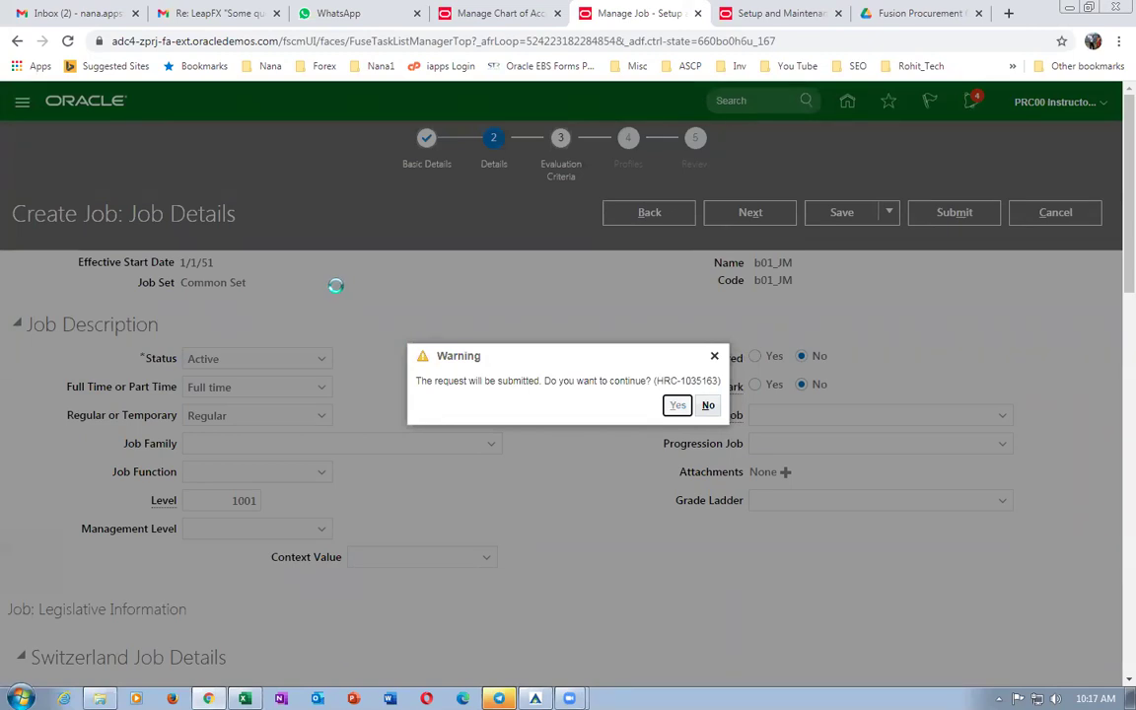
click(611, 406)
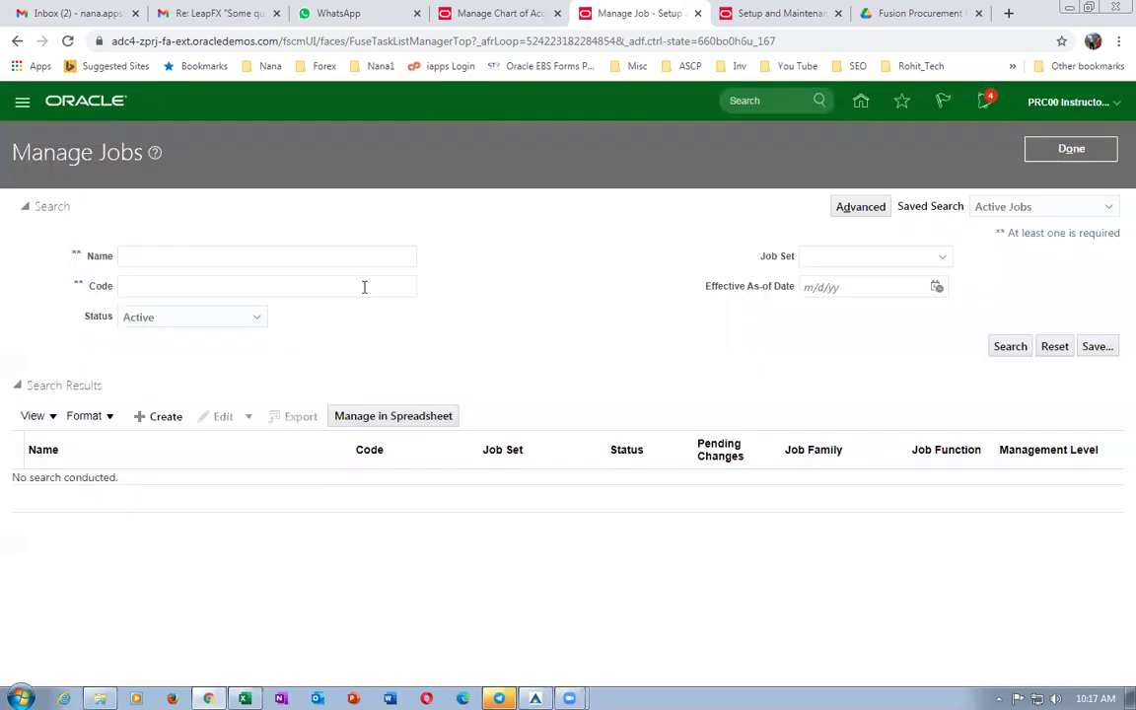
Copy Manage Positions from the work sheet into the setup task search.
key(alt+Tab)
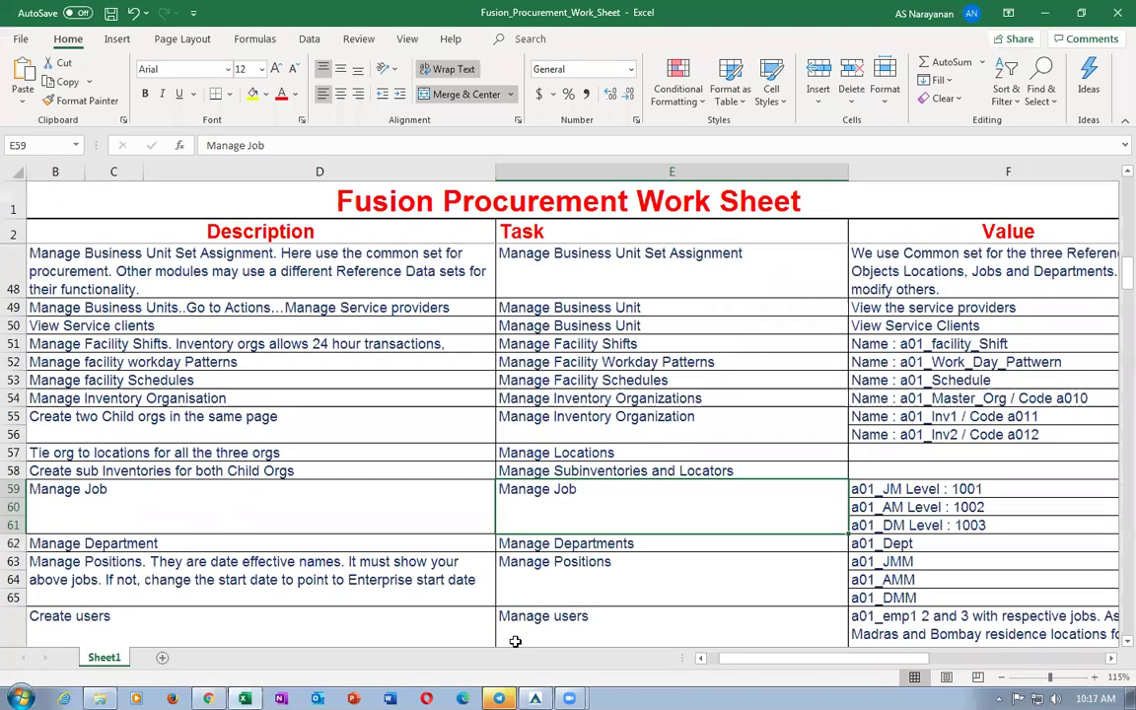
click(591, 585)
key(ctrl+c)
key(alt+Tab)
click(310, 170)
key(ctrl+a)
key(ctrl+v)
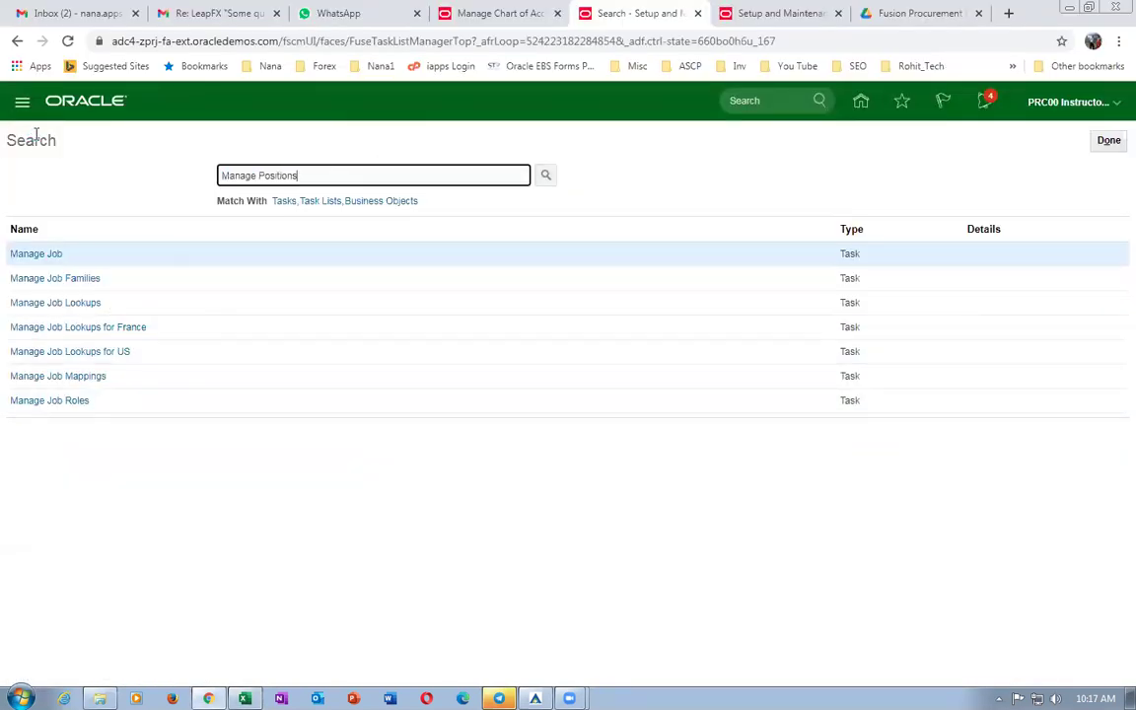
Start position b01_JMM for b01_business_unit, then cancel it unsaved.
key(Return)
click(68, 257)
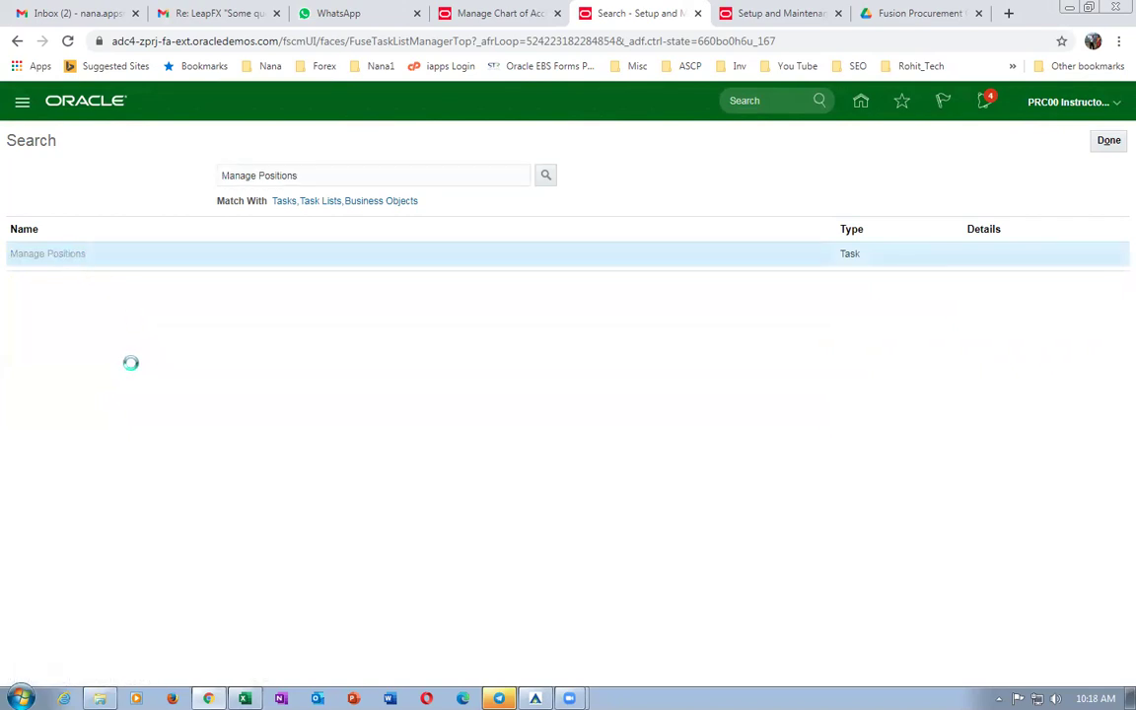
click(157, 440)
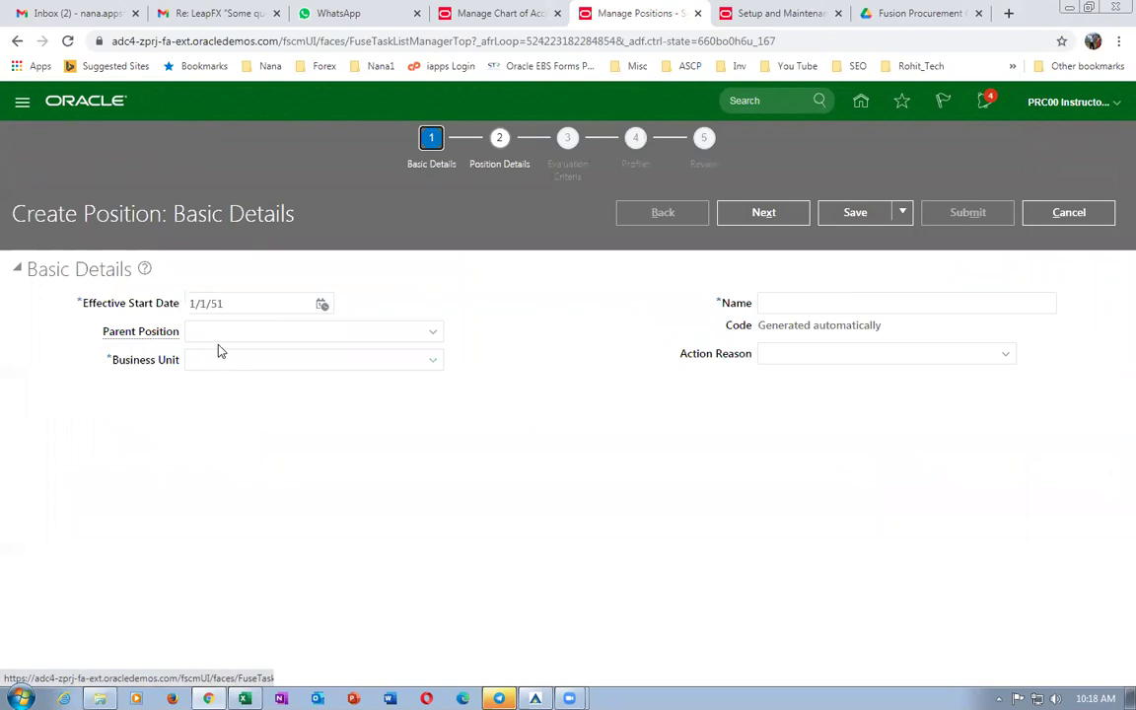
click(218, 360)
text(b01)
key(Tab)
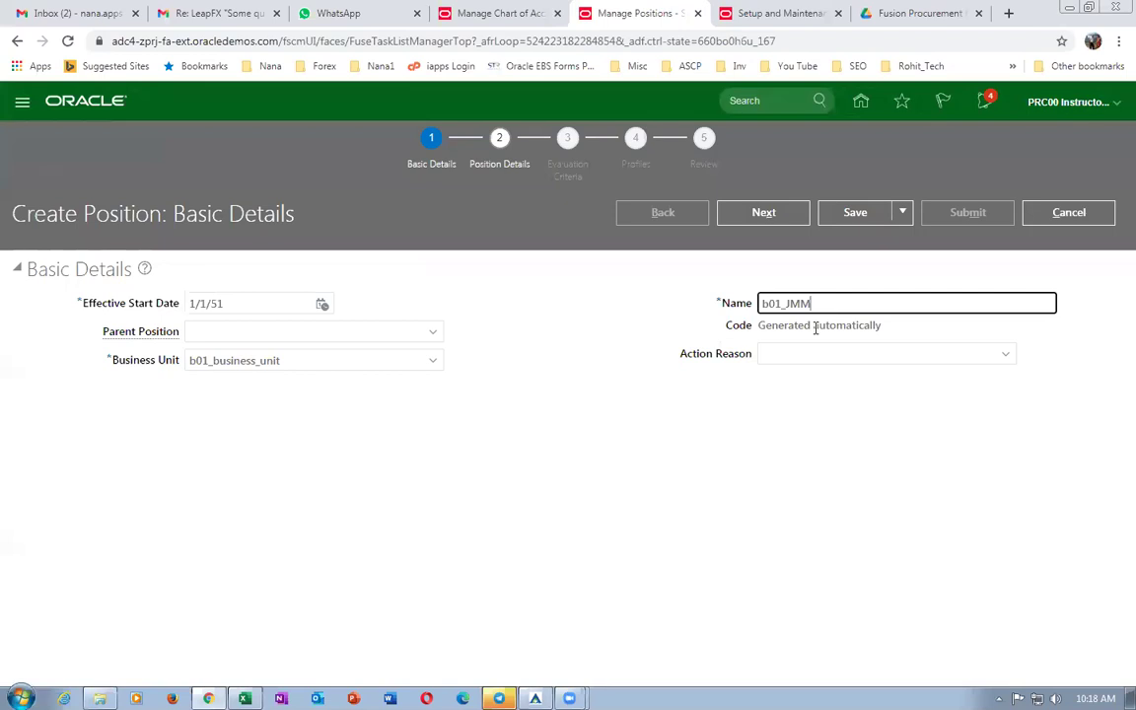
drag(823, 306, 650, 335)
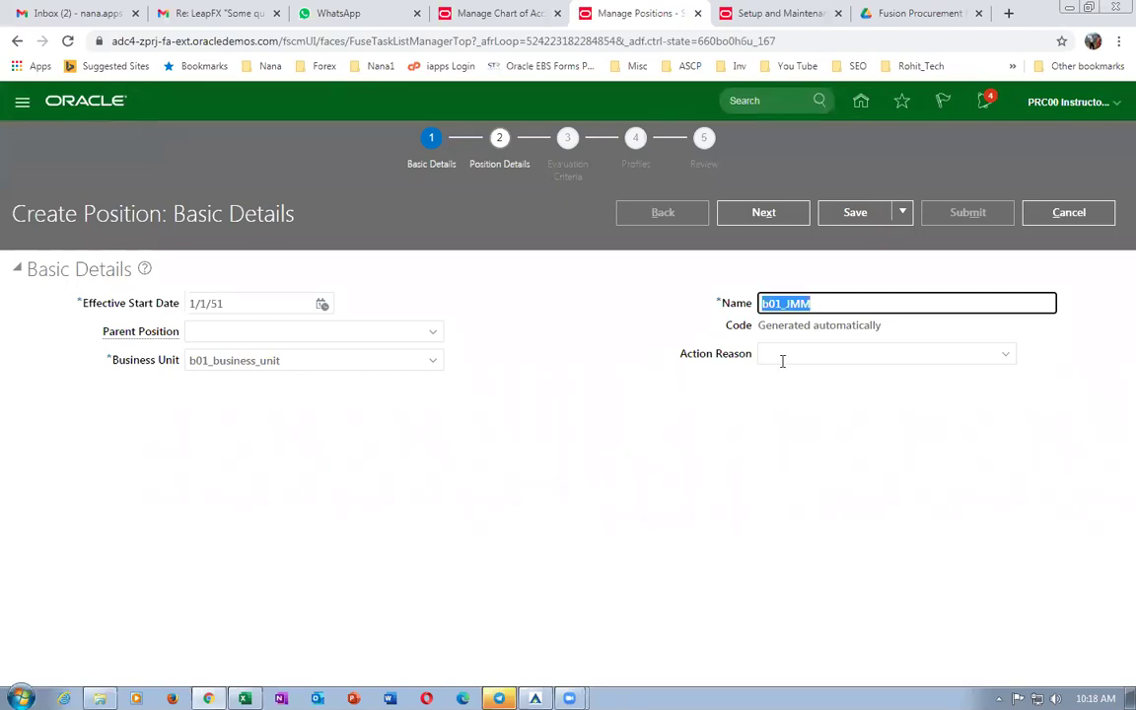
click(772, 222)
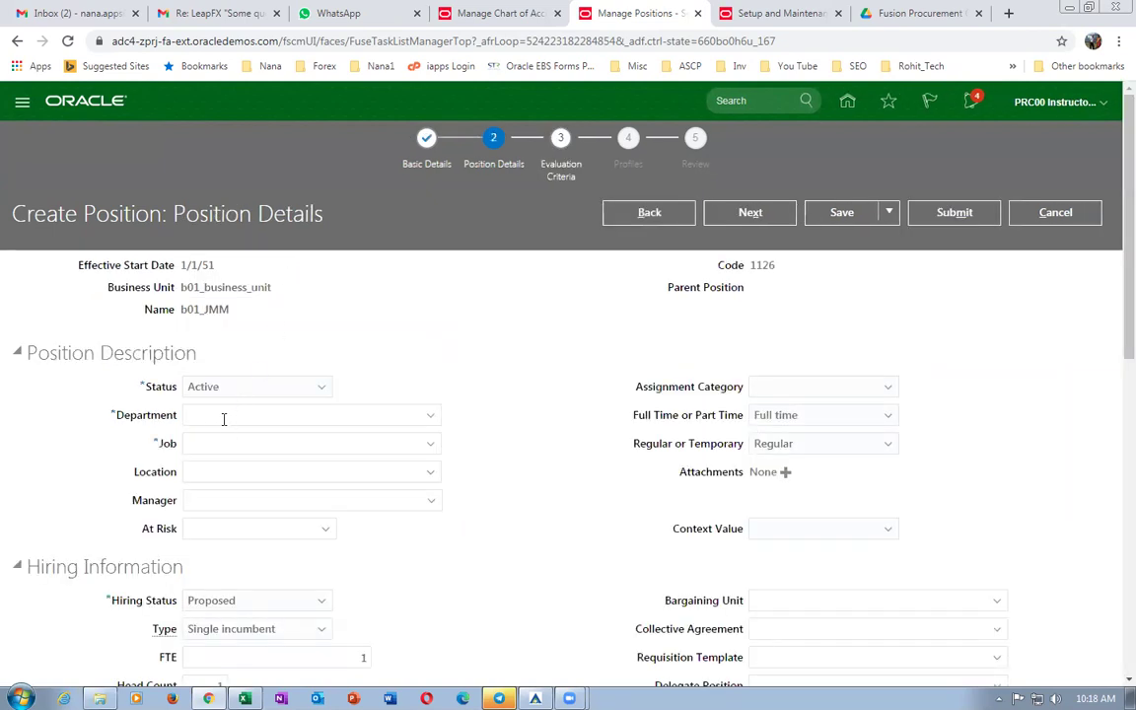
click(1050, 222)
Copy the Manage Departments task name from the work sheet.
key(alt+Tab)
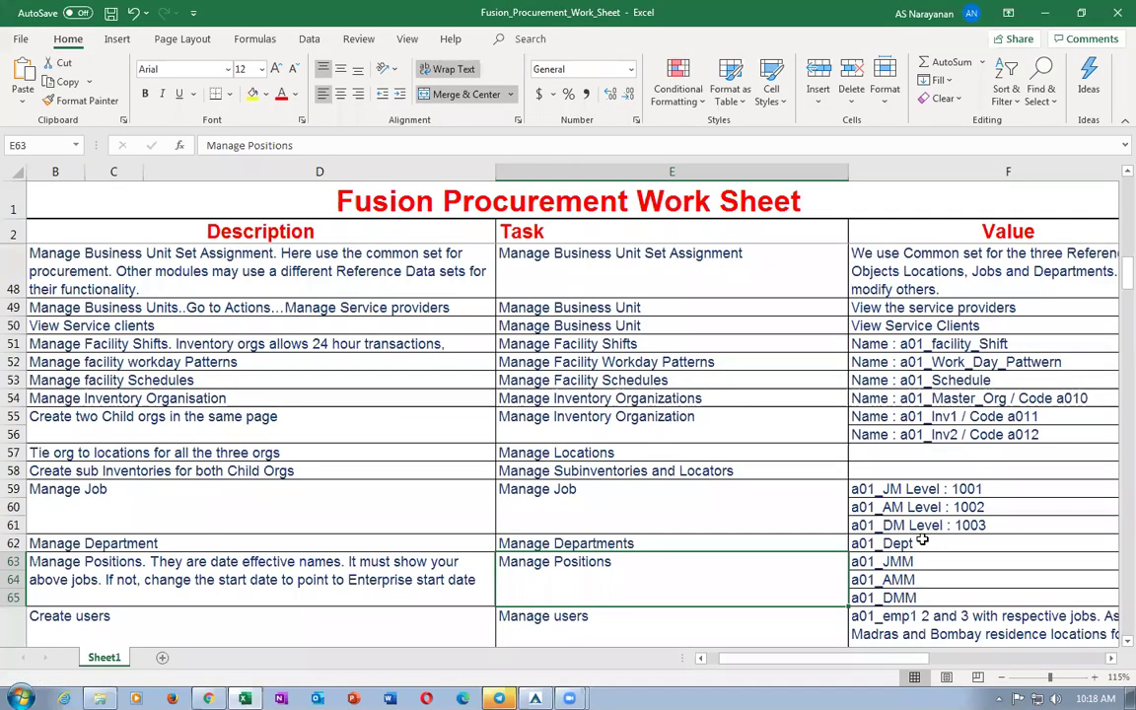
click(565, 542)
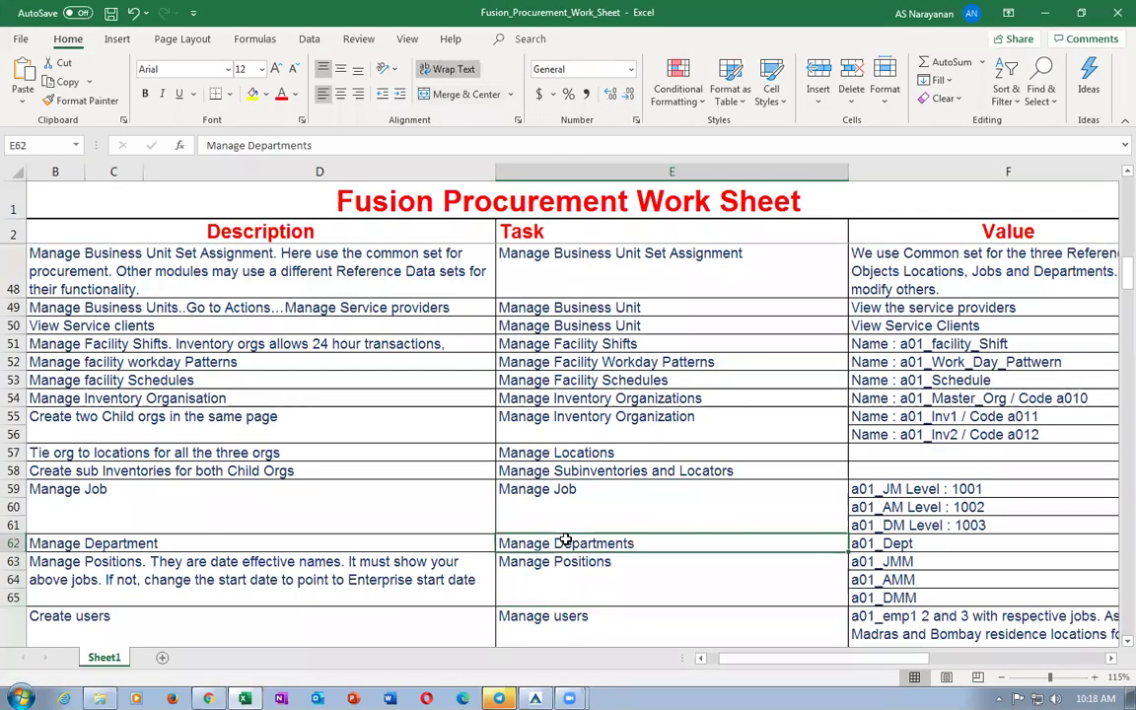
key(ctrl+c)
key(alt+Tab)
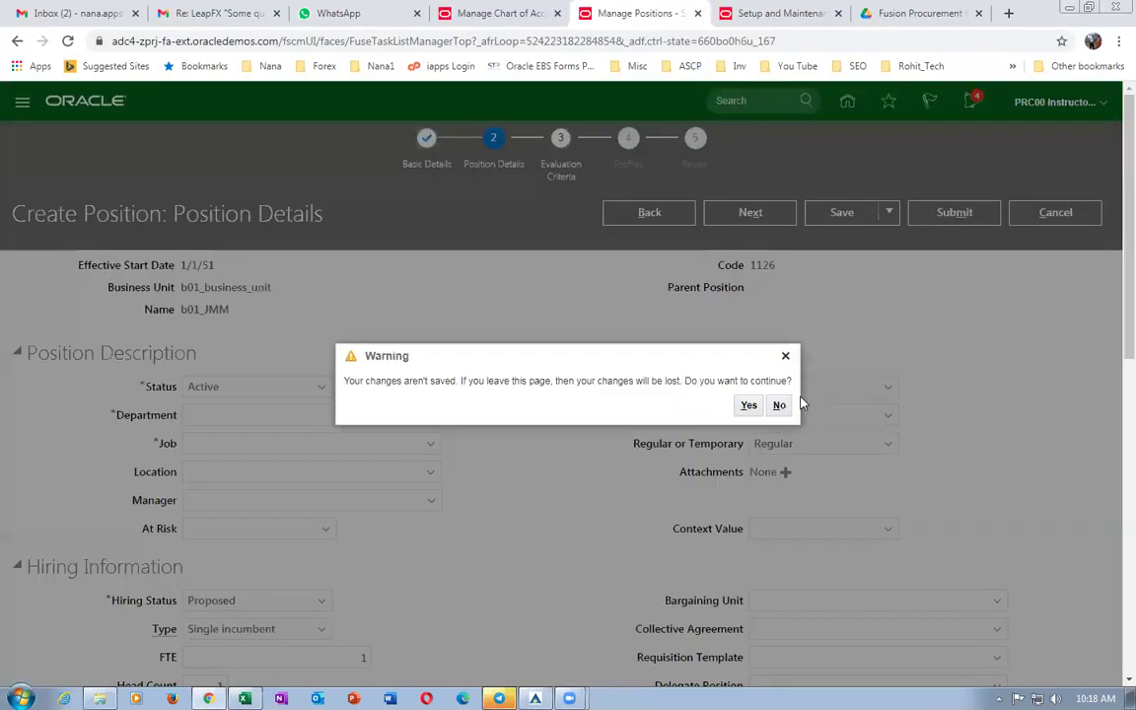
Discard the unsaved position, search Manage Departments, and begin a new department.
click(748, 405)
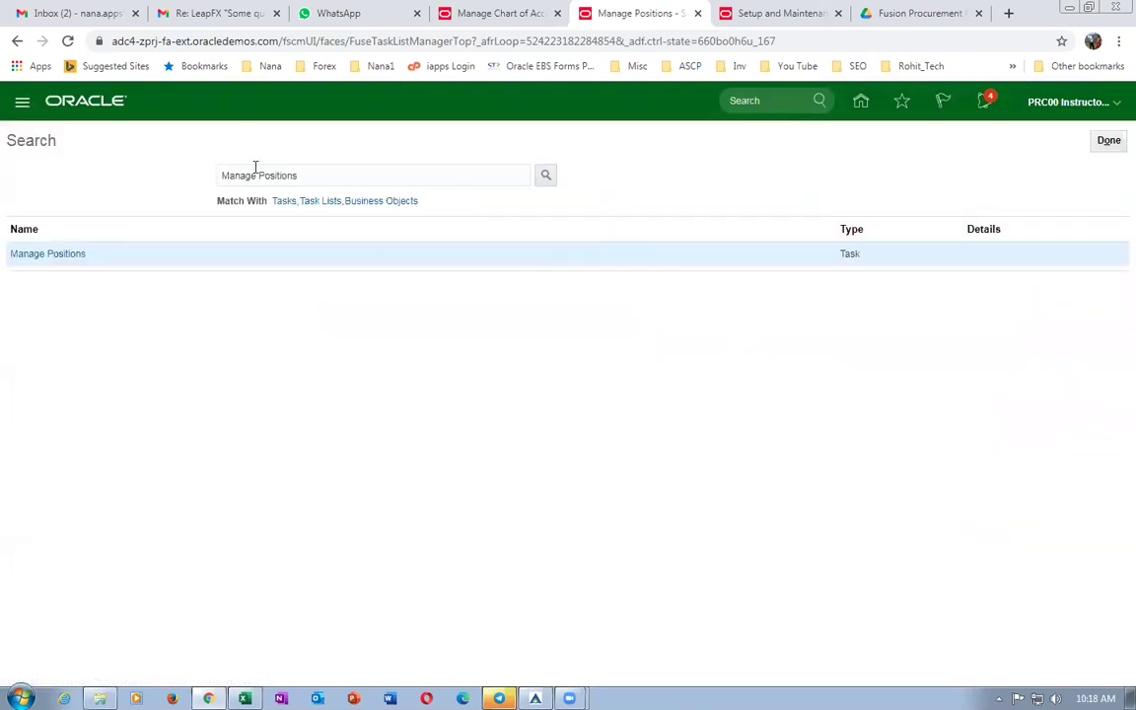
drag(310, 173, 7, 160)
key(ctrl+v)
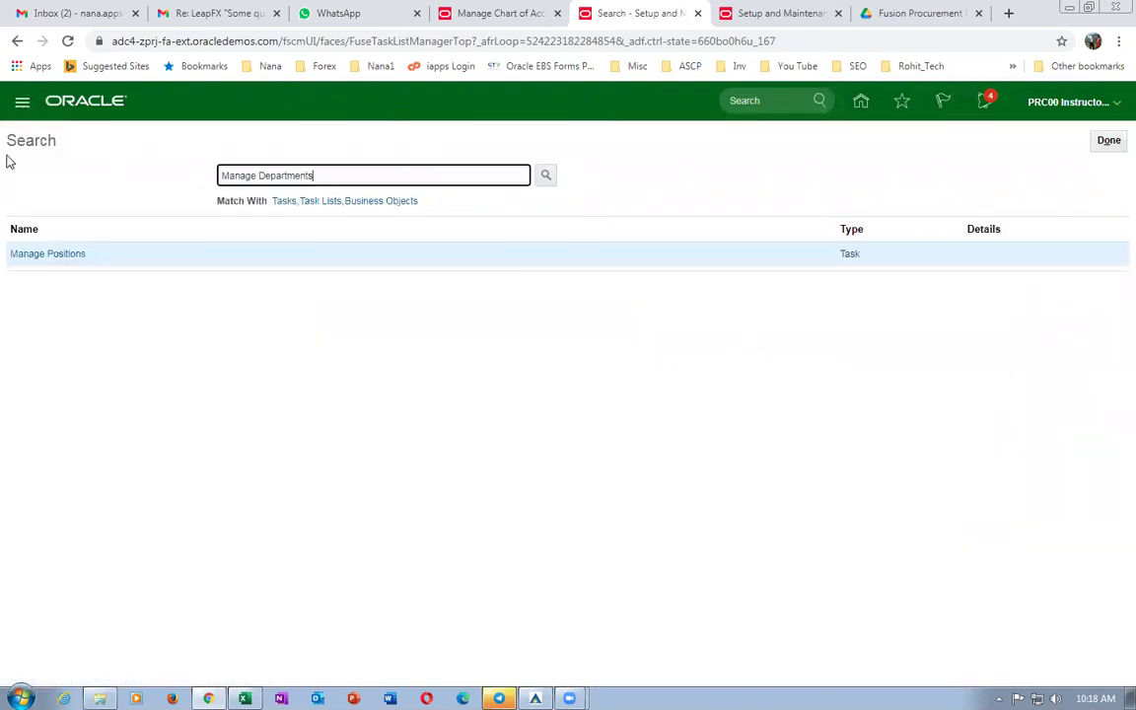
click(52, 255)
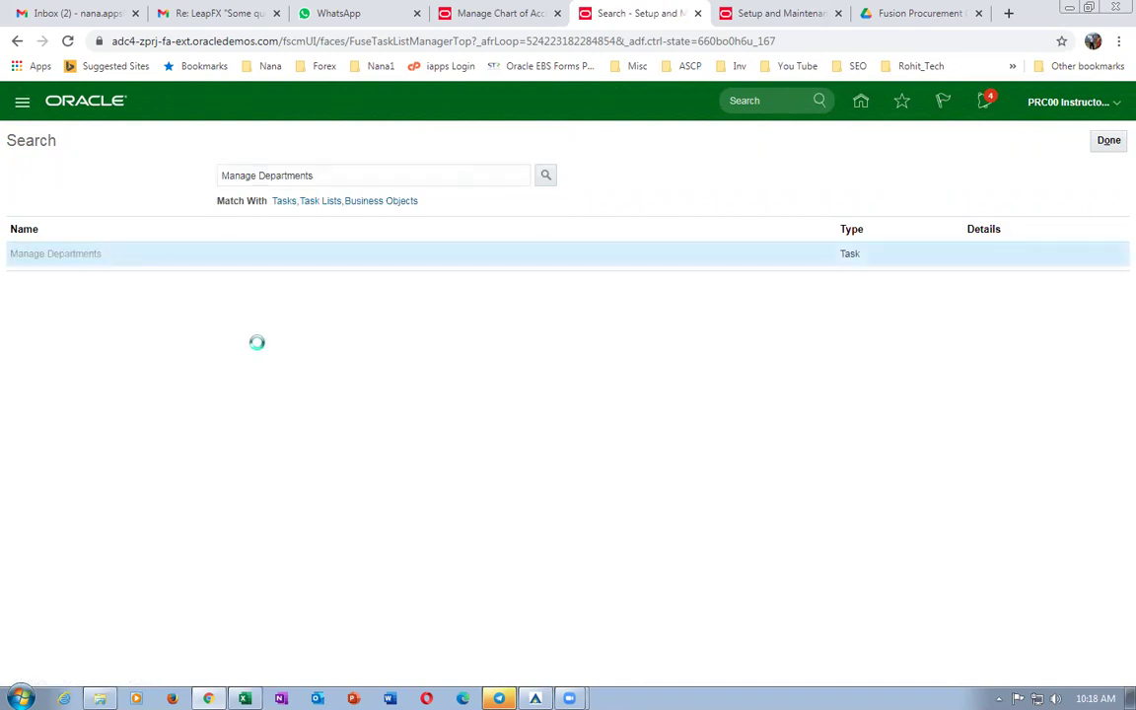
click(160, 415)
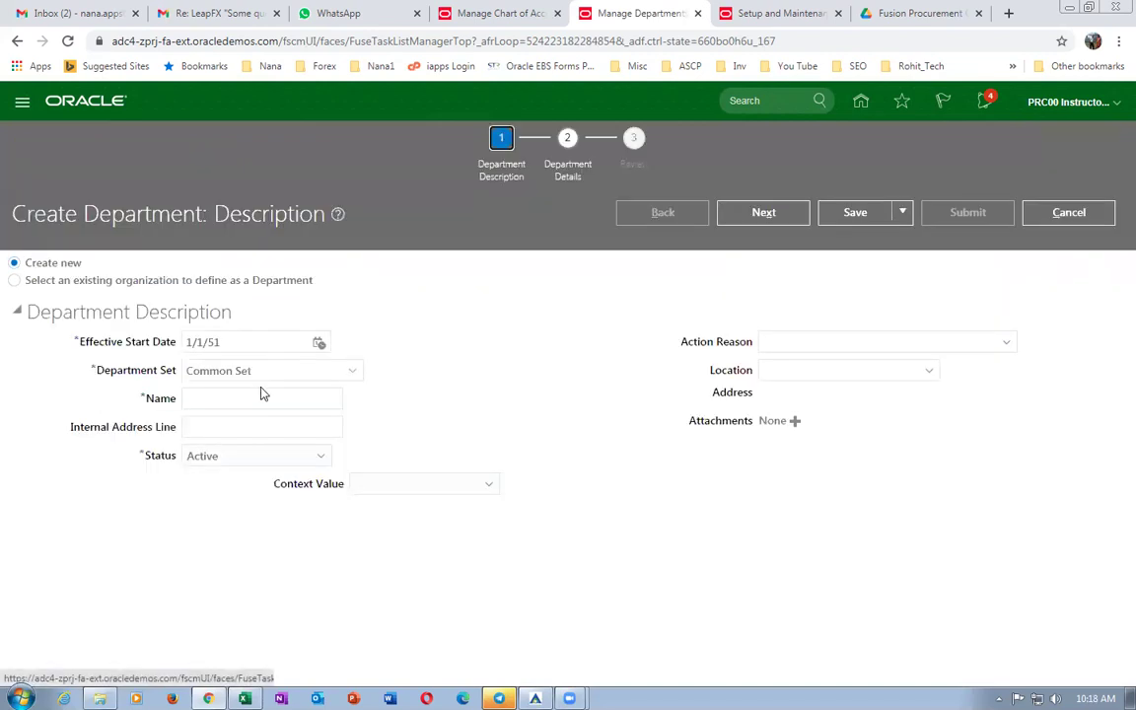
Name the department b01_mech_Dept, review its details, and submit it.
click(263, 396)
text(b01)
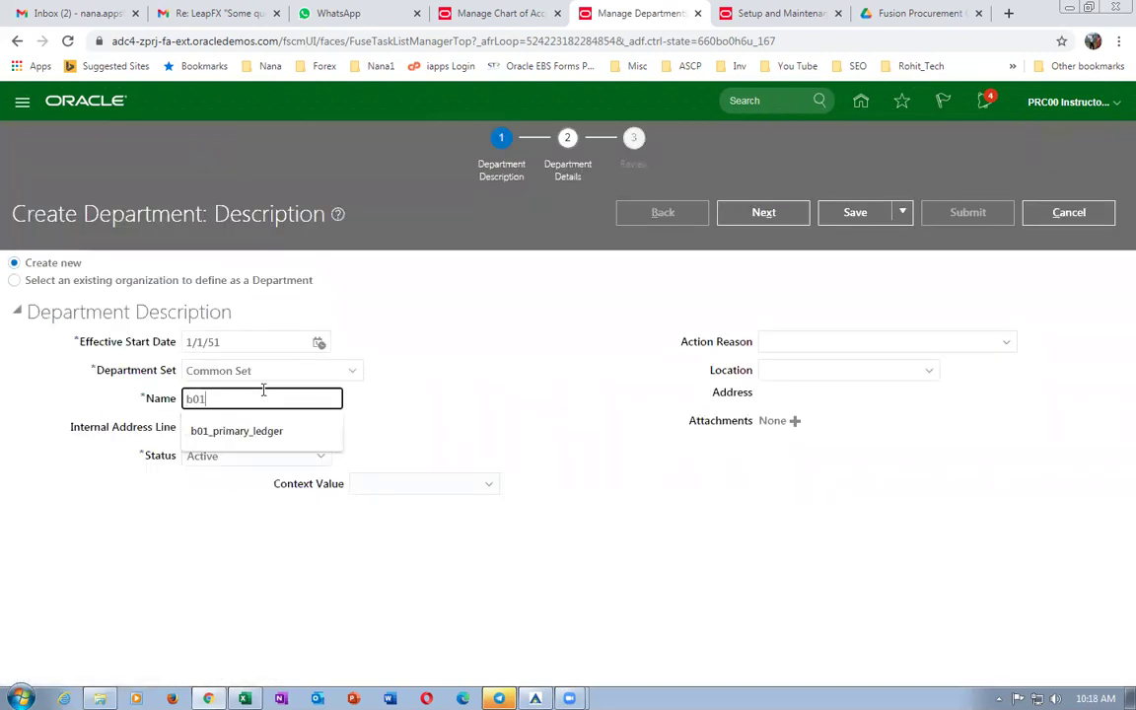
text(_mech_Dept)
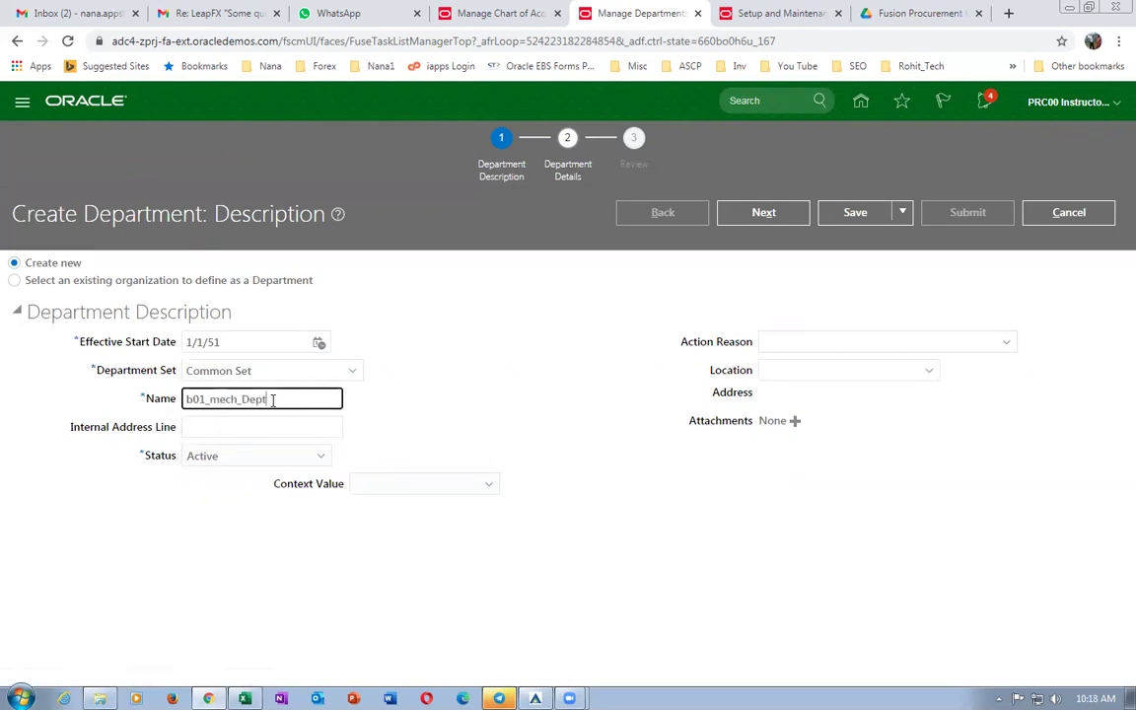
drag(273, 399, 99, 407)
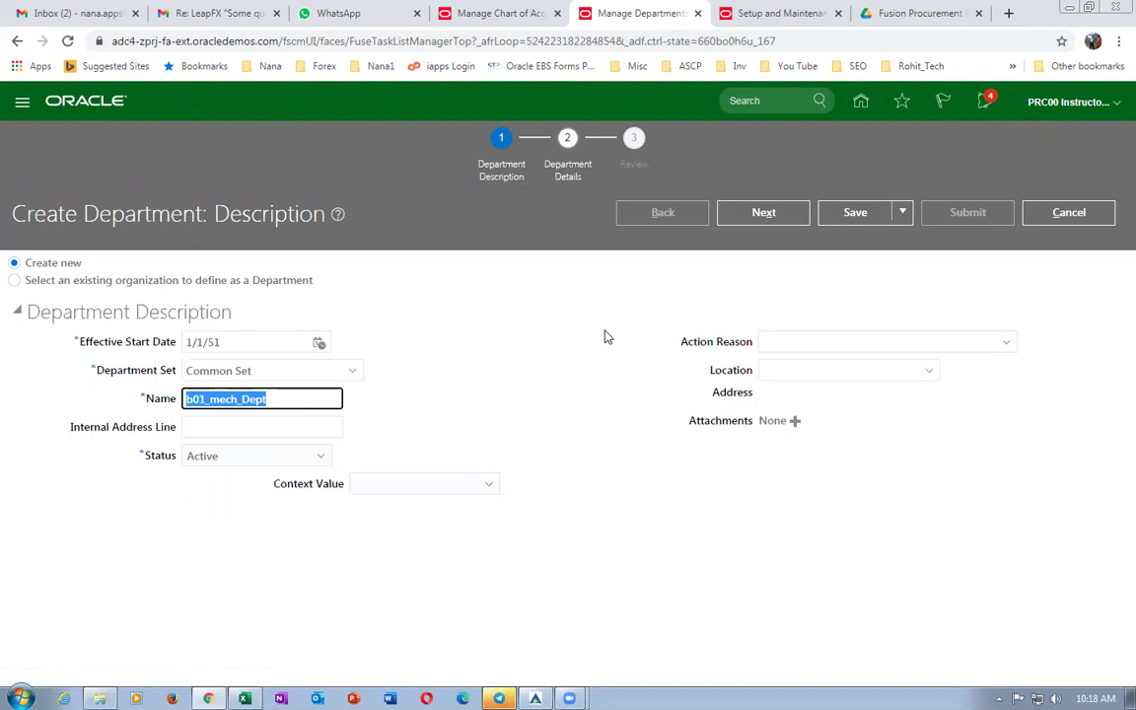
click(763, 213)
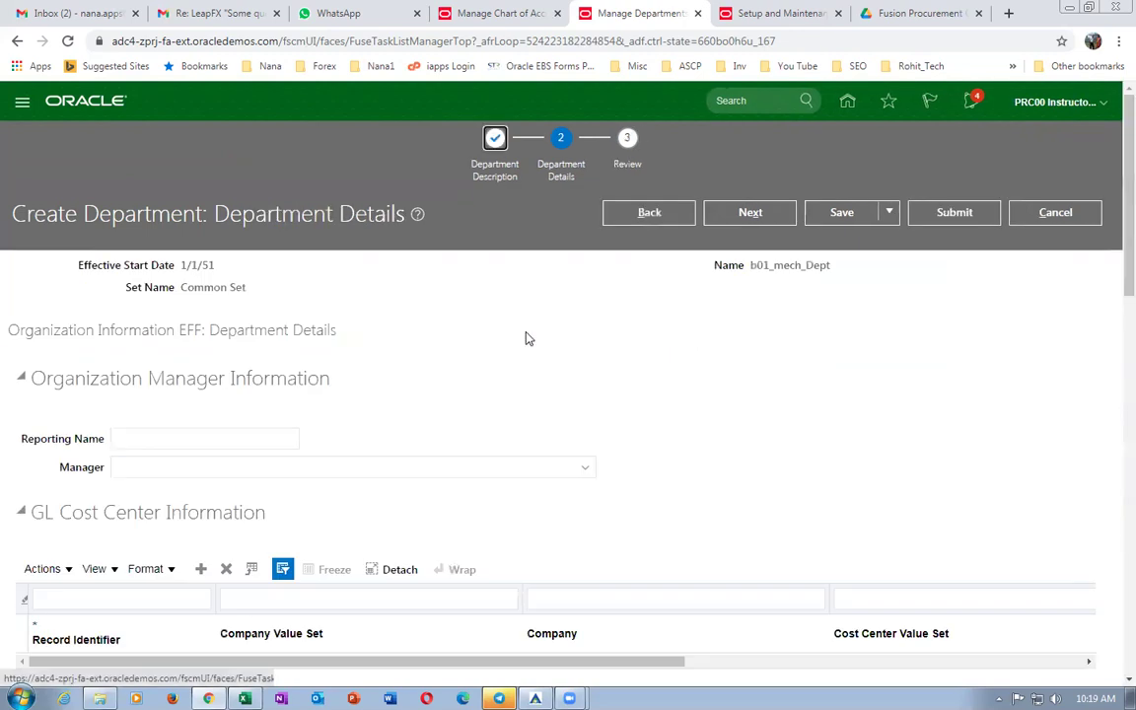
scroll(526, 339, down, 5)
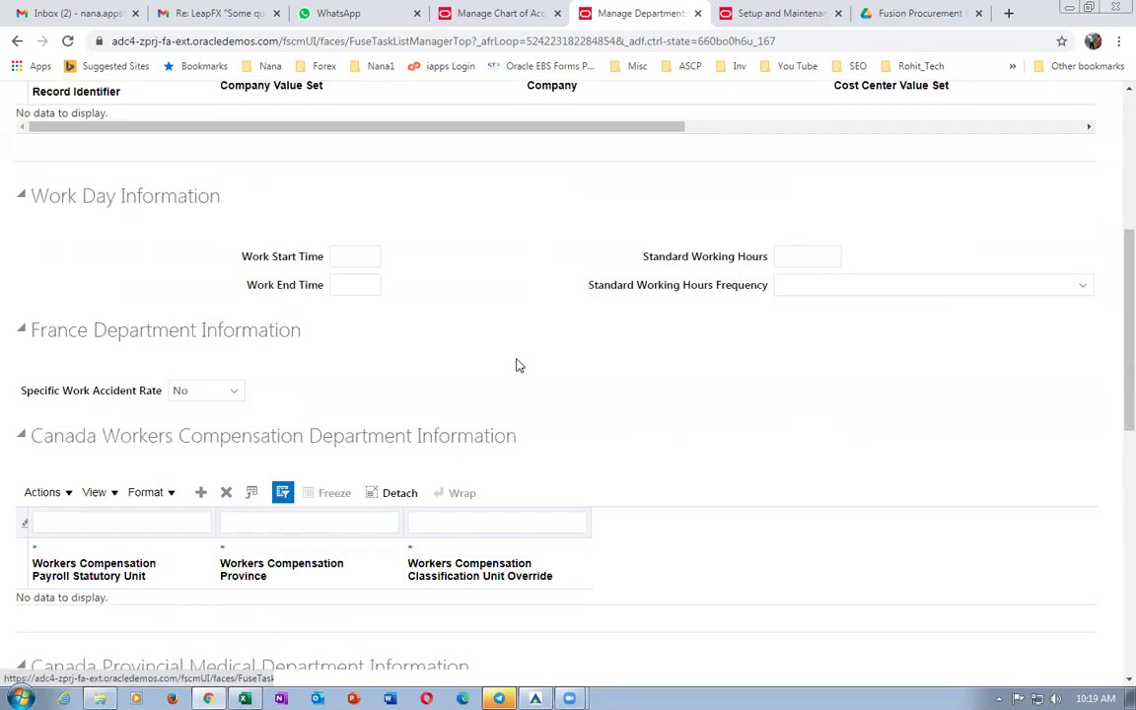
scroll(518, 366, down, 5)
scroll(511, 388, up, 6)
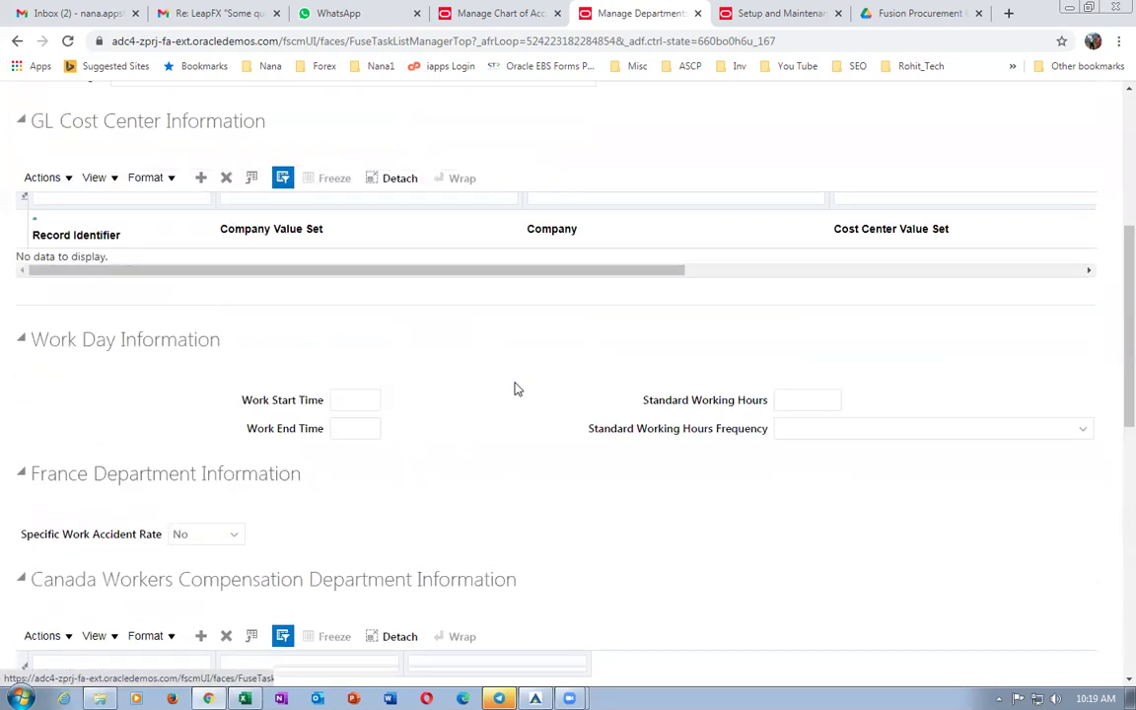
scroll(515, 389, up, 4)
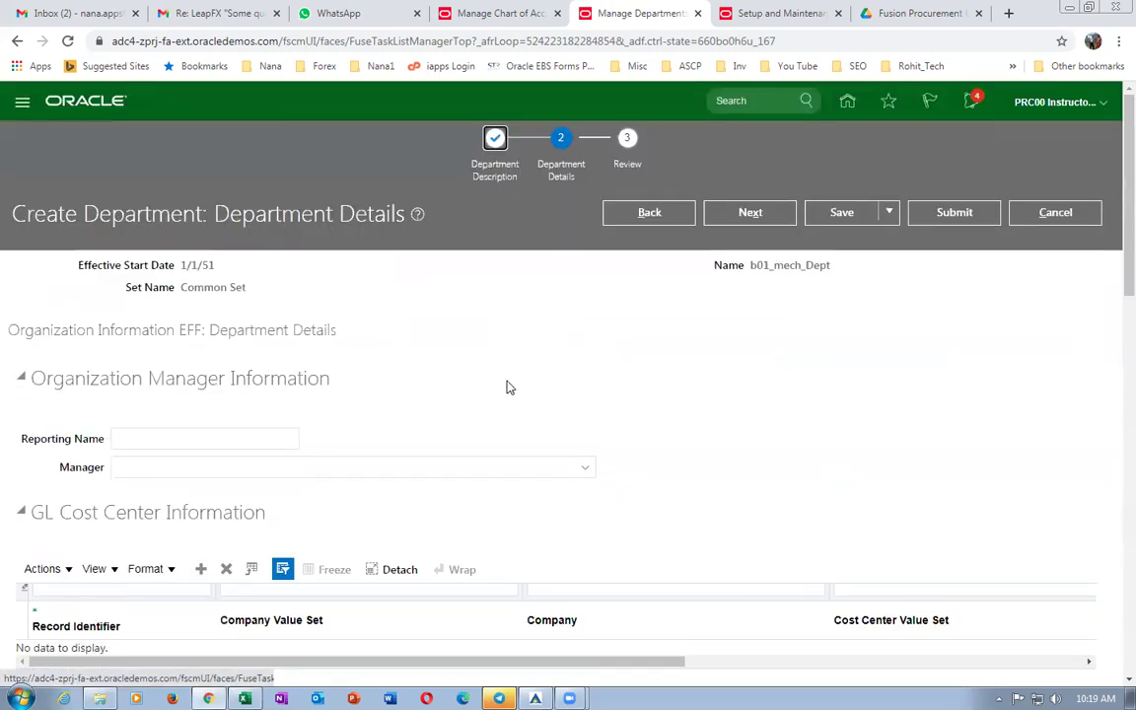
click(951, 215)
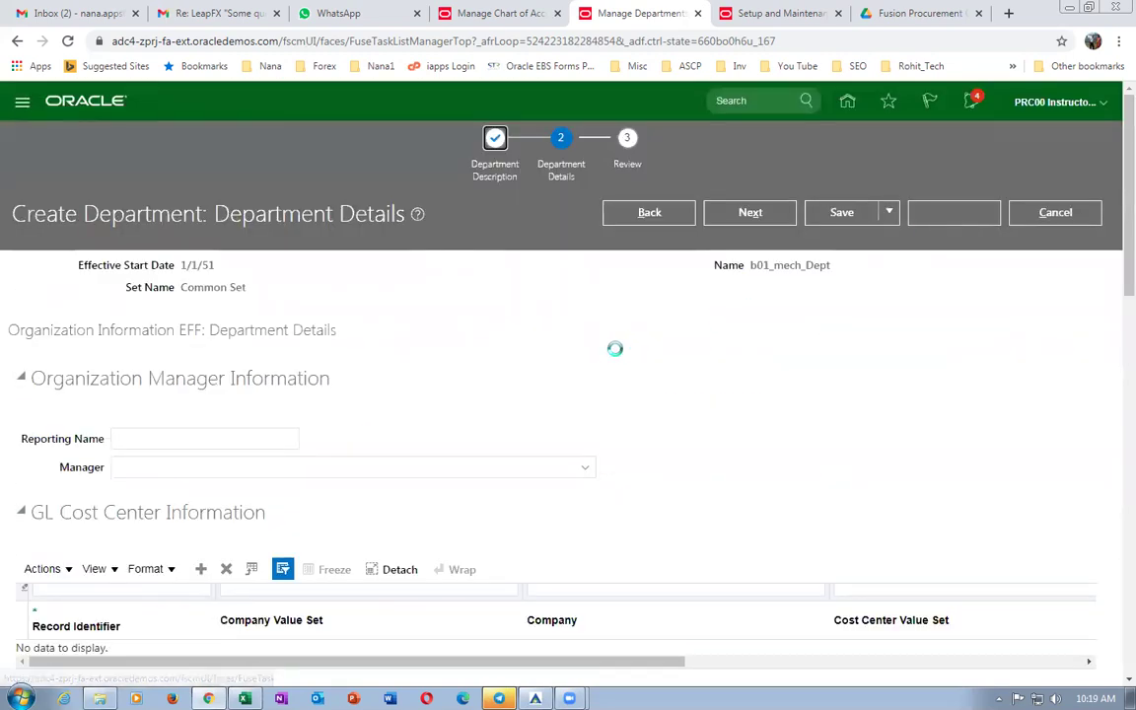
click(677, 405)
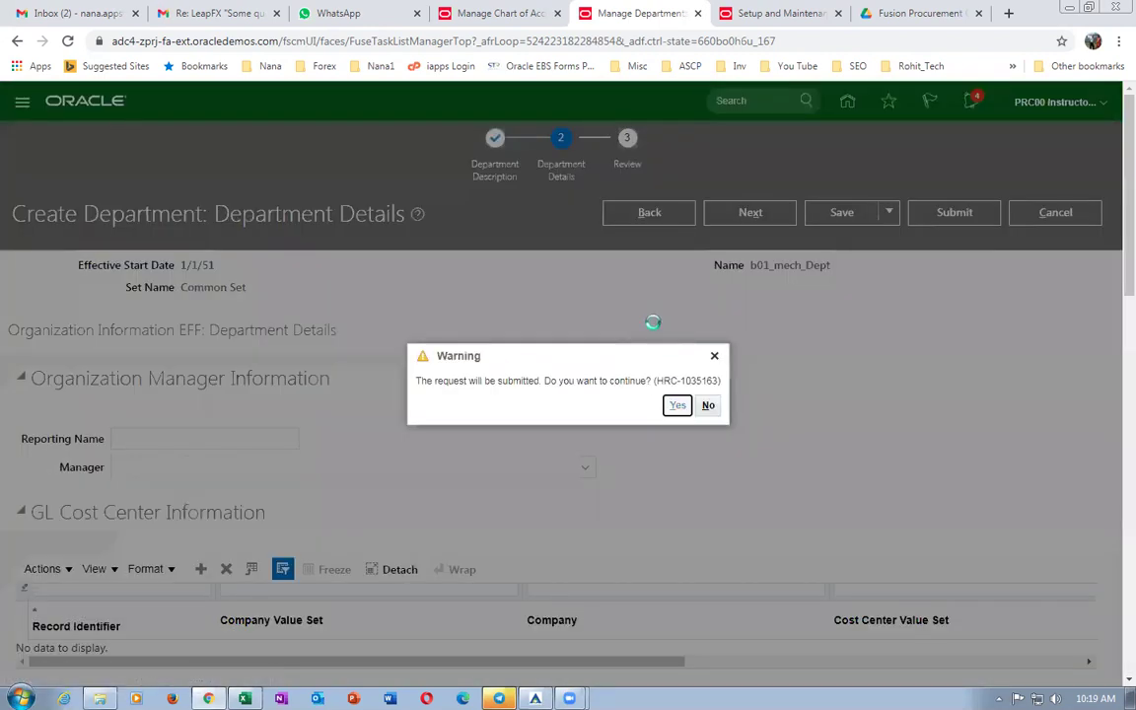
key(alt+Tab)
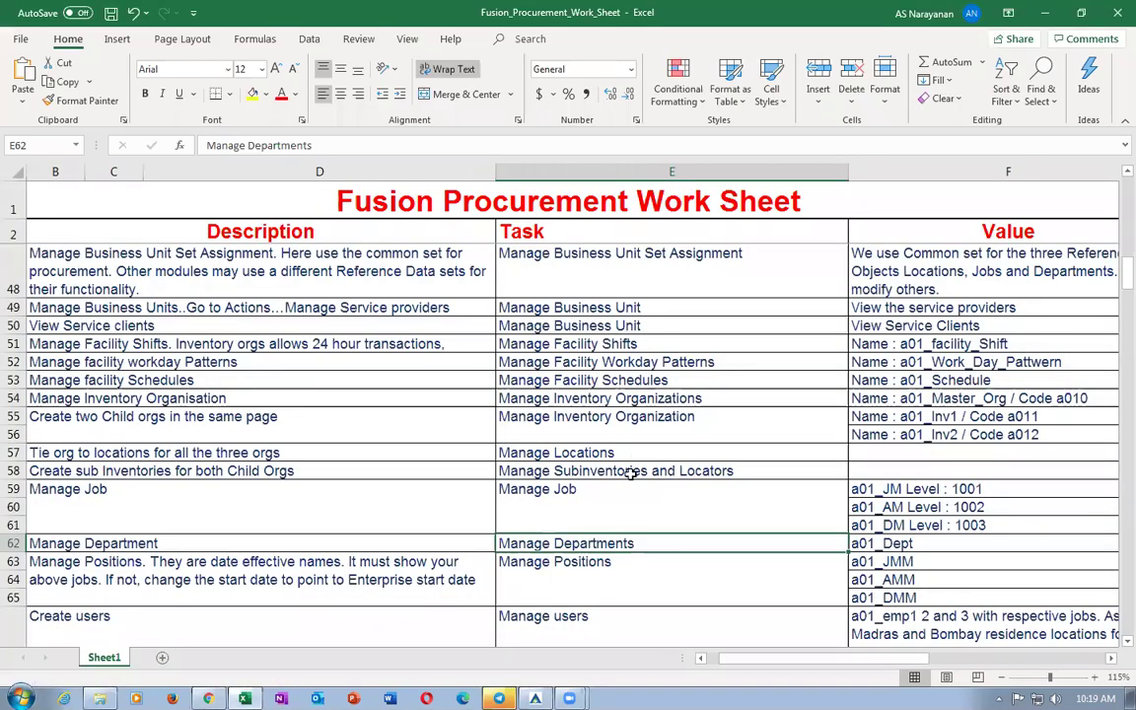
Copy Manage Positions from cell E63 and acknowledge the department submission.
click(592, 564)
key(ctrl+c)
key(alt+Tab)
click(612, 405)
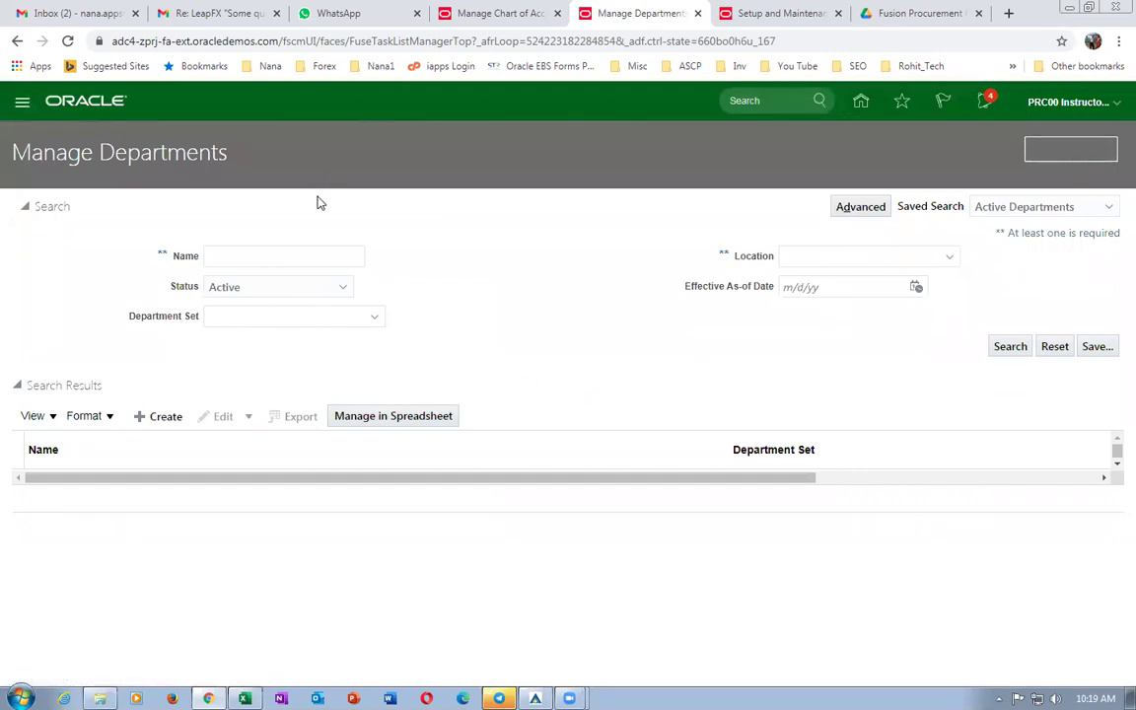
Search for Manage Positions, open it, and begin a new position.
drag(345, 177, 8, 145)
key(ctrl+v)
key(Return)
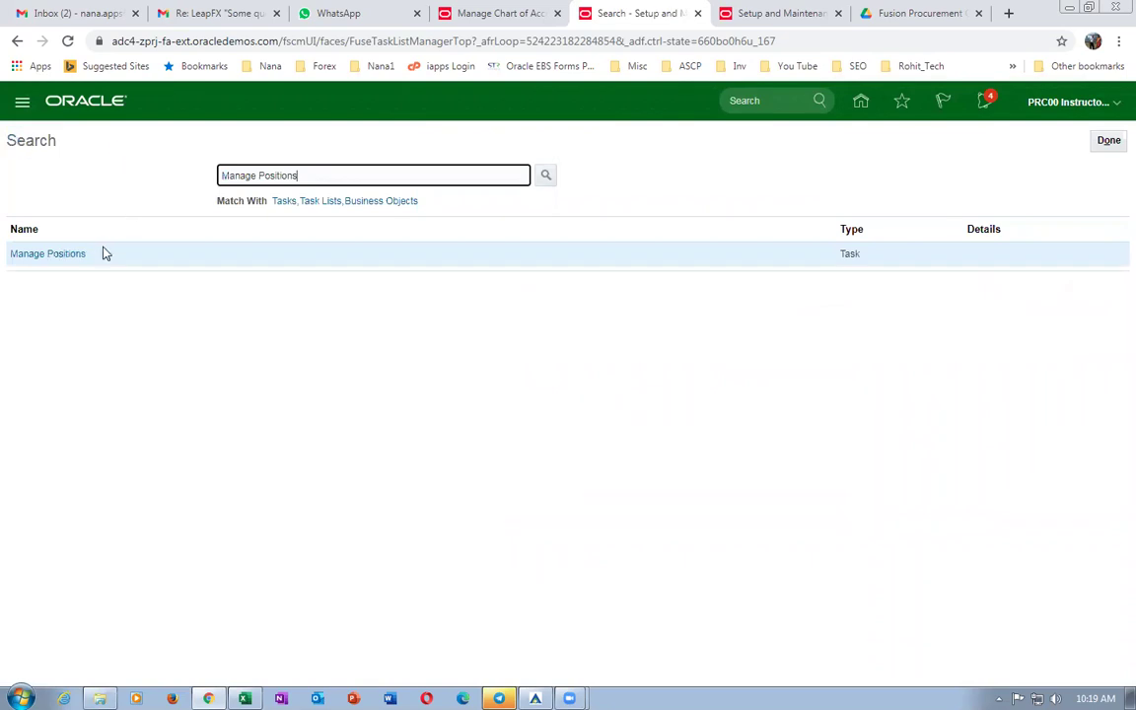
click(61, 254)
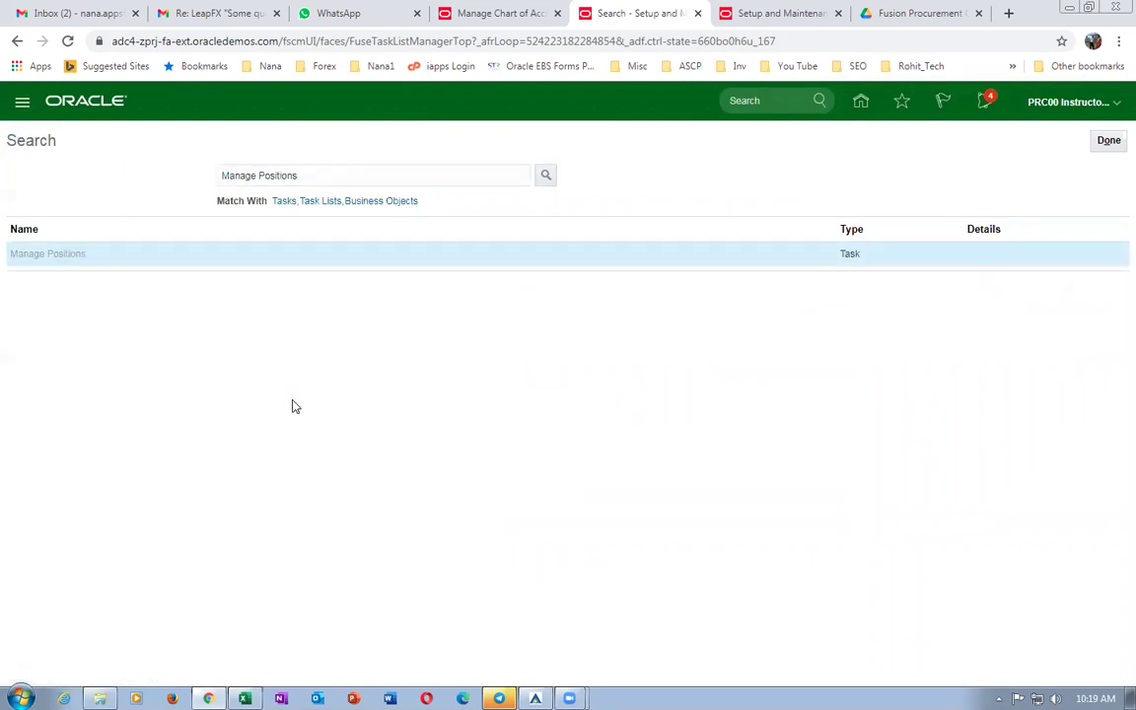
click(158, 440)
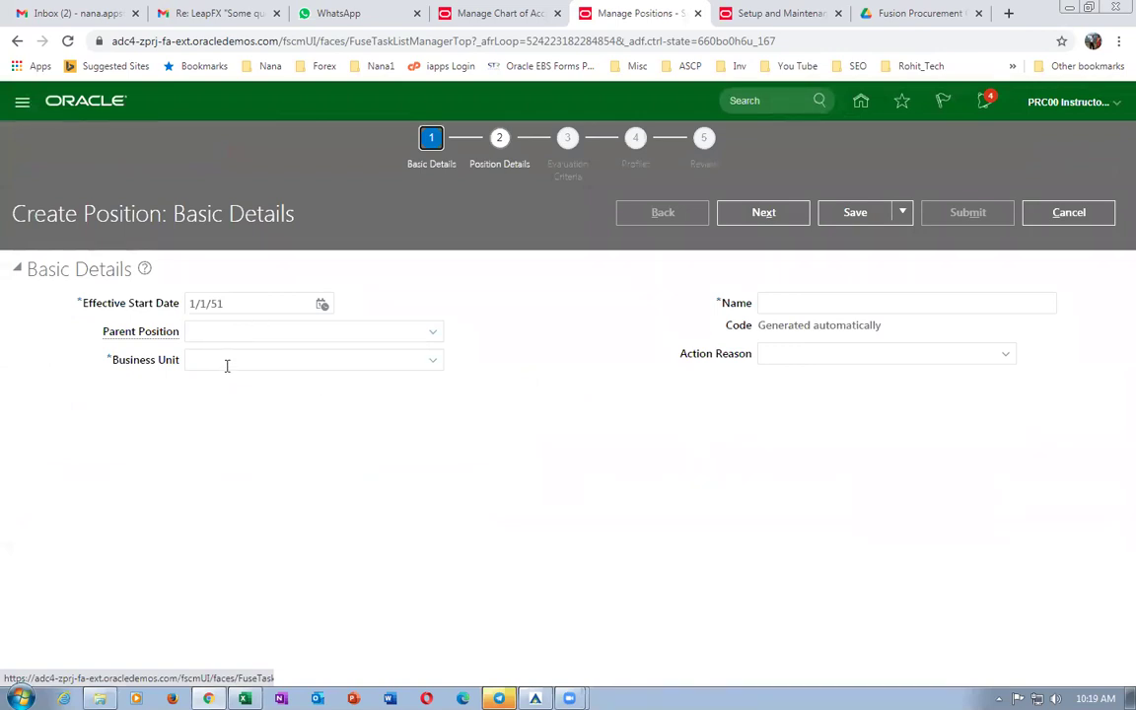
Enter business unit b01_business_unit and position name b01_JMM, then continue.
click(225, 361)
text(b01)
key(Tab)
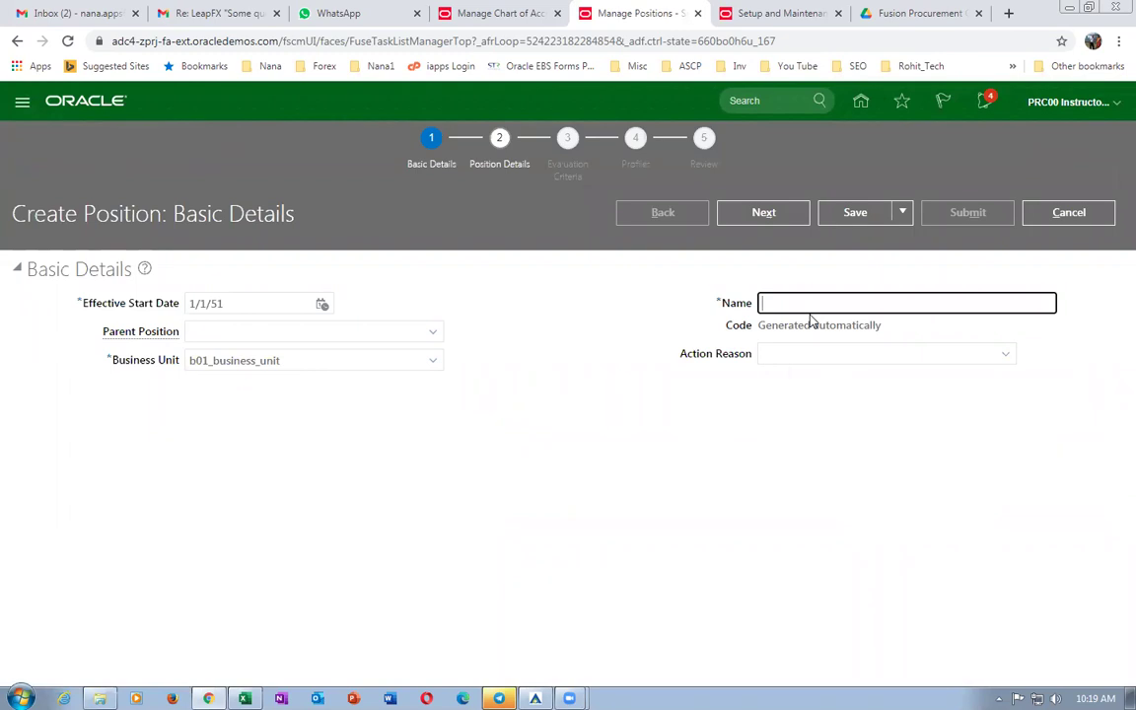
text(b01_JMM)
drag(826, 303, 636, 306)
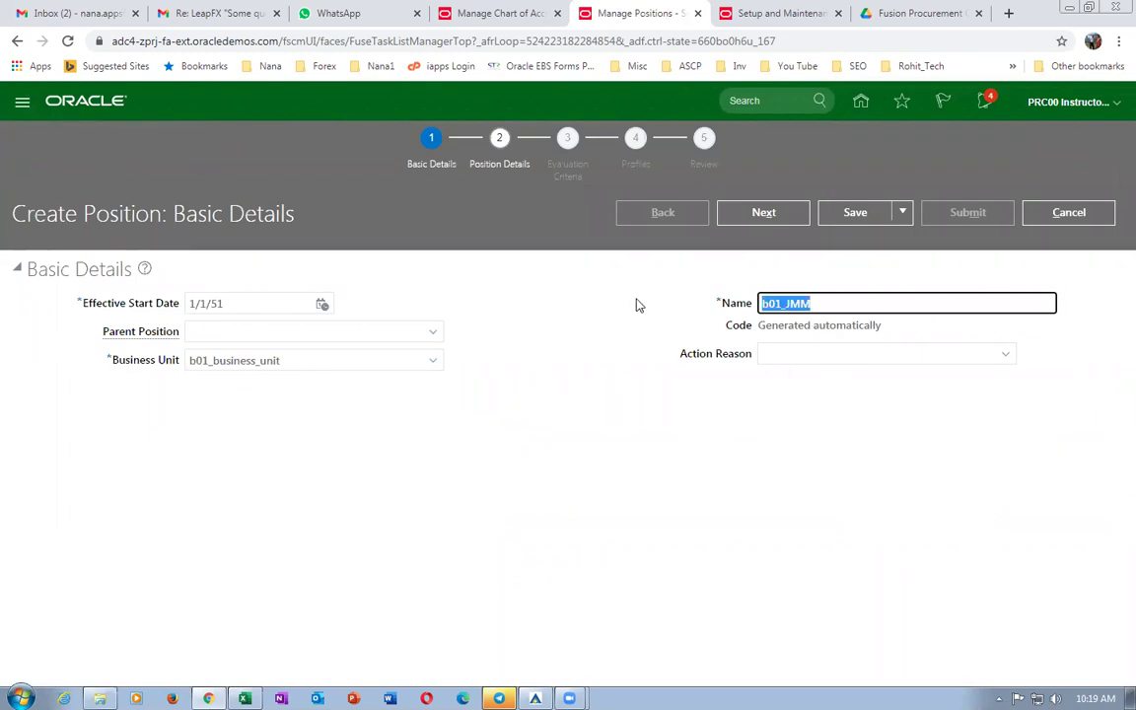
click(764, 213)
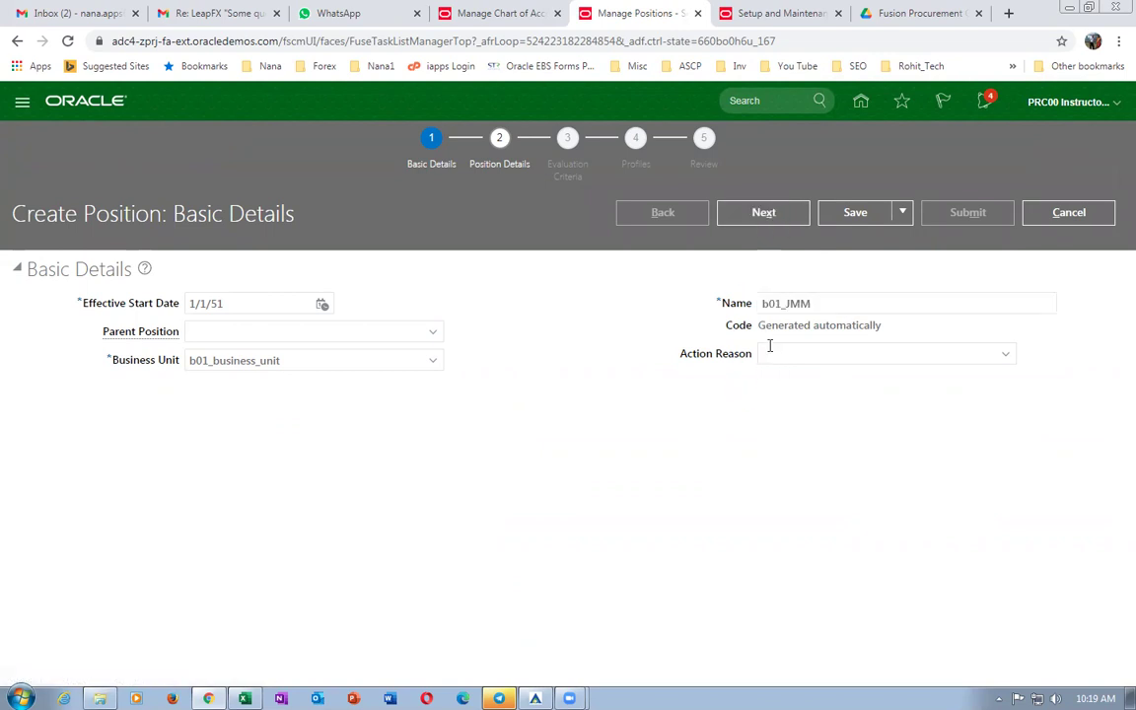
Assign department b01_mech_Dept and job b01_JM to the position.
click(187, 414)
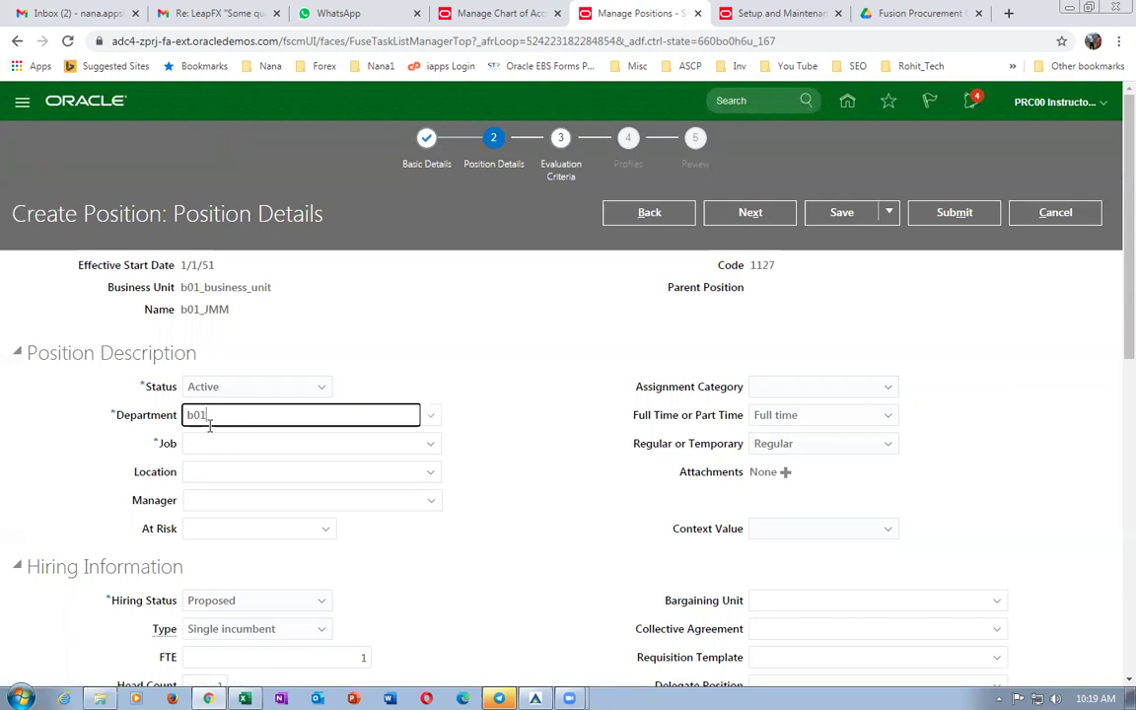
key(Tab)
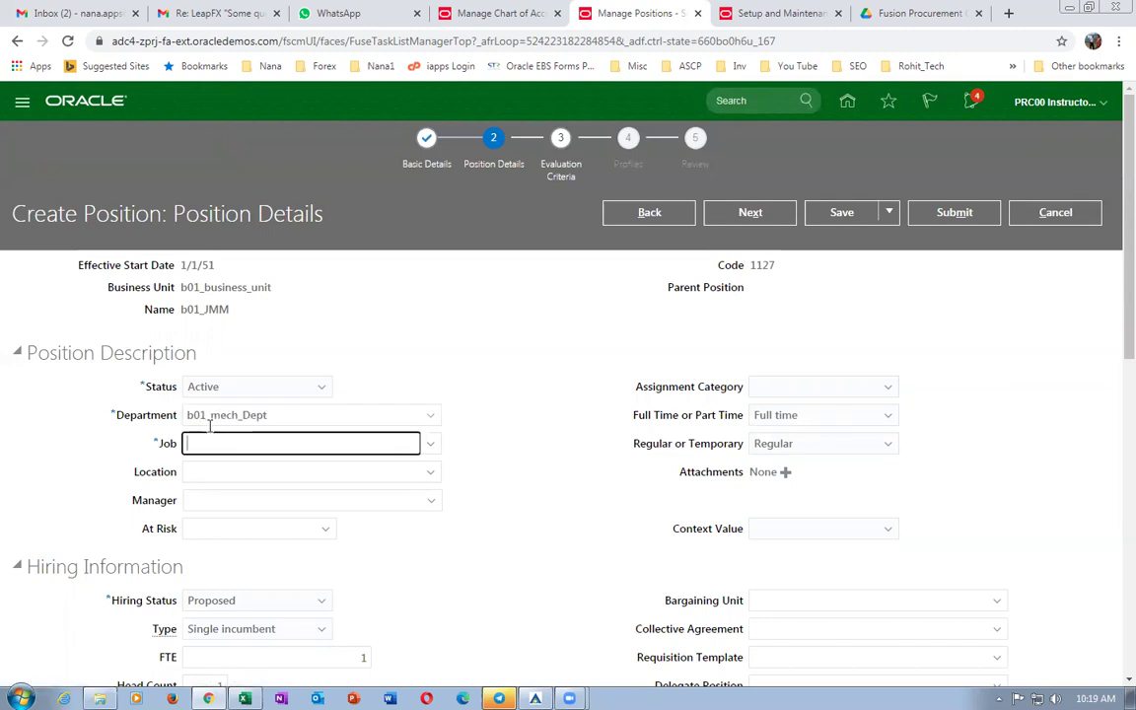
text(b01)
key(Tab)
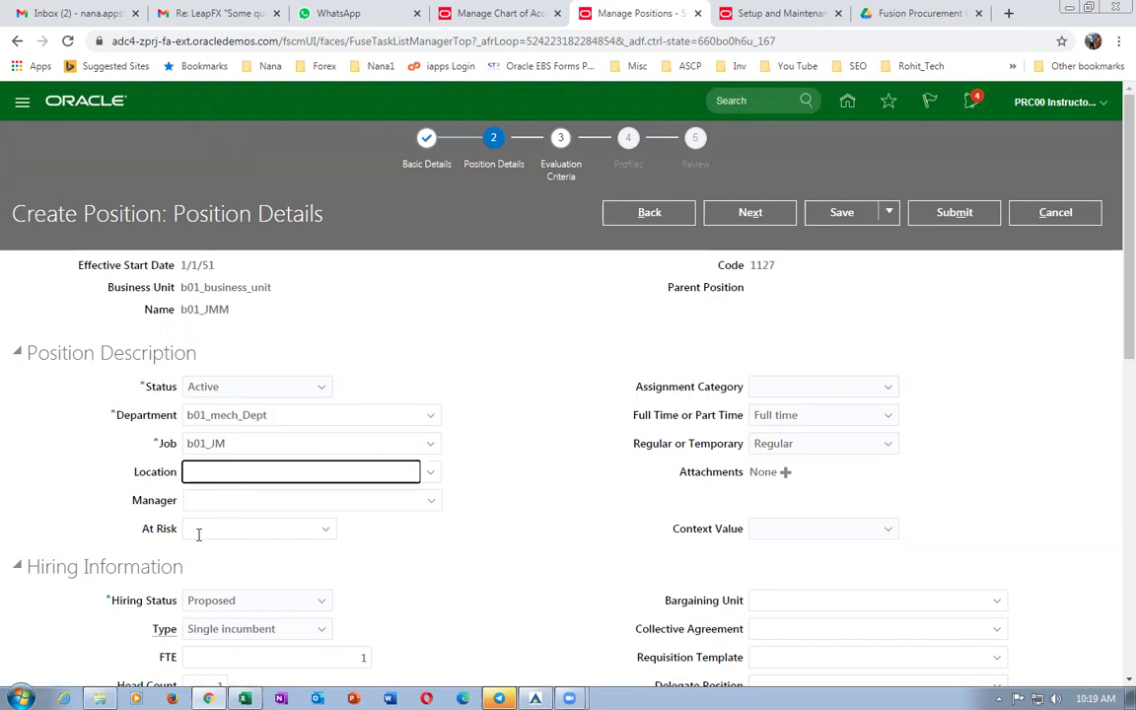
Set hiring status Approved, keep type Single incumbent, and go to evaluation criteria.
scroll(320, 554, down, 2)
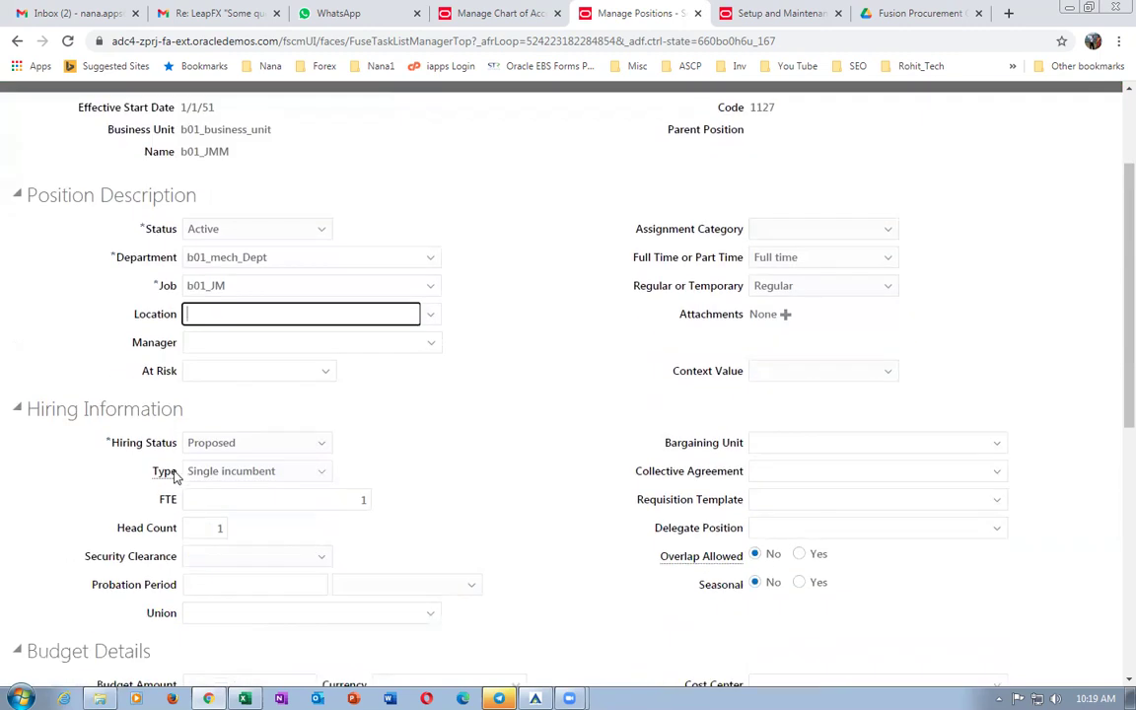
click(274, 452)
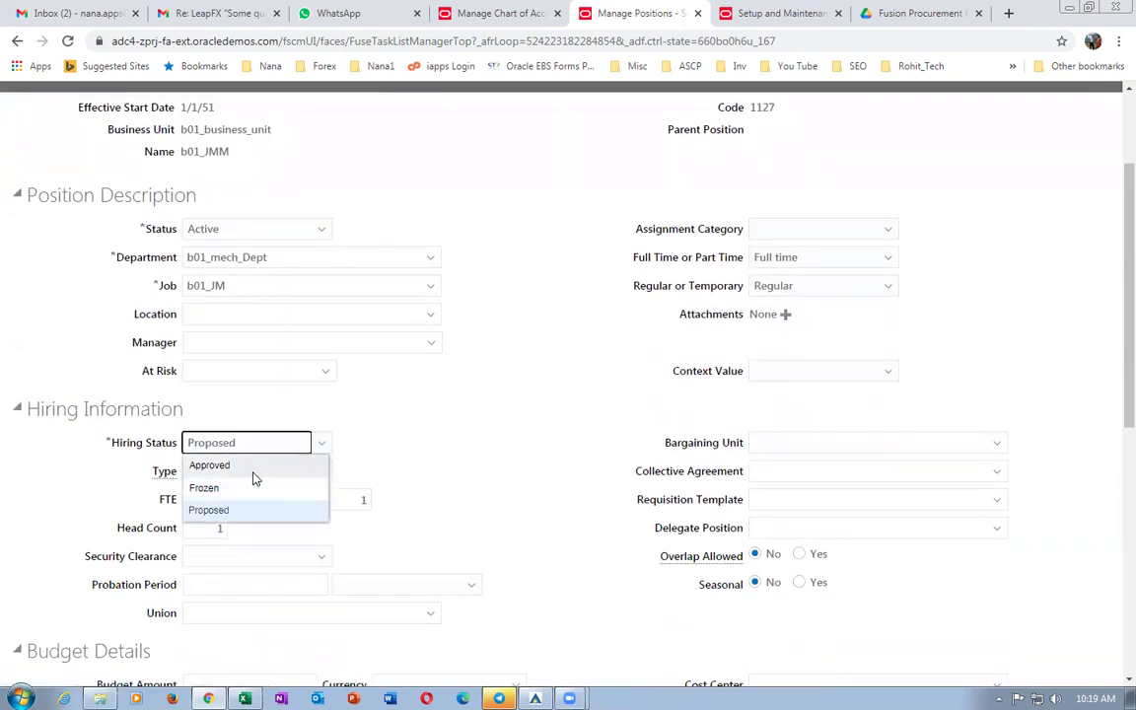
click(253, 470)
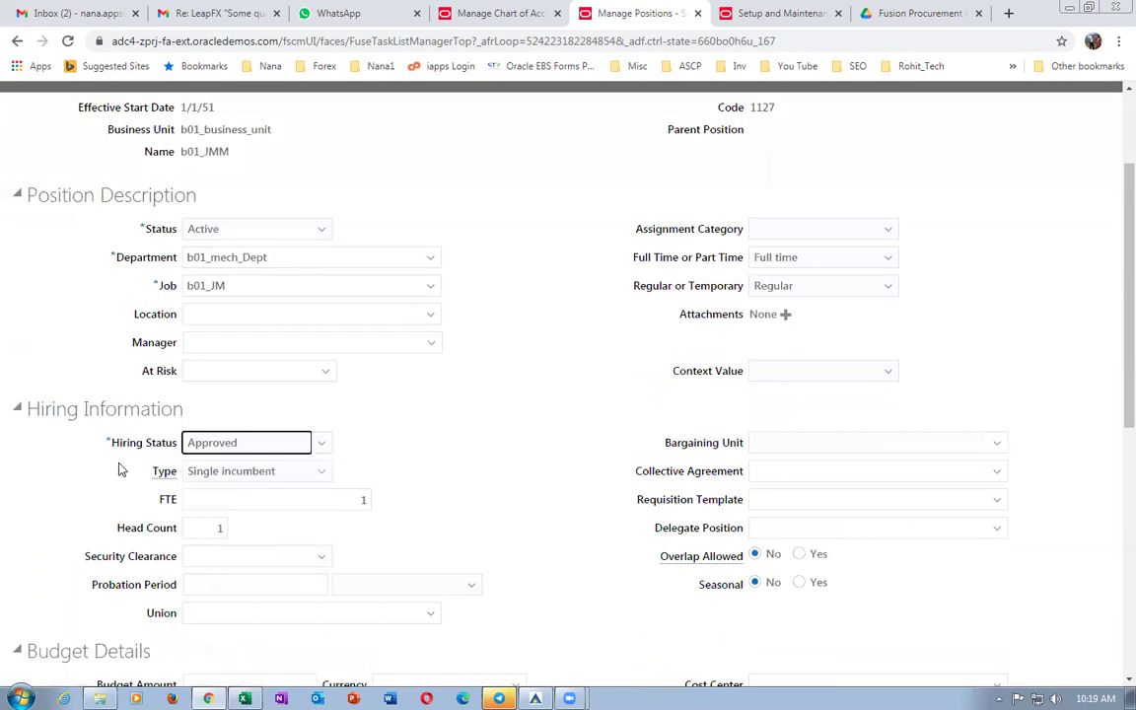
click(254, 476)
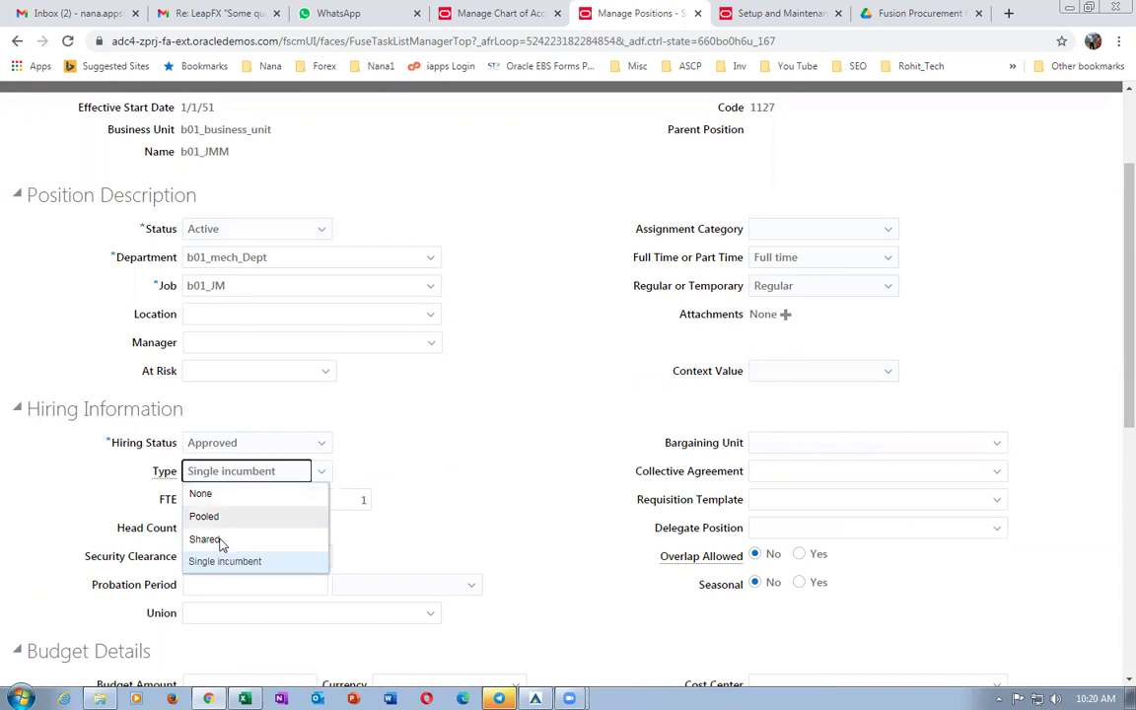
click(391, 471)
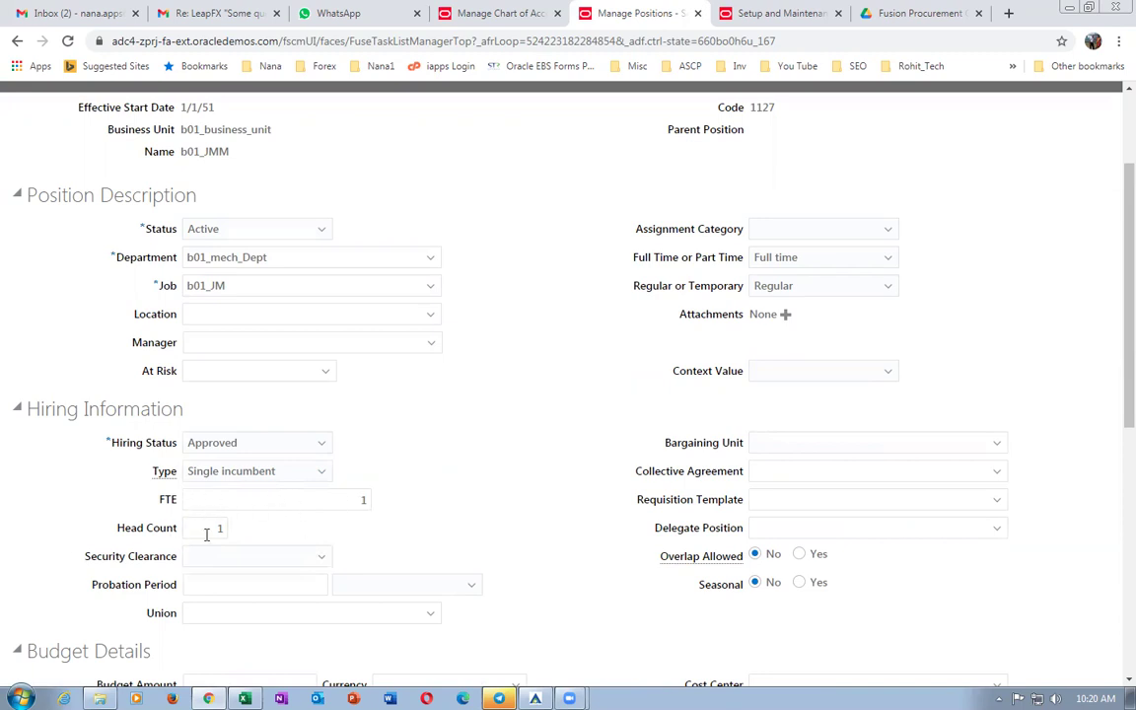
key(alt+Down)
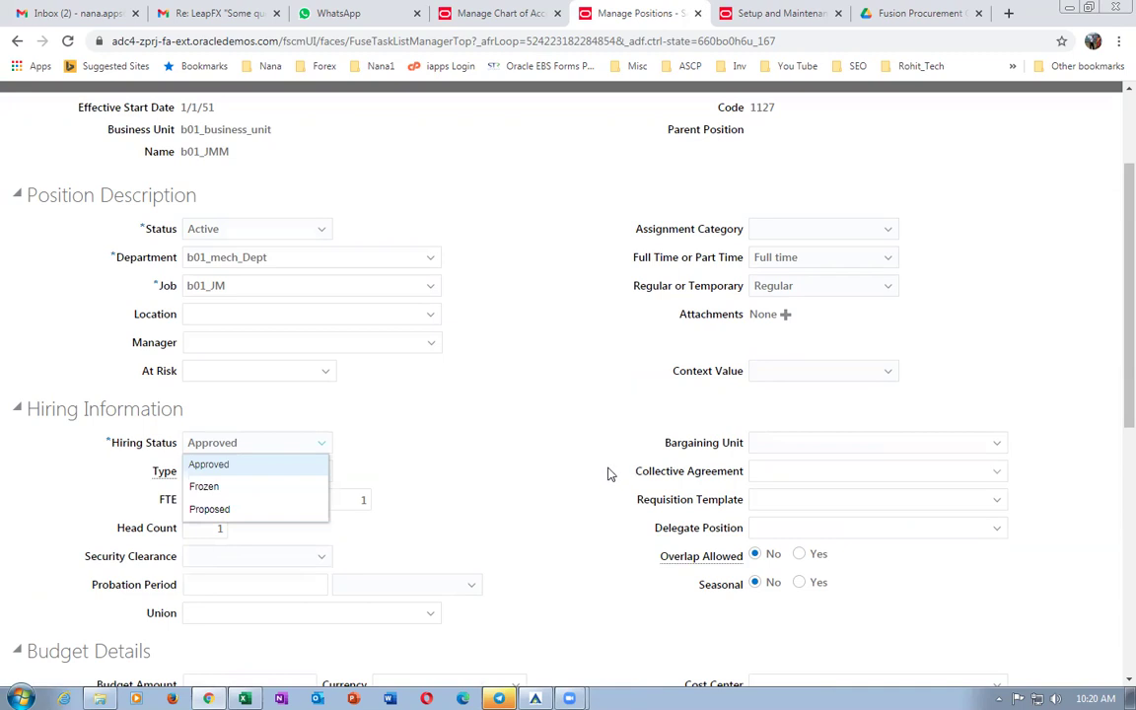
key(Tab)
key(alt+Down)
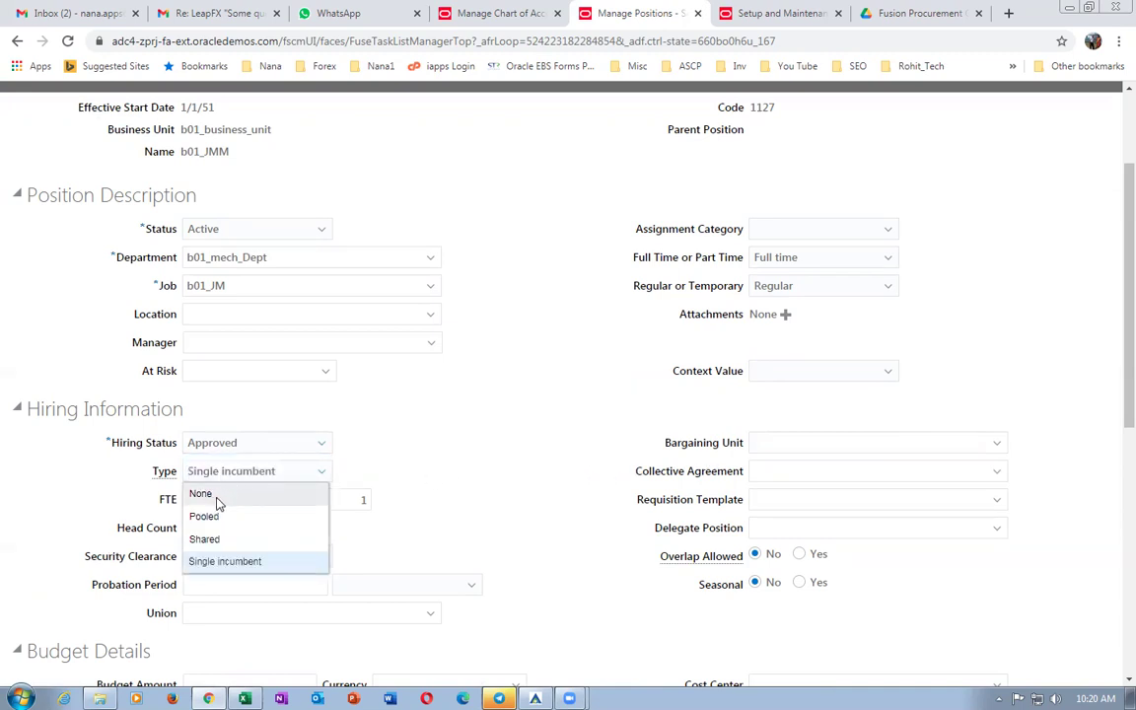
key(Escape)
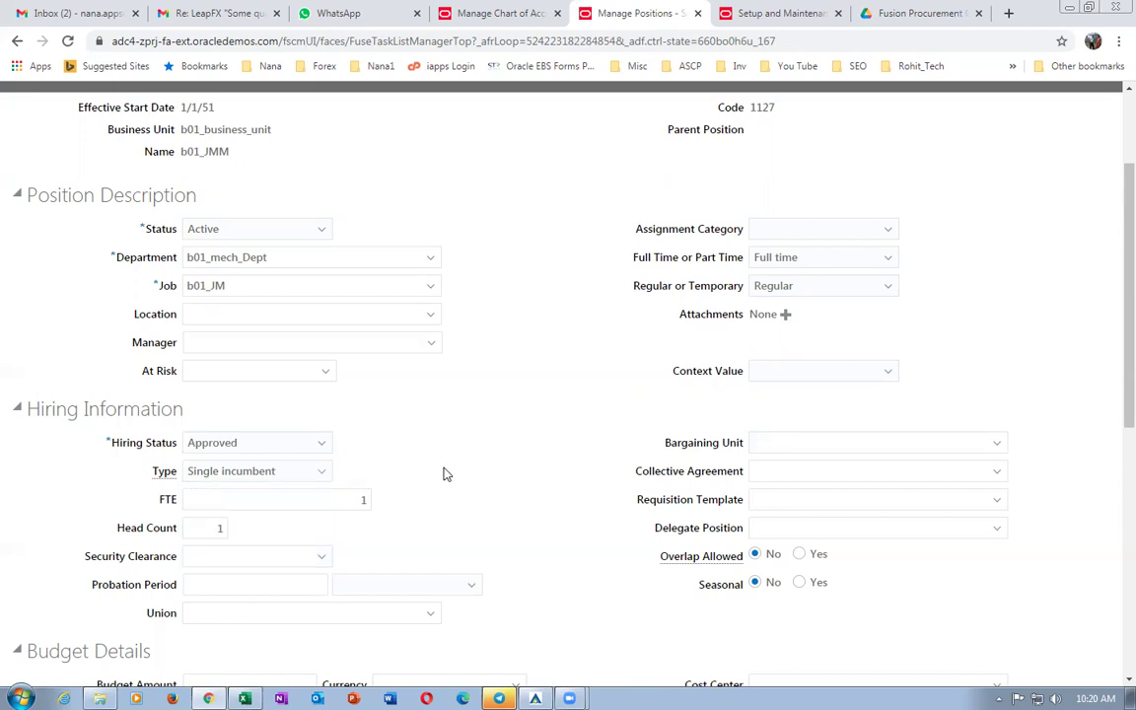
scroll(445, 476, up, 2)
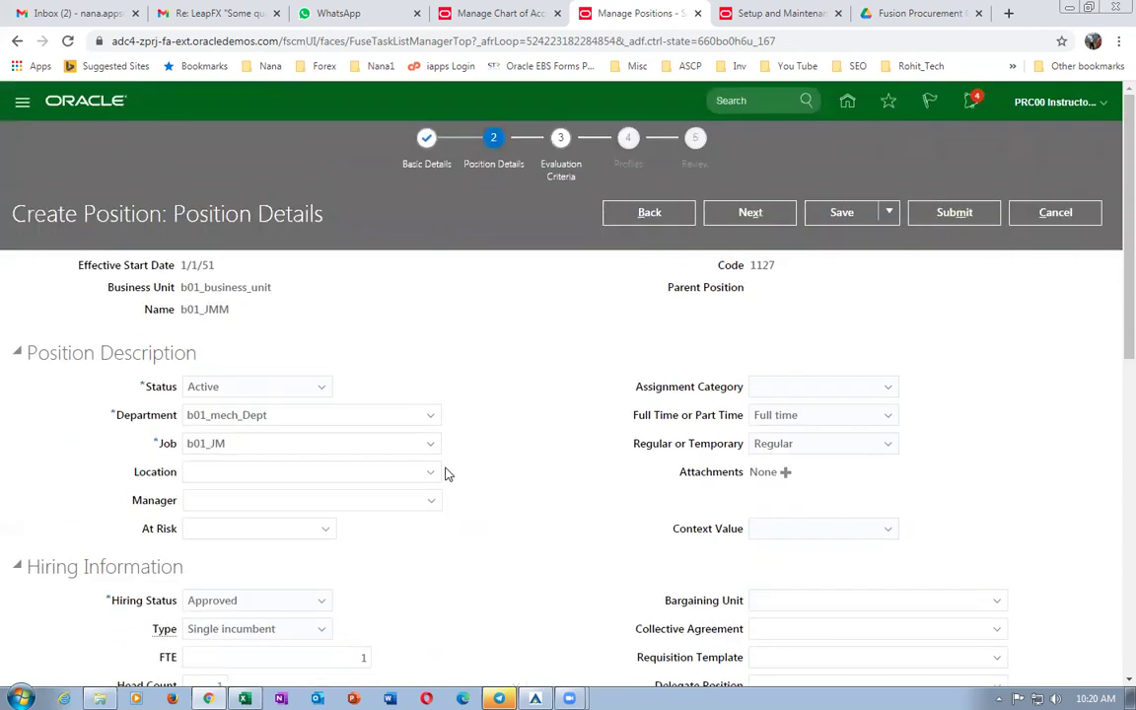
click(752, 213)
Submit the b01_JMM position, confirming the warning, and copy 'Manage users' from Excel cell E66.
click(949, 217)
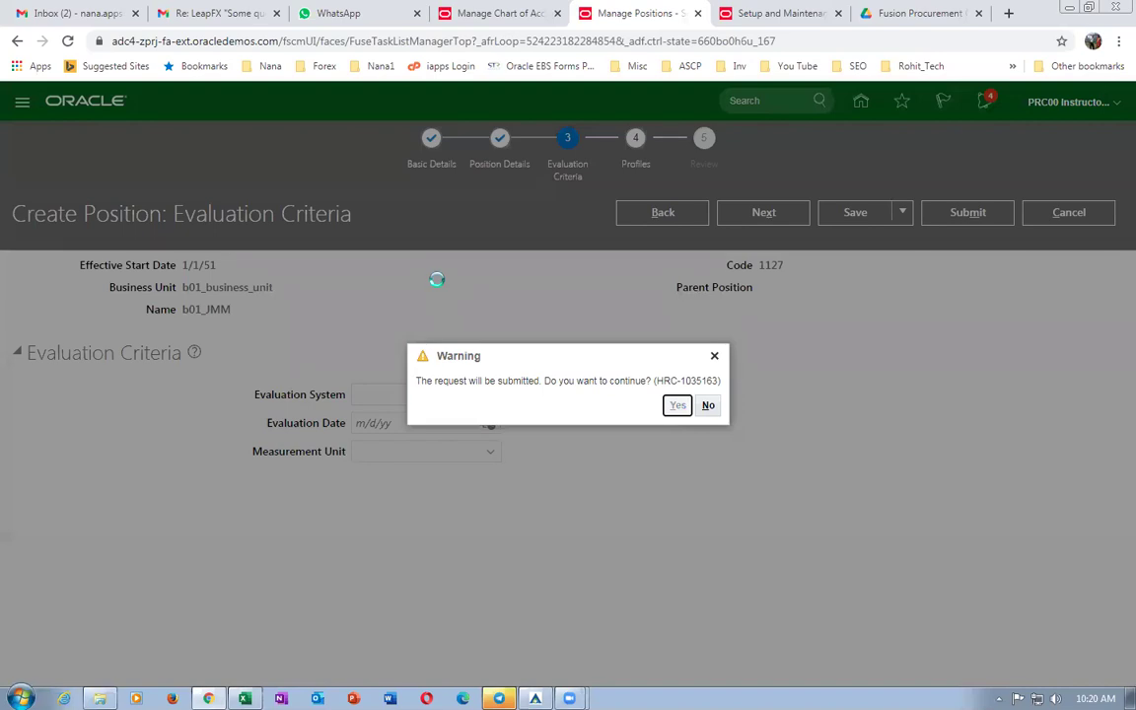
key(Return)
key(alt+Tab)
scroll(541, 552, down, 2)
click(548, 496)
key(ctrl+c)
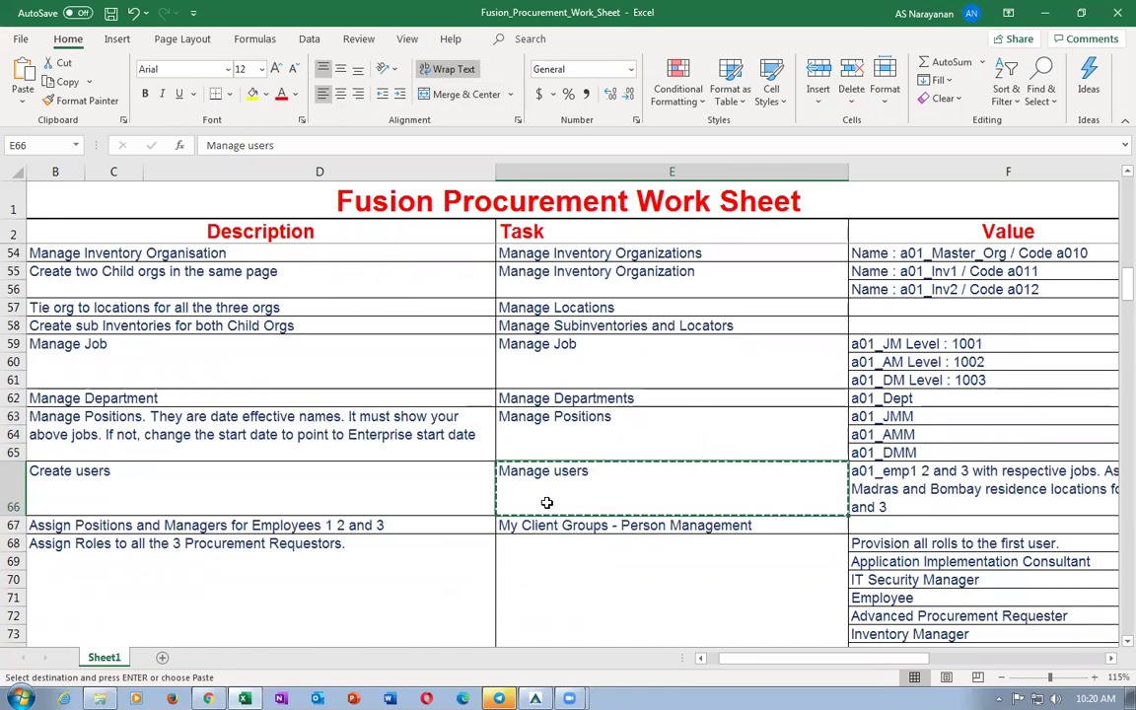
Finish the position request and reopen the Manage Positions task.
key(alt+Tab)
click(1104, 148)
click(54, 254)
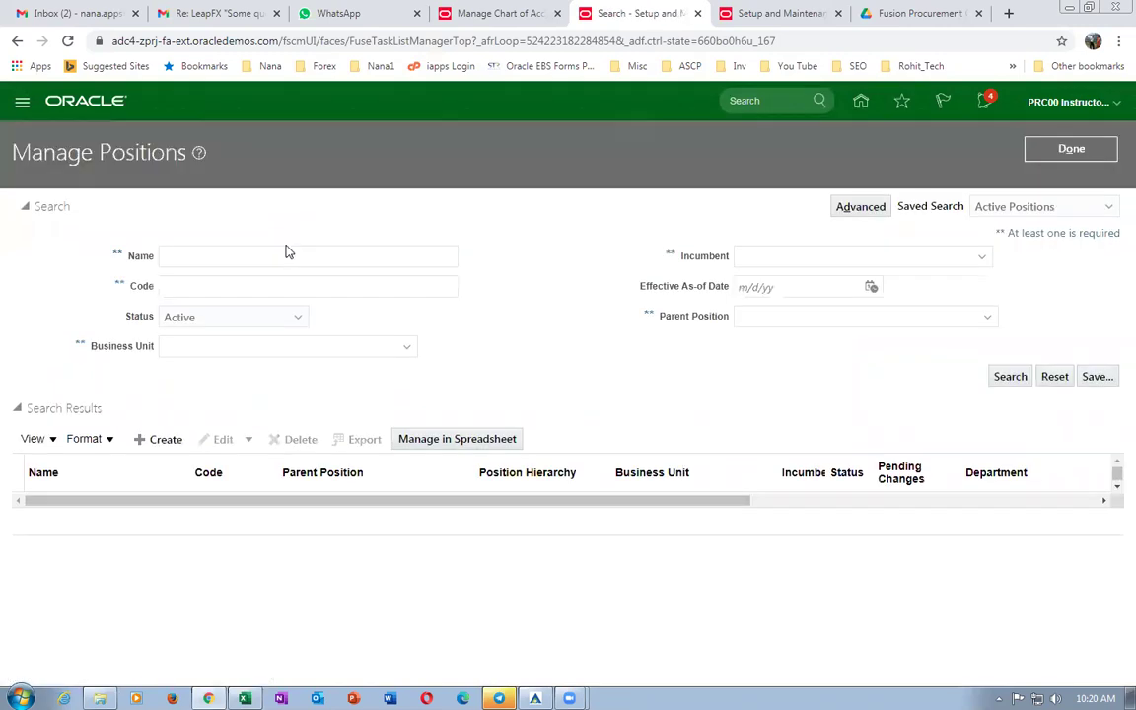
Search positions by name b01 to confirm b01_JMM exists, then close Manage Positions.
click(284, 254)
text(b0)
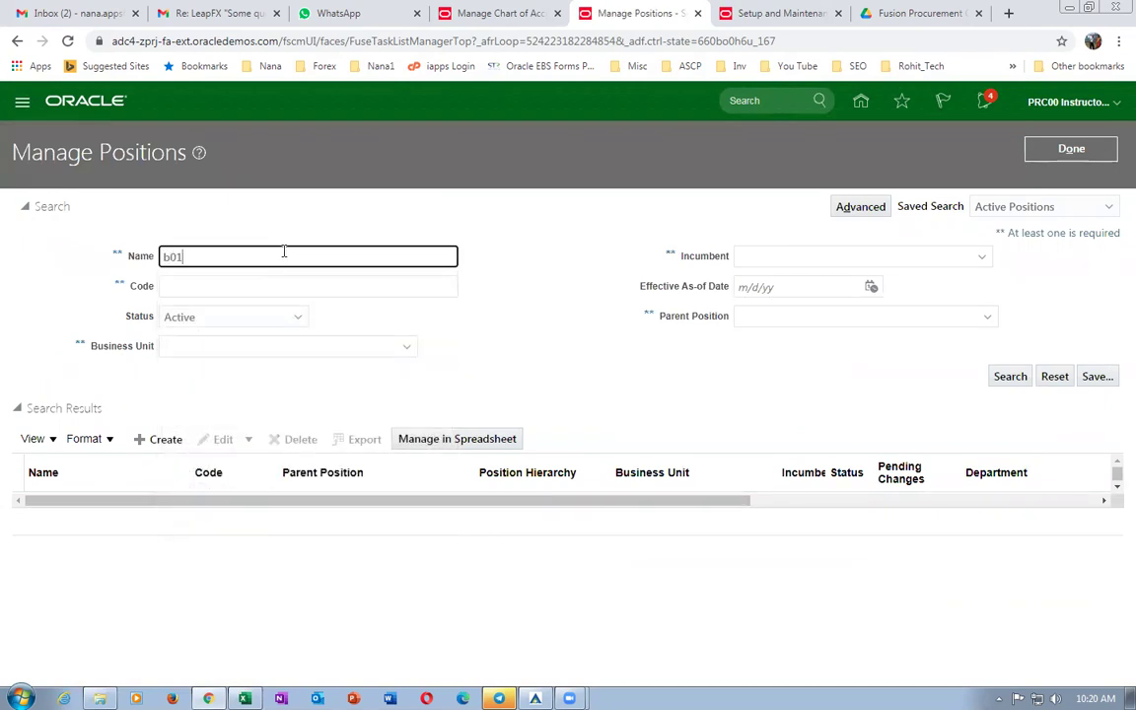
text(1)
key(Return)
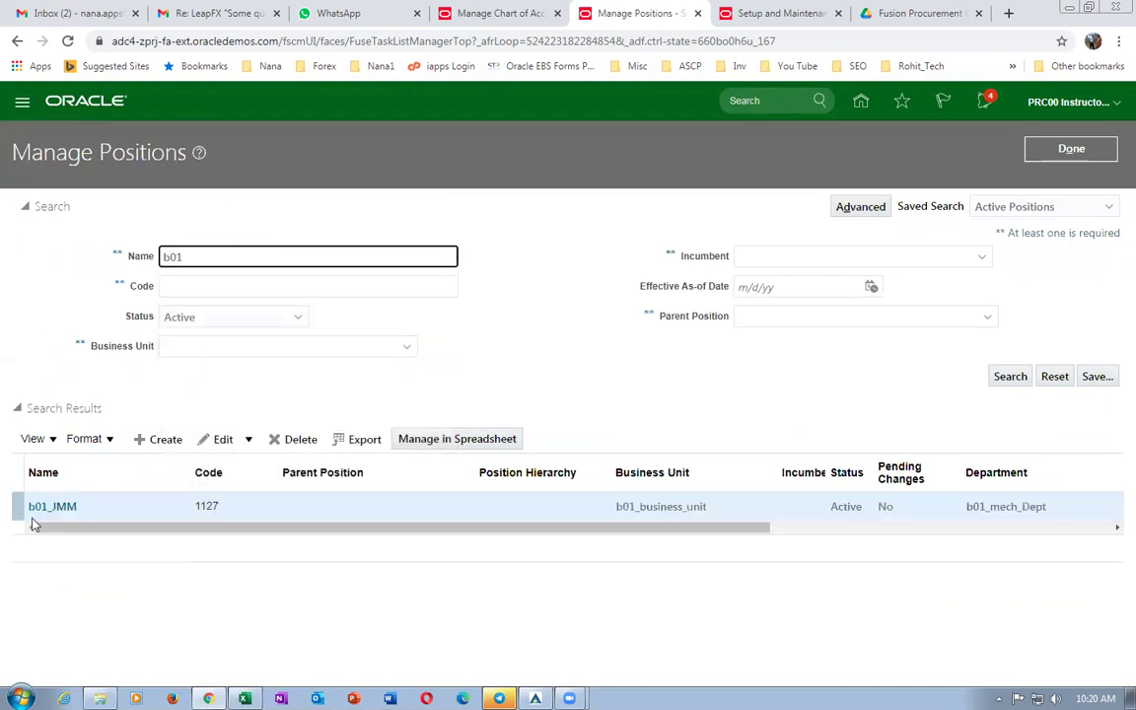
click(1069, 151)
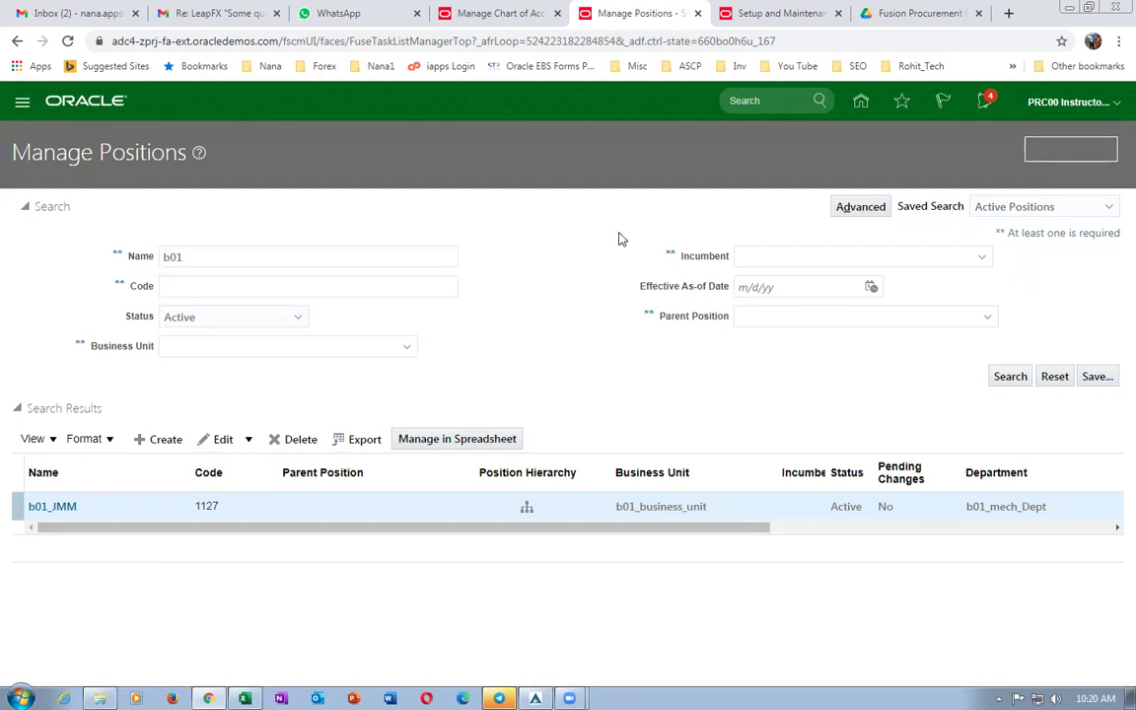
Change the task search to 'Manage users' and open Manage Users to create a user.
drag(317, 177, 269, 177)
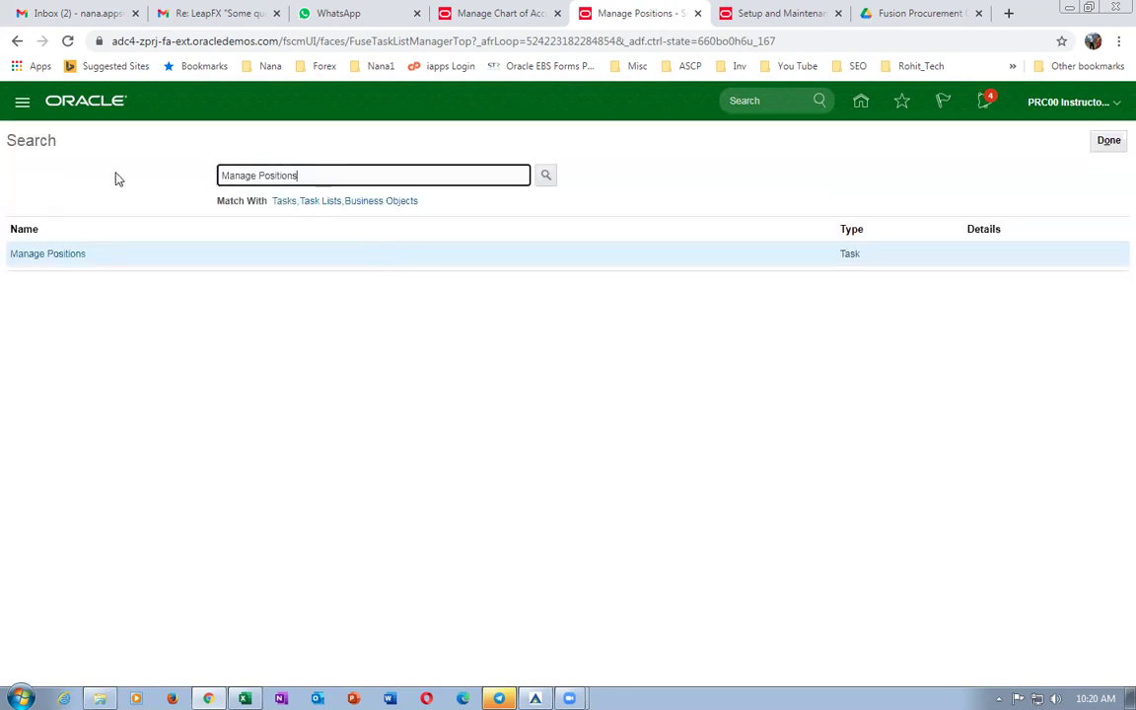
key(BackSpace)
key(BackSpace)
key(BackSpace)
text(users)
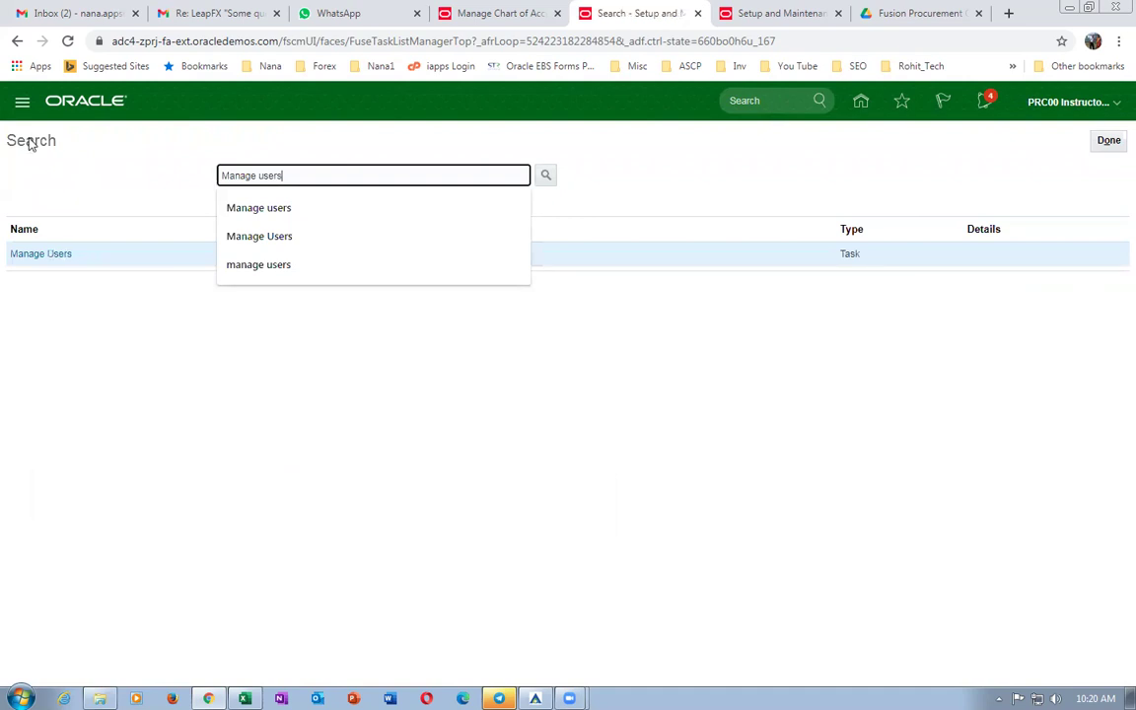
click(29, 254)
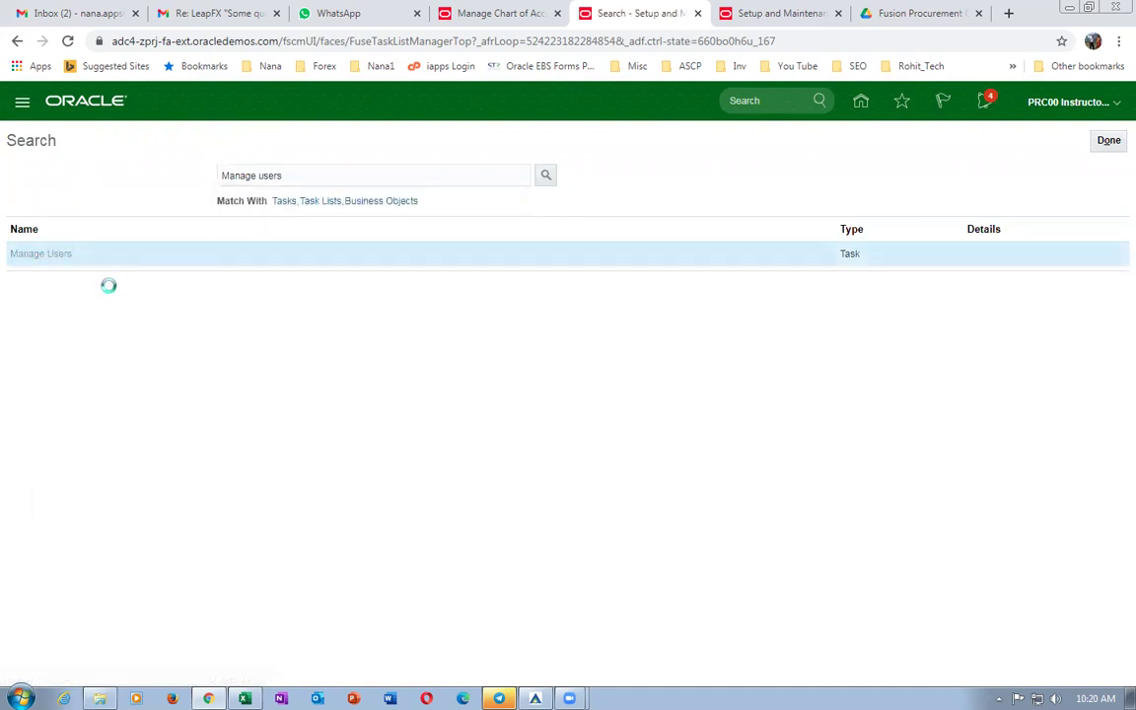
click(92, 239)
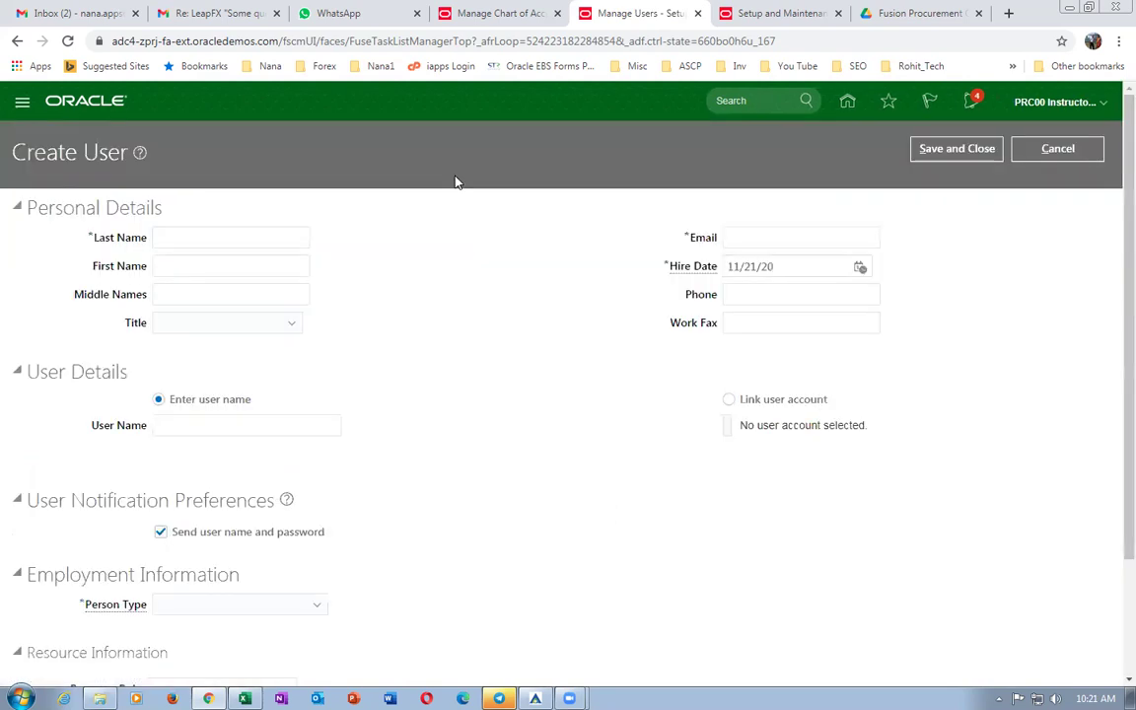
Enter last name emp1, first name b01_, the user's e-mail address, and user name b01_emp1.
text(emp1)
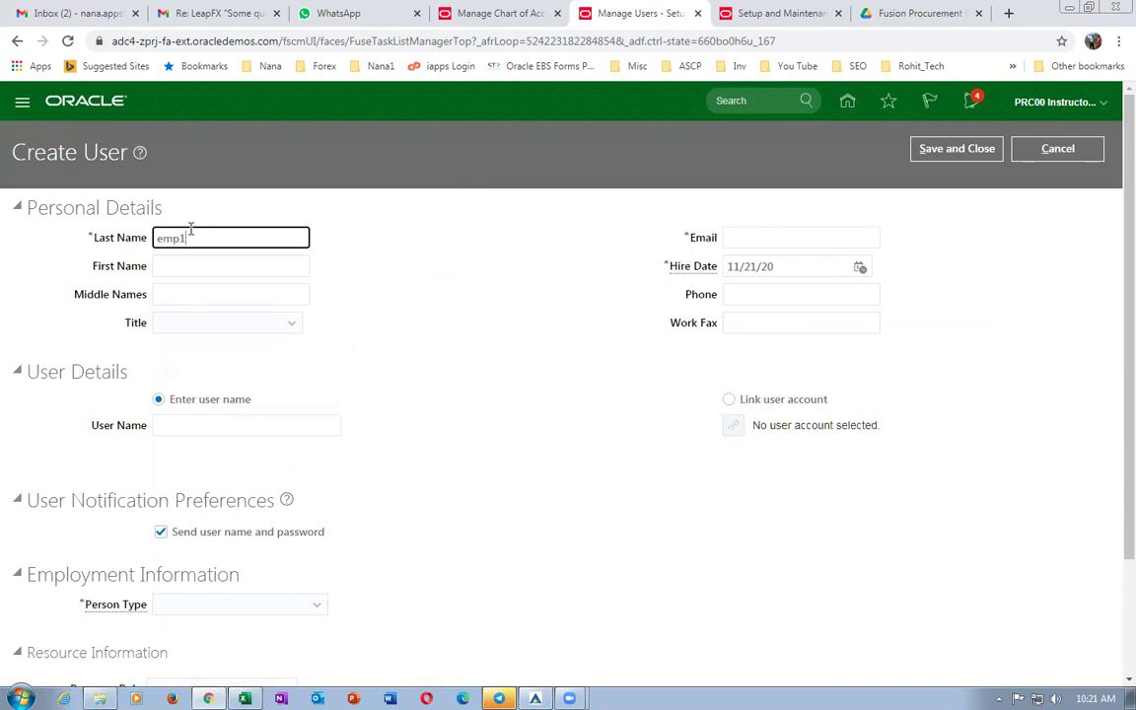
key(Tab)
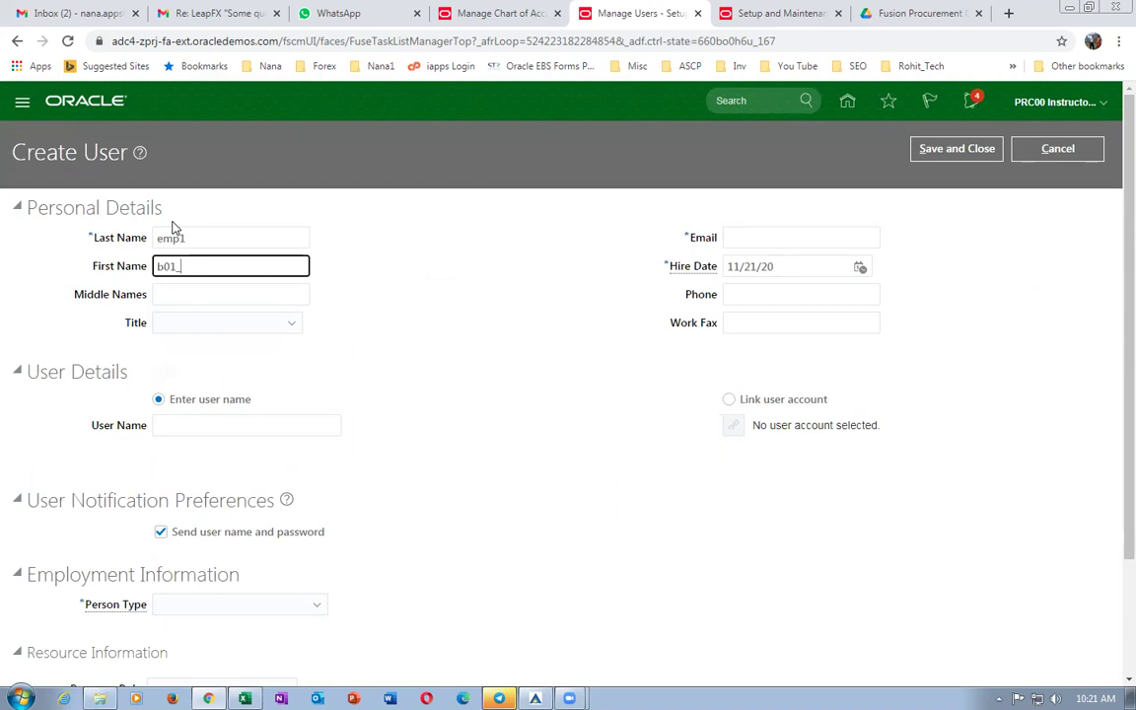
click(739, 237)
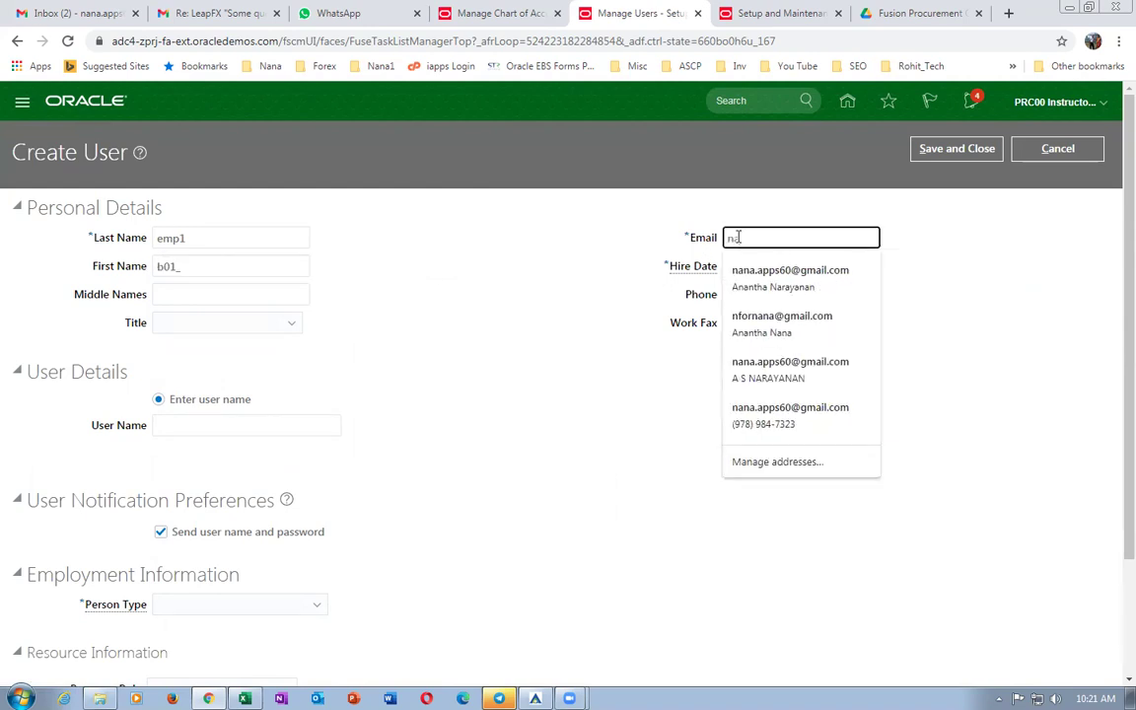
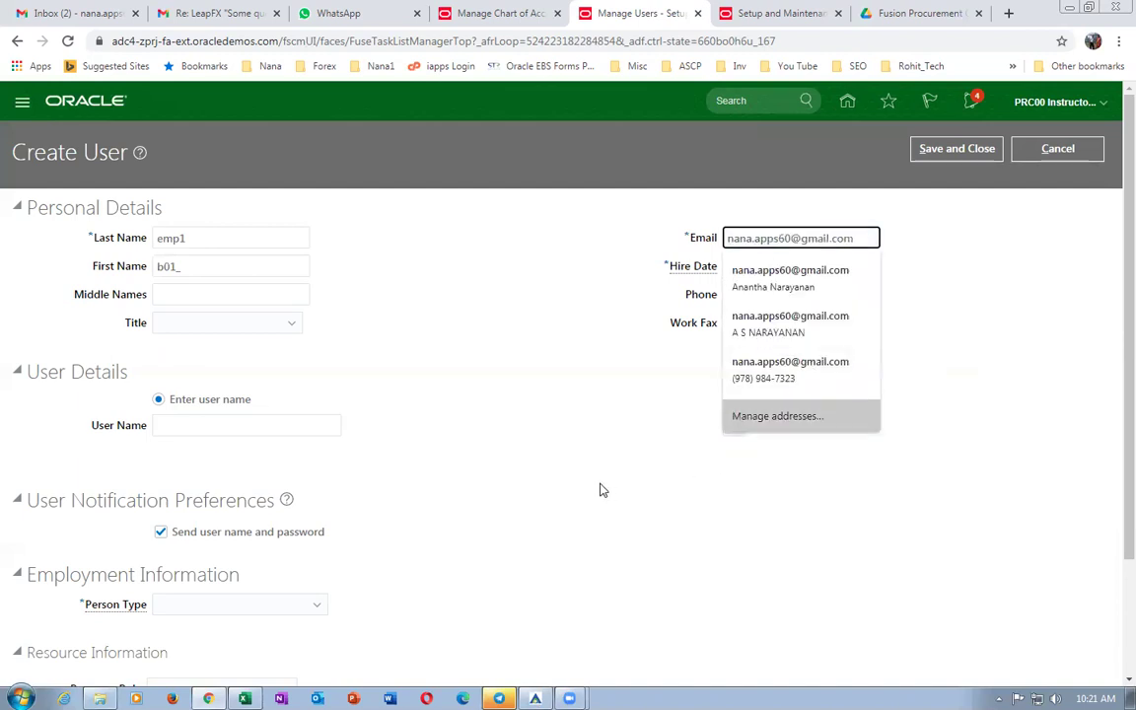
click(278, 425)
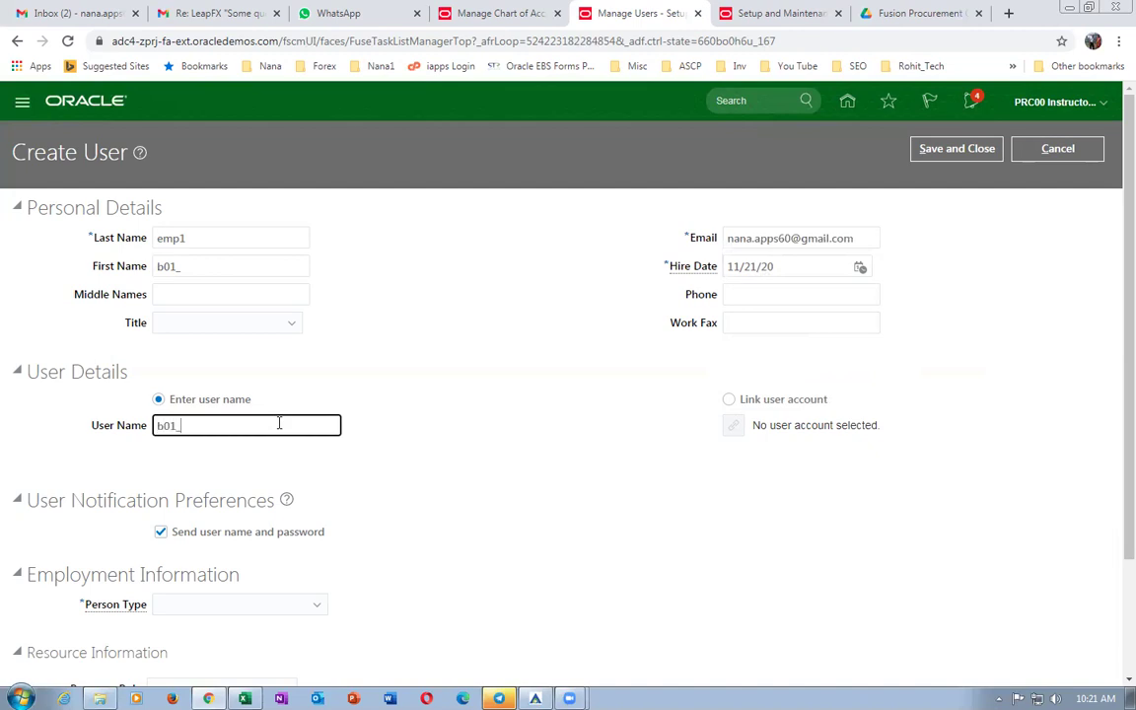
click(441, 476)
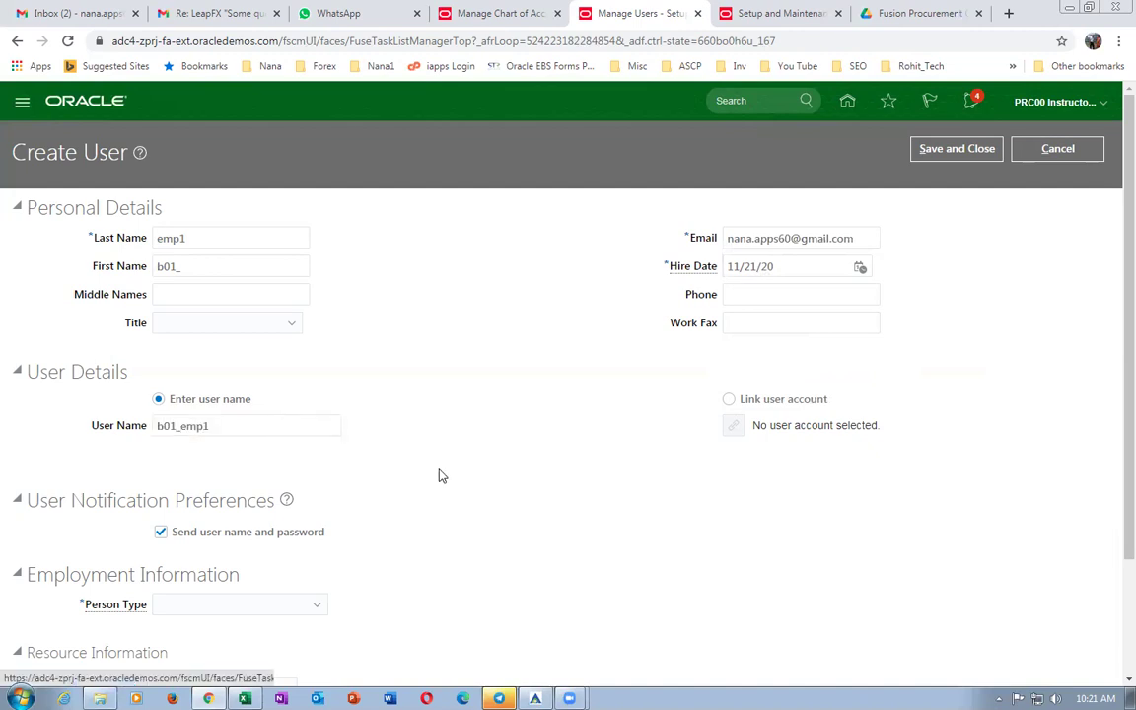
key(Tab)
Set the person type to Employee and the legal employer to US3 Legal Entity.
scroll(415, 443, down, 3)
click(214, 459)
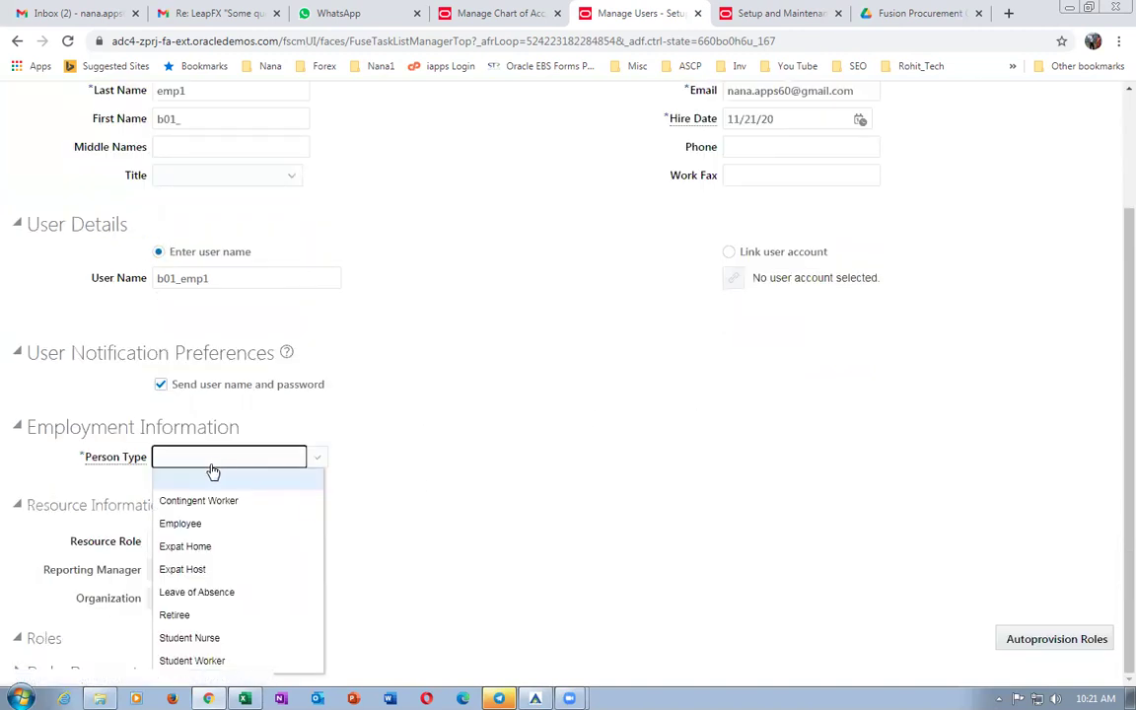
click(191, 524)
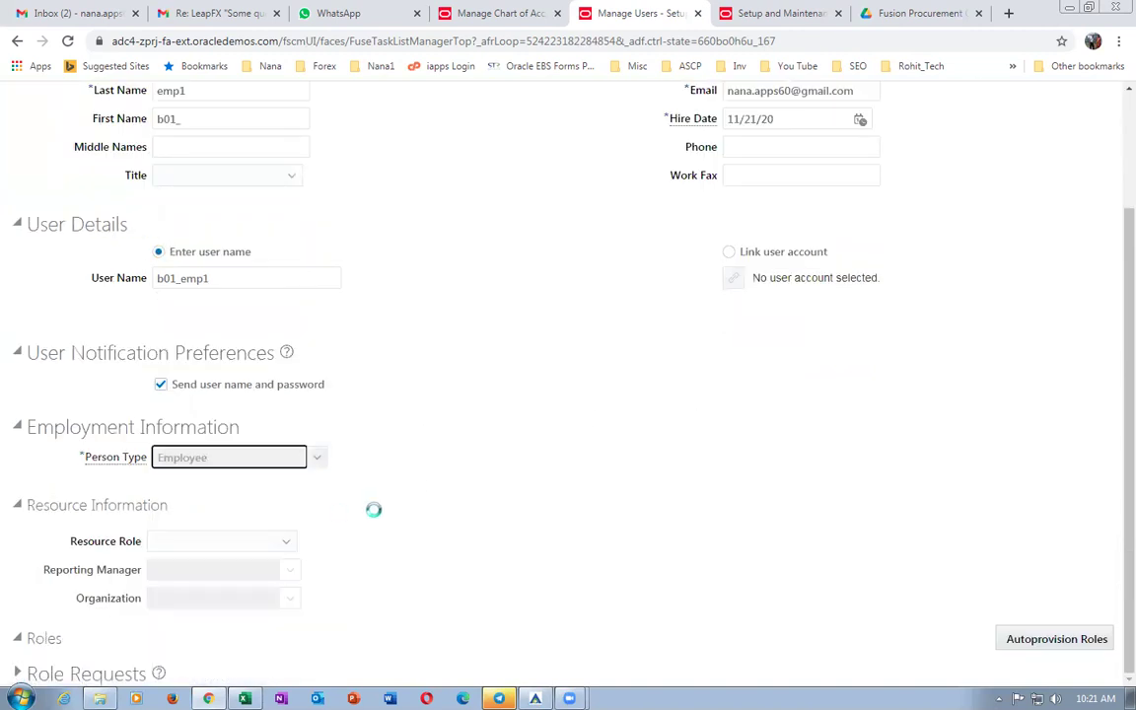
click(189, 485)
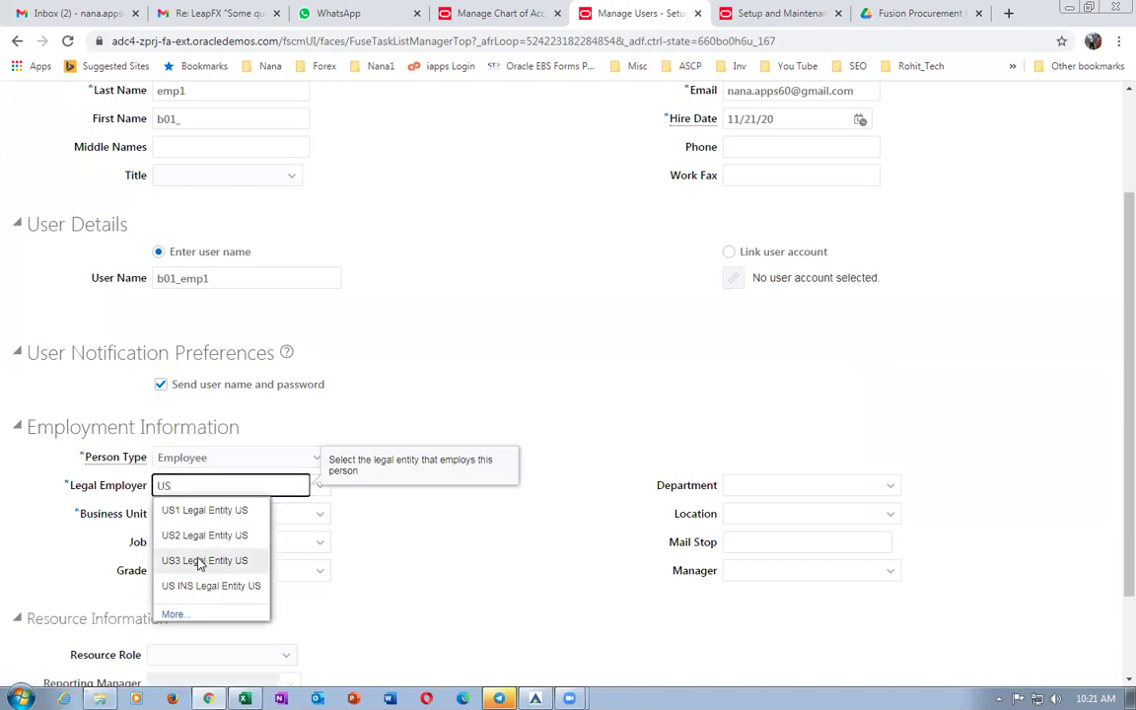
click(199, 560)
Assign business unit b01_business_unit, job b01_JM and department b01_mech_Dept, leaving location blank.
click(210, 515)
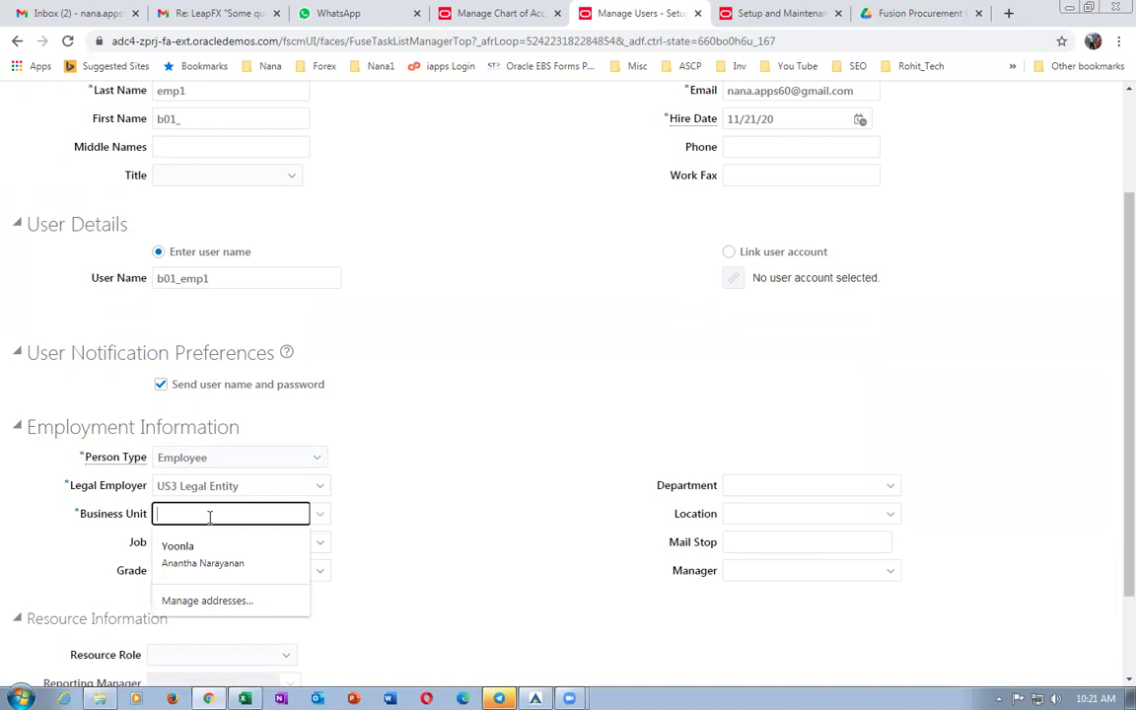
text(b01)
key(Tab)
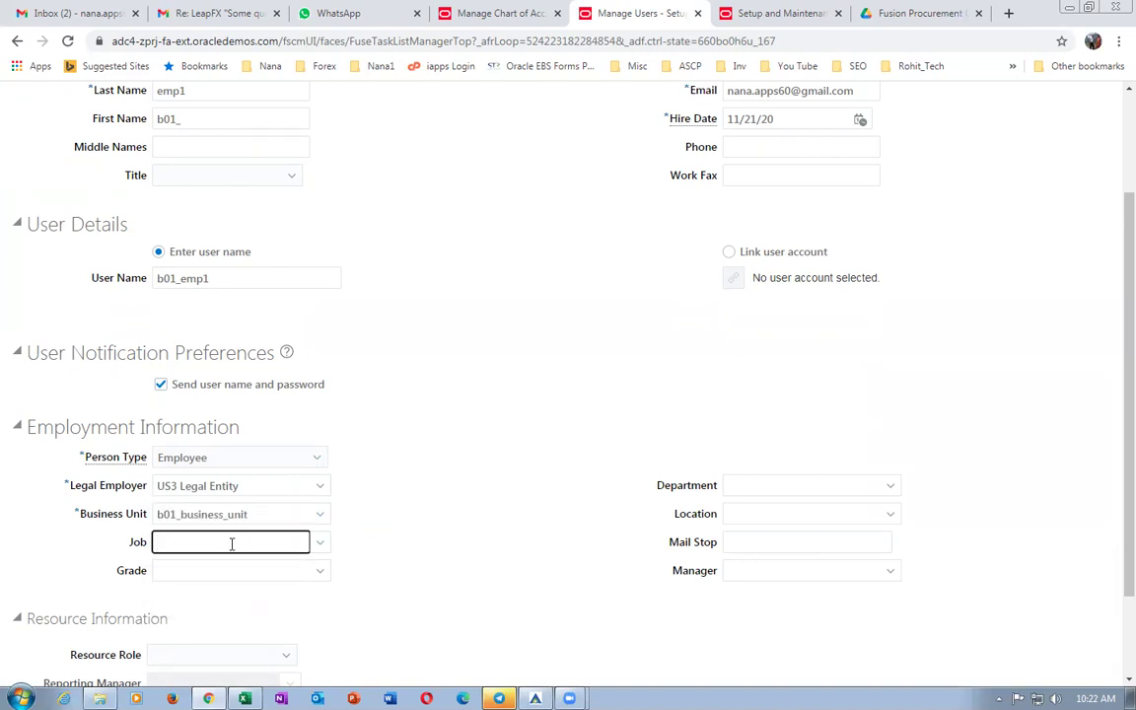
text(b01)
key(Tab)
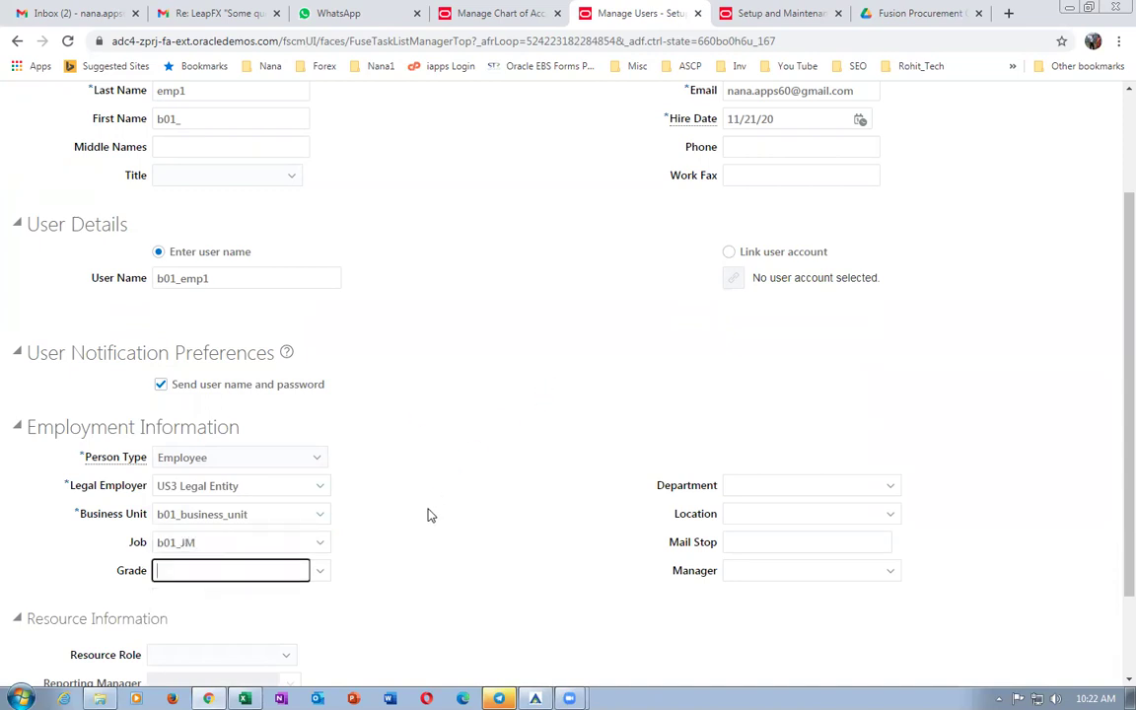
click(763, 486)
text(b01)
key(Tab)
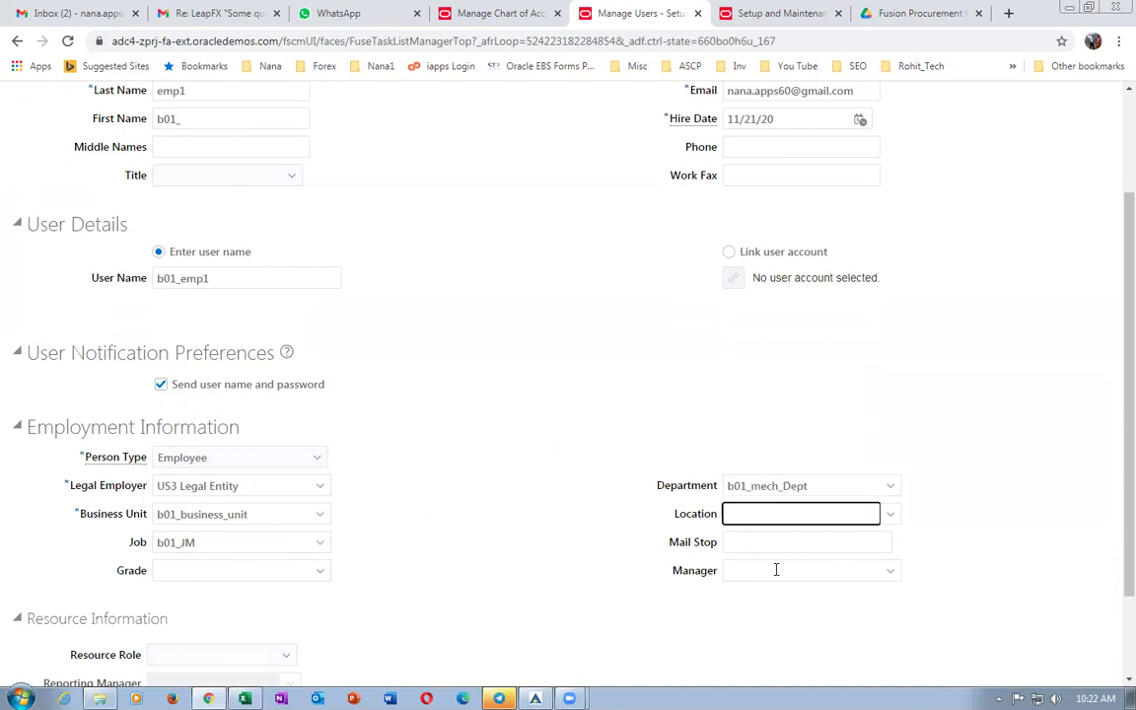
click(521, 530)
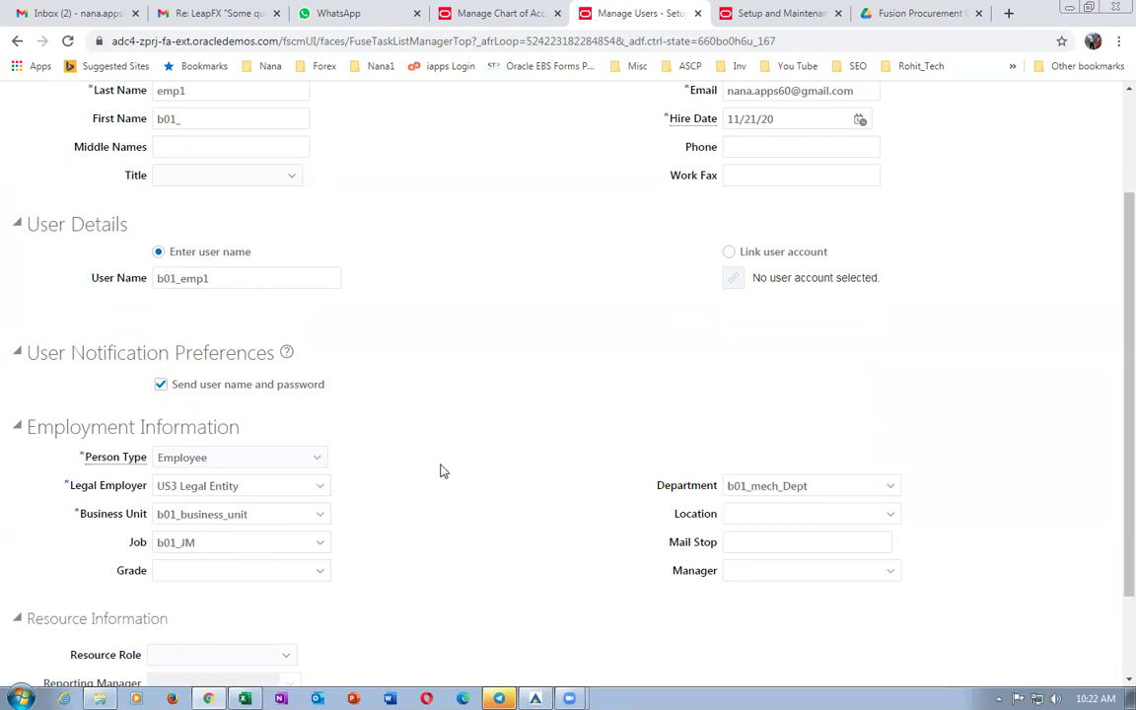
scroll(463, 454, up, 3)
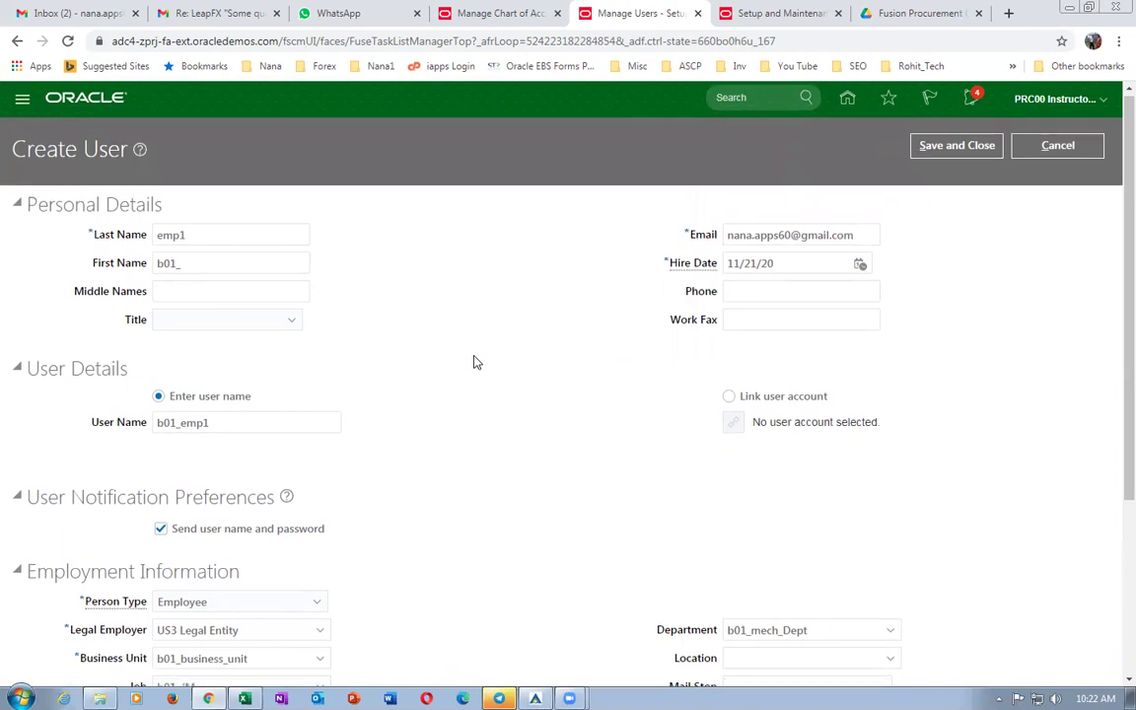
Save and close the b01_emp1 user, then switch back to the Excel work sheet.
scroll(350, 322, down, 1)
scroll(374, 369, down, 2)
scroll(373, 368, up, 3)
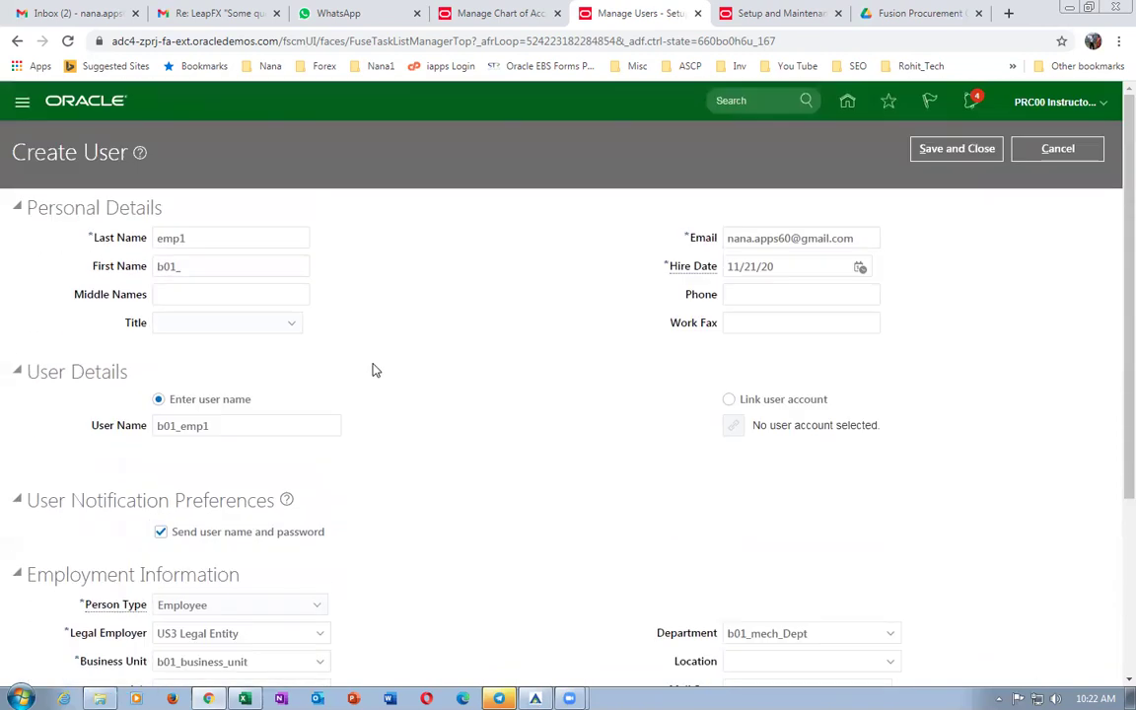
click(956, 148)
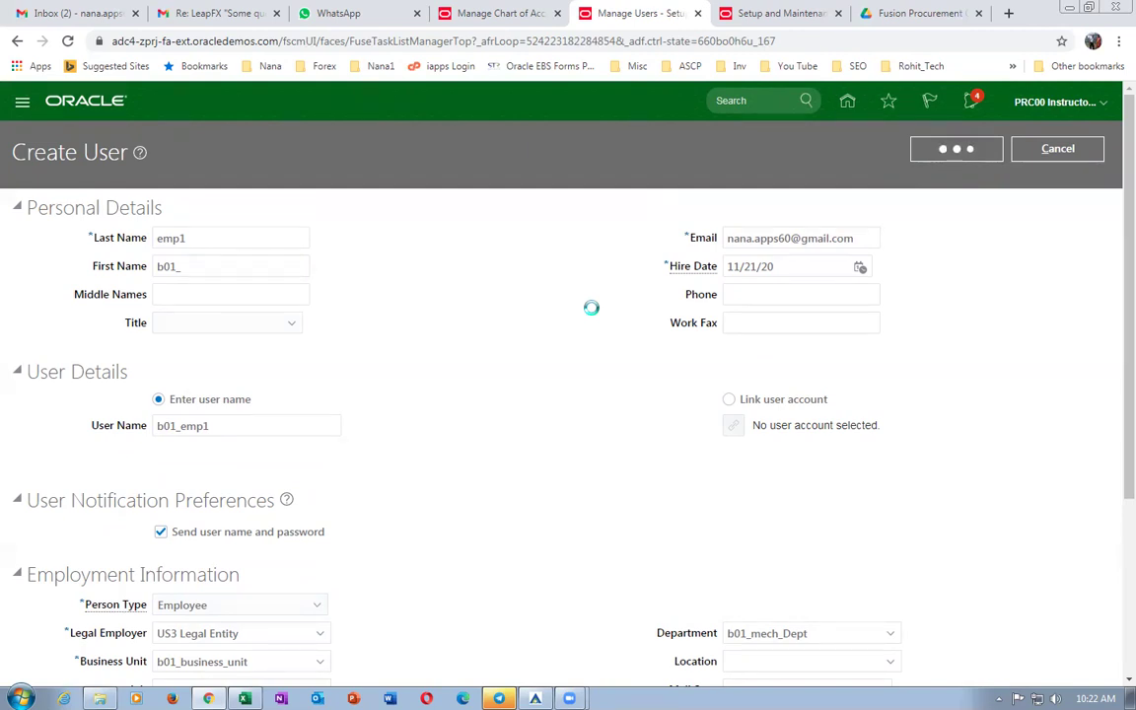
key(alt+Tab)
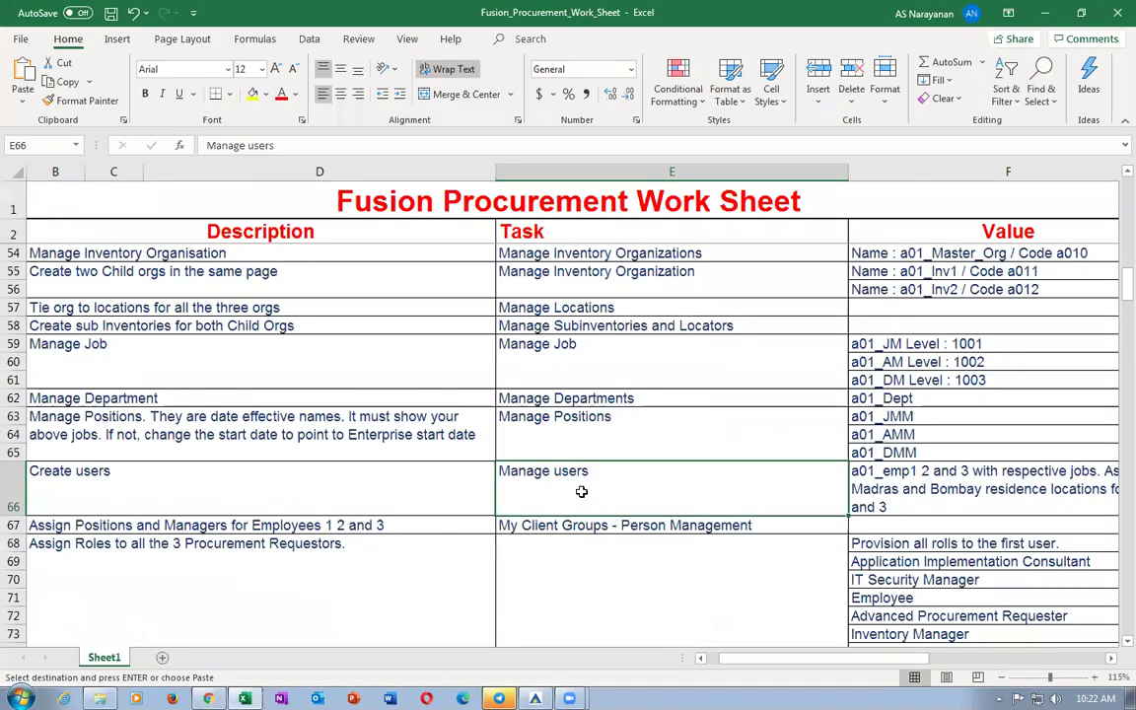
Check the row 67 task My Client Groups - Person Management, then close Oracle's Search Person page.
scroll(585, 491, down, 2)
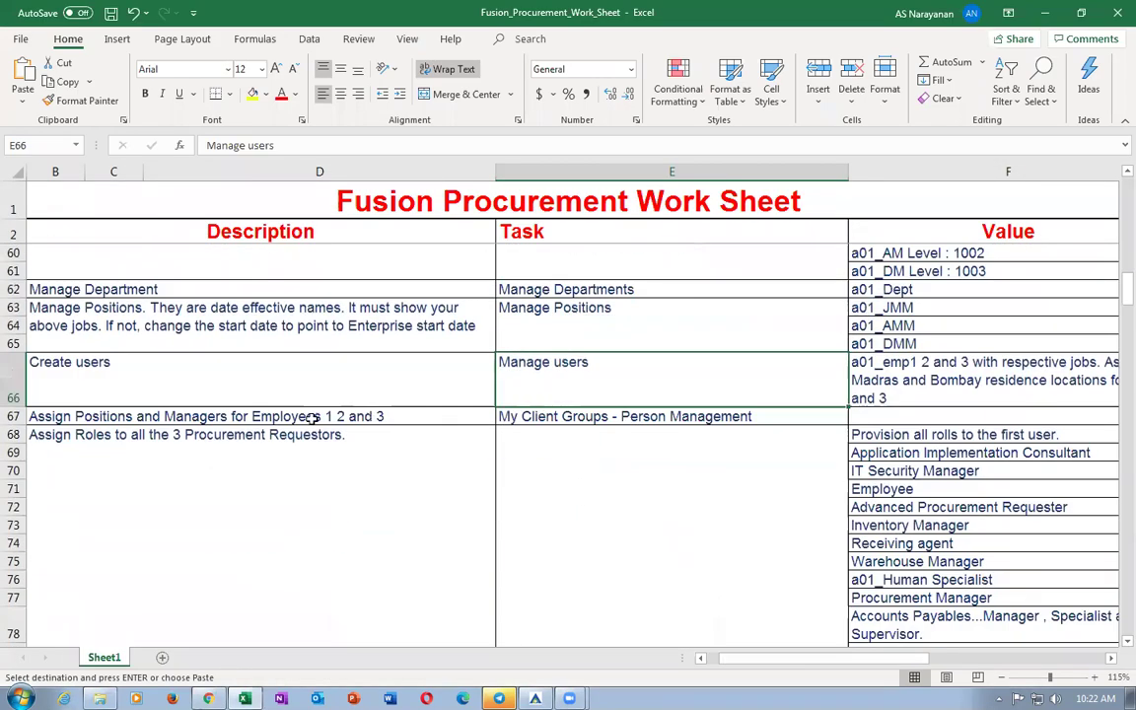
click(242, 419)
click(587, 415)
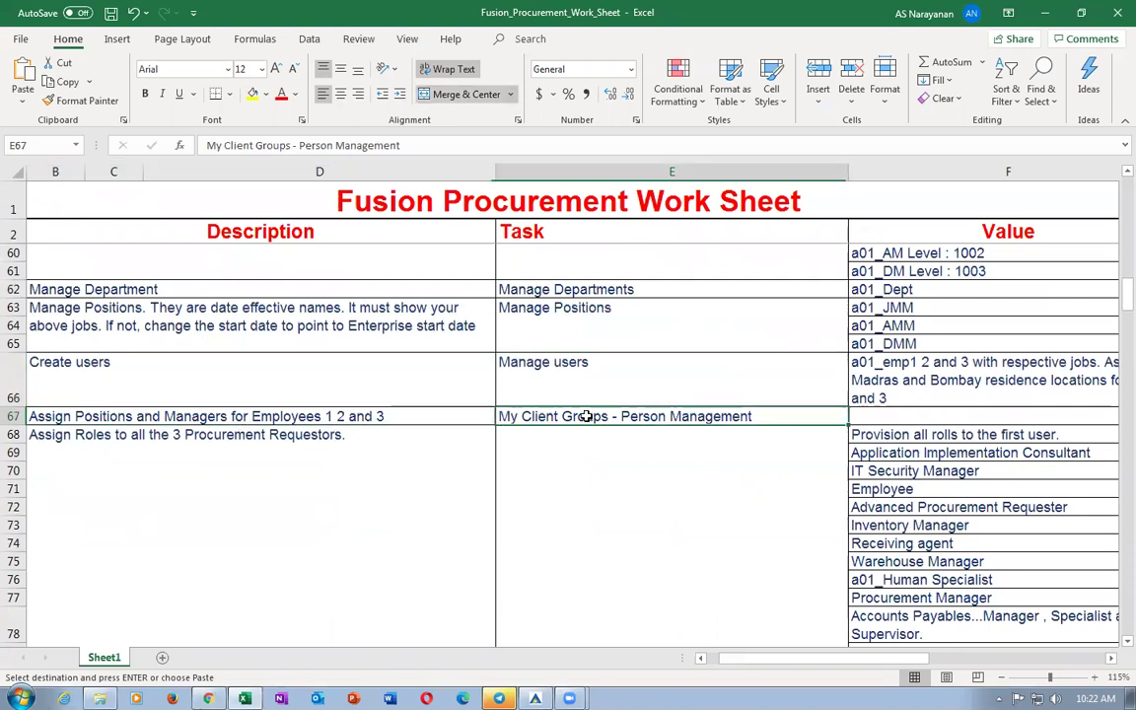
key(alt+Tab)
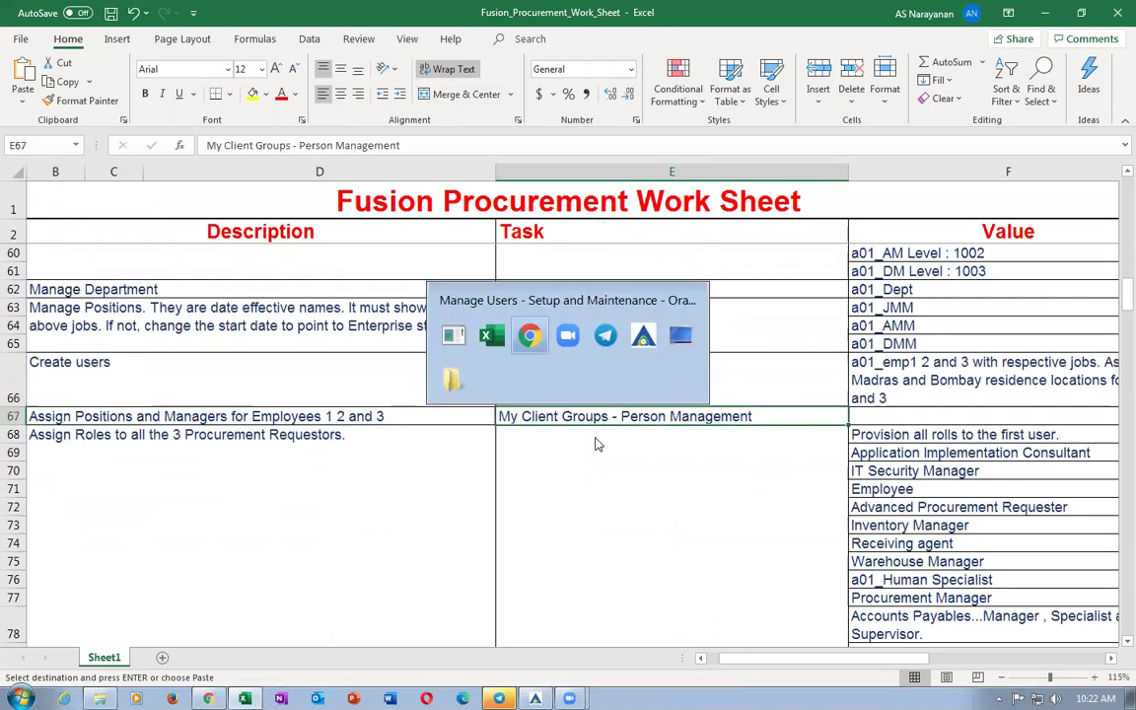
click(1110, 140)
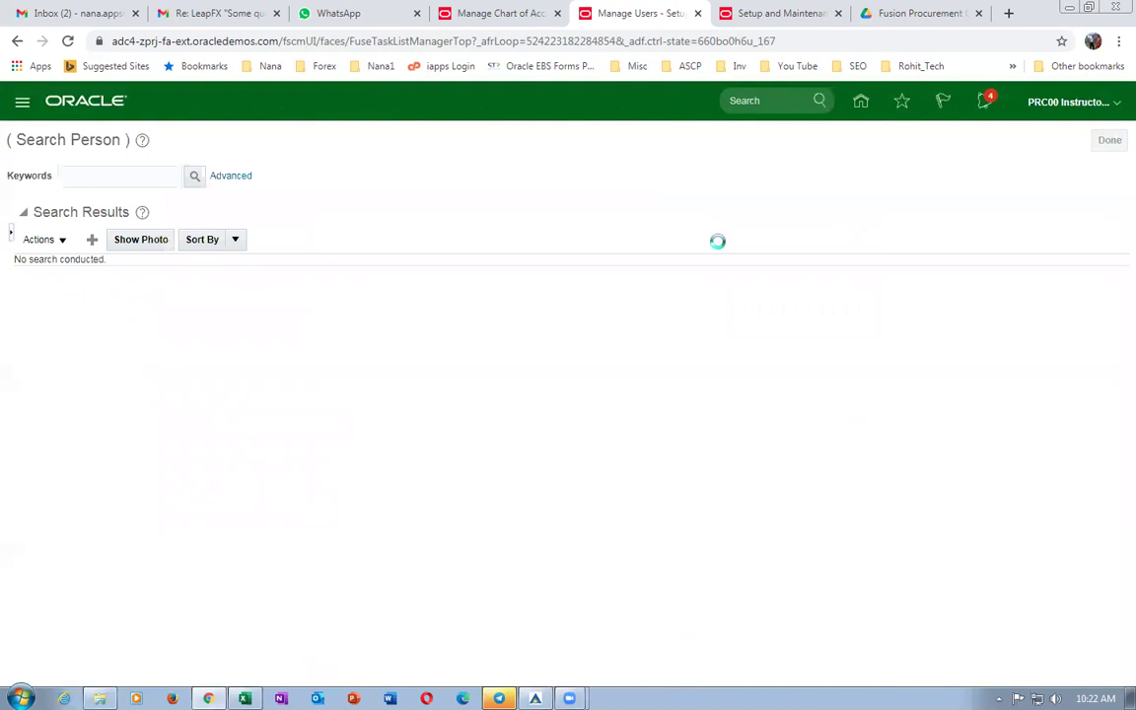
Go home, expand My Client Groups, review Personalize Springboard without changes, then return to Excel.
click(860, 104)
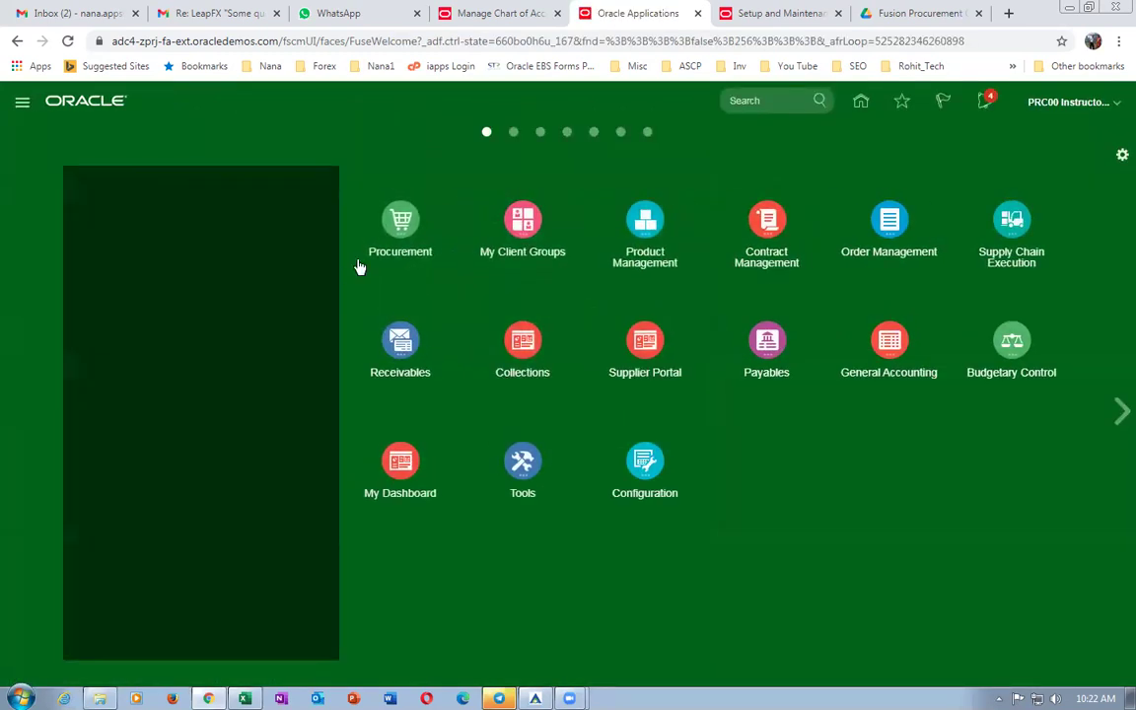
click(523, 222)
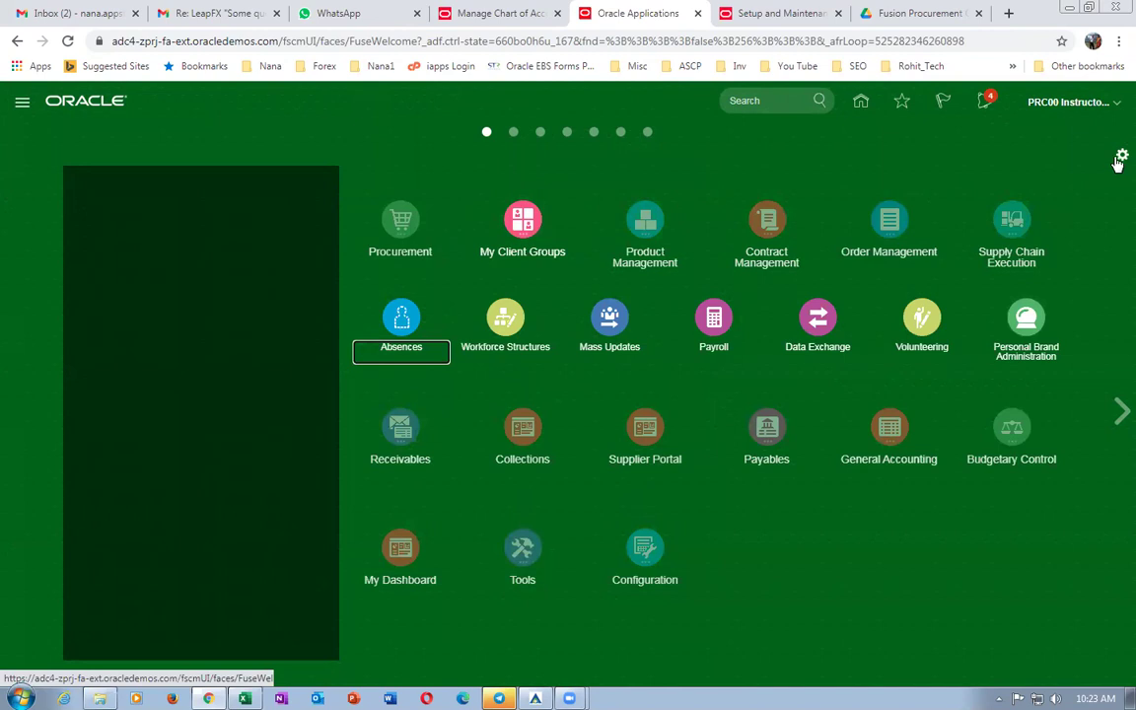
click(1121, 156)
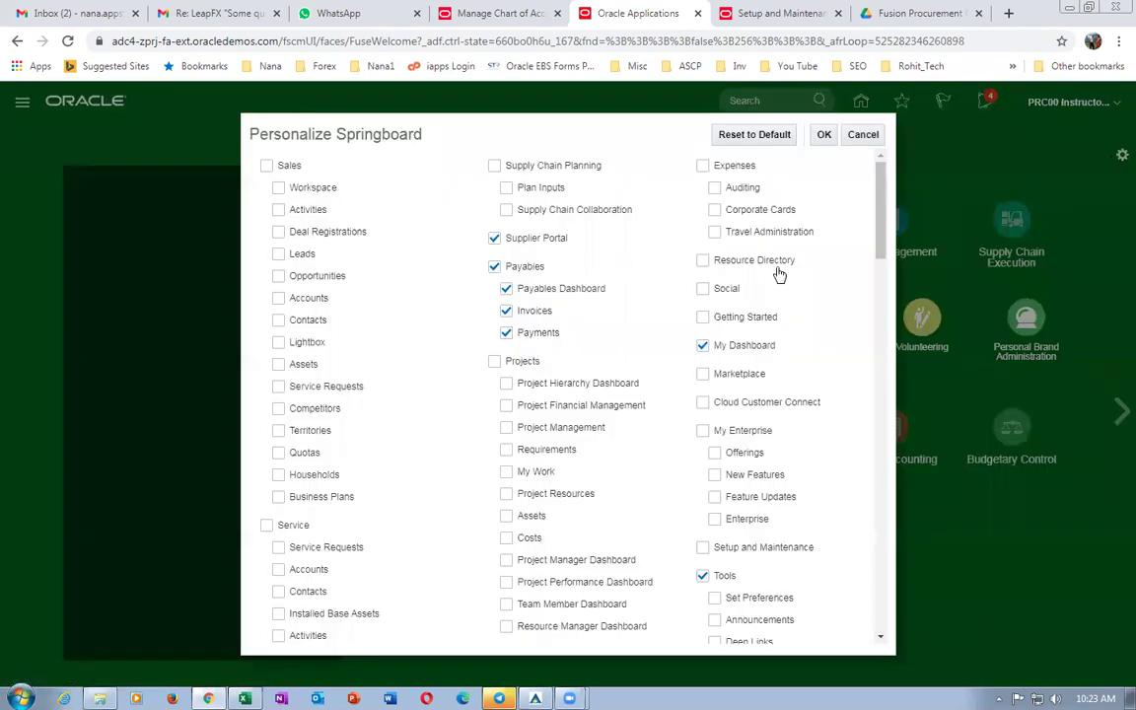
drag(883, 237, 980, 426)
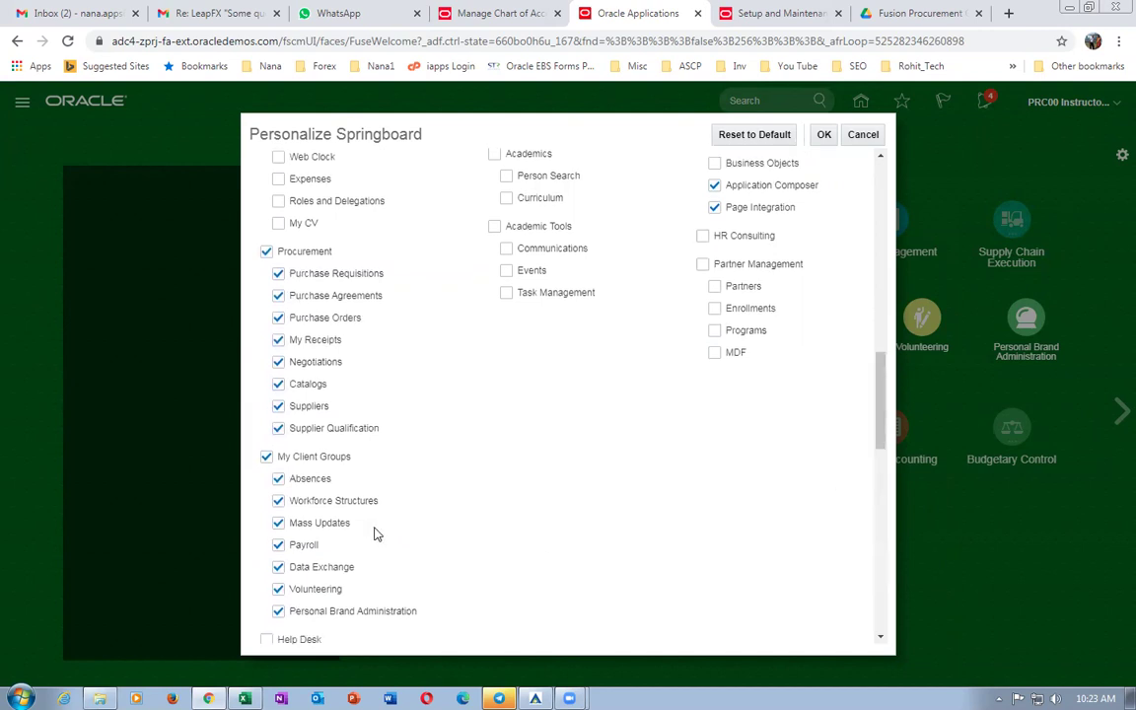
scroll(340, 498, down, 2)
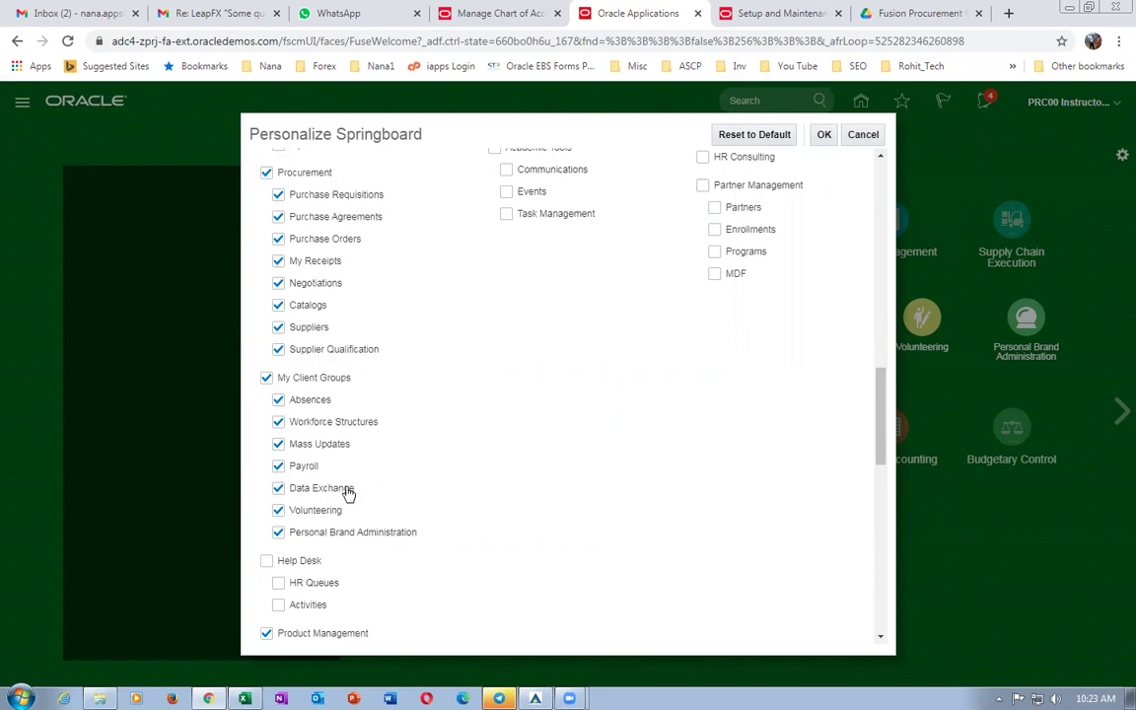
click(864, 136)
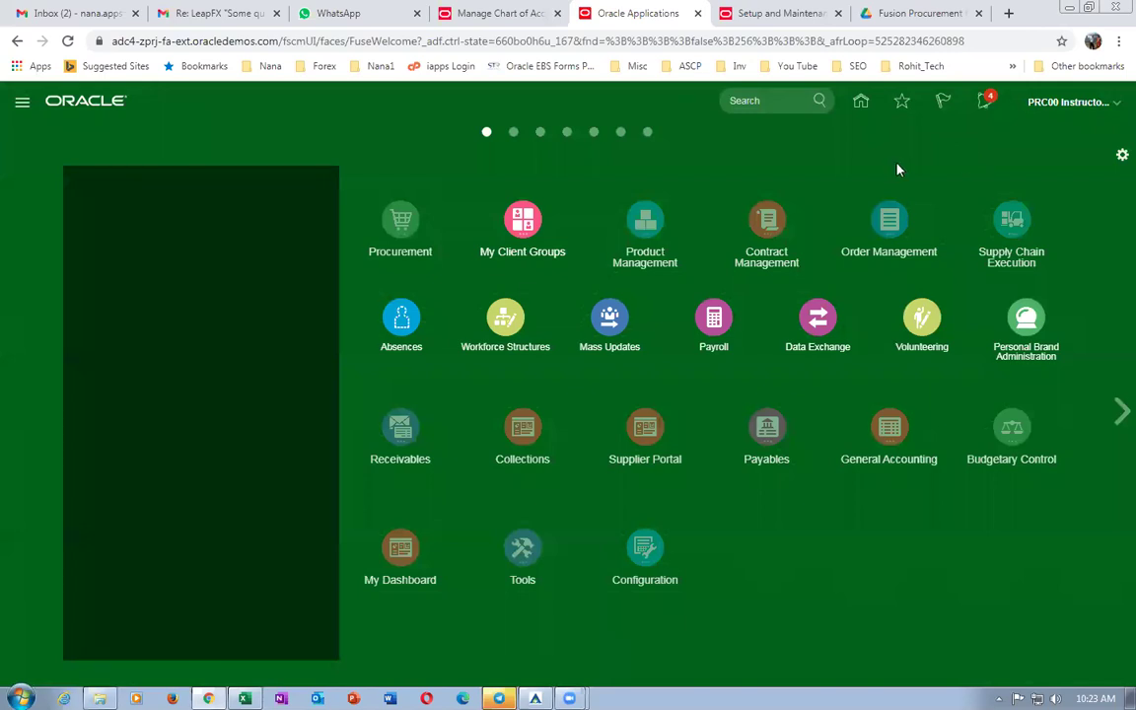
key(alt+Tab)
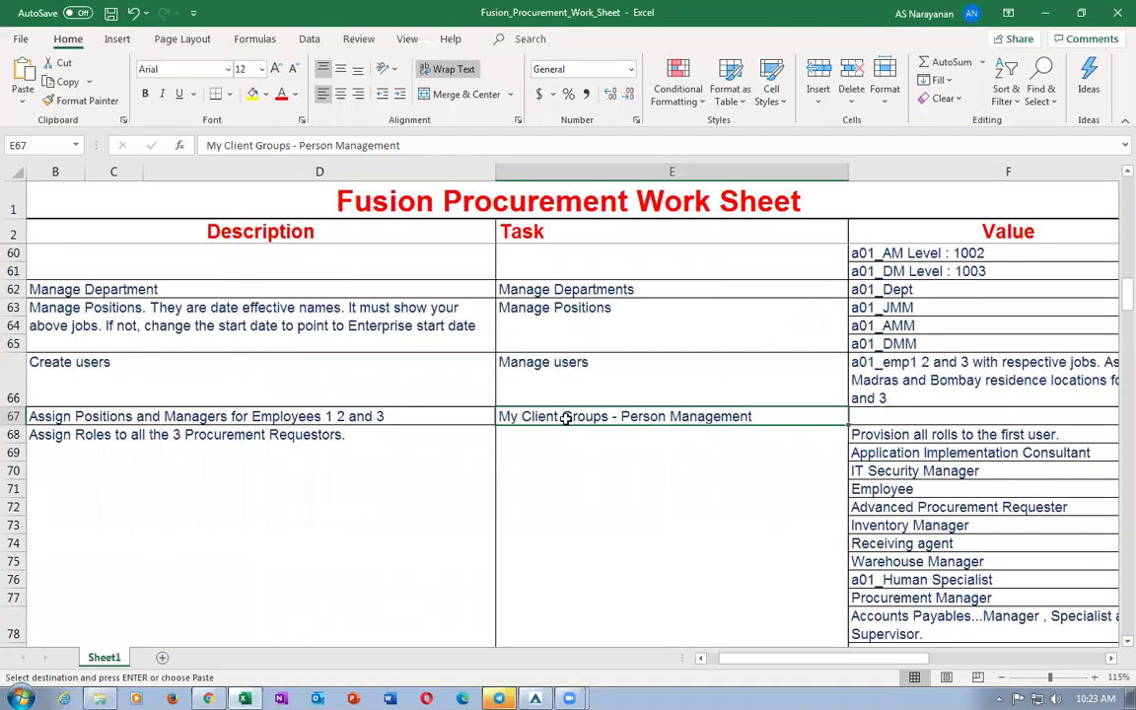
Read the row 68 Assign Roles entry, then expand the Tools group on Oracle's springboard.
click(604, 489)
click(174, 489)
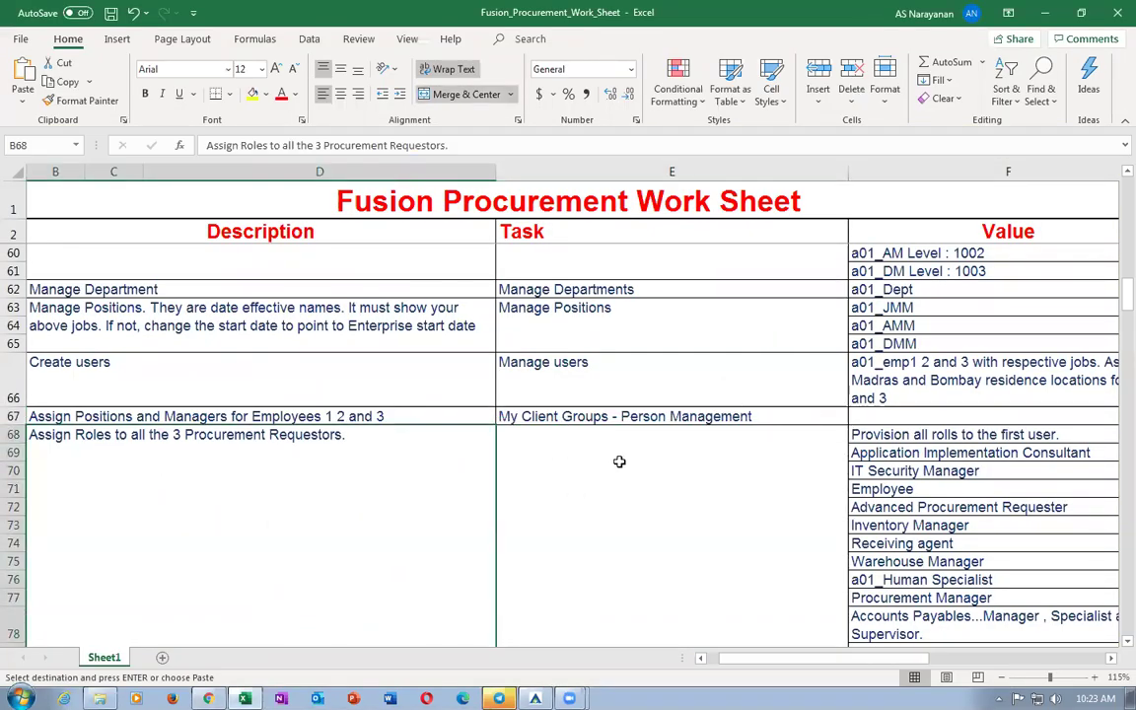
key(alt+Tab)
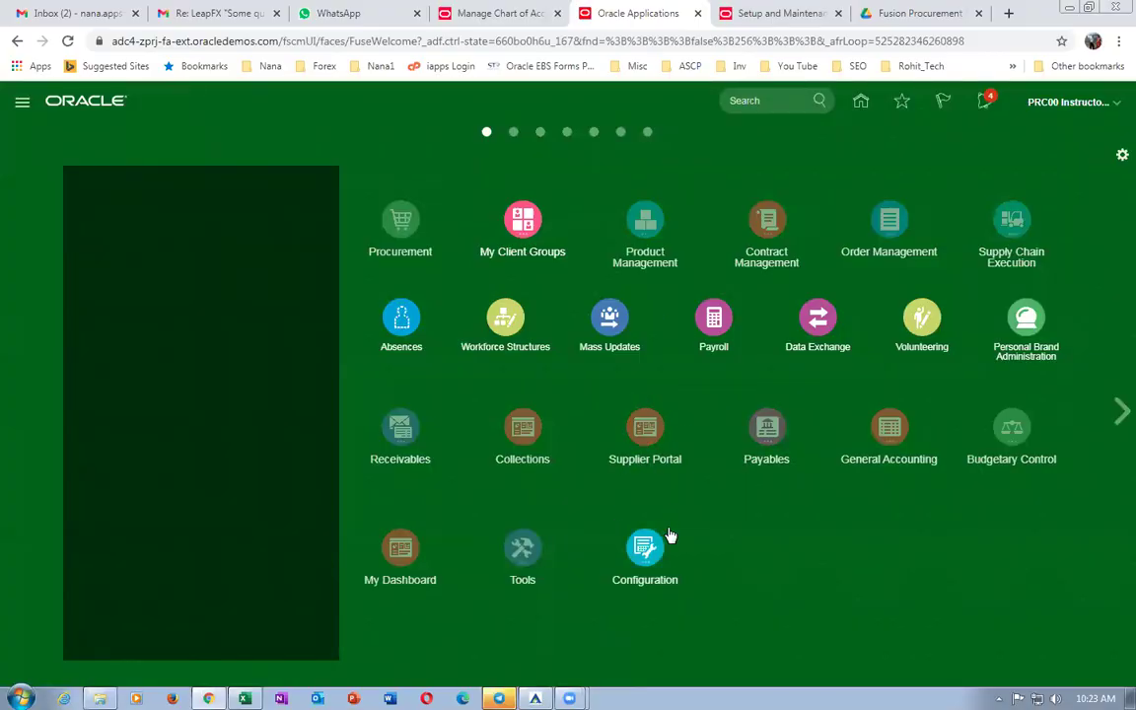
click(520, 553)
Find the b01 user in the Security Console's Users list and open the account for editing.
click(609, 570)
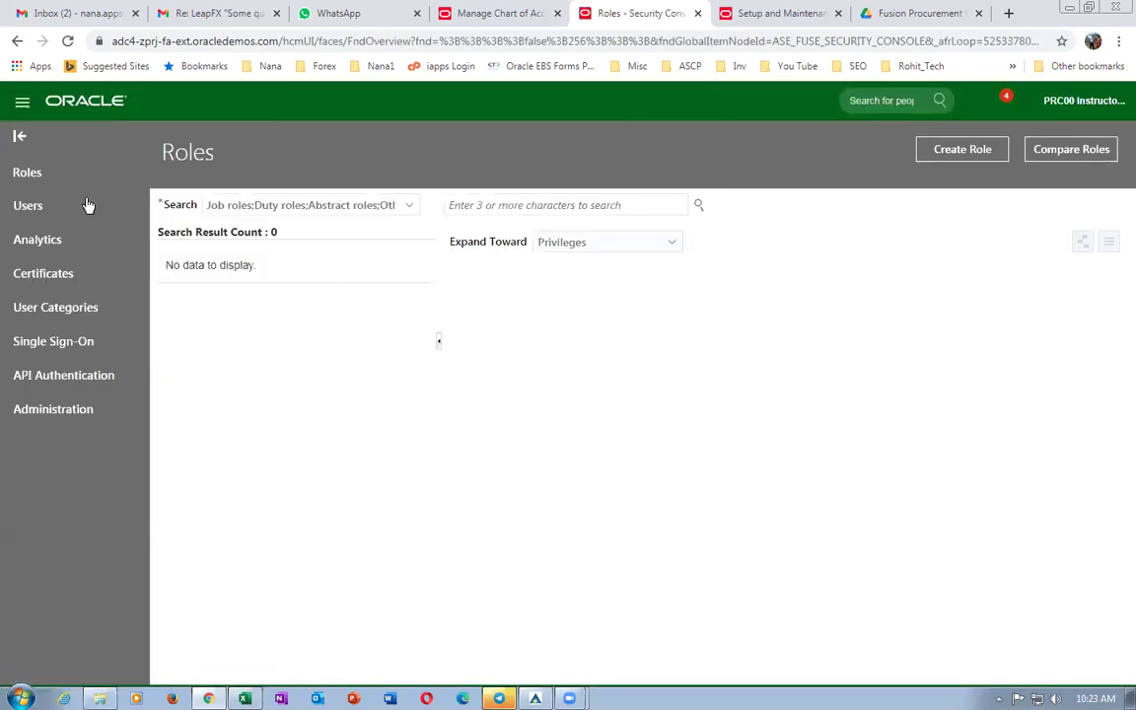
click(65, 228)
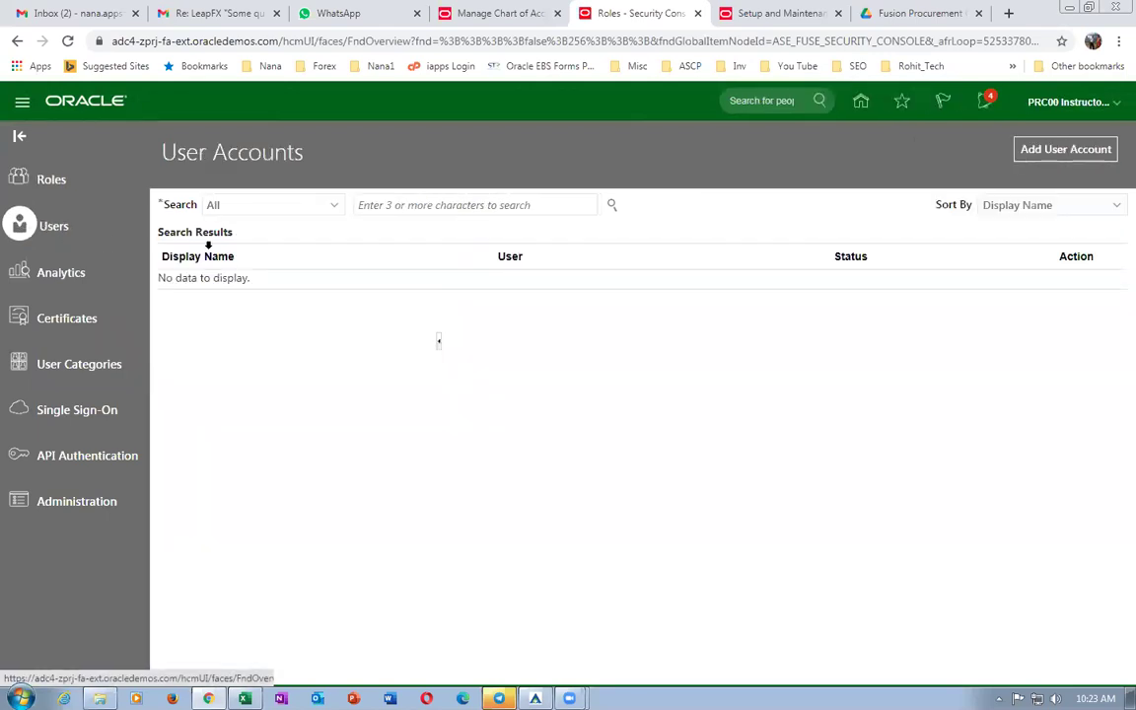
click(529, 202)
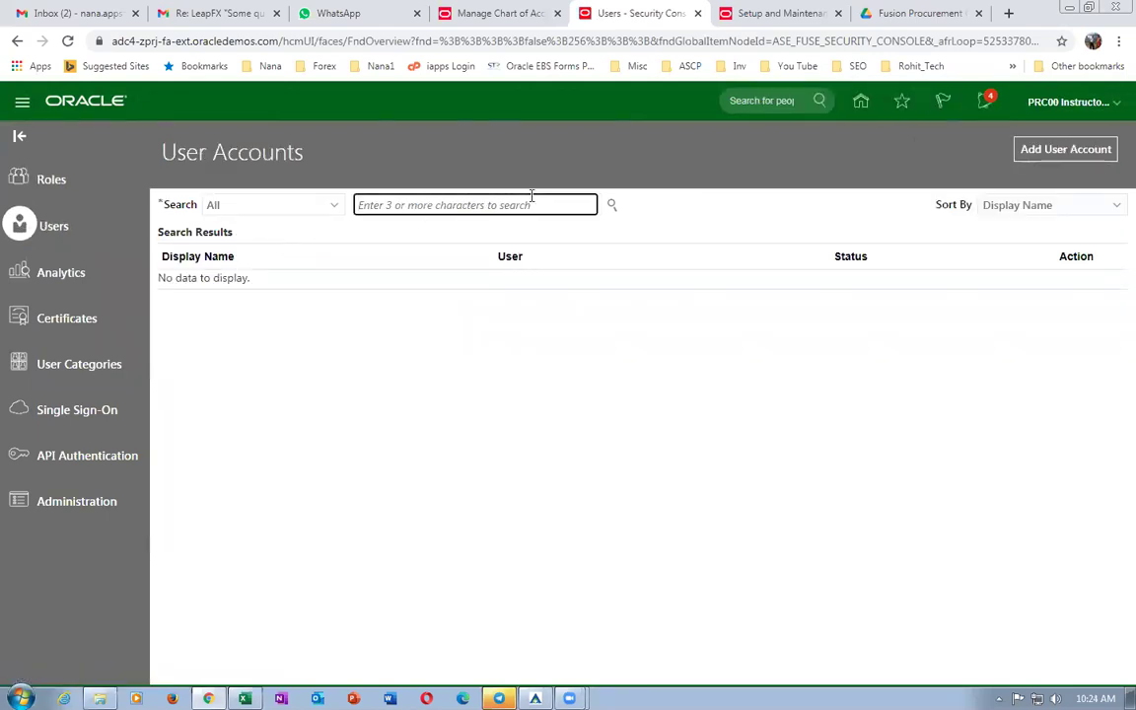
text(b01)
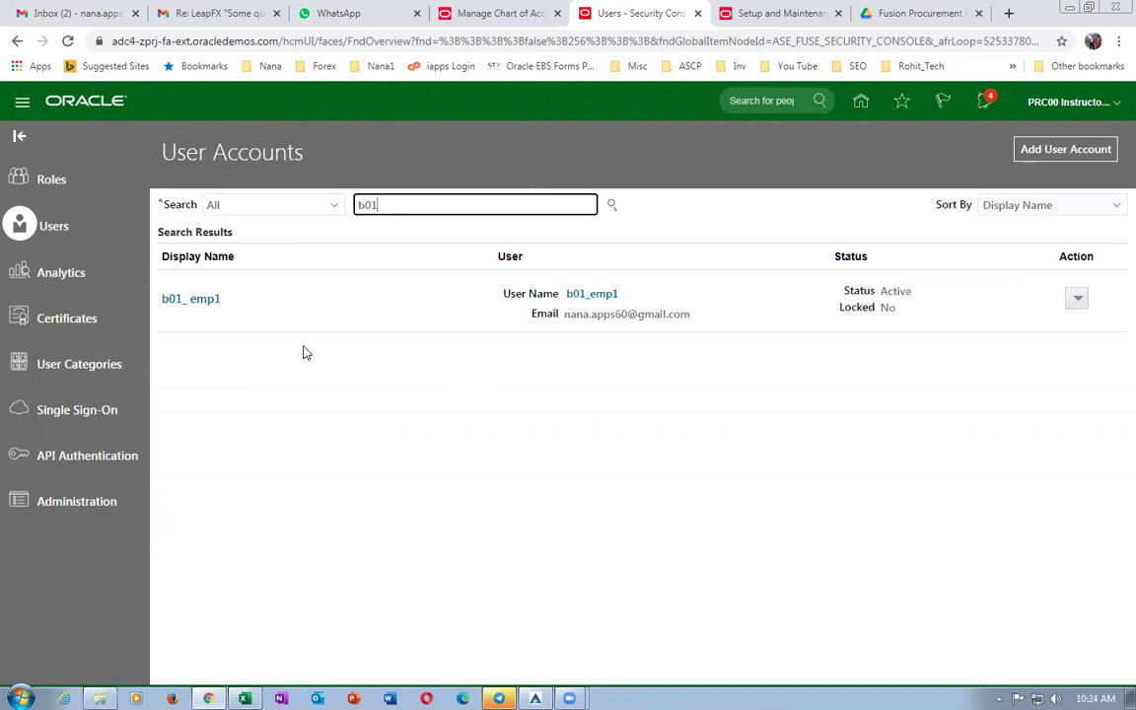
click(188, 299)
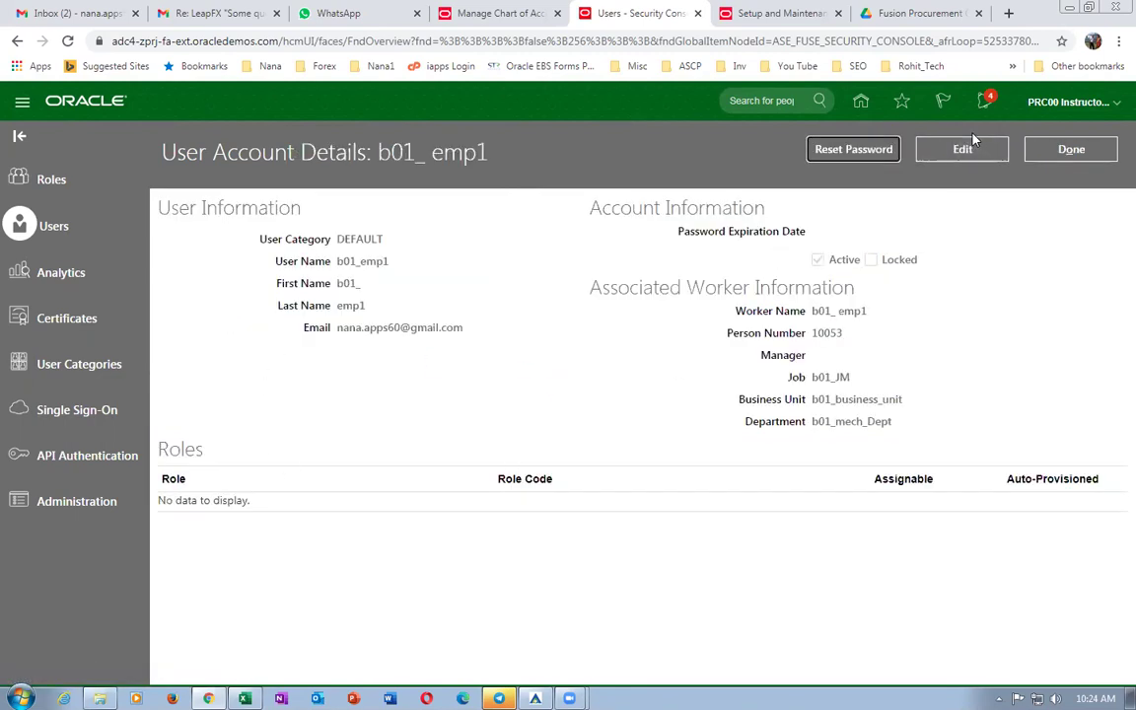
click(962, 149)
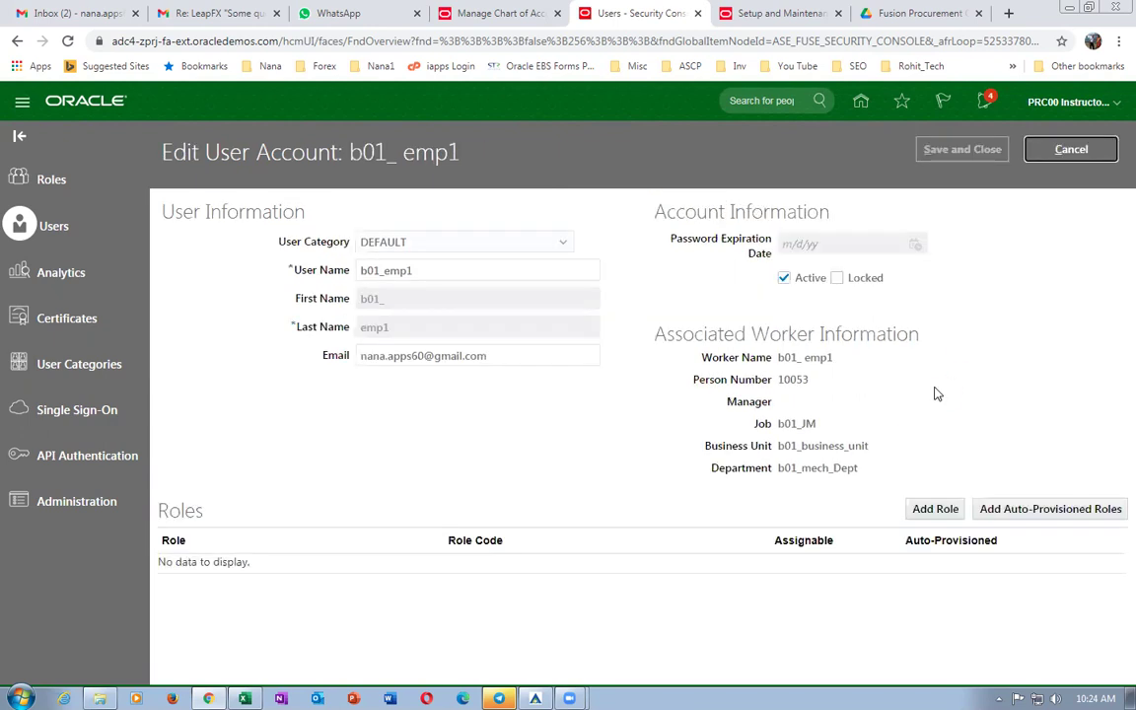
click(936, 507)
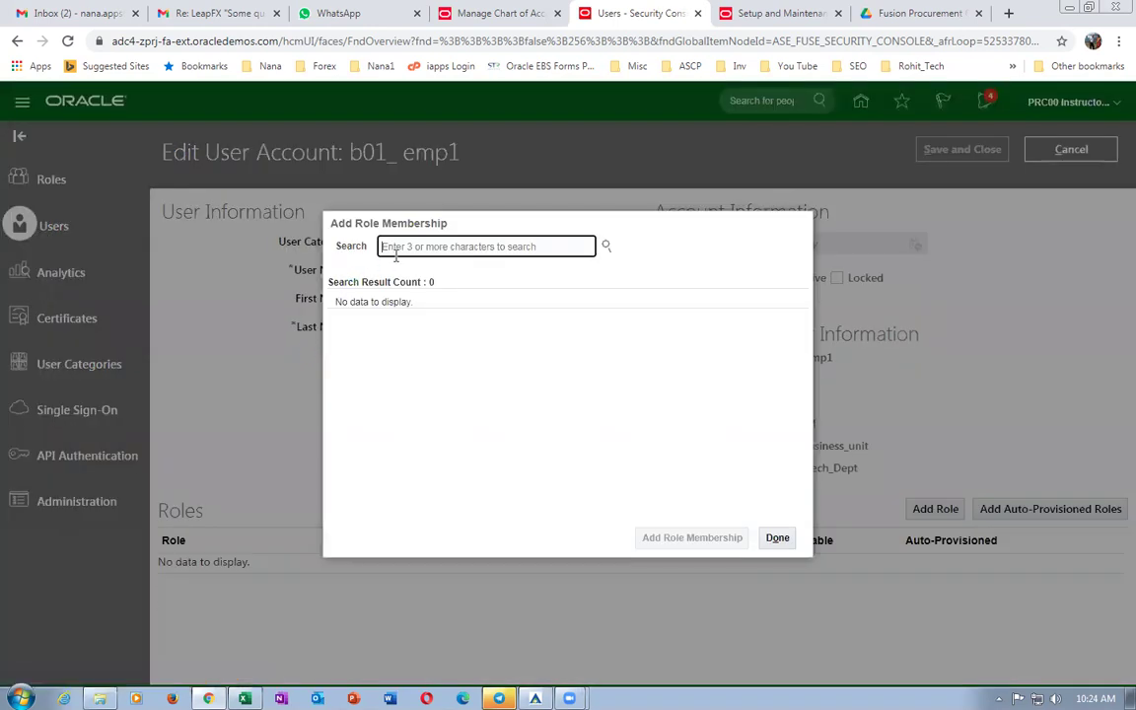
Add the IT Security Manager role to the b01_emp1 account.
text(IT secu)
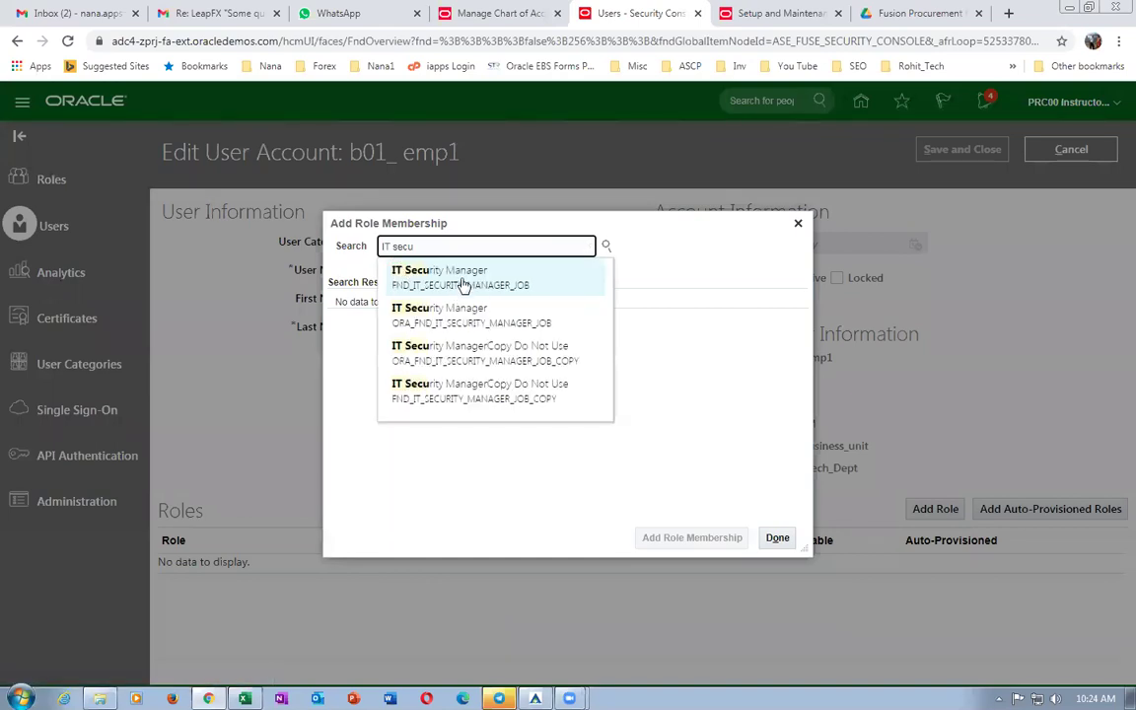
click(472, 318)
click(487, 329)
click(663, 534)
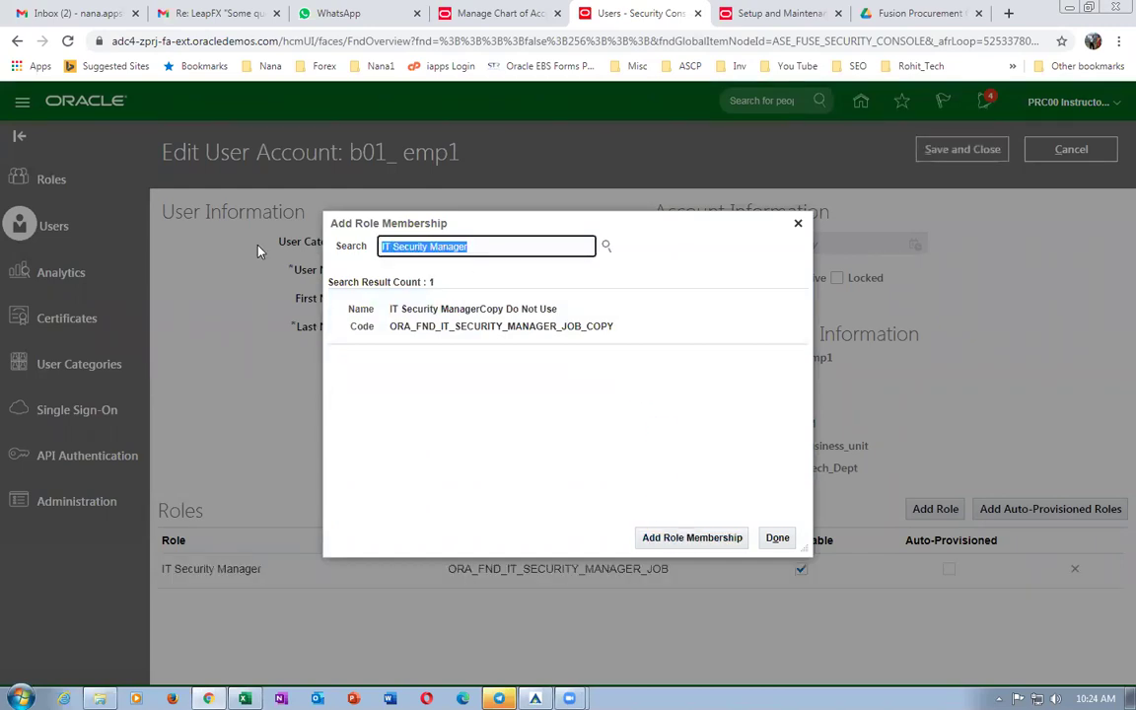
Add the Application Implementation Consultant role to the b01_emp1 account.
text(a)
text(pp)
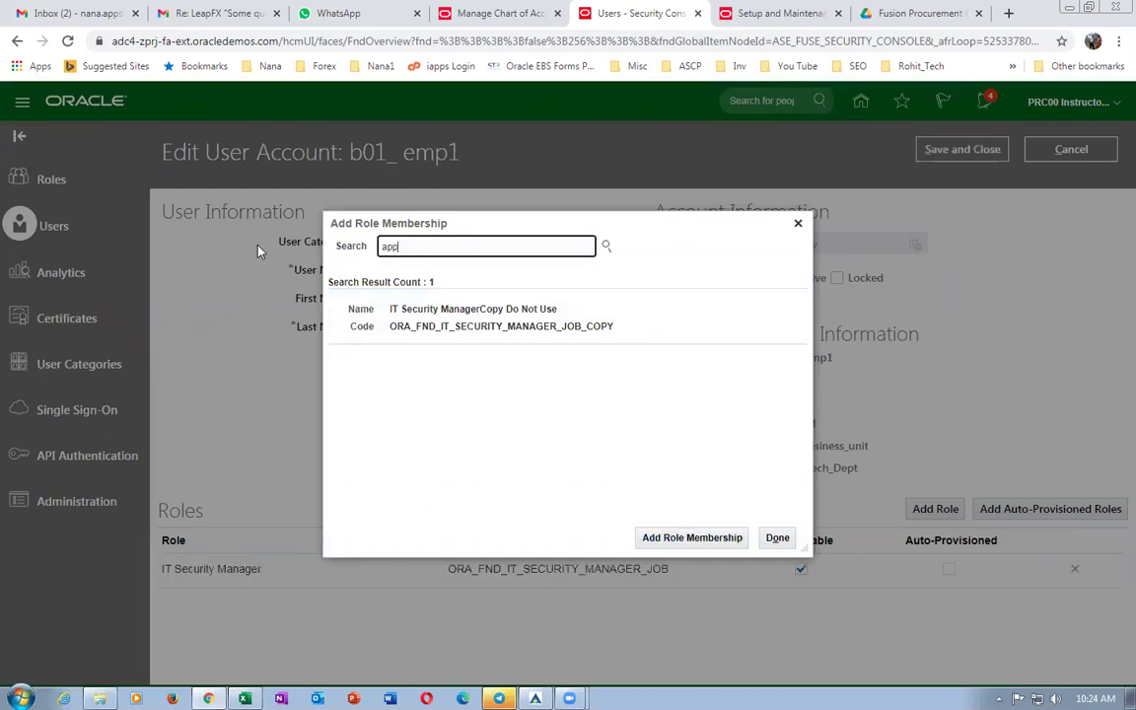
text(lication imple)
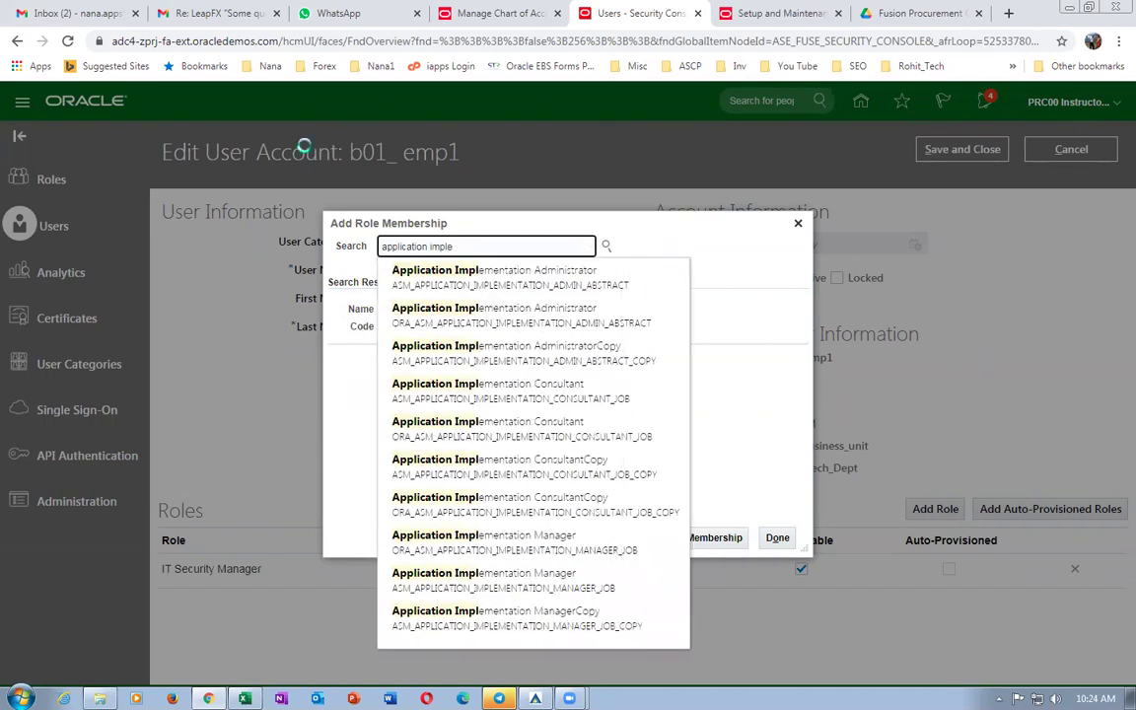
text(menta)
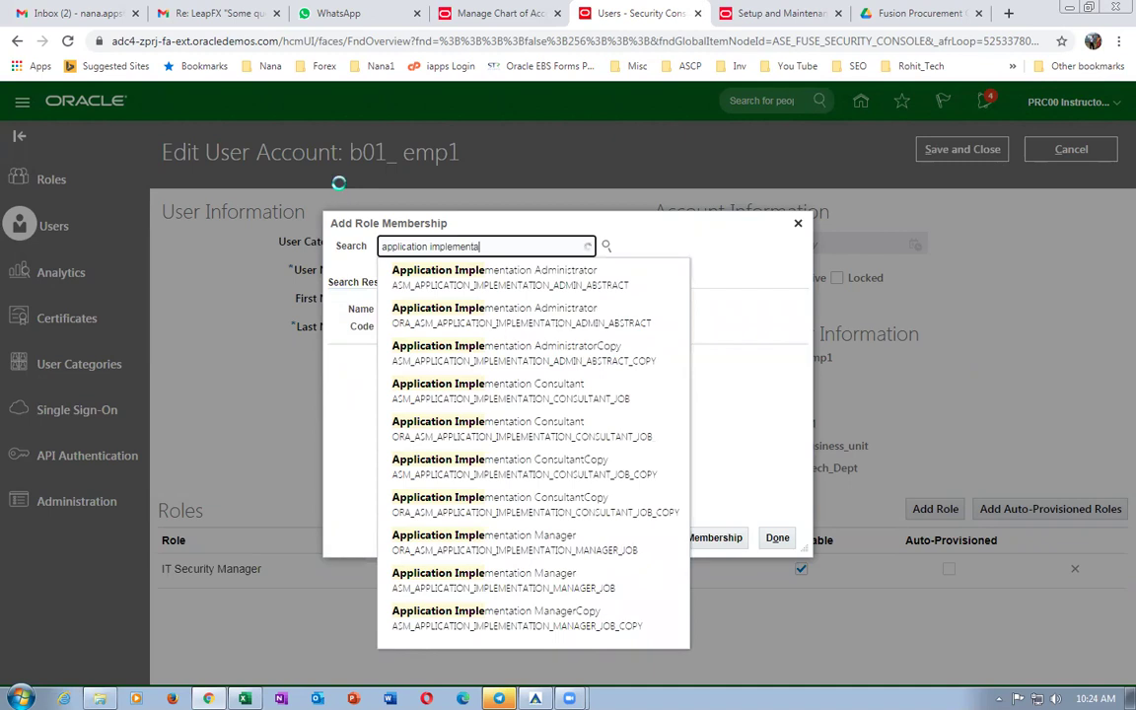
text(ion cons)
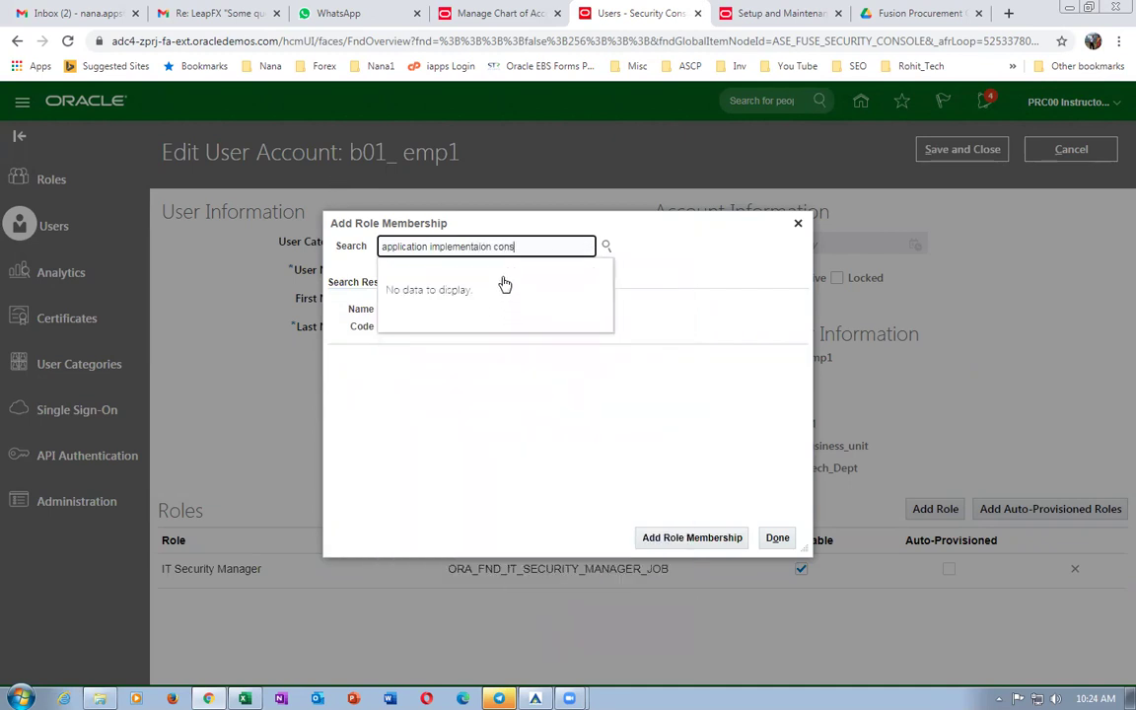
key(BackSpace)
key(BackSpace)
key(BackSpace)
key(BackSpace)
key(BackSpace)
key(BackSpace)
key(BackSpace)
key(BackSpace)
text(tion)
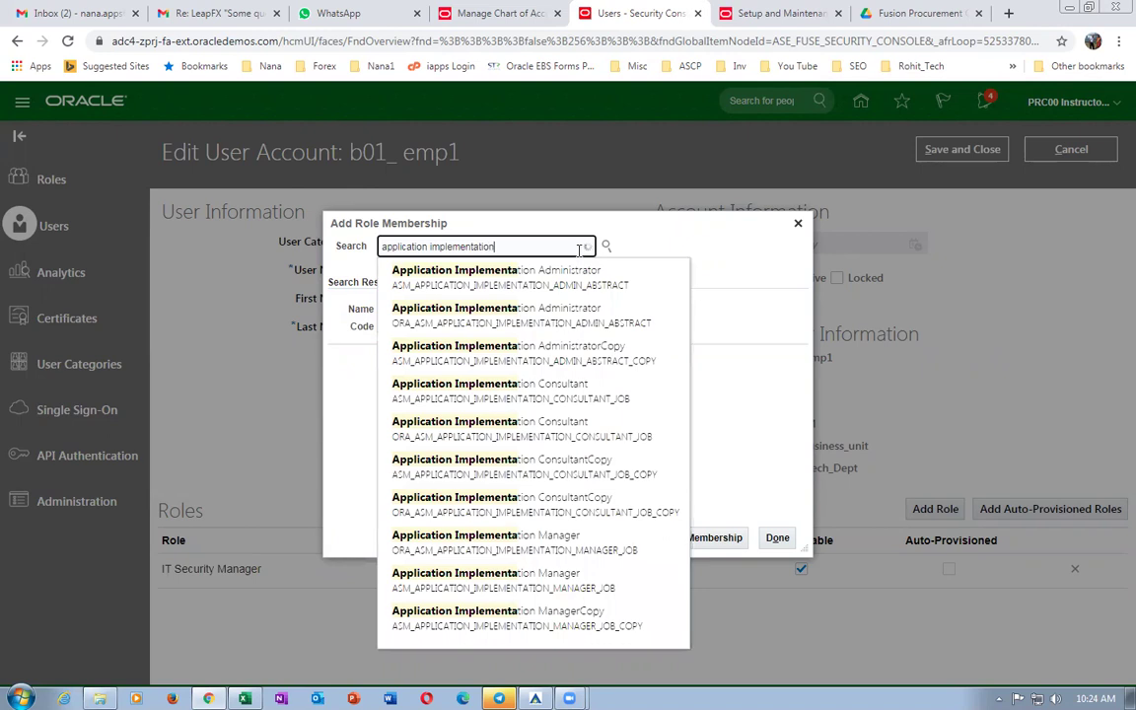
text( con)
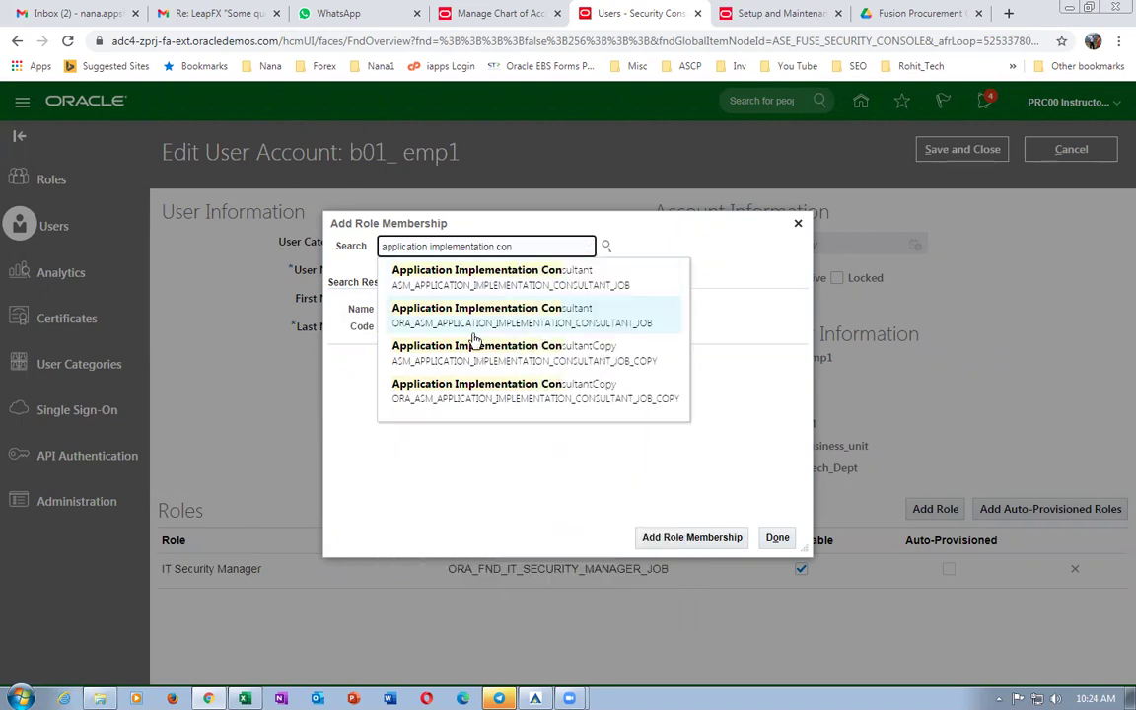
click(427, 326)
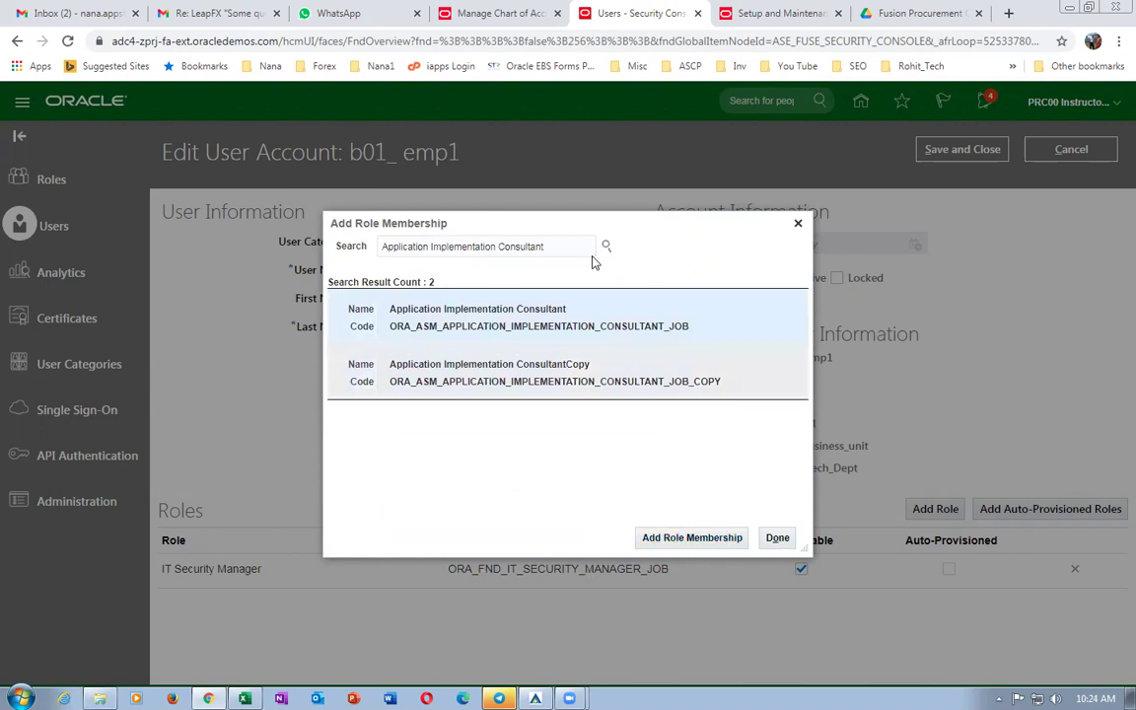
click(691, 538)
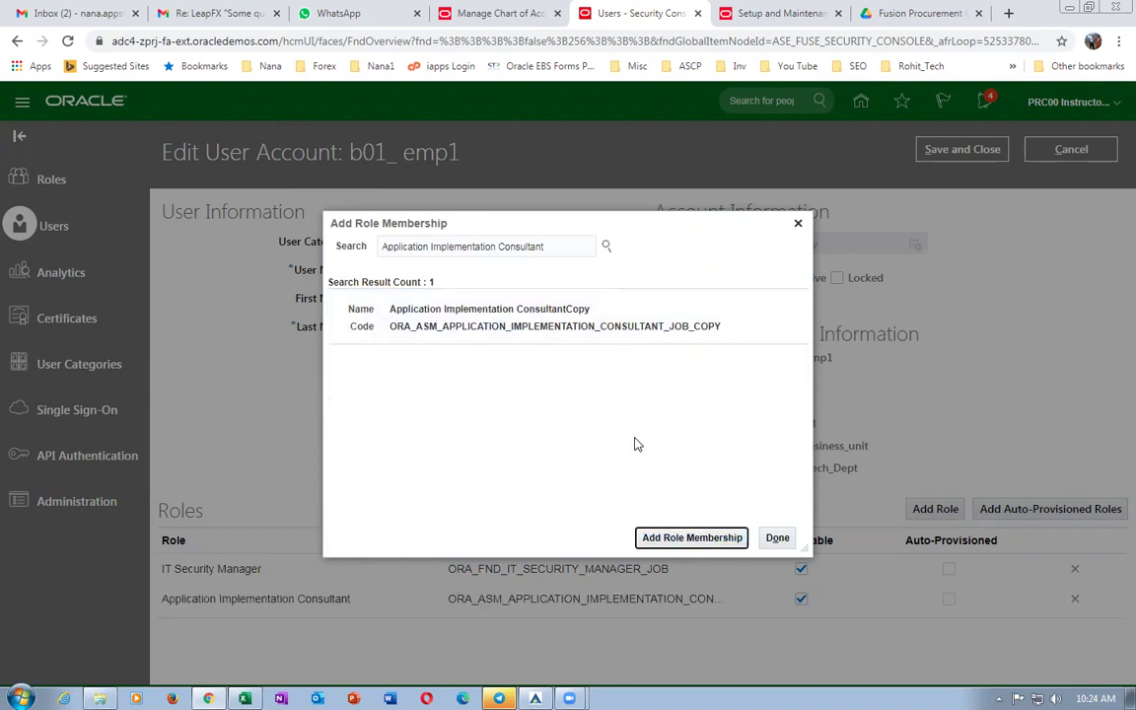
triple_click(563, 246)
Add the Employee and Human Resource Specialist roles to b01_emp1's role membership.
text(E)
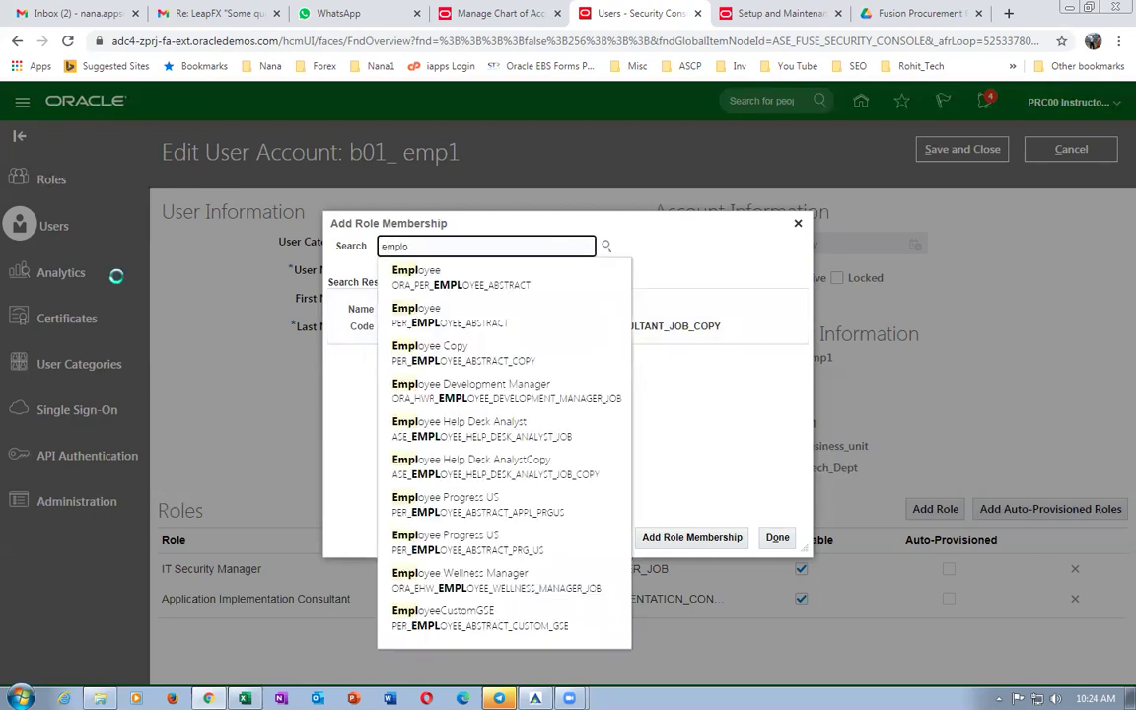
click(454, 286)
click(680, 538)
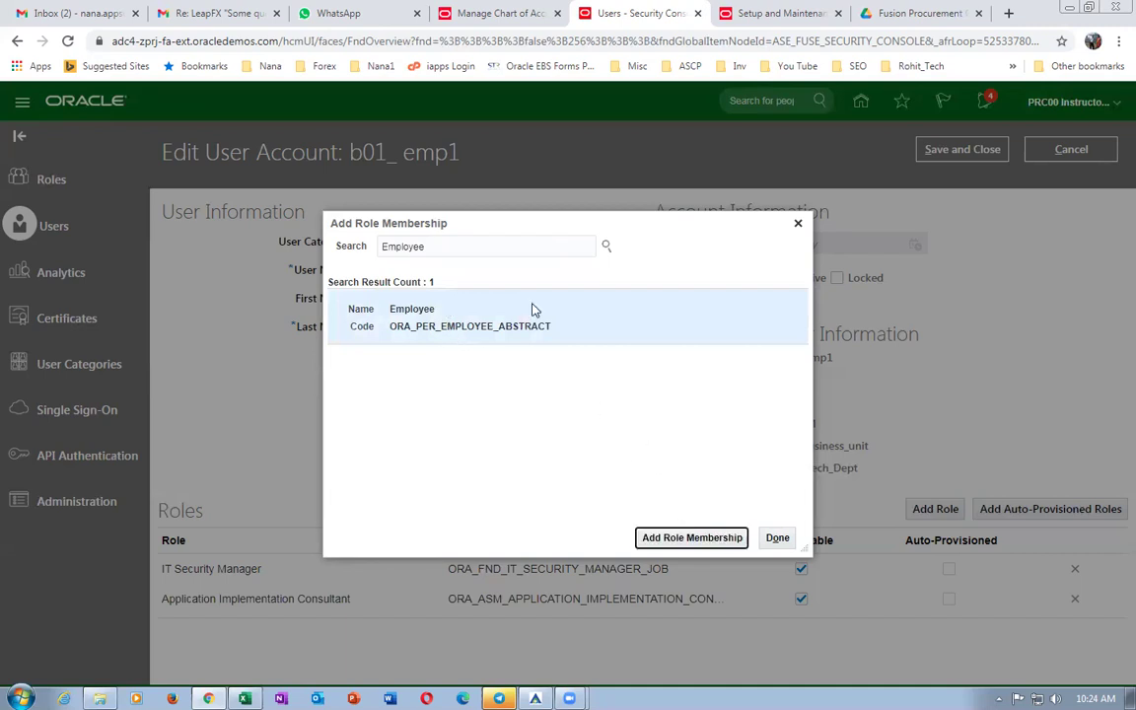
double_click(464, 246)
text(hu)
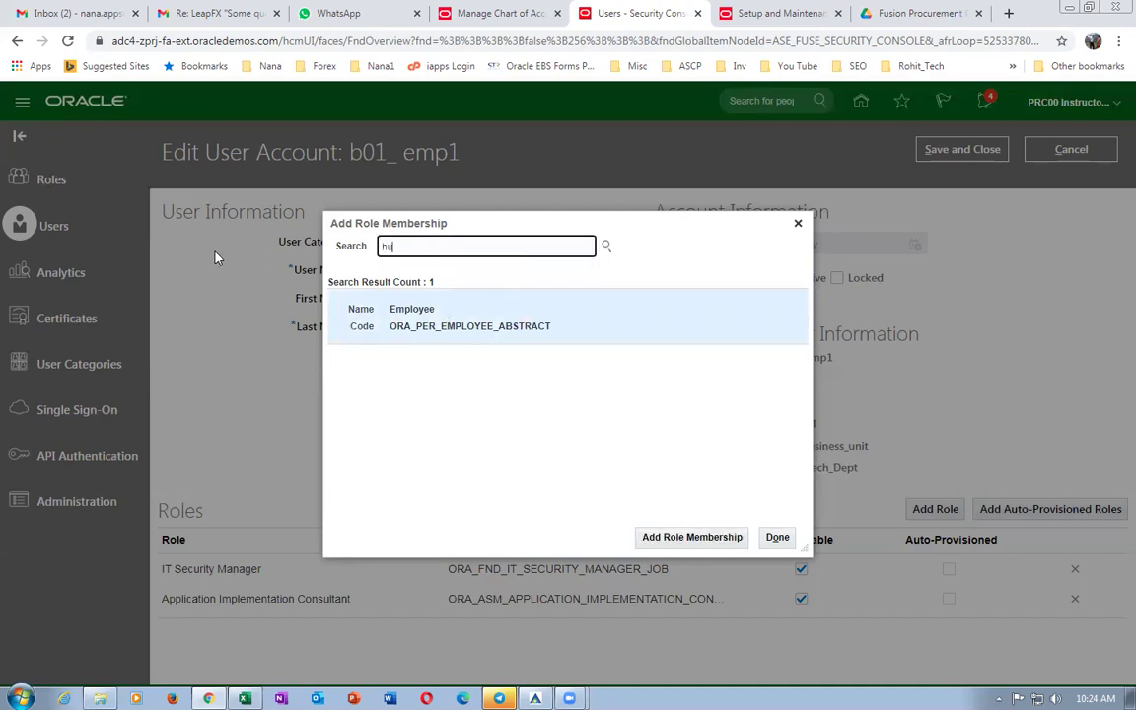
text(man resou)
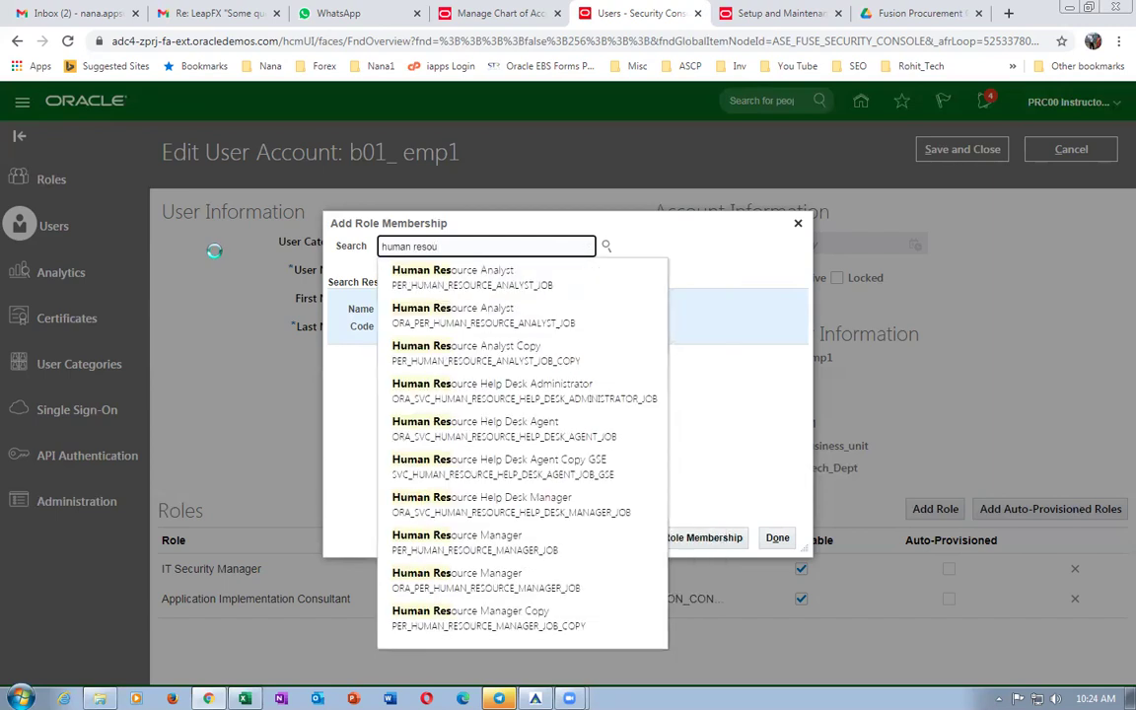
text(se spe)
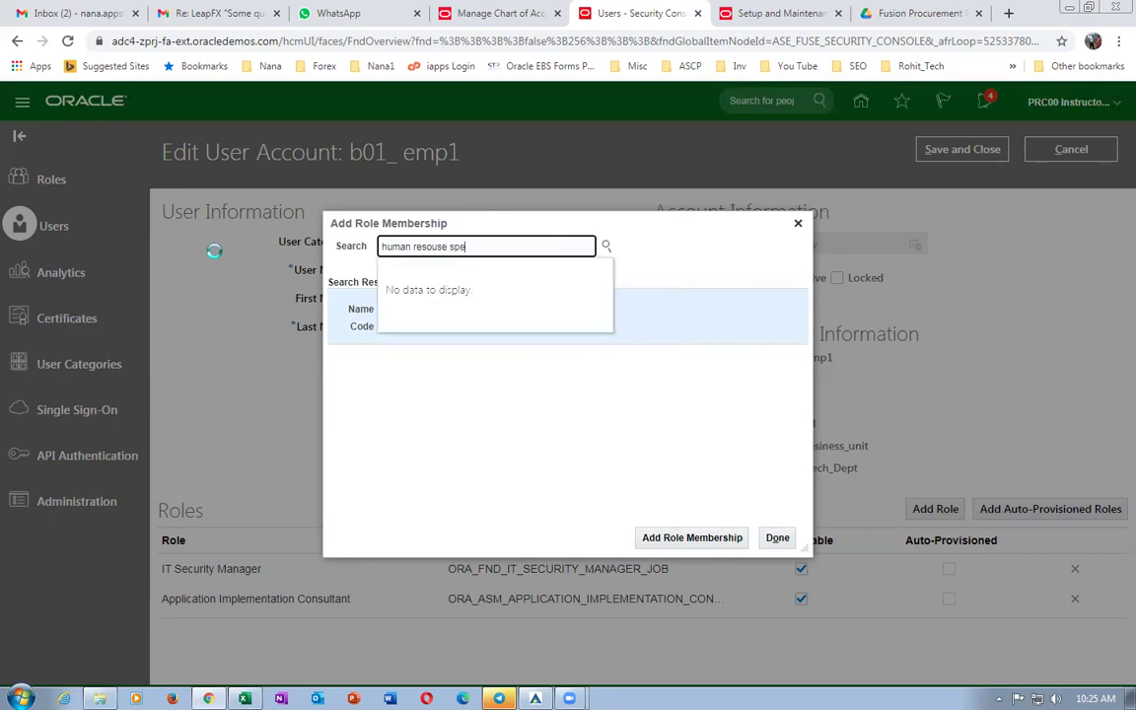
key(BackSpace)
key(BackSpace)
key(BackSpace)
key(BackSpace)
key(BackSpace)
key(BackSpace)
text(r)
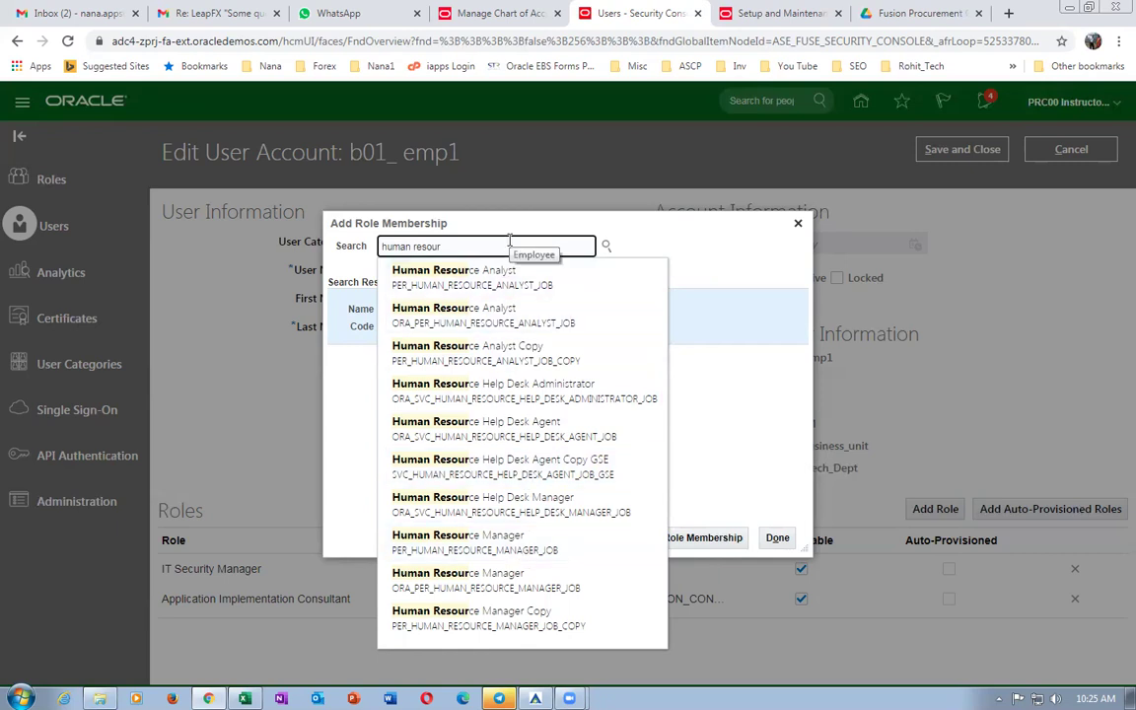
text(ce spe)
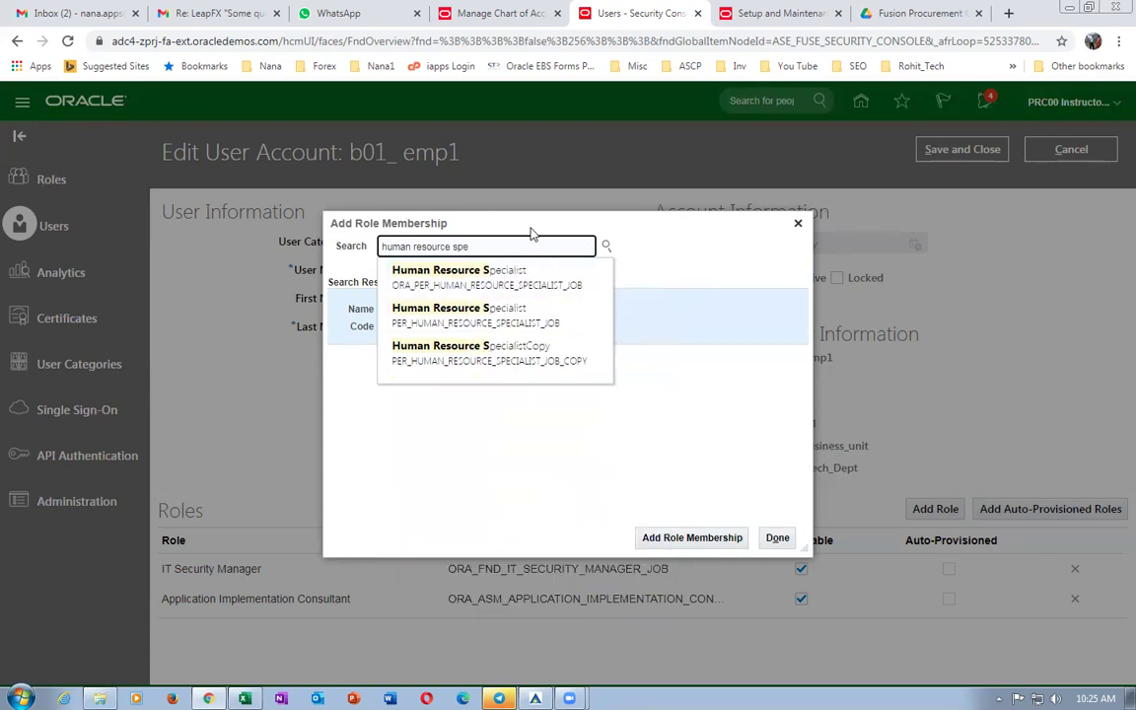
click(517, 274)
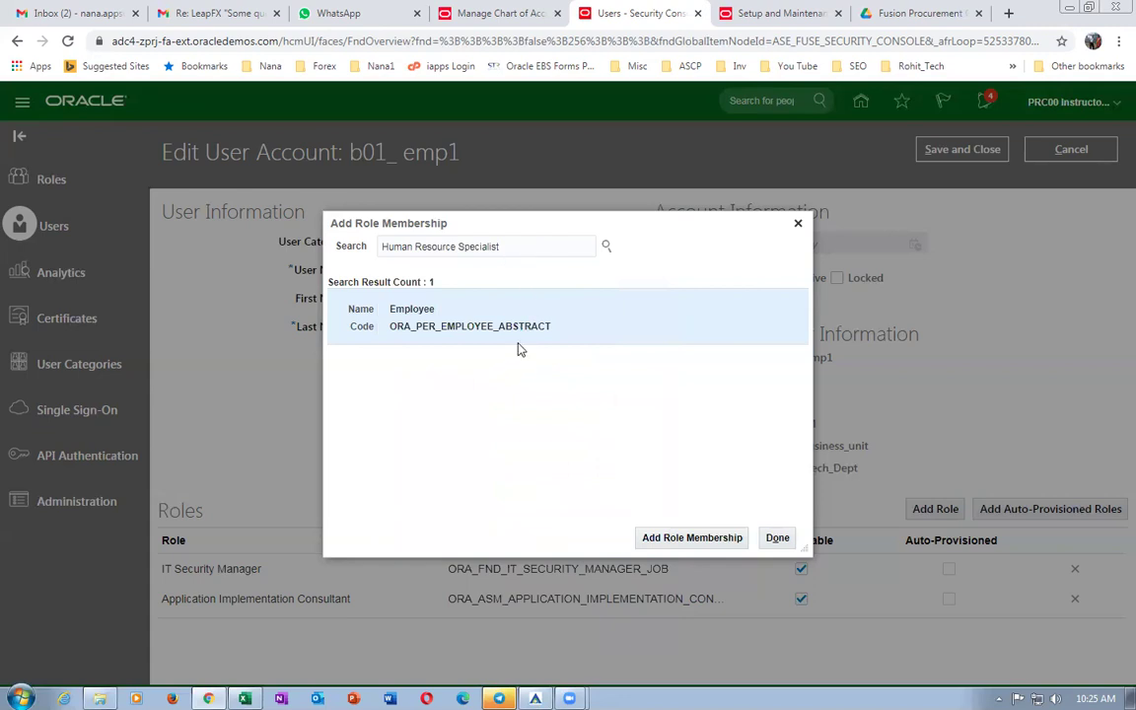
click(692, 537)
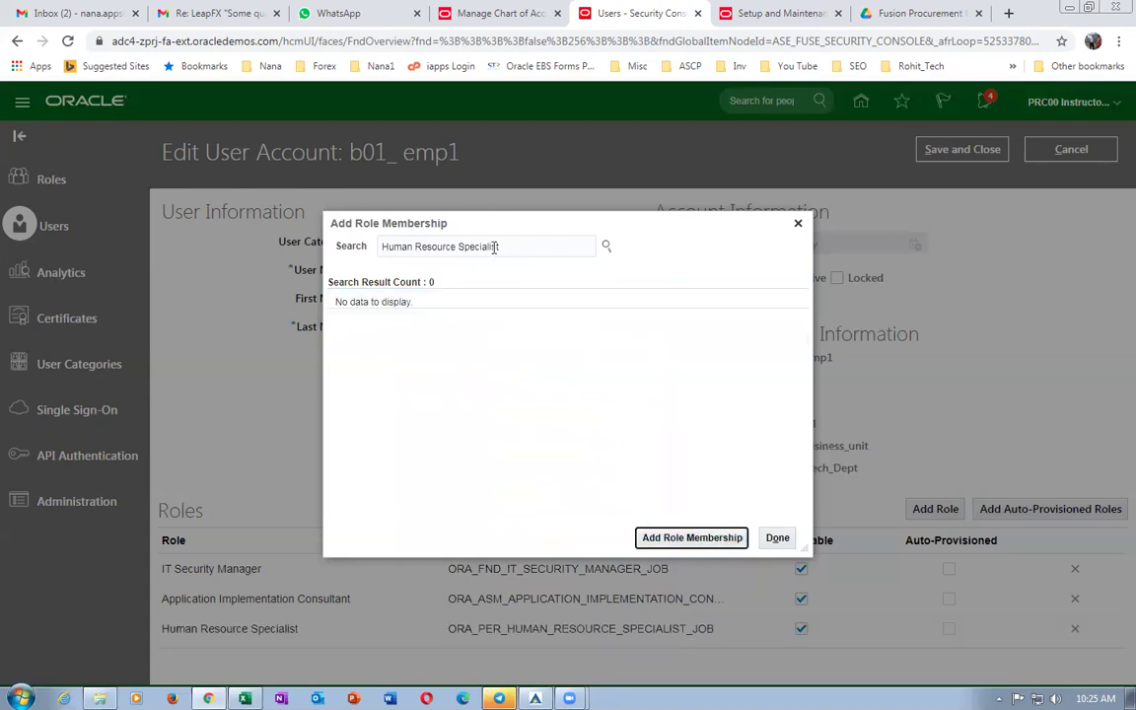
Search for and add the PRC_ALL role, then finish adding roles.
triple_click(527, 242)
text(PRC_ALL)
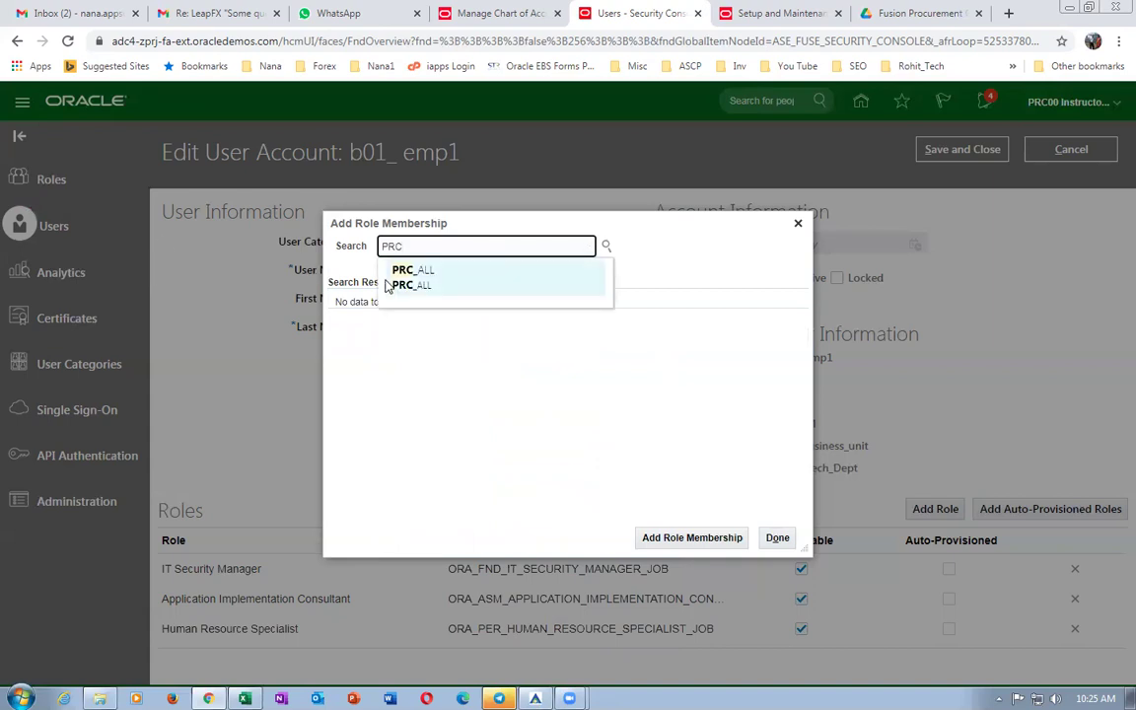
key(Return)
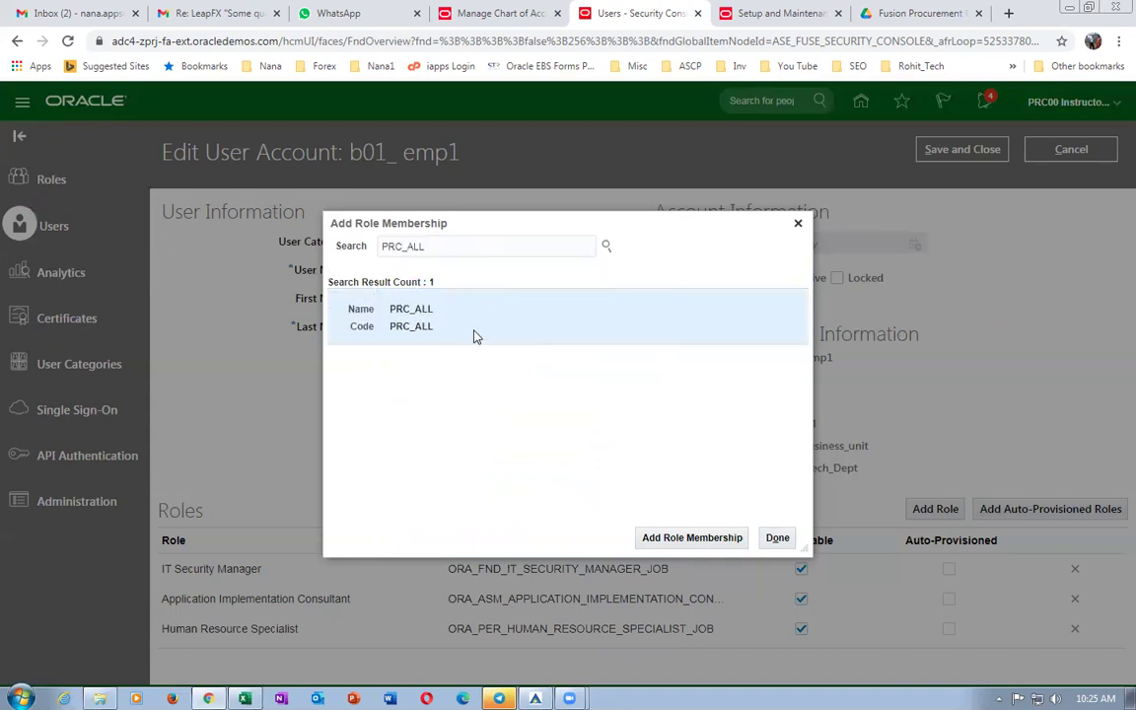
click(689, 538)
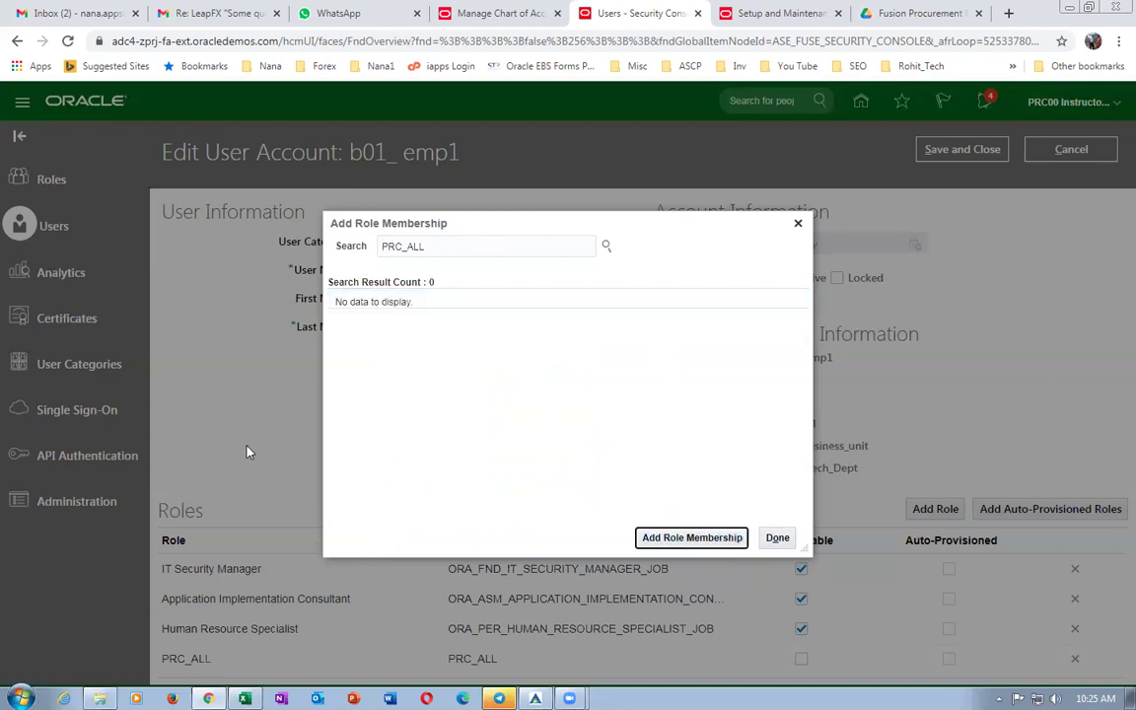
click(779, 539)
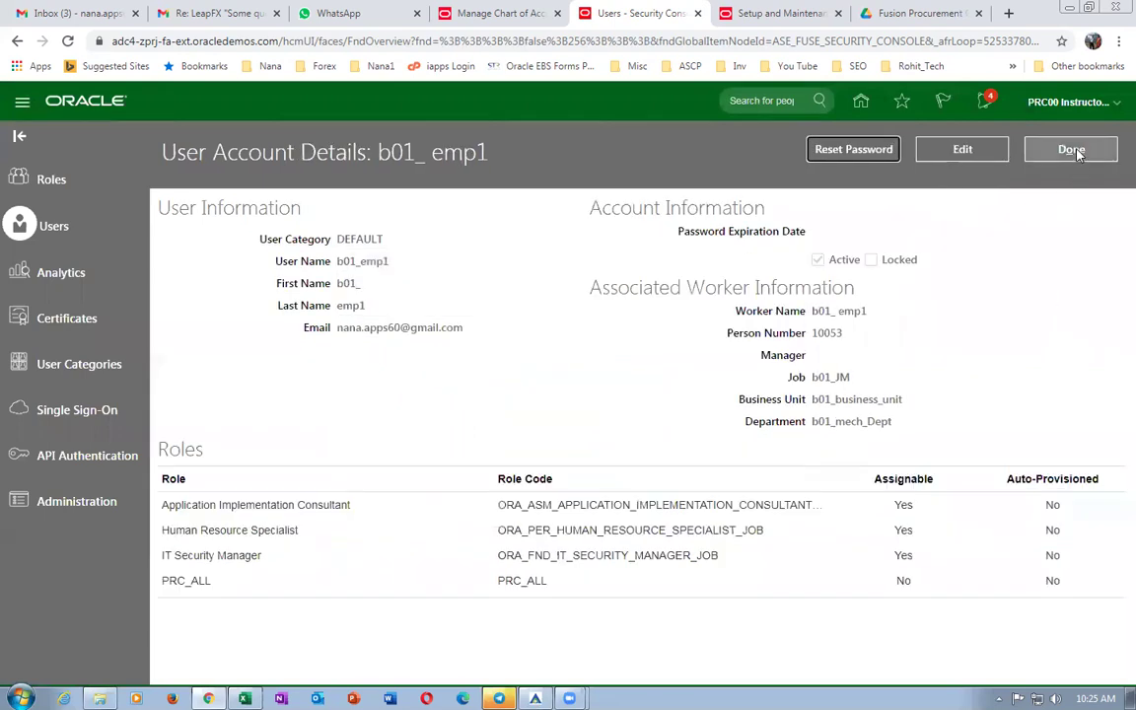
Return to the home page and start scheduling a new process.
click(861, 102)
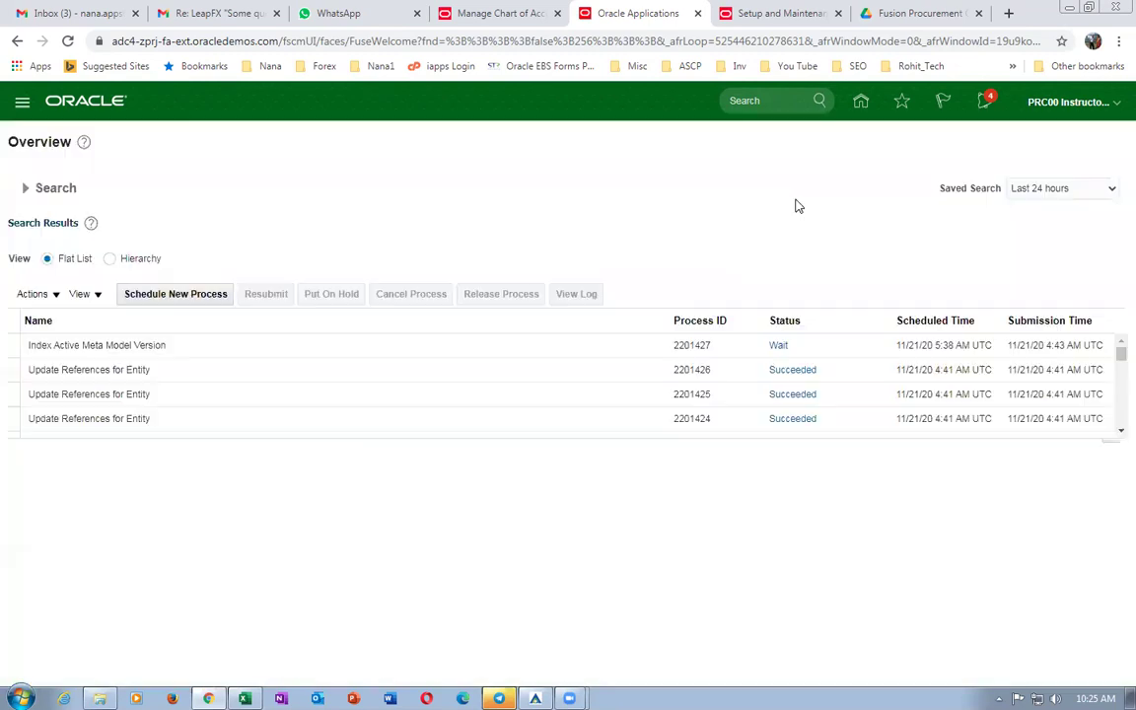
click(223, 296)
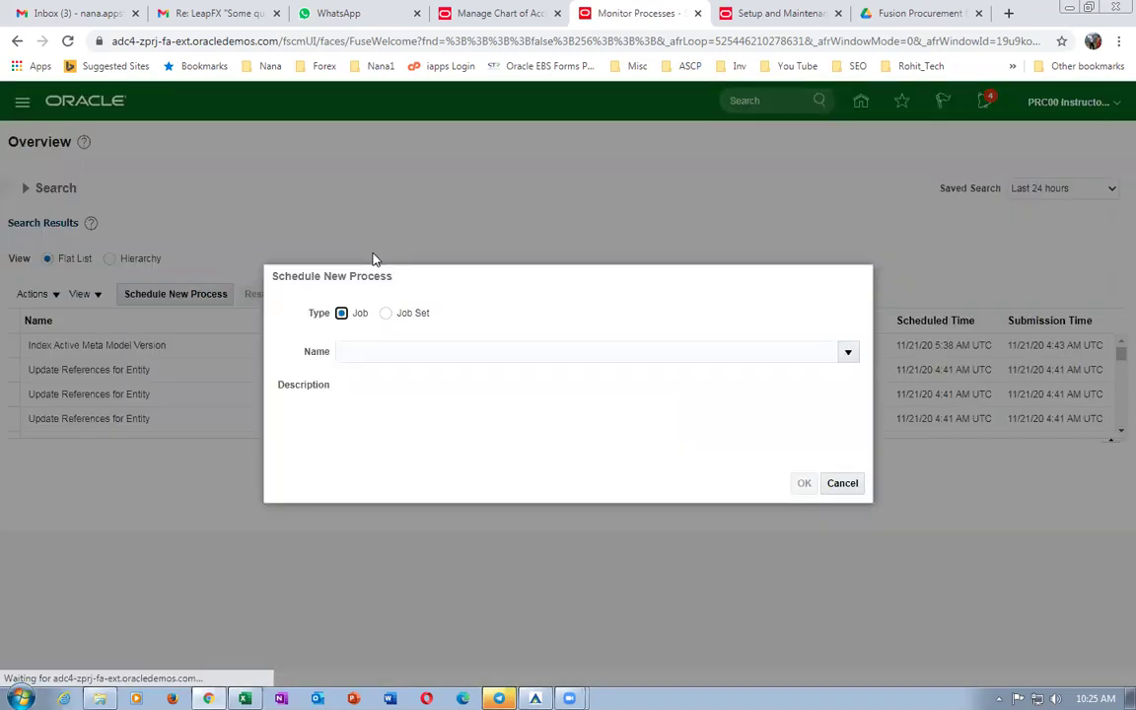
Submit the Import User and Role Application Security Data job via 'import%user%role%' and refresh.
click(420, 361)
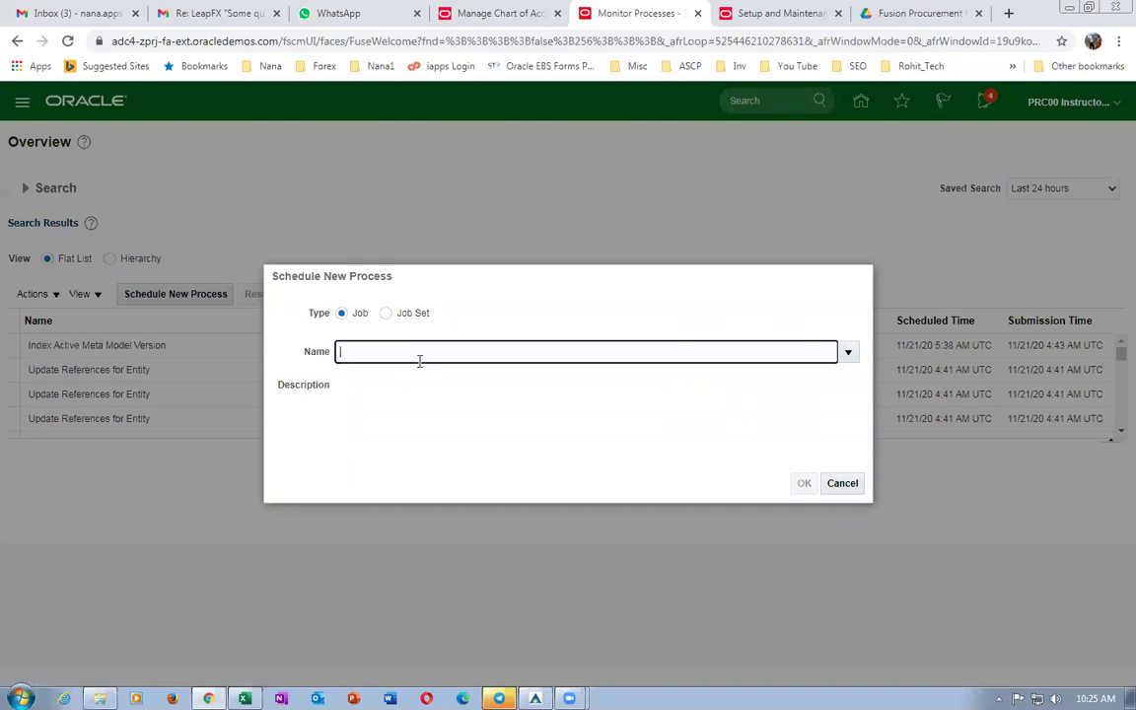
text(import%user)
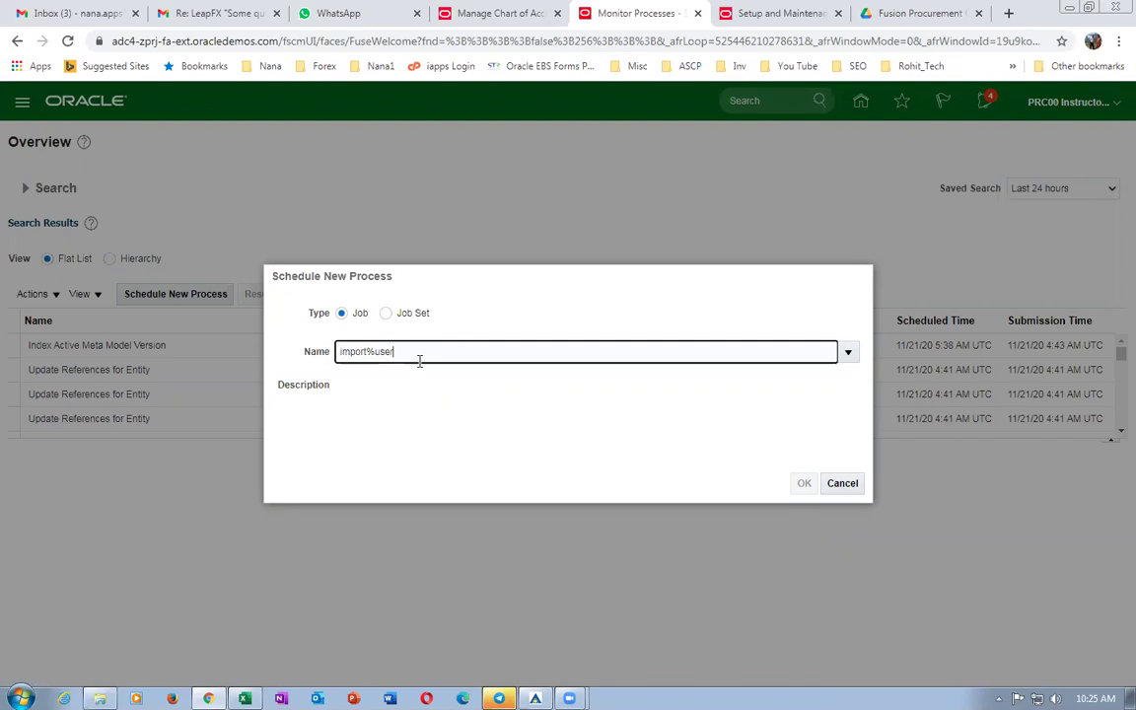
text(%role%)
key(Tab)
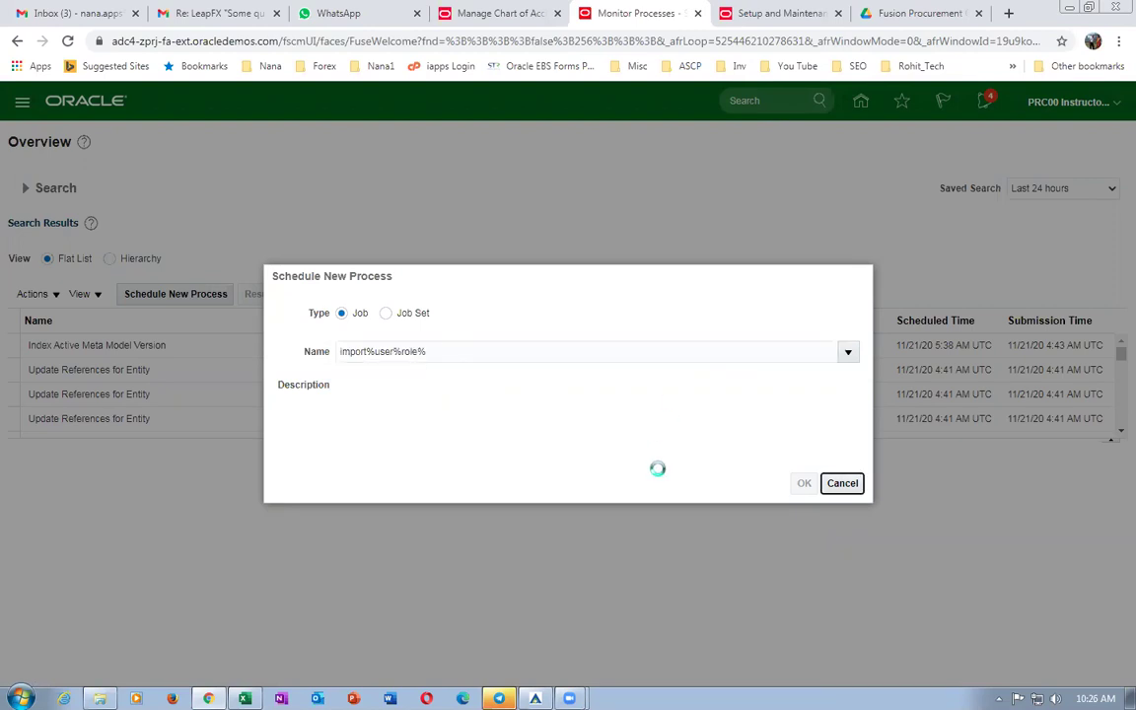
click(804, 484)
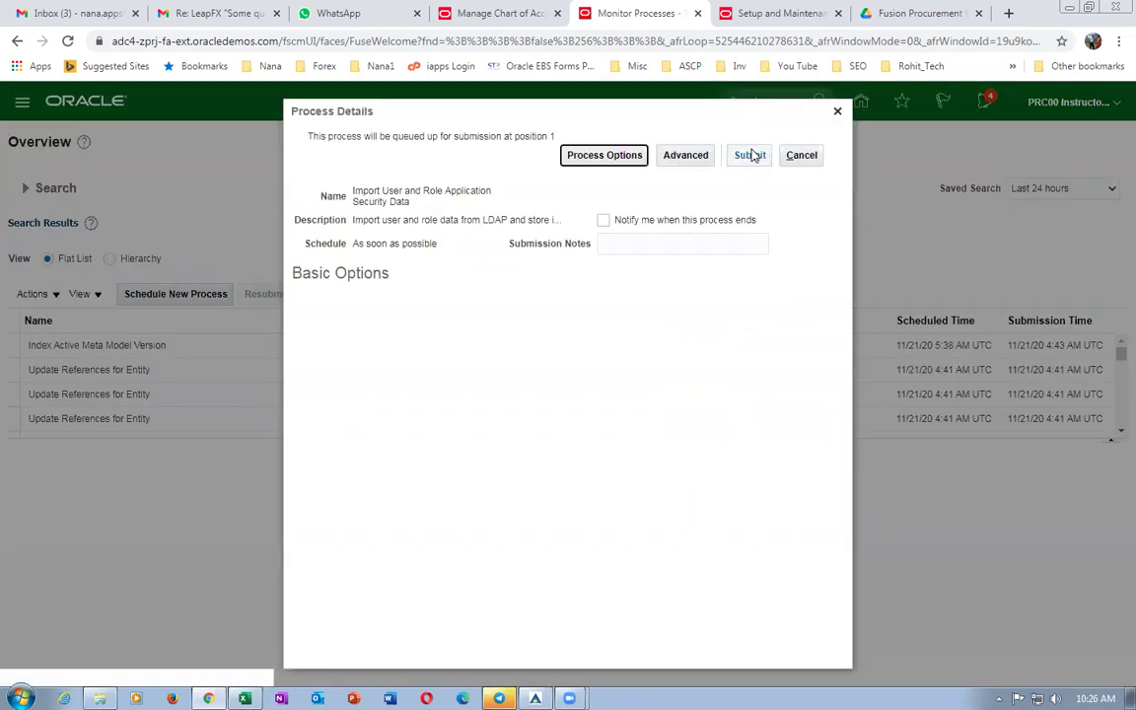
click(751, 155)
click(746, 268)
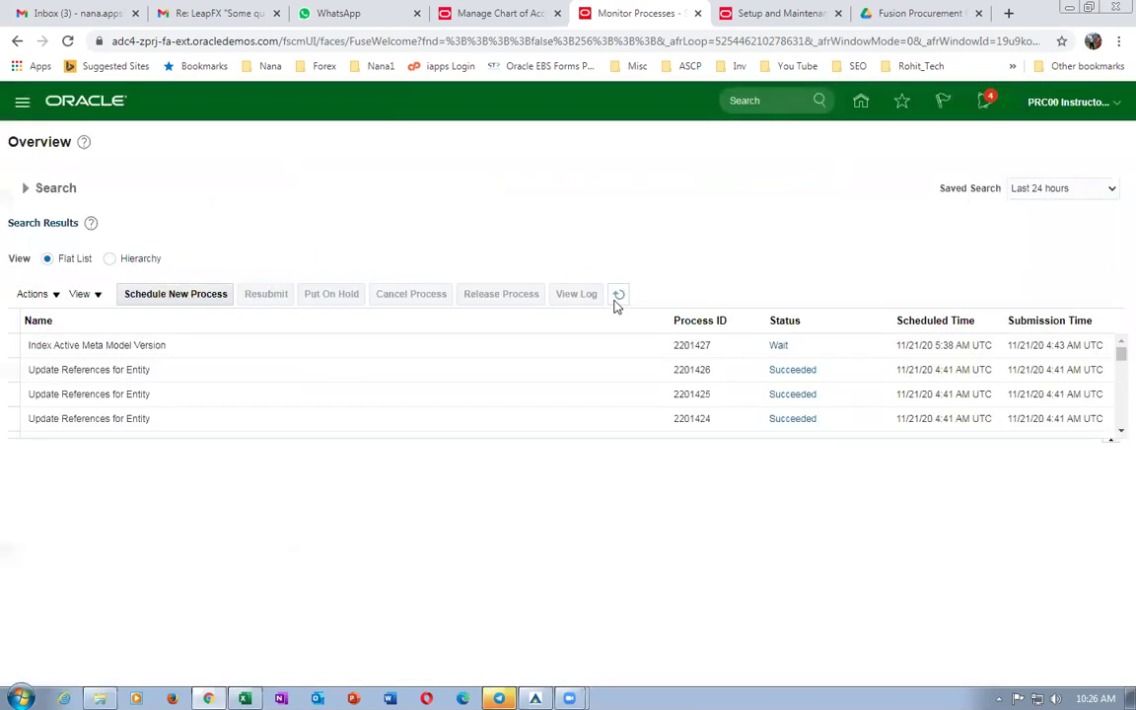
click(617, 296)
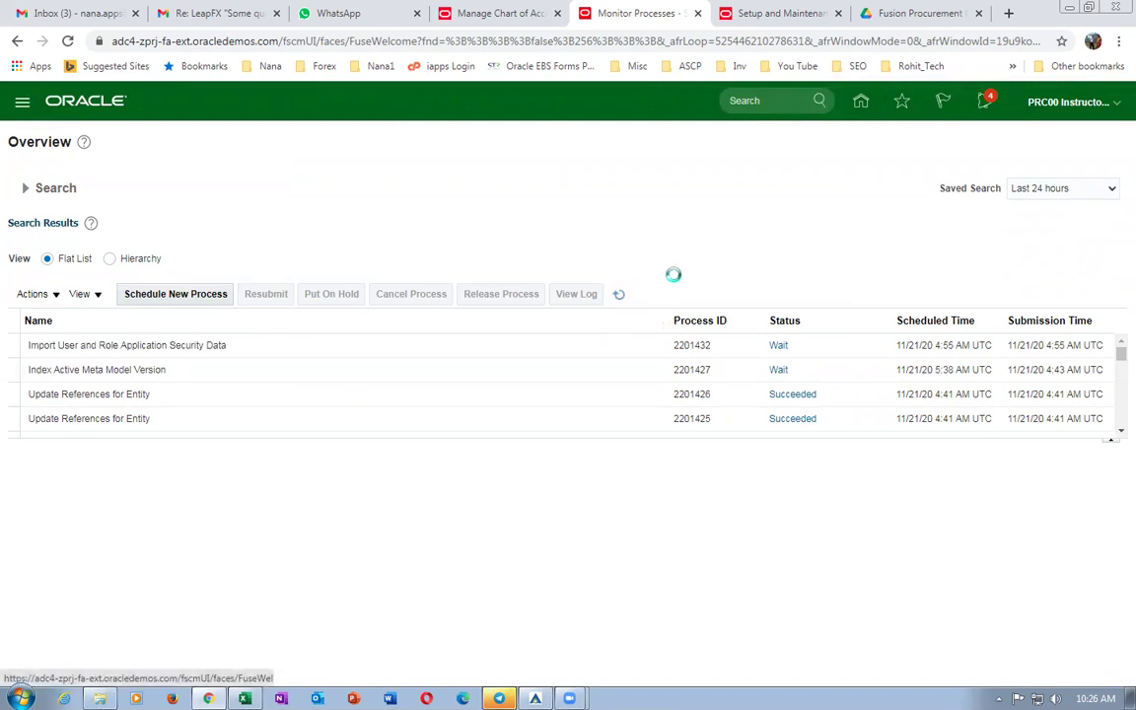
key(alt+Tab)
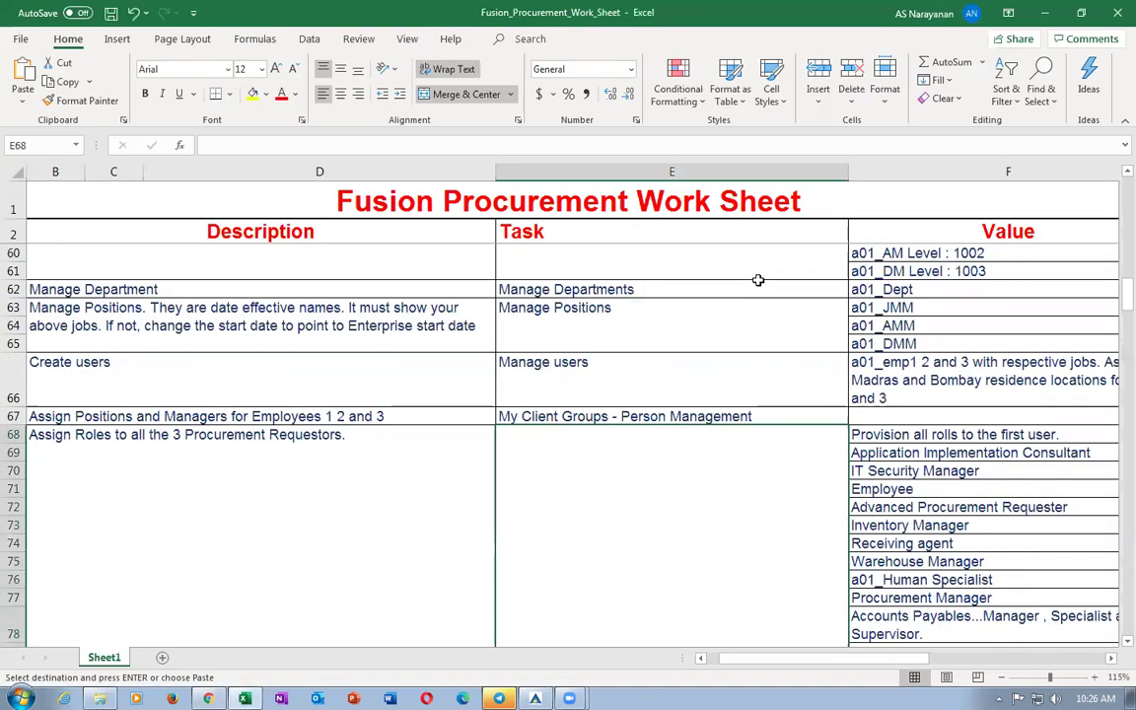
Read the role assignment list starting at row 68 of the Excel worksheet.
click(373, 484)
click(536, 469)
scroll(537, 474, down, 2)
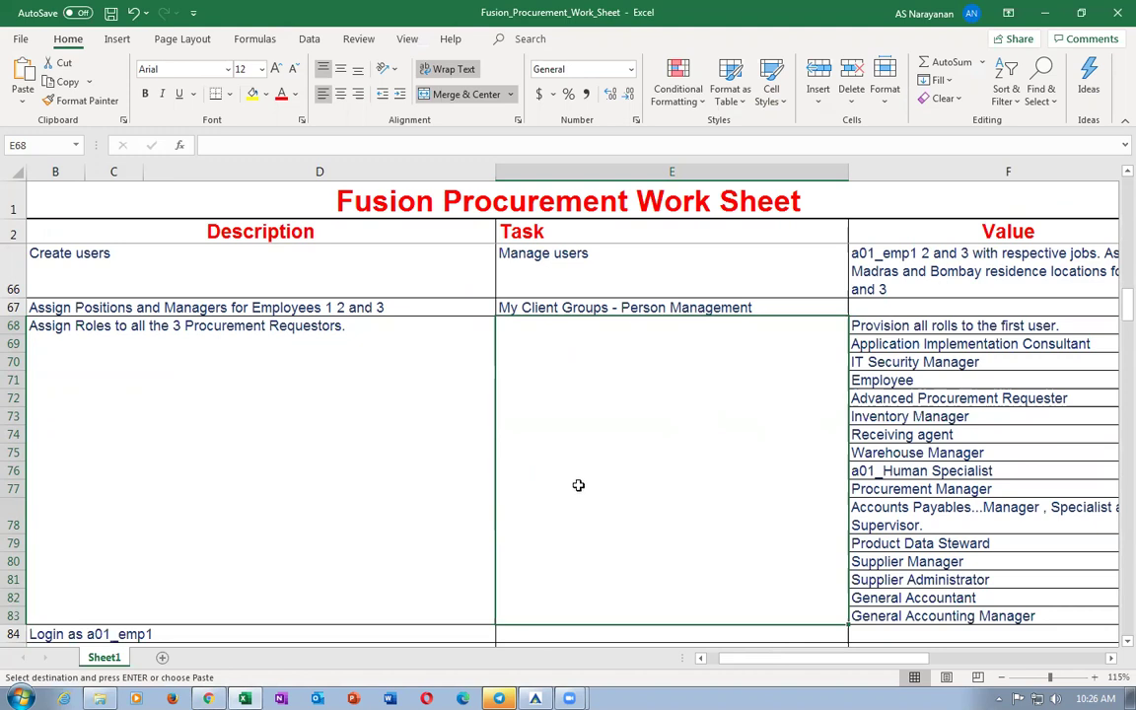
key(alt+Tab)
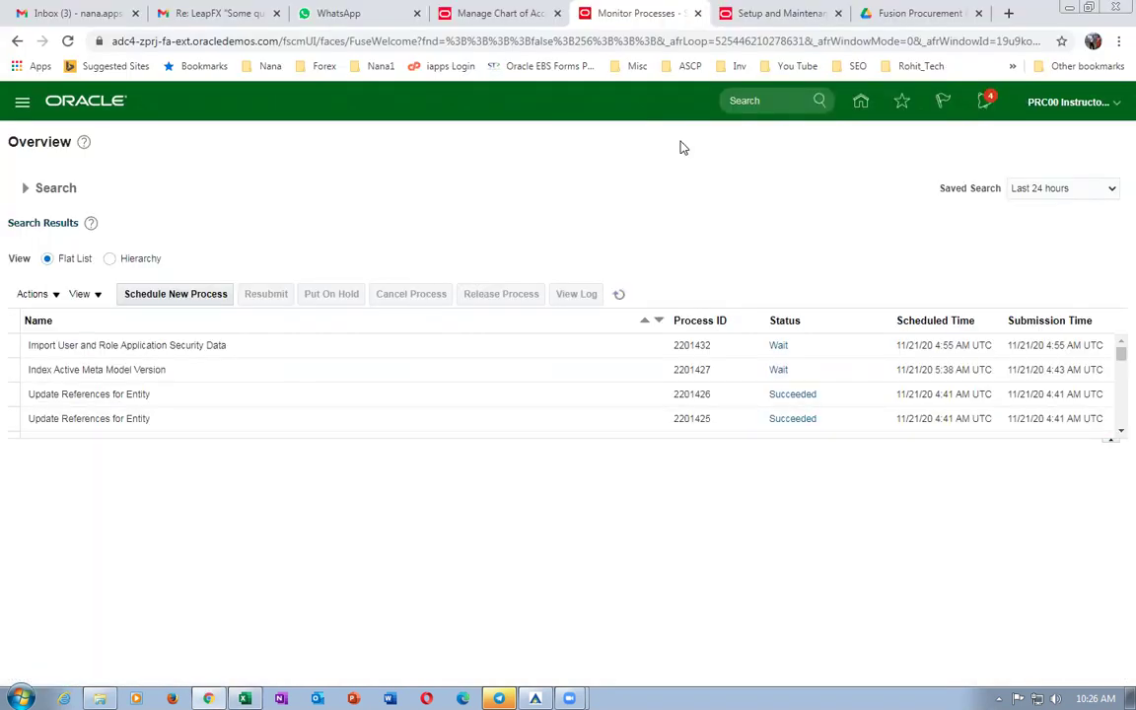
Open the Security Console from the home springboard's Configuration group.
click(769, 13)
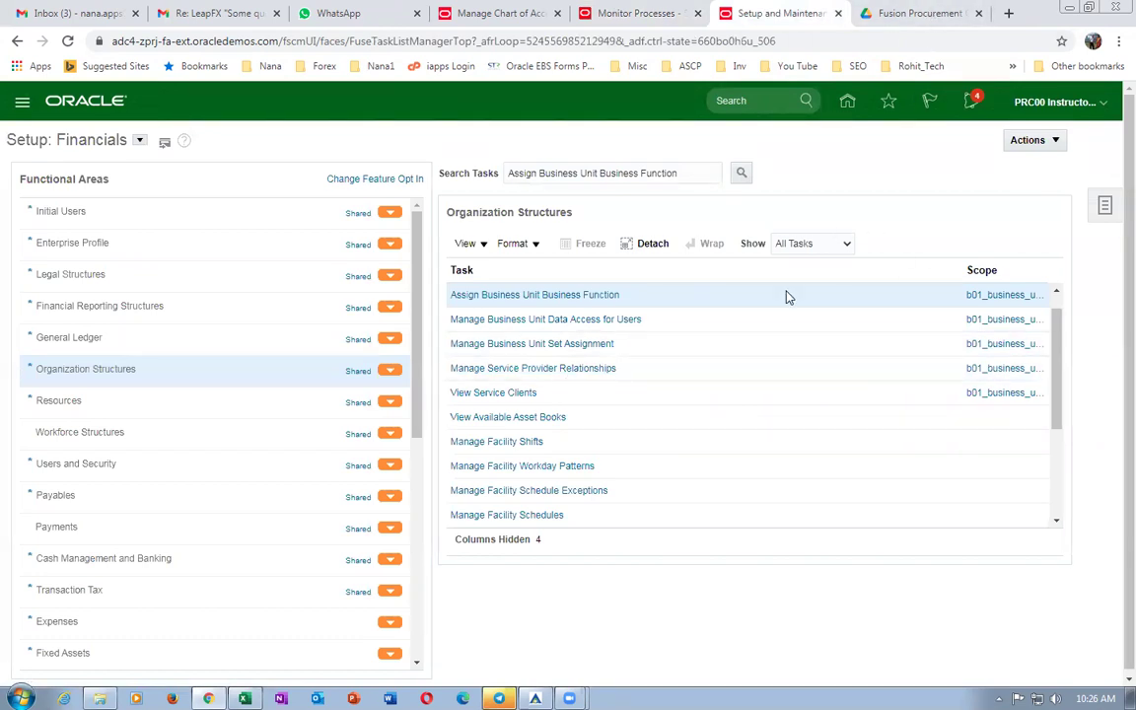
click(852, 107)
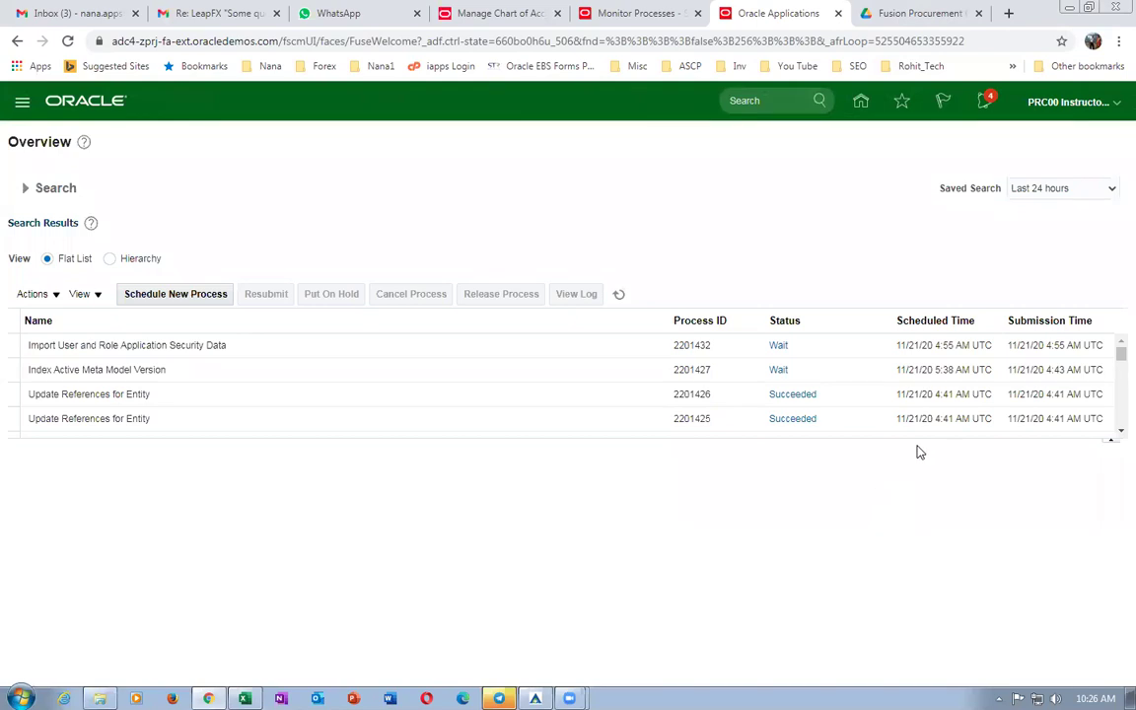
click(860, 101)
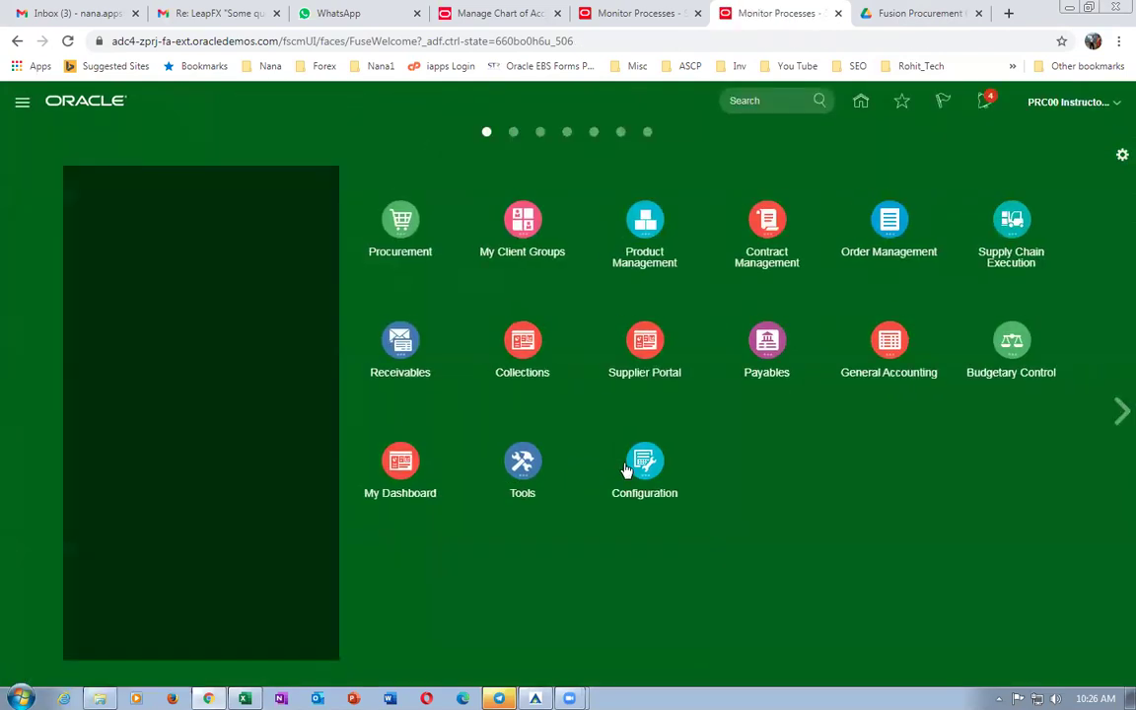
click(631, 466)
click(611, 555)
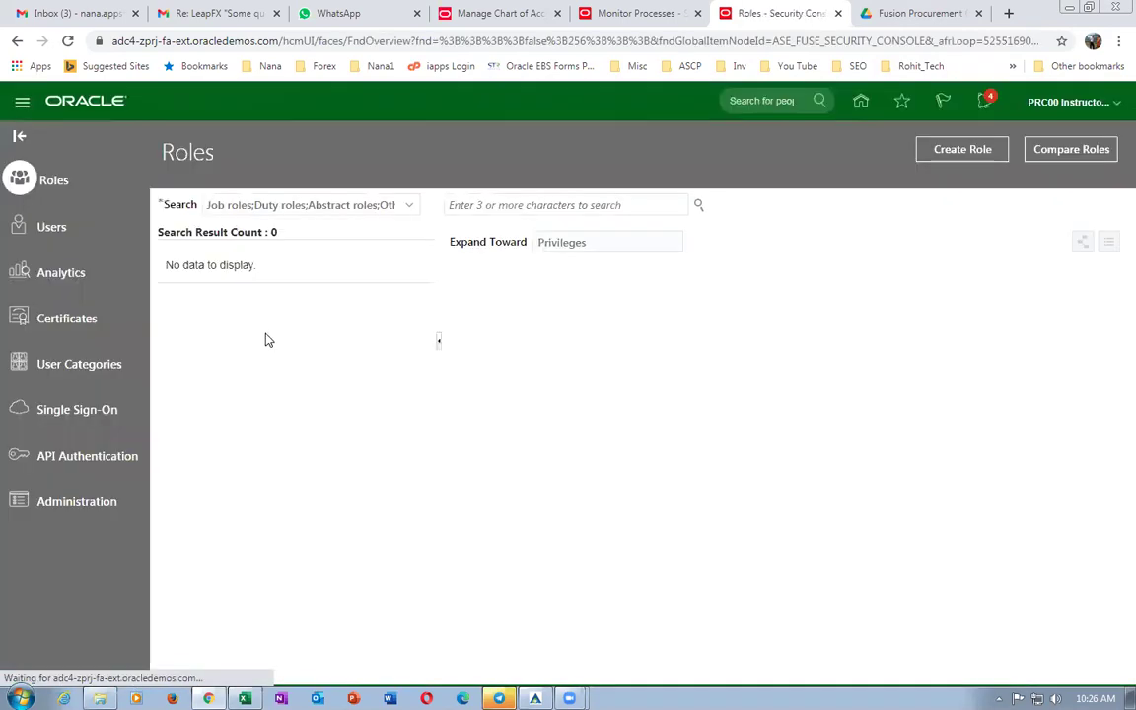
click(45, 222)
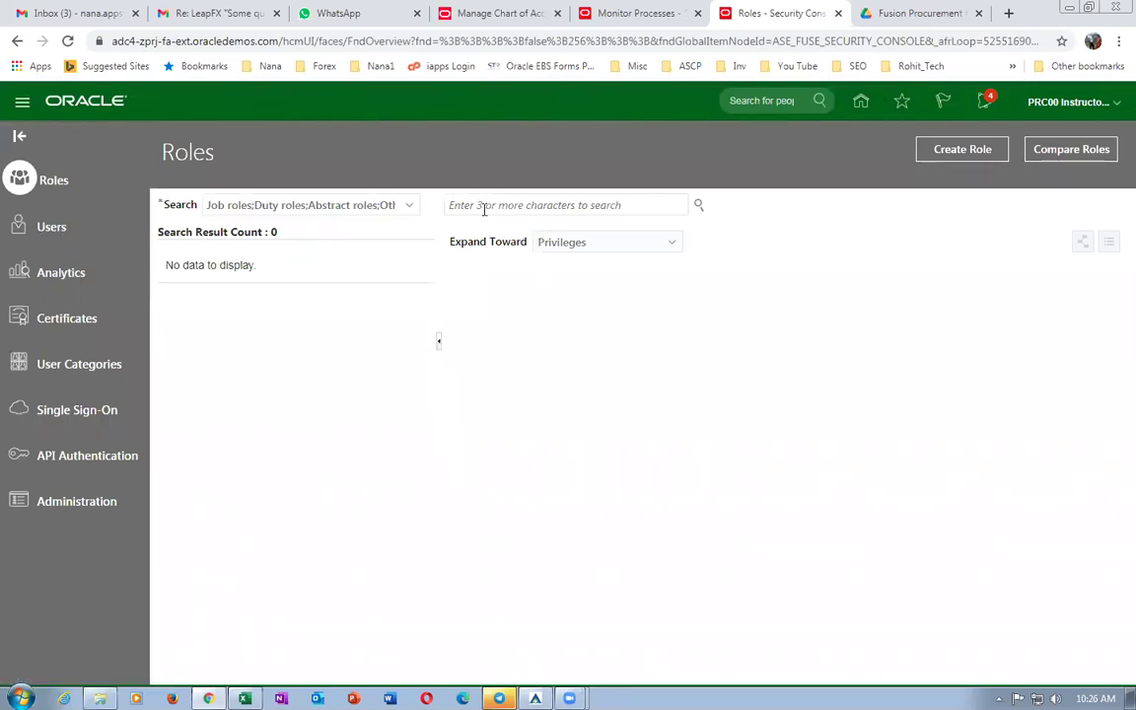
Search 'b01' in Users and open the b01_emp1 account for editing.
click(517, 200)
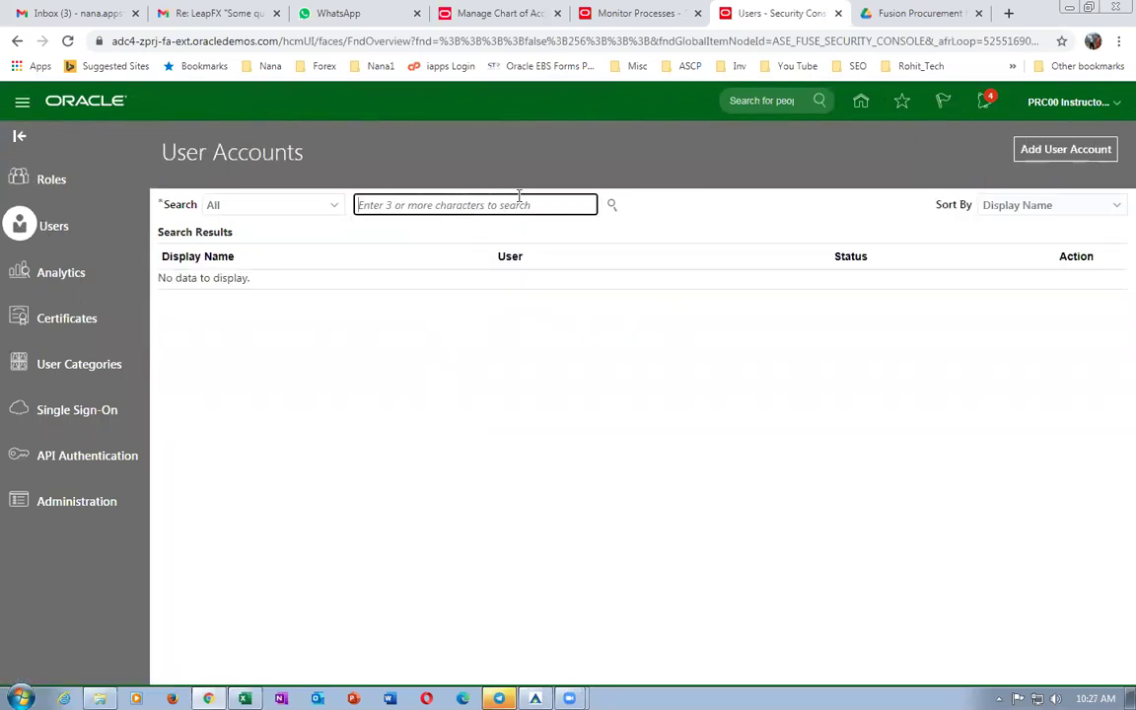
text(b)
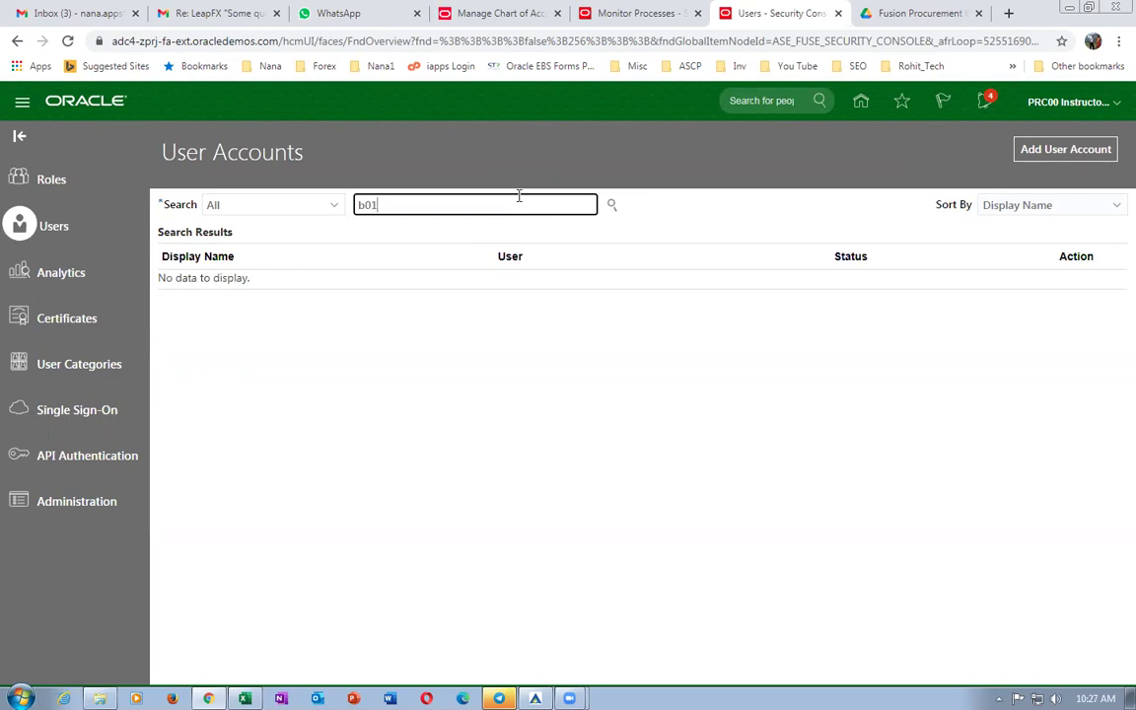
text(01)
key(Return)
click(193, 300)
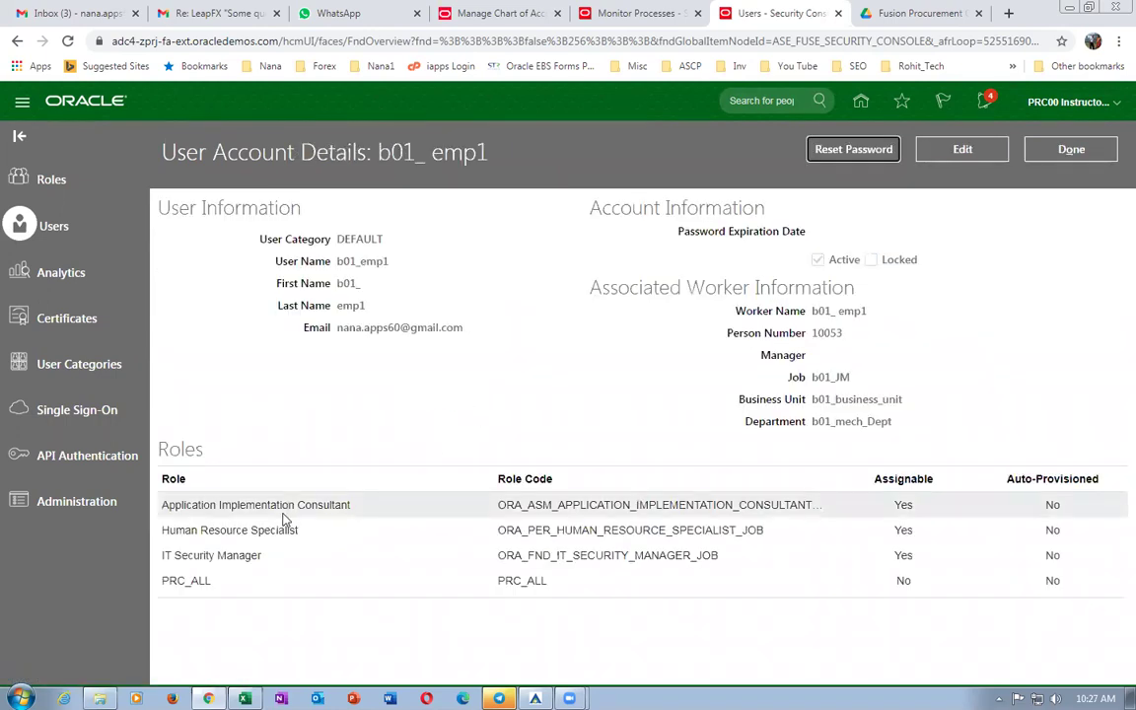
click(966, 148)
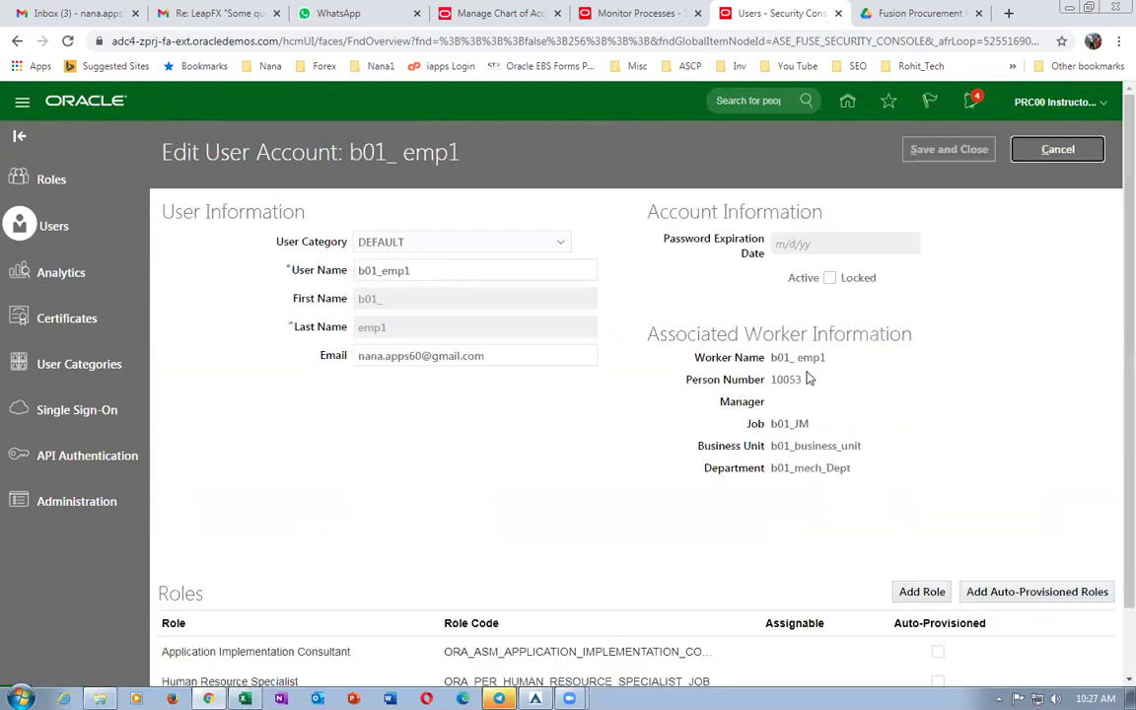
Add the Product Data Steward and Inventory Manager roles to the account.
click(914, 592)
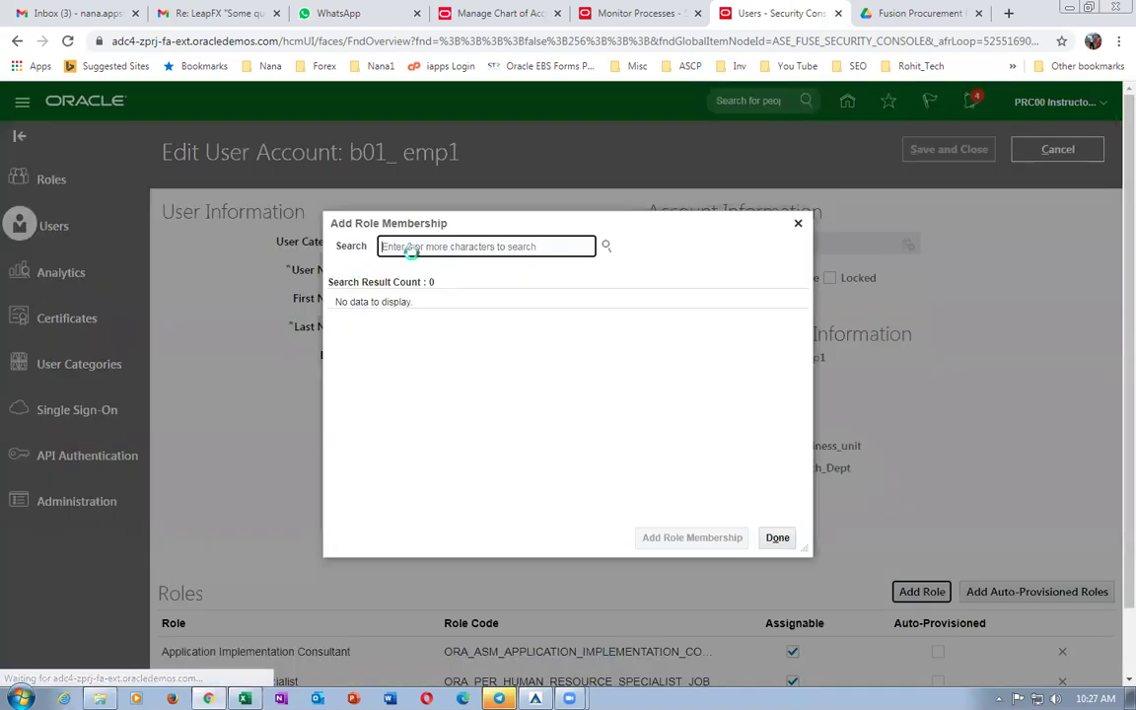
text(procuct data Steward)
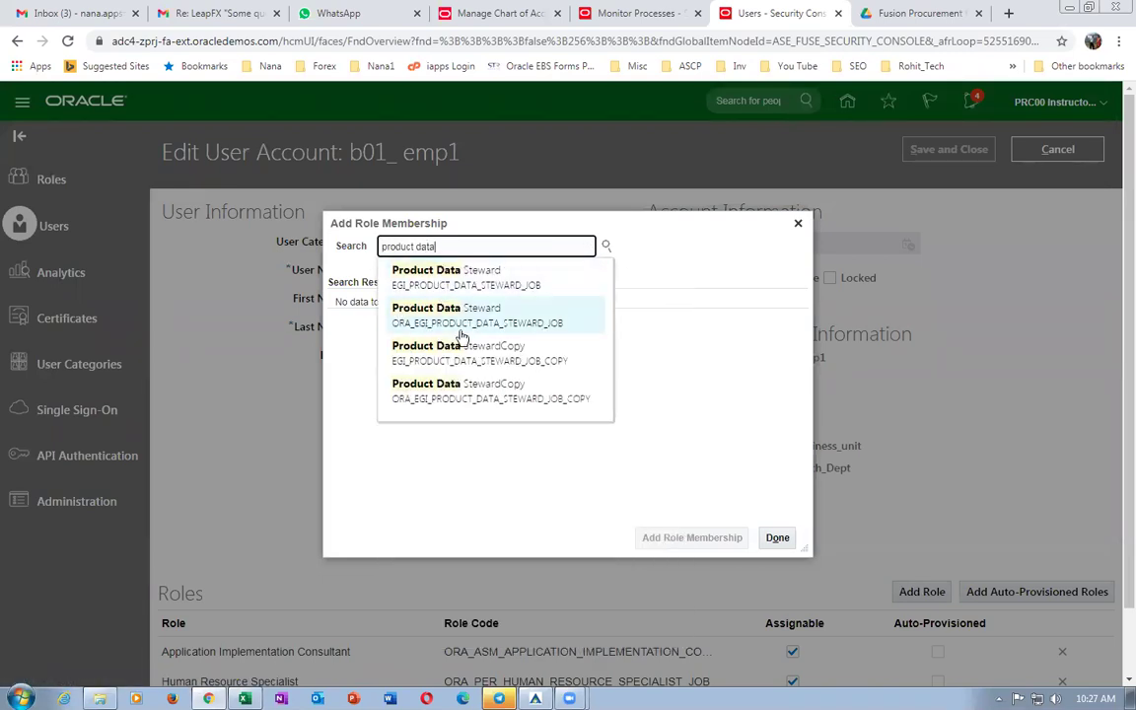
click(460, 318)
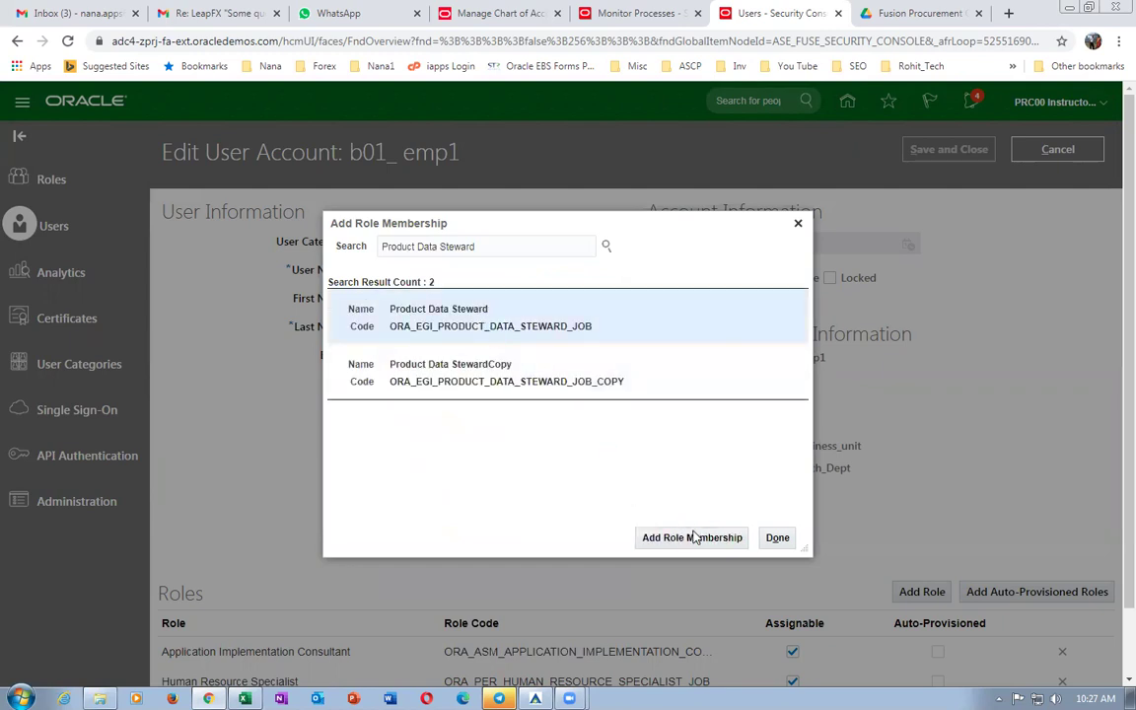
click(693, 538)
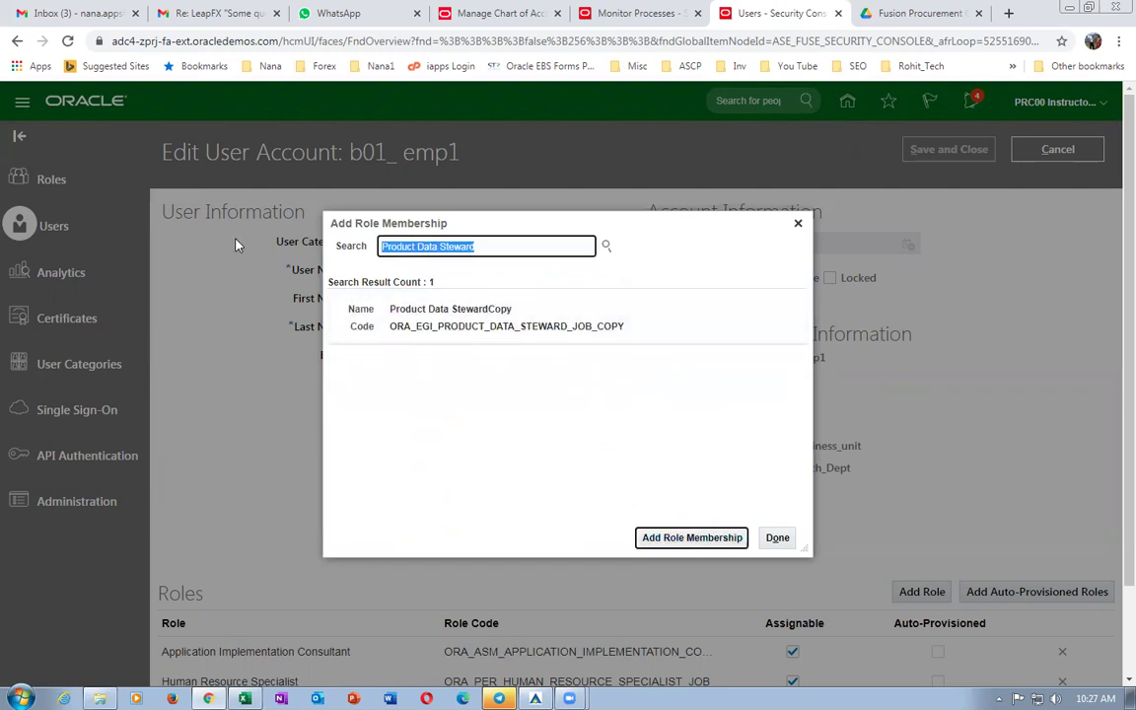
text(Inv)
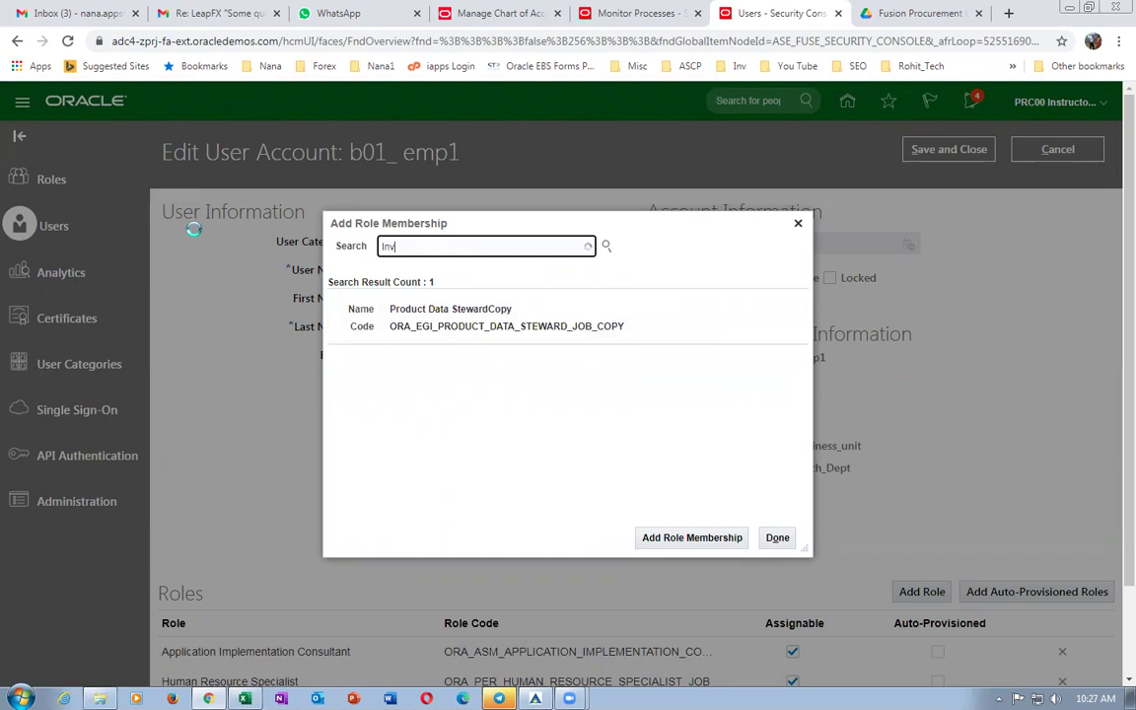
text(ento)
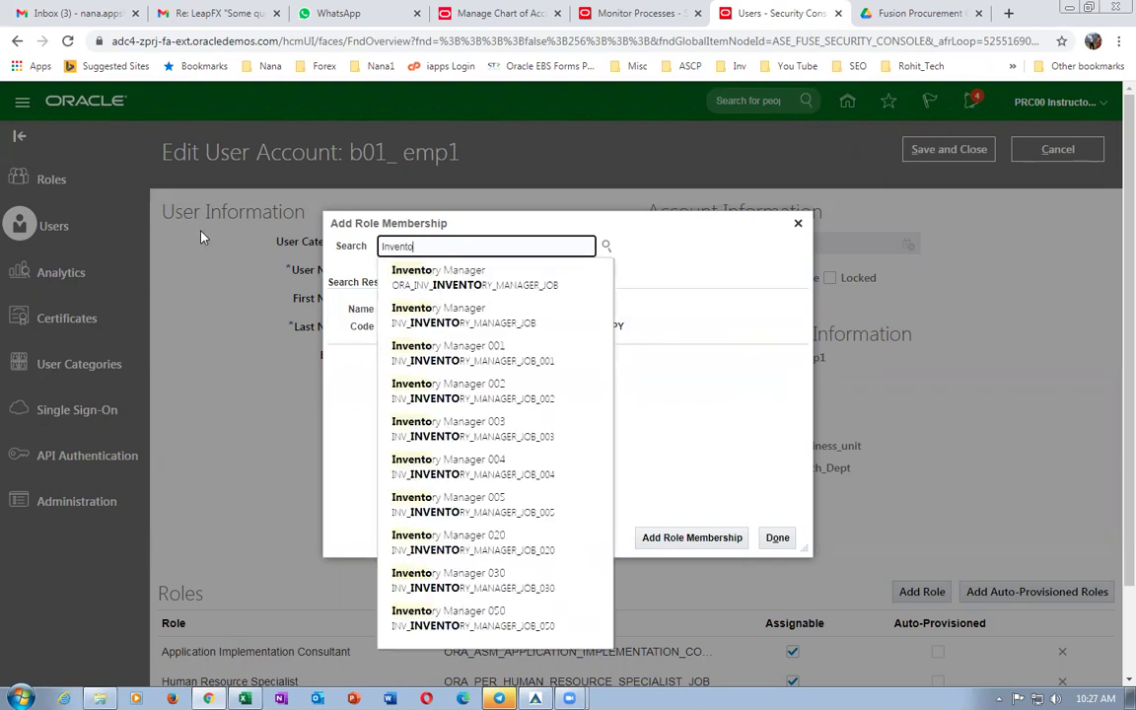
click(438, 276)
click(556, 326)
click(682, 544)
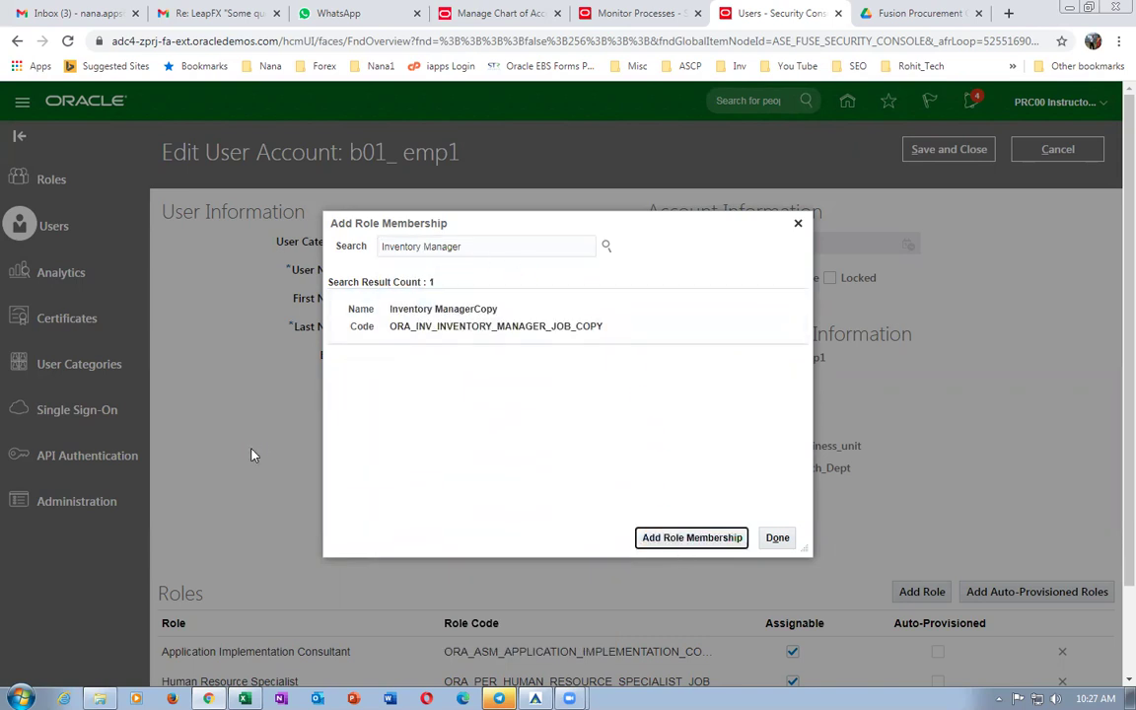
click(777, 538)
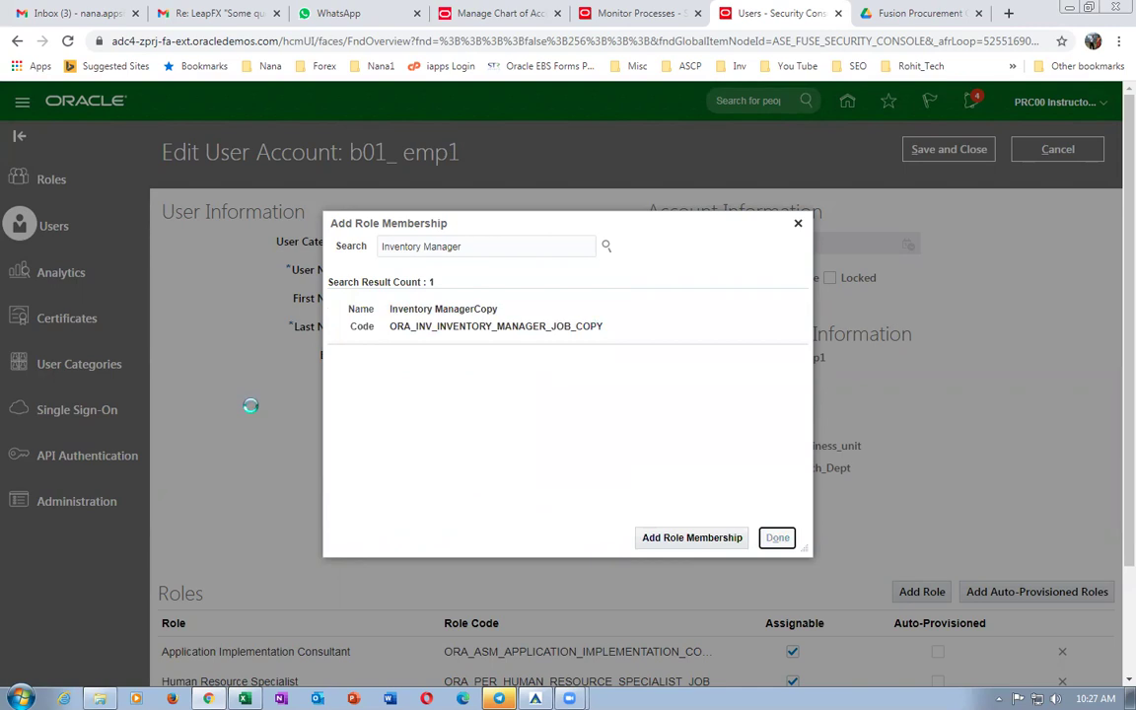
Save the b01_emp1 account, then select the Specify Supplier Numbering task in Excel.
scroll(249, 418, down, 2)
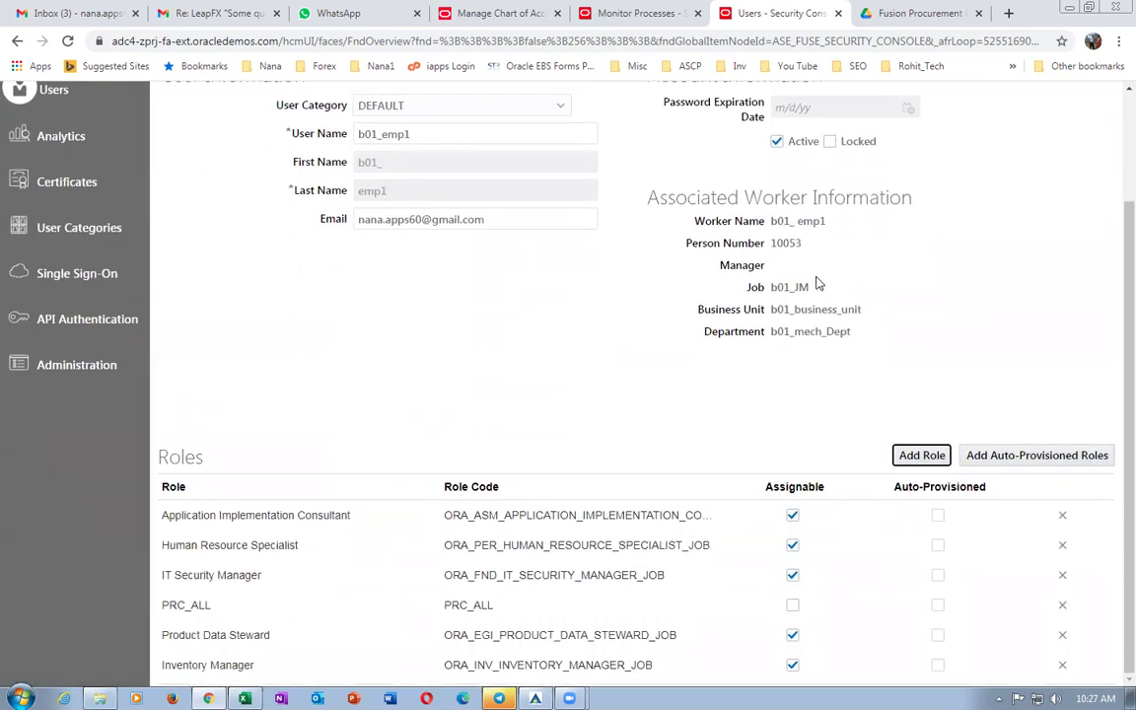
scroll(817, 283, up, 3)
click(947, 149)
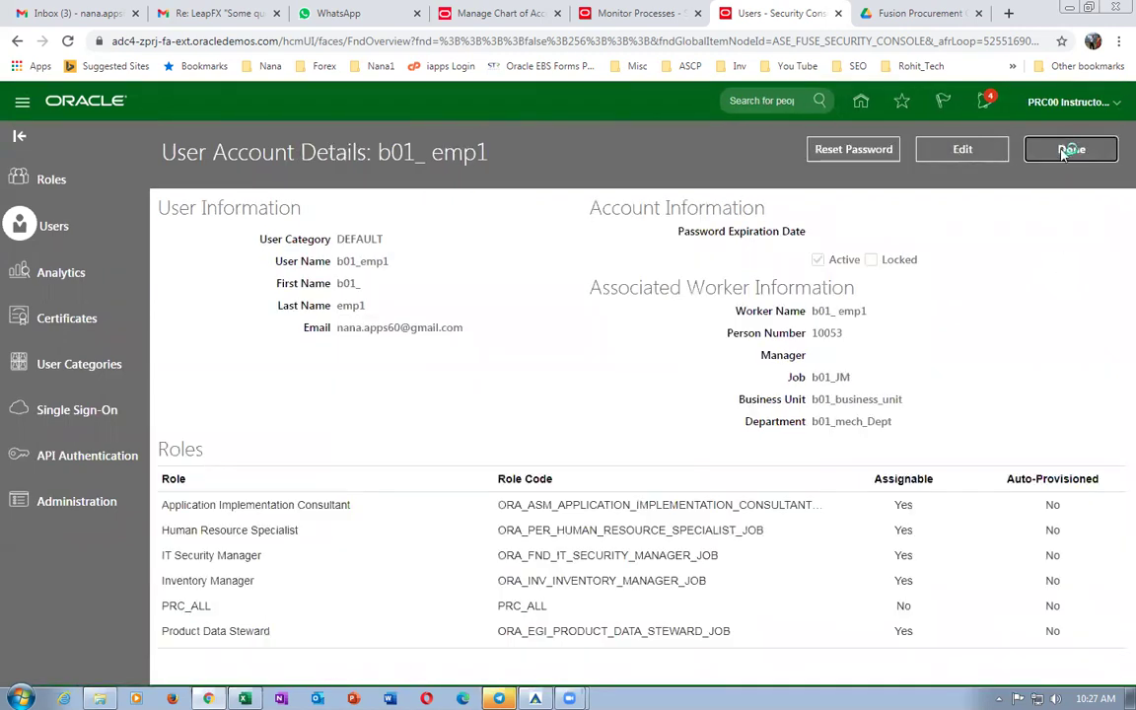
key(alt+Tab)
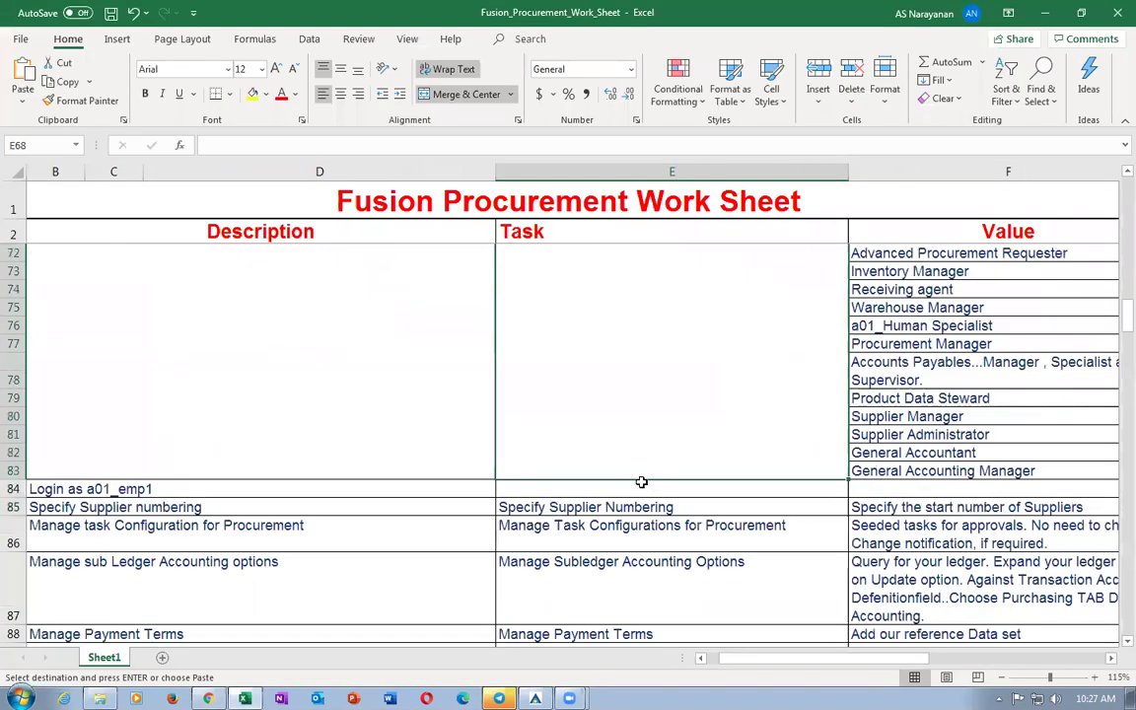
click(536, 509)
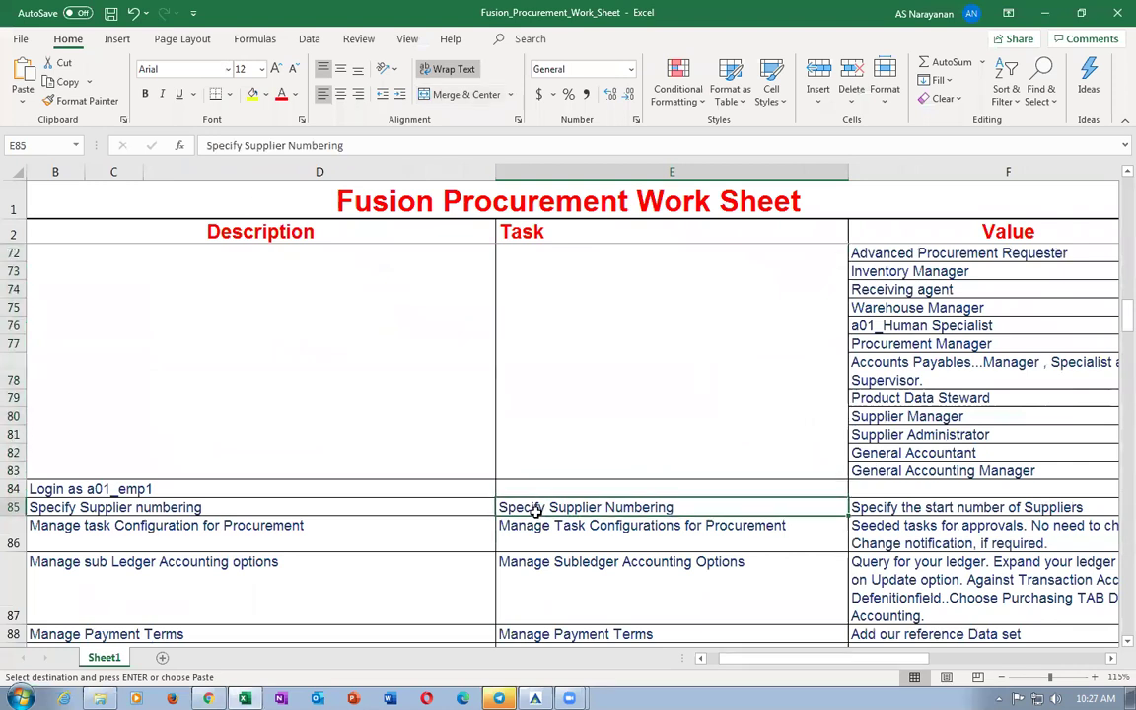
Copy the Manage Payment Terms task cell from the Excel worksheet.
click(533, 534)
click(550, 568)
click(536, 530)
click(541, 570)
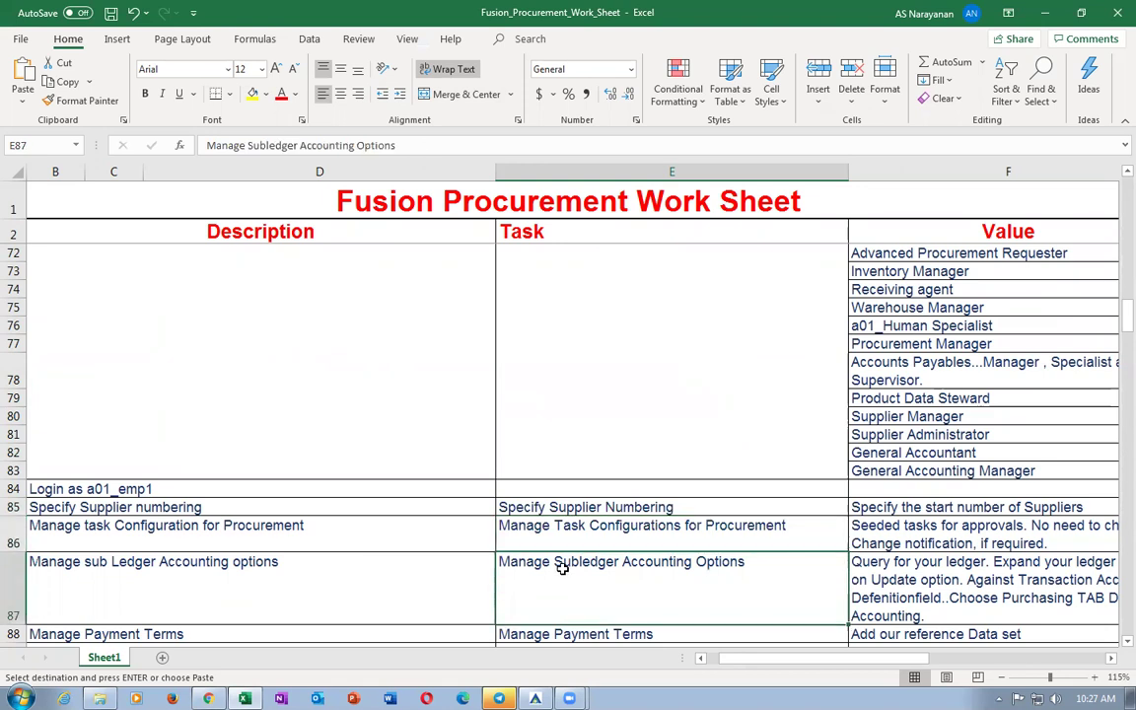
scroll(562, 569, down, 1)
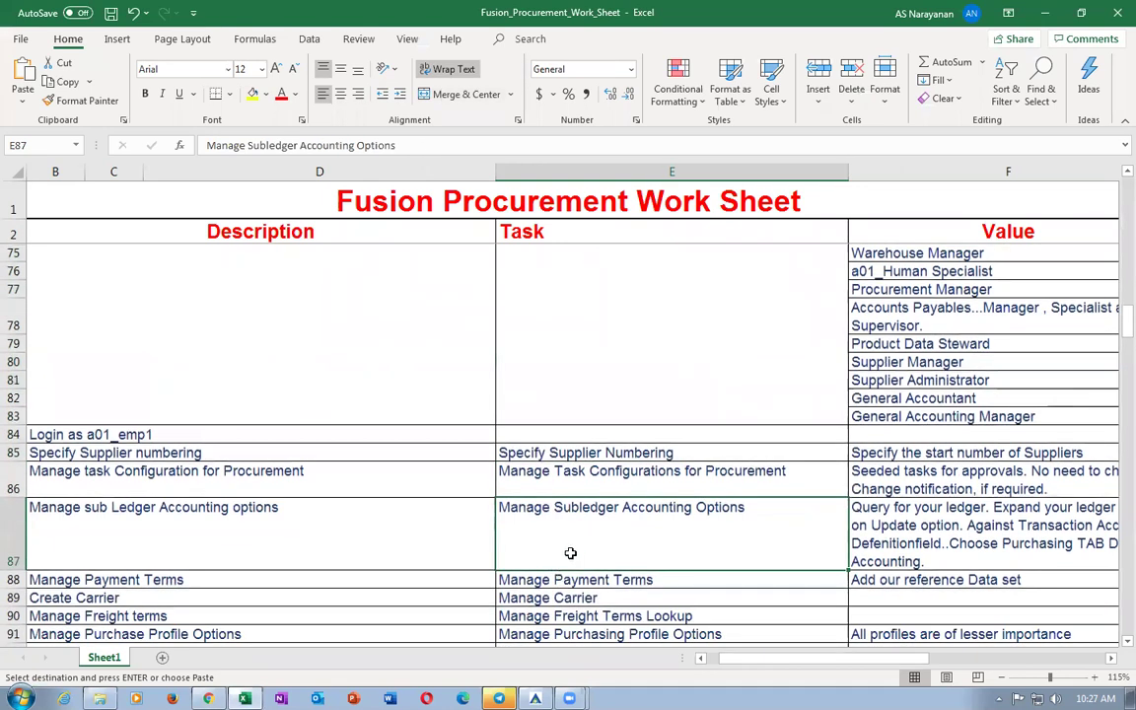
click(557, 580)
key(ctrl+c)
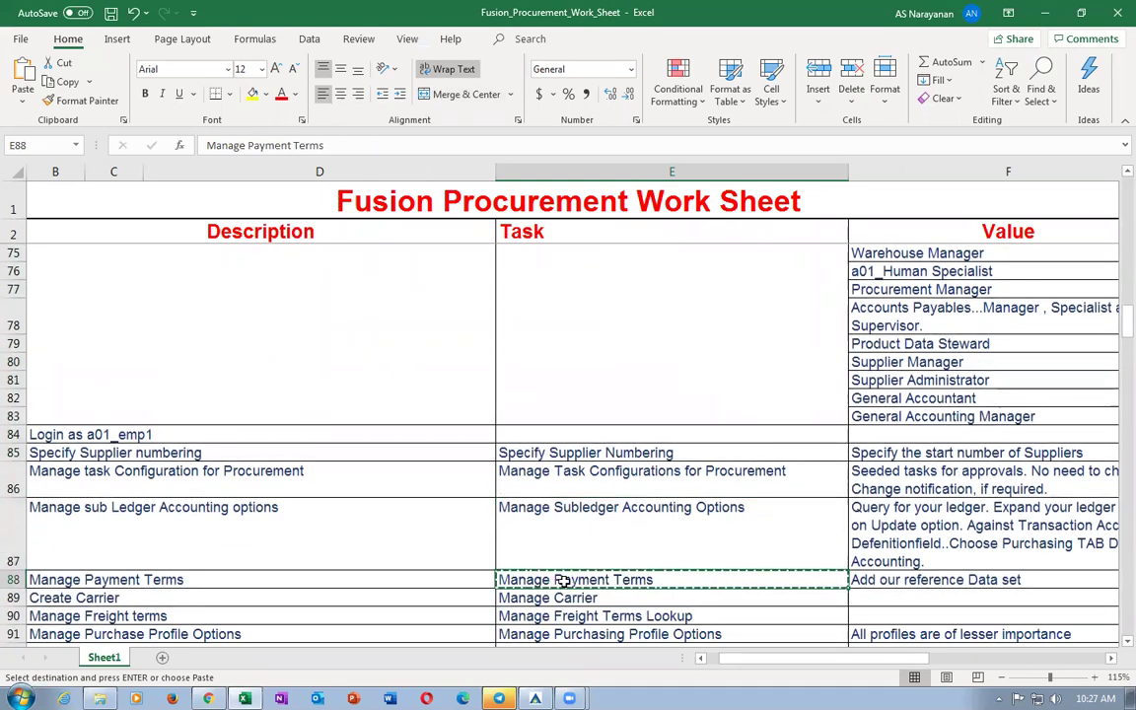
key(alt+Tab)
click(1081, 109)
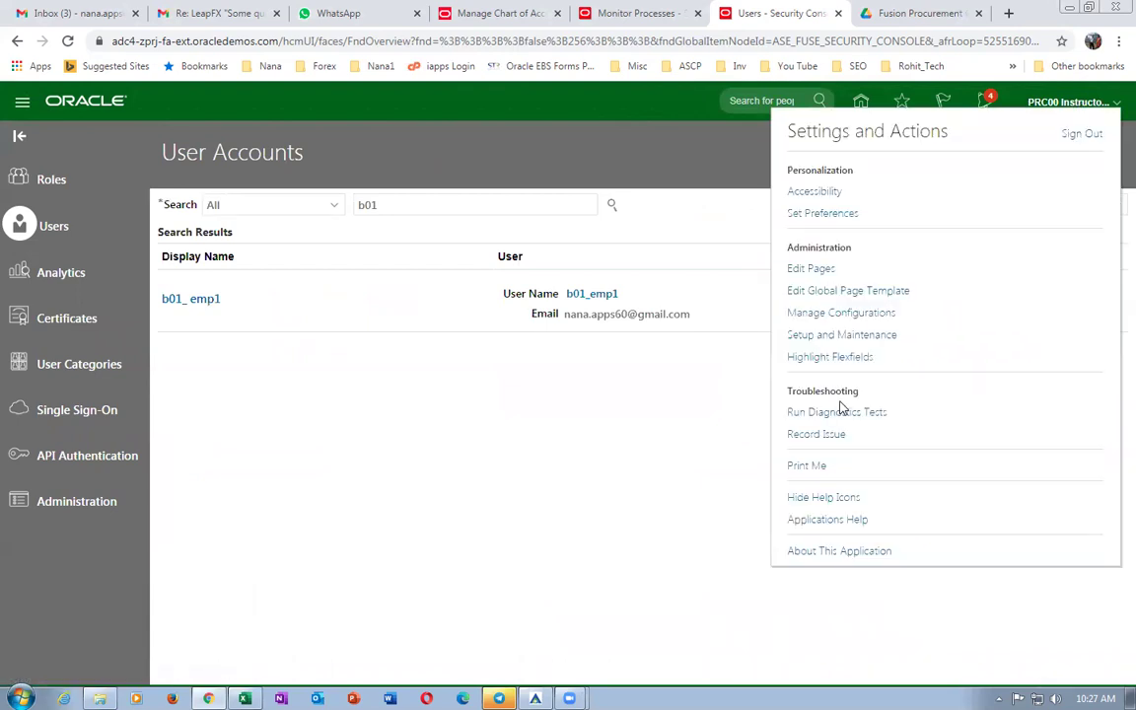
Sign out, confirm, sign back in with saved credentials, and open the Security Console.
click(1082, 134)
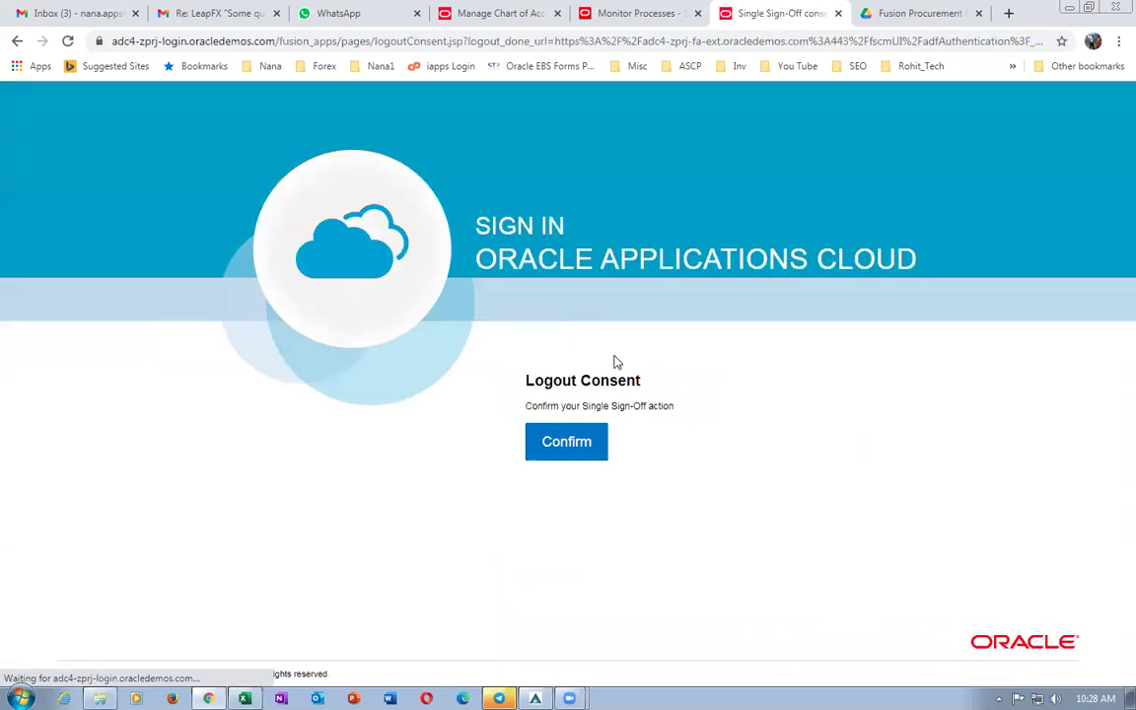
click(564, 451)
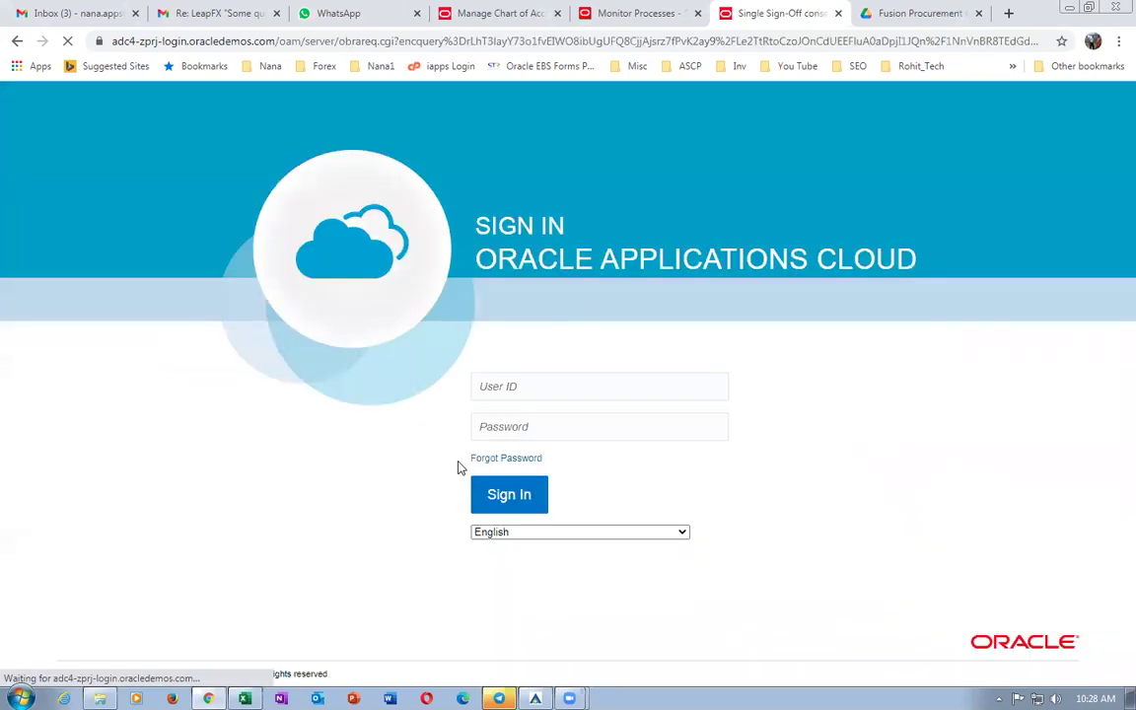
click(509, 494)
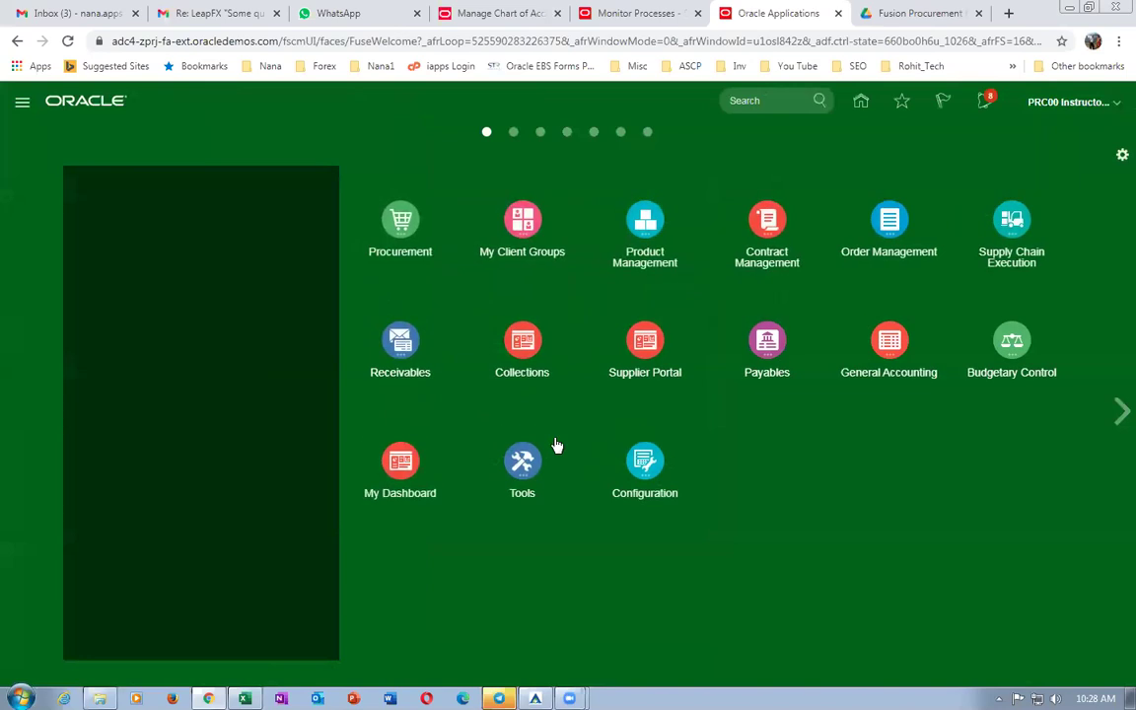
click(614, 559)
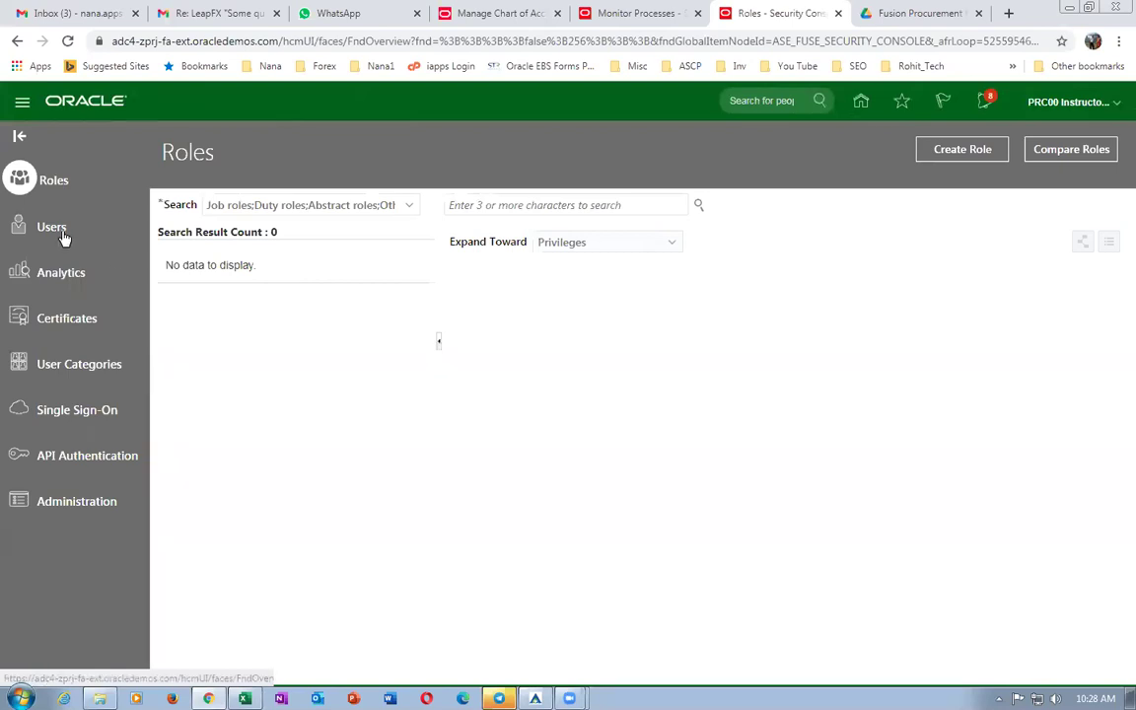
click(63, 234)
Find user b01_emp1 and manually set a new account password.
click(457, 203)
text(b)
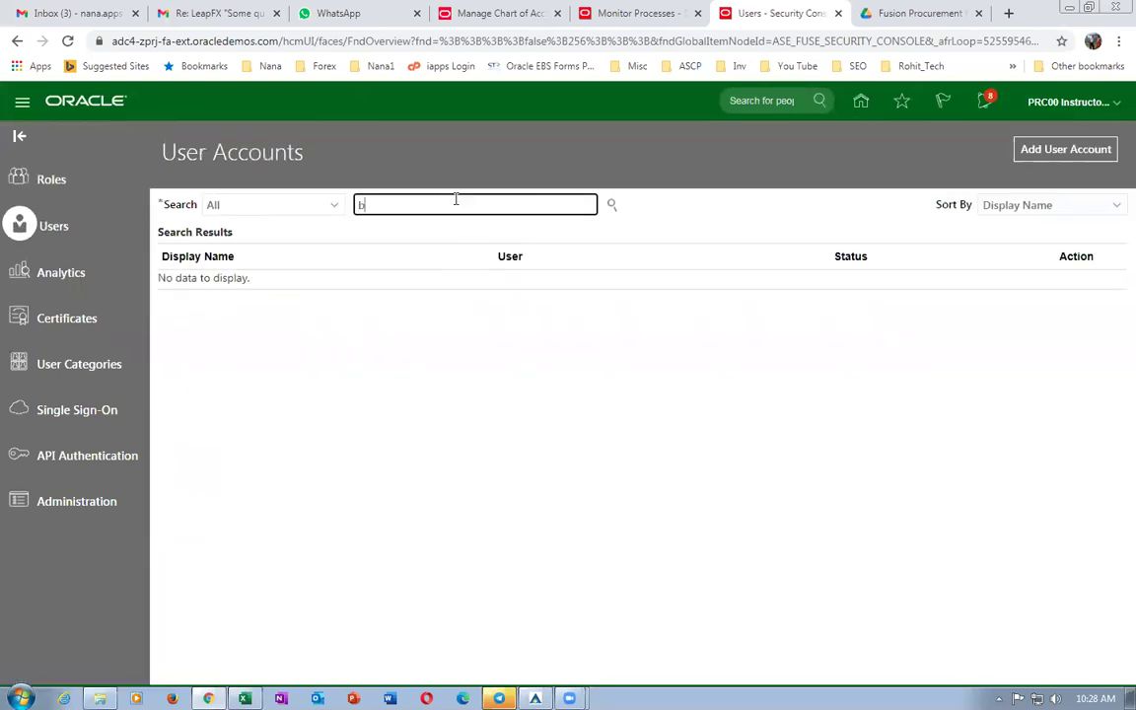
text(01)
key(Return)
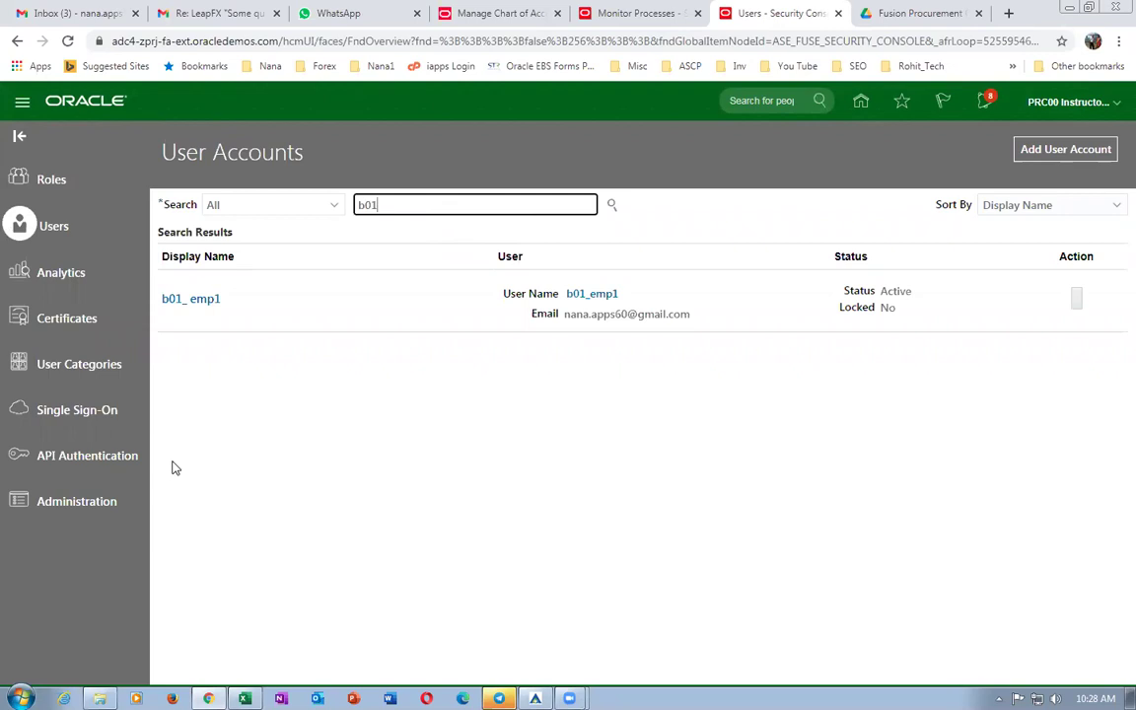
click(195, 299)
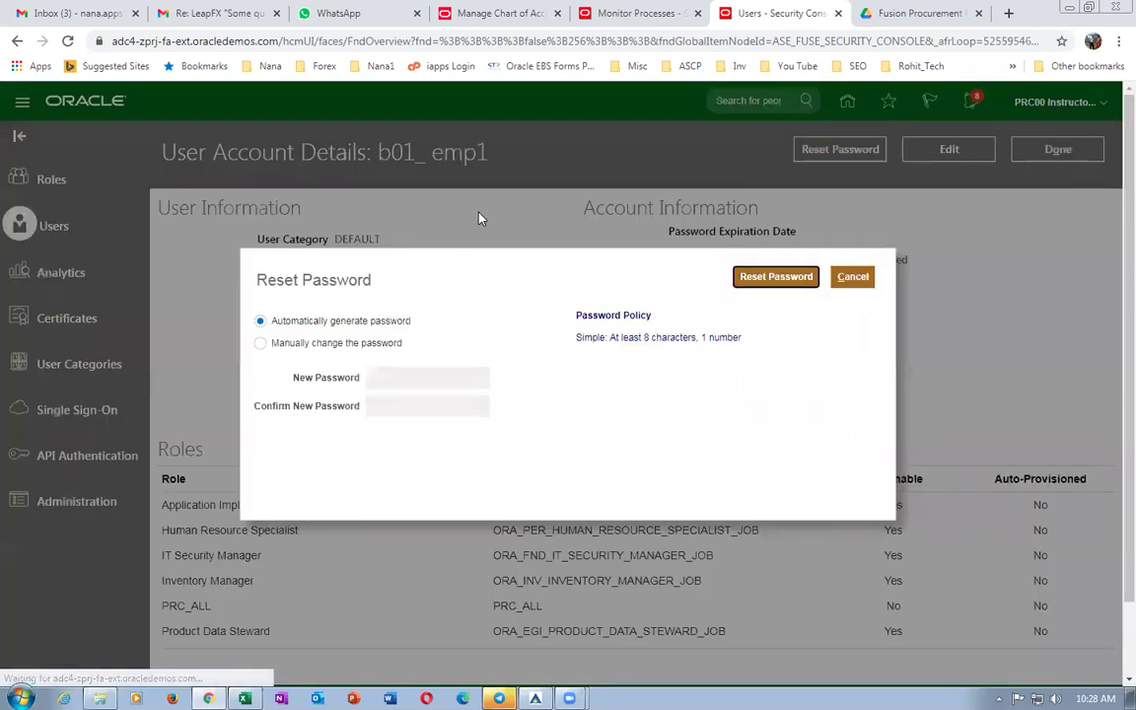
click(314, 345)
click(427, 384)
text(Welcome)
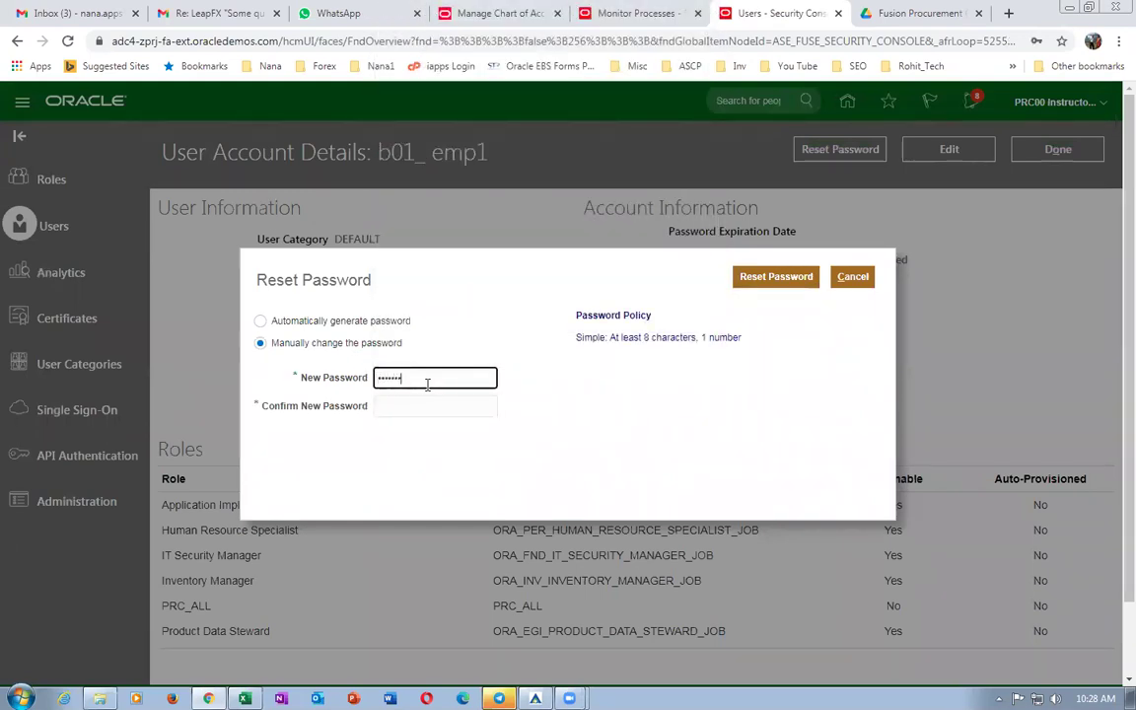
key(Tab)
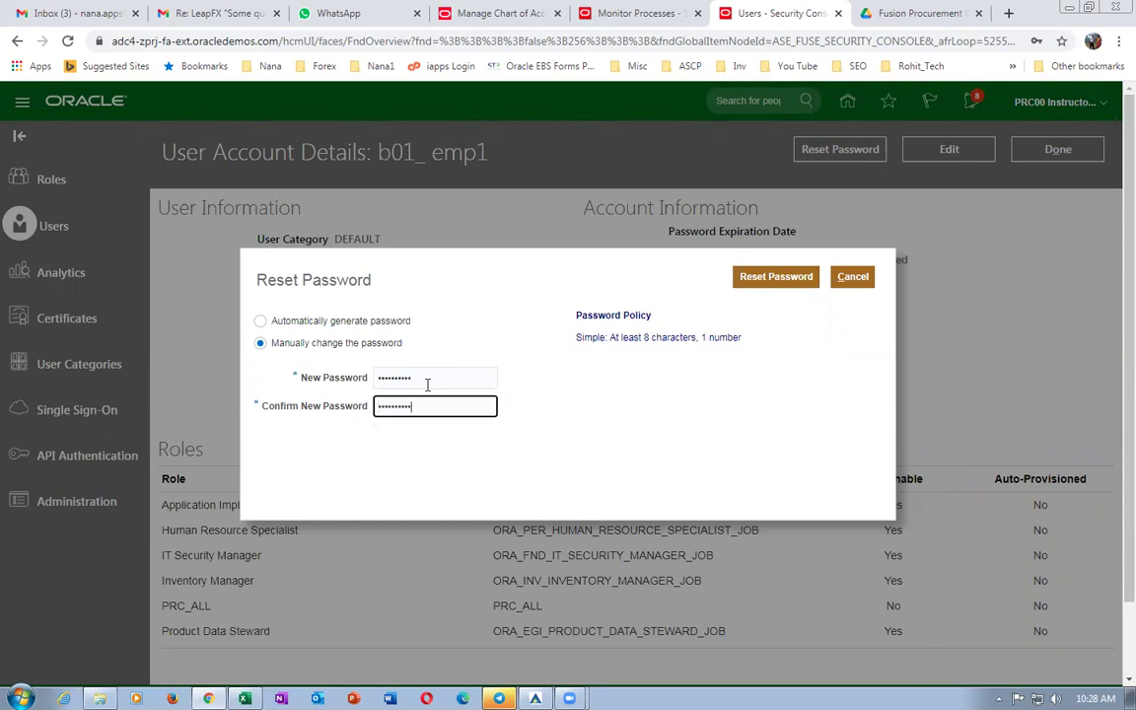
click(767, 277)
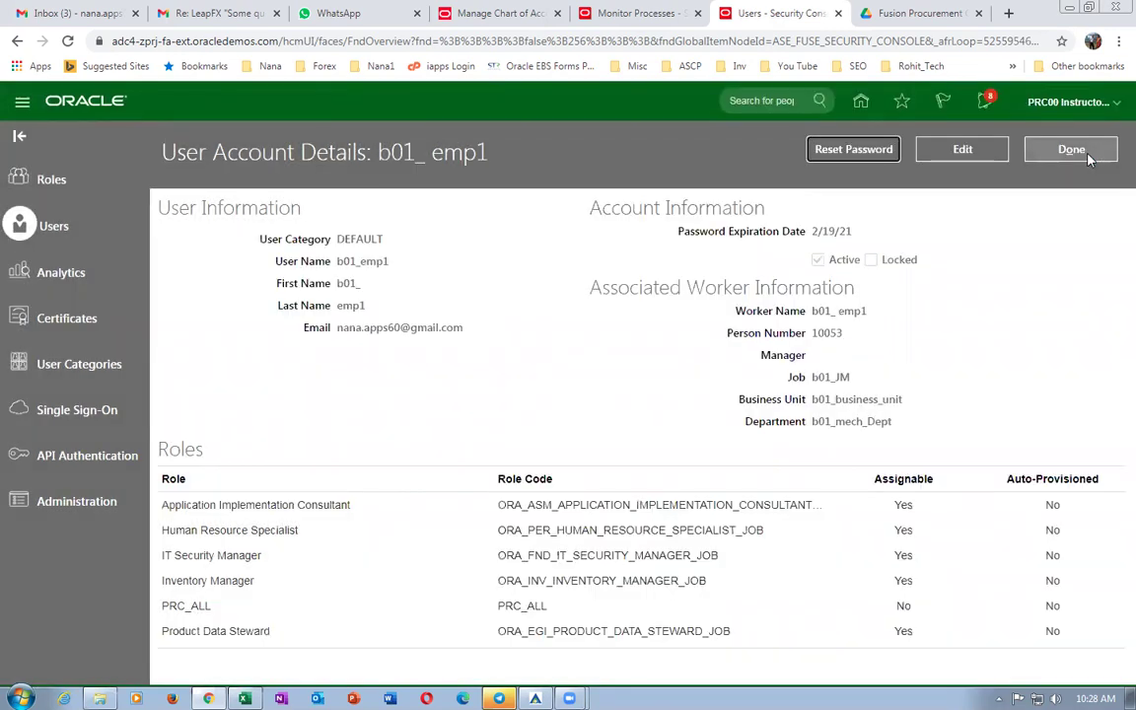
click(1090, 160)
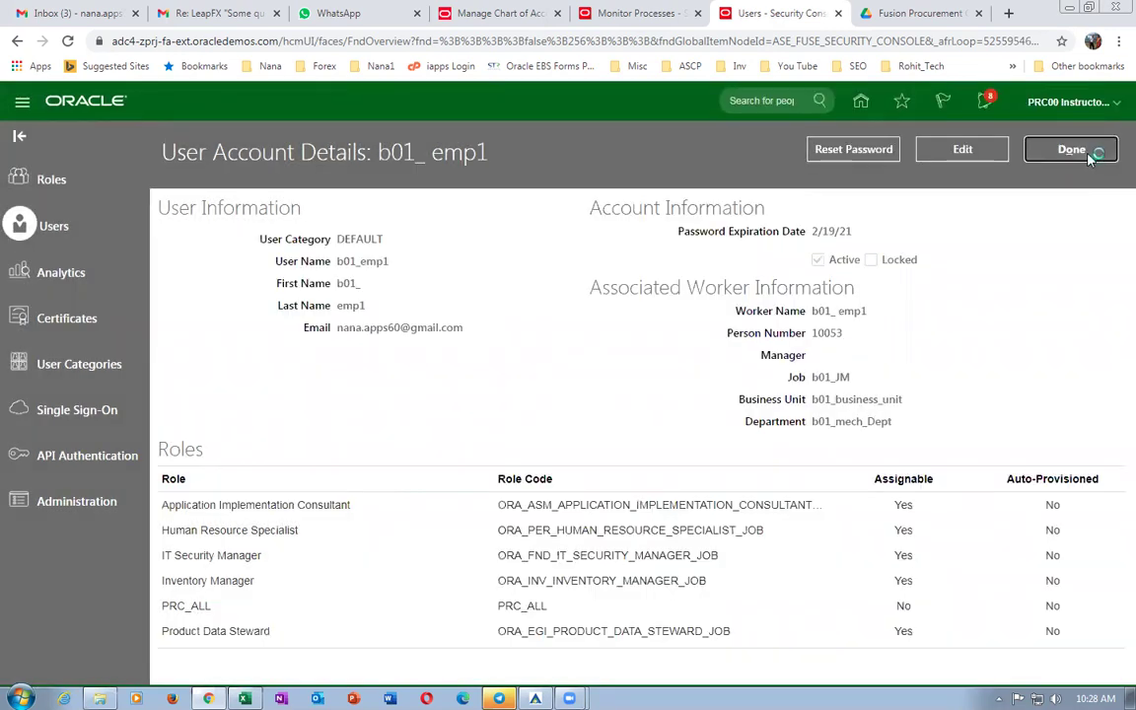
Sign out and sign in again using the saved b01_emp1 login.
click(1074, 102)
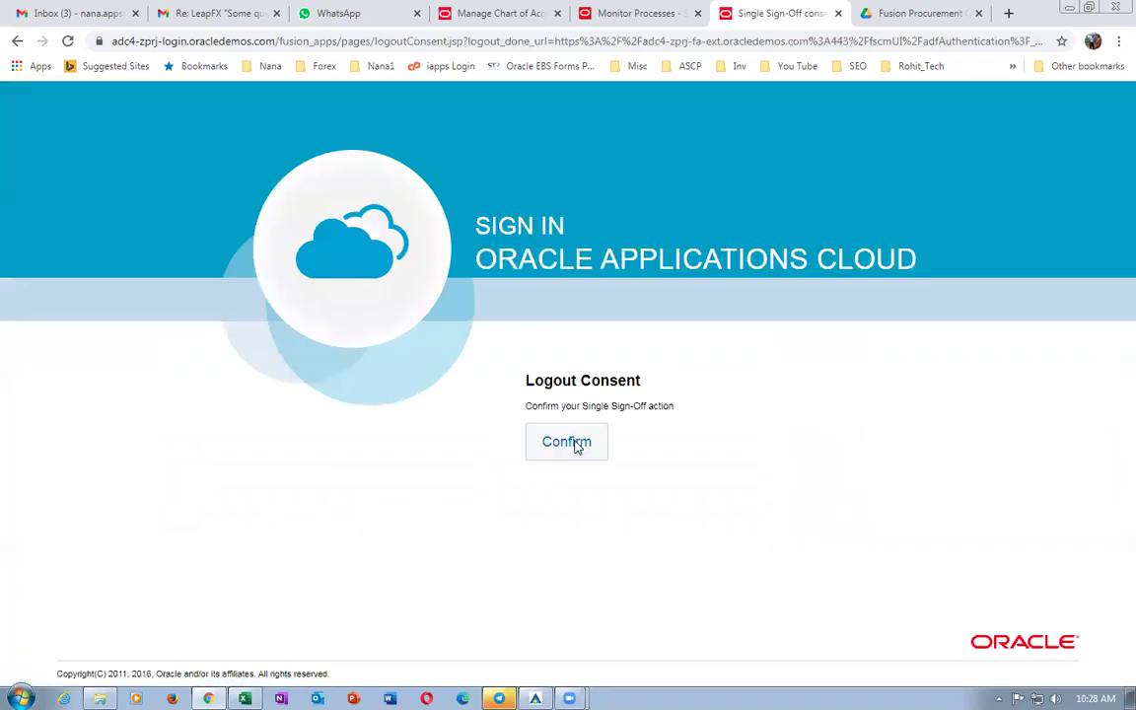
click(567, 441)
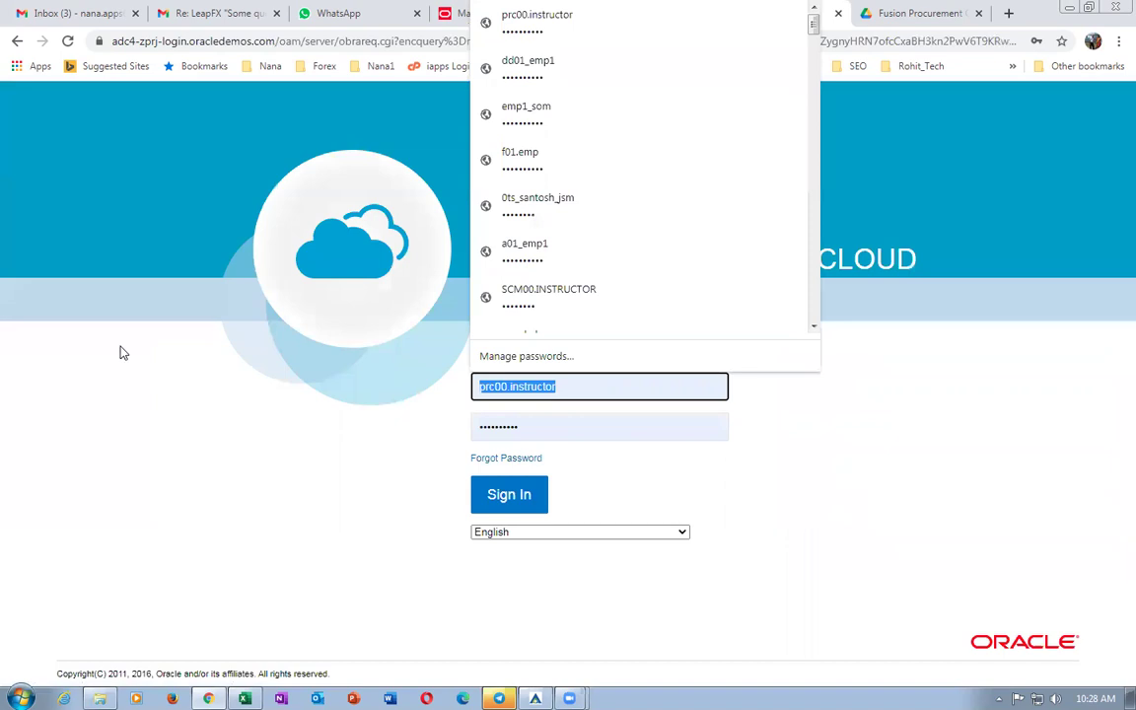
text(b01_em)
key(Down)
key(Return)
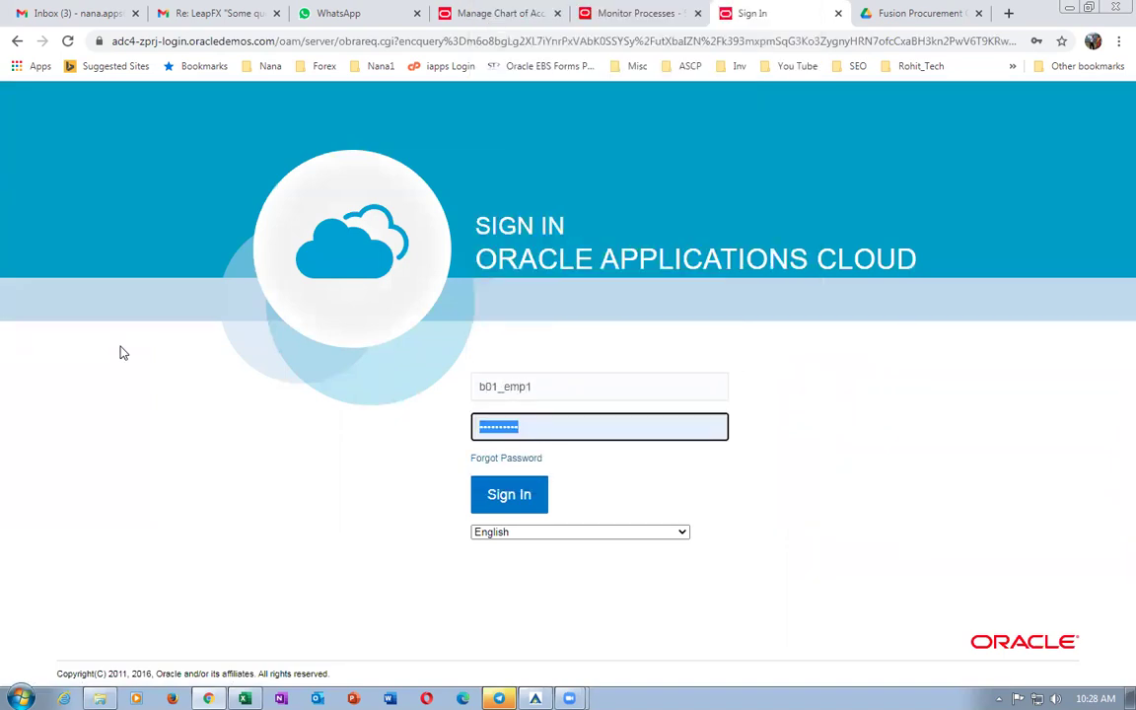
click(503, 497)
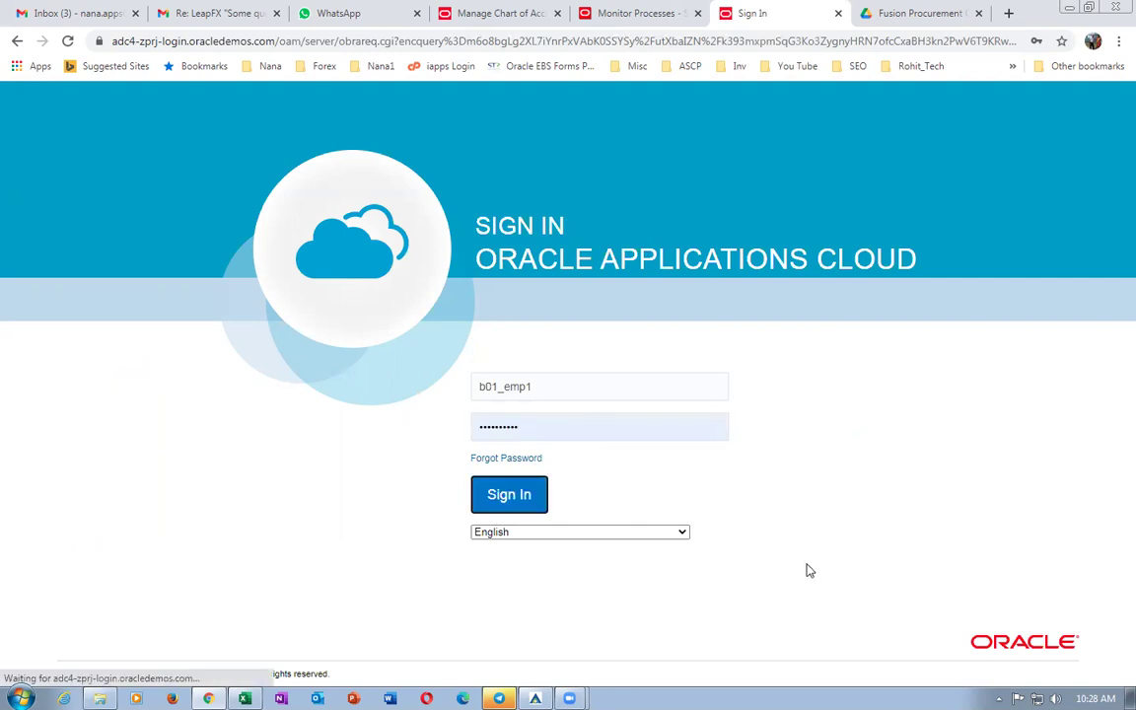
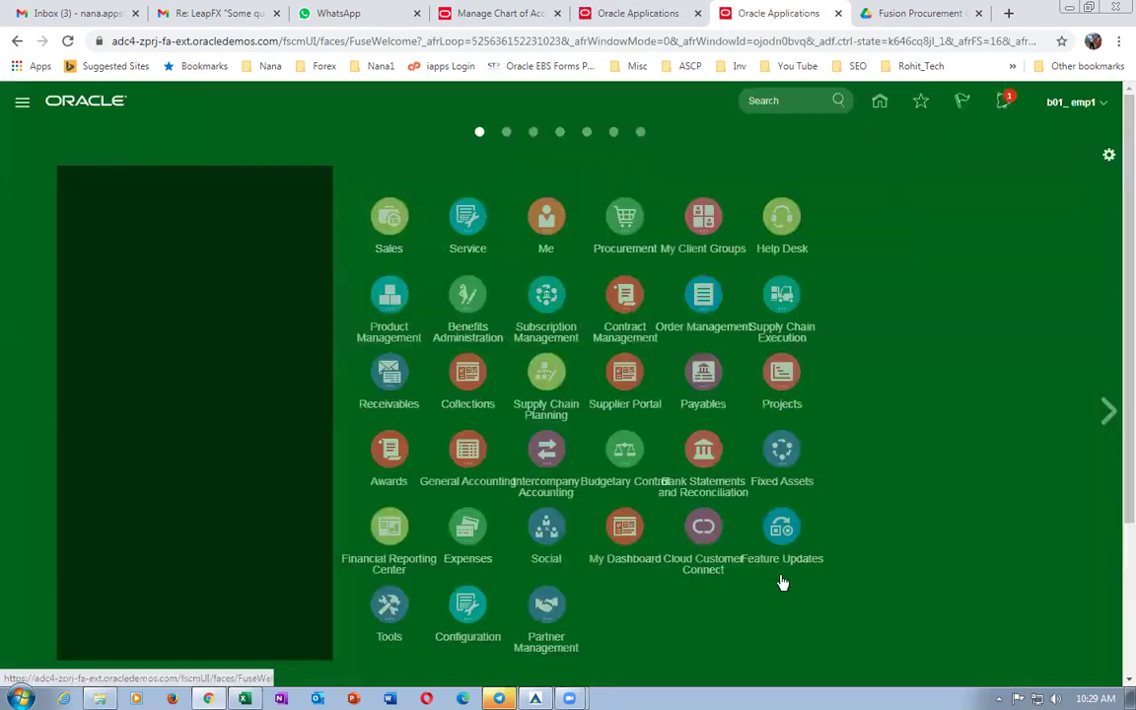
Search Person Management for the b01 test employee and open their employment record.
click(883, 219)
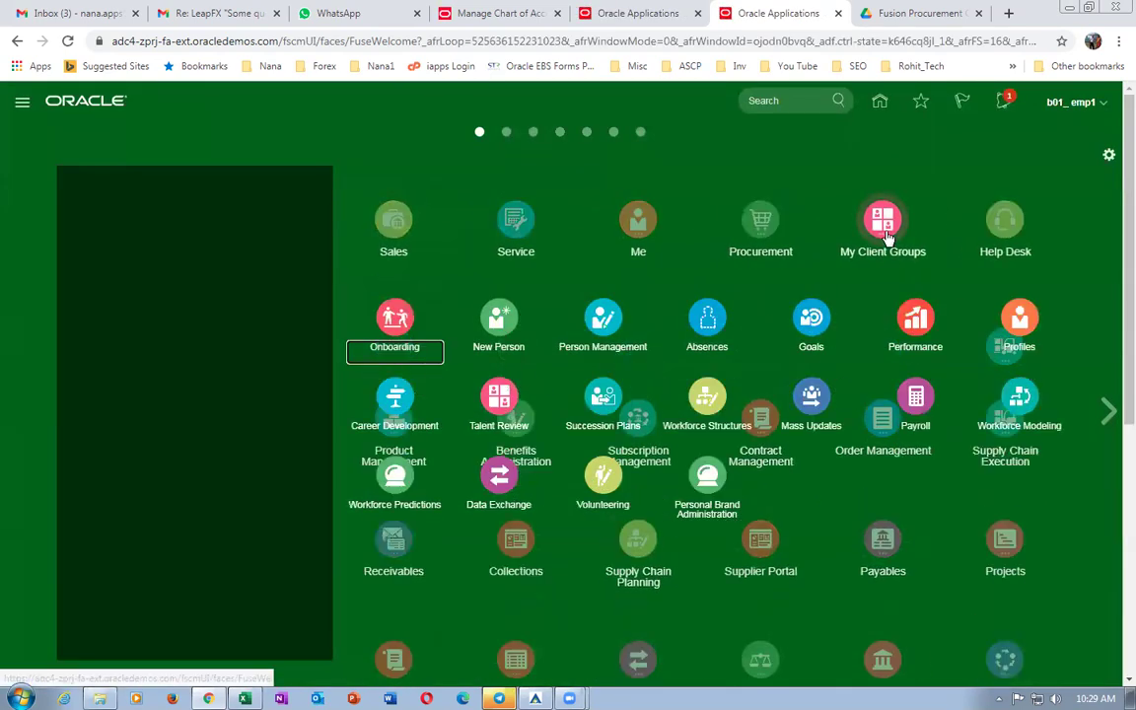
click(603, 321)
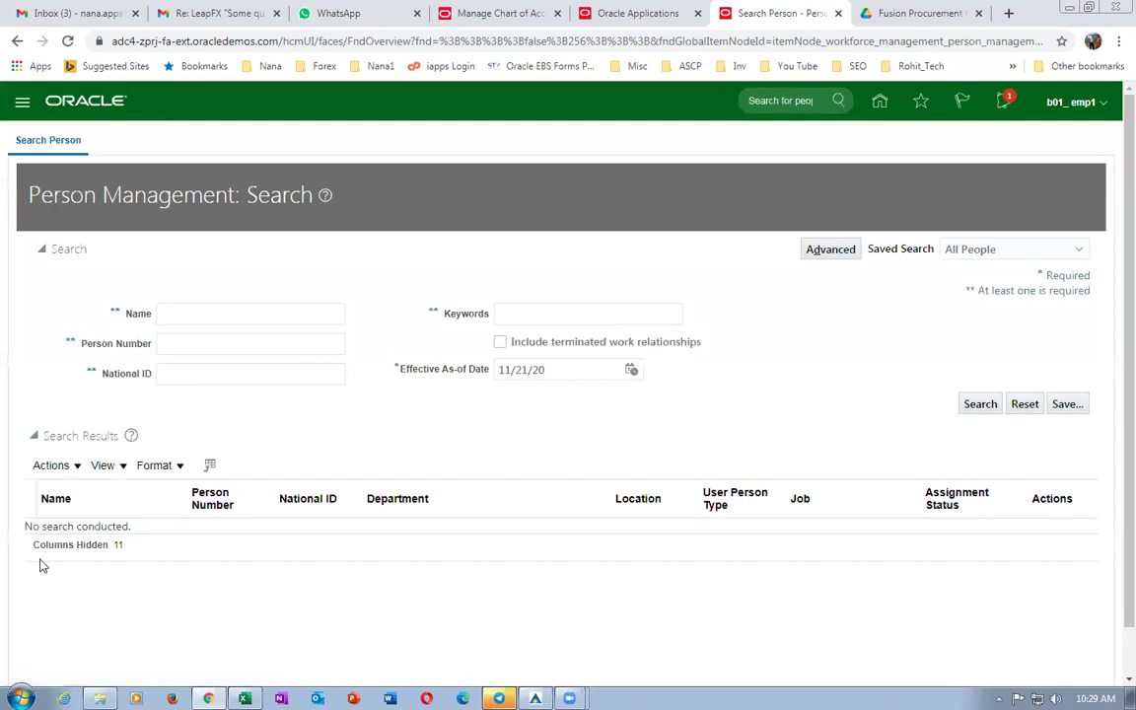
click(194, 315)
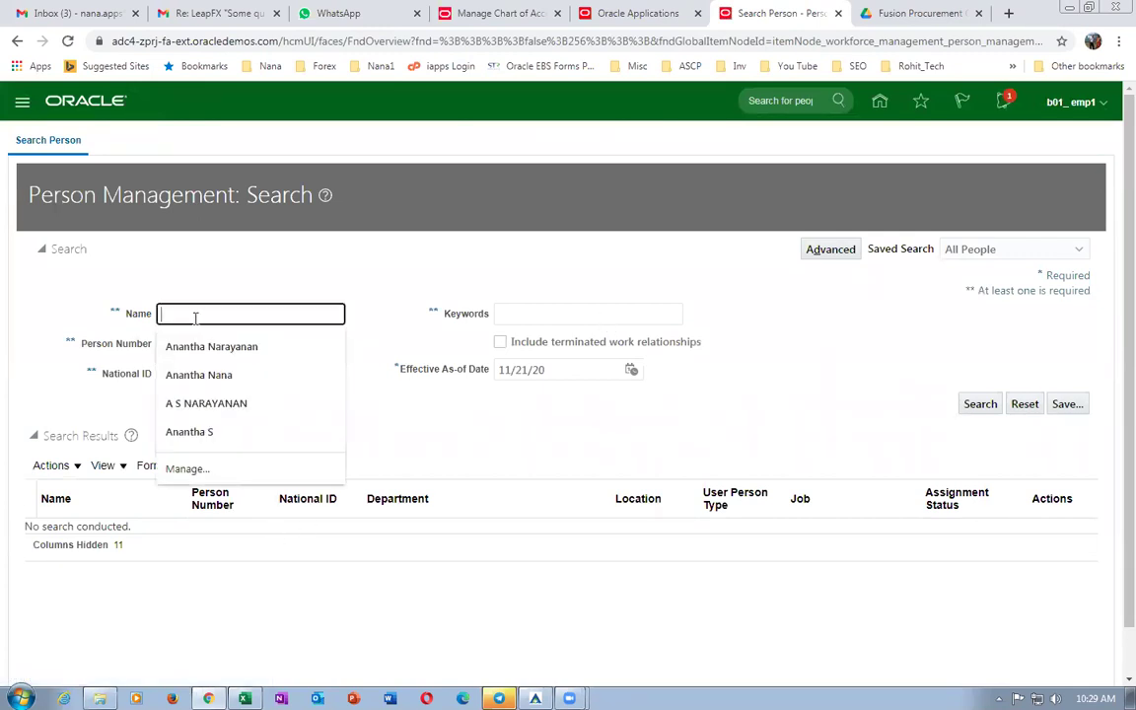
text(emp1,)
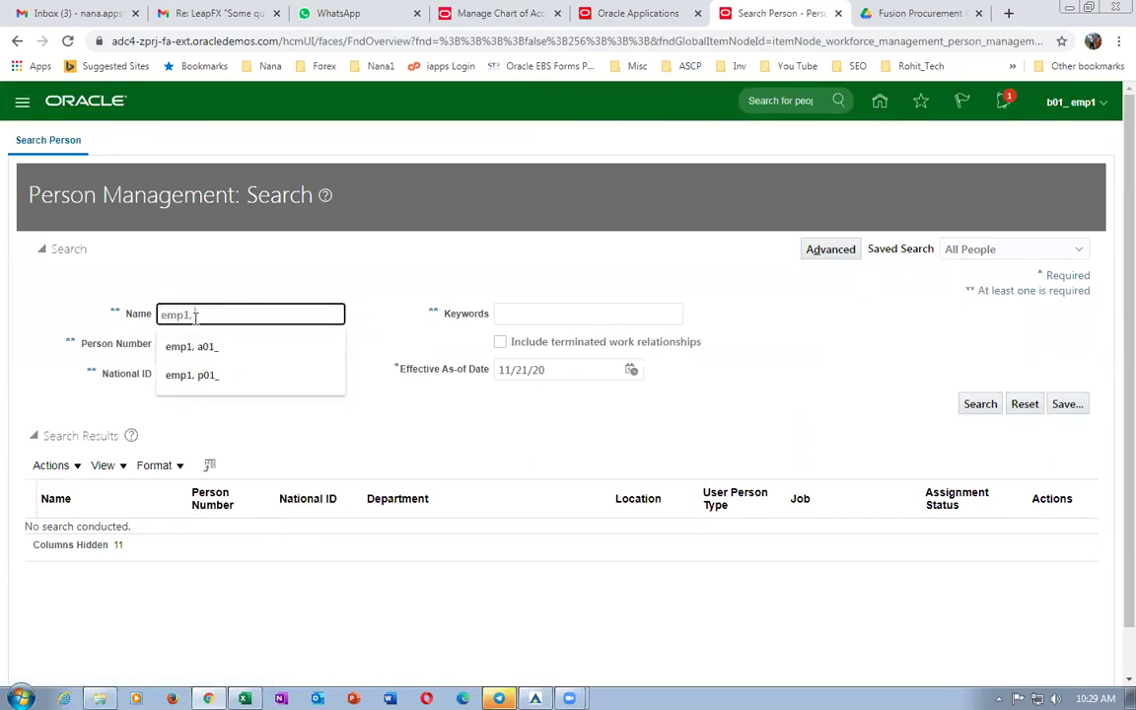
text( p)
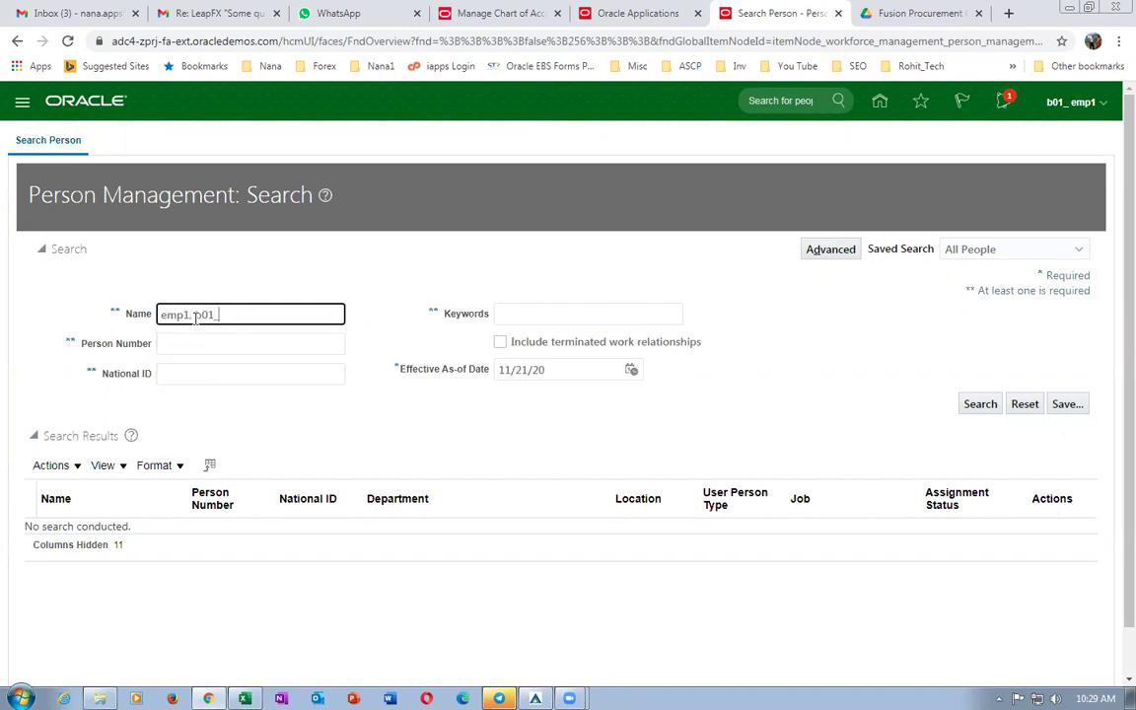
click(969, 410)
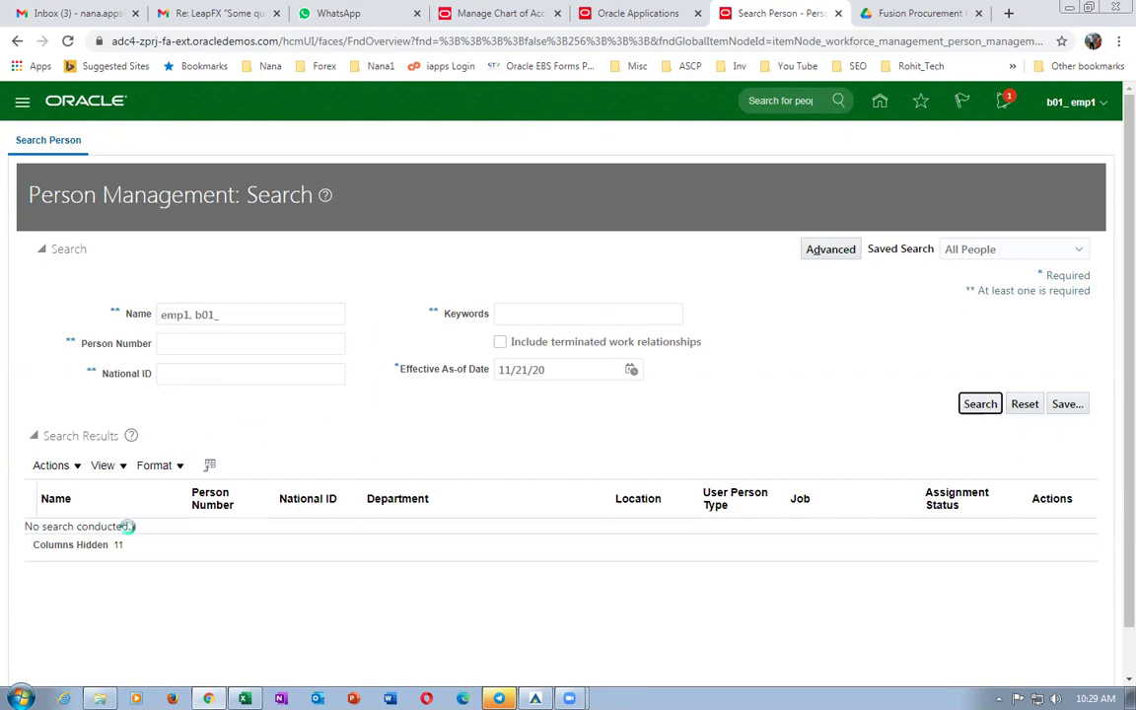
click(54, 533)
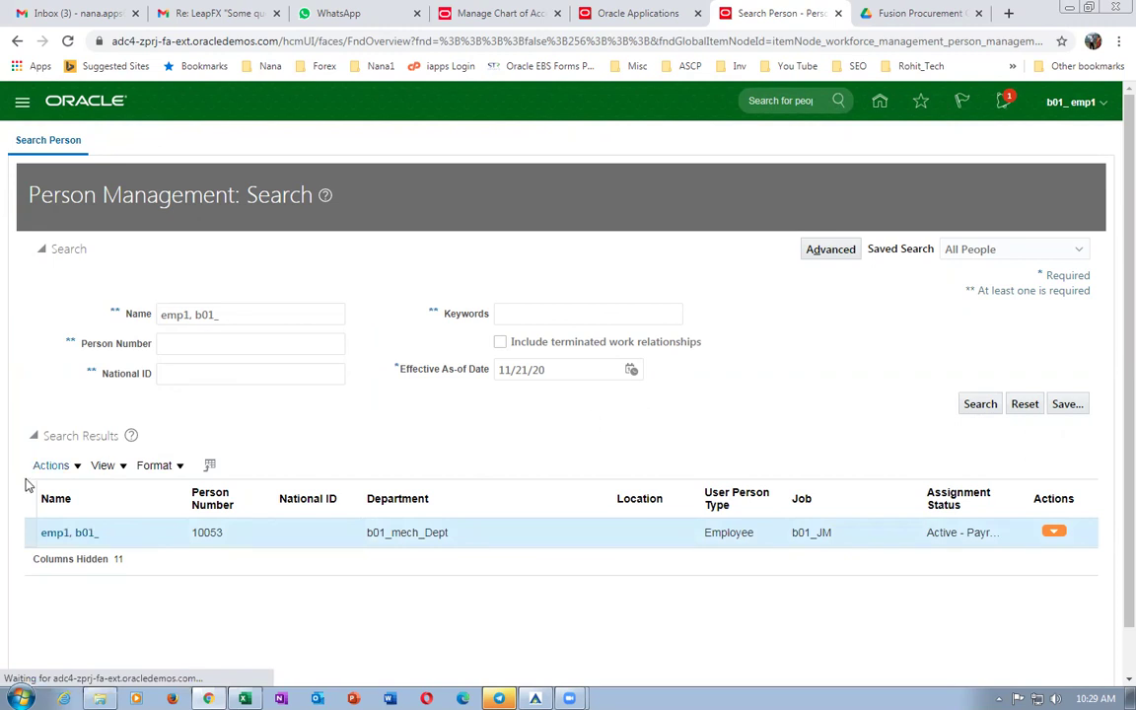
click(67, 534)
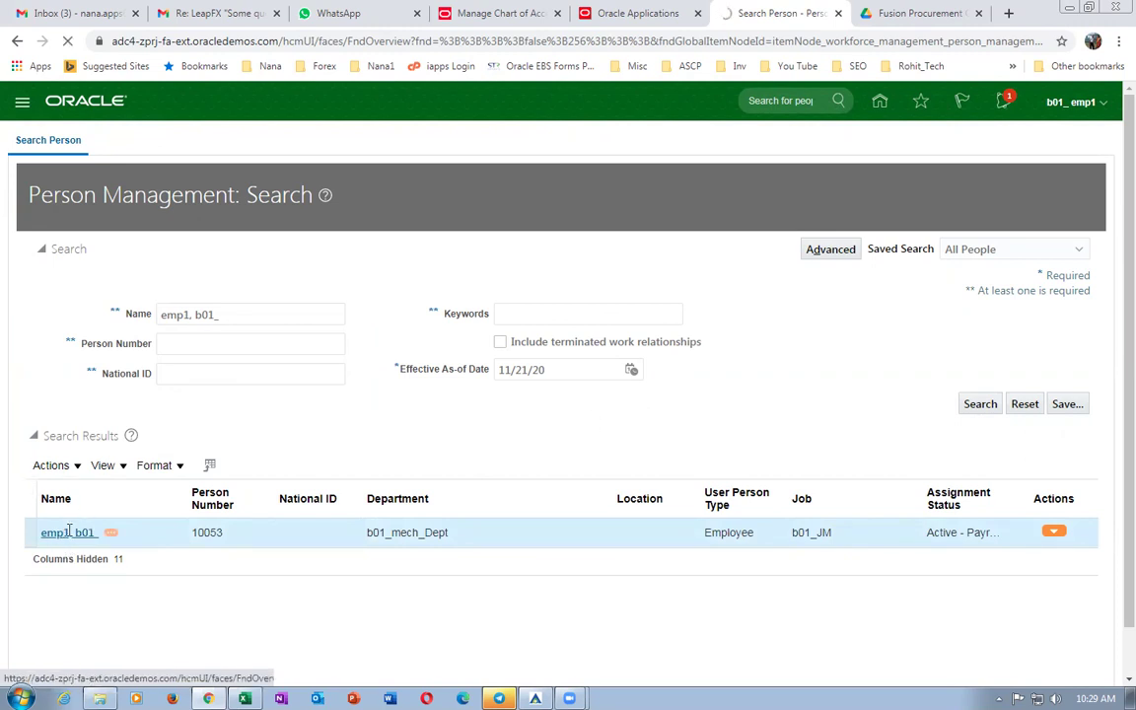
Update the employment record with the Add Assignment action, effective 11/21/20.
click(951, 459)
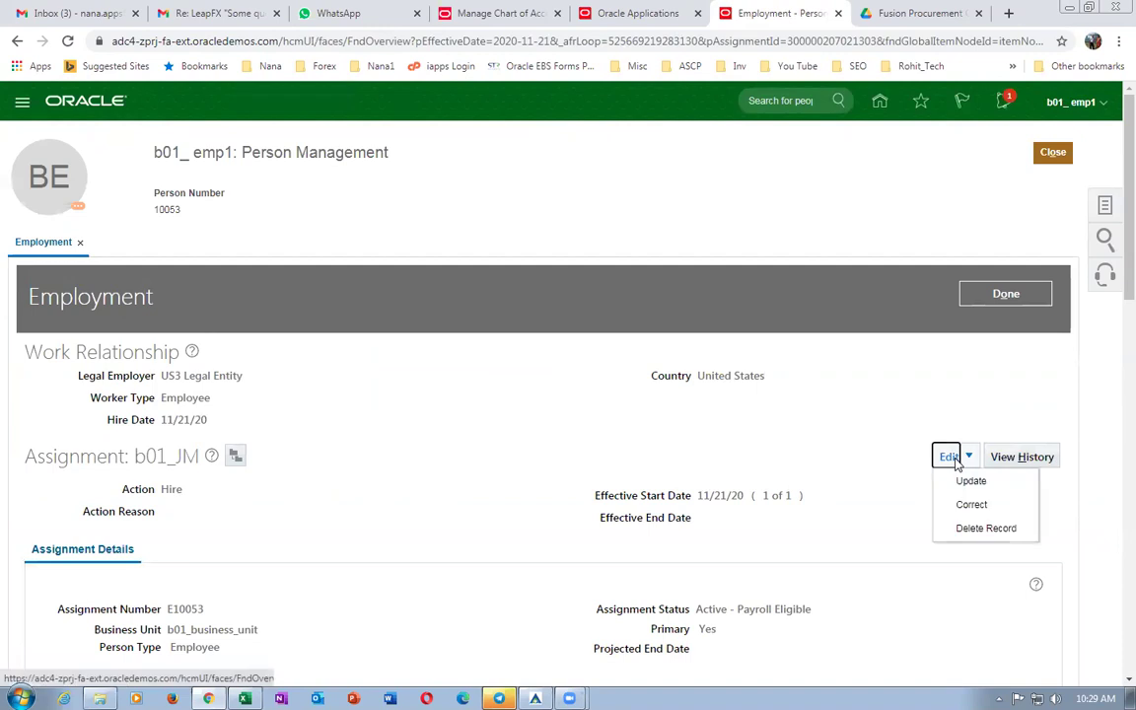
click(973, 482)
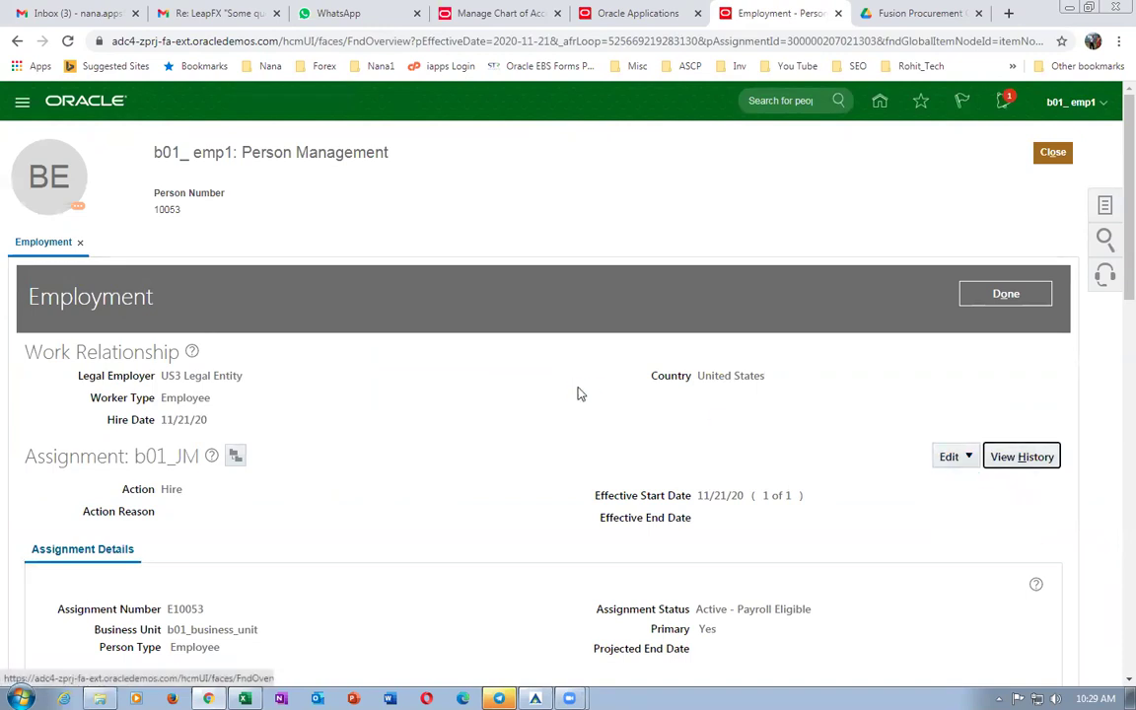
click(592, 379)
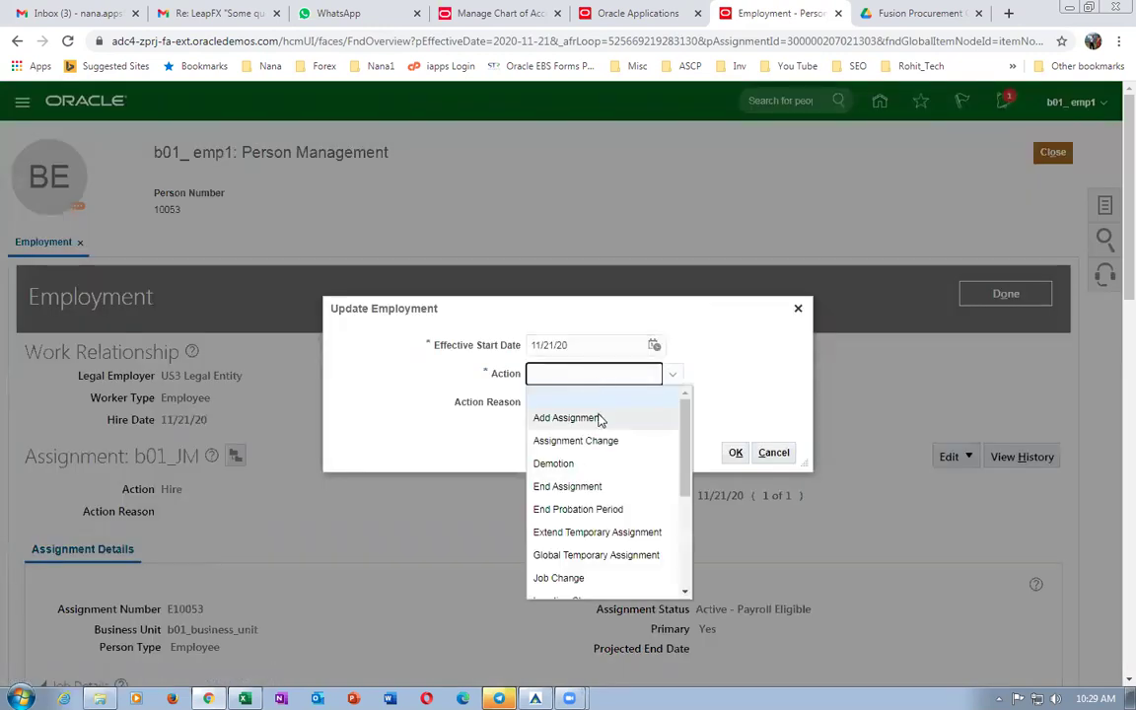
click(601, 420)
click(736, 453)
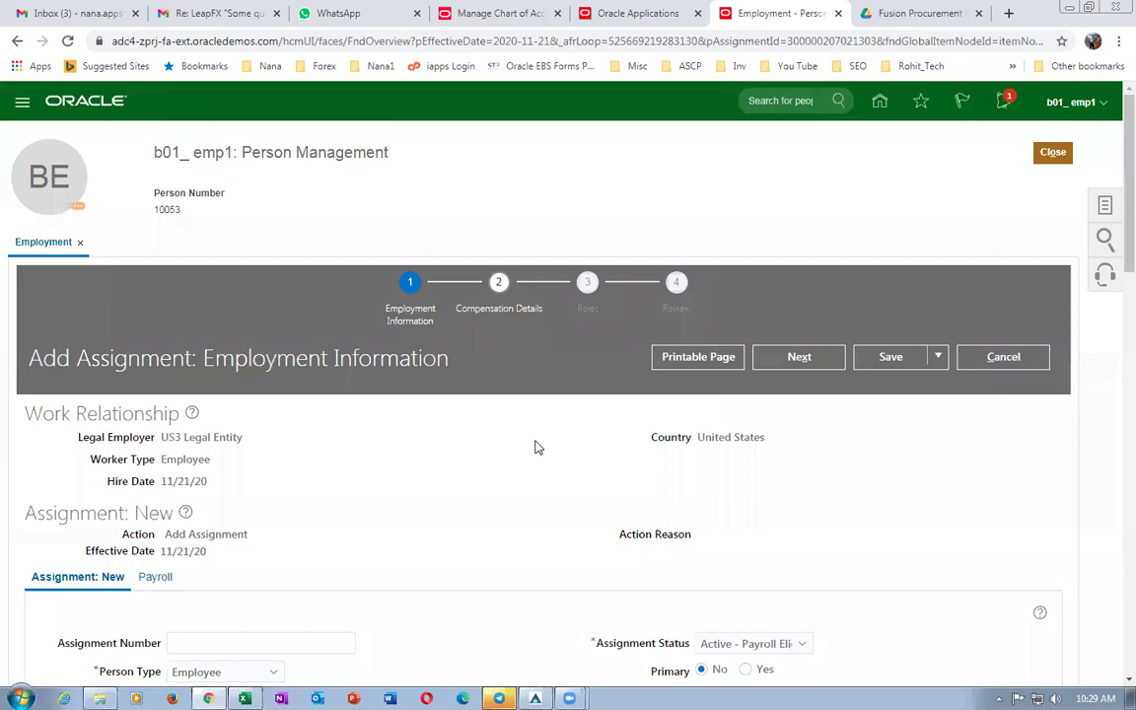
scroll(392, 457, down, 3)
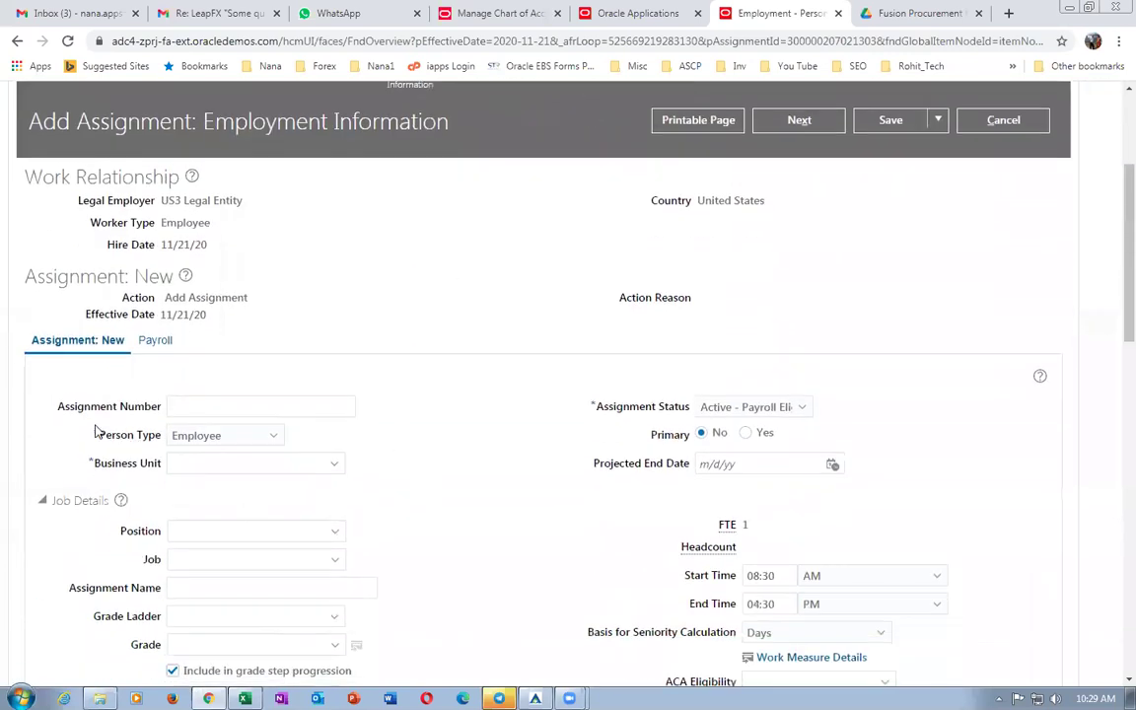
Set the assignment's business unit to b01_business_unit and position to b01_JMM.
click(201, 465)
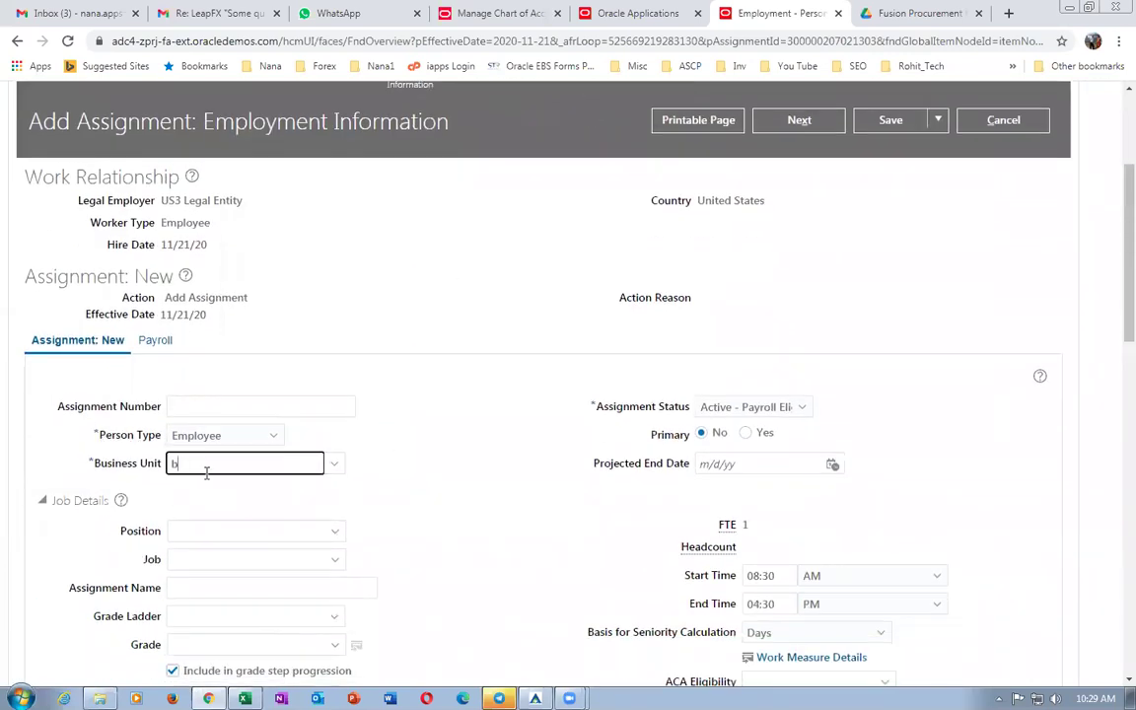
text(b01)
key(Tab)
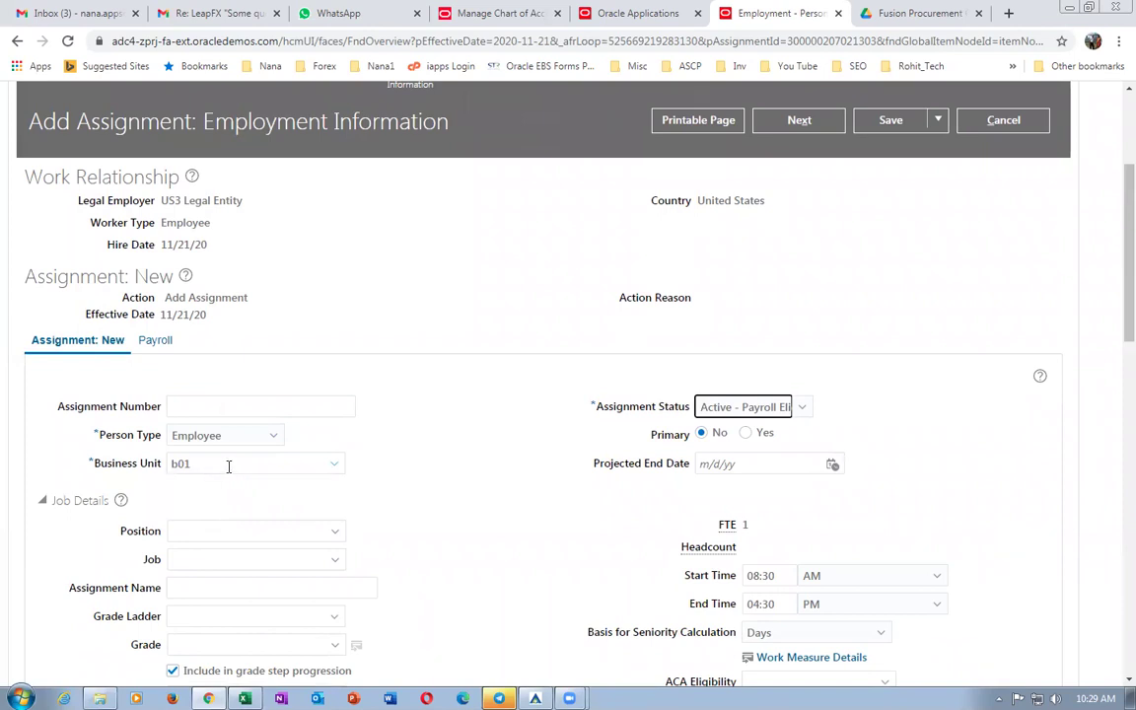
click(183, 533)
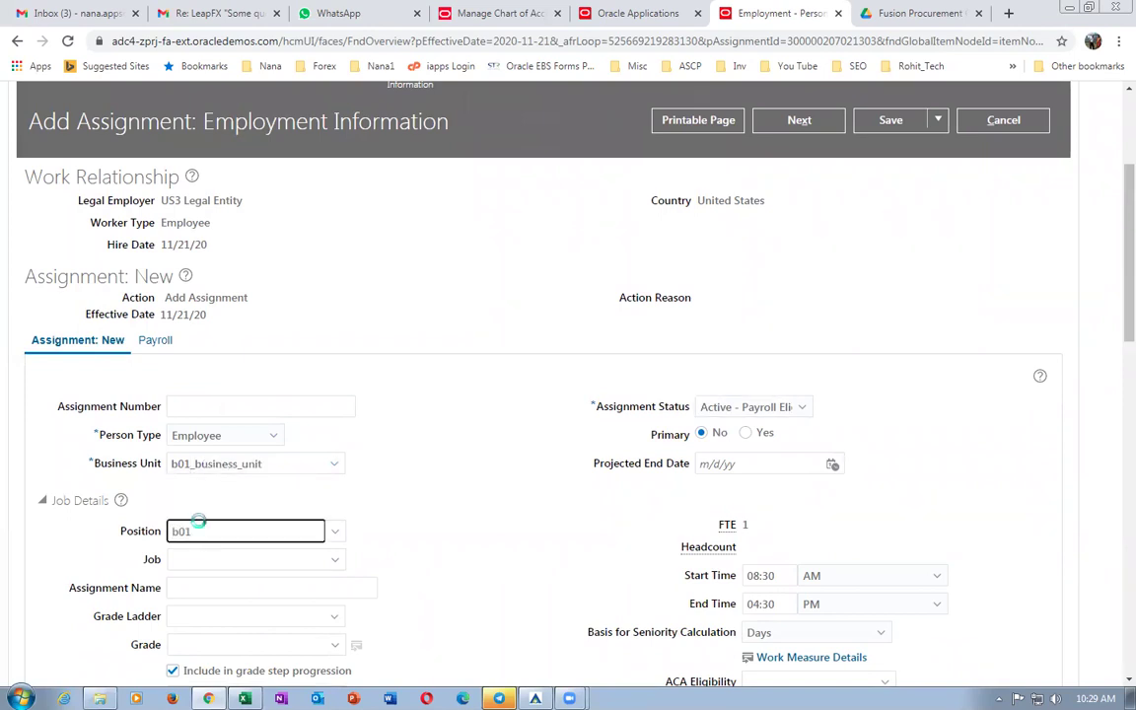
click(239, 558)
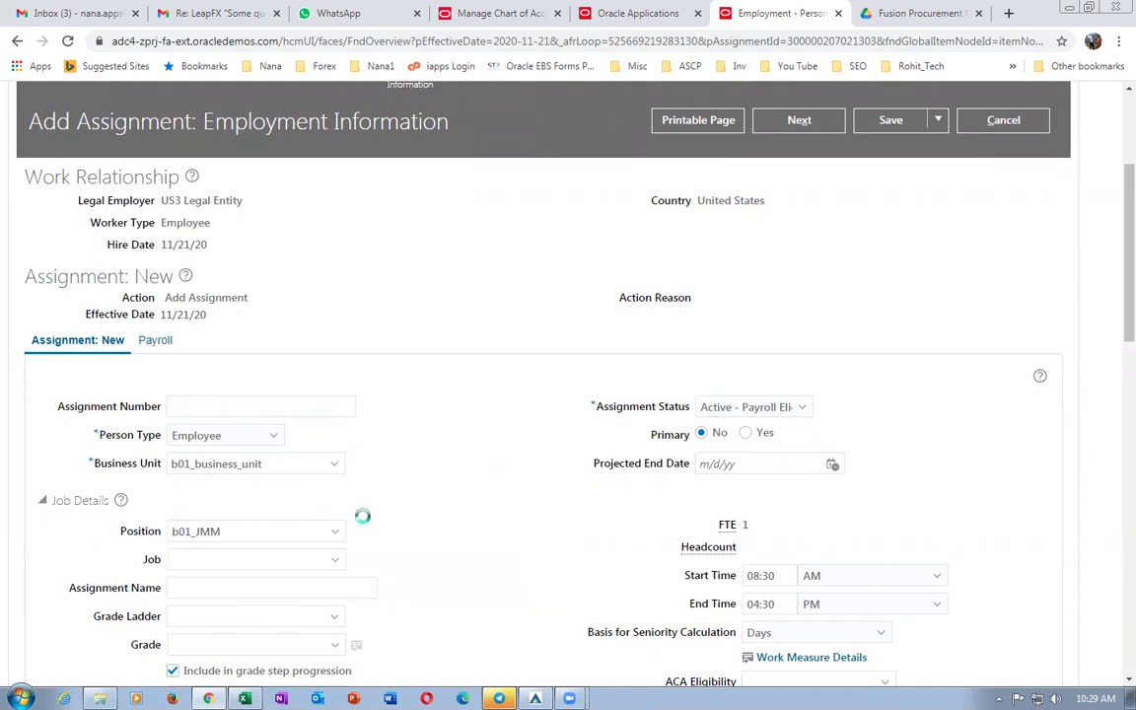
Expand the manager details section and review the remaining assignment fields.
scroll(295, 533, down, 1)
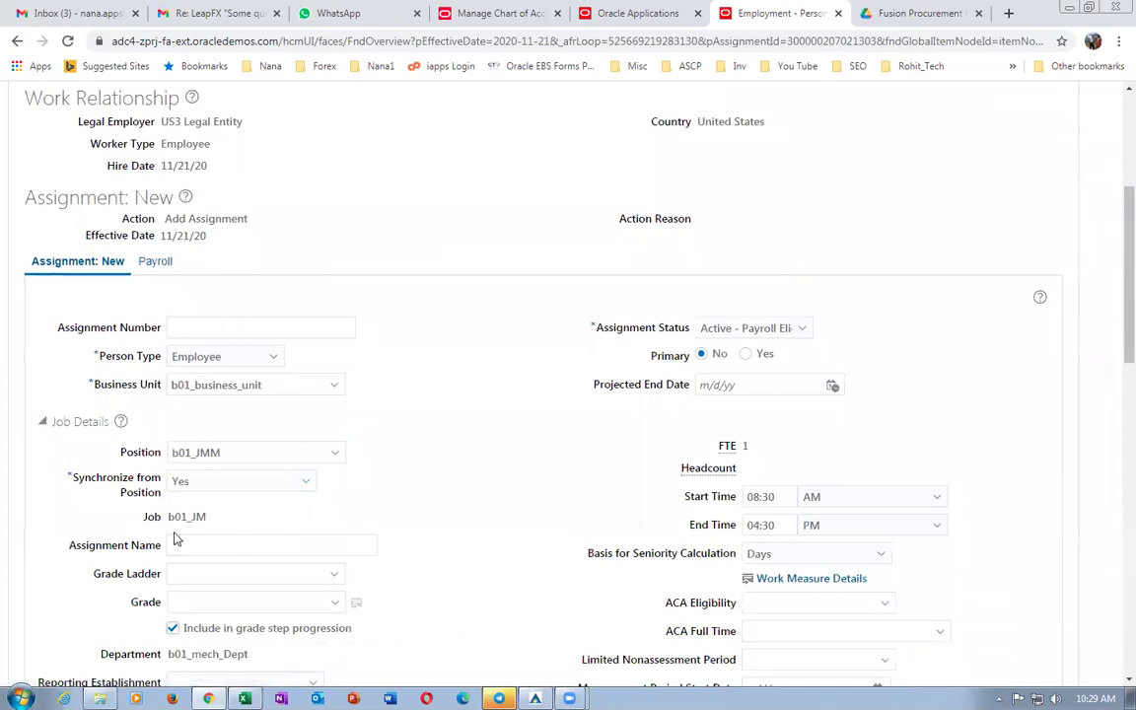
scroll(411, 552, down, 3)
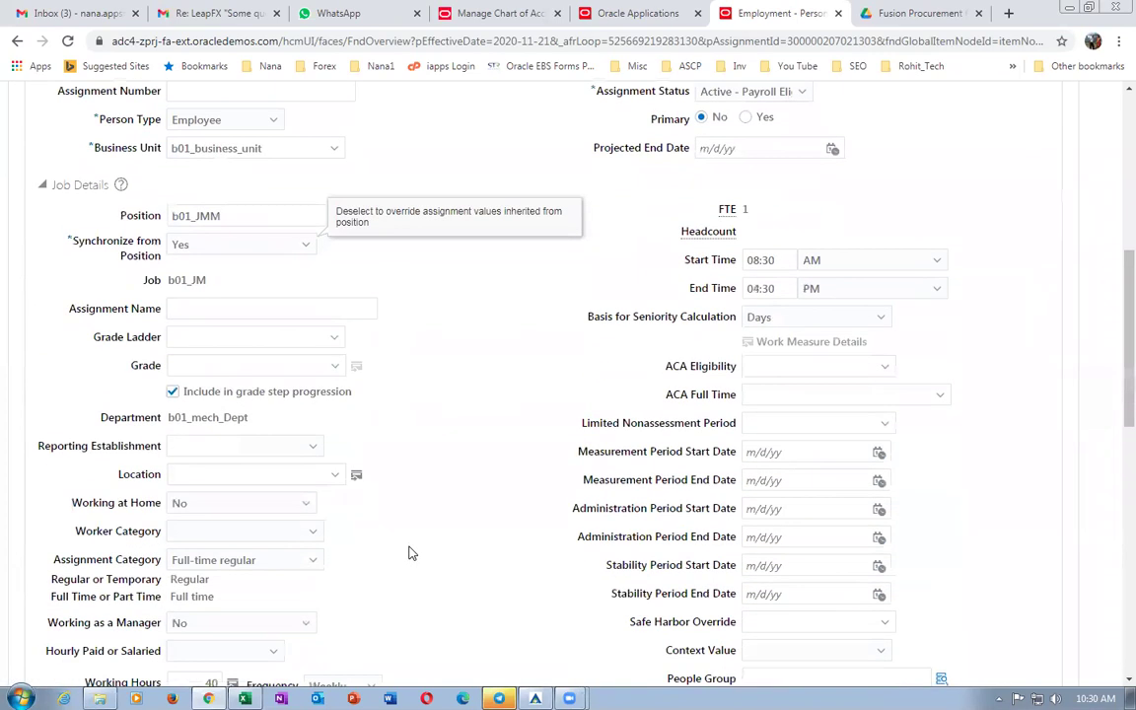
scroll(411, 553, down, 5)
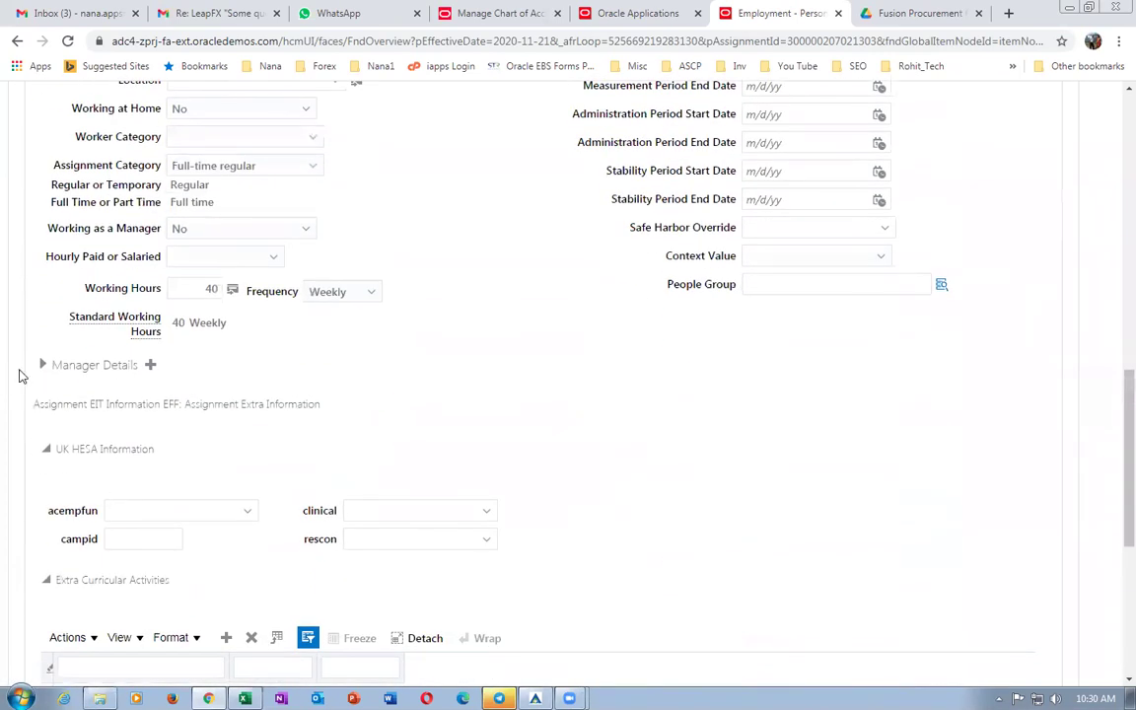
click(42, 365)
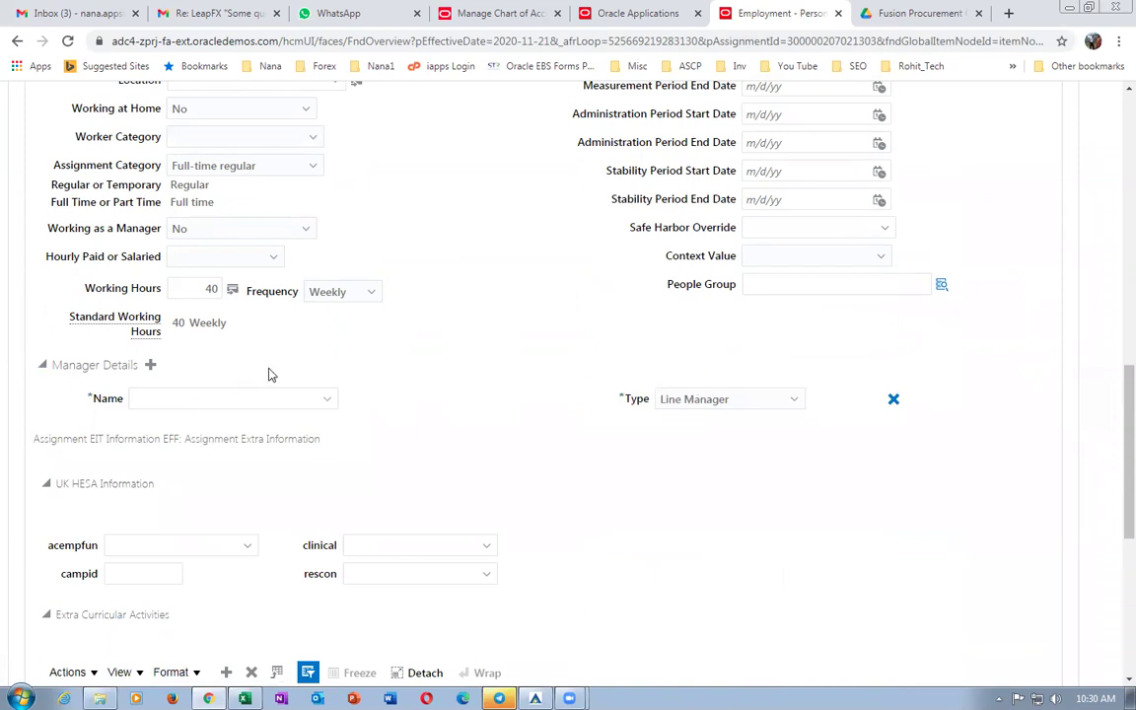
scroll(373, 370, down, 3)
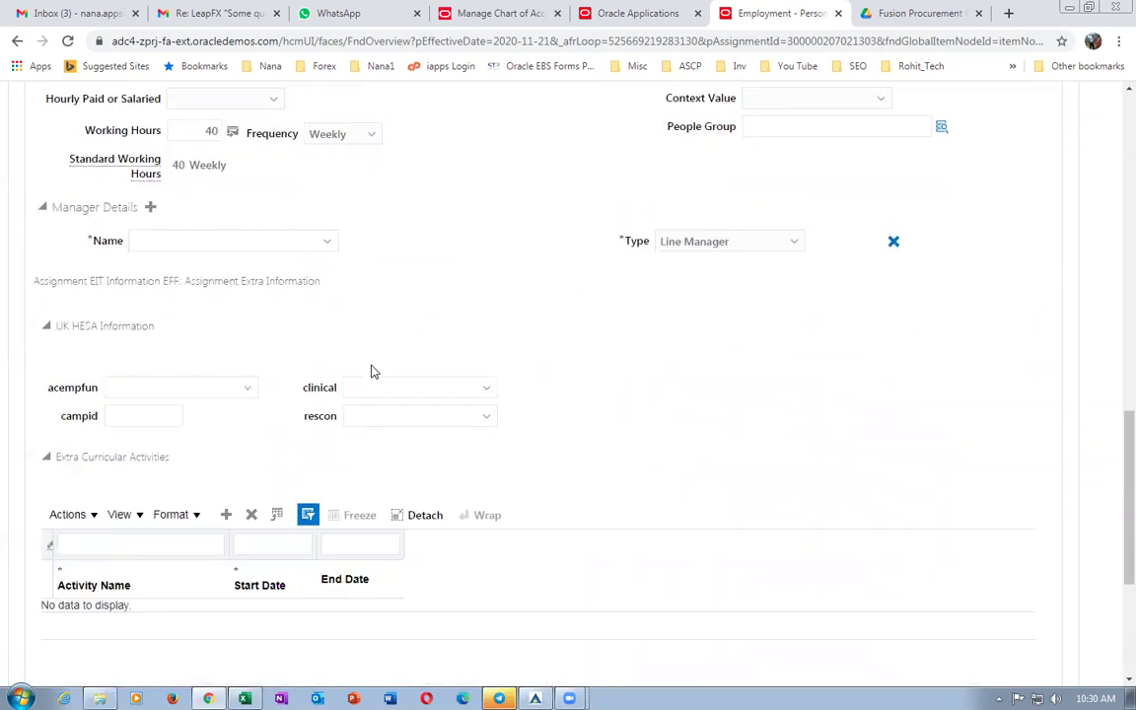
scroll(372, 370, down, 4)
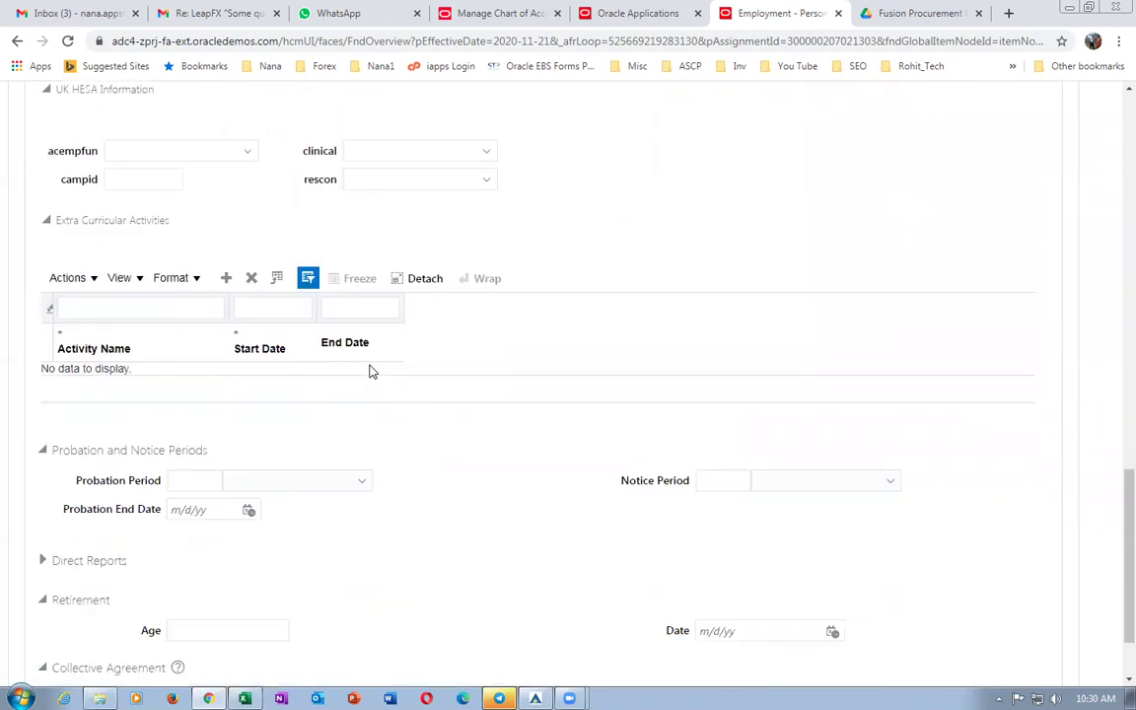
scroll(370, 370, down, 2)
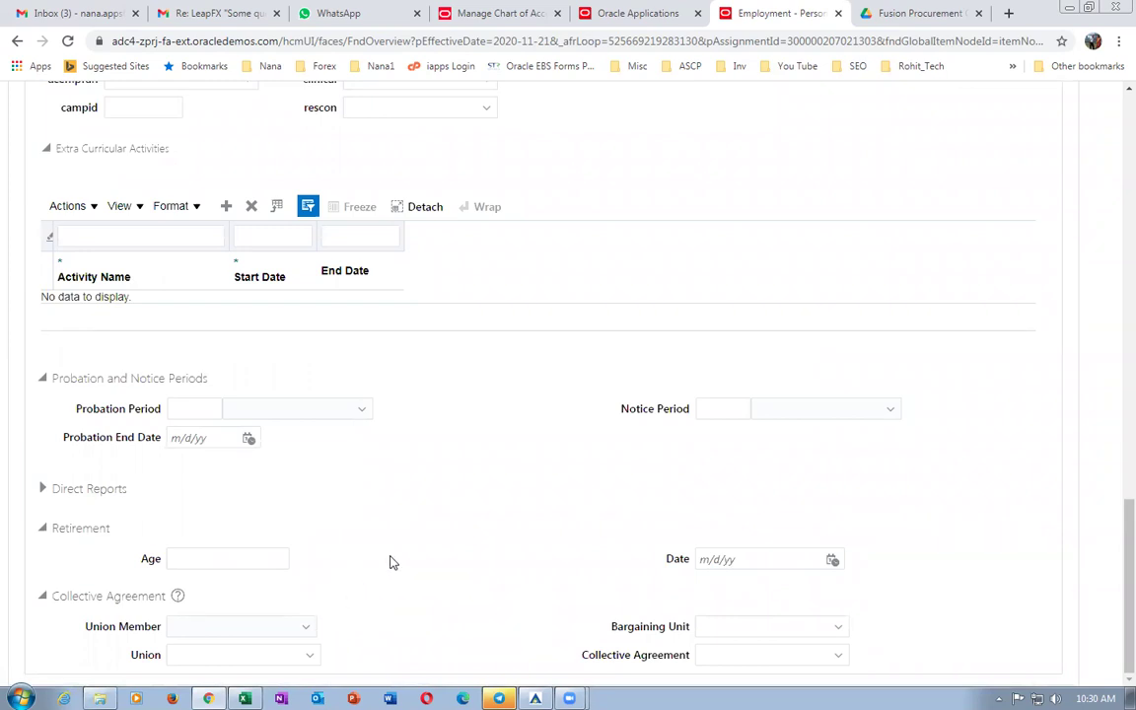
scroll(390, 562, up, 3)
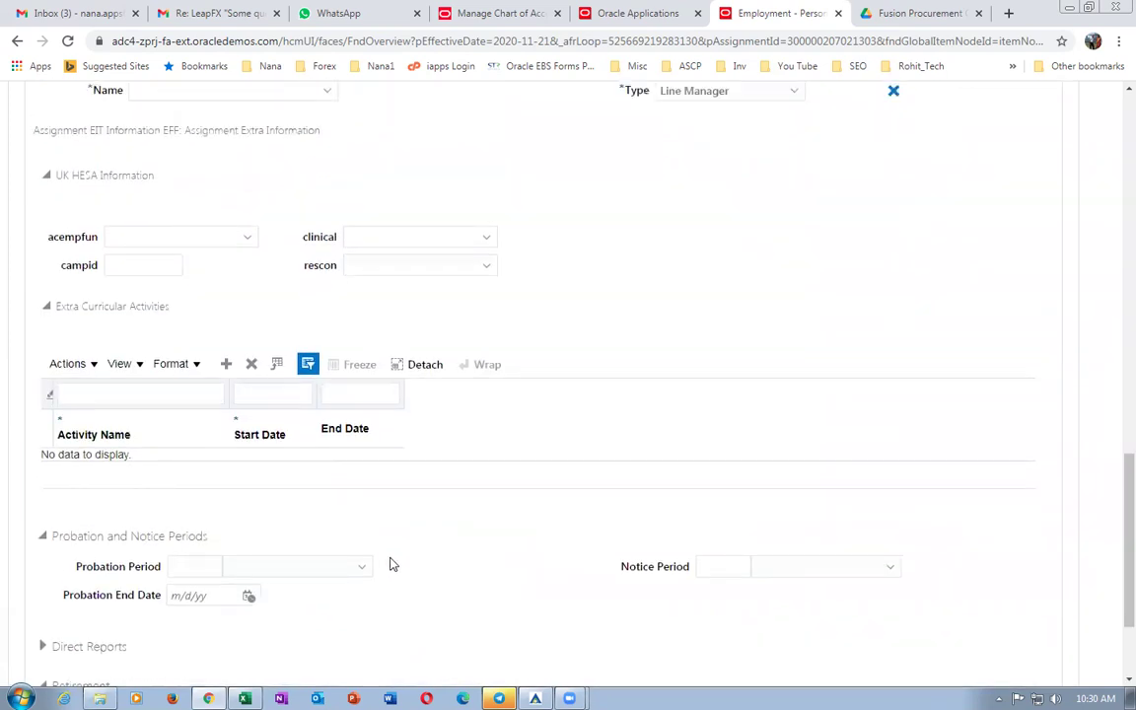
scroll(390, 564, up, 2)
scroll(391, 564, up, 3)
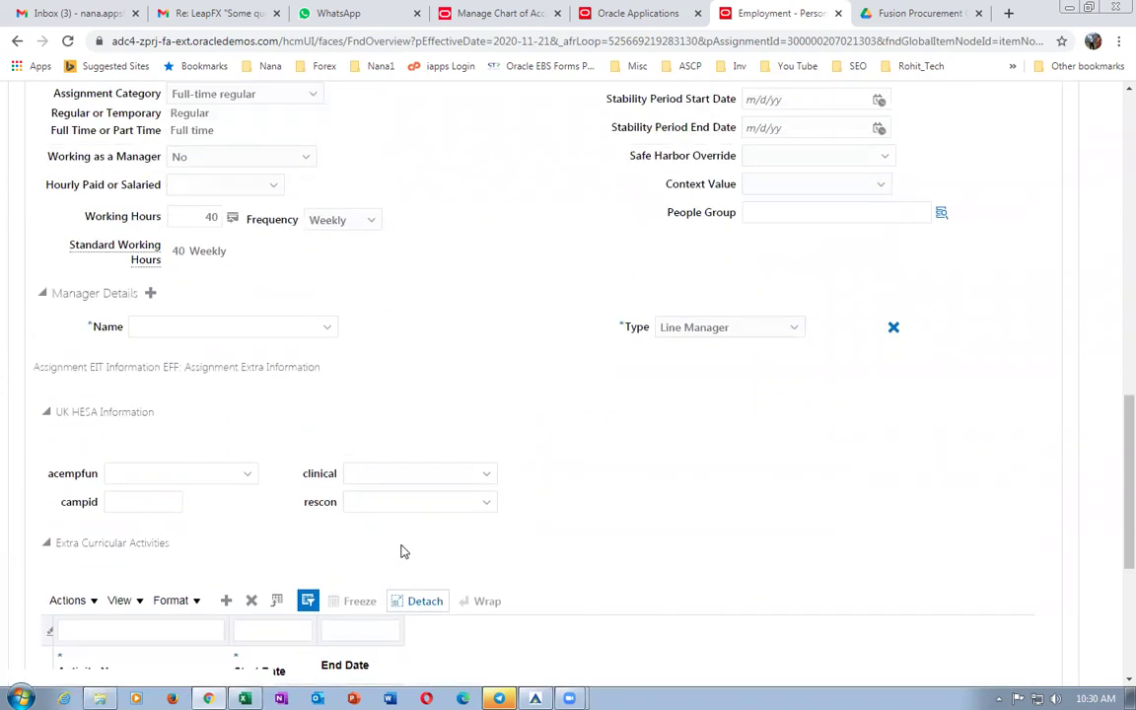
scroll(524, 510, down, 6)
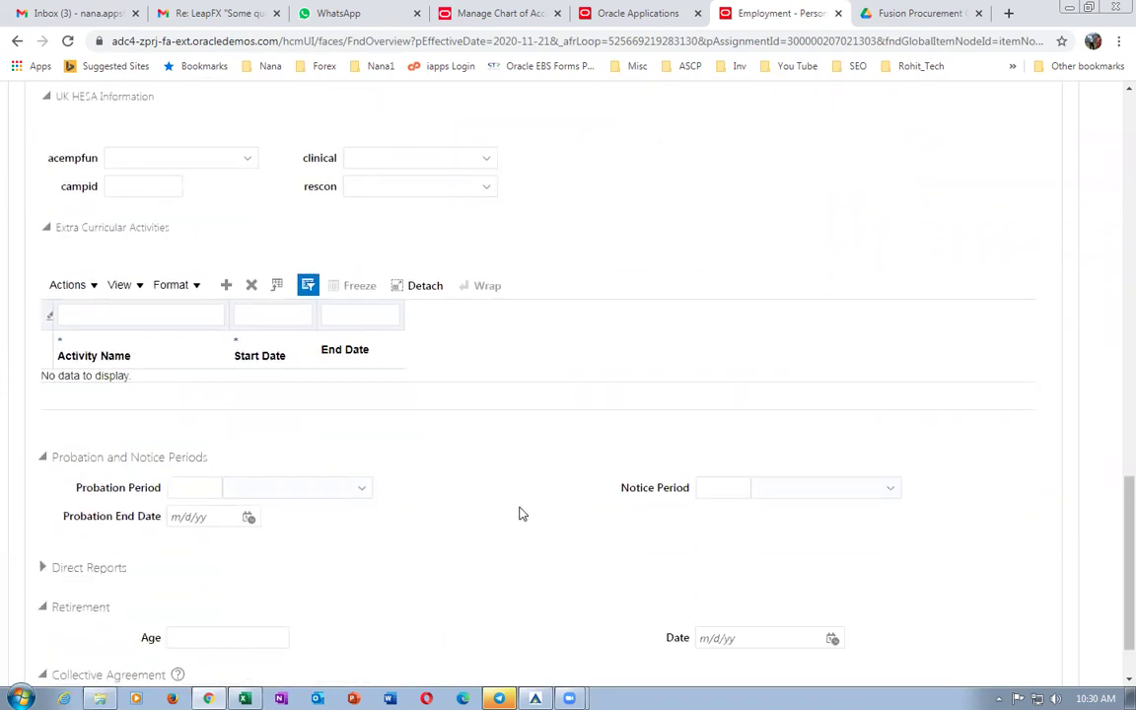
scroll(512, 524, down, 2)
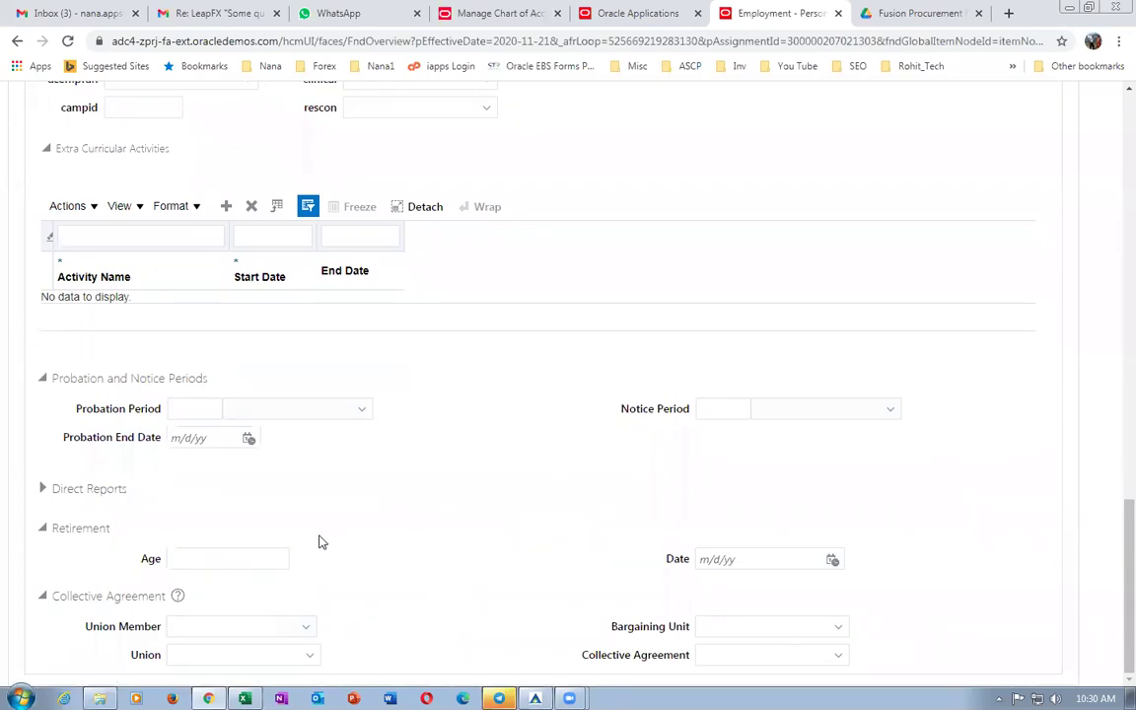
scroll(336, 552, up, 3)
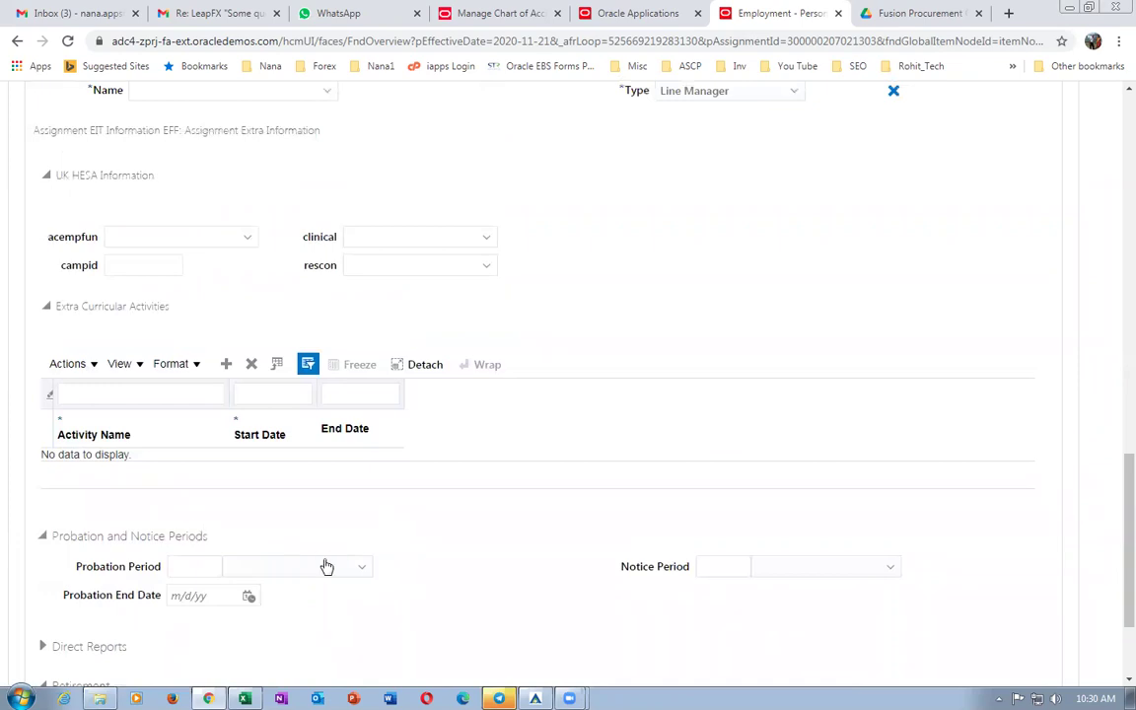
scroll(279, 527, up, 3)
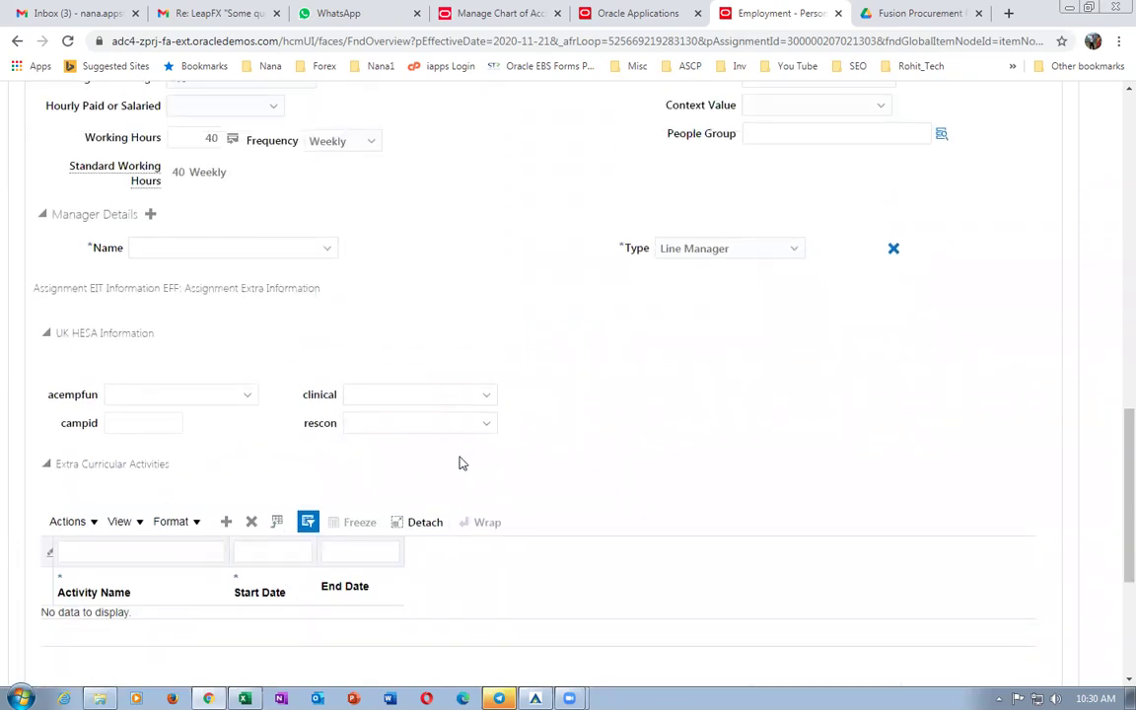
scroll(565, 472, up, 3)
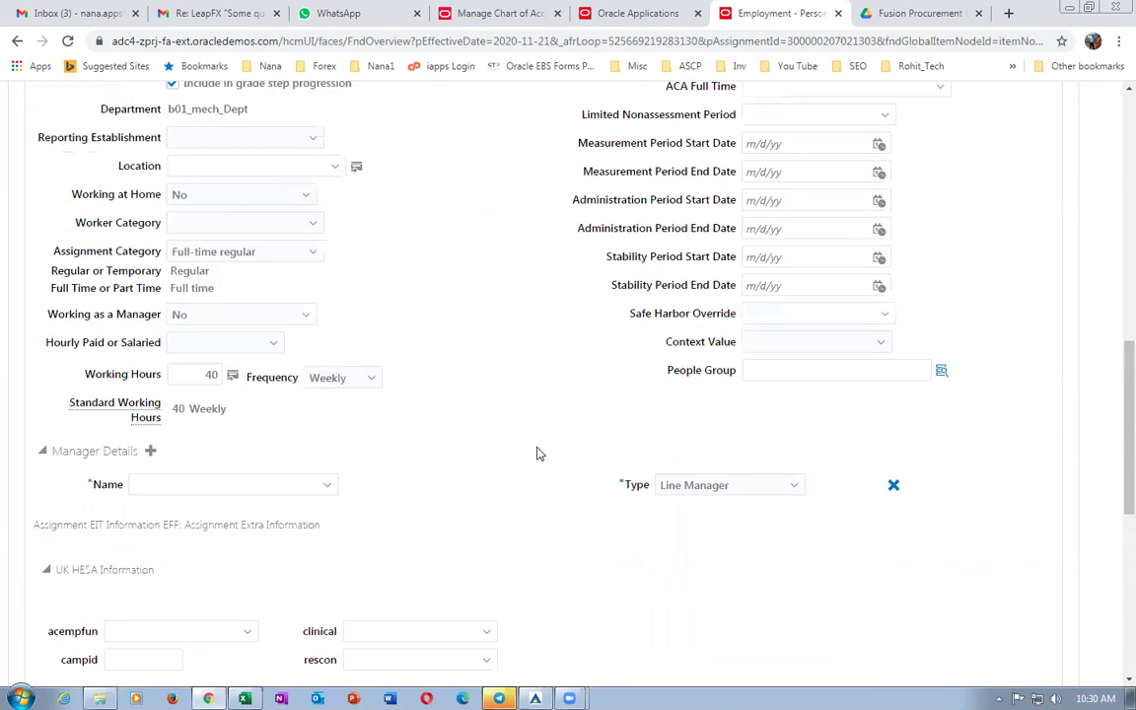
scroll(538, 454, up, 6)
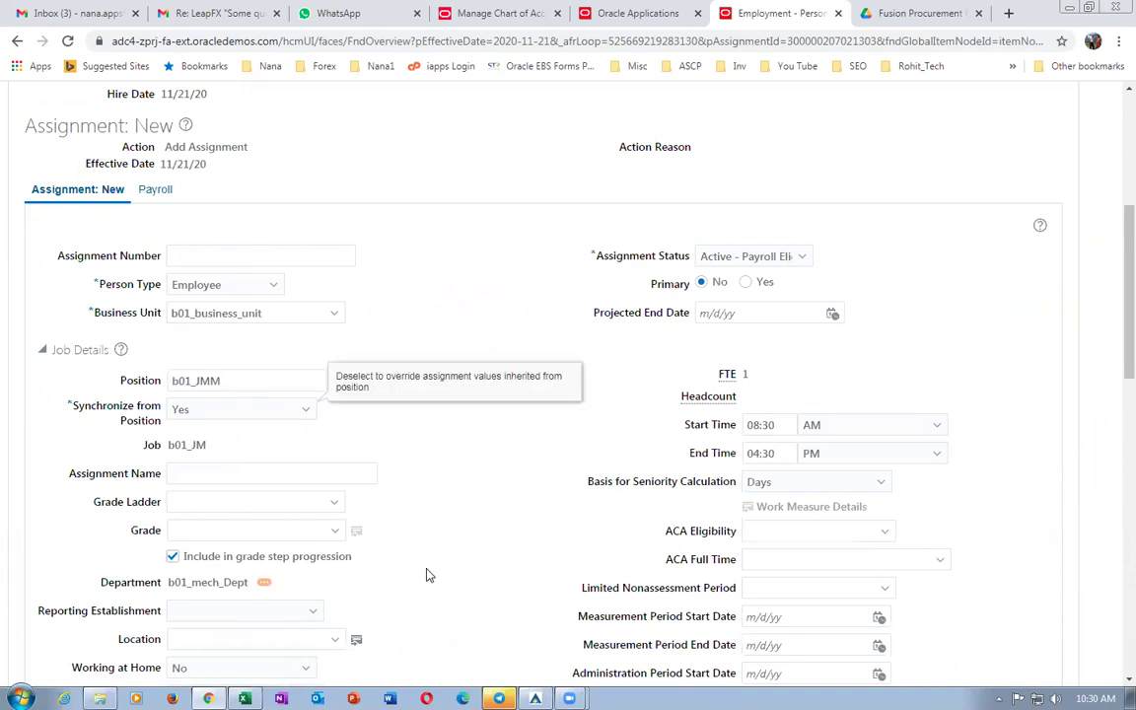
scroll(458, 523, up, 3)
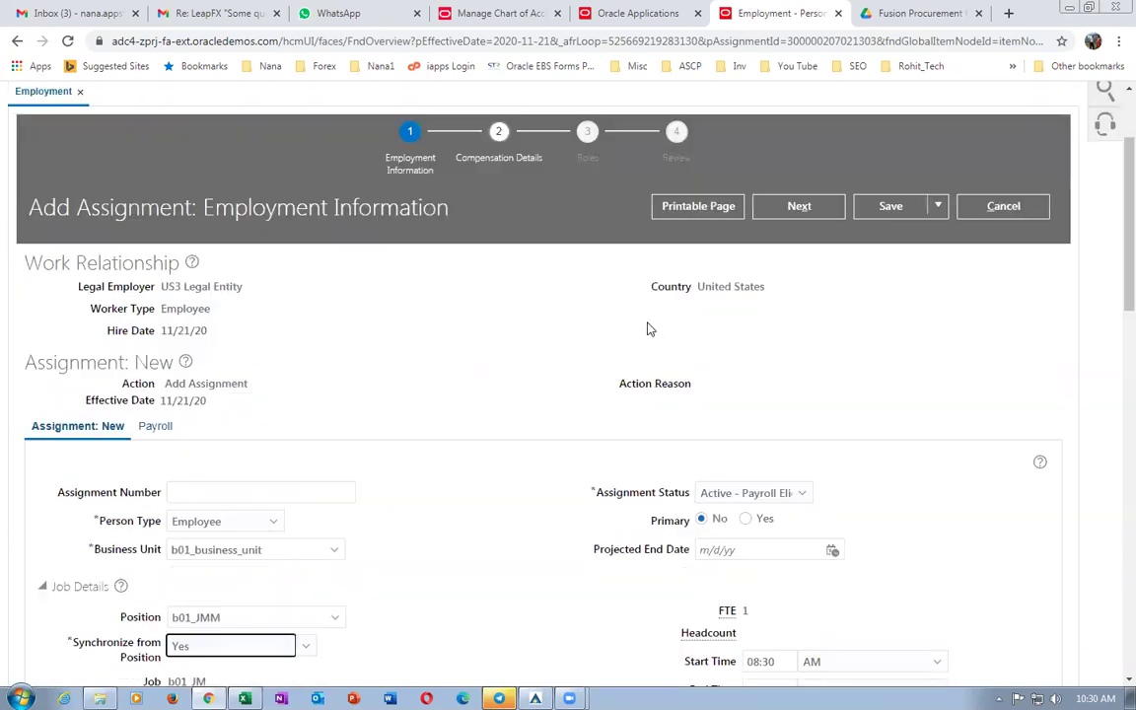
Save the new assignment, then advance past Compensation Details to the Roles step.
click(891, 209)
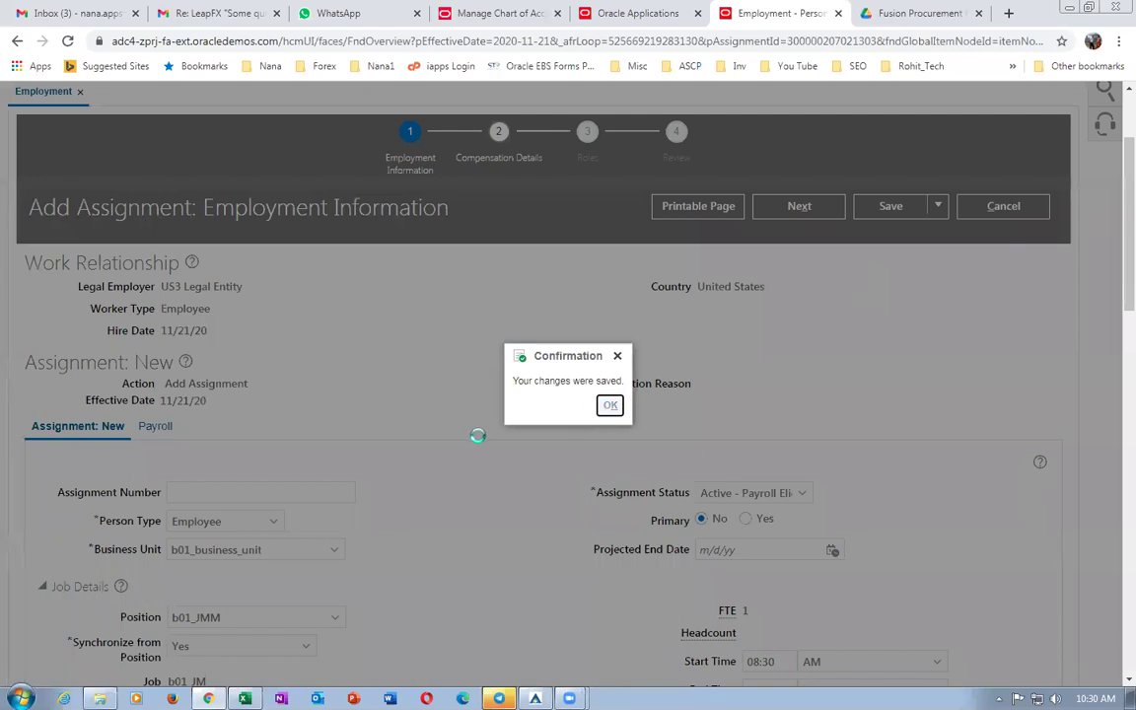
key(Return)
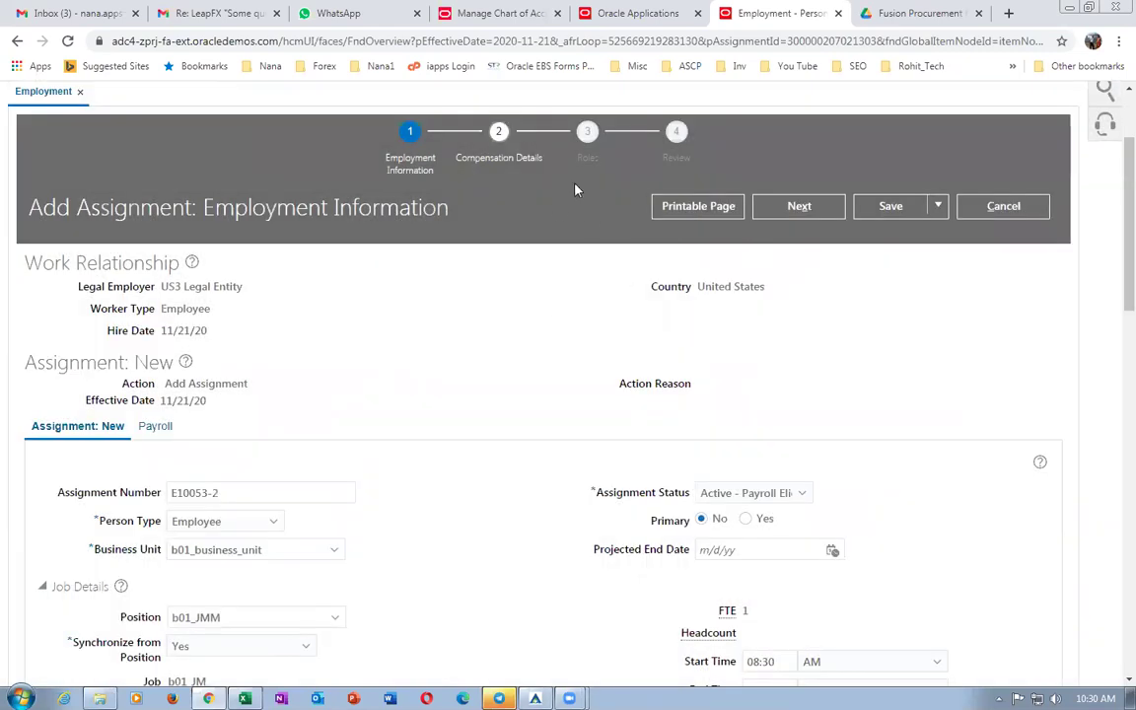
click(799, 206)
scroll(444, 523, down, 3)
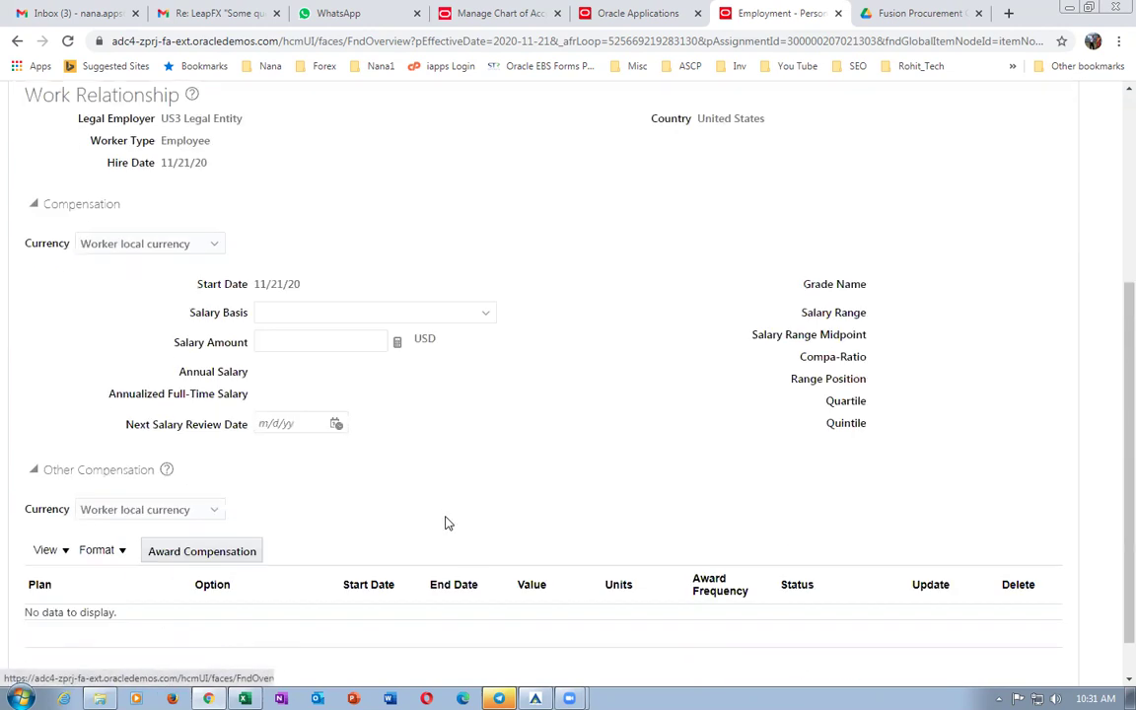
scroll(445, 523, down, 1)
click(781, 363)
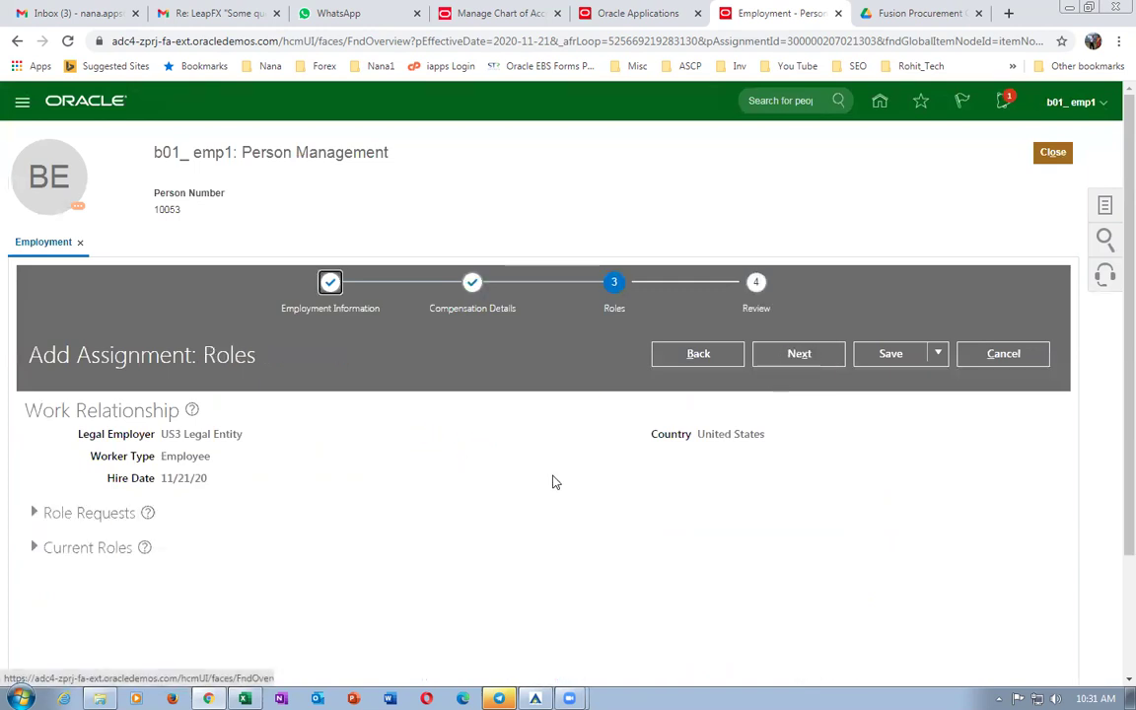
Review and submit the E10053-2 assignment request, confirming the warning, then close the record.
click(746, 294)
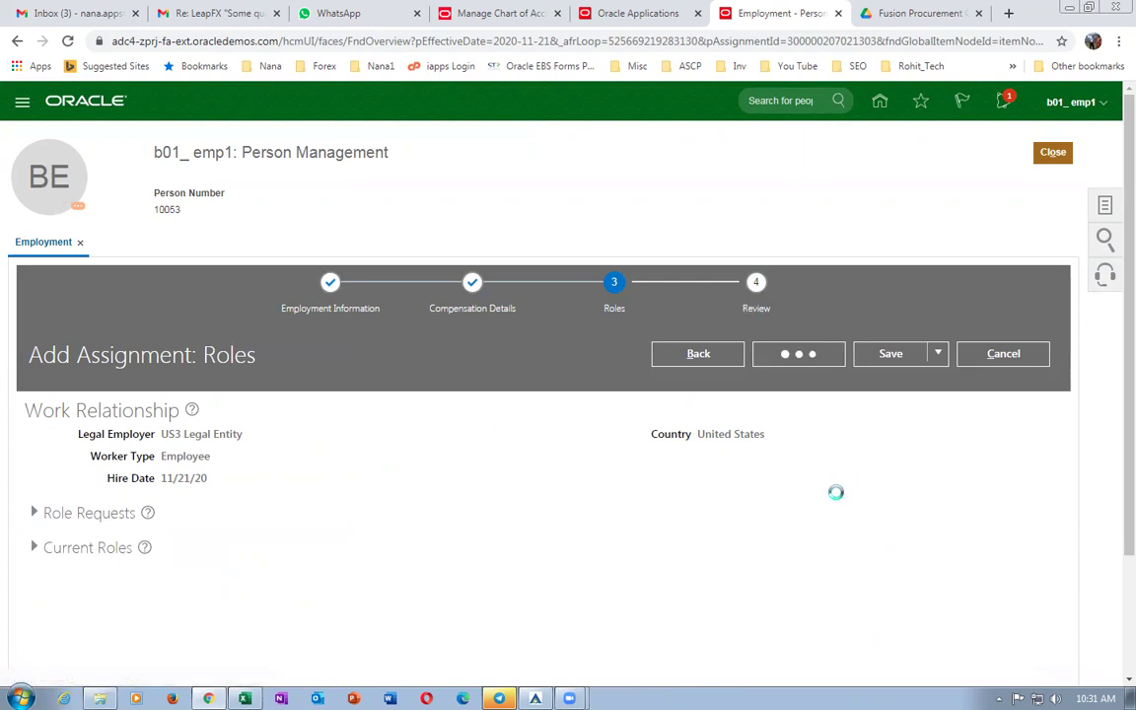
click(891, 359)
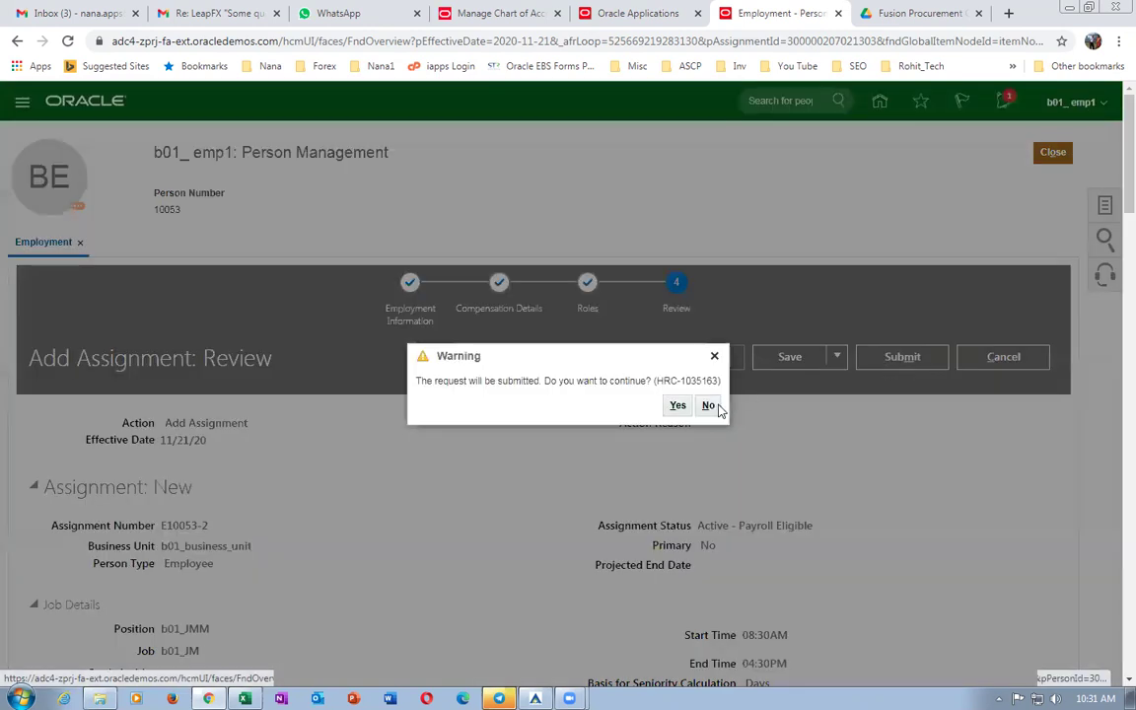
click(677, 406)
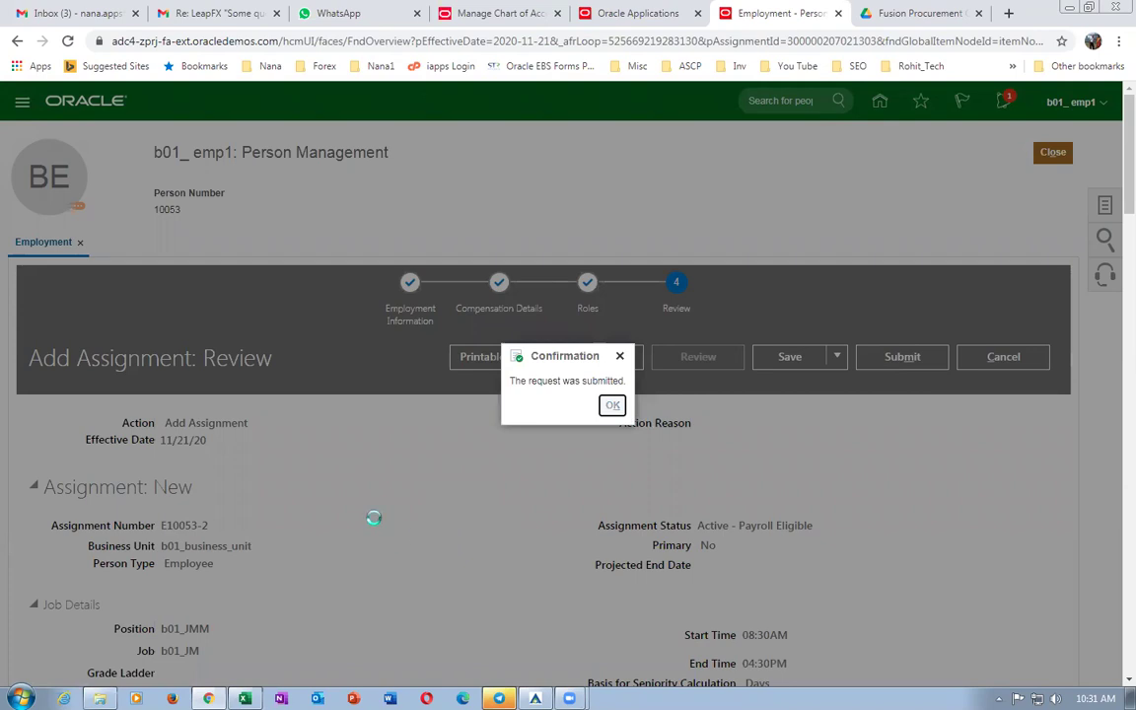
key(Return)
click(1062, 156)
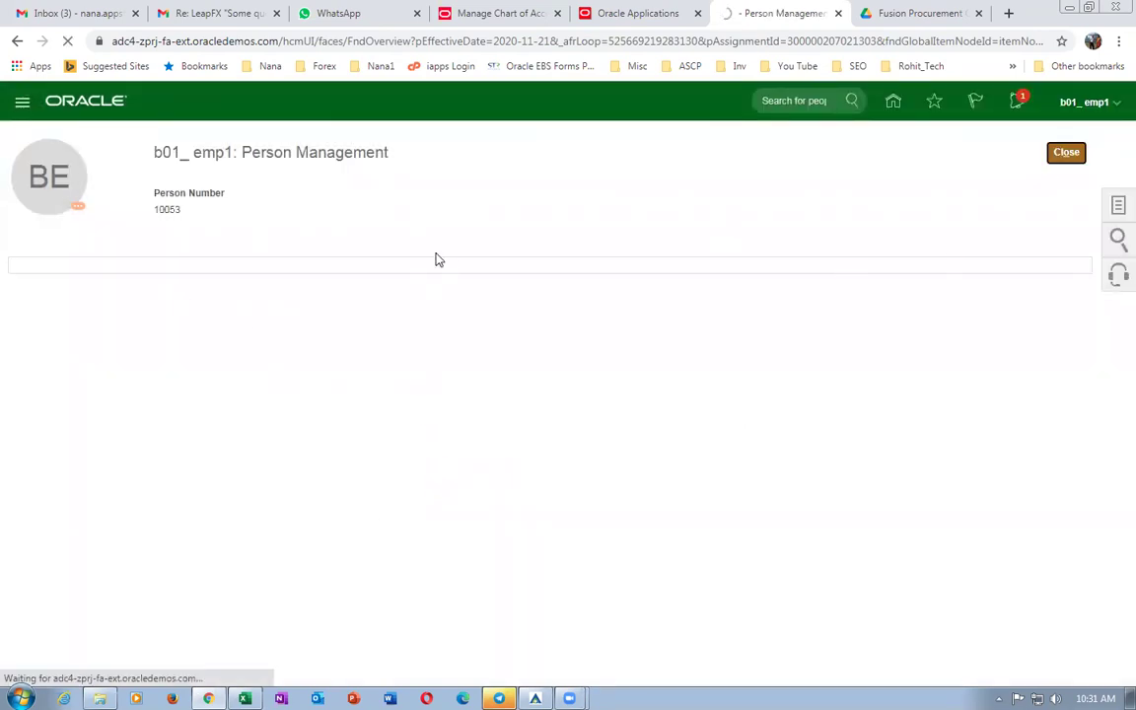
Search for the b01 employee again and open their employment record.
click(264, 316)
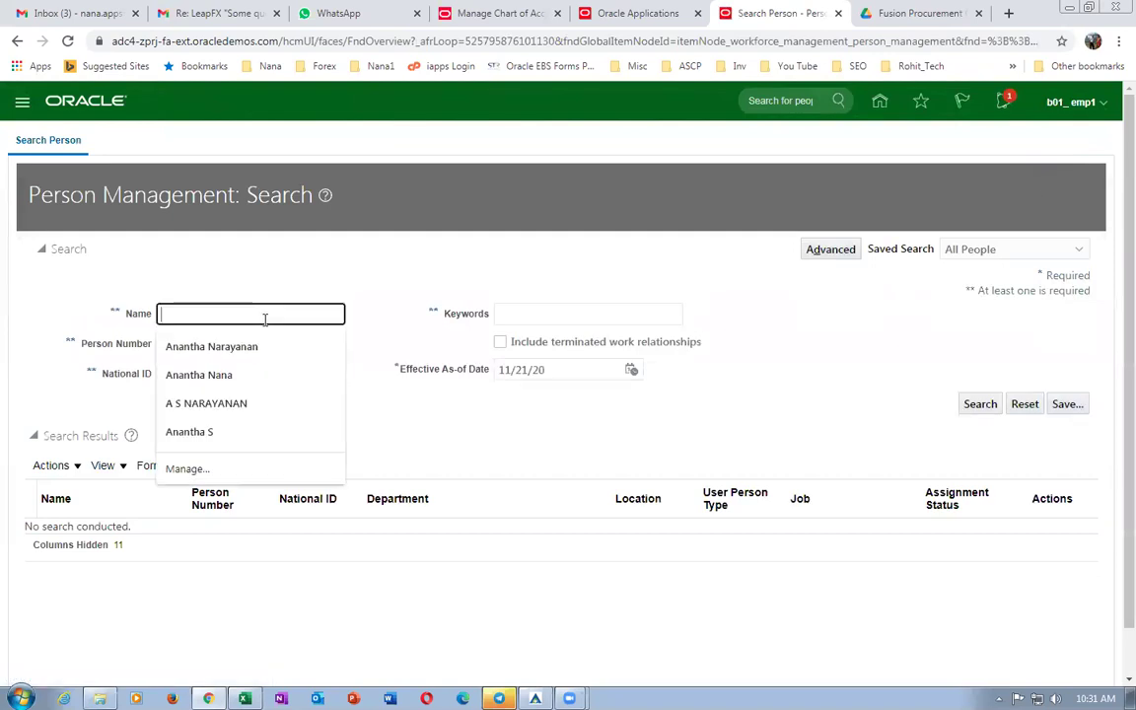
text(emp1, b)
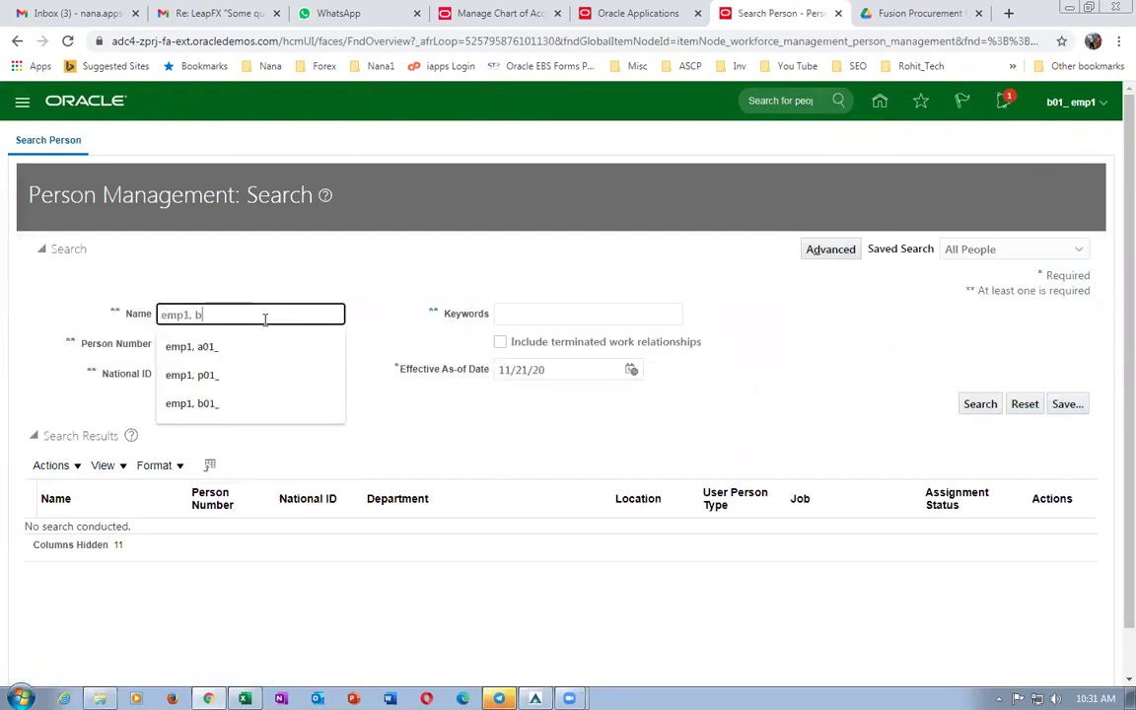
text(01_)
click(980, 403)
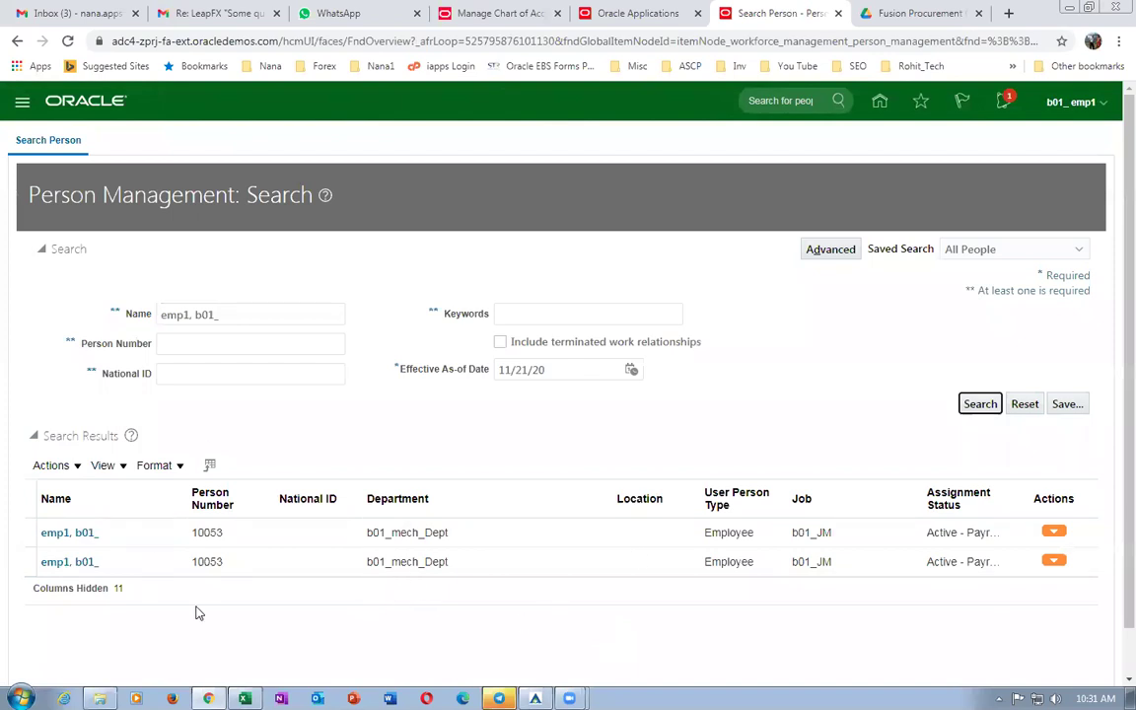
click(69, 532)
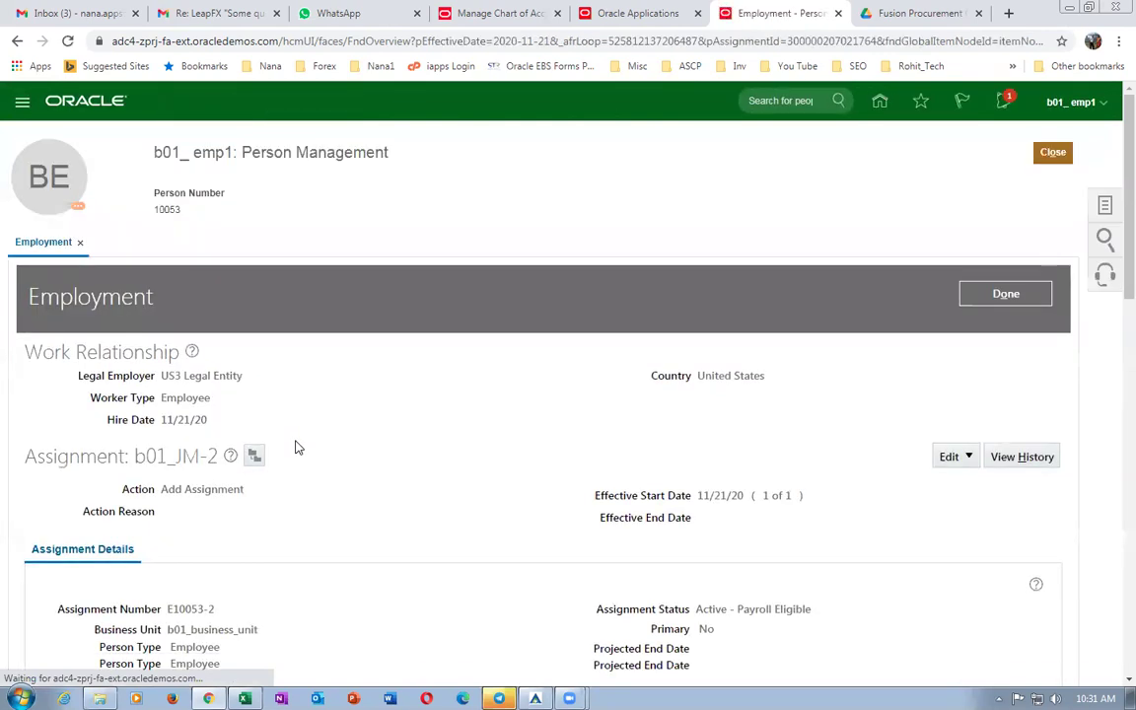
Review the active b01_JM-2 assignment, expanding Expenses Information, and finish with Done.
scroll(296, 450, down, 3)
scroll(296, 449, down, 5)
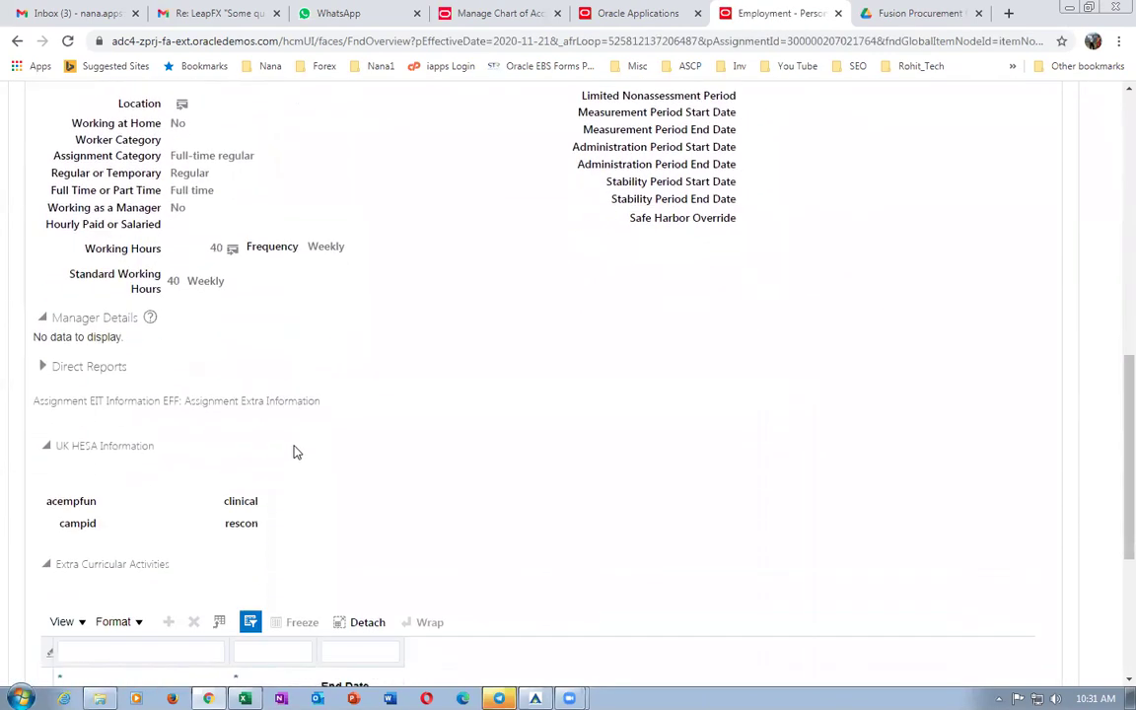
scroll(296, 451, down, 2)
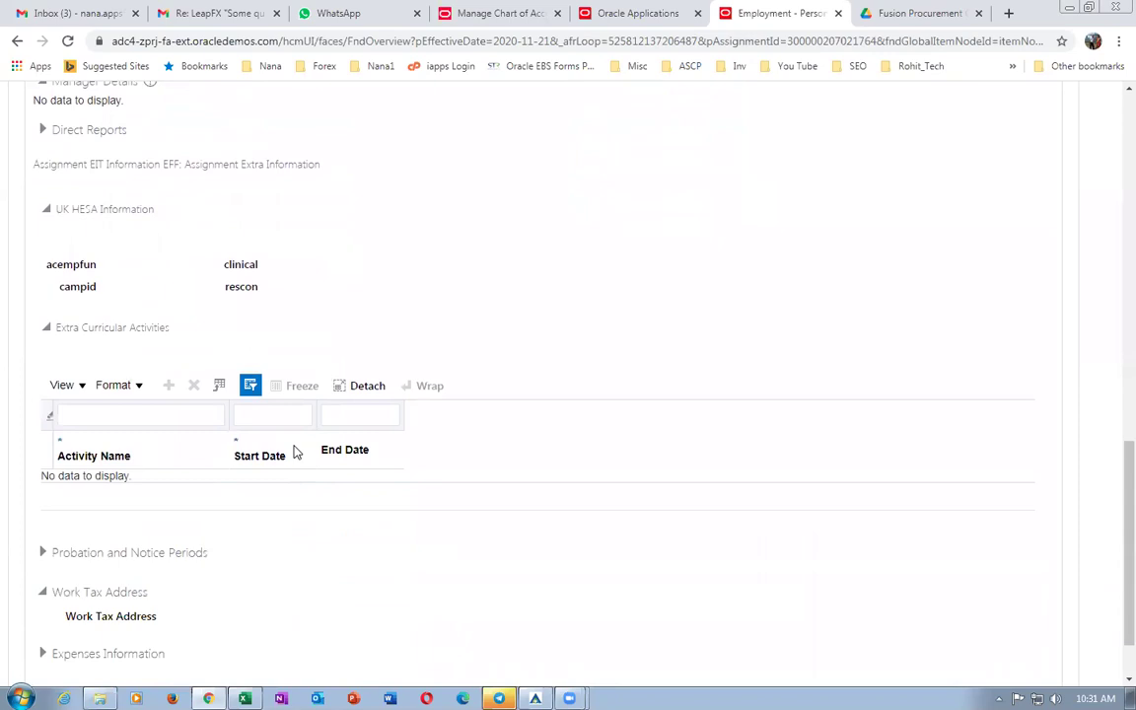
scroll(296, 451, down, 1)
click(45, 576)
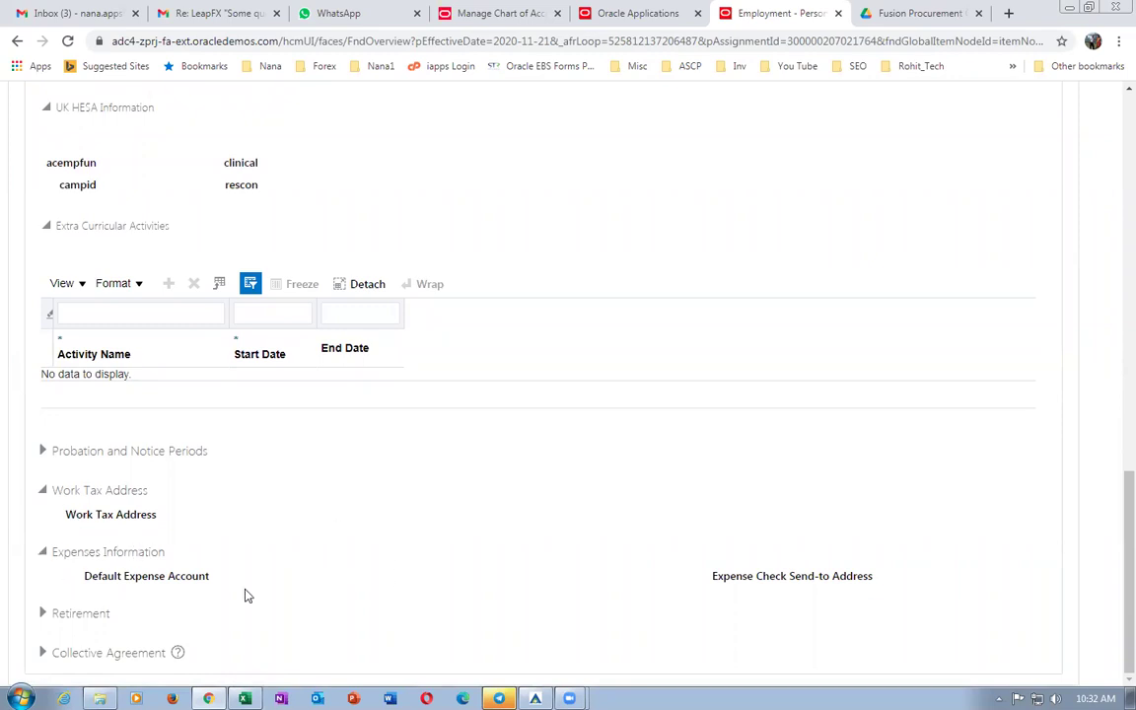
scroll(458, 581, up, 10)
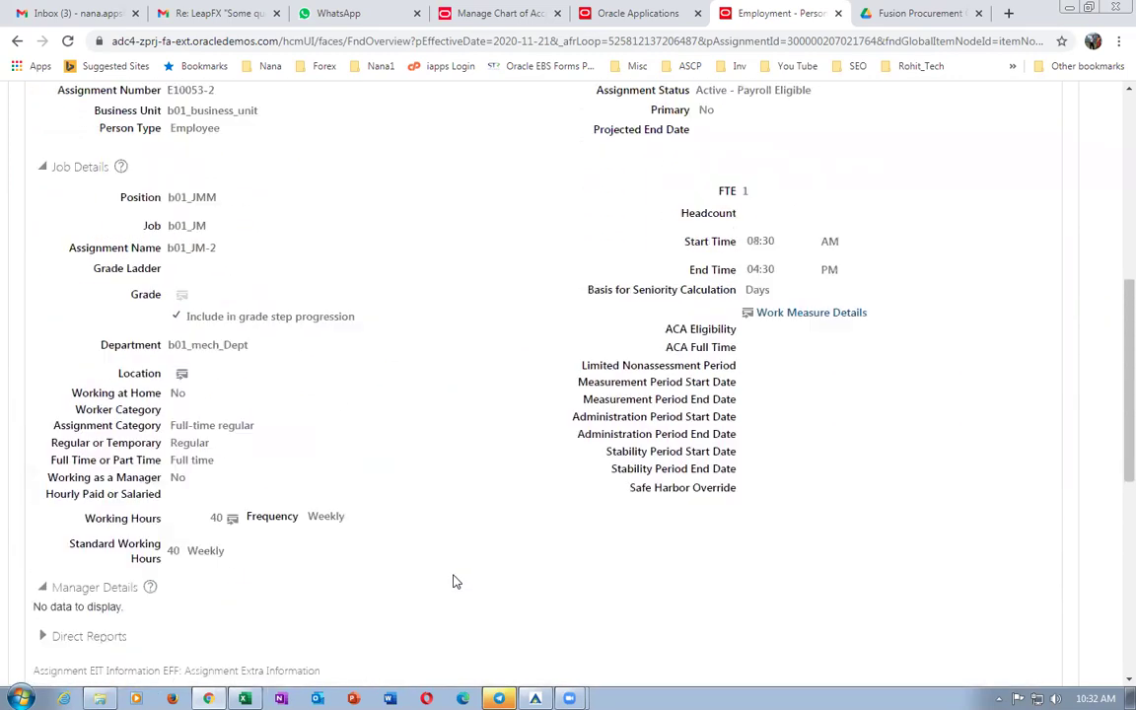
scroll(513, 441, up, 3)
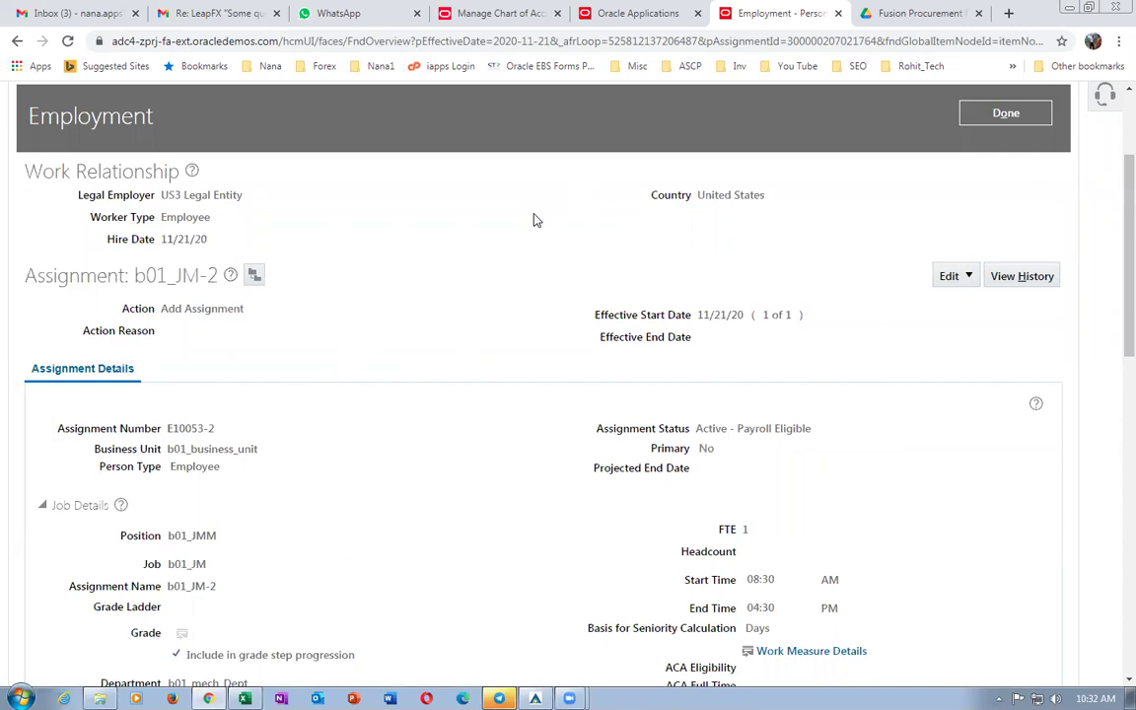
click(976, 112)
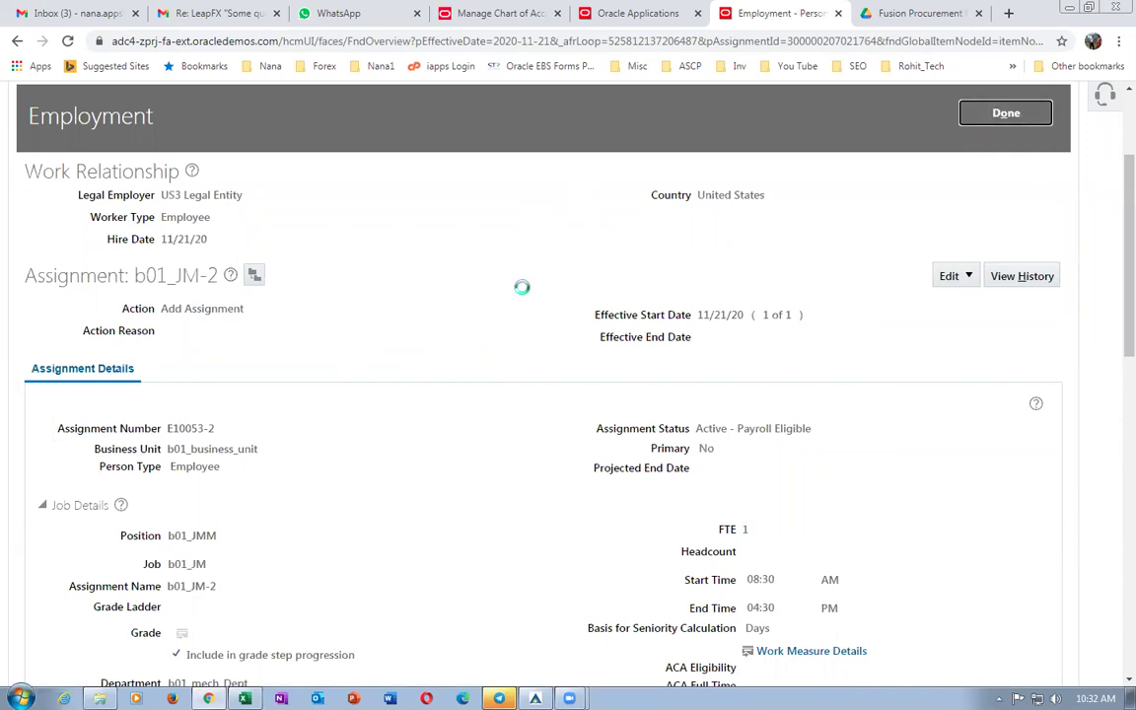
Close Person Management and locate the Manage Payment Terms task in the procurement worksheet.
click(1064, 152)
key(alt+Tab)
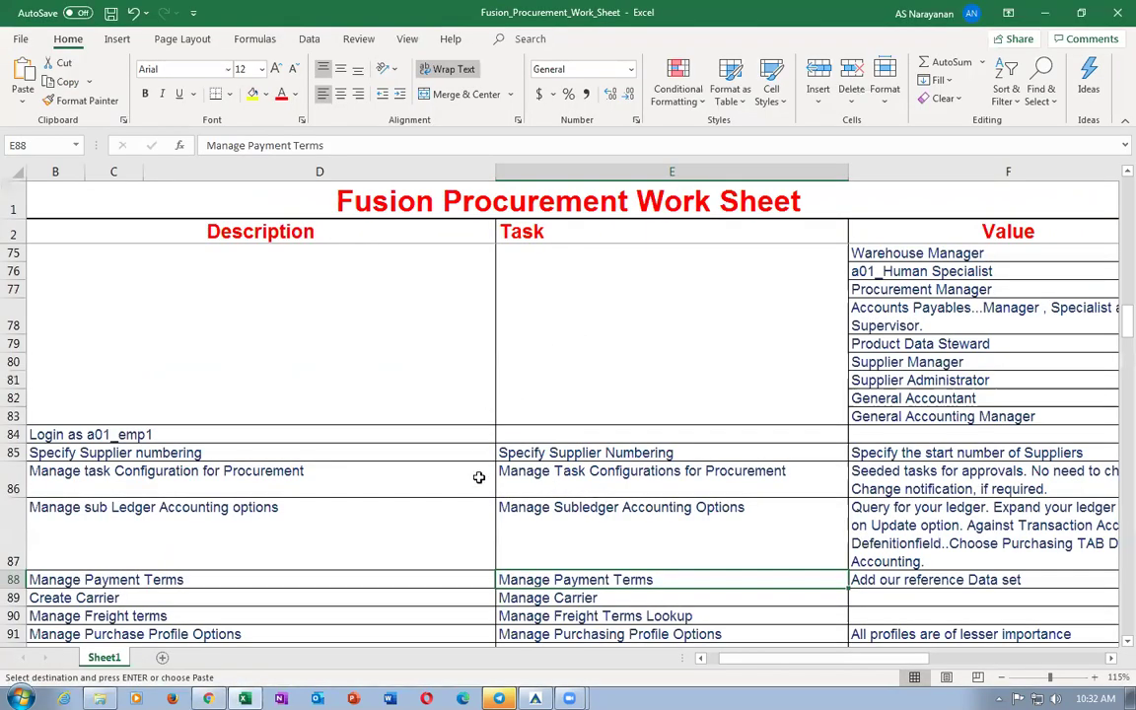
scroll(612, 389, up, 3)
scroll(607, 400, up, 2)
click(599, 415)
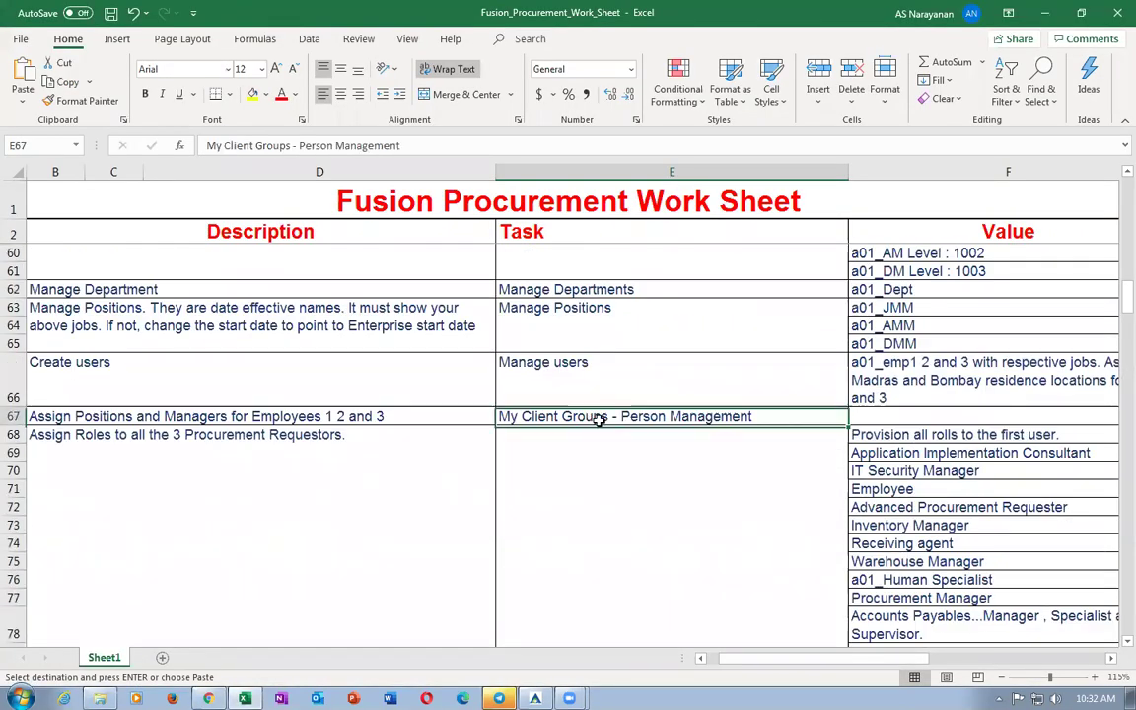
scroll(667, 444, down, 1)
scroll(667, 445, down, 3)
click(582, 507)
click(598, 536)
click(609, 564)
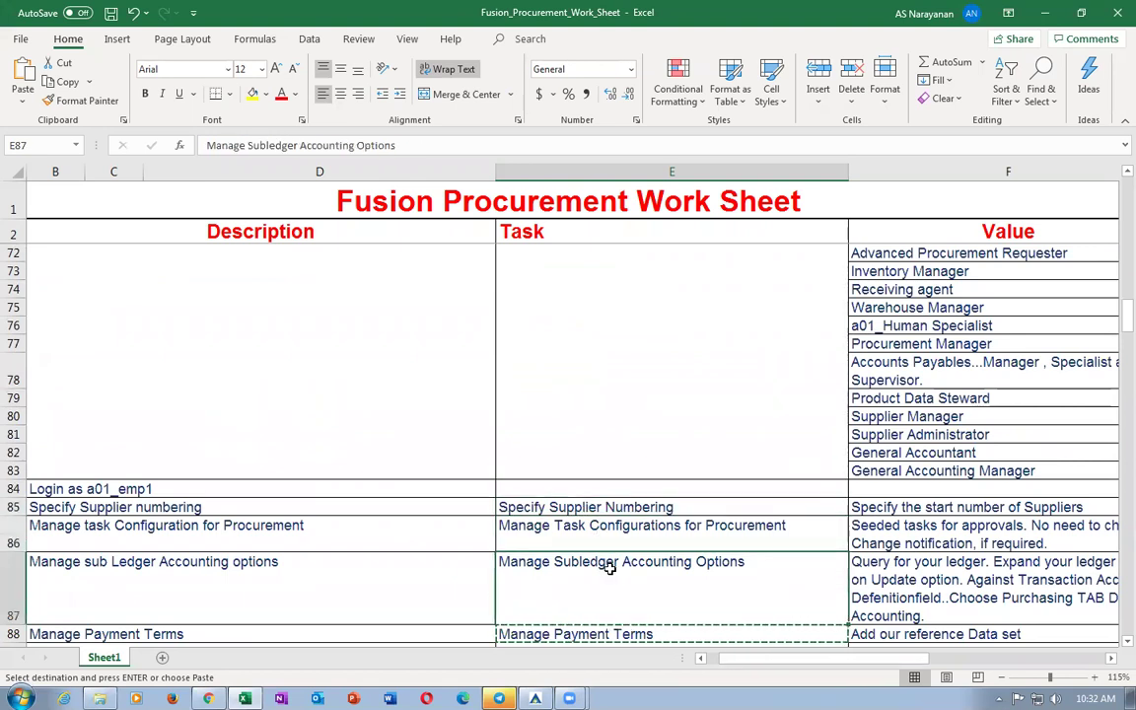
scroll(609, 563, down, 2)
click(604, 526)
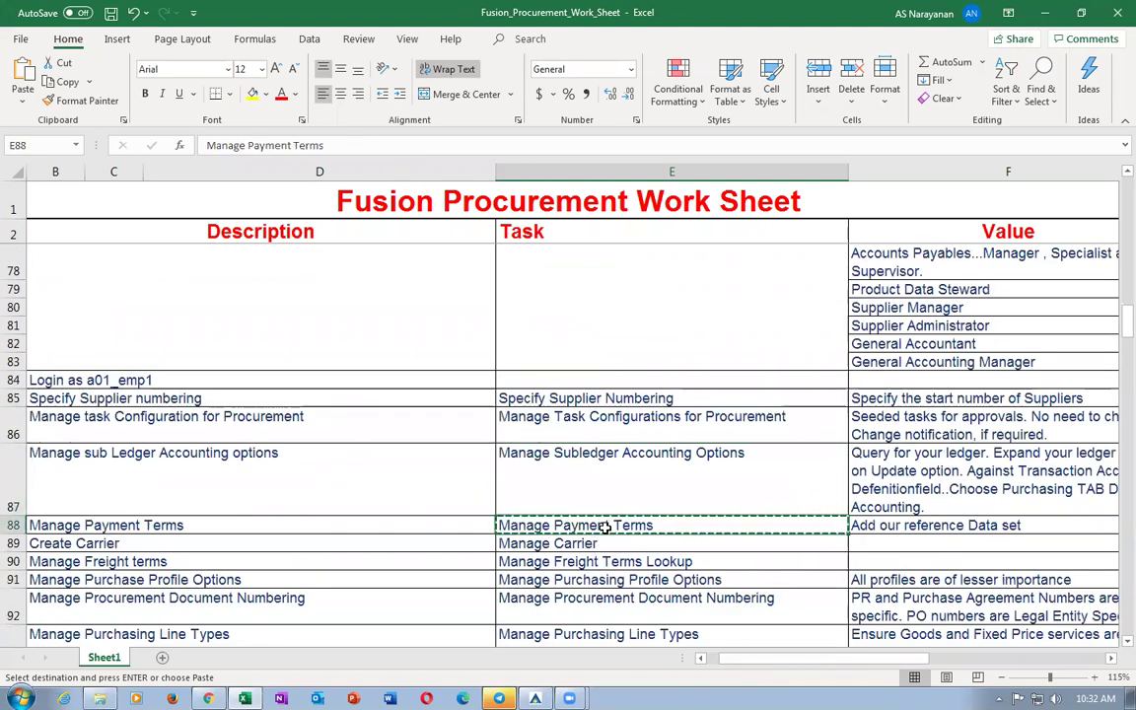
In Setup and Maintenance, search for Manage Payment Terms and open the task.
key(alt+Tab)
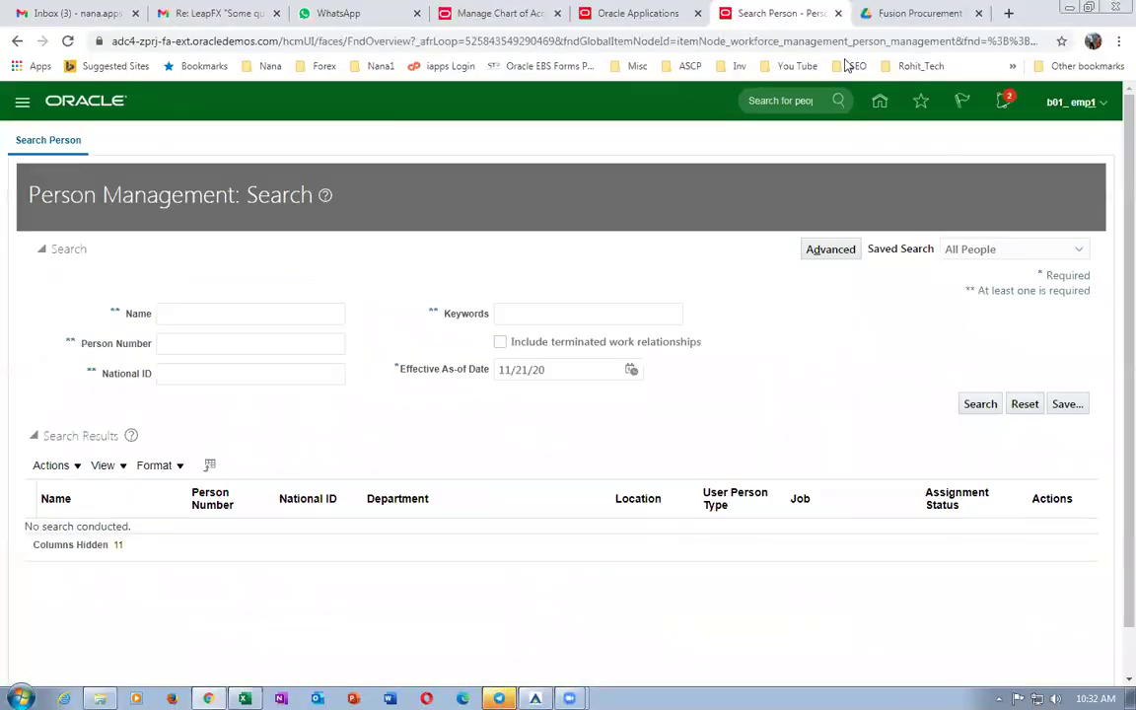
click(1060, 109)
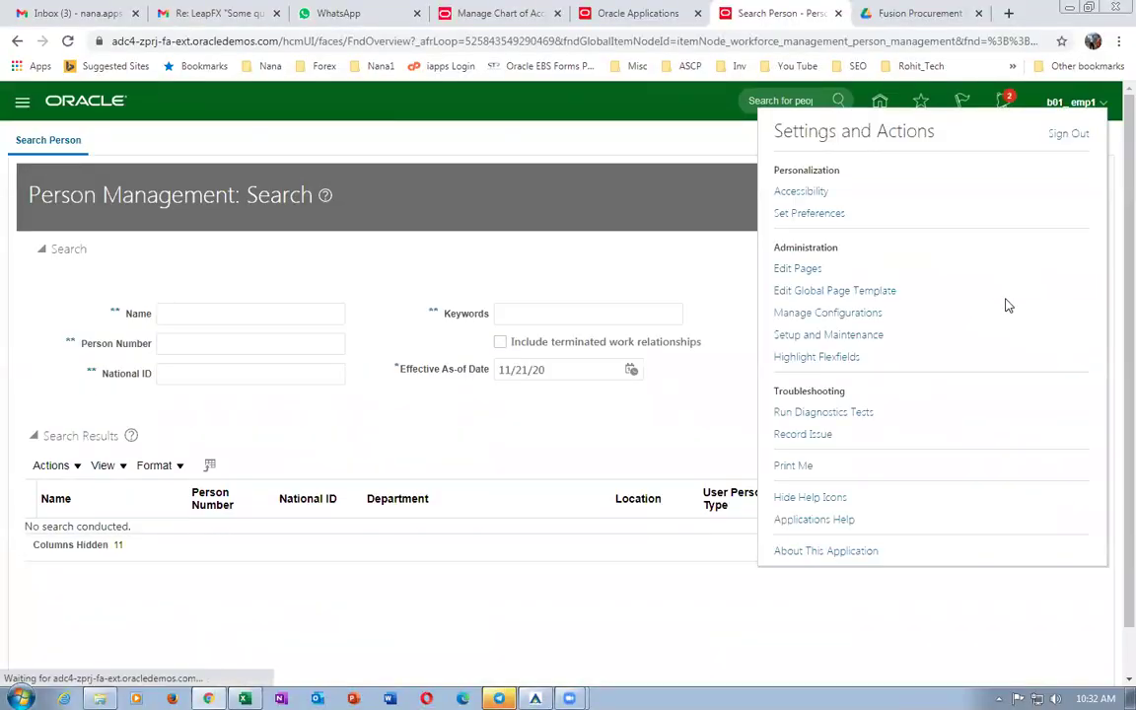
click(828, 334)
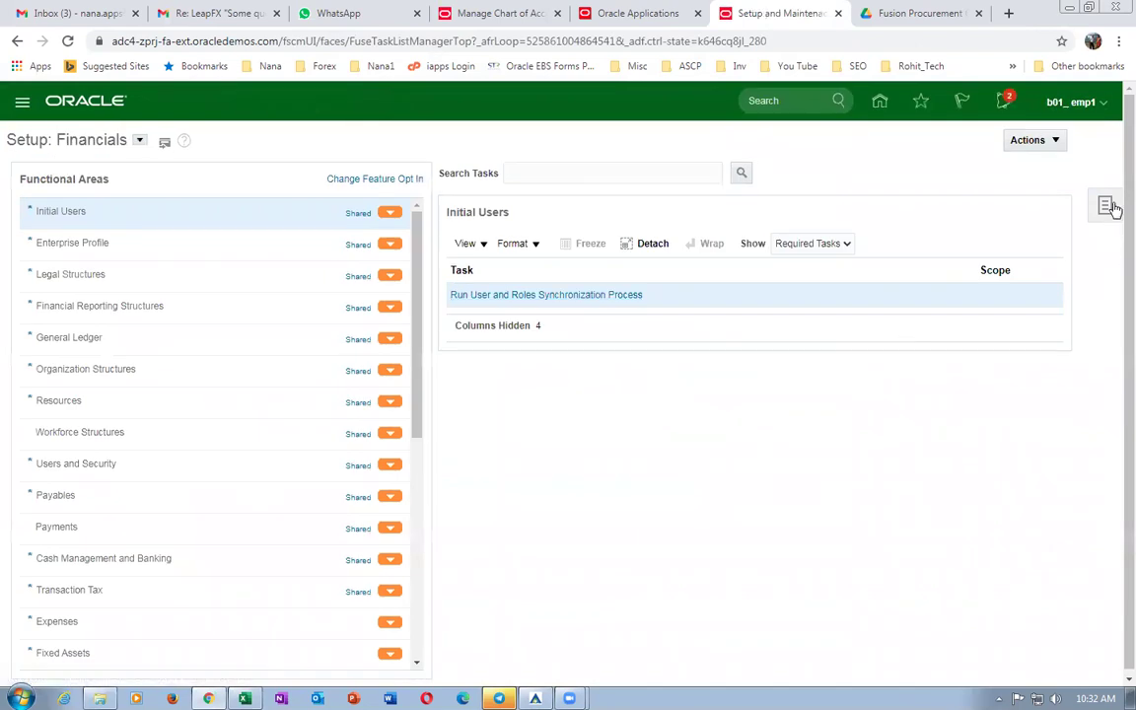
click(1104, 209)
click(982, 257)
click(274, 172)
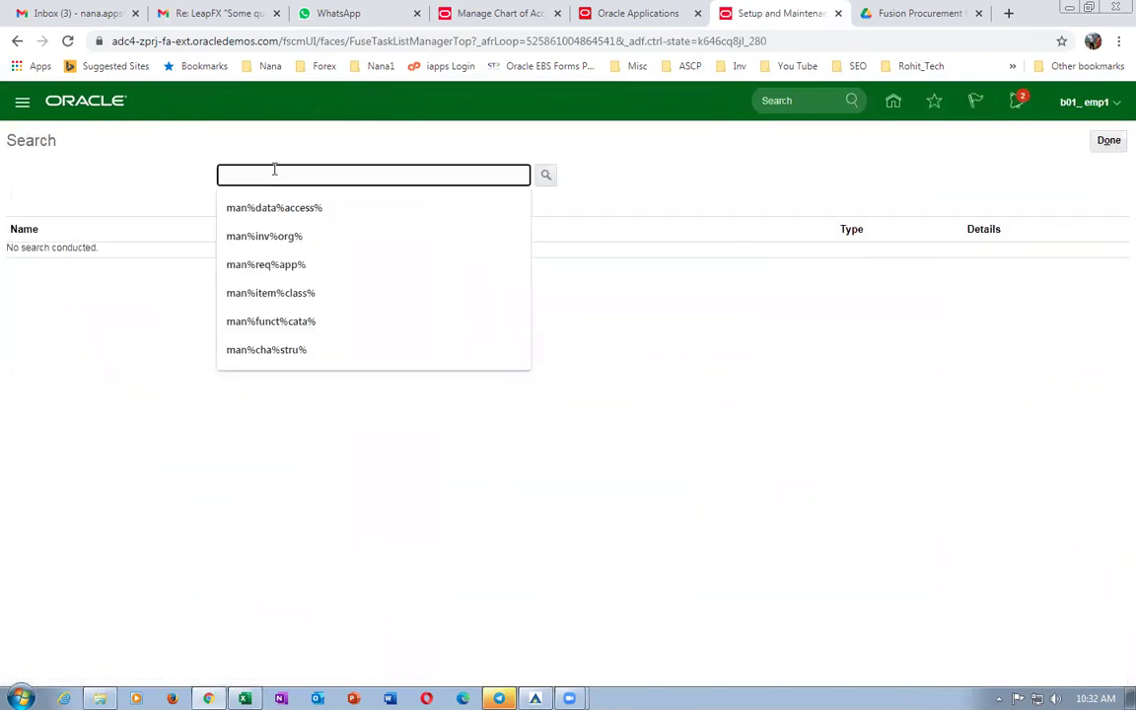
text(Manage Payment Terms)
key(Return)
click(48, 258)
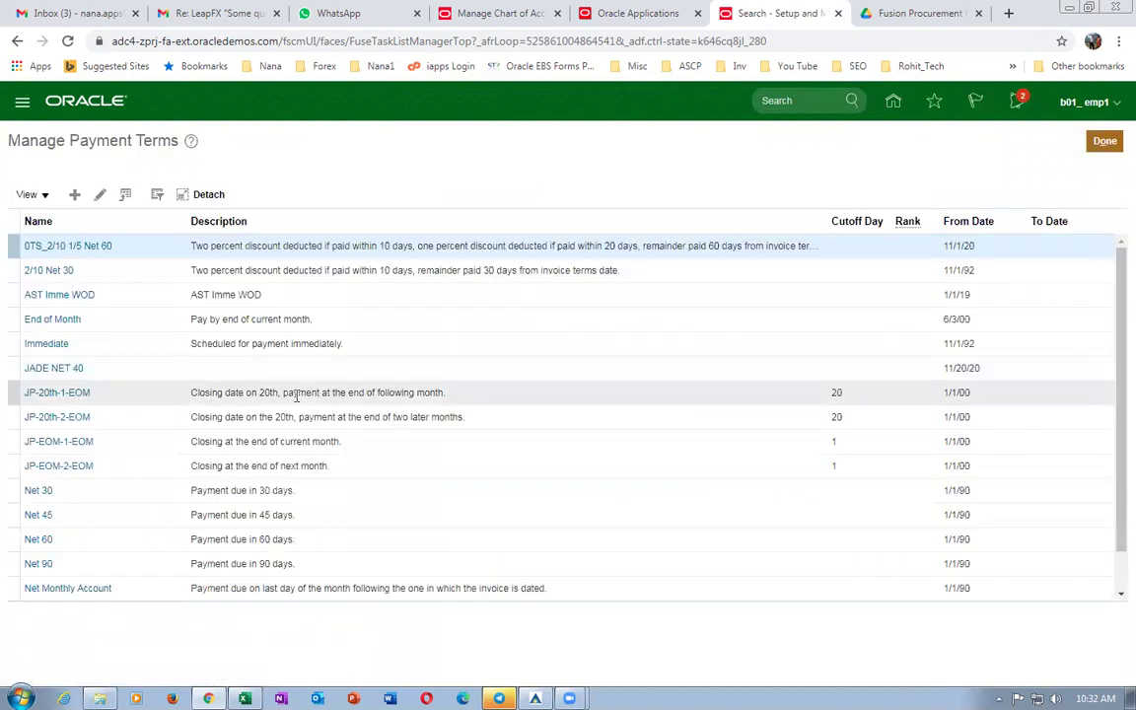
click(12, 270)
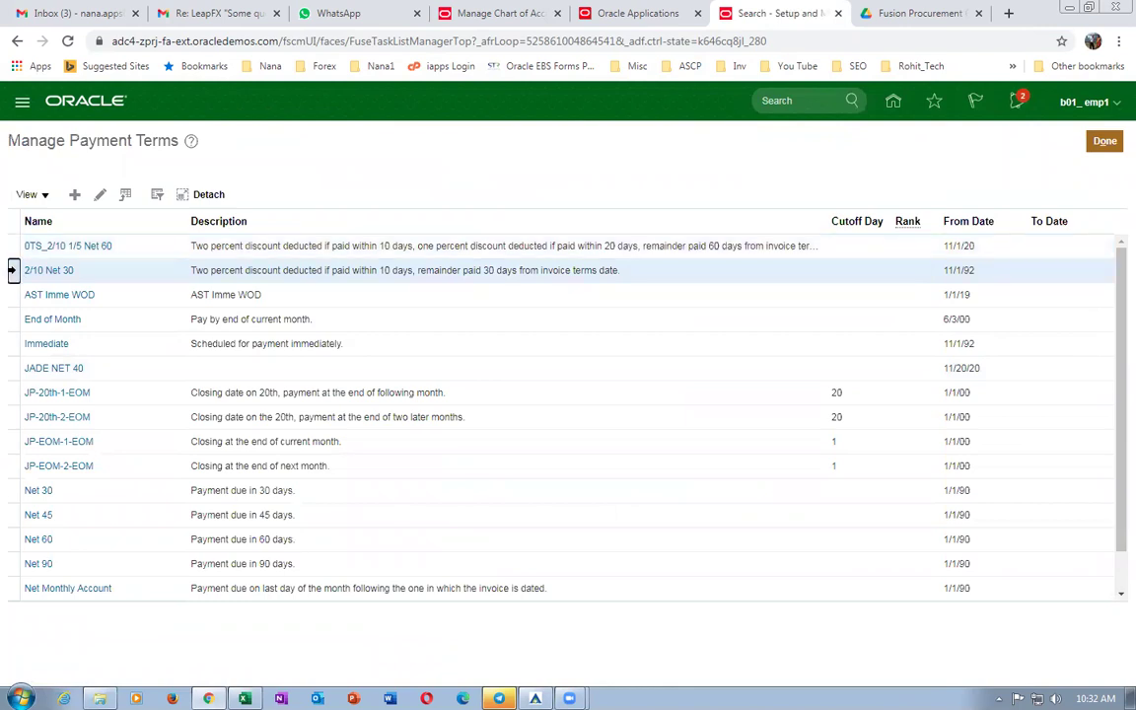
click(100, 196)
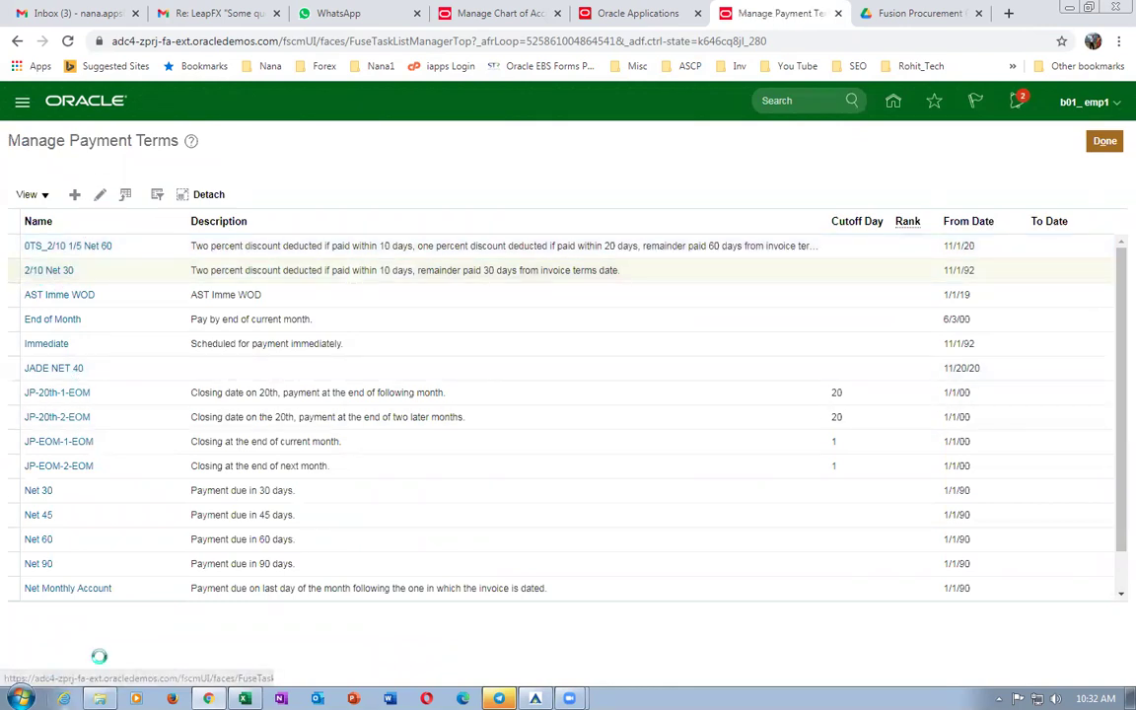
scroll(361, 444, down, 3)
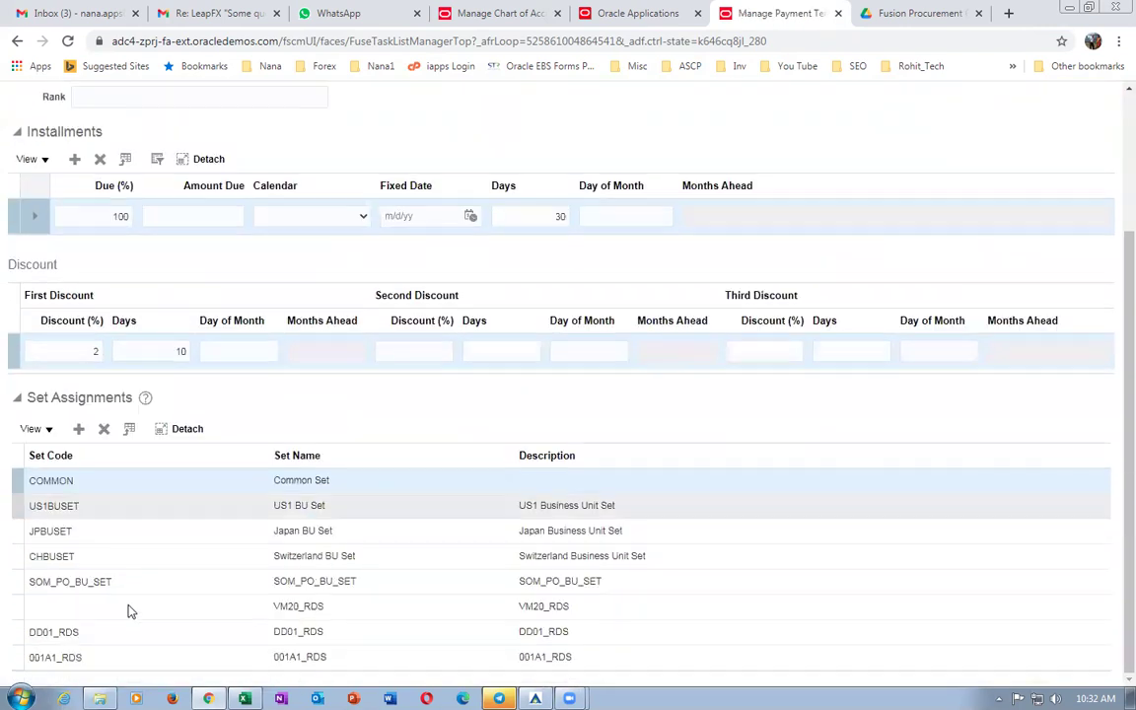
click(83, 438)
click(116, 485)
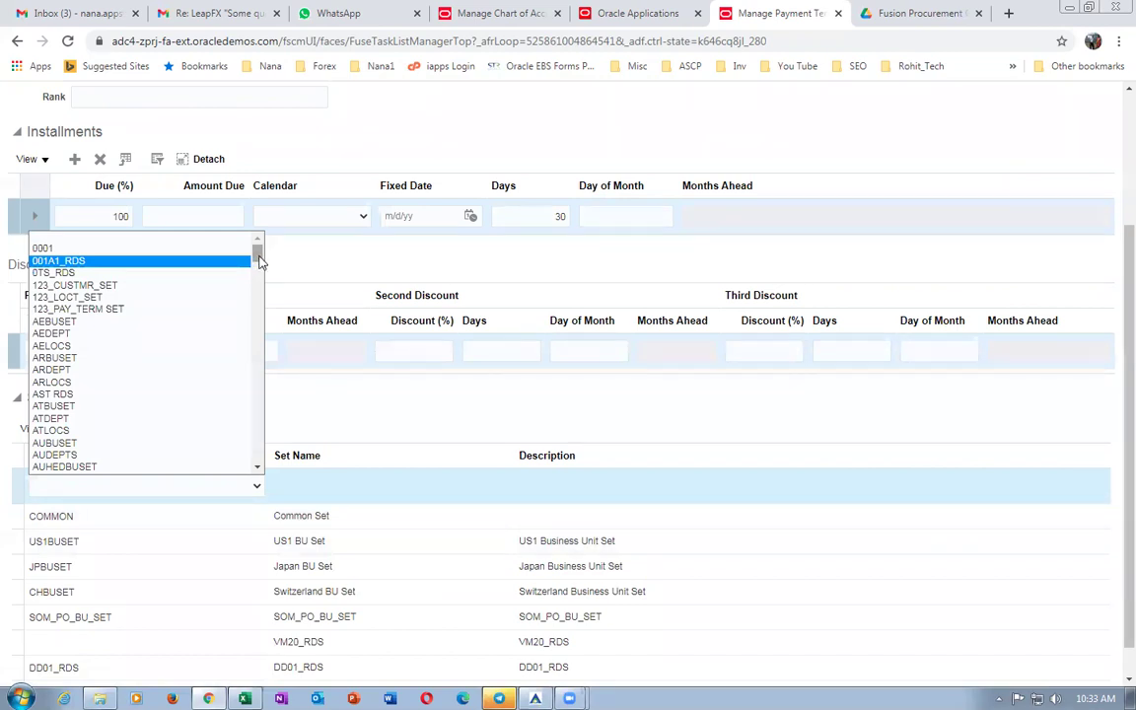
drag(262, 262, 252, 467)
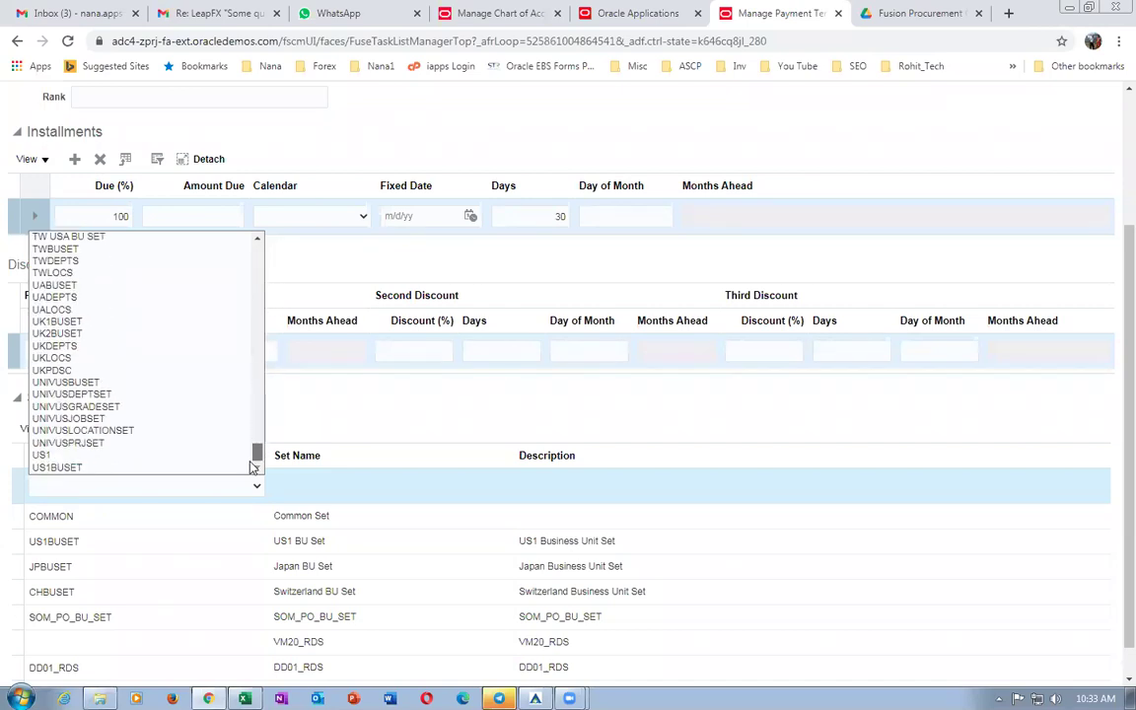
click(132, 467)
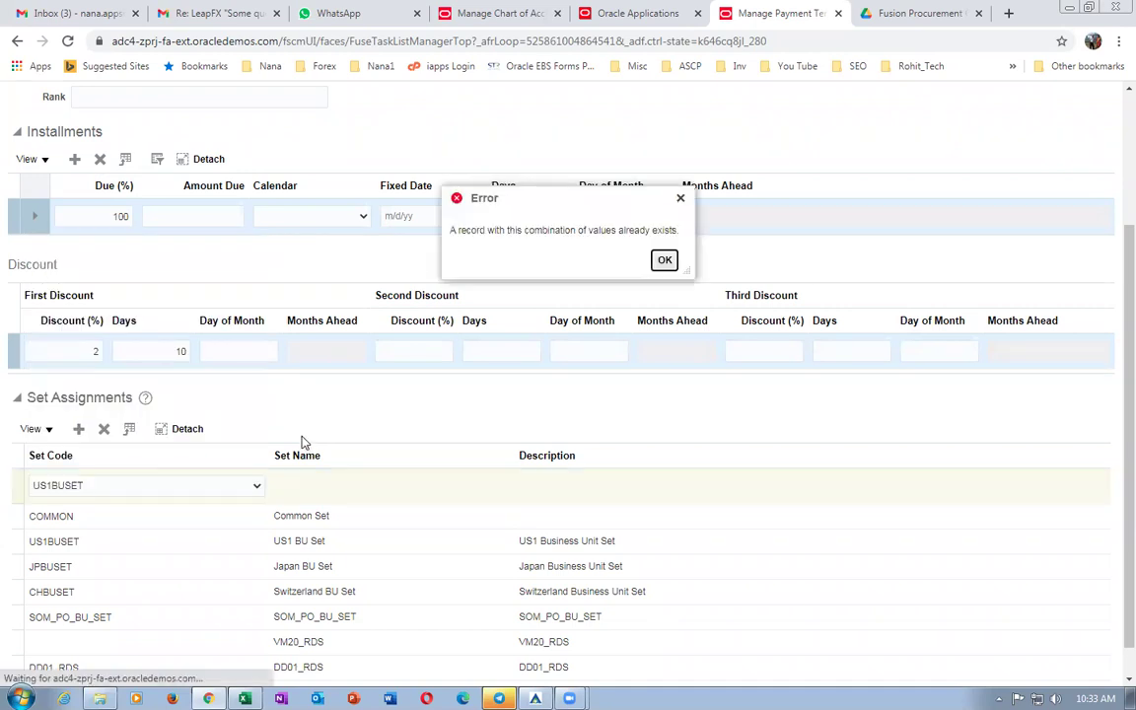
key(Return)
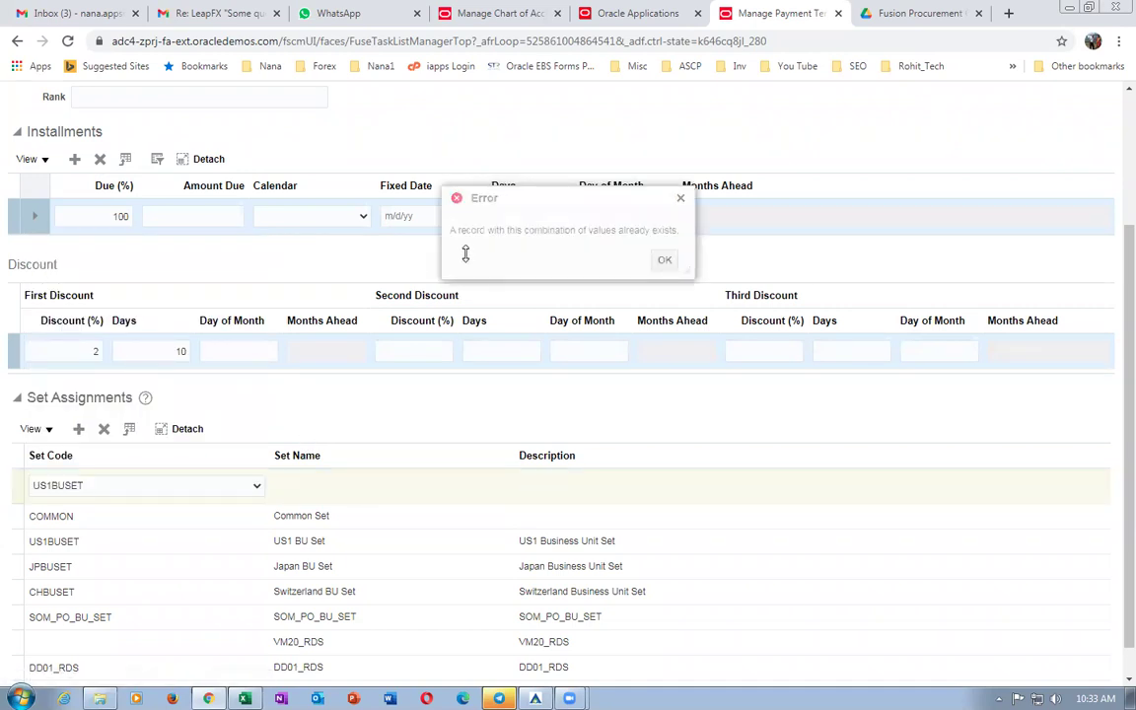
click(664, 261)
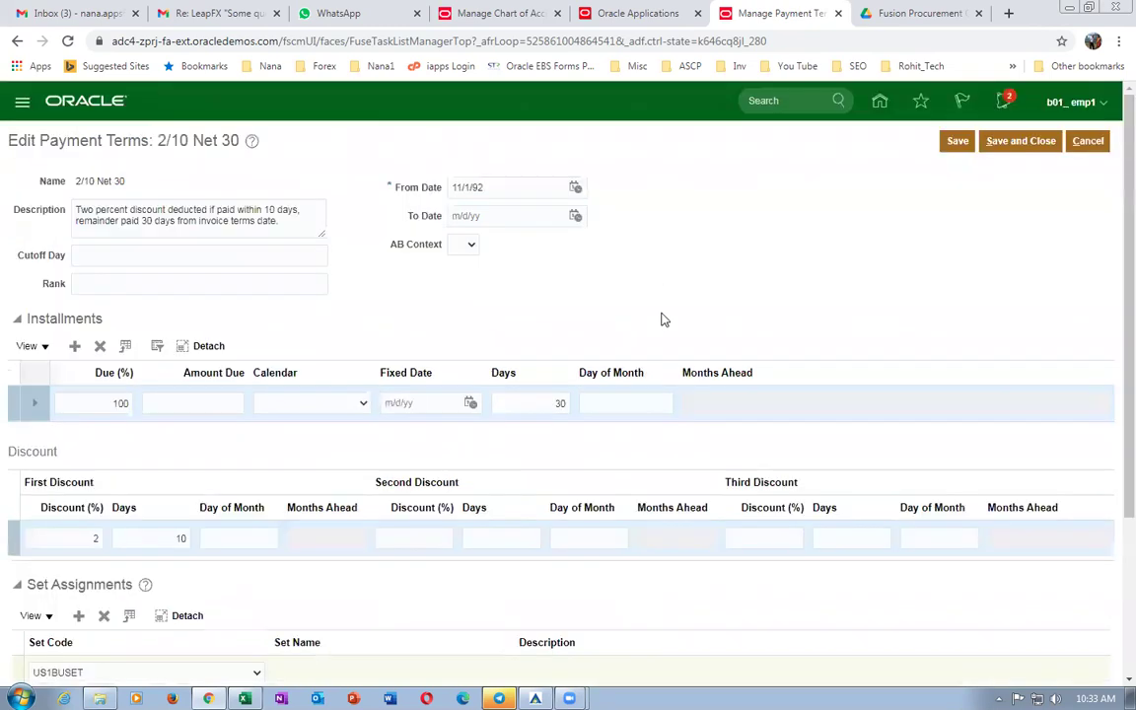
scroll(153, 624, down, 3)
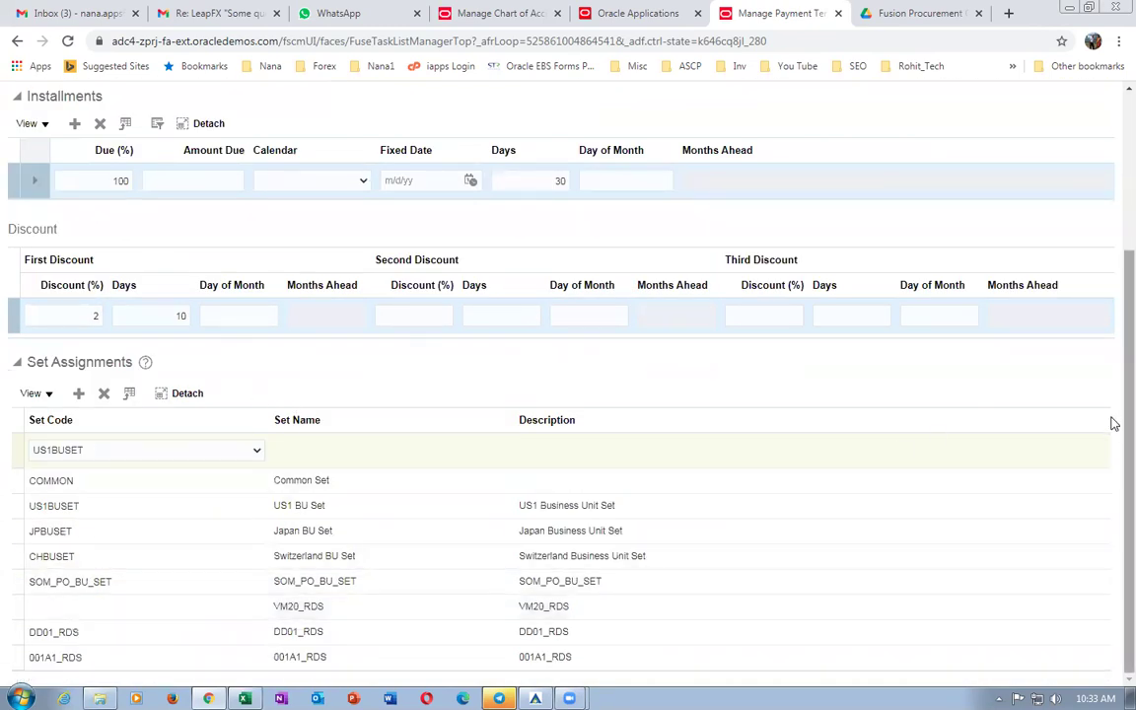
scroll(1114, 434, up, 3)
click(1095, 140)
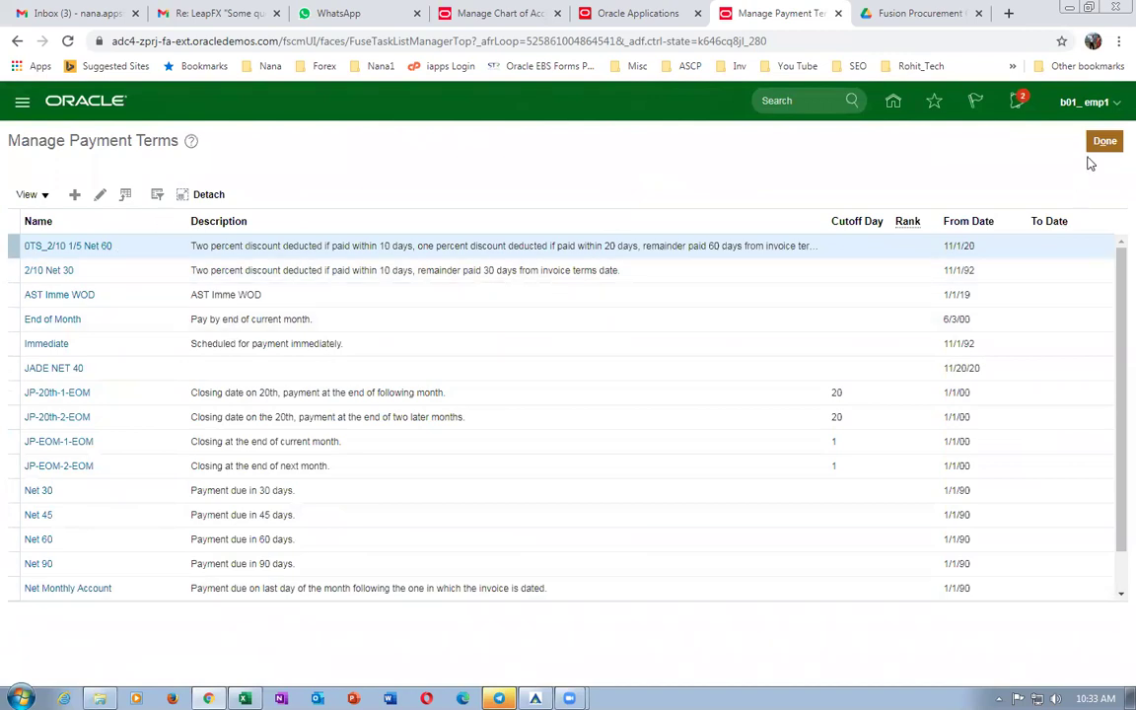
Copy the Manage Lifecycle Phases task name from cell E95 of the worksheet.
key(alt+Tab)
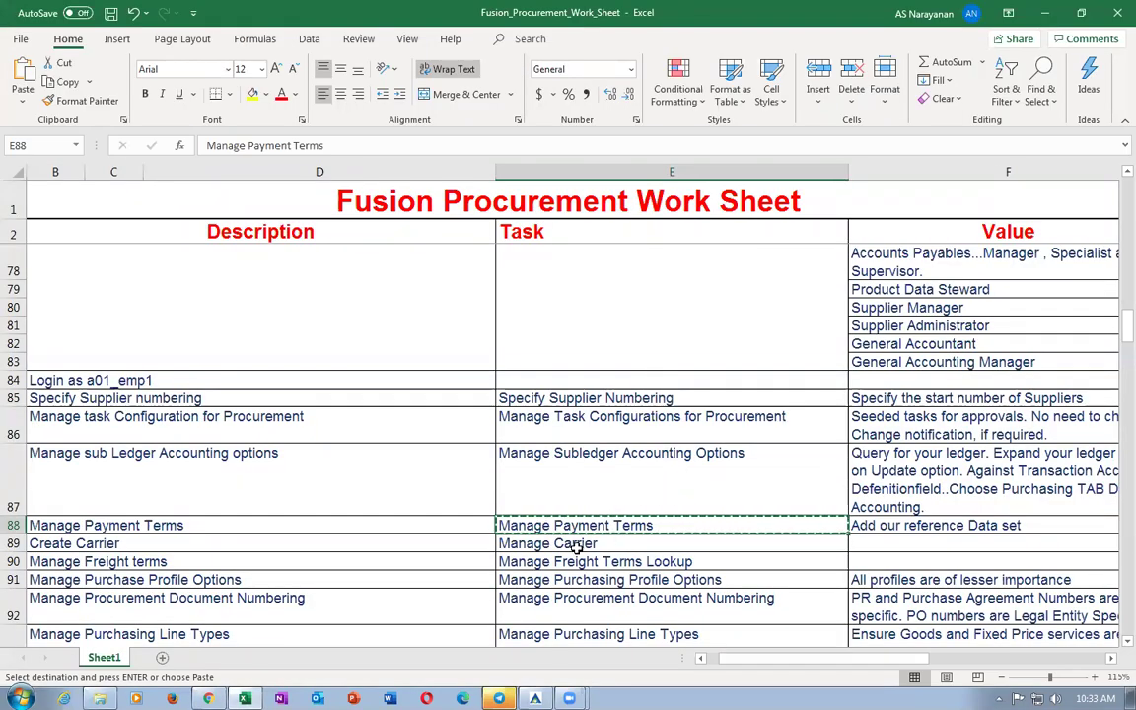
click(577, 544)
click(595, 563)
click(592, 580)
click(538, 612)
scroll(538, 612, down, 2)
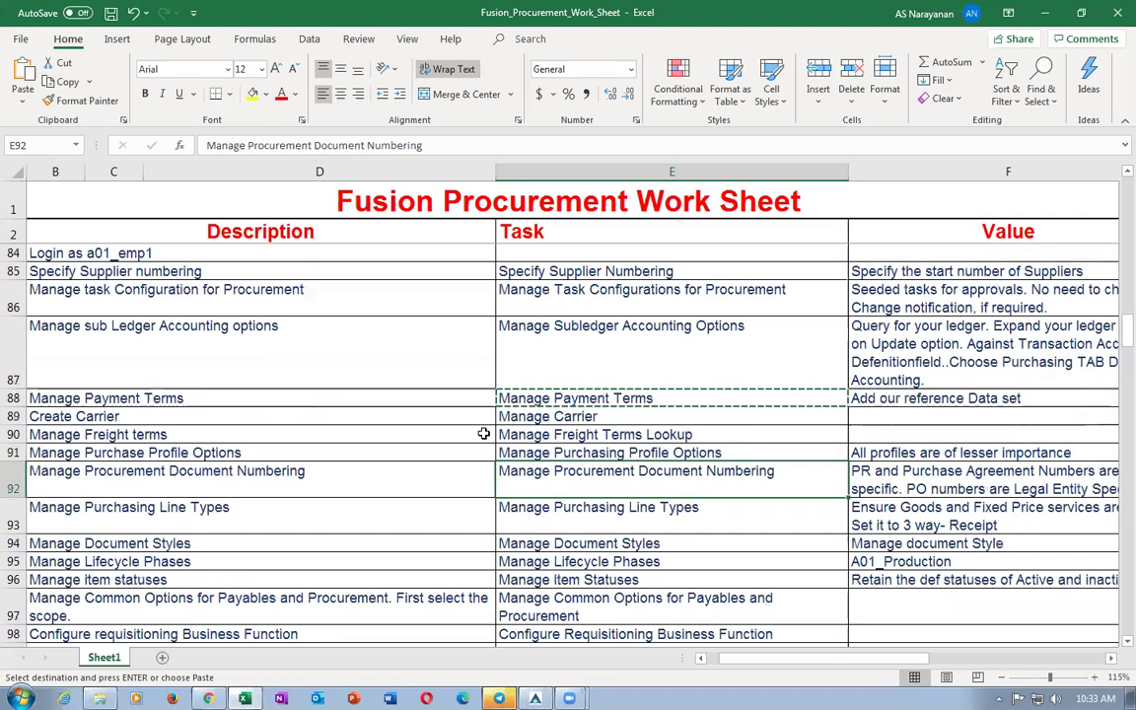
click(552, 513)
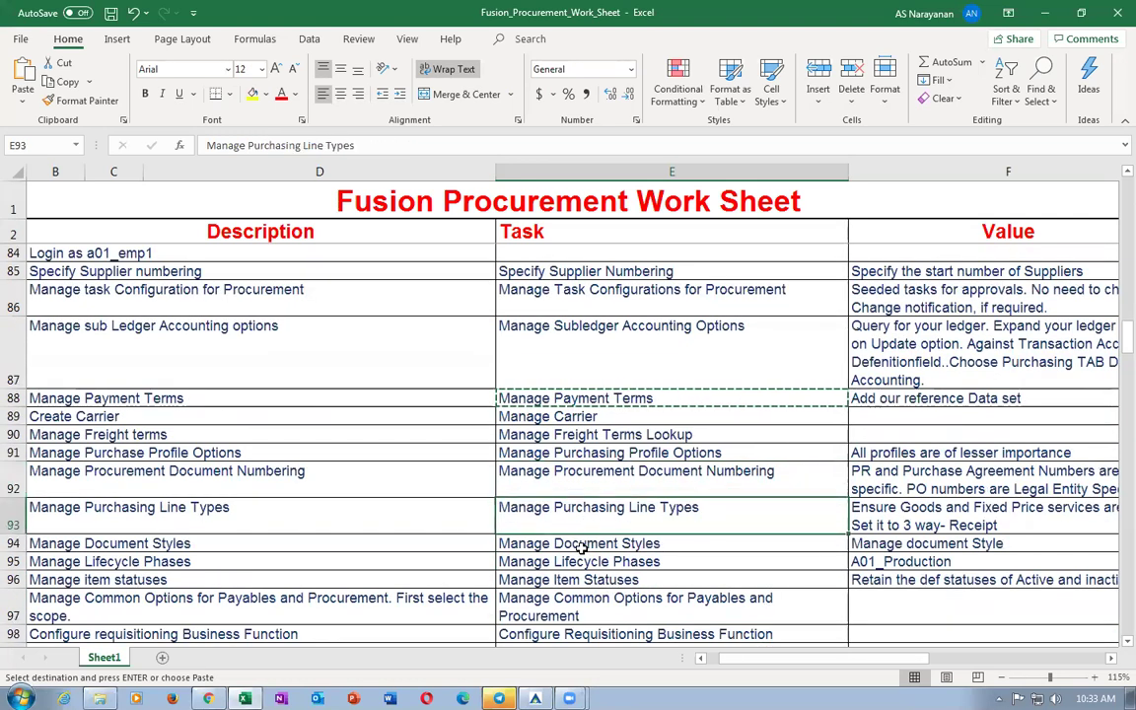
click(582, 546)
click(620, 562)
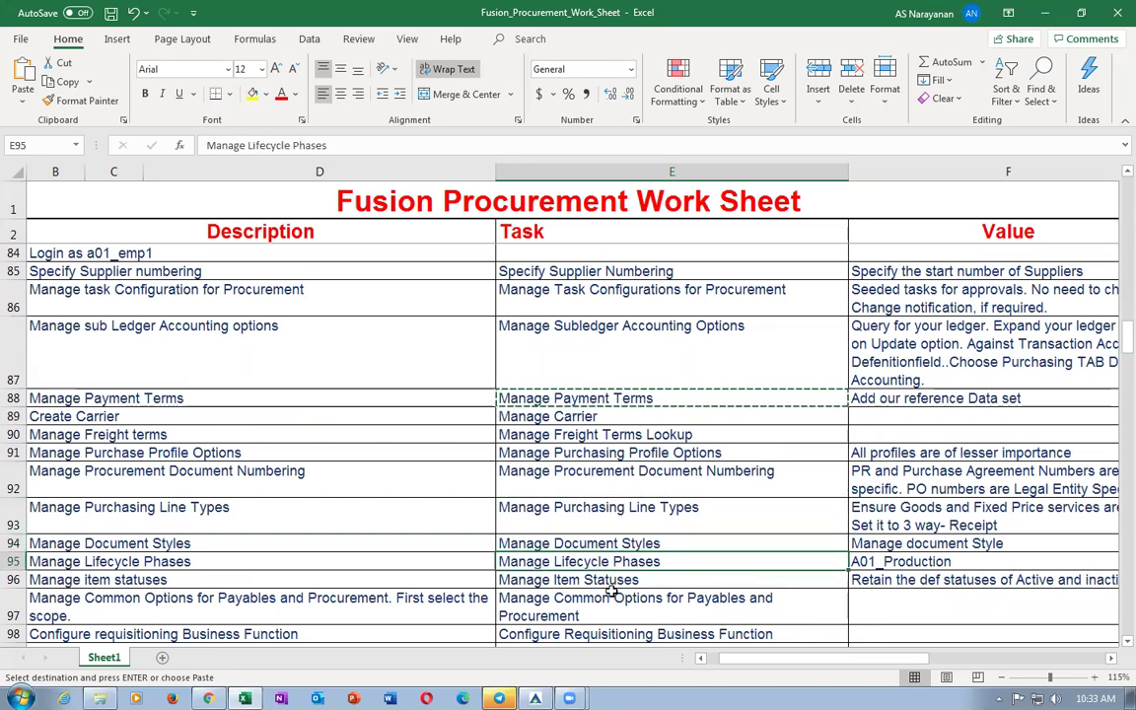
key(ctrl+c)
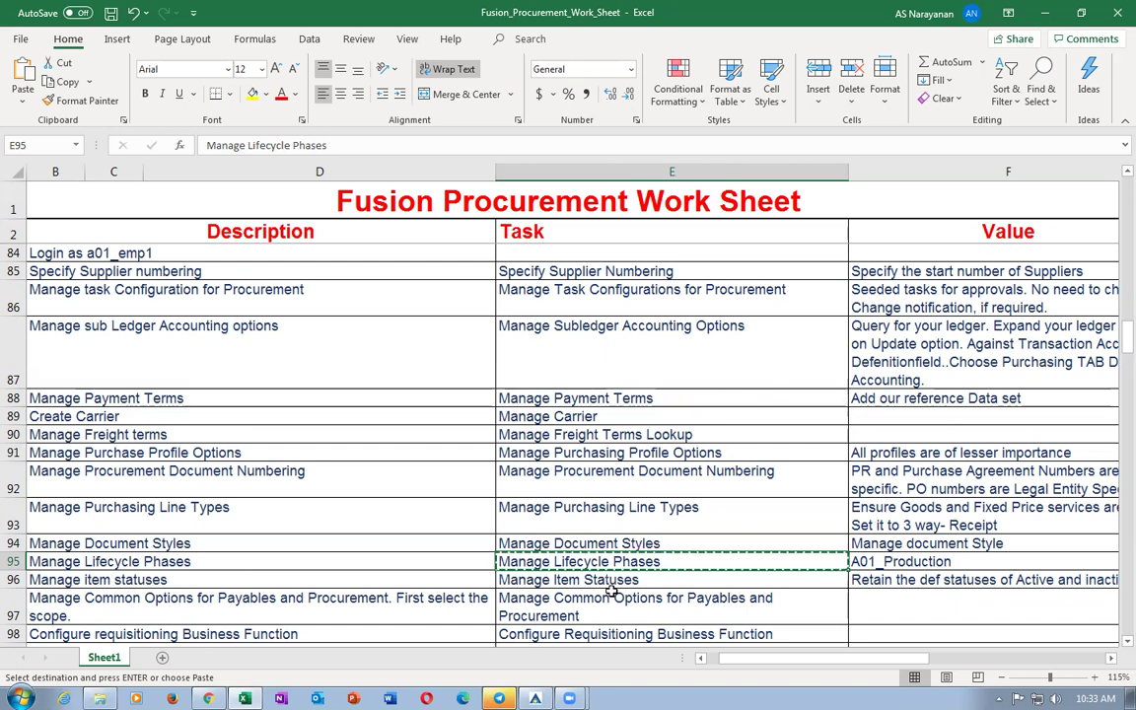
Leave Payment Terms, search the setup tasks for Manage Lifecycle Phases and open it.
key(alt+Tab)
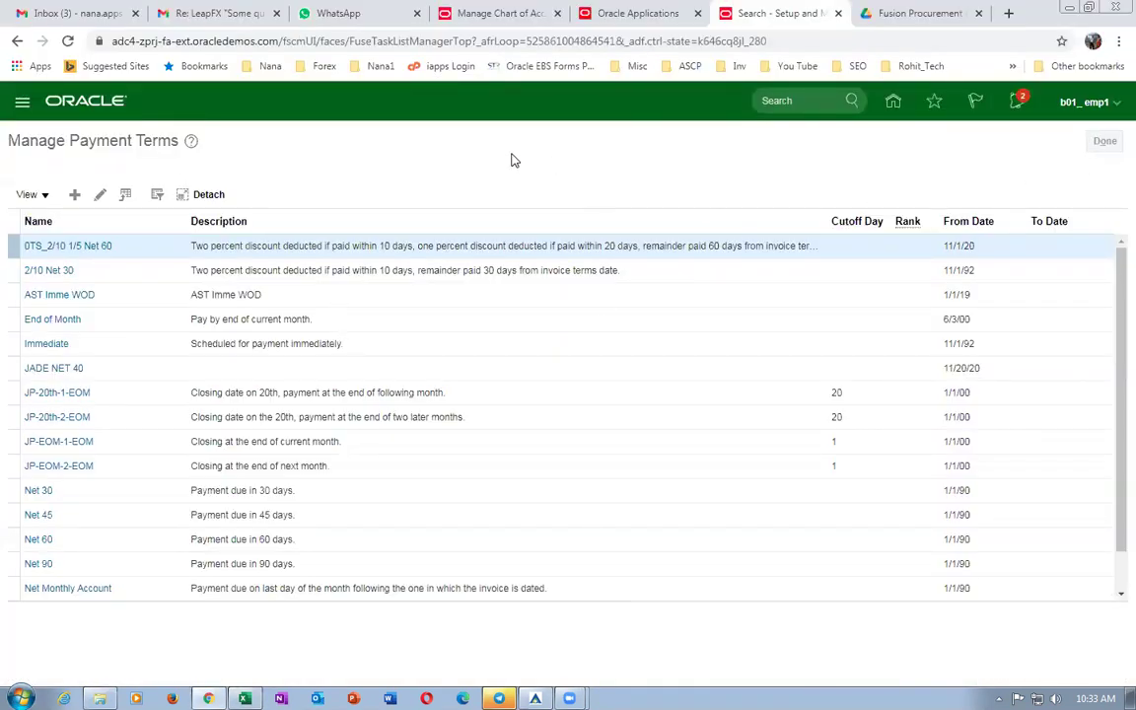
right_click(732, 13)
click(718, 167)
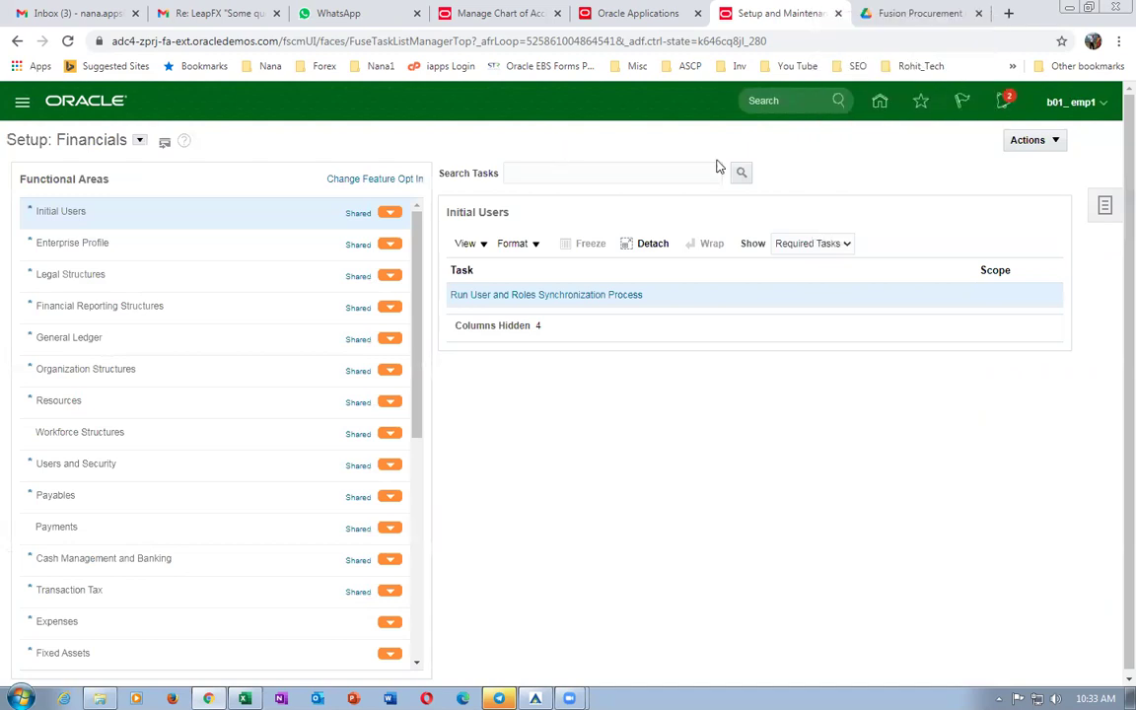
click(1106, 205)
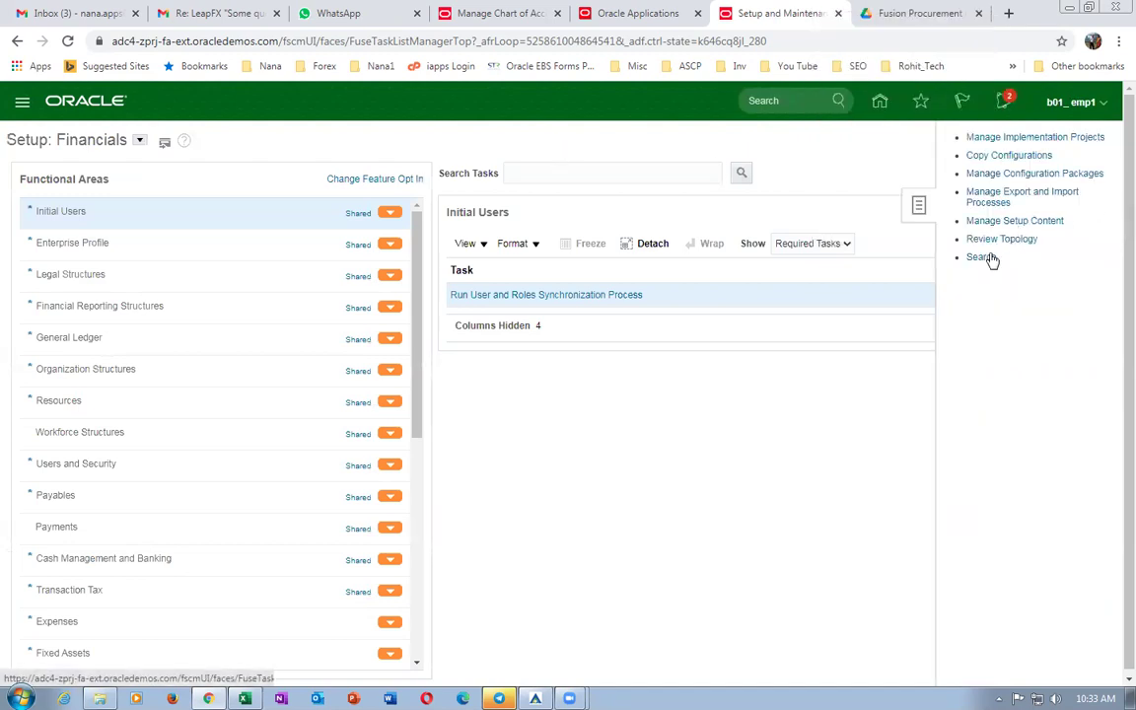
click(388, 166)
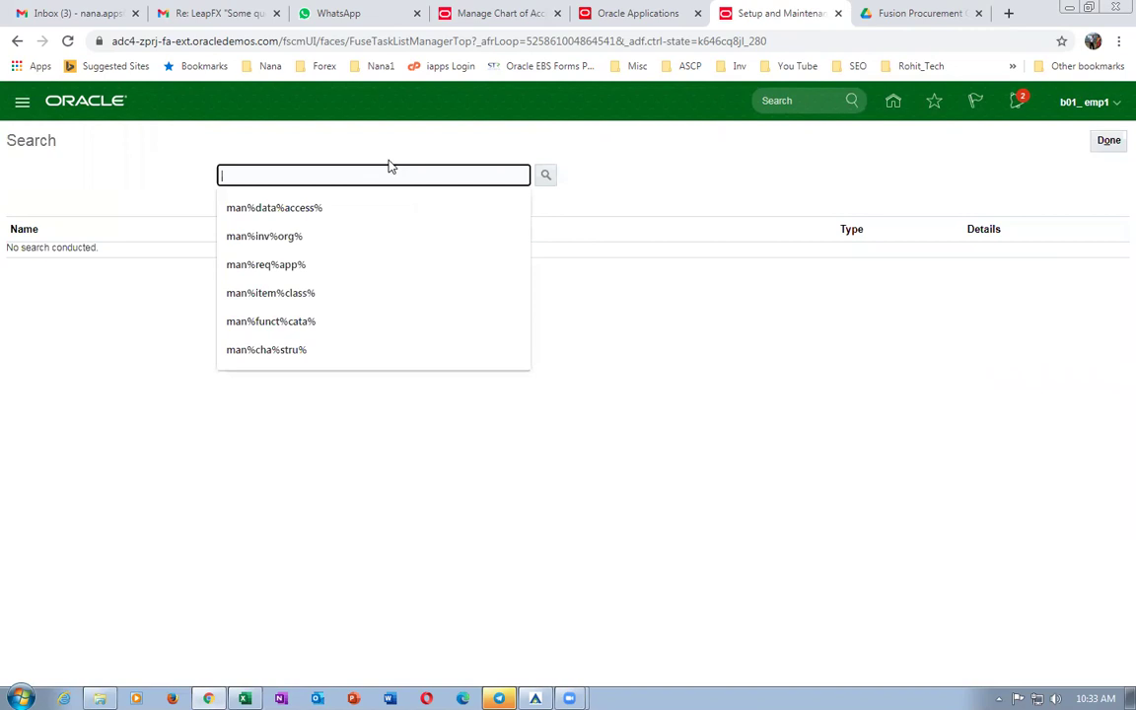
key(ctrl+v)
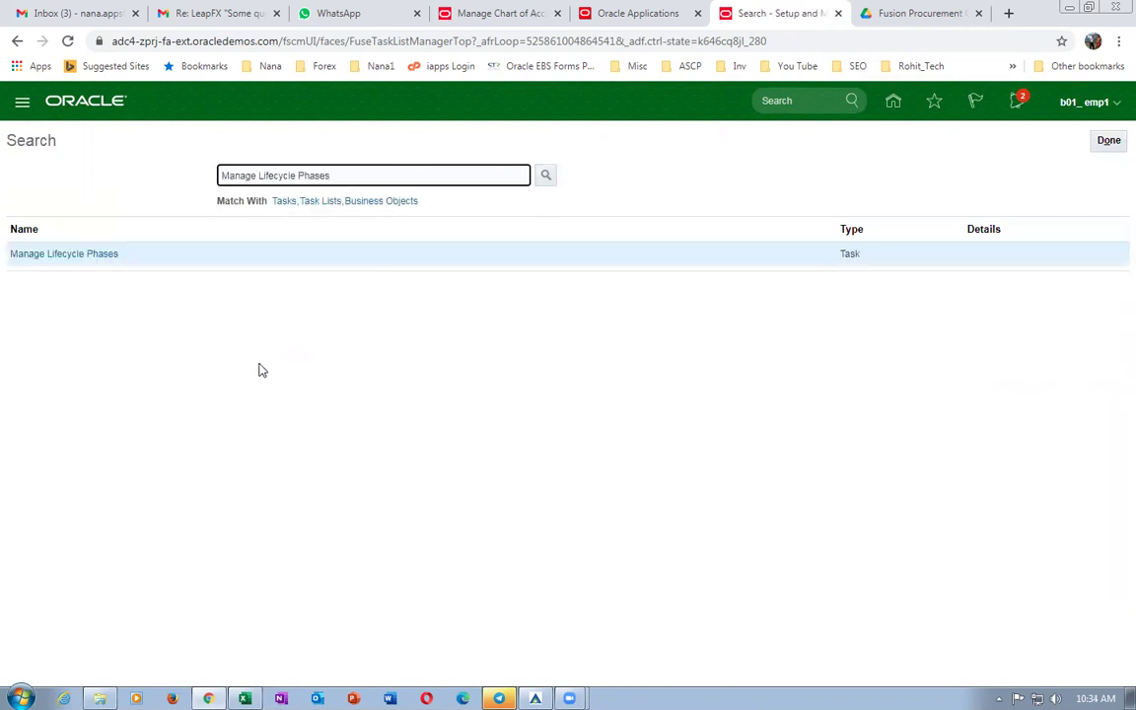
click(45, 257)
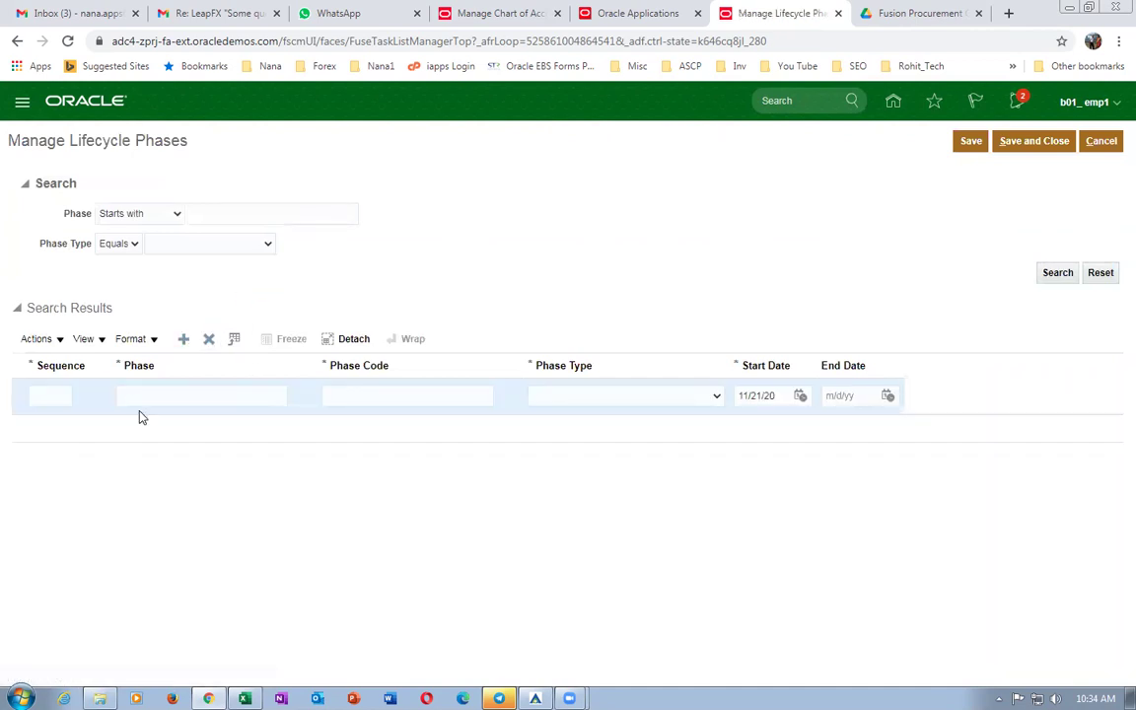
Add lifecycle phase b01_production, reusing it as the code, with type Production.
click(187, 396)
text(b01_production)
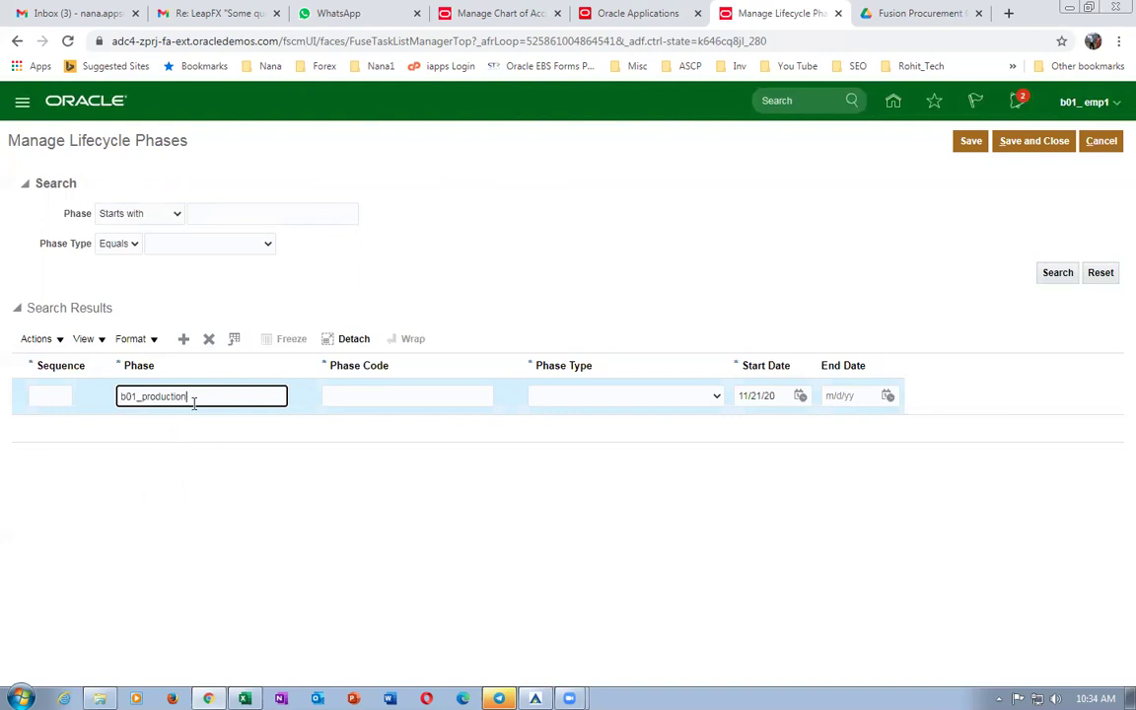
drag(187, 397, 3, 373)
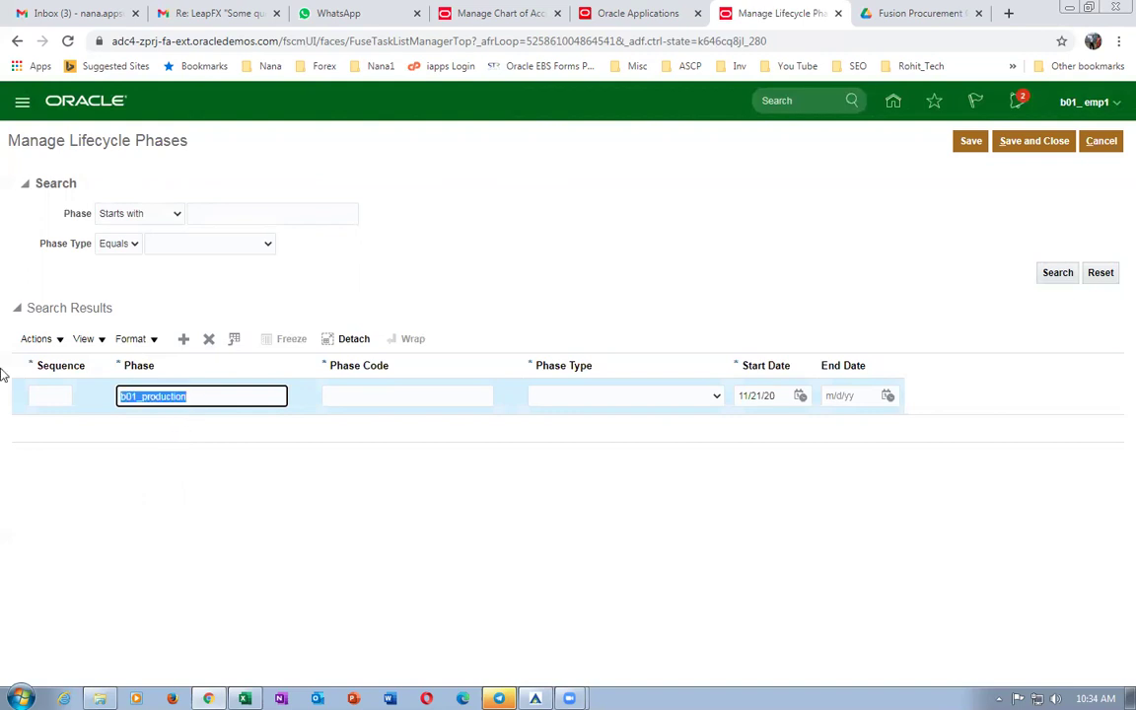
click(385, 398)
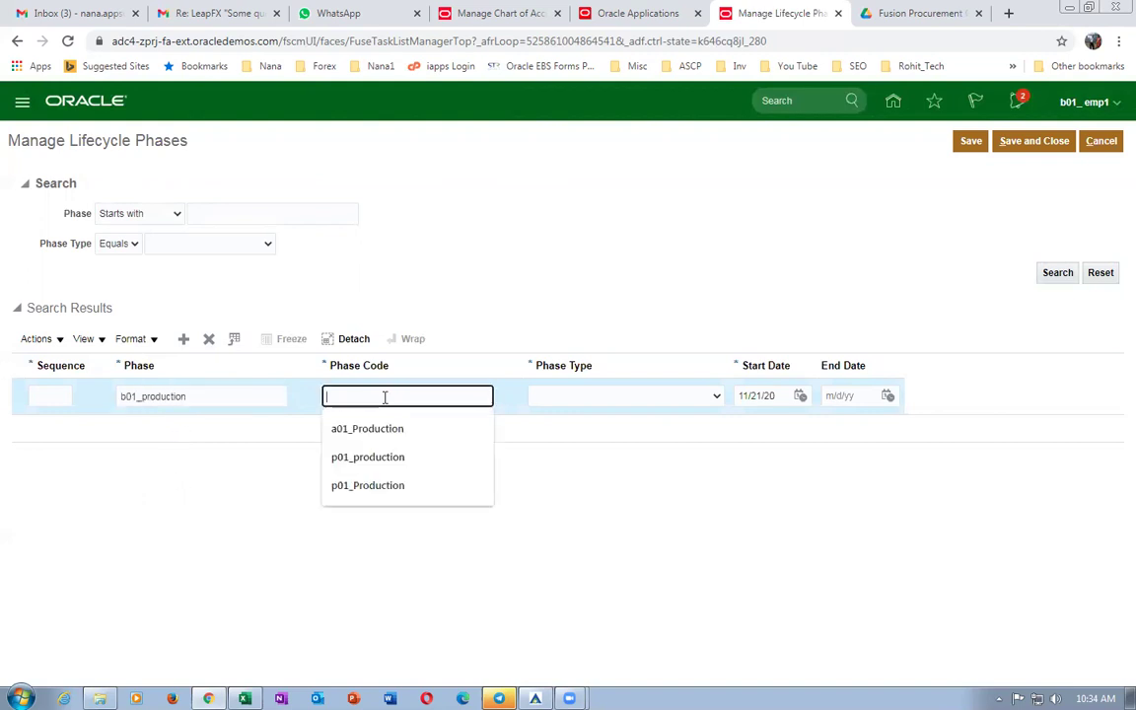
key(ctrl+v)
click(658, 399)
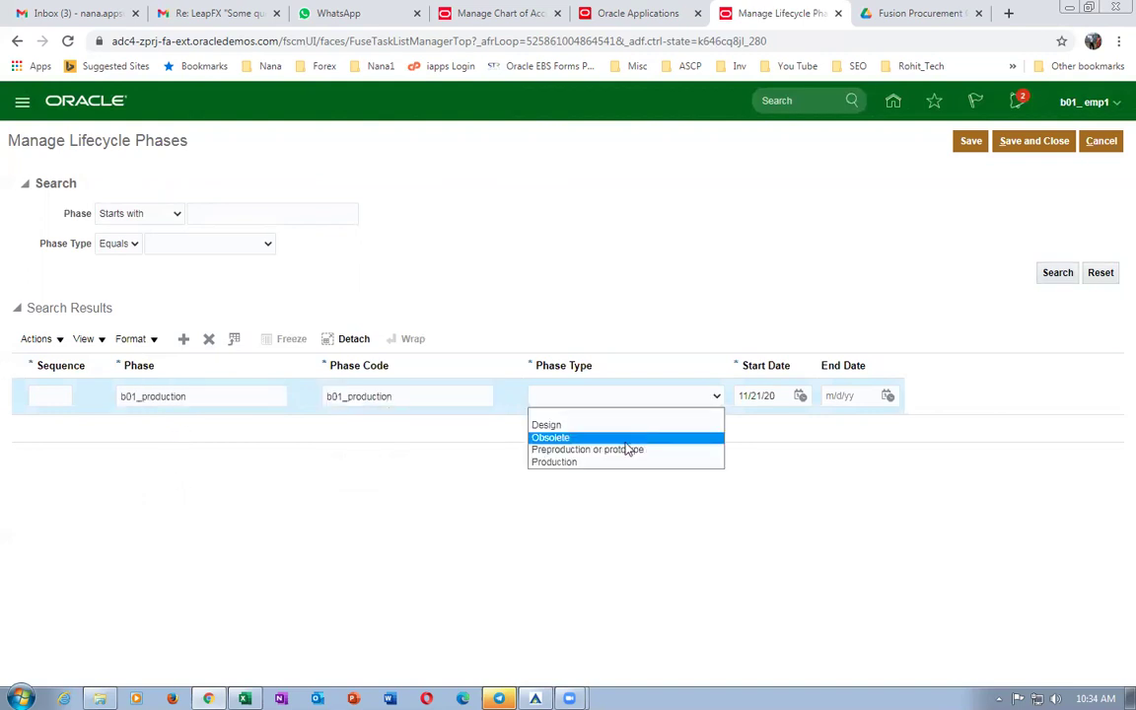
click(613, 464)
Set the phase sequence to 12 and save and close the lifecycle phase.
click(1038, 144)
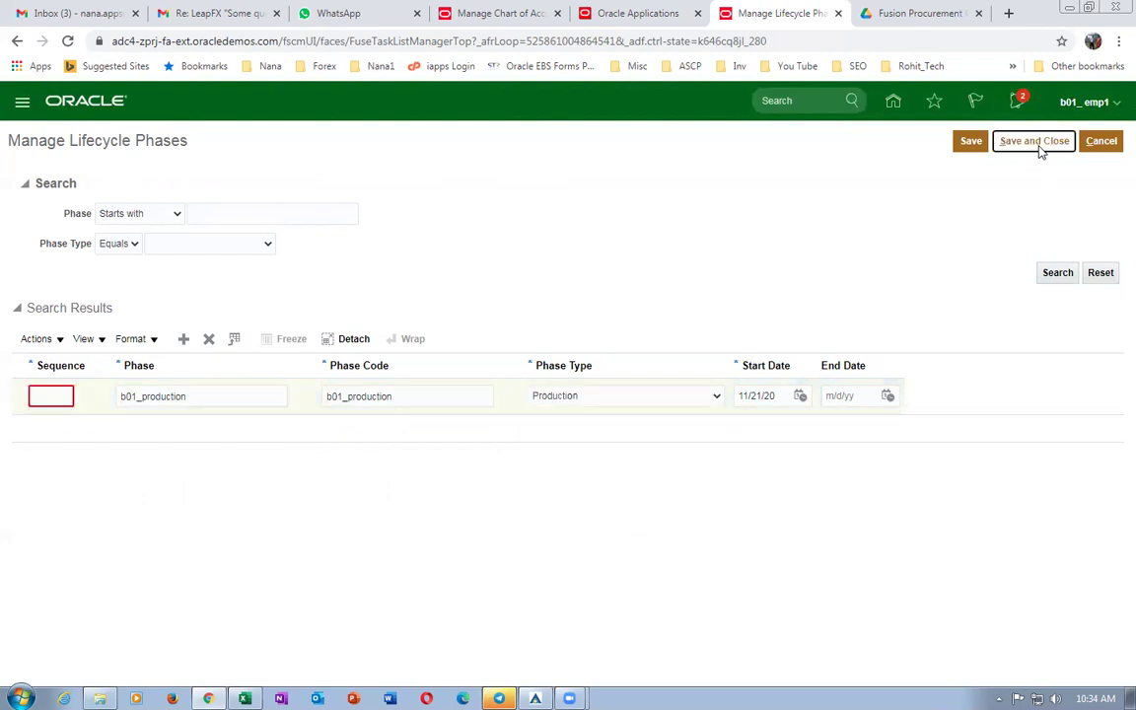
text(12)
click(1029, 141)
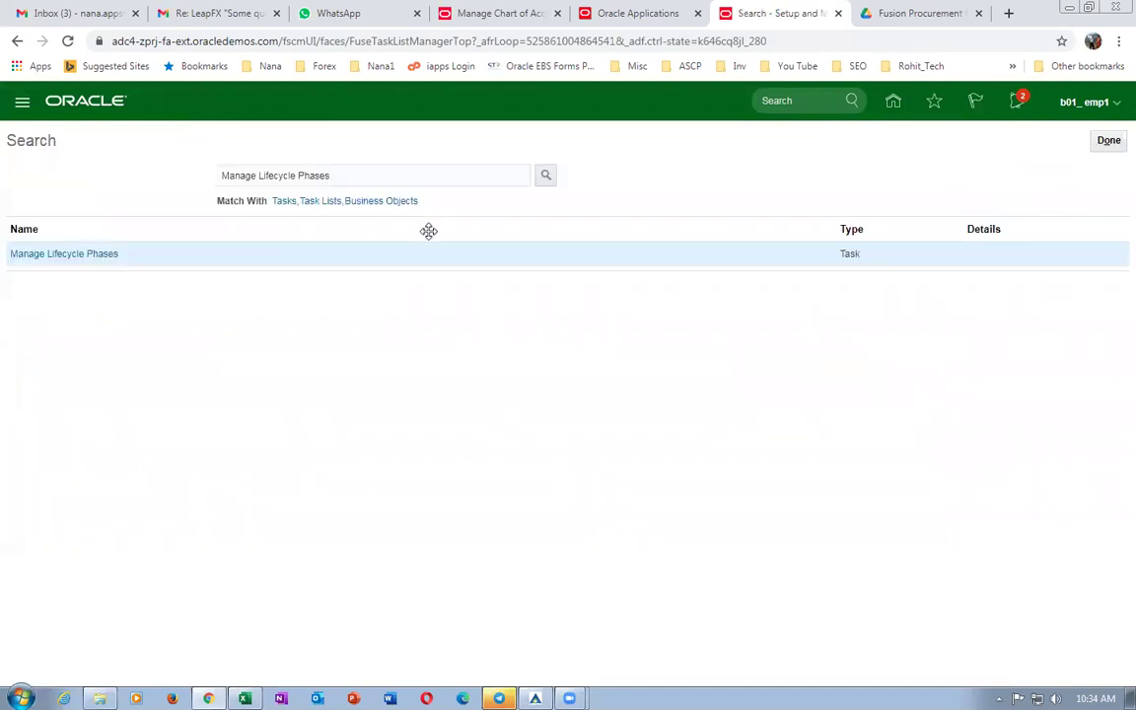
key(alt+Tab)
scroll(584, 557, down, 3)
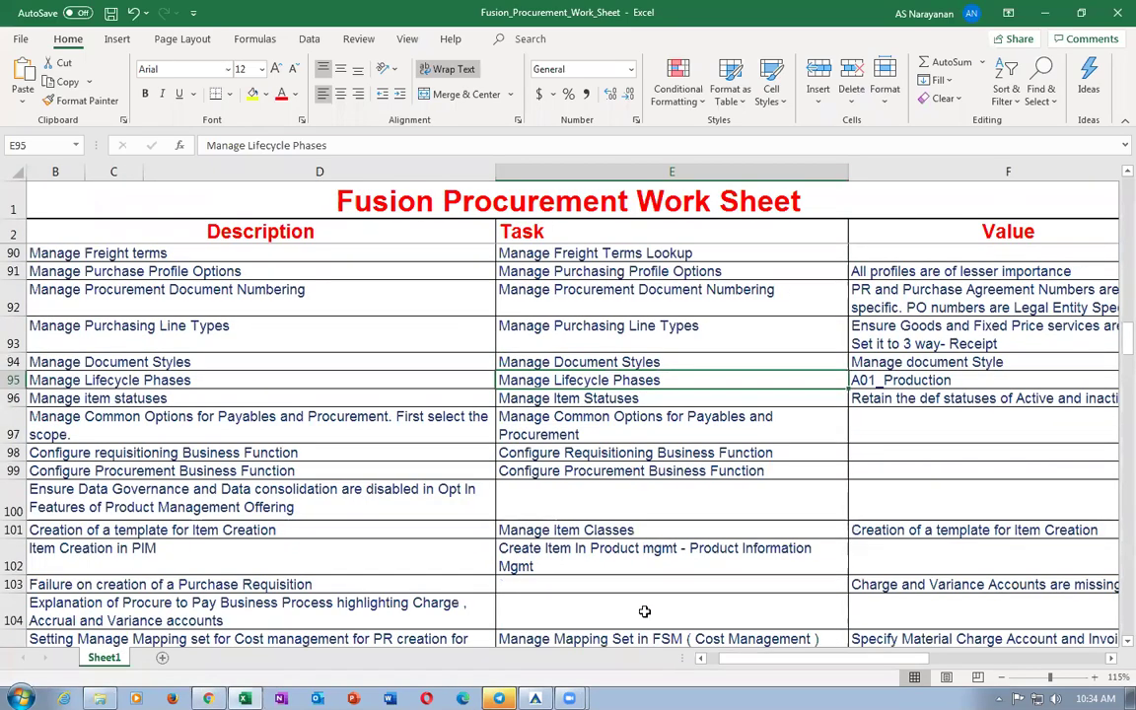
click(610, 399)
click(599, 431)
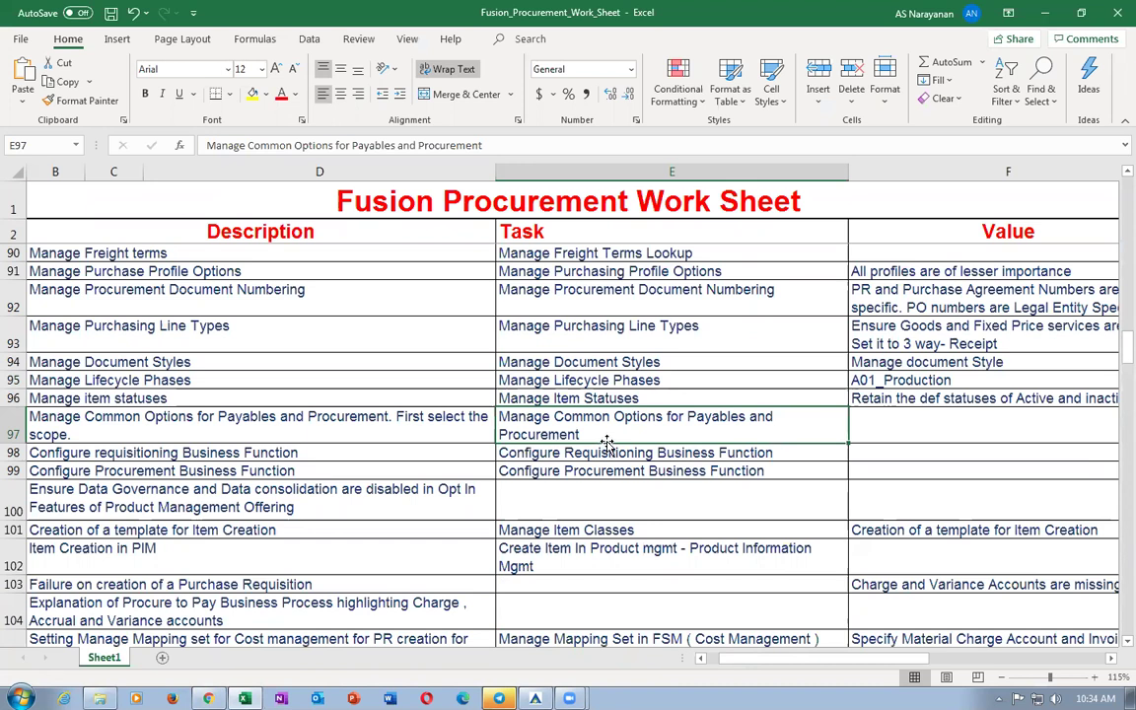
key(Left)
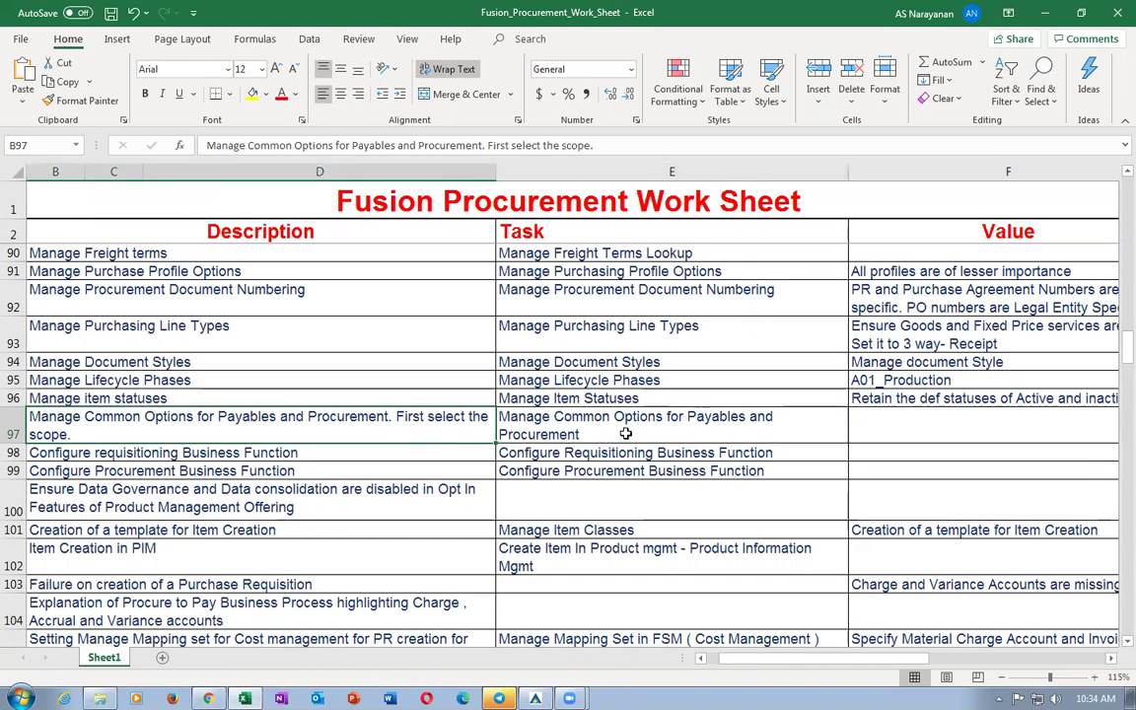
key(Right)
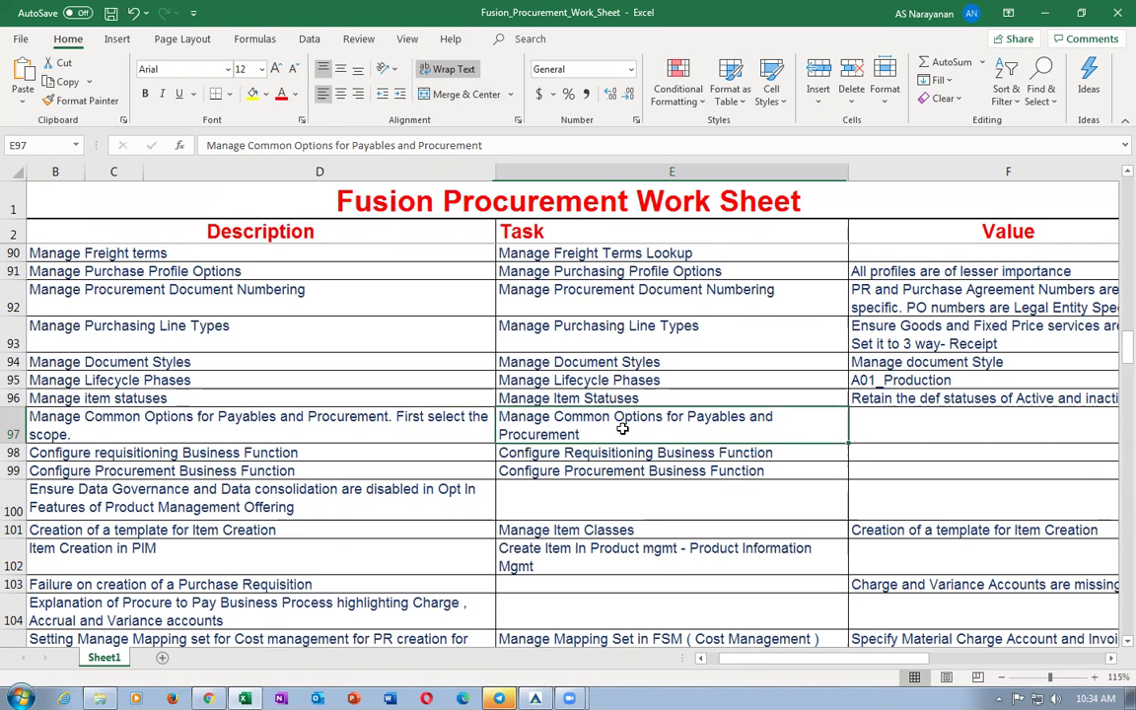
Paste the E97 task name into setup search and open Manage Common Options for Payables and Procurement.
key(ctrl+c)
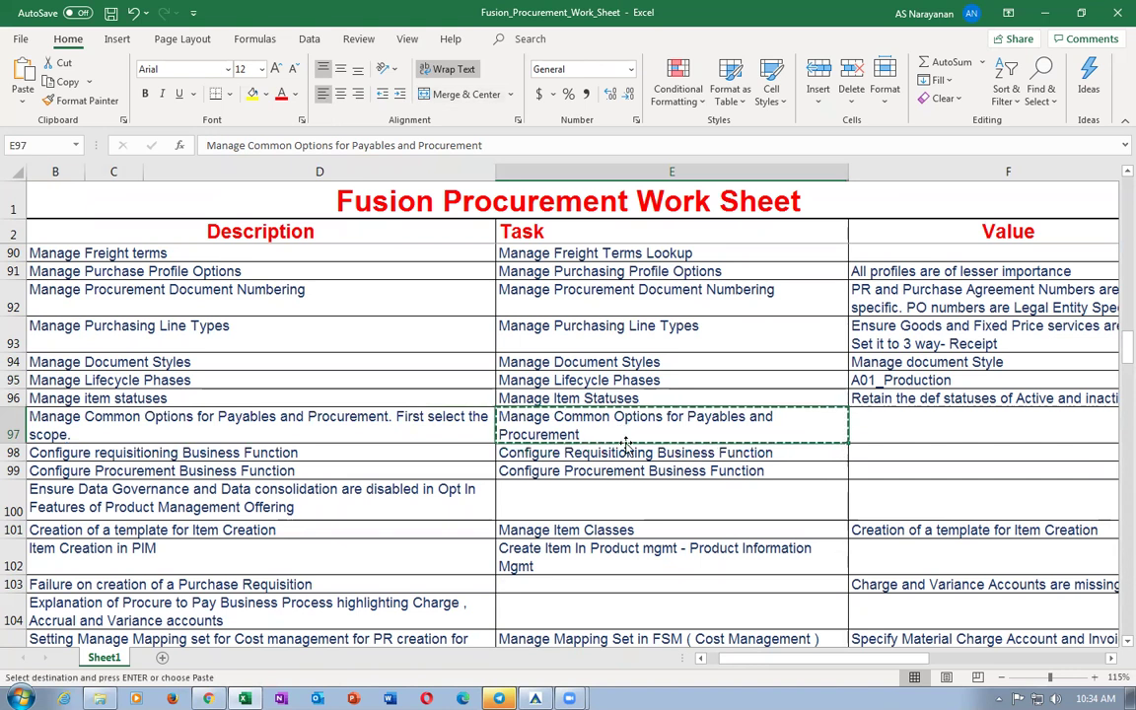
key(alt+Tab)
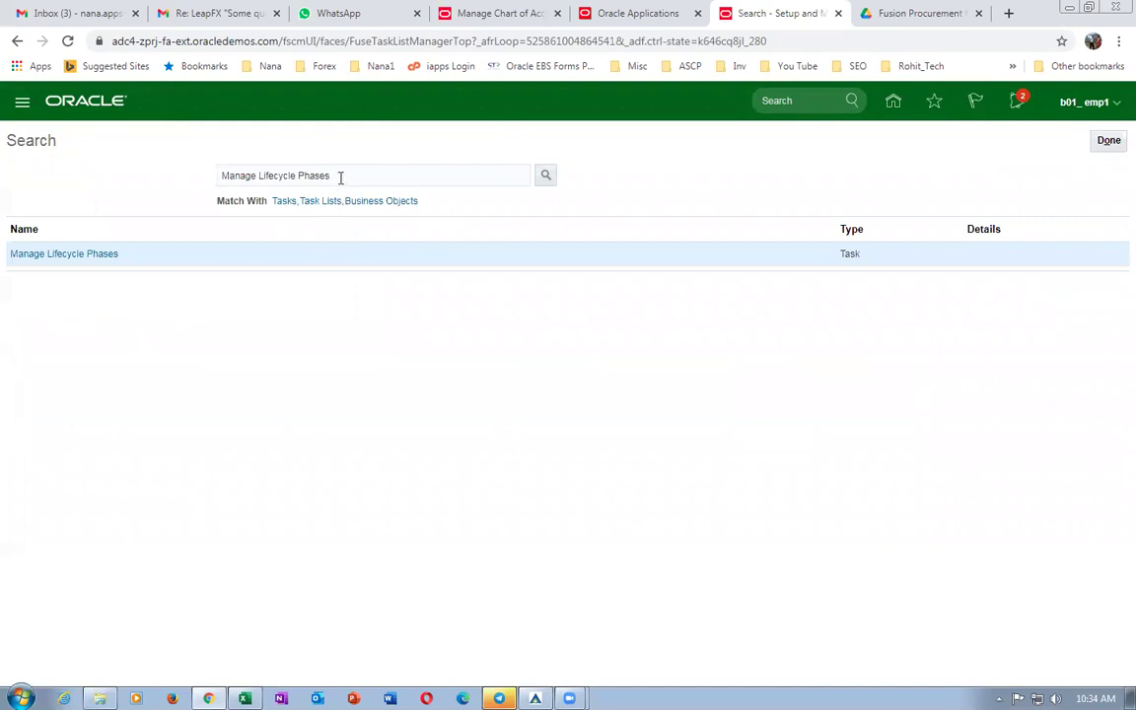
drag(340, 177, 56, 195)
key(ctrl+v)
key(Return)
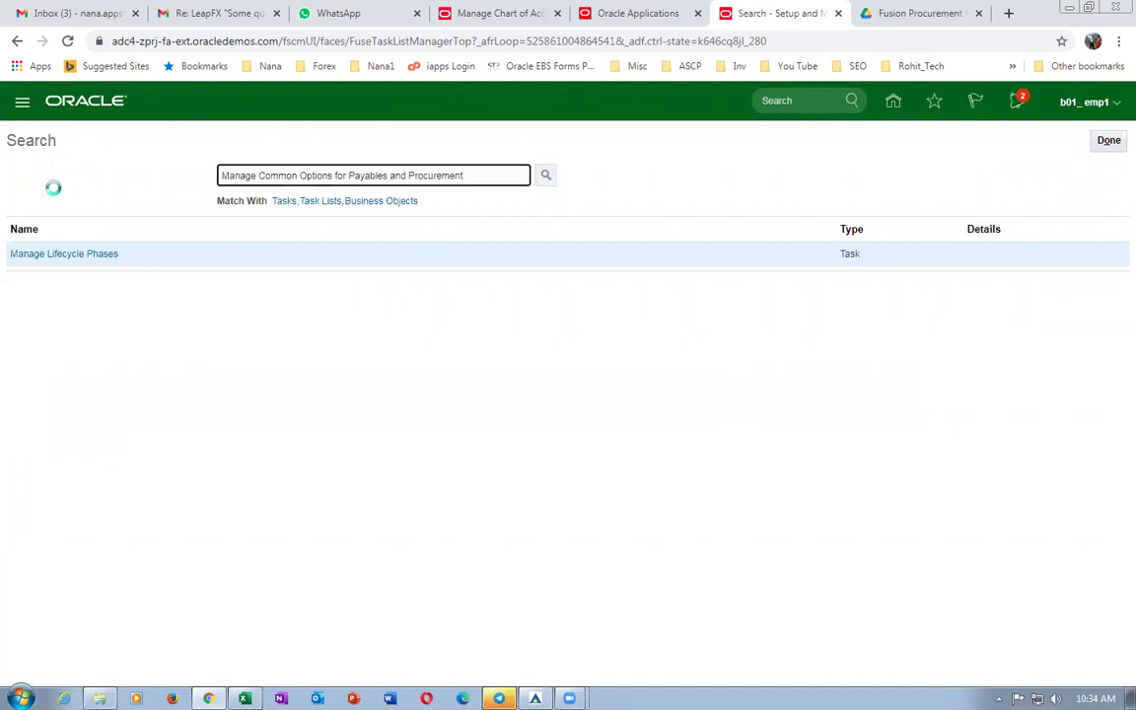
click(97, 255)
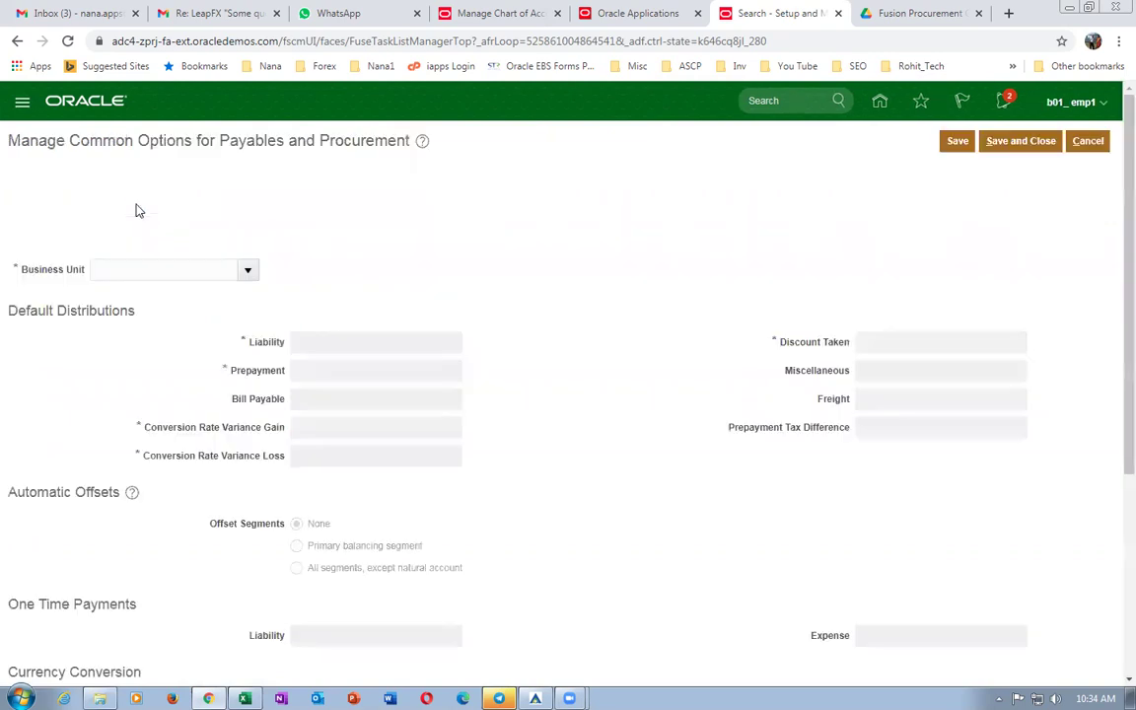
Choose business unit b01_business_unit and enter 10-100-1001 as the Liability account.
click(126, 189)
text(b01)
key(Tab)
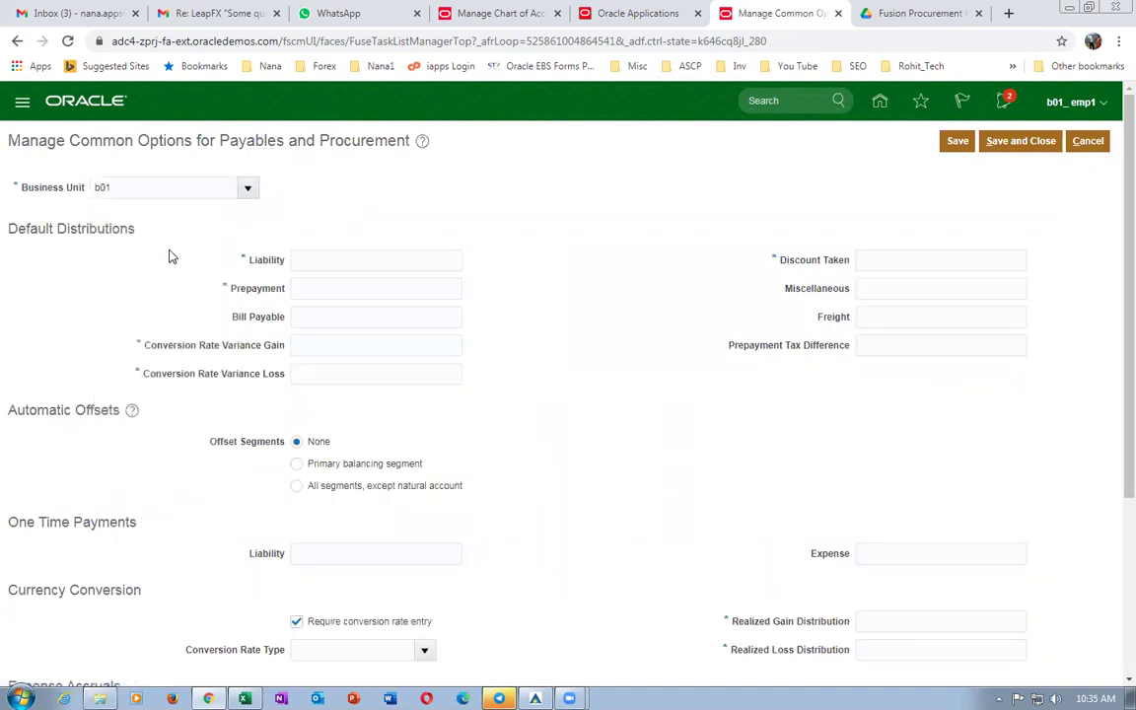
click(329, 261)
text(10-100-1001)
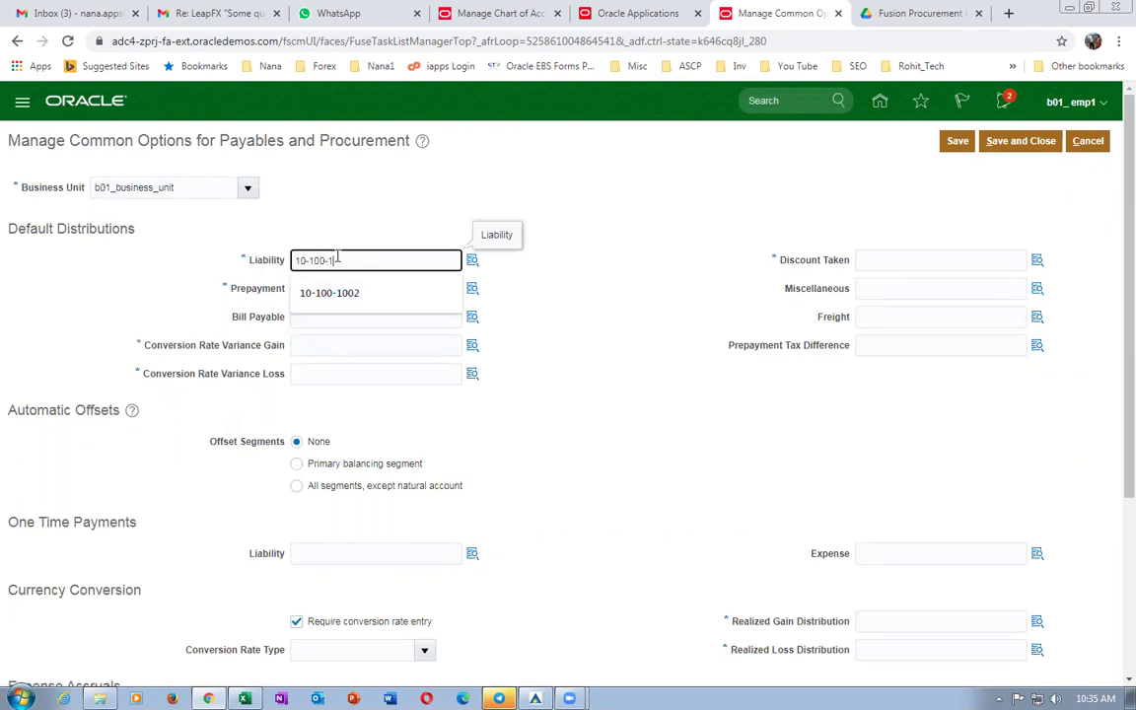
key(Tab)
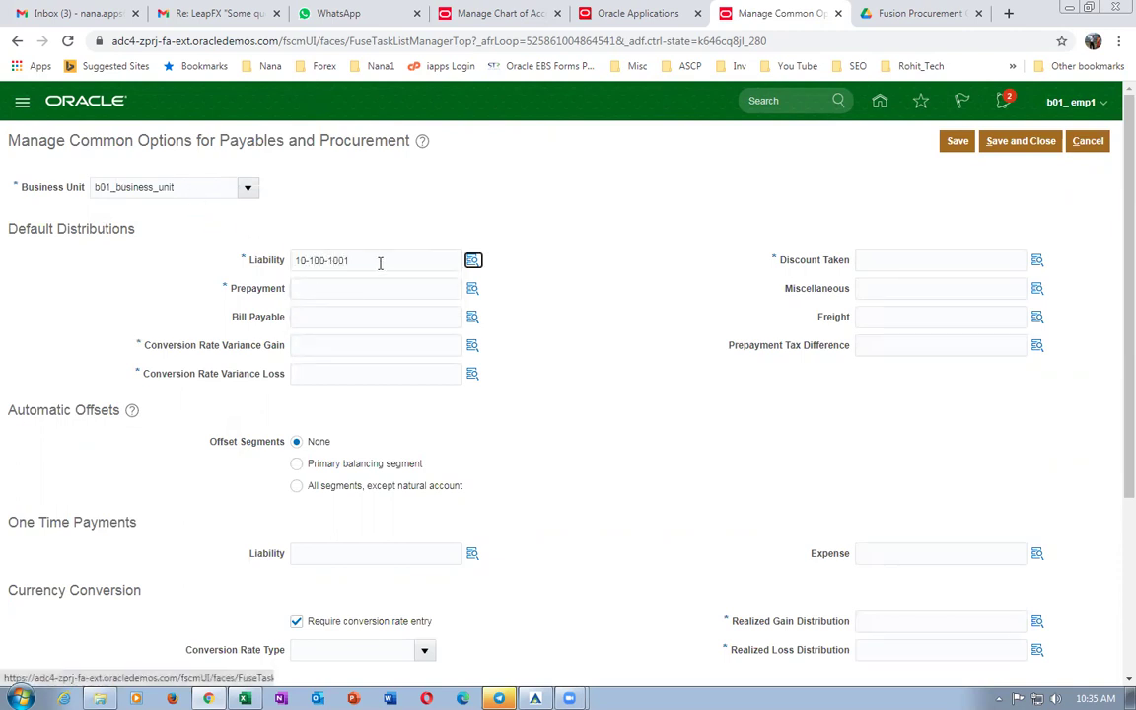
Reuse 10-100-1001 for Prepayment, conversion variance gain/loss, Discount Taken and realized gain/loss accounts.
drag(363, 260, 148, 267)
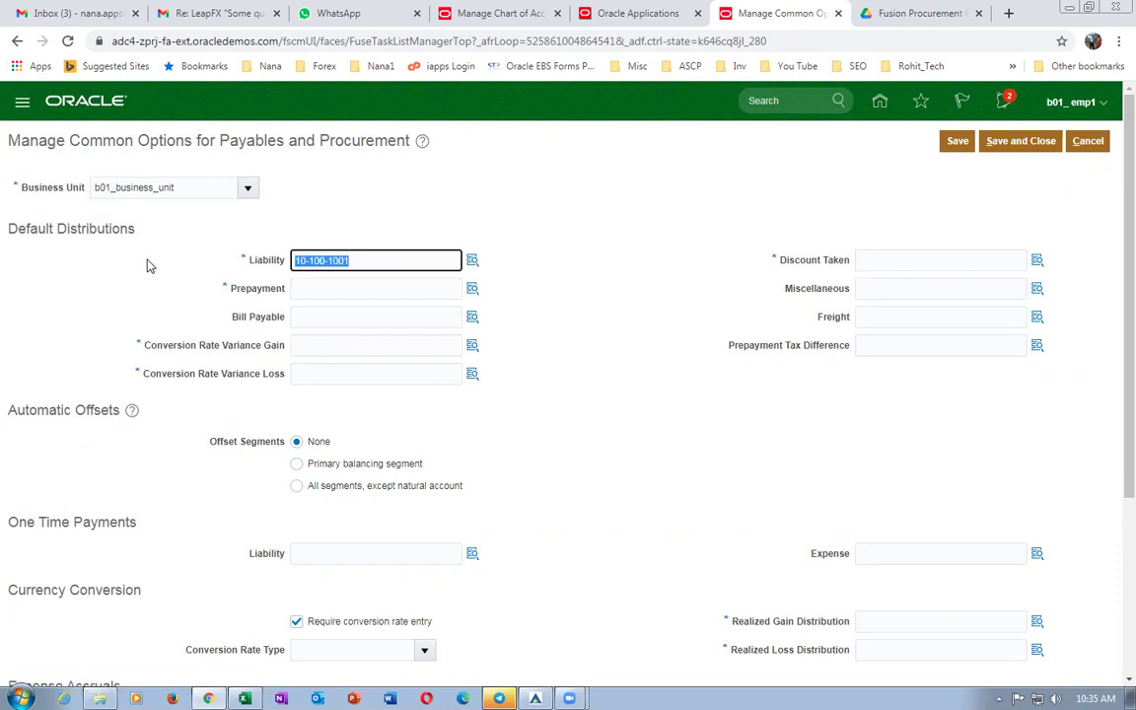
click(329, 290)
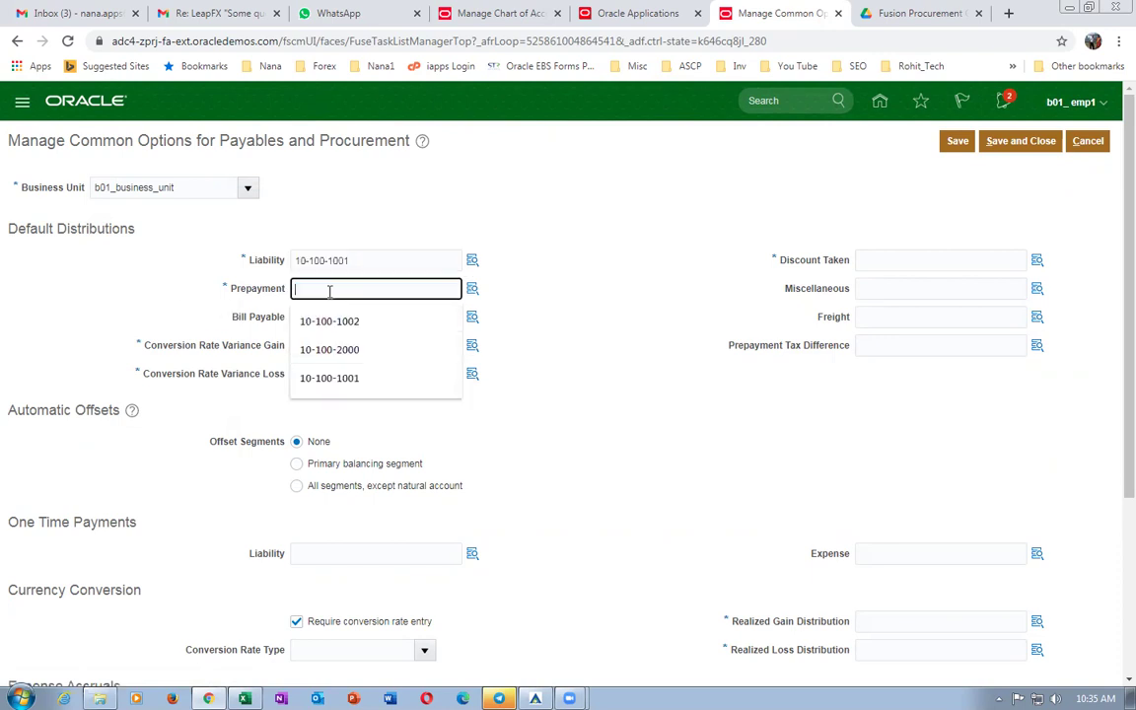
key(ctrl+v)
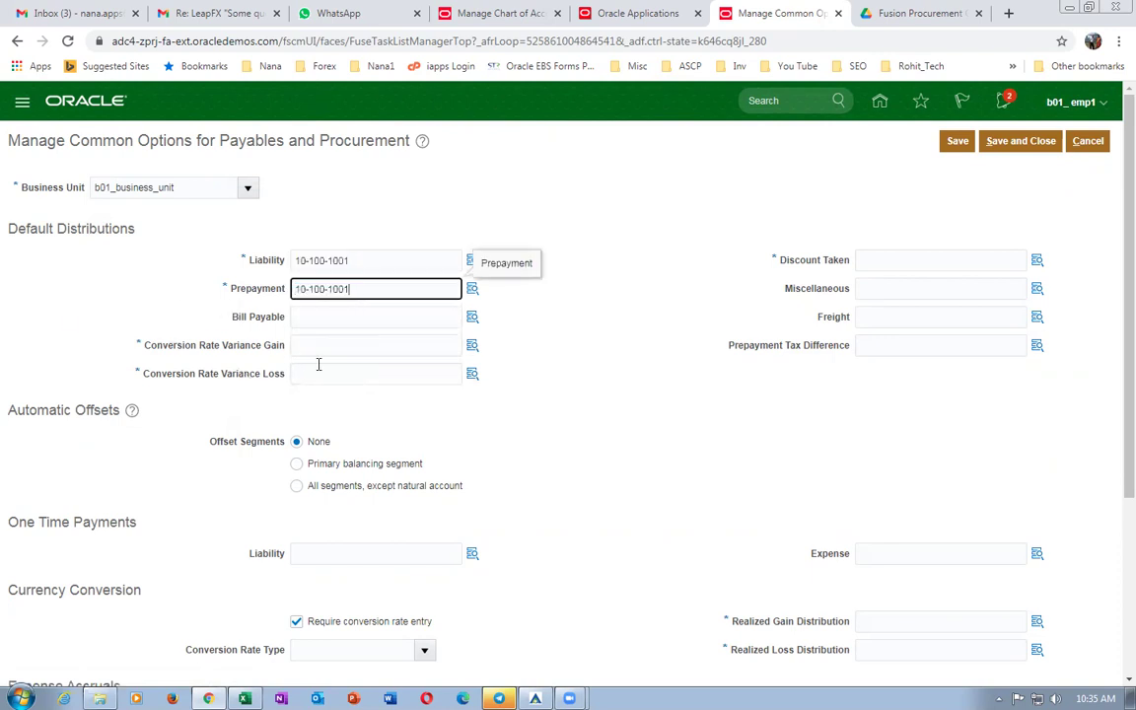
click(324, 345)
key(ctrl+v)
click(317, 373)
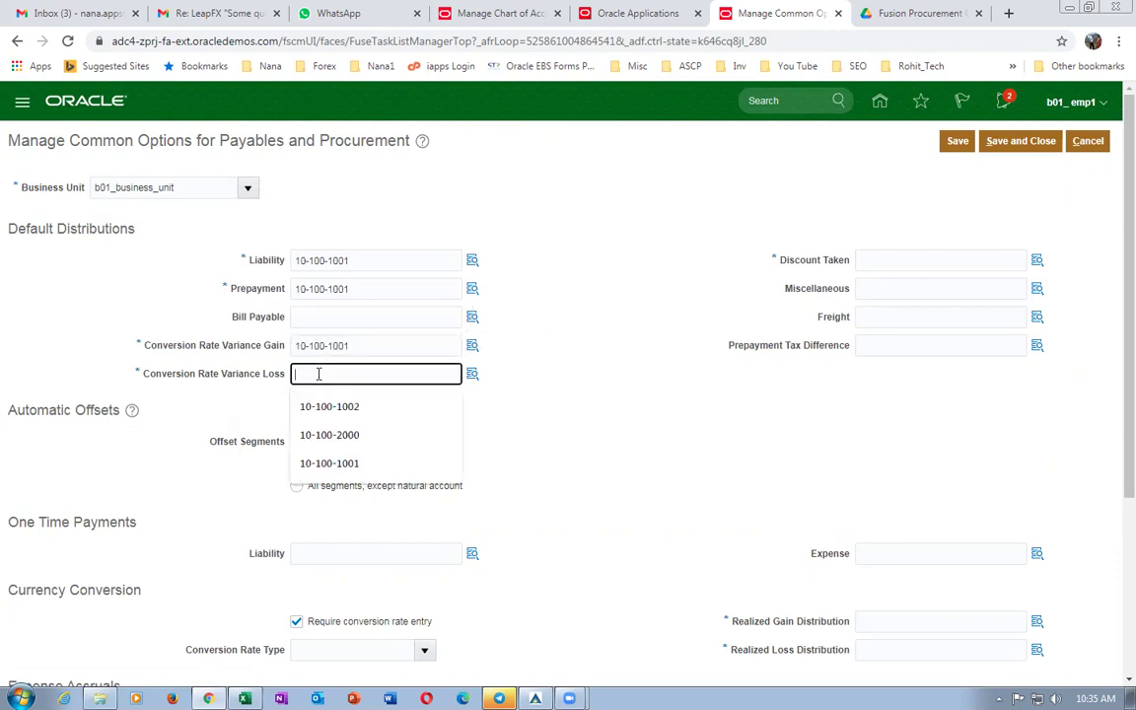
key(ctrl+v)
click(878, 261)
key(ctrl+v)
scroll(772, 468, down, 3)
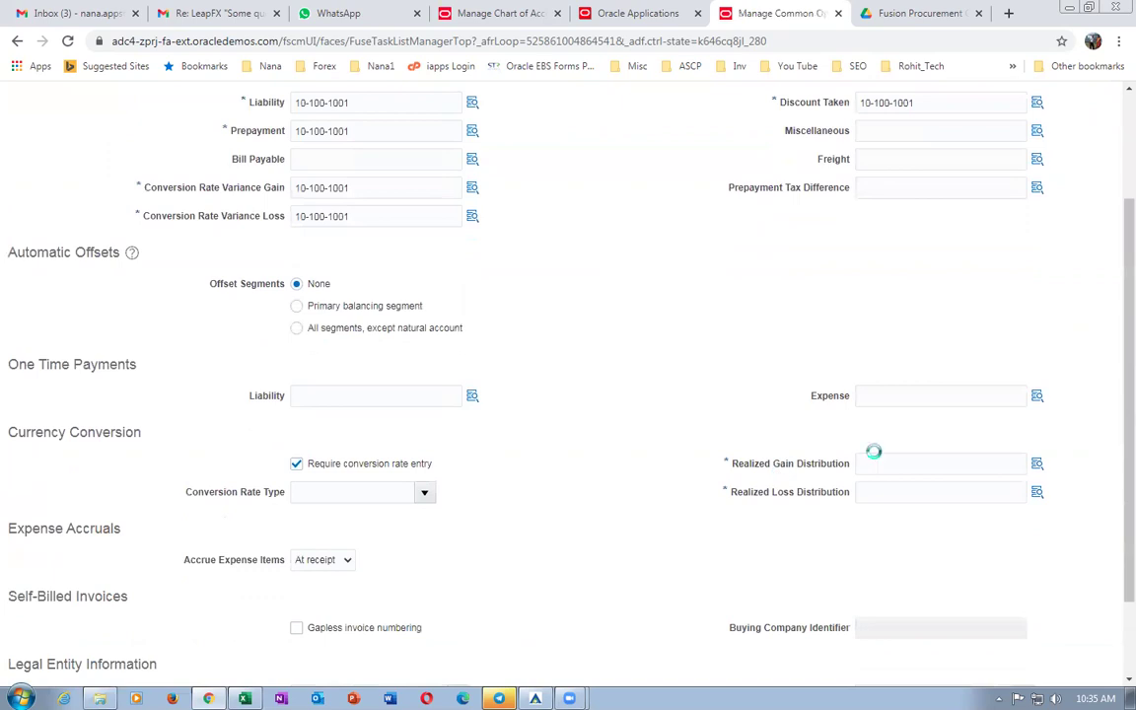
click(872, 464)
key(ctrl+v)
click(869, 491)
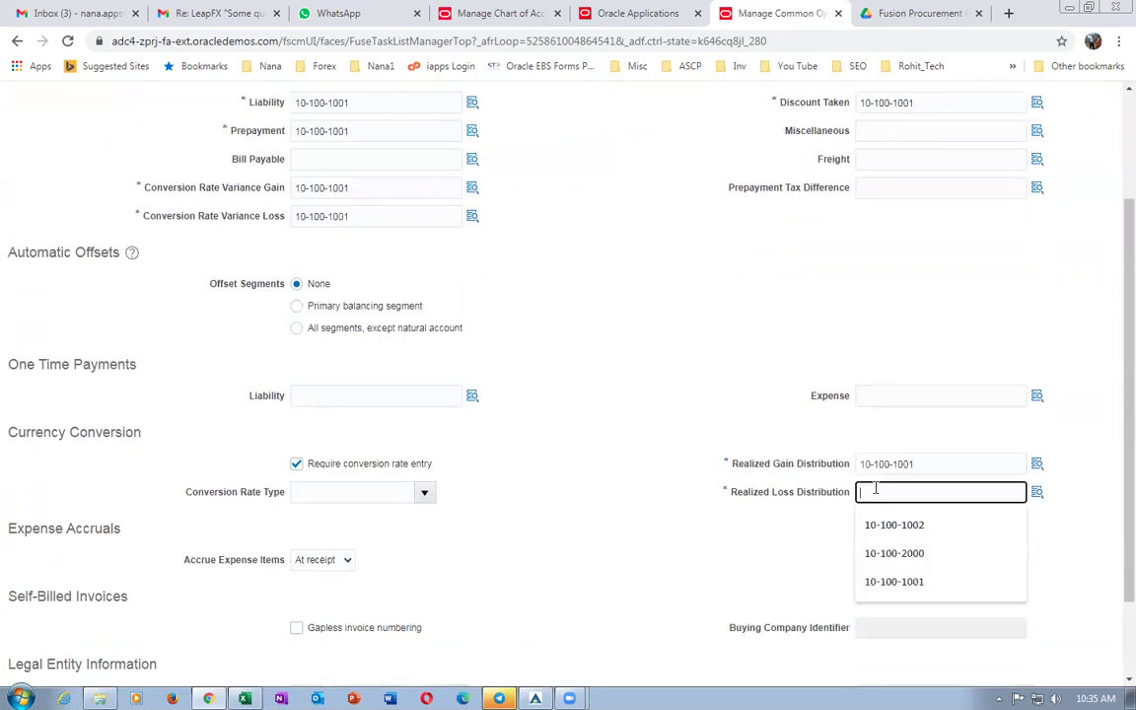
key(ctrl+v)
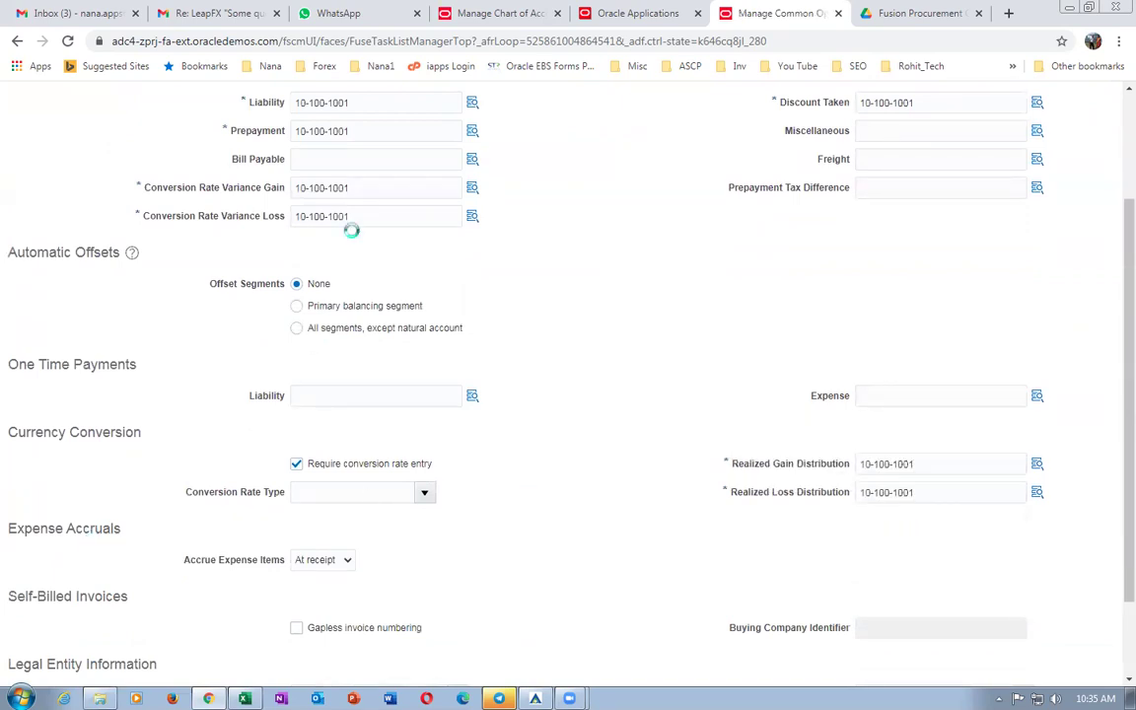
Set Bill-to Location b01_loc_1 and save and close the common options.
scroll(286, 272, down, 2)
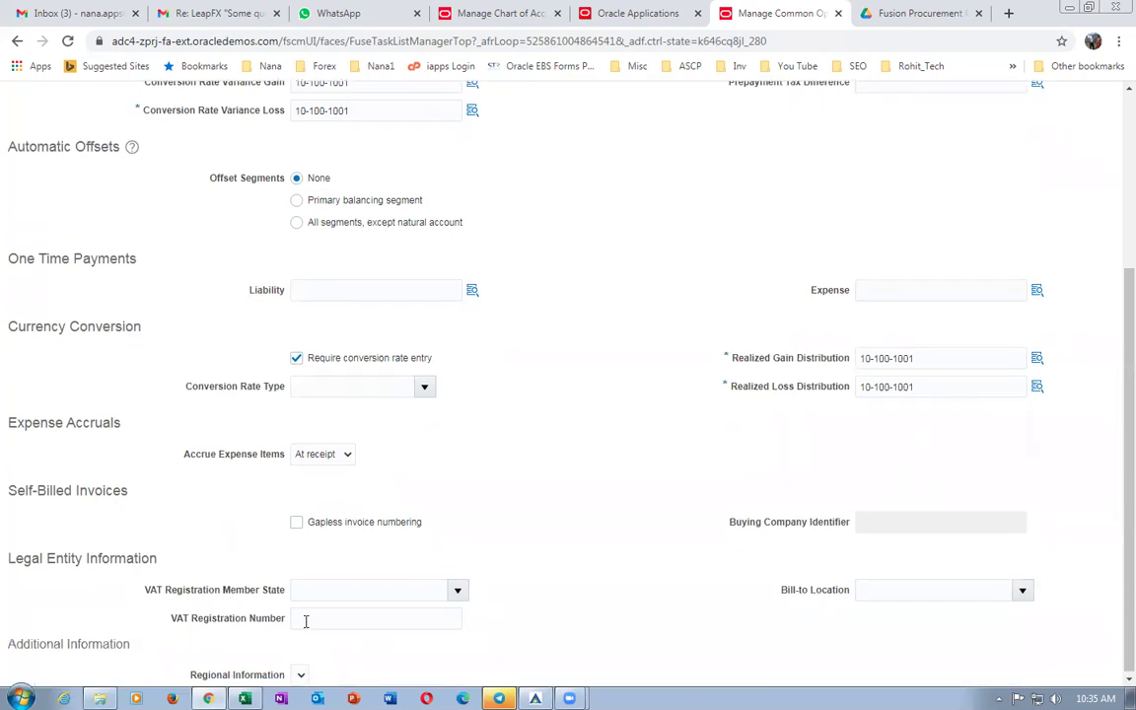
click(882, 592)
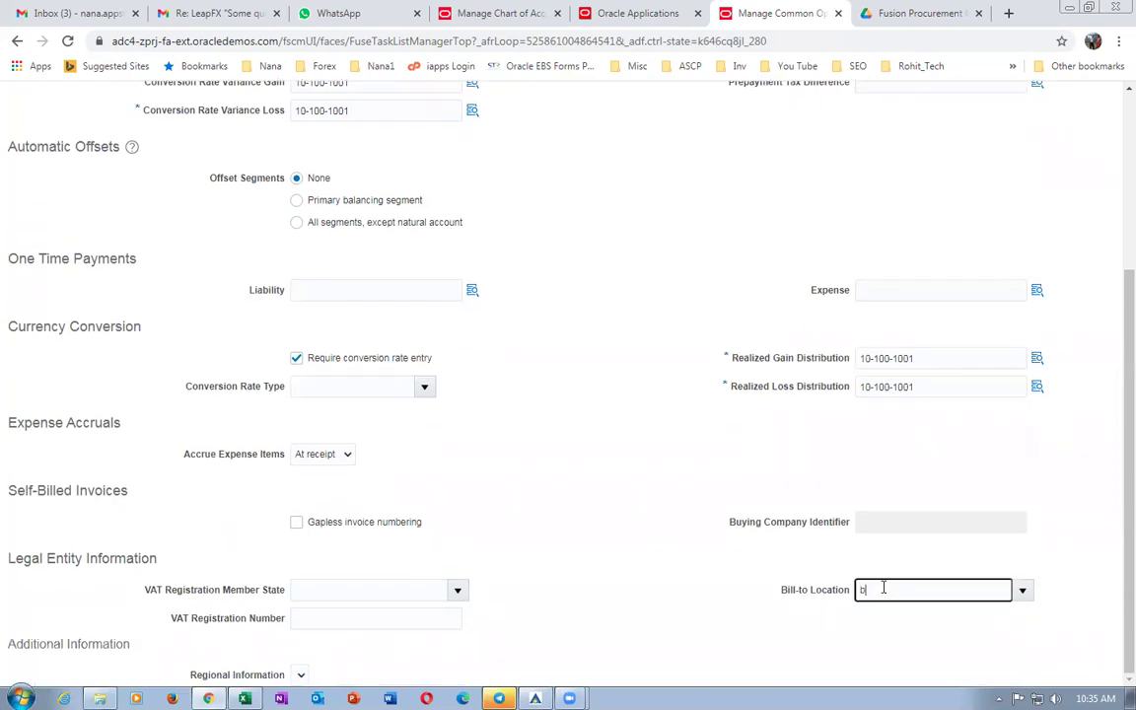
text(b01_loc_1)
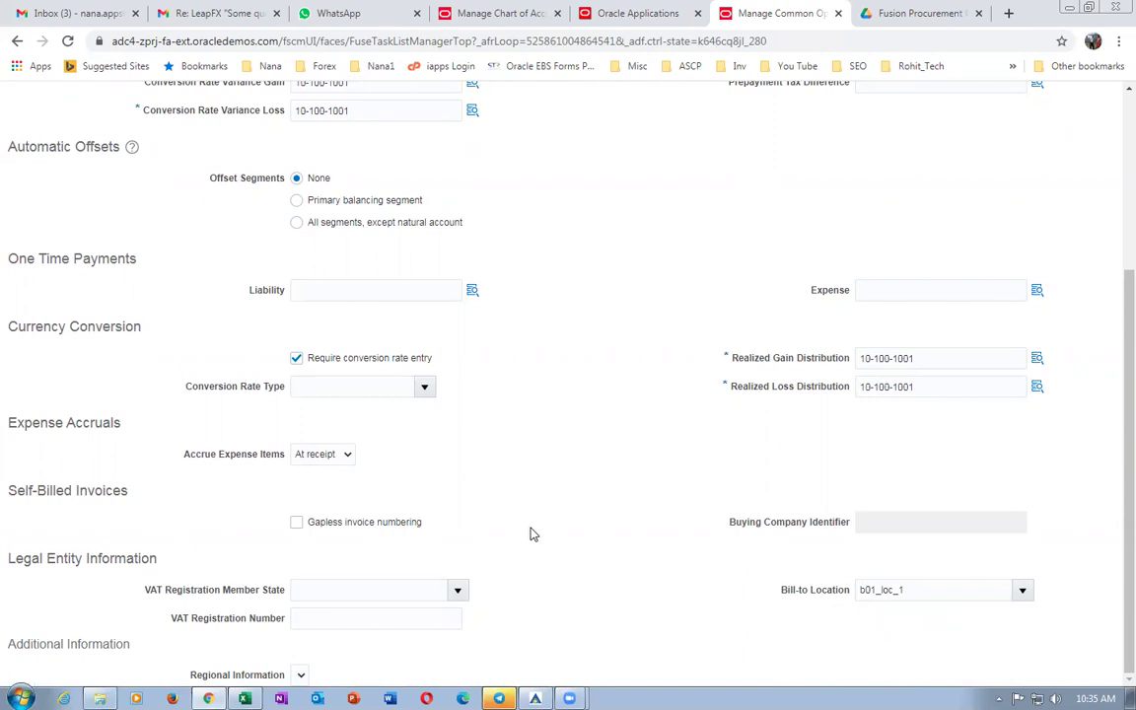
scroll(533, 542, up, 3)
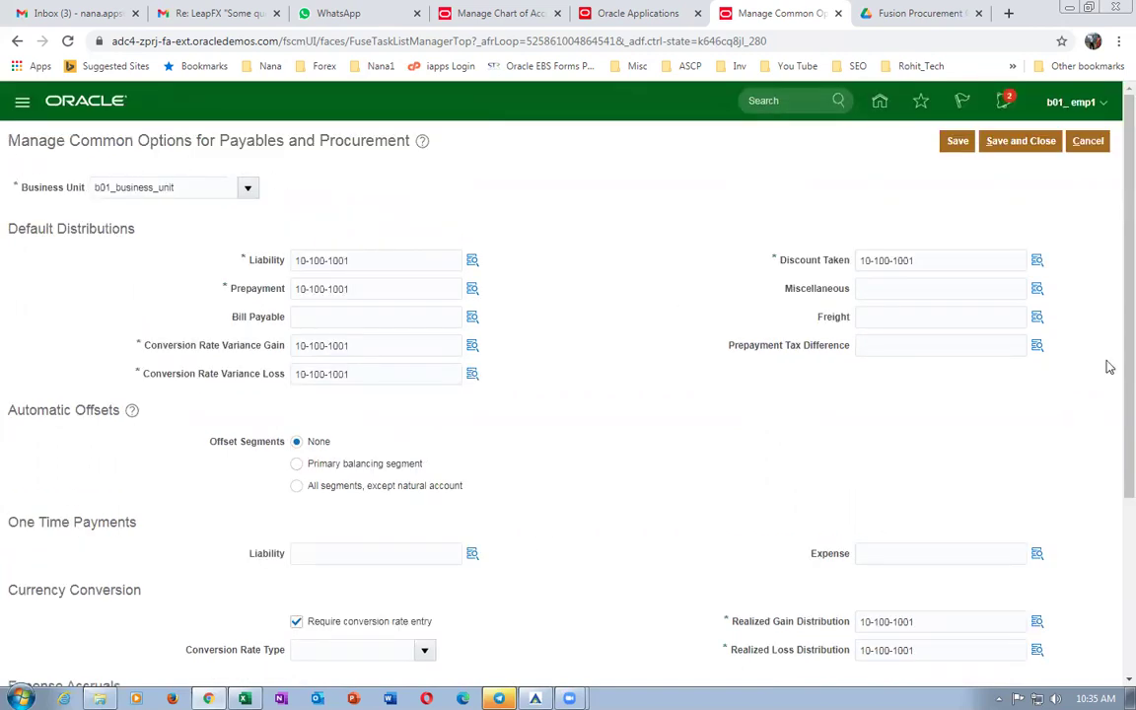
click(1026, 142)
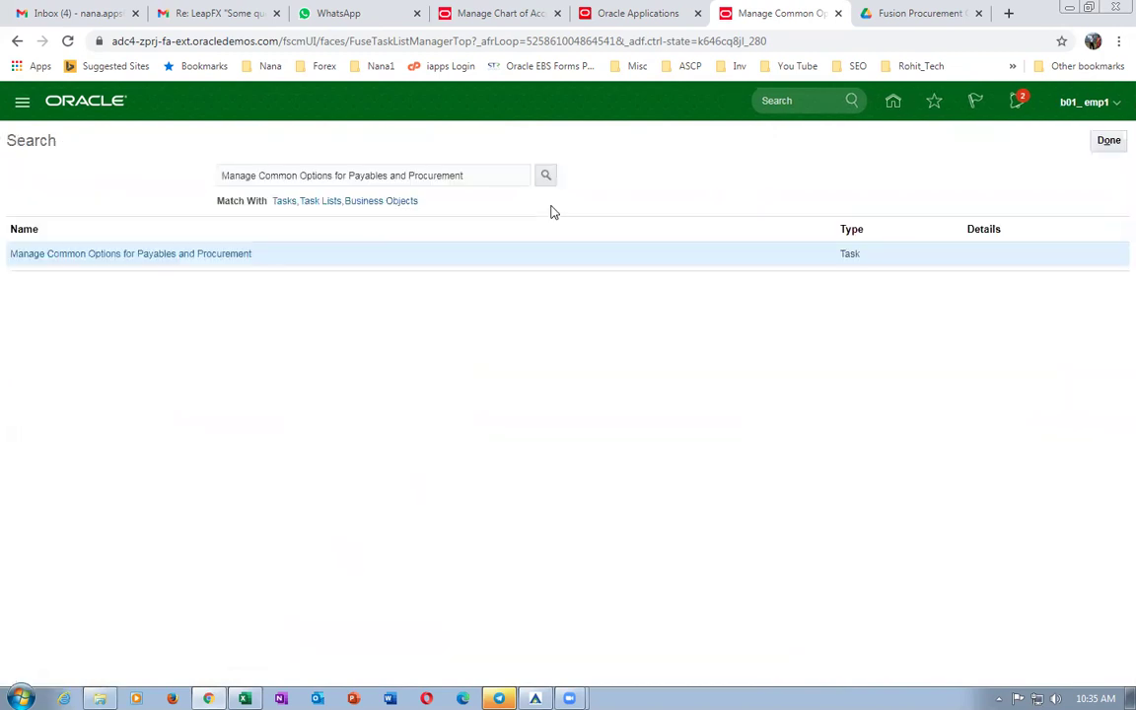
In the procurement worksheet, copy the Manage Item Classes task name from E101.
key(alt+Tab)
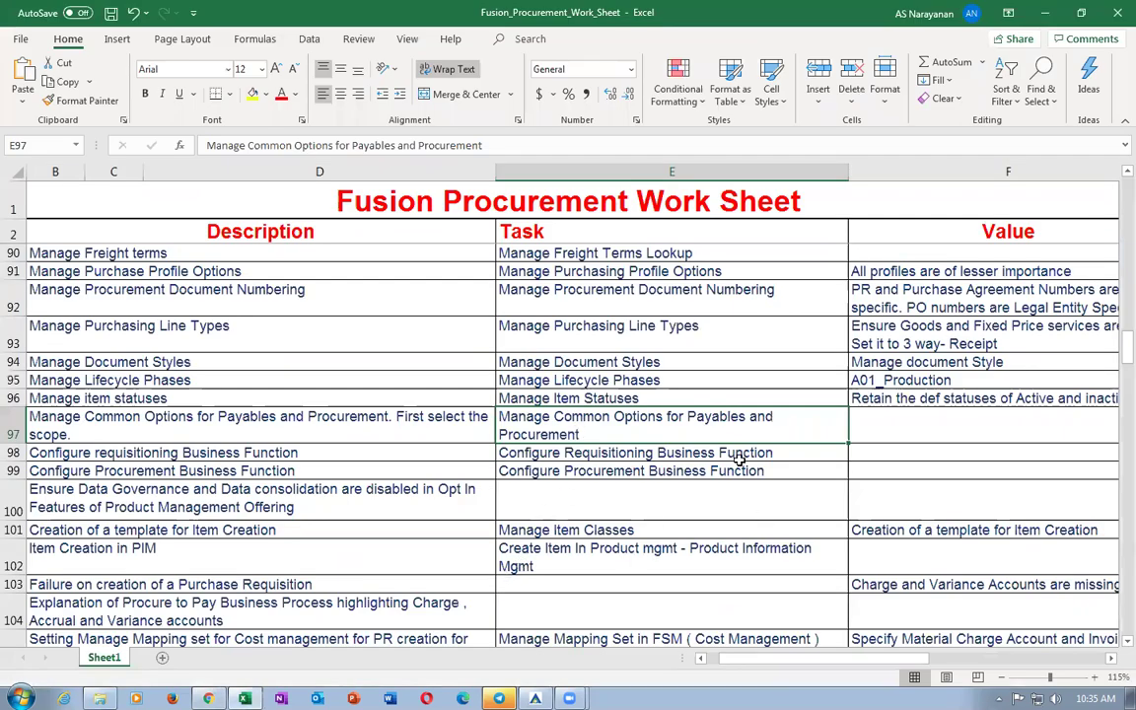
click(582, 454)
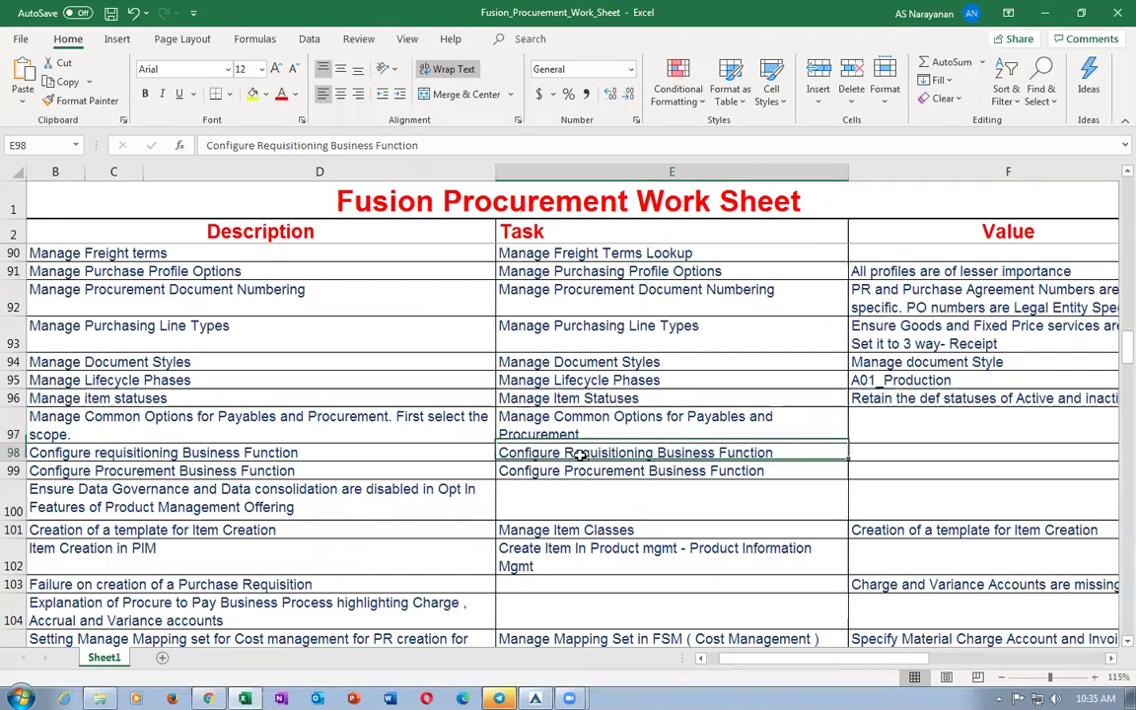
click(588, 471)
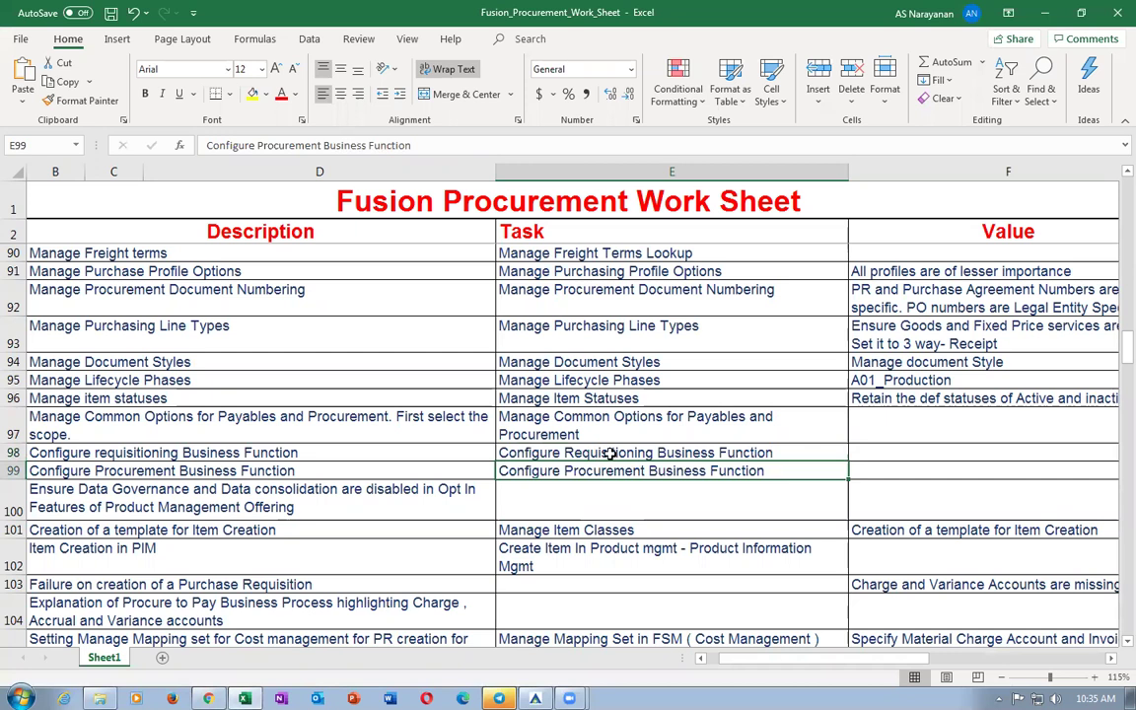
click(612, 531)
key(ctrl+c)
Copy the Configure Procurement Business Function task name and select the old Oracle search text.
click(592, 472)
click(639, 454)
click(645, 471)
click(654, 451)
key(Up)
key(Down)
key(Down)
key(ctrl+c)
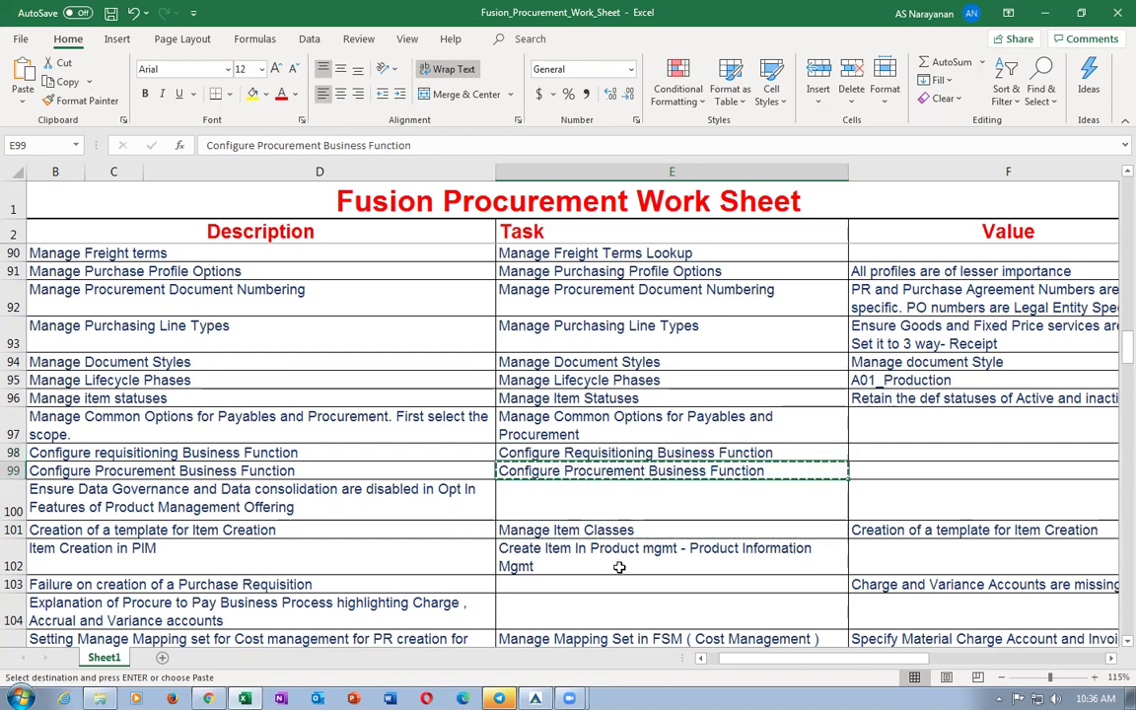
key(alt+Tab)
drag(469, 176, 86, 130)
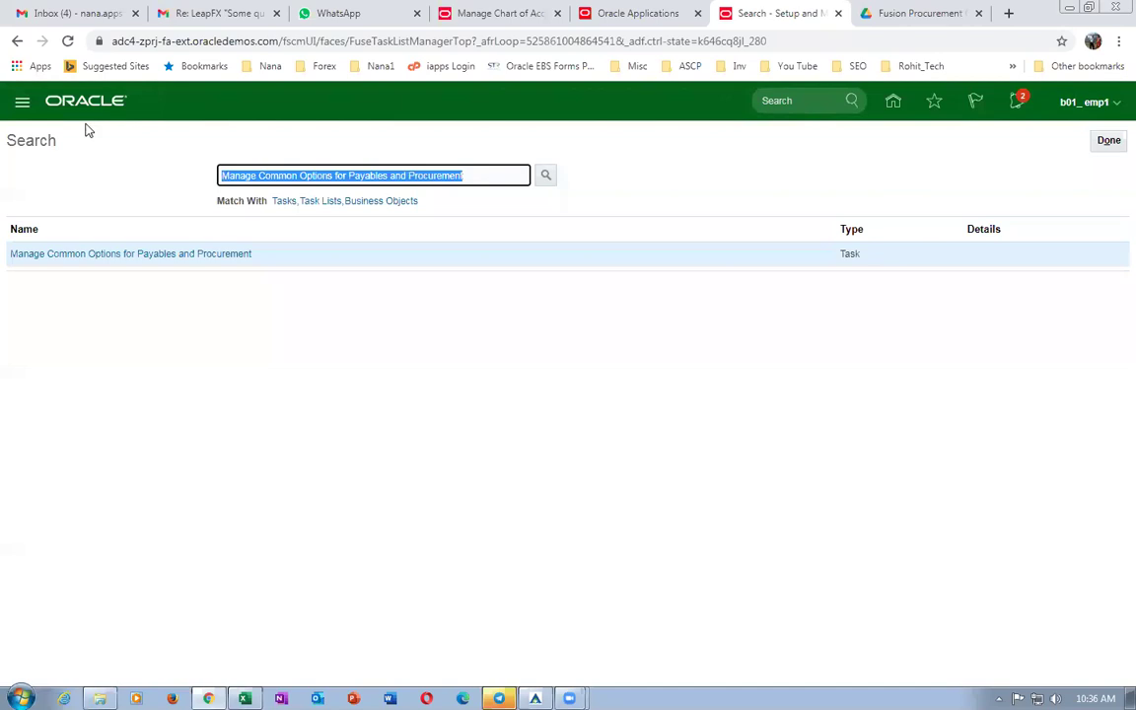
Search the setup tasks for Configure Procurement Business Function.
key(ctrl+v)
key(Return)
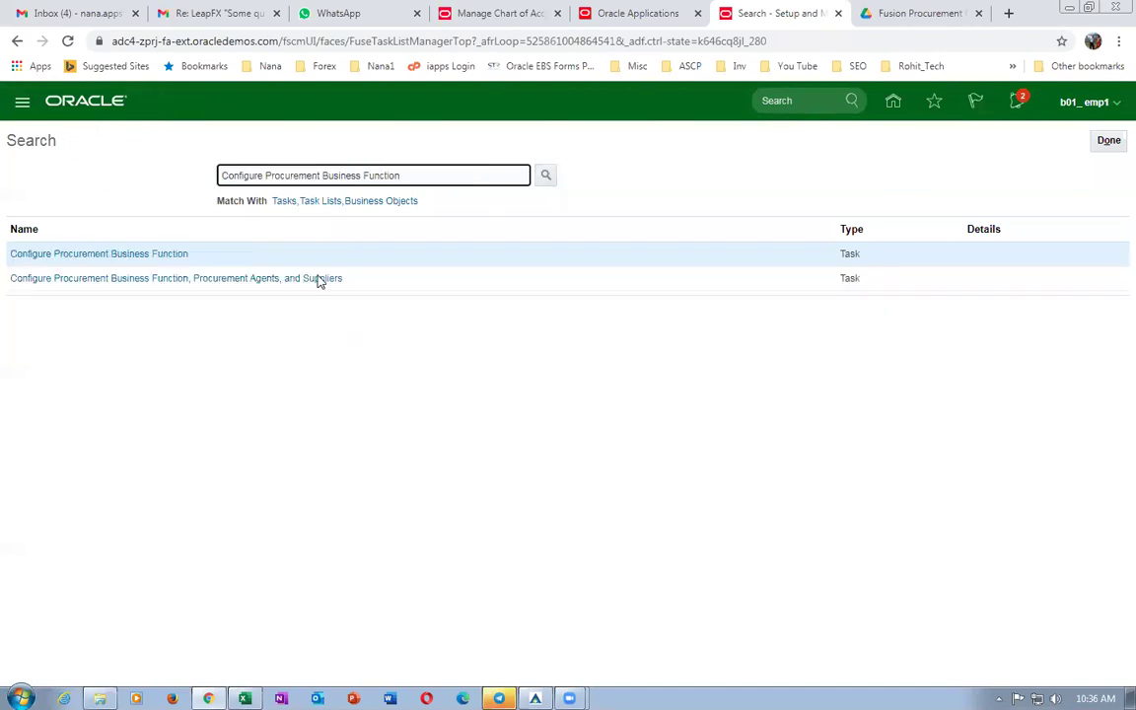
key(alt+Tab)
Copy Manage Item Classes from the worksheet, search for it, and open that task.
click(606, 534)
key(alt+Tab)
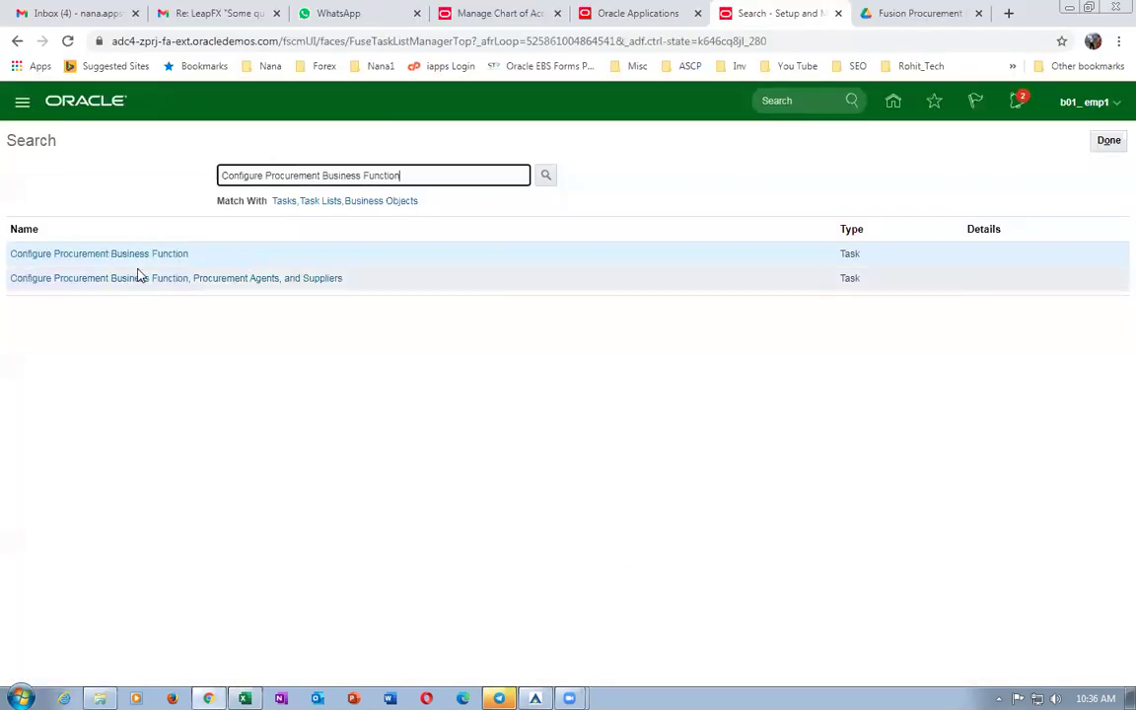
key(ctrl+a)
key(ctrl+v)
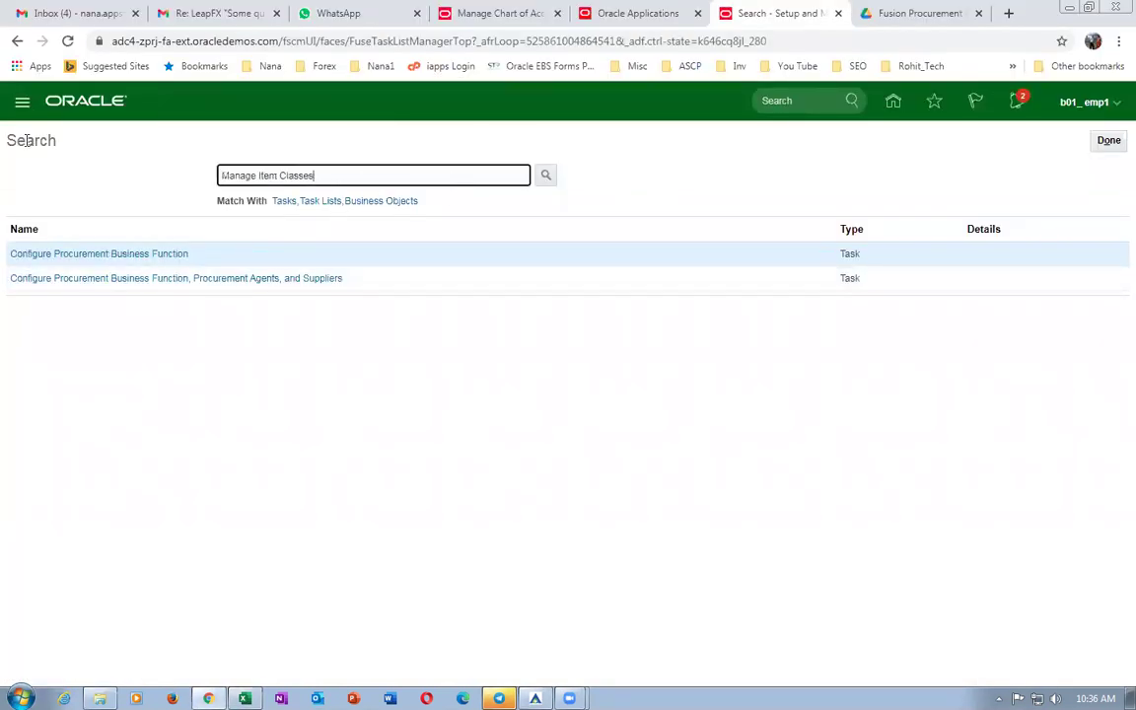
key(Return)
click(57, 256)
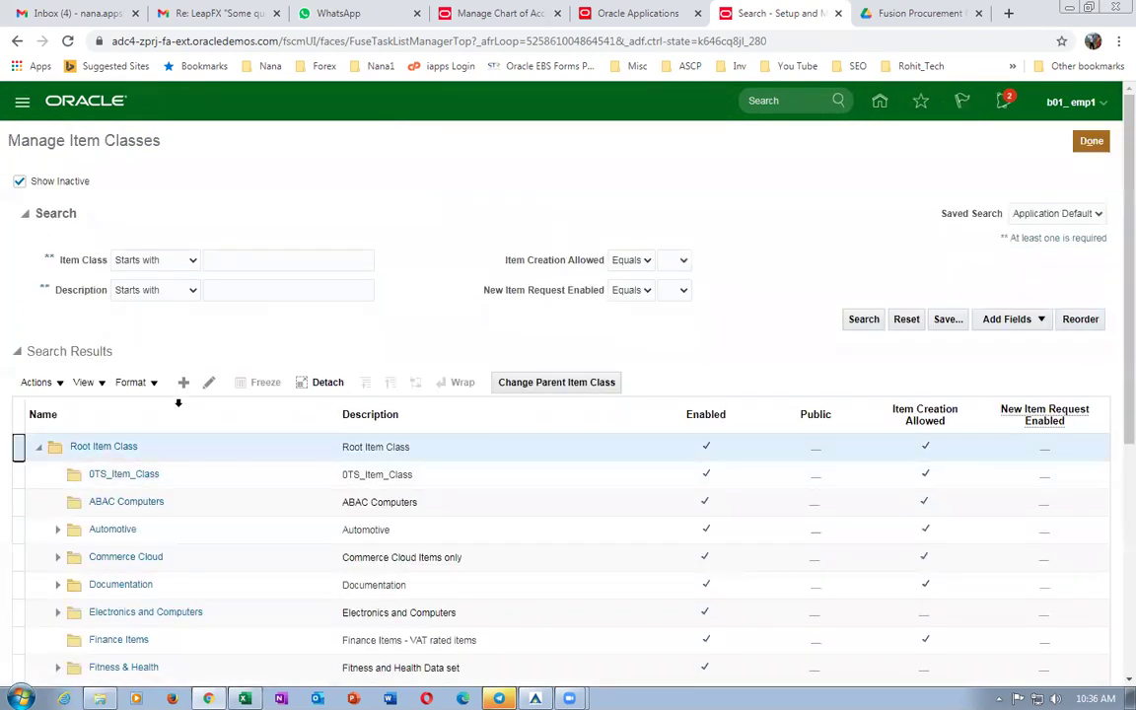
Edit the Root Item Class, dismiss the antivirus notice, and show its lifecycle phases.
click(208, 382)
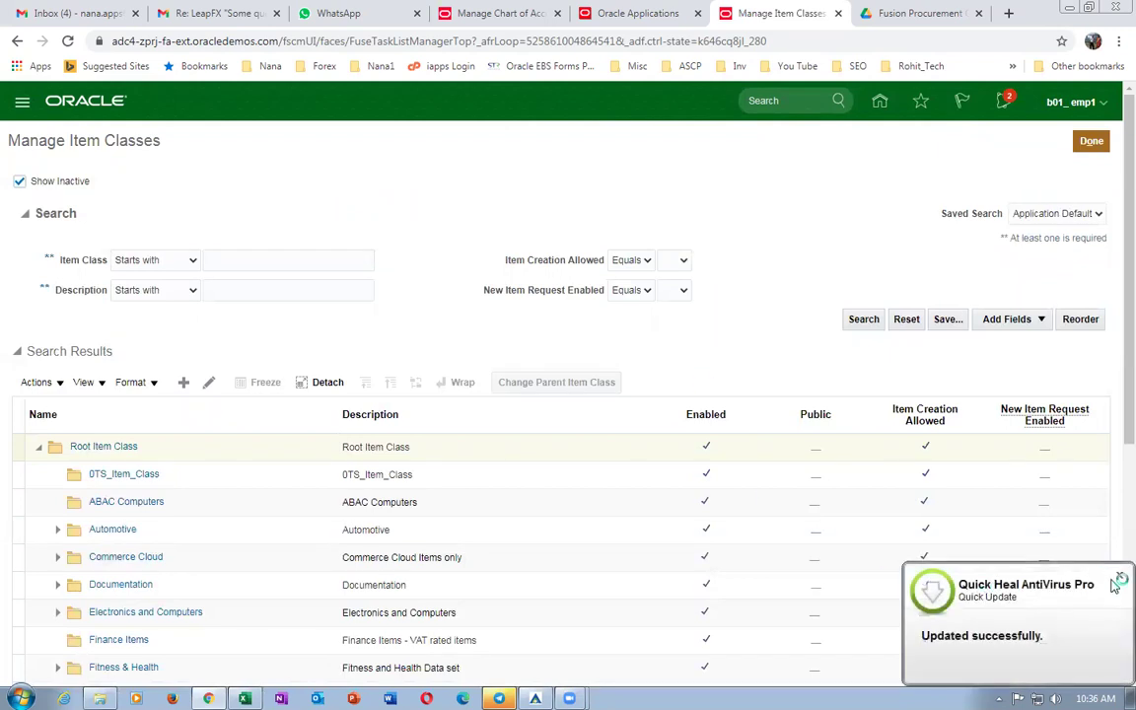
click(1120, 578)
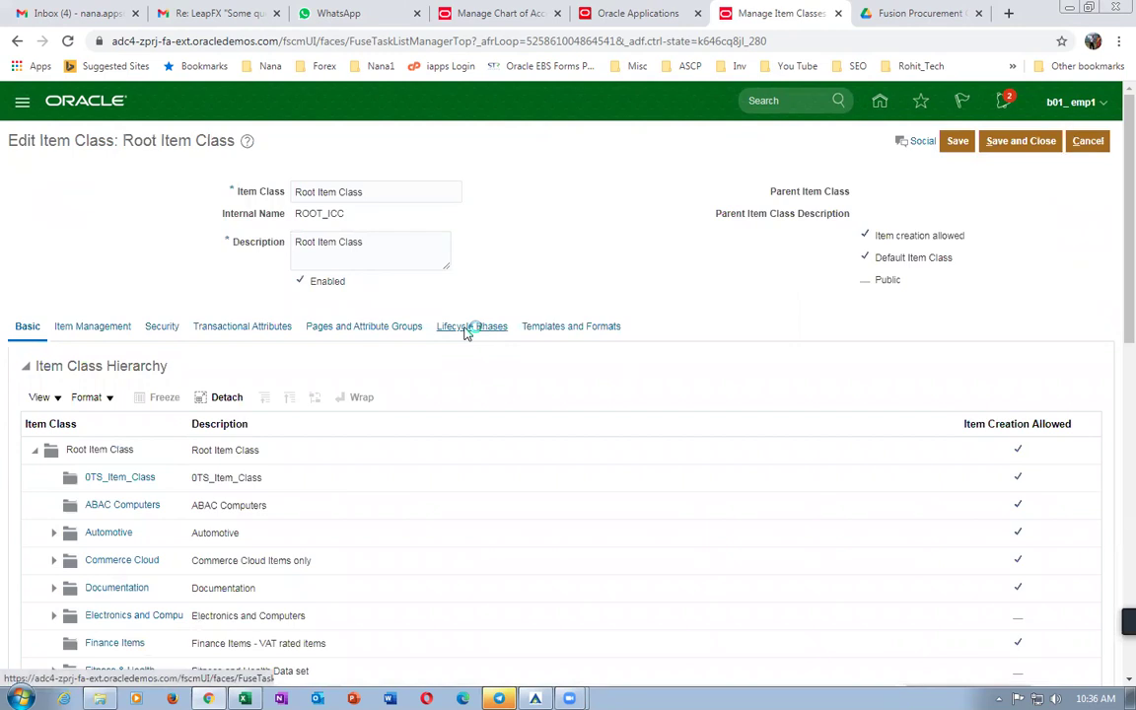
click(467, 328)
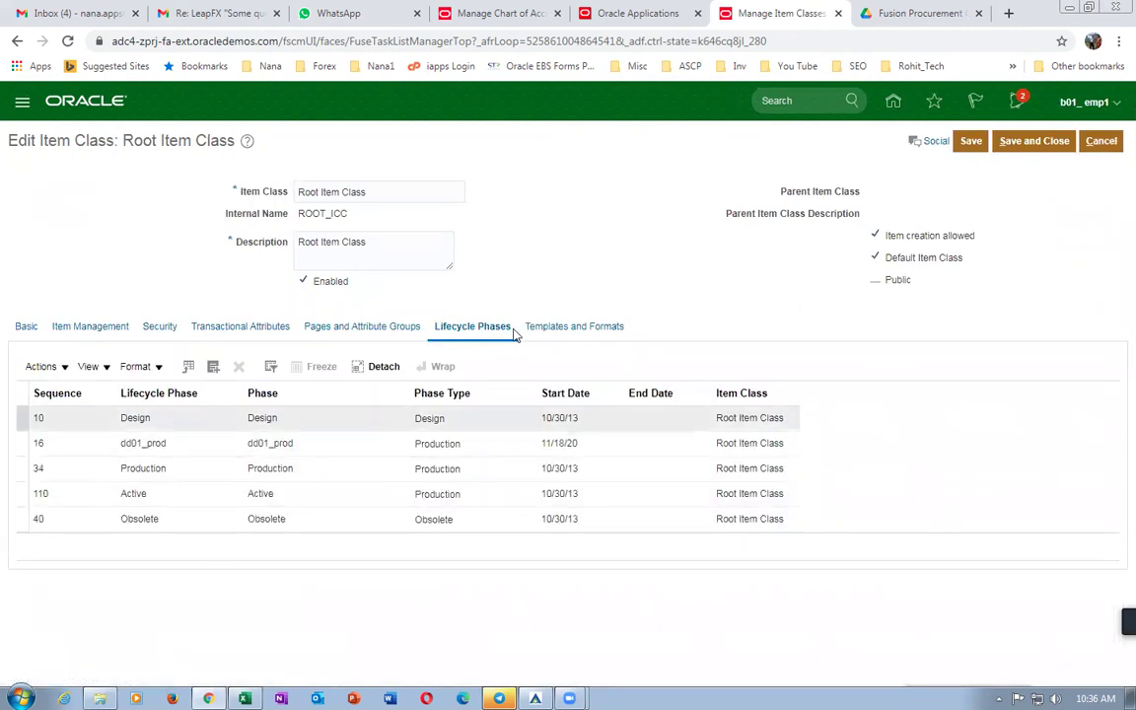
Search phases for 'b01' and add b01_production to the Root Item Class lifecycle phases.
click(41, 366)
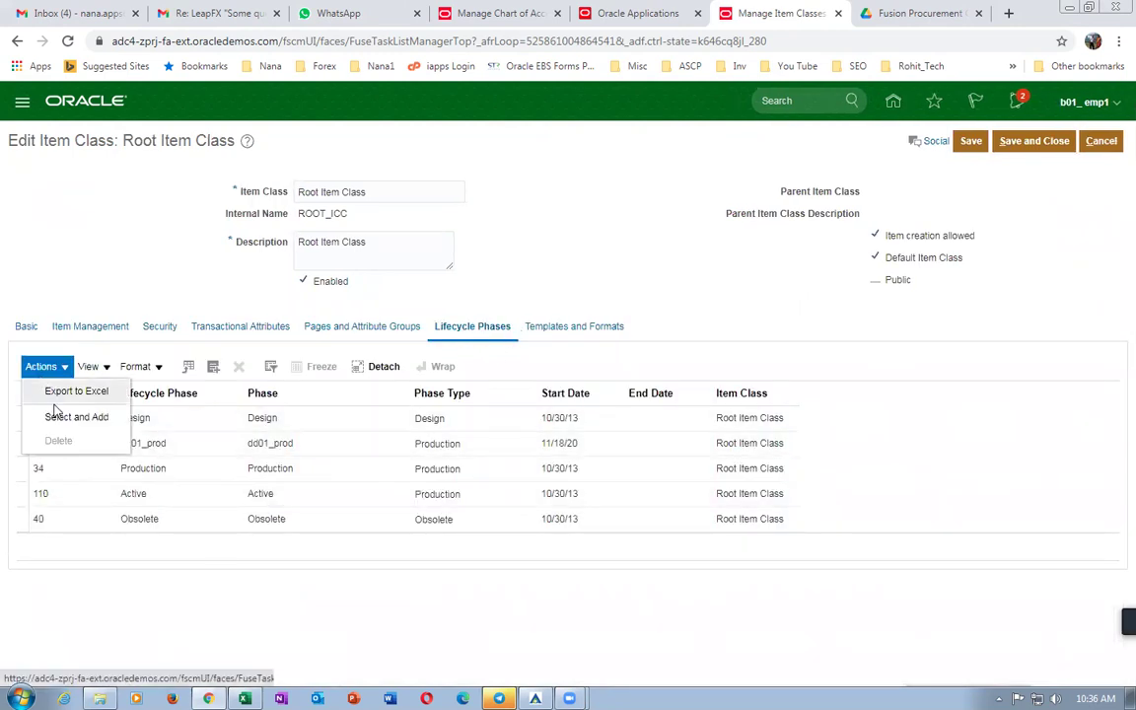
click(59, 416)
click(460, 309)
text(b01)
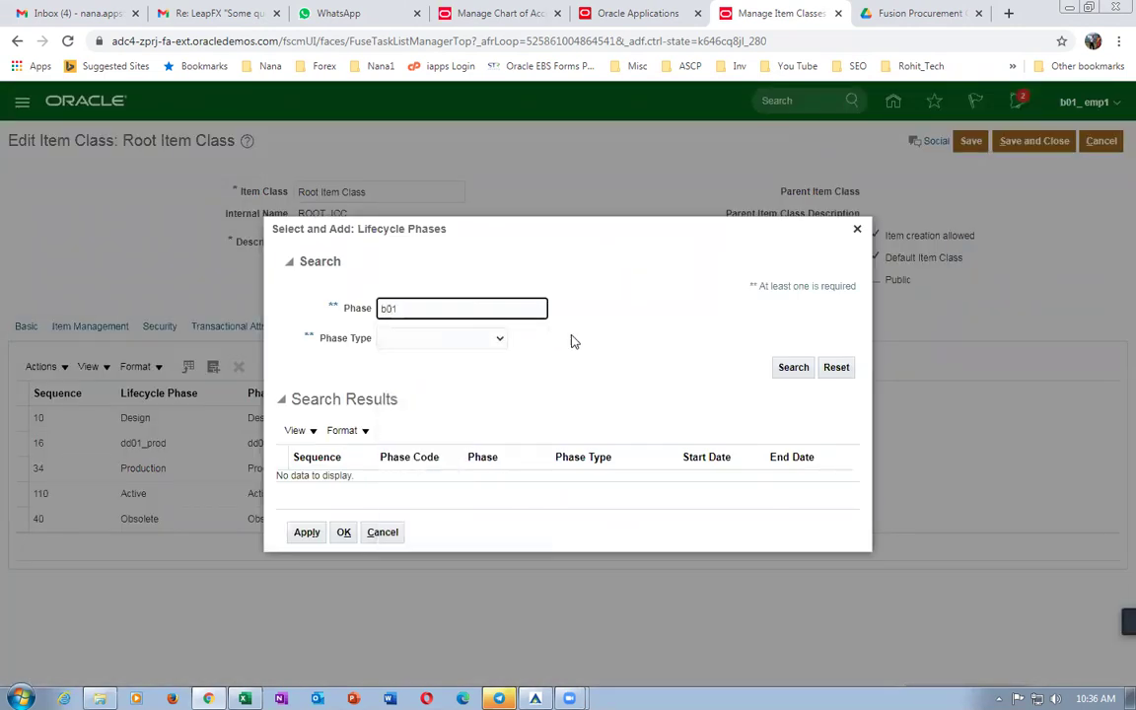
click(794, 367)
click(507, 474)
click(307, 539)
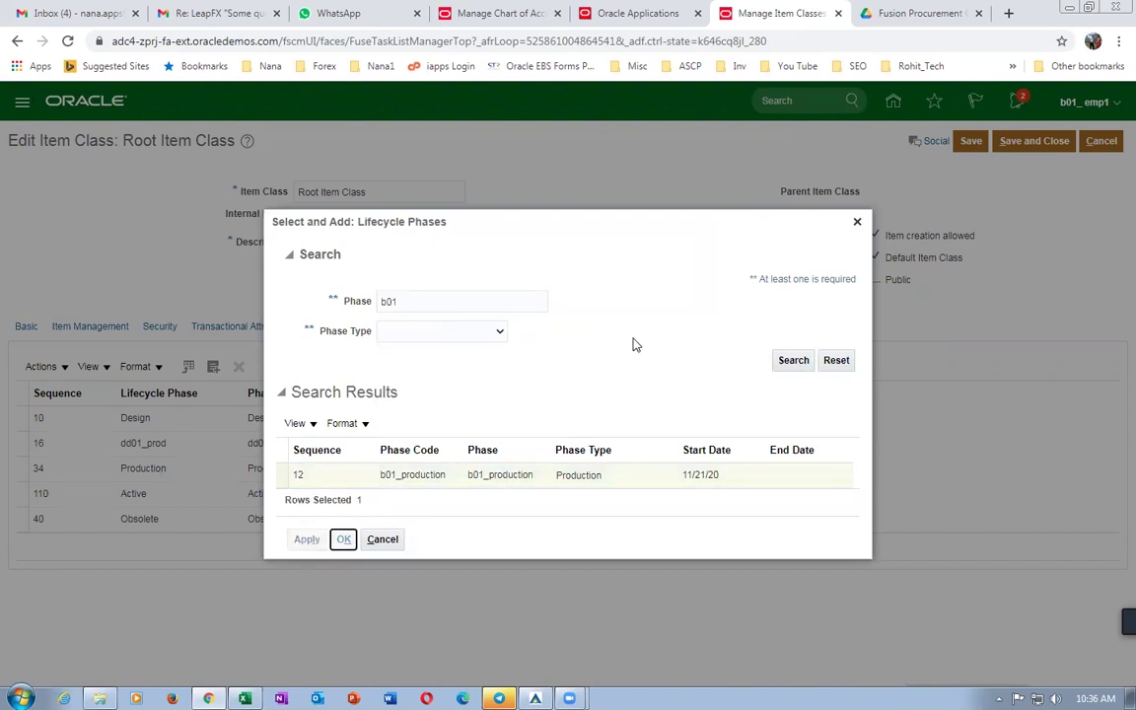
Close the add-phases window, save the item class, and show its item templates.
key(Return)
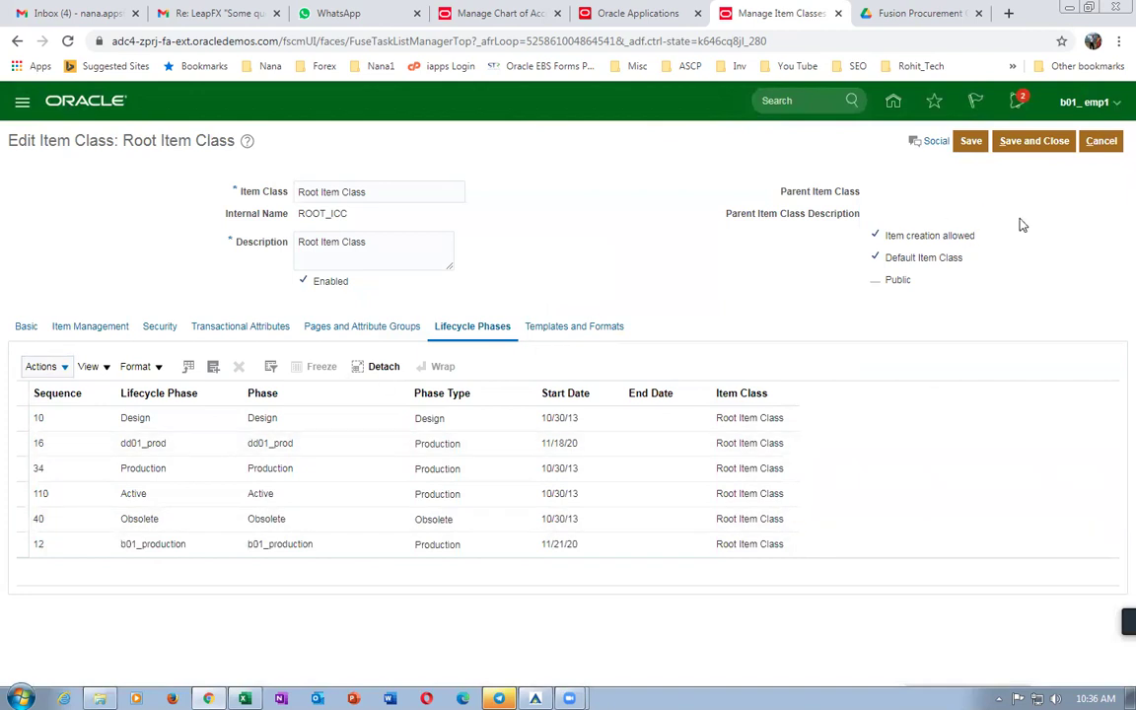
click(972, 143)
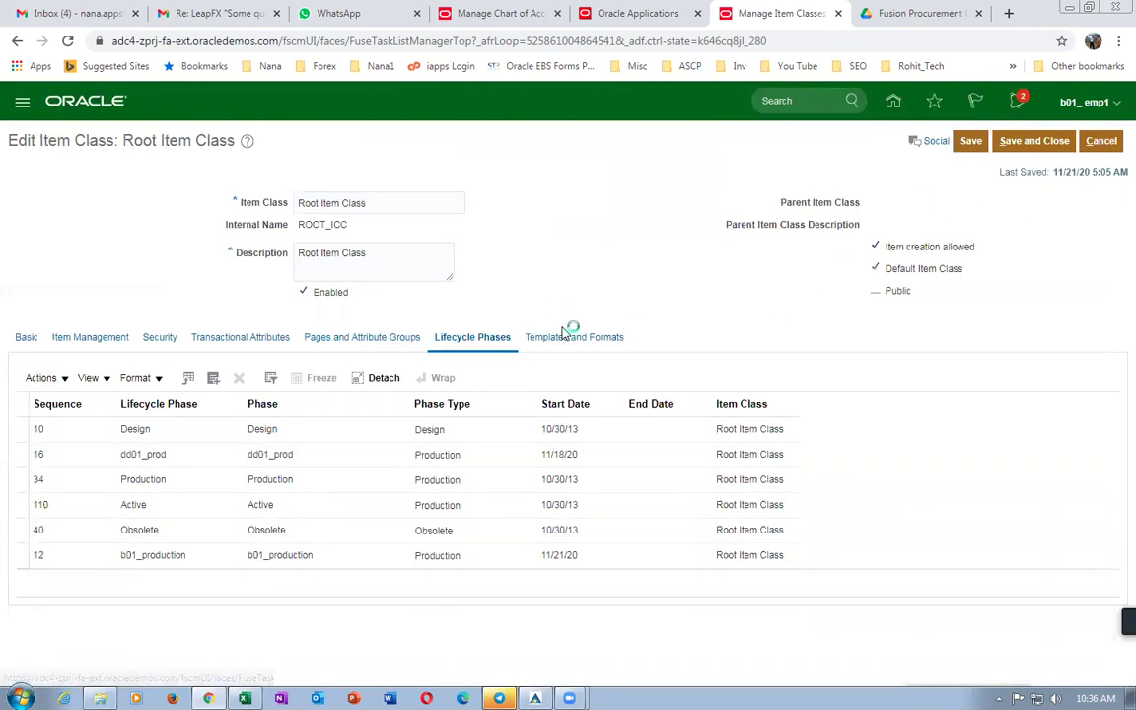
click(565, 340)
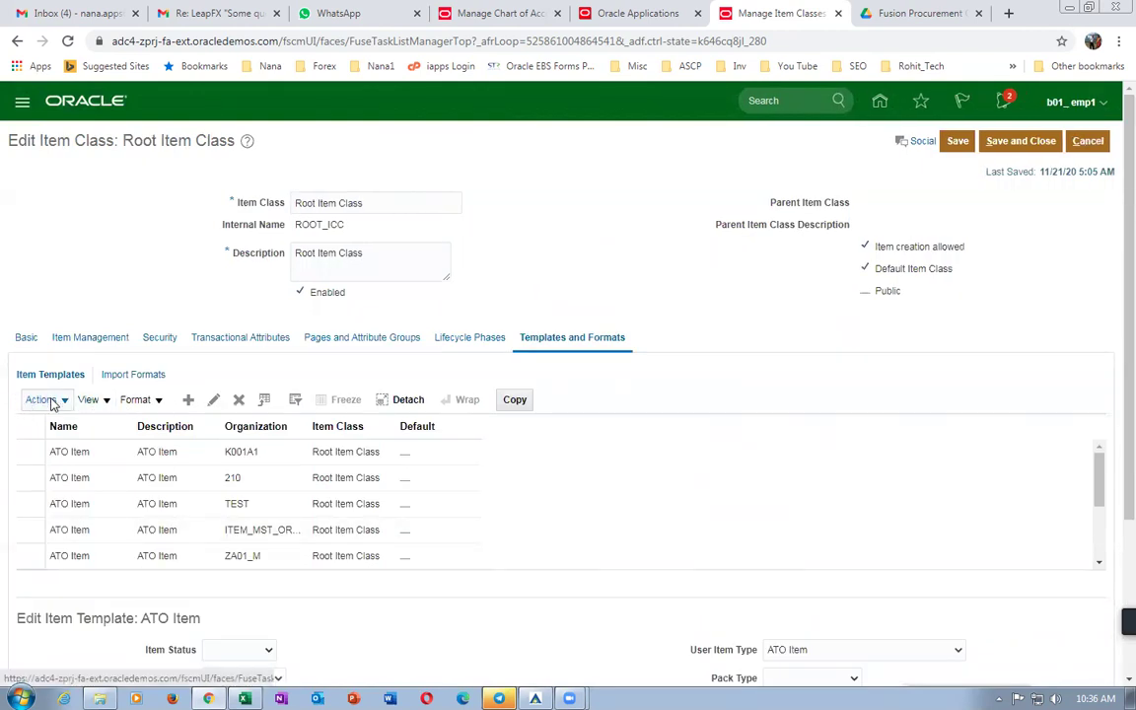
Filter templates to organization B010 and name 'Pur', then select Purchased Item.
click(295, 401)
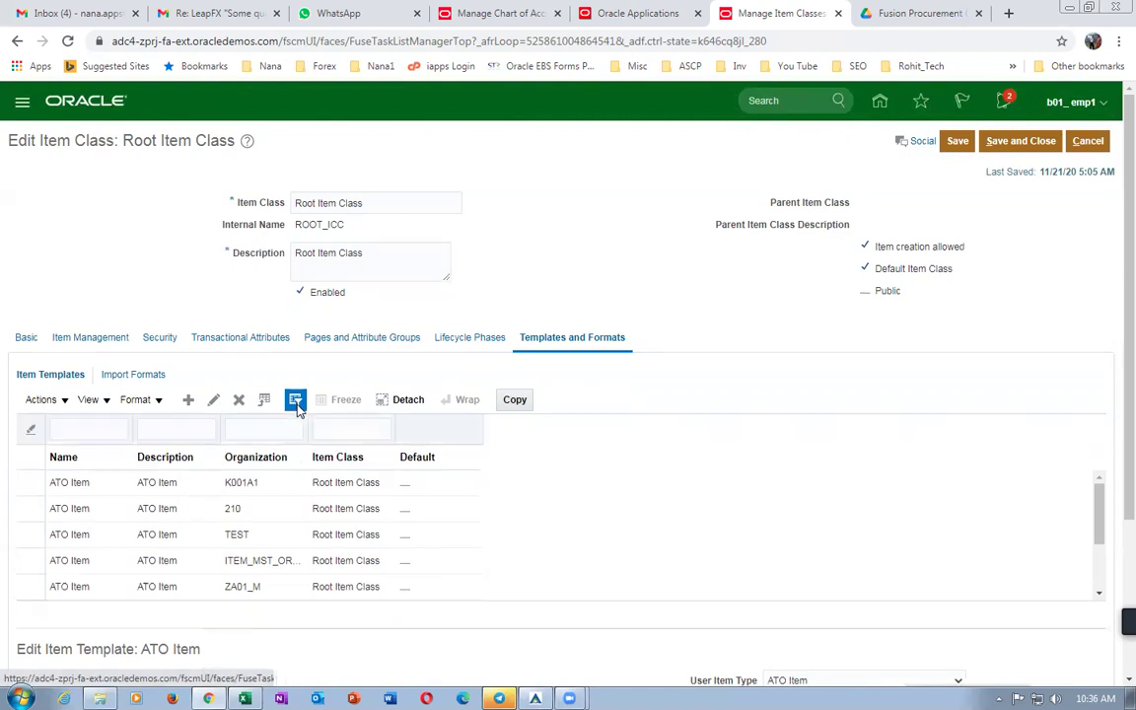
click(292, 428)
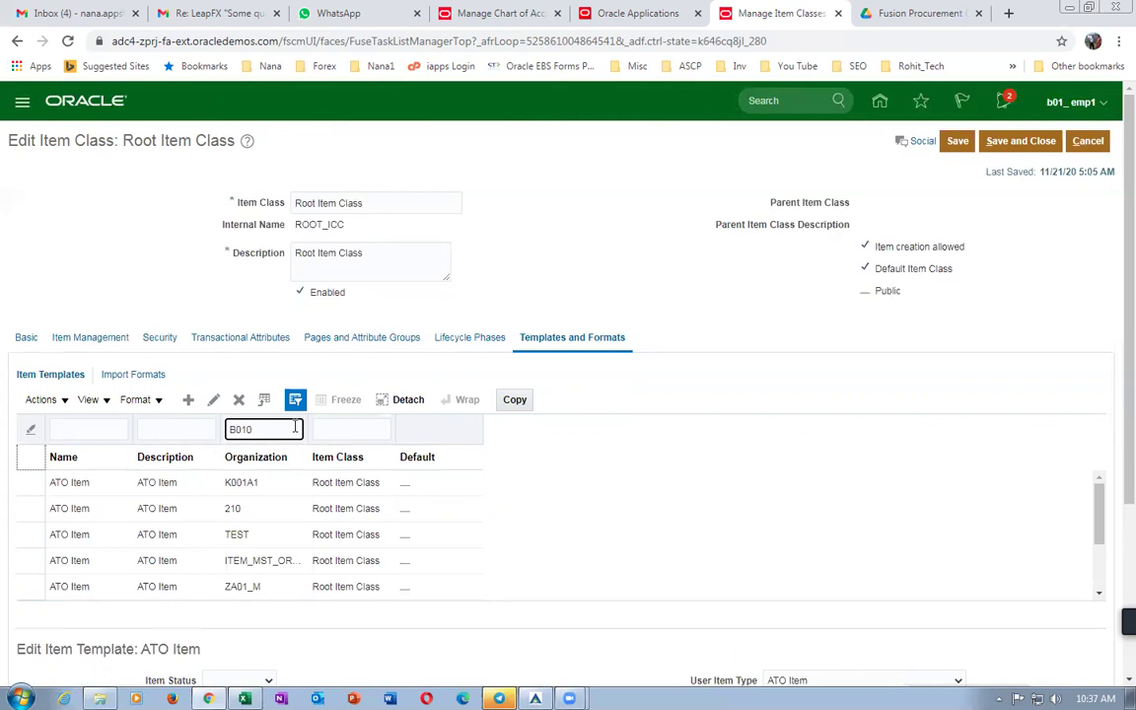
key(Return)
click(110, 427)
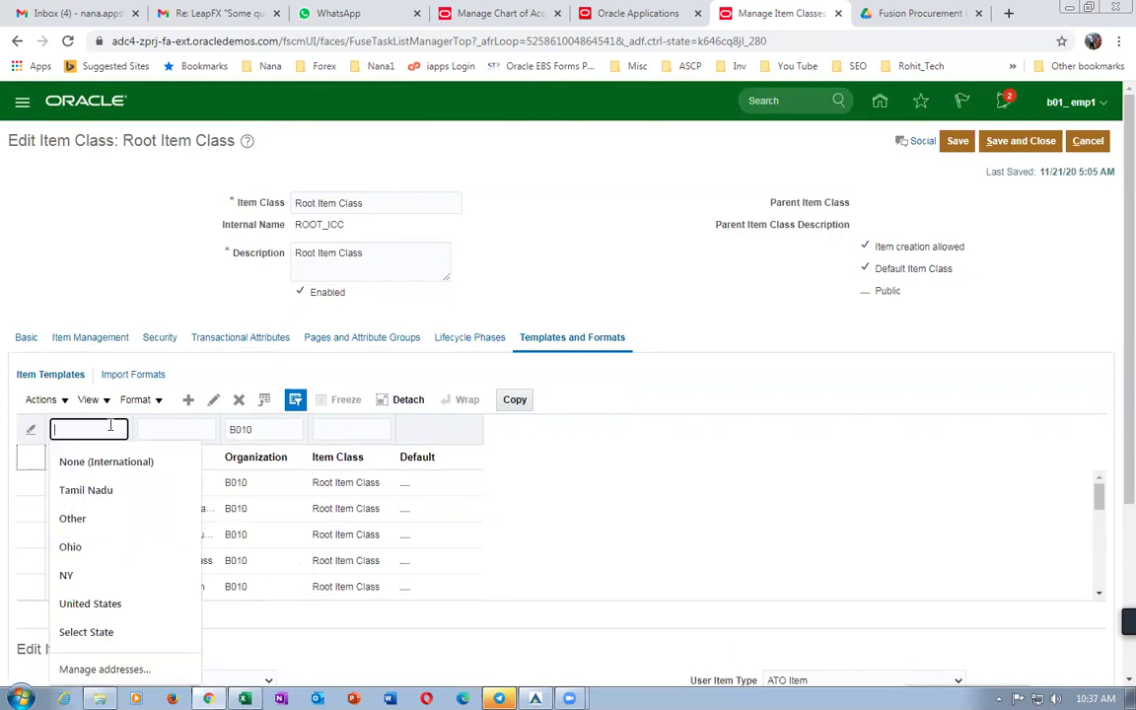
text(Pu)
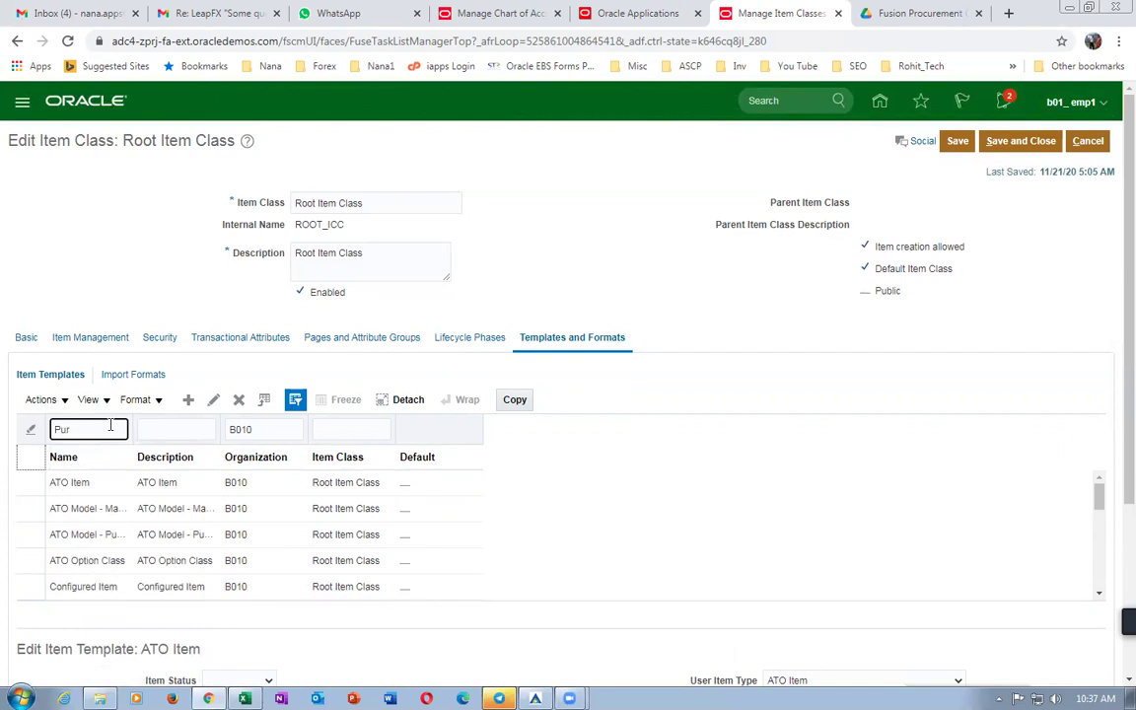
text(r)
key(Return)
click(29, 482)
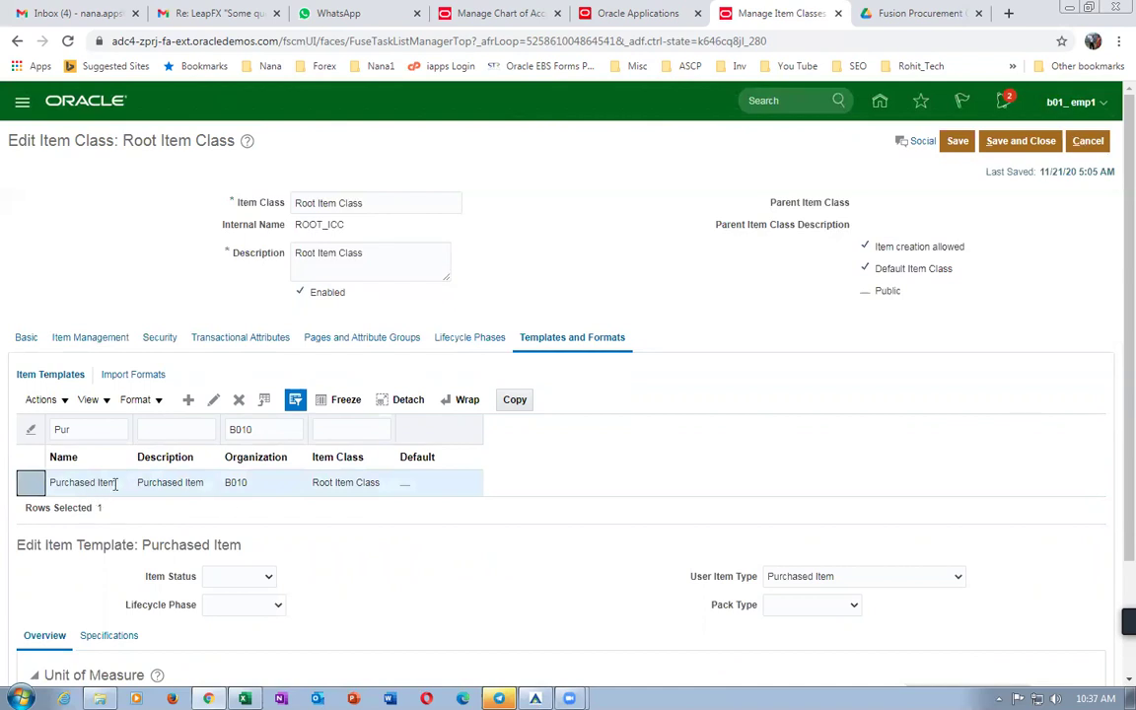
Set the template's item status to Active and lifecycle phase to b01_production.
scroll(363, 551, down, 2)
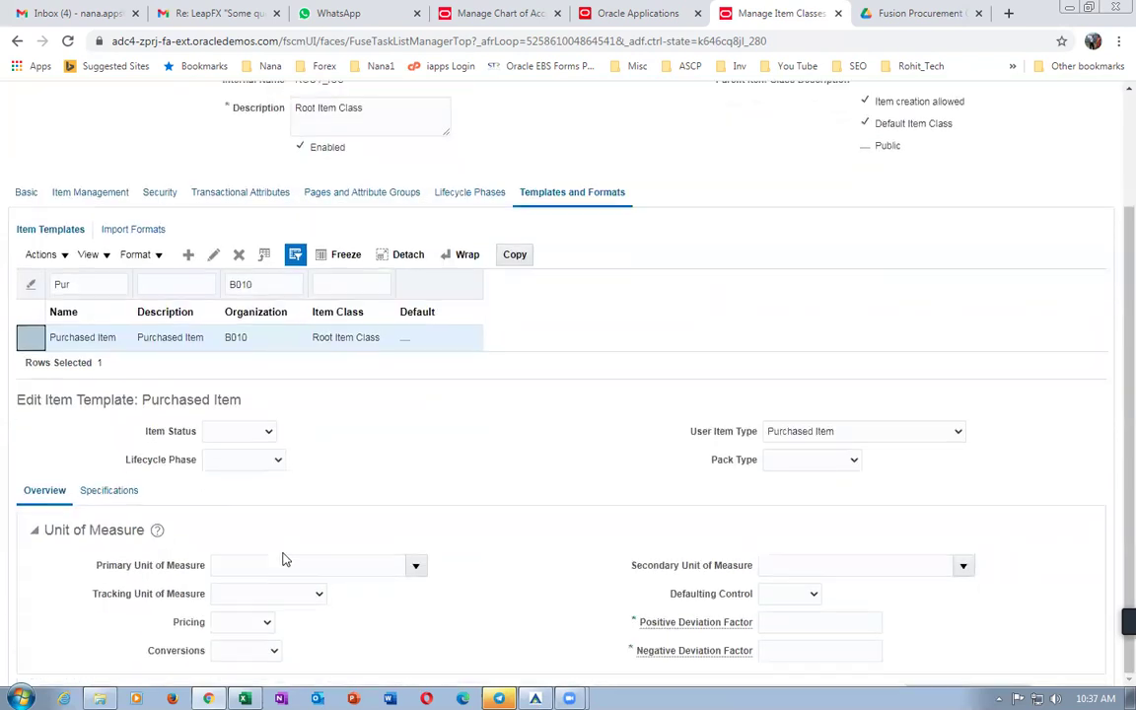
click(236, 433)
click(229, 446)
click(237, 461)
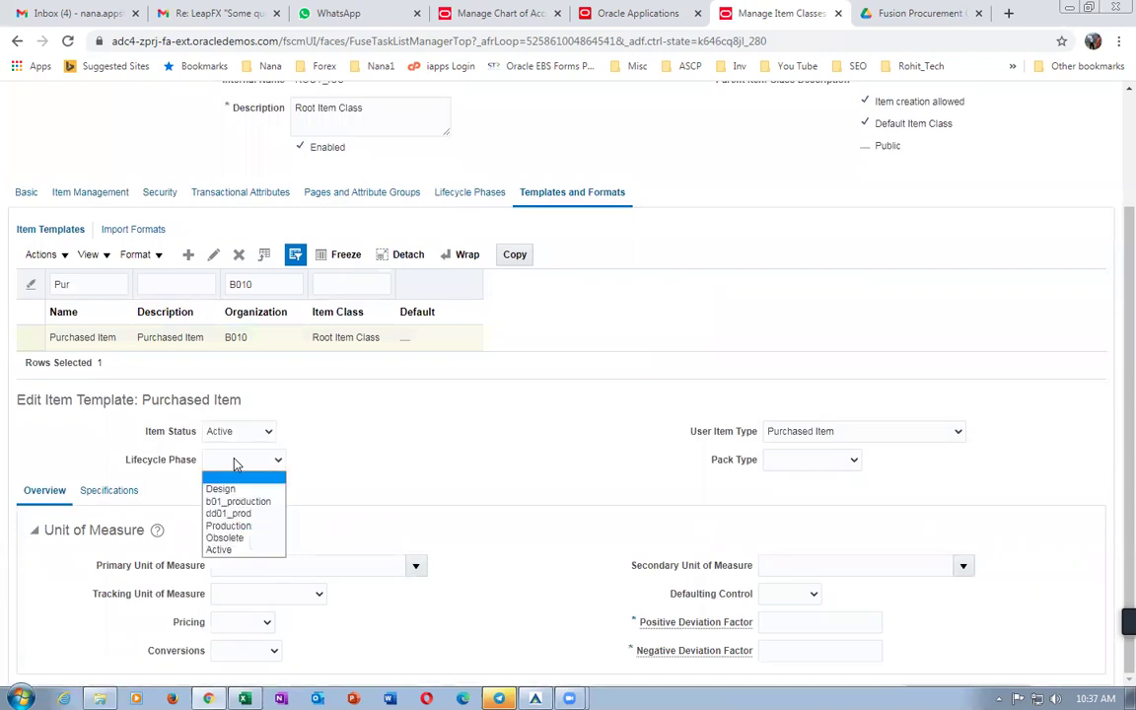
click(238, 501)
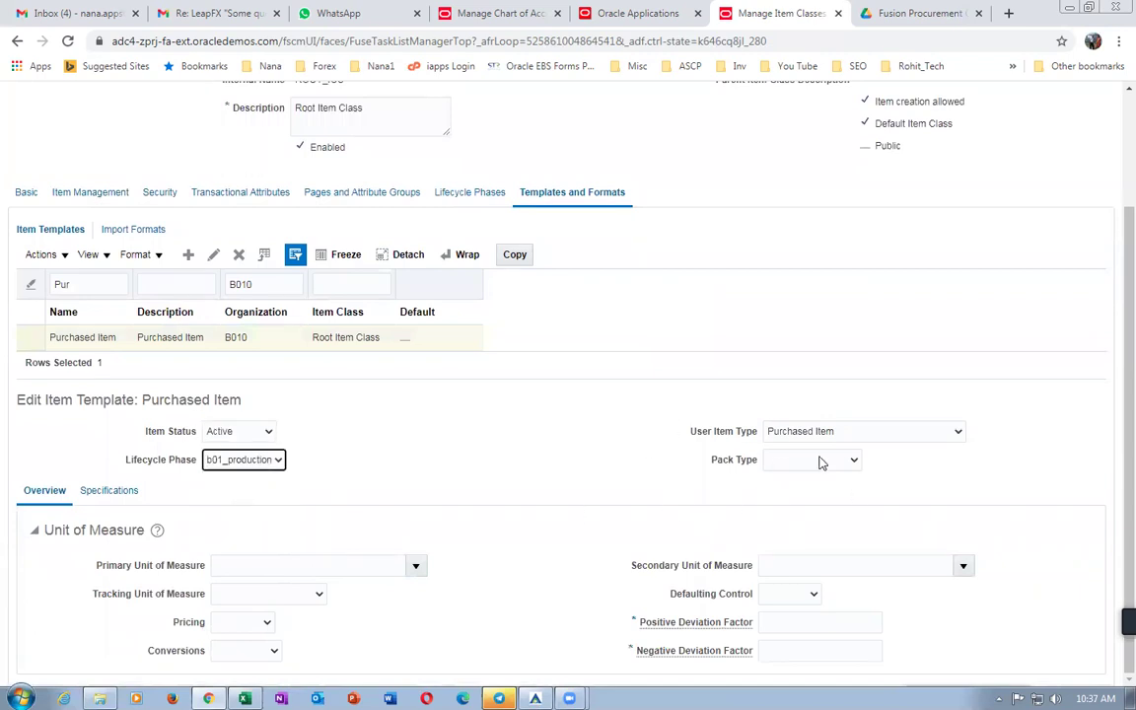
Enter purchase price 2 under purchasing specifications and save the Purchased Item template.
click(109, 494)
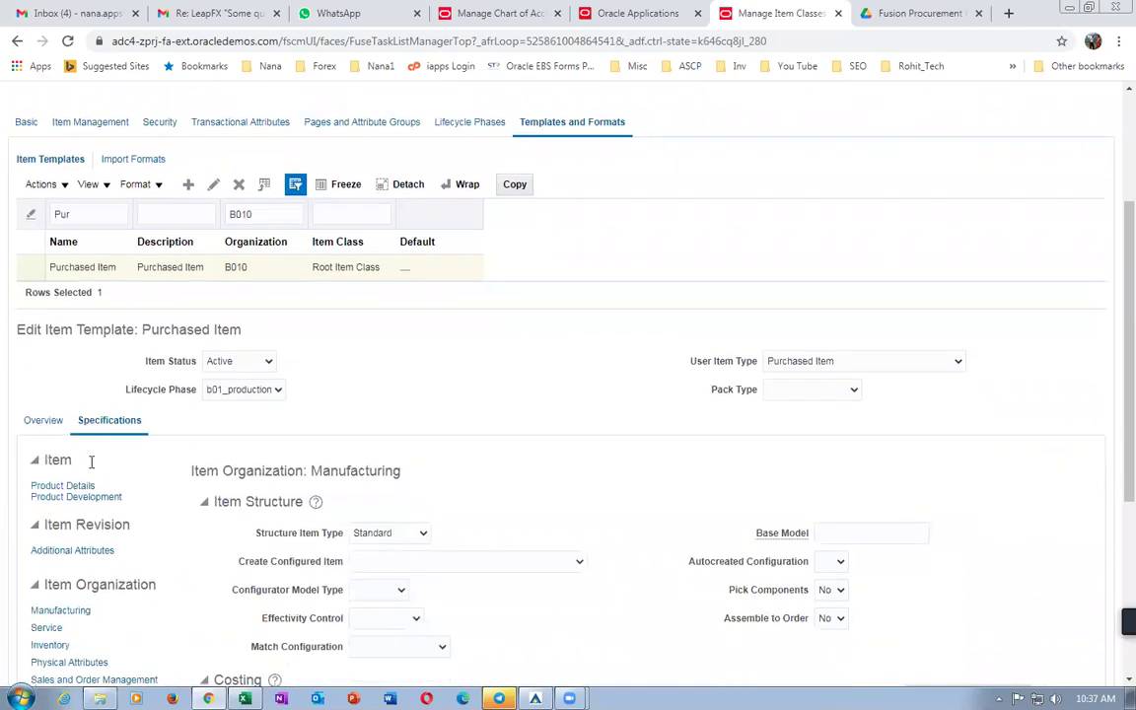
scroll(84, 510, down, 3)
click(53, 470)
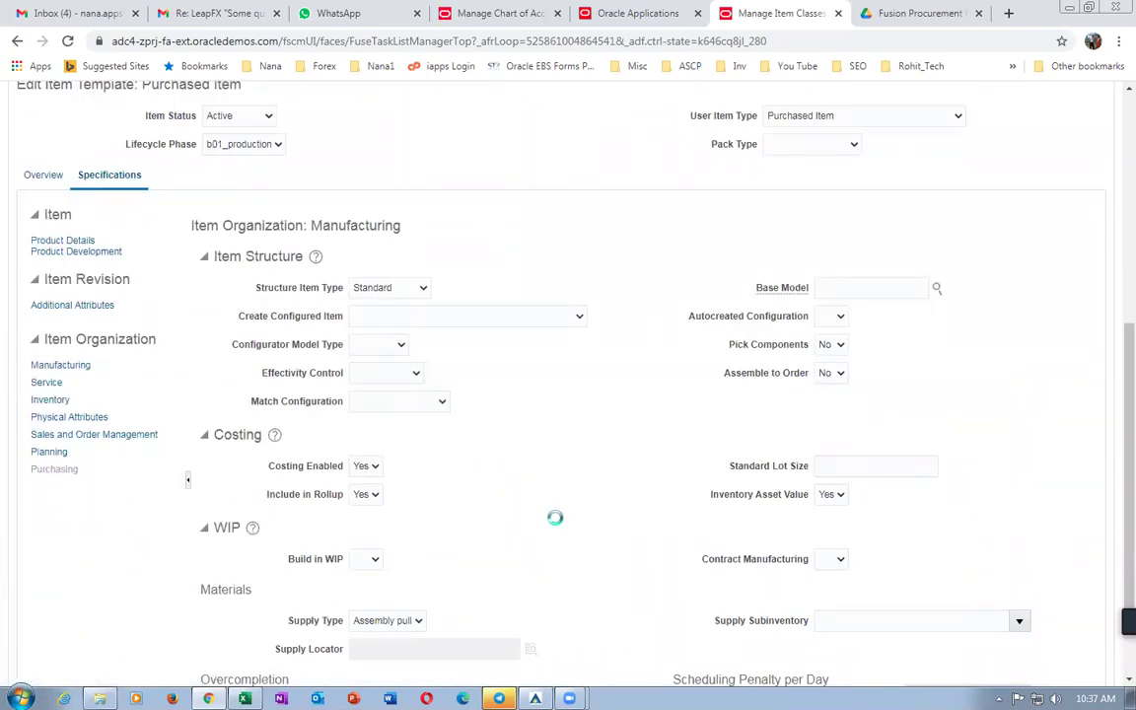
click(387, 551)
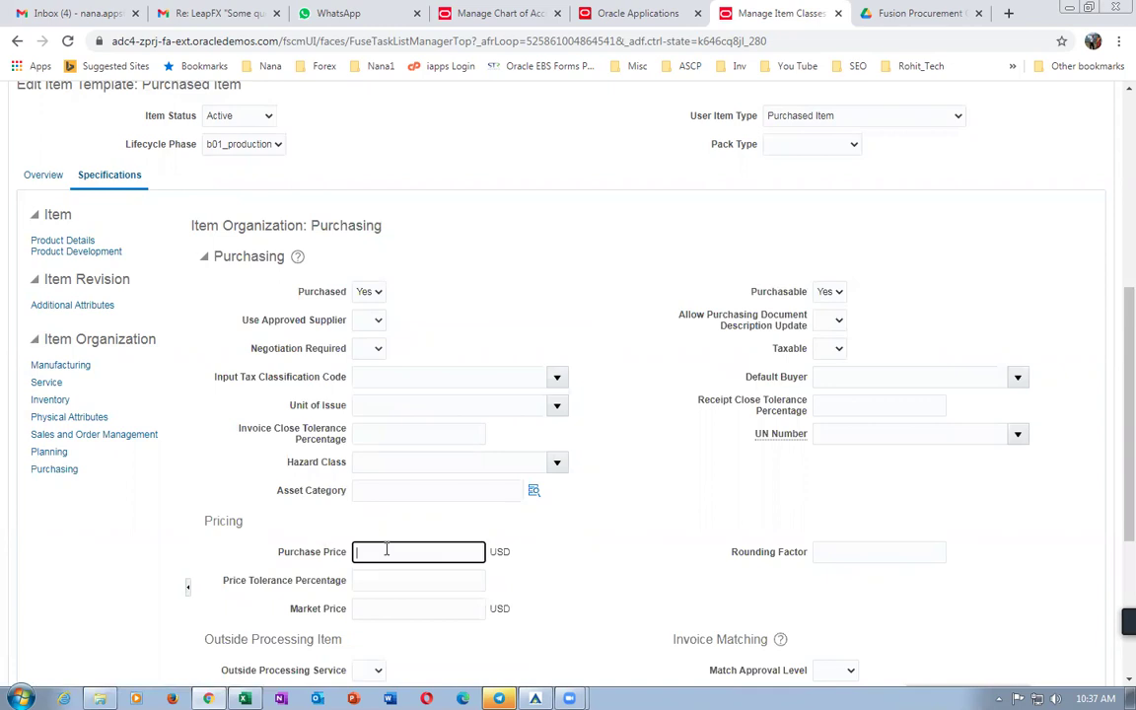
text(2)
click(28, 488)
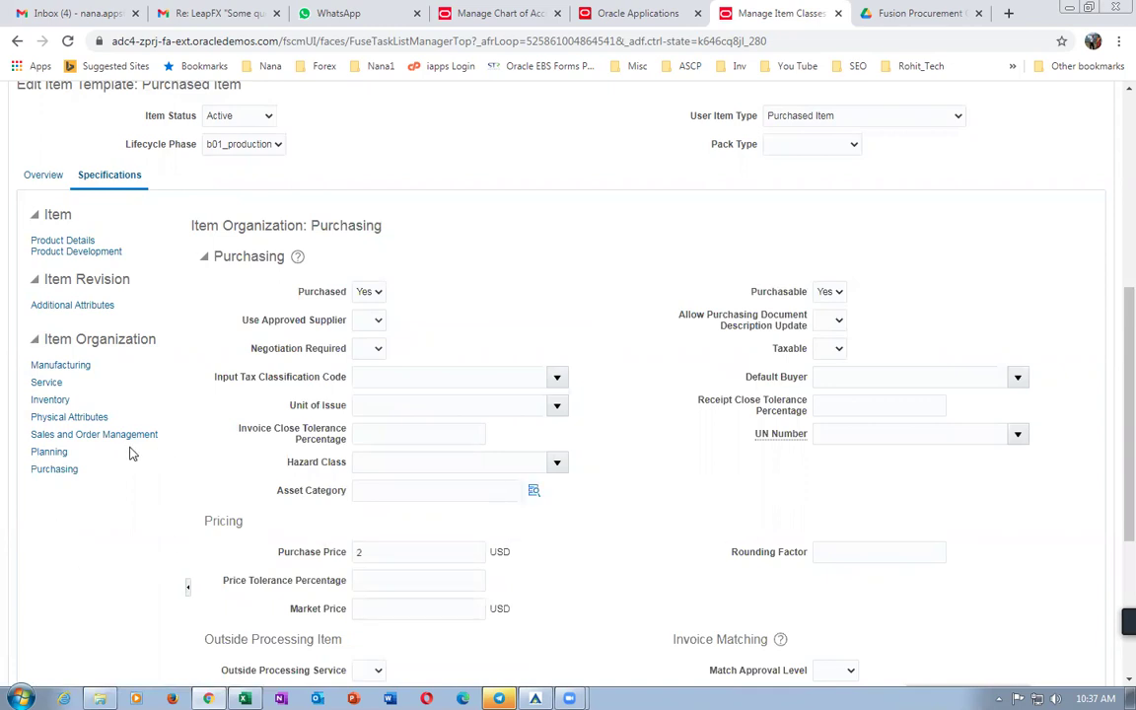
scroll(157, 425, up, 3)
scroll(812, 386, up, 2)
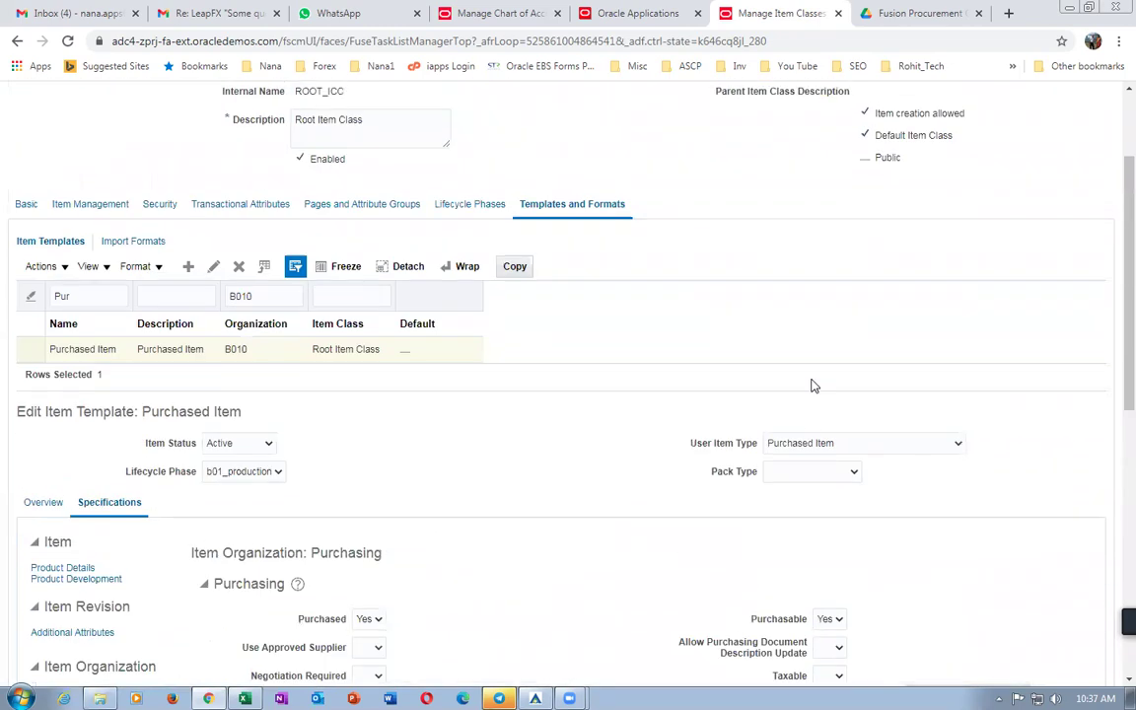
click(957, 141)
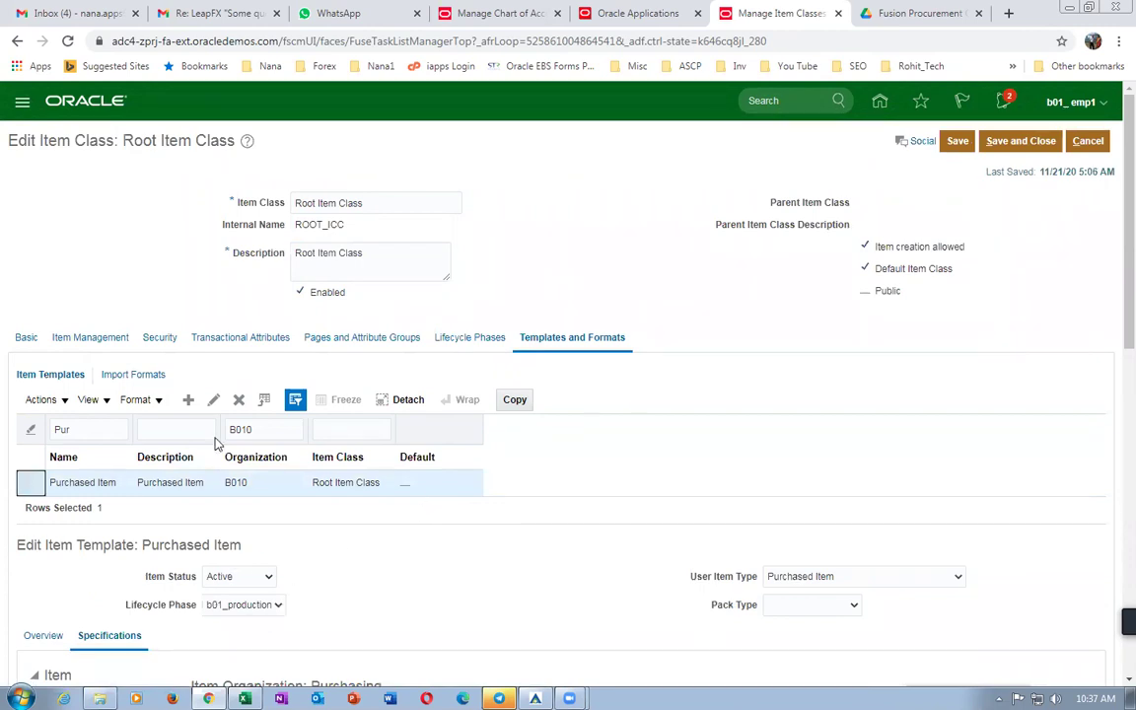
click(213, 400)
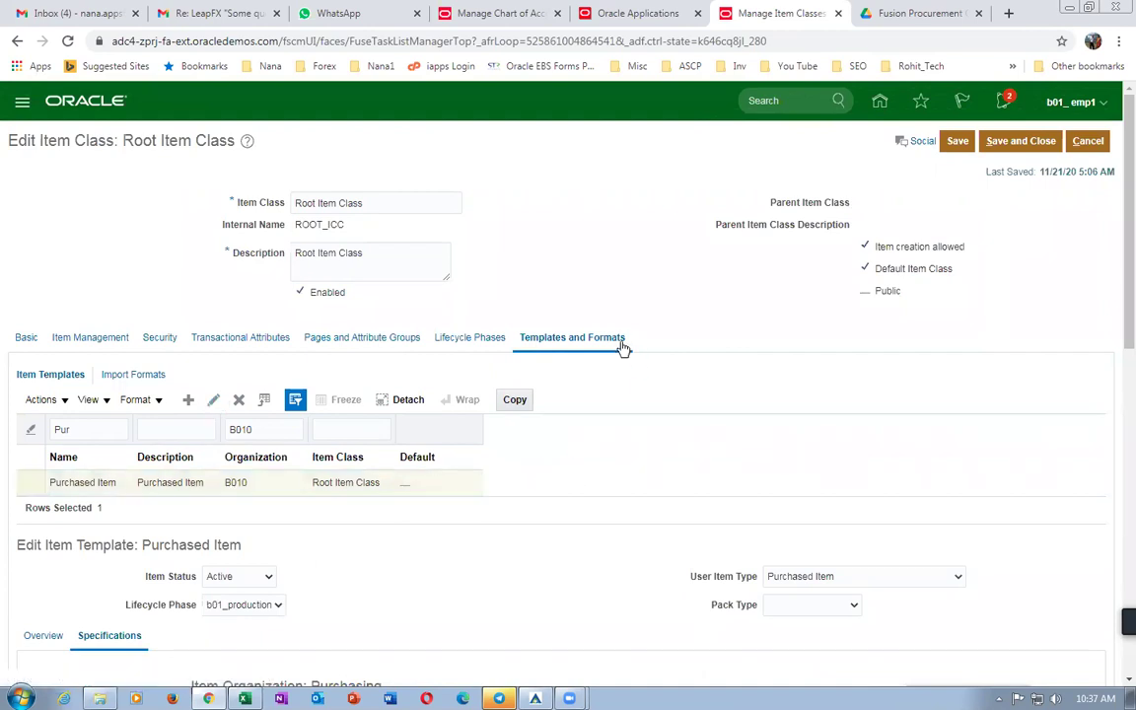
Rename the B010 template to b01 Purchased Item, make it default, and save the Root Item Class.
text(b01 Purchased Item)
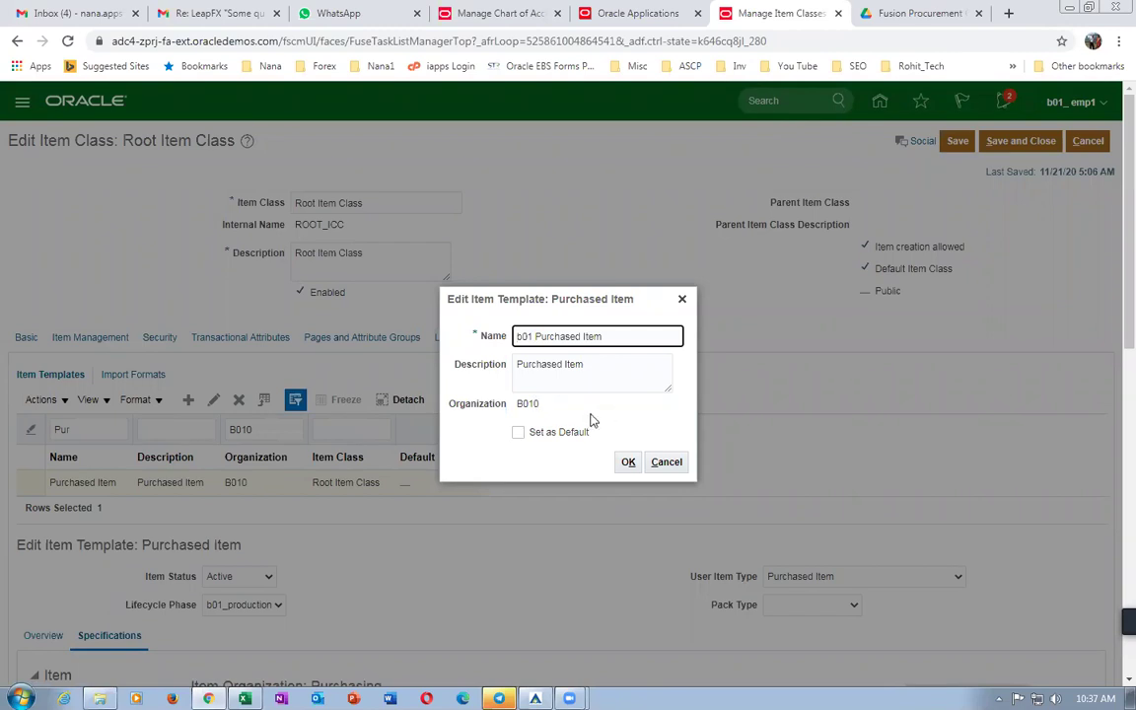
click(518, 432)
click(628, 463)
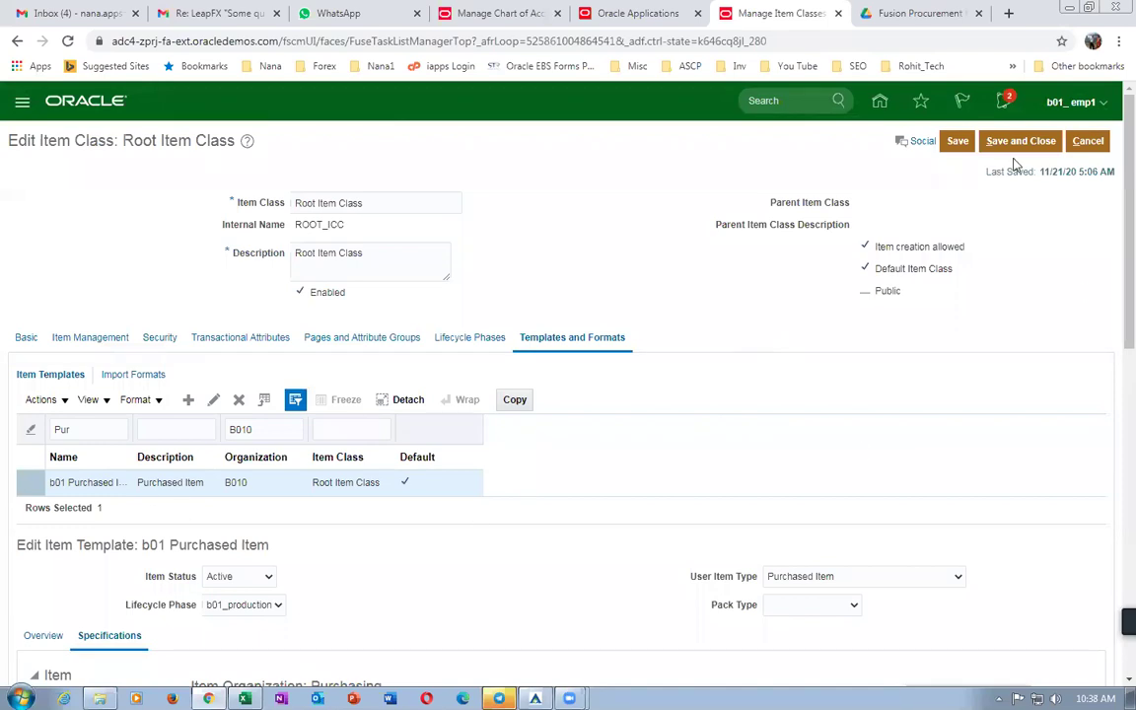
click(1020, 145)
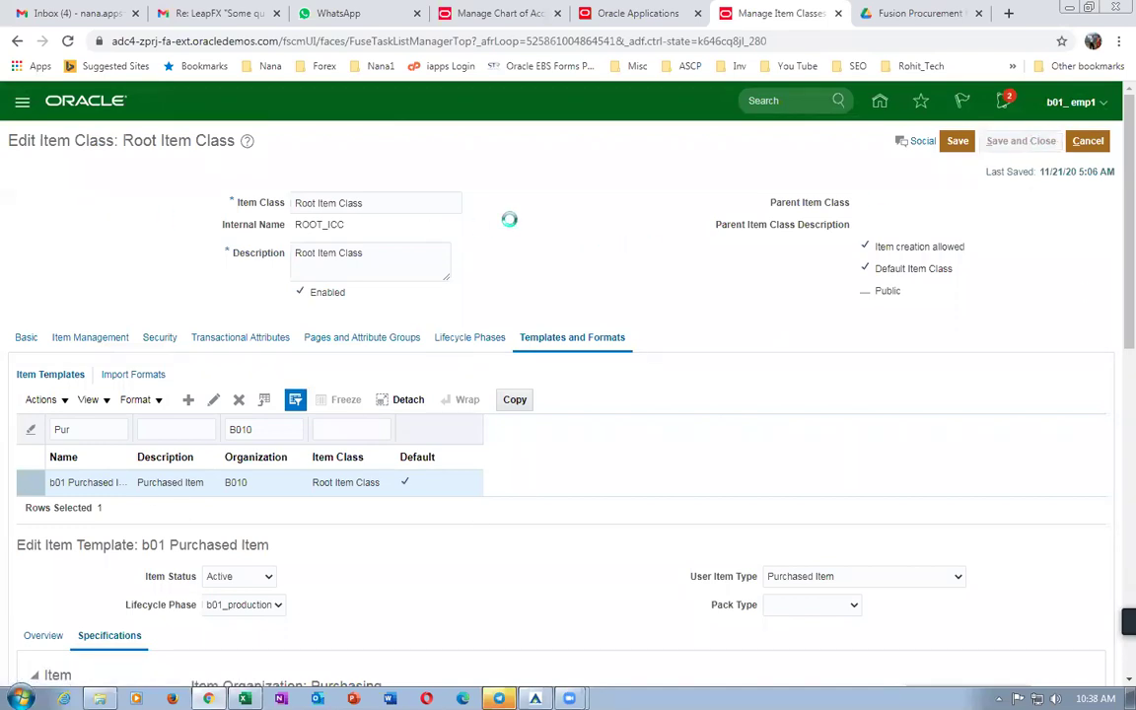
key(alt+Tab)
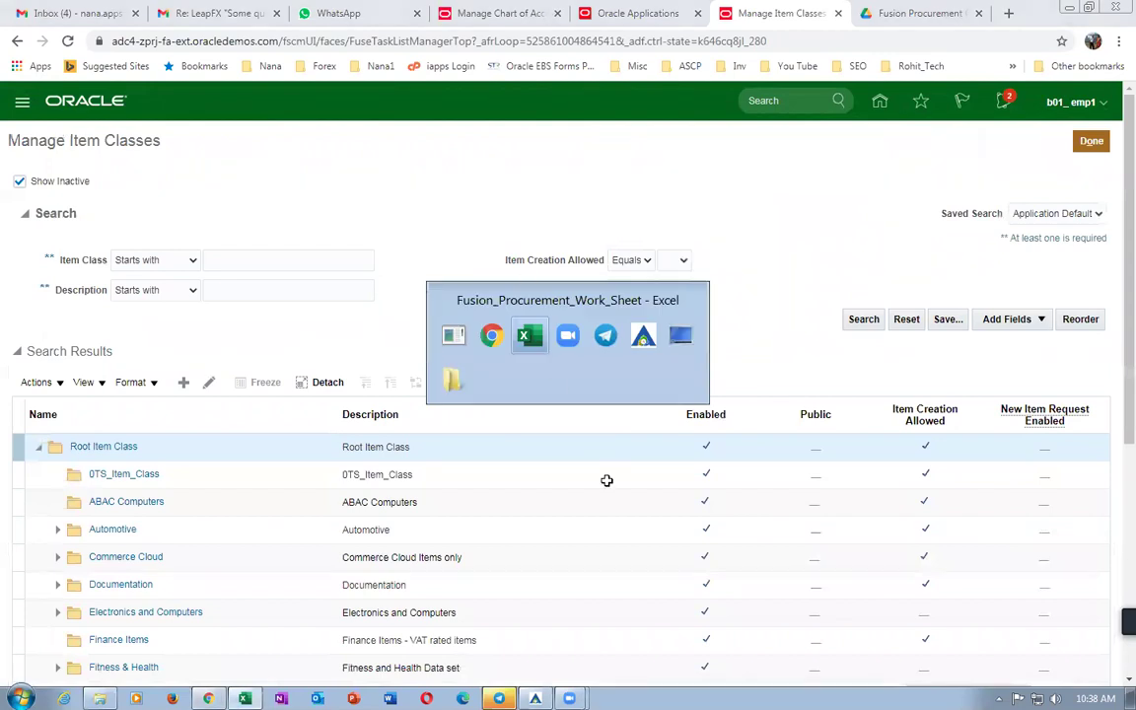
Note Item Creation in PIM in the worksheet, finish Manage Item Classes, and open springboard personalization.
click(582, 561)
scroll(582, 561, down, 2)
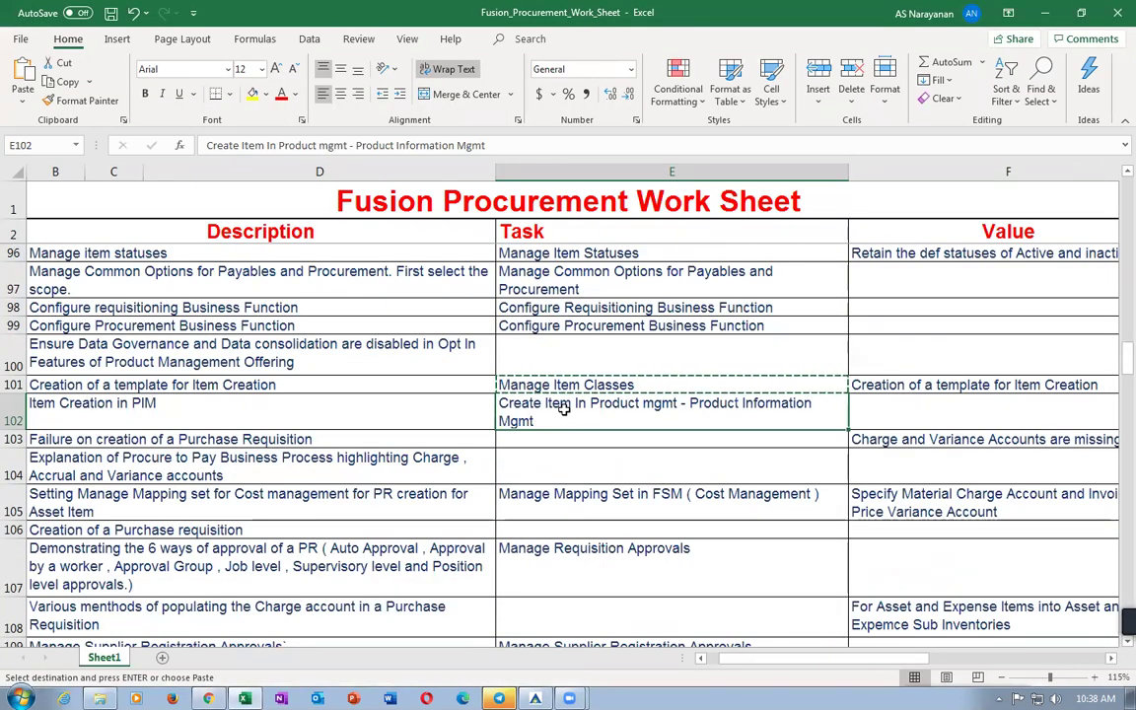
key(alt+Tab)
click(1089, 142)
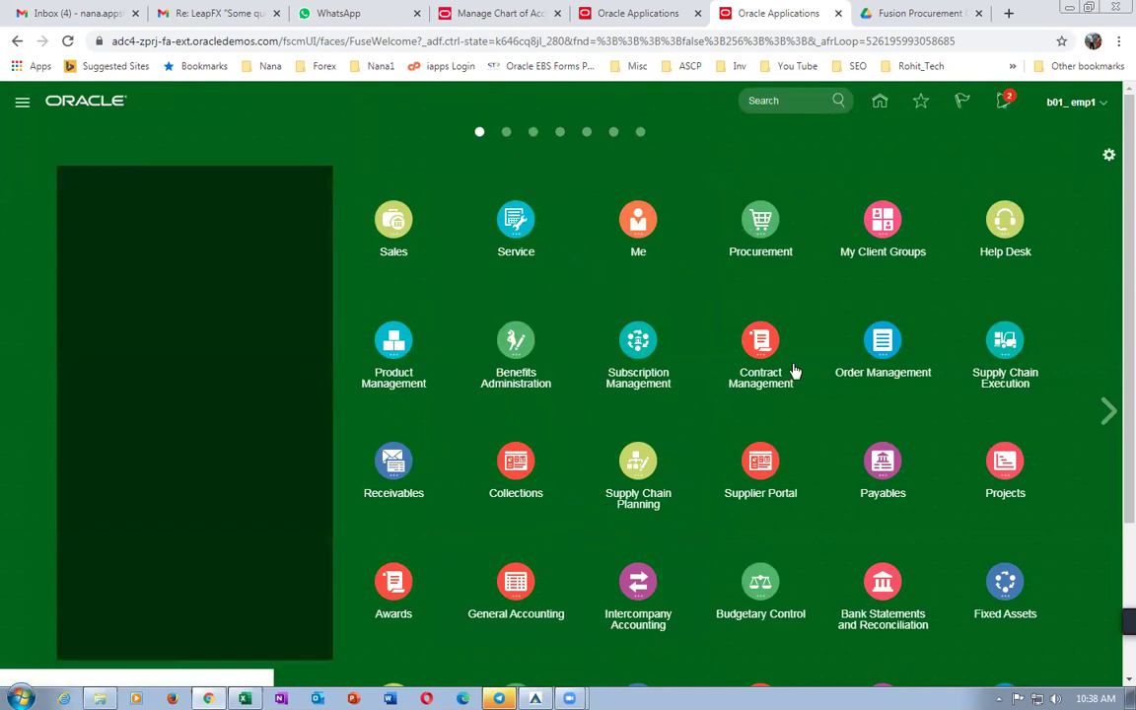
click(1110, 159)
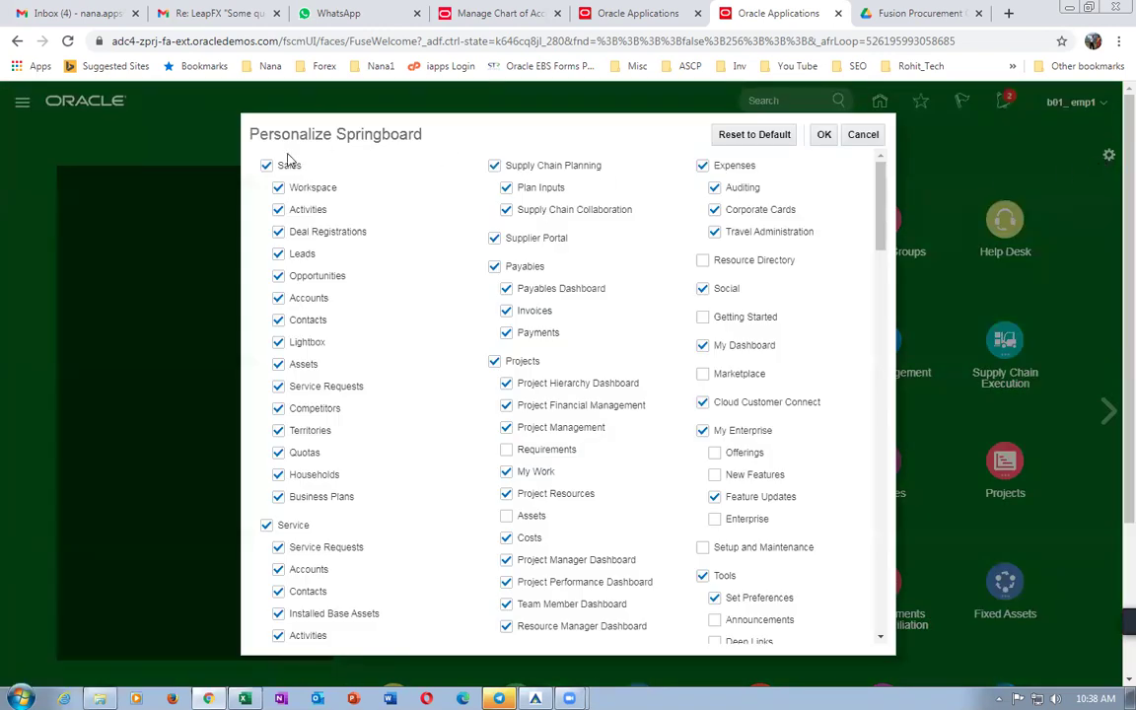
Hide Sales, Supply Chain Planning, Supplier Portal, Projects, Expenses, Social, Cloud Customer Connect and My Enterprise.
click(267, 166)
click(494, 166)
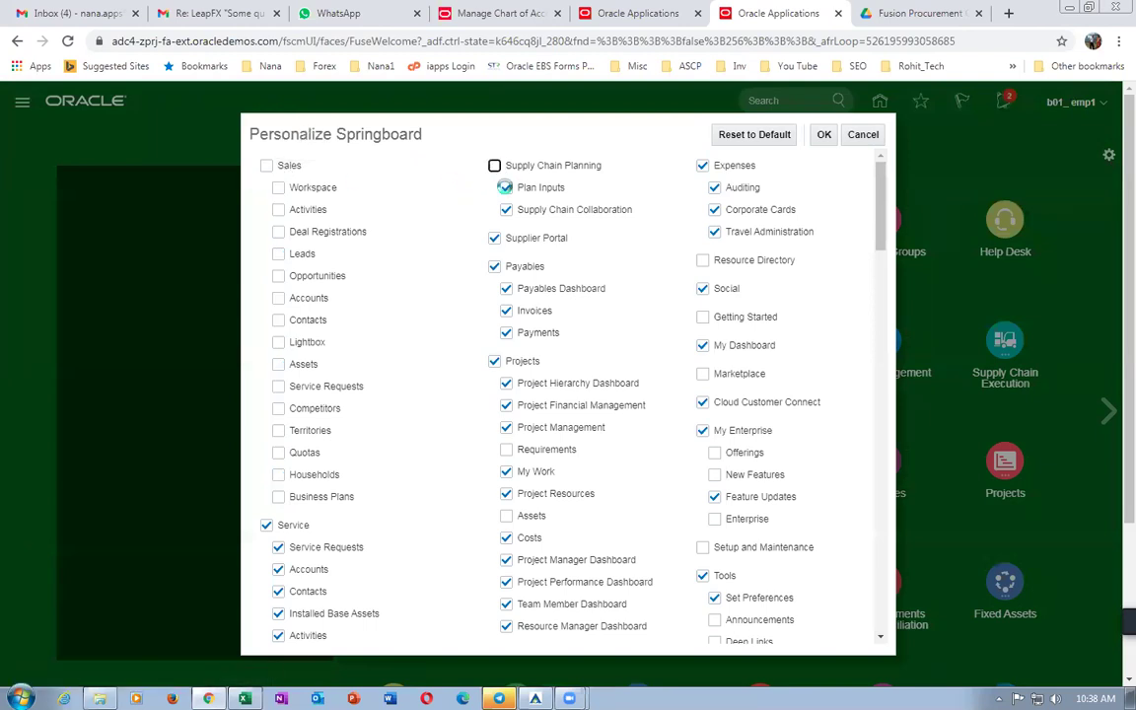
click(496, 241)
click(494, 362)
click(704, 167)
click(703, 288)
click(703, 403)
click(702, 431)
scroll(685, 540, down, 2)
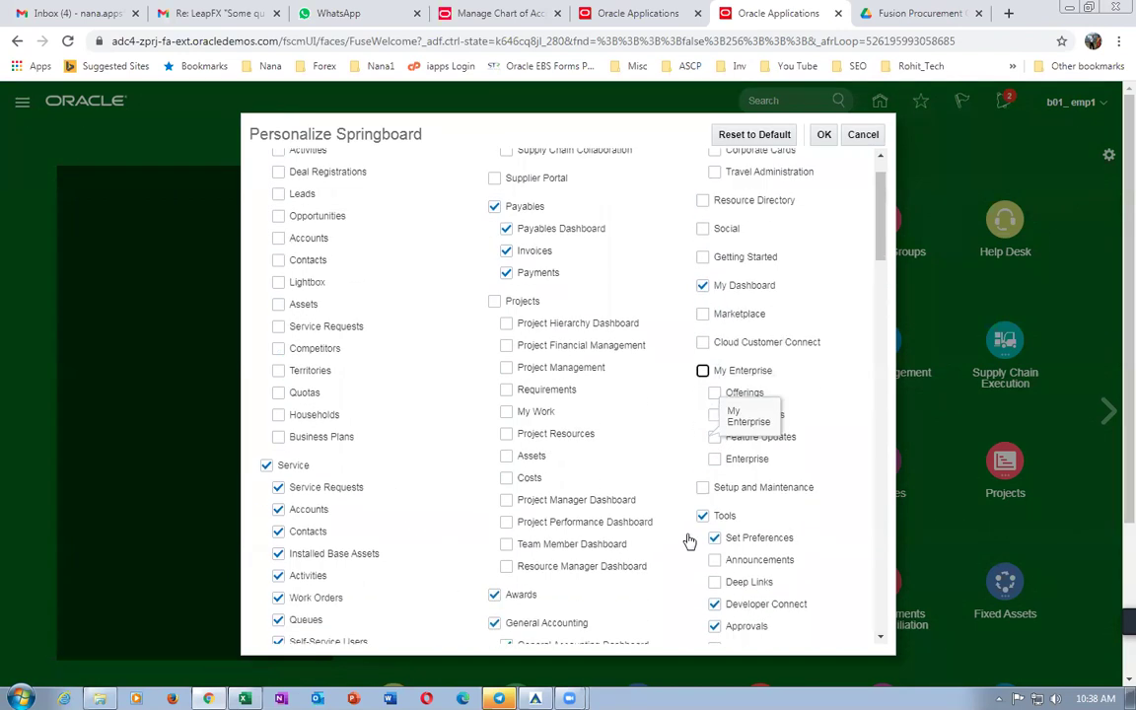
scroll(786, 541, down, 4)
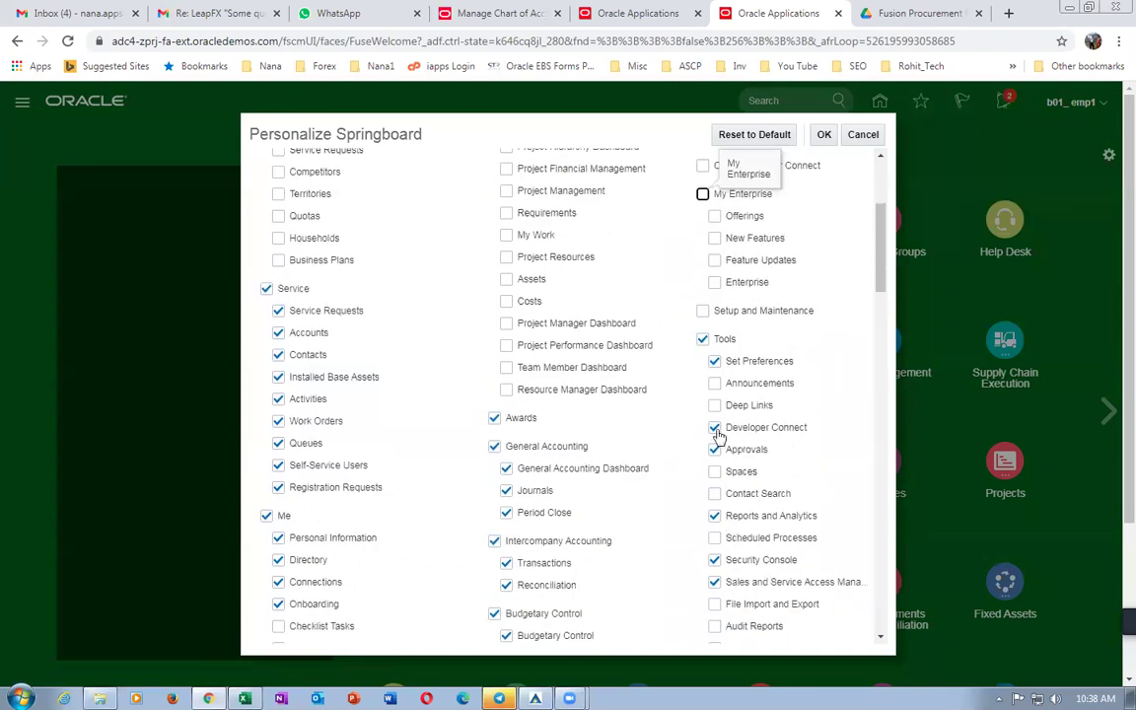
Show Scheduled Processes; hide Approvals, Developer Connect, Set Preferences, General Accounting, Awards, Me and Service.
click(714, 538)
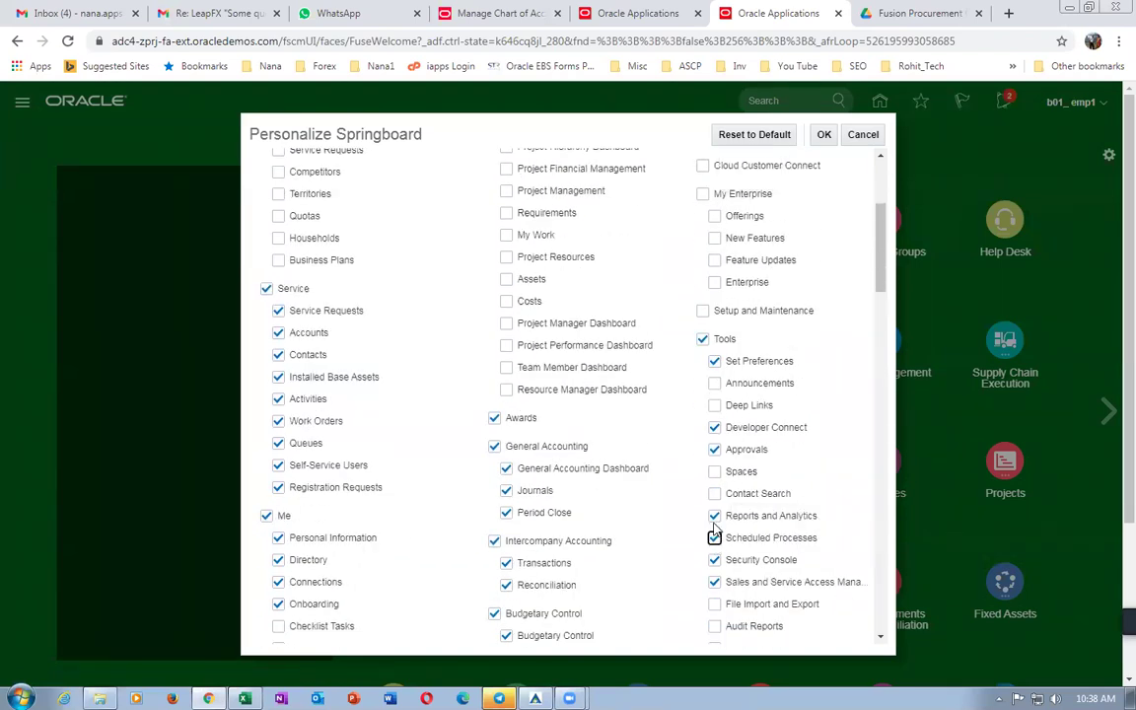
click(714, 449)
click(714, 427)
click(715, 362)
click(715, 582)
click(494, 446)
click(494, 418)
click(267, 516)
click(265, 288)
Hide Intercompany Accounting, Budgetary Control, Cash Management, Fixed Assets and Configuration, then apply the changes.
scroll(448, 508, down, 2)
click(494, 383)
click(494, 456)
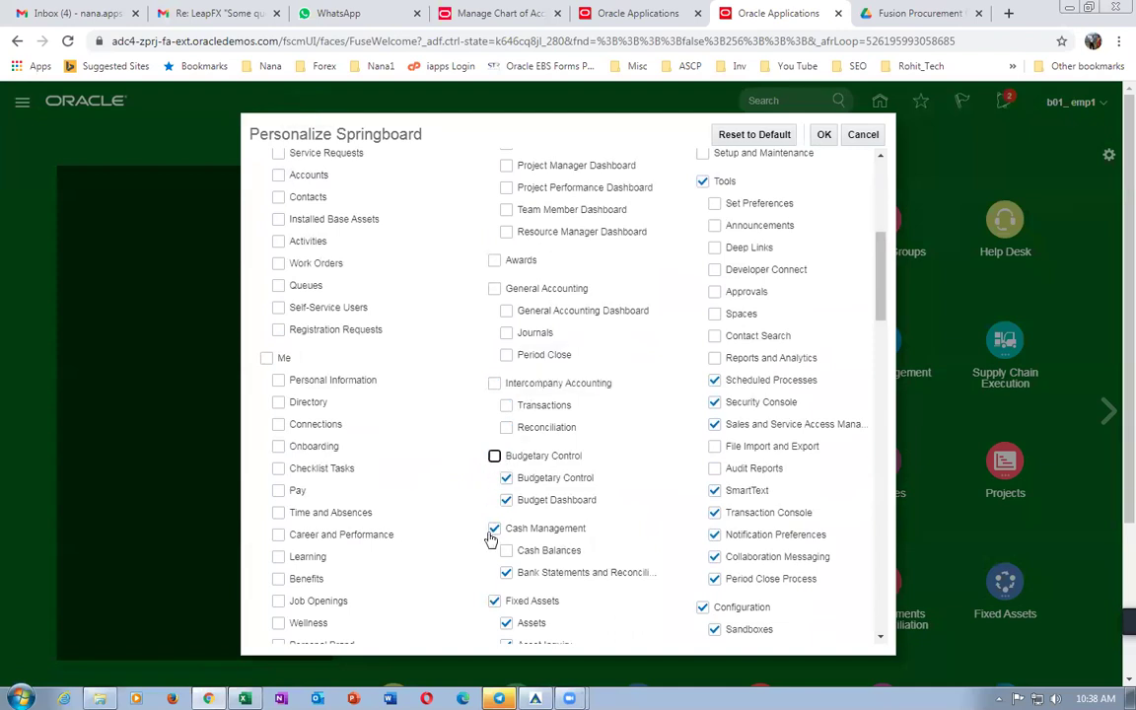
click(494, 601)
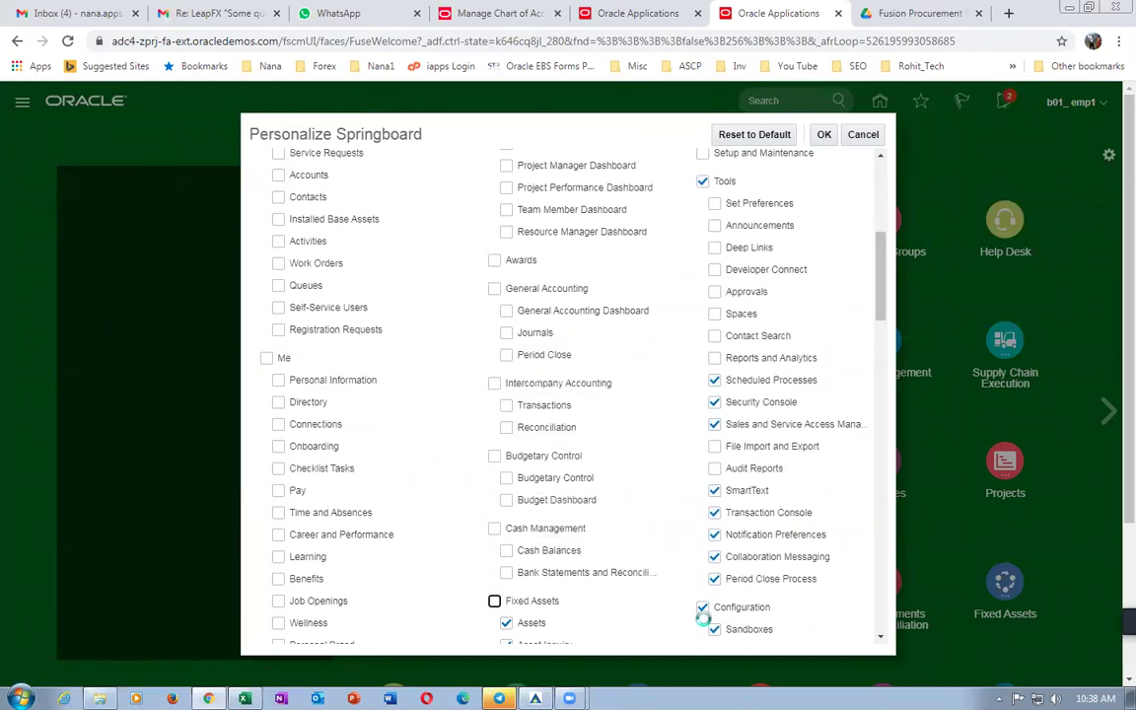
click(703, 607)
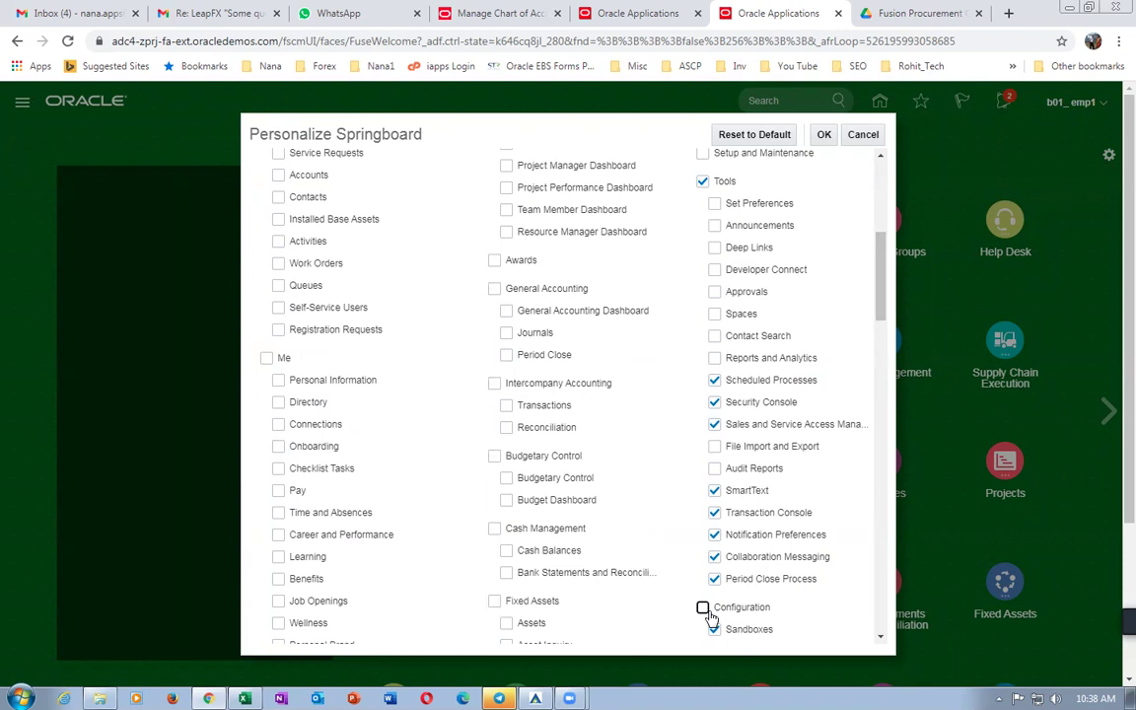
click(823, 135)
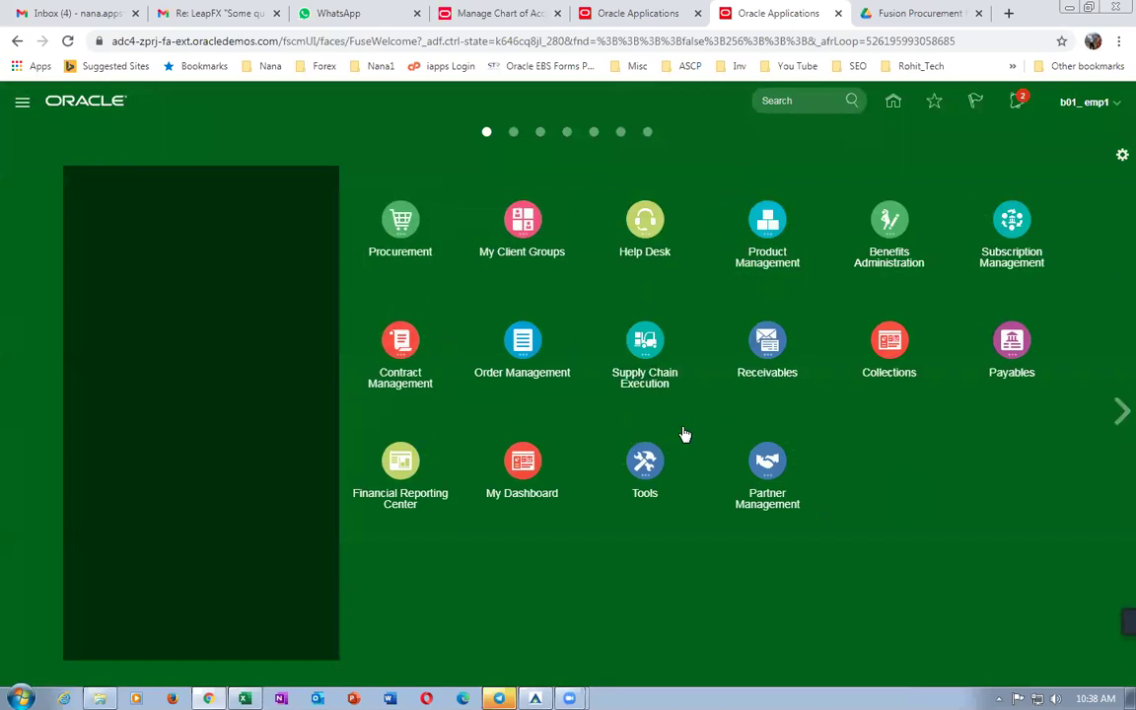
Go to Product Management > Product Information Management and start Create Item with organization b01.
key(alt+Tab)
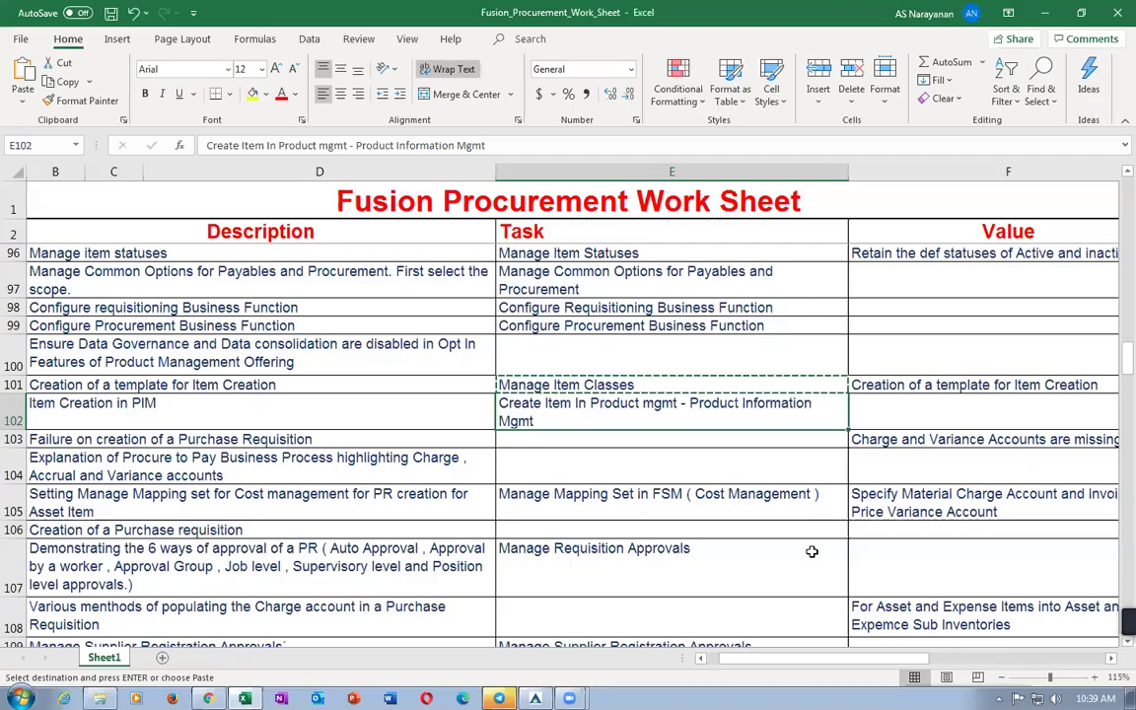
key(alt+Tab)
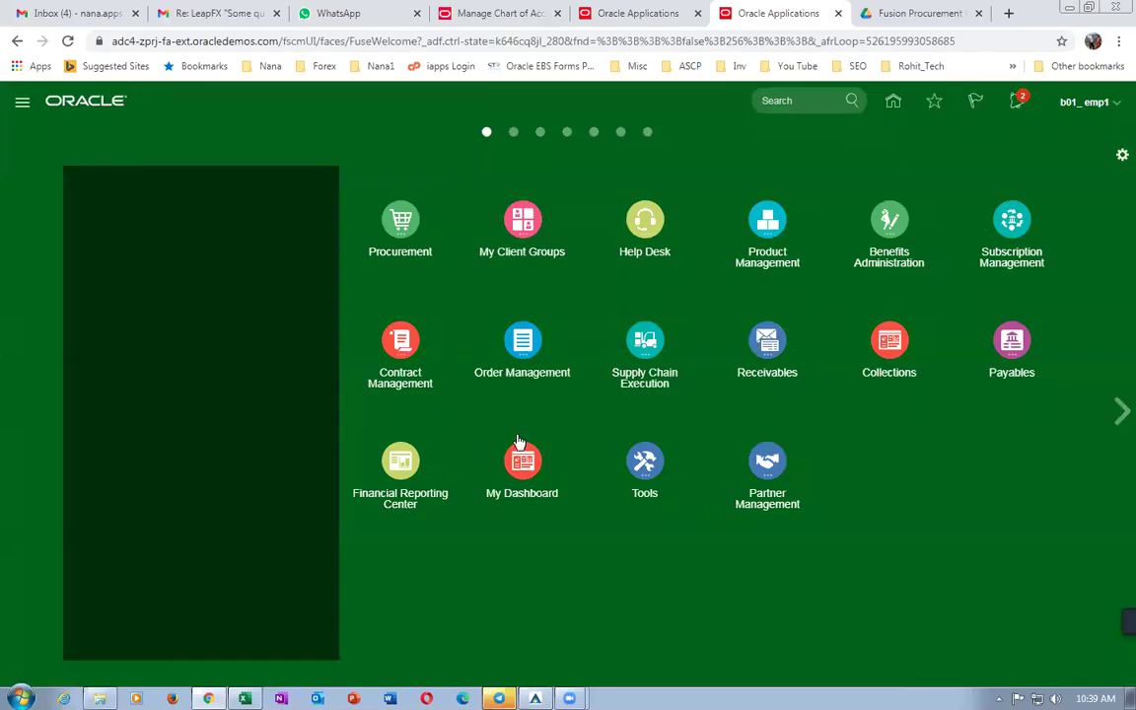
click(767, 219)
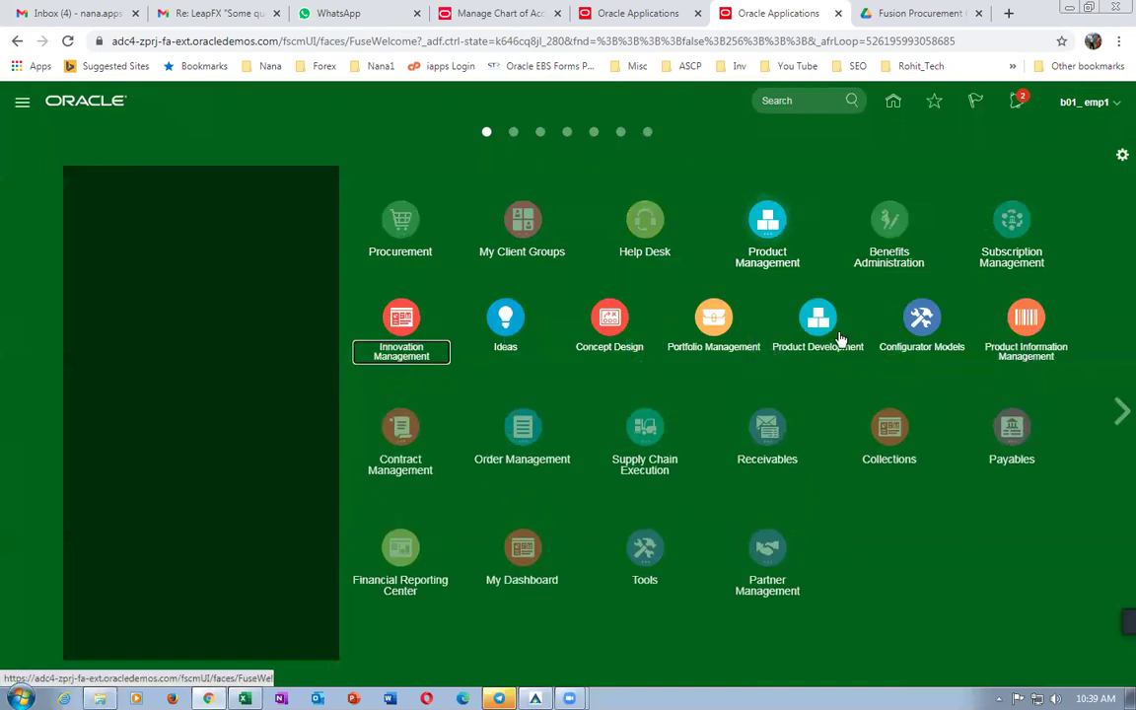
click(1035, 320)
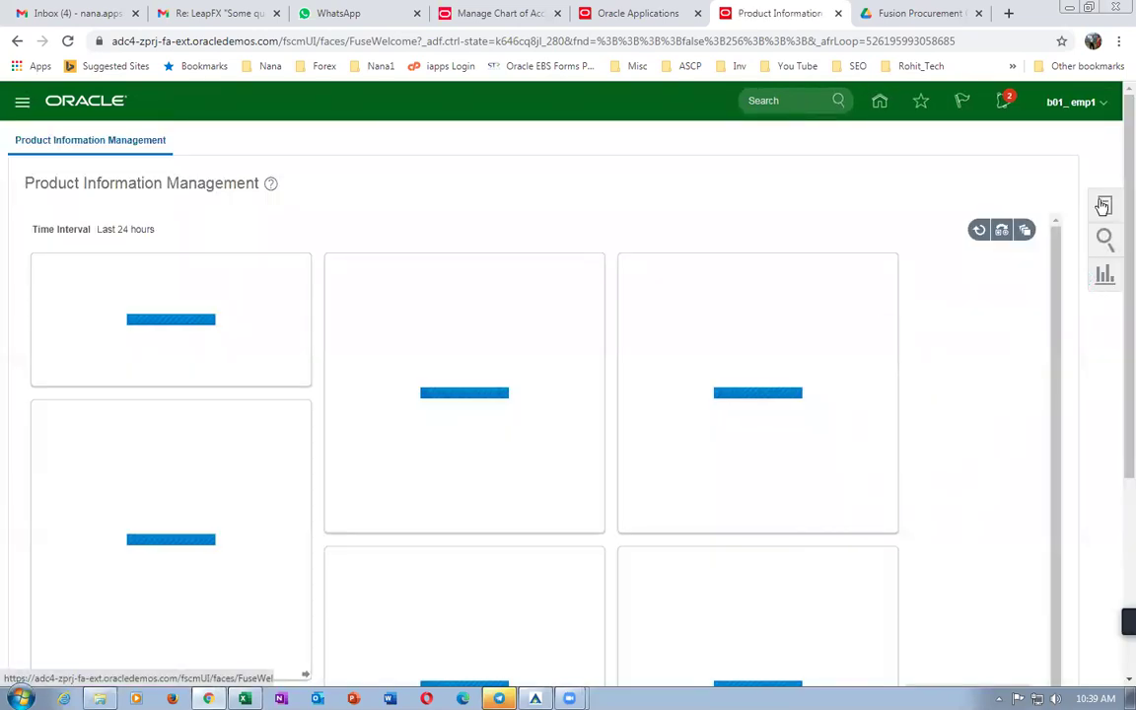
click(1102, 206)
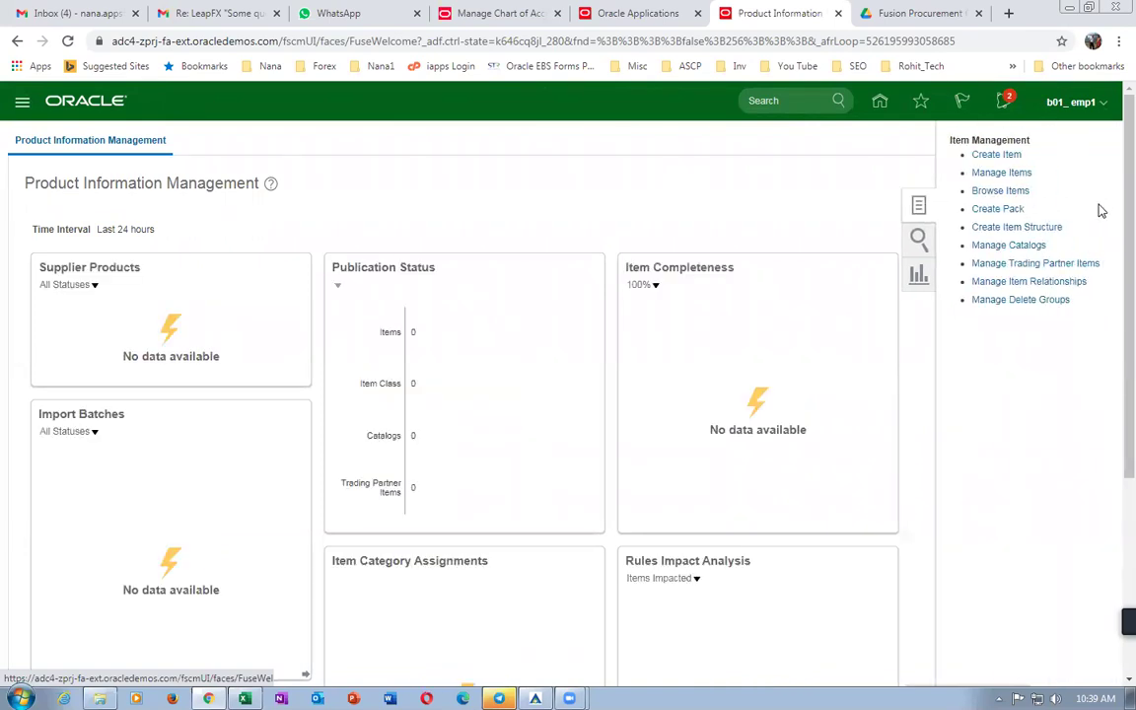
click(986, 156)
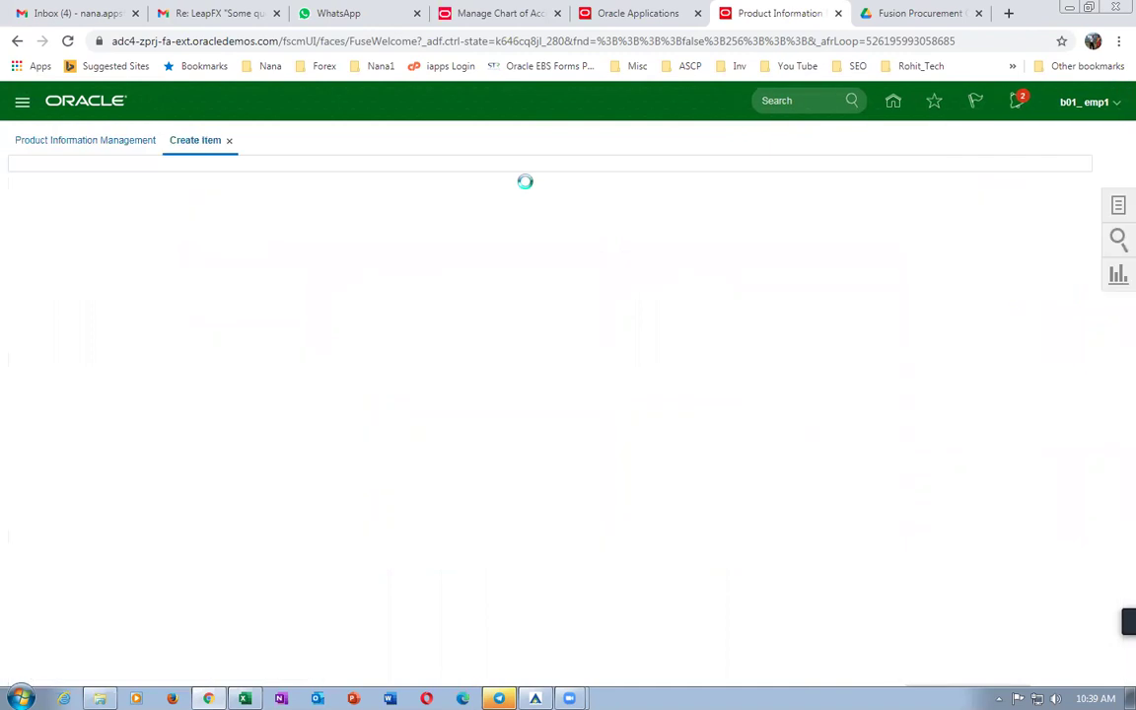
text(b01)
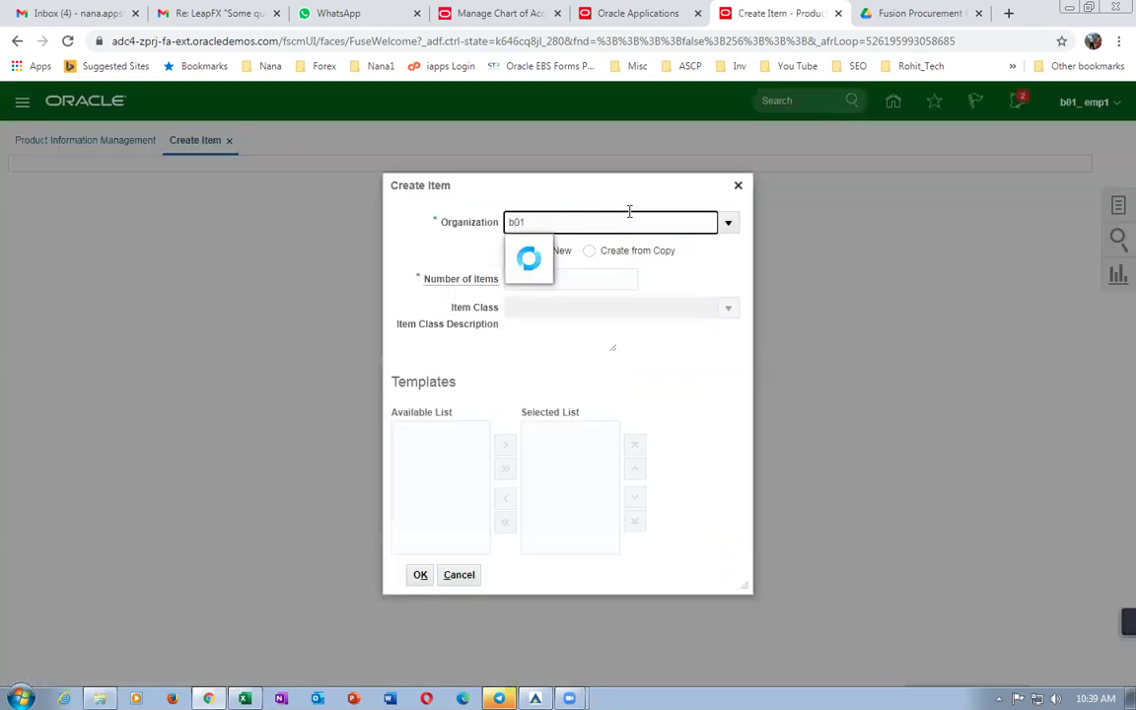
Pick organization B010 for the new Root Item Class item and accept the redeploy warning.
click(564, 250)
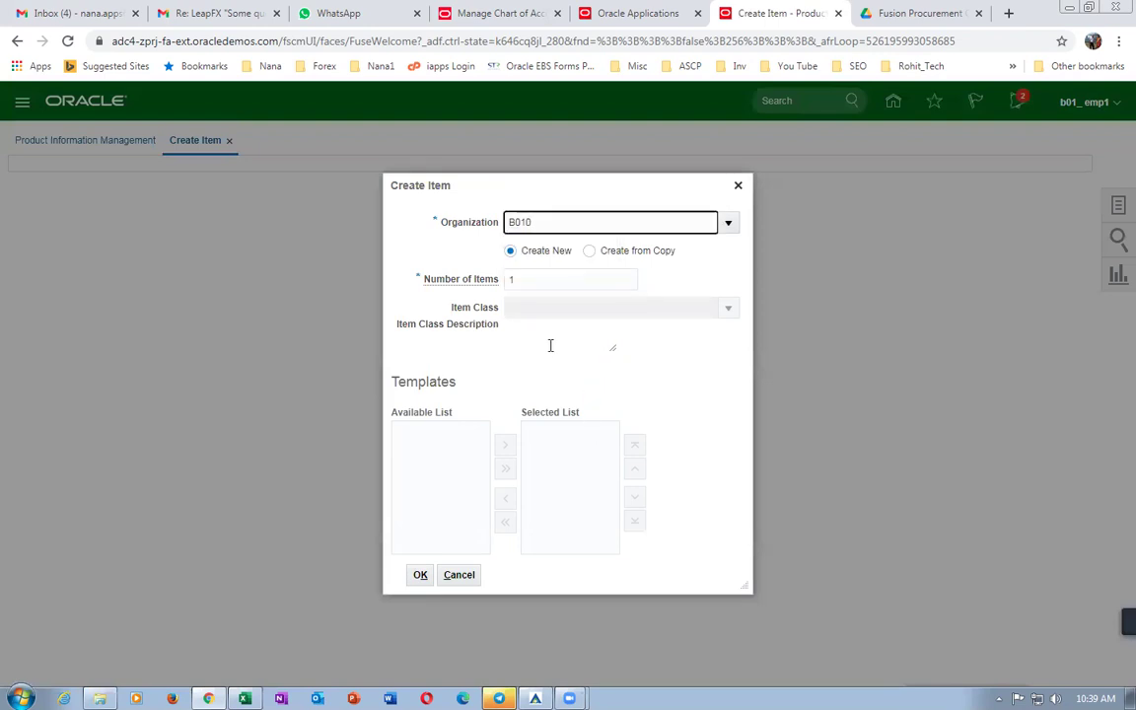
click(350, 575)
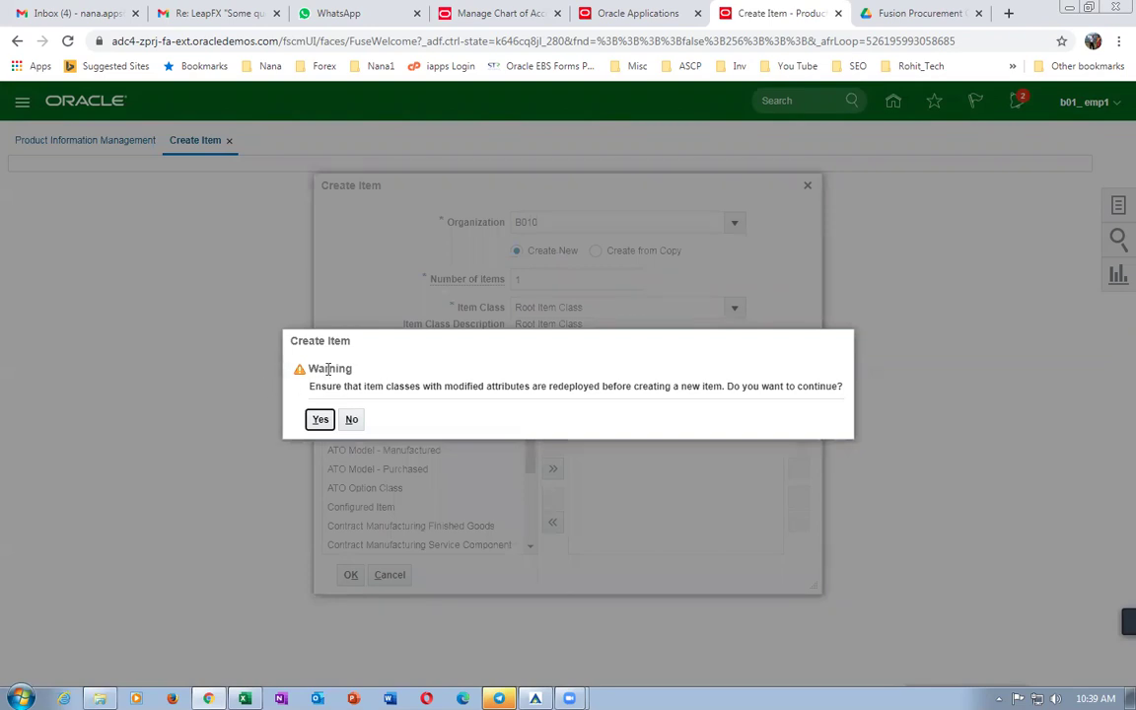
drag(329, 386, 754, 400)
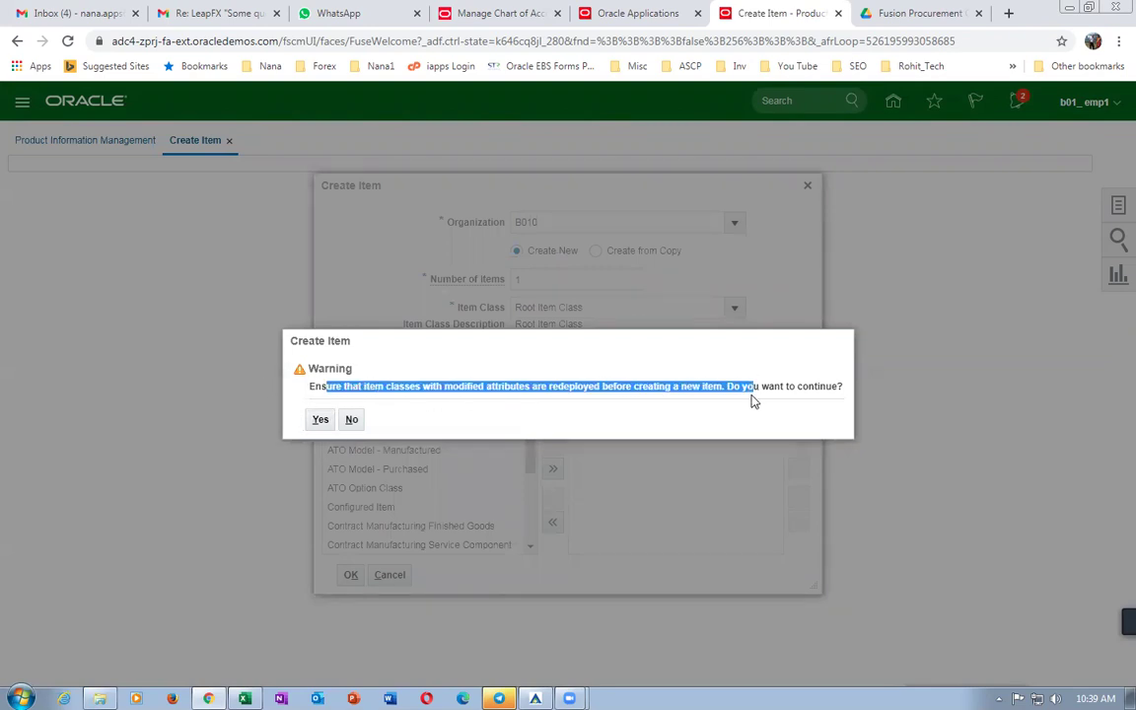
click(318, 421)
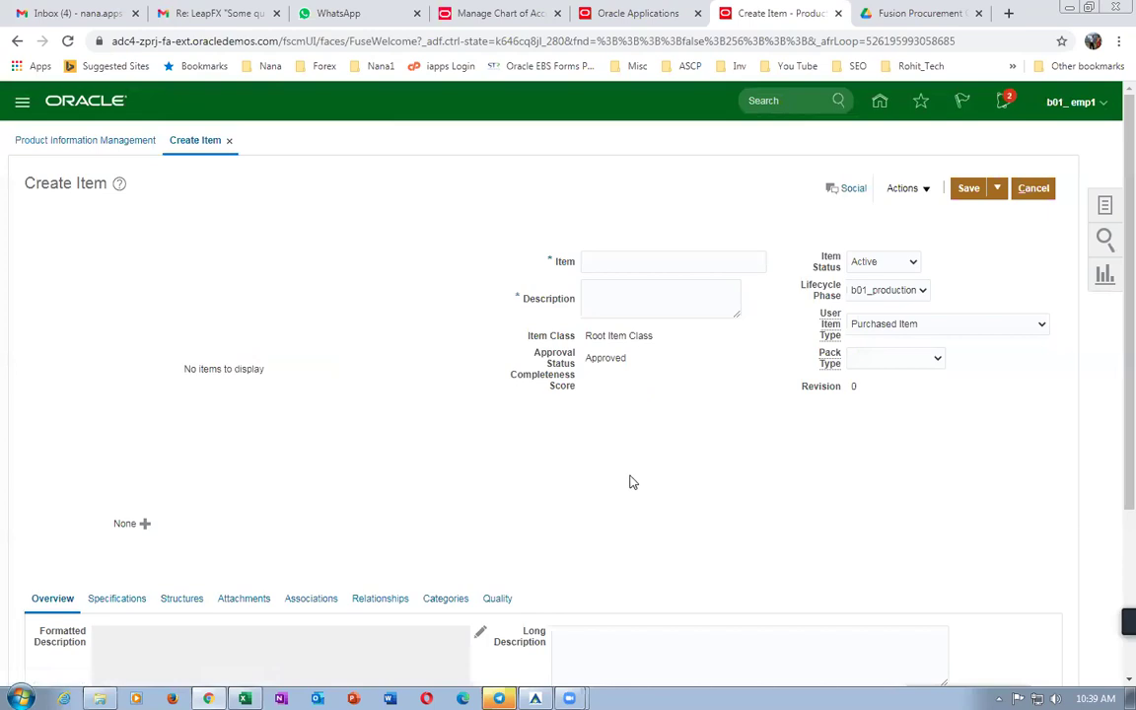
click(592, 260)
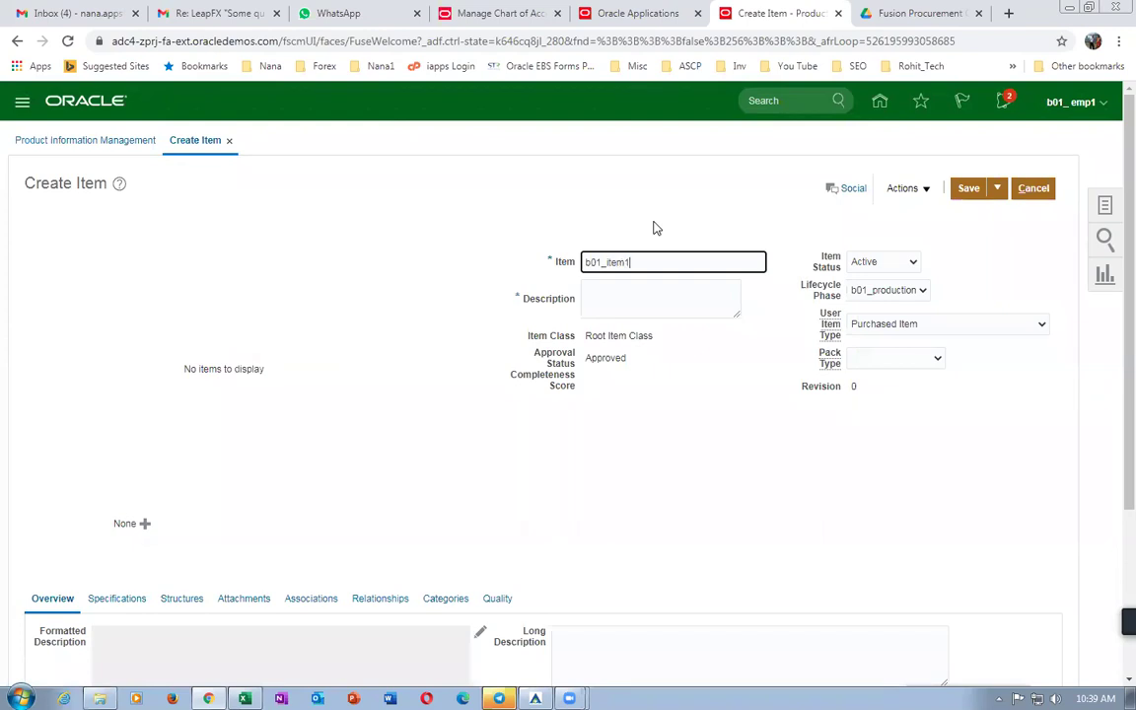
Move through the new item's Description and Primary Unit of Measure fields.
key(Tab)
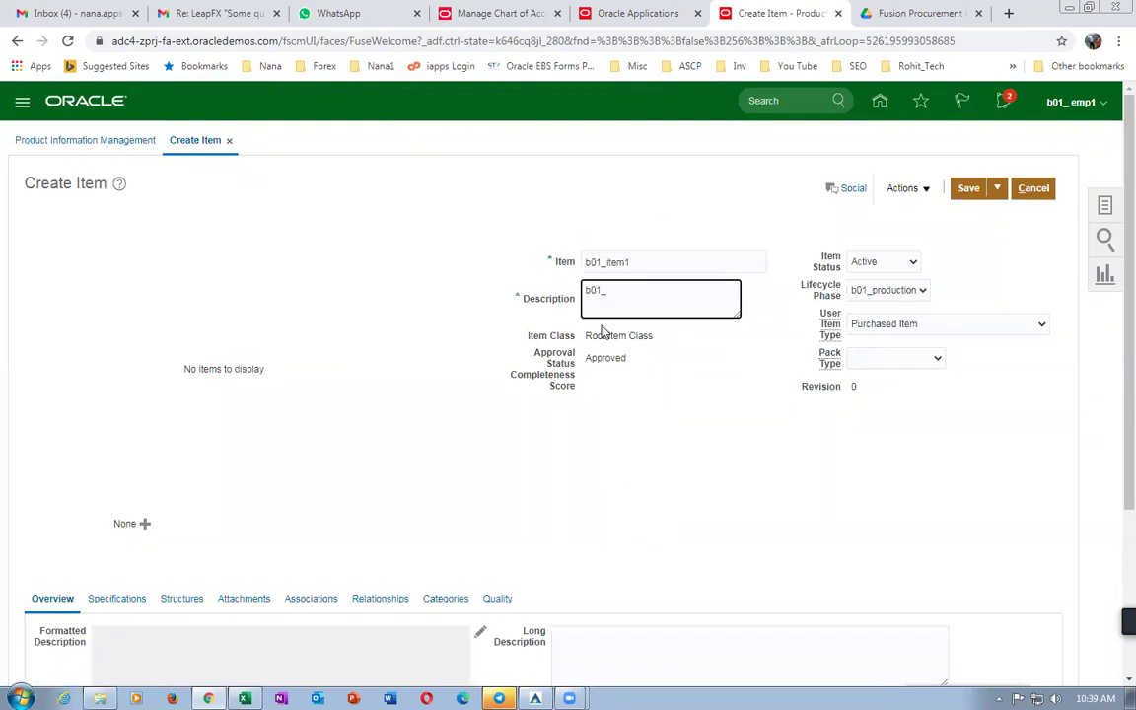
key(Tab)
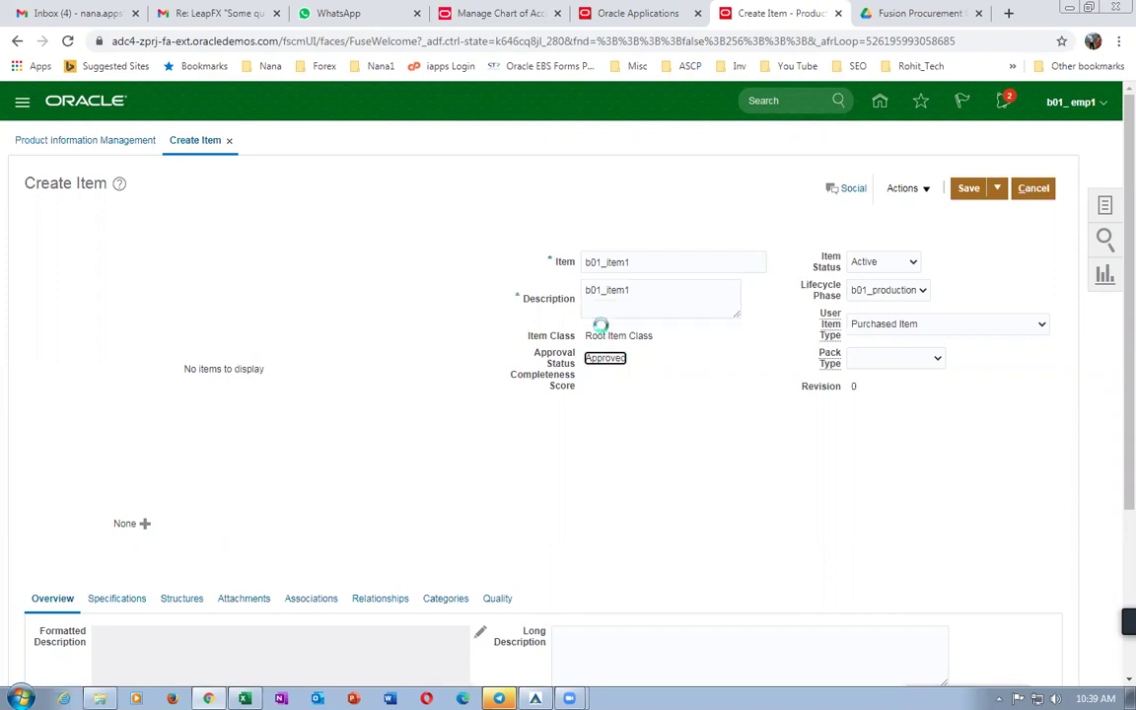
scroll(383, 395, down, 3)
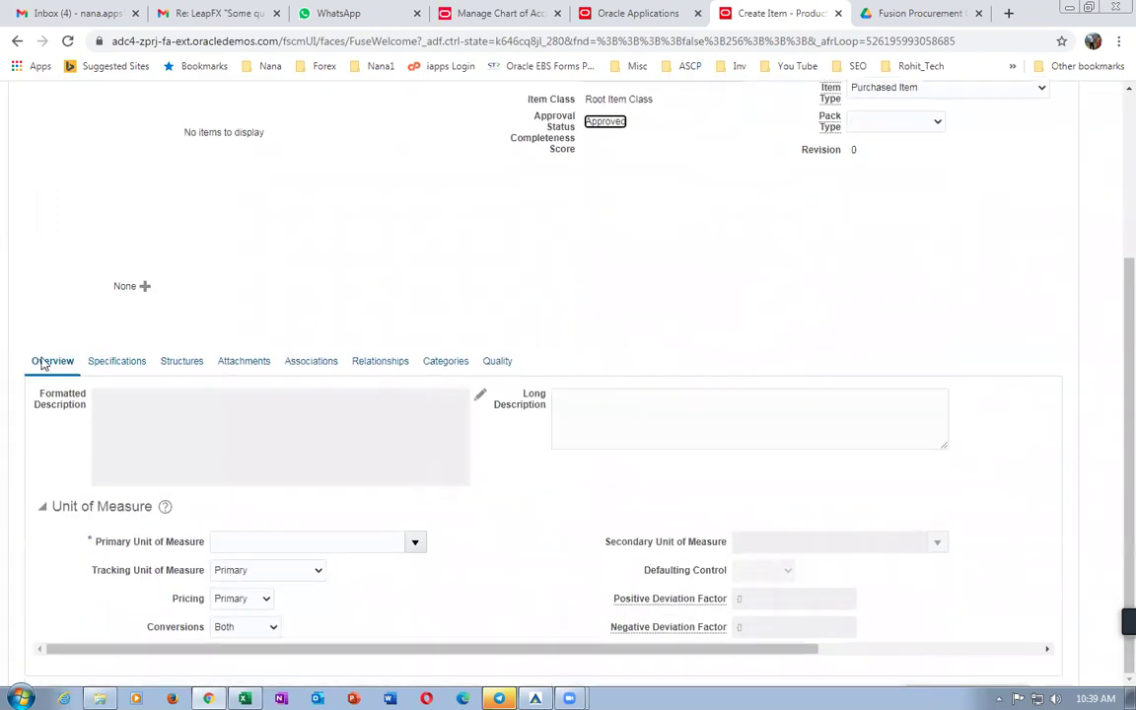
key(Tab)
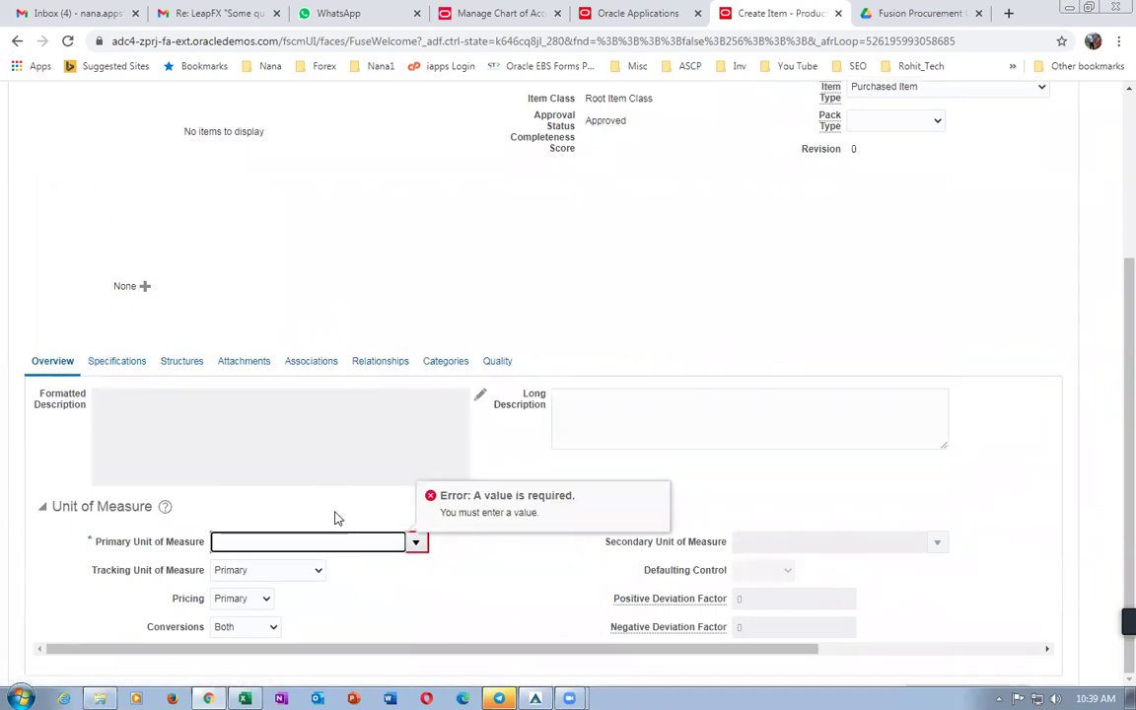
scroll(439, 414, up, 3)
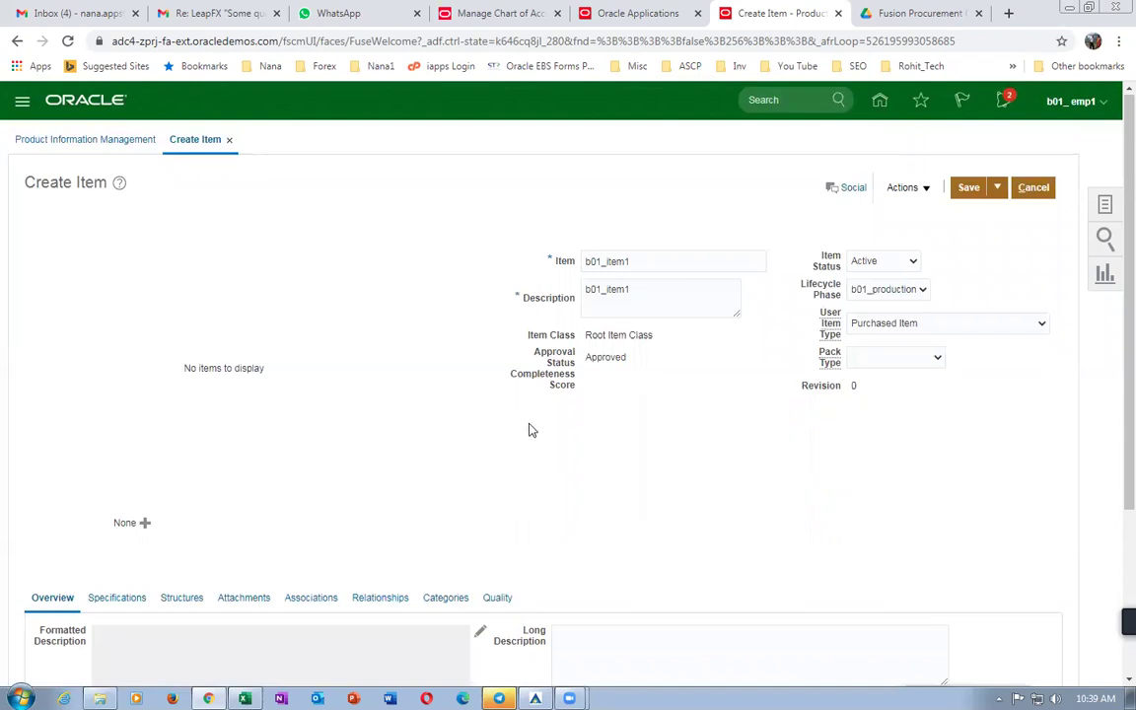
scroll(467, 520, down, 3)
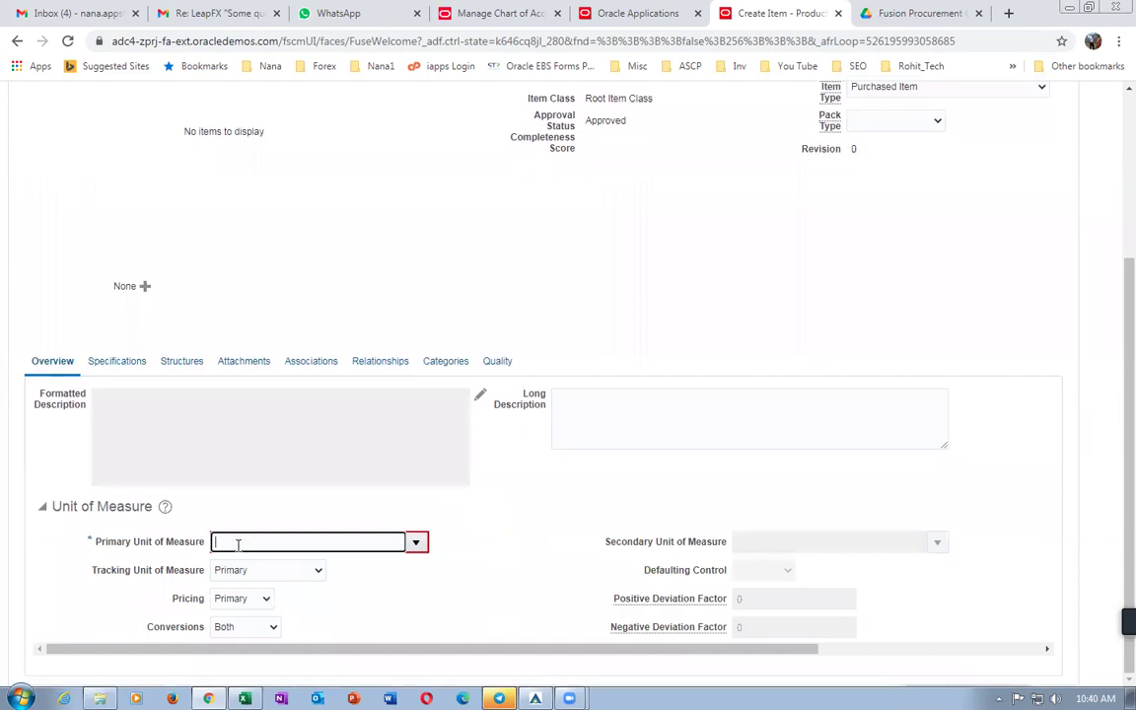
scroll(647, 394, up, 3)
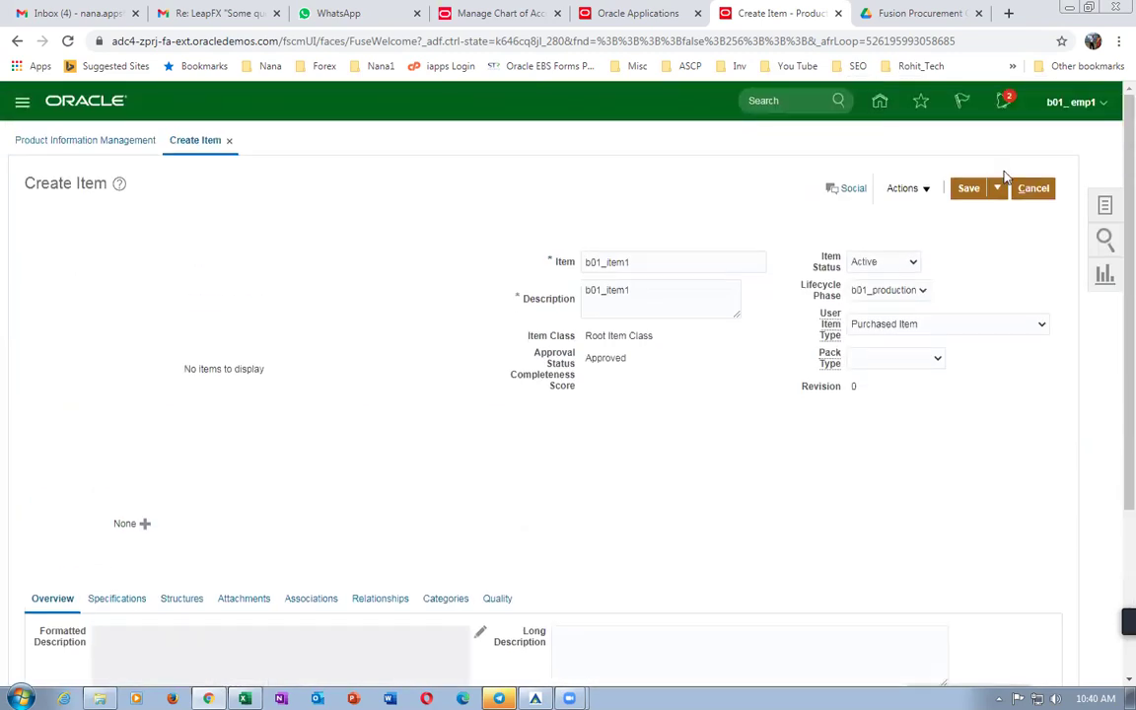
Cancel the new item without saving and switch to the Excel worksheet.
click(1031, 192)
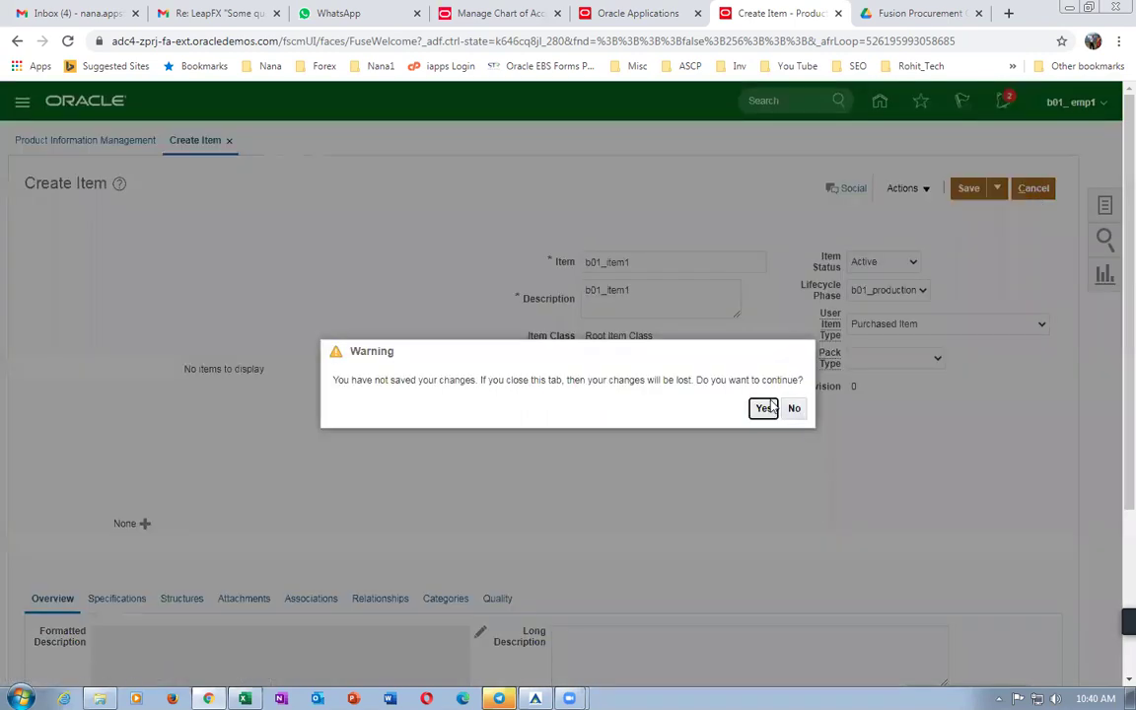
click(770, 408)
key(alt+Tab)
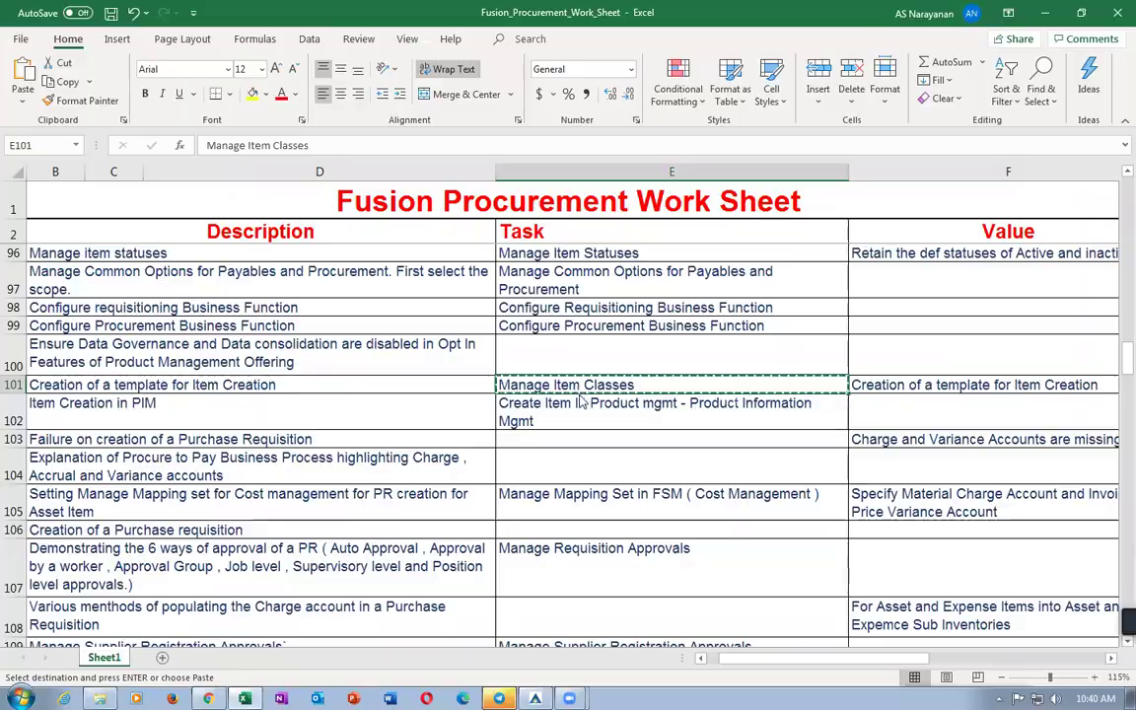
Search Setup and Maintenance tasks for the copied 'Manage Item Classes' name.
key(alt+Tab)
click(1104, 204)
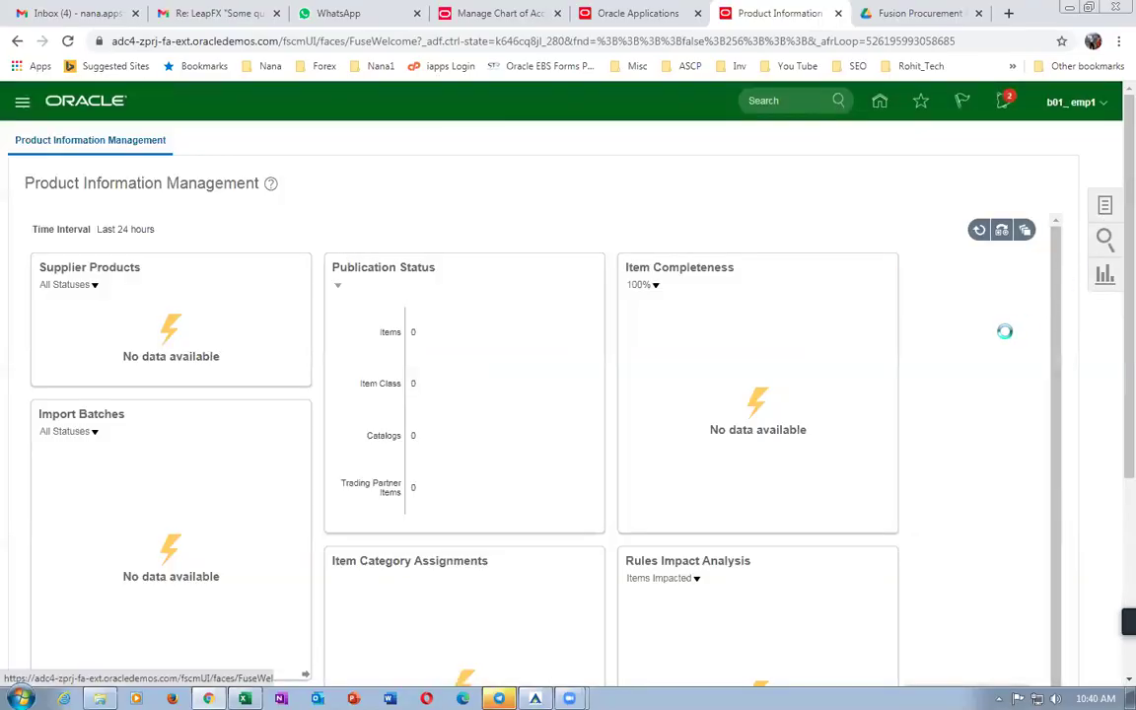
click(1001, 192)
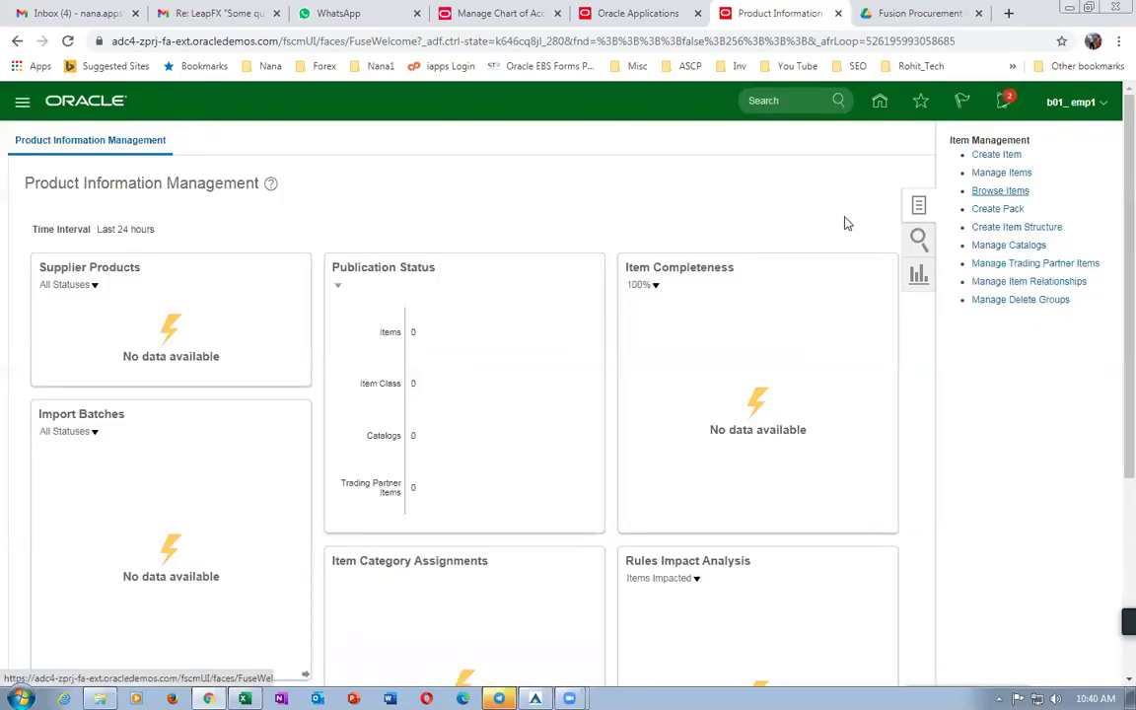
click(1065, 109)
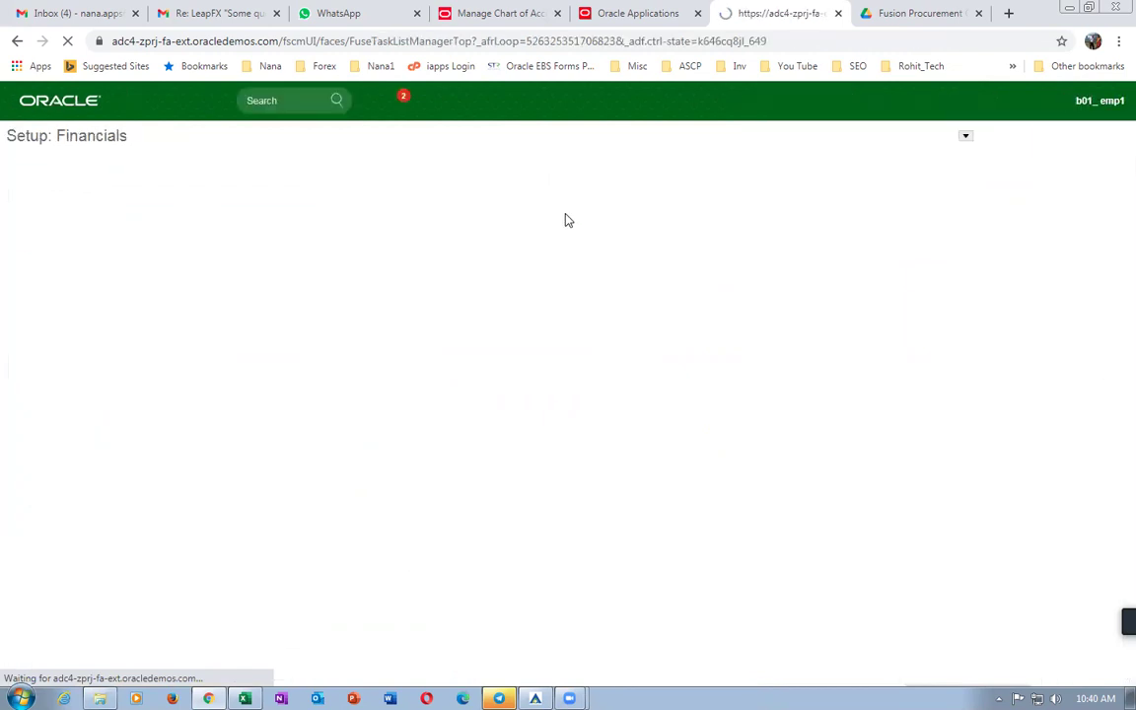
click(1105, 206)
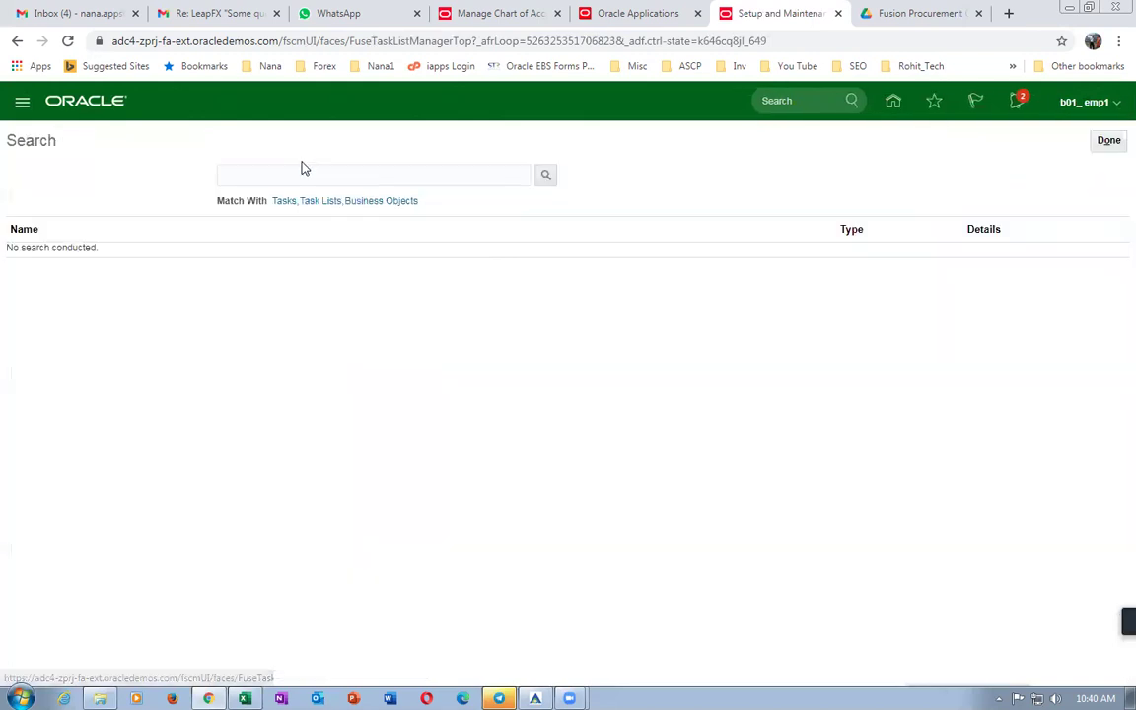
click(309, 175)
text(Manage Item Classes)
key(Return)
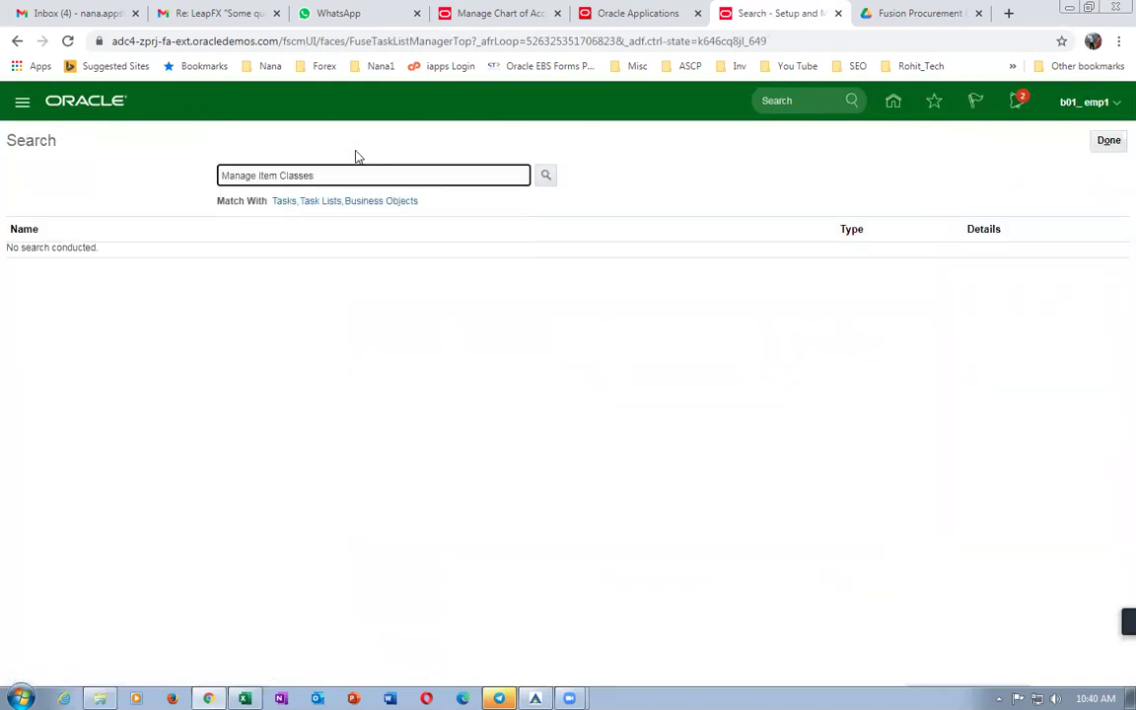
Edit Root Item Class, filter templates by 'b01', and open the b01 Purchased Item template.
click(52, 262)
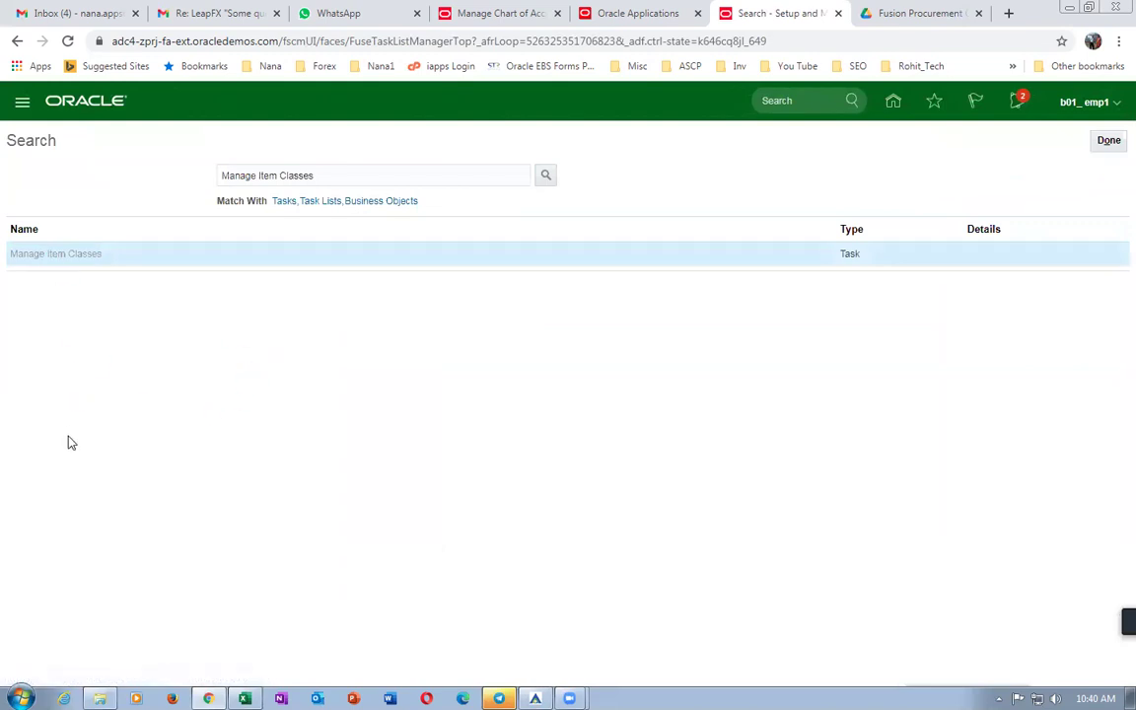
click(209, 382)
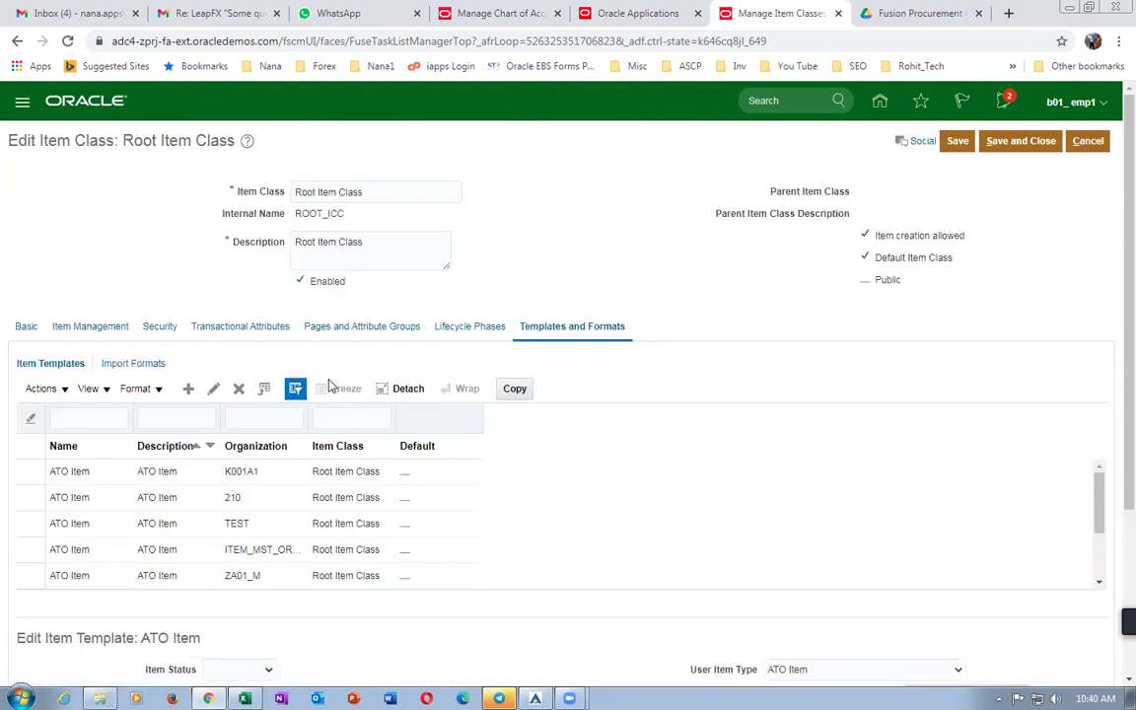
click(119, 415)
text(b)
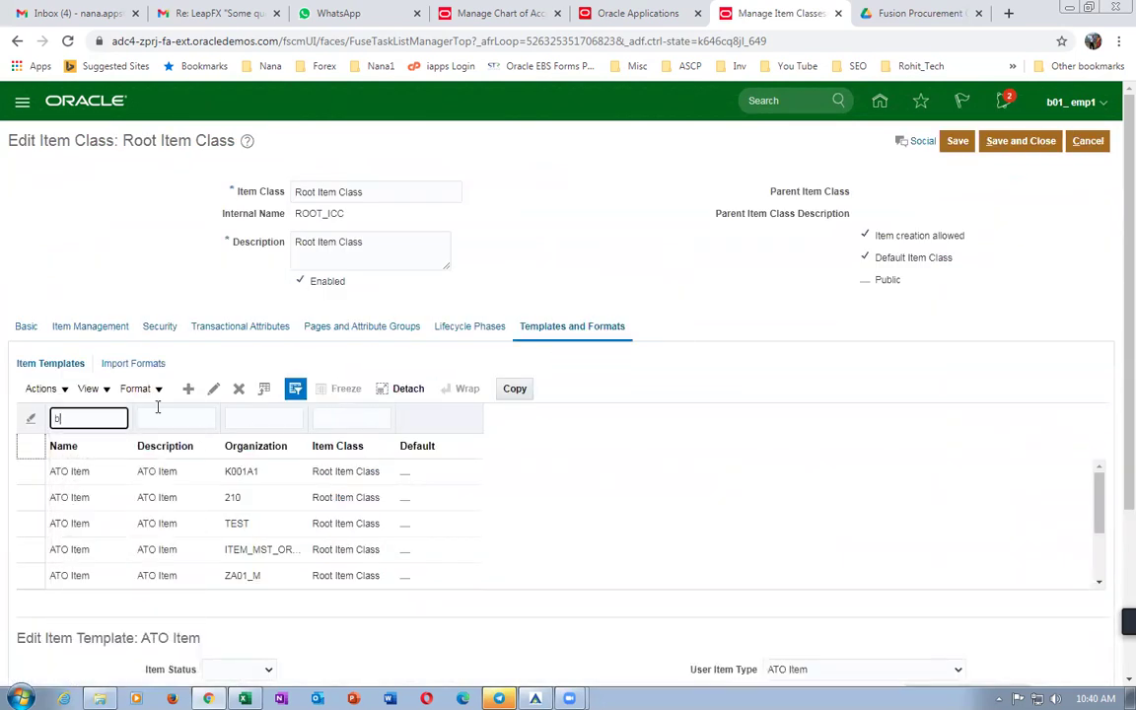
text(01)
key(Return)
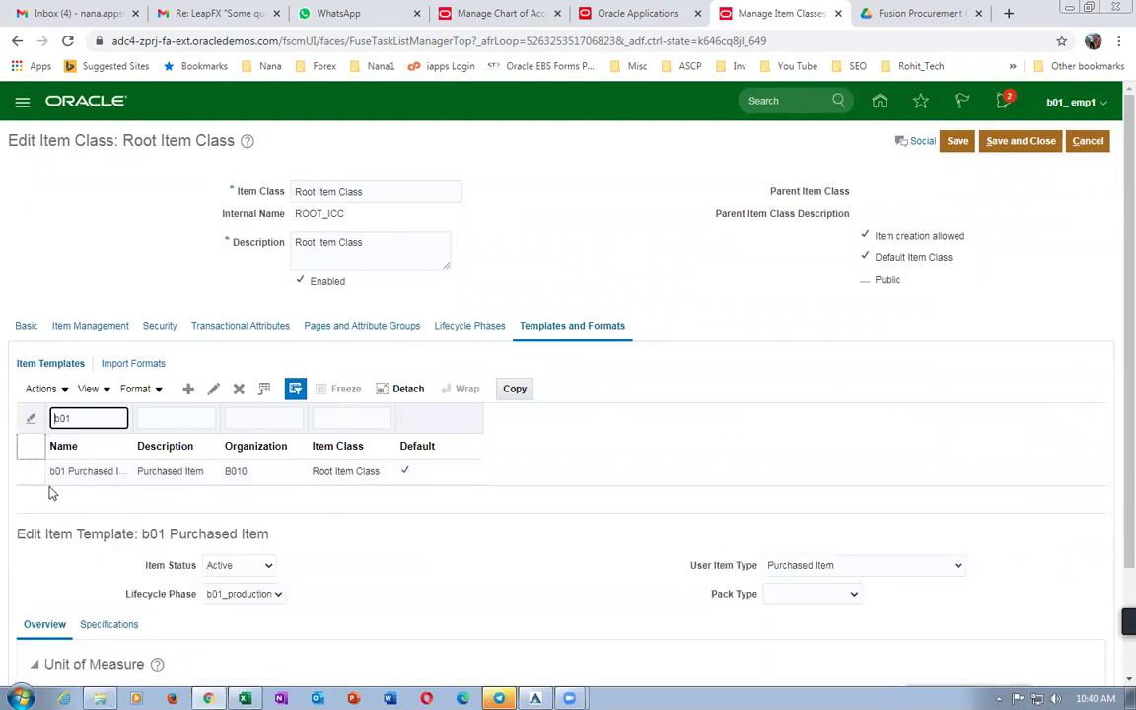
click(27, 471)
scroll(569, 562, down, 2)
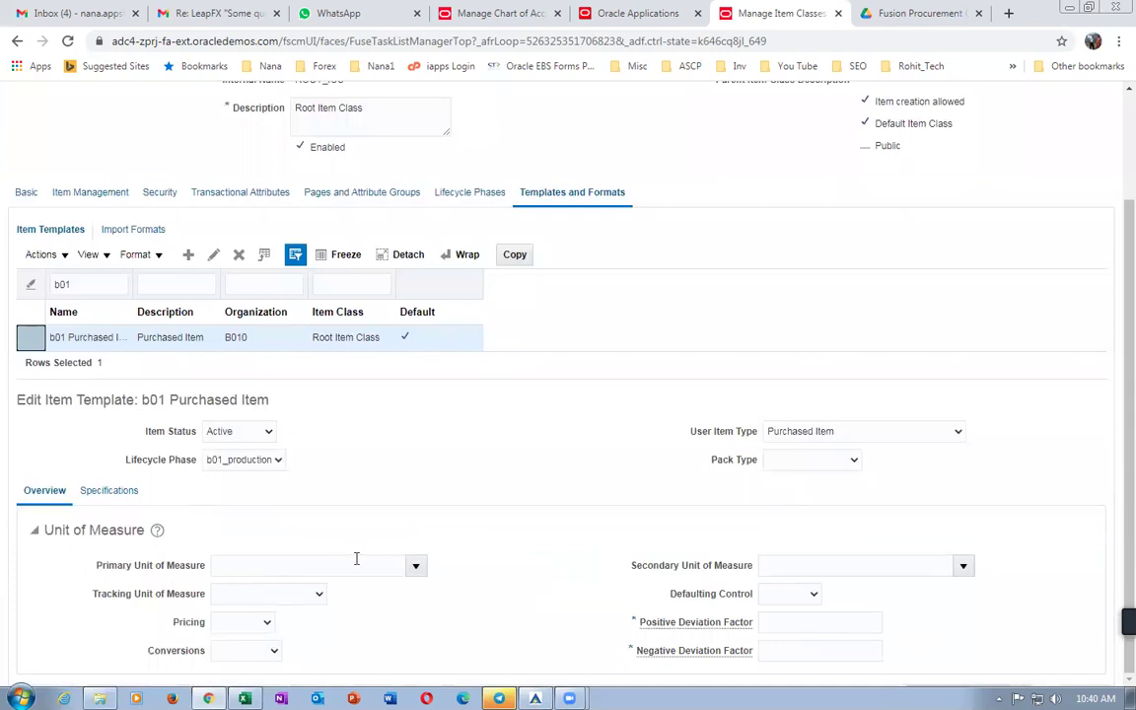
Set primary unit Ea, tracking and pricing to Primary, and conversions to Both.
click(415, 565)
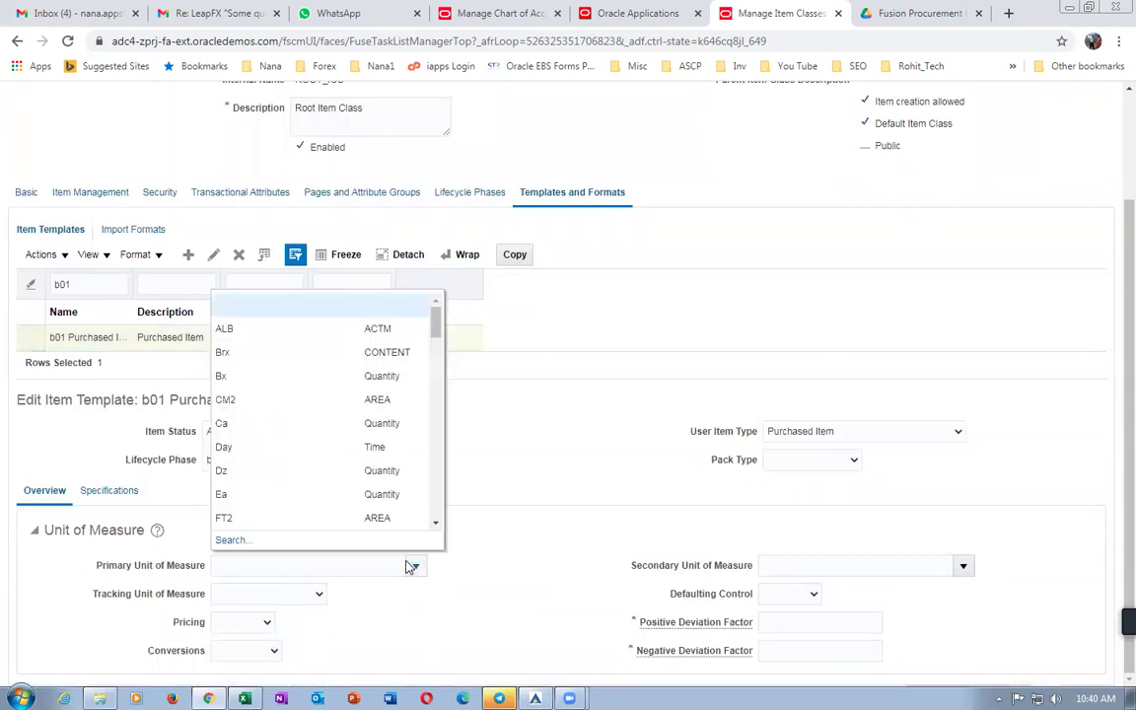
click(299, 565)
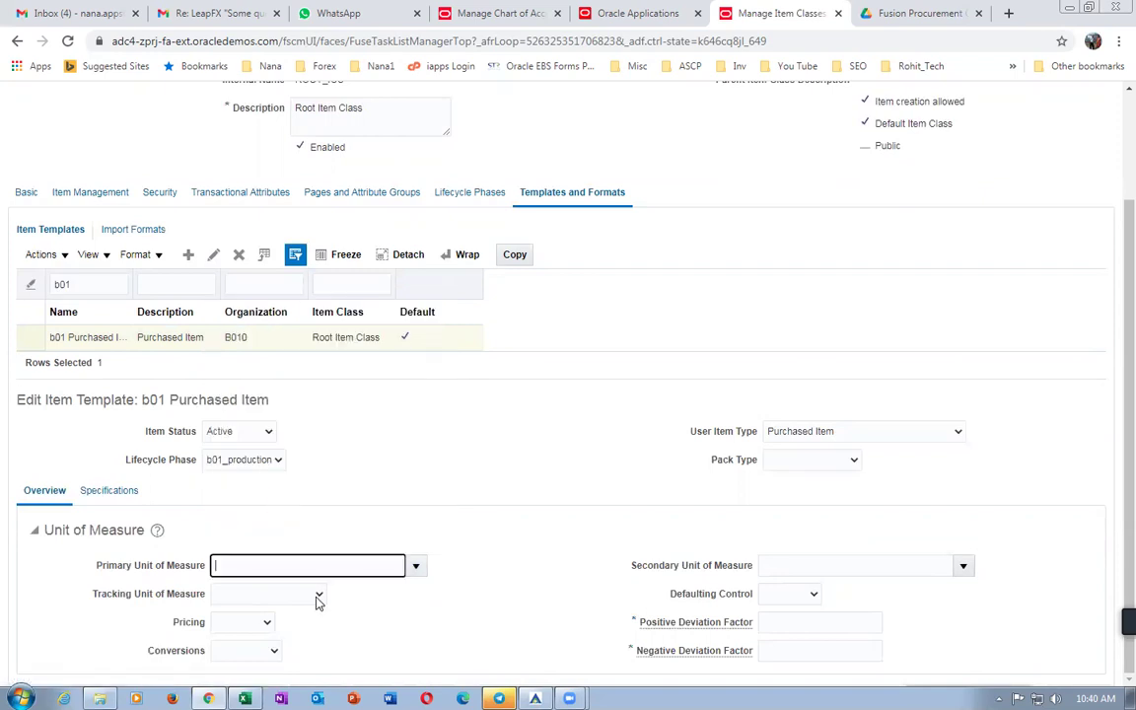
text(Ea)
click(235, 593)
click(239, 620)
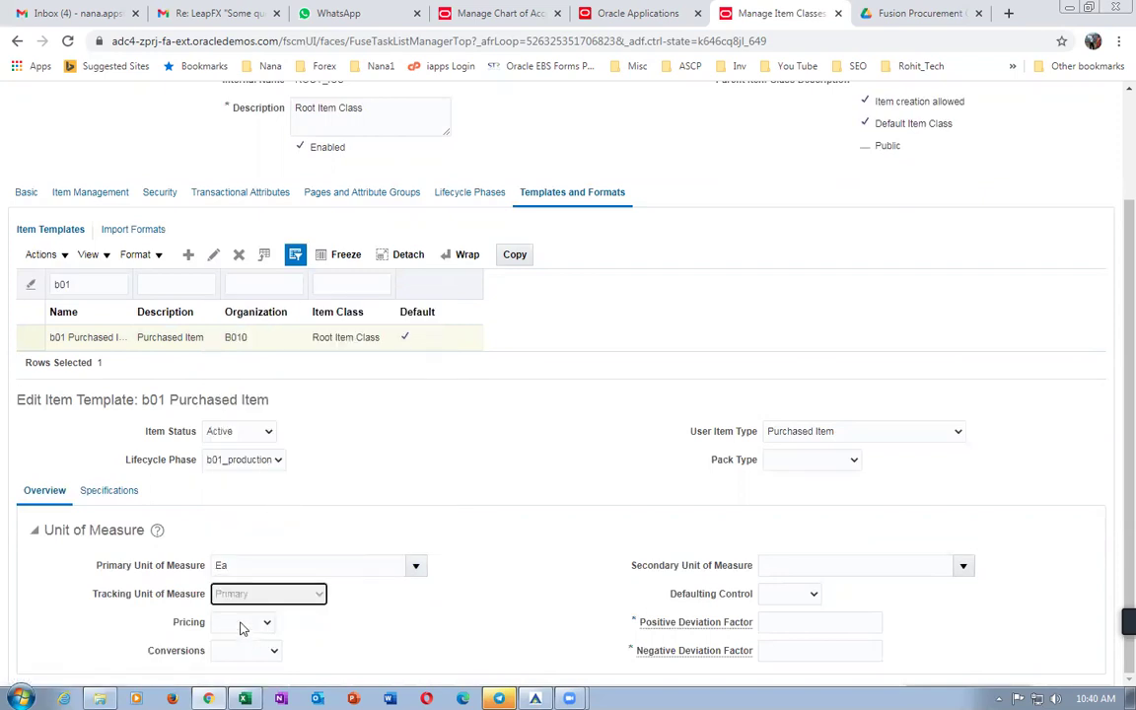
click(242, 624)
click(240, 649)
click(246, 652)
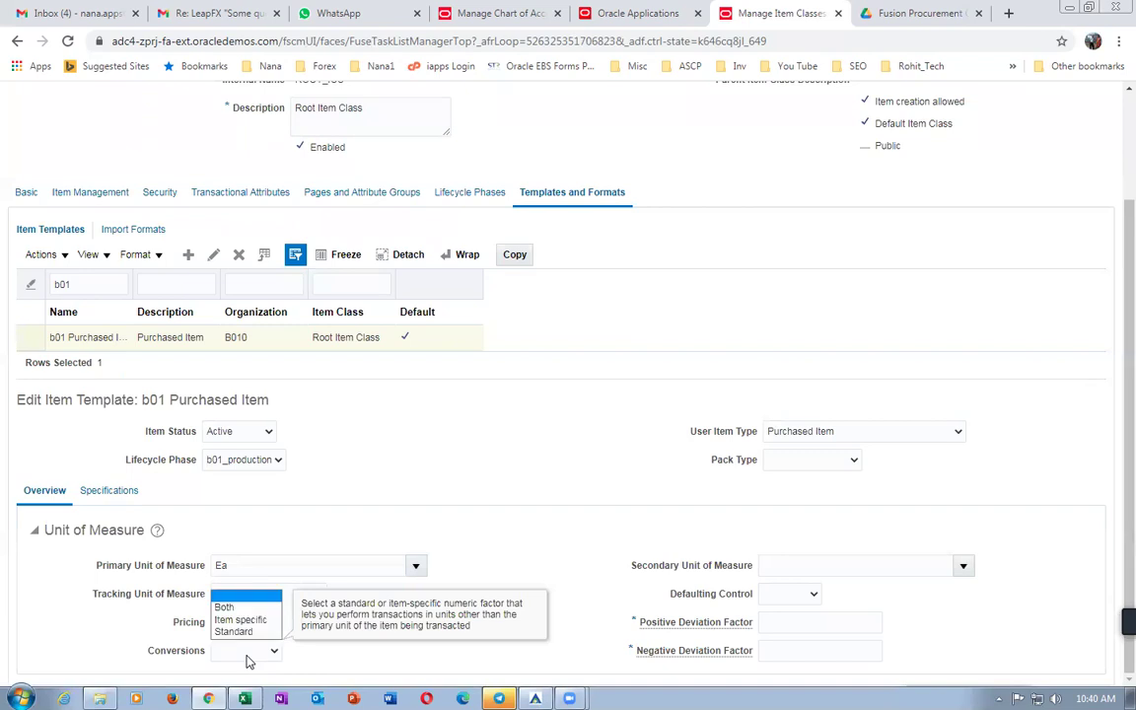
click(225, 606)
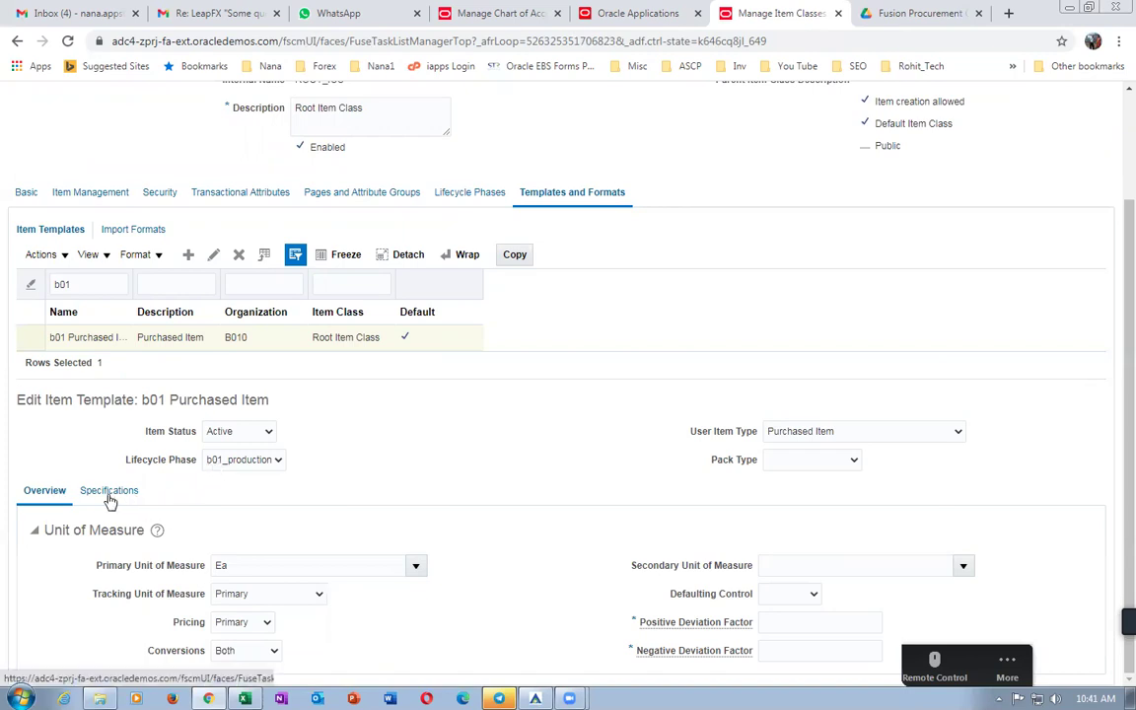
Review the template's Specifications and purchasing attributes, then save and close it.
click(132, 496)
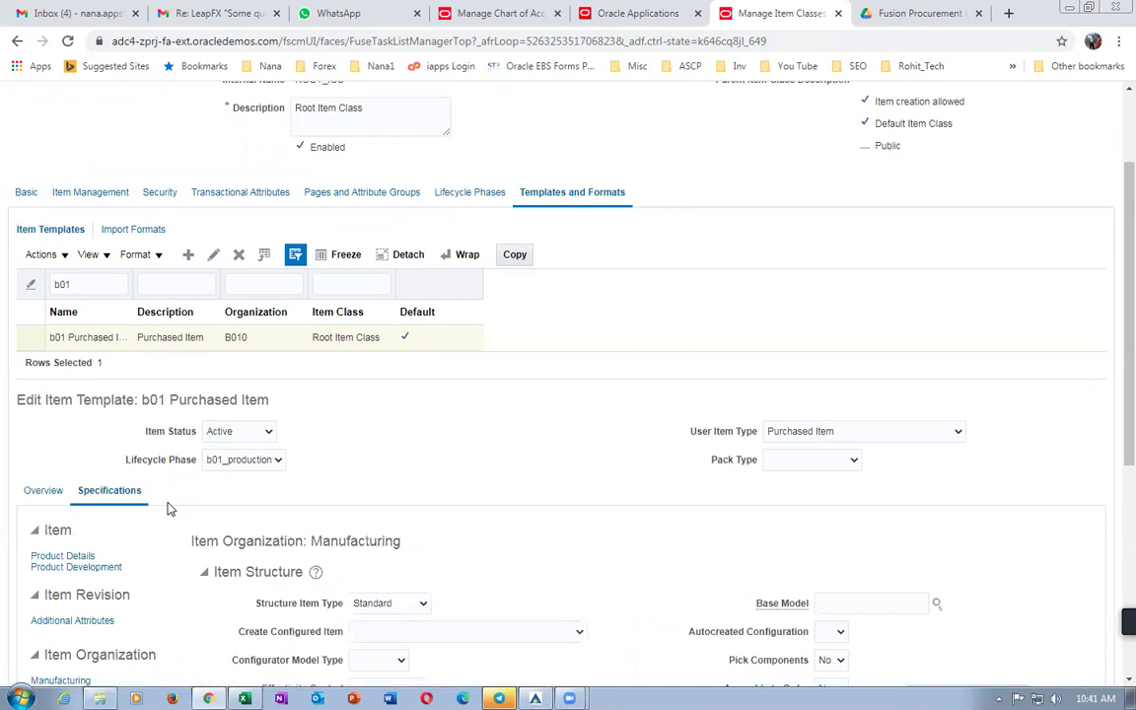
scroll(163, 513, down, 2)
click(47, 549)
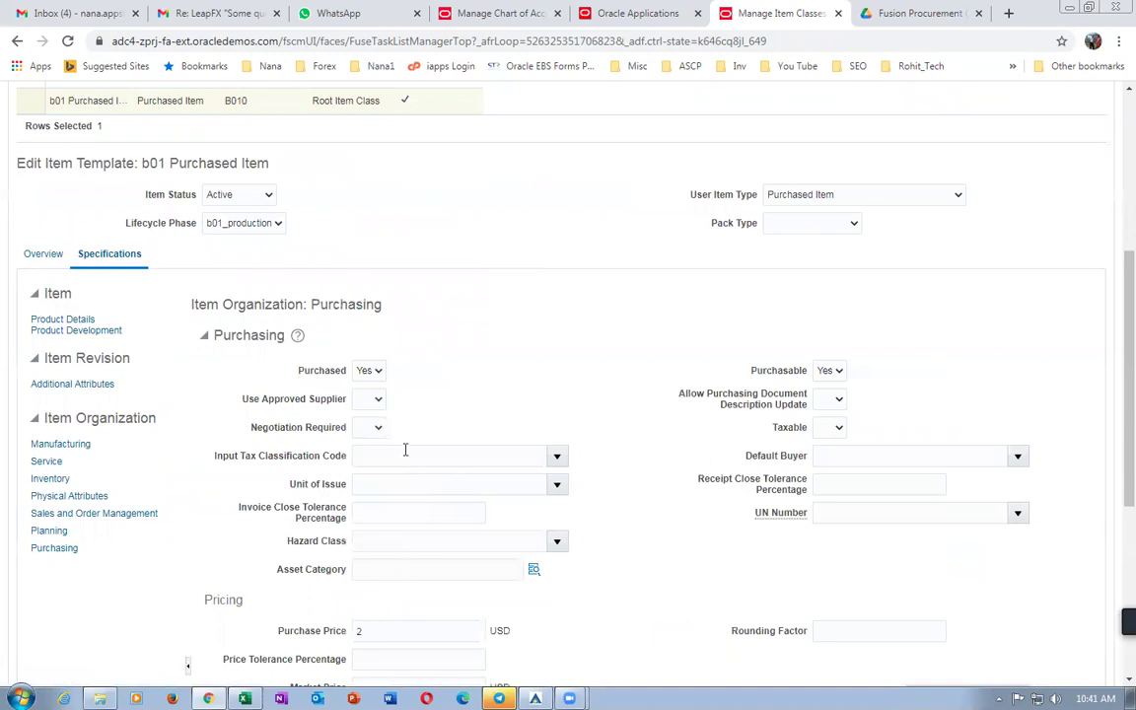
scroll(84, 417, up, 2)
click(42, 490)
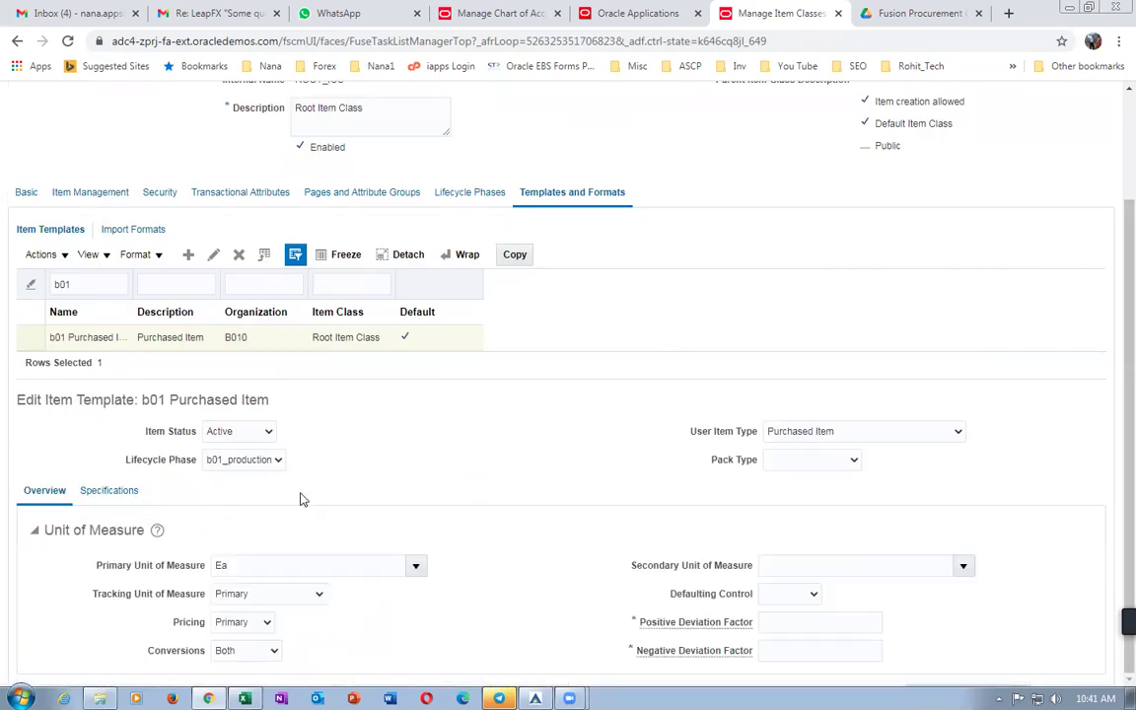
scroll(940, 375, up, 2)
click(1021, 141)
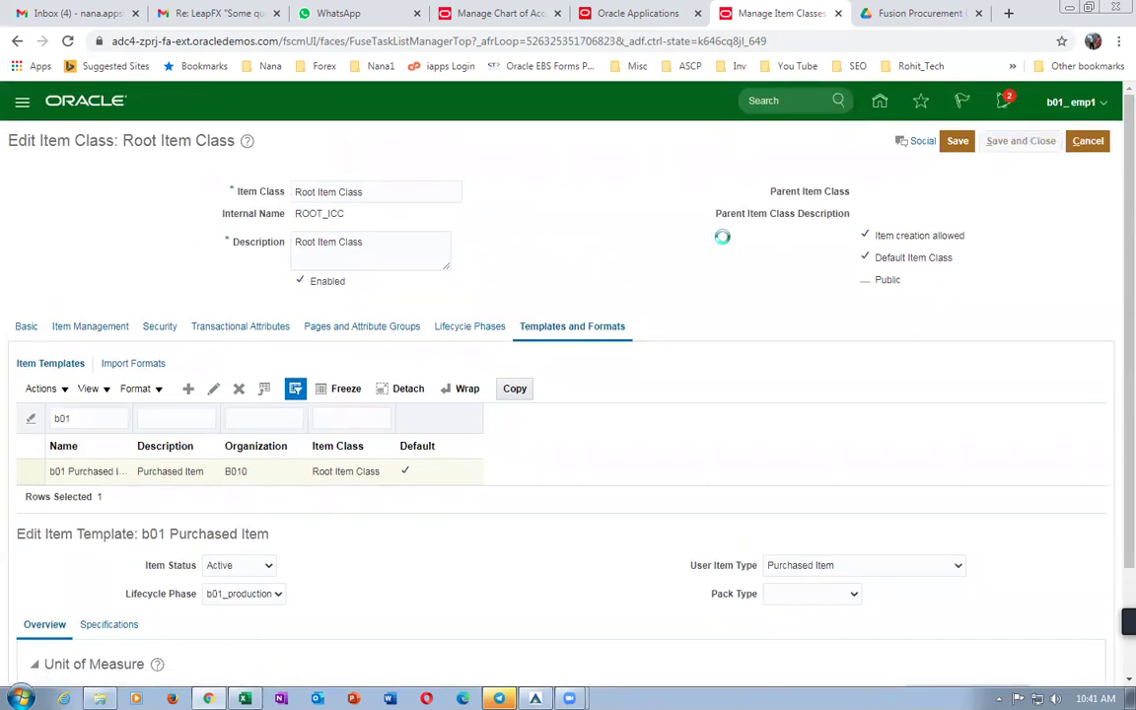
Finish Manage Item Classes and go to the Offerings page in Setup and Maintenance.
click(1075, 141)
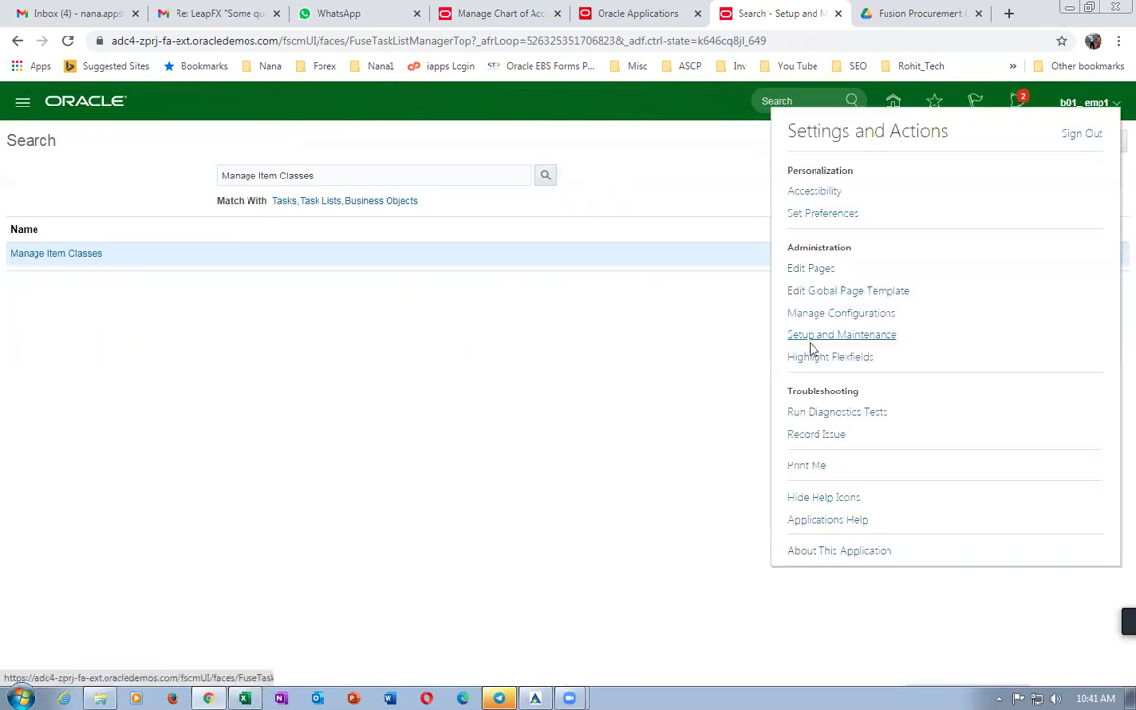
click(814, 339)
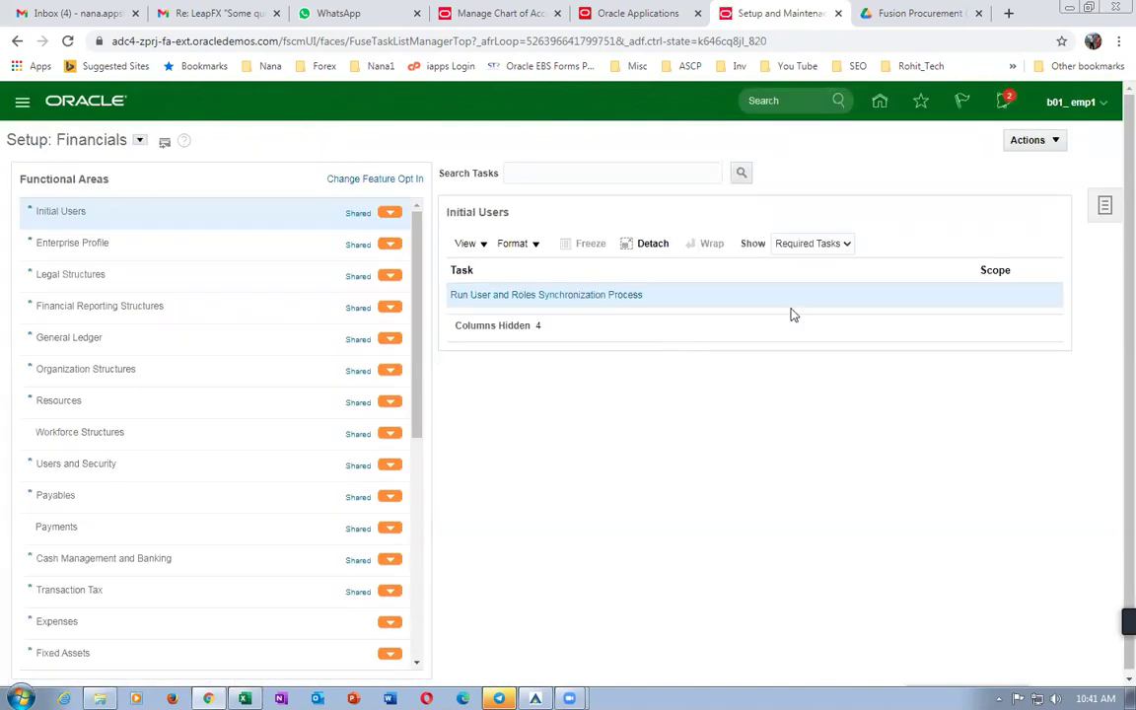
click(1021, 146)
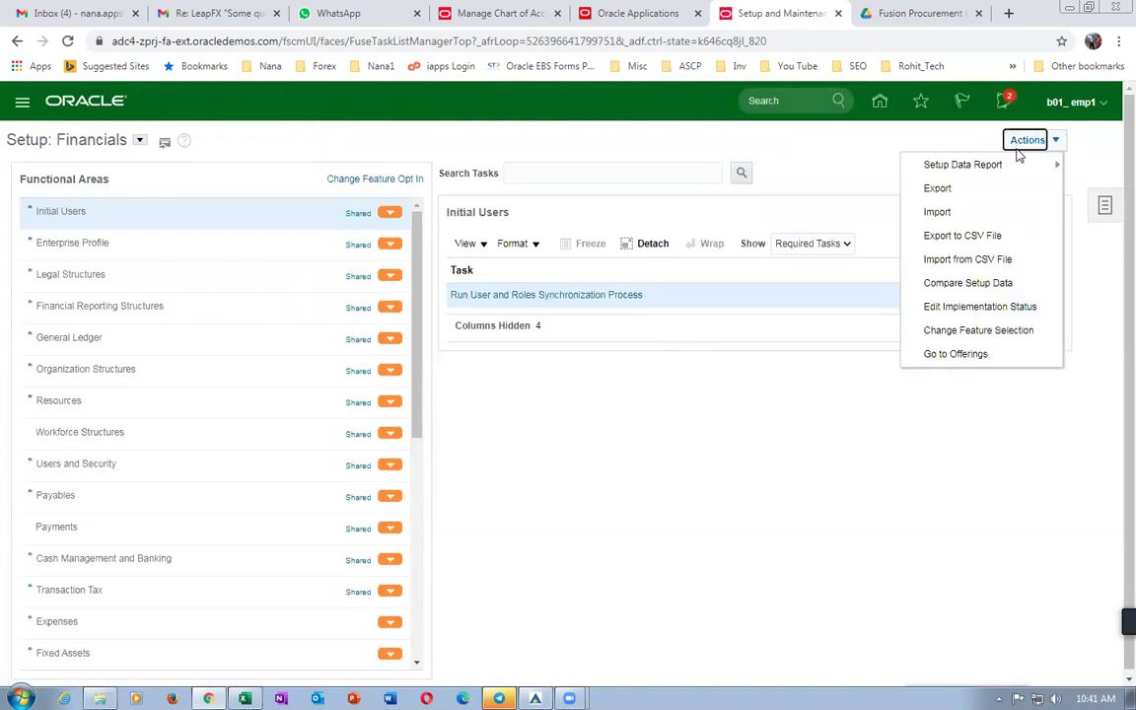
click(967, 355)
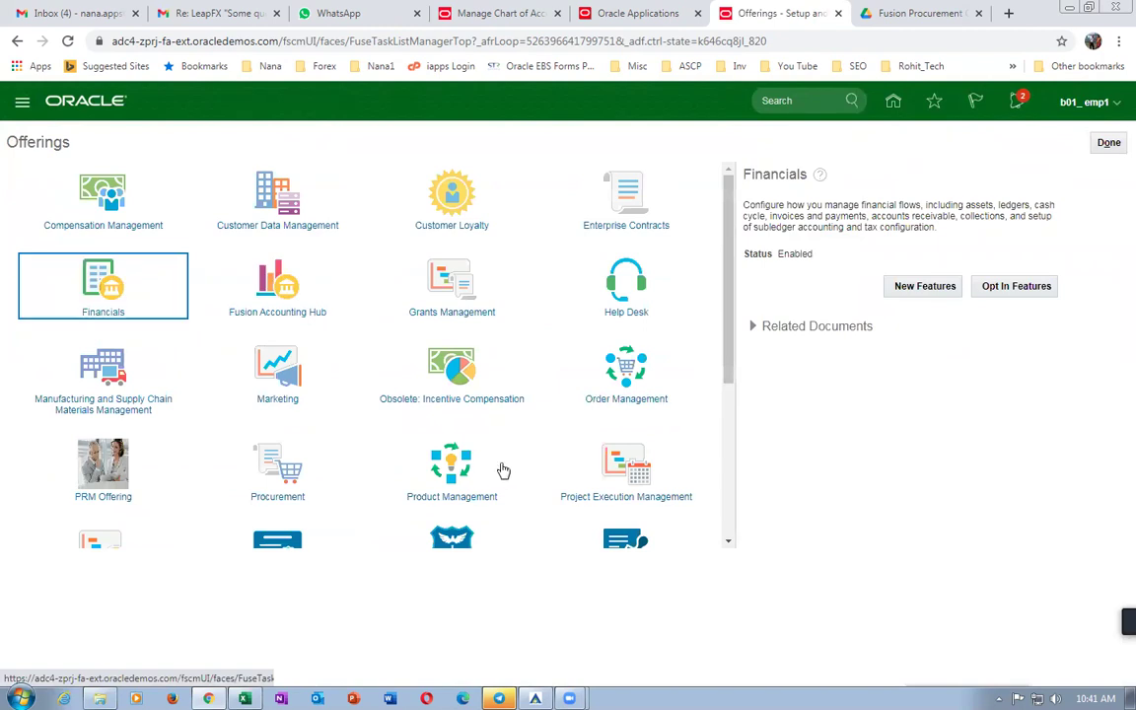
Review Product Management opt-in features, return to its setup page, then go to the springboard.
click(489, 464)
click(1036, 298)
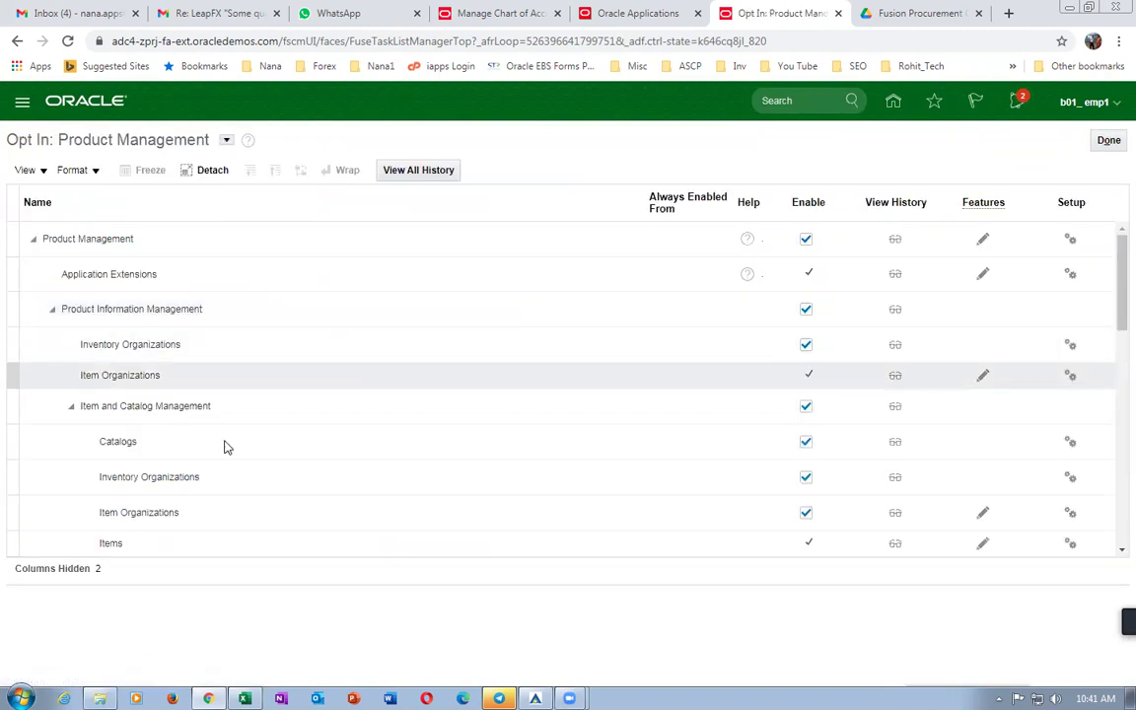
scroll(265, 440, down, 2)
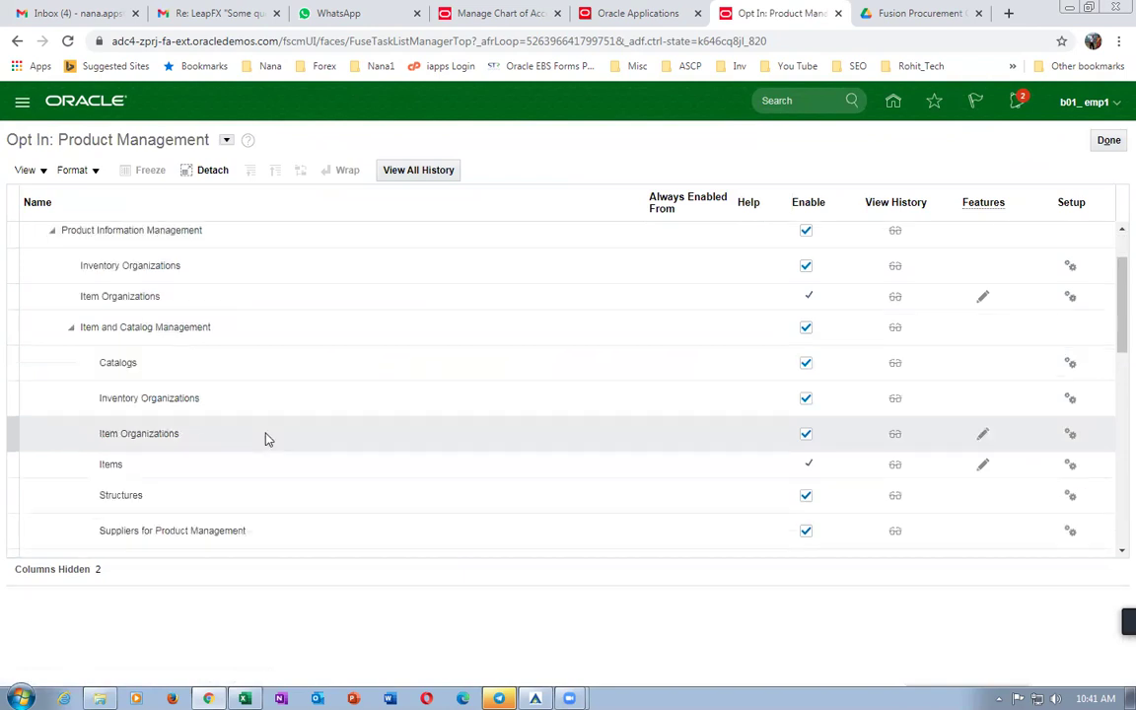
scroll(265, 440, down, 4)
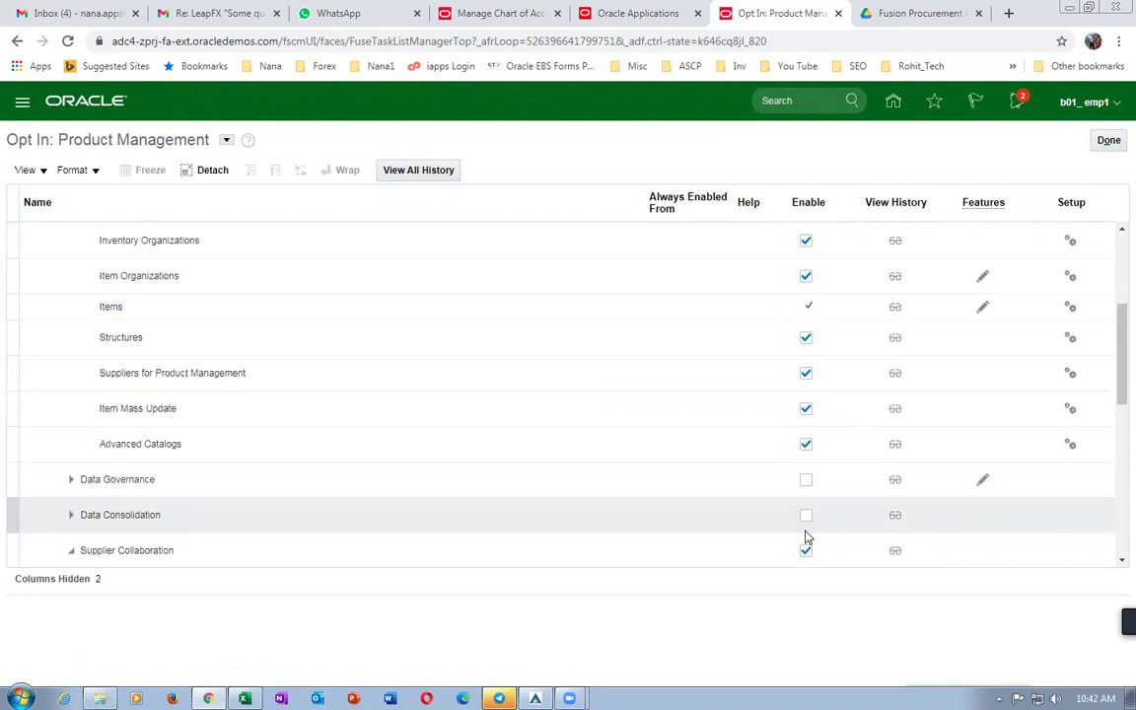
click(1108, 139)
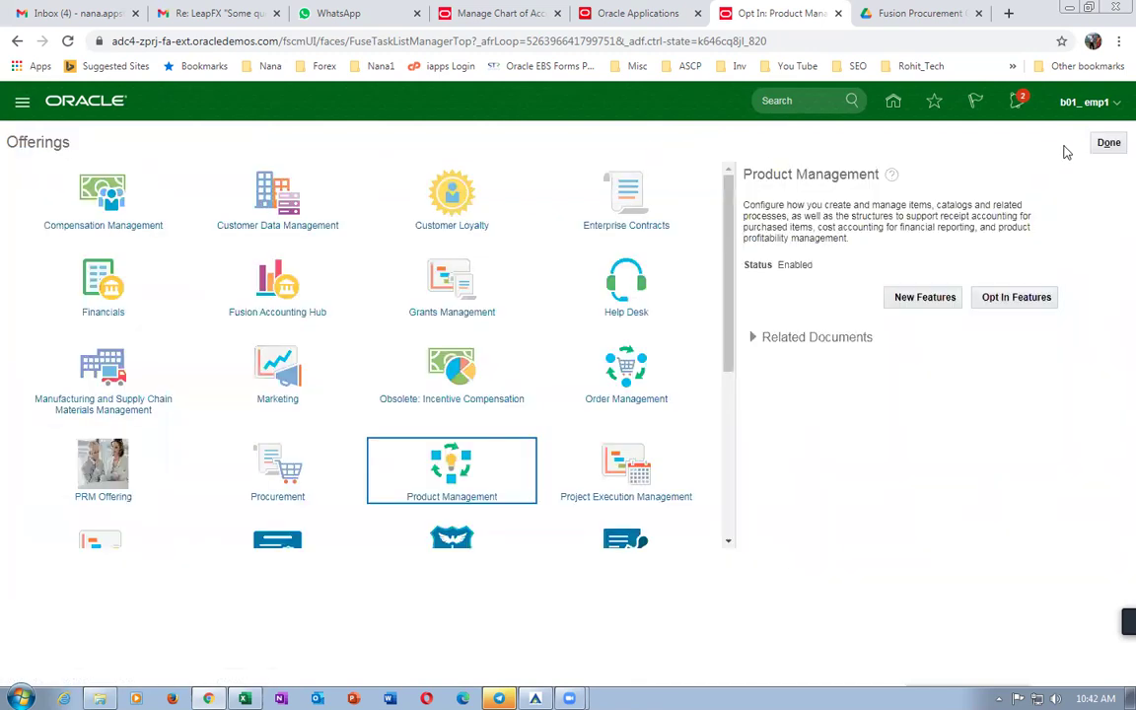
click(1108, 142)
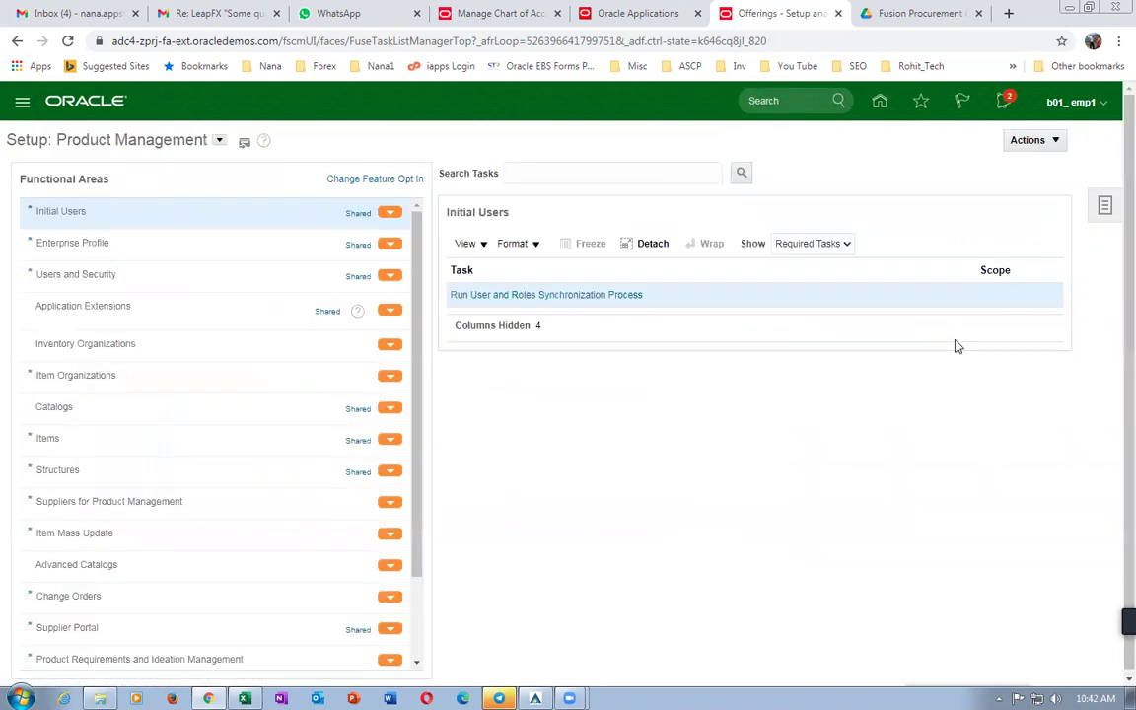
click(1031, 140)
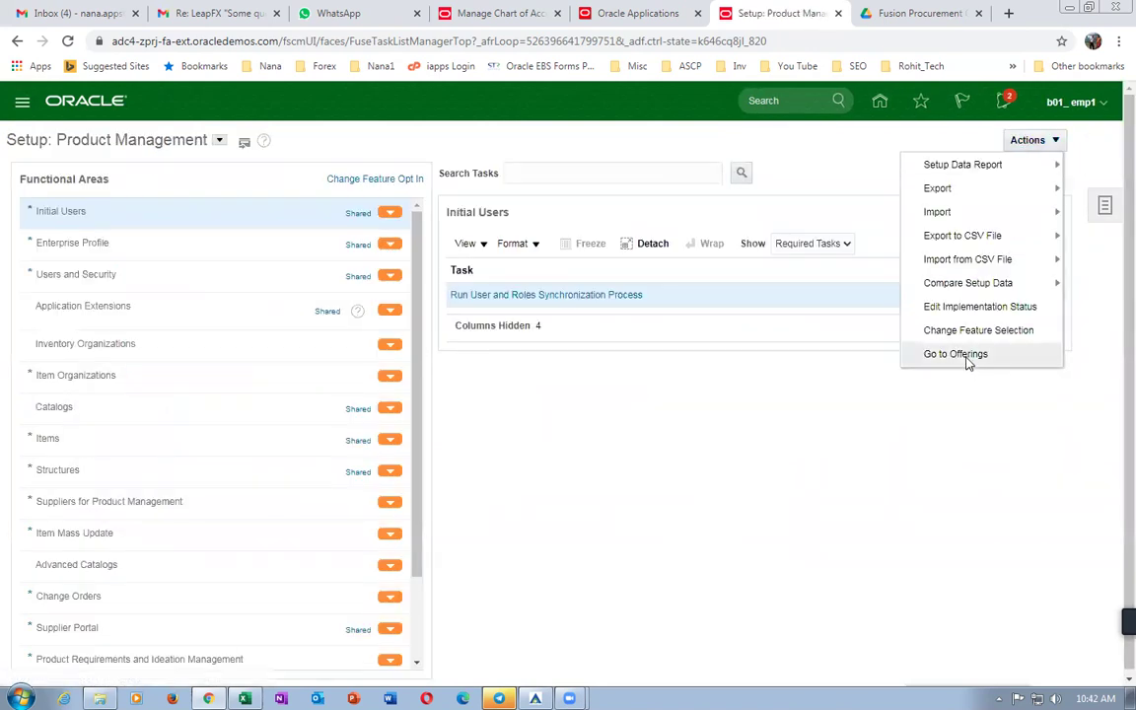
click(880, 102)
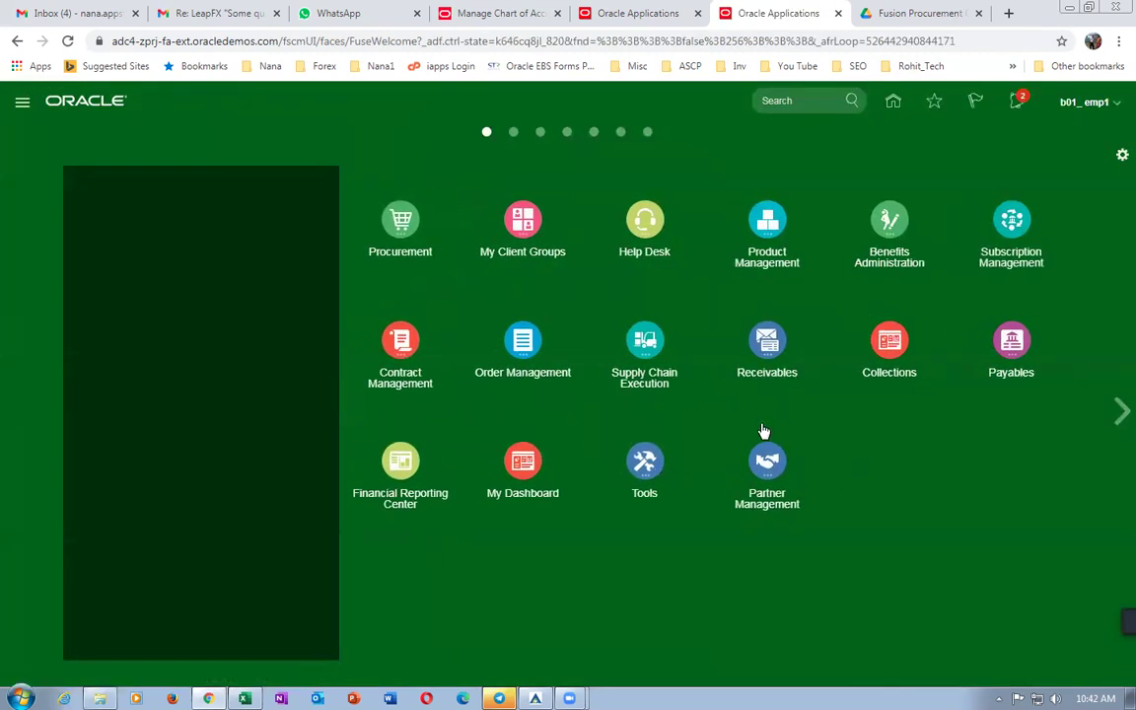
Start Create Item in Product Information Management for organization B010, accepting the warning.
click(705, 213)
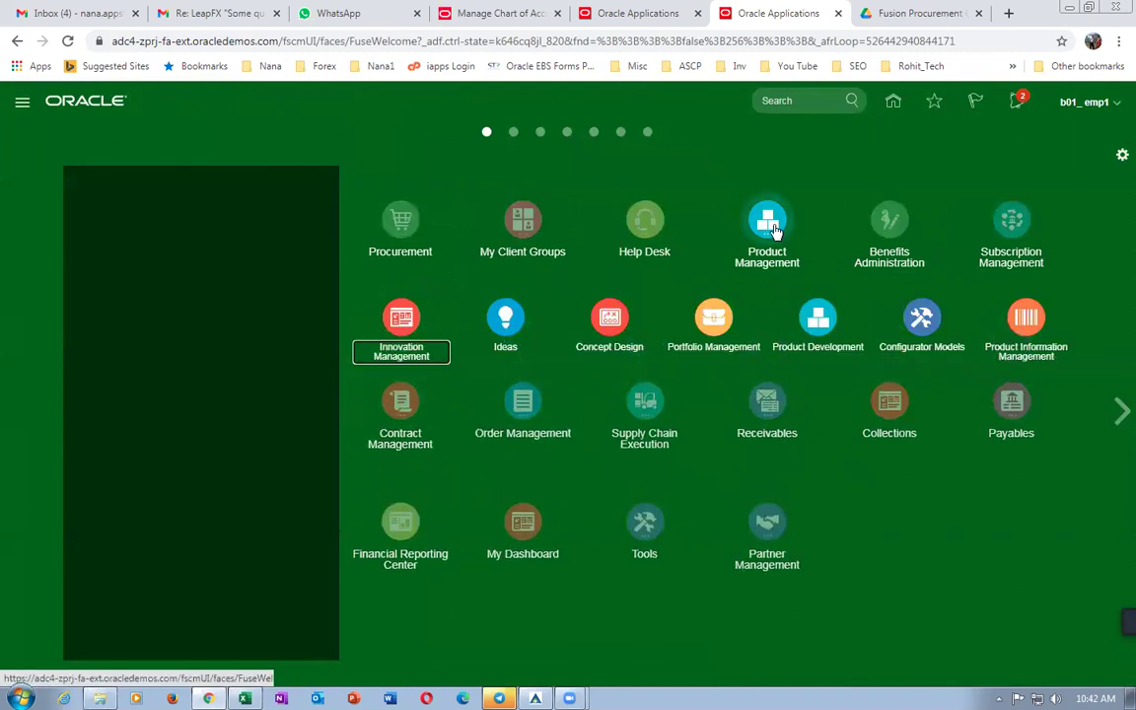
click(1014, 365)
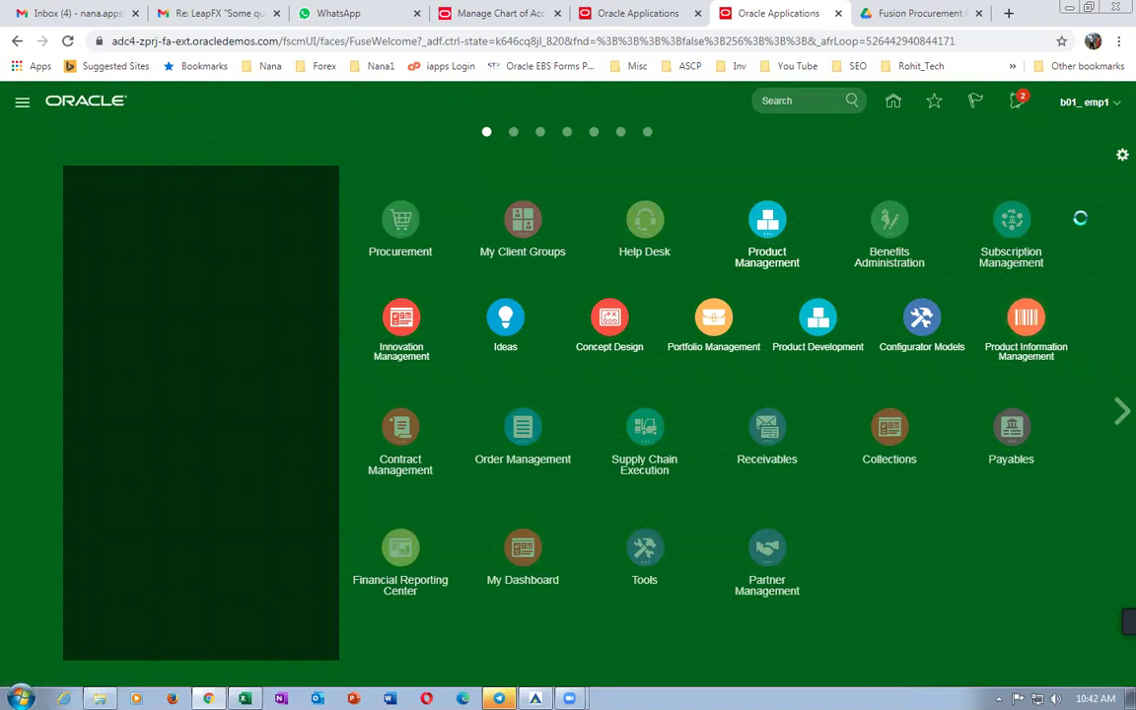
click(1104, 208)
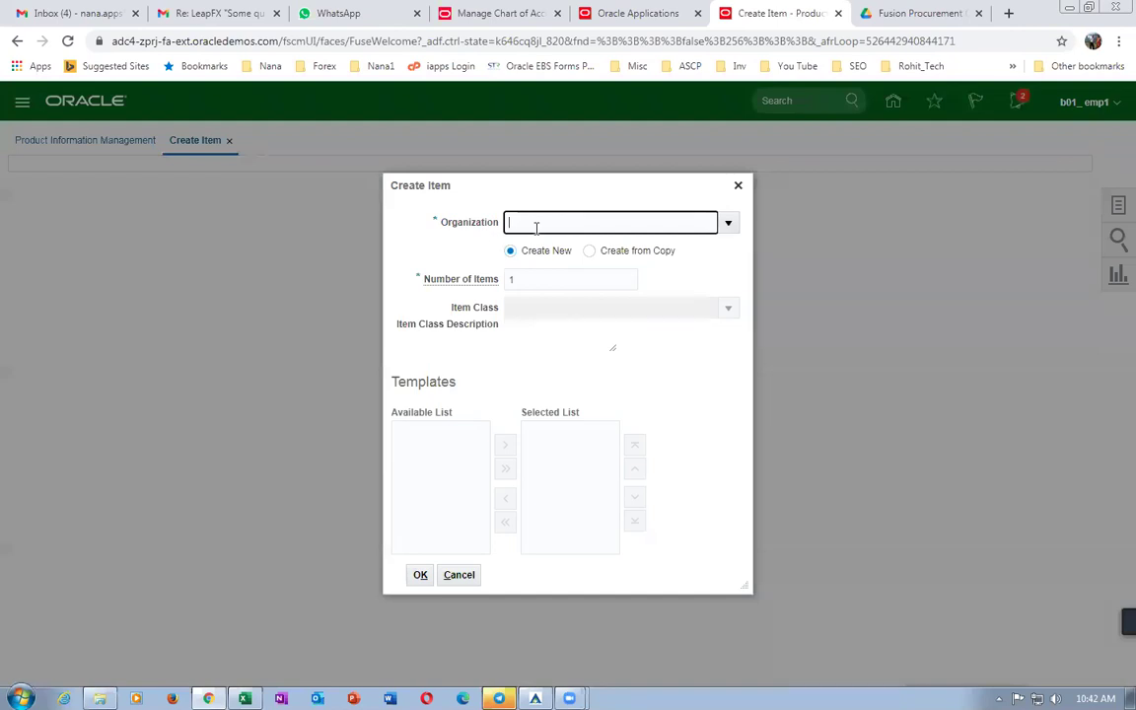
text(B010)
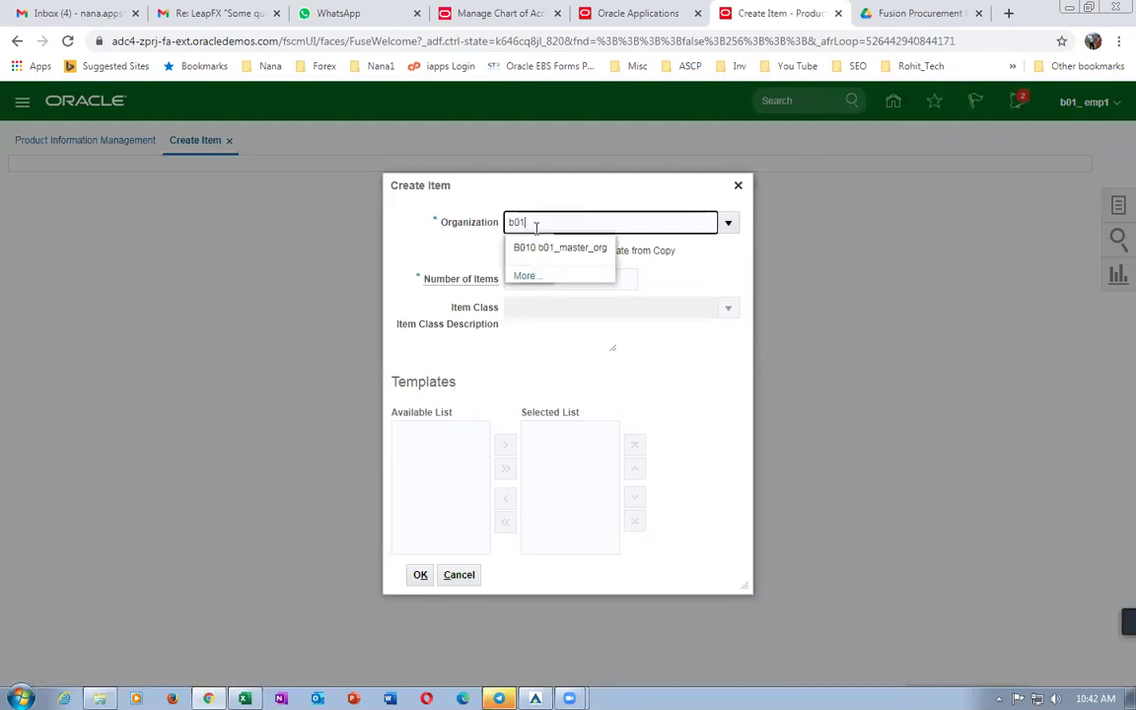
click(578, 247)
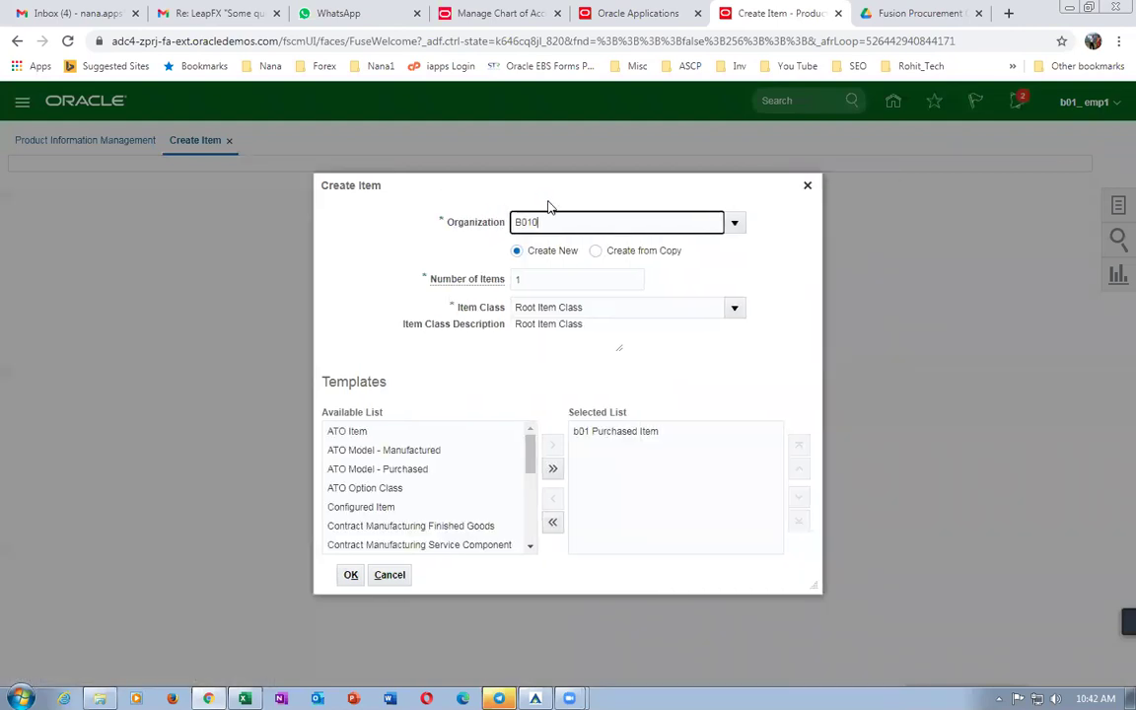
click(351, 574)
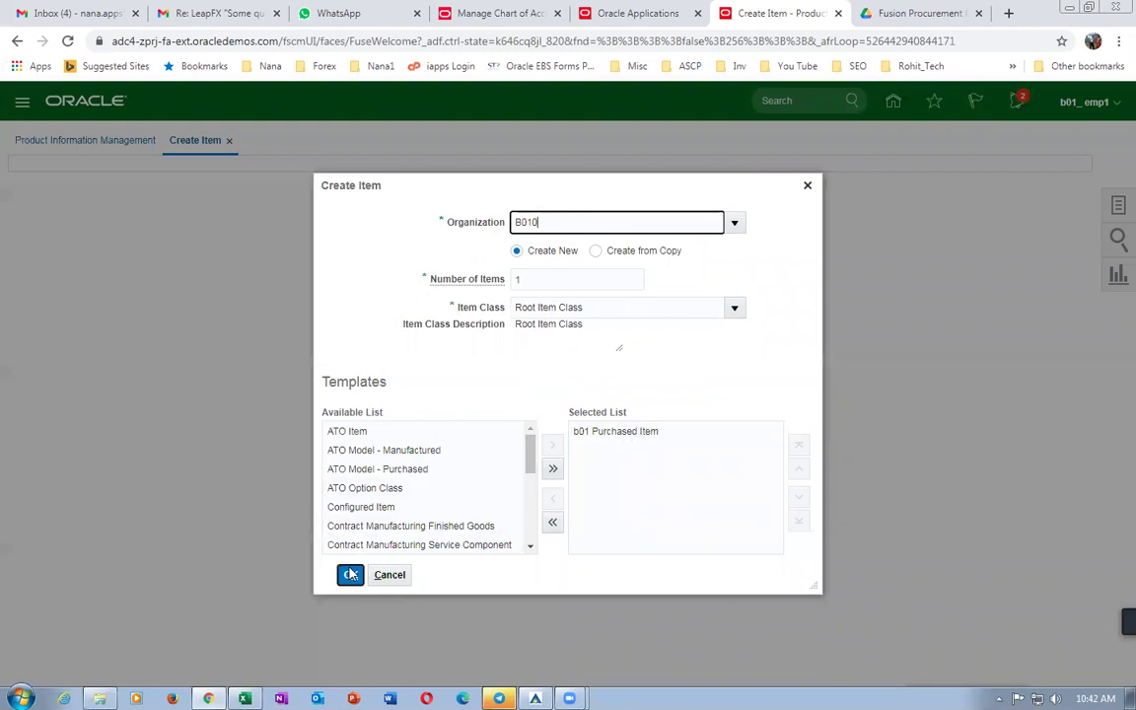
click(320, 419)
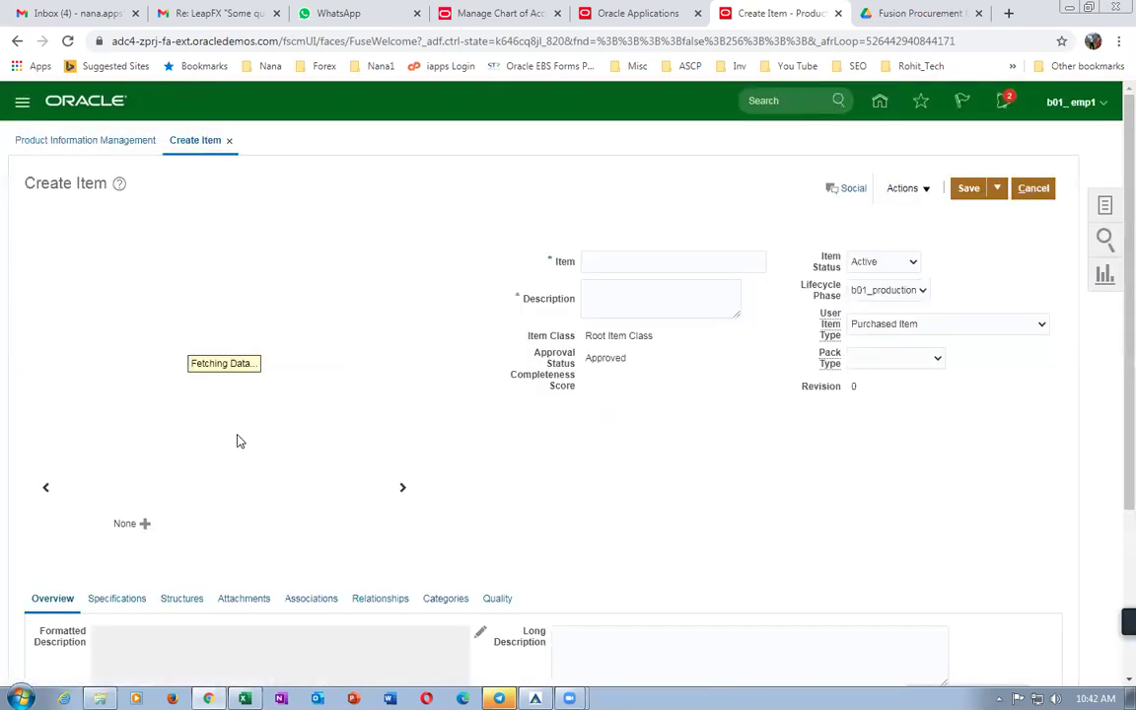
scroll(609, 241, down, 3)
scroll(609, 241, up, 3)
Enter b01_item1 as the new item's name.
click(617, 257)
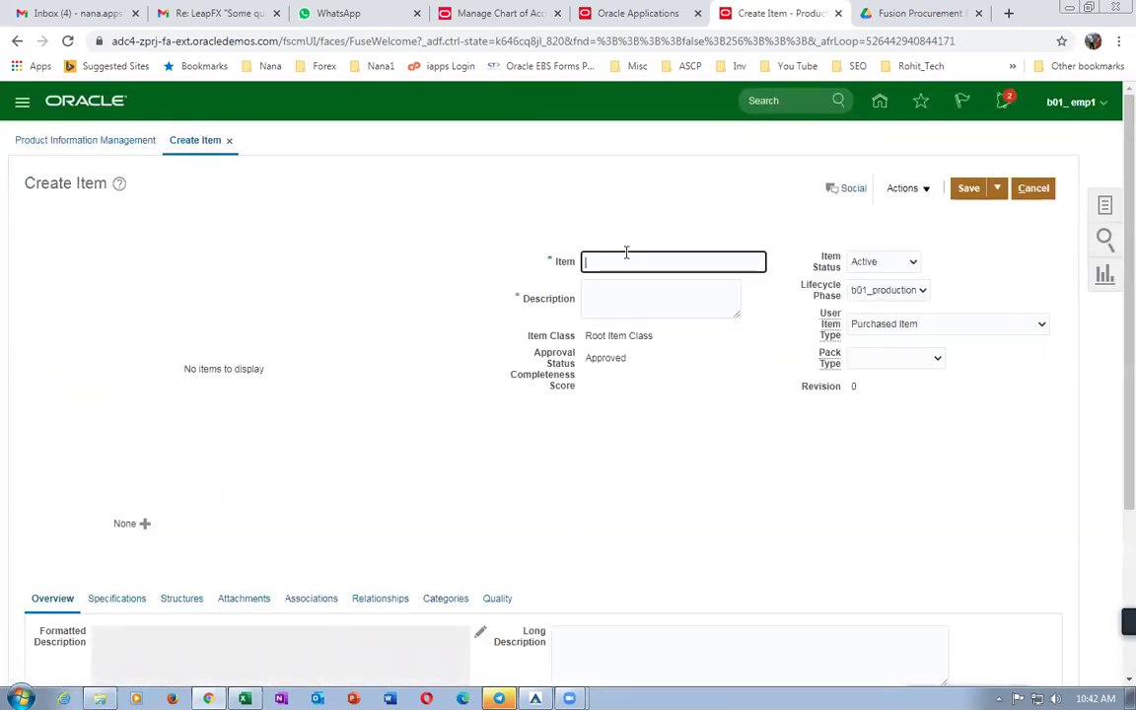
text(b01_item1)
key(Tab)
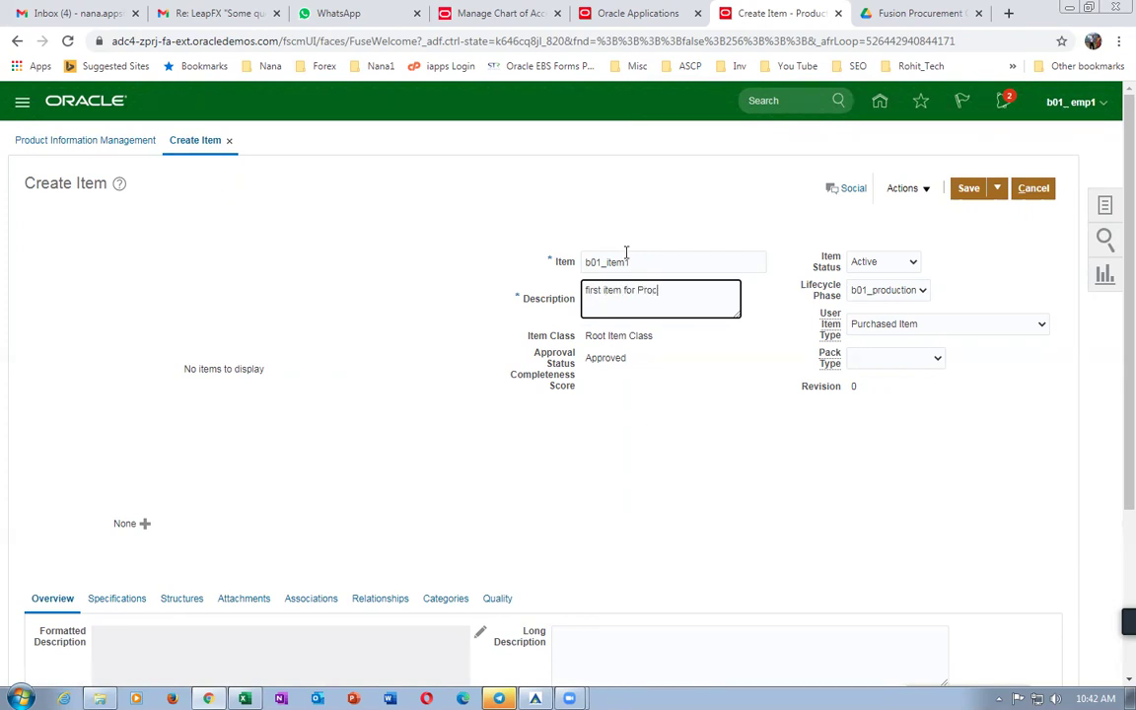
scroll(524, 418, down, 3)
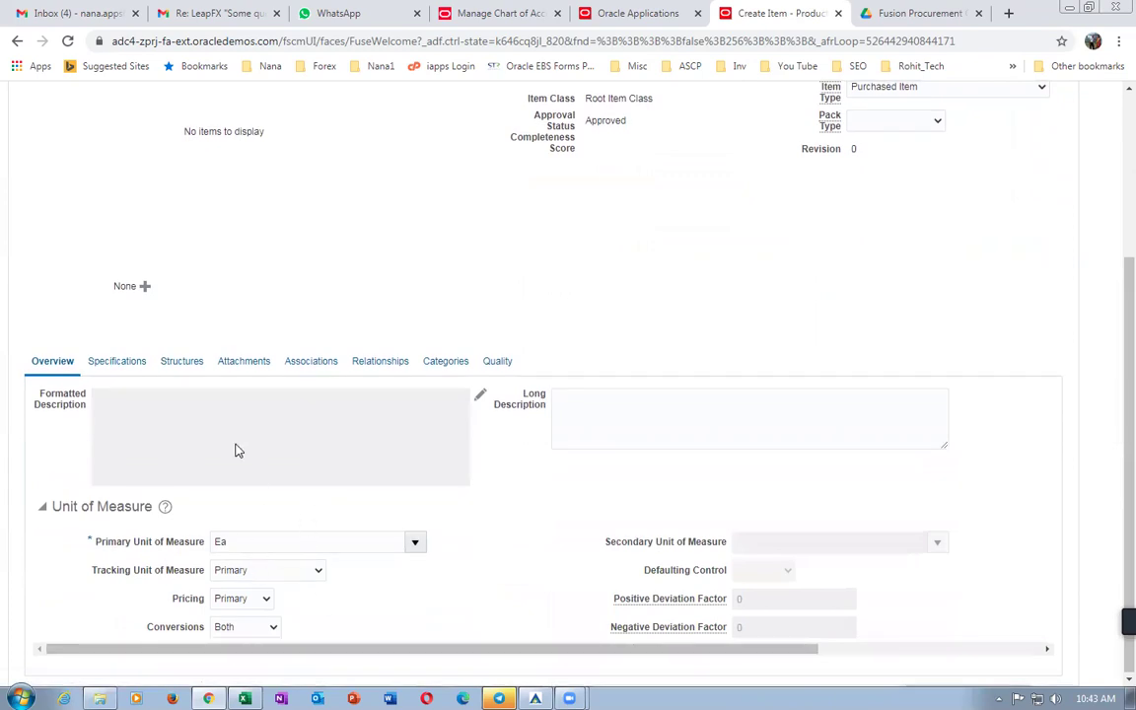
Add organization B011 to the item's organization associations.
click(314, 367)
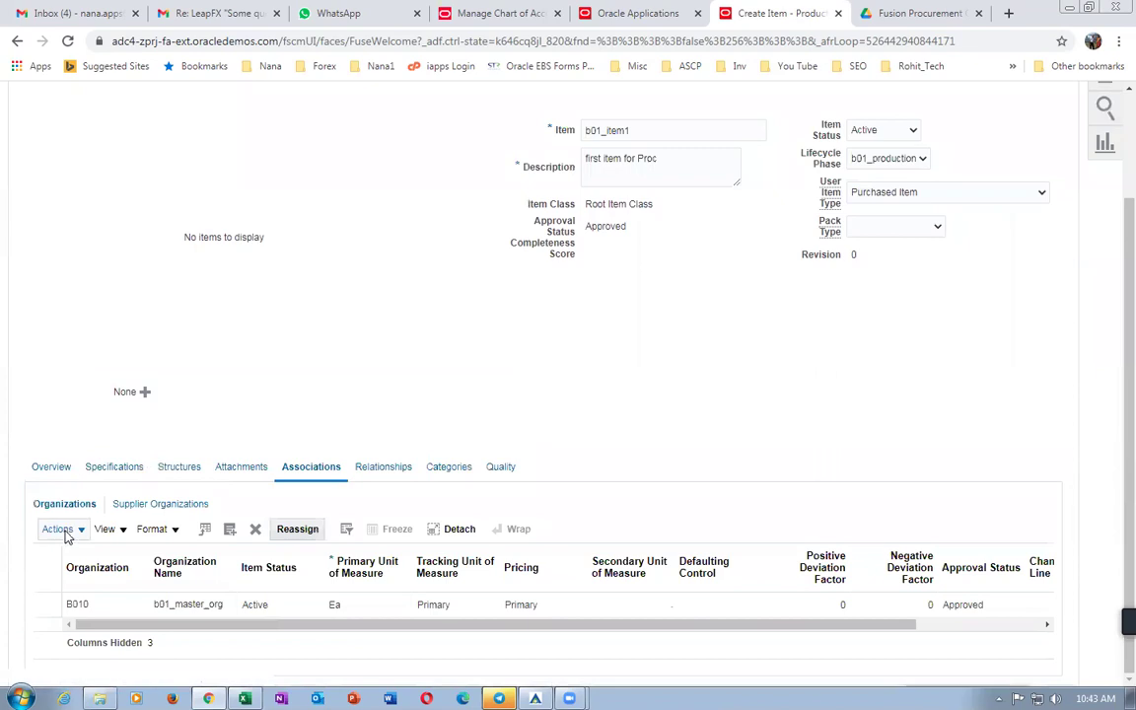
click(65, 532)
click(75, 580)
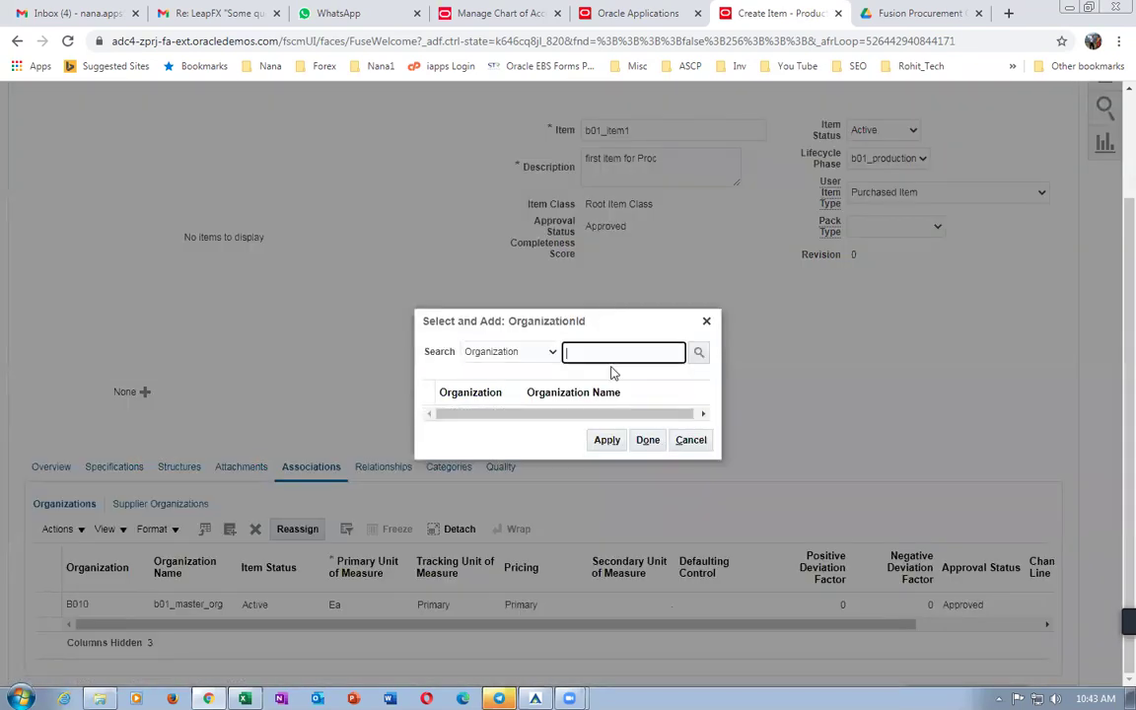
text(b01)
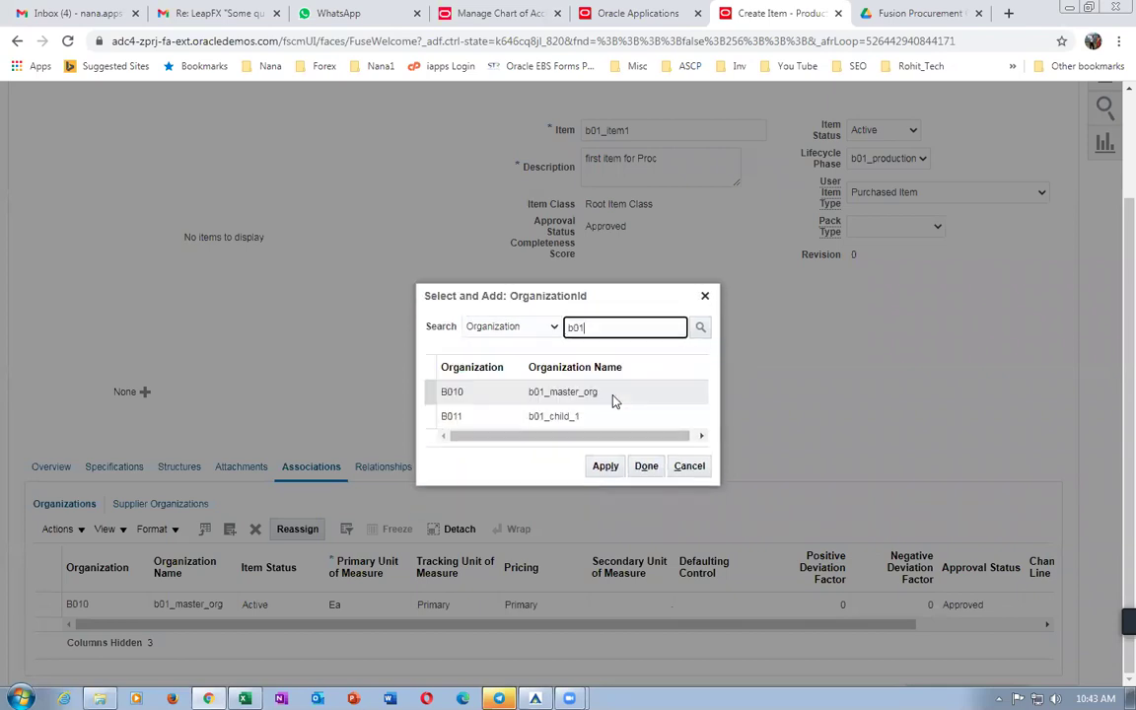
click(602, 415)
click(606, 467)
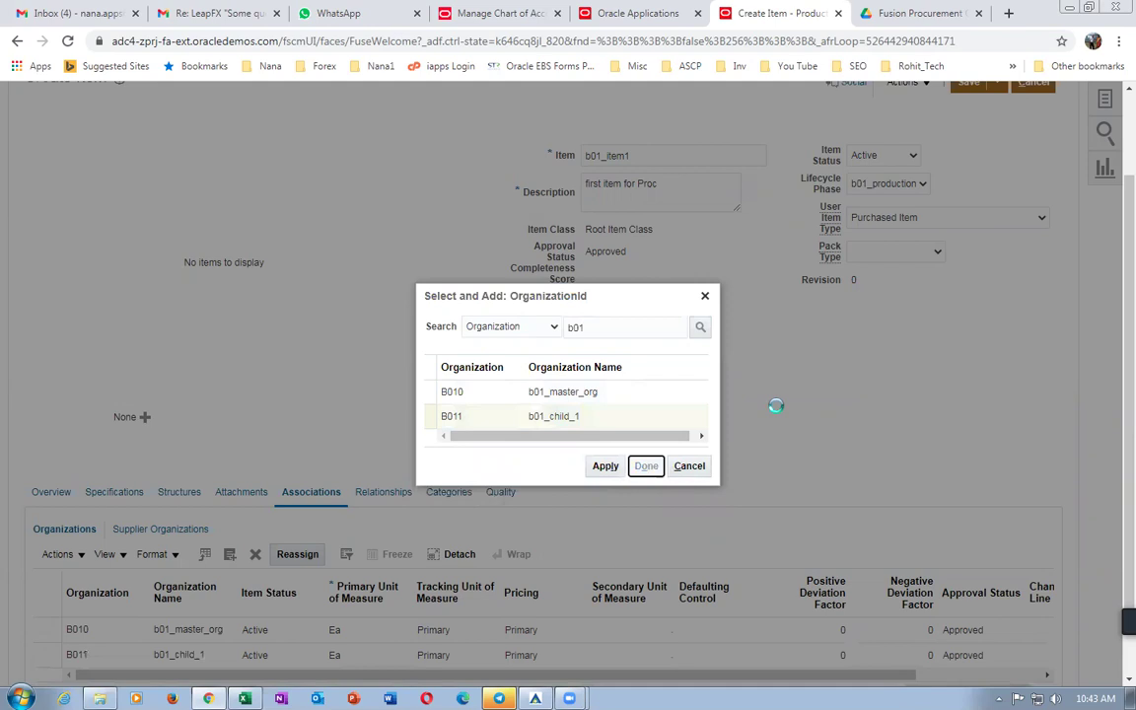
click(646, 465)
Save and close item b01_item1, then check the Item Creation in PIM row in Excel.
click(997, 189)
click(1007, 213)
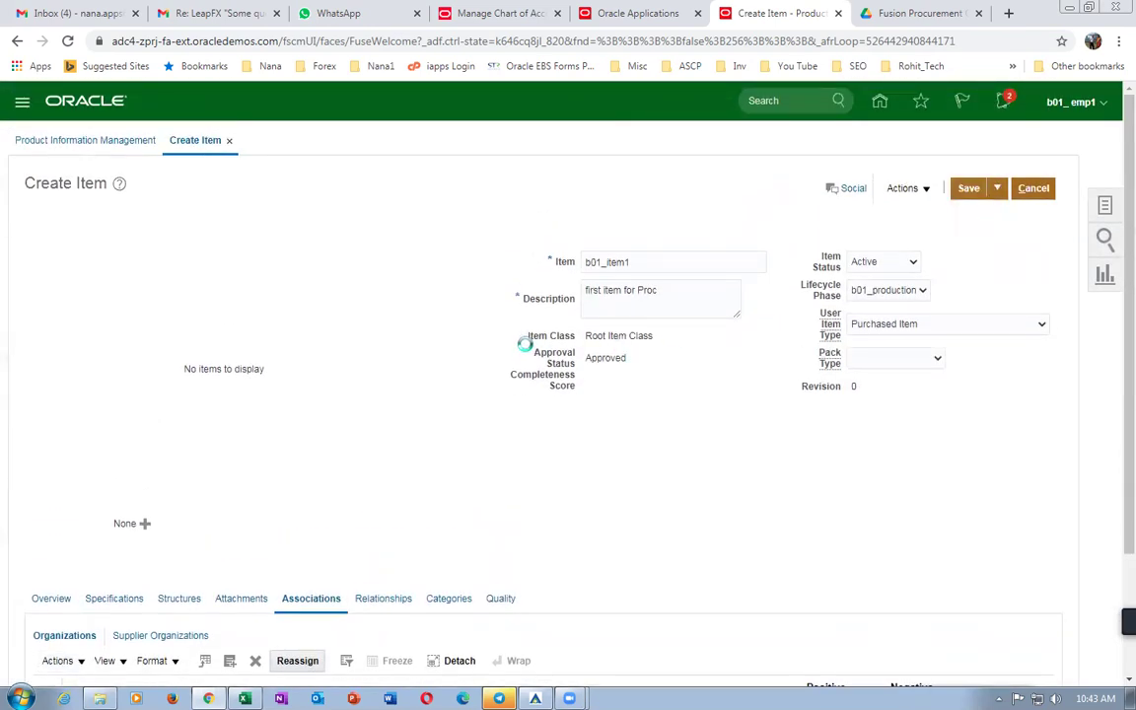
key(alt+Tab)
click(522, 419)
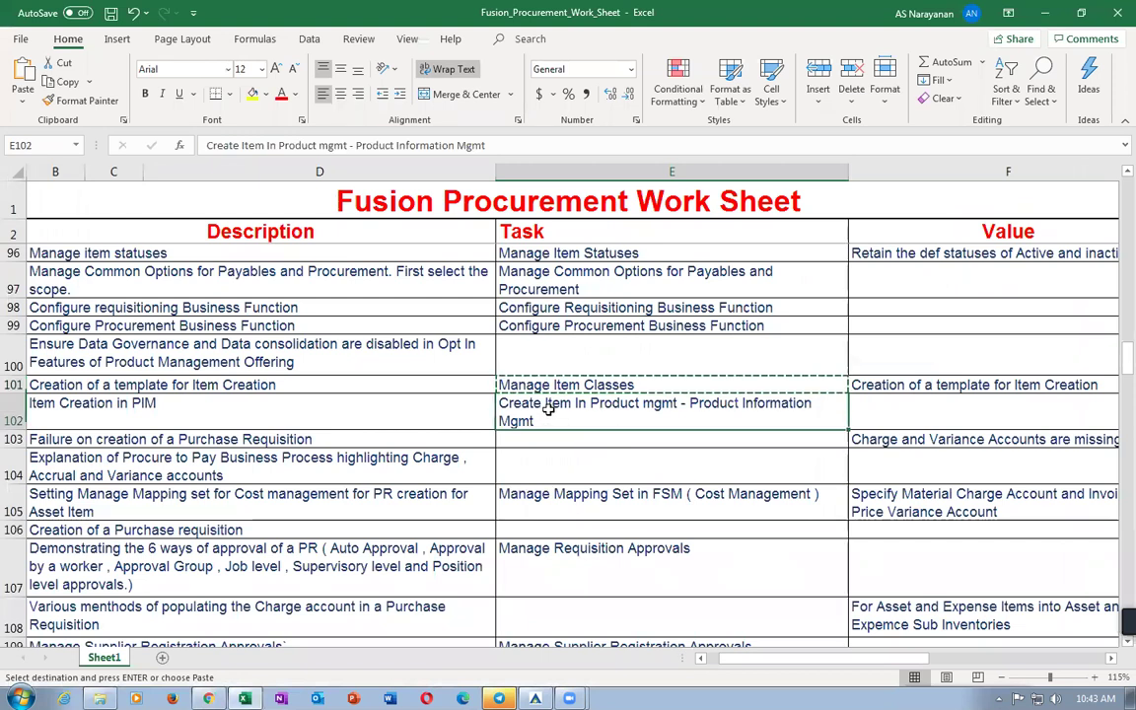
Review the Manage Mapping Set and Manage Requisition Approvals tasks, then return to Oracle.
click(528, 507)
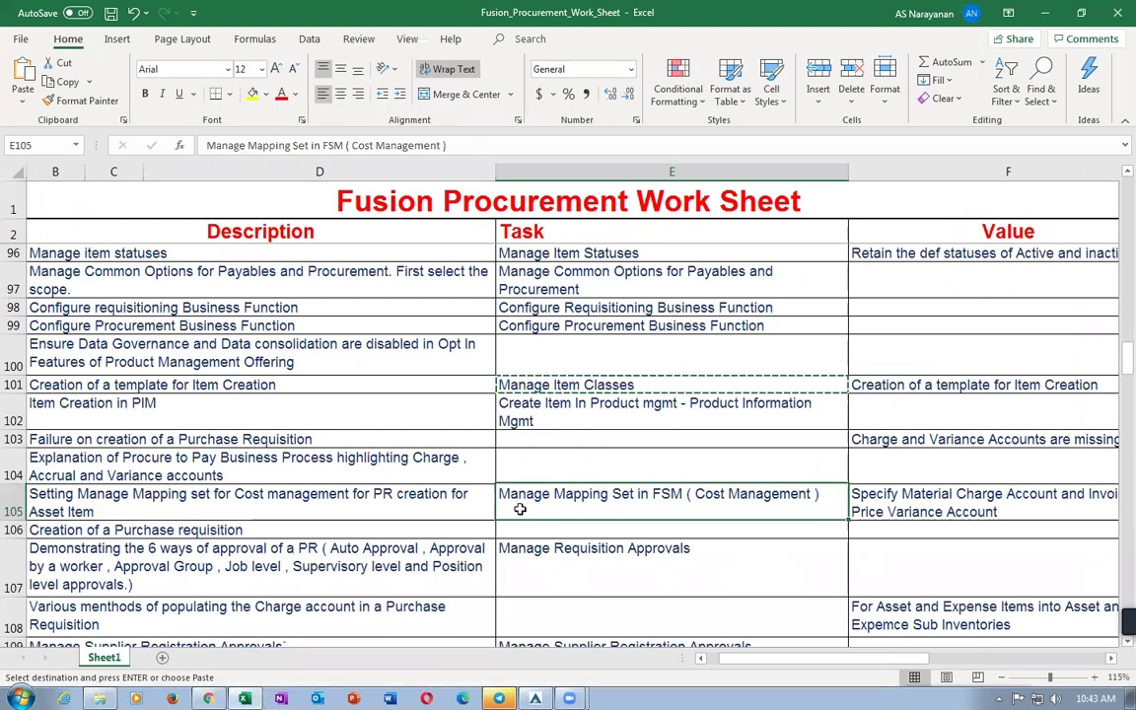
click(286, 505)
click(580, 511)
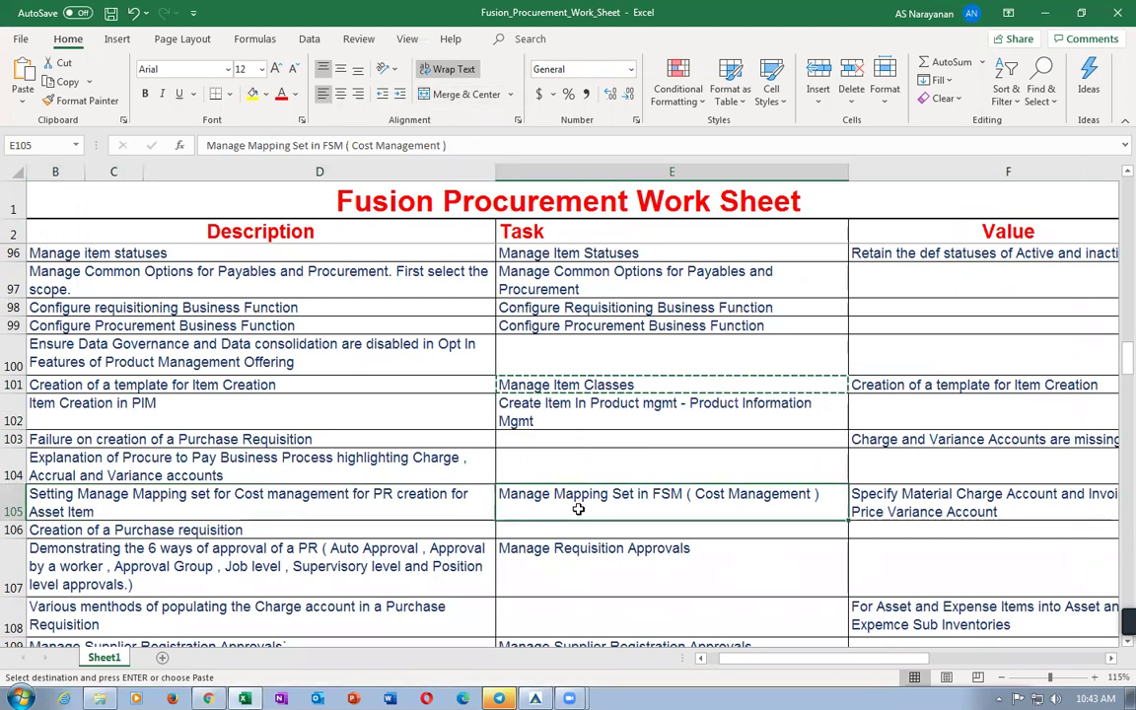
click(549, 567)
click(609, 509)
key(alt+Tab)
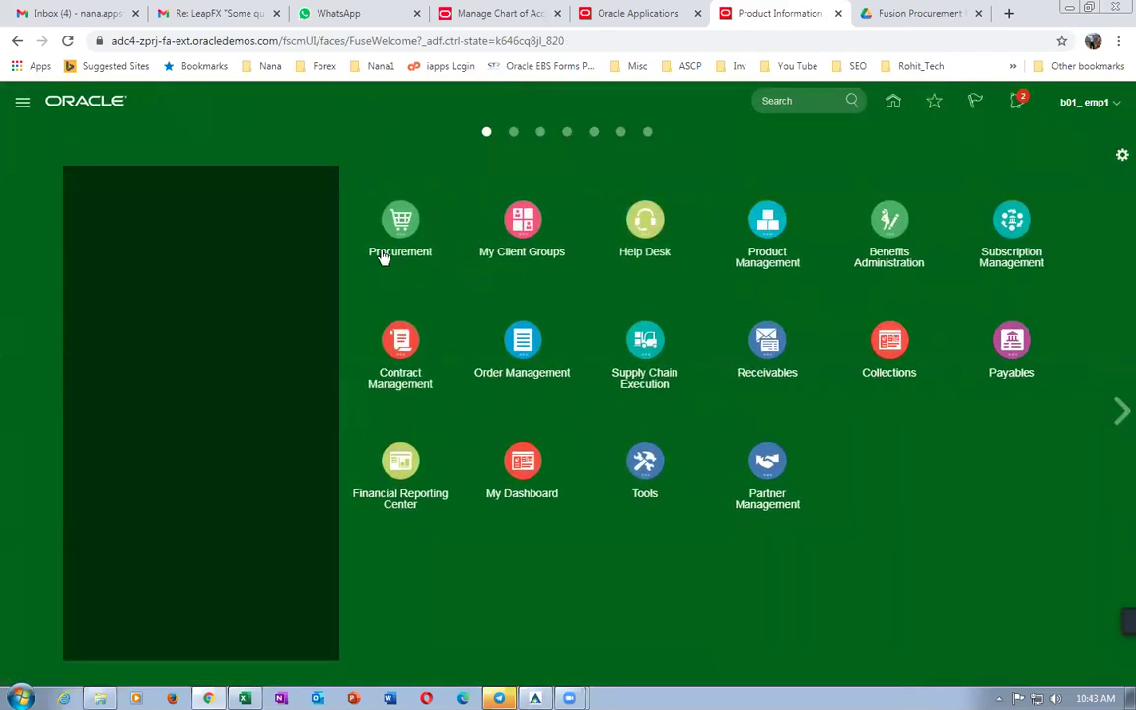
Expand the Procurement app group on the springboard and launch Purchase Requisitions.
click(394, 225)
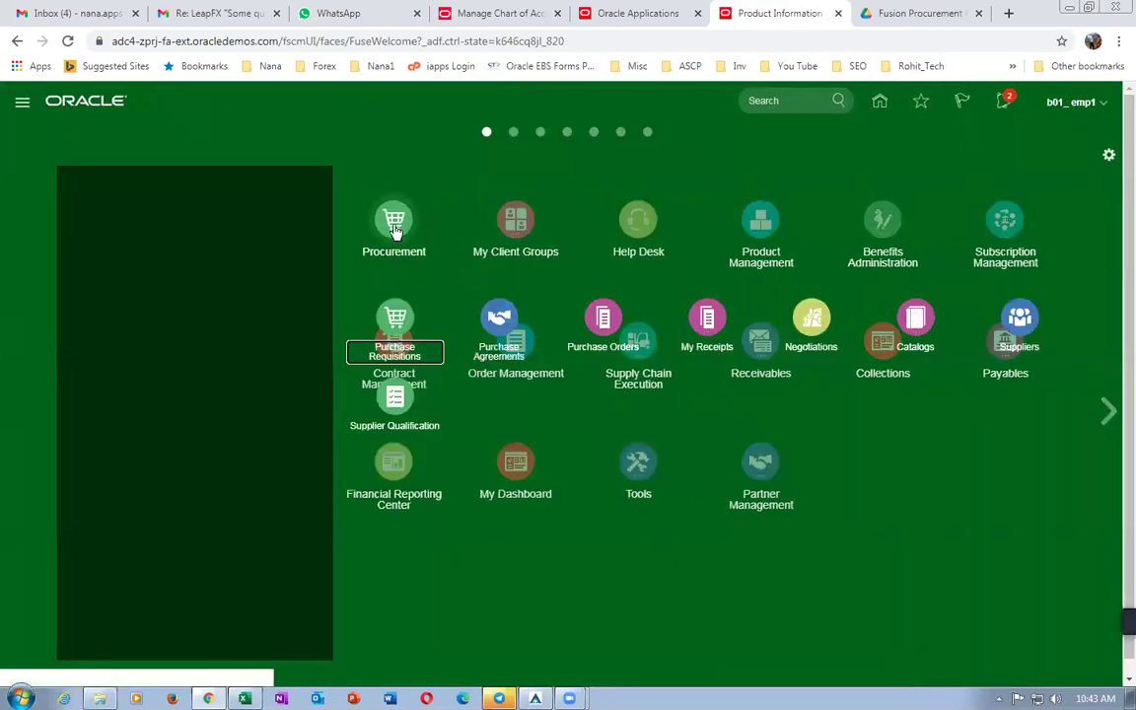
click(404, 338)
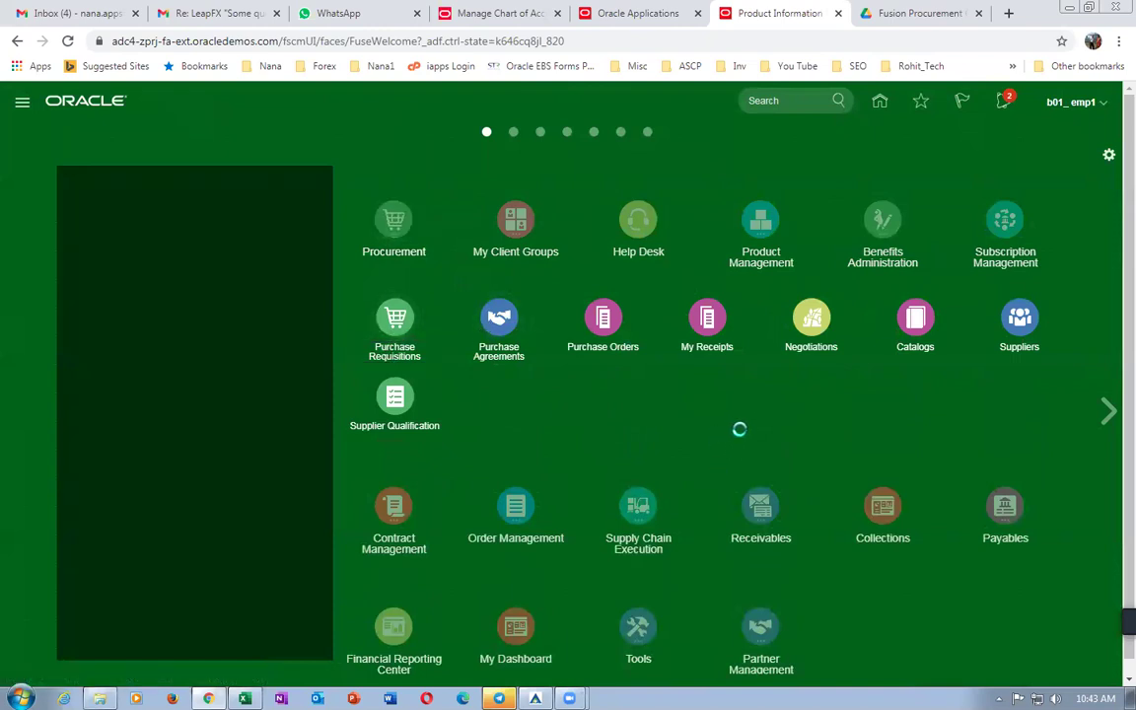
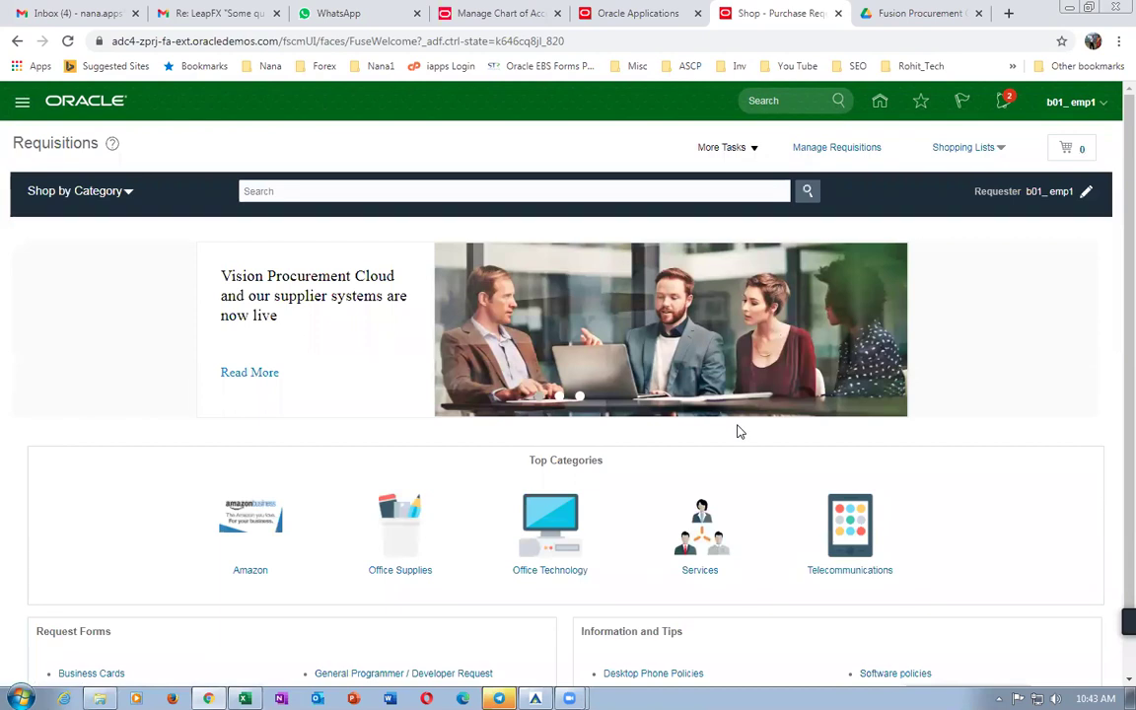
Duplicate the requisitions tab, reload it, and go to Setup and Maintenance.
right_click(782, 13)
click(838, 104)
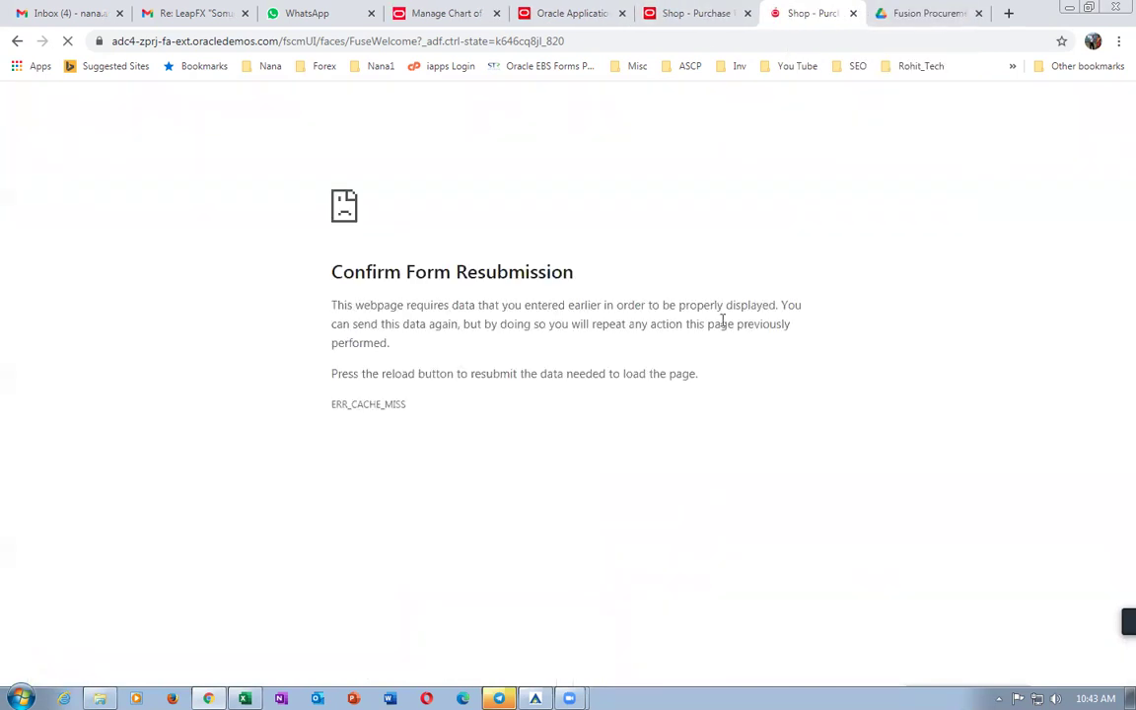
click(393, 43)
key(Return)
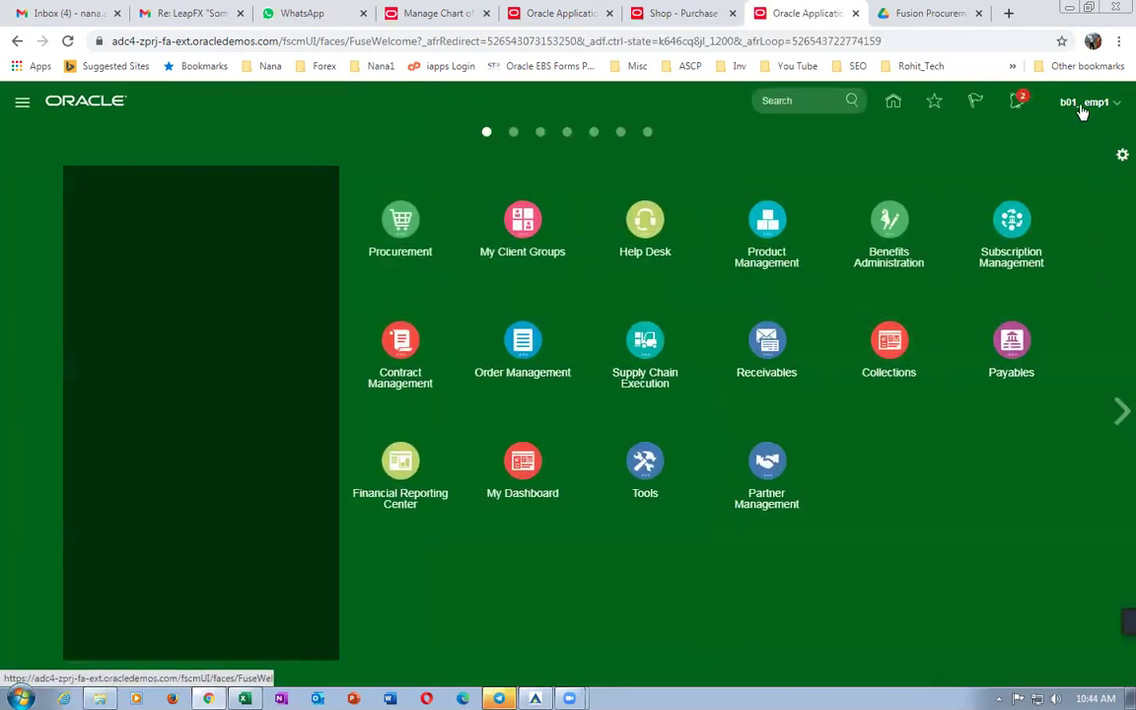
click(1085, 102)
click(855, 342)
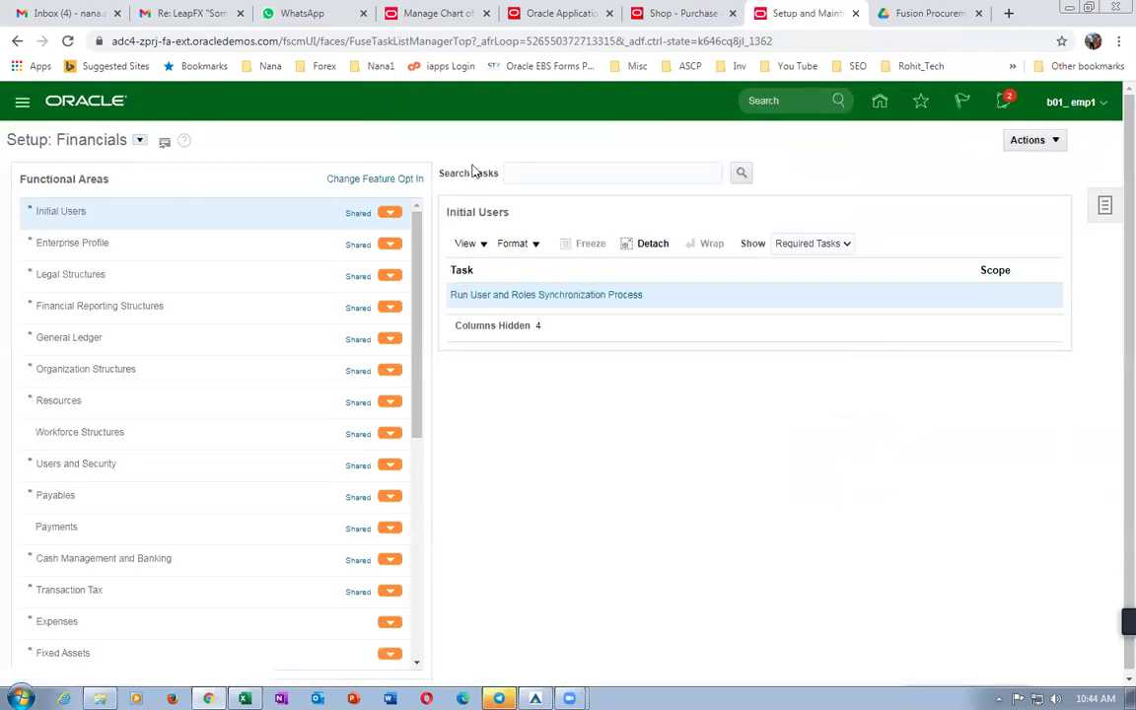
Search tasks for assign%busi%b and set the Assign Business Unit Business Function scope to Select and Add.
click(553, 173)
text(assign%busi%b)
key(Return)
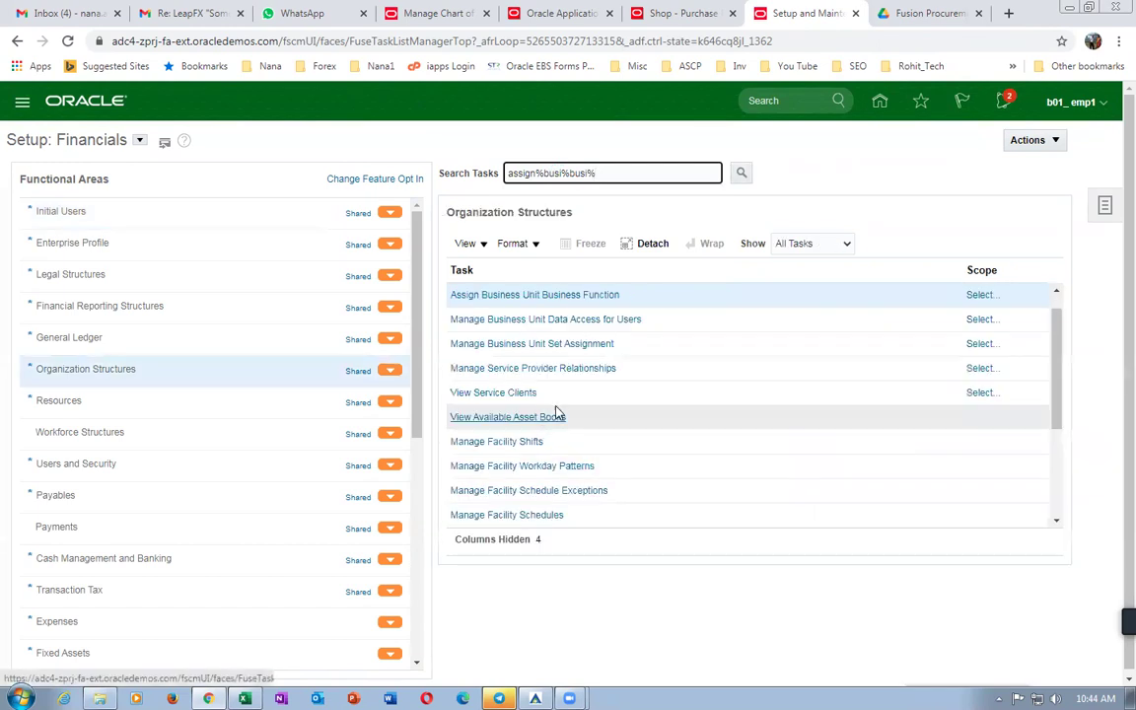
click(969, 296)
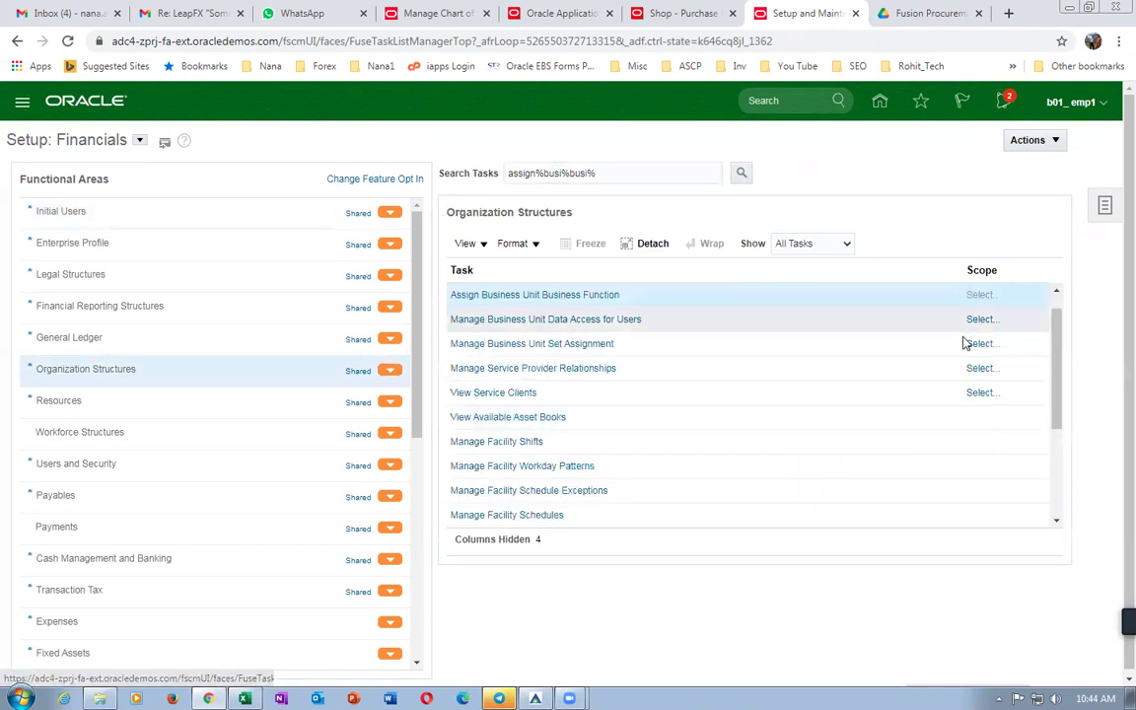
click(543, 417)
click(522, 450)
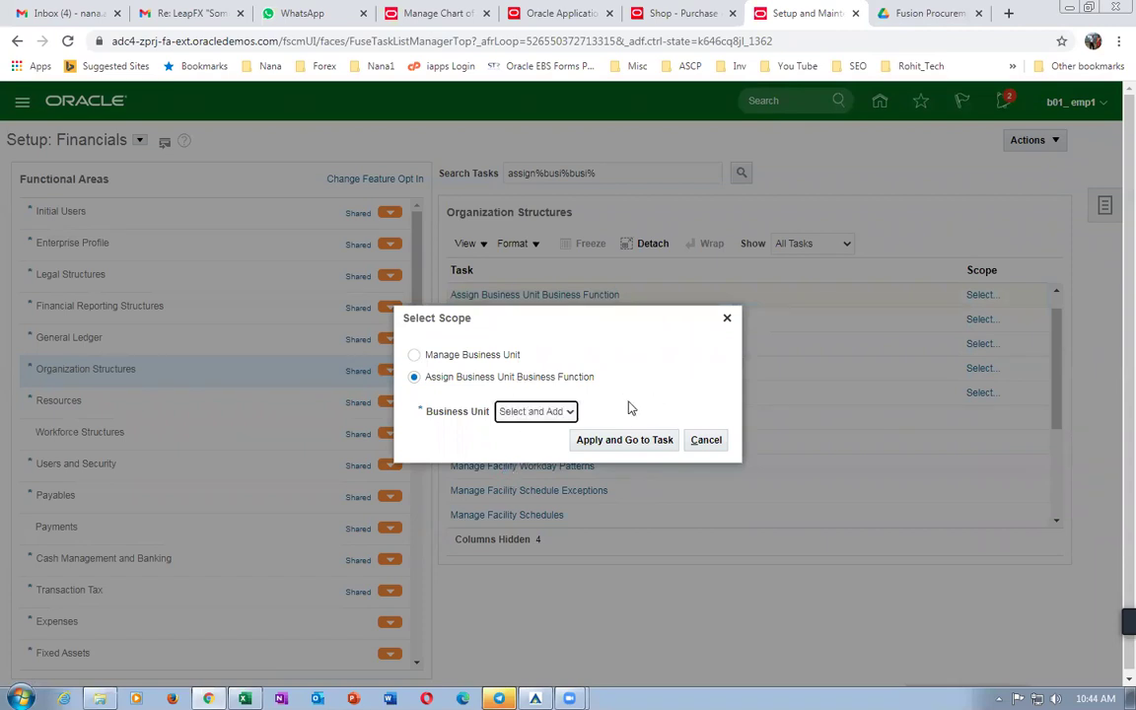
Search business units for b01, choose b01_business_unit, and dismiss the resulting scope error.
click(625, 440)
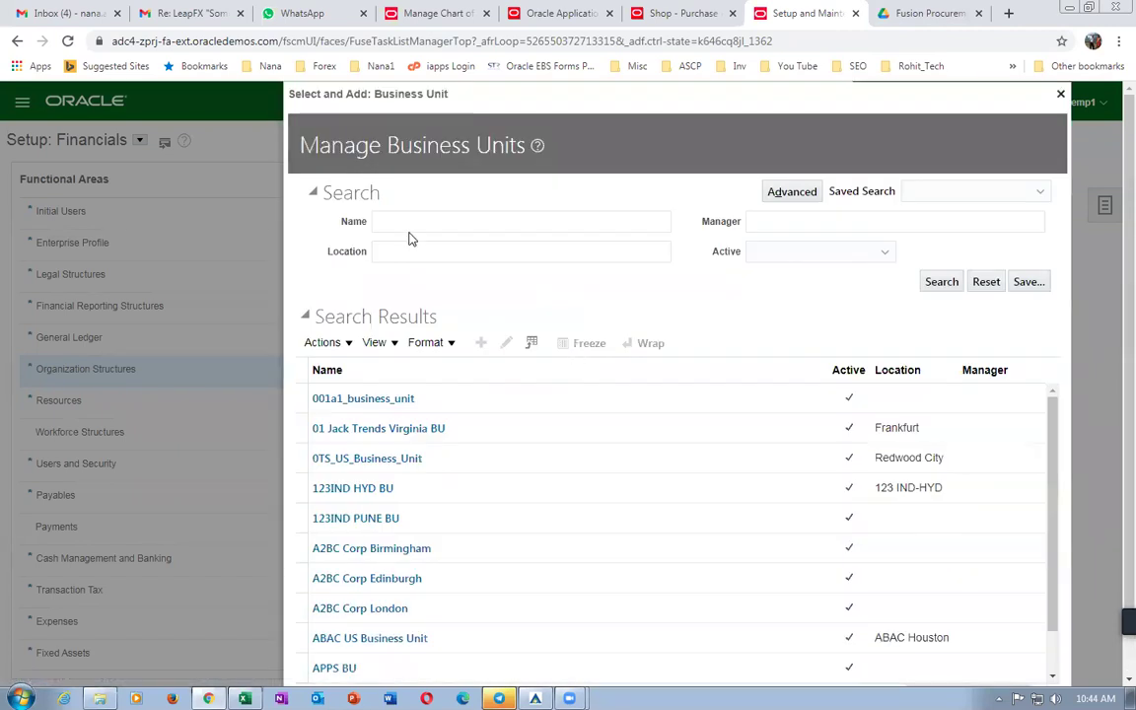
click(437, 220)
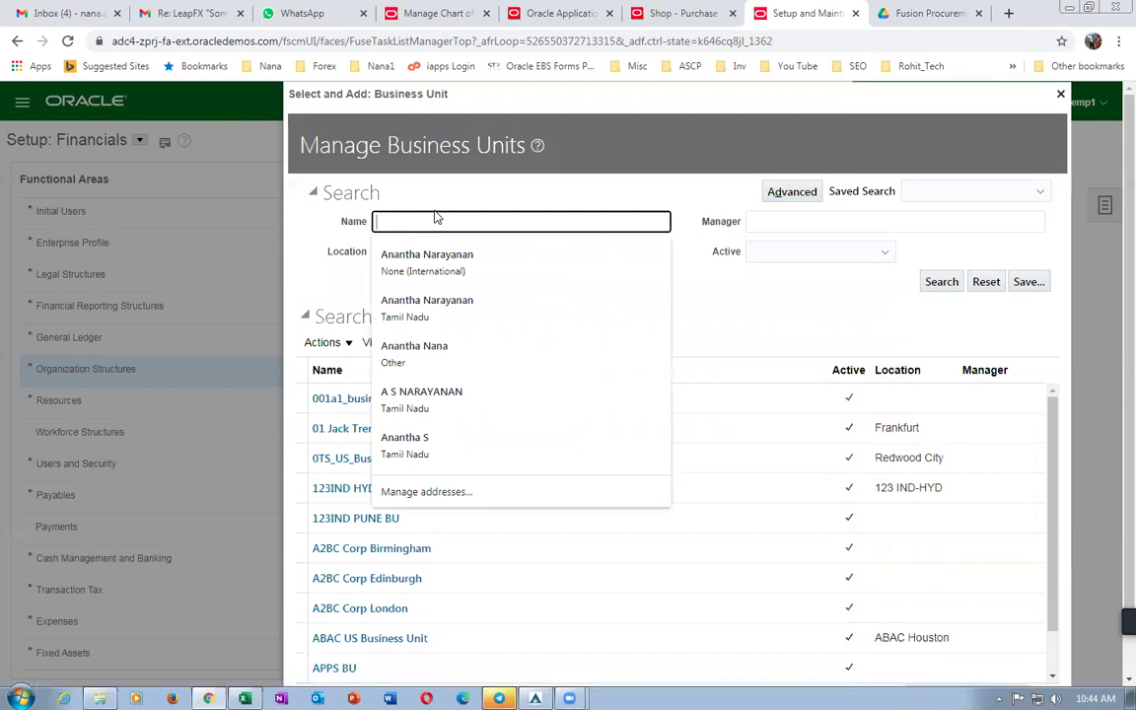
text(b01)
click(937, 288)
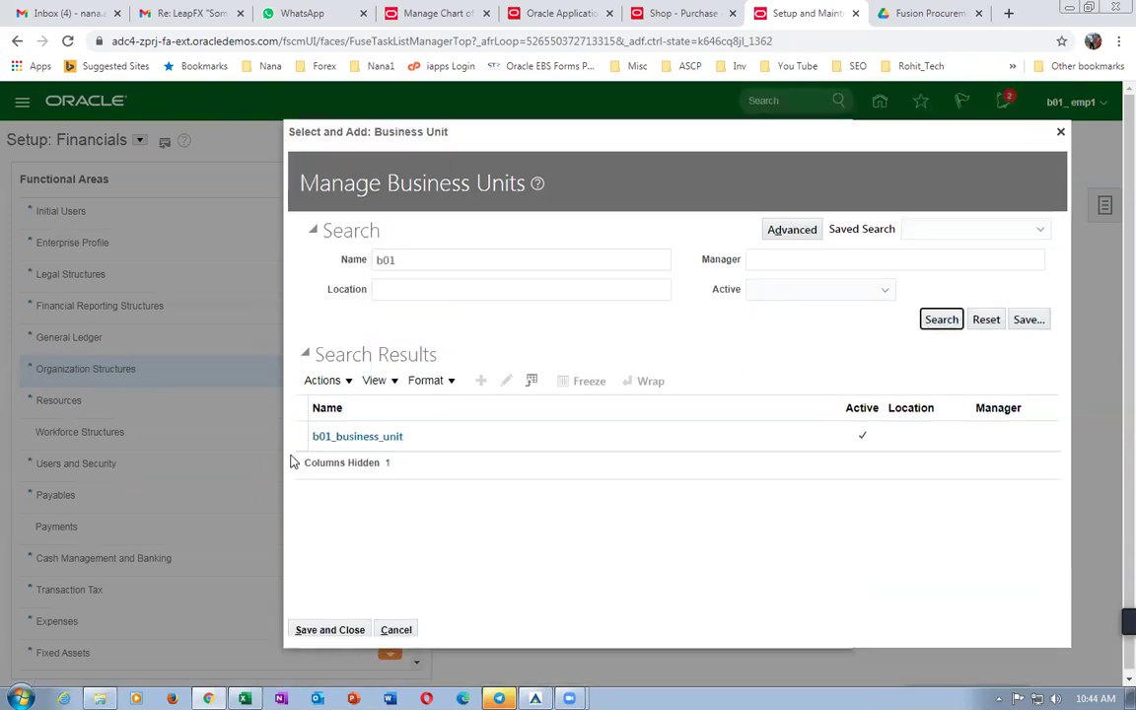
click(298, 435)
click(327, 631)
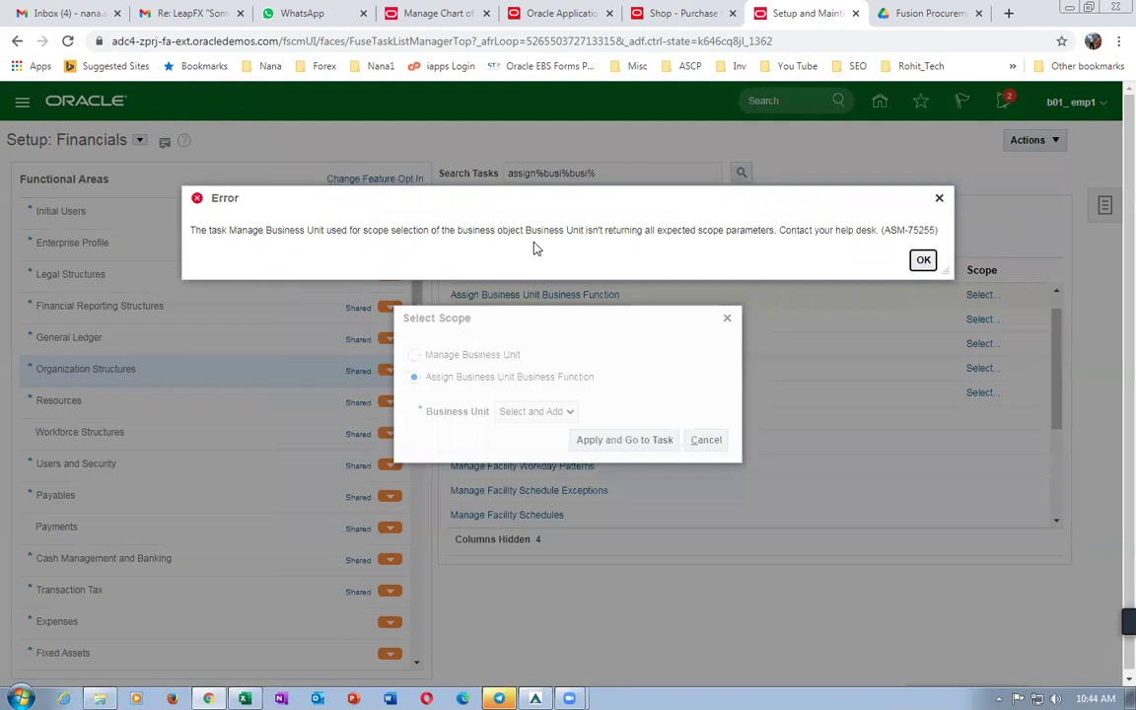
click(922, 261)
Reselect b01_business_unit from a b01 search and save to open the task.
click(599, 446)
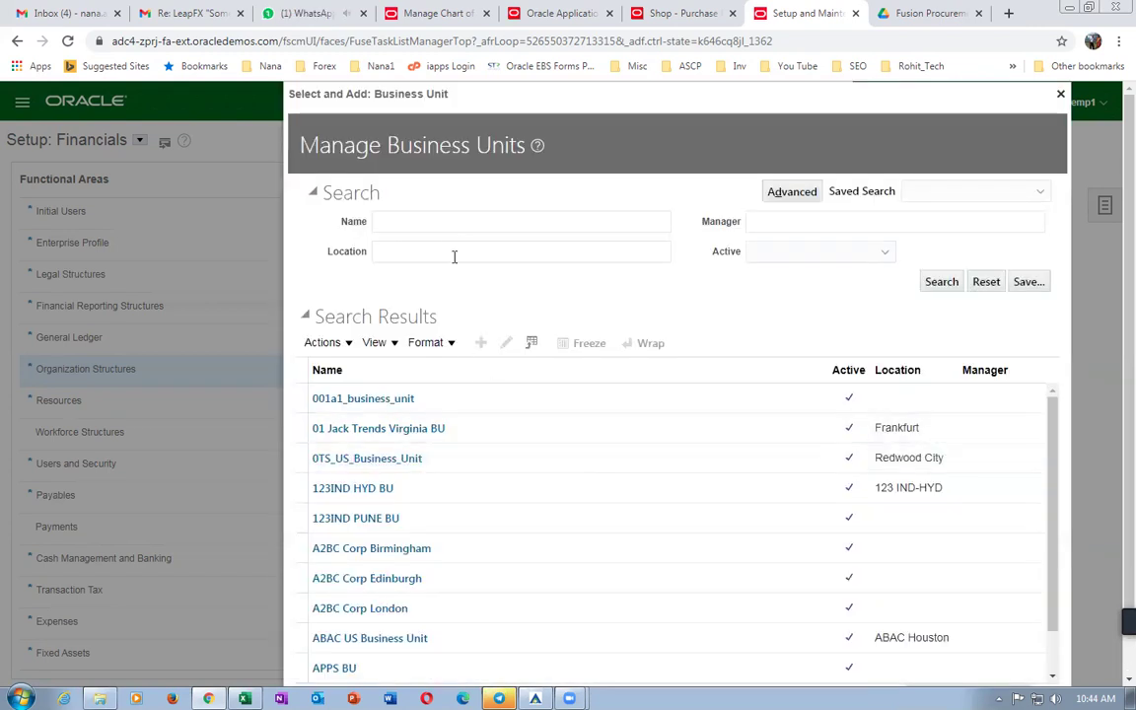
click(448, 229)
text(b01)
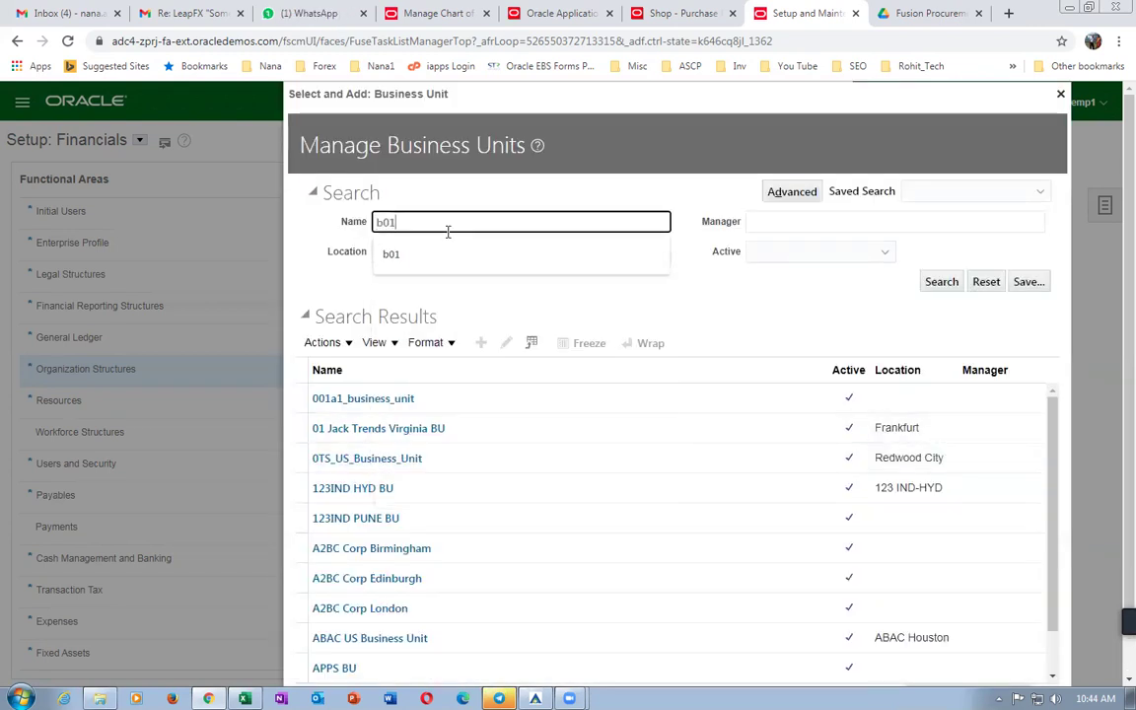
click(948, 285)
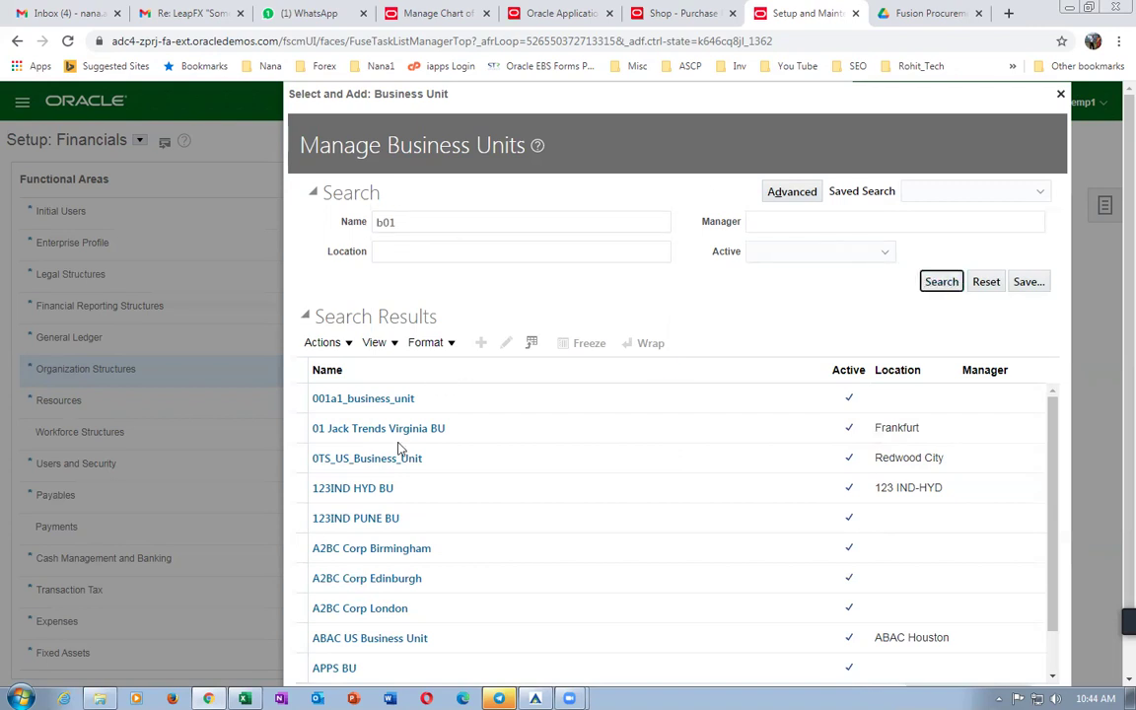
click(300, 436)
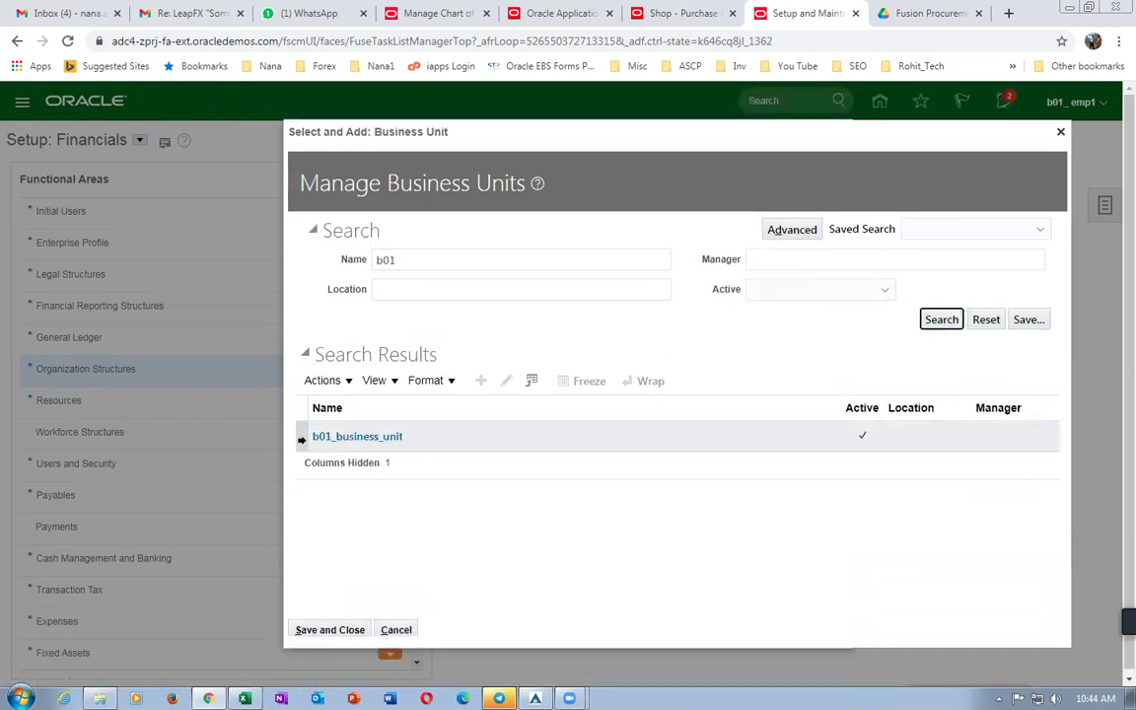
click(332, 631)
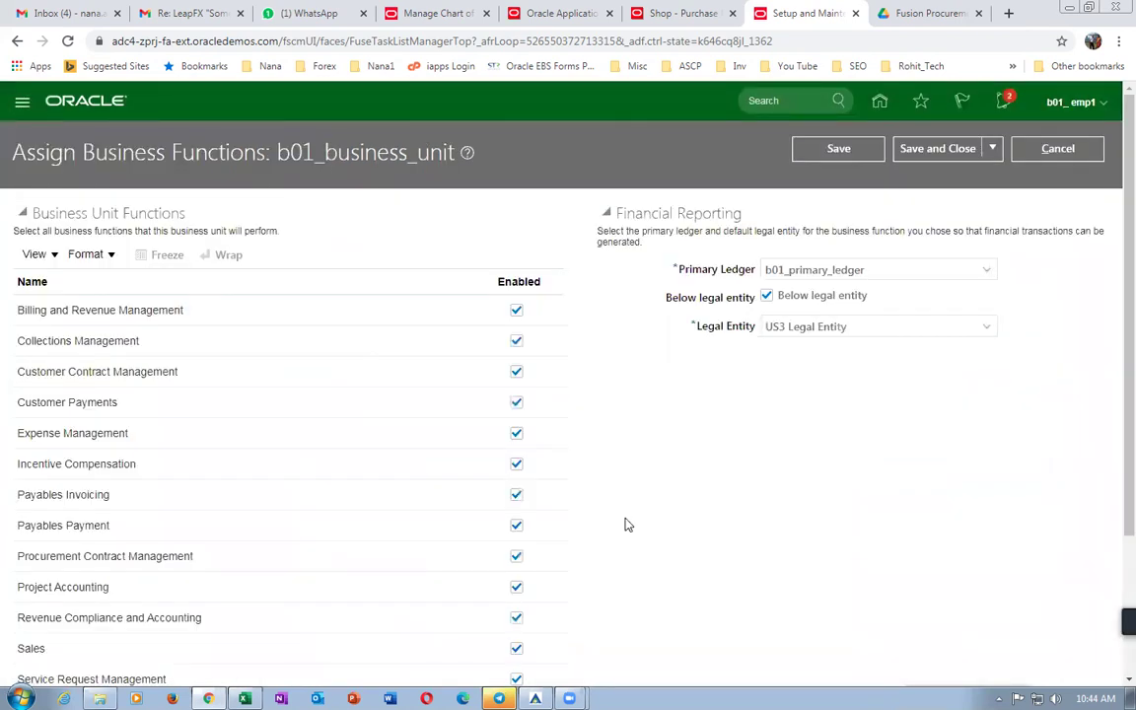
Check which requisitioning business units the Manage Requisitions page offers in the shopping tab.
scroll(632, 458, down, 2)
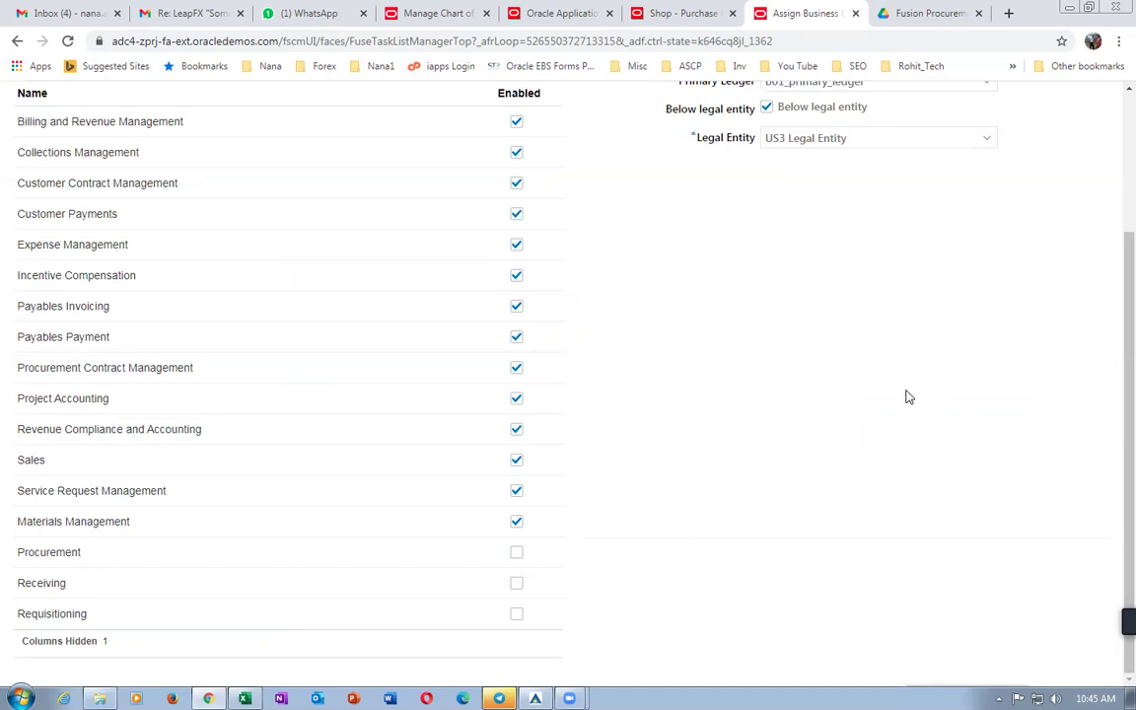
scroll(838, 296, up, 3)
click(706, 20)
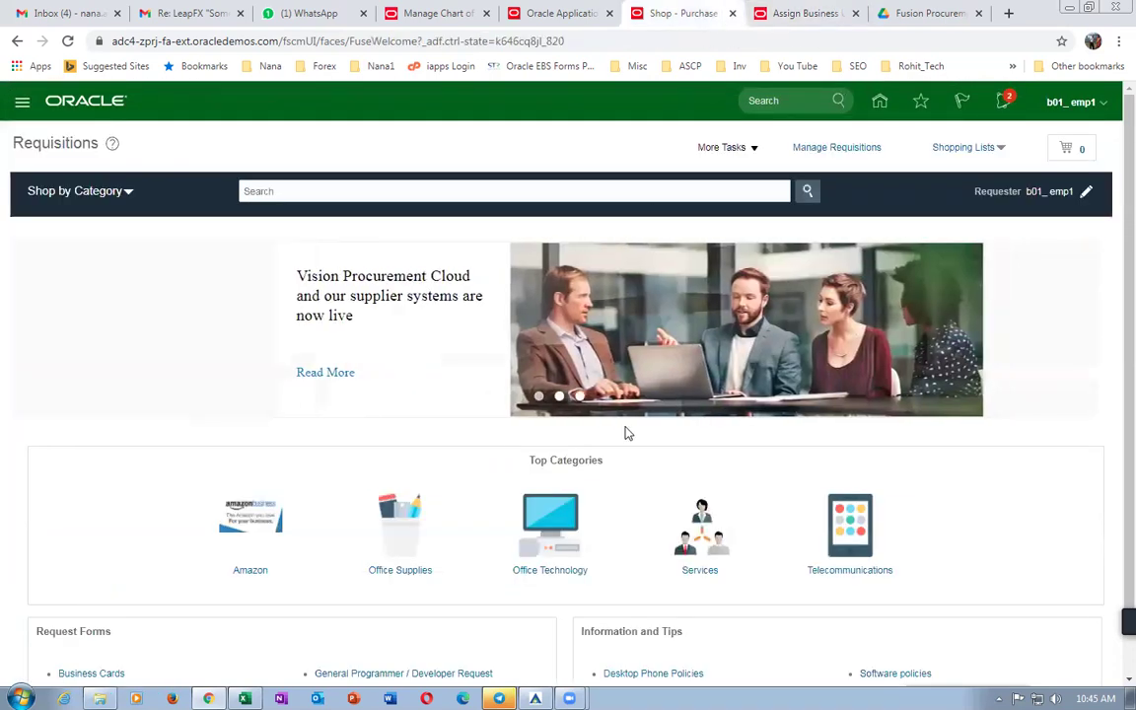
click(809, 147)
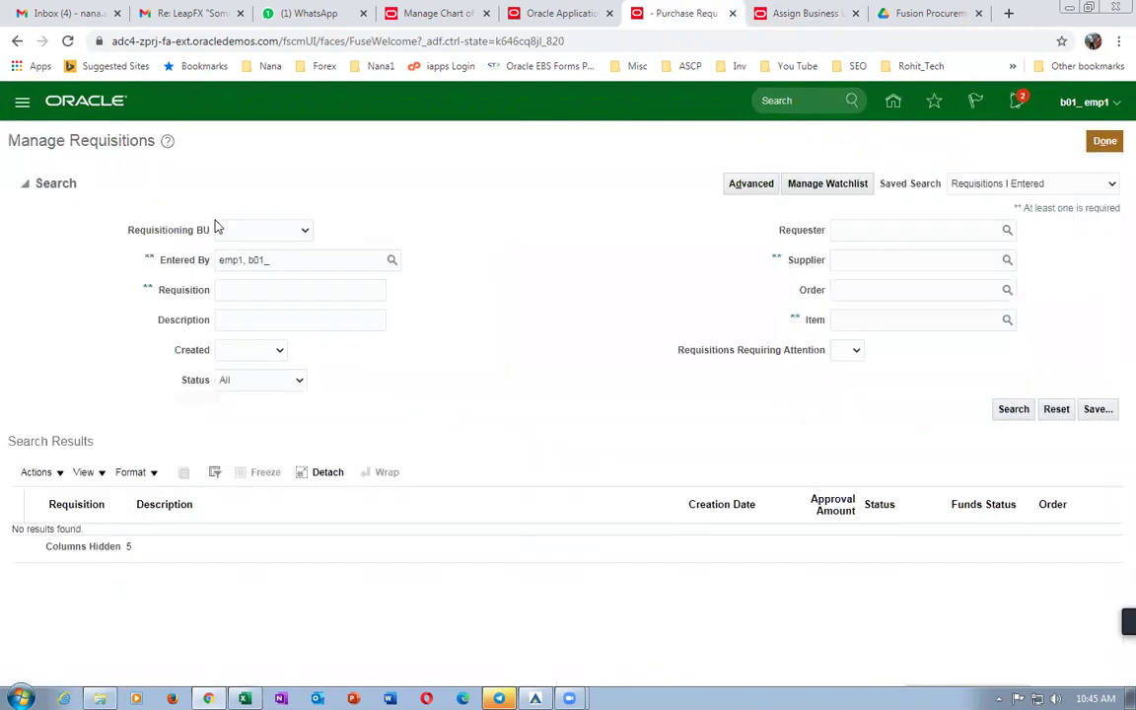
click(262, 232)
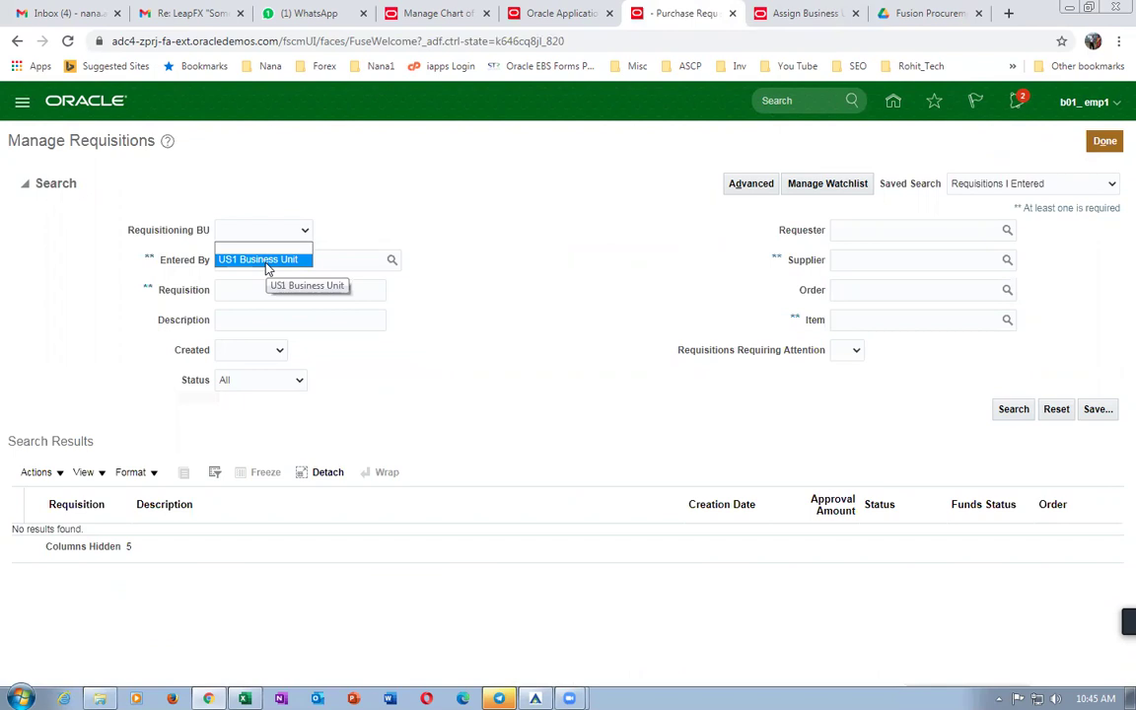
click(538, 231)
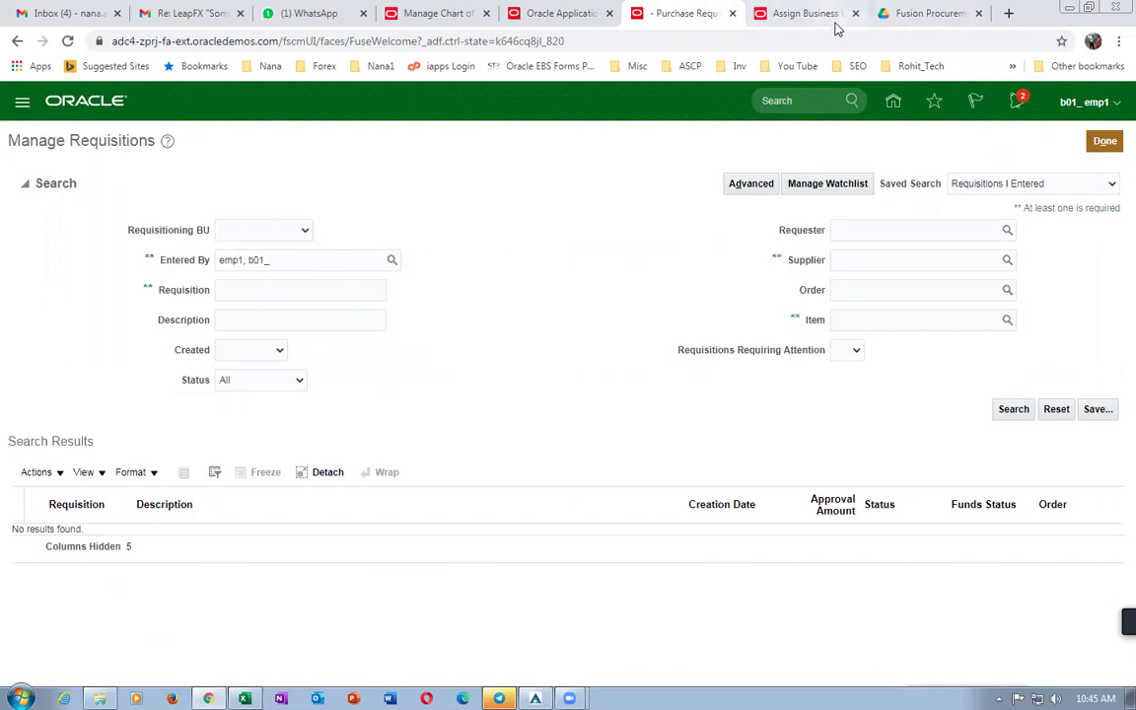
Tick Requisitioning for b01_business_unit, save and close, and accept the legal entity warning.
click(824, 14)
scroll(608, 642, down, 3)
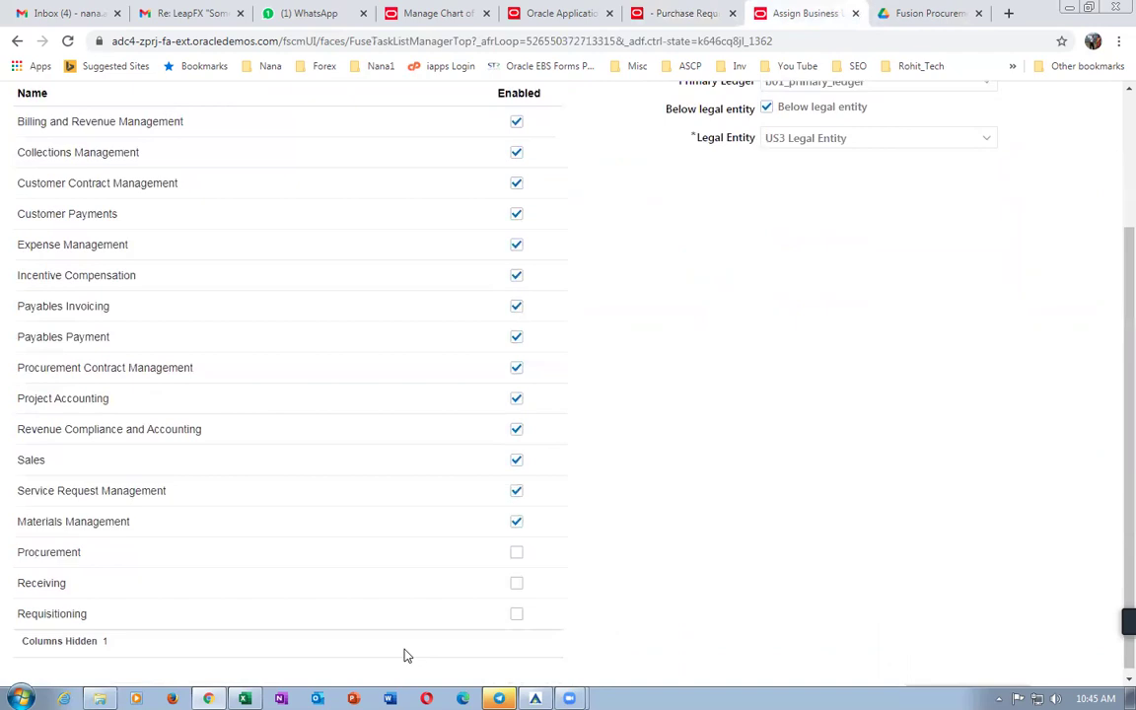
click(517, 614)
scroll(1003, 543, up, 4)
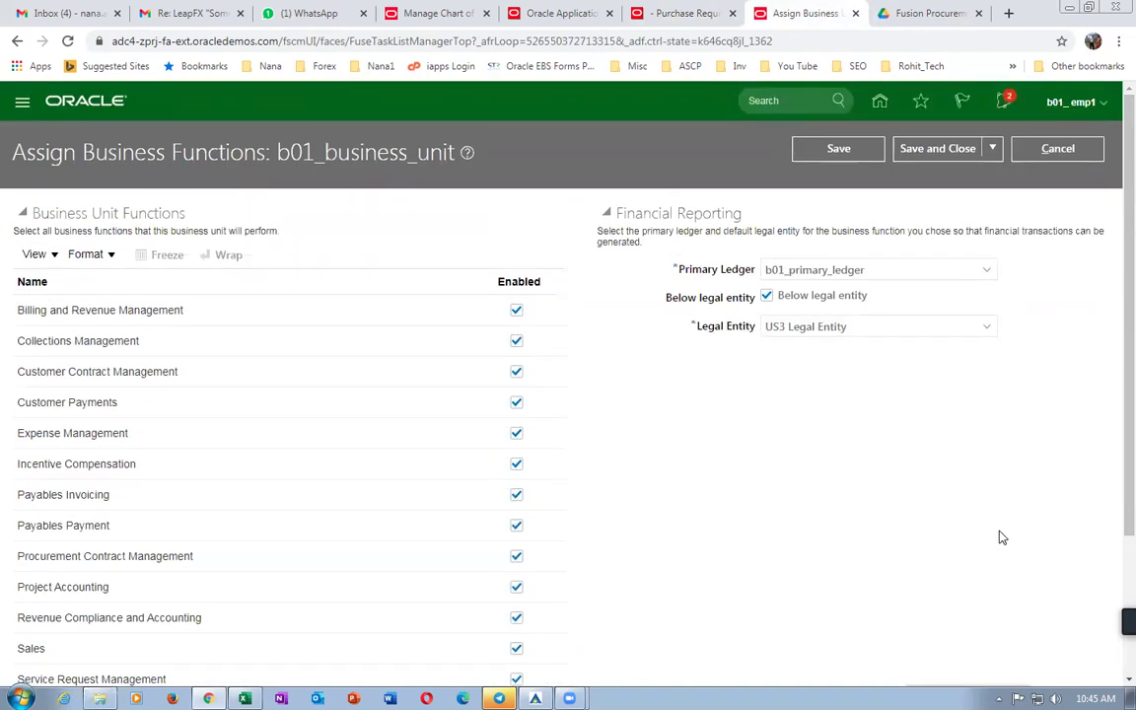
click(930, 150)
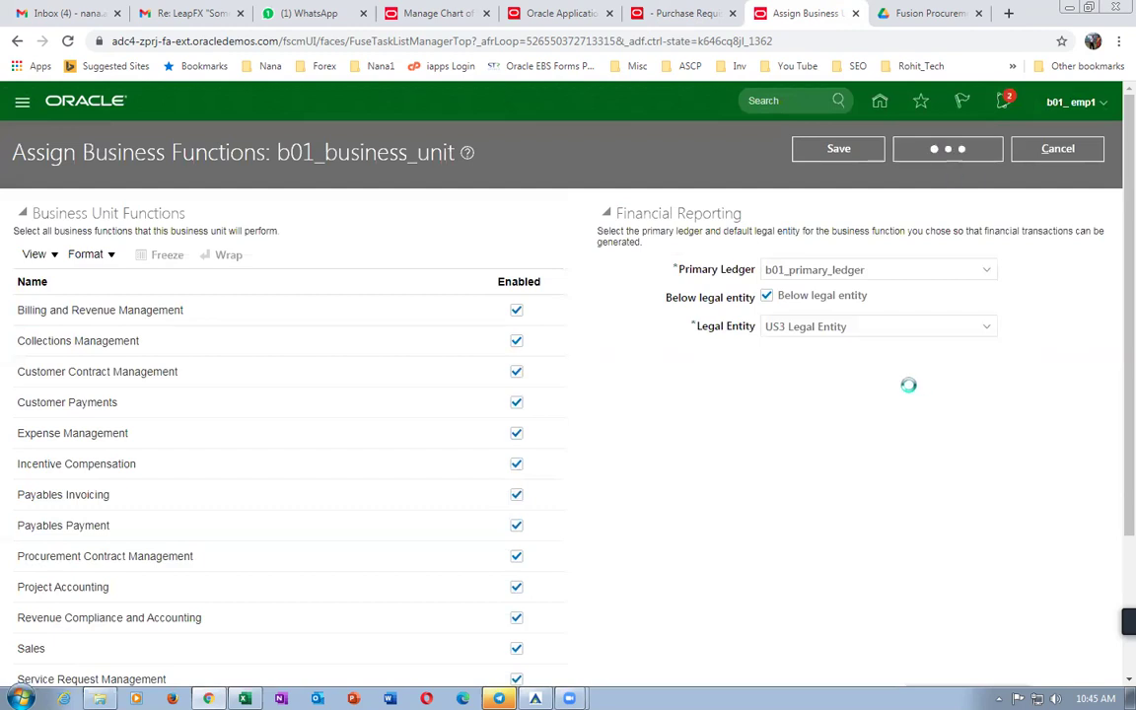
click(1060, 410)
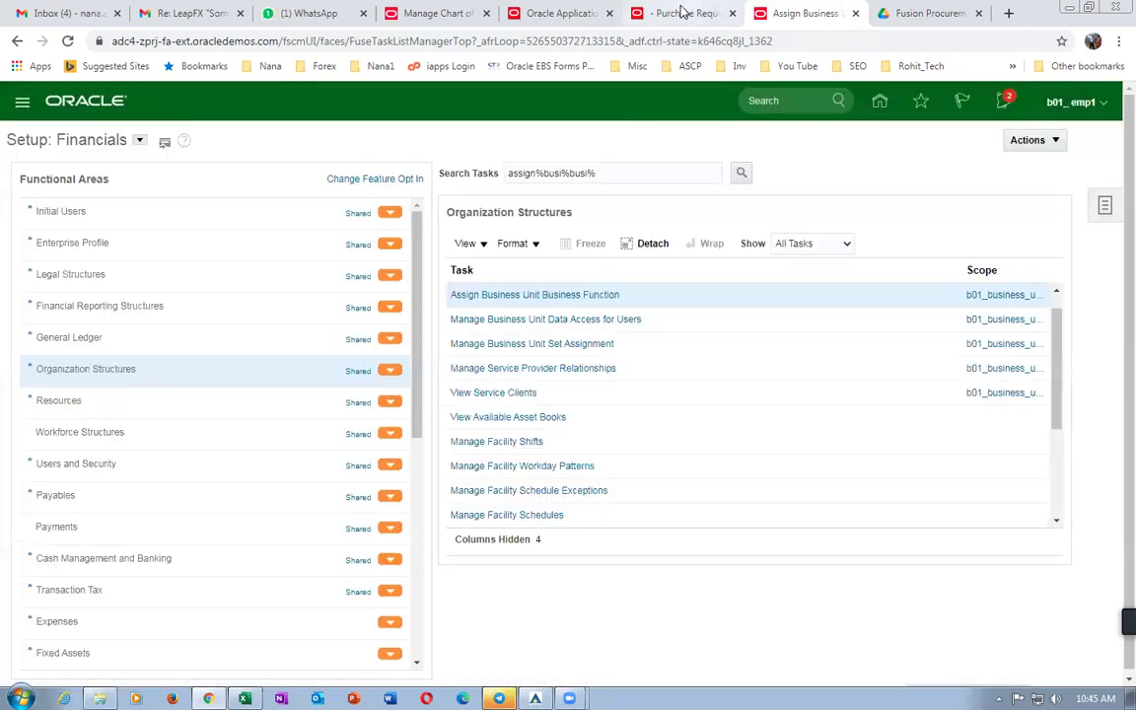
click(680, 13)
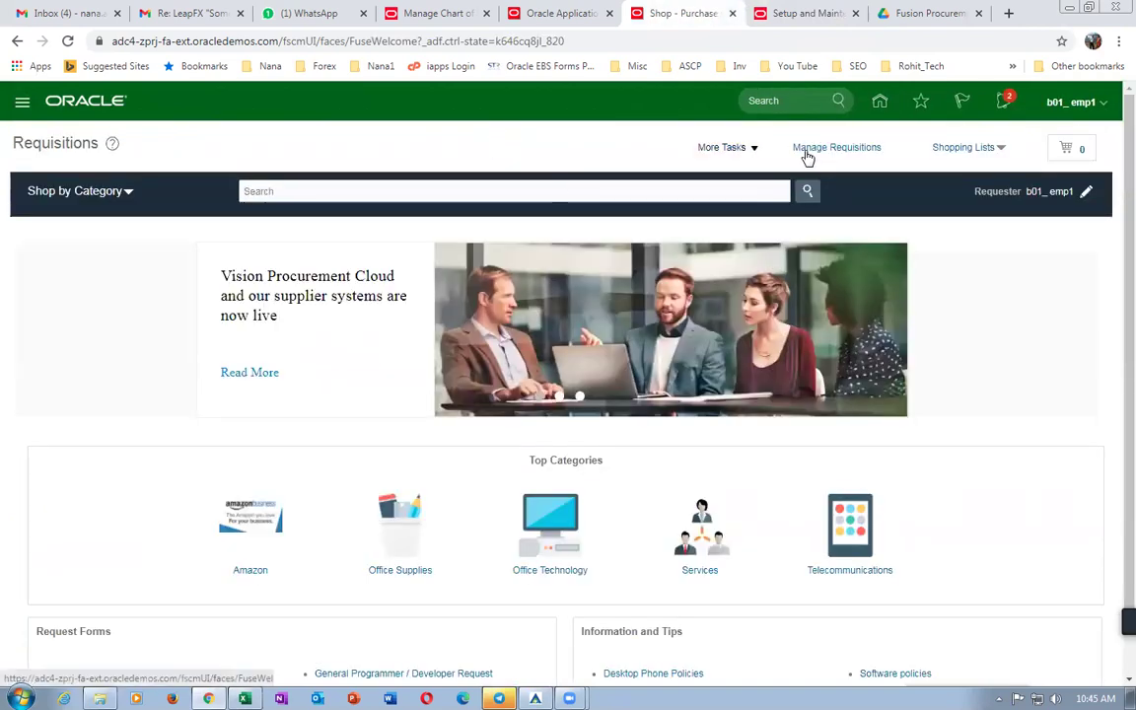
Recheck the available requisitioning business units on Manage Requisitions, then leave it.
click(813, 150)
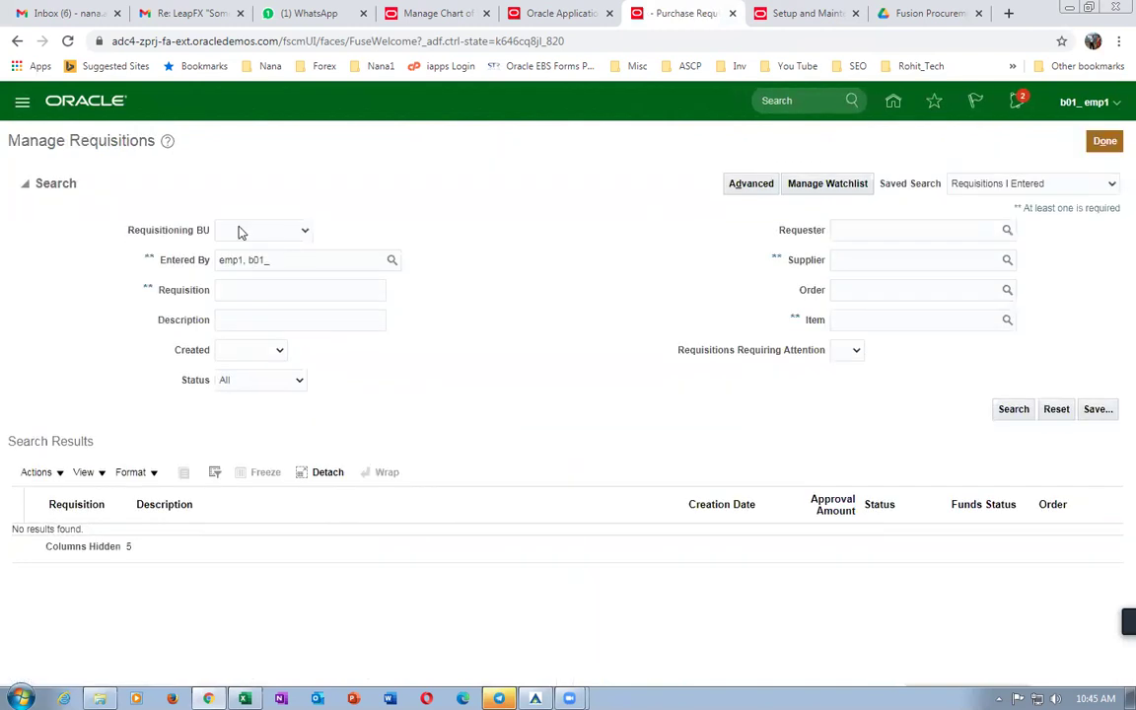
click(241, 229)
click(1105, 143)
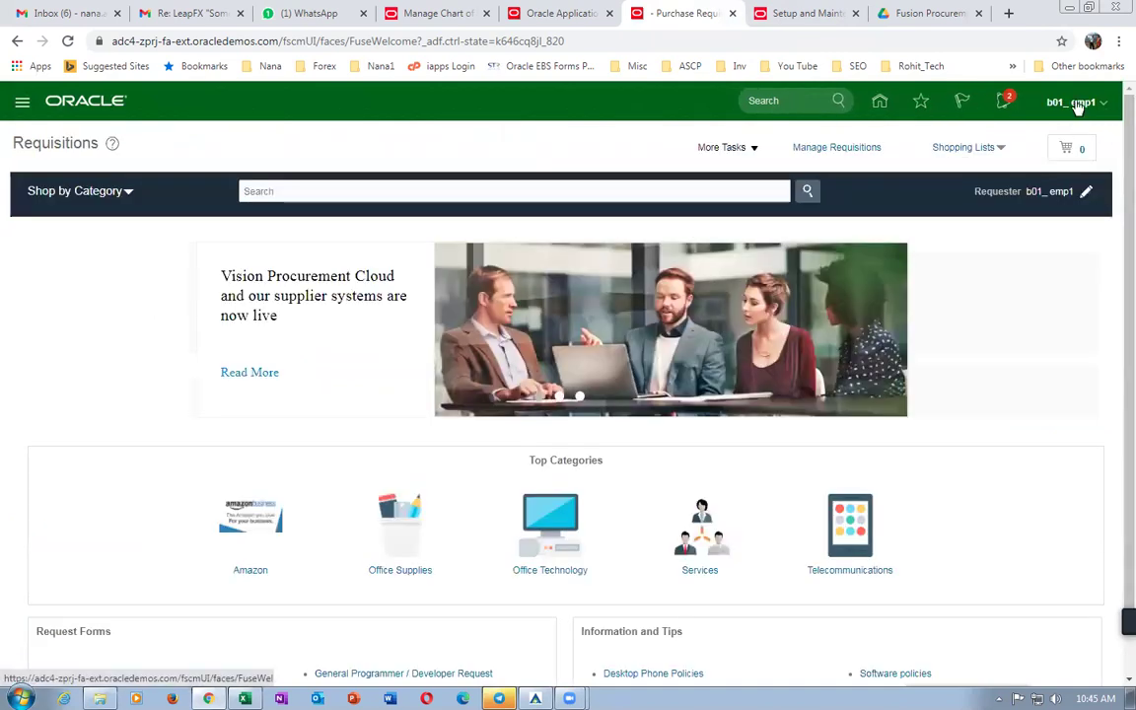
Sign out, then reopen Procurement > Purchase Requisitions and show More Tasks.
click(1075, 105)
click(1069, 133)
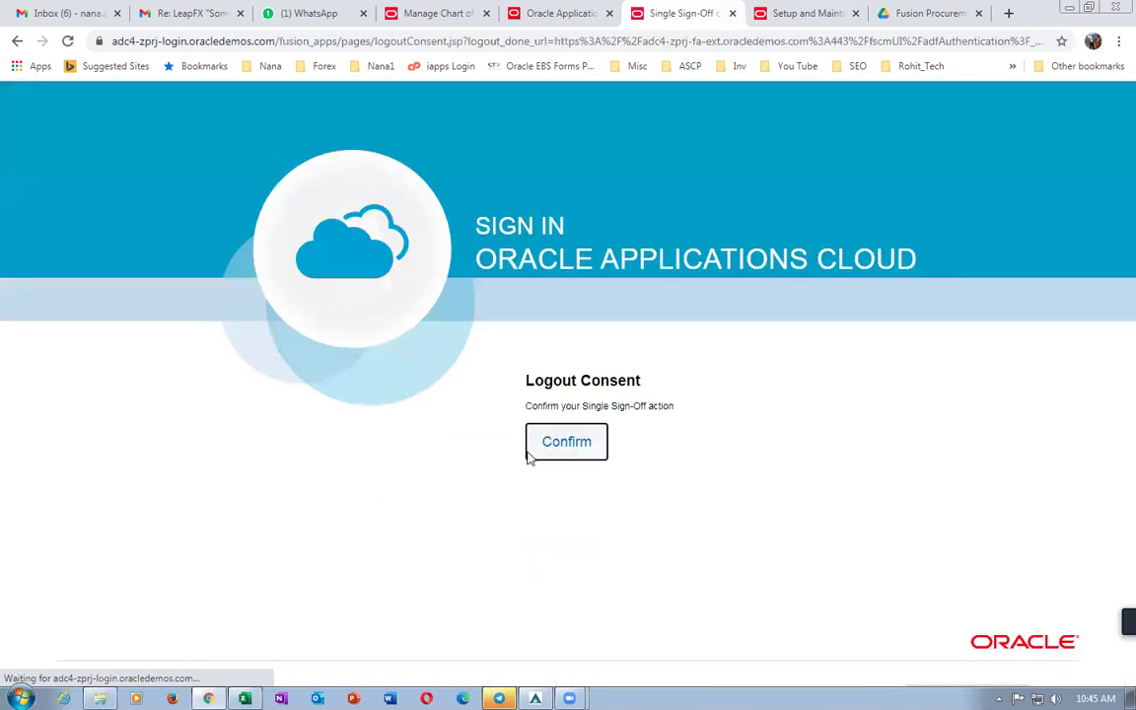
click(535, 457)
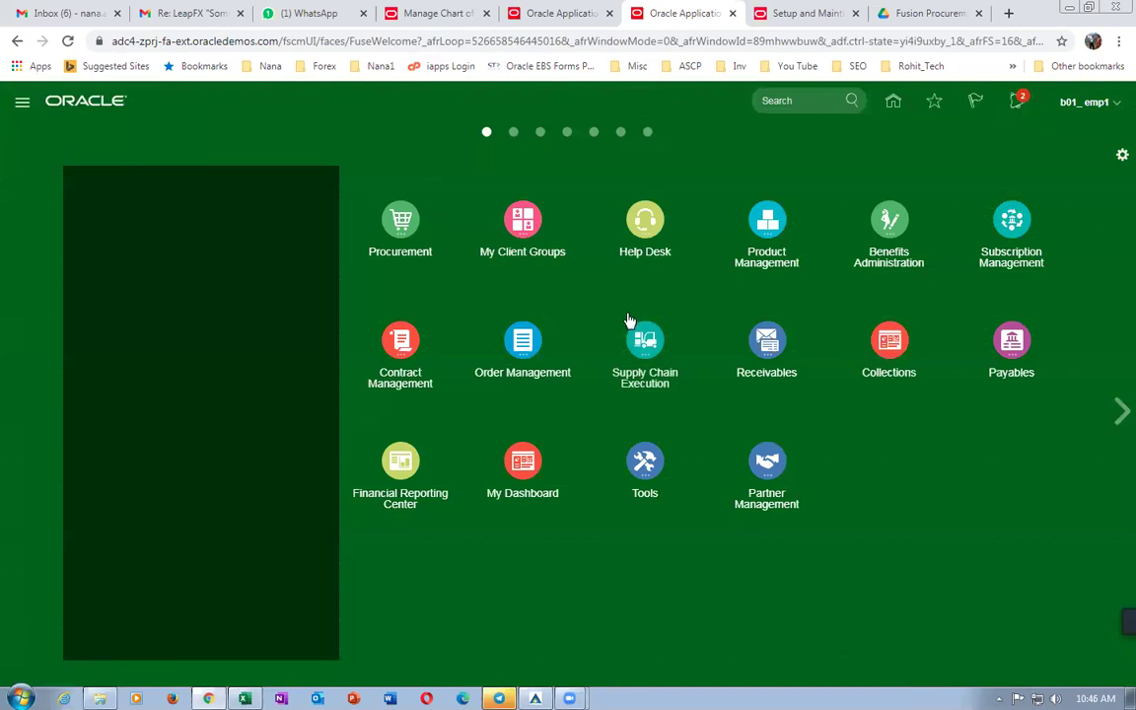
click(397, 225)
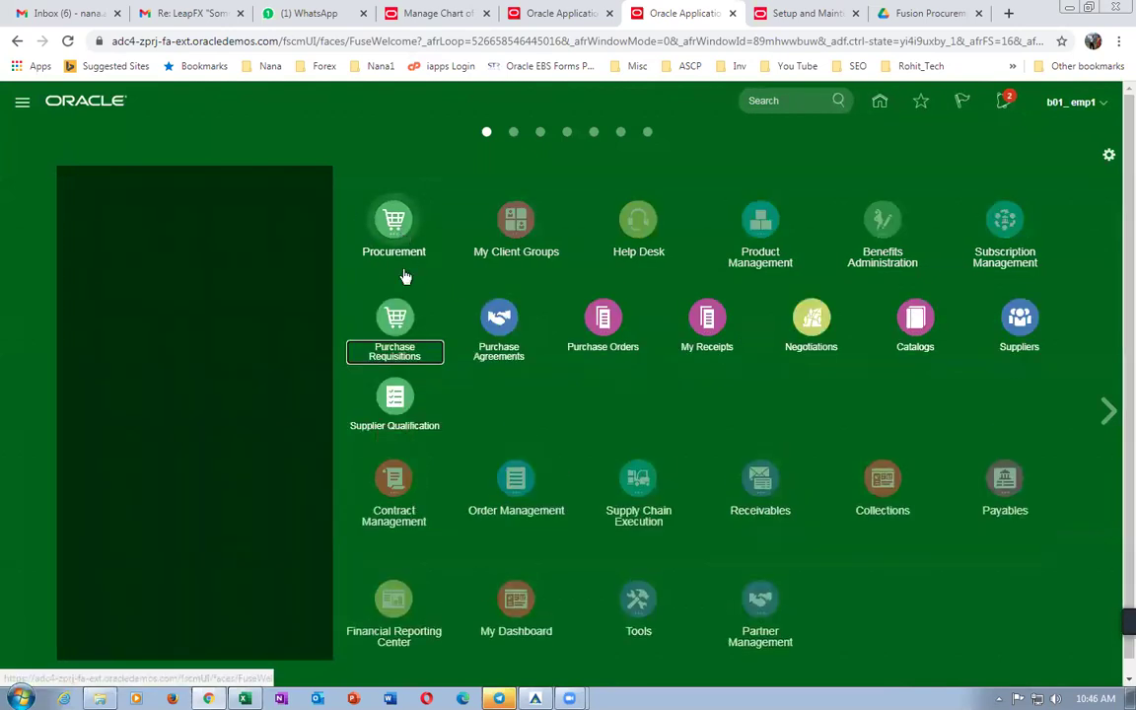
click(397, 325)
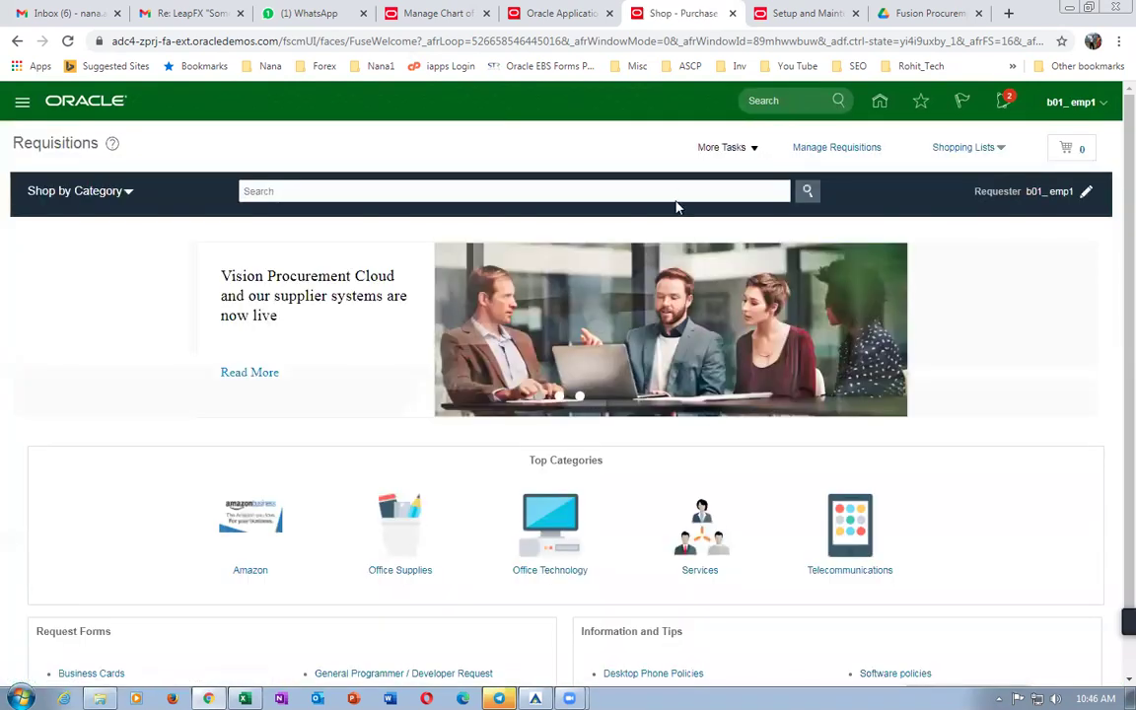
click(723, 150)
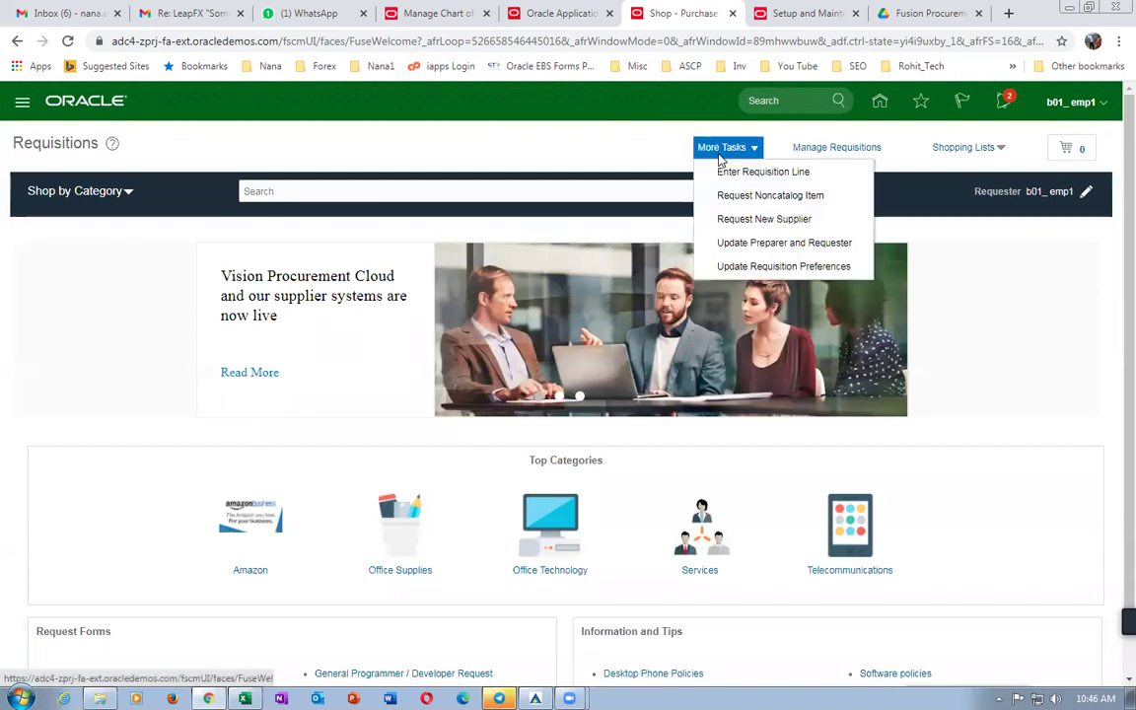
In Edit Requisition Preferences, try b01 as deliver-to location and set Destination Type to Inventory.
click(731, 268)
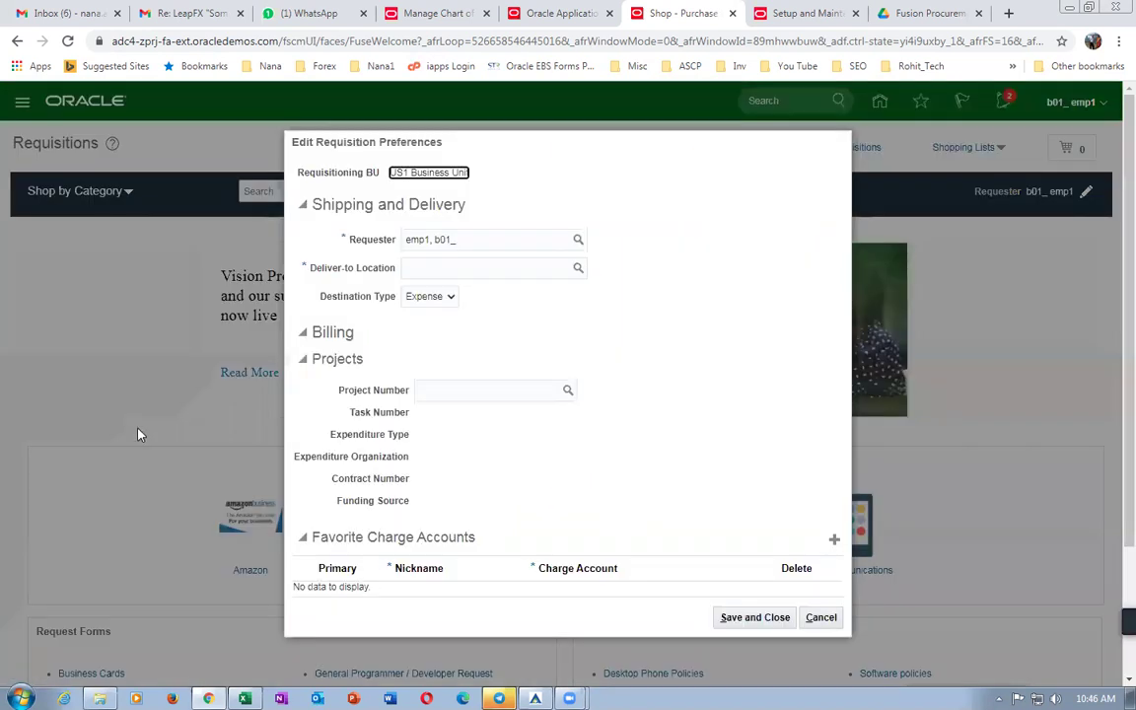
click(440, 272)
text(b)
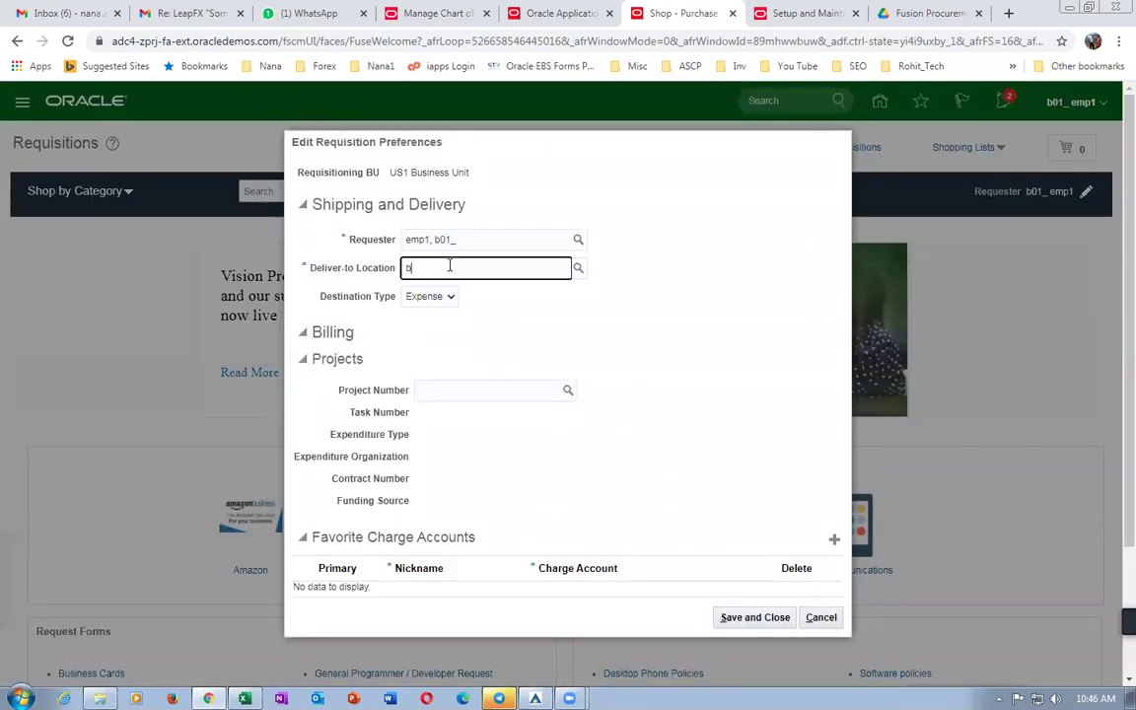
text(01)
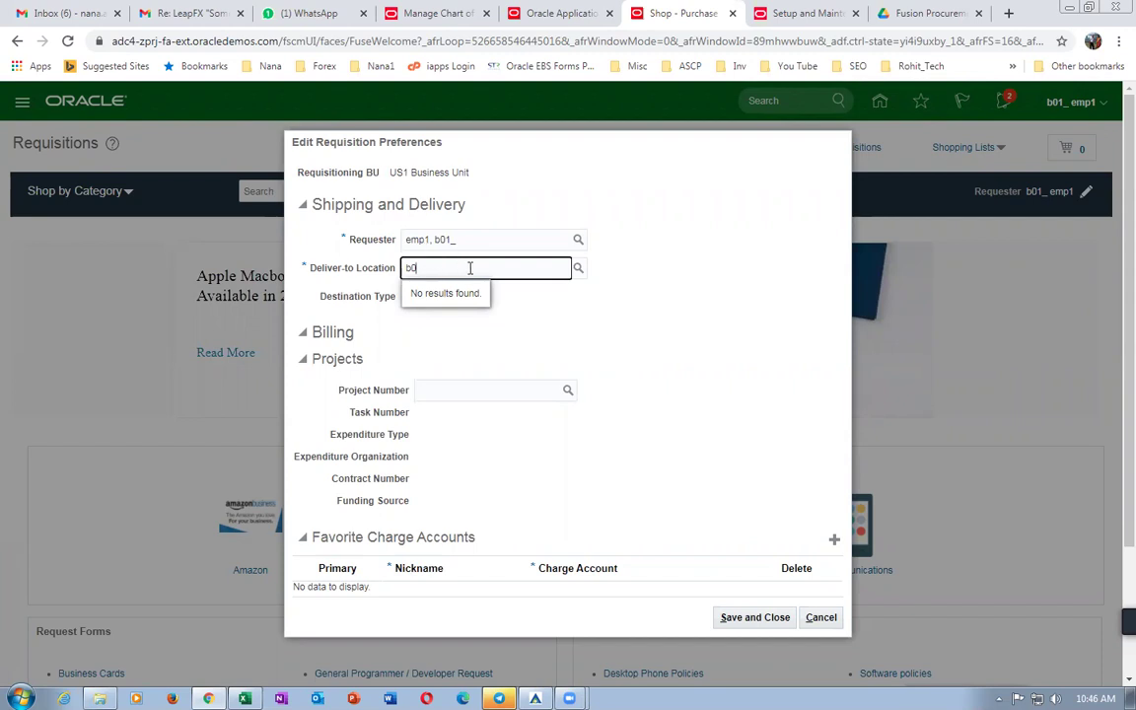
key(BackSpace)
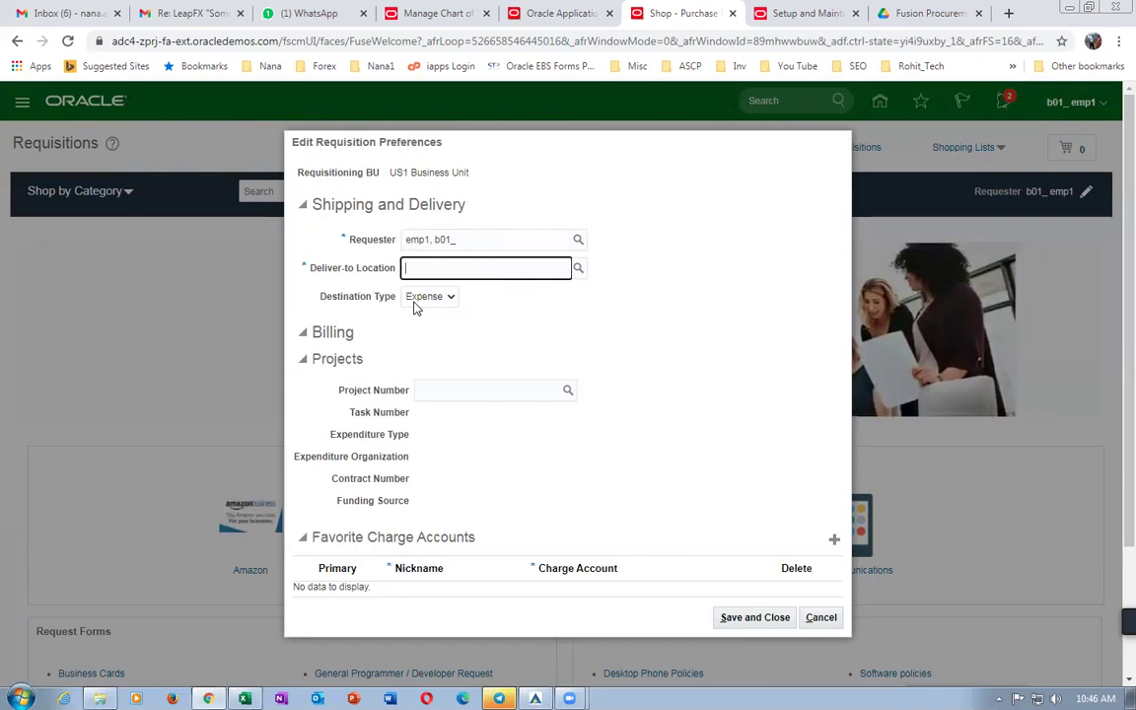
click(439, 297)
click(422, 327)
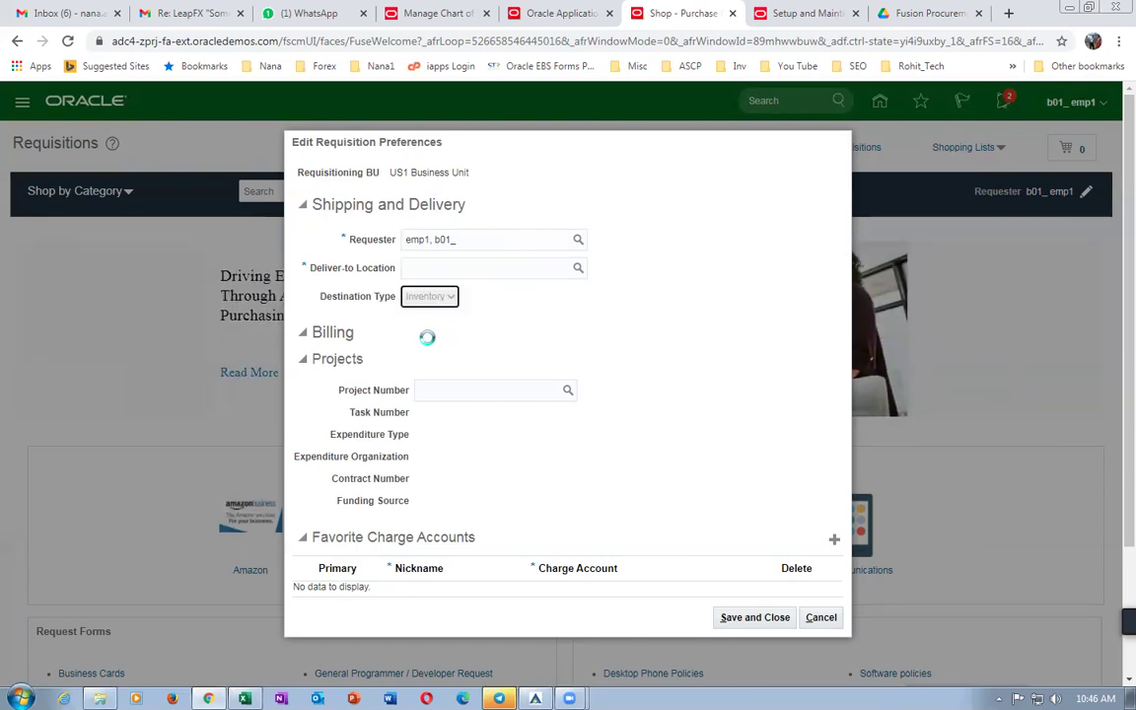
Search deliver-to locations for b01, check subinventories, then cancel and return to Setup: Financials.
click(459, 256)
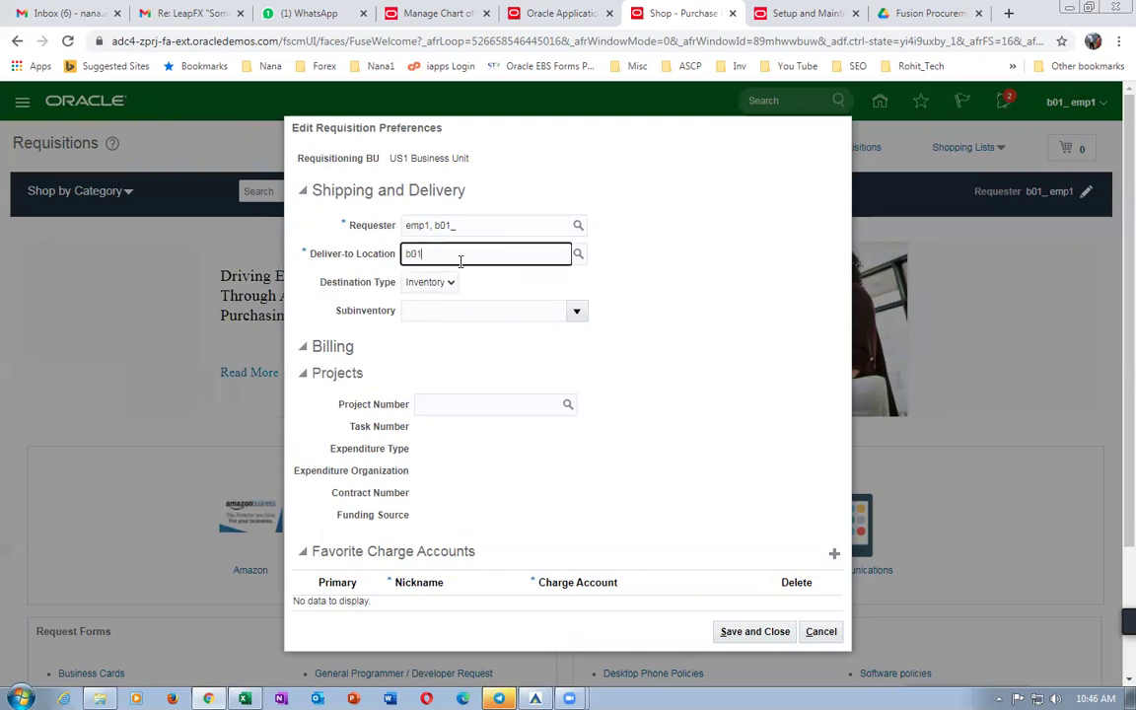
click(578, 254)
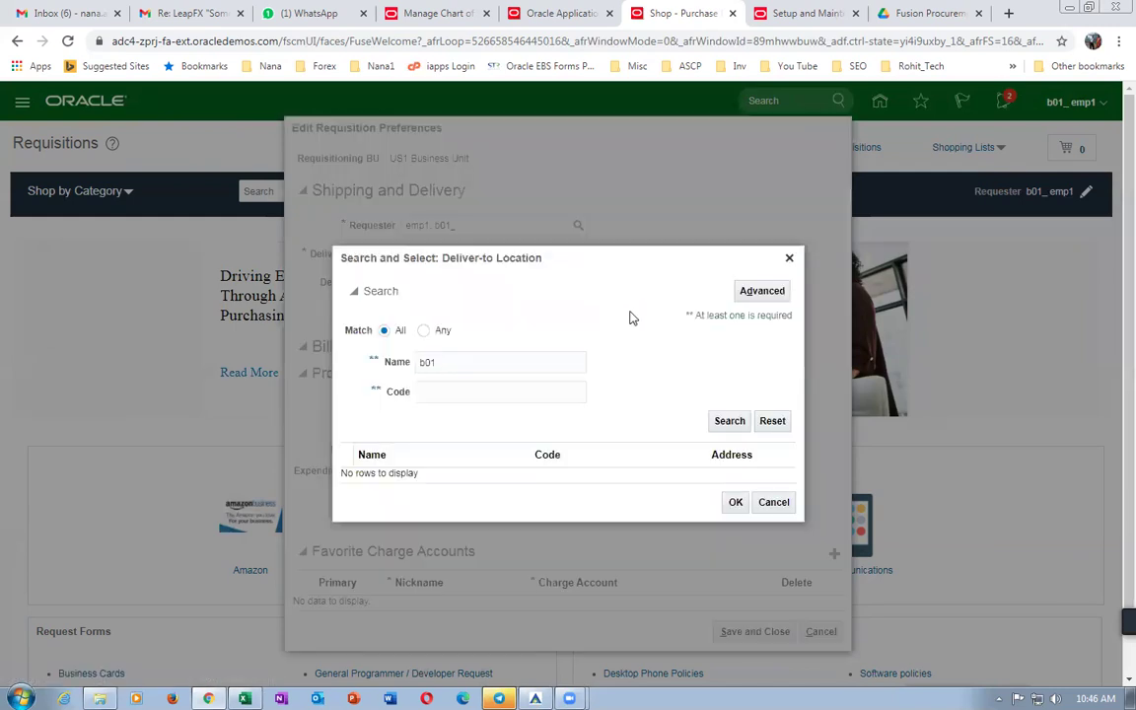
click(730, 422)
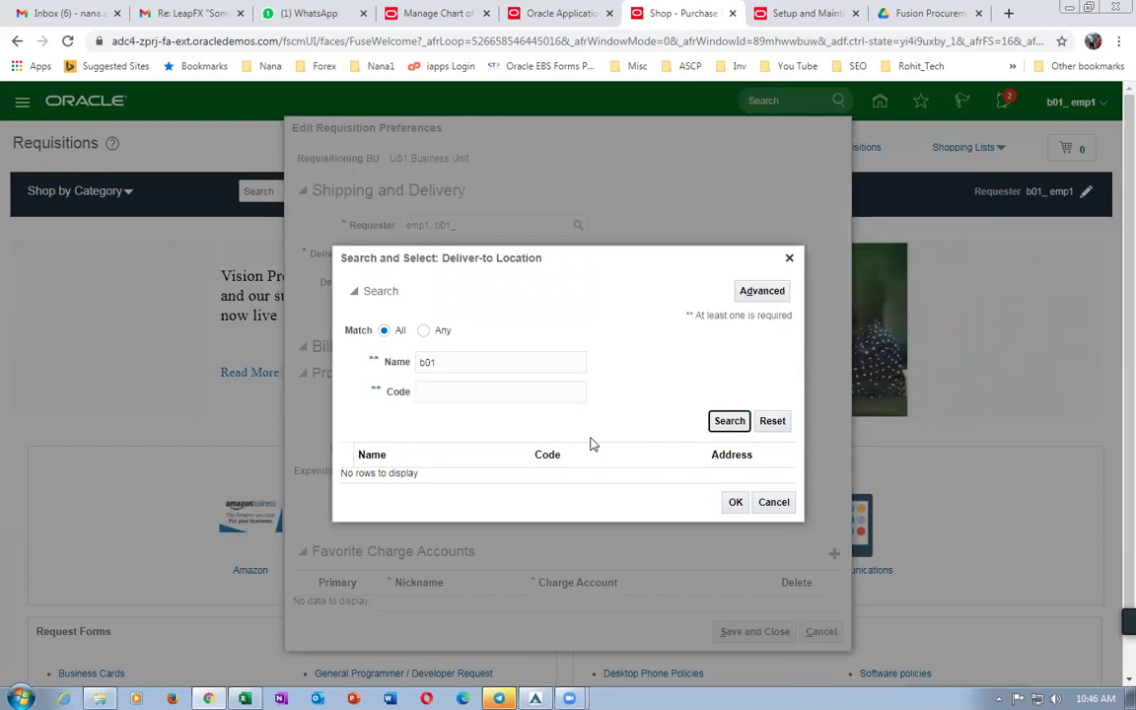
click(469, 353)
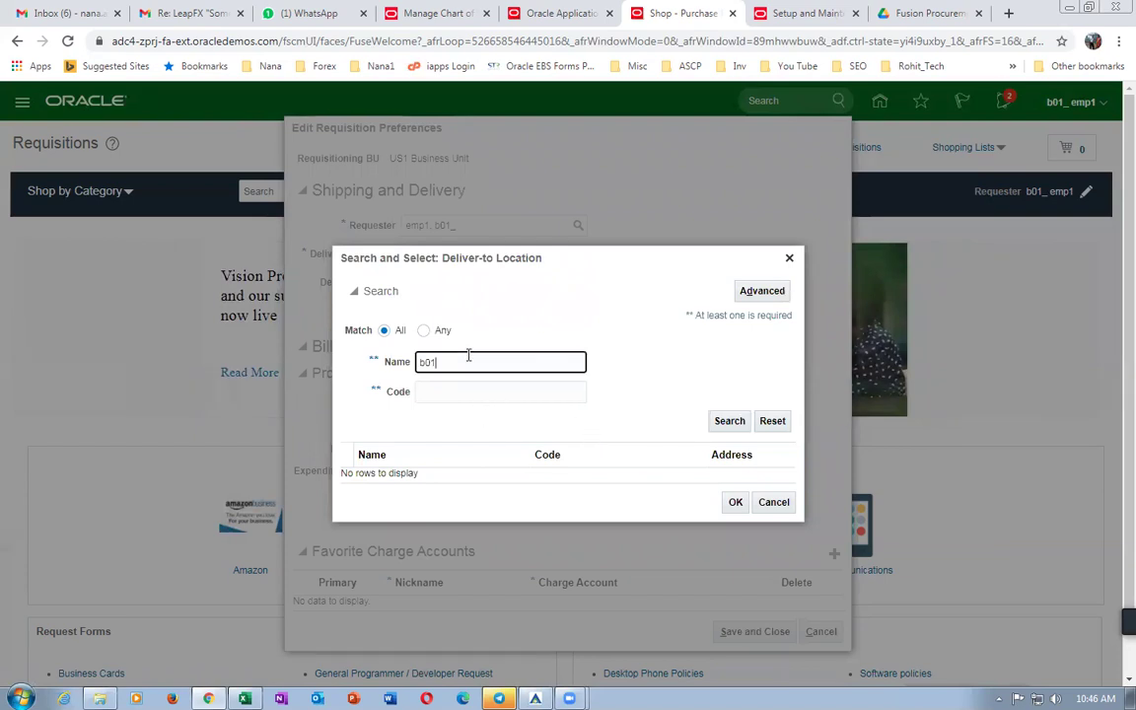
click(773, 502)
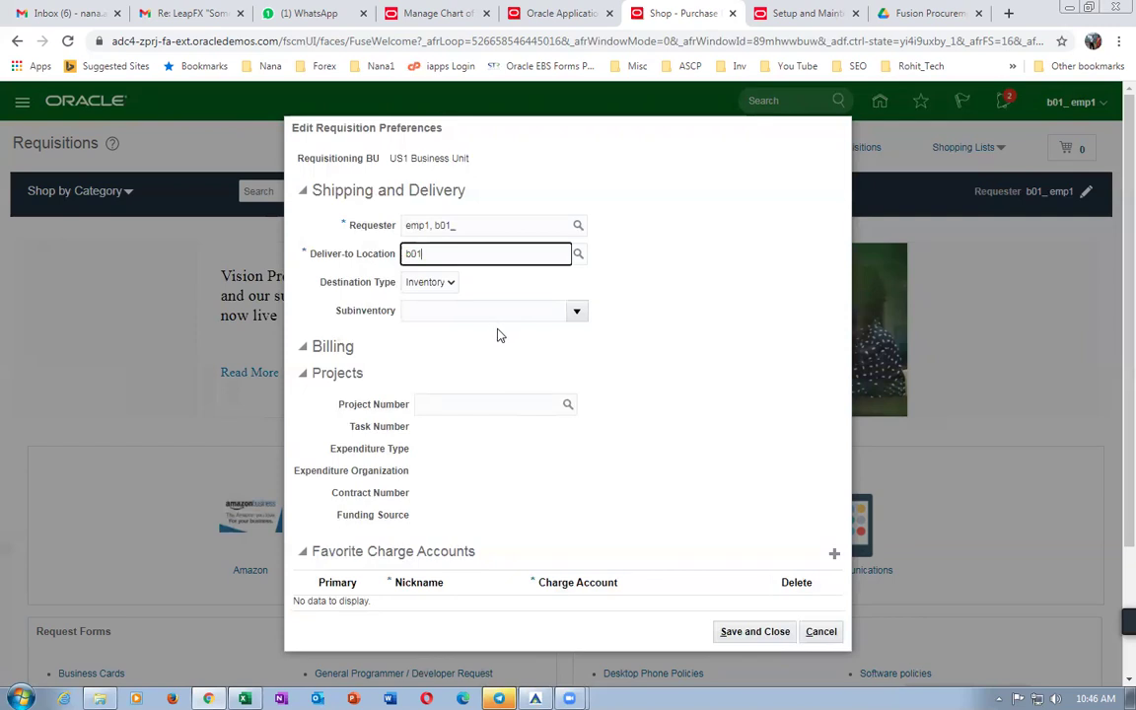
click(577, 311)
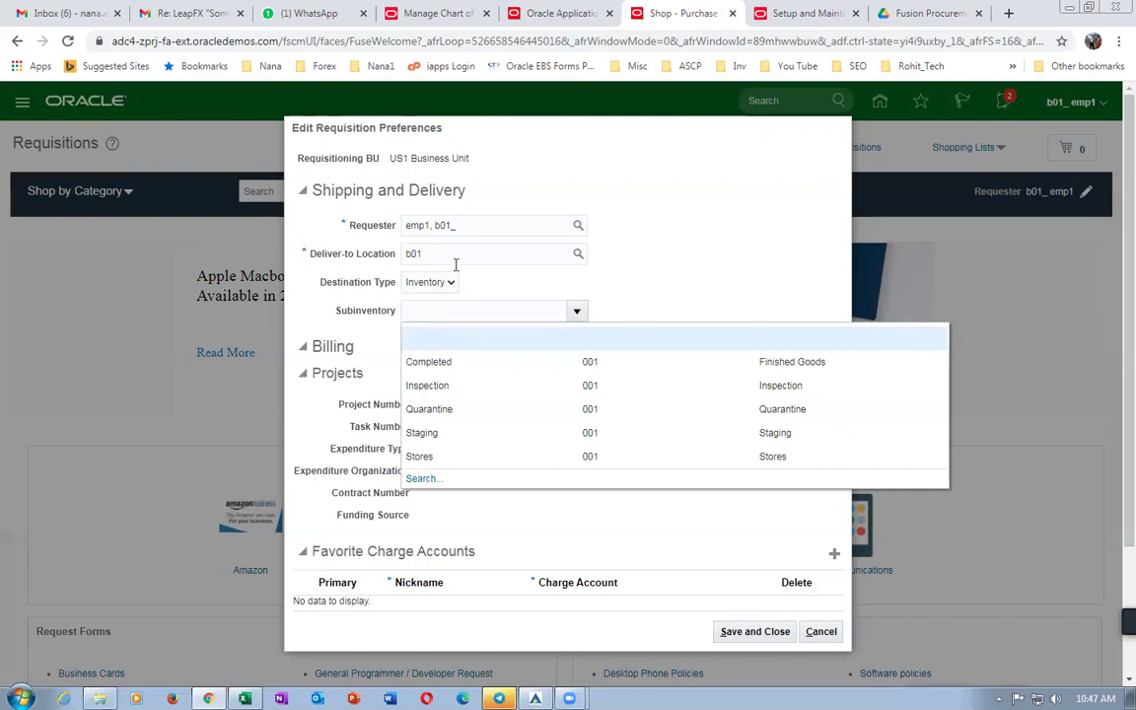
click(609, 294)
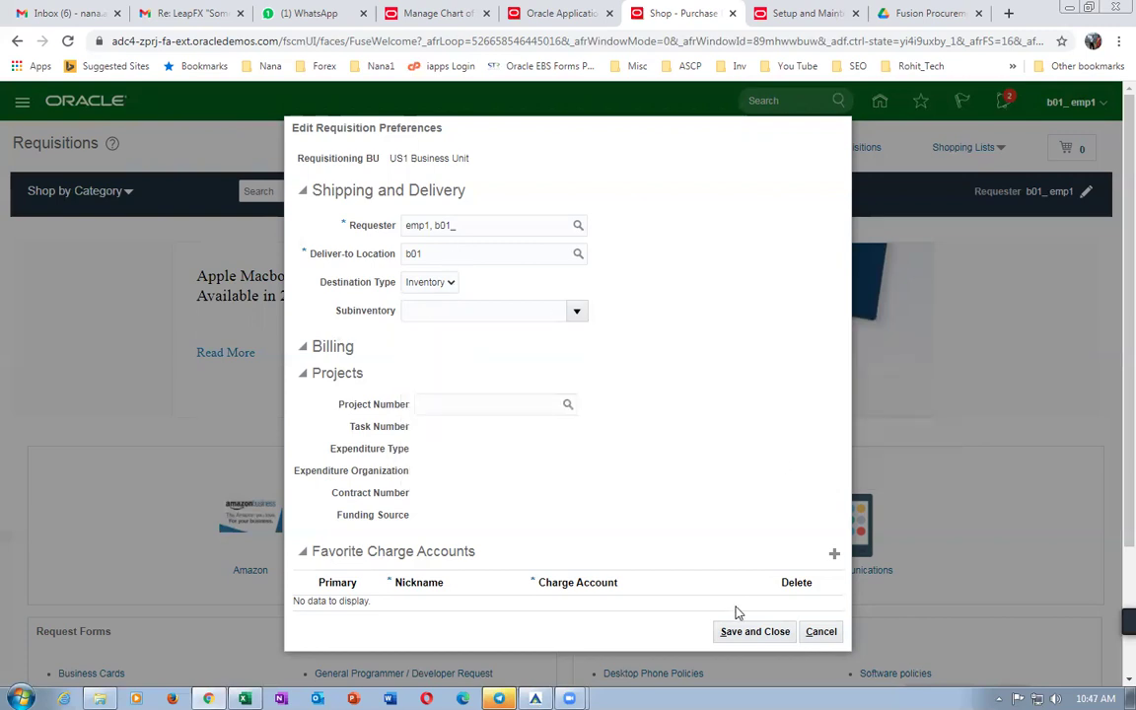
click(822, 629)
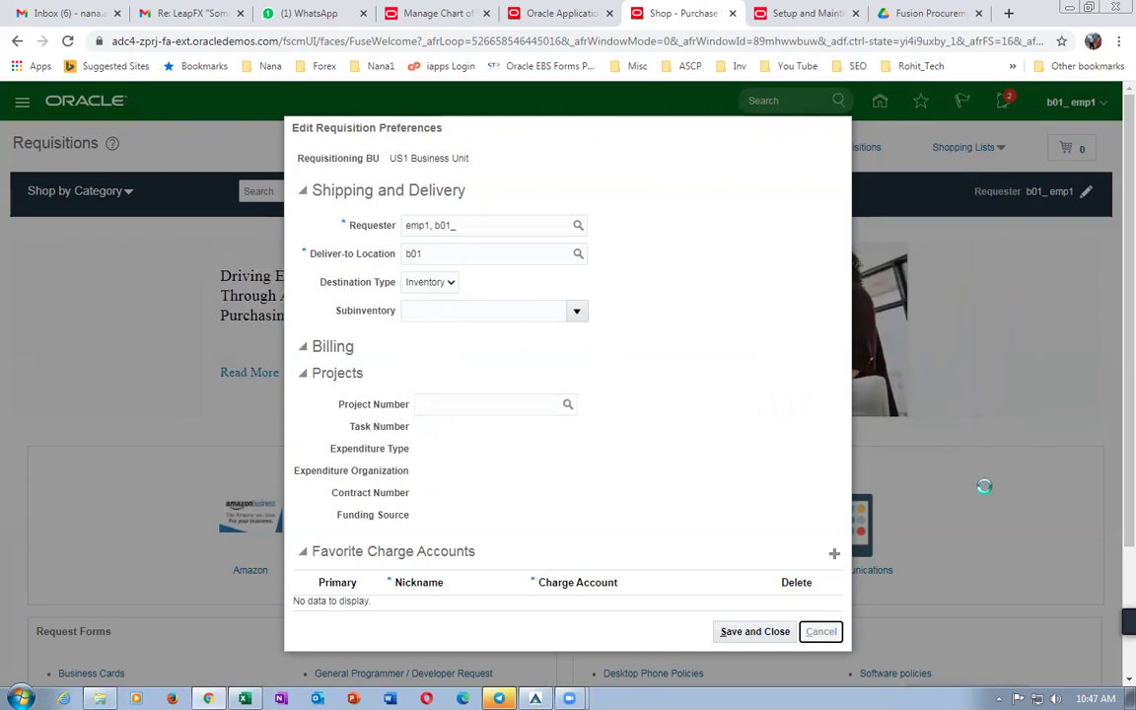
click(779, 15)
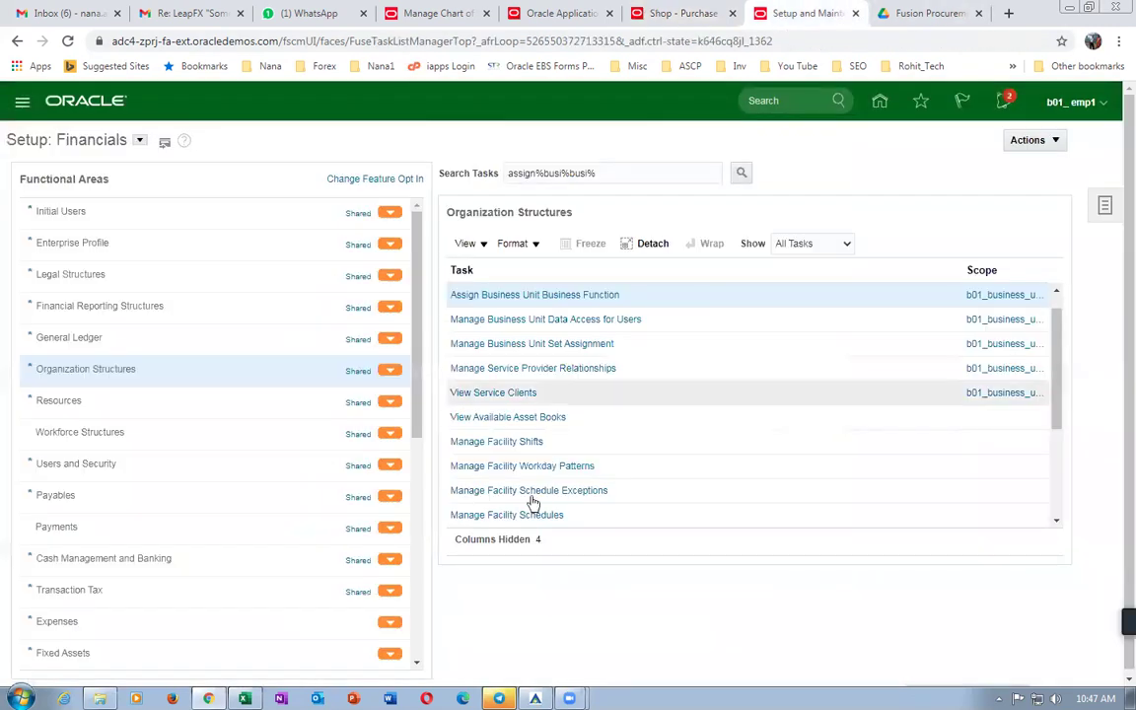
Recover from the session timeout and search tasks for assign%busi%busi%.
click(493, 296)
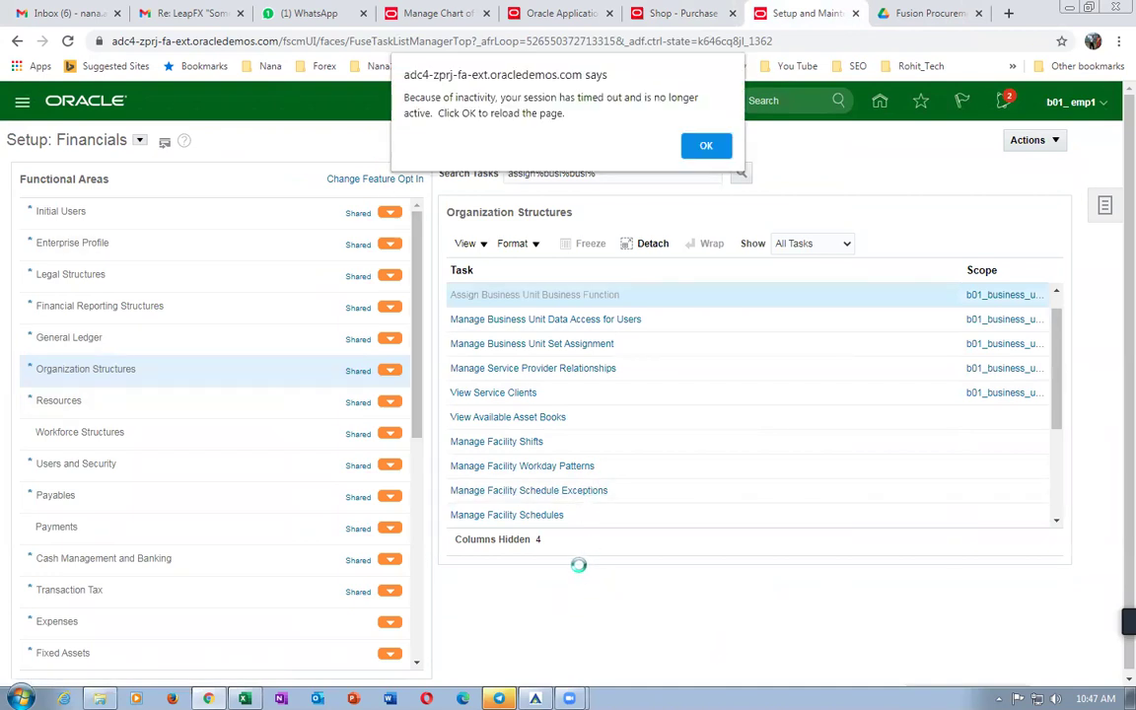
click(702, 145)
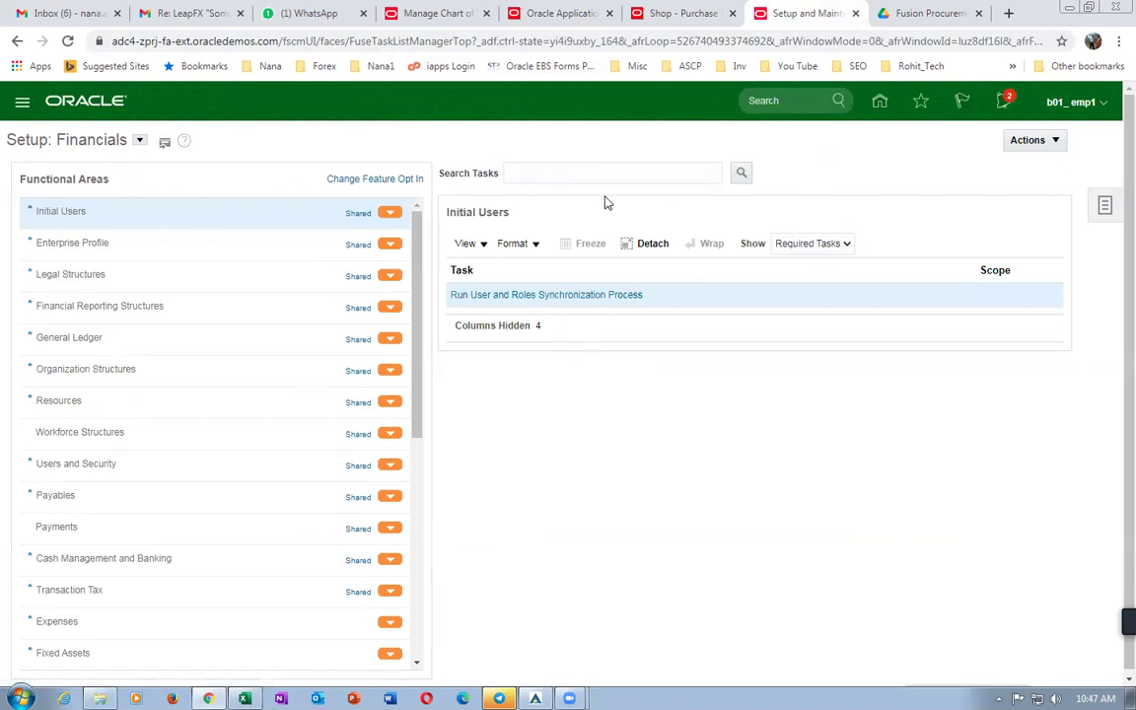
click(647, 170)
text(a)
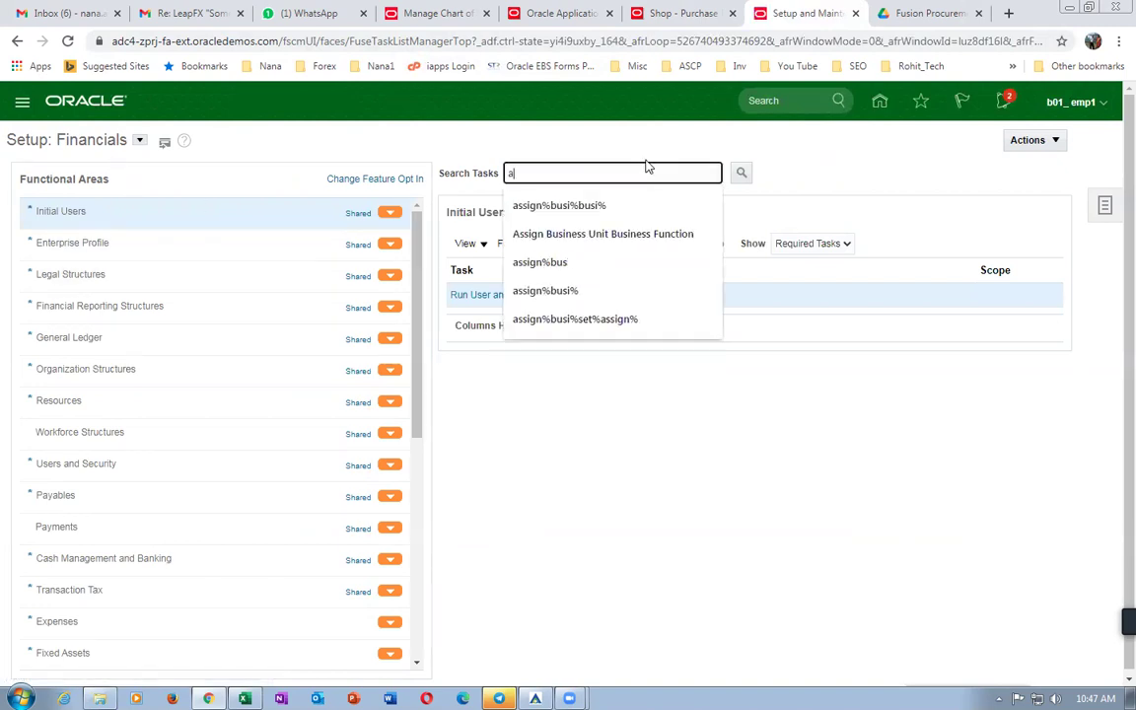
text(ssign%busi%)
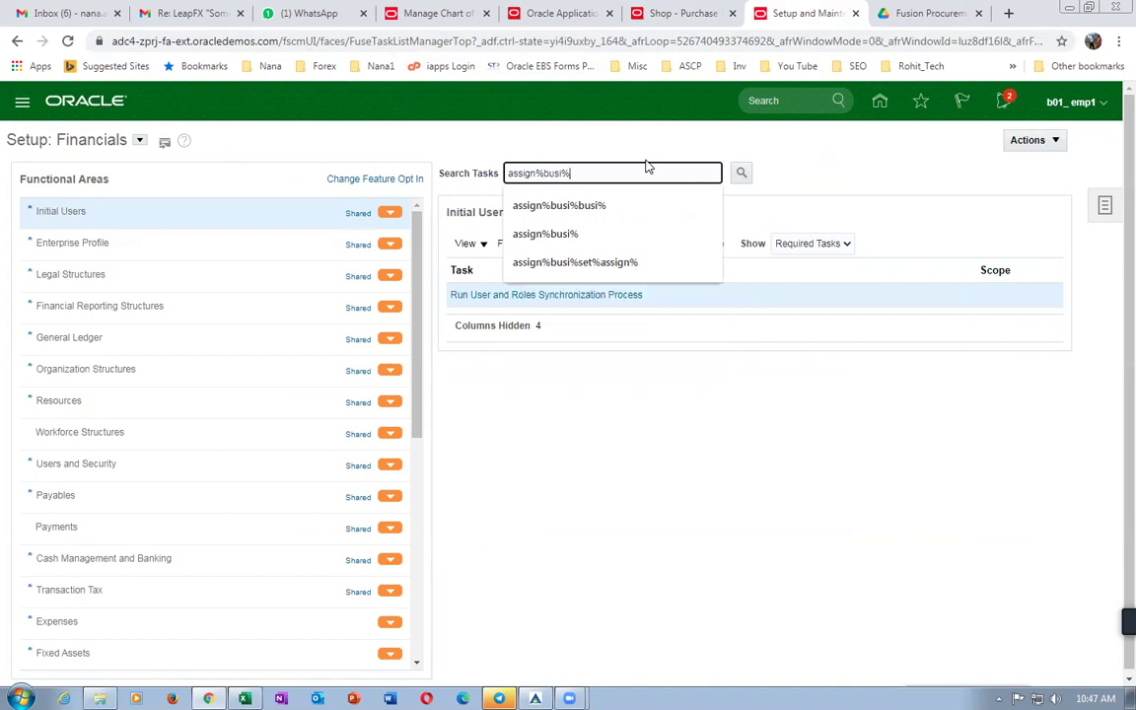
text(busi%)
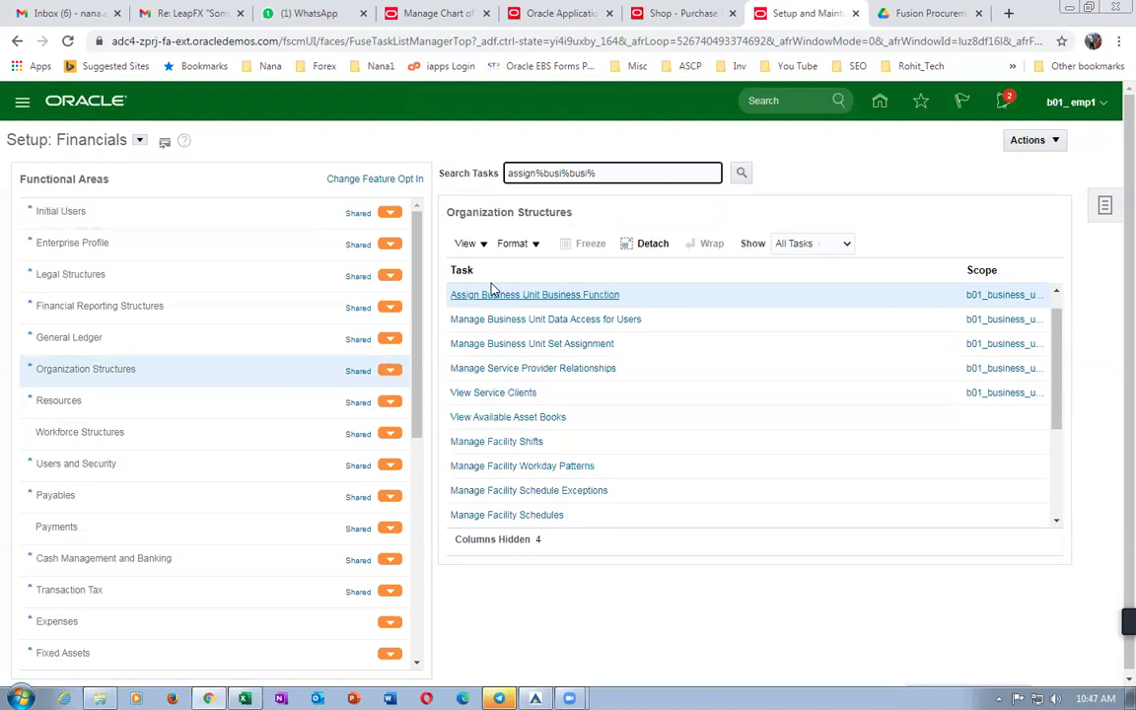
Tick Procurement and Receiving for b01_business_unit, save and close, and accept the legal entity warning.
click(493, 295)
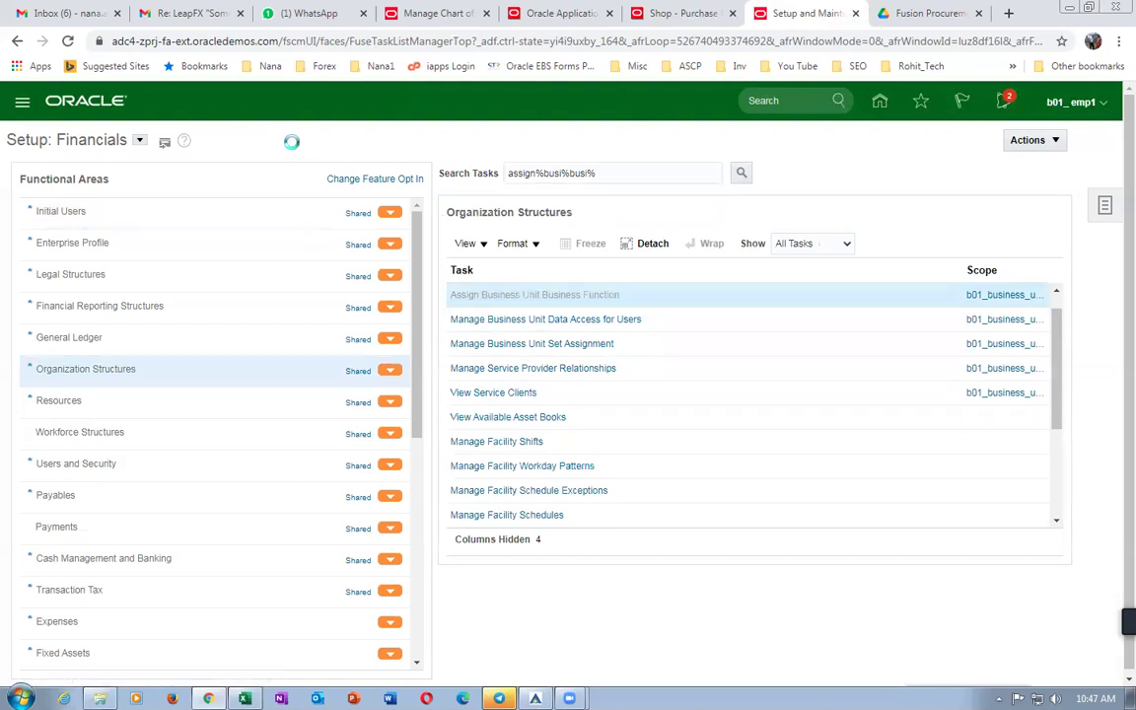
scroll(444, 423, down, 2)
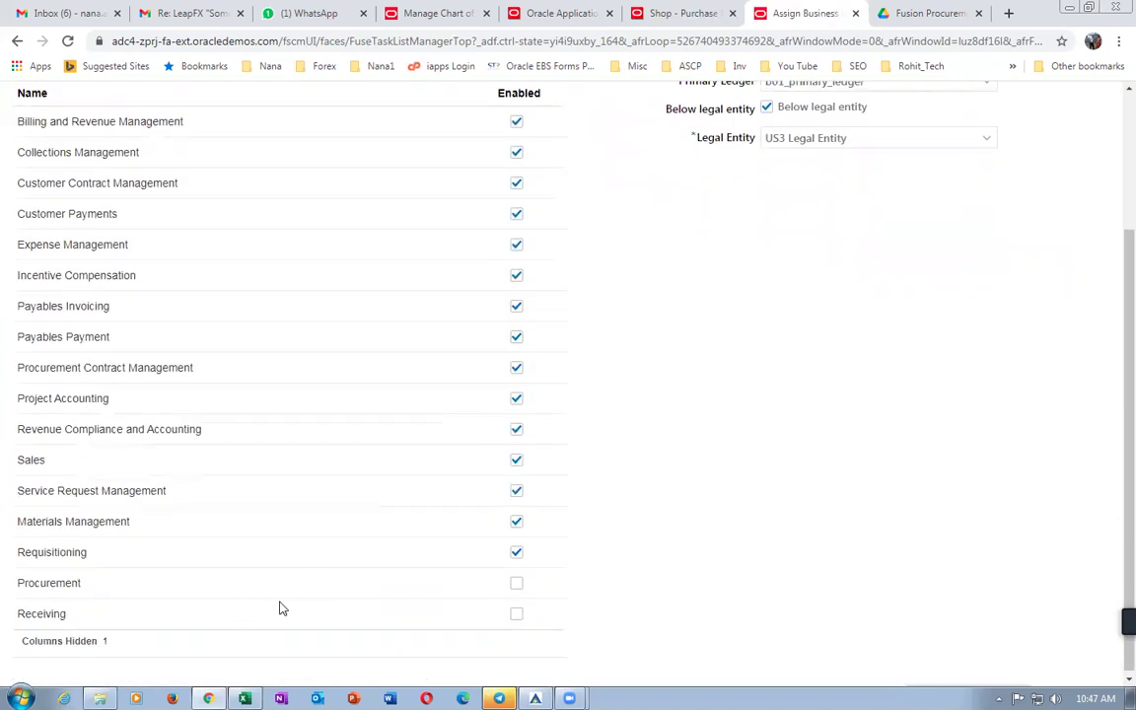
click(516, 583)
click(516, 613)
scroll(776, 556, up, 2)
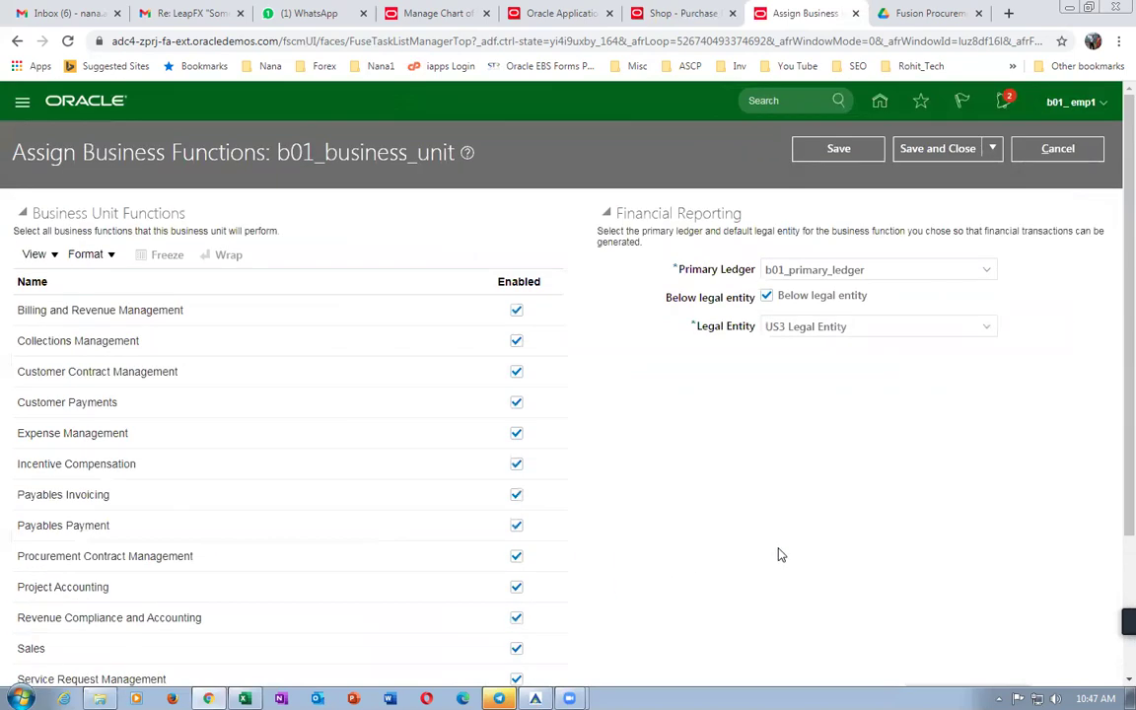
click(953, 150)
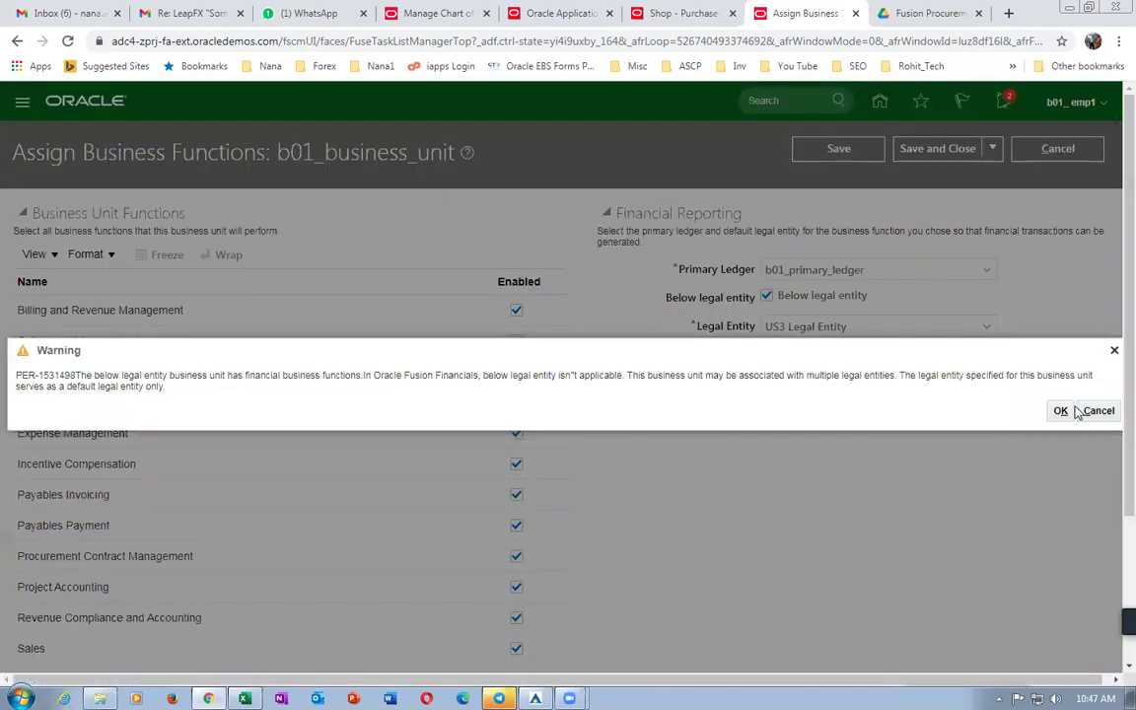
click(1063, 411)
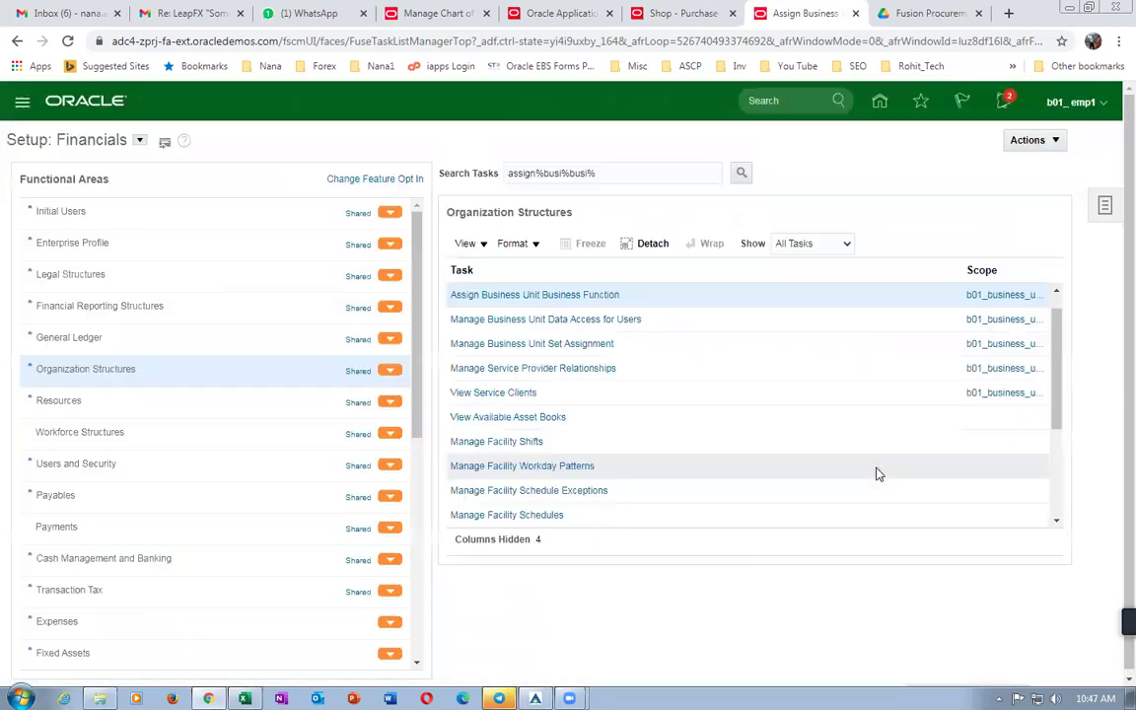
Sign out and back in, then open Update Requisition Preferences from Purchase Requisitions' More Tasks.
click(1070, 102)
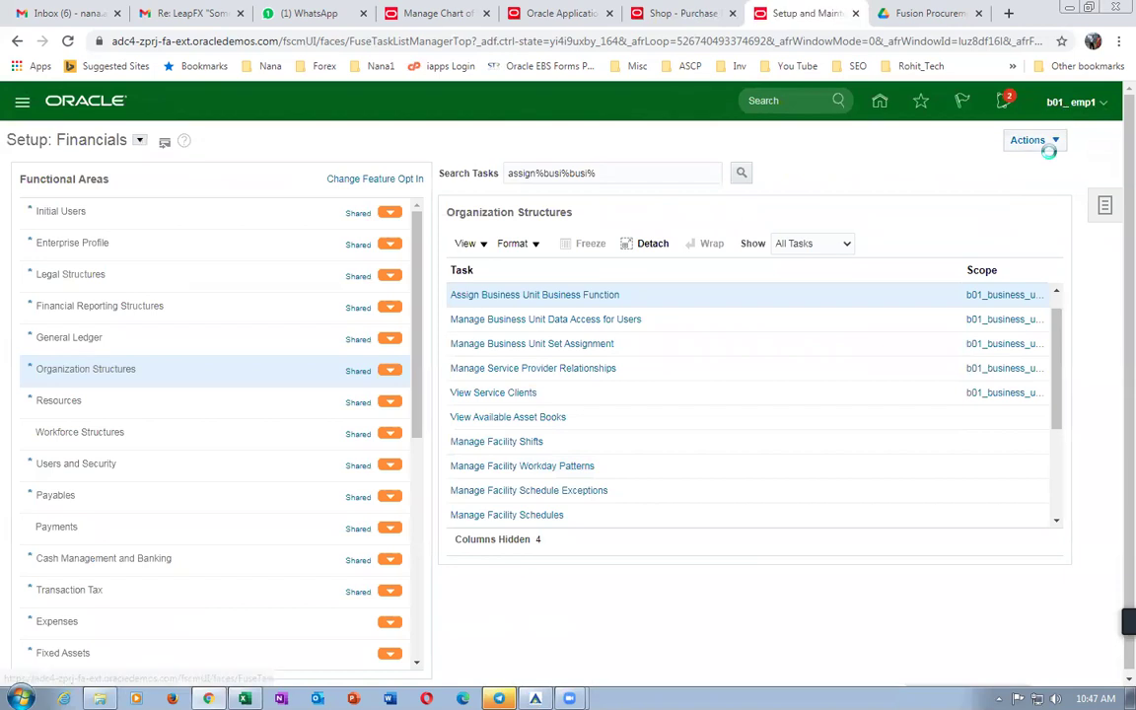
click(1069, 136)
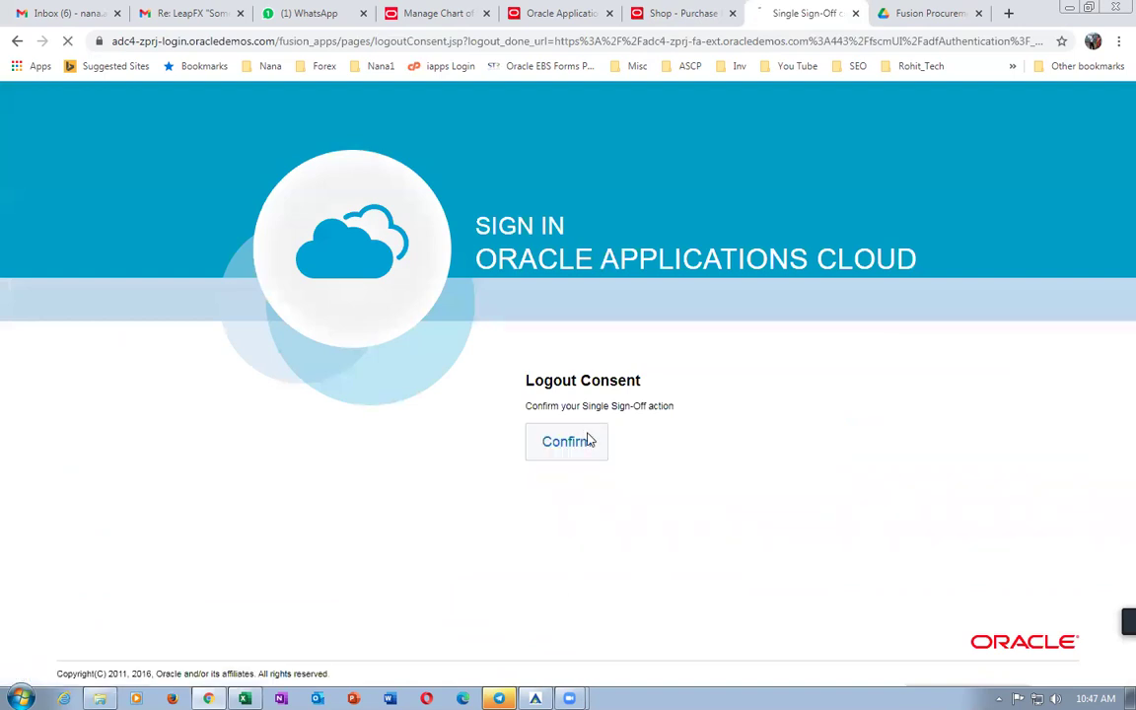
click(588, 441)
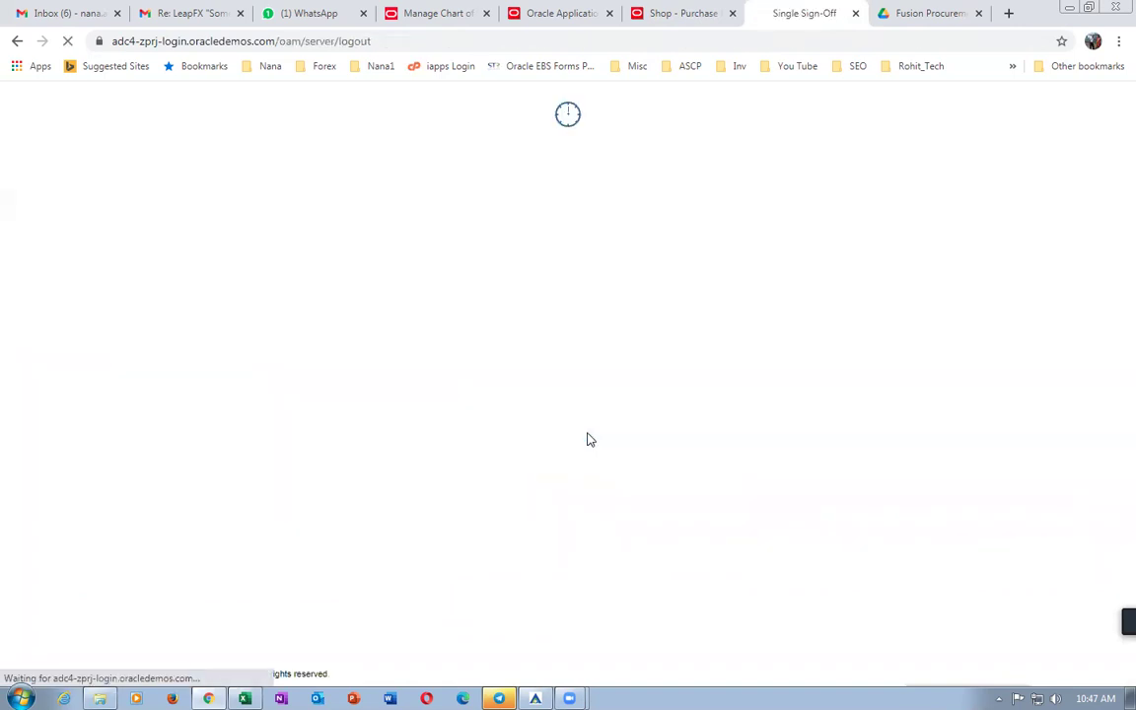
click(506, 489)
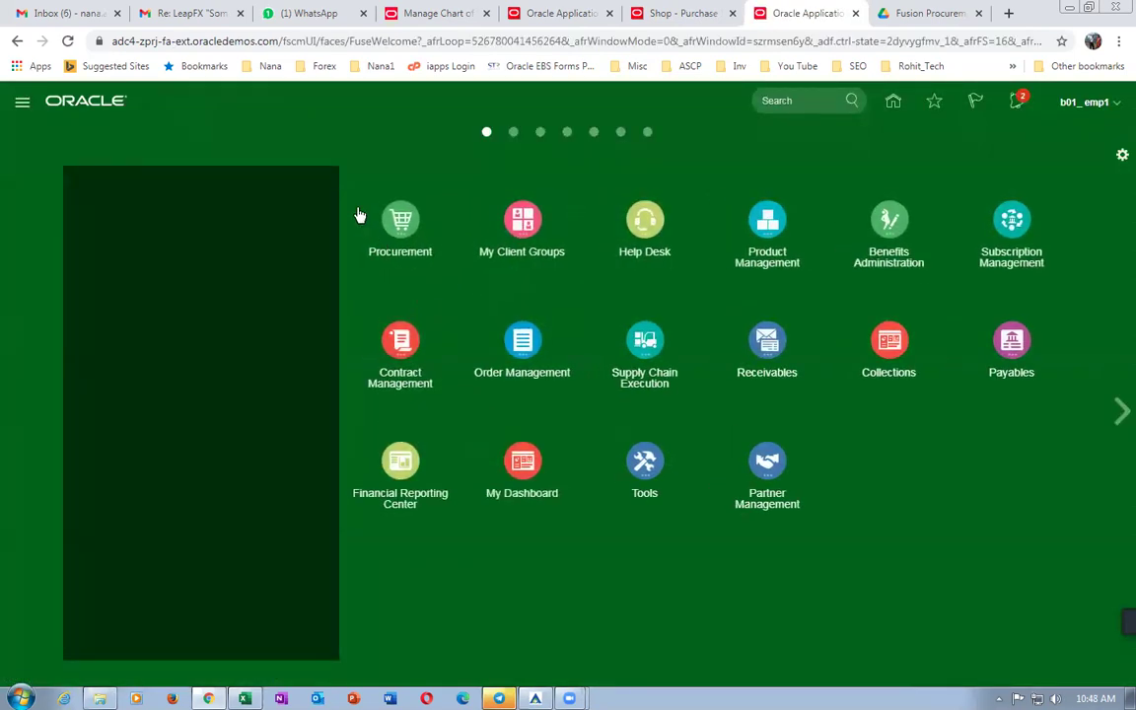
click(388, 223)
click(394, 317)
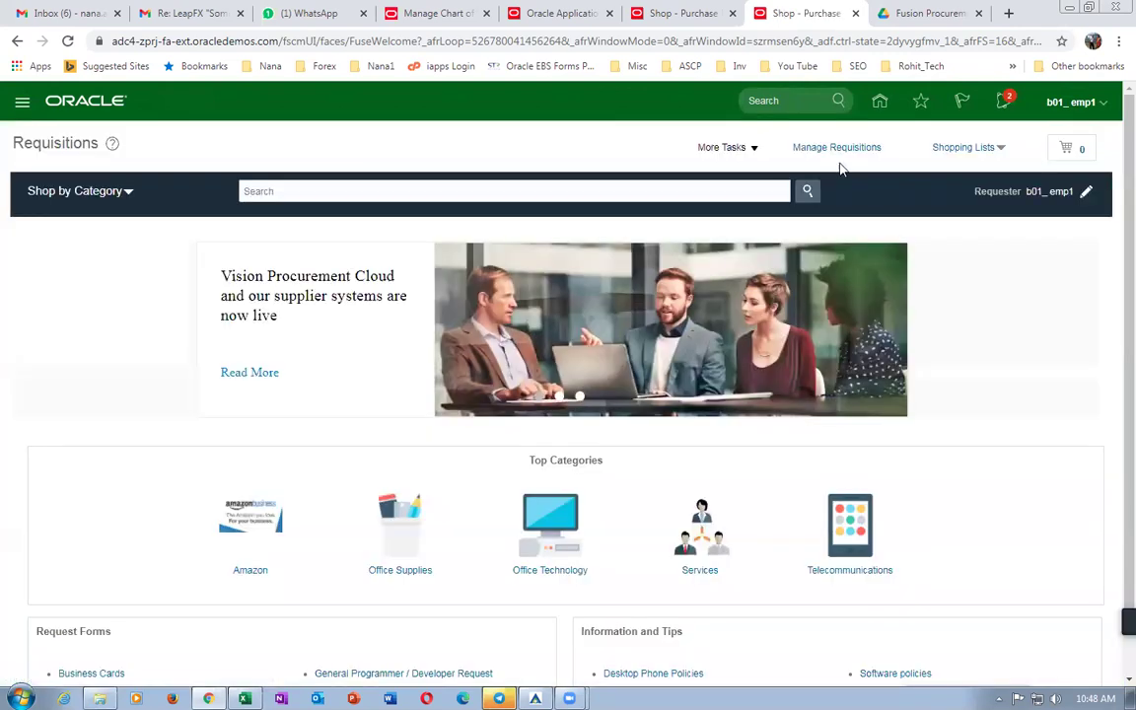
click(722, 149)
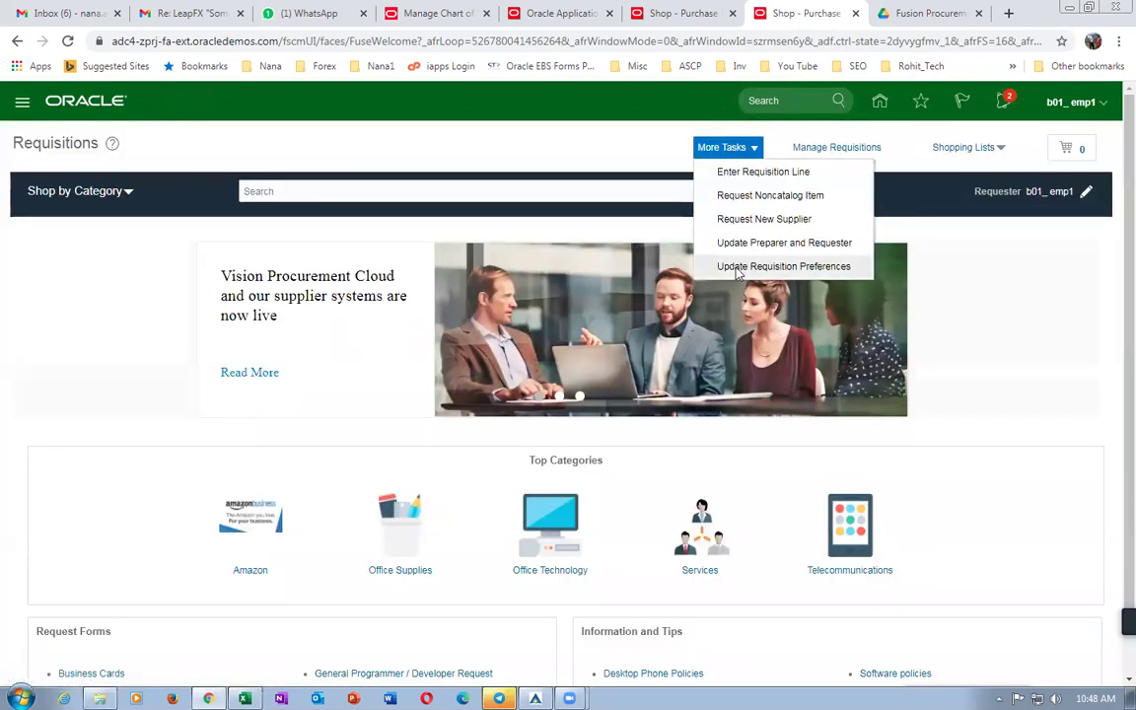
click(663, 243)
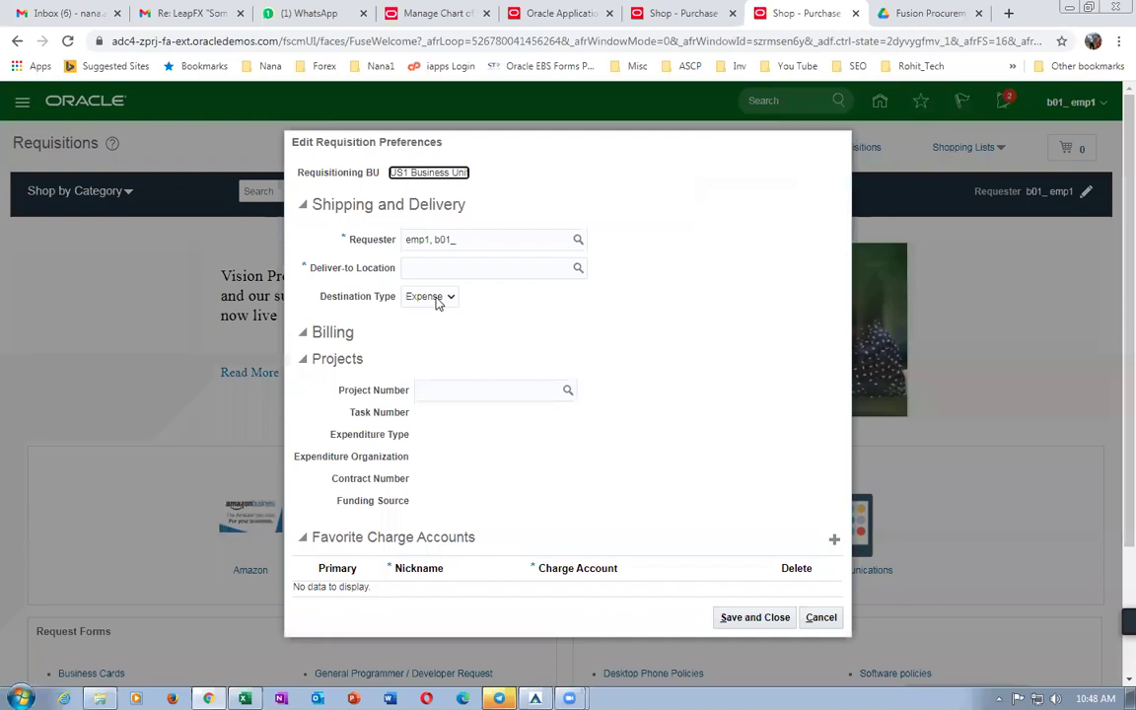
Clear b01 from Deliver-to Location and open its search in Advanced mode.
click(464, 269)
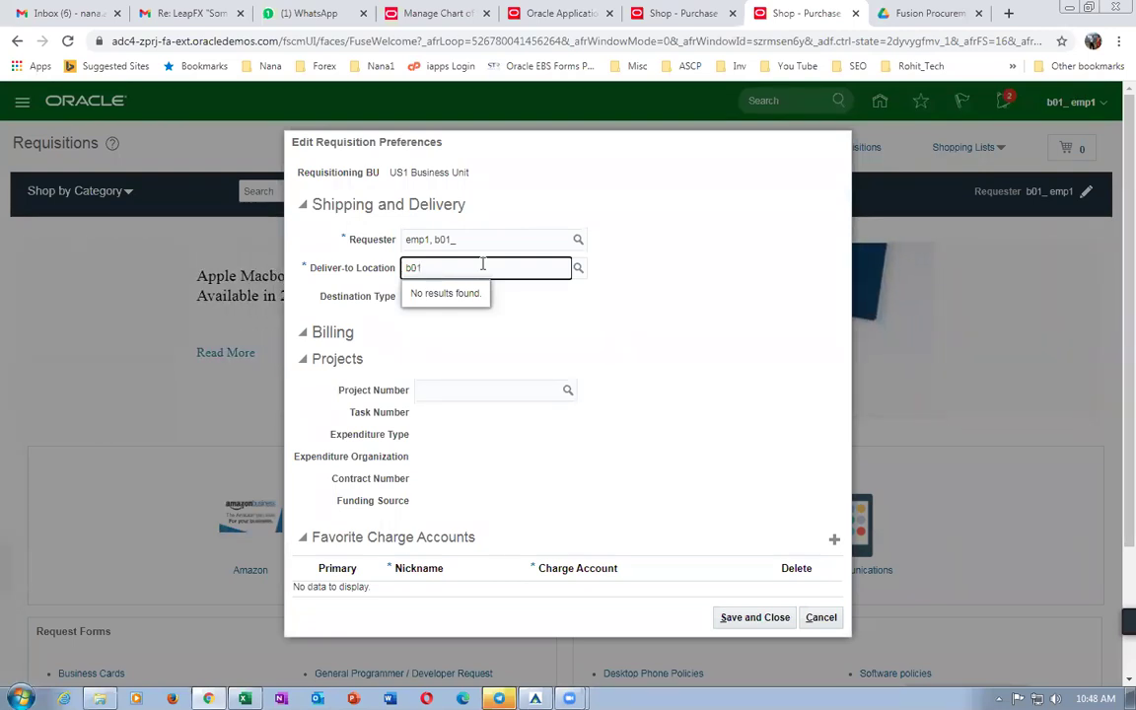
key(BackSpace)
key(BackSpace)
key(BackSpace)
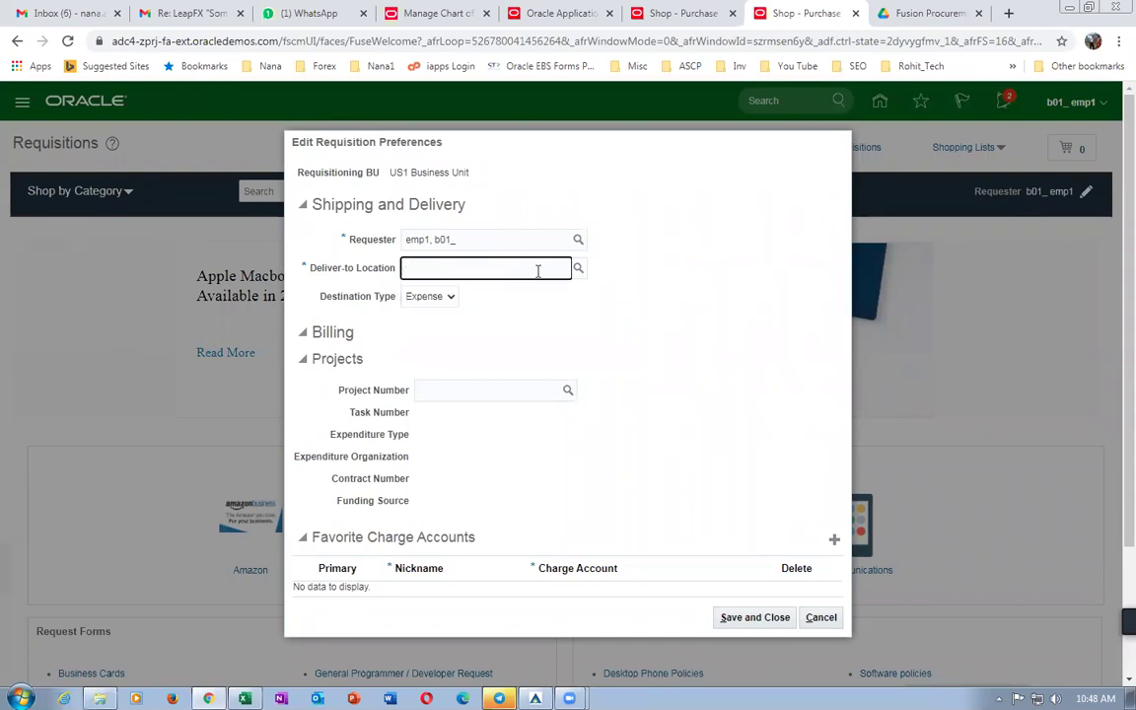
click(578, 268)
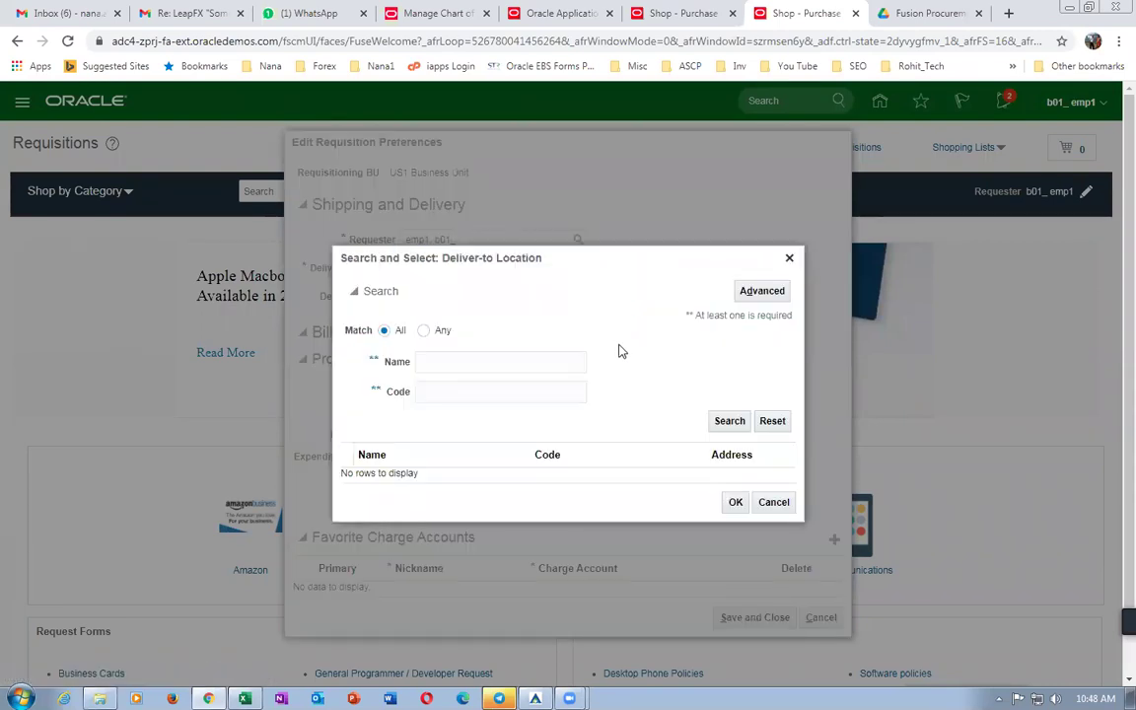
click(730, 421)
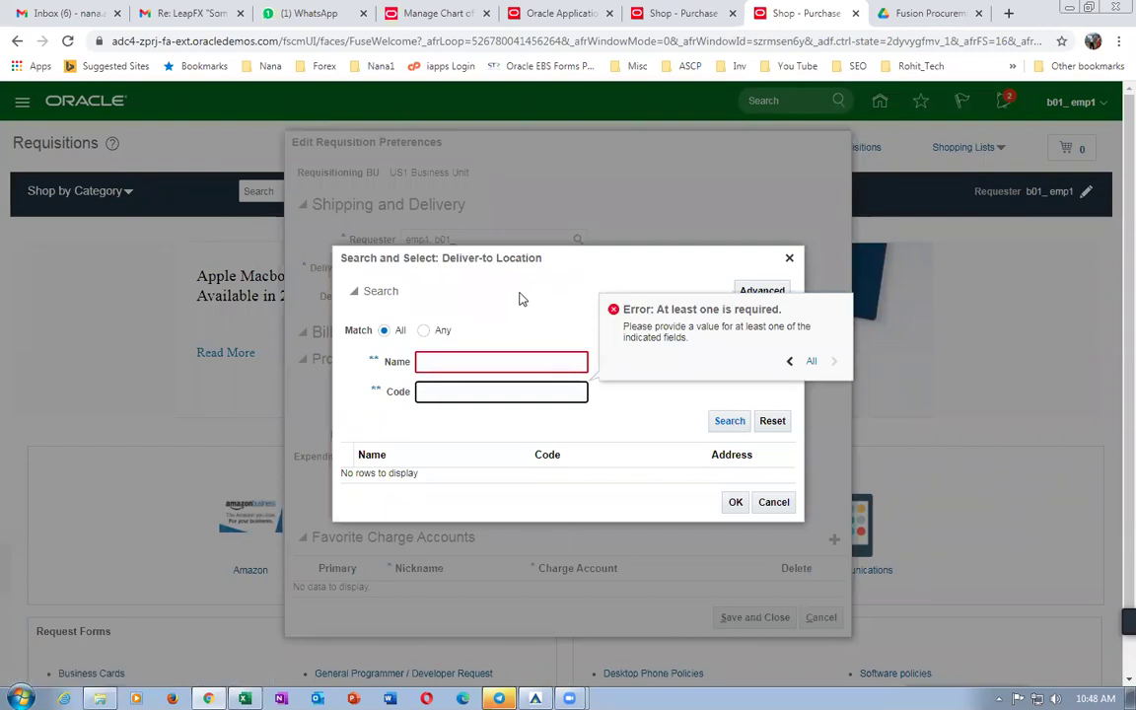
click(763, 291)
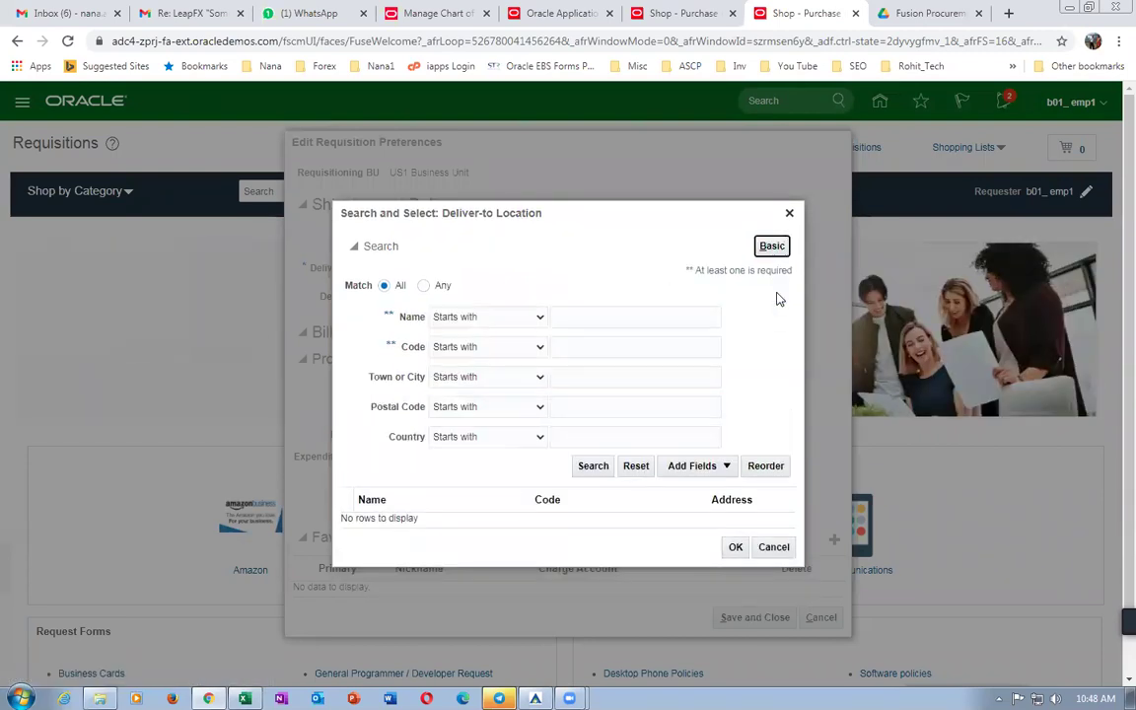
Search locations with Name and Country 'Is blank', Code, Town and Postal Code 'Is not blank'.
click(478, 317)
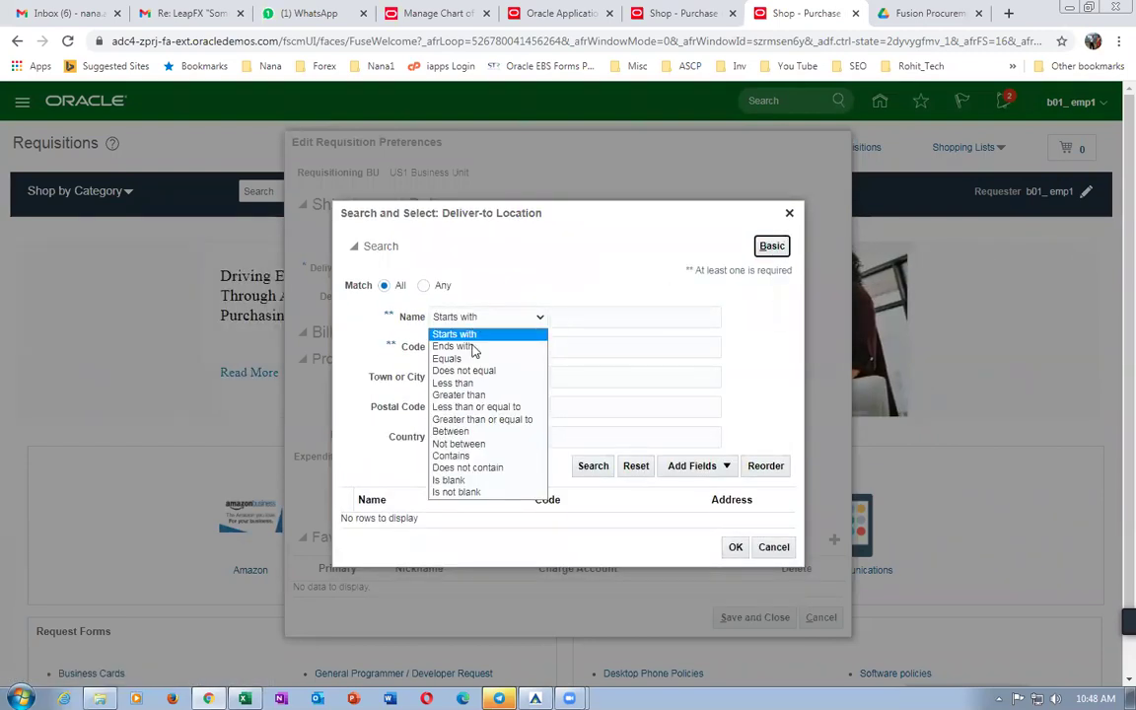
click(448, 480)
click(481, 347)
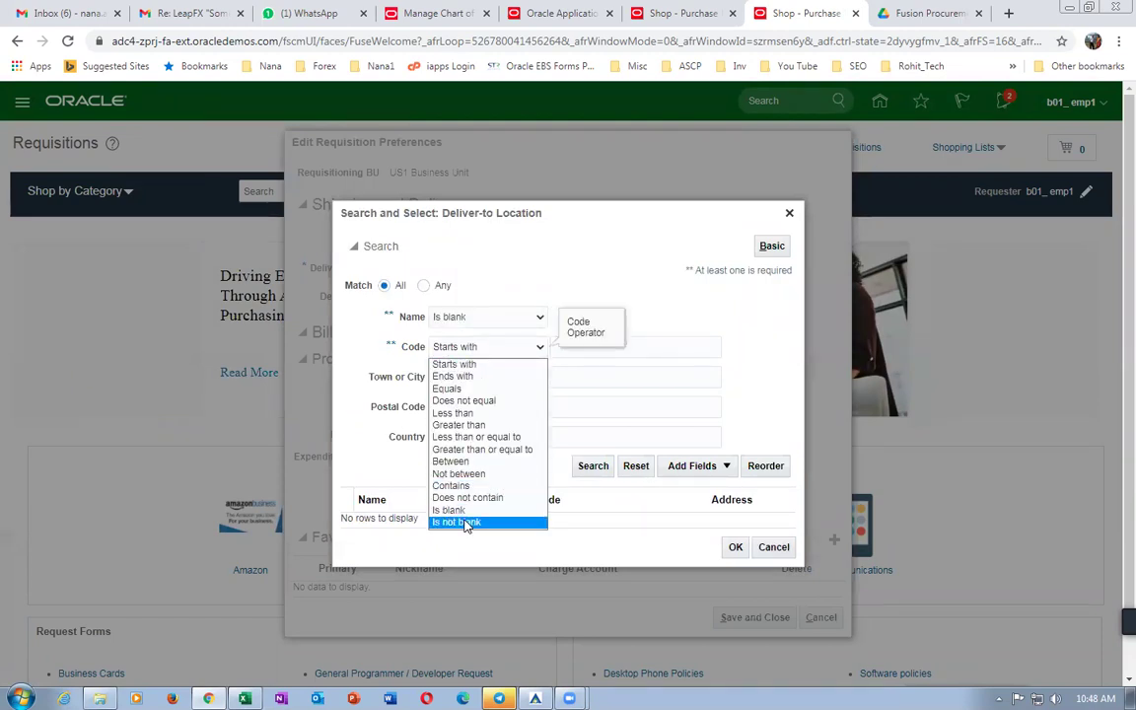
click(463, 520)
click(469, 384)
click(459, 553)
click(475, 408)
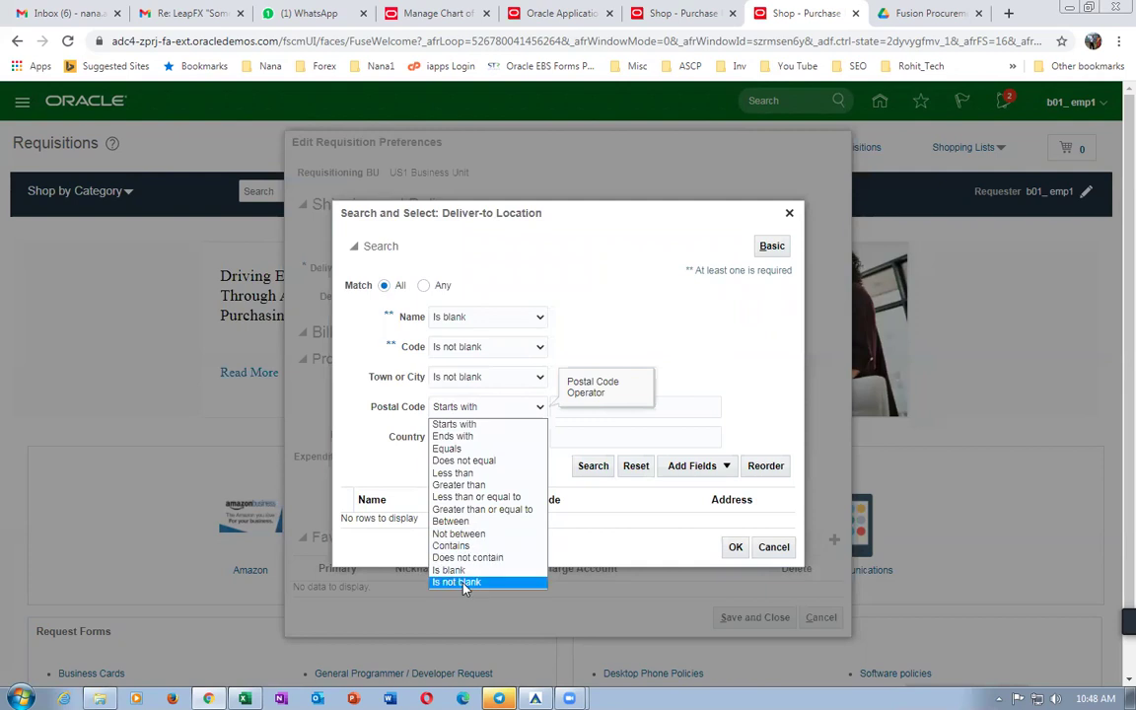
click(457, 582)
click(456, 437)
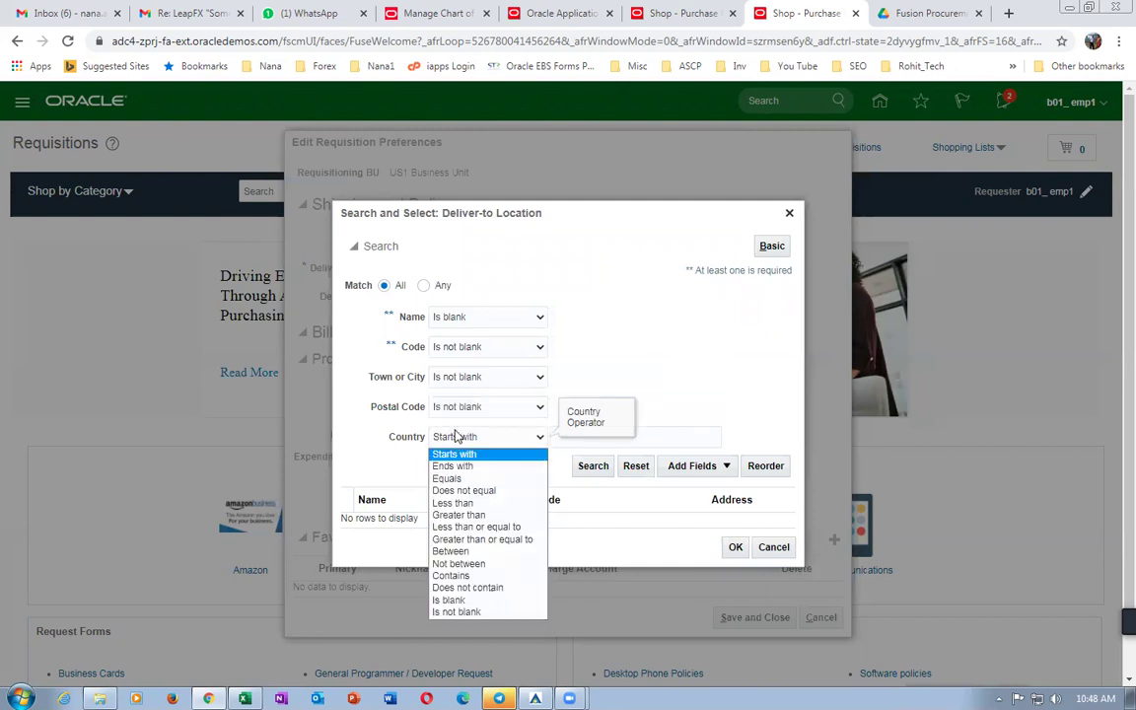
click(449, 599)
click(584, 472)
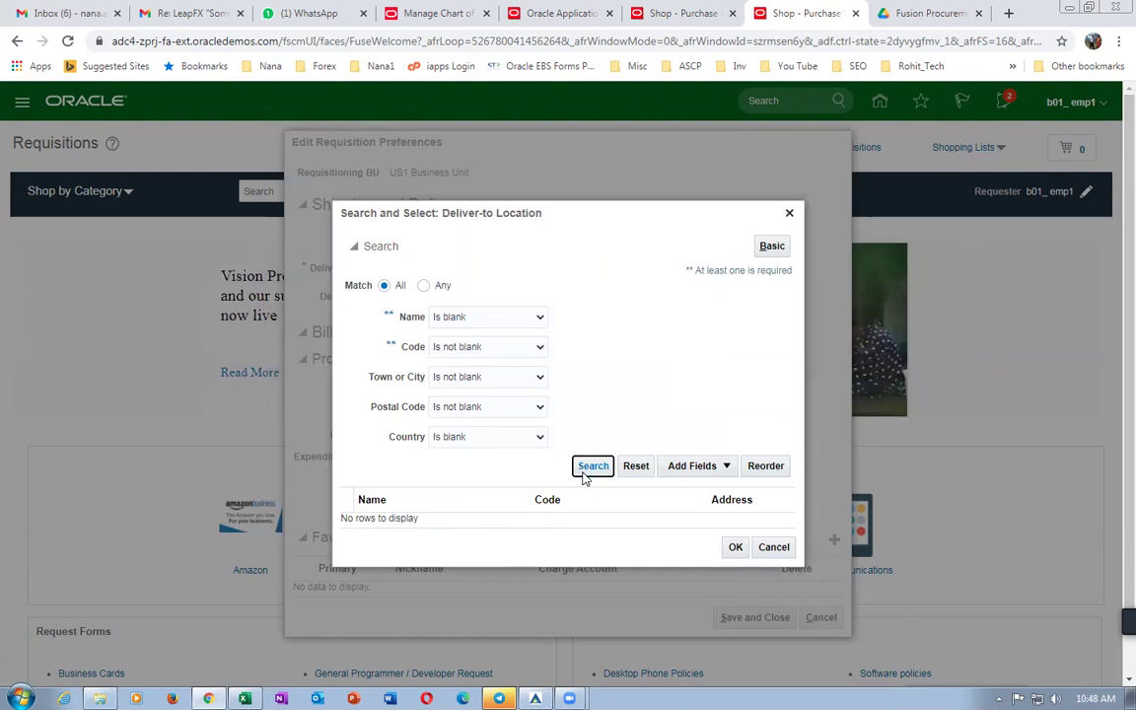
Change Name and Country to 'Is not blank' and rerun the location search.
click(476, 320)
click(457, 485)
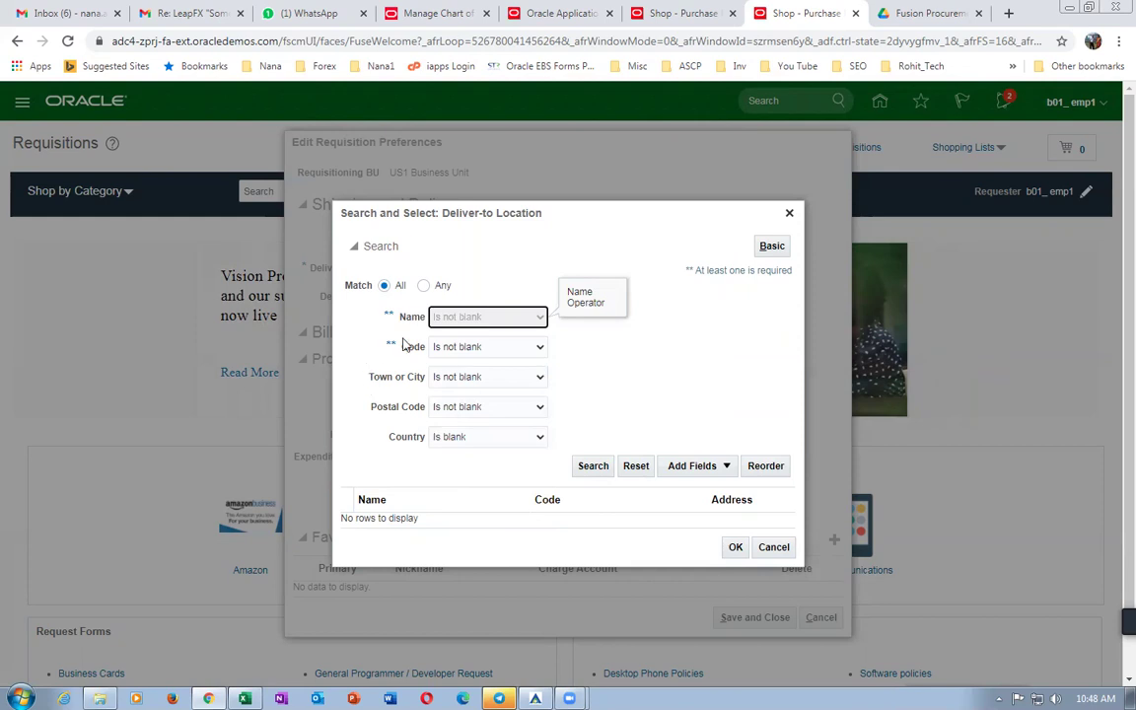
click(596, 469)
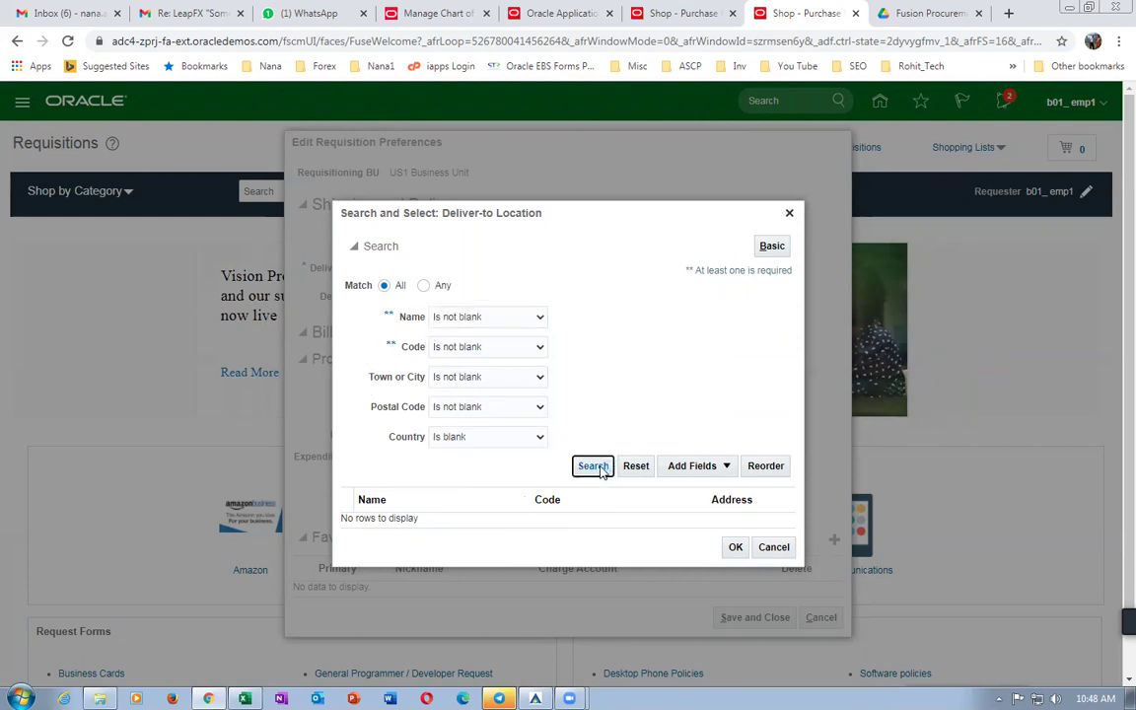
click(514, 437)
click(455, 613)
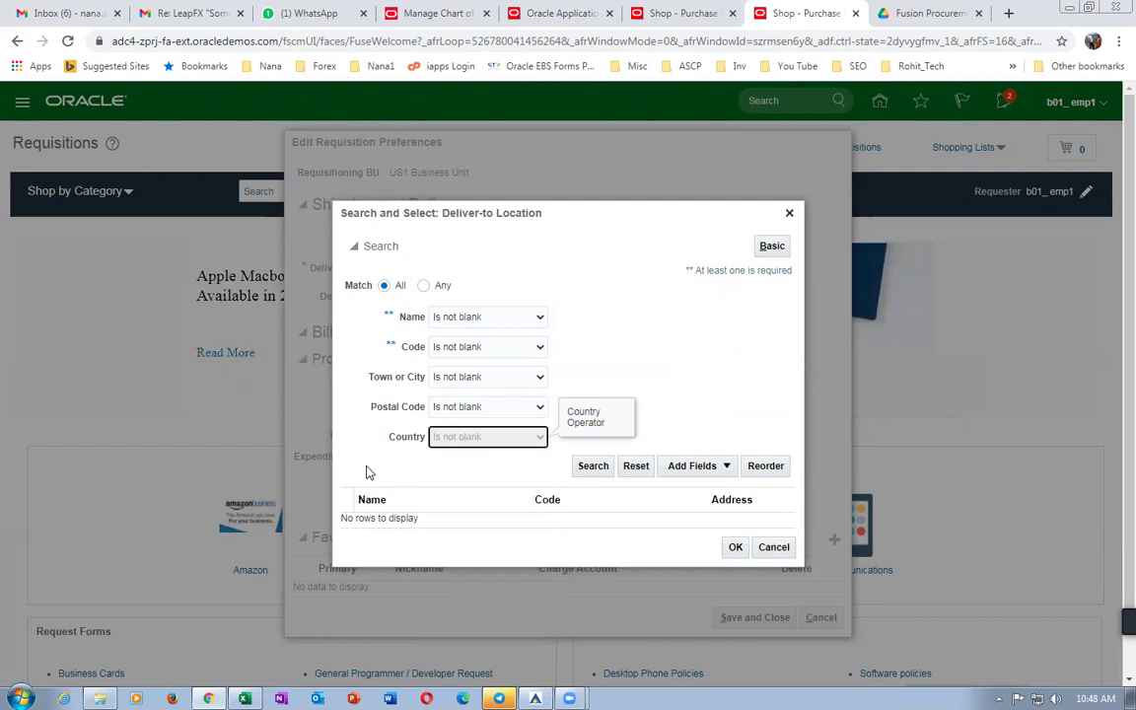
click(595, 468)
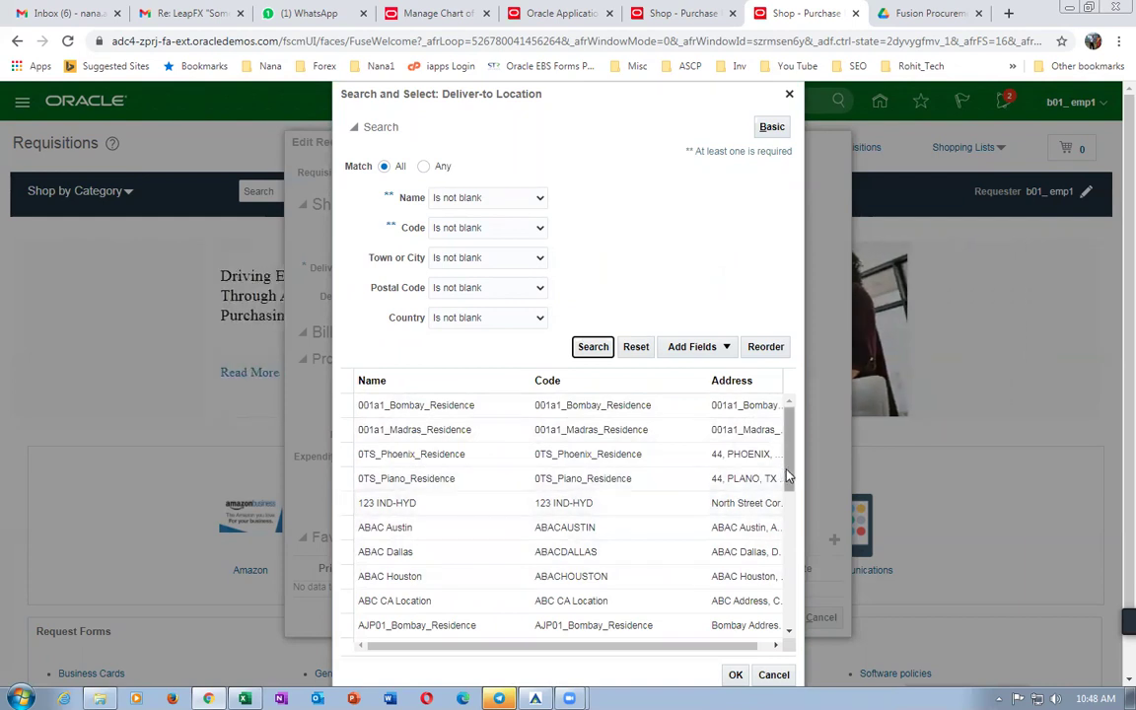
Review the listed locations, close the search without choosing, and cancel the preference edits.
scroll(788, 476, down, 10)
scroll(769, 583, down, 3)
scroll(769, 583, up, 10)
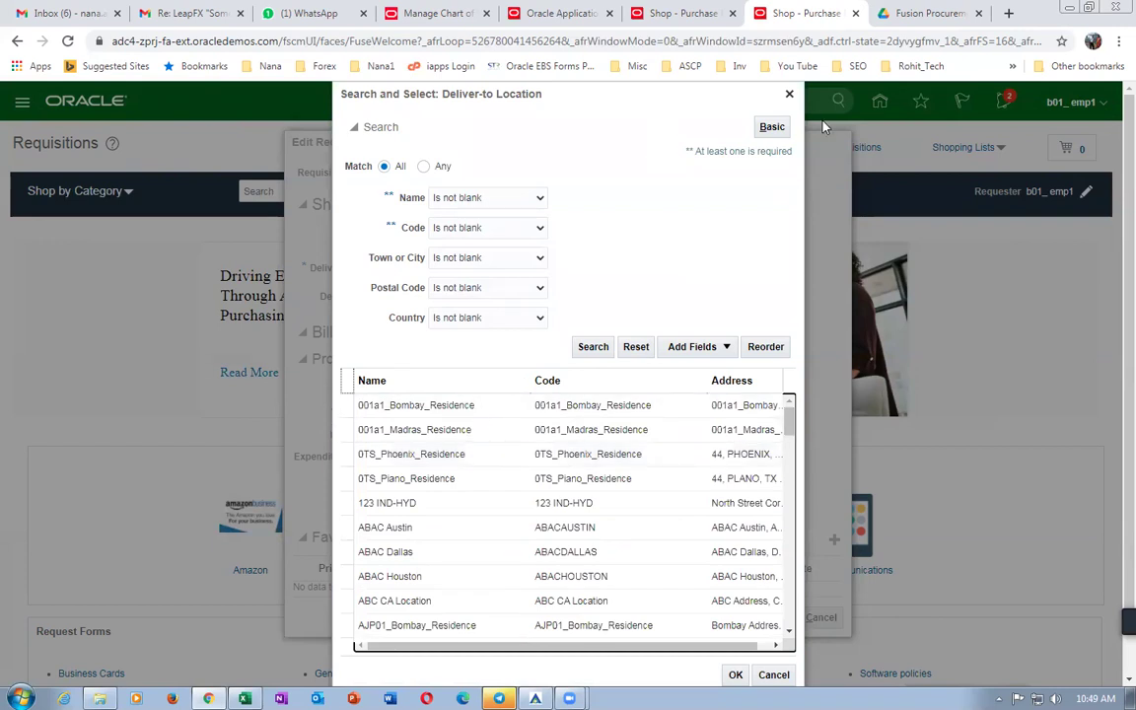
click(789, 94)
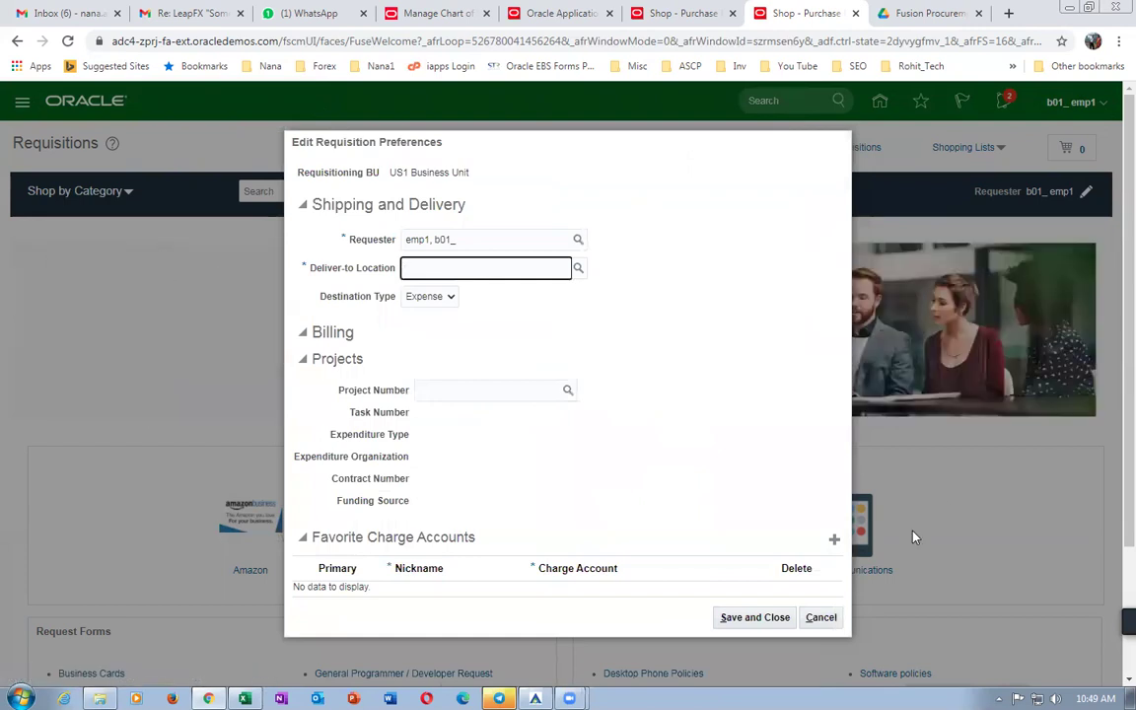
click(821, 617)
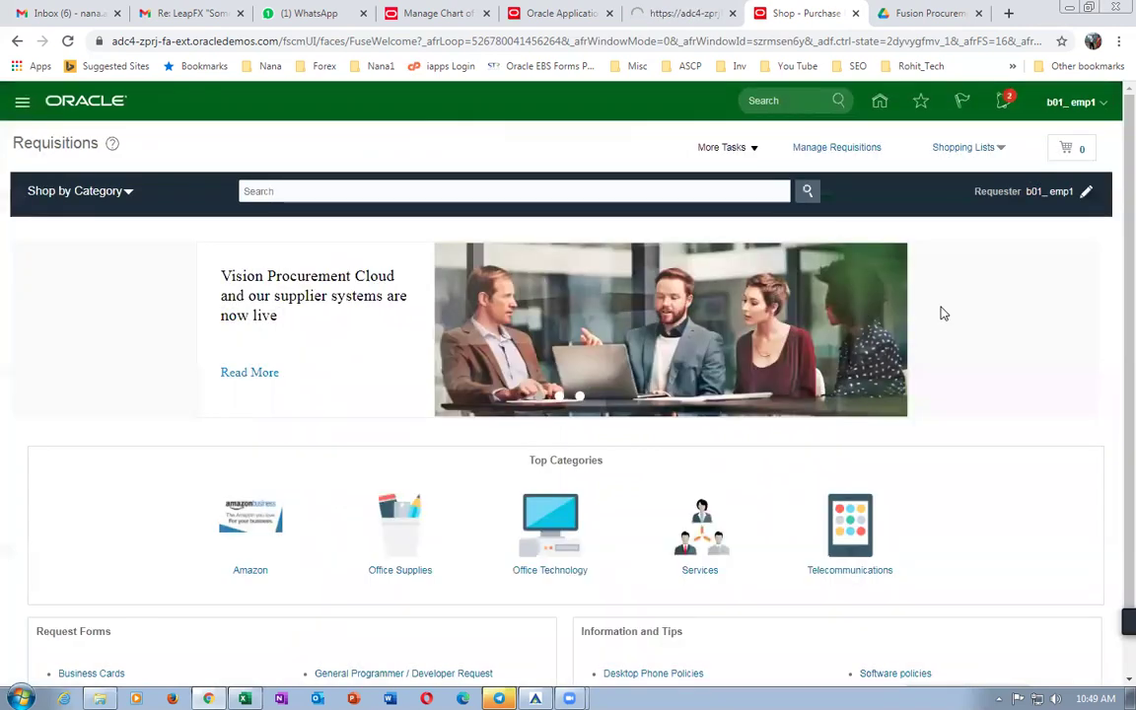
Duplicate the shopping tab and reach the Setup and Maintenance task search from Setup: Financials.
right_click(801, 15)
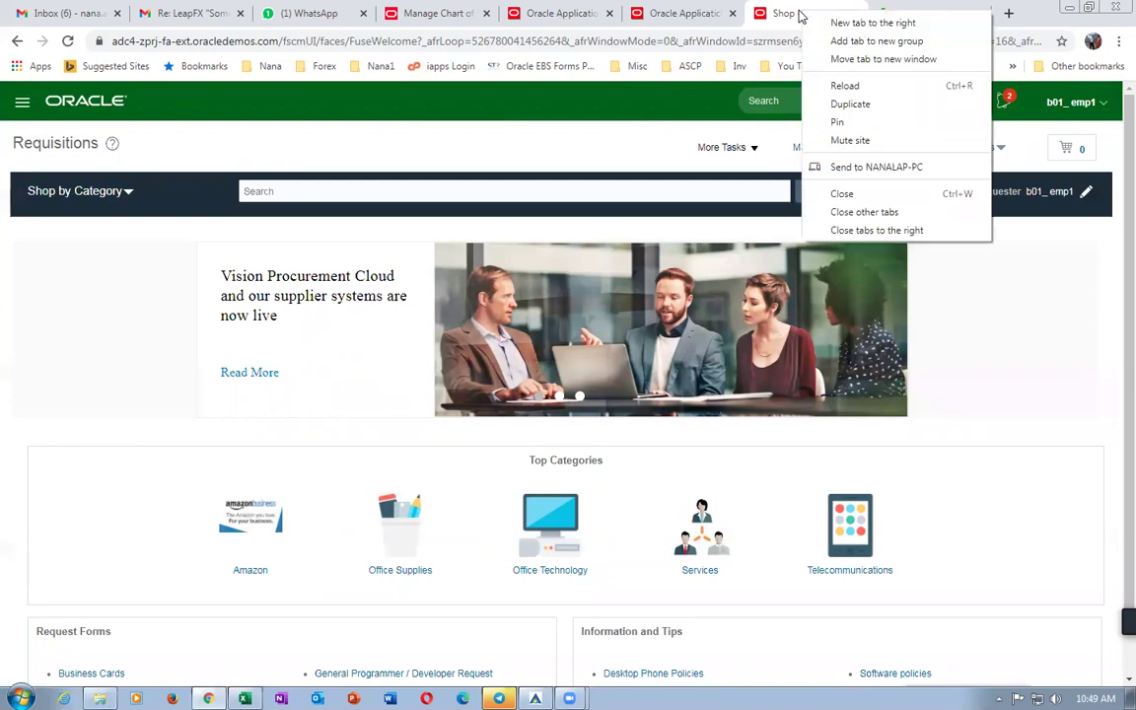
click(836, 104)
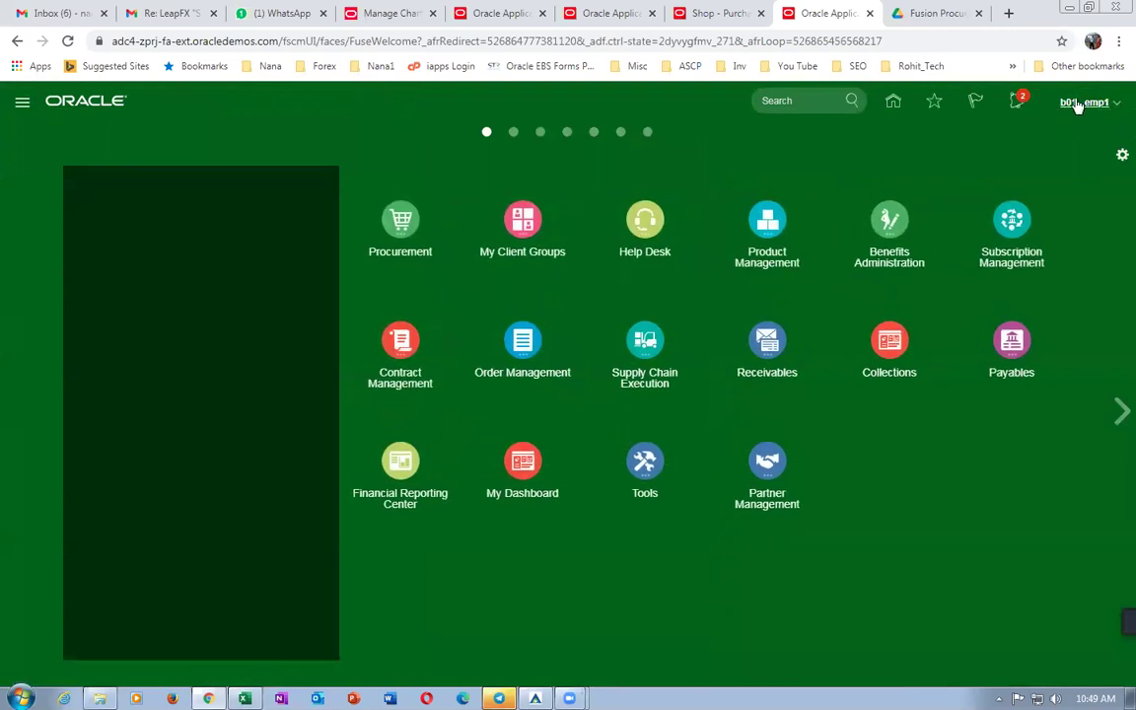
click(1078, 103)
click(854, 335)
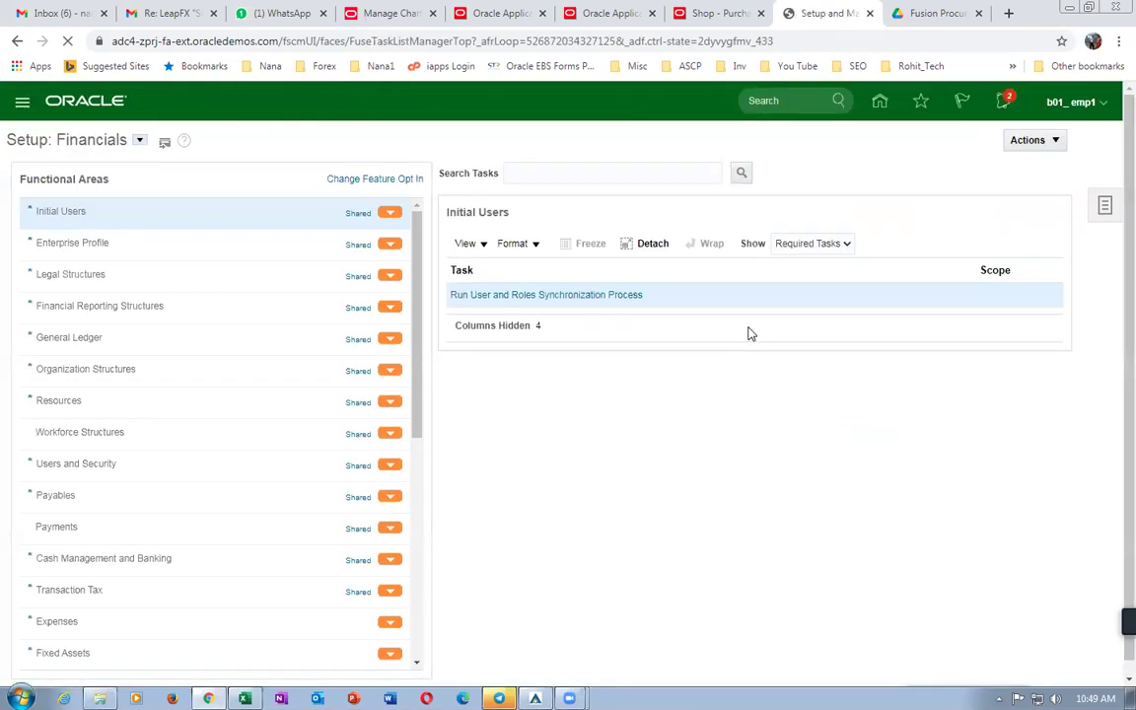
click(1105, 206)
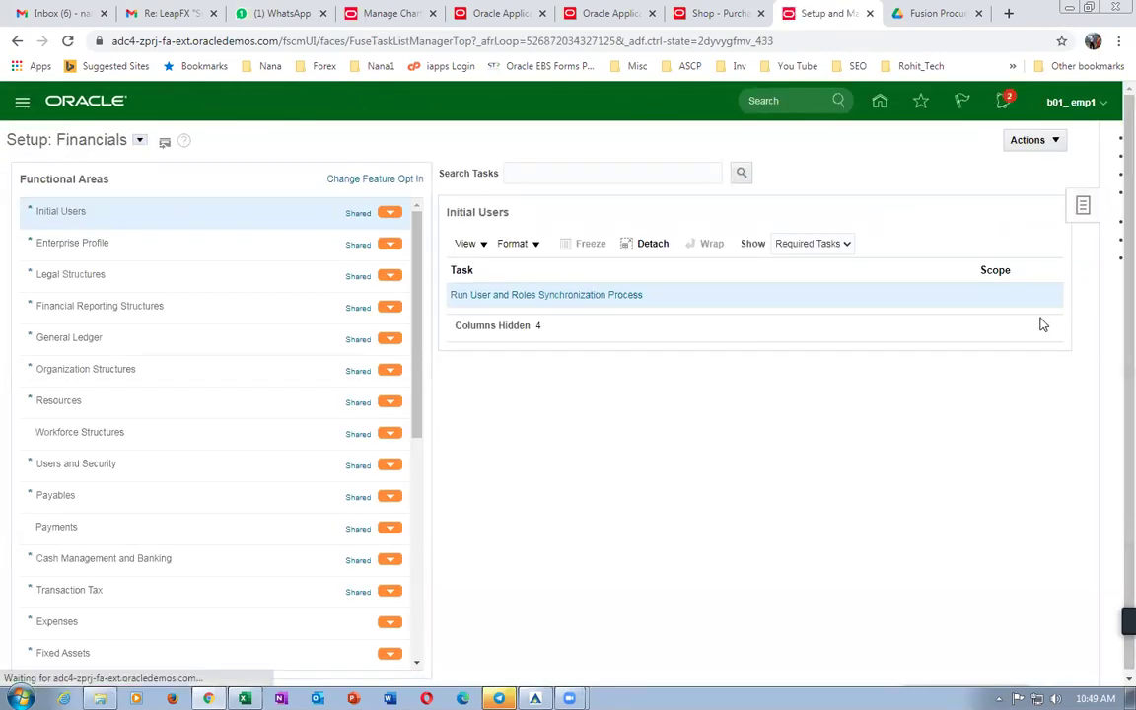
click(983, 260)
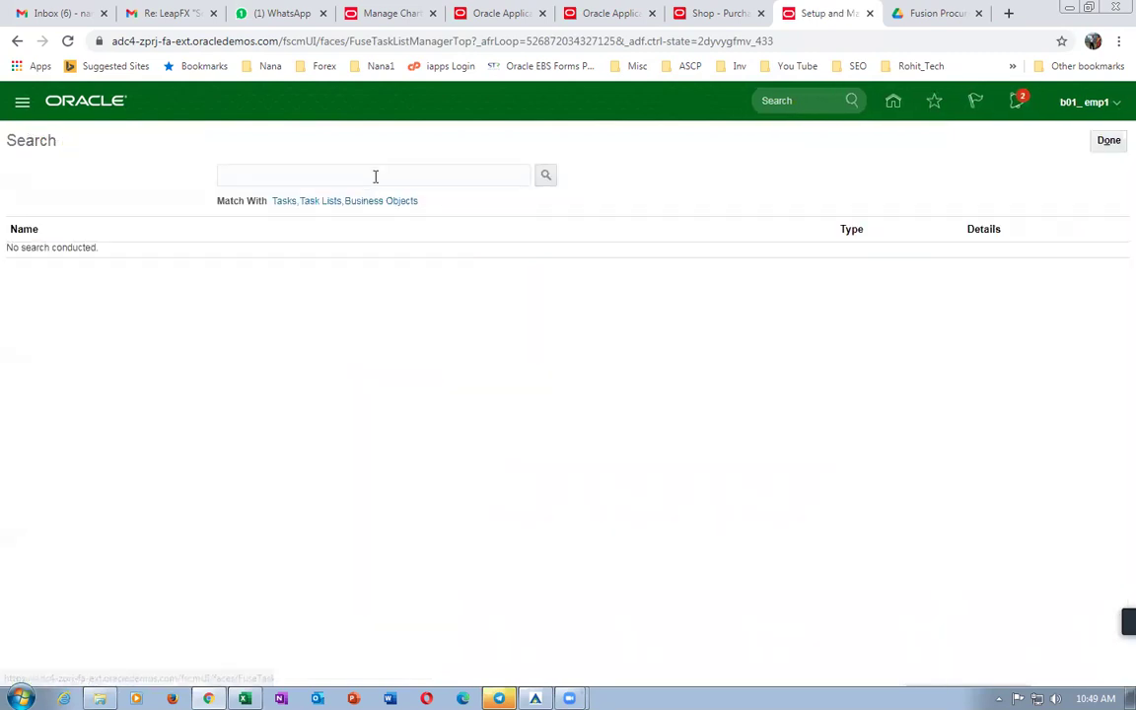
Search tasks for man%locations%, open Manage Locations, and find locations named b01.
click(380, 176)
text(man%locatio)
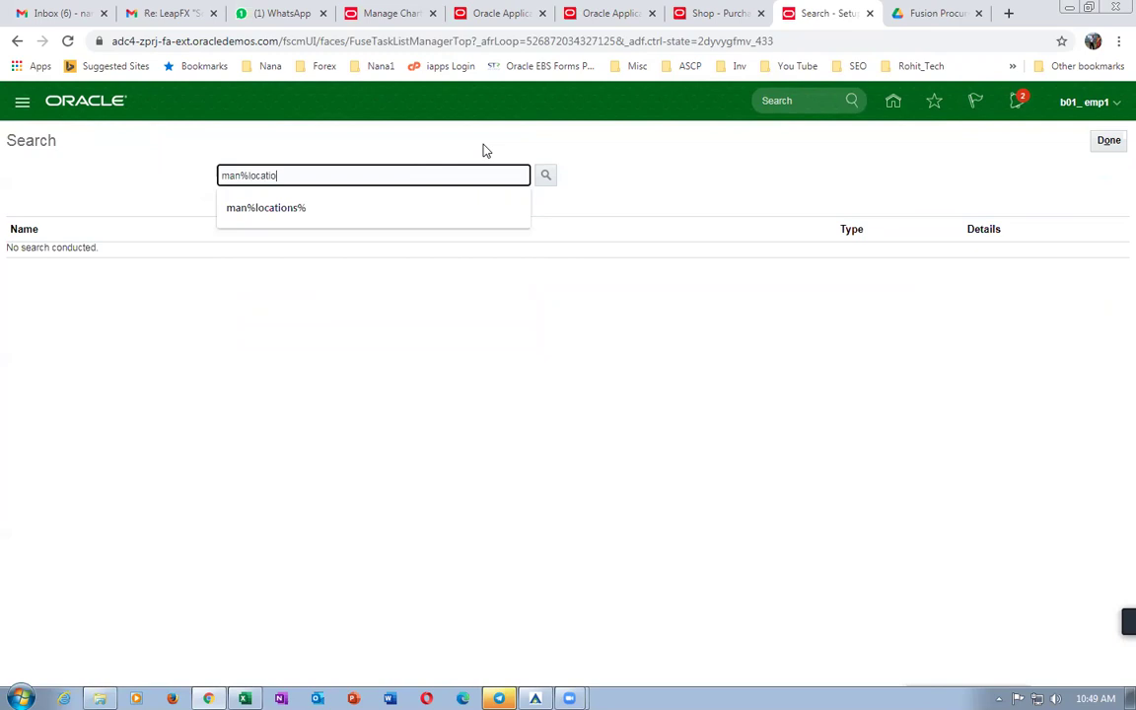
text(ns%)
key(Return)
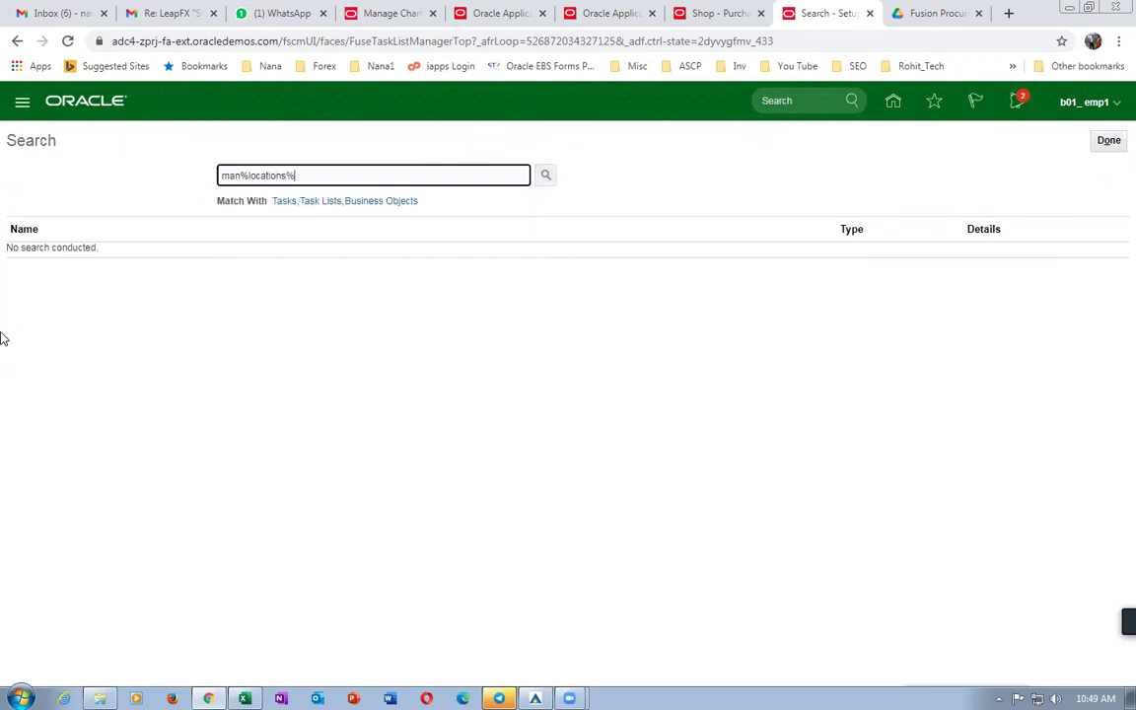
click(77, 332)
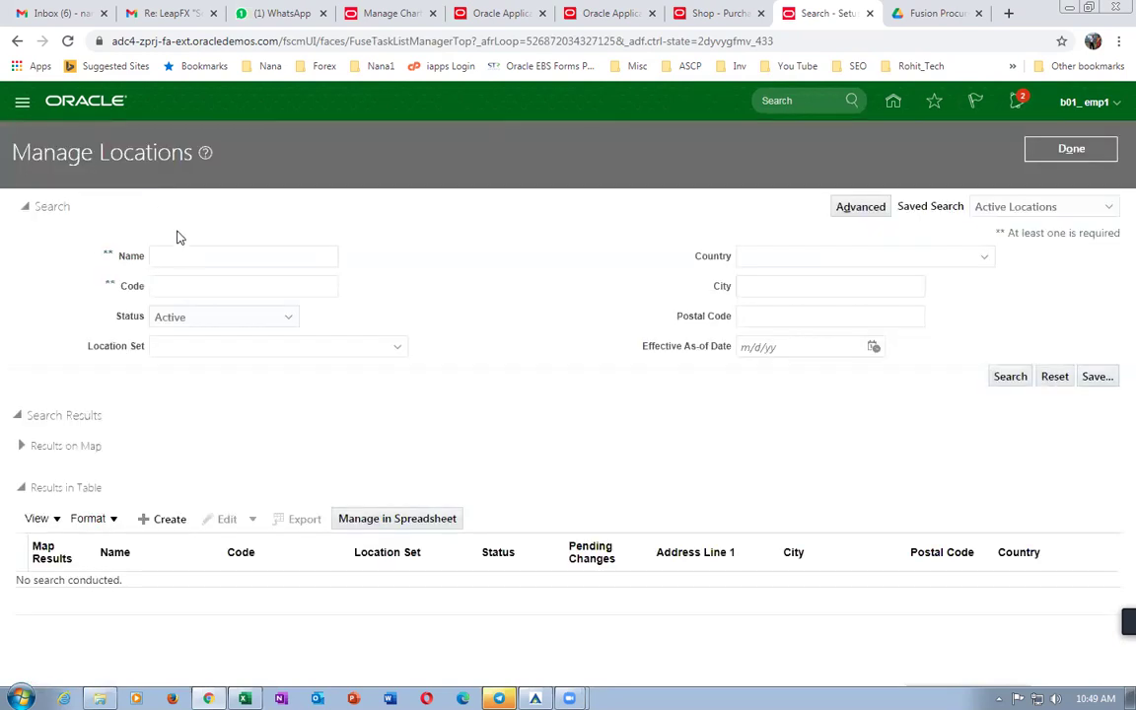
click(188, 253)
text(b01)
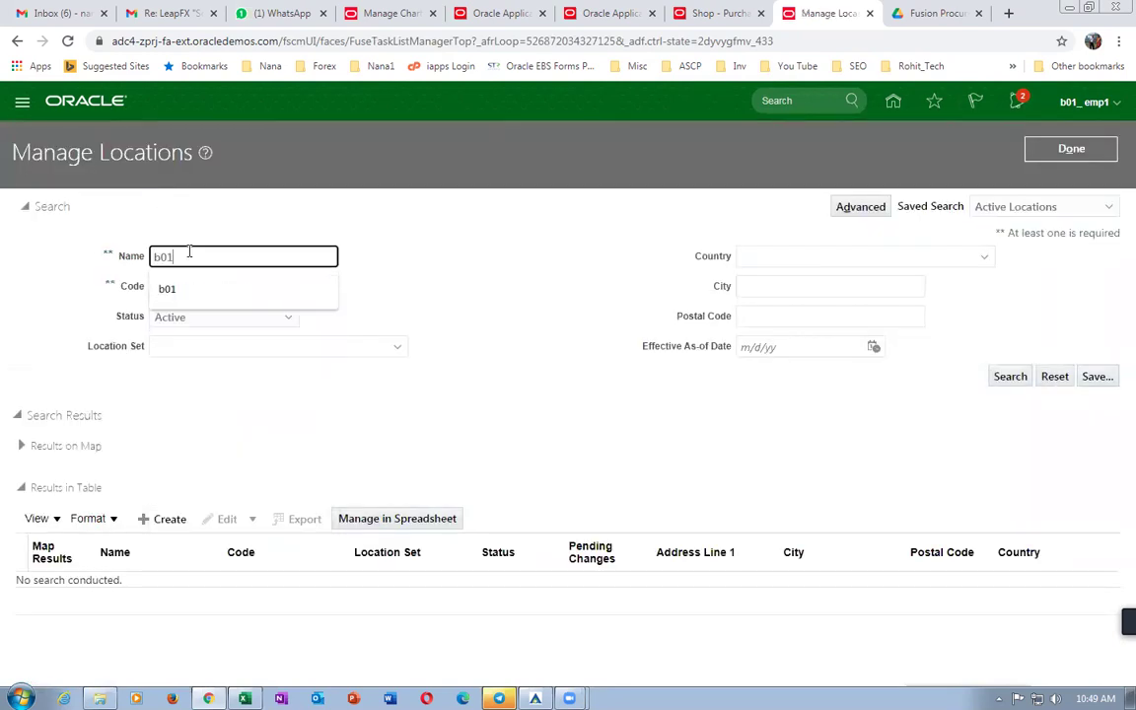
click(1013, 380)
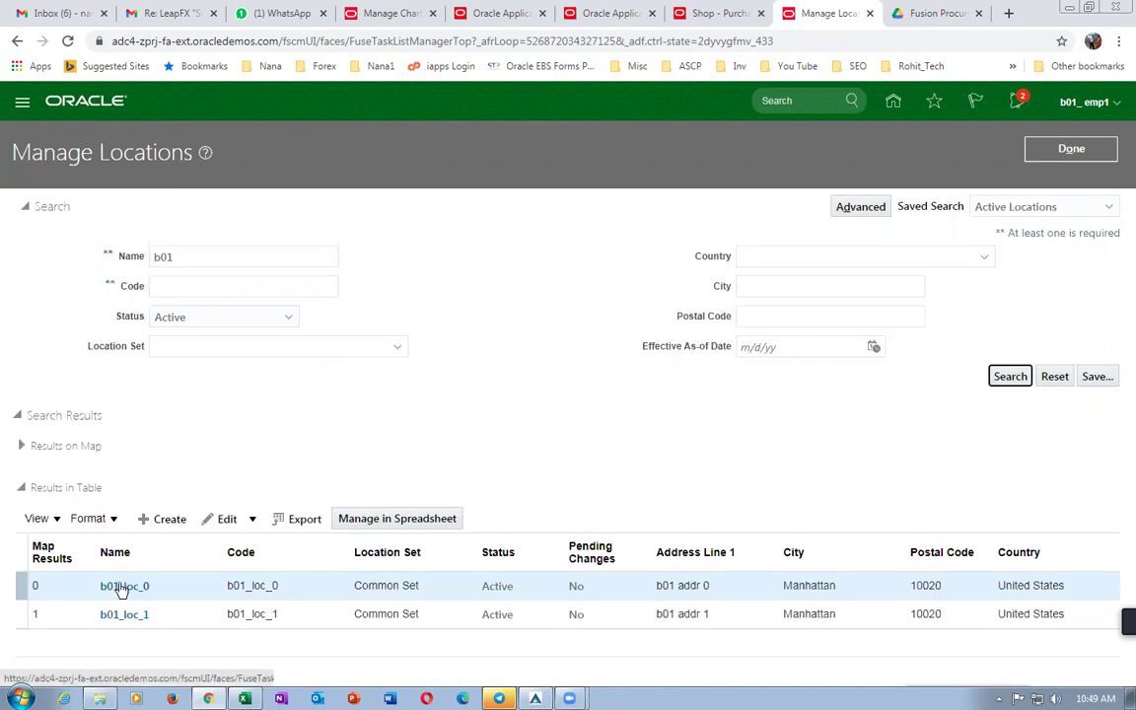
Start correcting b01_loc_0, discard the correction, and close its details.
click(21, 586)
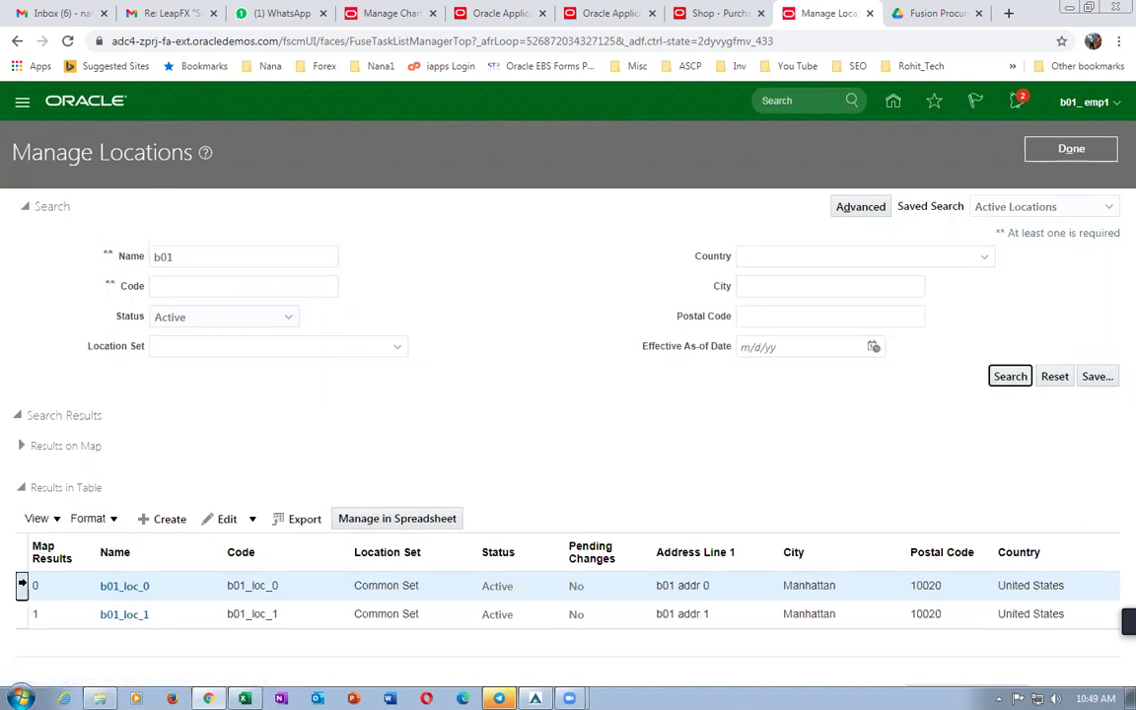
click(228, 520)
click(237, 568)
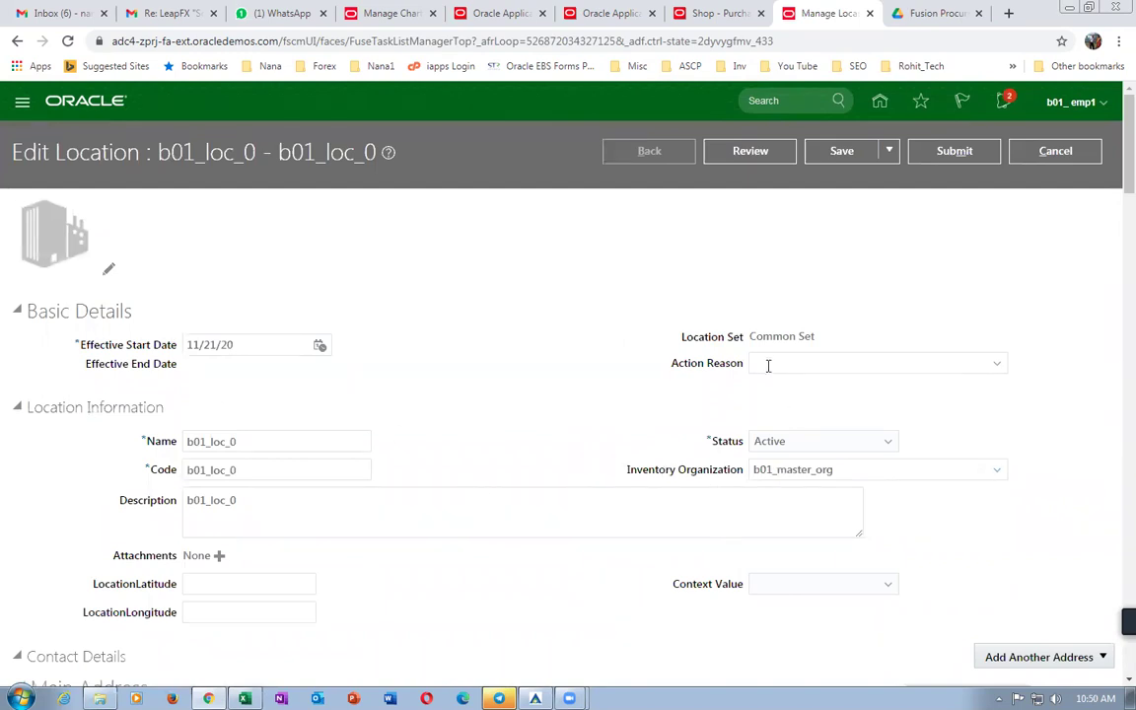
click(1049, 149)
click(747, 406)
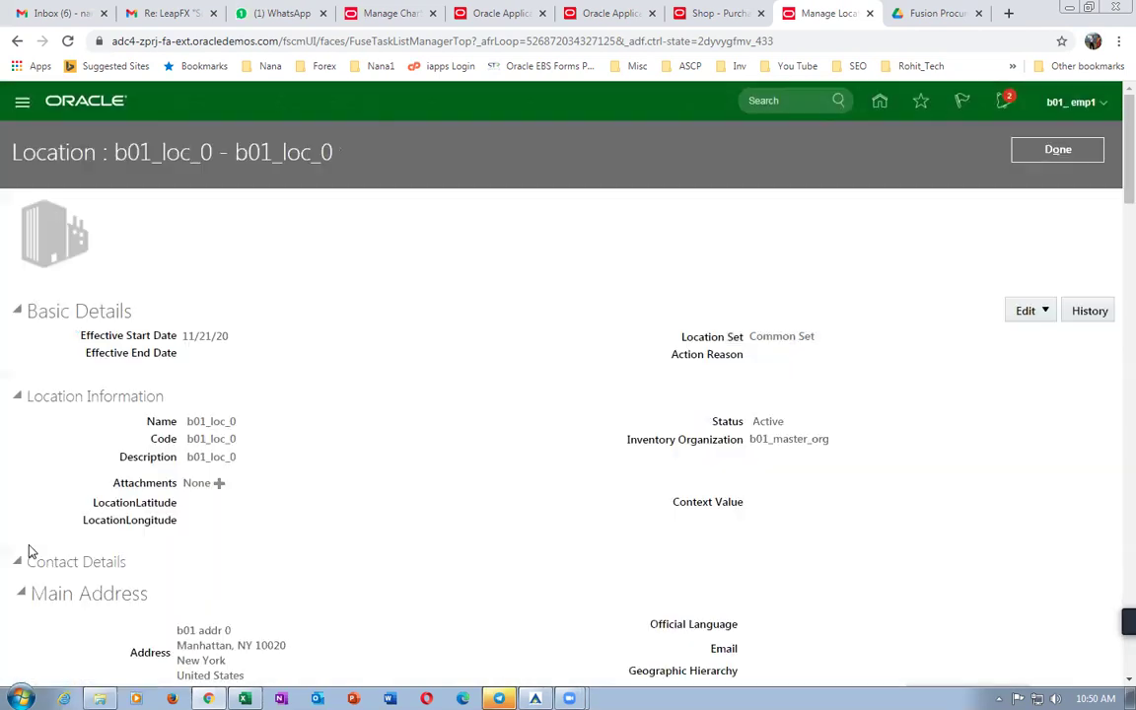
scroll(29, 555, down, 2)
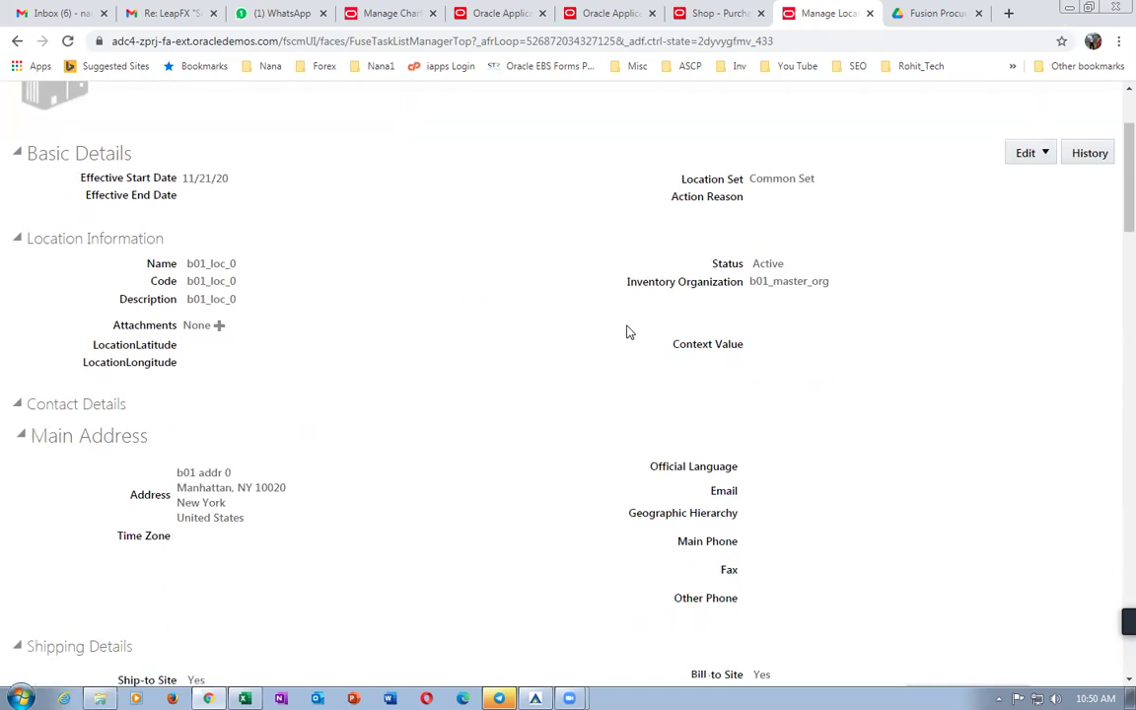
scroll(691, 296, up, 2)
click(1041, 150)
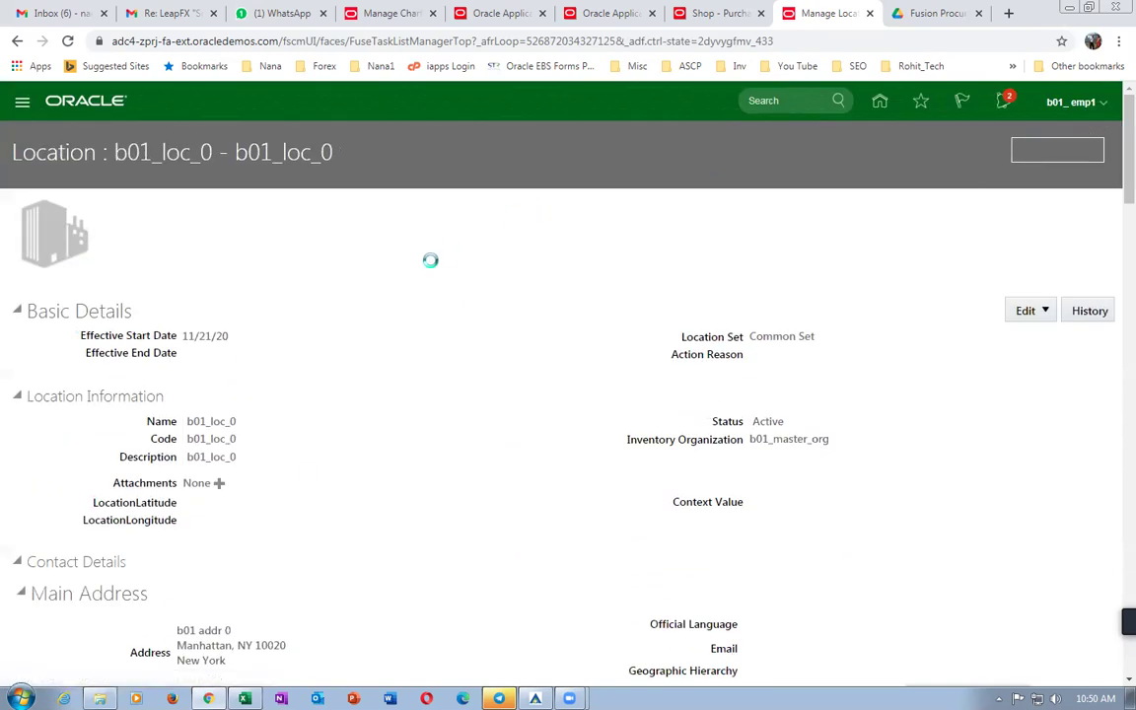
Review b01_loc_1's details, whose inventory organization is b01_child_1, then return to the task search.
click(21, 614)
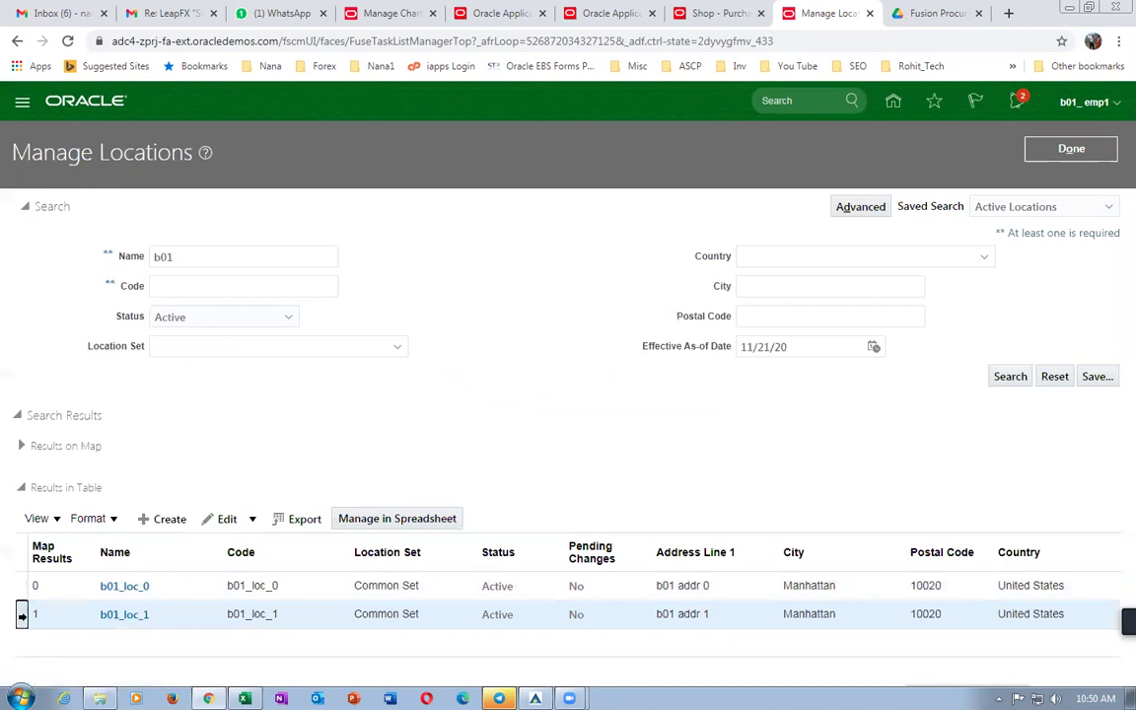
click(126, 613)
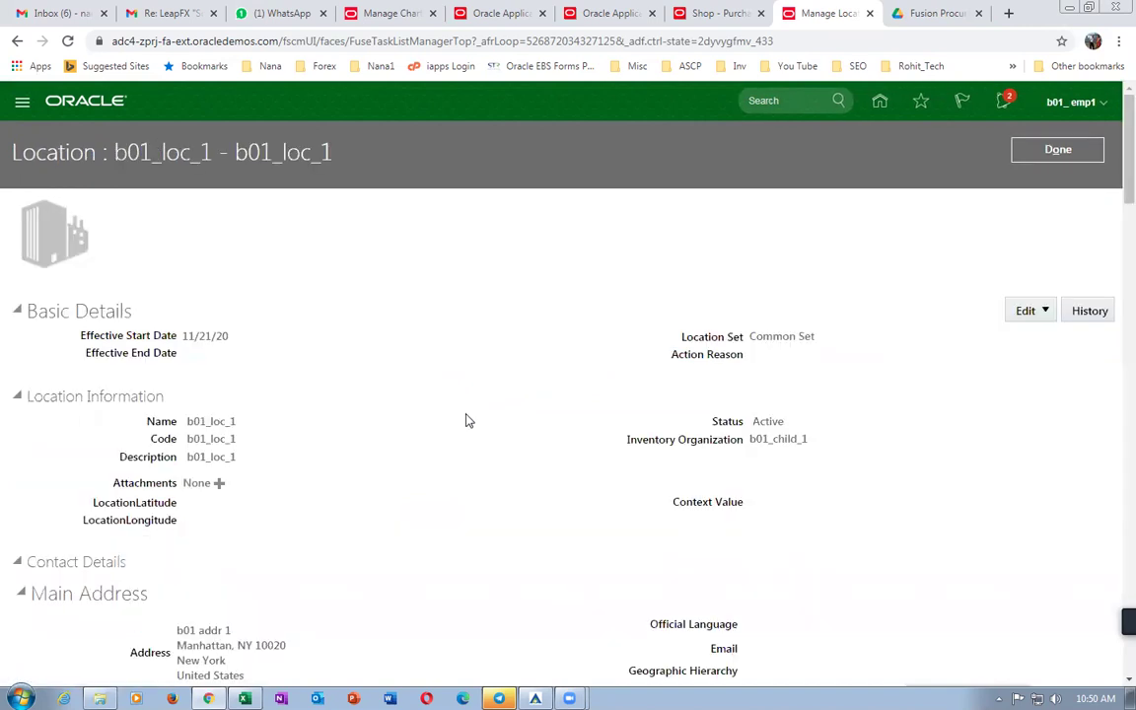
scroll(474, 433, down, 3)
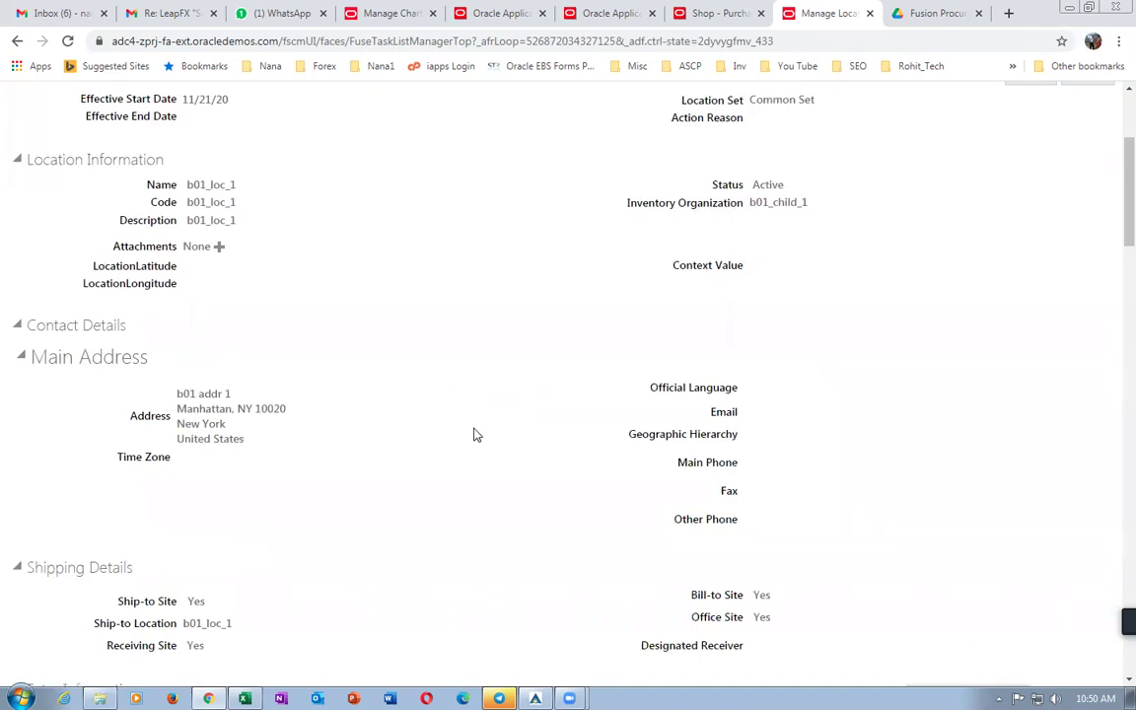
scroll(475, 434, down, 2)
scroll(474, 434, up, 3)
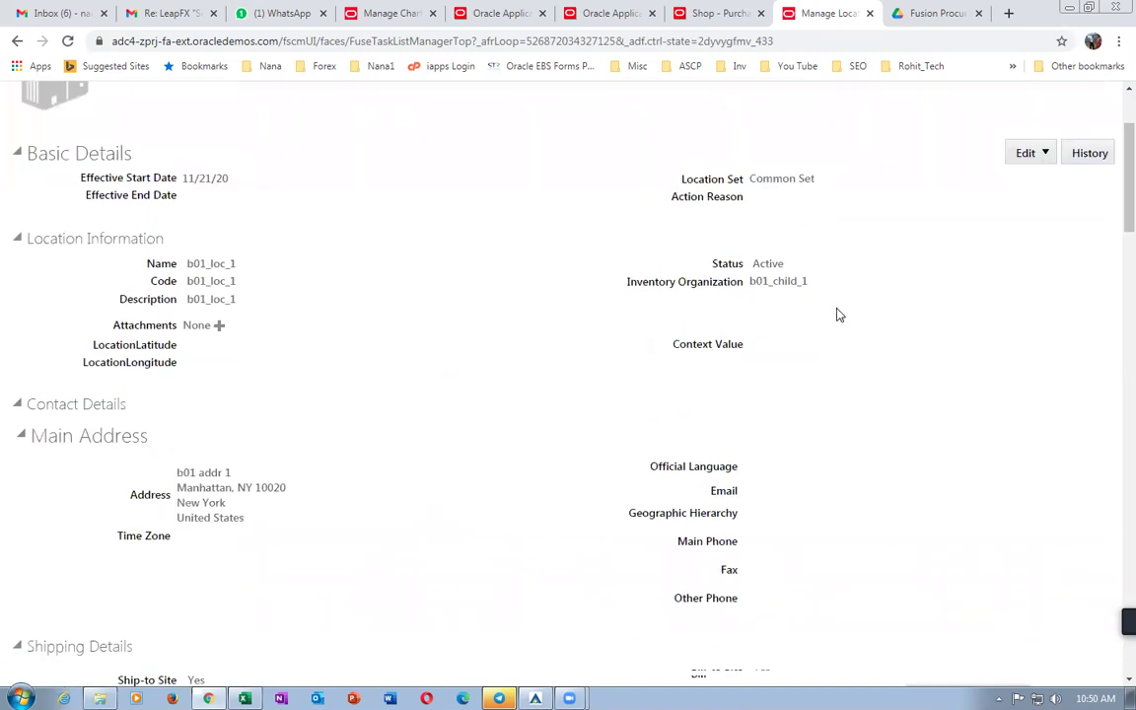
scroll(838, 313, up, 2)
click(1059, 150)
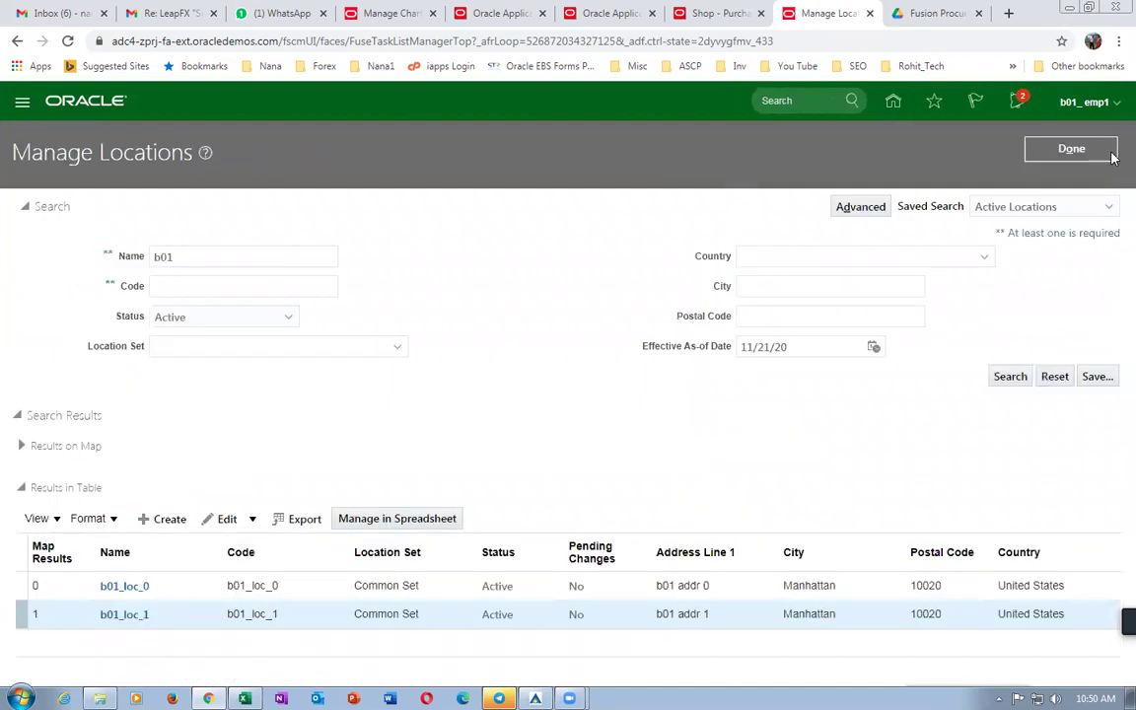
click(1072, 148)
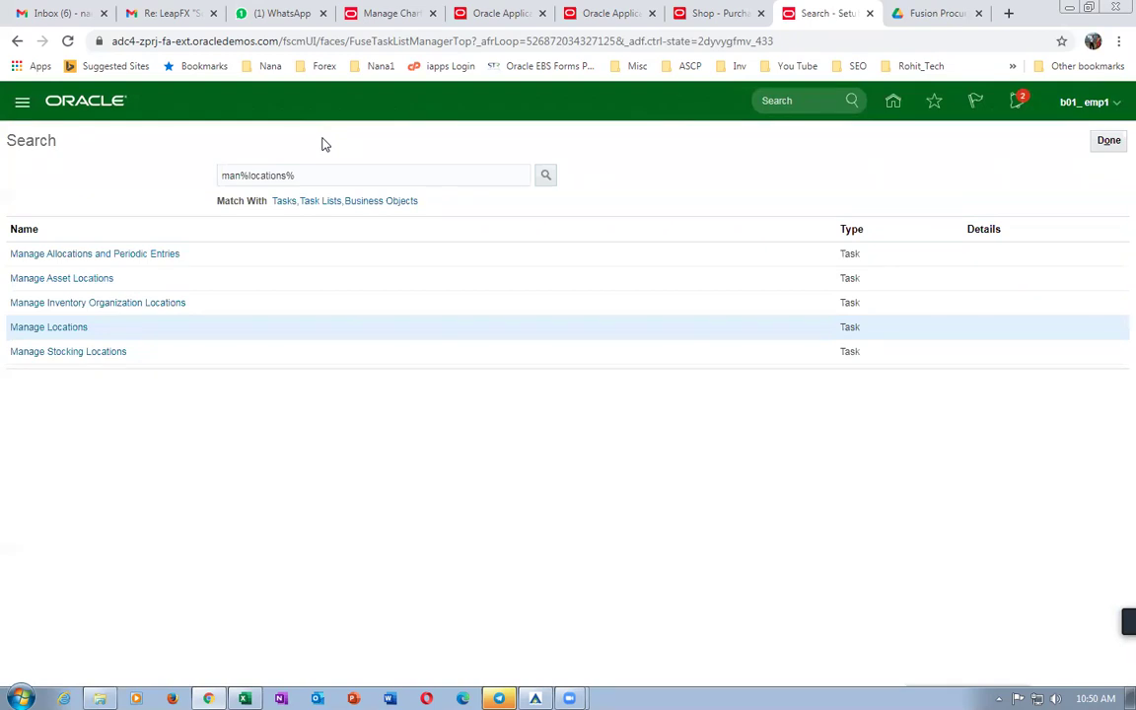
Go to Procurement > Purchase Requisitions and cancel the requisition preferences without changes.
click(309, 176)
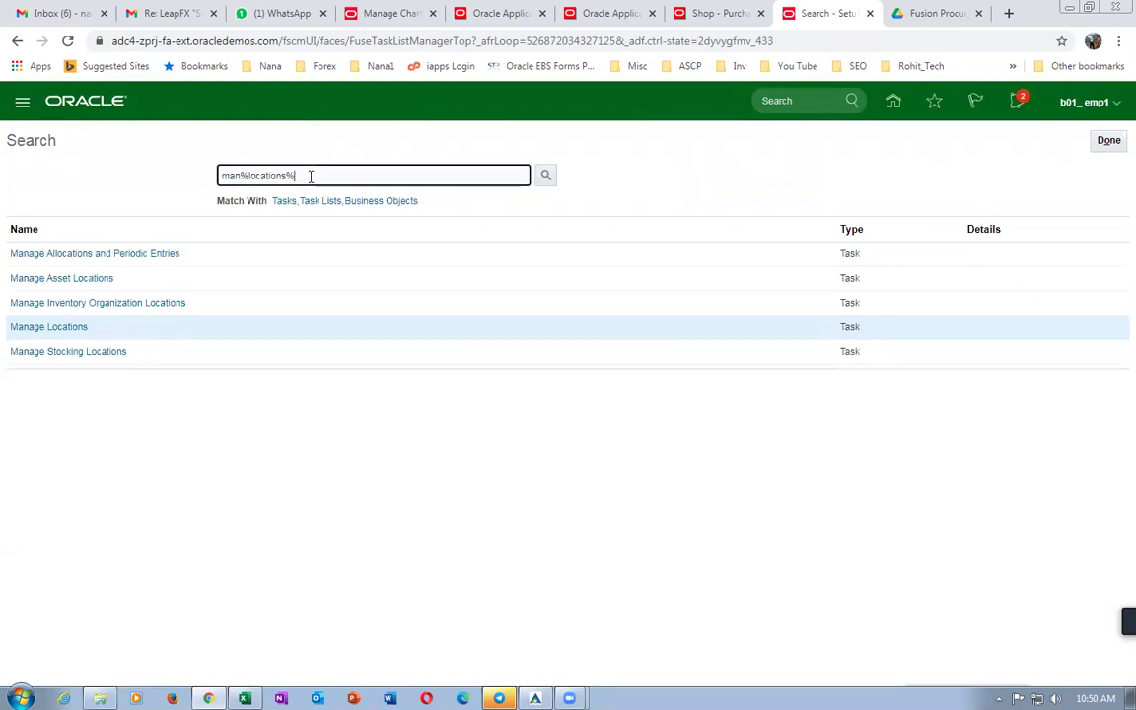
click(1109, 142)
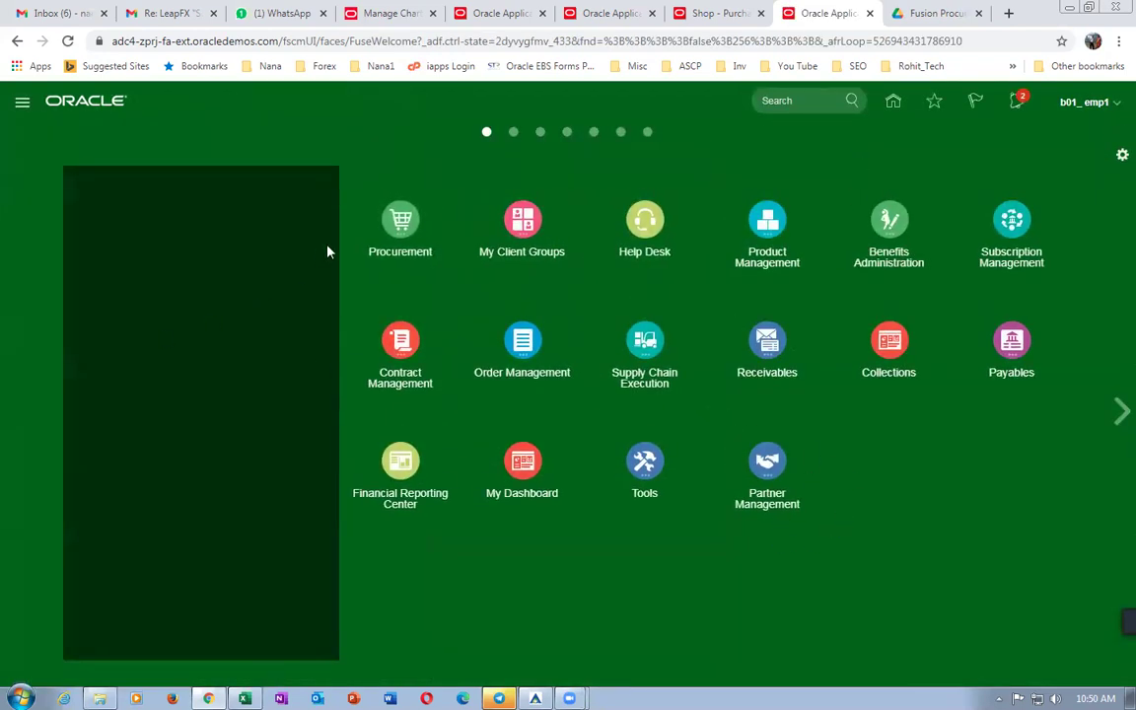
click(401, 222)
click(397, 320)
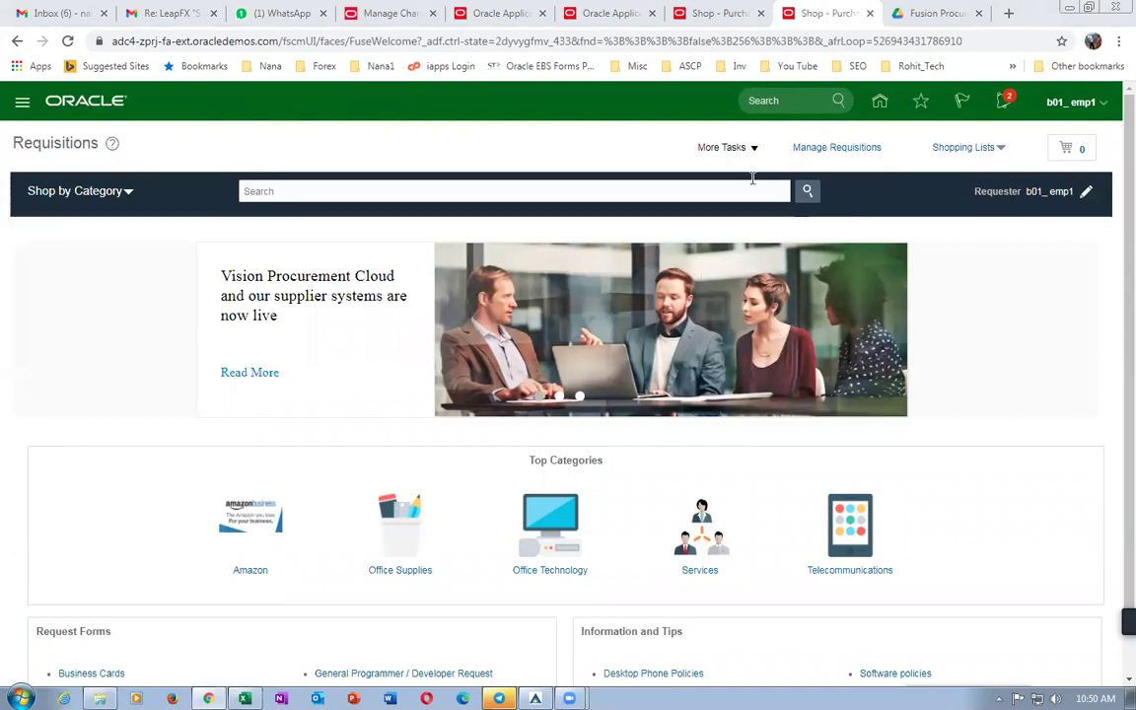
click(721, 148)
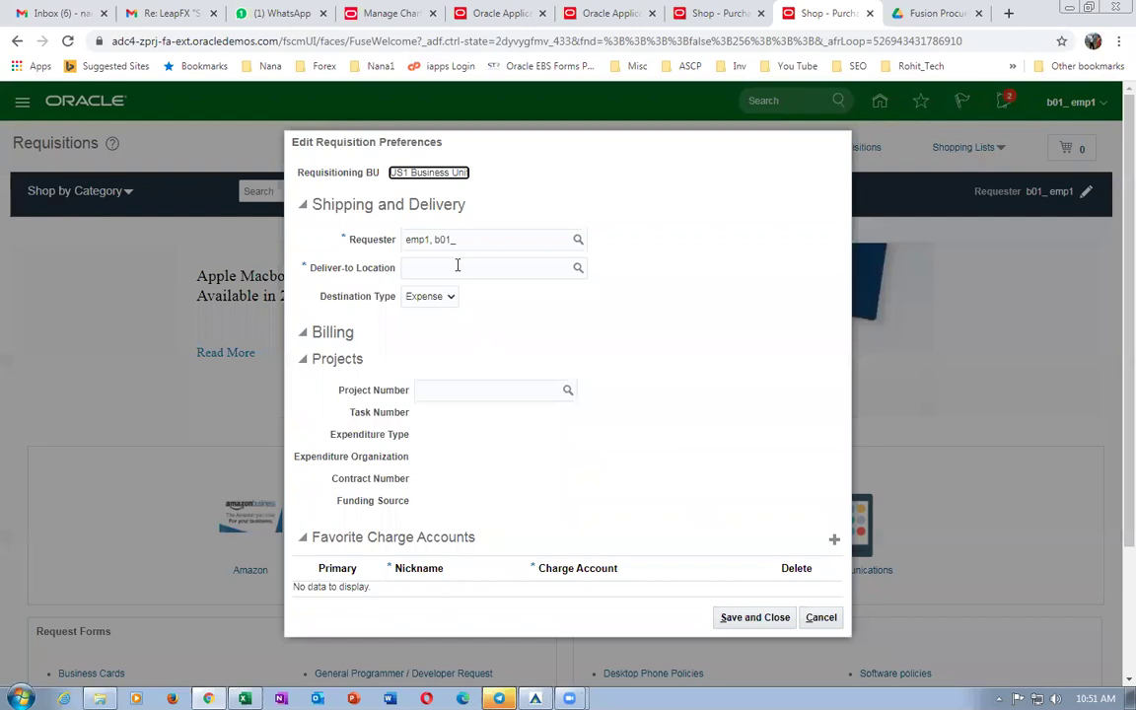
click(456, 267)
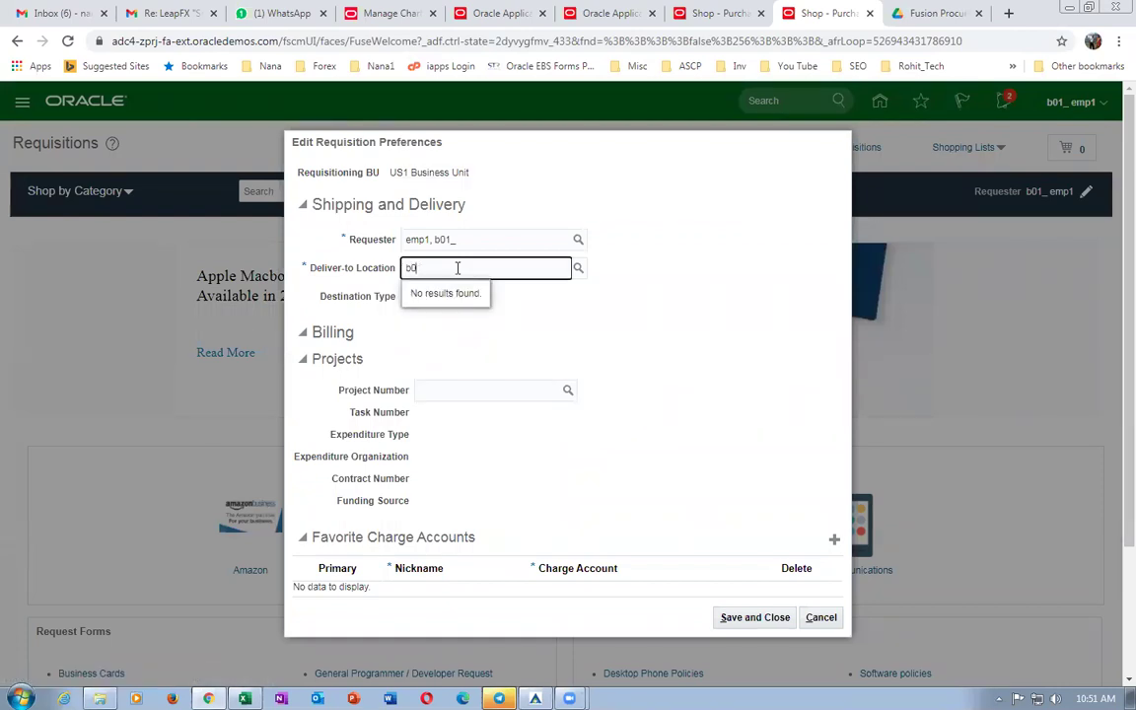
click(818, 621)
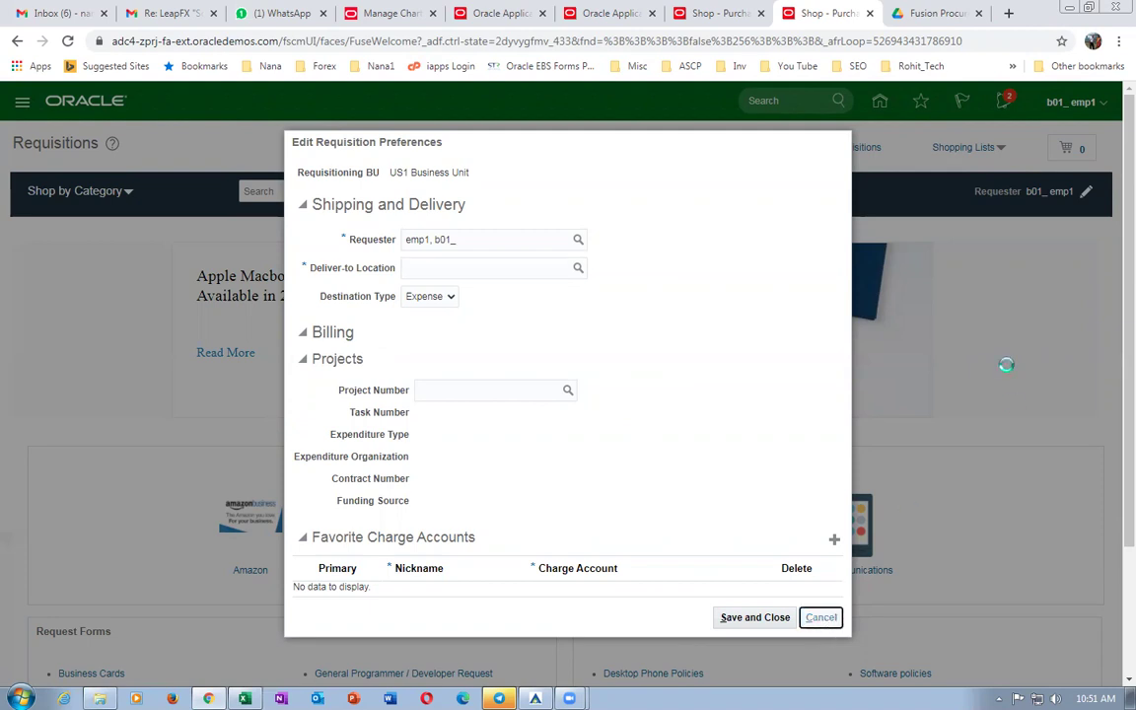
Copy the task name Configure Requisitioning Business Function from worksheet cell E98.
key(alt+Tab)
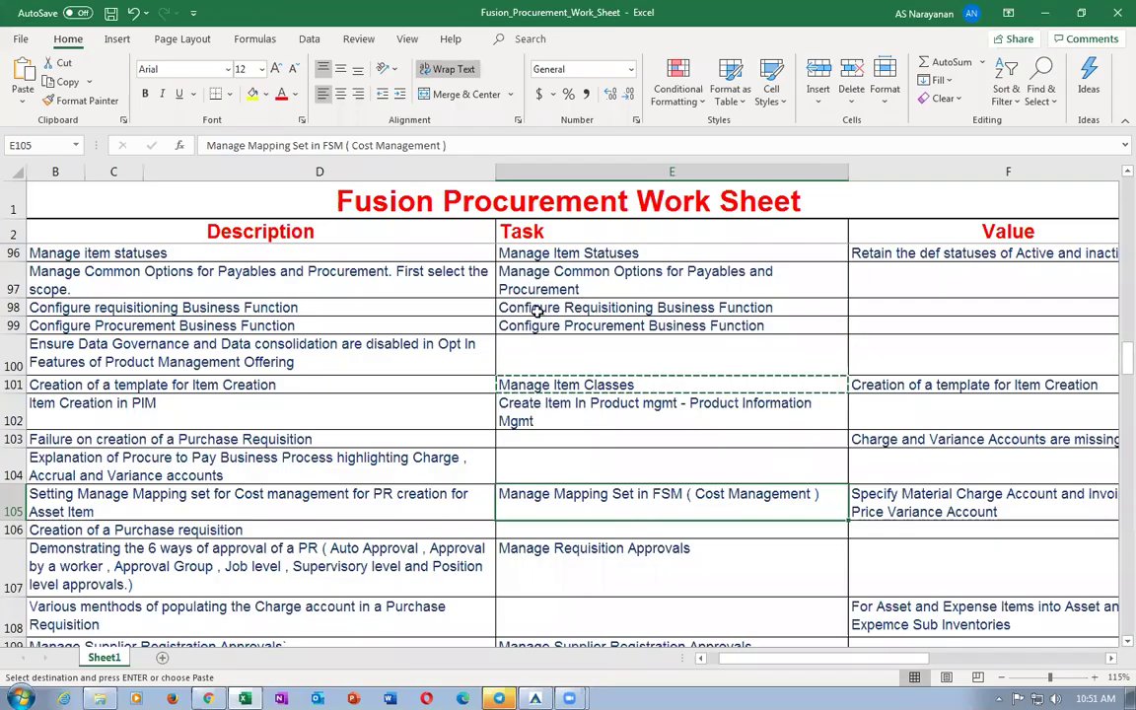
click(534, 310)
key(ctrl+c)
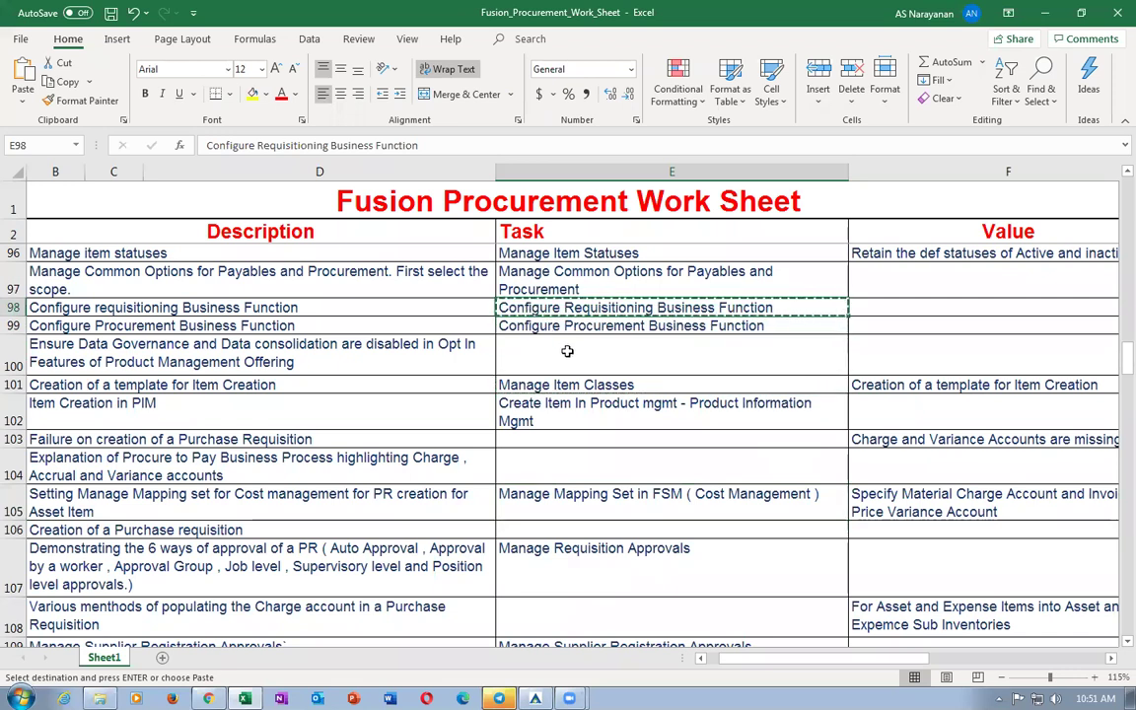
key(alt+Tab)
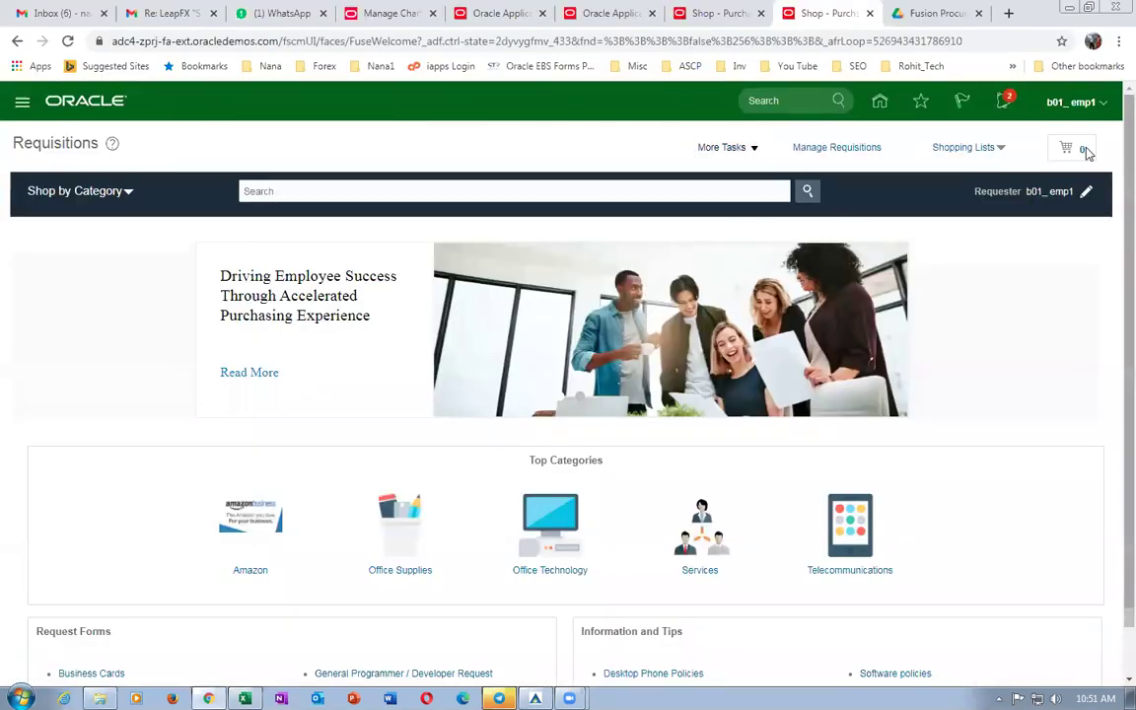
In Setup and Maintenance, search for and open Configure Requisitioning Business Function.
click(1070, 101)
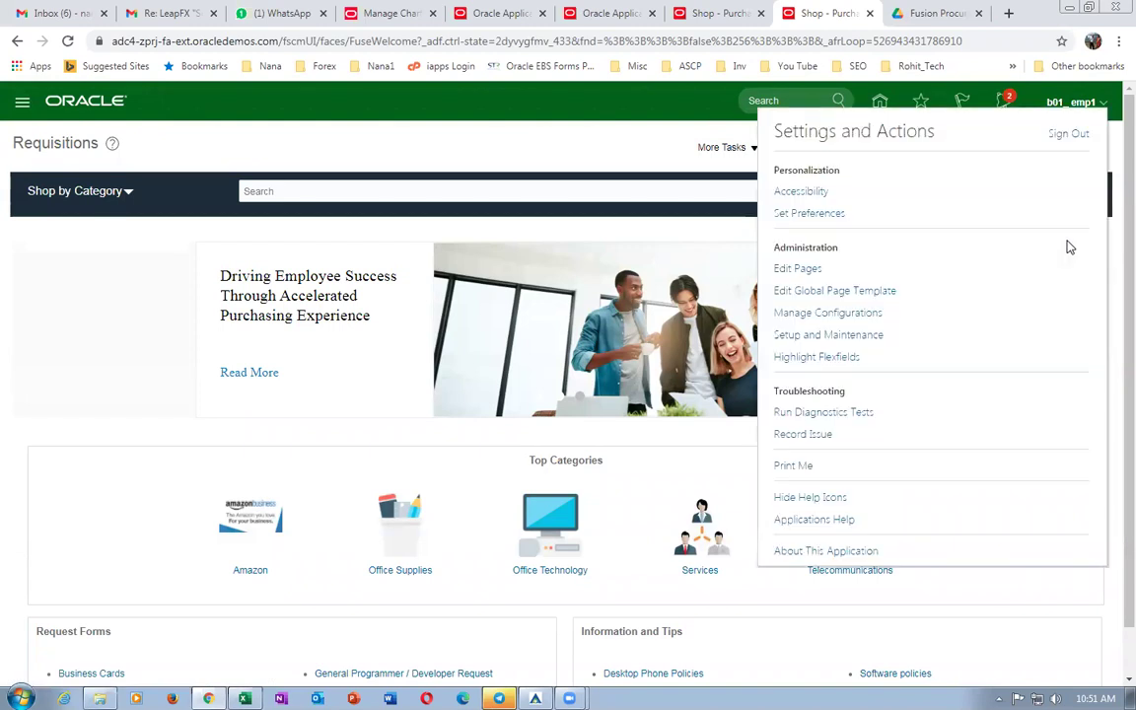
click(854, 335)
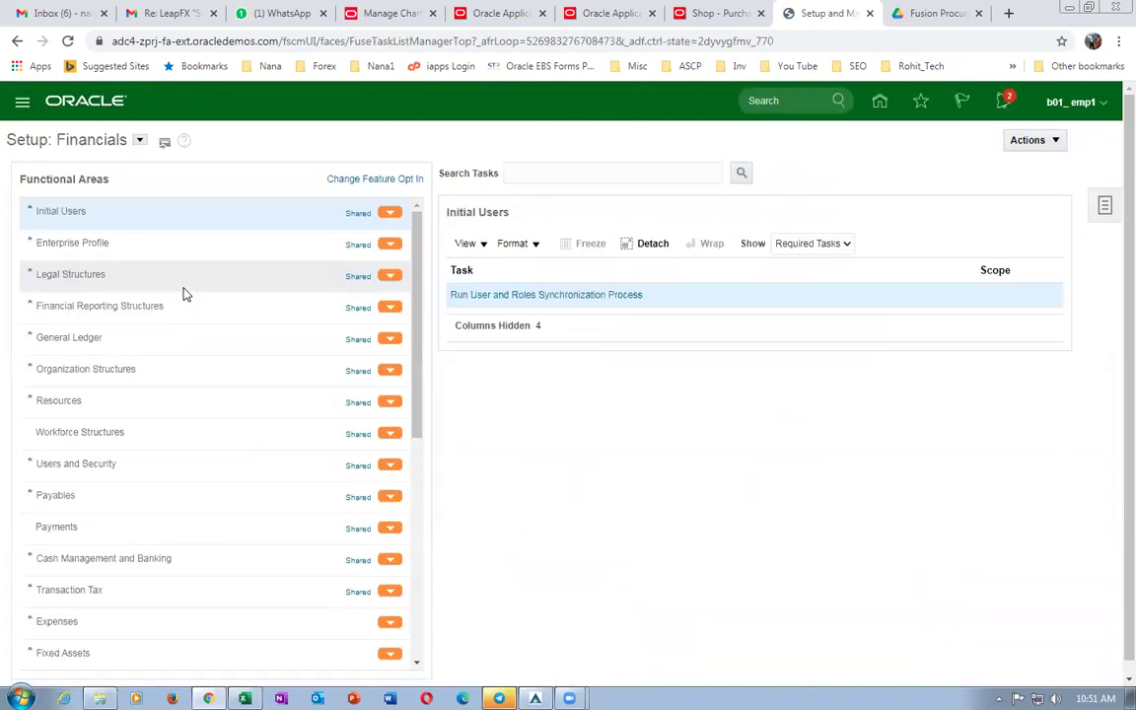
click(1104, 207)
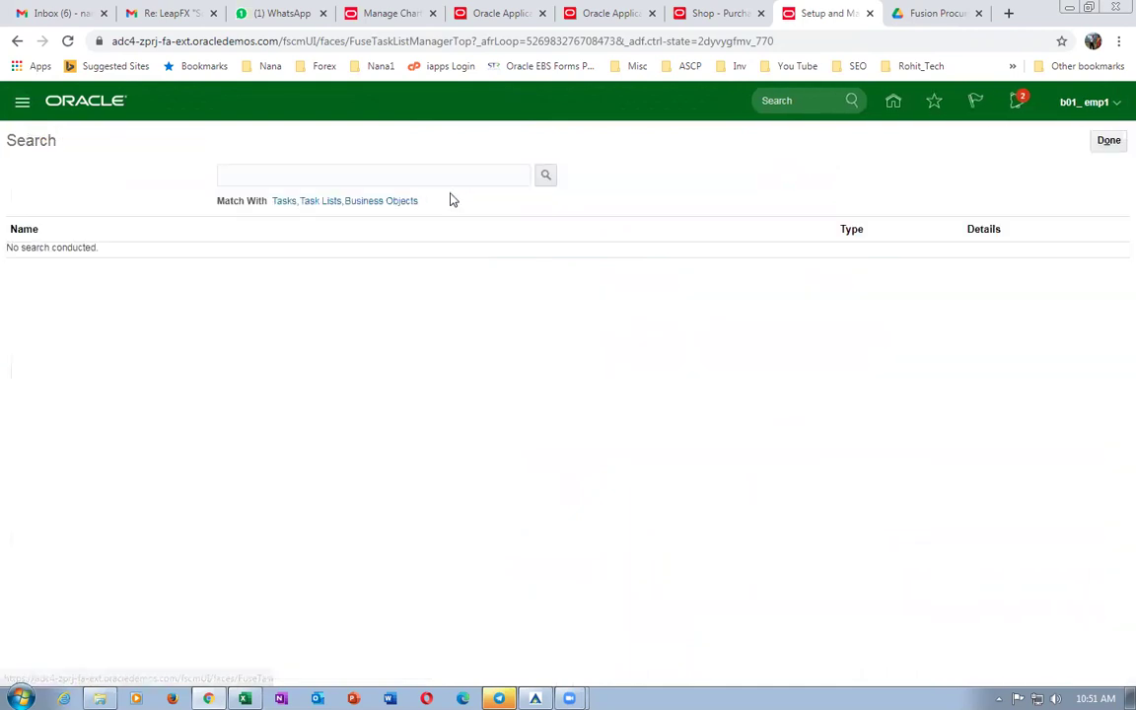
click(439, 176)
key(ctrl+v)
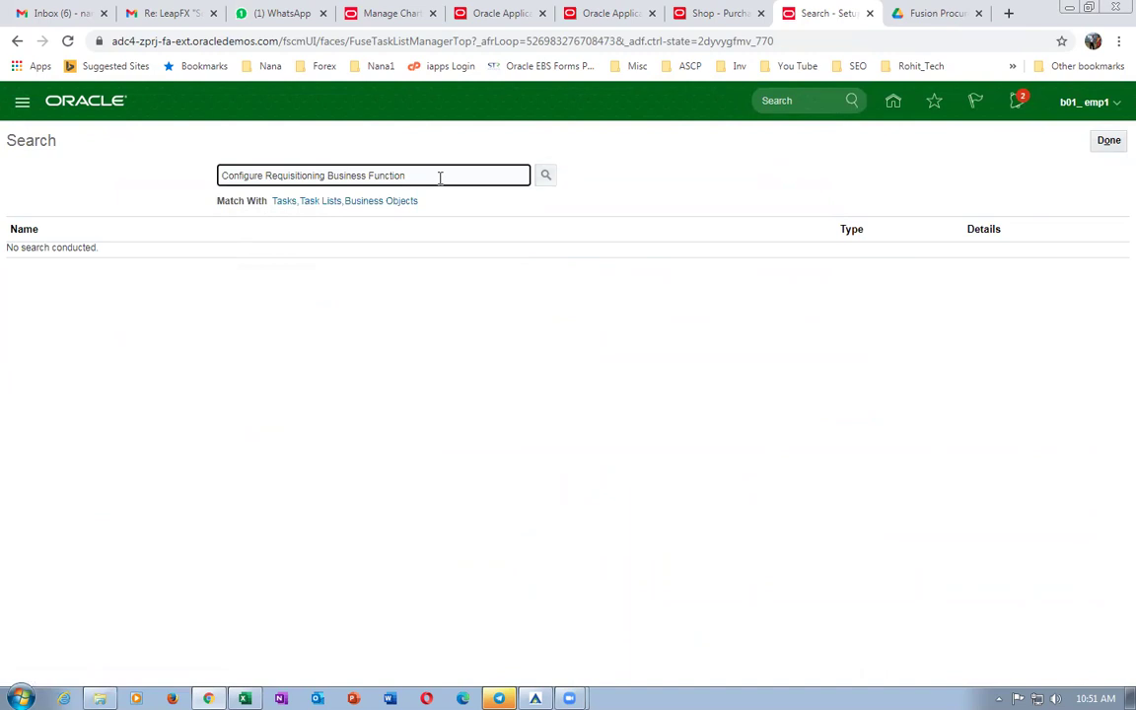
key(Return)
click(157, 253)
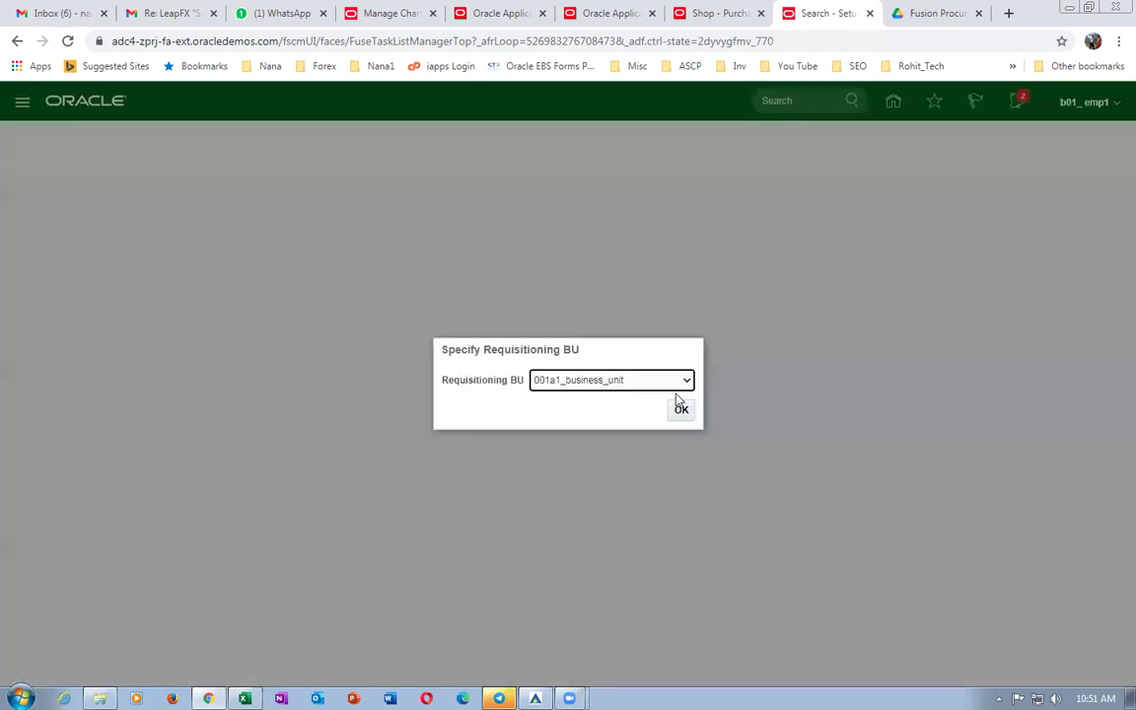
Choose b01_business_unit as the requisitioning business unit and confirm.
click(669, 382)
drag(687, 420, 680, 602)
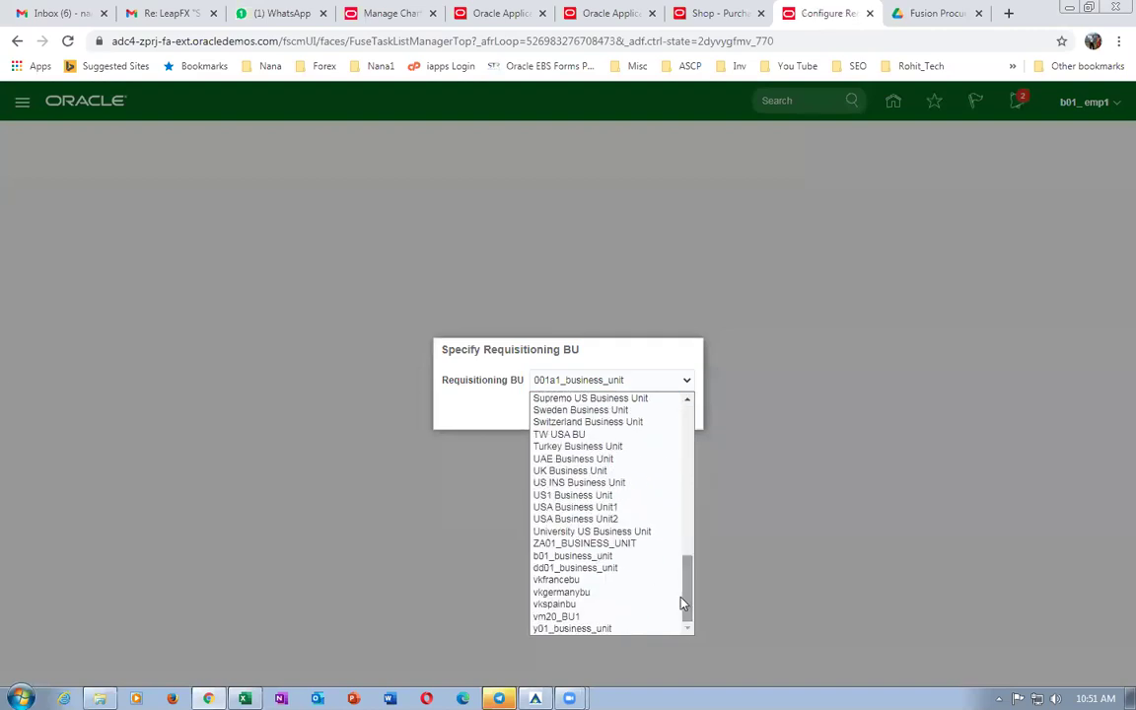
click(597, 557)
click(682, 413)
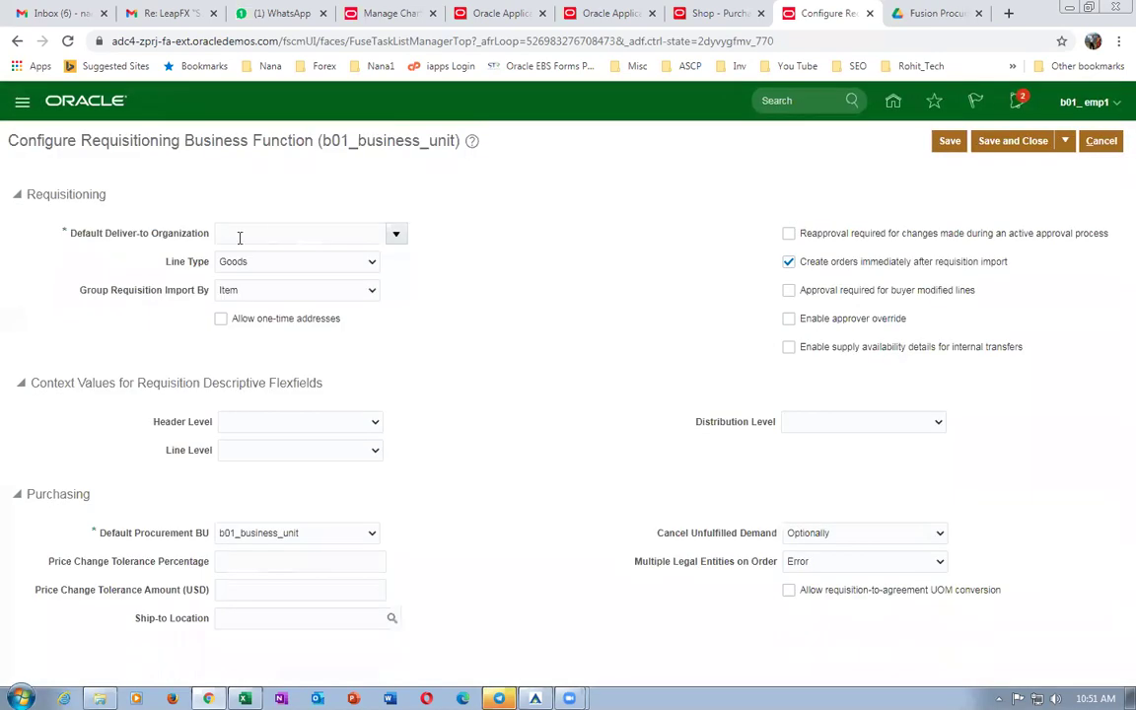
Set Default Deliver-to Organization to b01_child_1 and save the requisitioning configuration.
click(243, 235)
text(b01)
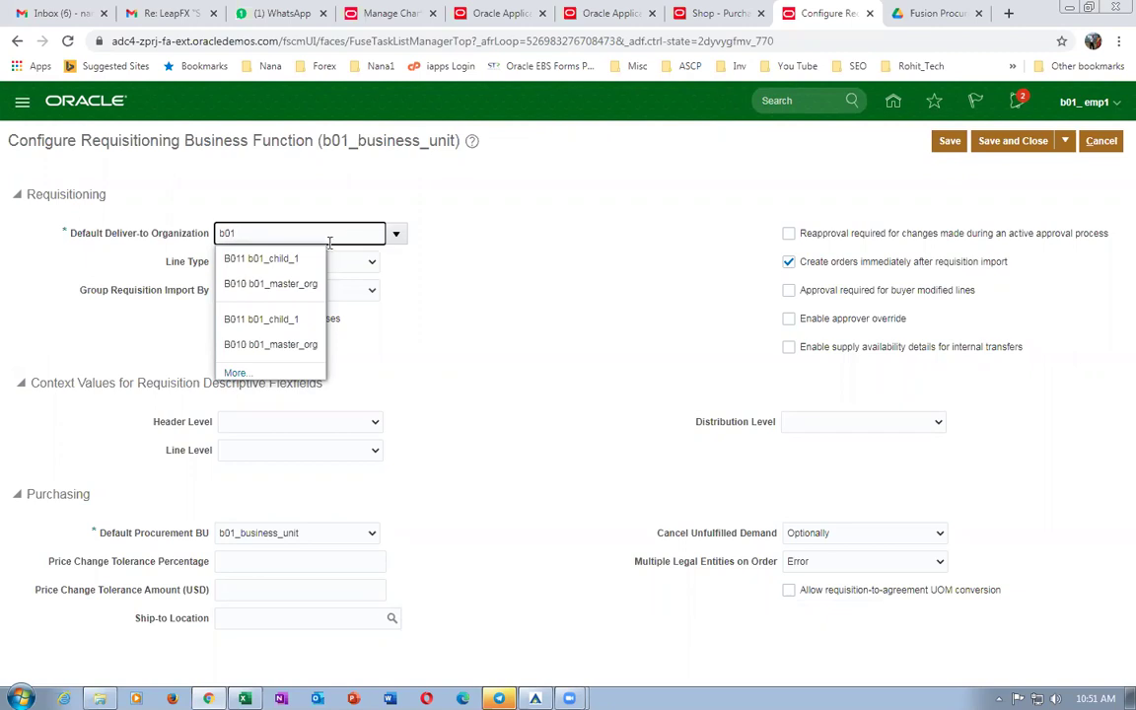
click(268, 319)
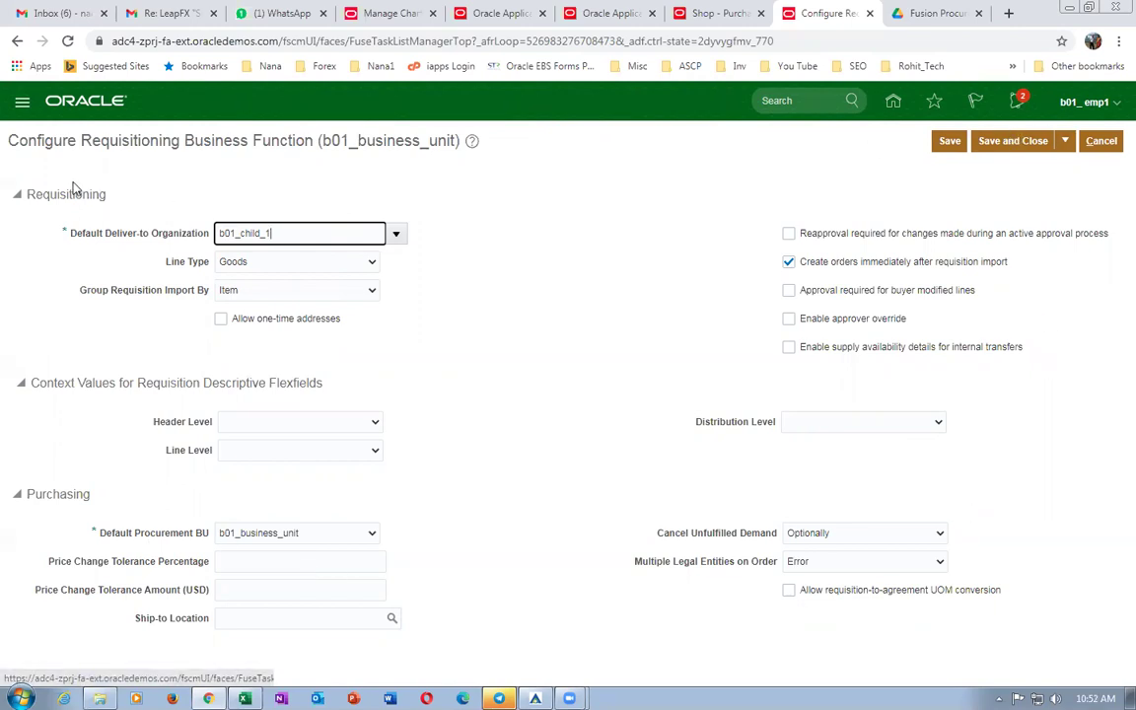
drag(54, 138, 346, 158)
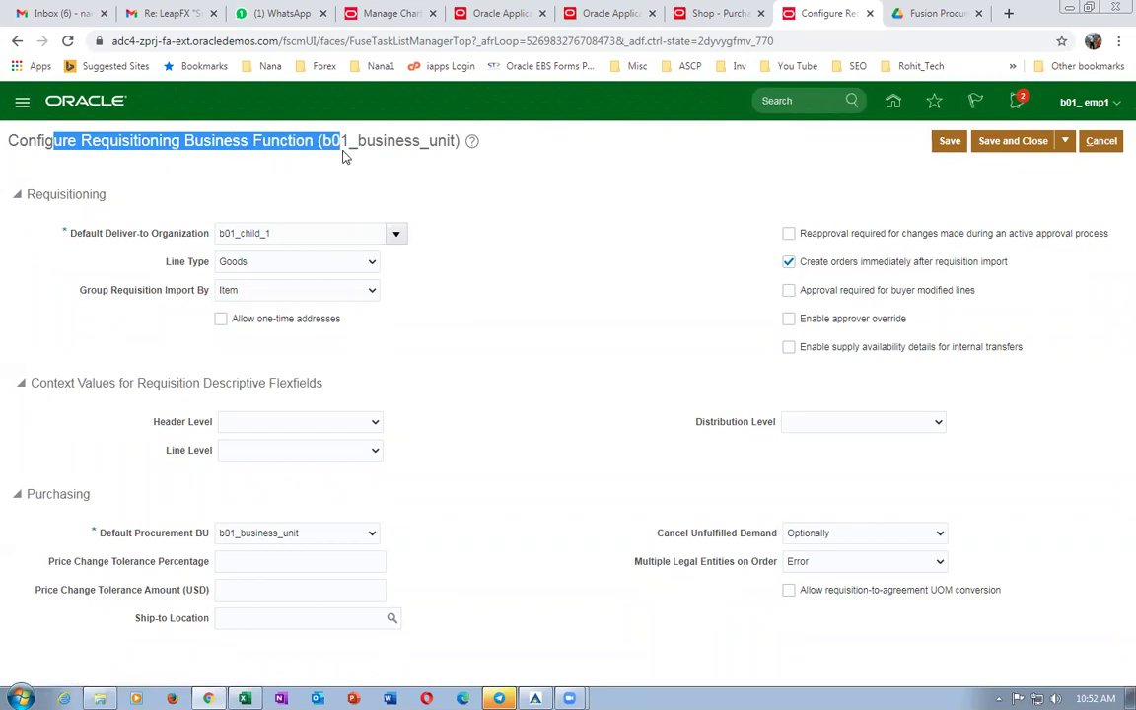
click(763, 160)
click(947, 141)
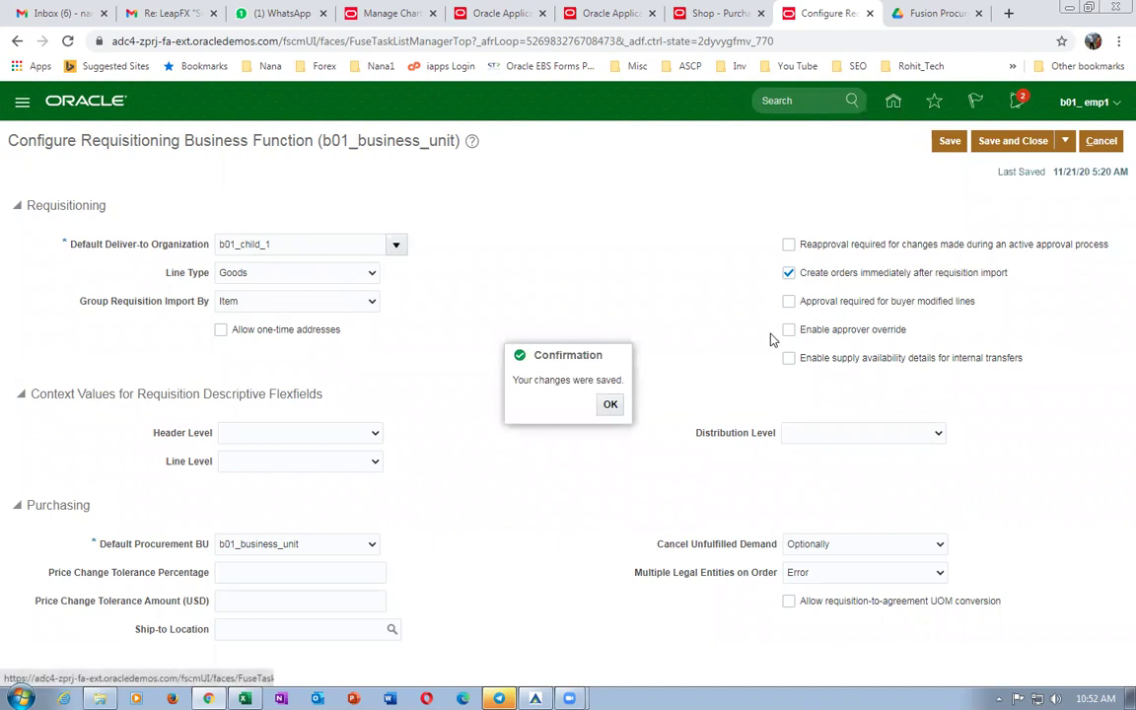
click(893, 101)
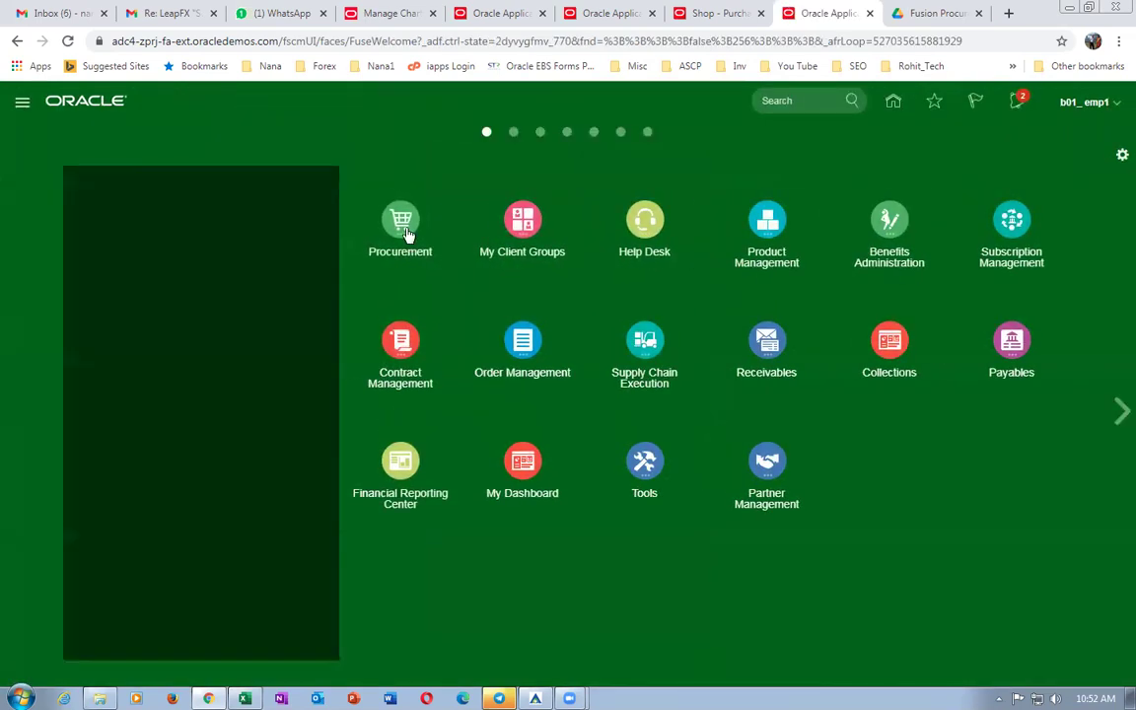
Reopen Purchase Requisitions, try b01 as deliver-to location, cancel the preferences, then open the user menu.
click(398, 229)
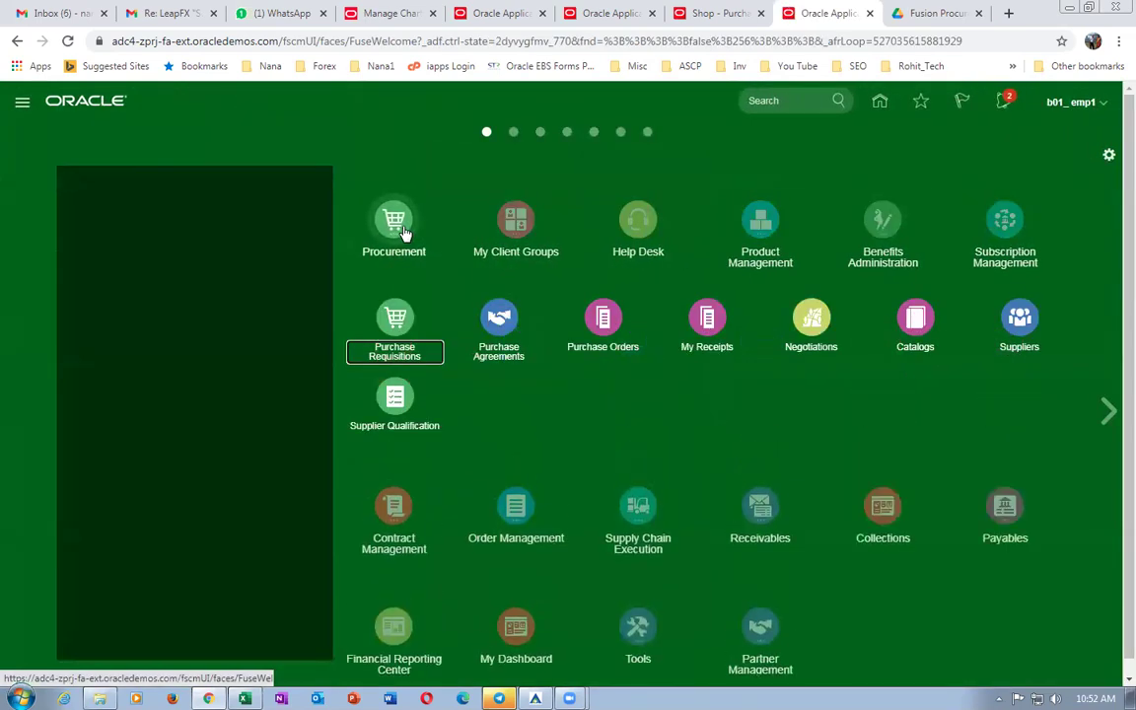
click(394, 316)
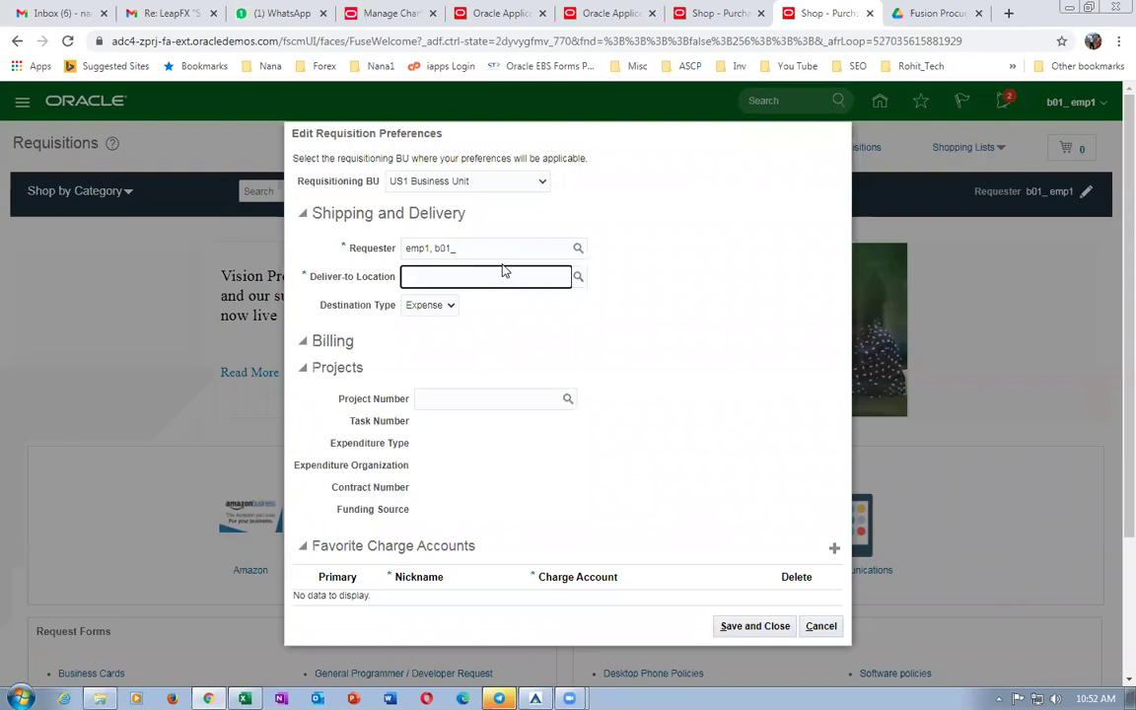
text(b01)
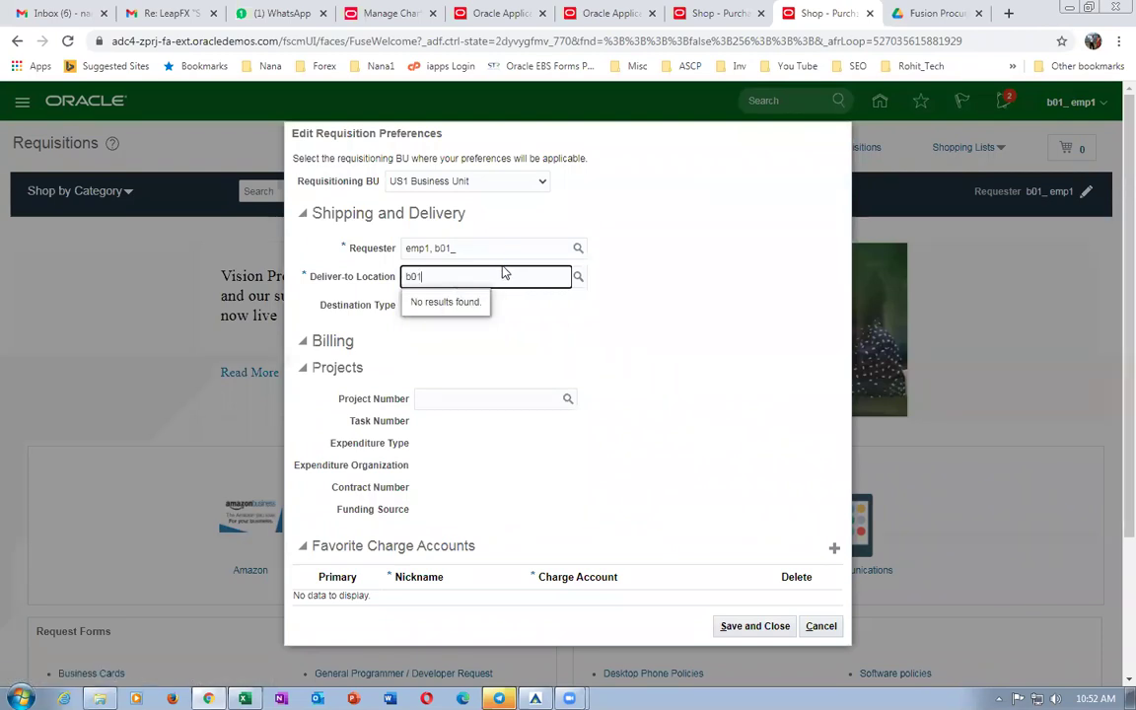
click(820, 626)
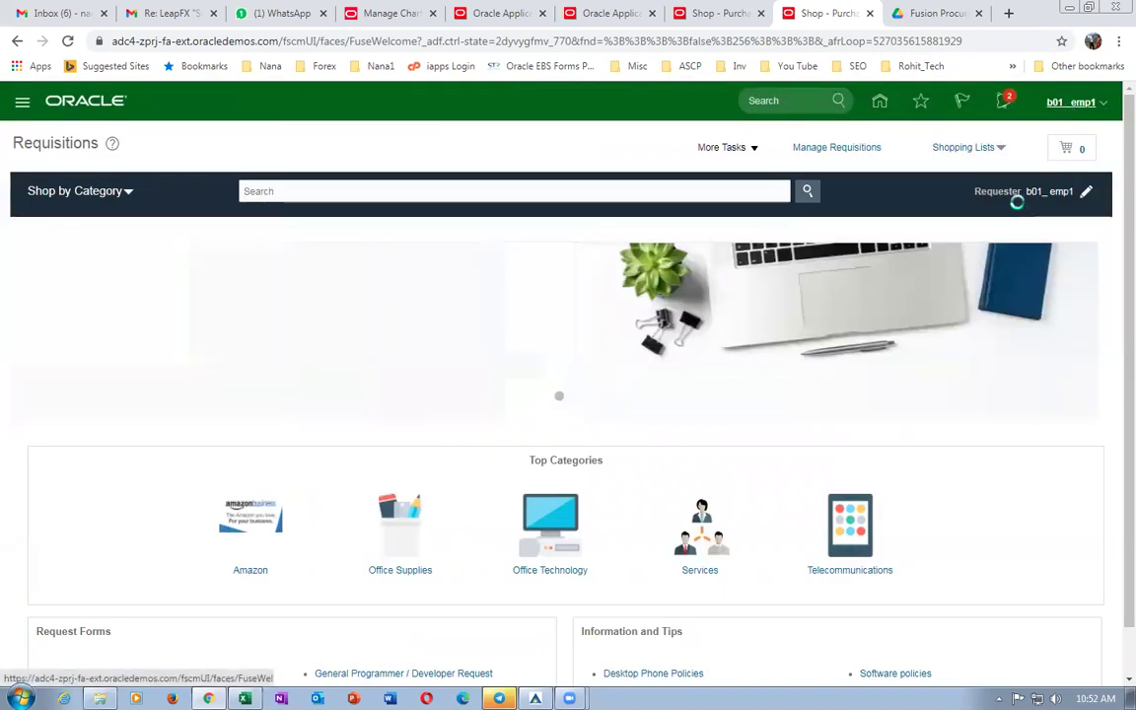
click(1065, 104)
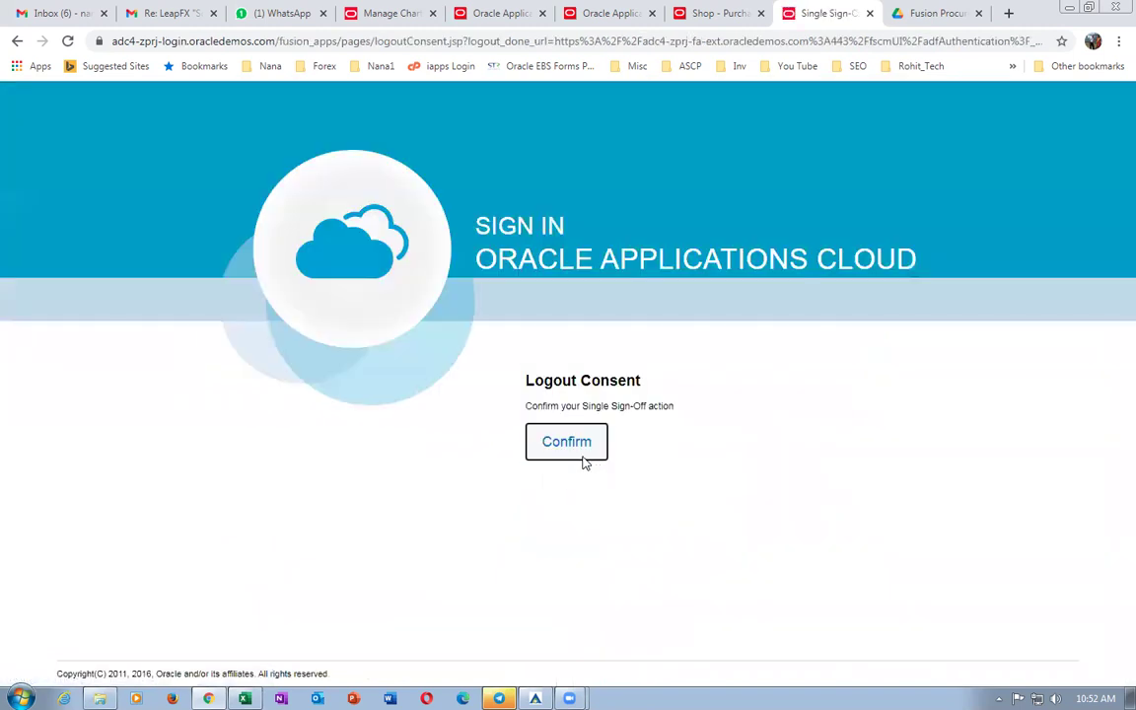
Sign back in and open the Purchase Requisitions preferences.
click(582, 458)
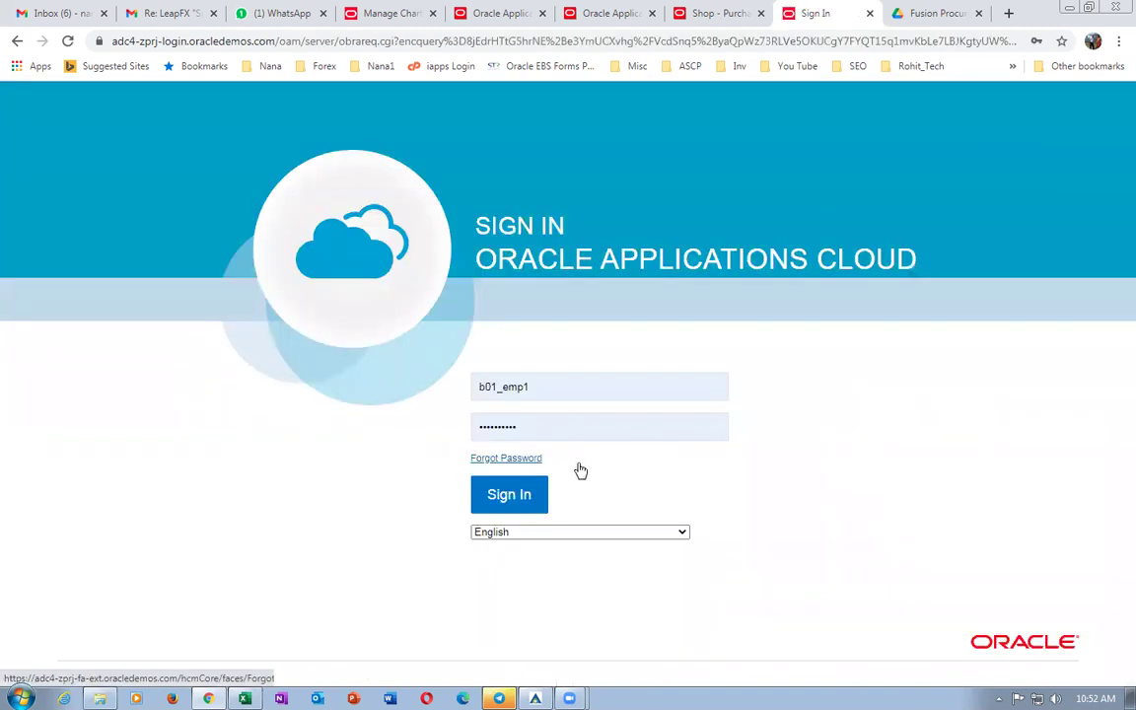
click(514, 505)
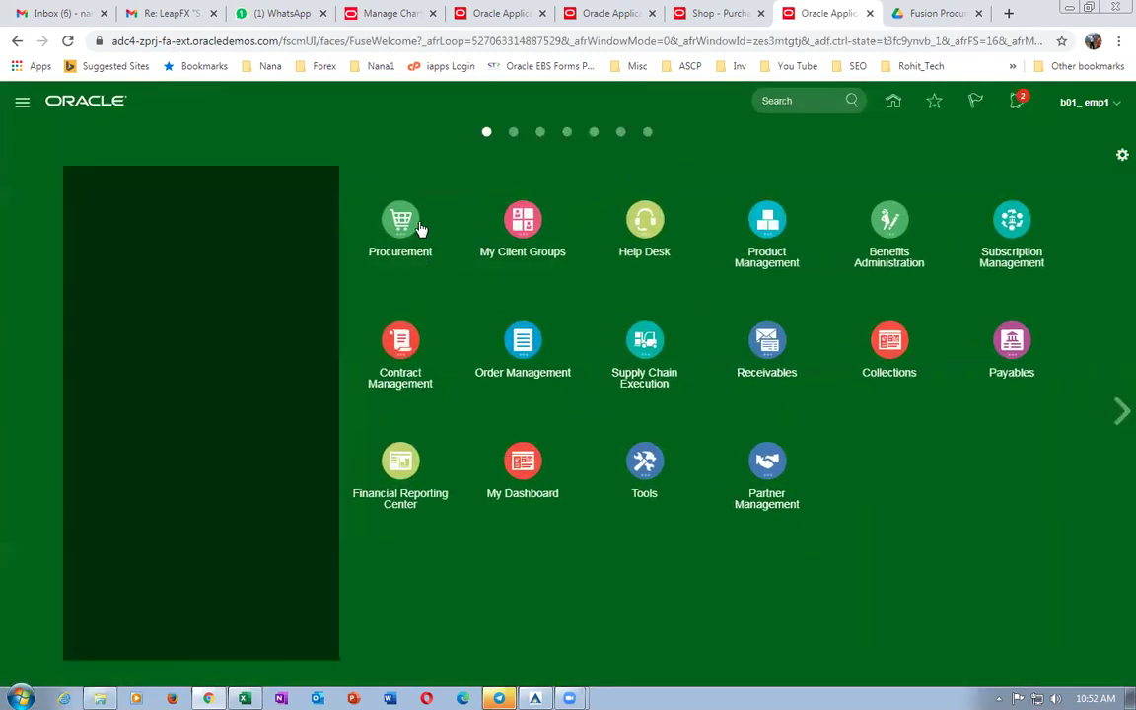
click(419, 229)
click(395, 320)
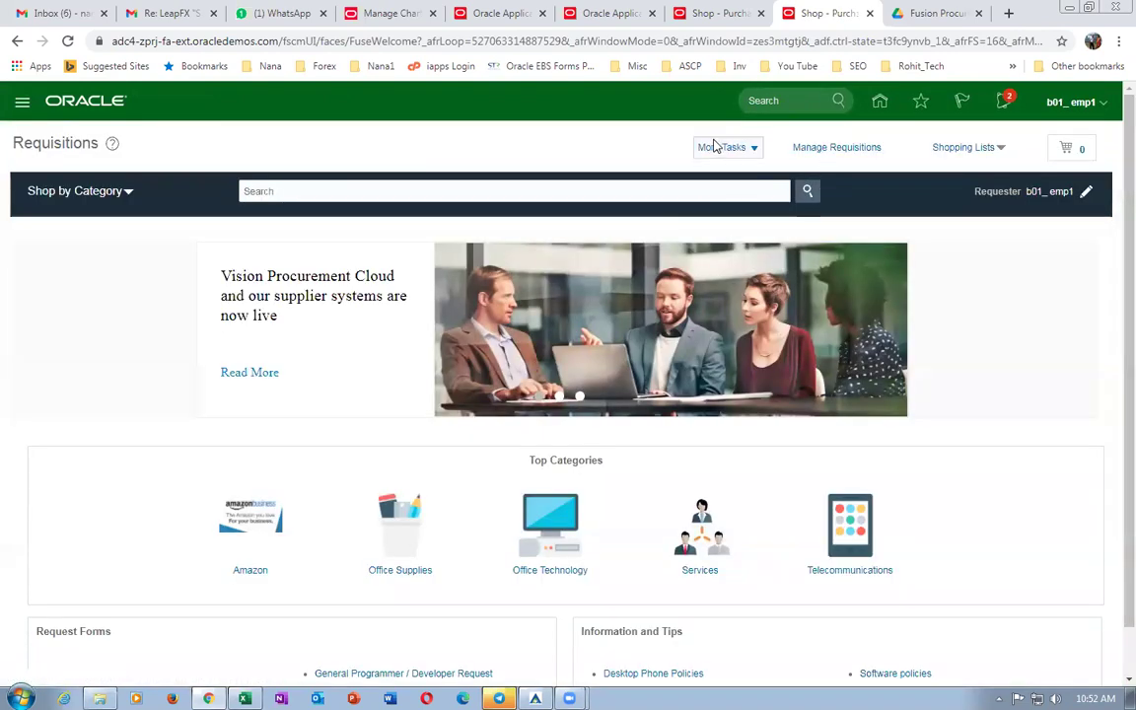
click(718, 147)
click(732, 264)
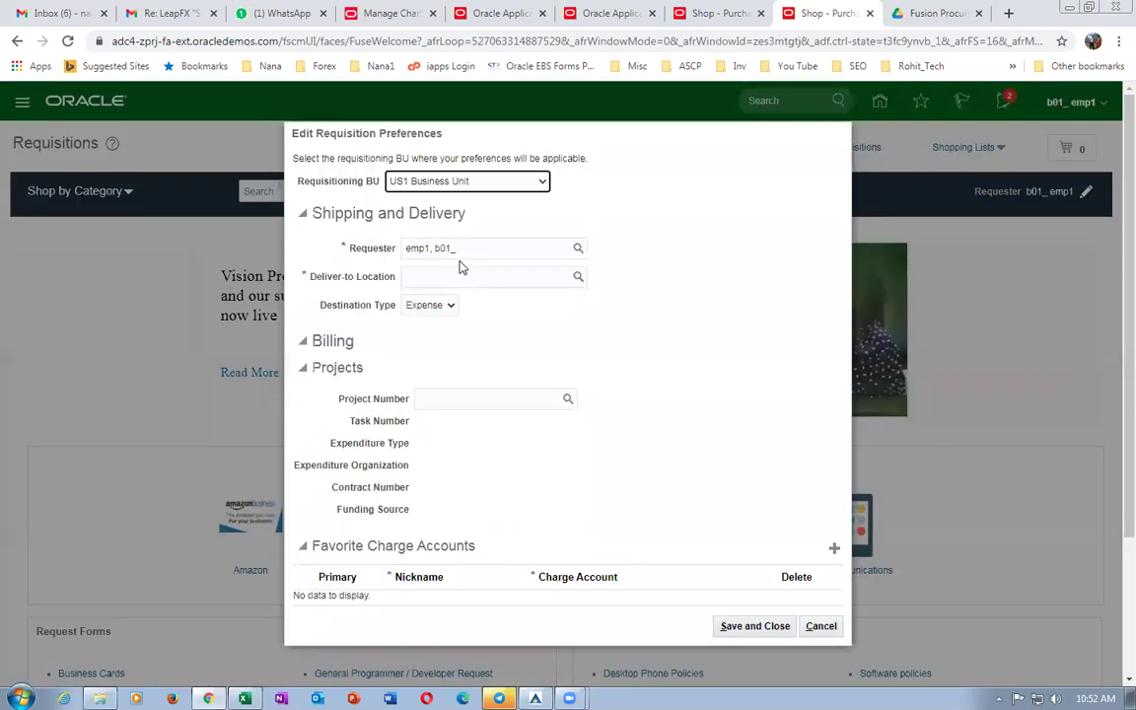
Search deliver-to locations for b01, then close the preferences without saving.
click(453, 276)
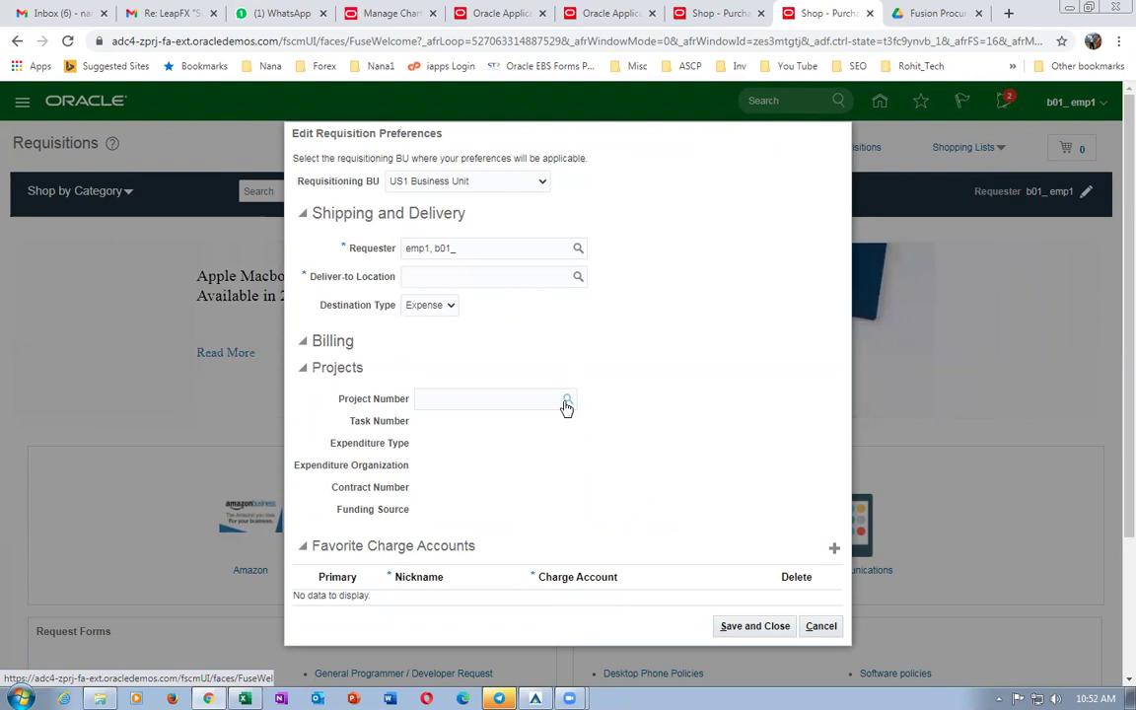
click(446, 364)
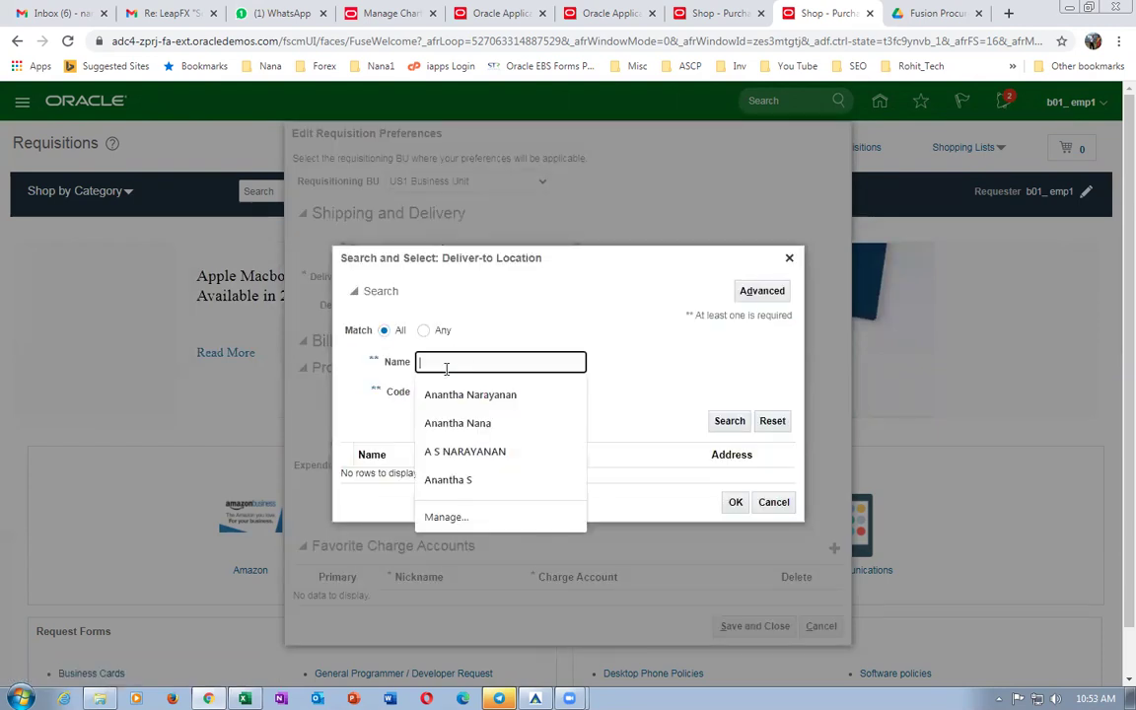
text(b01)
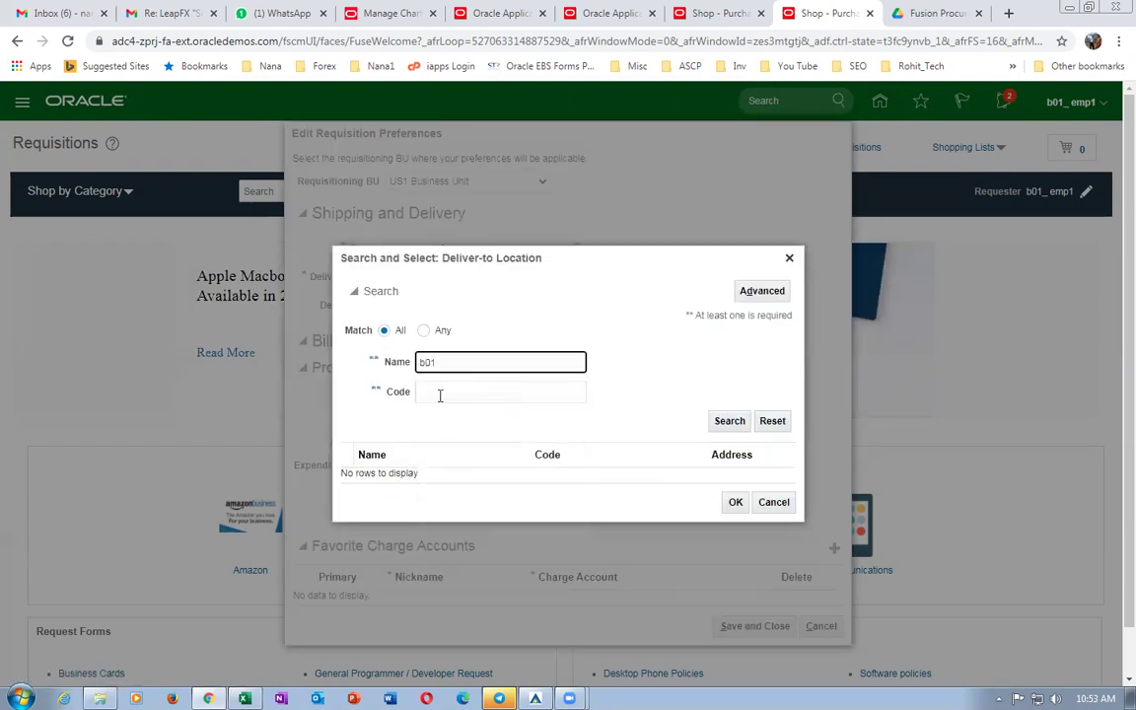
click(731, 422)
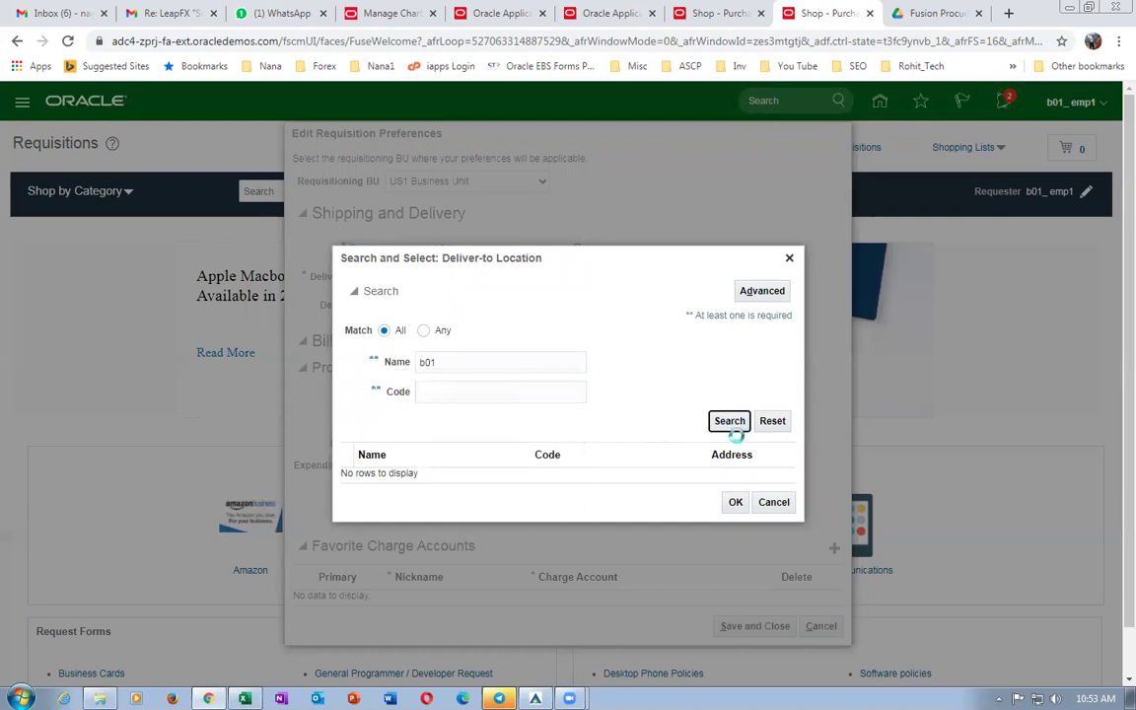
click(773, 503)
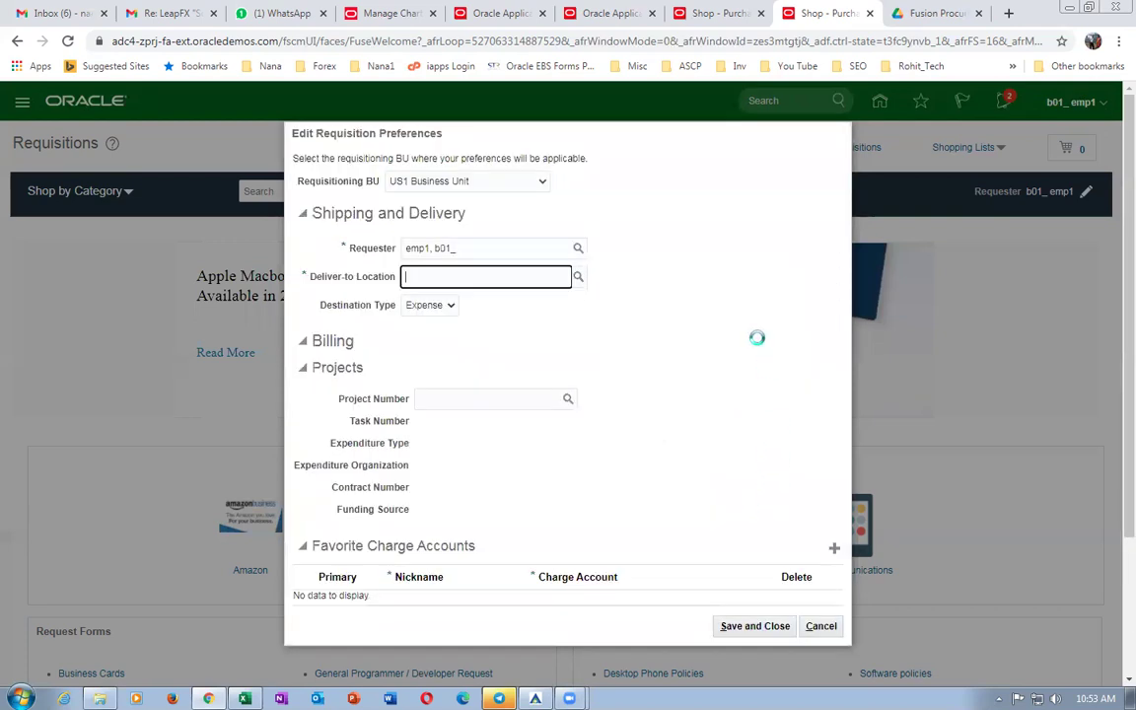
click(829, 633)
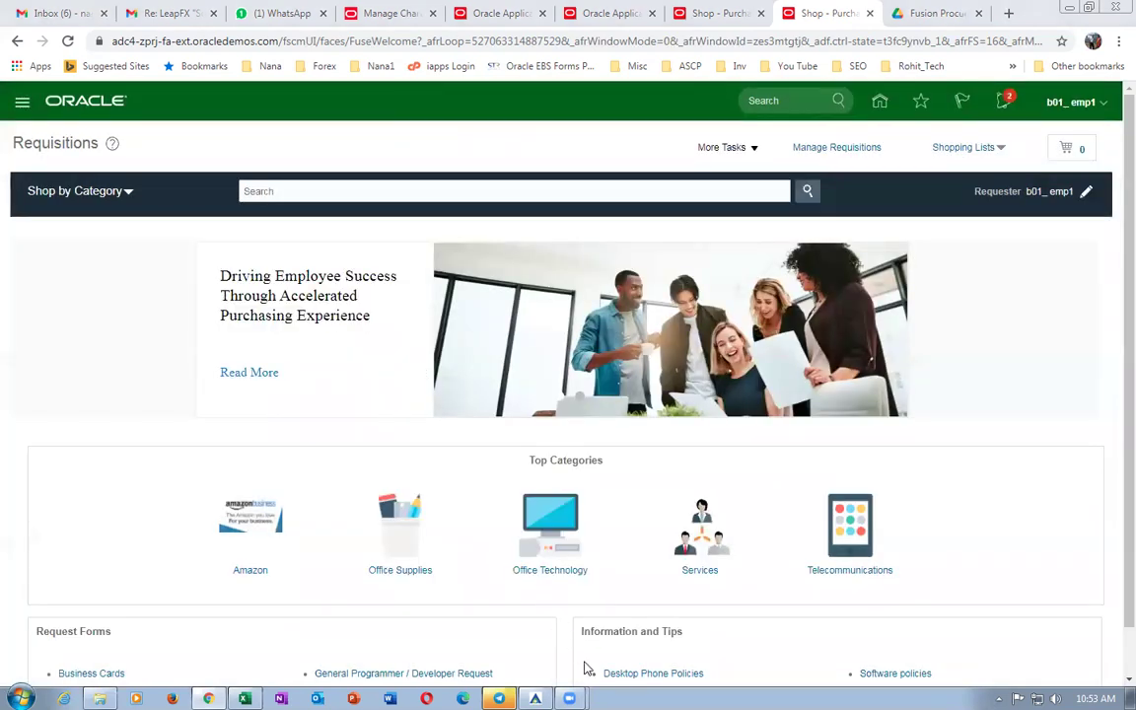
Copy the task name Configure Procurement Business Function from worksheet cell E99.
key(alt+Tab)
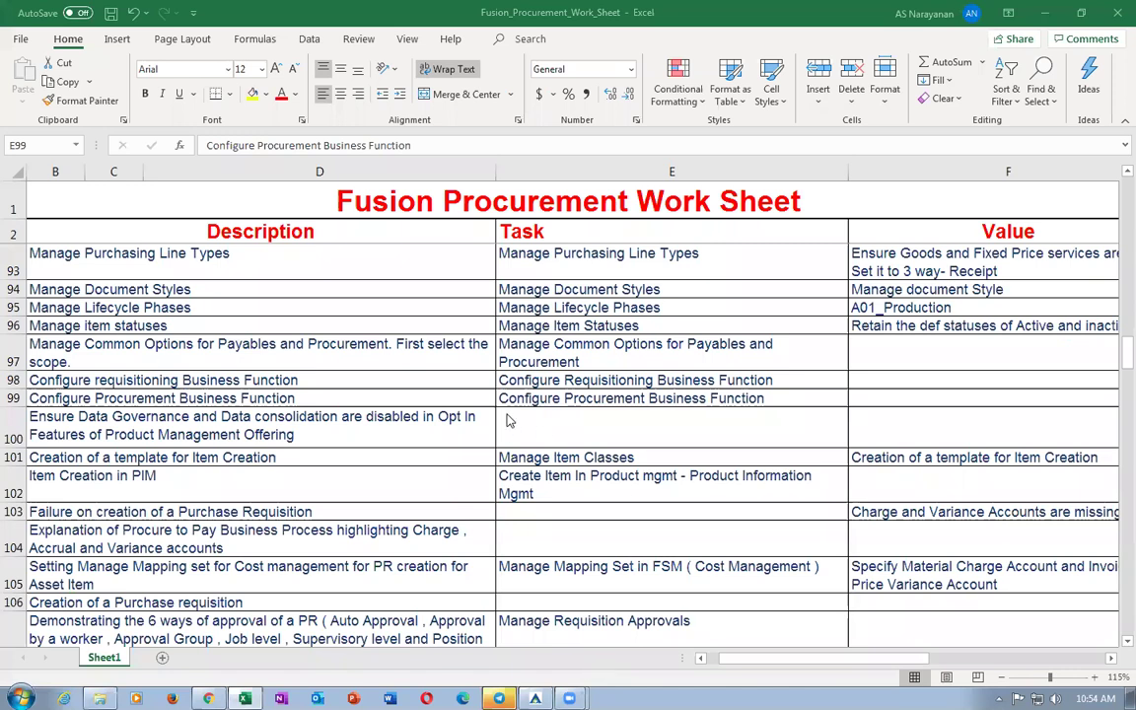
click(562, 417)
click(559, 399)
key(ctrl+c)
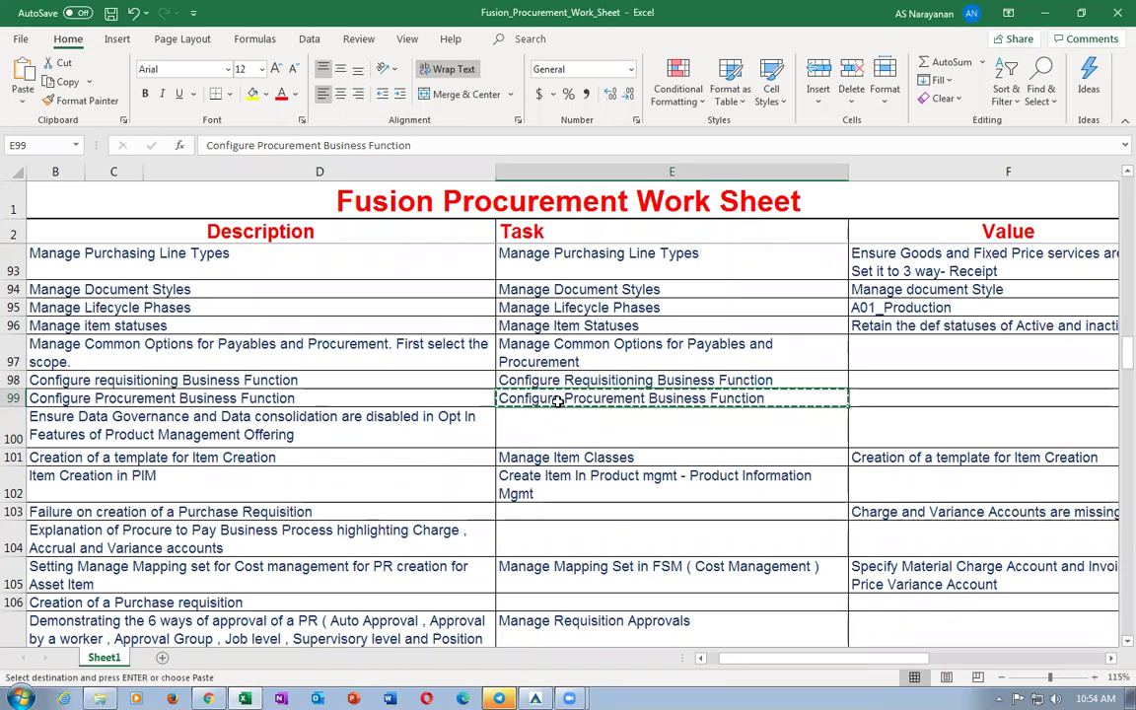
key(alt+Tab)
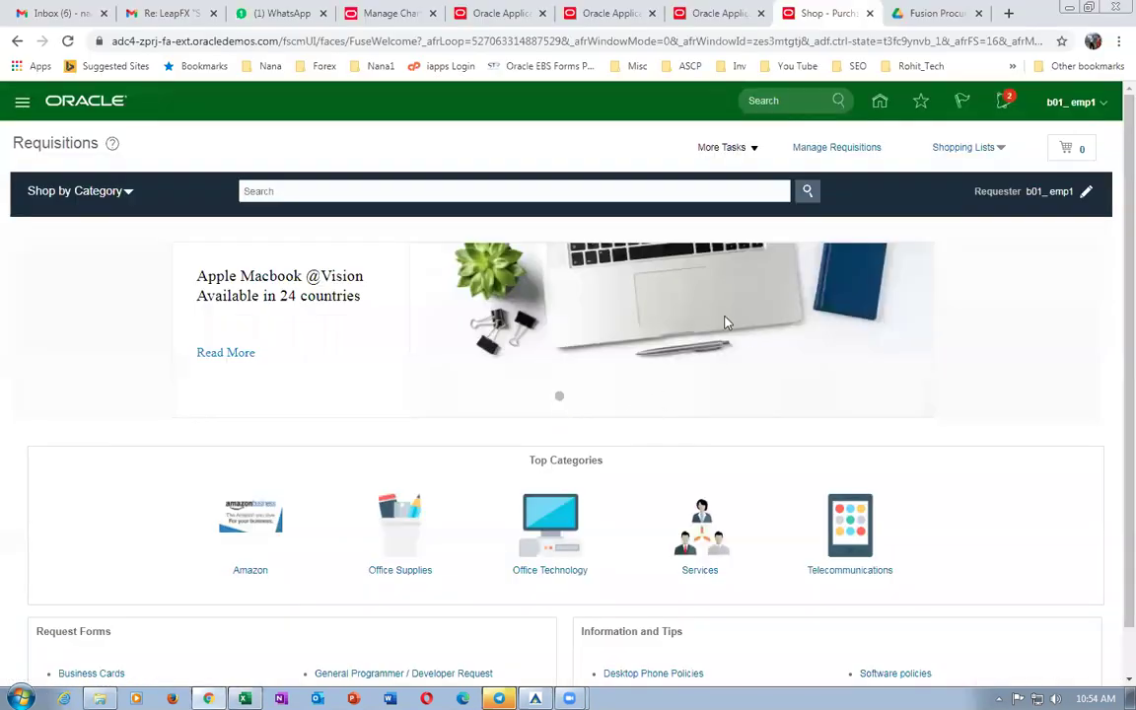
In Setup and Maintenance, search for and open Configure Procurement Business Function.
click(1060, 105)
click(816, 336)
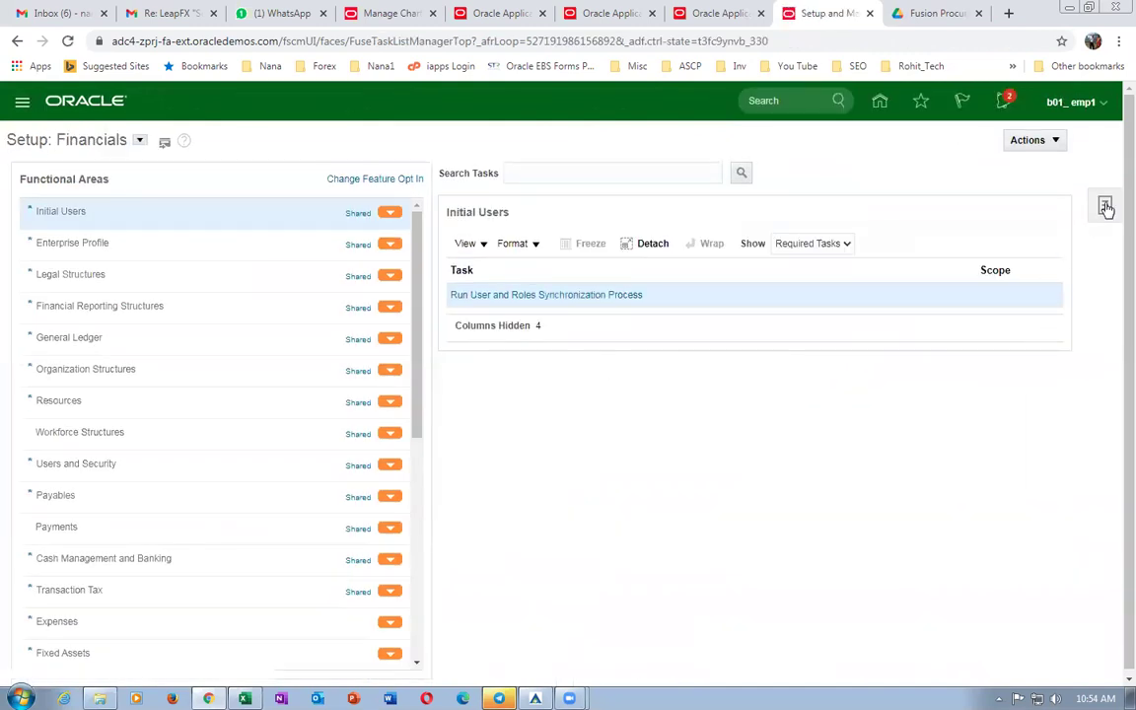
click(1105, 206)
click(979, 258)
click(364, 177)
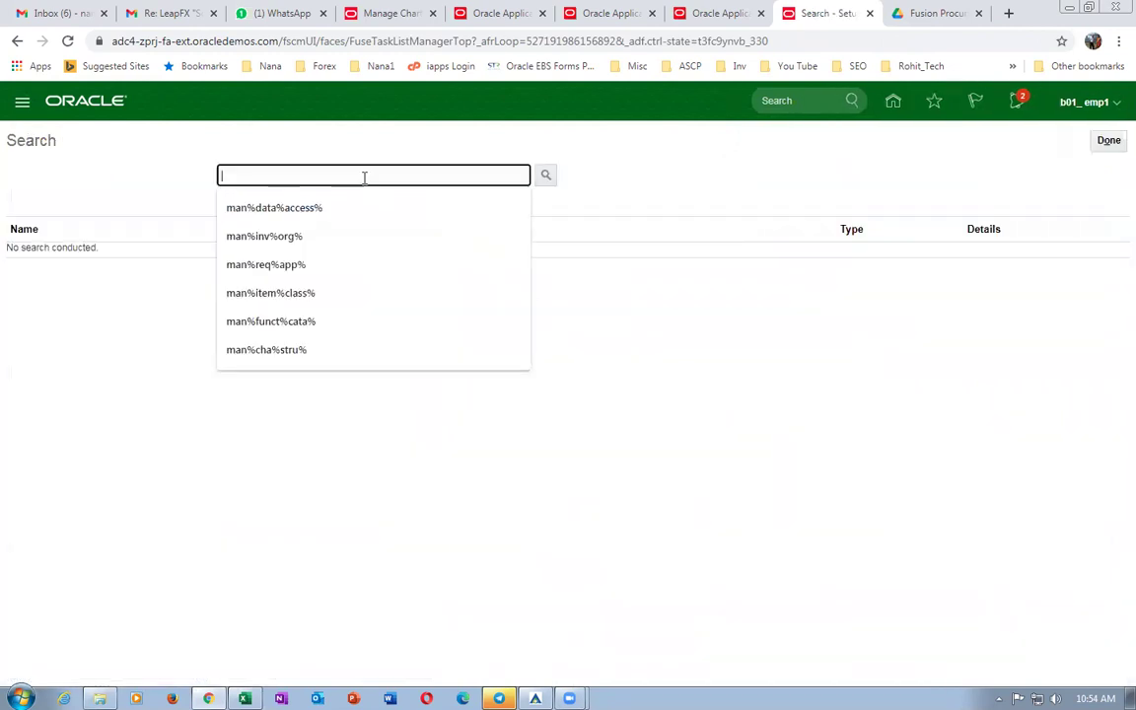
key(ctrl+v)
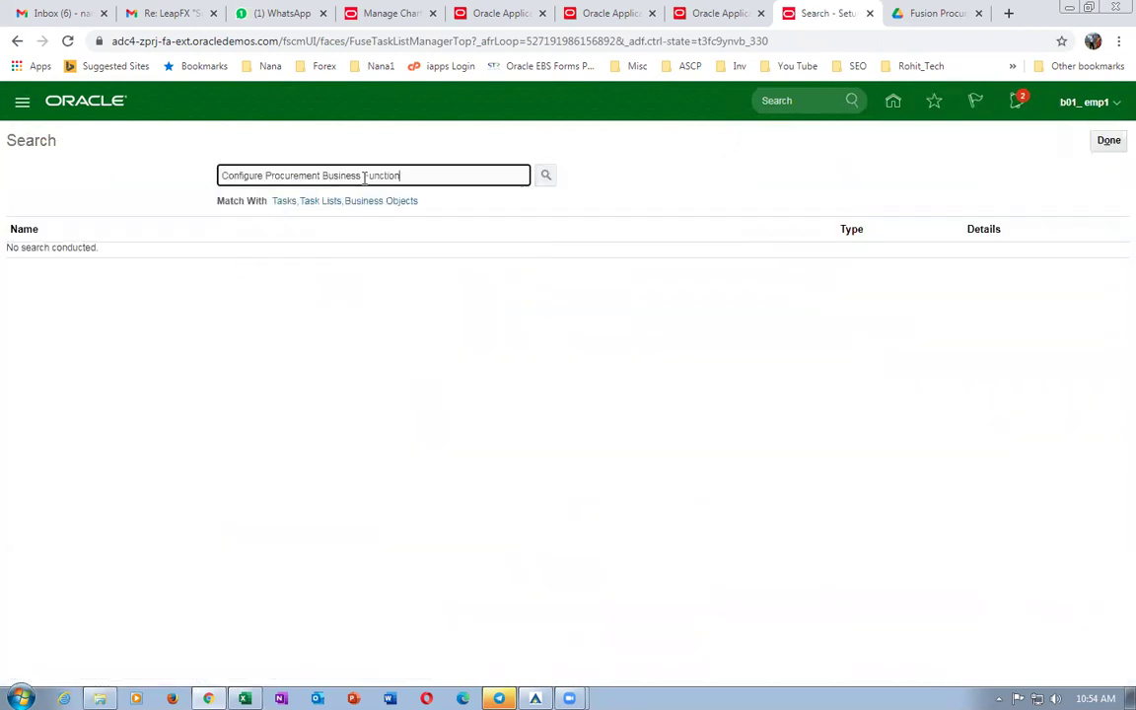
key(Return)
click(156, 254)
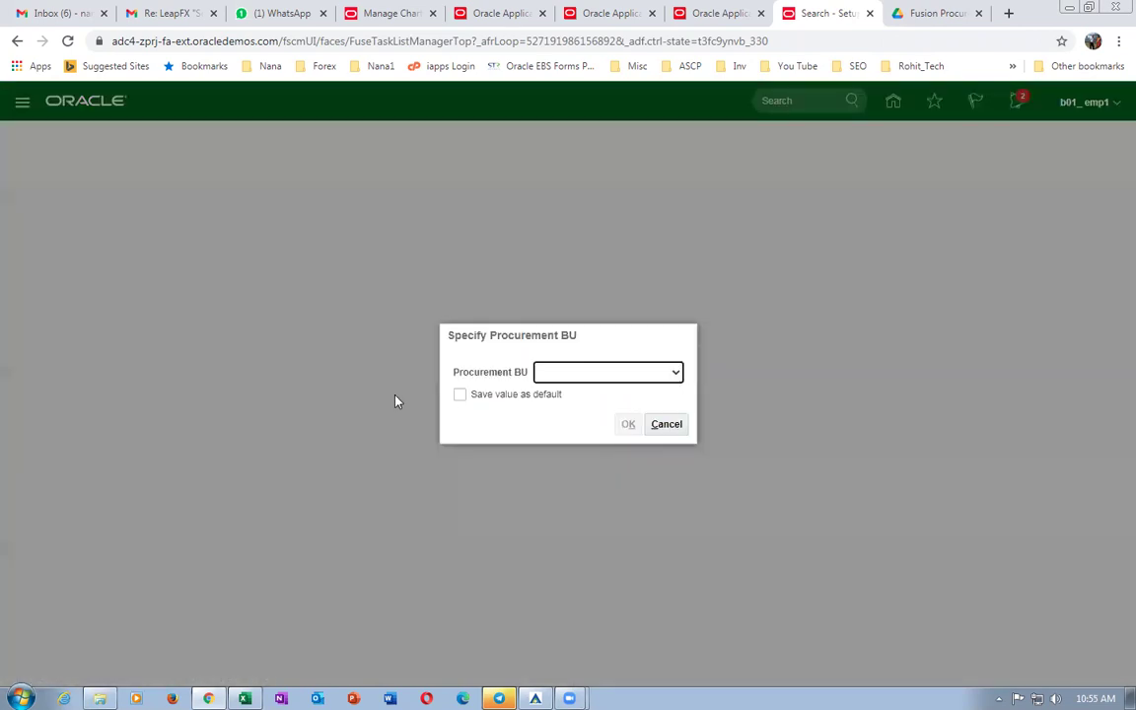
Choose b01_business_unit as the procurement business unit and confirm.
click(671, 375)
drag(677, 434, 683, 622)
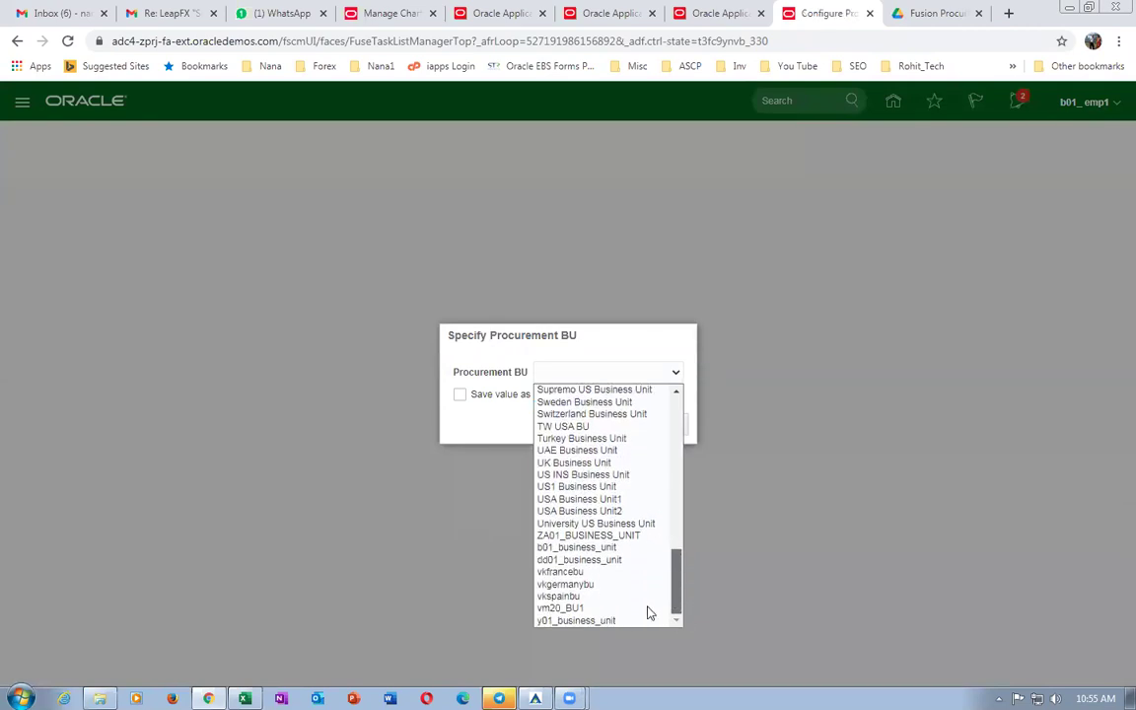
click(608, 548)
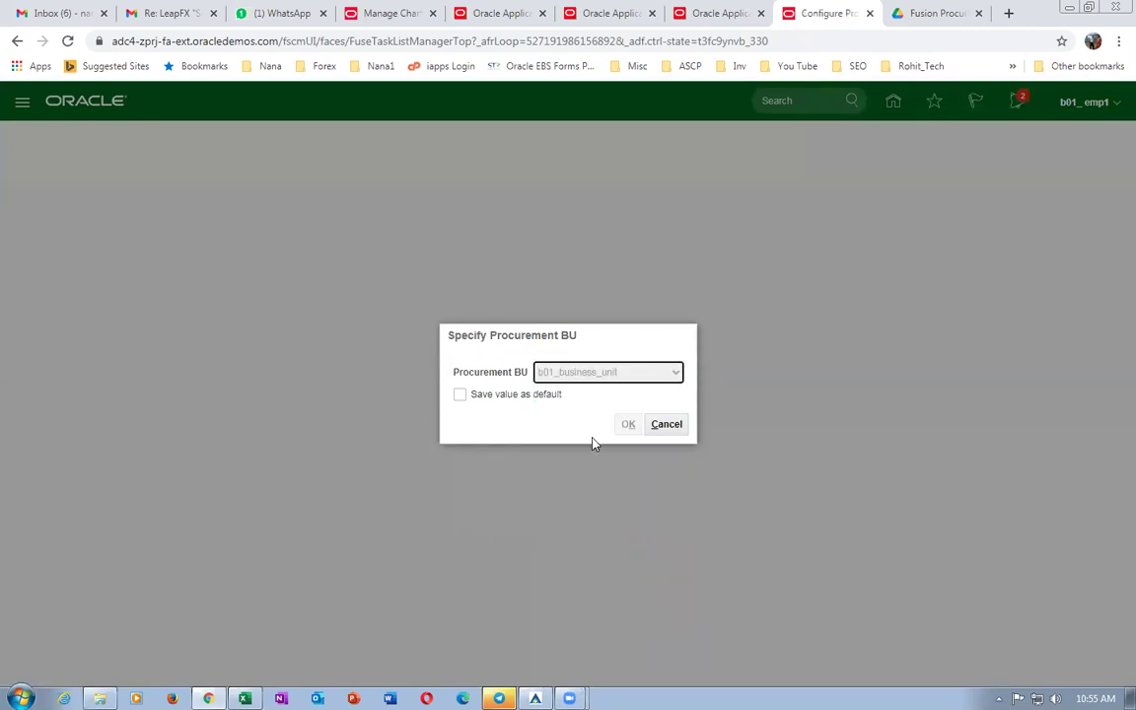
click(628, 424)
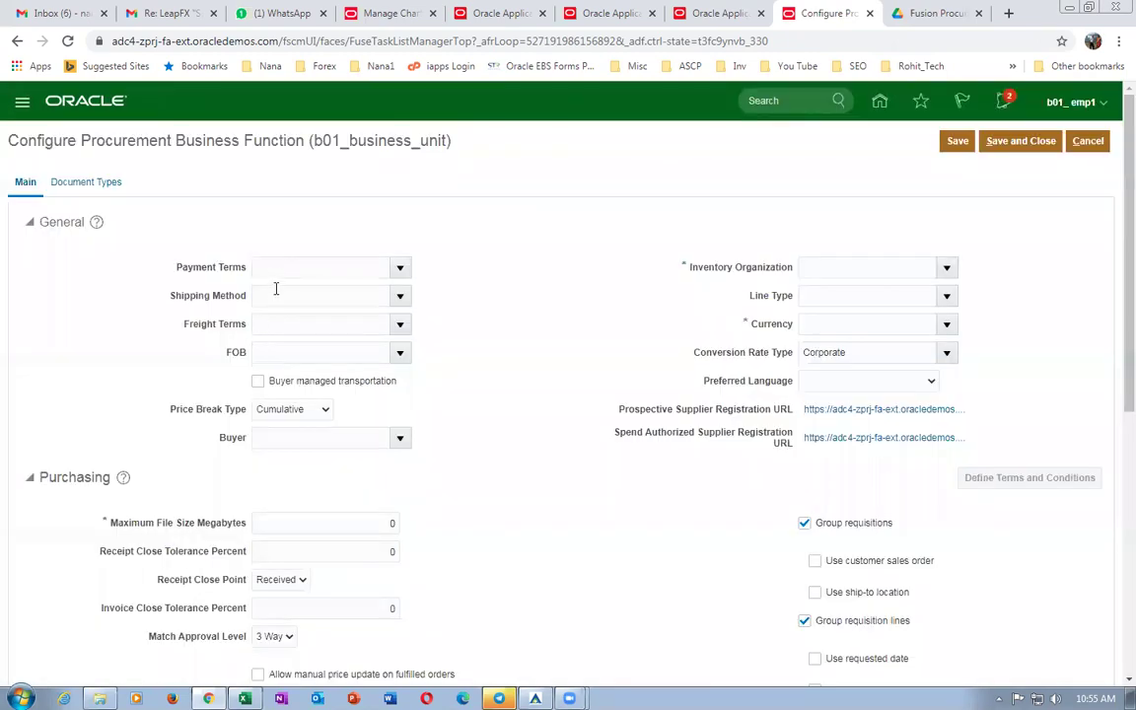
click(273, 269)
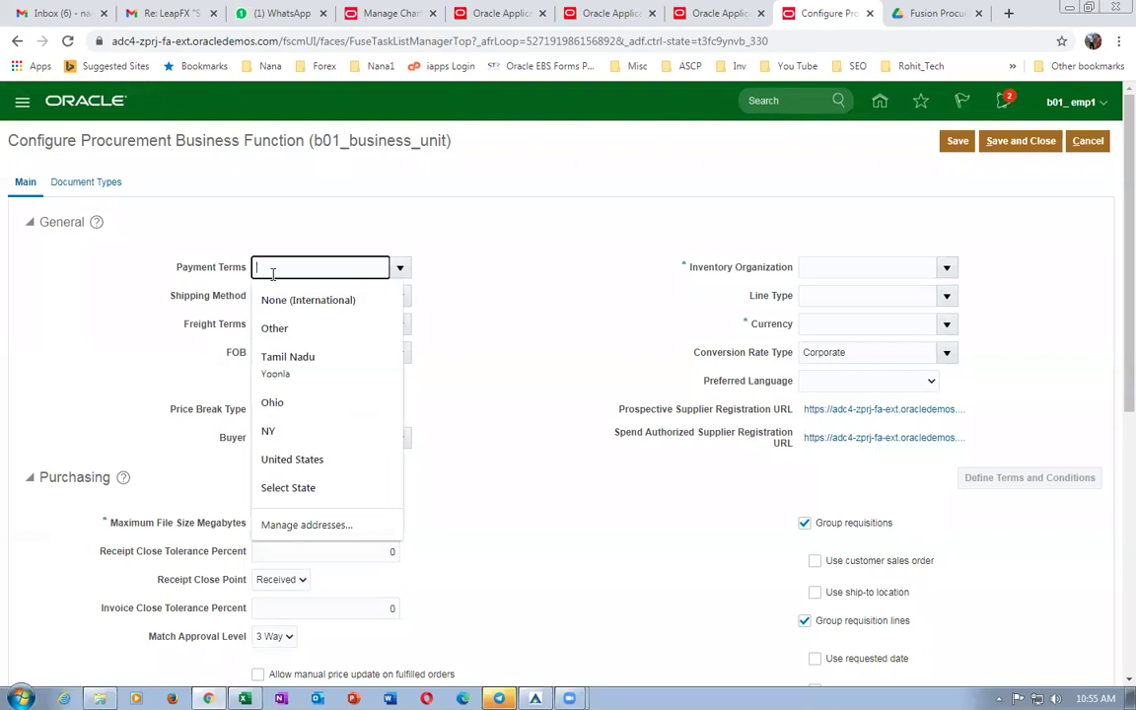
Set payment terms to 2/10 Net 30 and shipping method to DHL.
text(2/10)
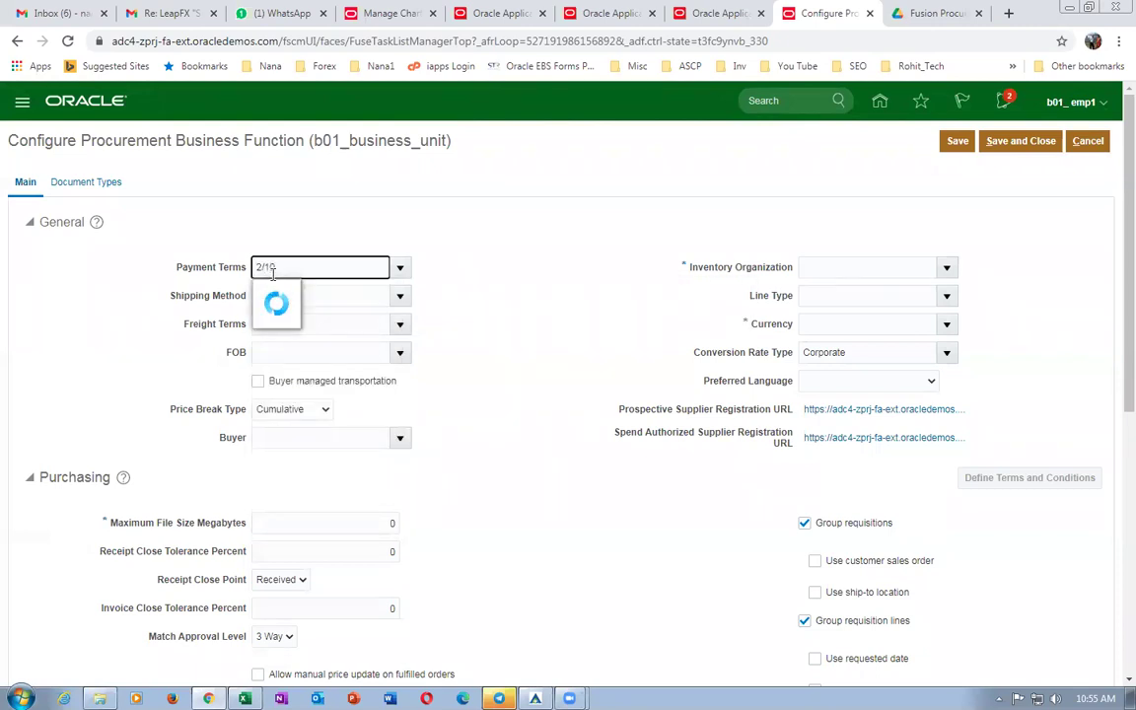
click(302, 290)
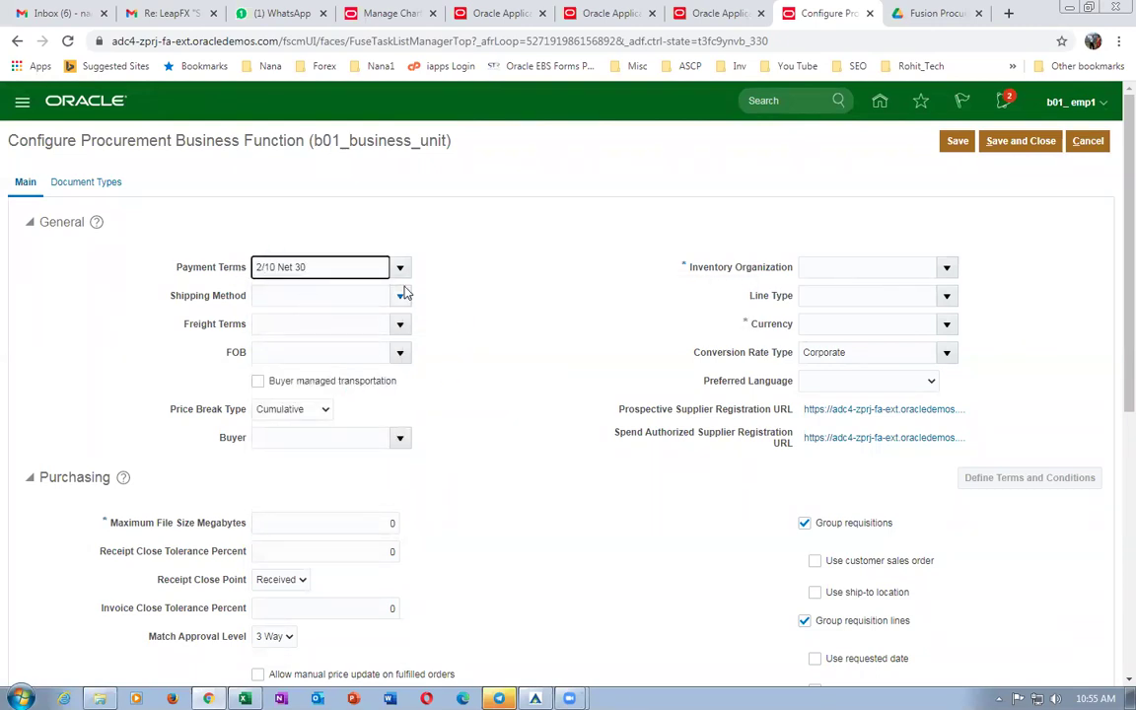
click(345, 294)
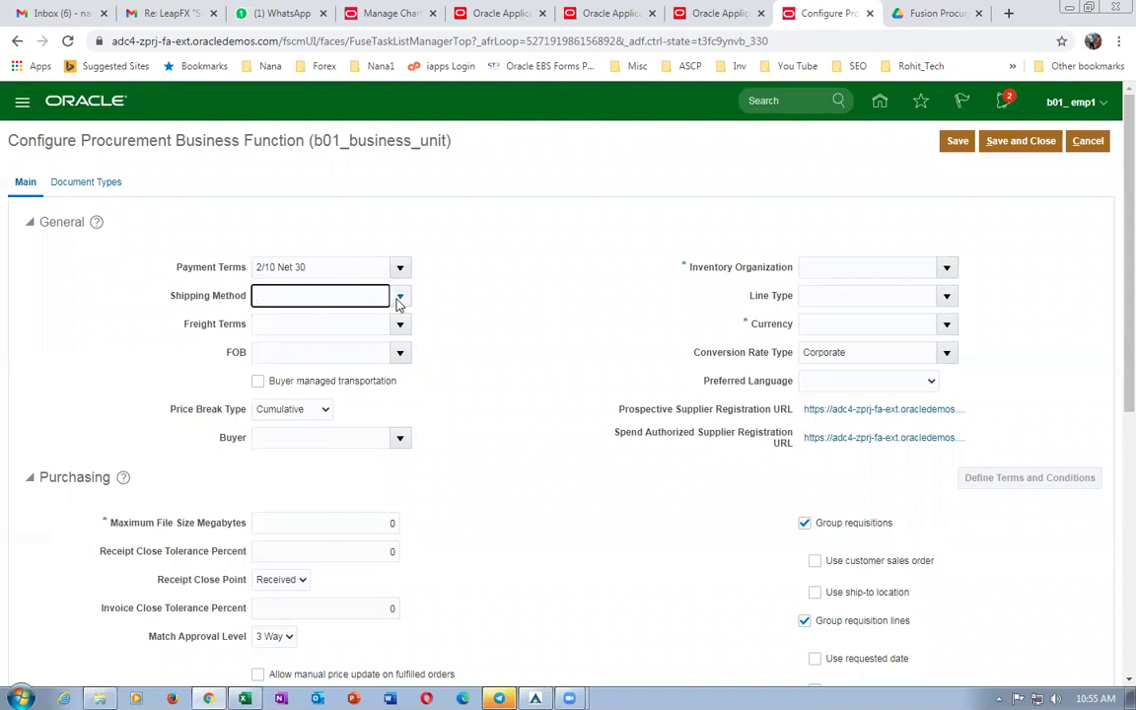
click(400, 297)
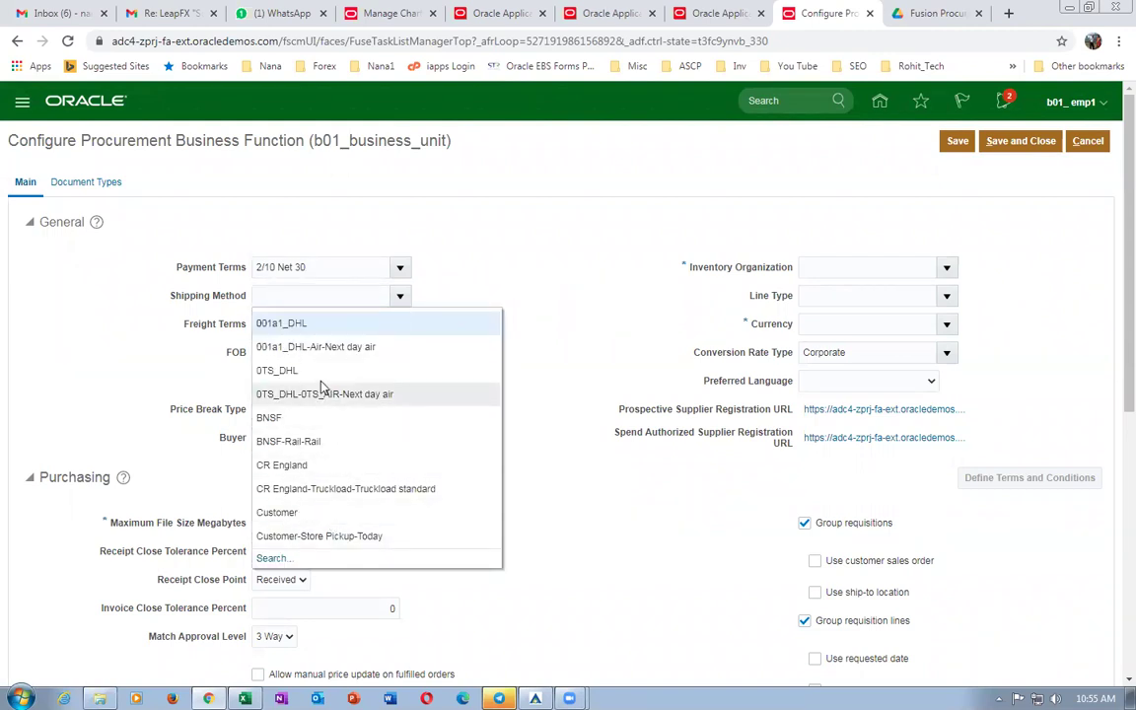
key(Escape)
click(320, 326)
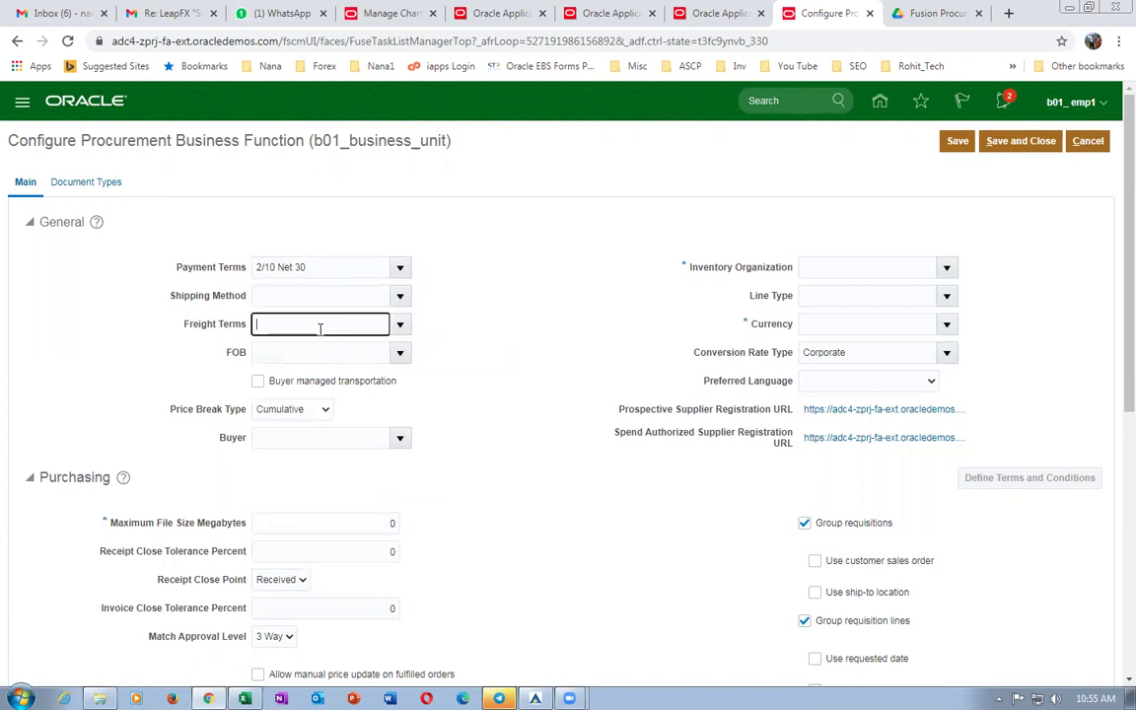
click(325, 297)
key(ctrl+v)
drag(365, 295, 162, 278)
text(DH)
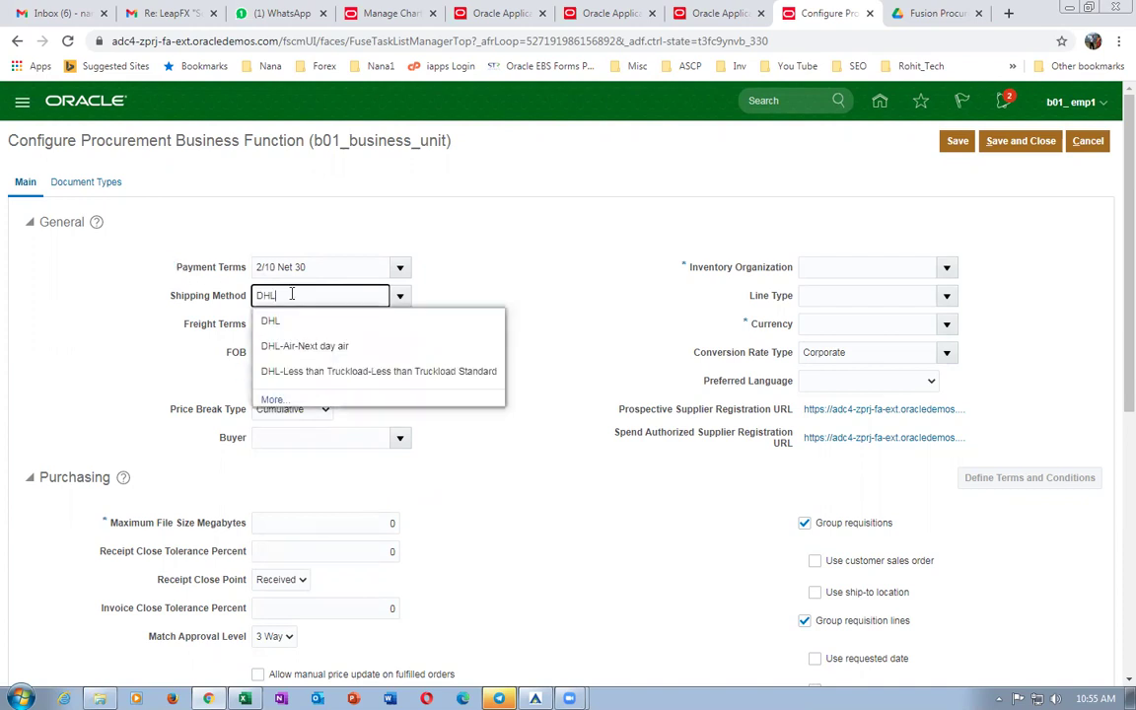
click(281, 324)
Set freight terms to Buyer pays freight and FOB to Destination.
click(400, 324)
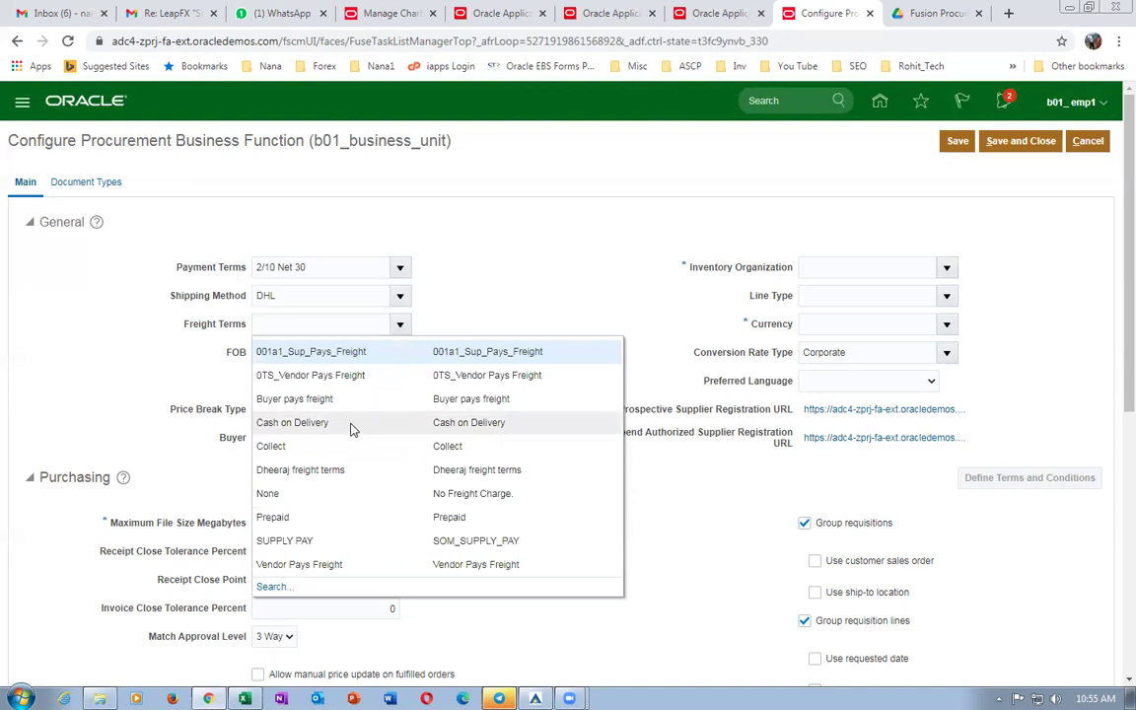
click(352, 401)
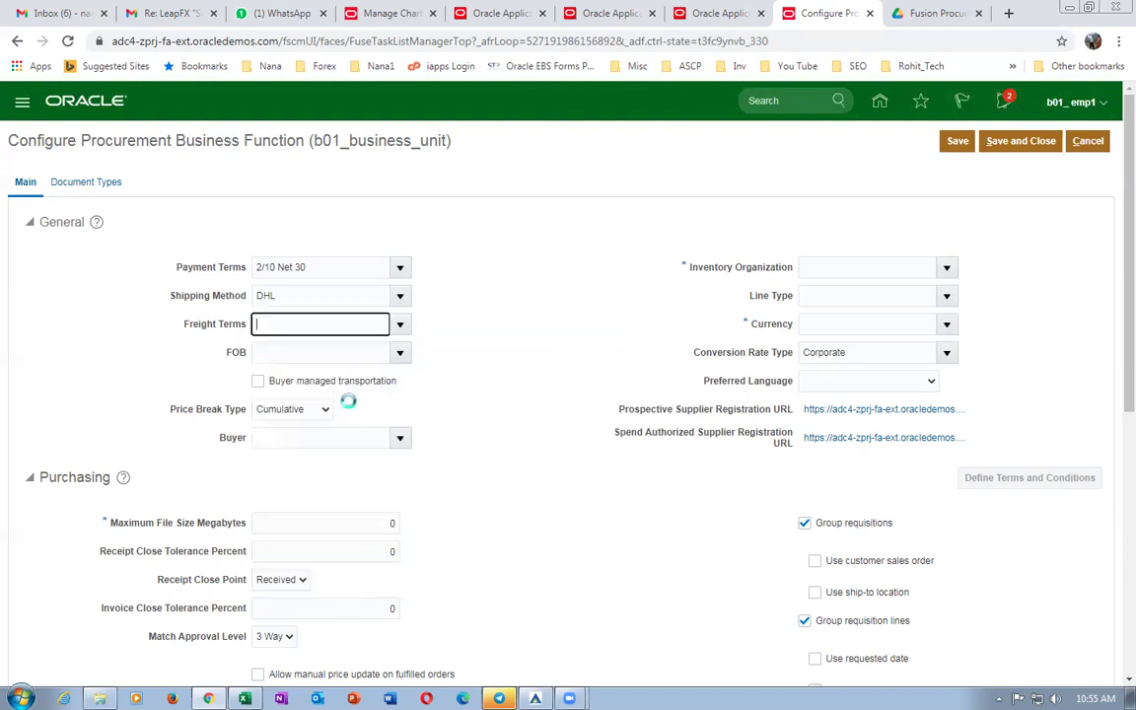
click(401, 355)
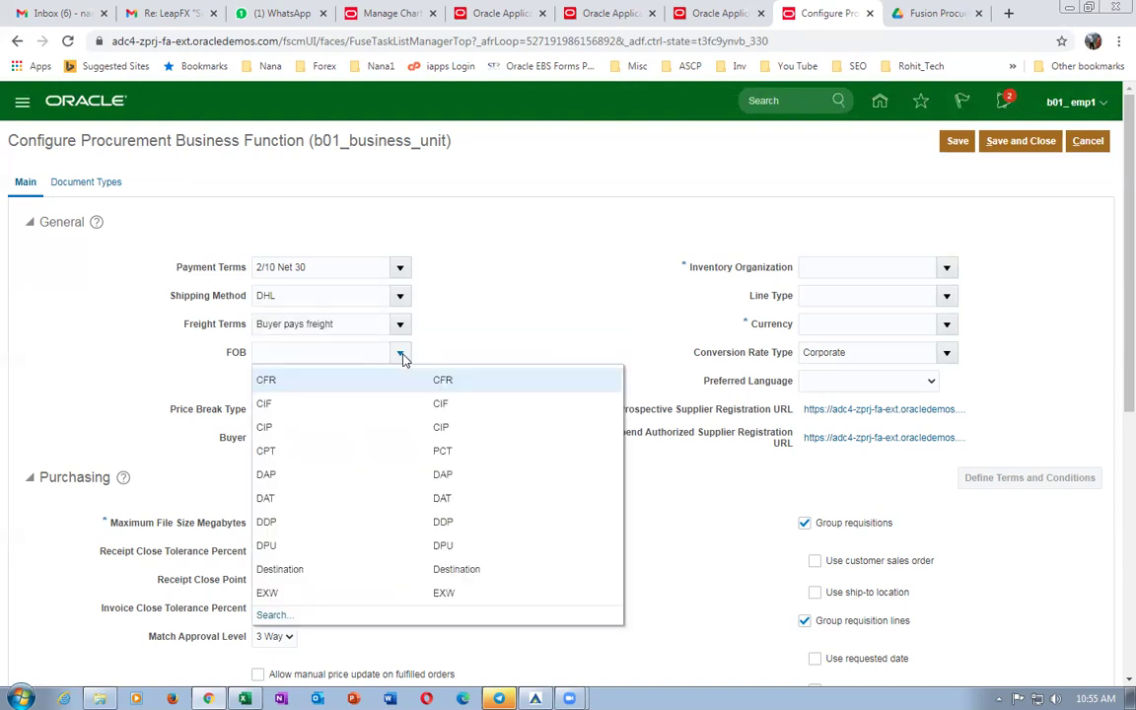
click(320, 569)
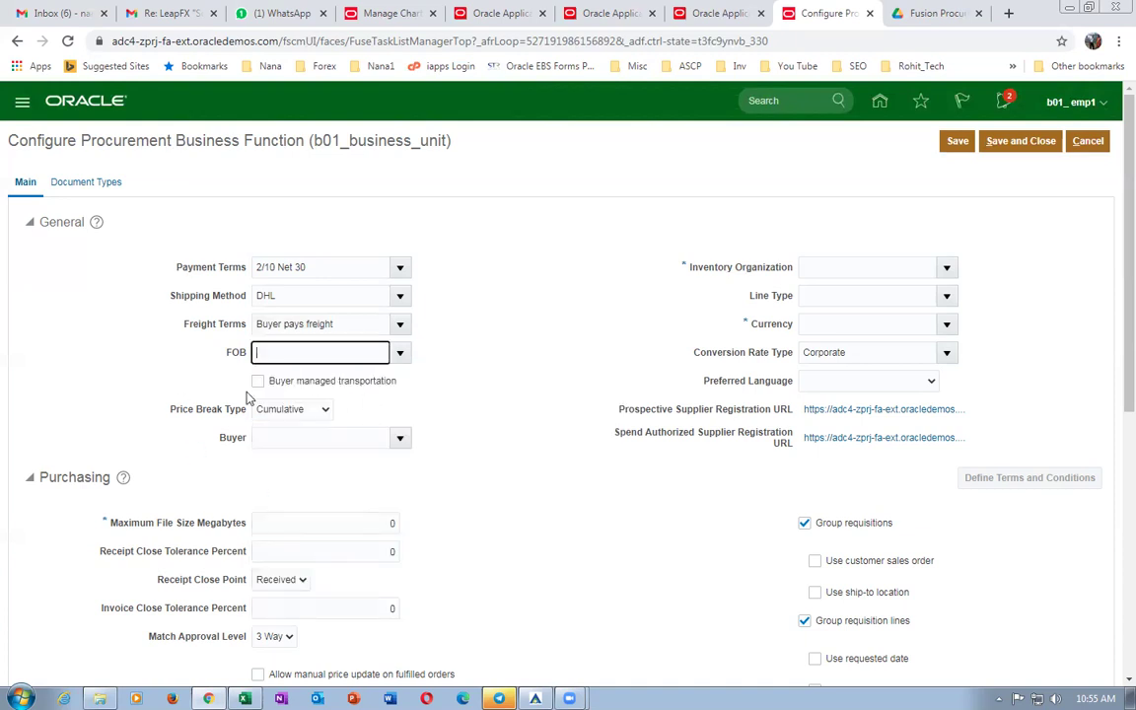
click(294, 437)
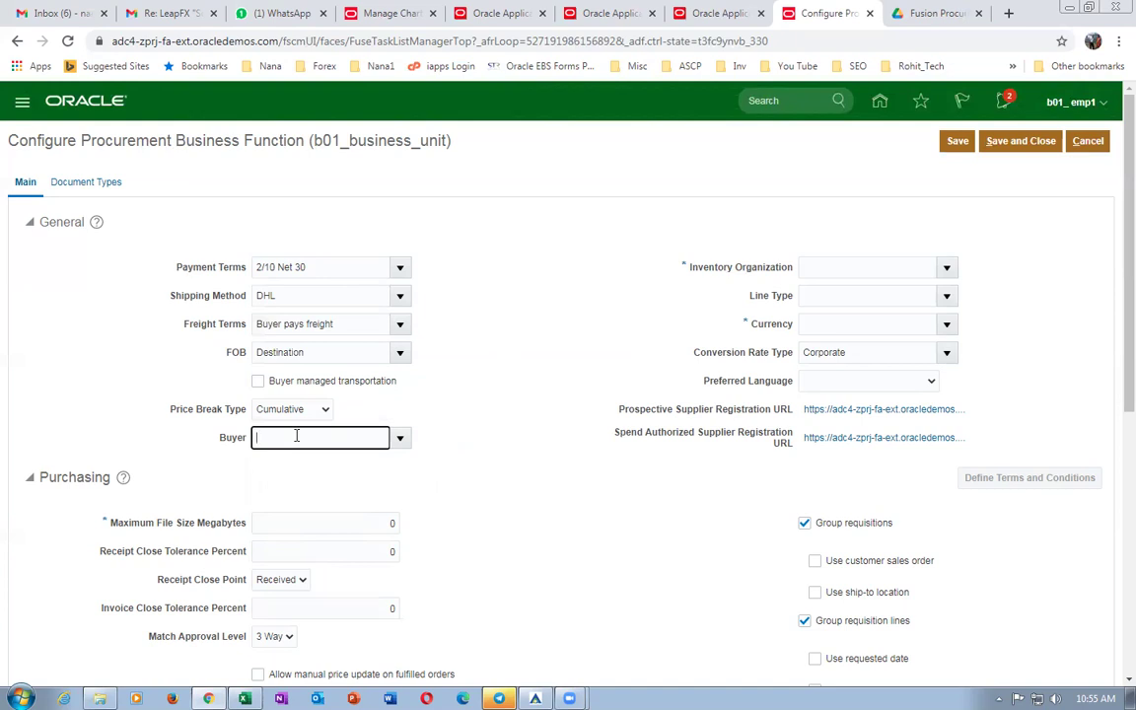
click(817, 266)
Set inventory organization b01_master_org, line type Goods and currency USD.
text(b01)
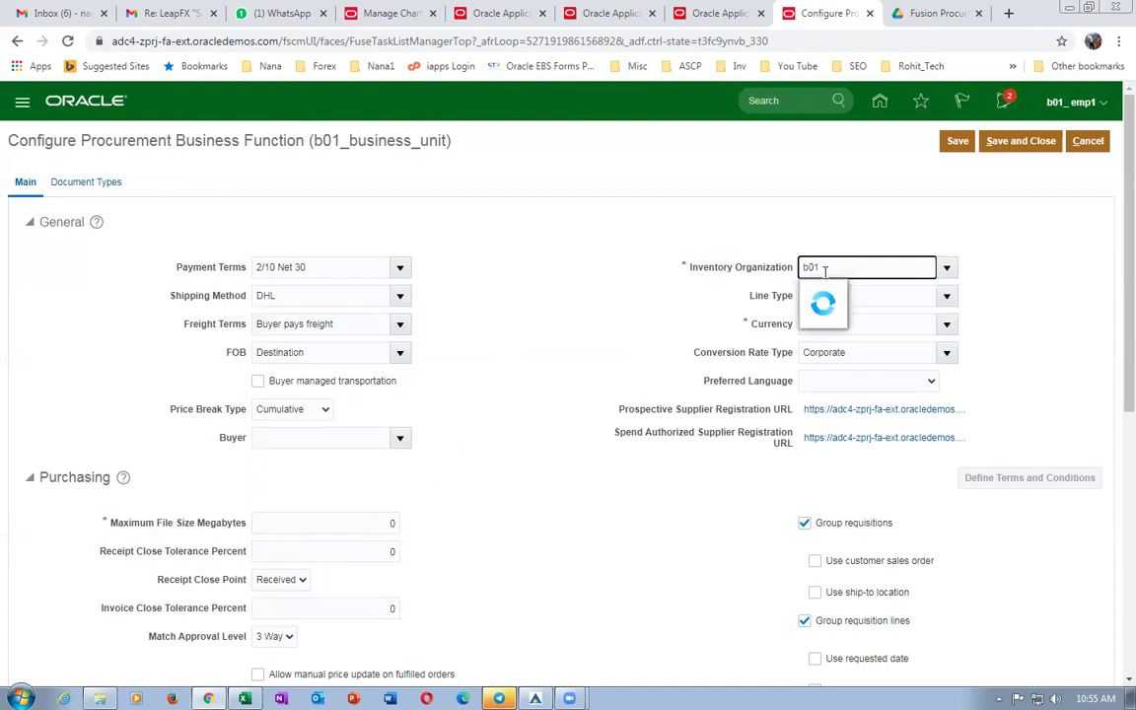
click(860, 299)
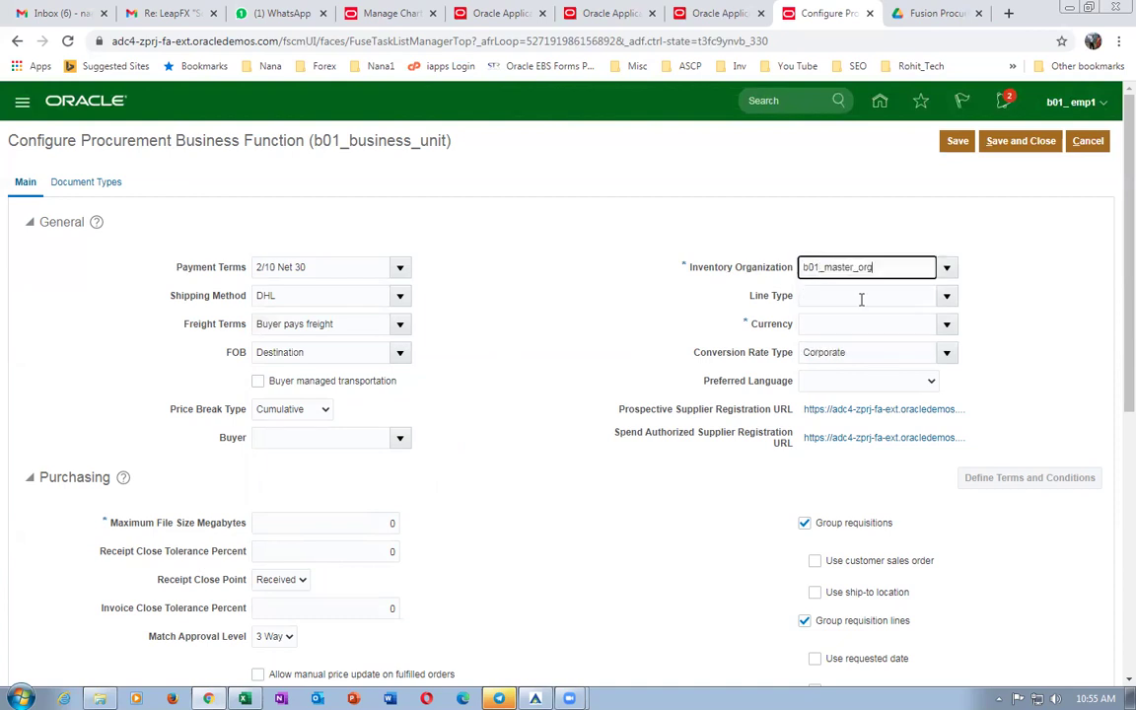
click(946, 295)
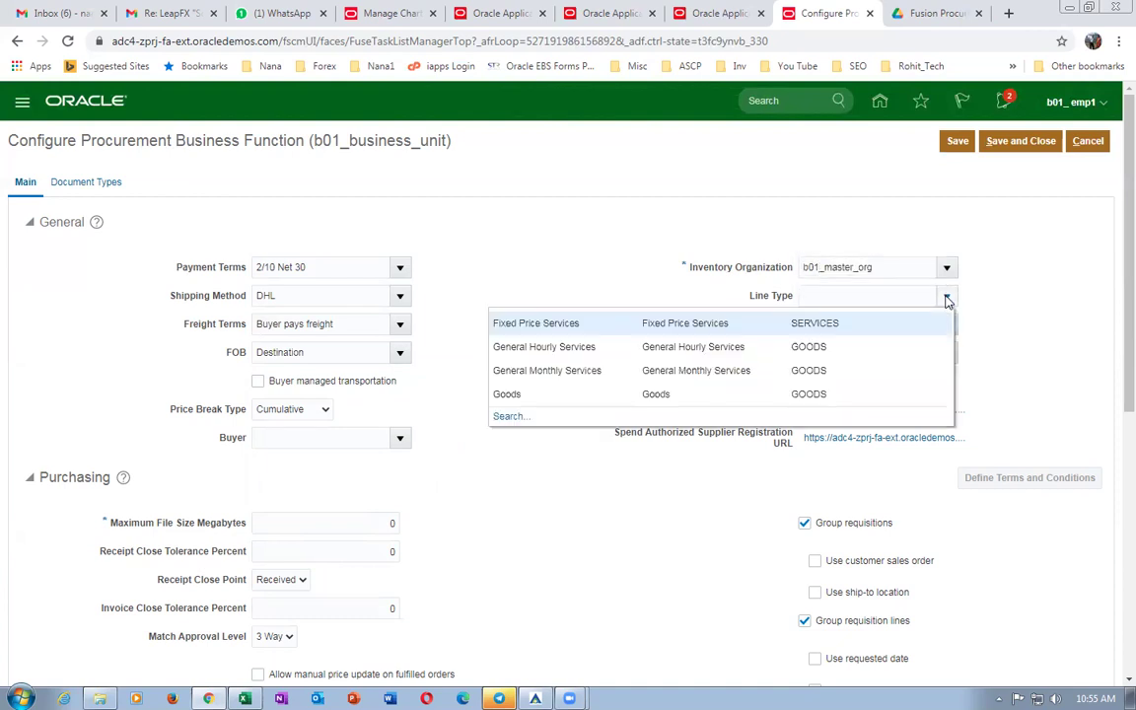
click(539, 400)
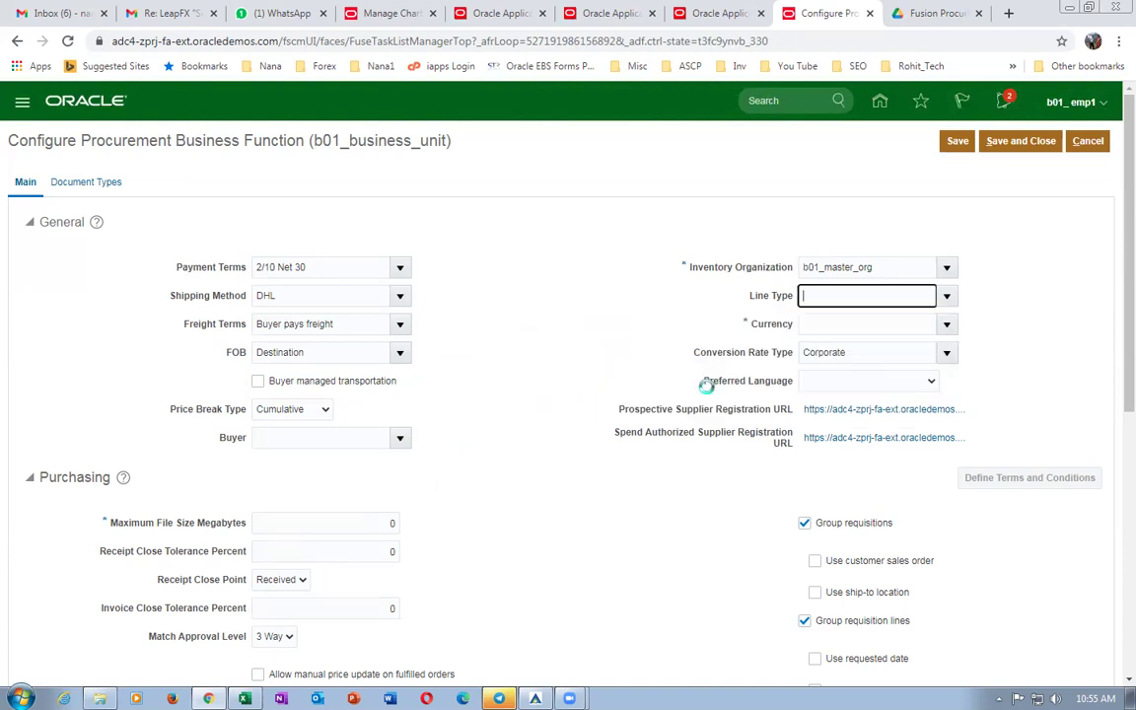
click(946, 325)
click(901, 415)
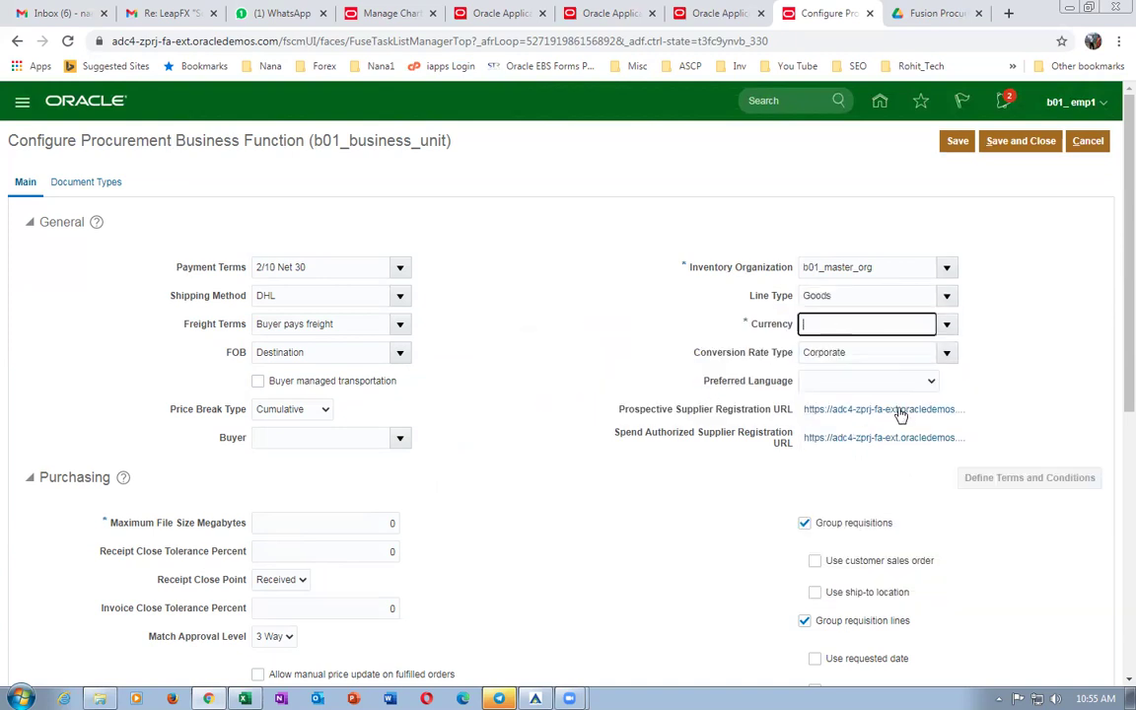
Make American English US the preferred language, then save and close the configuration.
click(858, 384)
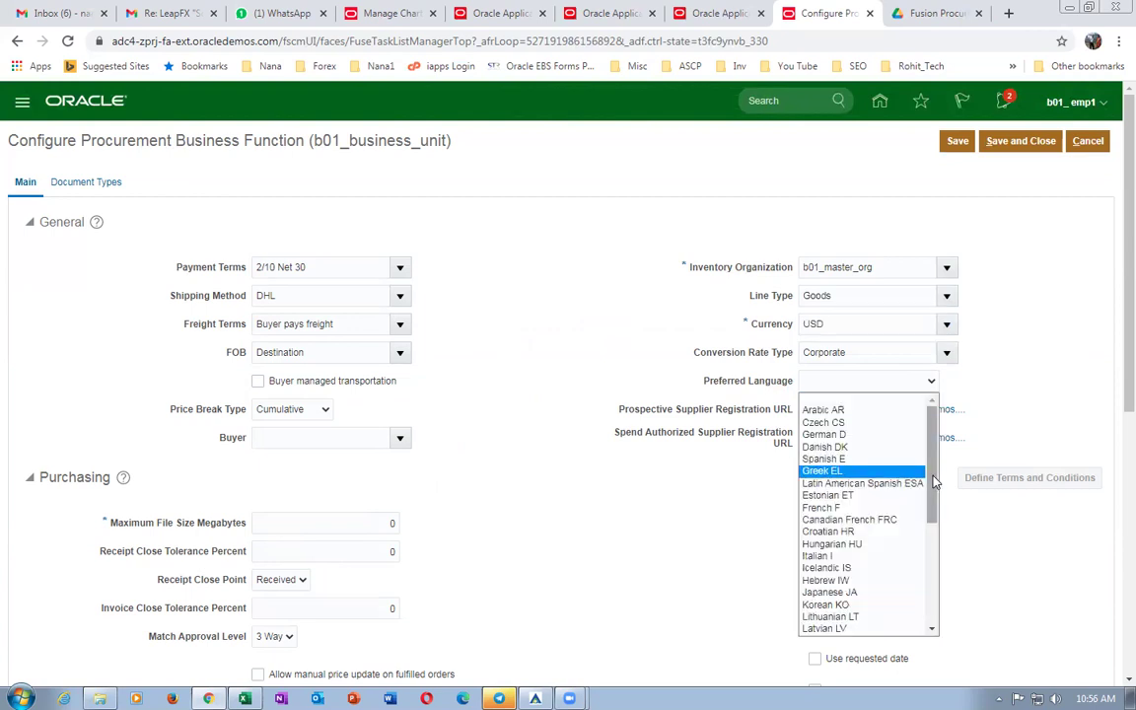
drag(933, 493, 930, 601)
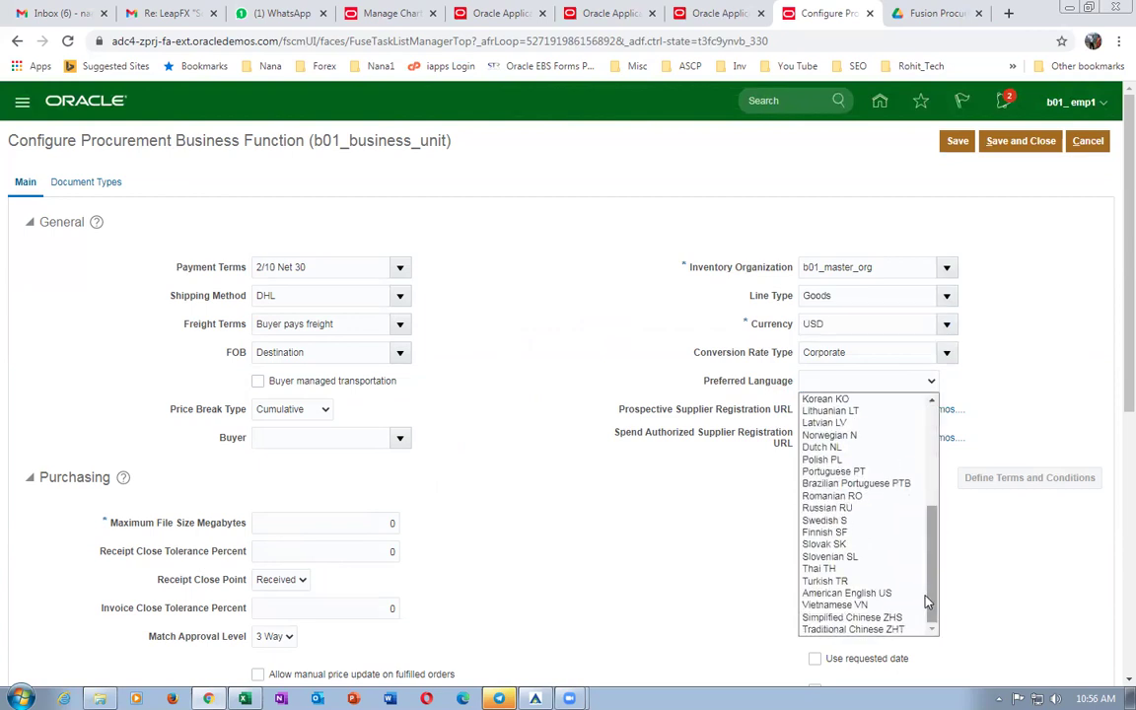
drag(930, 602, 949, 503)
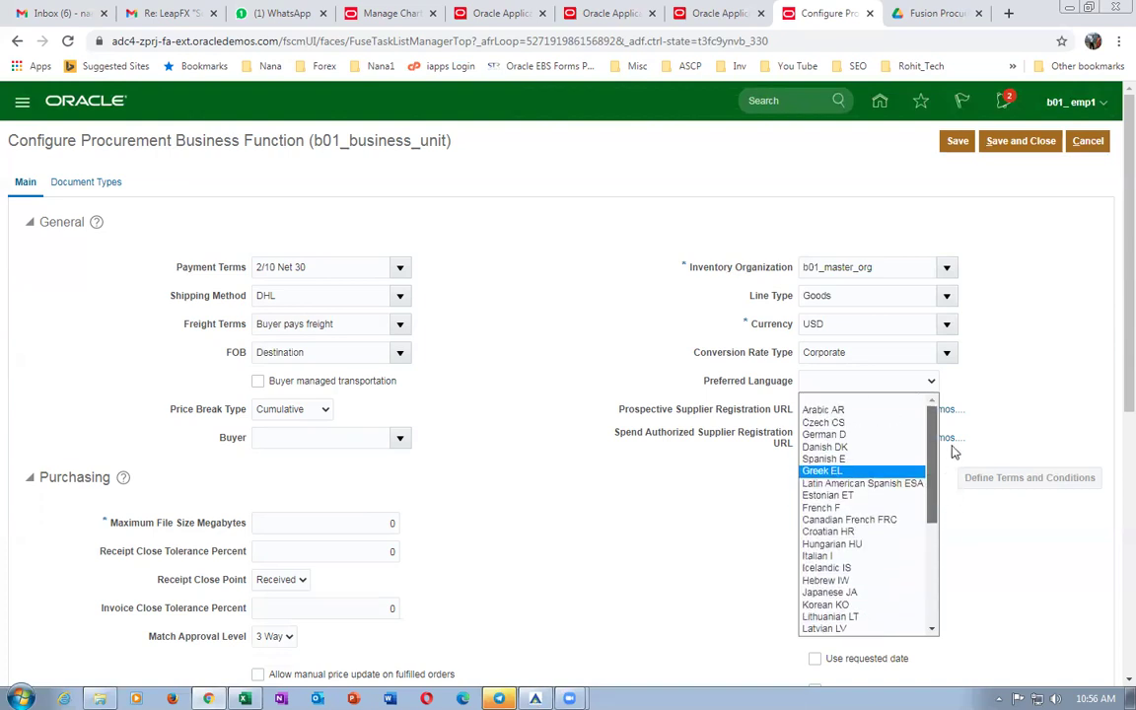
drag(935, 464, 939, 584)
click(892, 593)
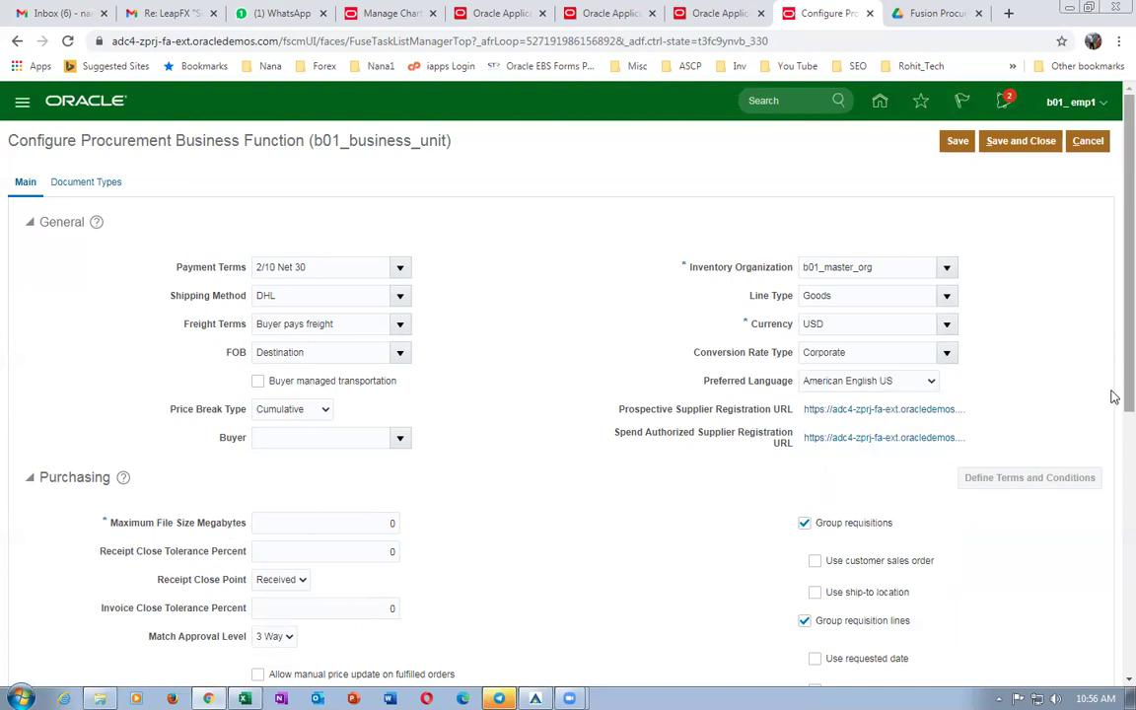
drag(1111, 401, 1112, 550)
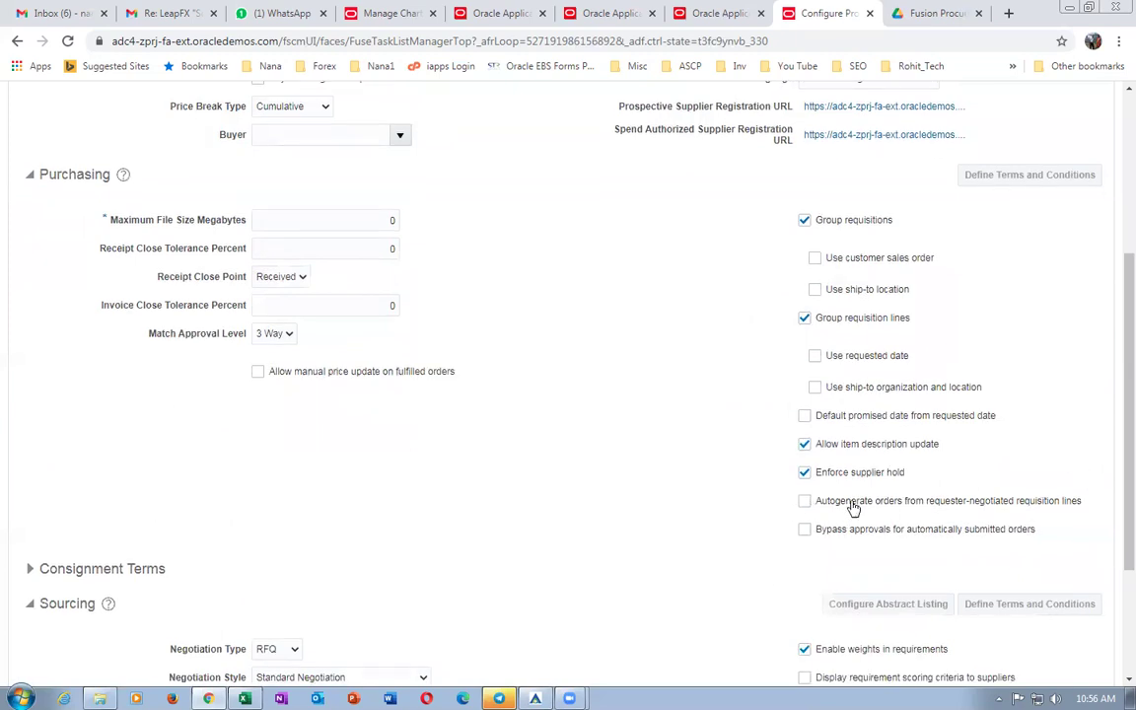
drag(1113, 483, 1114, 296)
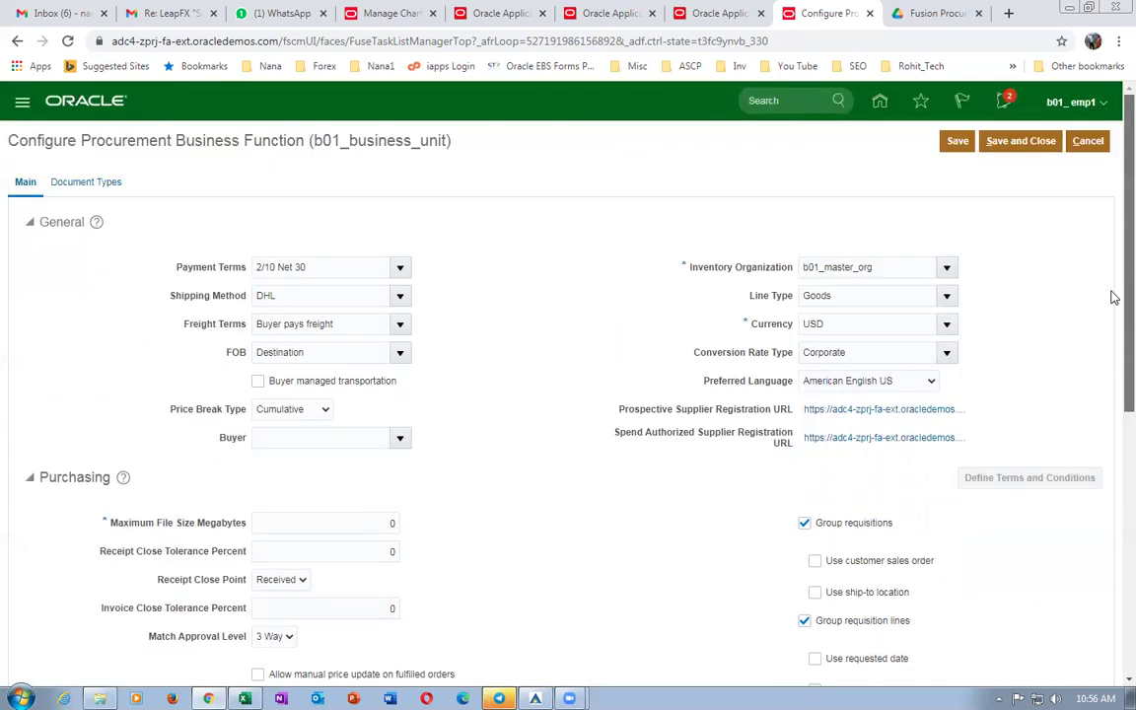
click(1021, 140)
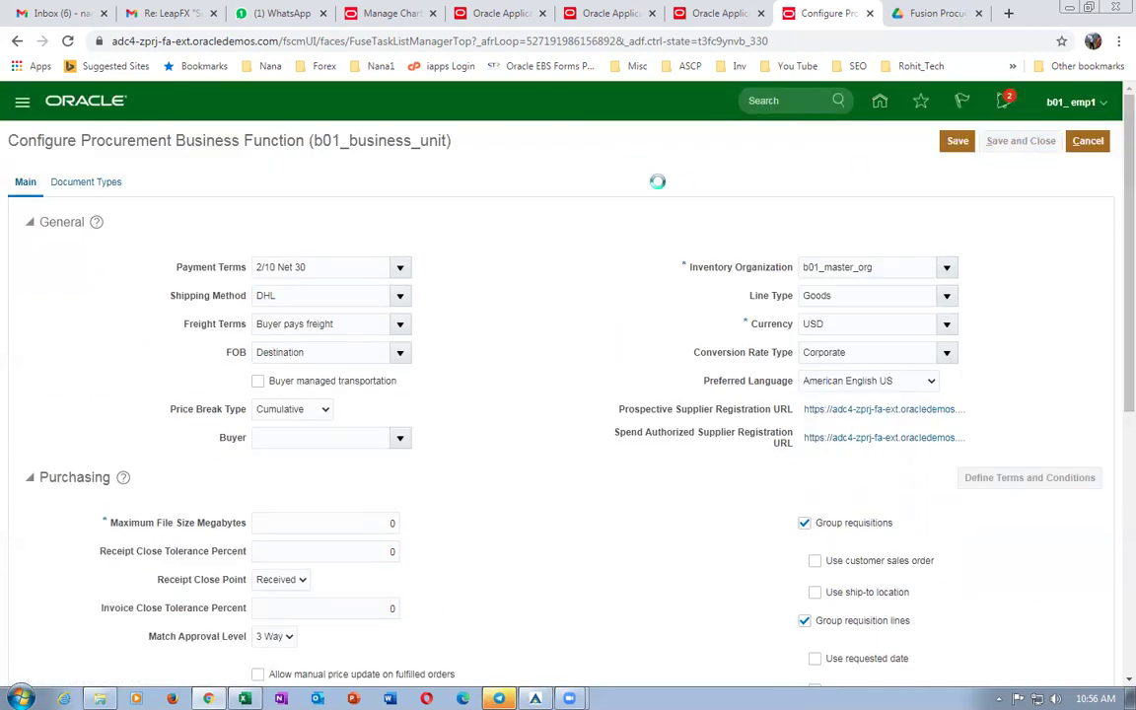
click(604, 259)
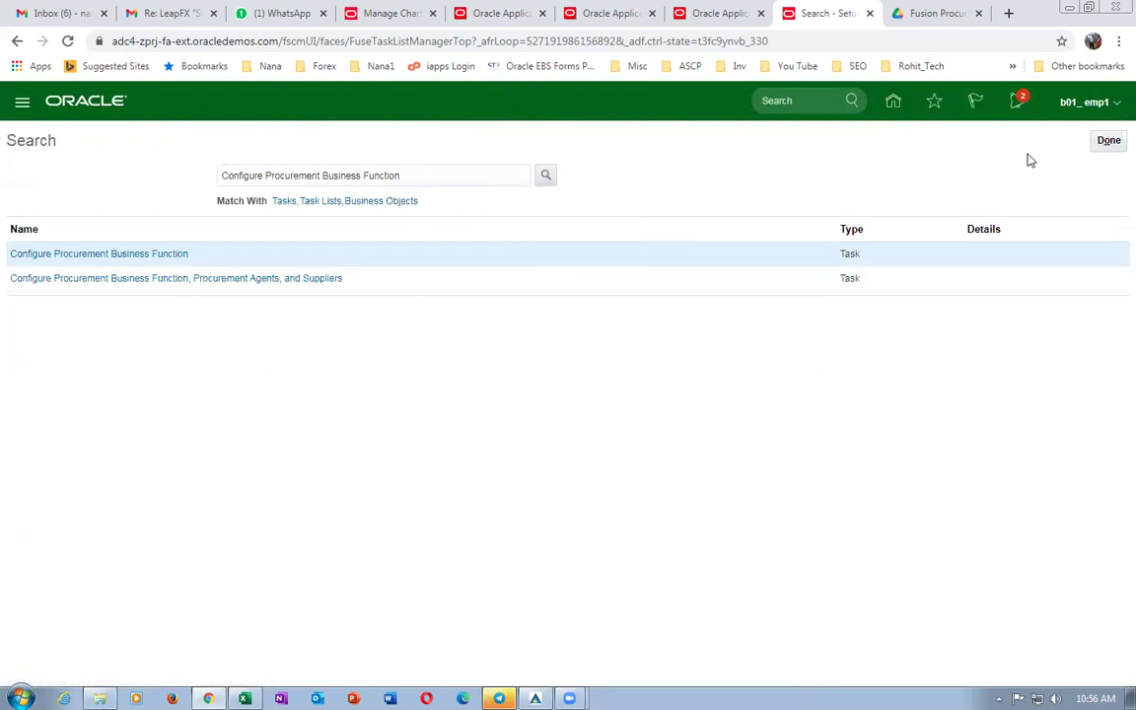
Go to Tools > Scheduled Processes and start scheduling a new process.
click(1109, 141)
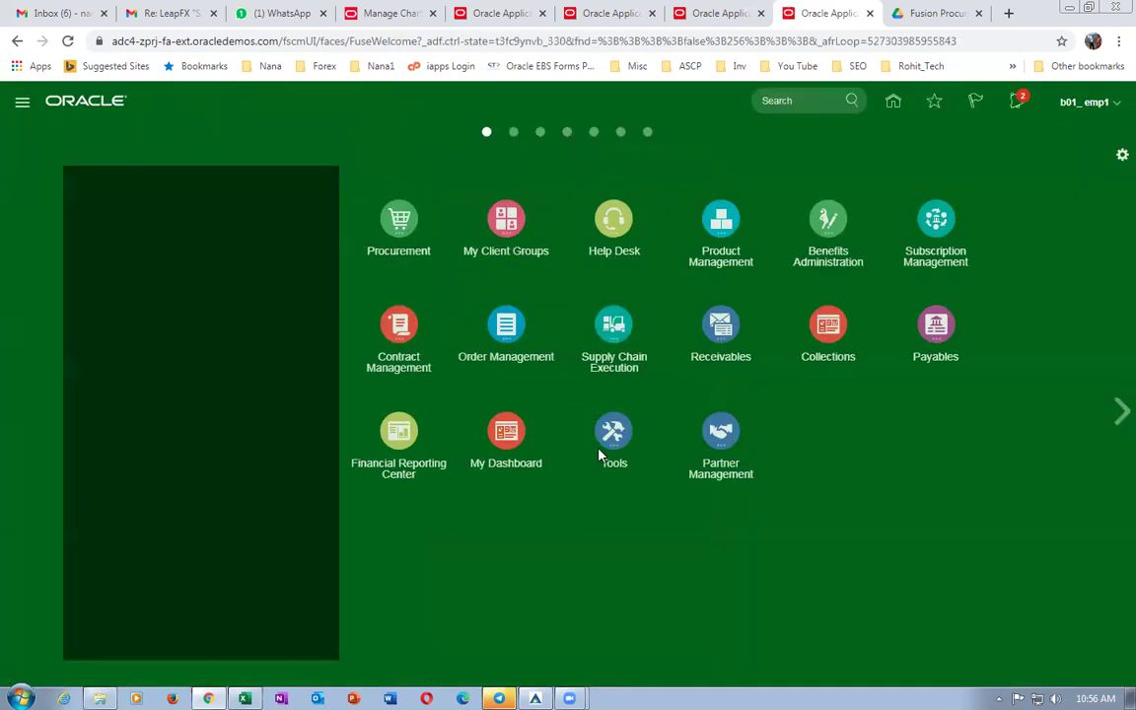
click(646, 471)
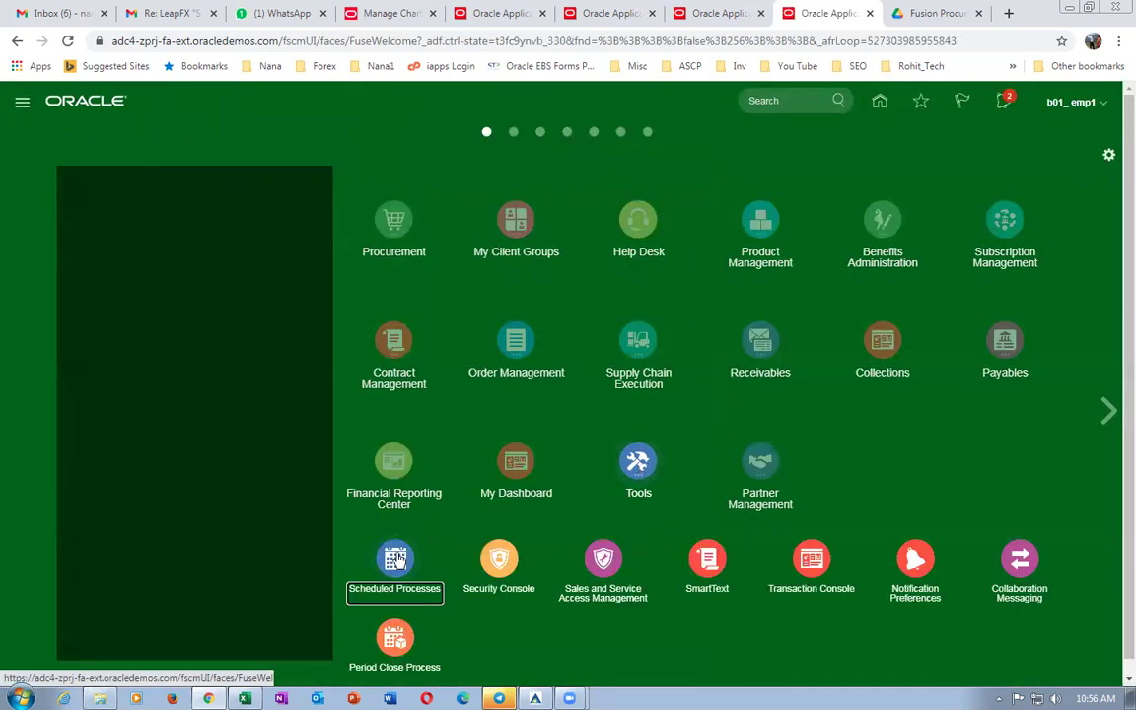
click(387, 323)
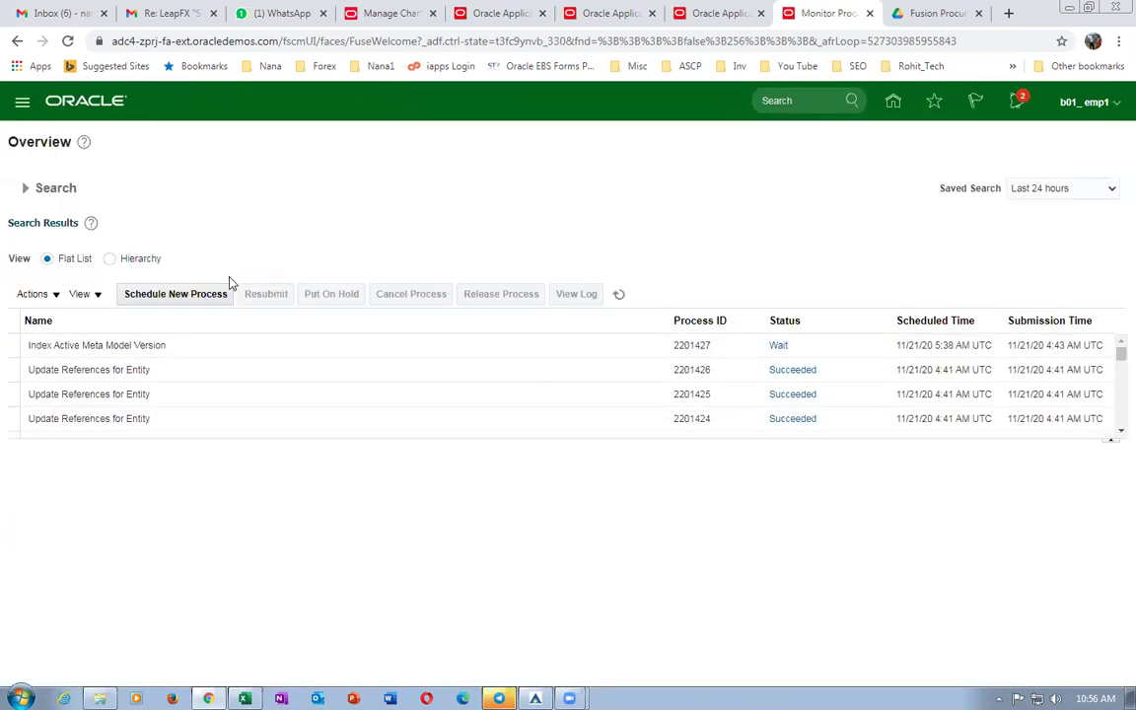
click(216, 293)
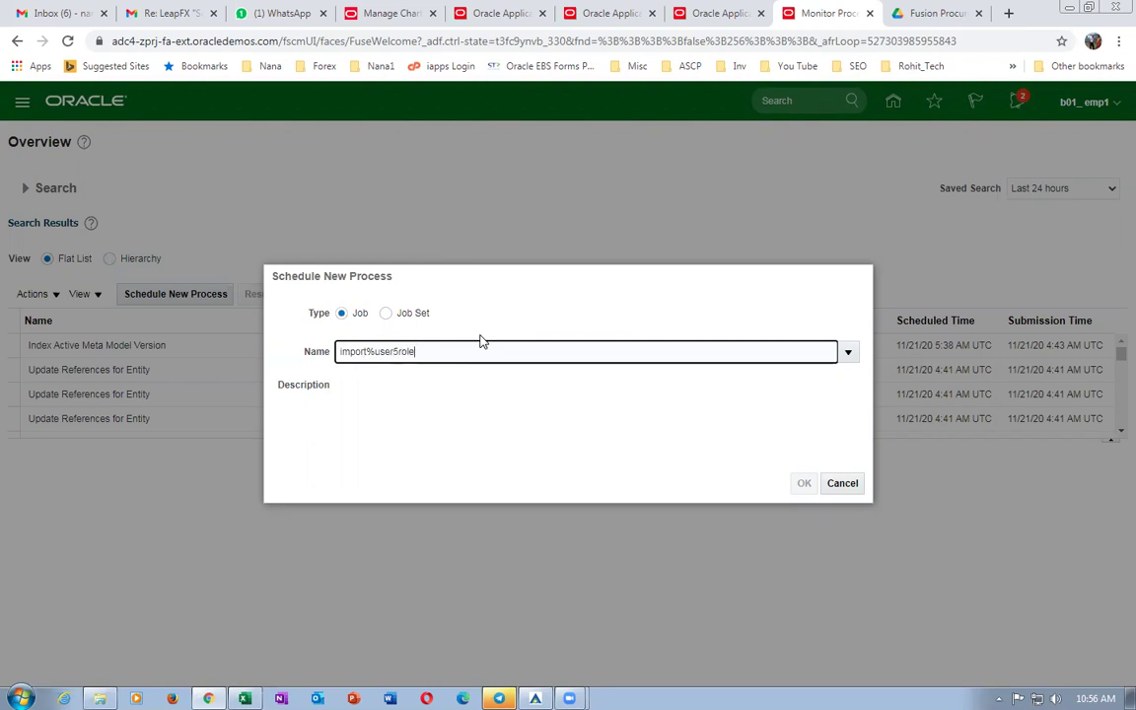
Search jobs with a % pattern and select Import User and Role Application Security Data.
key(Tab)
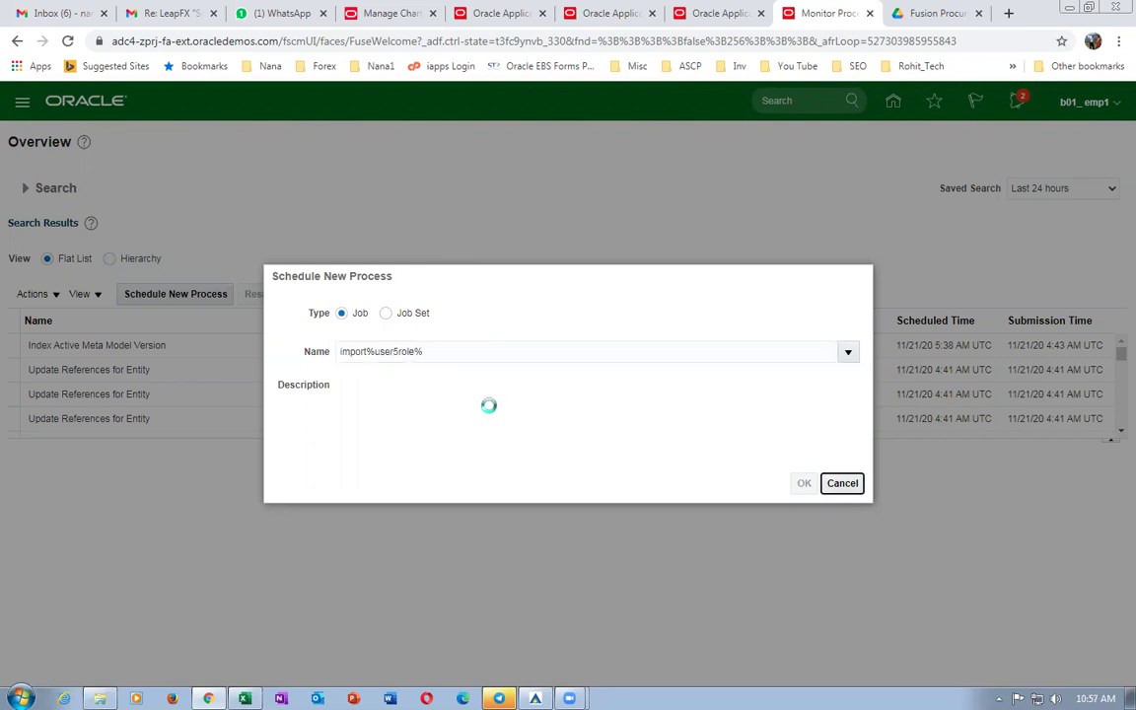
click(288, 358)
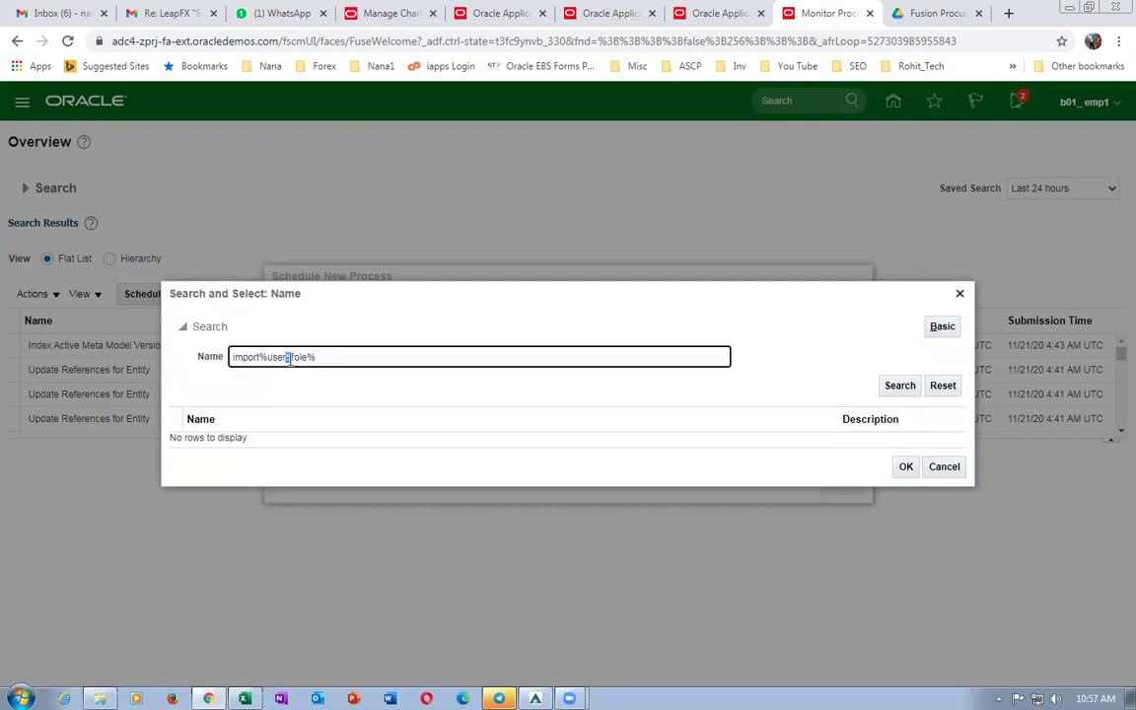
text(%)
click(885, 384)
click(901, 385)
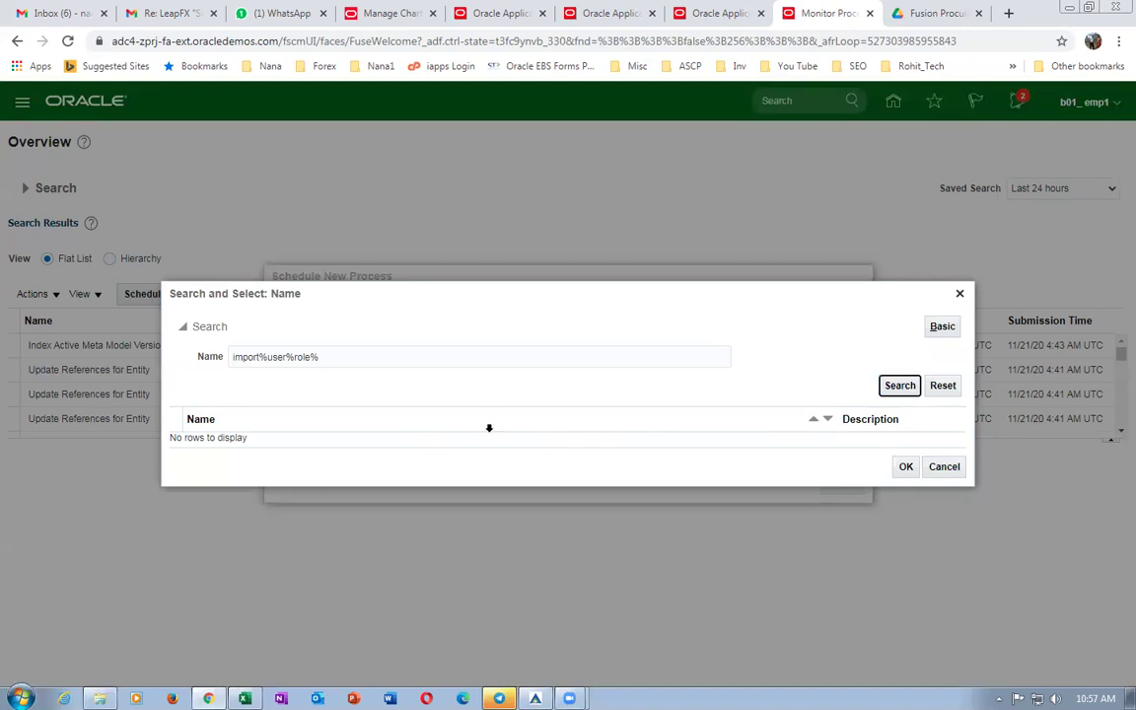
click(893, 388)
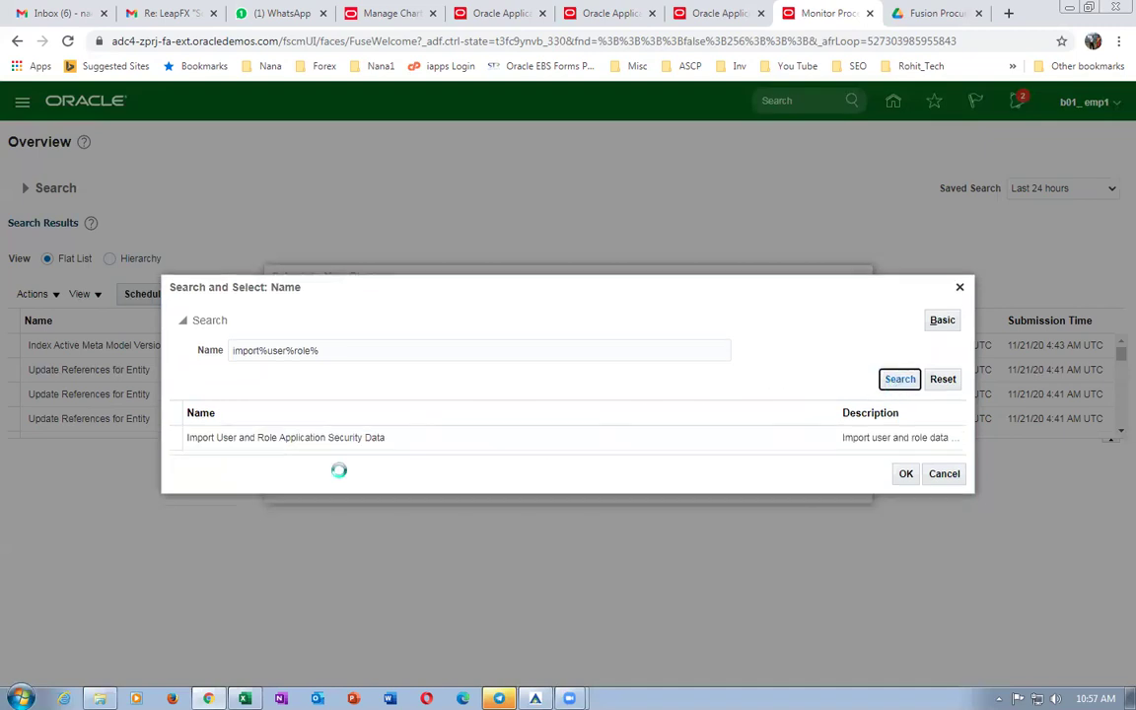
click(246, 439)
click(905, 474)
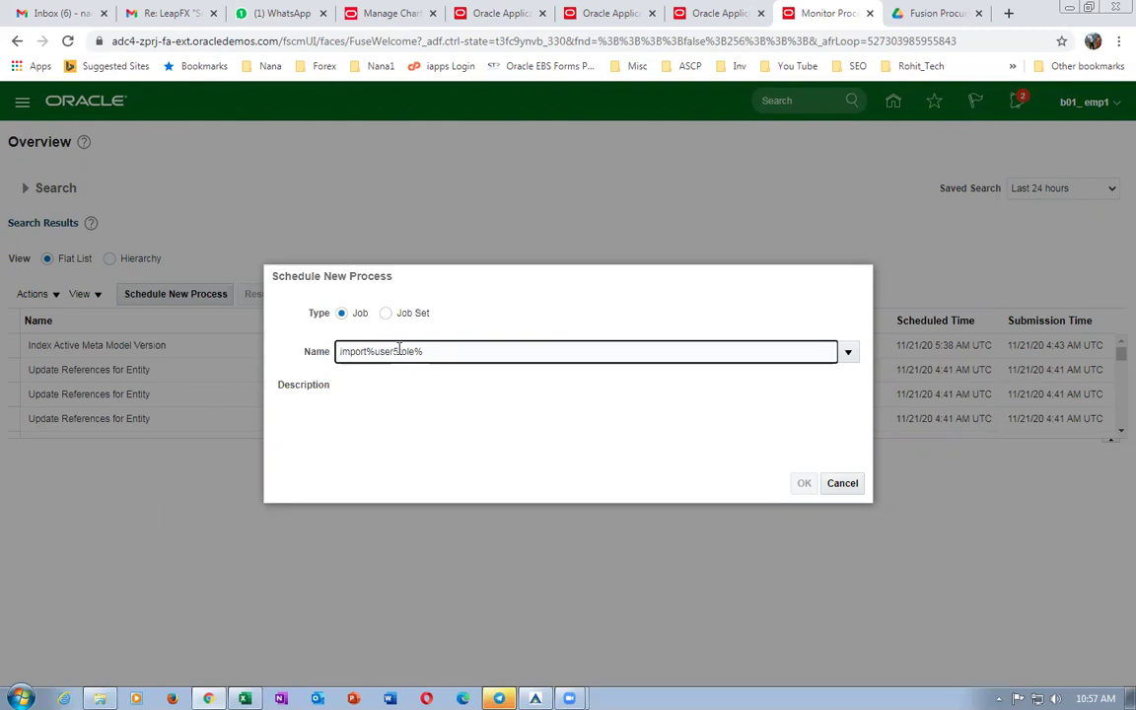
Confirm the job, submit the process and dismiss the confirmation.
text(%)
key(Tab)
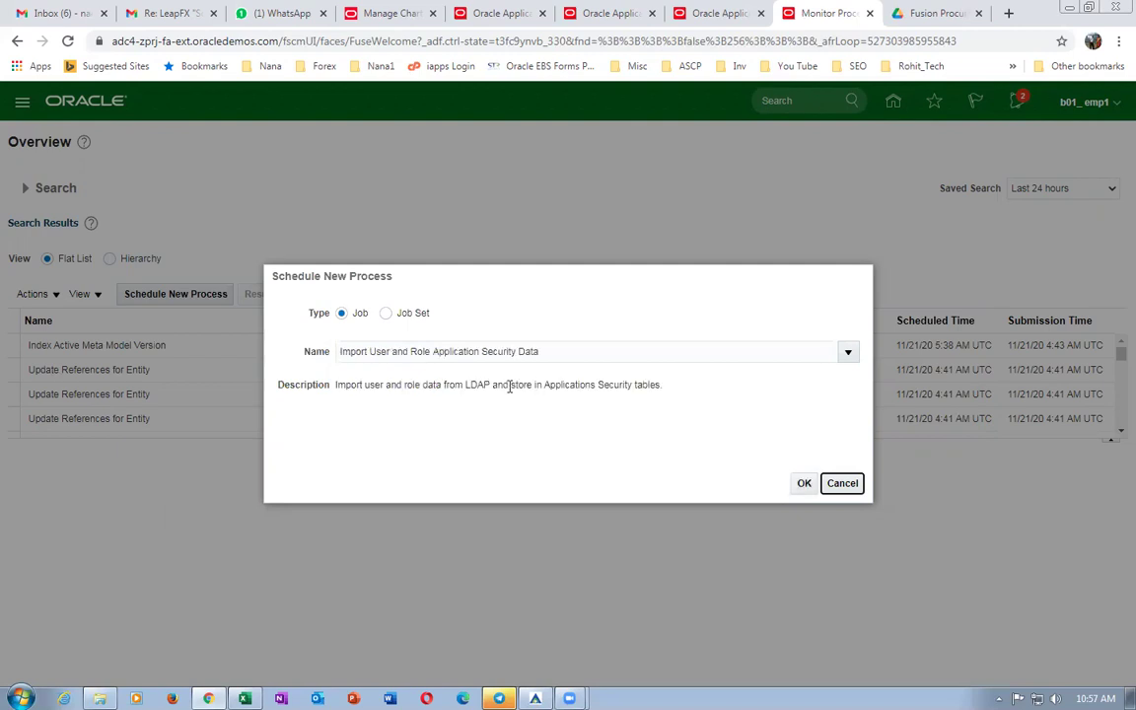
click(804, 482)
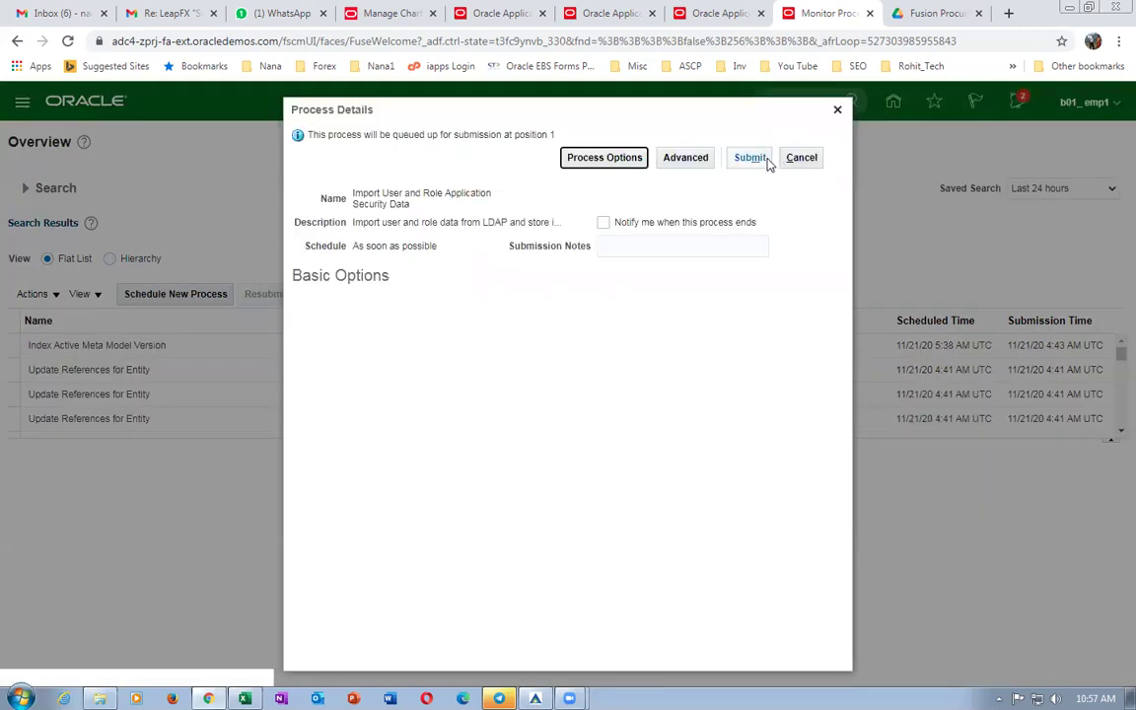
click(752, 158)
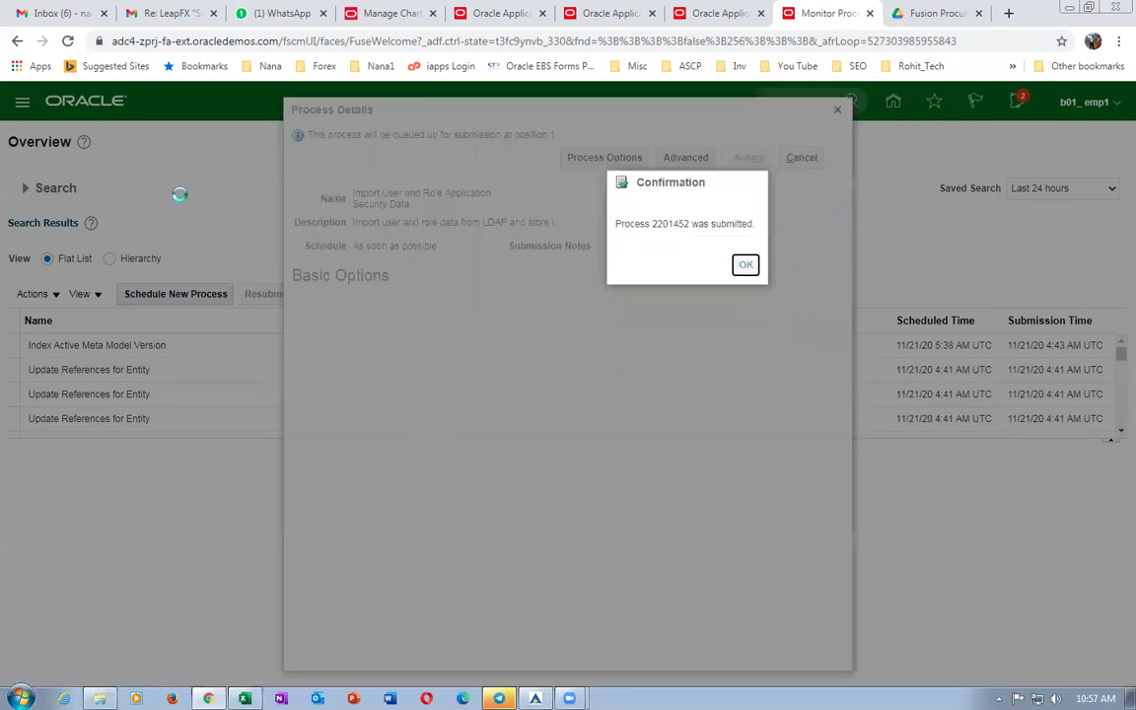
key(Return)
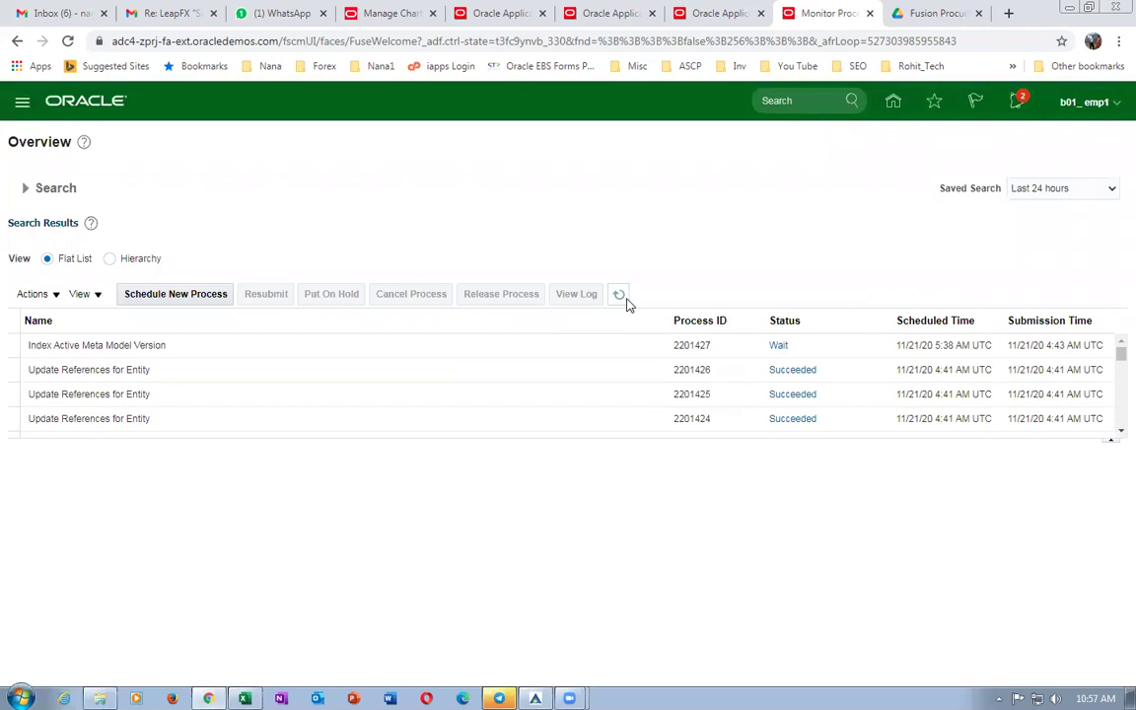
Refresh the process list, then schedule and submit Retrieve Latest LDAP Changes.
click(625, 301)
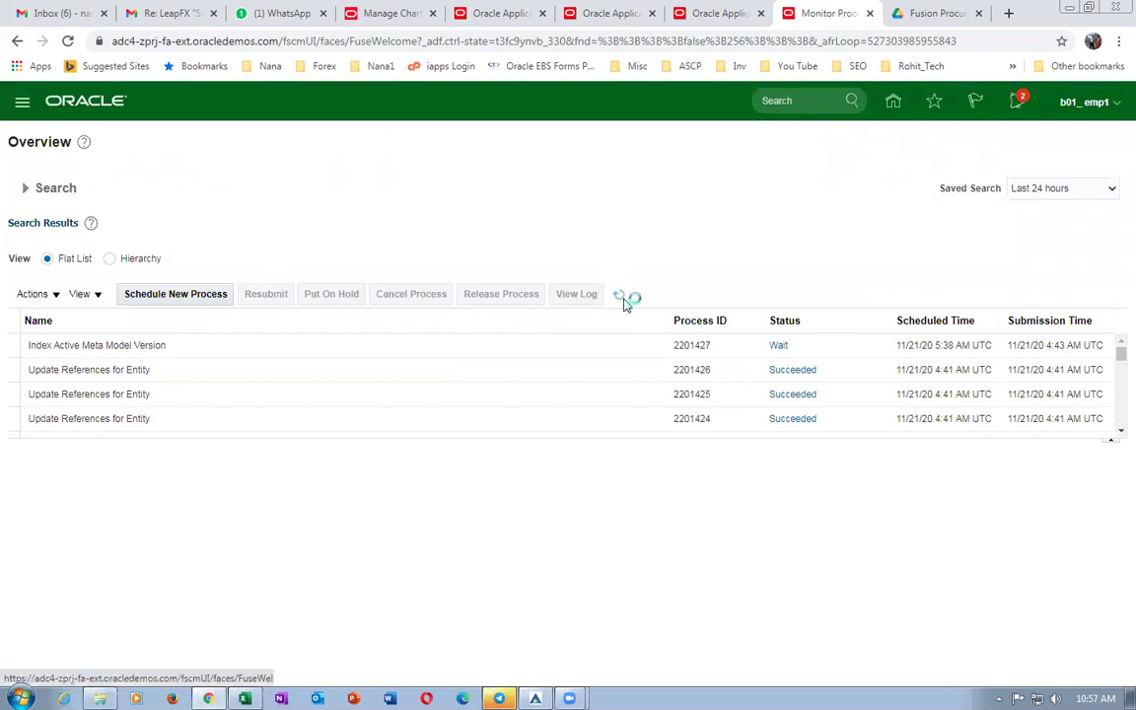
click(621, 302)
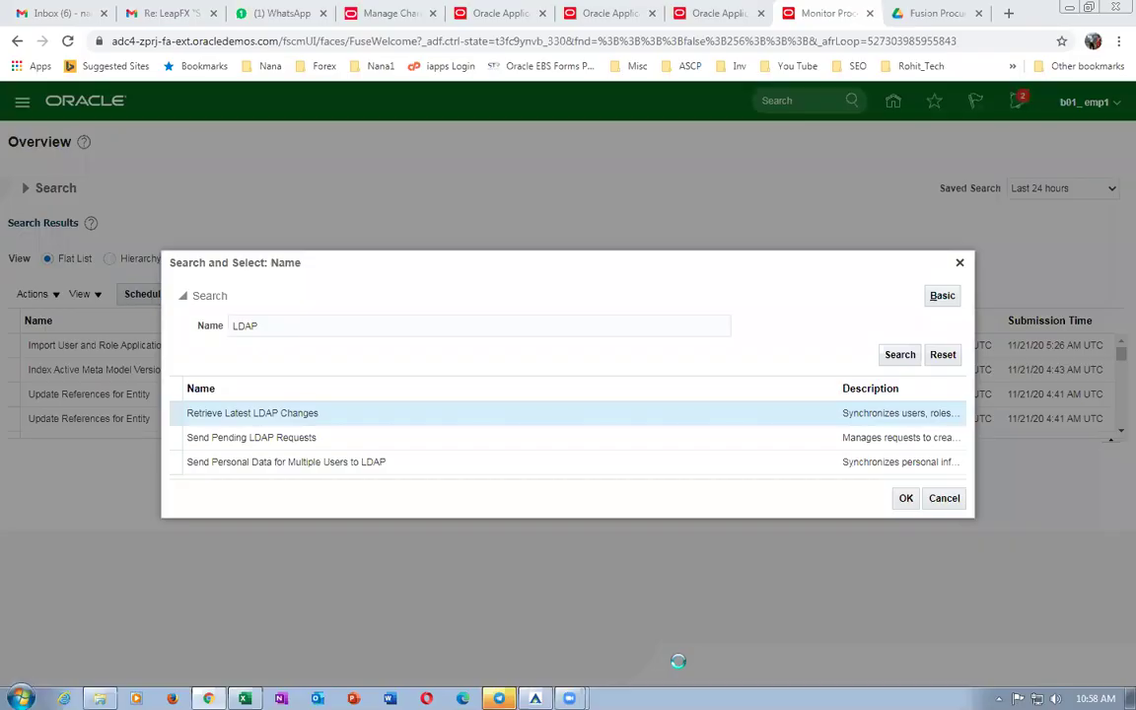
key(Return)
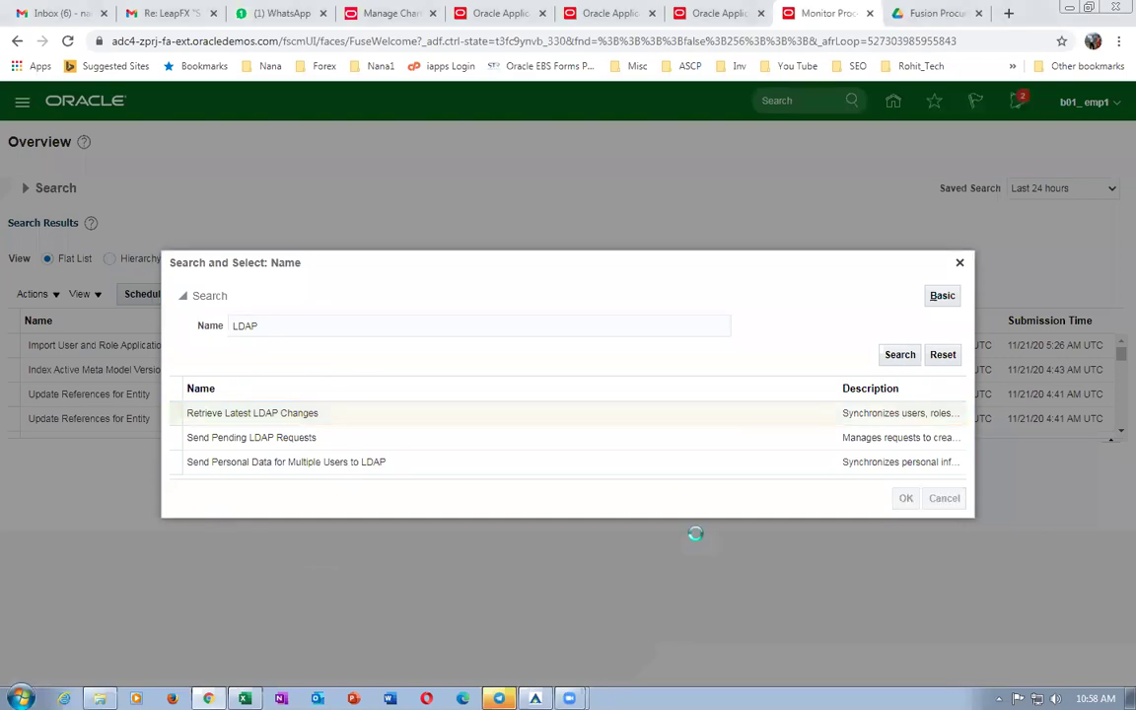
click(805, 491)
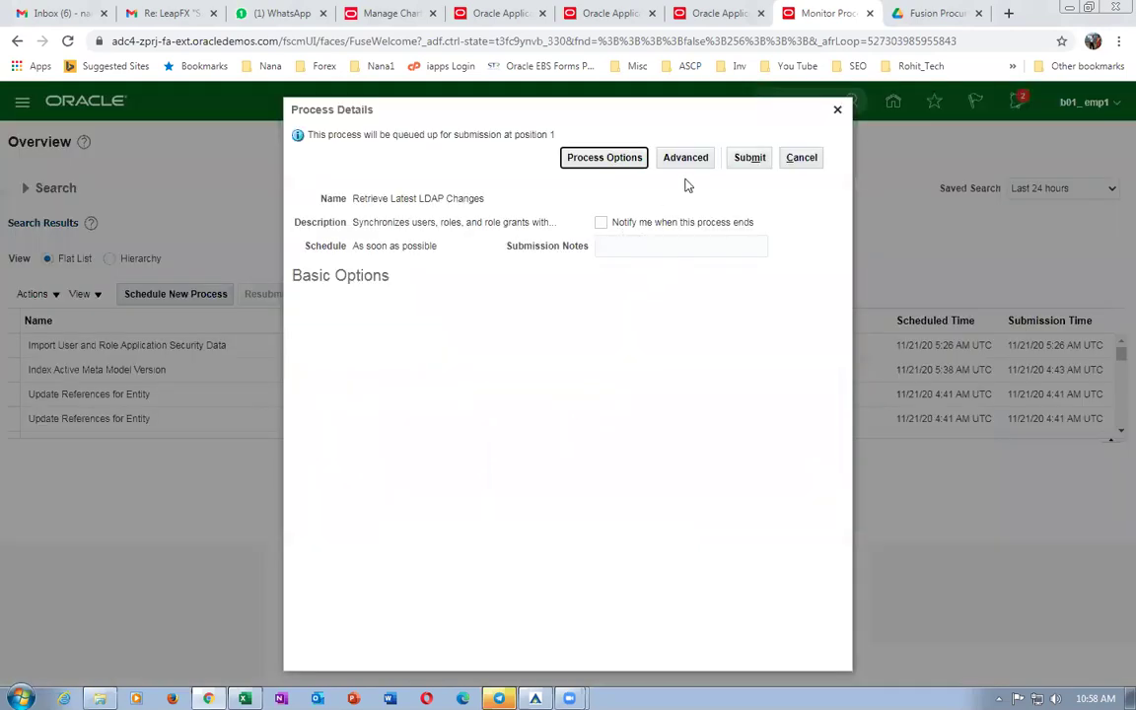
click(749, 157)
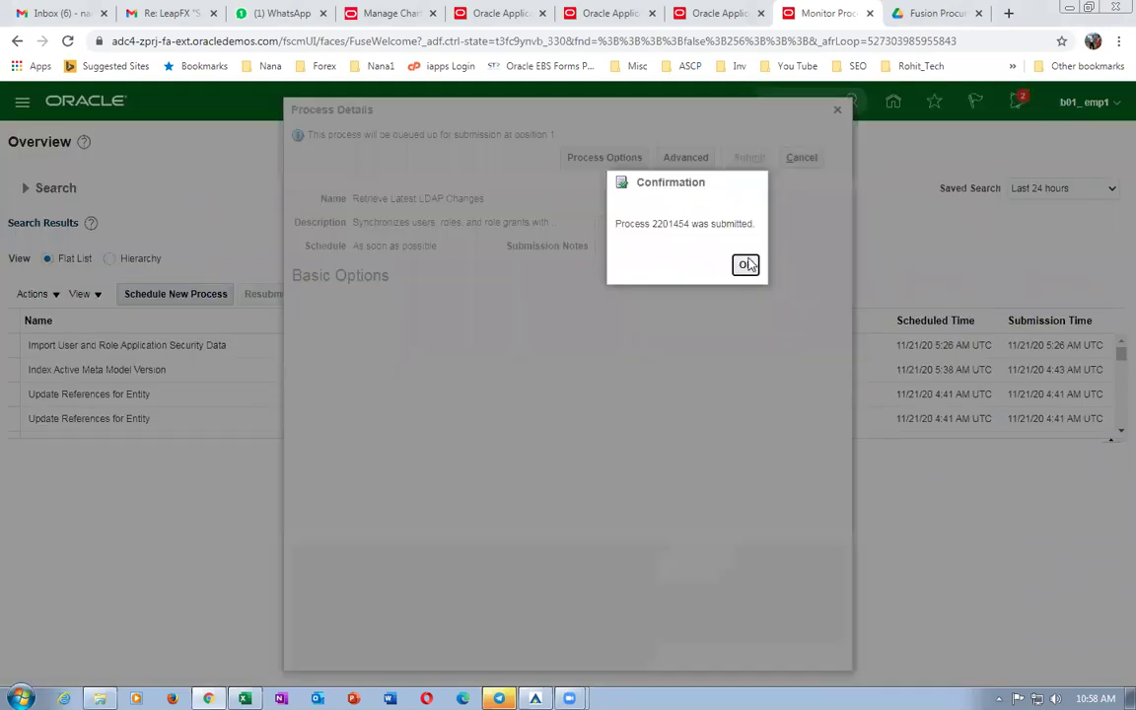
key(Return)
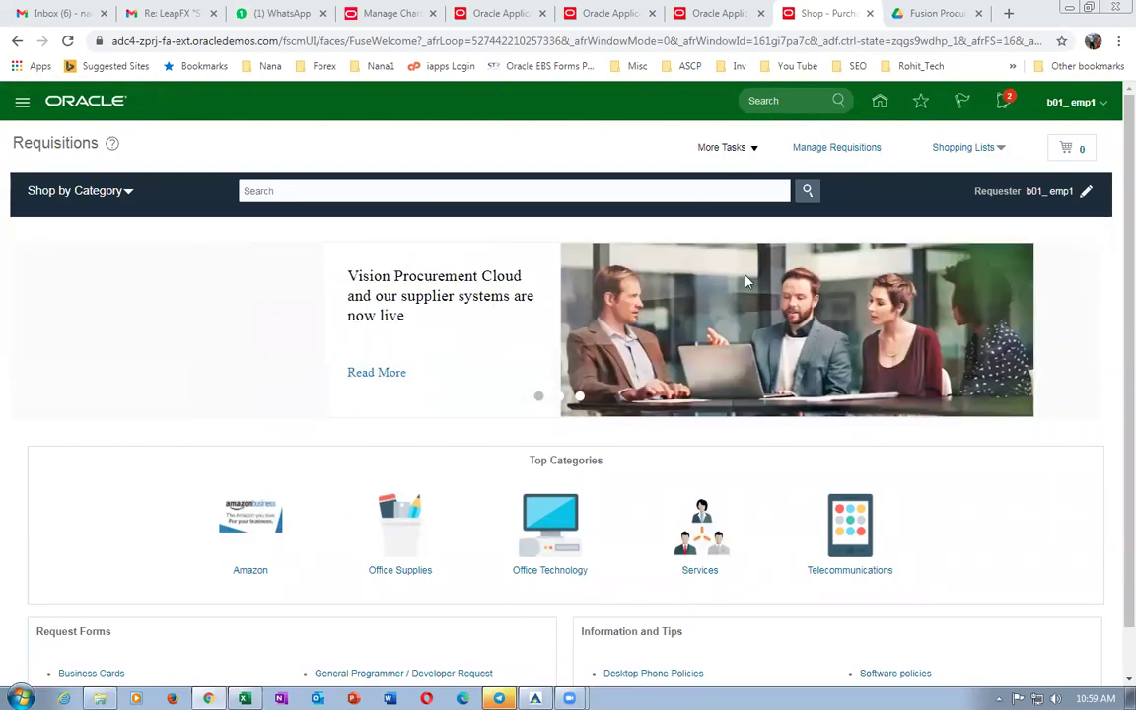
click(722, 147)
click(781, 264)
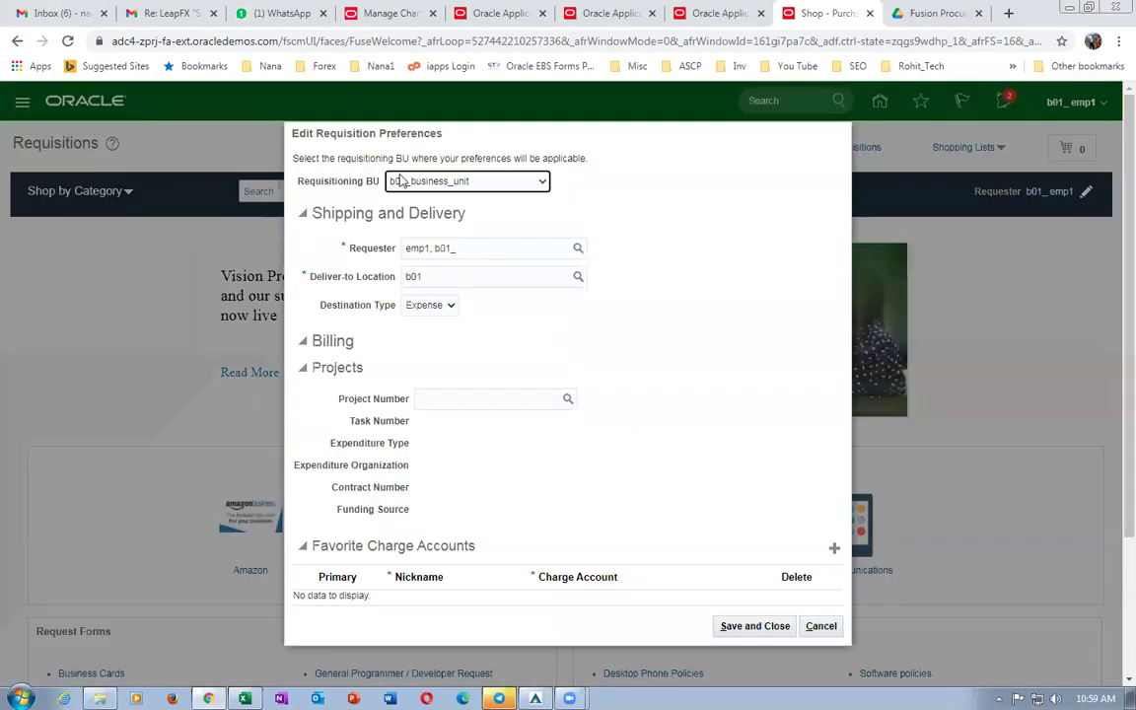
click(471, 185)
click(457, 200)
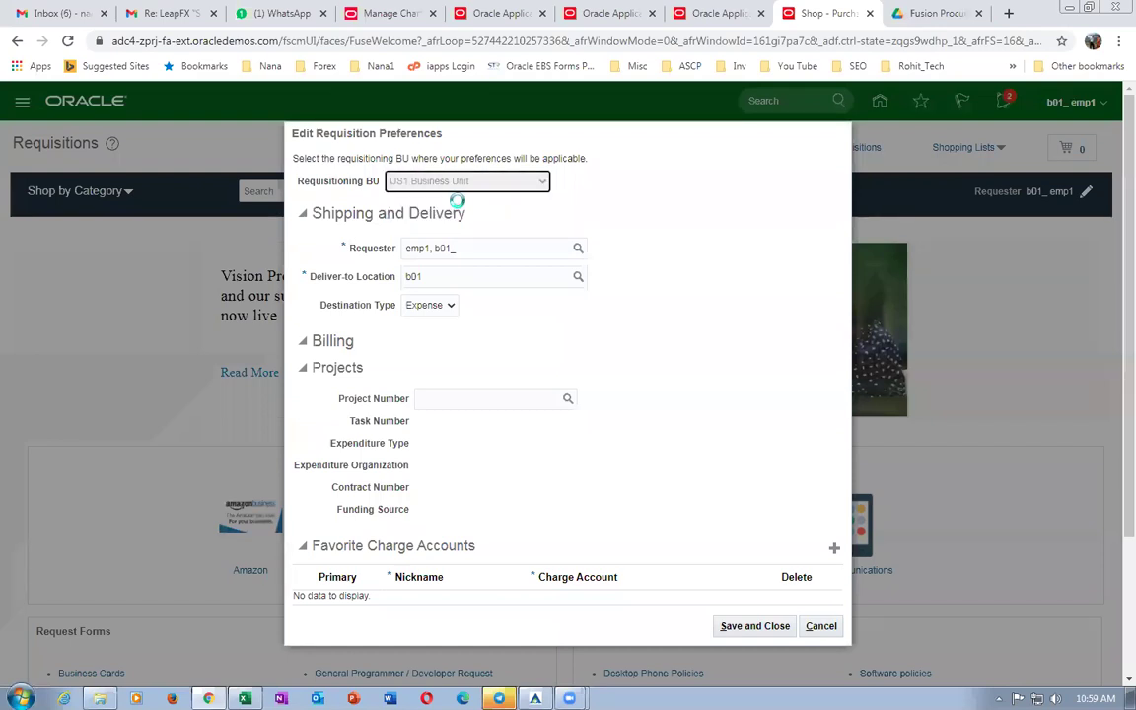
click(449, 280)
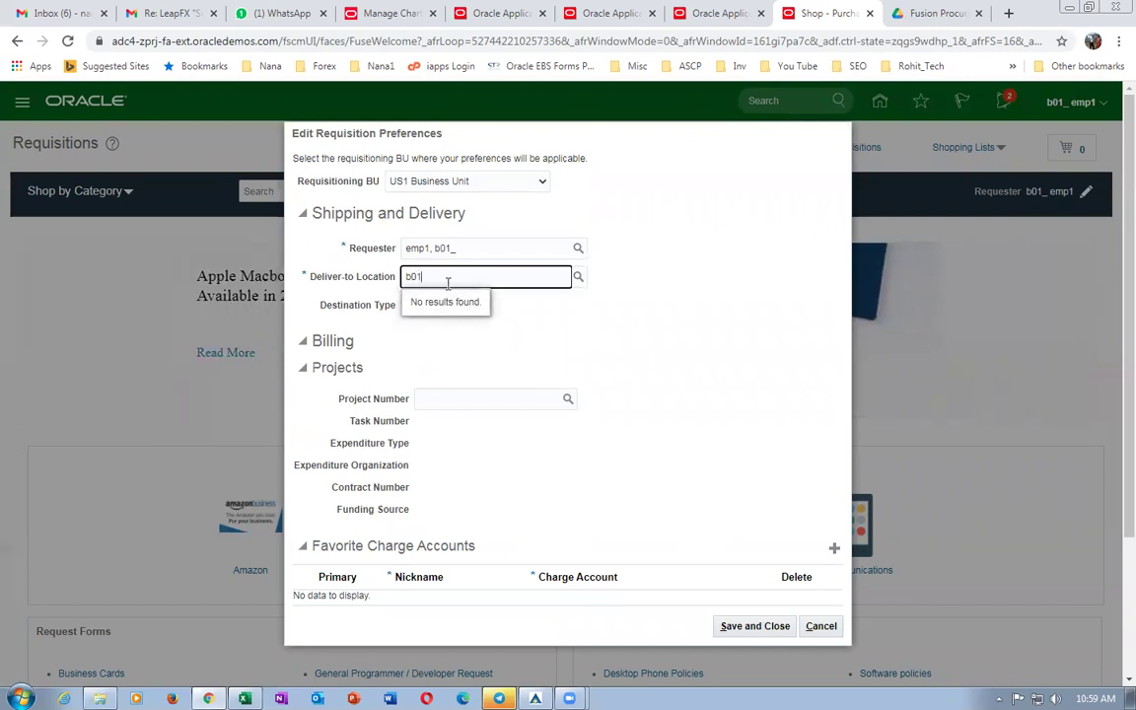
key(BackSpace)
key(BackSpace)
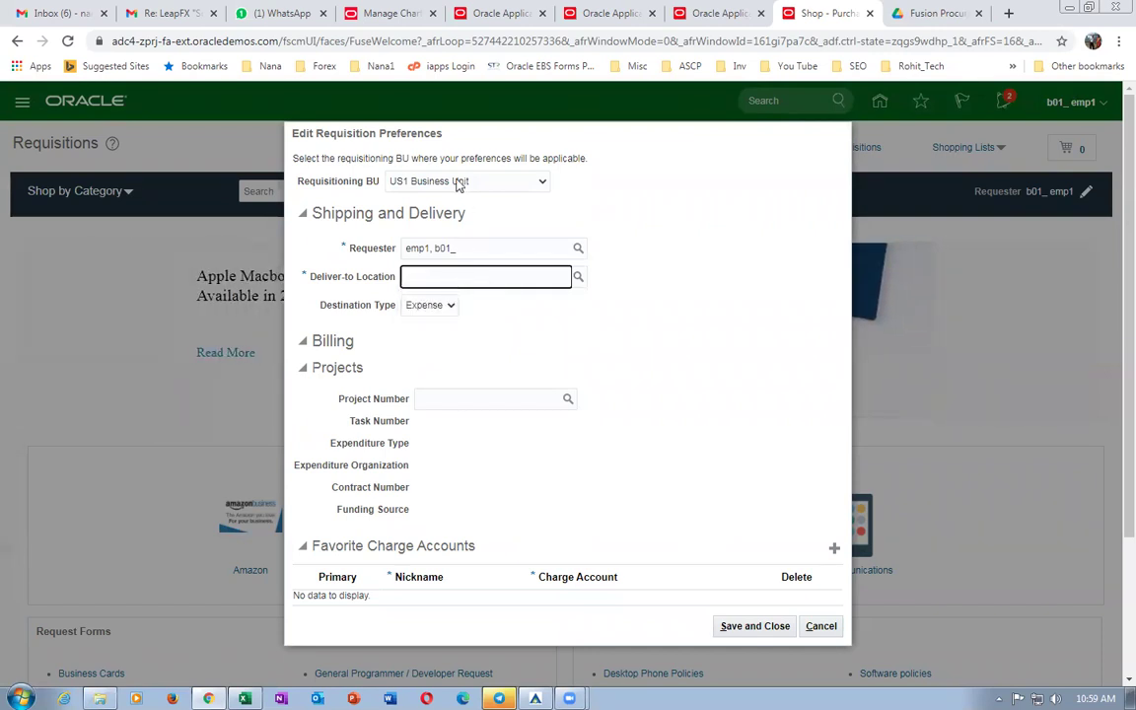
click(459, 185)
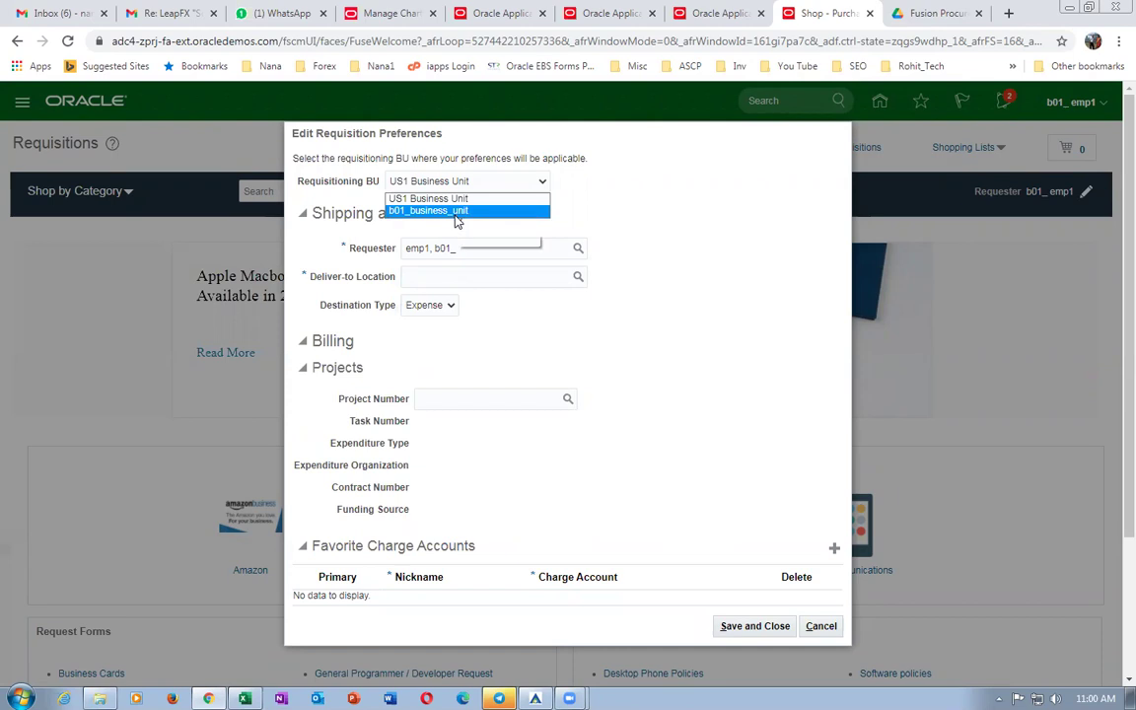
click(455, 212)
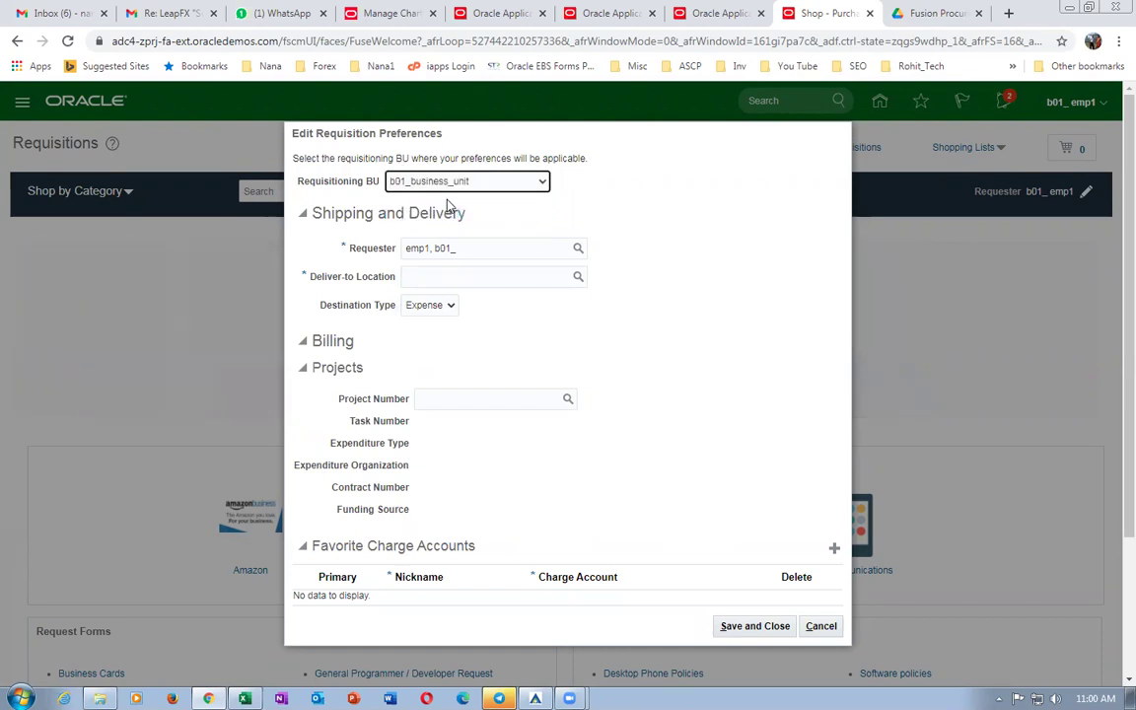
click(469, 278)
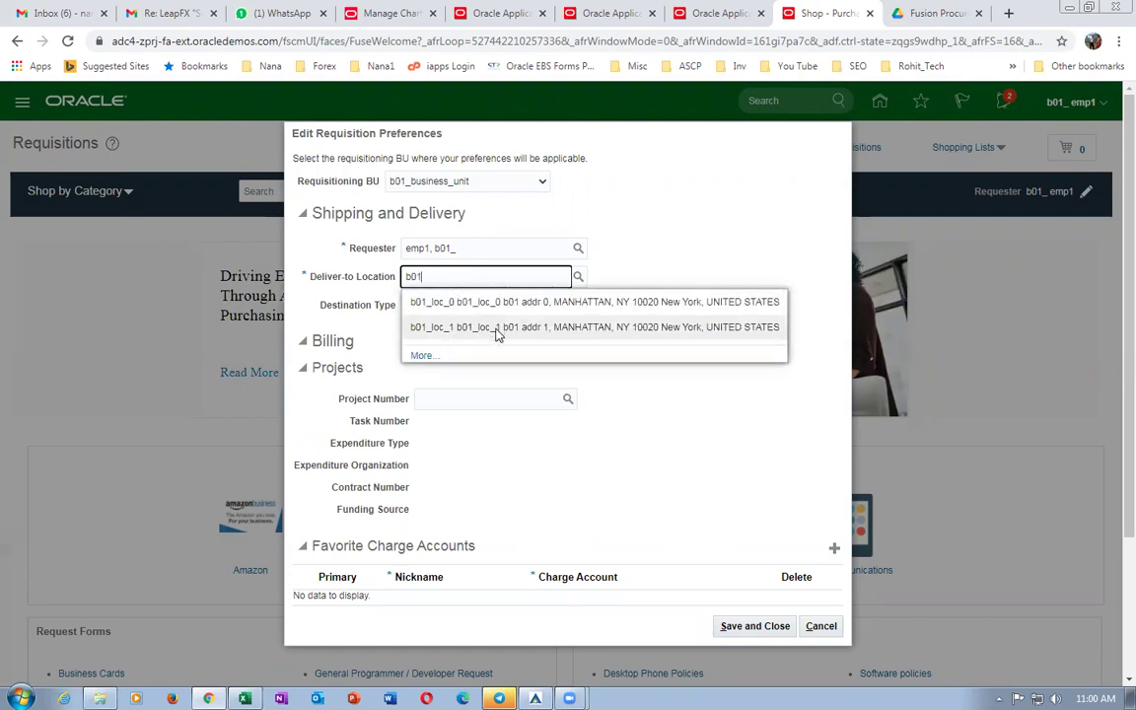
click(498, 331)
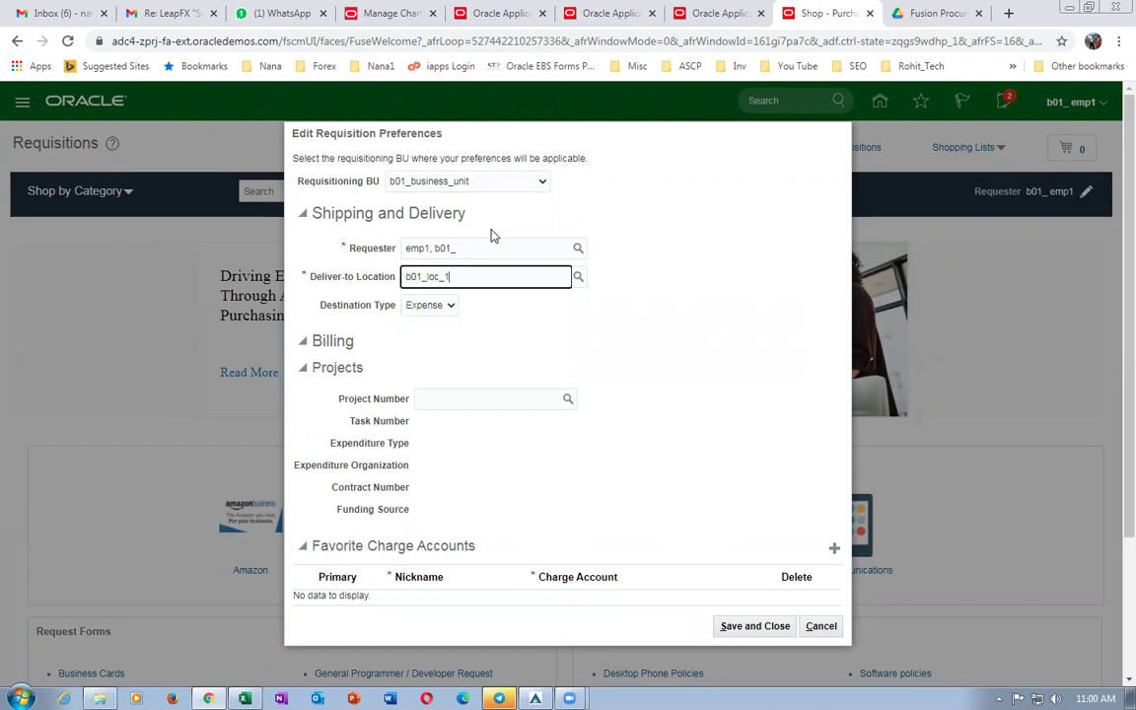
click(434, 305)
click(439, 336)
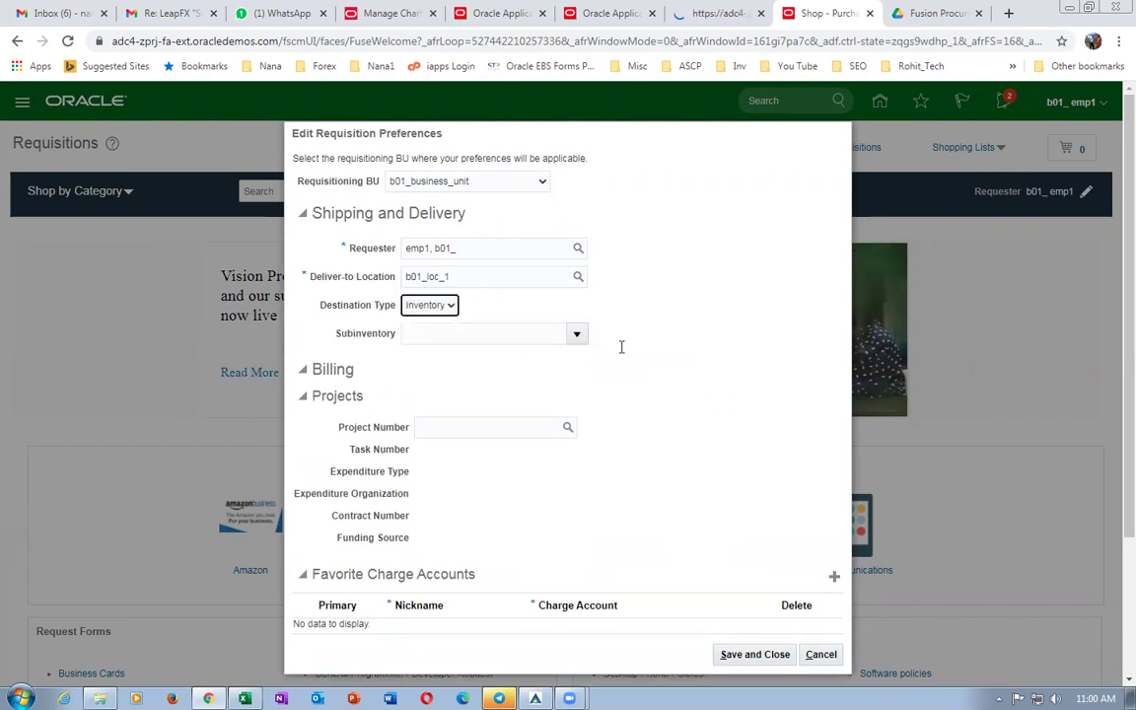
click(577, 334)
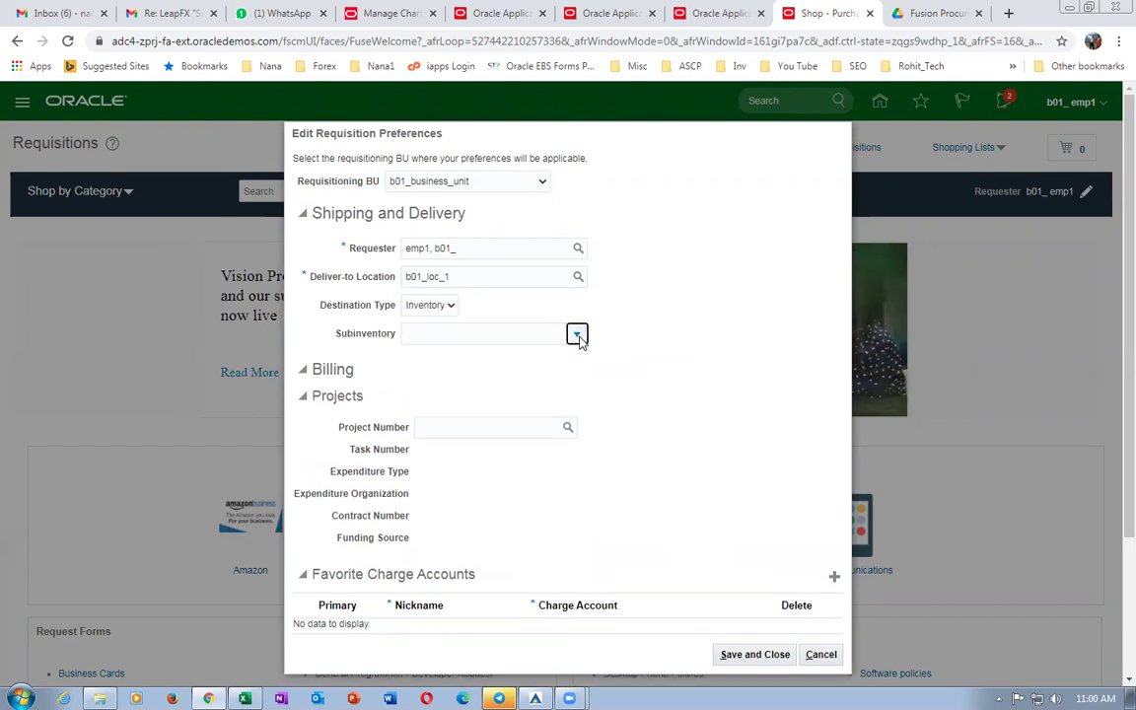
click(470, 387)
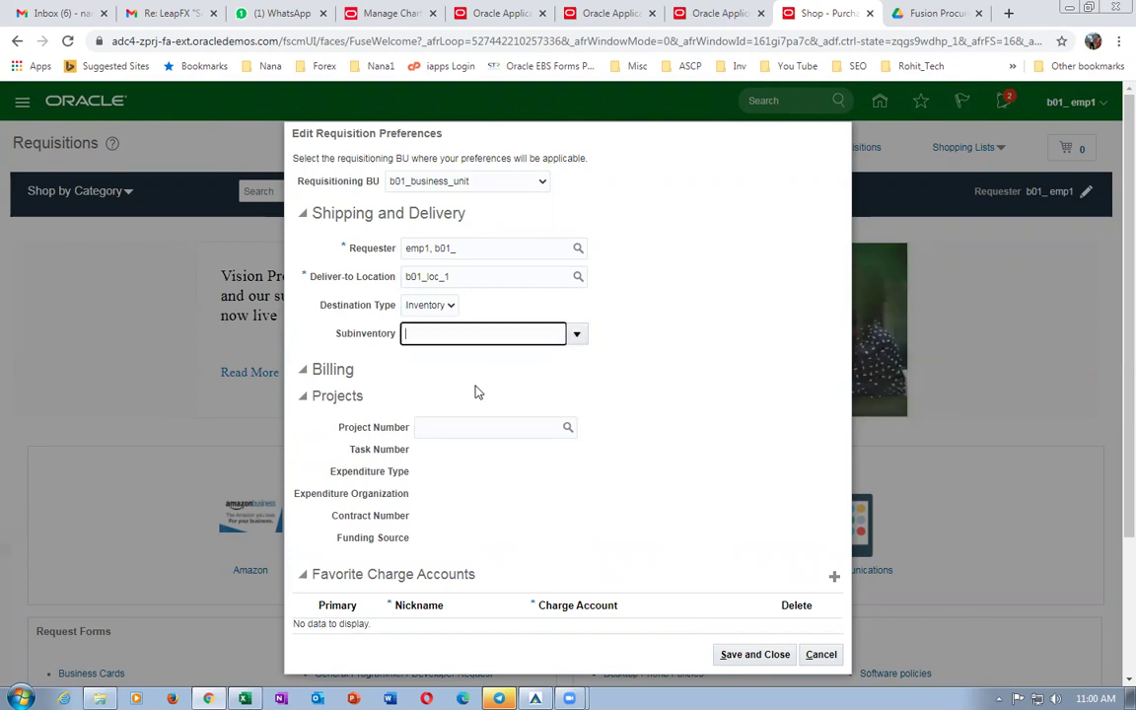
click(730, 654)
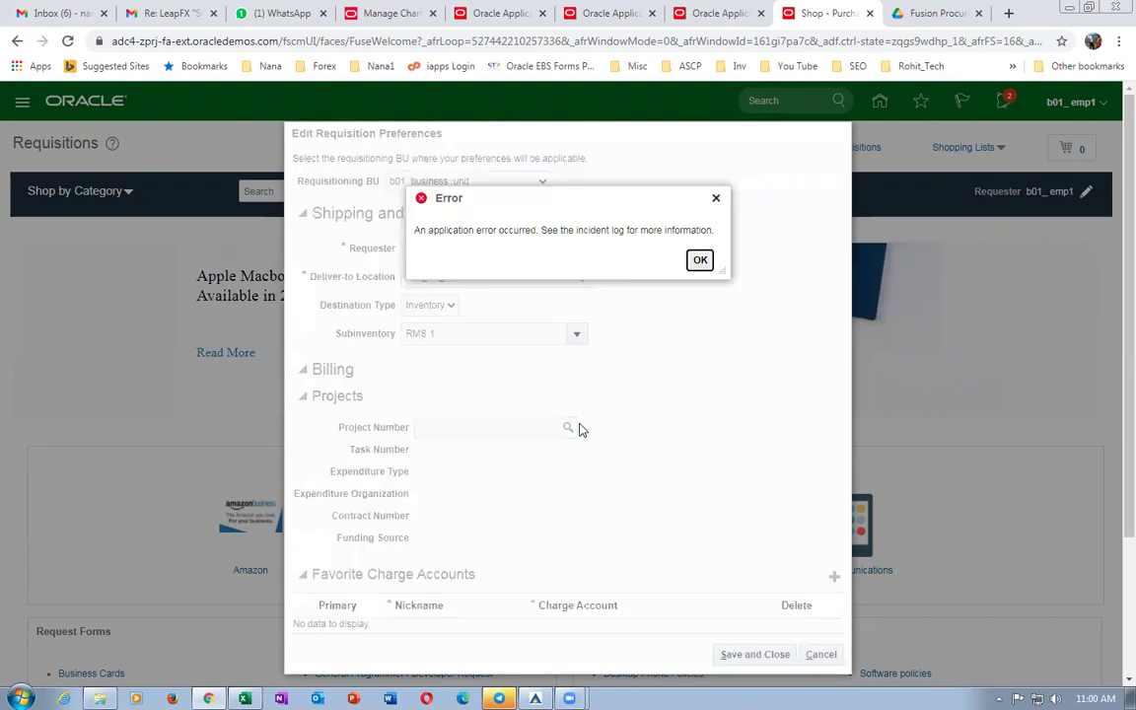
click(700, 260)
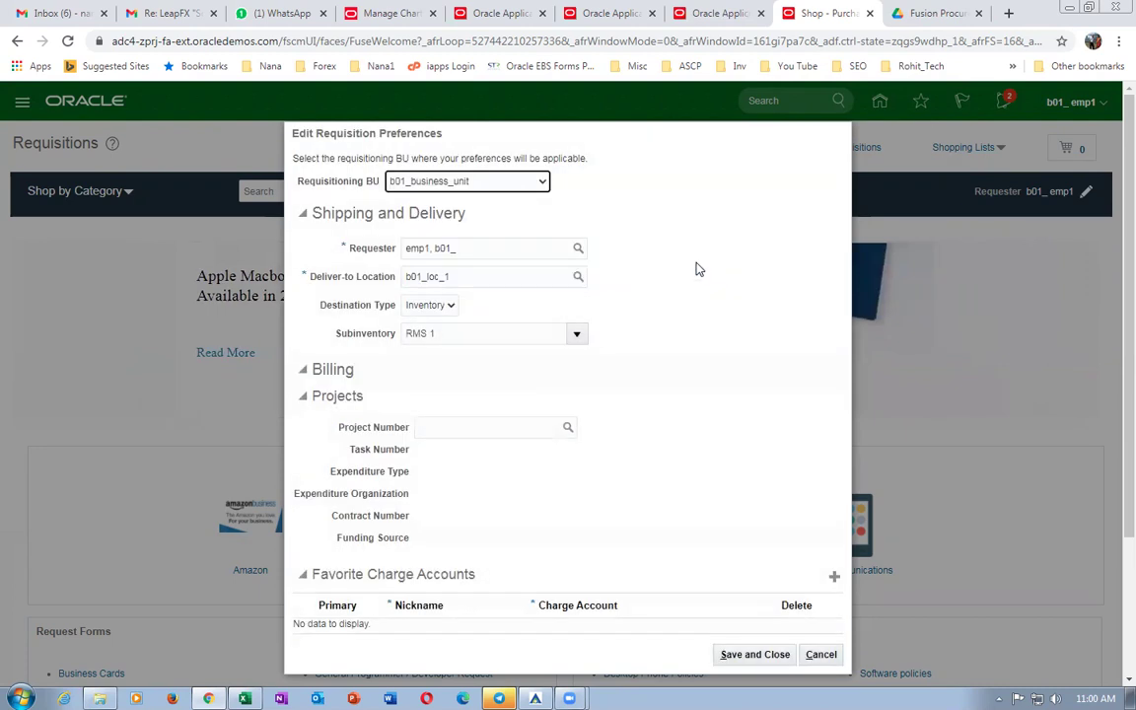
click(752, 656)
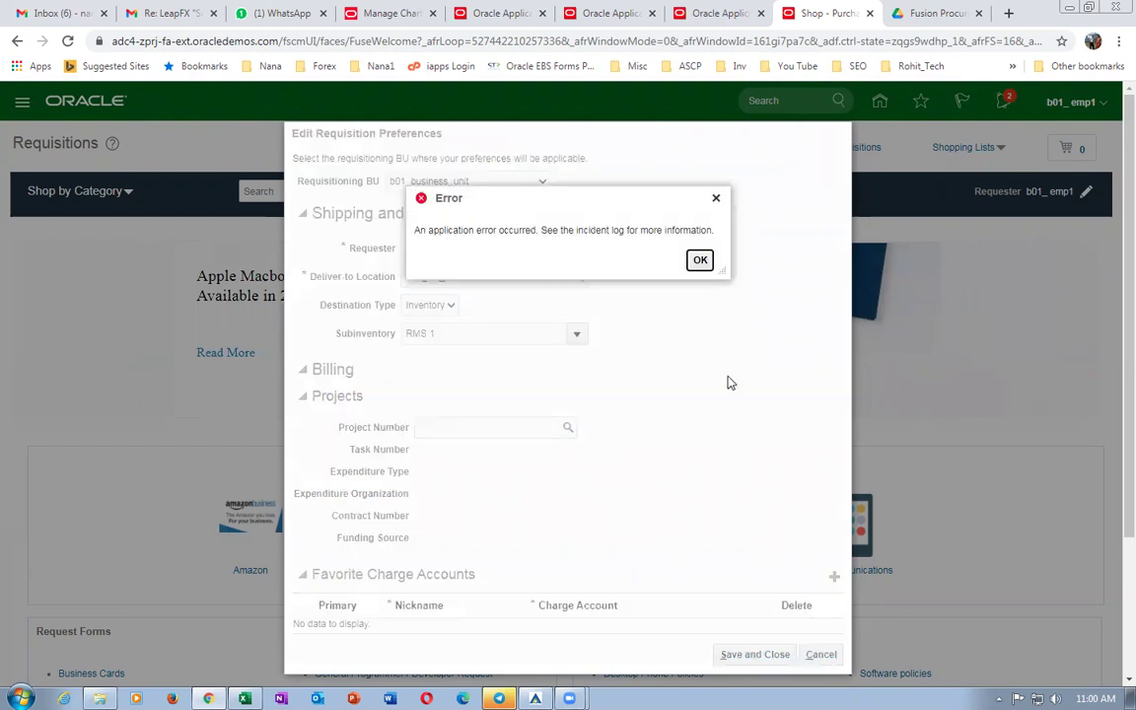
click(701, 263)
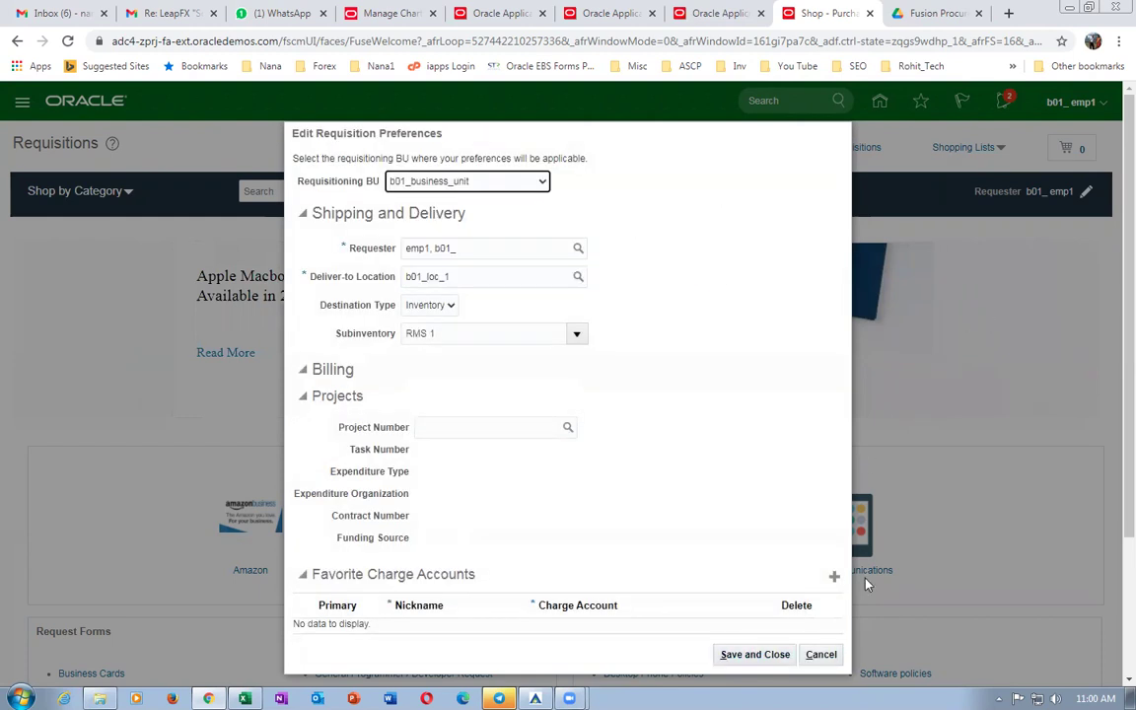
click(820, 654)
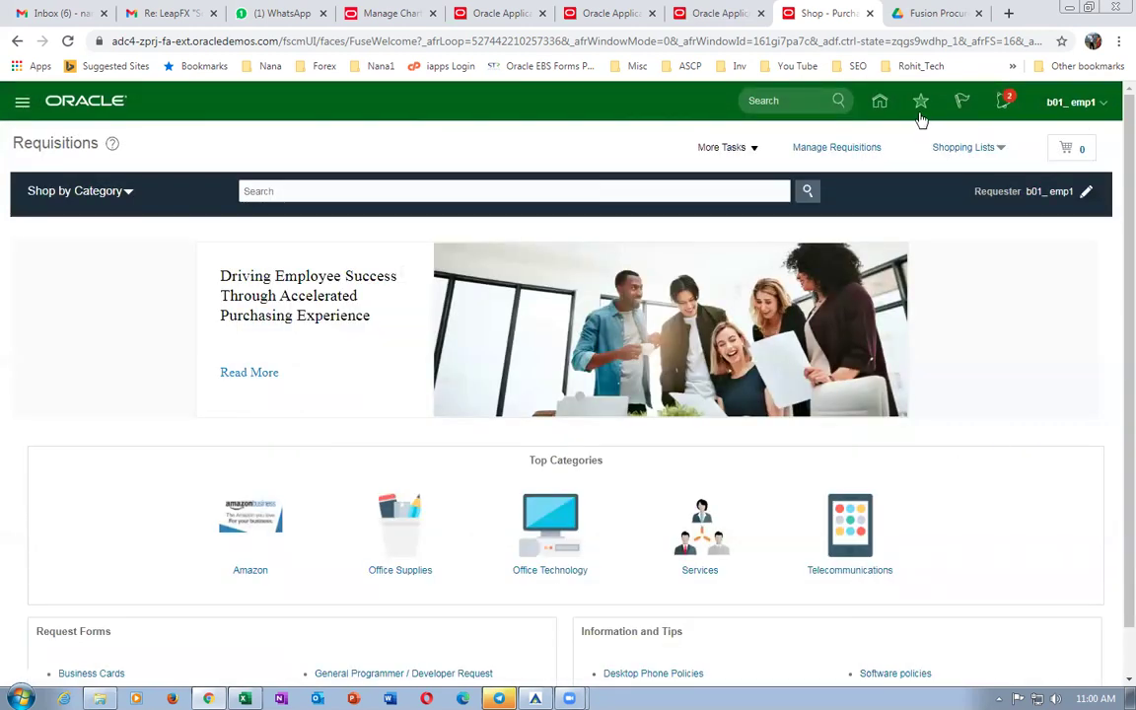
click(738, 149)
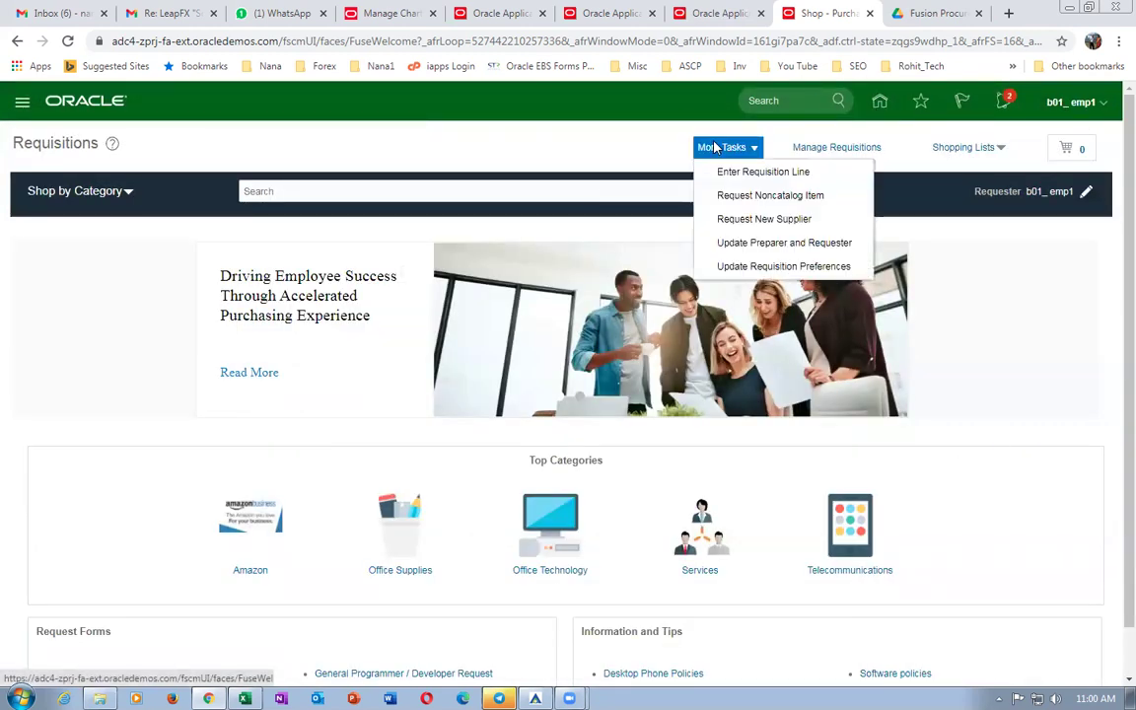
Set the requisition preferences' deliver-to location to b01_loc_1 and save.
click(758, 268)
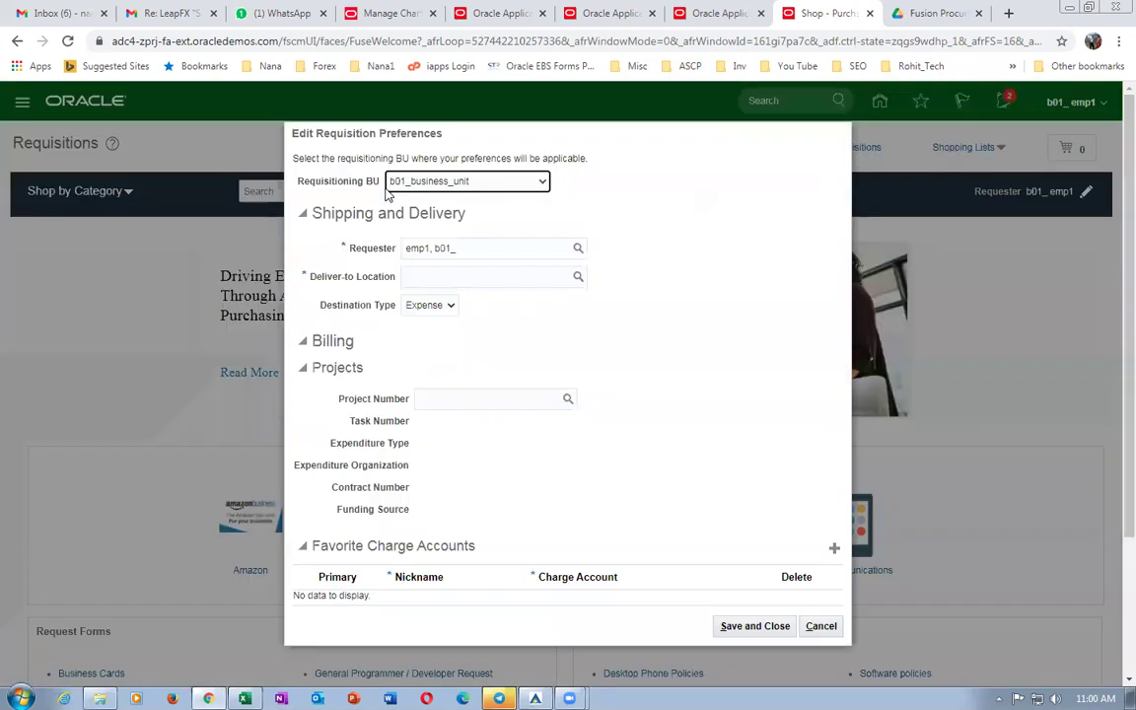
click(461, 277)
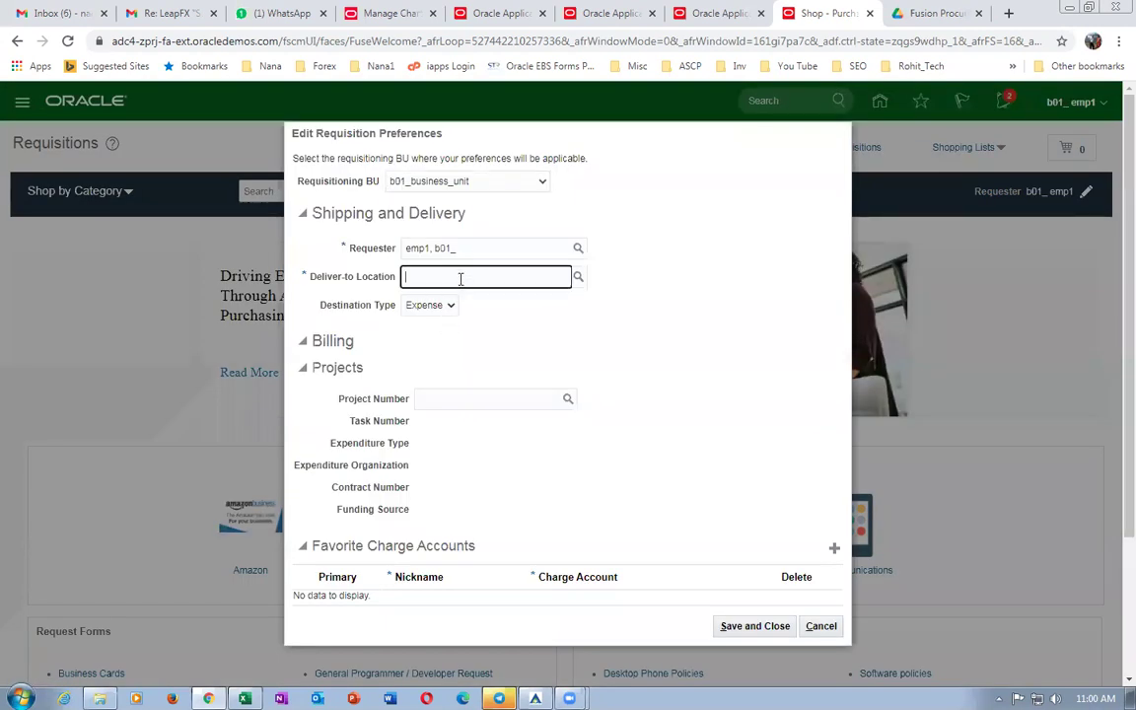
text(b01)
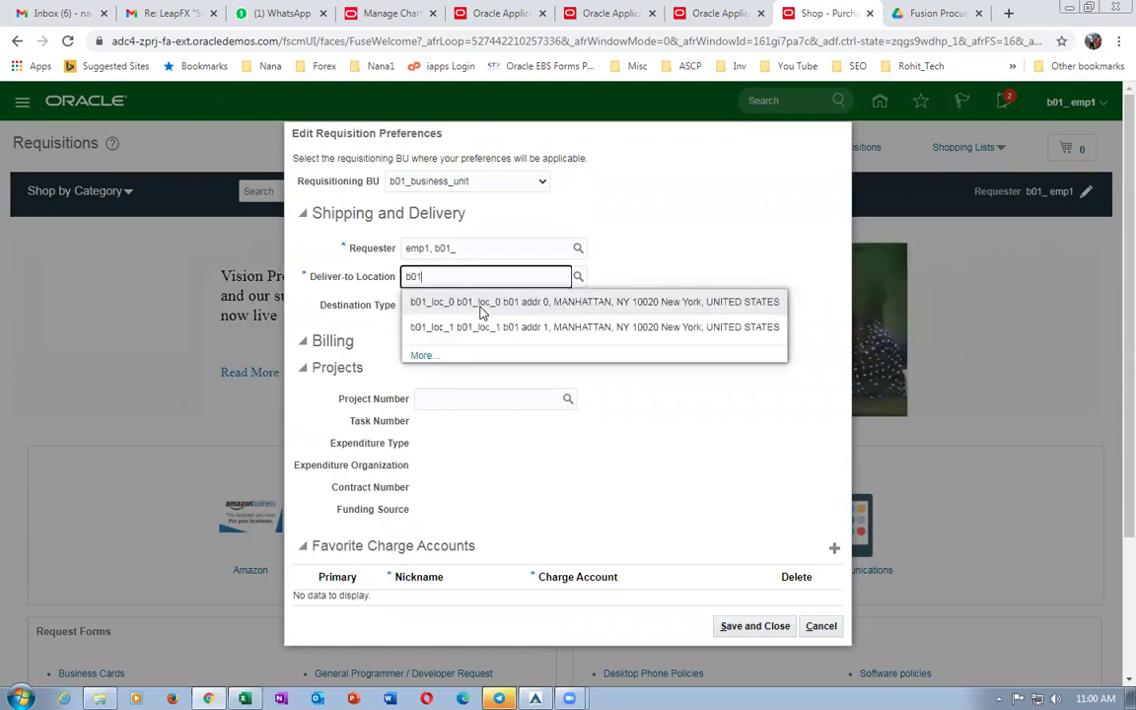
click(482, 330)
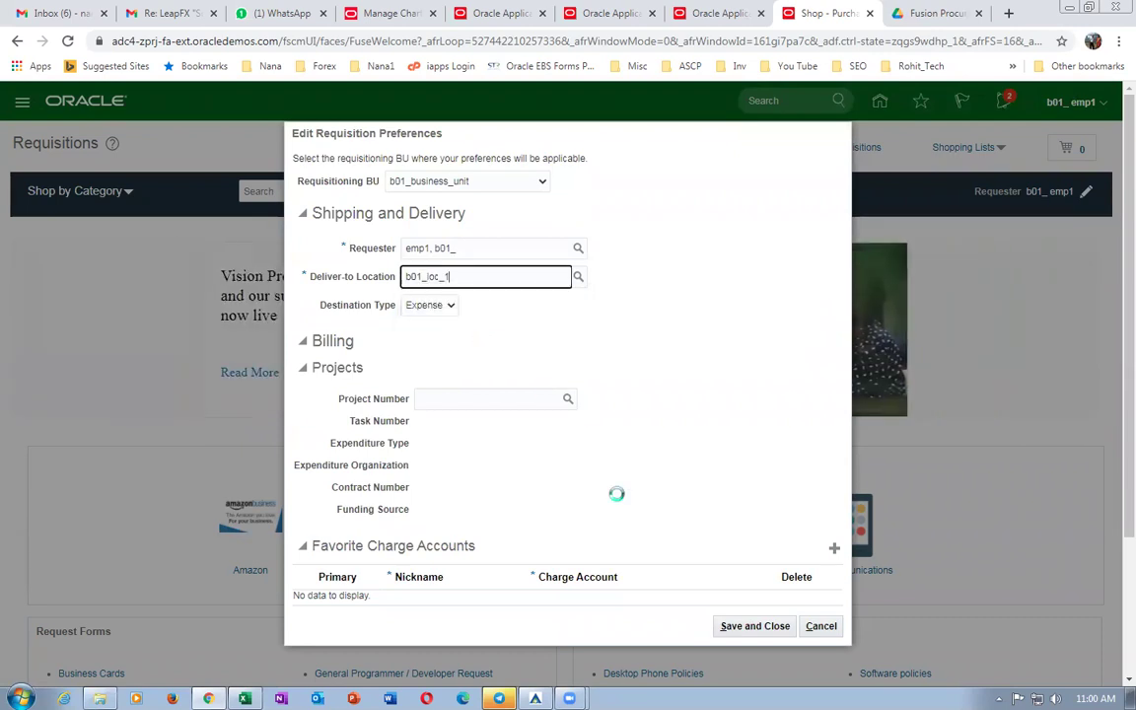
click(745, 626)
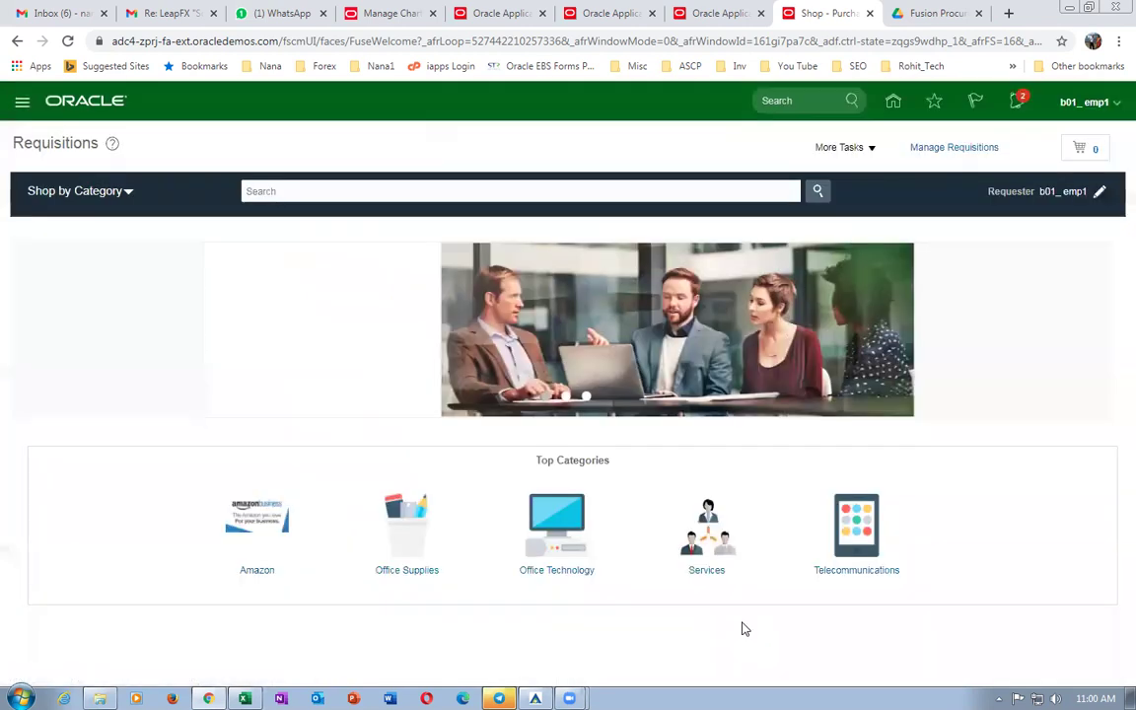
Update the preferences to destination type Inventory with subinventory RMS 1 and save.
click(843, 147)
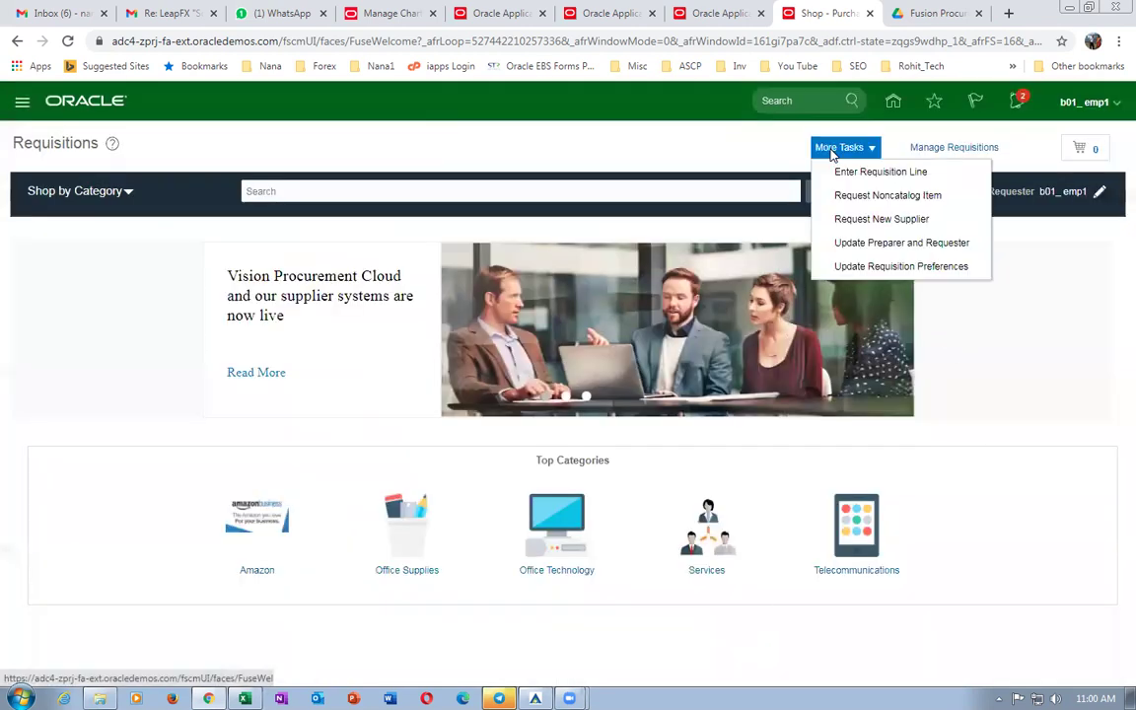
click(865, 269)
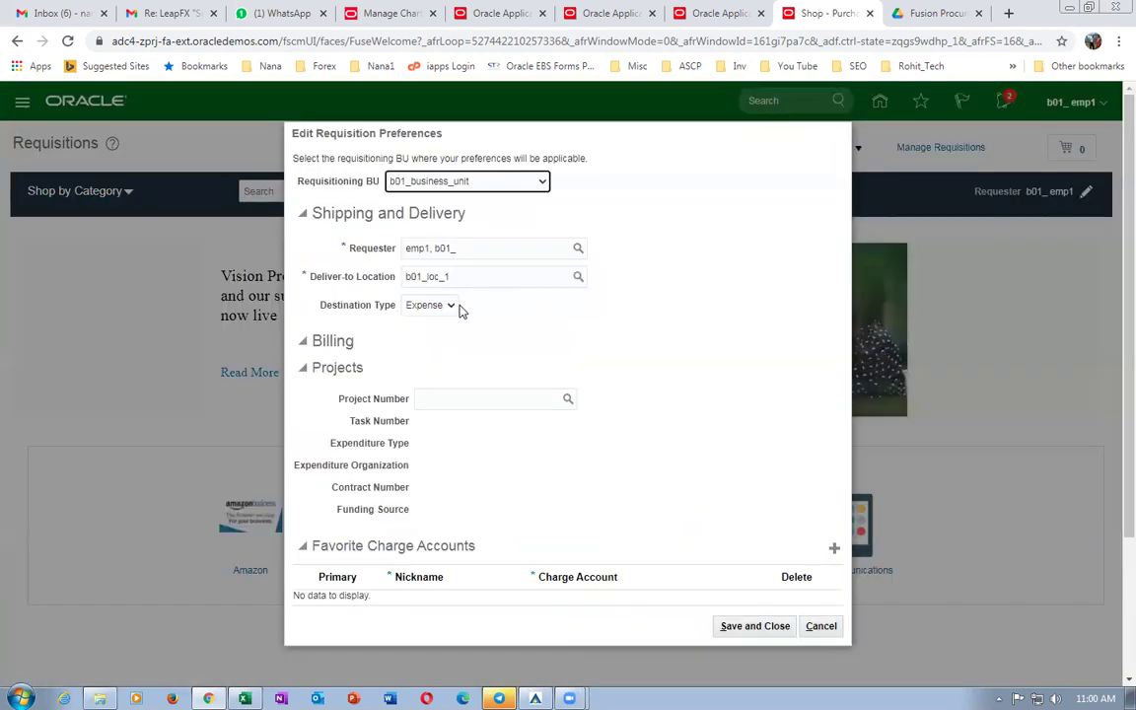
click(444, 308)
click(438, 333)
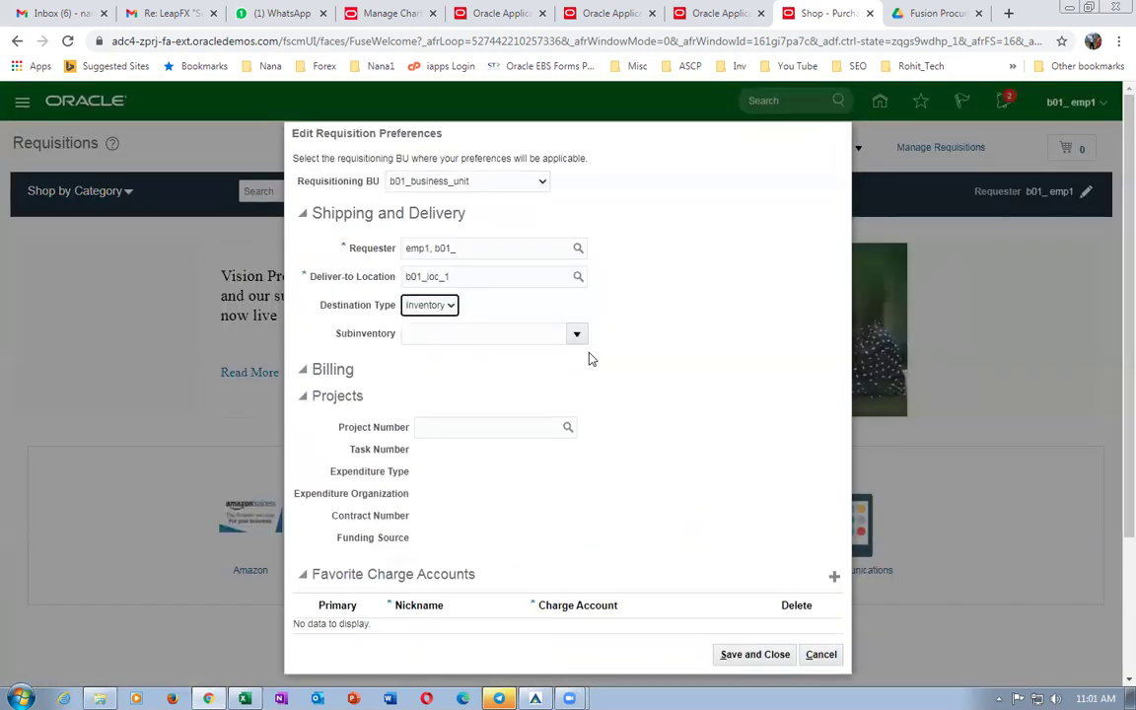
click(576, 319)
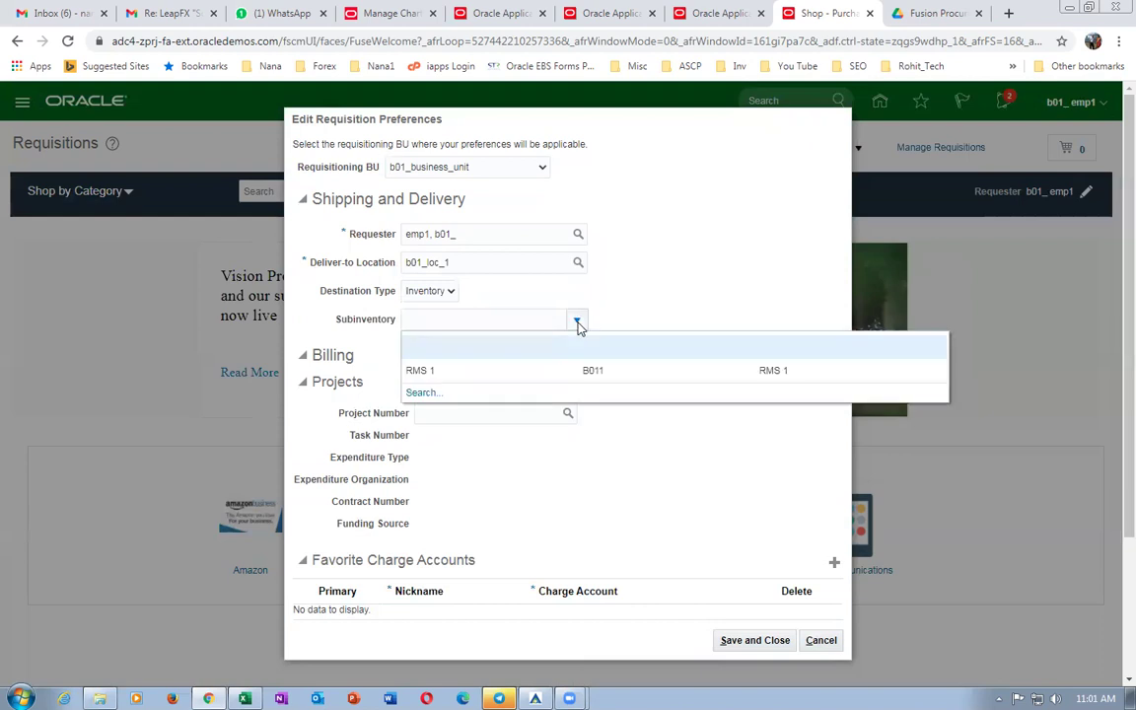
click(547, 372)
click(754, 640)
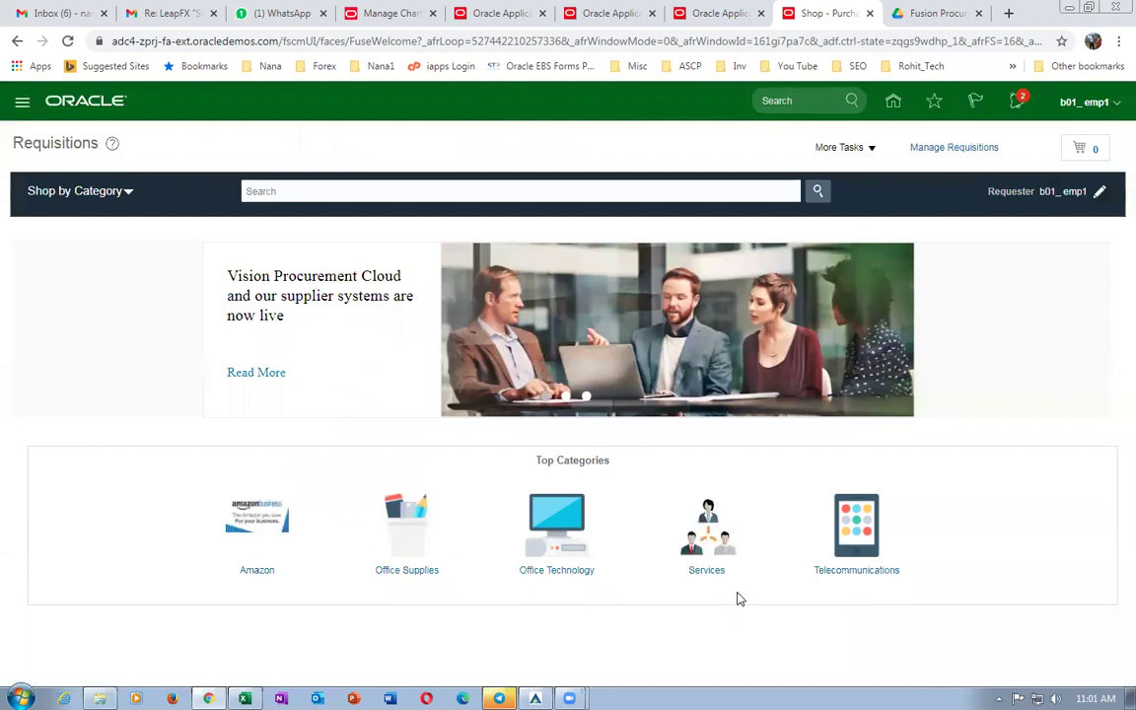
click(860, 148)
Dismiss the task list and close the Google Drive browser tab.
click(840, 153)
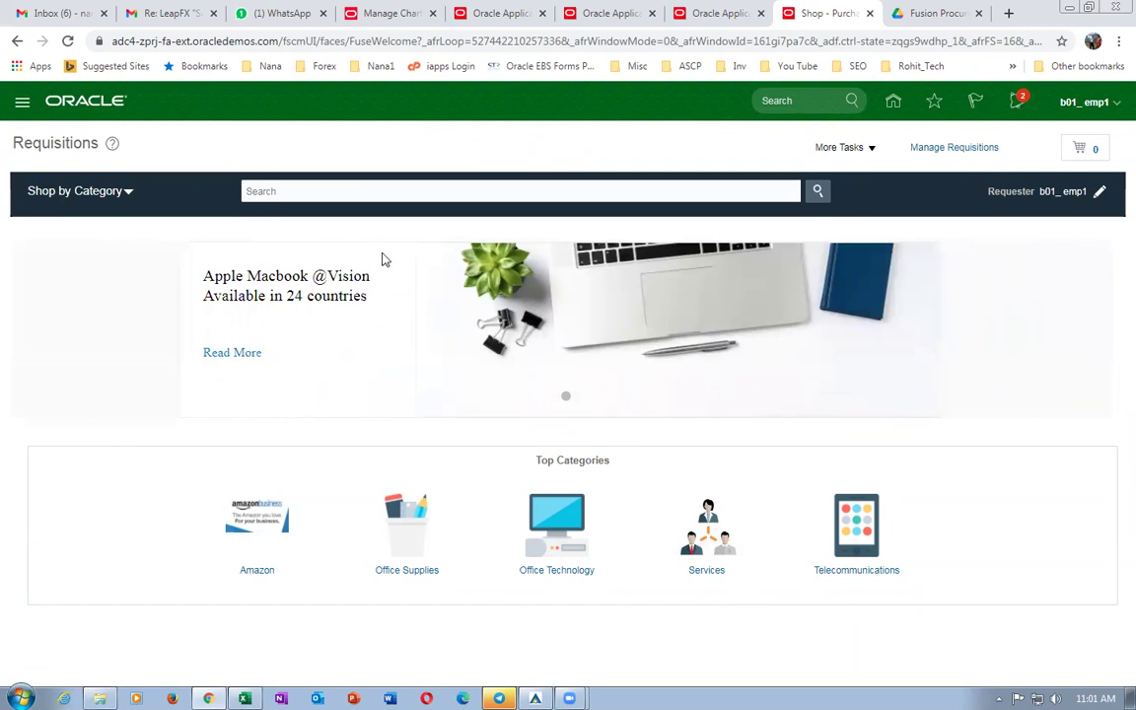
click(927, 12)
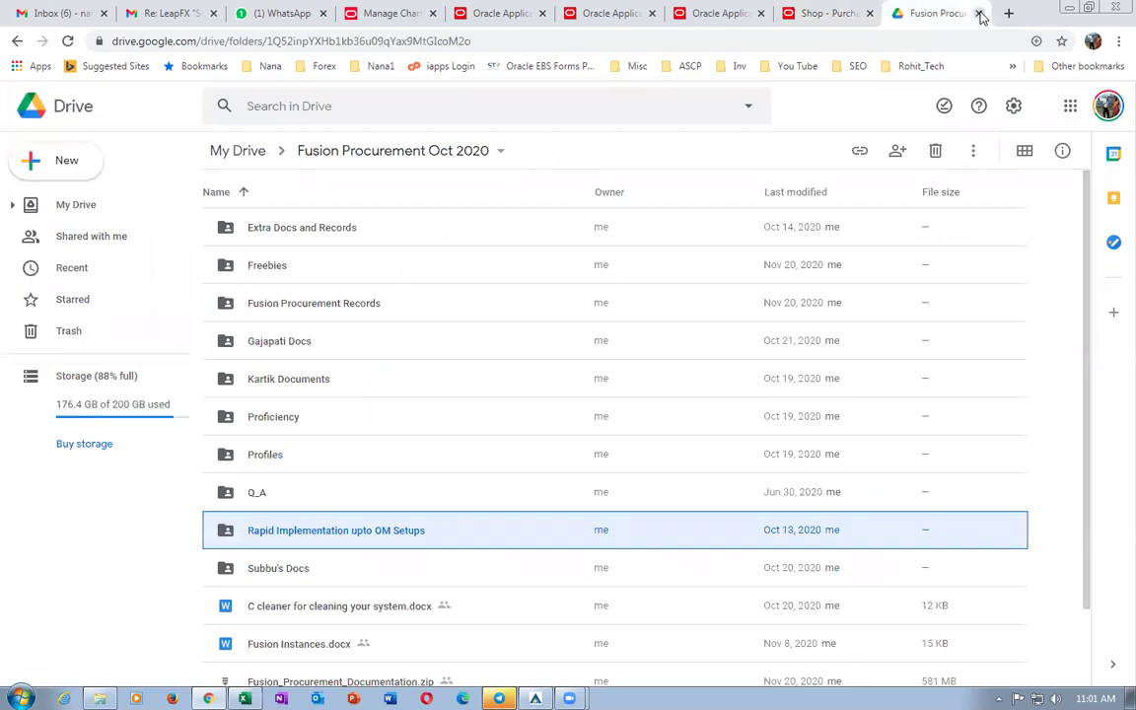
click(979, 14)
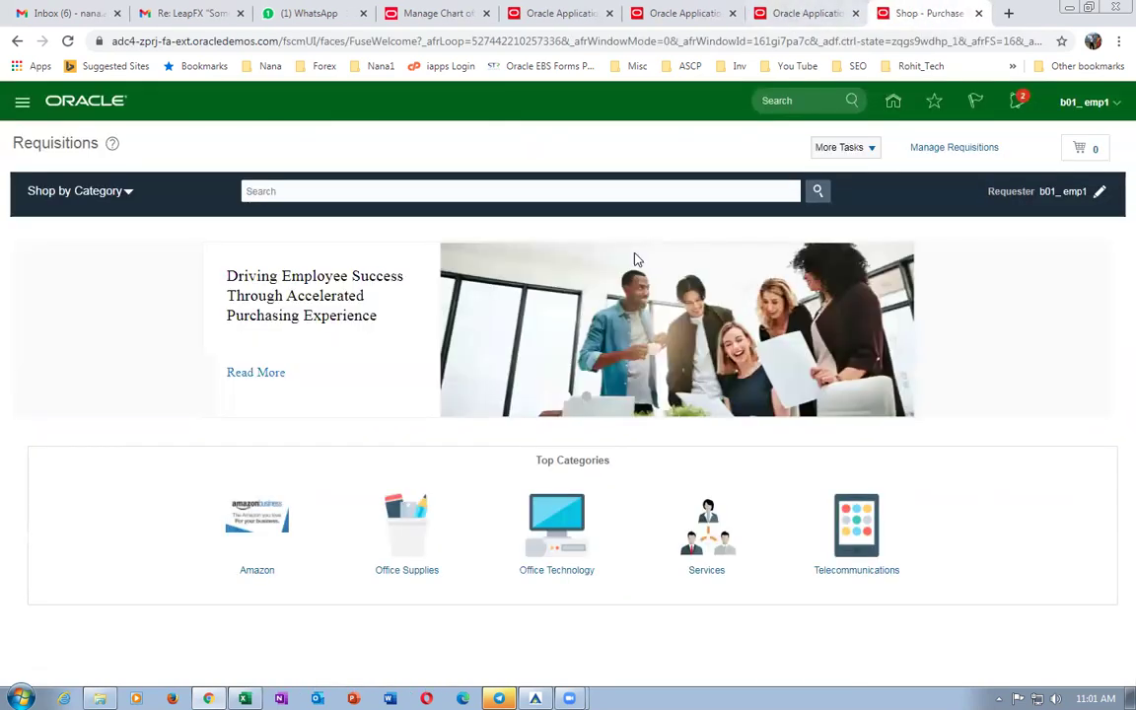
Start a new requisition line with b01_item1 as the item.
click(840, 148)
click(828, 172)
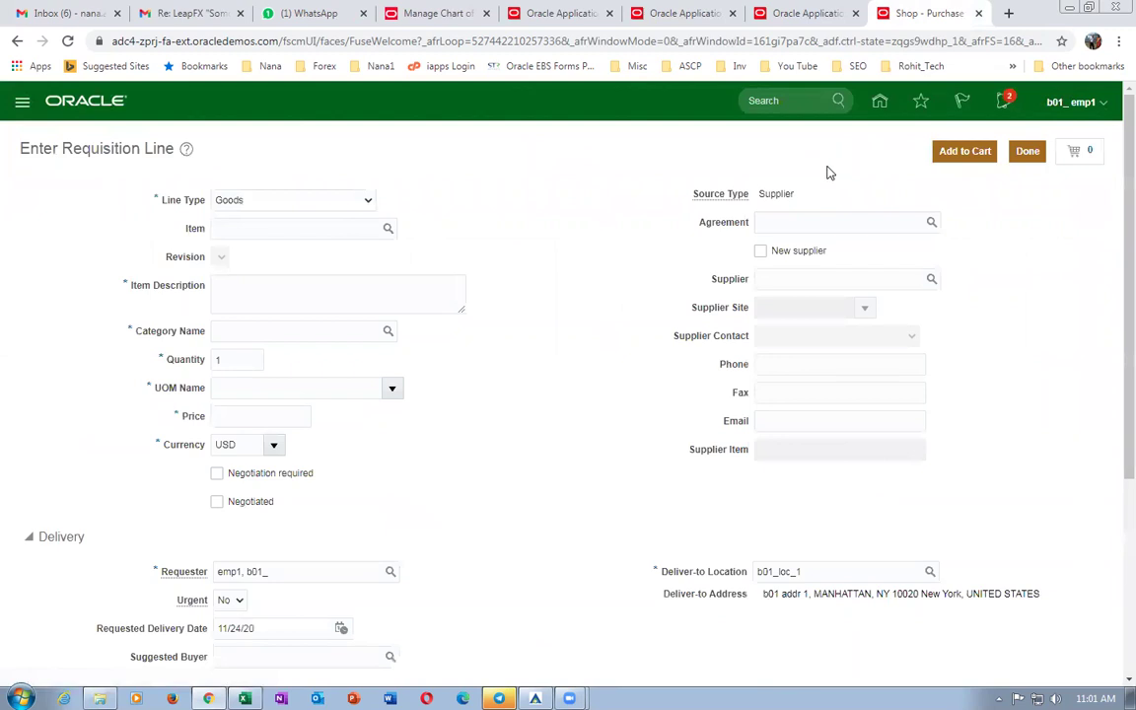
click(232, 230)
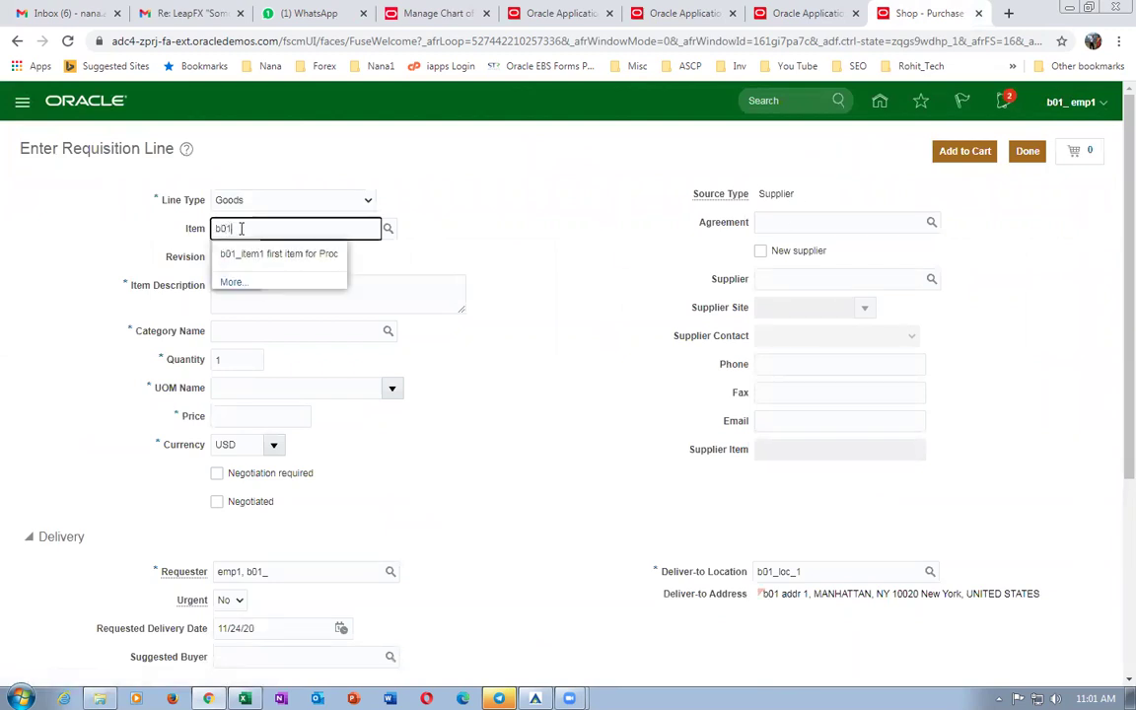
click(257, 257)
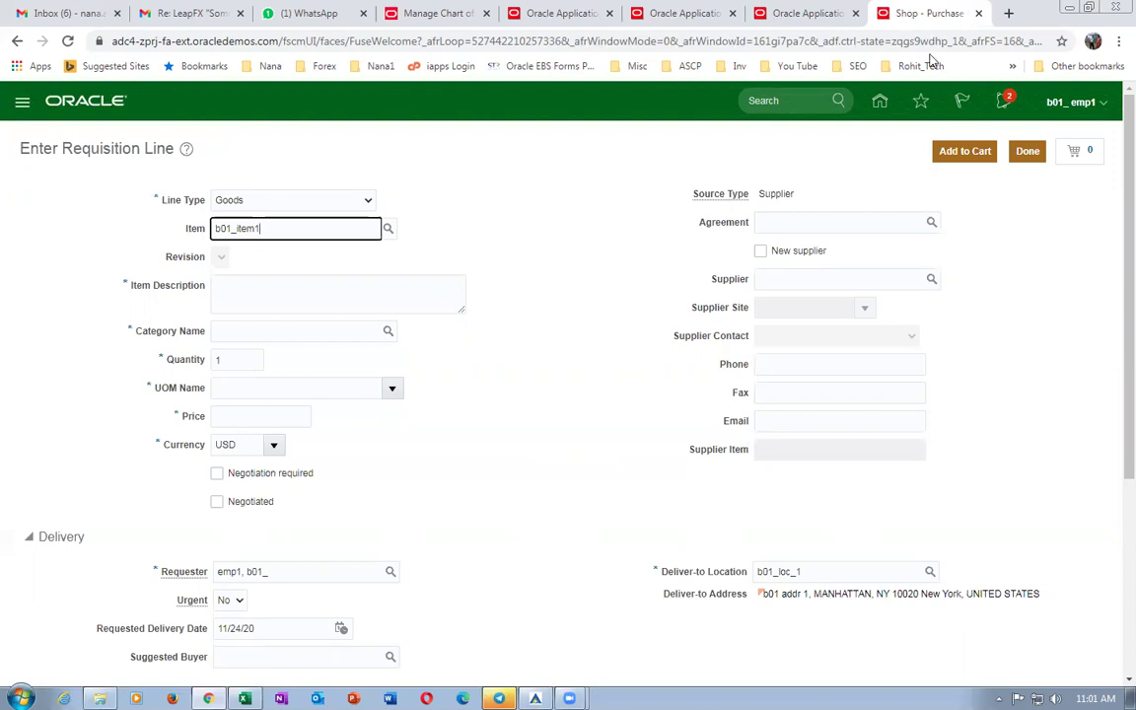
Duplicate the Shop tab and add the b01_item1 line (quantity 1, 2.00 USD) to the cart.
right_click(911, 12)
click(953, 105)
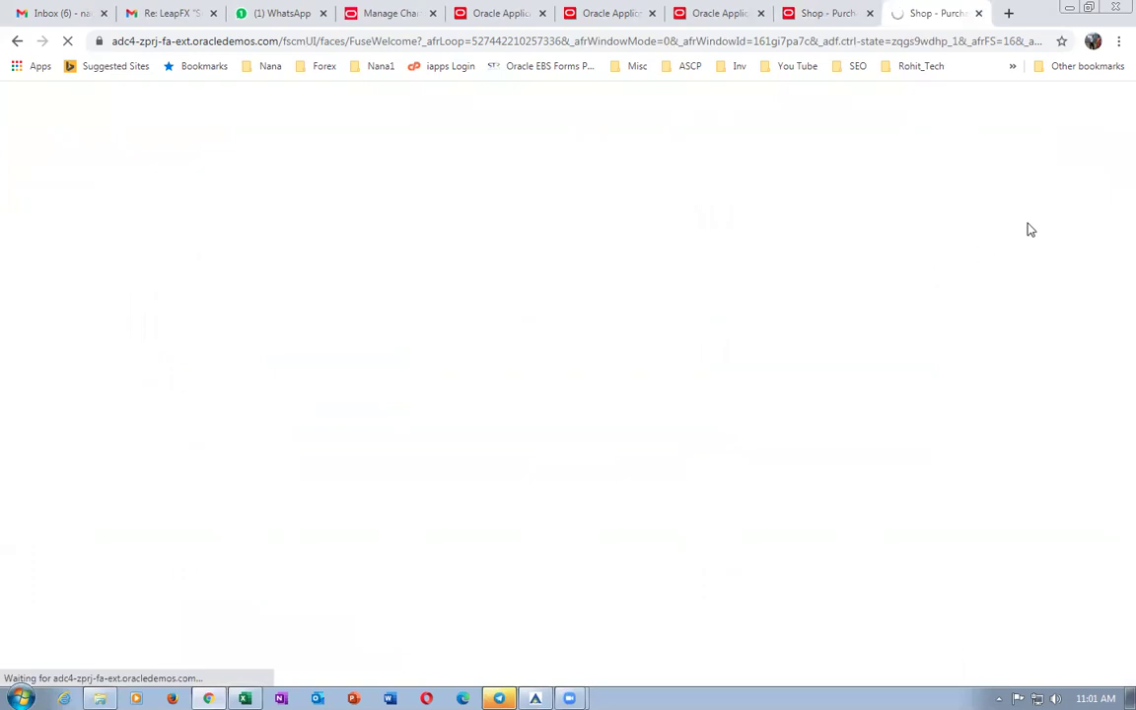
click(827, 17)
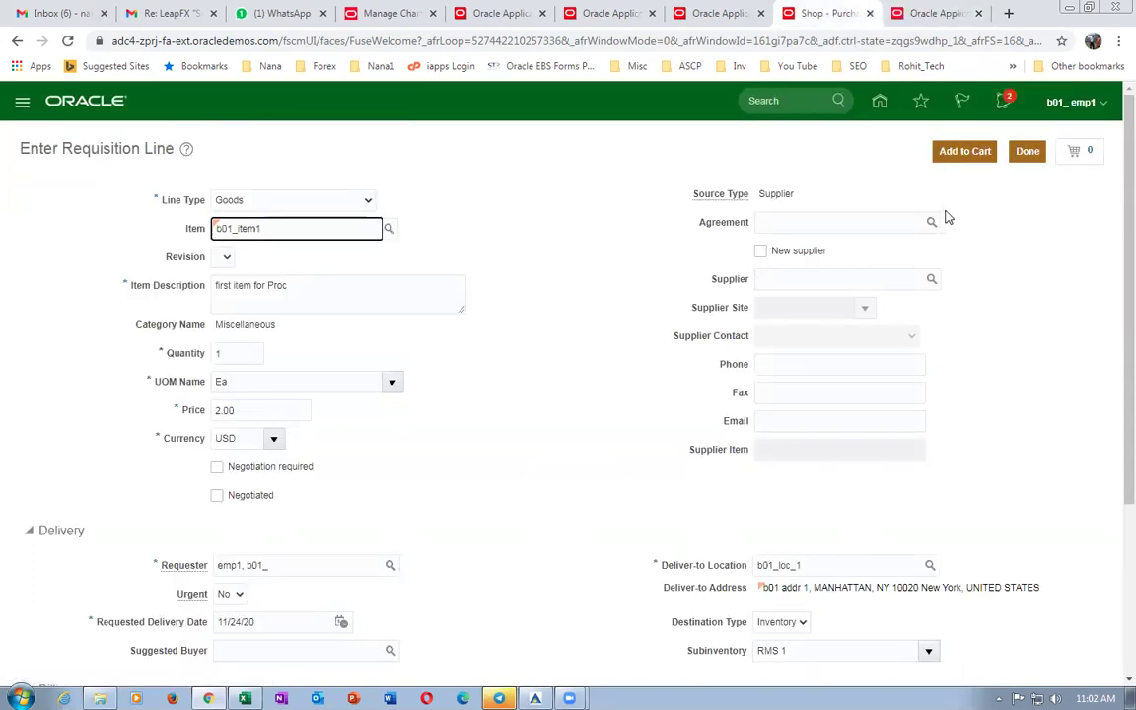
click(965, 153)
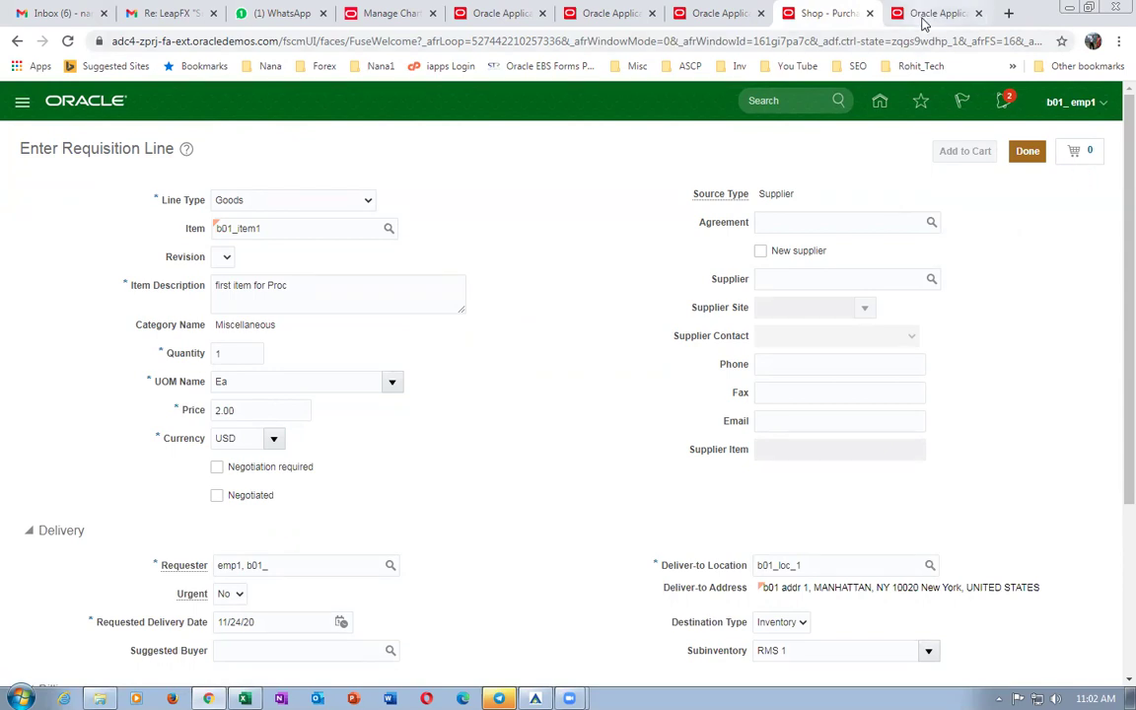
click(925, 16)
Open Setup and Maintenance and switch to the Manufacturing and Supply Chain Materials Management offering.
click(1091, 105)
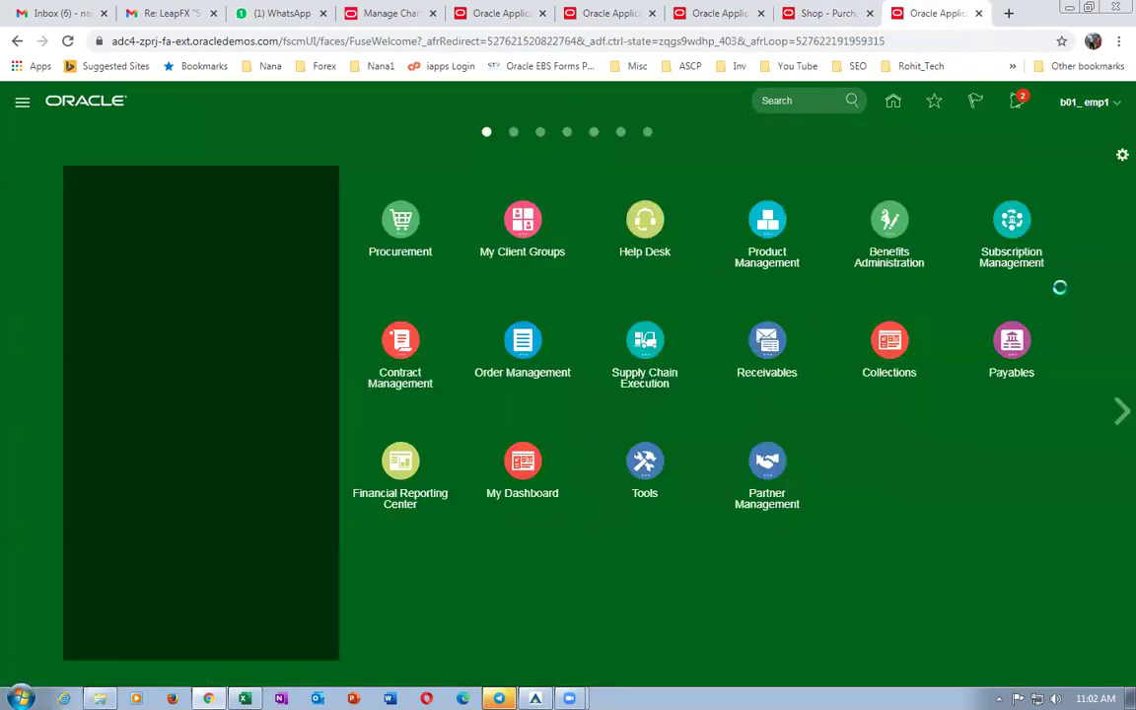
click(806, 335)
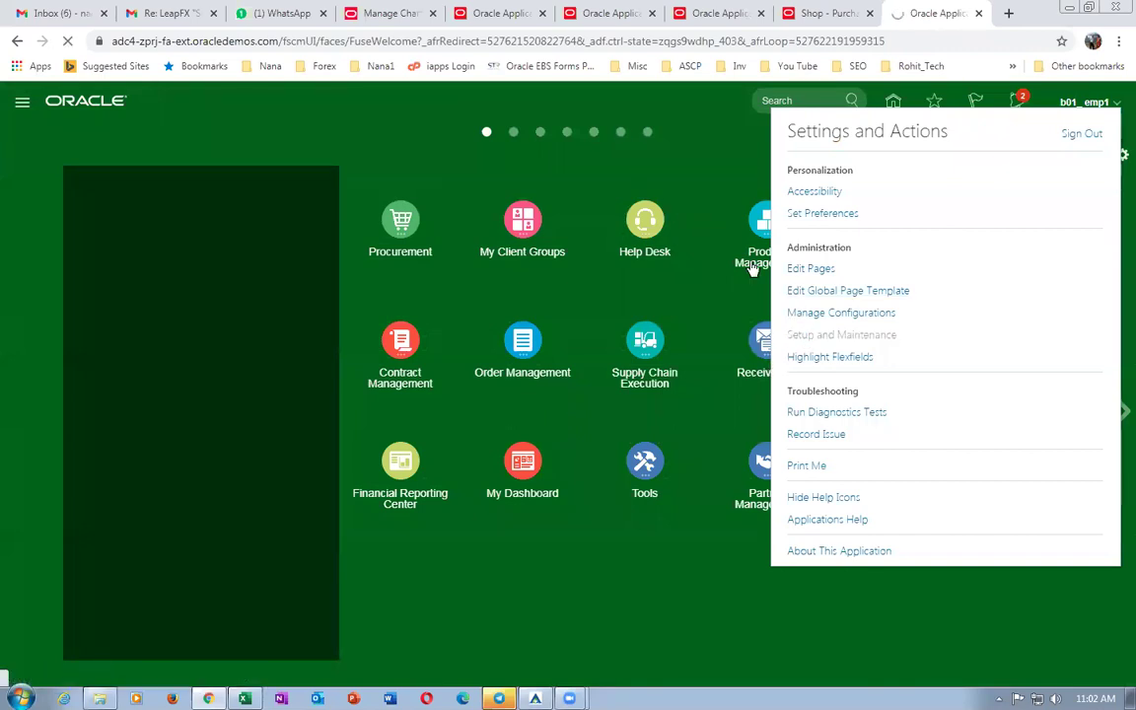
click(799, 12)
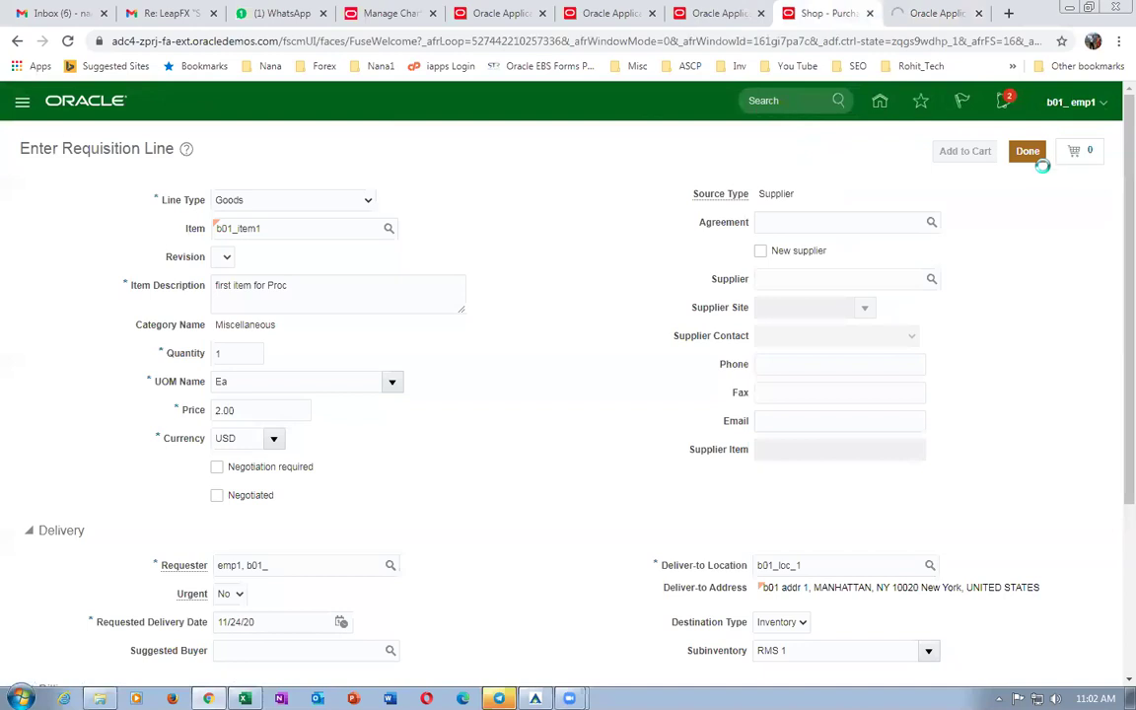
click(931, 15)
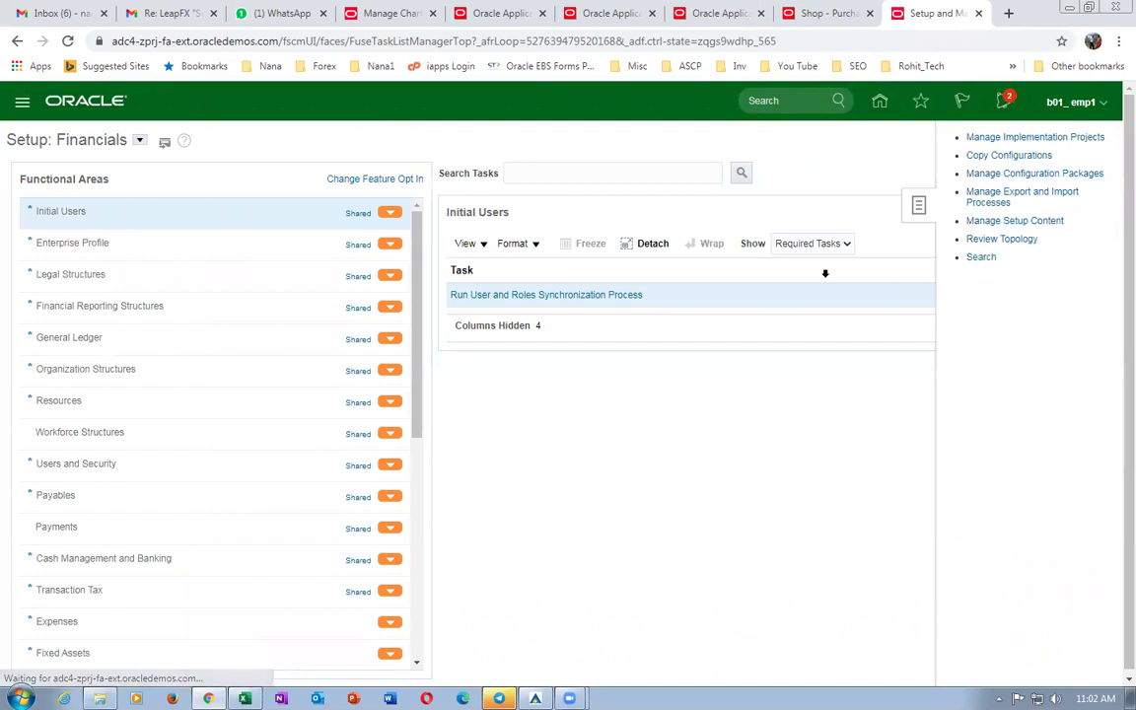
click(347, 170)
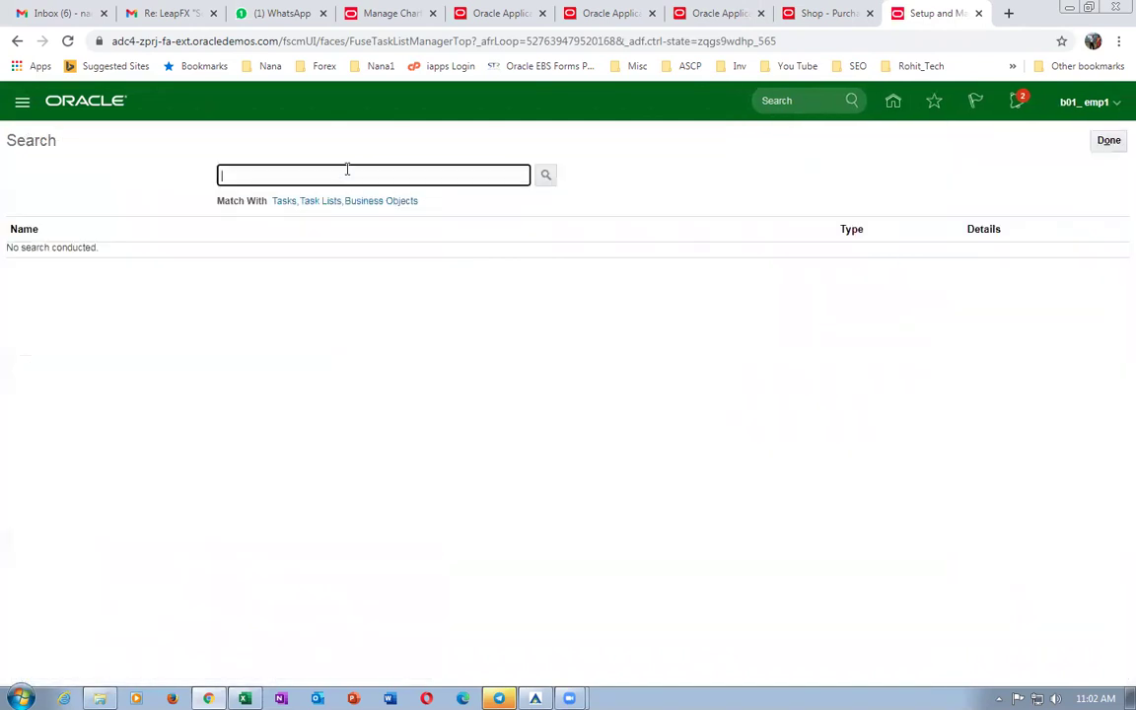
click(1108, 140)
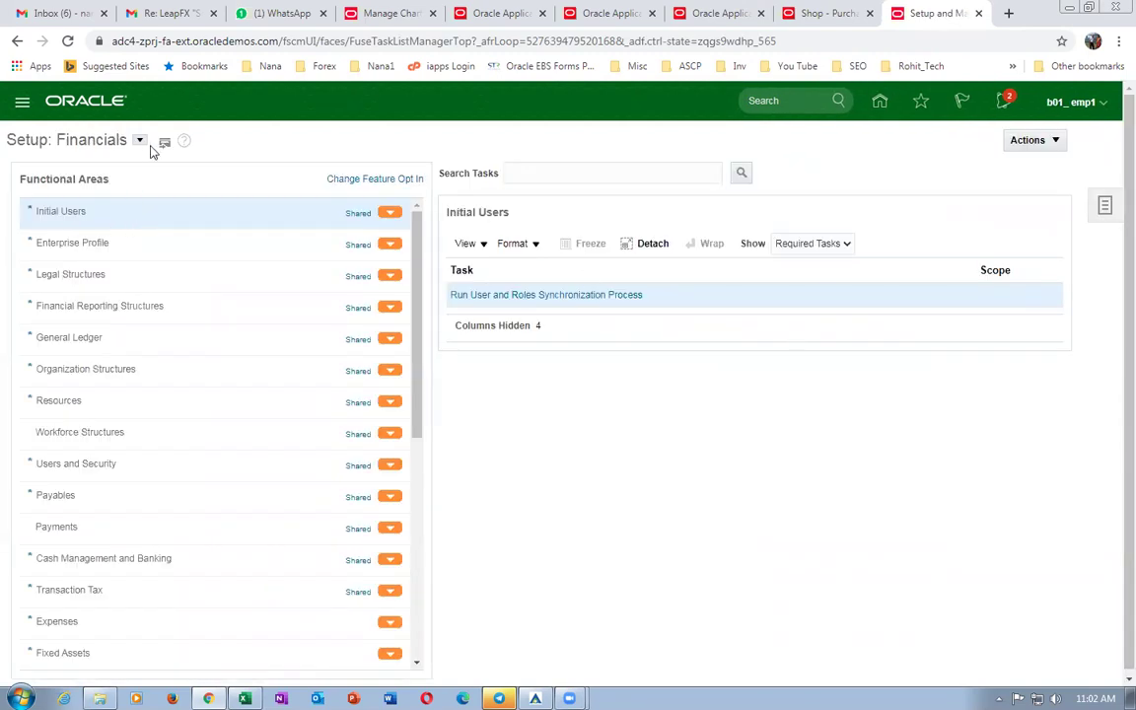
click(140, 141)
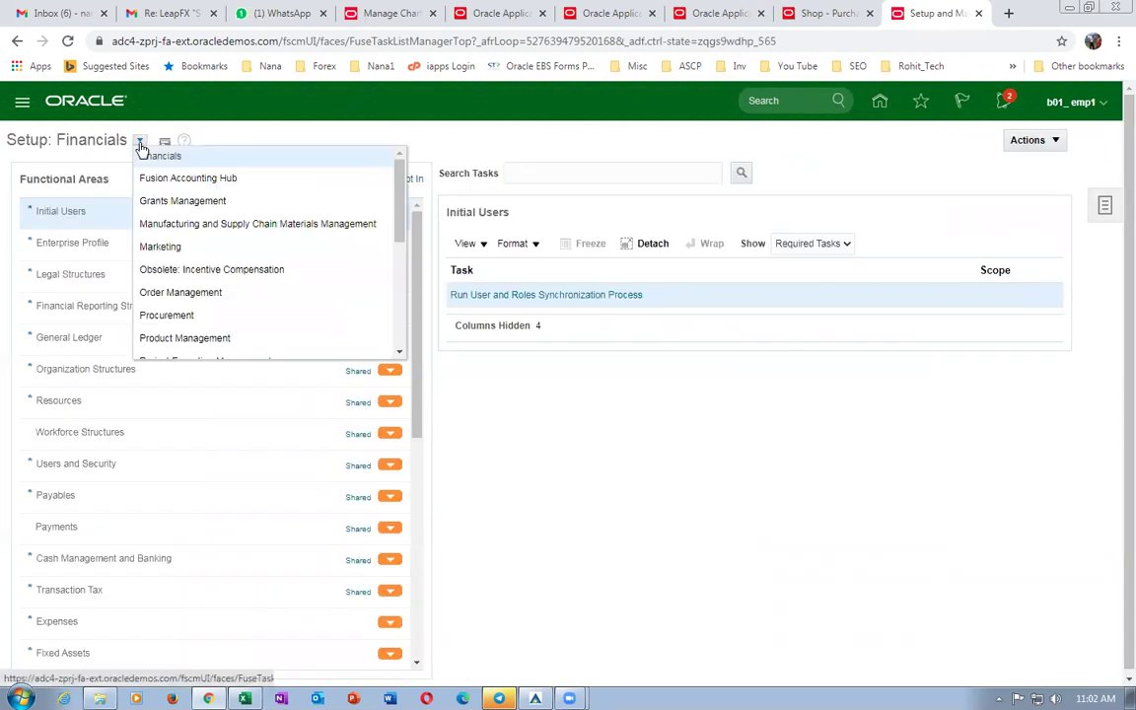
click(177, 226)
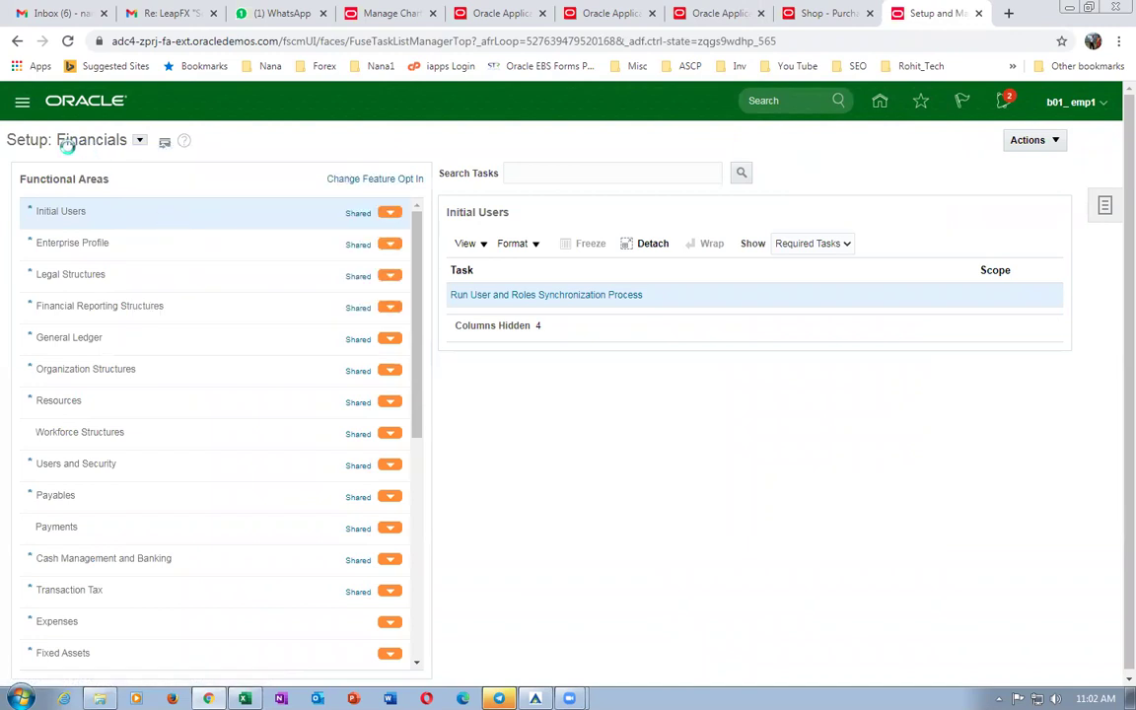
Search setup tasks for man%map%set% and pick Manage Mapping Sets under Cost Accounting.
click(579, 171)
text(man%)
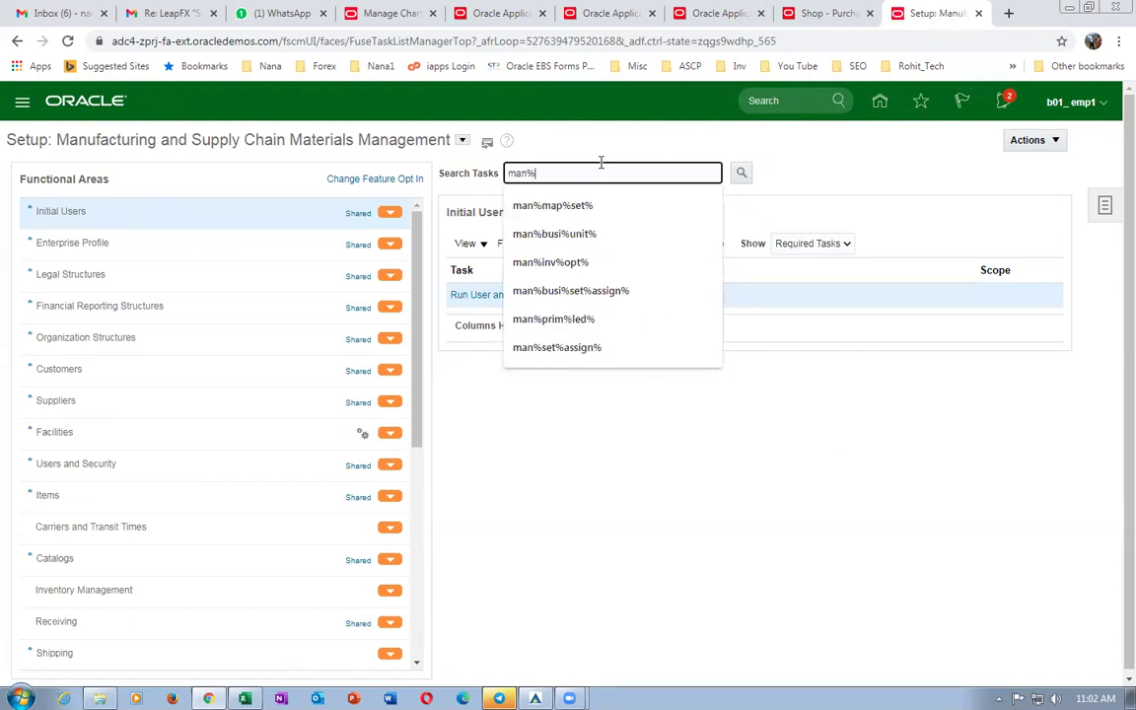
text(map%$set%)
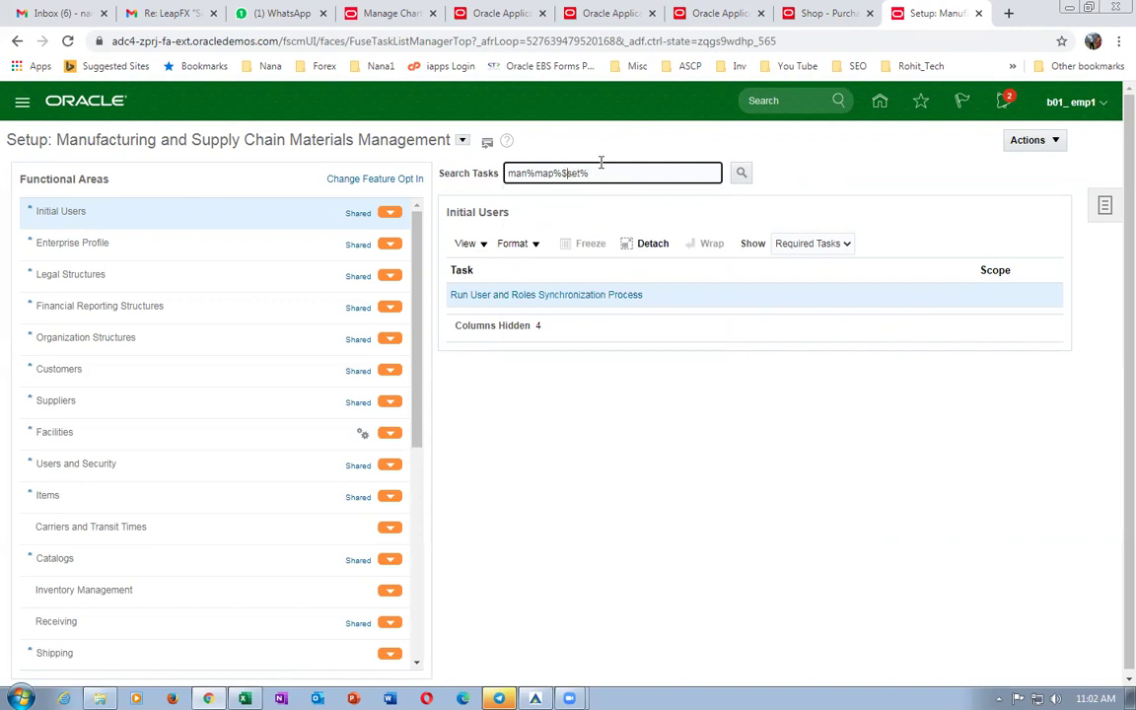
key(Left)
key(Left)
key(Left)
key(Left)
key(BackSpace)
key(Return)
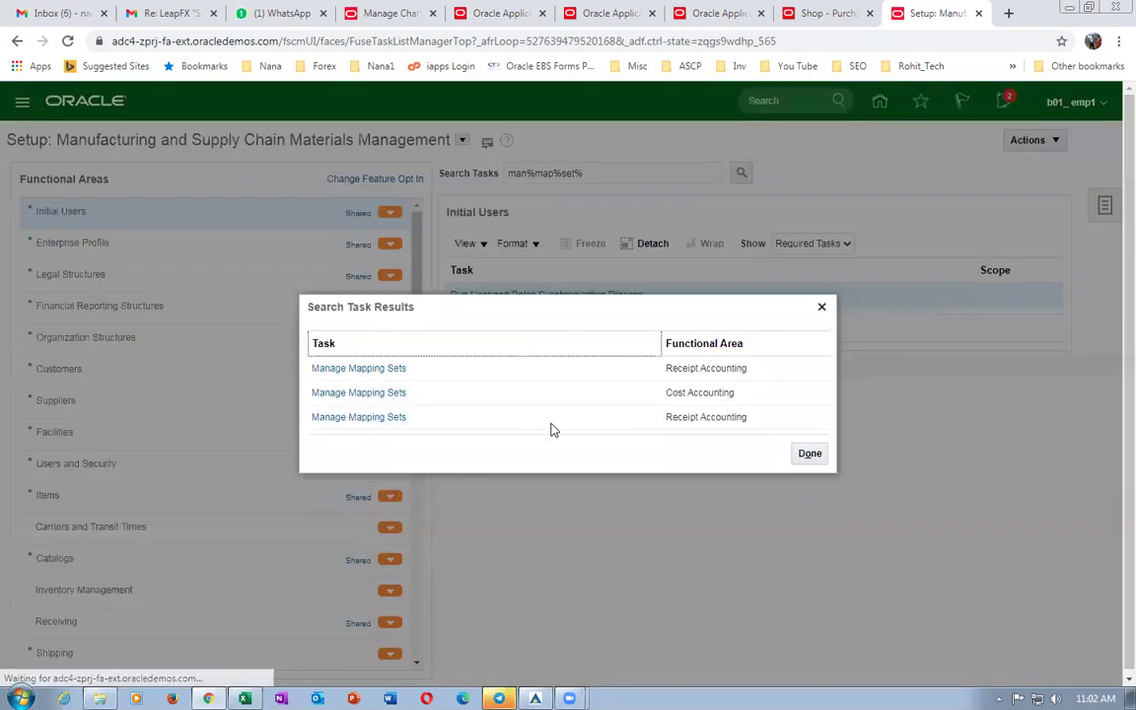
click(373, 393)
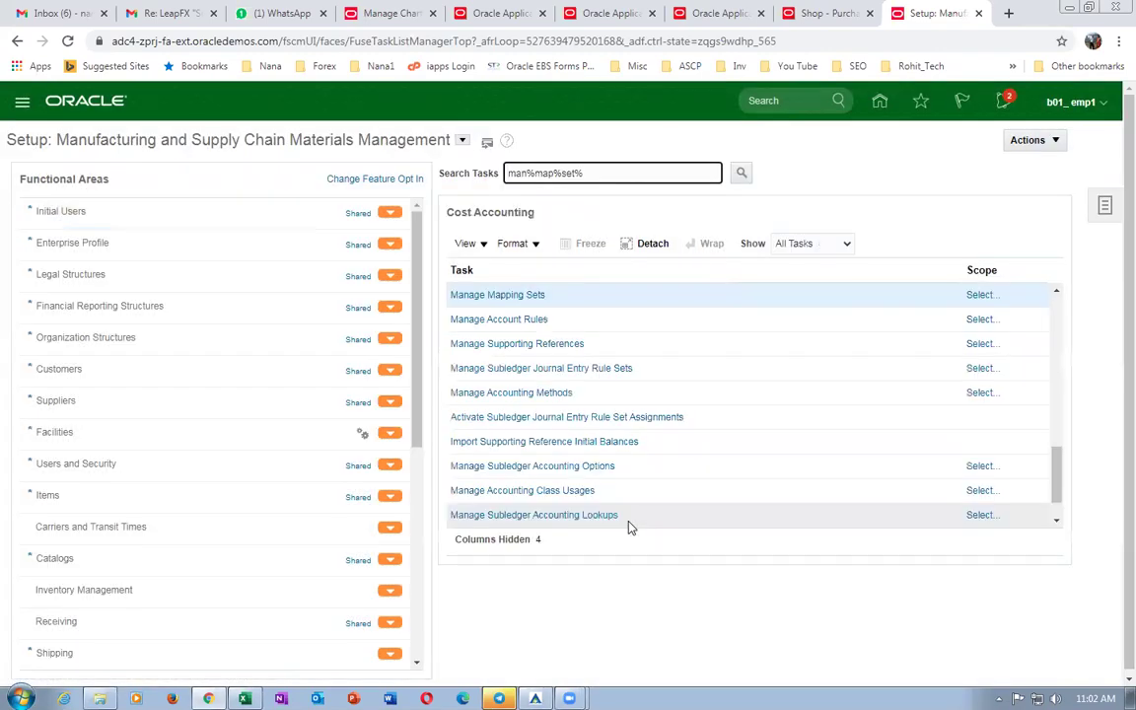
Set the Manage Mapping Sets scope to the Cost Management subledger application.
click(979, 295)
click(602, 411)
click(594, 453)
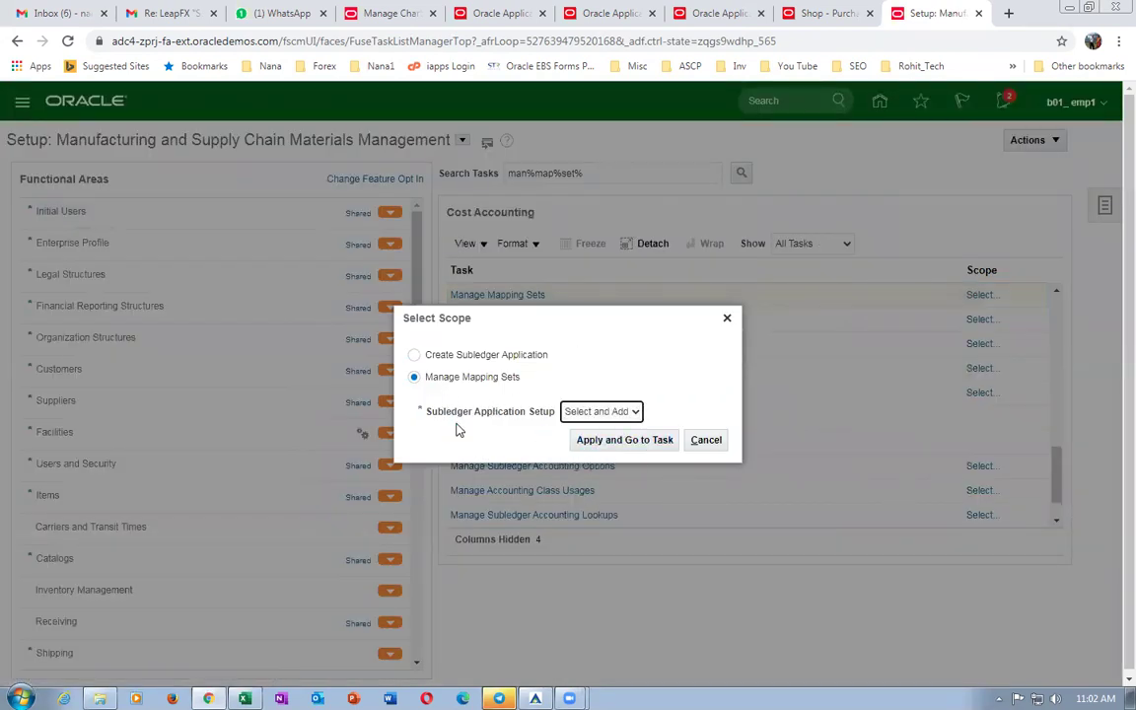
click(636, 440)
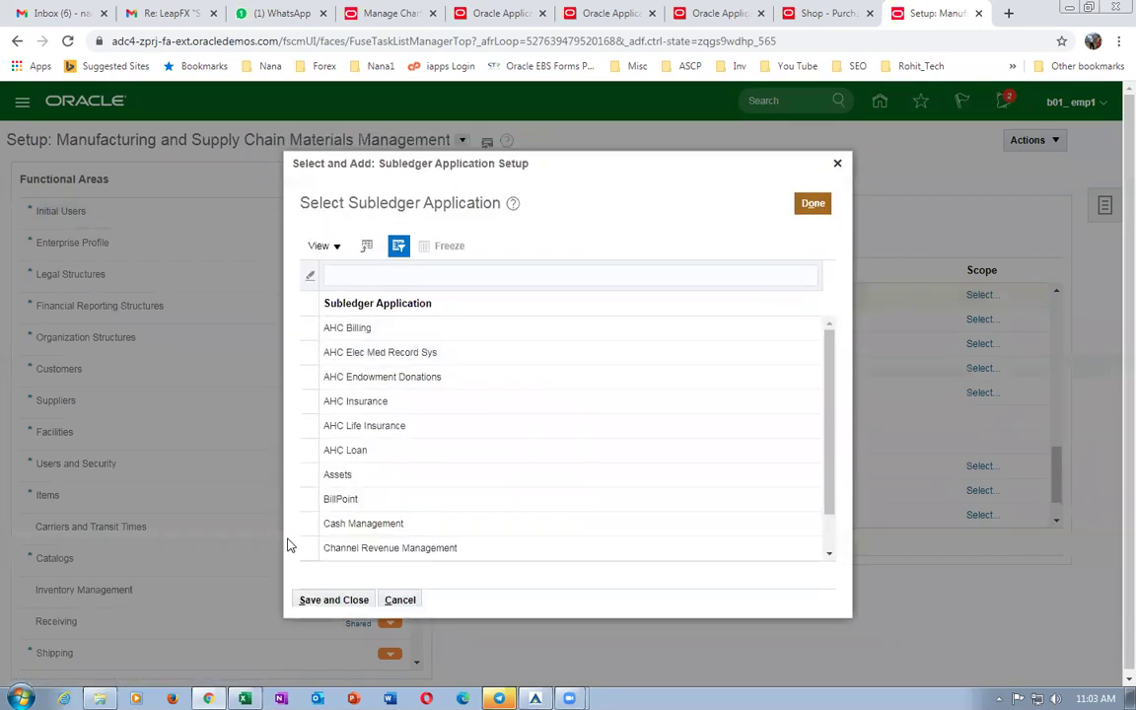
drag(831, 430, 836, 452)
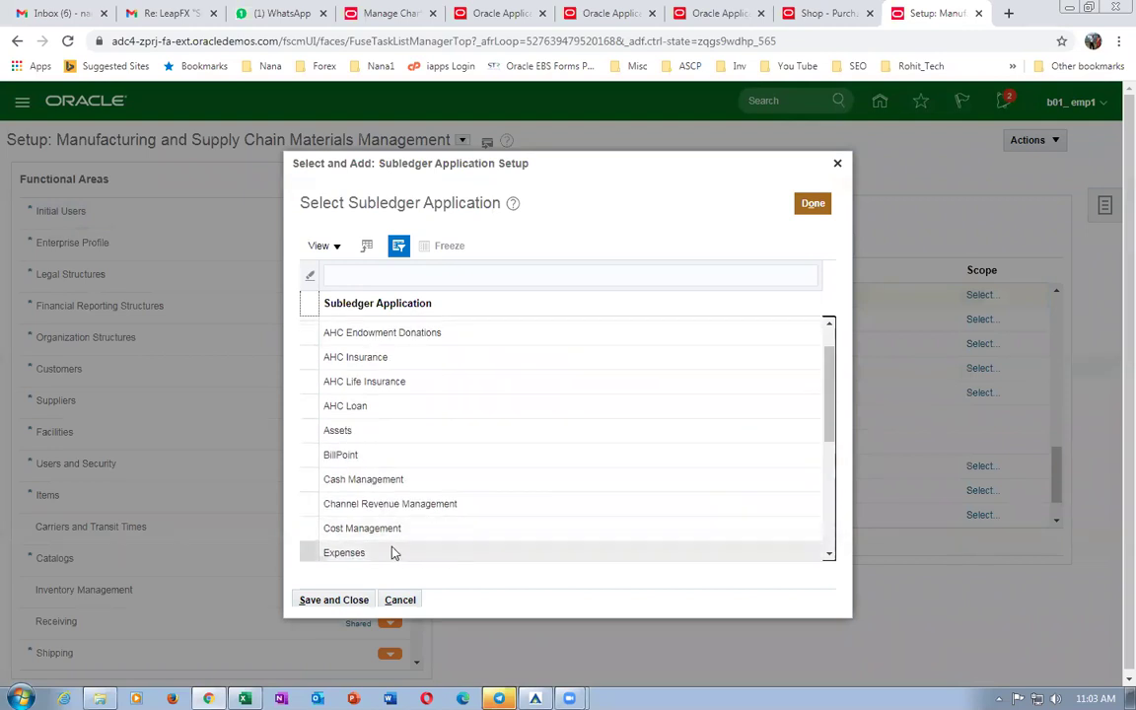
click(305, 526)
click(331, 599)
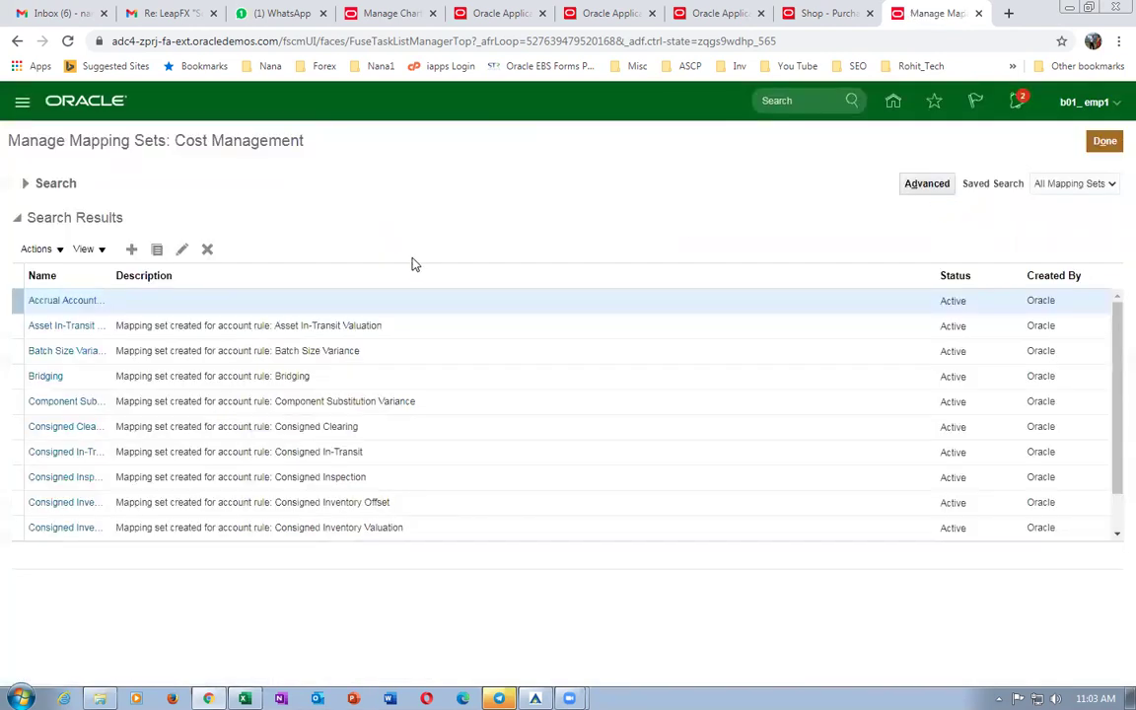
click(819, 13)
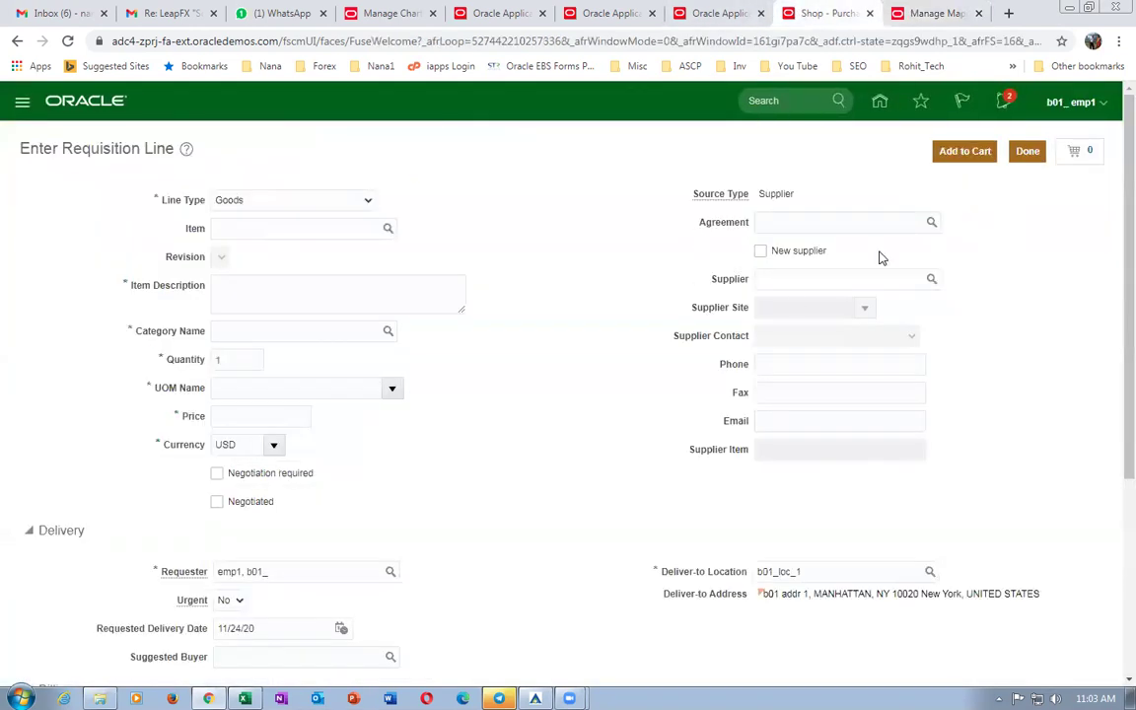
Open the cart, review it as requisition 1, and check its approvals.
click(1079, 156)
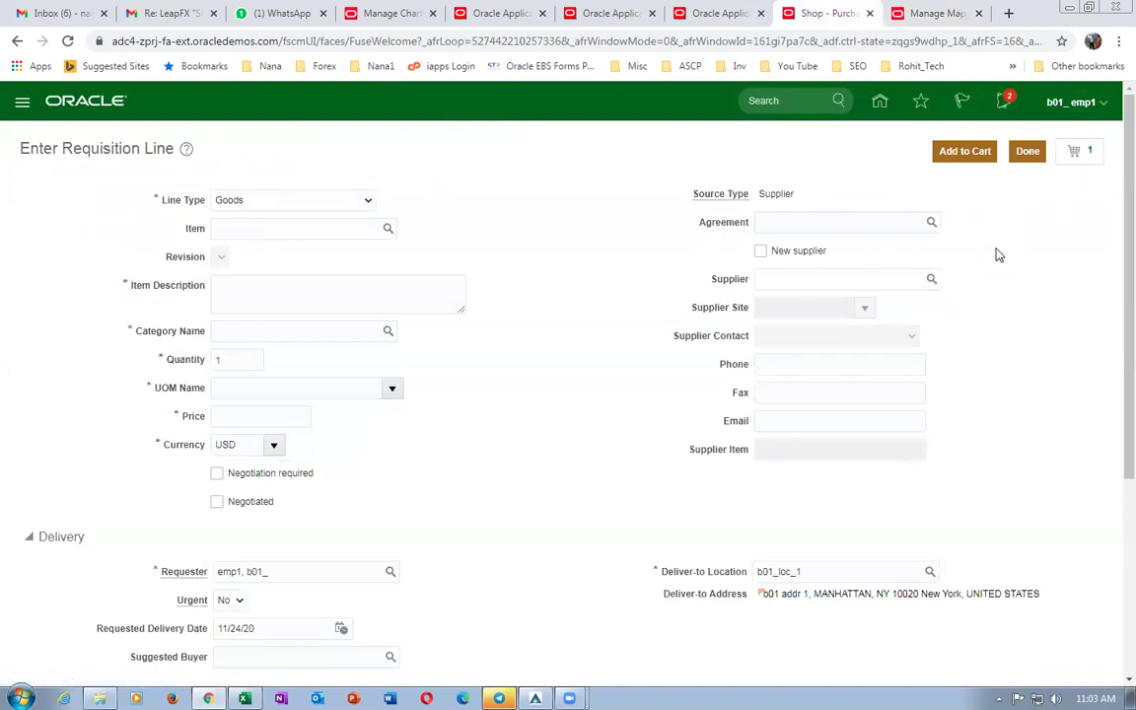
click(924, 254)
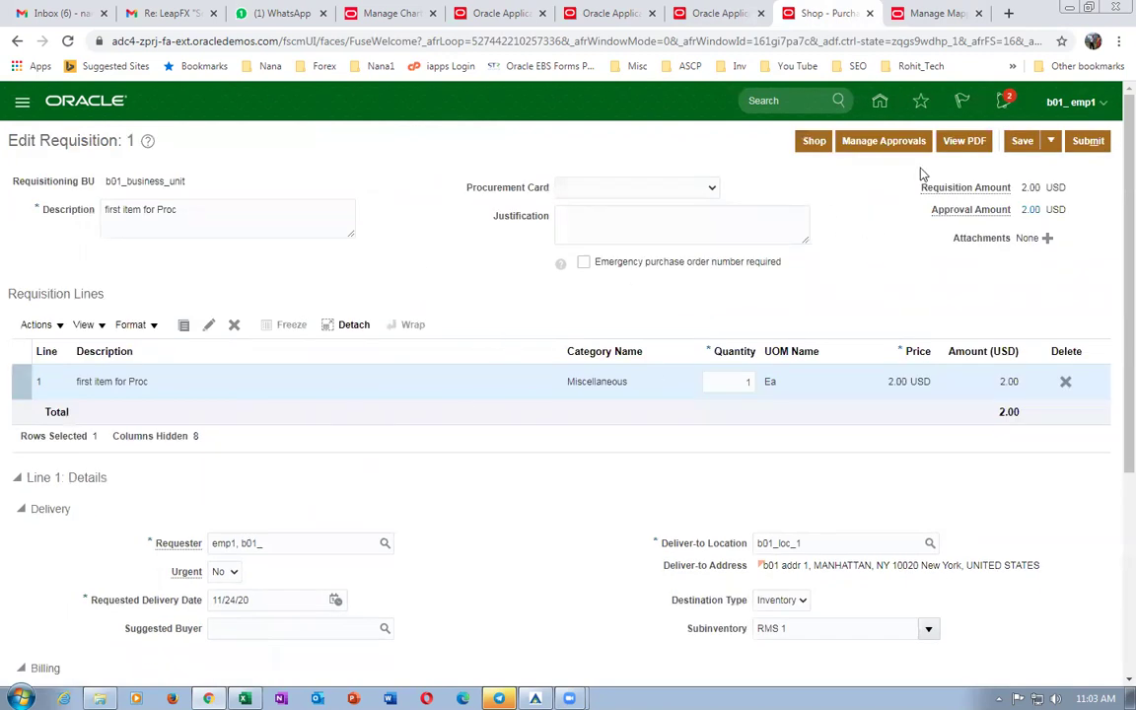
click(876, 144)
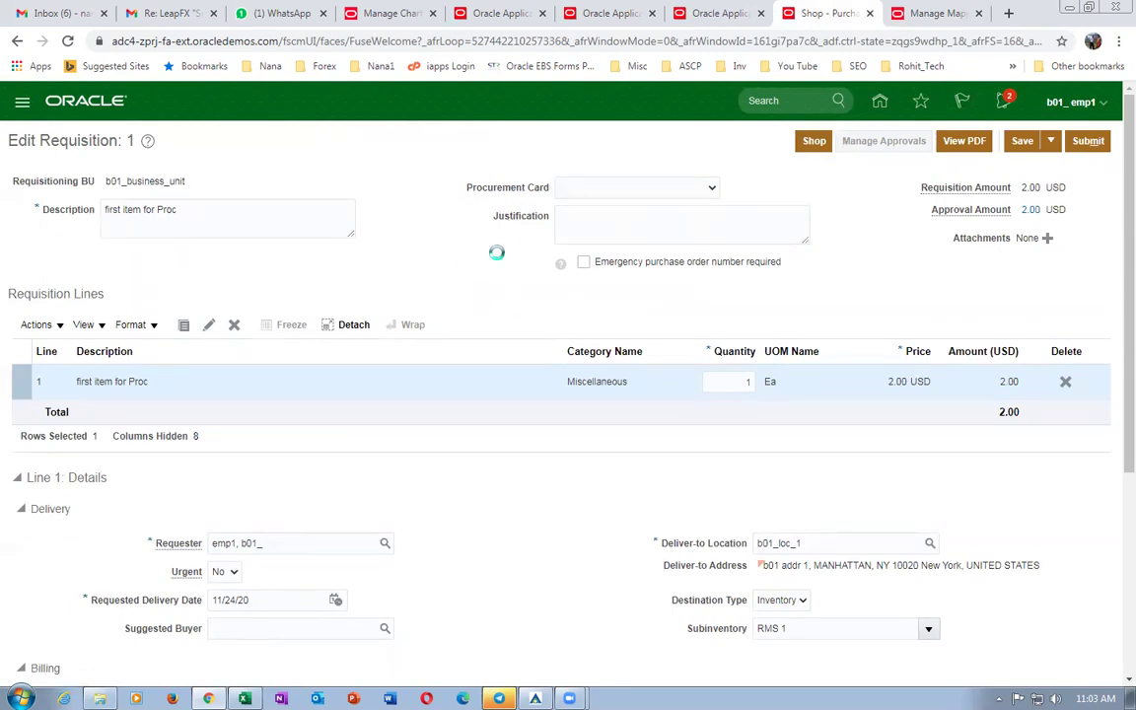
click(935, 13)
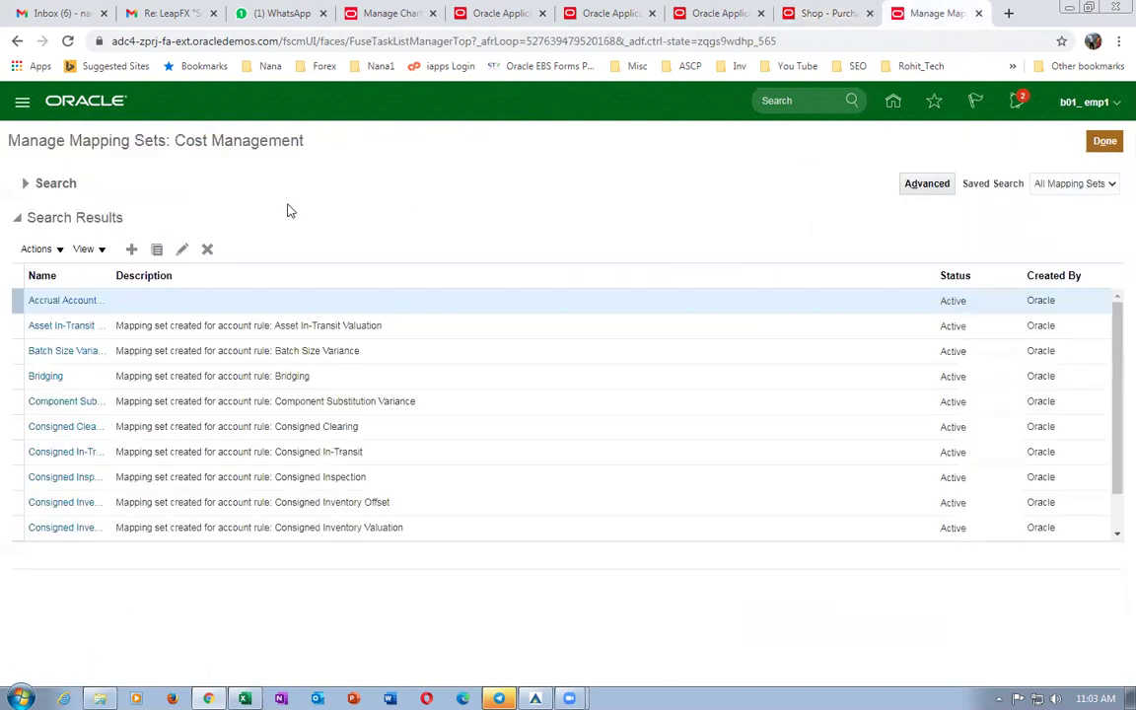
Search mapping sets for 'mater' and open Material Account - Organization for editing.
click(28, 185)
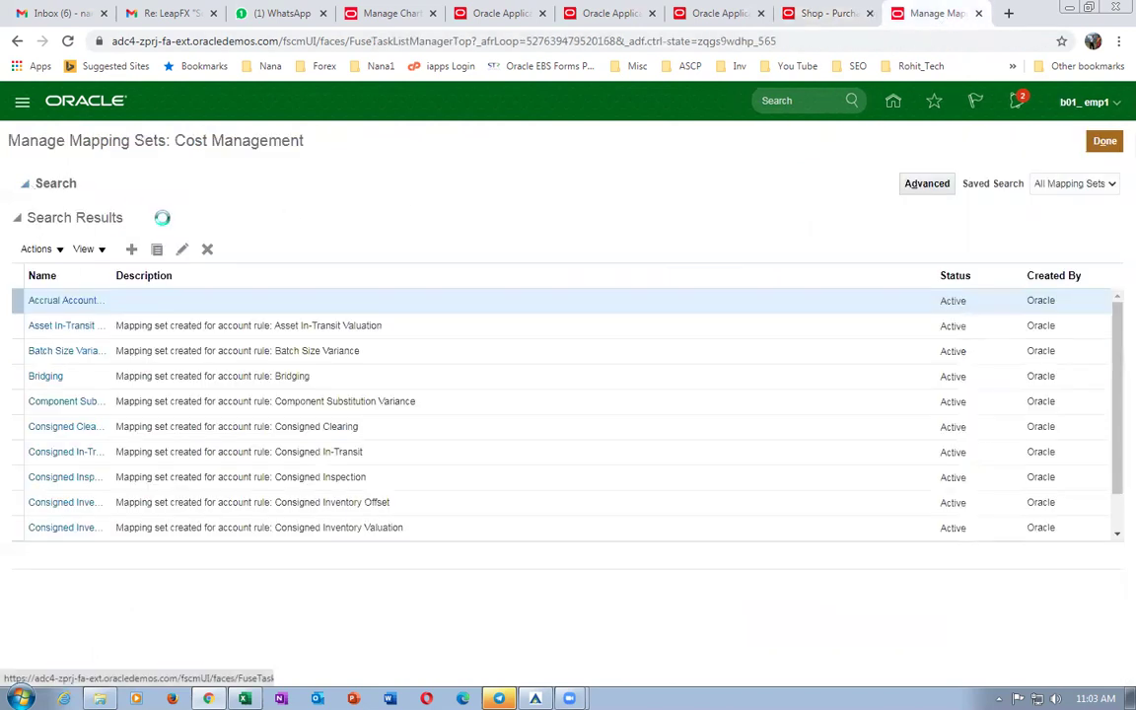
click(203, 215)
text(material)
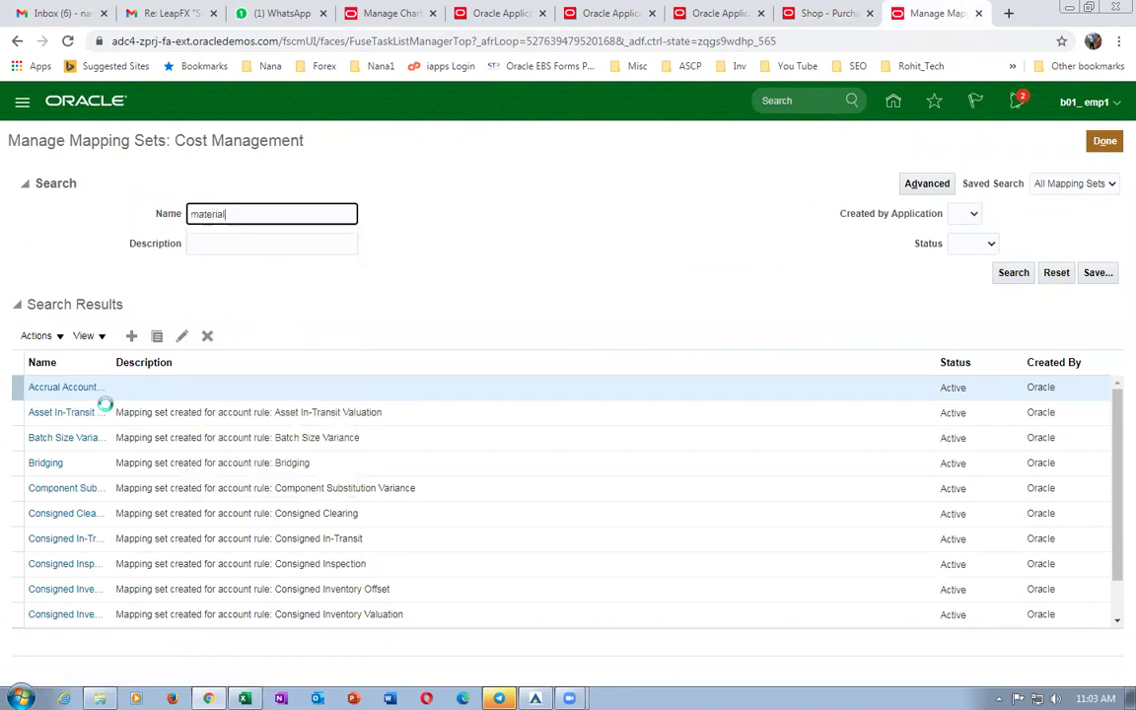
key(Return)
drag(111, 275, 209, 297)
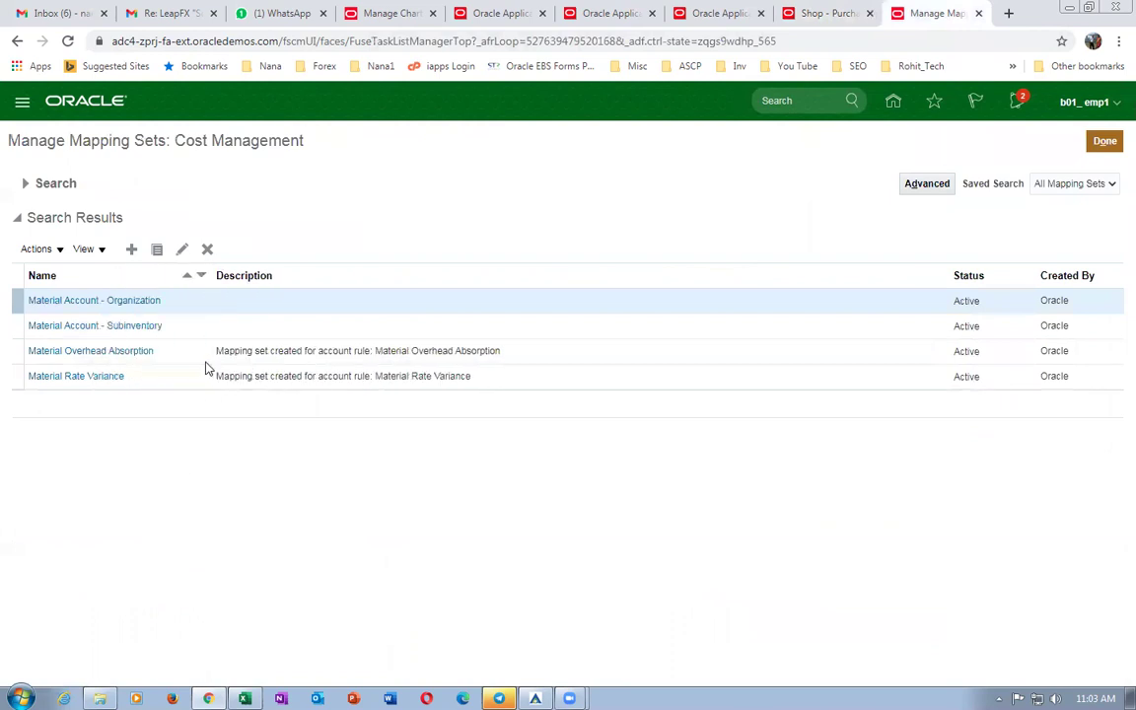
click(130, 306)
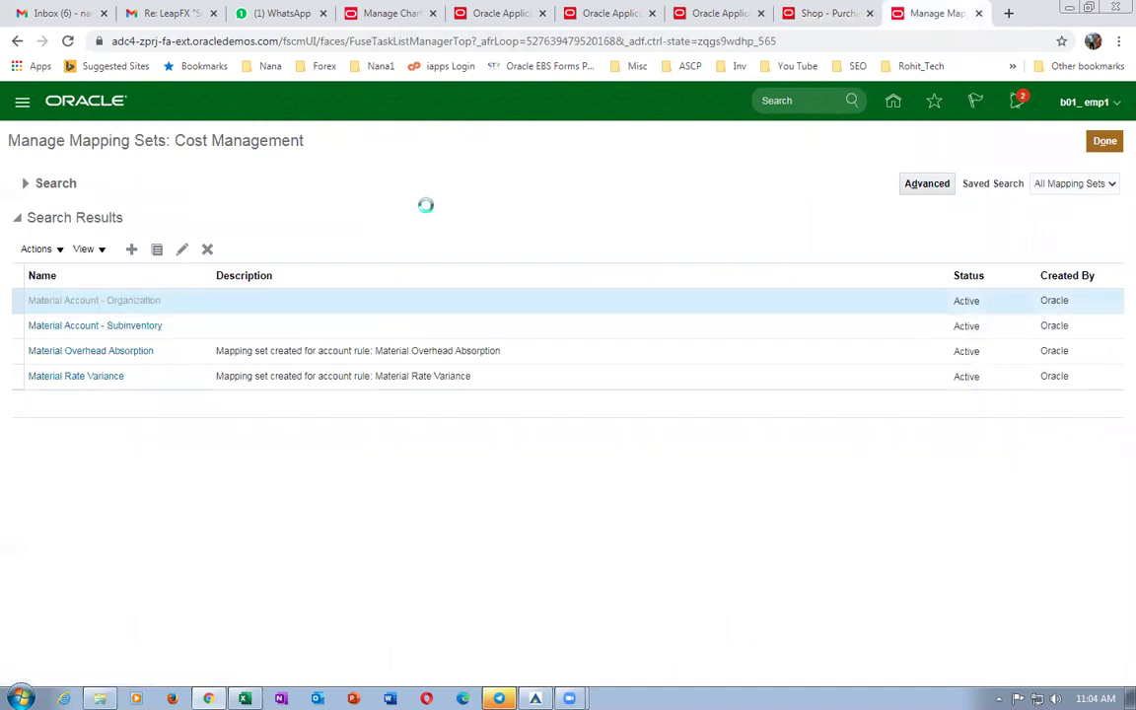
Read and dismiss requisition 1's missing Charge Account error on Line 1.
click(834, 14)
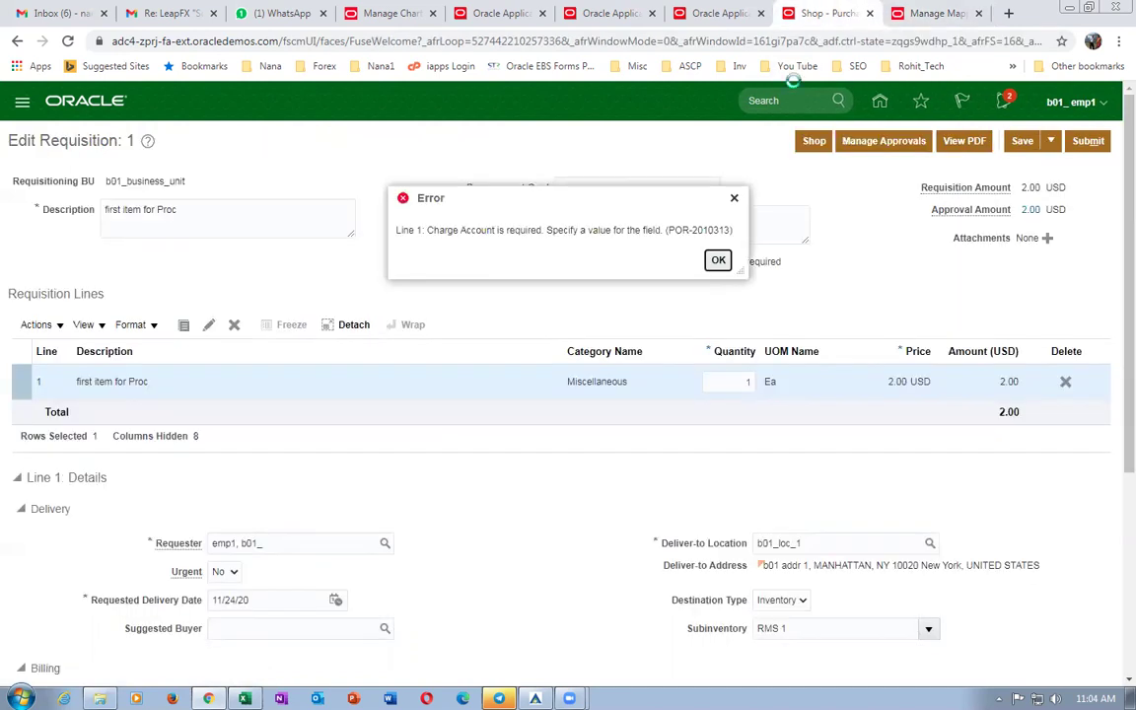
drag(449, 230, 578, 229)
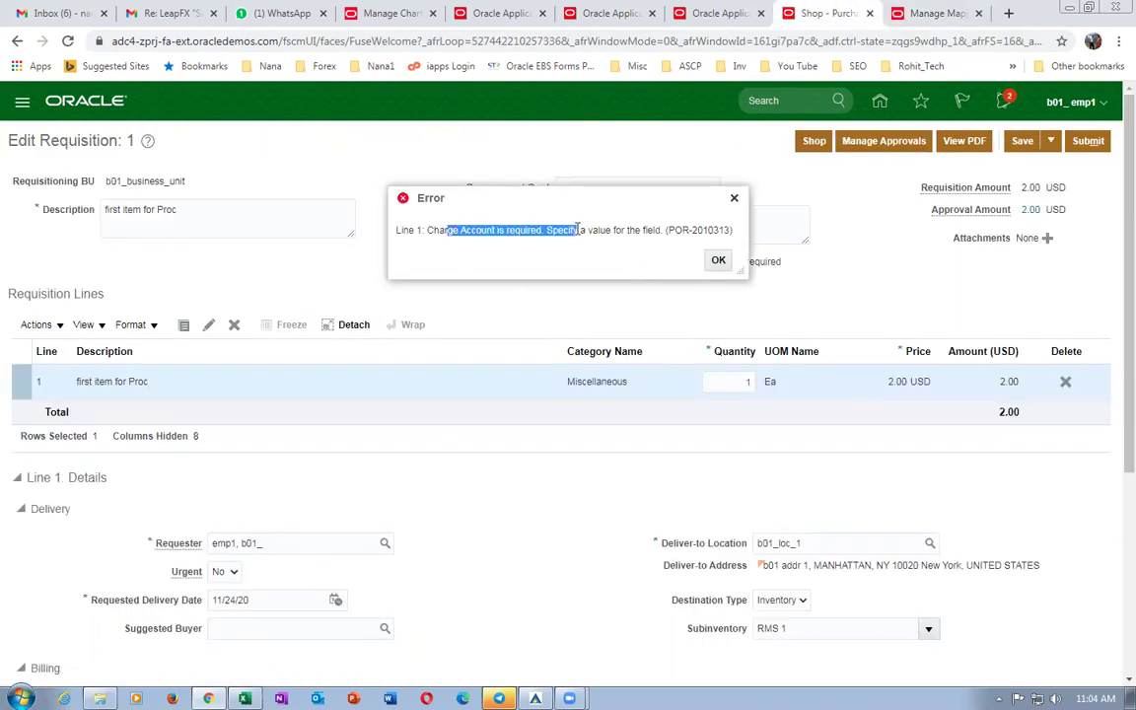
click(719, 262)
click(918, 13)
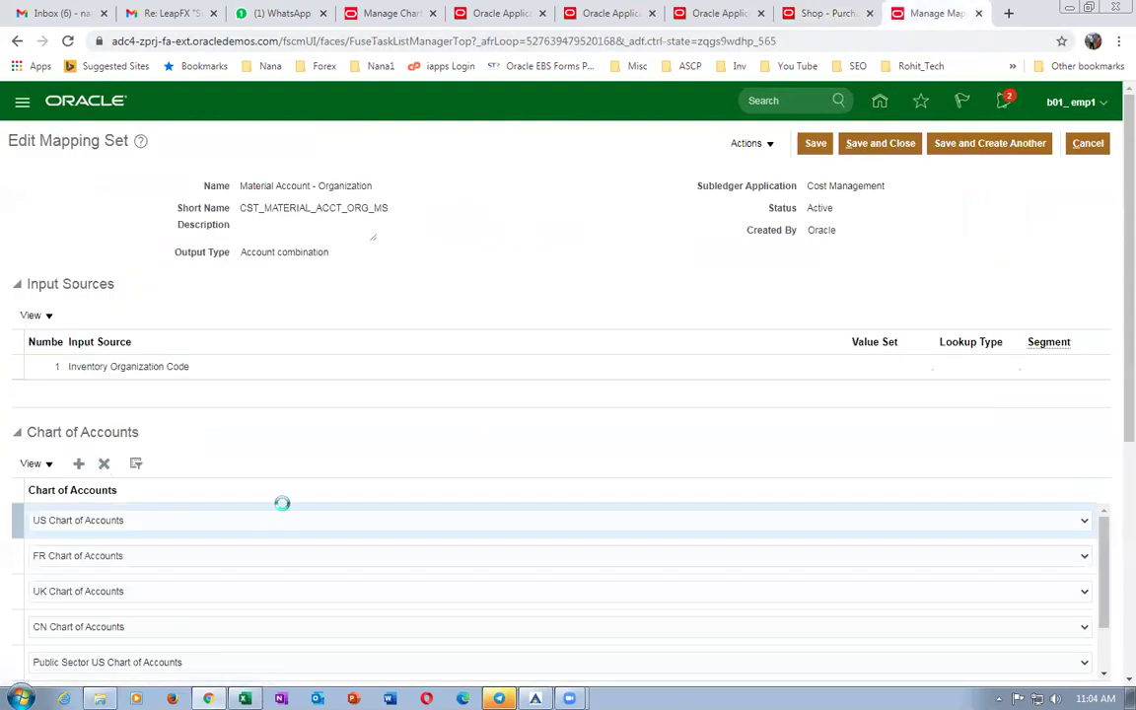
Add a b01_COA chart of accounts row to the mapping set and save.
scroll(1114, 437, down, 3)
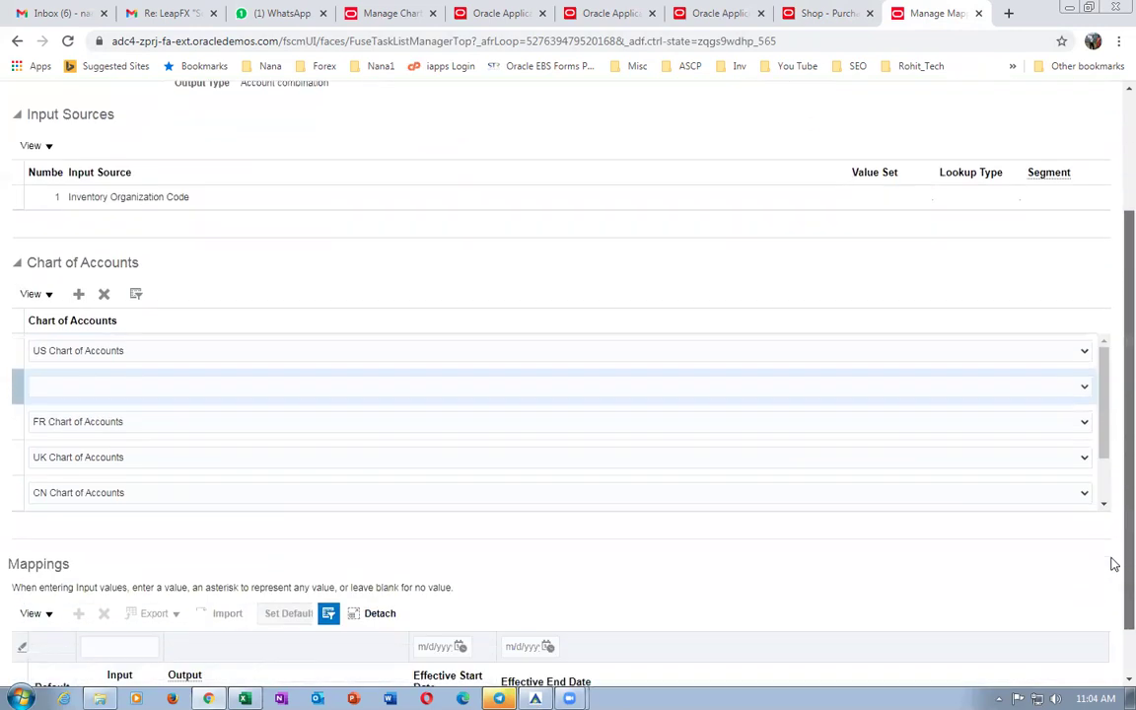
click(913, 320)
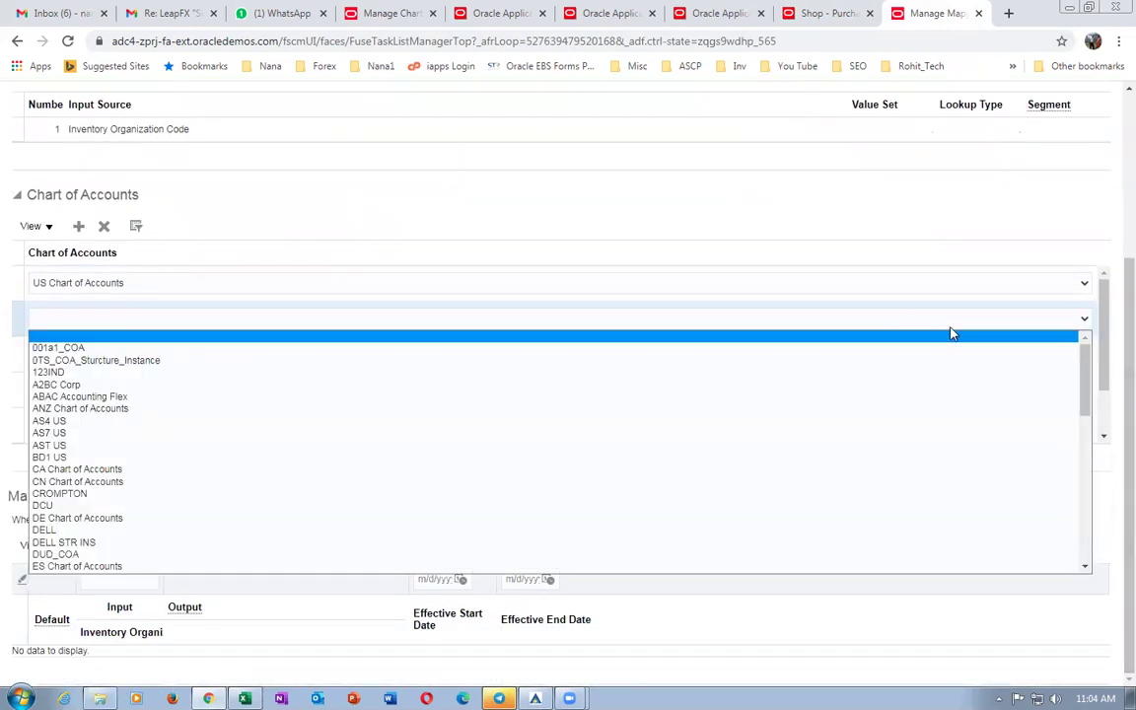
drag(1085, 384, 1087, 535)
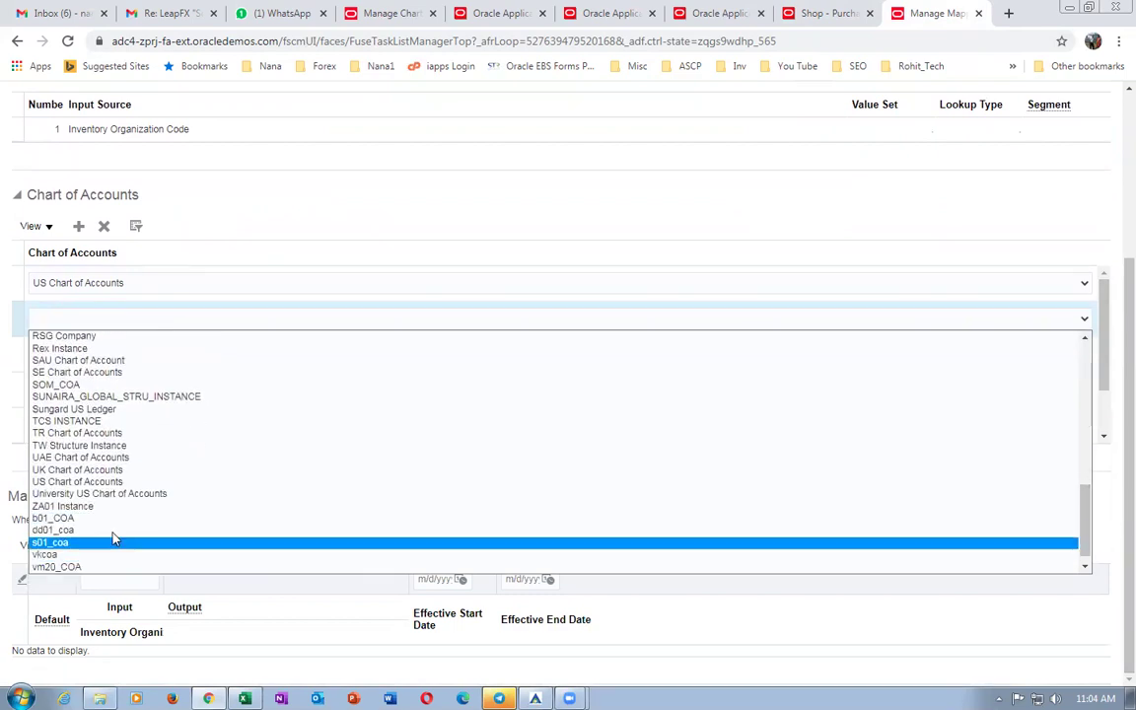
click(39, 519)
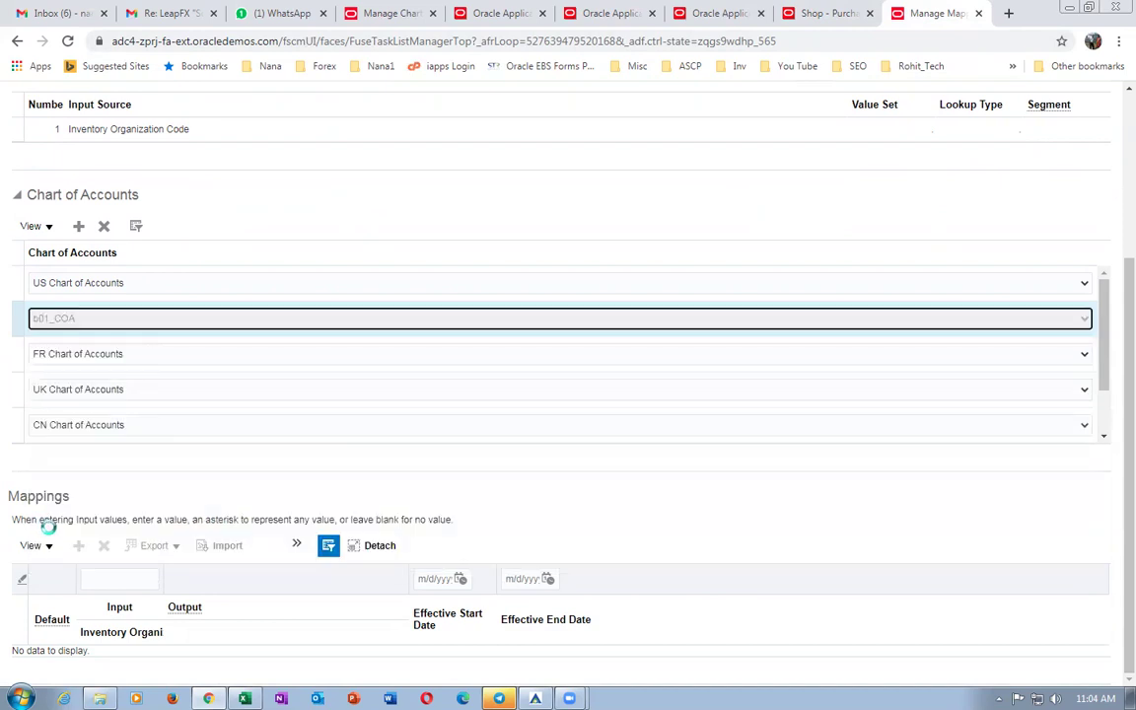
scroll(1115, 306, up, 3)
click(815, 103)
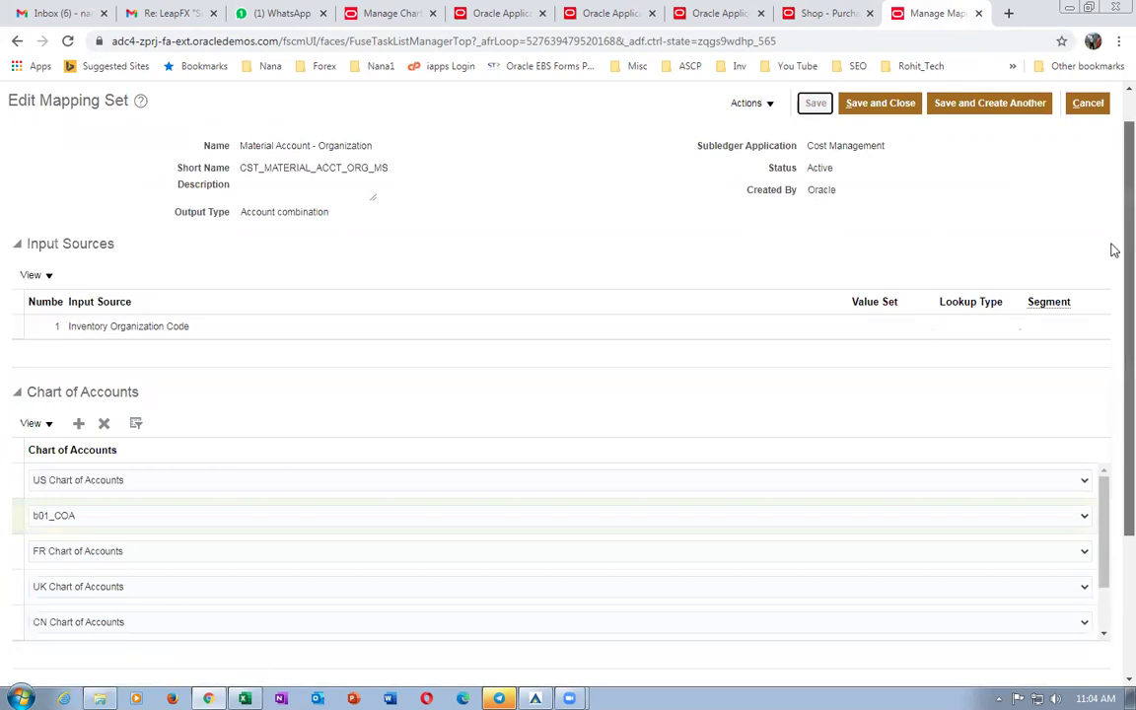
Add a b01_COA mapping from input B011 to output account 10-100-1000, then save and close.
scroll(1111, 295, down, 2)
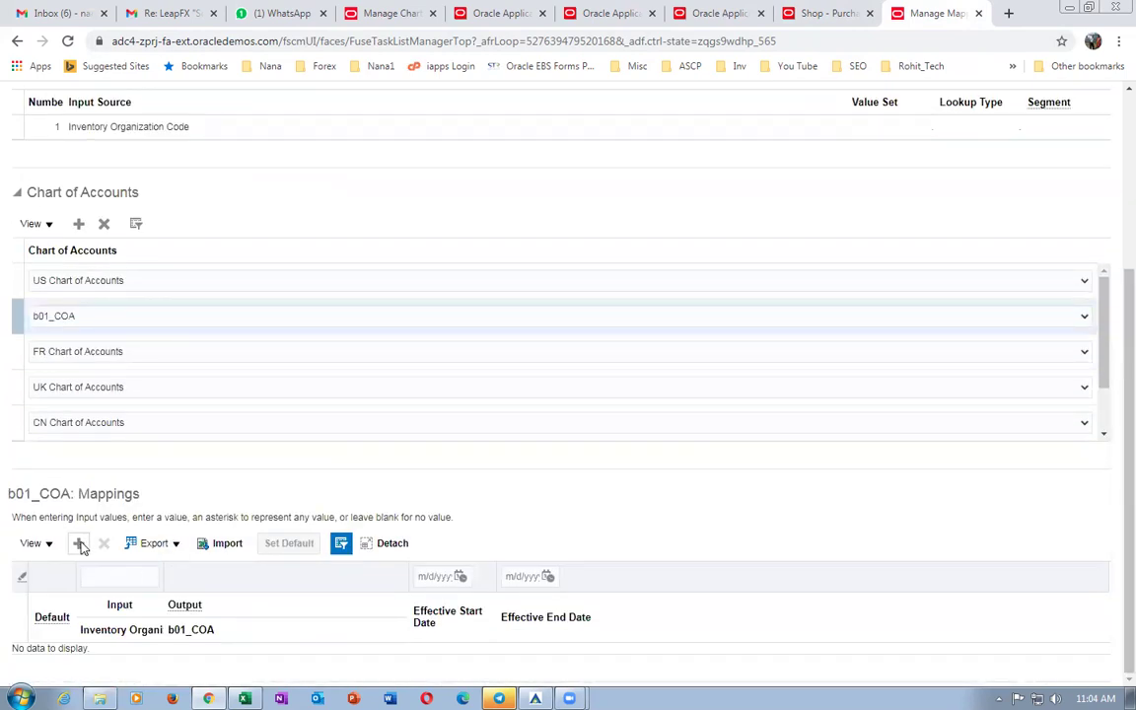
click(79, 543)
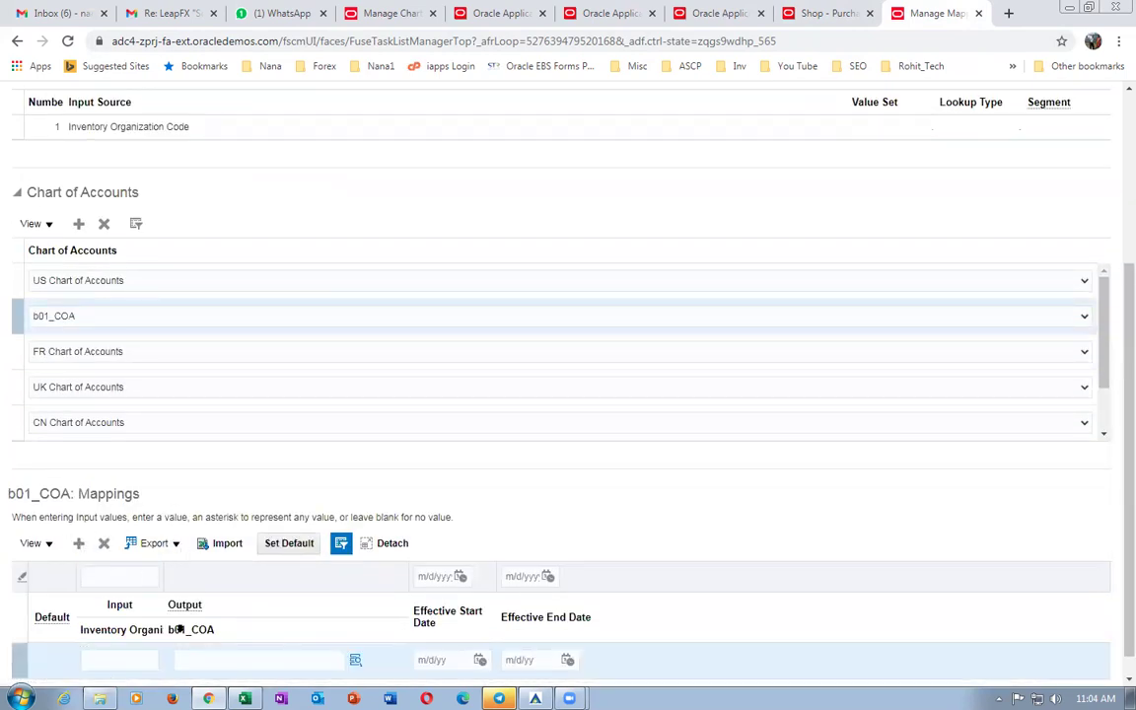
click(109, 663)
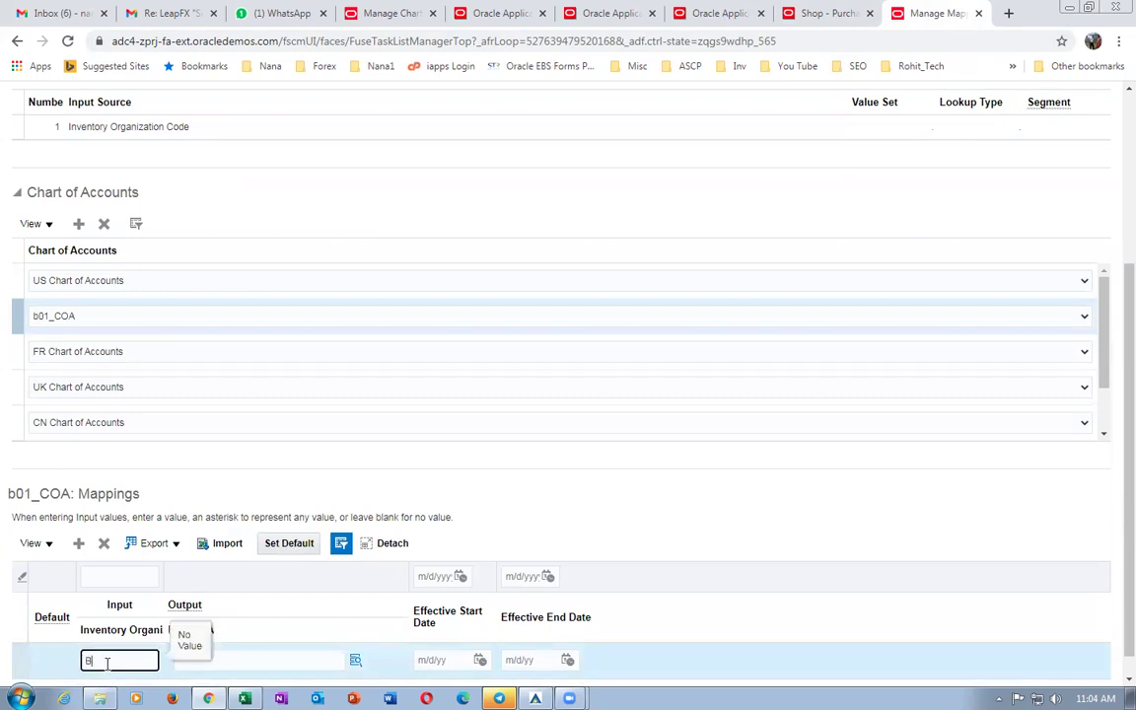
key(Tab)
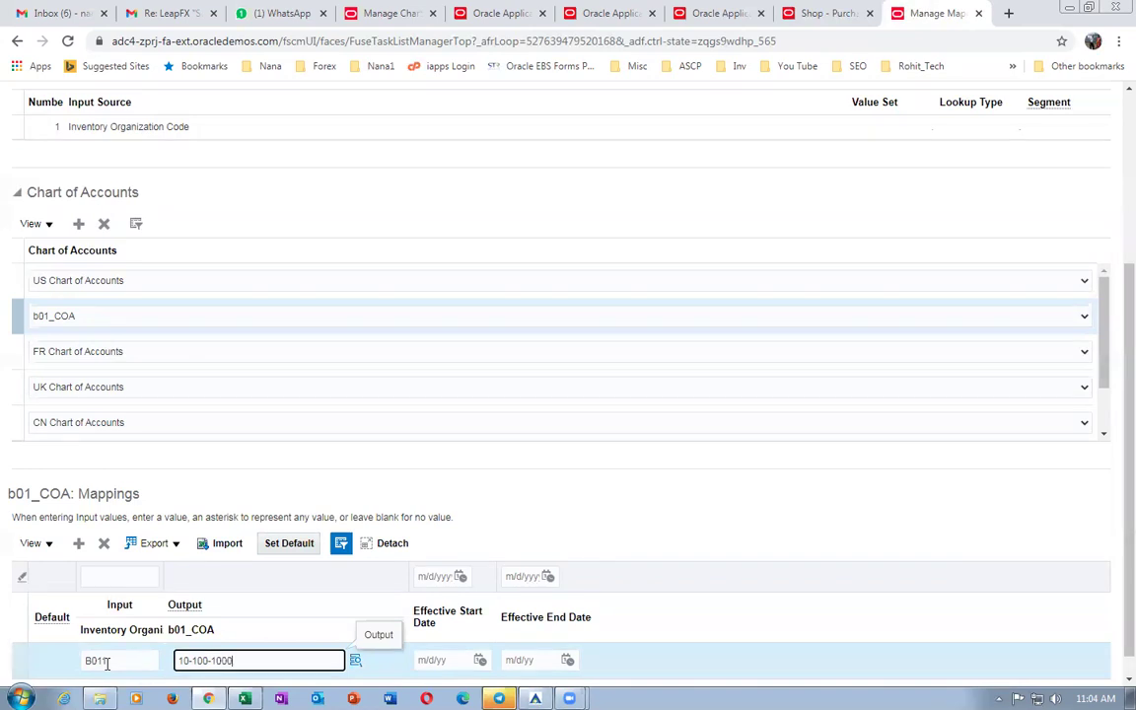
click(670, 491)
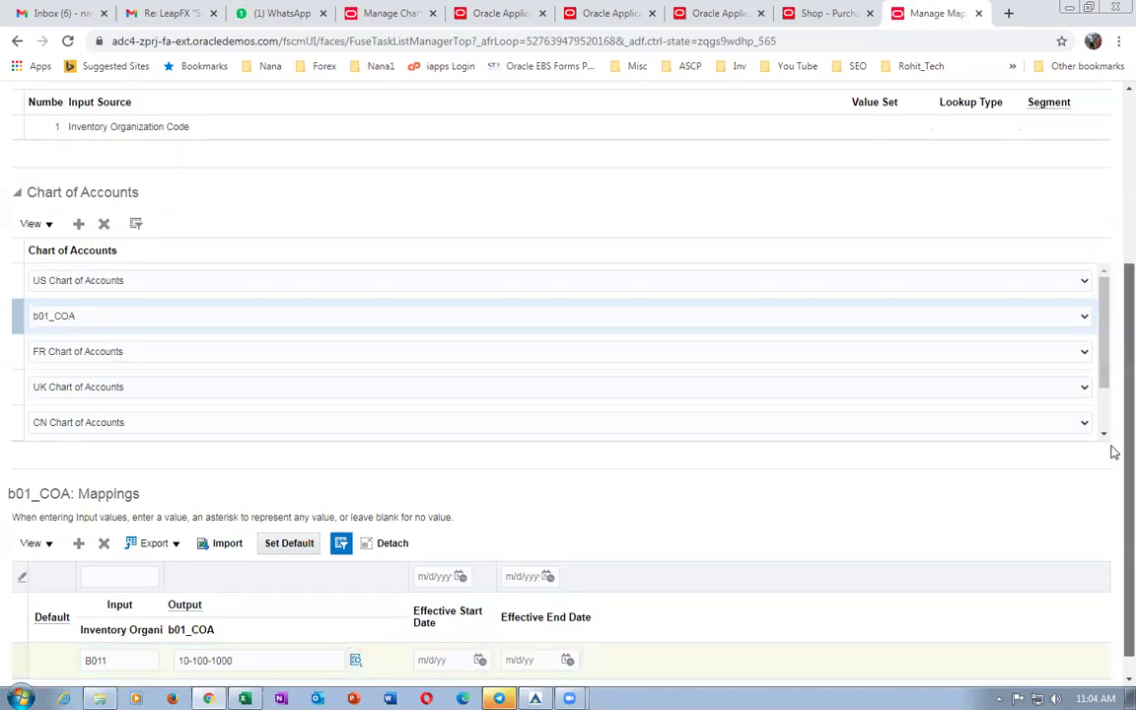
scroll(1113, 449, up, 3)
click(815, 143)
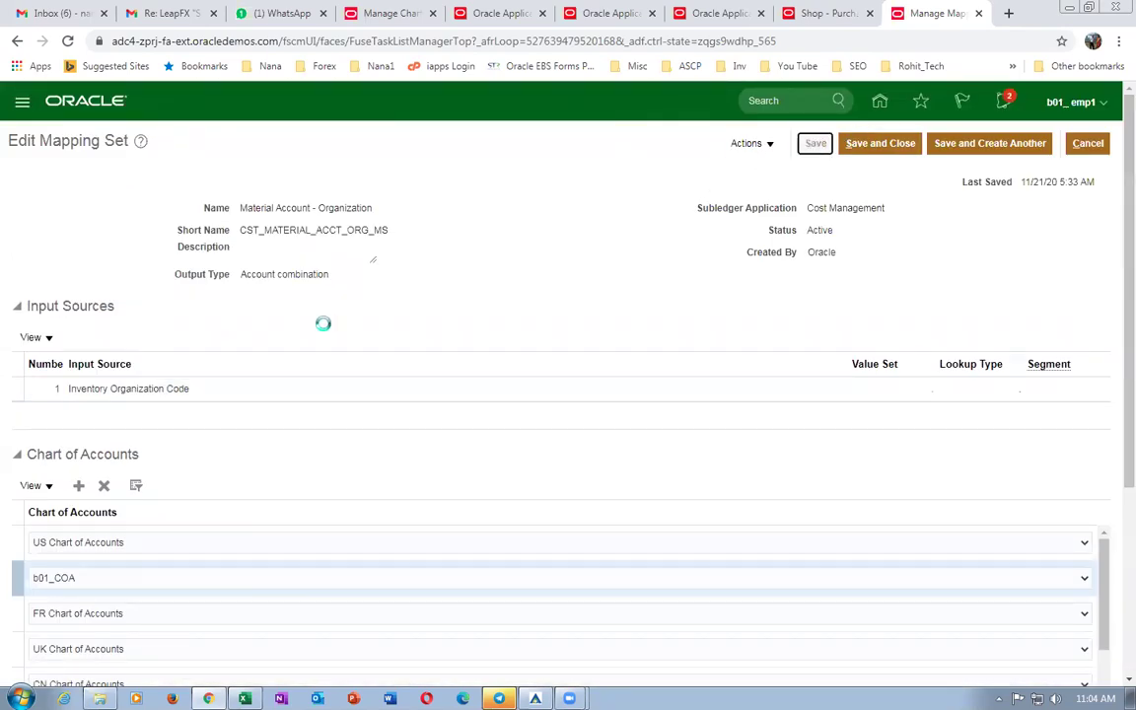
click(876, 146)
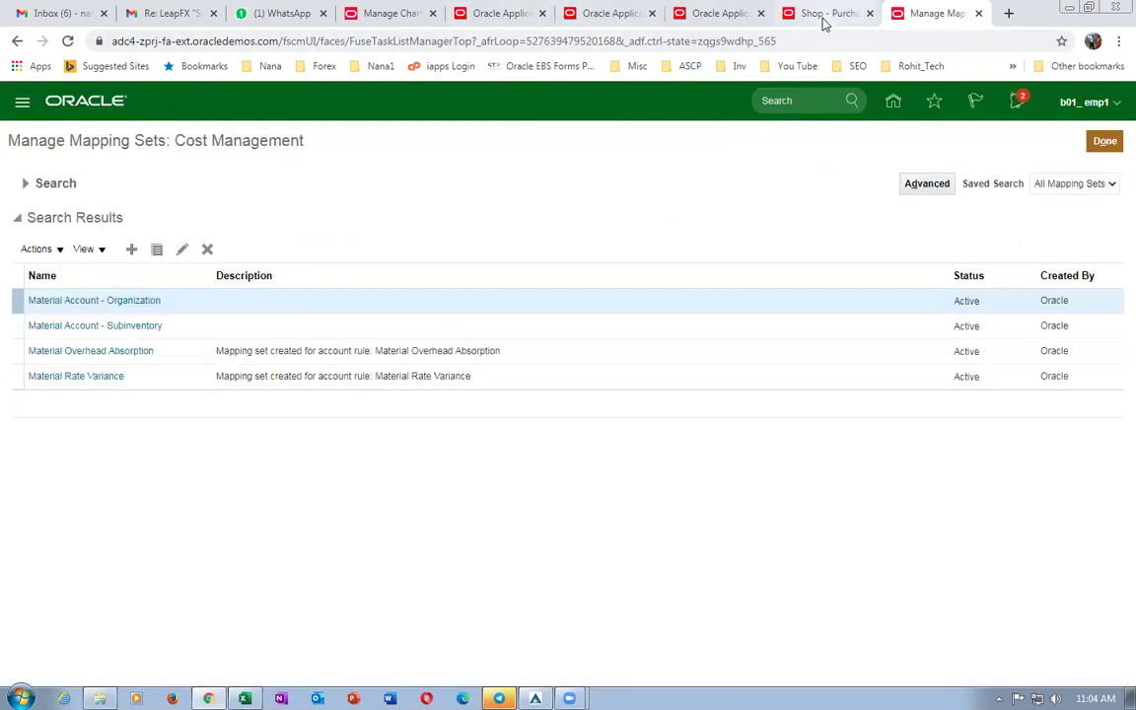
click(823, 16)
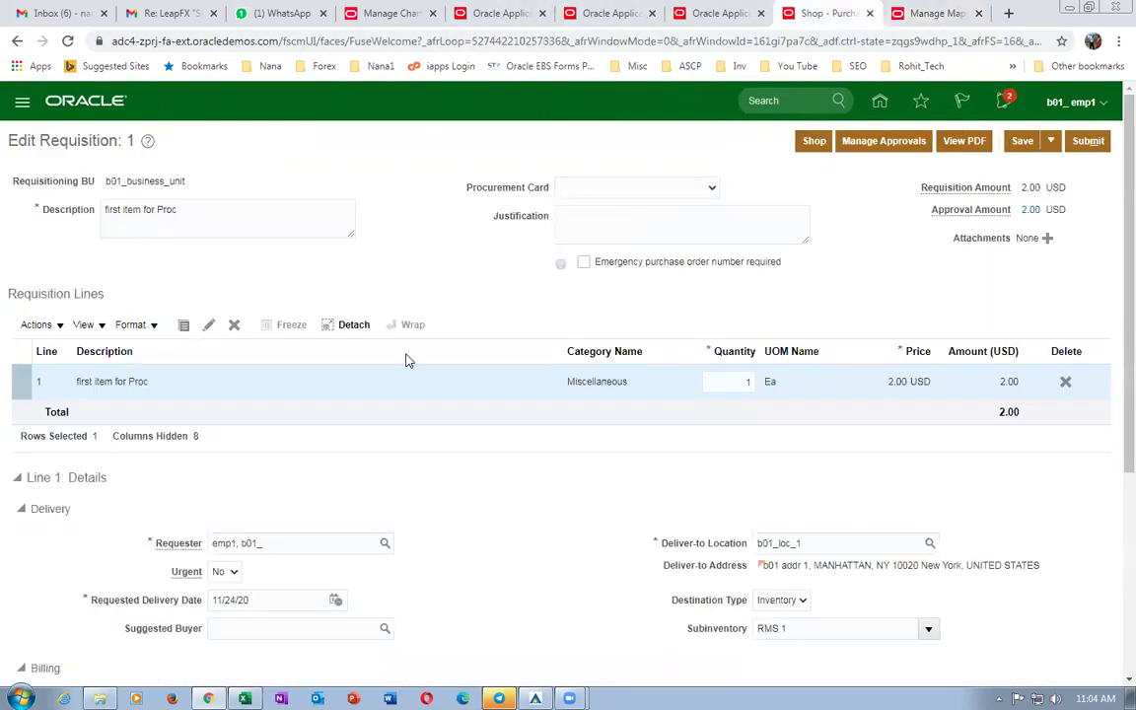
click(897, 146)
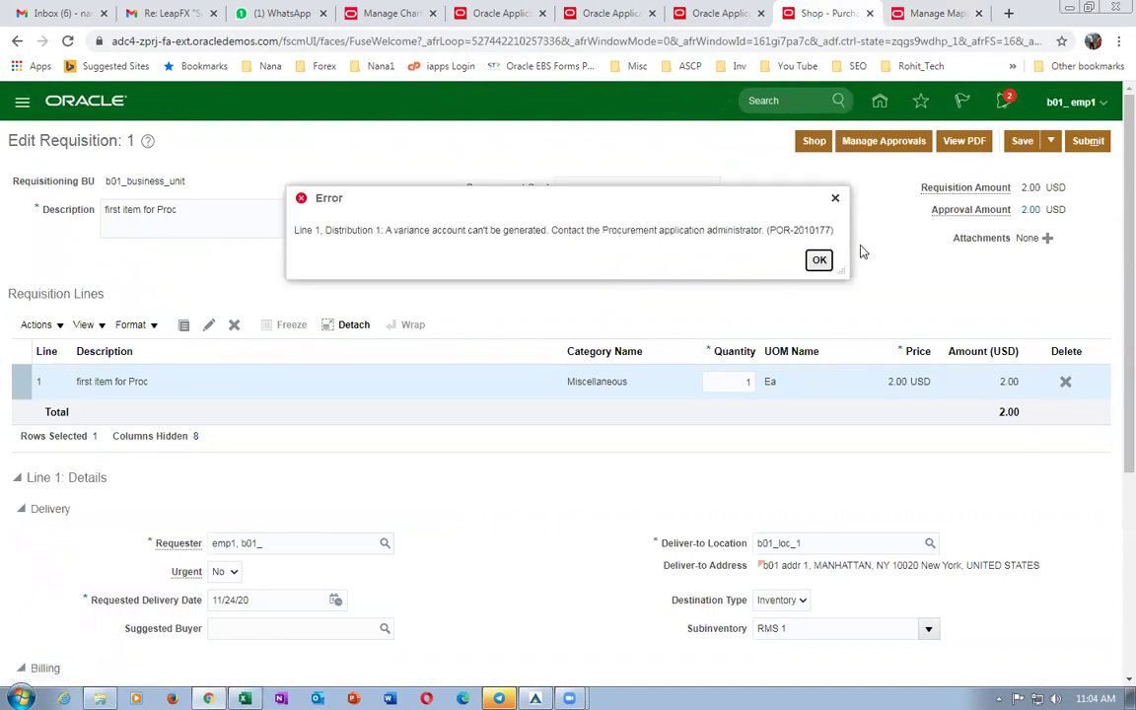
drag(394, 232, 503, 234)
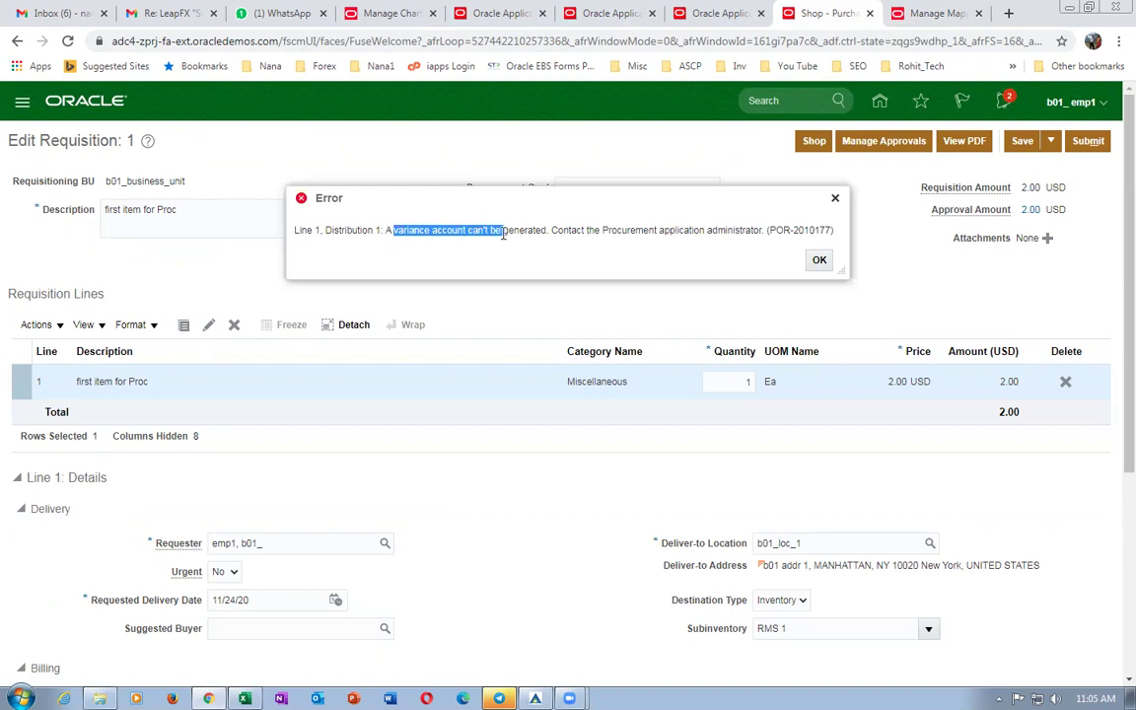
click(819, 260)
click(927, 14)
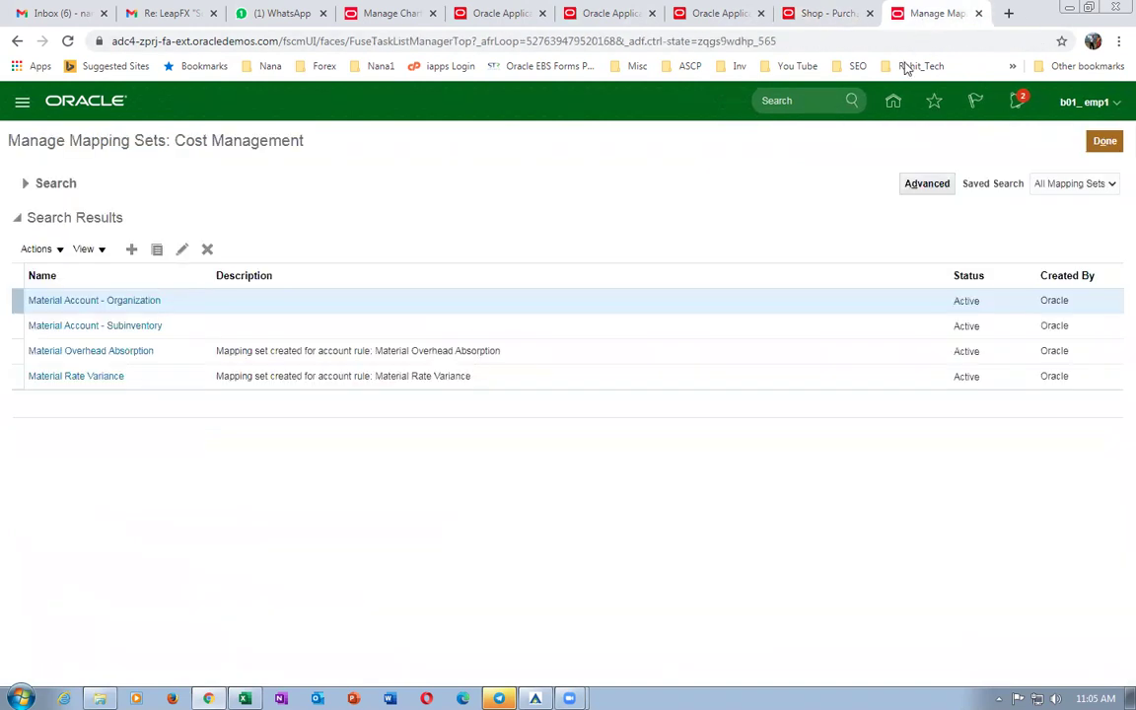
Search mapping sets for 'In' and open Invoice Price Variance Account - Organization.
click(27, 187)
double_click(284, 215)
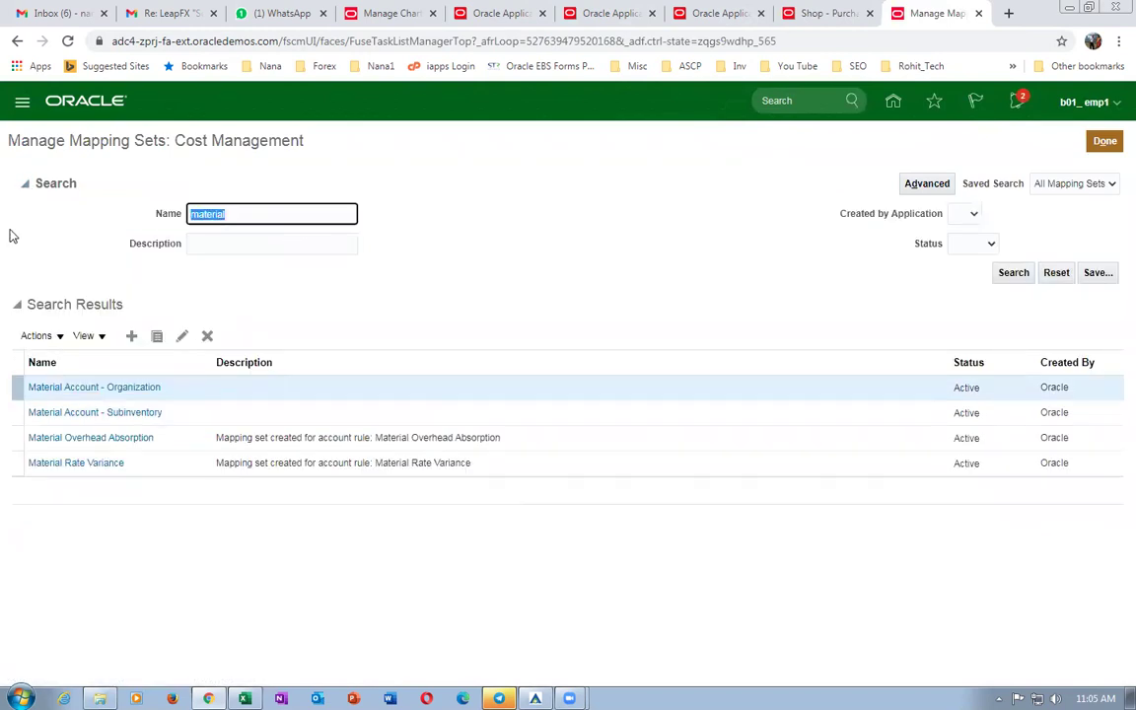
text(Invoice)
key(Return)
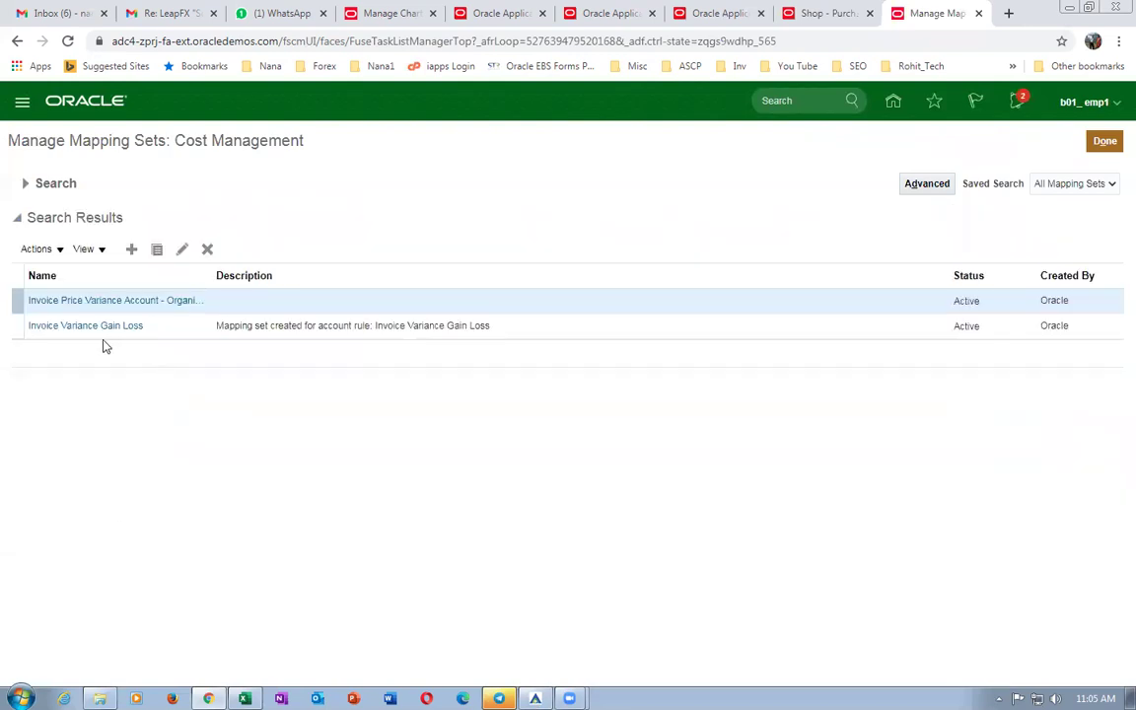
click(110, 301)
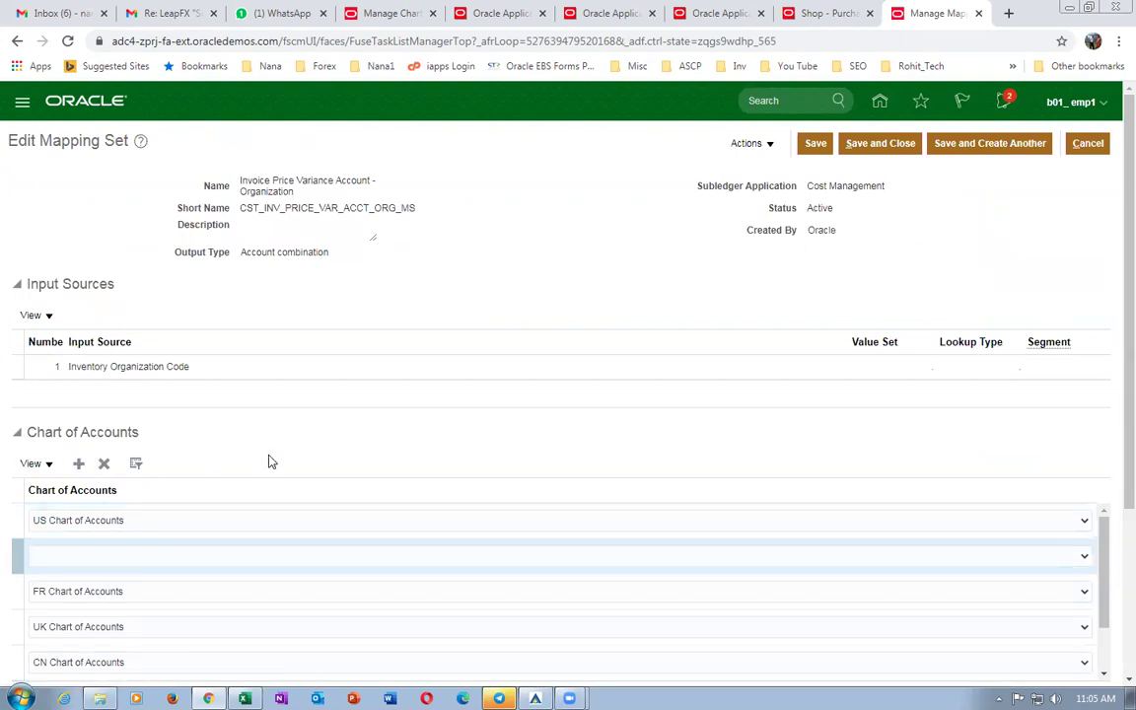
Add a b01_COA chart of accounts row to the Invoice Price Variance mapping set.
scroll(271, 462, down, 3)
click(205, 403)
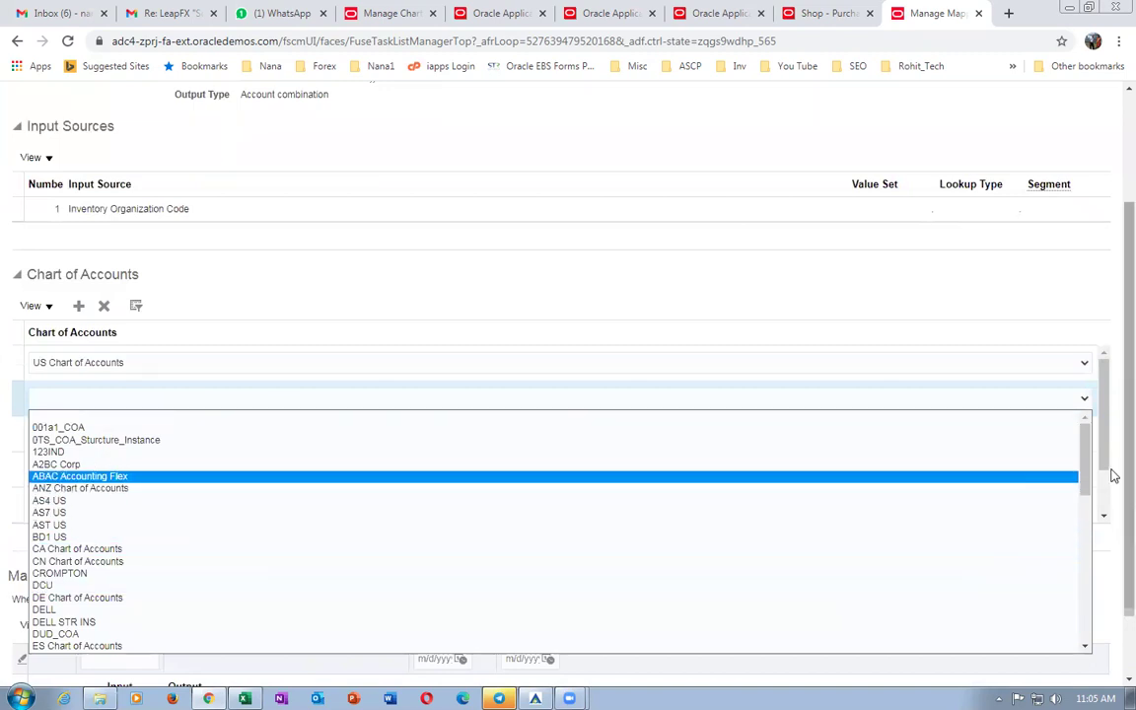
drag(1088, 493, 1106, 626)
scroll(1065, 634, up, 15)
scroll(765, 644, down, 1)
drag(1083, 500, 1080, 612)
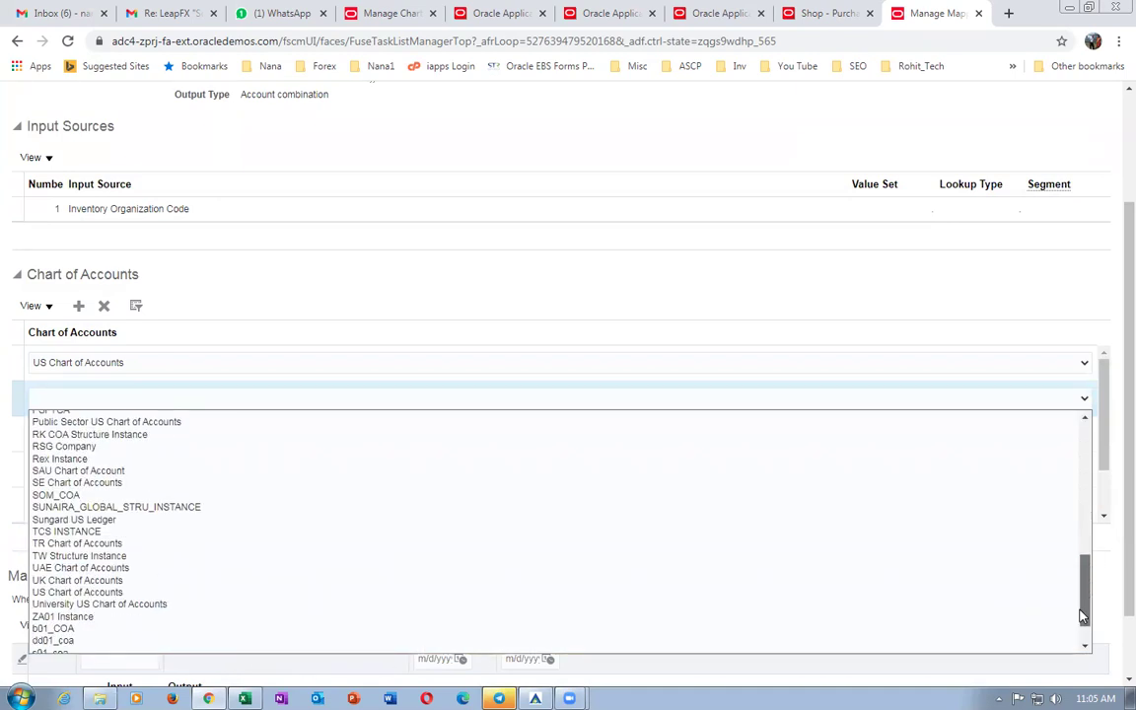
scroll(119, 646, down, 1)
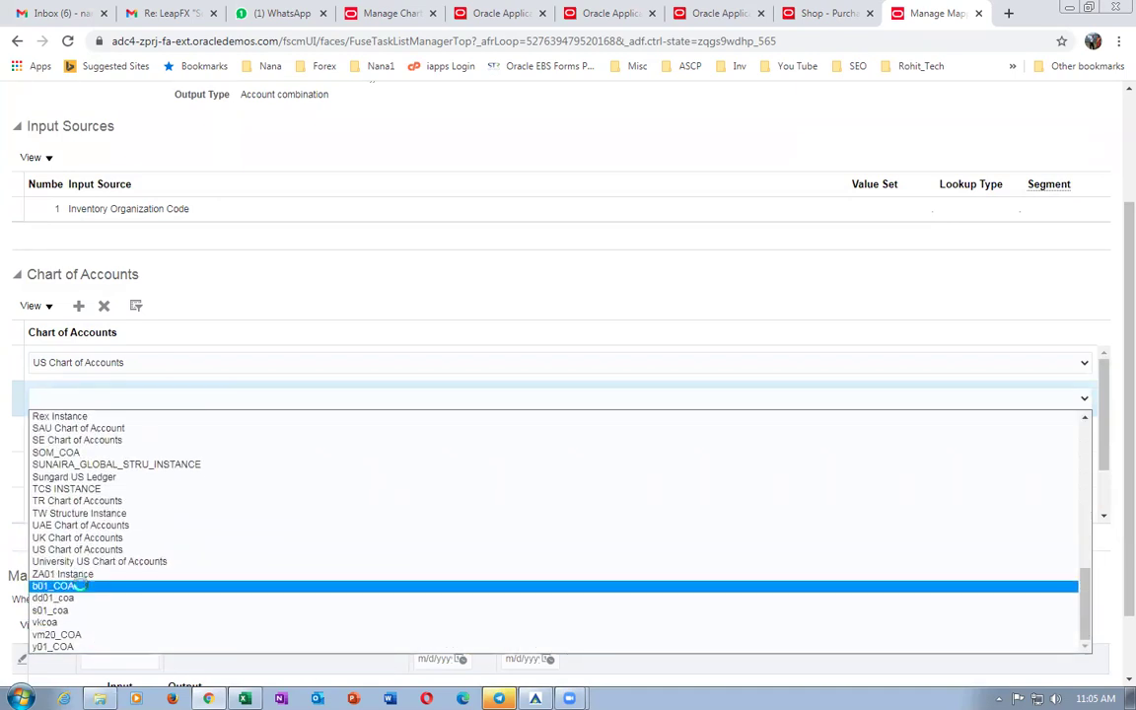
click(69, 586)
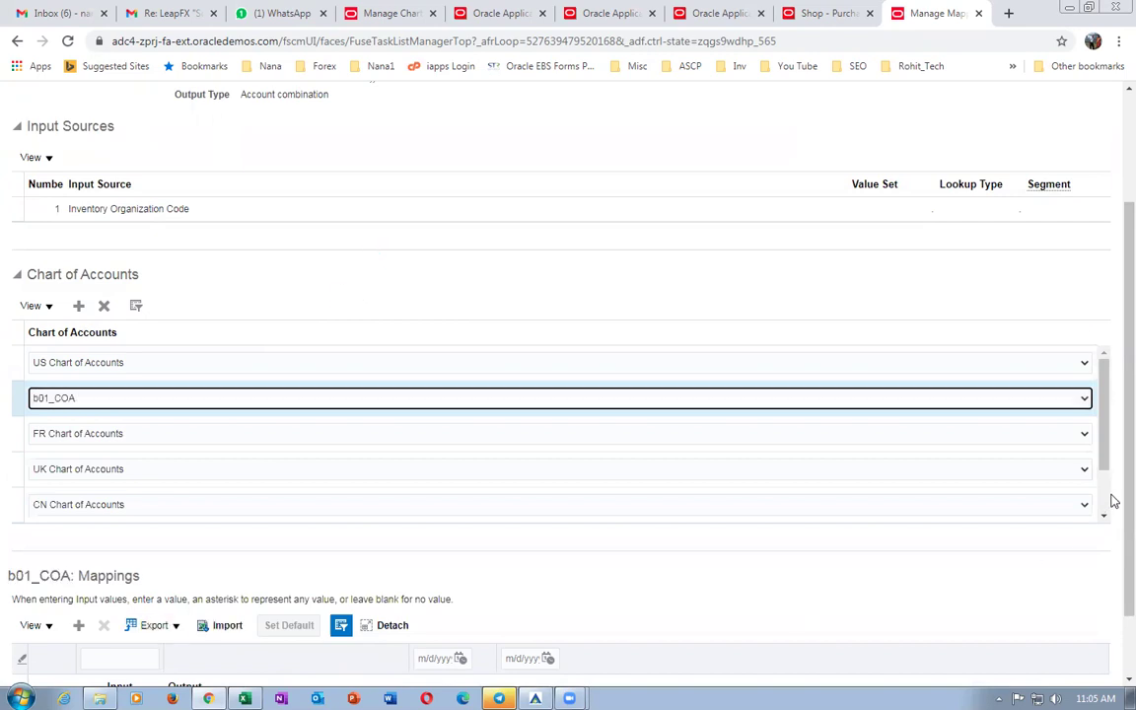
Add a b01_COA mapping from input B011 to output account 10-100-1002, then save and close.
scroll(1109, 505, down, 1)
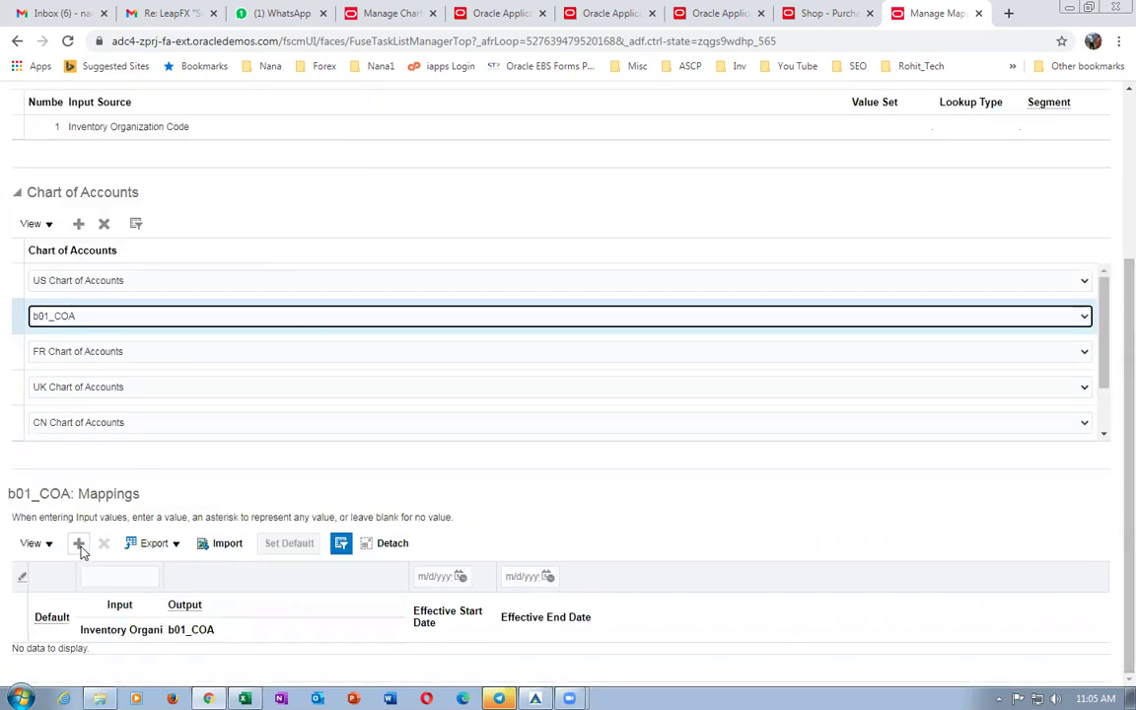
click(79, 544)
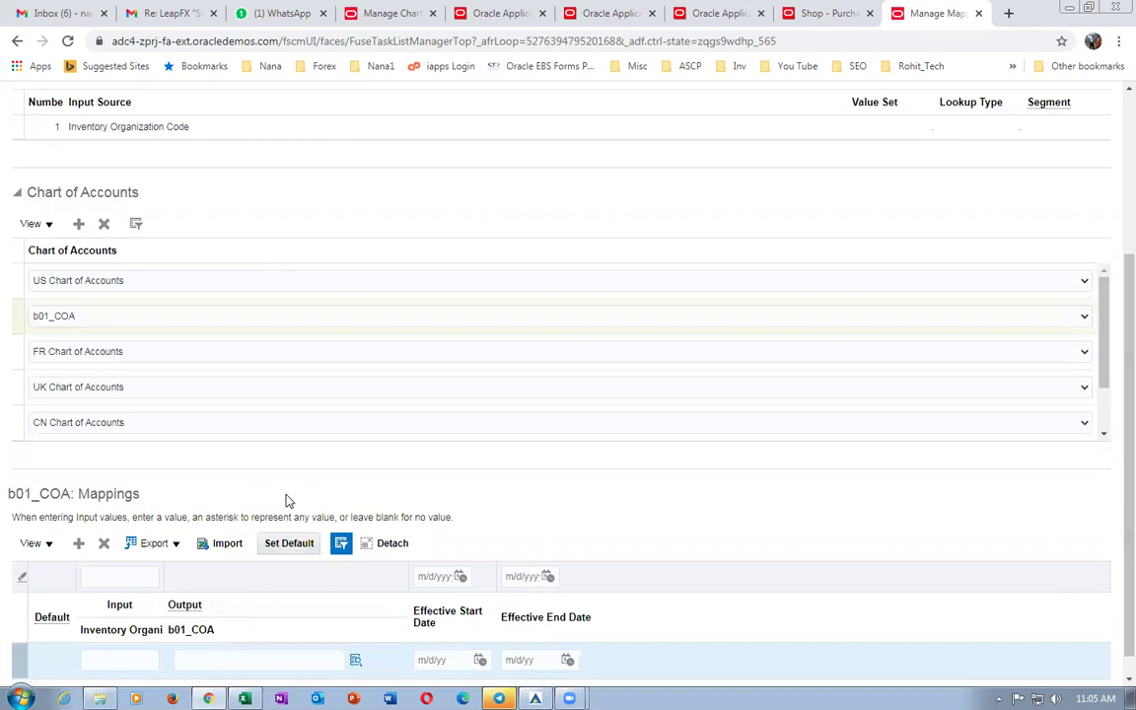
click(115, 663)
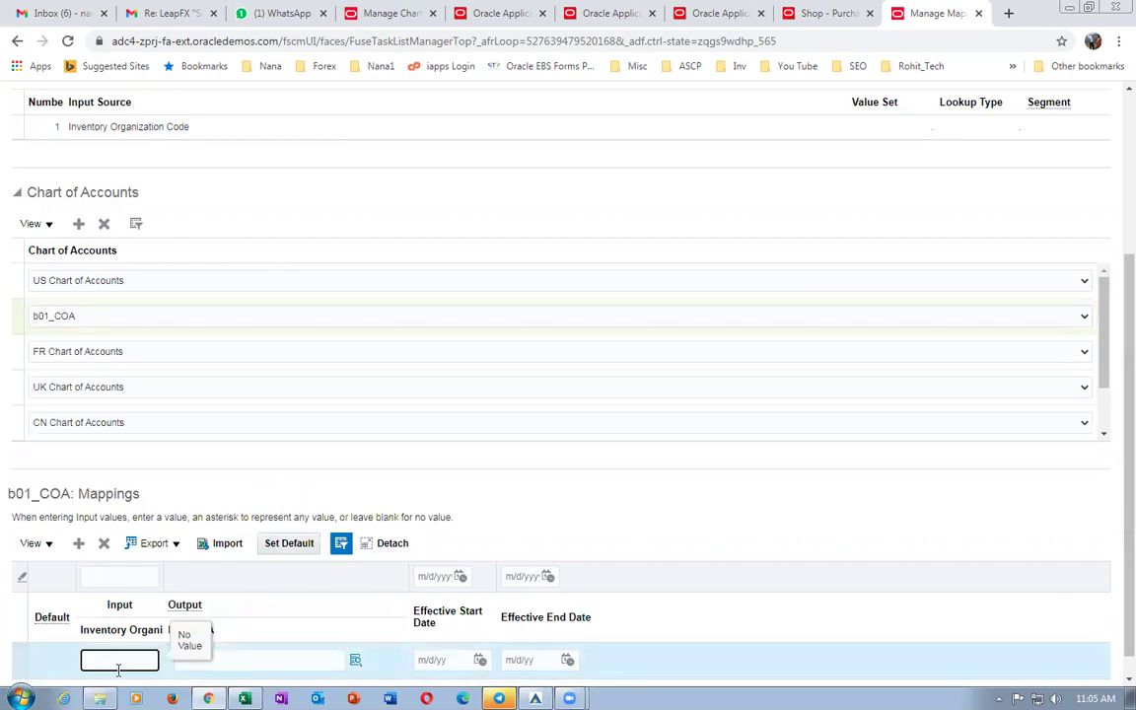
text(B011)
key(Tab)
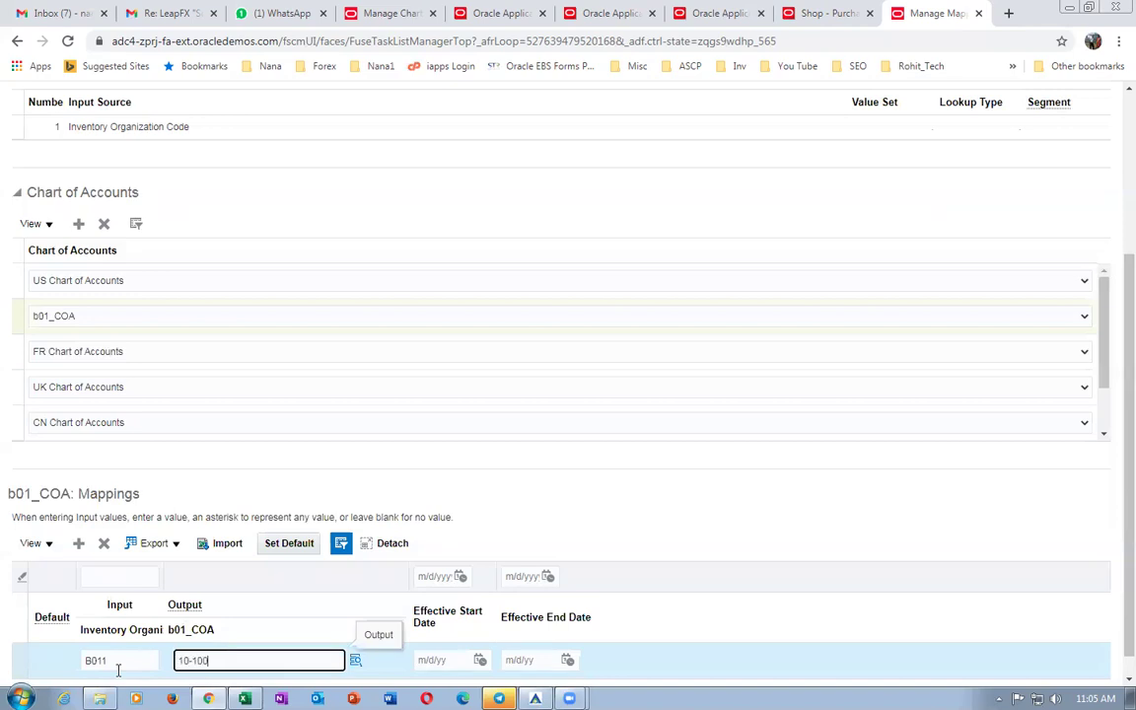
text(10-100-1002)
click(357, 566)
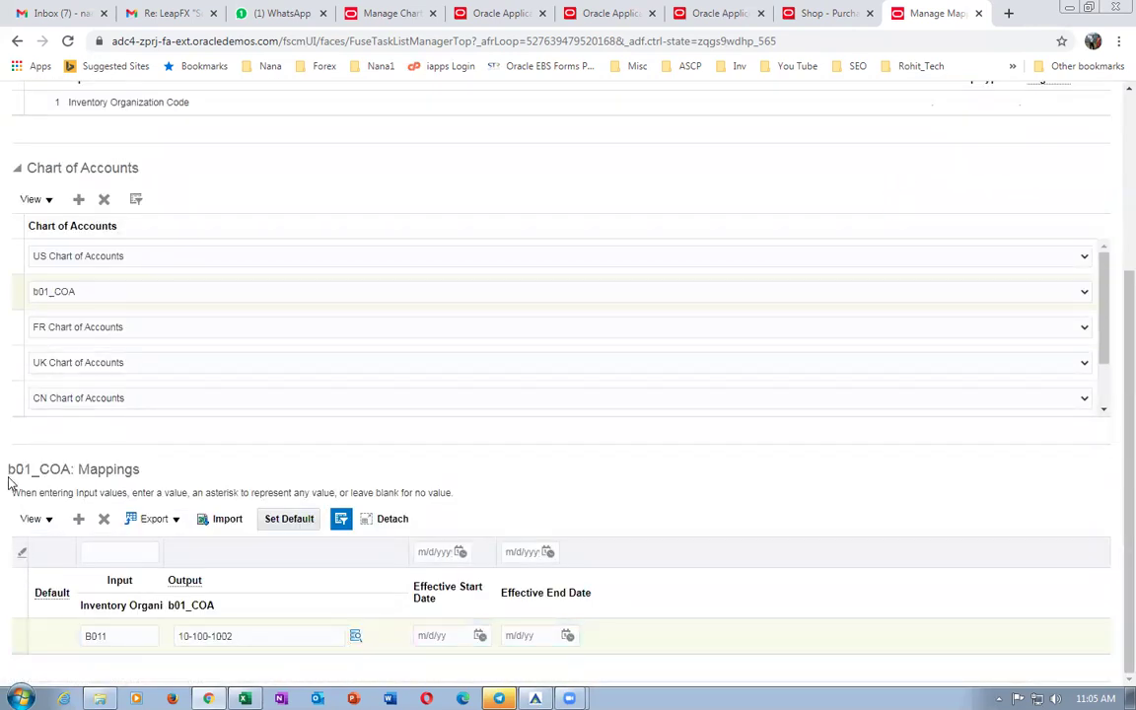
scroll(1110, 576, up, 3)
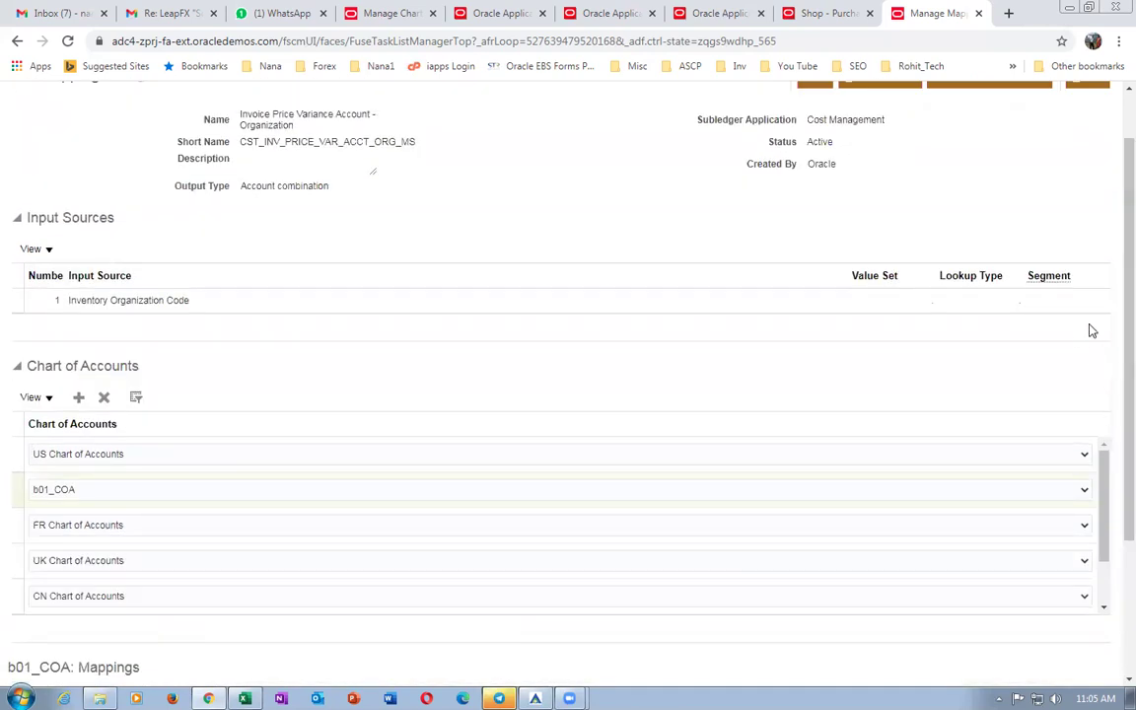
scroll(1110, 361, up, 2)
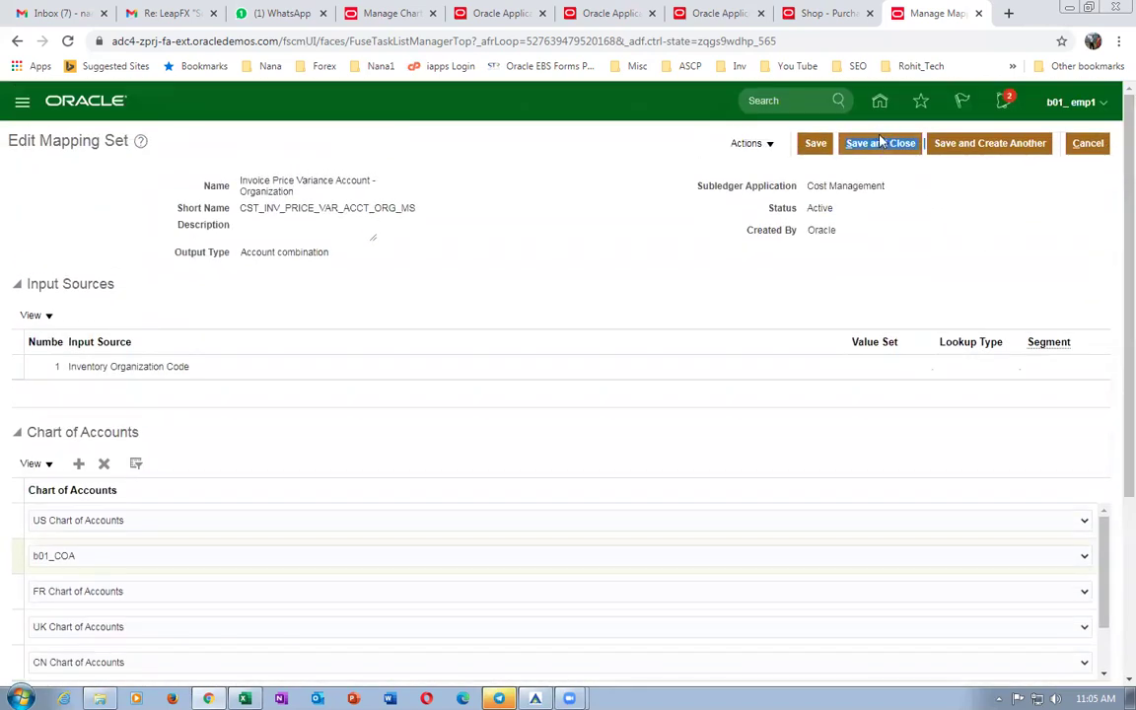
click(879, 145)
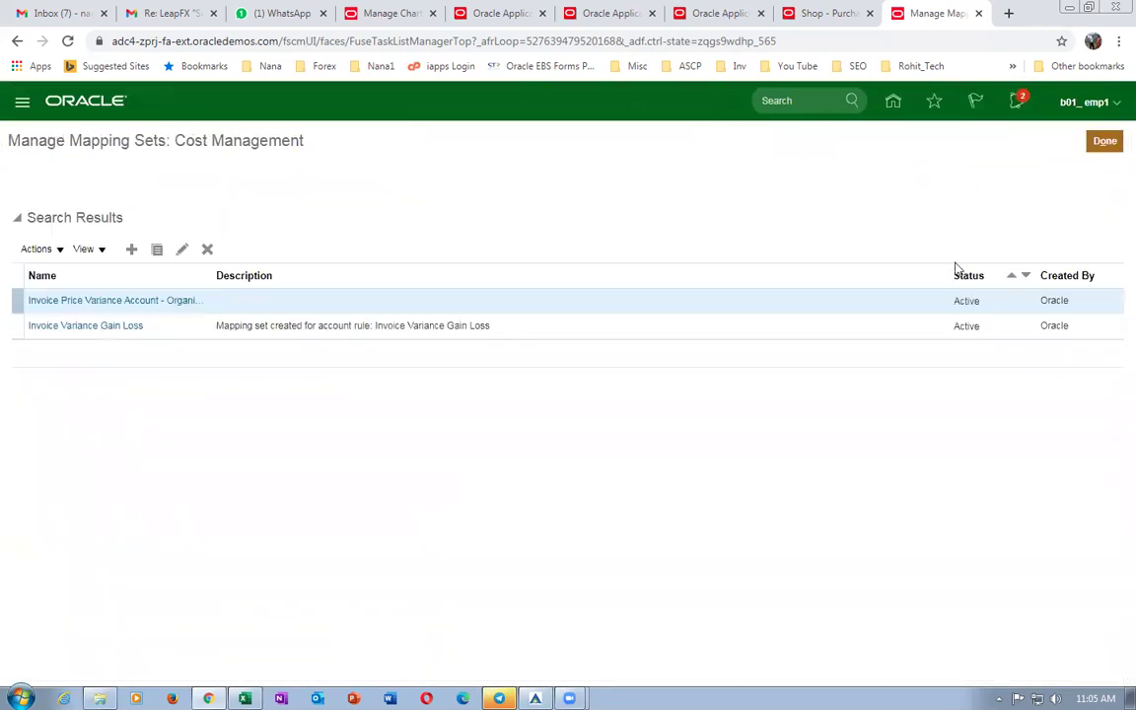
Check requisition 1's approvals, dismiss the variance account error, and reopen the Invoice Price Variance mapping set.
click(842, 15)
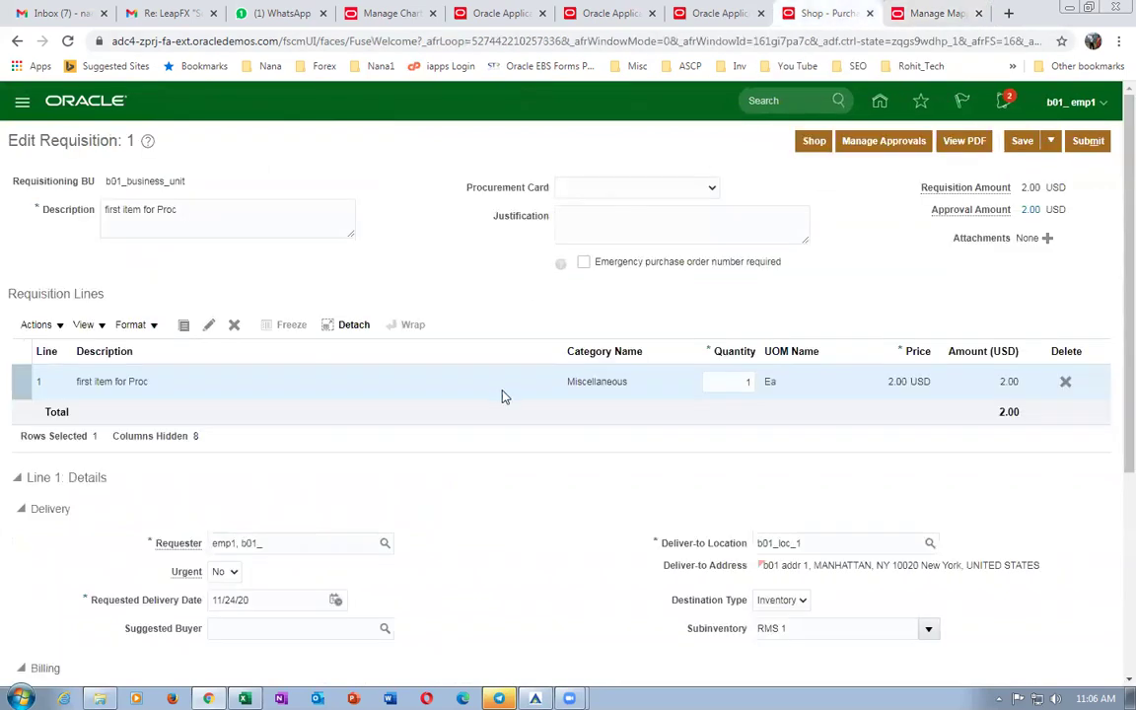
click(868, 143)
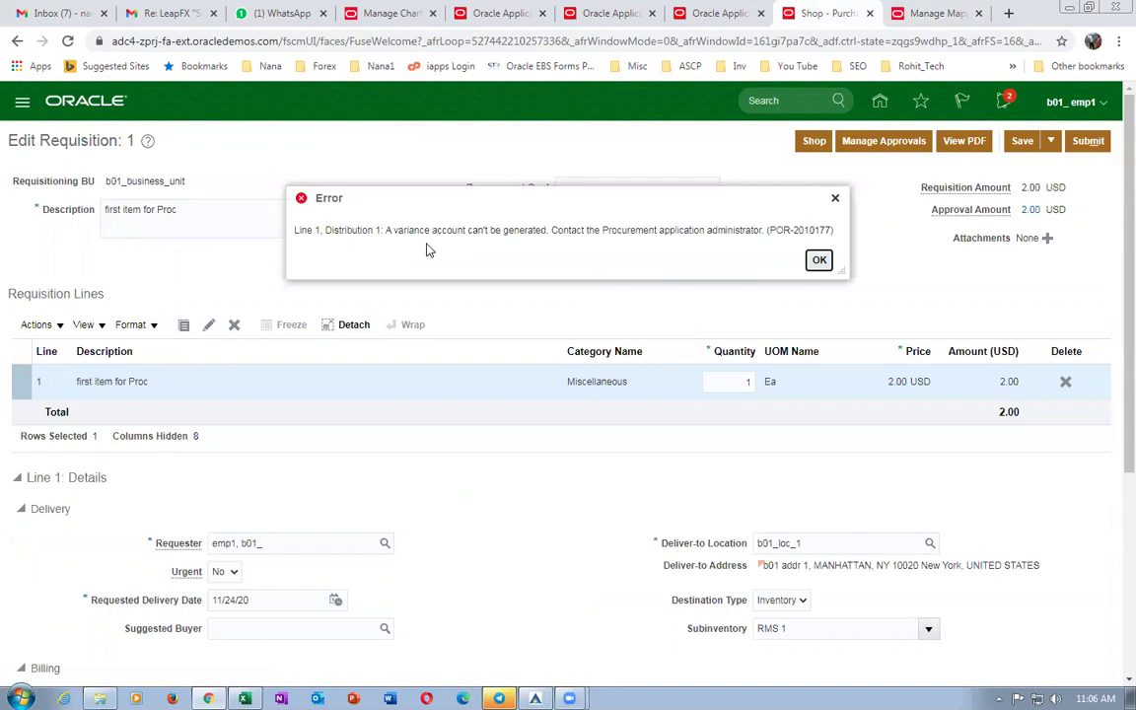
click(818, 261)
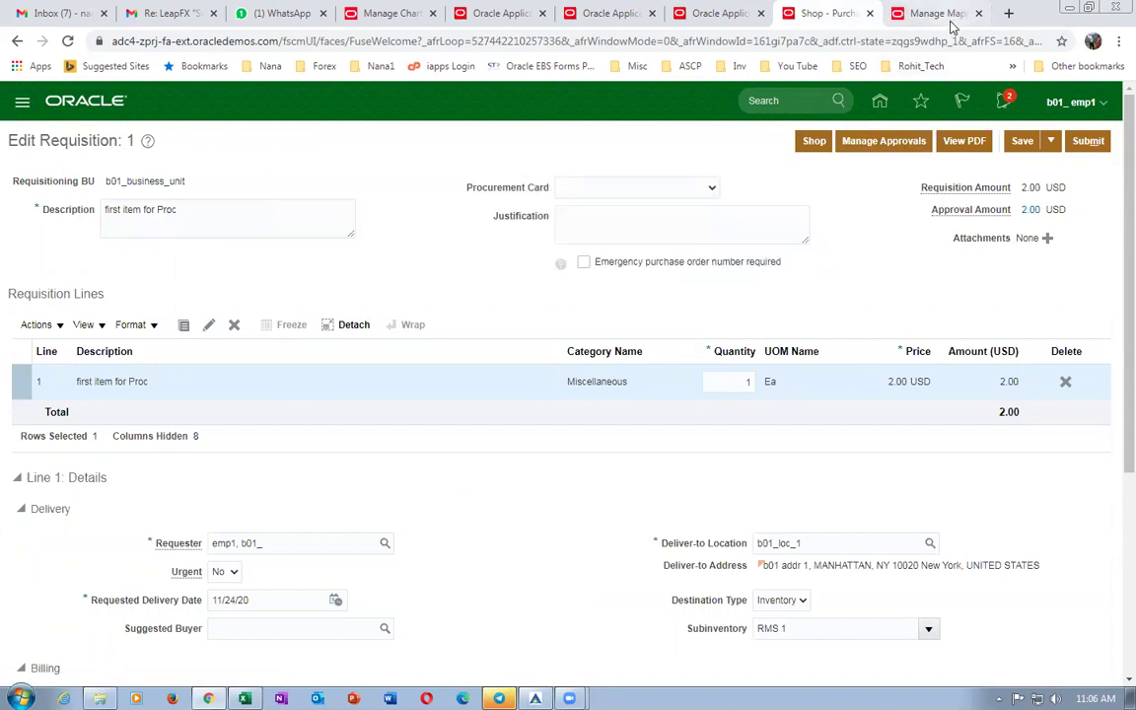
click(942, 14)
click(132, 302)
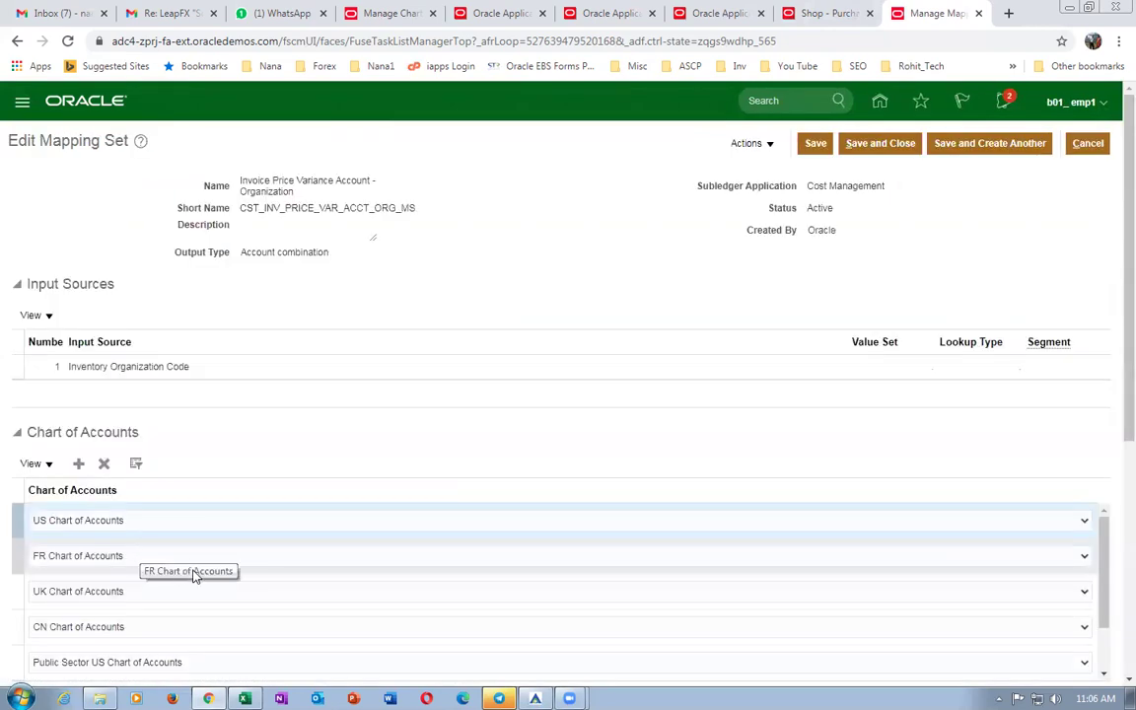
Filter charts of accounts to b01, verify the B011-to-10-100-1002 mapping, and cancel back to requisition 1.
click(138, 464)
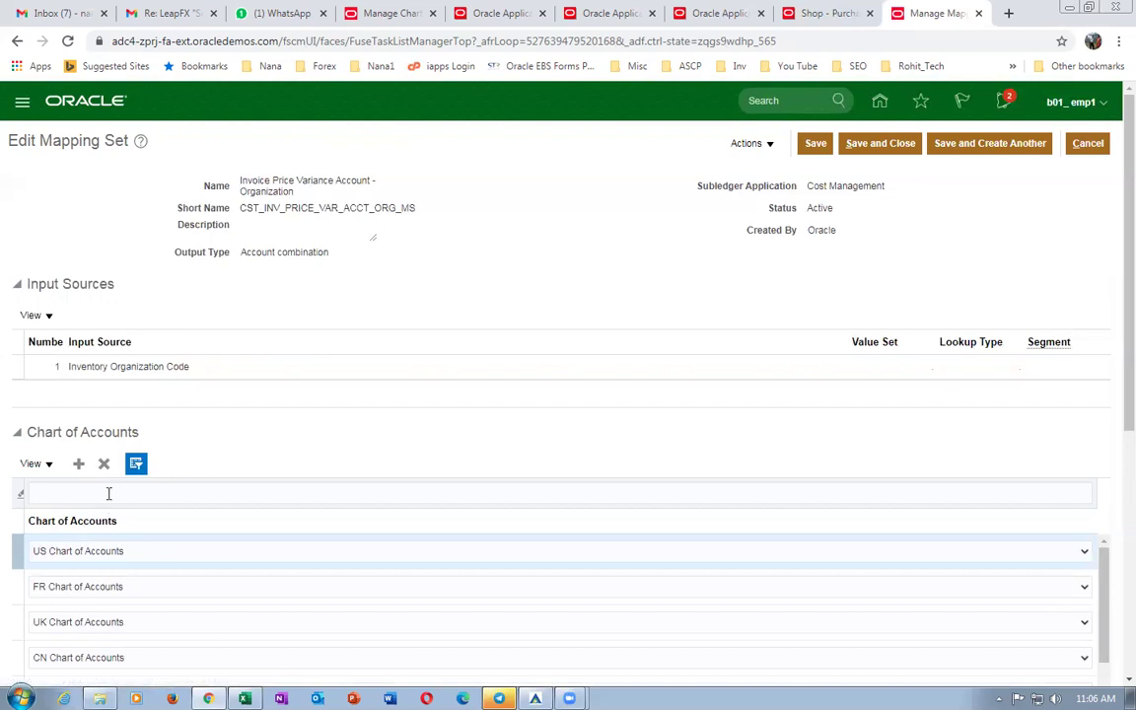
click(118, 491)
text(b01)
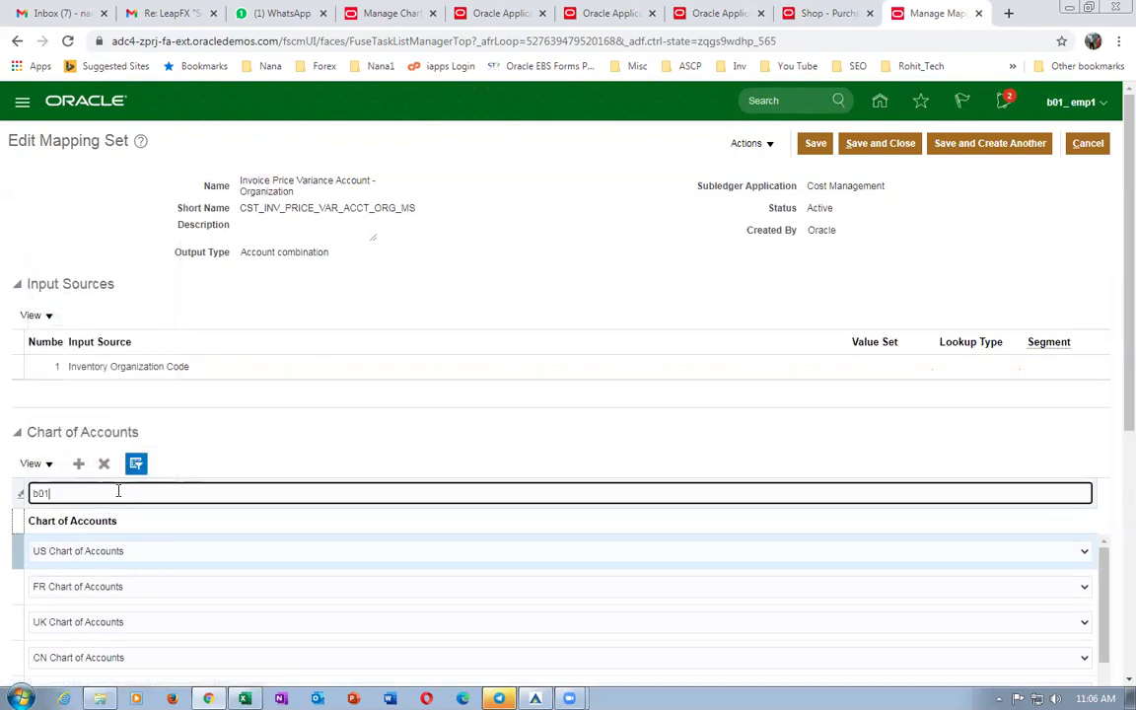
key(Return)
scroll(158, 483, down, 2)
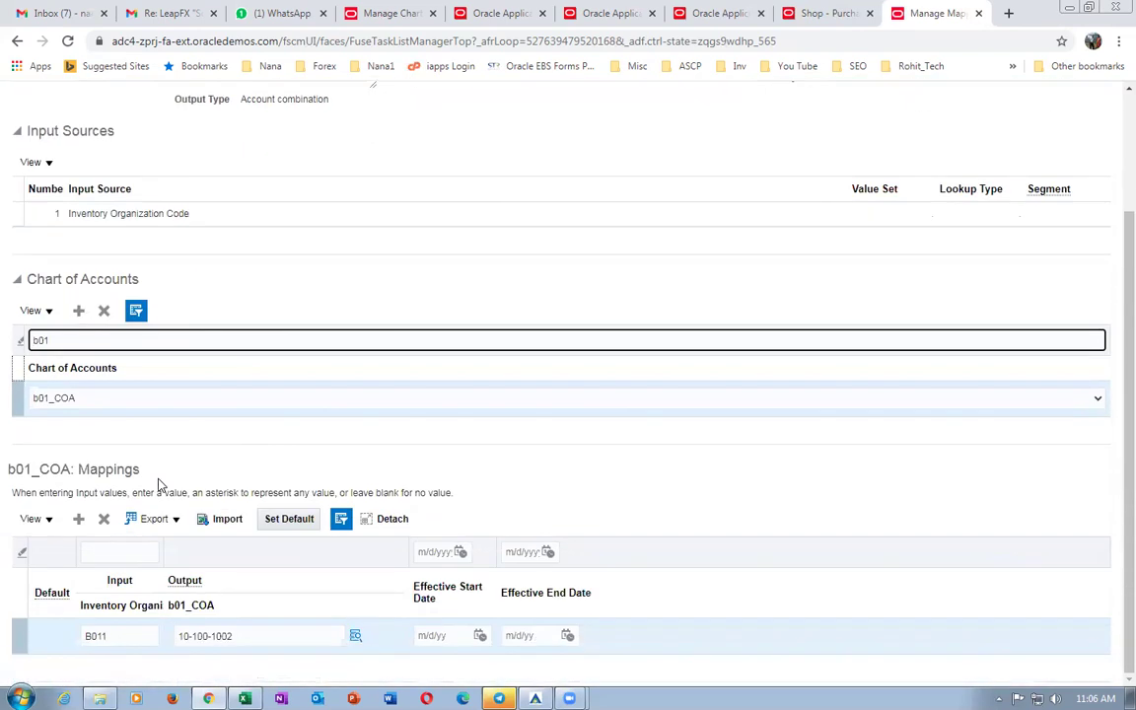
click(18, 398)
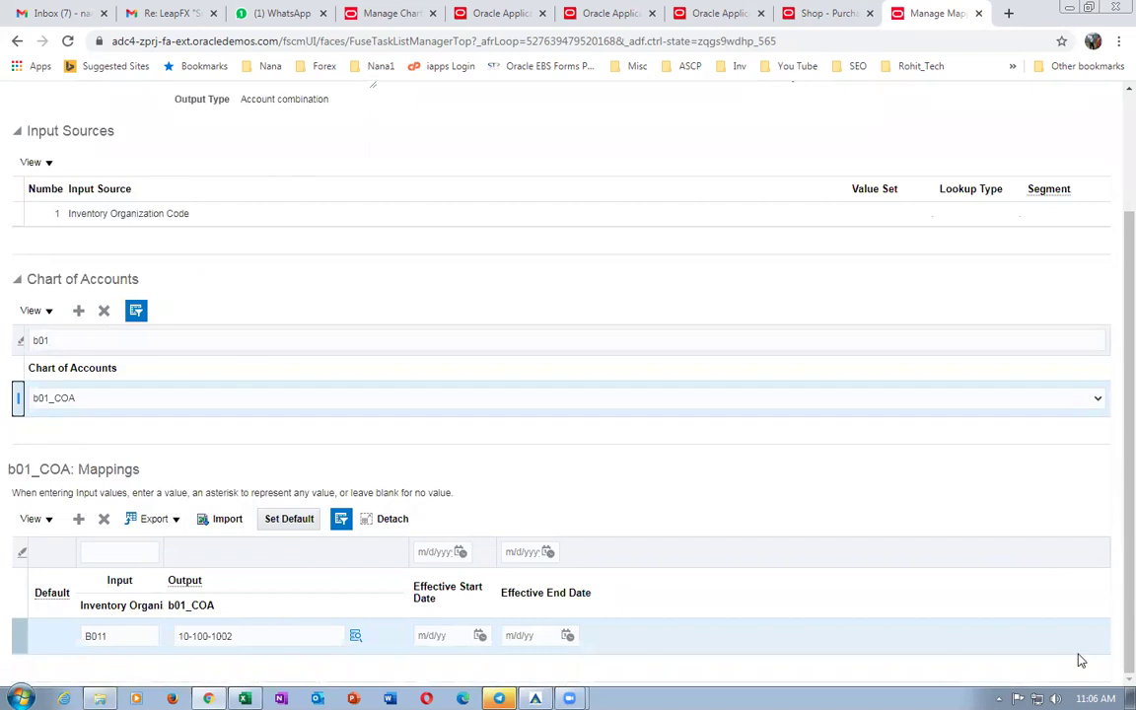
scroll(1080, 660, up, 2)
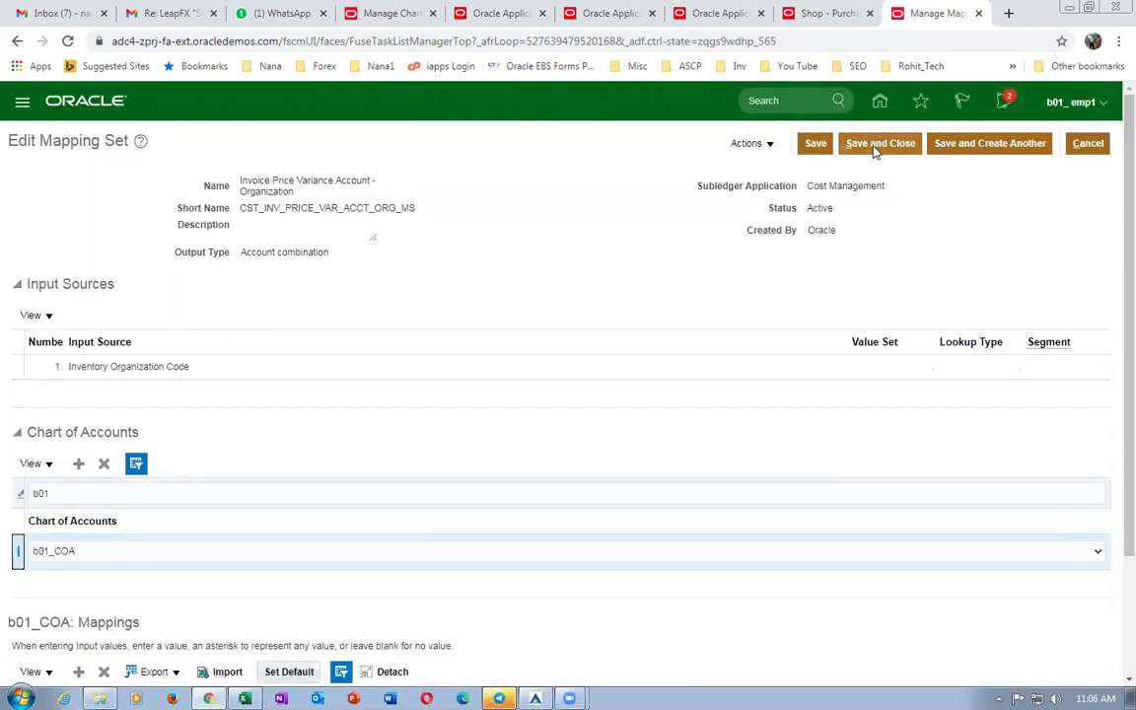
click(1088, 144)
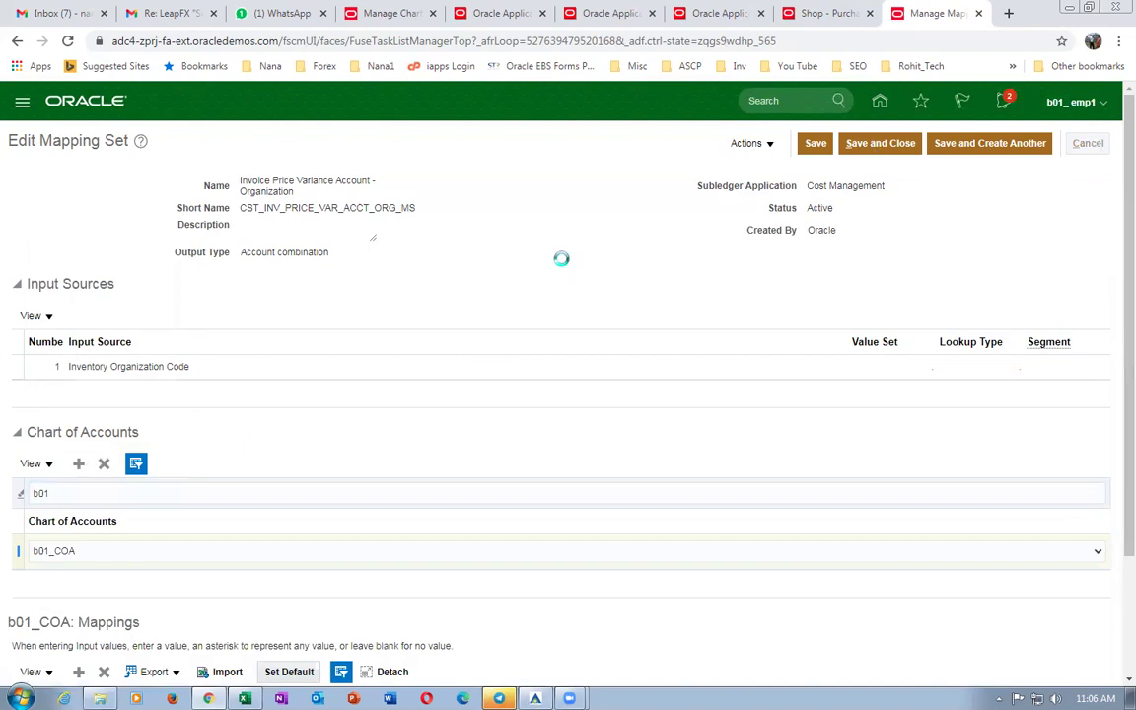
click(809, 13)
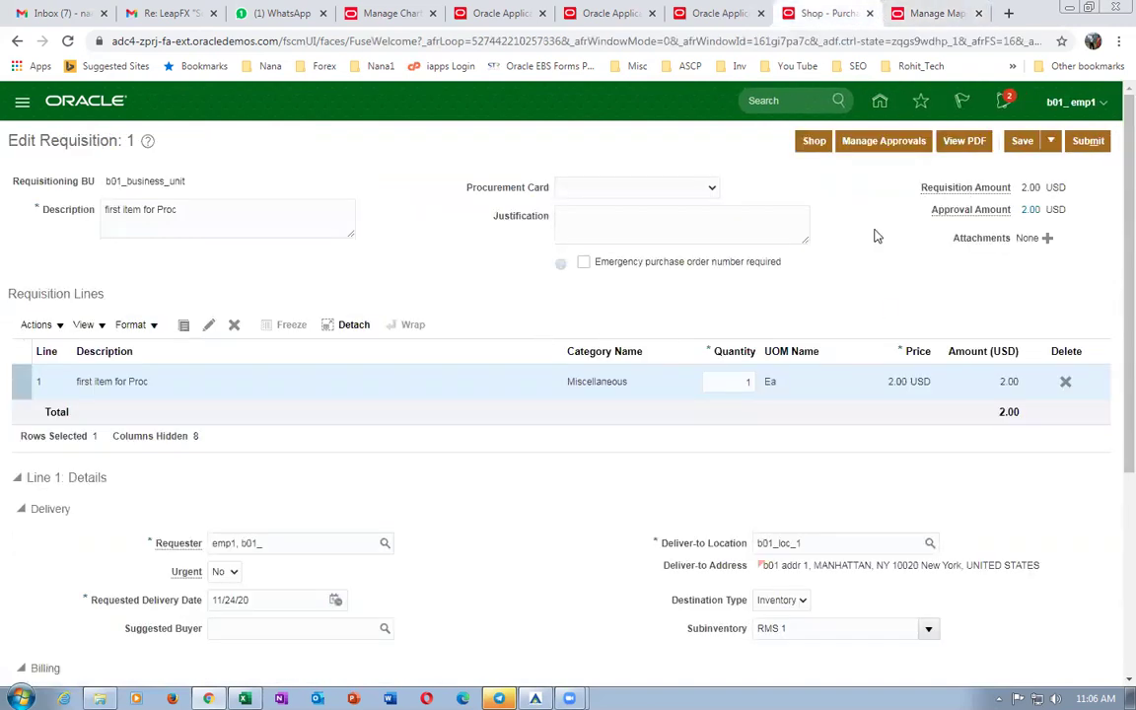
Enter a new requisition line for item b01_item1 with quantity 2.
click(814, 141)
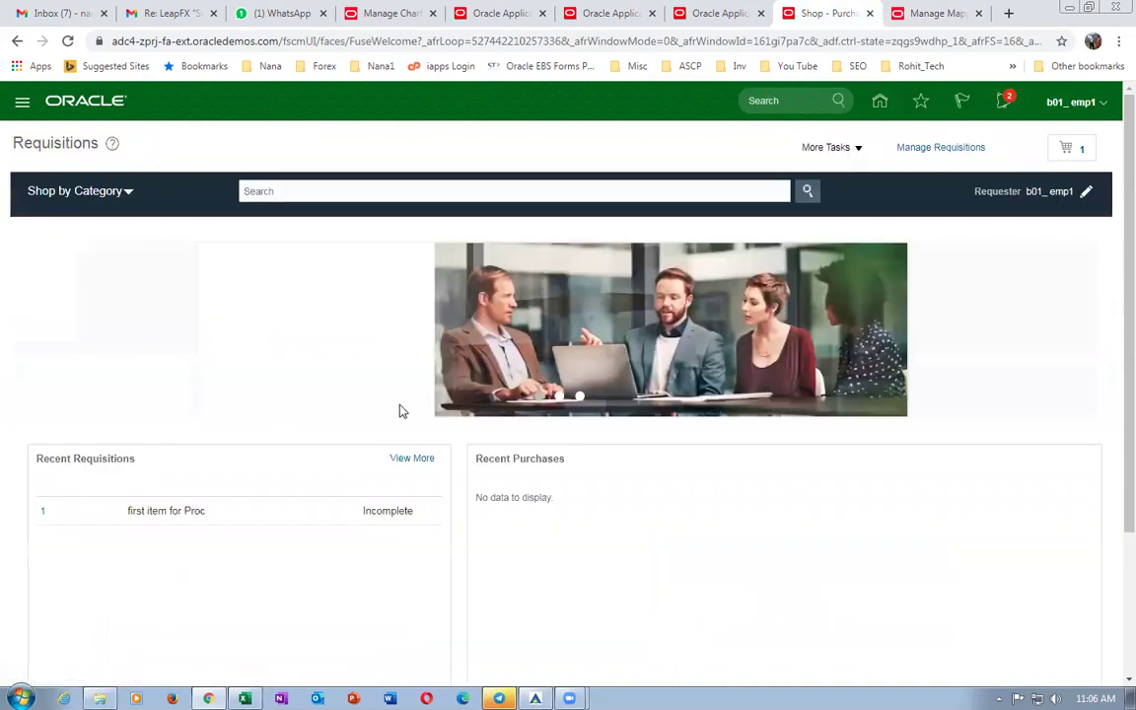
click(826, 147)
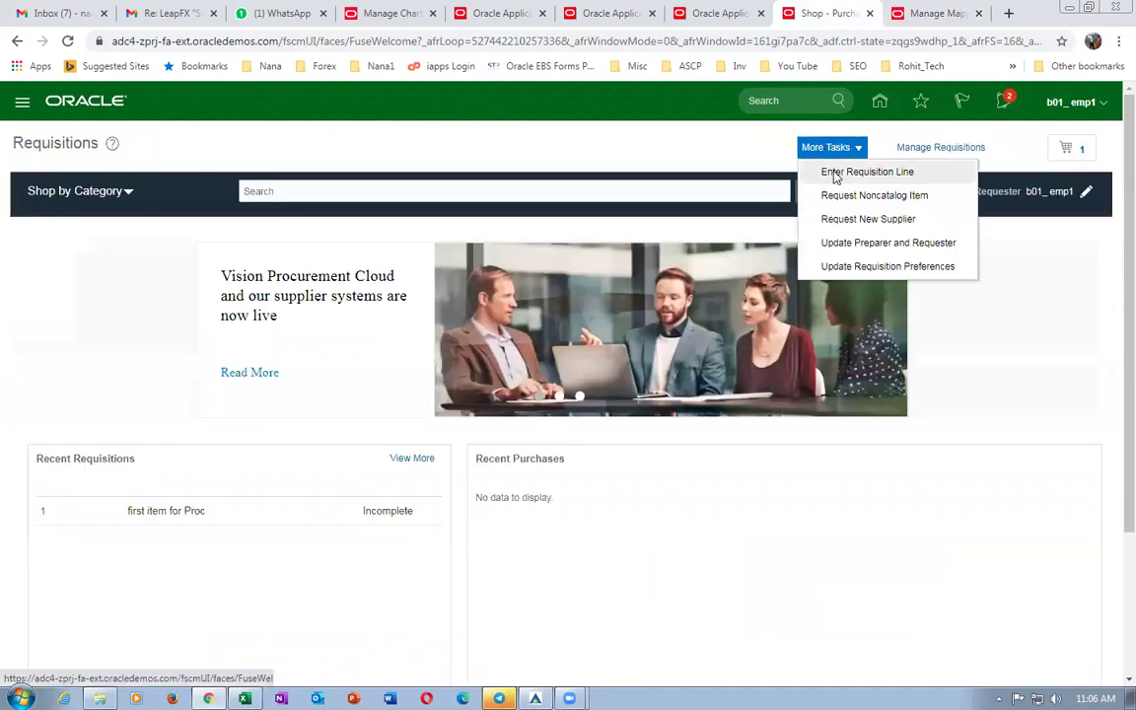
click(834, 173)
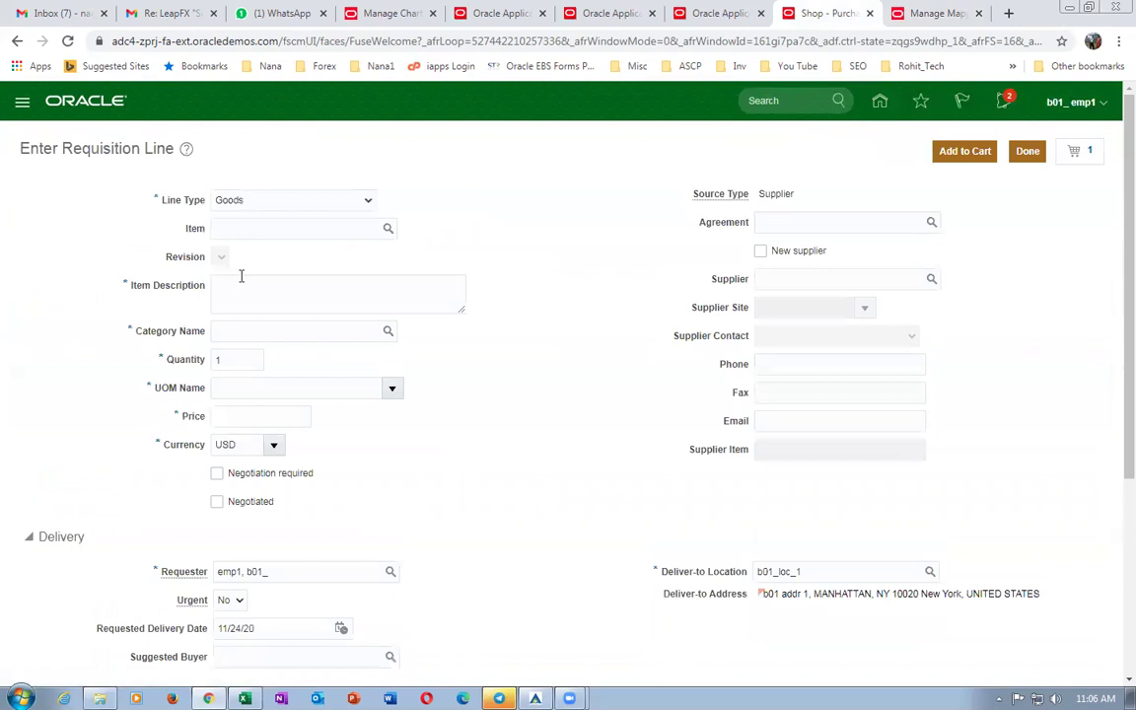
click(276, 230)
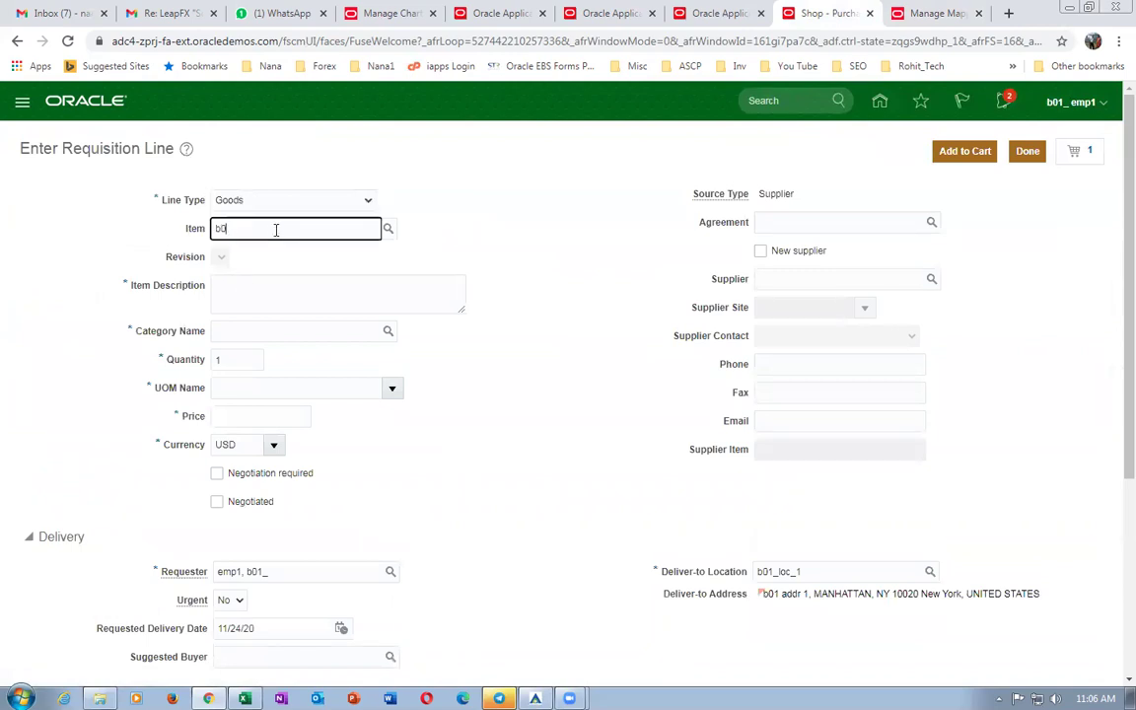
text(b01)
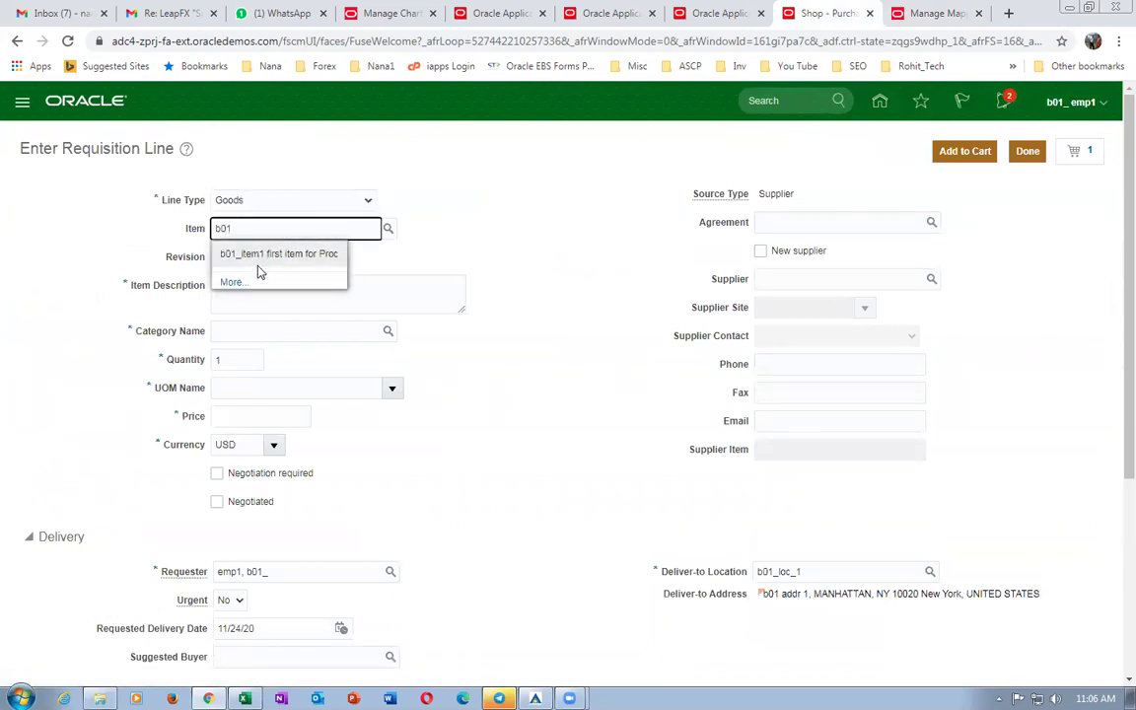
click(254, 258)
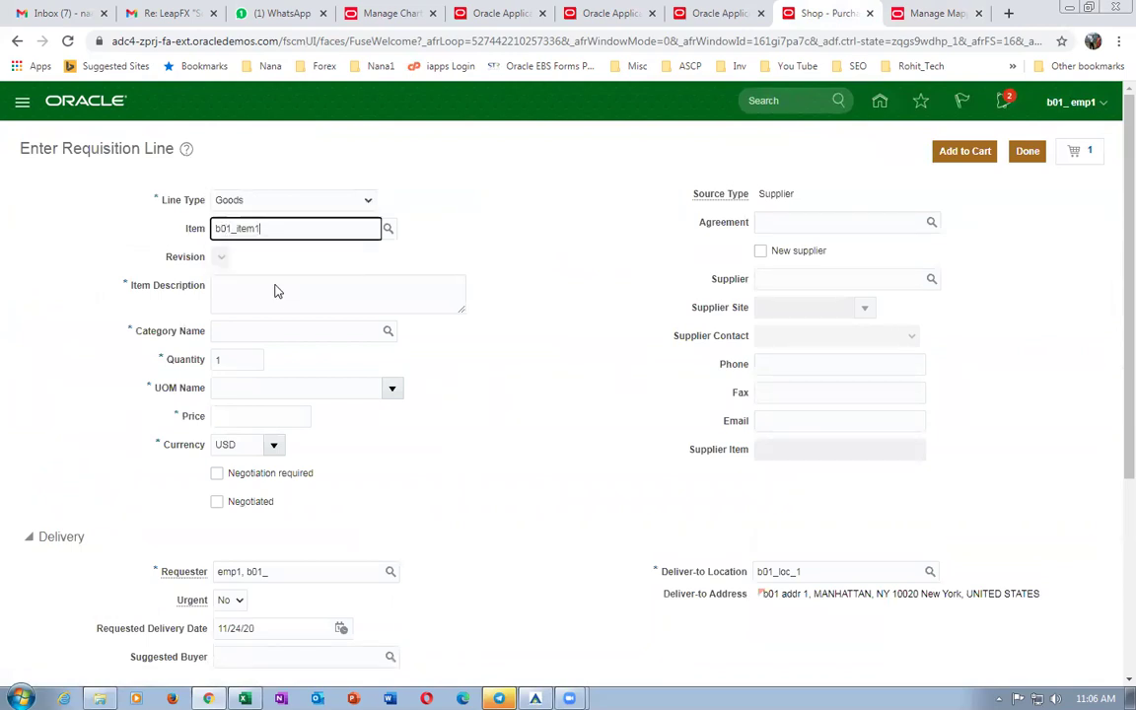
click(229, 353)
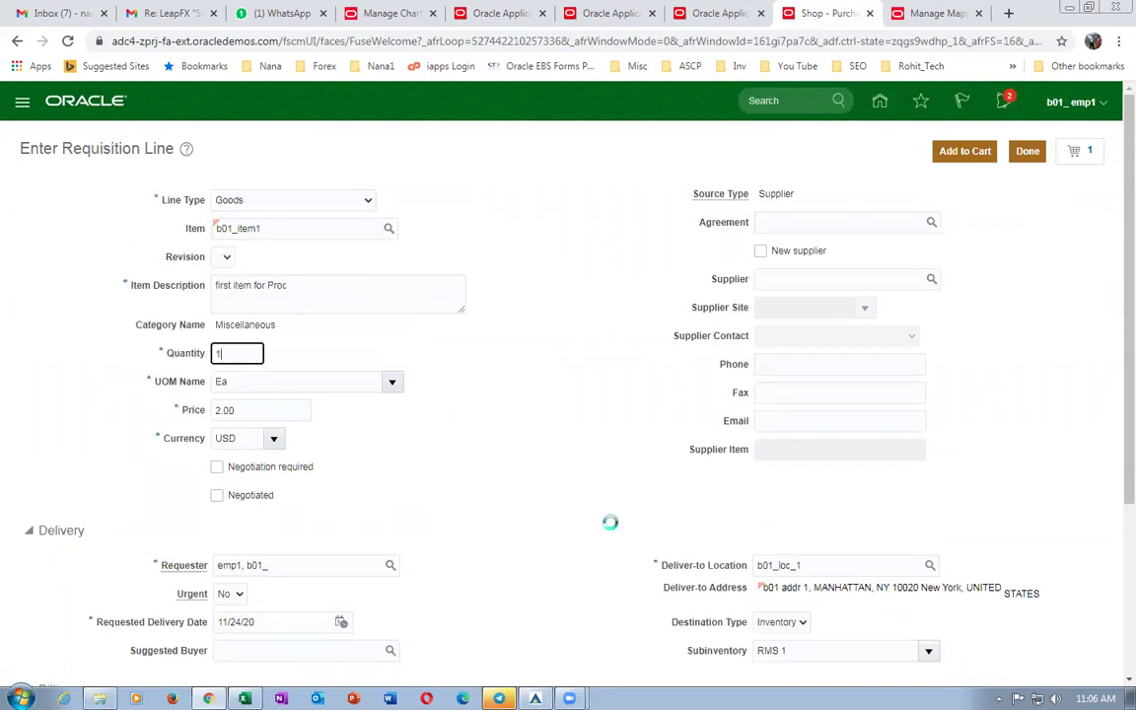
key(BackSpace)
text(2)
key(Tab)
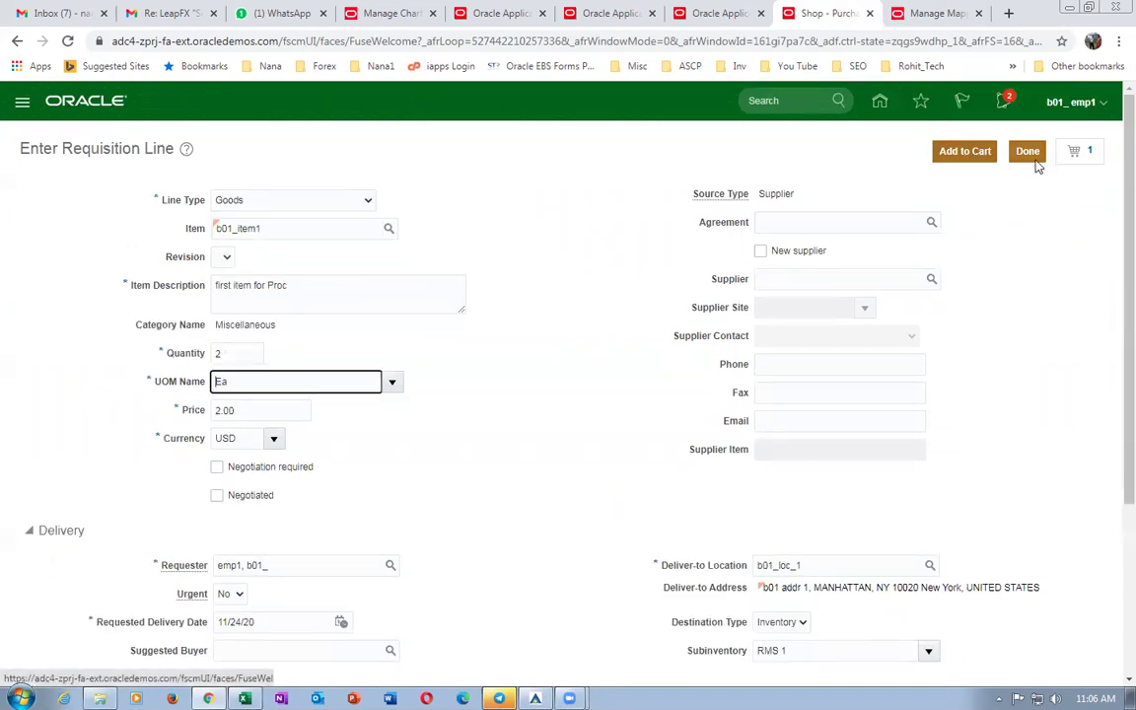
Add the b01_item1 line to the cart, open requisition 1, and check its approvals.
click(1088, 156)
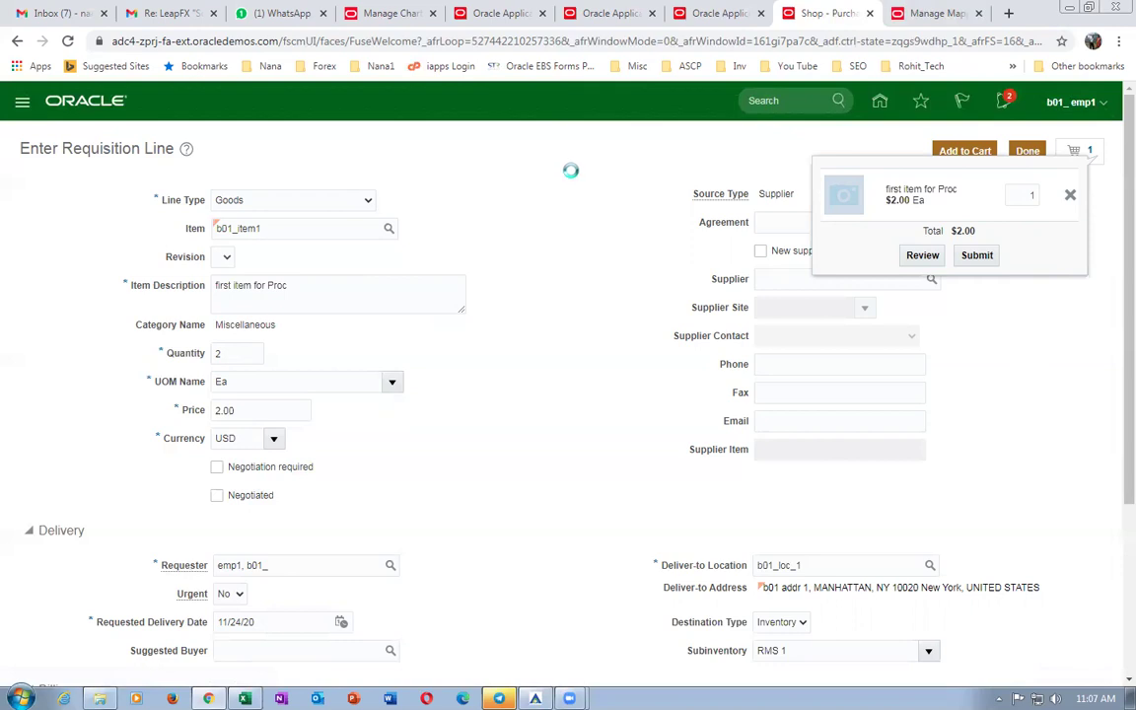
click(959, 151)
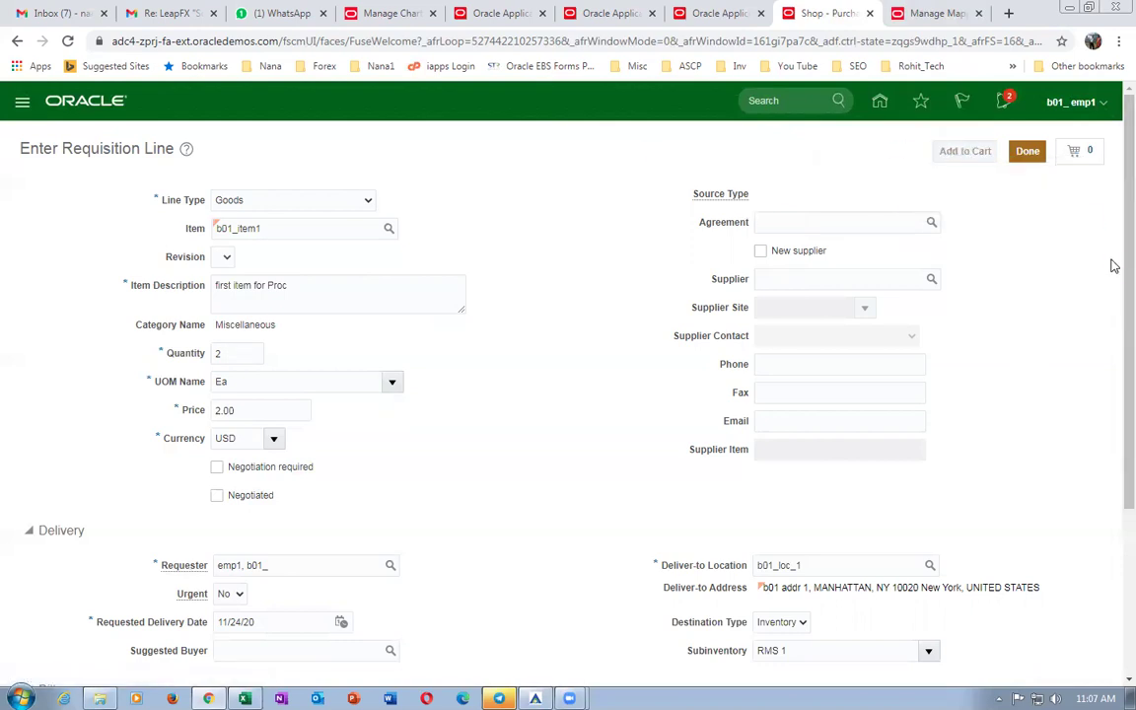
click(1082, 155)
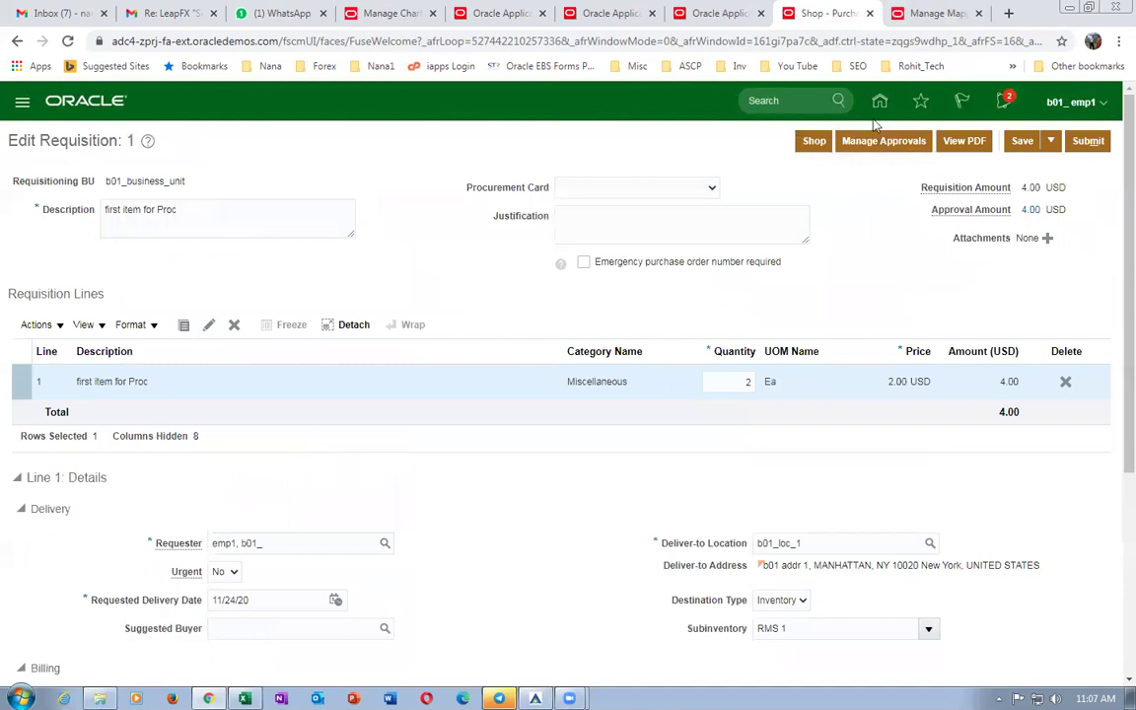
click(868, 143)
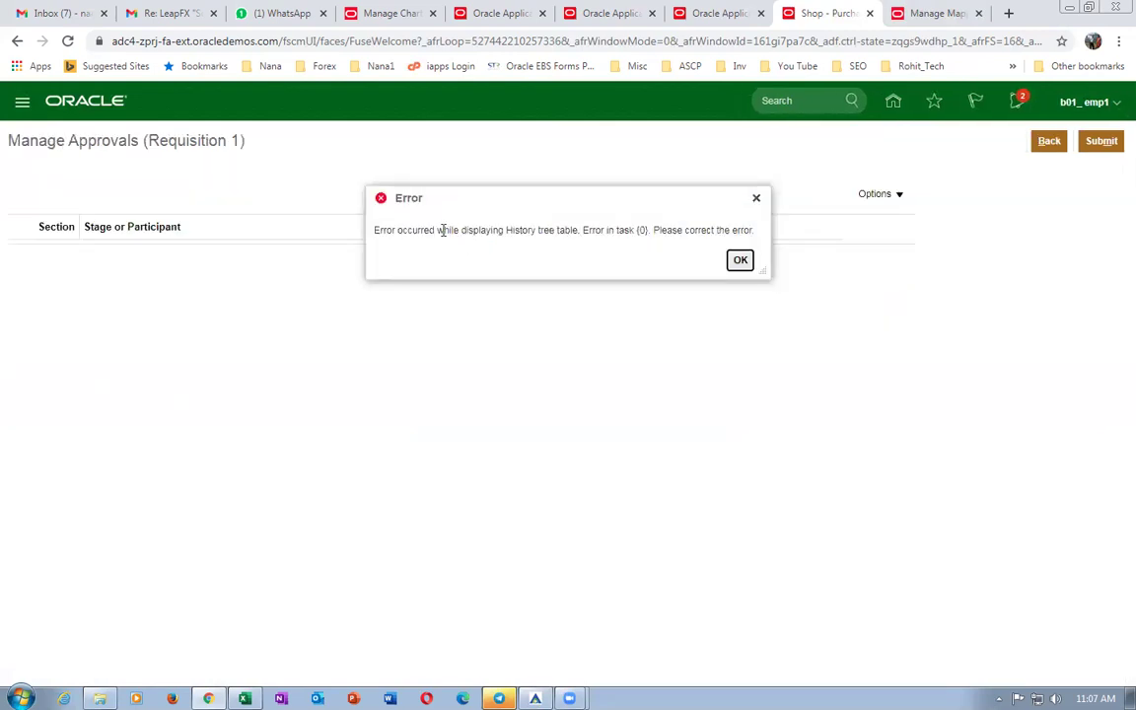
Dismiss the History tree table approval error, go back to requisition 1, and return to the mapping sets list.
drag(392, 233, 585, 248)
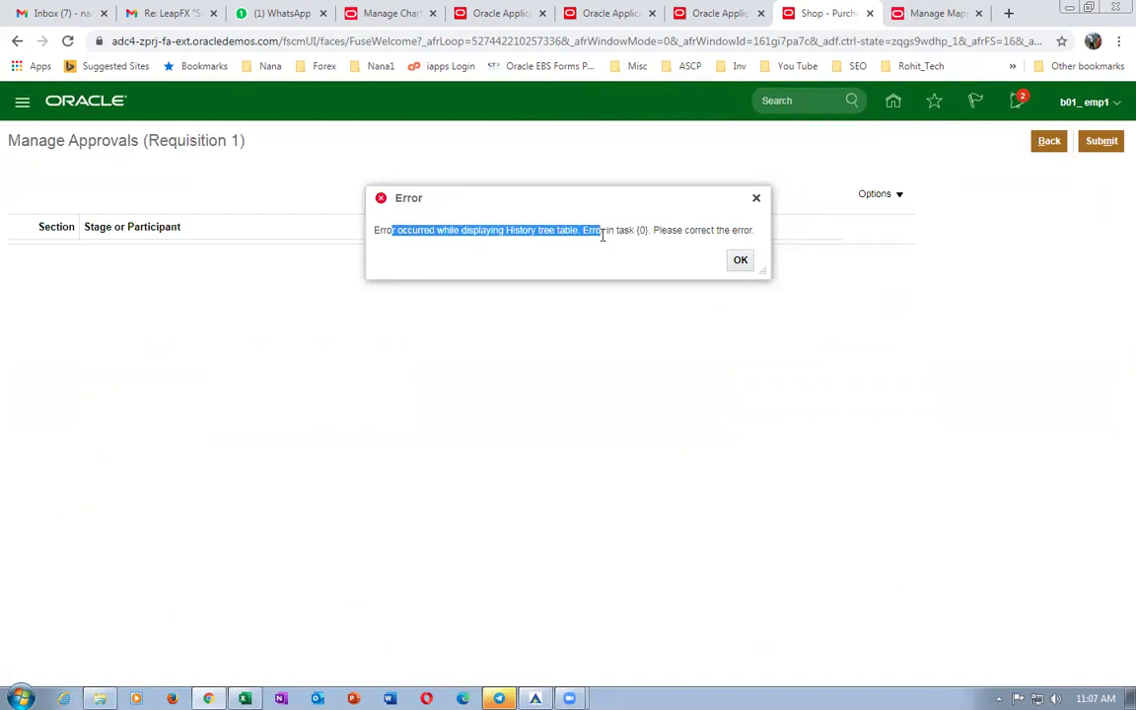
click(741, 259)
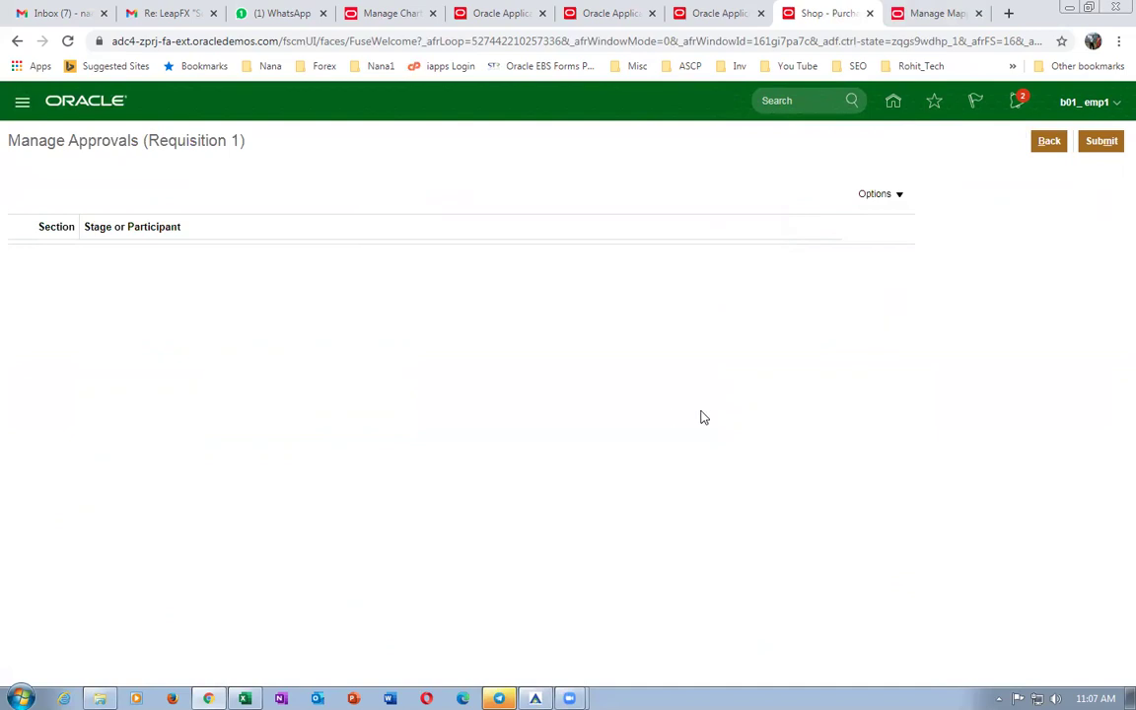
click(1045, 145)
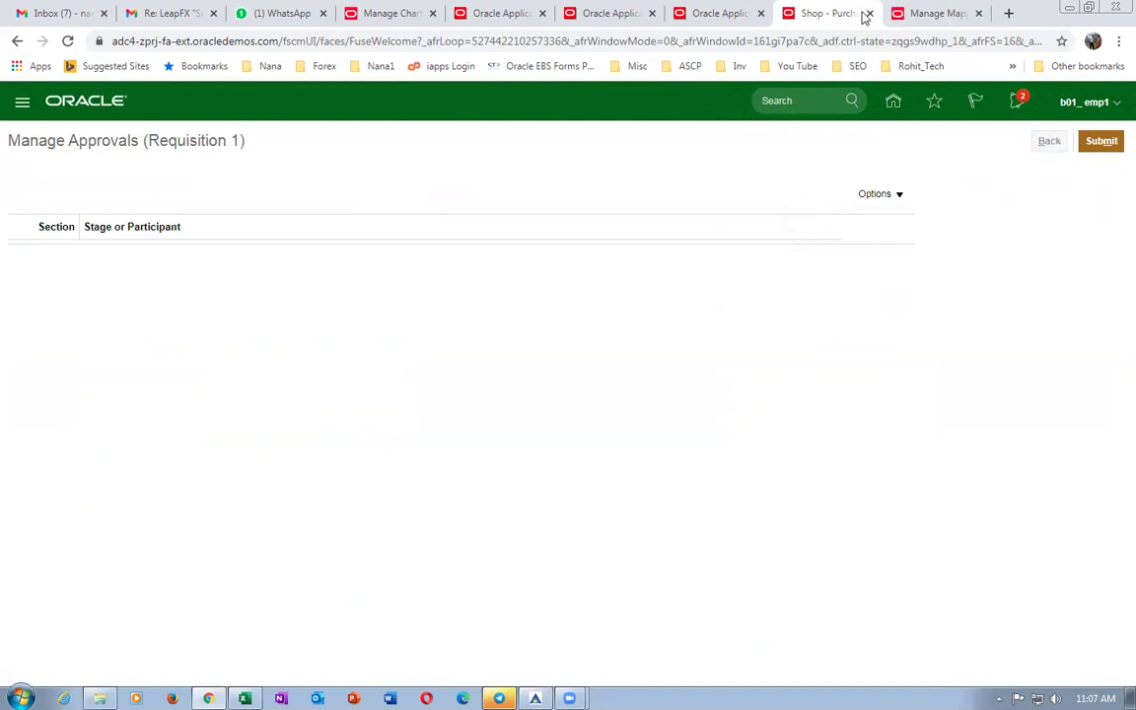
click(947, 13)
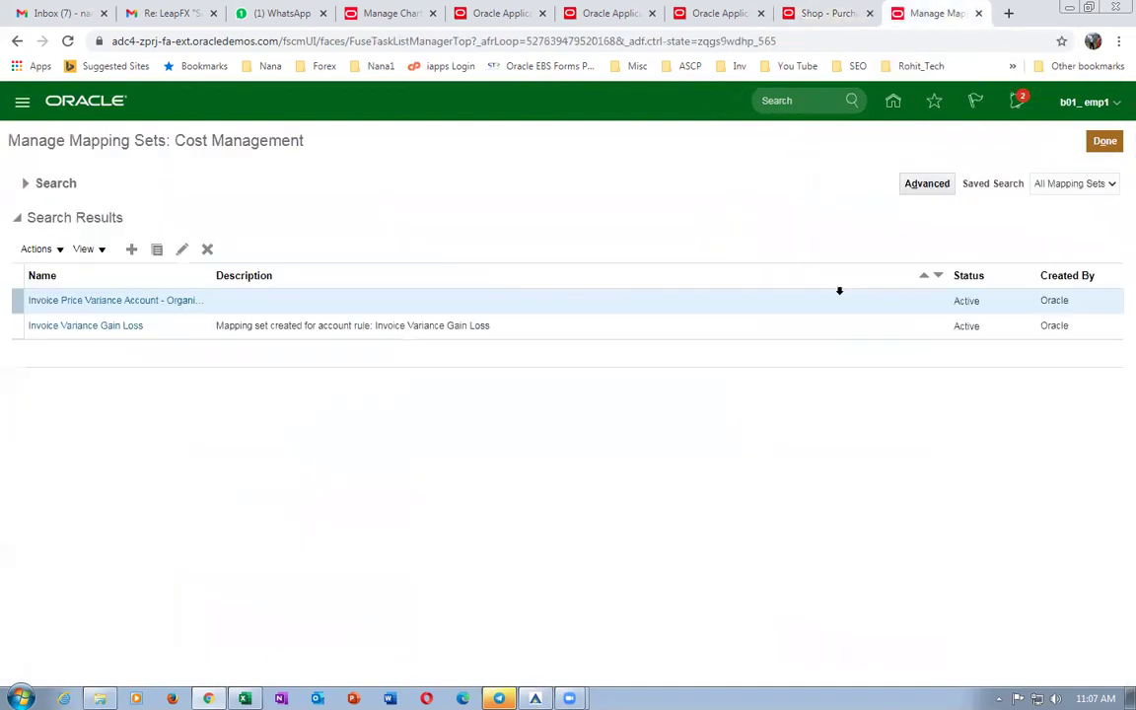
Close the mapping sets page and bring up the setup task search from the Tasks panel.
click(1105, 145)
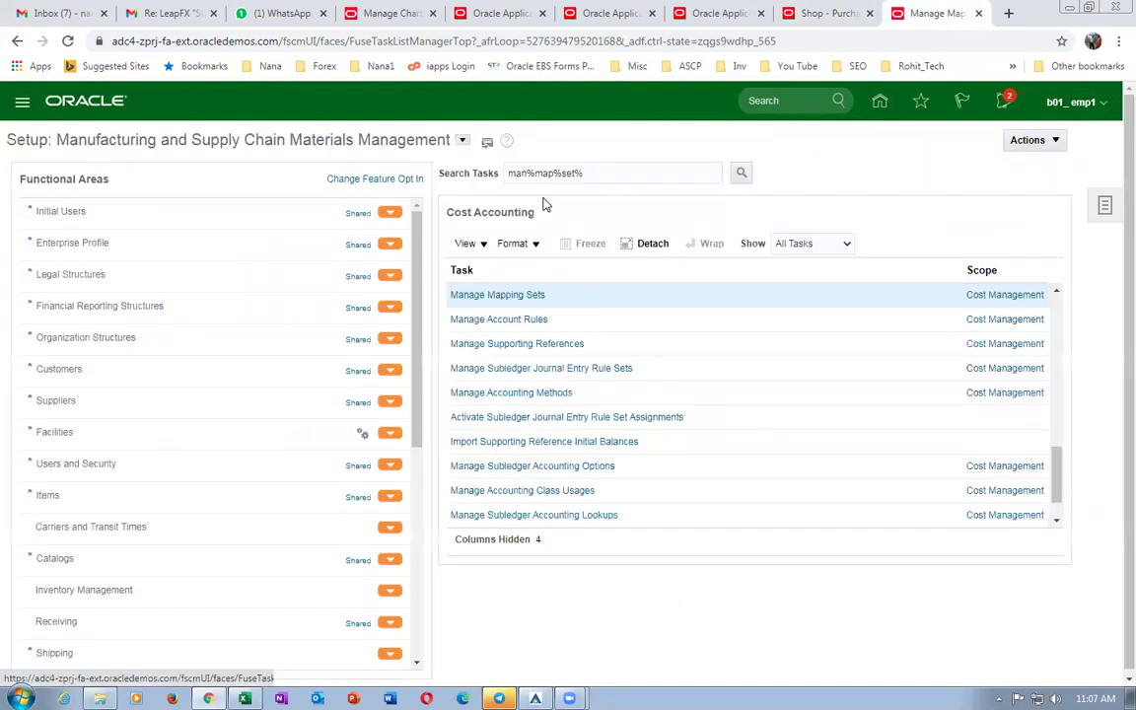
click(1105, 210)
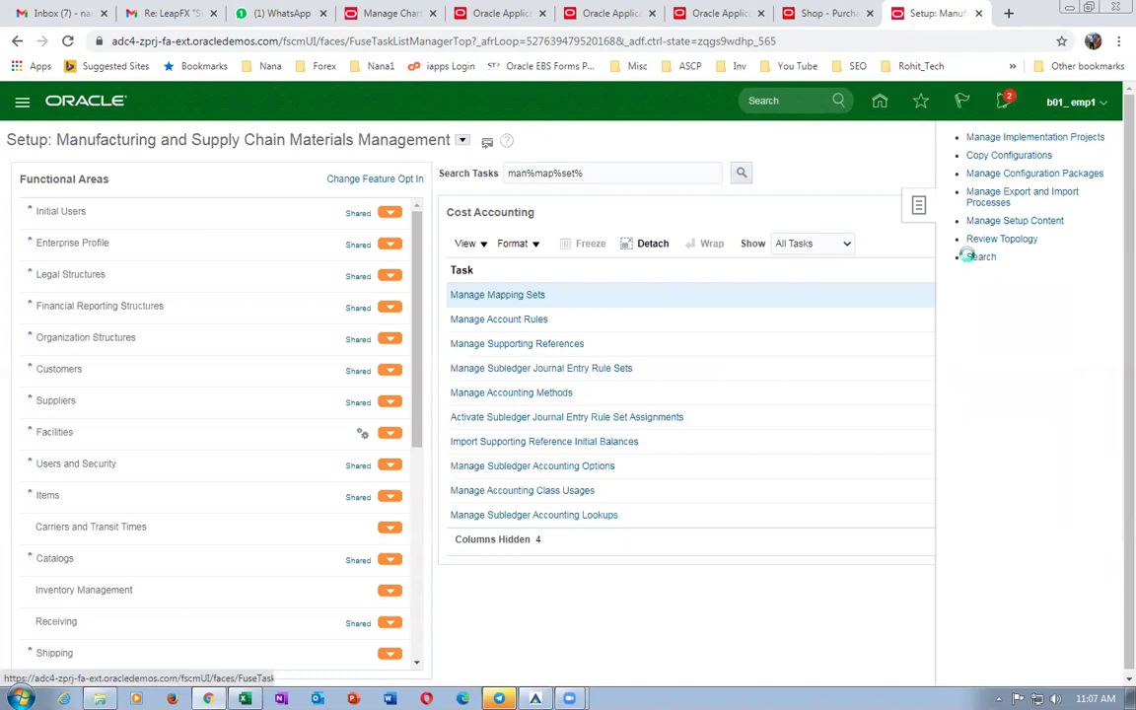
click(256, 173)
Find Manage Requisition Approvals via man%req%app% and disable the Header Consensus participant.
text(man%req%app%)
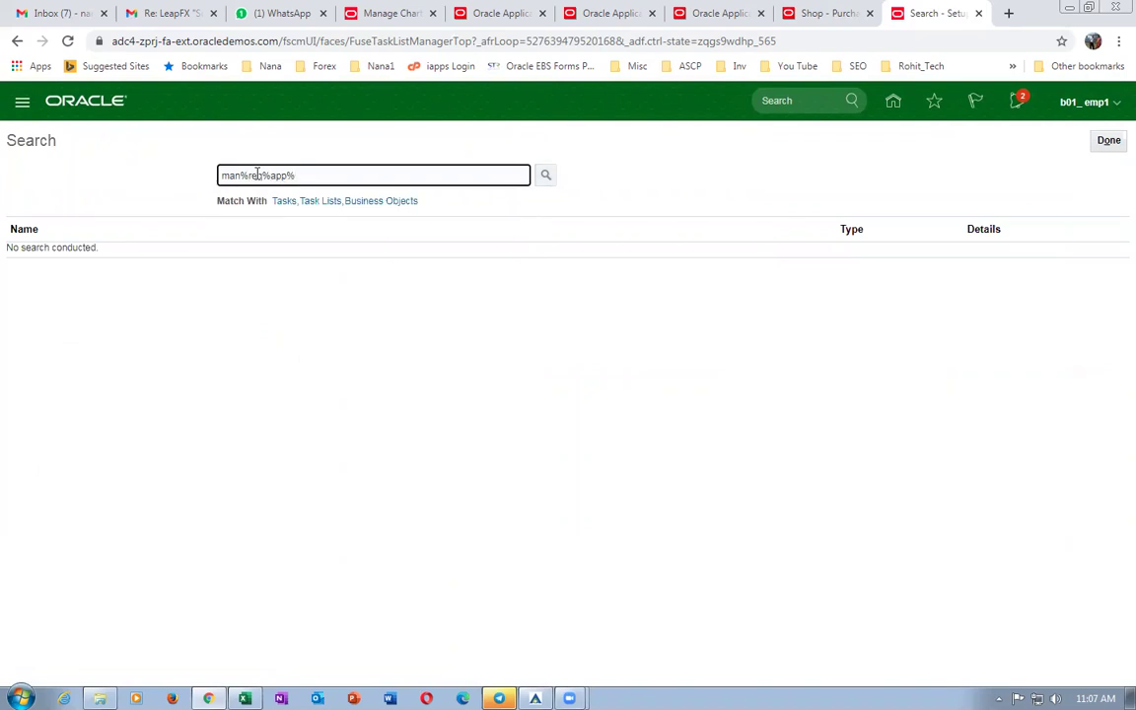
key(Return)
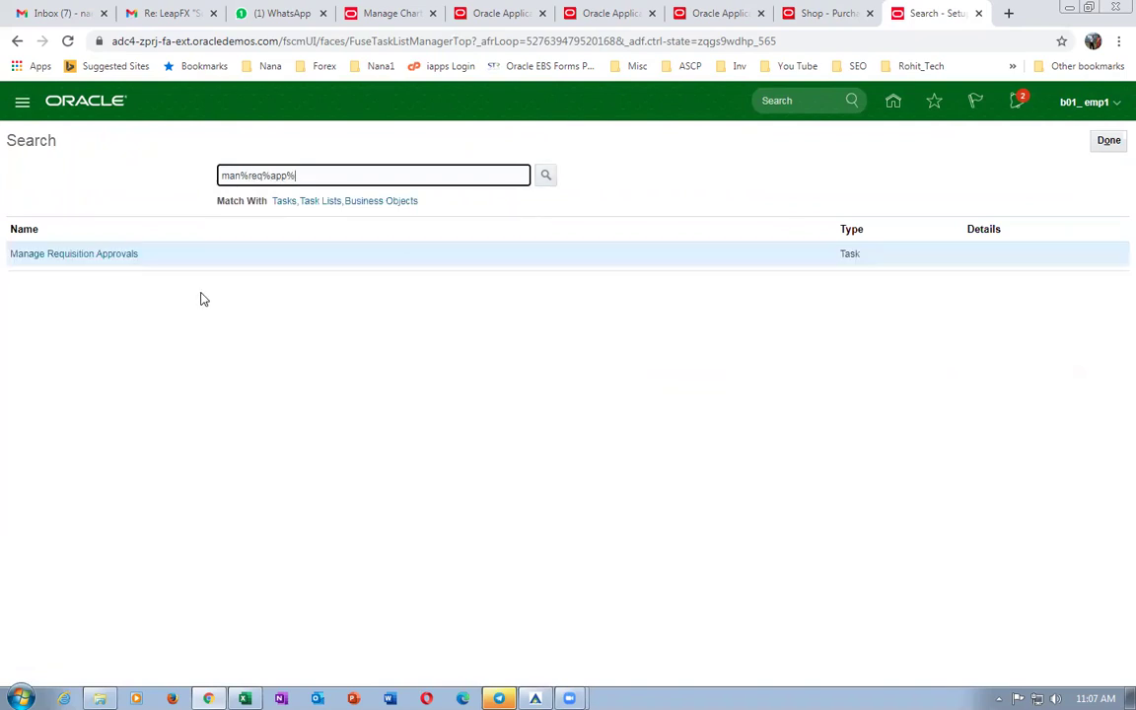
click(63, 254)
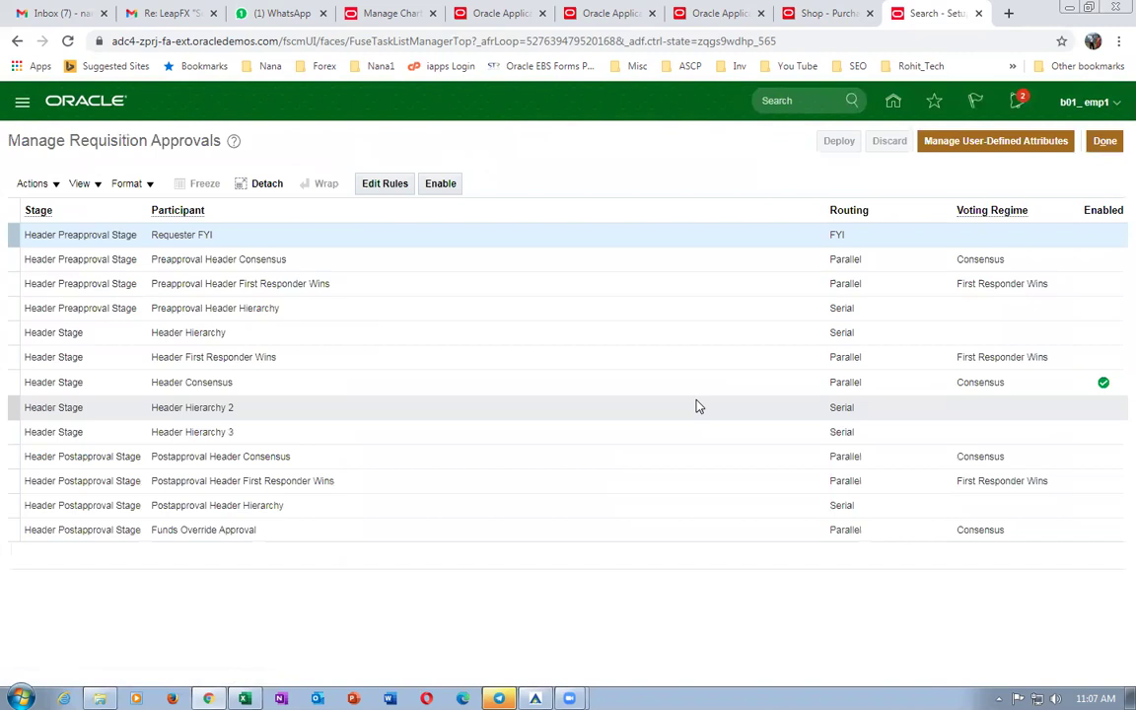
click(798, 383)
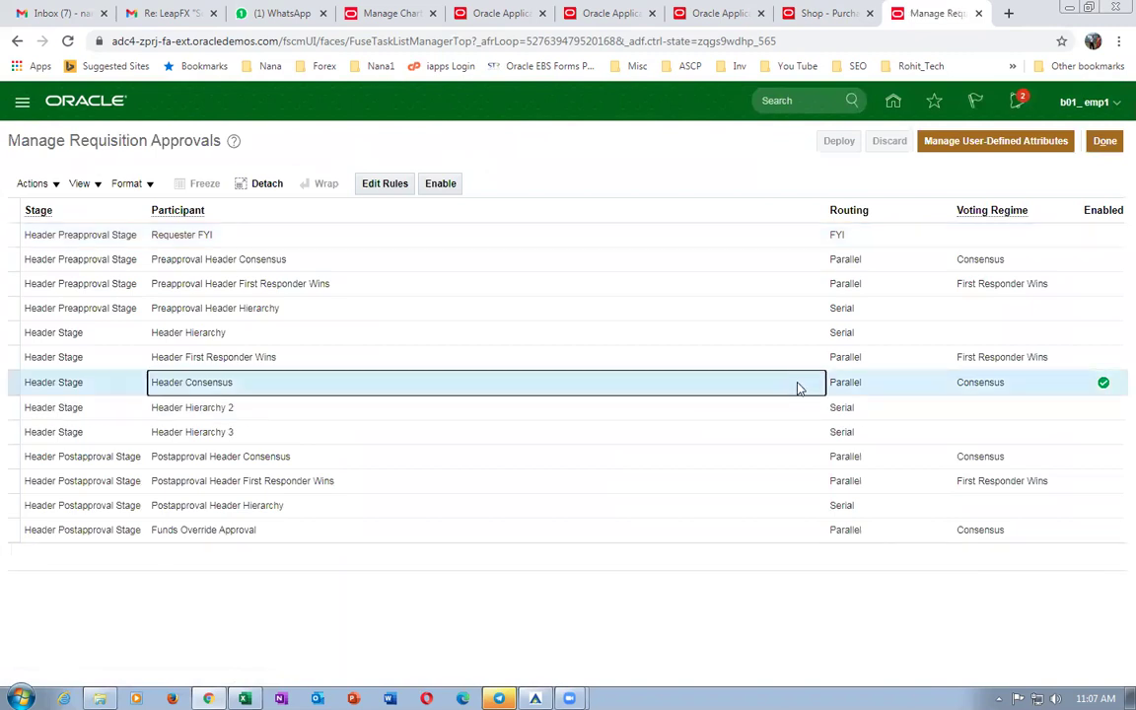
click(441, 183)
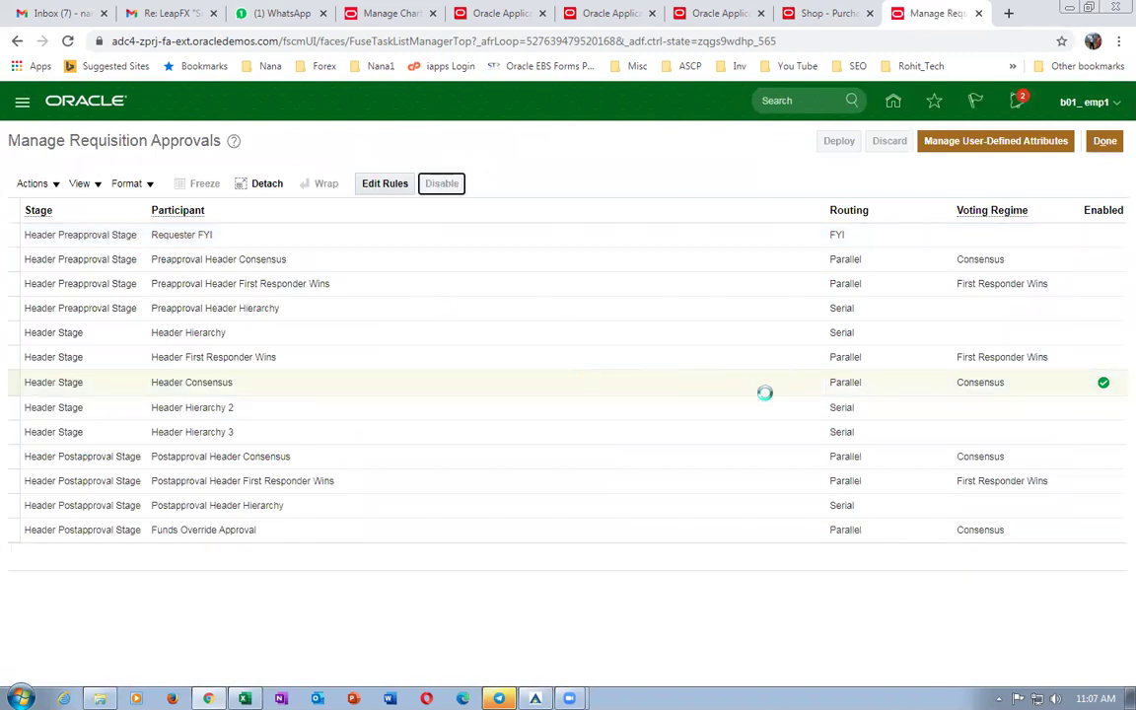
Open the approval rules of the Header Hierarchy participant.
click(462, 337)
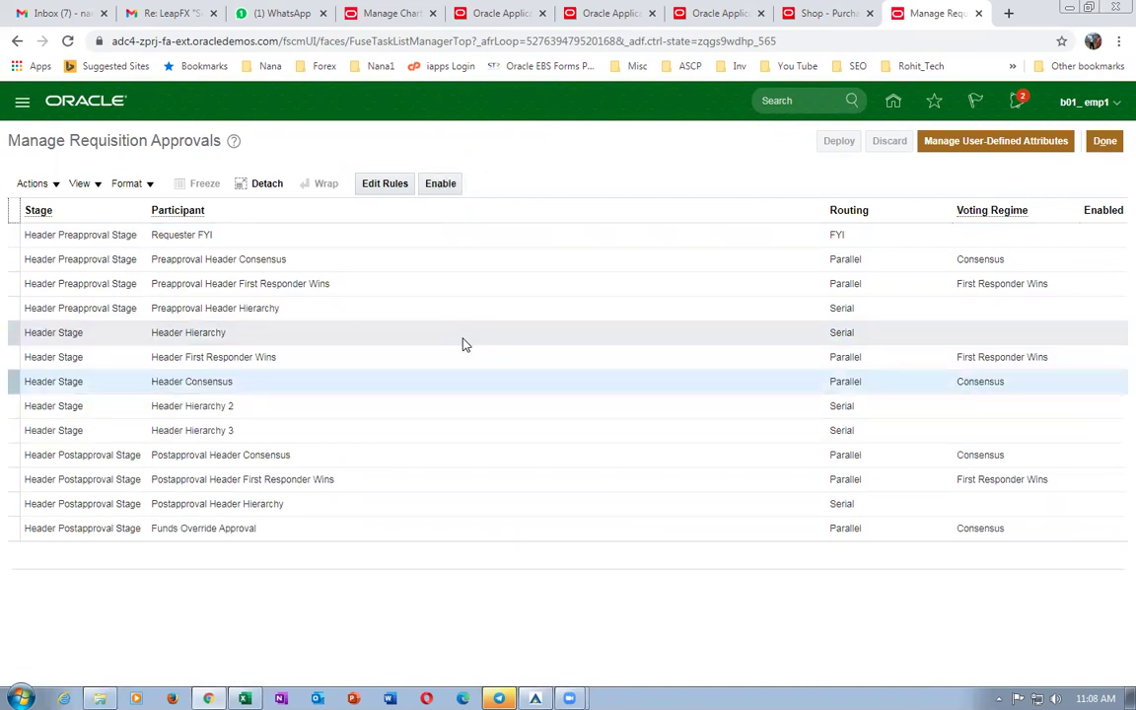
click(463, 342)
click(366, 186)
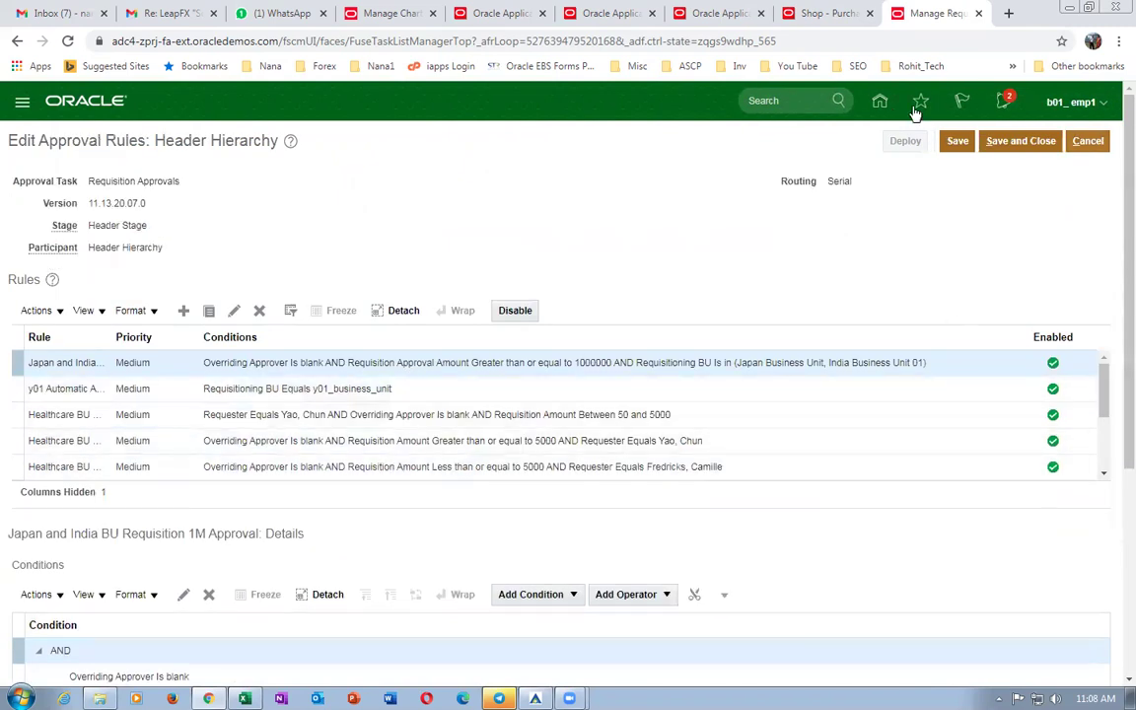
Review the Preapproval Header Hierarchy rules, including the auto-approving som_Auto_app rule.
click(1088, 142)
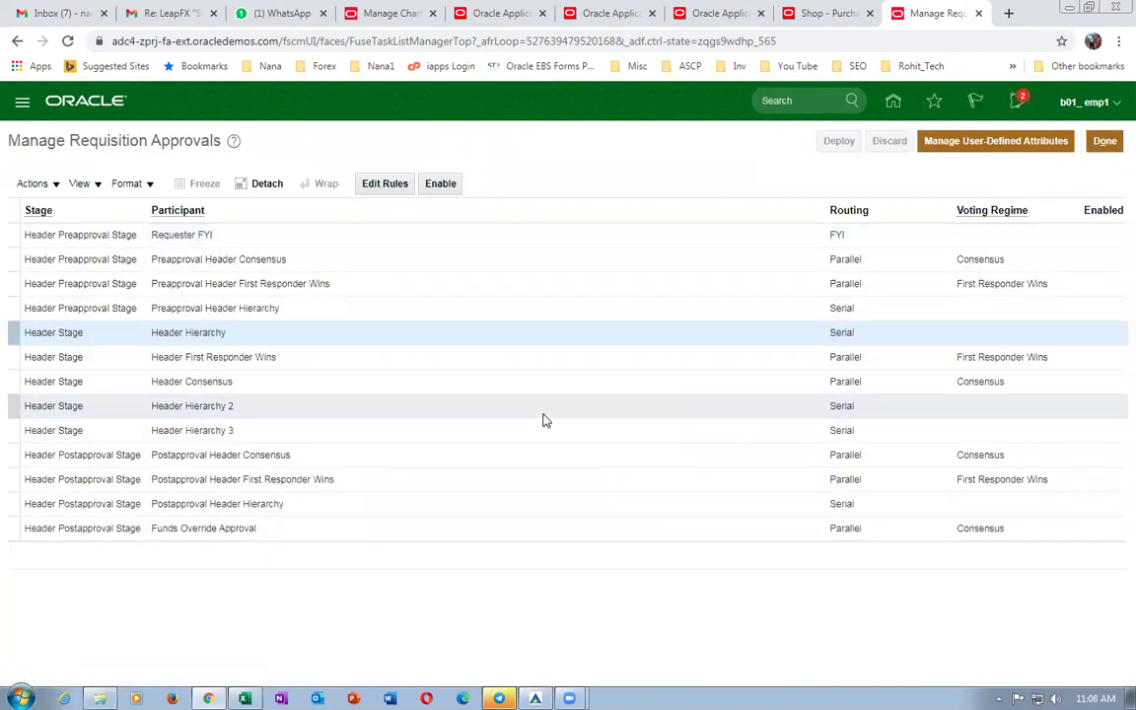
click(313, 310)
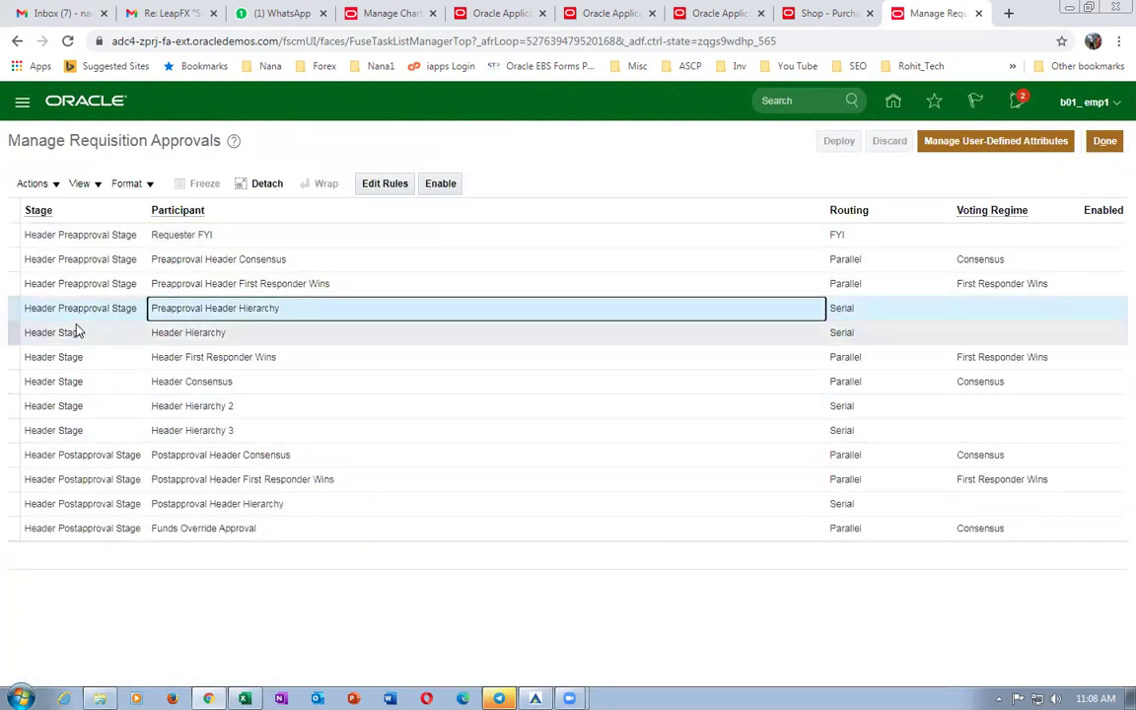
click(385, 184)
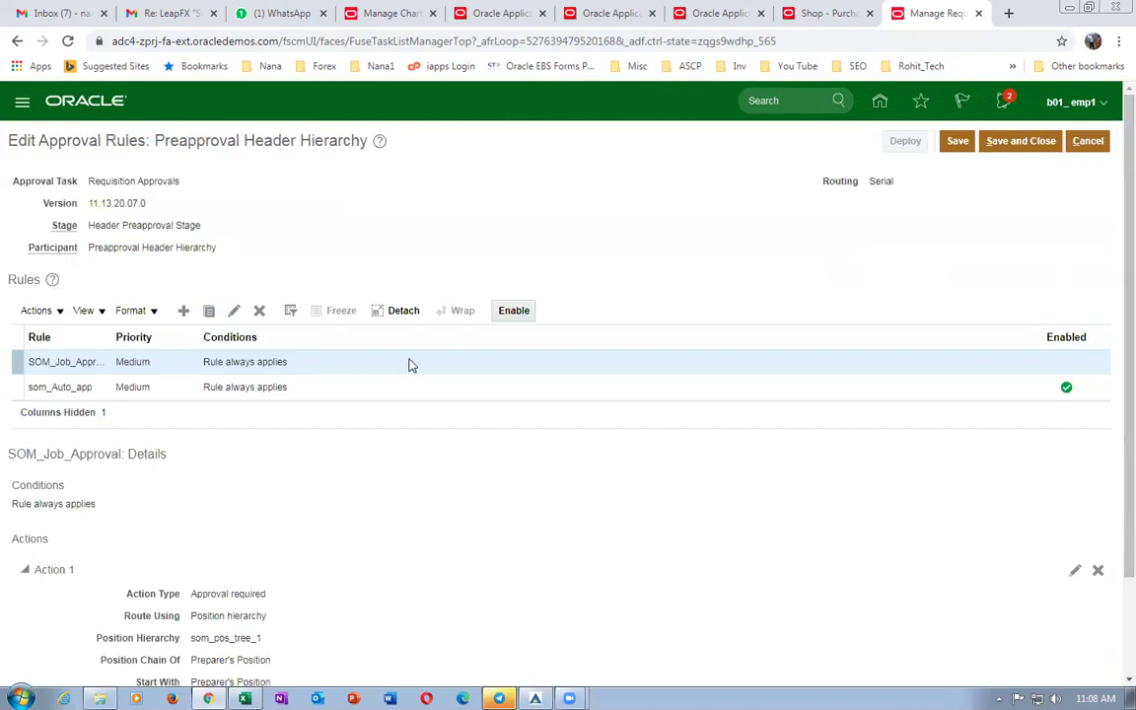
click(340, 387)
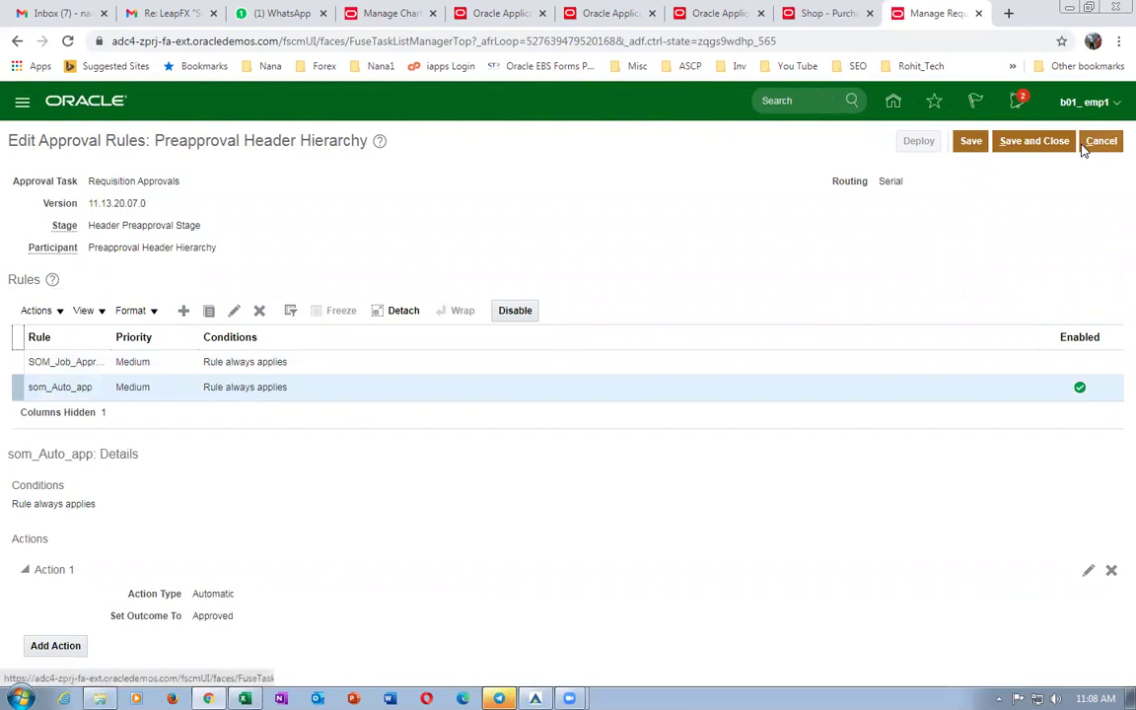
Enable the Preapproval Header Hierarchy participant and return to requisition 1.
click(1102, 142)
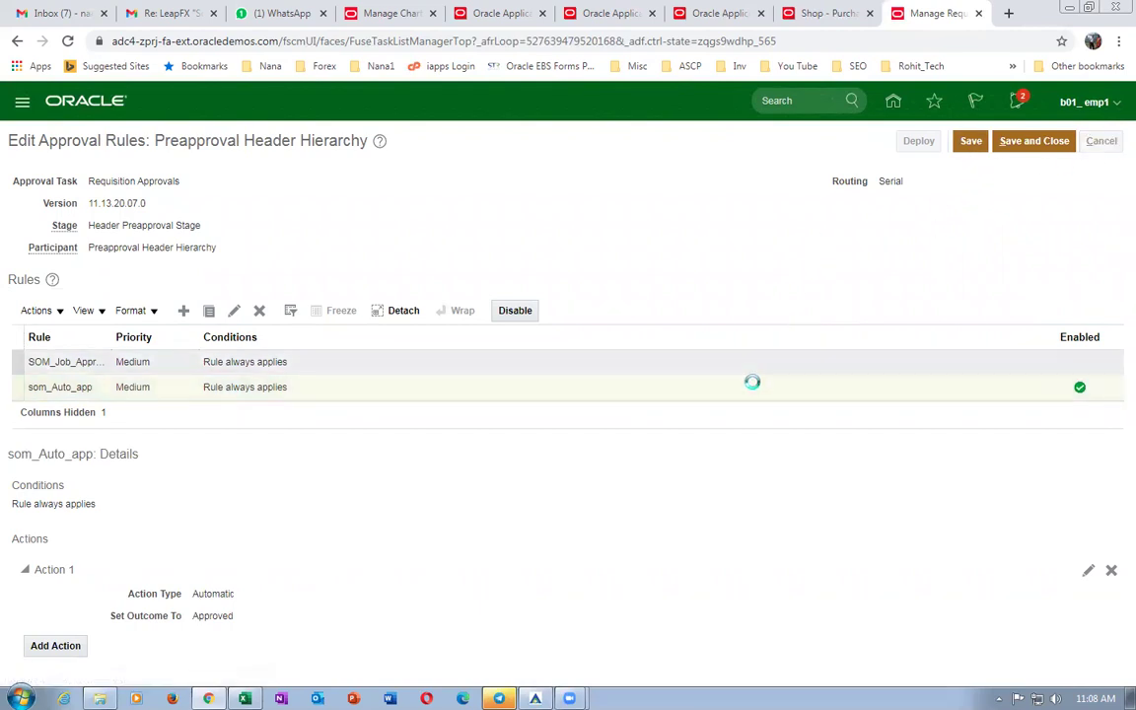
click(441, 183)
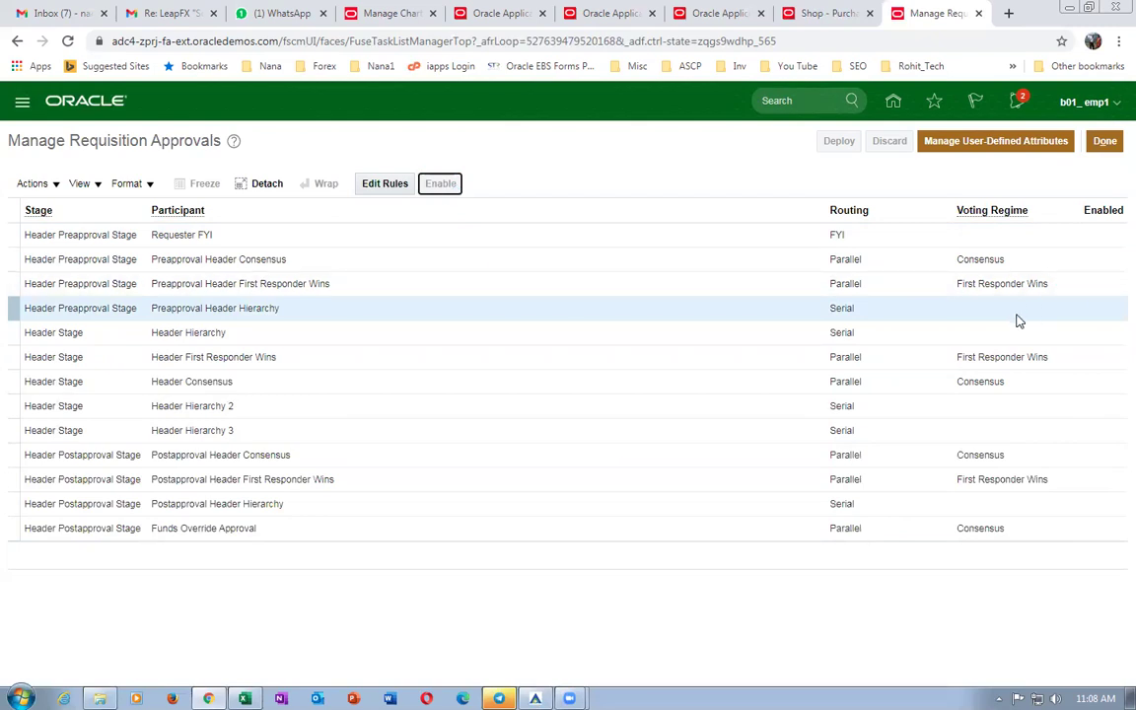
click(838, 16)
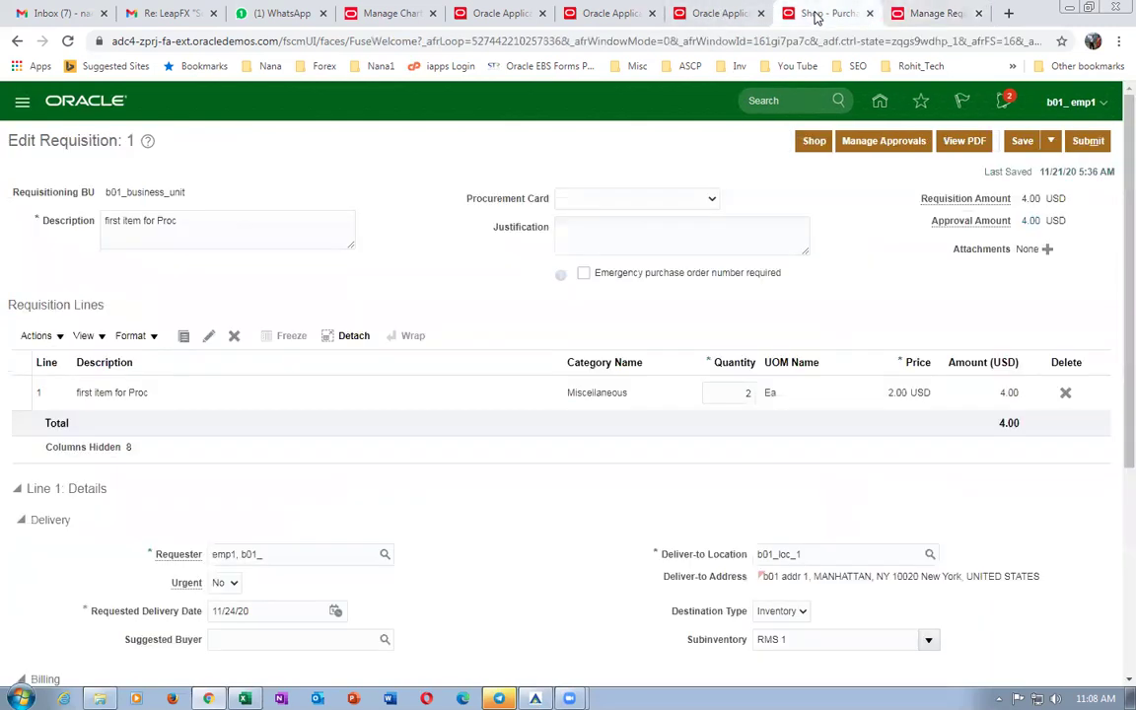
Check that requisition 1 routes only through the Header Preapproval Stage, then return home.
click(884, 141)
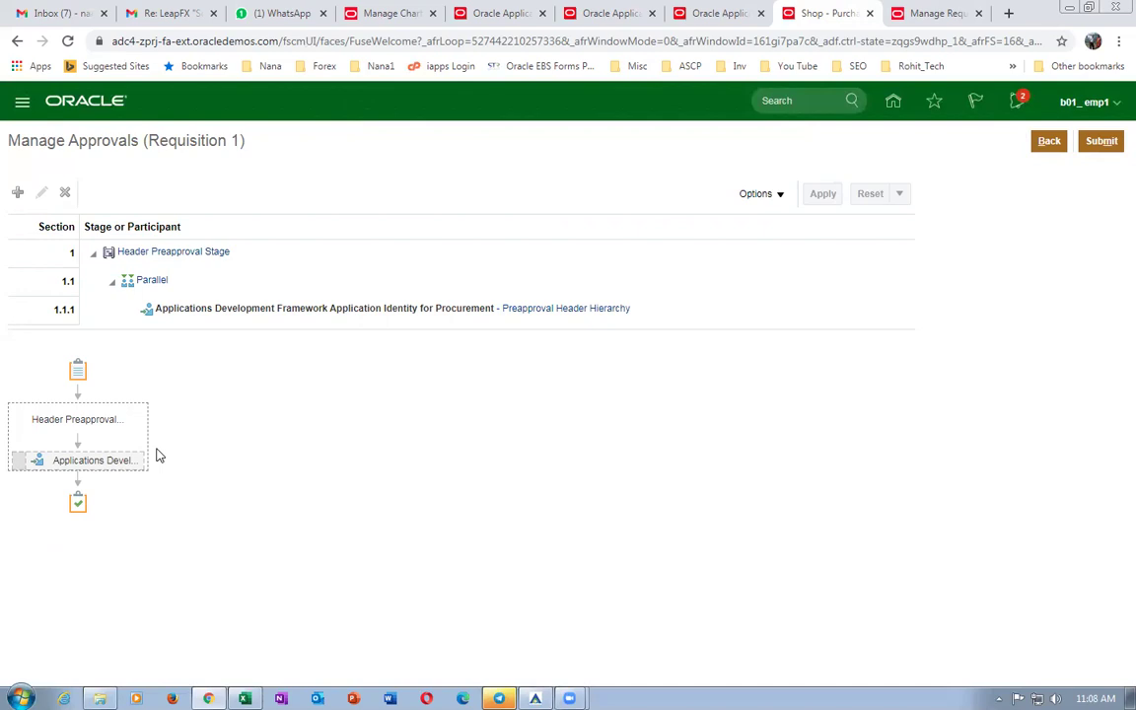
click(1048, 141)
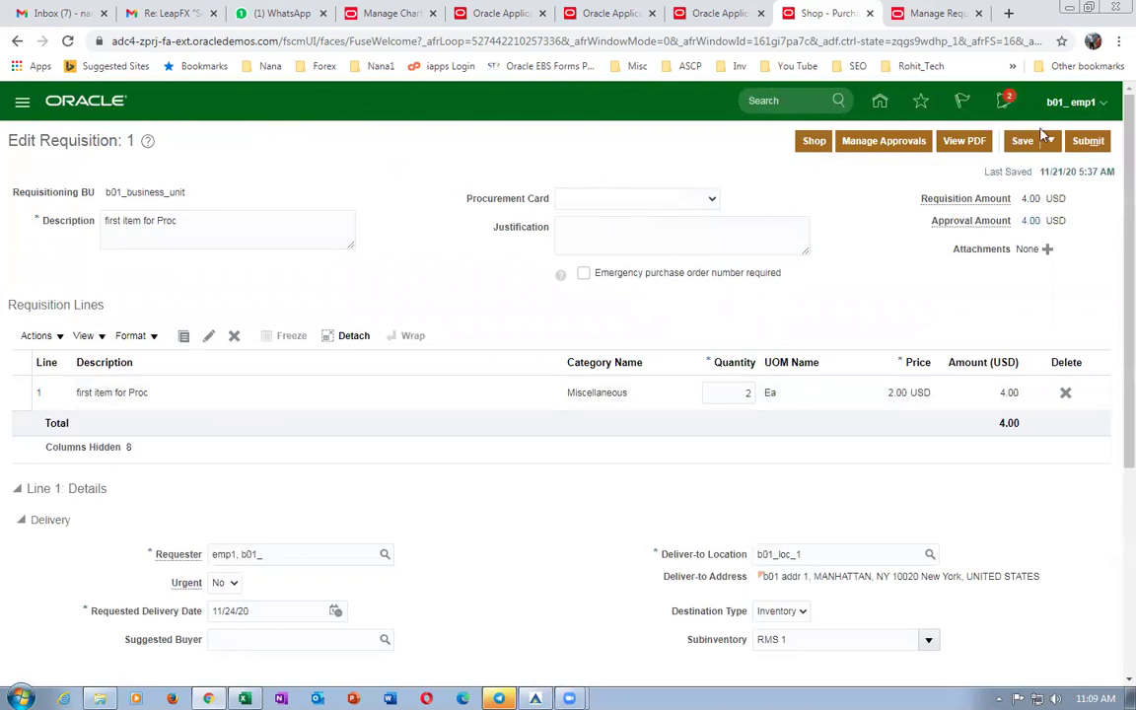
click(877, 102)
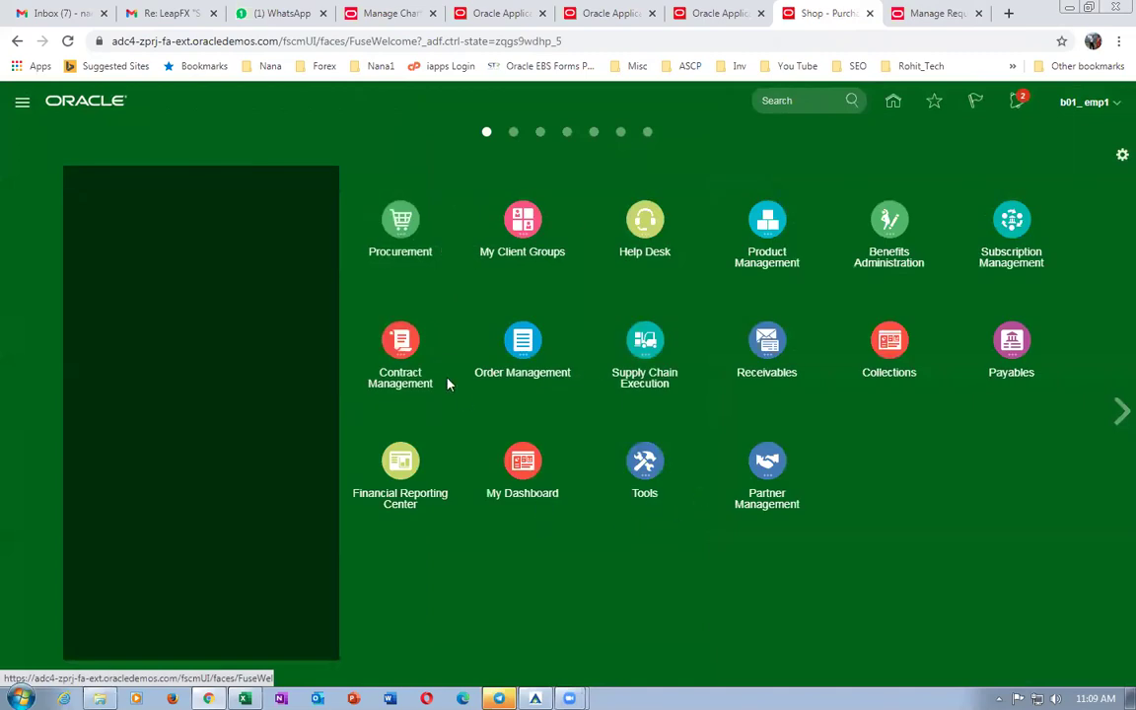
Browse the Purchase Orders work area tasks, then go to Setup and Maintenance's Financials setup.
click(399, 219)
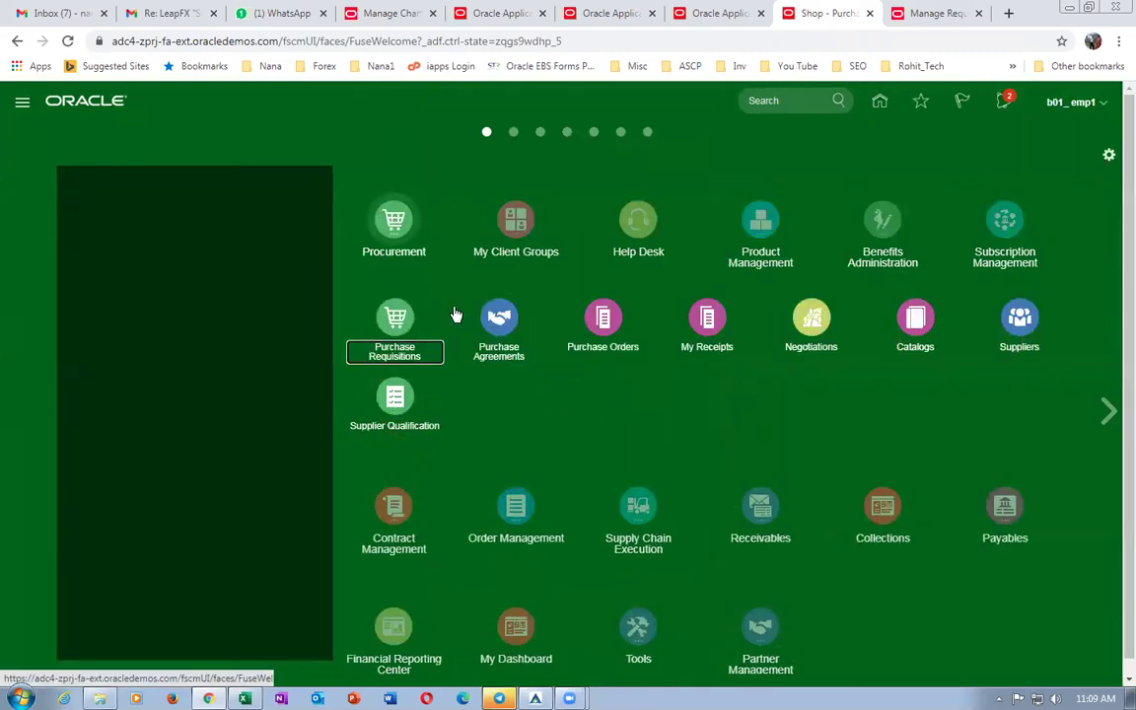
click(798, 387)
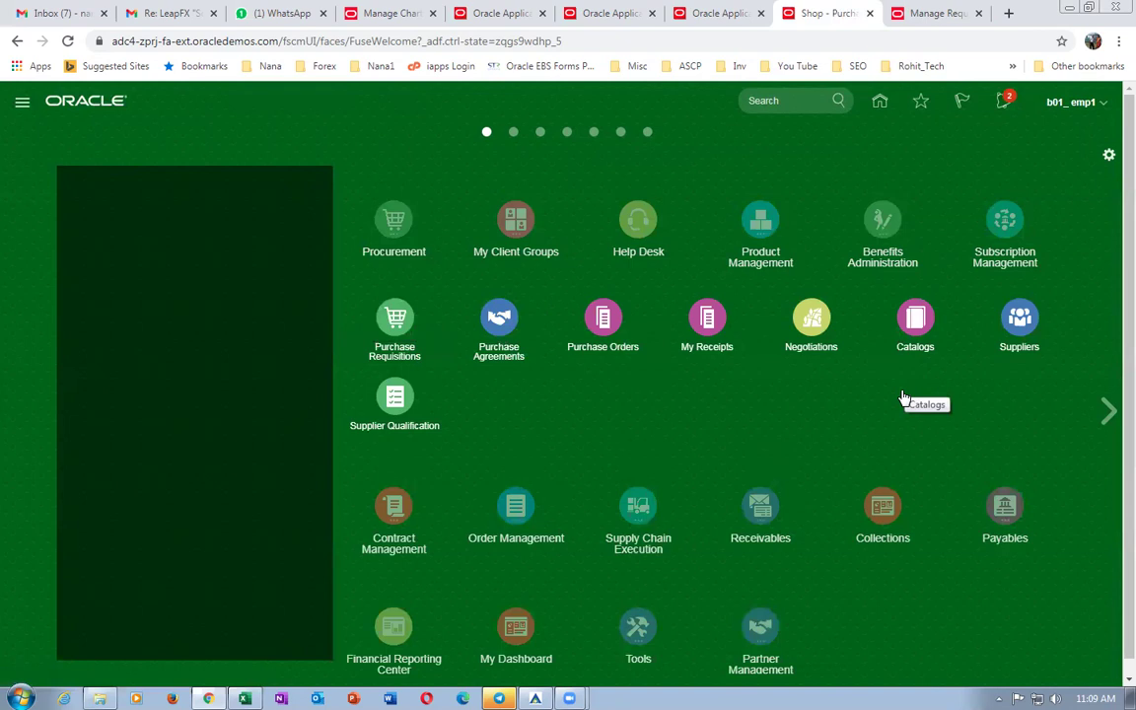
click(902, 397)
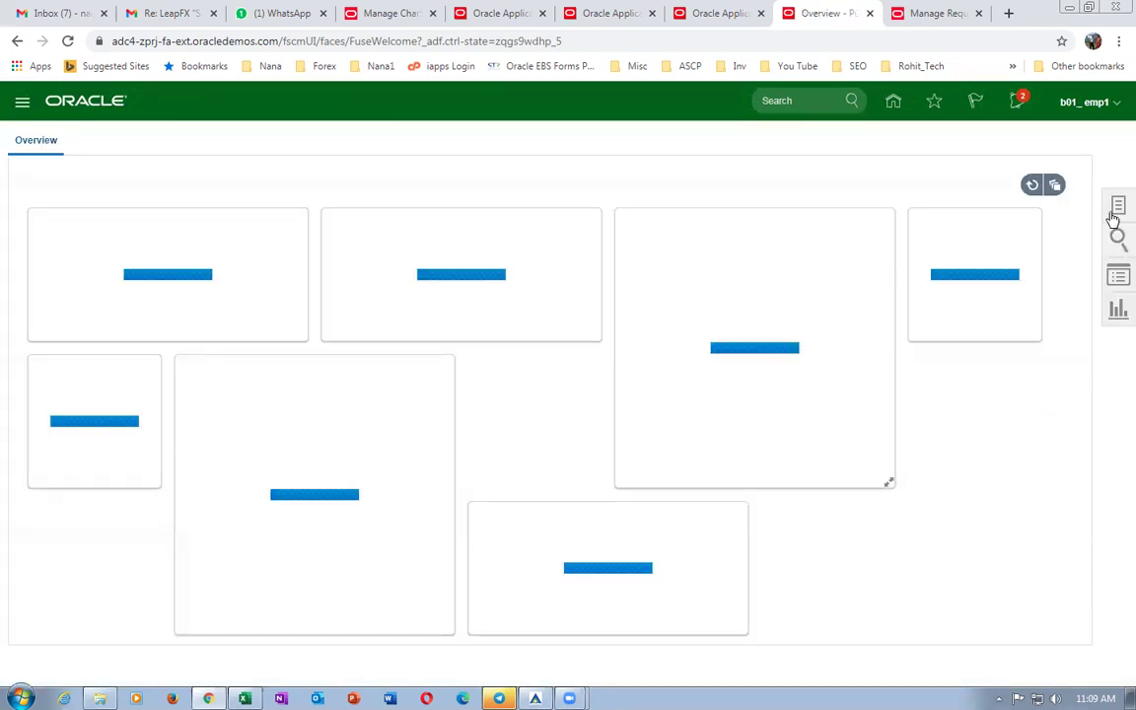
click(1116, 207)
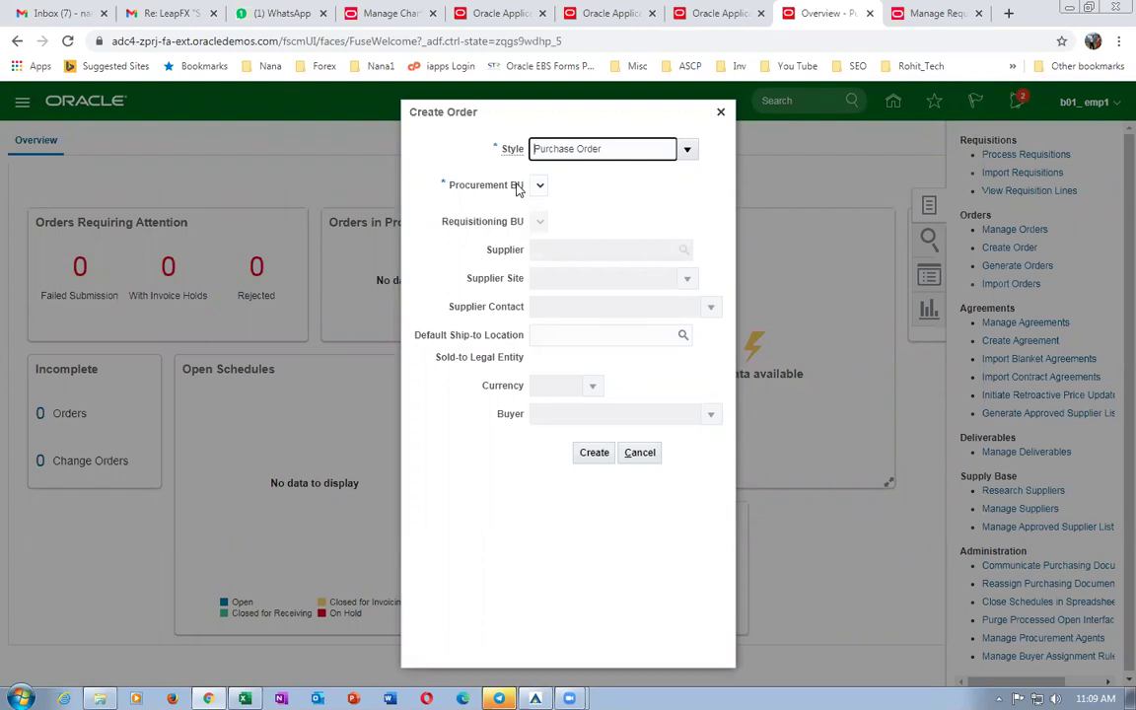
click(641, 455)
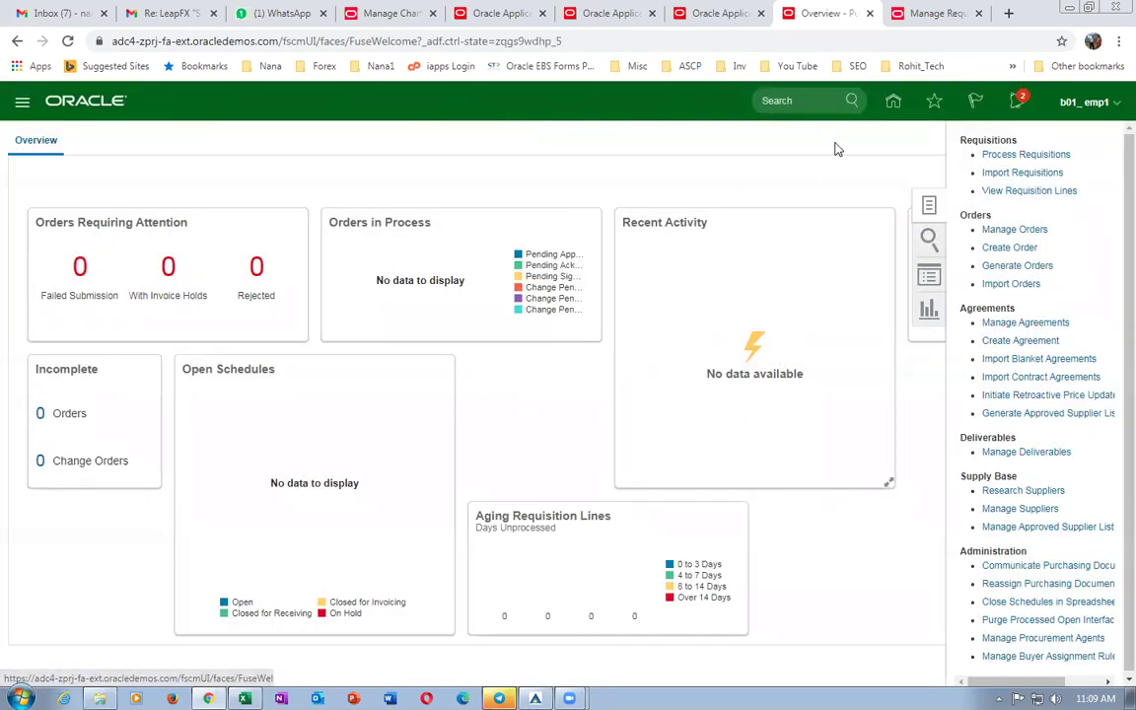
click(1084, 102)
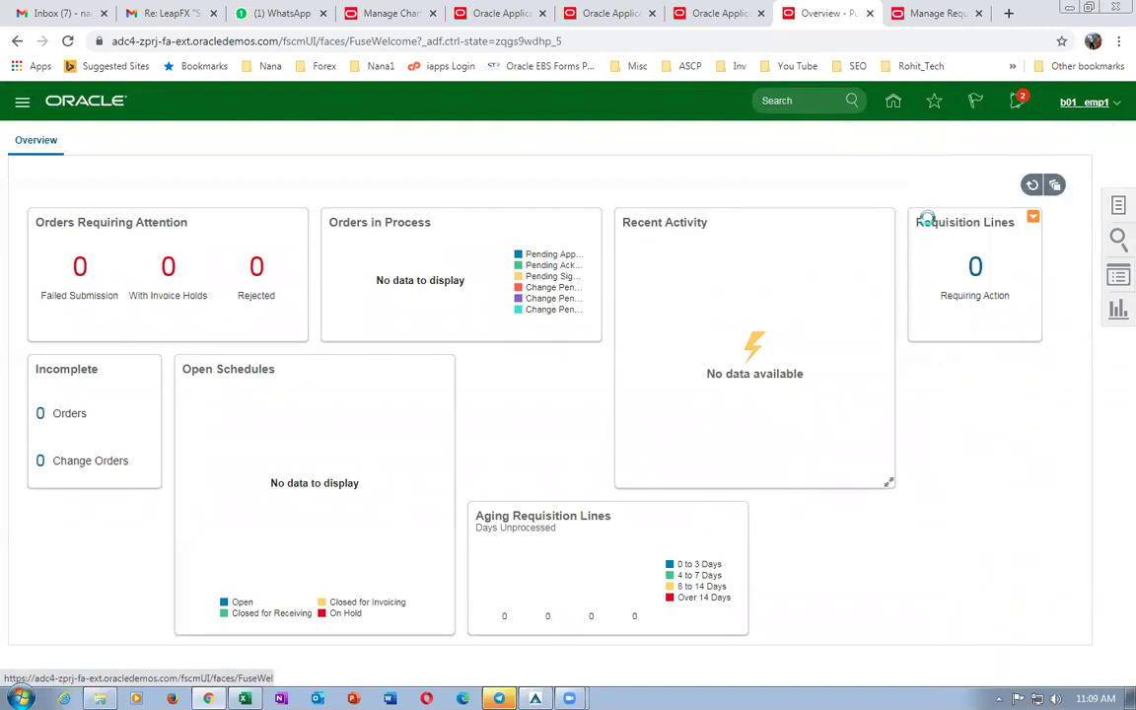
click(854, 336)
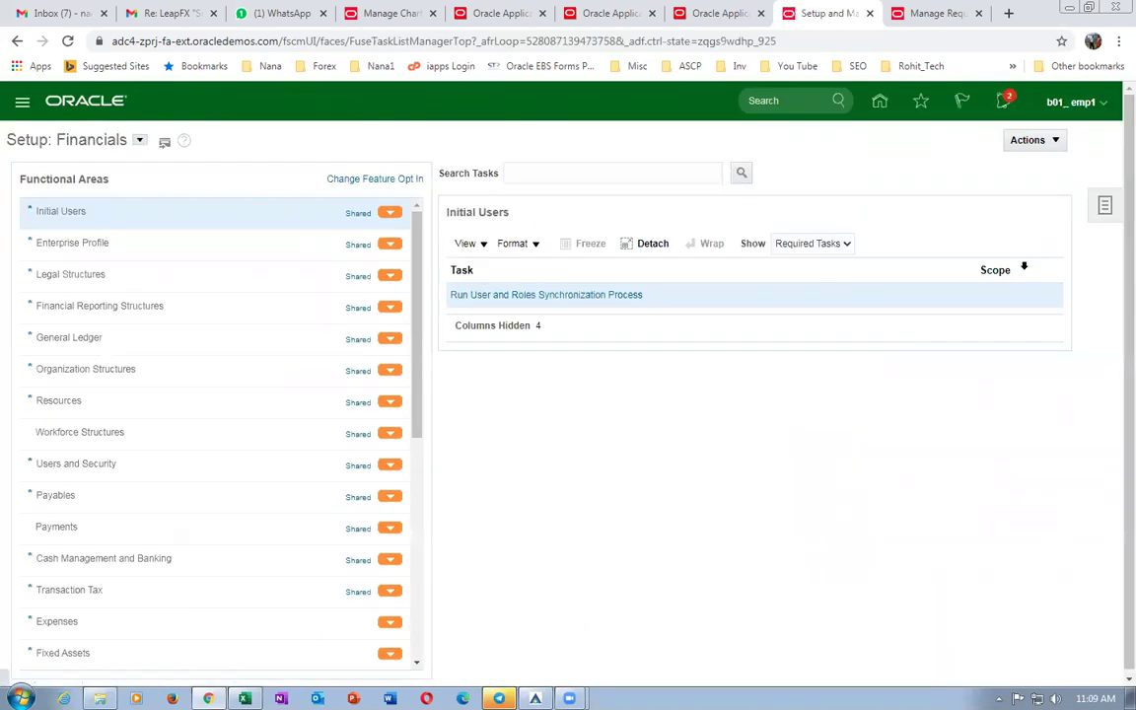
Search setup tasks for man%proc%agent% and open Manage Procurement Agents.
click(972, 253)
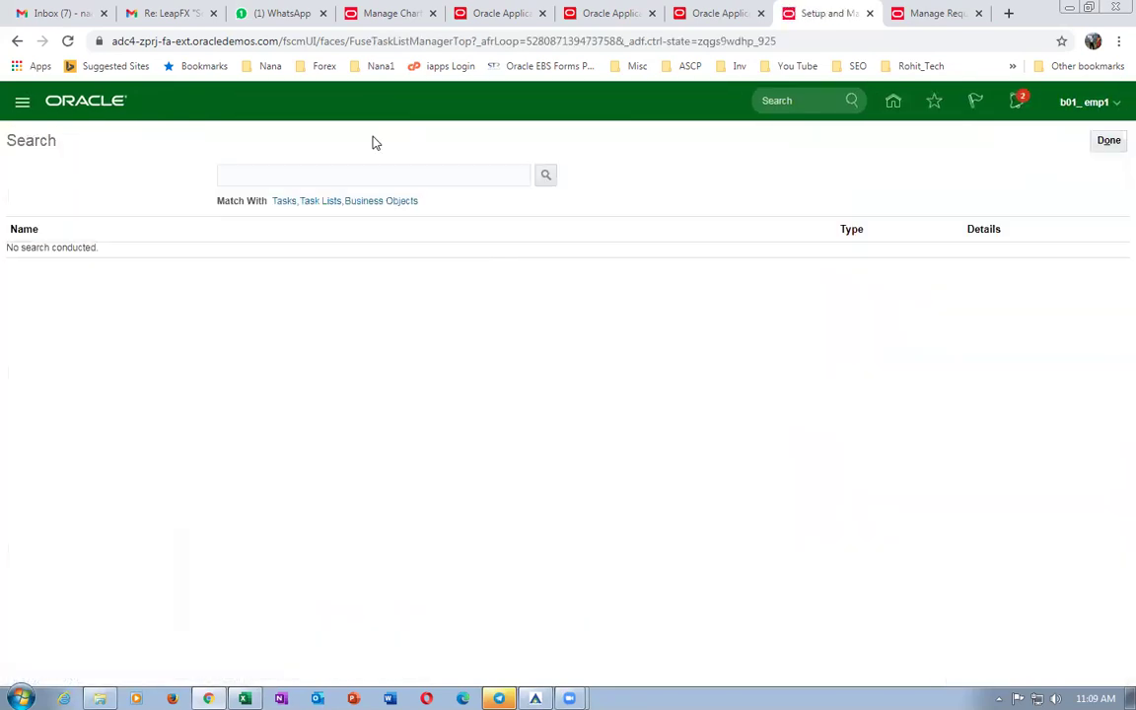
click(358, 174)
text(man%proc%agent%)
key(Return)
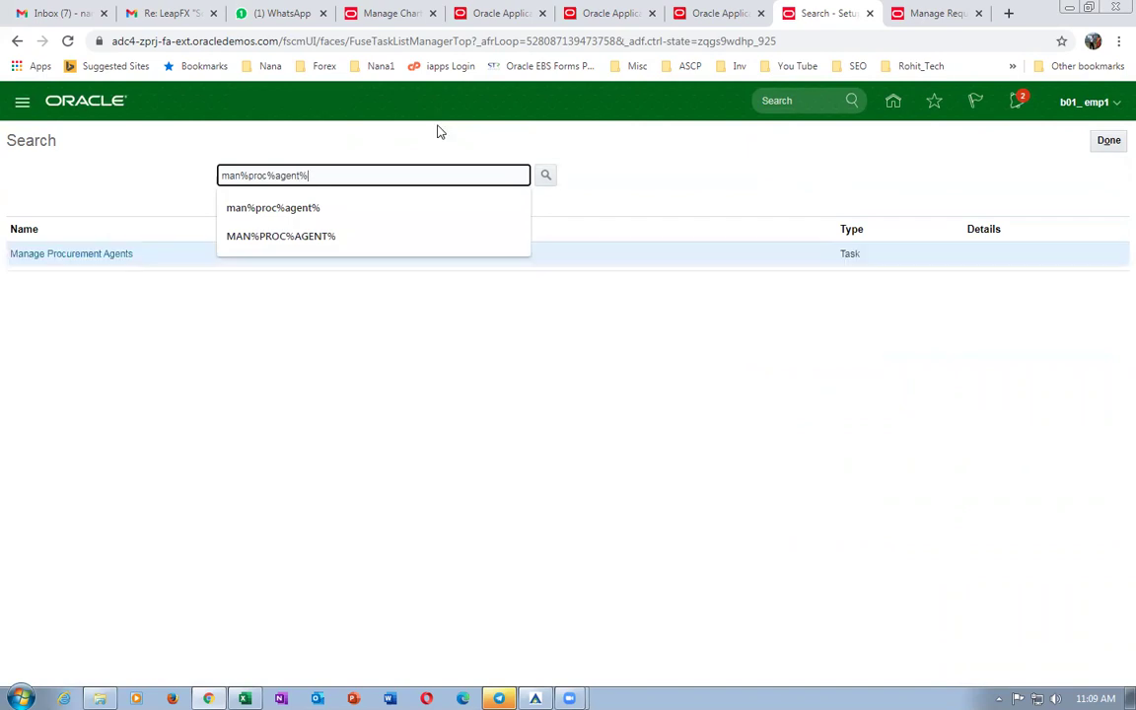
click(63, 255)
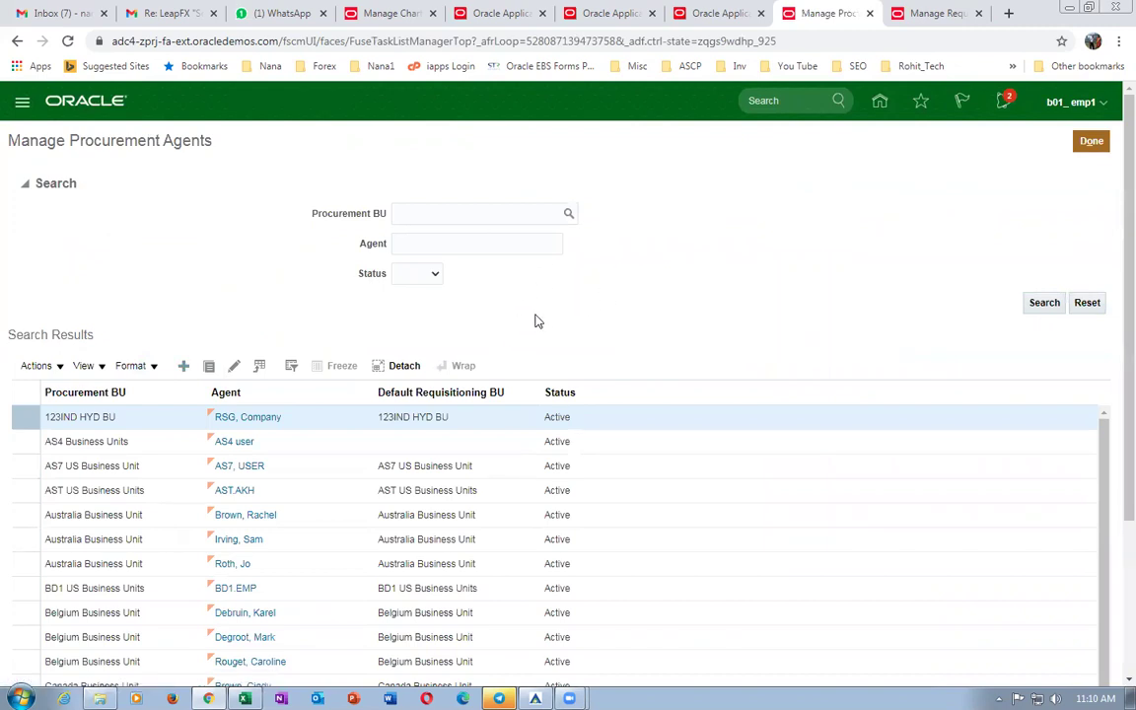
Create an agent for your employee with procurement and default requisitioning BU b01_business_unit.
click(520, 187)
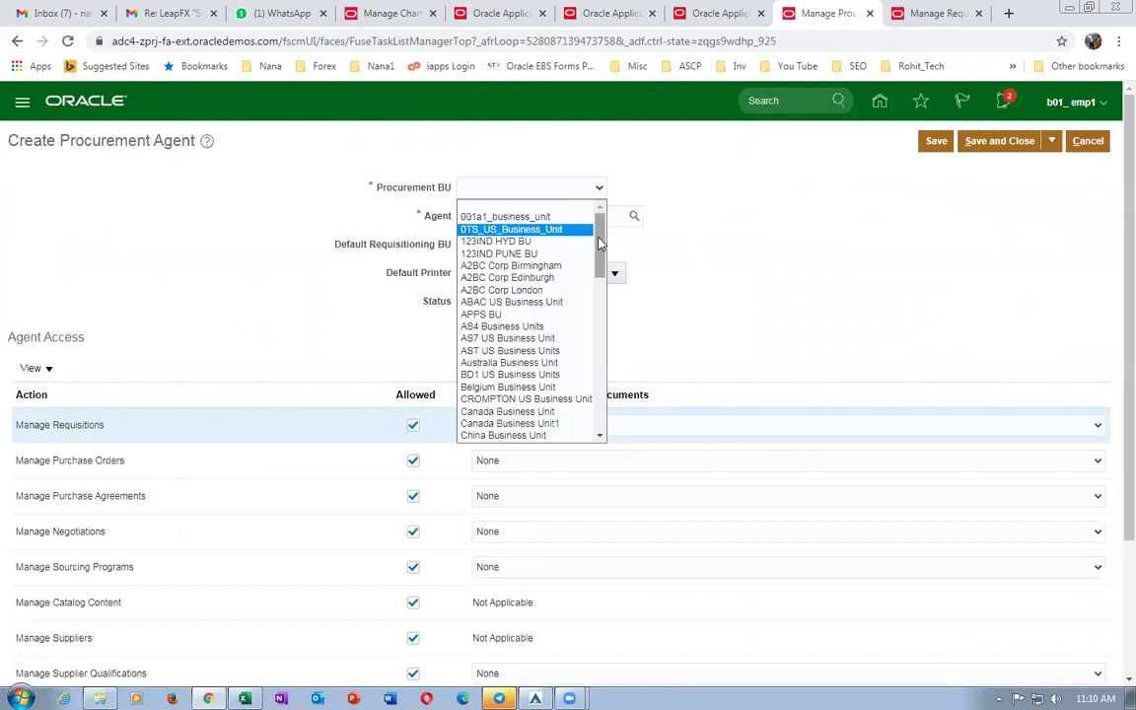
drag(599, 225, 622, 405)
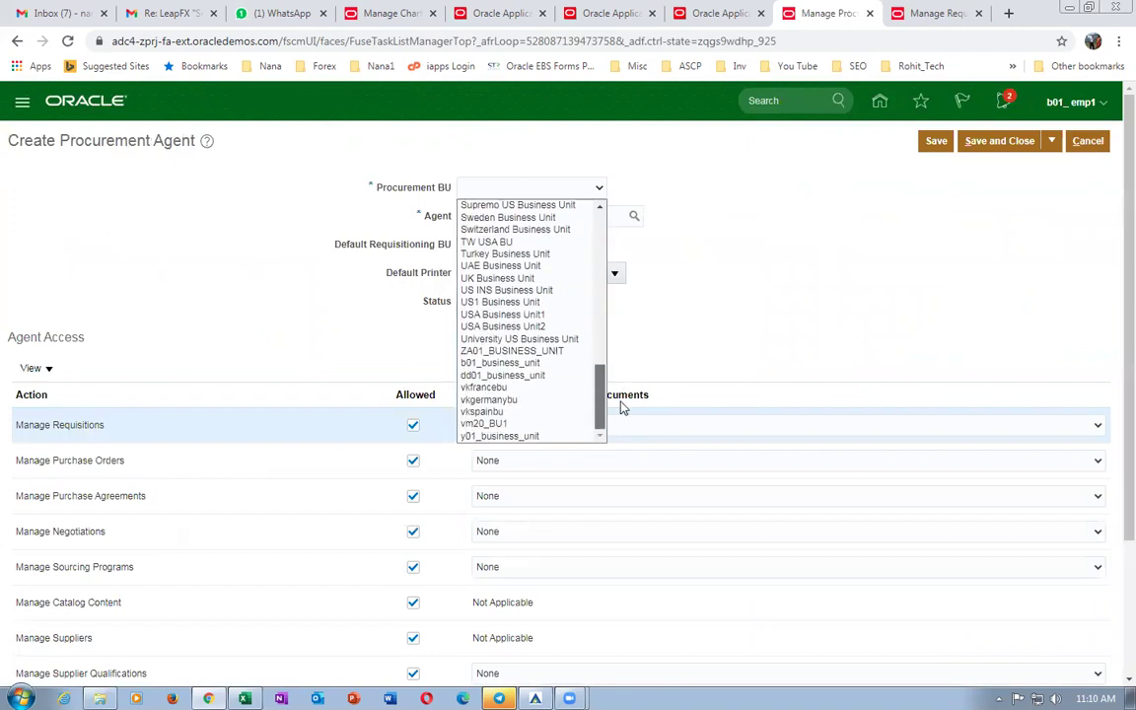
mouse_move(619, 397)
mouse_down()
mouse_move(631, 239)
mouse_move(611, 376)
mouse_move(619, 413)
mouse_up()
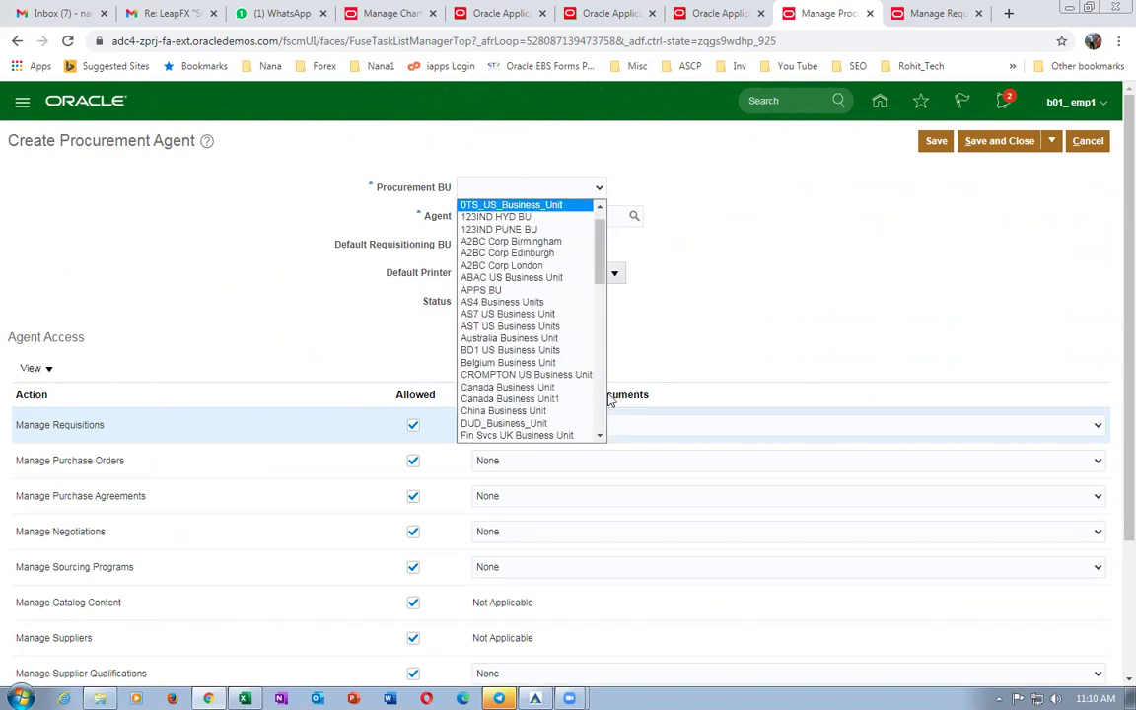
drag(604, 266, 609, 439)
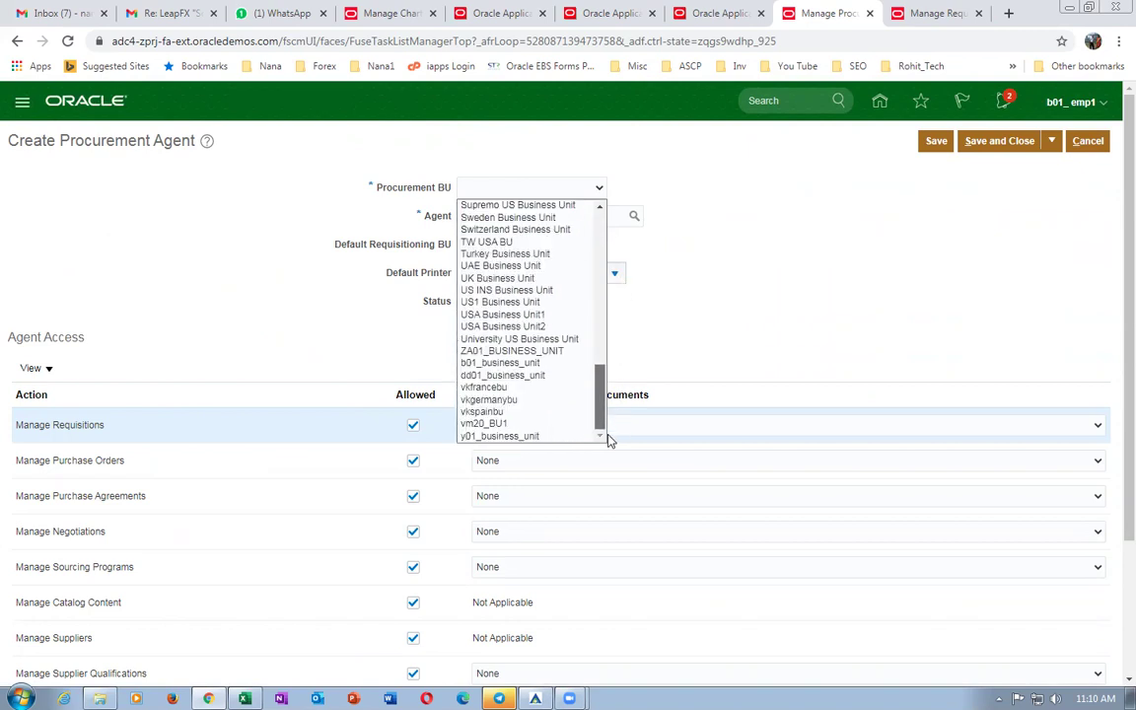
click(505, 363)
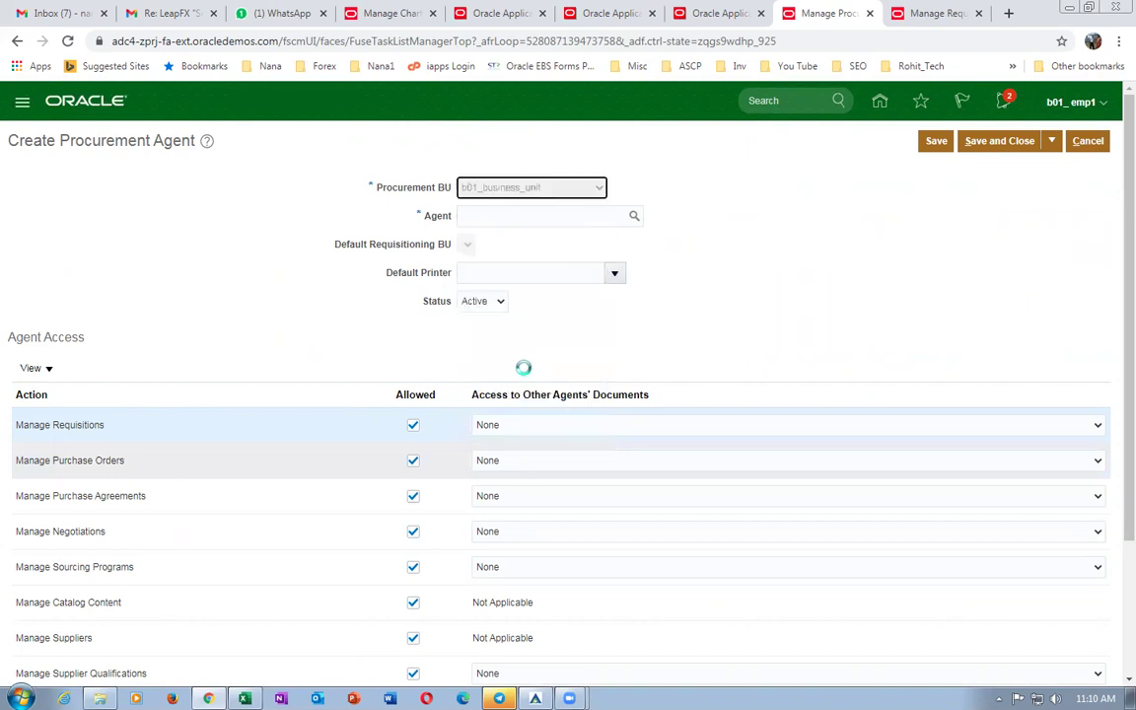
click(544, 213)
text(emp1, b01)
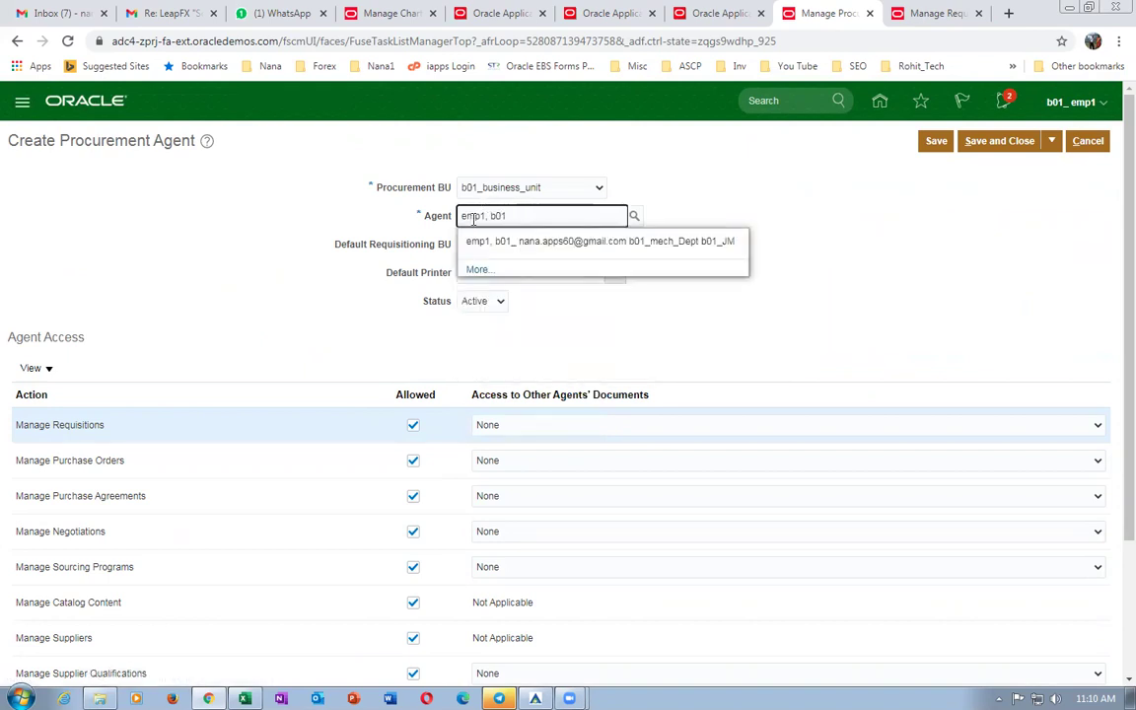
click(493, 241)
click(479, 250)
click(500, 273)
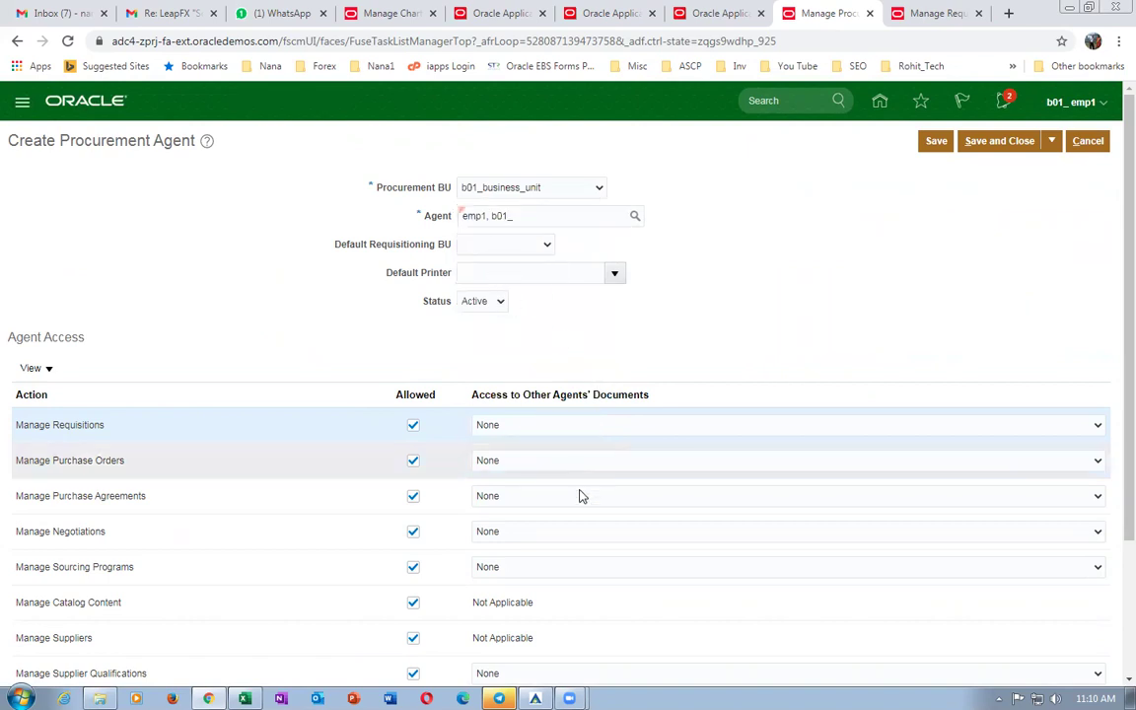
Grant Full access on requisitions, orders, agreements, negotiations, sourcing and qualifications, then save.
click(515, 424)
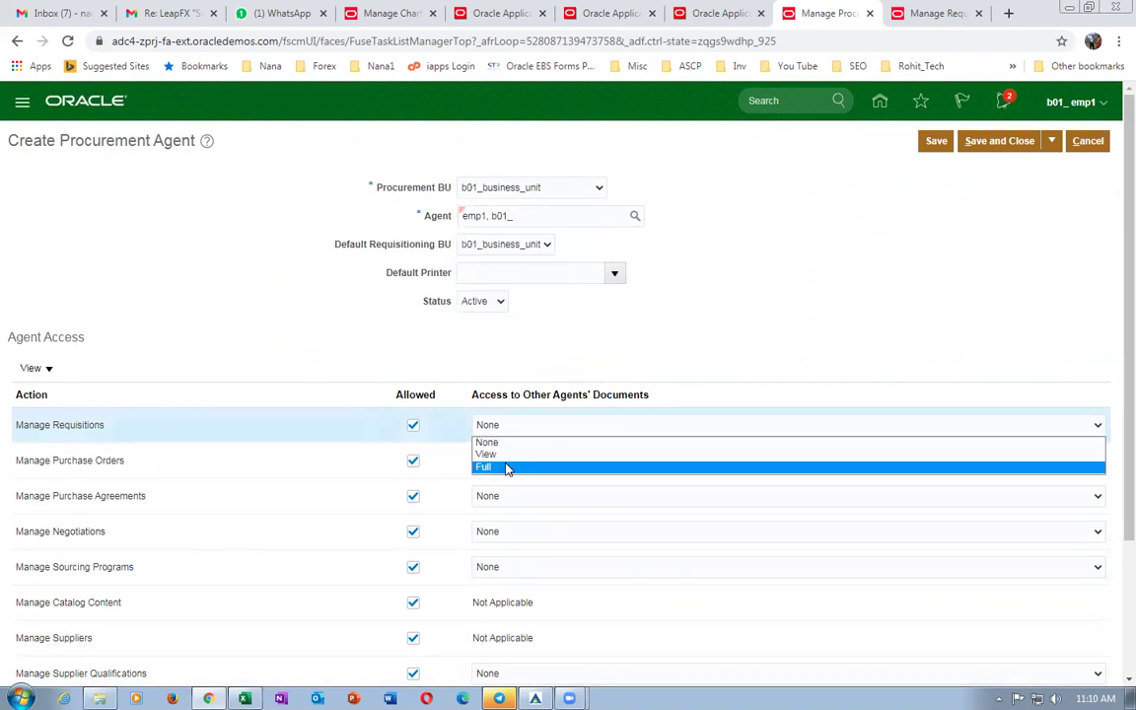
click(505, 465)
click(524, 468)
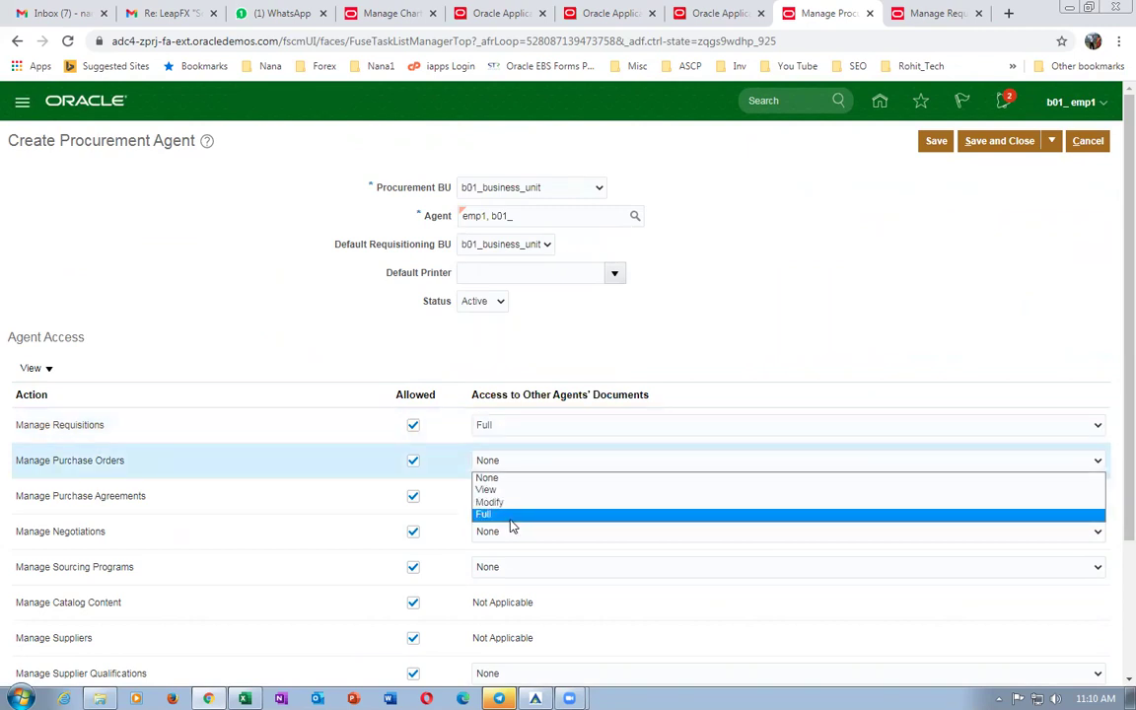
click(513, 515)
click(520, 499)
click(507, 549)
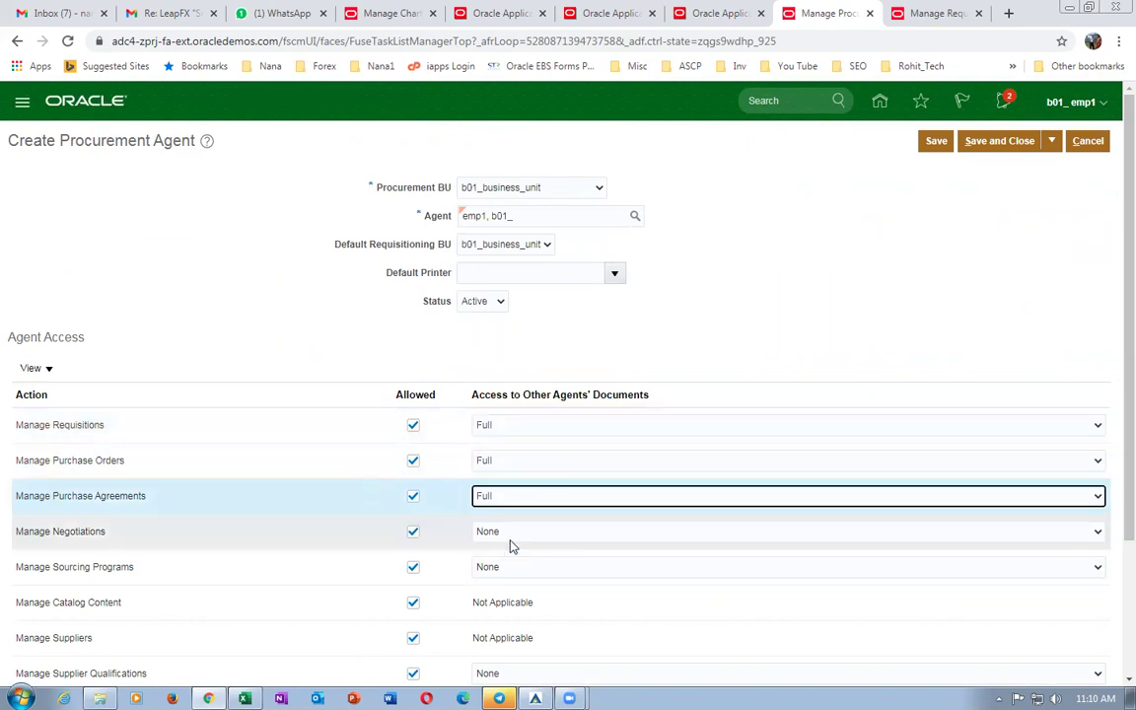
click(514, 534)
click(505, 575)
click(515, 570)
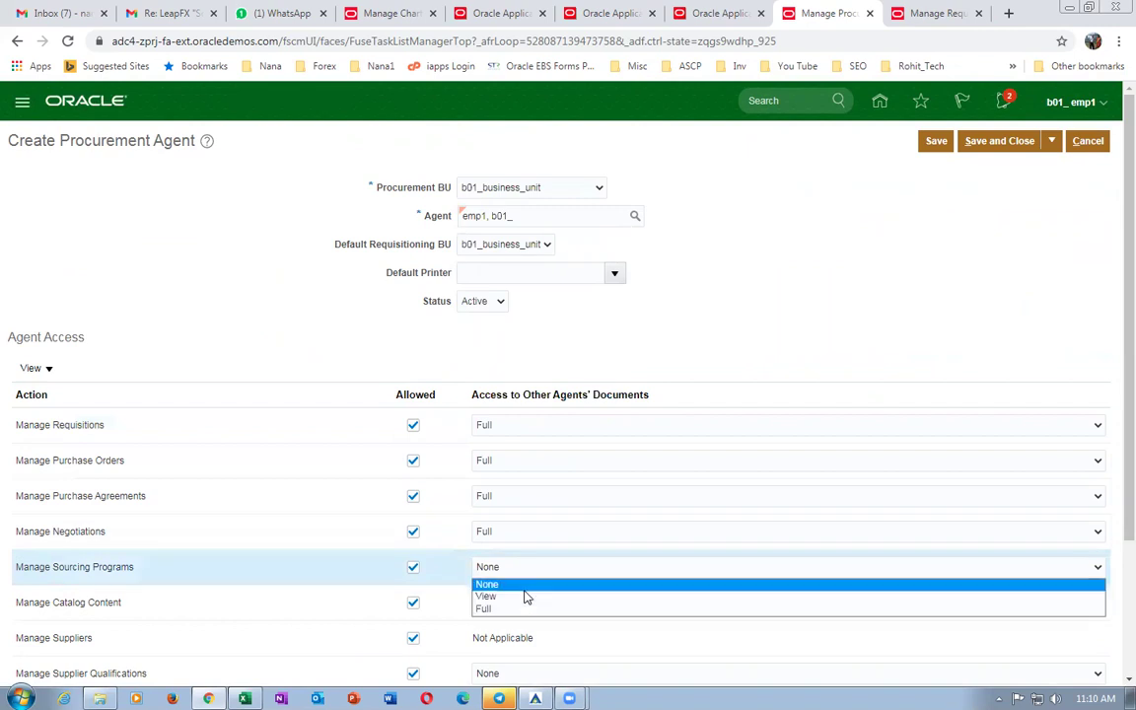
click(520, 611)
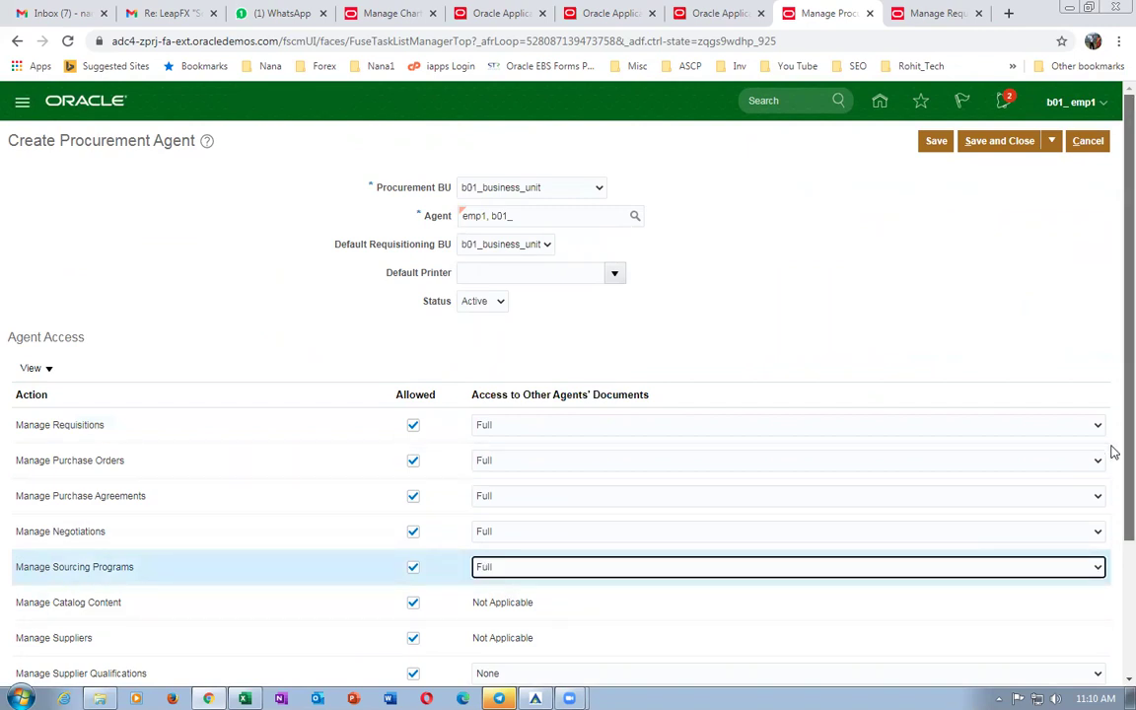
scroll(1110, 454, down, 2)
click(509, 496)
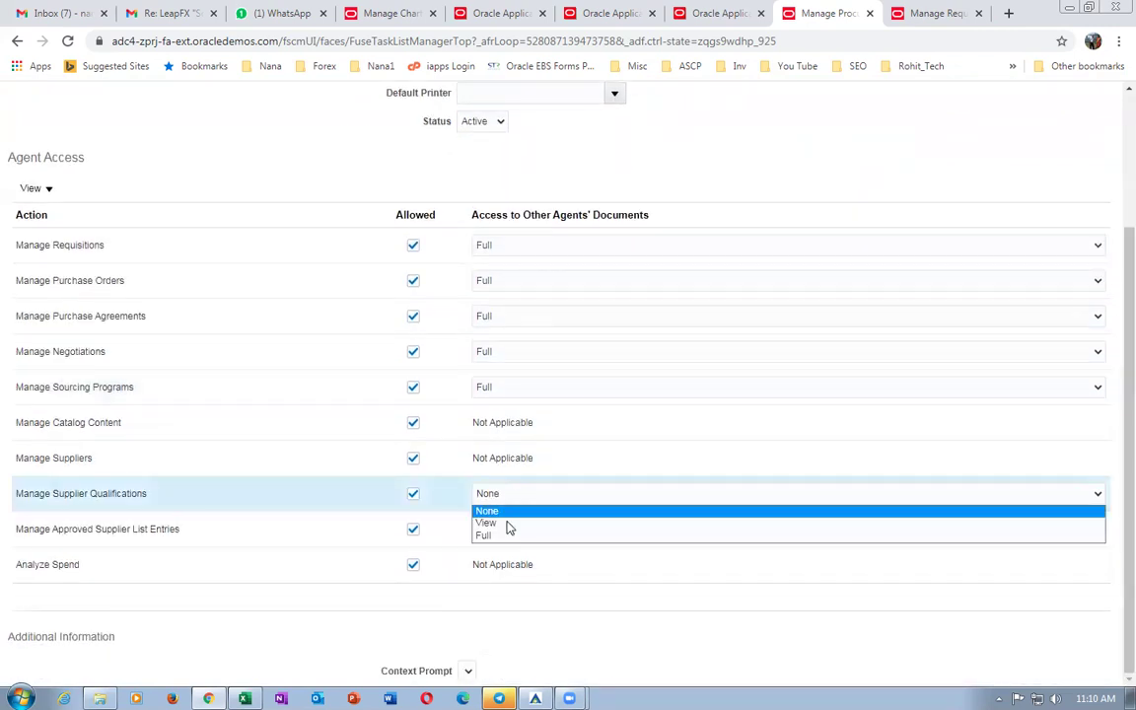
click(498, 534)
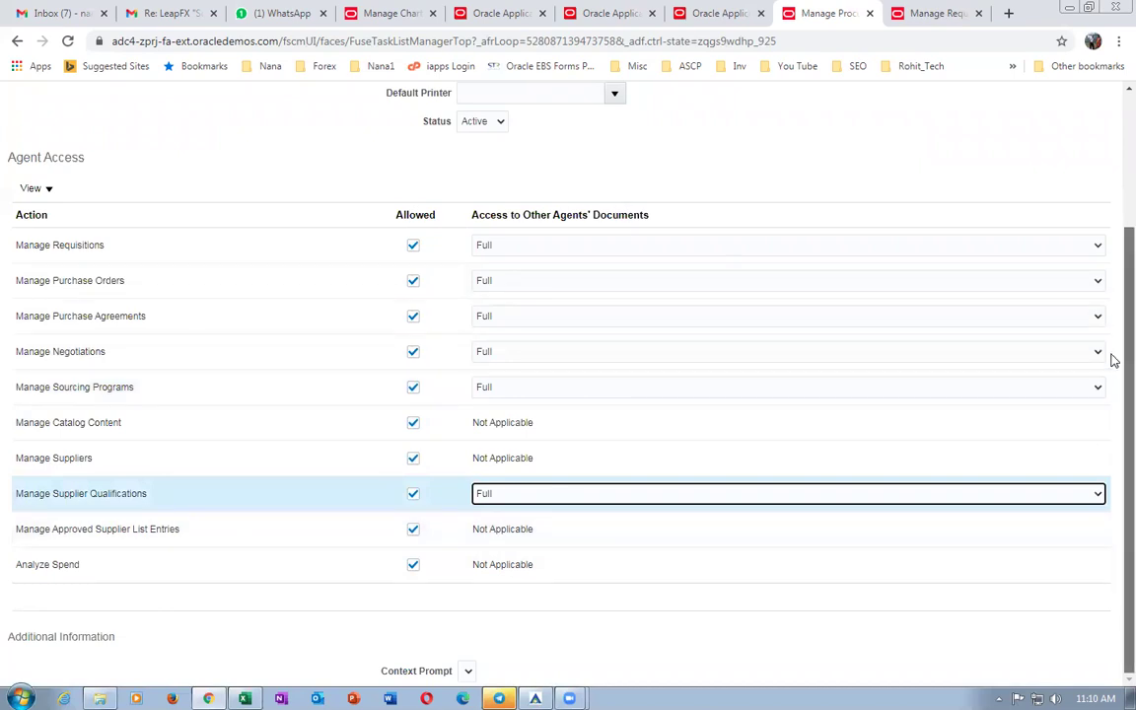
scroll(1110, 355, up, 2)
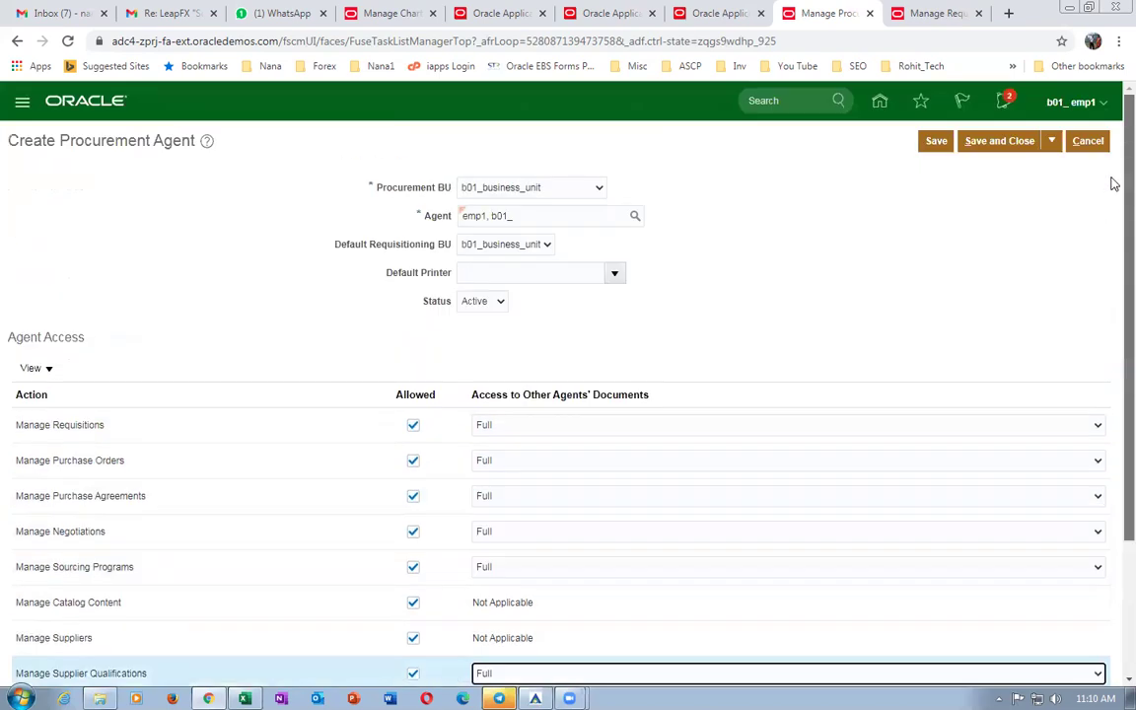
click(936, 141)
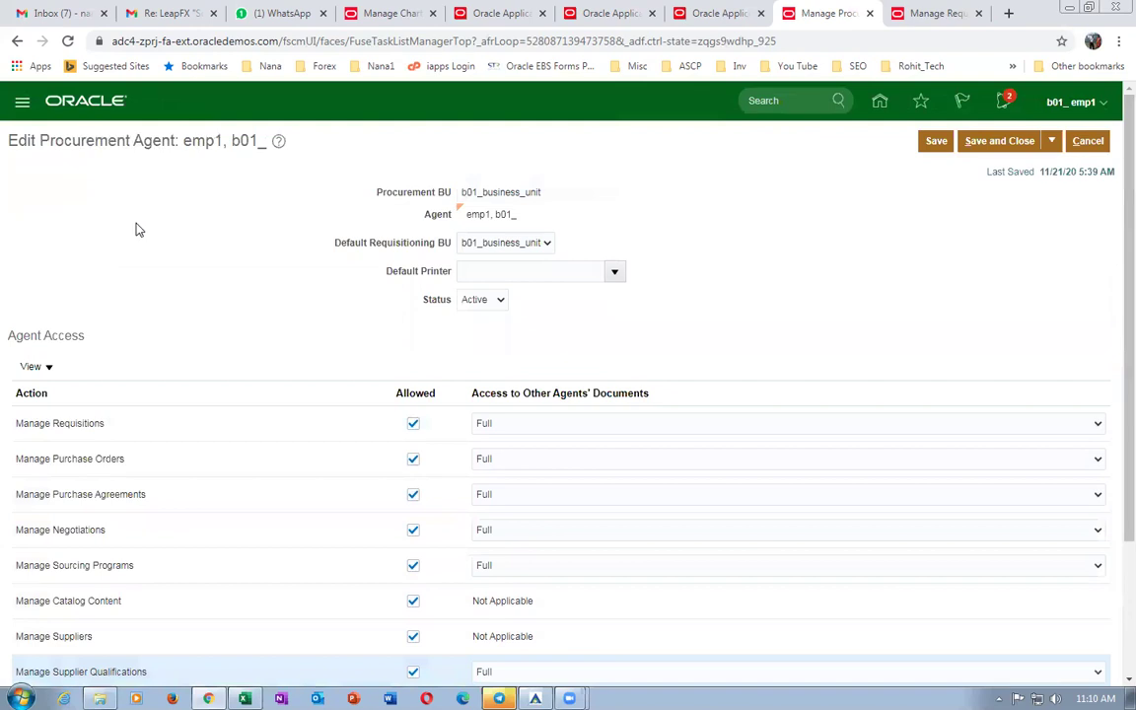
click(1000, 143)
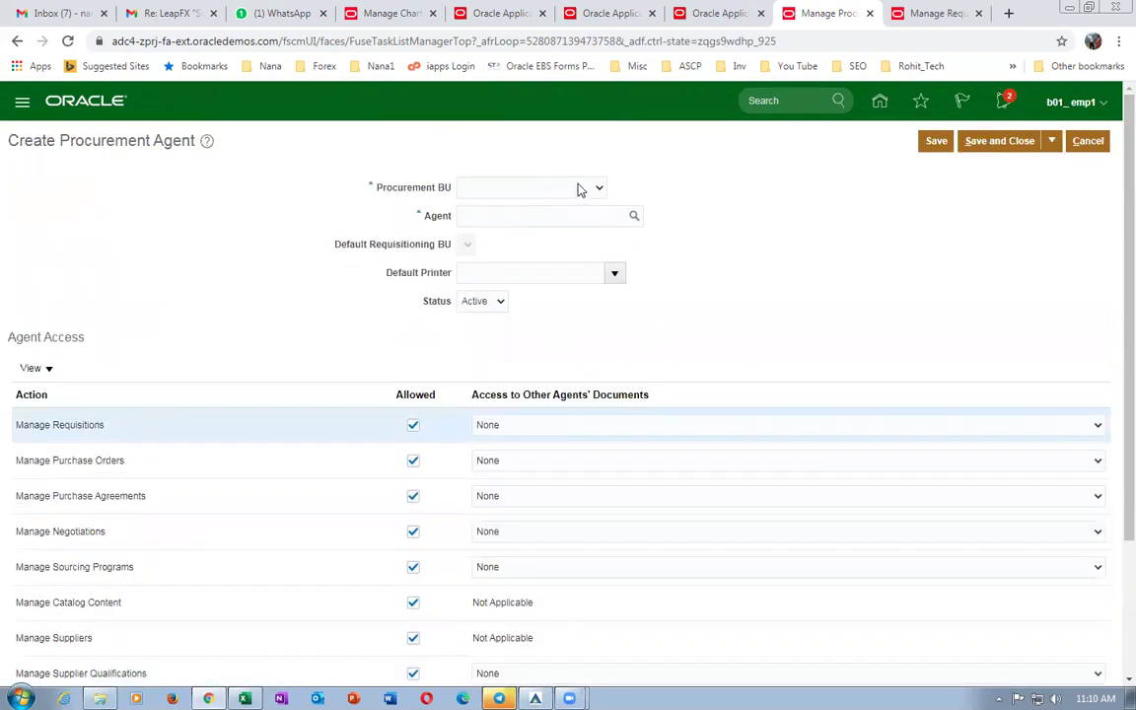
Create an agent for your employee with procurement and default requisitioning BU US1 Business Unit.
click(581, 190)
drag(600, 212, 602, 449)
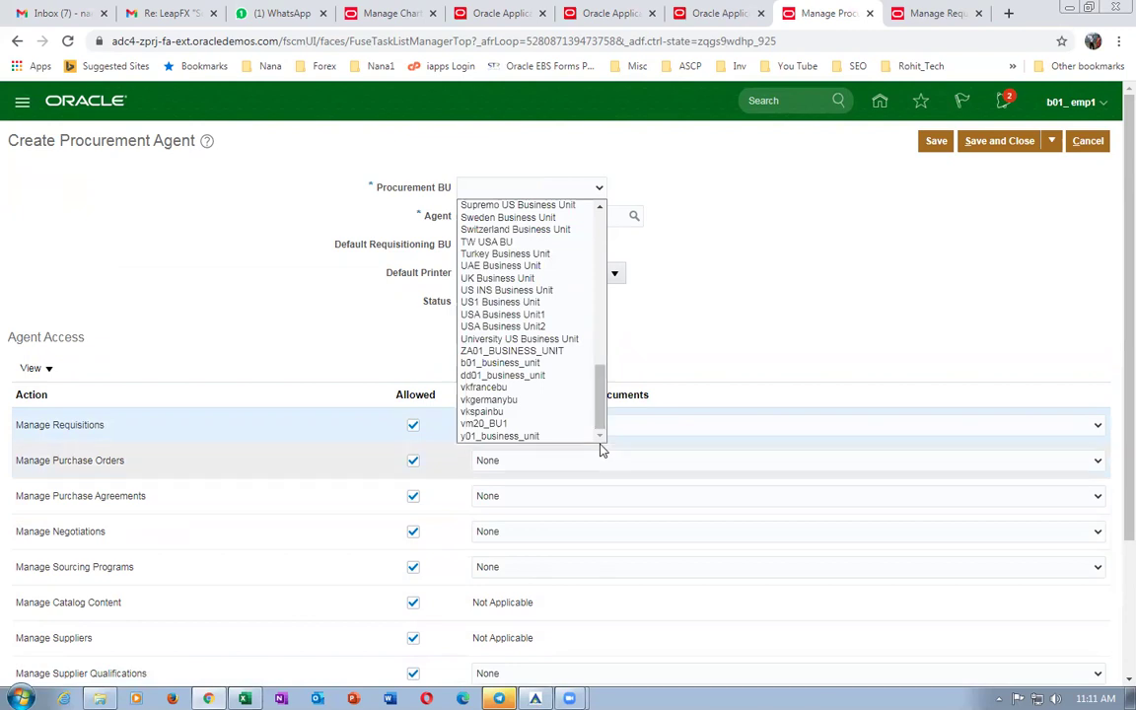
click(529, 302)
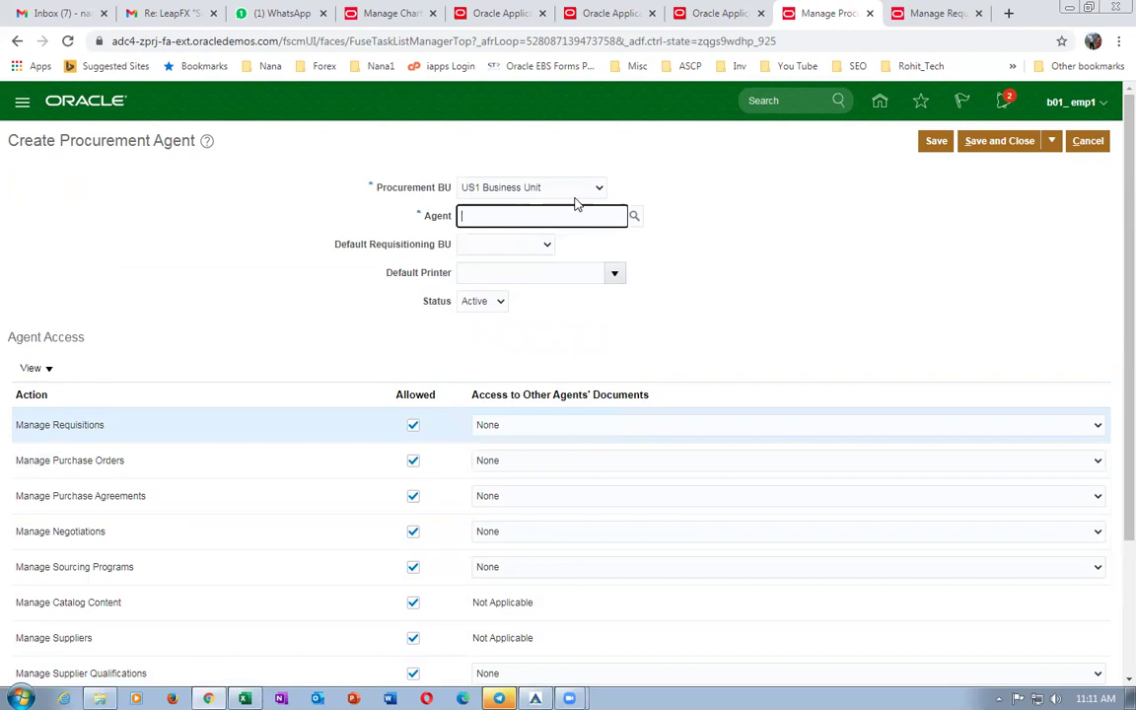
text(emp1, b01_)
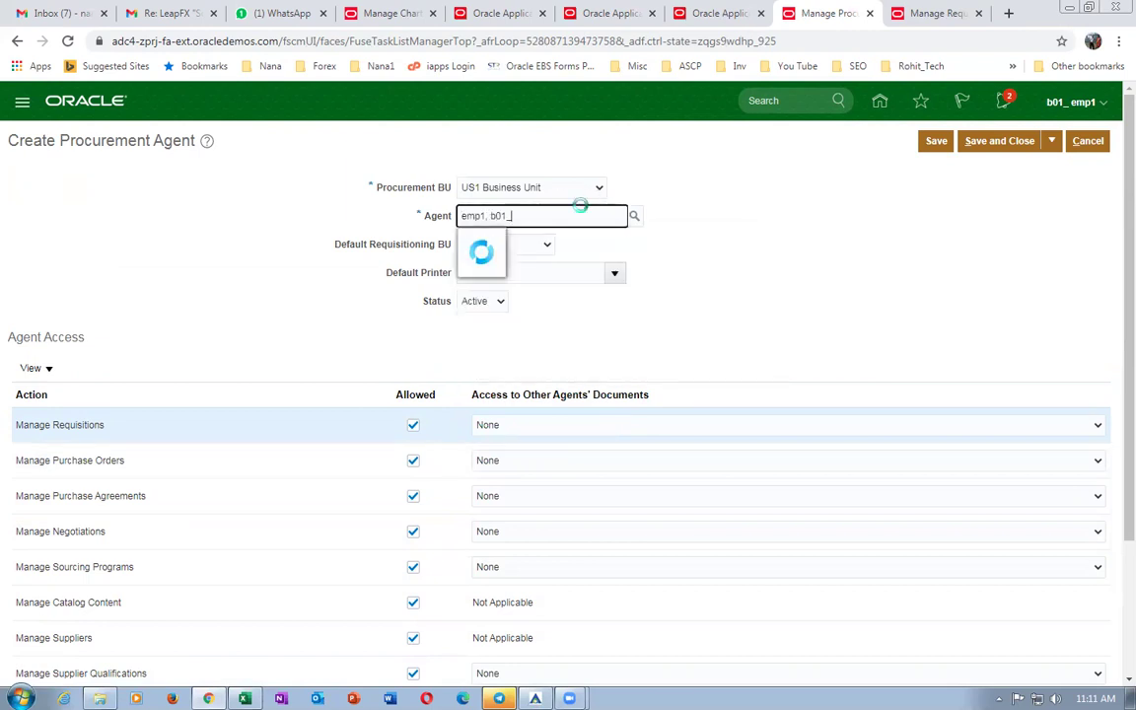
click(578, 239)
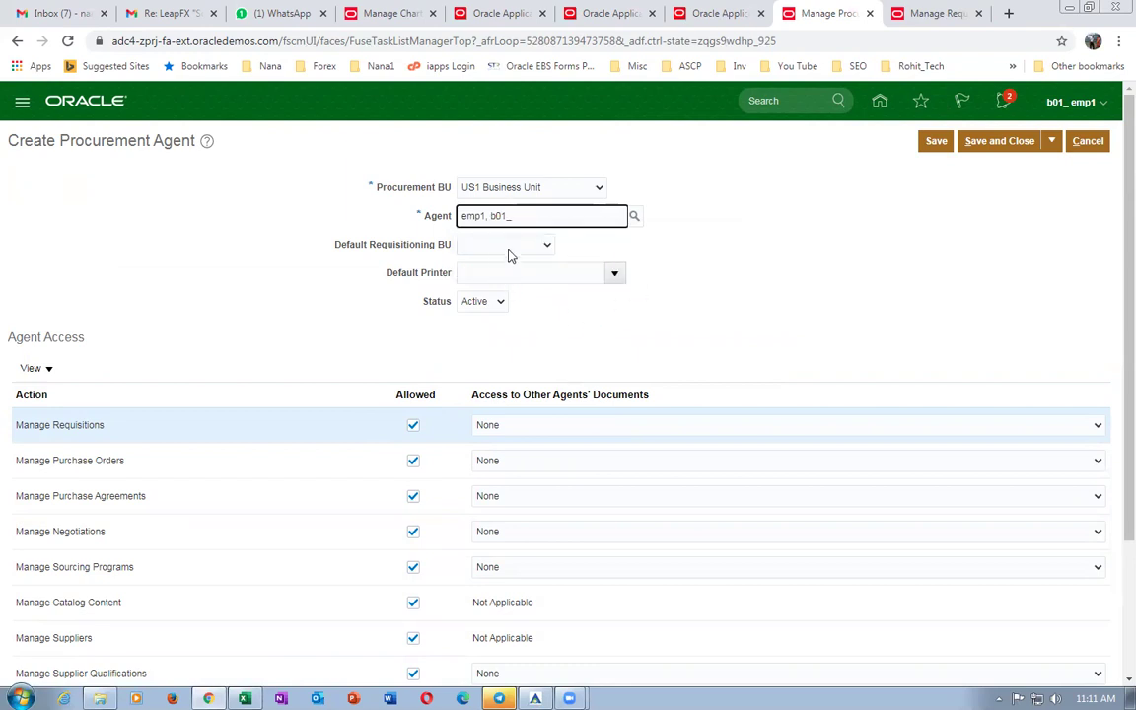
click(505, 248)
click(501, 286)
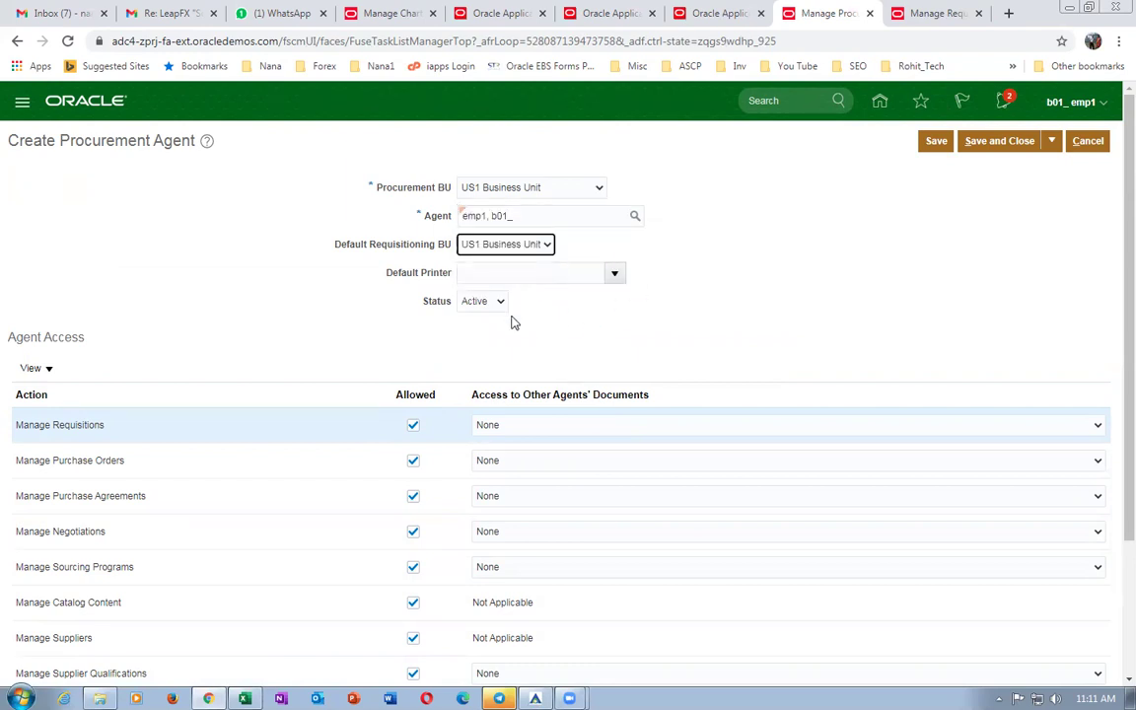
Set all six document access levels to Full, then save the agent and confirm.
click(540, 429)
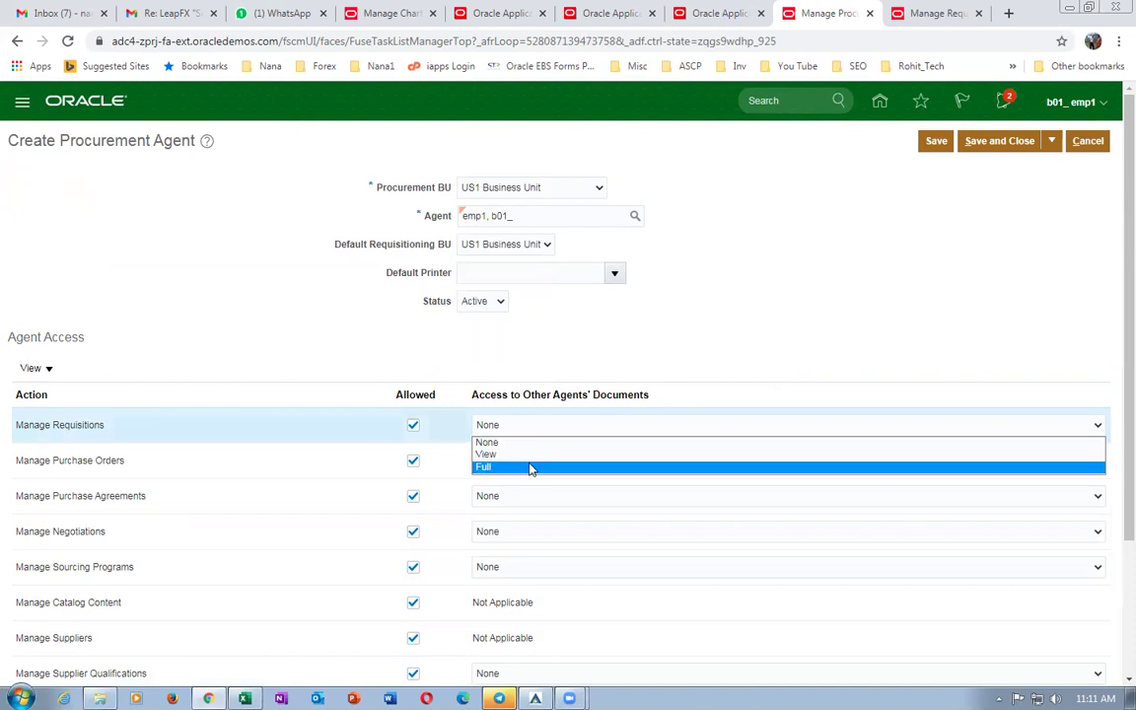
click(527, 477)
click(533, 463)
click(532, 514)
click(537, 498)
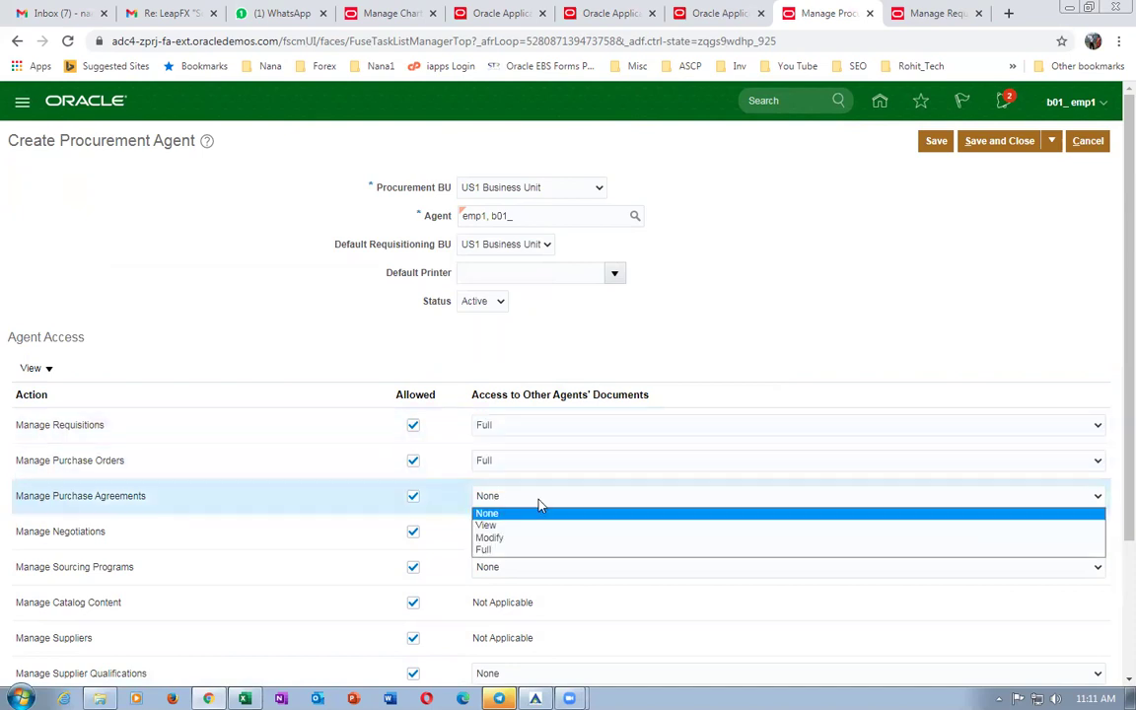
click(528, 552)
click(543, 533)
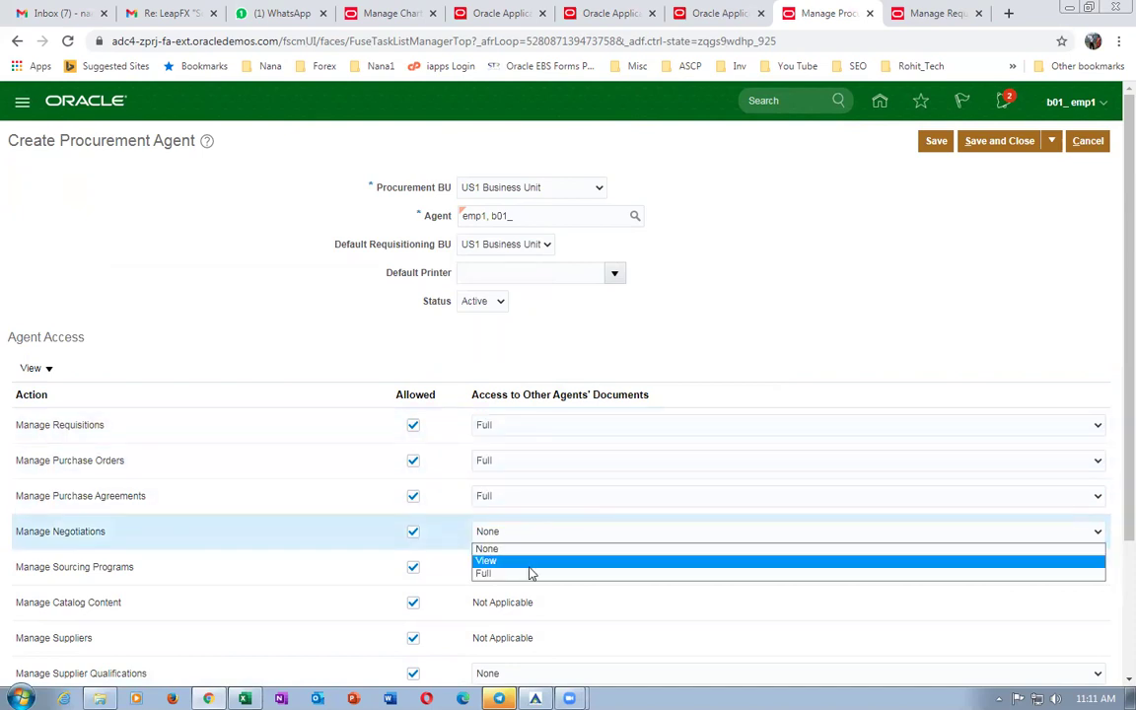
click(533, 574)
click(535, 576)
click(530, 609)
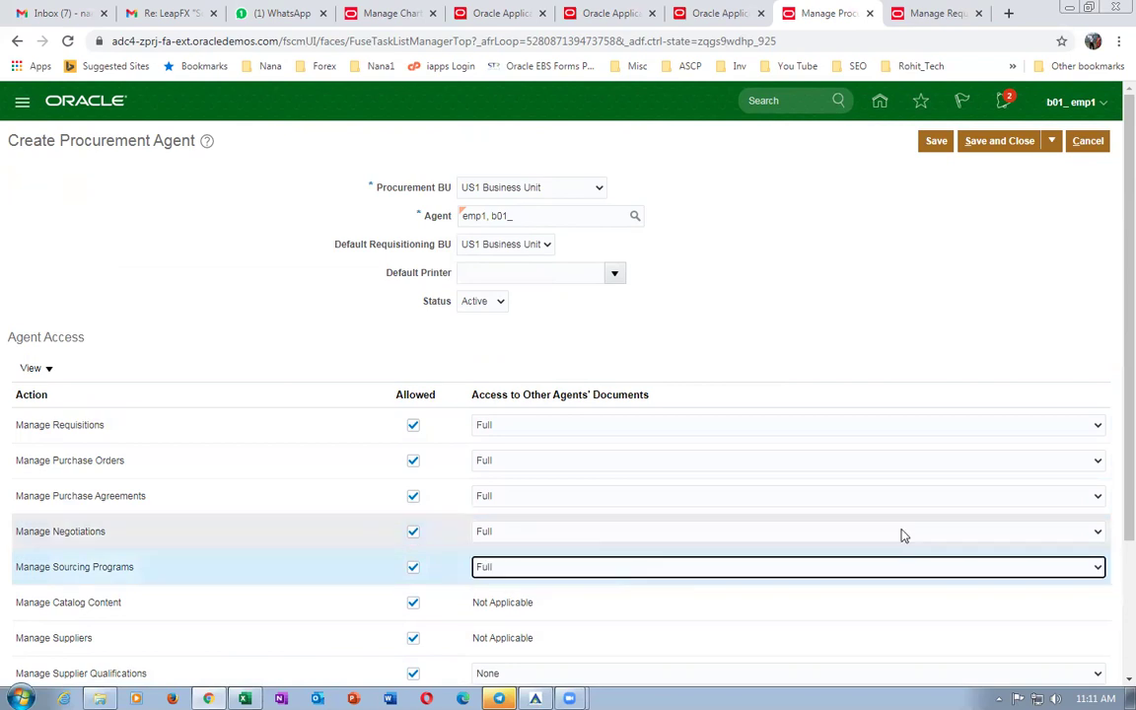
scroll(1112, 464, down, 2)
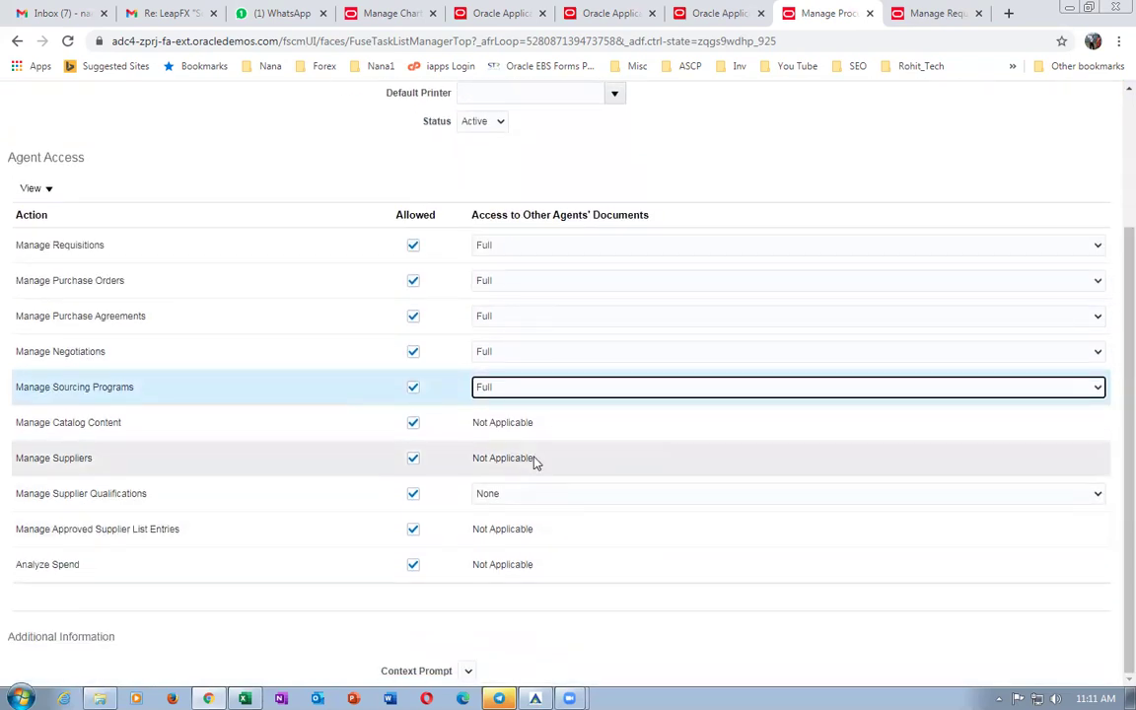
click(538, 493)
click(506, 537)
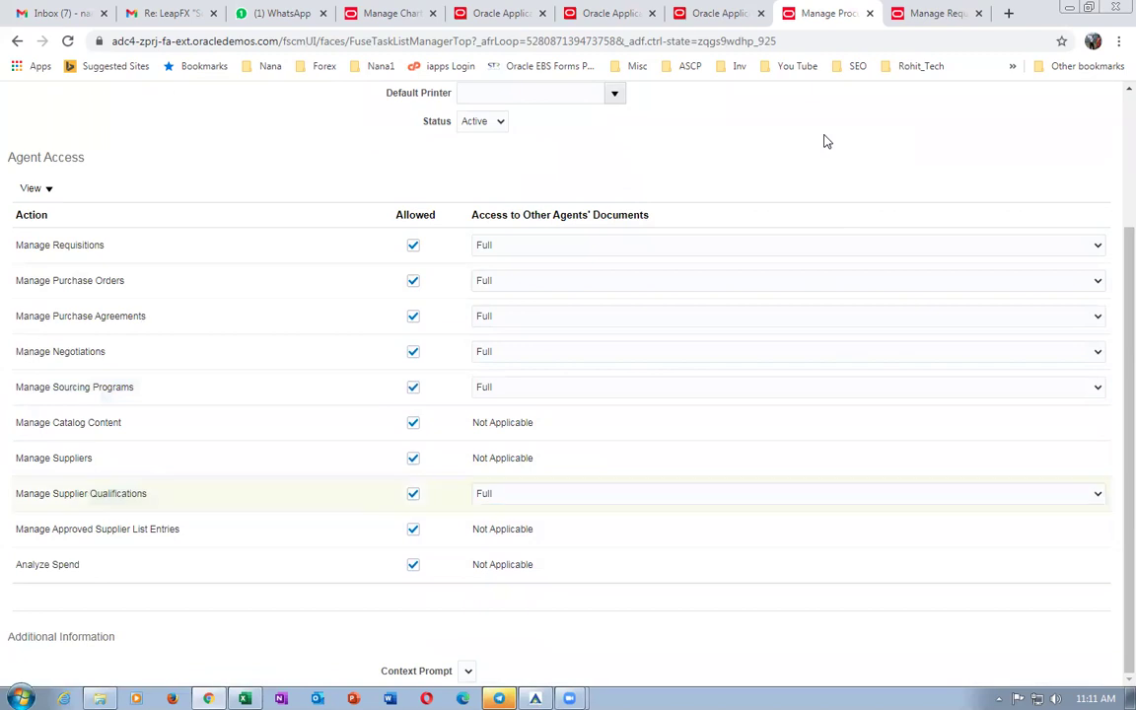
scroll(857, 195, up, 2)
click(999, 141)
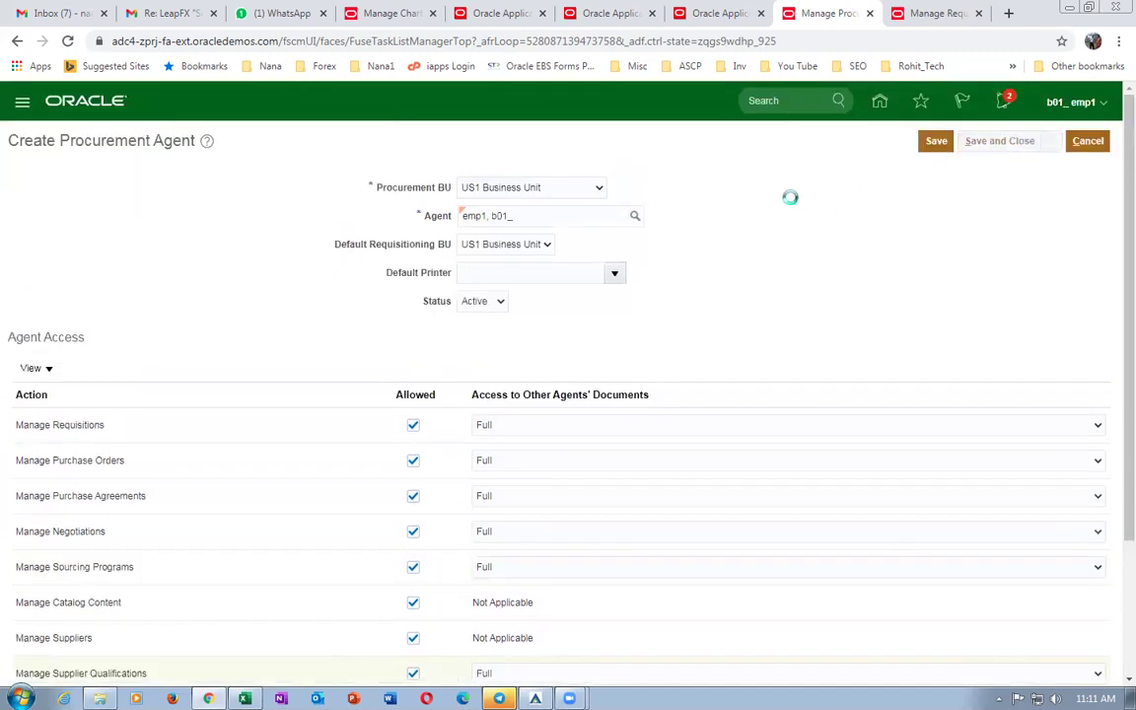
click(604, 261)
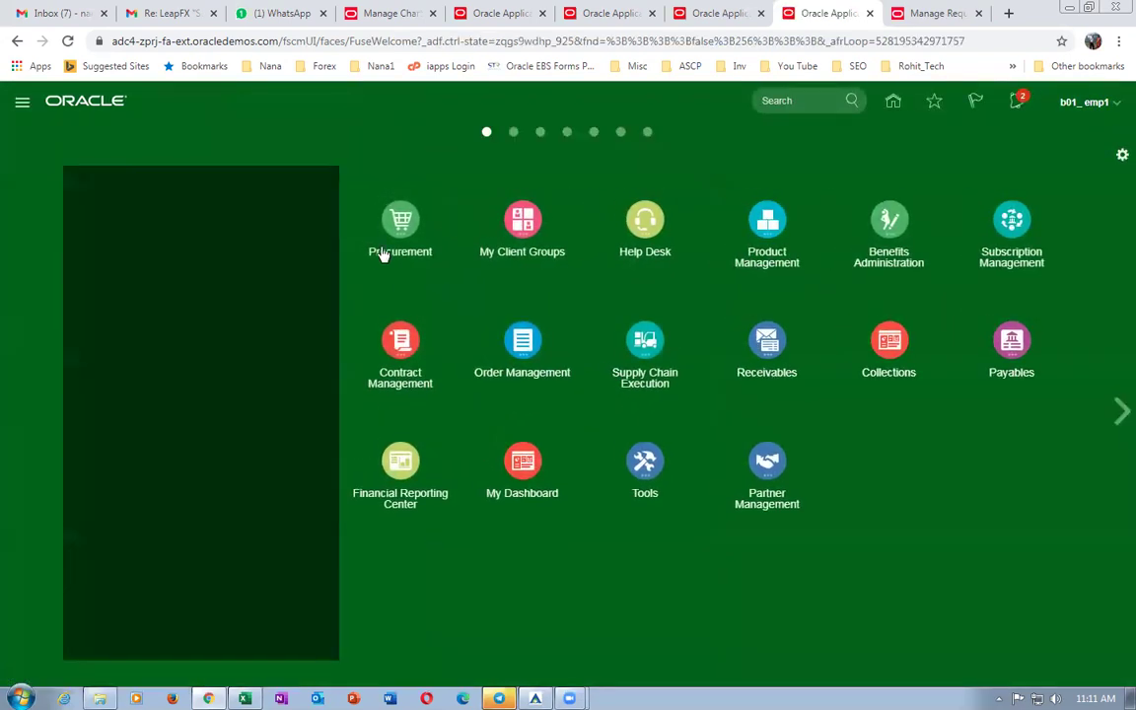
Start a new purchase order with procurement business unit b01_business_unit.
click(394, 222)
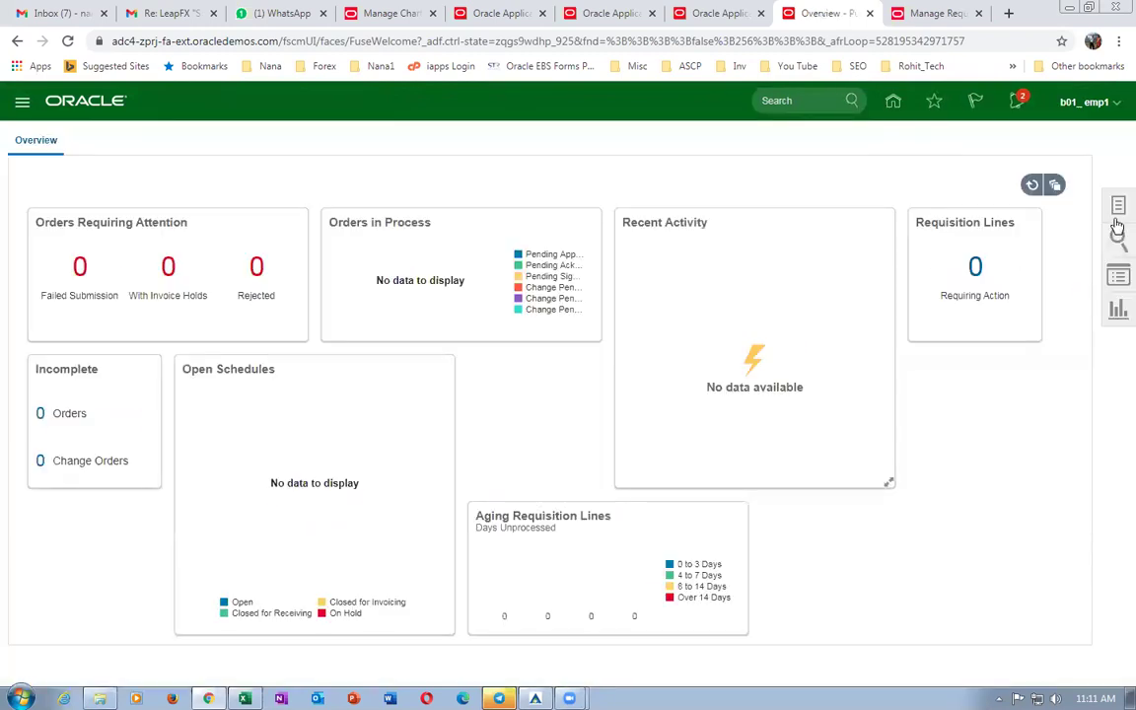
click(1118, 206)
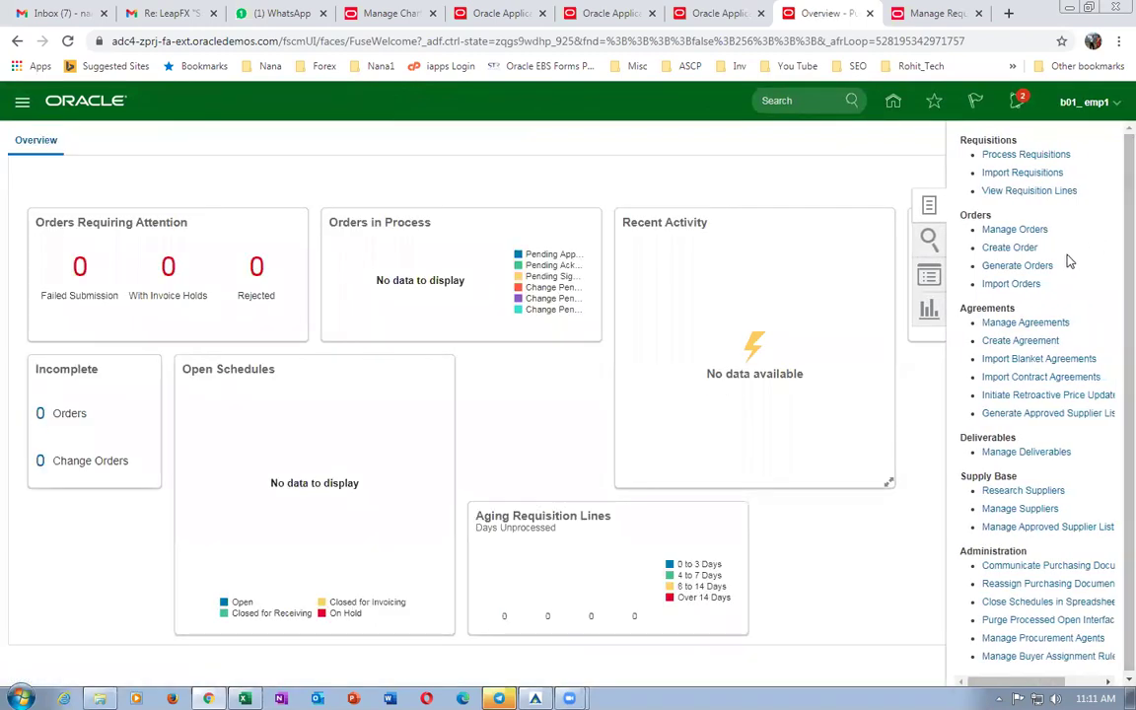
click(1026, 248)
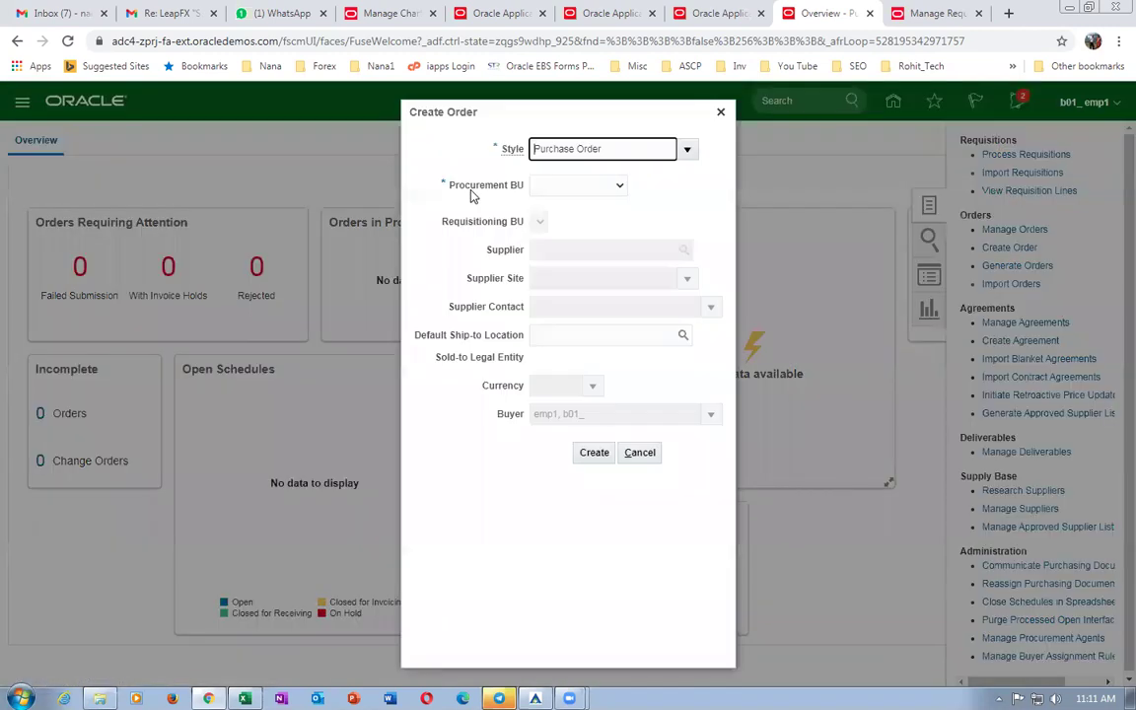
click(559, 189)
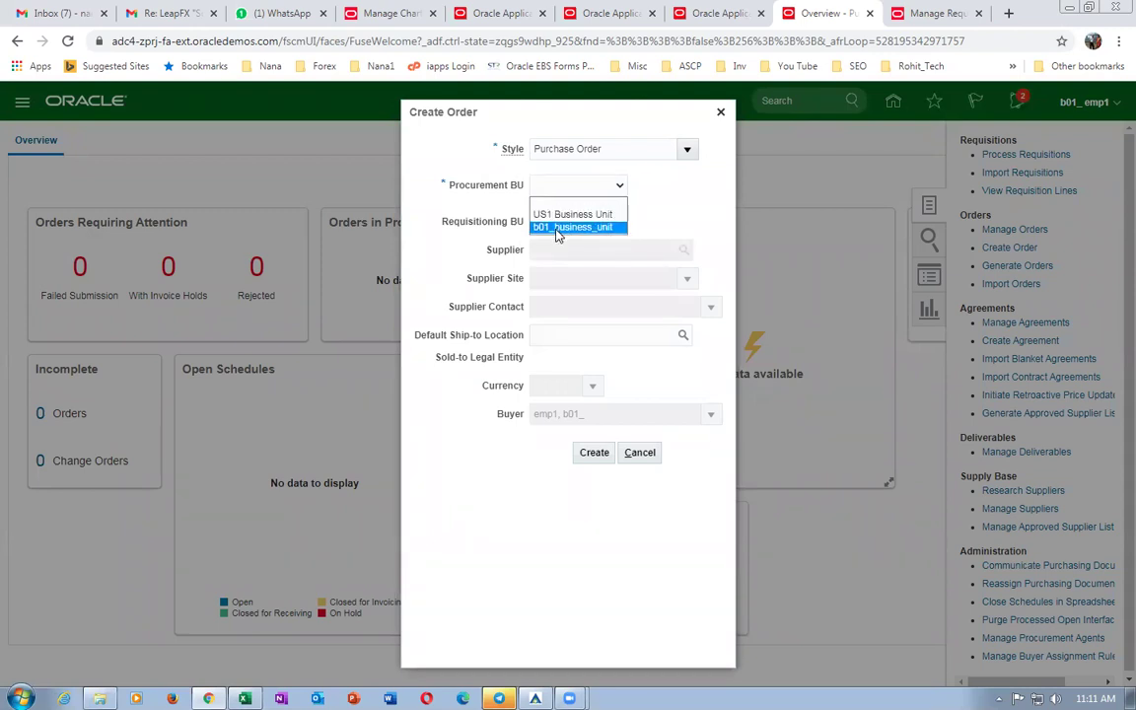
click(557, 229)
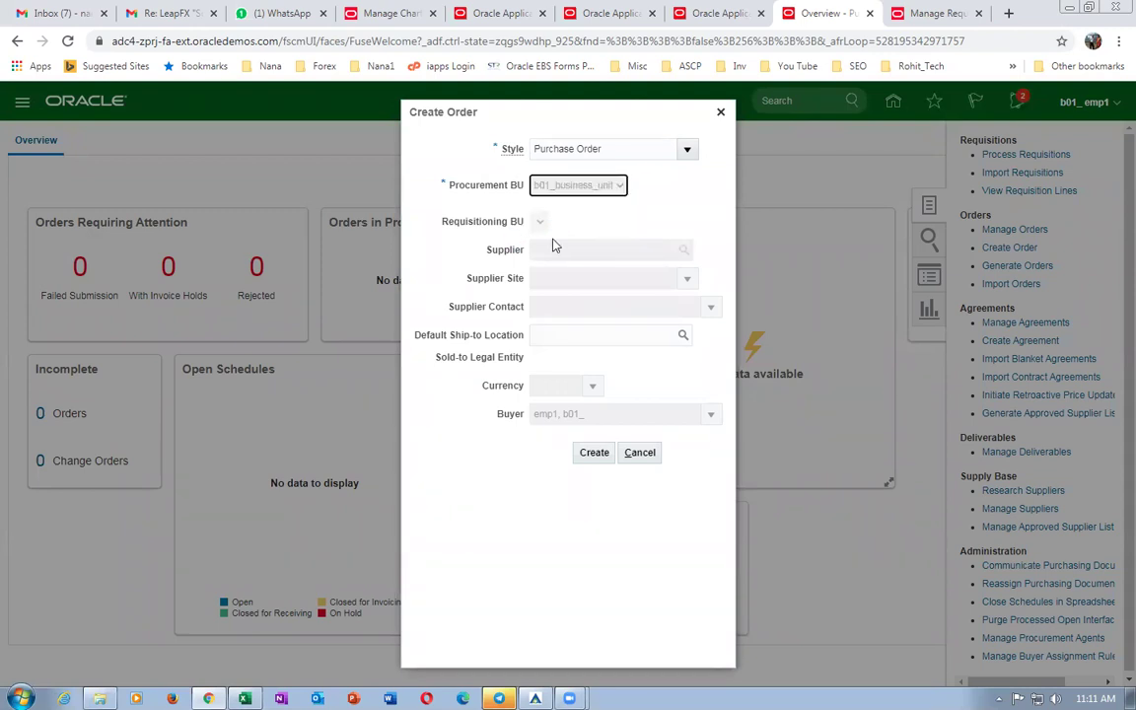
click(552, 253)
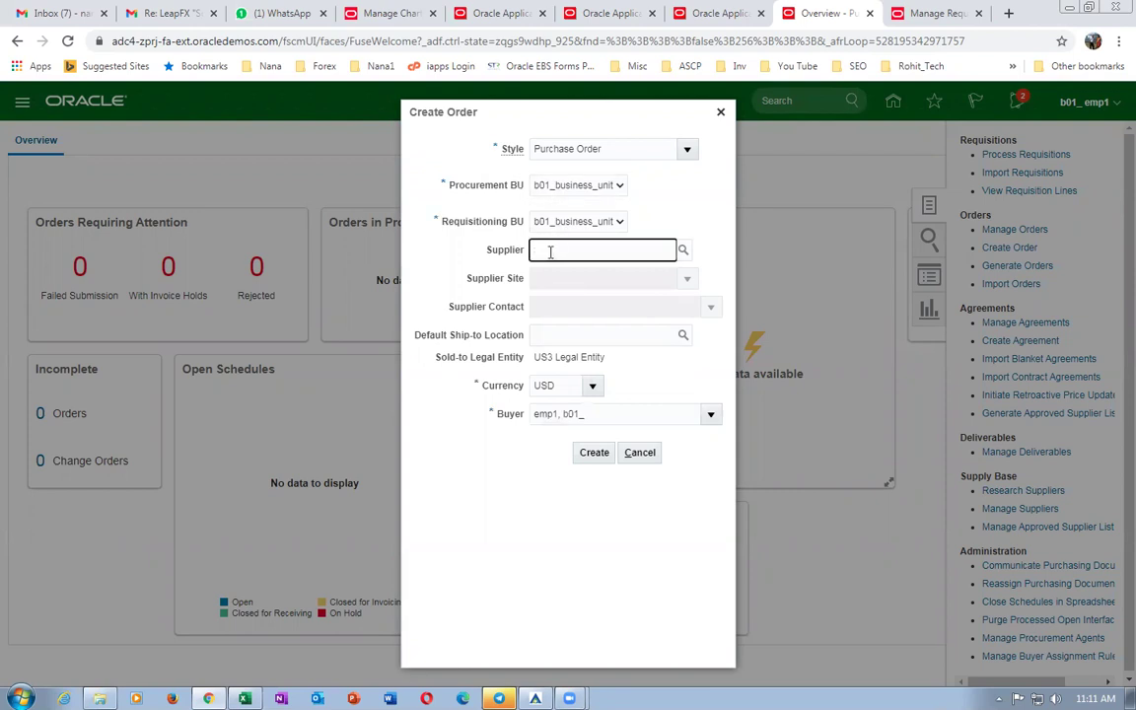
click(577, 185)
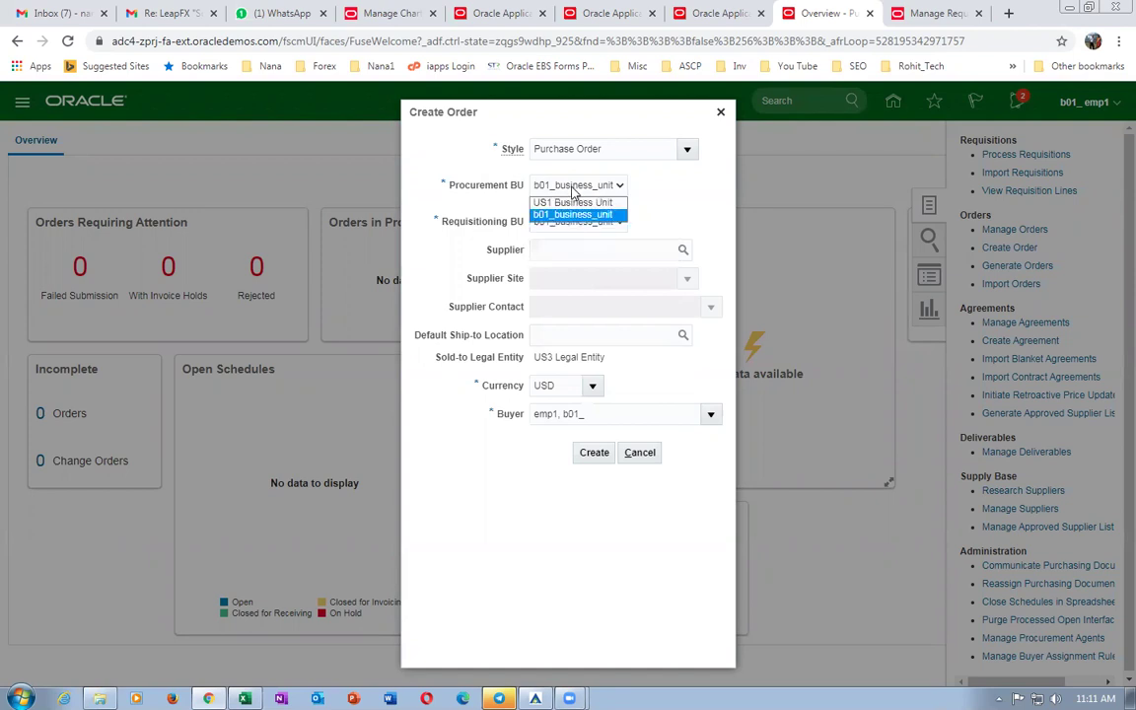
click(680, 195)
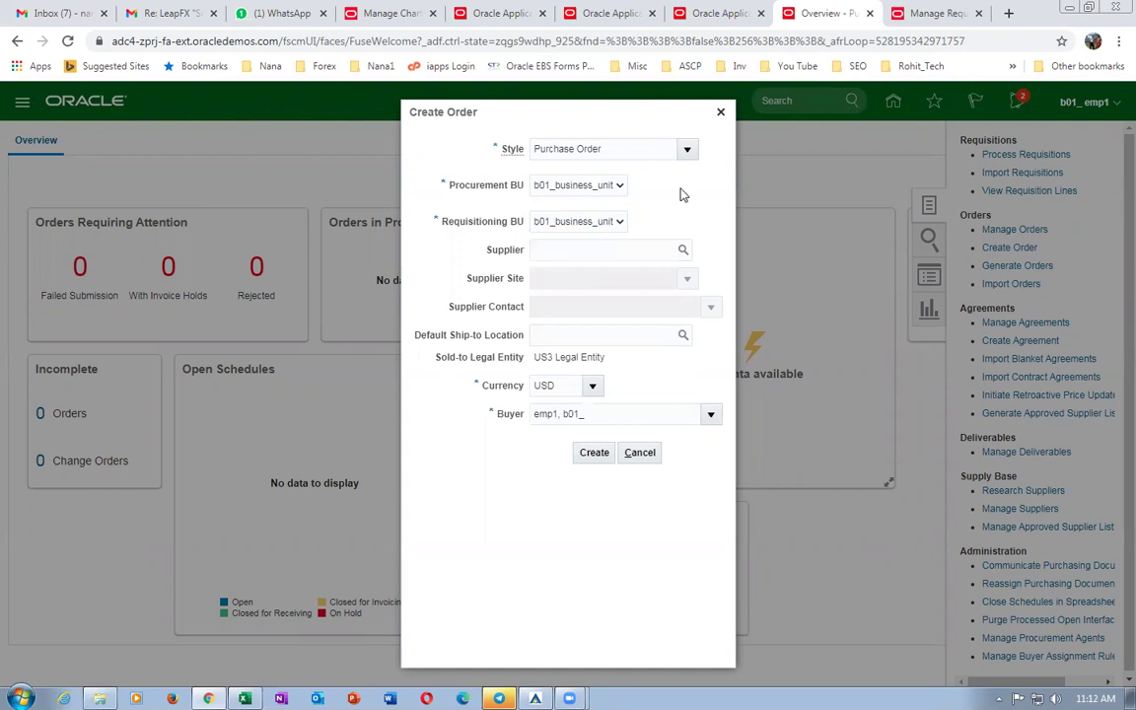
Cancel the order and switch to the Manage Requisition Approvals page.
click(539, 251)
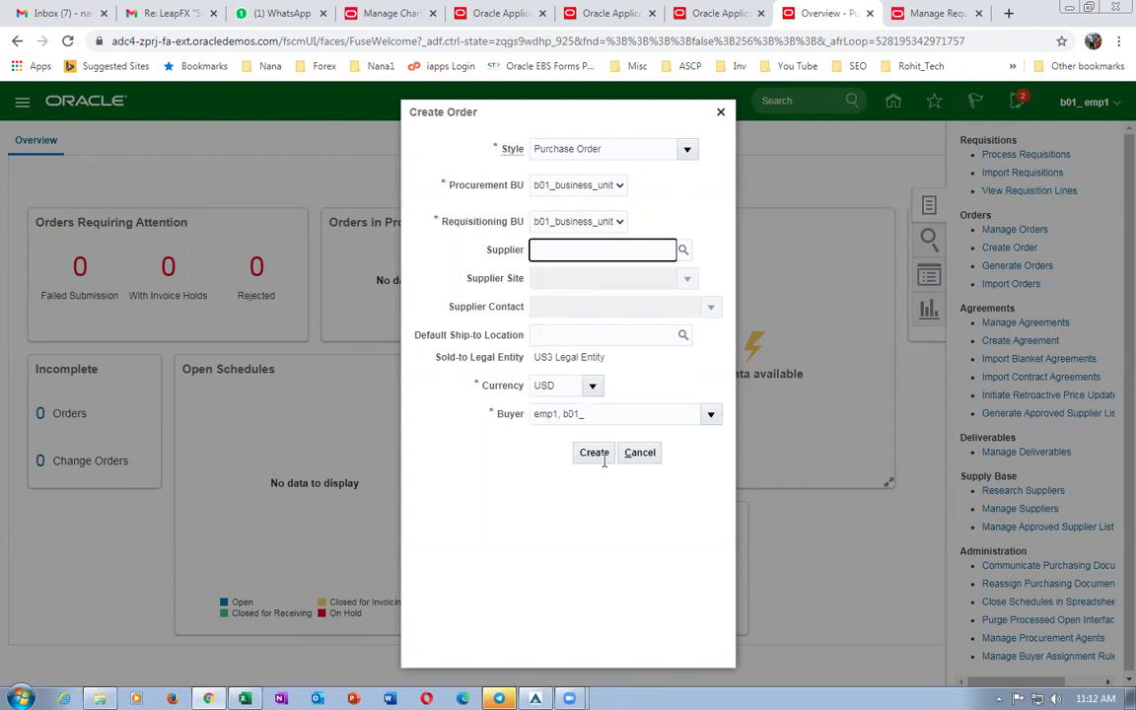
click(641, 456)
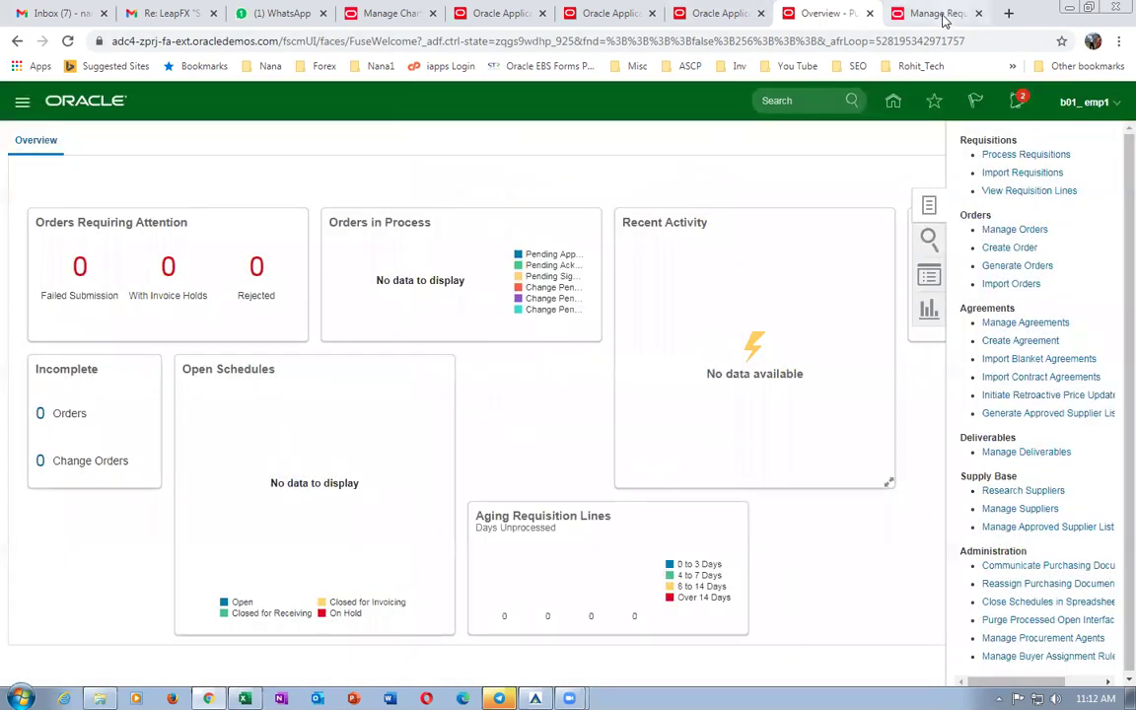
click(935, 14)
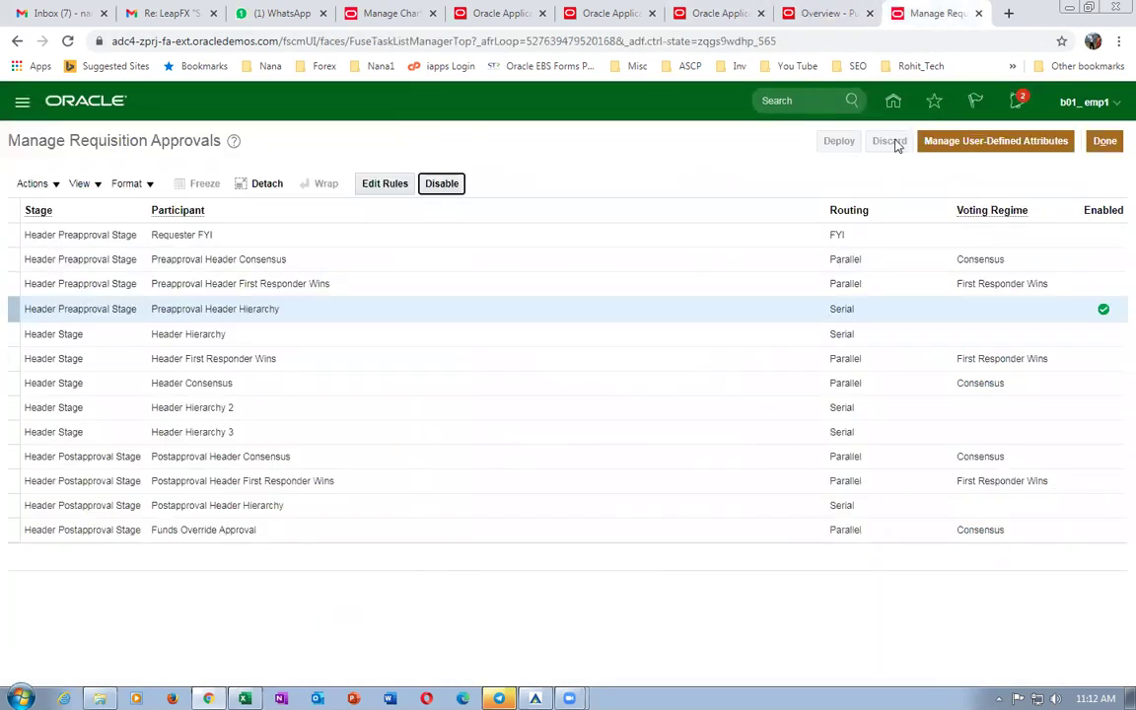
Leave requisition approvals and start Create Supplier from the Procurement Suppliers tasks.
click(998, 140)
click(895, 102)
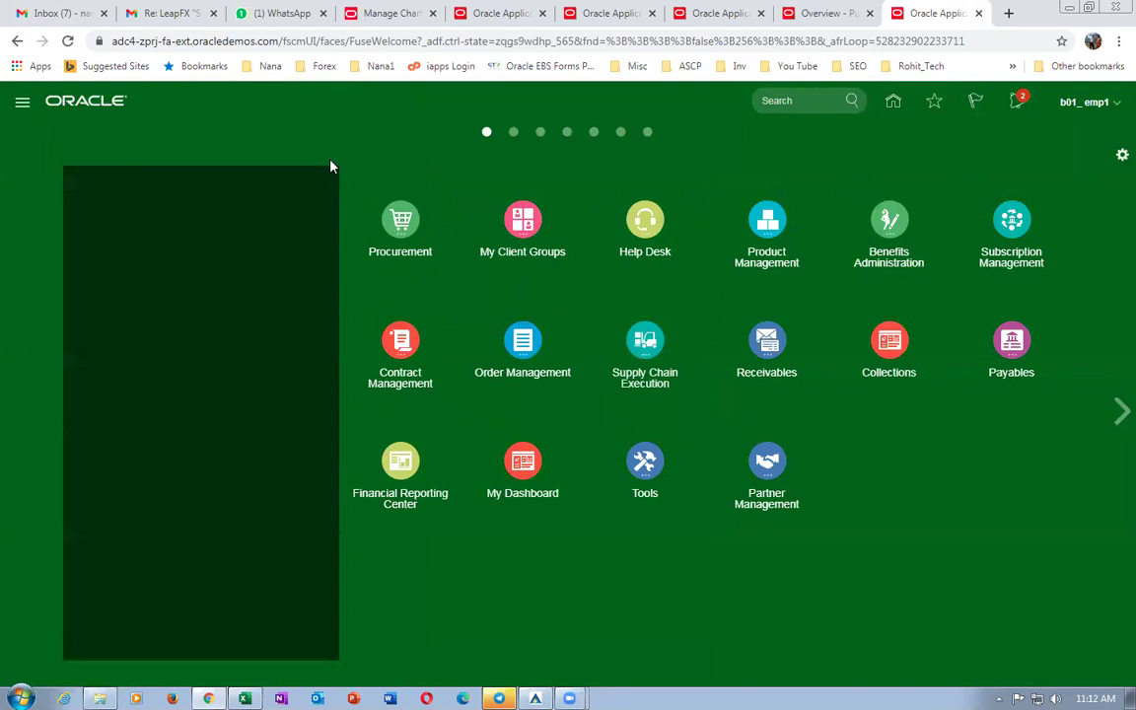
click(403, 225)
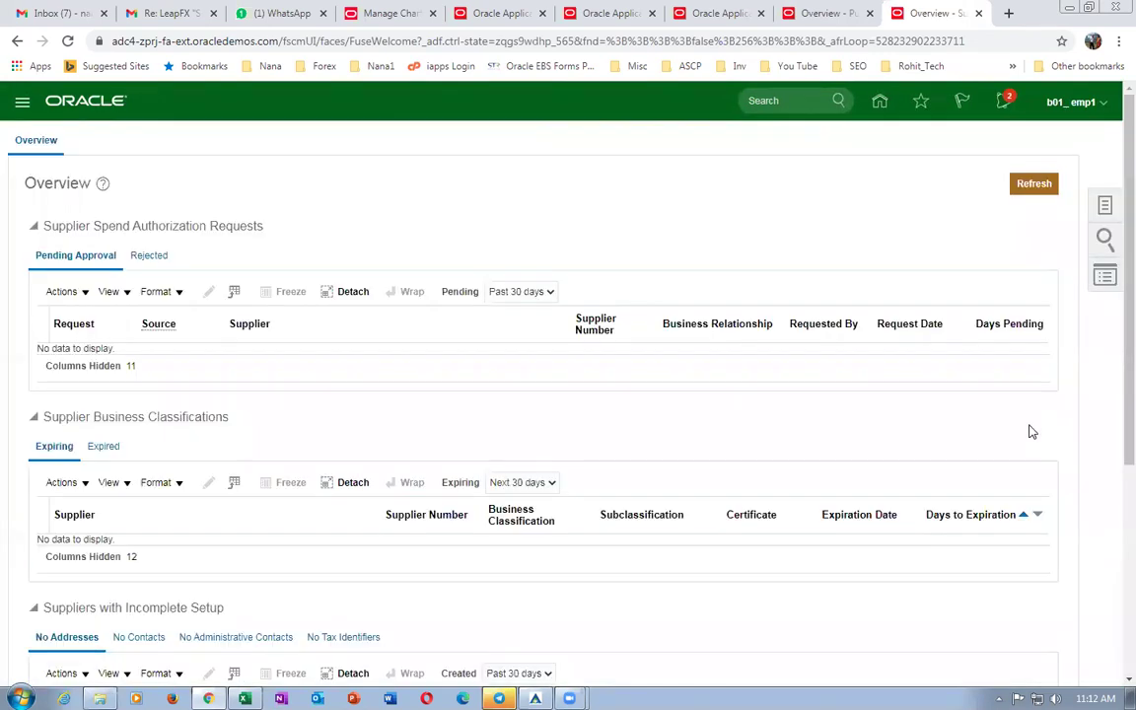
click(1104, 207)
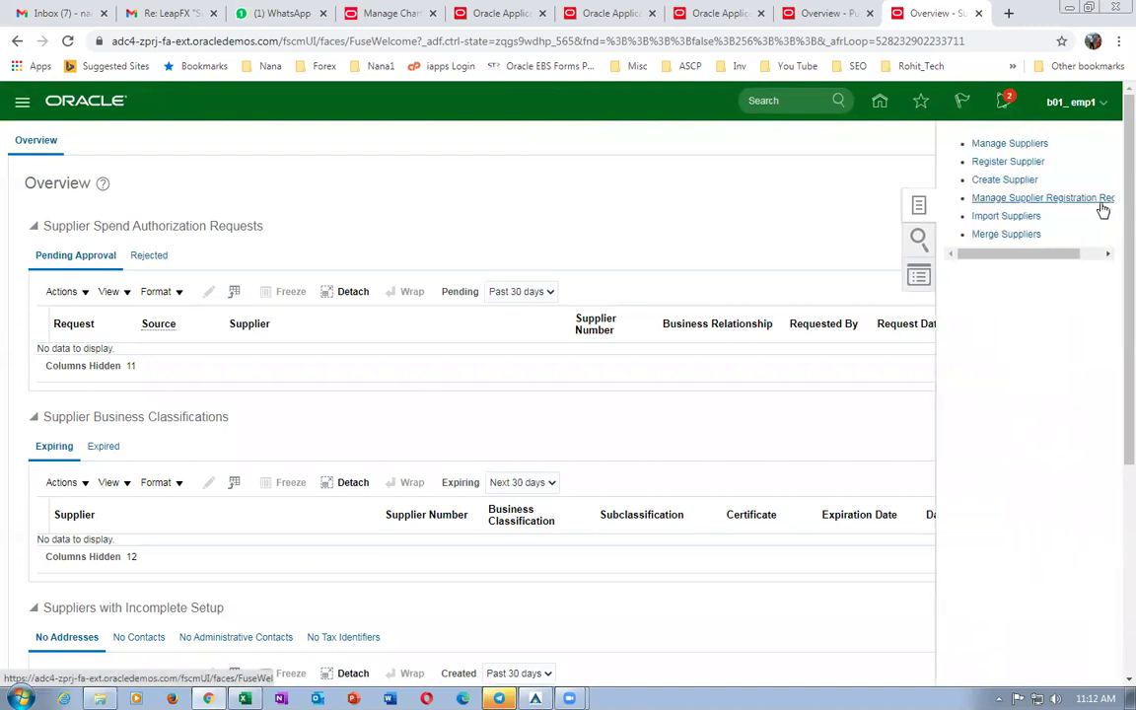
click(987, 182)
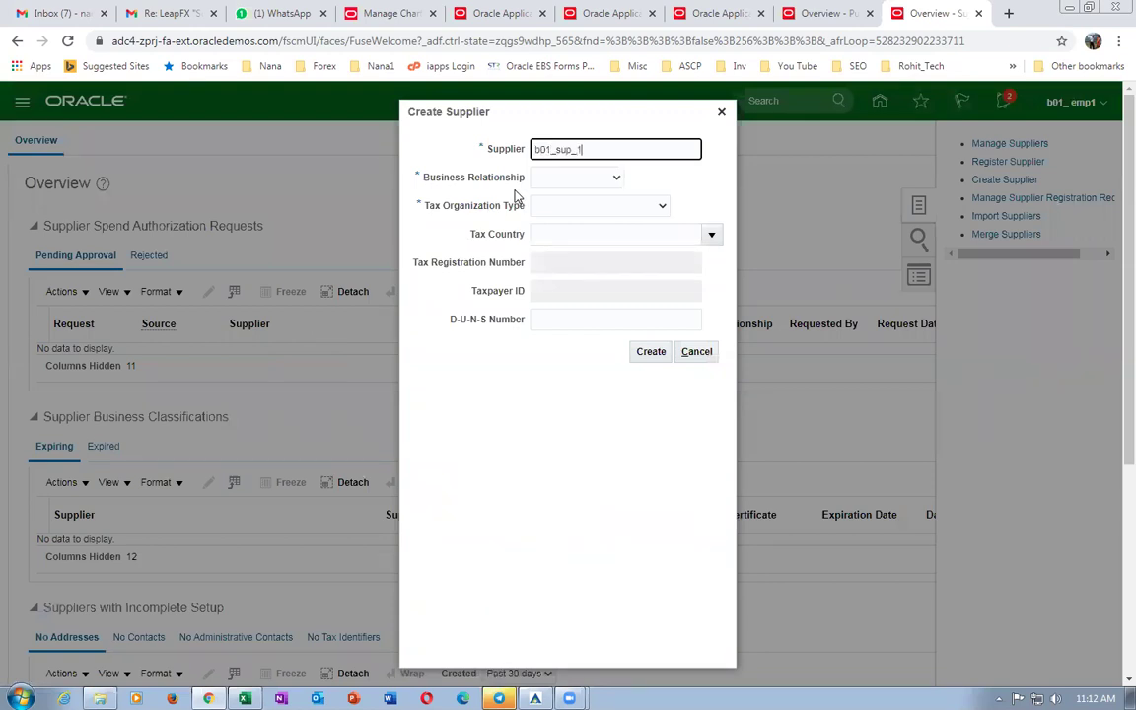
Create b01_sup_1 as a Spend Authorized supplier with Corporation tax organization type.
key(Tab)
click(596, 181)
click(592, 218)
click(563, 206)
click(562, 231)
key(Return)
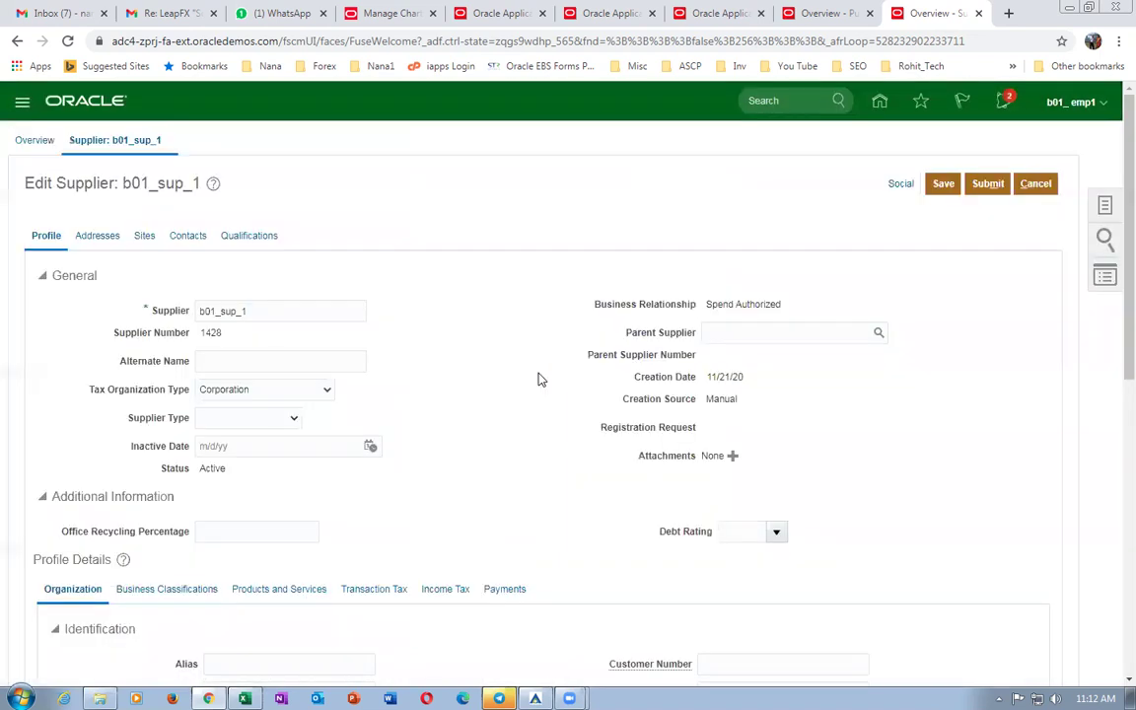
Make Check the default payment method, save supplier b01_sup_1, and show its addresses.
scroll(444, 378, down, 1)
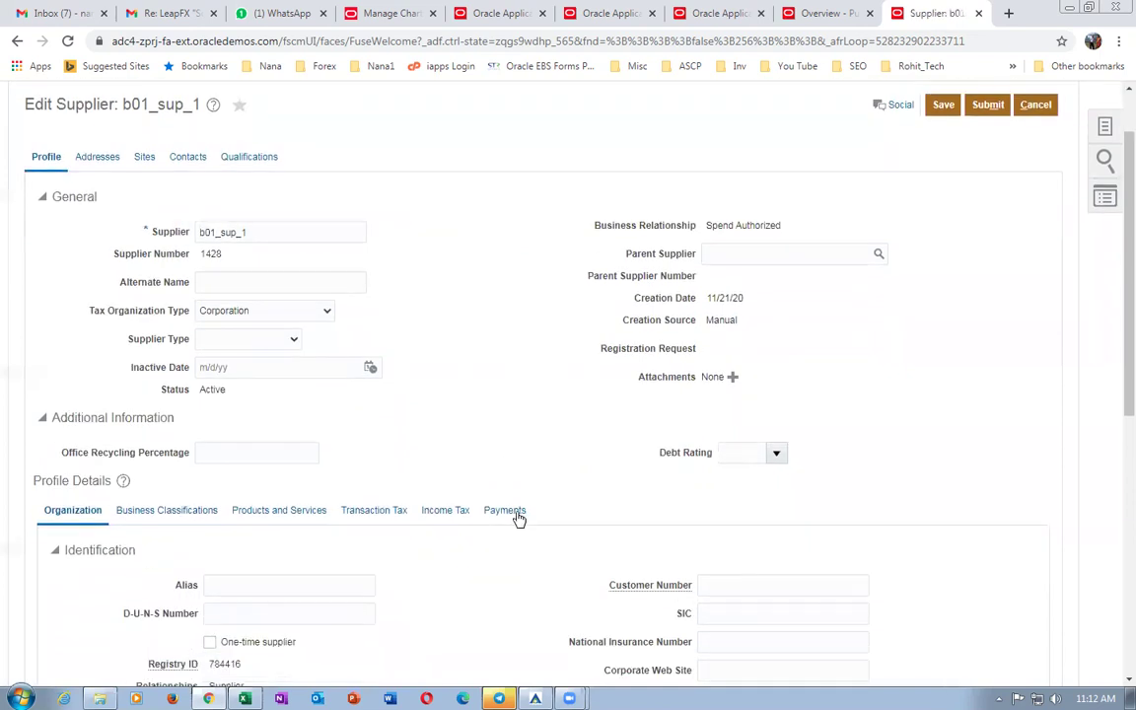
scroll(205, 488, down, 3)
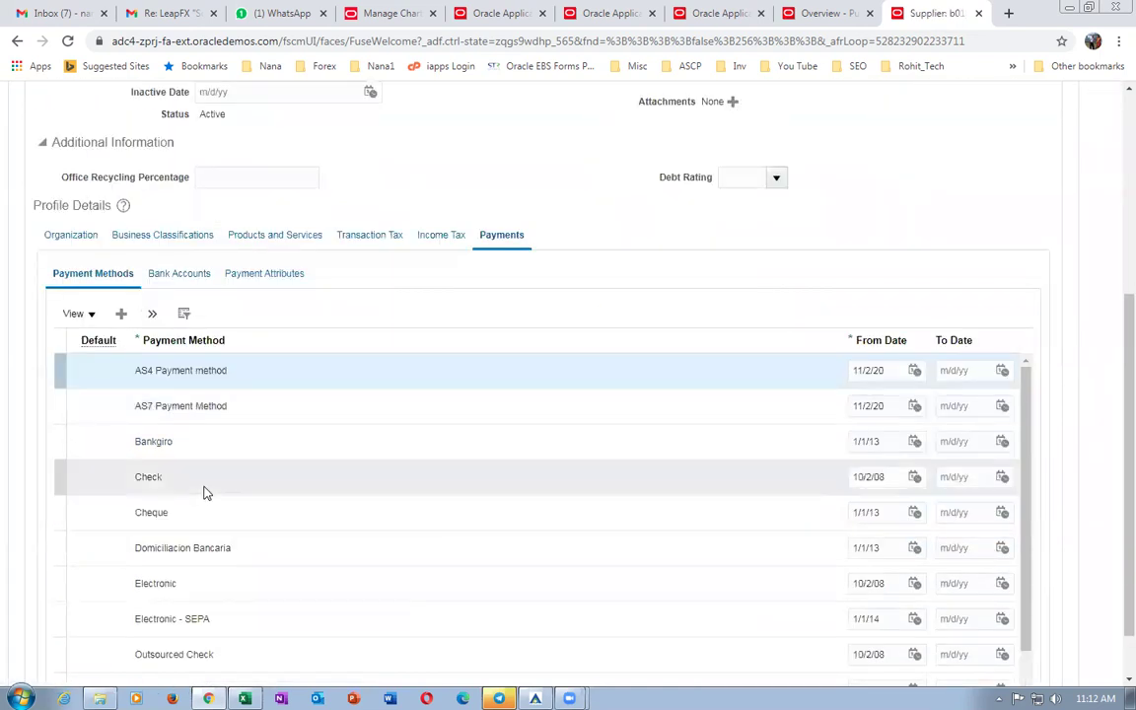
click(57, 477)
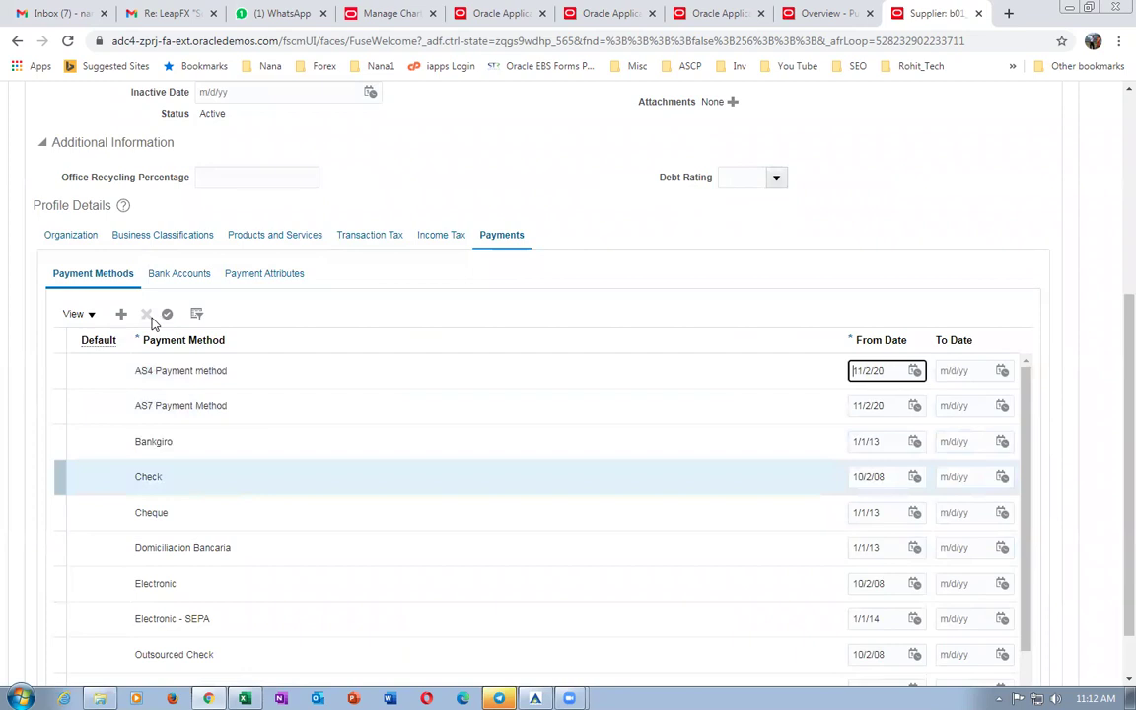
click(168, 316)
scroll(996, 214, up, 3)
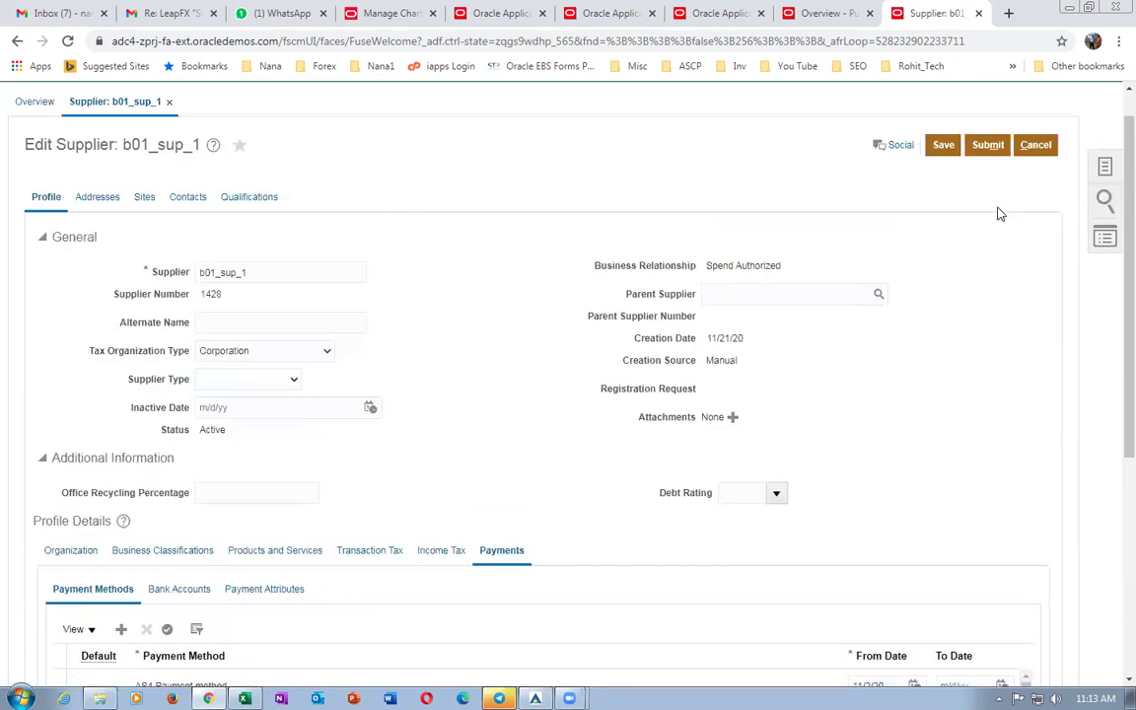
click(944, 146)
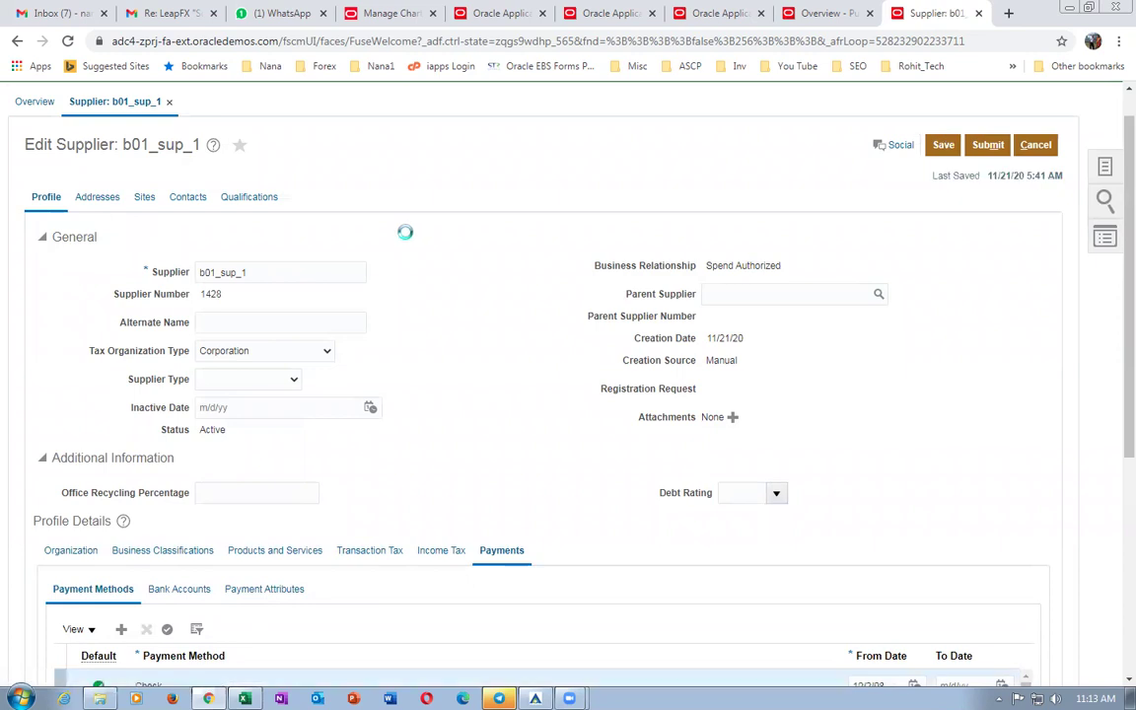
click(204, 276)
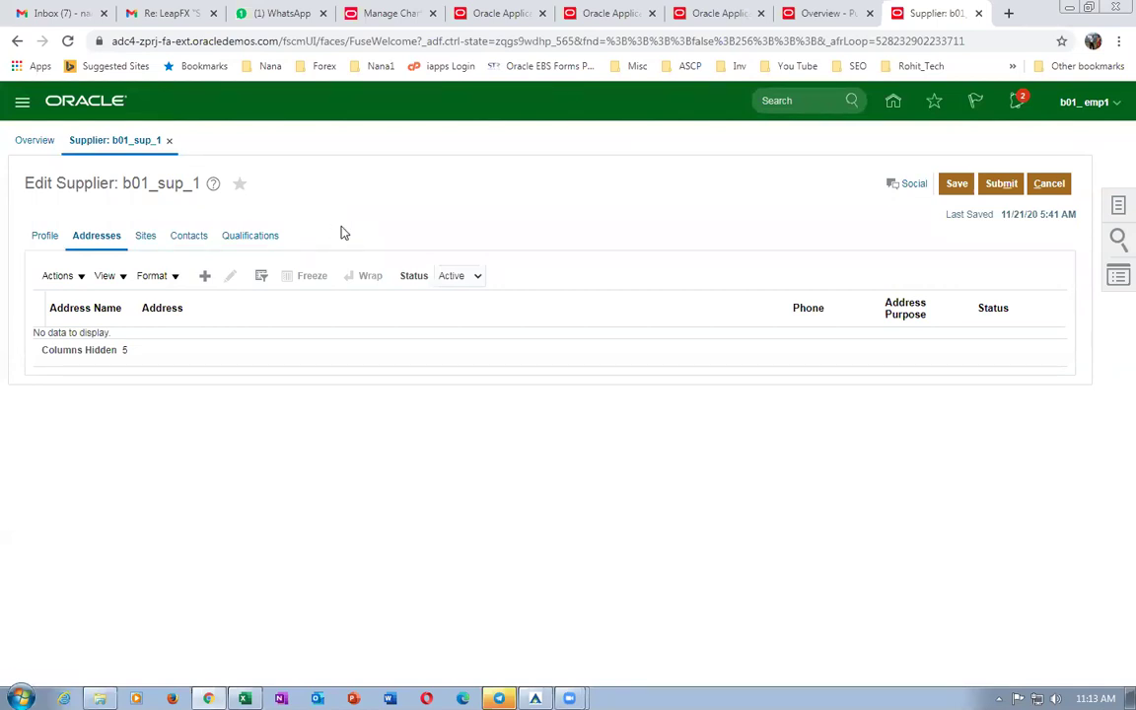
Name the new address b01_addr_1 and set its country to United States.
click(284, 282)
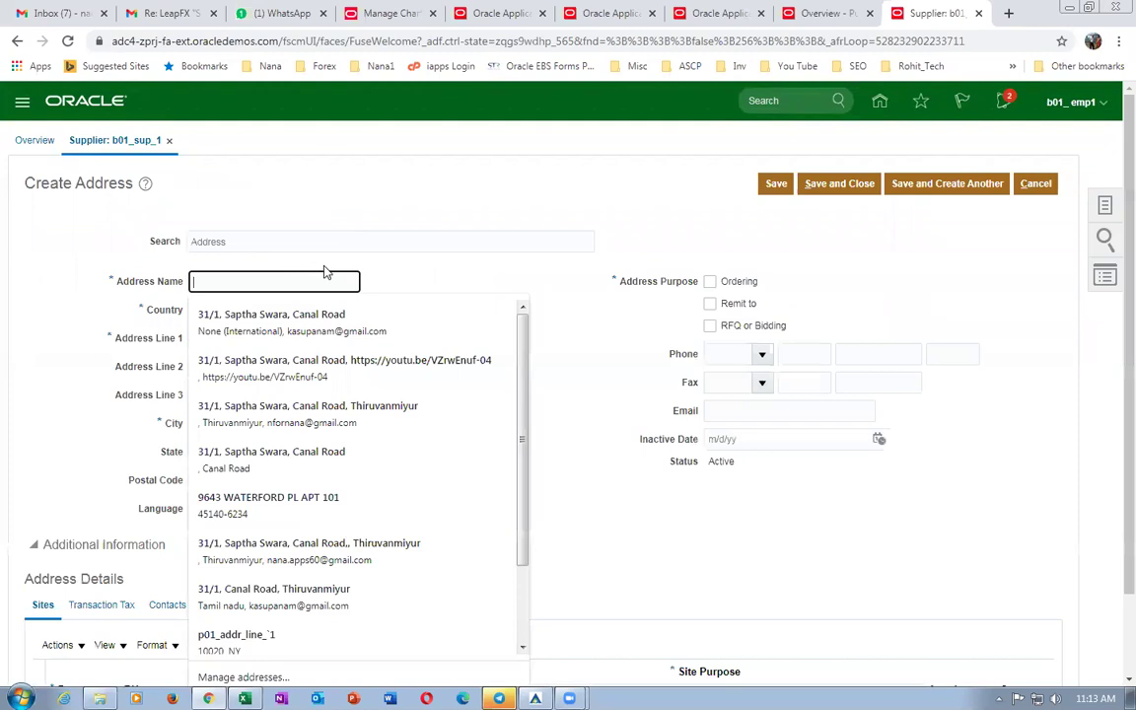
text(b01_addr_1)
key(Tab)
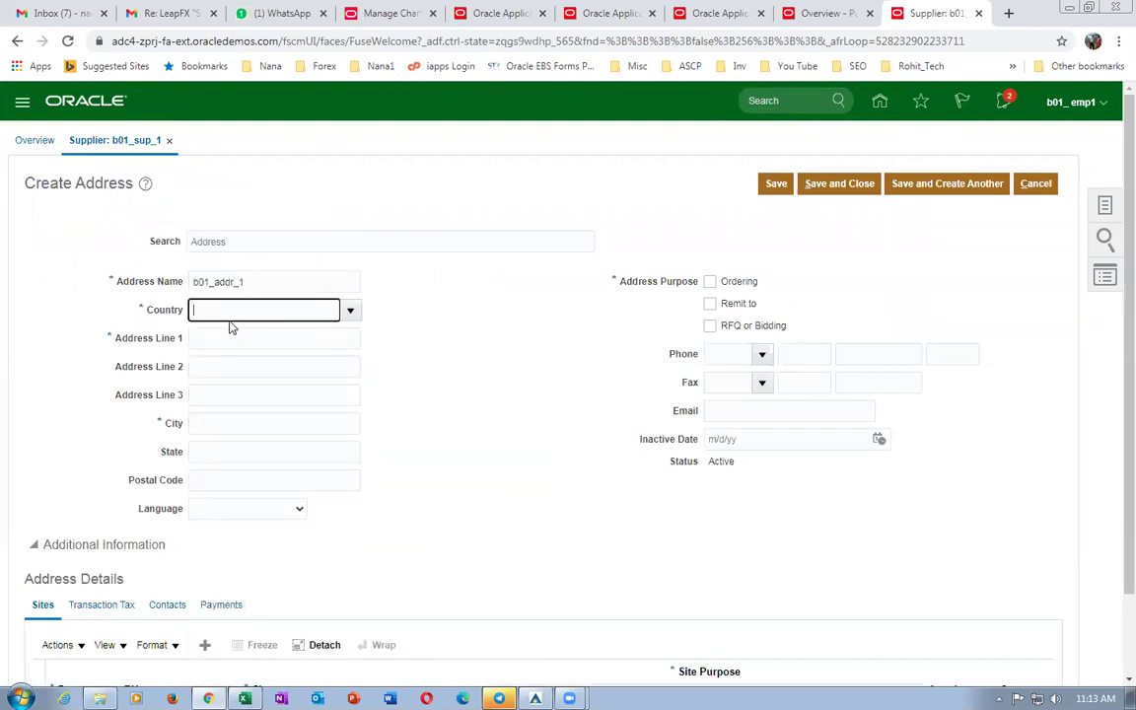
text(united sta)
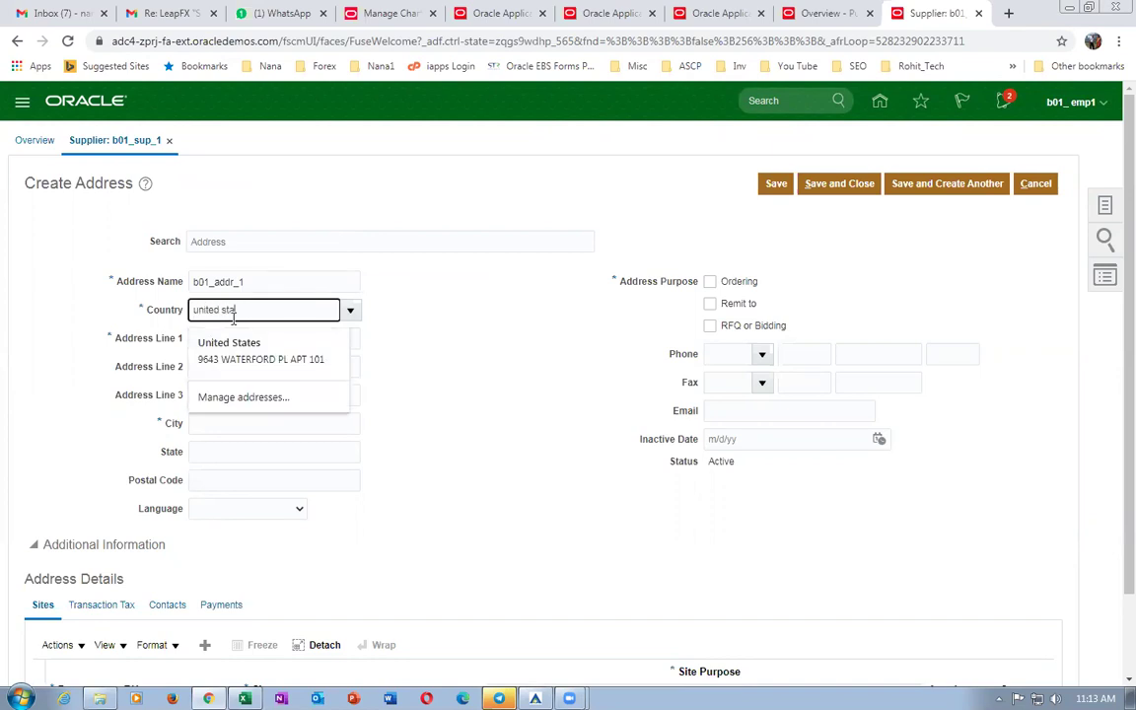
key(Tab)
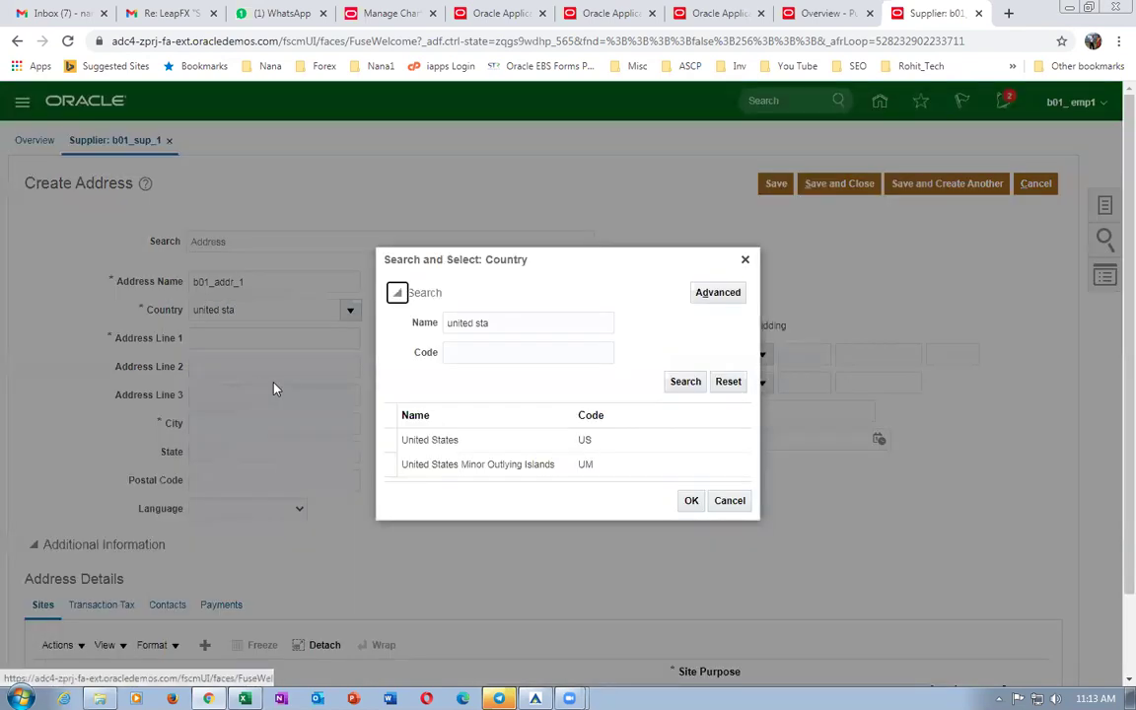
click(434, 440)
click(694, 503)
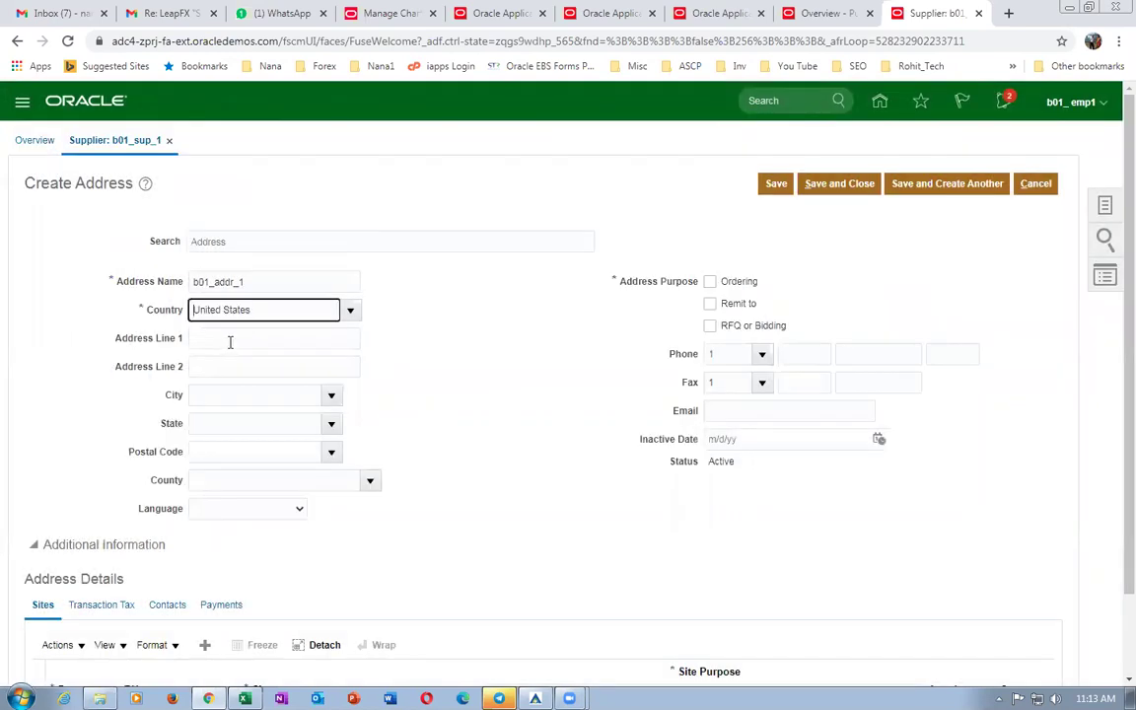
click(230, 340)
Enter address line b01 and postal code 10020, filling in Manhattan, NY.
text(b)
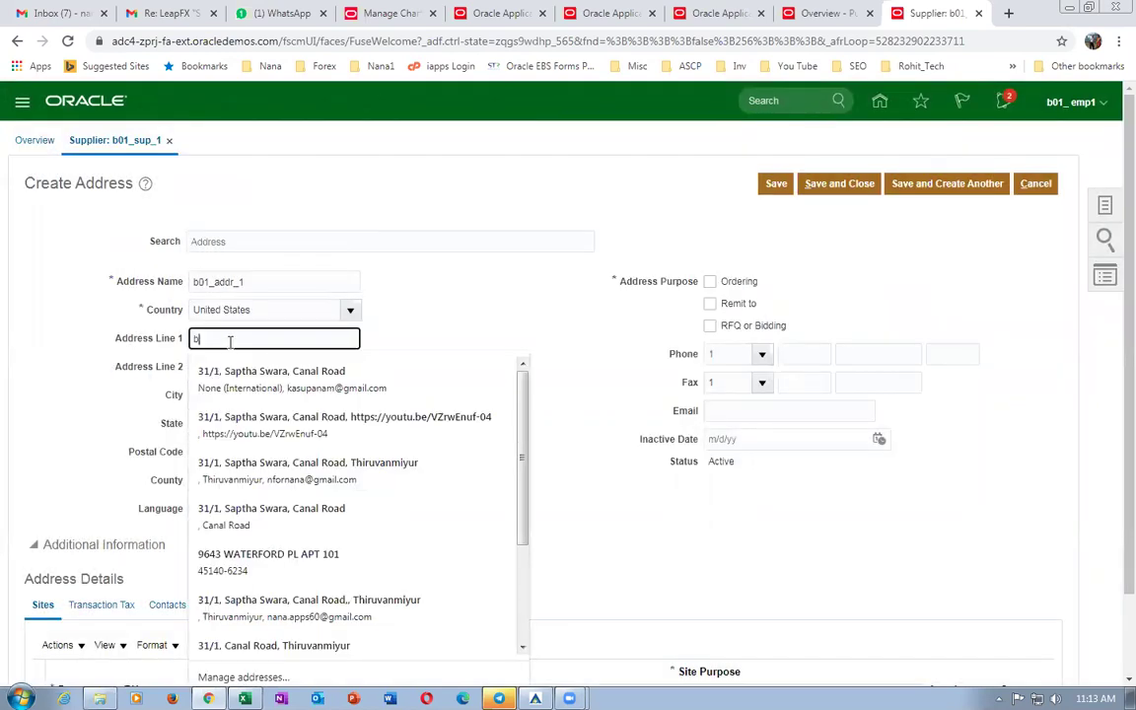
text(01 addr 1)
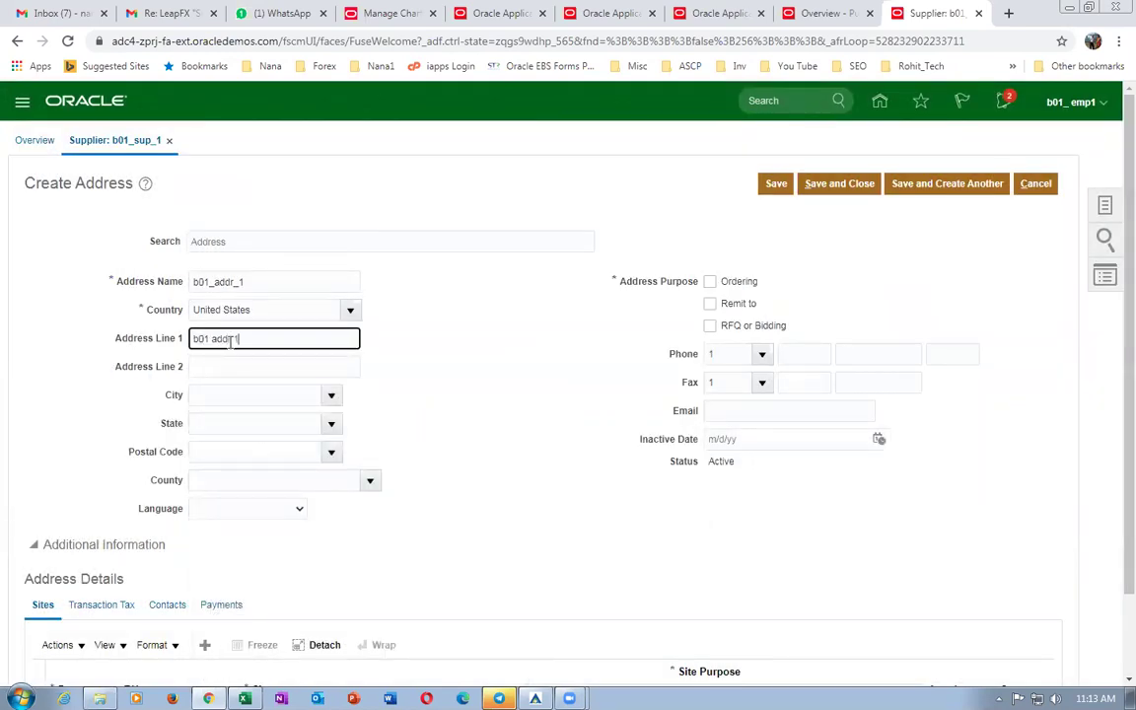
click(203, 454)
text(10020)
key(Tab)
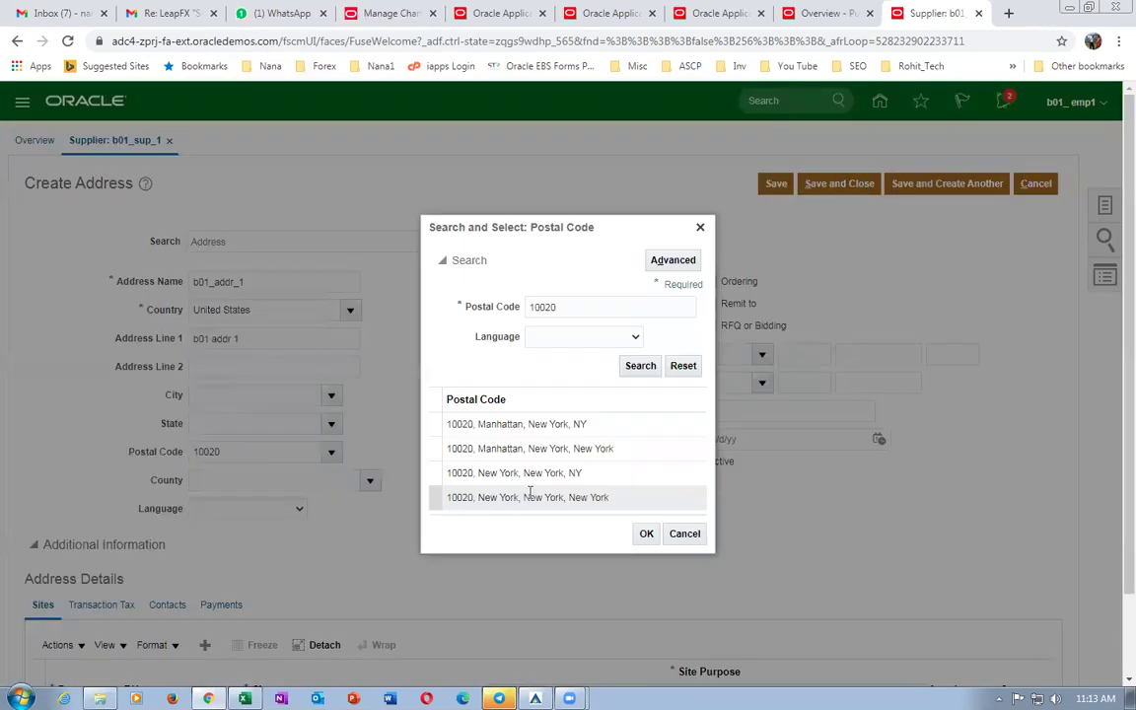
click(523, 426)
click(643, 533)
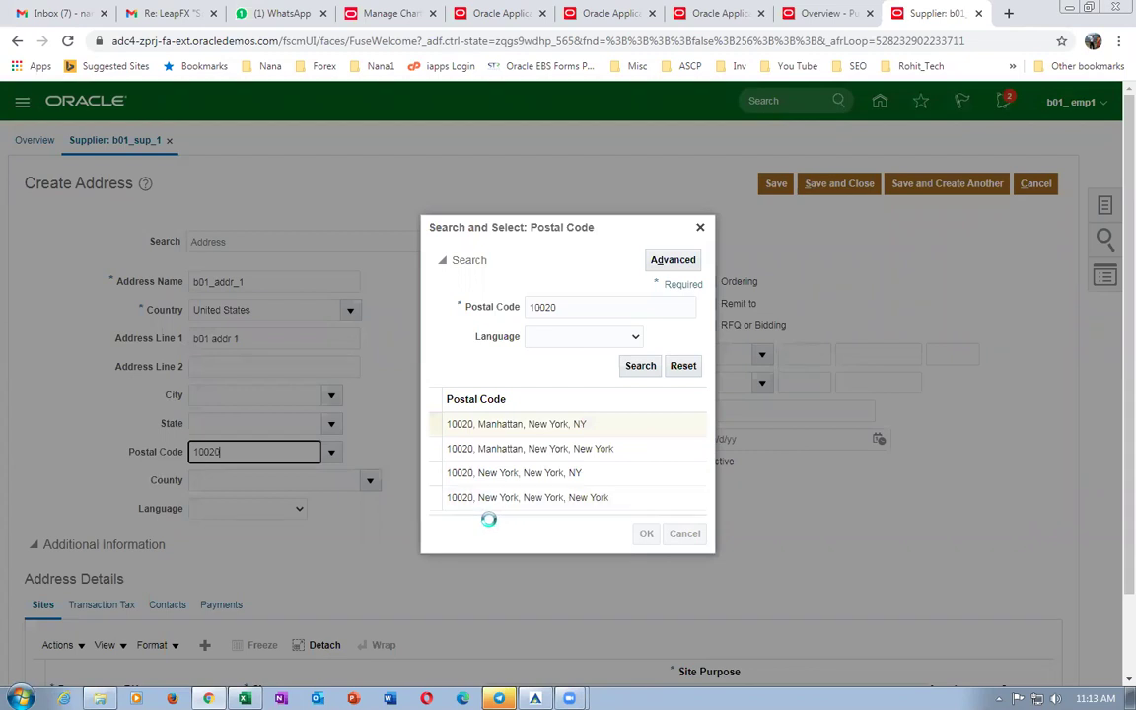
Mark the address for Ordering and Remit to, and save it.
click(710, 281)
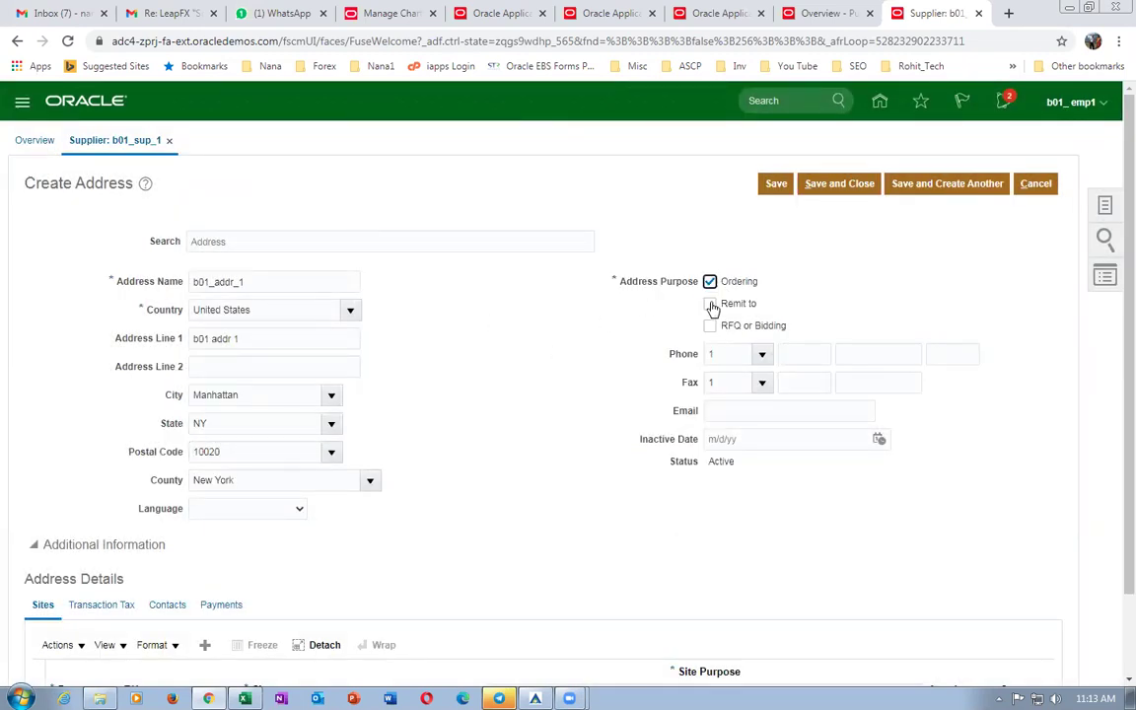
click(834, 189)
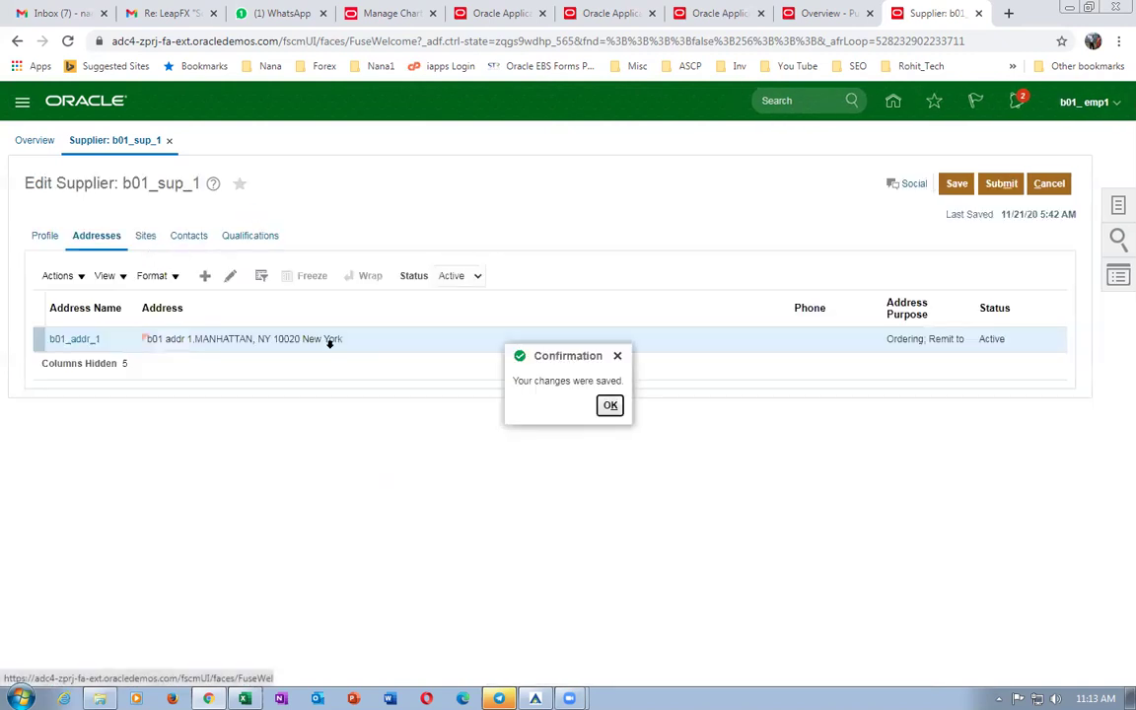
key(Return)
click(189, 237)
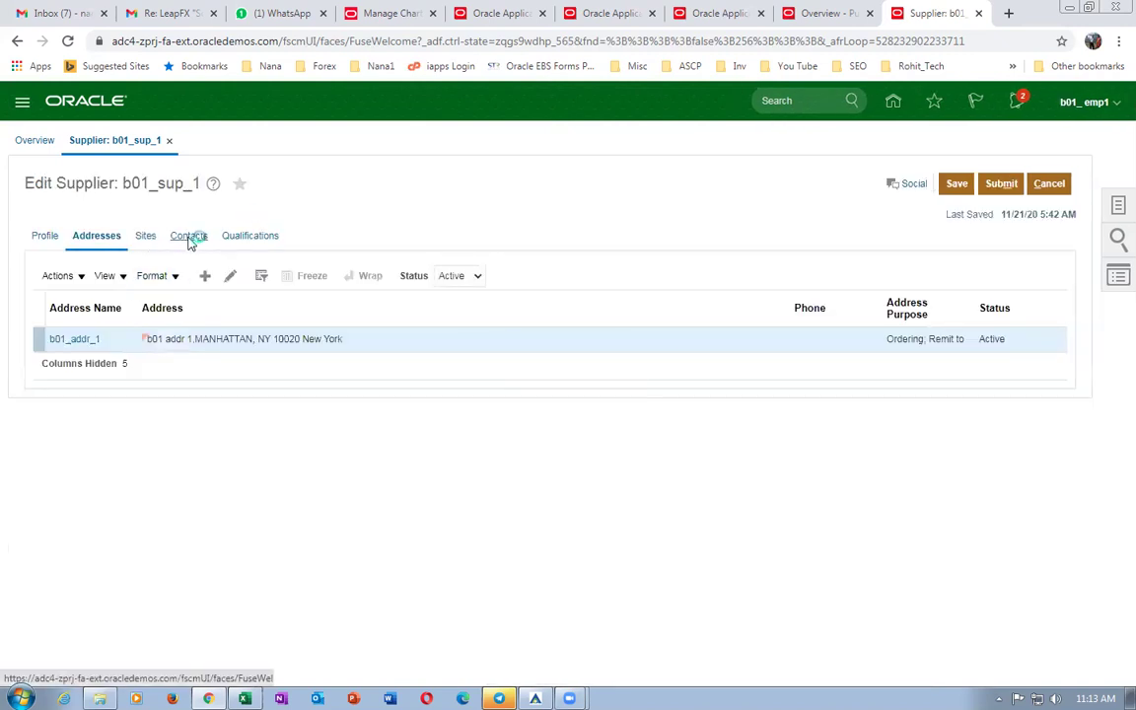
Add a new contact with the contact's first name, last name and e-mail address.
click(205, 276)
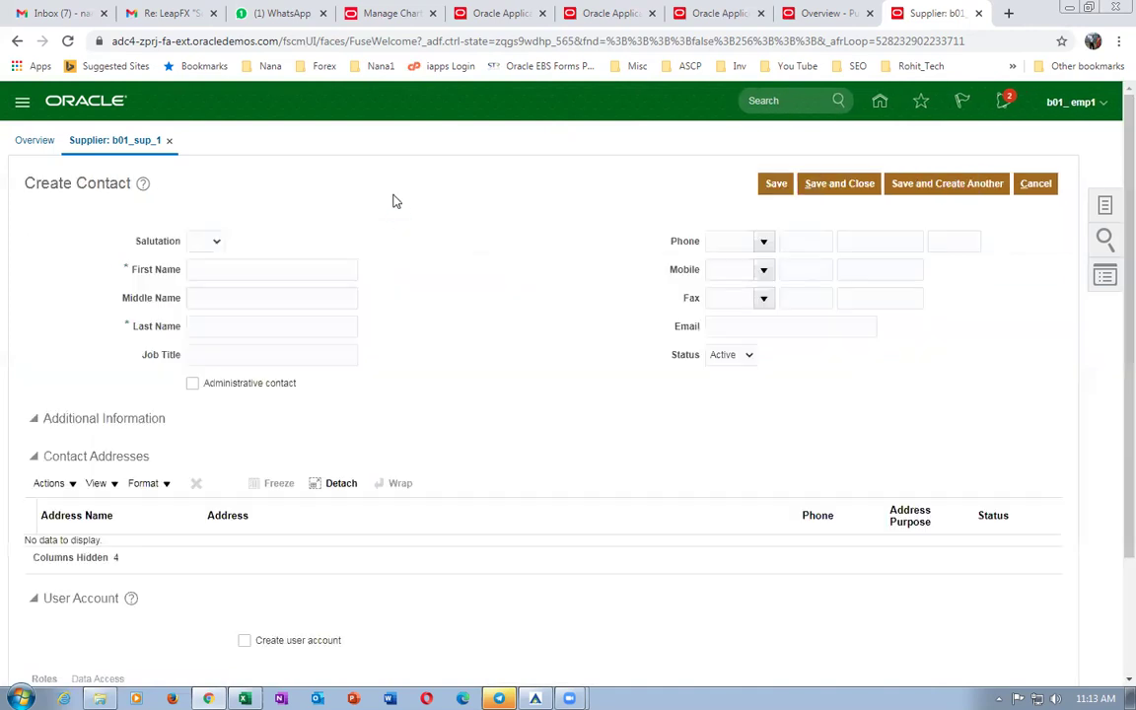
click(275, 265)
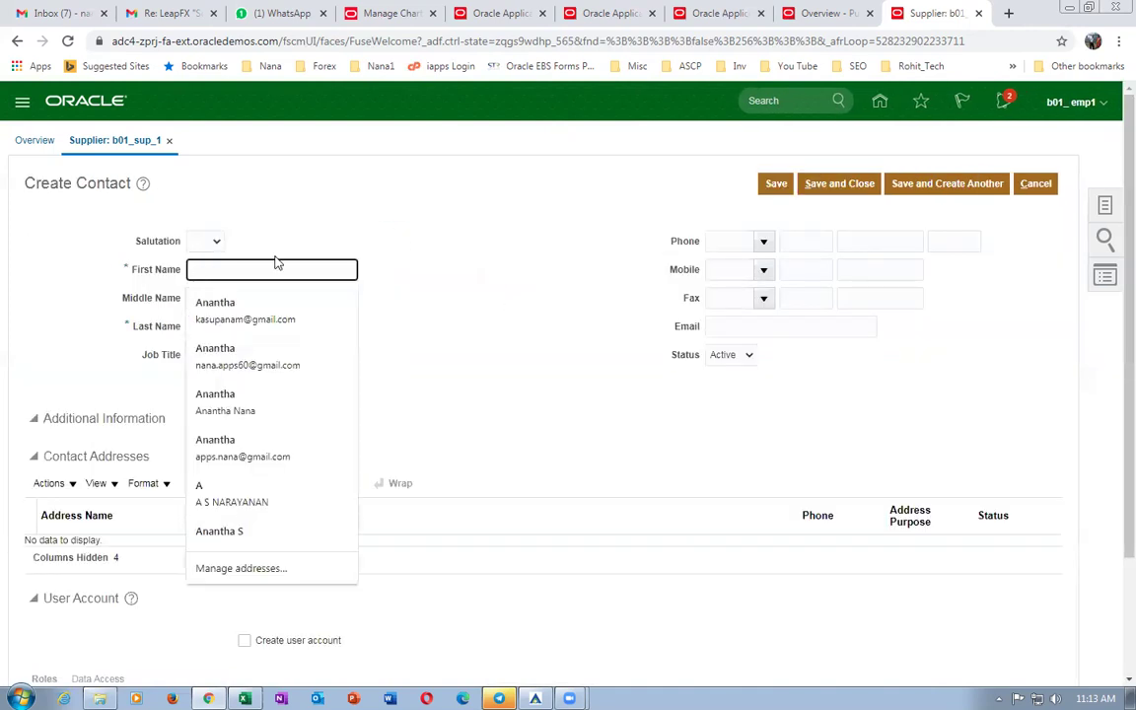
text(Anantha 1)
key(Tab)
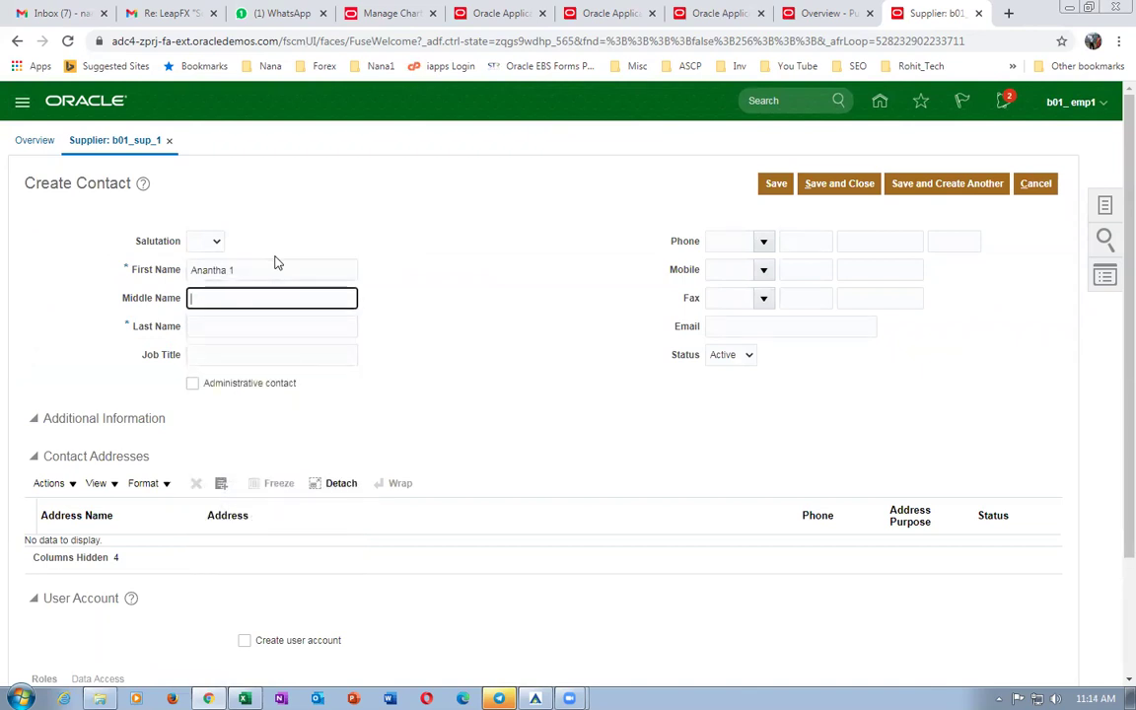
key(Tab)
text(nana 1)
click(782, 325)
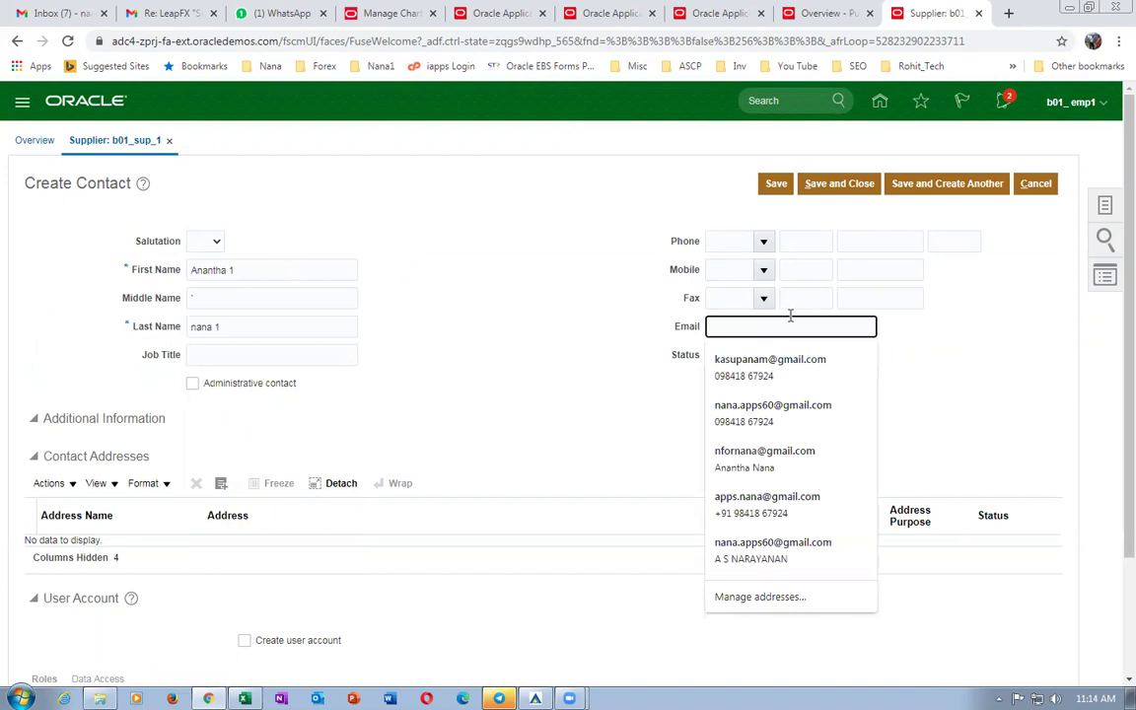
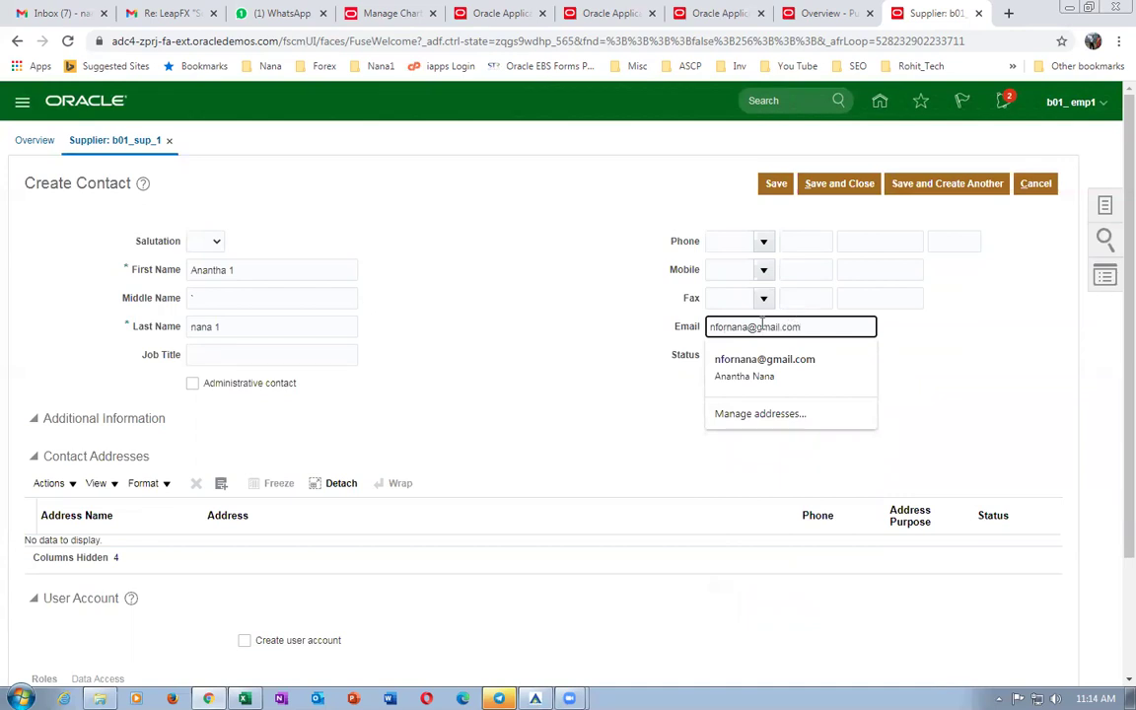
click(473, 360)
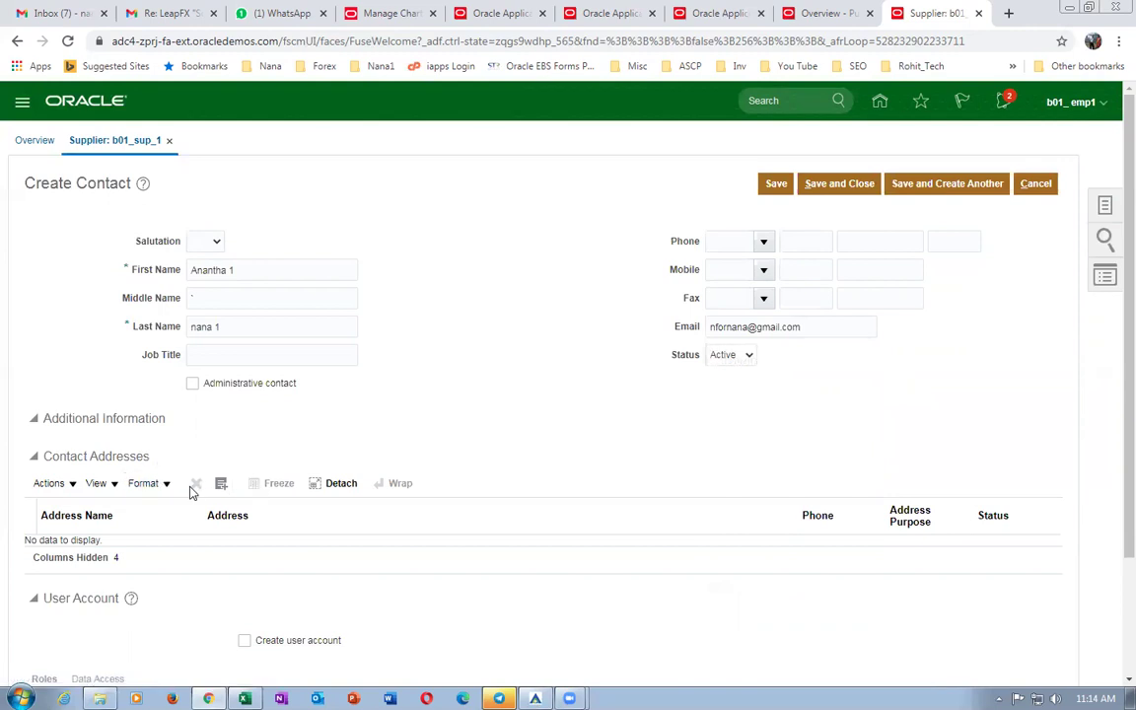
Link existing address b01_addr_1 to the contact.
click(65, 485)
click(85, 534)
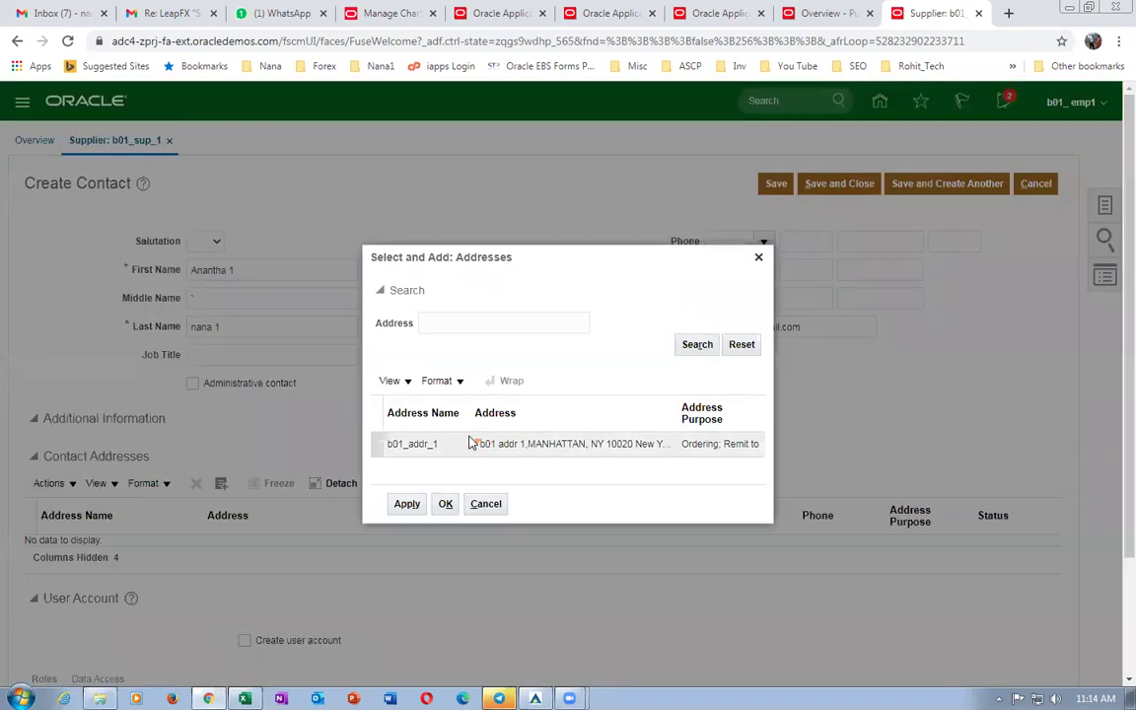
click(449, 449)
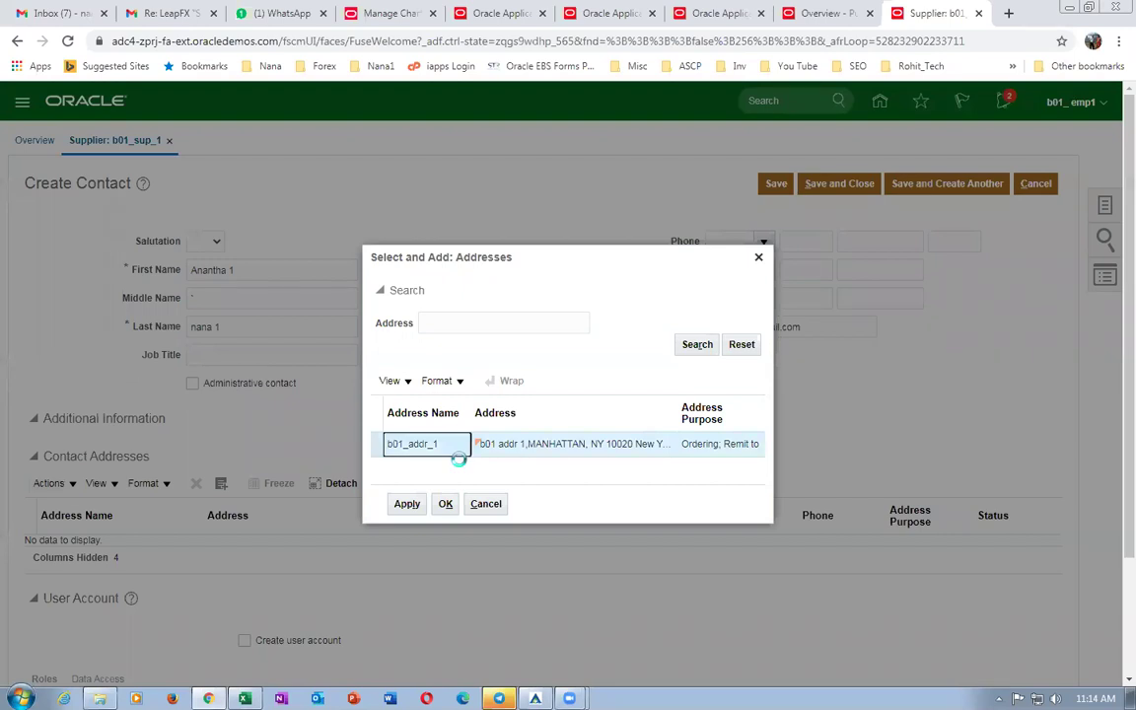
click(406, 505)
click(444, 504)
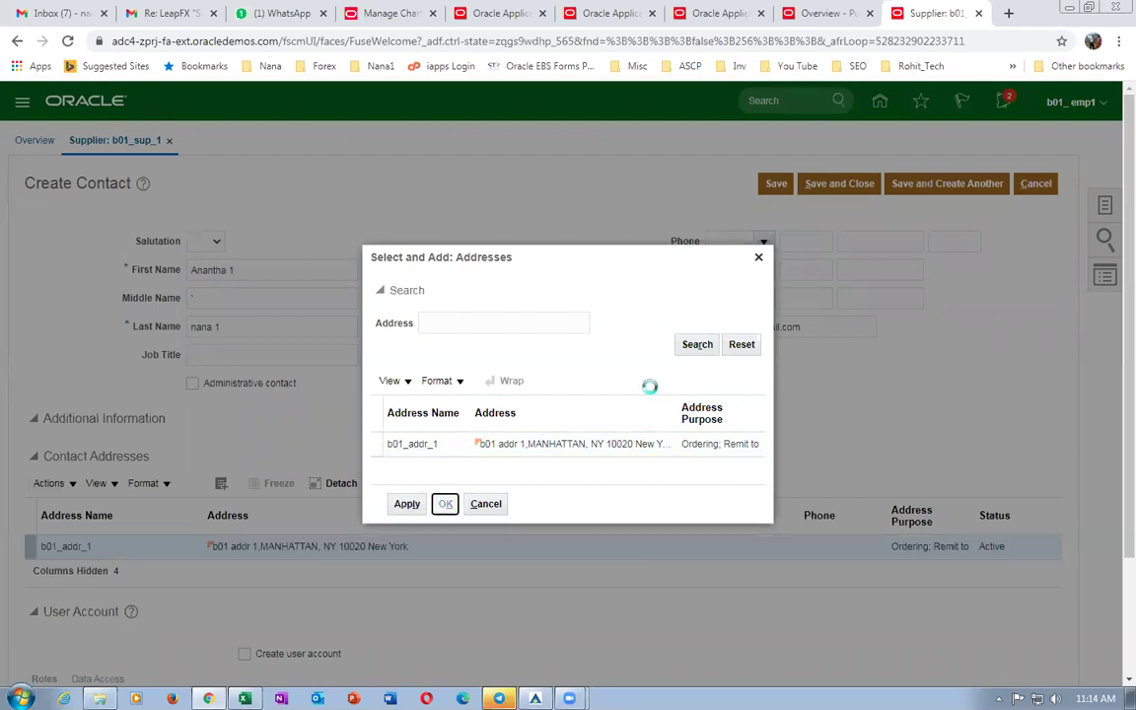
Request a user account for the contact and save it.
scroll(414, 523, down, 3)
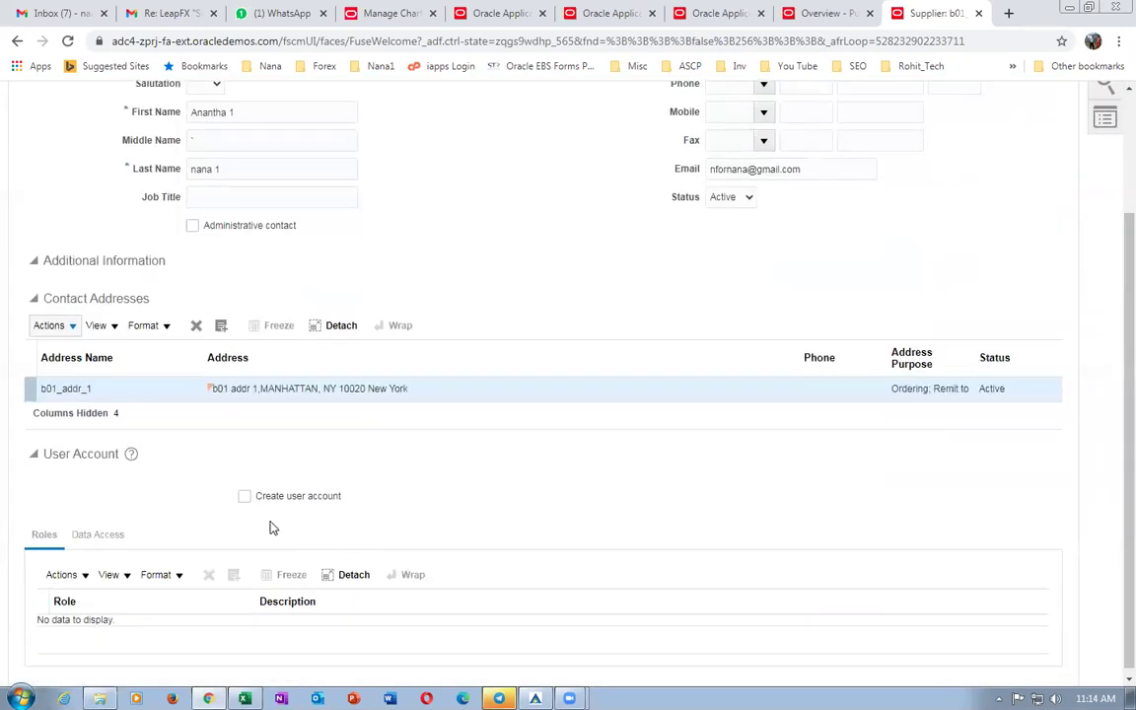
click(244, 496)
scroll(612, 478, down, 1)
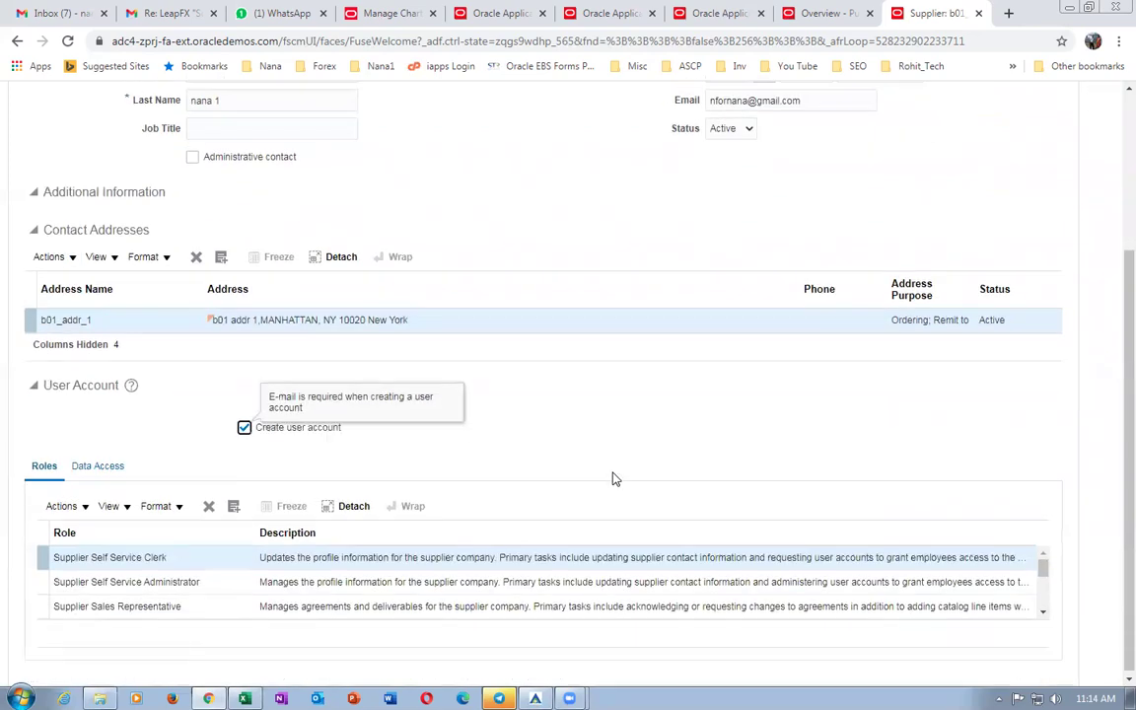
drag(1046, 579, 1055, 609)
scroll(444, 391, up, 3)
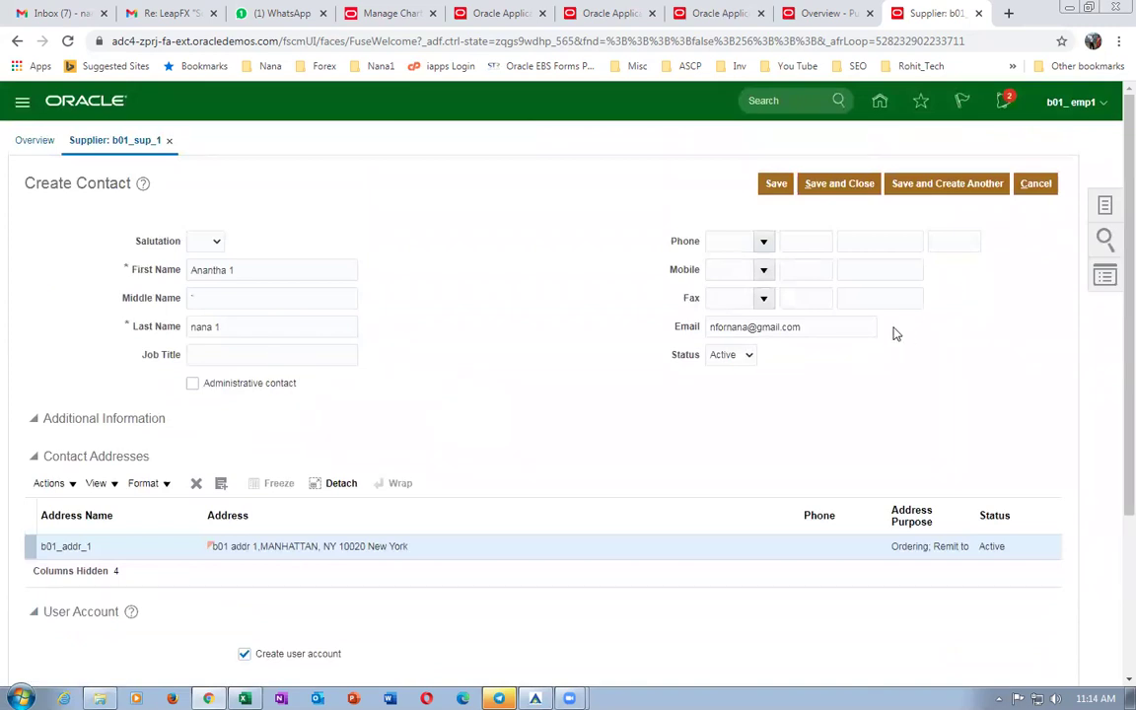
click(807, 326)
click(527, 315)
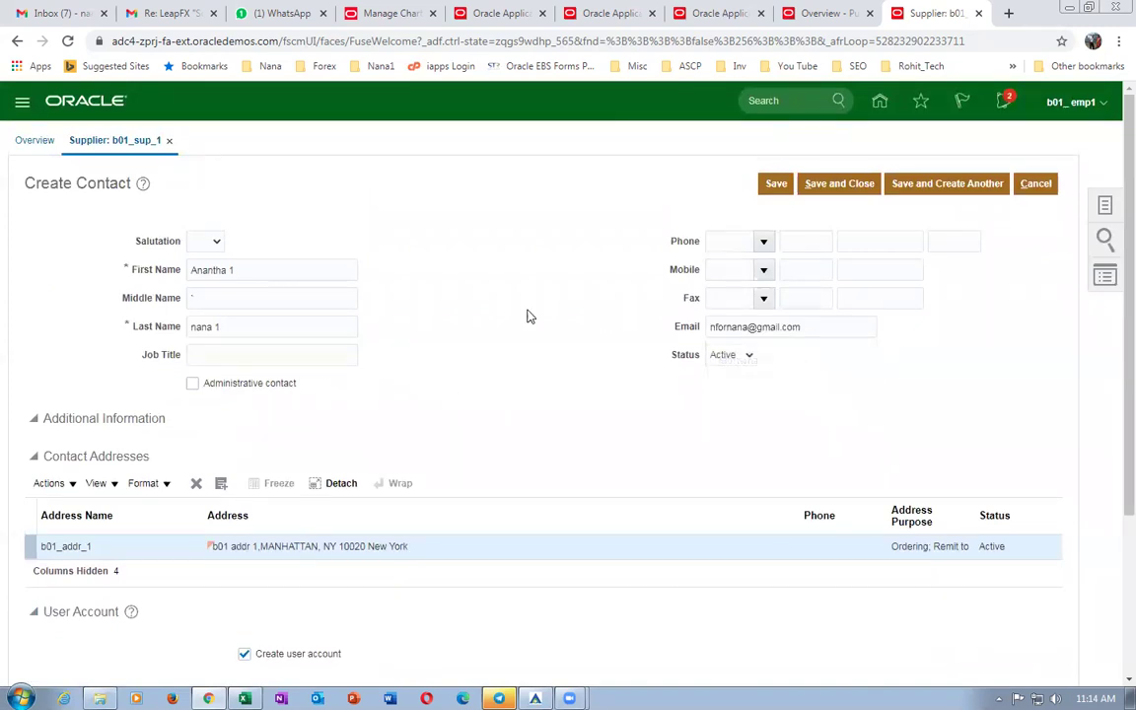
click(845, 186)
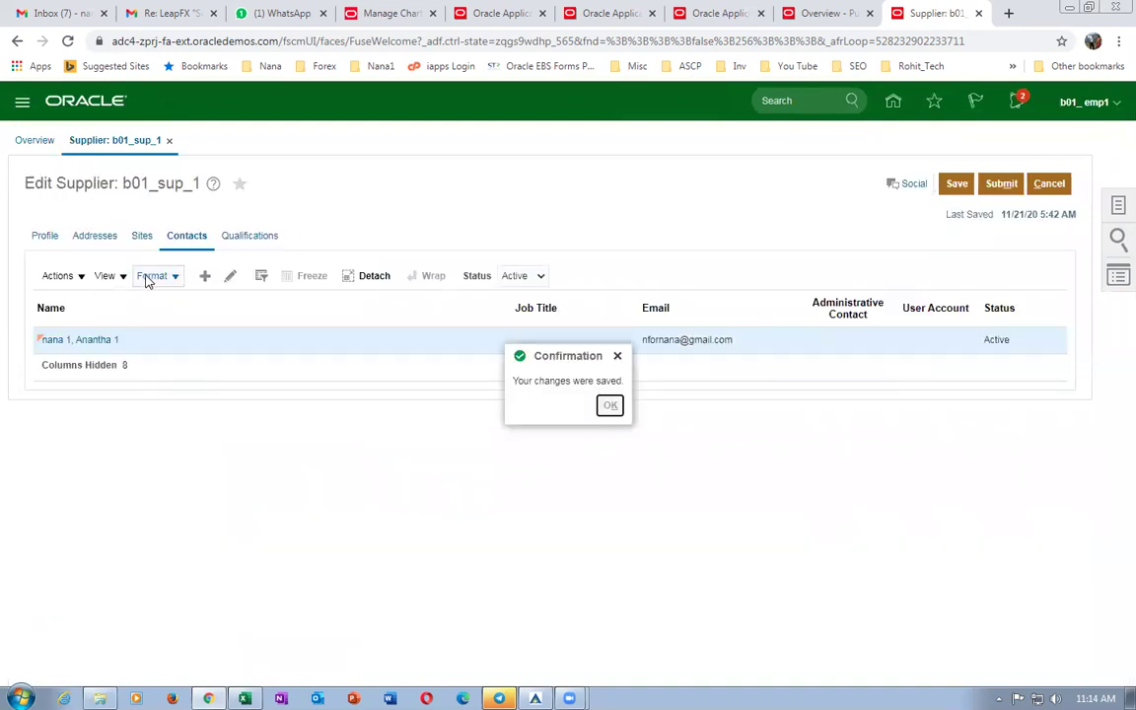
click(111, 239)
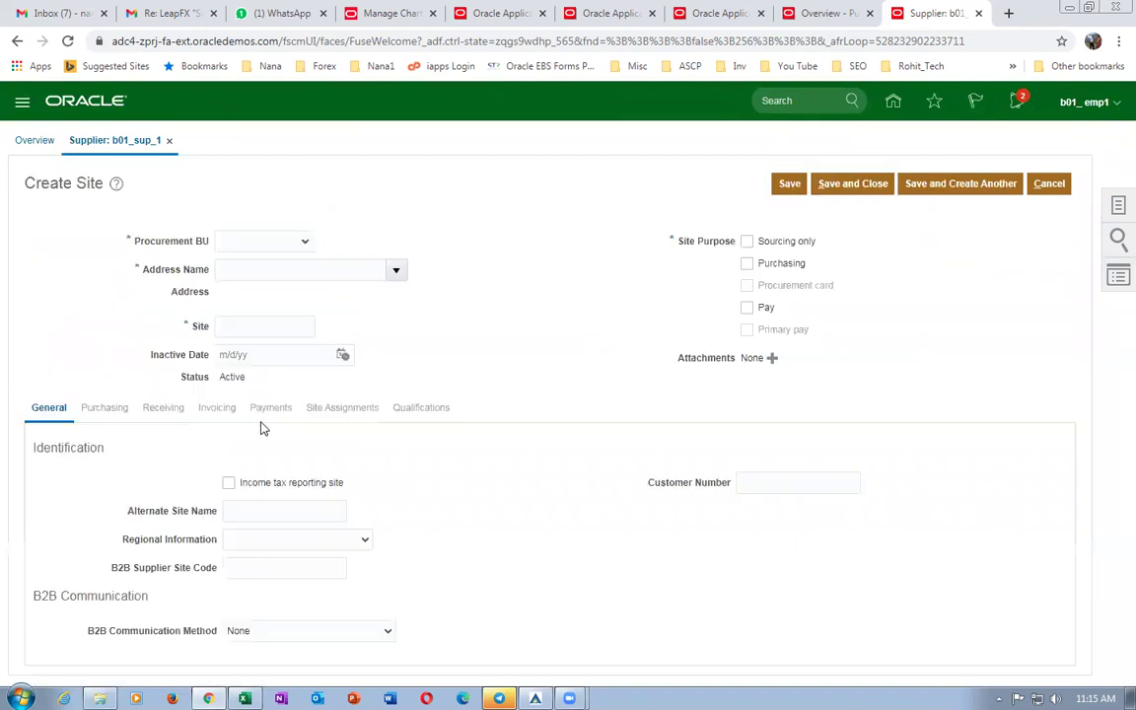
Create site 'Site 1' for procurement BU b01_business_unit on address b01_addr_1 and save.
click(248, 241)
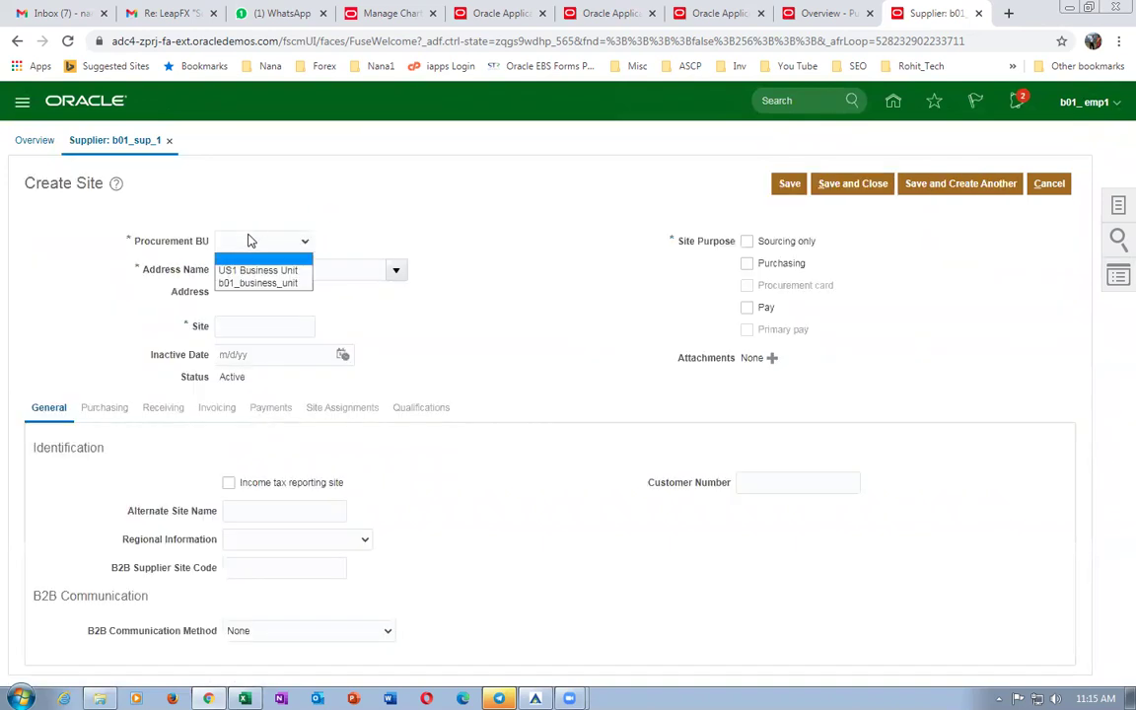
click(254, 283)
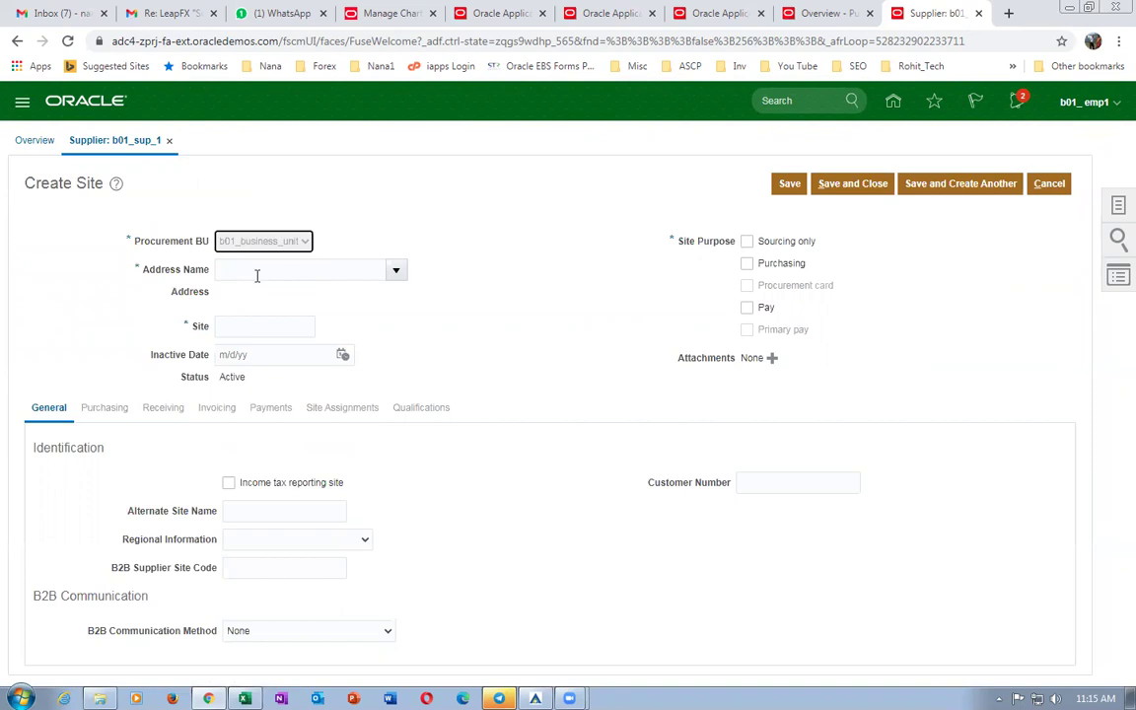
click(262, 270)
text(b01)
click(281, 299)
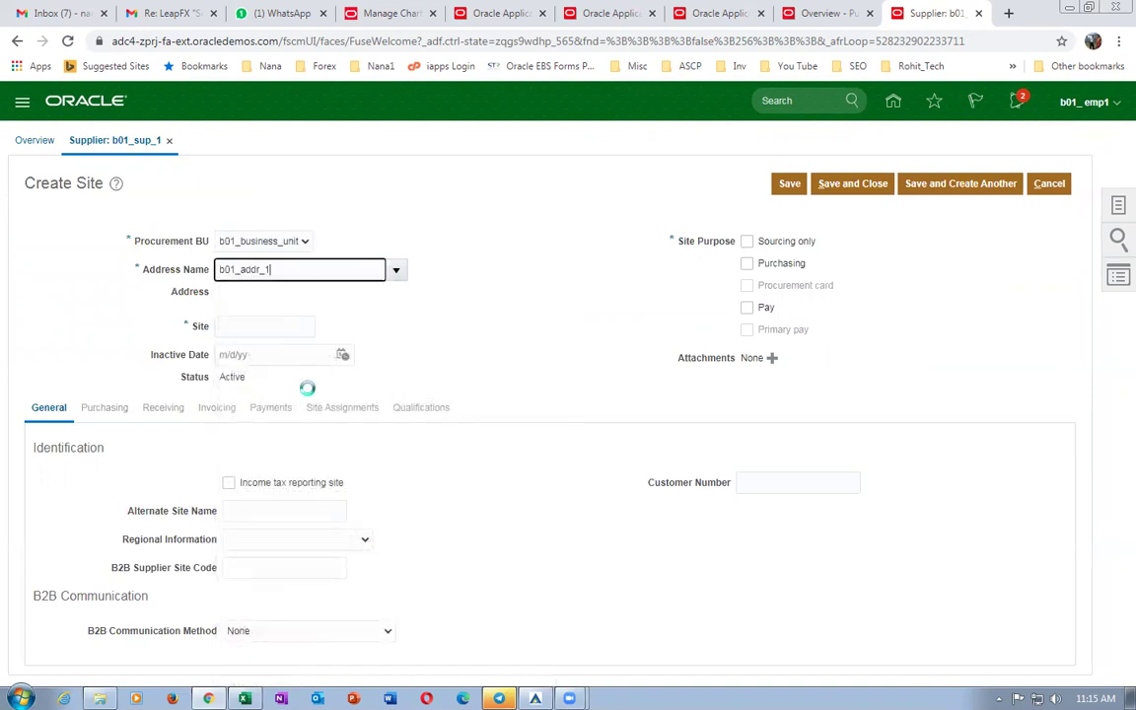
drag(284, 325, 74, 323)
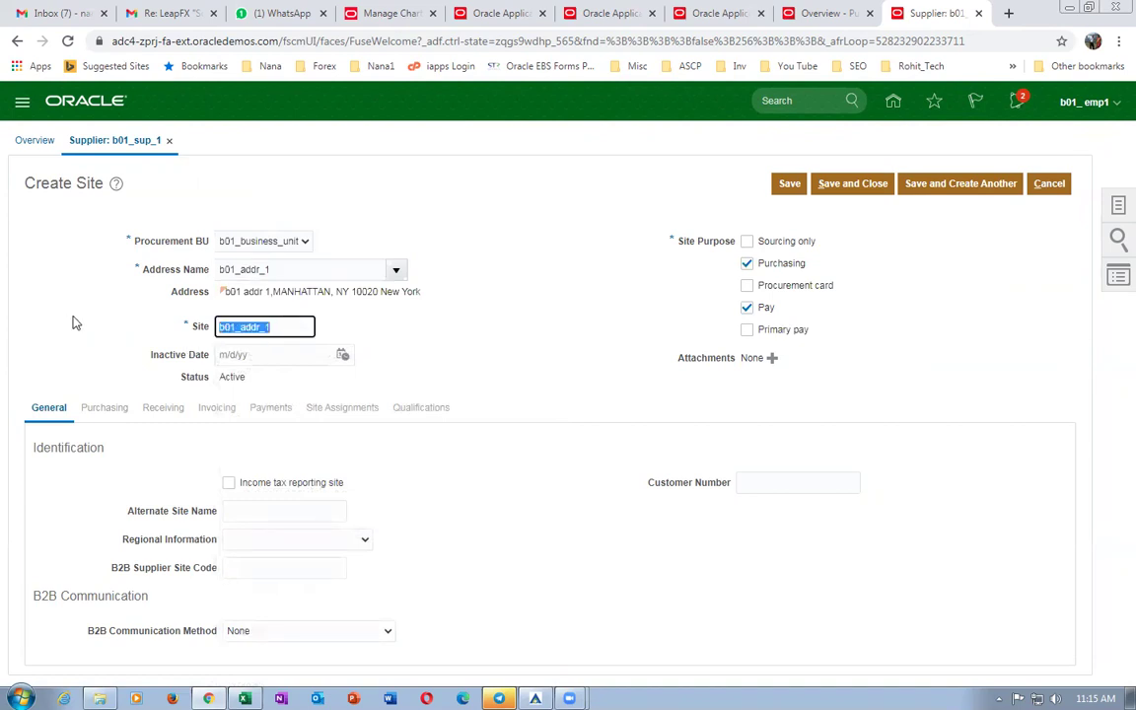
text(Site 1)
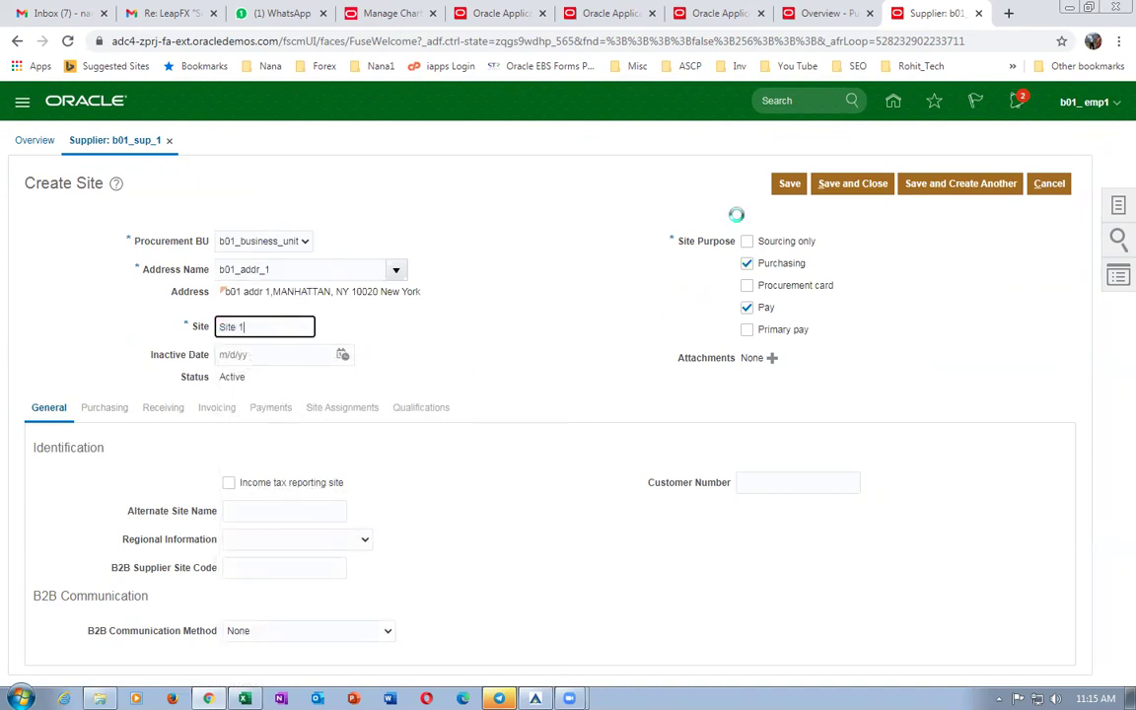
click(795, 186)
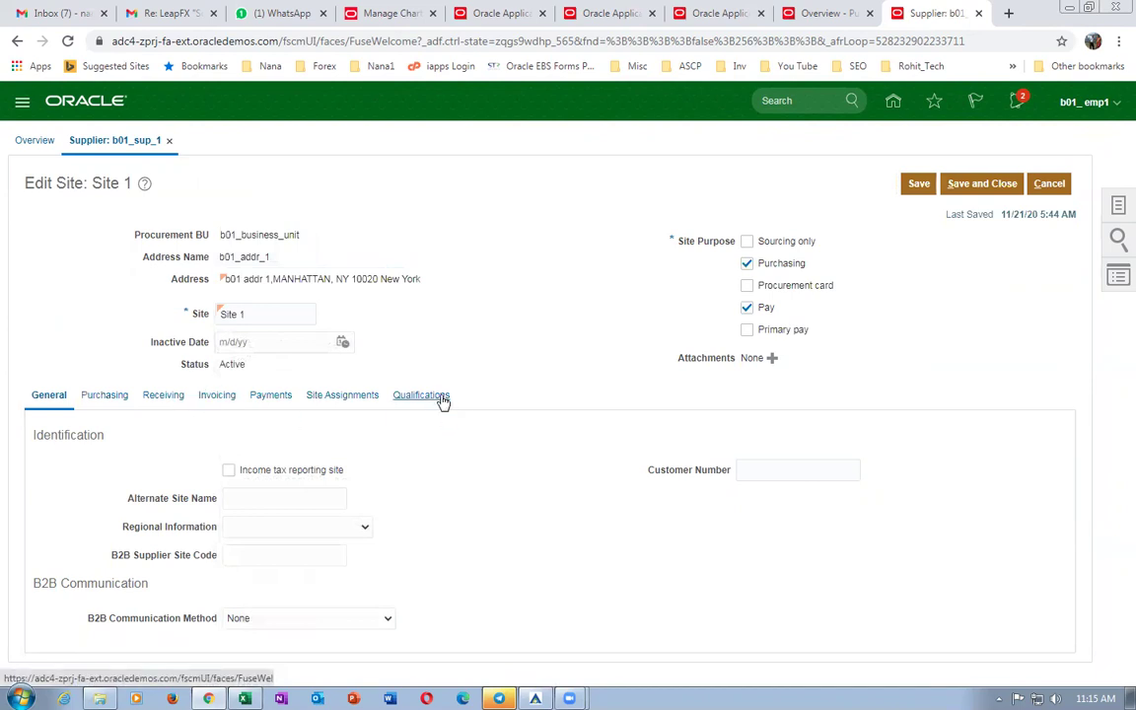
Set the site's invoice and payment currencies to US Dollar.
click(388, 469)
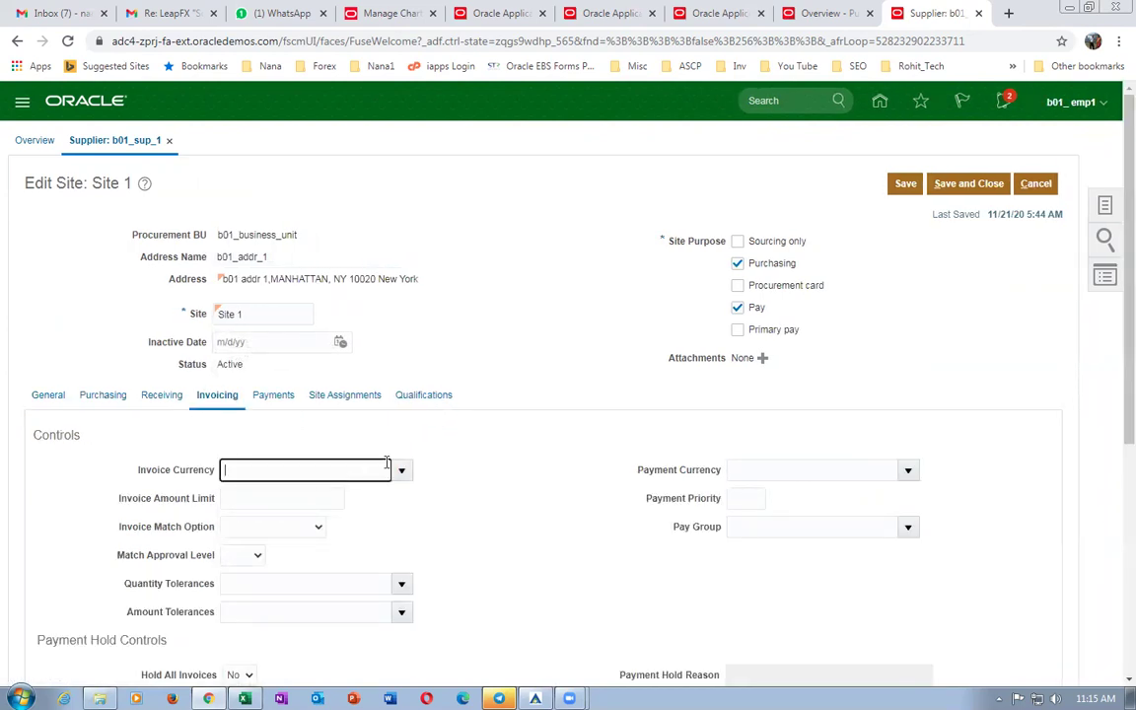
key(Tab)
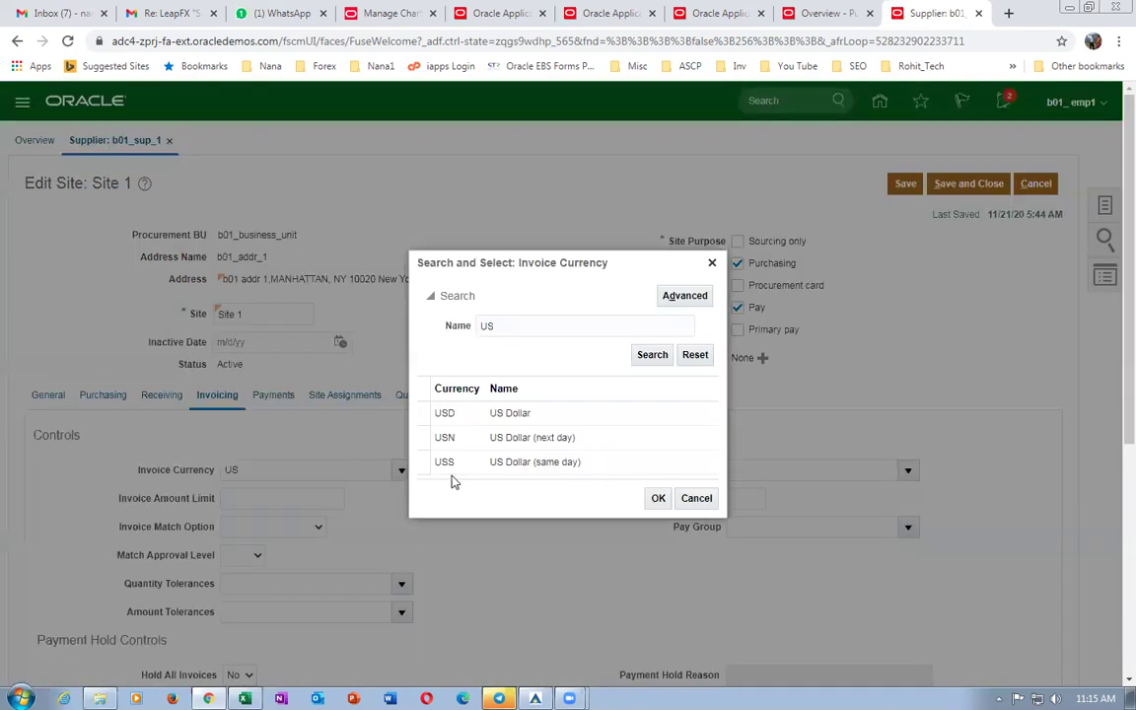
click(507, 412)
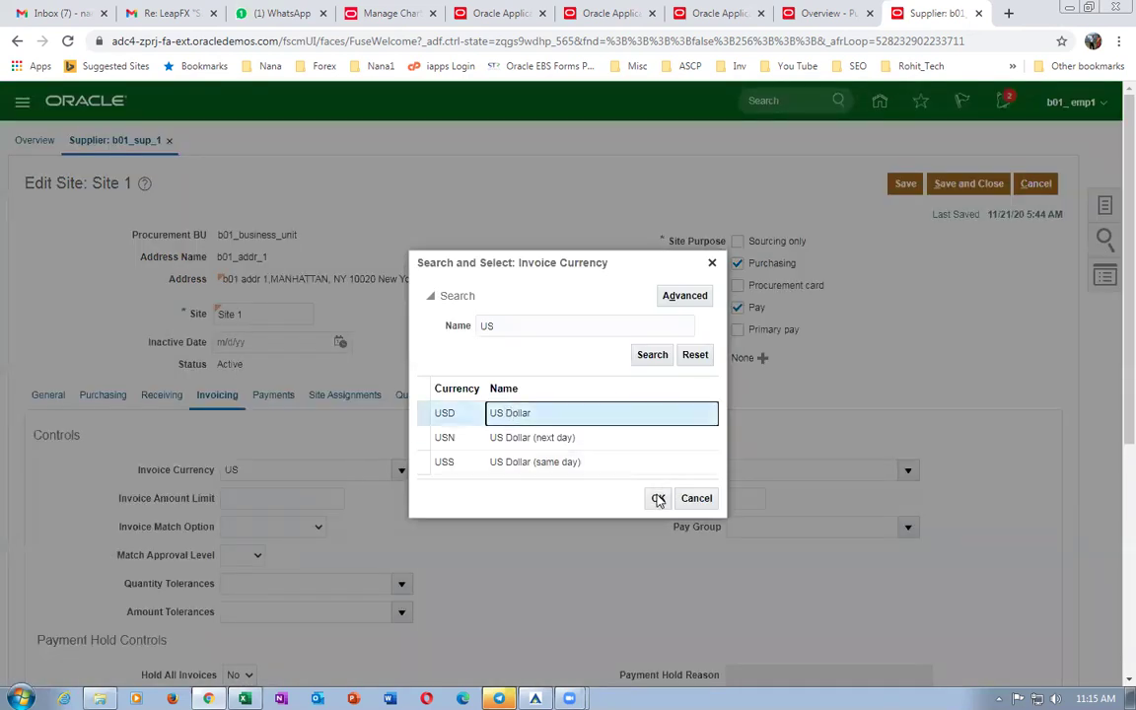
click(658, 499)
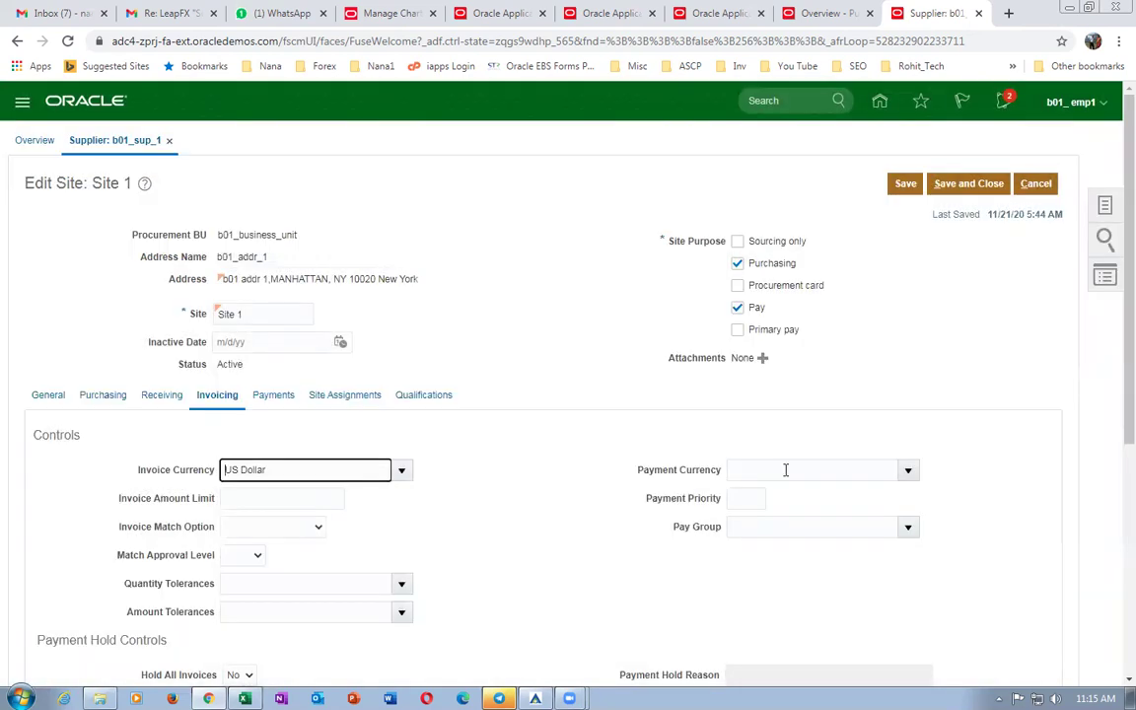
click(794, 468)
text(Y)
key(BackSpace)
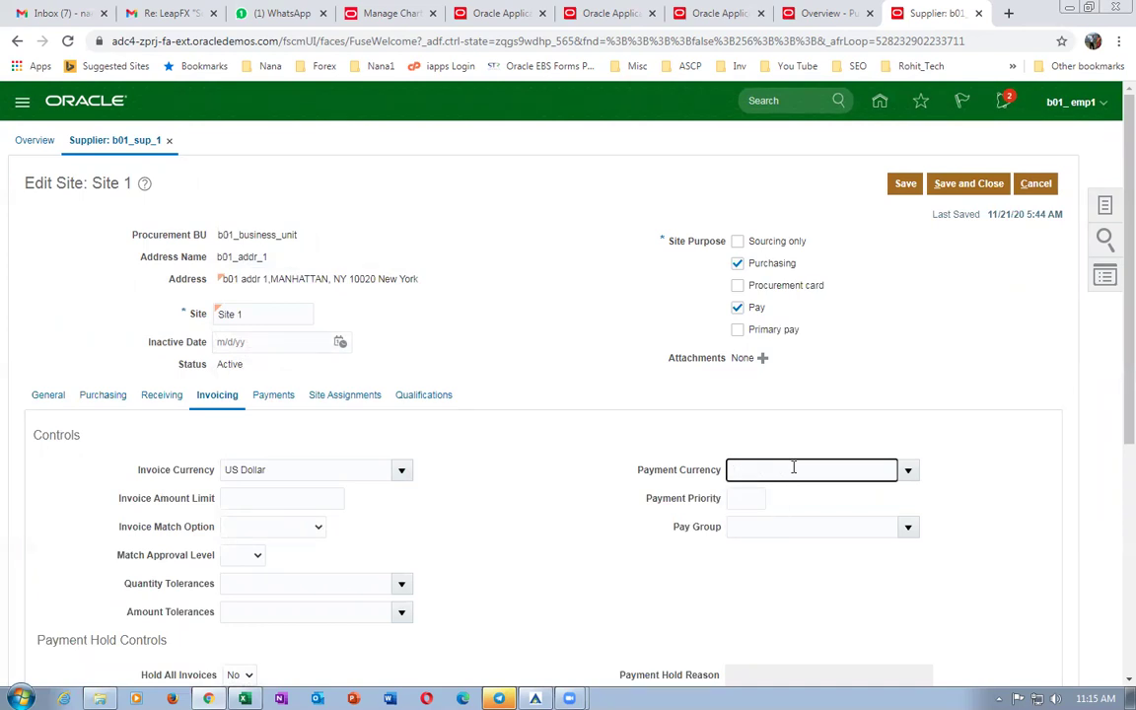
text(US)
click(789, 495)
Add a b01_business_unit assignment with ship-to and bill-to b01_loc_1 and liability 10-100-1001.
click(494, 365)
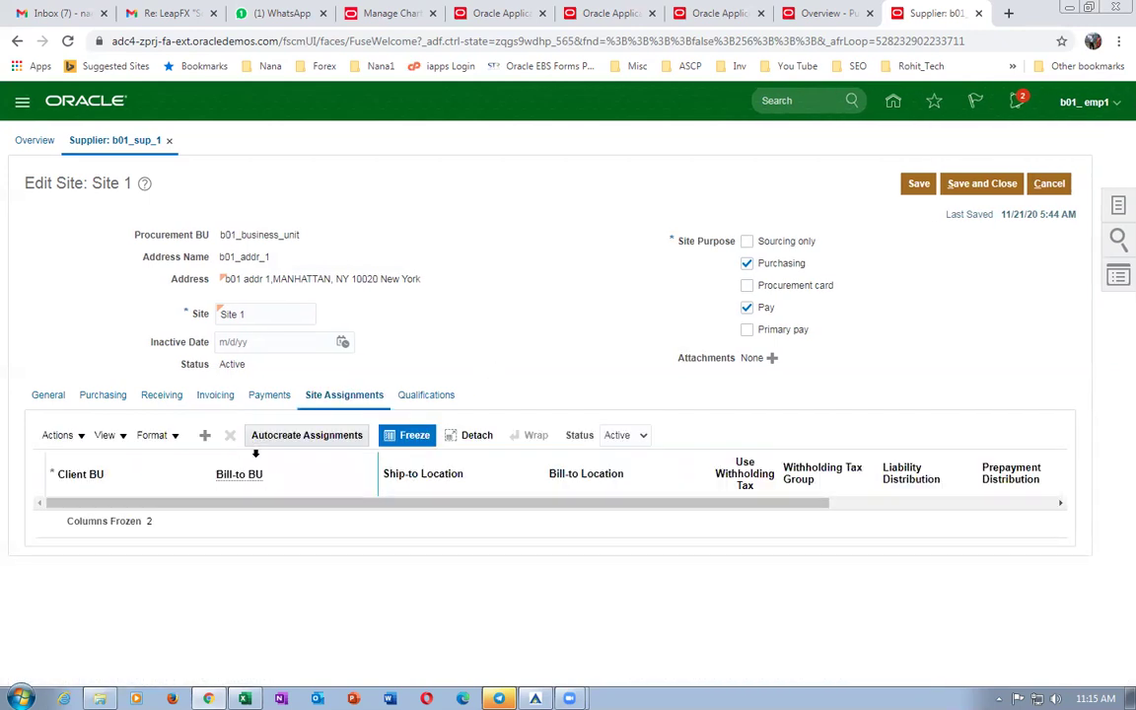
click(308, 437)
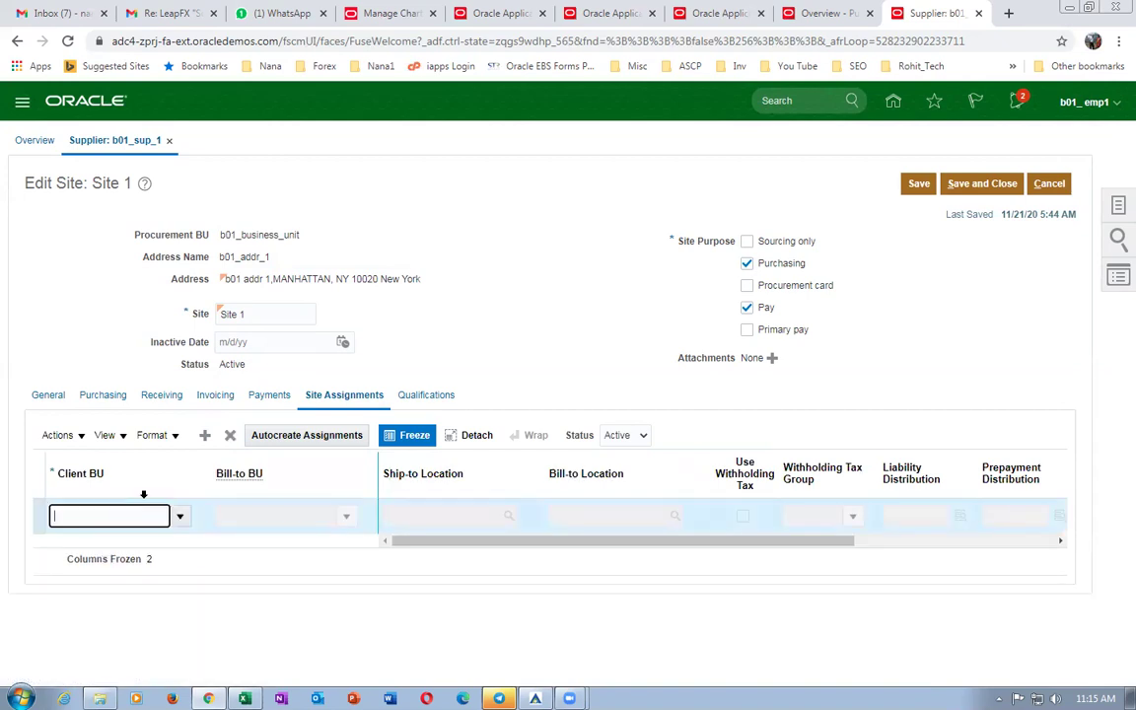
text(b01)
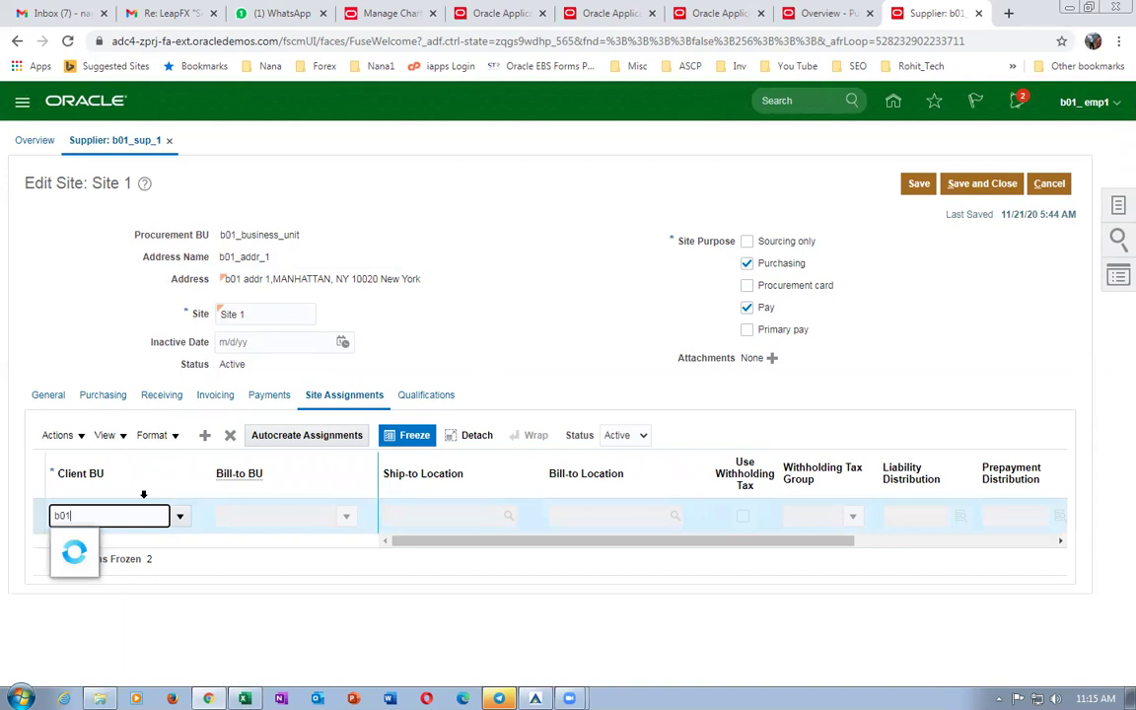
click(102, 538)
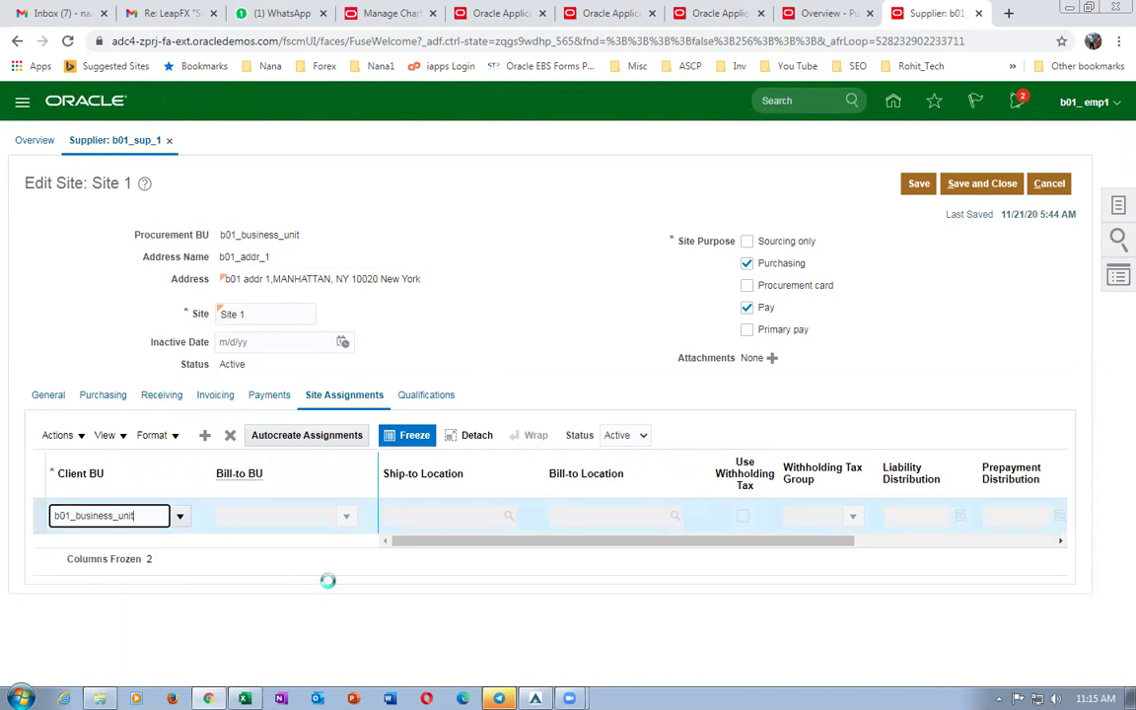
click(426, 516)
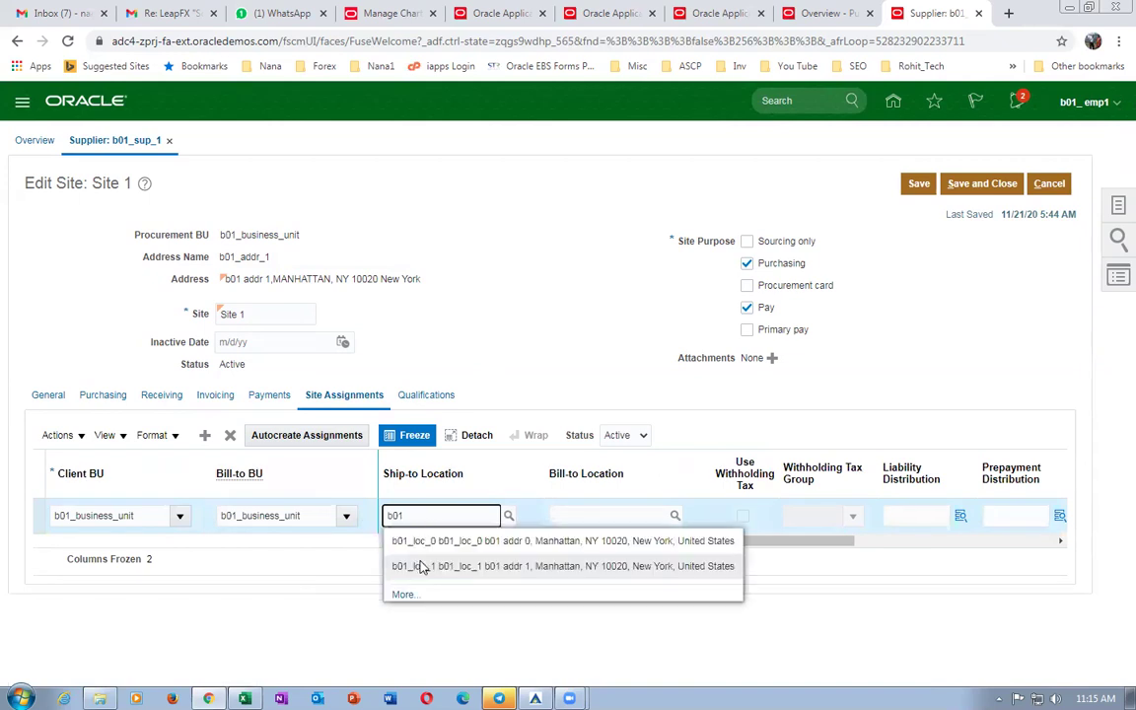
click(424, 565)
click(588, 506)
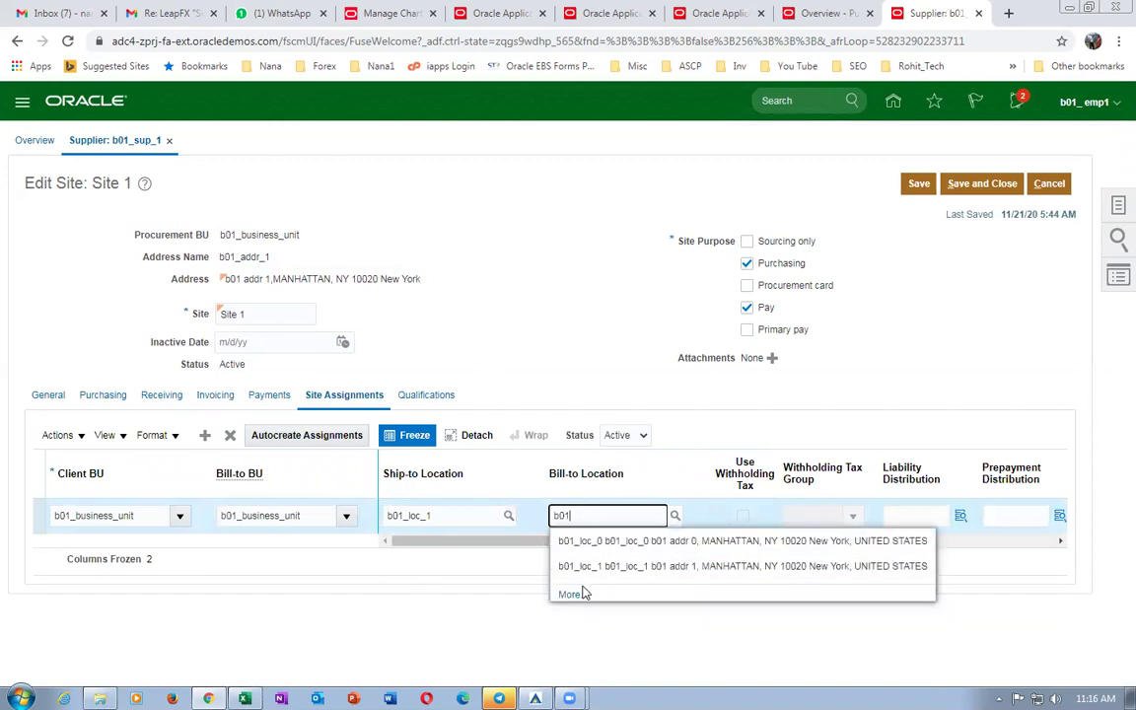
click(573, 567)
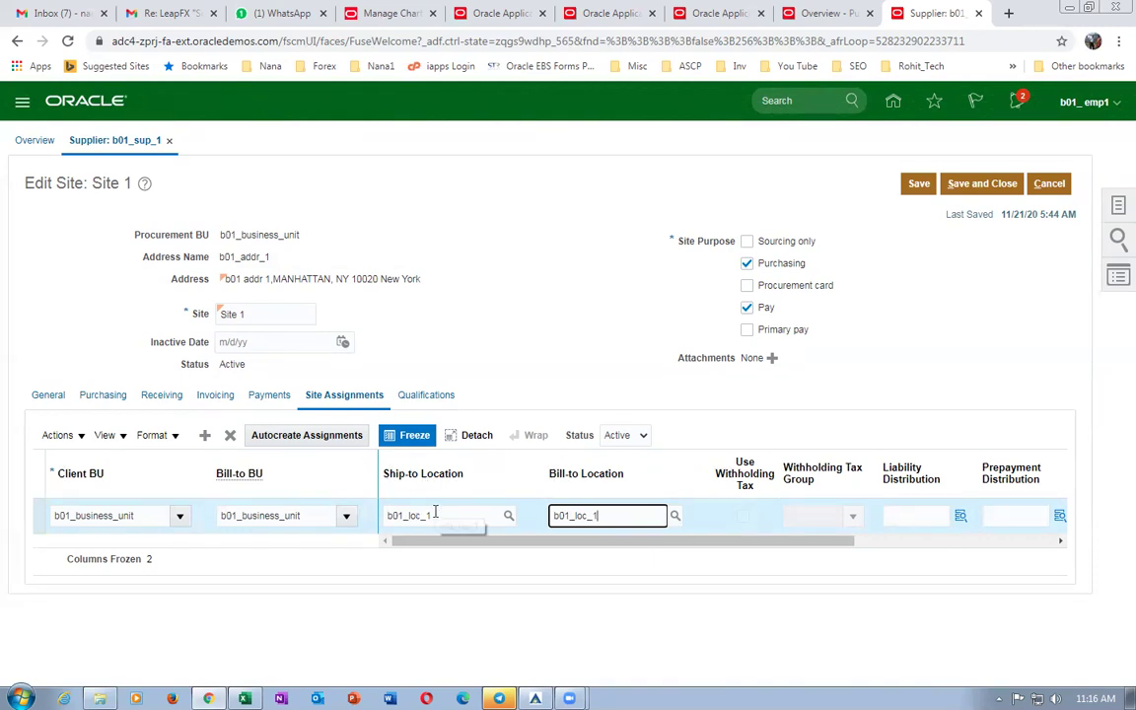
drag(550, 543, 585, 558)
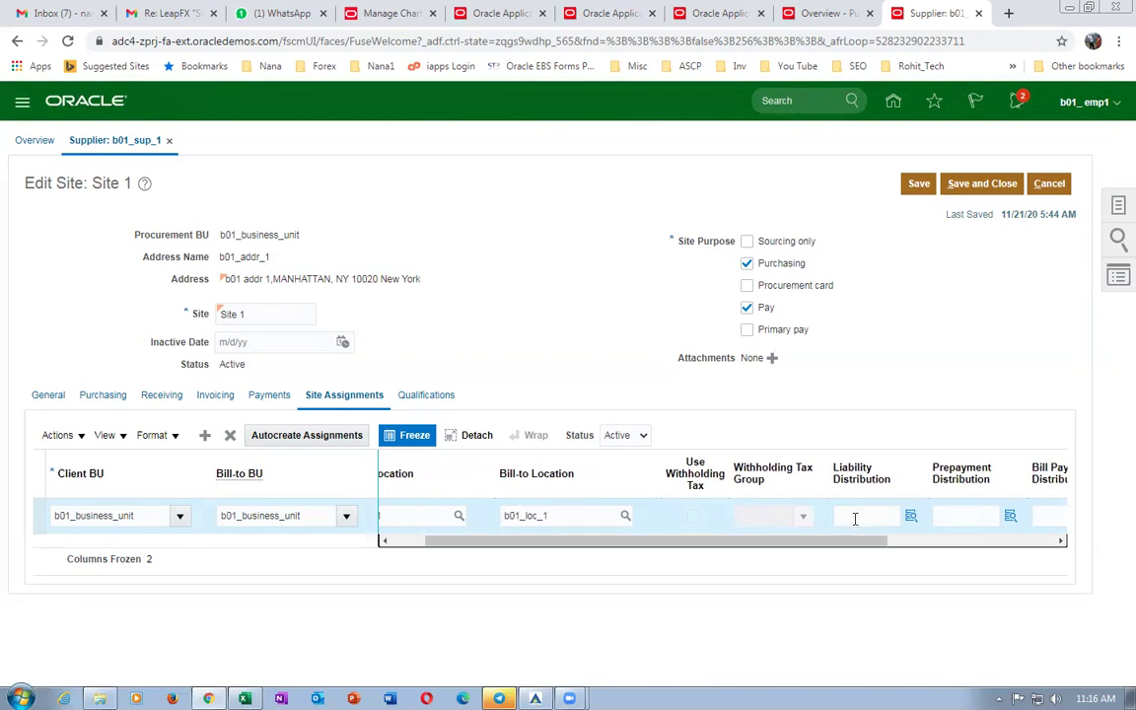
click(853, 517)
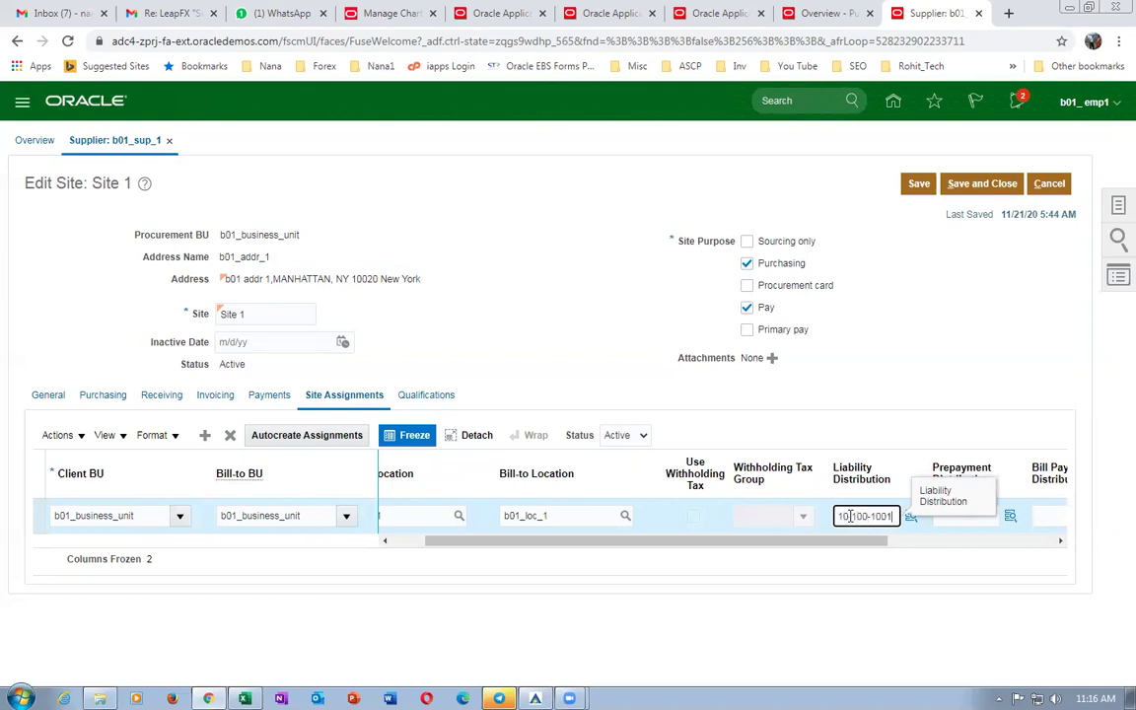
click(795, 316)
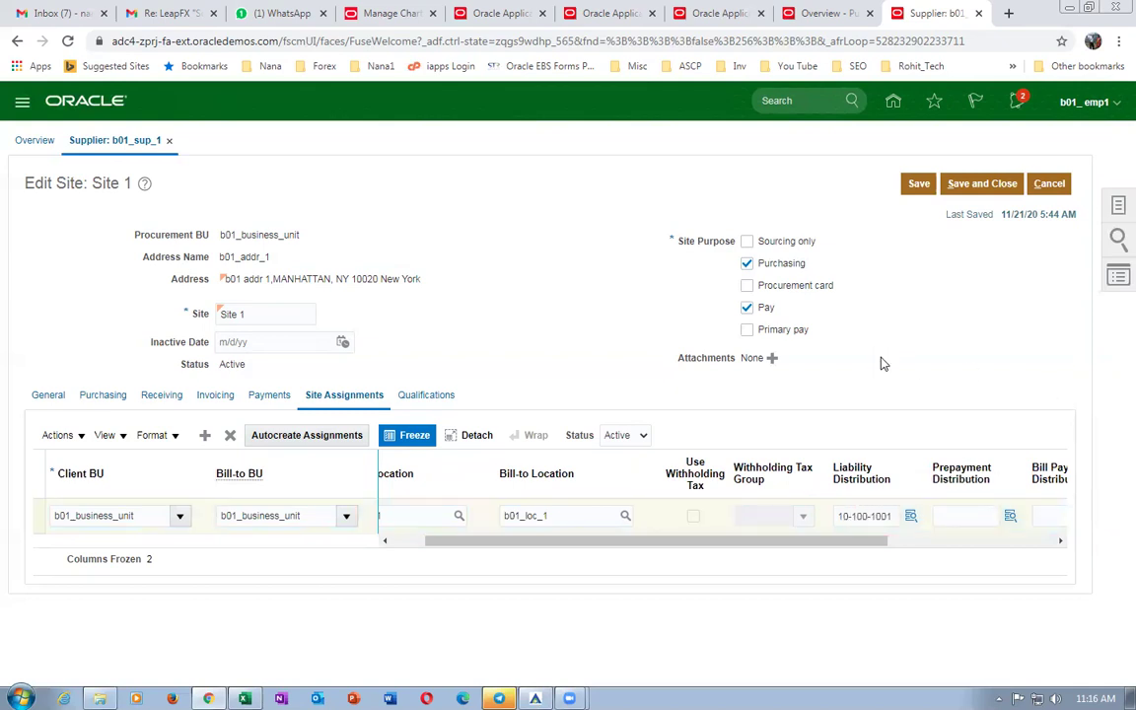
Save and close the site, then save and submit the supplier changes.
click(958, 186)
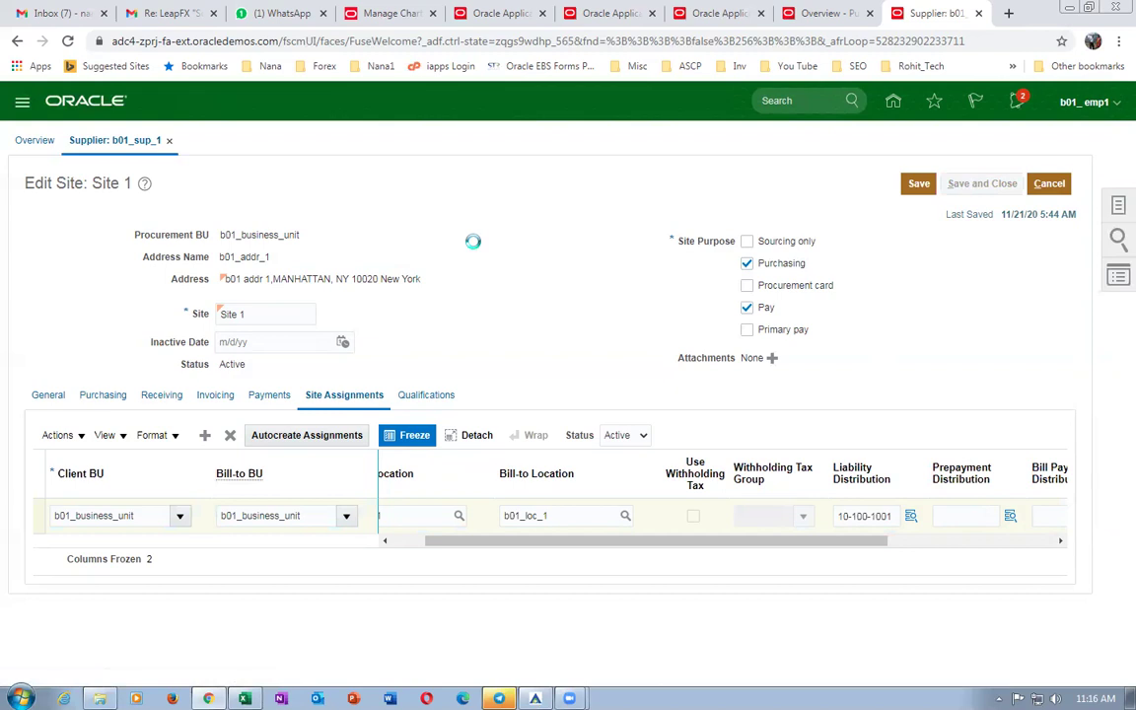
click(956, 186)
click(607, 406)
click(1001, 185)
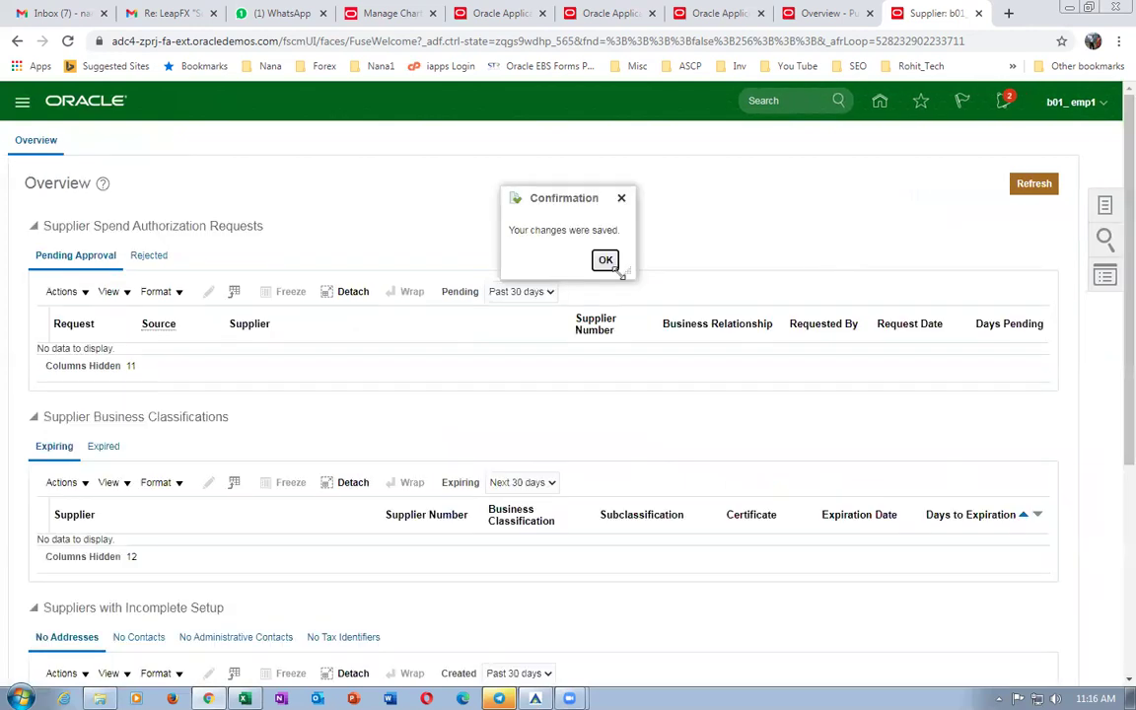
click(605, 259)
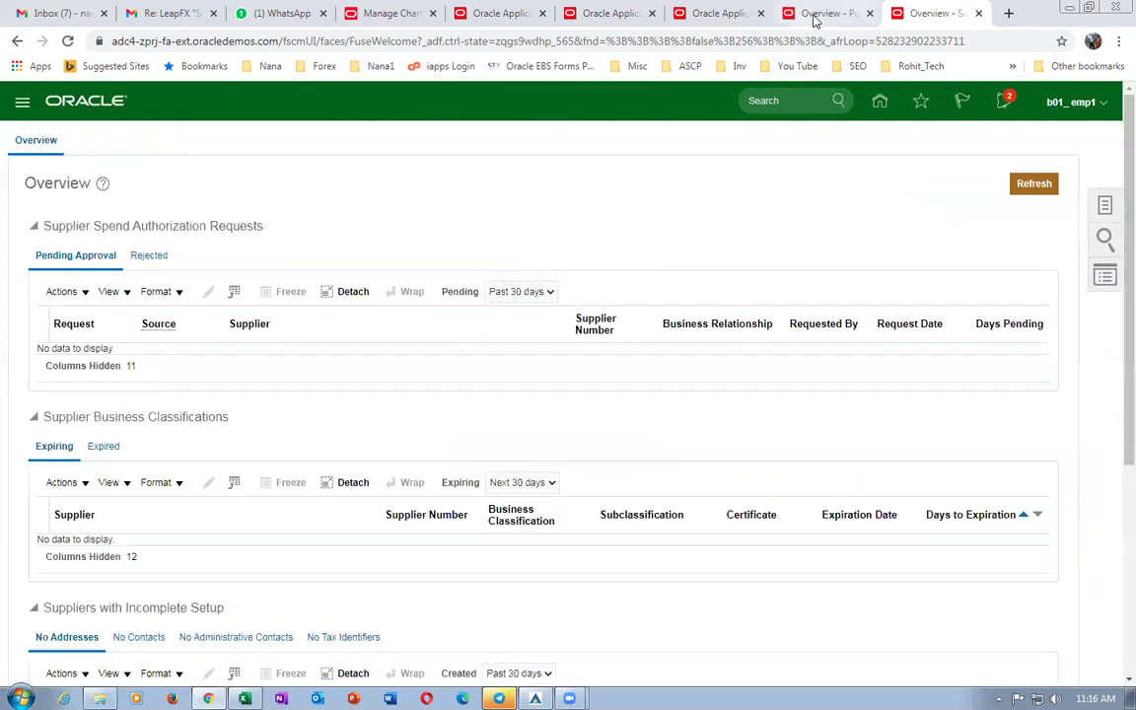
Go to the Procurement Purchase Orders work area from the home page.
click(829, 13)
click(718, 13)
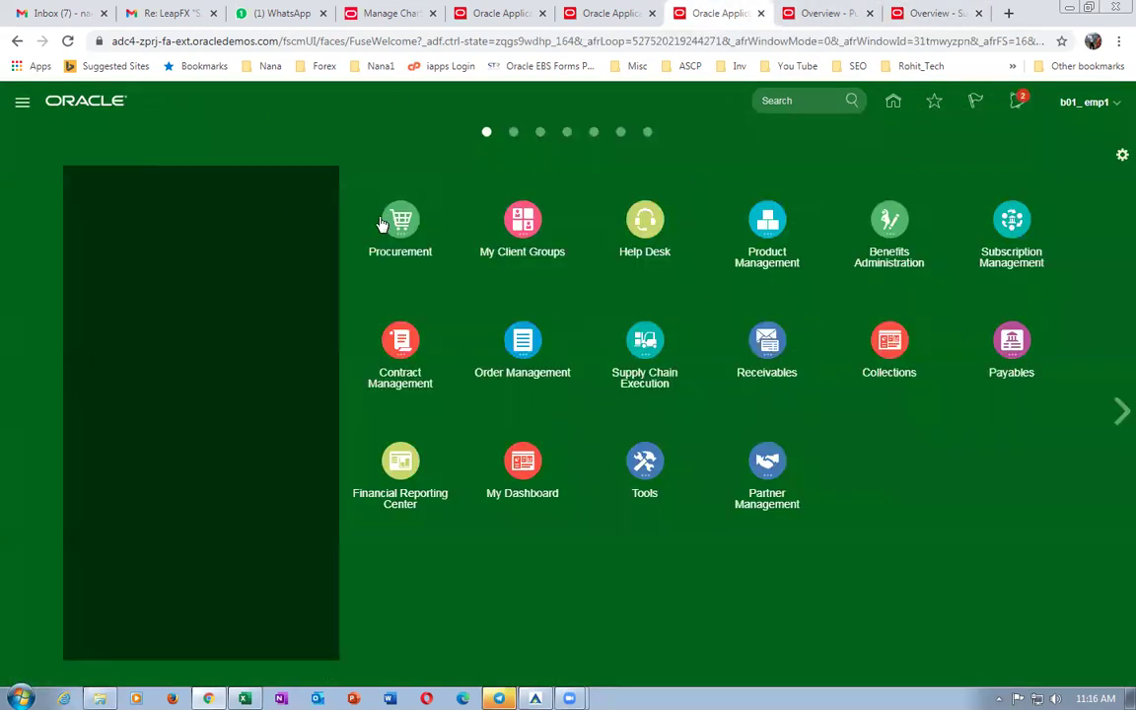
click(399, 219)
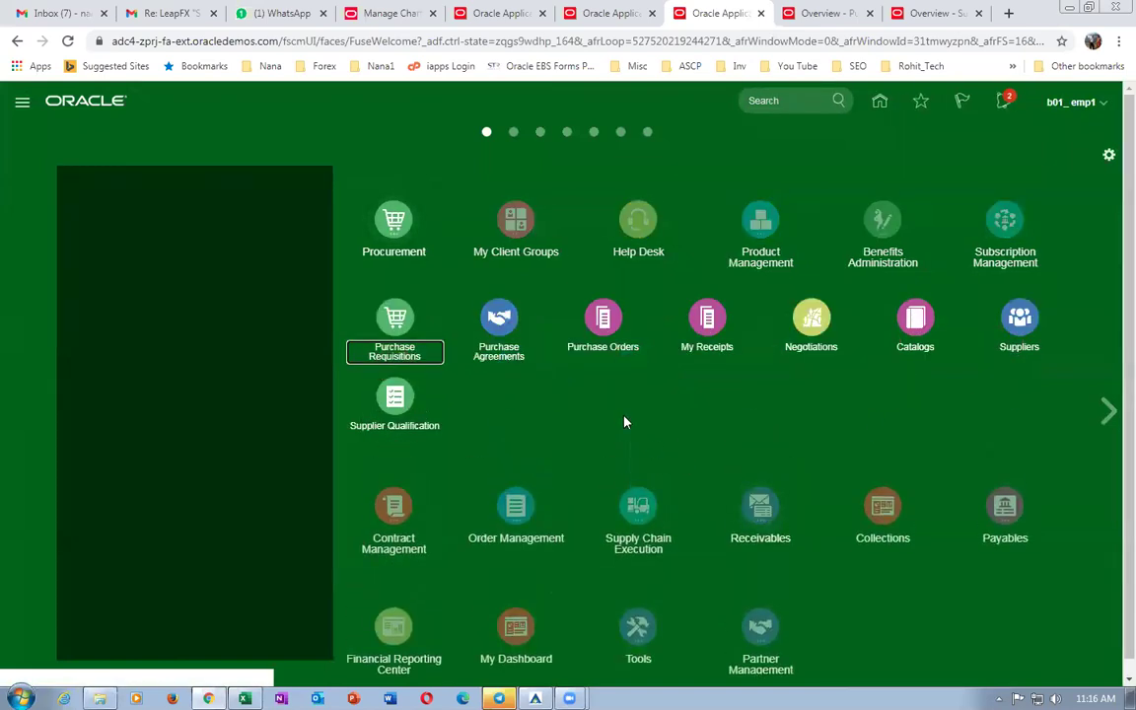
click(616, 350)
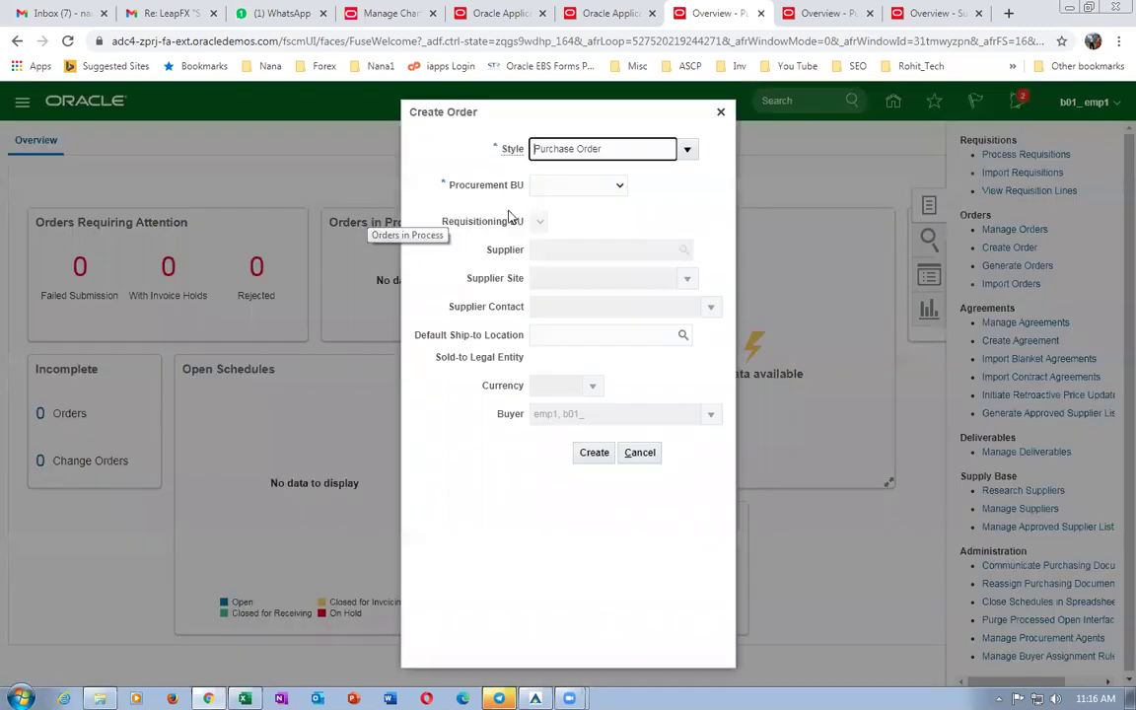
Create an order for supplier b01_sup_1 under procurement BU b01_business_unit.
click(557, 186)
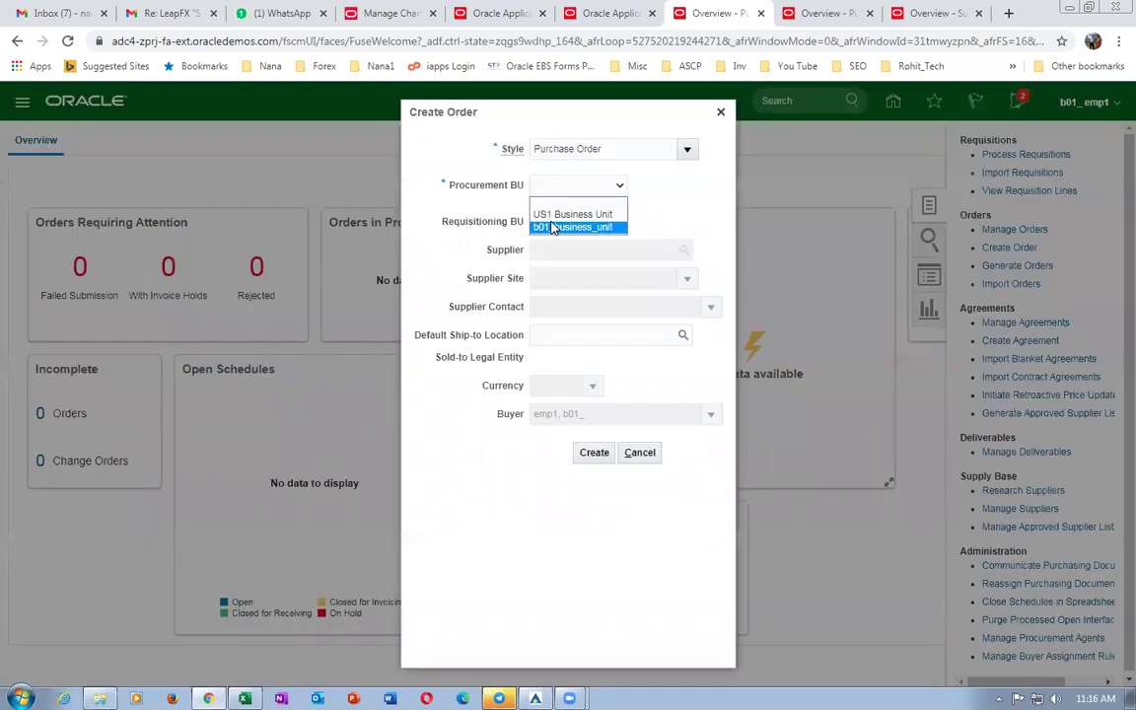
click(565, 226)
click(548, 253)
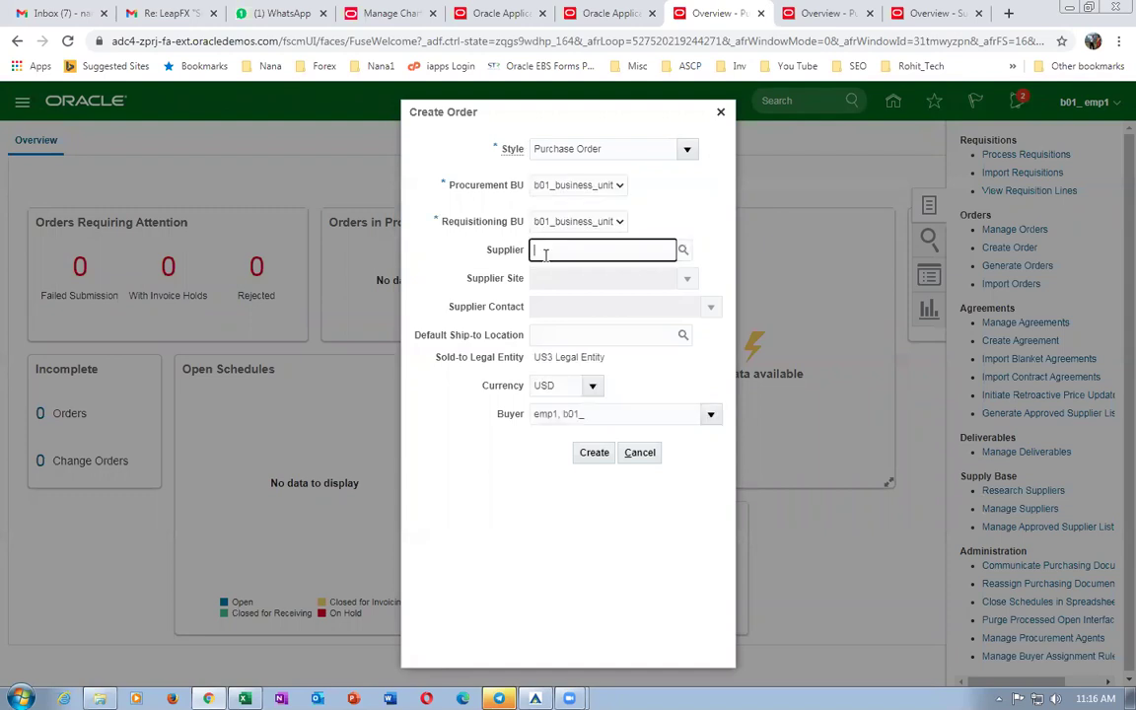
text(b01_sup_1)
click(597, 455)
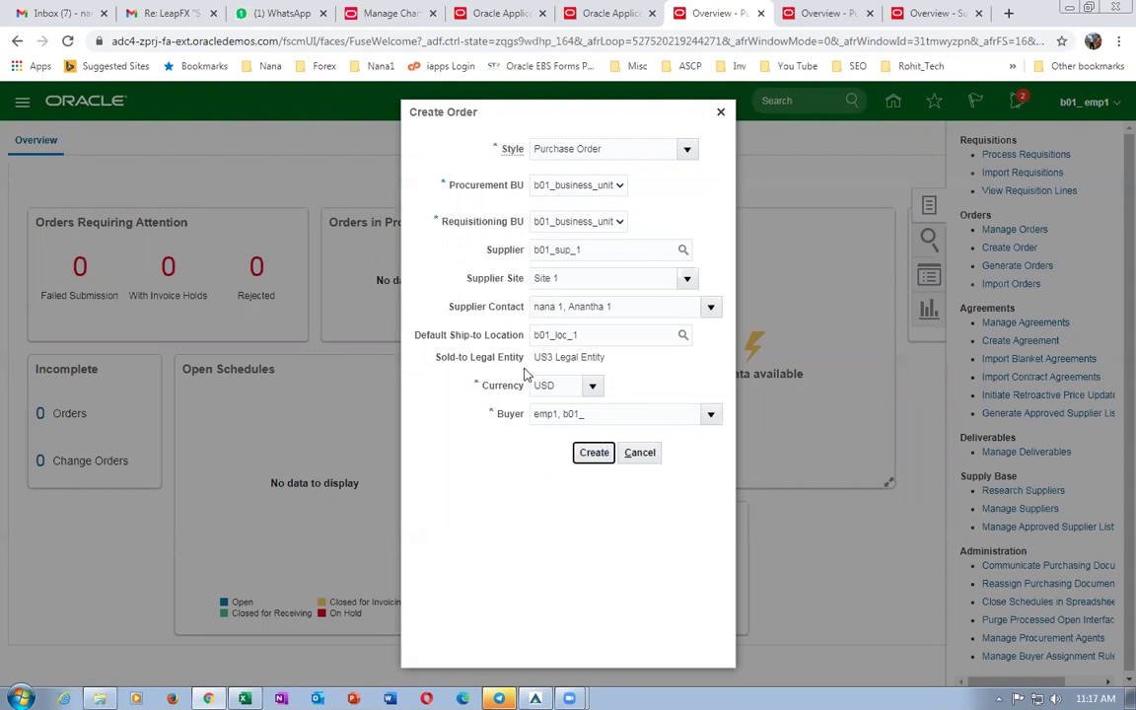
click(586, 458)
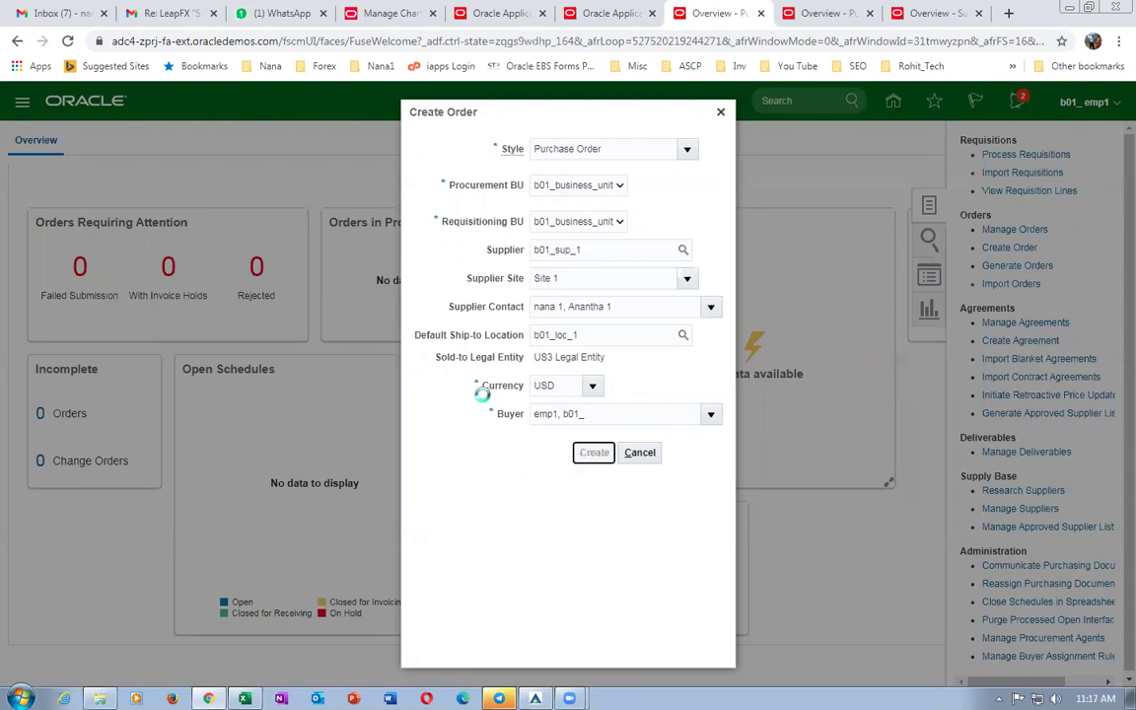
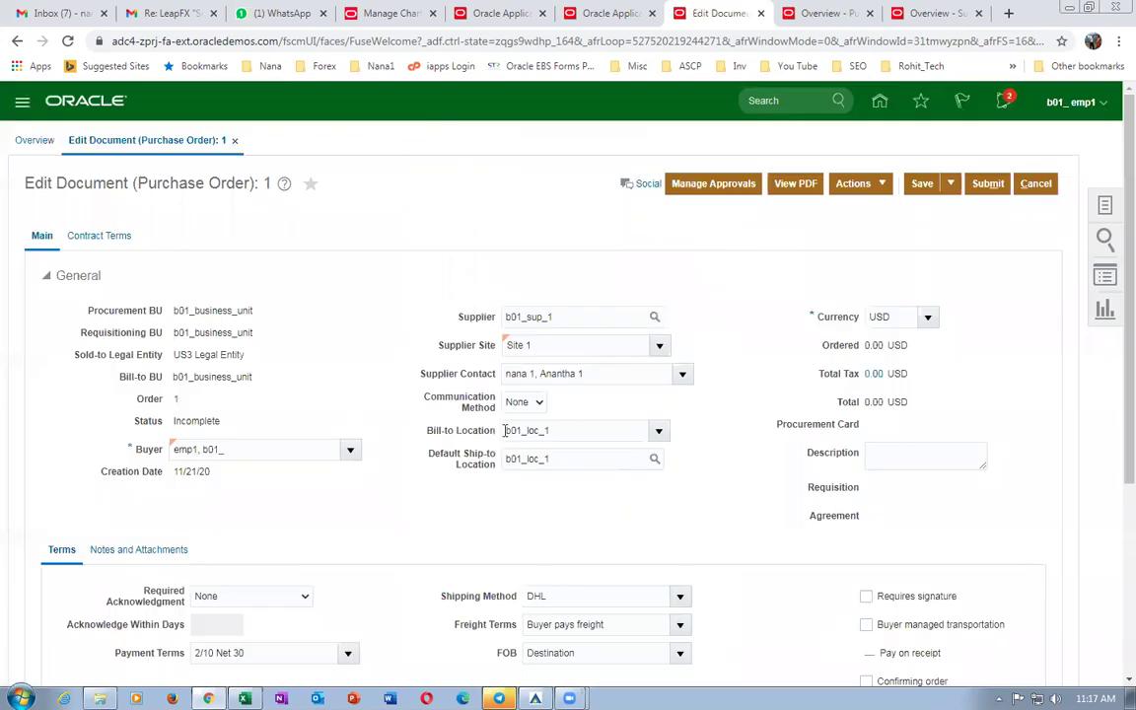
Add Goods line 1, ship-to location b01_loc_1, to the order's Lines table.
scroll(720, 395, down, 3)
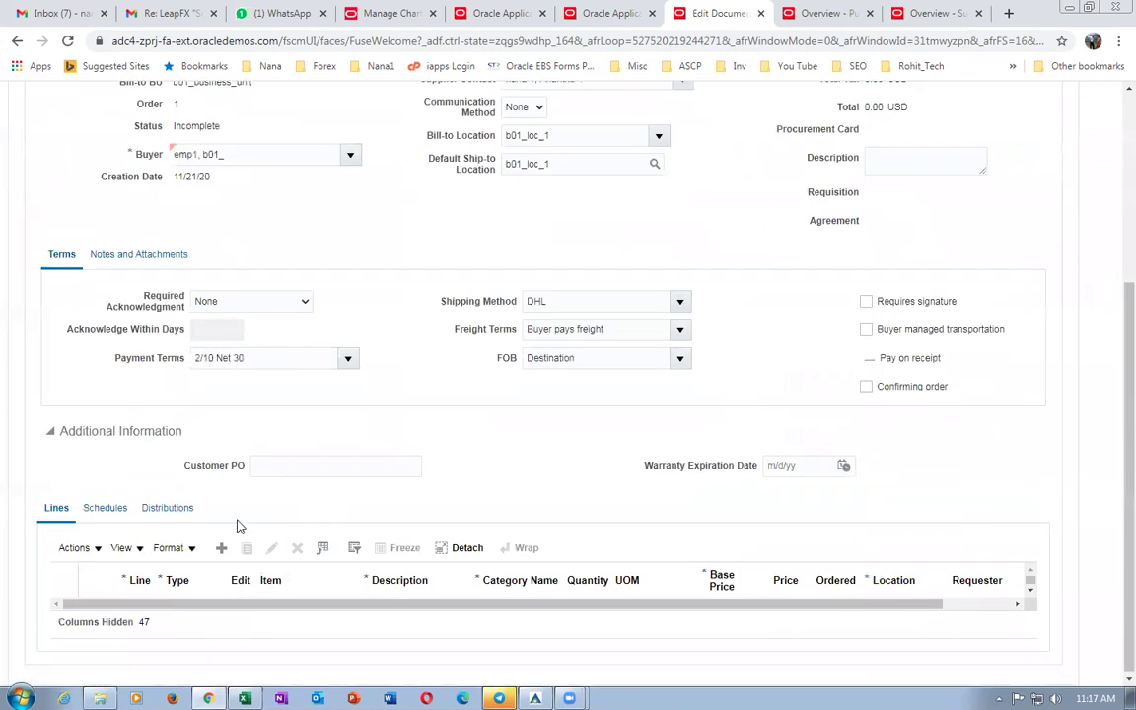
click(221, 550)
scroll(395, 493, up, 3)
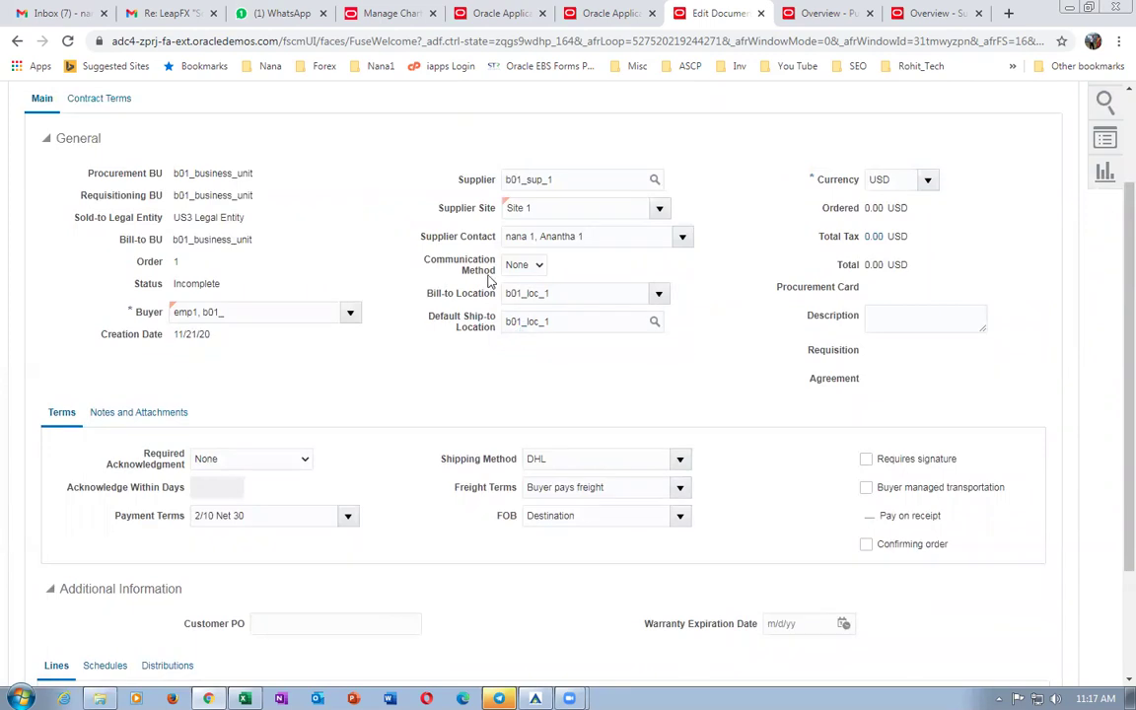
scroll(399, 350, down, 2)
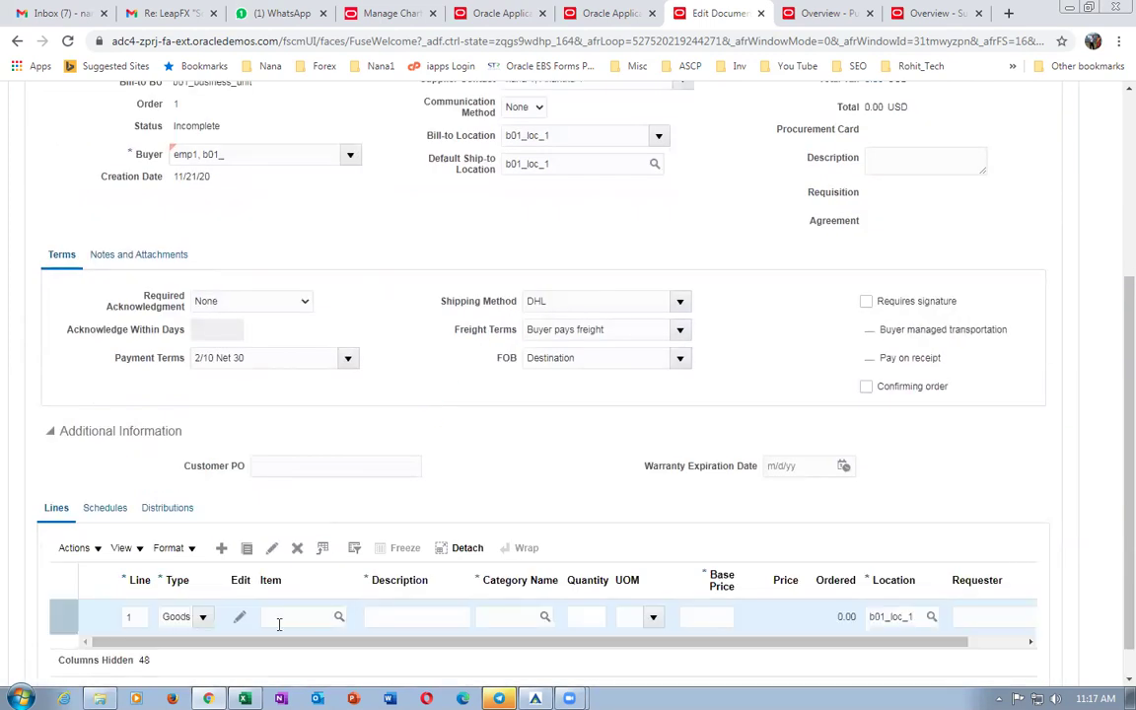
Set line 1's item to b01_item1 and save the order.
click(306, 618)
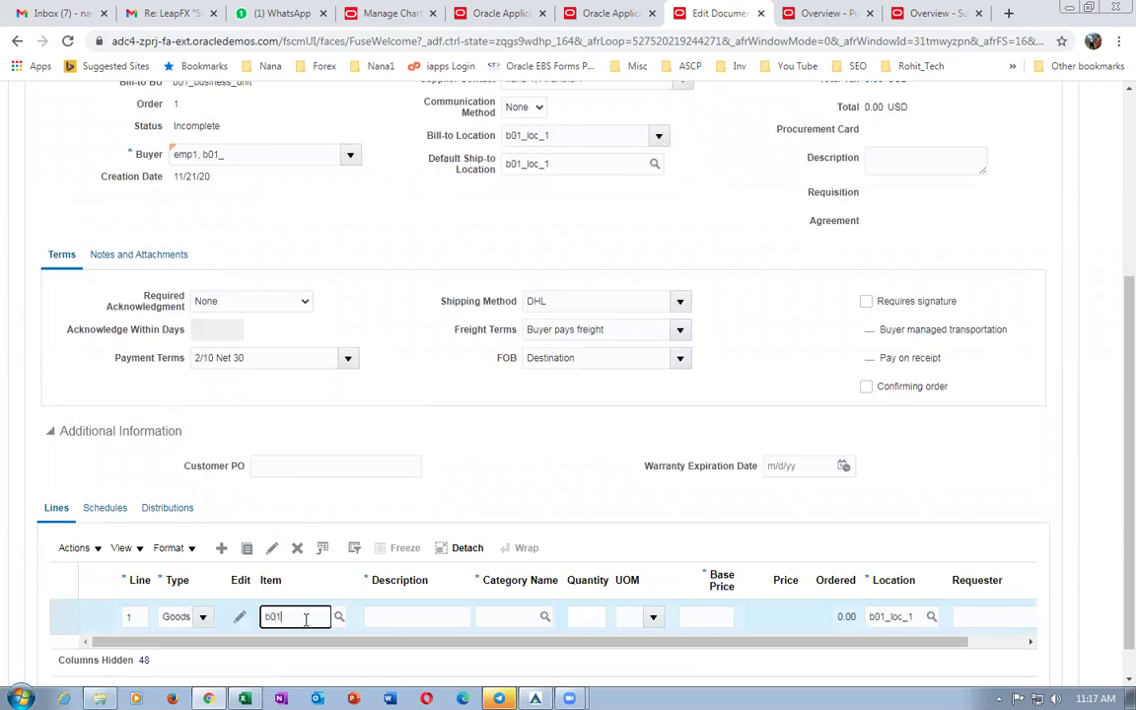
click(332, 642)
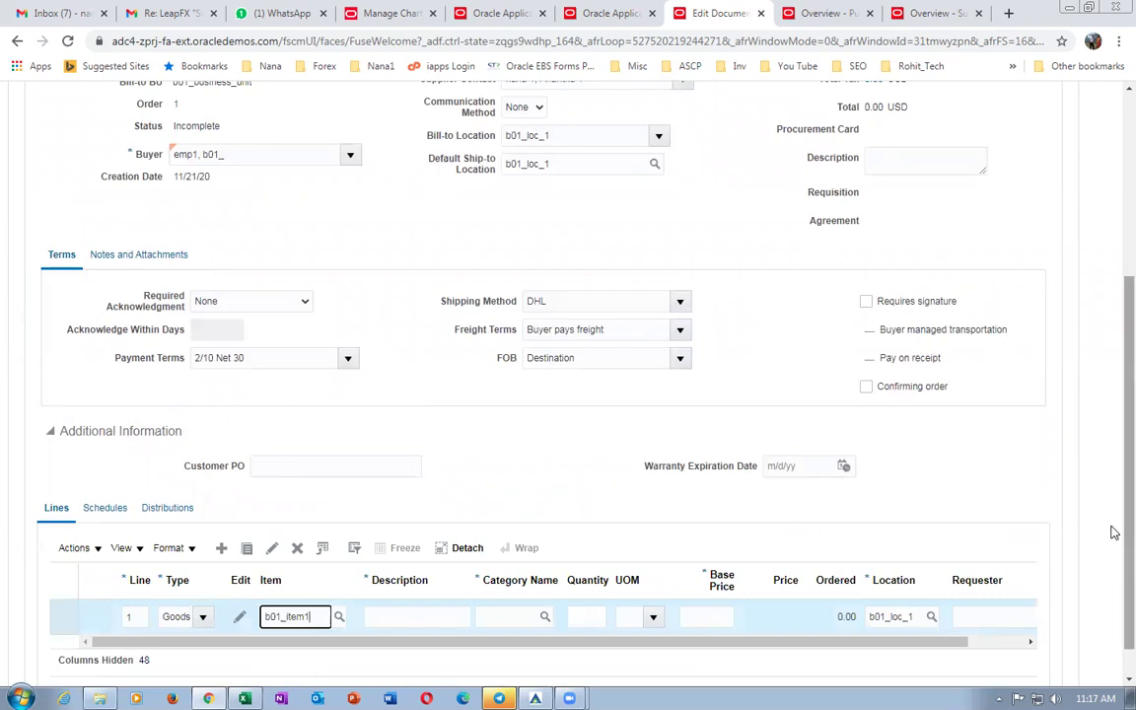
scroll(1115, 538, down, 1)
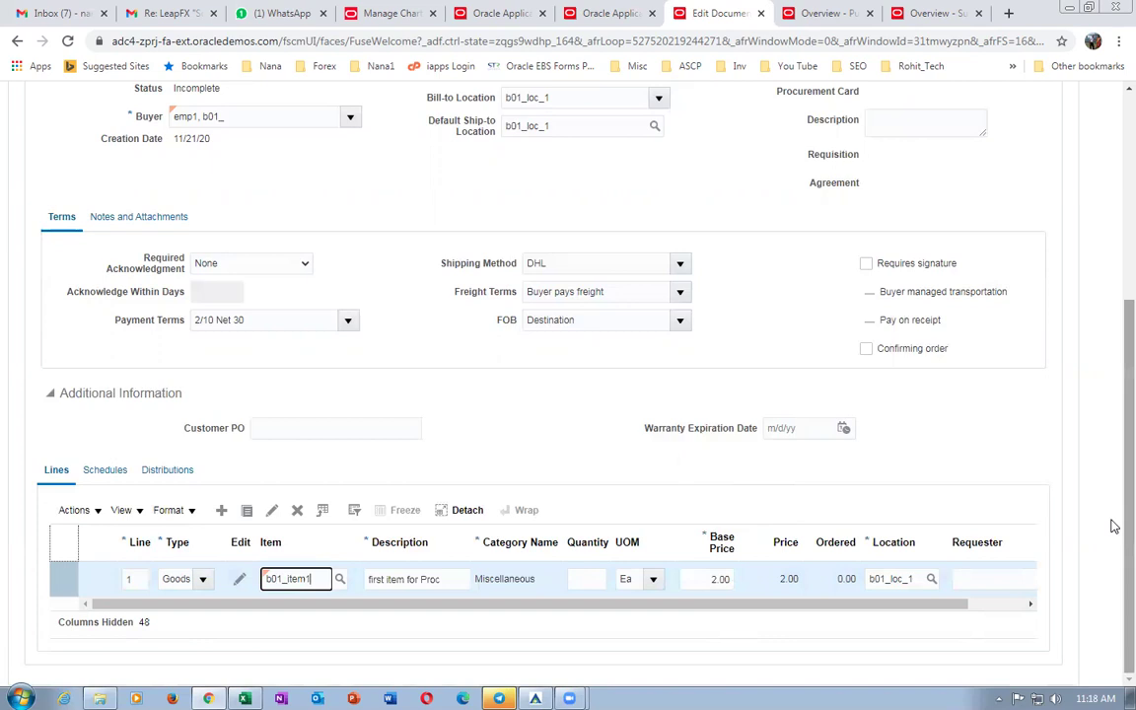
scroll(1110, 525, up, 4)
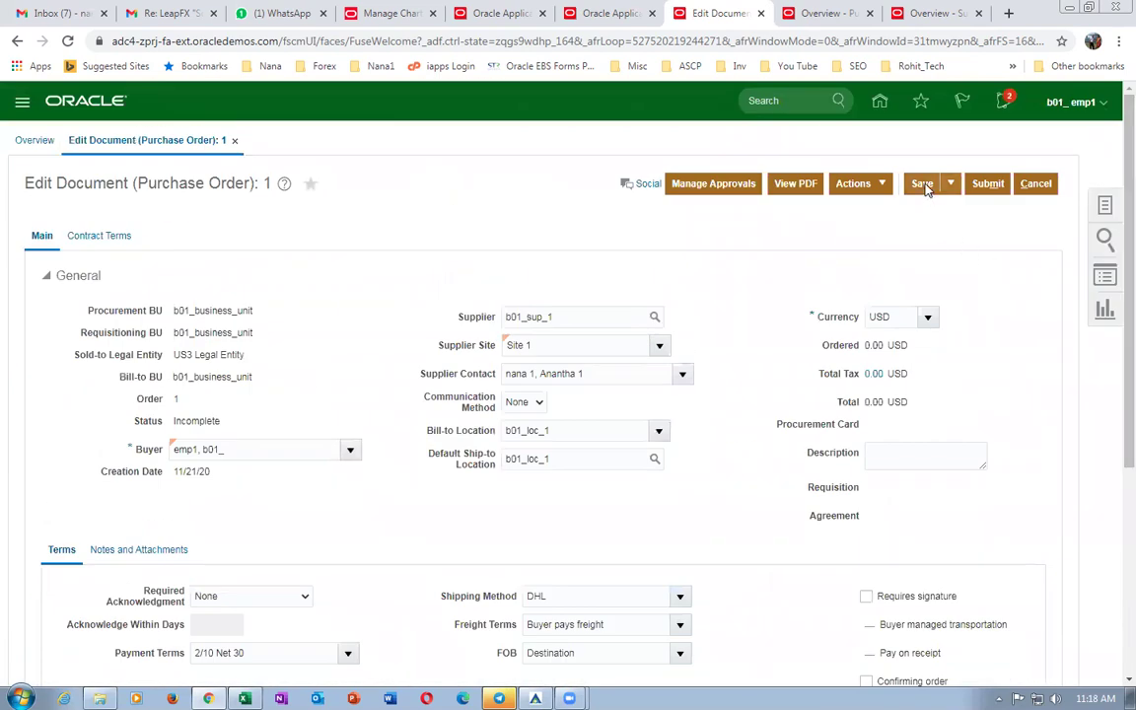
click(923, 184)
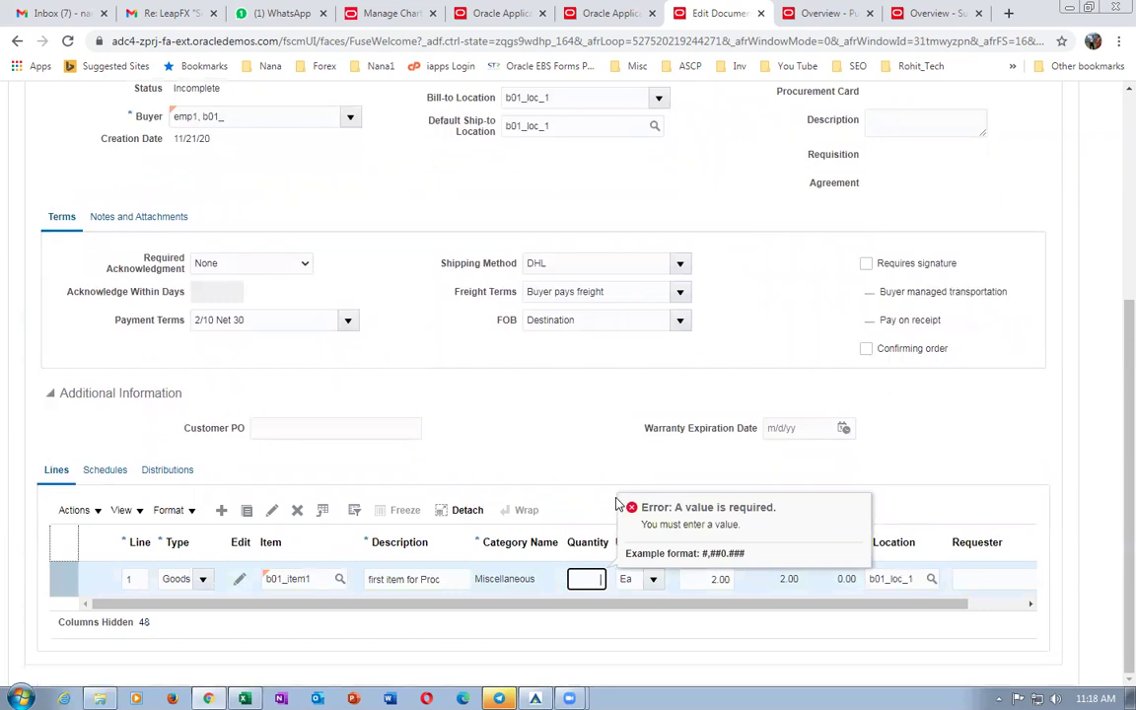
Enter quantity 100 on line 1 and save, bringing the total to 200.00 USD.
text(100)
key(Tab)
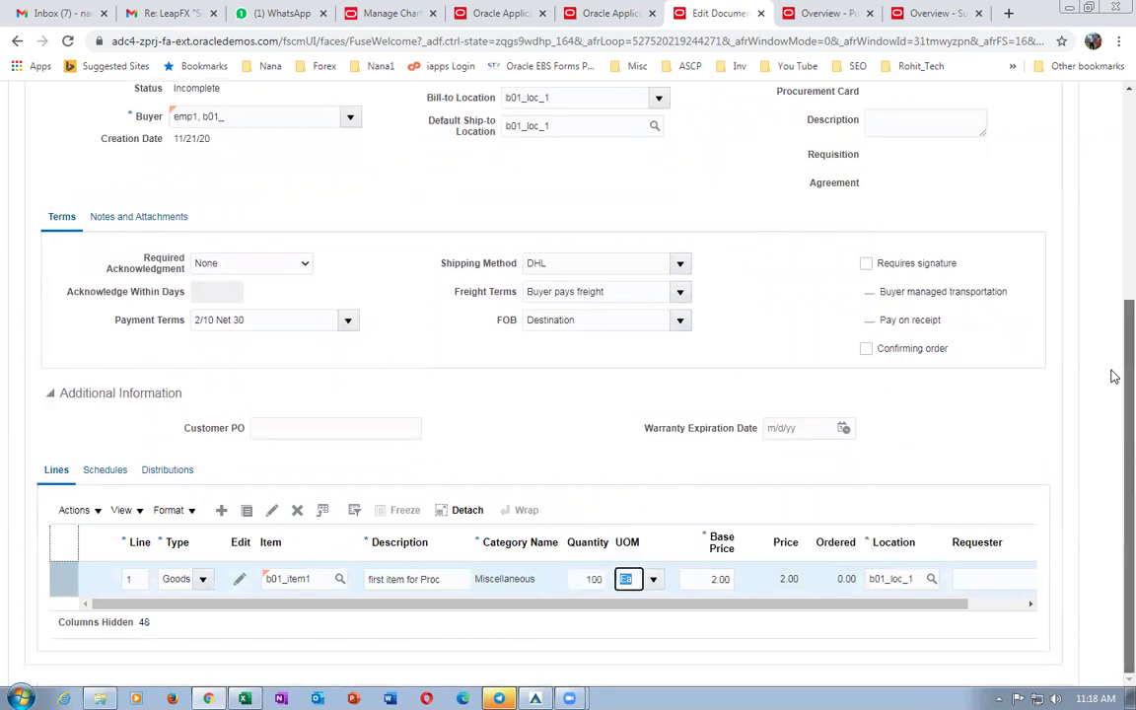
scroll(1114, 376, up, 5)
click(921, 183)
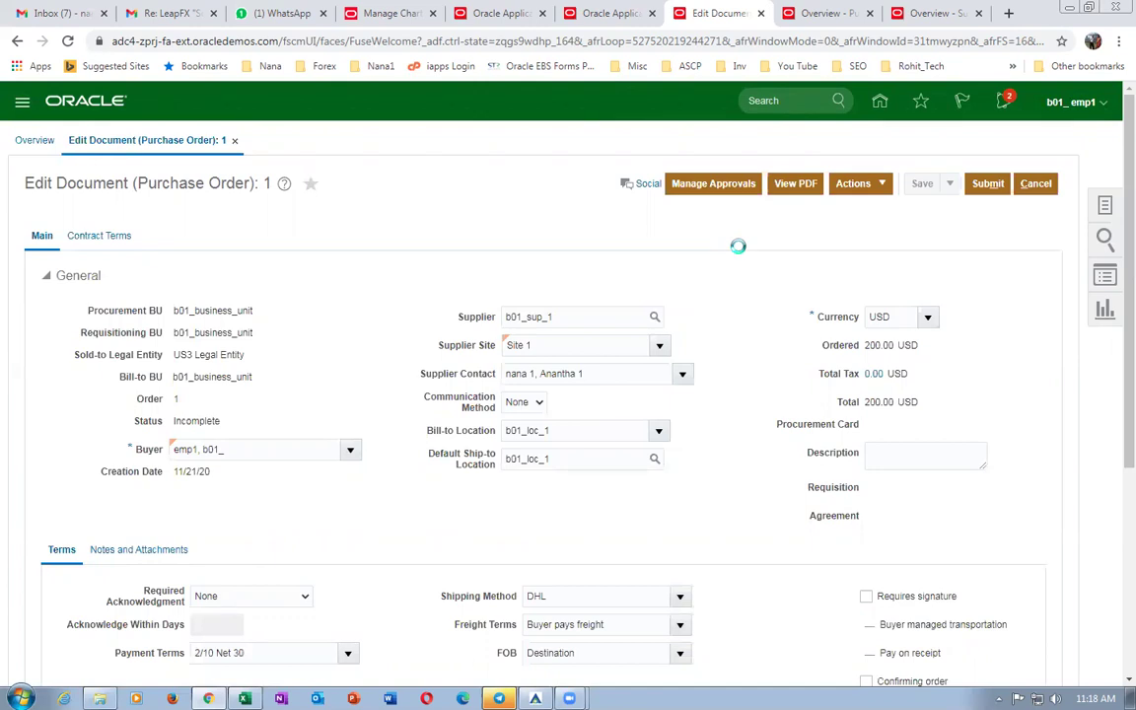
Open Setup and Maintenance from the user settings menu.
click(821, 14)
click(1089, 106)
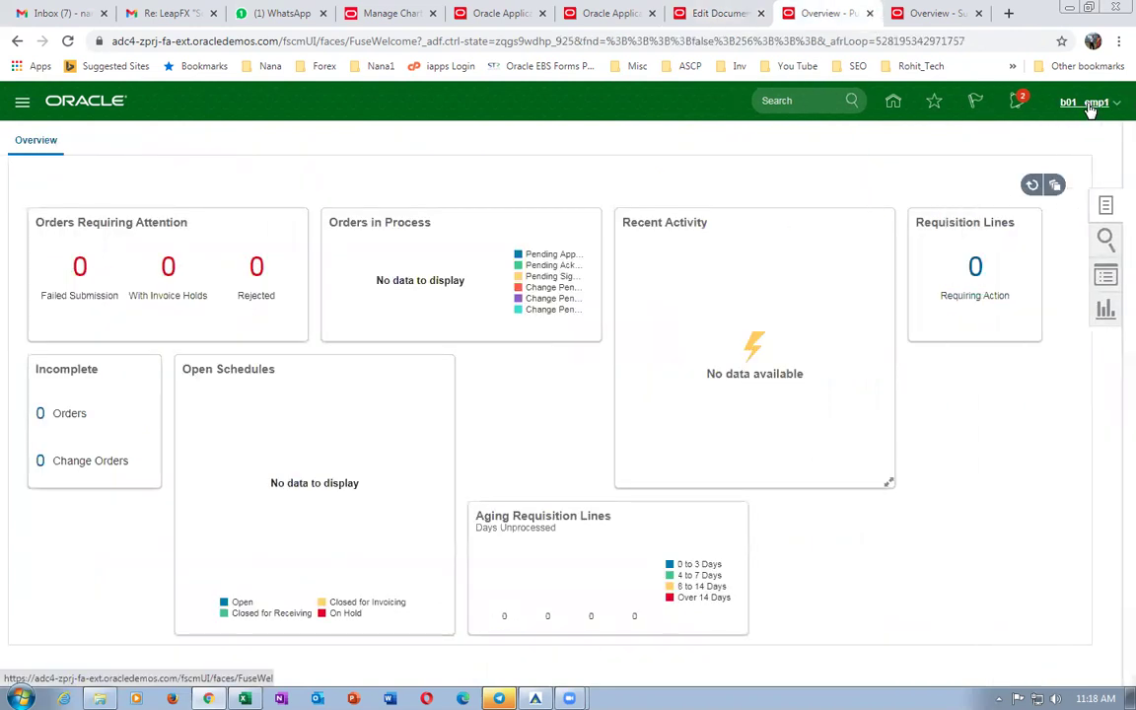
click(865, 338)
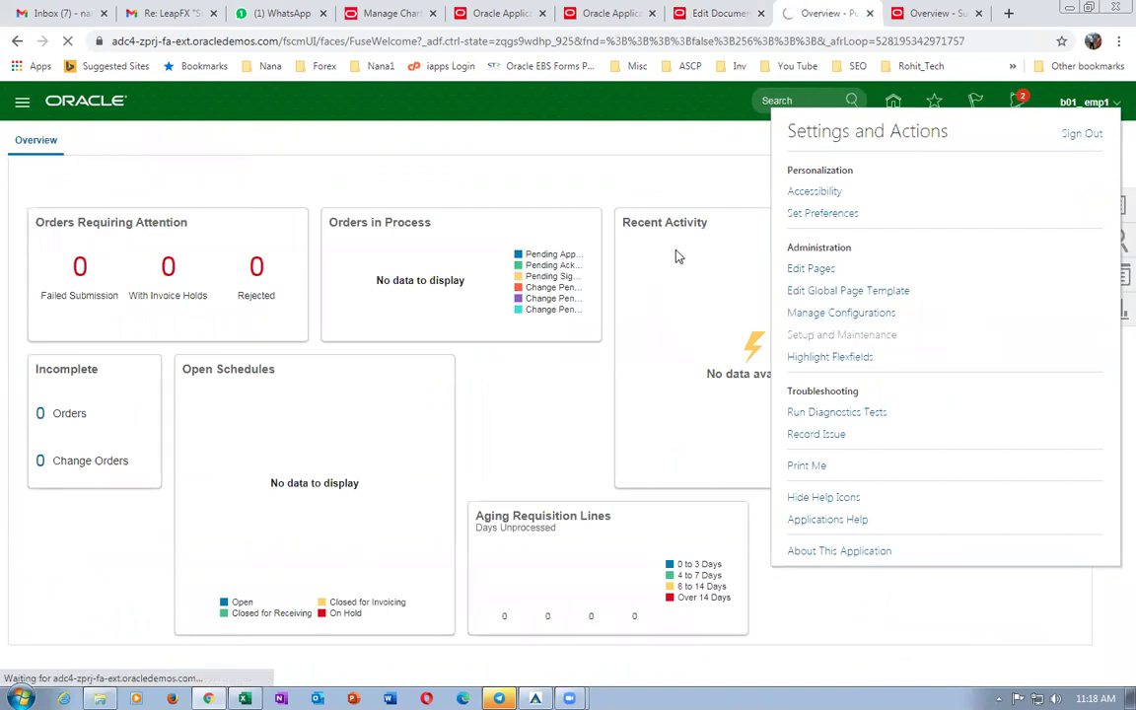
Dismiss the order's PO Accrual Account error and go to the Setup: Financials page.
click(721, 16)
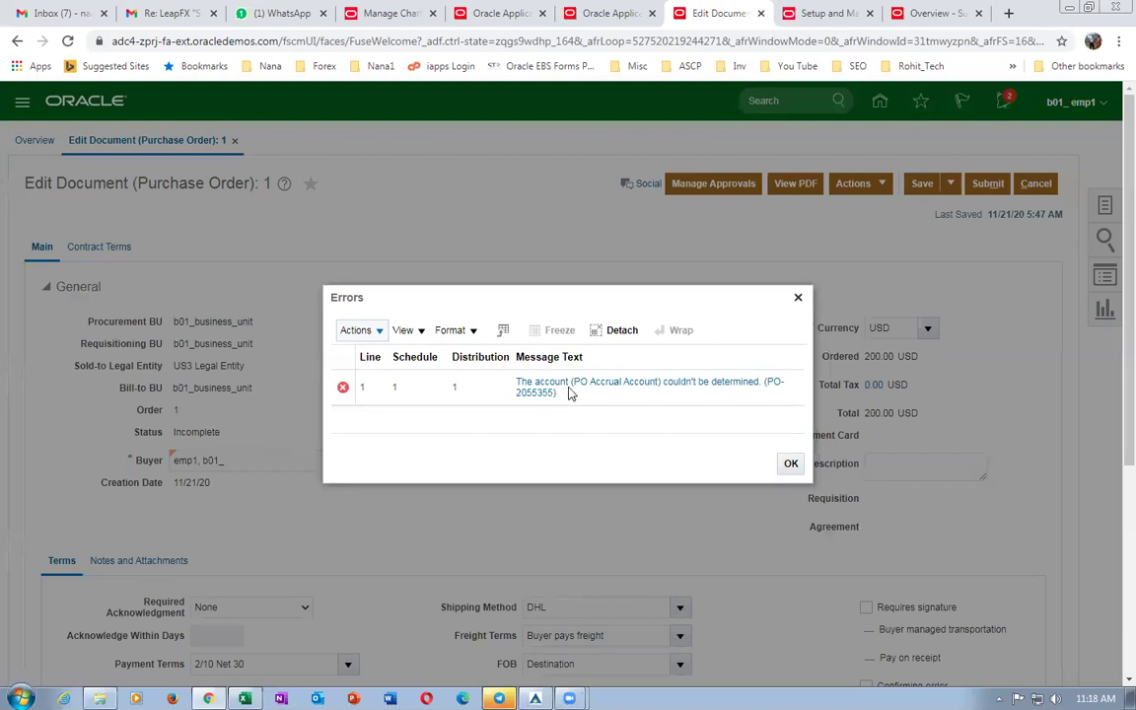
click(789, 464)
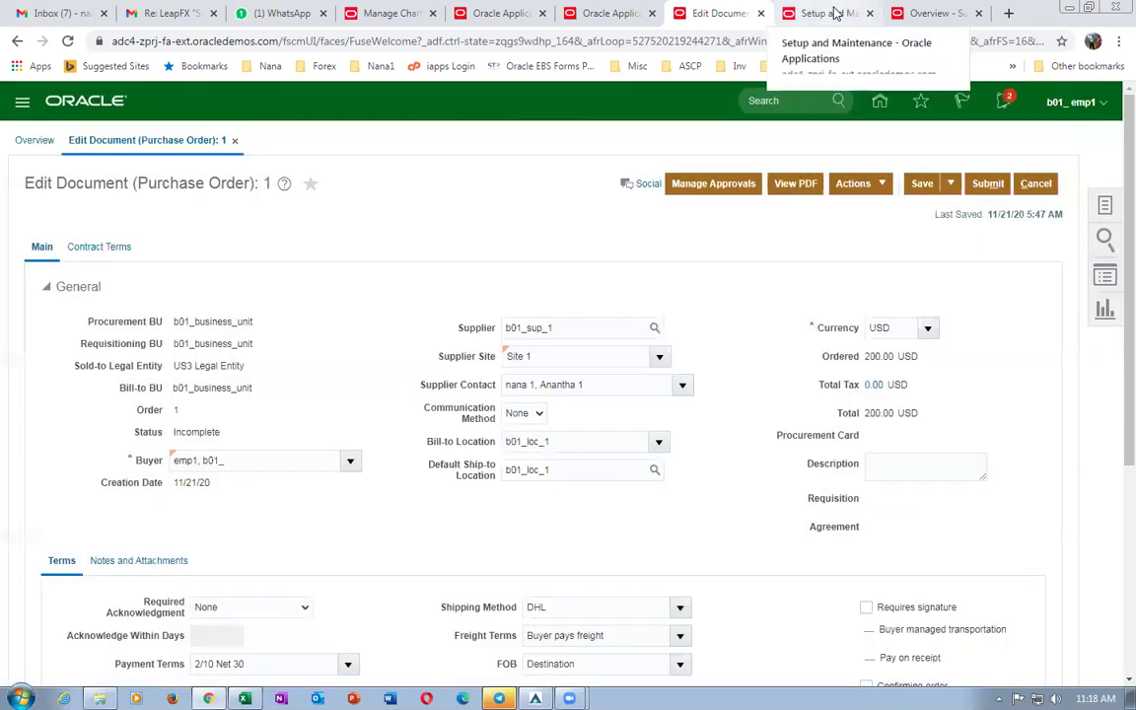
click(835, 13)
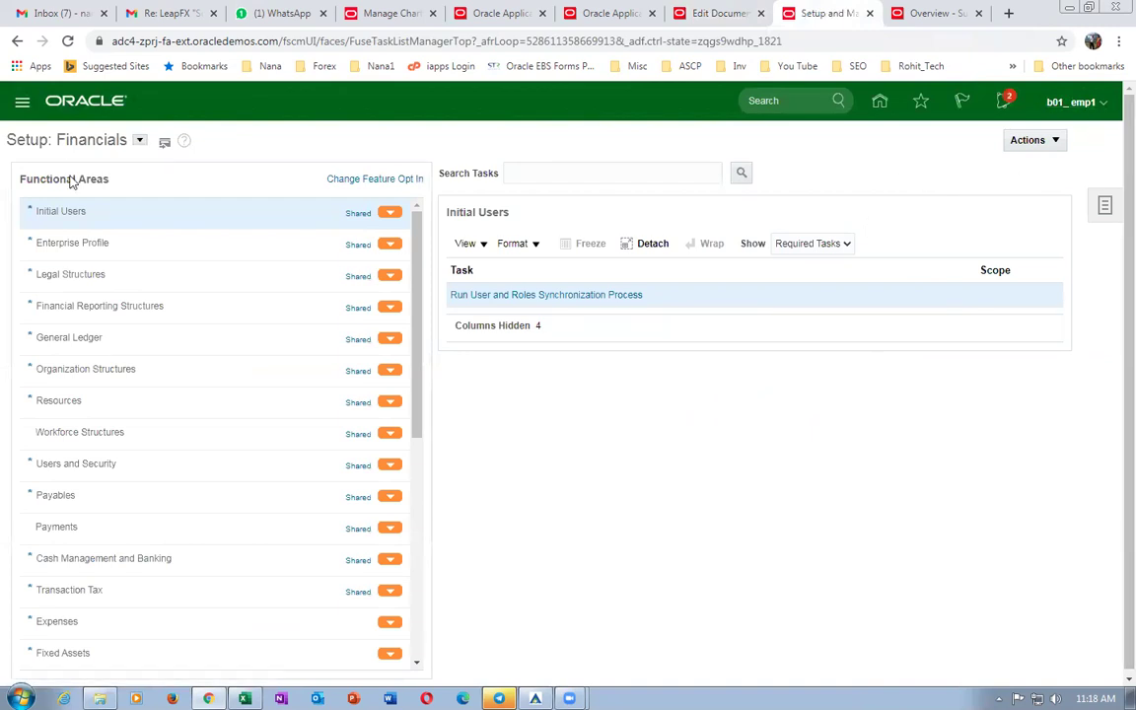
In the Manufacturing and Supply Chain Materials Management offering, search 'man%map%set%' and open Manage Mapping Sets.
click(139, 140)
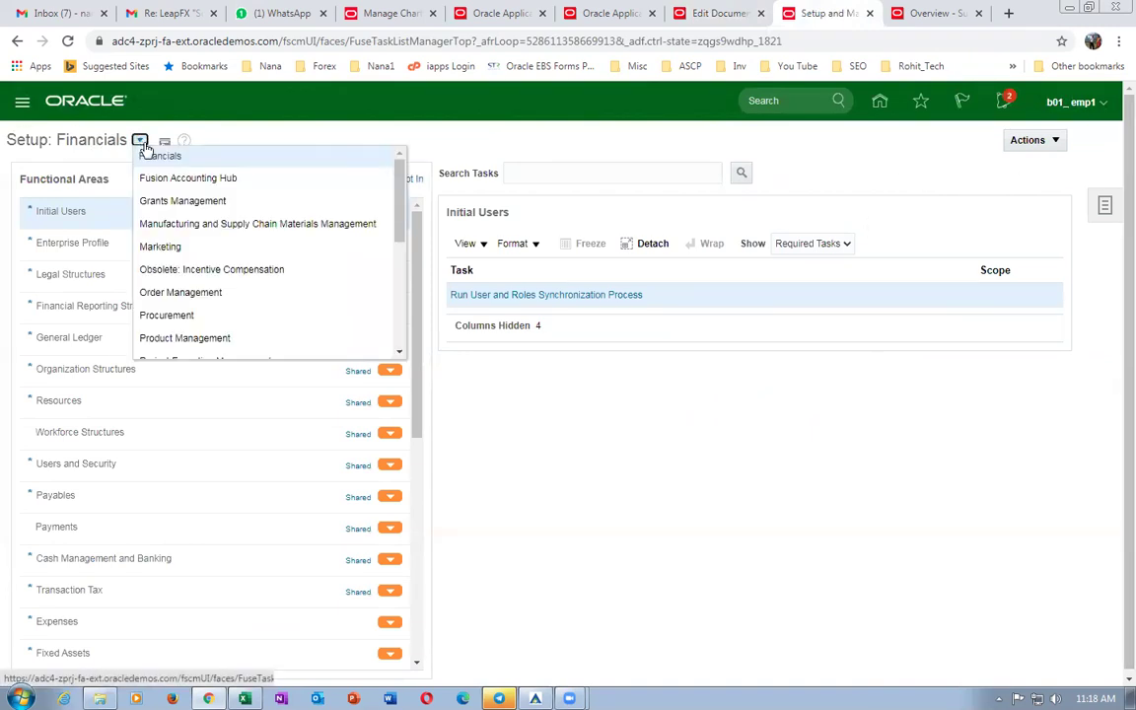
click(185, 222)
click(599, 171)
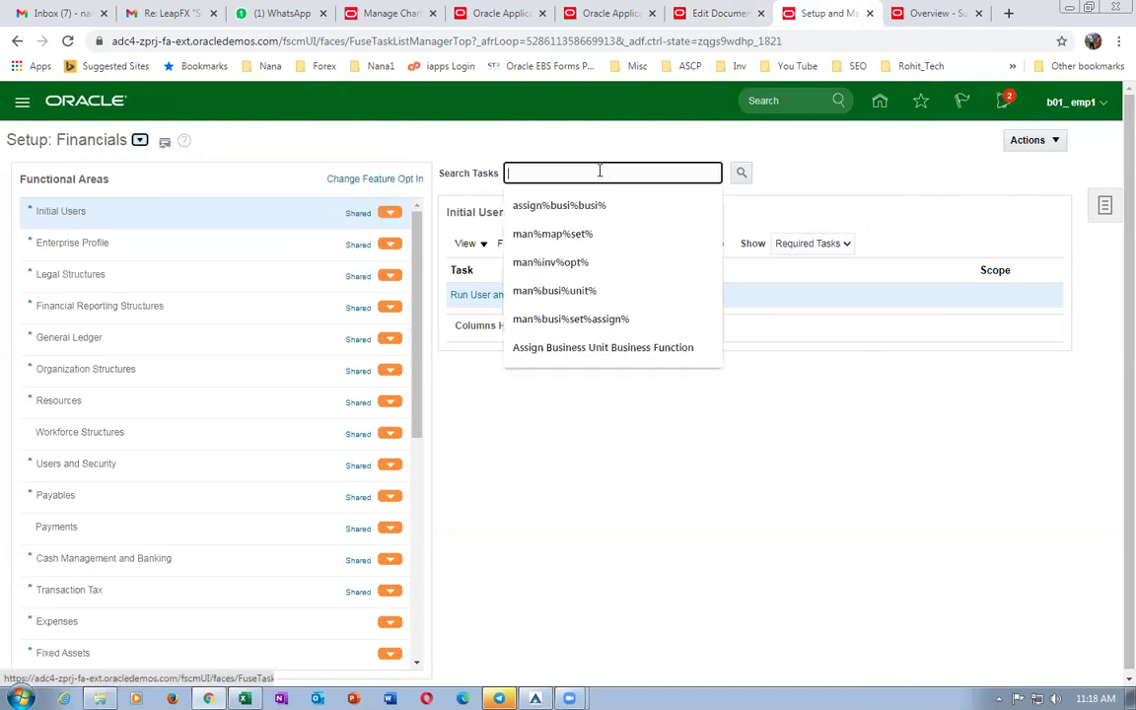
text(man%ma)
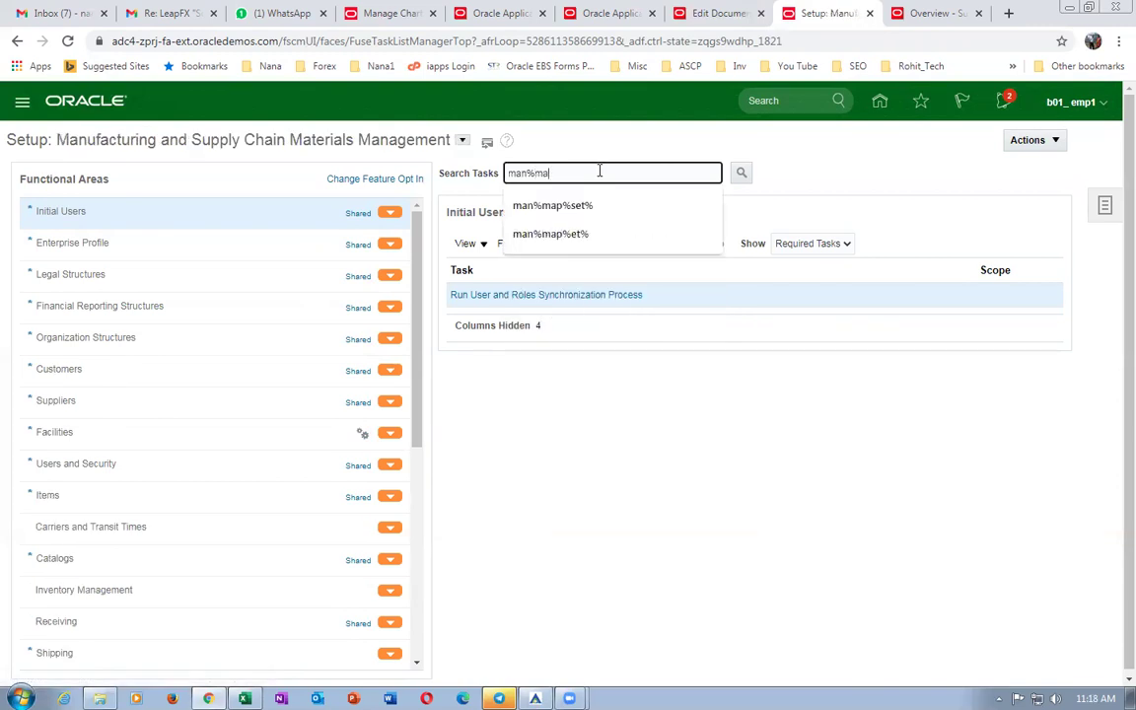
text(p%set%)
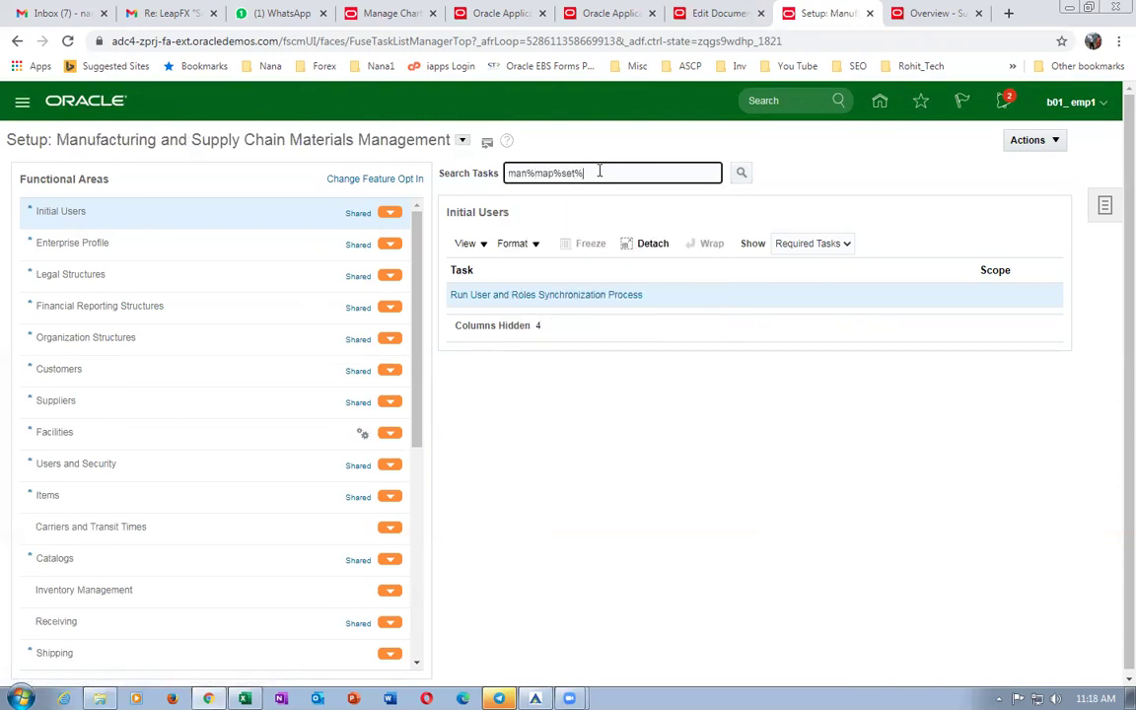
key(Return)
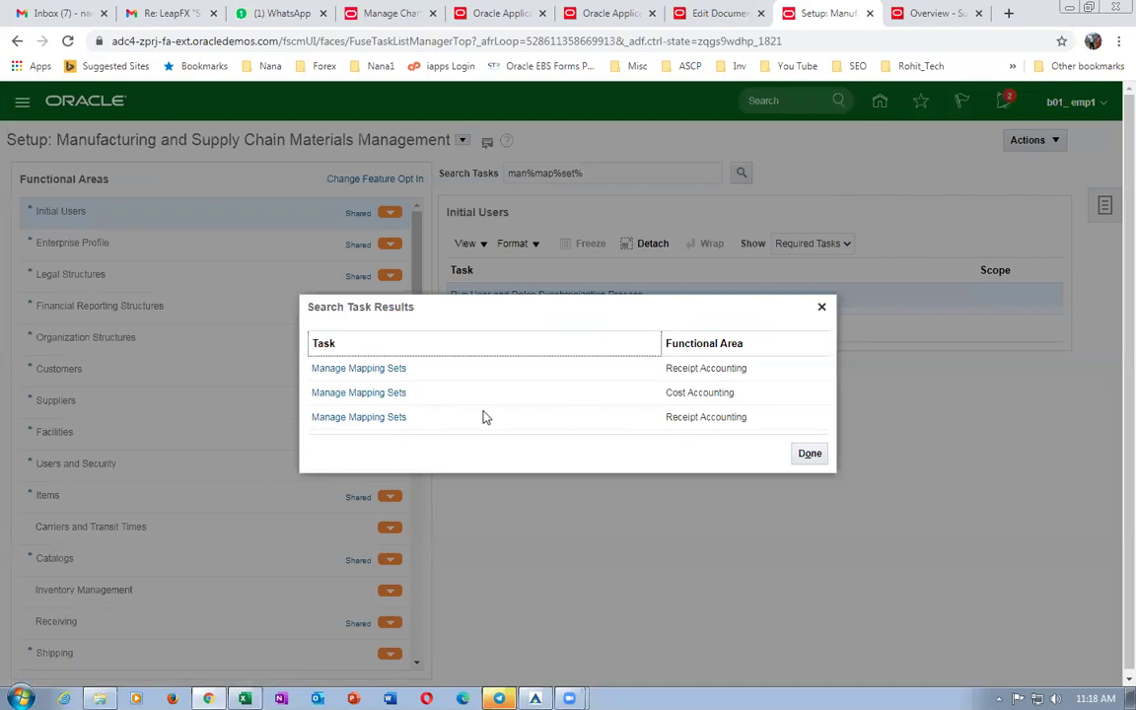
click(368, 392)
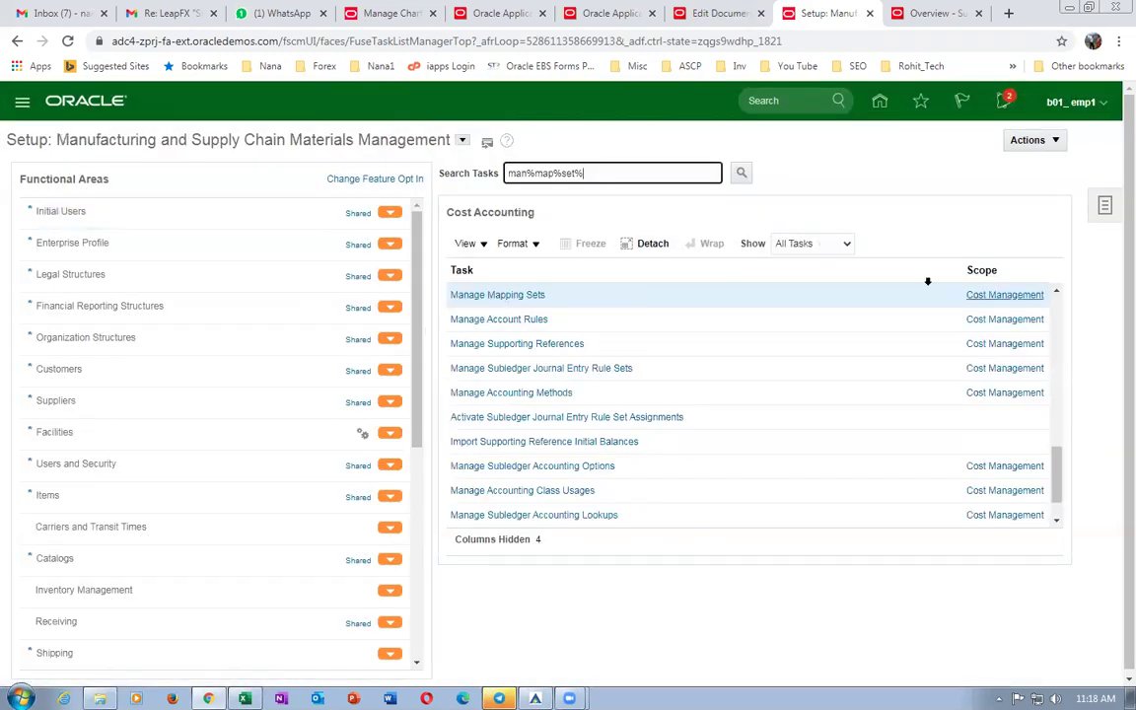
click(503, 295)
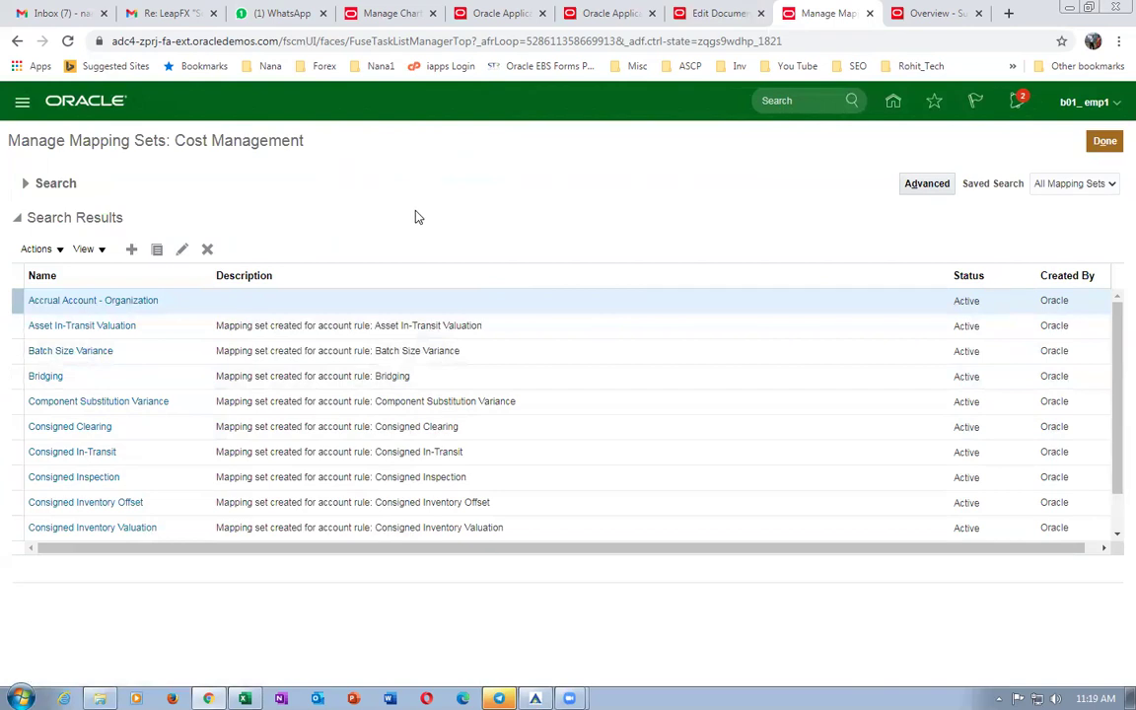
Search mapping sets for 'accrual', open Accrual Account - Organization, and add a Chart of Accounts row.
click(27, 185)
click(272, 216)
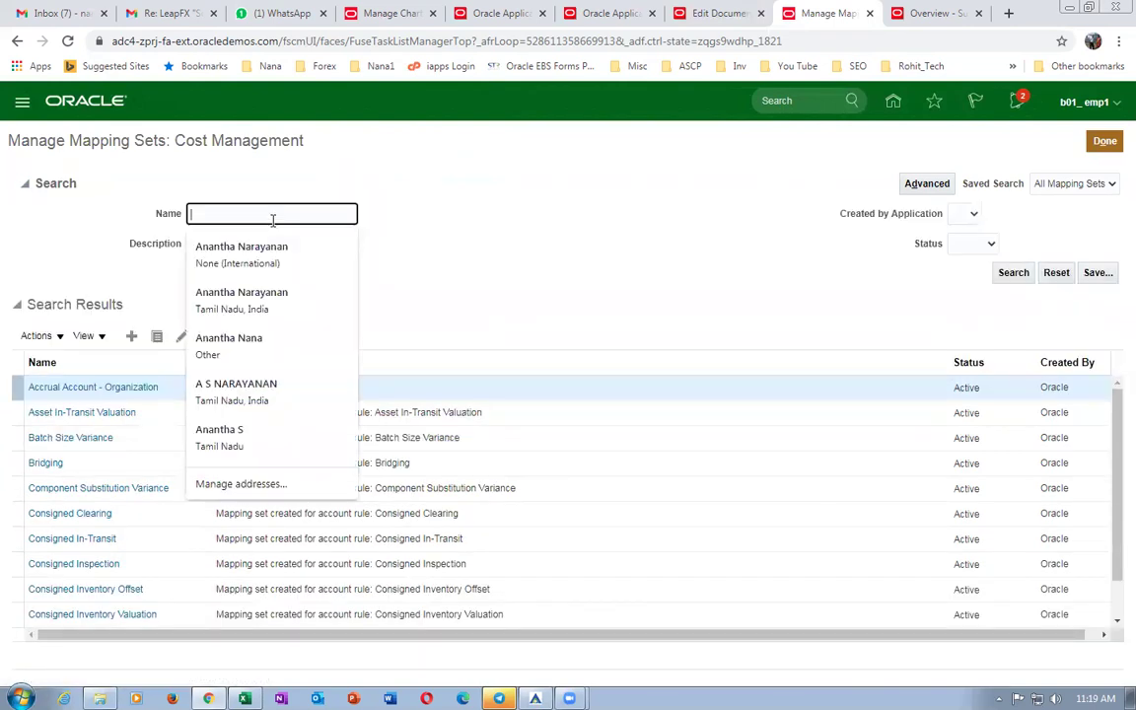
text(accrual)
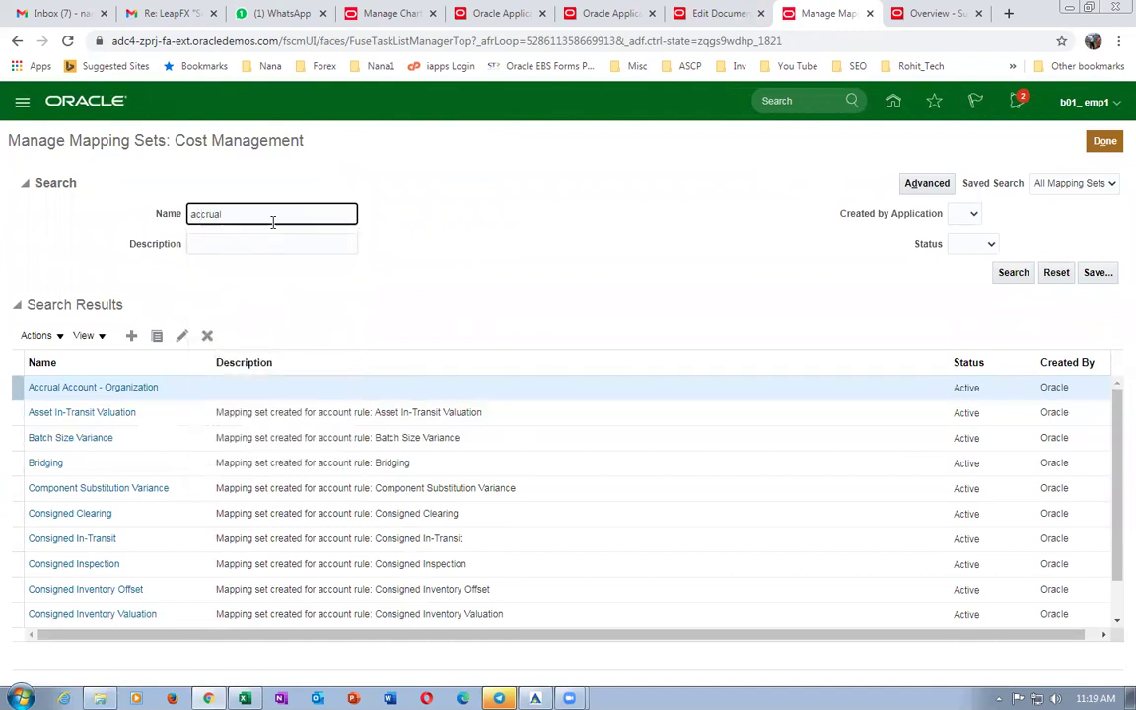
key(Return)
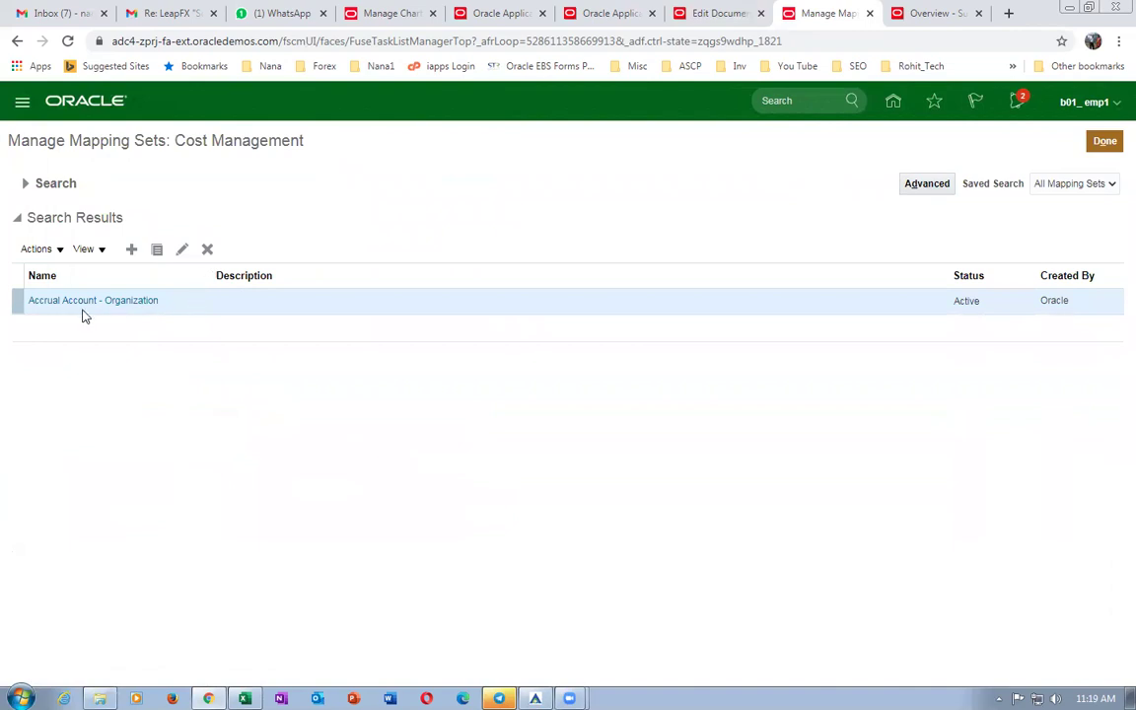
click(92, 302)
click(82, 468)
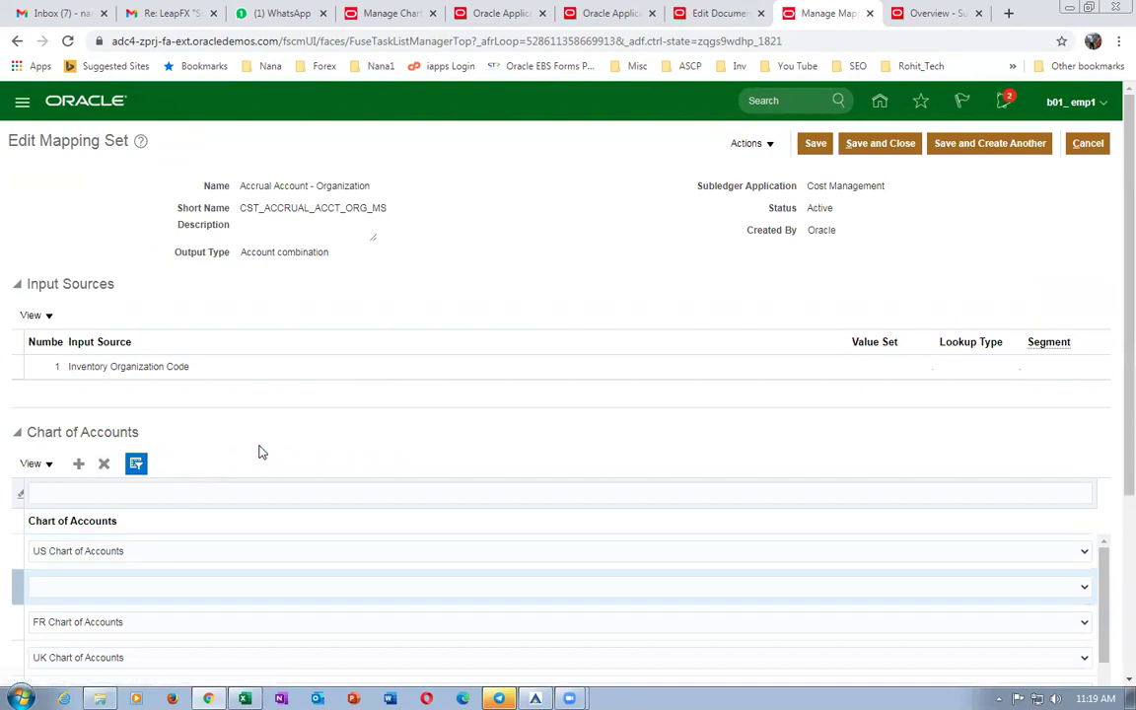
Assign b01_COA to the new Chart of Accounts row.
scroll(259, 451, down, 3)
click(947, 431)
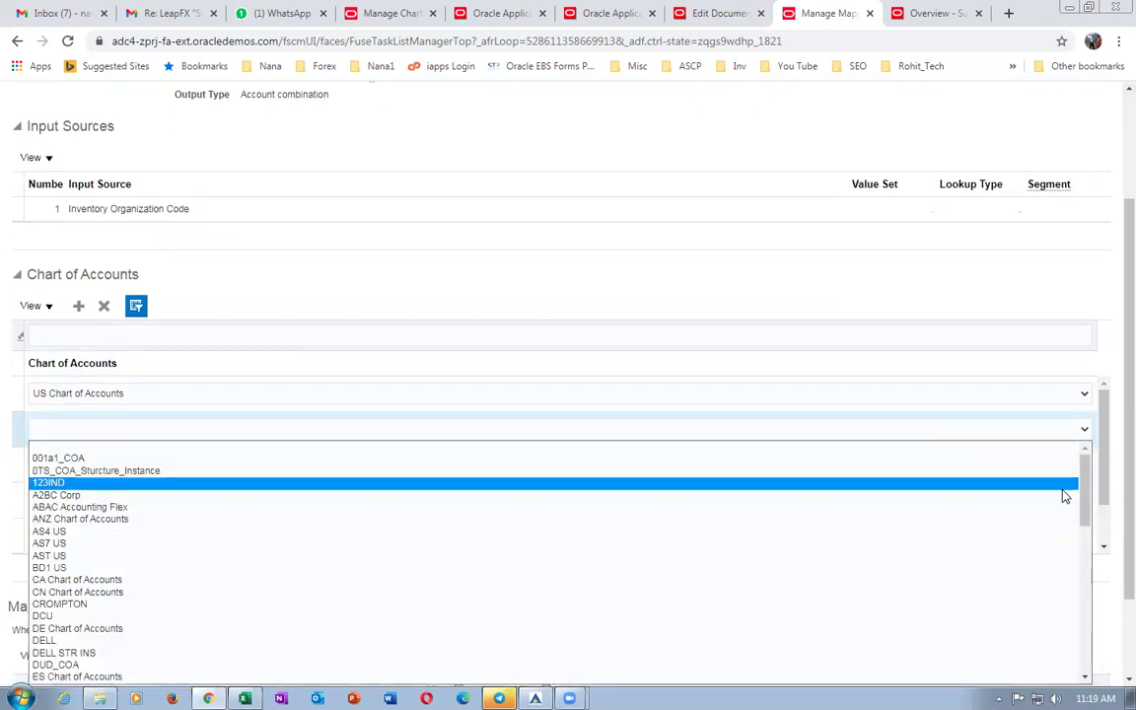
drag(1089, 499, 713, 665)
drag(1085, 524, 1089, 667)
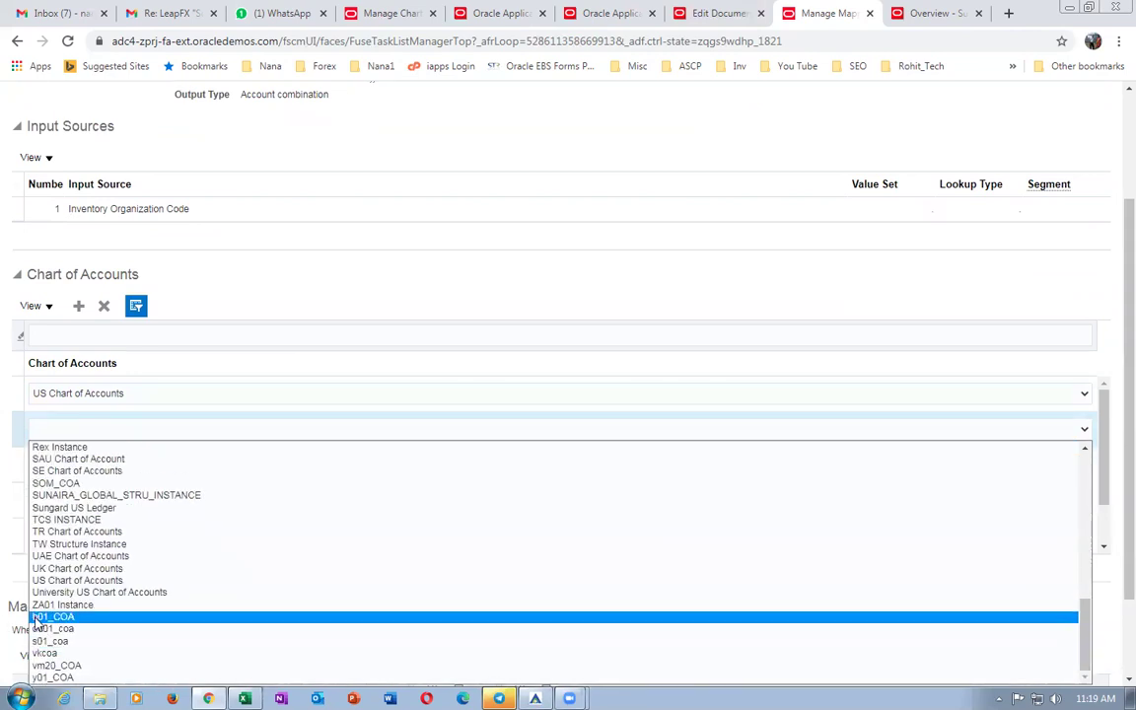
click(40, 617)
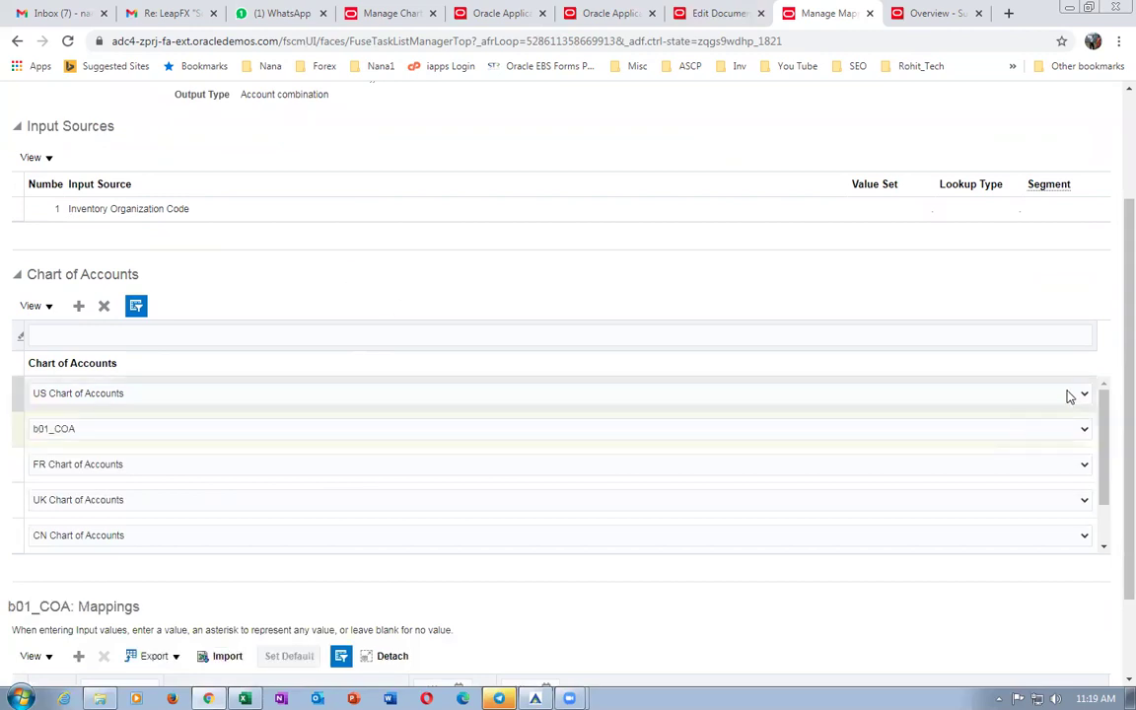
Add a mapping from input B011 to output account 10-100-1001, then save and close.
scroll(1111, 400, down, 1)
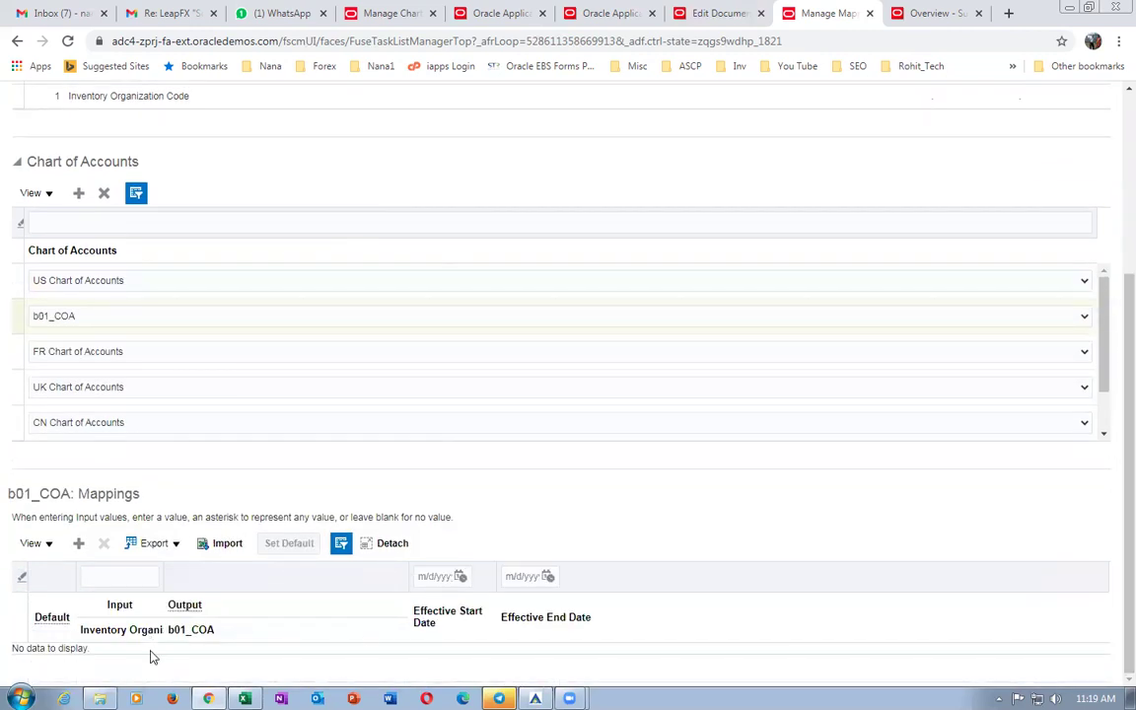
click(78, 544)
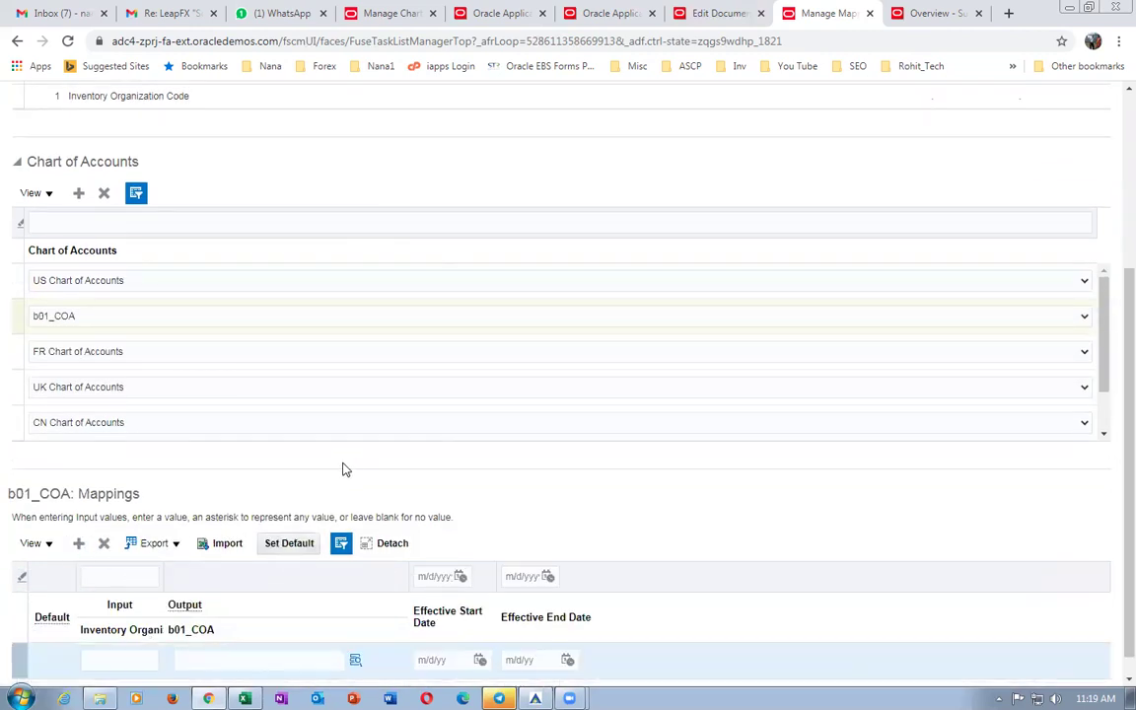
click(133, 660)
text(B0)
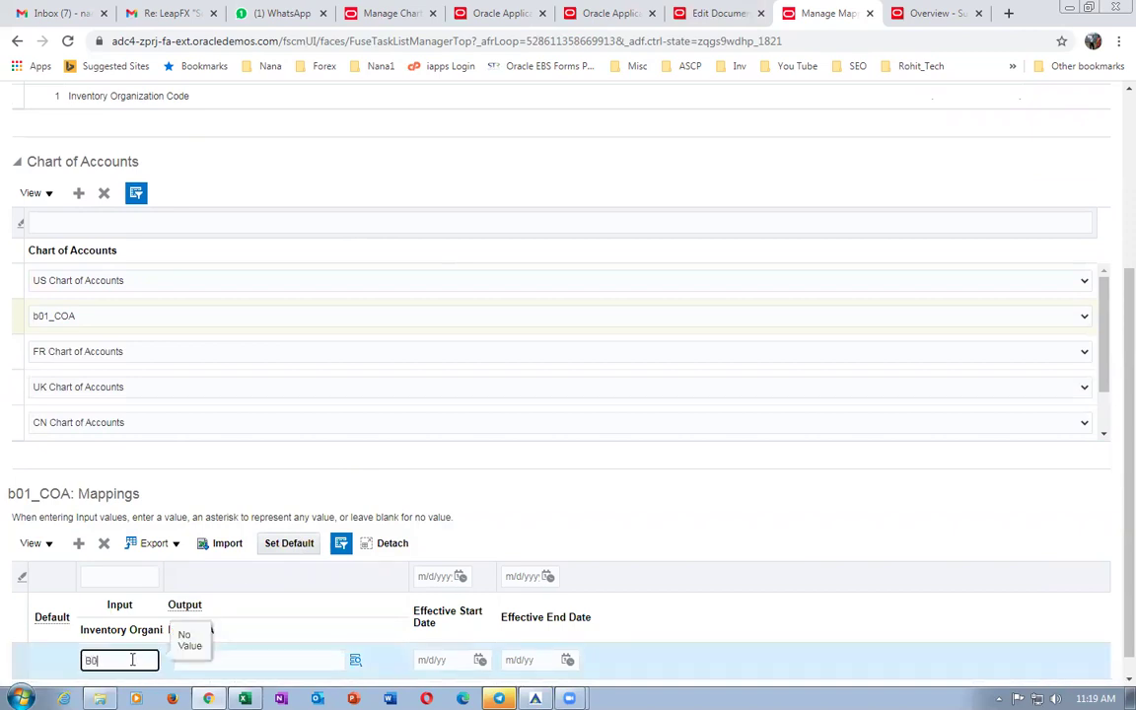
key(Tab)
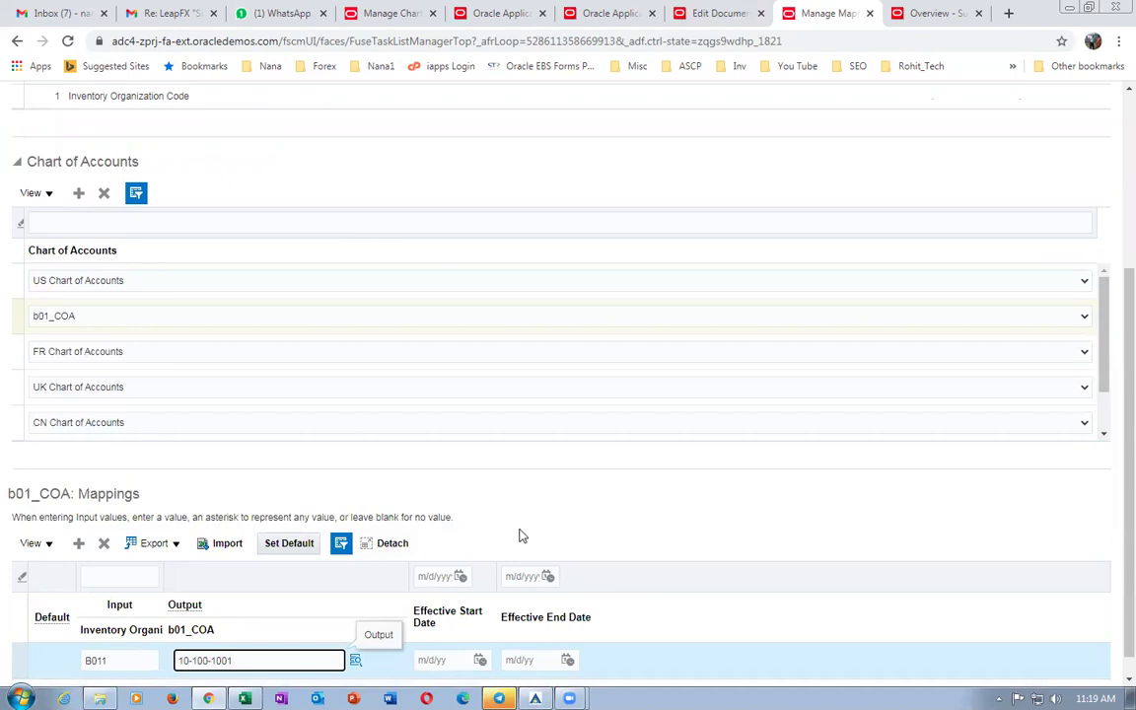
click(634, 515)
scroll(931, 345, up, 3)
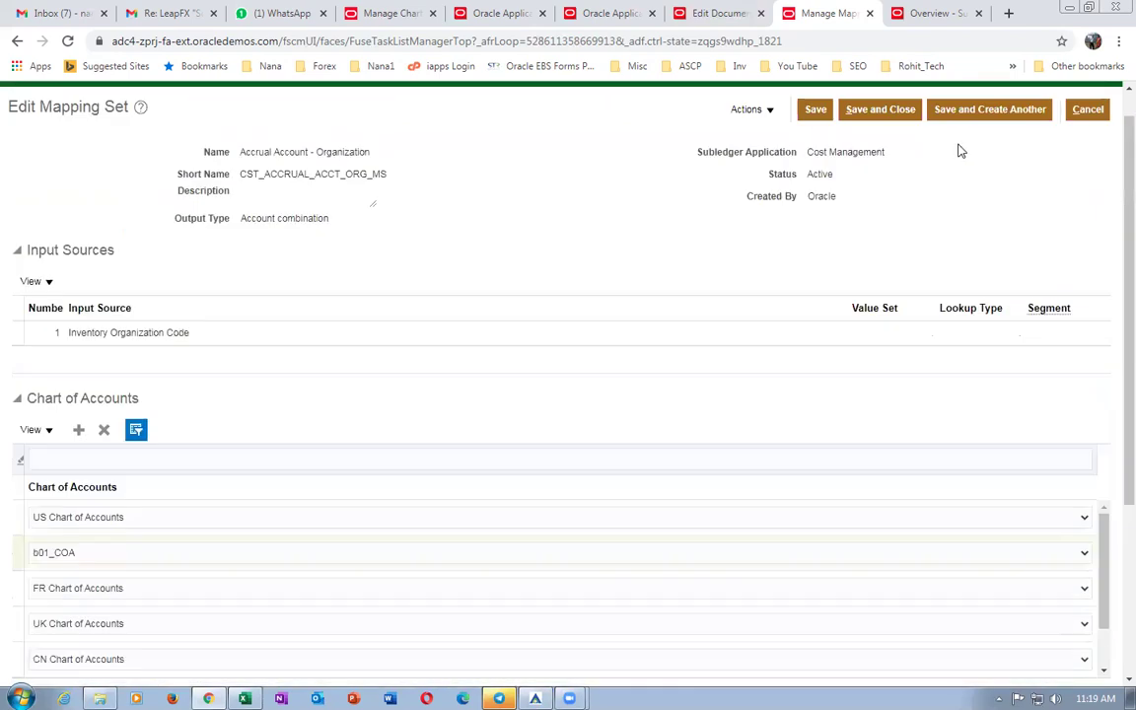
click(883, 110)
Validate purchase order 1, dismiss its date and accrual-account errors, and return to Manage Mapping Sets.
click(726, 17)
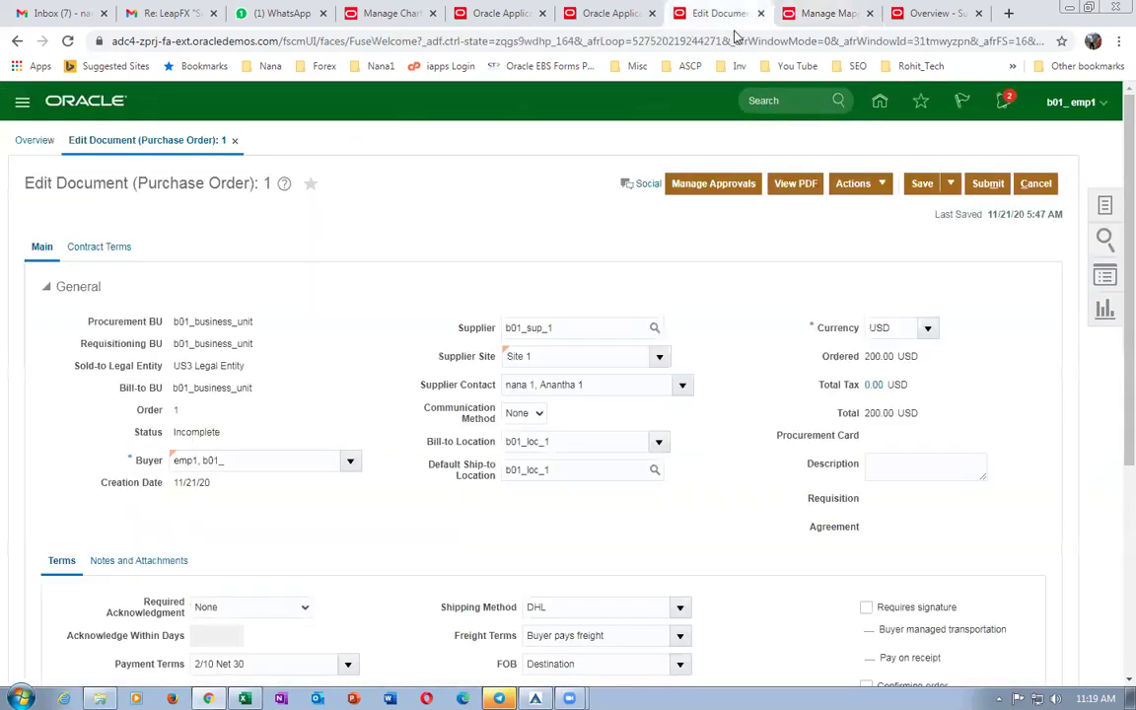
click(866, 190)
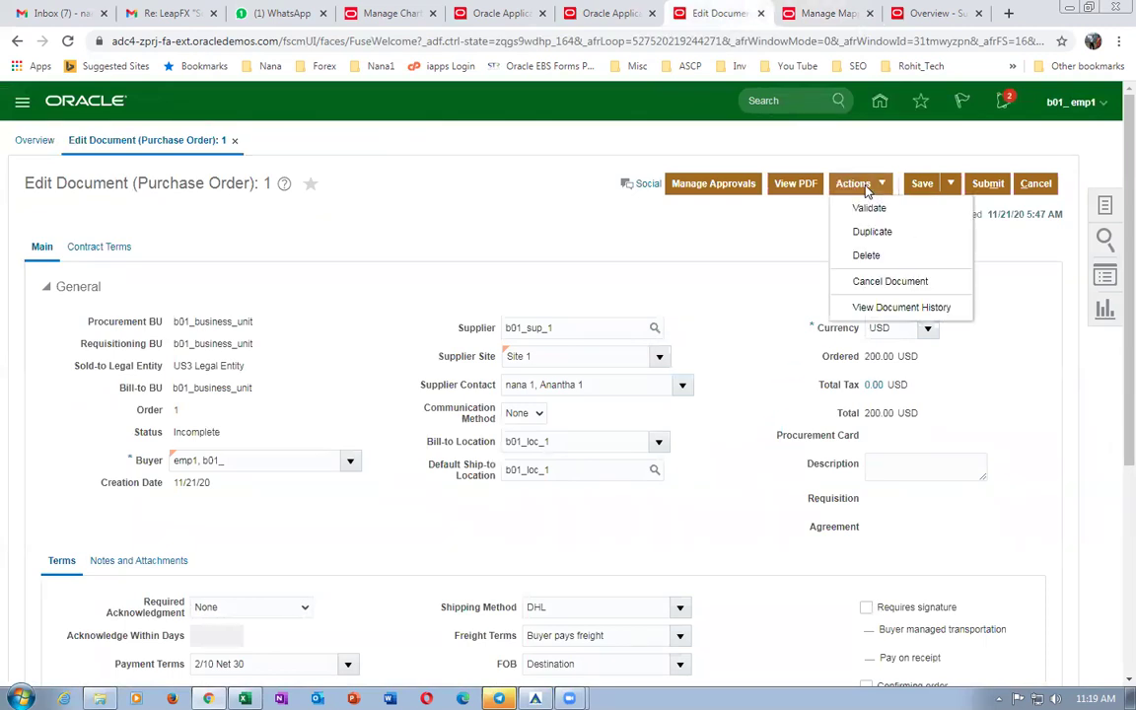
click(868, 208)
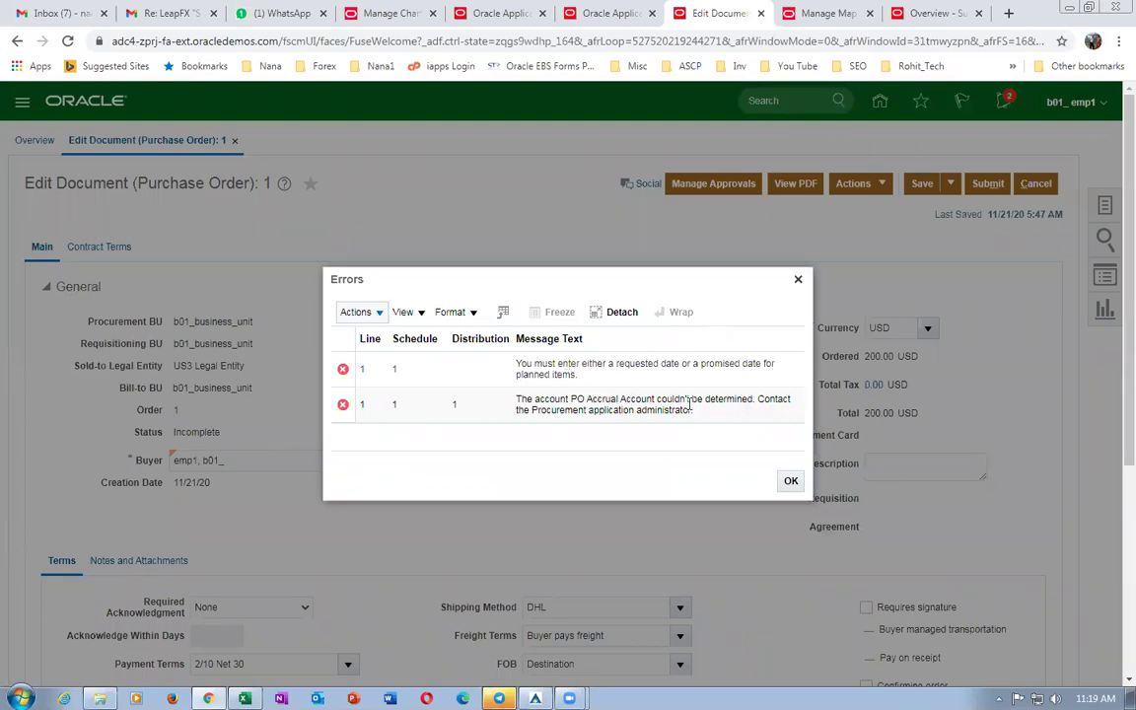
click(792, 481)
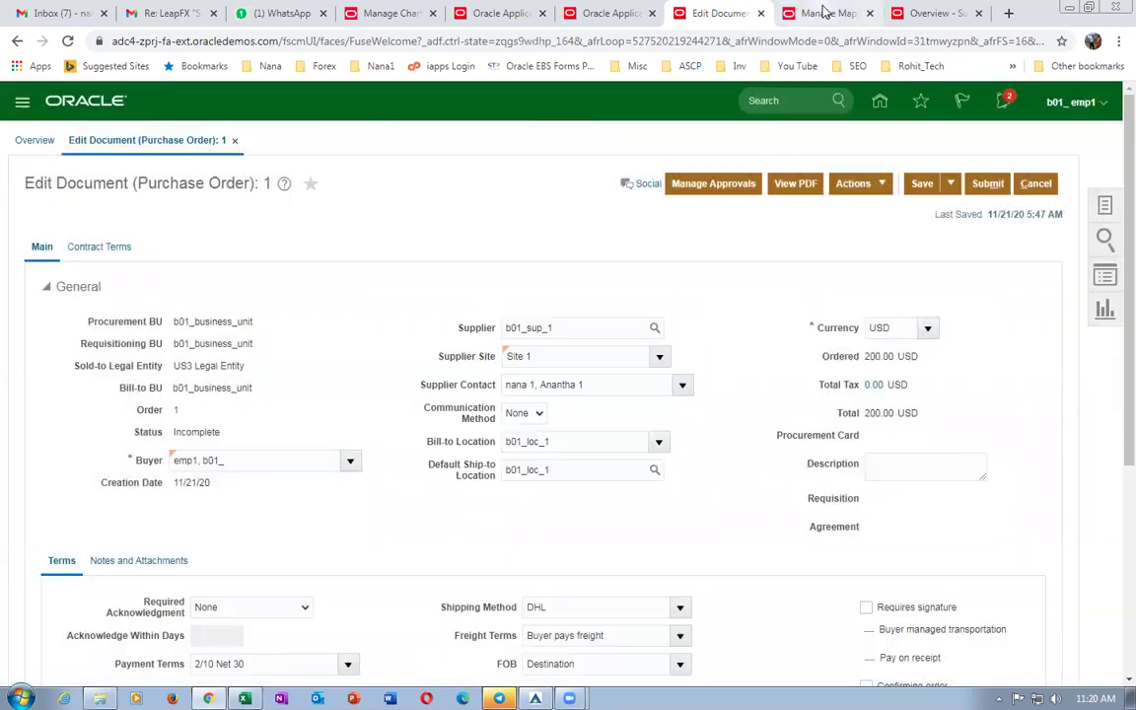
click(824, 12)
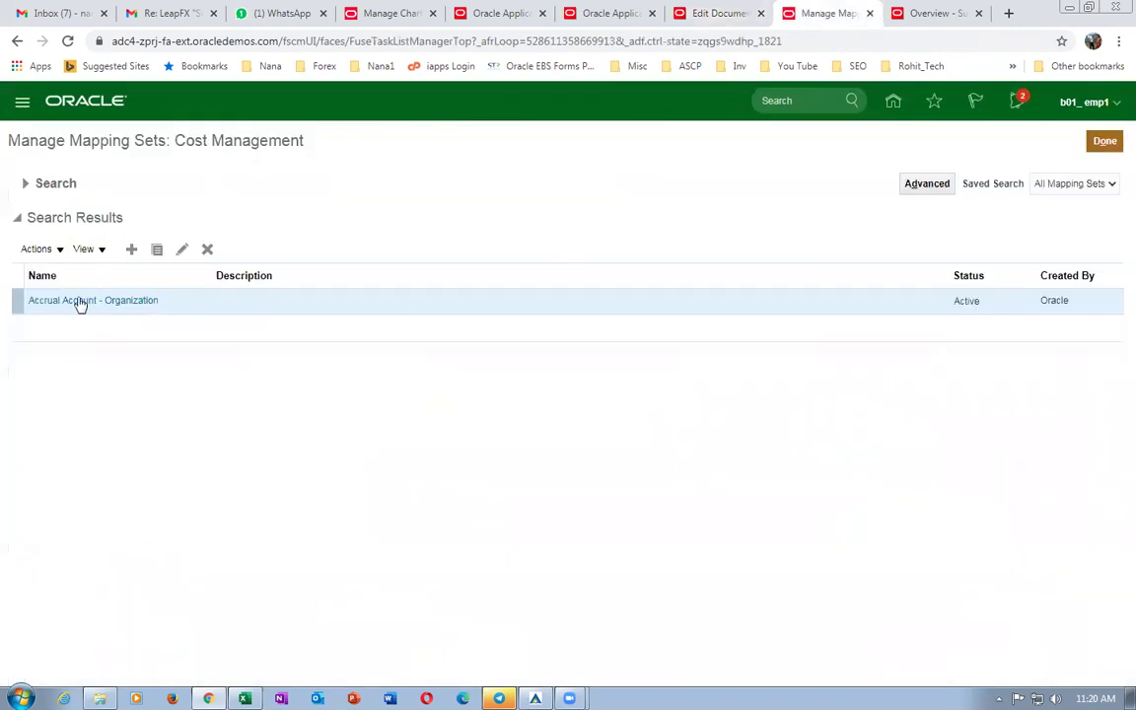
Filter Accrual Account - Organization to b01 to confirm B011 maps to 10-100-1001, then cancel order 1.
click(64, 301)
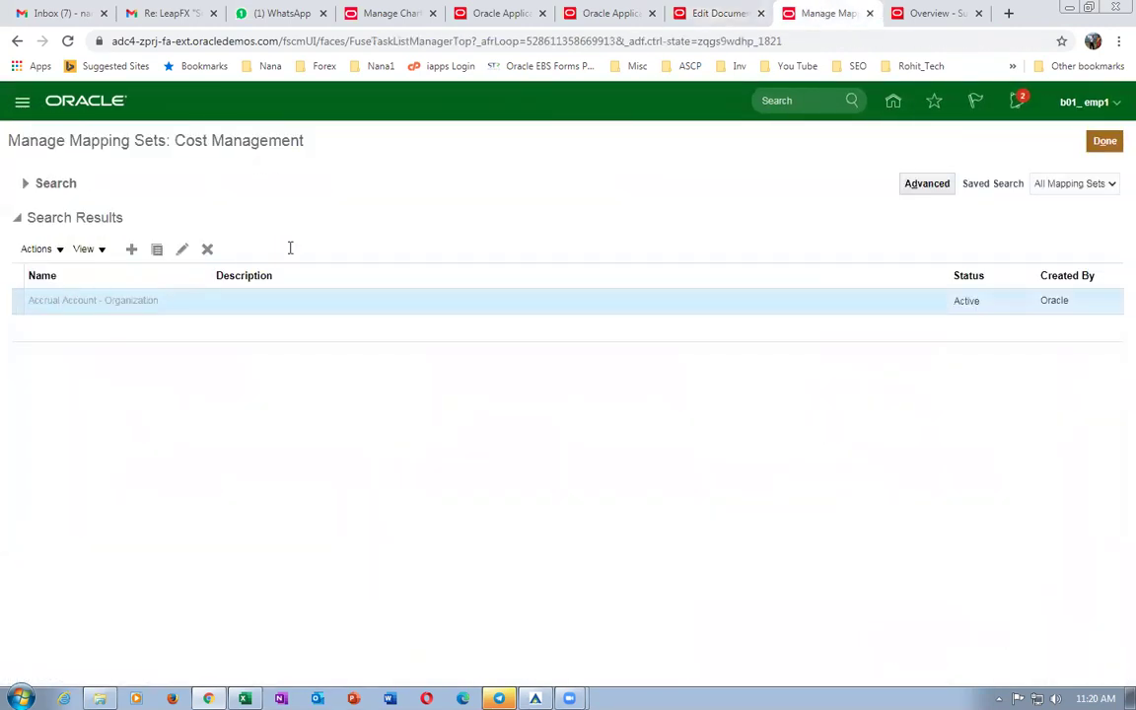
click(116, 490)
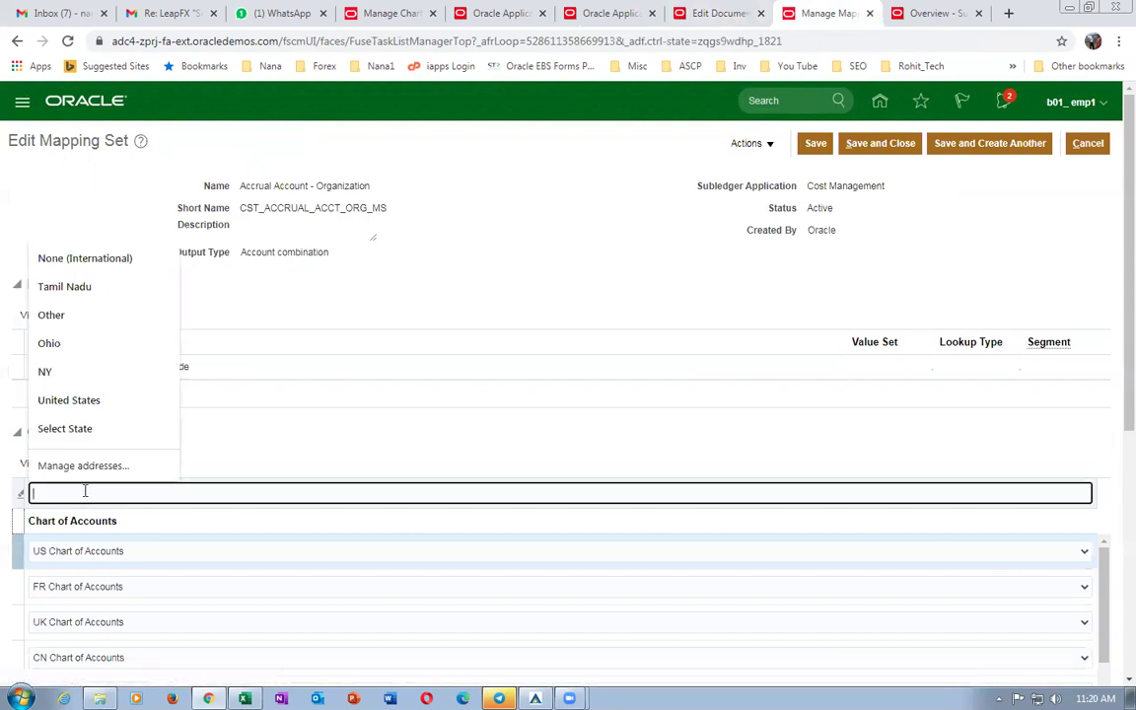
text(b01)
key(Return)
scroll(385, 452, down, 3)
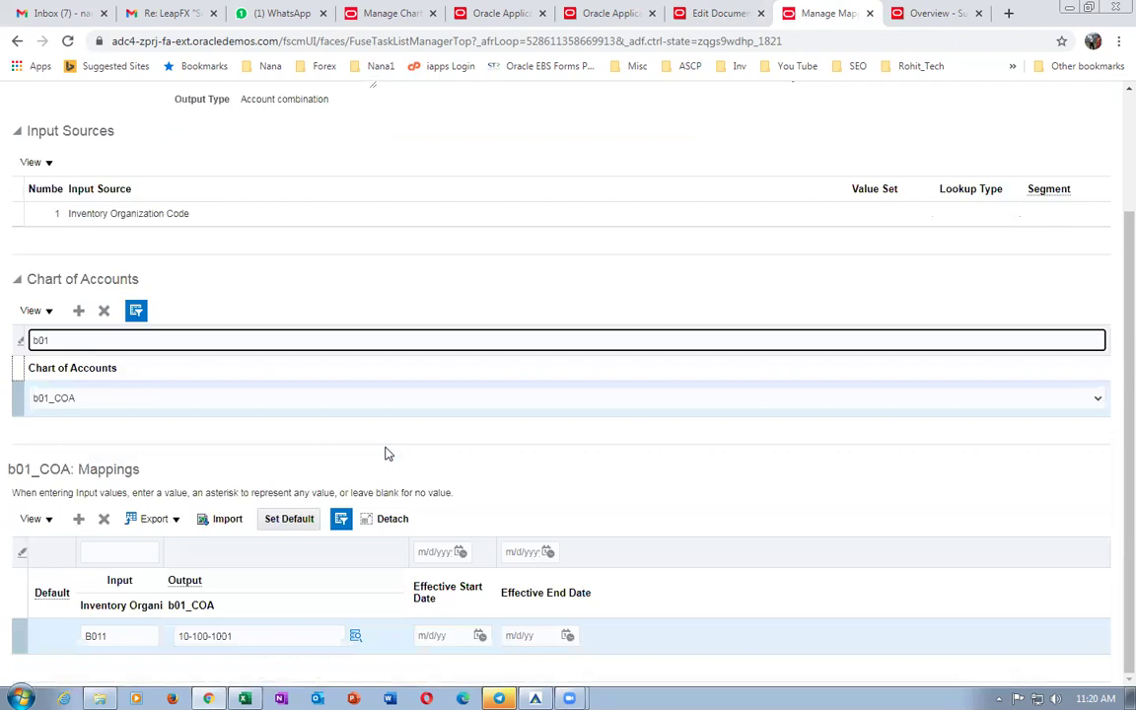
scroll(1110, 431, up, 2)
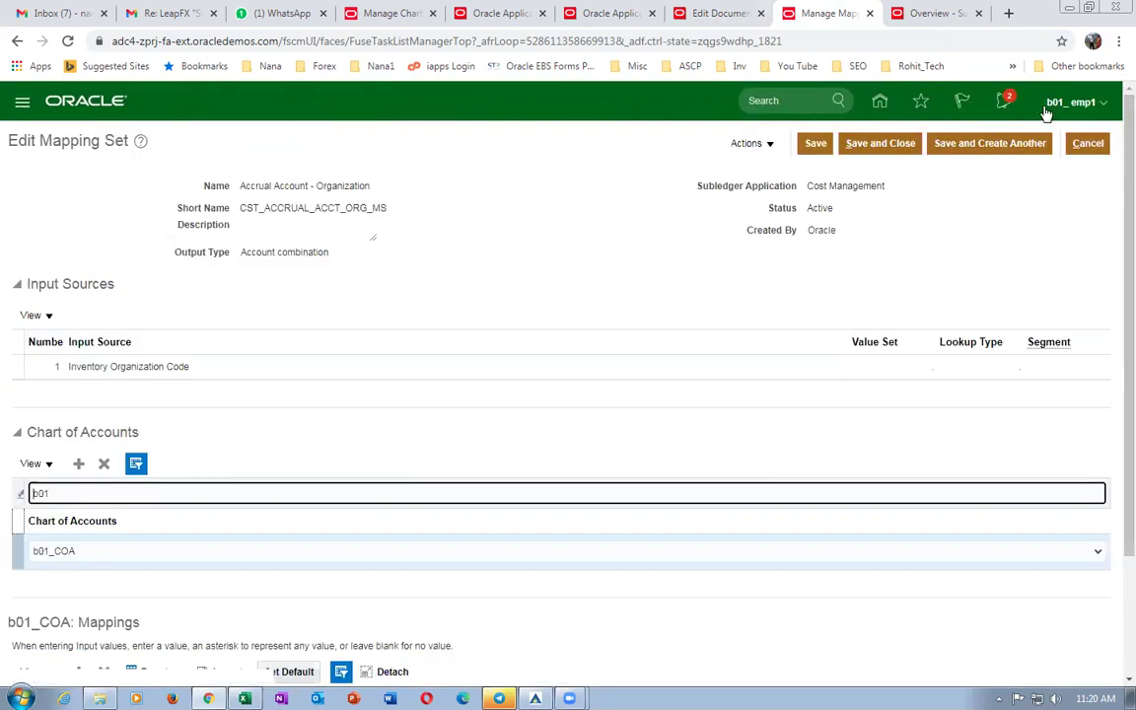
click(720, 12)
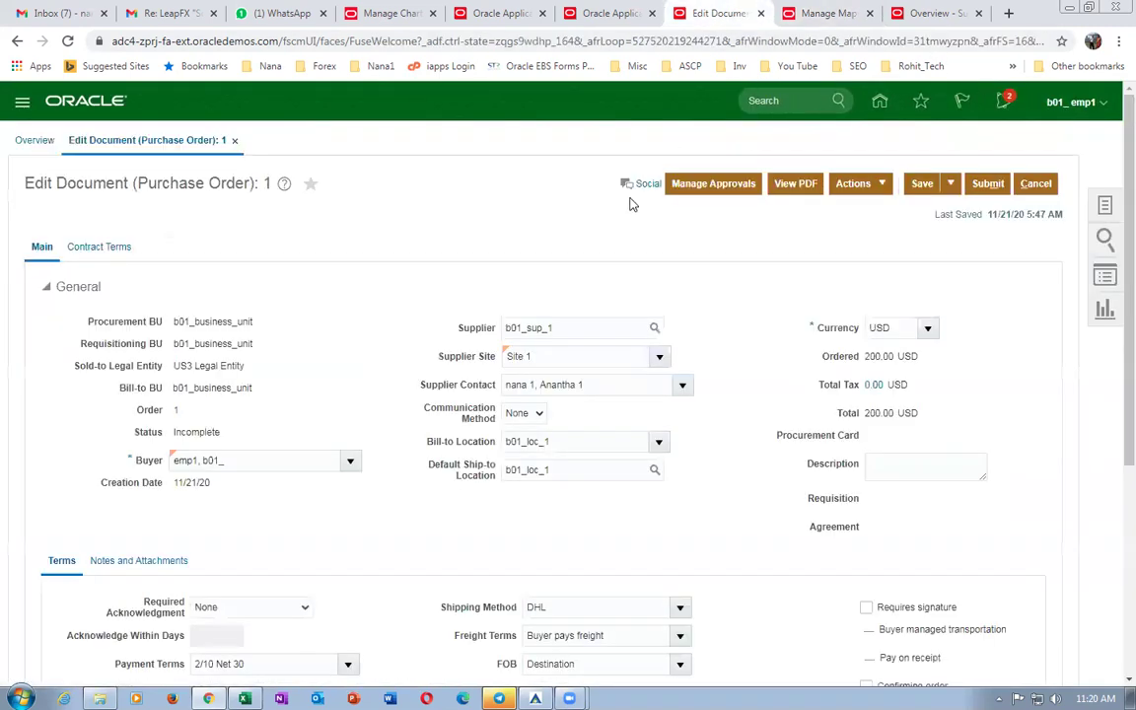
click(1035, 184)
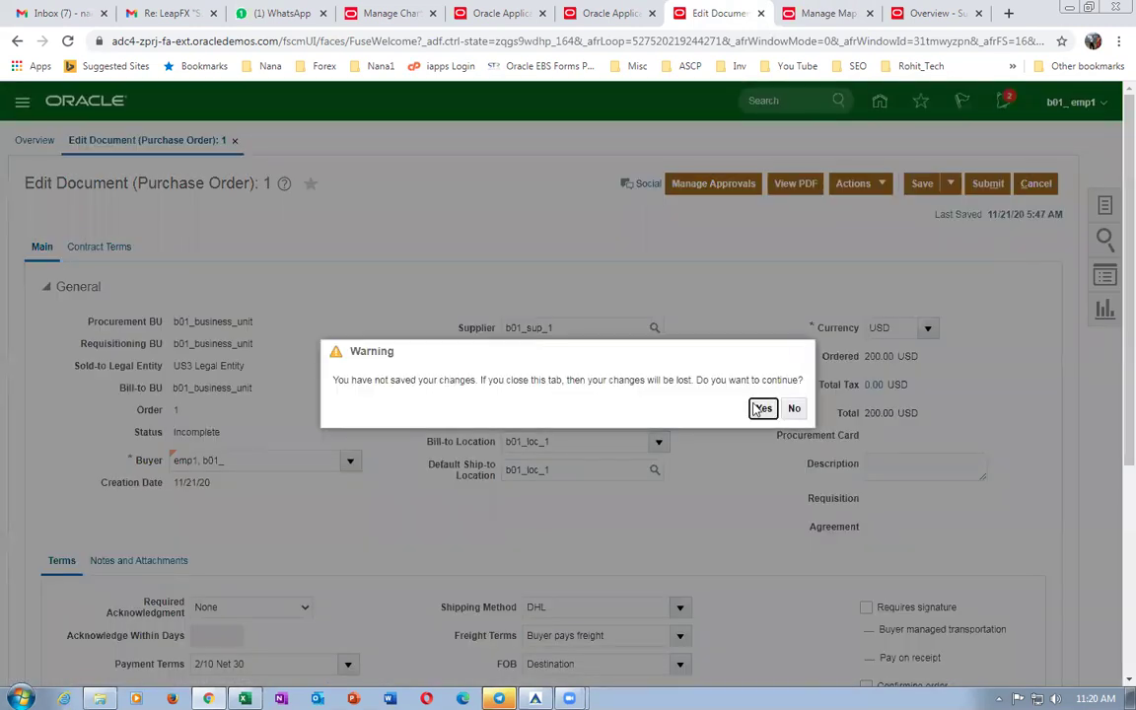
Discard order 1's unsaved changes and start creating a new purchase order.
key(Return)
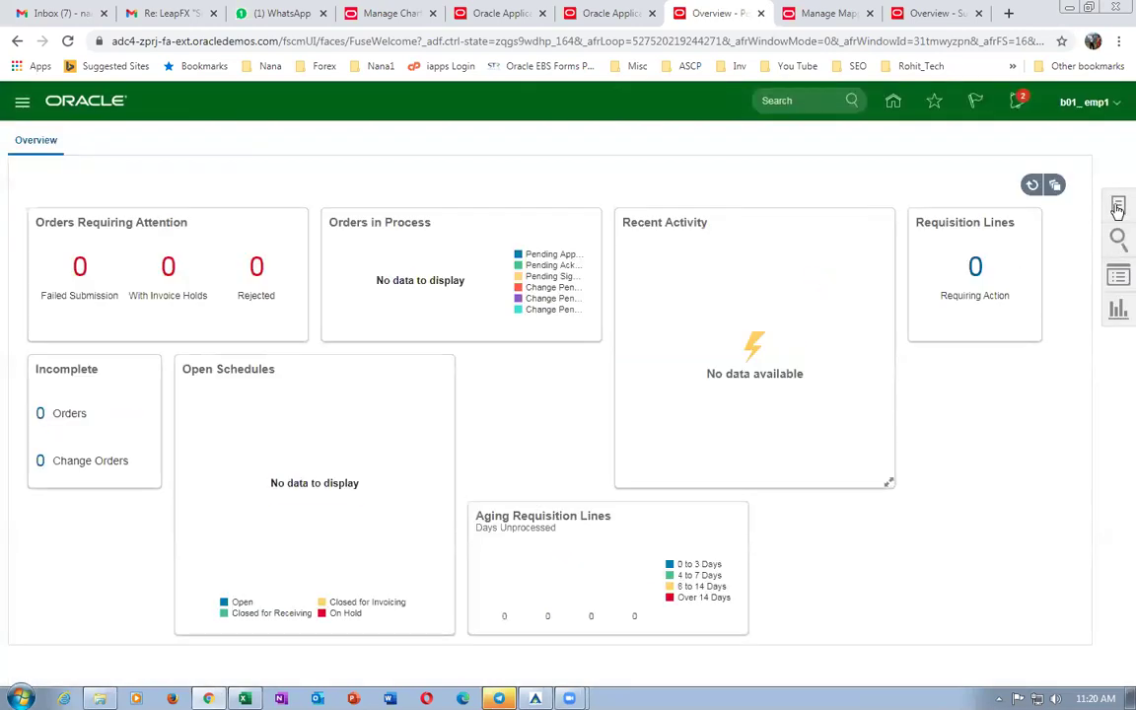
click(1117, 209)
click(1002, 249)
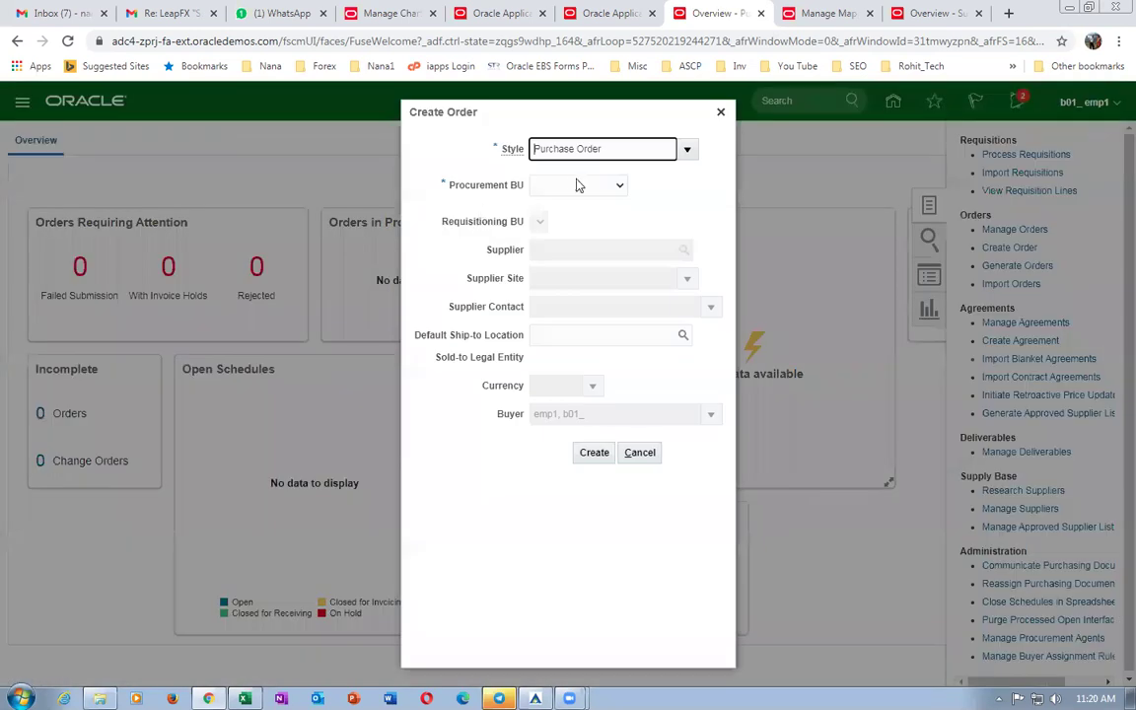
Create the order with procurement BU b01_business_unit and supplier b01_sup_1.
click(578, 184)
click(555, 227)
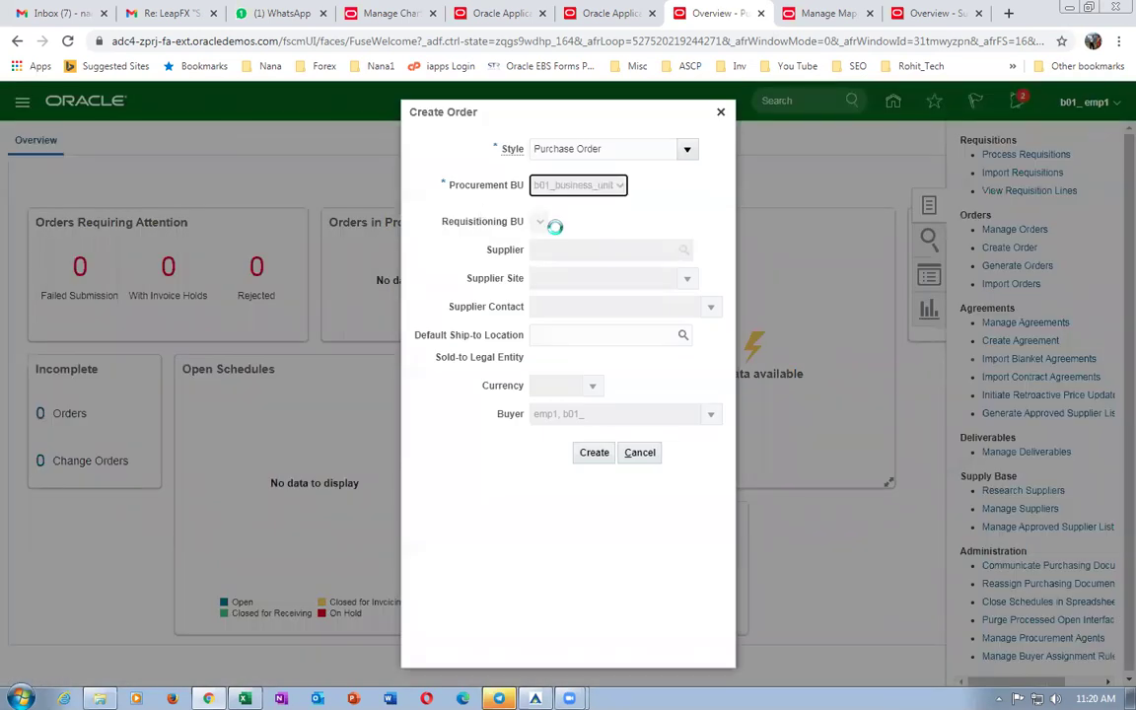
click(590, 249)
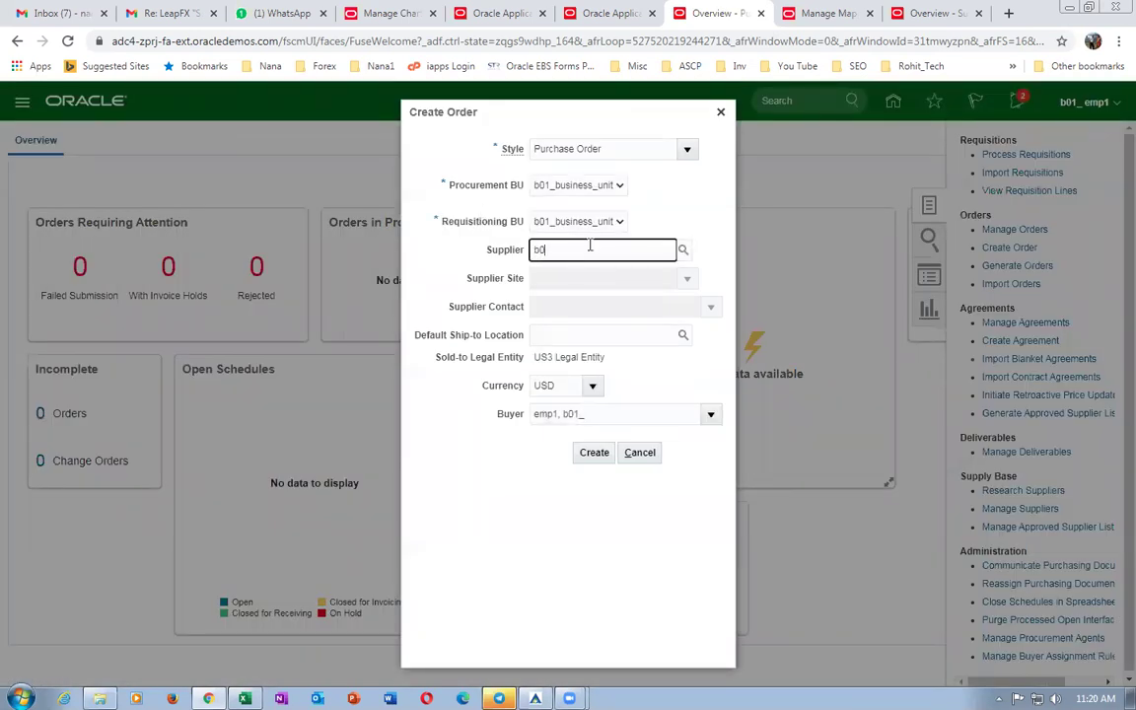
click(578, 274)
click(597, 455)
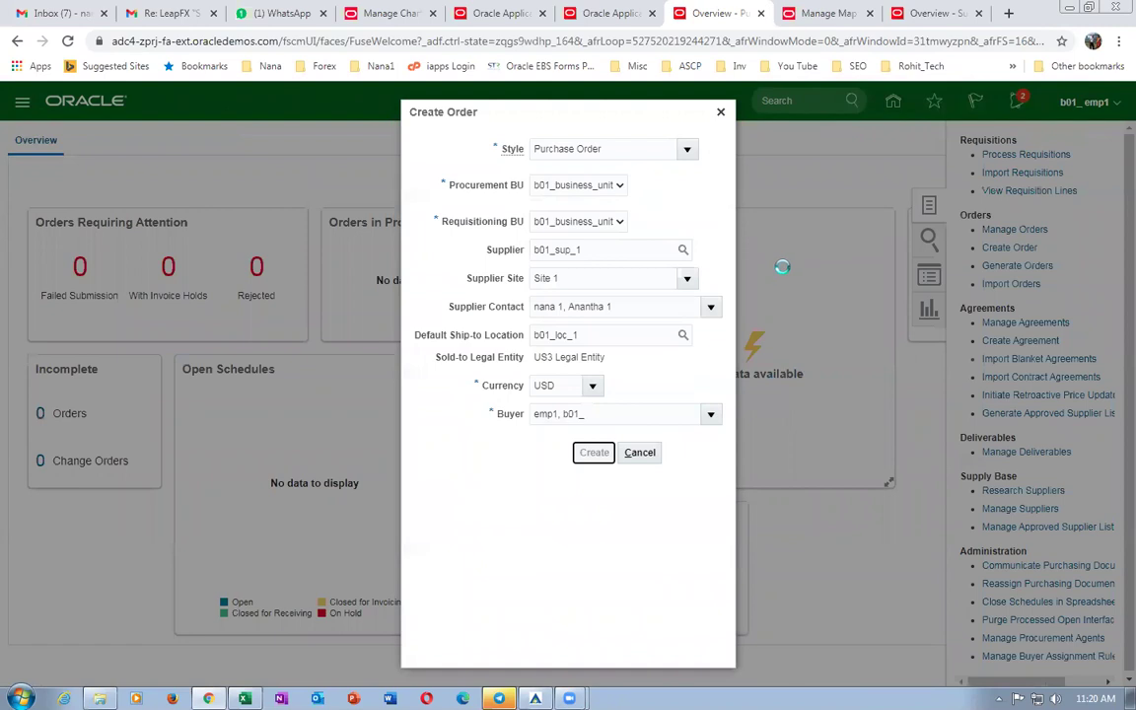
scroll(183, 356, down, 3)
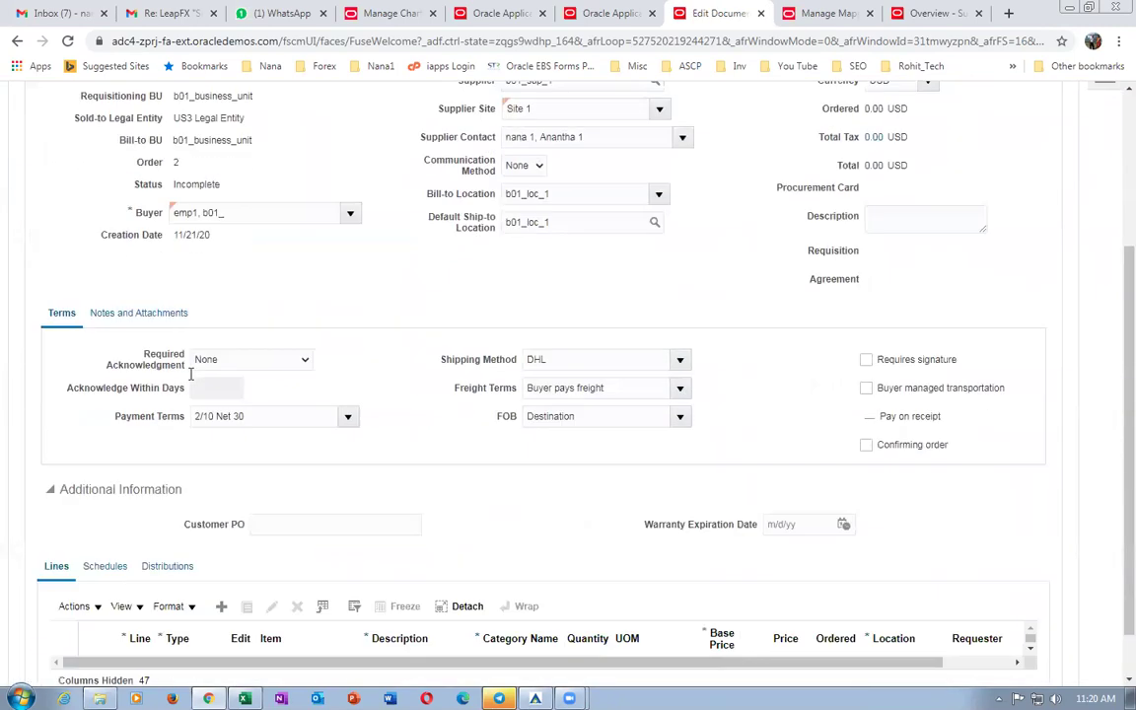
Add line 1 with item b01_item1, quantity 100, and save order 2 at 200.00 USD.
scroll(221, 452, down, 1)
click(222, 547)
click(295, 615)
text(b01)
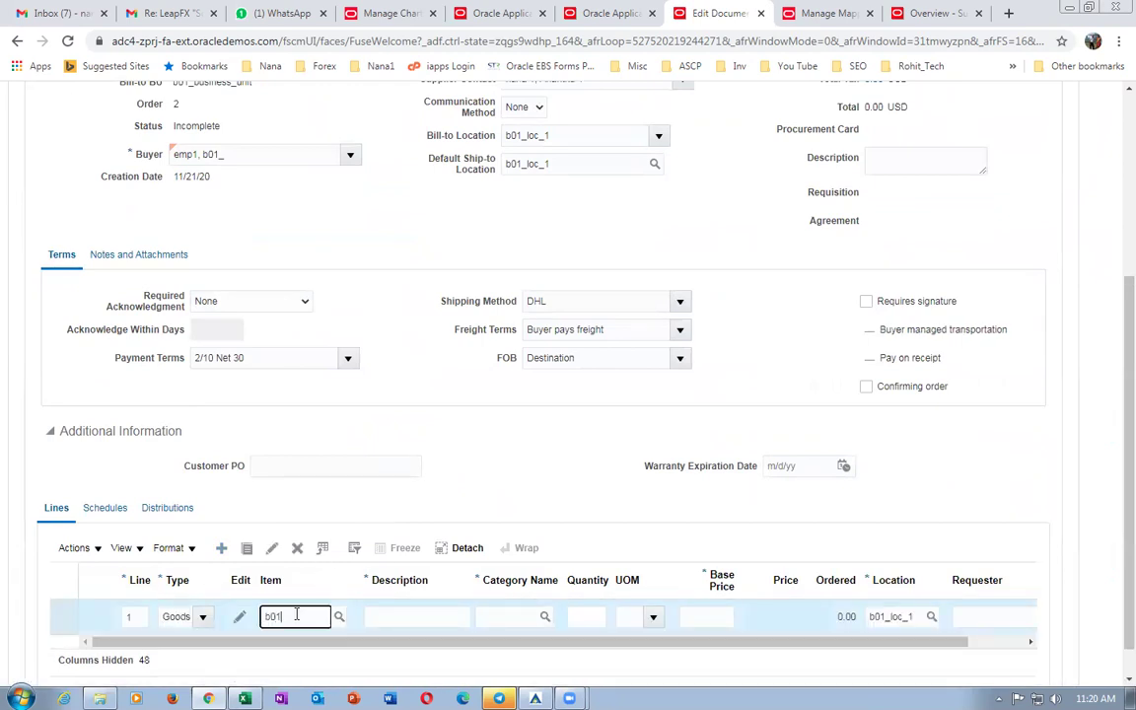
text(_item1)
click(301, 642)
click(590, 616)
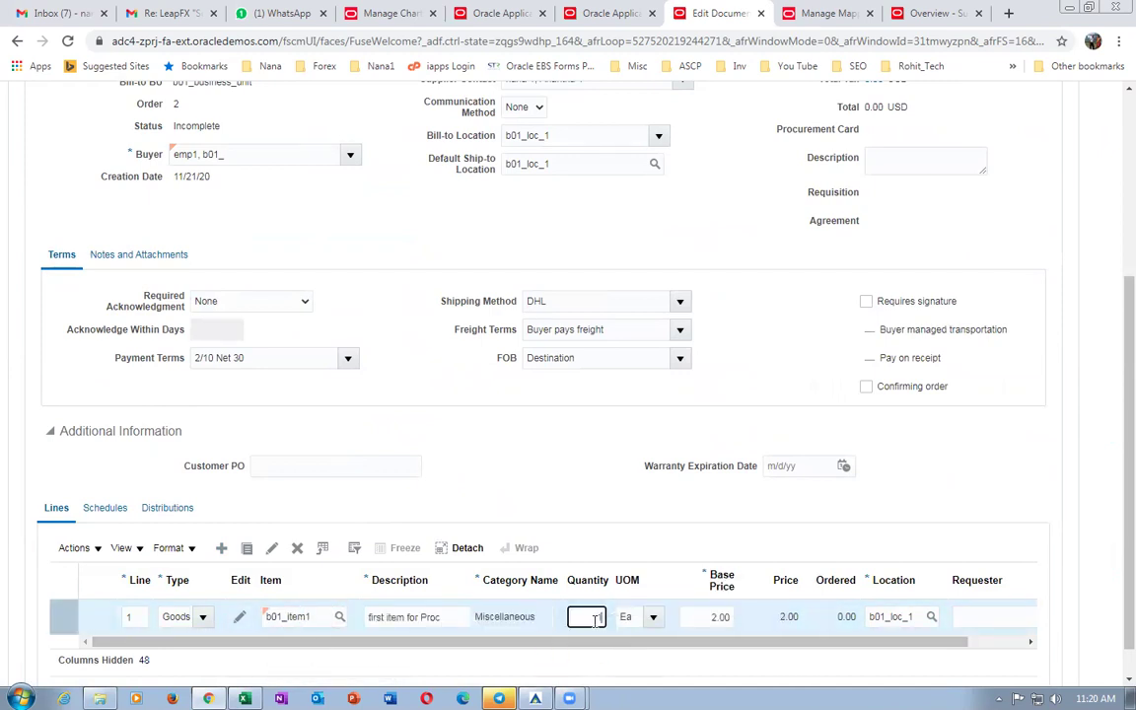
text(100)
key(Tab)
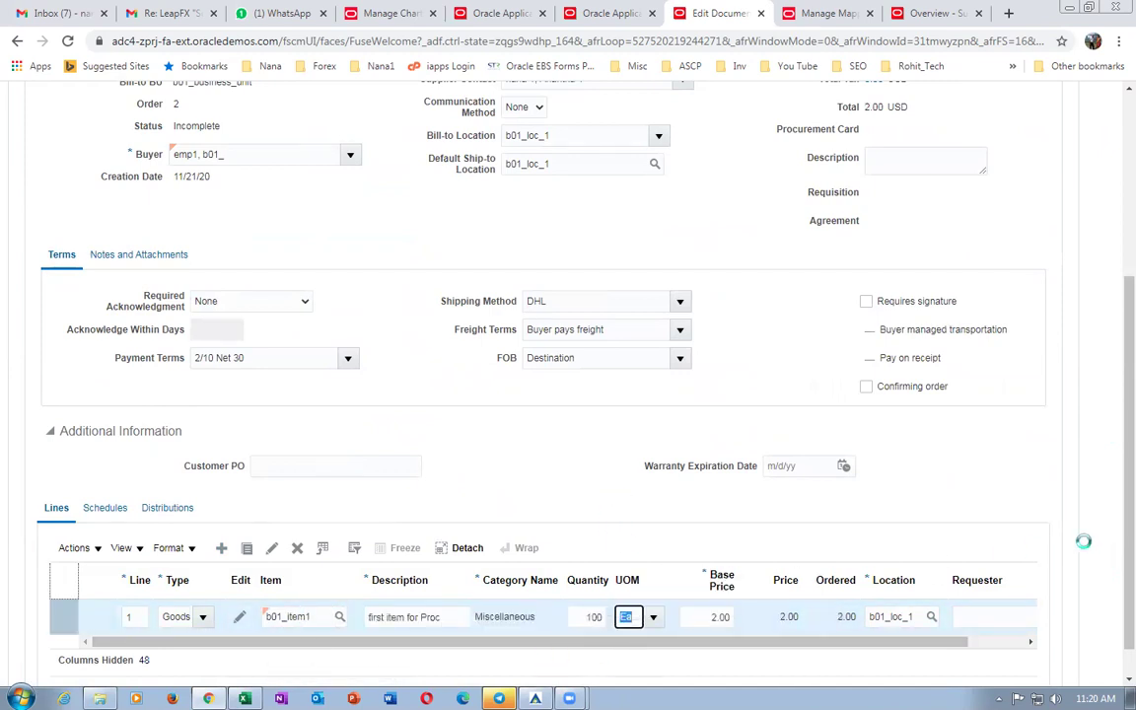
scroll(1110, 552, up, 5)
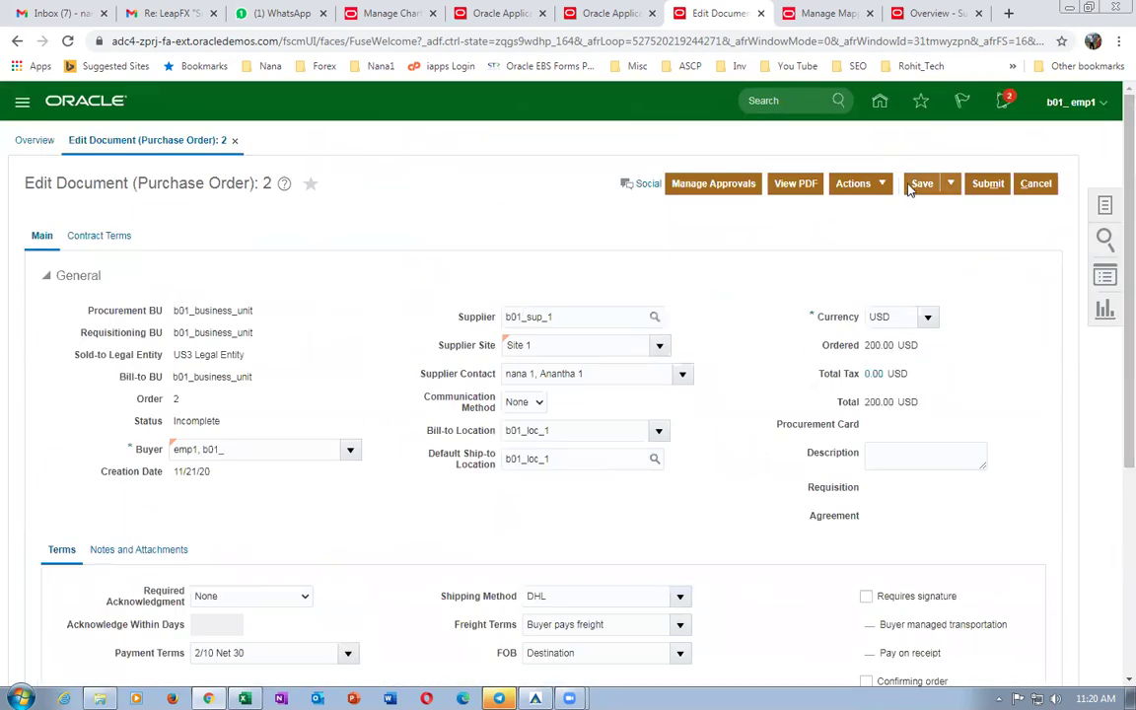
click(917, 185)
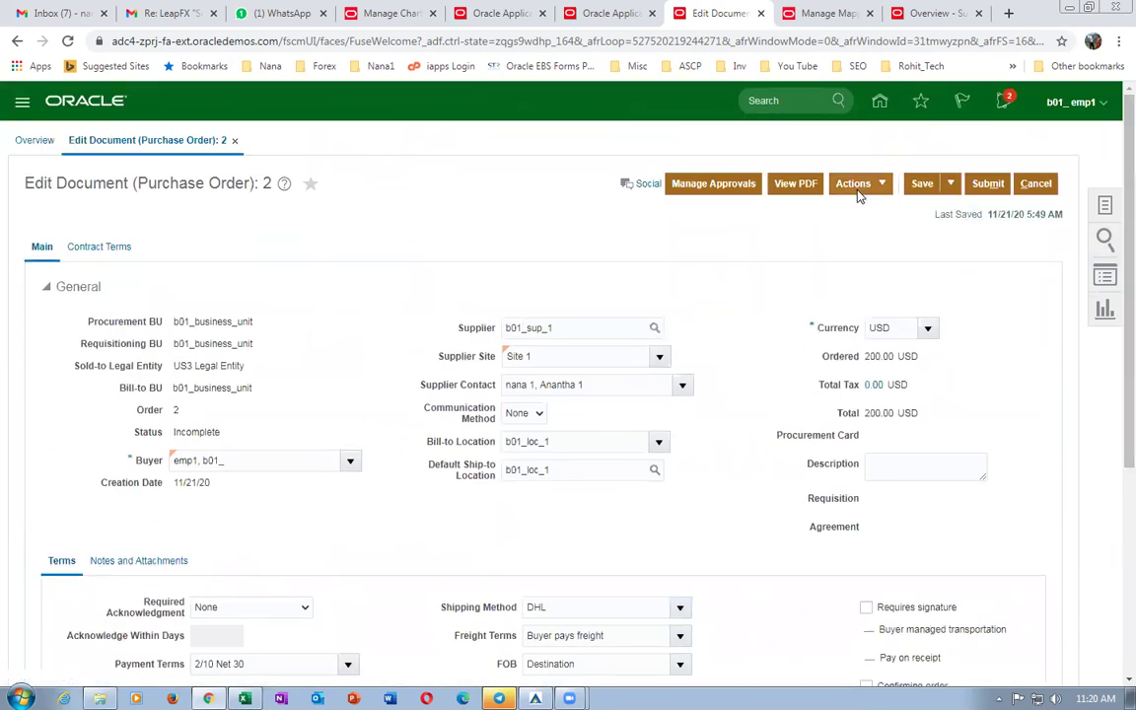
Validate order 2 and dismiss the error that line 1 lacks a requested or promised date.
click(855, 186)
click(875, 206)
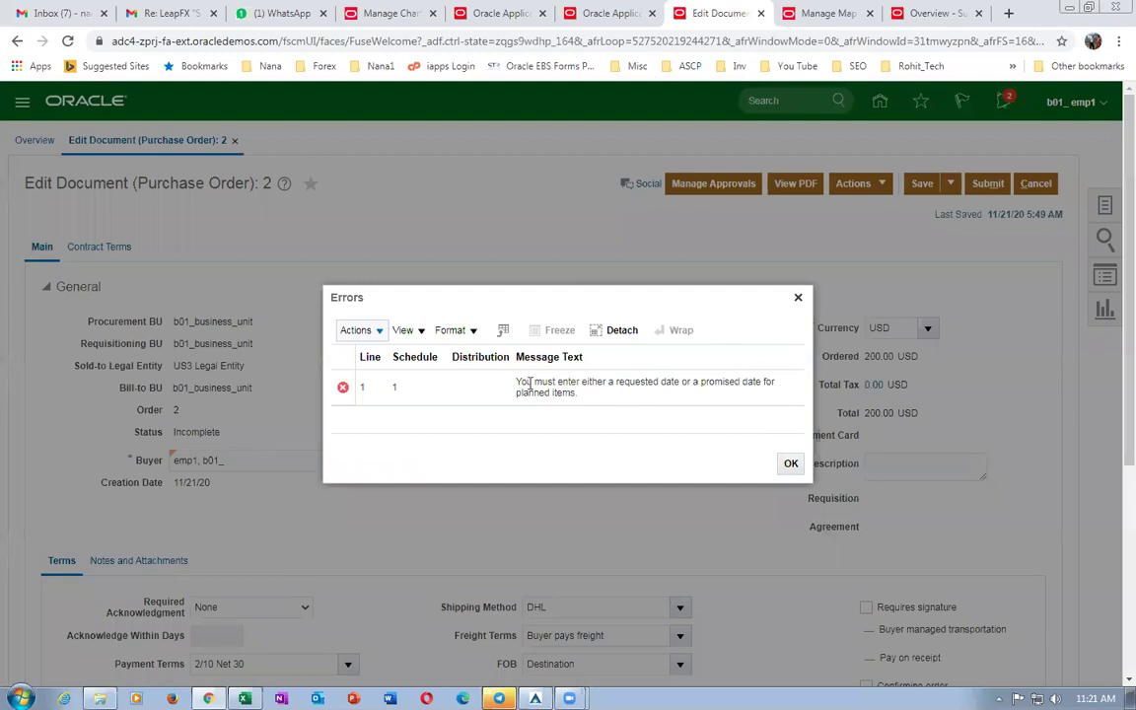
drag(529, 383, 547, 396)
click(790, 464)
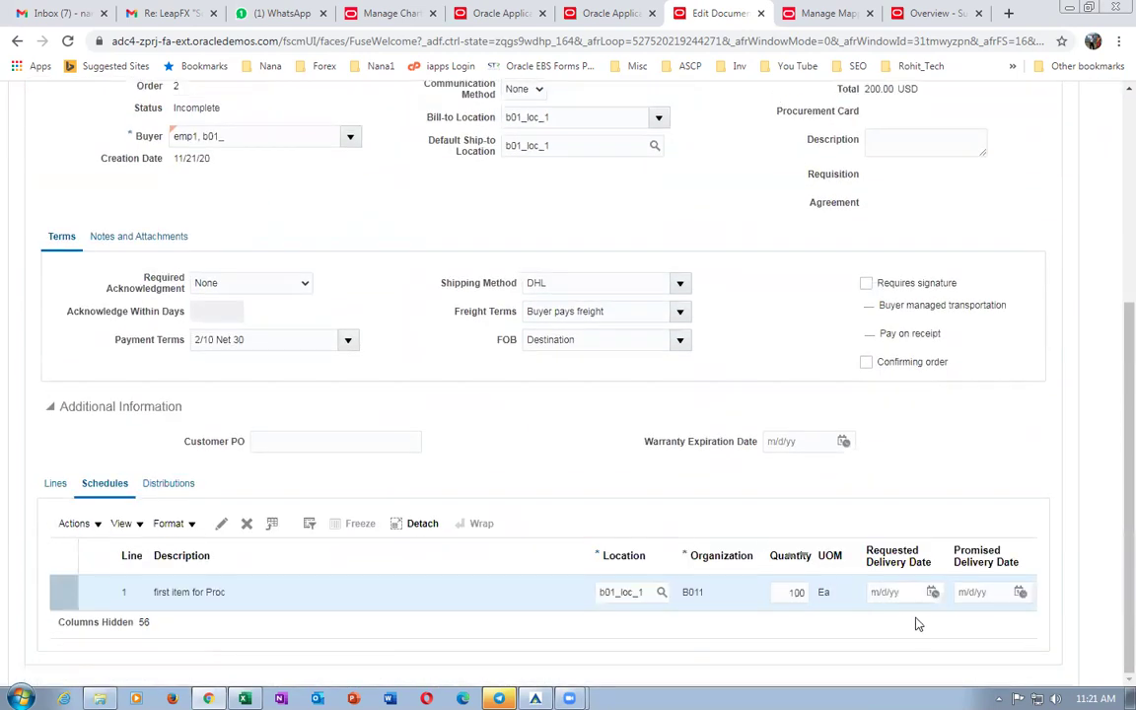
Set line 1's schedule Requested Delivery Date to 11/21/20 and save the order.
click(932, 593)
click(908, 511)
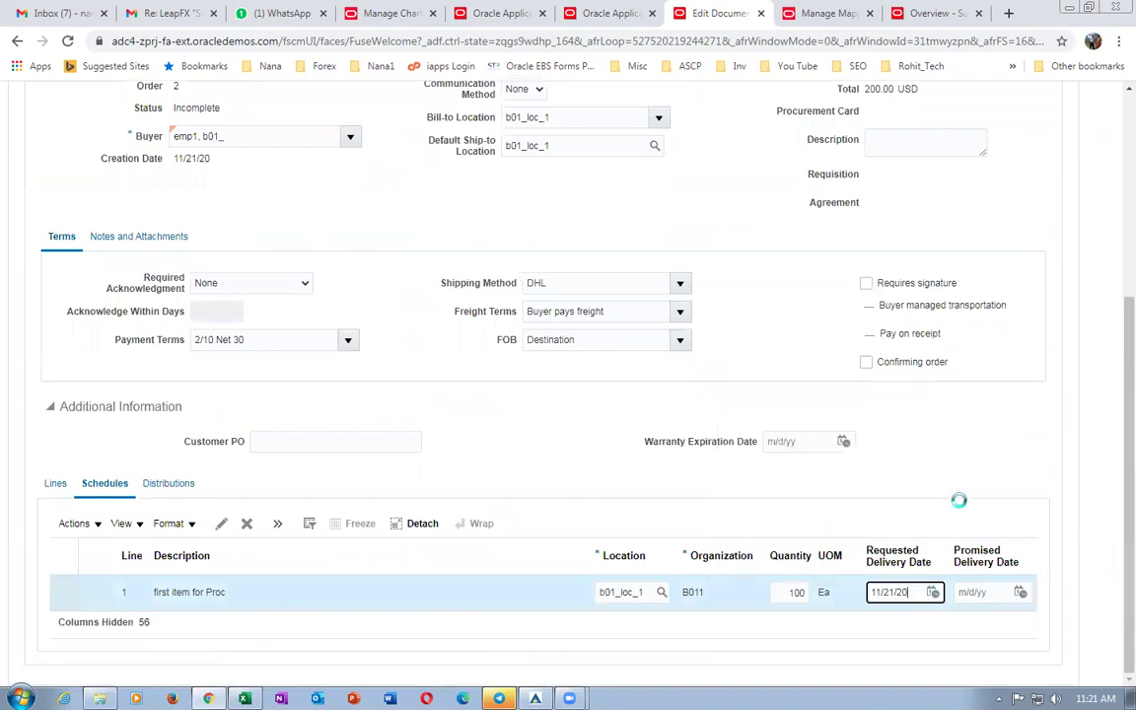
scroll(959, 465, up, 5)
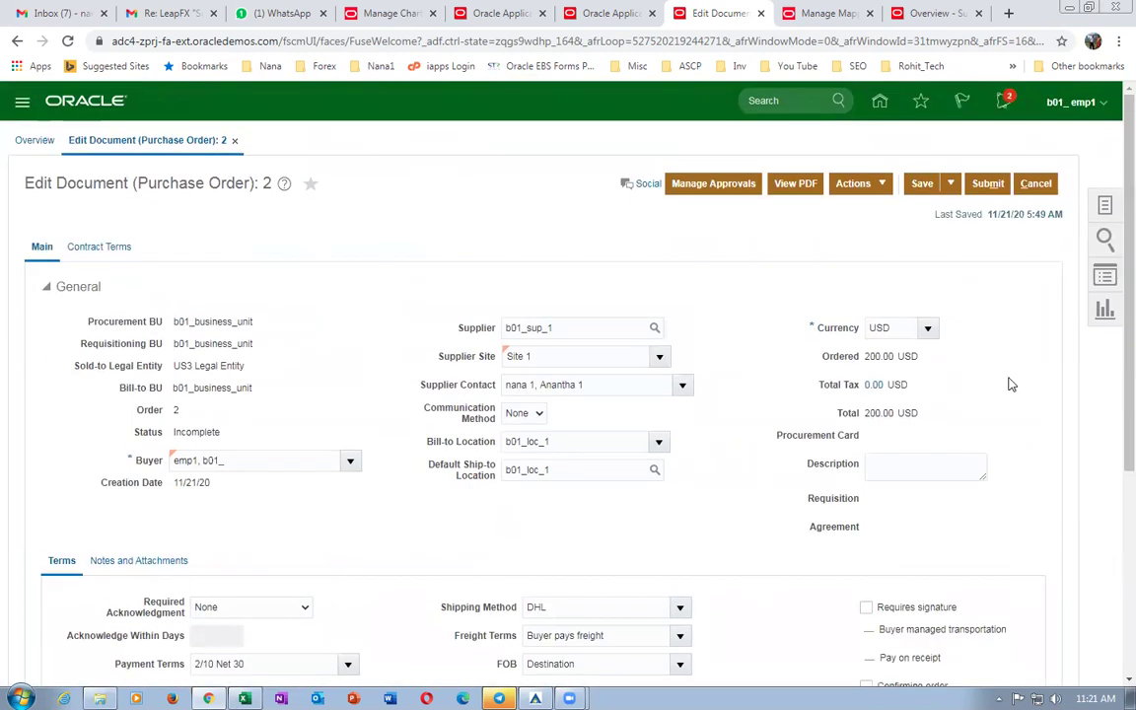
click(922, 185)
Review schedule line 1's details, then return to order 2's edit page.
scroll(163, 473, down, 3)
click(48, 592)
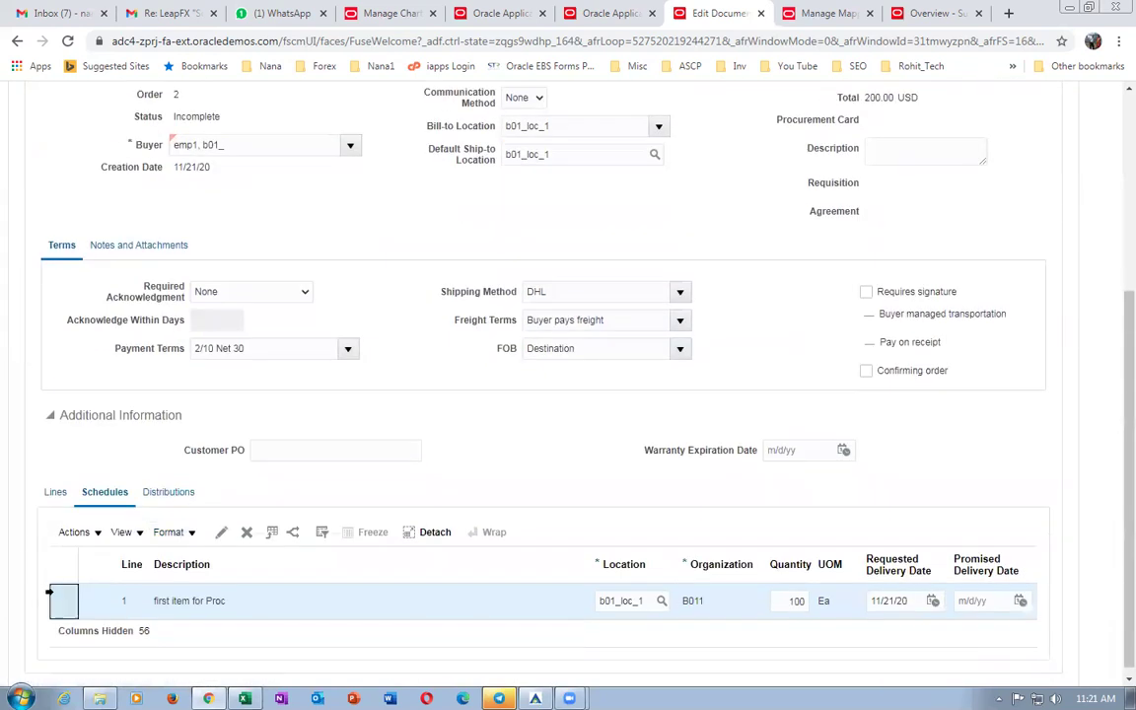
click(221, 532)
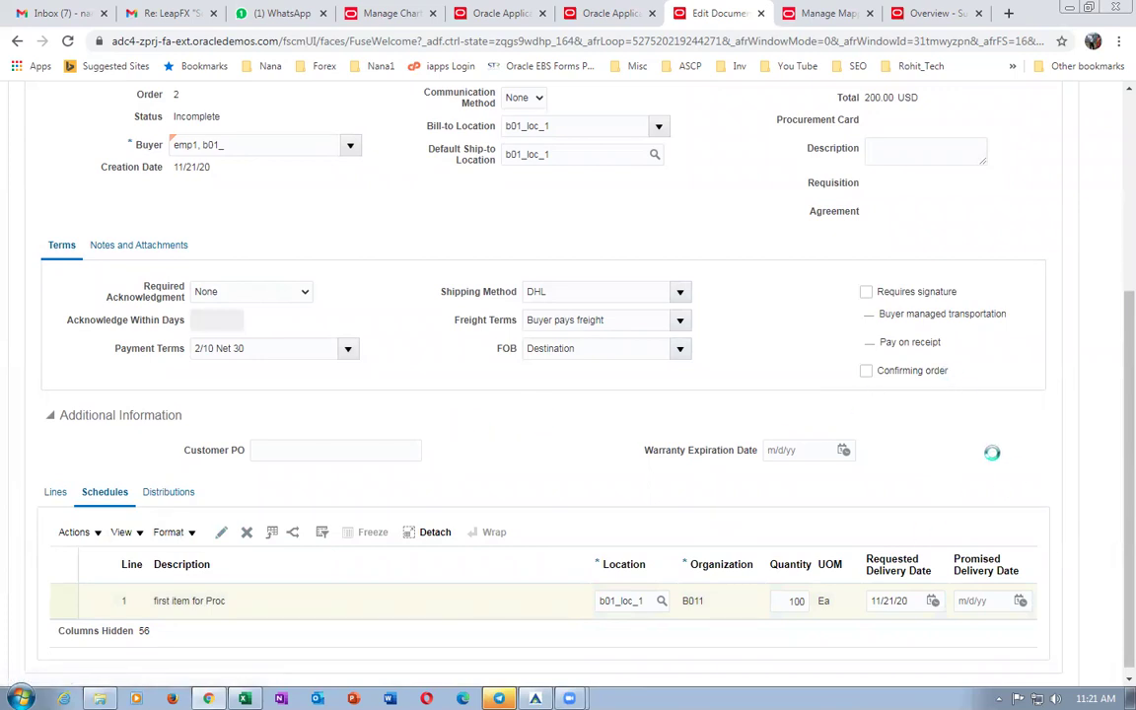
scroll(987, 466, down, 3)
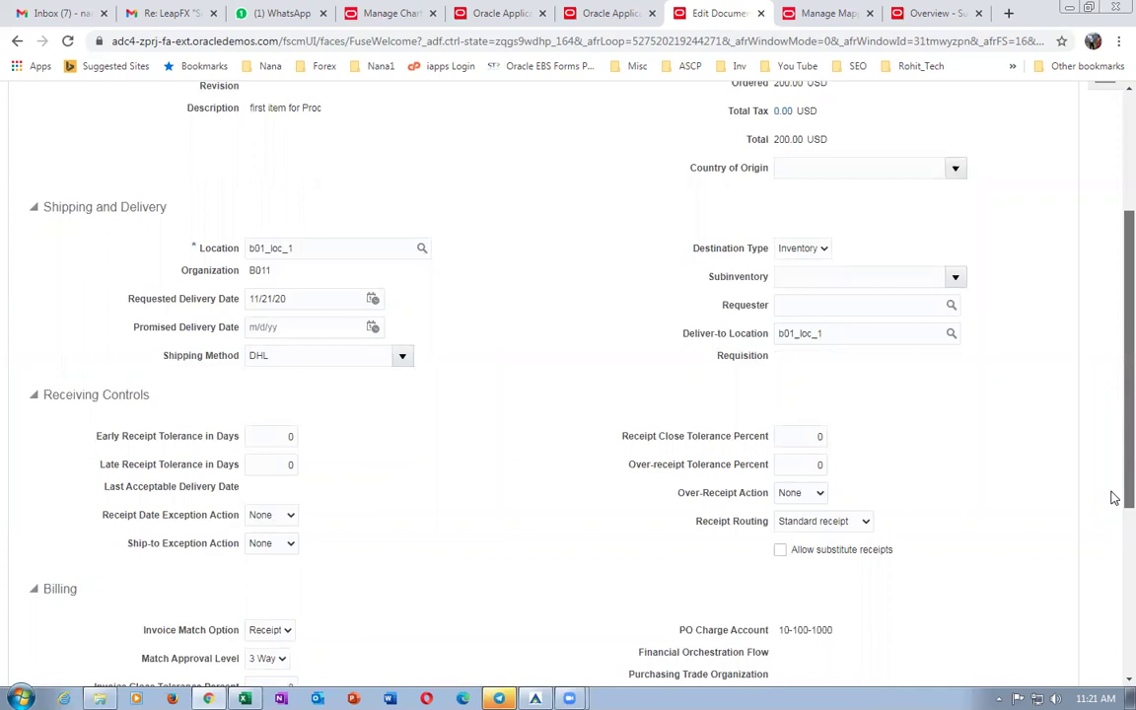
scroll(1110, 297, up, 3)
click(996, 183)
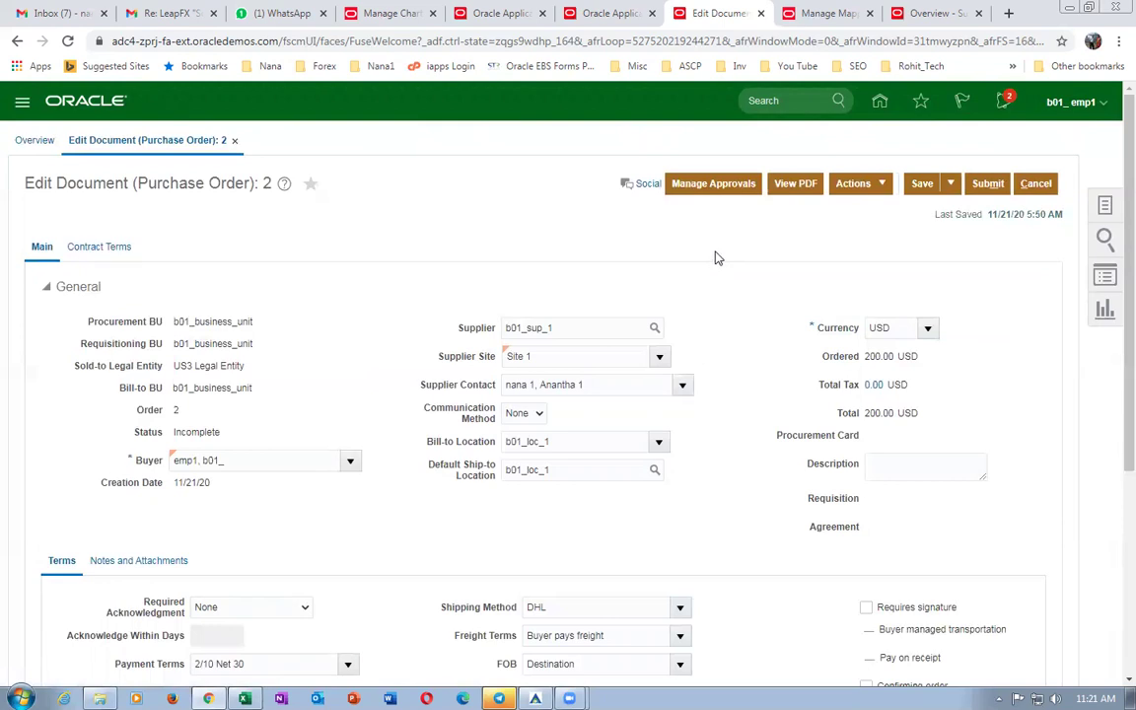
Validate order 2 with no errors or warnings, then view its Terms Stage approver in Manage Approvals.
click(854, 186)
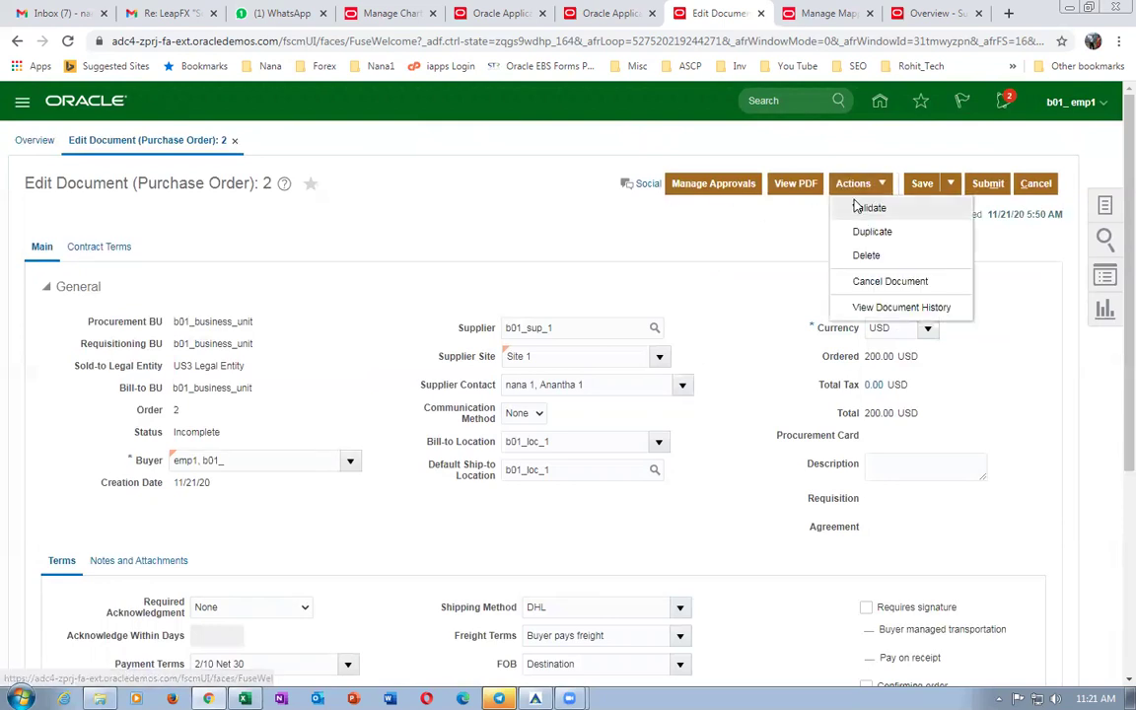
click(863, 207)
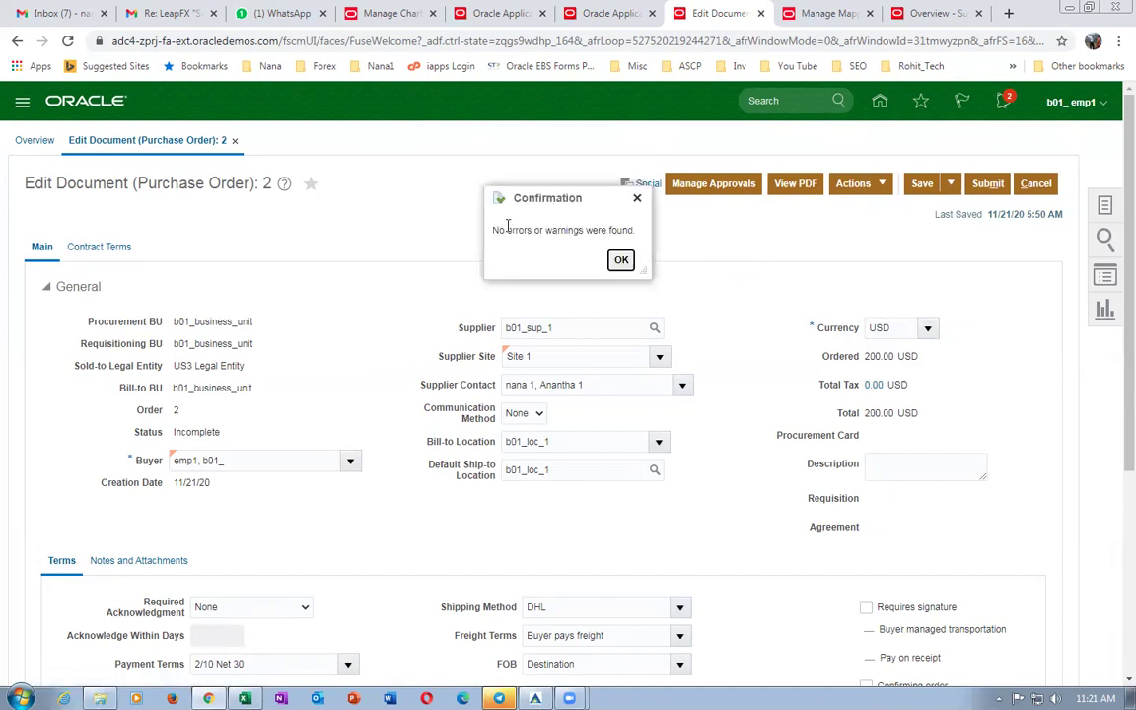
drag(504, 227, 584, 230)
click(621, 259)
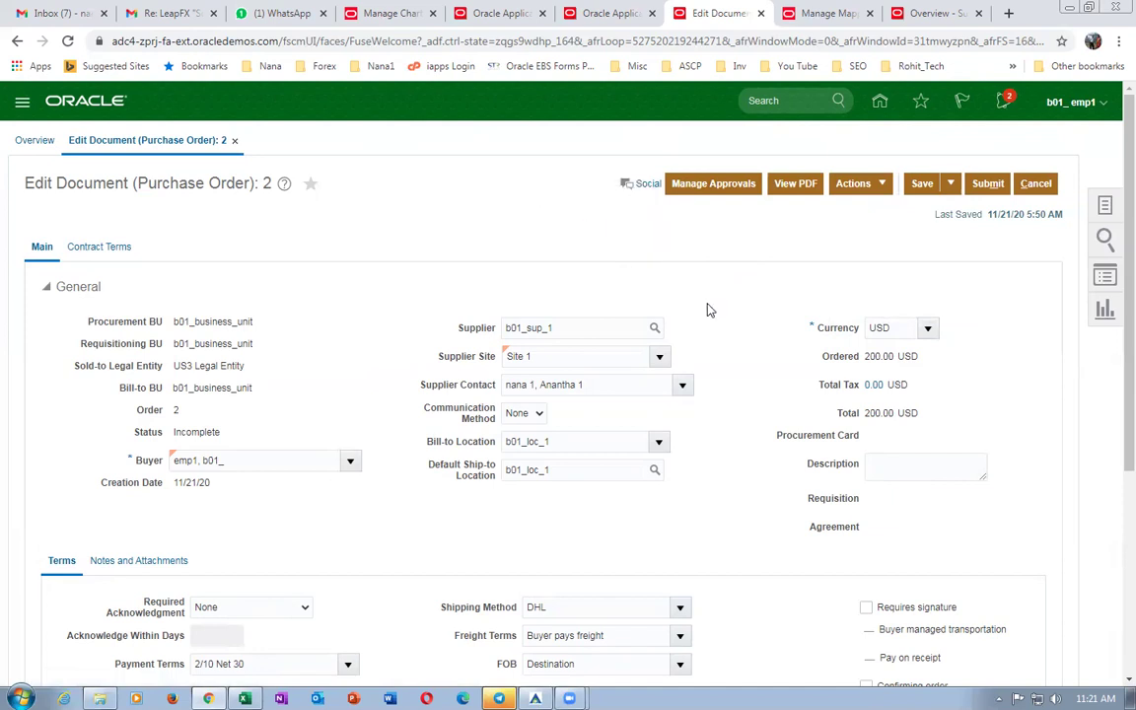
click(718, 185)
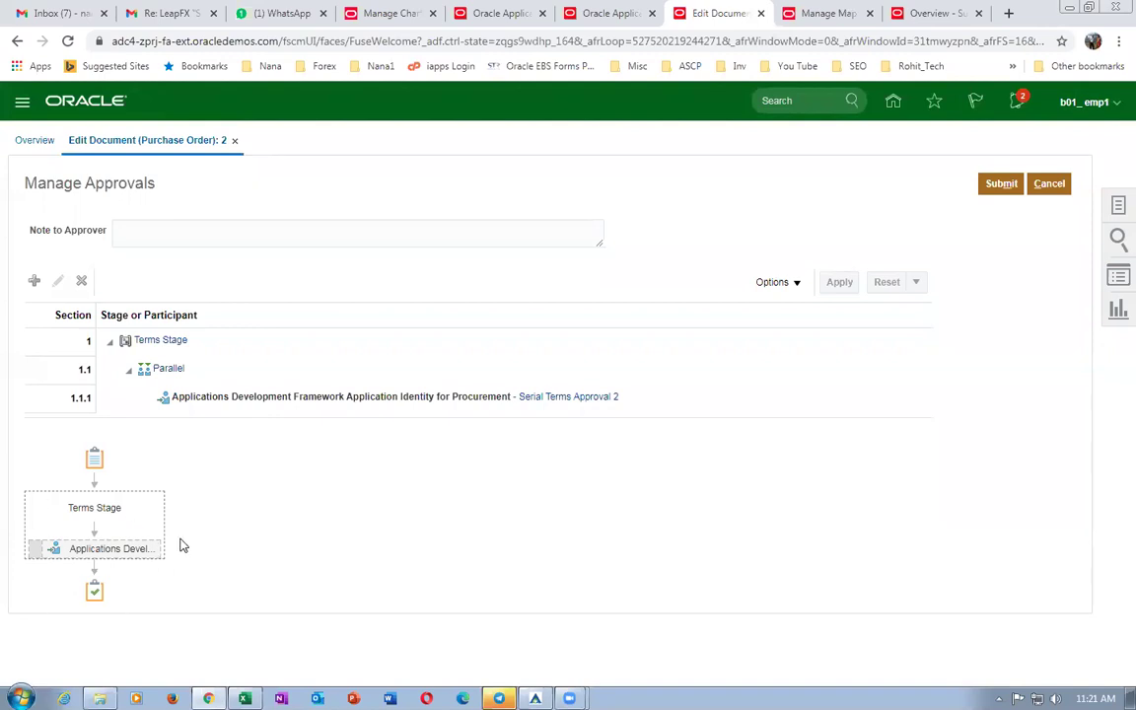
Leave Manage Approvals unchanged and submit purchase order 2 from its edit page.
click(1055, 185)
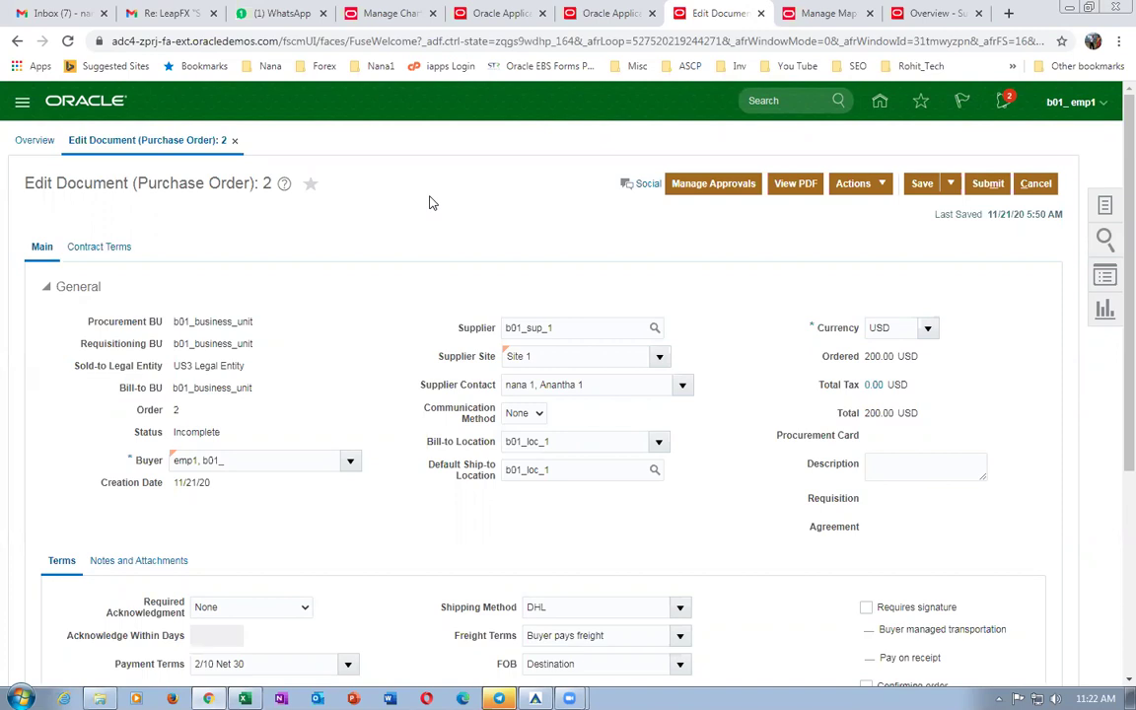
click(970, 190)
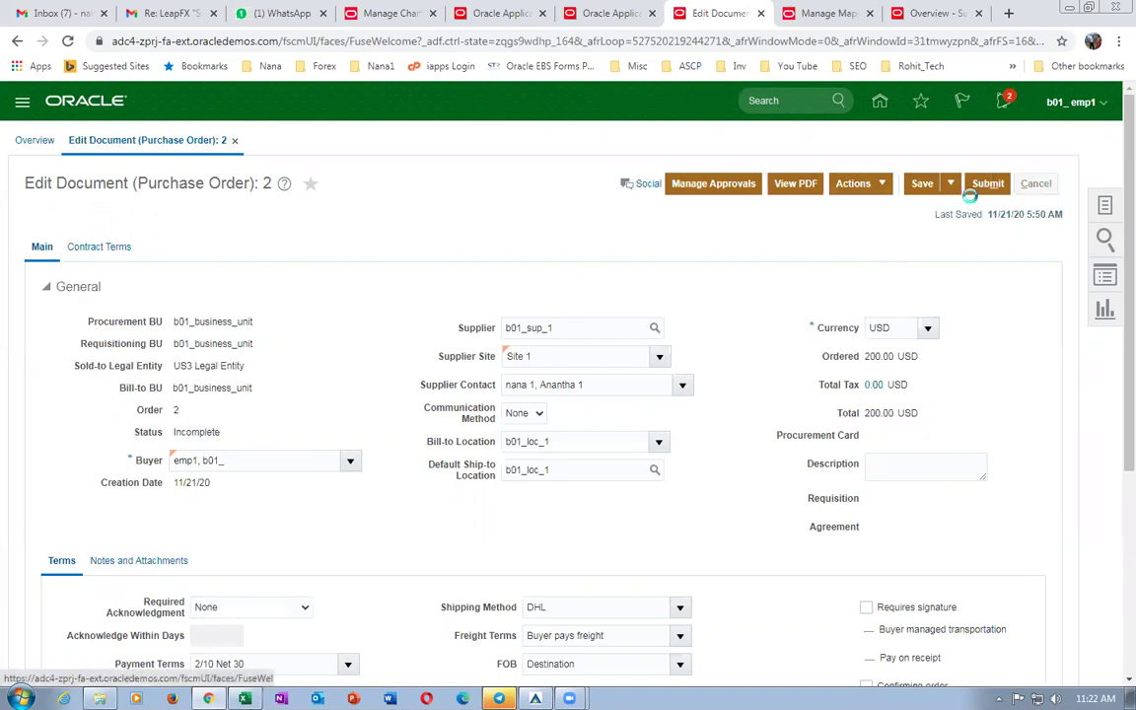